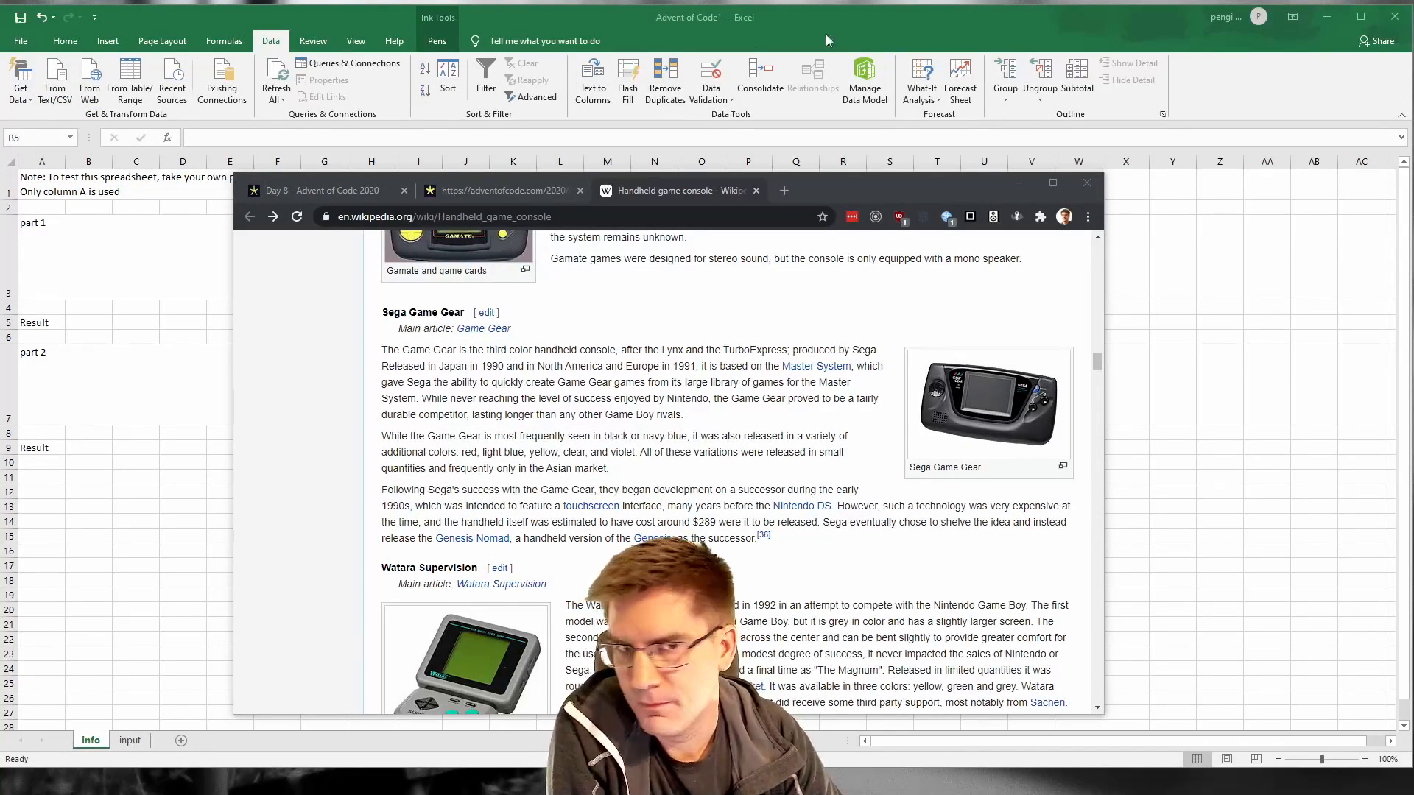
Step: Go from the Day 8 puzzle to the 2020 calendar, skim the Day 9 puzzle, and return to the calendar
click(385, 192)
scroll(625, 475, up, 3)
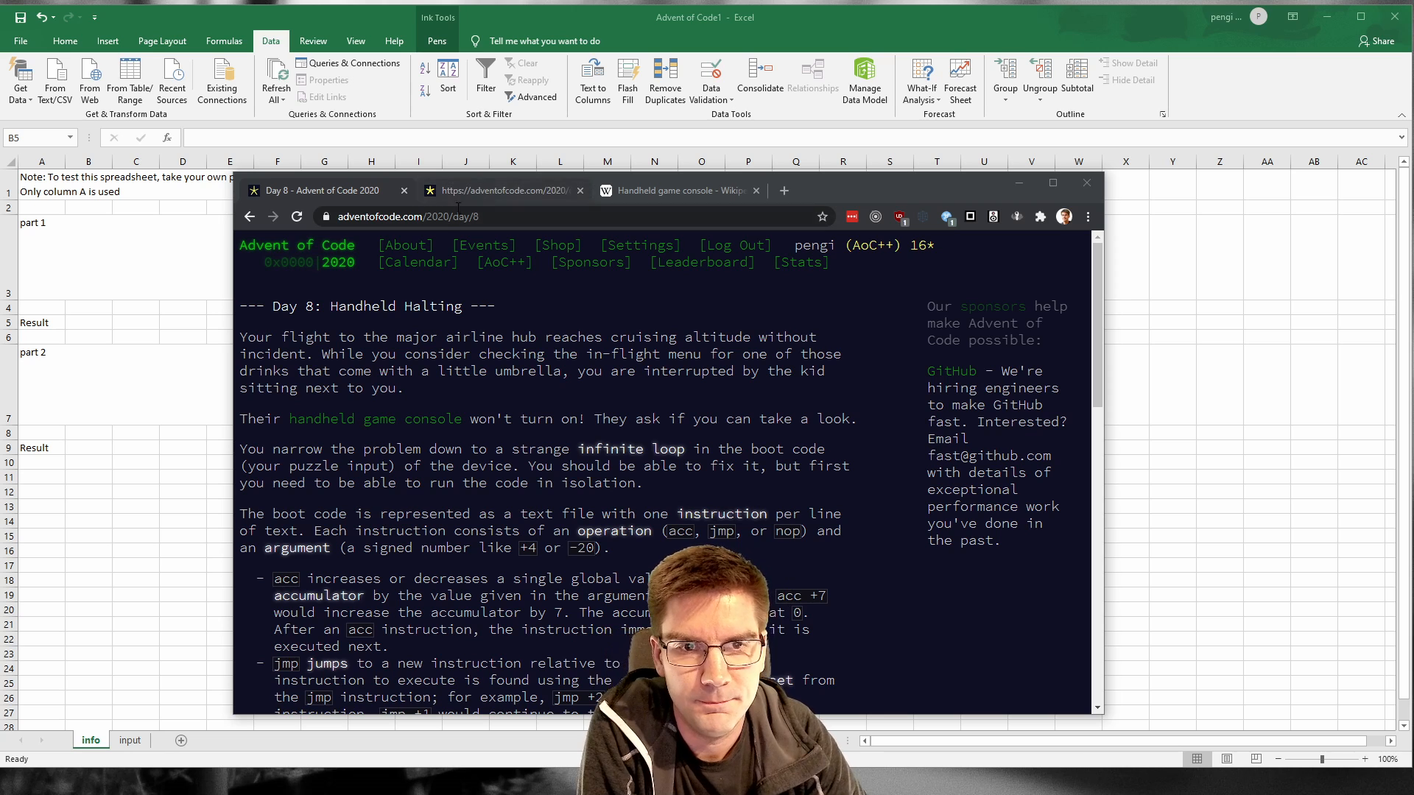
click(338, 263)
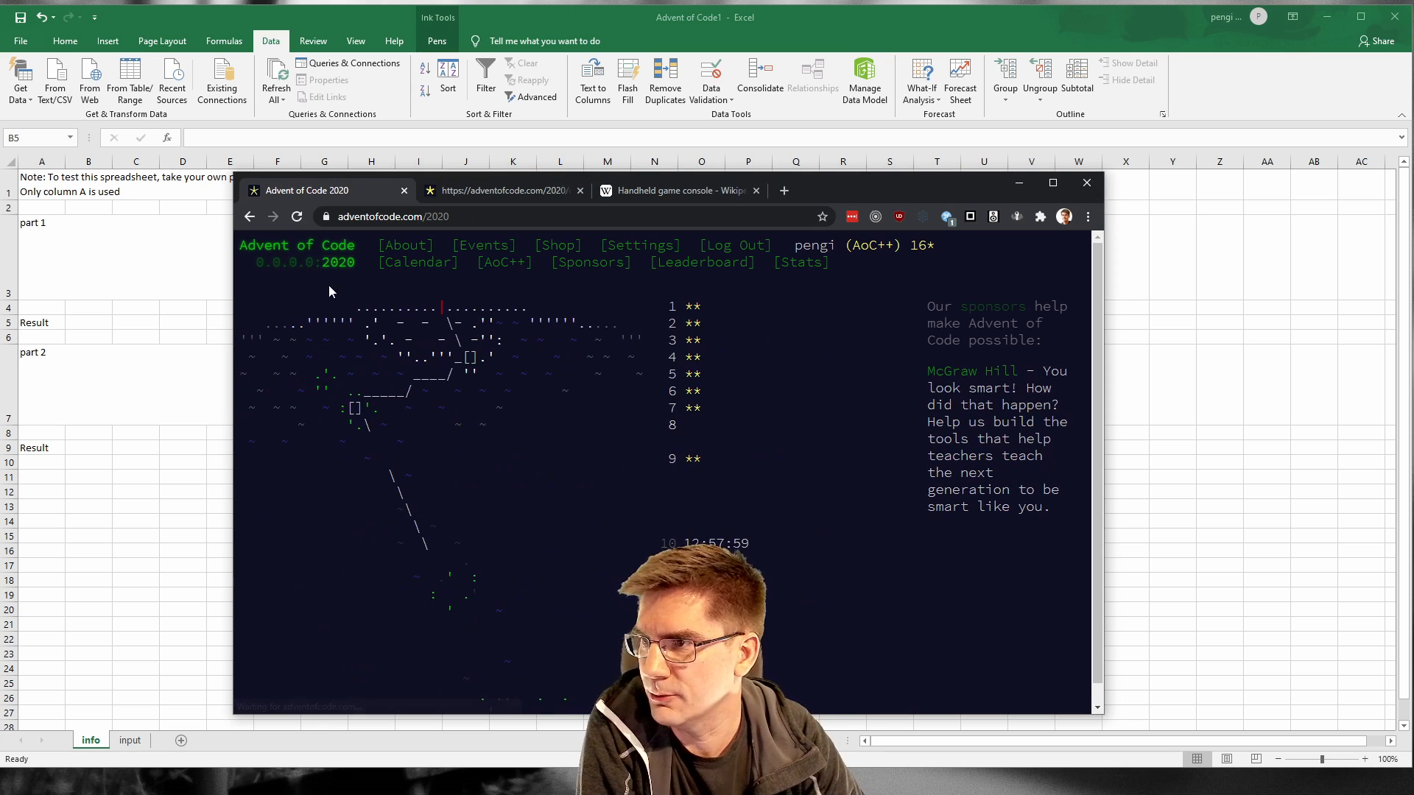
click(696, 460)
scroll(638, 445, down, 2)
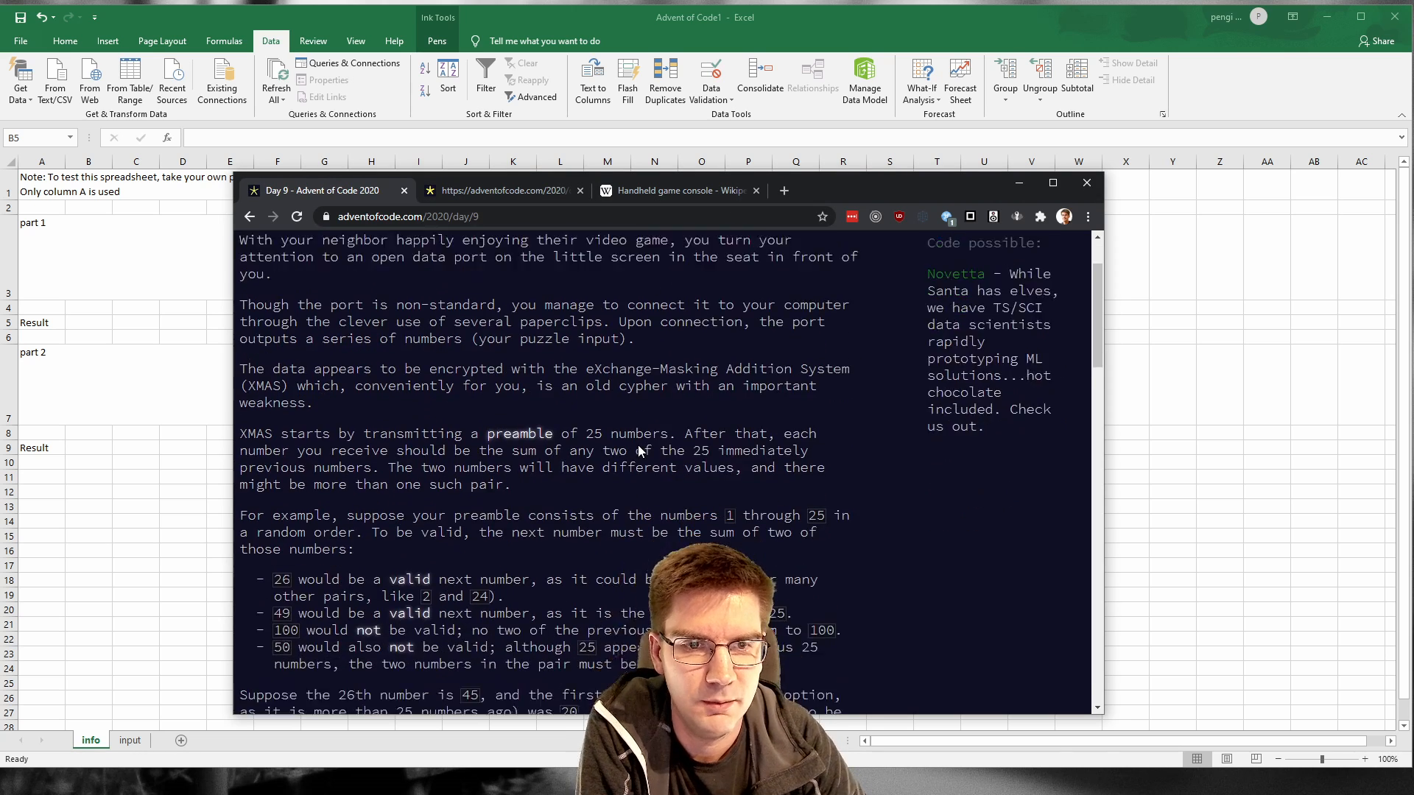
scroll(638, 445, down, 7)
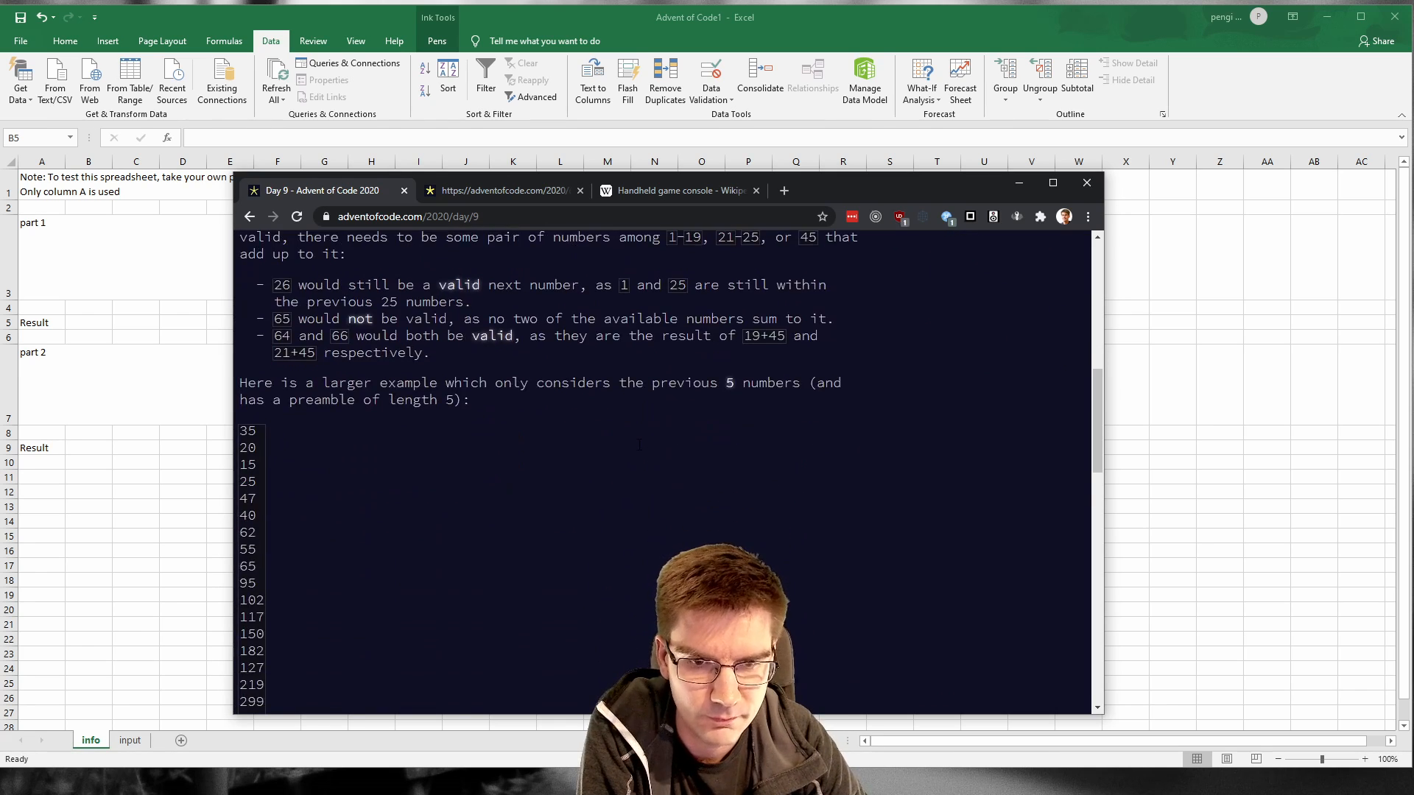
scroll(639, 445, down, 2)
click(249, 216)
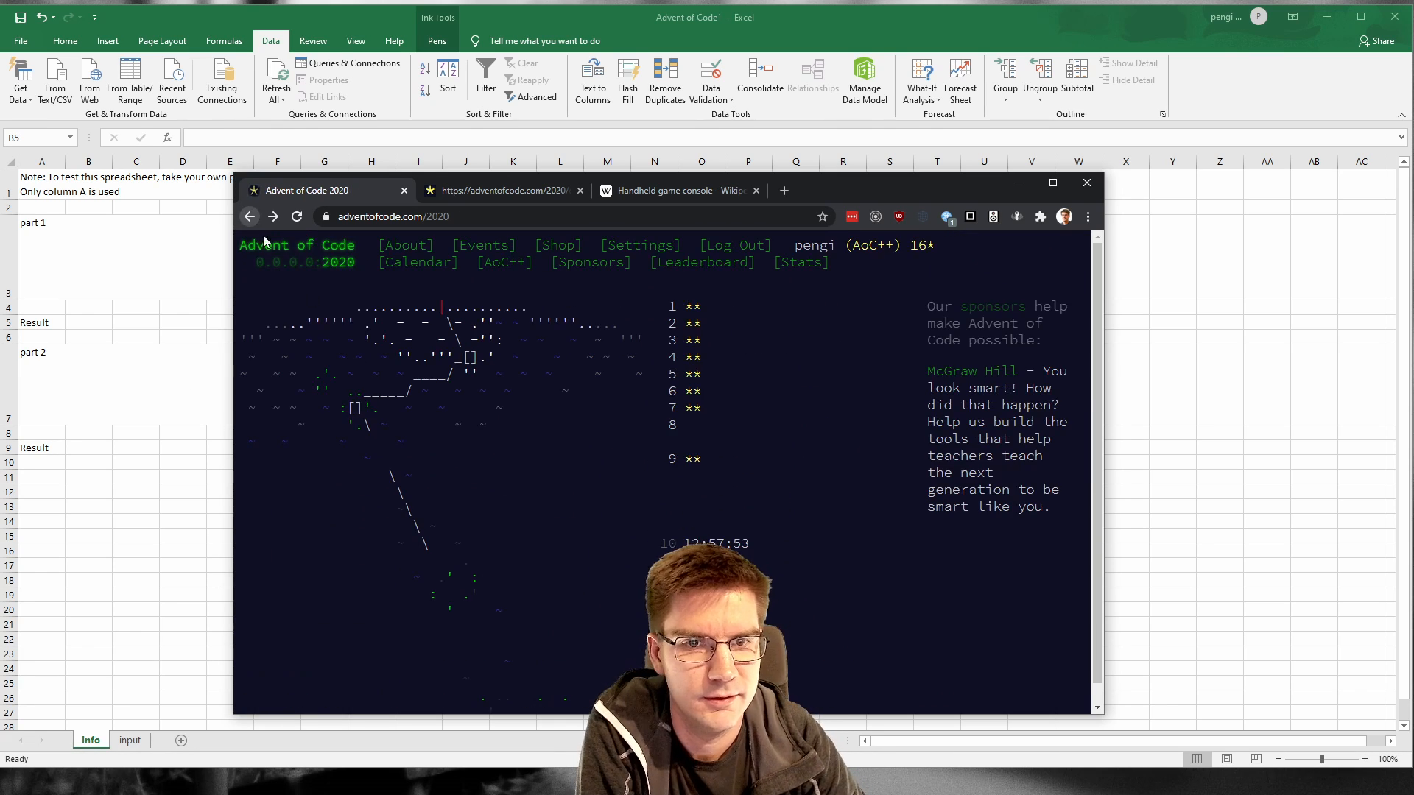
Step: Open the Day 8 puzzle and read the boot code description with the acc, jmp and nop rules
click(690, 426)
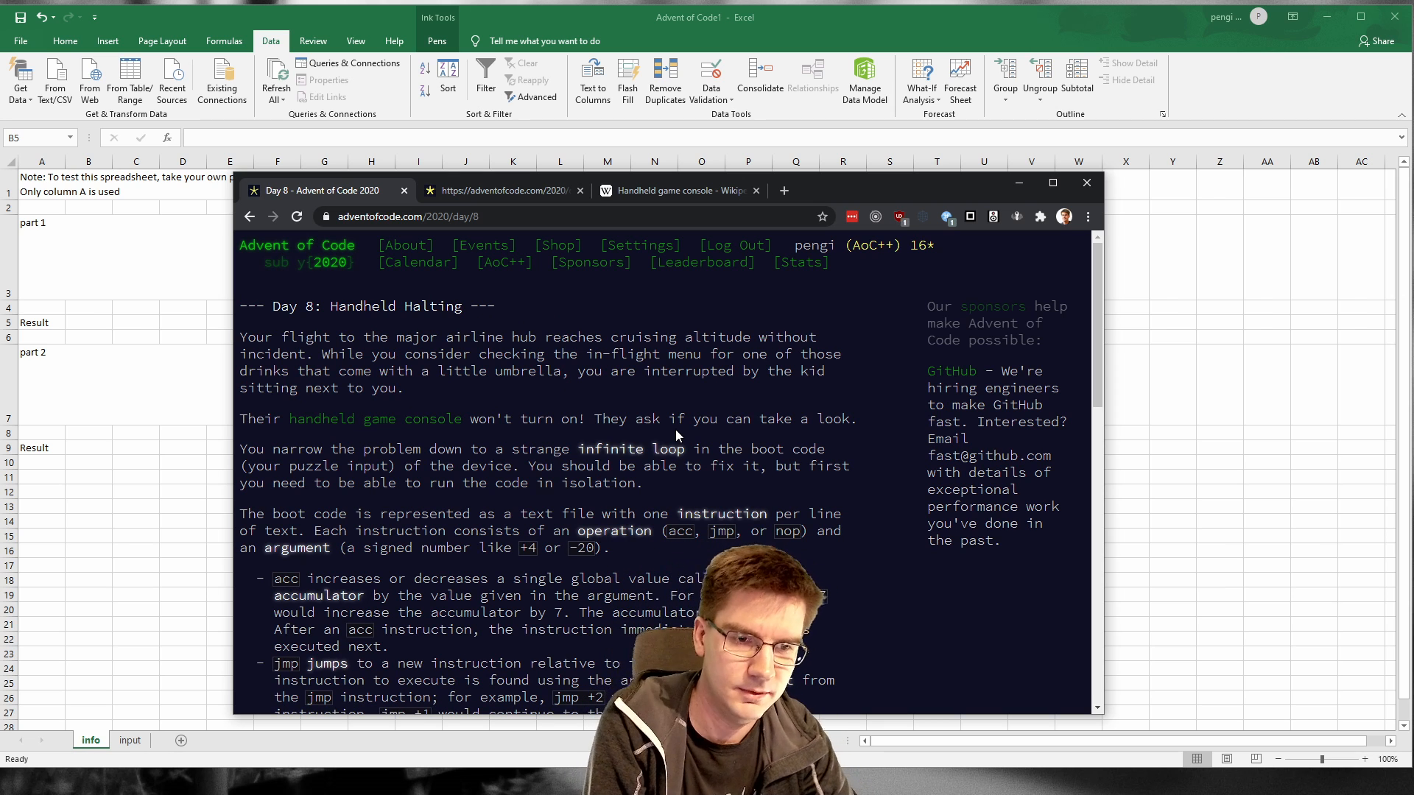
scroll(675, 430, down, 4)
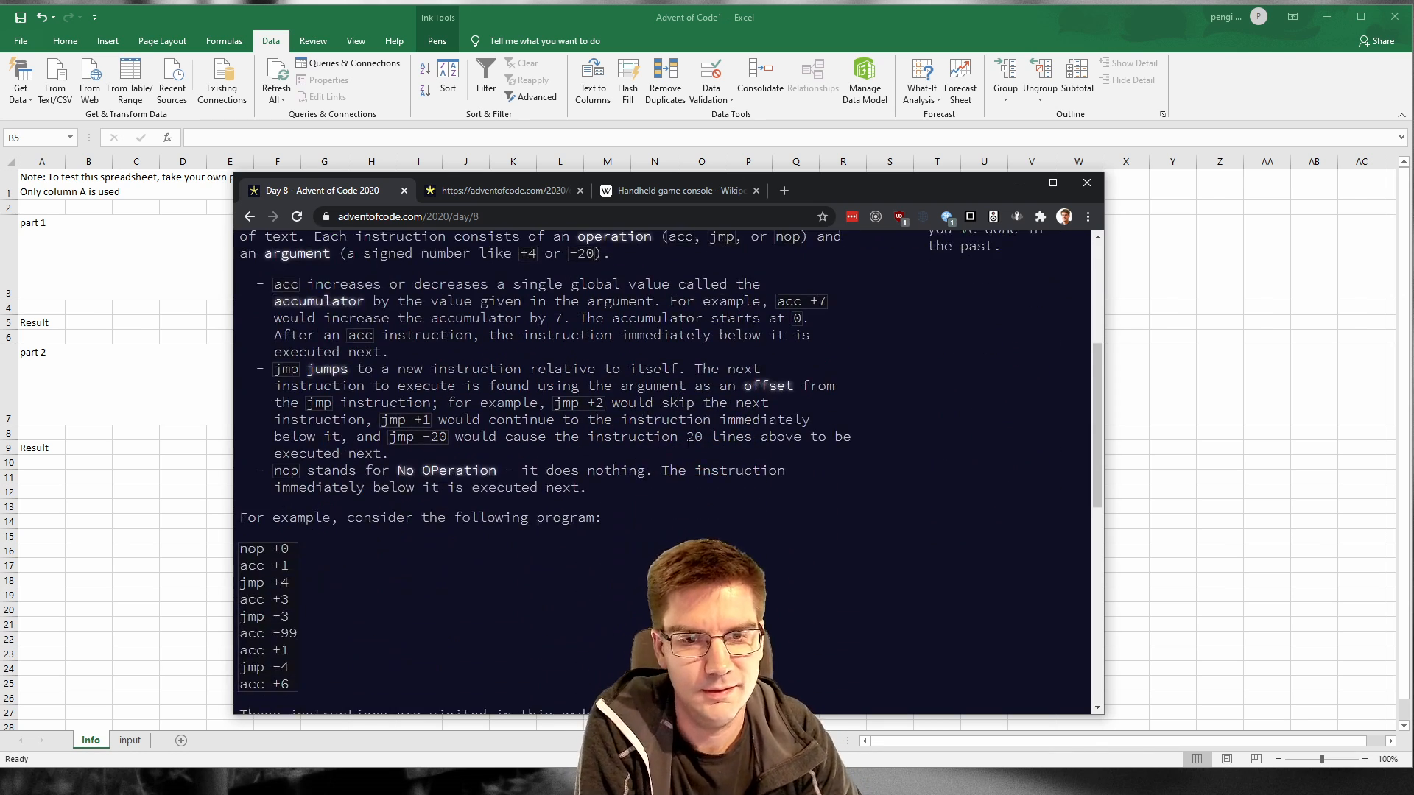
scroll(687, 441, down, 1)
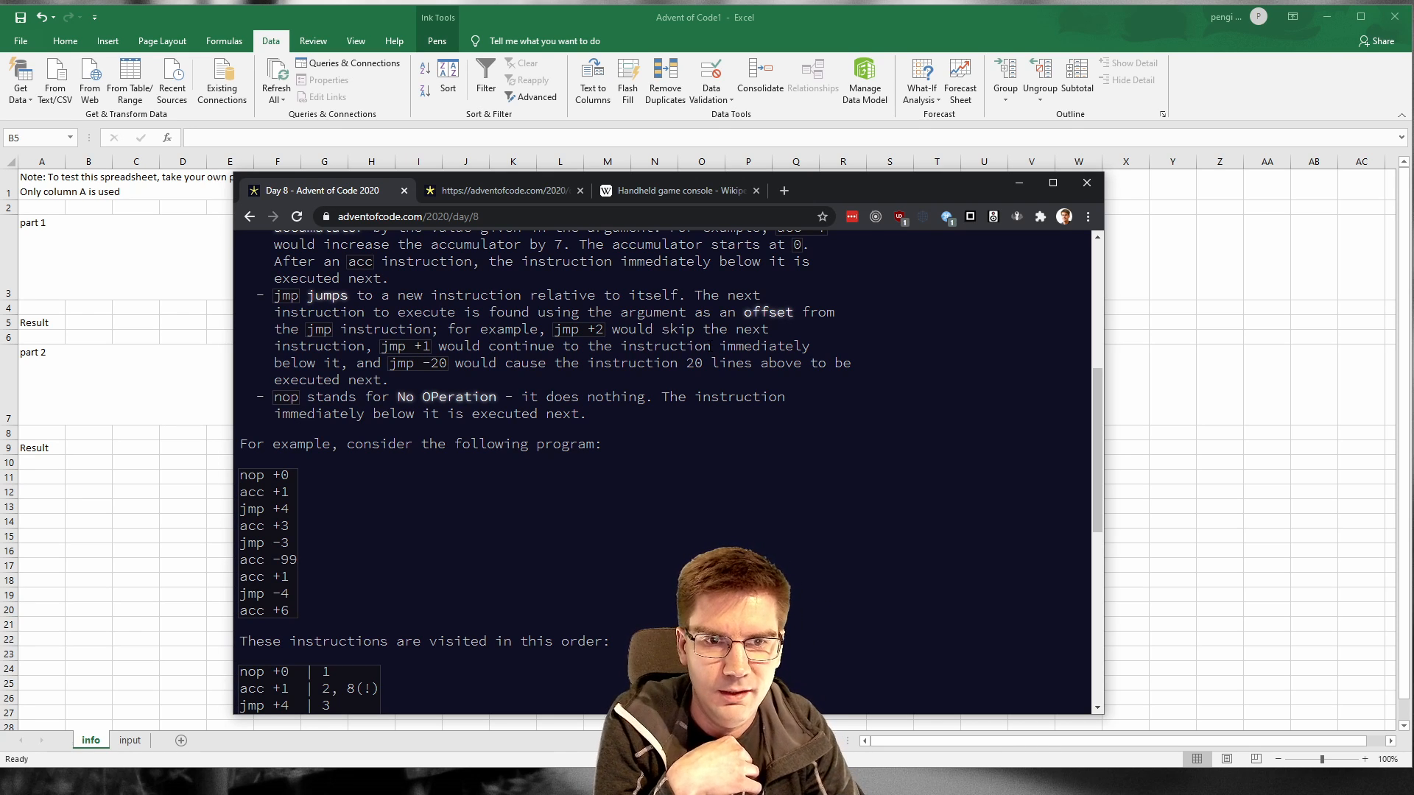
scroll(709, 347, up, 1)
scroll(708, 346, up, 1)
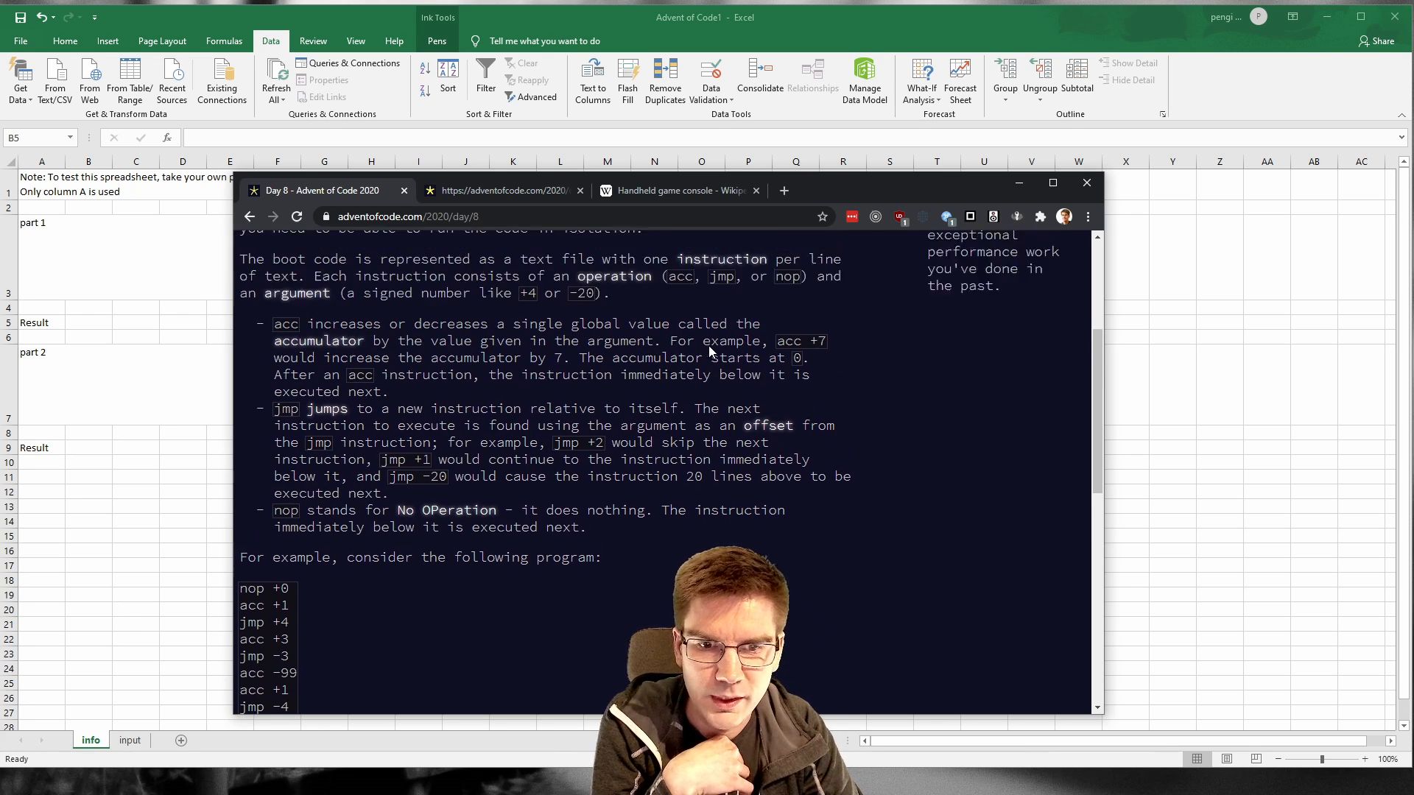
scroll(708, 352, up, 1)
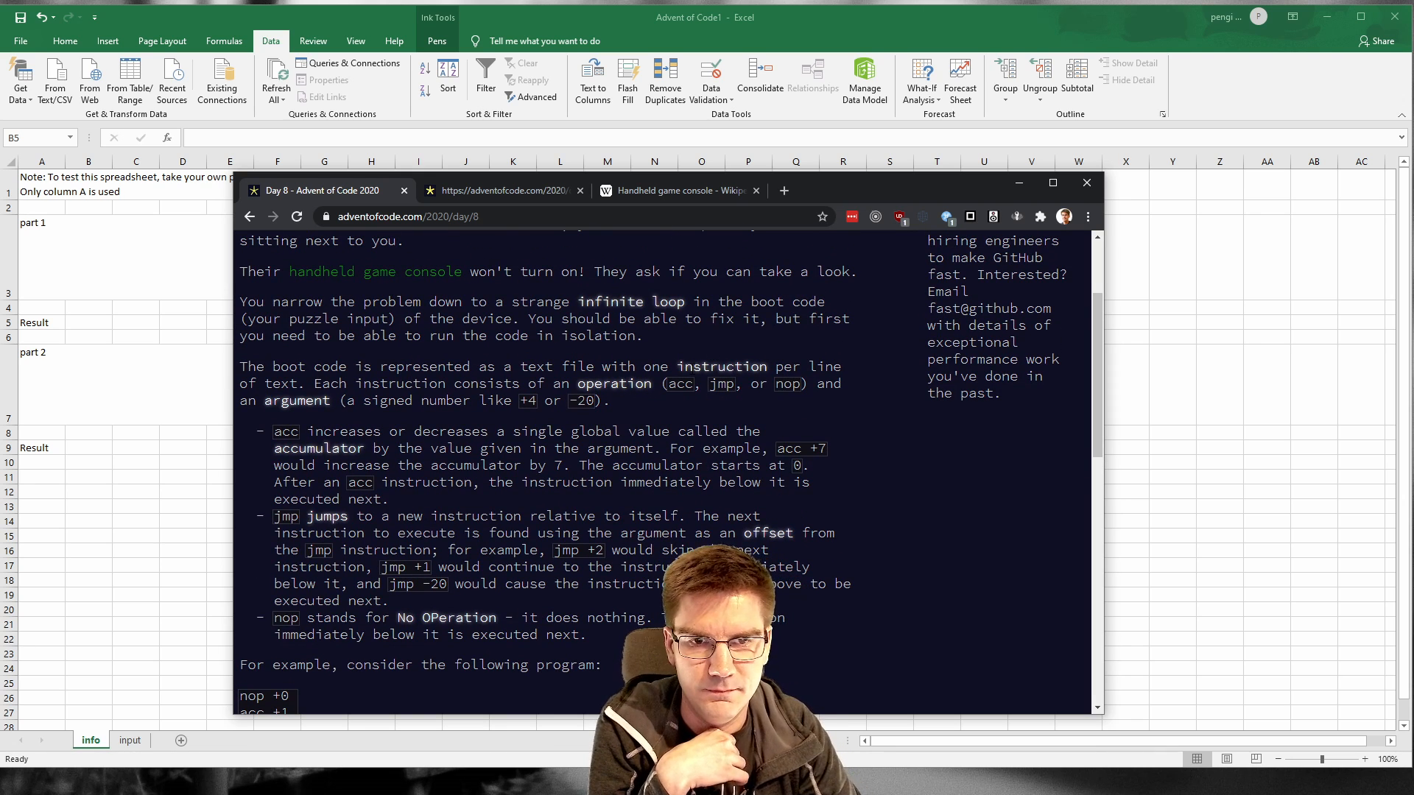
scroll(670, 473, down, 5)
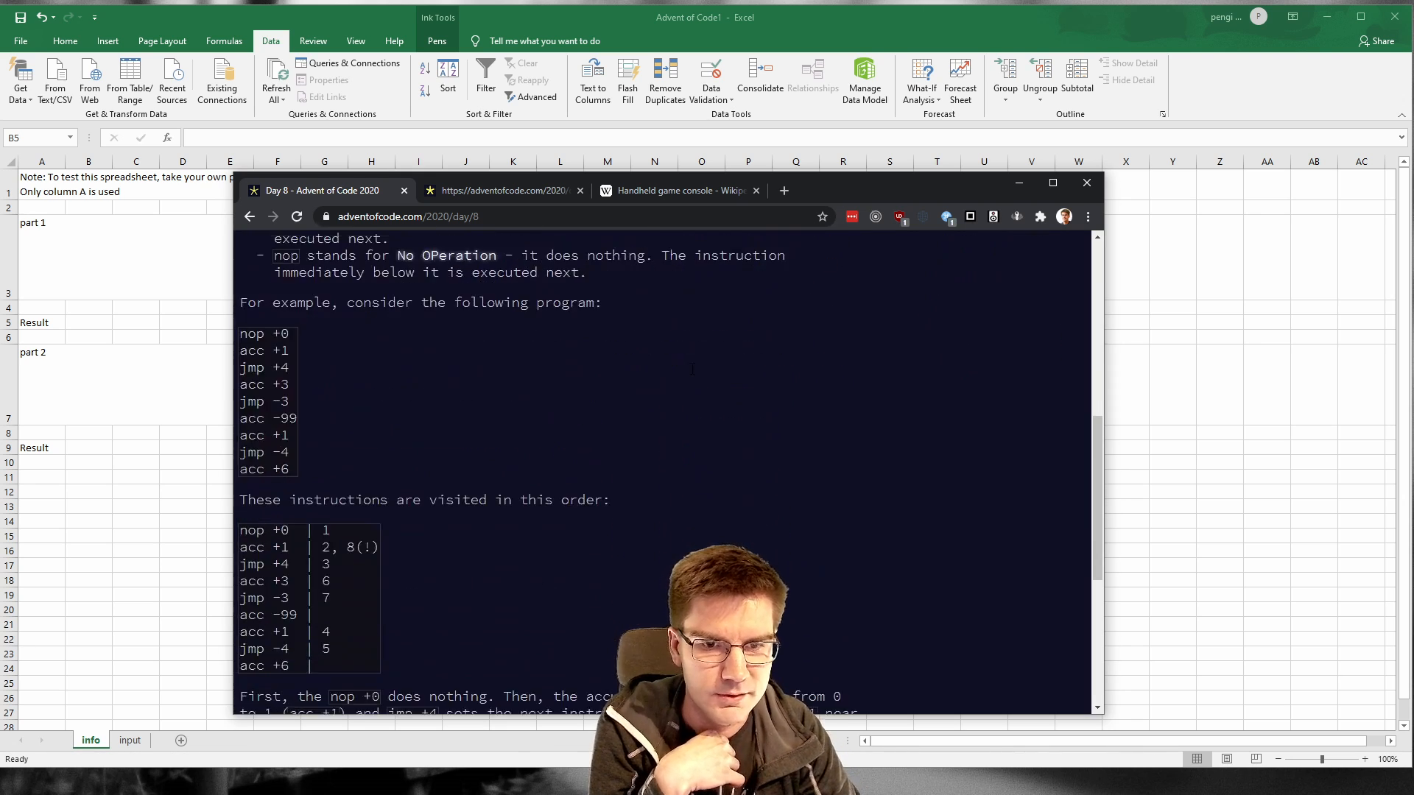
Step: Examine the nine-line example program, skim the rest of the puzzle, and return to its introduction
drag(240, 327, 299, 479)
click(307, 473)
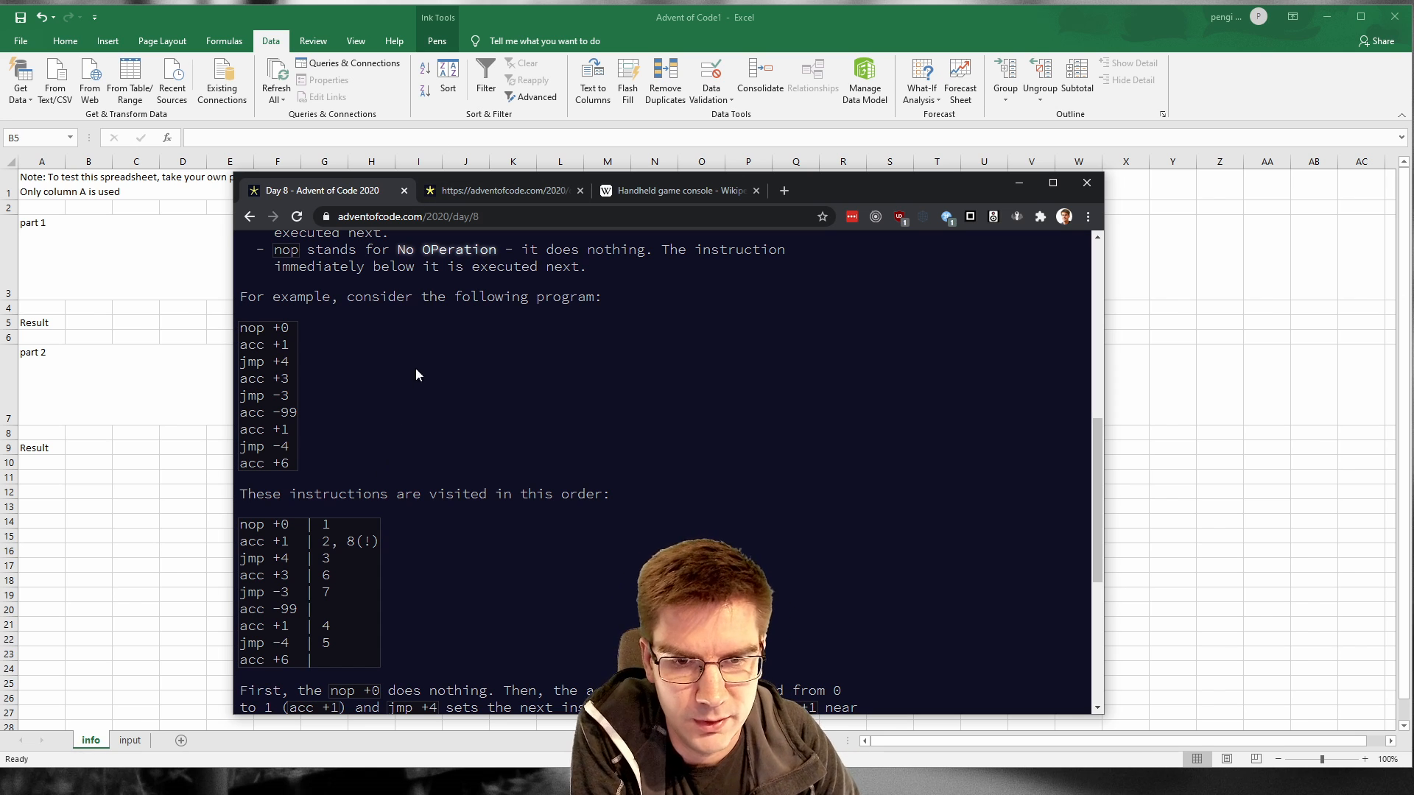
drag(311, 467, 339, 453)
click(249, 333)
click(338, 452)
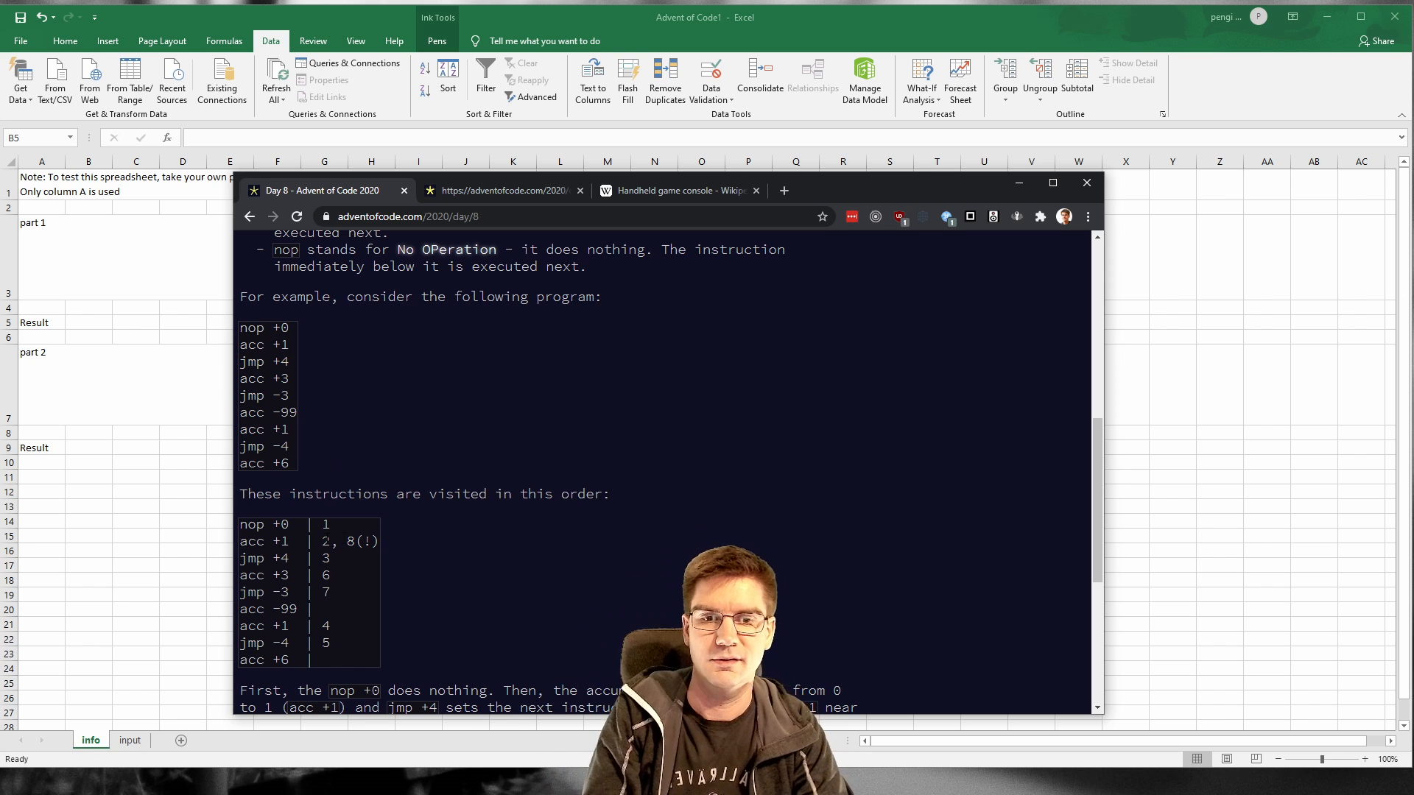
scroll(350, 510, down, 5)
scroll(351, 511, up, 9)
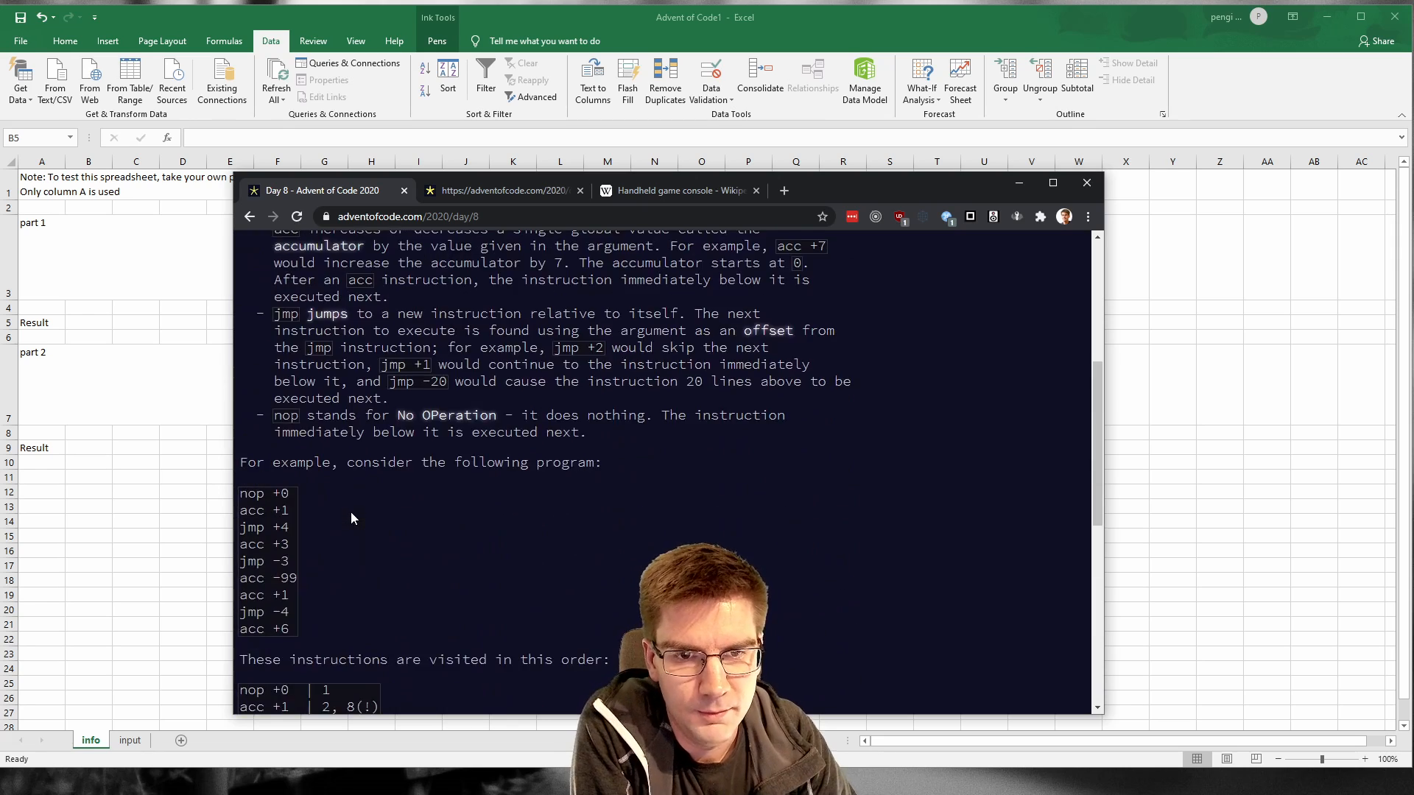
scroll(351, 519, up, 3)
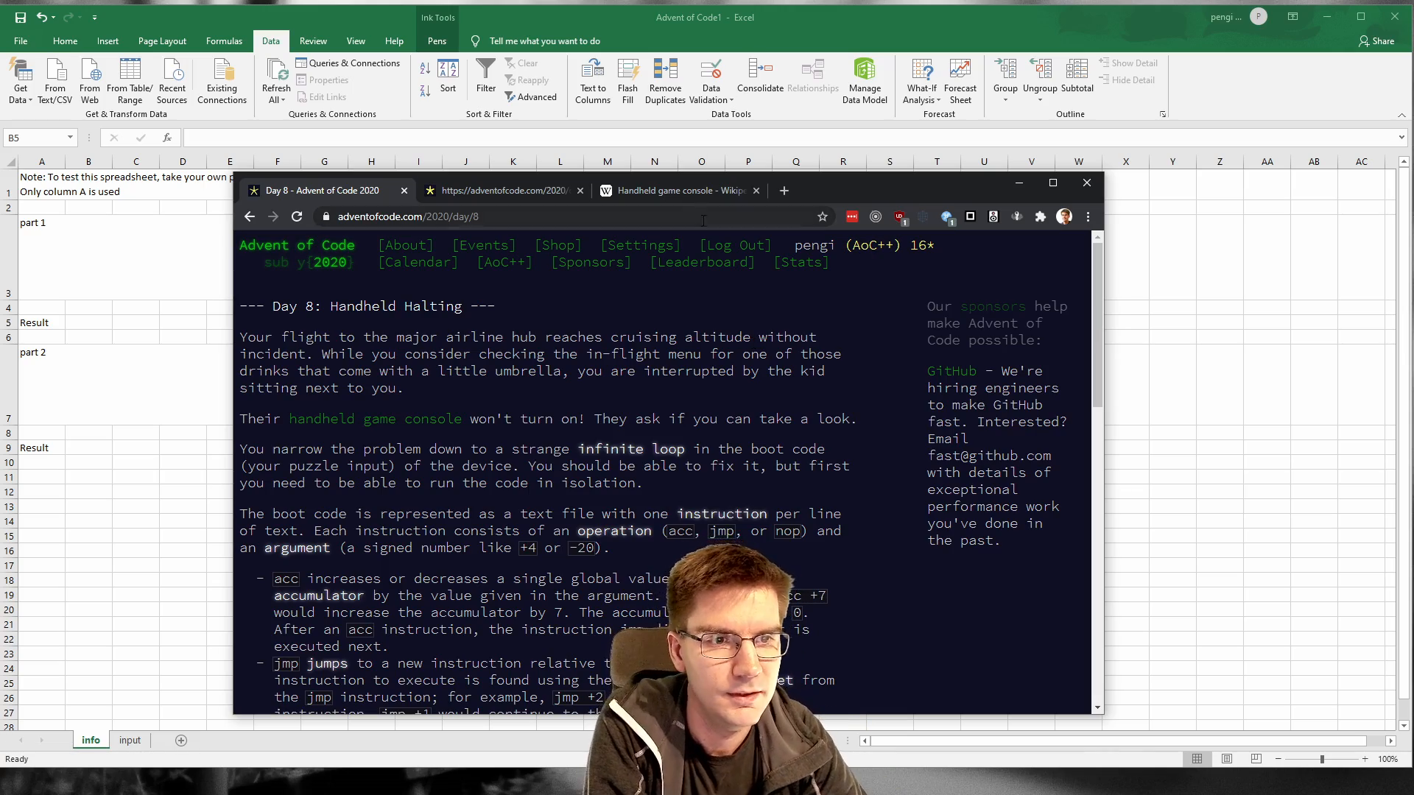
Step: Switch to the Wikipedia article on handheld game consoles and view its introduction
click(674, 189)
scroll(990, 411, up, 20)
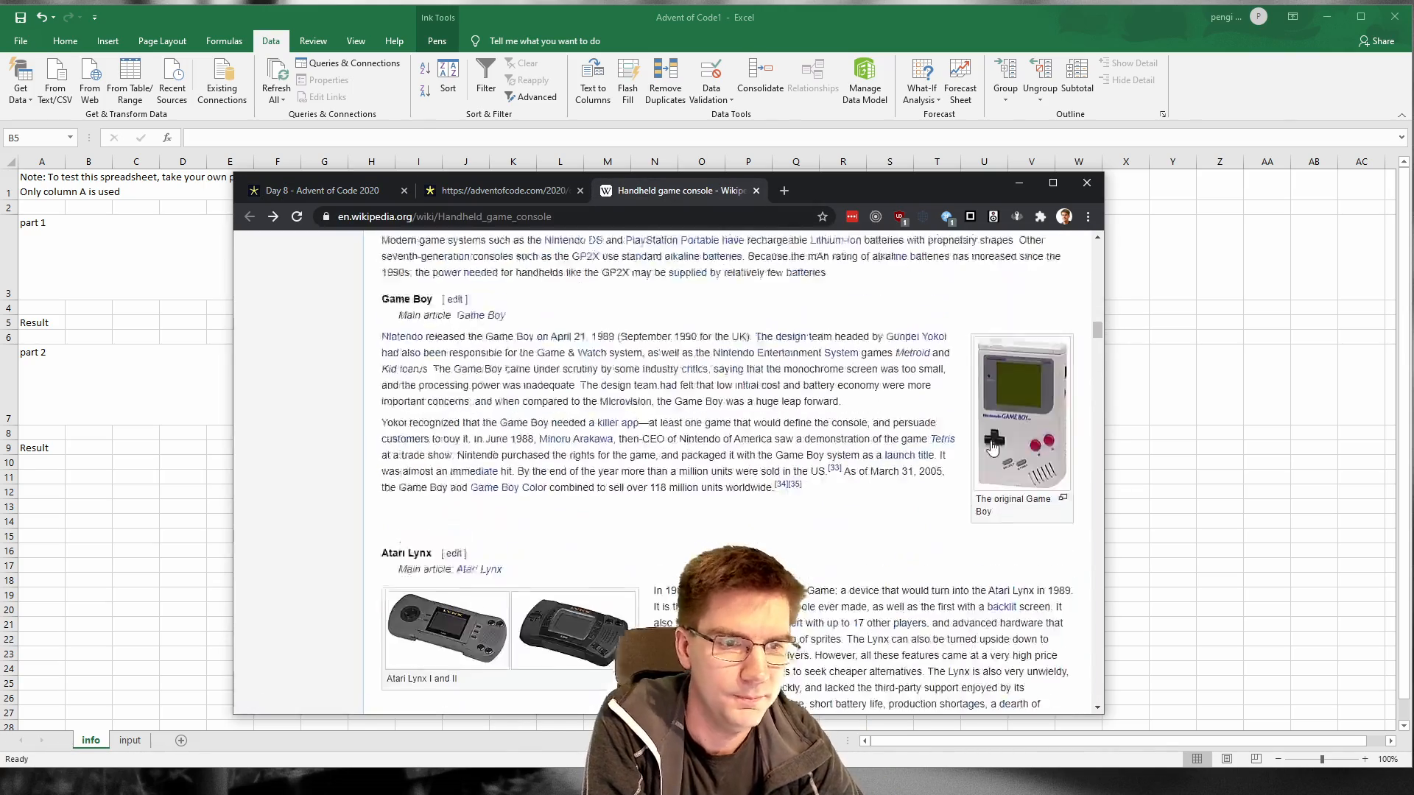
scroll(871, 431, up, 8)
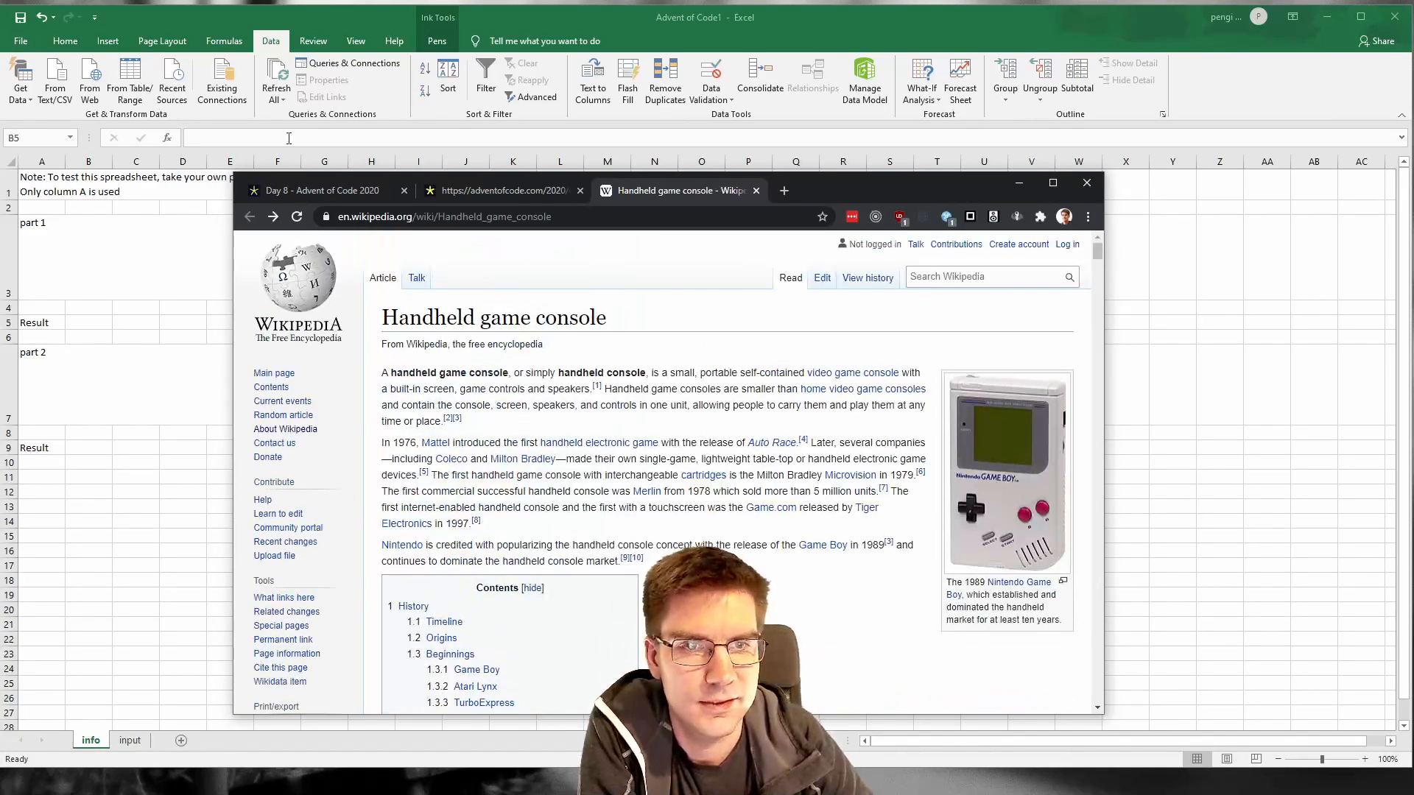
Step: Return to the Day 8 puzzle and review the list explaining the acc, jmp and nop operations
click(324, 190)
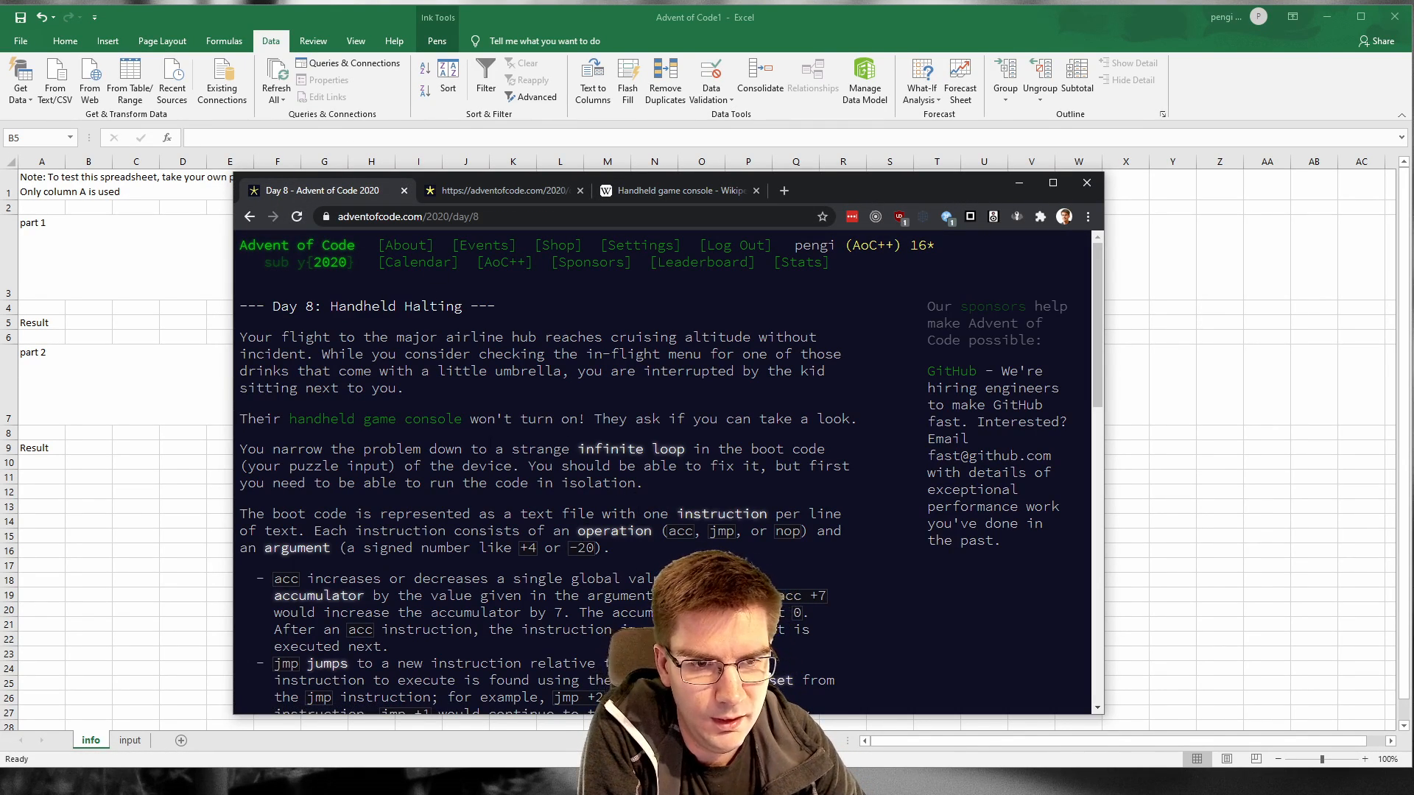
scroll(475, 240, down, 1)
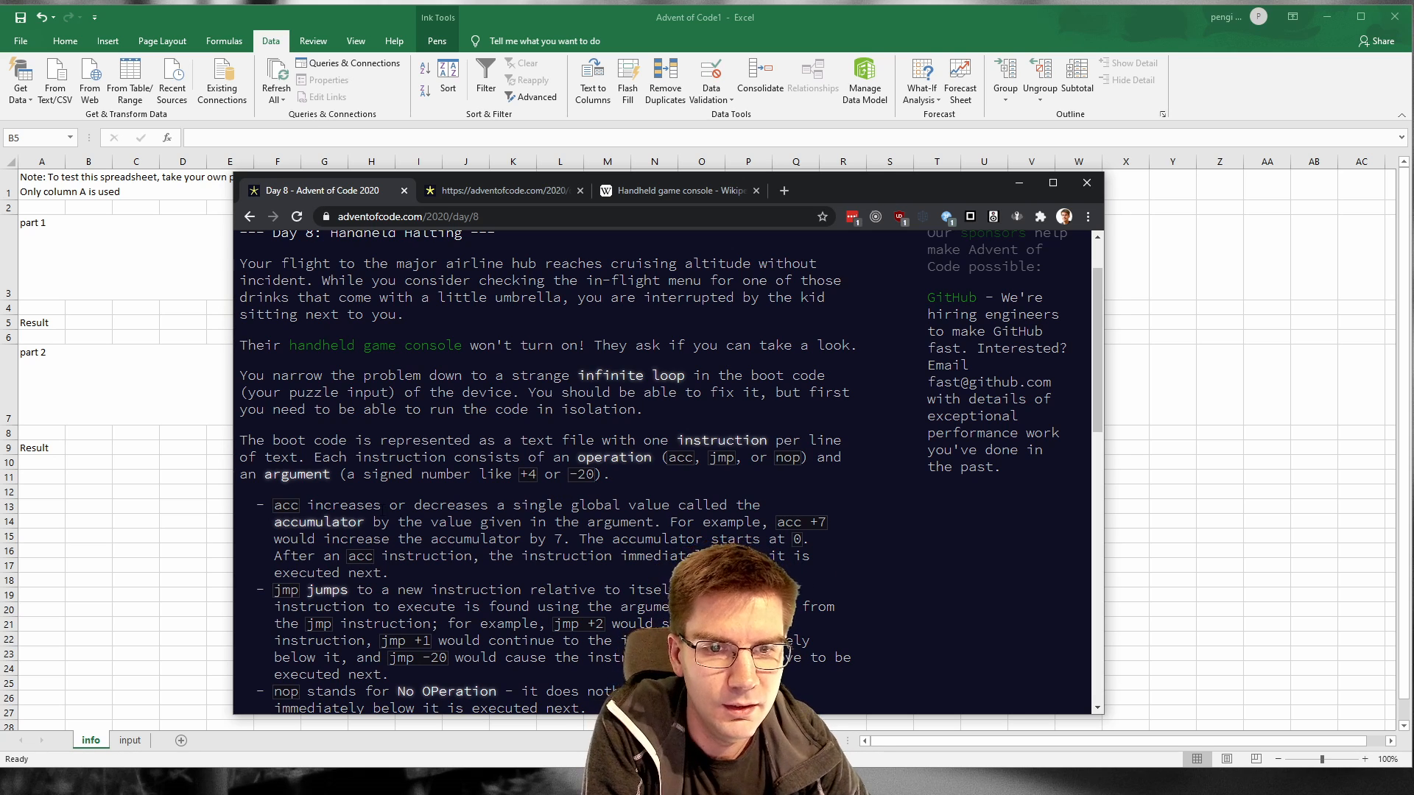
scroll(516, 471, down, 2)
drag(281, 327, 435, 563)
click(446, 573)
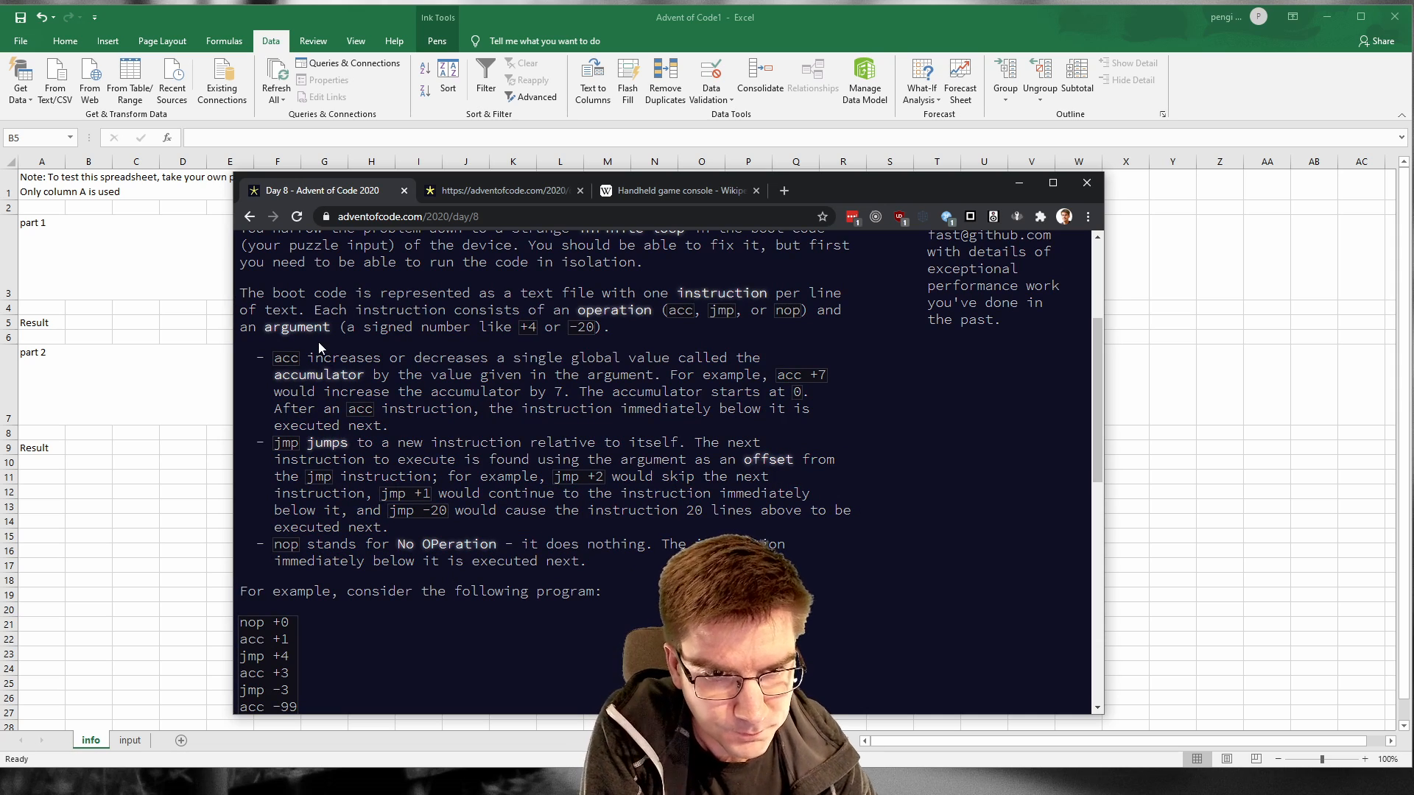
drag(318, 342, 475, 591)
click(475, 590)
scroll(427, 559, down, 2)
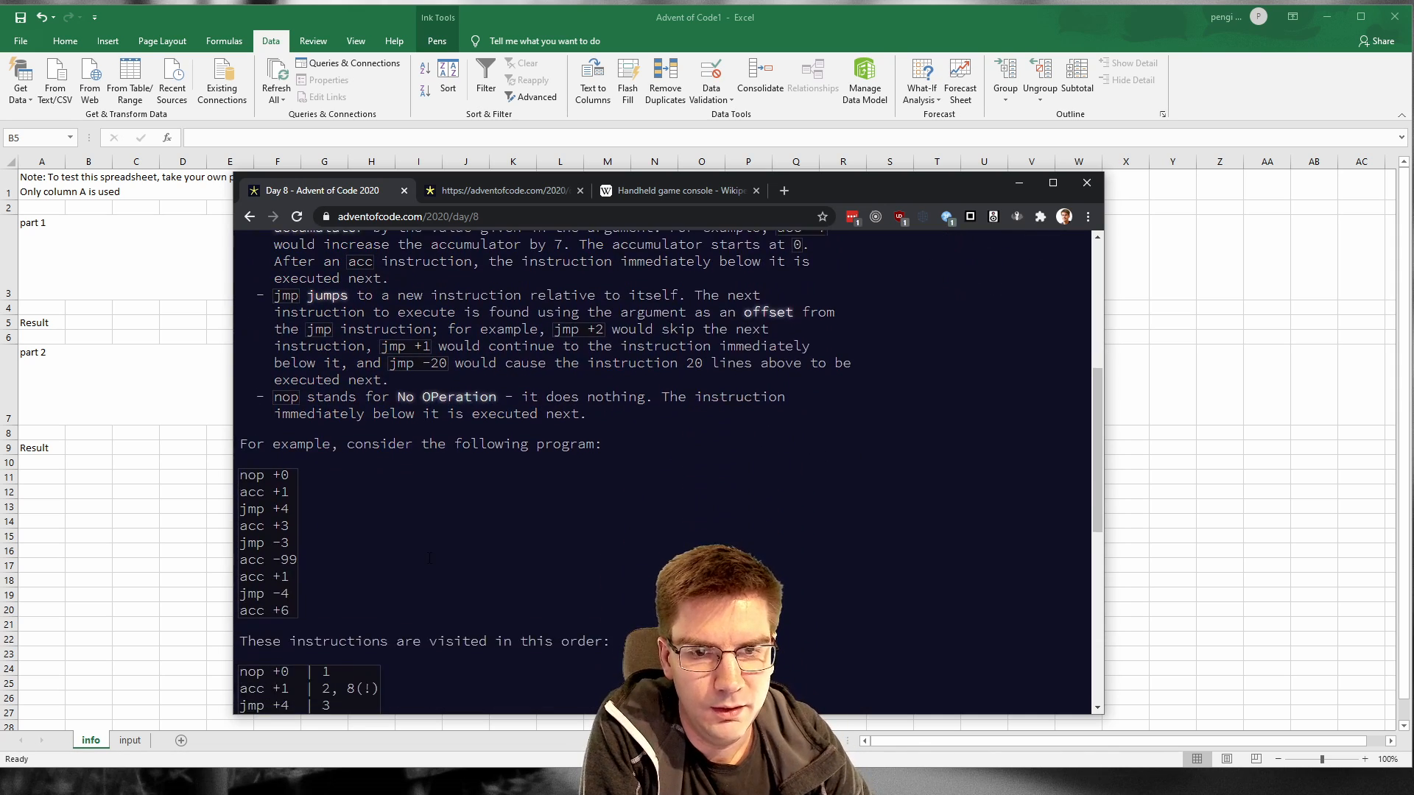
scroll(427, 558, up, 3)
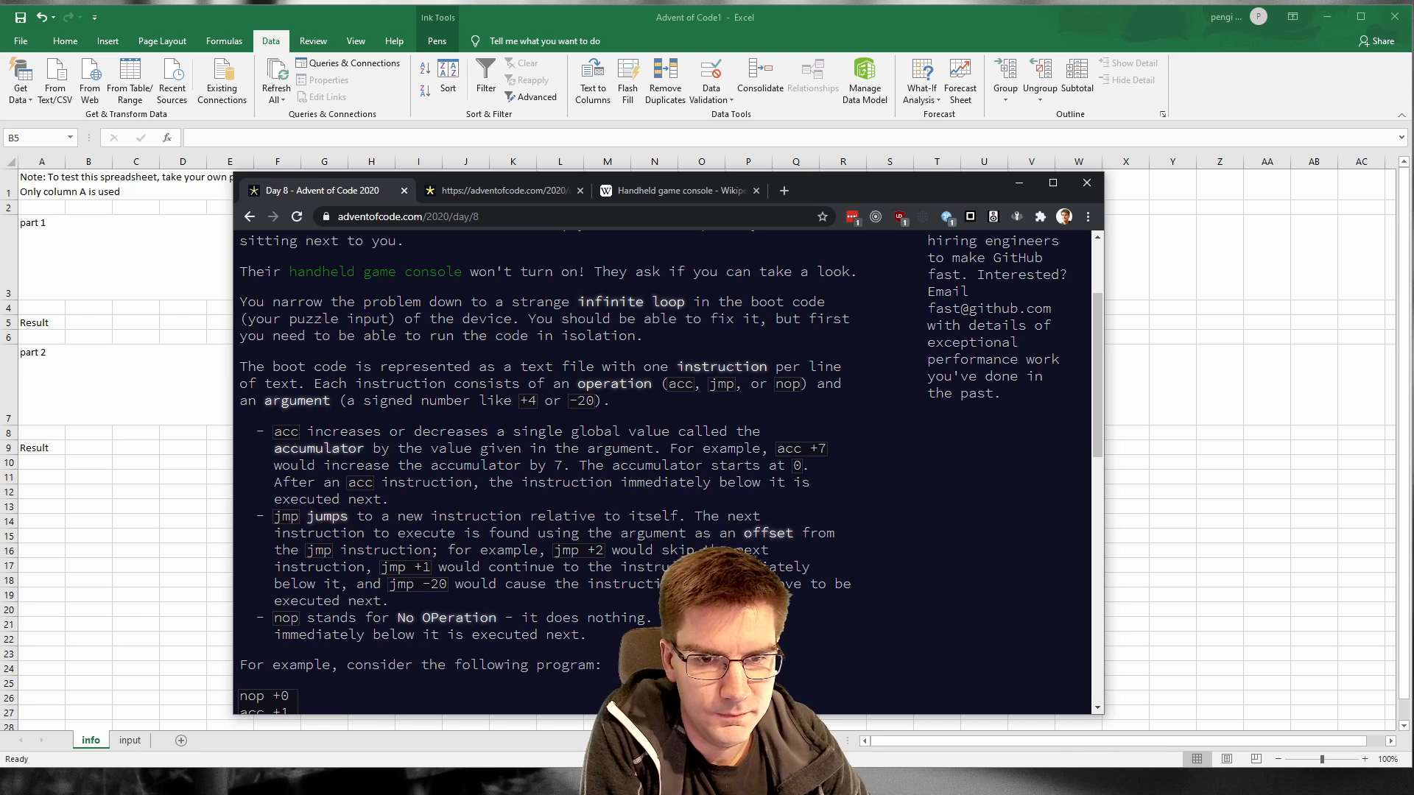
scroll(552, 472, down, 1)
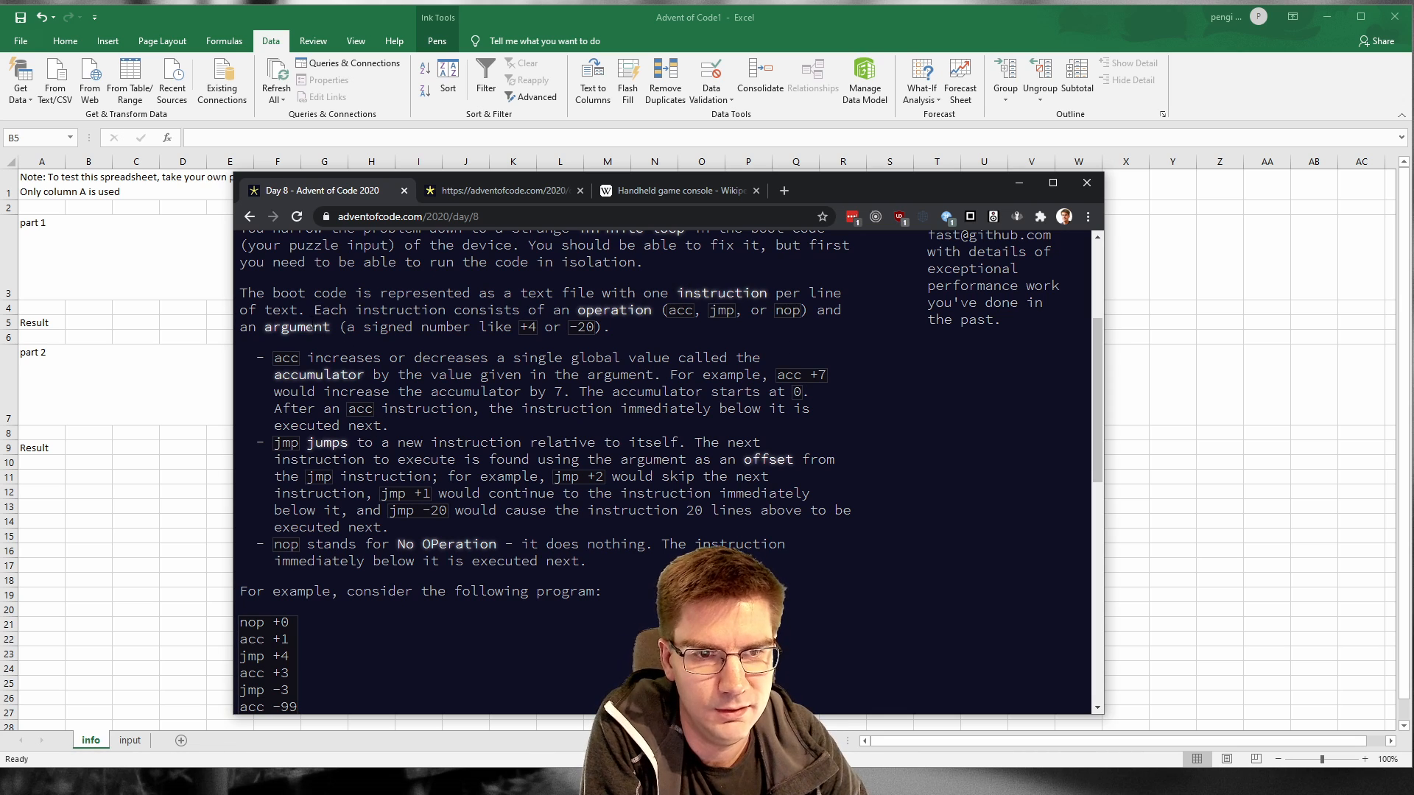
Step: Highlight in turn "Each instruction consists", the jmp and nop operations, the argument example +4, and acc in the operation list
drag(314, 310, 520, 310)
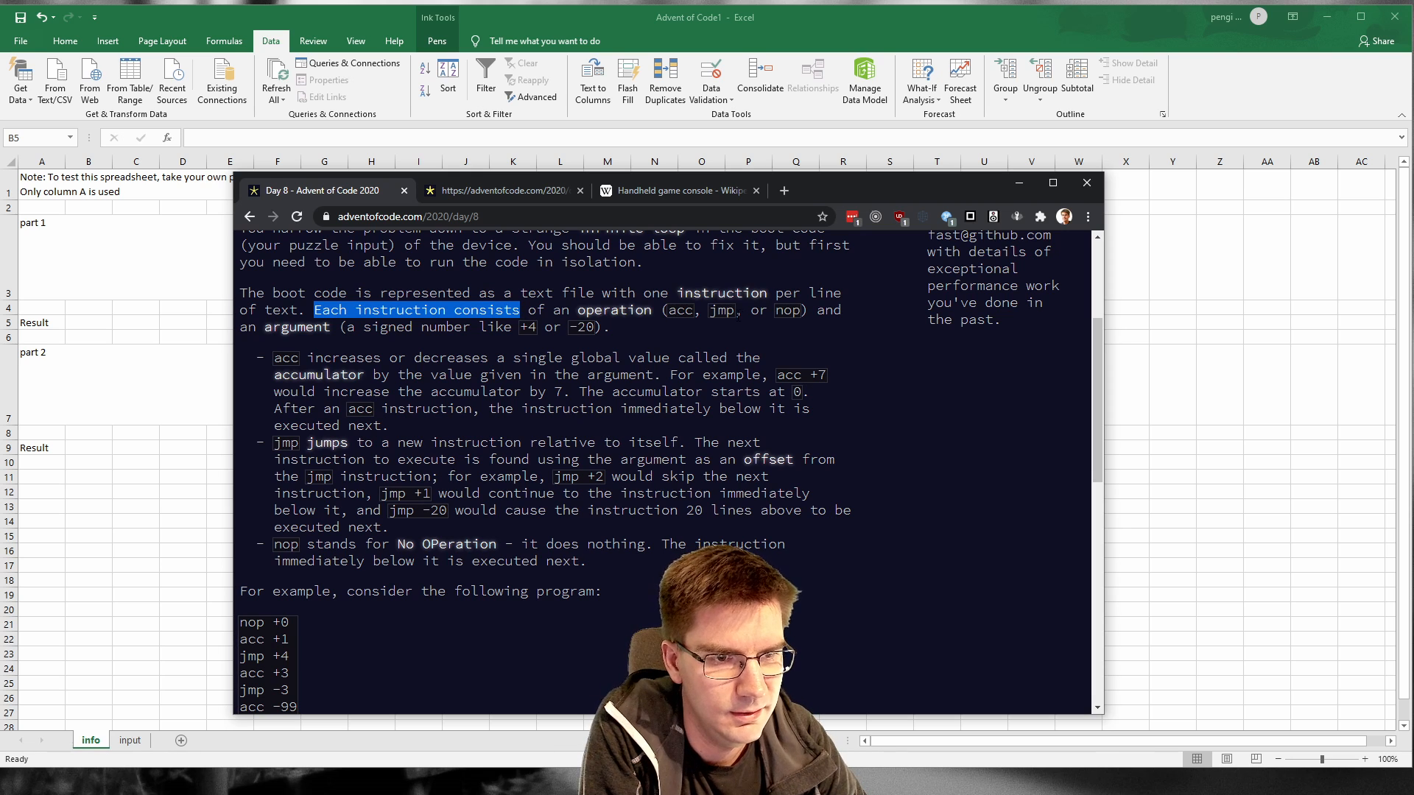
double_click(722, 310)
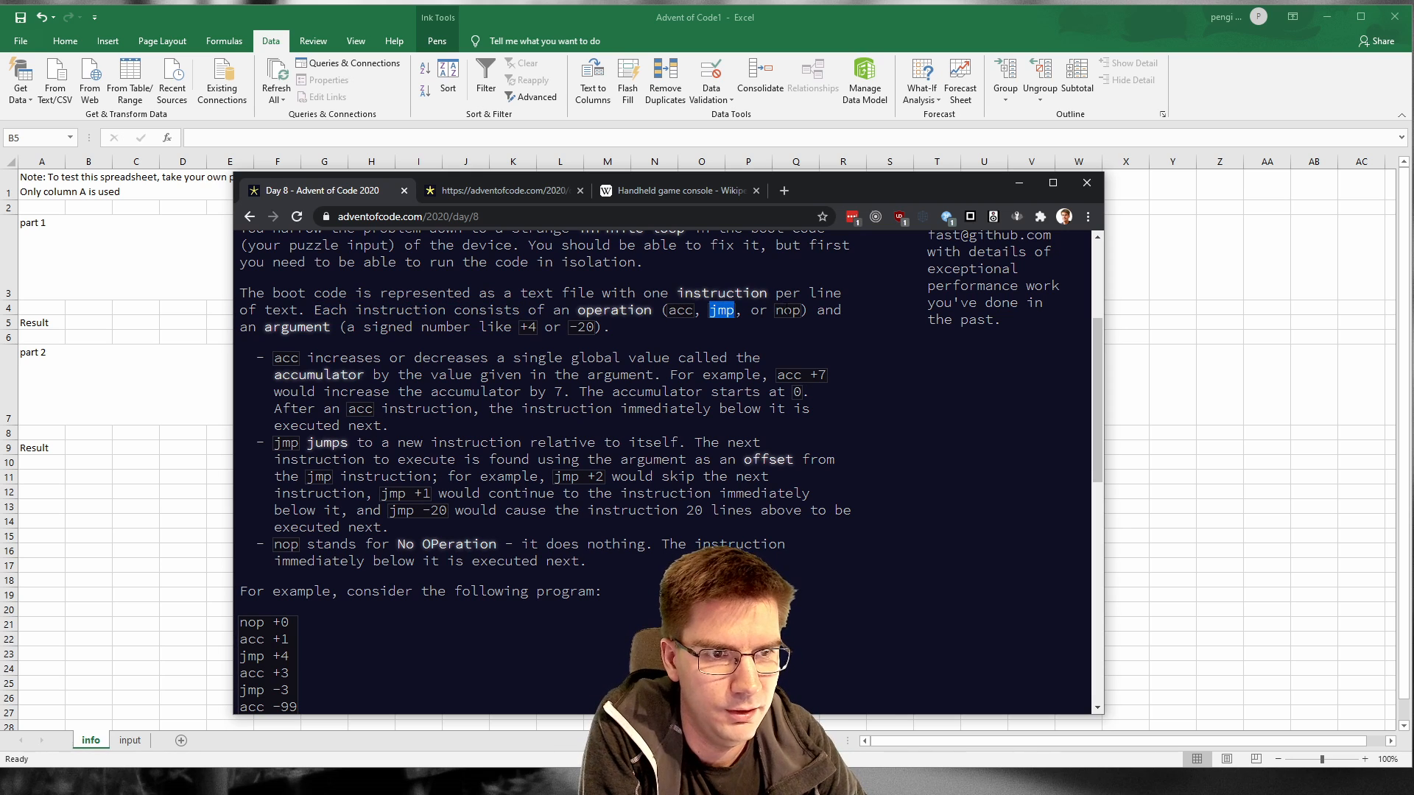
double_click(787, 310)
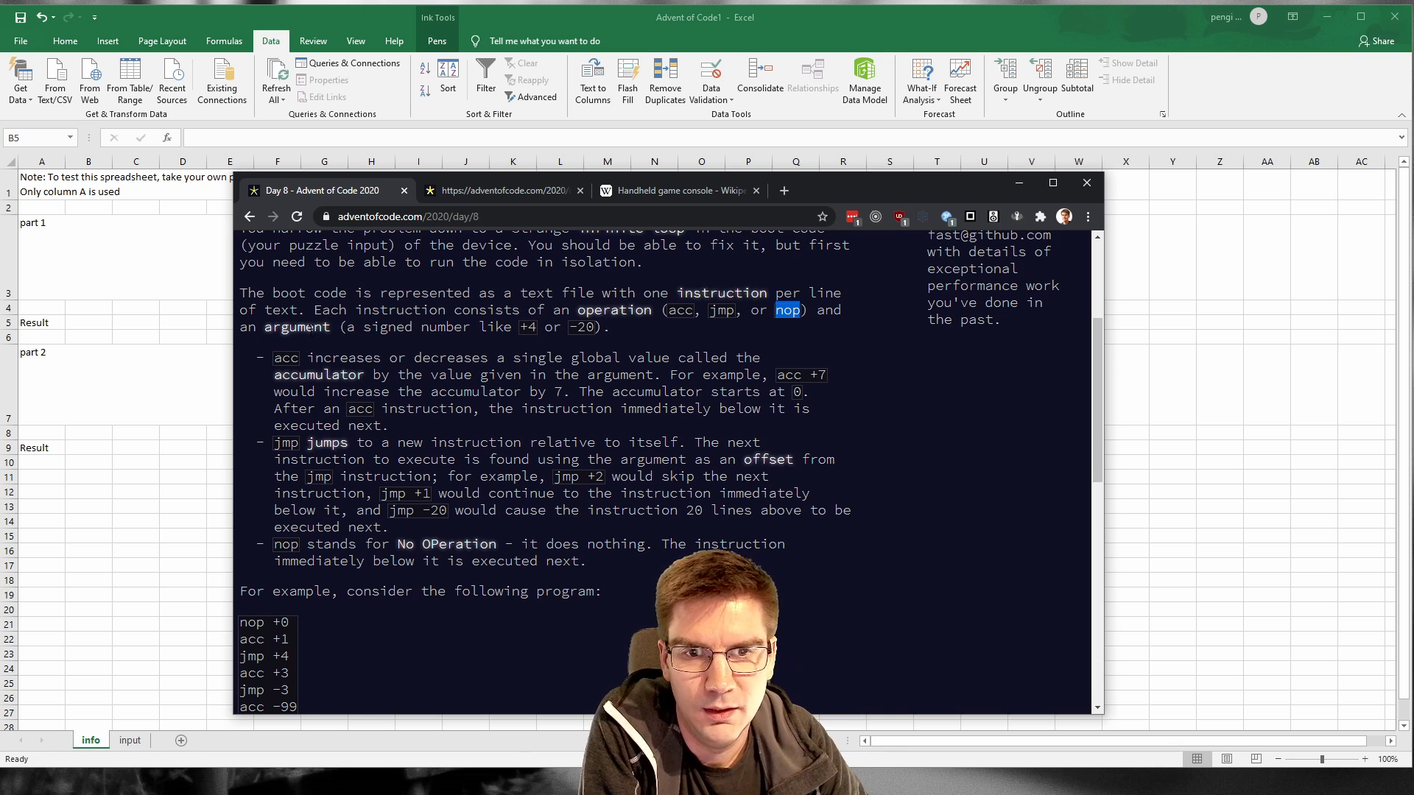
drag(339, 327, 537, 327)
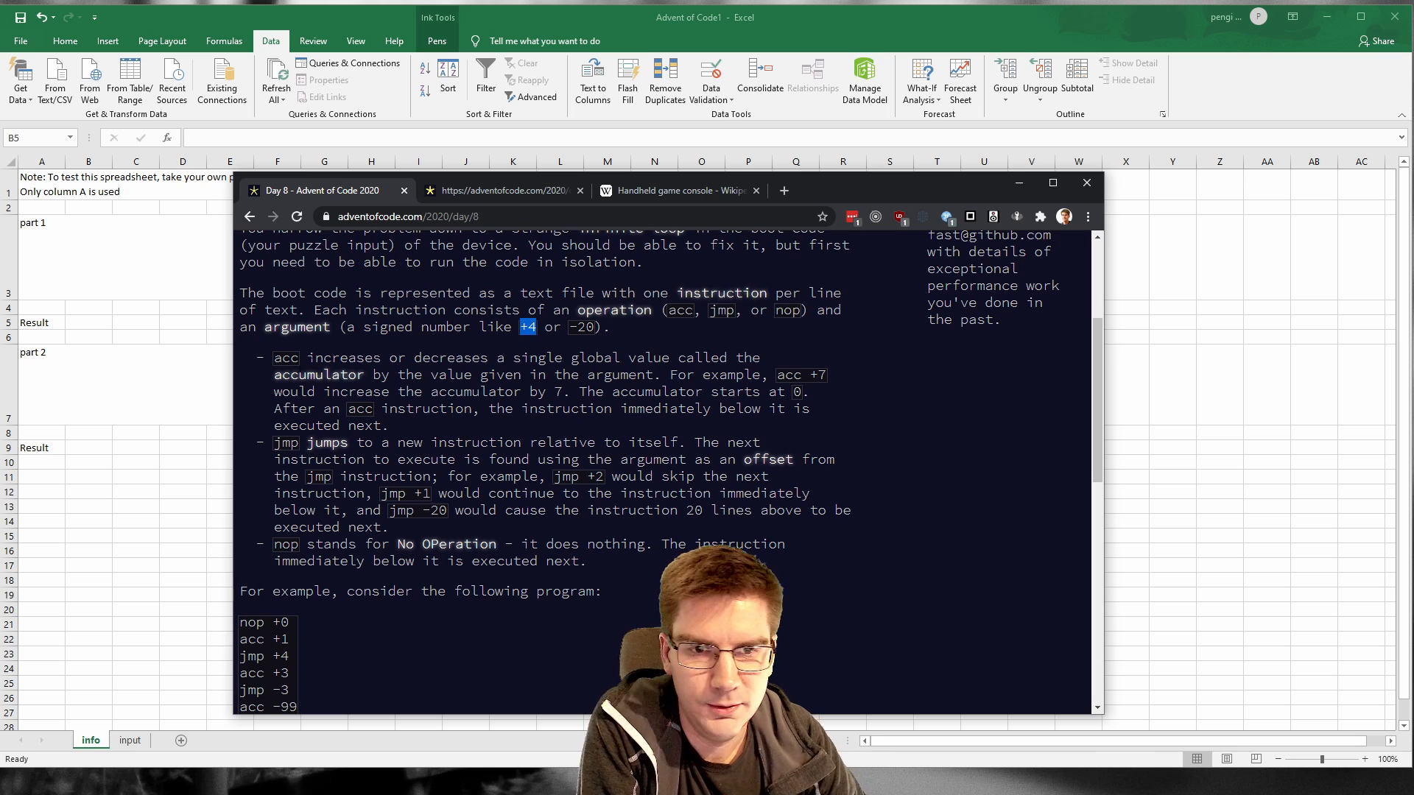
drag(274, 359, 299, 358)
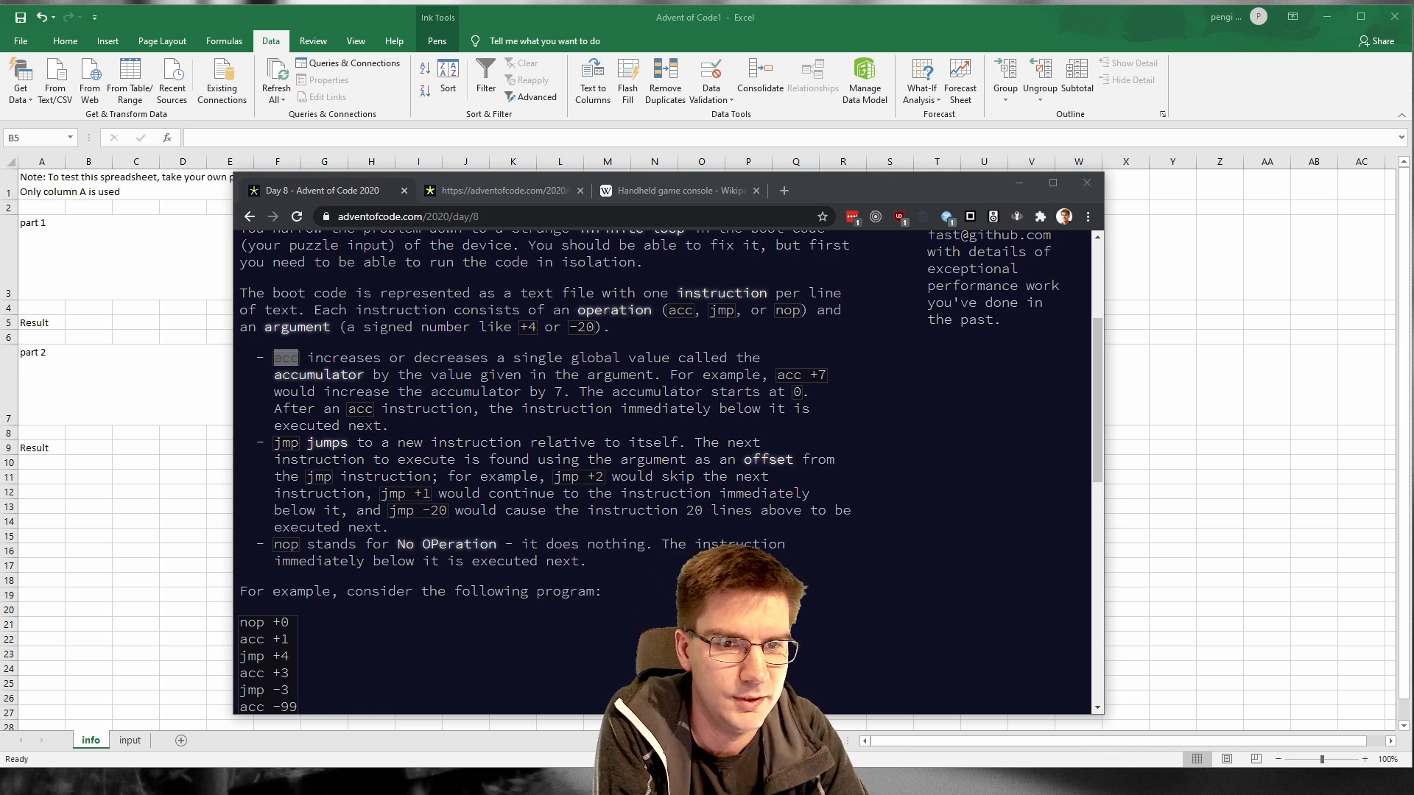
Step: Read the example's visiting order, the infinite loop explanation and the part one question about the accumulator
scroll(669, 525, down, 3)
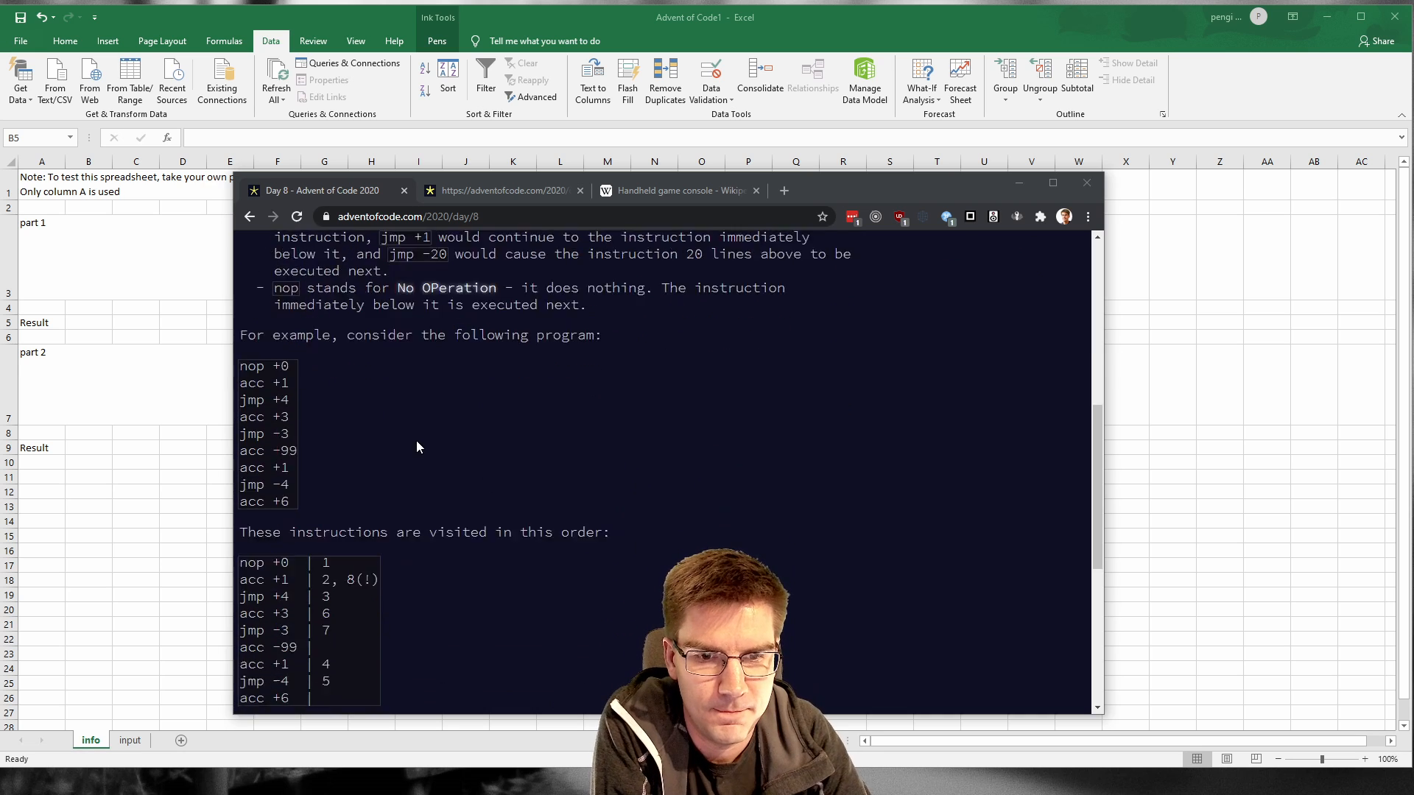
scroll(416, 446, down, 2)
scroll(435, 571, down, 1)
scroll(300, 346, up, 1)
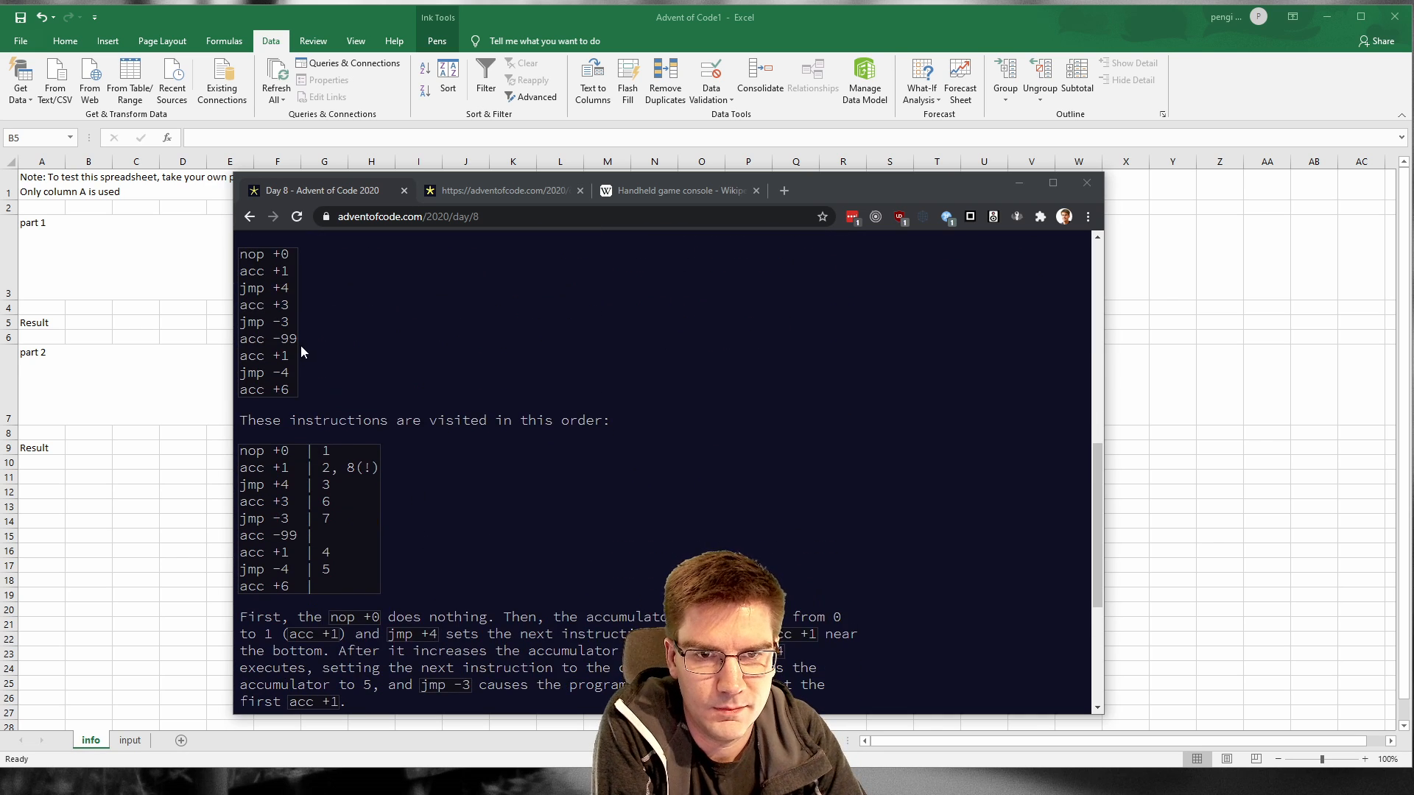
scroll(309, 361, down, 4)
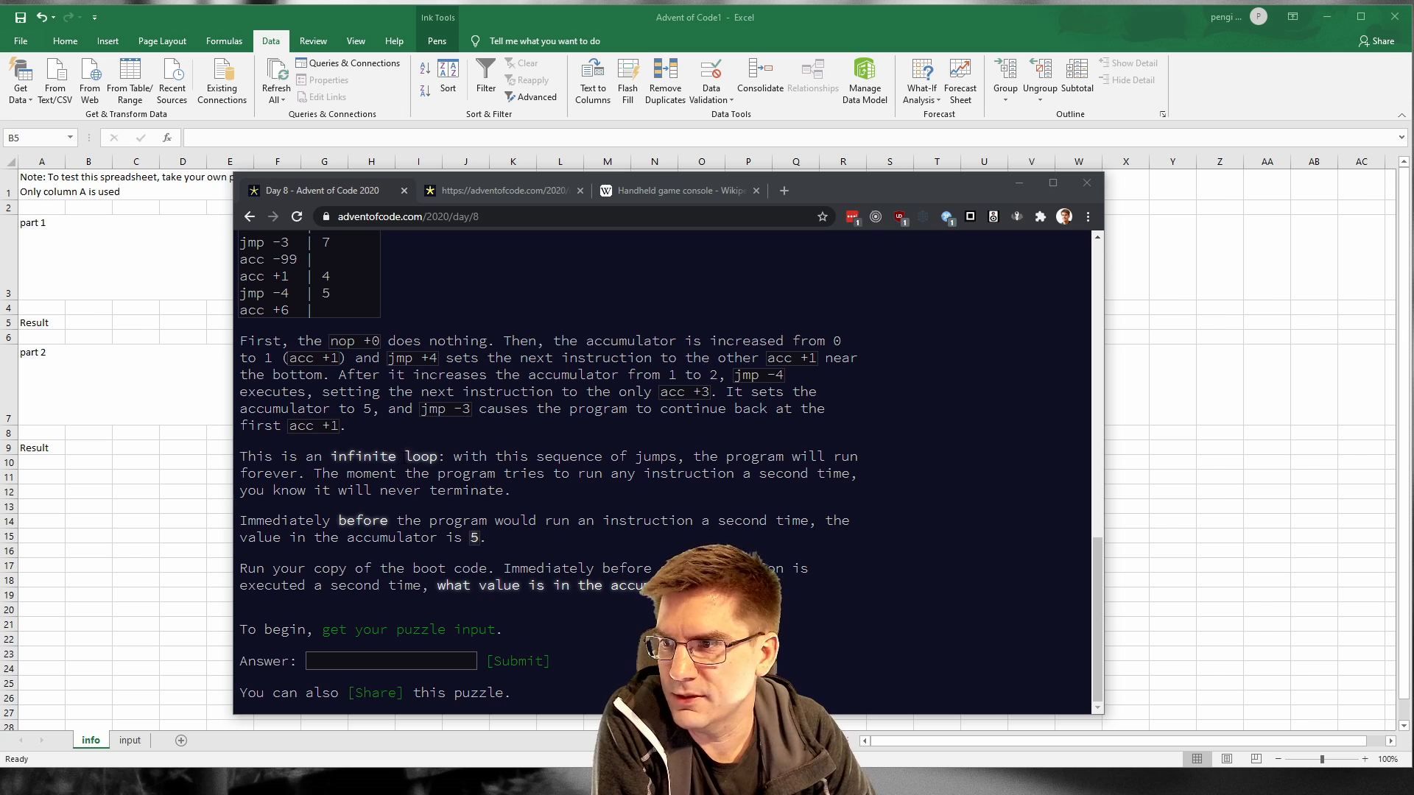
scroll(603, 394, up, 2)
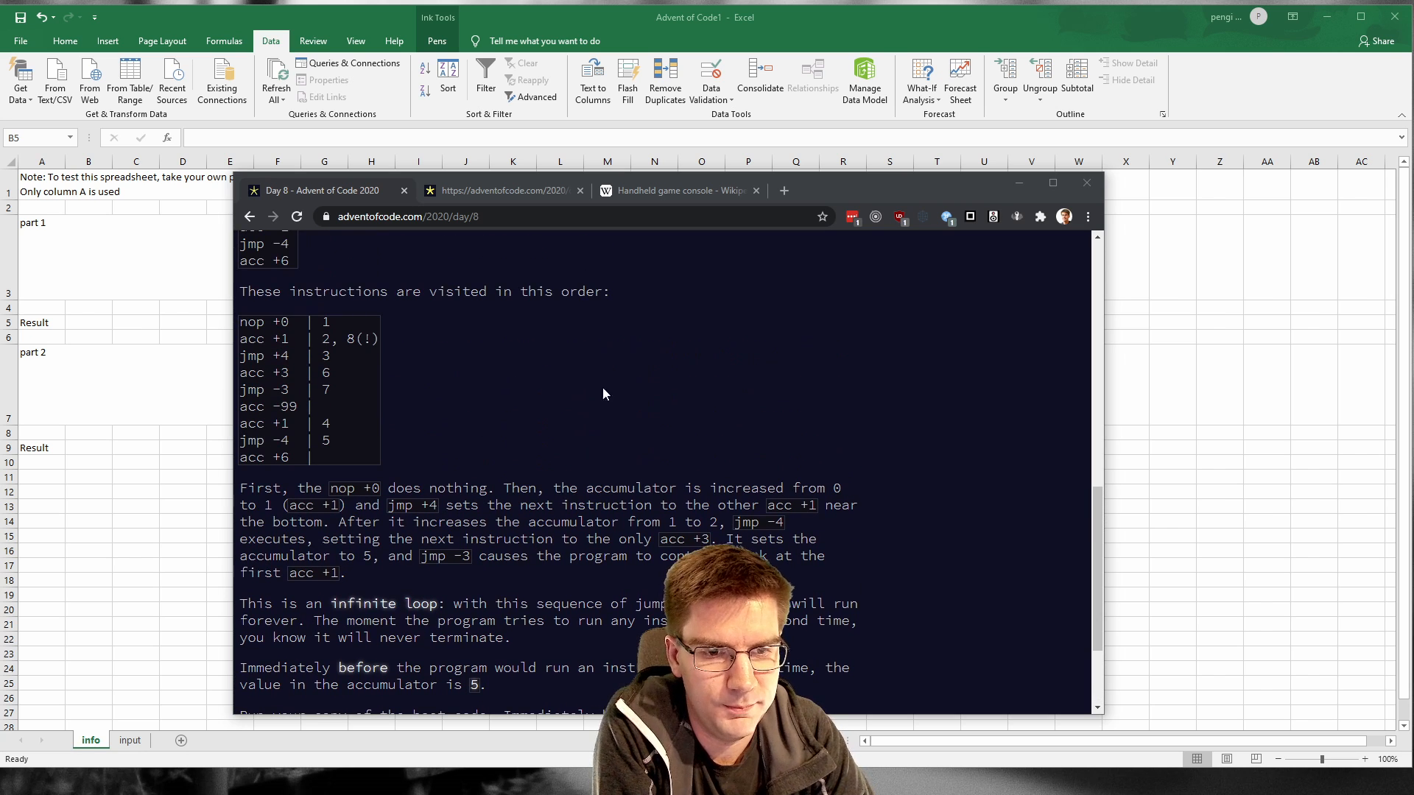
Step: Make the browser window taller and highlight the +0 argument in the first line of the example program
drag(657, 173, 657, 33)
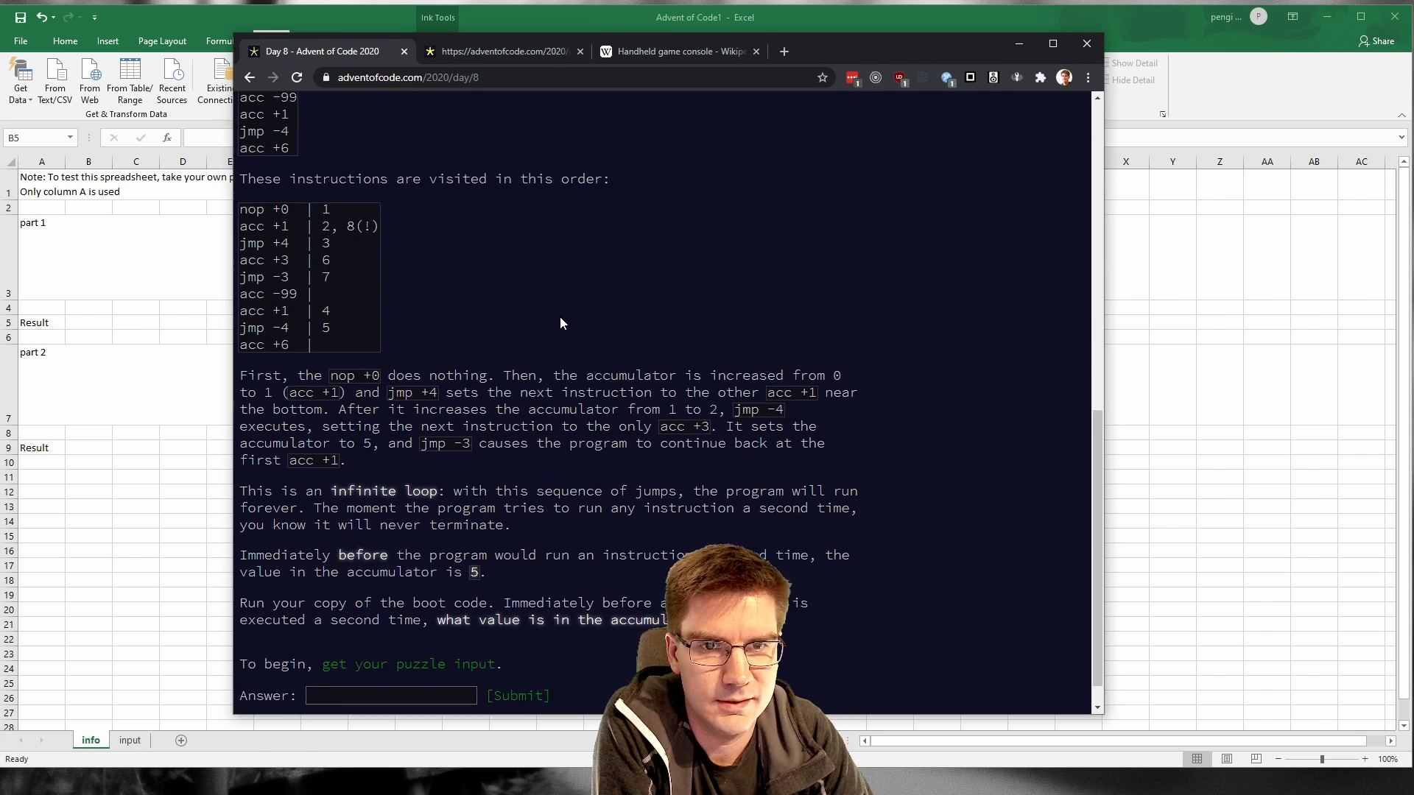
scroll(560, 323, up, 2)
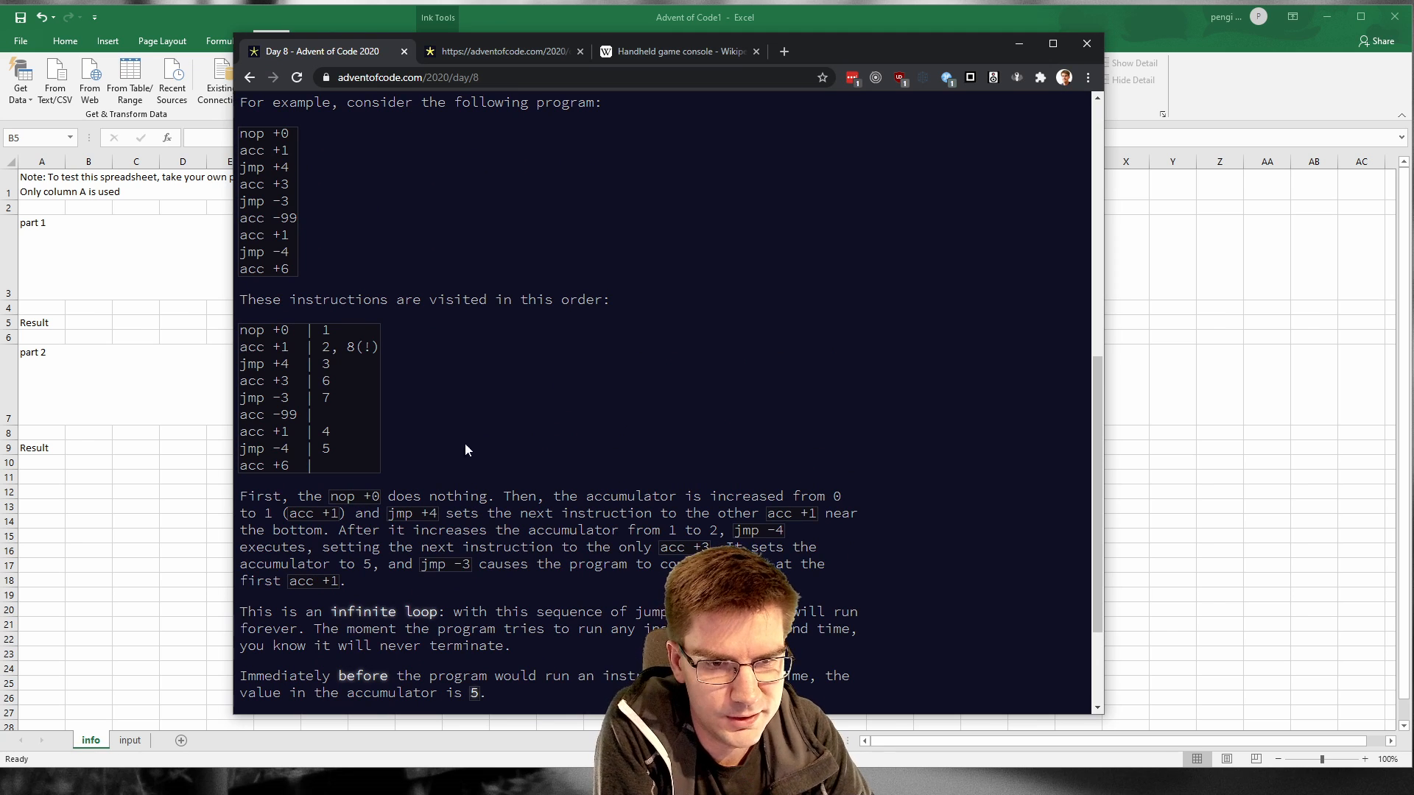
drag(264, 133, 289, 133)
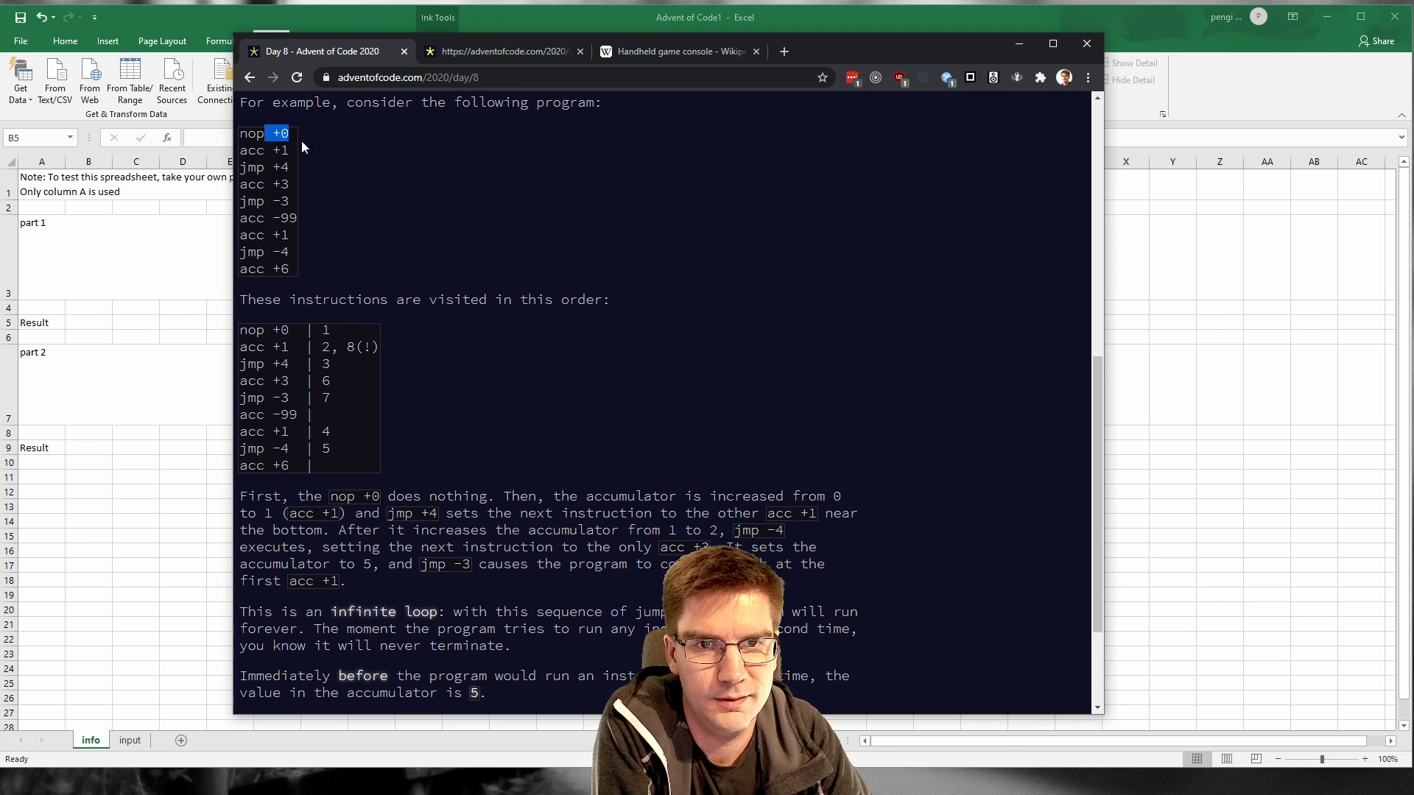
Step: Review the example's visiting order and explanation, and highlight the part one question about the accumulator's value
scroll(337, 161, up, 1)
scroll(616, 392, down, 1)
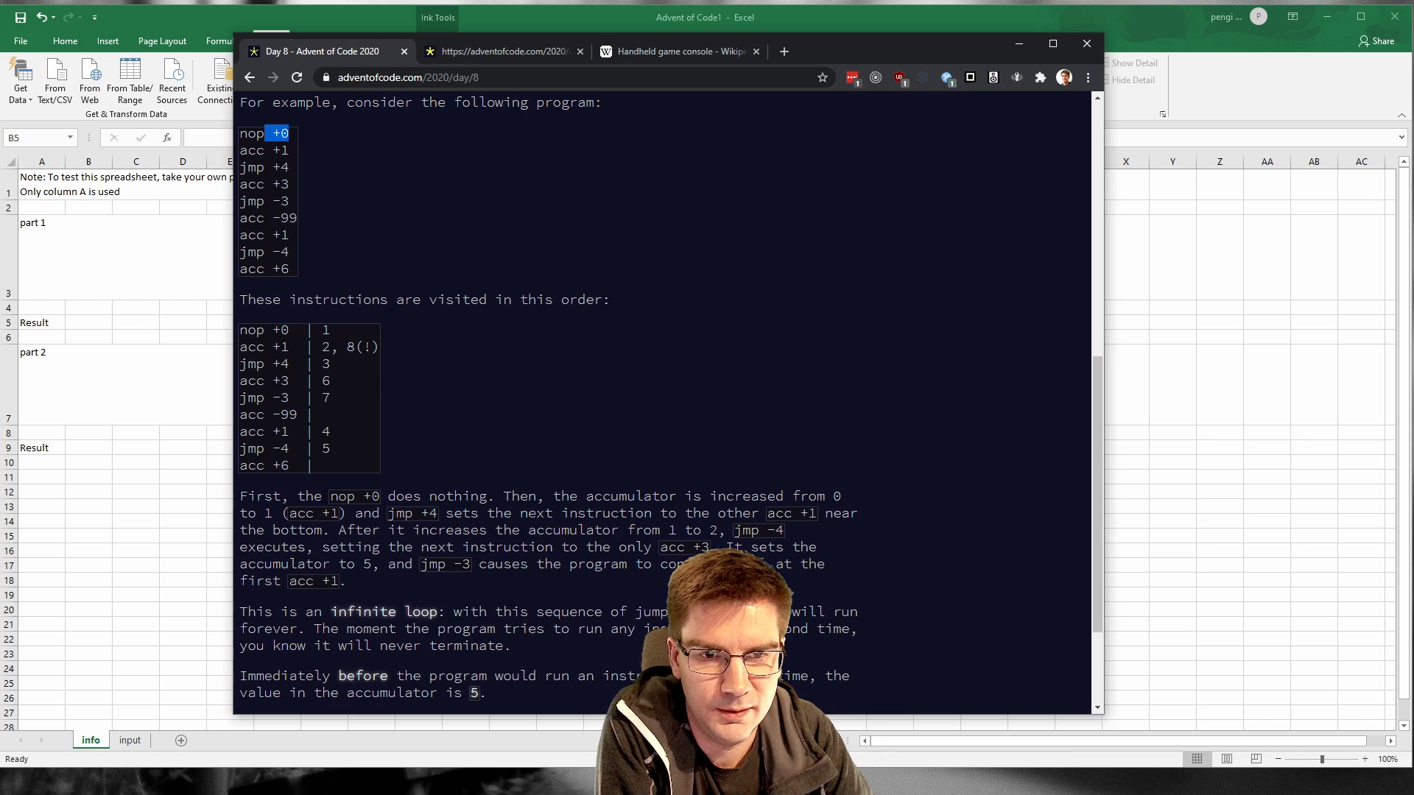
scroll(663, 405, down, 1)
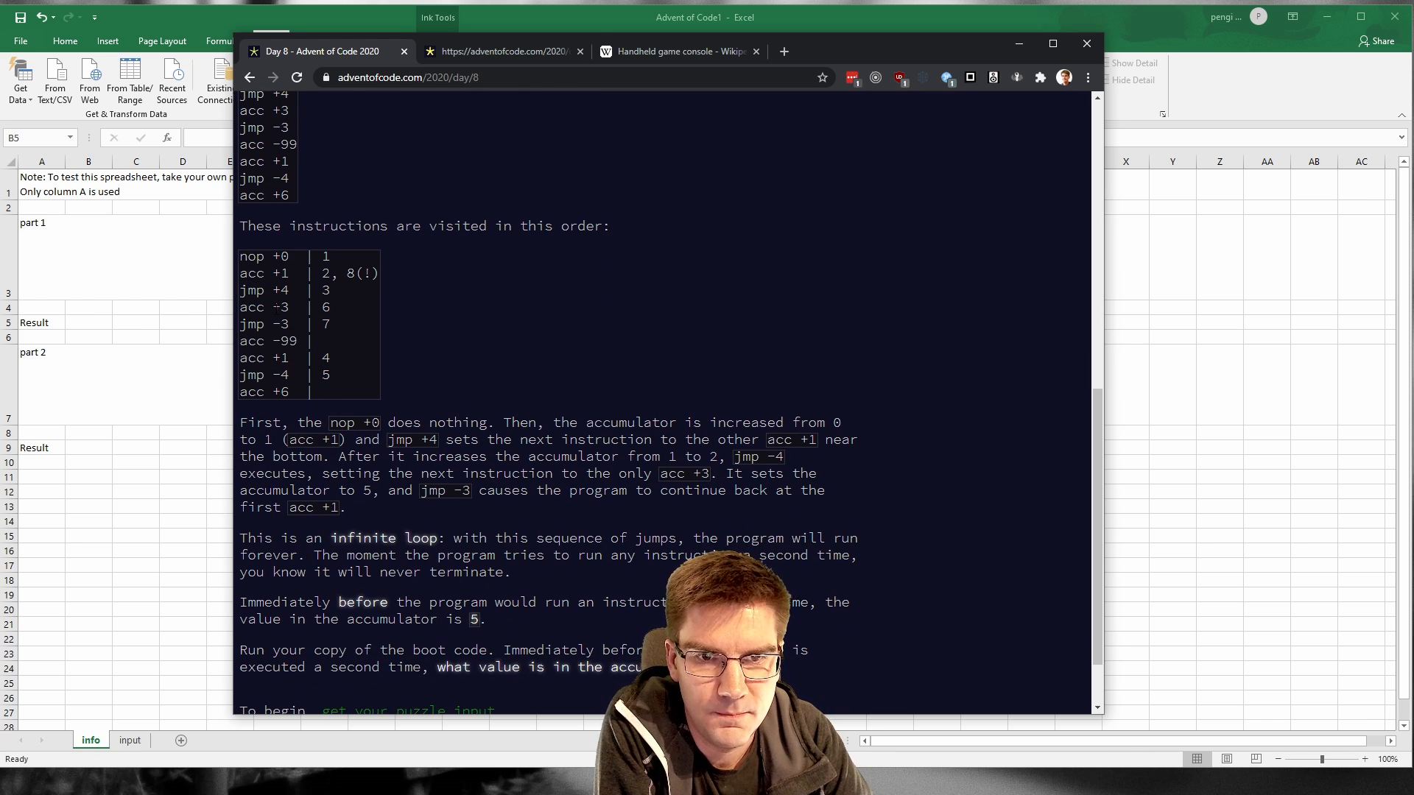
scroll(859, 601, down, 1)
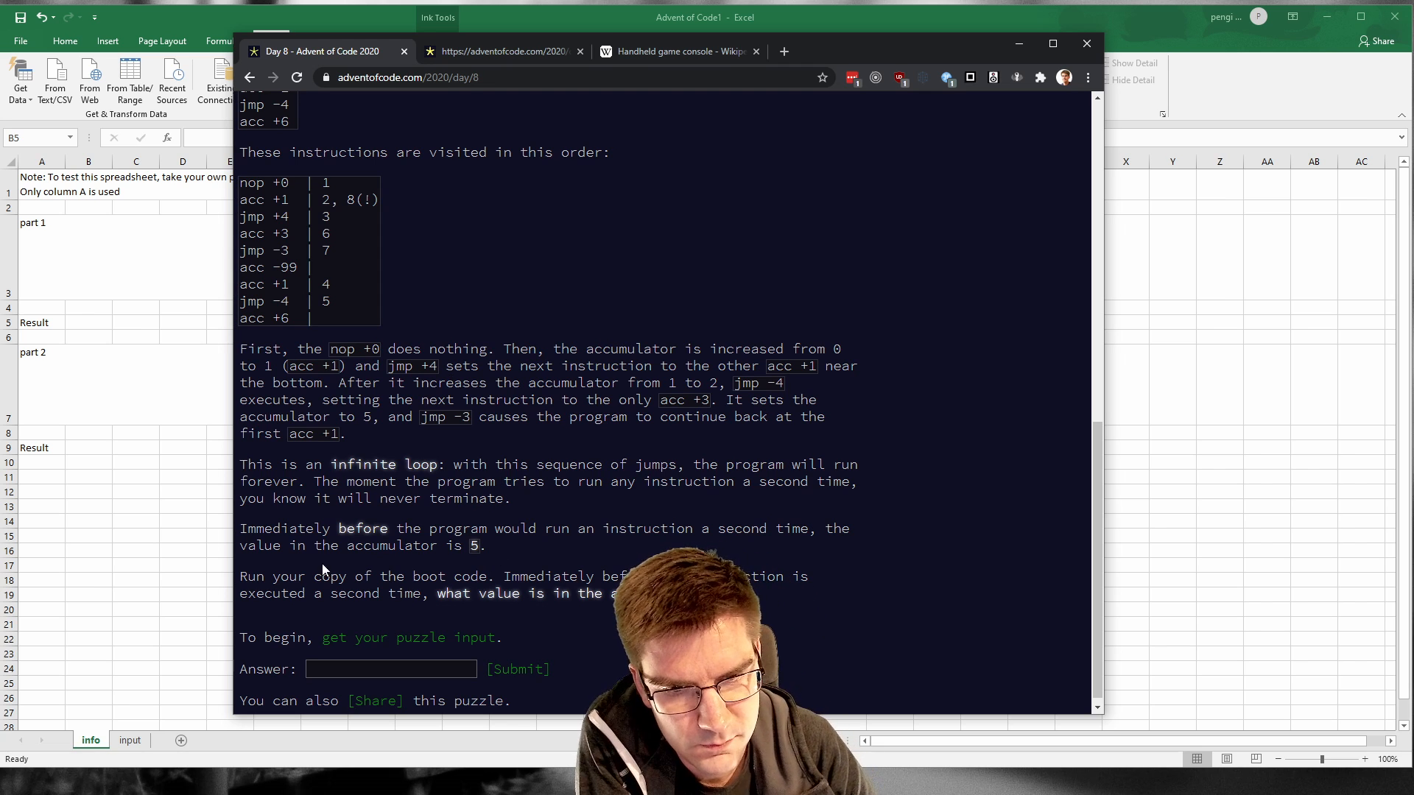
drag(729, 593, 508, 577)
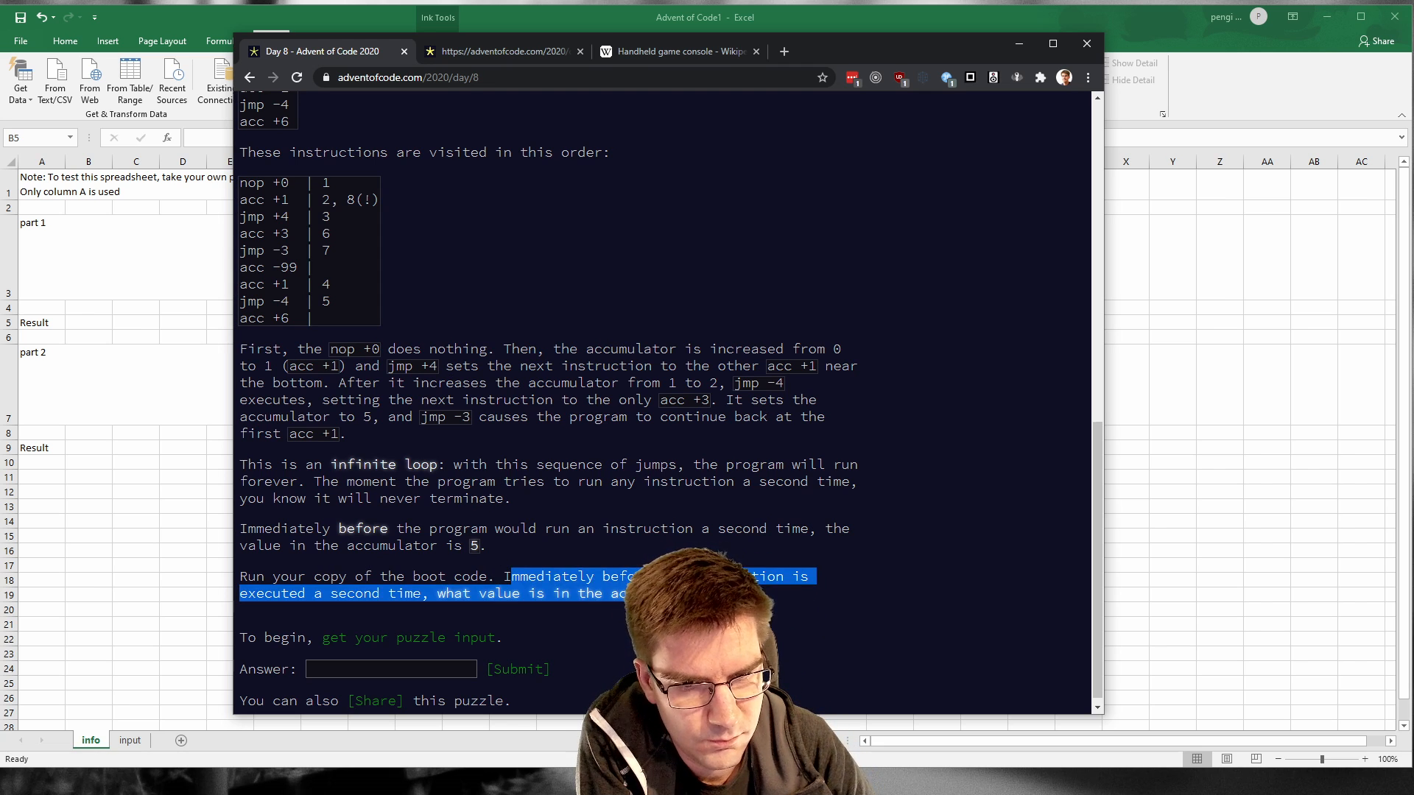
click(715, 612)
drag(766, 593, 164, 572)
click(715, 612)
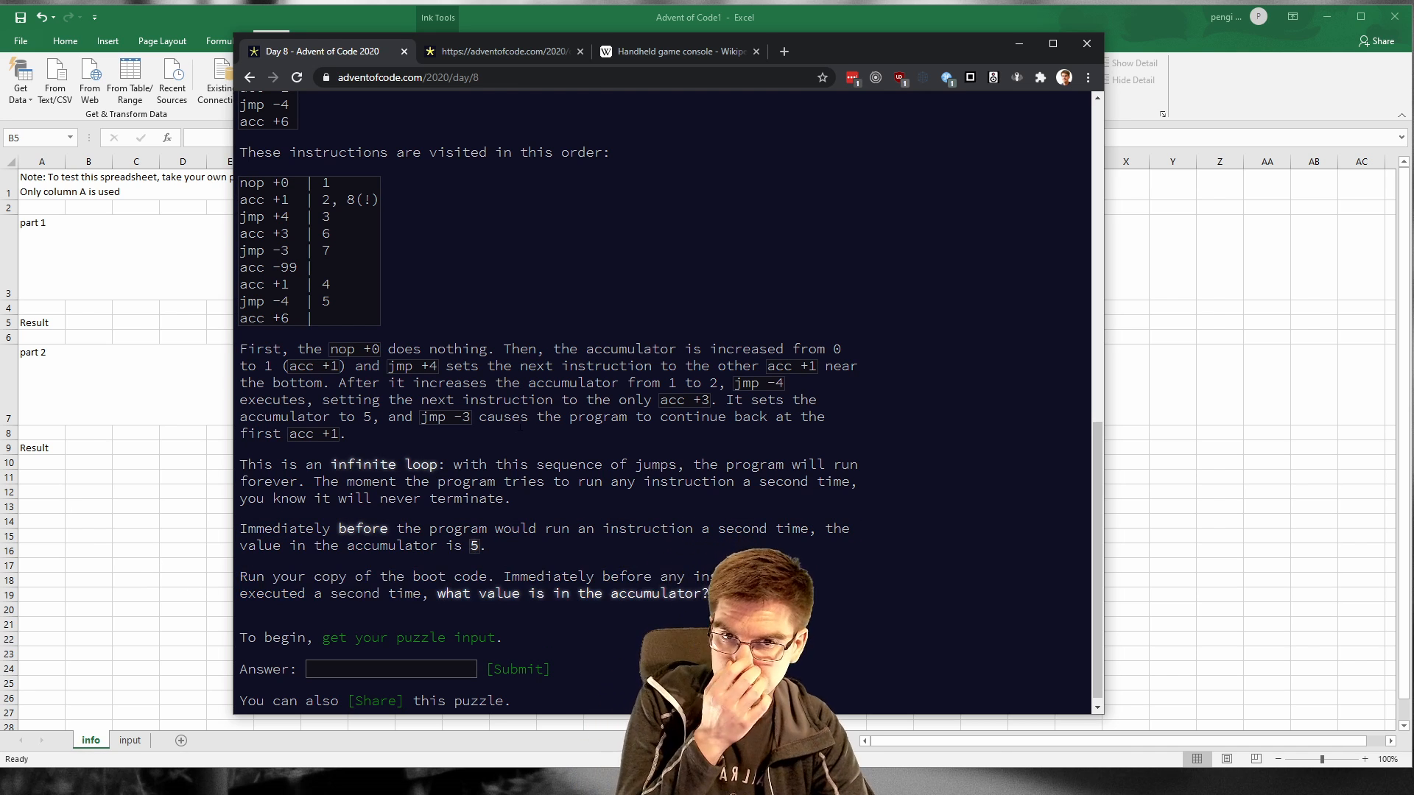
Step: Copy the nine-line example program from the puzzle and paste it as plain text into the Excel input sheet starting at A1
scroll(311, 187, up, 3)
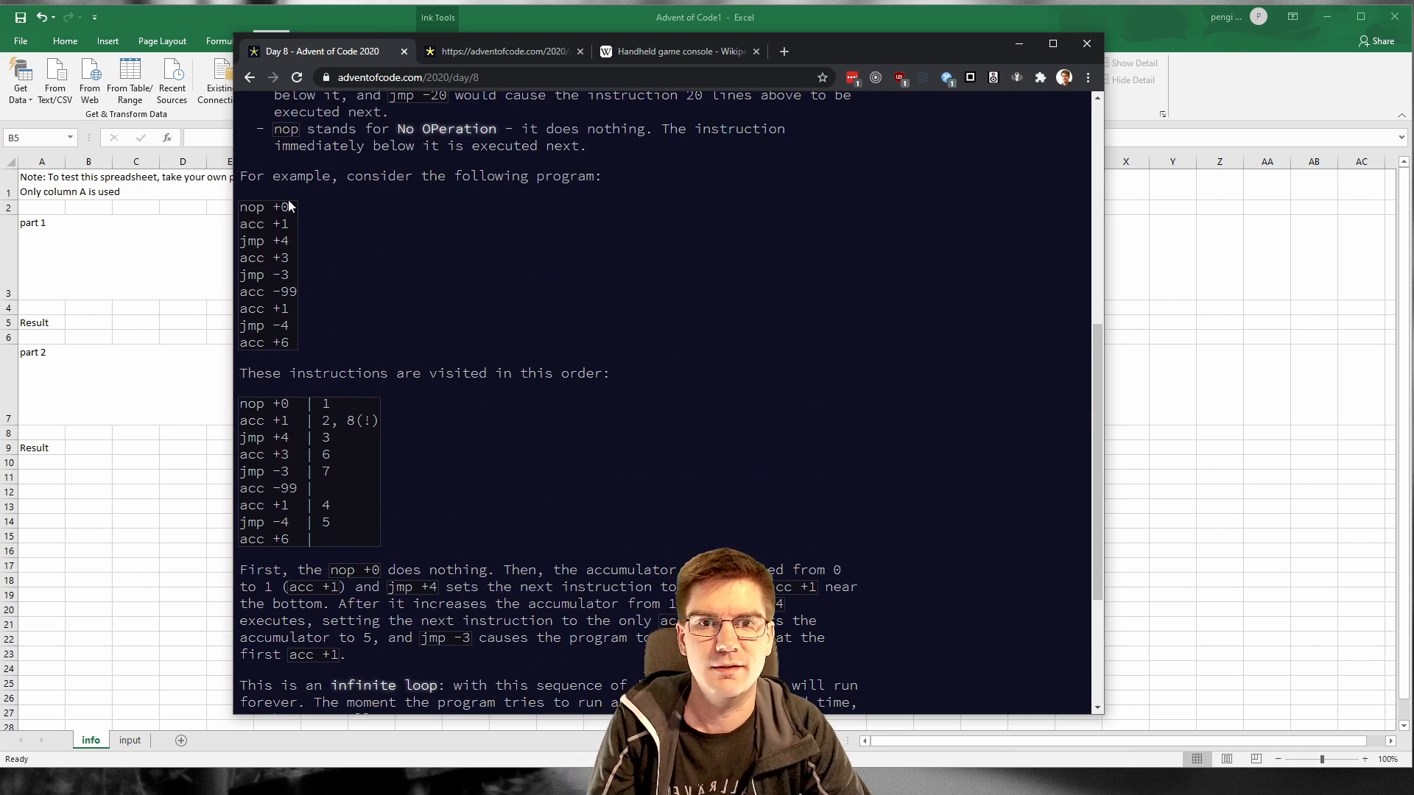
drag(238, 202, 294, 349)
key(ctrl+c)
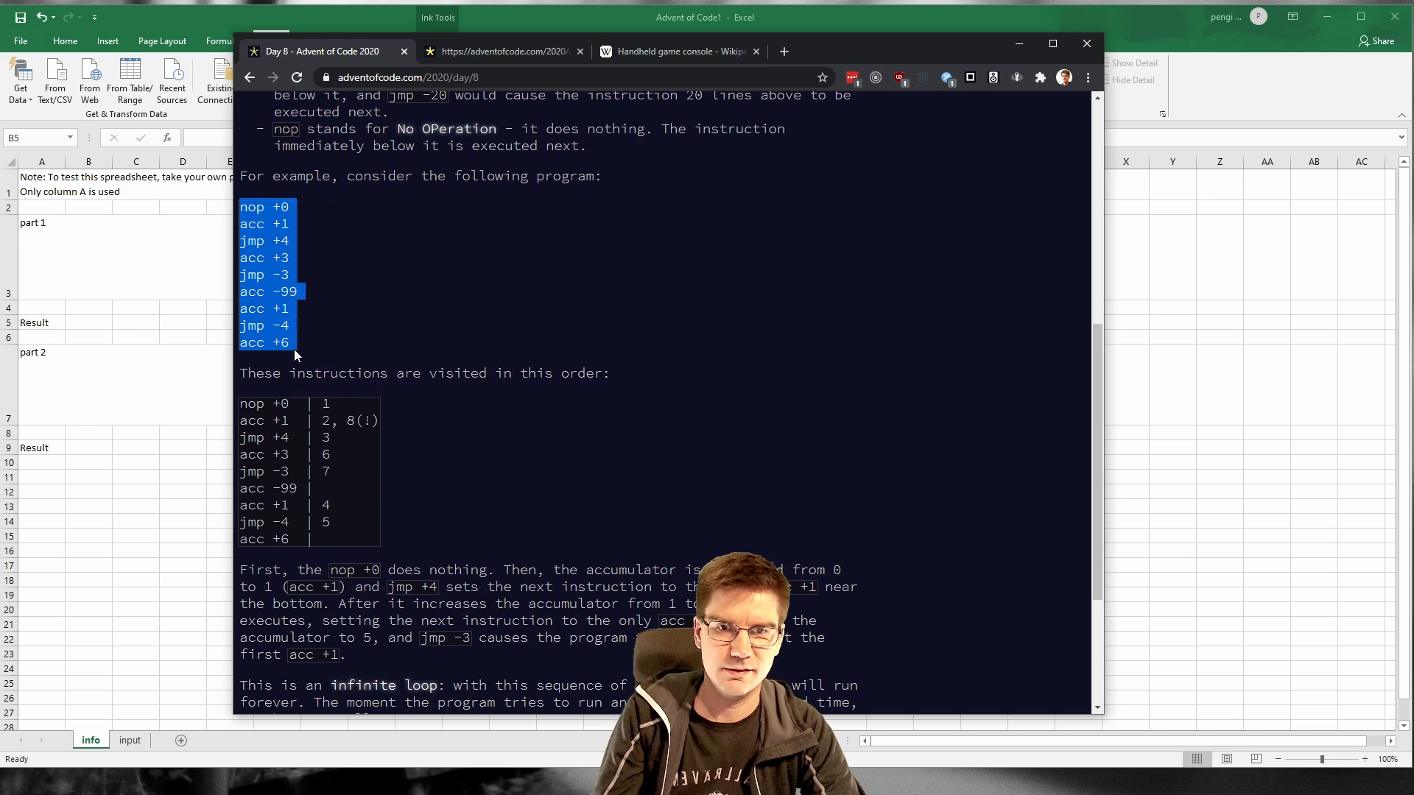
click(130, 737)
click(130, 739)
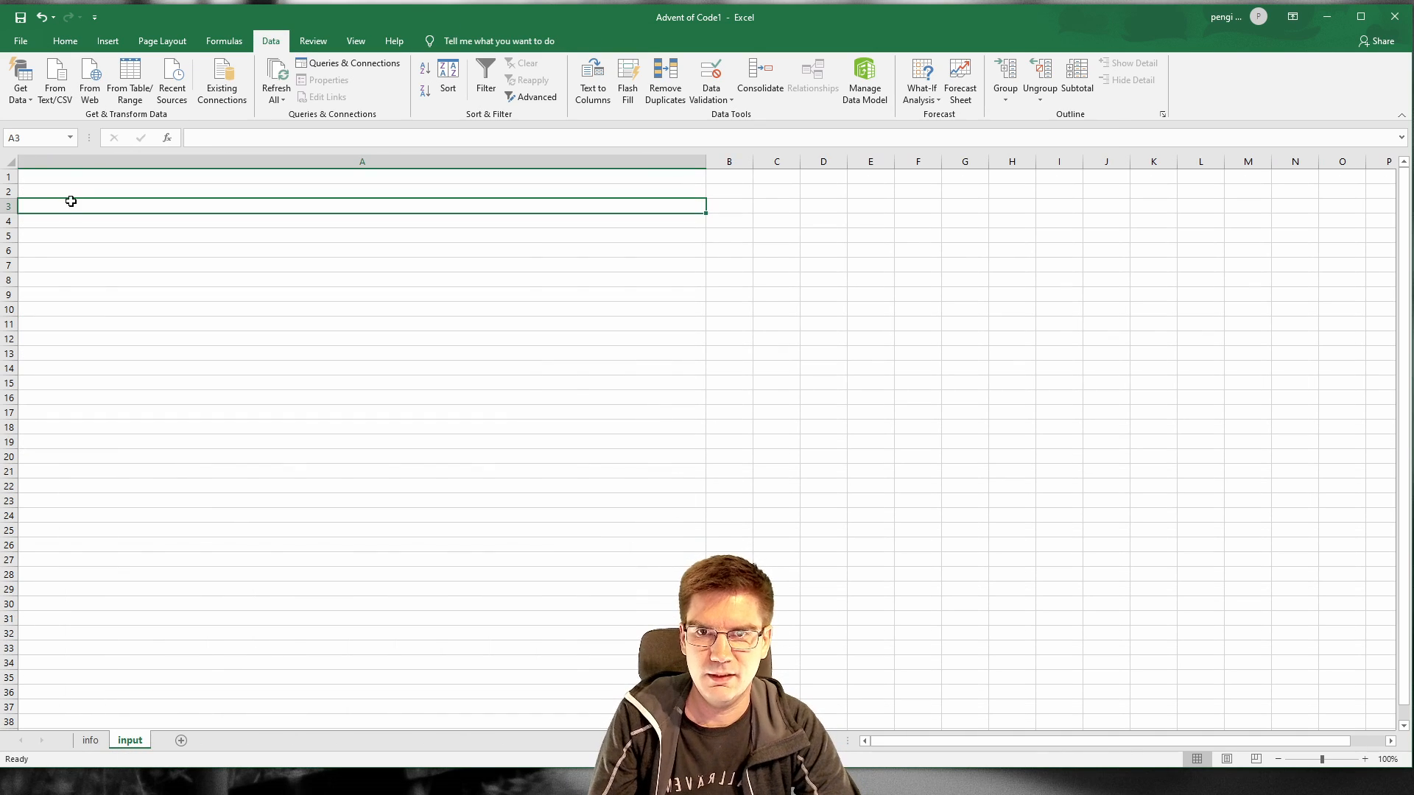
right_click(52, 177)
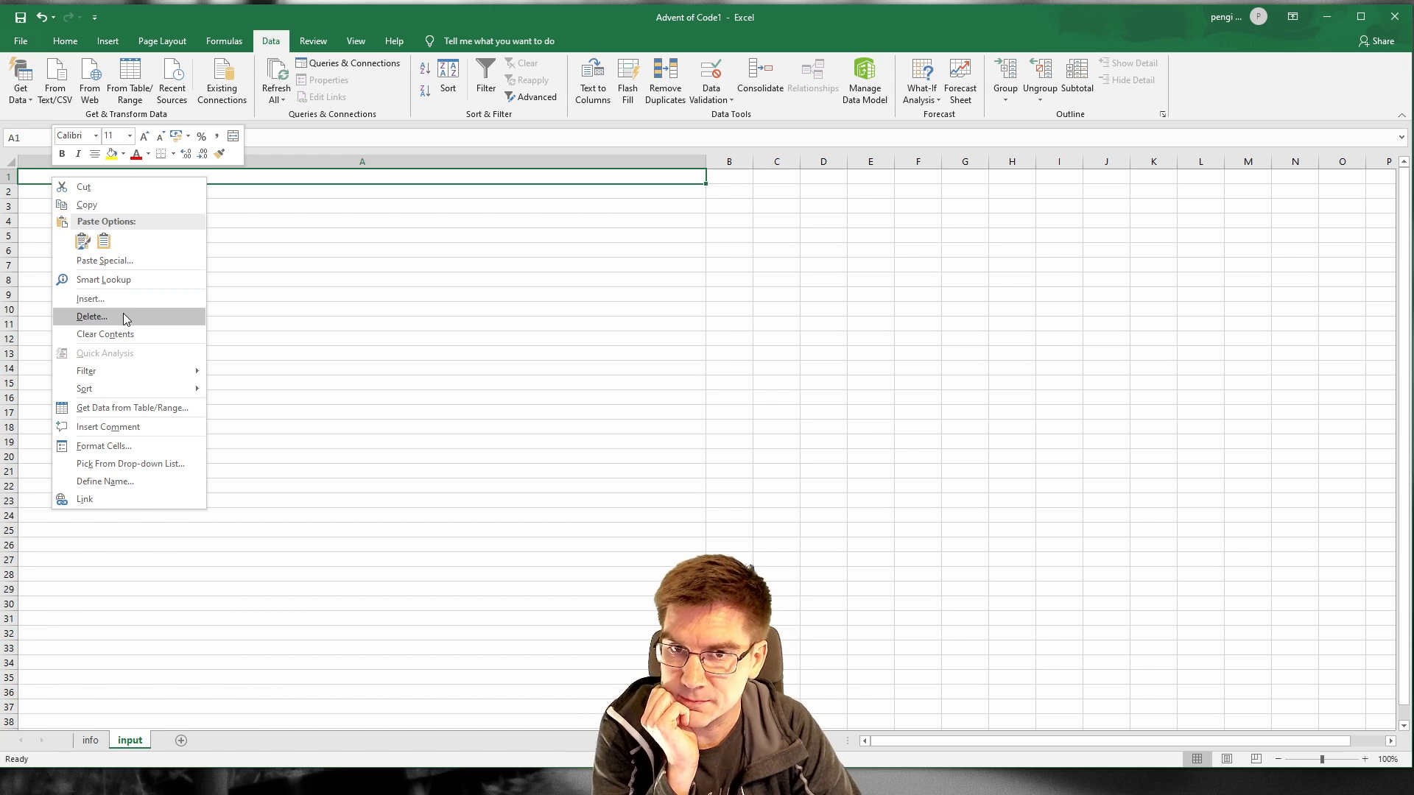
click(104, 242)
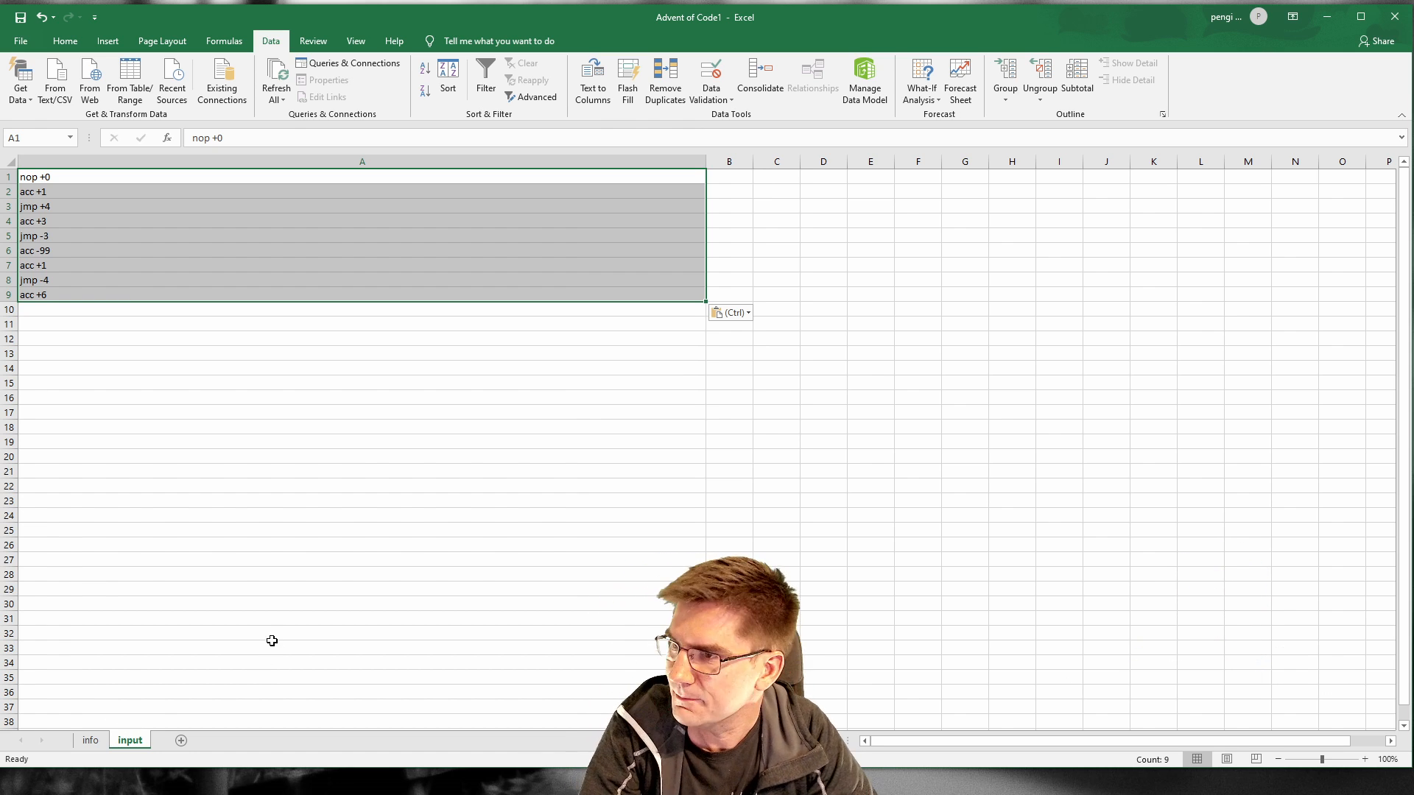
click(514, 395)
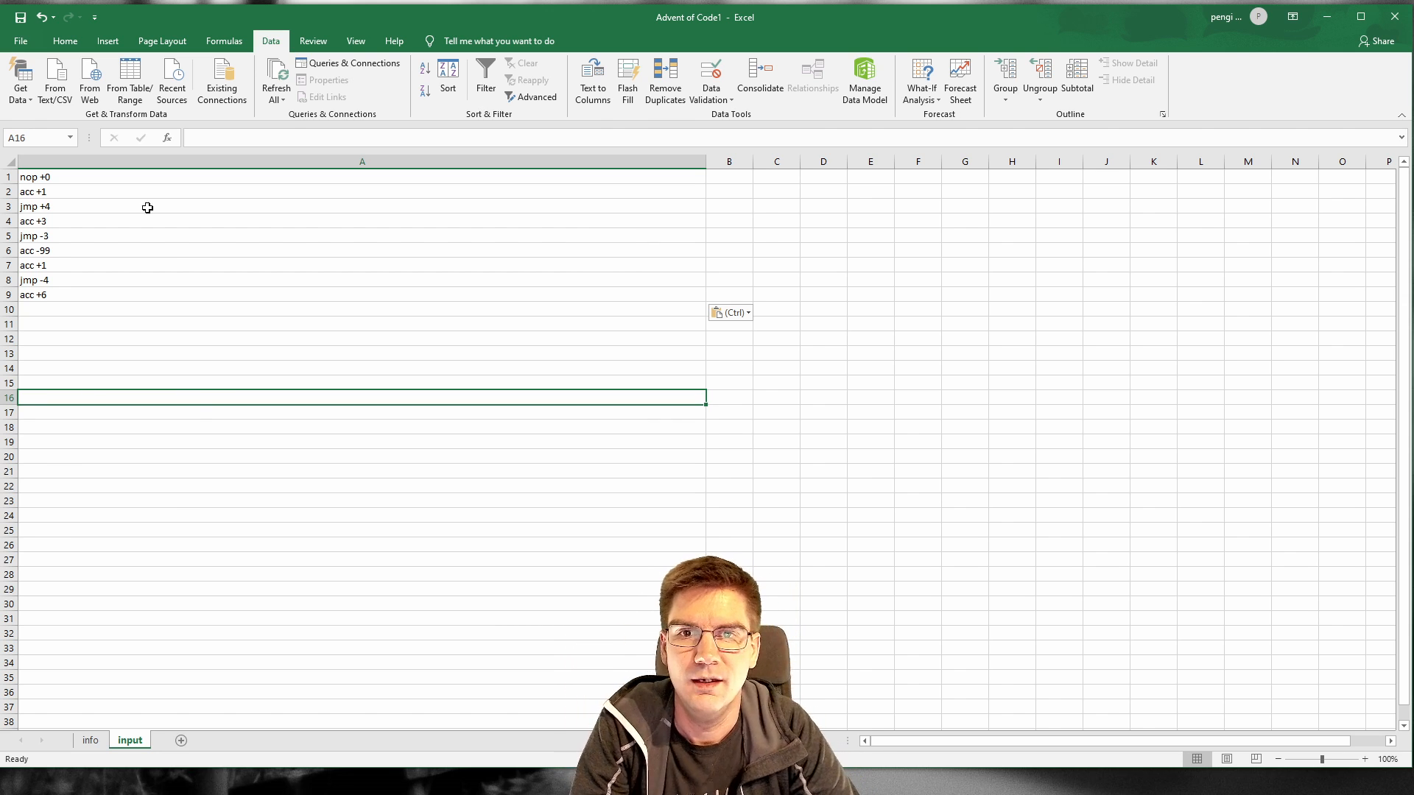
Step: Add a new worksheet after the input sheet and name it parse
click(187, 743)
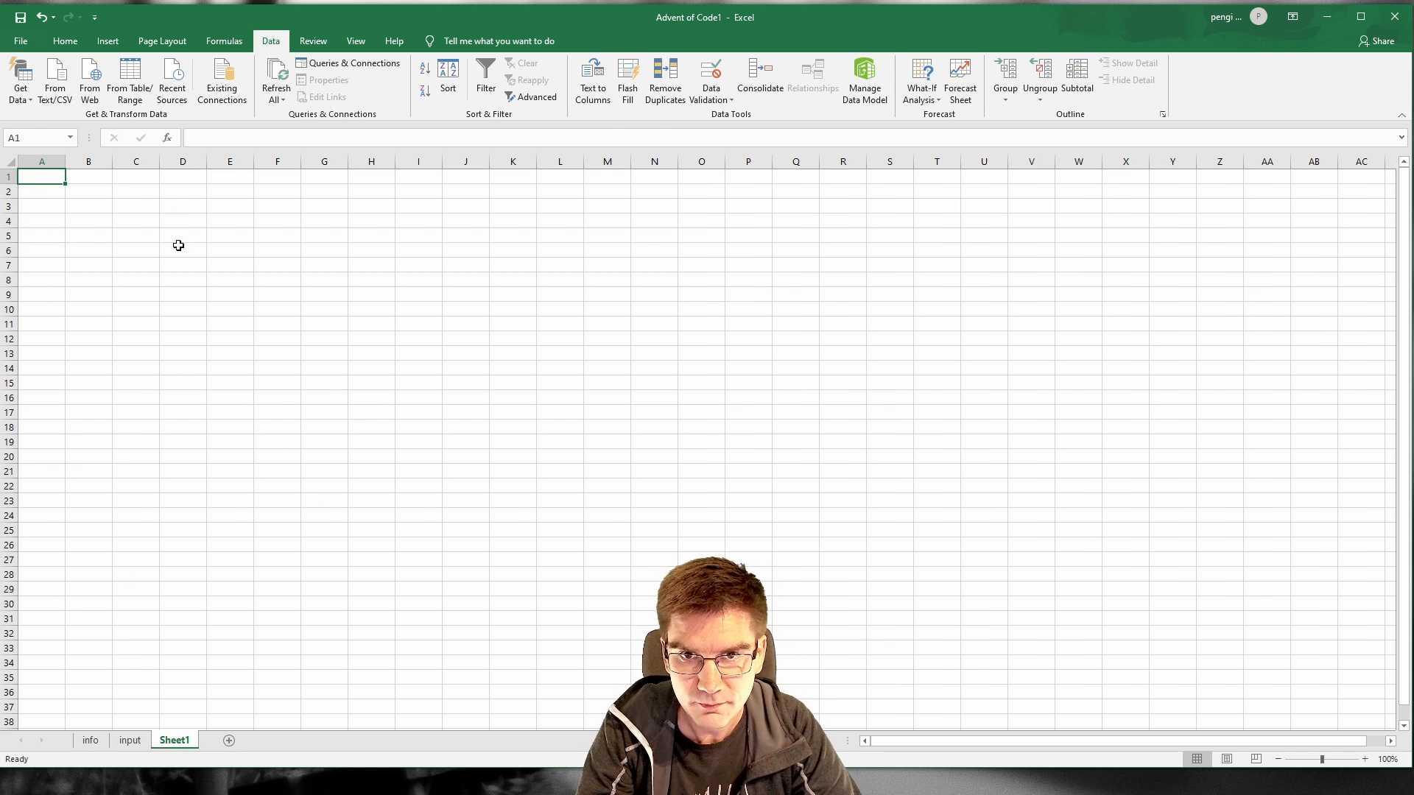
double_click(185, 740)
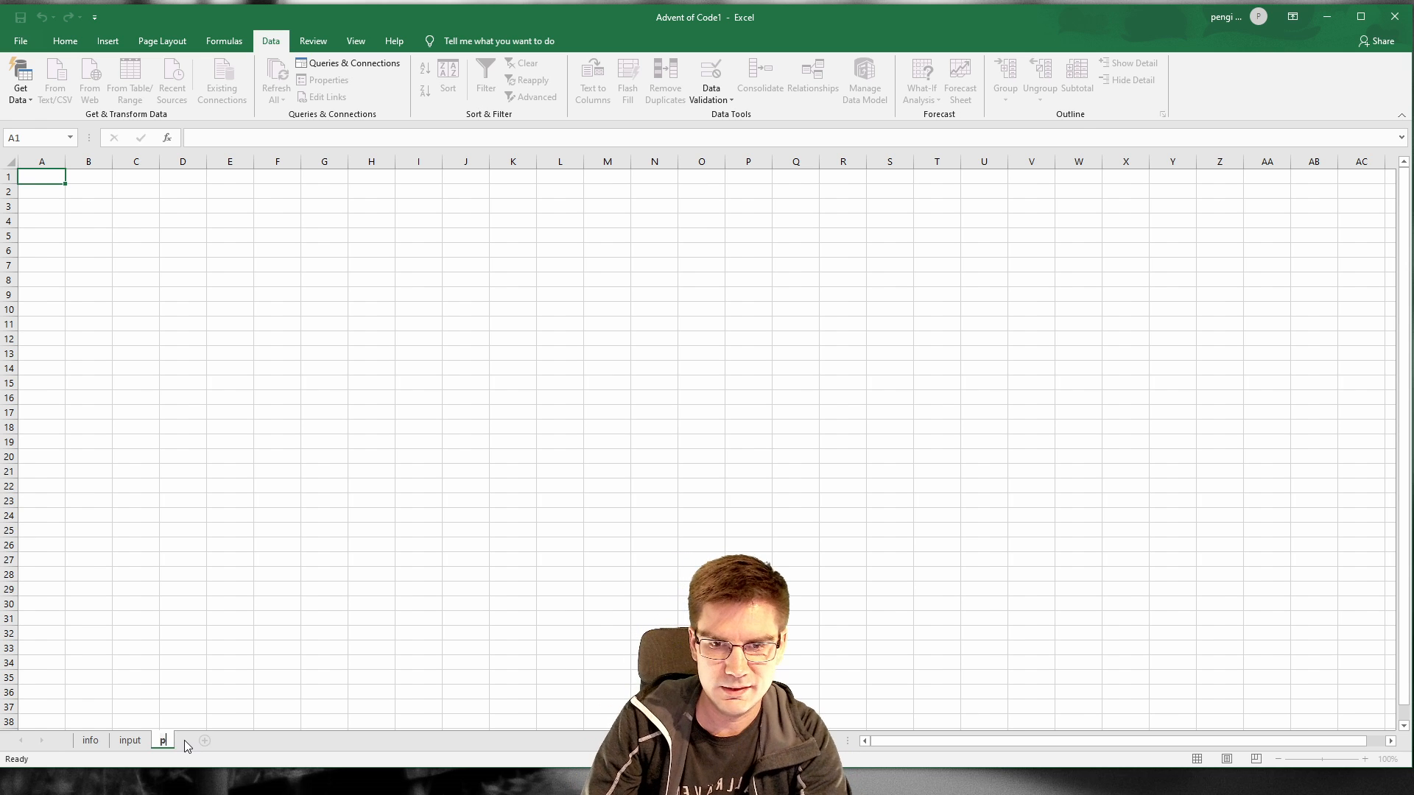
text(i)
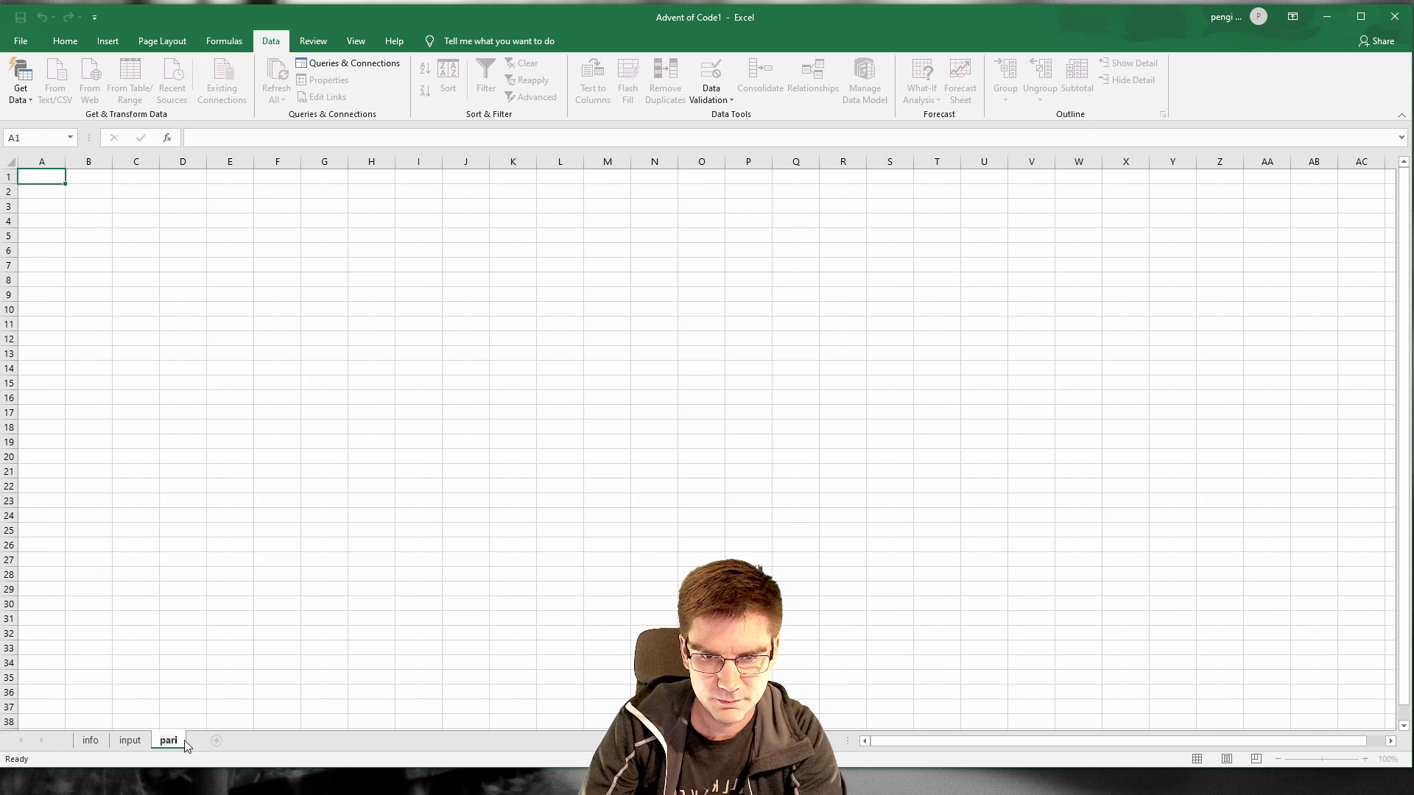
key(BackSpace)
text(se)
key(Return)
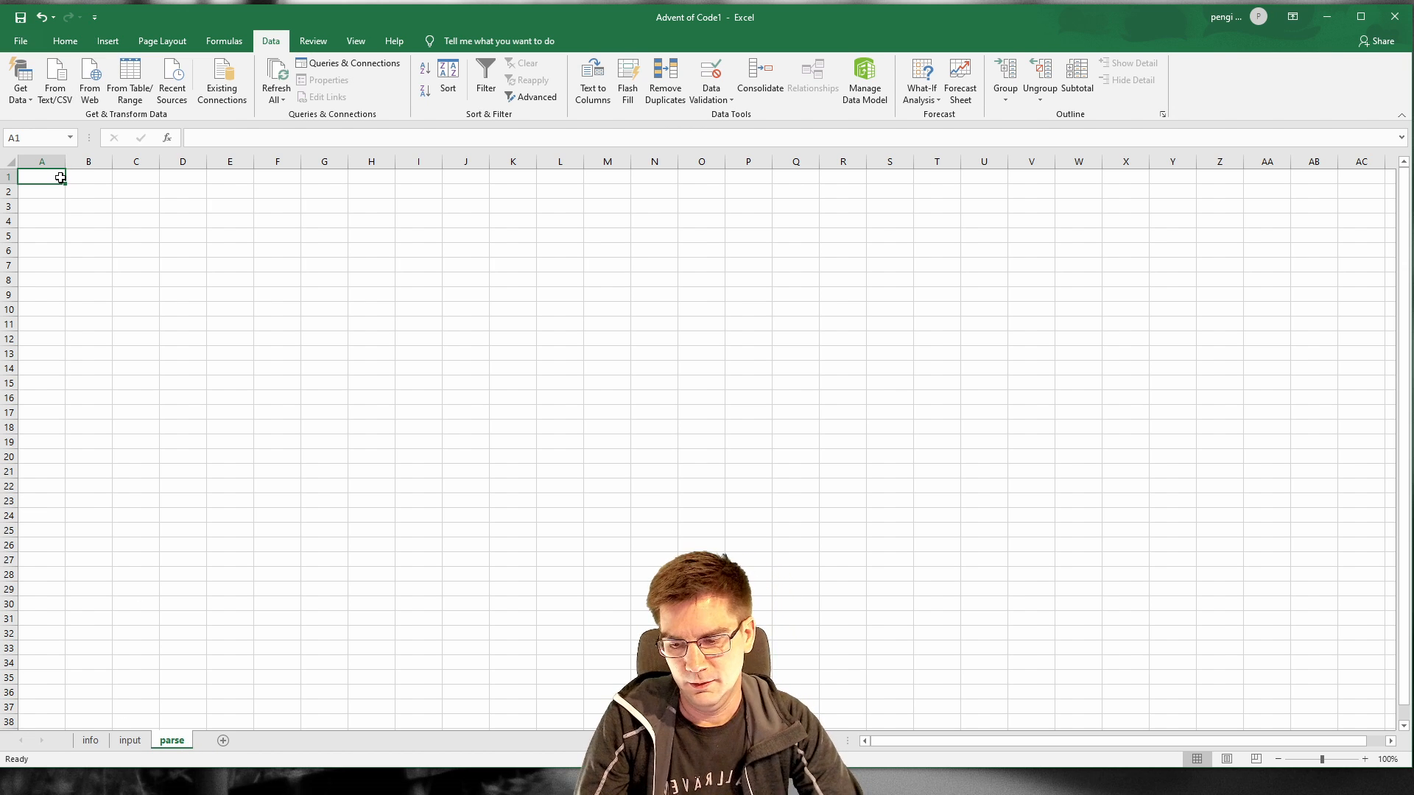
Step: Enter the heading Input in A1 of the parse sheet and freeze the top row
text(Input)
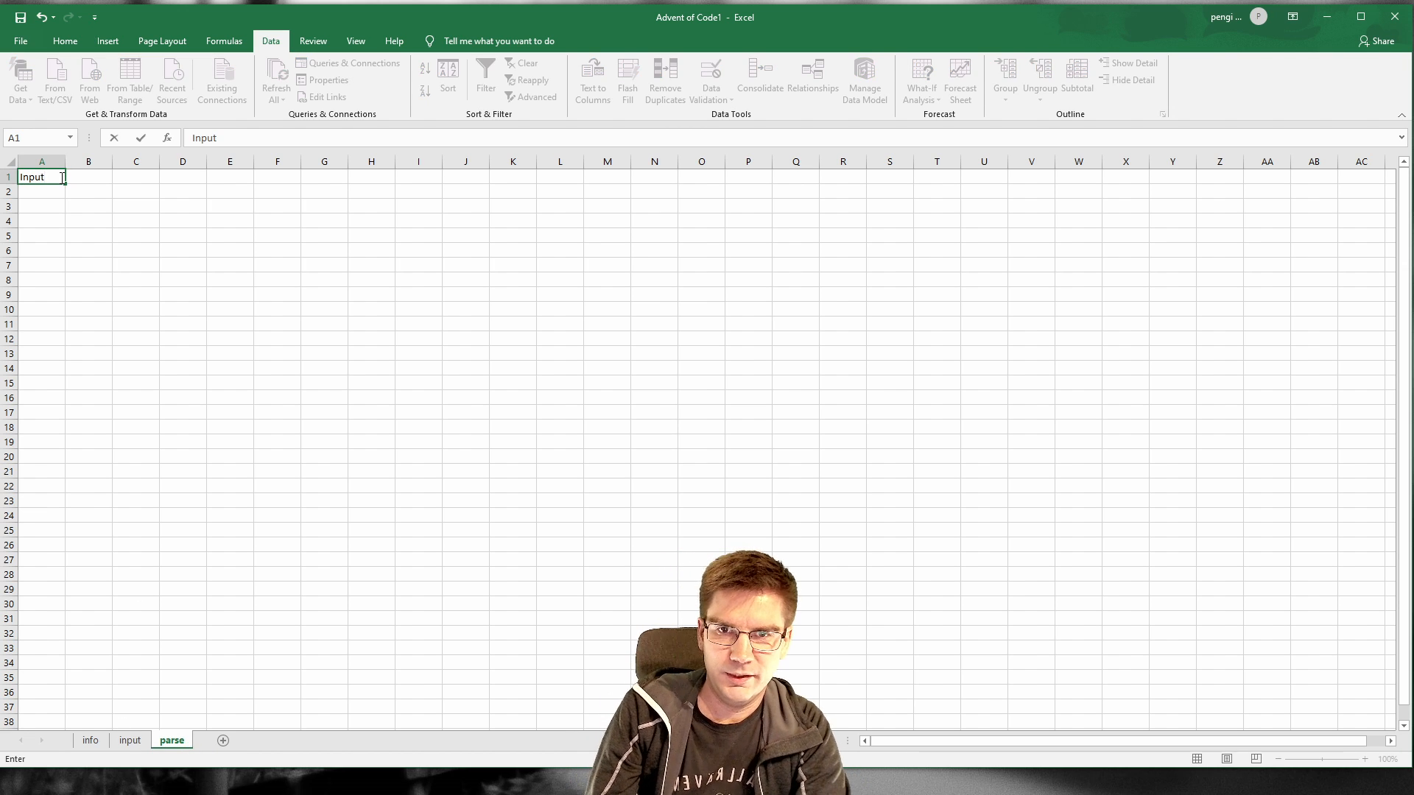
key(Return)
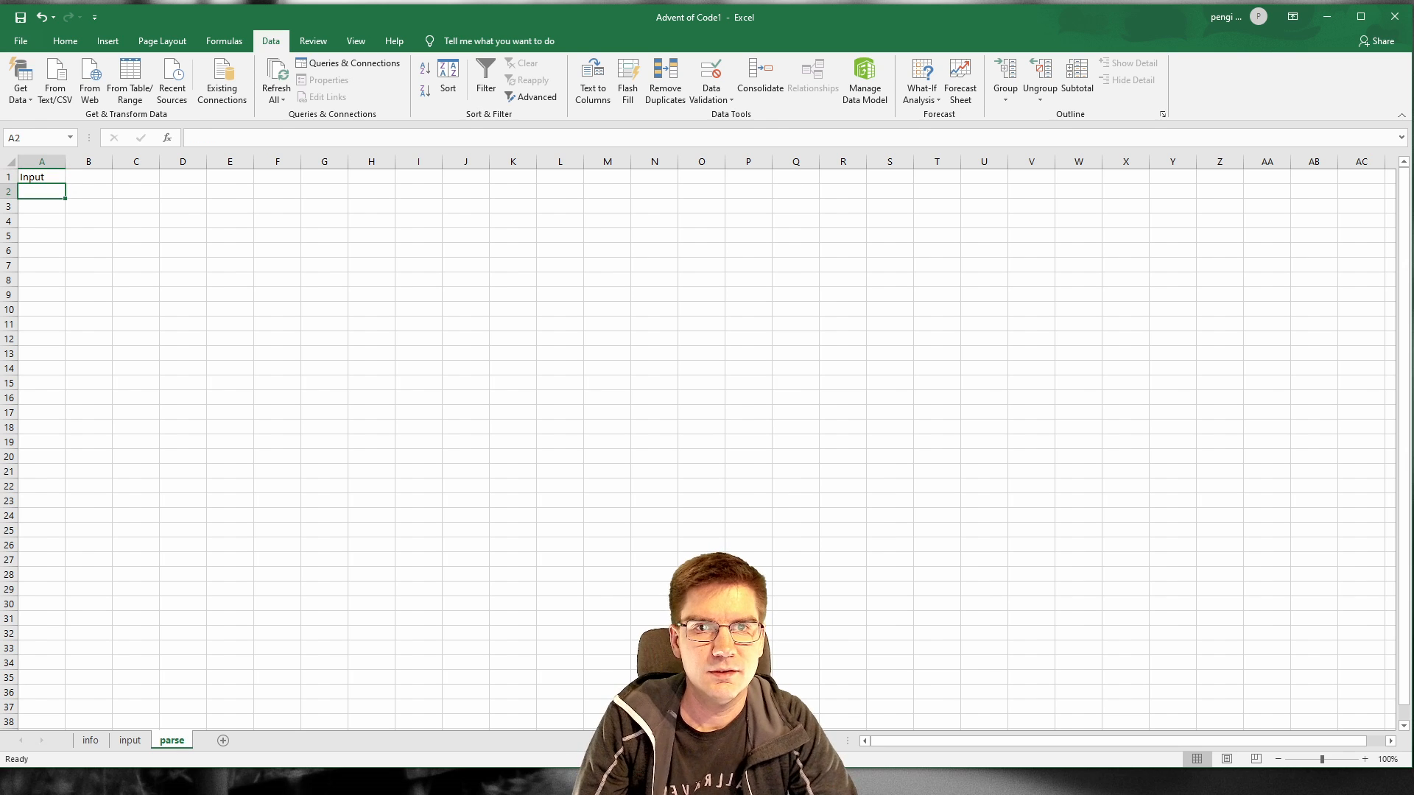
click(363, 43)
click(316, 46)
click(272, 44)
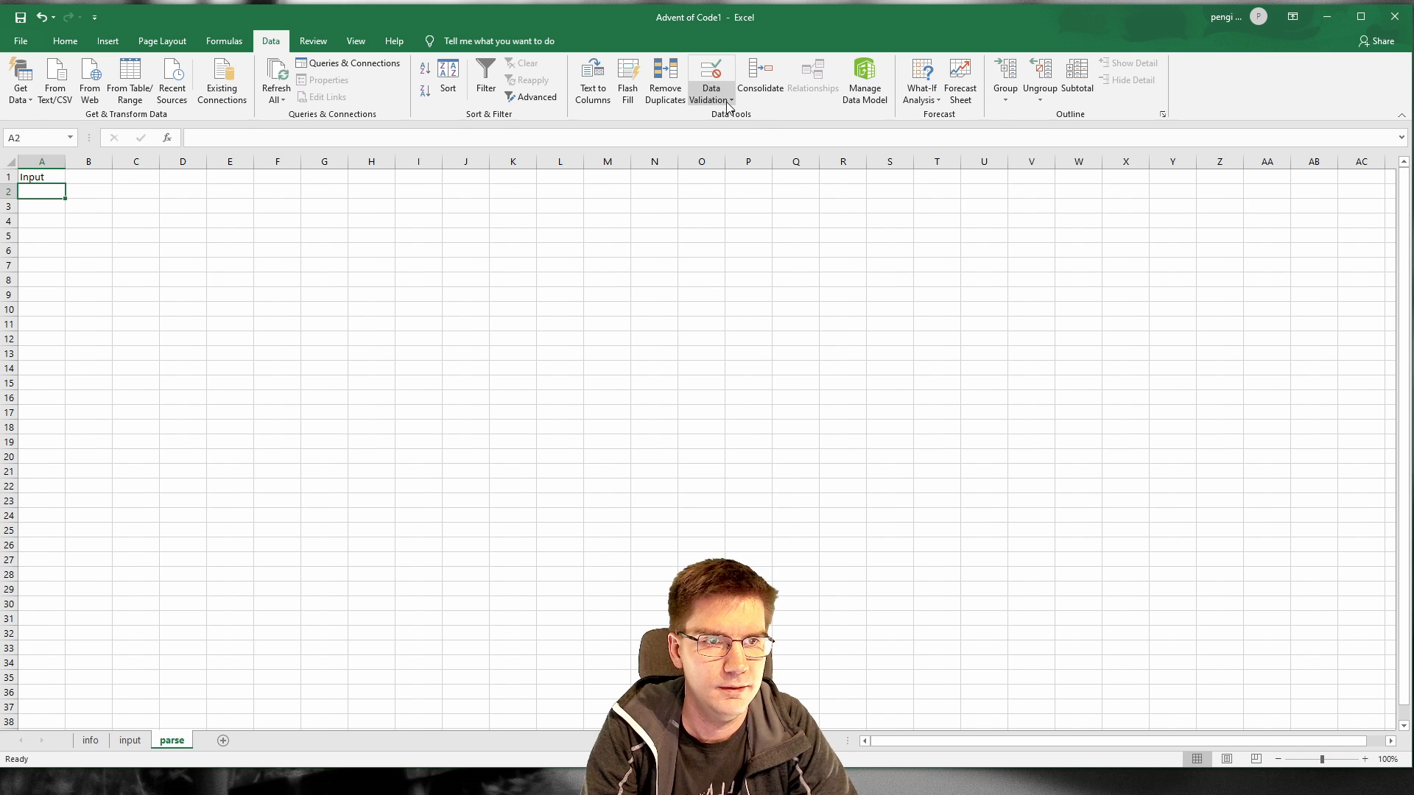
click(355, 41)
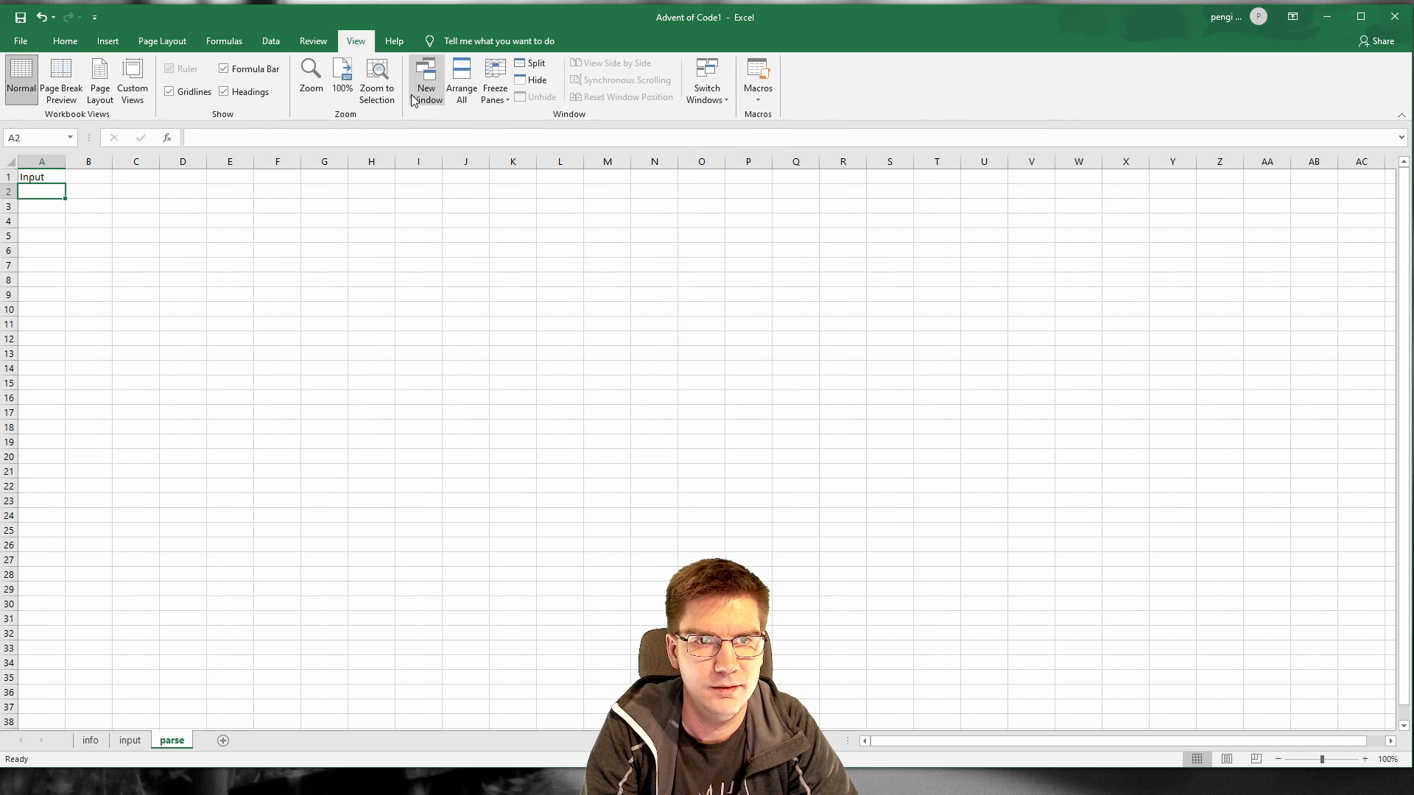
click(498, 103)
click(562, 164)
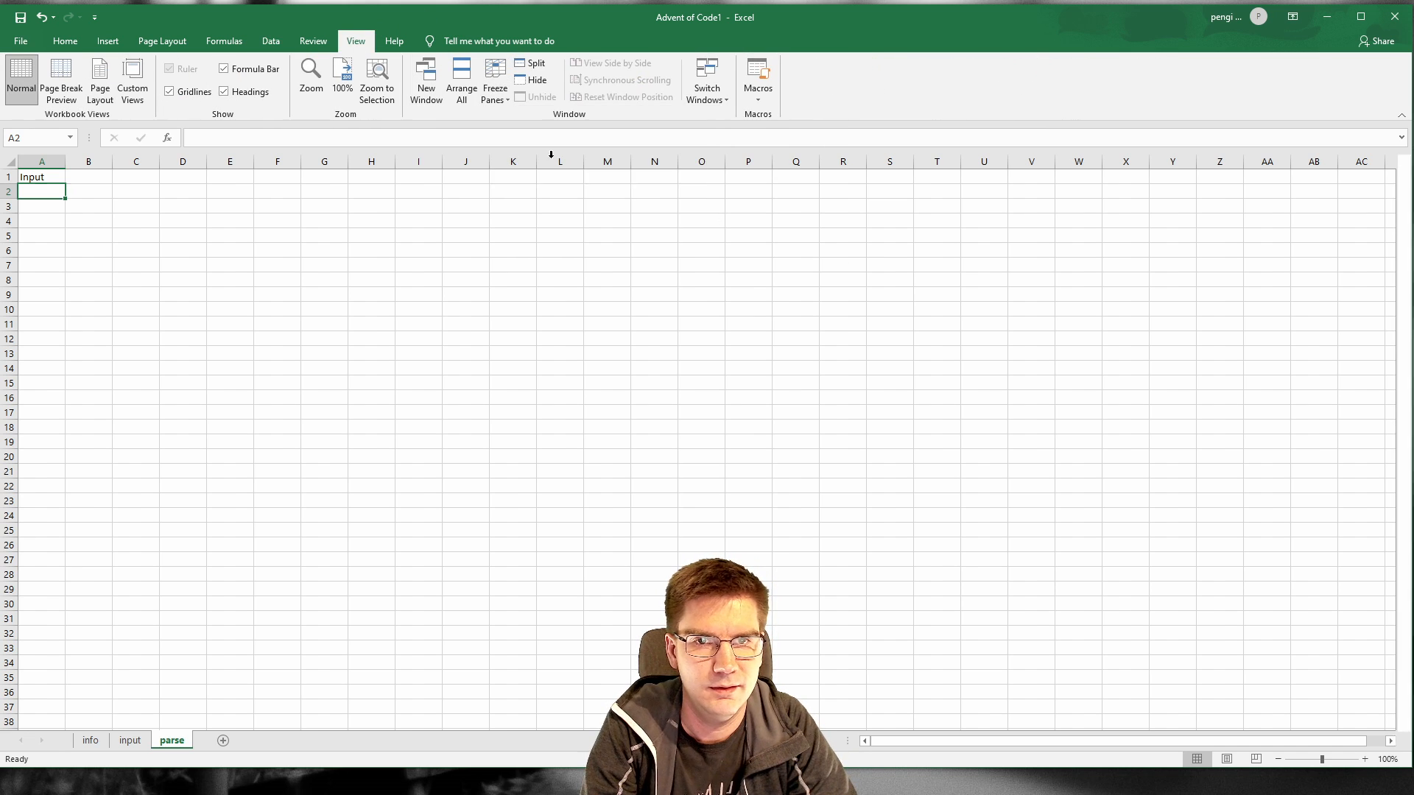
Step: Enter =input!A1 in A2 and fill the formula down through row 25
click(48, 202)
click(41, 191)
text(=inp)
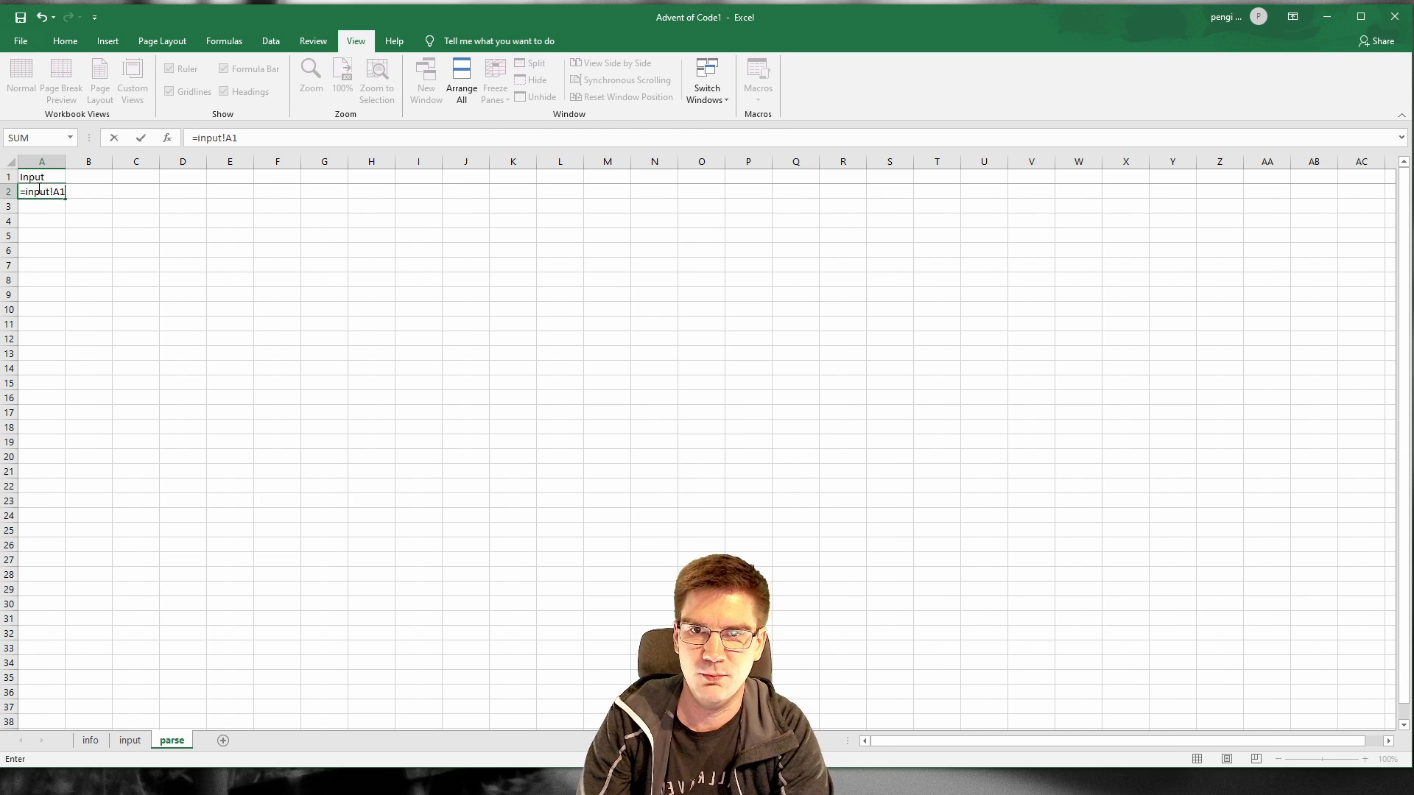
text(ut!A1)
key(Return)
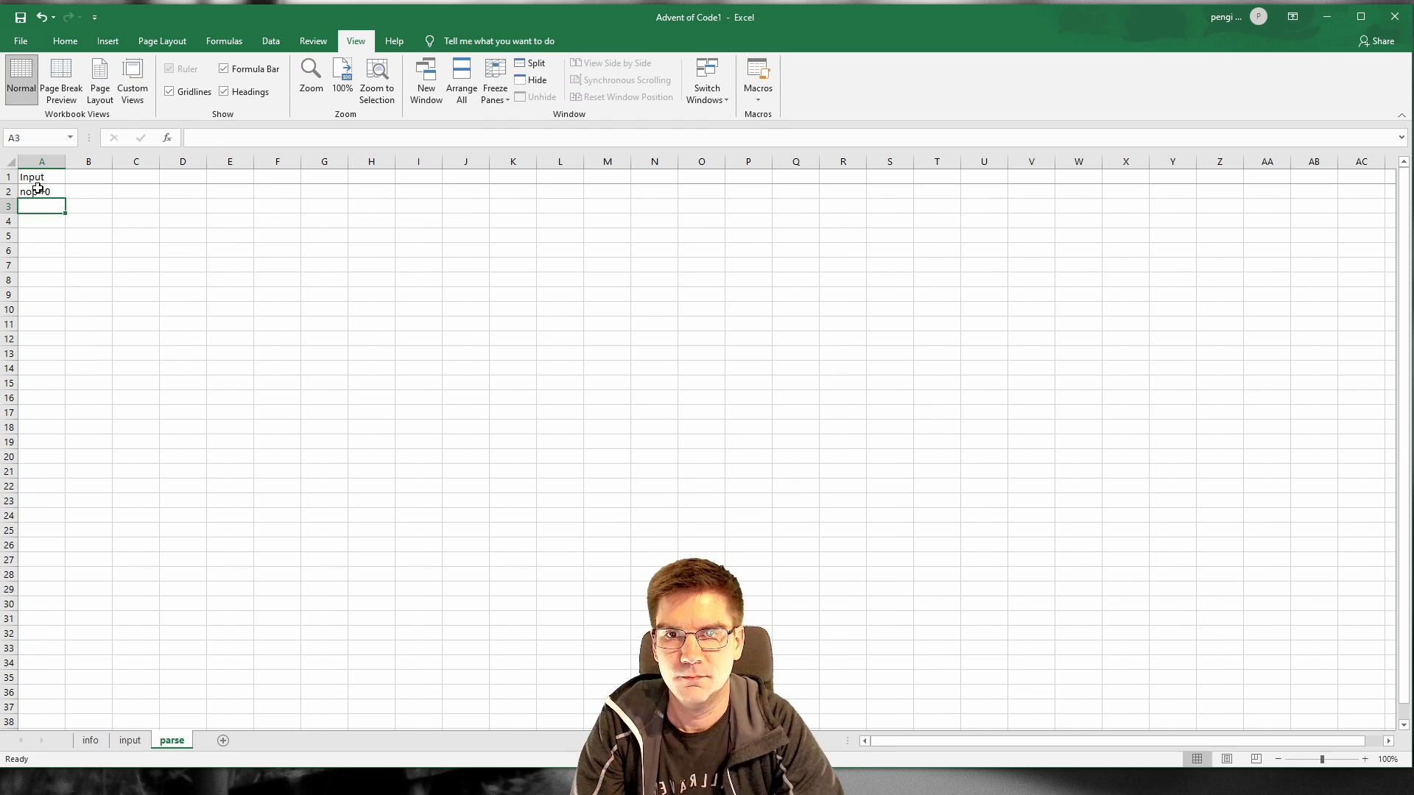
click(34, 186)
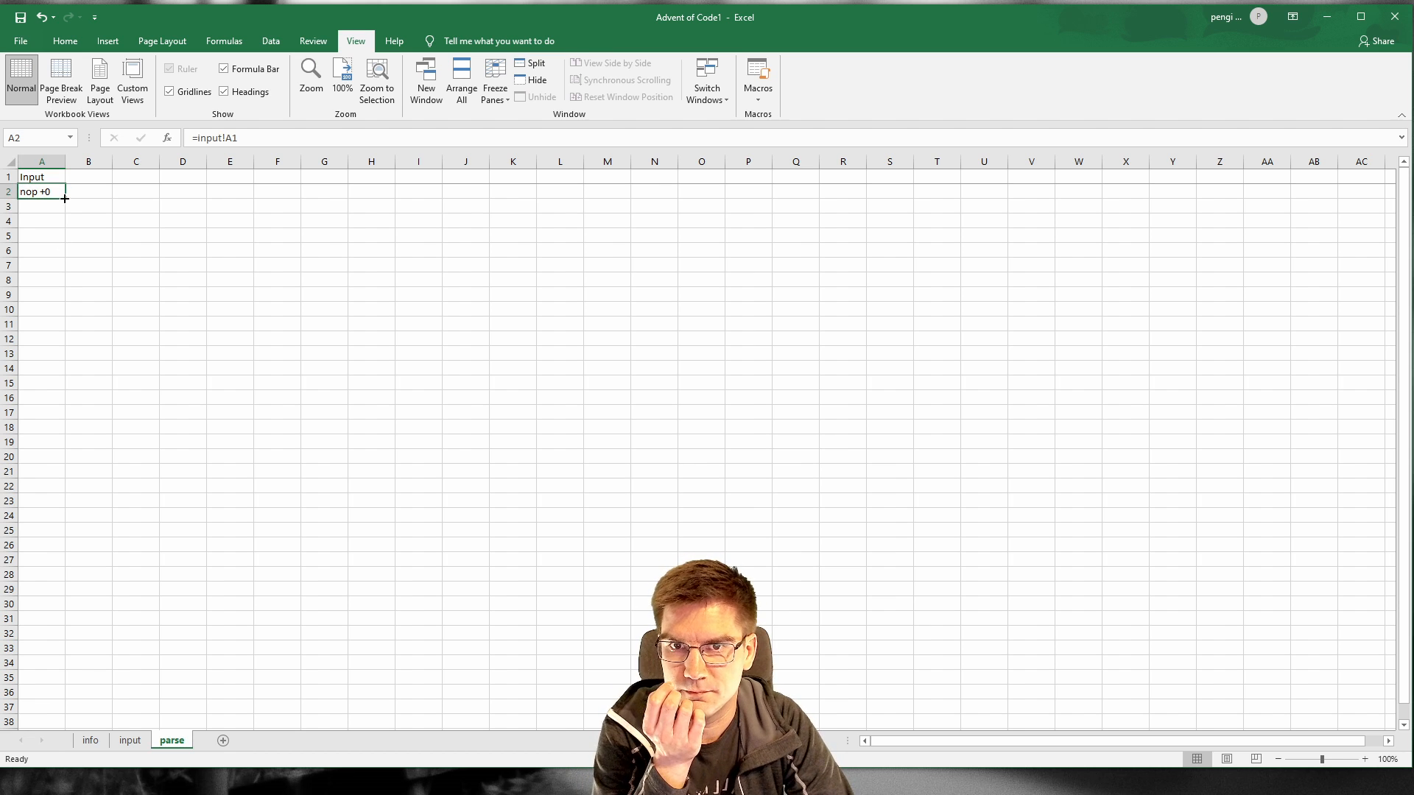
drag(64, 198, 65, 536)
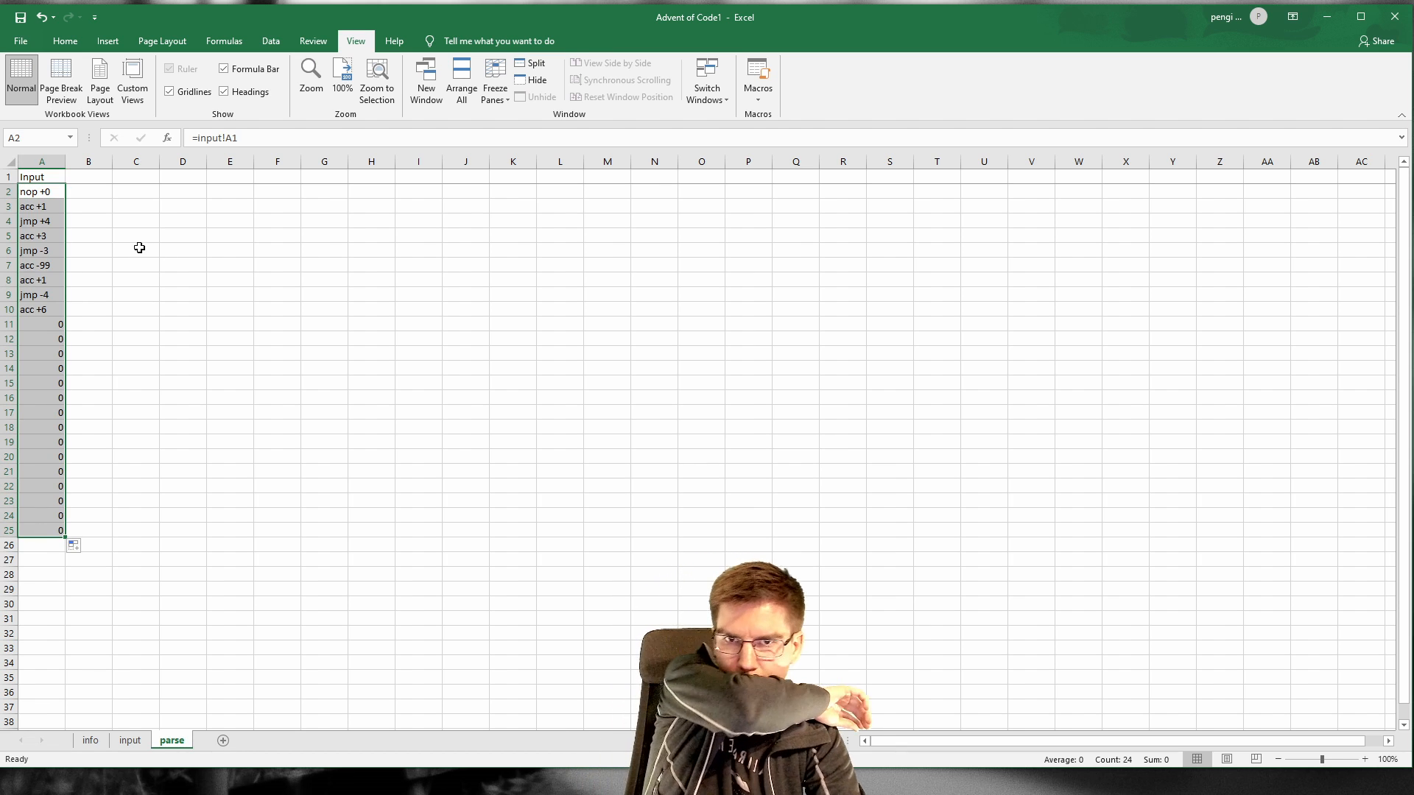
Step: Wrap the reference in A2 in an IF test that begins =IF(NOT(ISEMPTY(input!A1)
click(48, 193)
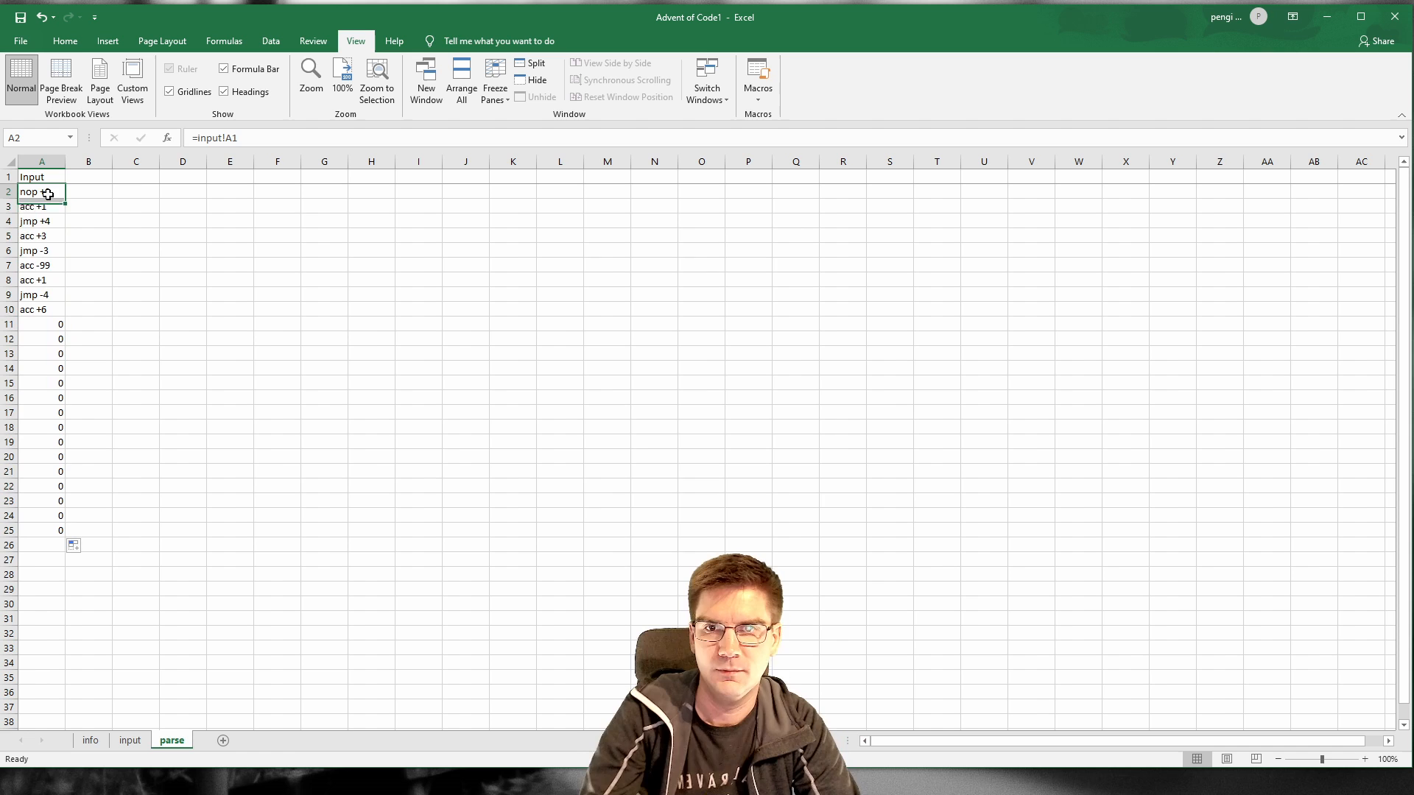
click(193, 138)
text(IF()
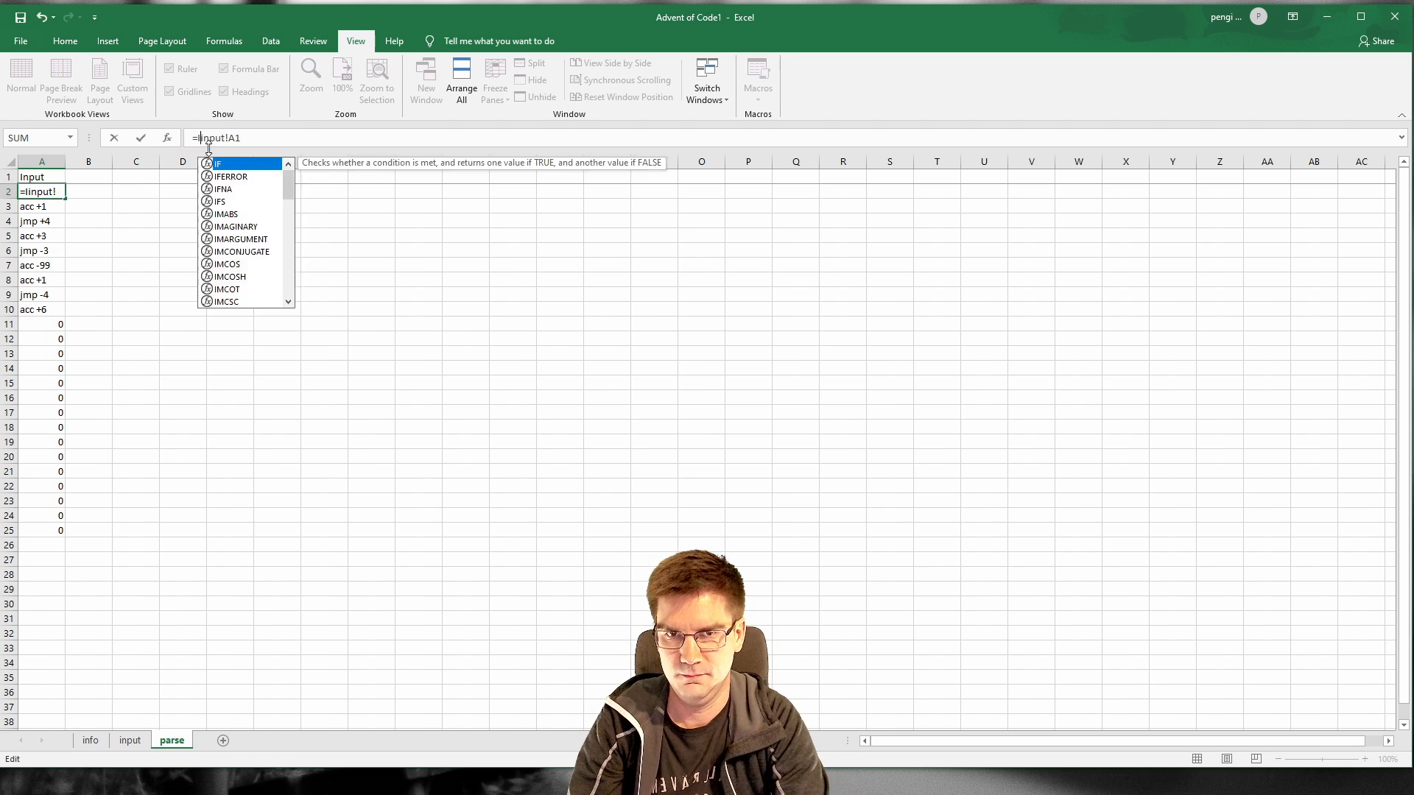
text(NOT(S)
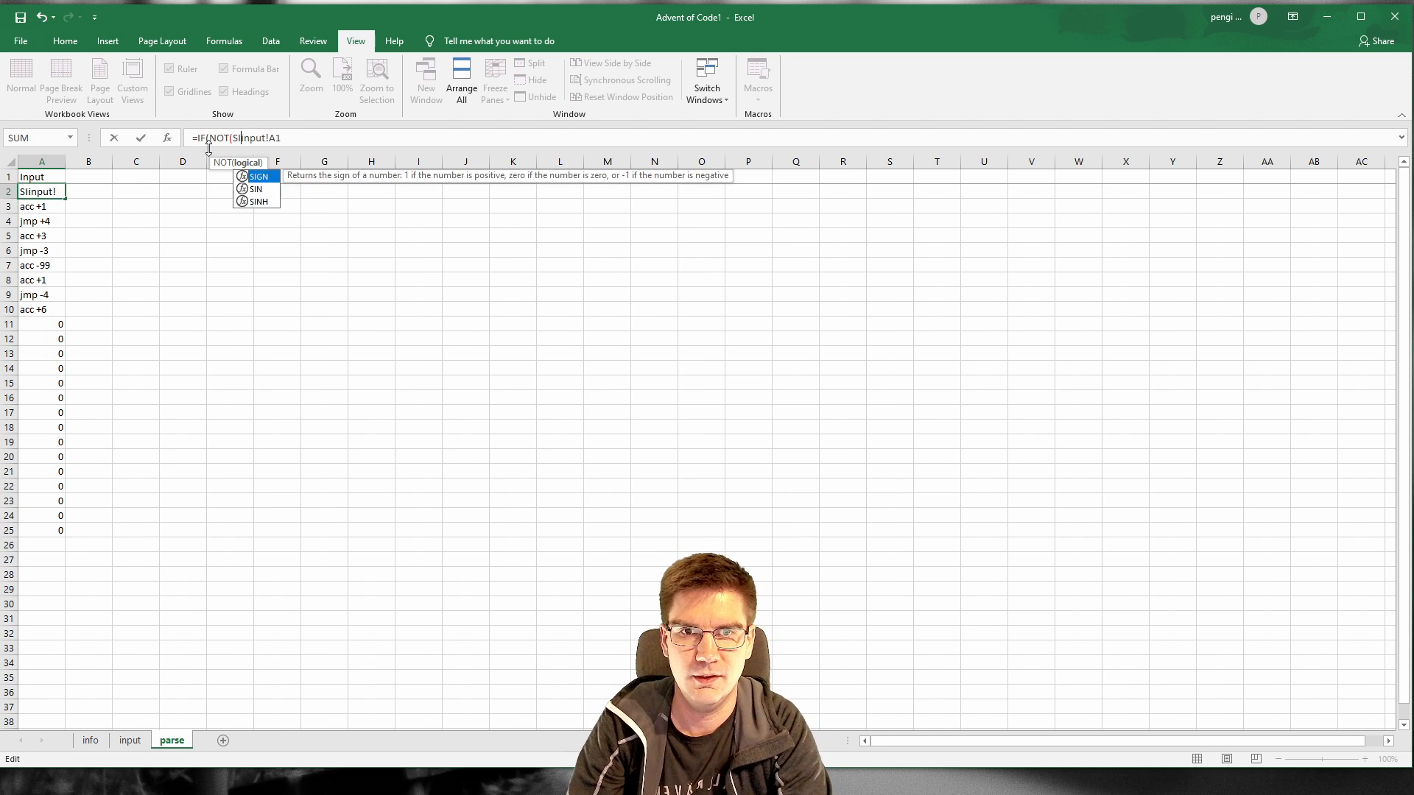
key(BackSpace)
text(ISE)
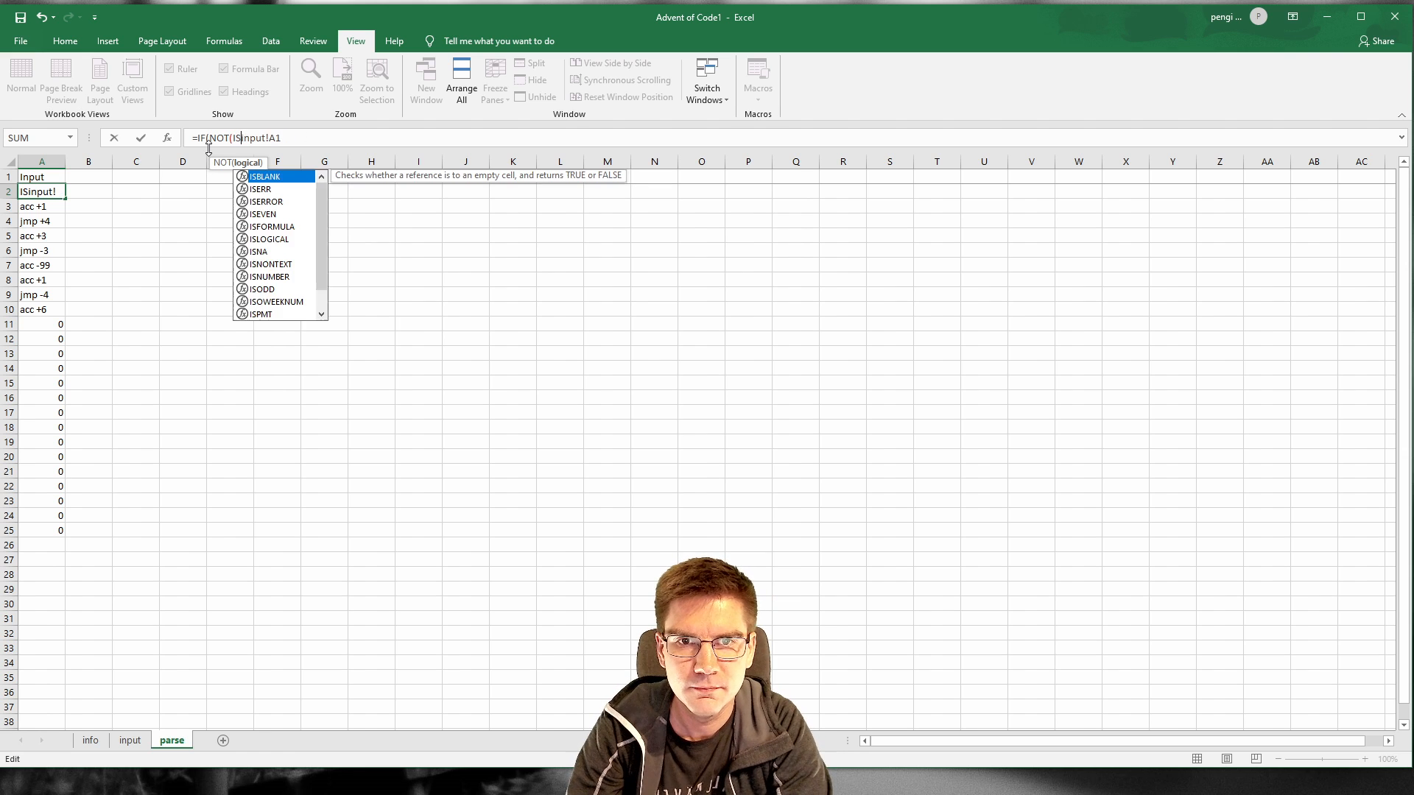
text(()
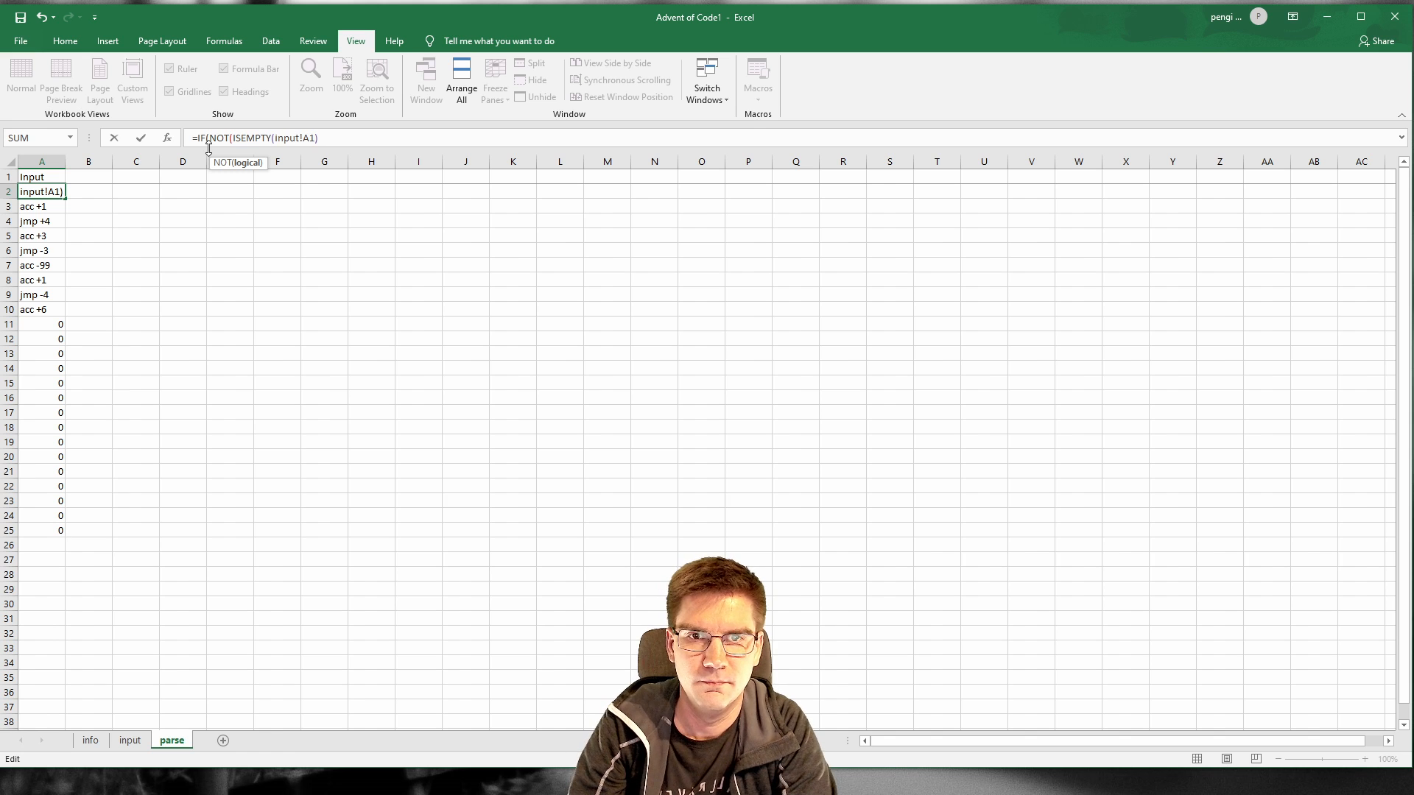
text())
key(BackSpace)
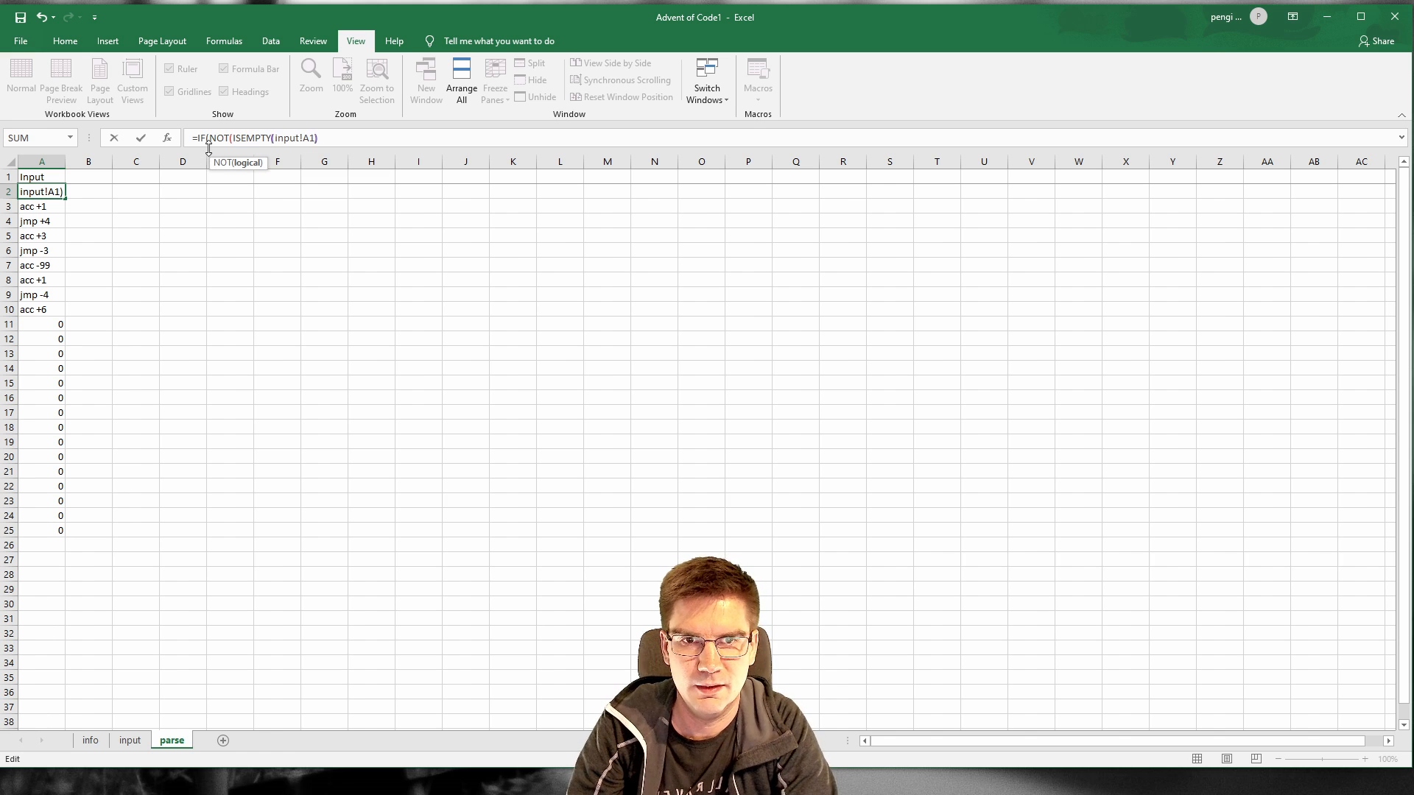
Step: Remove the NOT function from the A2 formula so the test is ISEMPTY(input!A1)
click(209, 147)
key(Delete)
key(Delete)
key(Delete)
key(Delete)
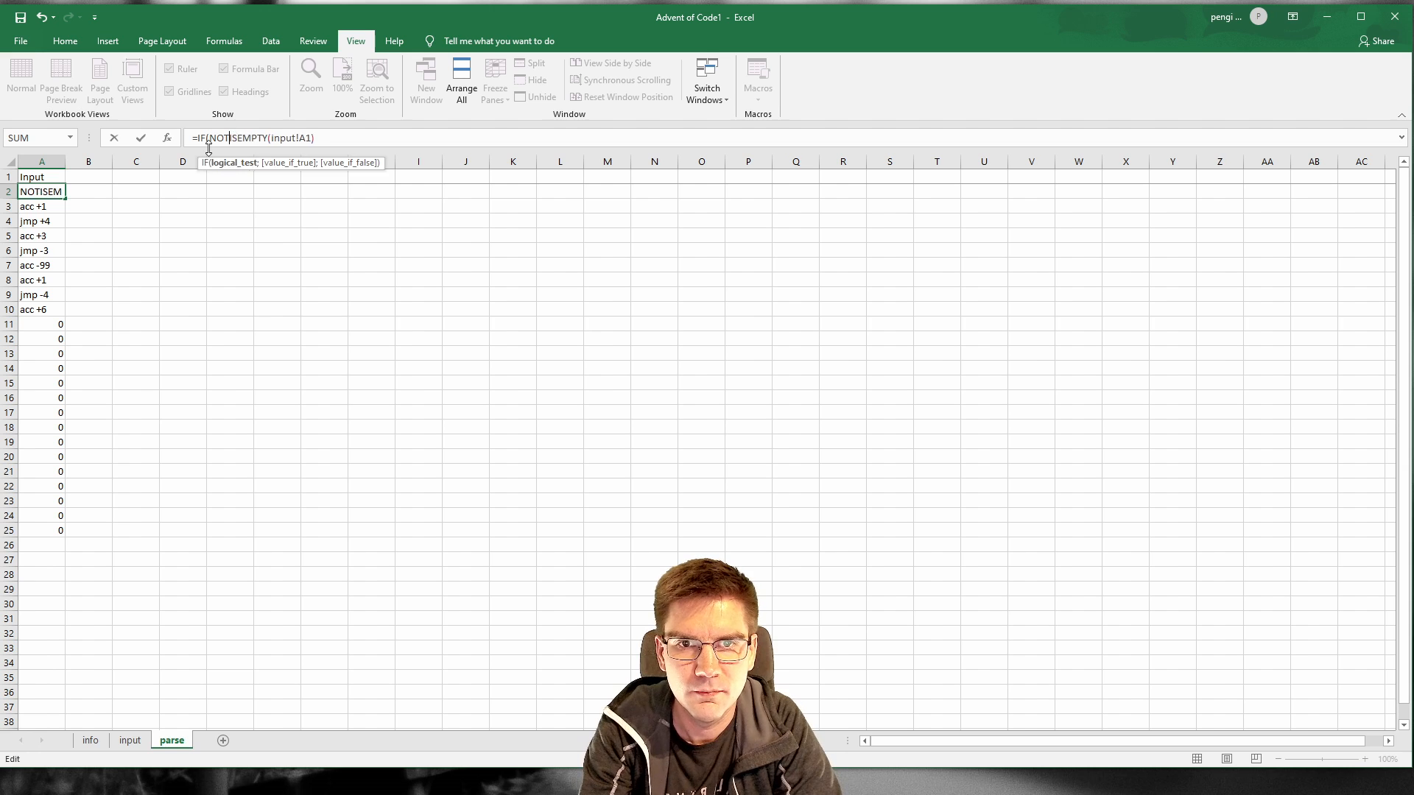
Step: Add "nop +0" as the value if true and enter the A2 formula as =IF(ISEMPTY(input!A1);"nop +0")
key(Right)
key(Right)
key(Right)
key(Right)
key(Right)
key(Right)
key(Right)
key(Right)
key(Right)
key(Right)
key(Right)
key(Right)
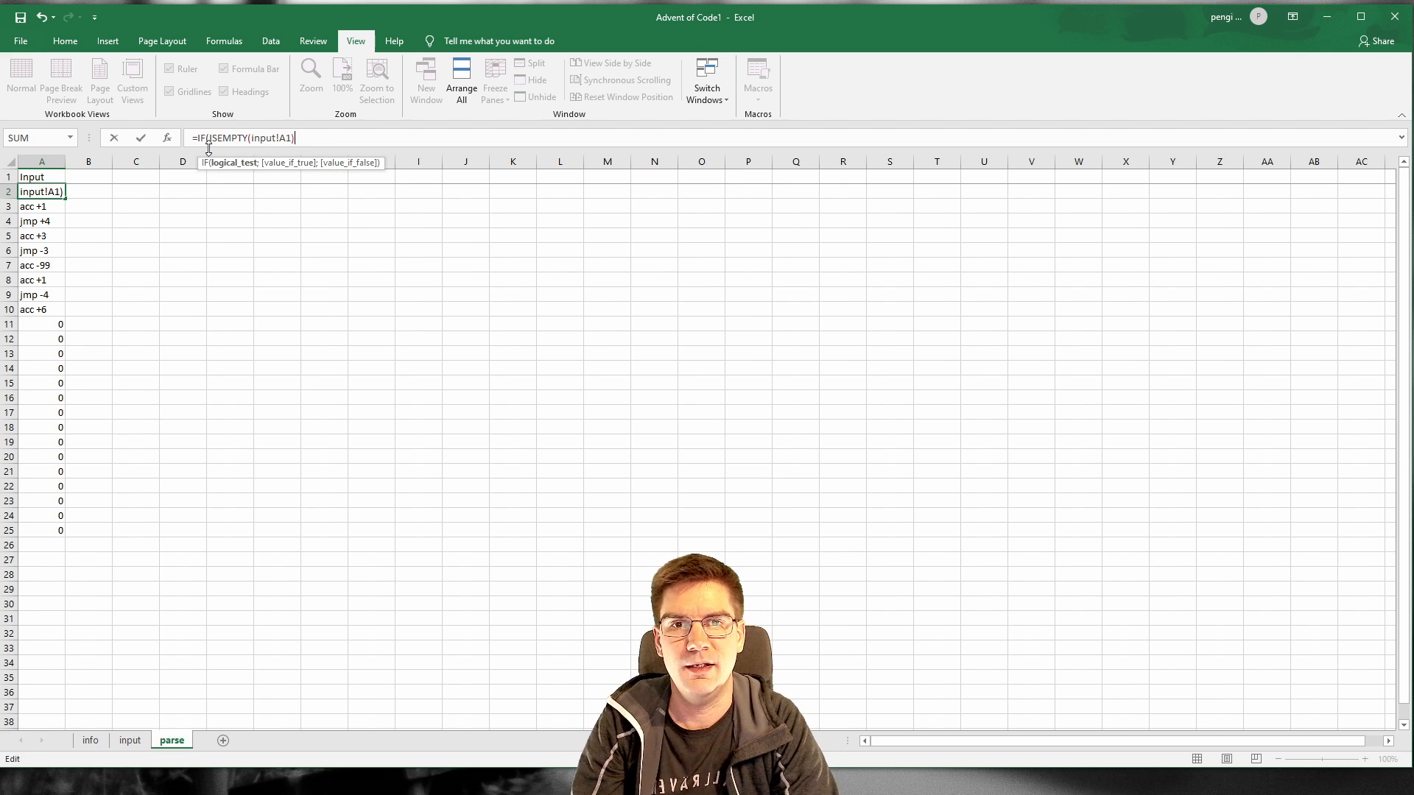
text(;"nop)
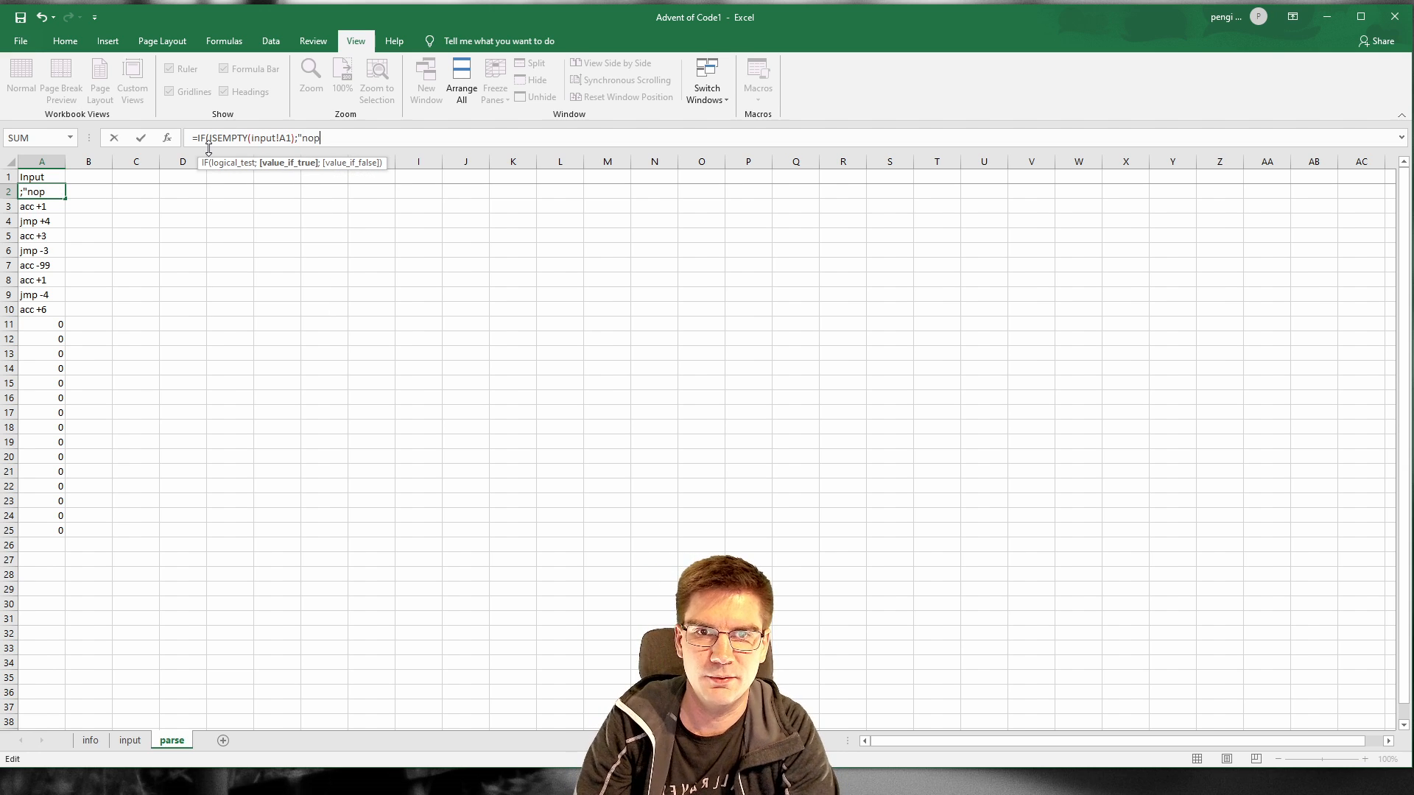
text( +0"))
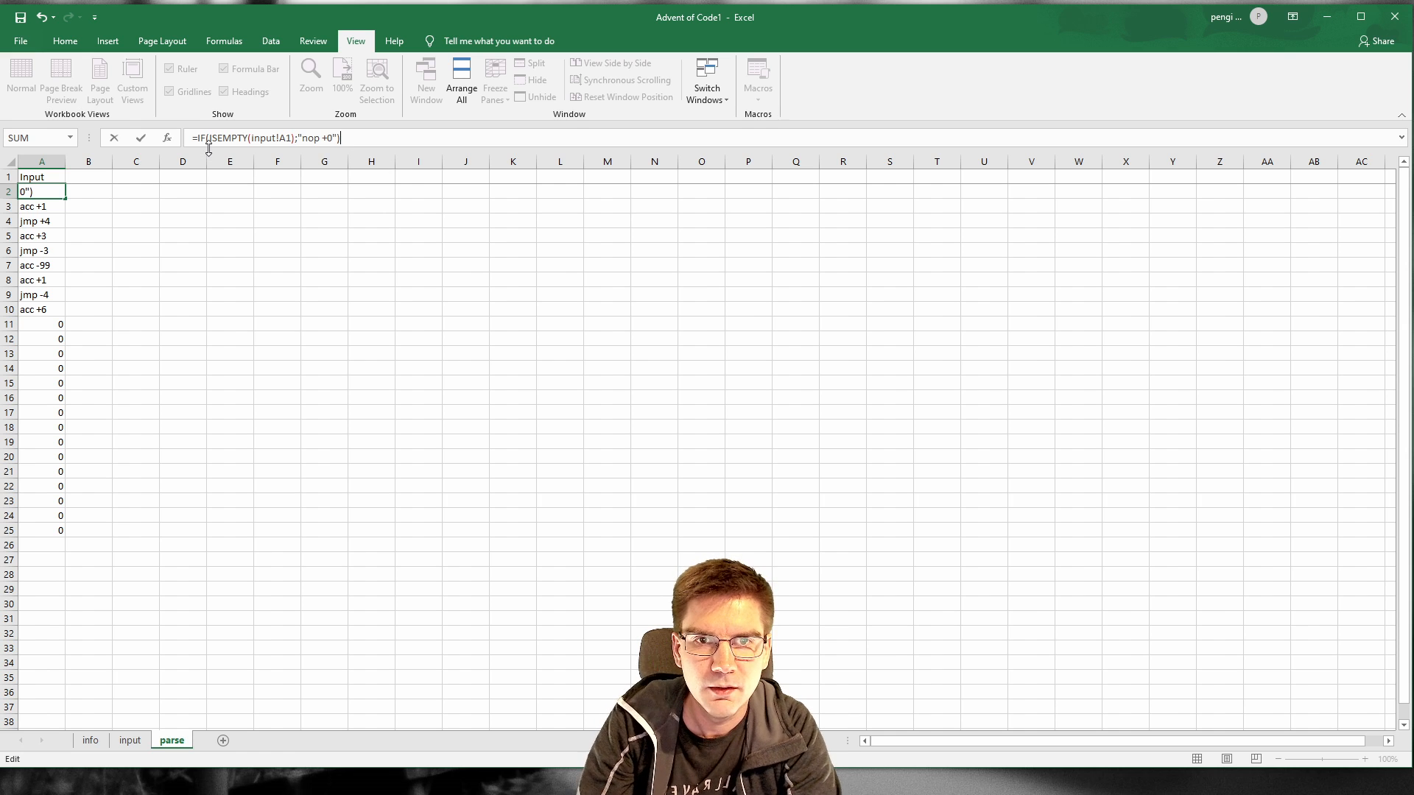
key(Return)
key(Up)
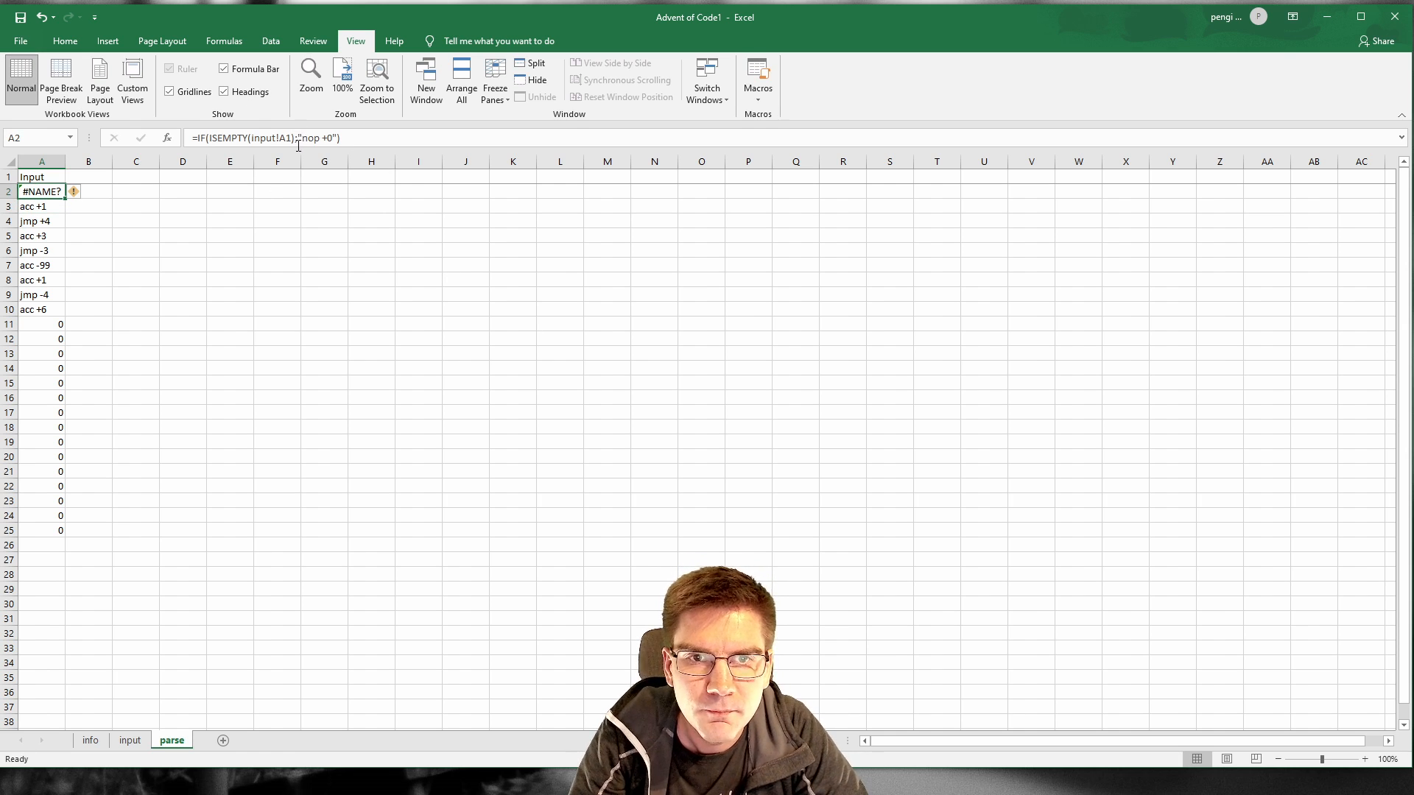
Step: Add input!A1 as the value if false in the A2 formula's IF function
click(345, 133)
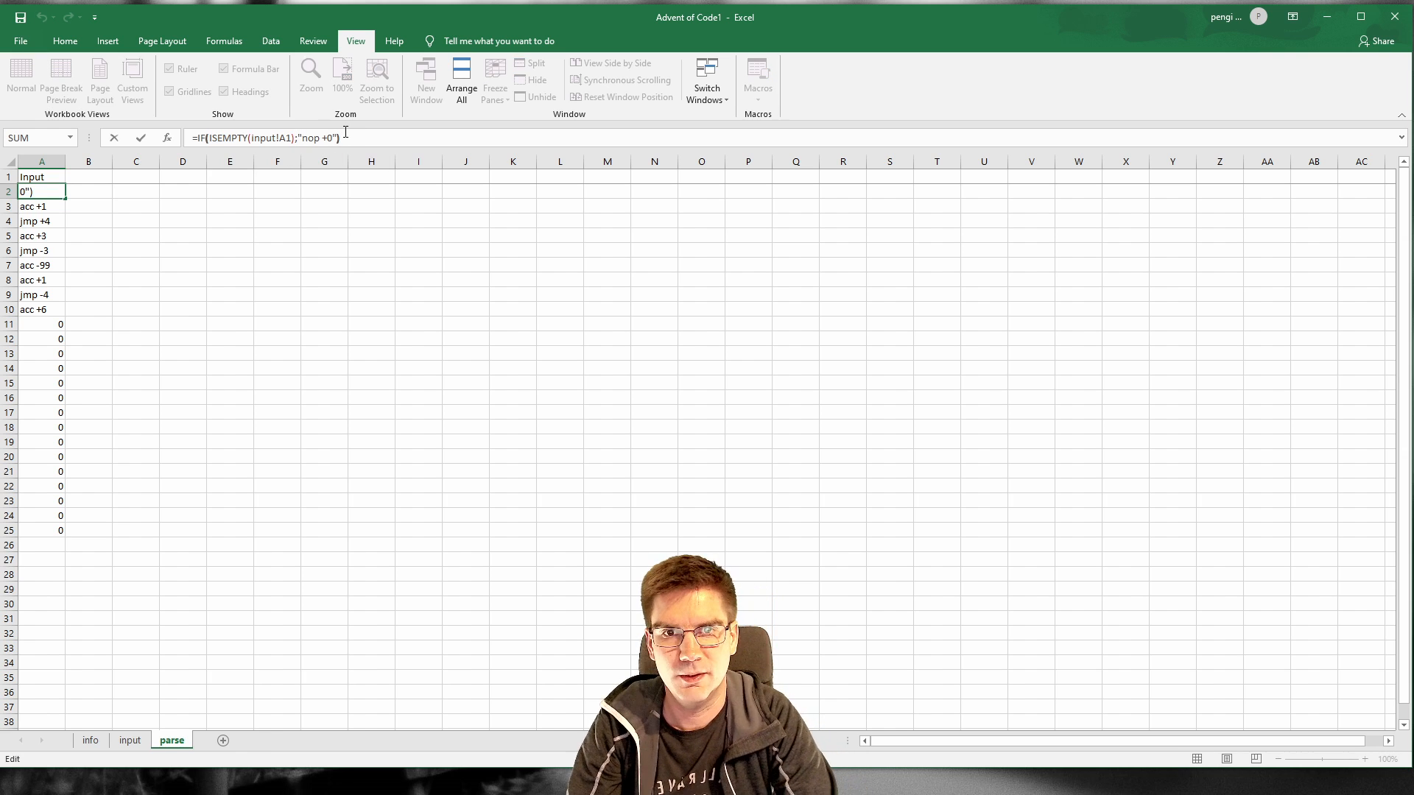
key(Left)
text(;inp)
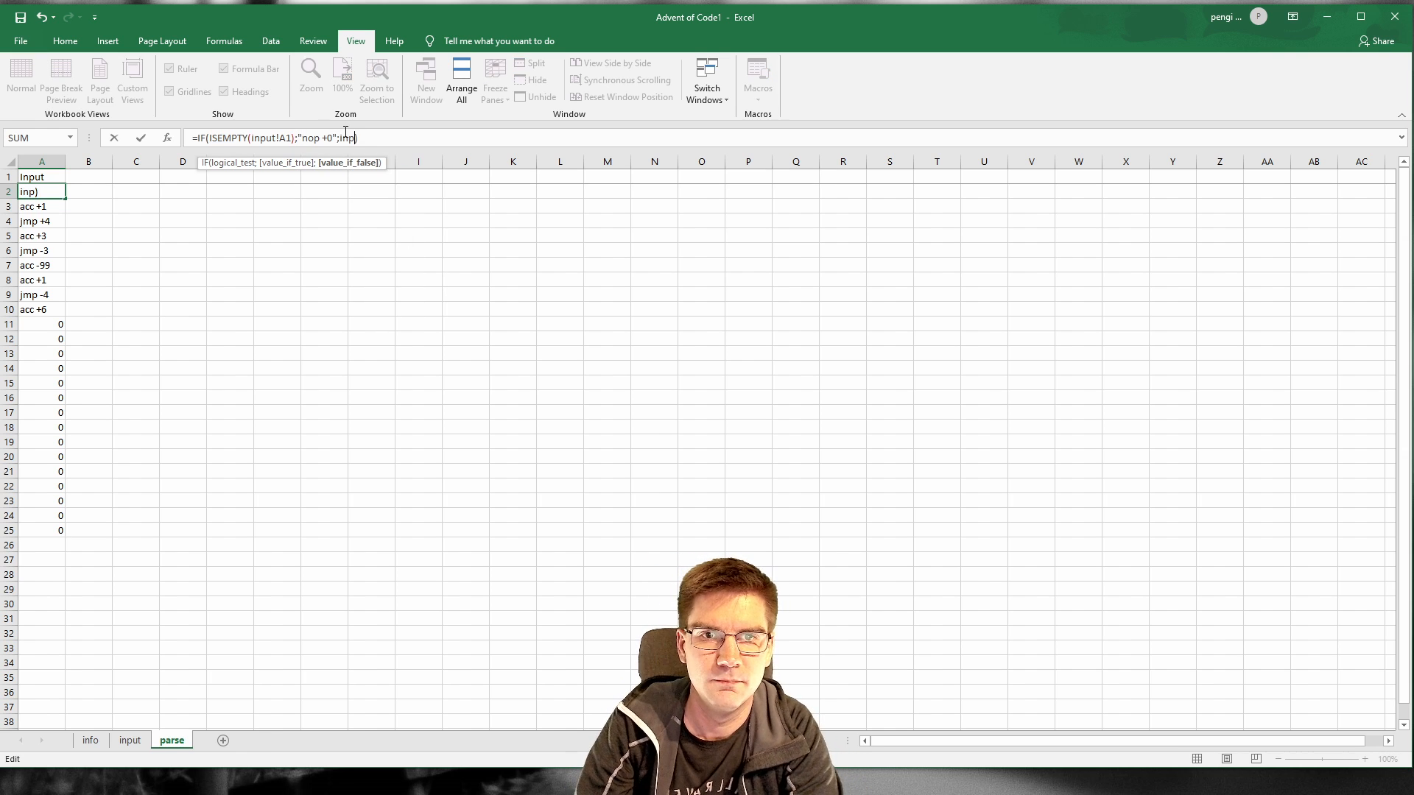
text(ut)
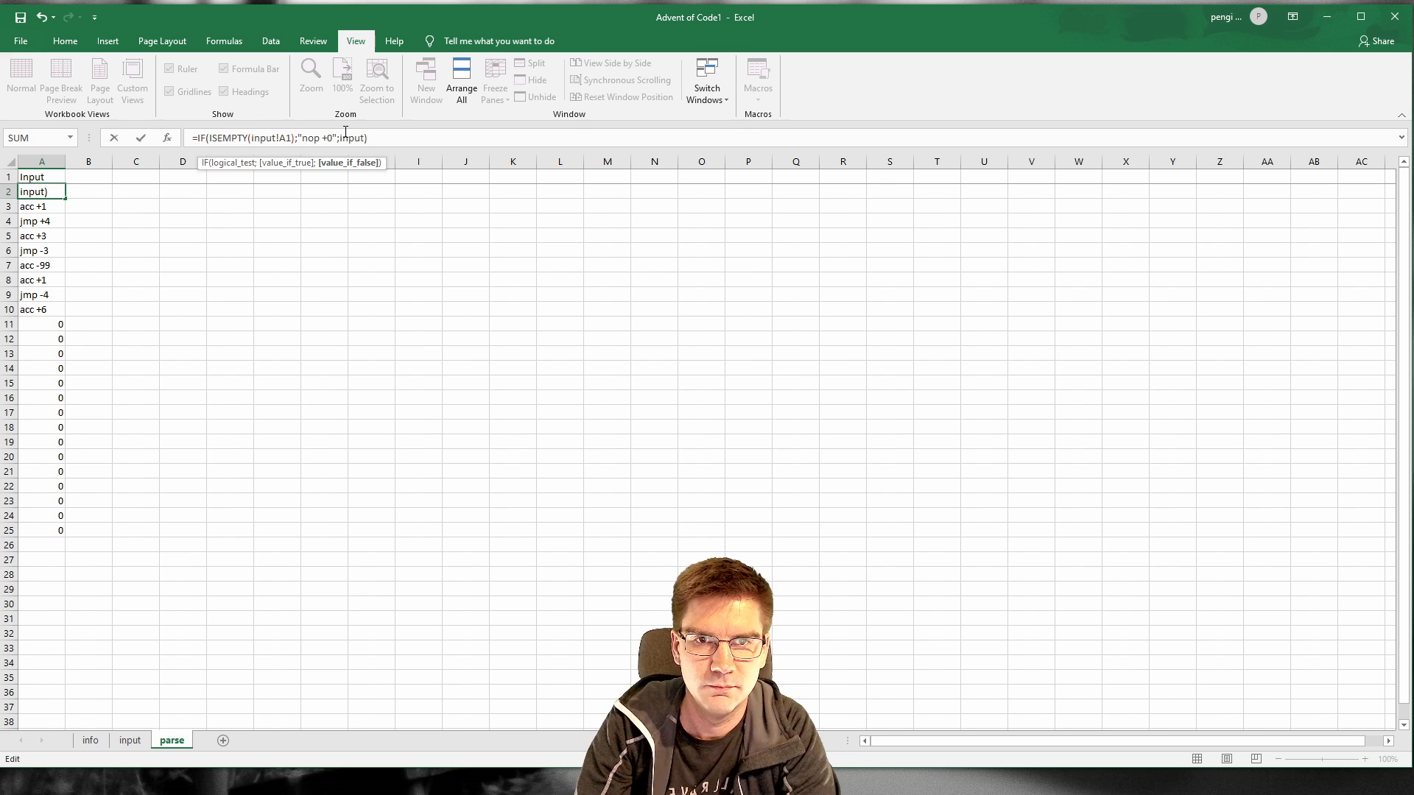
text(!A1)
key(Return)
key(Up)
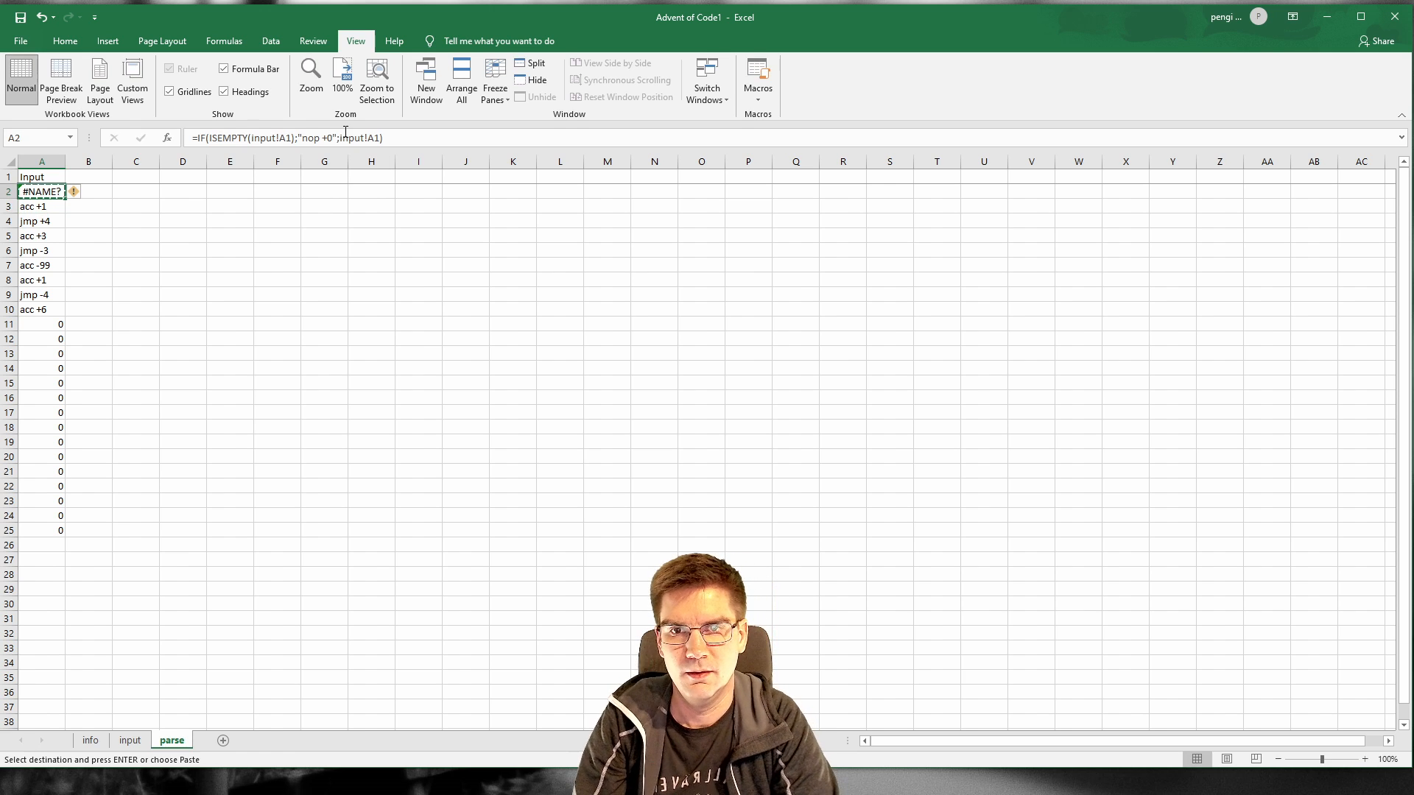
key(Up)
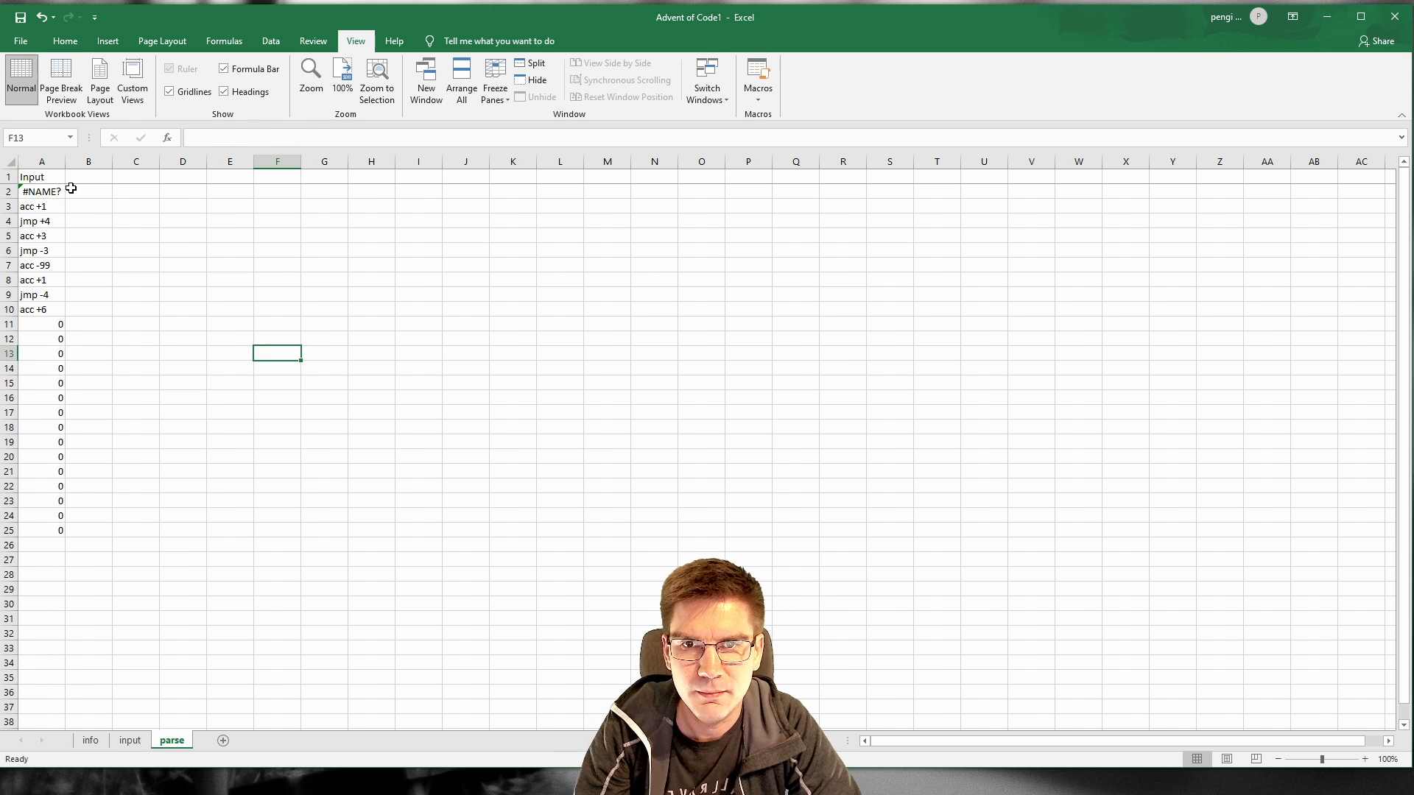
Step: Replace the ISEMPTY test in A2 so the formula reads =IF(input!A1="";"nop +0";input!A1)
shift+click(35, 188)
click(37, 190)
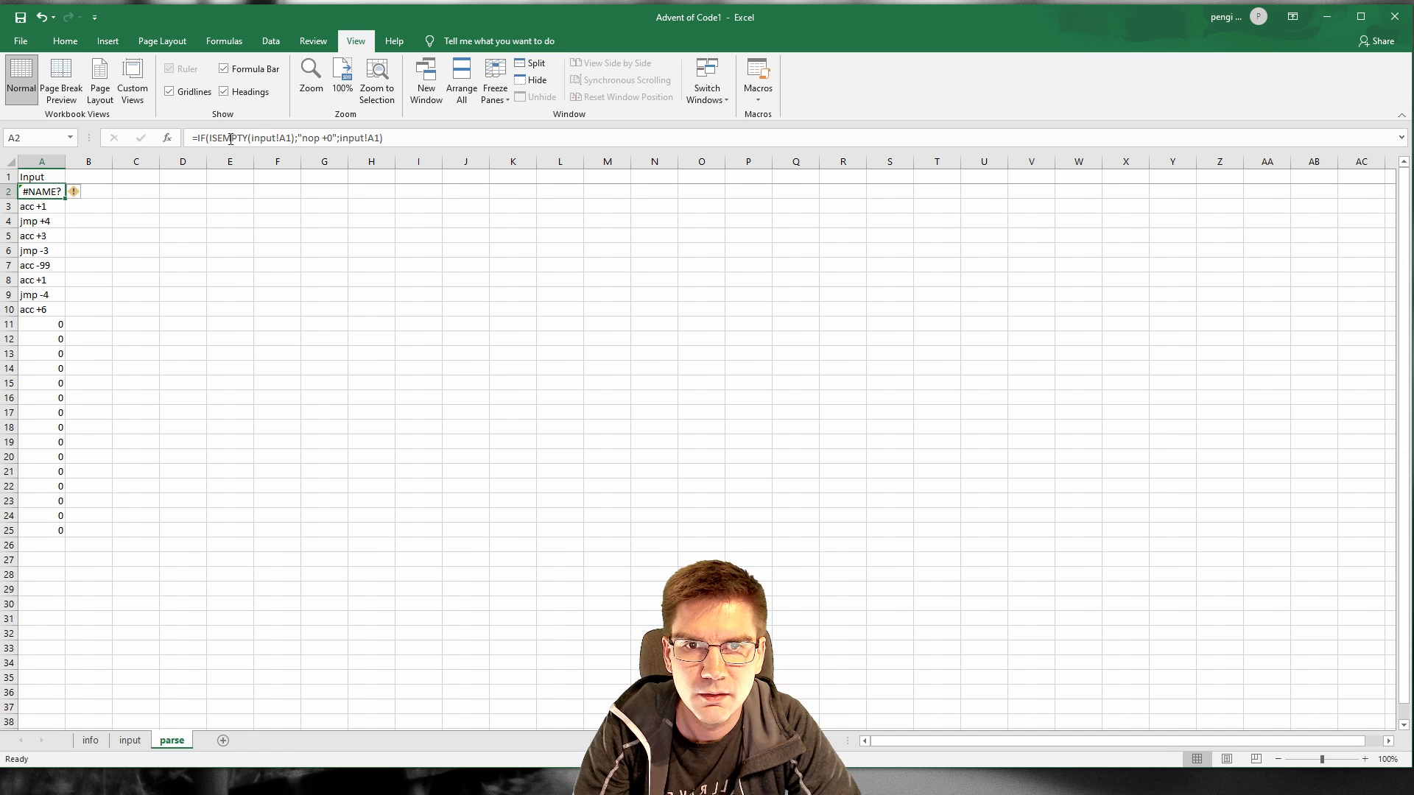
click(256, 138)
key(BackSpace)
key(BackSpace)
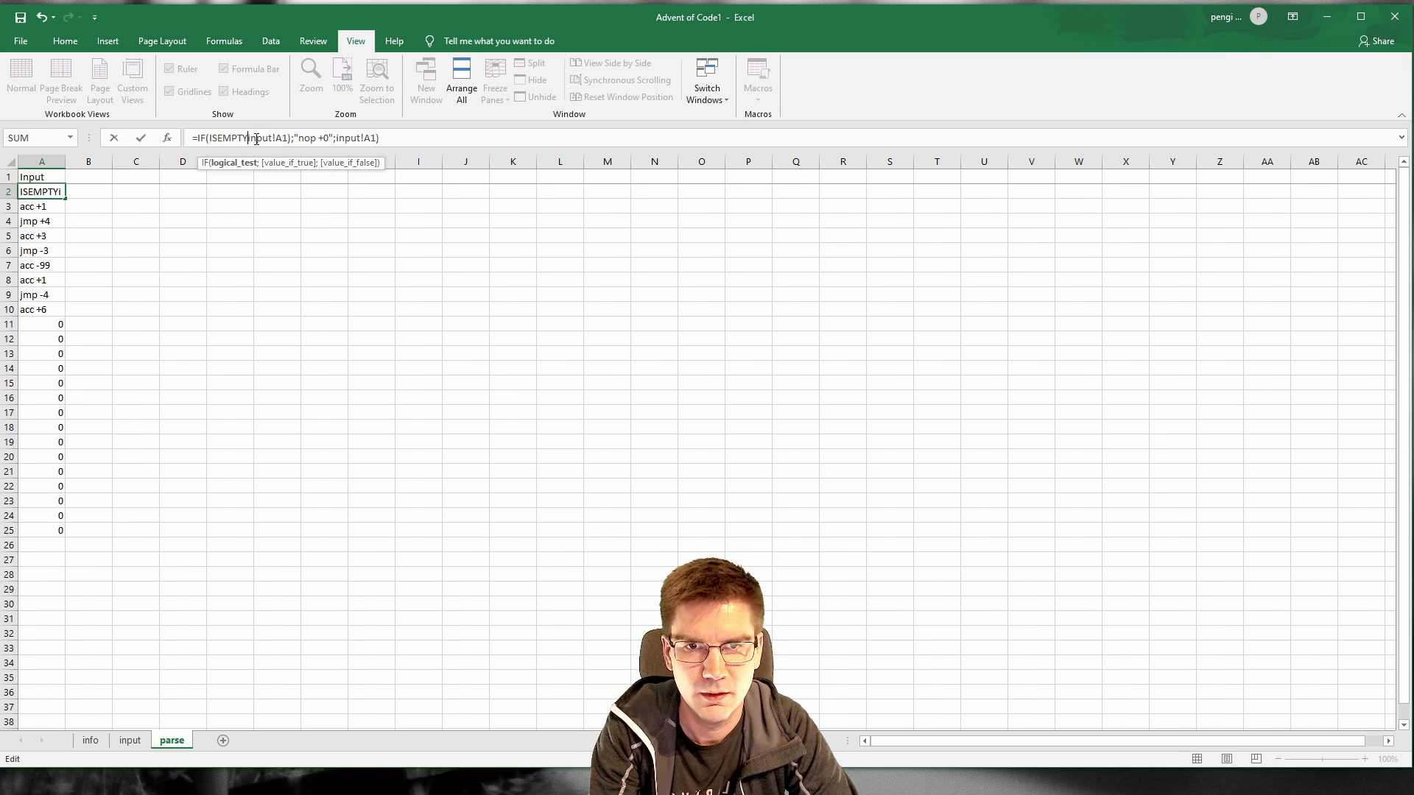
key(BackSpace)
key(BackSpace)
key(BackSpace)
key(BackSpace)
key(BackSpace)
key(BackSpace)
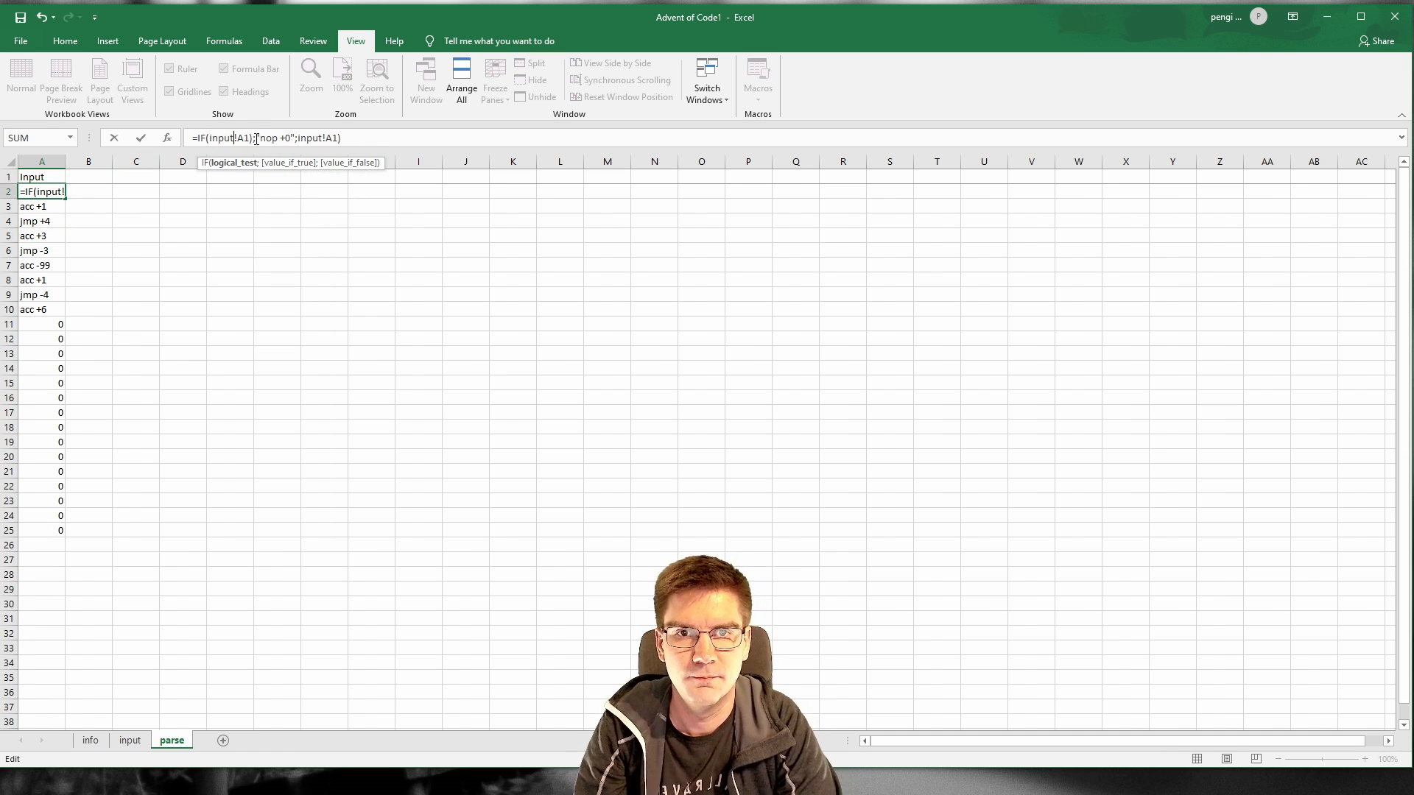
click(256, 138)
key(BackSpace)
text(=)
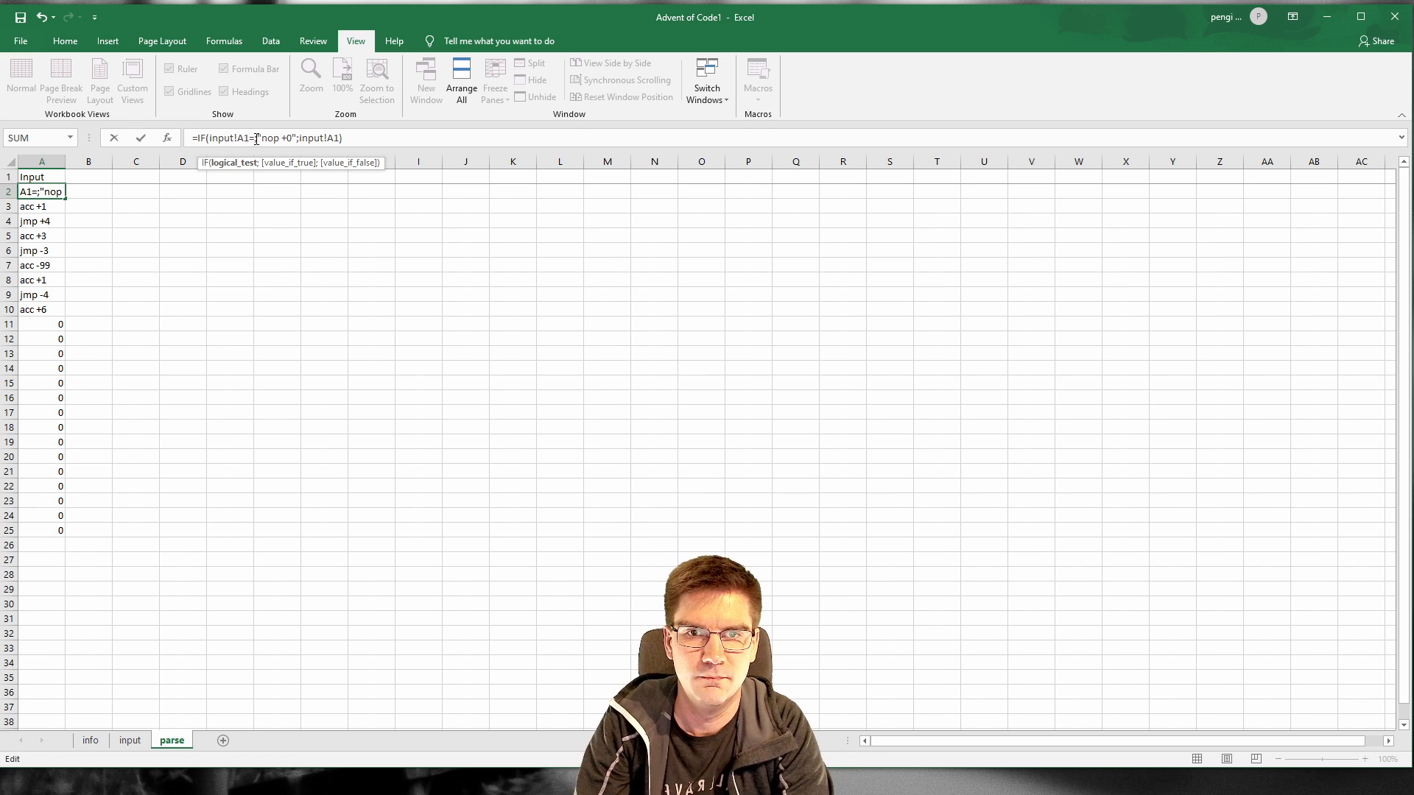
text("")
key(ctrl+Return)
Step: Copy the A2 formula down the Input column through row 25
key(ctrl+c)
key(ctrl+shift+Down)
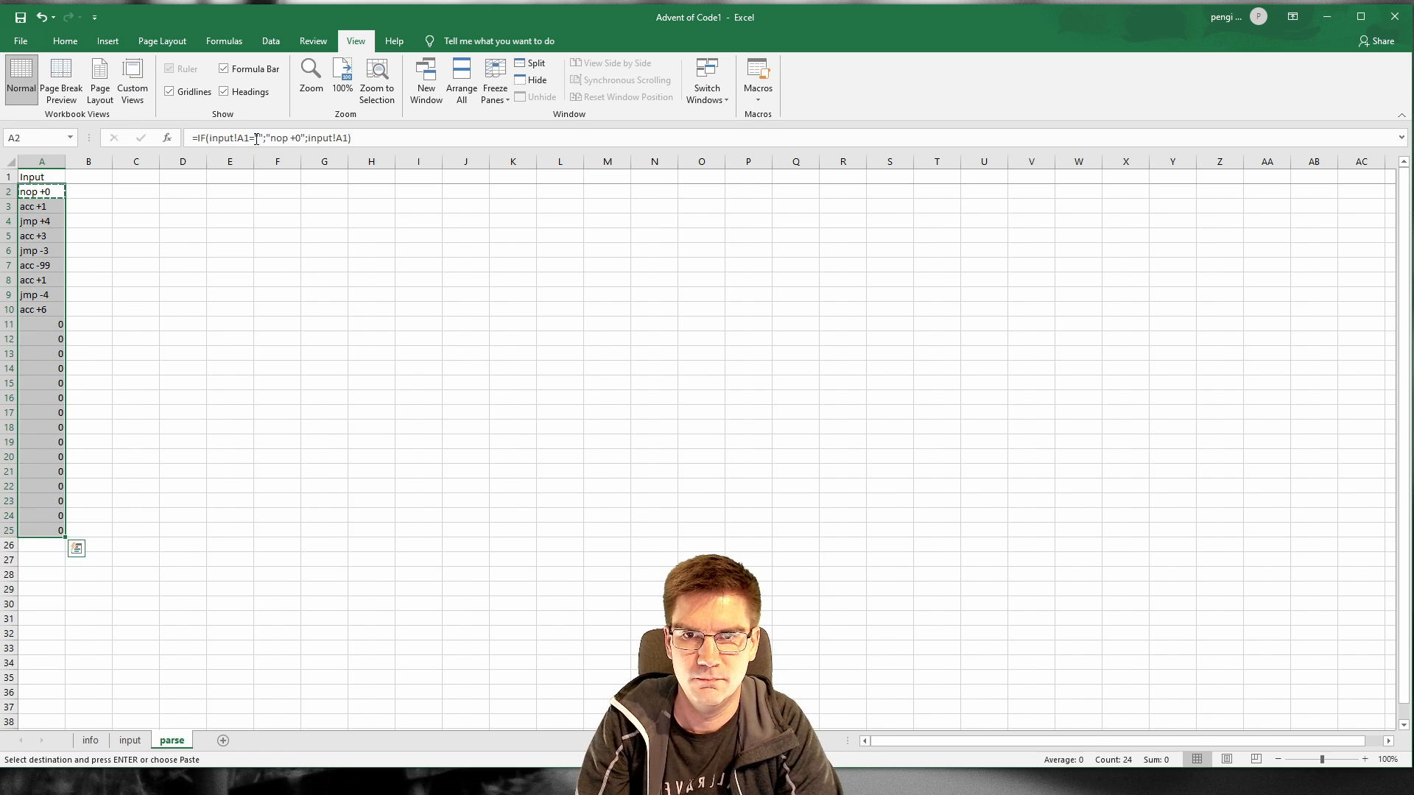
key(ctrl+v)
click(257, 266)
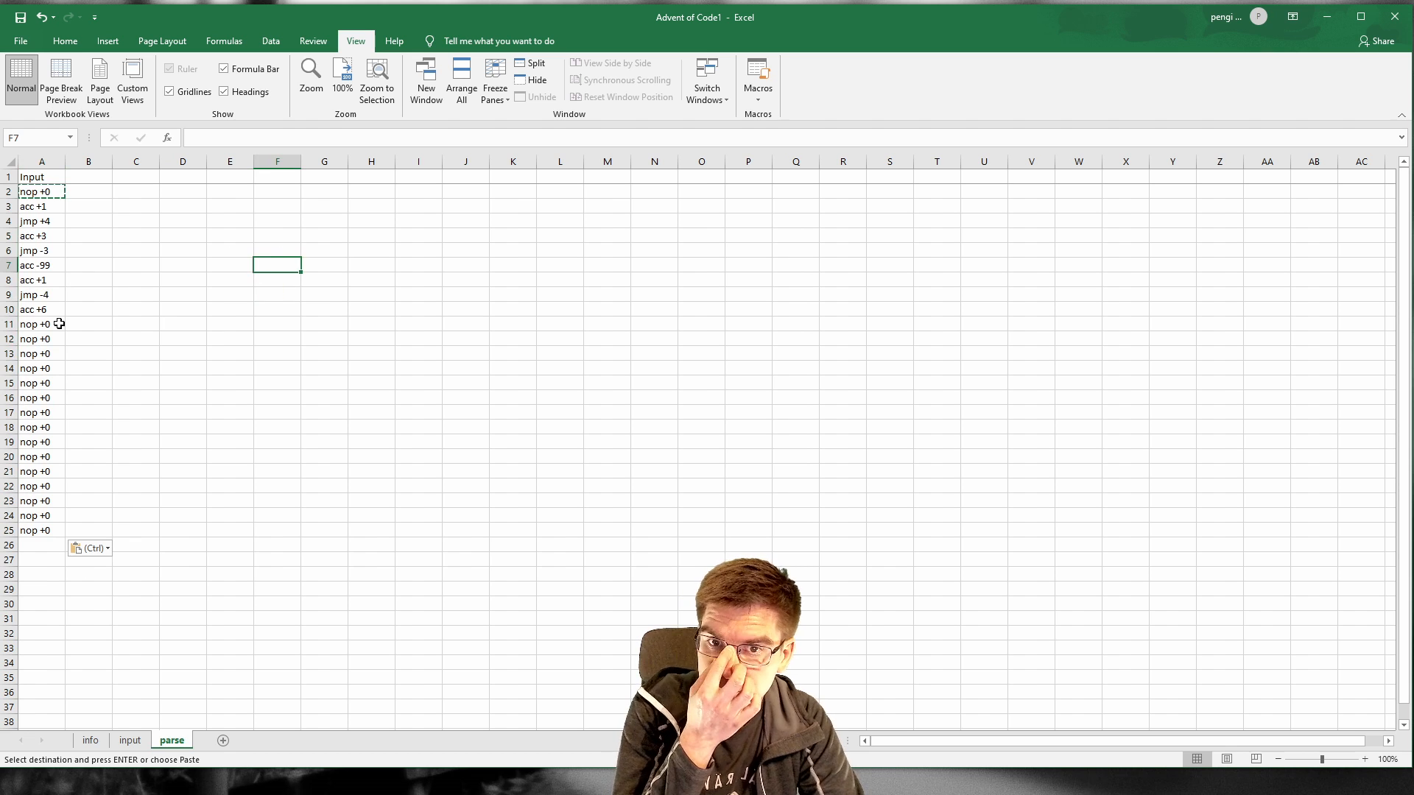
Step: Enter the column heading "opcode" in B1
click(98, 205)
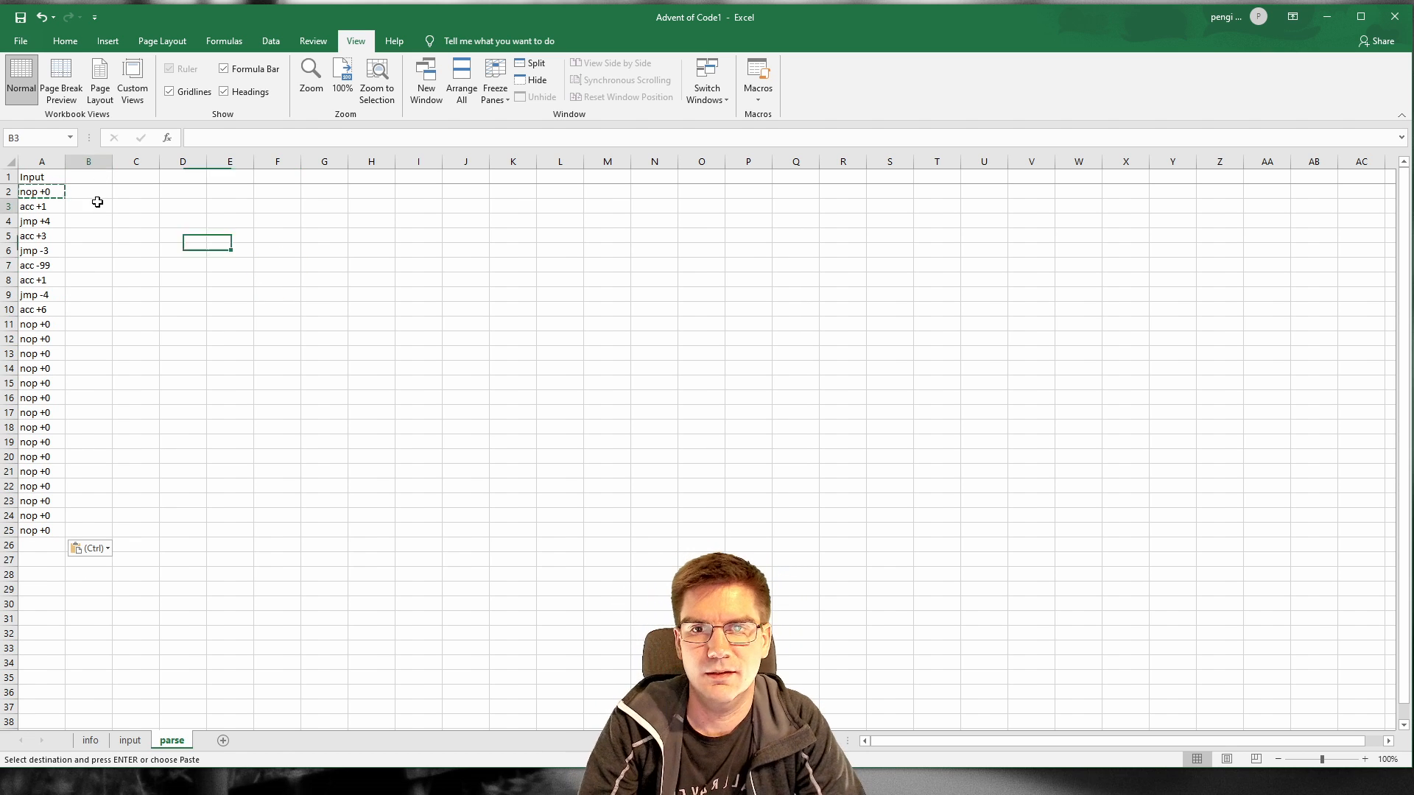
key(Up)
key(Up)
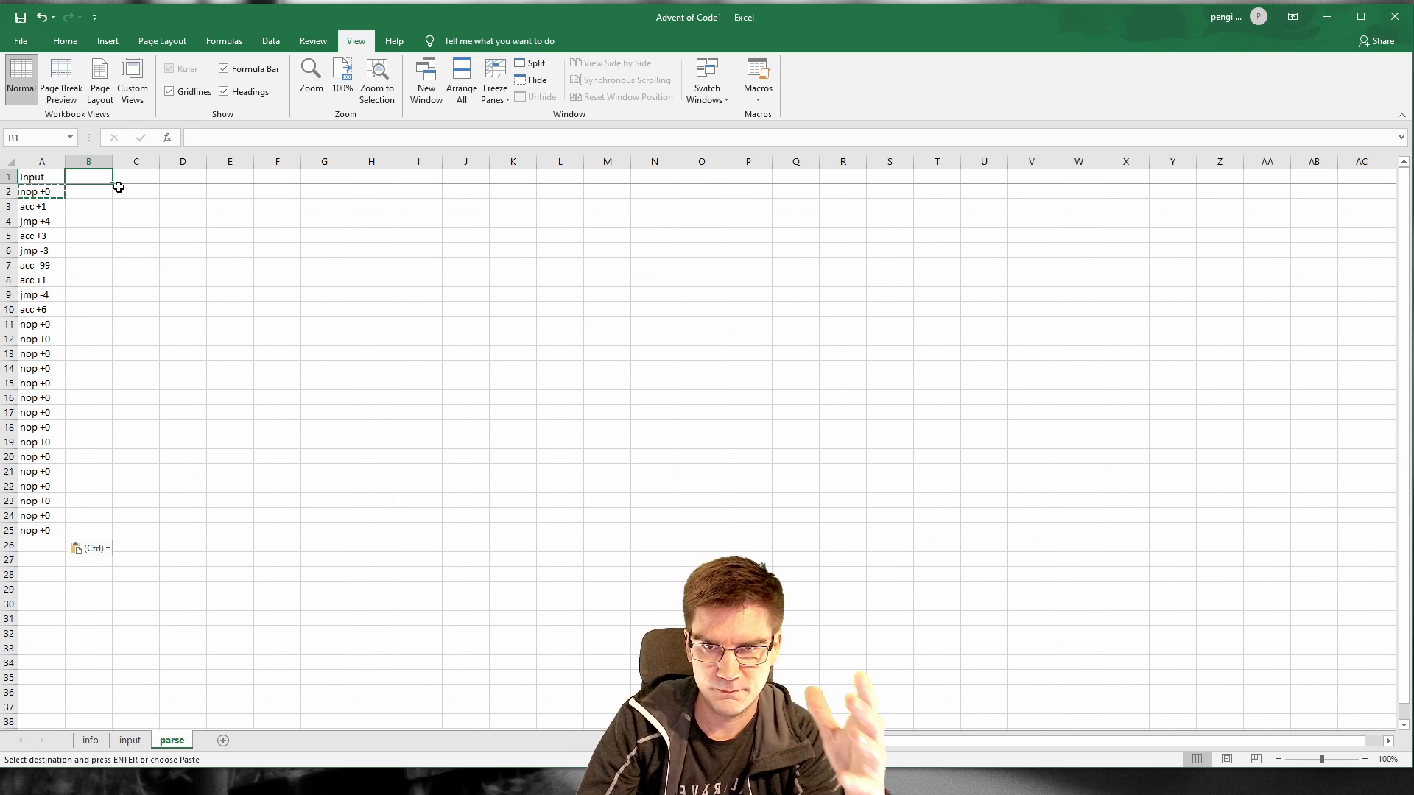
text(opcode)
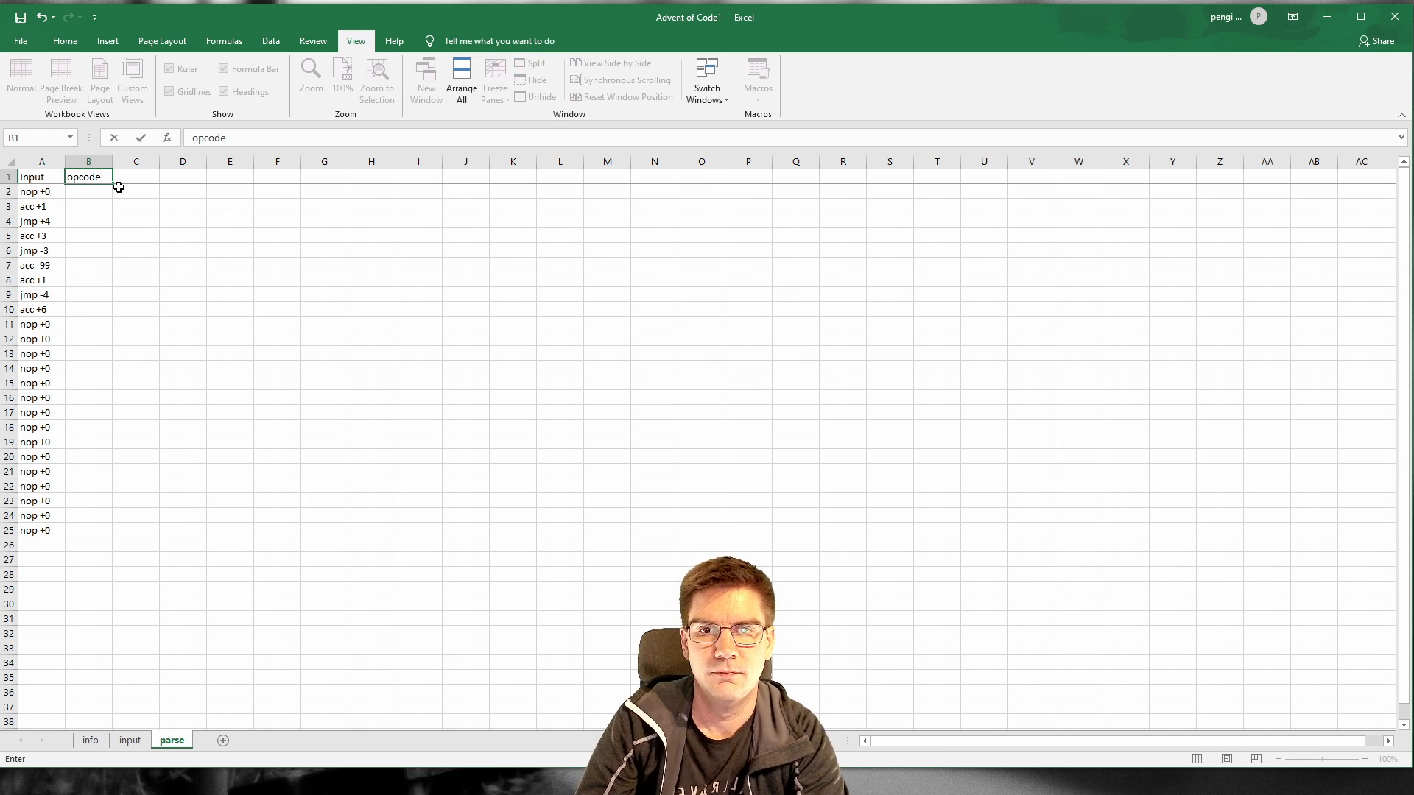
key(Return)
Step: Enter =MID(A2;1;3) in B2 and fill the formula down through row 25
text(=MID()
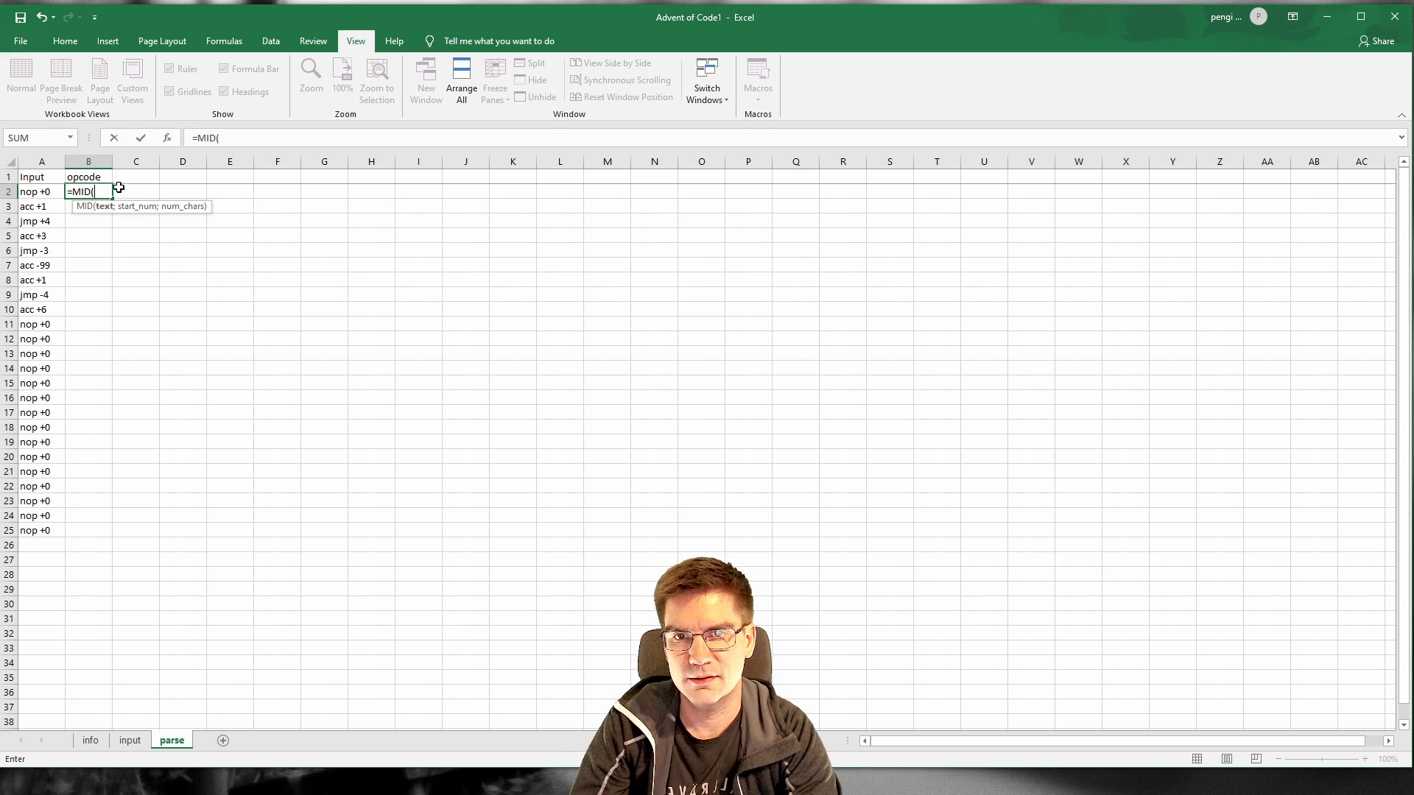
click(40, 192)
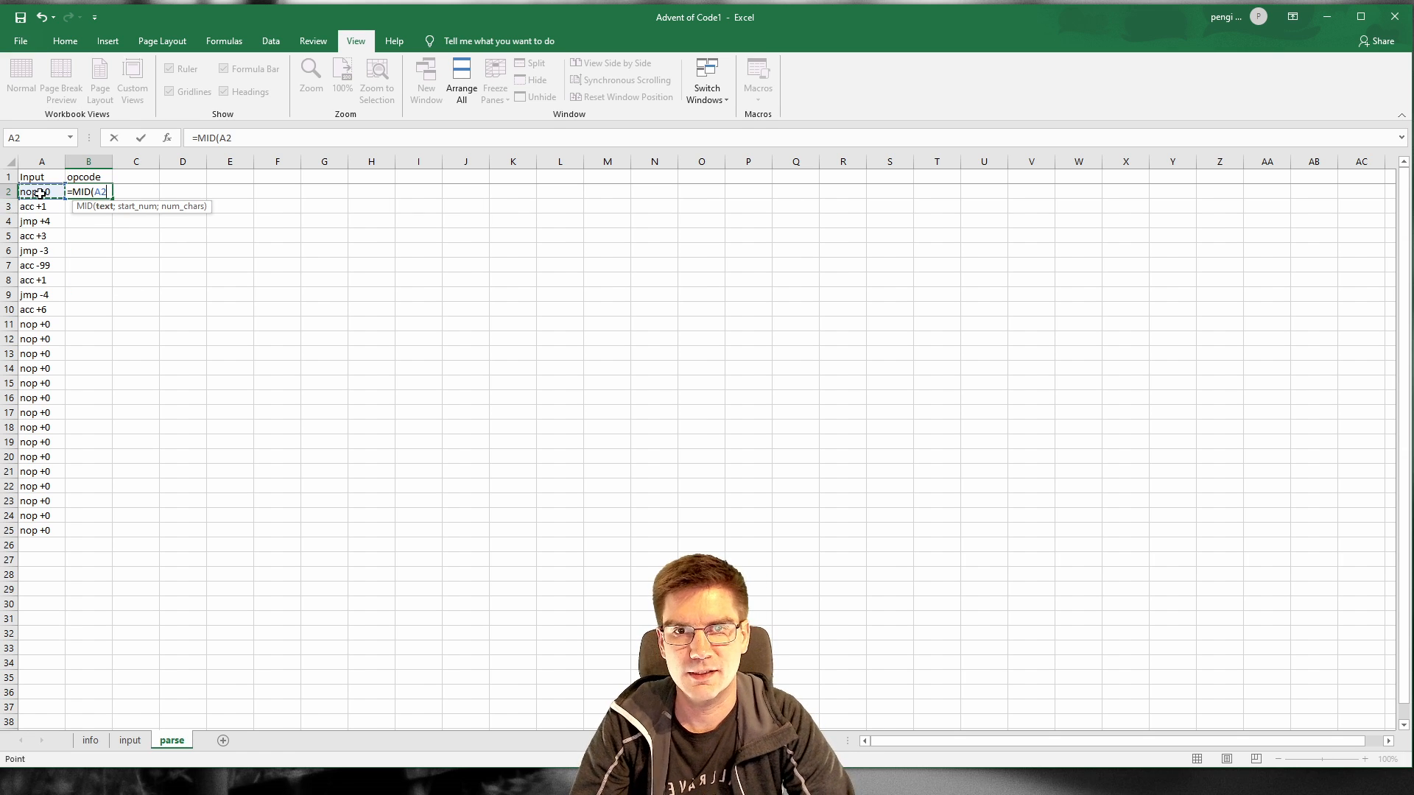
text(;)
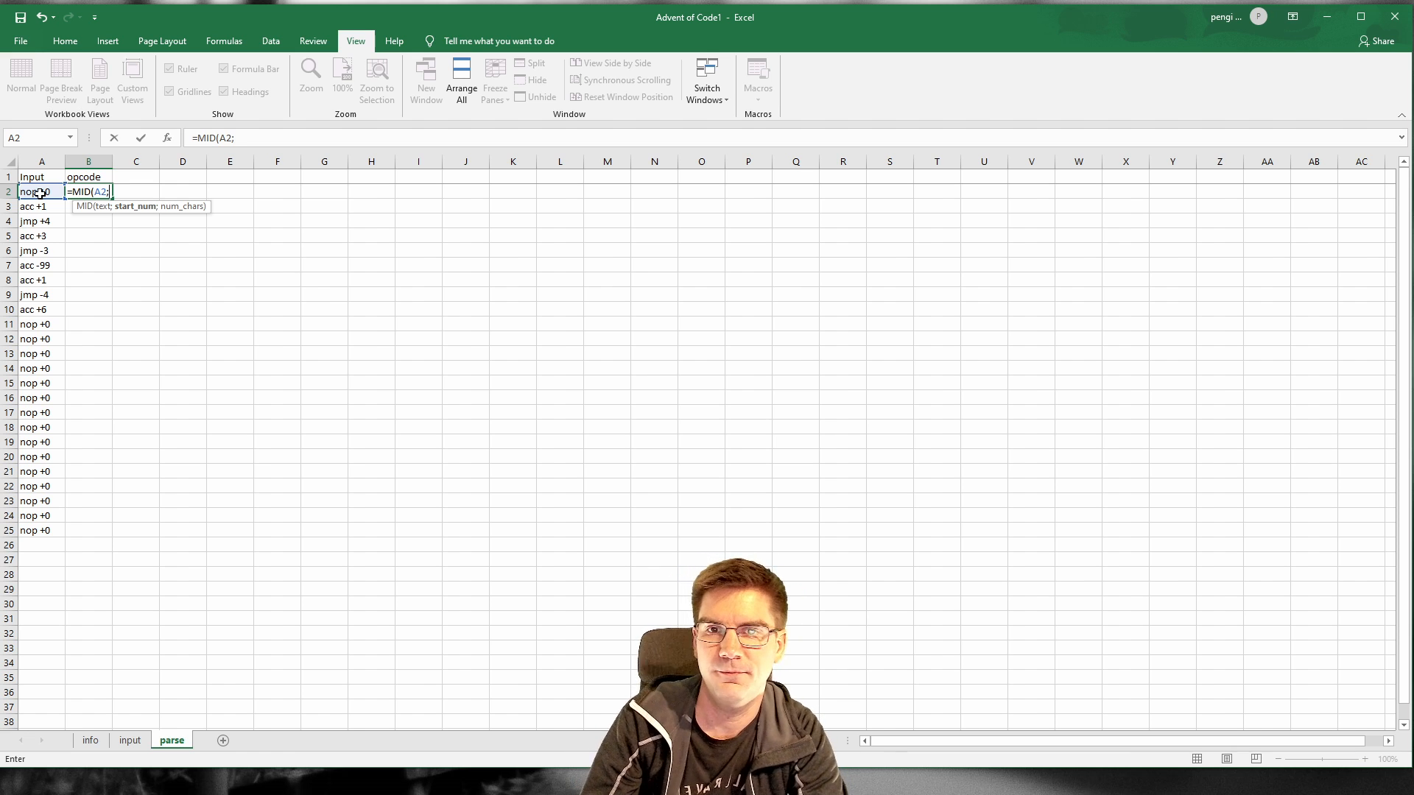
text(1;3)
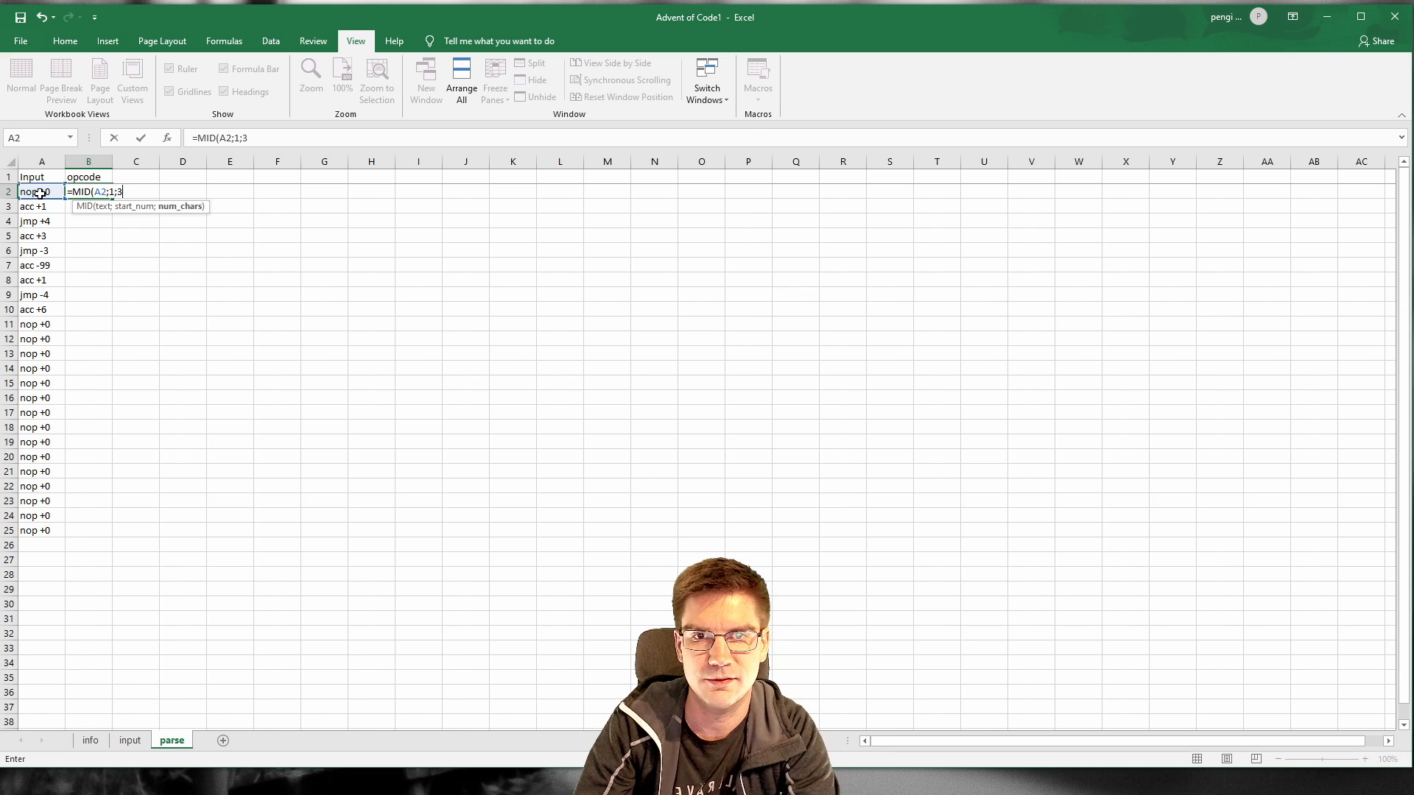
key(Return)
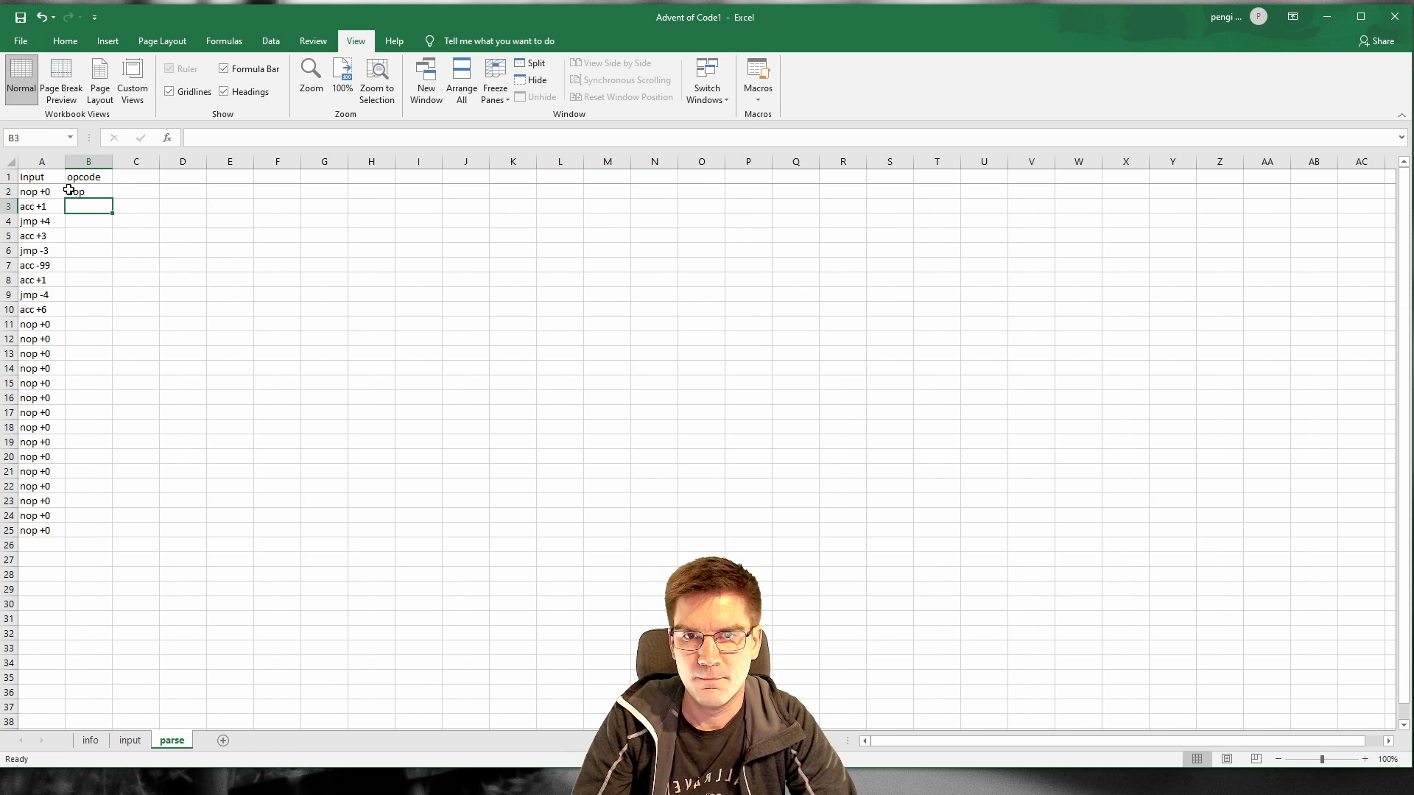
click(69, 190)
drag(111, 199, 106, 542)
Step: Enter the column heading "argument" in C1
click(142, 174)
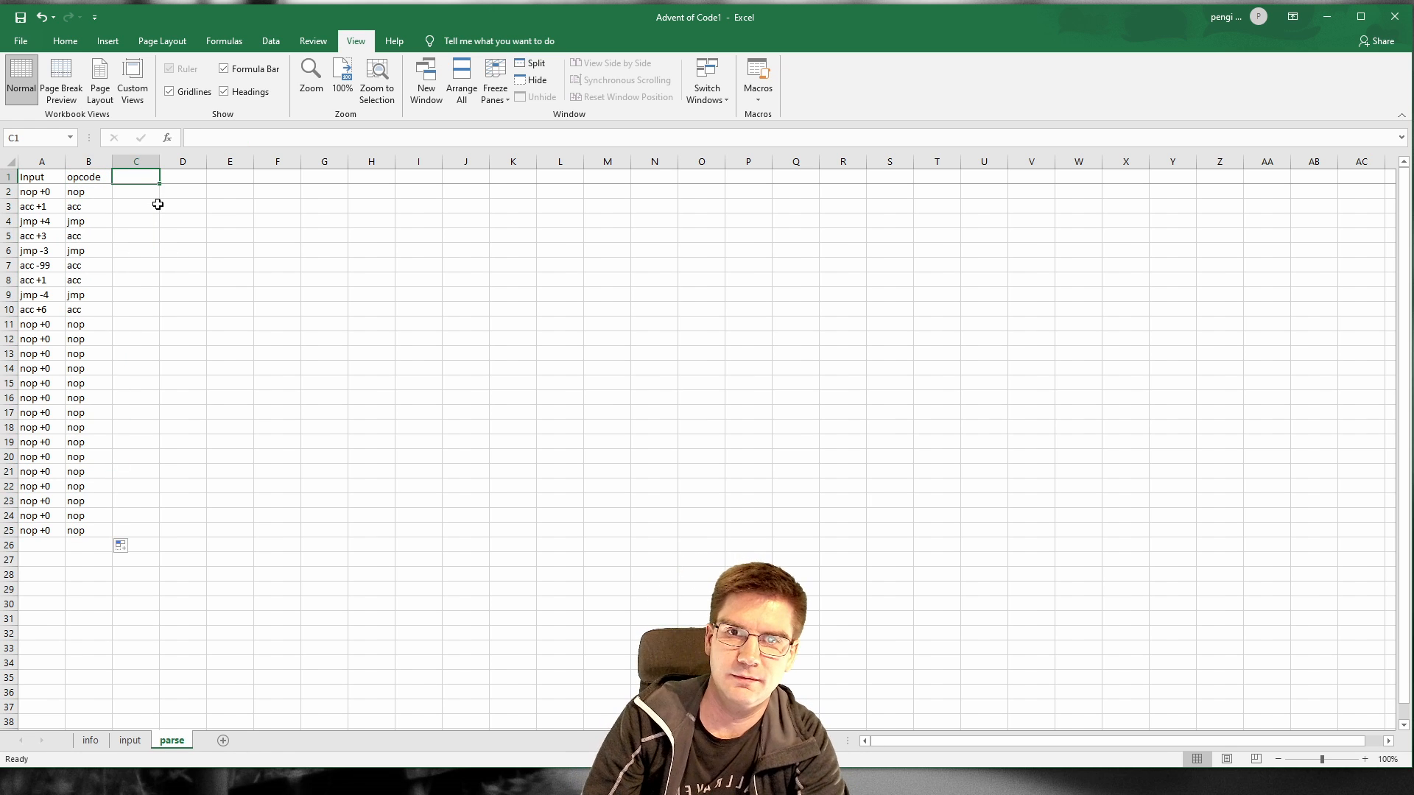
text(argum)
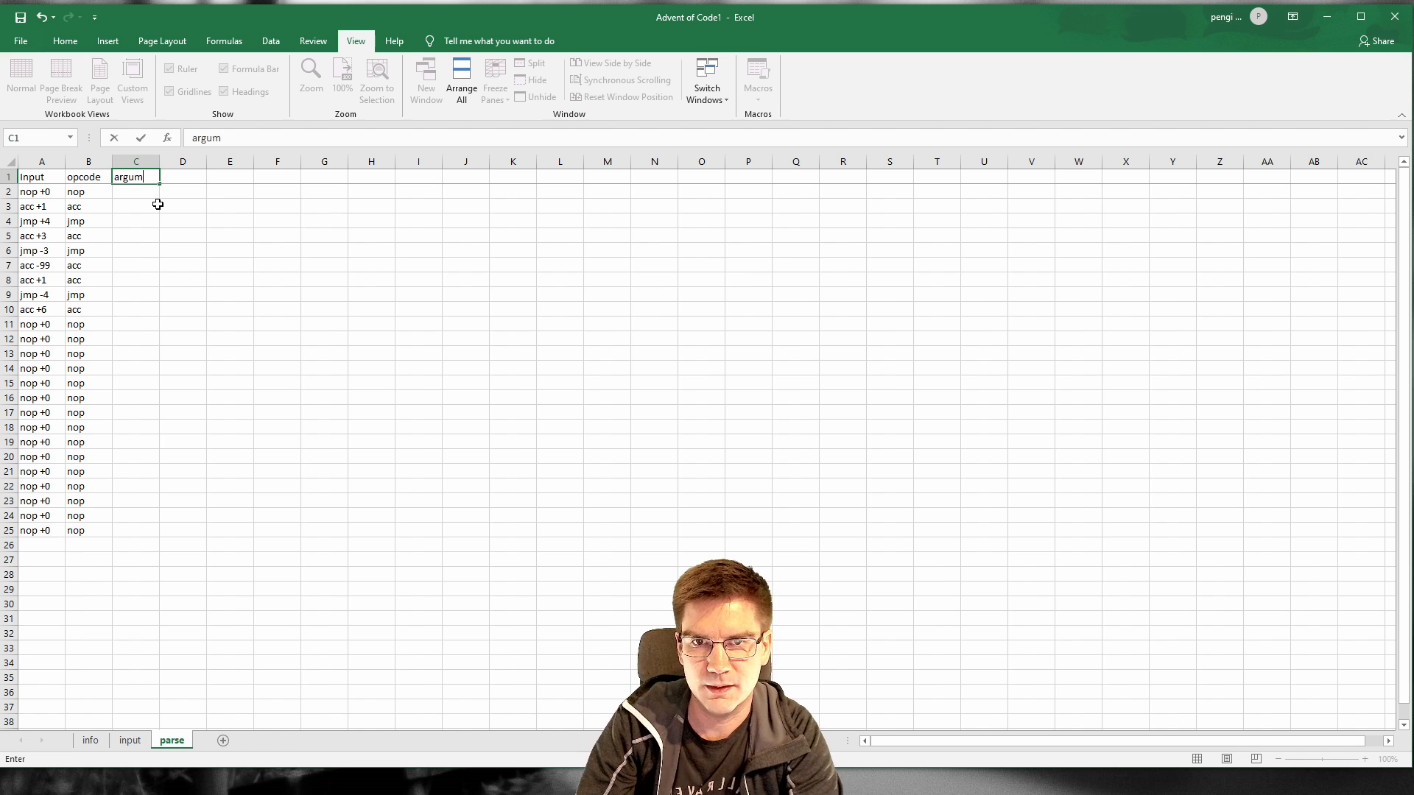
text(ent)
key(BackSpace)
key(BackSpace)
key(BackSpace)
text(ent)
key(Return)
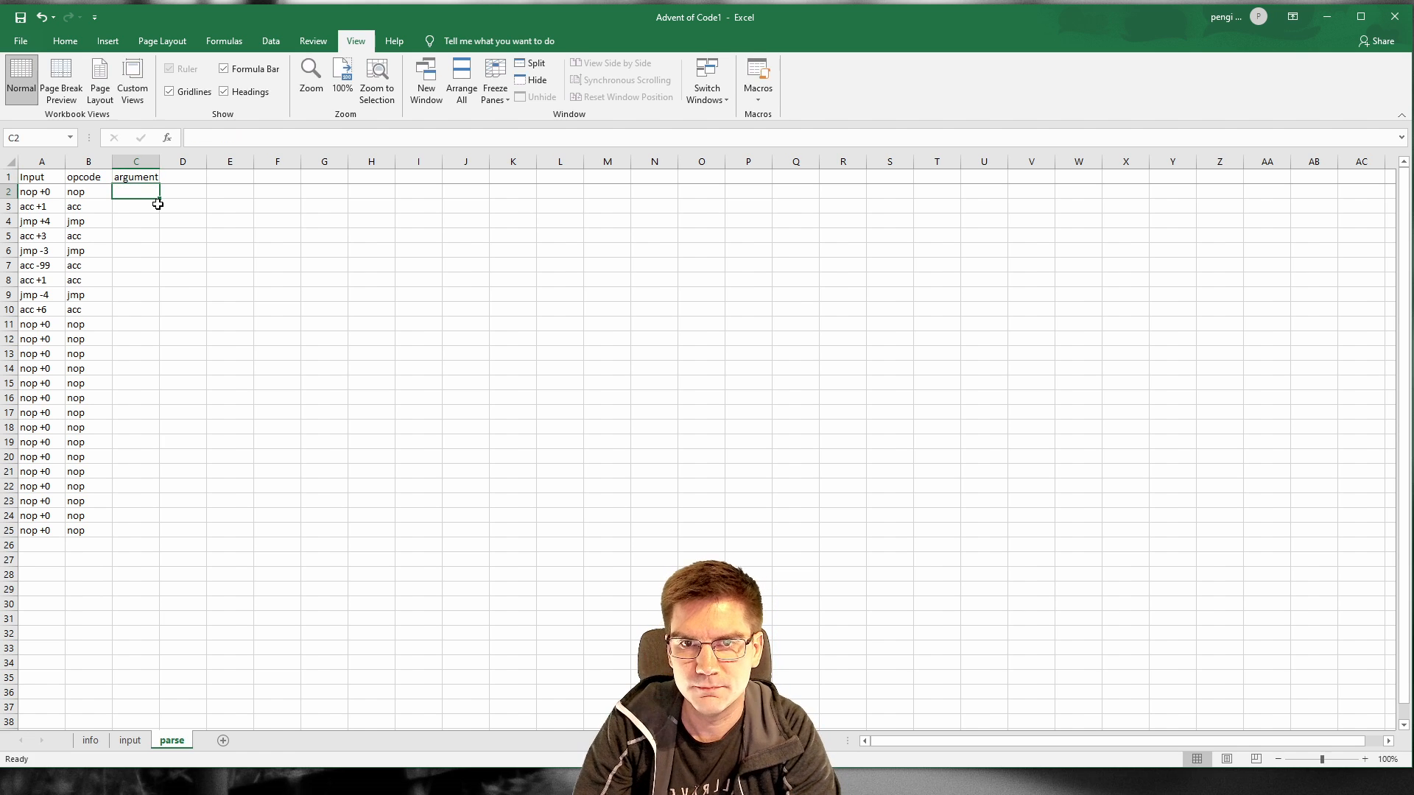
Step: Enter =INT(MID(A2;5;1000)) in C2 to extract the instruction's number, accepting the corrected closing parenthesis
text(=INT(MID()
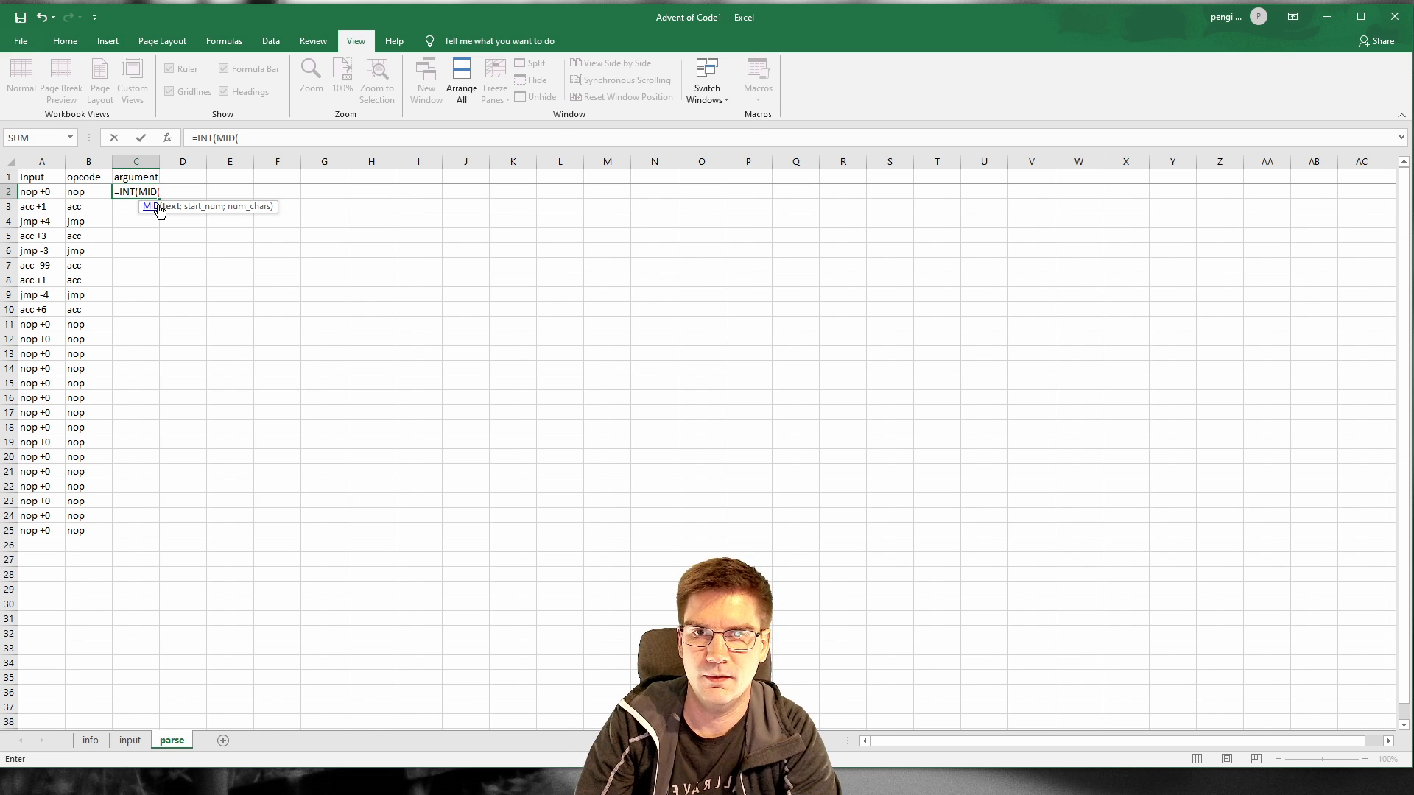
text(A1)
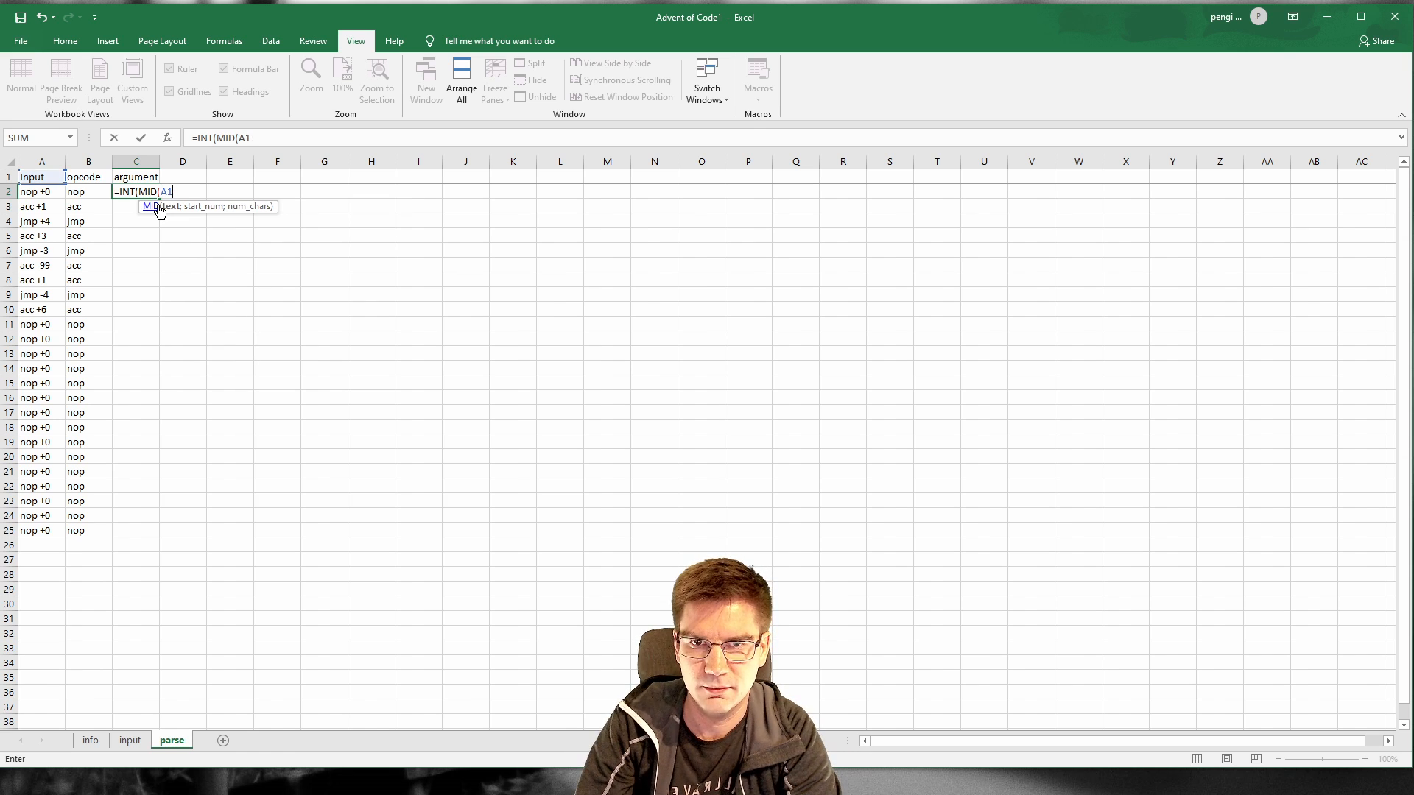
key(BackSpace)
key(BackSpace)
text(A2;)
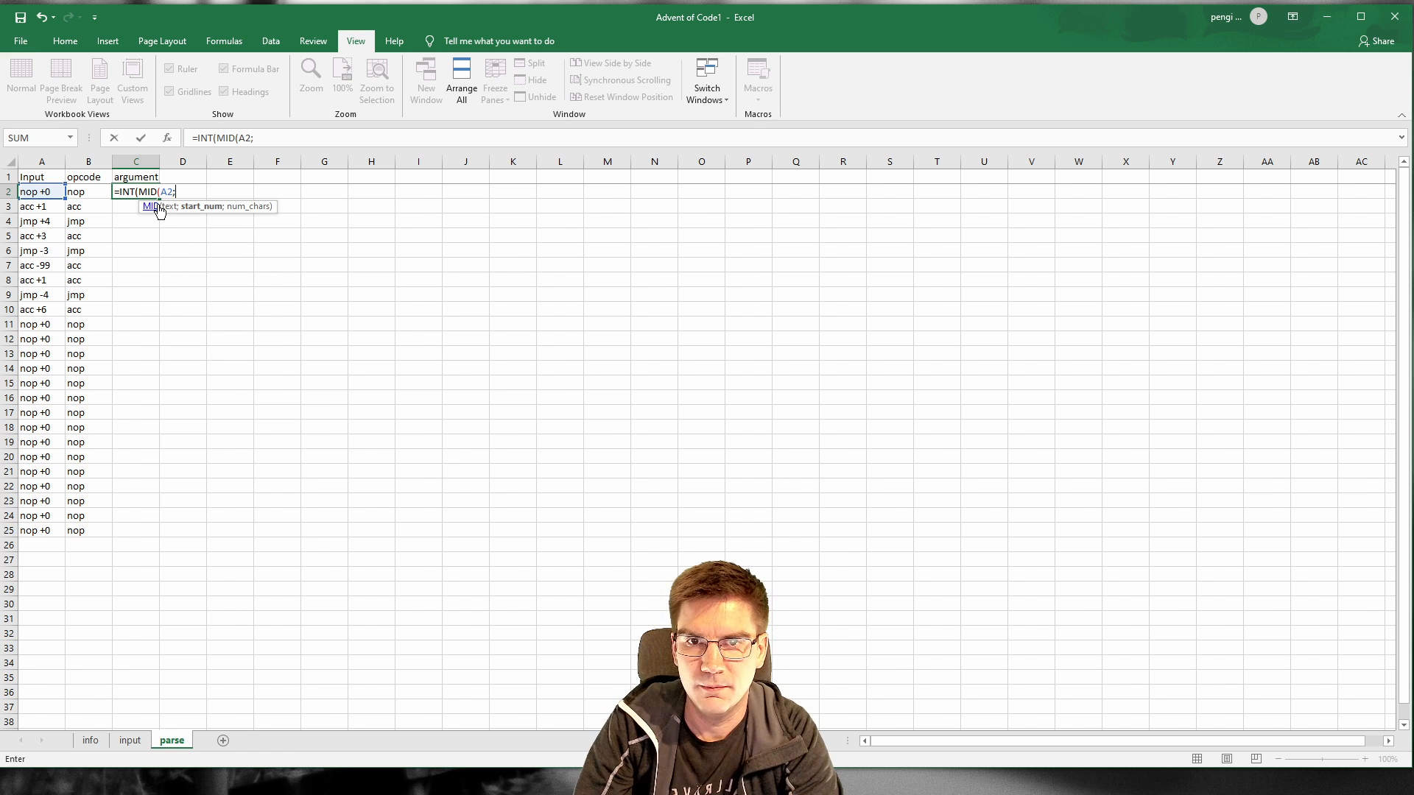
text(4)
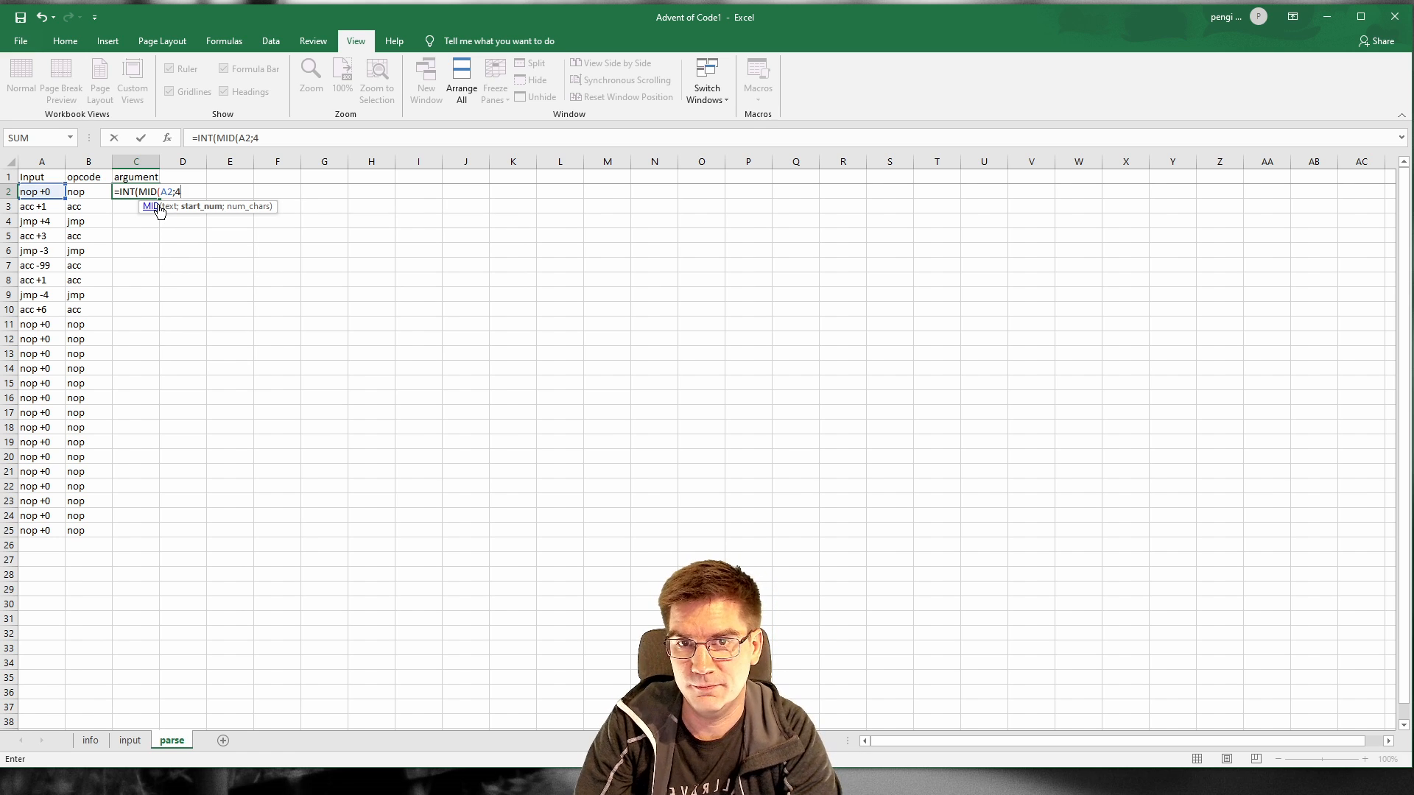
key(BackSpace)
text(5;1000))
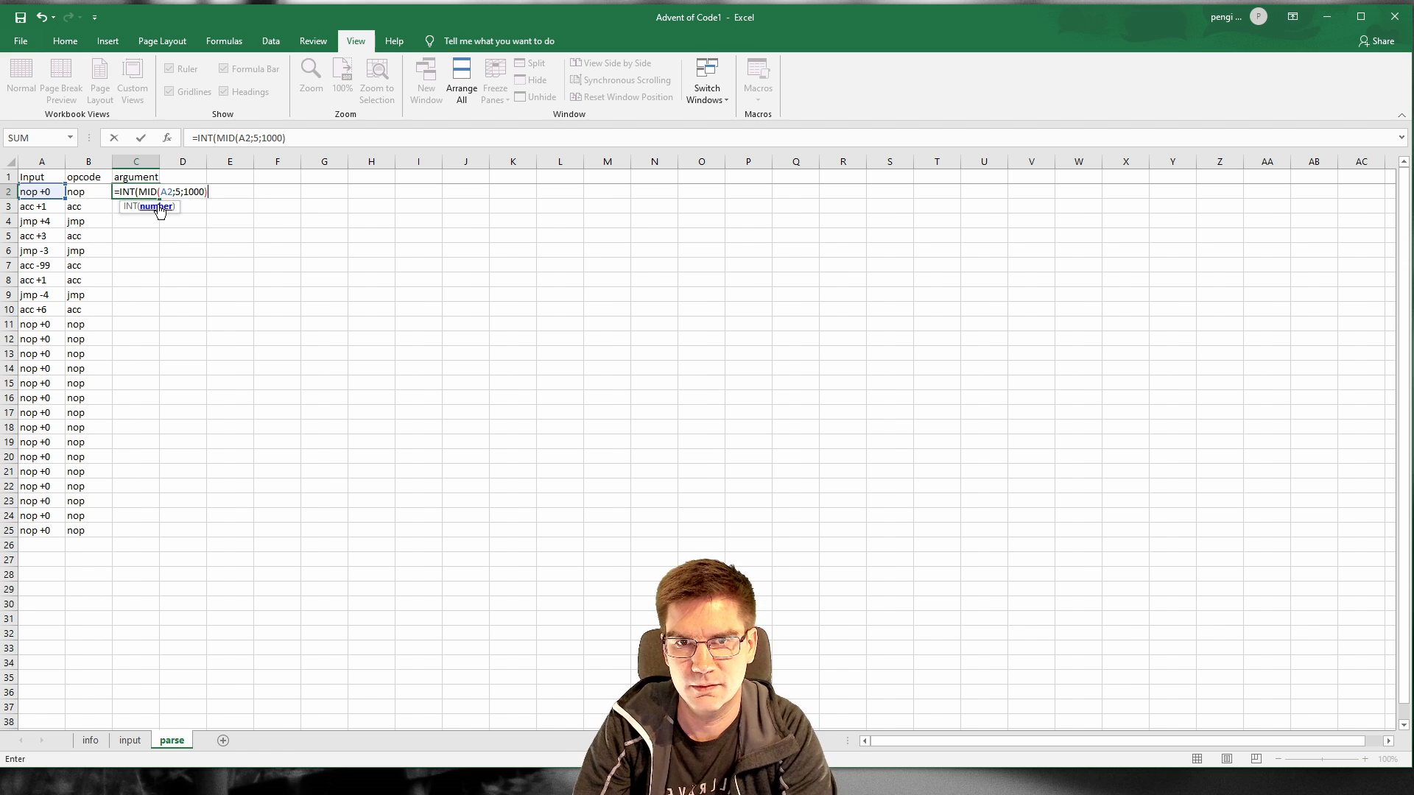
key(Return)
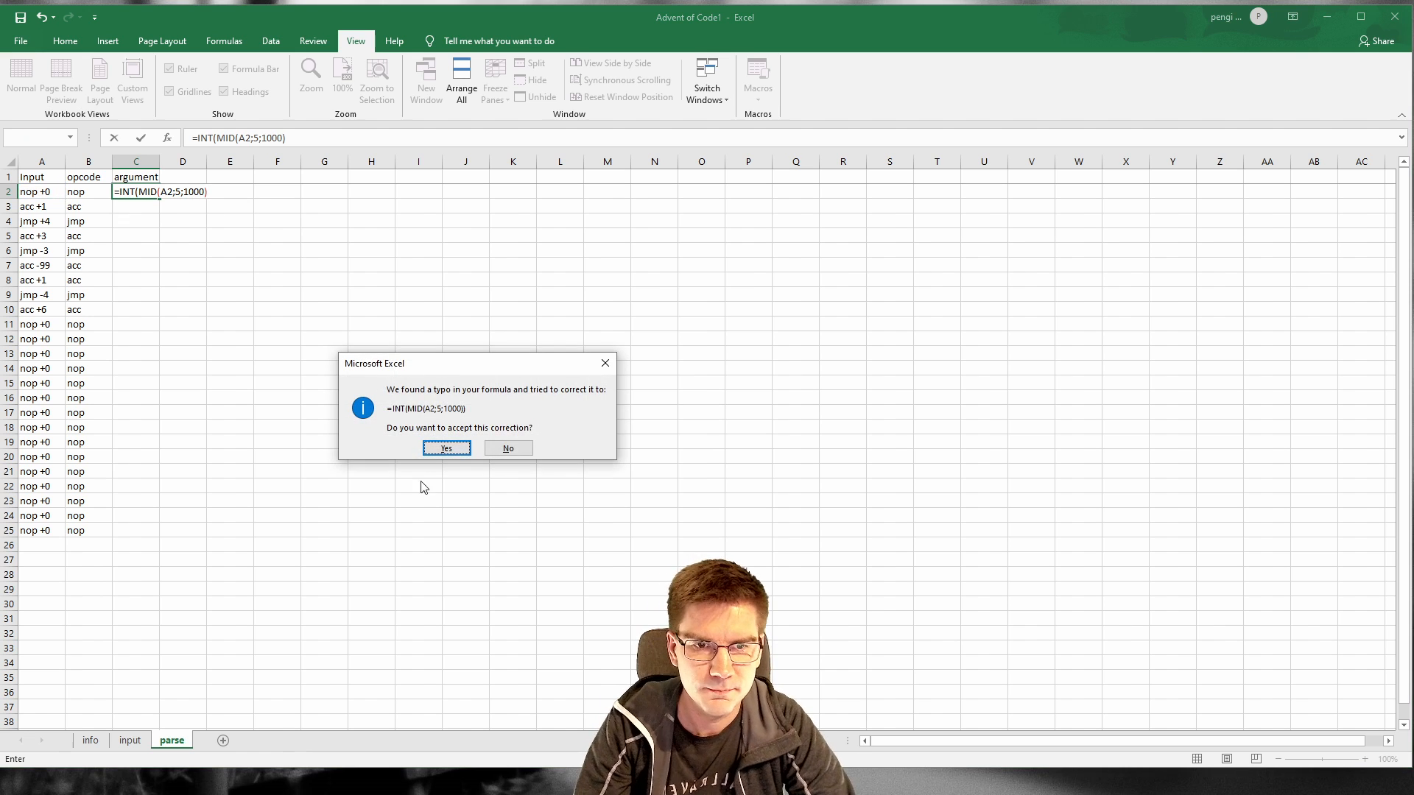
click(448, 449)
Step: Fill the C2 formula down the argument column through row 25
click(155, 189)
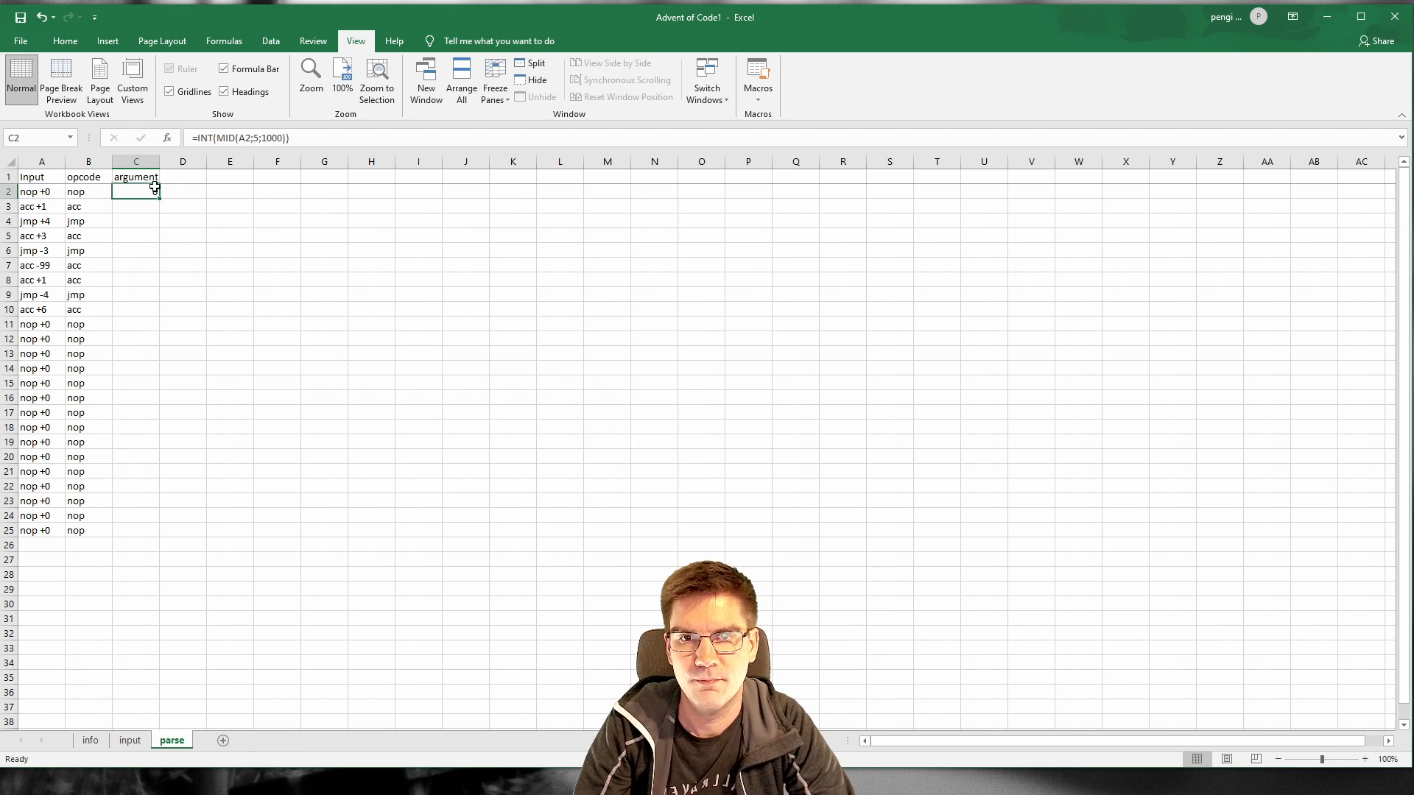
drag(160, 201, 118, 536)
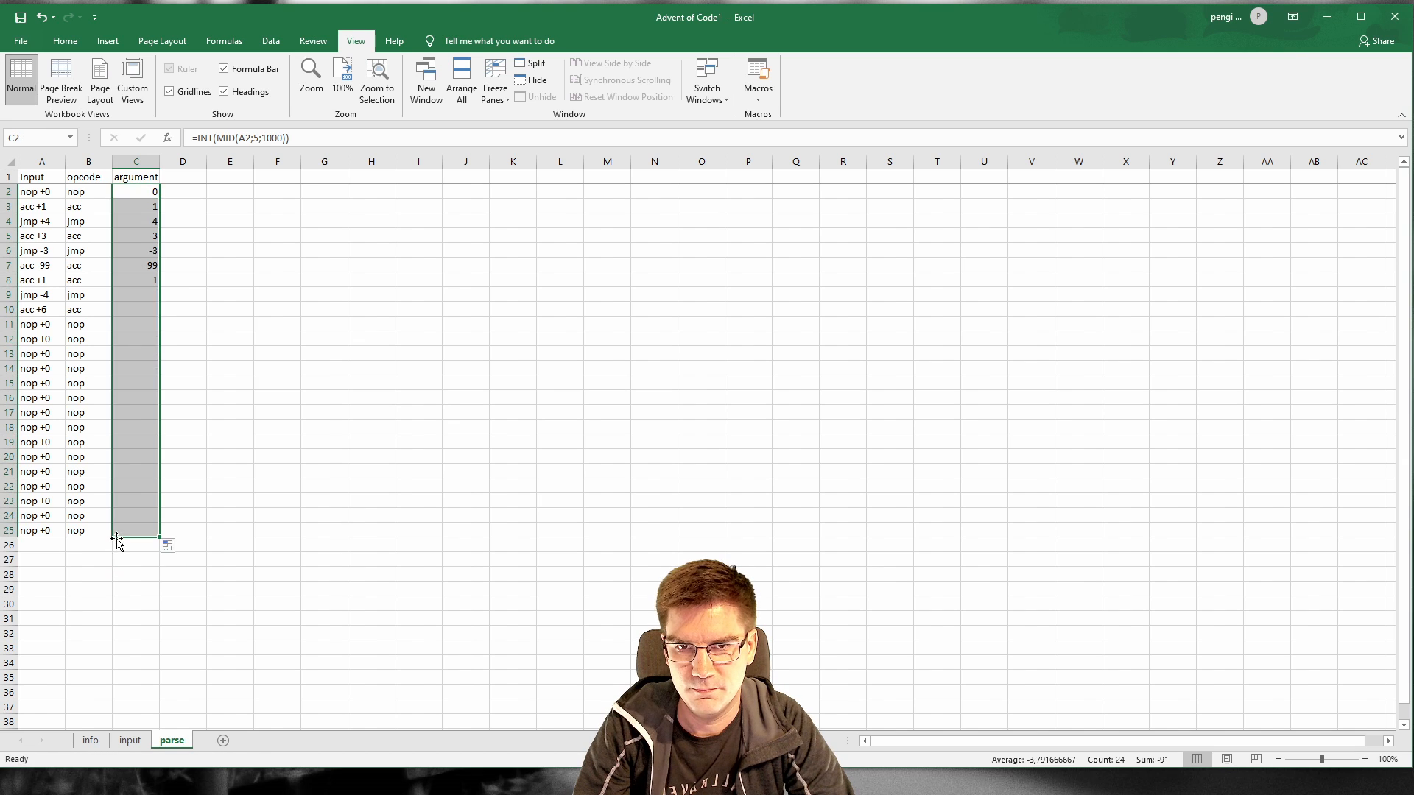
click(230, 340)
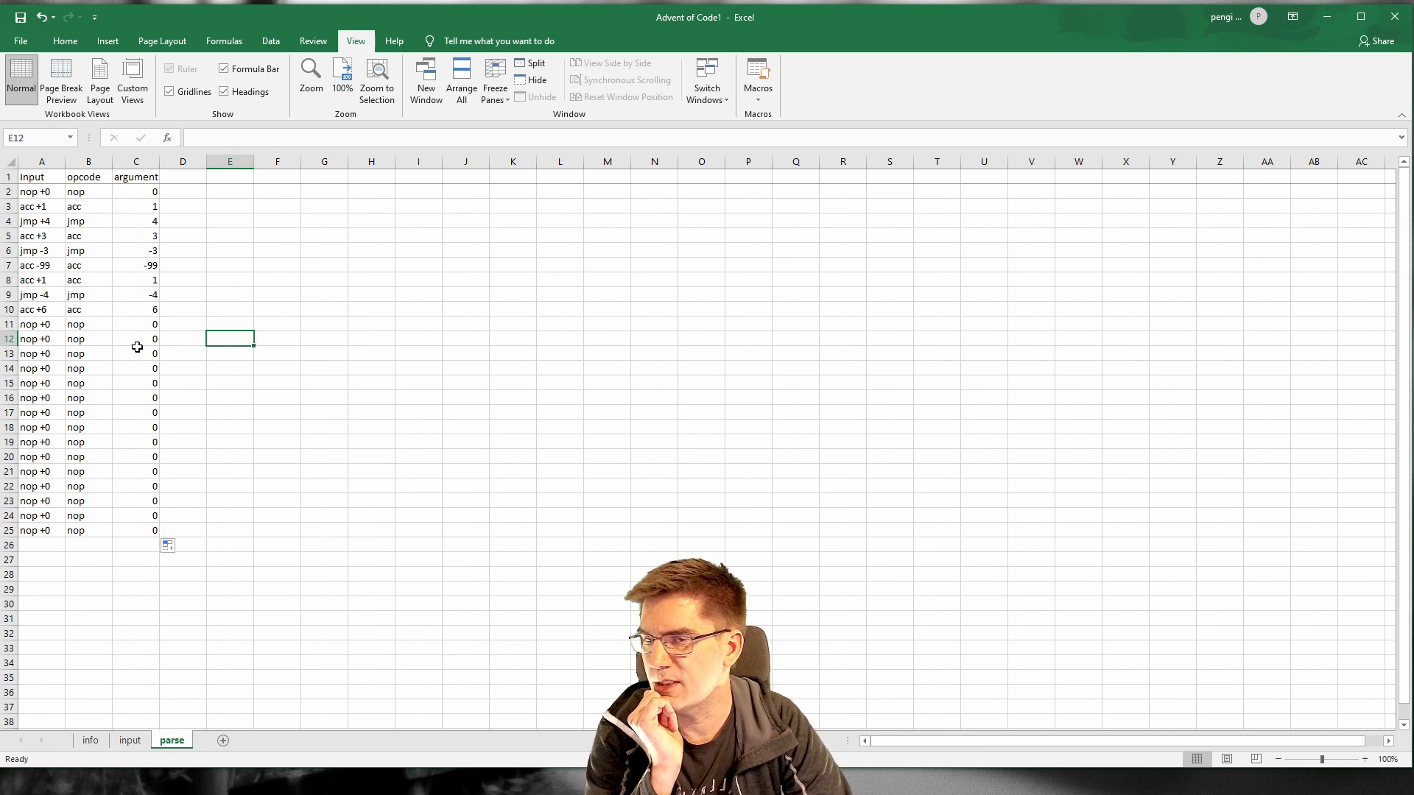
click(103, 196)
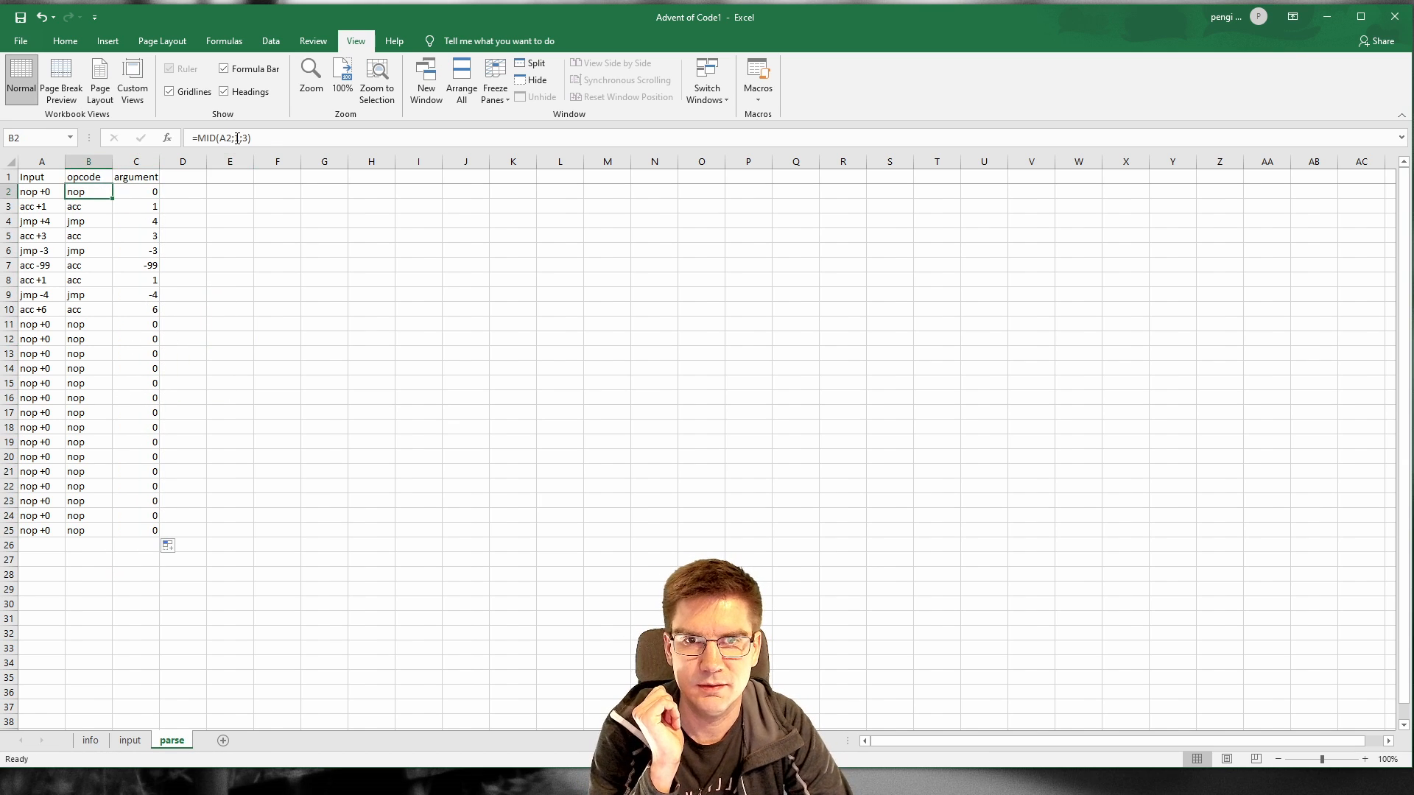
click(144, 193)
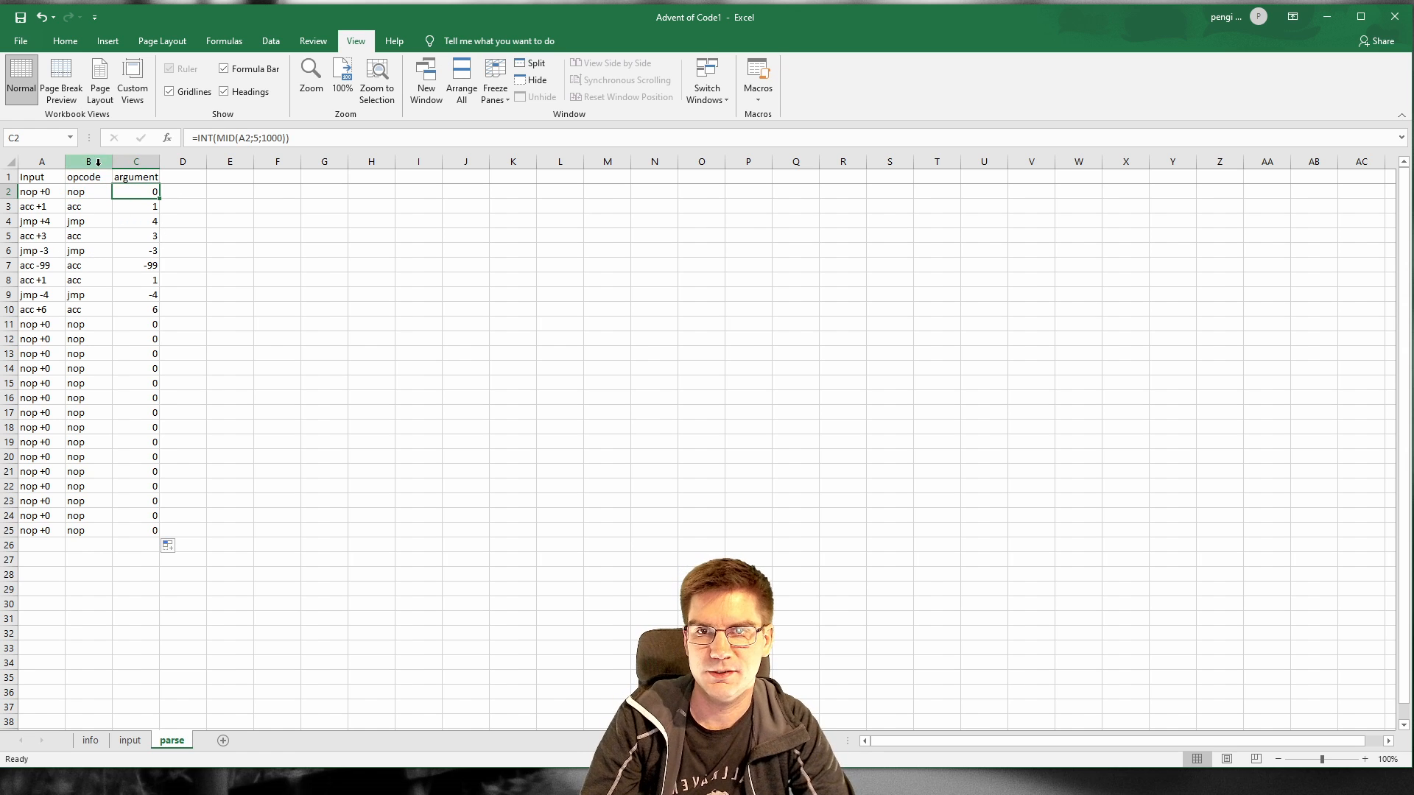
click(135, 161)
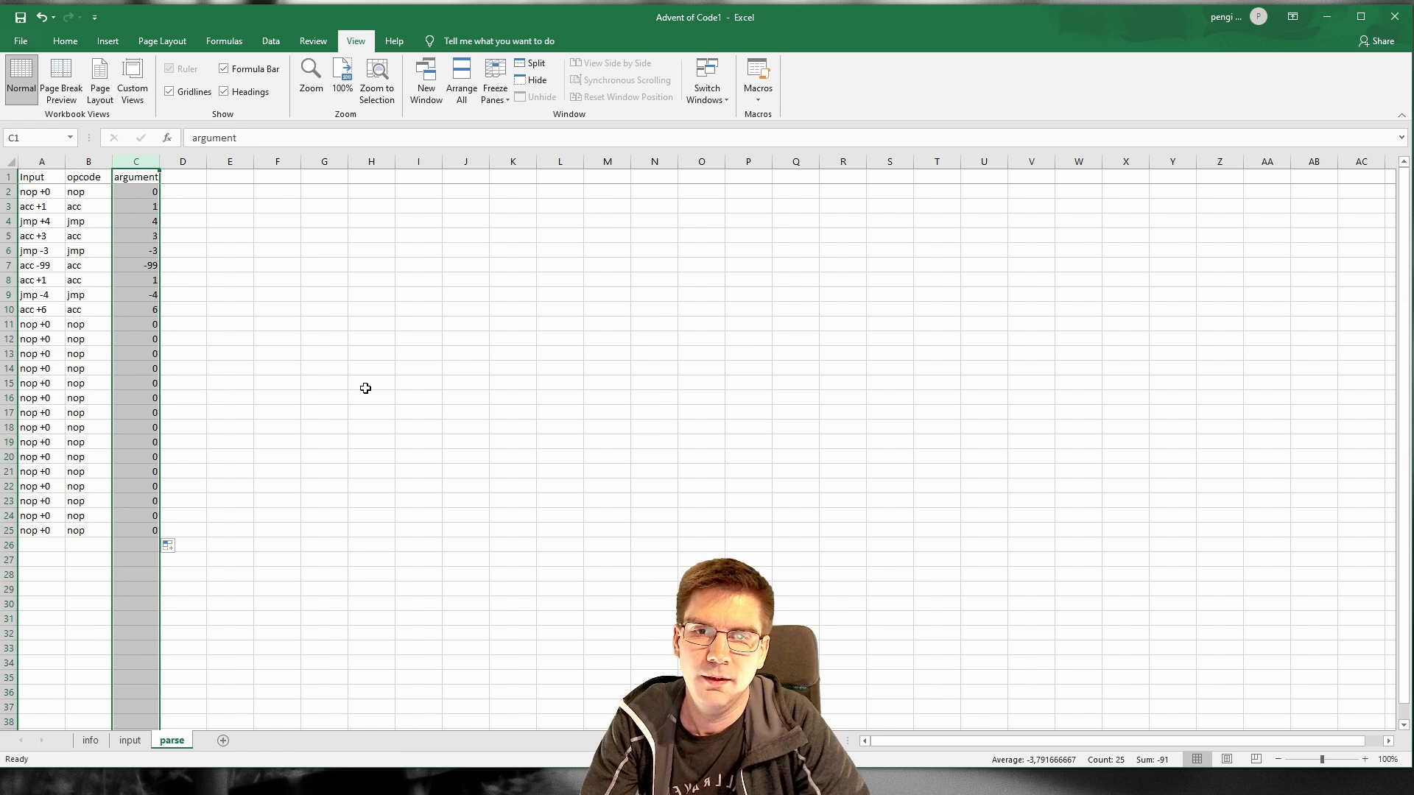
click(192, 188)
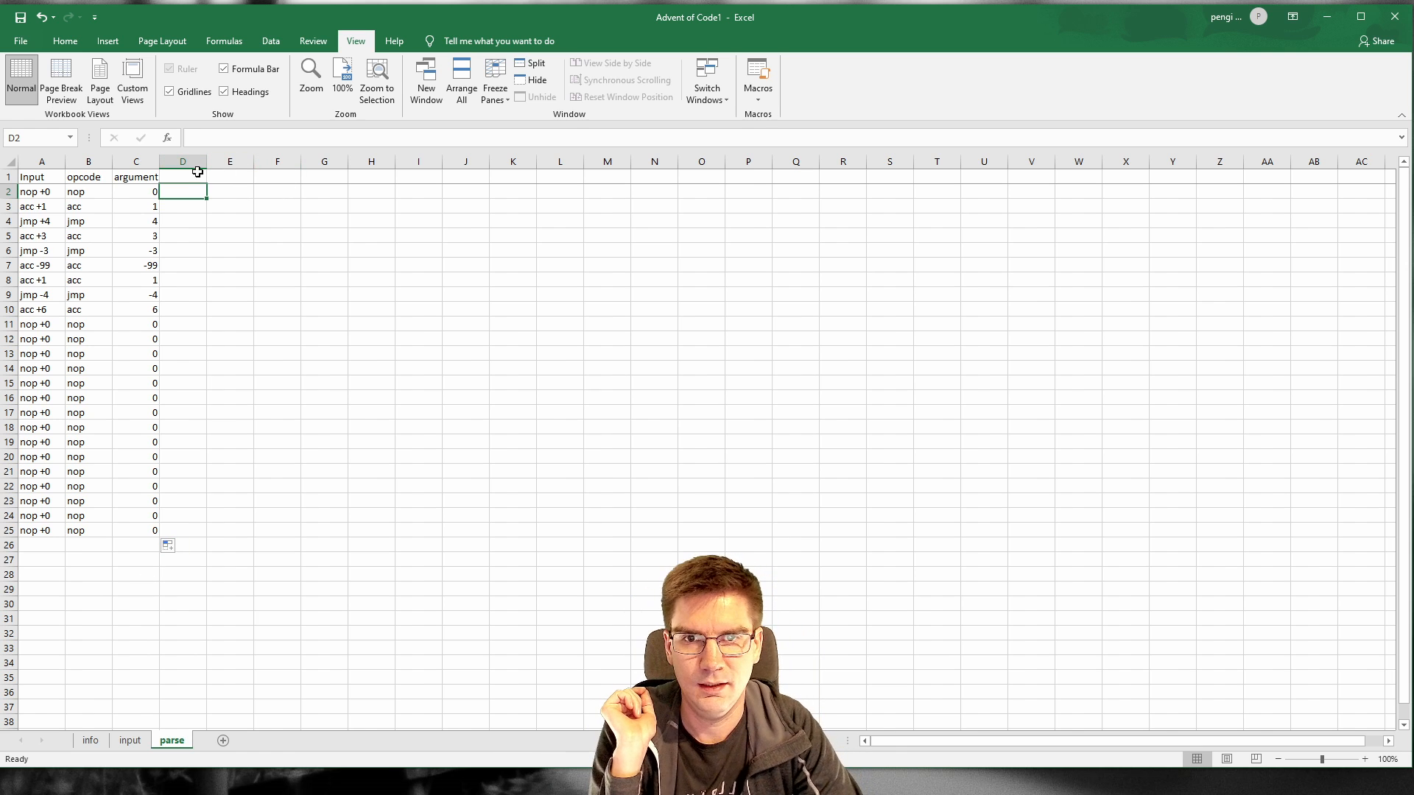
Step: Fit the argument column's width to its contents and insert an empty column before the Input column
double_click(160, 162)
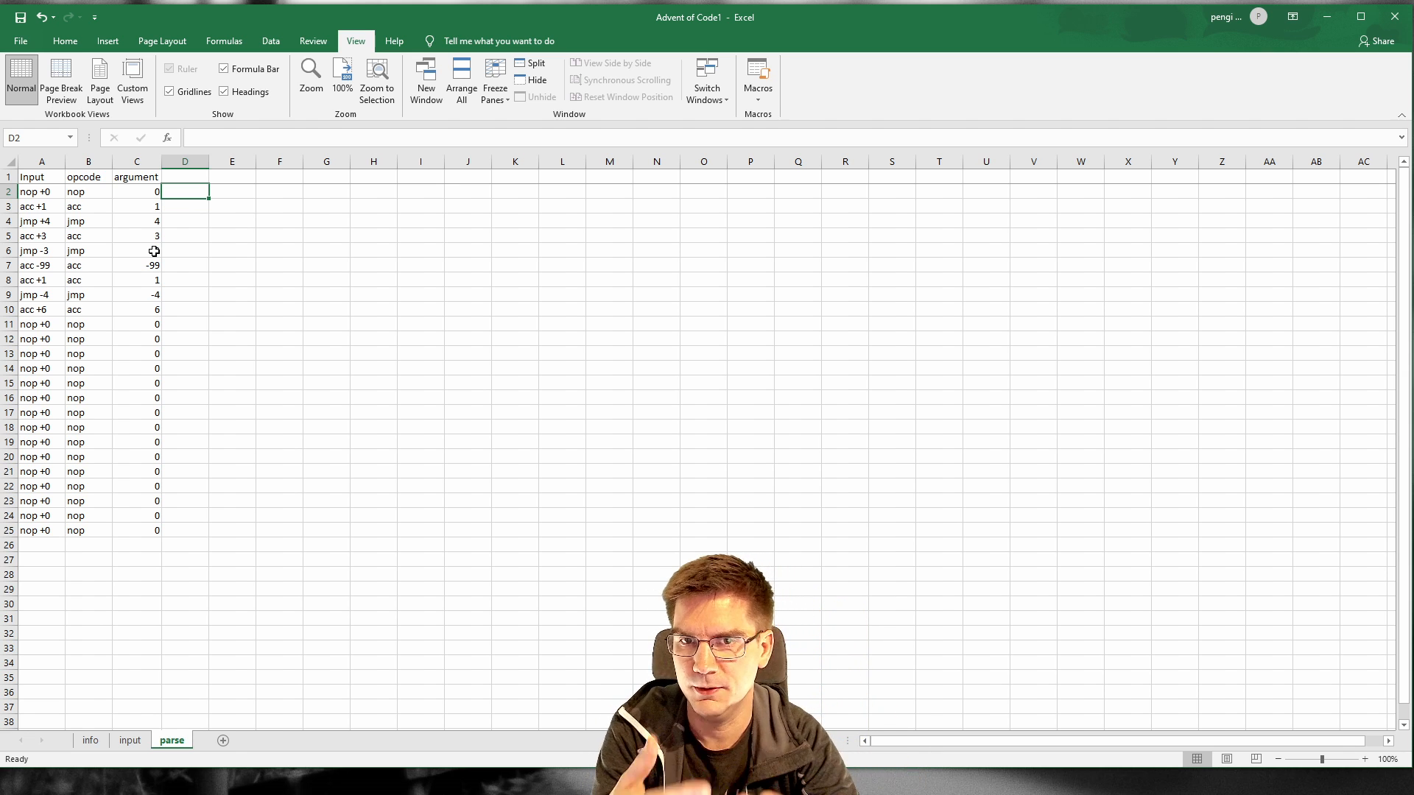
right_click(42, 157)
click(77, 263)
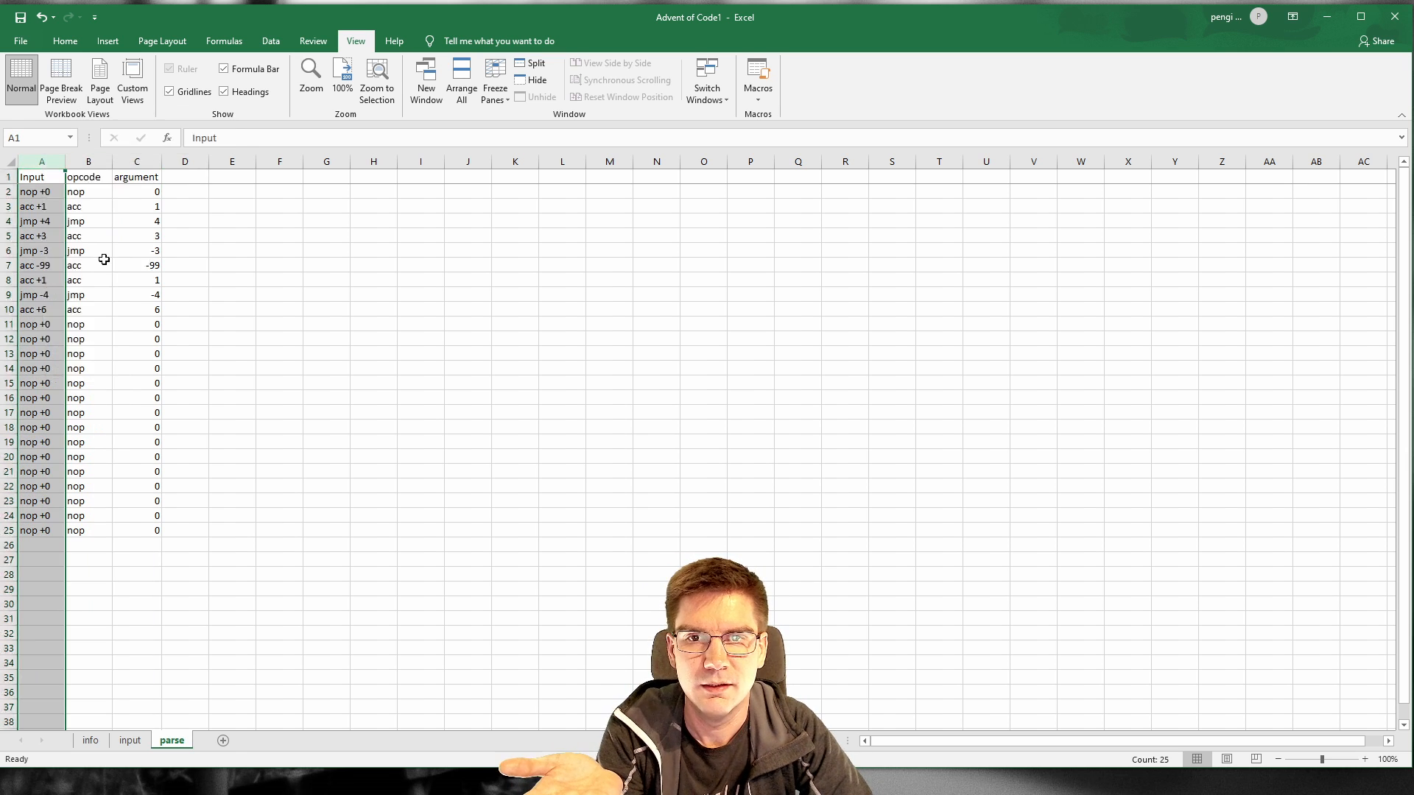
Step: Enter the heading "Address" in A1 and number cells A2 through A5 from 1 to 4
click(39, 181)
text(Address)
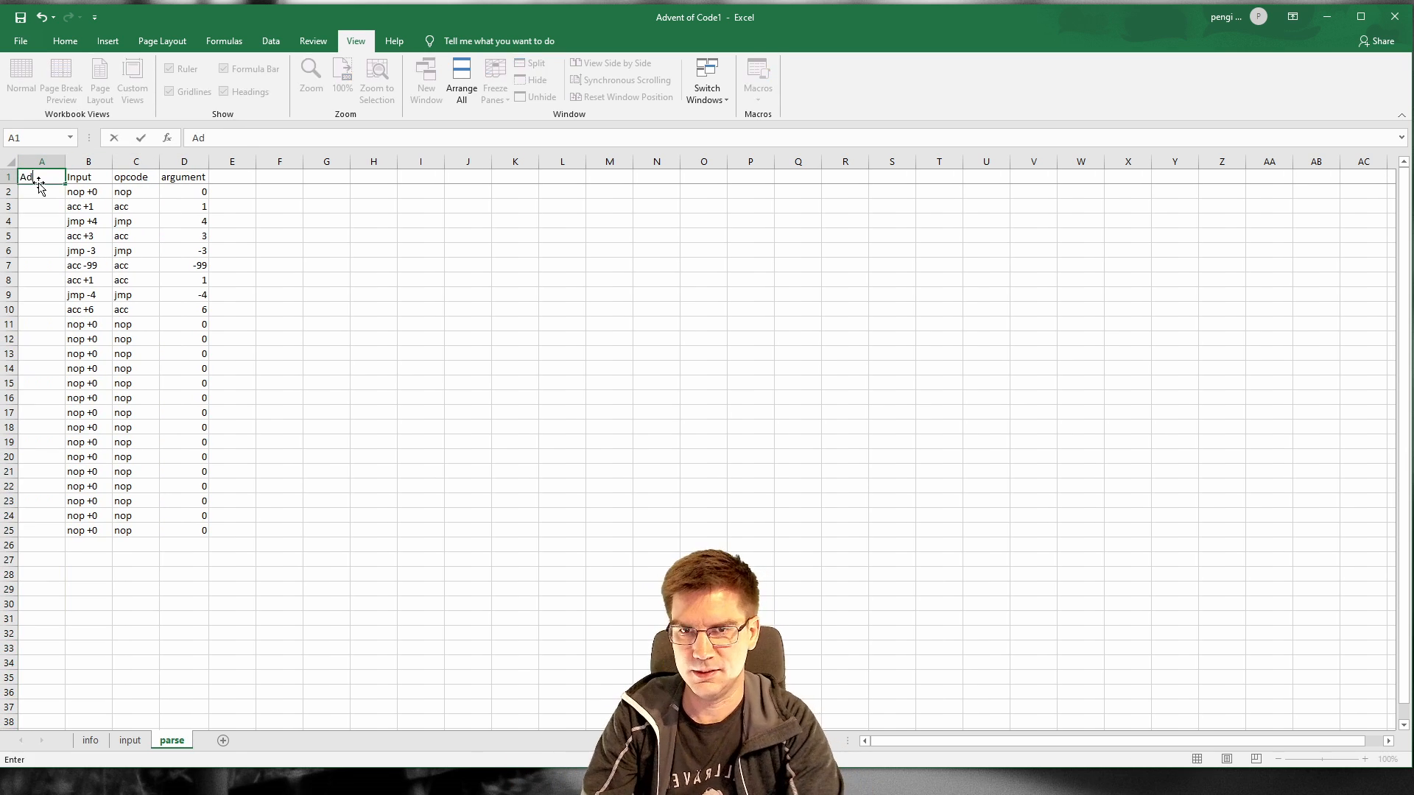
key(Return)
text(1)
key(Return)
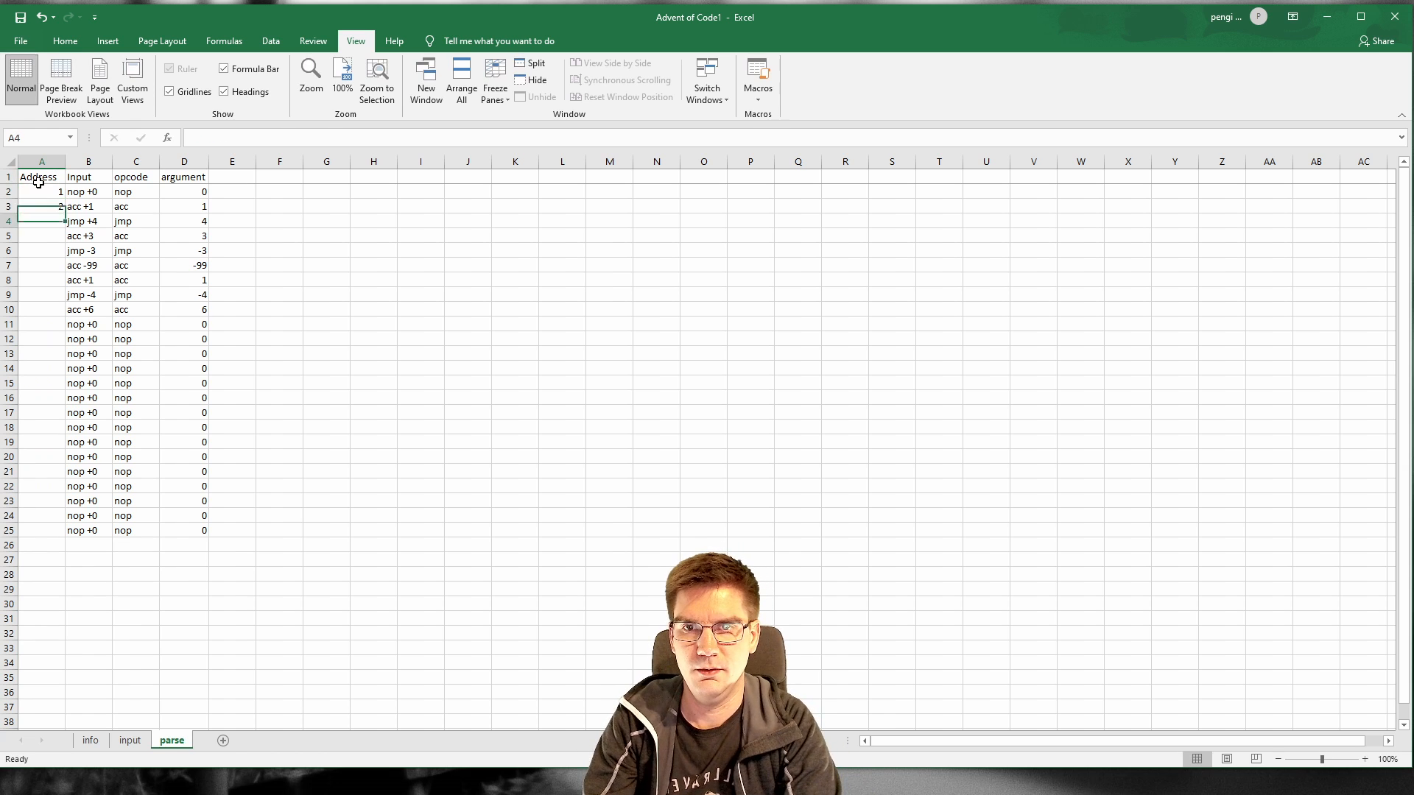
text(2)
key(Return)
text(3)
key(Return)
text(4)
key(Return)
Step: Extend the address number series from A2:A5 down through row 25
click(62, 191)
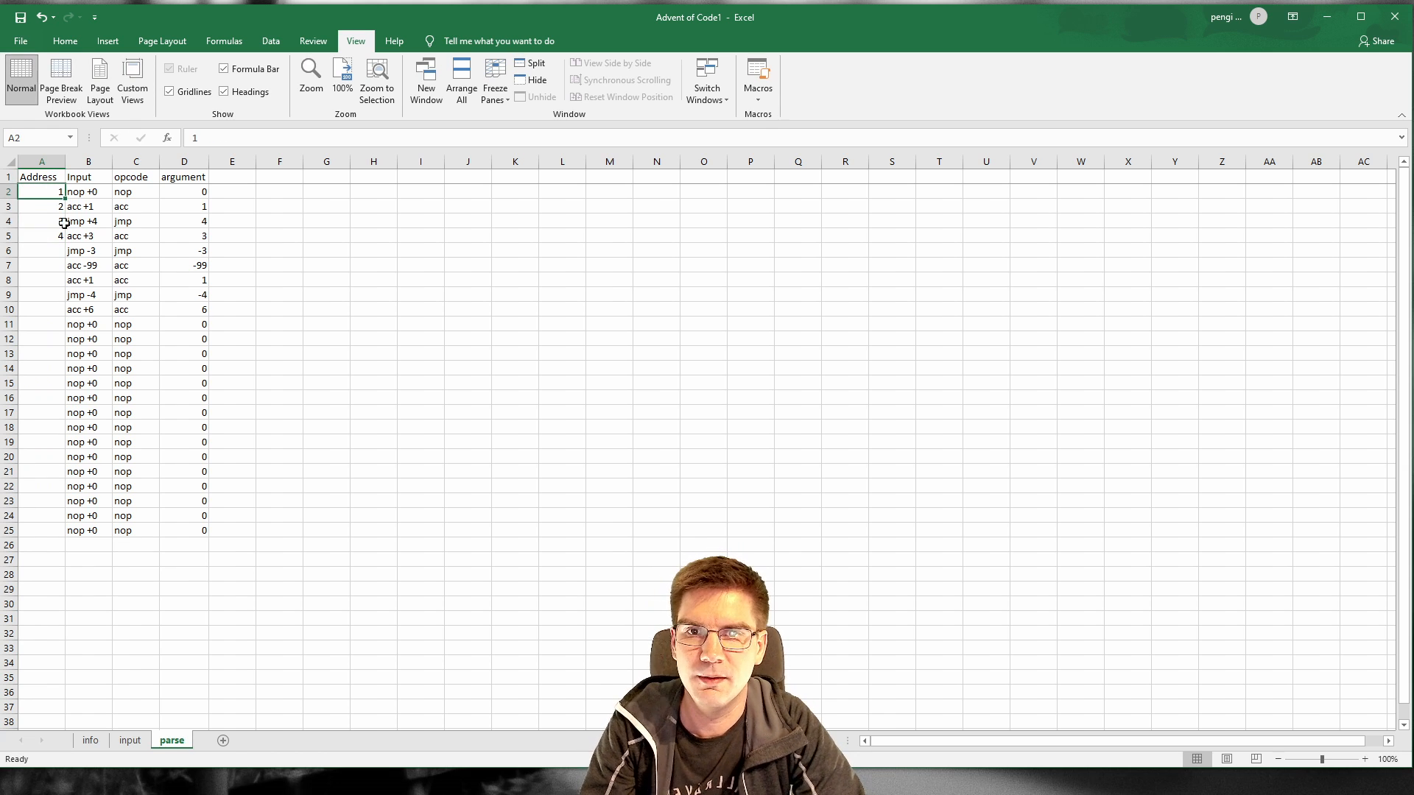
shift+click(50, 234)
drag(65, 245, 67, 536)
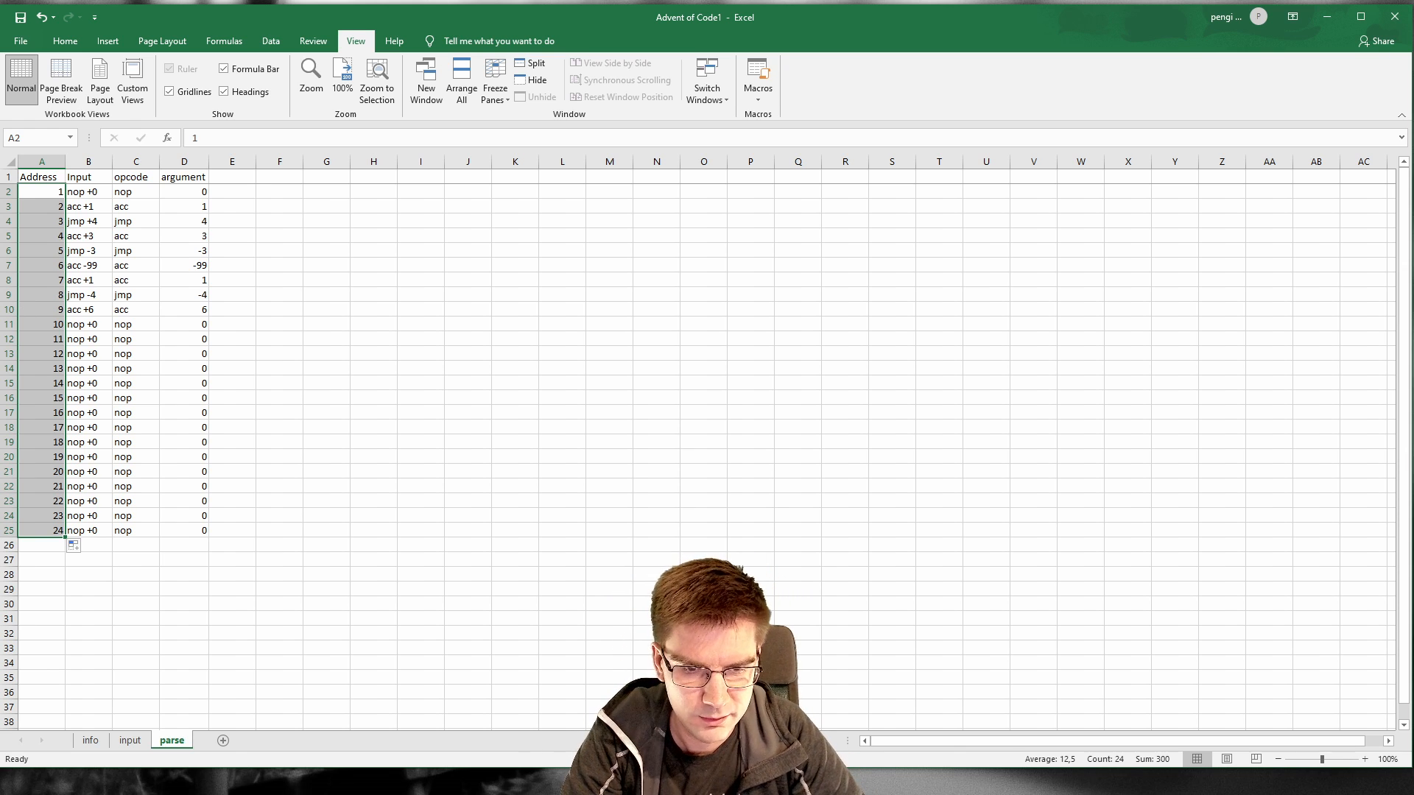
Step: Switch to the Advent of Code page in the browser, review the acc, jmp and nop rules, and return to Excel
key(alt+Tab)
scroll(498, 452, up, 5)
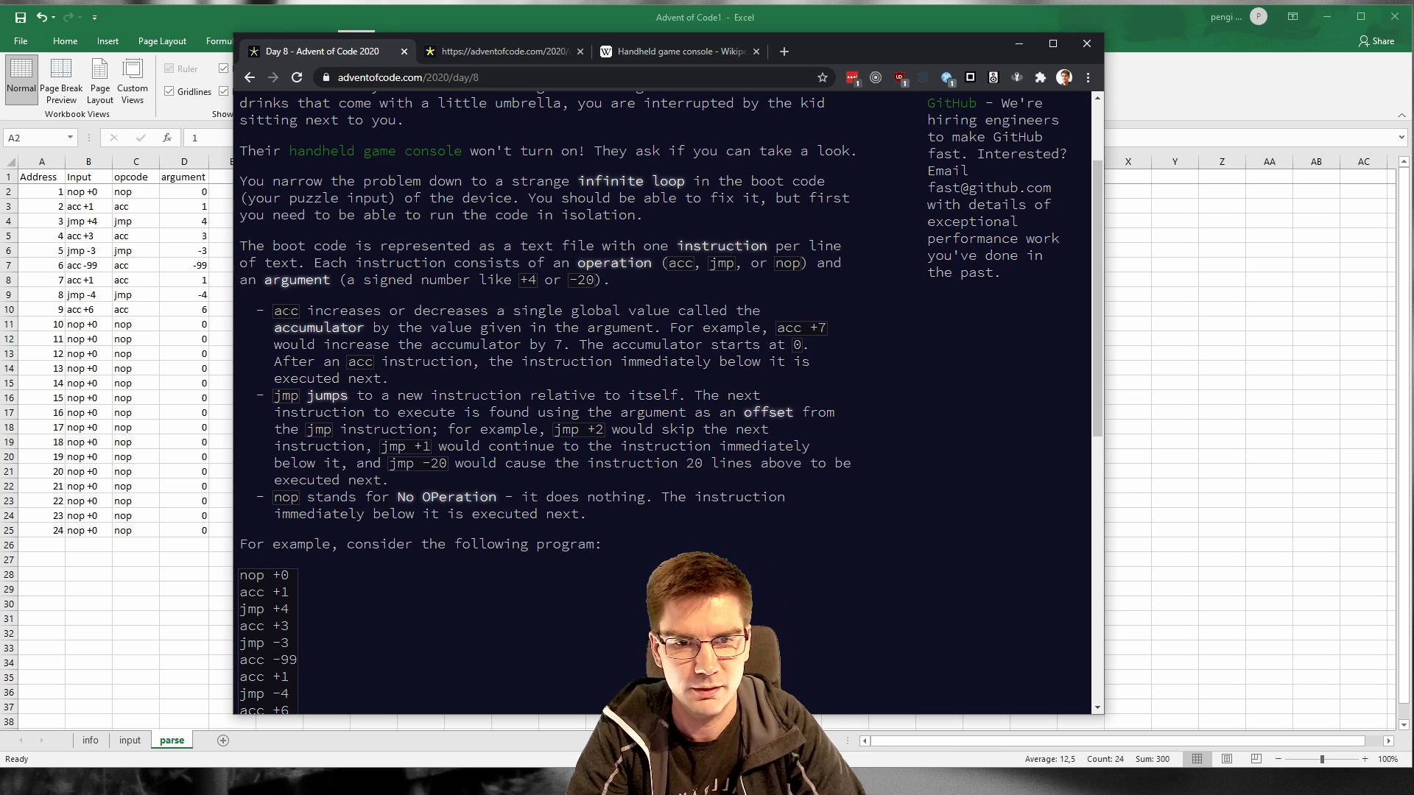
drag(274, 310, 715, 376)
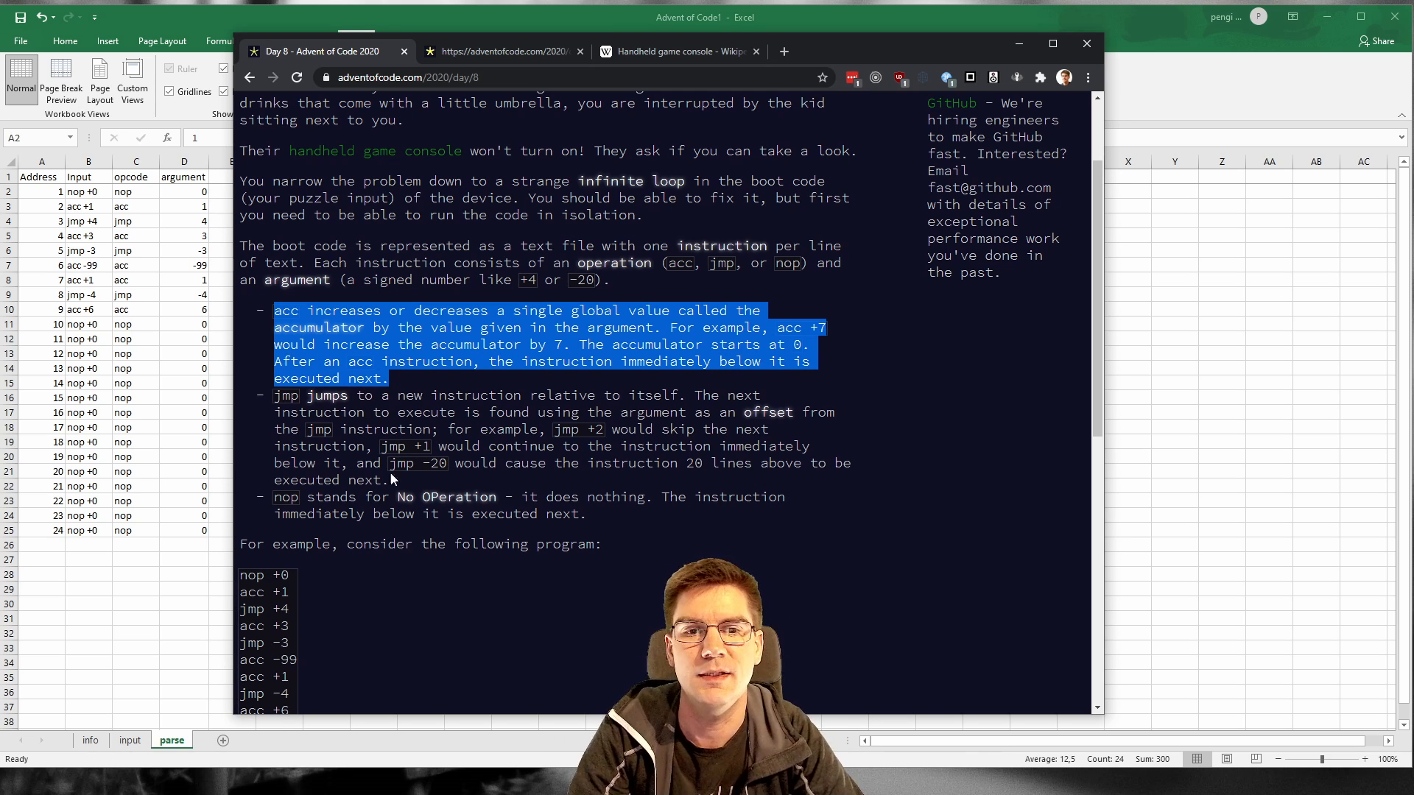
drag(397, 482, 234, 395)
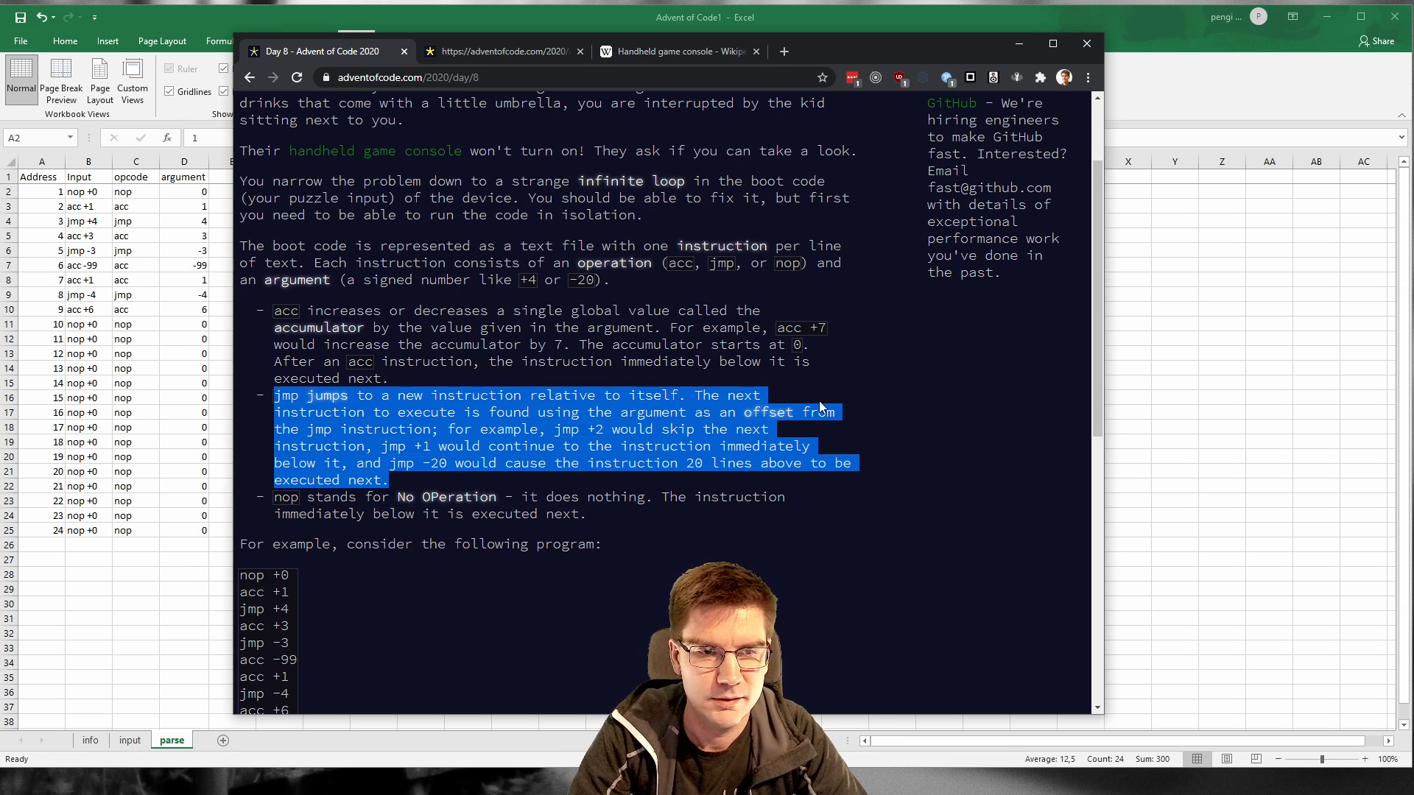
drag(269, 501, 579, 514)
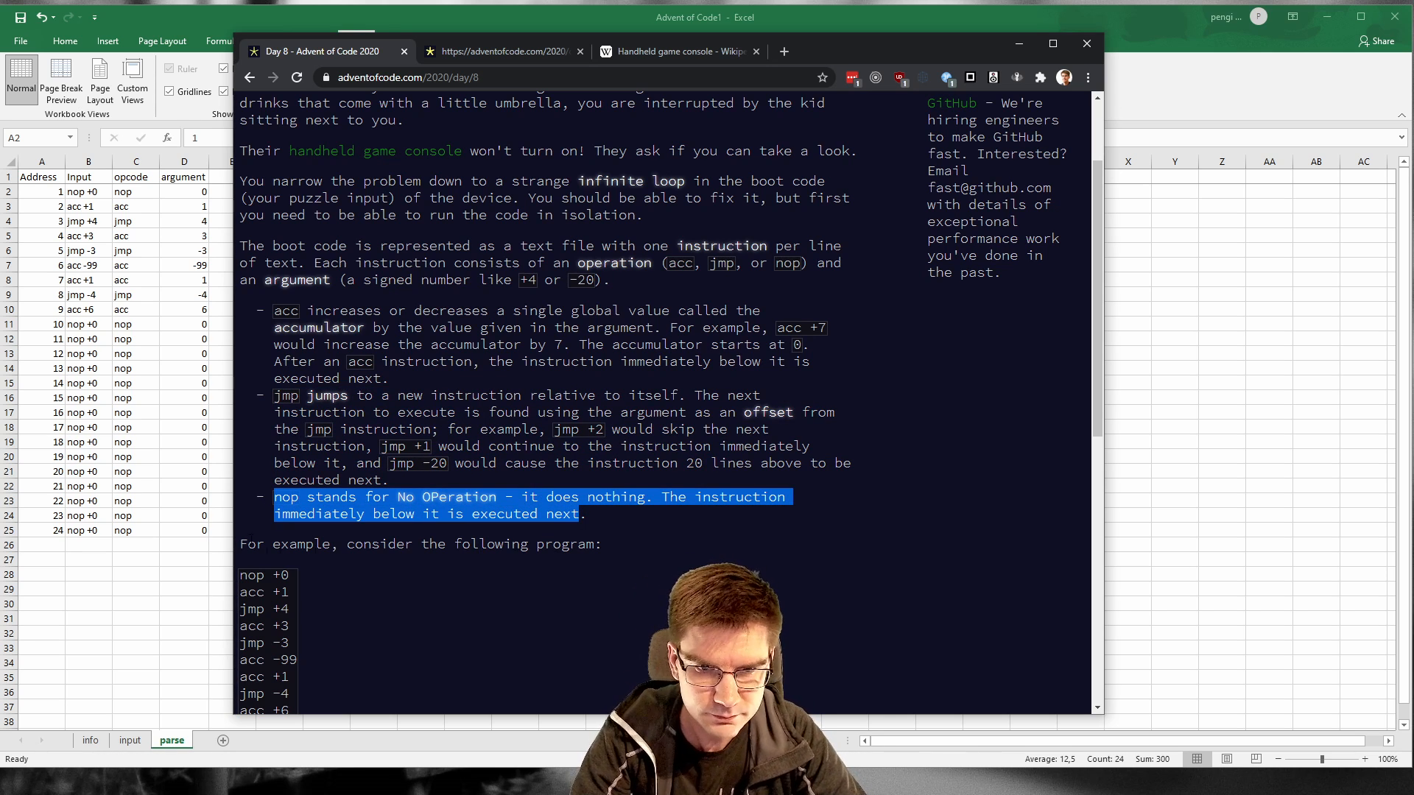
key(alt+Tab)
Step: Enter the column heading "addr" in E1
click(241, 190)
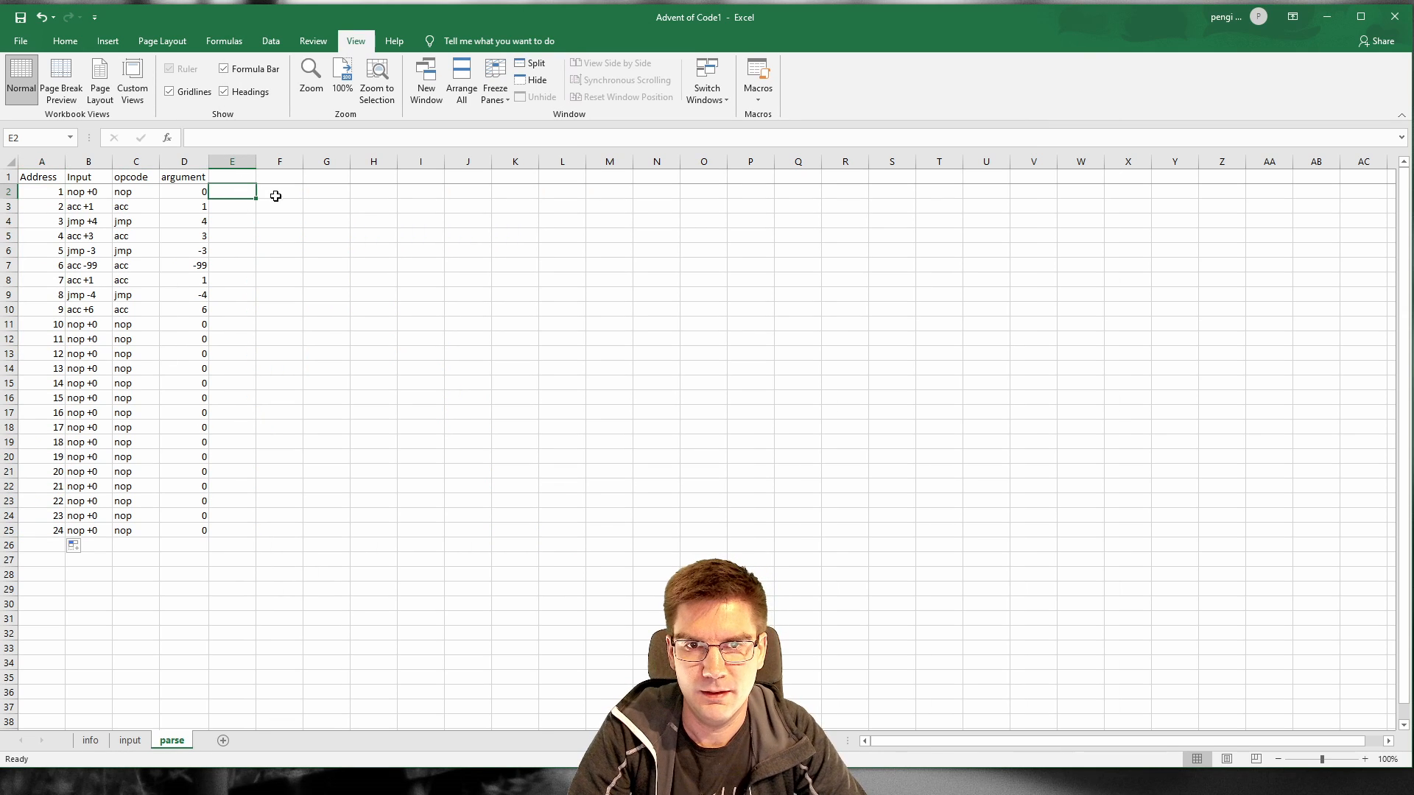
click(251, 176)
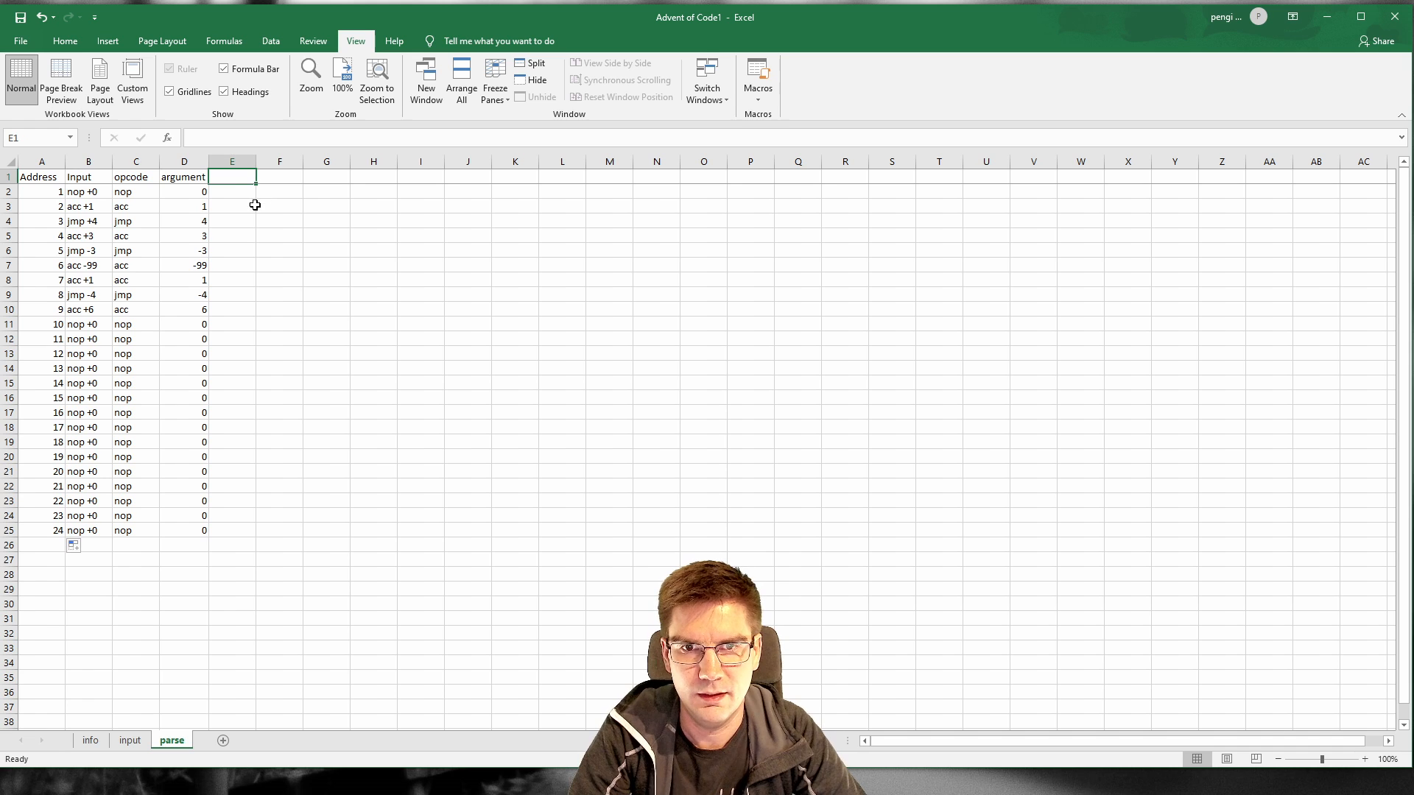
click(280, 176)
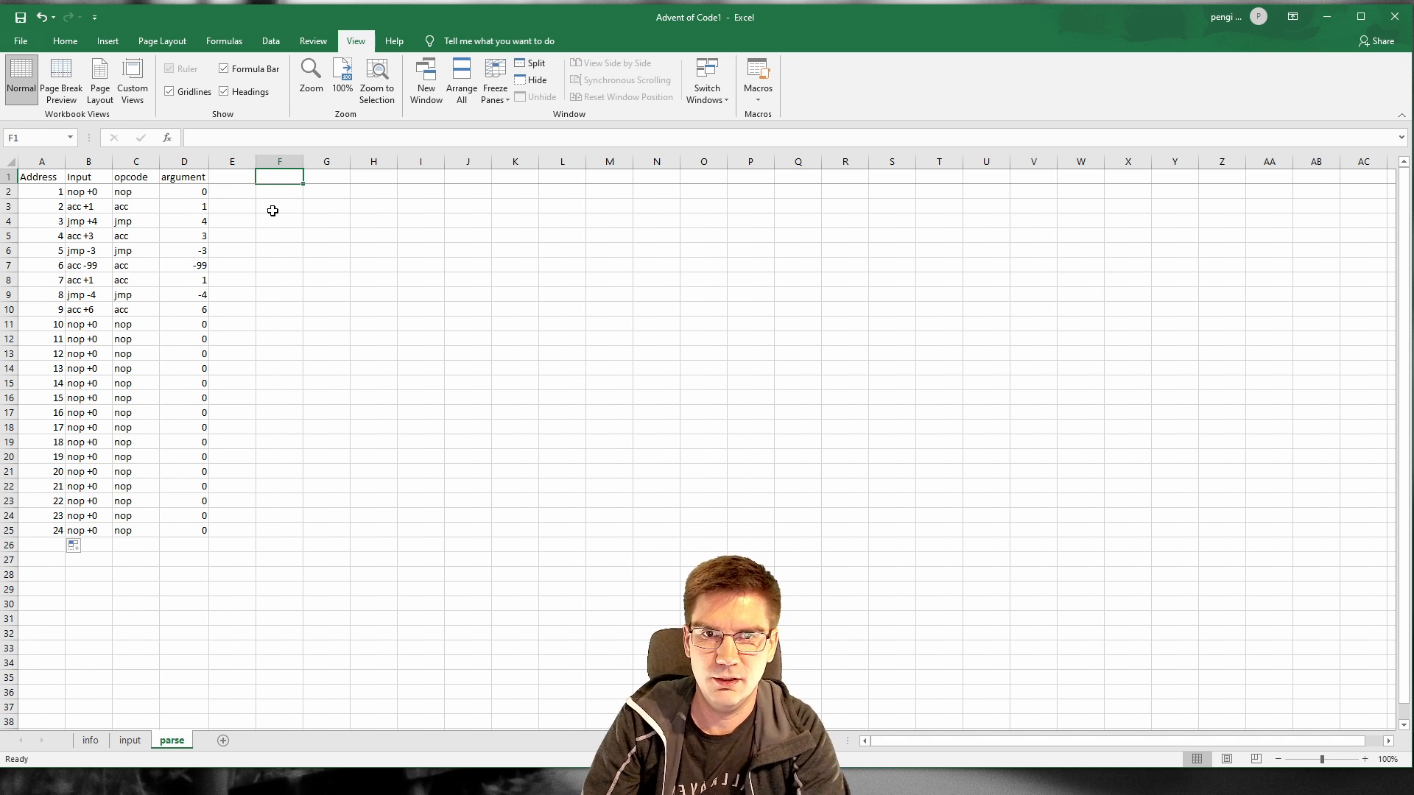
key(Left)
text(addr mod)
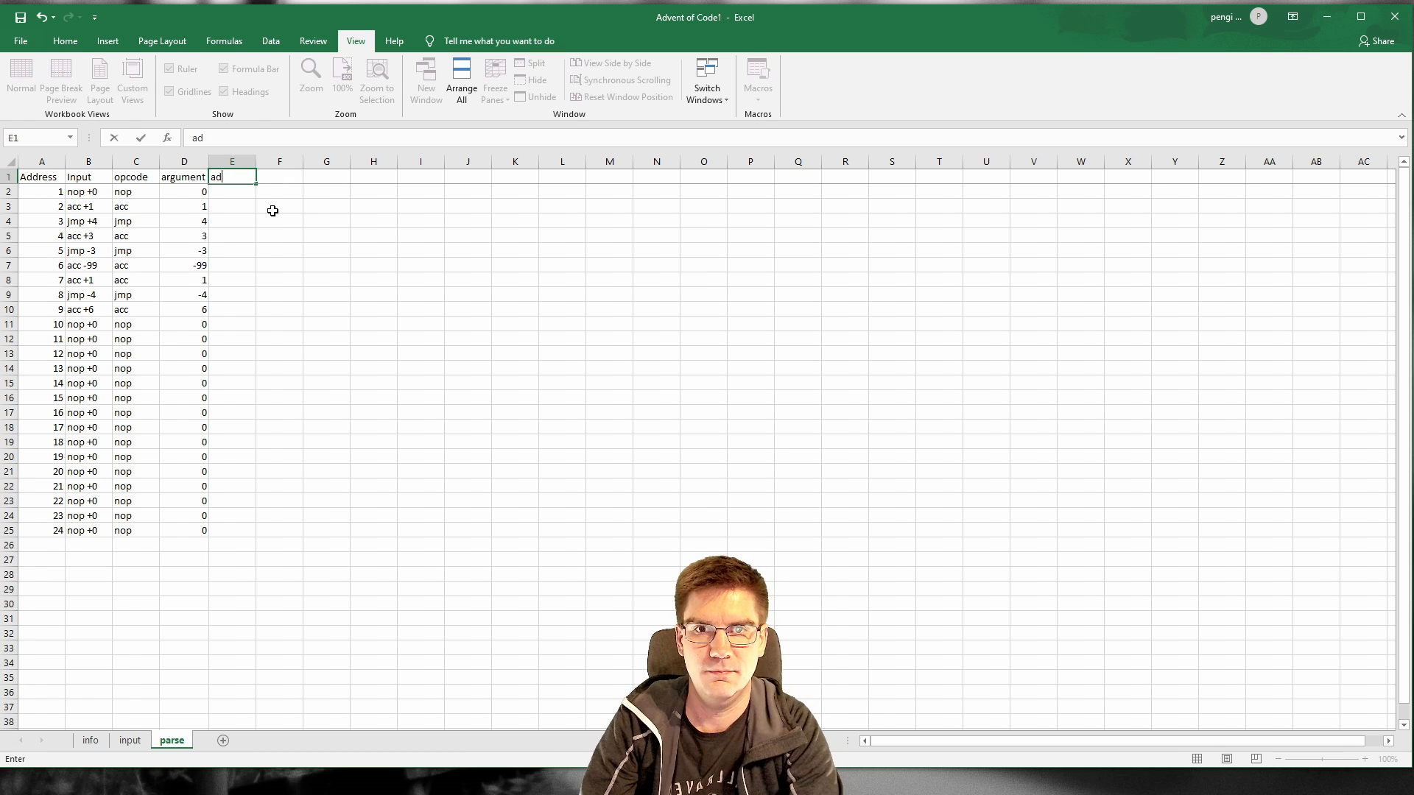
key(BackSpace)
key(BackSpace)
key(BackSpace)
key(BackSpace)
key(BackSpace)
key(BackSpace)
key(BackSpace)
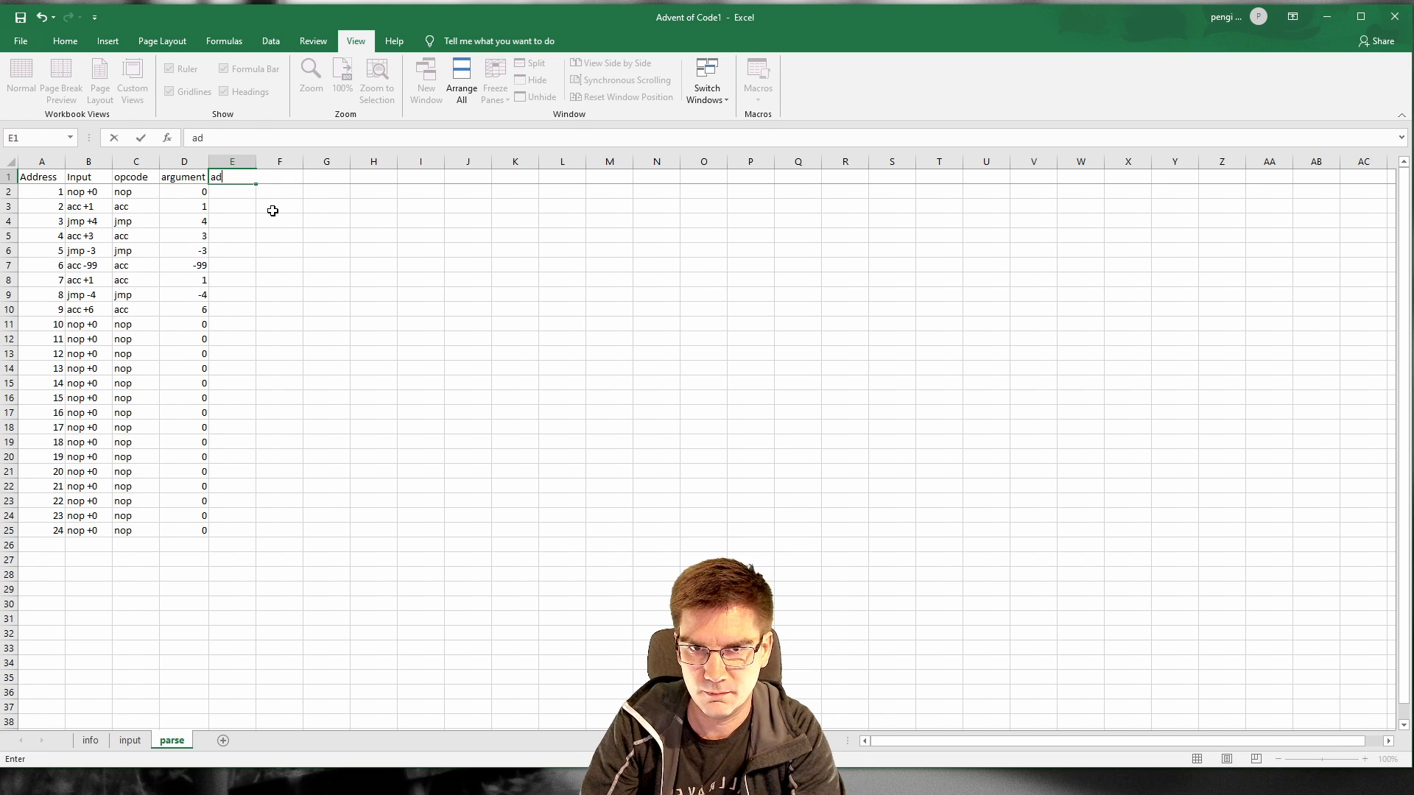
text(ddr)
key(BackSpace)
key(BackSpace)
key(BackSpace)
key(BackSpace)
text(mode)
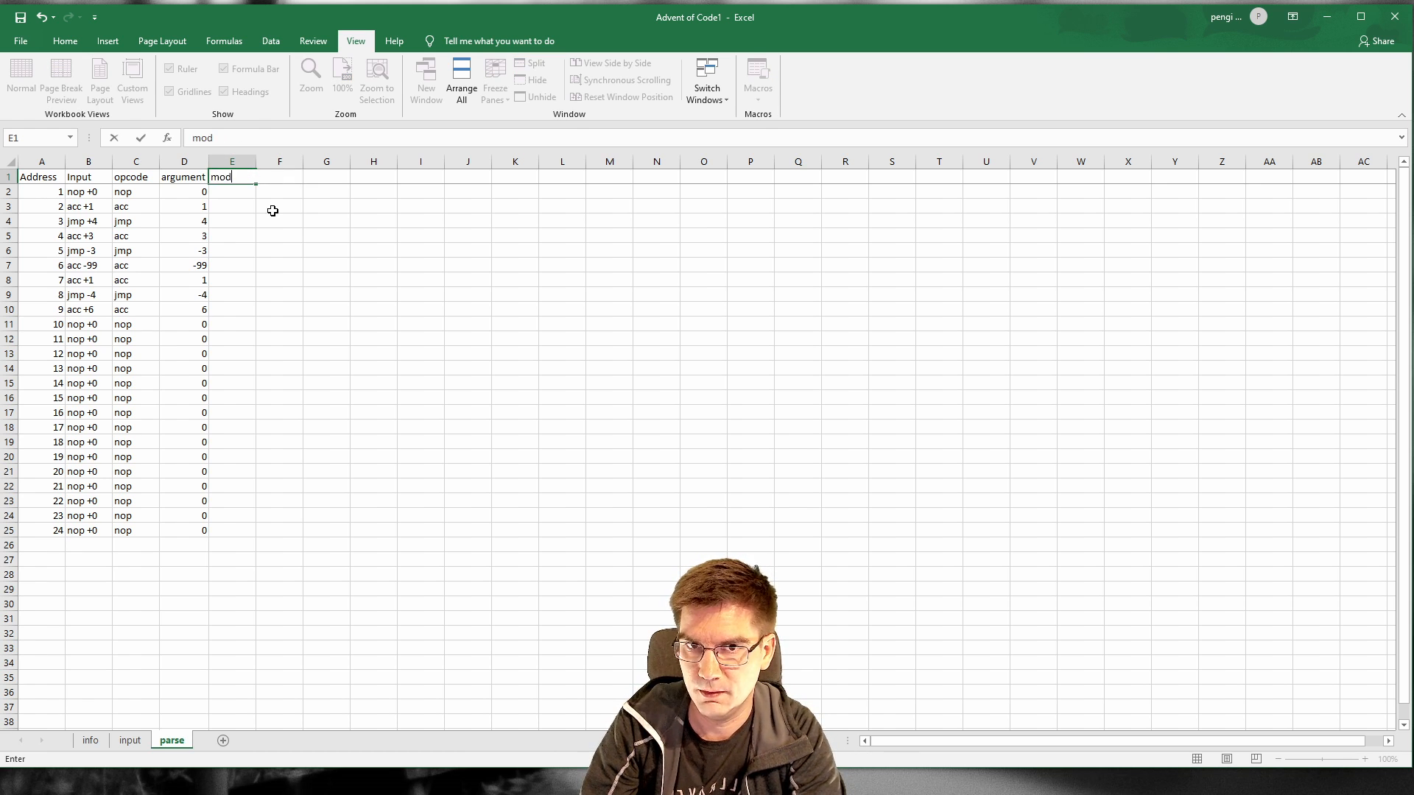
key(BackSpace)
key(BackSpace)
key(BackSpace)
key(BackSpace)
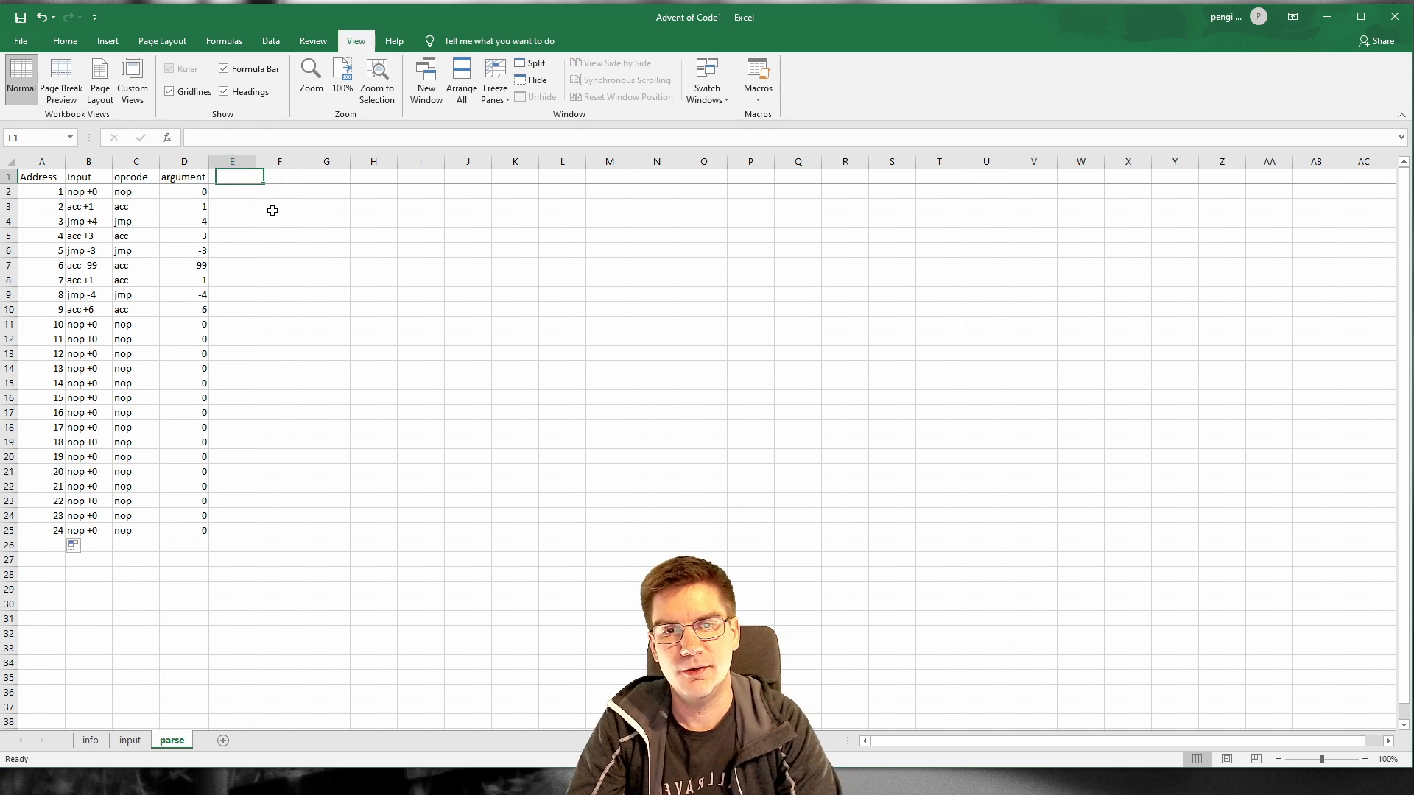
text(addr)
key(Return)
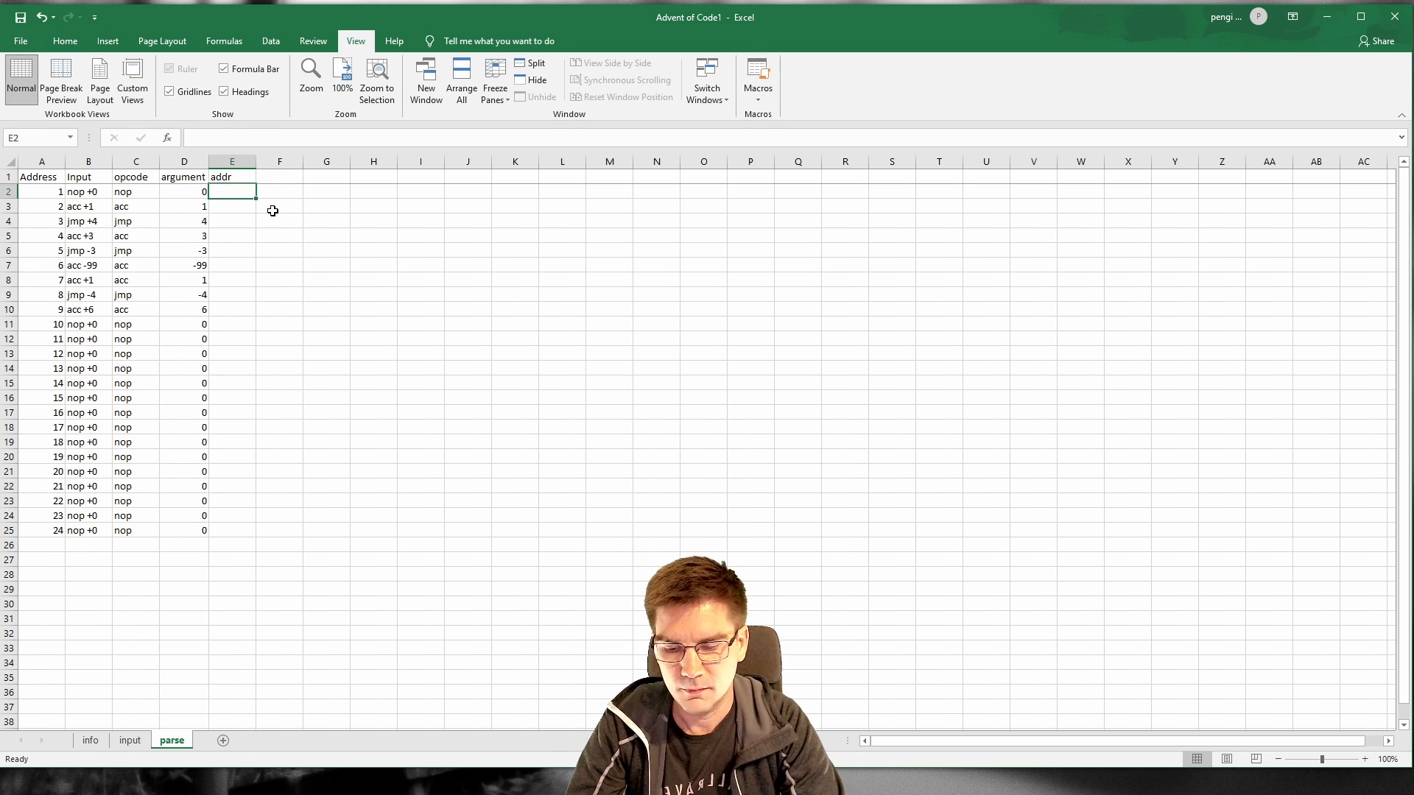
text(=ifn)
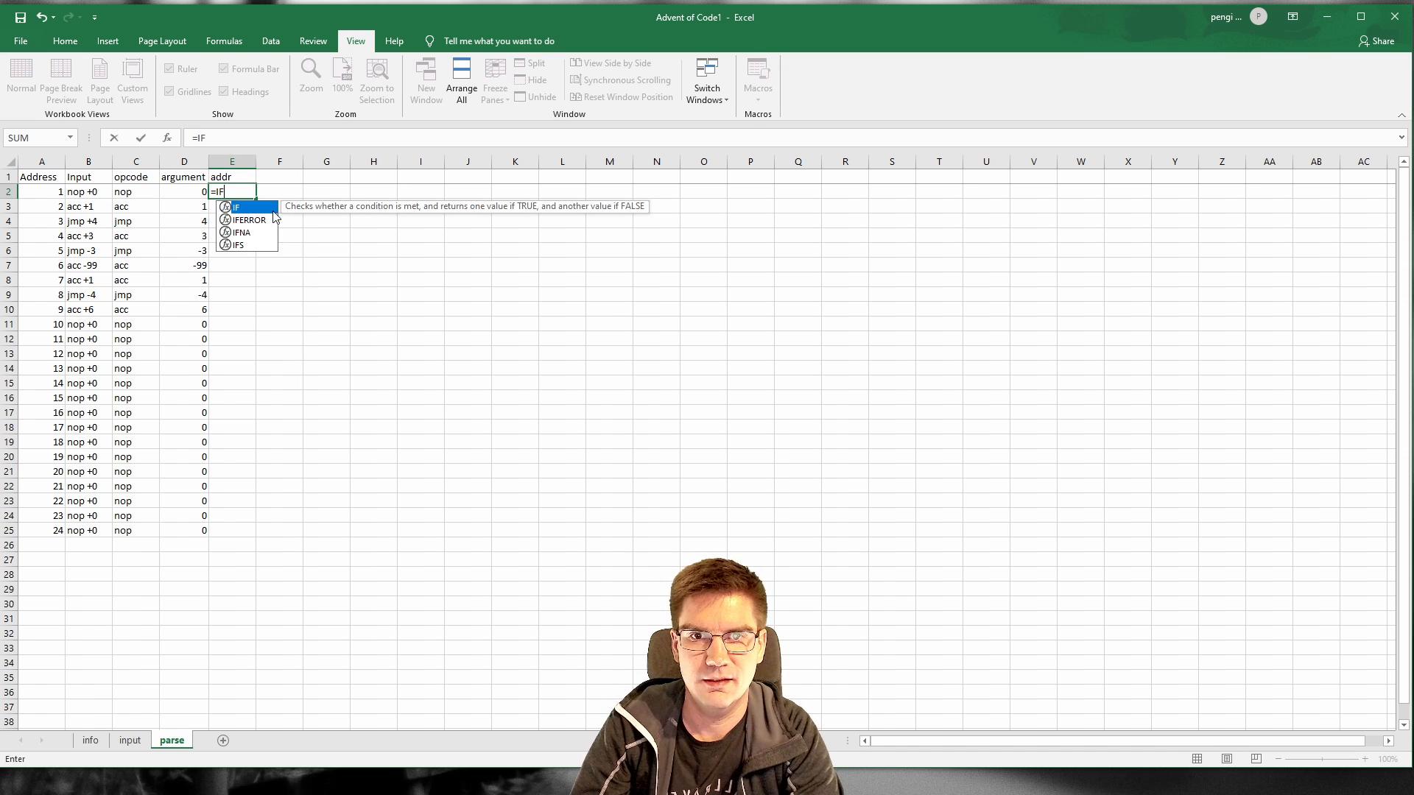
key(BackSpace)
key(BackSpace)
key(BackSpace)
text(IFN)
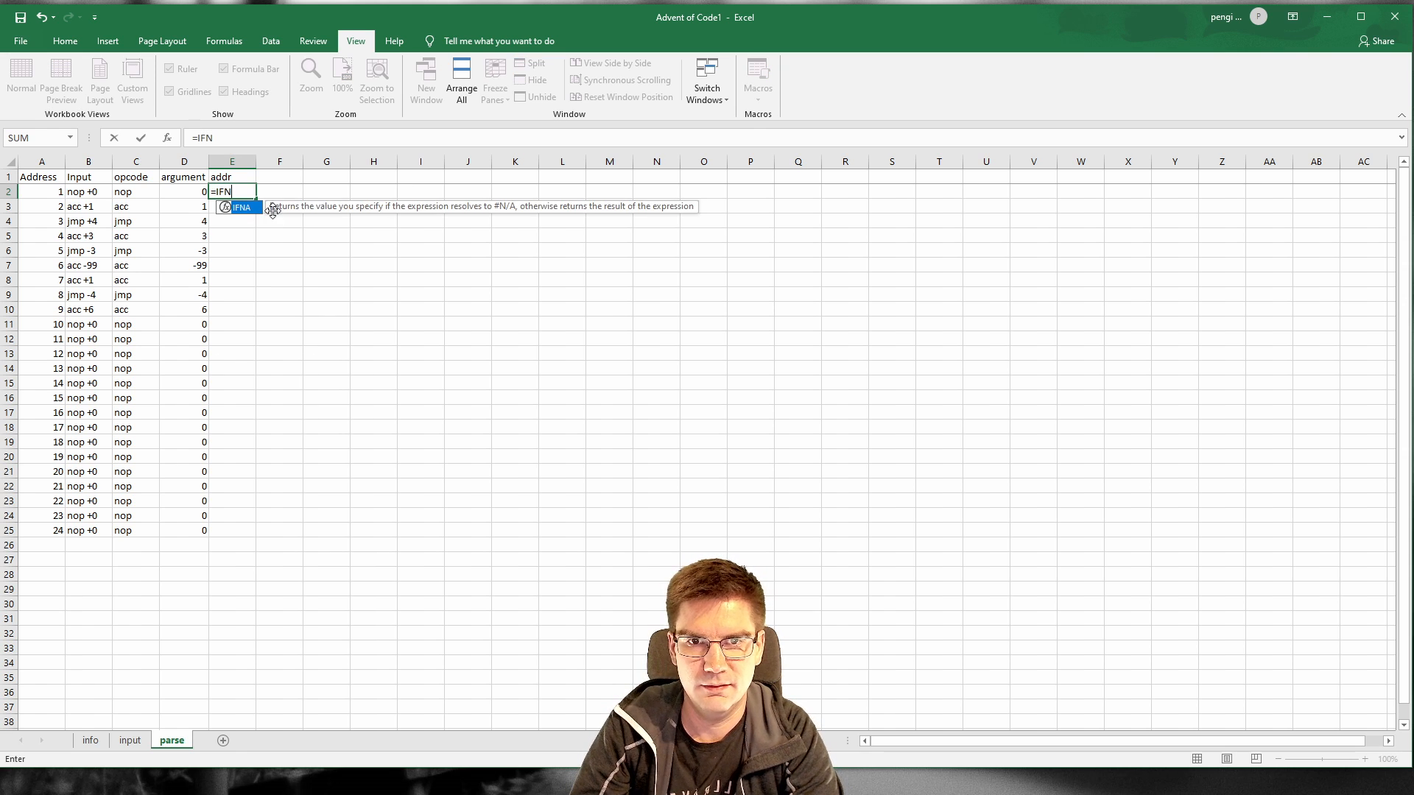
key(BackSpace)
text(S()
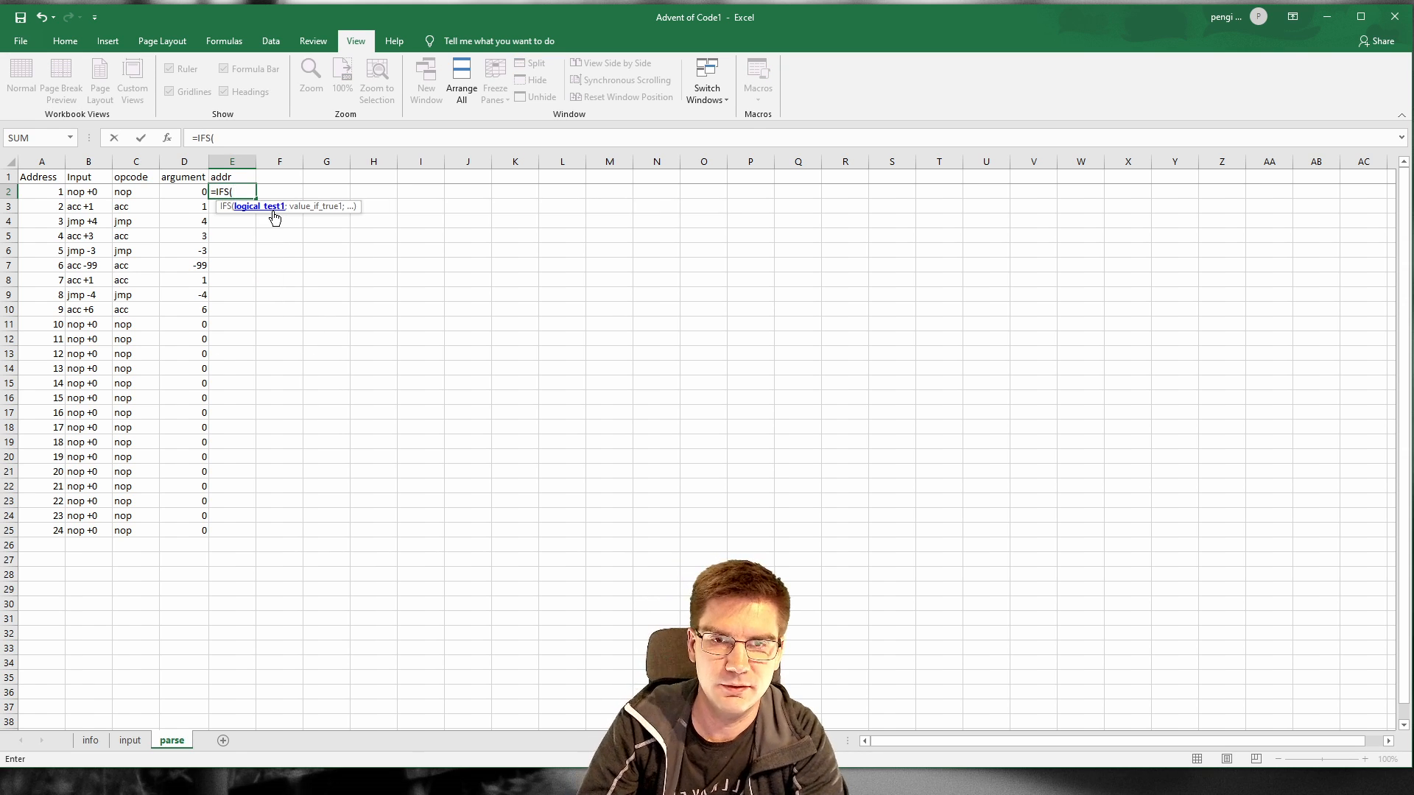
key(Escape)
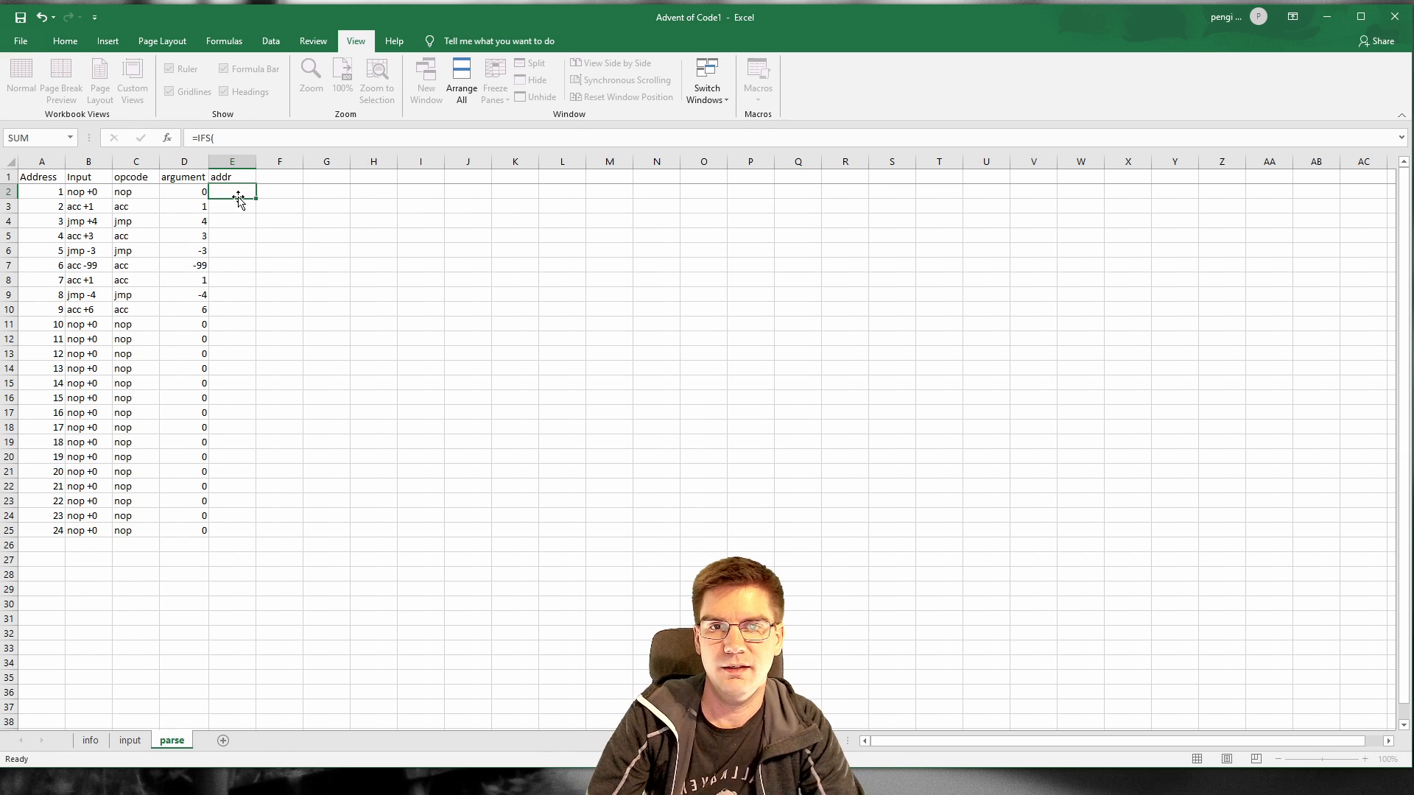
Step: Clear the "addr" heading from E1
click(220, 179)
key(BackSpace)
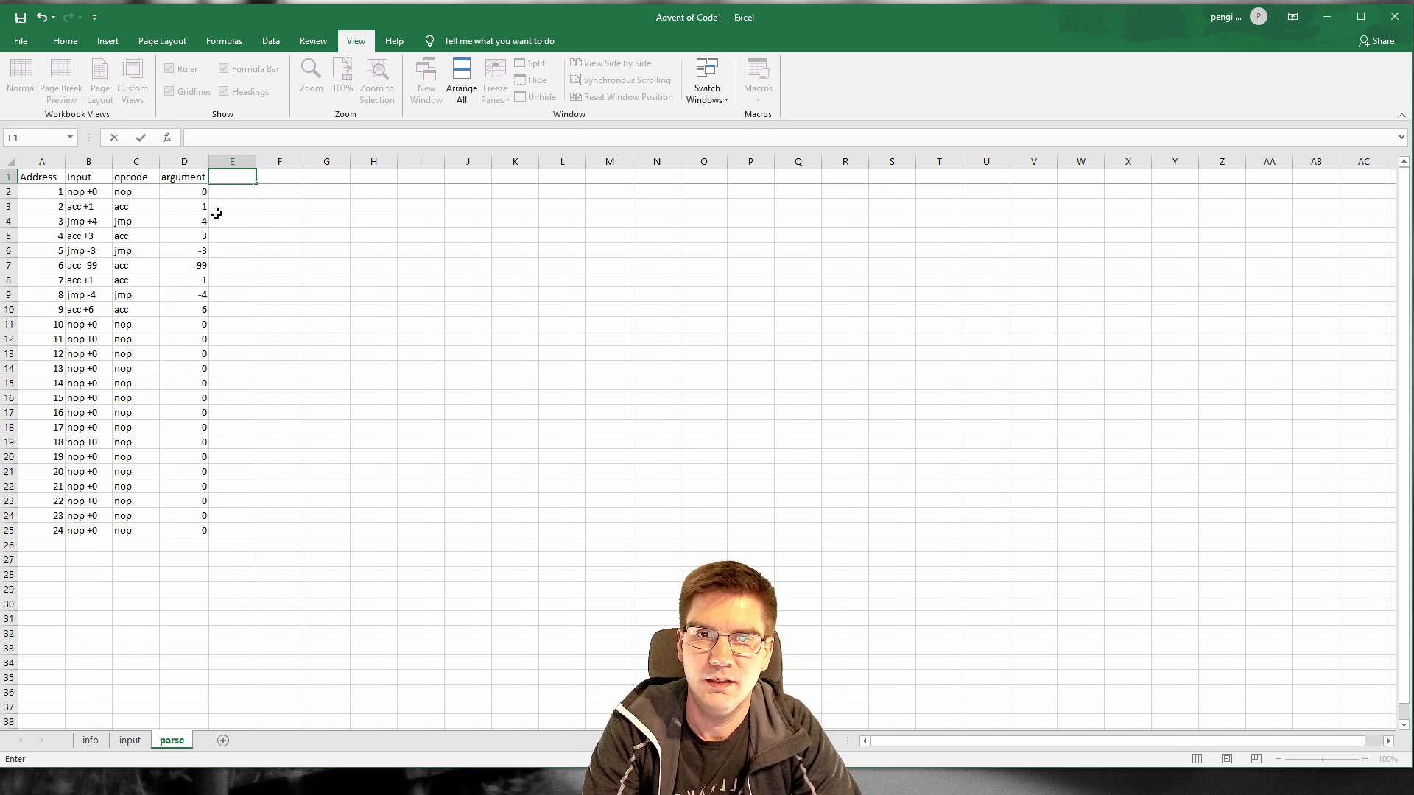
click(234, 210)
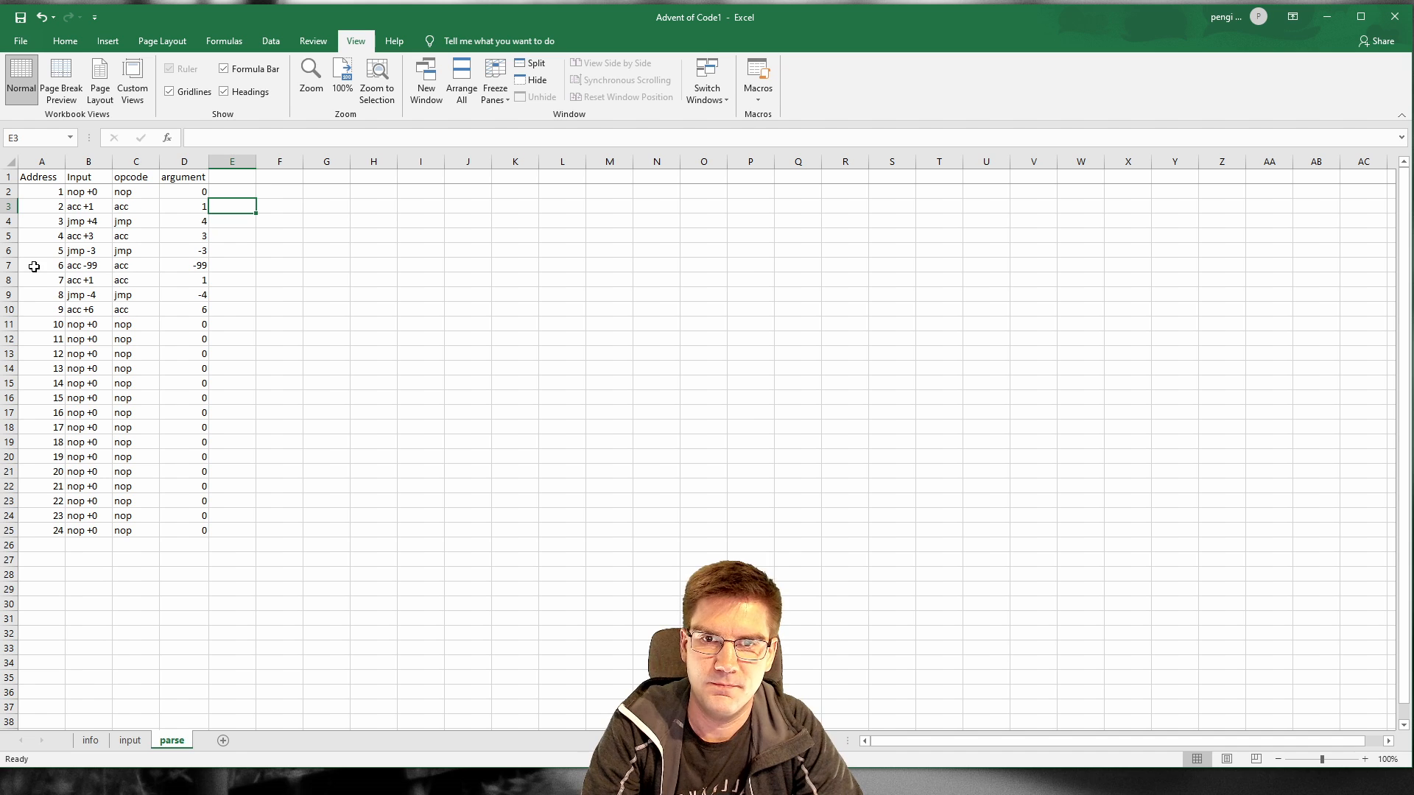
Step: Enter the heading "assembly" in H1
drag(89, 162, 281, 180)
click(415, 215)
click(358, 180)
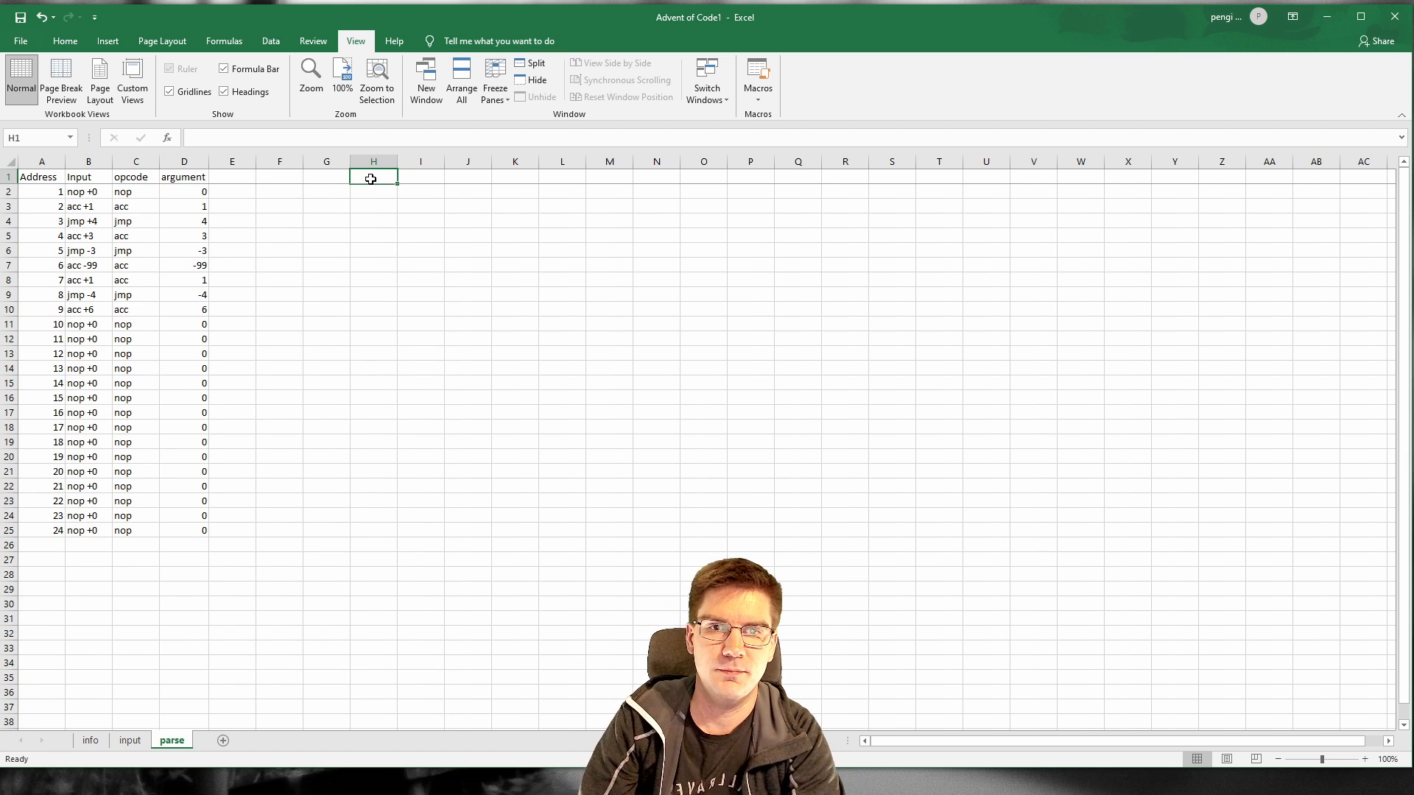
text(as)
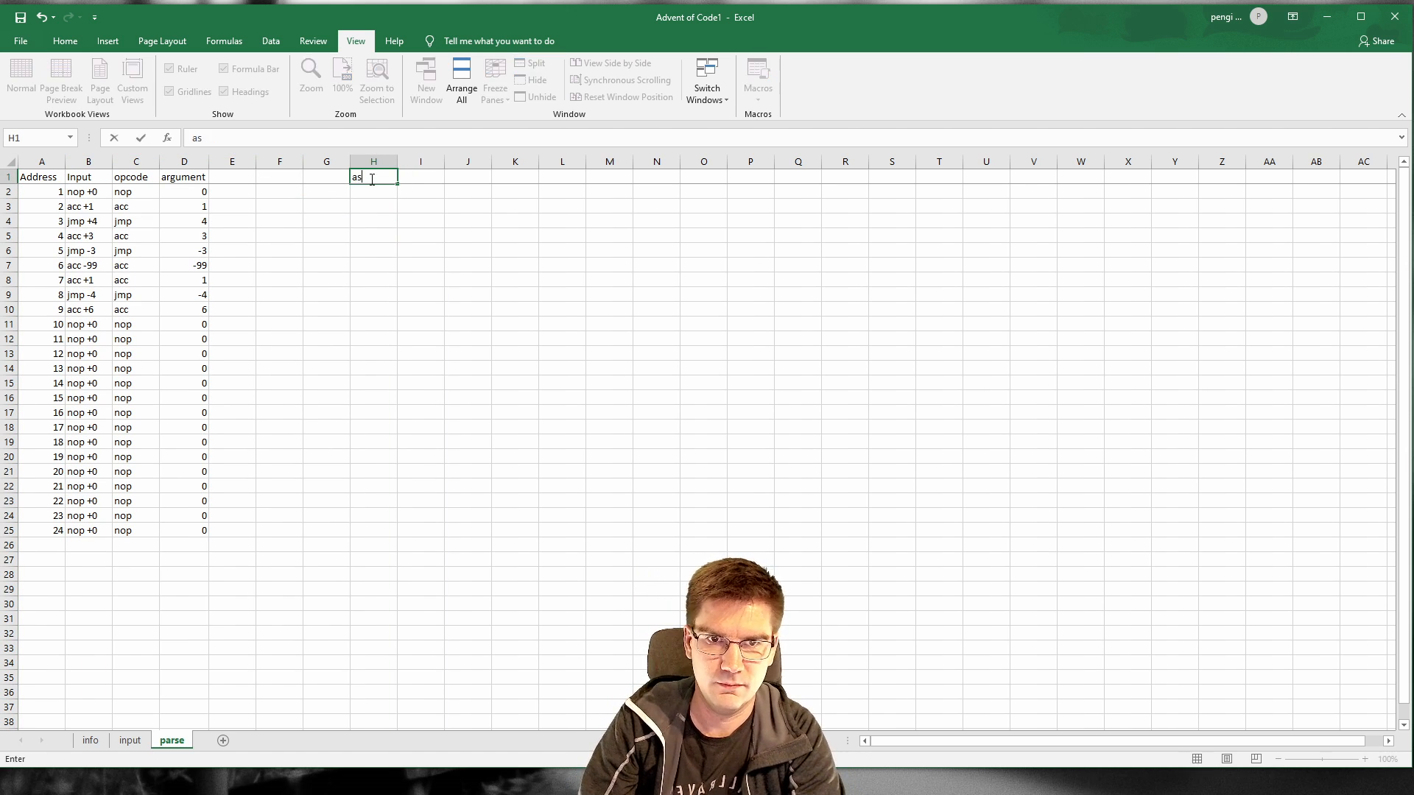
key(BackSpace)
key(BackSpace)
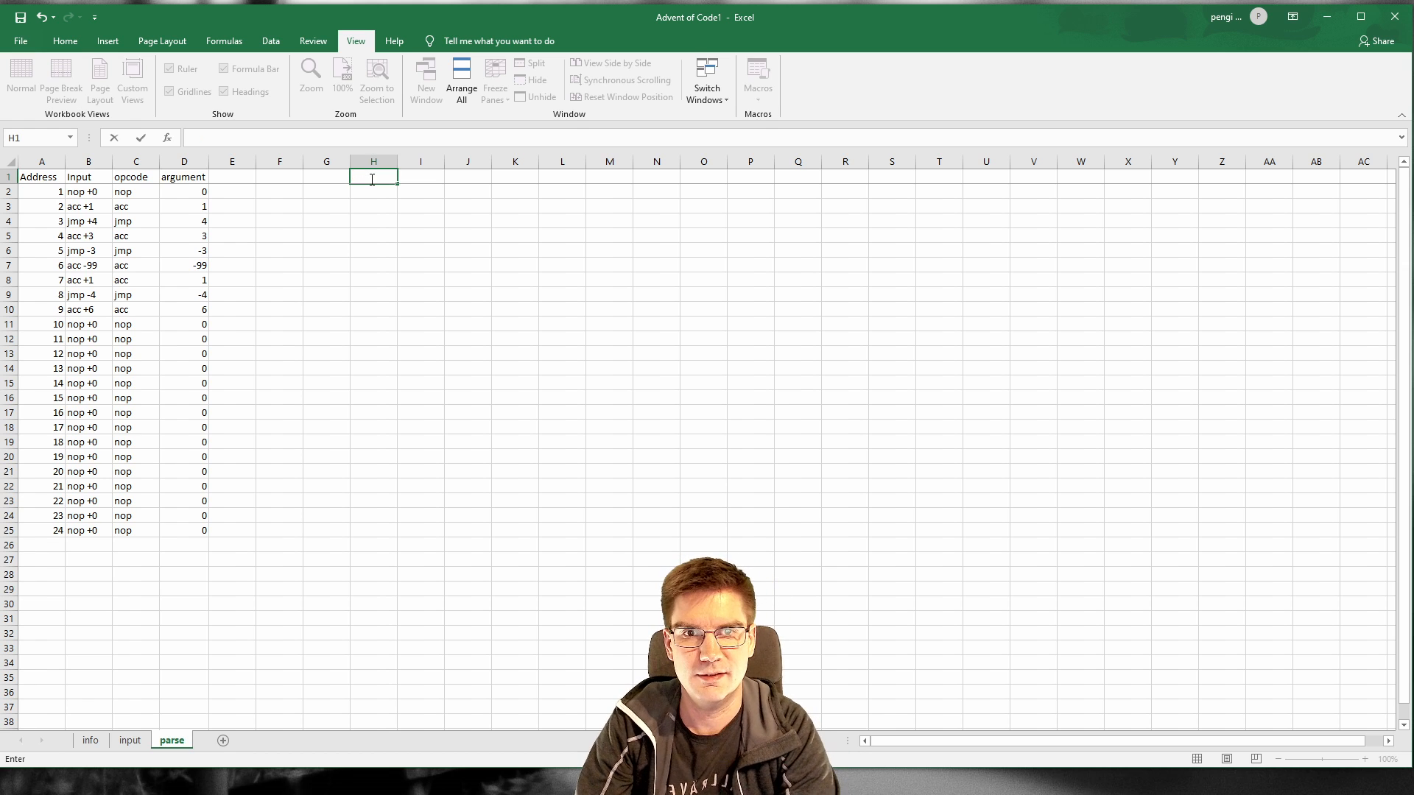
text(assembly)
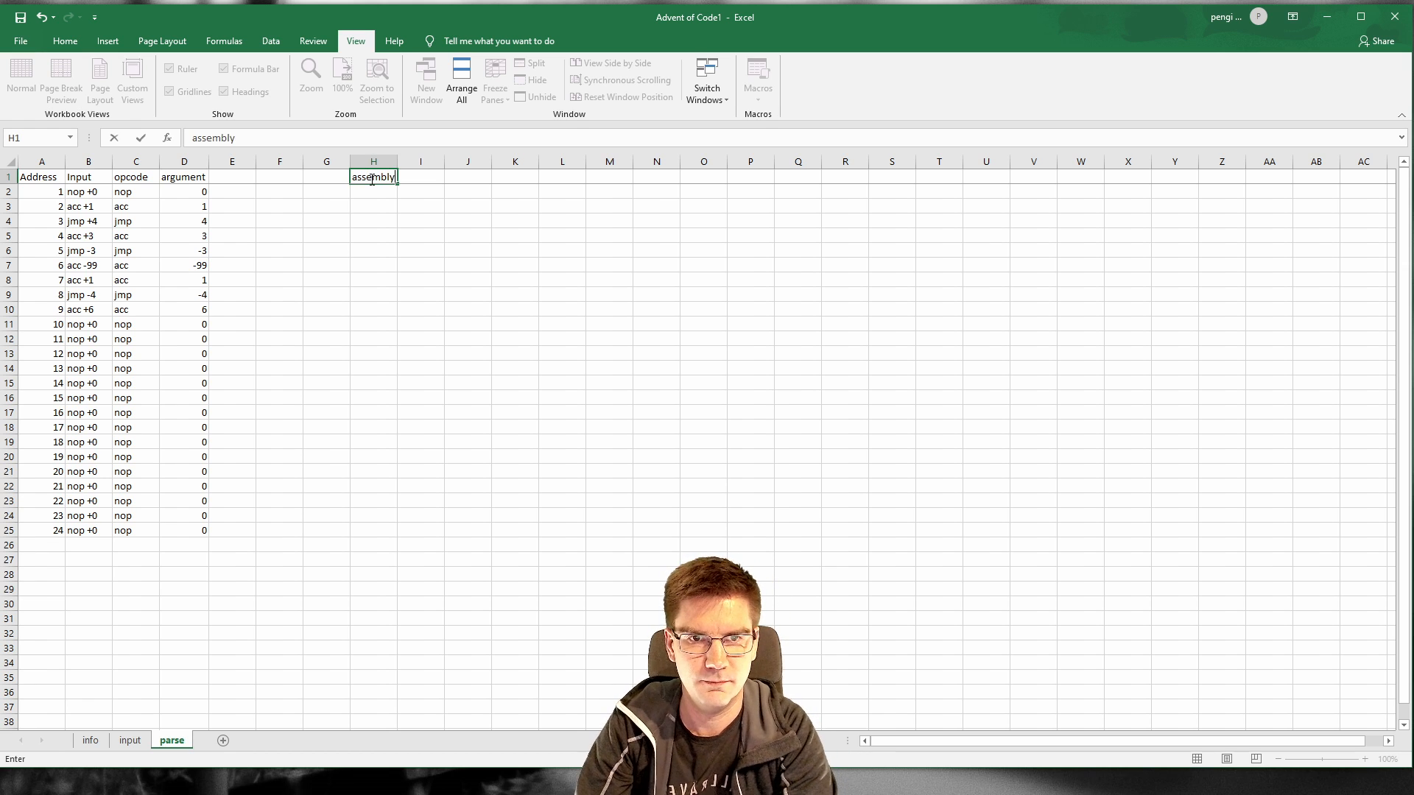
key(Return)
Step: Trace the jmp +4 instruction in row 4 to its target instruction in row 8
key(Down)
key(Down)
key(Up)
key(Down)
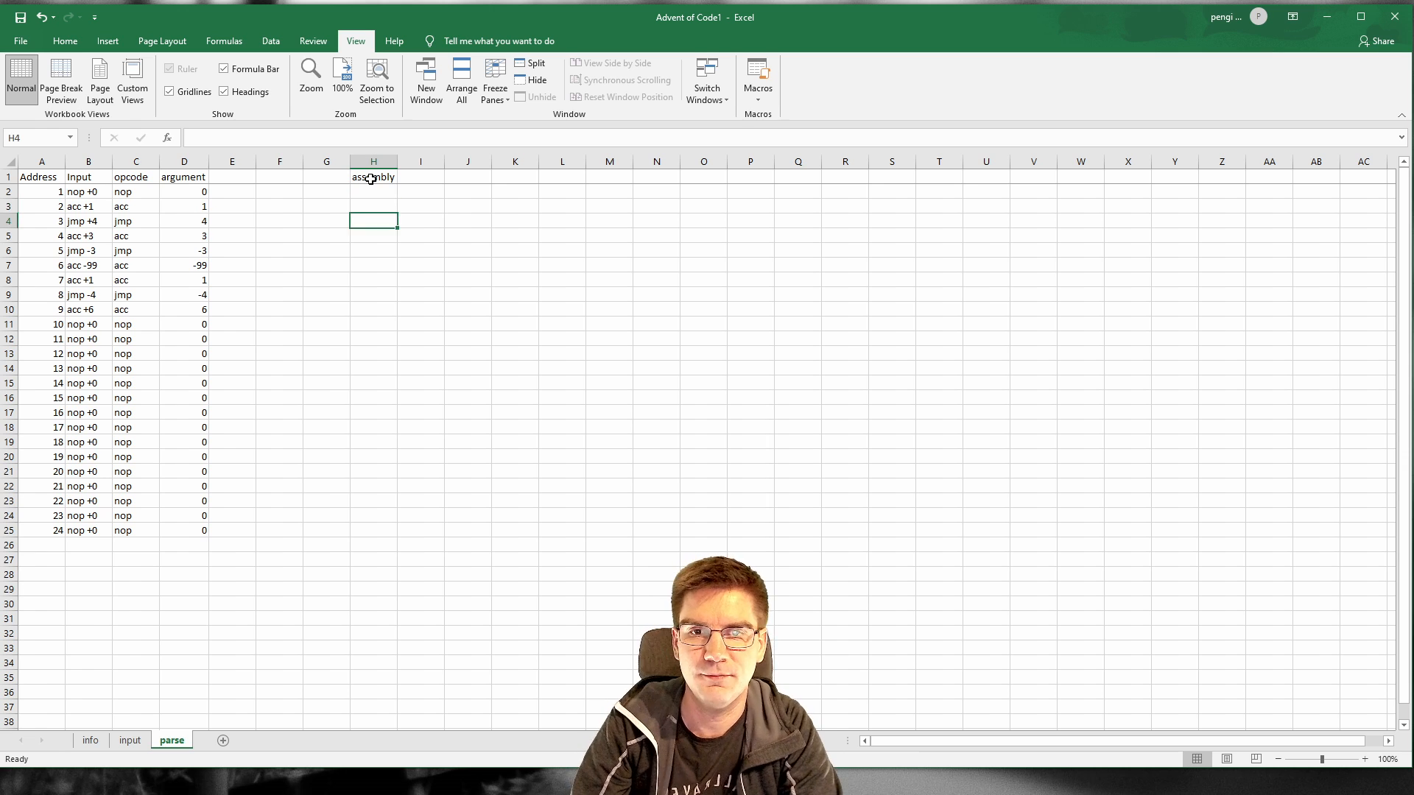
key(Left)
key(Left)
key(Left)
key(Left)
key(Left)
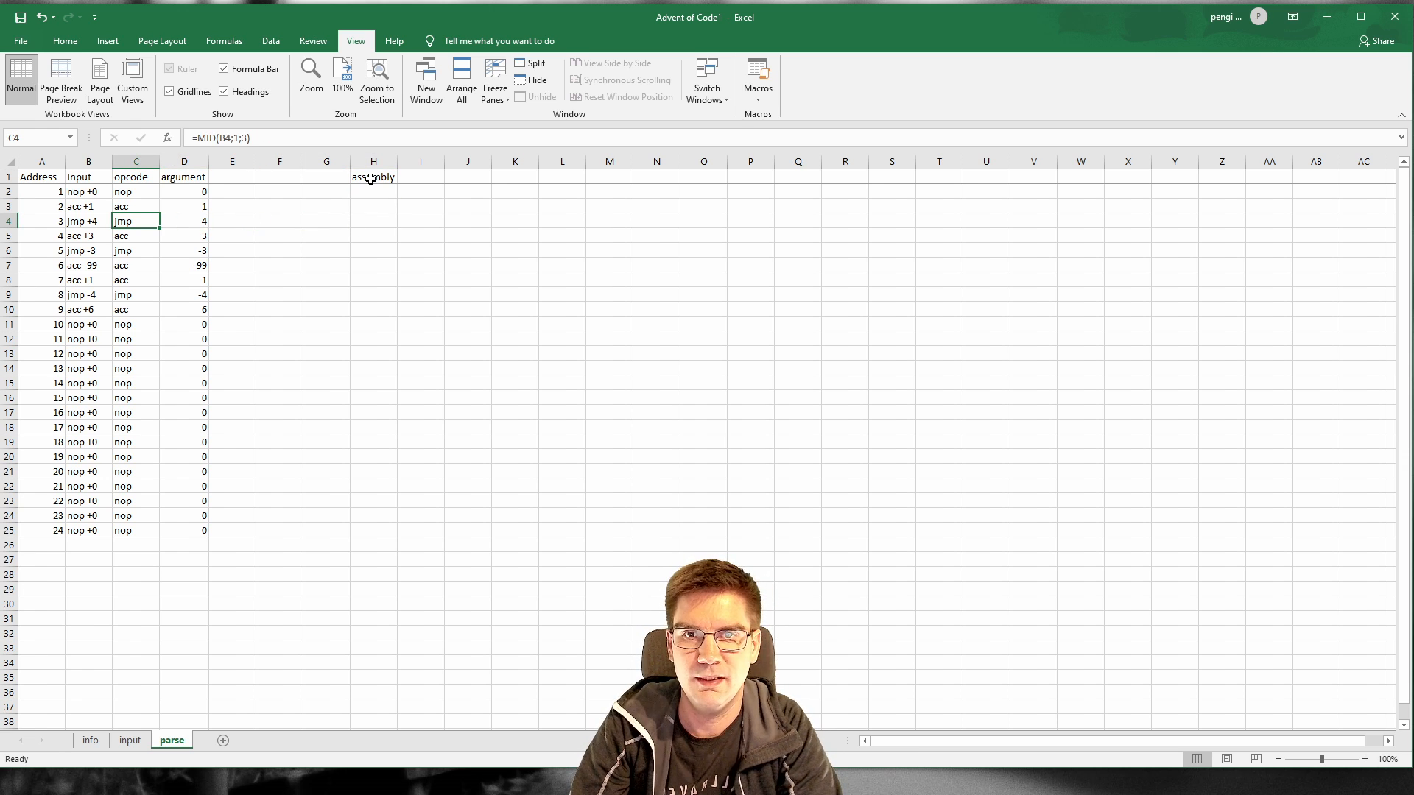
key(Down)
key(Down)
key(Down)
key(Down)
key(Right)
key(Right)
key(Right)
key(Right)
key(Right)
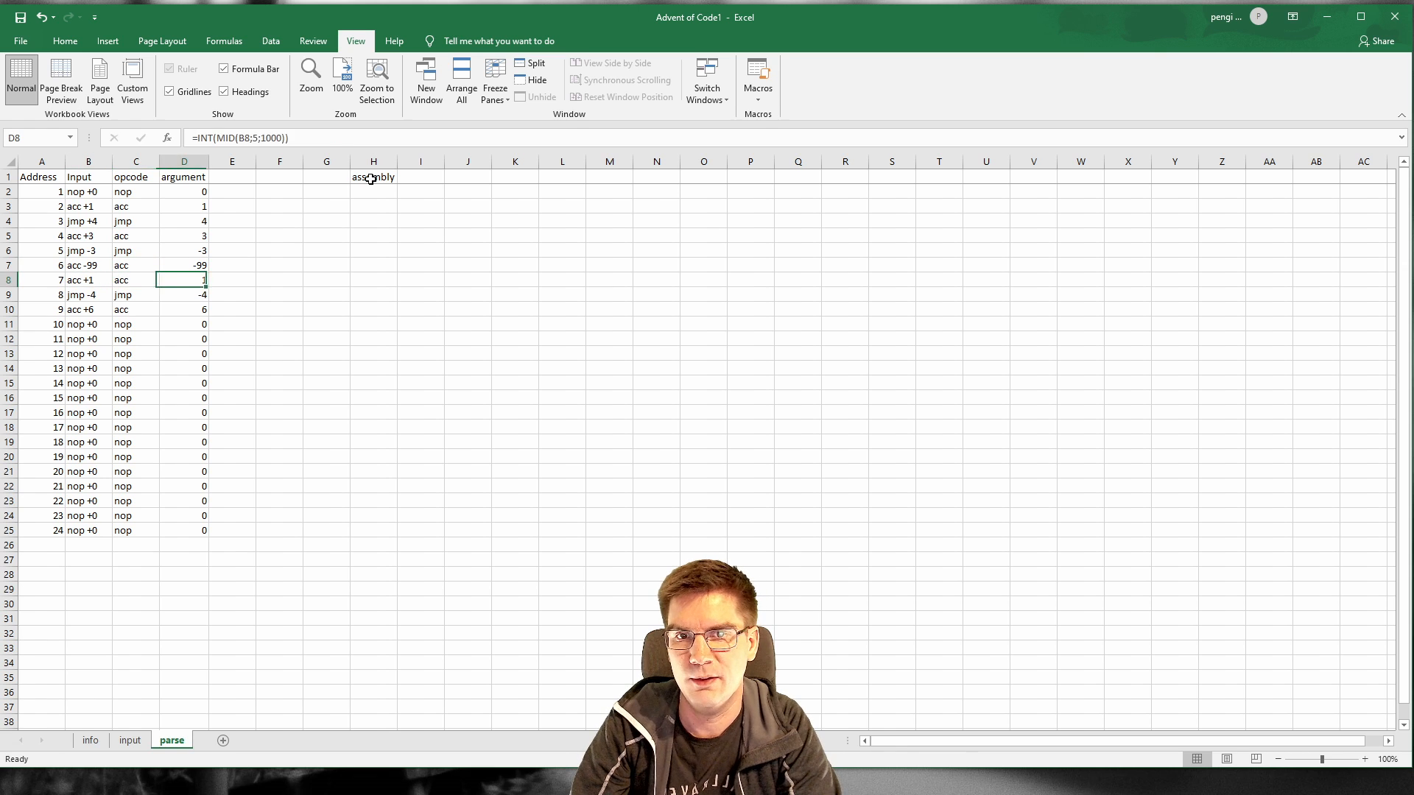
key(Left)
key(Right)
key(Left)
key(Up)
key(Up)
key(Up)
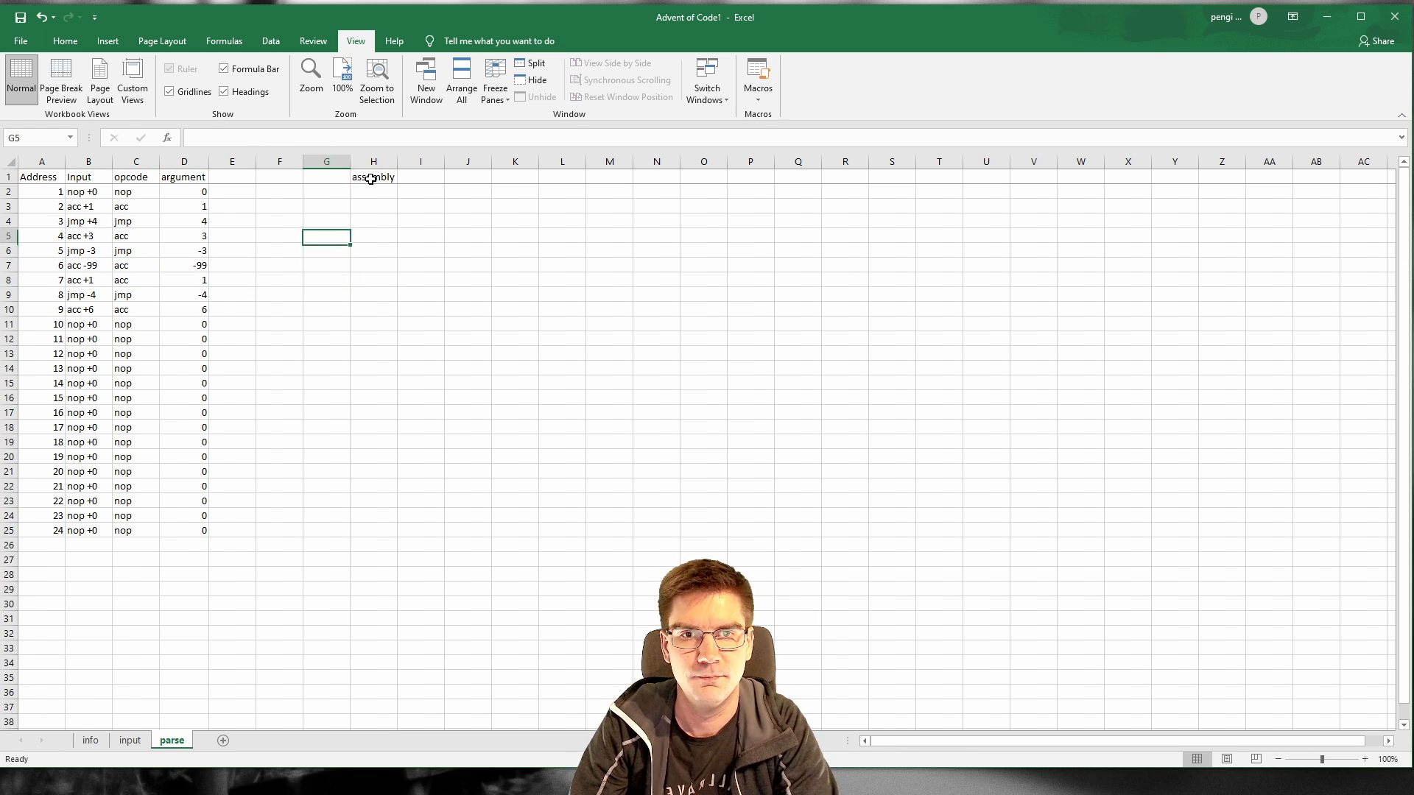
key(Down)
key(Down)
key(Down)
key(Left)
key(Left)
key(Left)
key(Up)
key(Up)
key(Up)
key(Up)
key(Up)
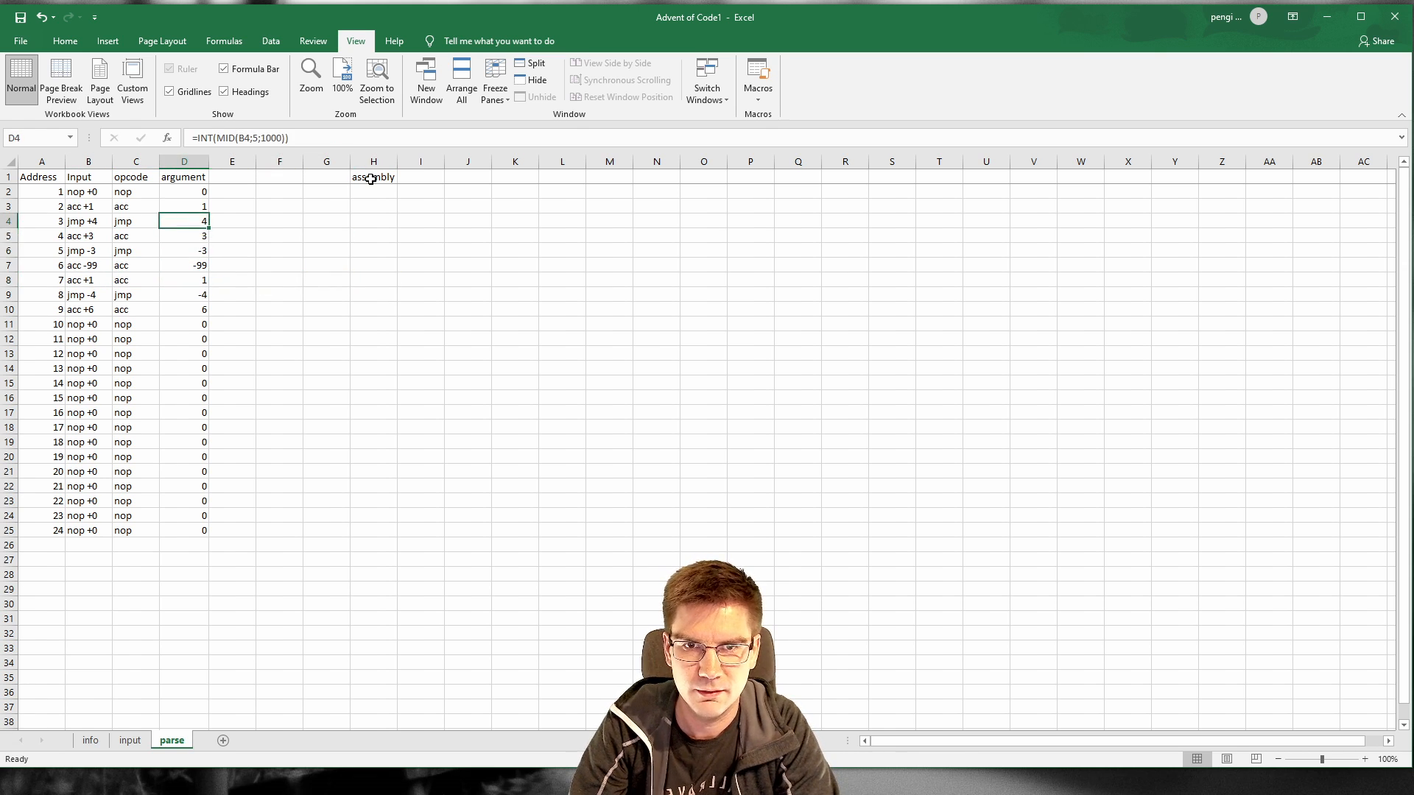
Step: Enter "label:" in G8 to mark the jump target of the jmp +4 instruction
key(Down)
key(Down)
key(Down)
key(Down)
key(Right)
key(Right)
key(Right)
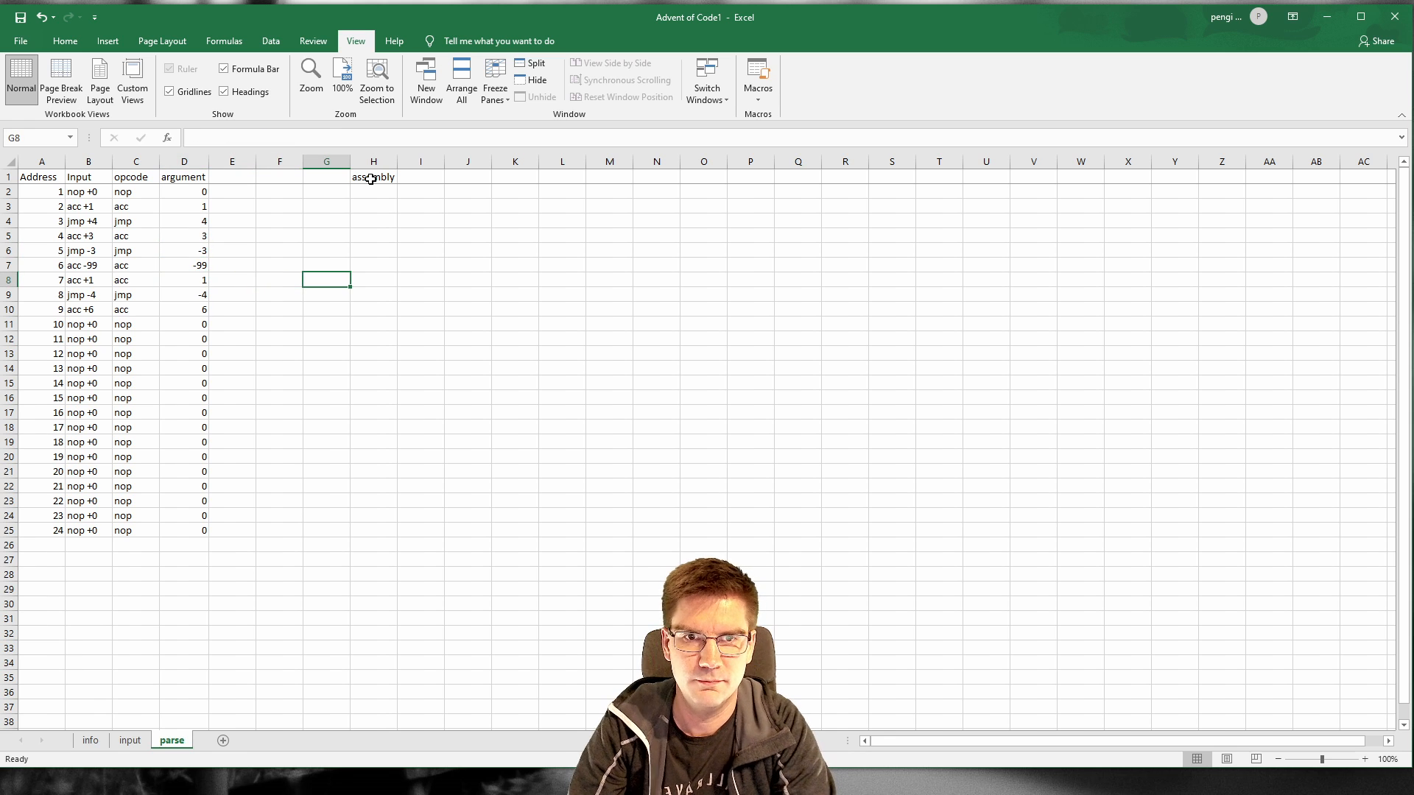
text(label:)
key(Up)
key(Up)
key(Up)
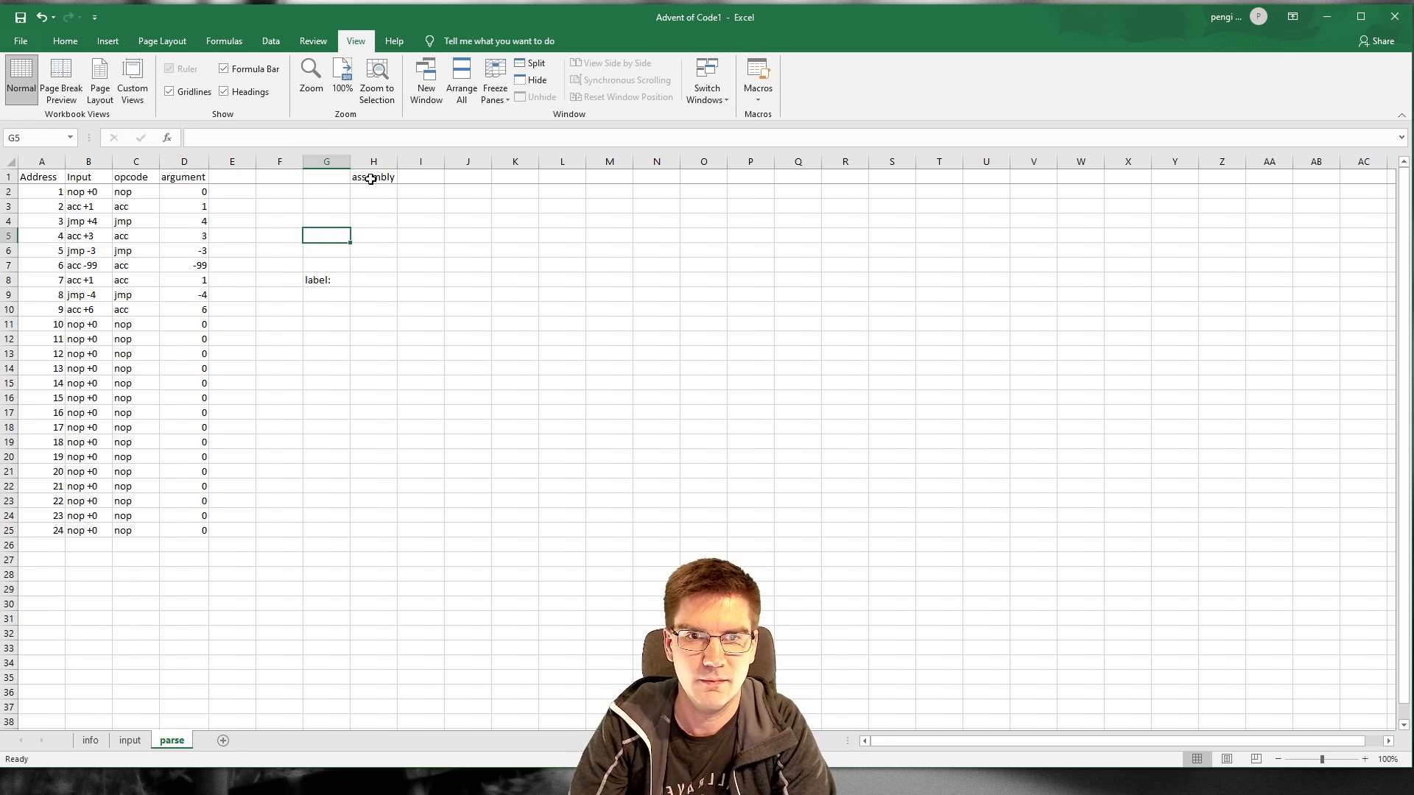
Step: Replace the jump target marker in G8 with "label", without the colon
key(Up)
key(Right)
key(Left)
key(Down)
key(Down)
key(Down)
key(Down)
text(label)
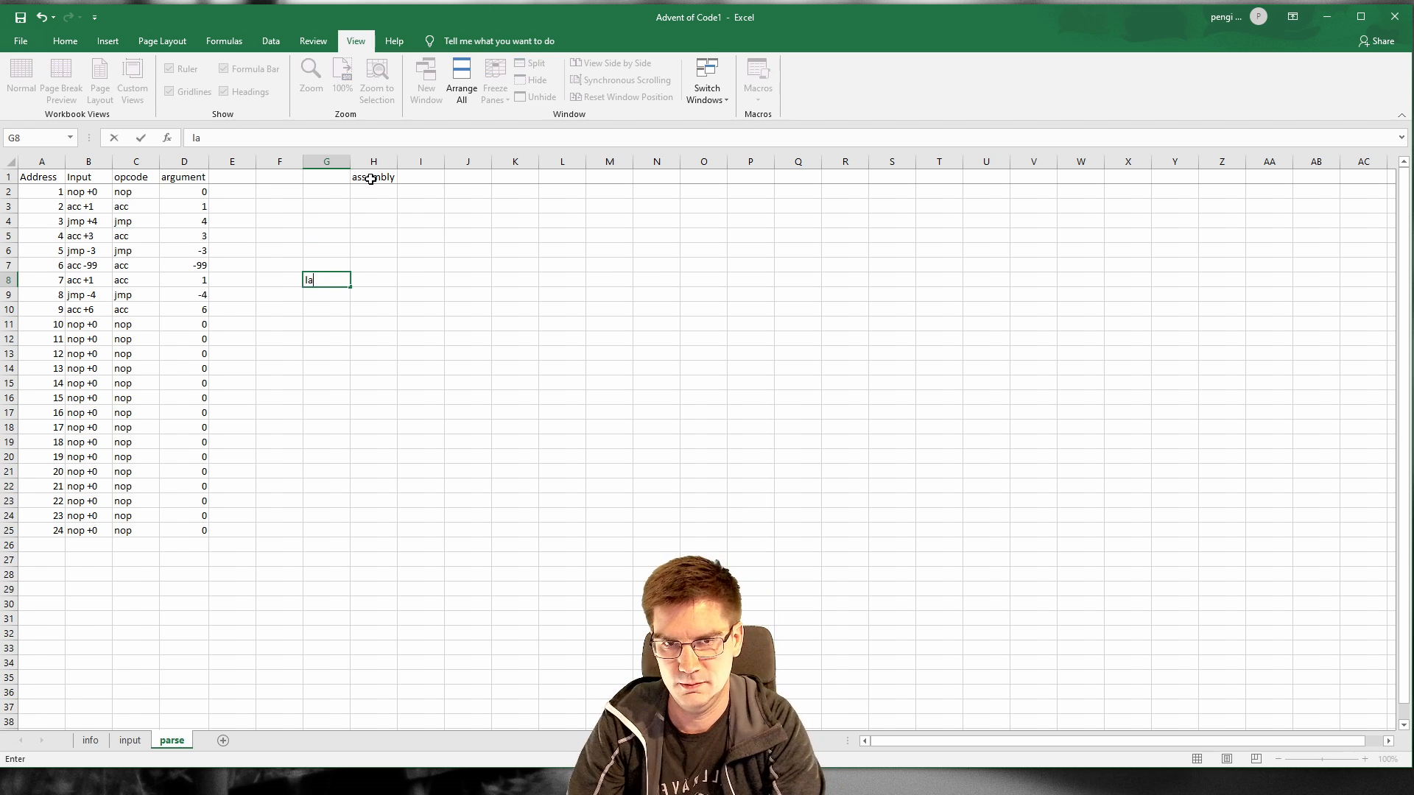
Step: Enter "jmp label" in H4, on the row of the jmp +4 instruction
key(Right)
key(Up)
key(Up)
key(Up)
key(Up)
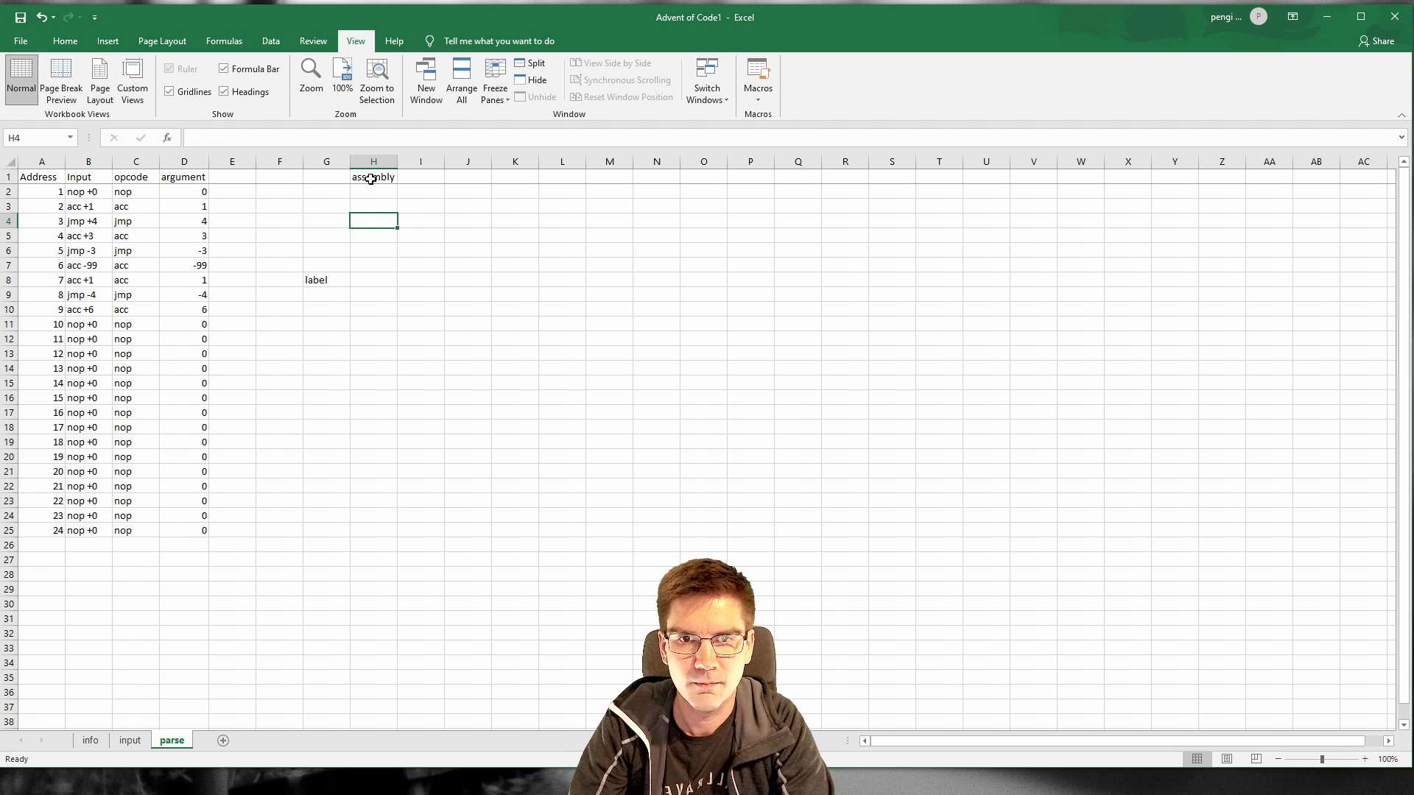
text(j)
key(BackSpace)
text(jmp label)
key(Return)
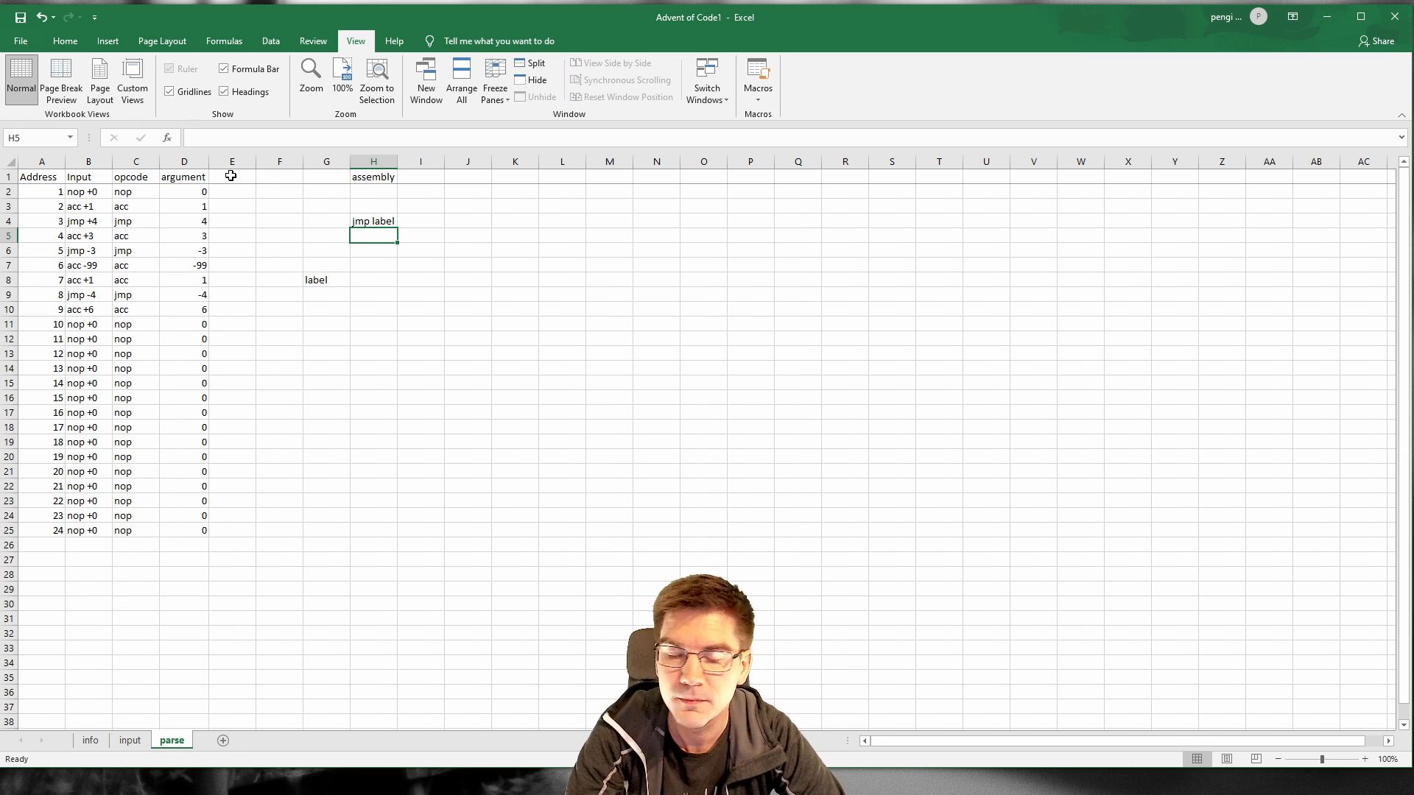
Step: Trace the rows between the "jmp label" line in row 4 and the label in row 8
key(Up)
key(Up)
key(Left)
key(Left)
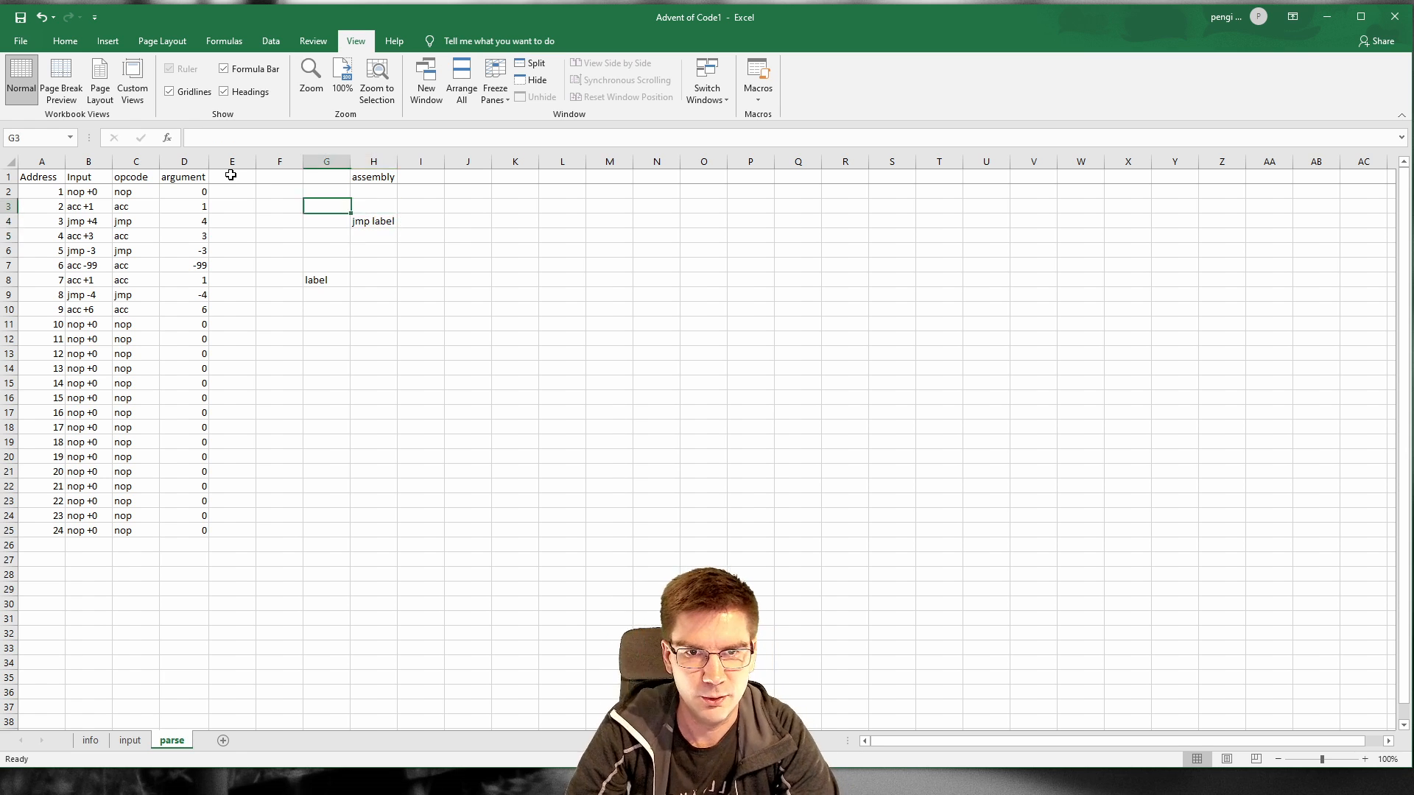
key(Down)
key(Down)
key(Down)
key(Down)
key(Down)
key(Down)
key(Up)
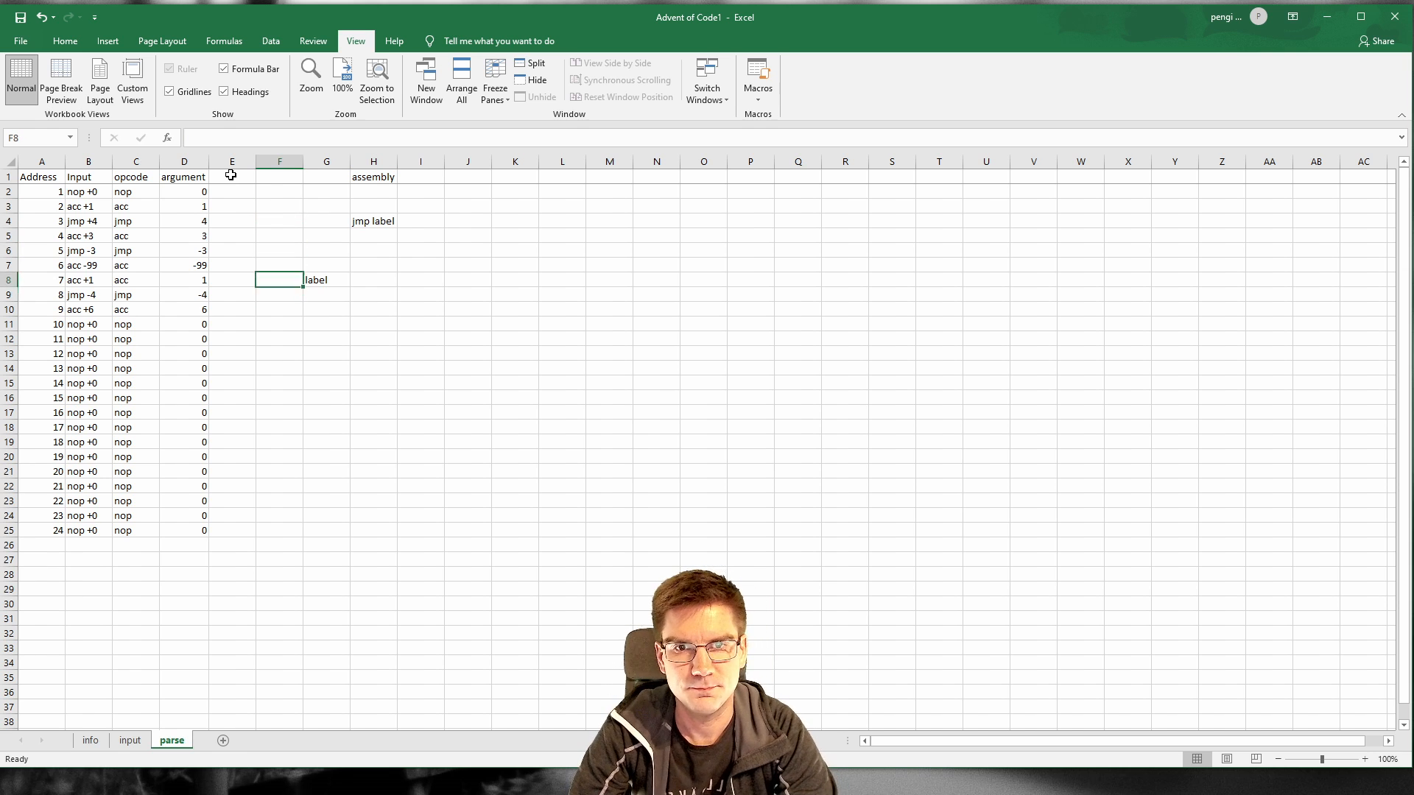
key(Up)
key(Up)
key(Up)
key(Right)
key(Up)
key(Up)
key(Up)
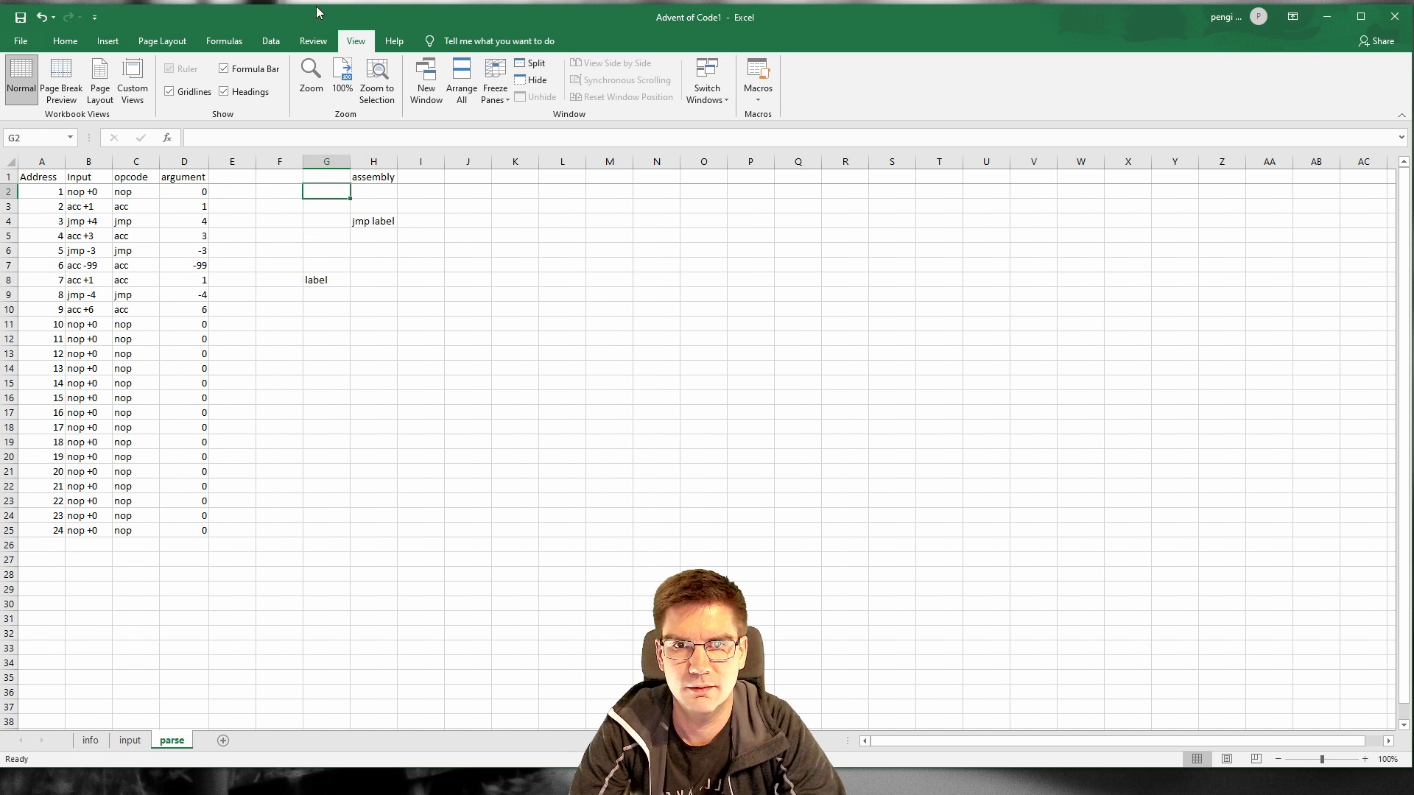
Step: Enter the heading "ref addr" in E1
click(237, 176)
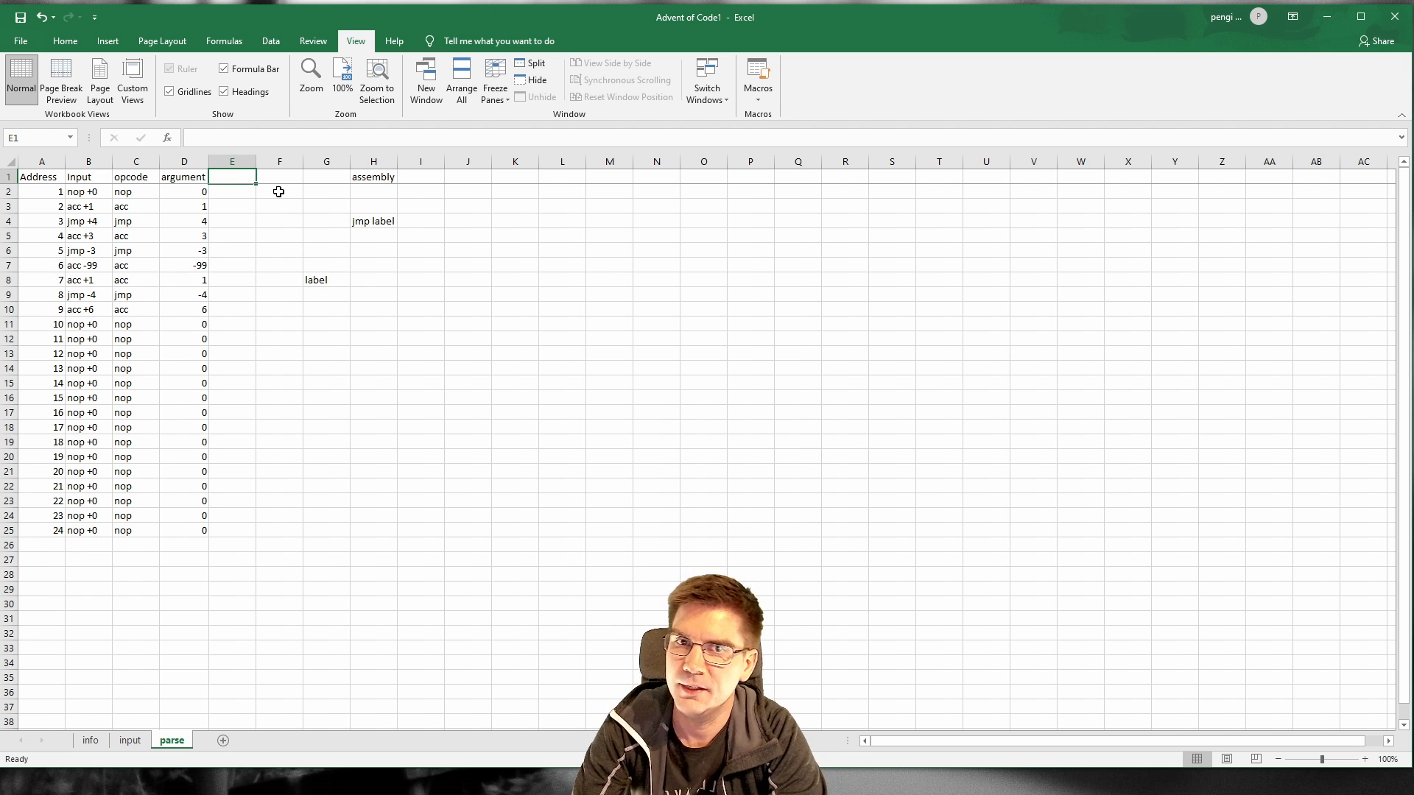
text(address)
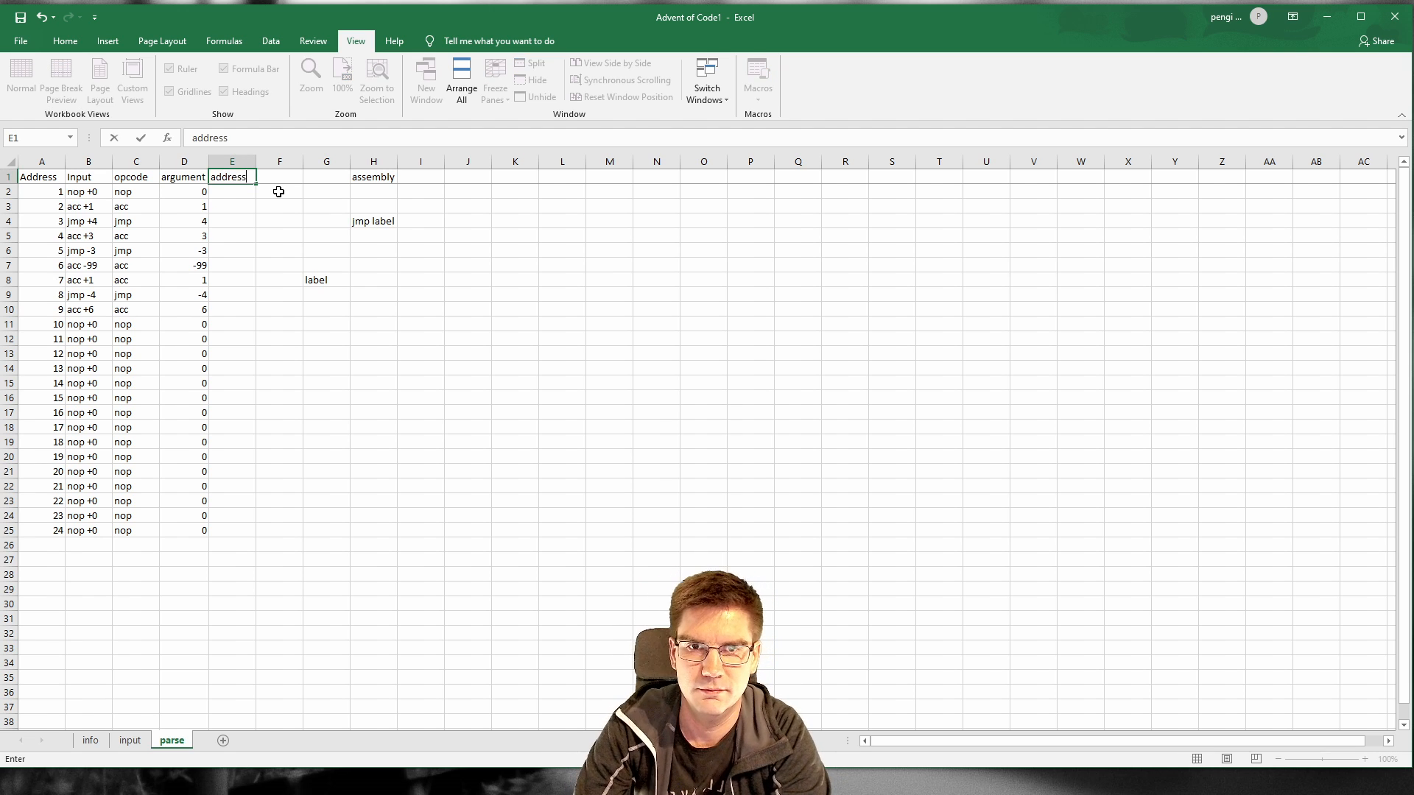
key(BackSpace)
key(BackSpace)
key(BackSpace)
key(BackSpace)
key(BackSpace)
key(BackSpace)
key(BackSpace)
text(ref re)
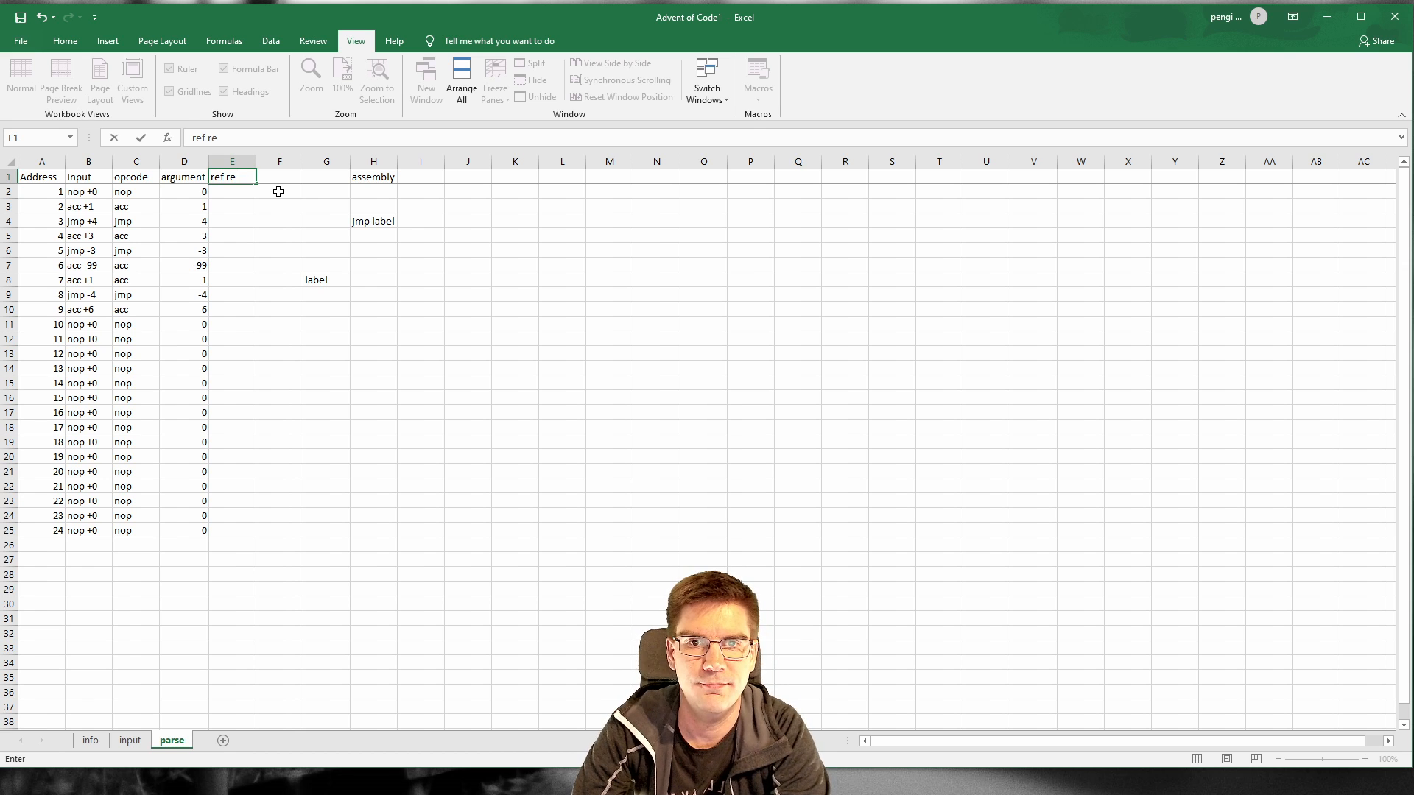
text(a)
key(BackSpace)
key(BackSpace)
text(add)
key(BackSpace)
key(BackSpace)
key(BackSpace)
key(BackSpace)
text(ad)
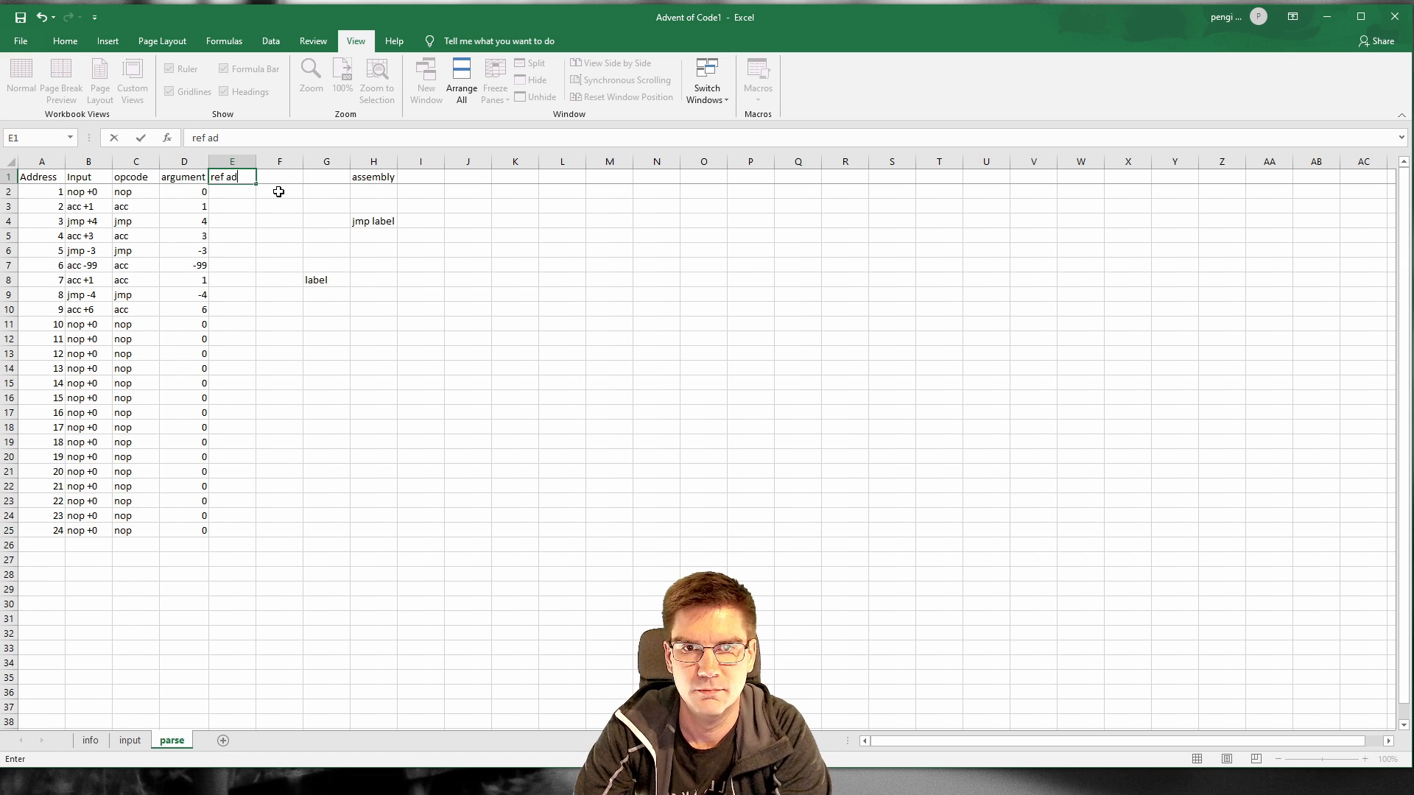
text(dr)
key(Return)
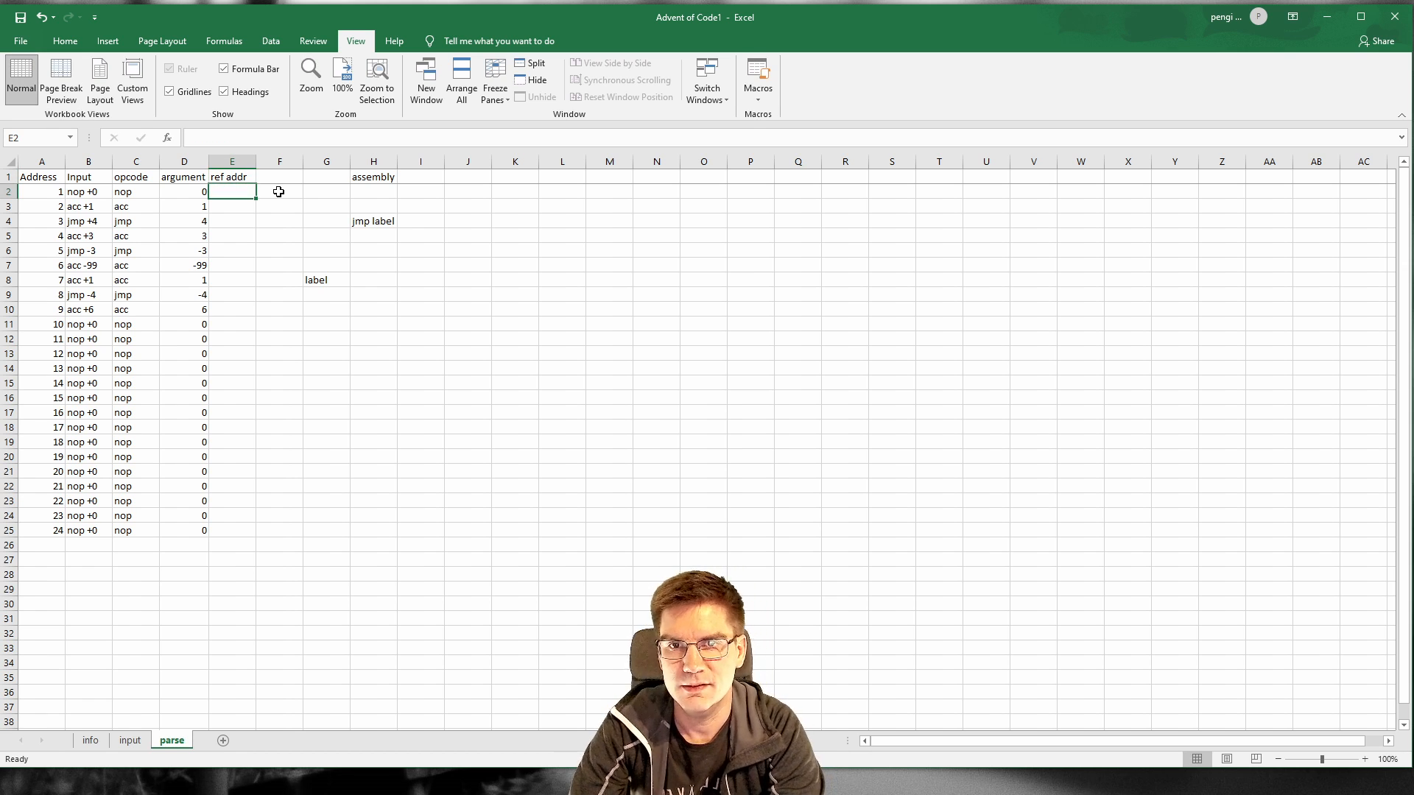
Step: Enter the formula =IFS(C2="nop";FALSE) in E2
text(=IFS()
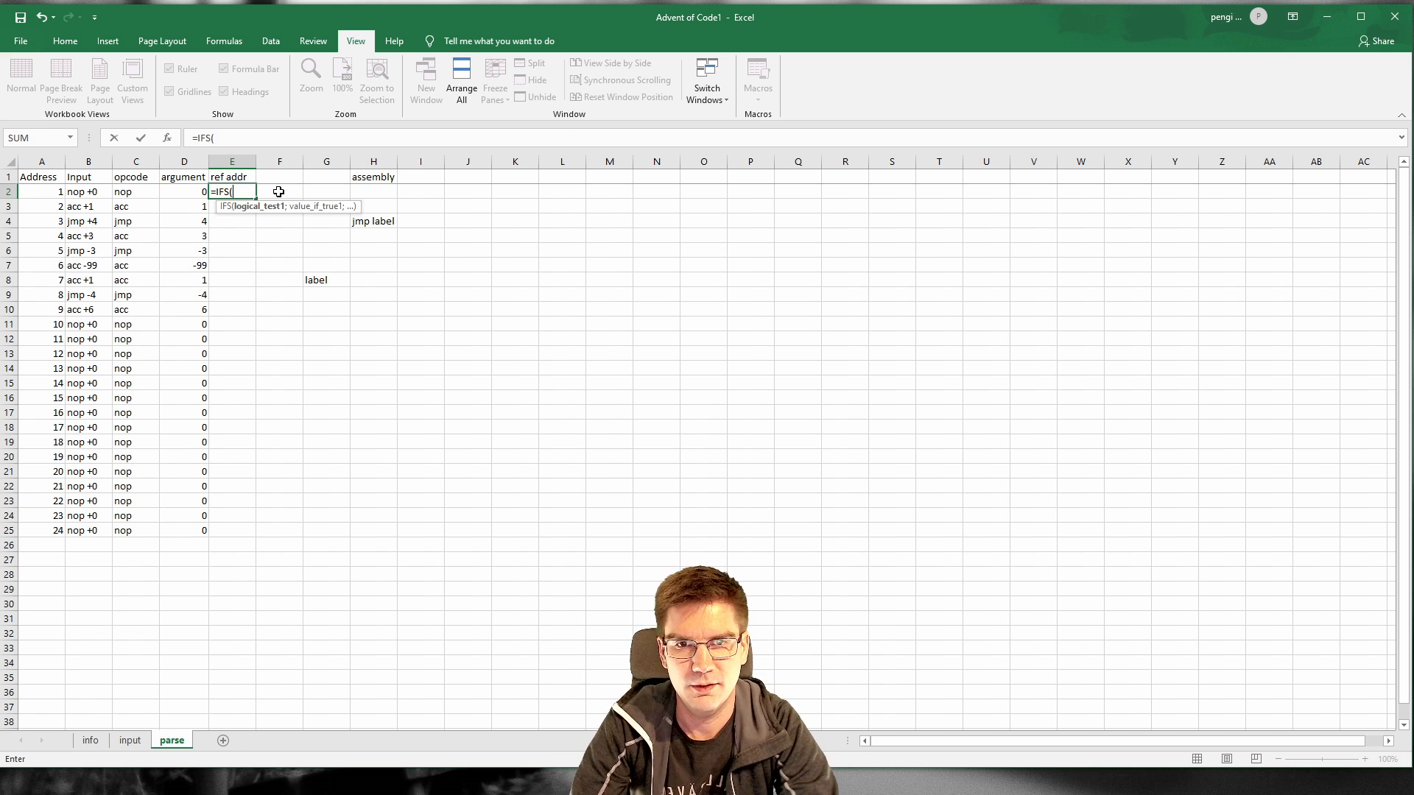
click(138, 195)
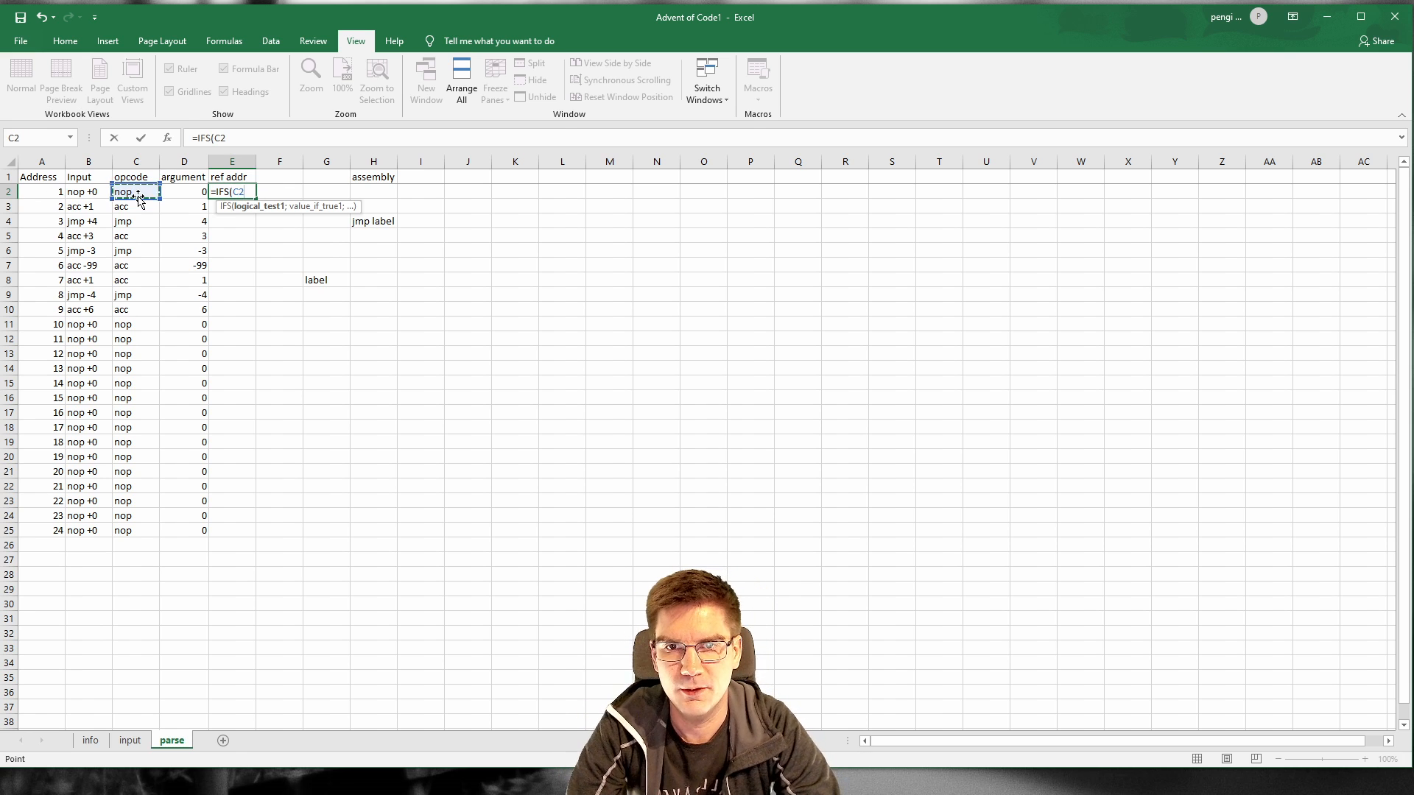
text(==nop)
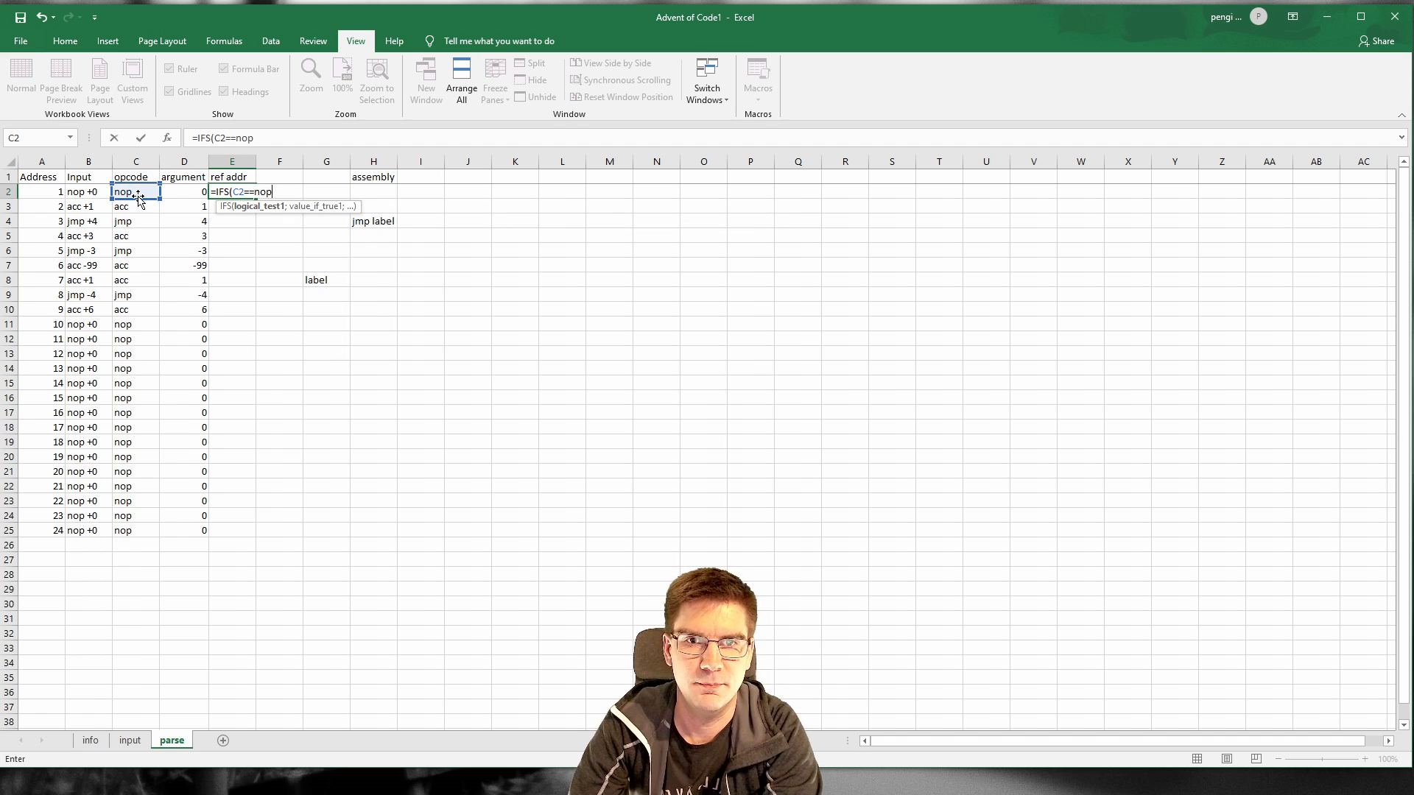
key(BackSpace)
key(BackSpace)
key(BackSpace)
key(BackSpace)
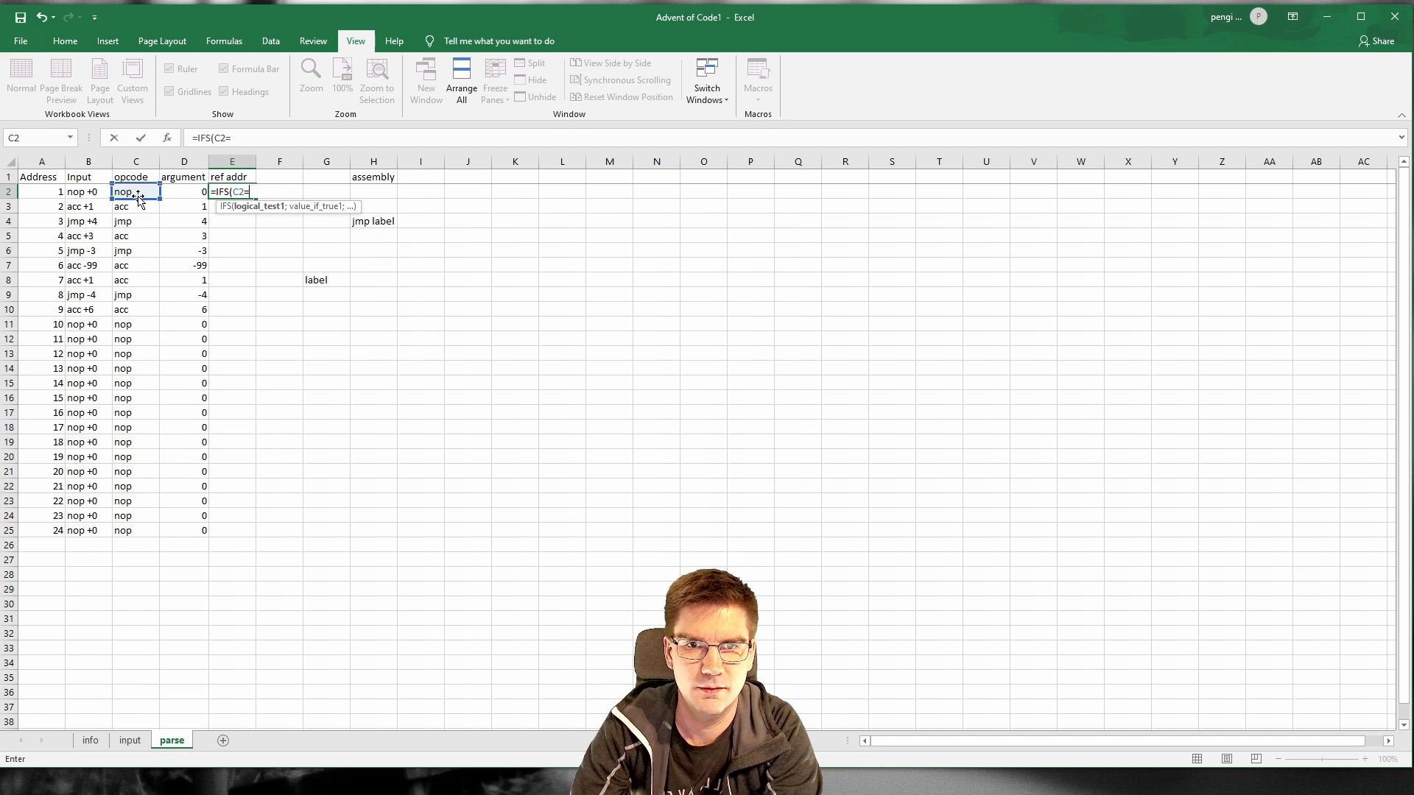
text("nop";)
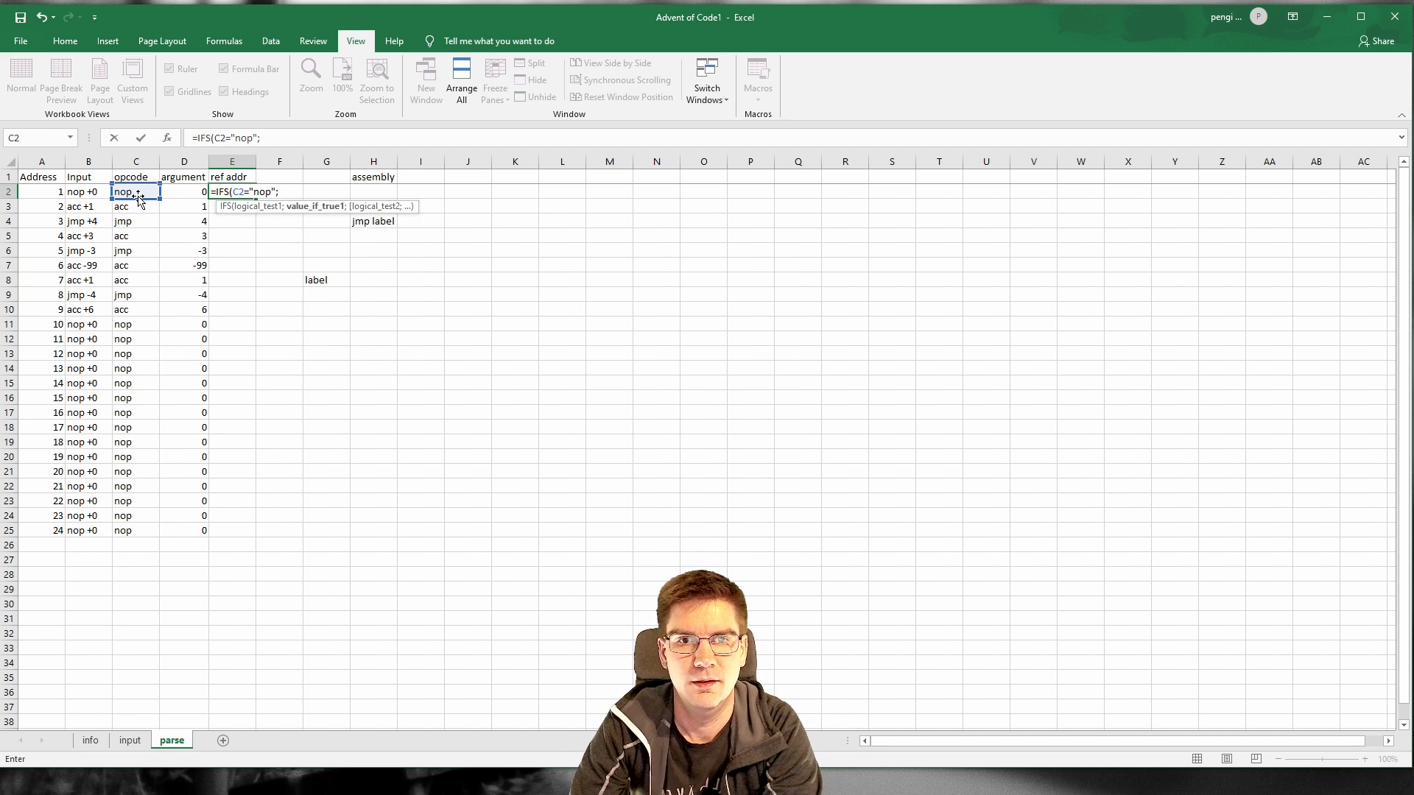
text(FAL)
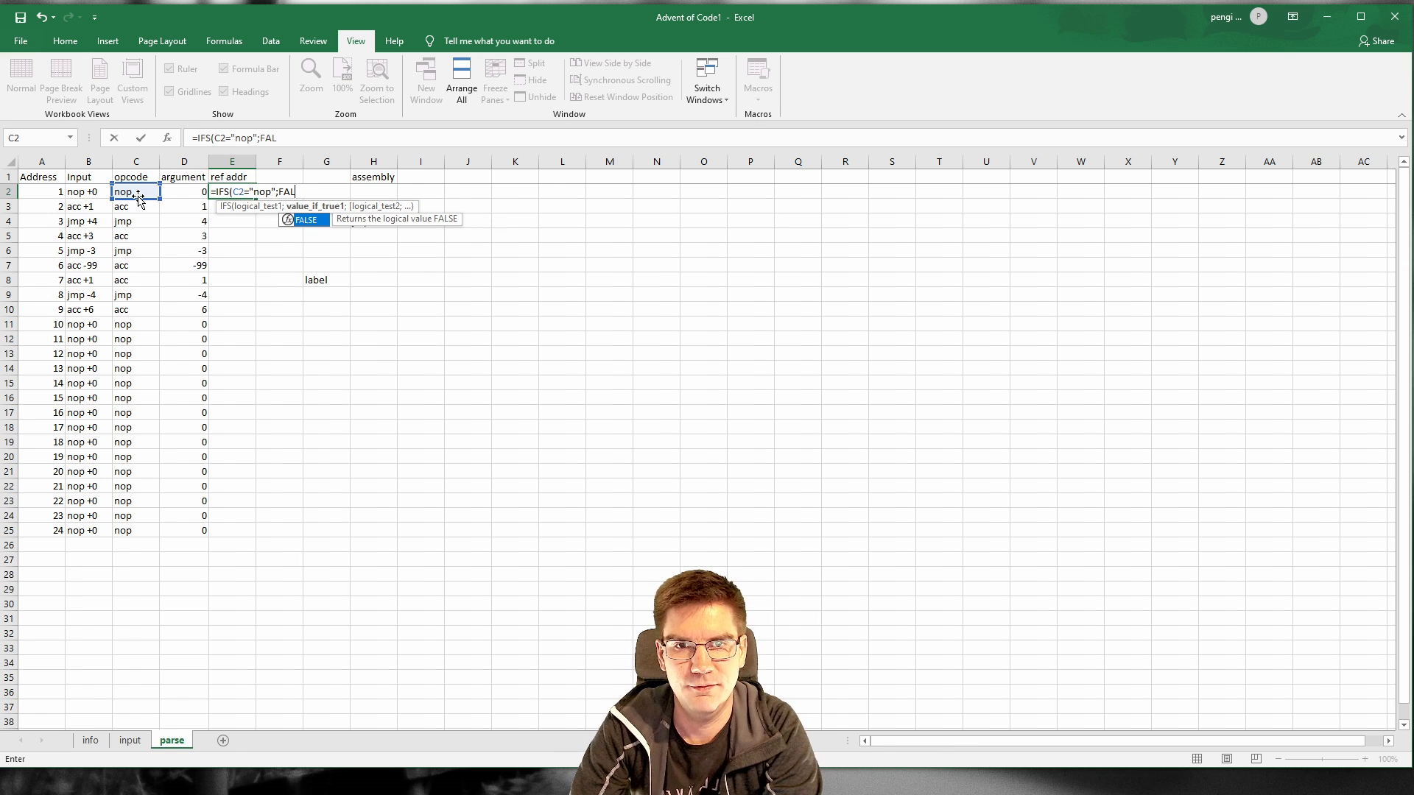
text(SE;)
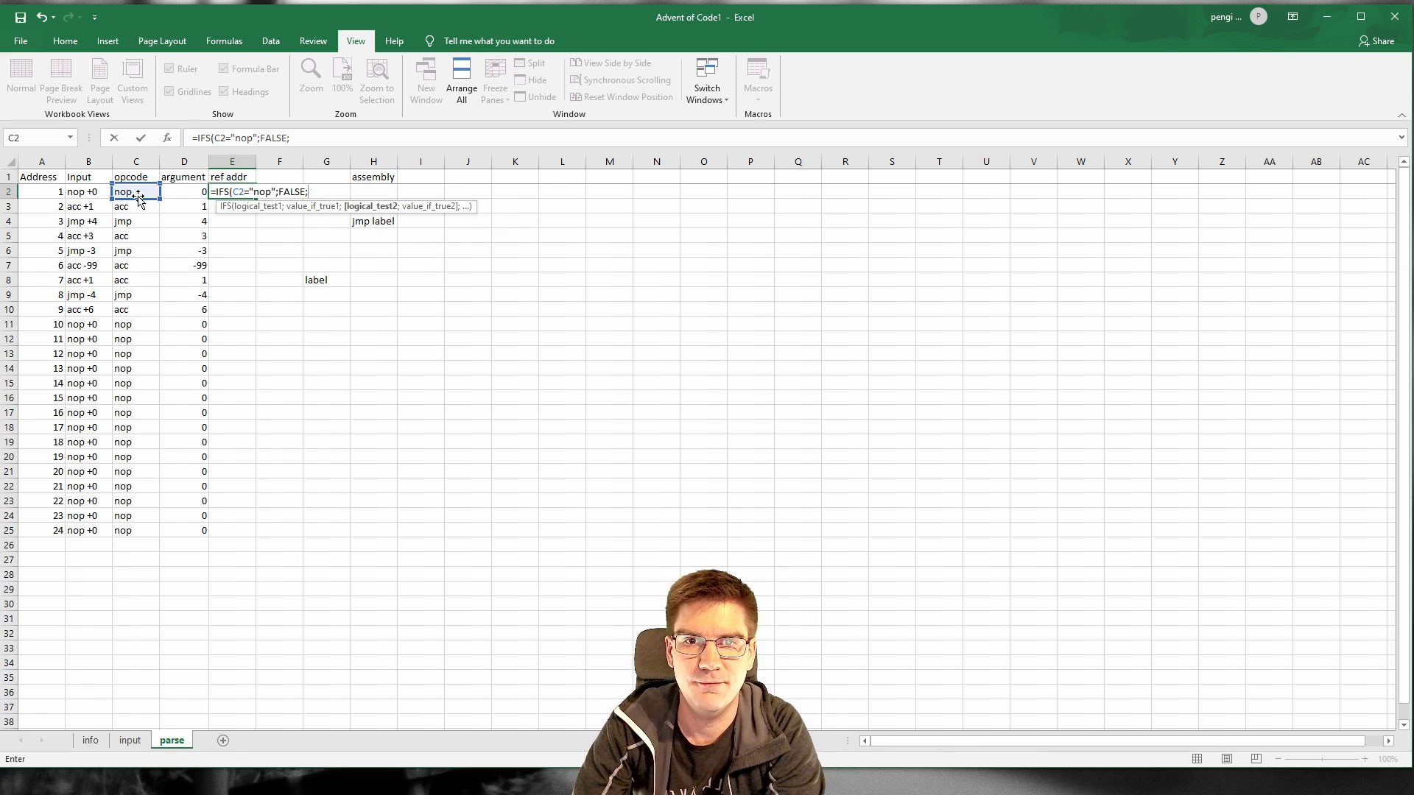
text(C2="a)
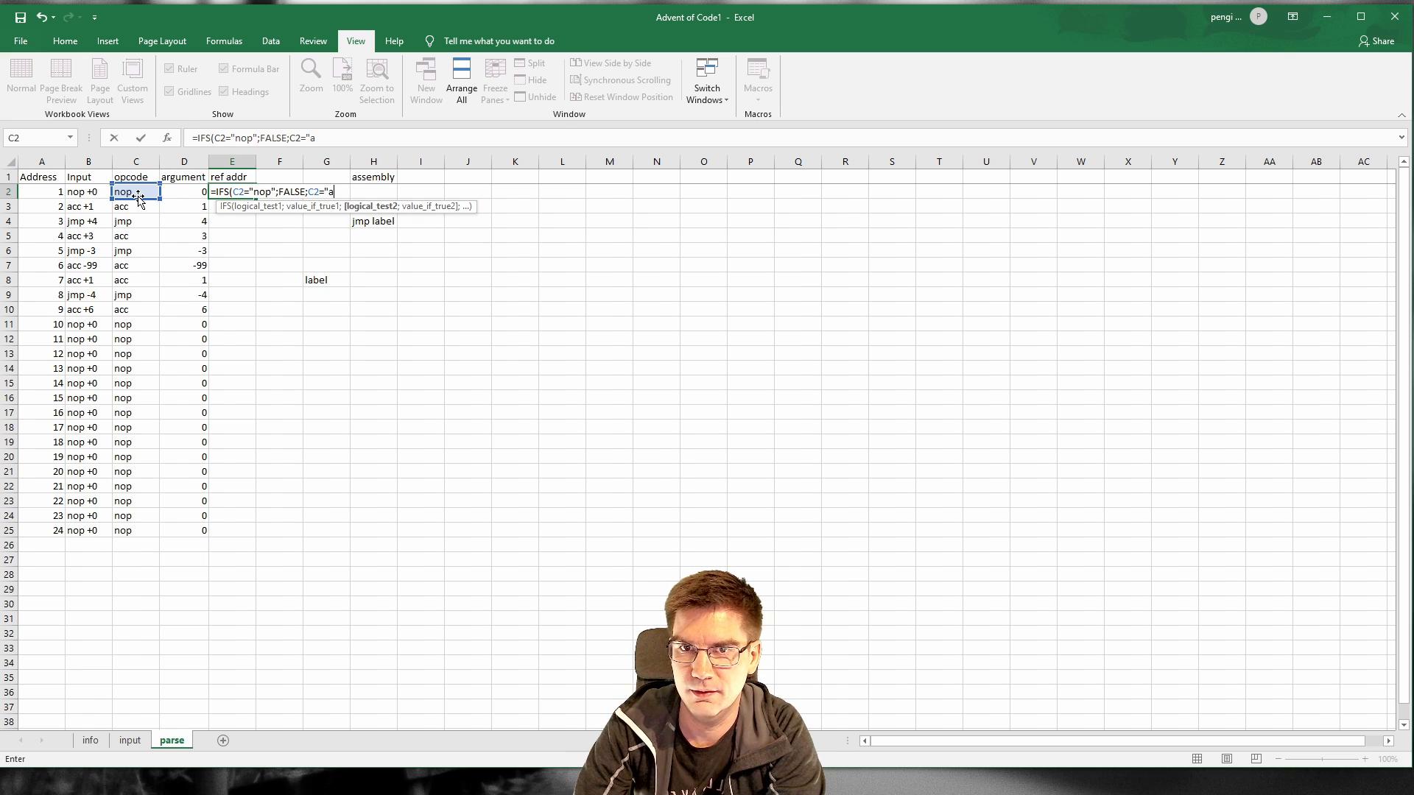
key(BackSpace)
key(BackSpace)
key(BackSpace)
key(BackSpace)
key(BackSpace)
key(Left)
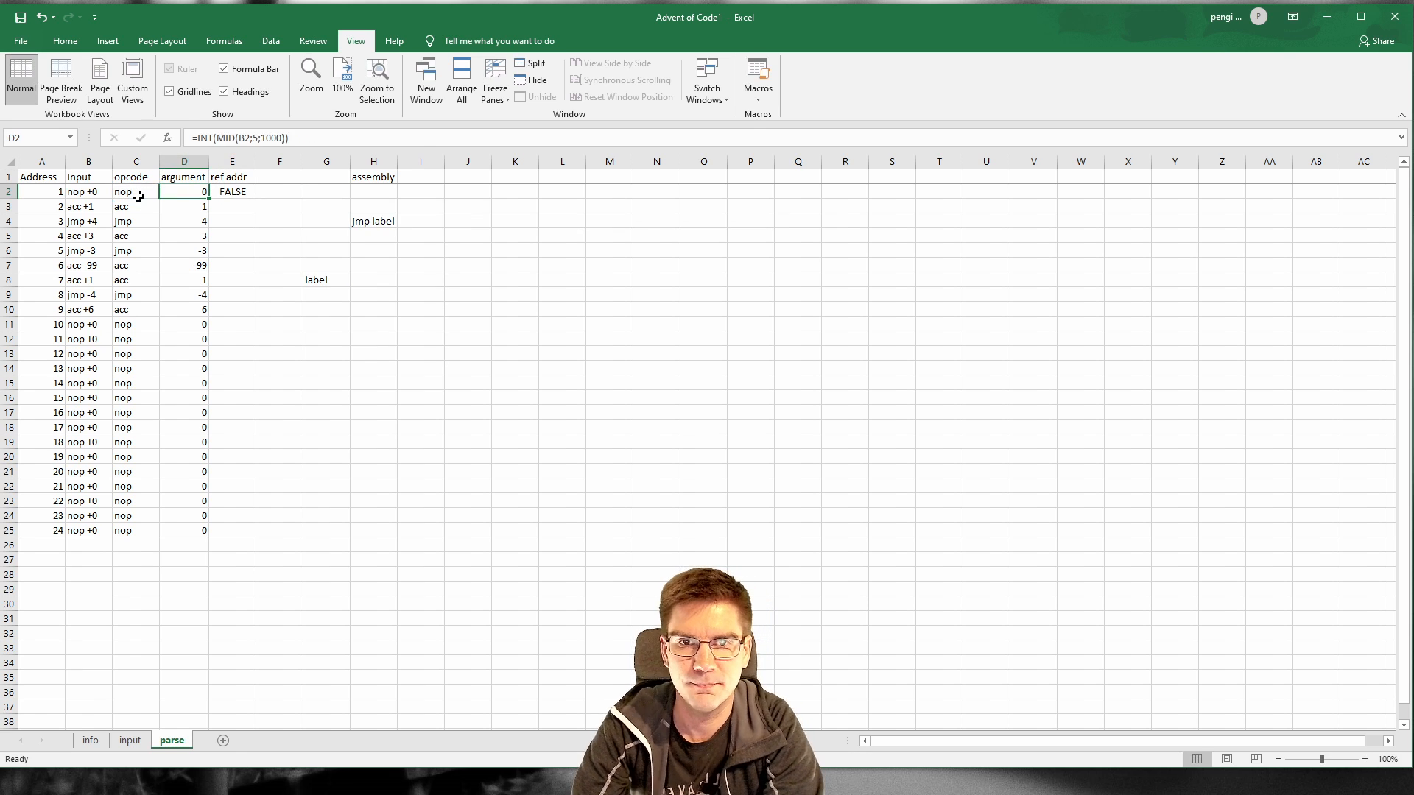
Step: Insert the condition C2="acc" returning FALSE ahead of the nop test in the E2 formula
key(Down)
key(Right)
key(Up)
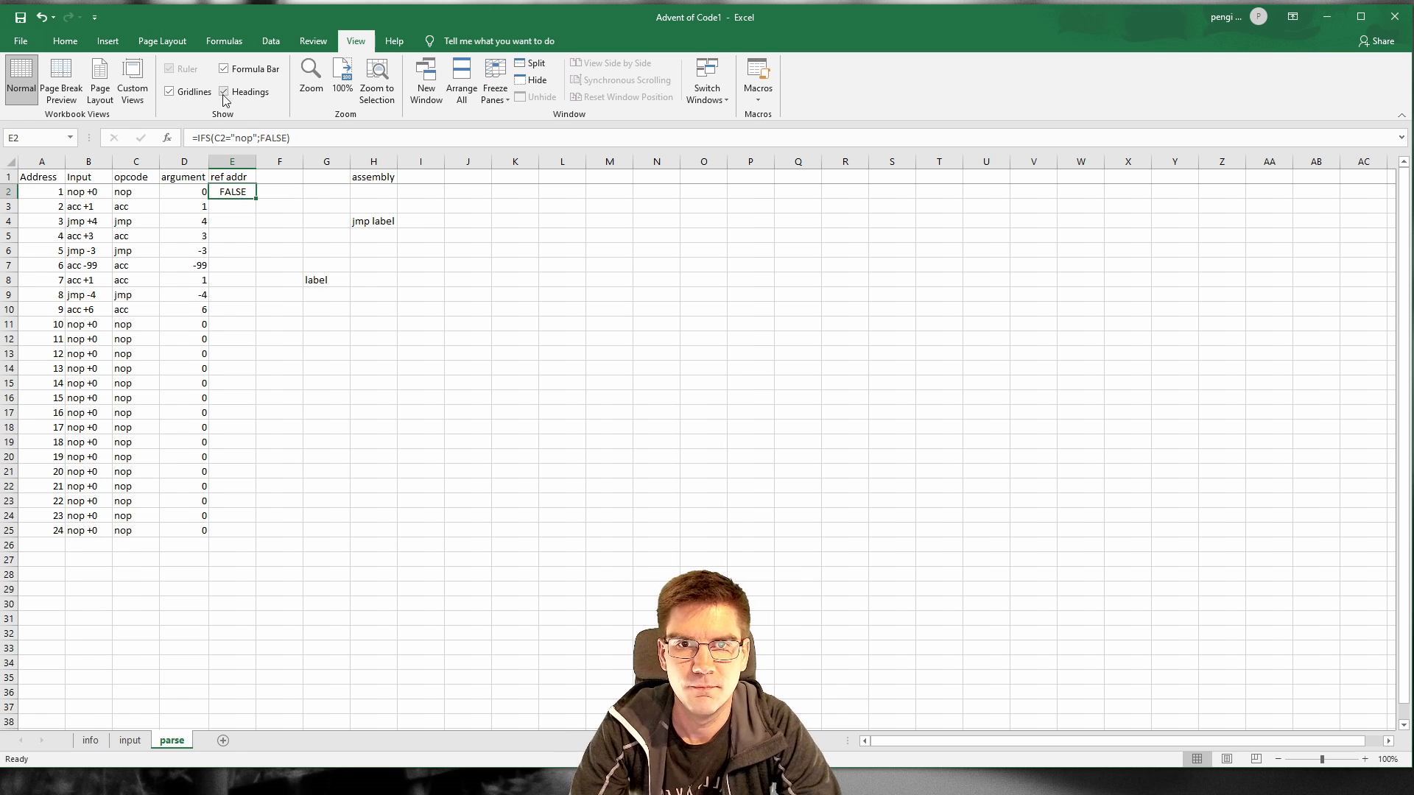
click(214, 139)
text(a)
key(BackSpace)
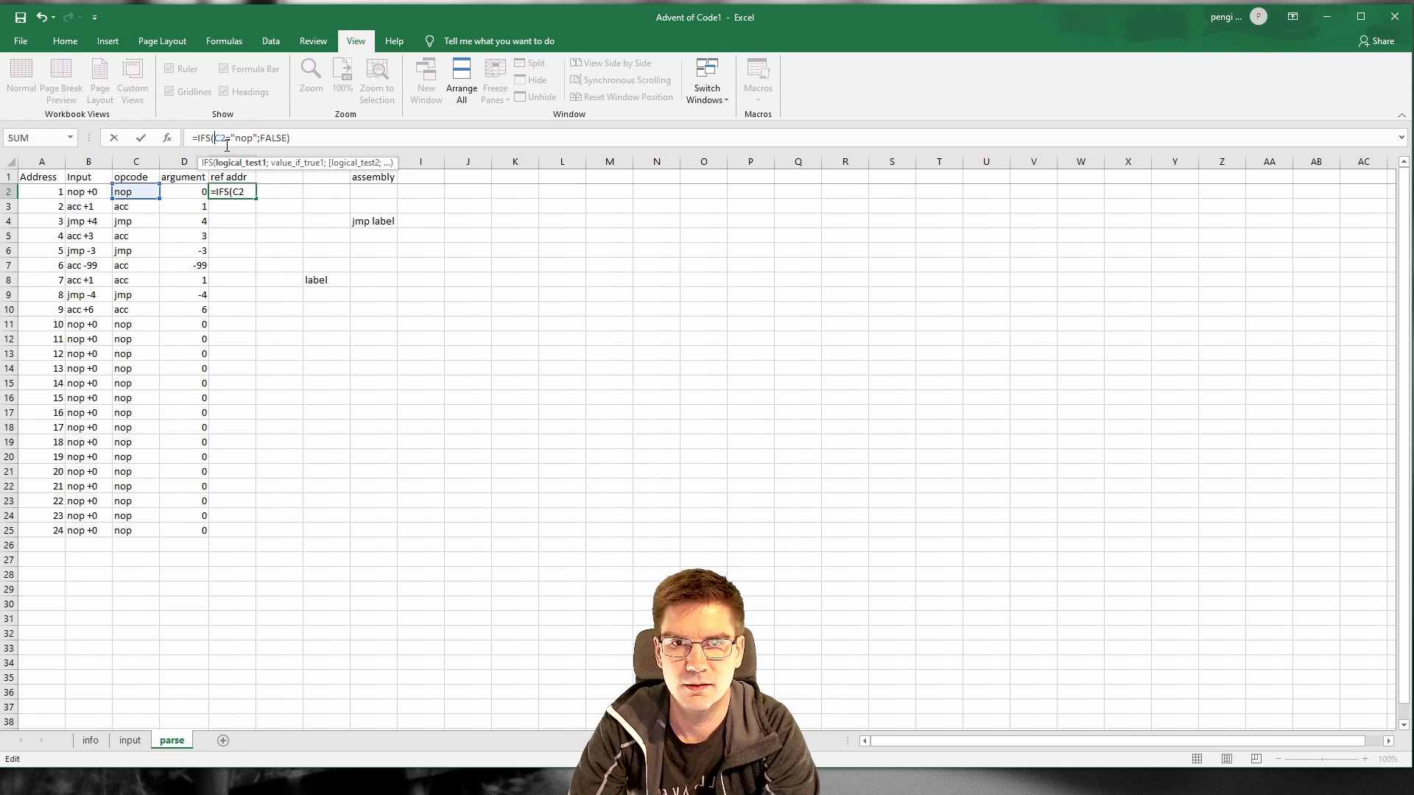
text(C2=)
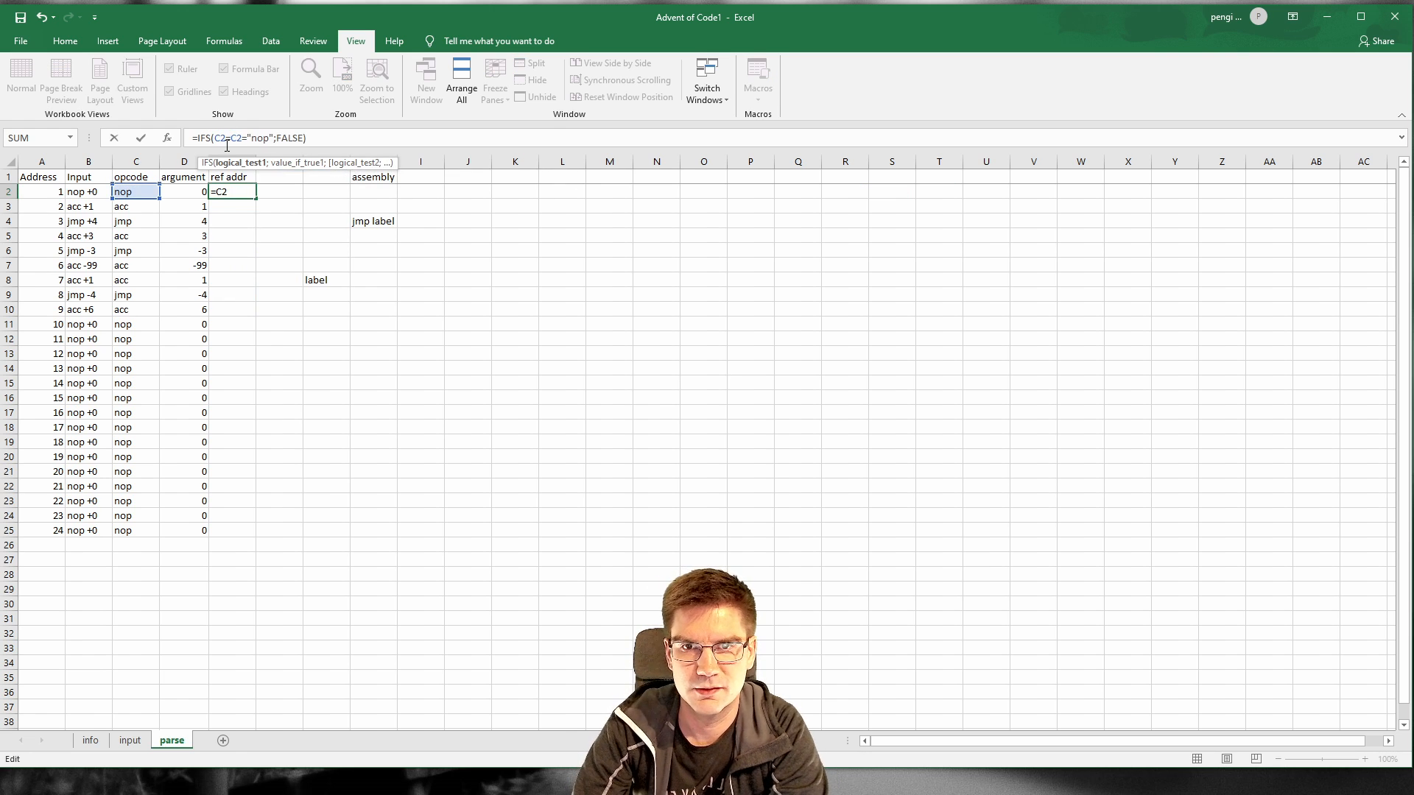
text("acc")
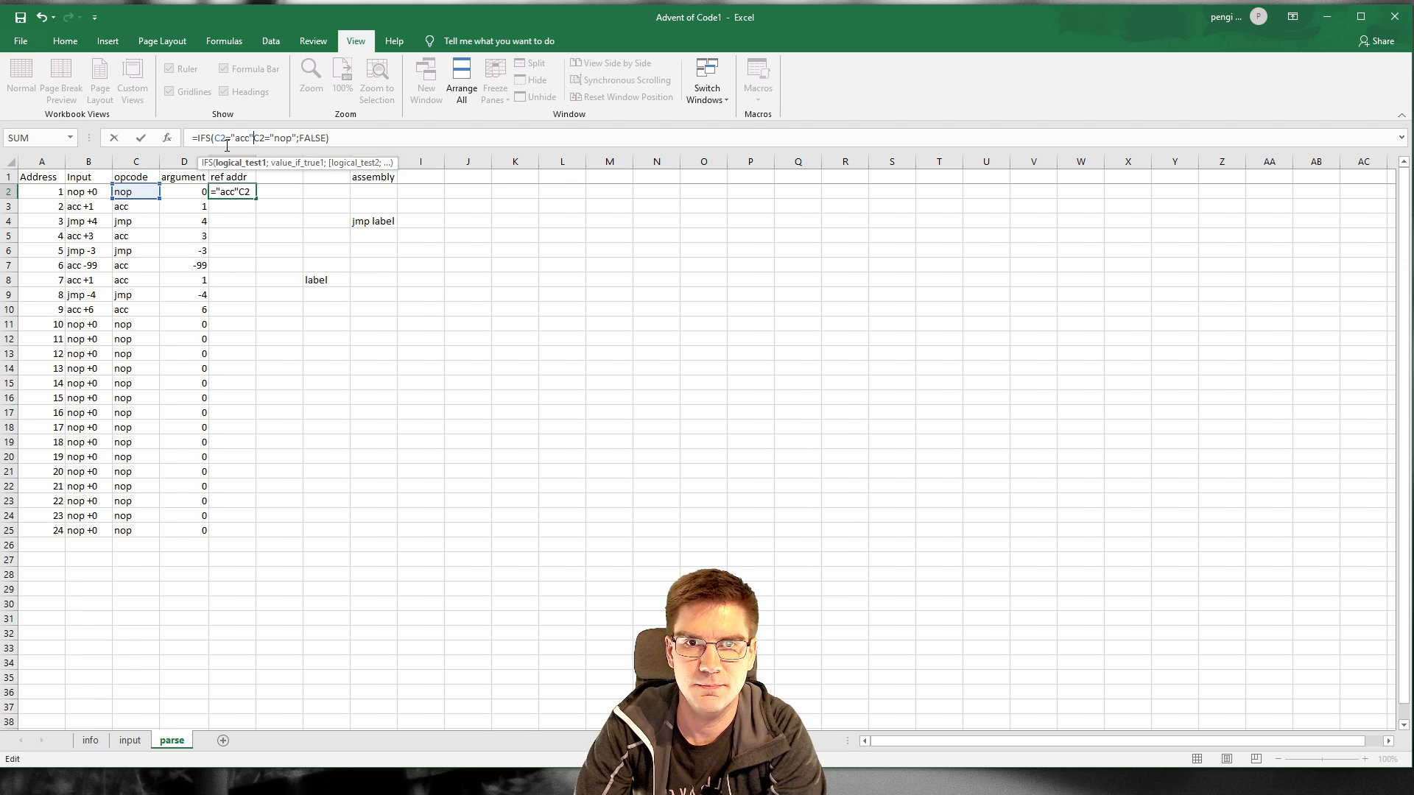
text(;)
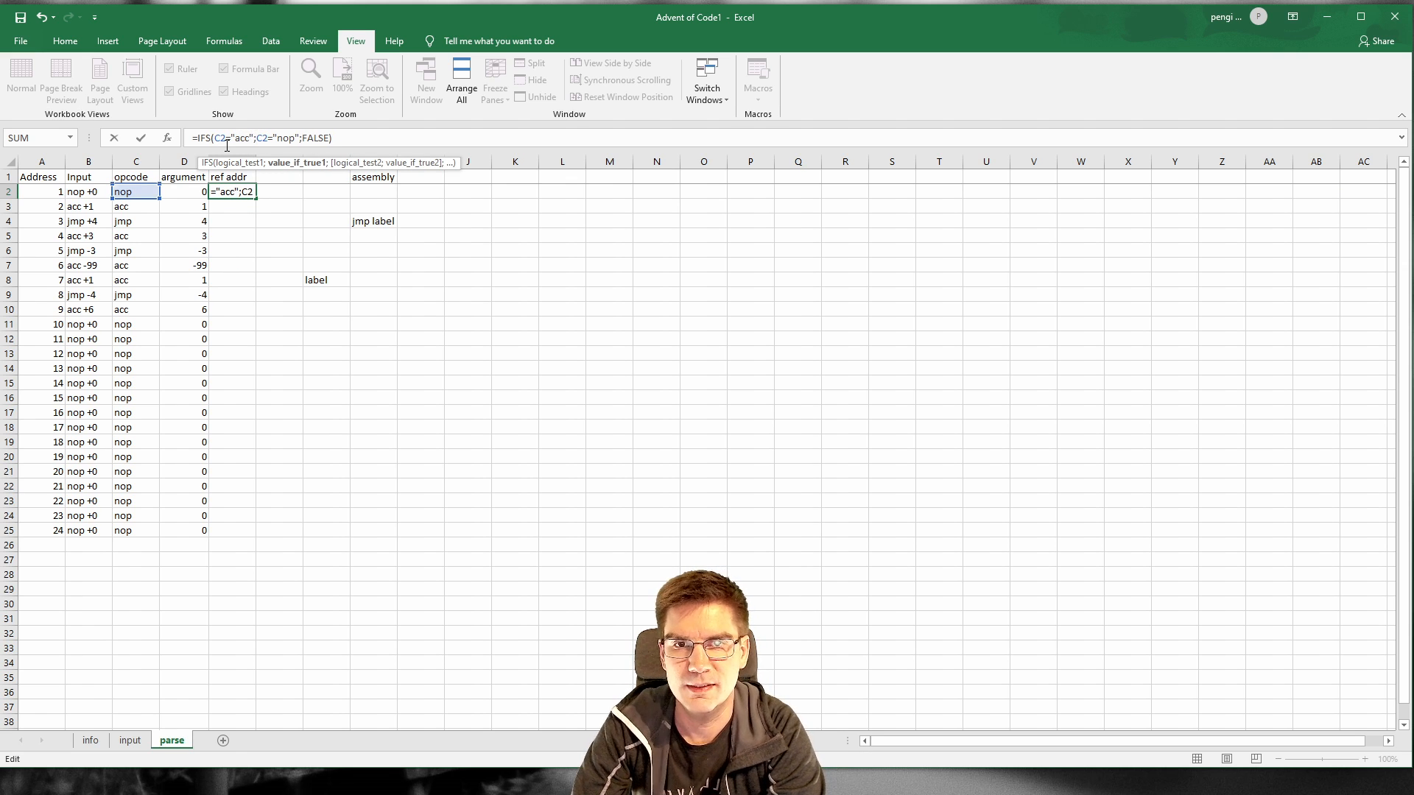
text(FAL)
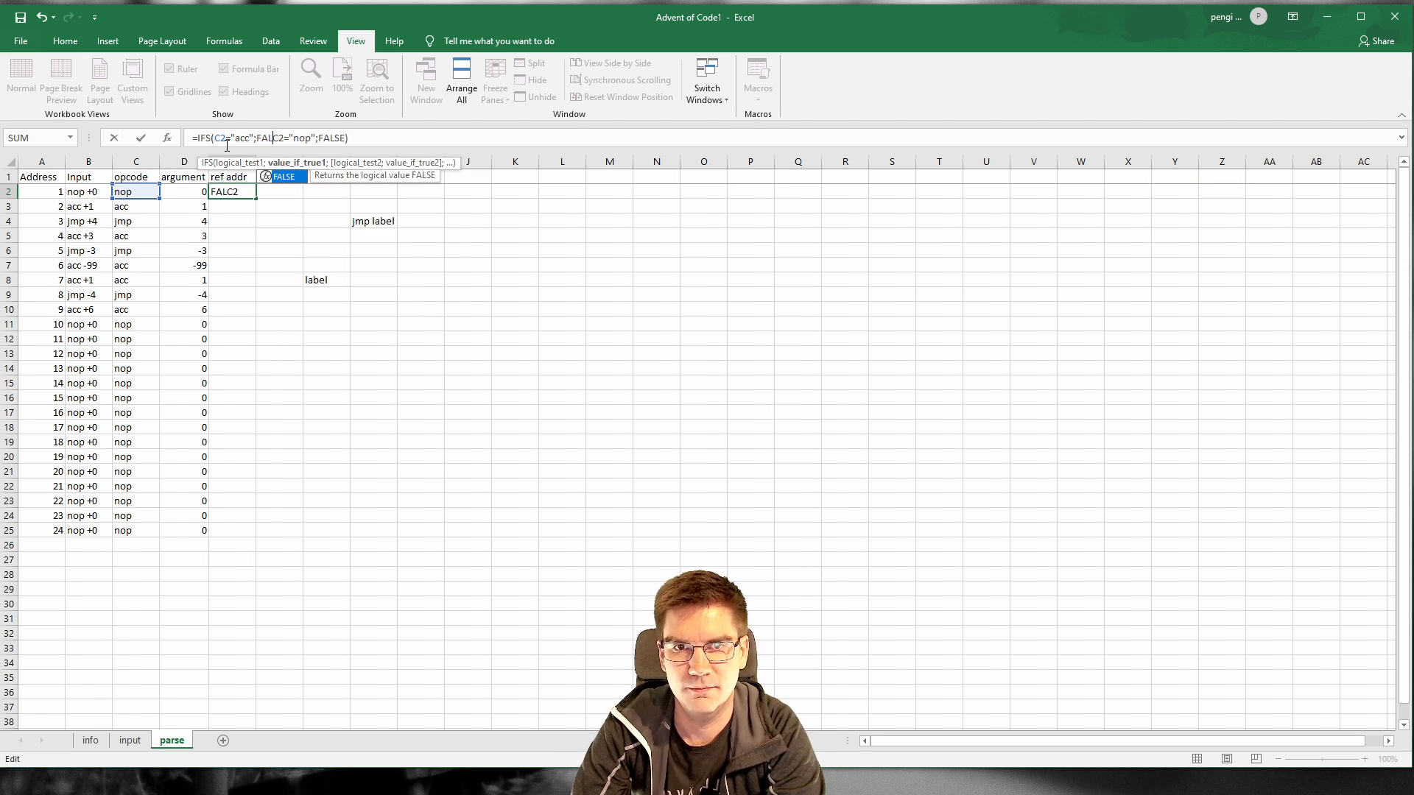
text(SE;)
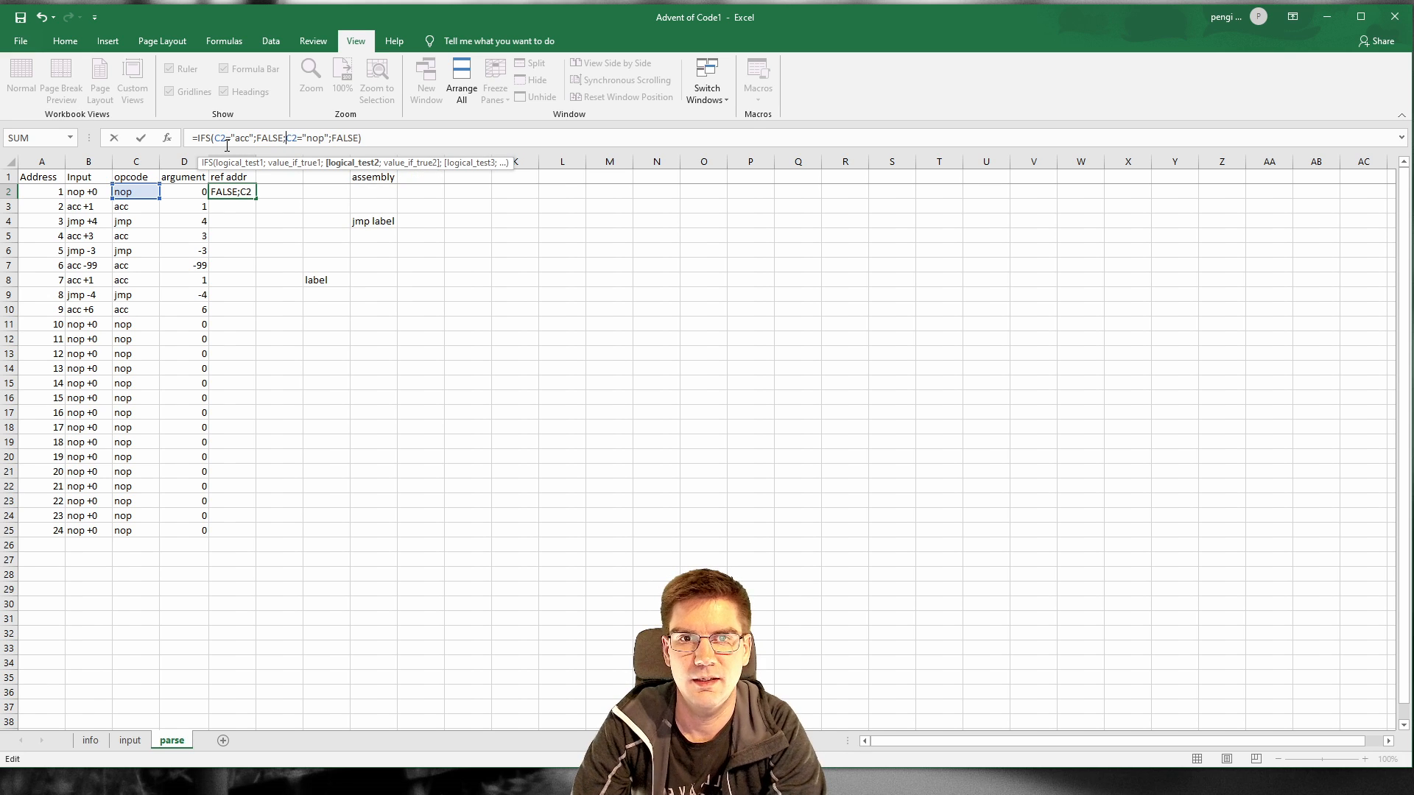
Step: Add the condition C2="jmp" returning A2+D2 before the nop test in the E2 formula
text(C2="j)
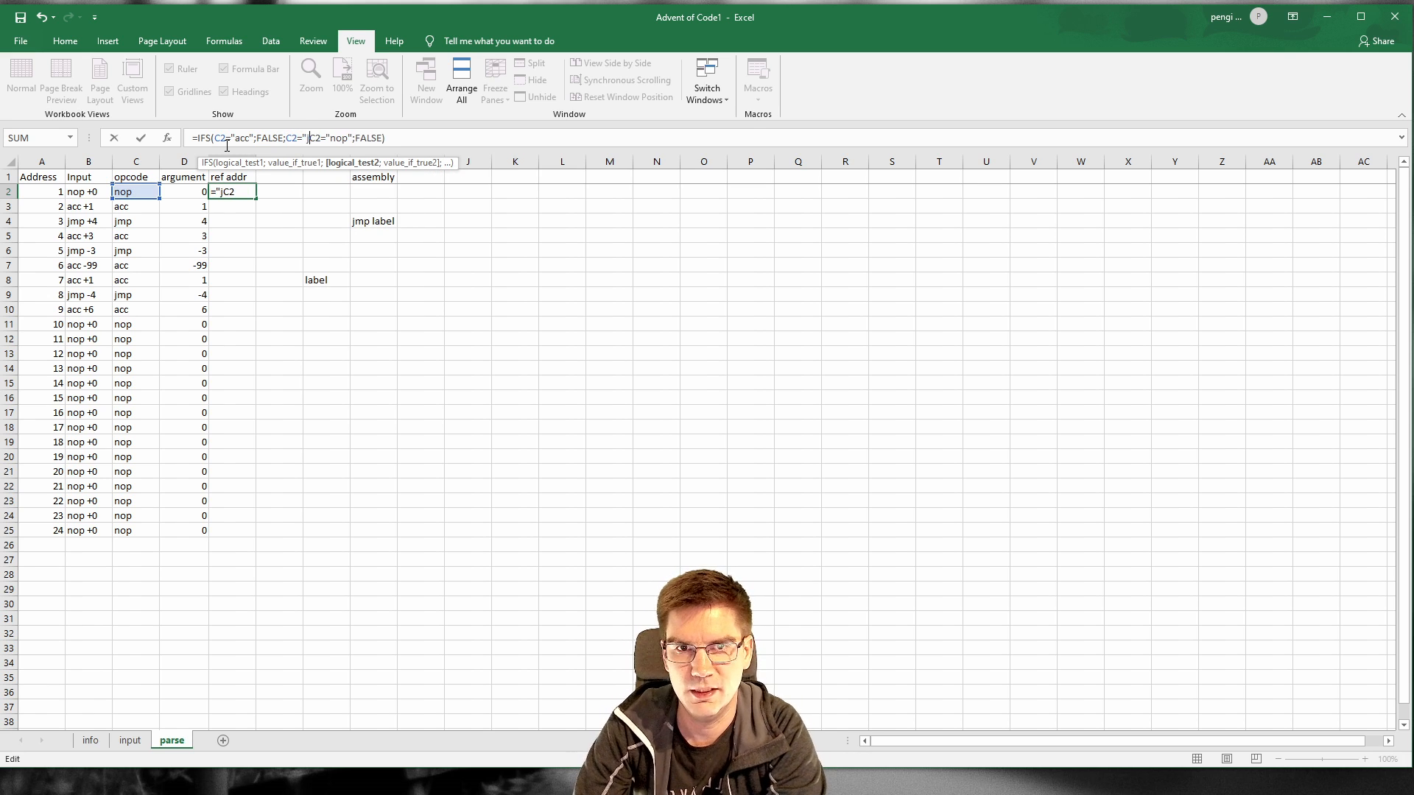
text(mp";)
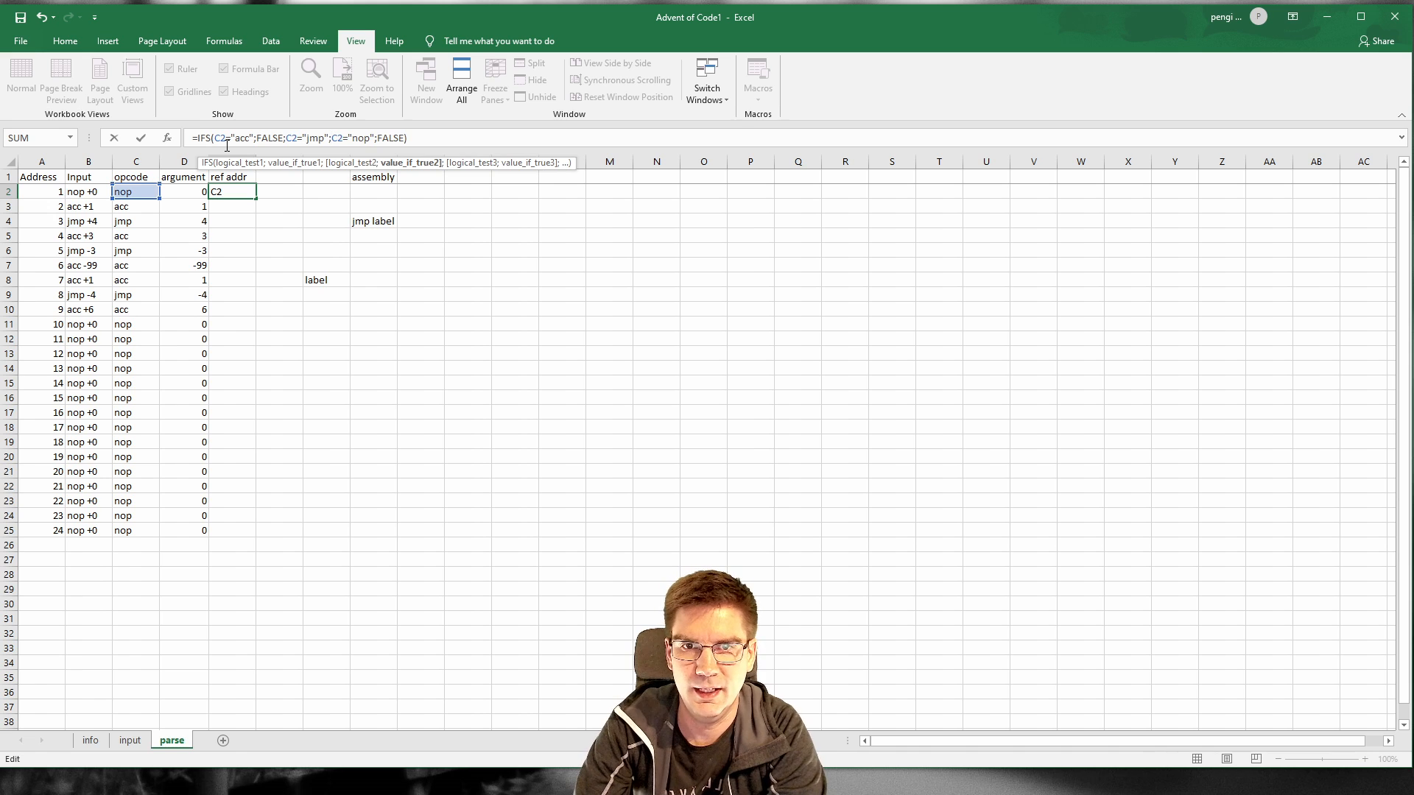
click(35, 191)
text(+)
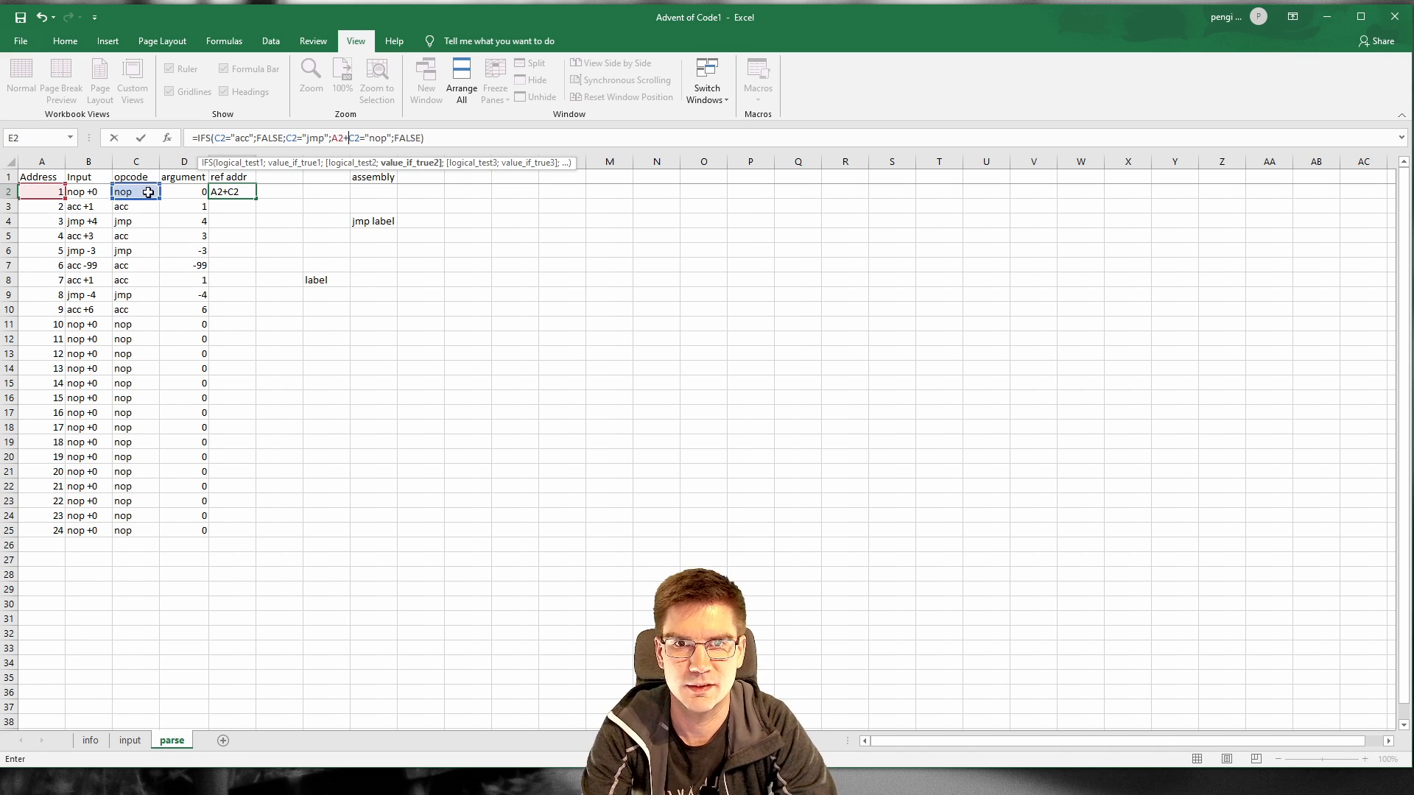
click(176, 191)
text(;)
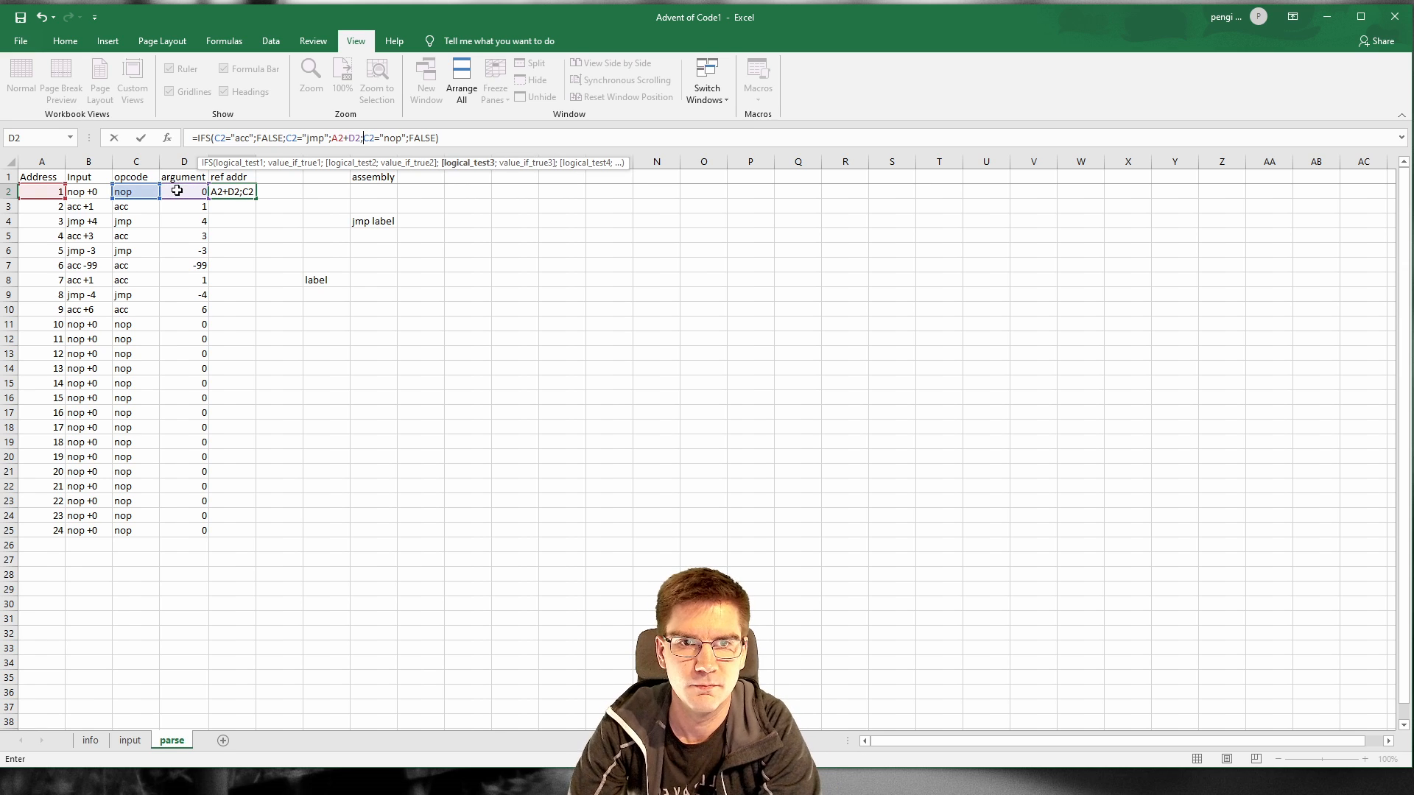
key(Return)
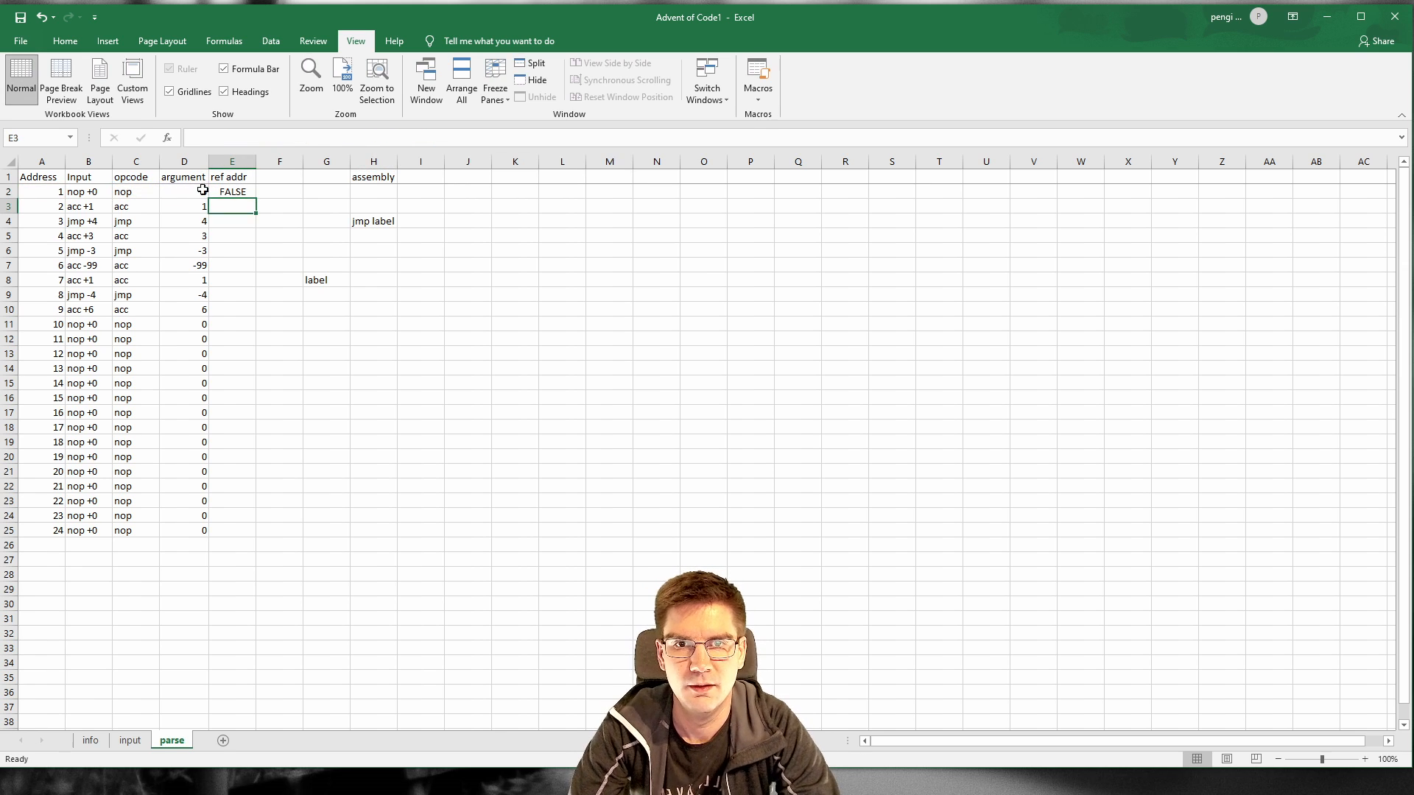
Step: Fill the E2 formula down to E25 and inspect the copied formula in E4
click(225, 193)
drag(255, 199, 262, 543)
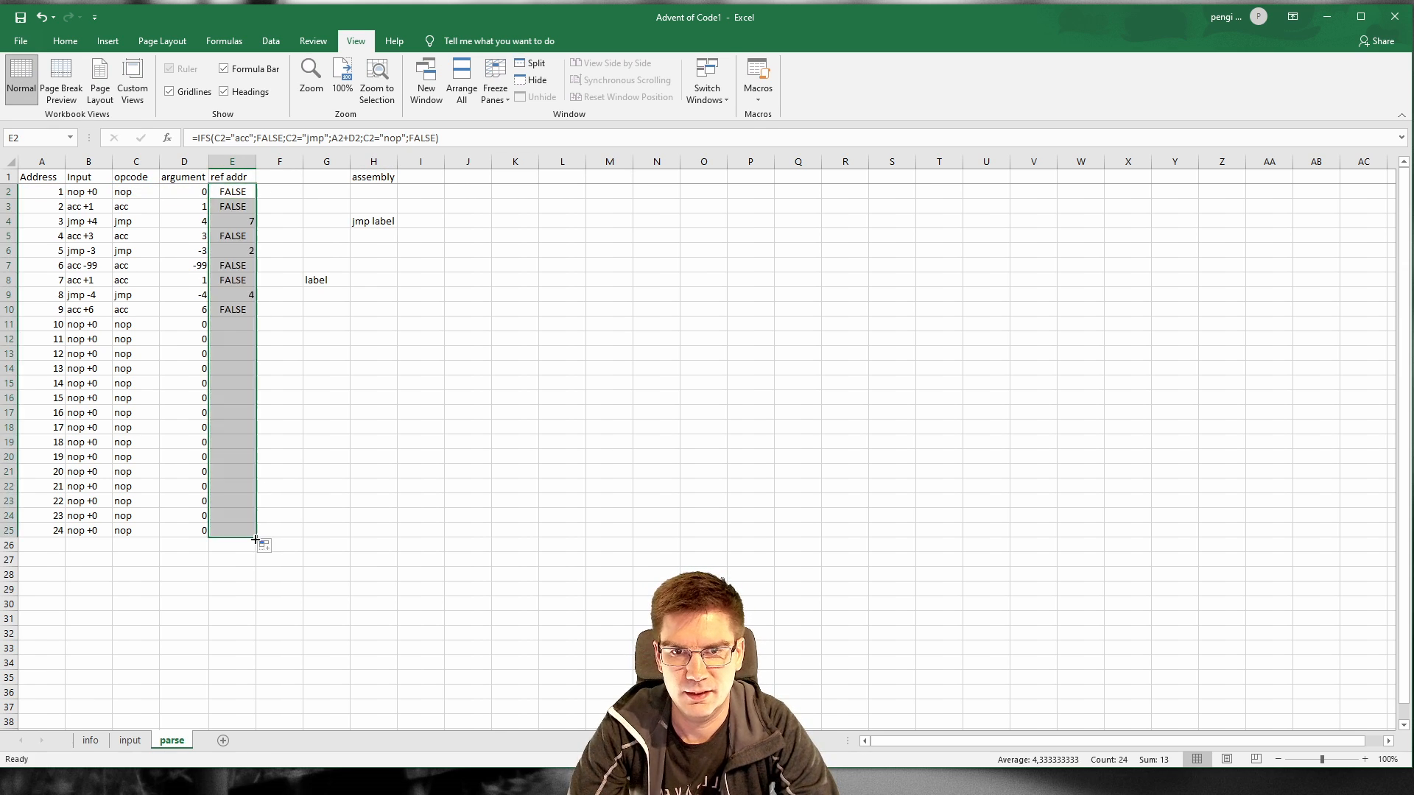
click(244, 222)
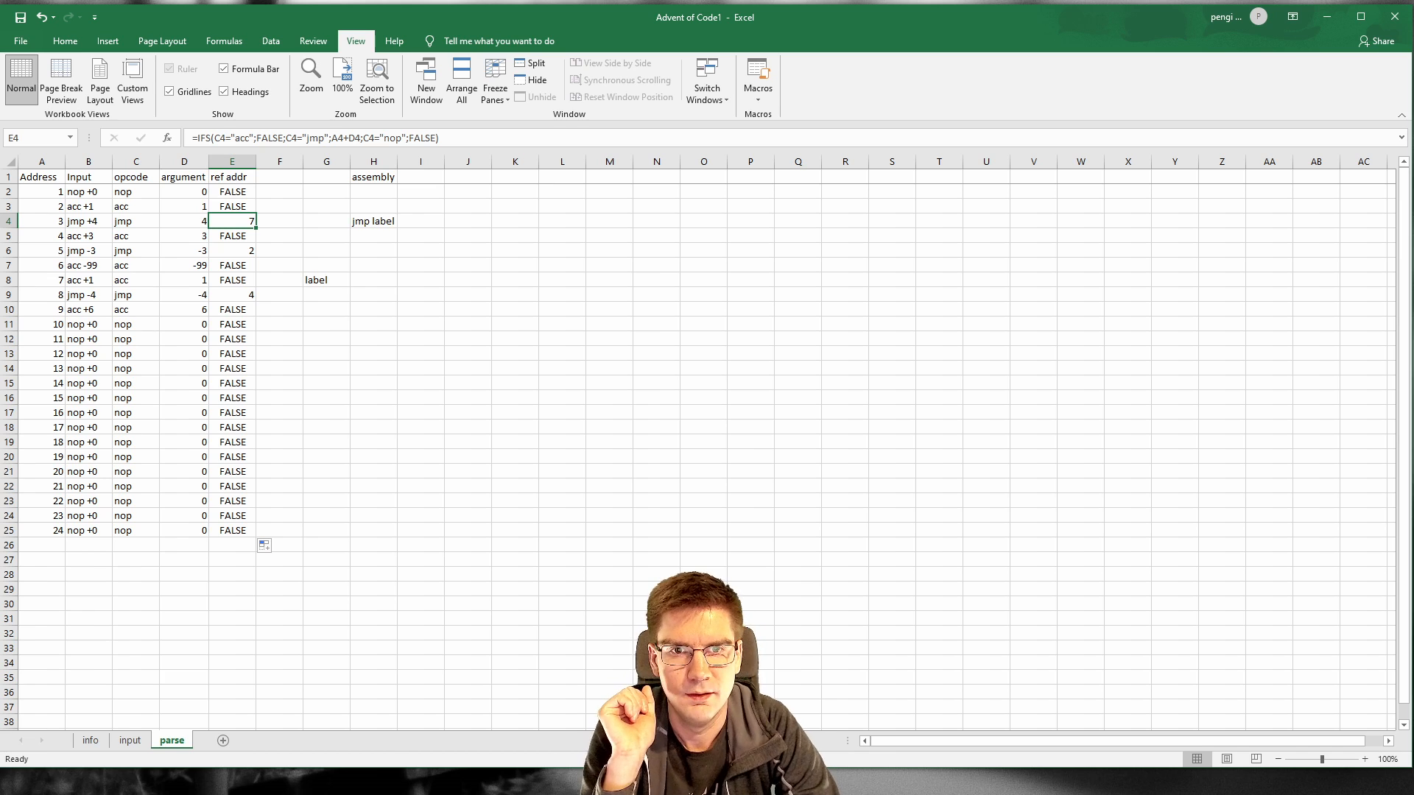
Step: Switch to the Advent of Code Day 8 page and check where jmp +4 lands in the example's visiting order
key(alt+Tab)
scroll(384, 681, down, 2)
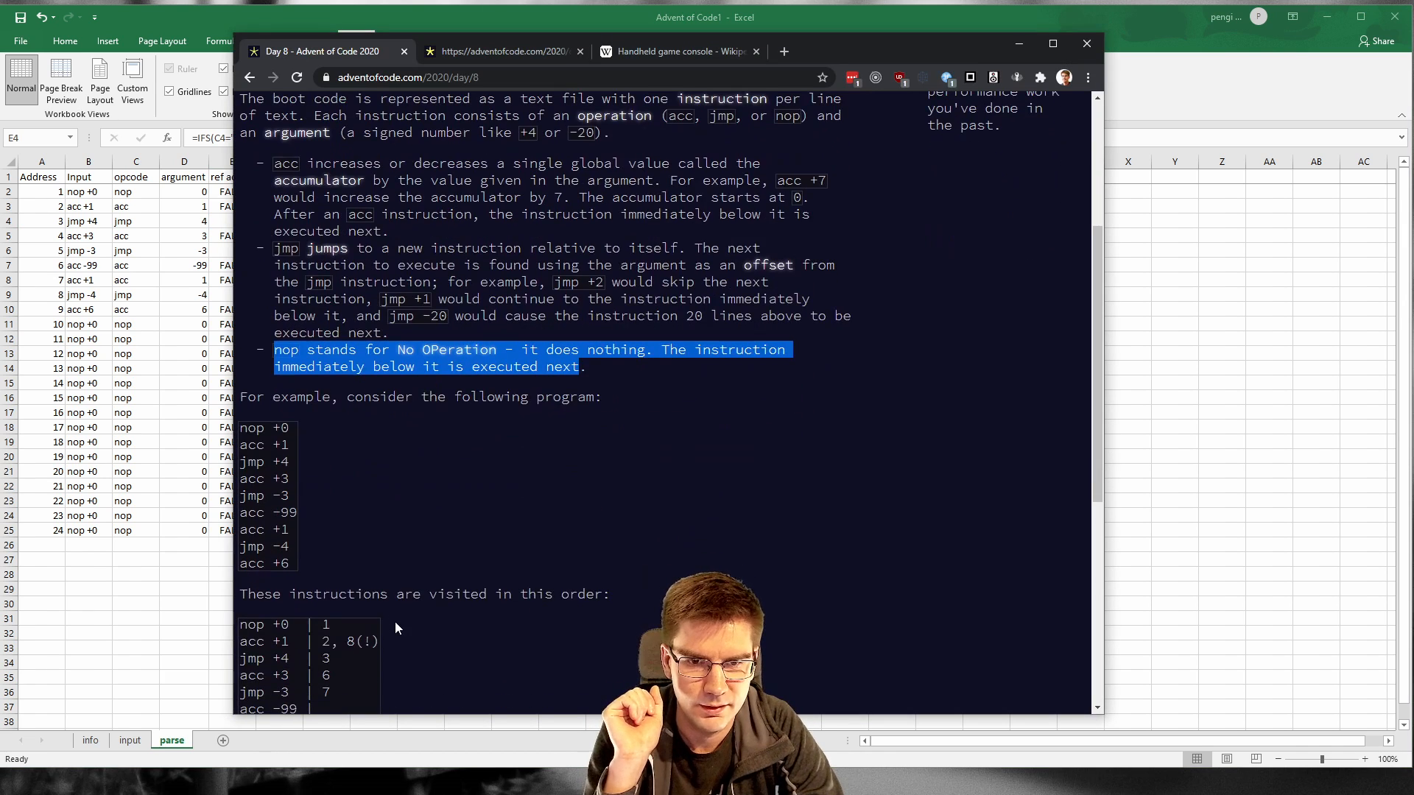
scroll(369, 476, down, 5)
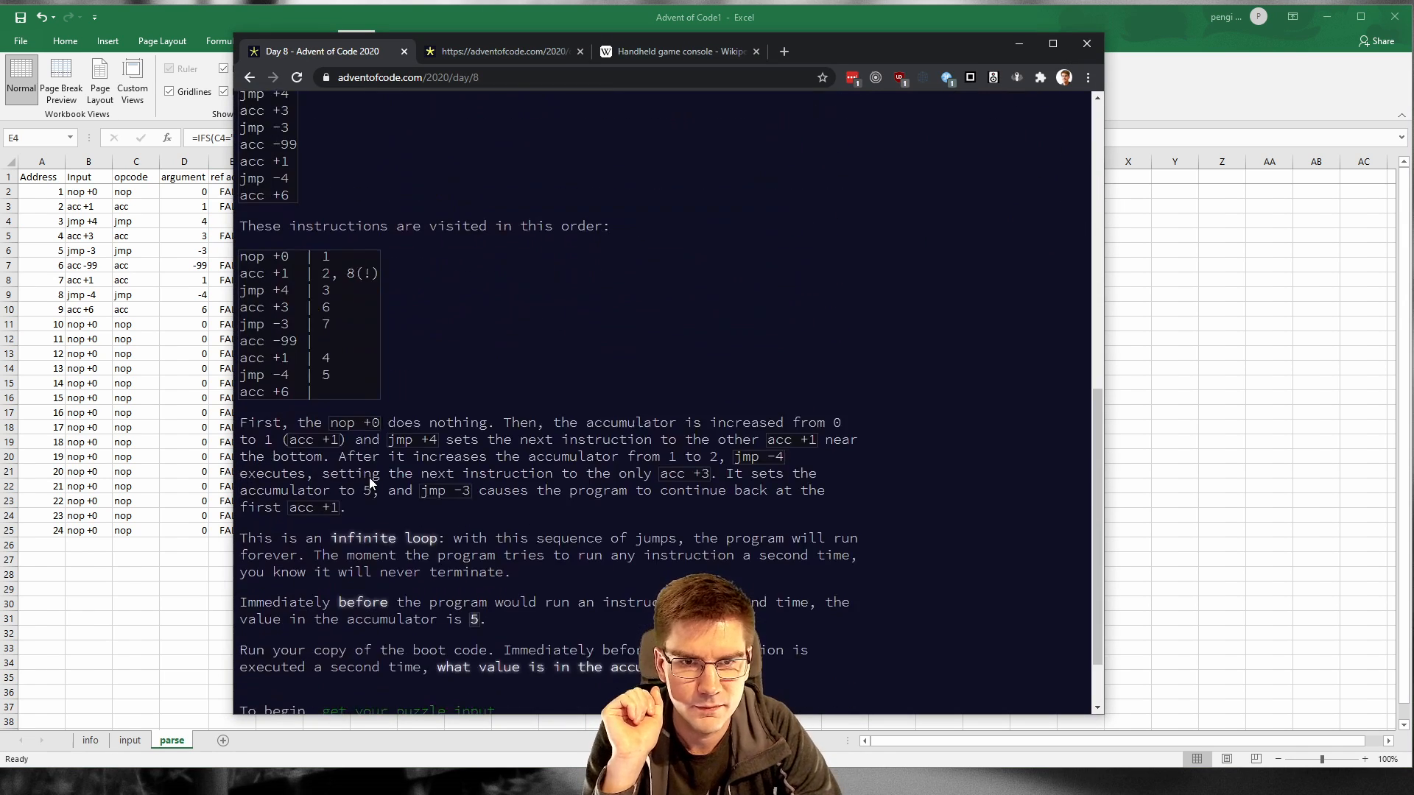
drag(273, 290, 306, 290)
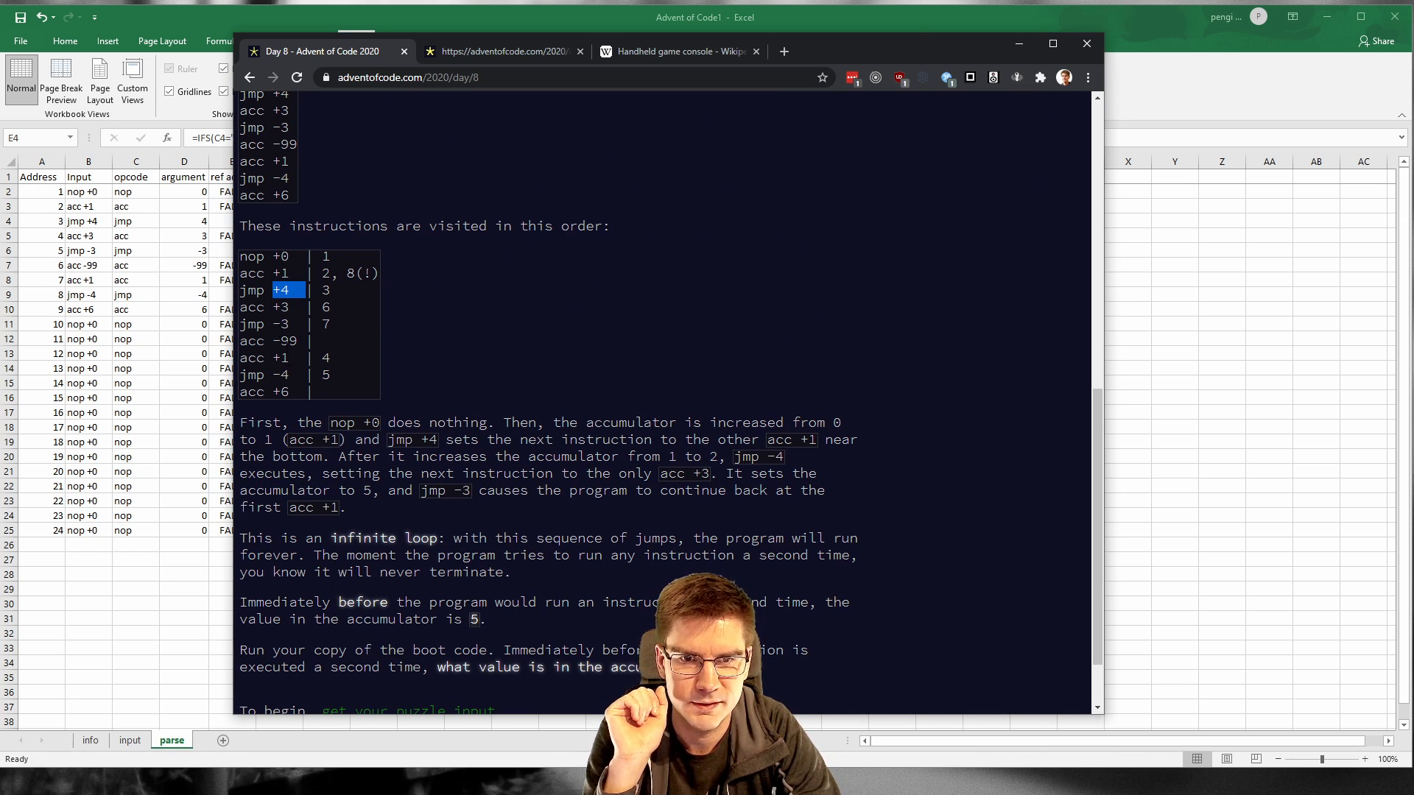
drag(248, 357, 297, 358)
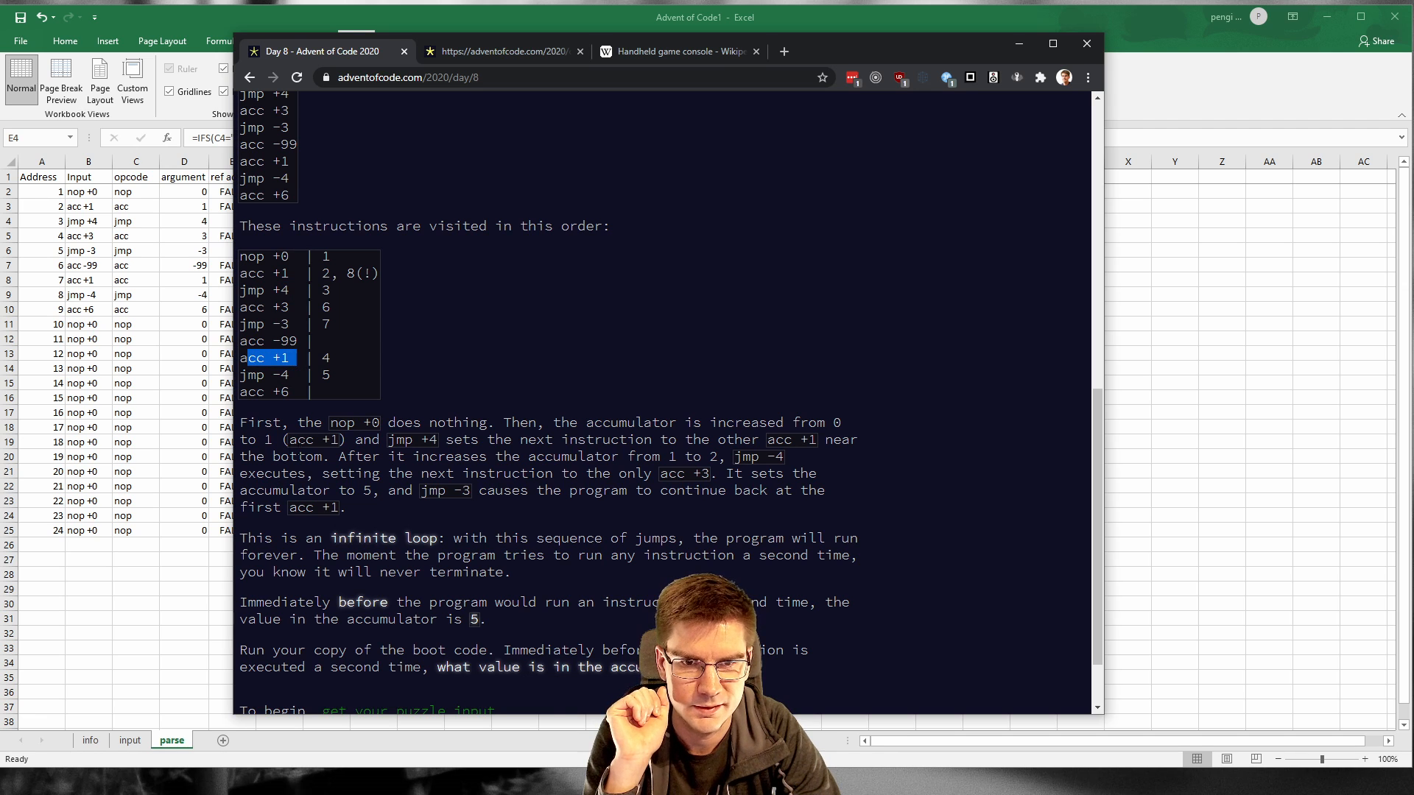
Step: Switch back to the Excel parse sheet and examine the acc -99 row against the computed jump targets
key(alt+Tab)
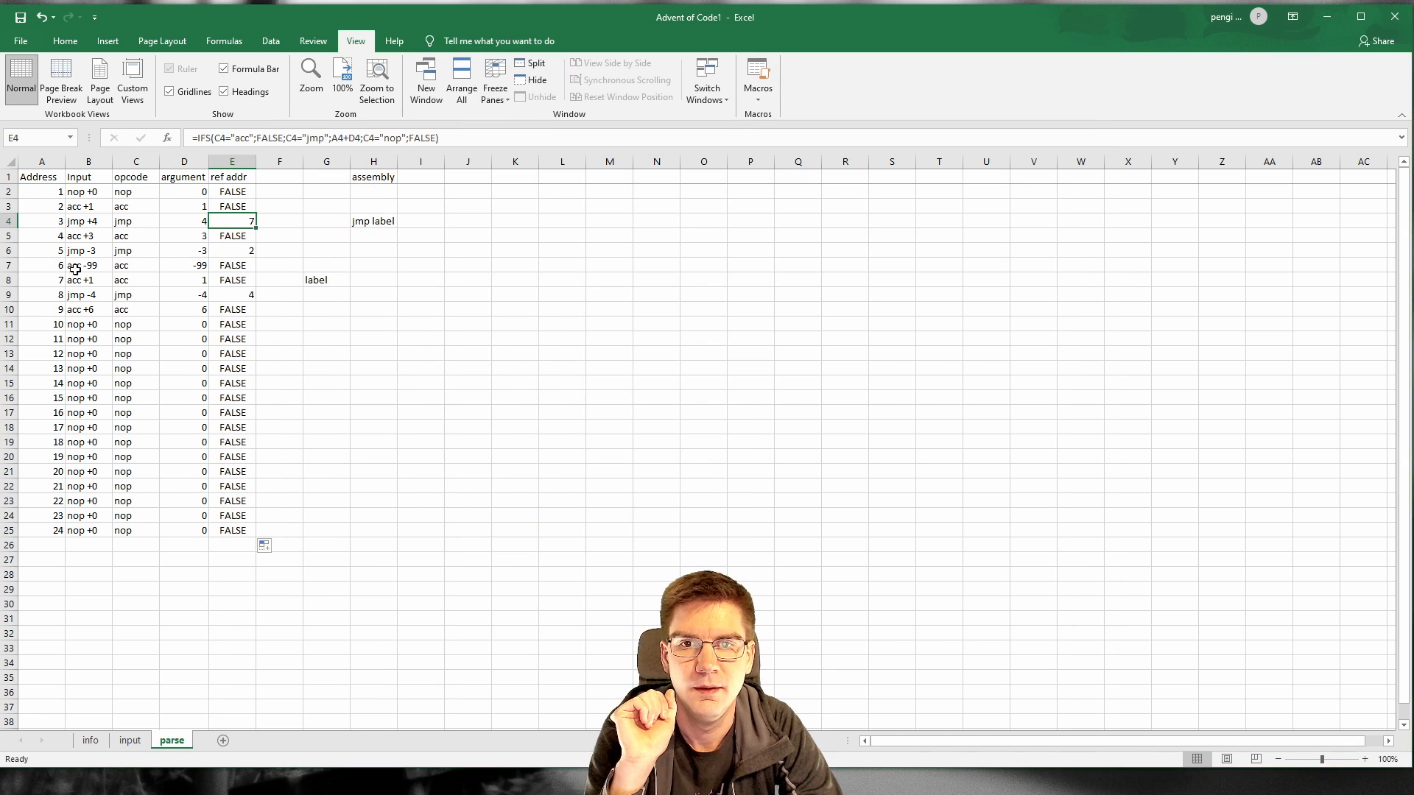
key(Down)
key(Down)
key(Down)
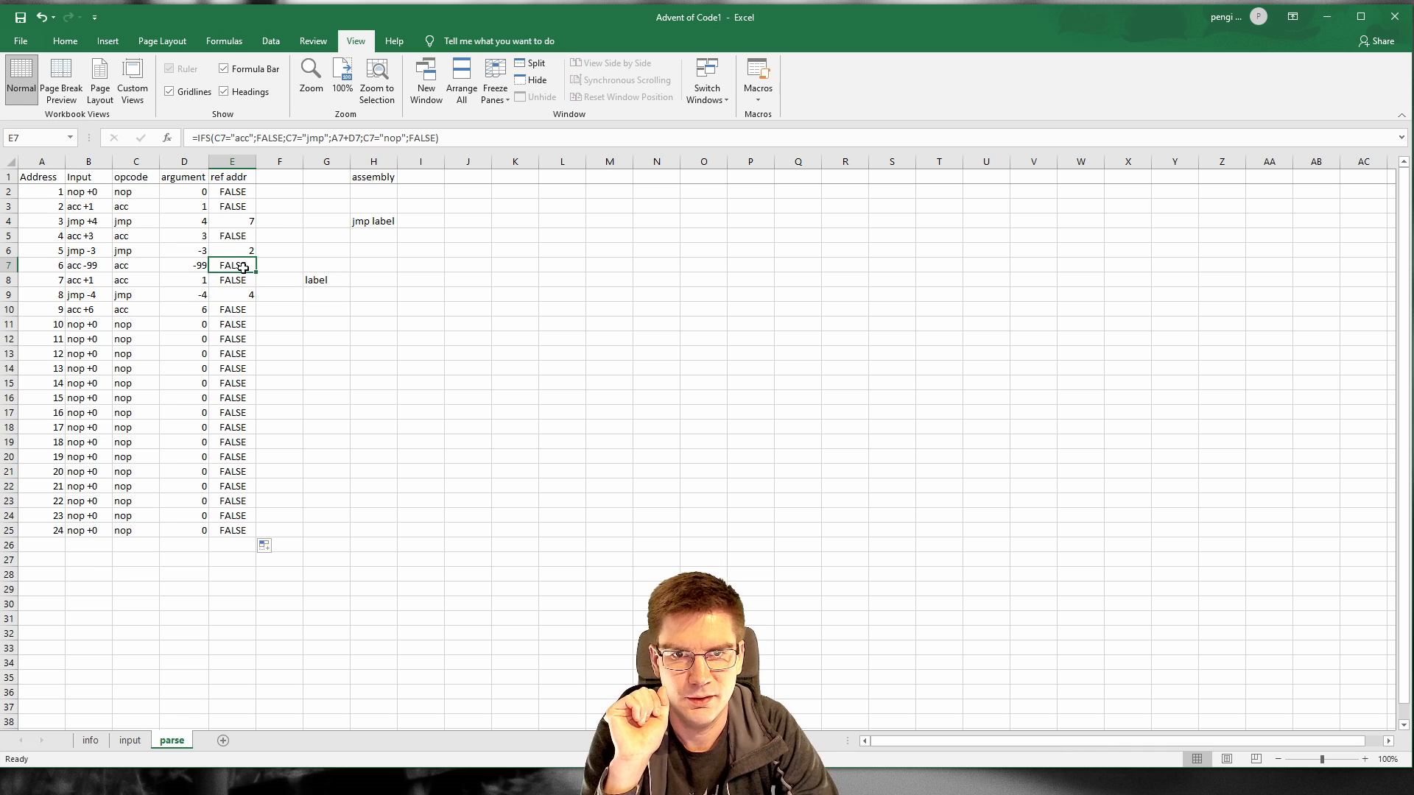
drag(40, 269, 243, 267)
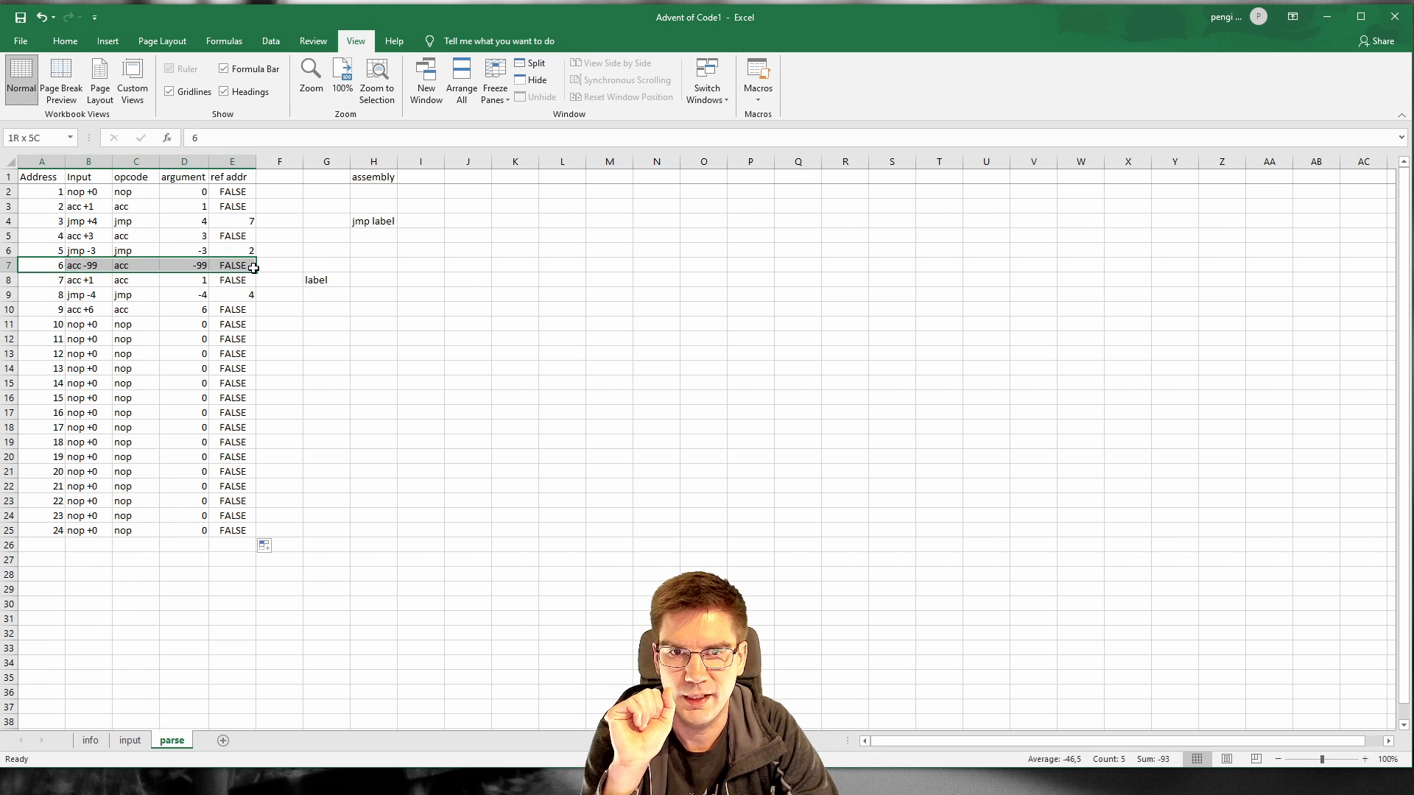
click(325, 281)
drag(319, 194, 383, 321)
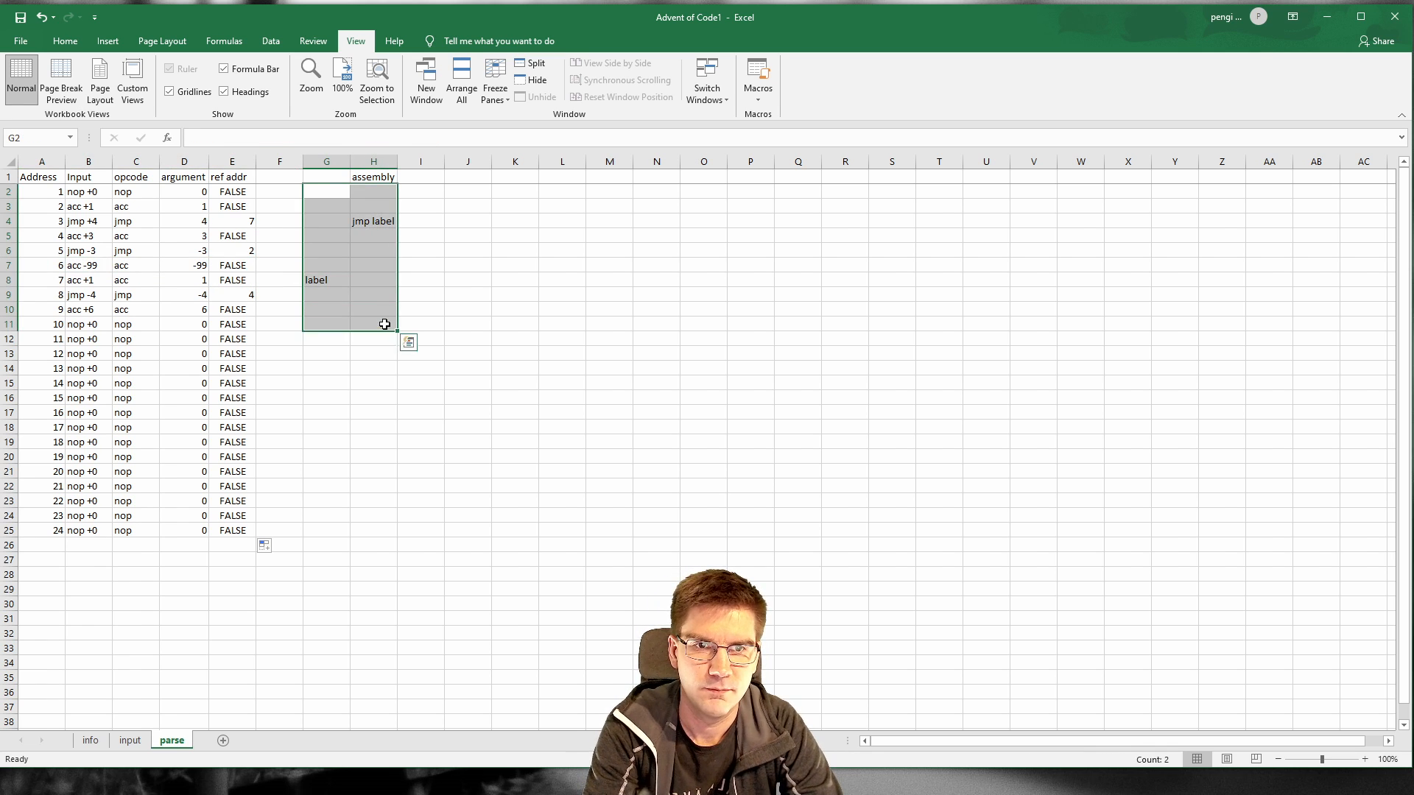
key(BackSpace)
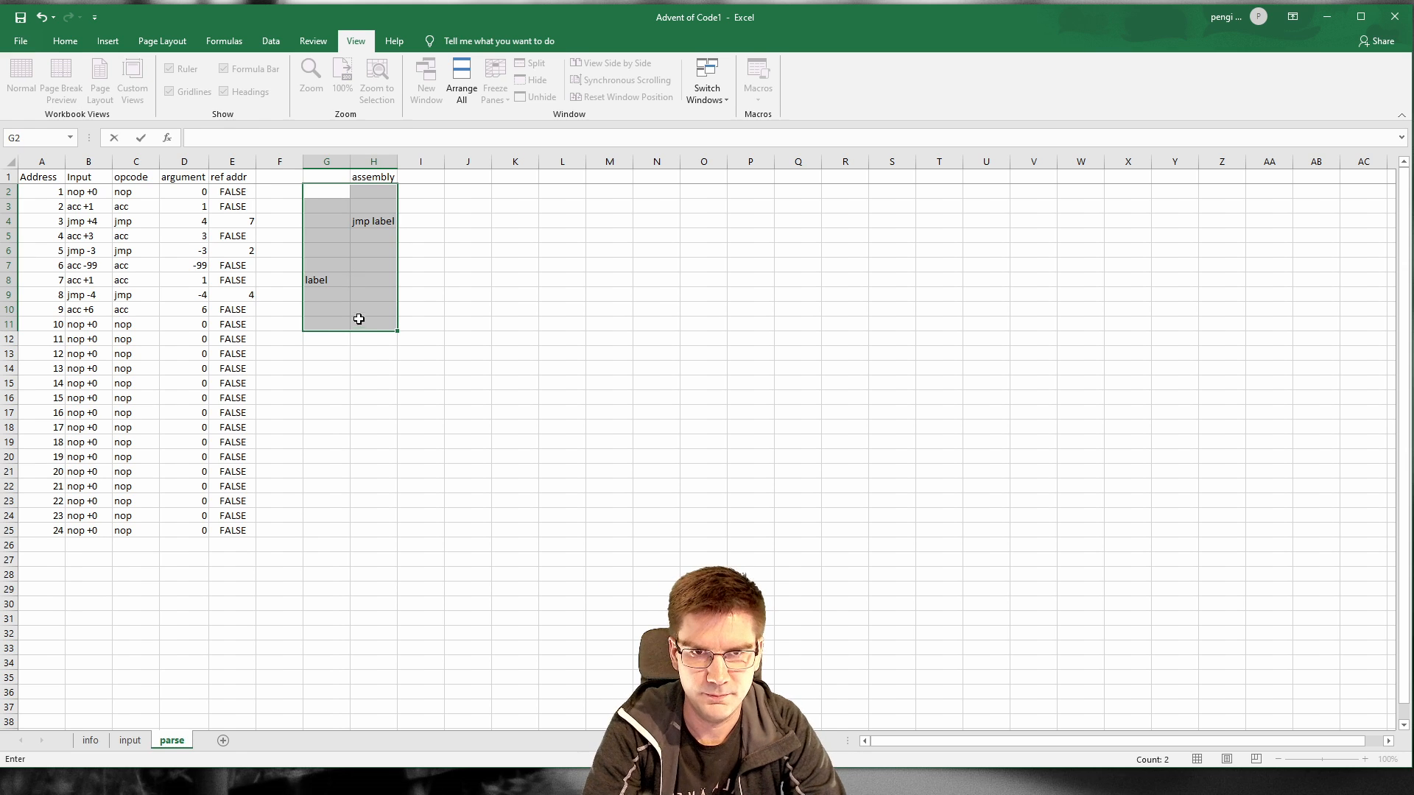
click(361, 321)
Step: Enter the column header autolabel in F1
click(270, 175)
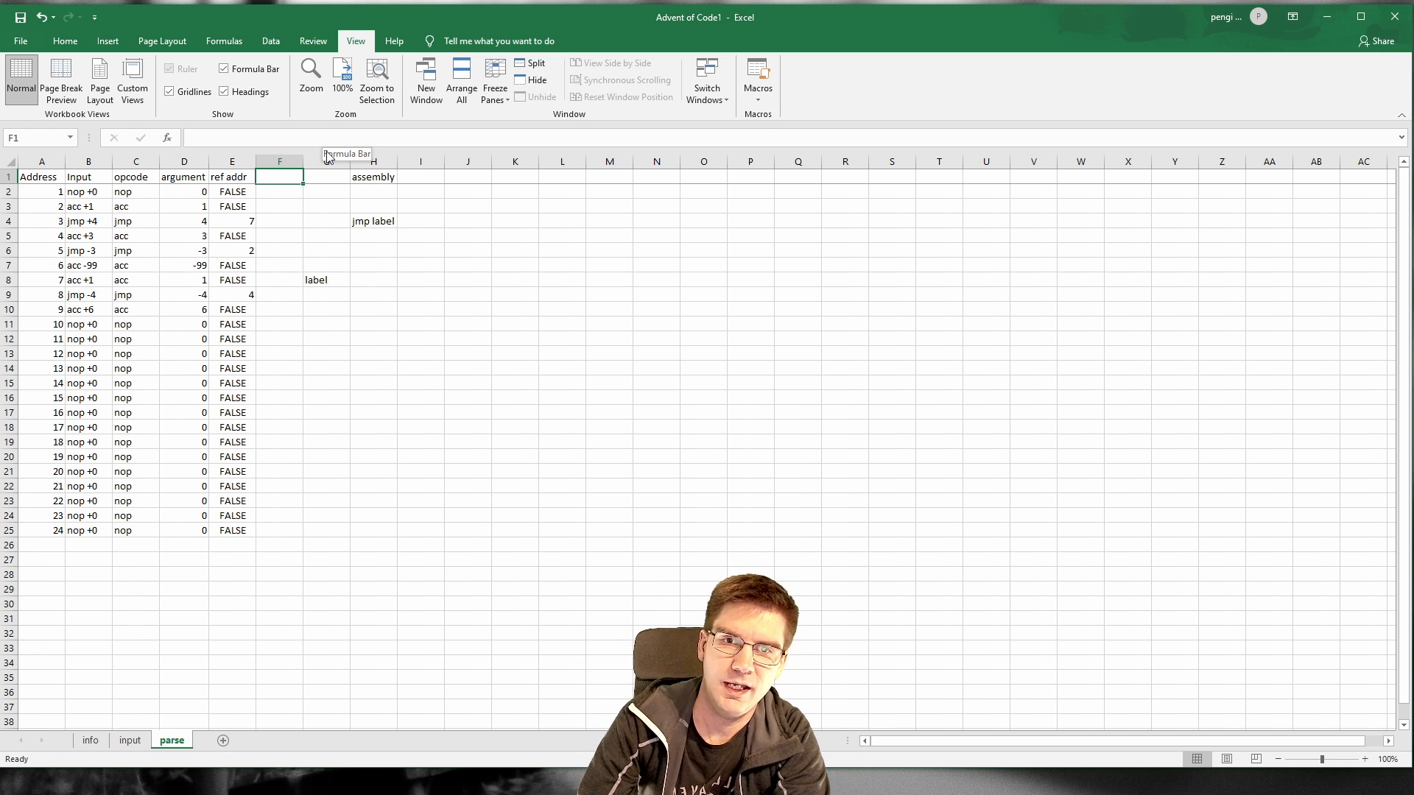
text(a)
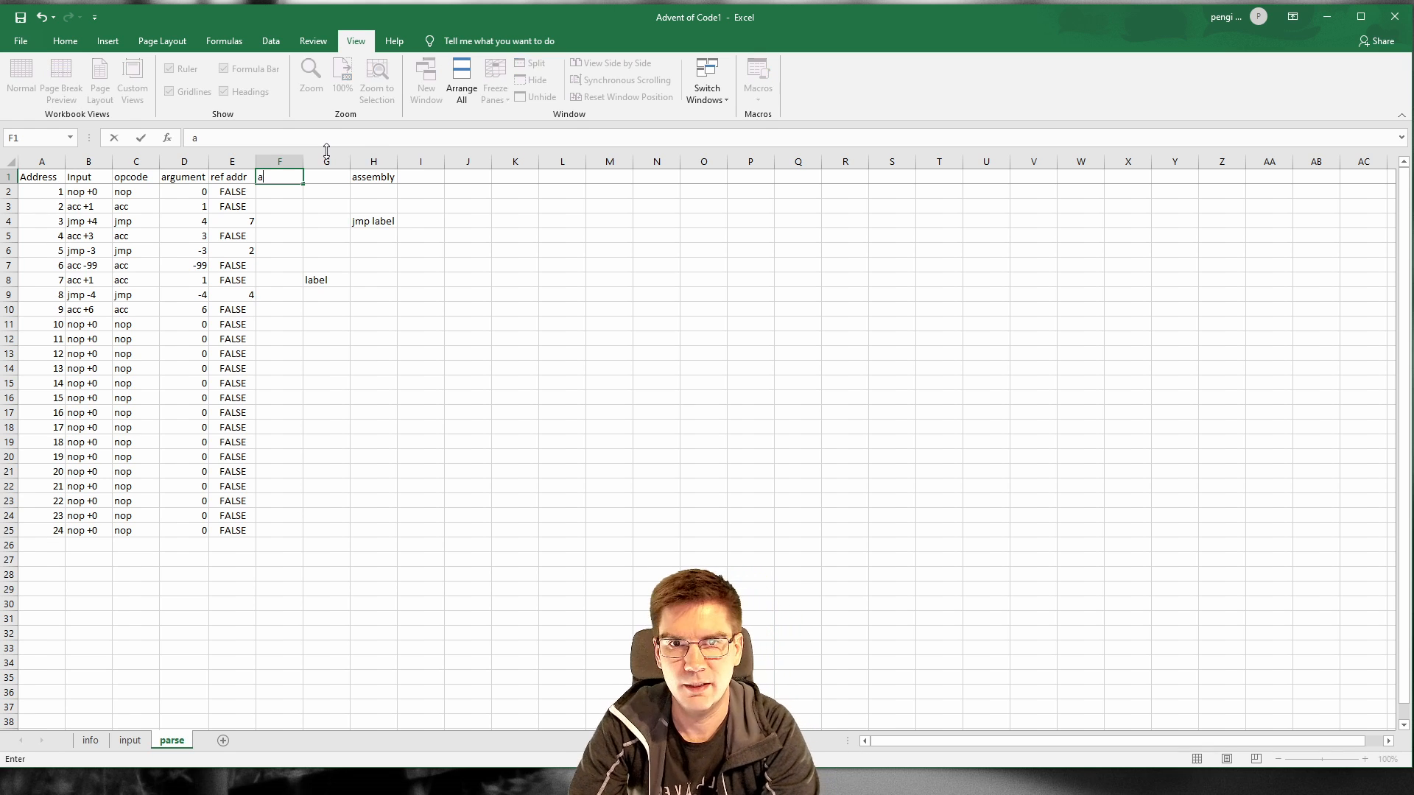
text(utom)
key(BackSpace)
key(BackSpace)
key(BackSpace)
key(BackSpace)
key(BackSpace)
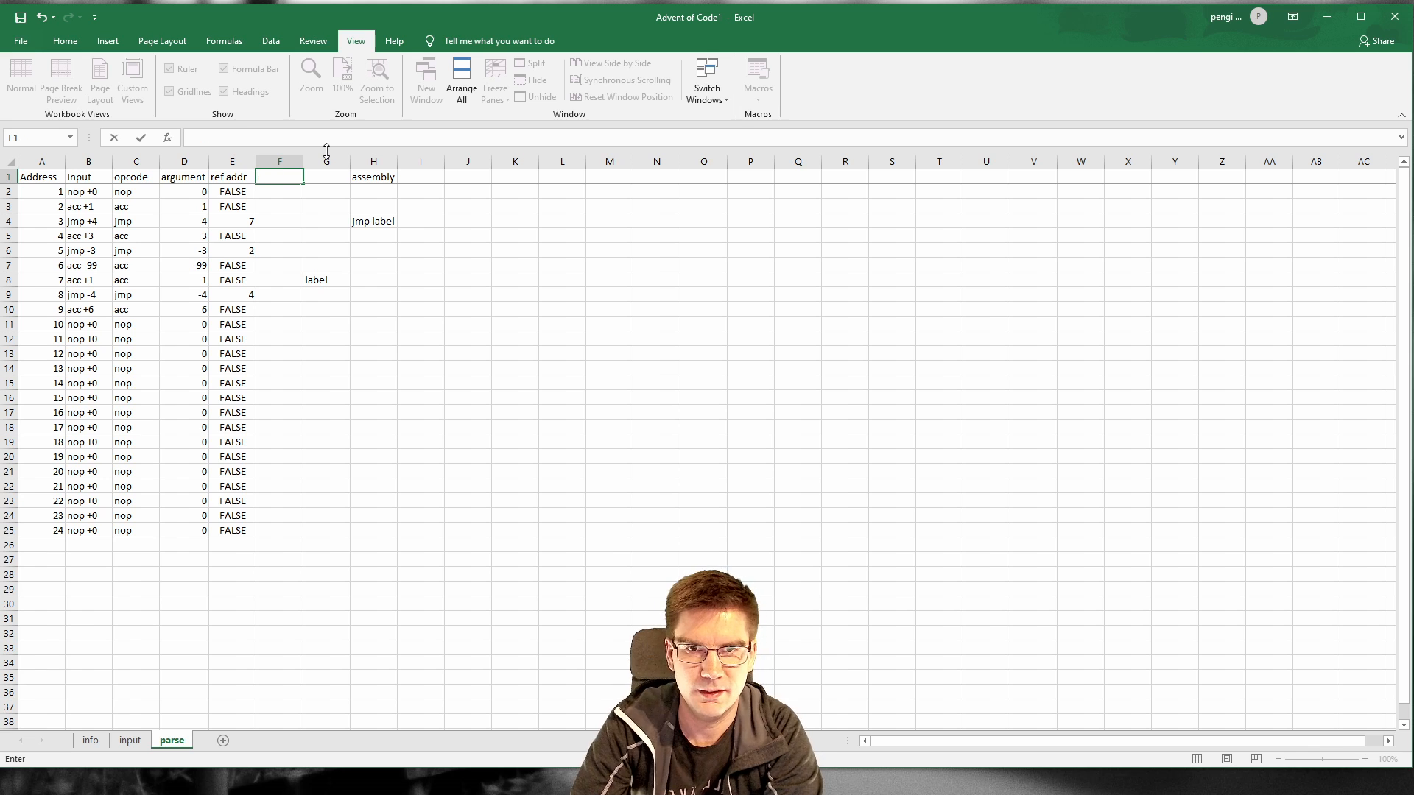
text(autolabel)
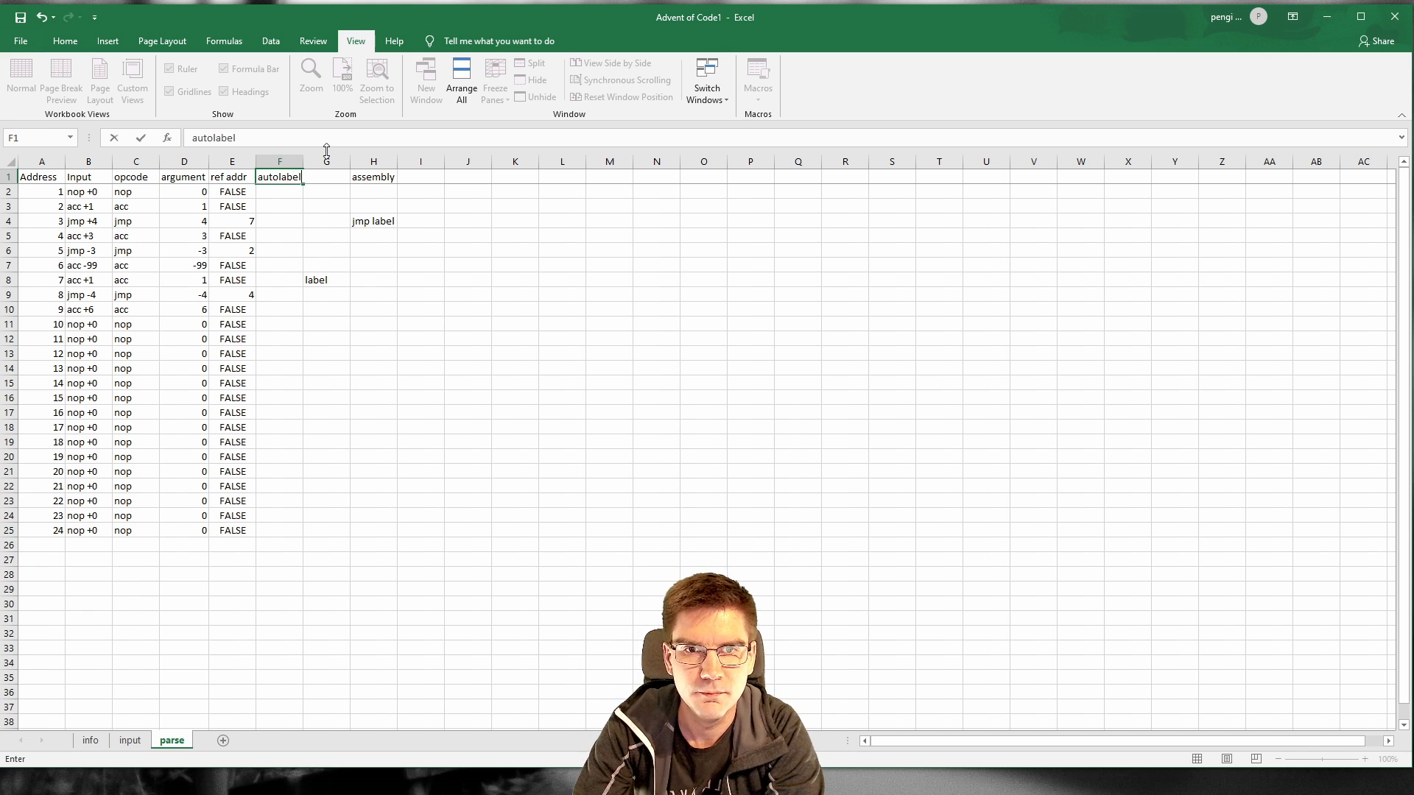
key(Return)
Step: Write the formula =MATCH(A2;E:E;0) in F2 to look up the address among the referenced addresses
text(=)
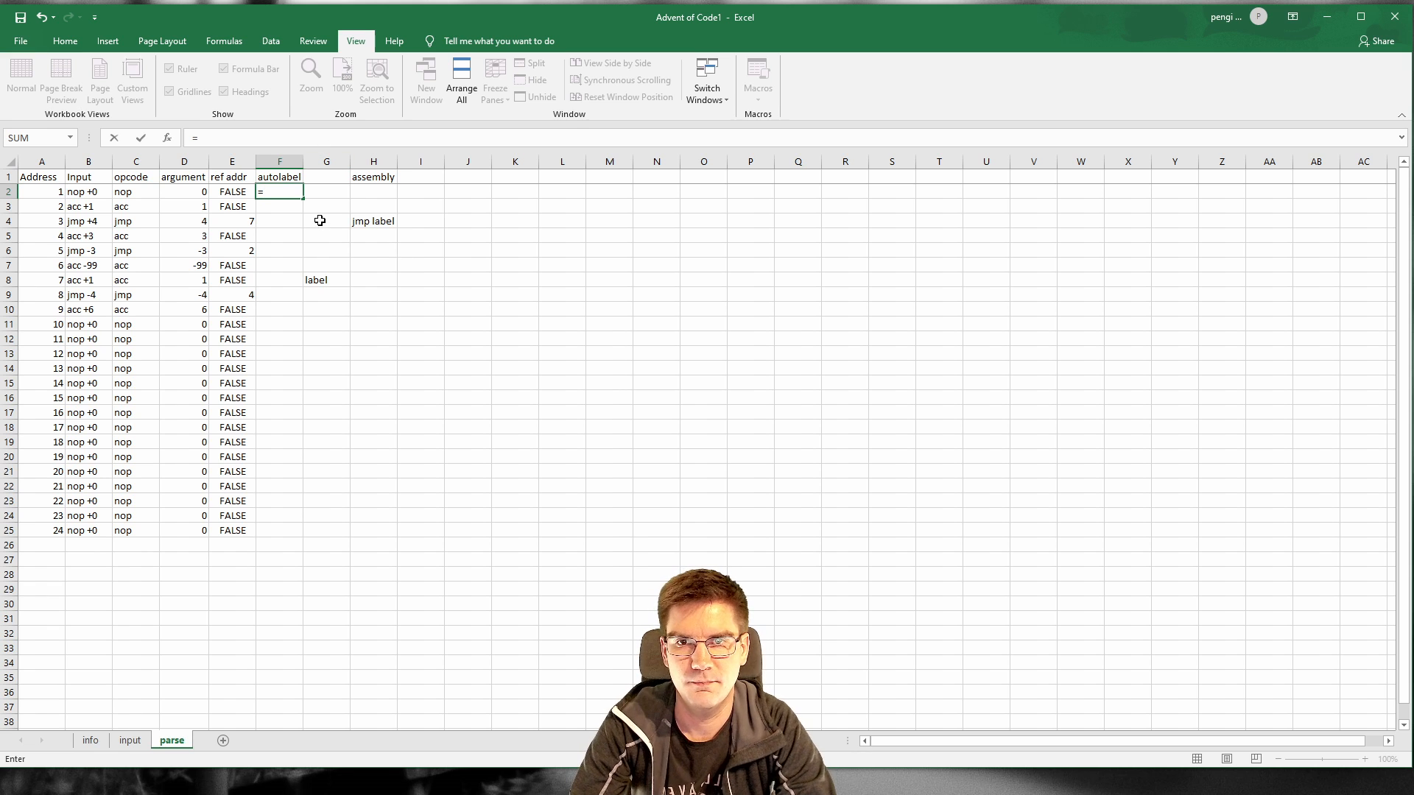
text(match)
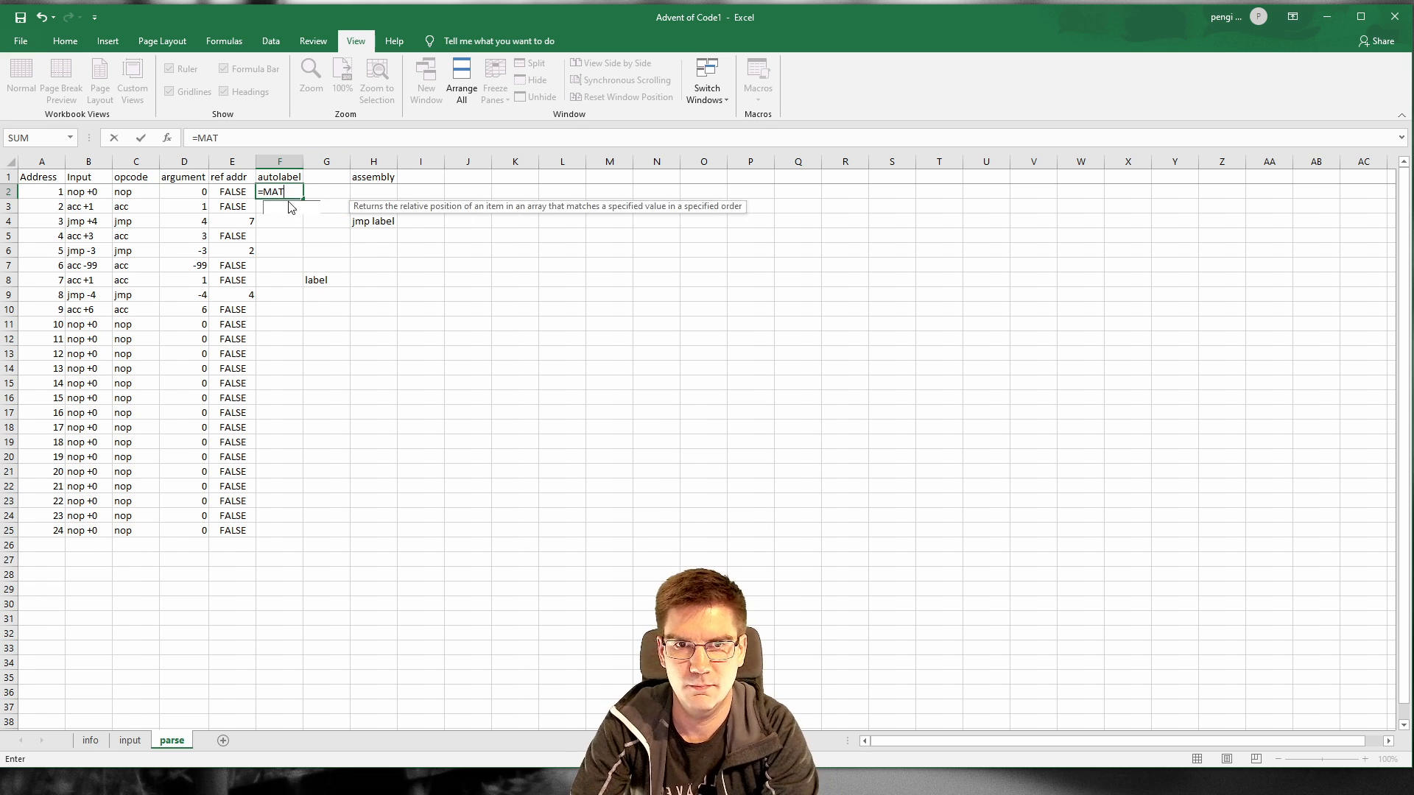
key(Tab)
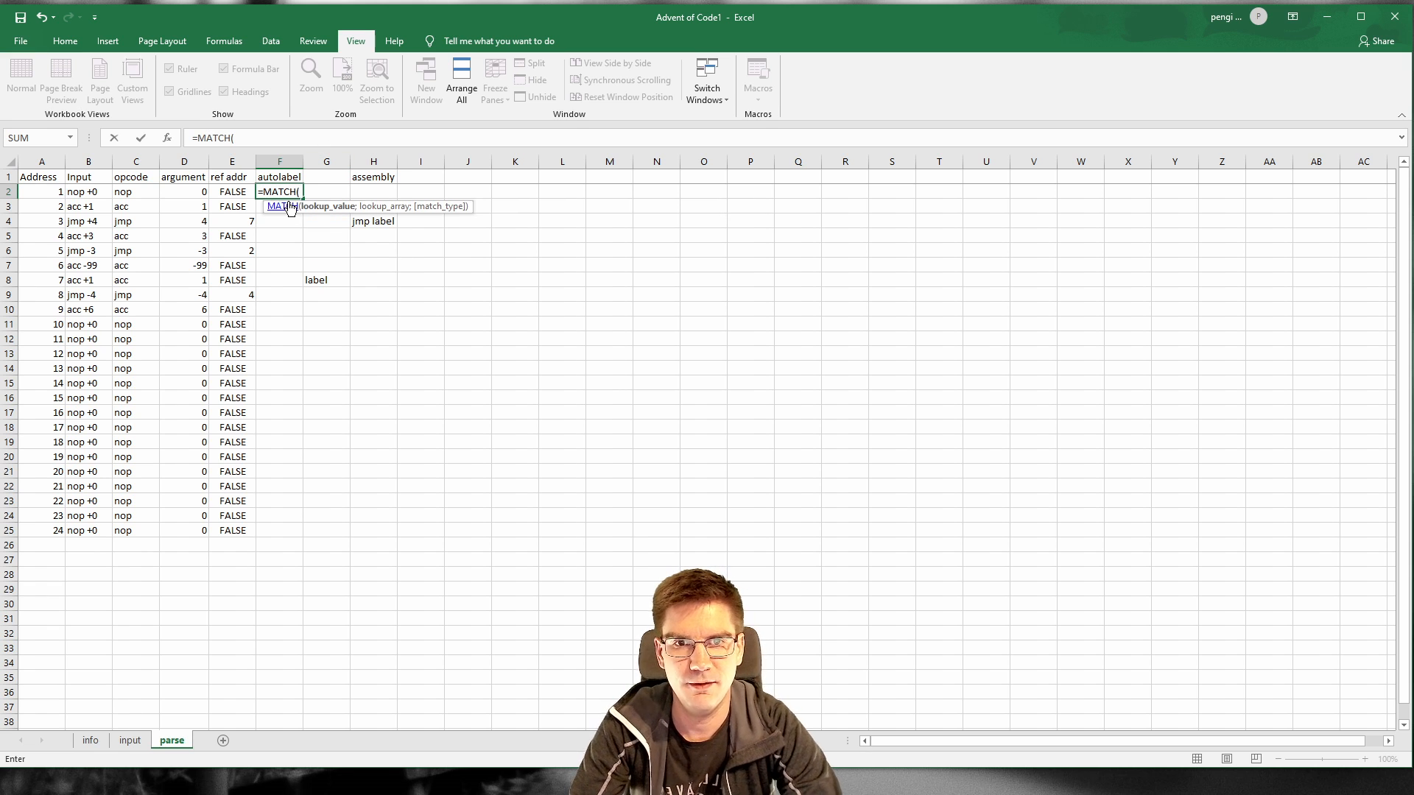
click(60, 191)
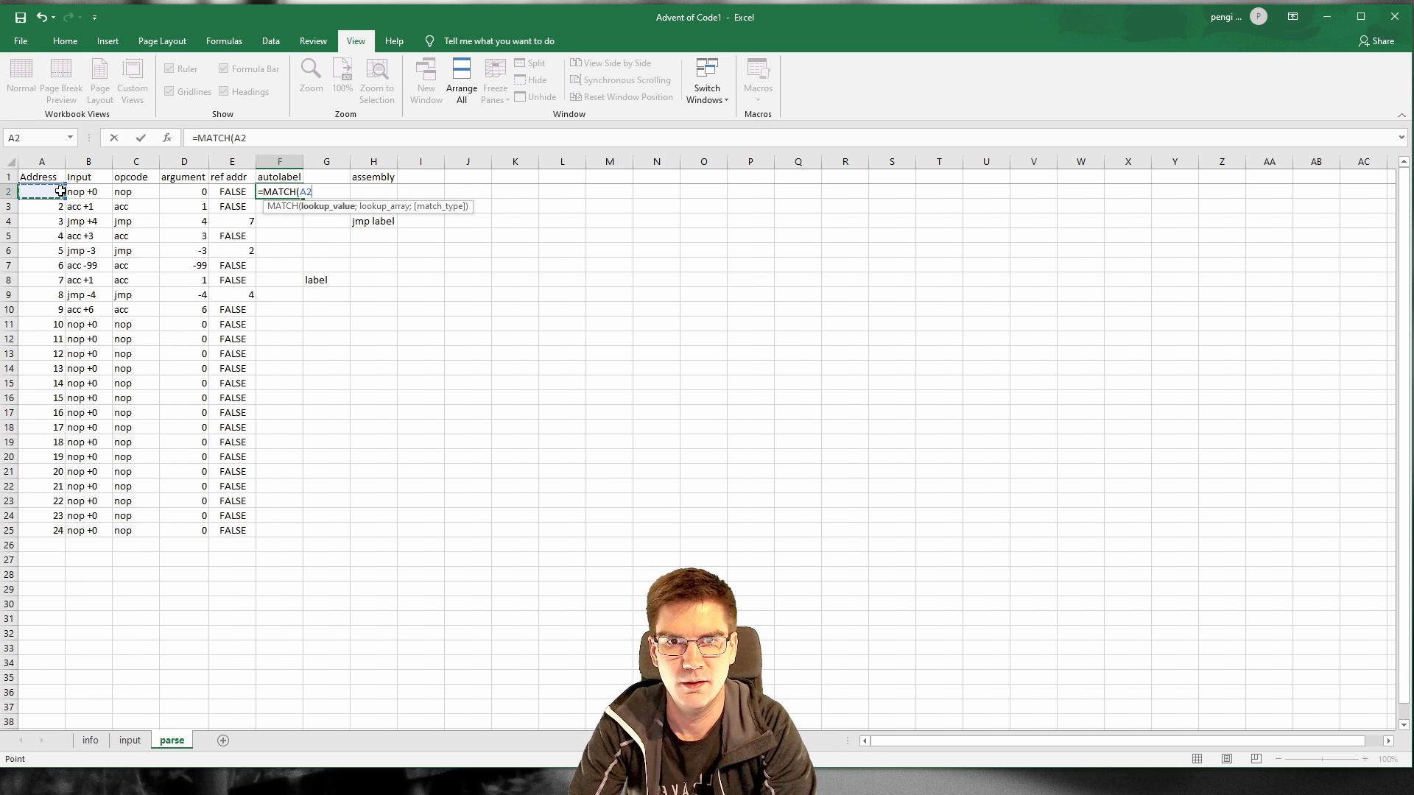
text(;)
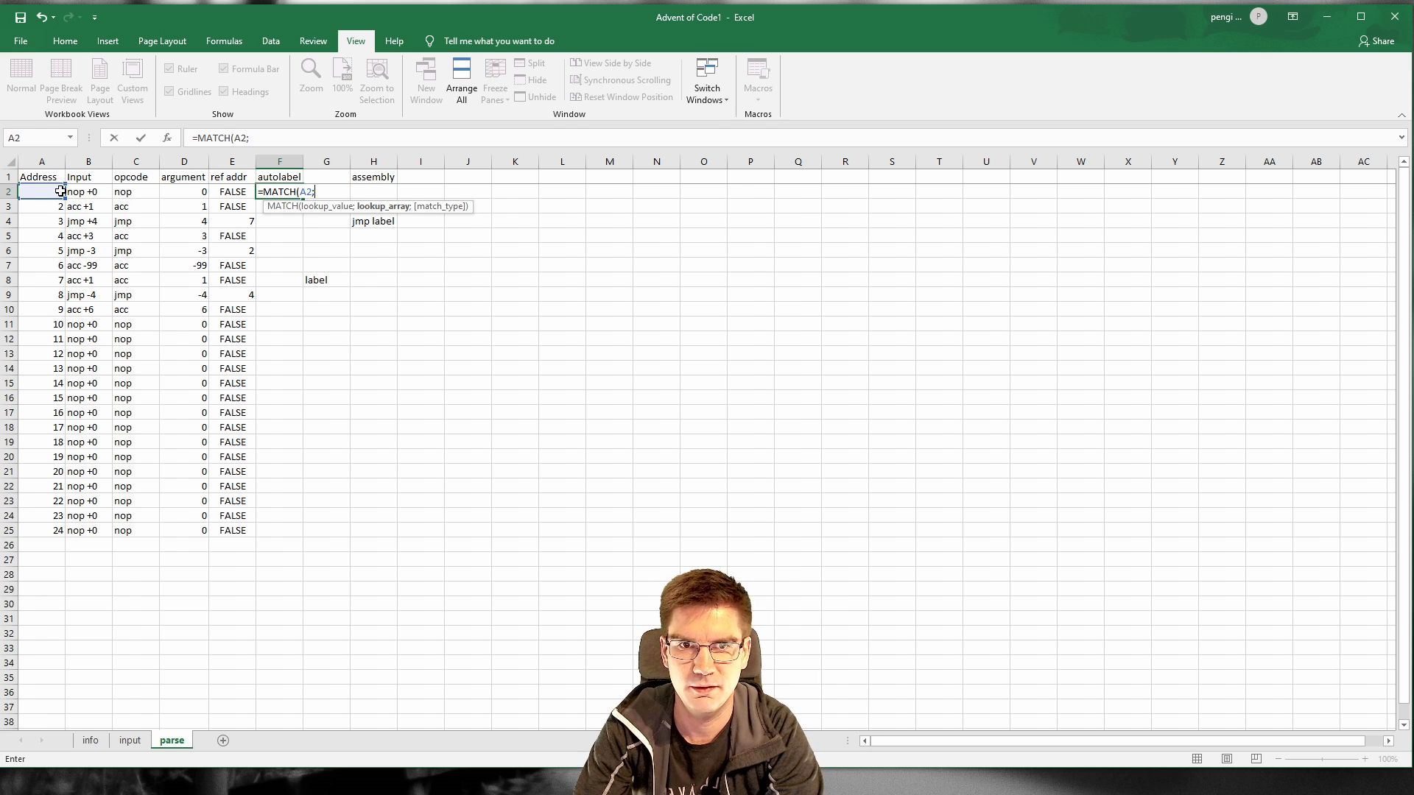
text(E:E)
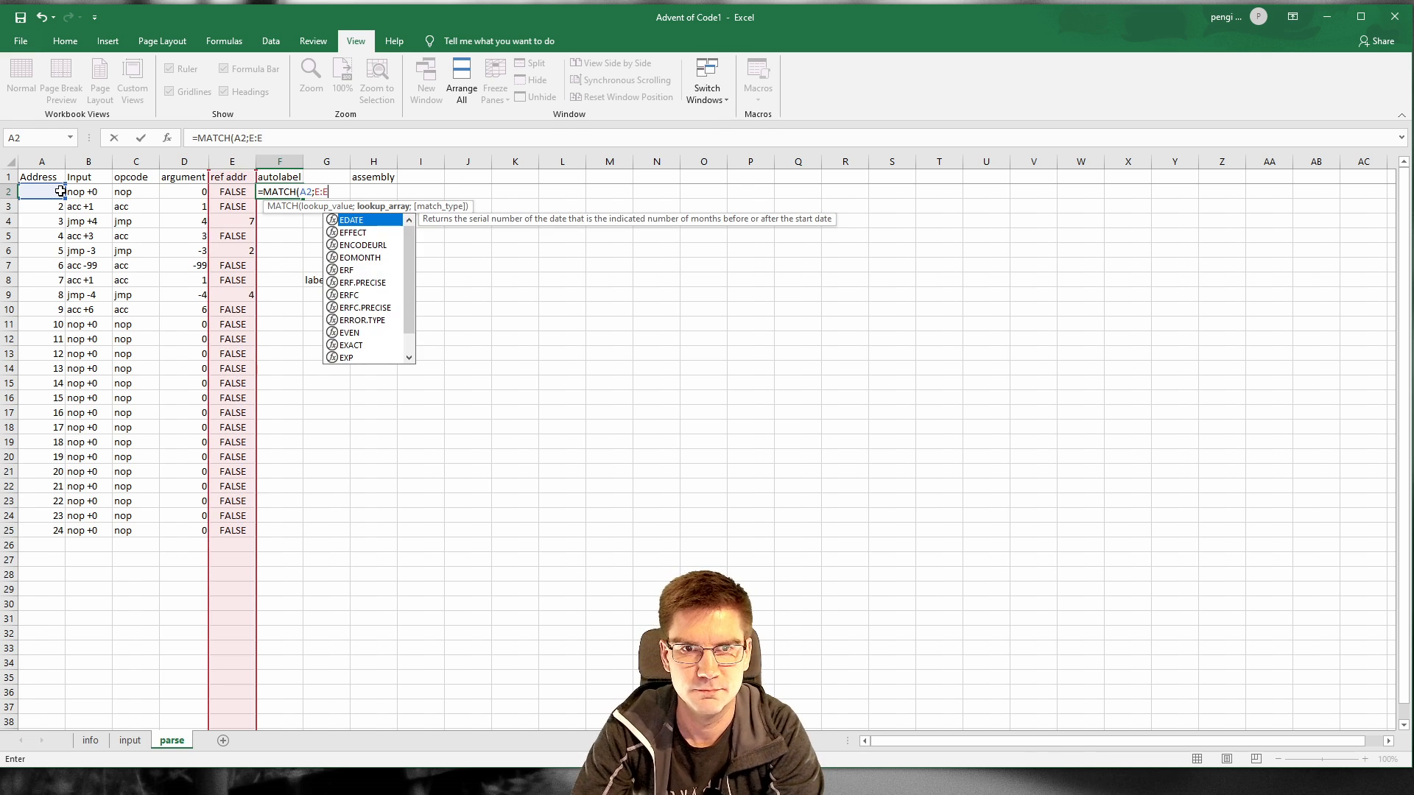
text(;)
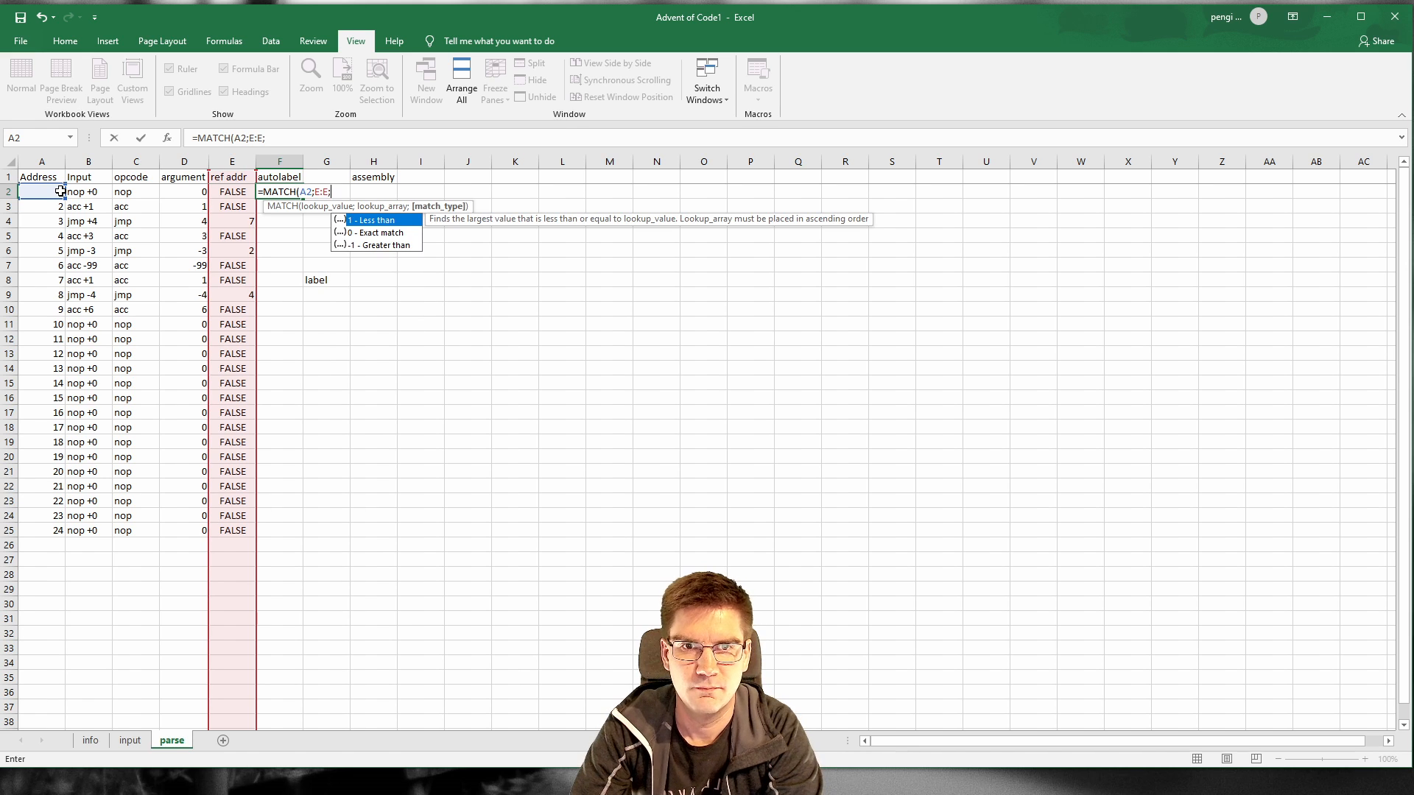
text(0))
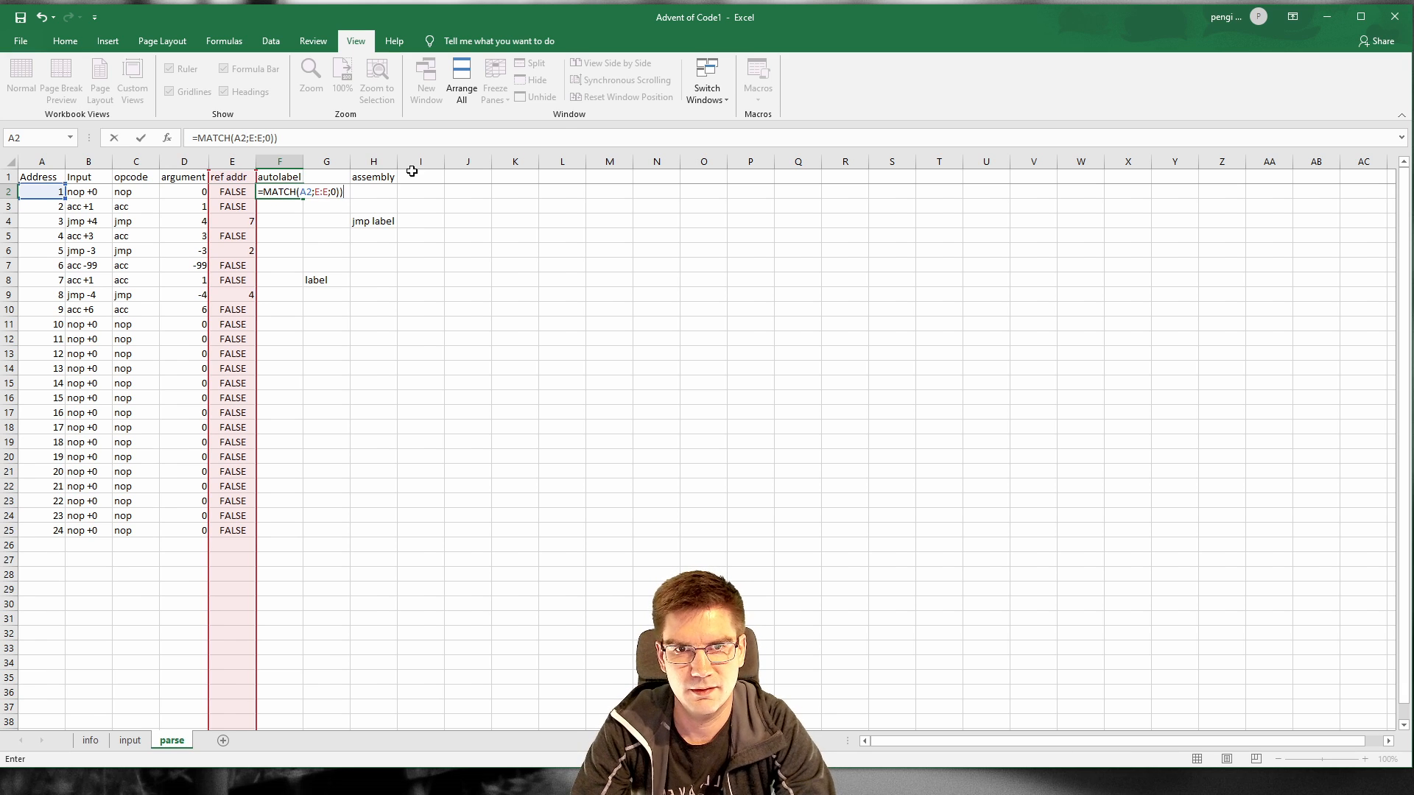
Step: Wrap the F2 lookup as =NOT(ISERROR(MATCH(A2;E:E;0))), accepting the proposed closing-parenthesis correction
click(261, 192)
text(NOT()
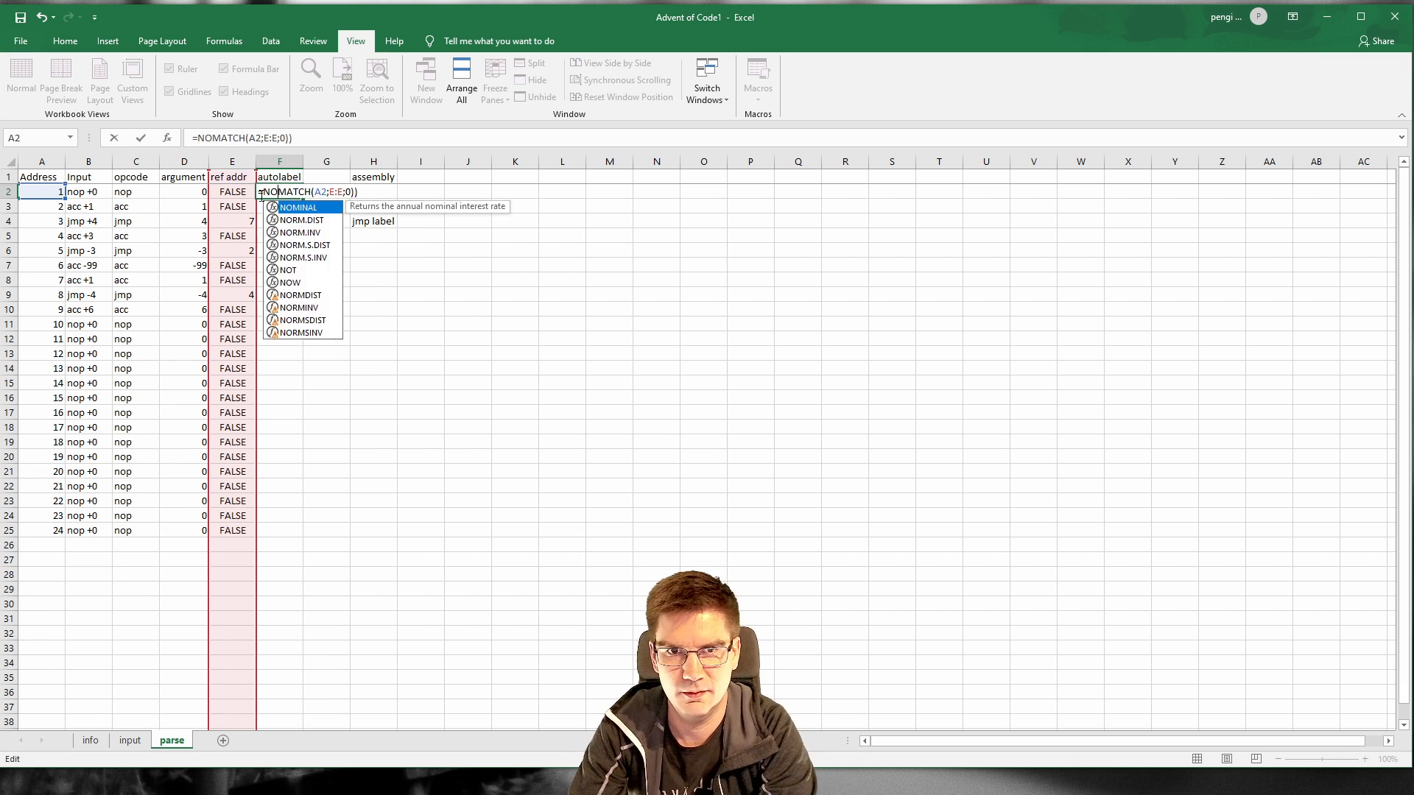
text(ISERROR()
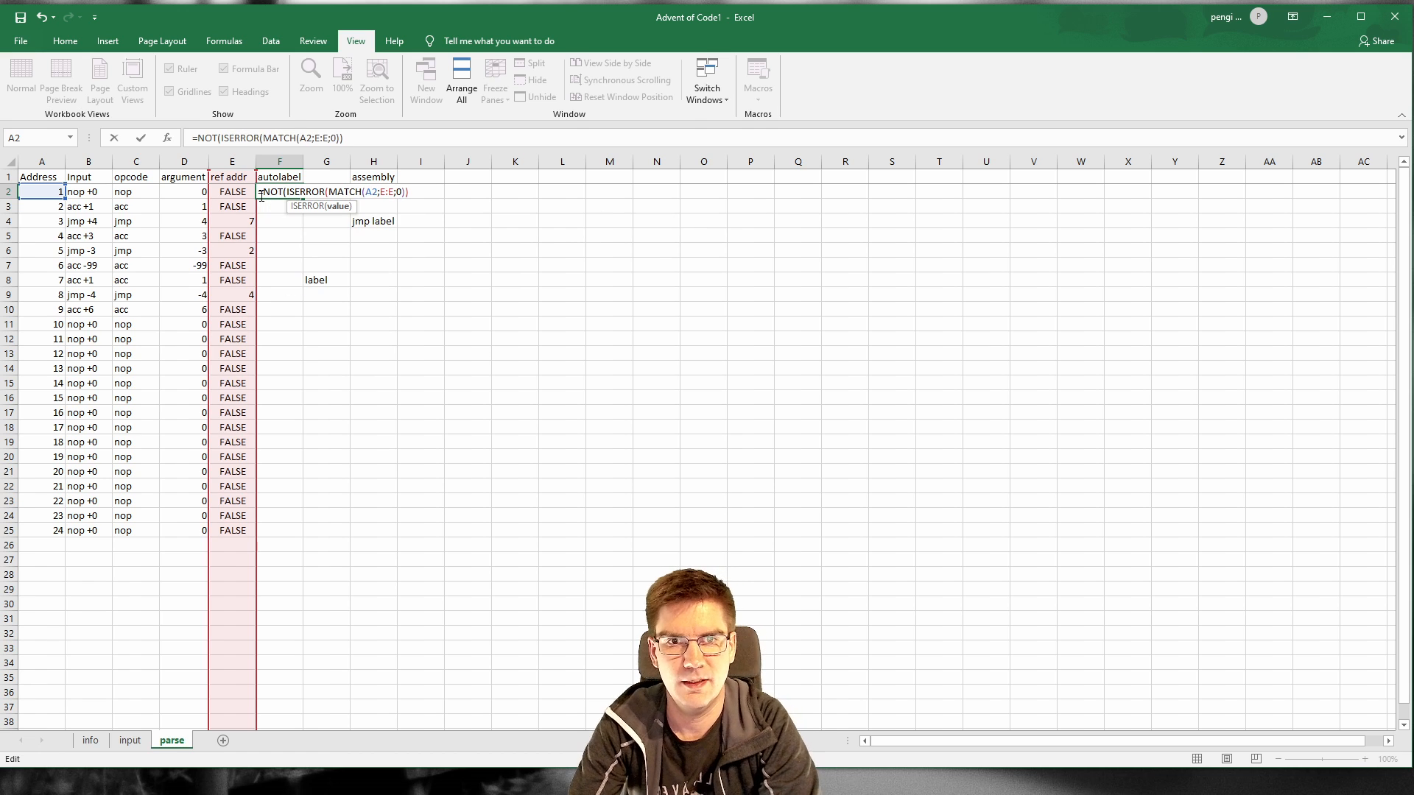
key(Return)
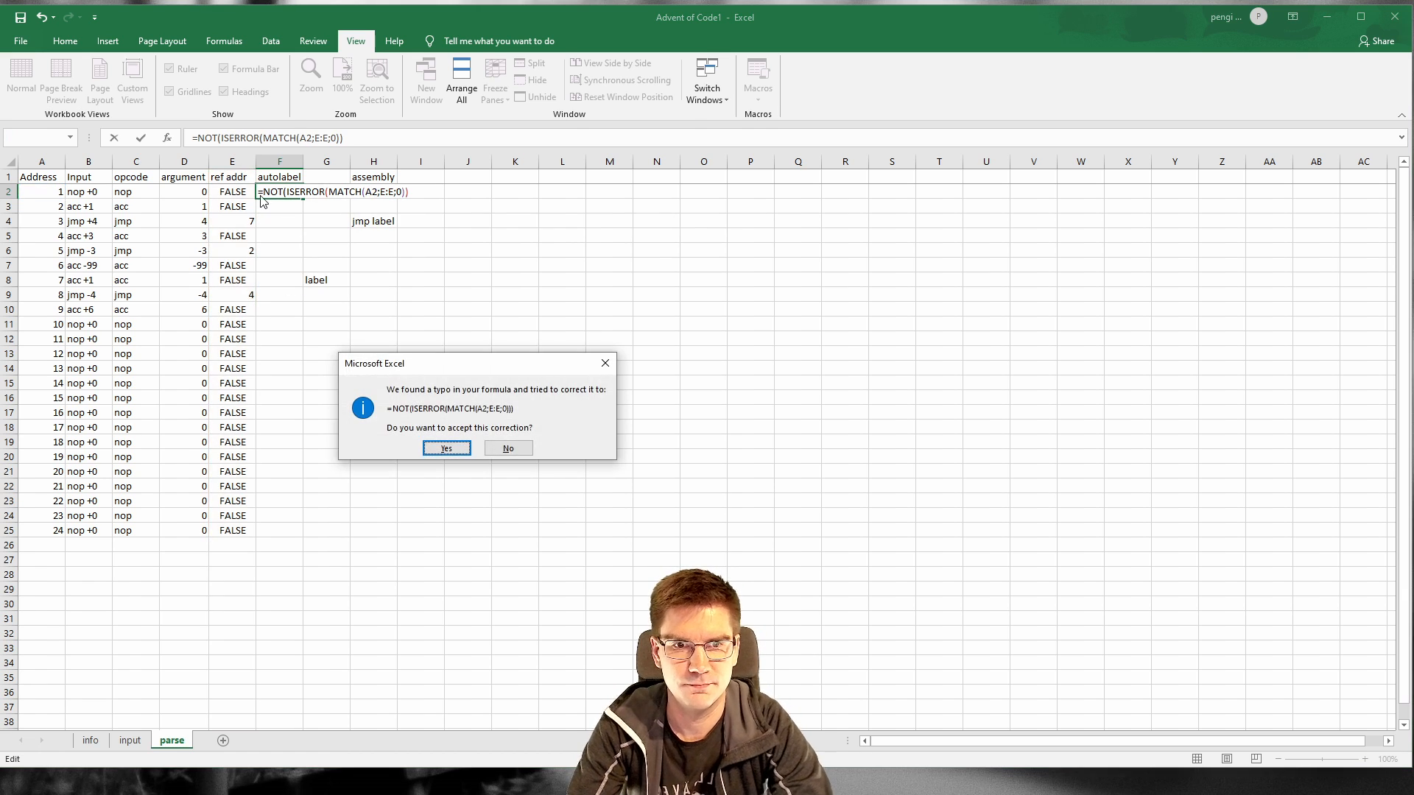
click(446, 444)
Step: Fill the F2 autolabel formula down to F25 and check the row holding the label placeholder
click(293, 193)
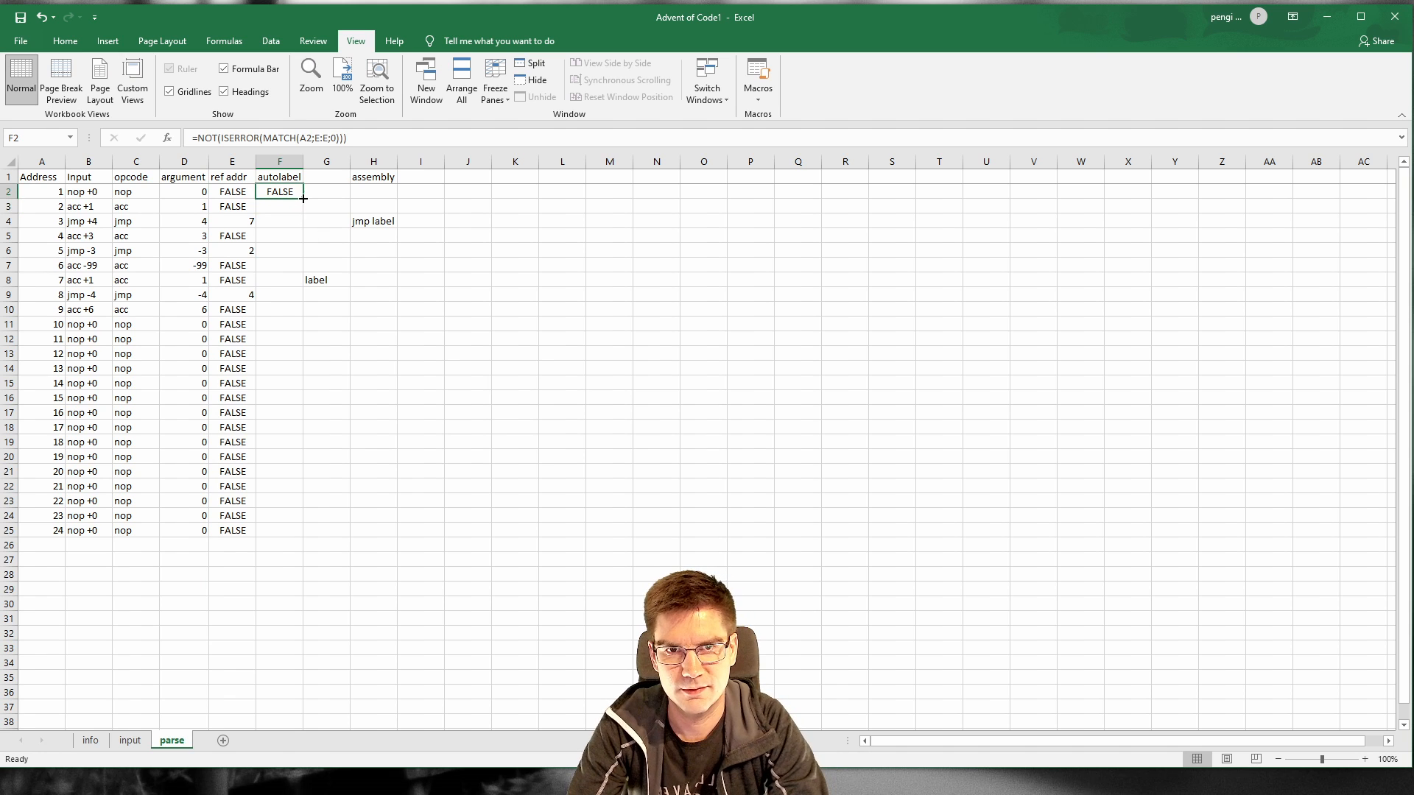
drag(302, 199, 272, 533)
click(328, 278)
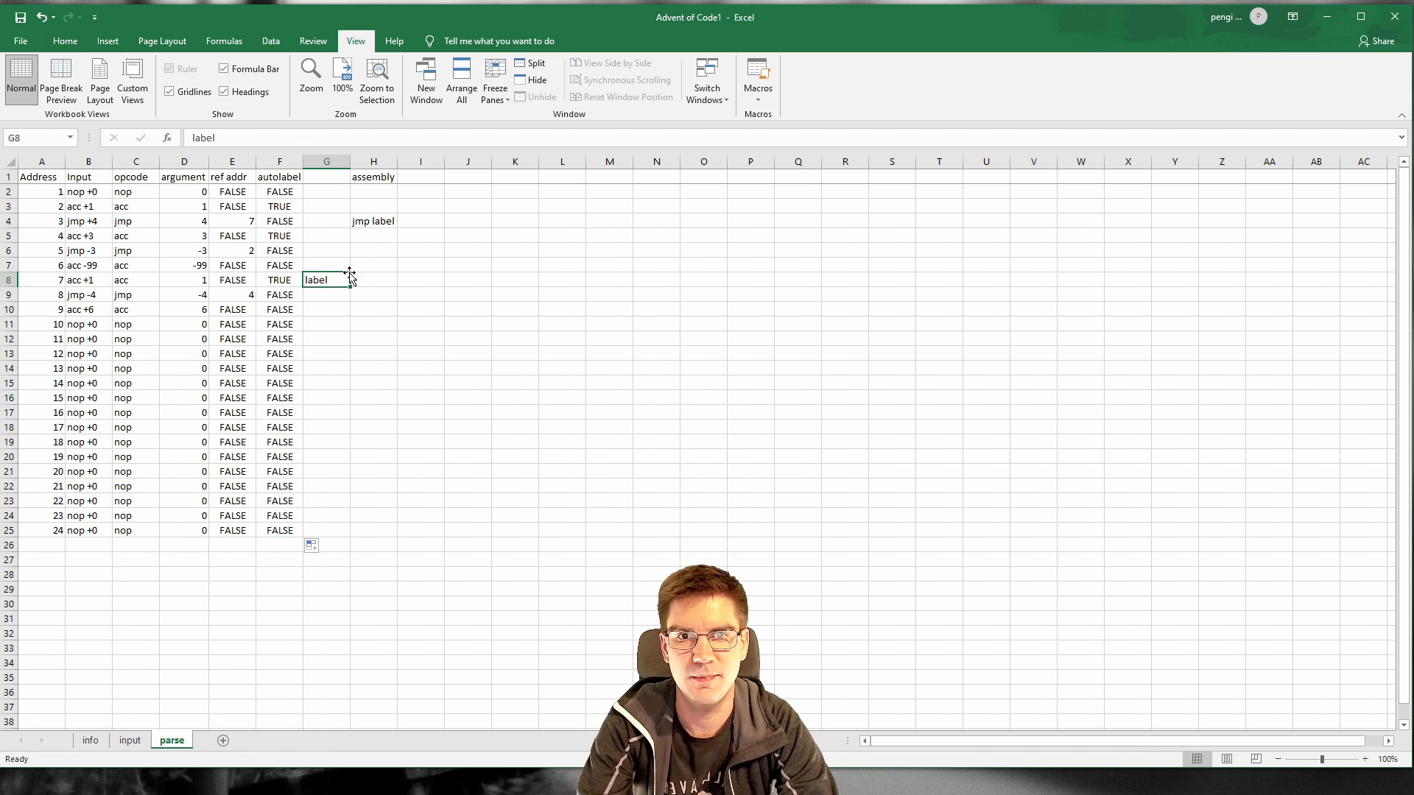
click(61, 278)
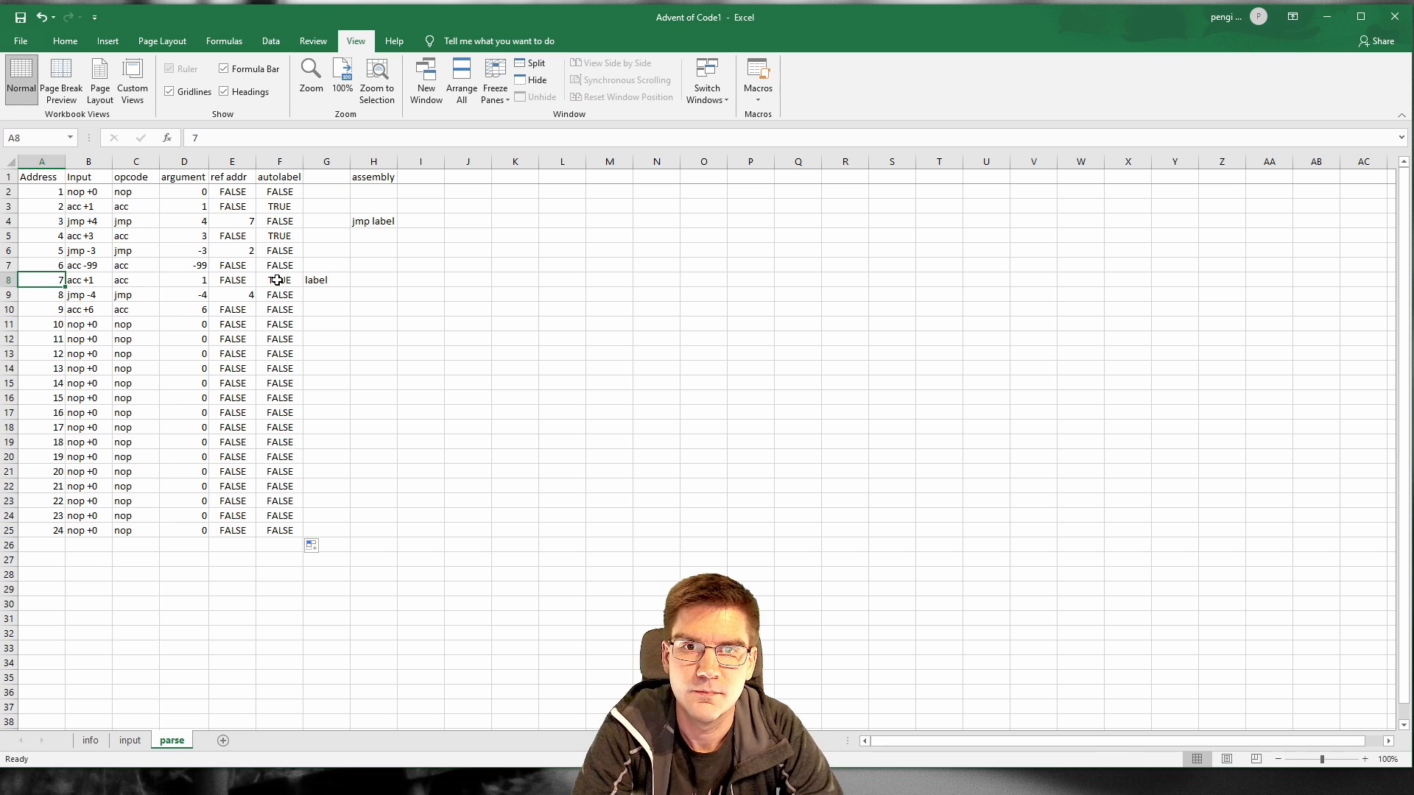
Step: Renumber the Address column in A2:A25 from 0 to 23
click(56, 190)
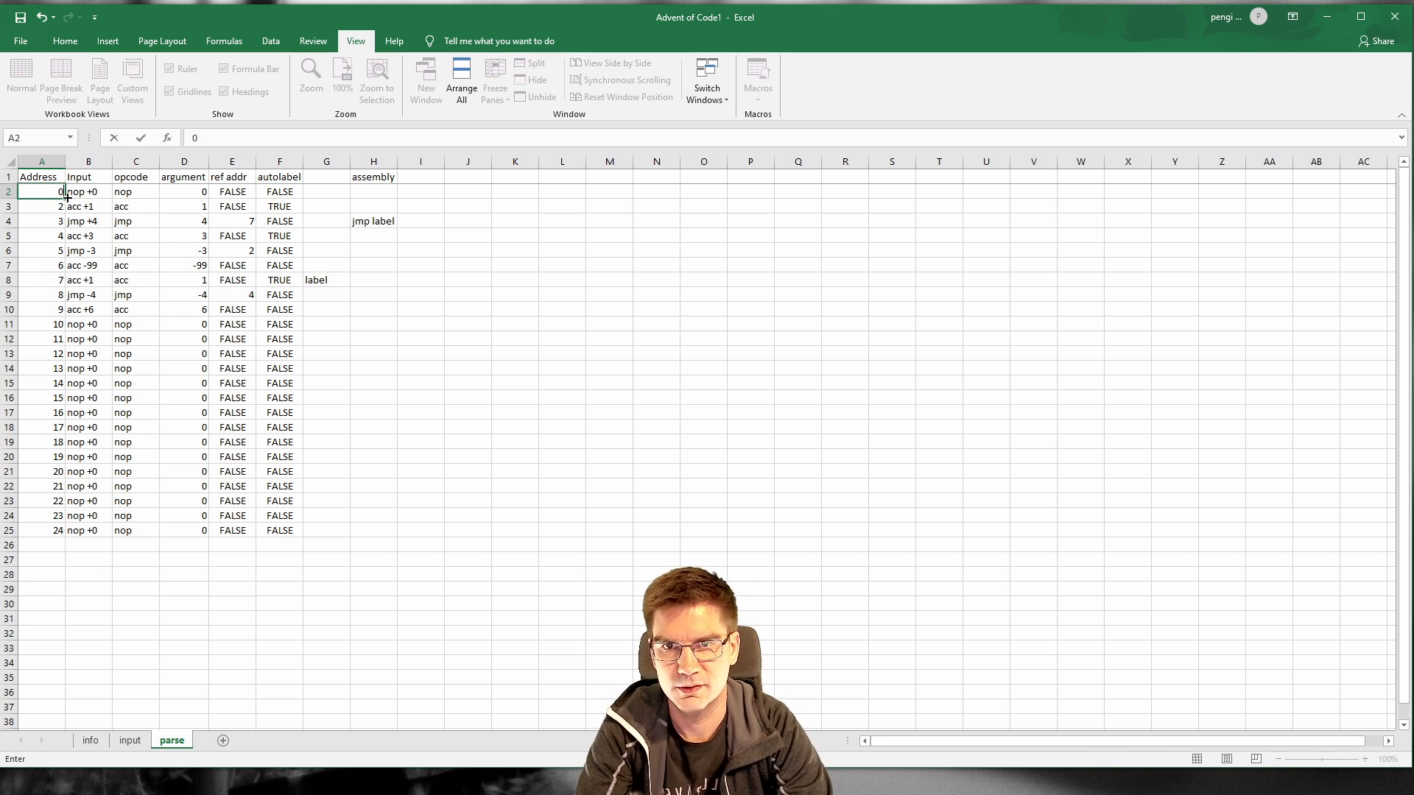
text(0 1 2 3 4)
key(Return)
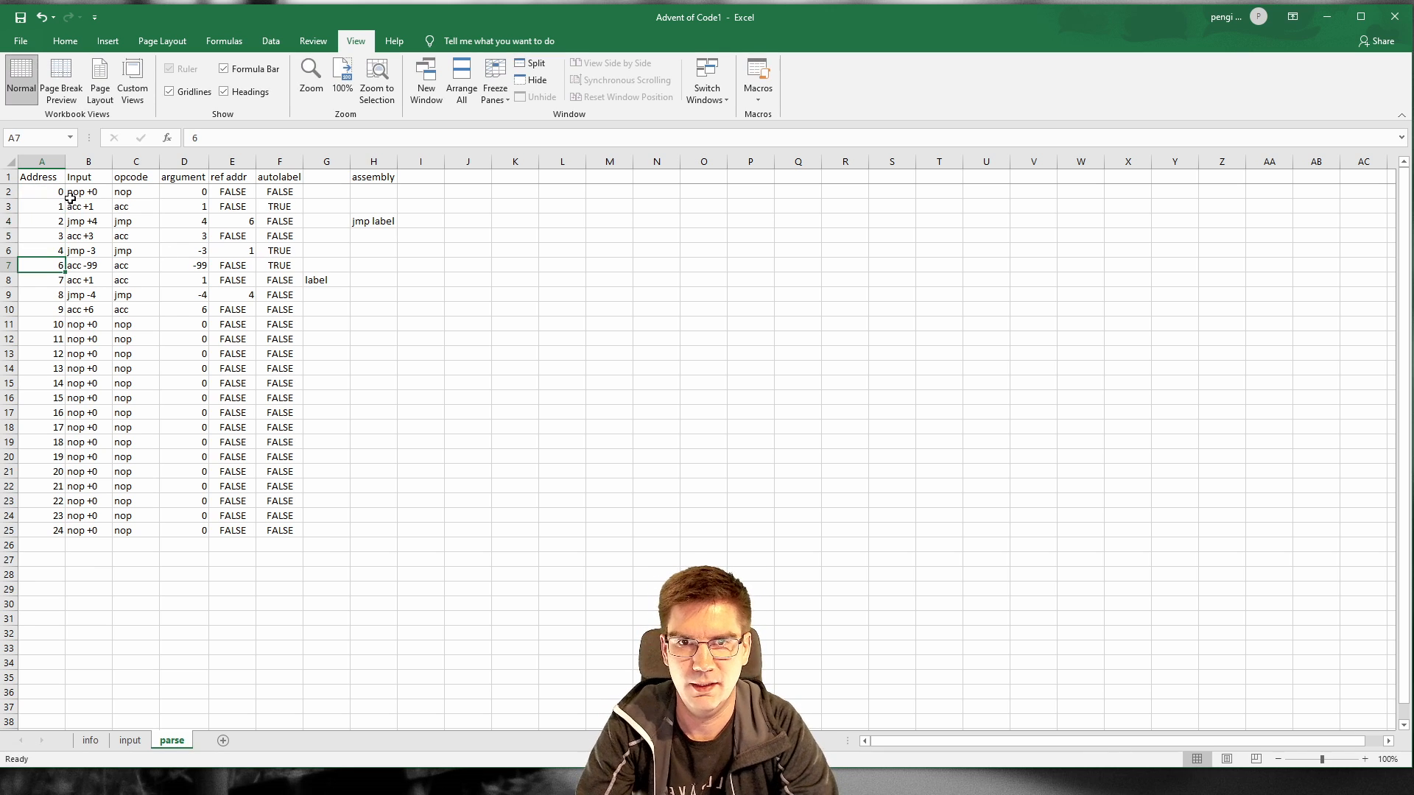
click(37, 177)
drag(42, 193, 66, 542)
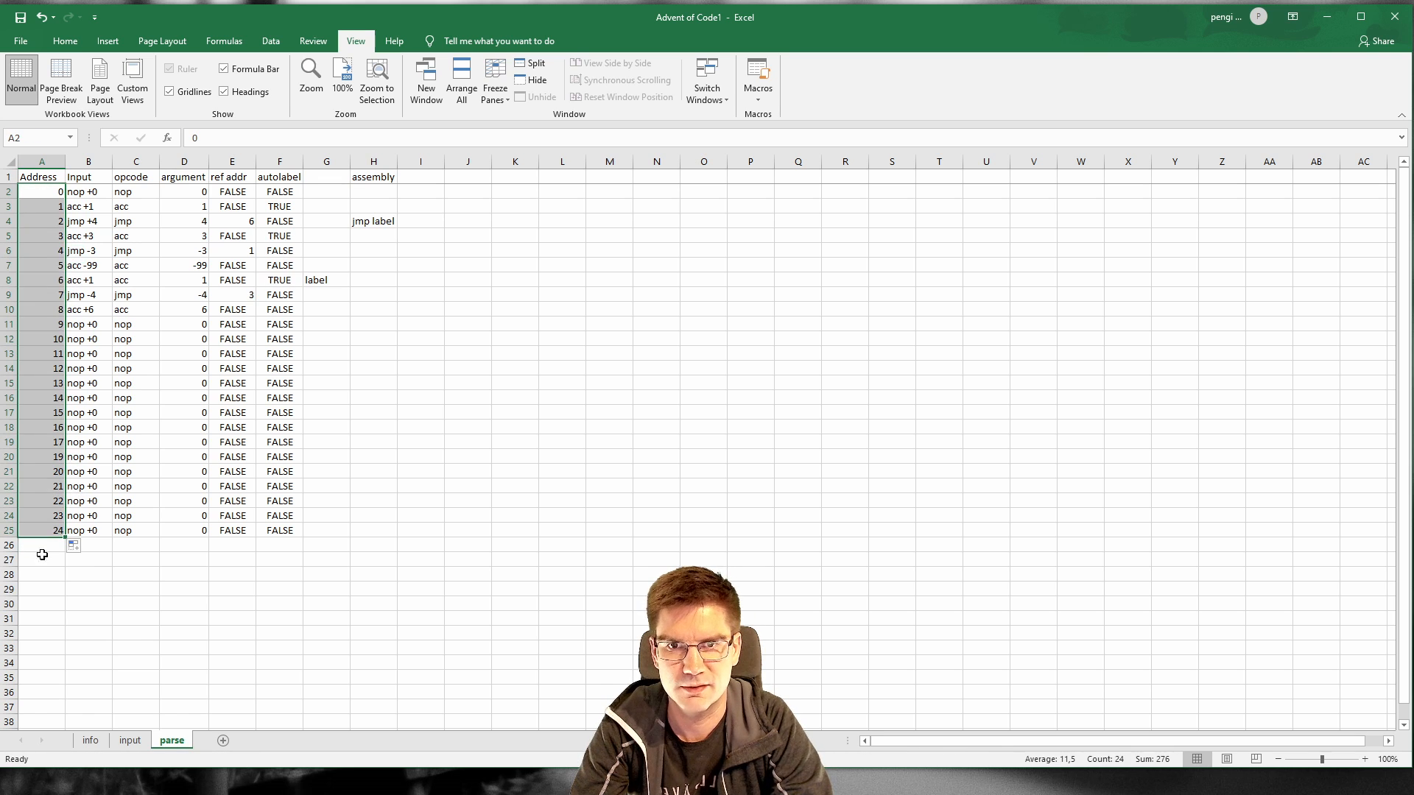
click(320, 308)
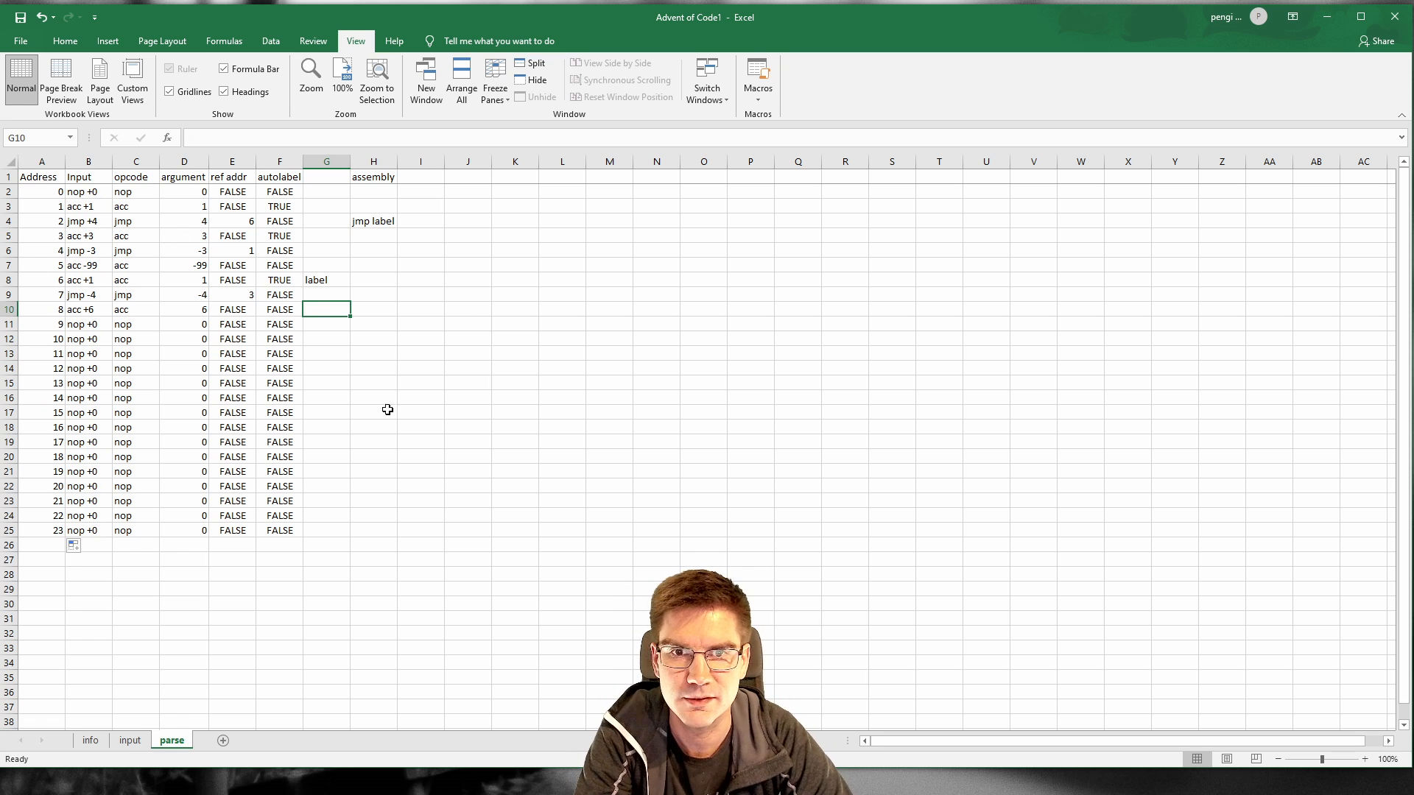
Step: Clear the placeholder texts label in G8, jmp label in H4 and assembly in H1
click(276, 280)
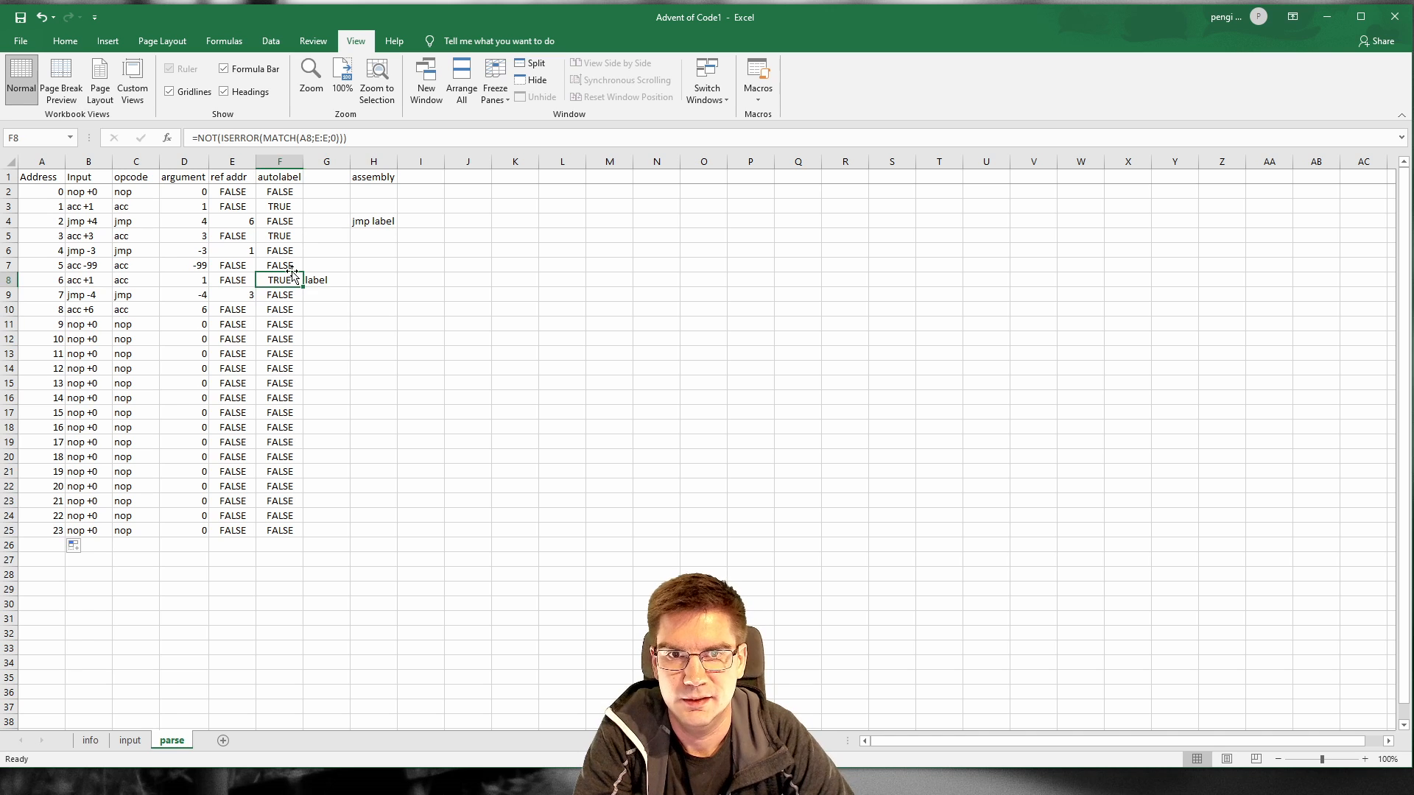
click(339, 283)
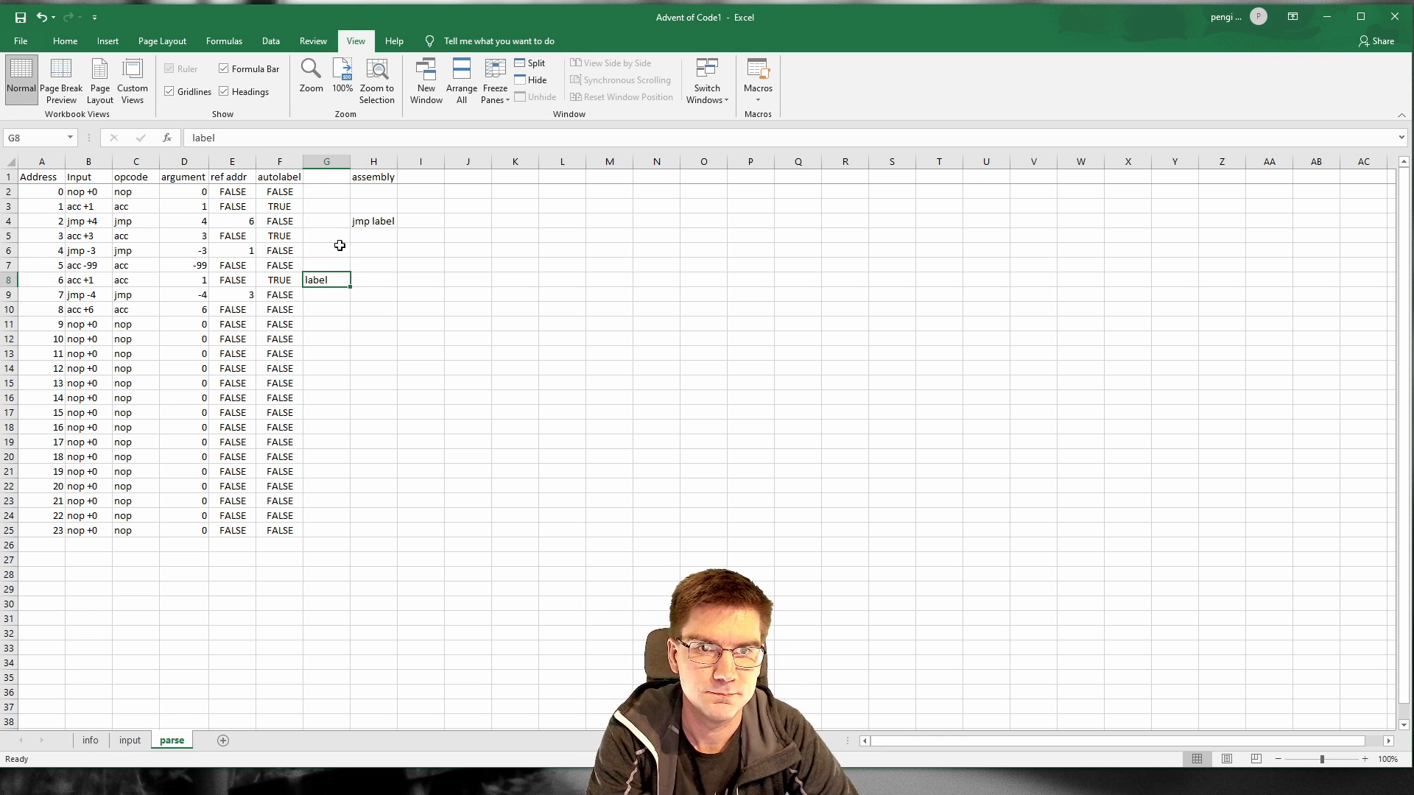
key(Delete)
click(369, 223)
key(Delete)
click(325, 238)
click(365, 179)
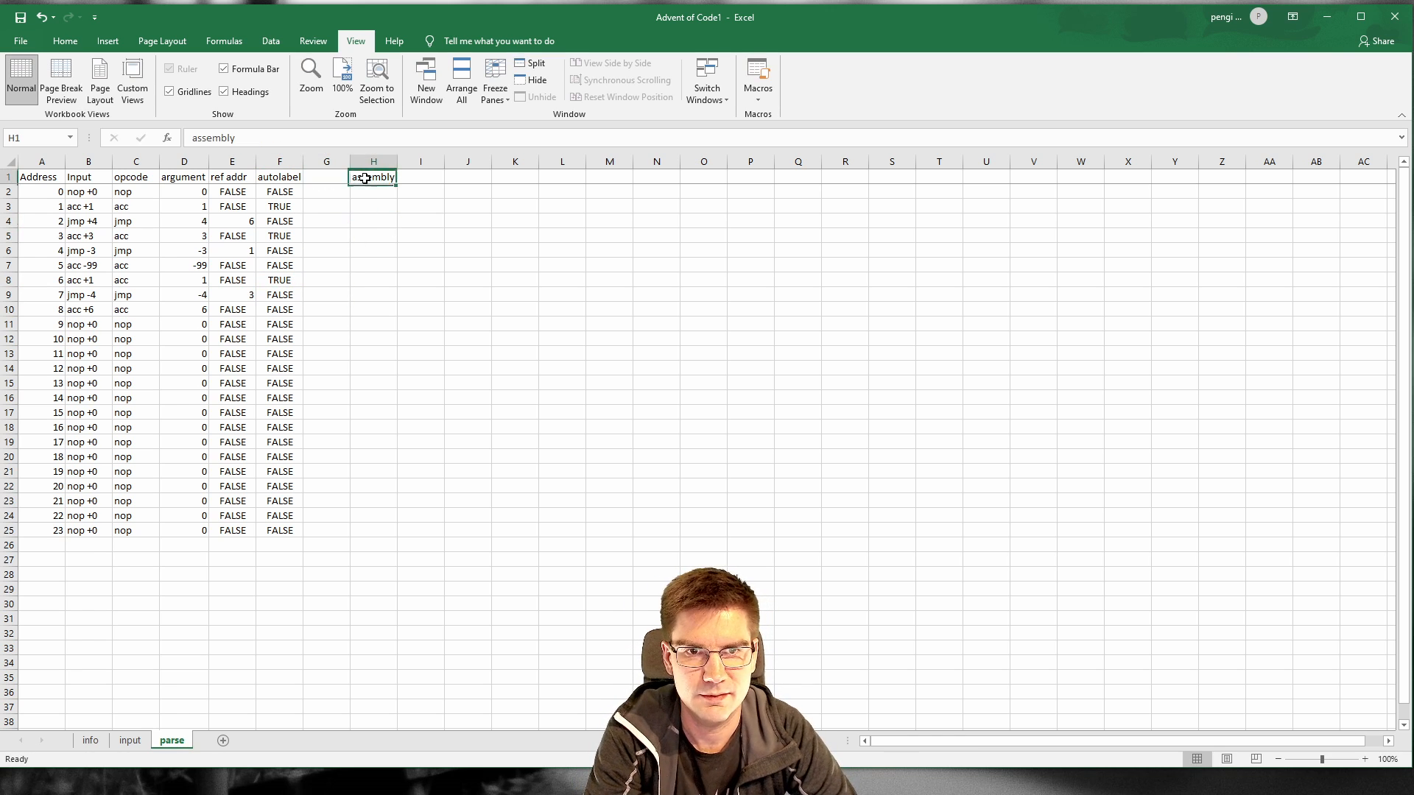
key(Delete)
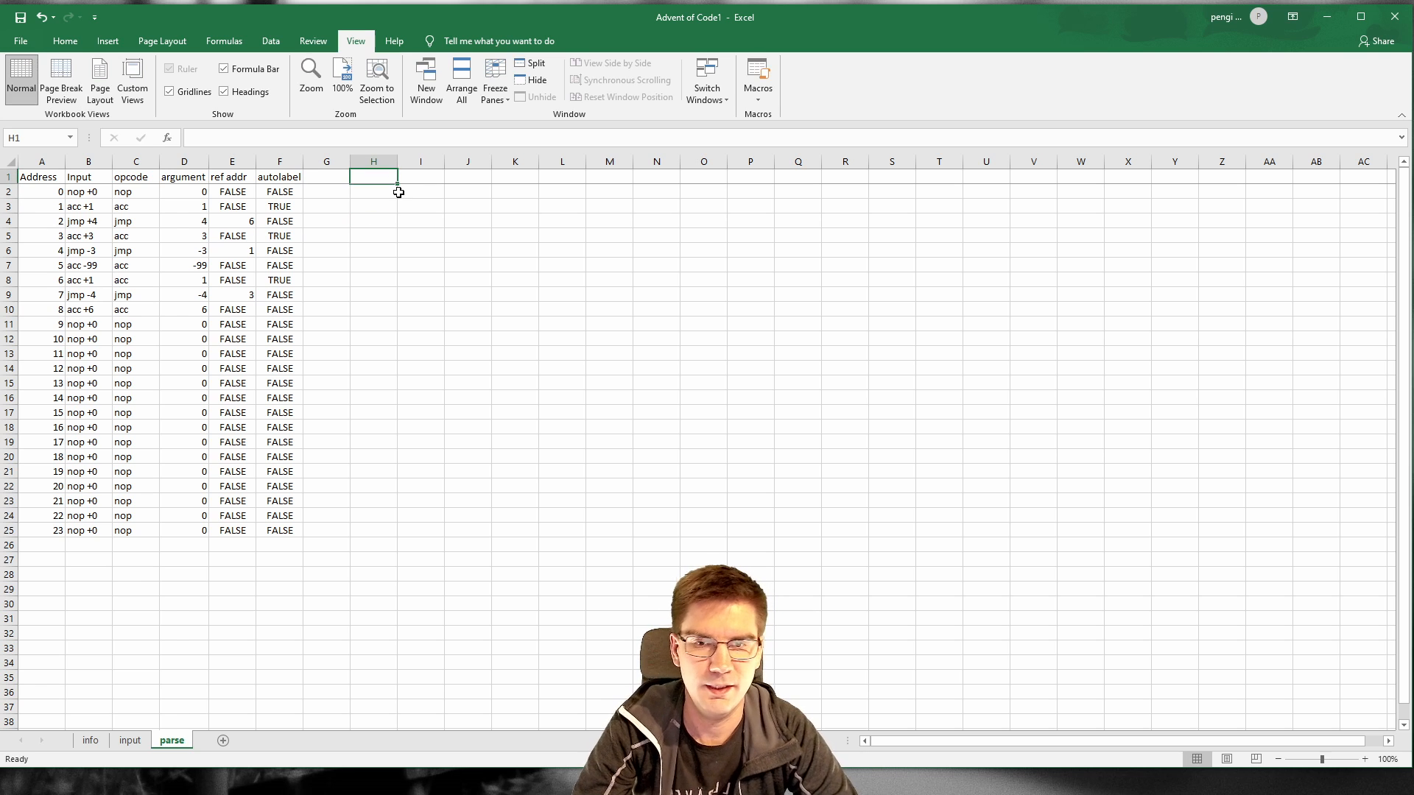
Step: Add a label column in H with header label, enter =IF(F2;"label"+A2;"") in H2 and fill it down to H25
text(label)
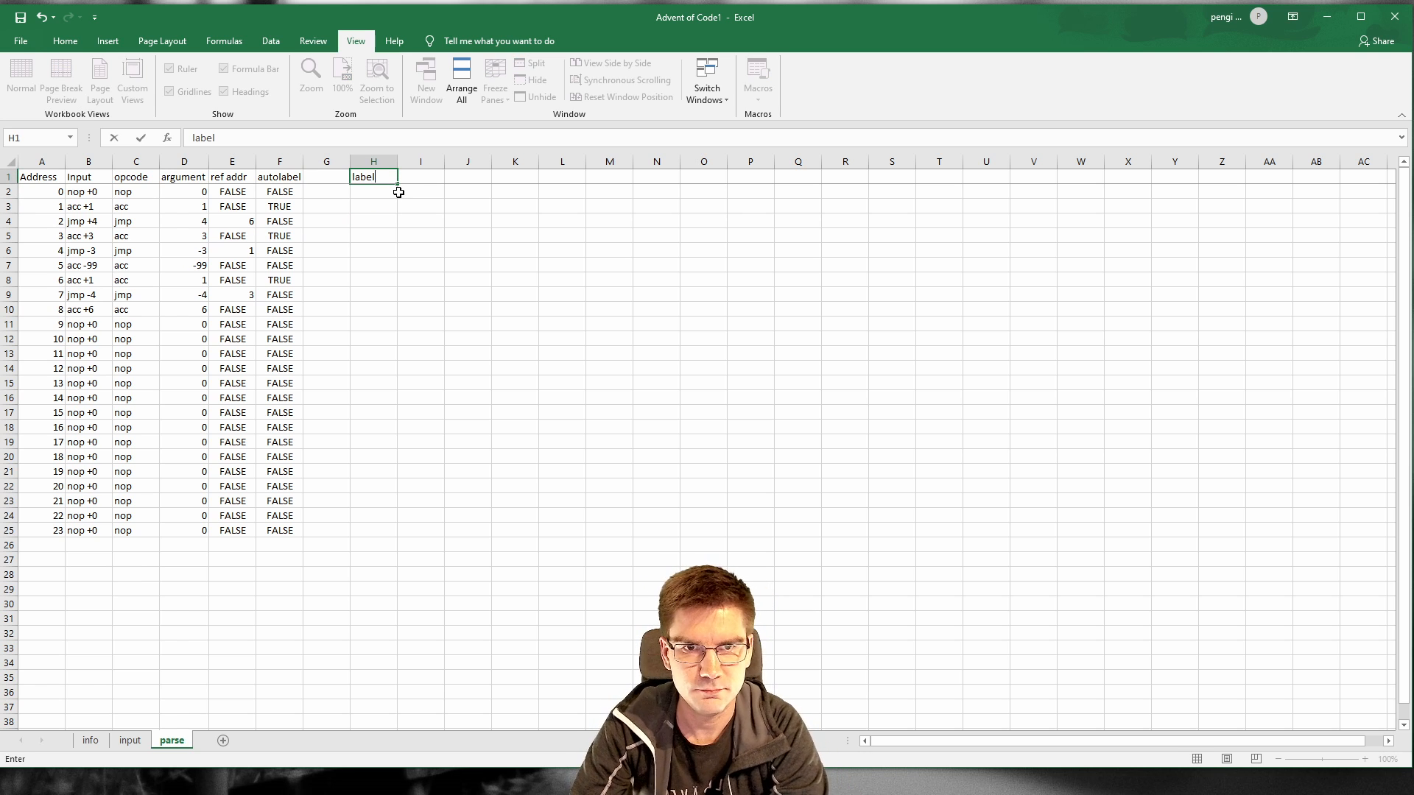
key(Return)
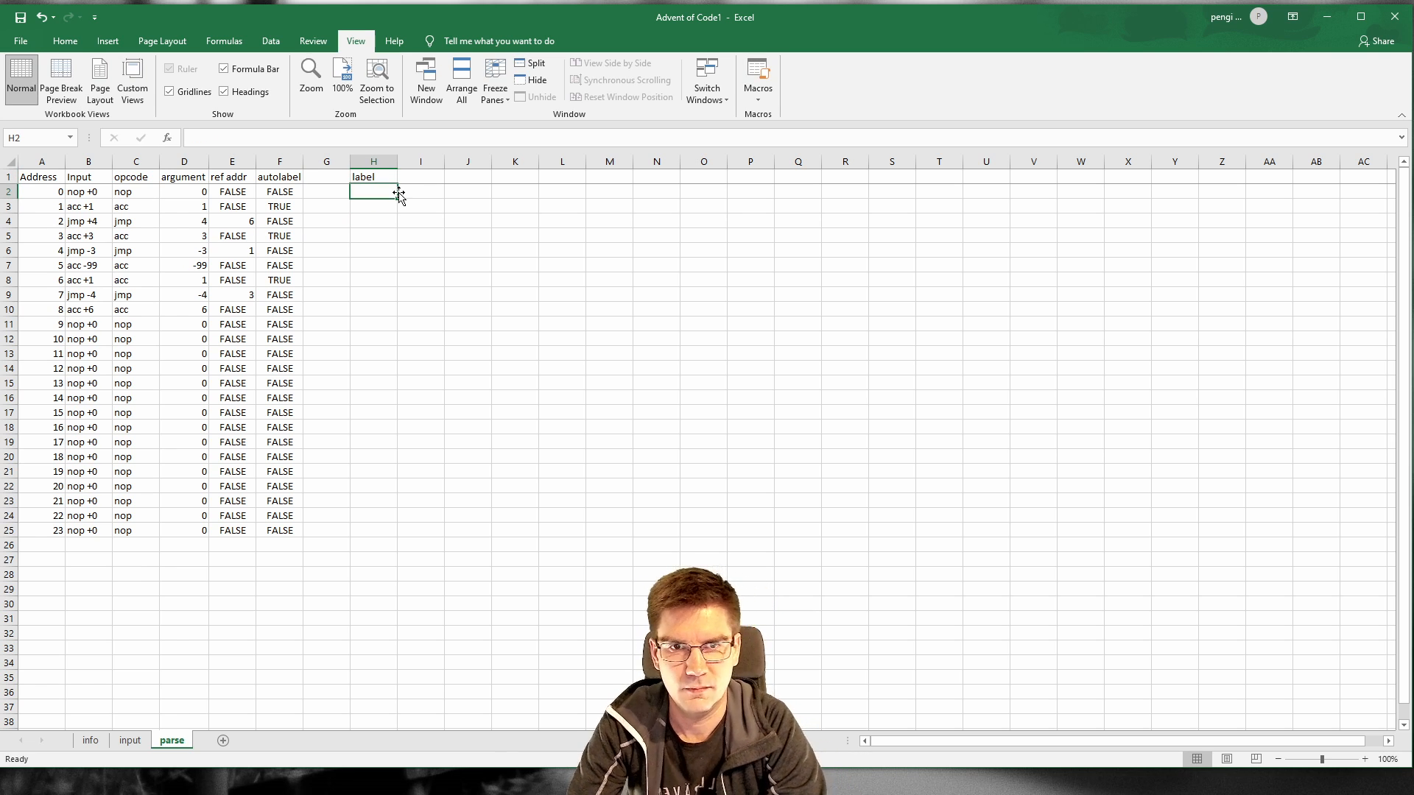
text(=IF()
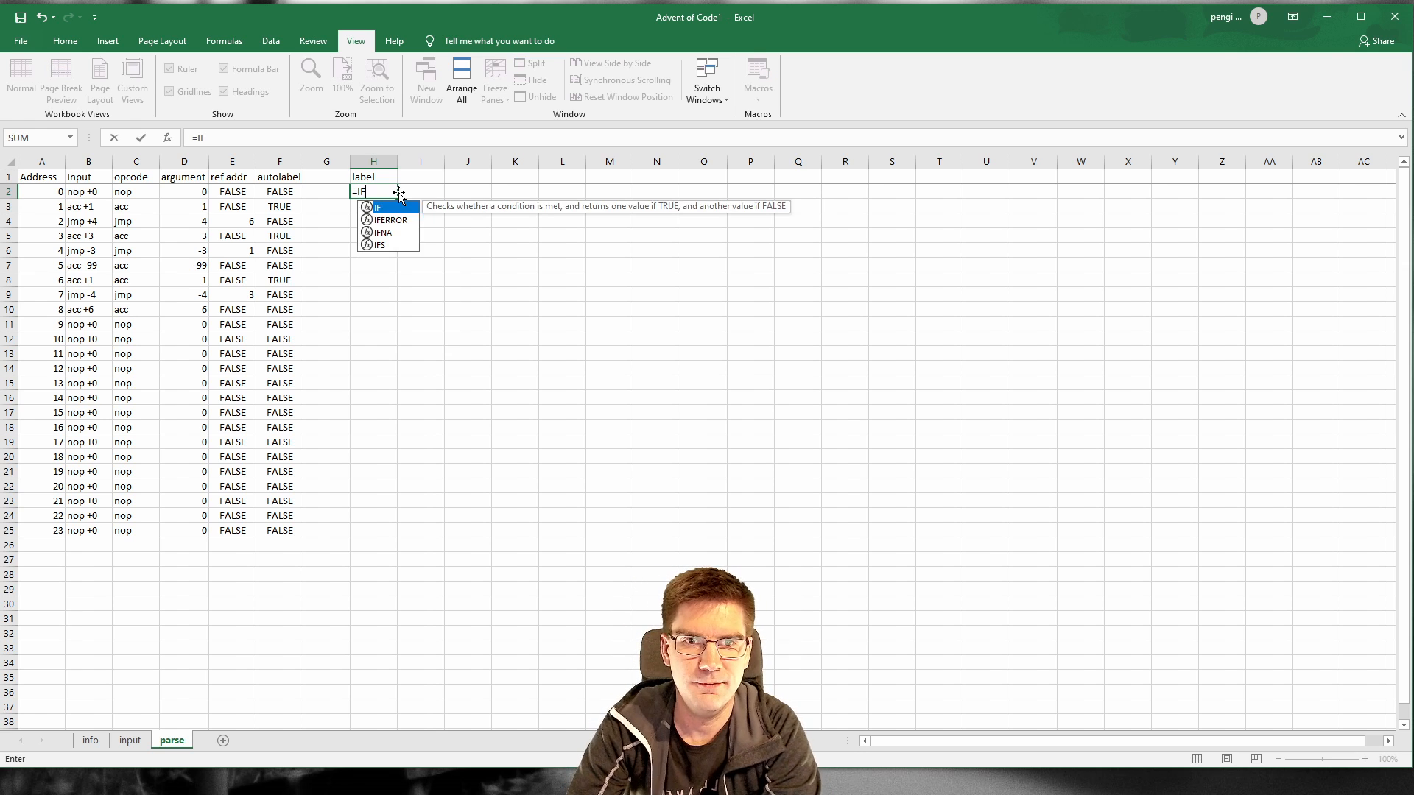
click(280, 193)
text(;)
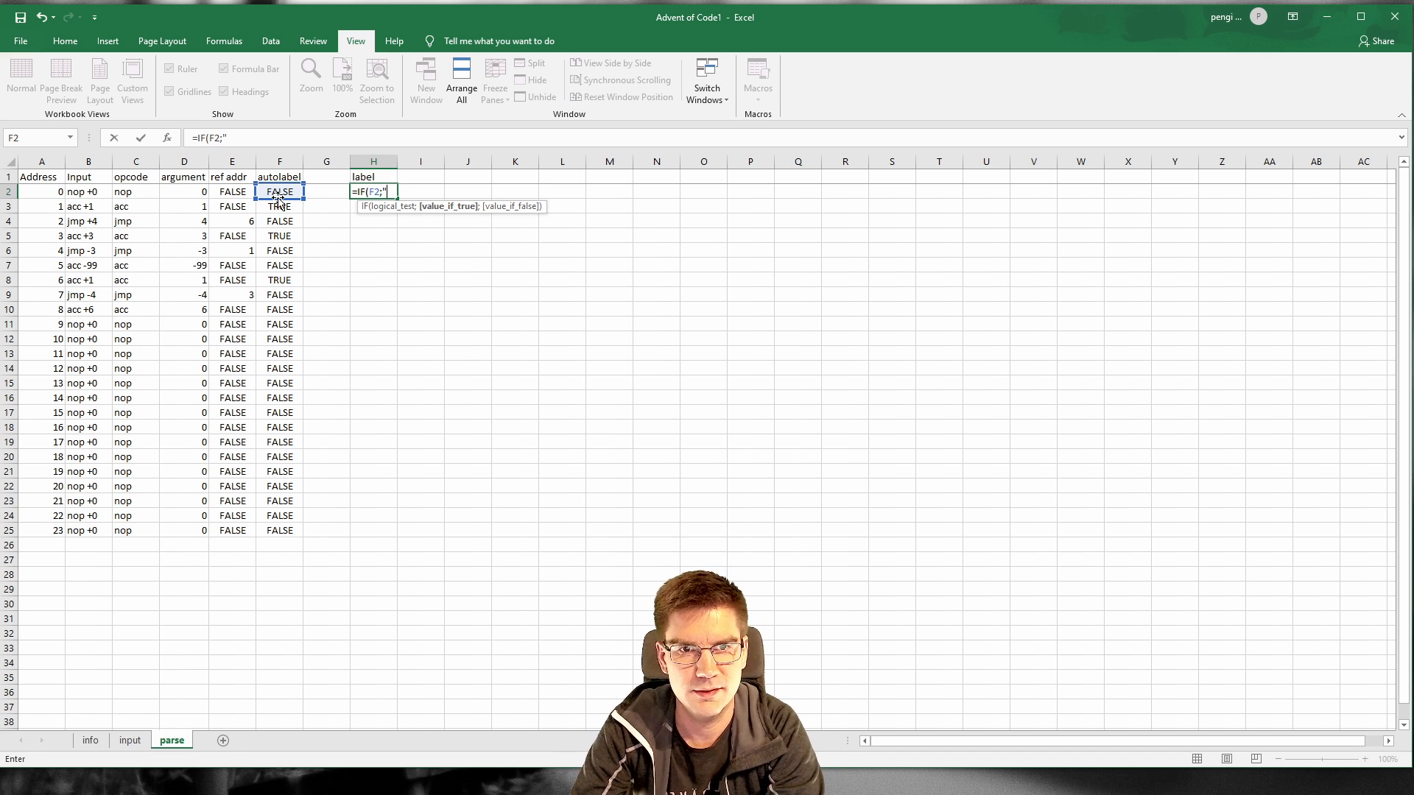
text("label"+)
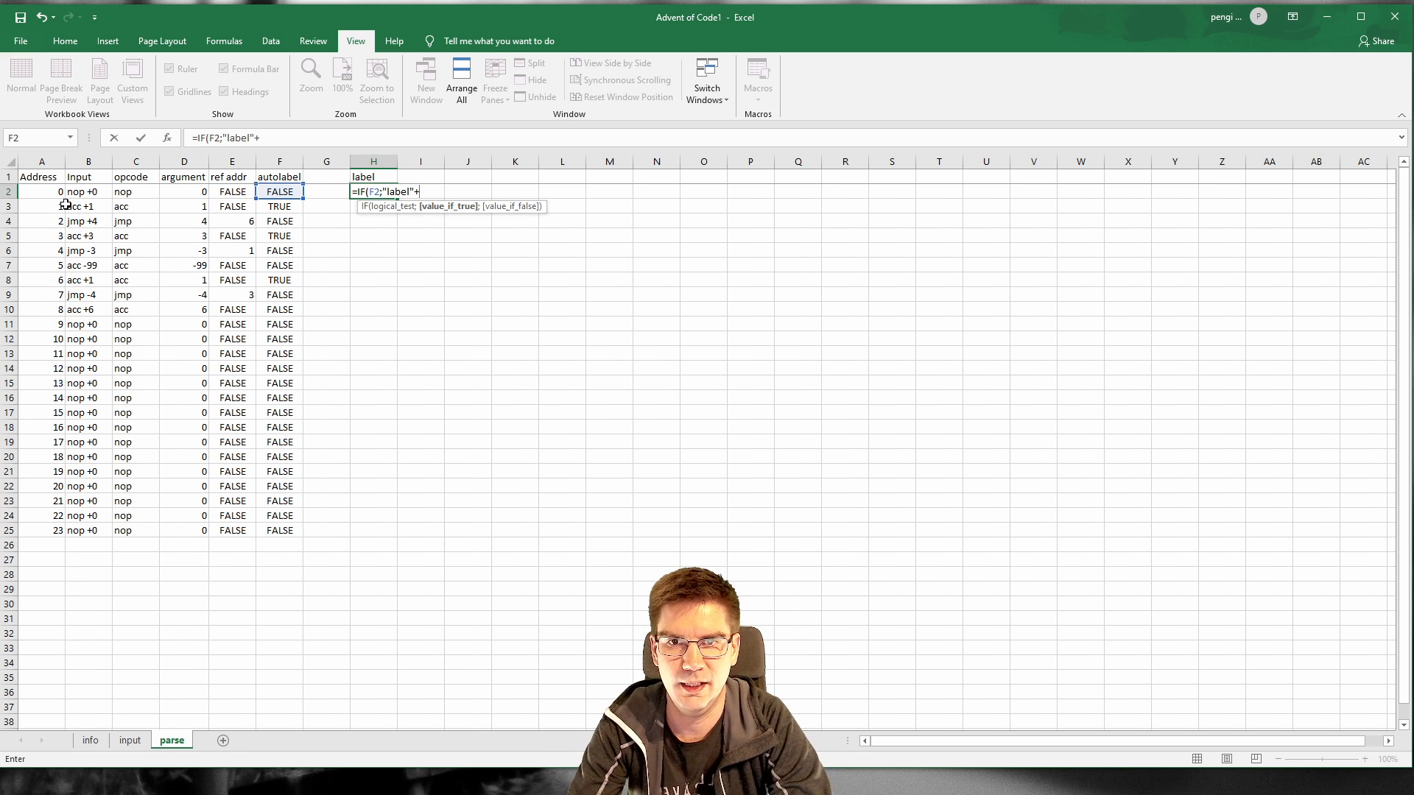
click(42, 191)
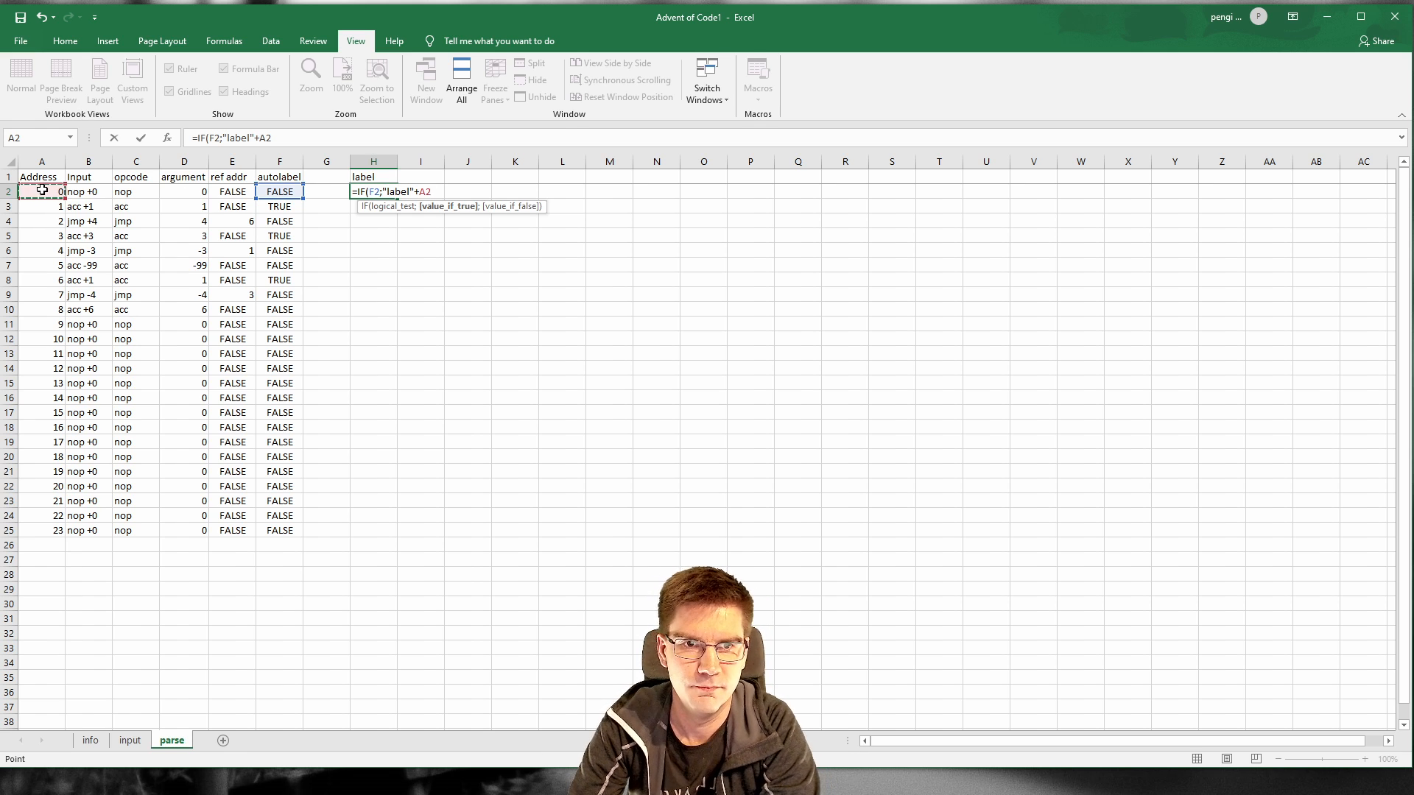
text(;""))
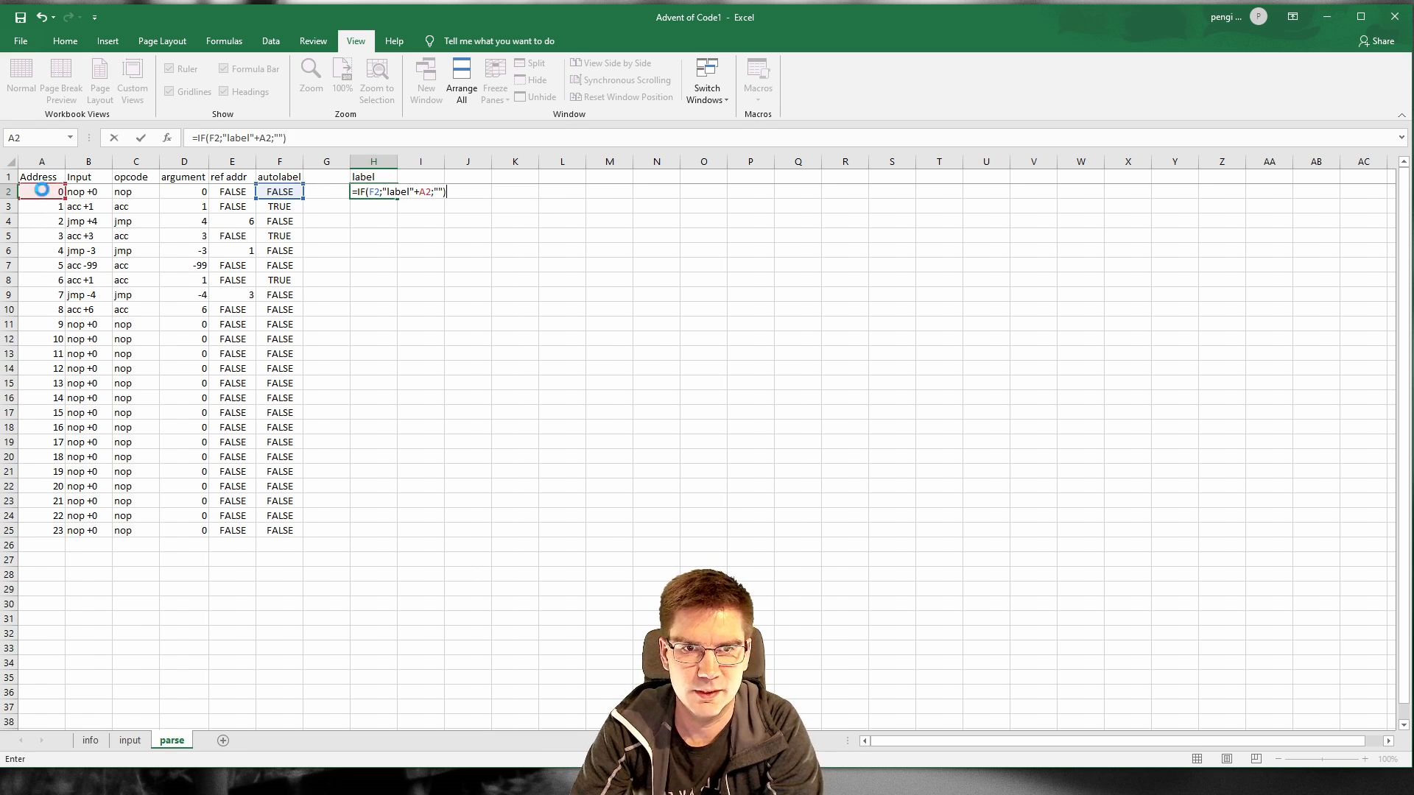
key(Return)
click(372, 191)
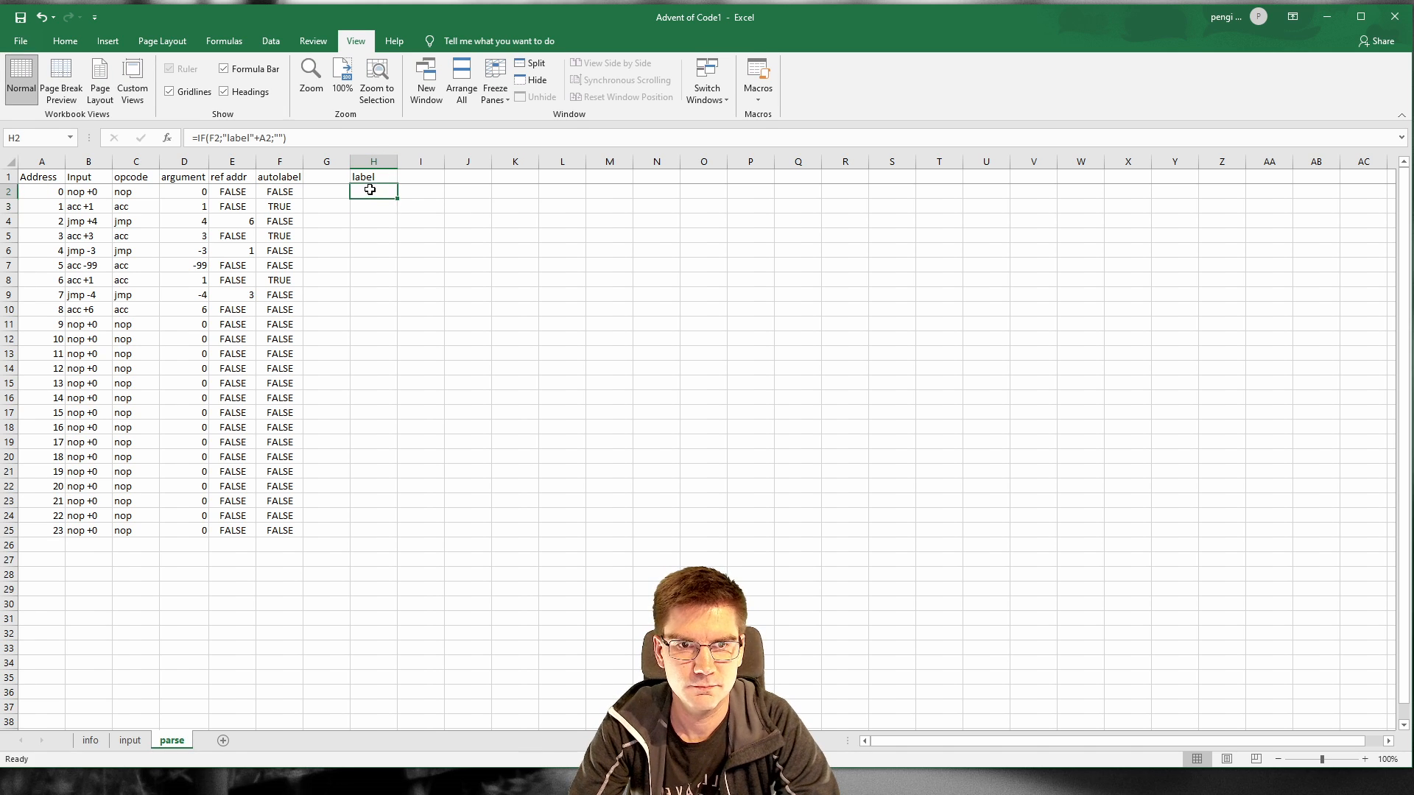
drag(397, 198, 377, 536)
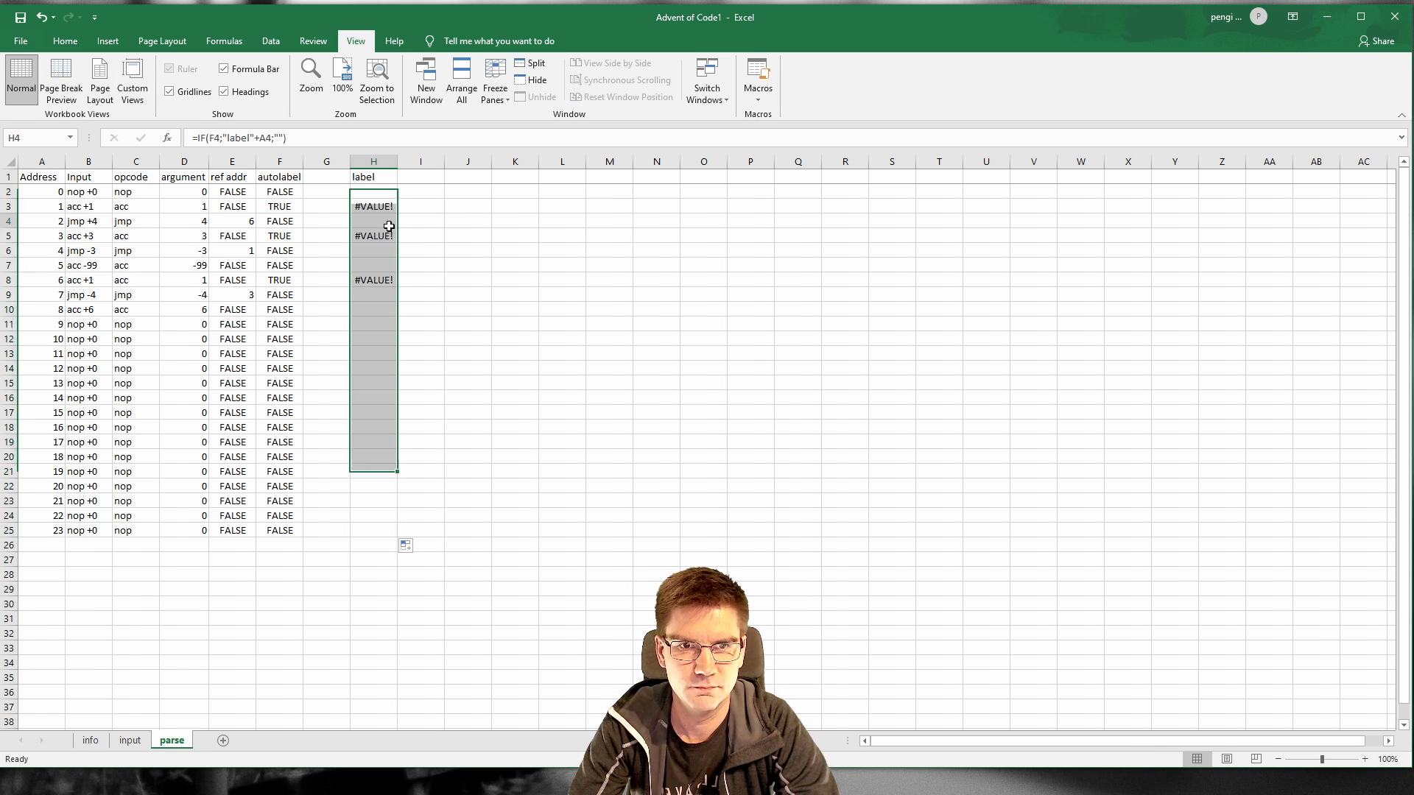
Step: Edit the H2 formula to =IF(F2;"label_"+T(A2);"")
click(372, 193)
click(258, 140)
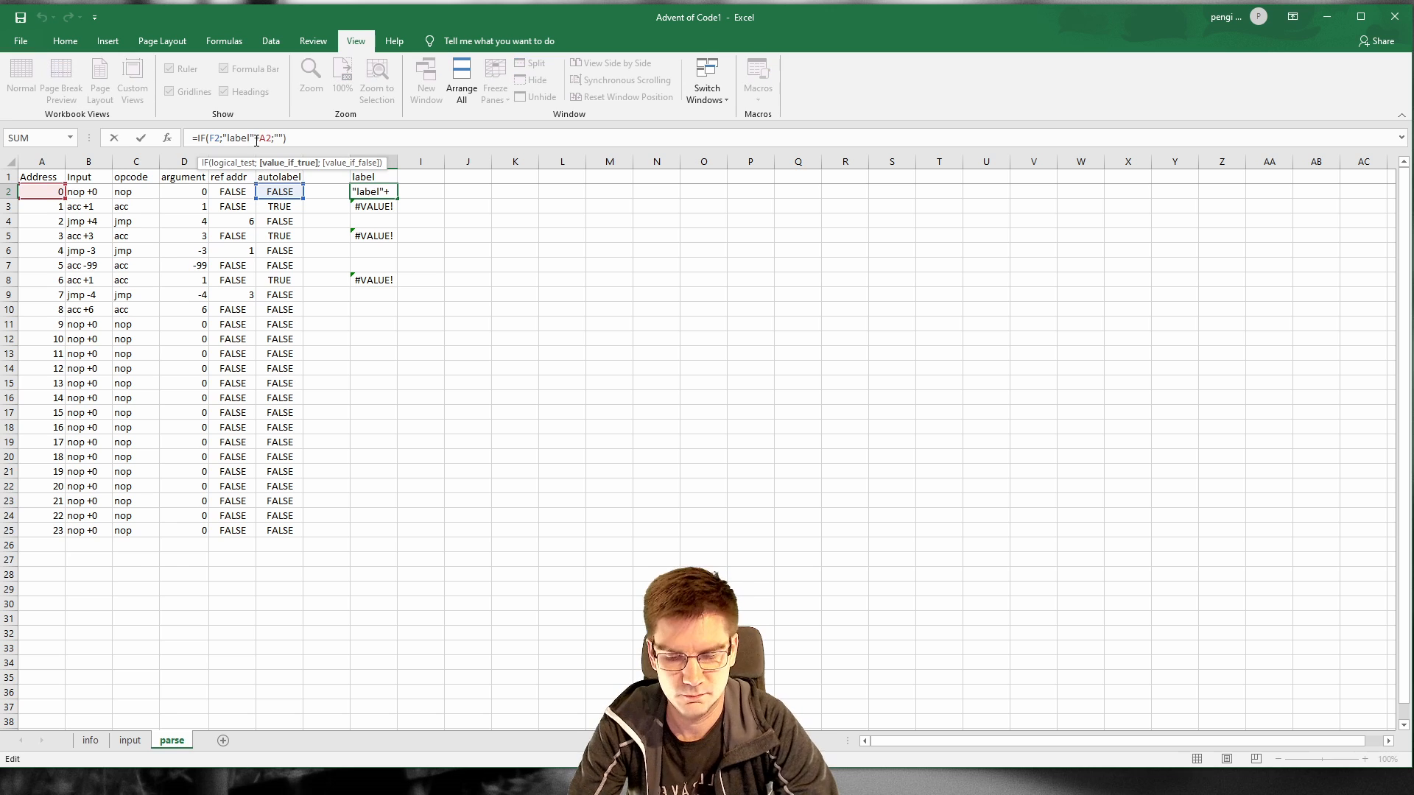
text(_)
key(Right)
key(Right)
text(T)
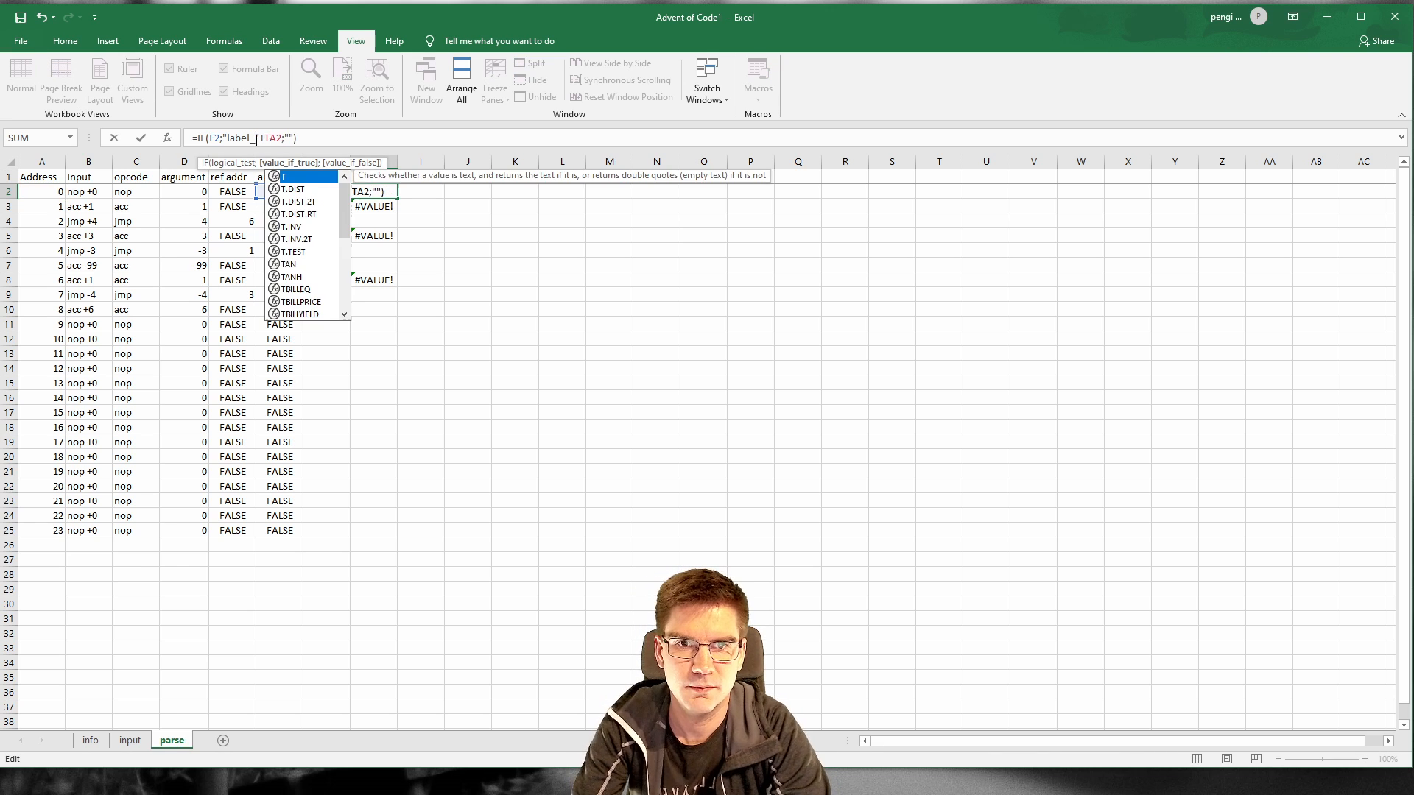
text((A2)
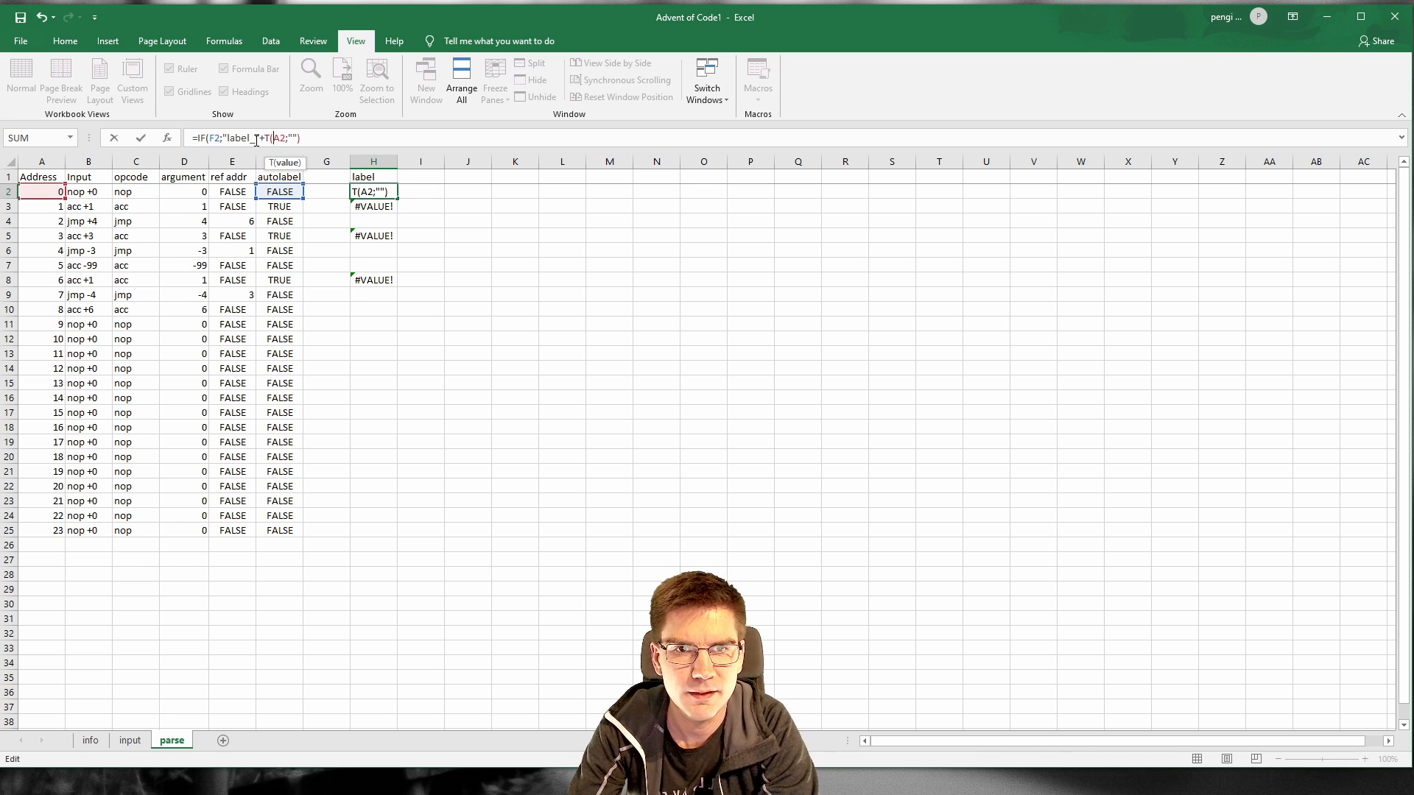
text())
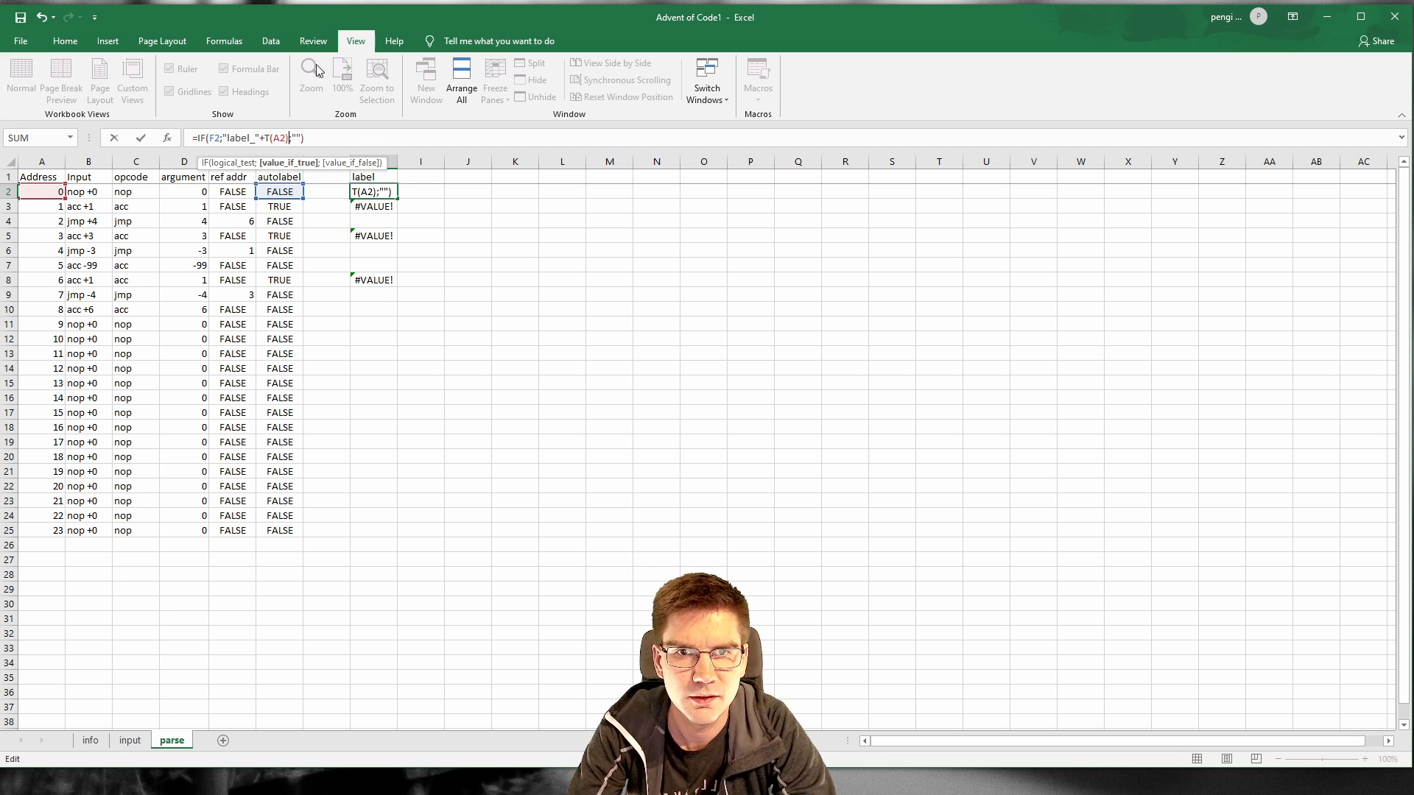
Step: Open the help article on the T function and read its remarks and examples
key(Left)
key(Left)
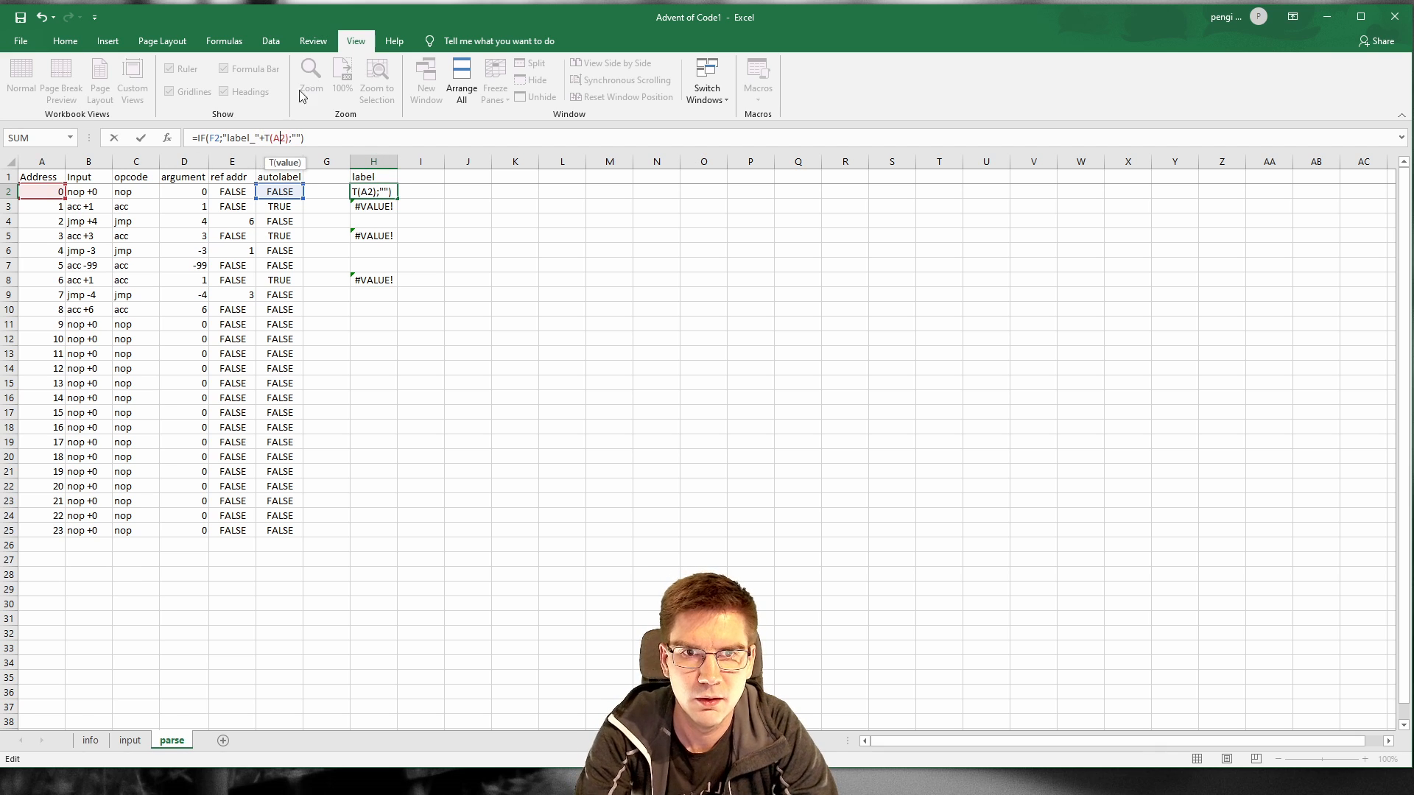
click(274, 162)
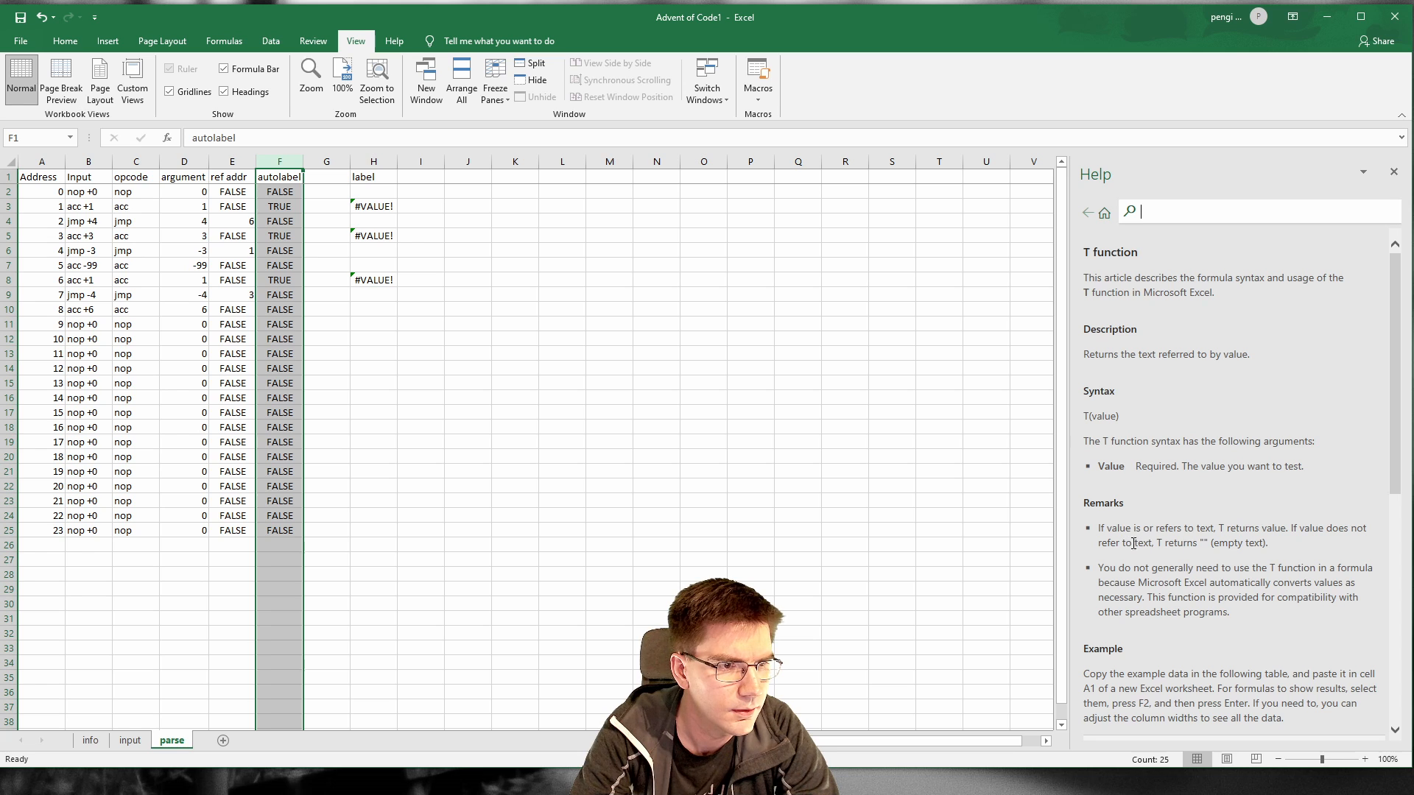
scroll(1182, 559, down, 1)
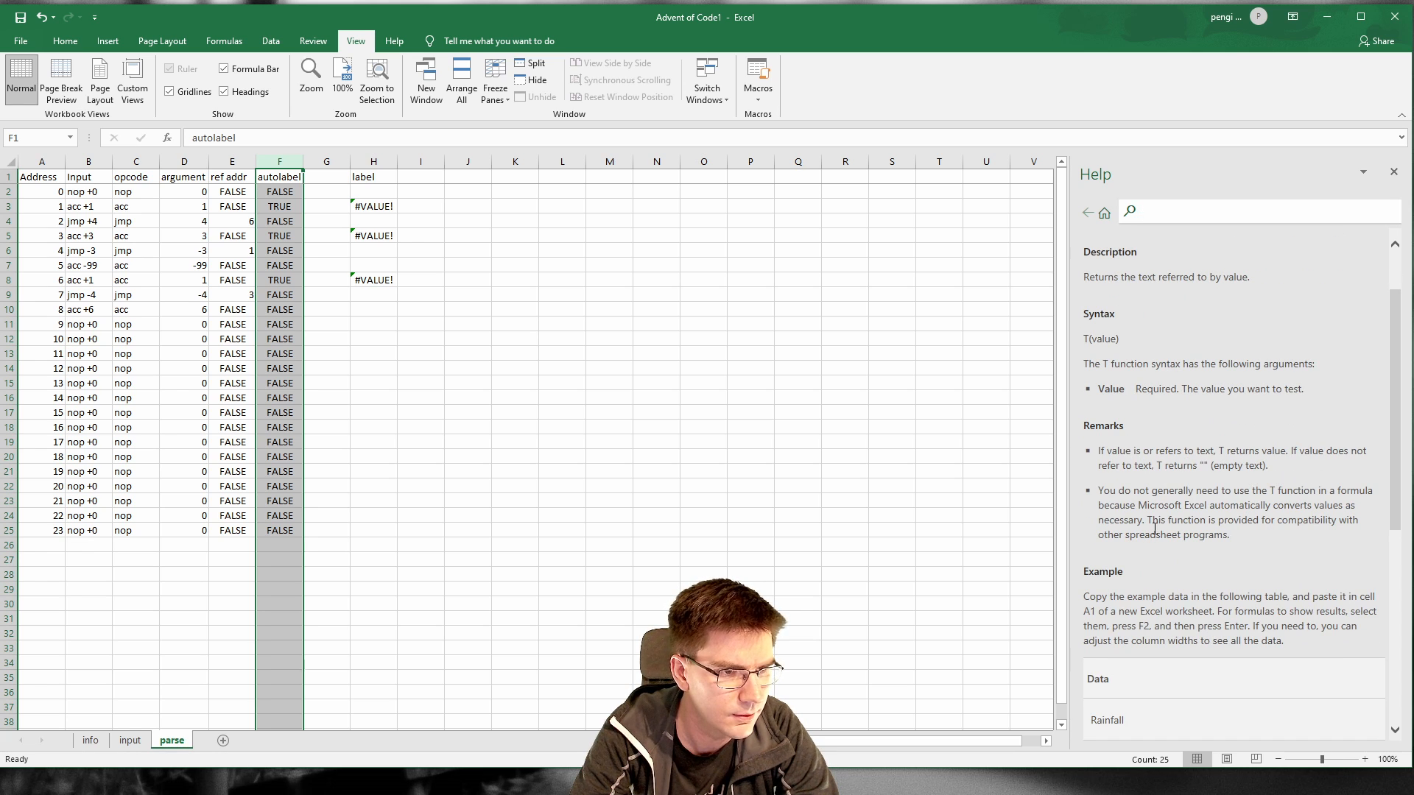
scroll(1153, 537, down, 5)
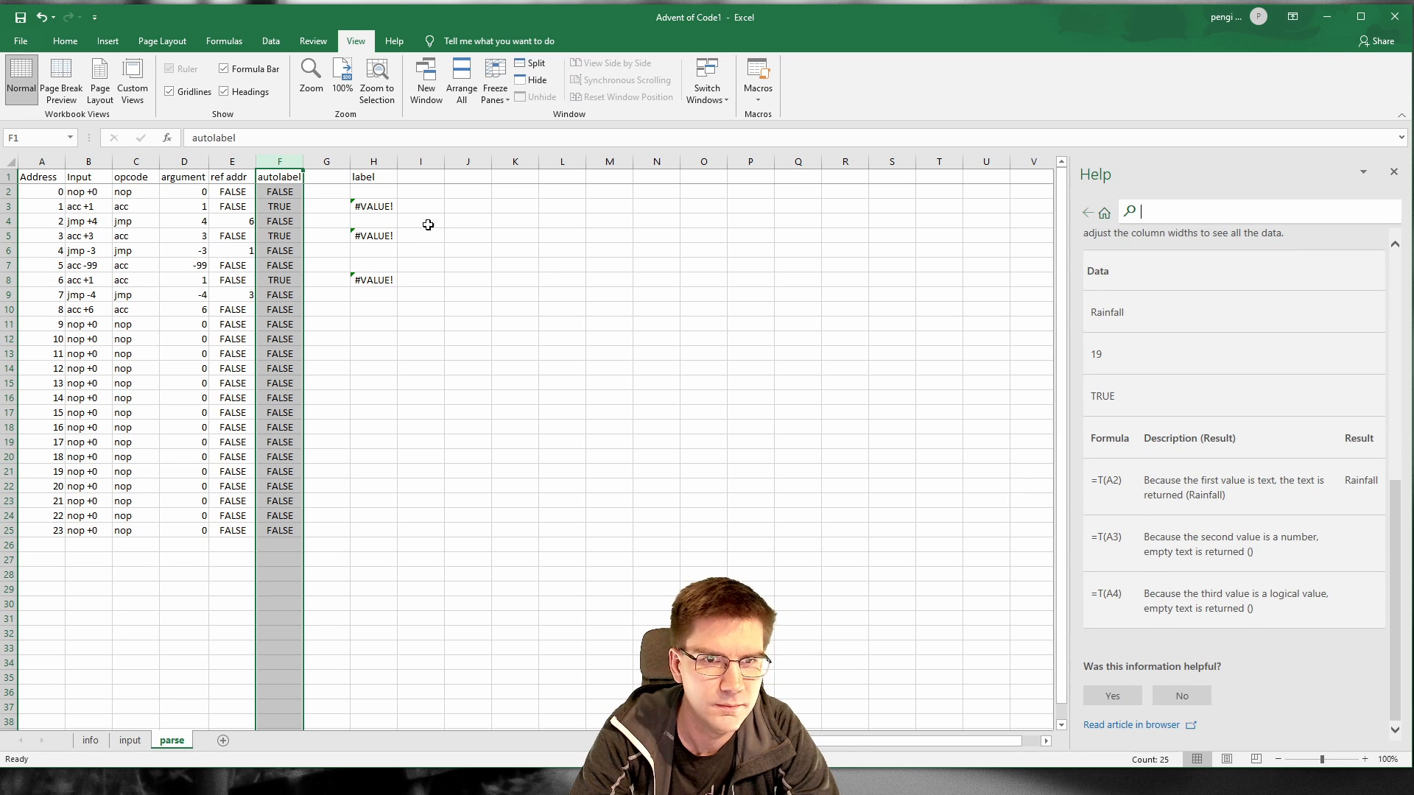
Step: Fill the revised H2 label formula down to H25 and inspect the formula in H4
click(392, 196)
drag(398, 199, 401, 533)
click(385, 221)
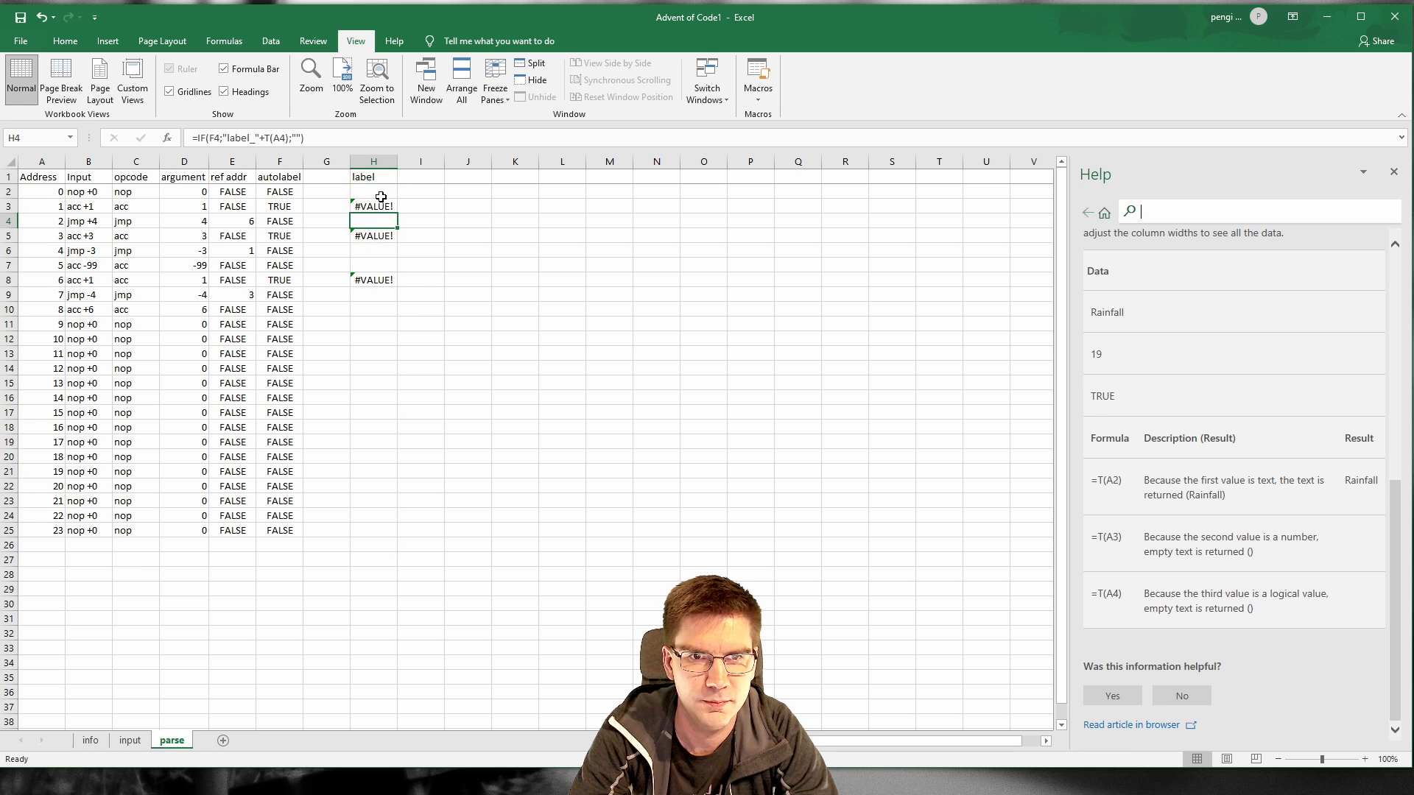
Step: Reopen the H2 formula for editing and search the help for string
click(382, 194)
key(F2)
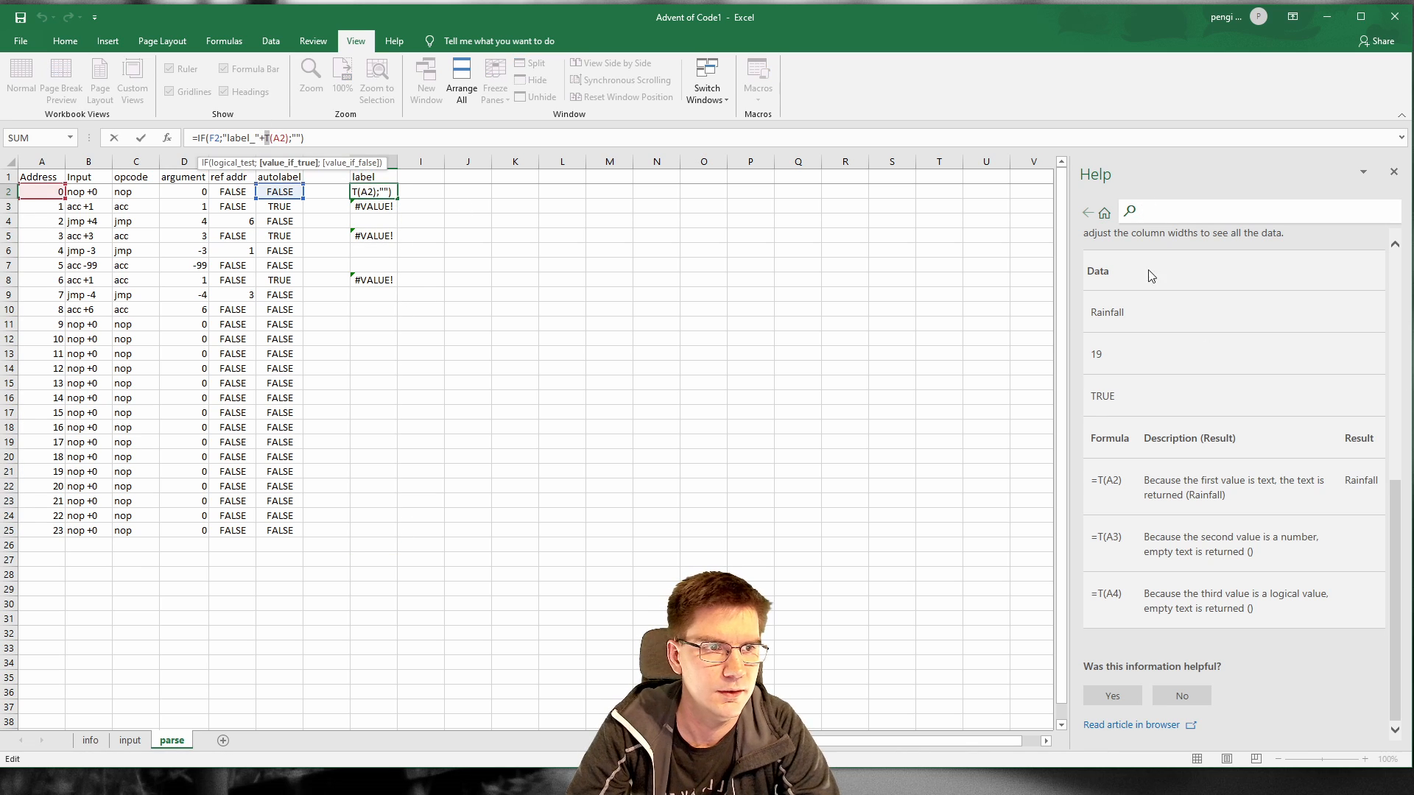
click(1195, 211)
text(string)
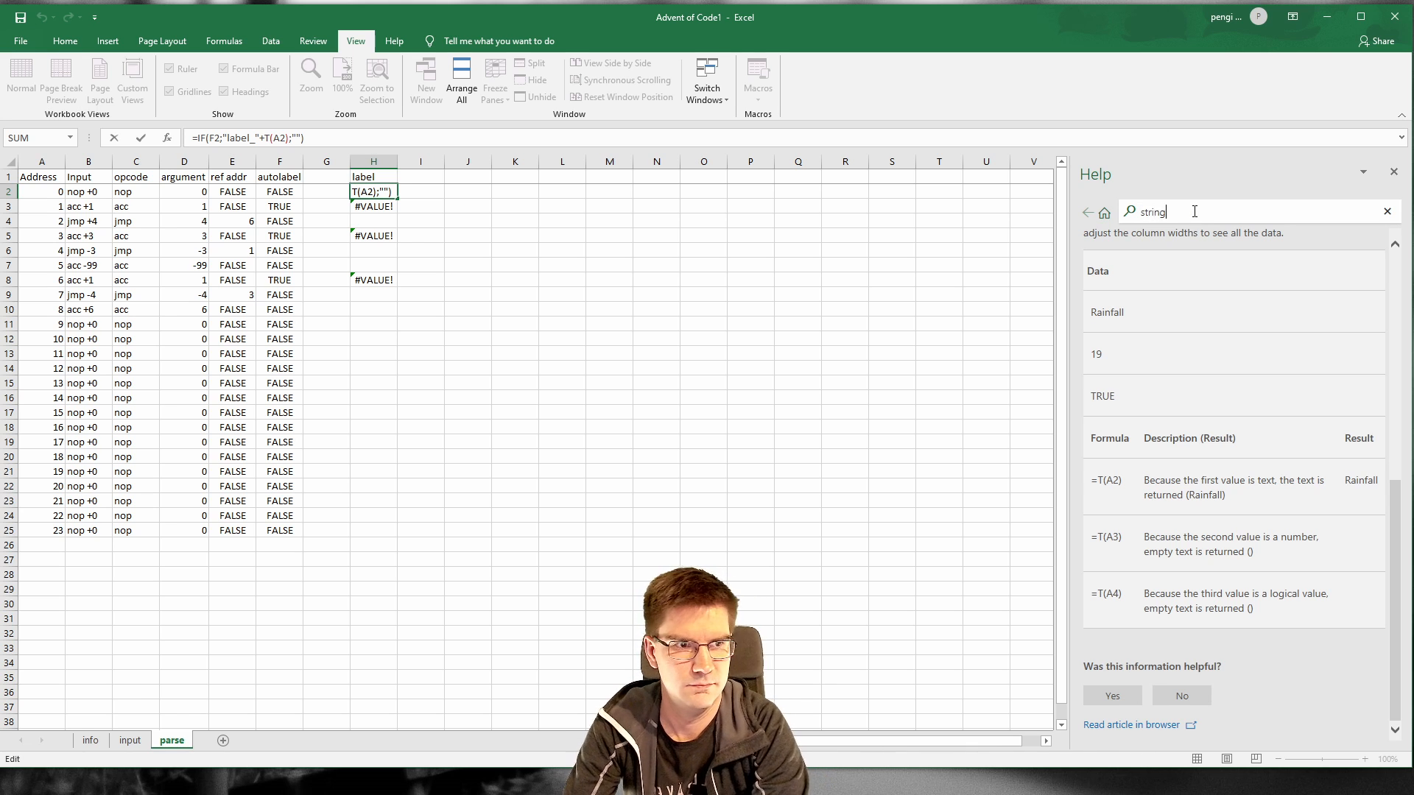
key(Return)
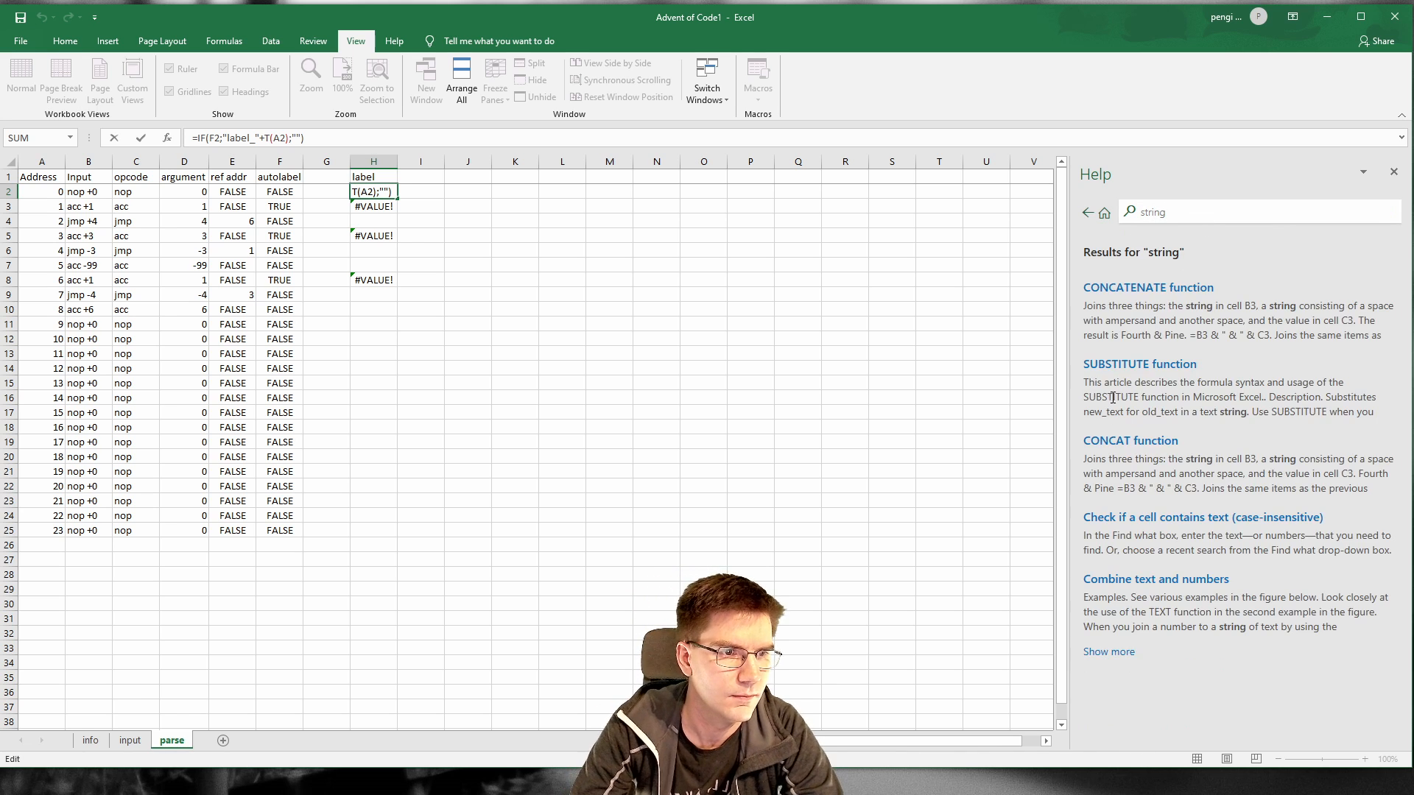
Step: Search the help for format, open the TEXT function article and read its syntax and examples
double_click(1171, 211)
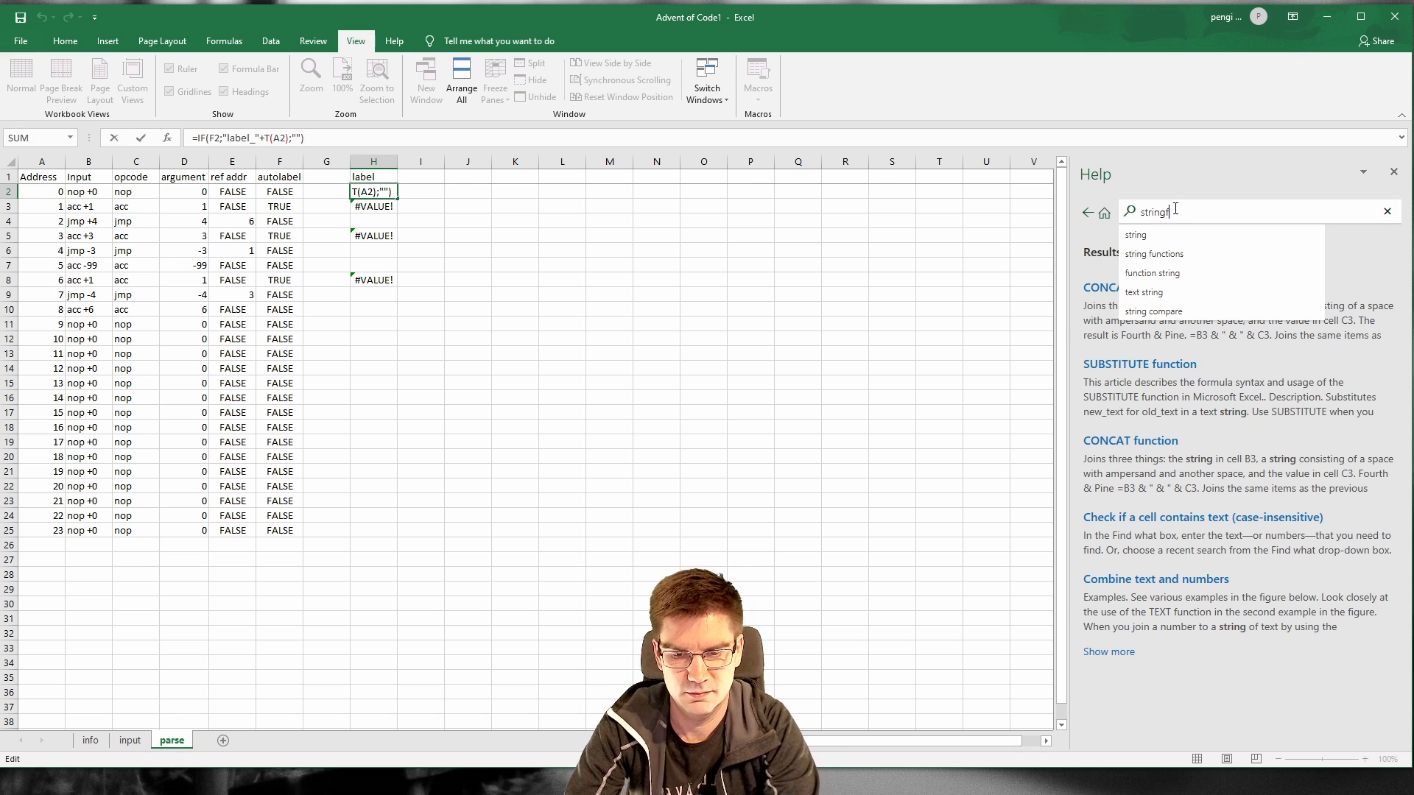
text(format)
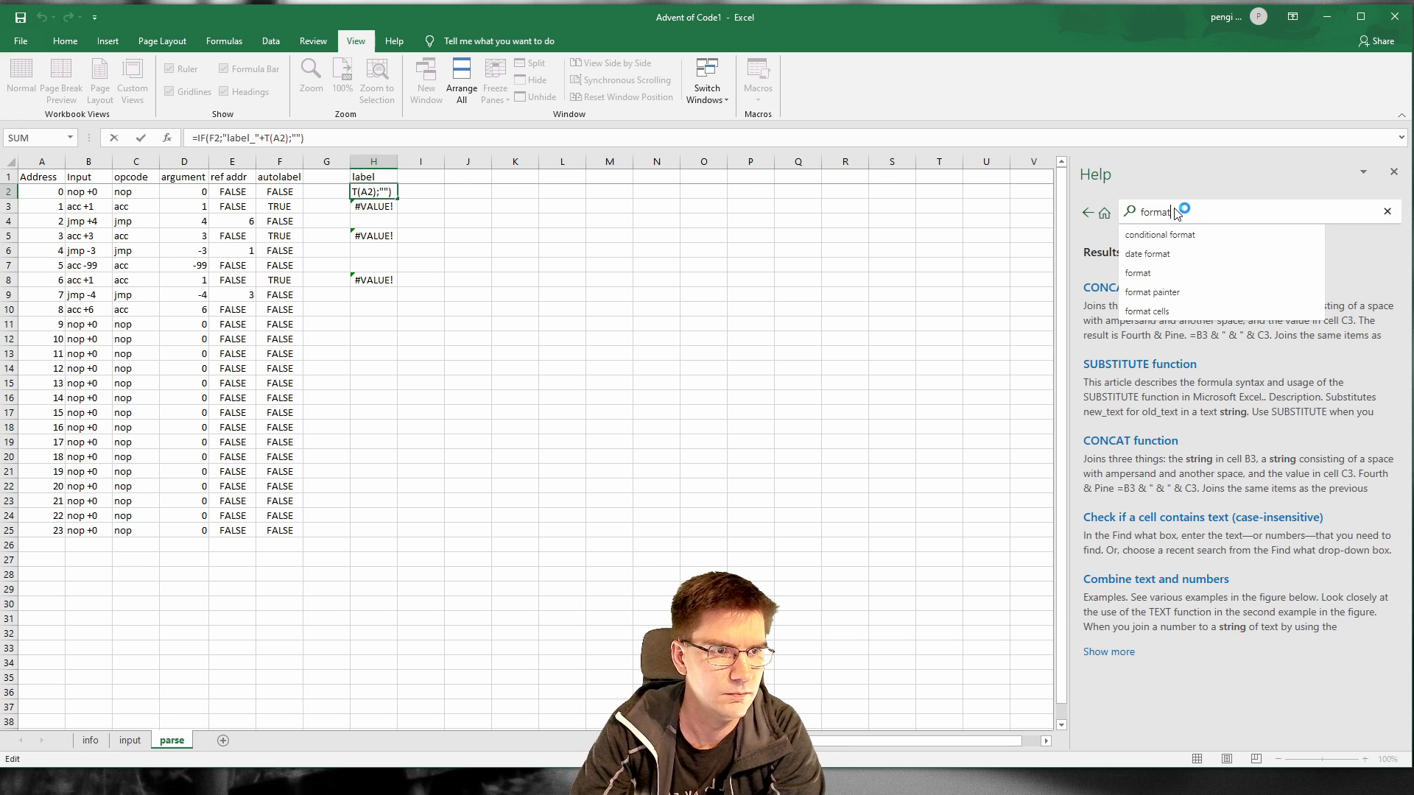
key(Return)
scroll(969, 199, down, 1)
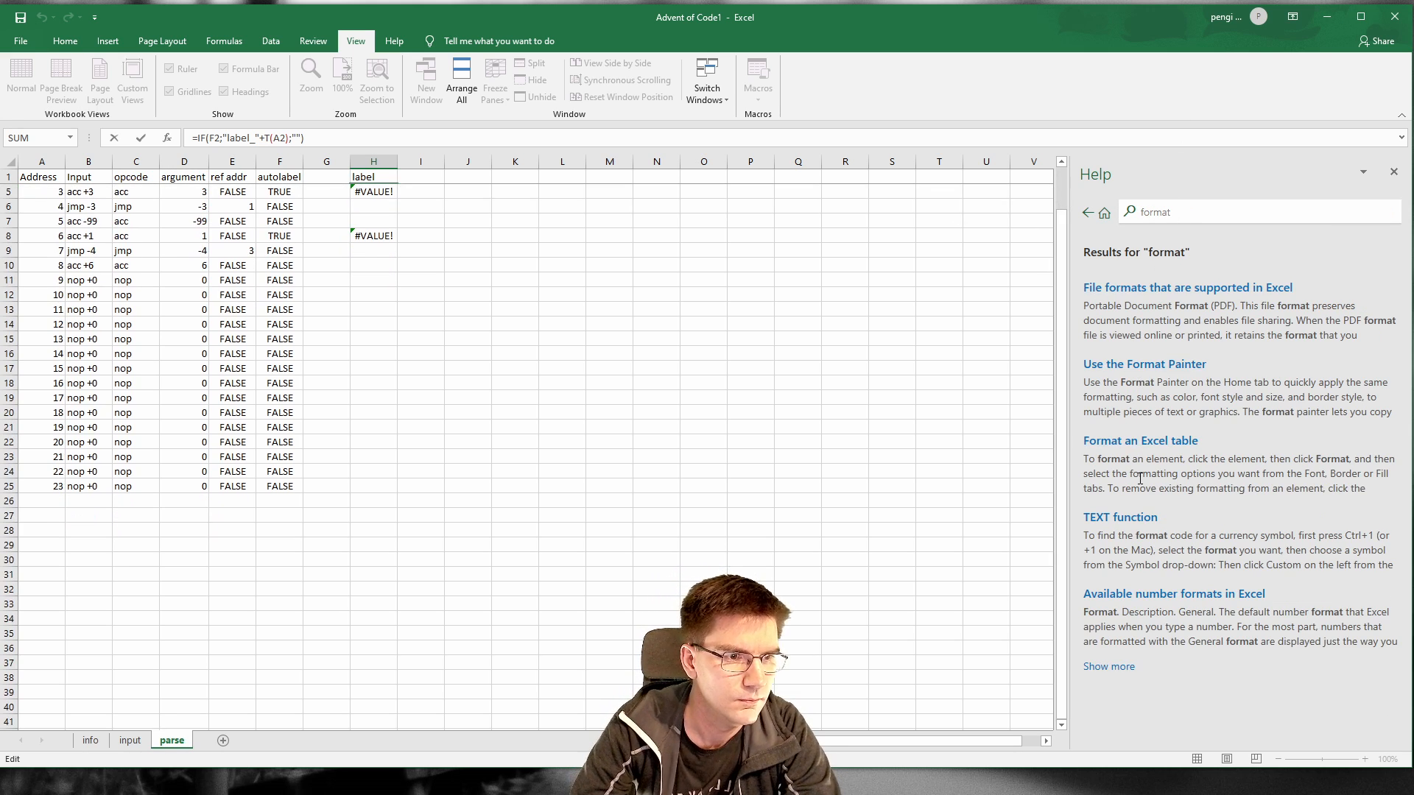
click(1134, 518)
scroll(1134, 581, down, 5)
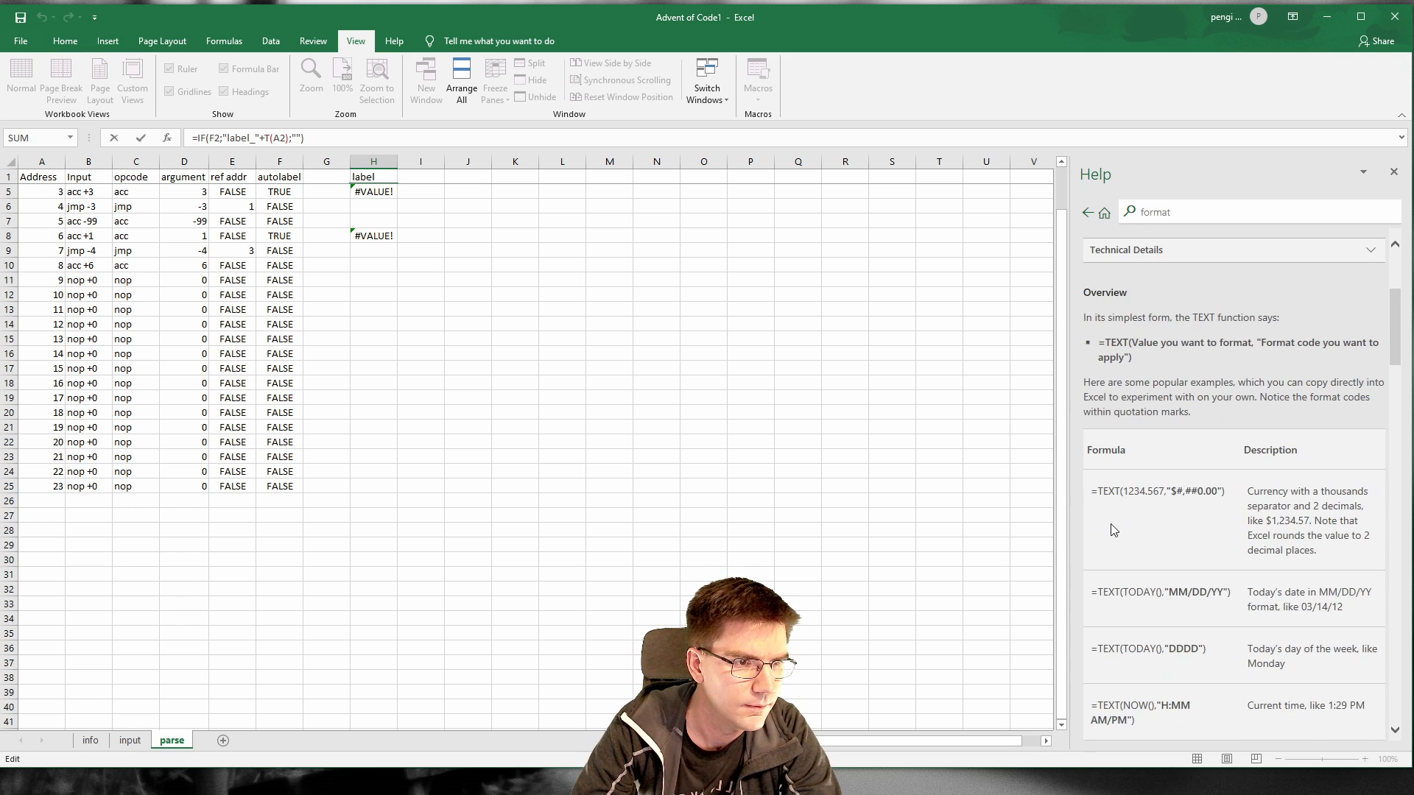
scroll(1127, 650, down, 4)
scroll(1122, 624, up, 3)
scroll(1126, 619, up, 5)
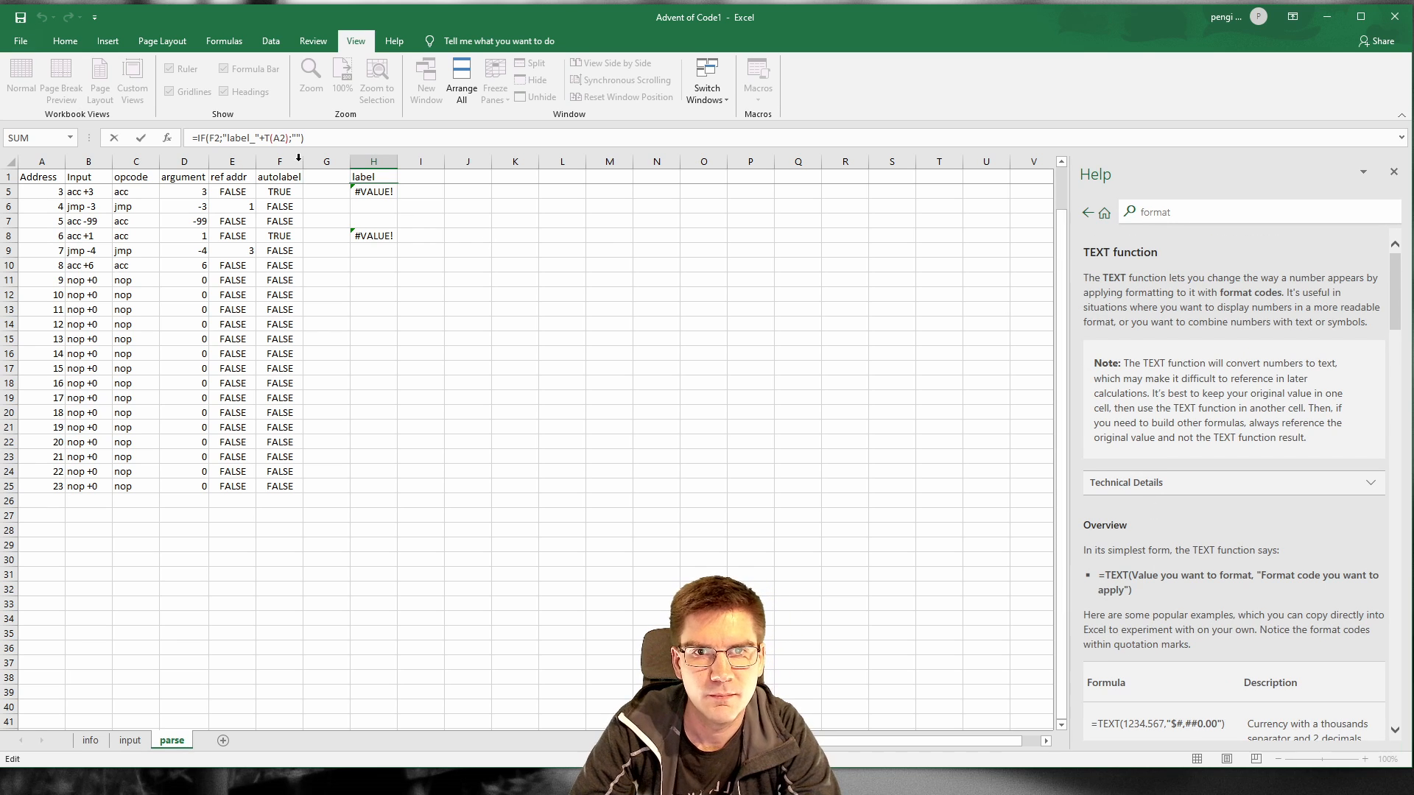
Step: Replace T with TEXT in the H2 formula and add a semicolon after A2 for the format argument
click(266, 139)
text(EXT)
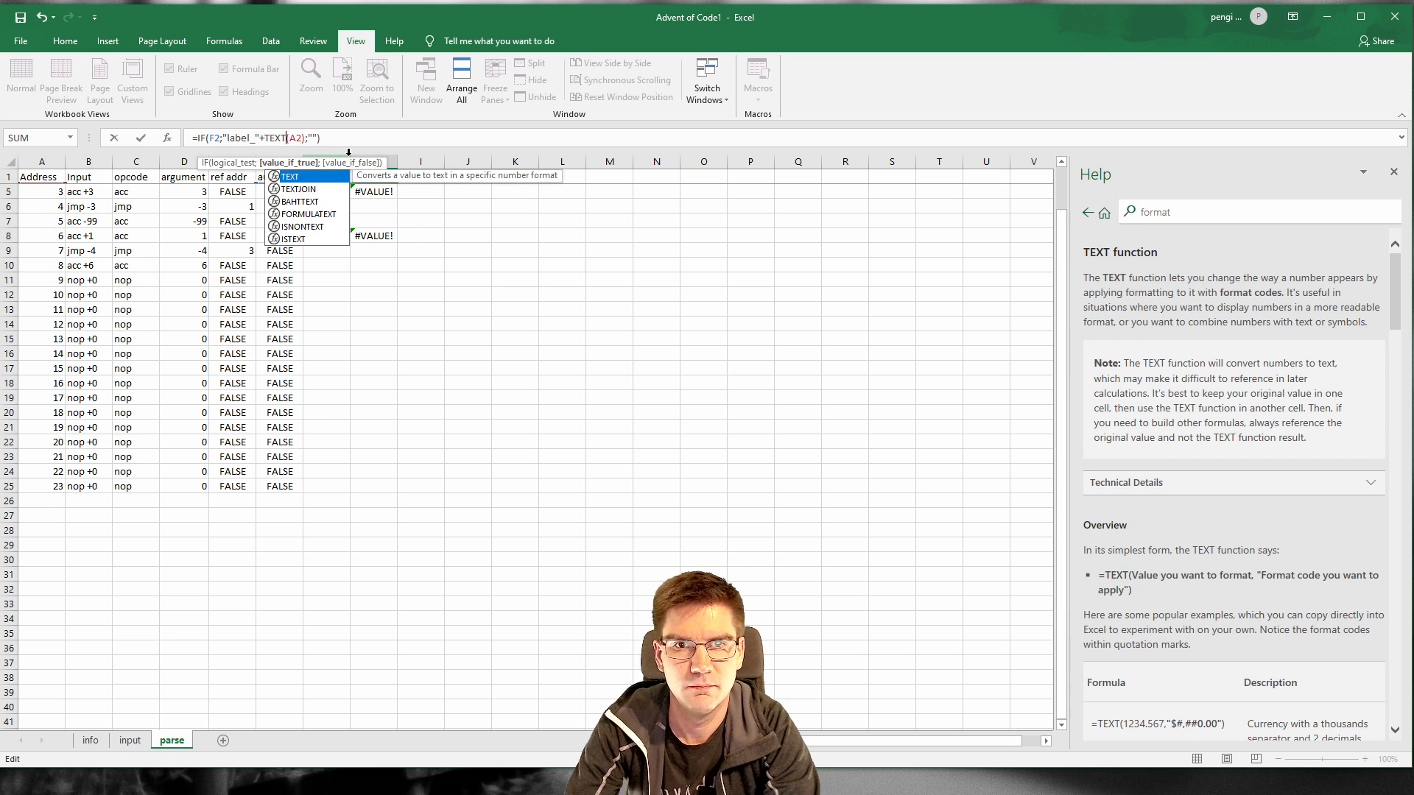
key(Right)
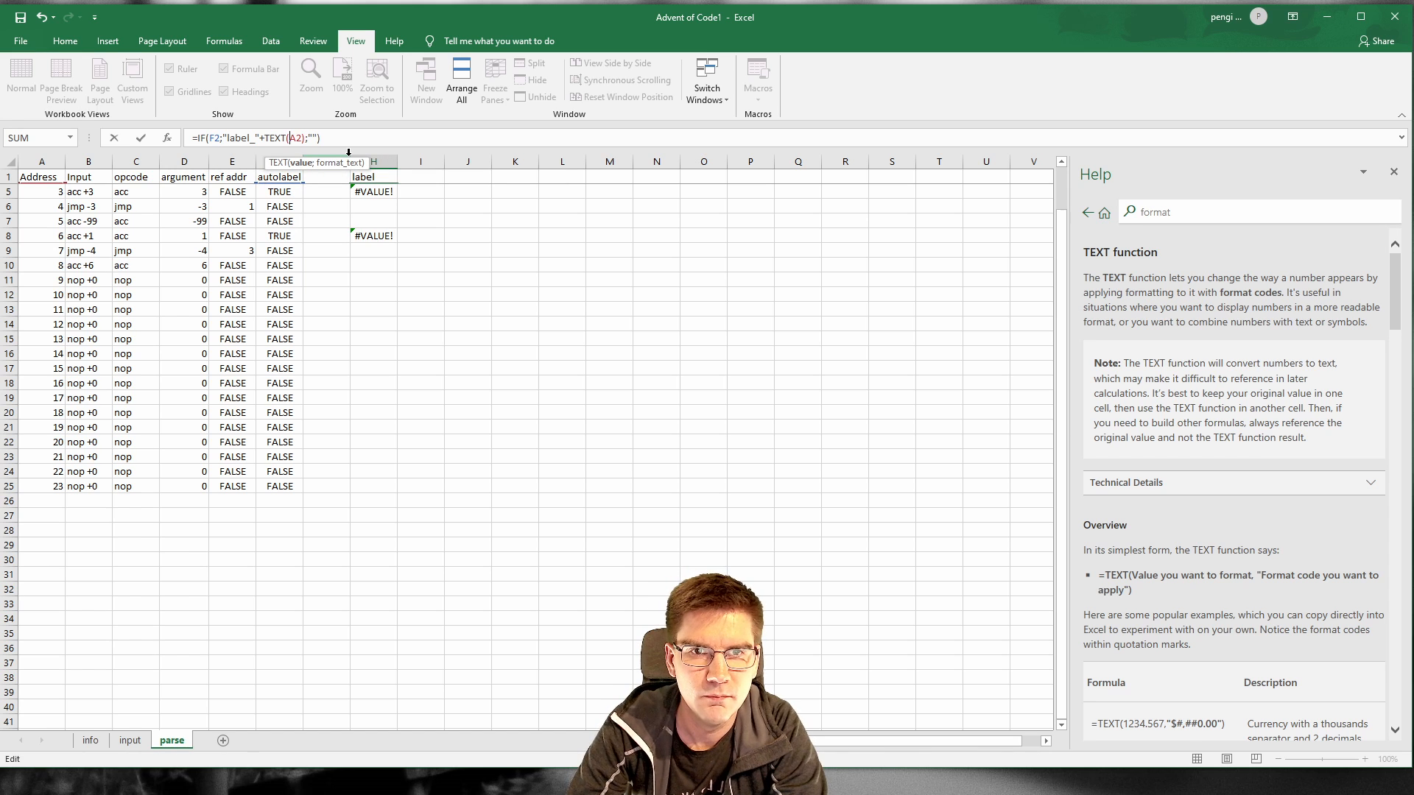
key(Right)
key(Right)
key(Right)
key(Right)
key(Right)
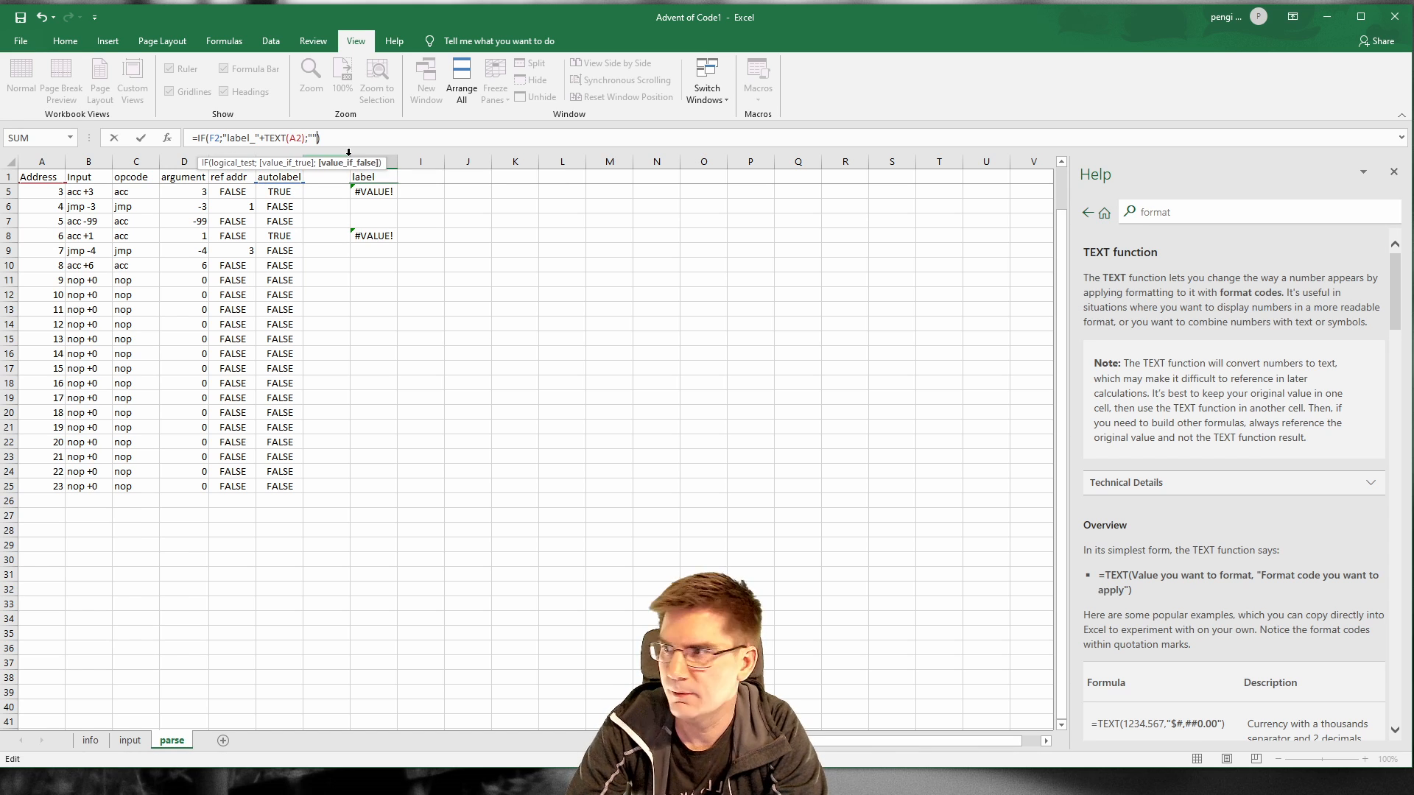
key(Left)
key(Left)
key(Left)
key(Left)
key(Left)
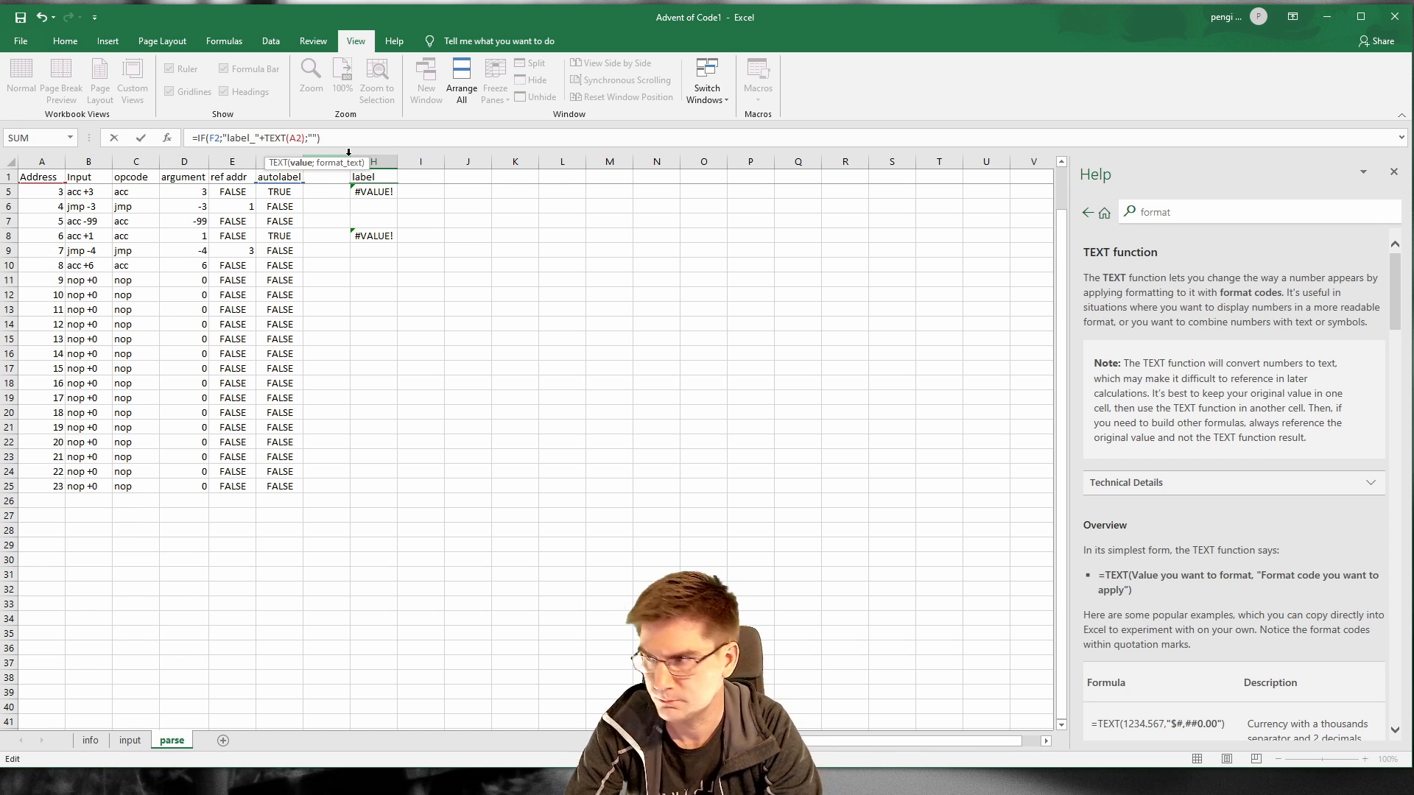
text(;)
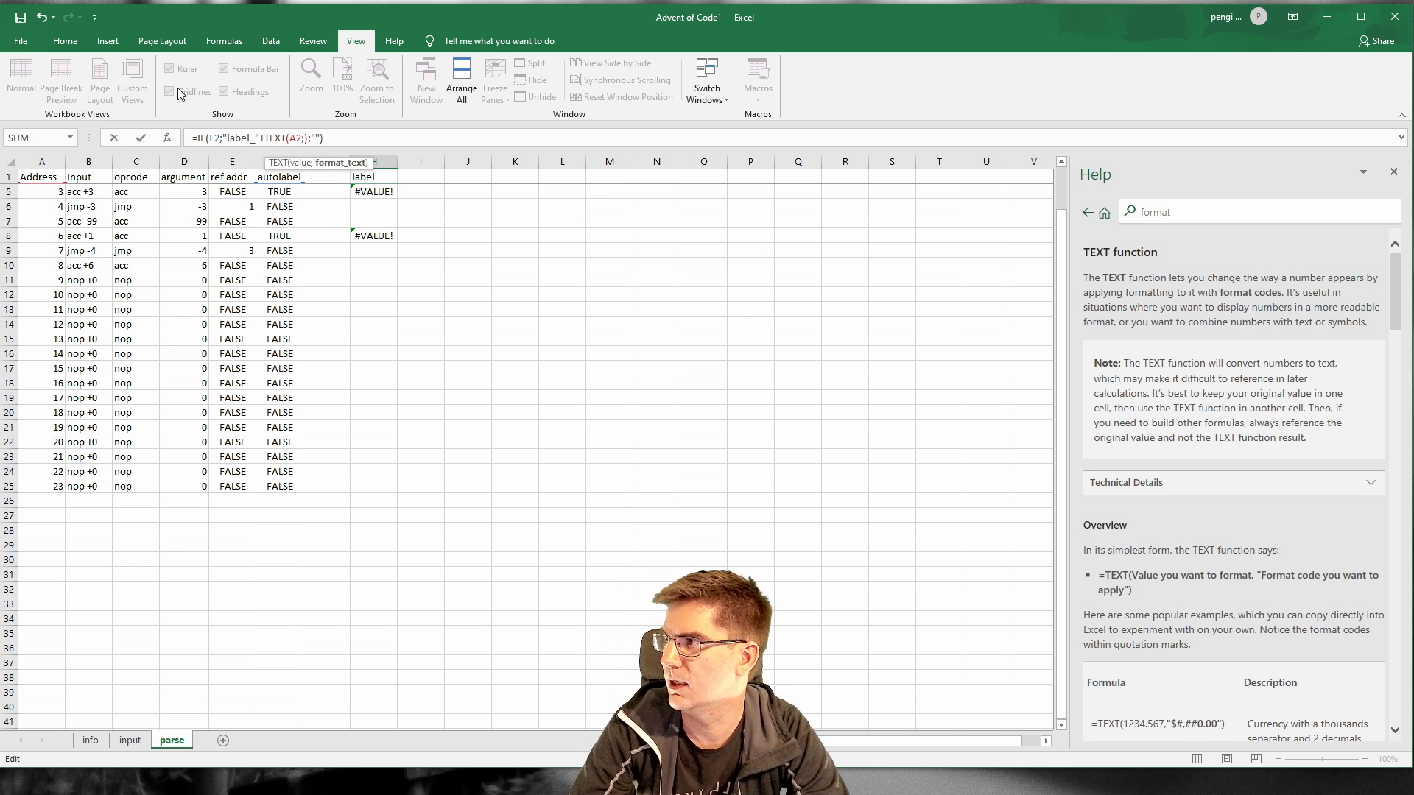
Step: Read the TEXT function article's format code examples, its format code instructions and the section on joining text with numbers
scroll(1103, 530, down, 5)
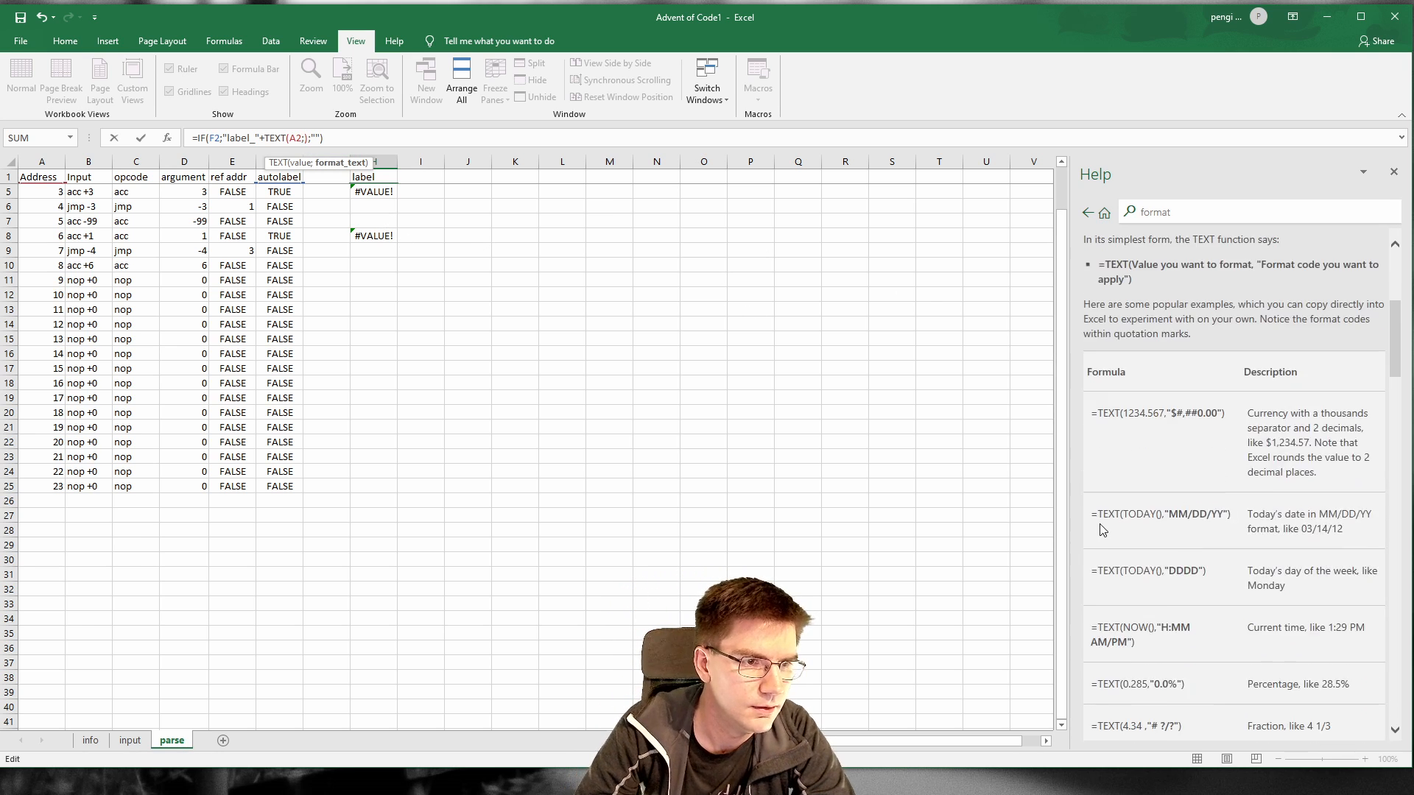
scroll(1190, 520, down, 2)
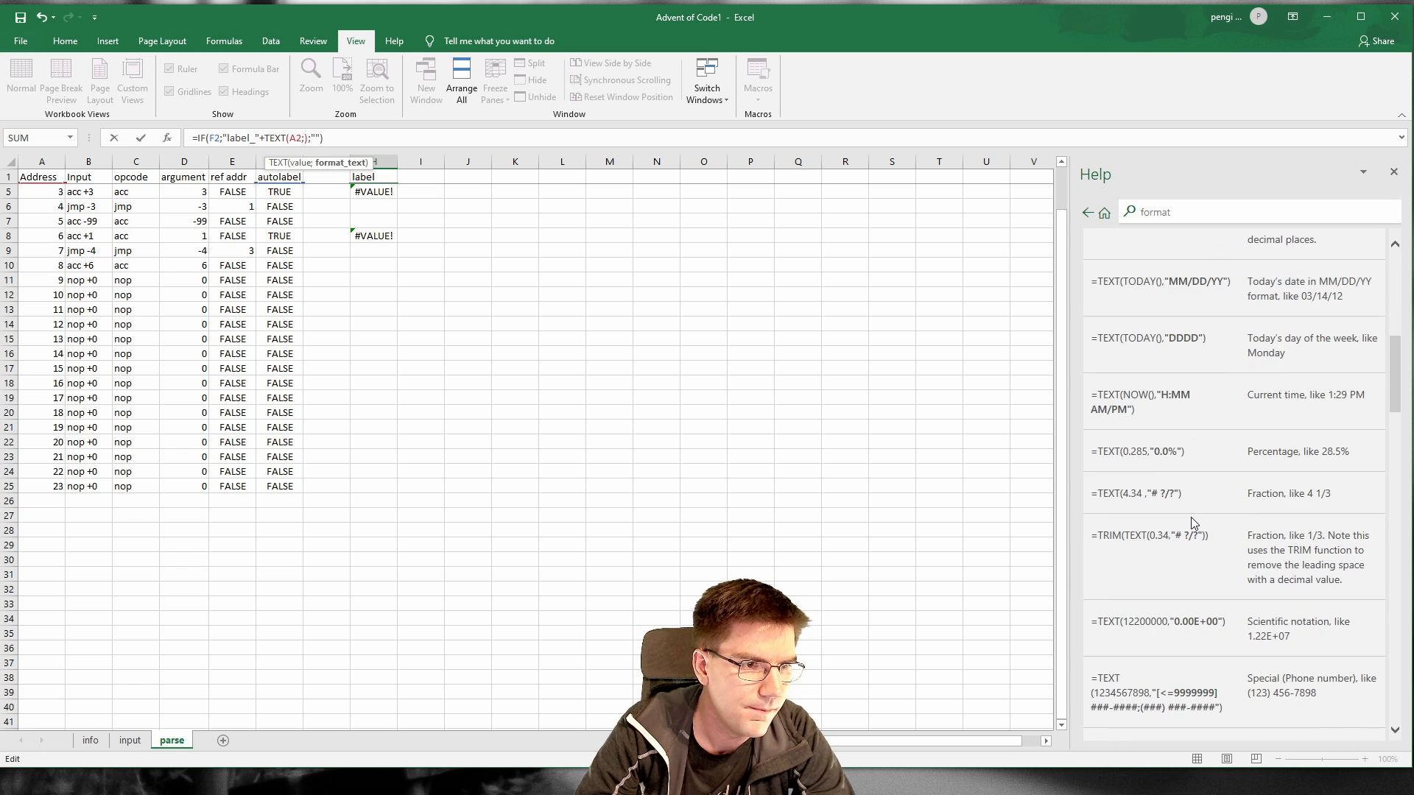
scroll(1193, 521, down, 4)
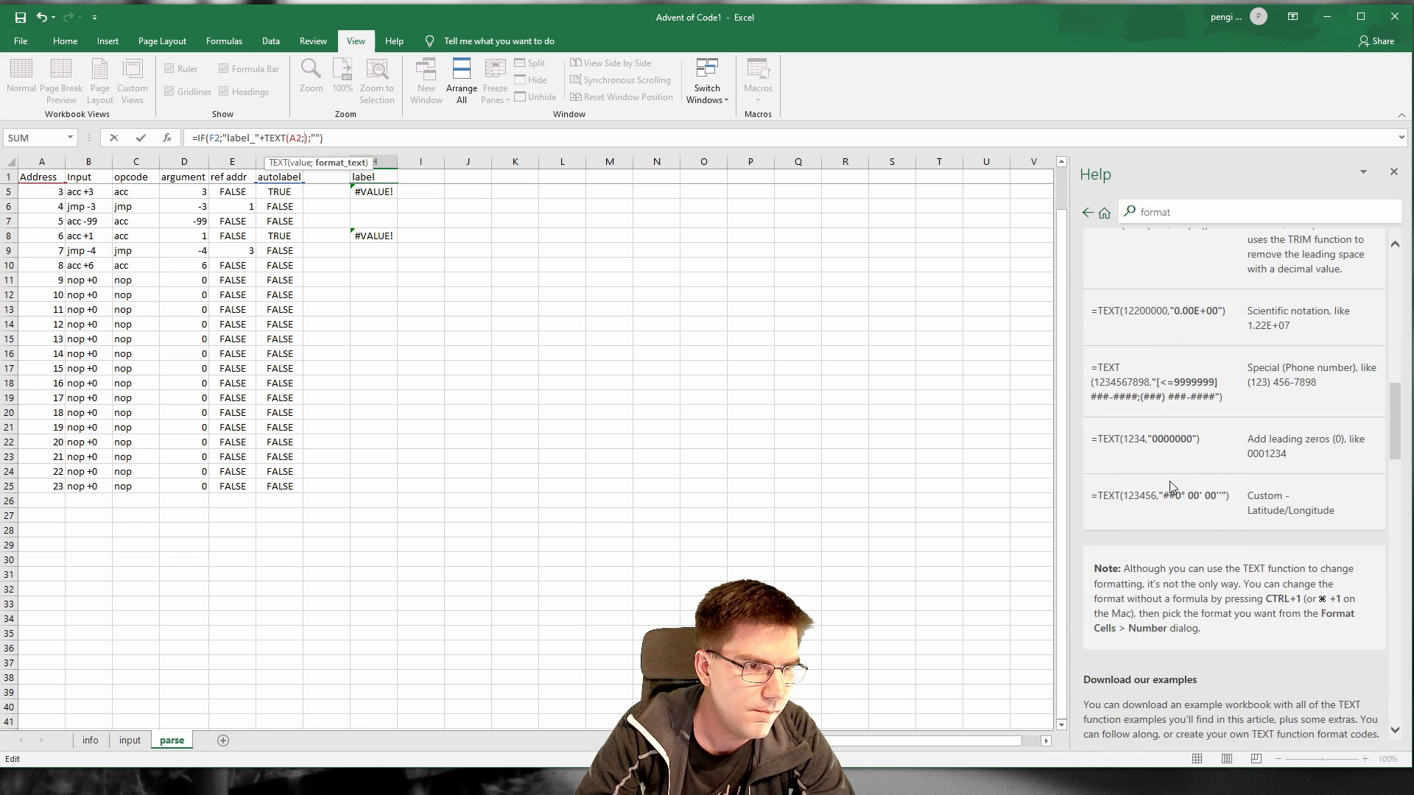
scroll(1302, 461, up, 9)
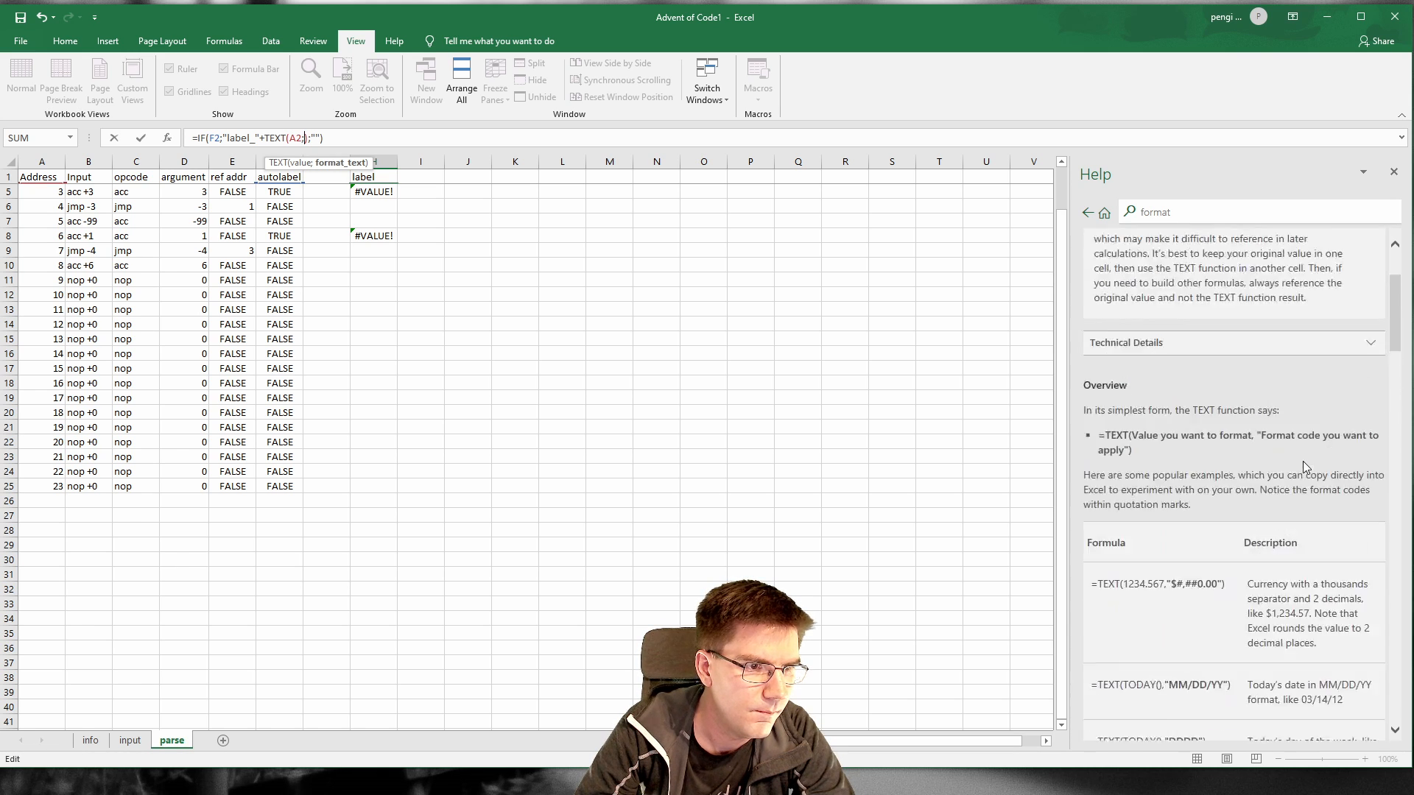
scroll(1302, 461, down, 3)
scroll(1304, 463, down, 8)
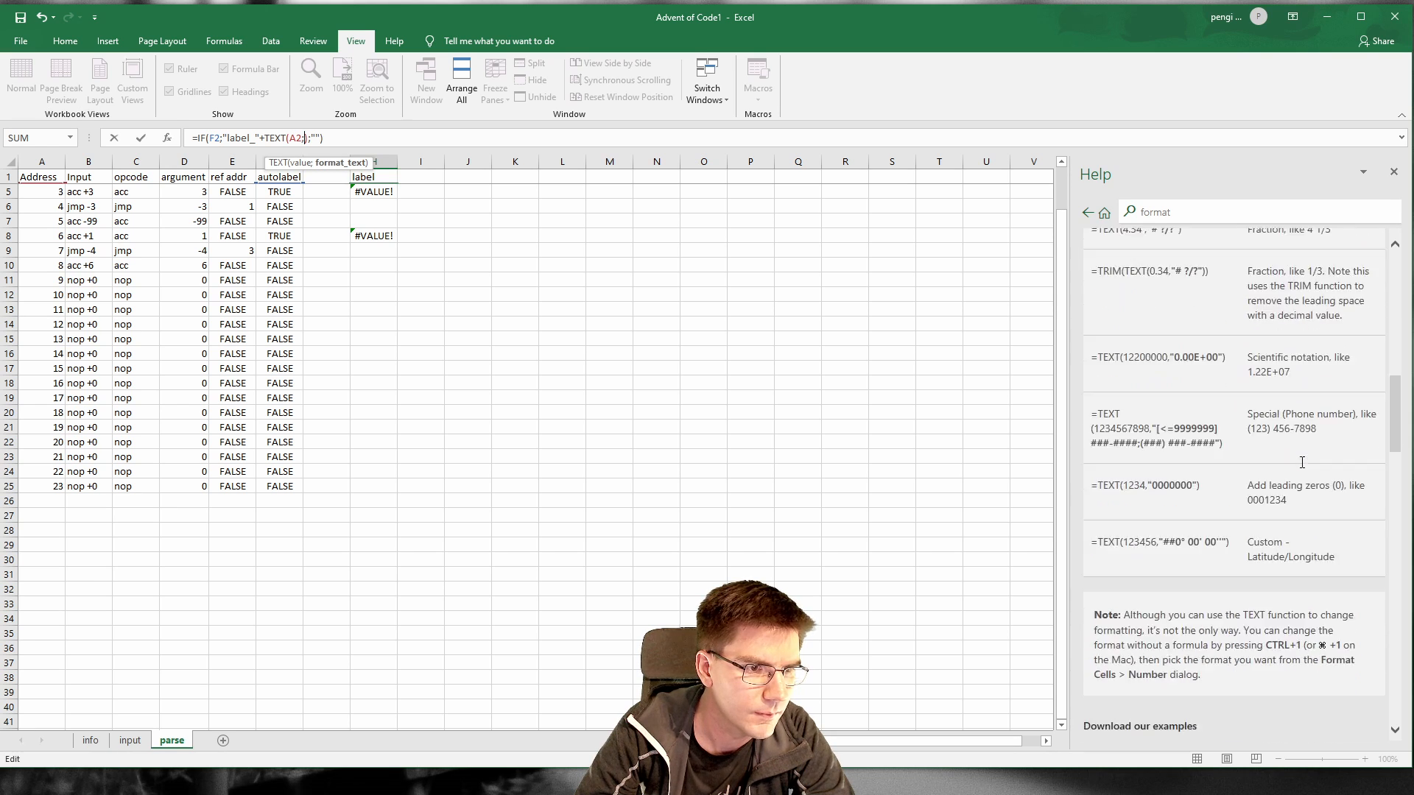
scroll(1303, 462, down, 6)
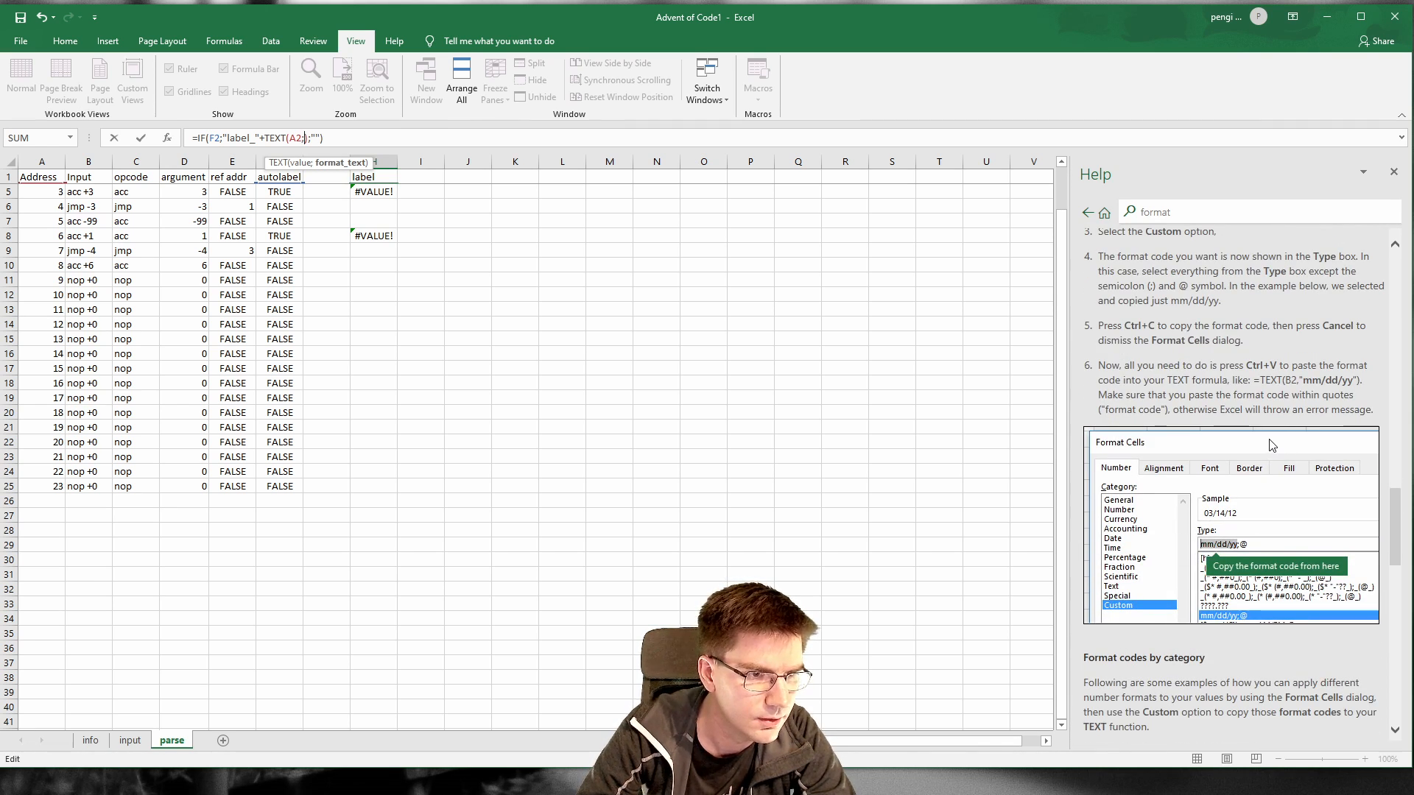
scroll(1272, 445, up, 2)
scroll(1261, 472, down, 4)
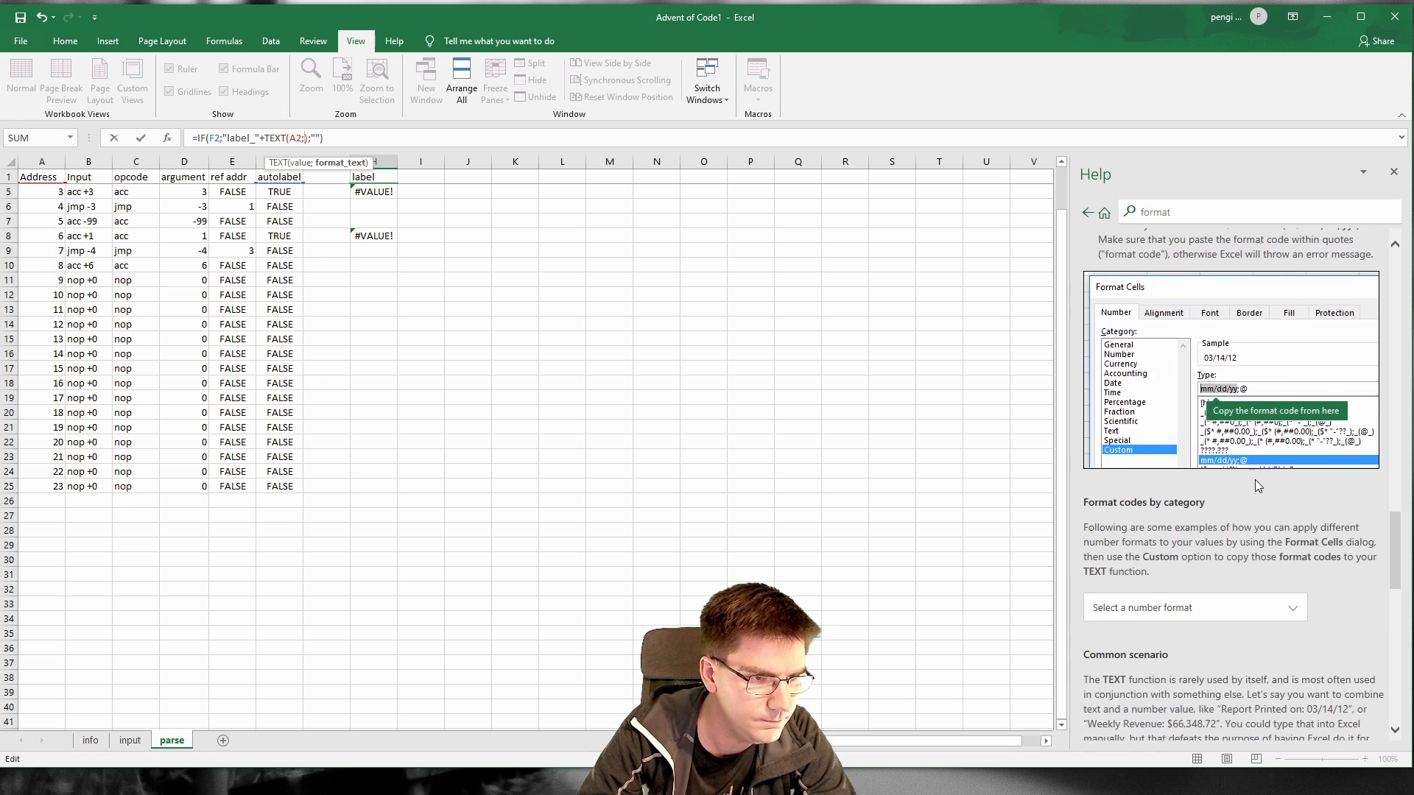
scroll(1258, 487, down, 8)
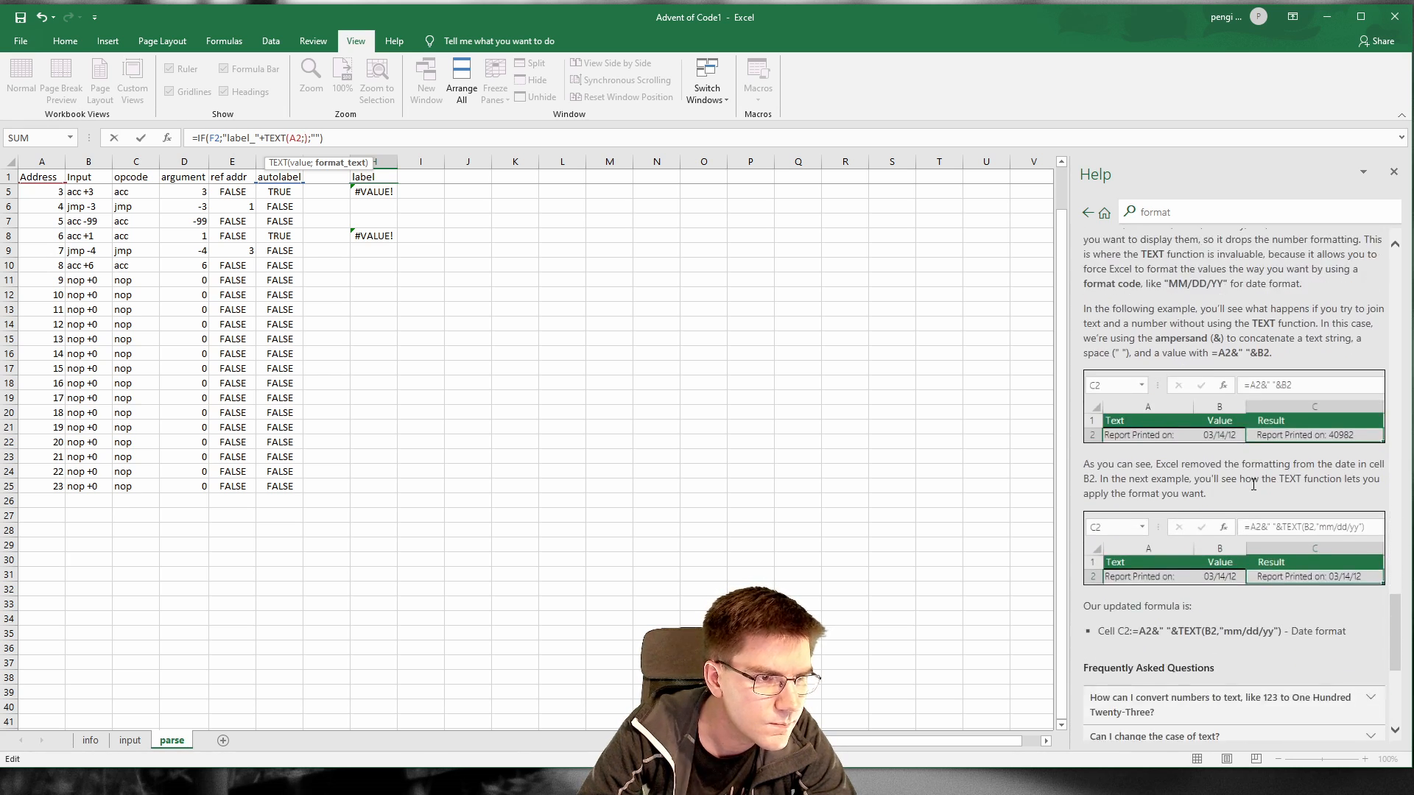
scroll(1253, 485, down, 2)
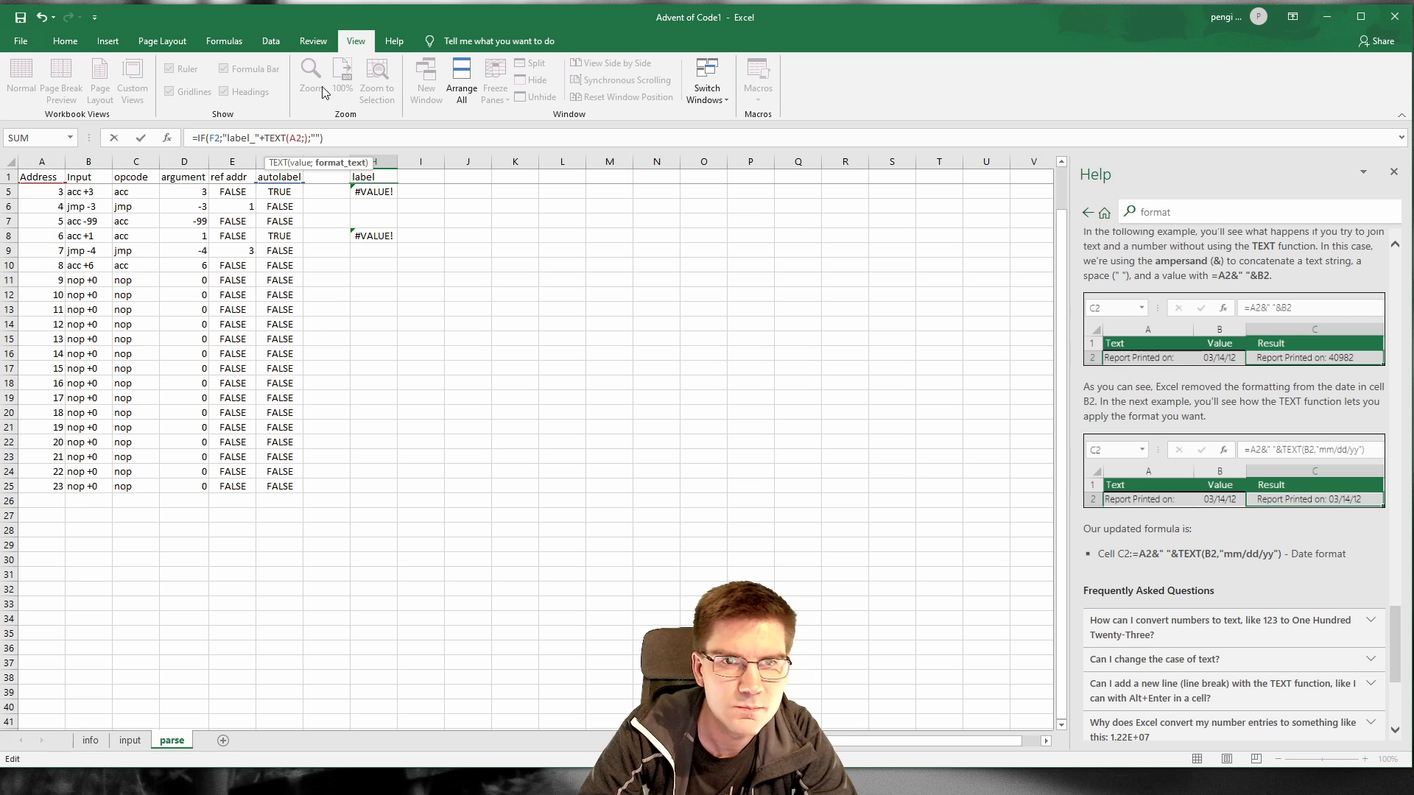
Step: Add "0" as the TEXT format argument in the H2 label formula and fill it down to H25
text("0")
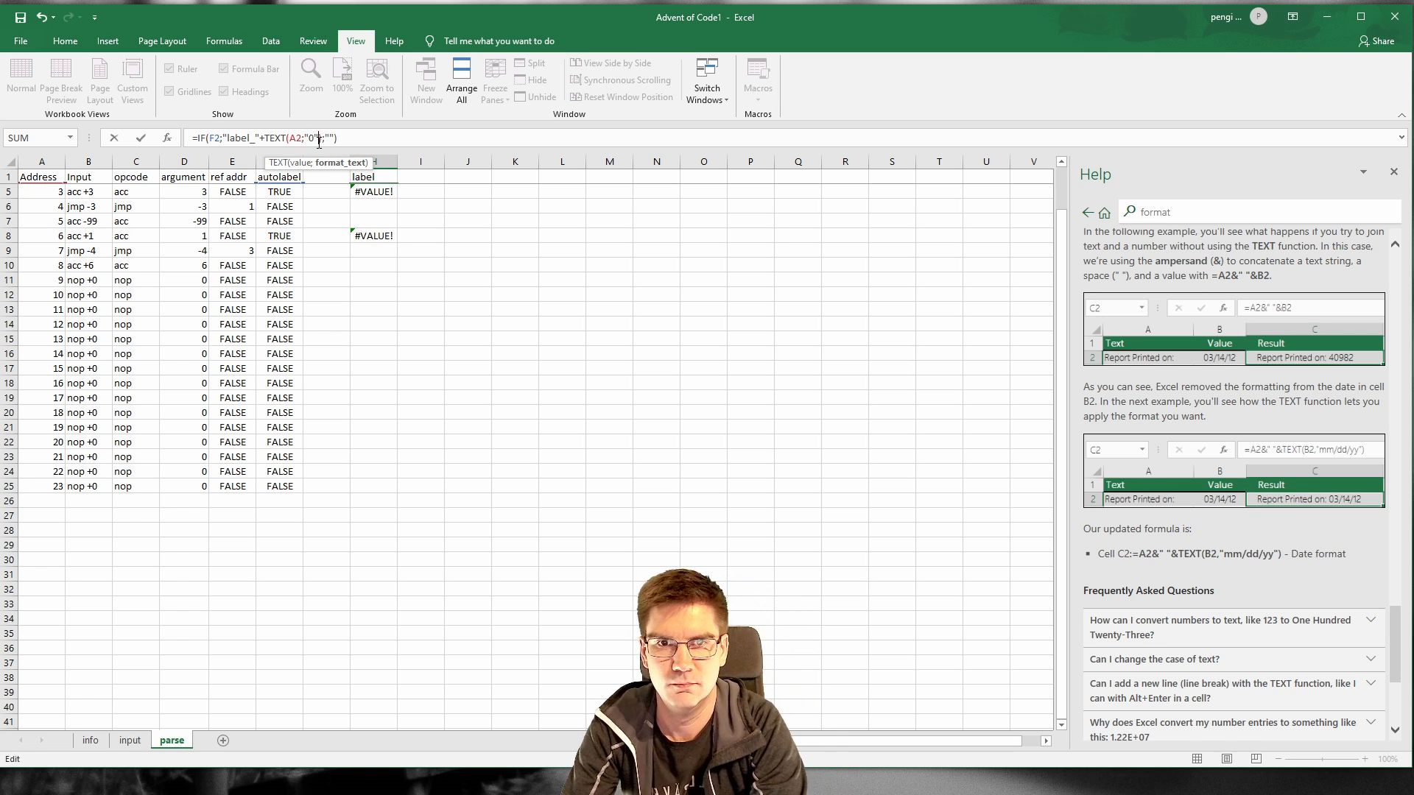
key(Return)
scroll(479, 607, up, 1)
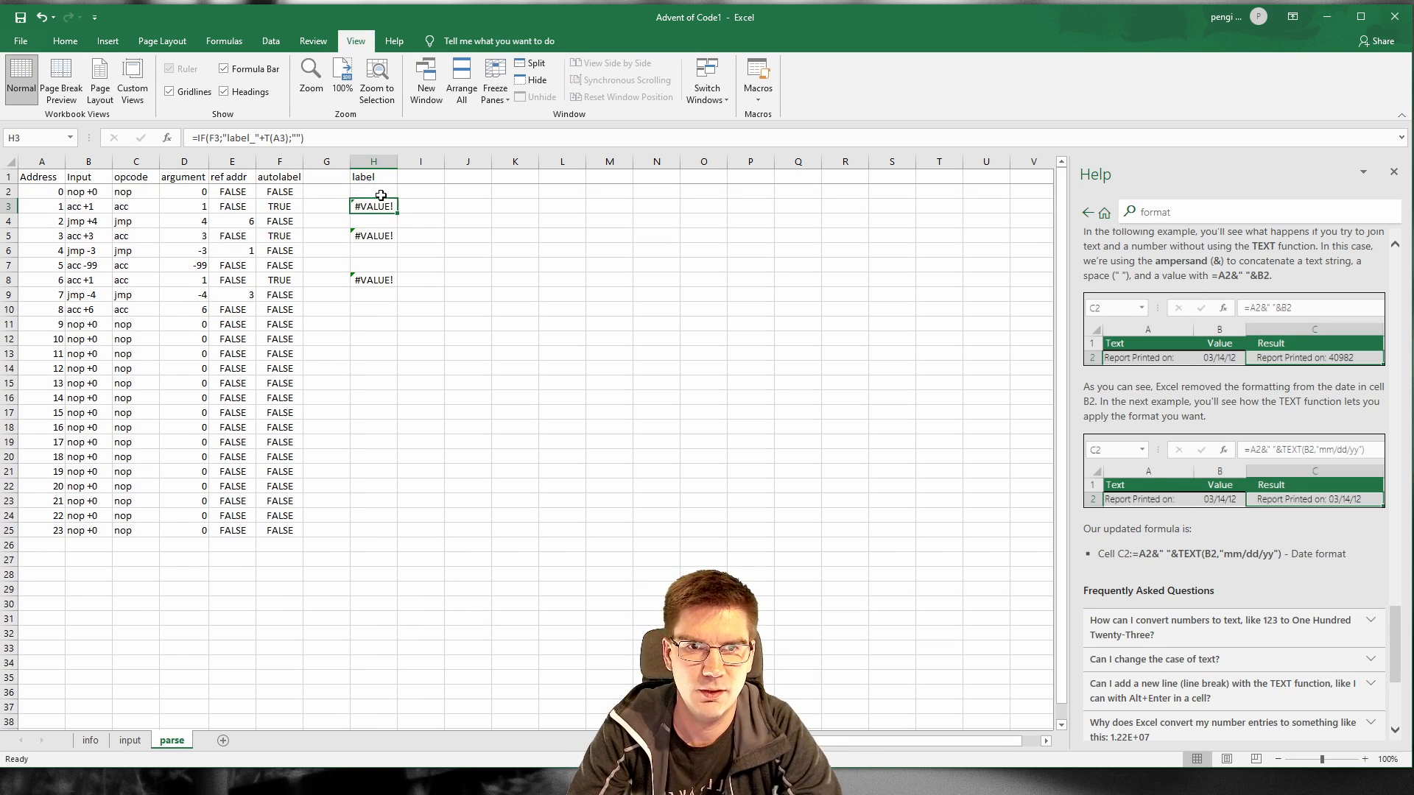
click(373, 192)
drag(397, 199, 397, 538)
click(380, 232)
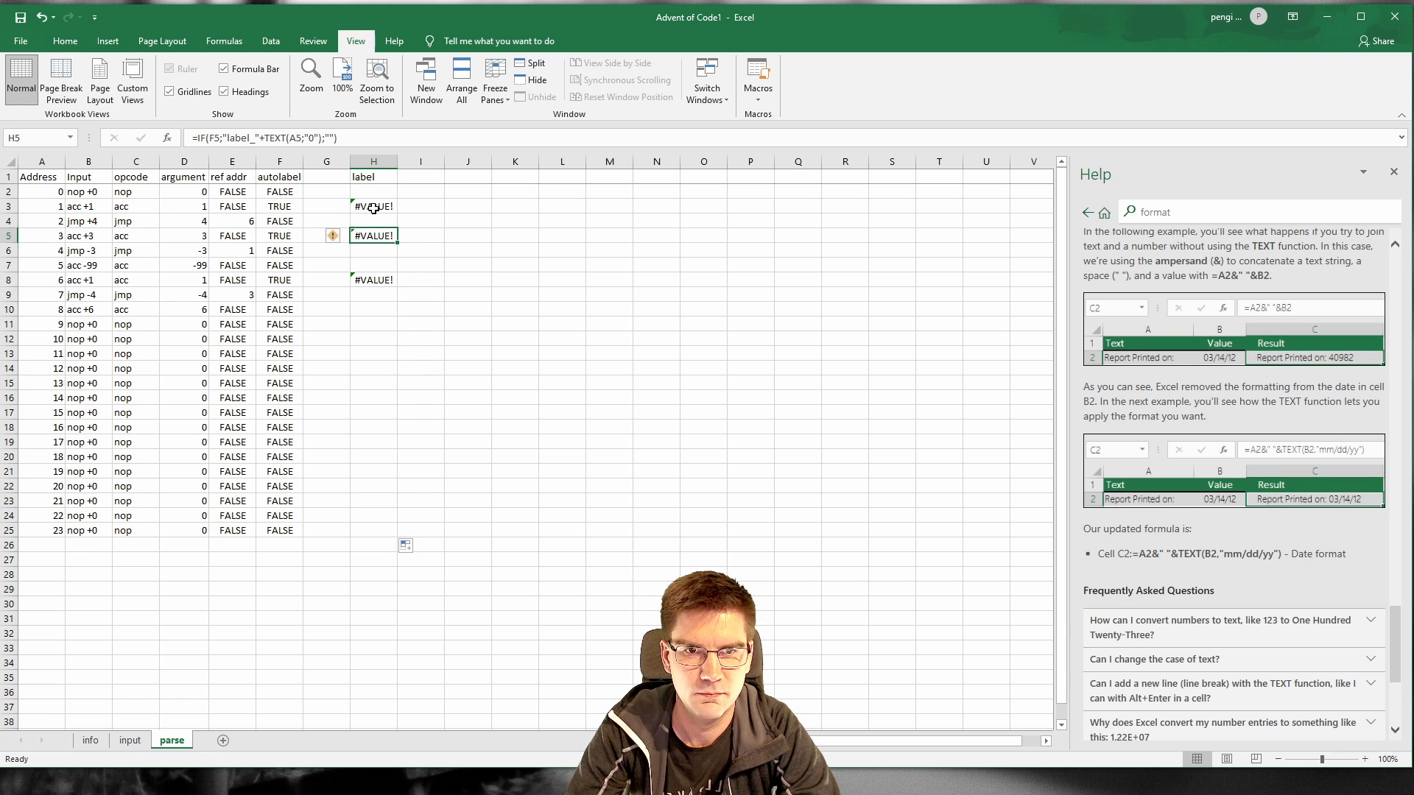
click(372, 206)
drag(261, 138, 305, 138)
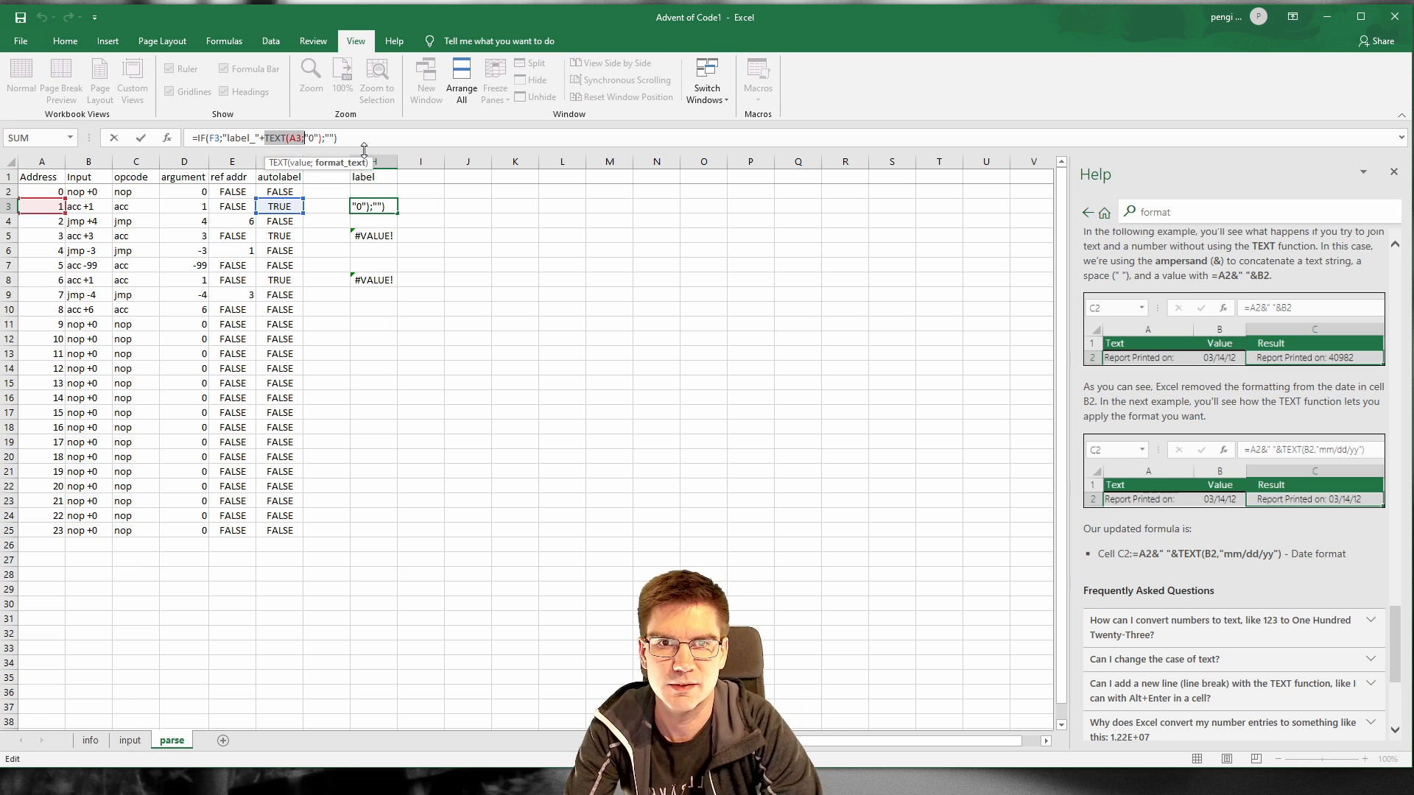
key(shift+Right)
key(shift+Right)
key(shift+Right)
key(shift+Right)
key(BackSpace)
key(BackSpace)
text(&)
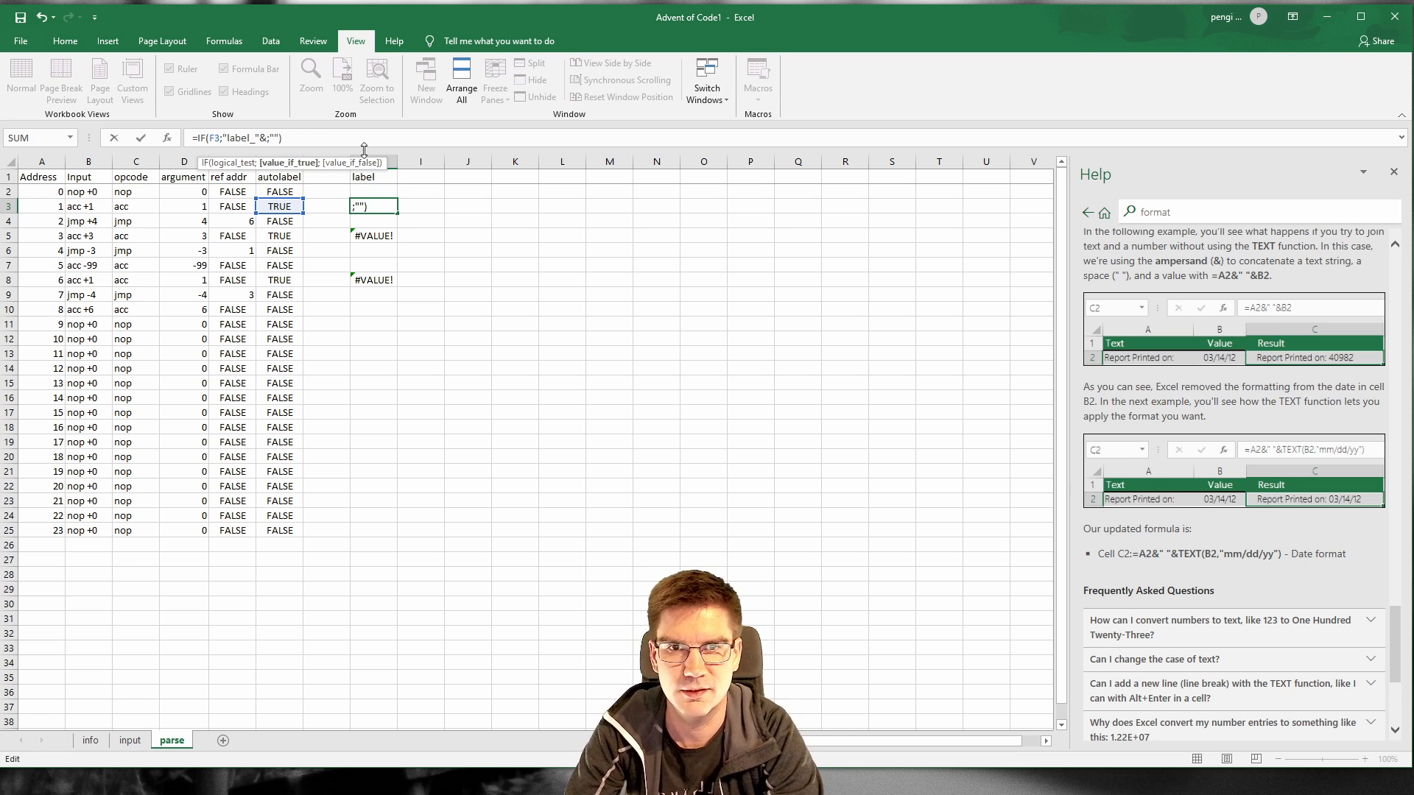
Step: Change the label formula in H2 to =IF(F2;"label_"&A2;"") and fill it down to H25
click(374, 192)
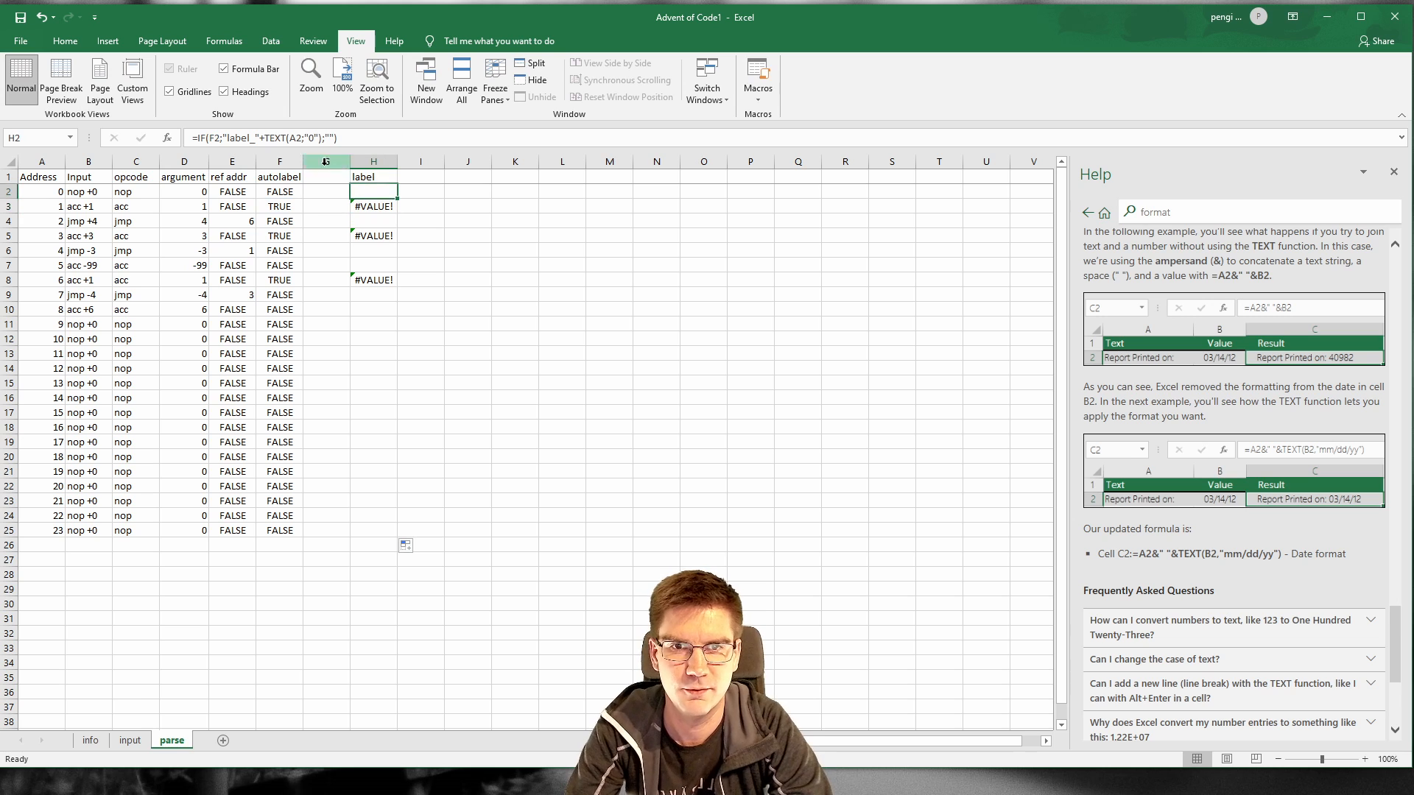
drag(259, 137, 322, 131)
text(&)
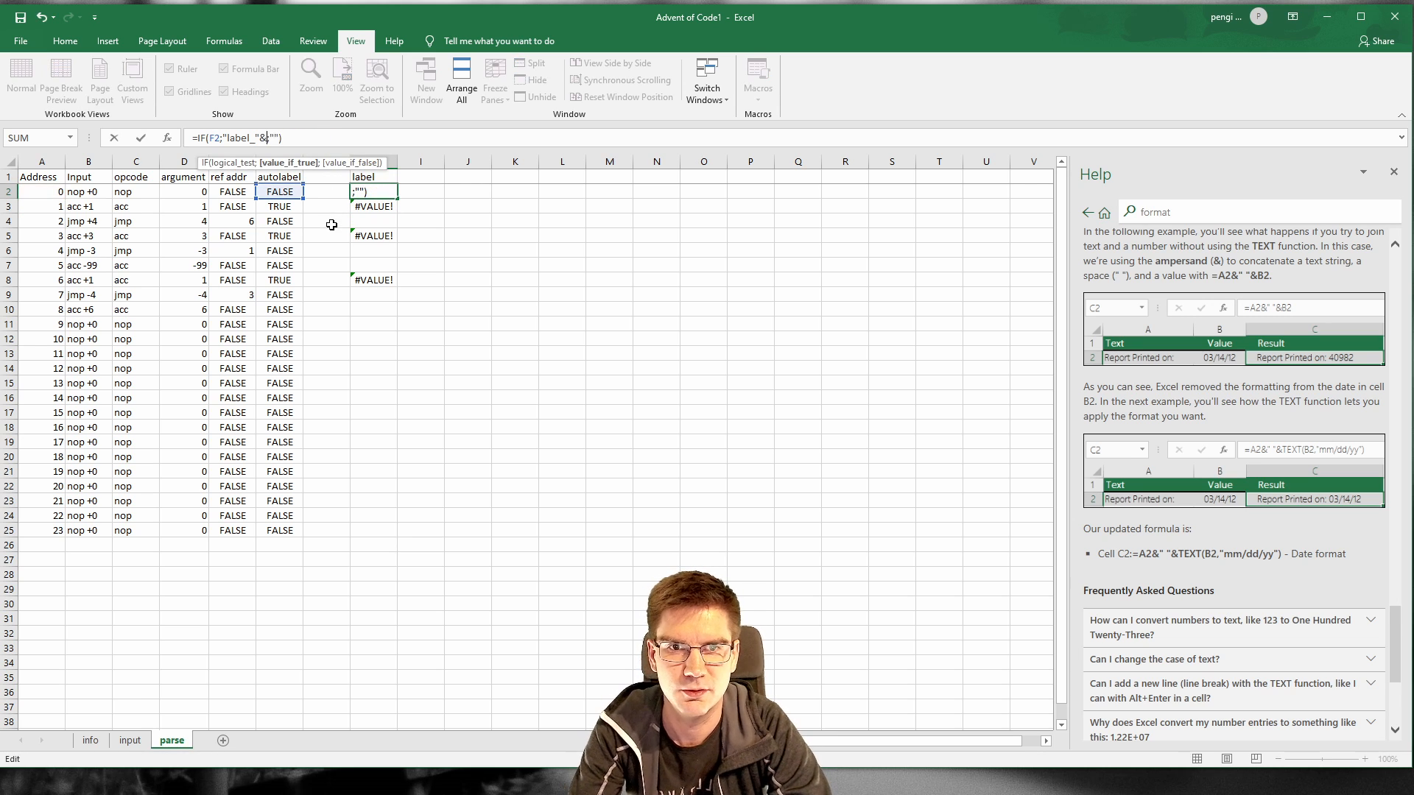
click(62, 190)
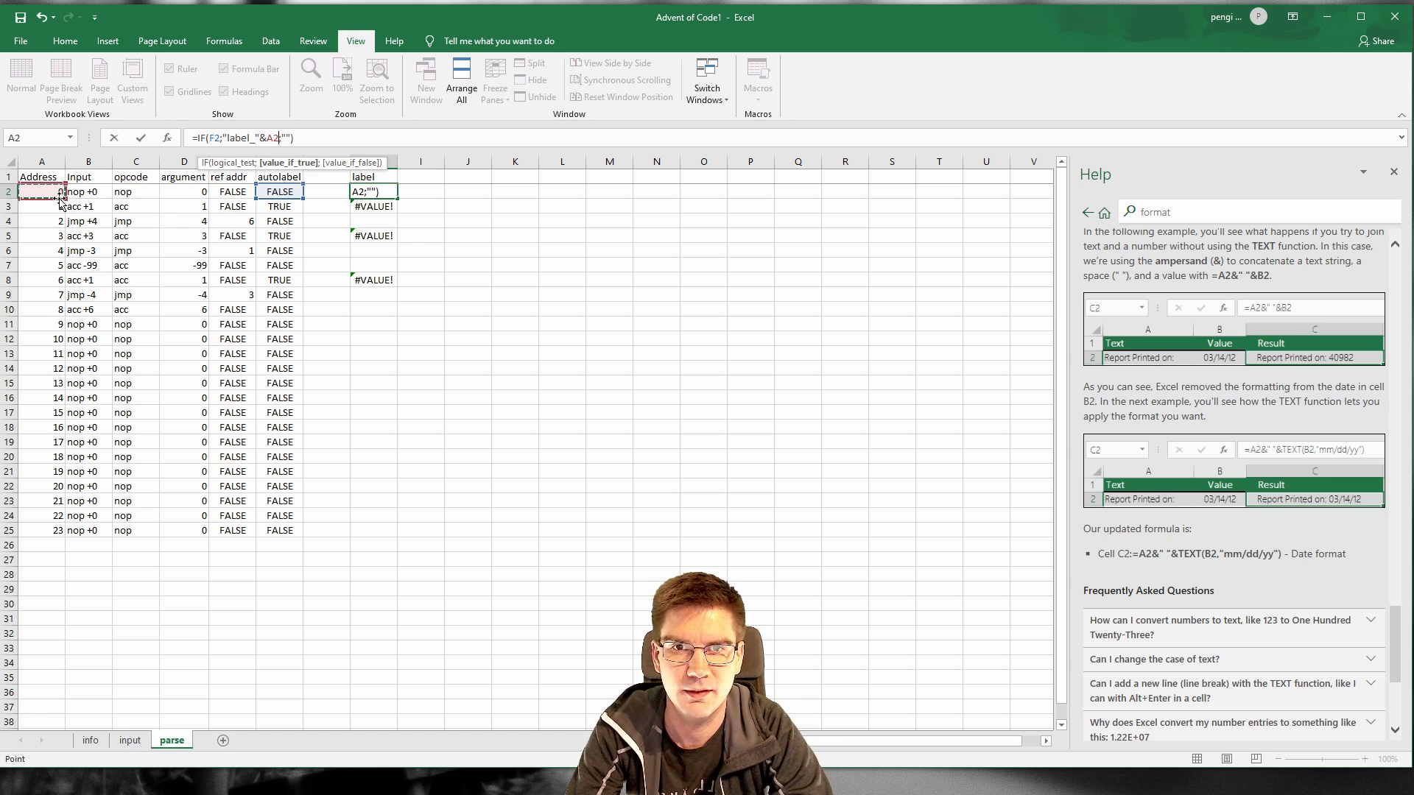
key(ctrl+Return)
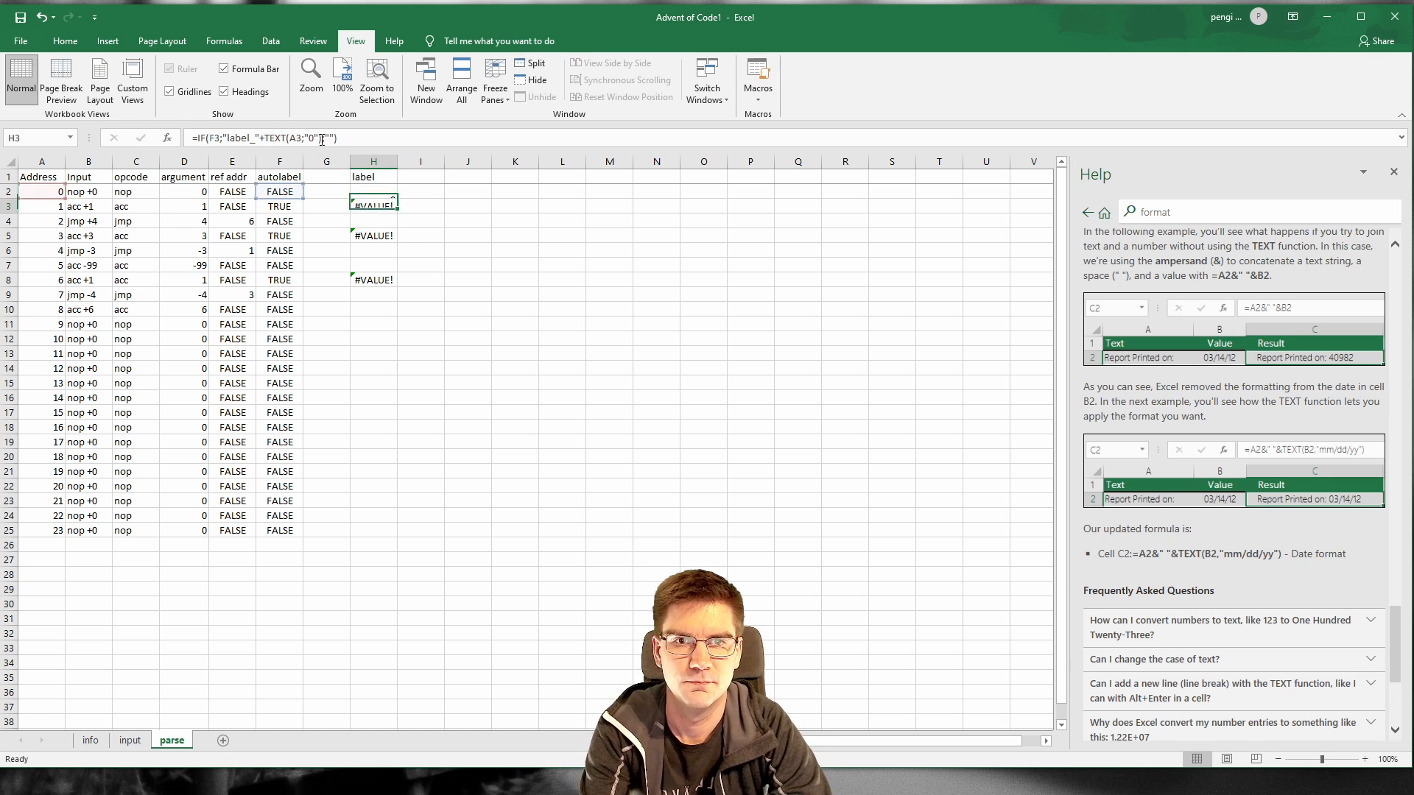
drag(398, 199, 403, 537)
click(432, 360)
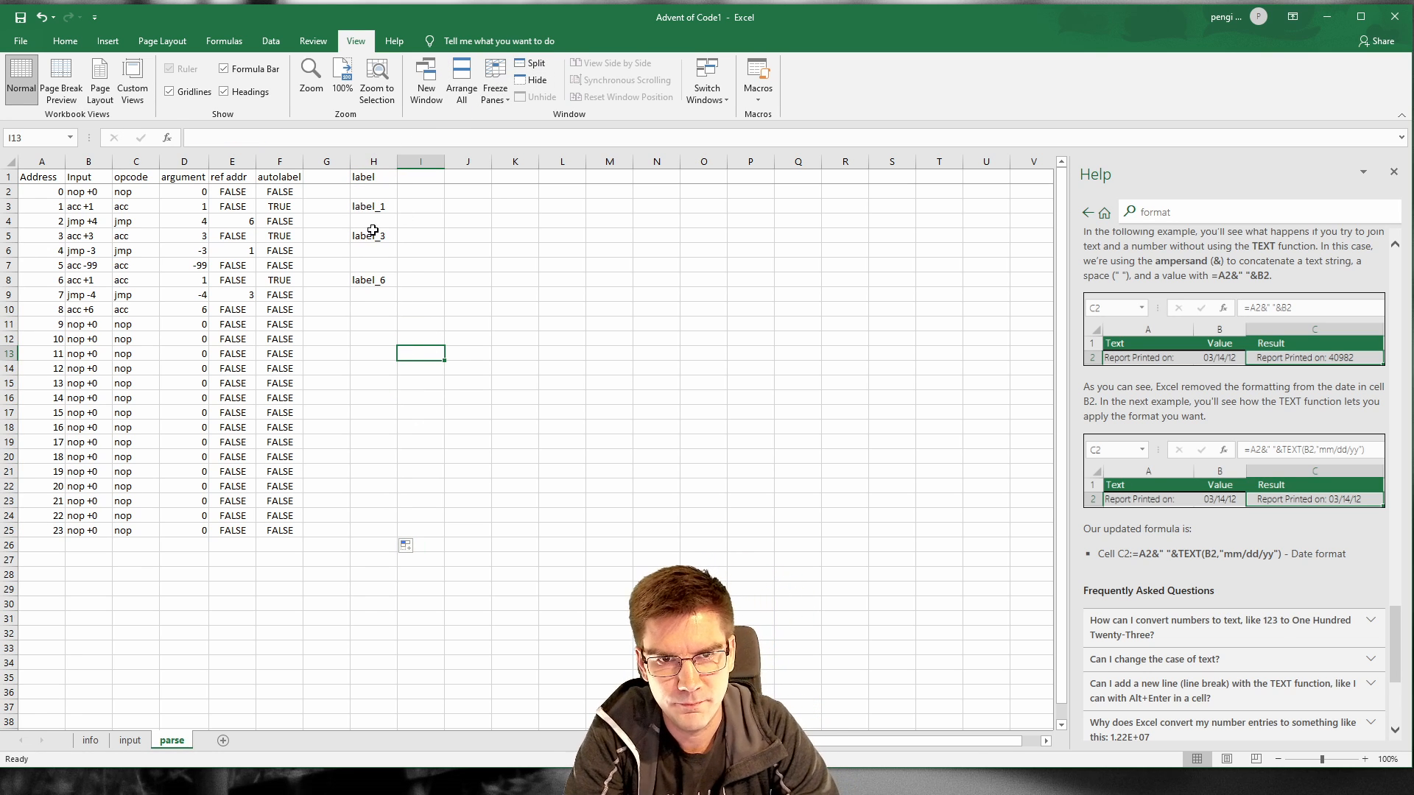
Step: Insert a blank column directly after the label column, at column I
click(410, 176)
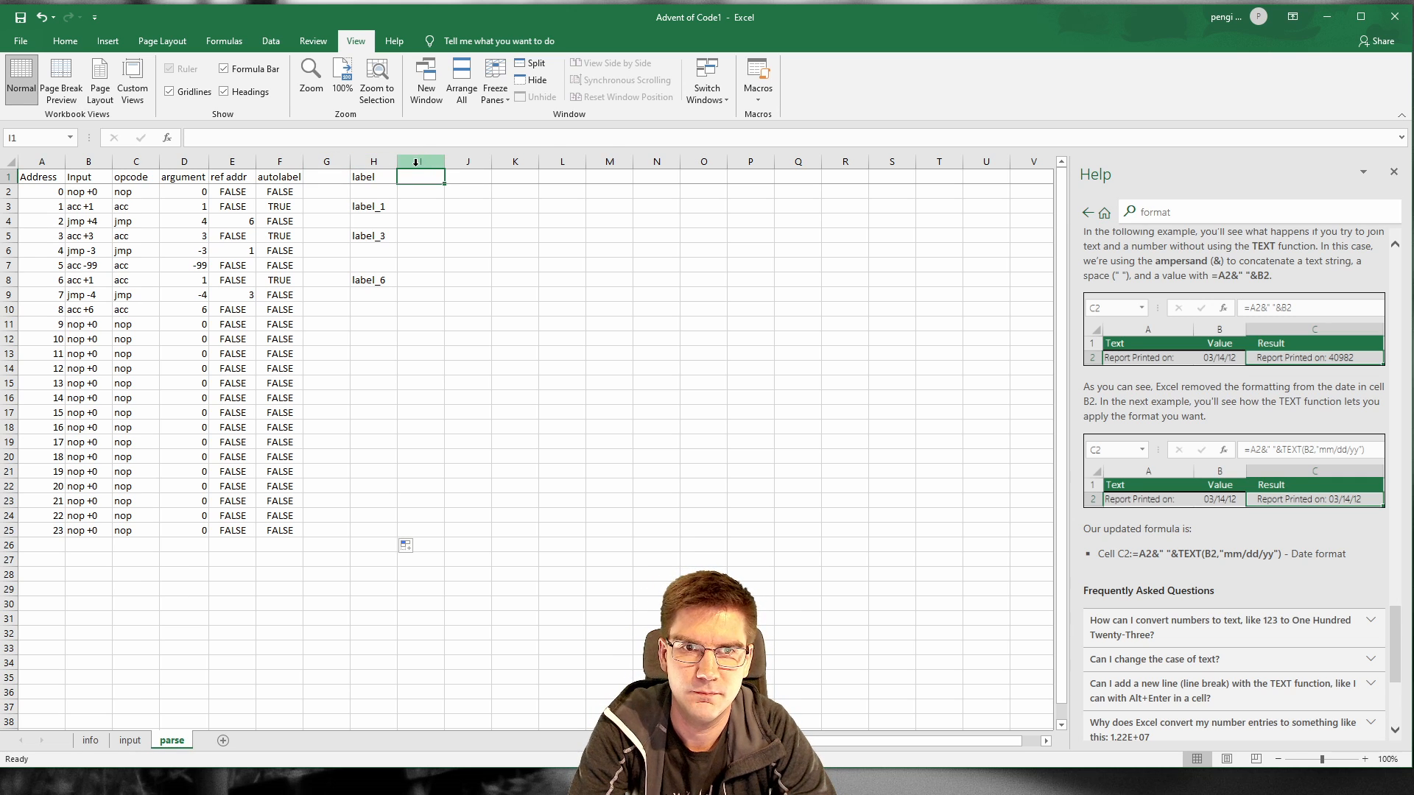
right_click(417, 163)
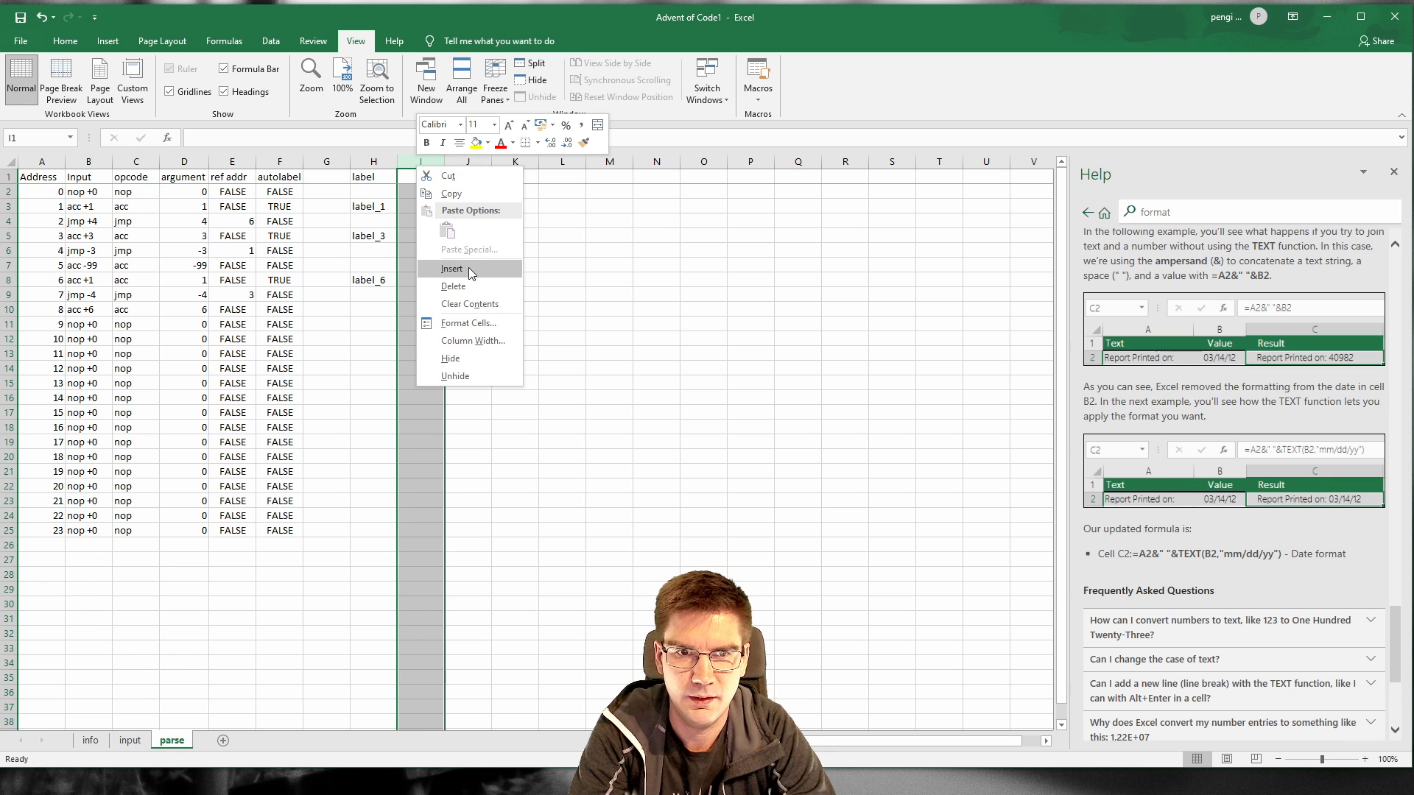
click(467, 270)
click(418, 219)
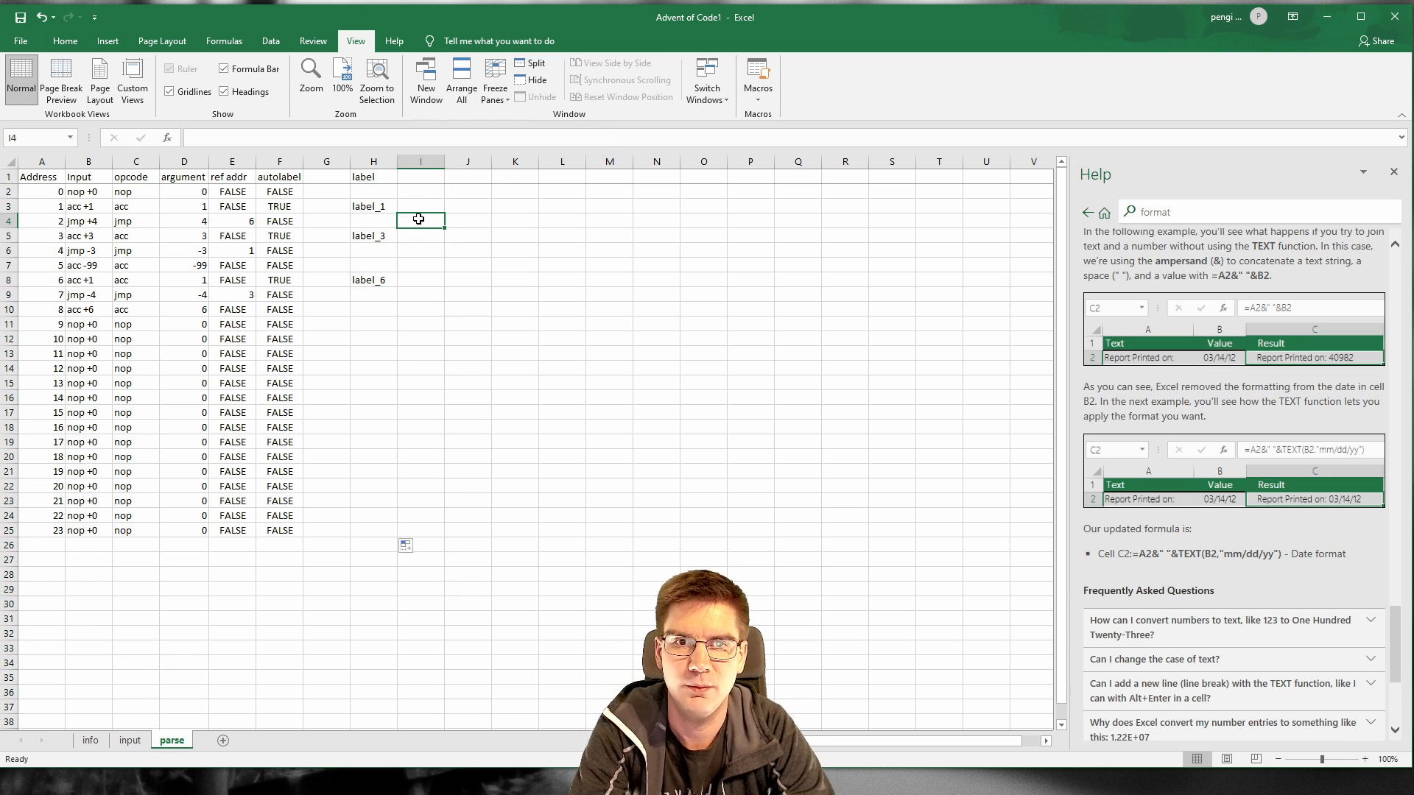
click(432, 191)
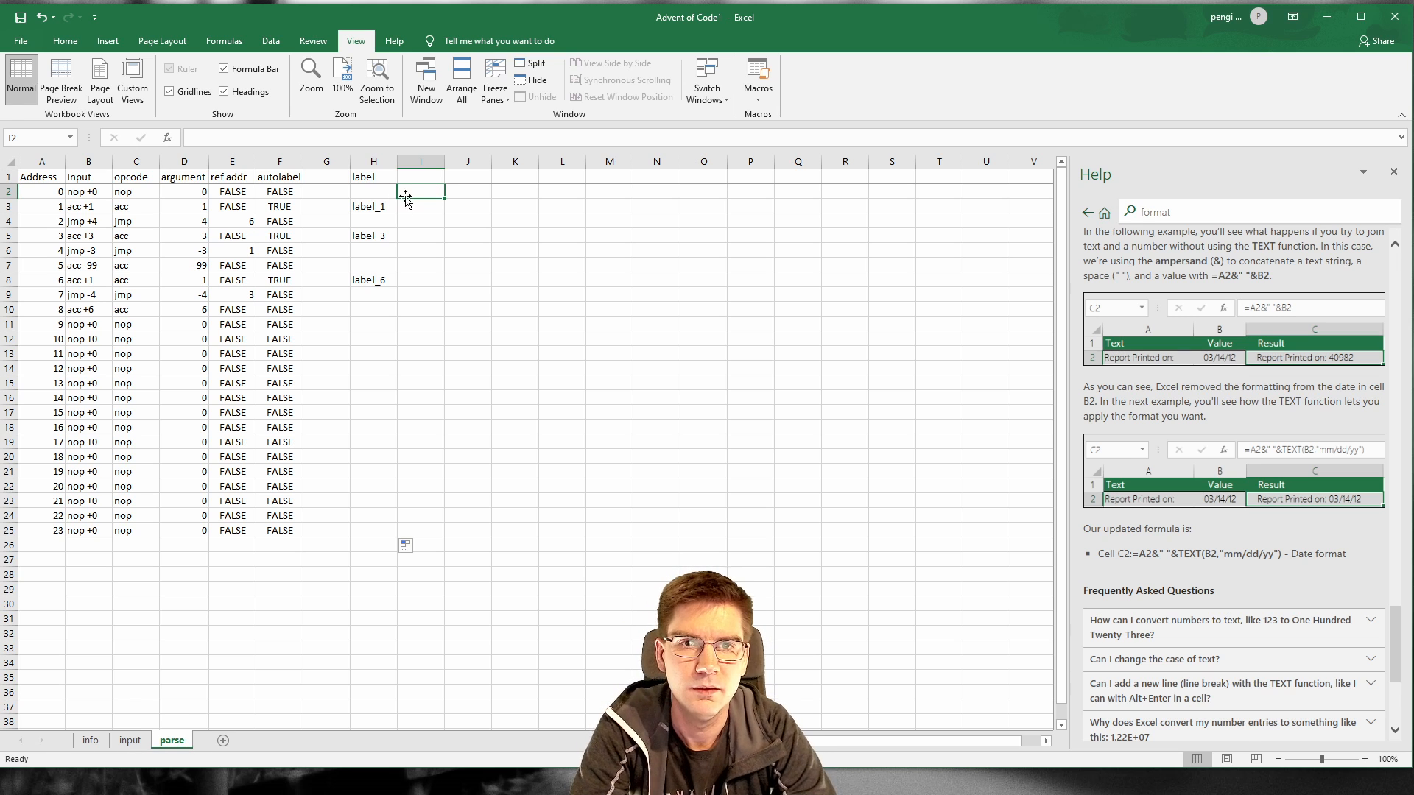
Step: Extend the autolabel formula in F2 to =OR(NOT(ISERROR(MATCH(A2;E:E;0)));A2=0) and fill it down to F25
click(283, 189)
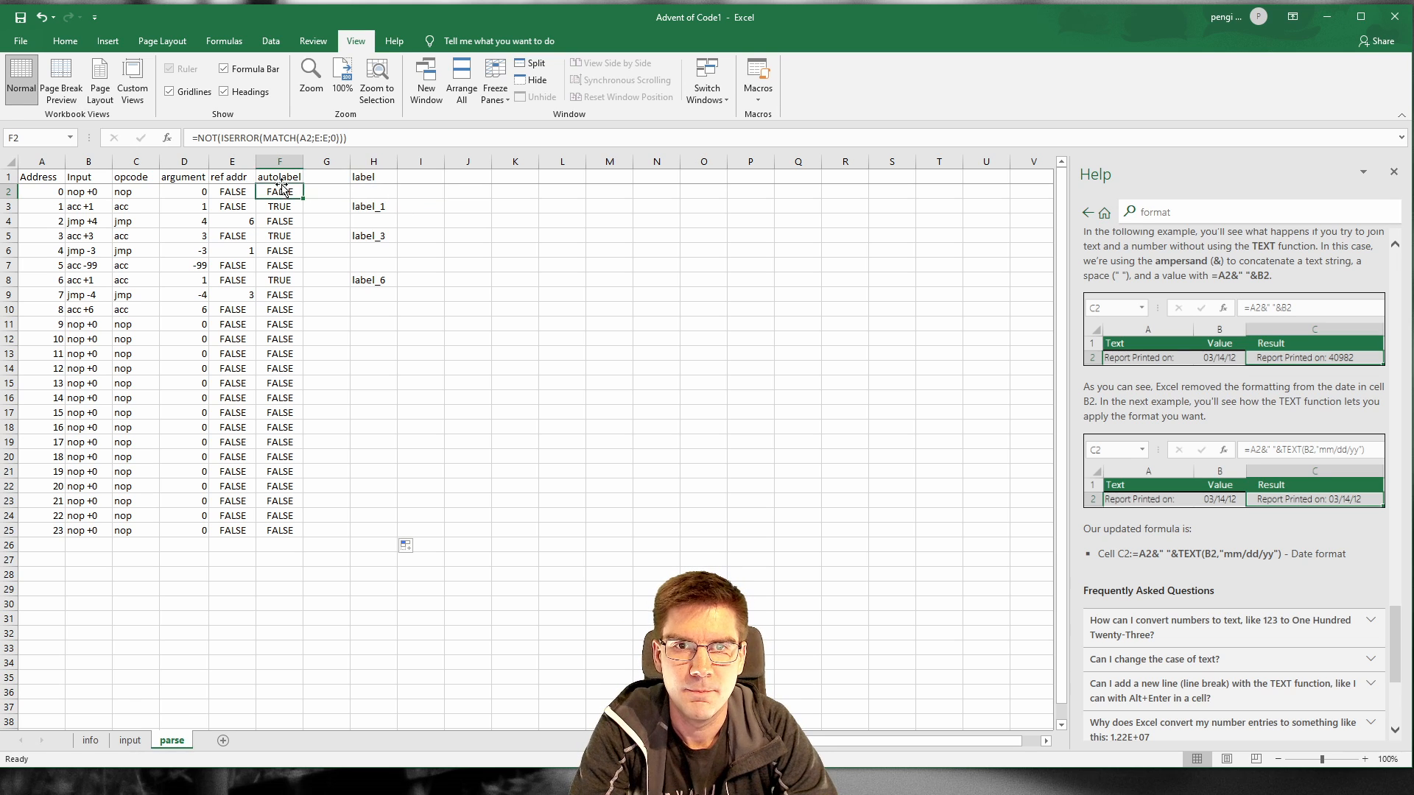
click(199, 132)
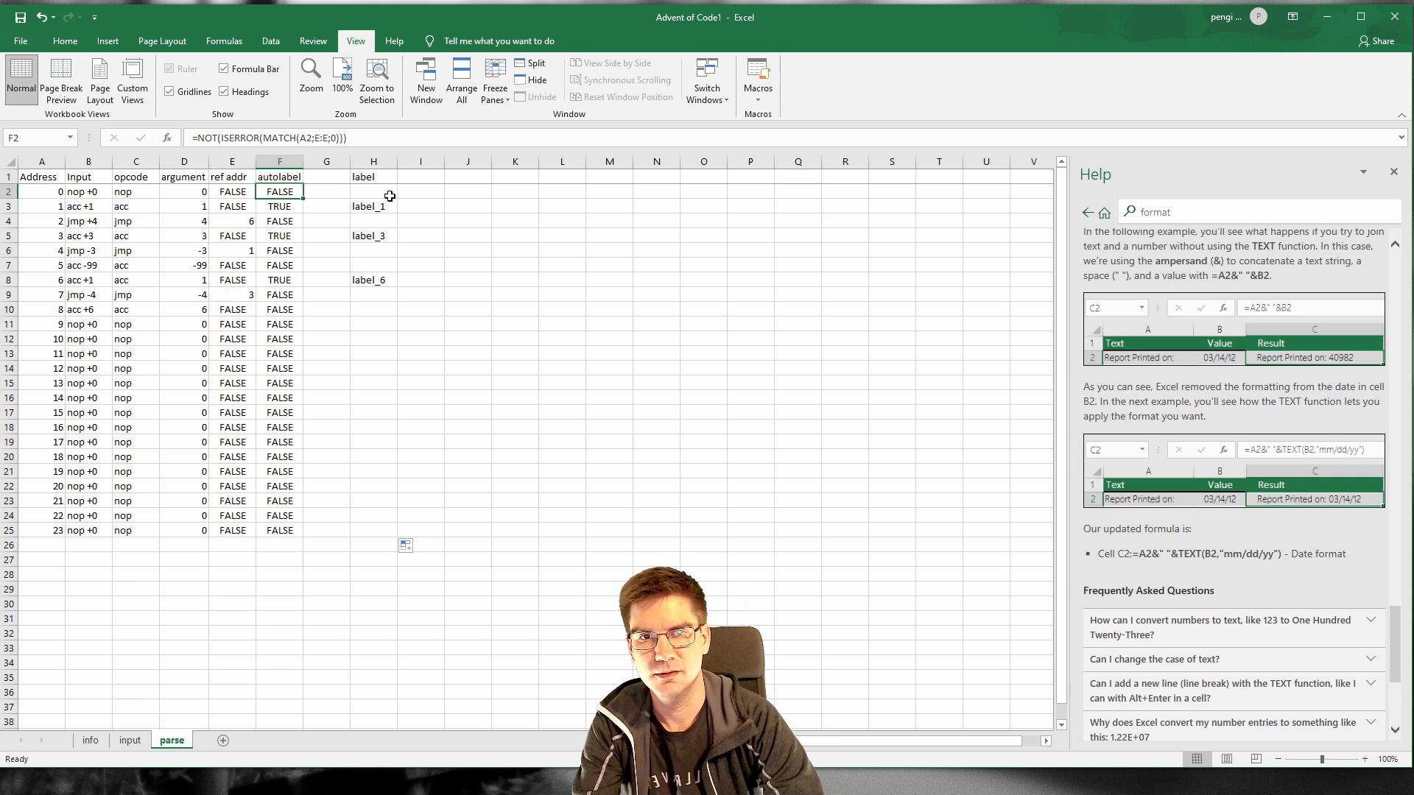
key(ctrl+Return)
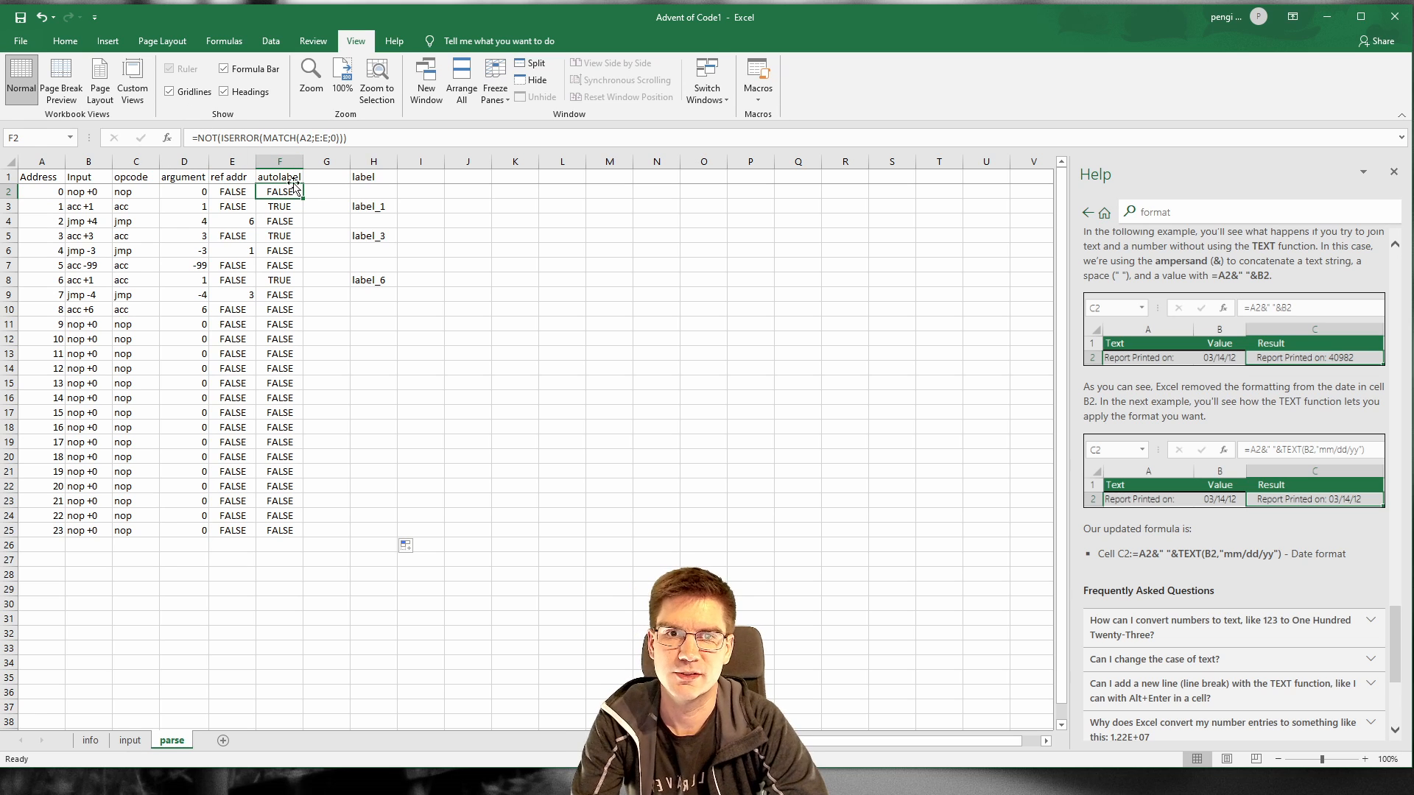
click(195, 136)
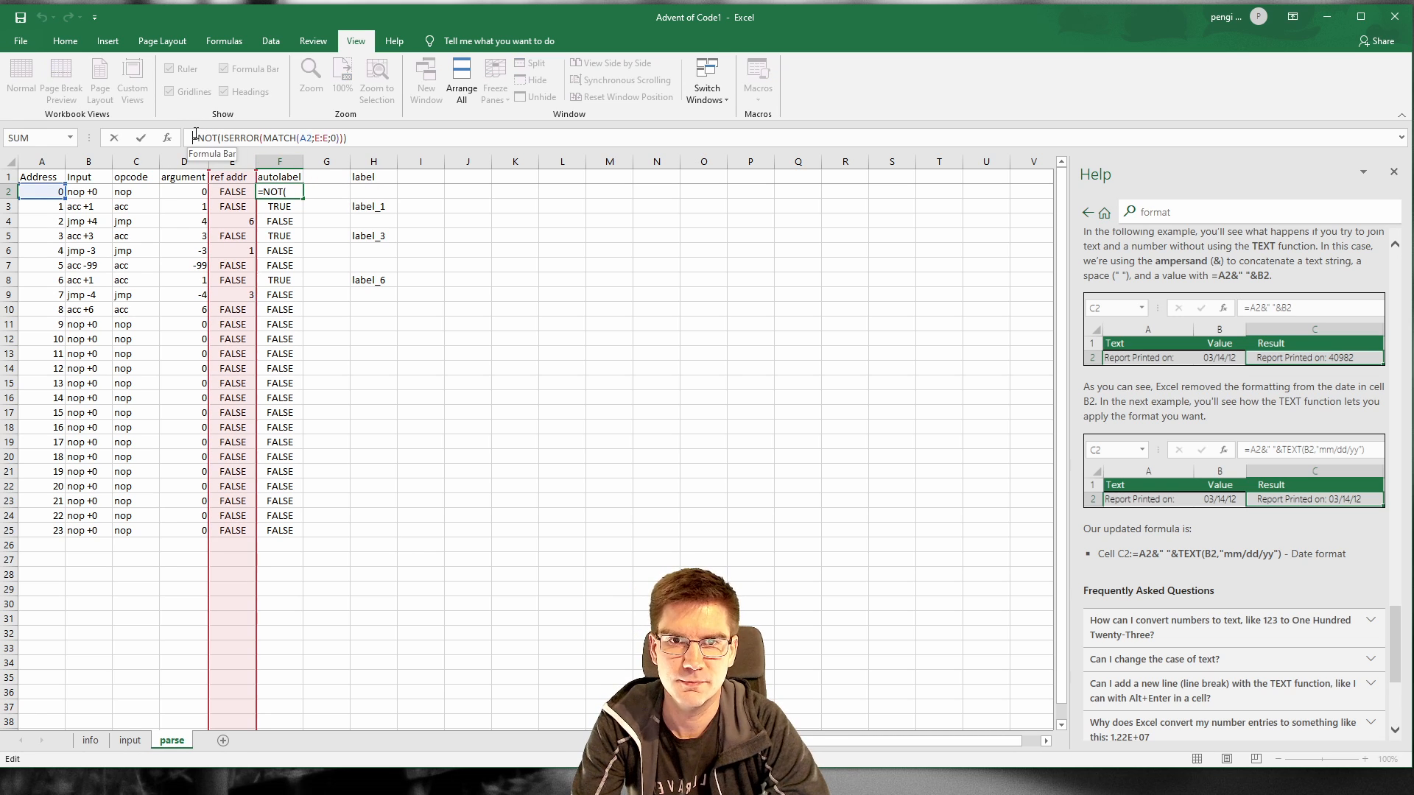
text(OR()
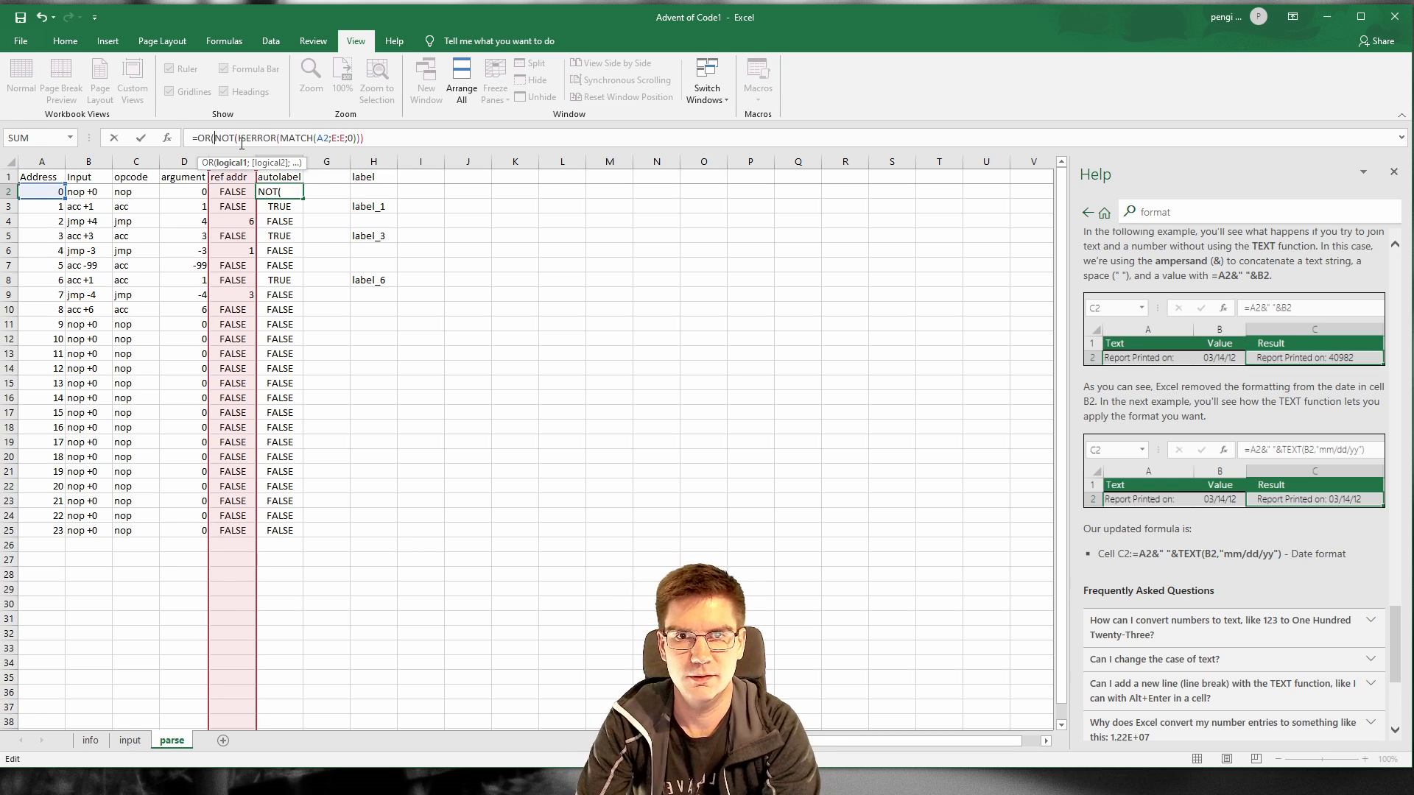
click(407, 137)
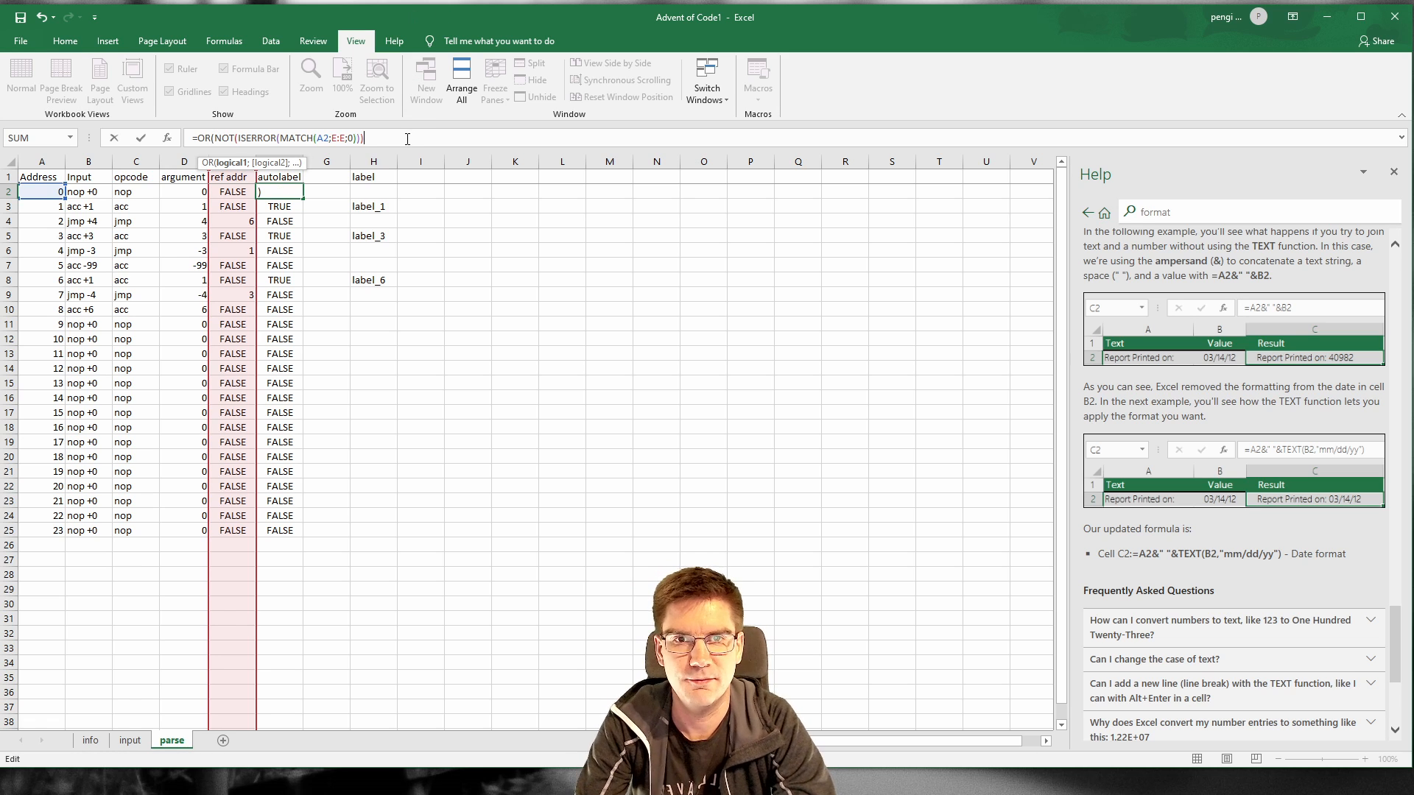
text();)
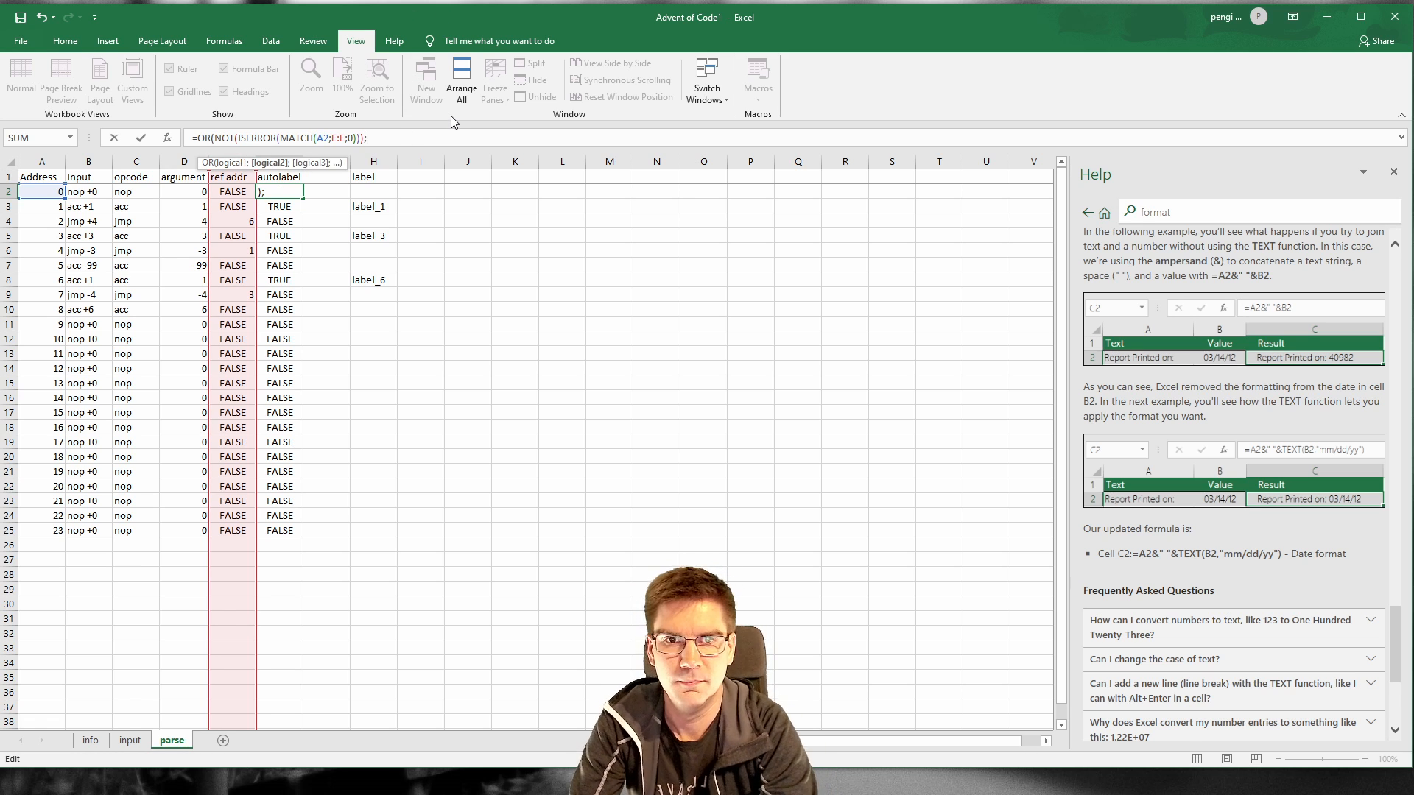
click(38, 189)
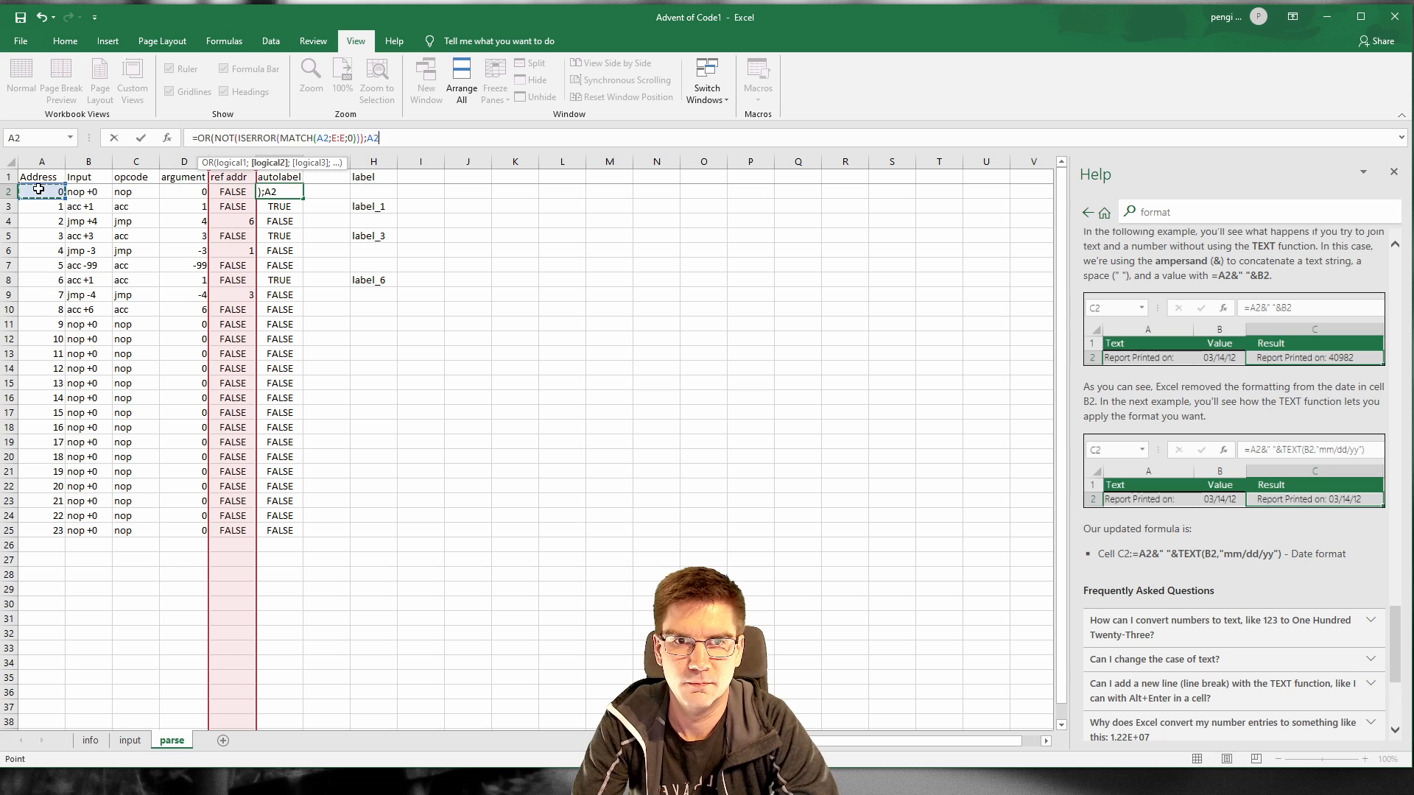
text(==)
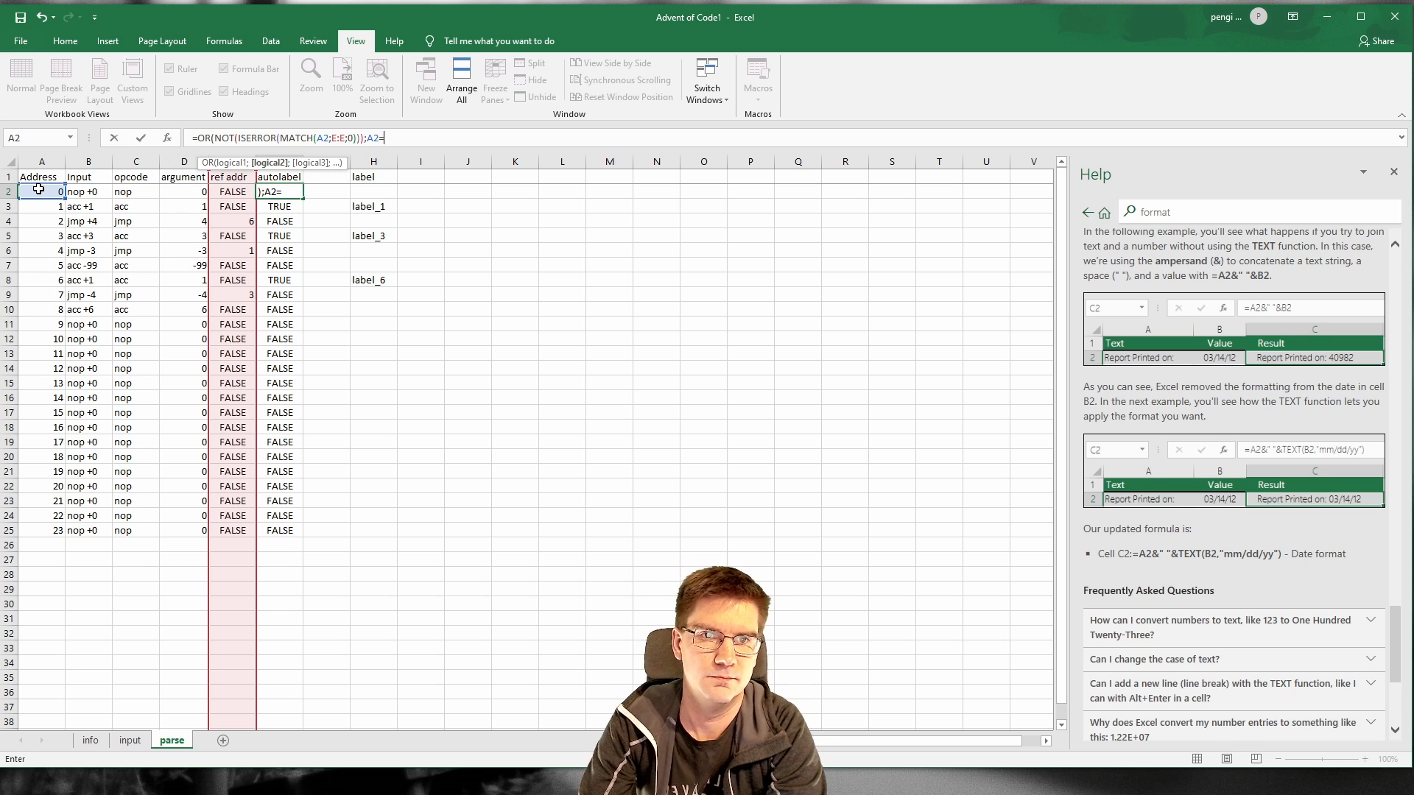
key(Escape)
key(Down)
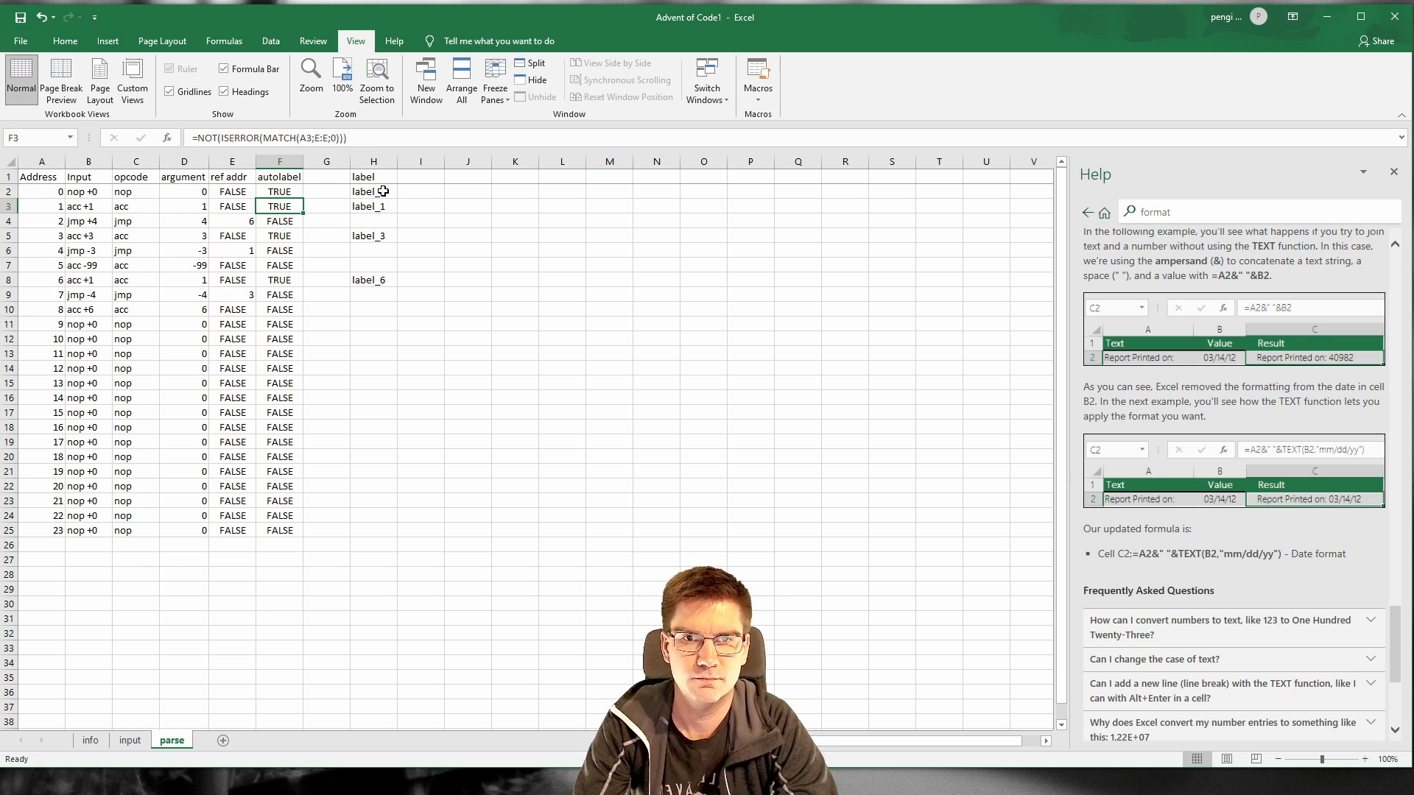
click(294, 192)
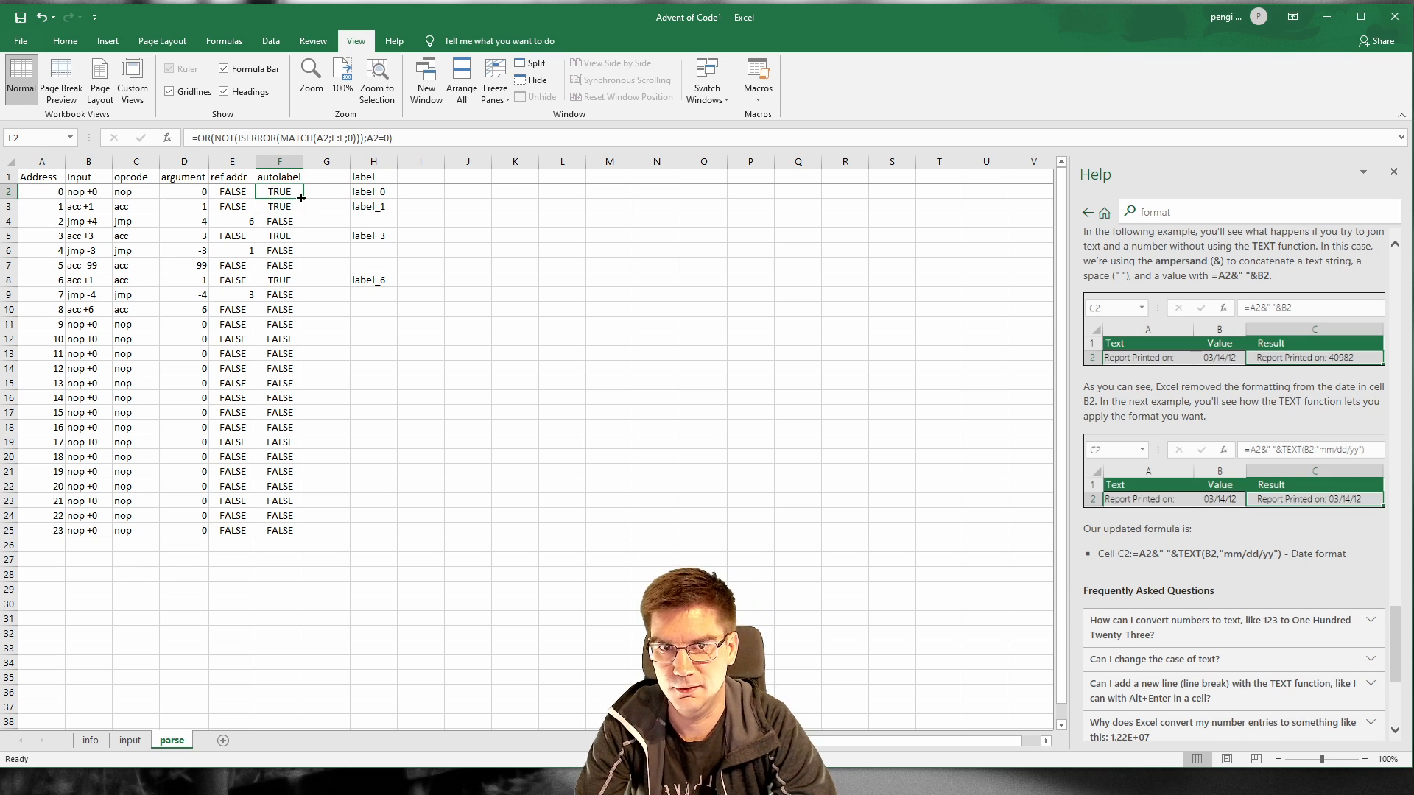
drag(301, 197, 292, 540)
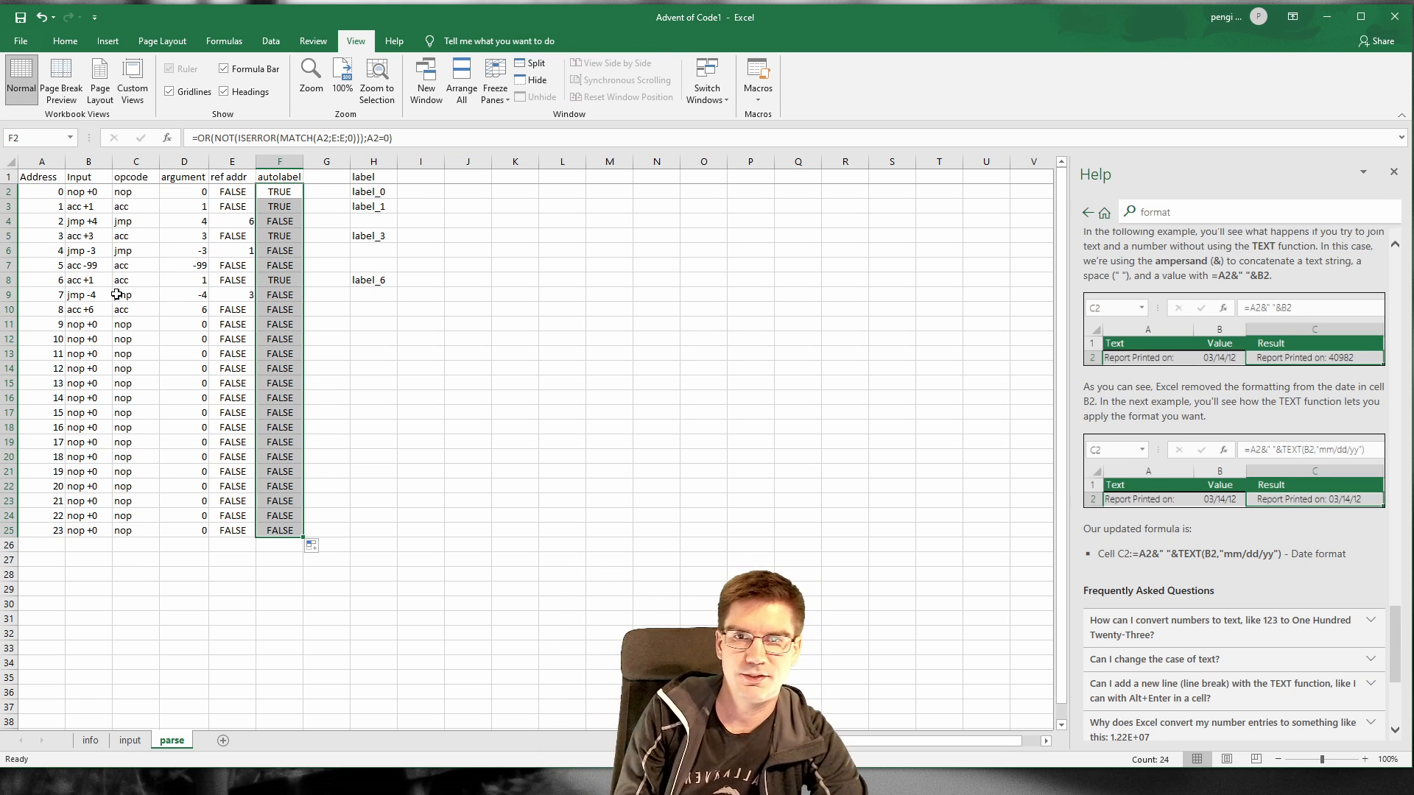
Step: Enter the heading "exp.label" in cell I1
click(195, 254)
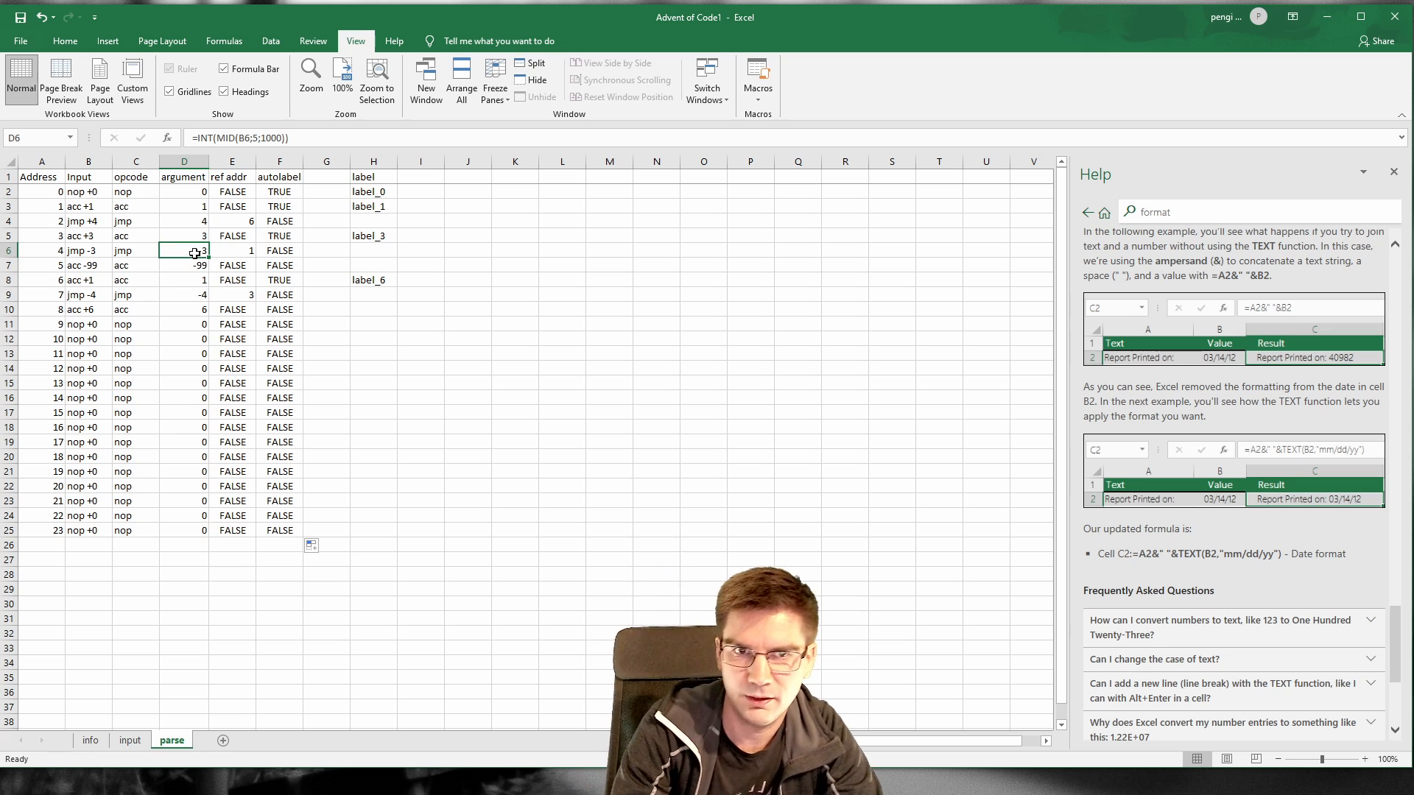
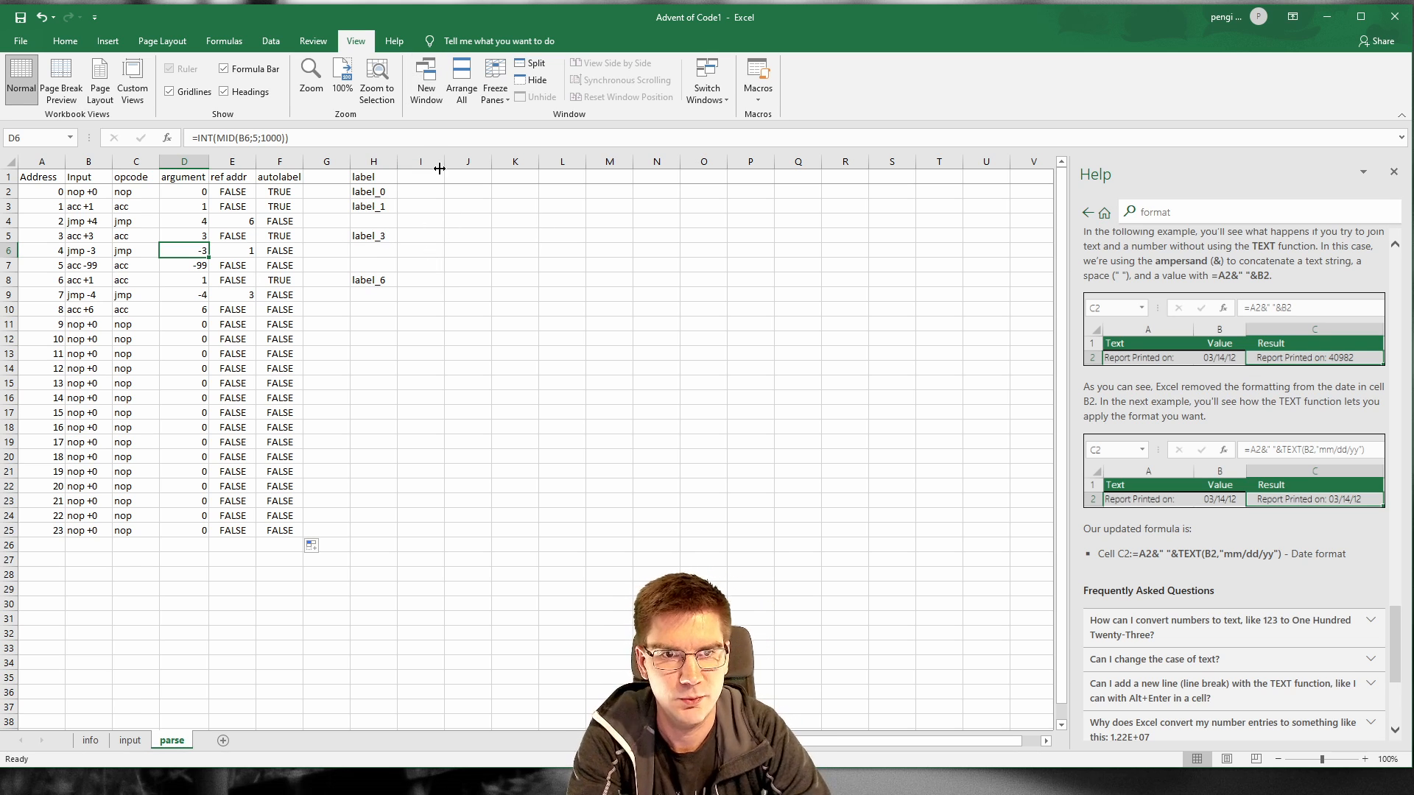
click(440, 172)
text(ex)
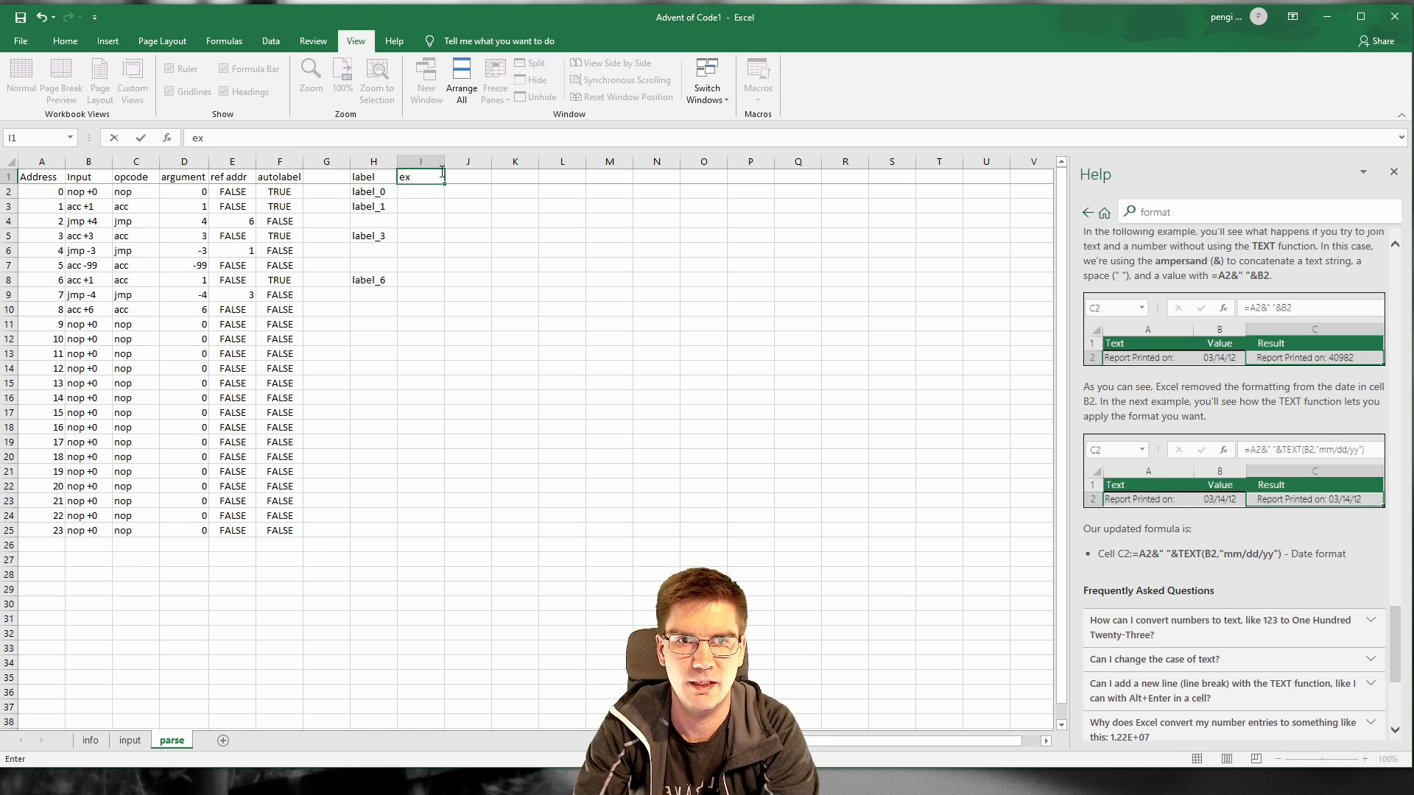
text(panded label)
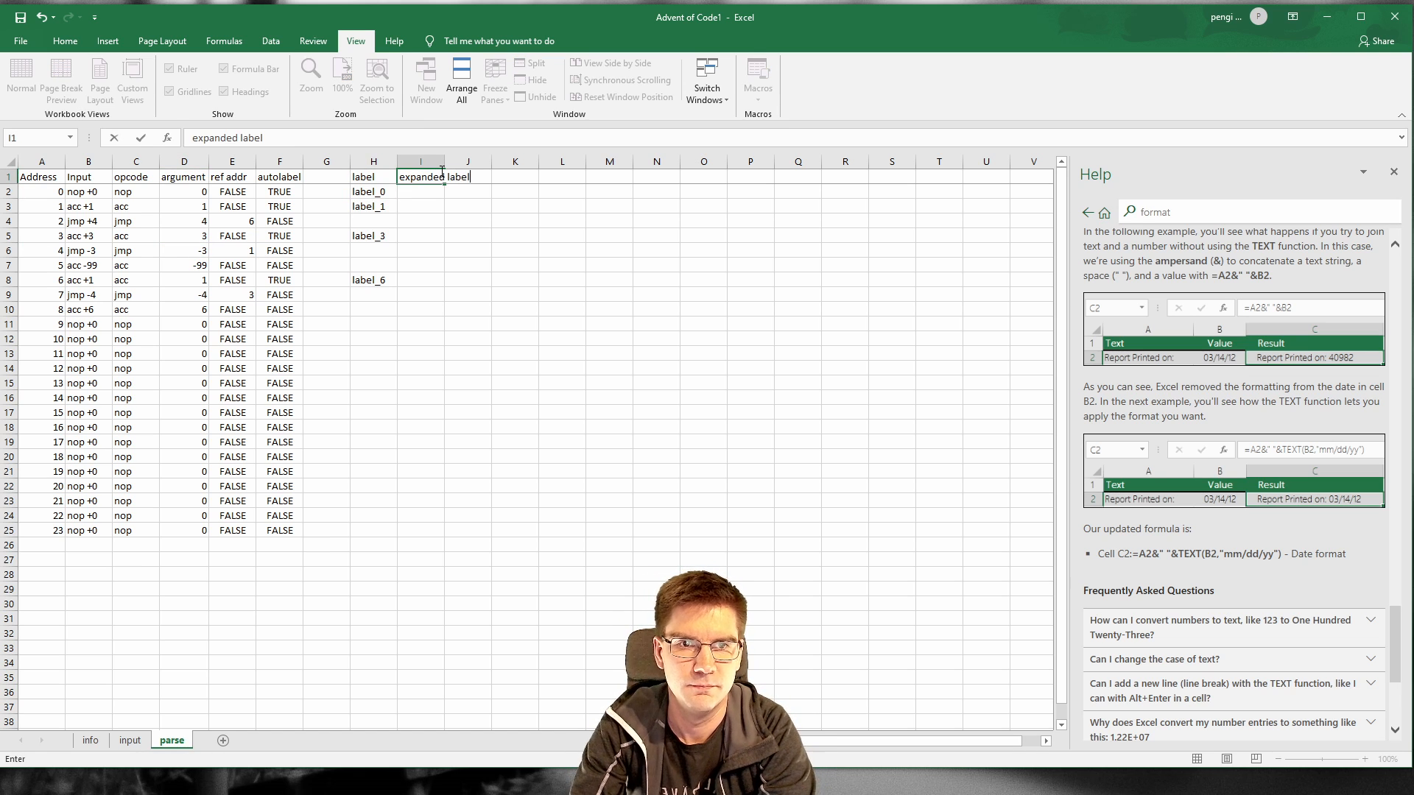
key(BackSpace)
key(BackSpace)
key(BackSpace)
key(BackSpace)
key(BackSpace)
key(BackSpace)
key(BackSpace)
key(BackSpace)
key(BackSpace)
key(BackSpace)
key(BackSpace)
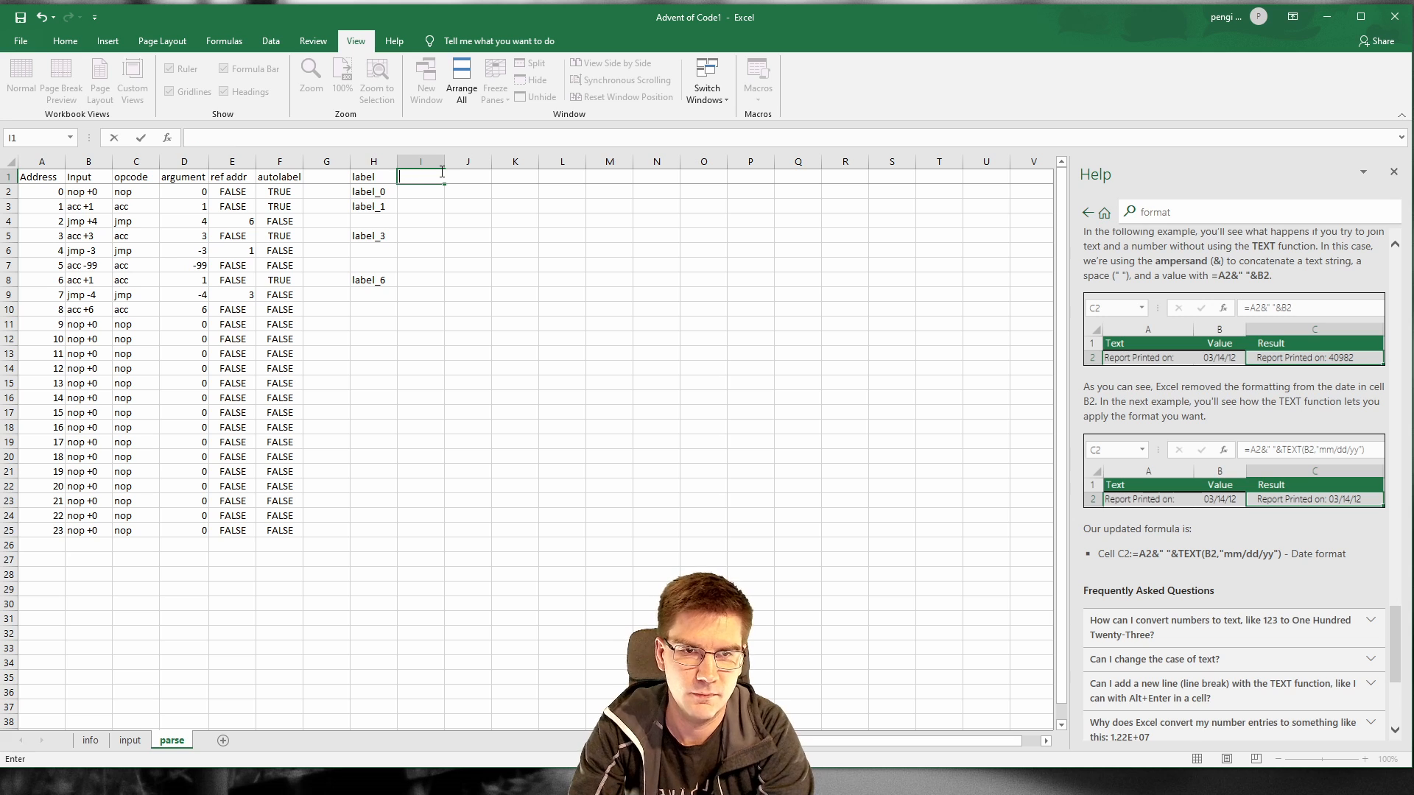
text(exp.label)
key(Return)
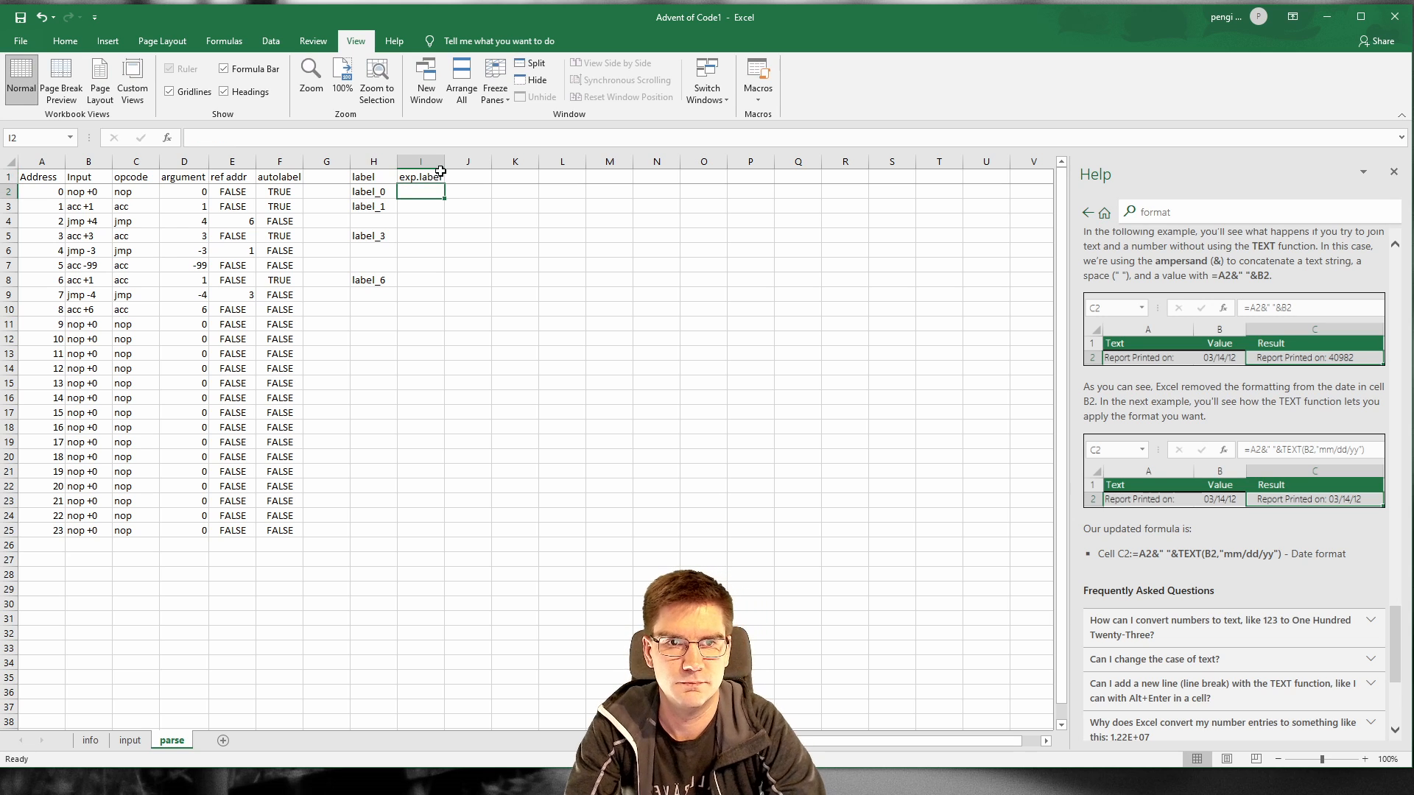
text(=)
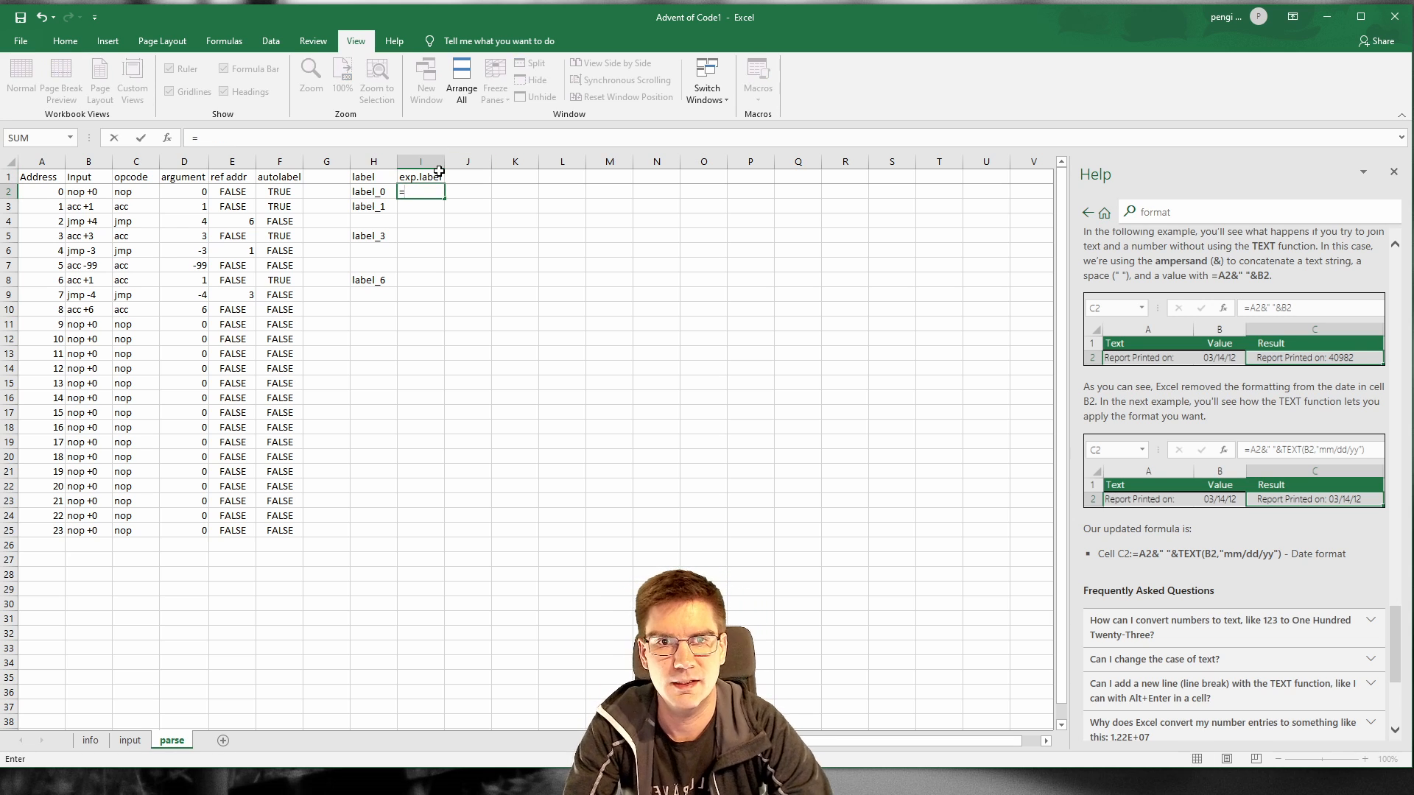
text(IF()
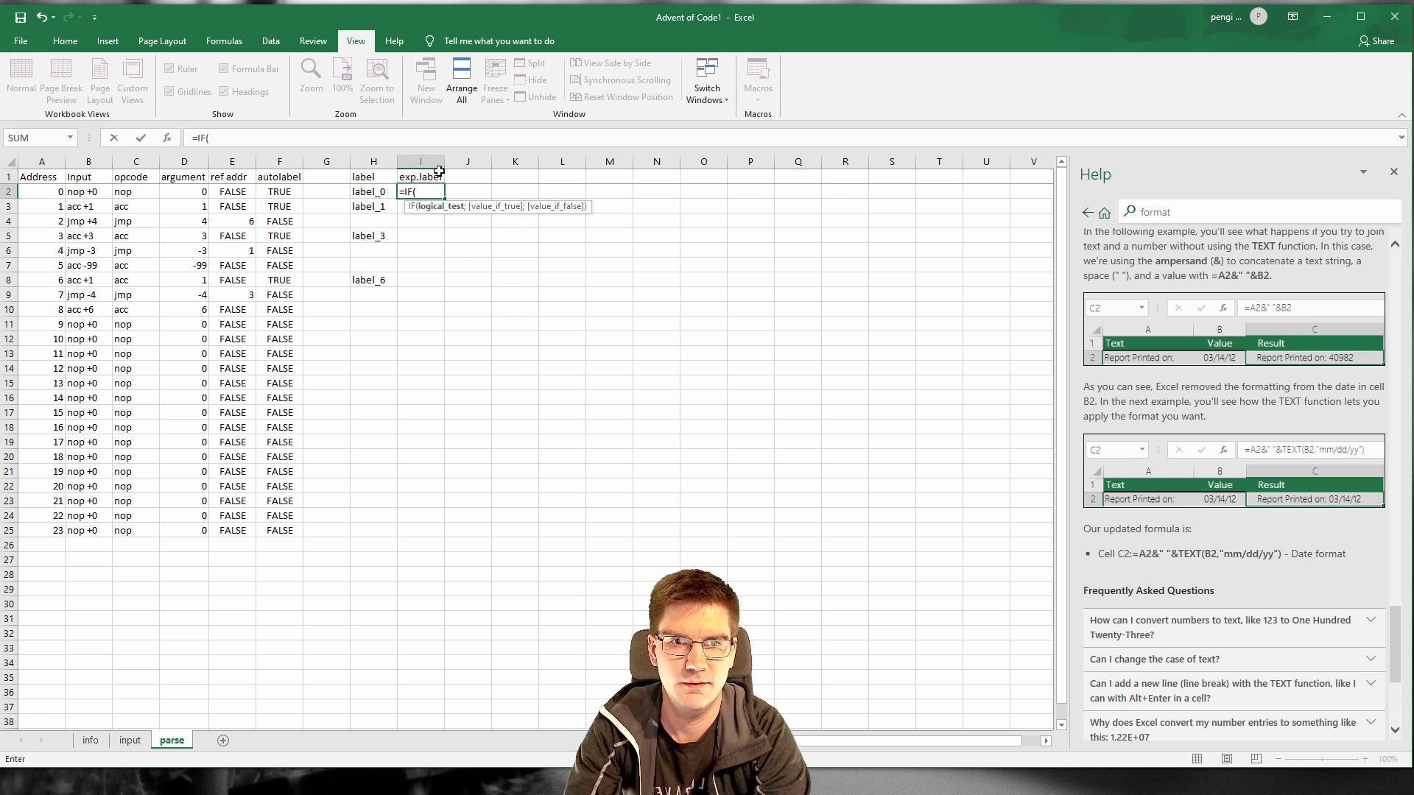
text(ISEM)
key(BackSpace)
key(BackSpace)
key(BackSpace)
key(BackSpace)
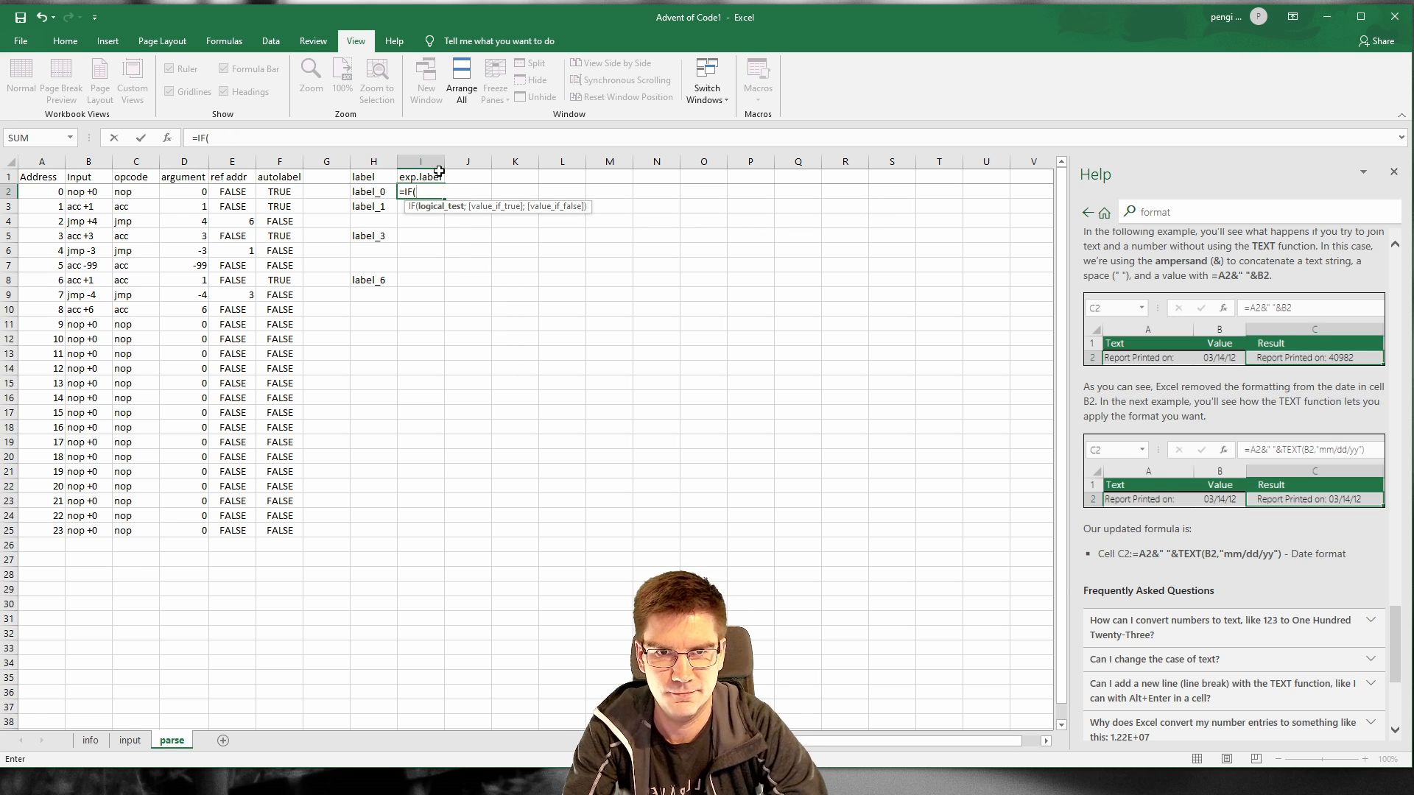
click(382, 191)
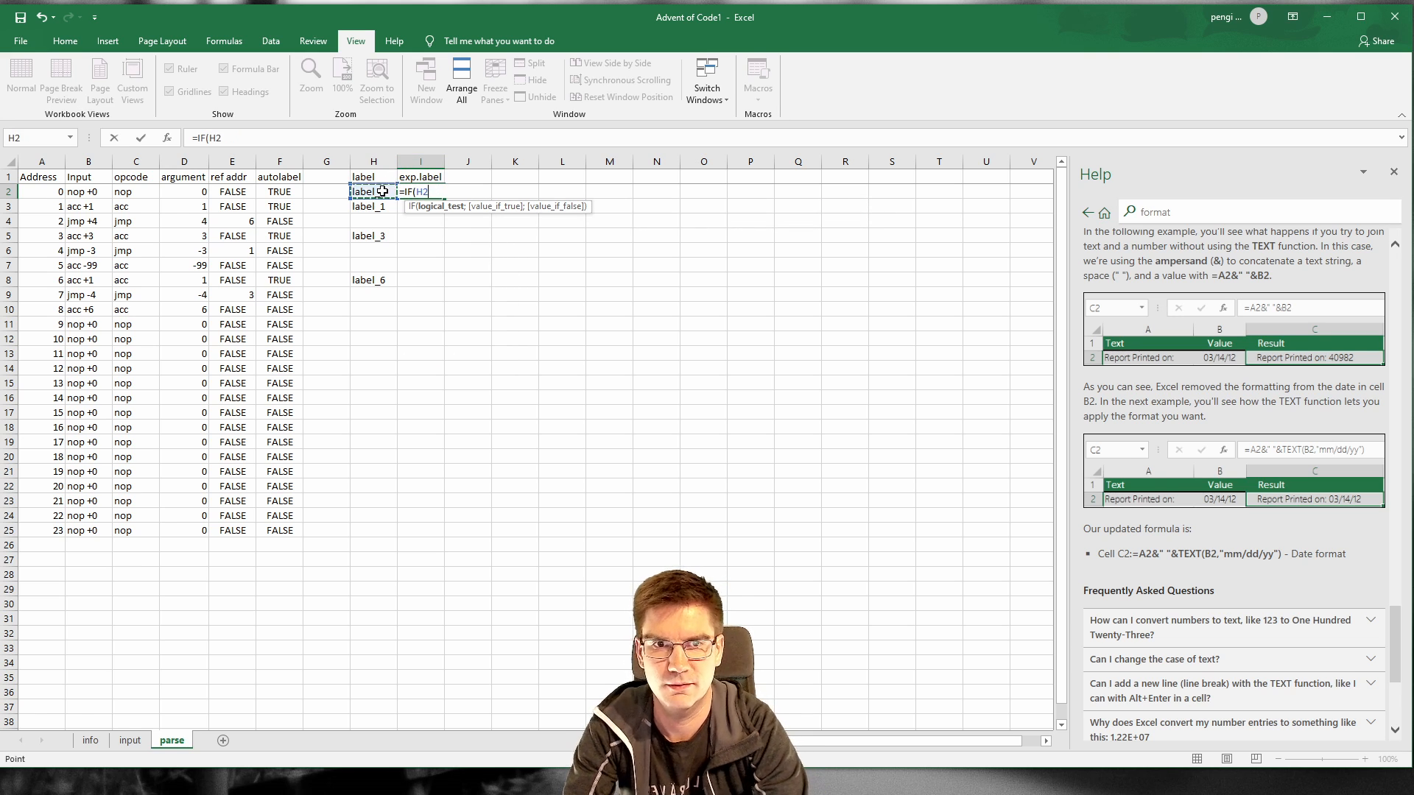
text(==)
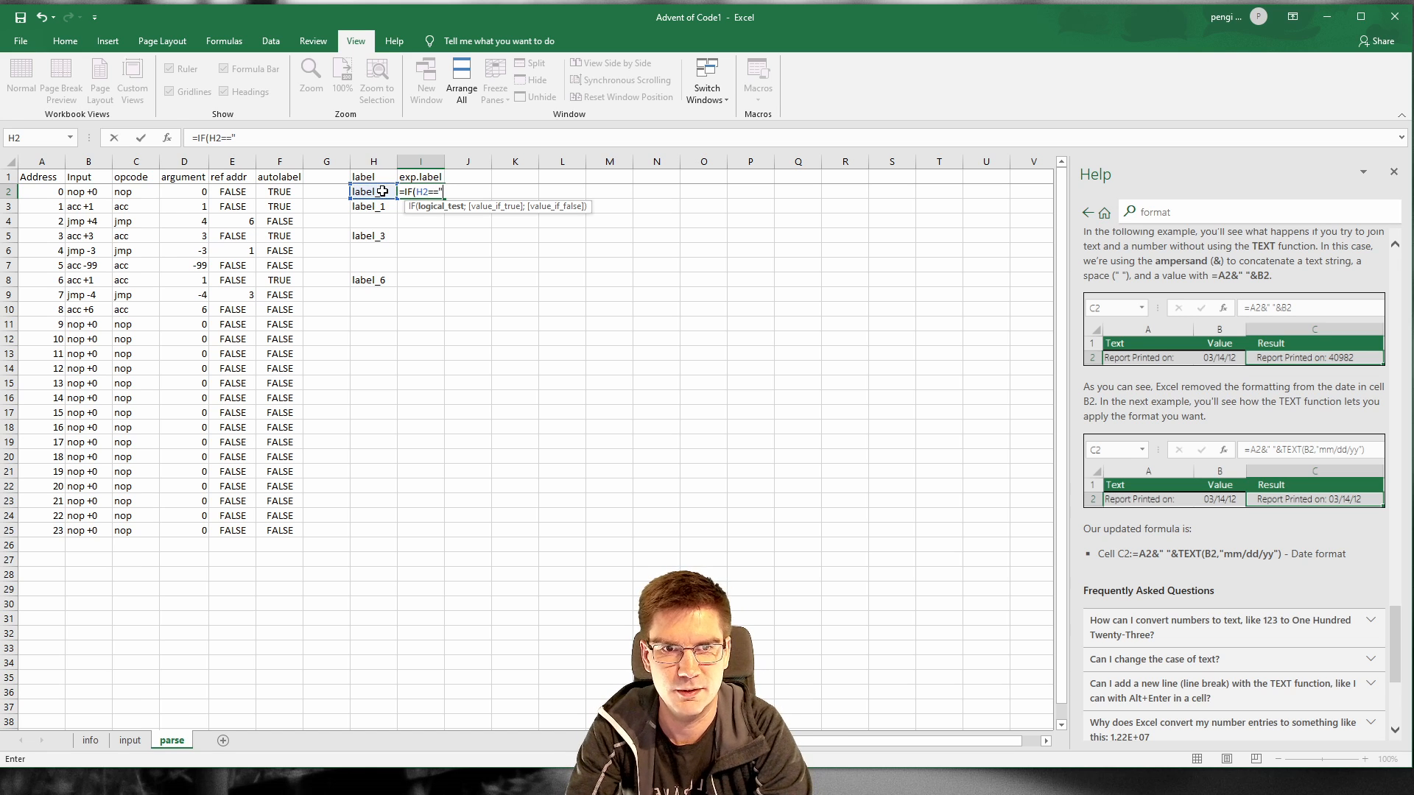
text("";)
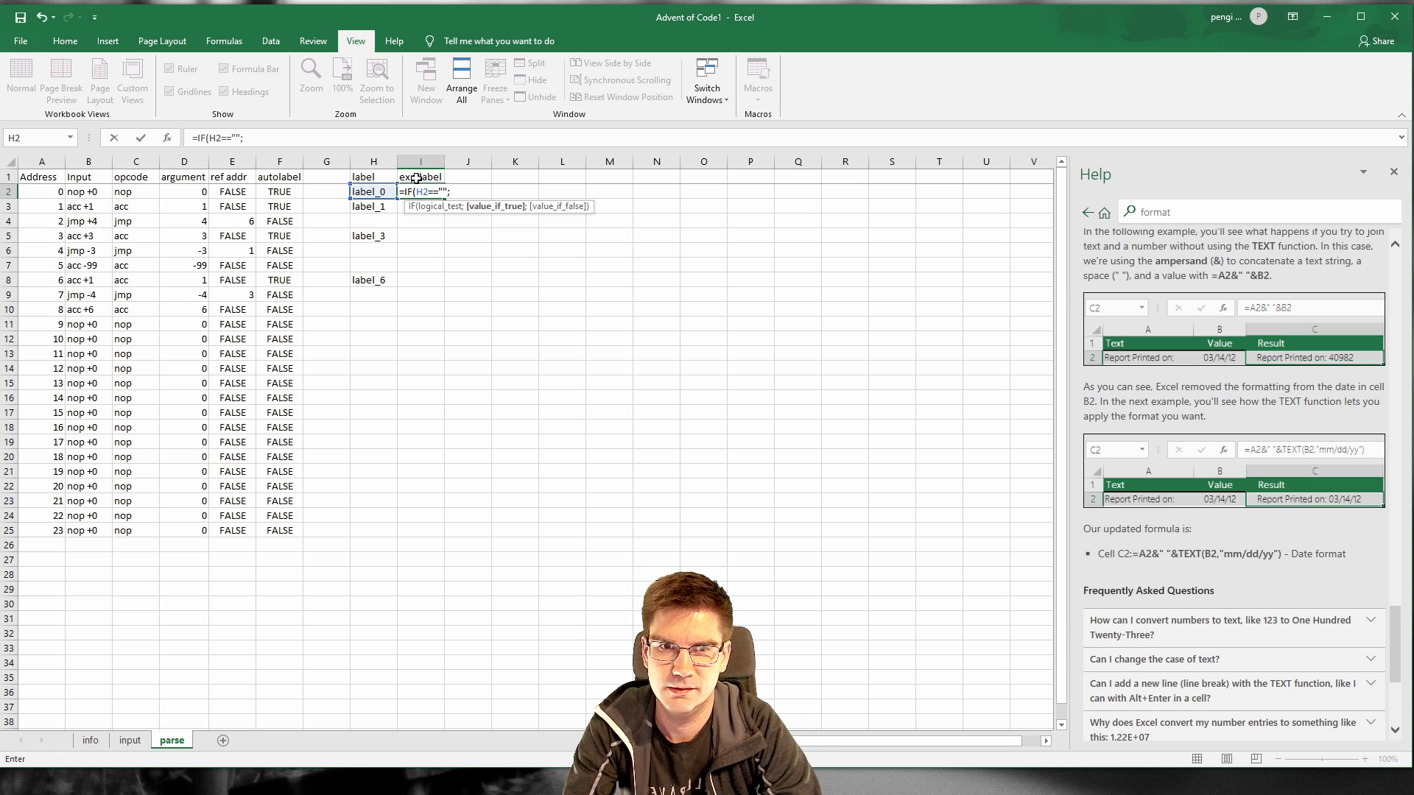
key(Escape)
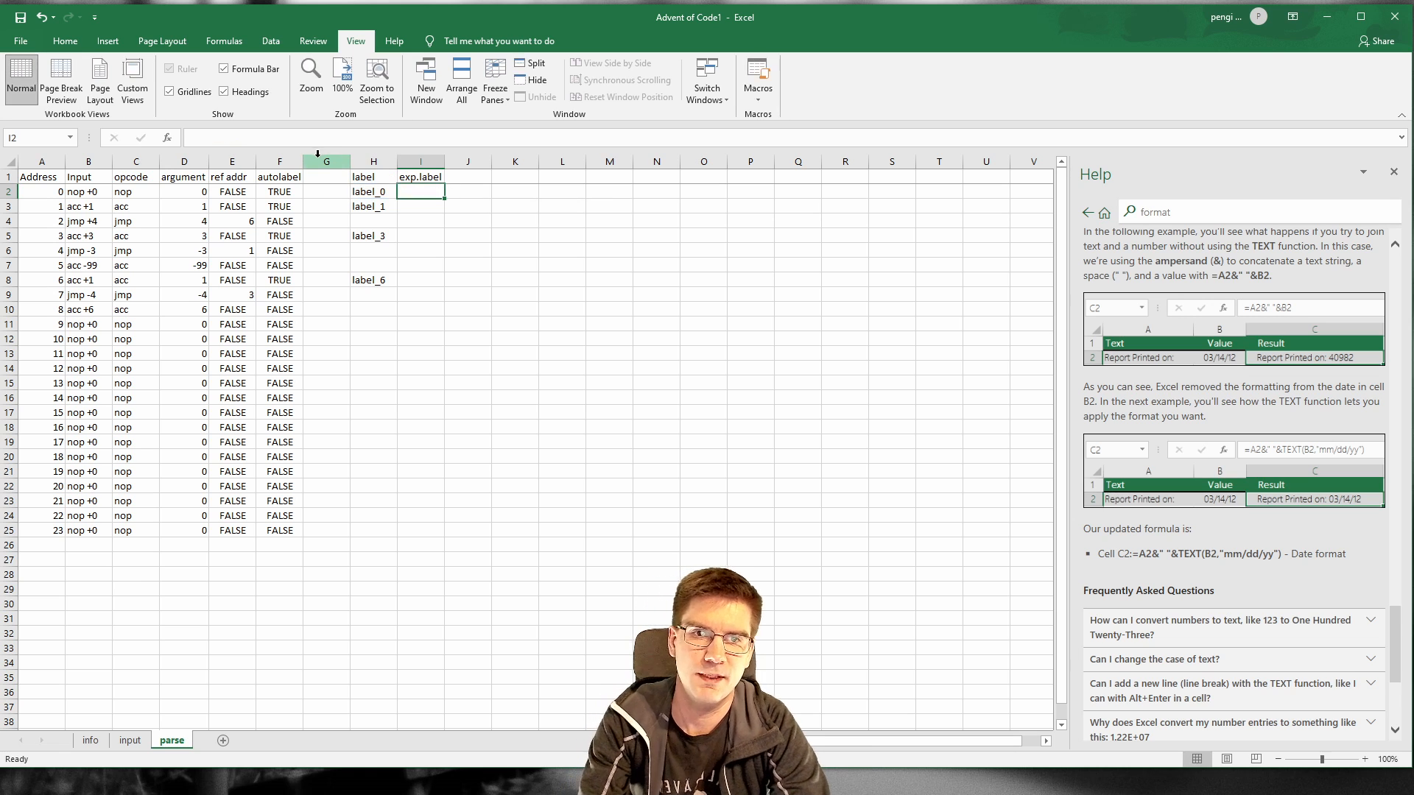
Step: Clear the exp.label heading from I1 and delete column I
click(417, 177)
key(BackSpace)
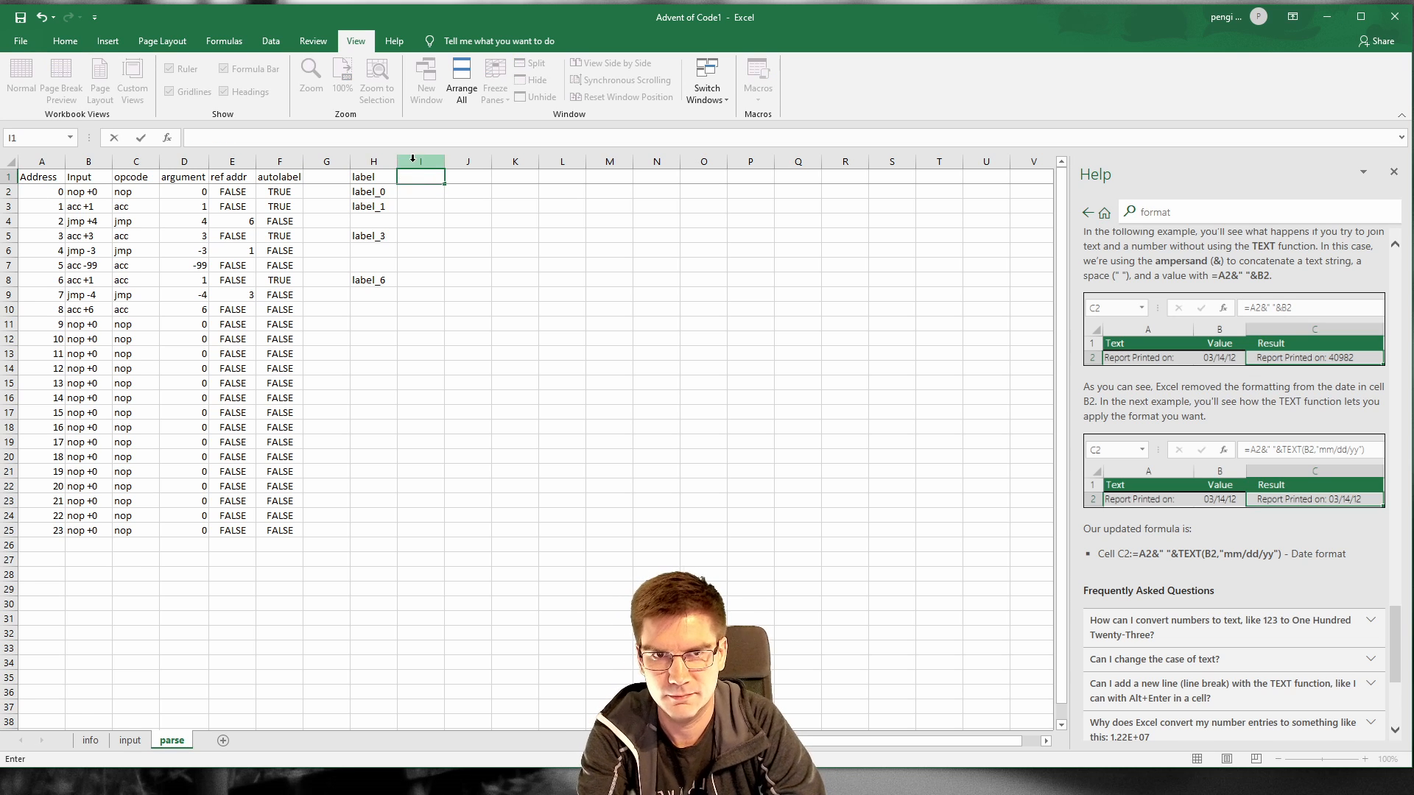
right_click(413, 158)
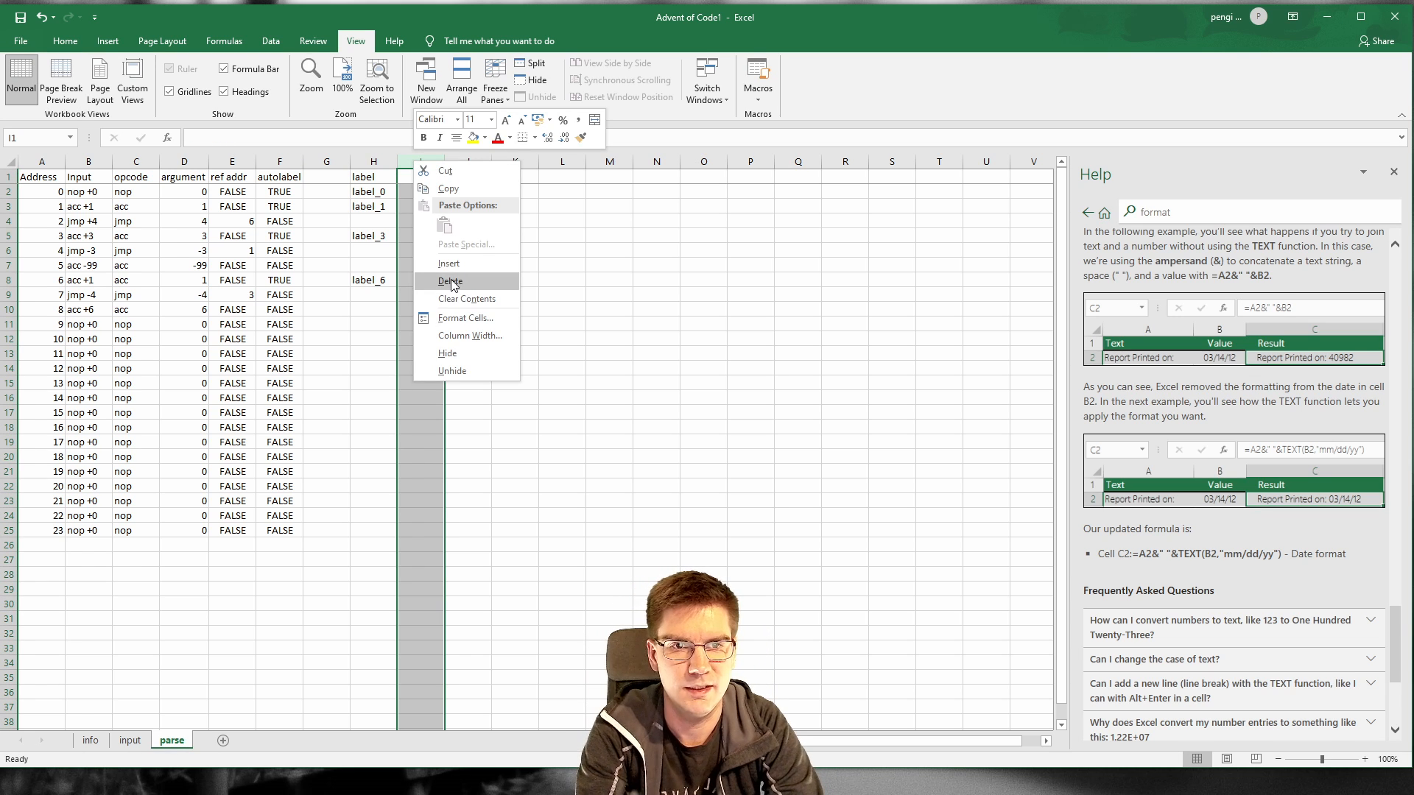
click(451, 282)
click(425, 177)
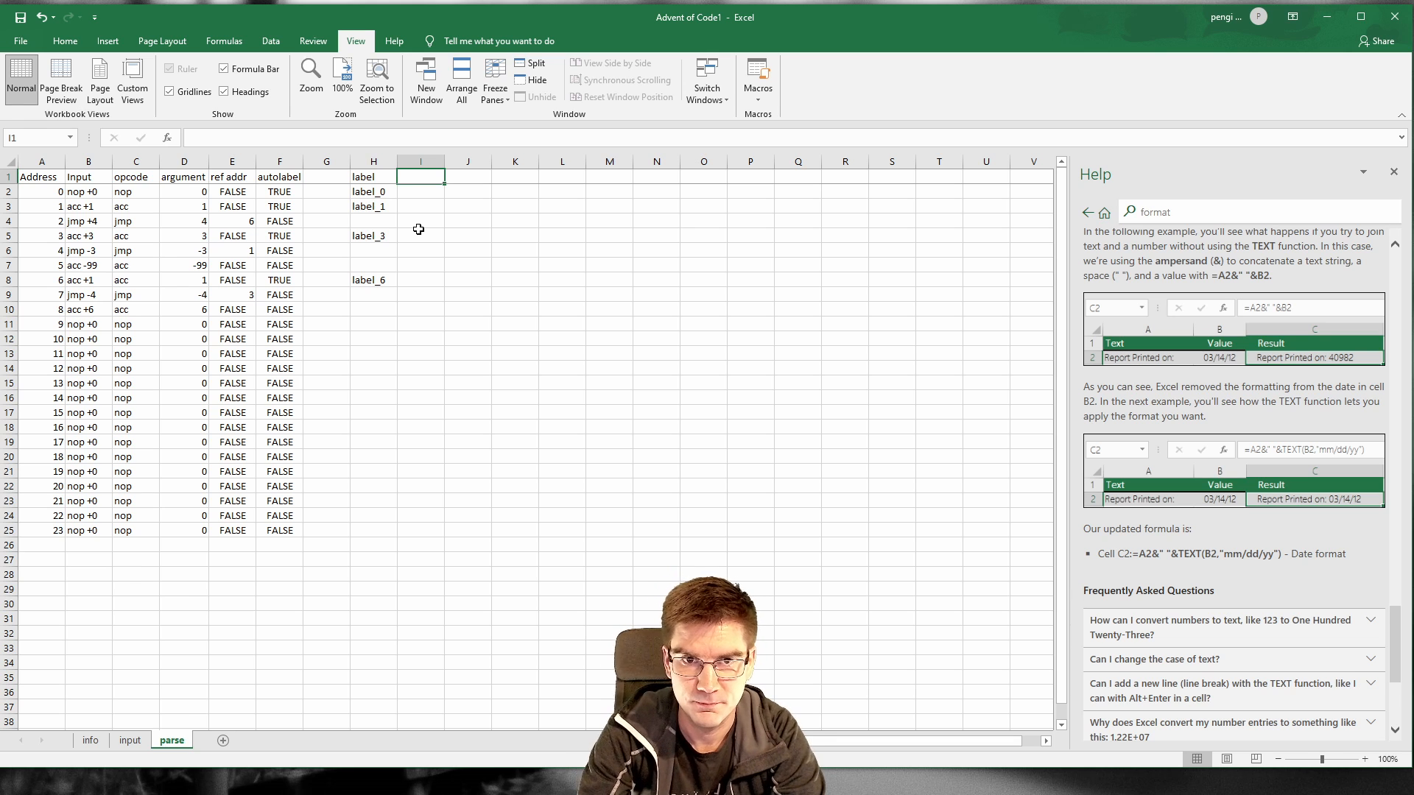
Step: Rename the heading in H1 to "autolabel"
click(381, 191)
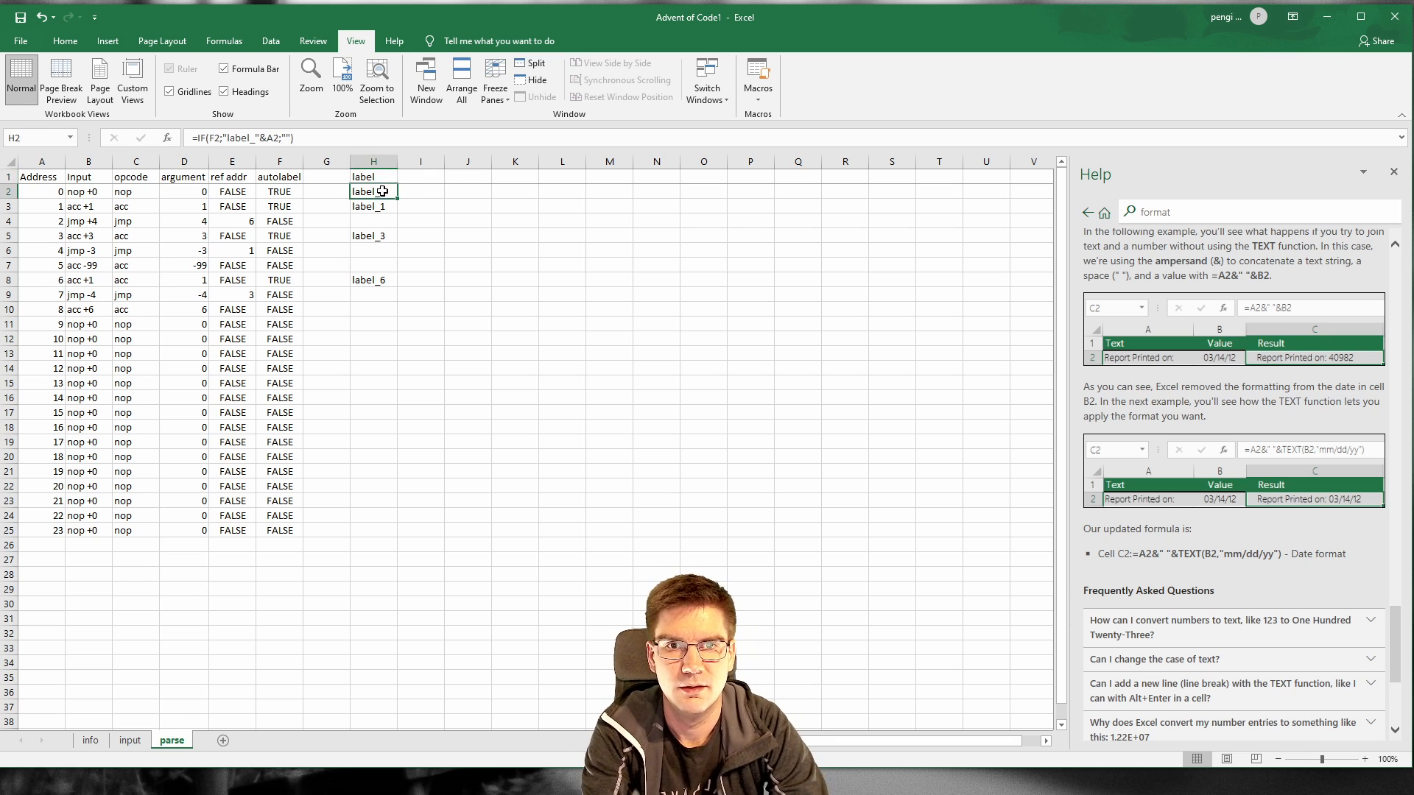
click(274, 191)
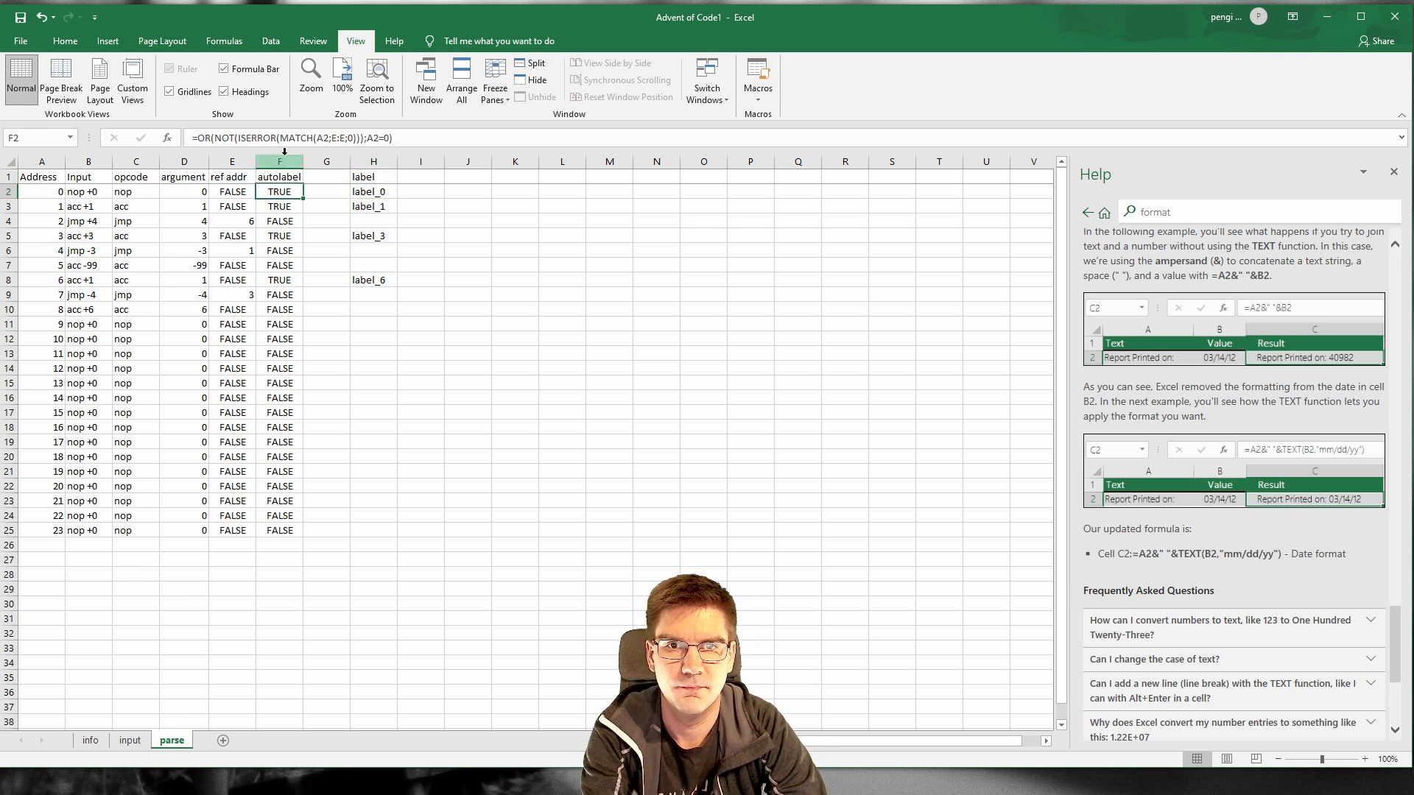
click(420, 191)
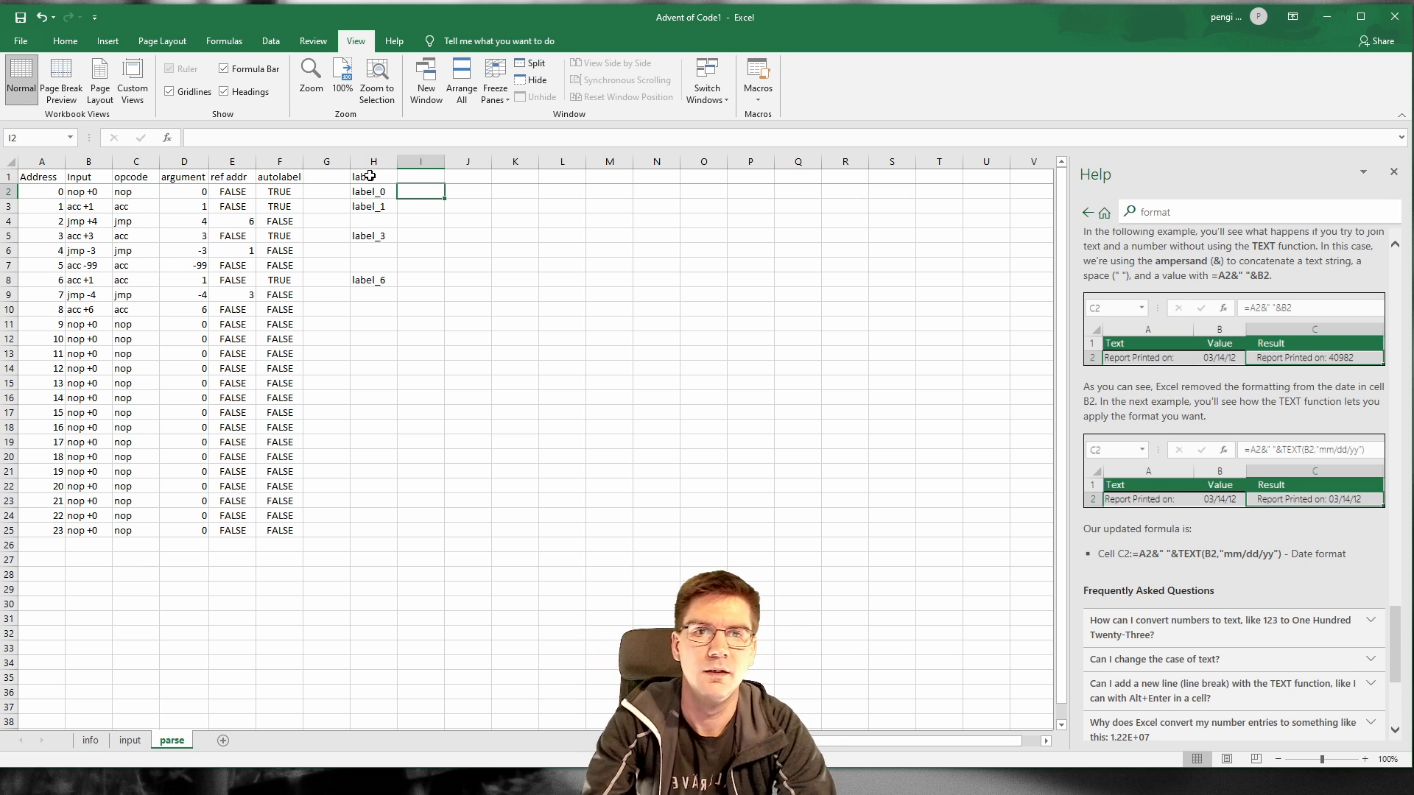
double_click(370, 177)
double_click(275, 142)
text(auto)
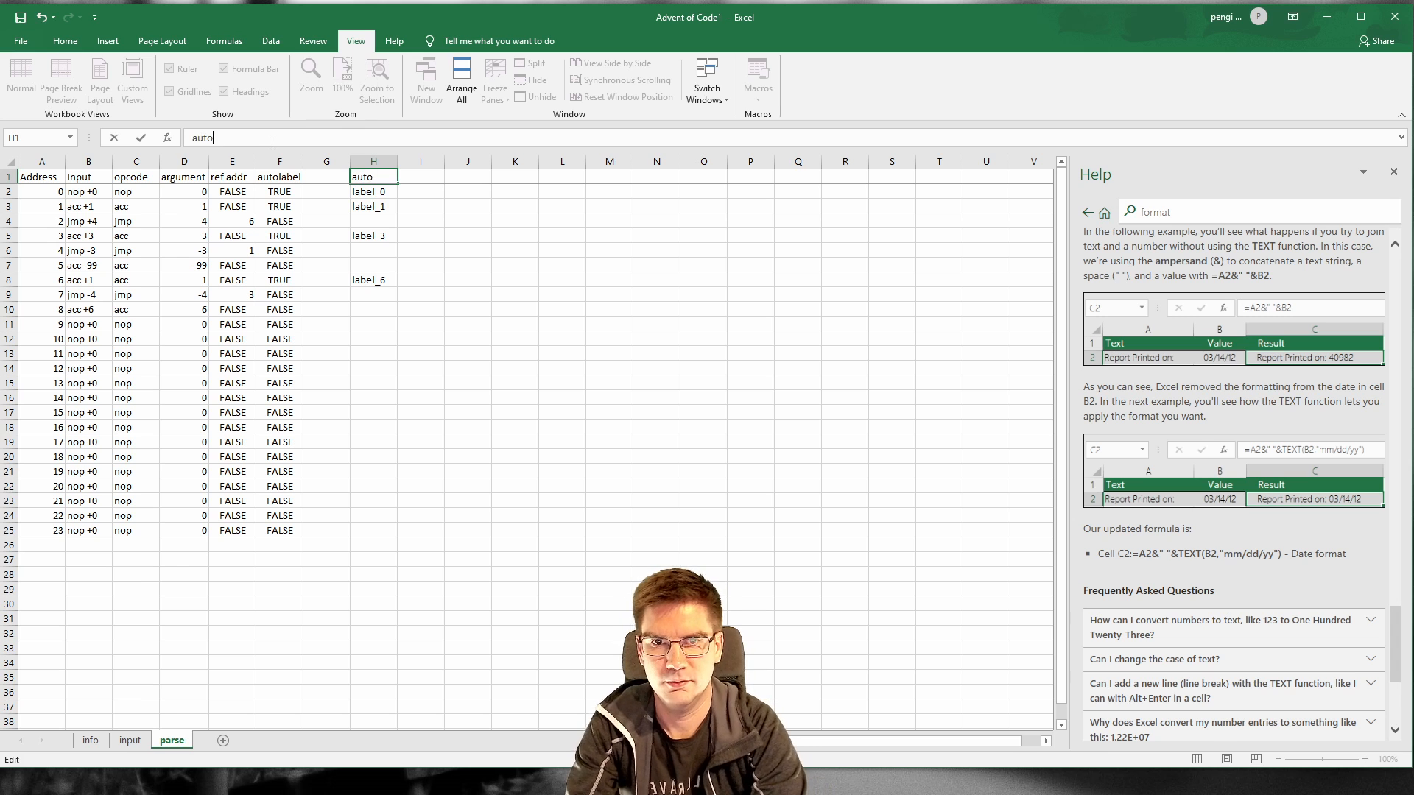
text(label)
key(Return)
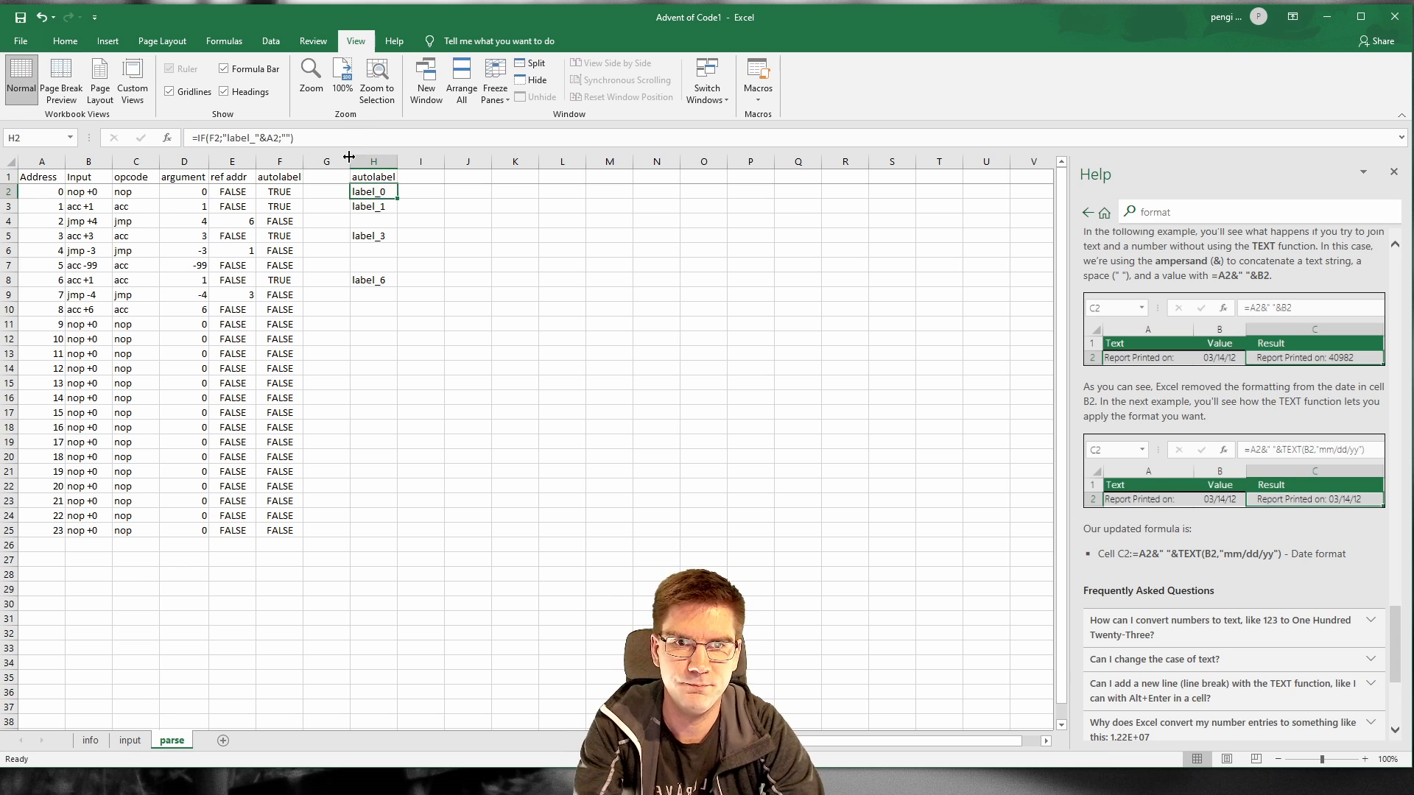
Step: Delete the empty column G between the two autolabel columns
click(327, 162)
right_click(328, 162)
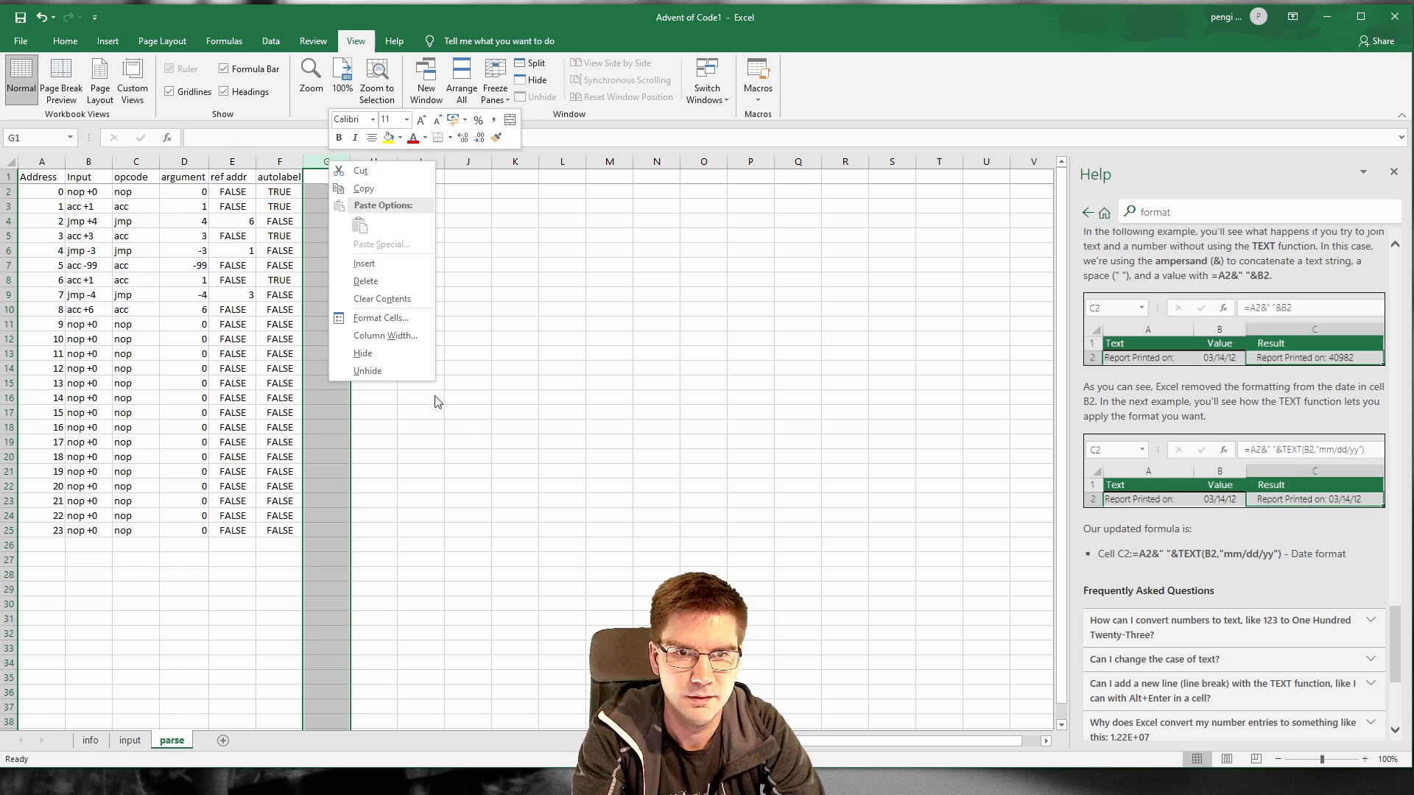
click(365, 281)
drag(373, 206, 374, 221)
Step: Enter the heading "label" in cell I1
click(437, 177)
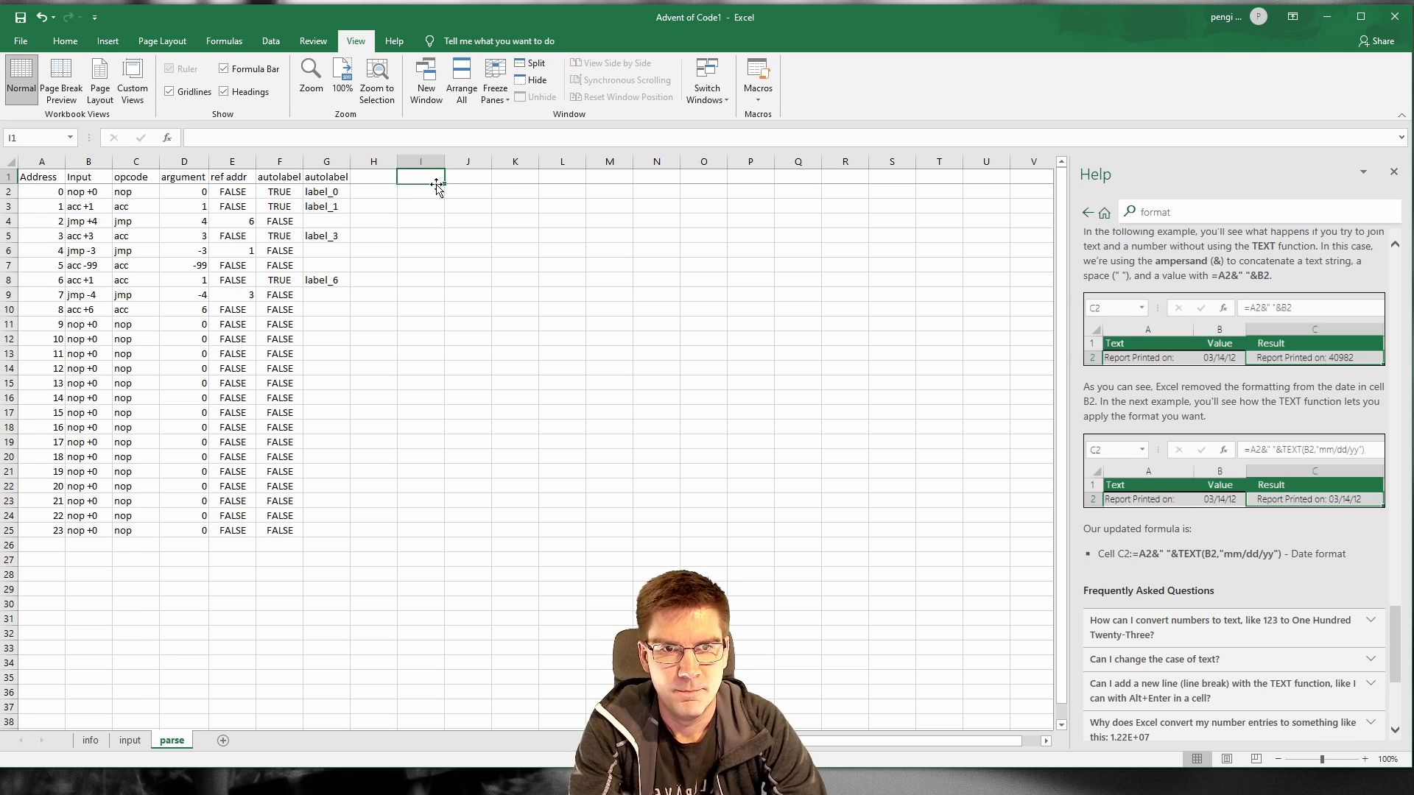
text(l)
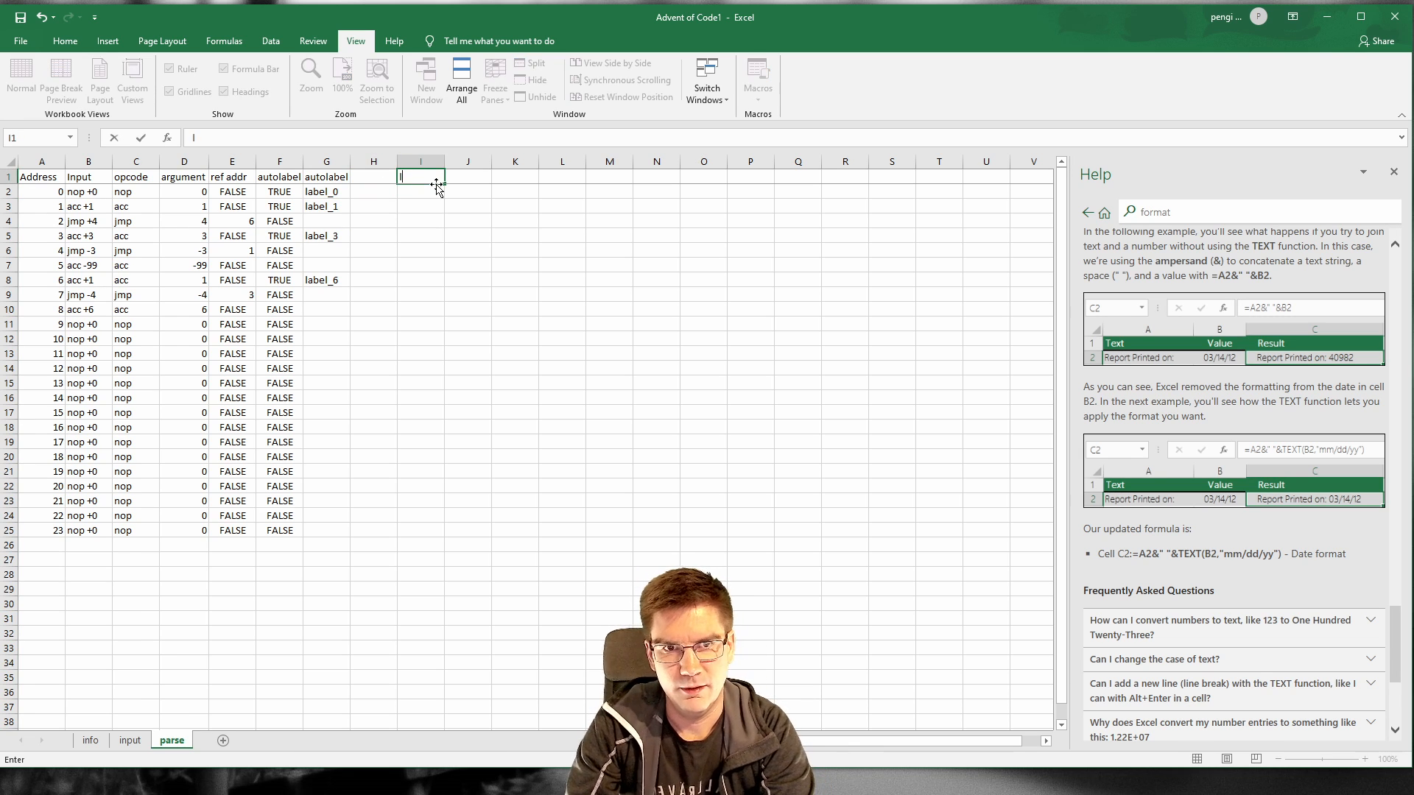
text(abe)
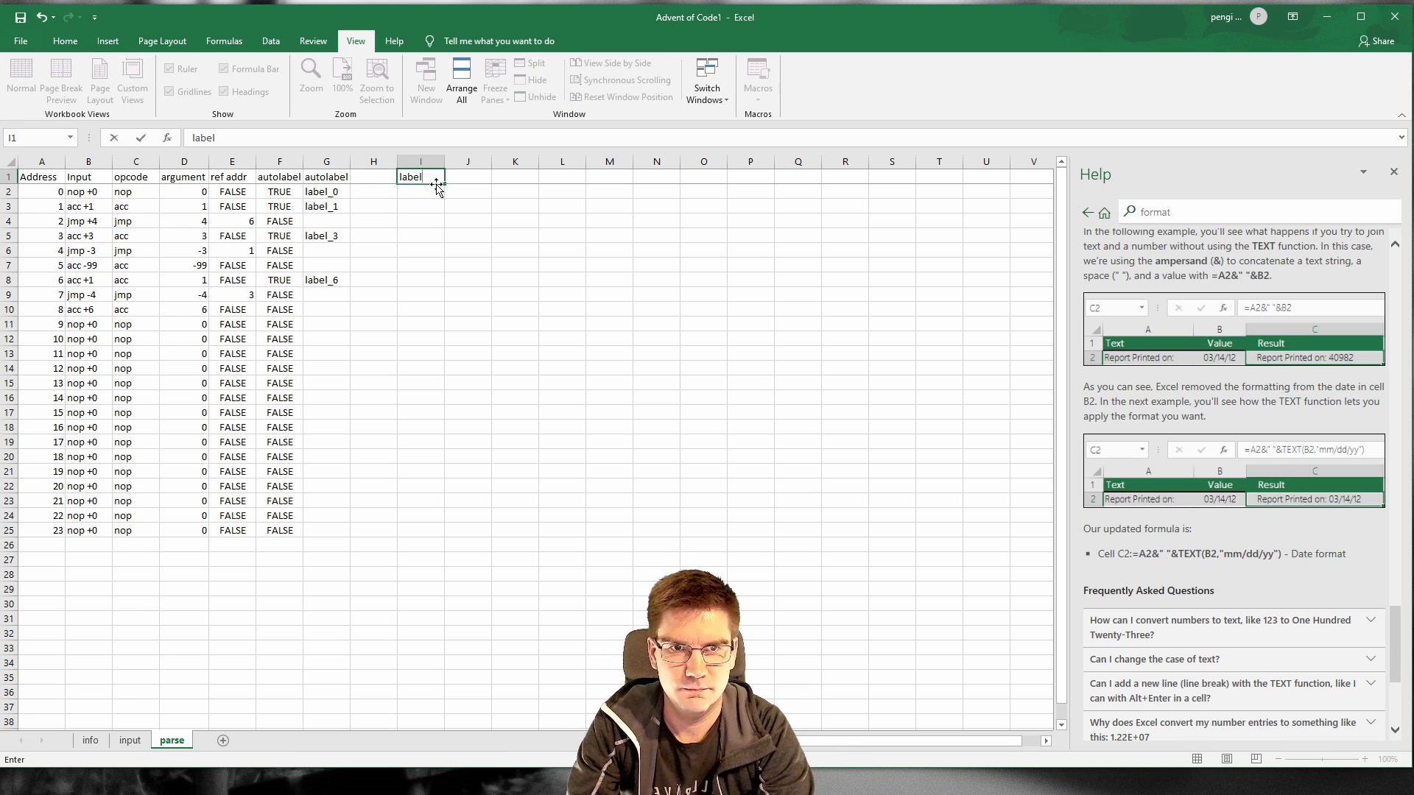
text(l)
key(Return)
Step: Enter the formula =G2 in I2 and fill it down to I25
text(=)
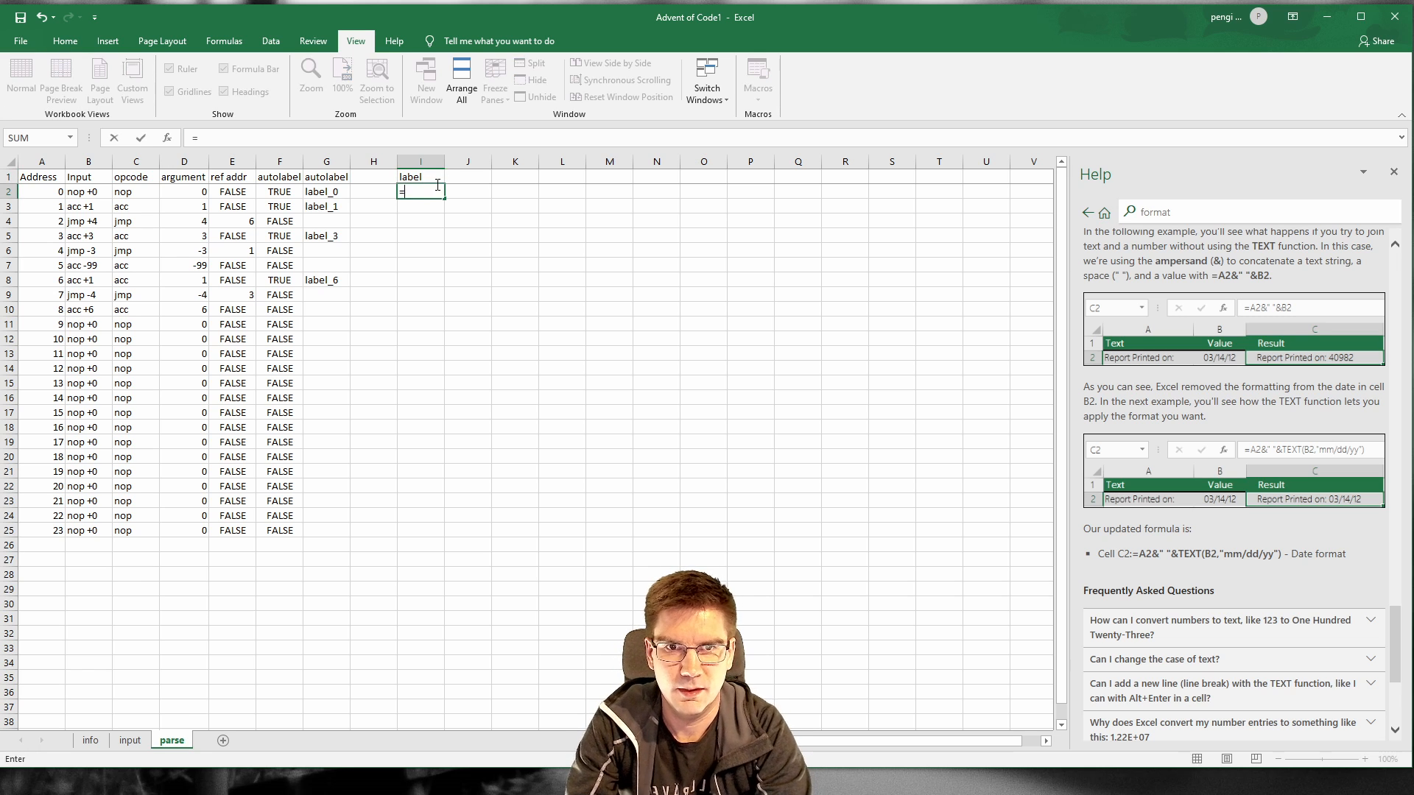
click(322, 193)
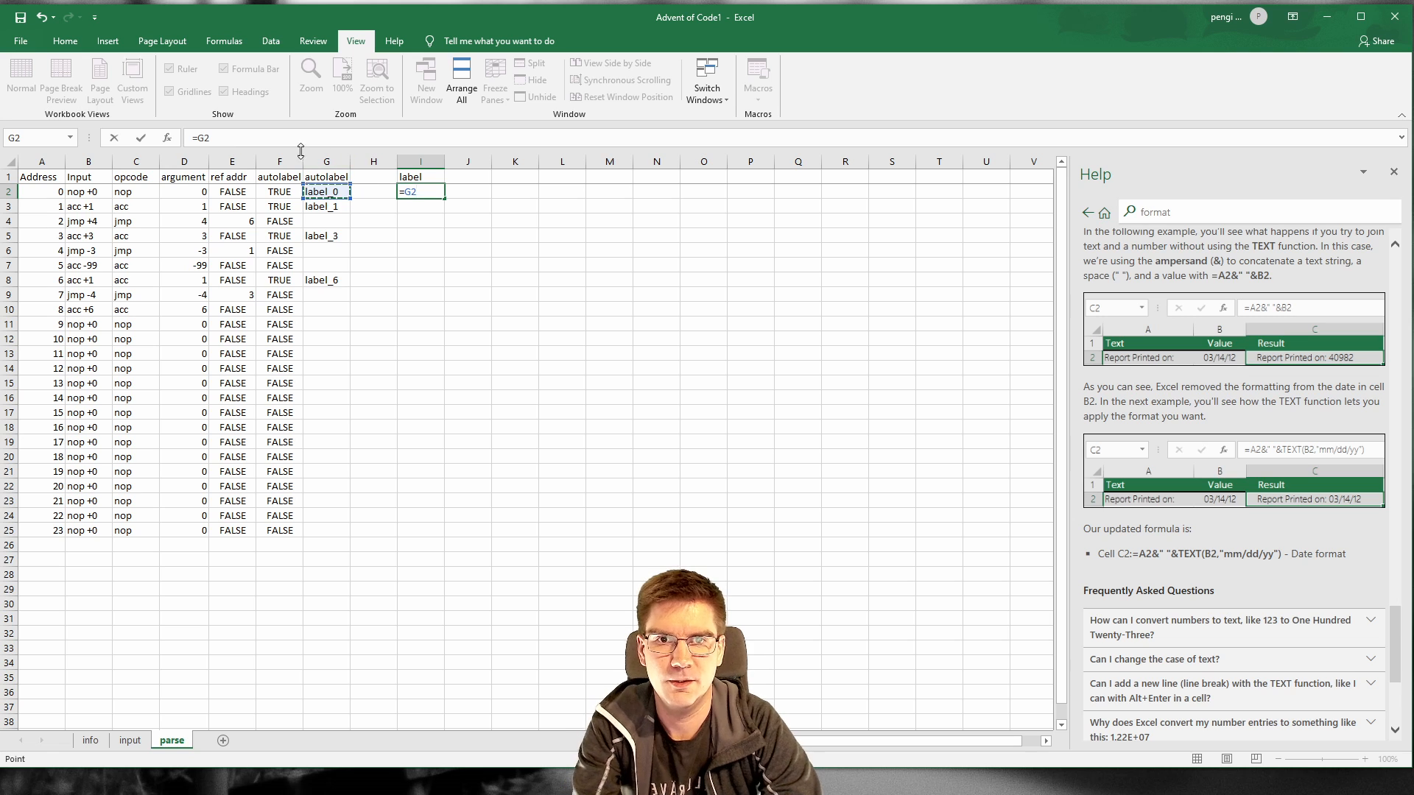
key(Return)
click(423, 193)
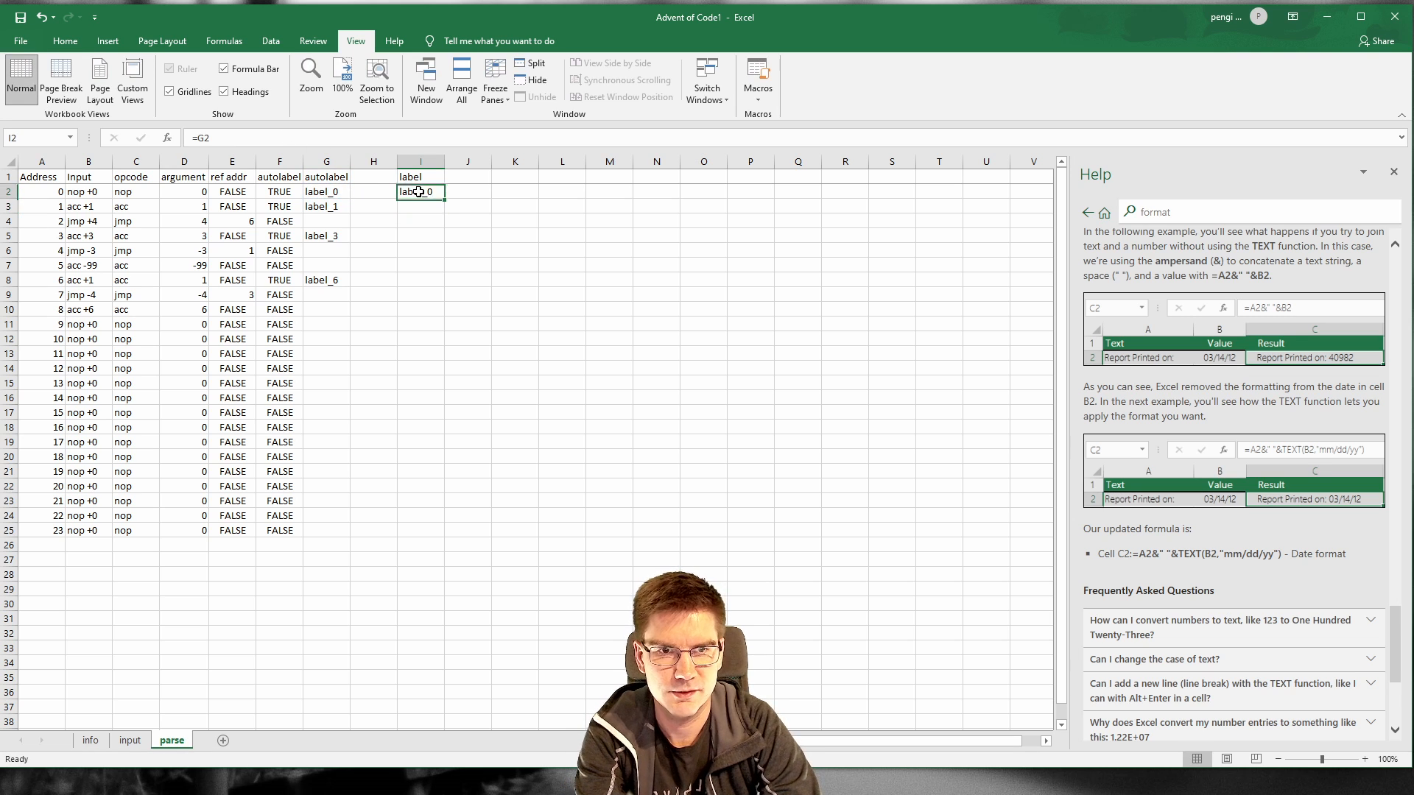
drag(444, 198, 412, 539)
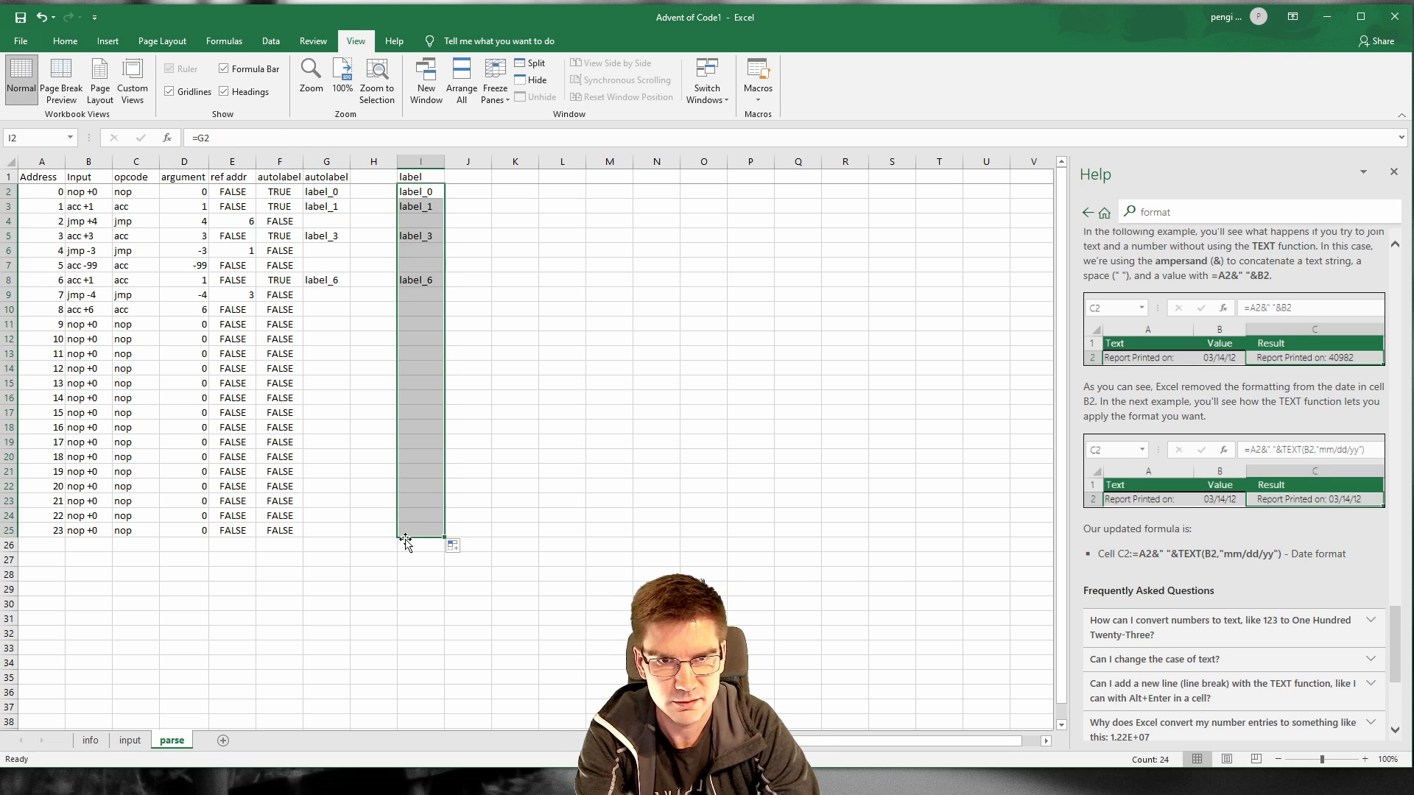
drag(512, 252, 499, 266)
Step: Overwrite the label formula in I2 with the custom label "start"
click(411, 193)
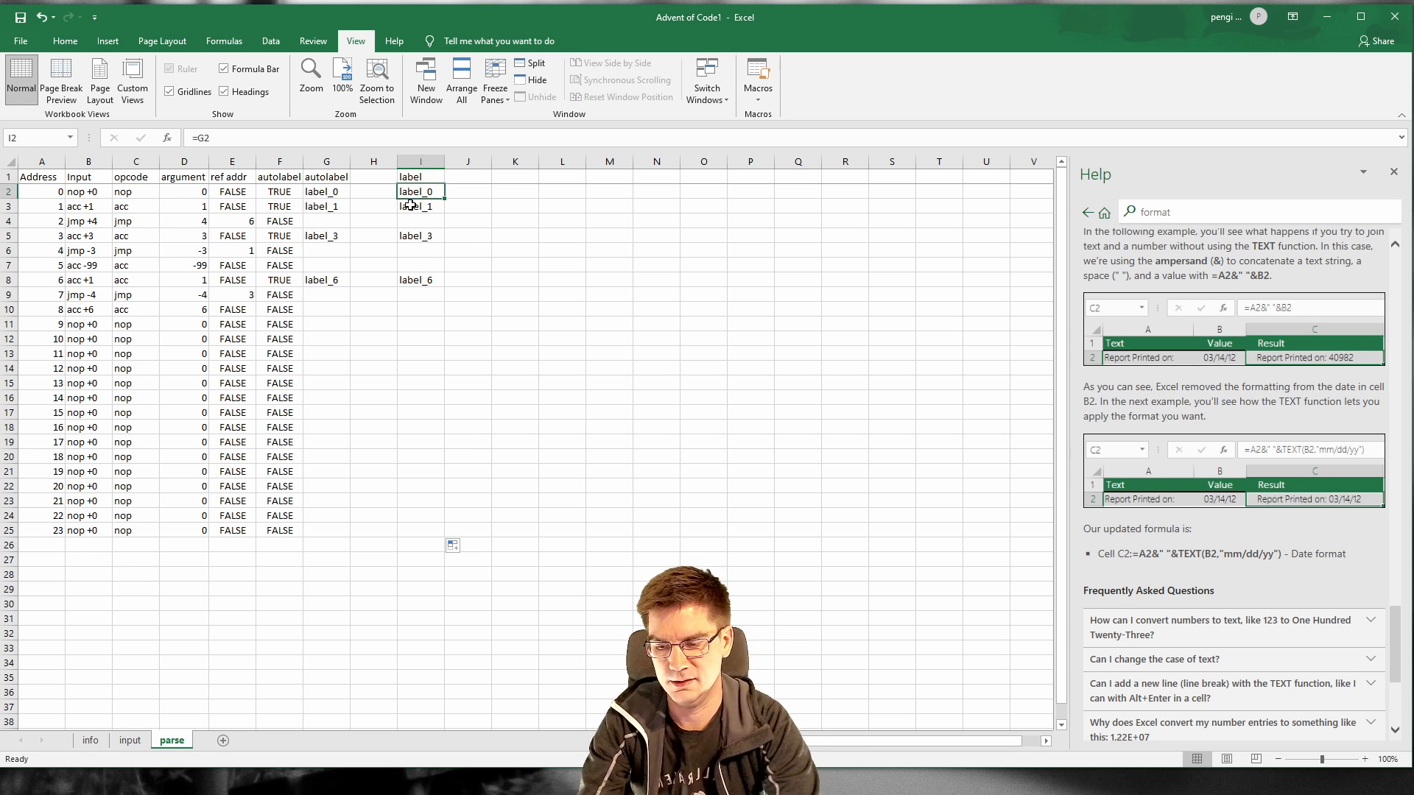
text(start)
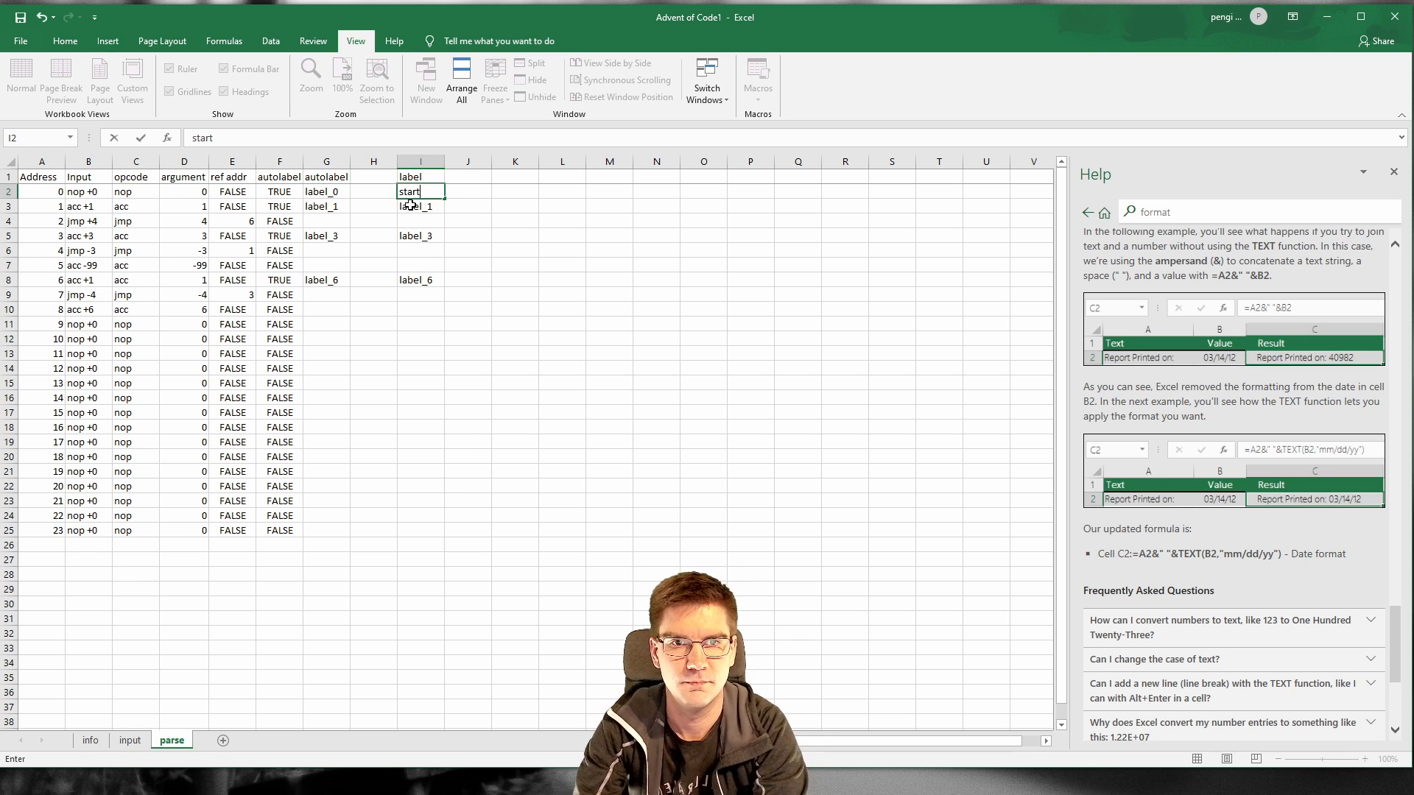
key(Return)
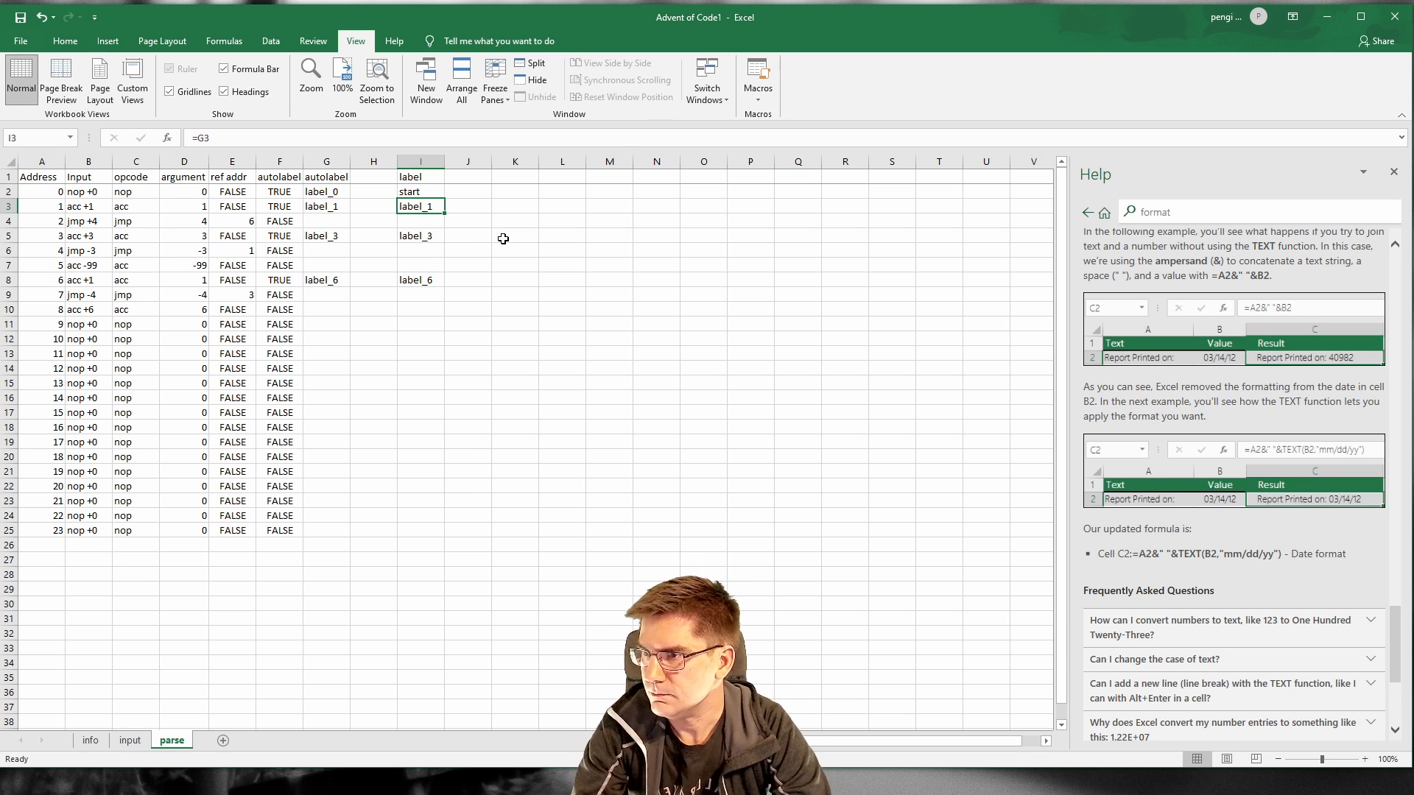
click(460, 195)
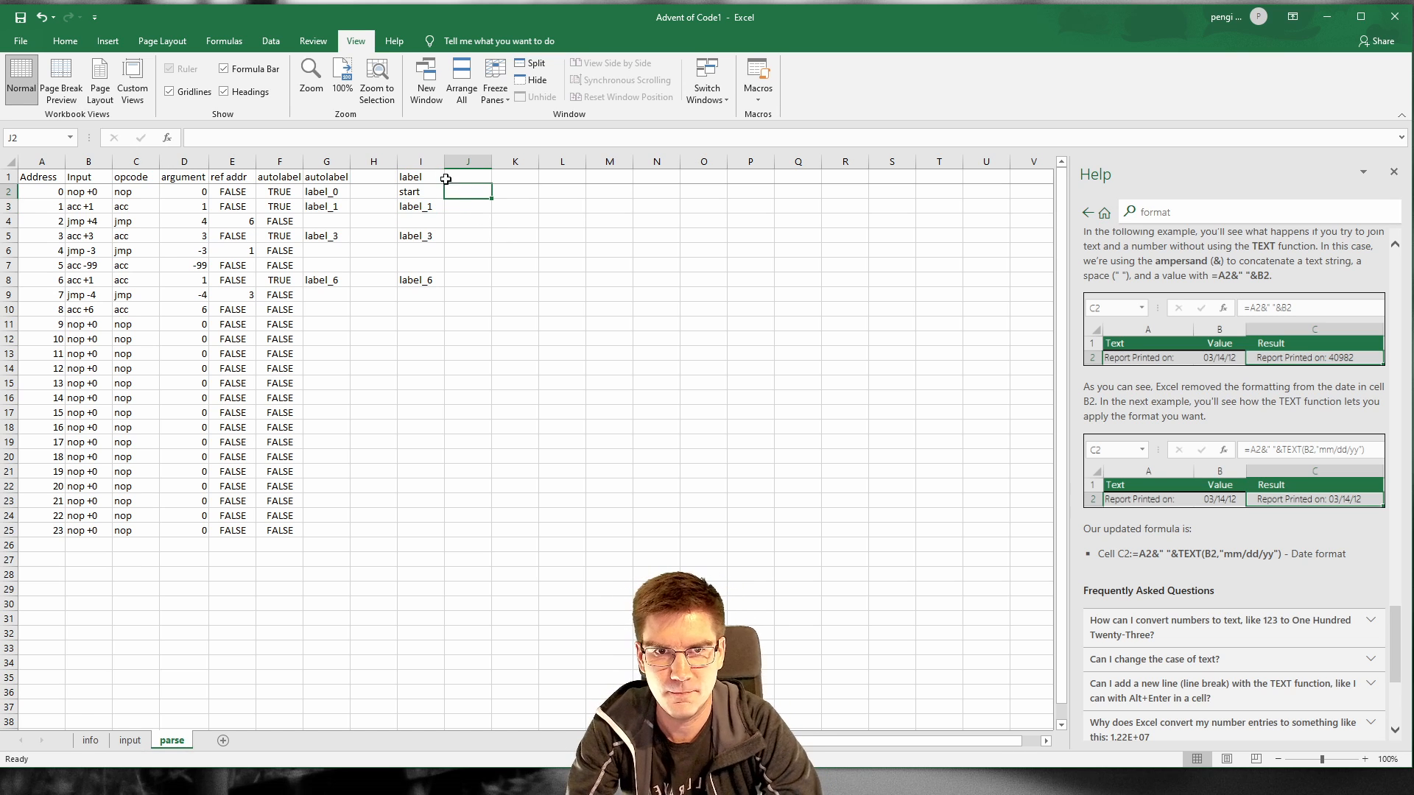
click(378, 176)
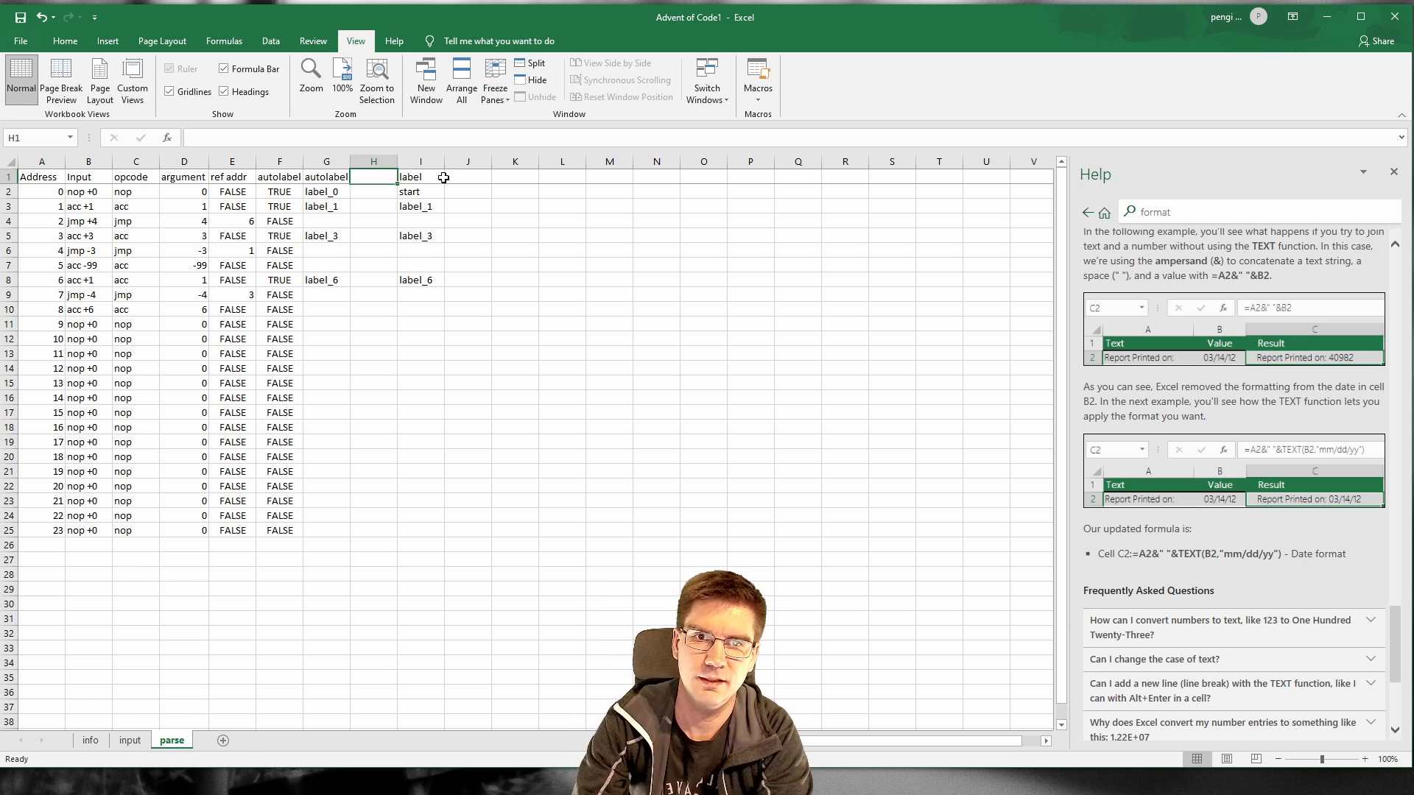
click(506, 207)
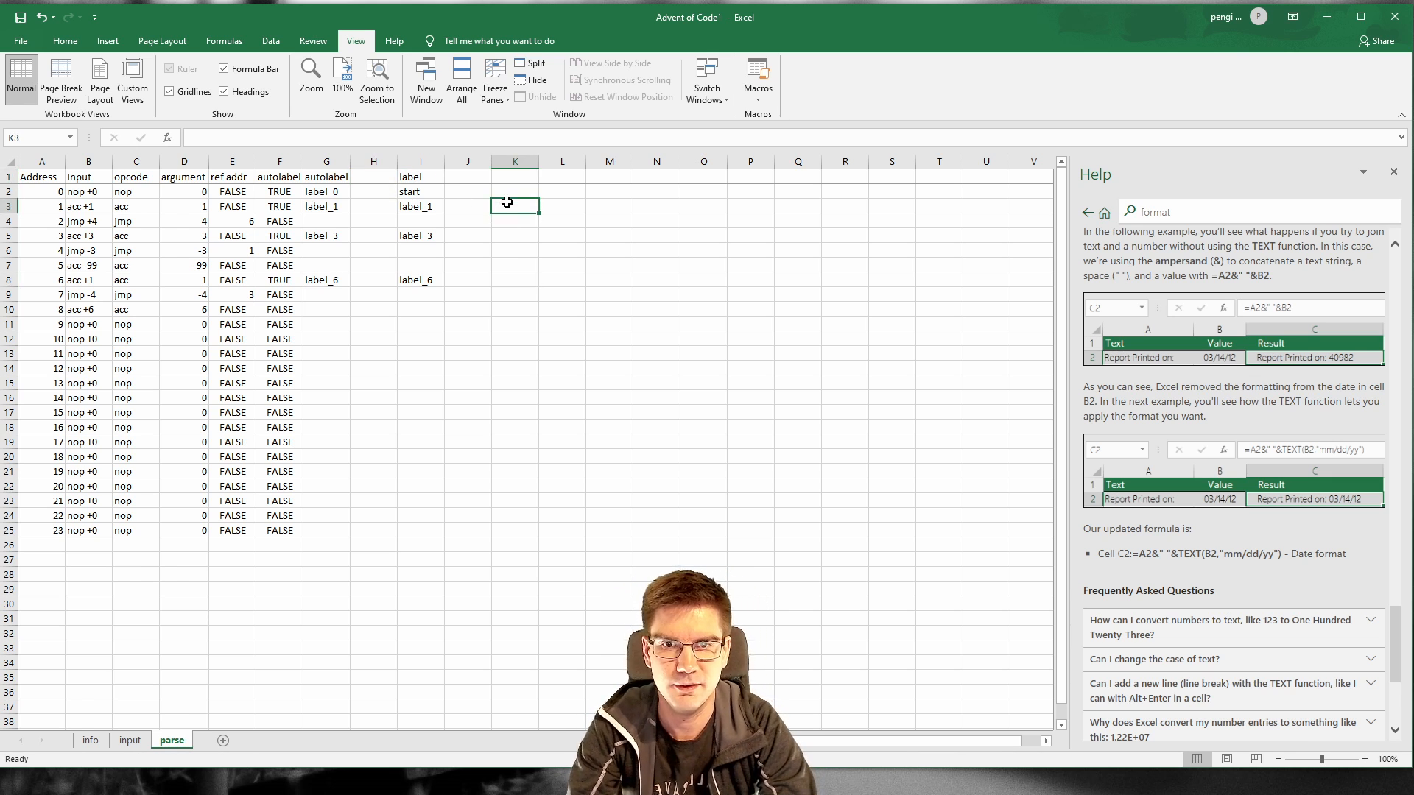
Step: Enter the first sample assembly lines, "nop" in K2 and "acc 1" in K3
click(507, 192)
text(nop)
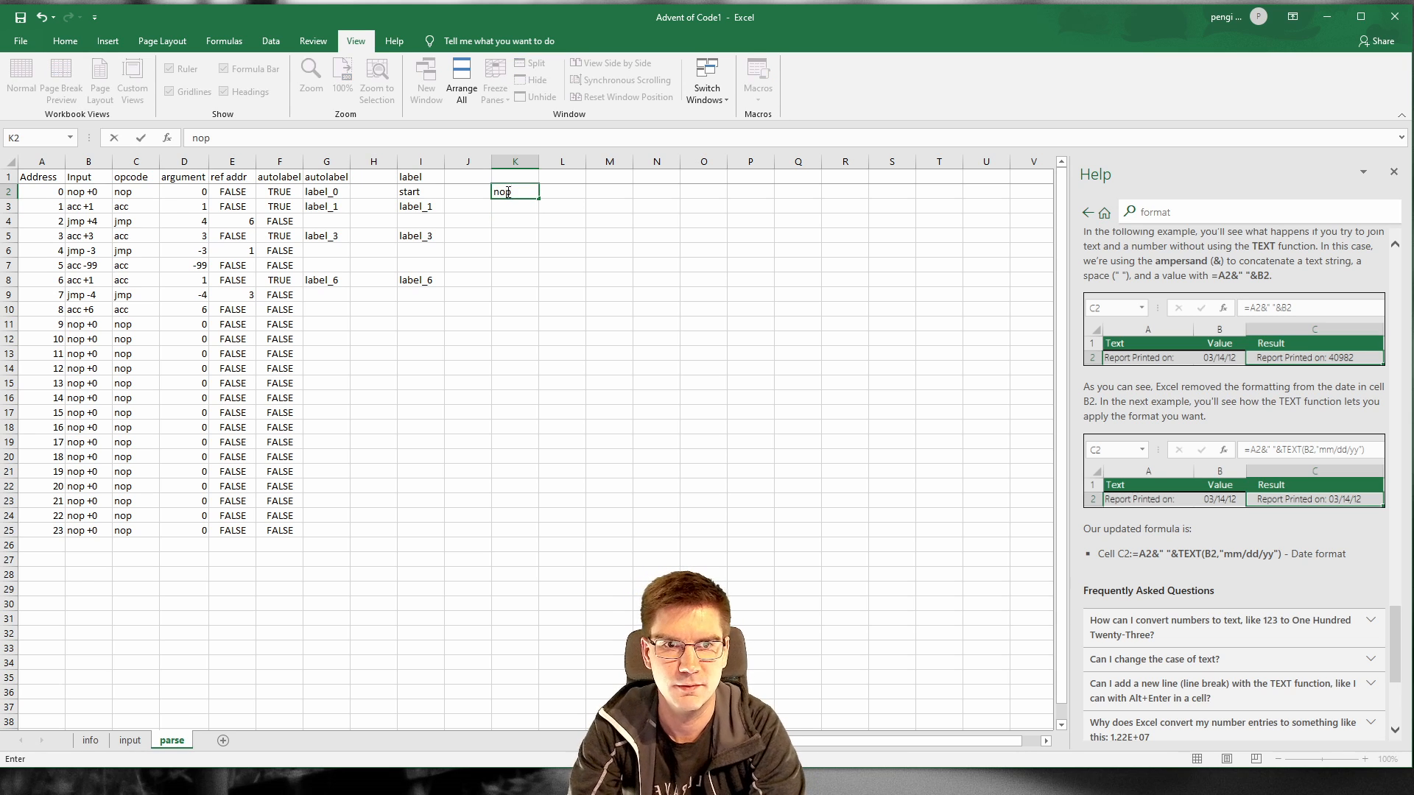
key(Return)
text(acc +1)
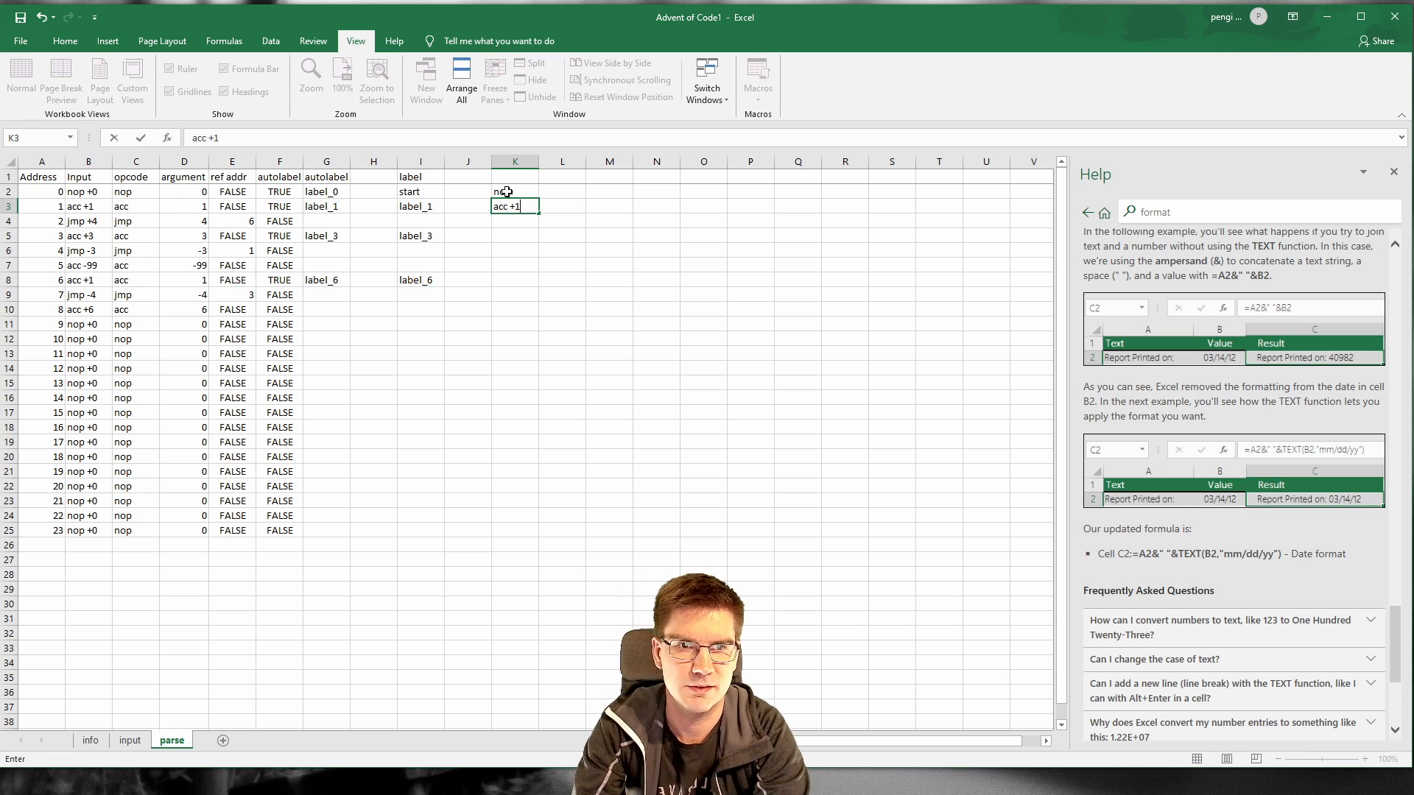
key(Return)
key(Up)
text(ac)
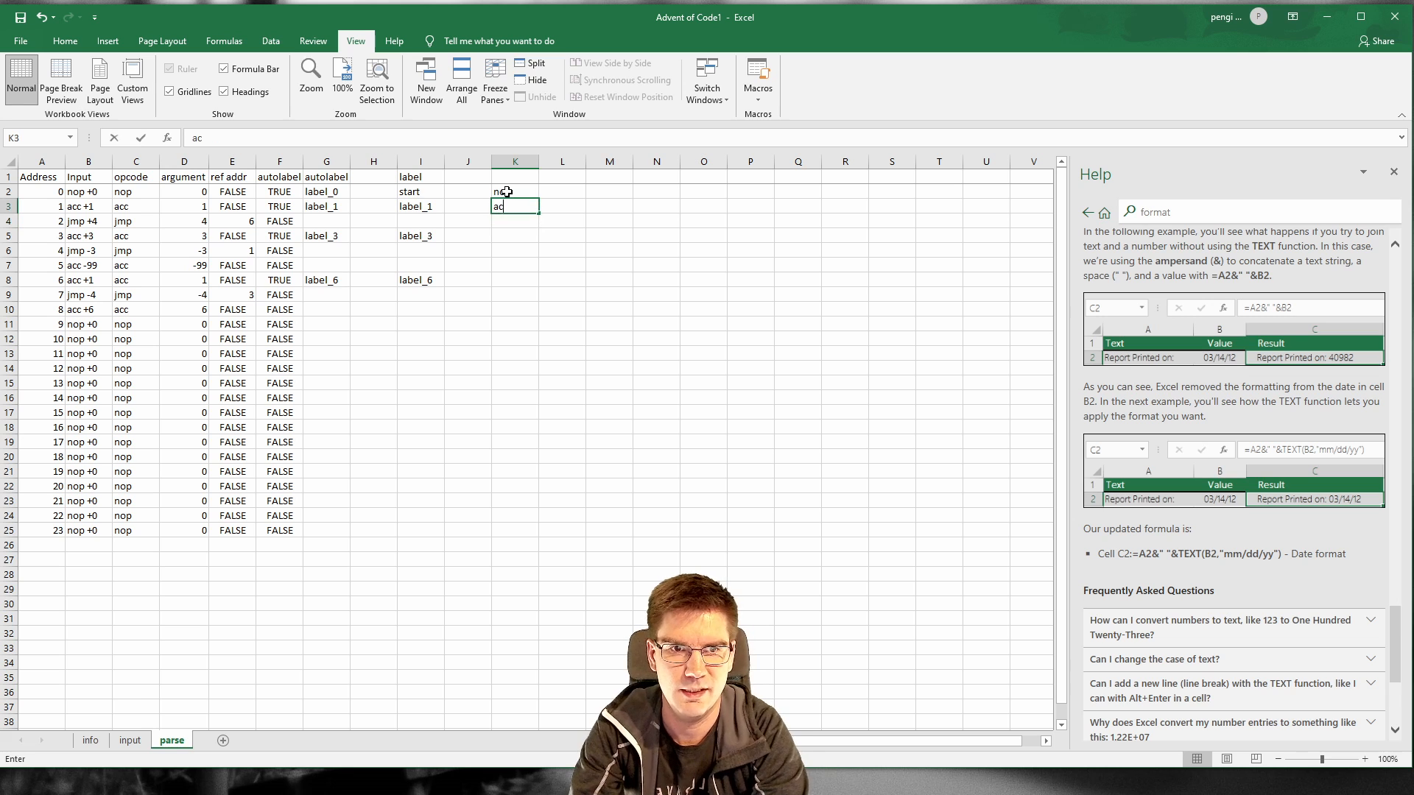
text(c 1)
key(Return)
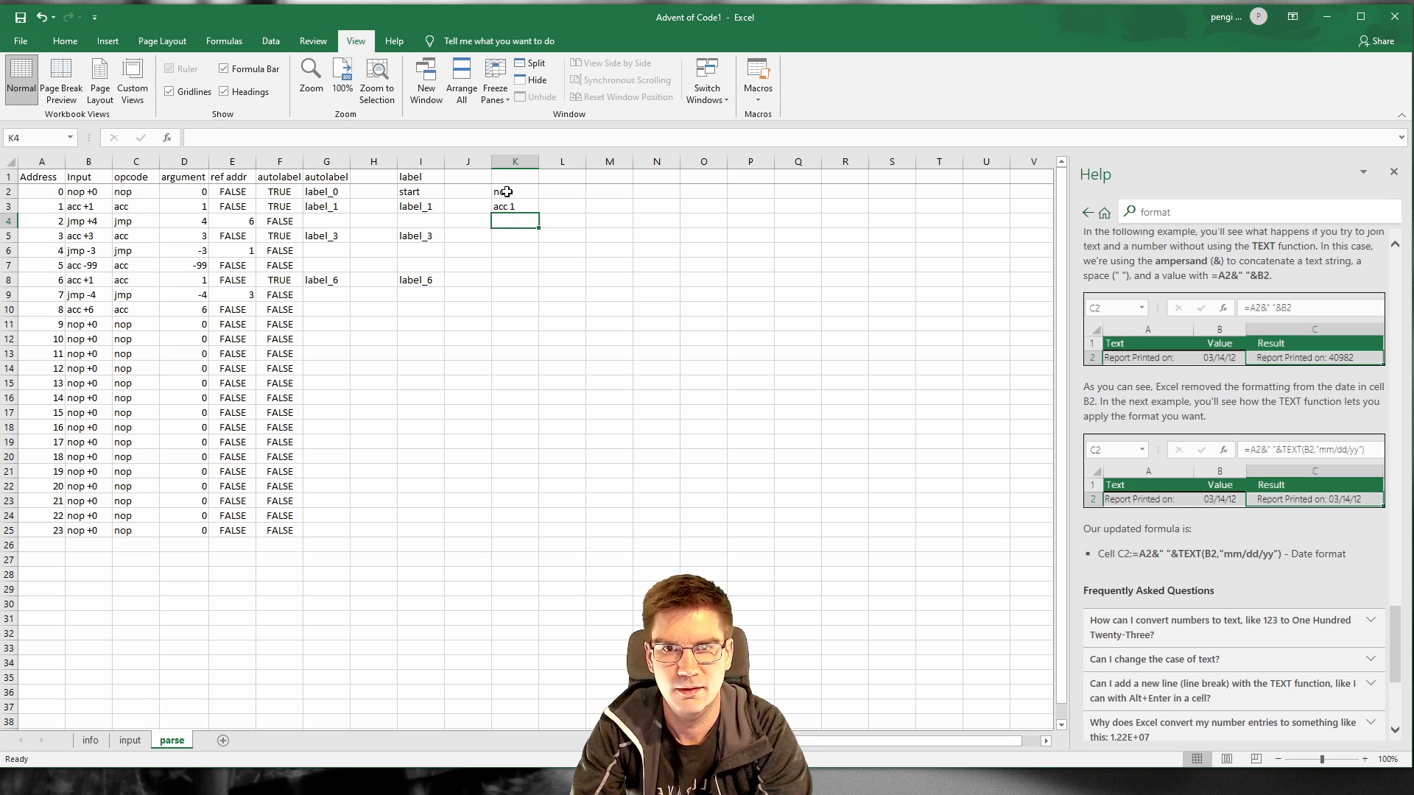
Step: Continue the assembly sample with "jmp label_6" in K4 and "acc 3" in K5
text(jmp)
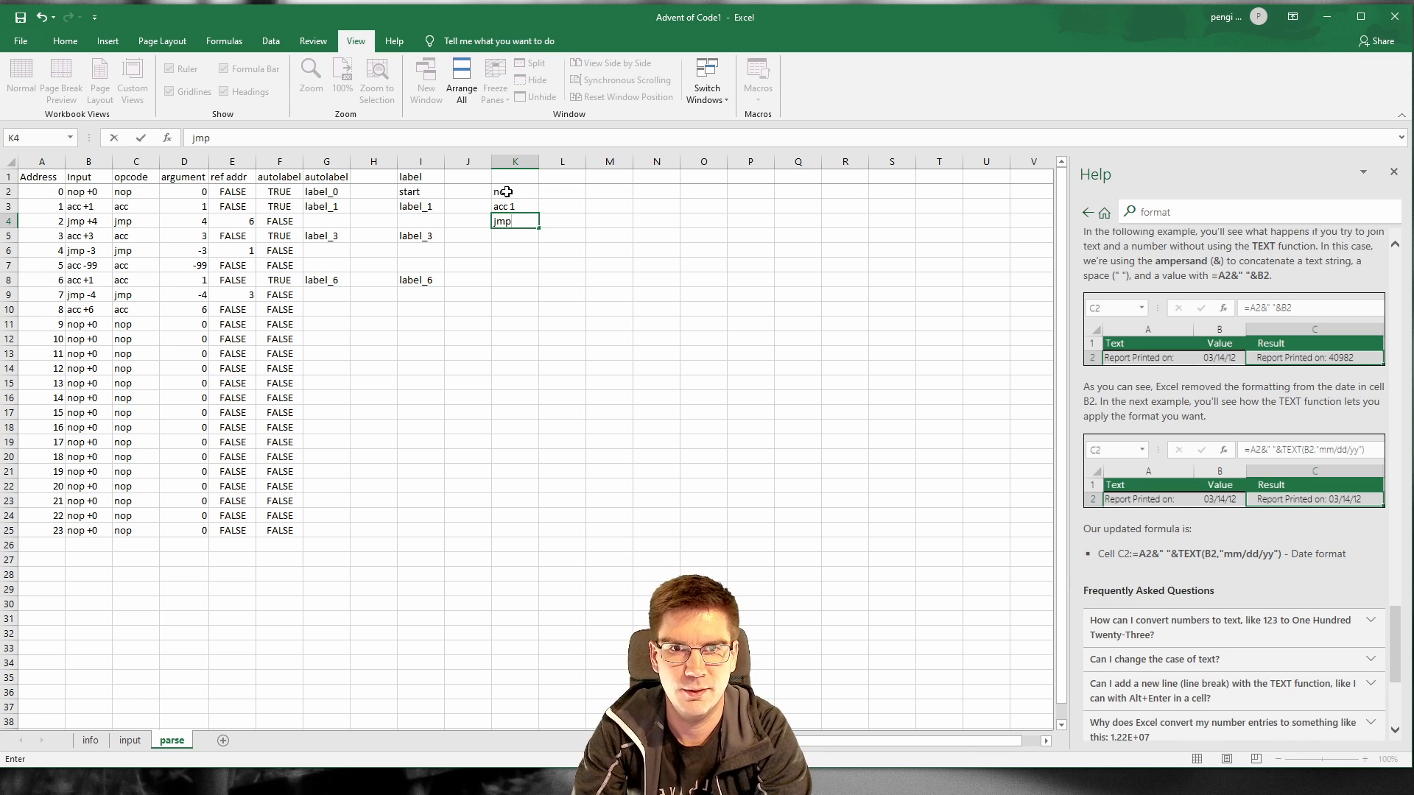
text( label_6)
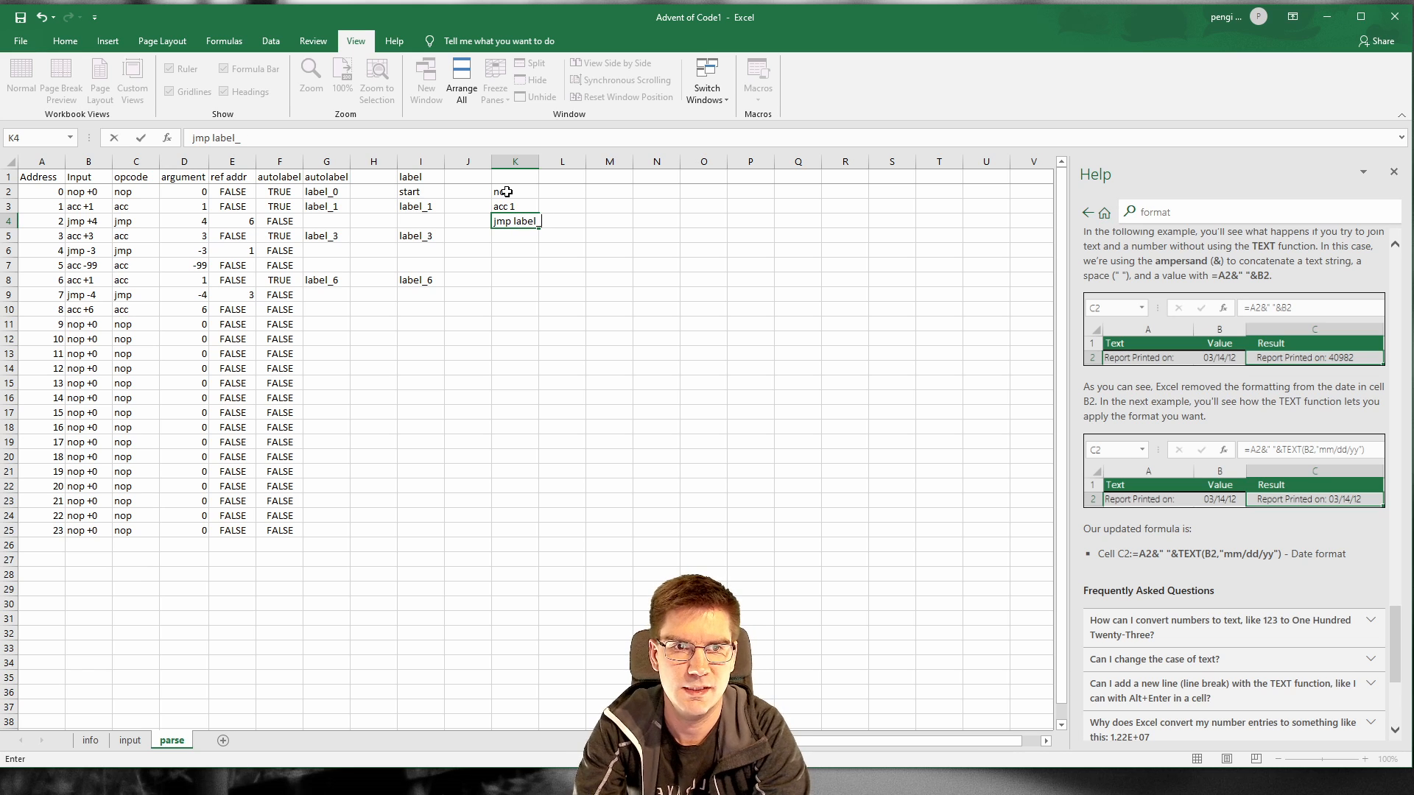
key(Return)
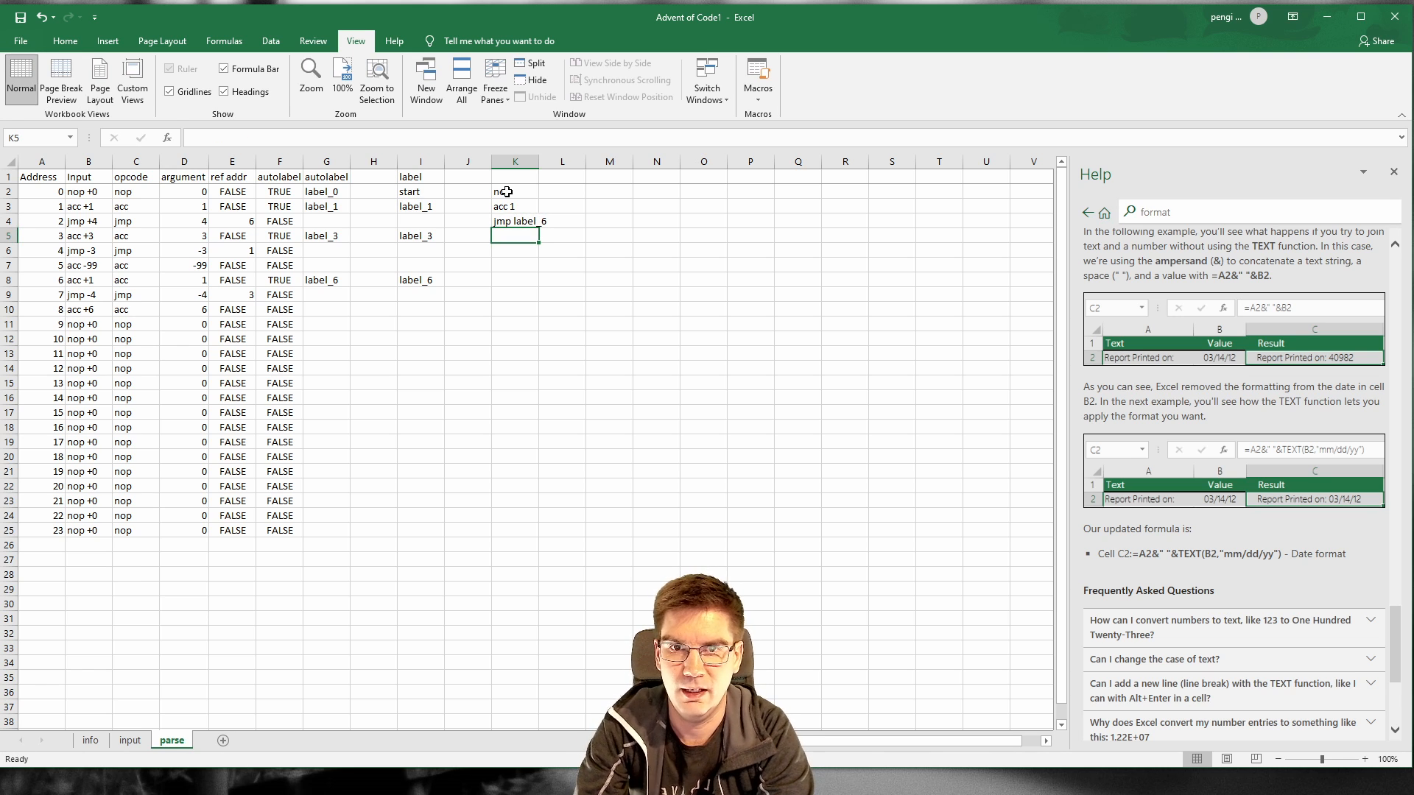
text(acc 3)
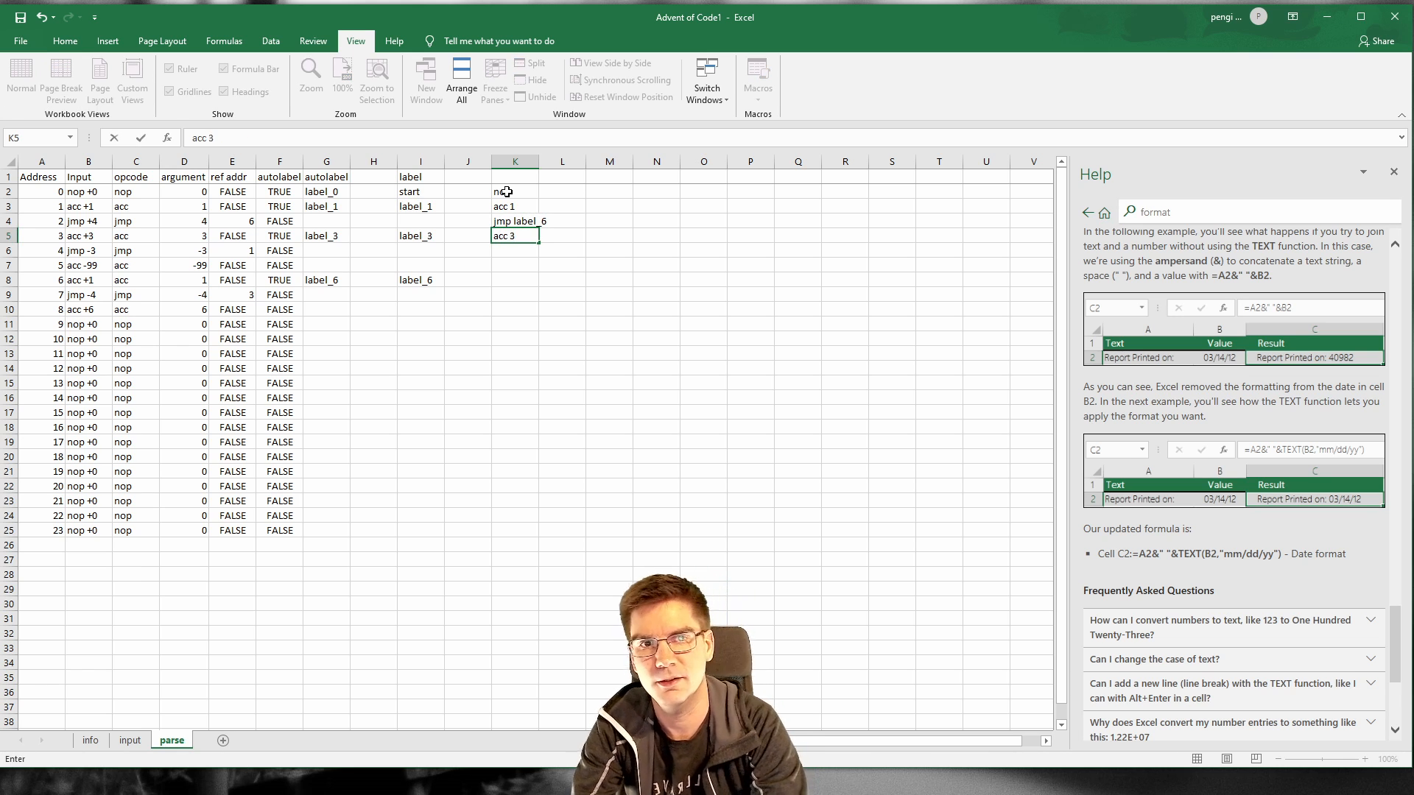
click(609, 280)
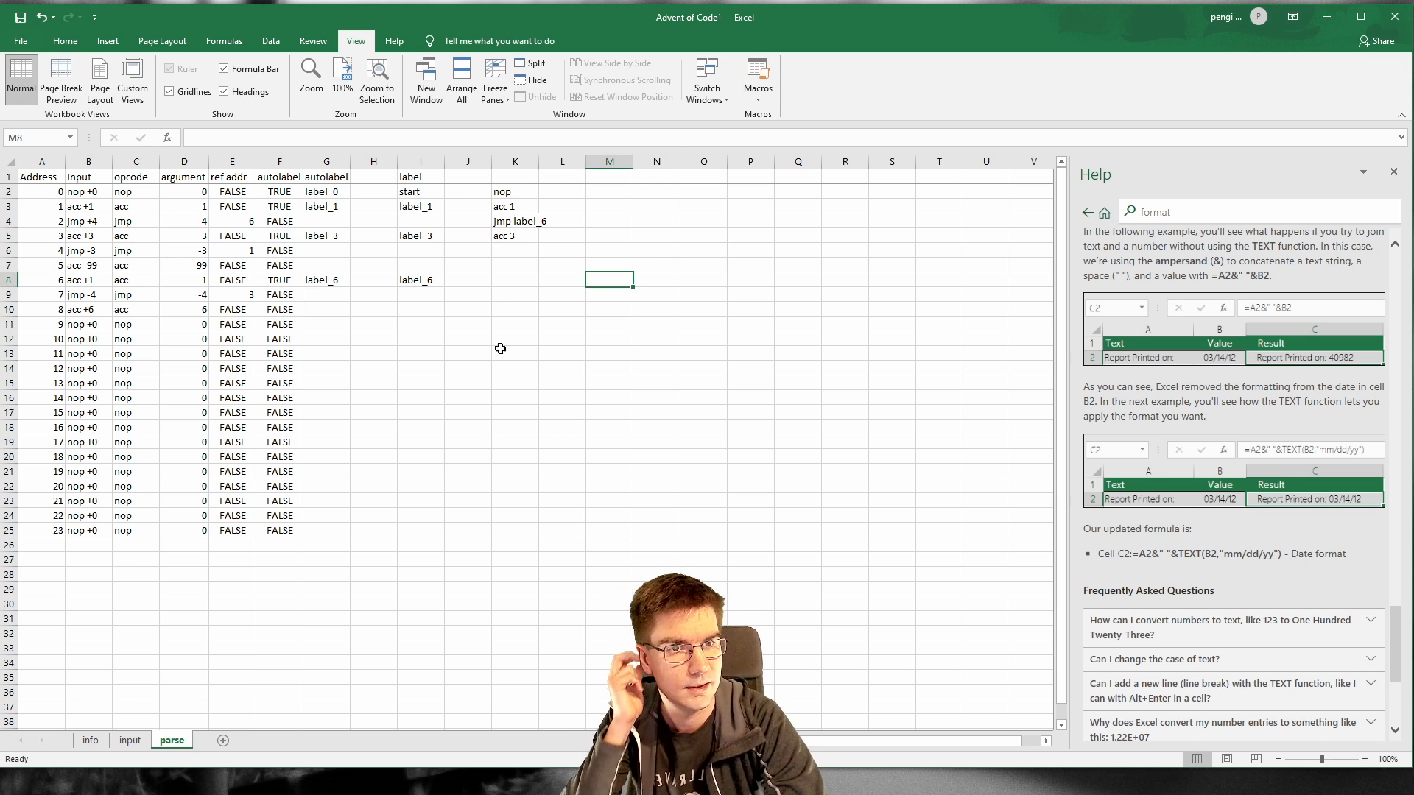
Step: Enter the heading "arg string" in cell H1
click(381, 177)
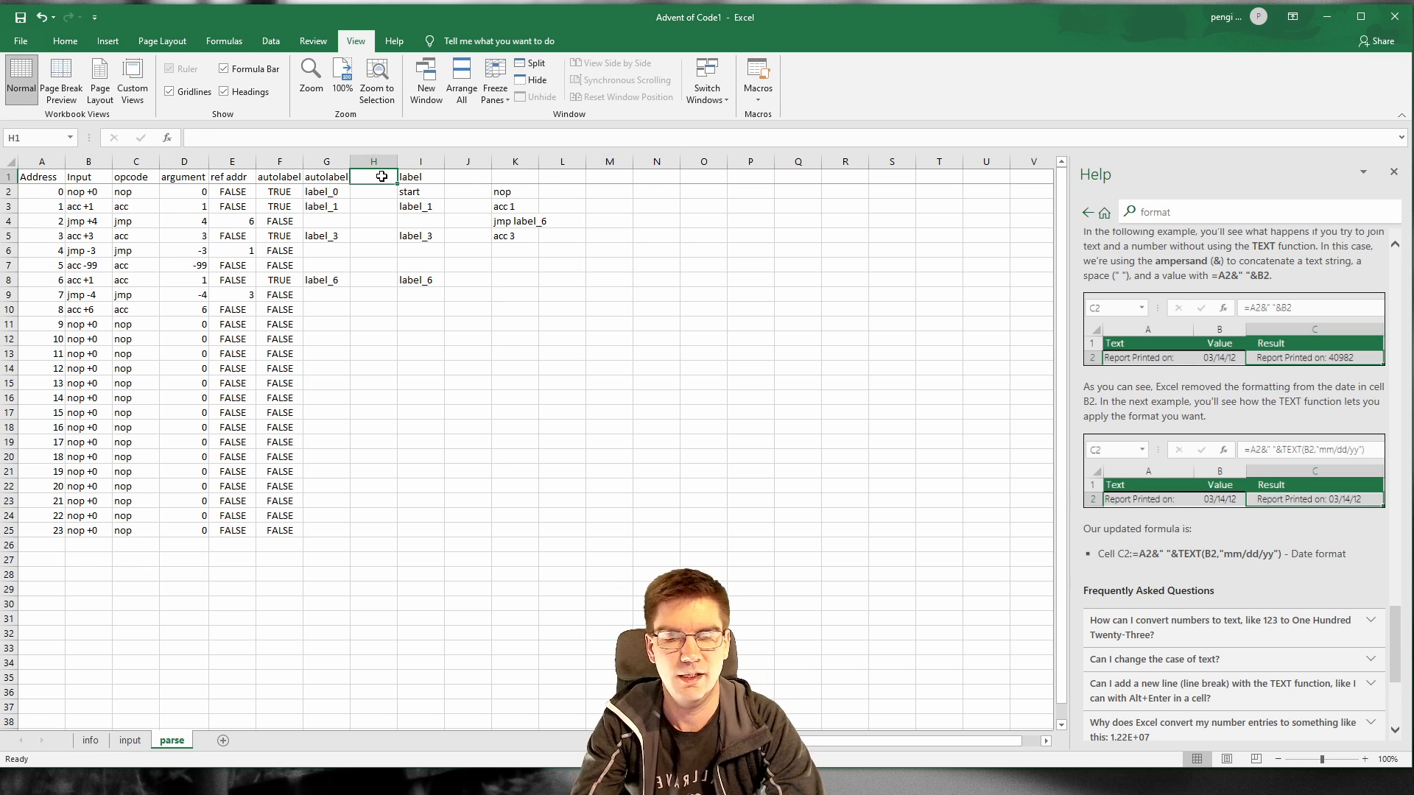
text(arg)
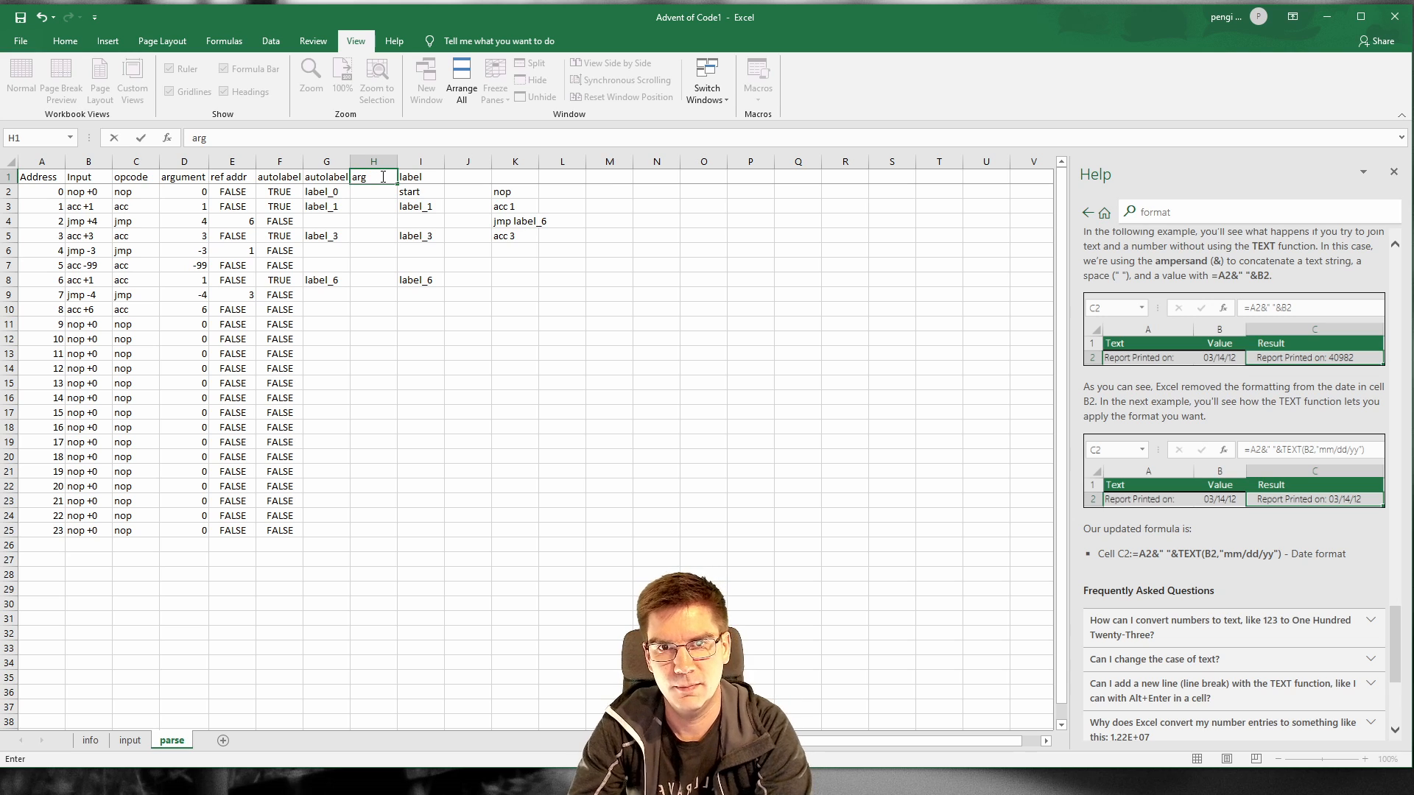
text(_)
key(BackSpace)
text(string)
key(Return)
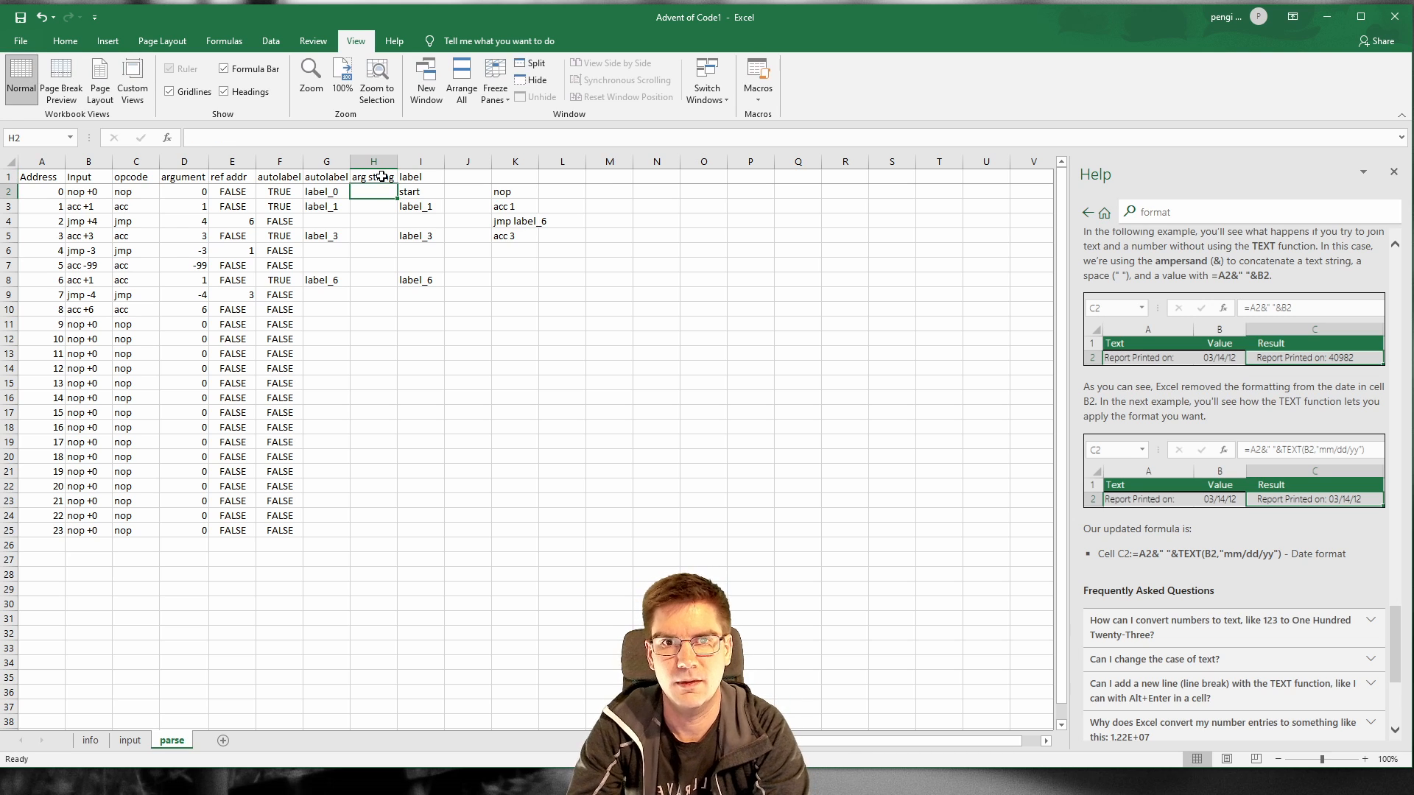
Step: Begin an IF formula in H2 that uses the reference address in E2 as its logical test
text(=)
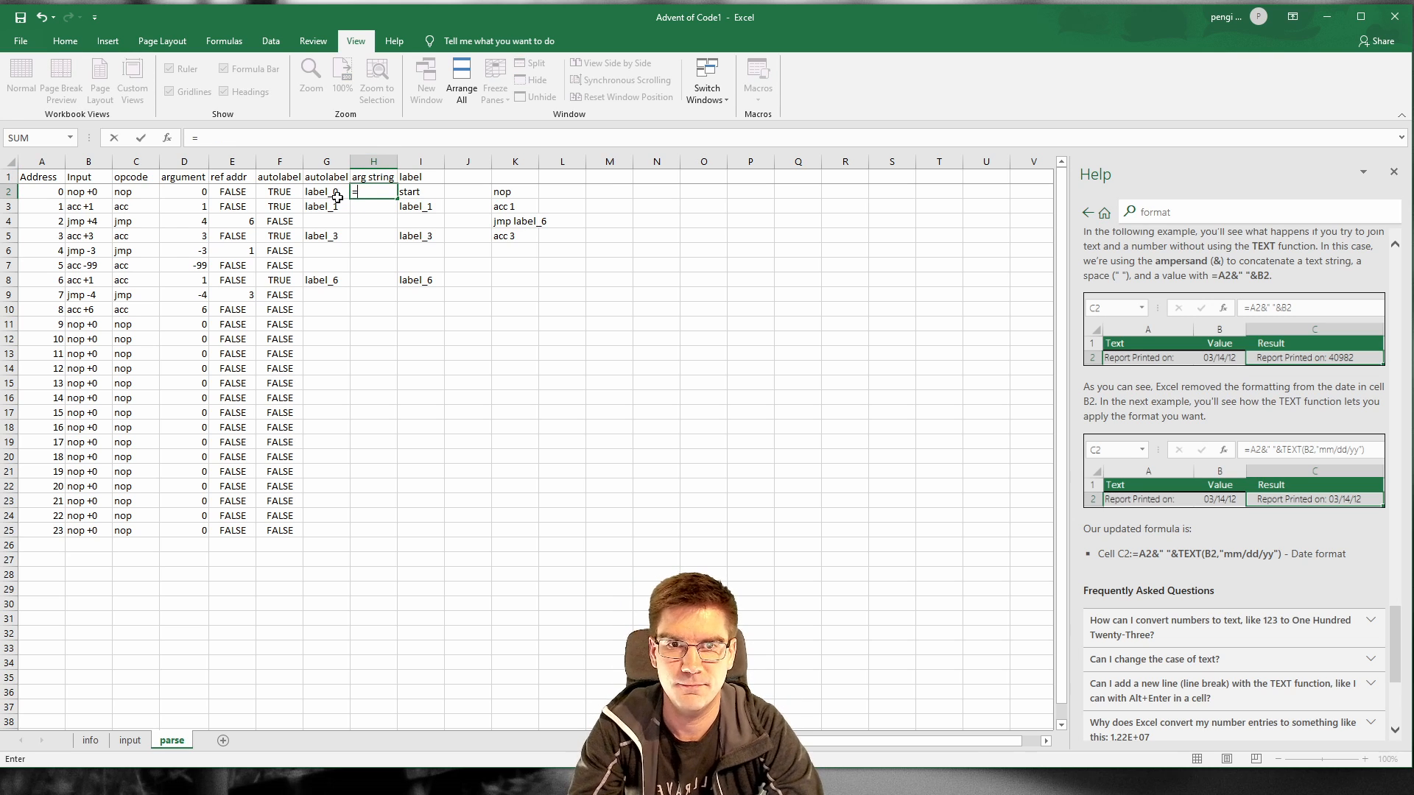
text(IF()
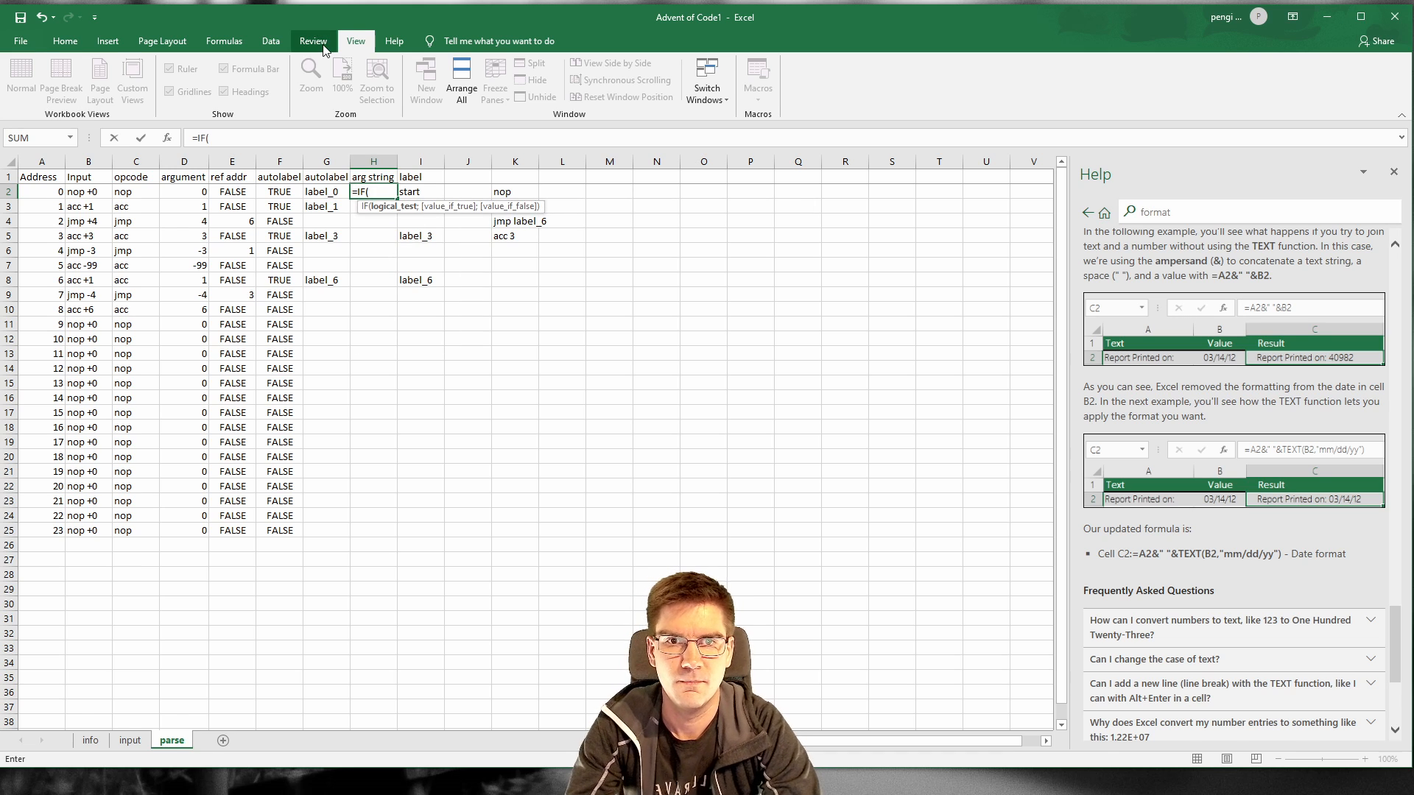
click(224, 192)
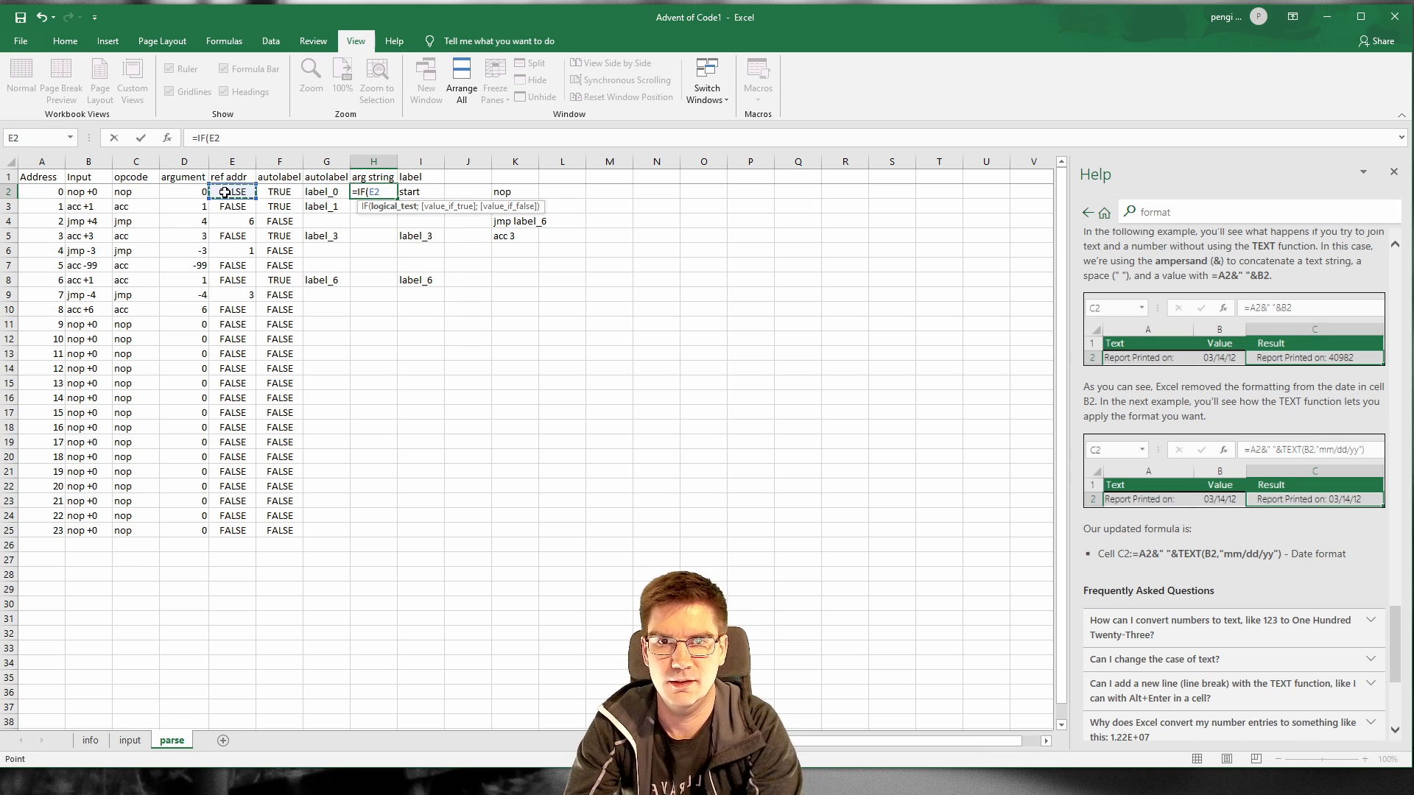
Step: Complete the arg string formula in H2 as =IF(E2<>FALSE;OFFSET(I$2;E2;0);D2)
text(<>FALSE;)
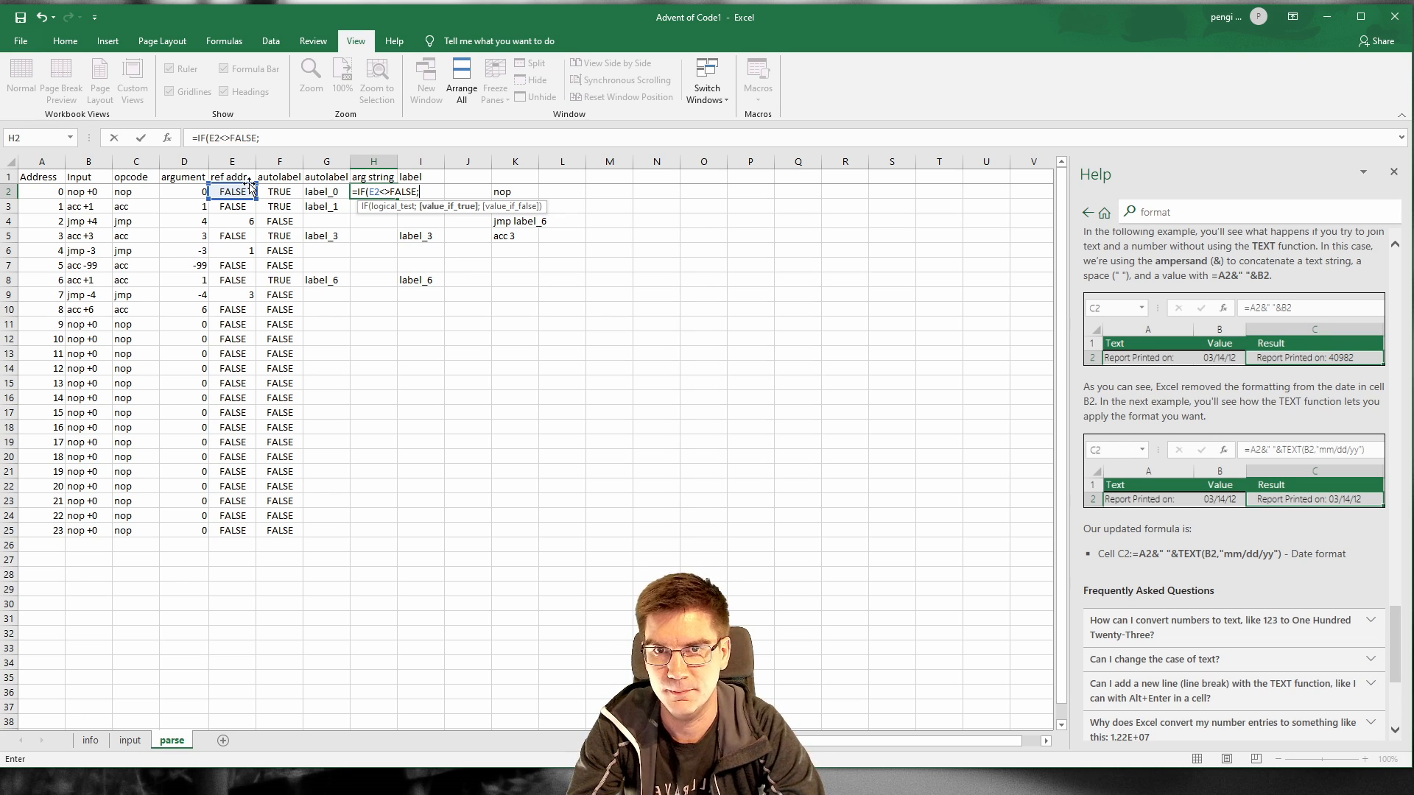
text(OFFSET()
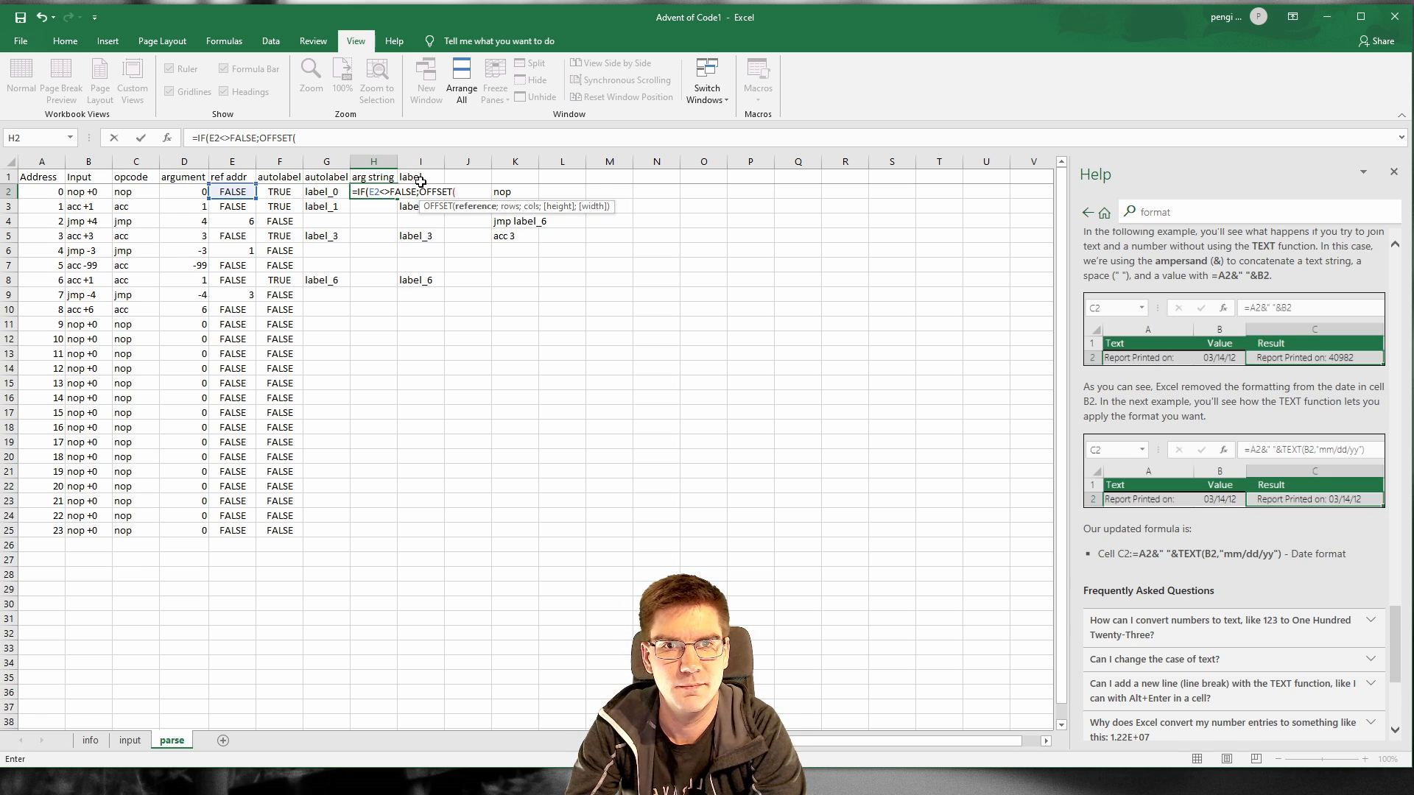
text(I)
key(BackSpace)
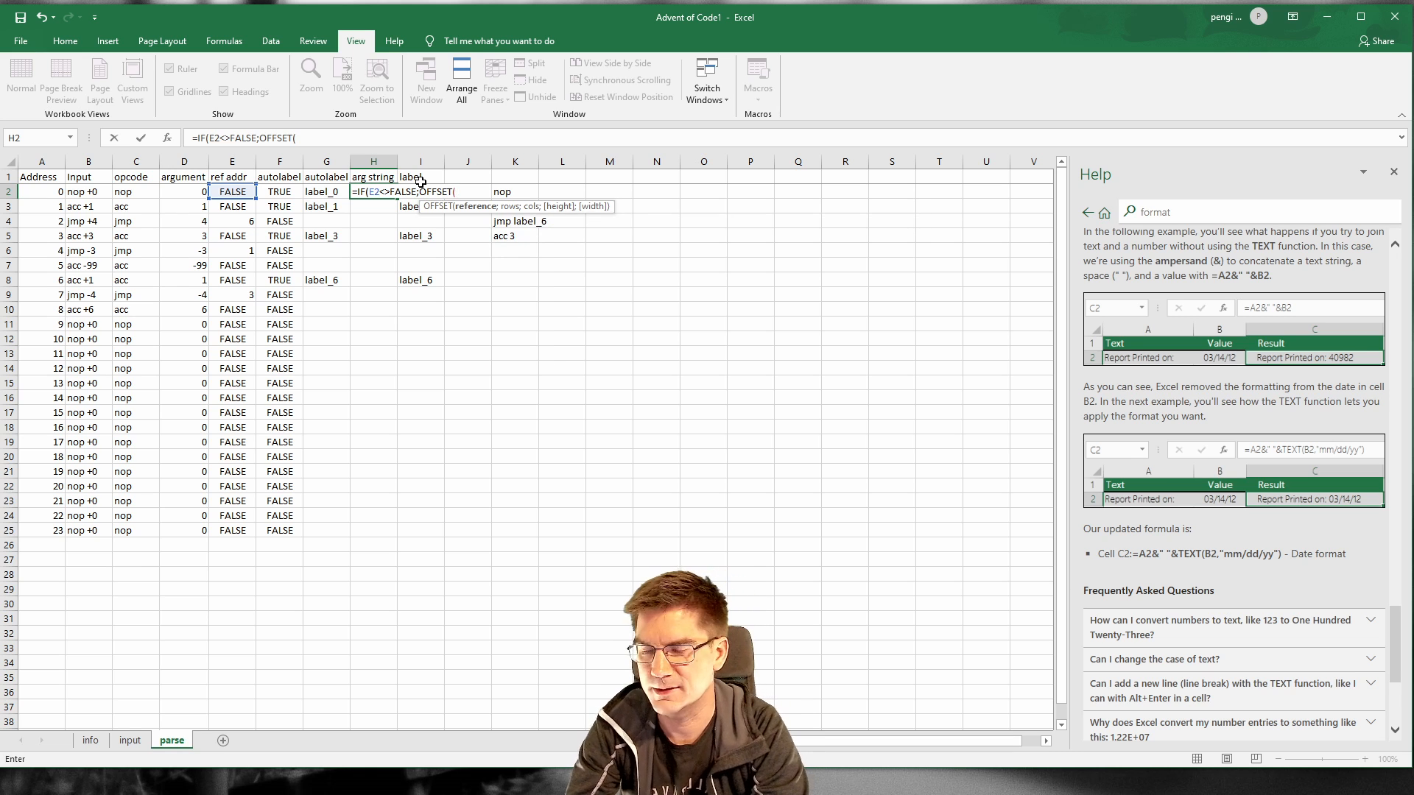
text(I)
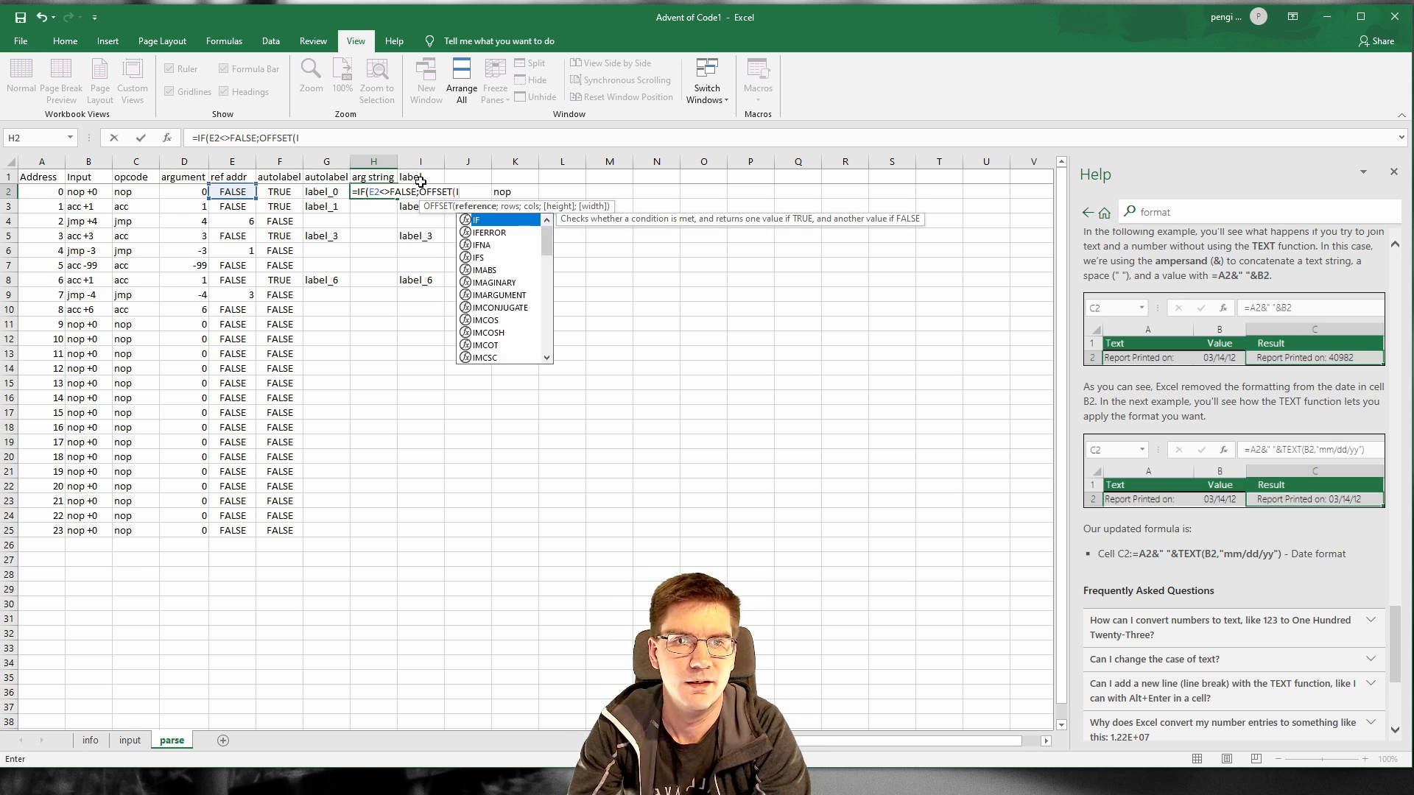
text($2)
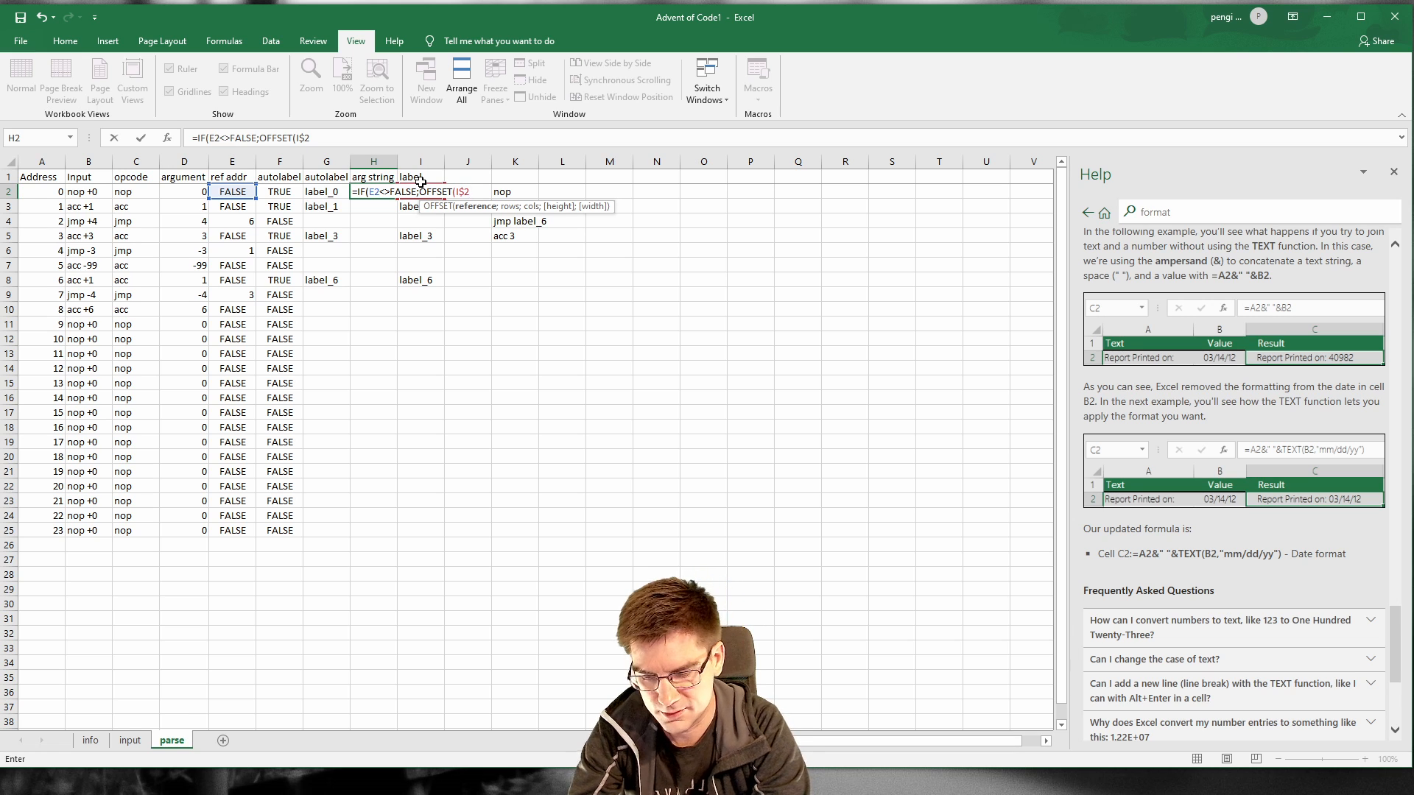
text(;)
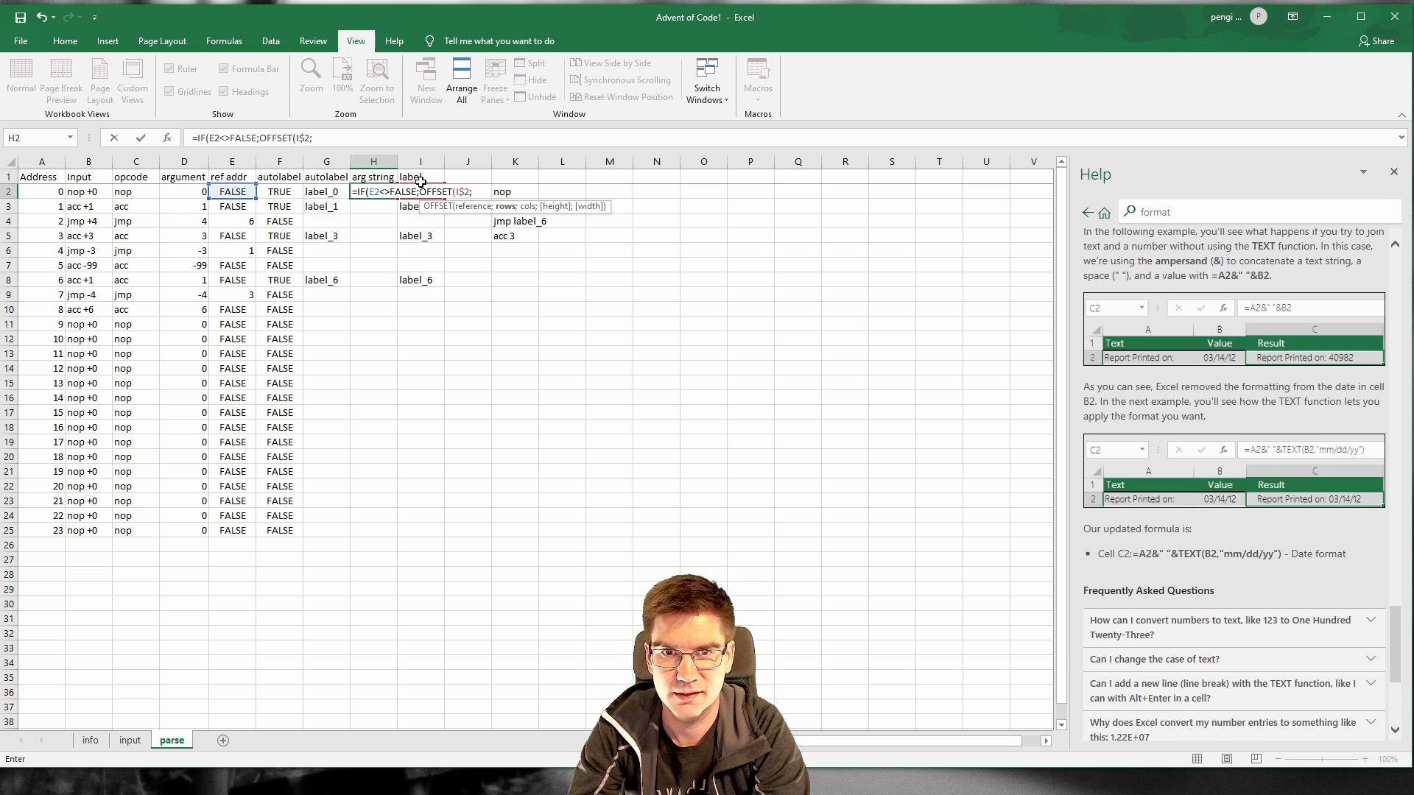
text(E2;)
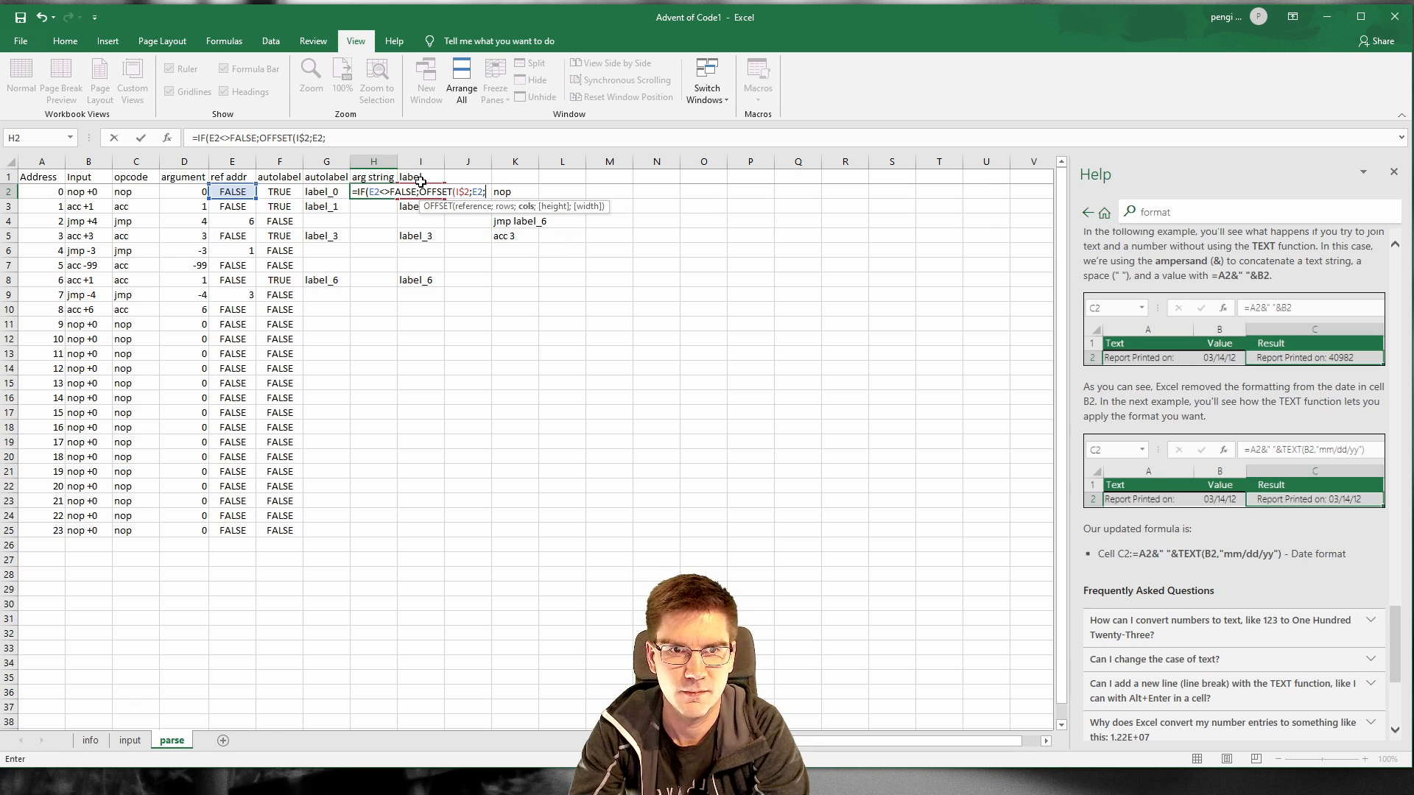
text(0))
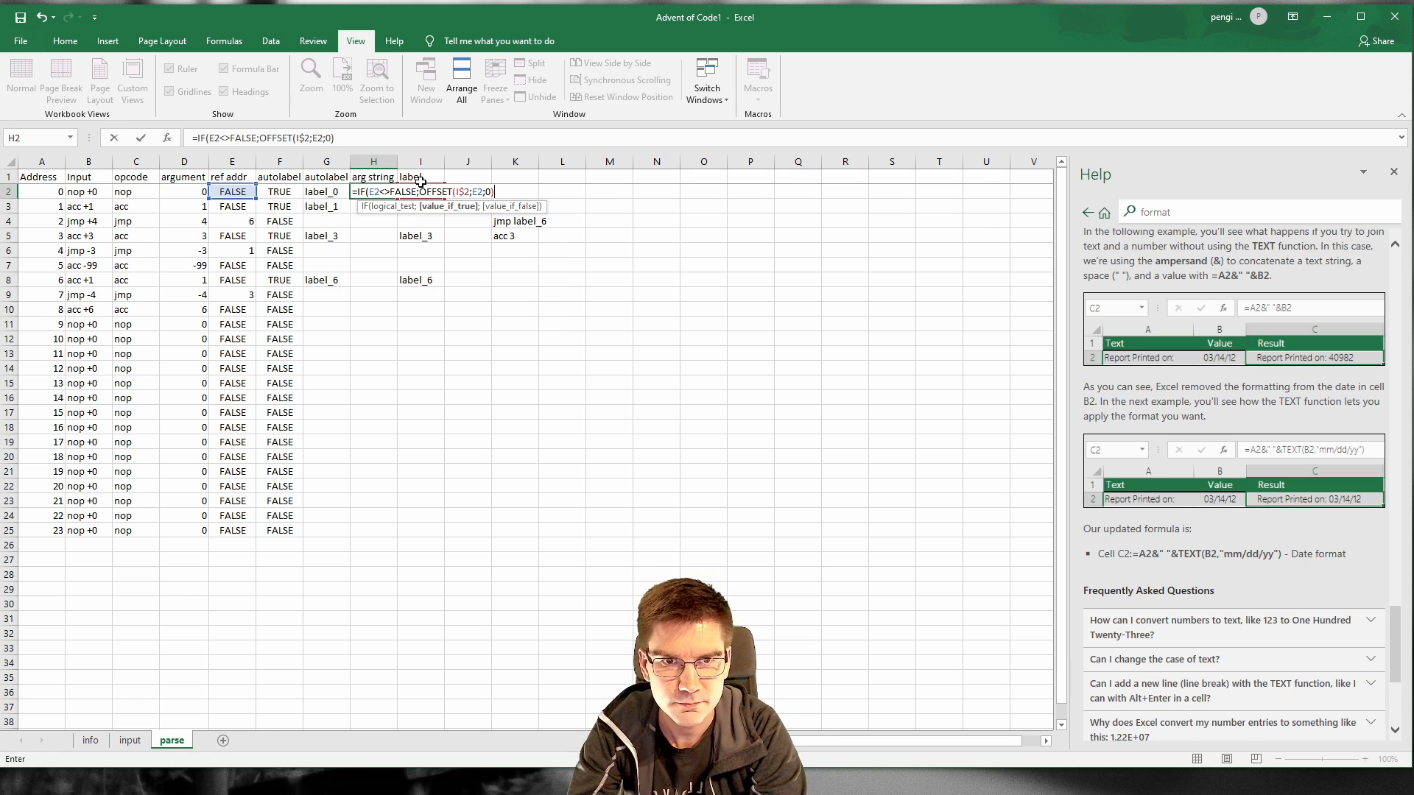
text(;)
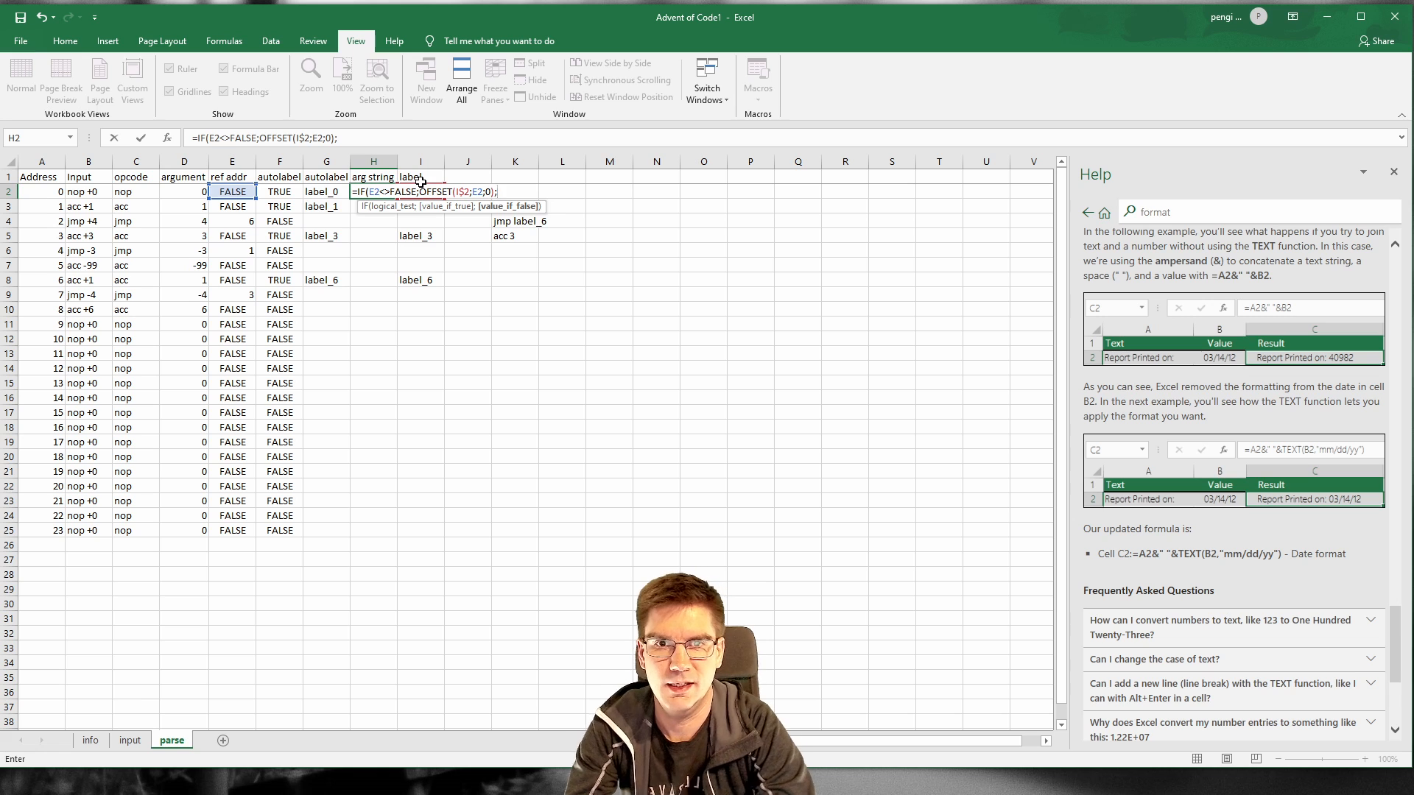
click(182, 194)
text())
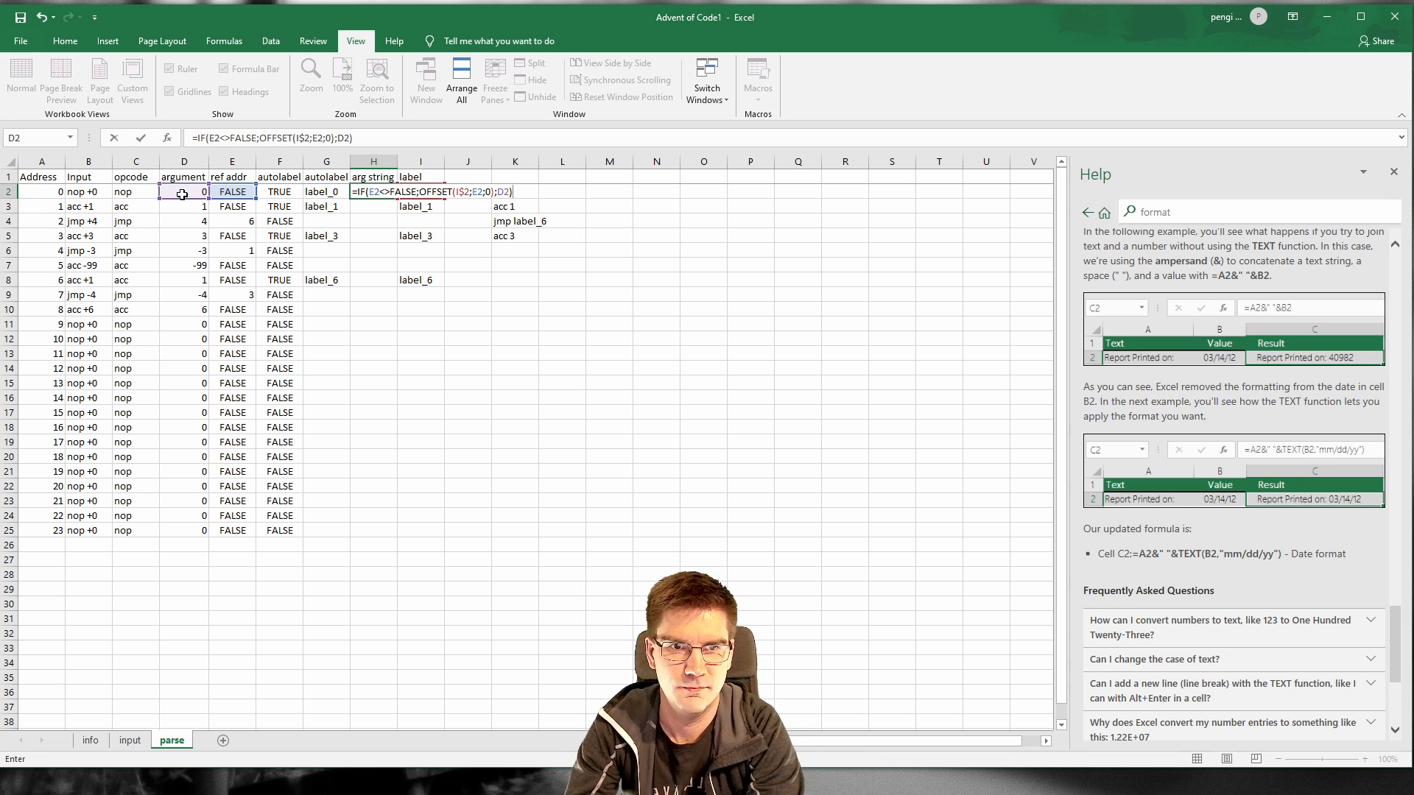
key(ctrl+Return)
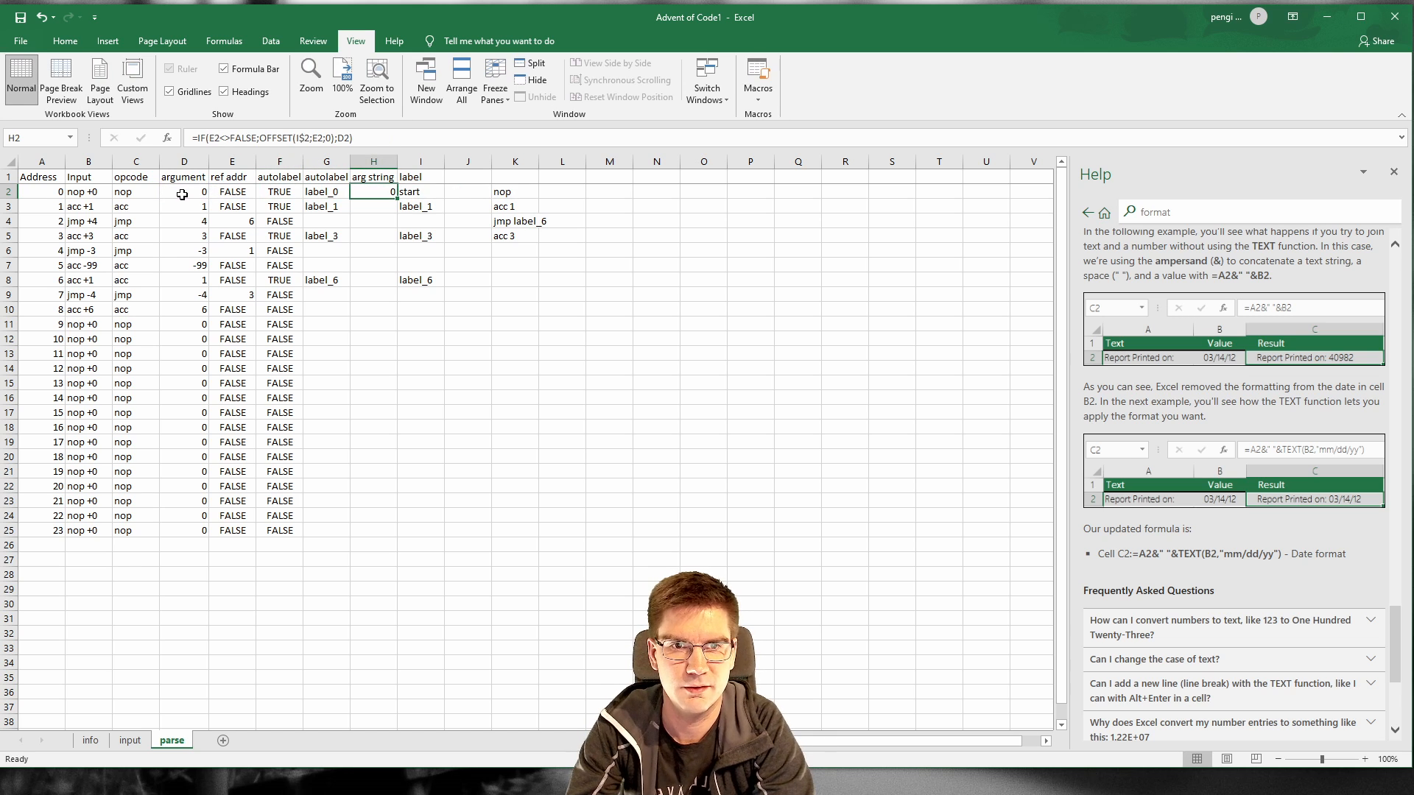
Step: Change the value-if-false part of the H2 formula to ""&D2 and fill the formula down through H25
click(342, 133)
text(""&)
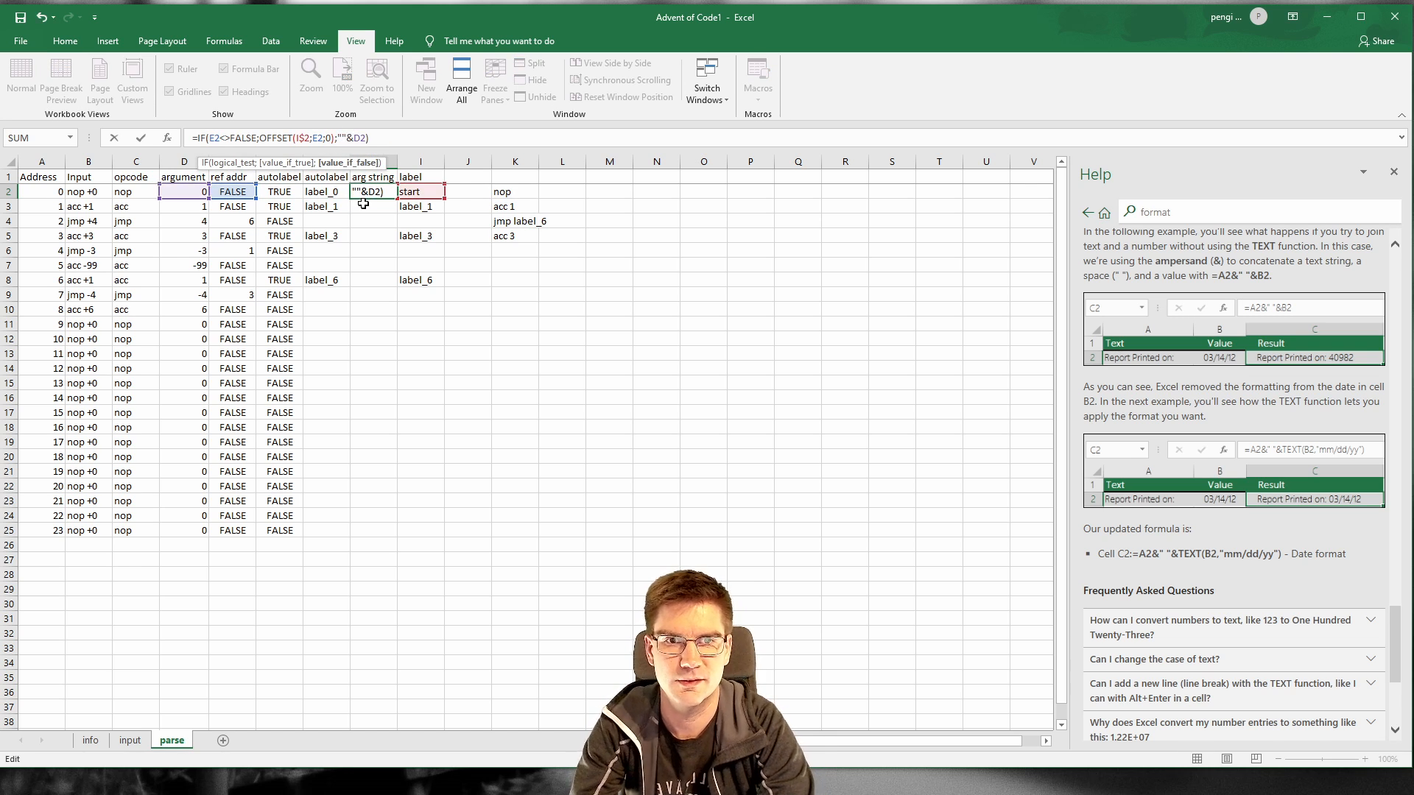
key(Return)
click(384, 193)
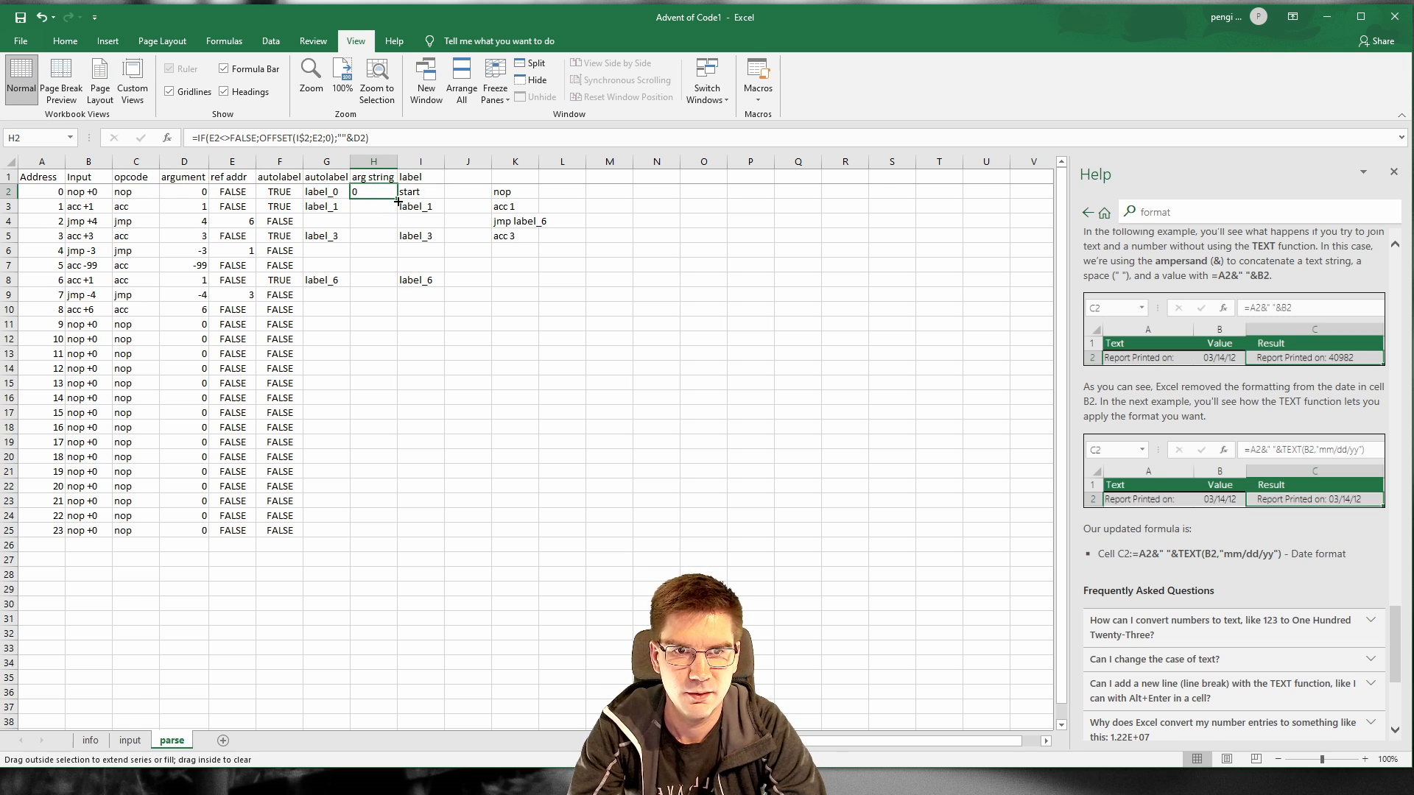
drag(398, 197, 402, 537)
click(425, 352)
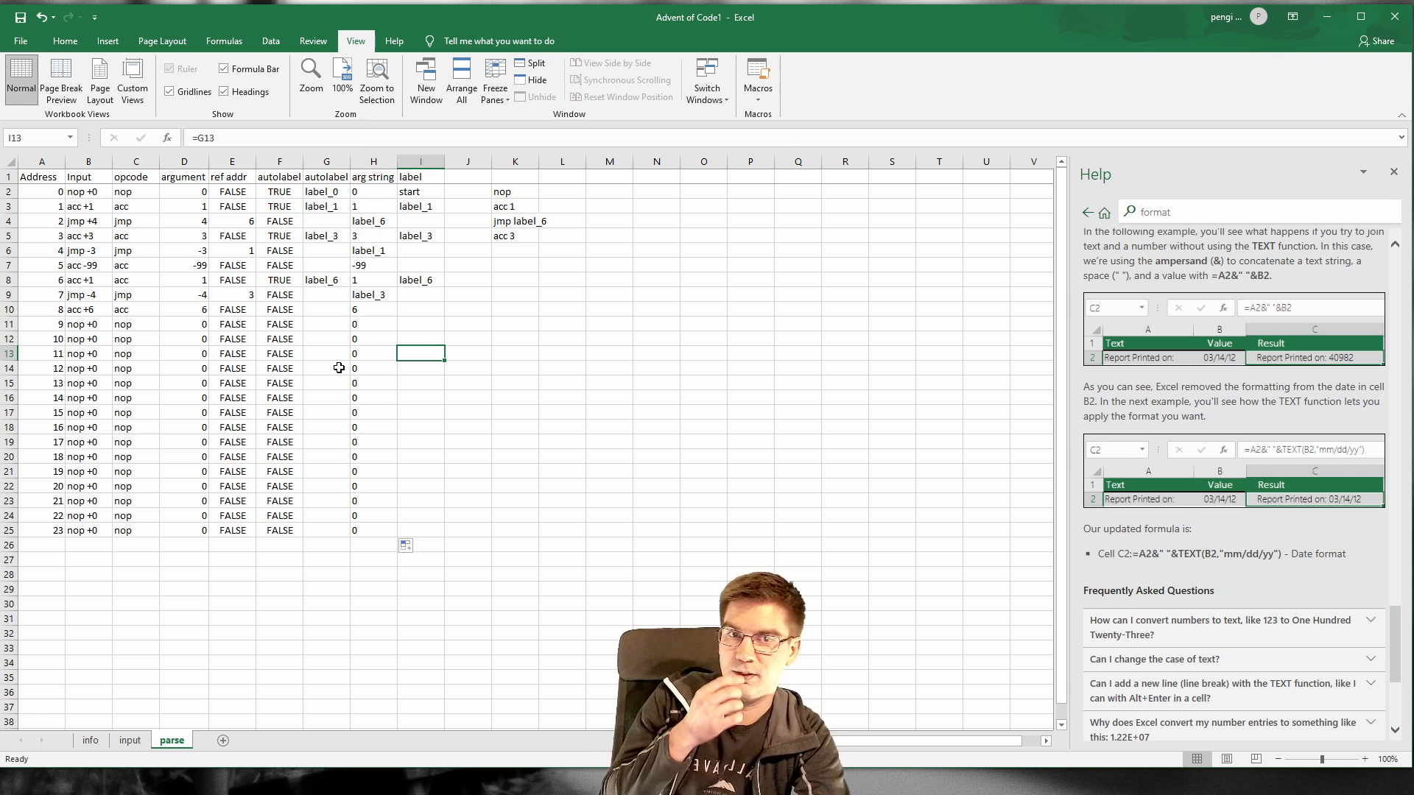
Step: Rename the column G header in G1 to "int label"
click(305, 178)
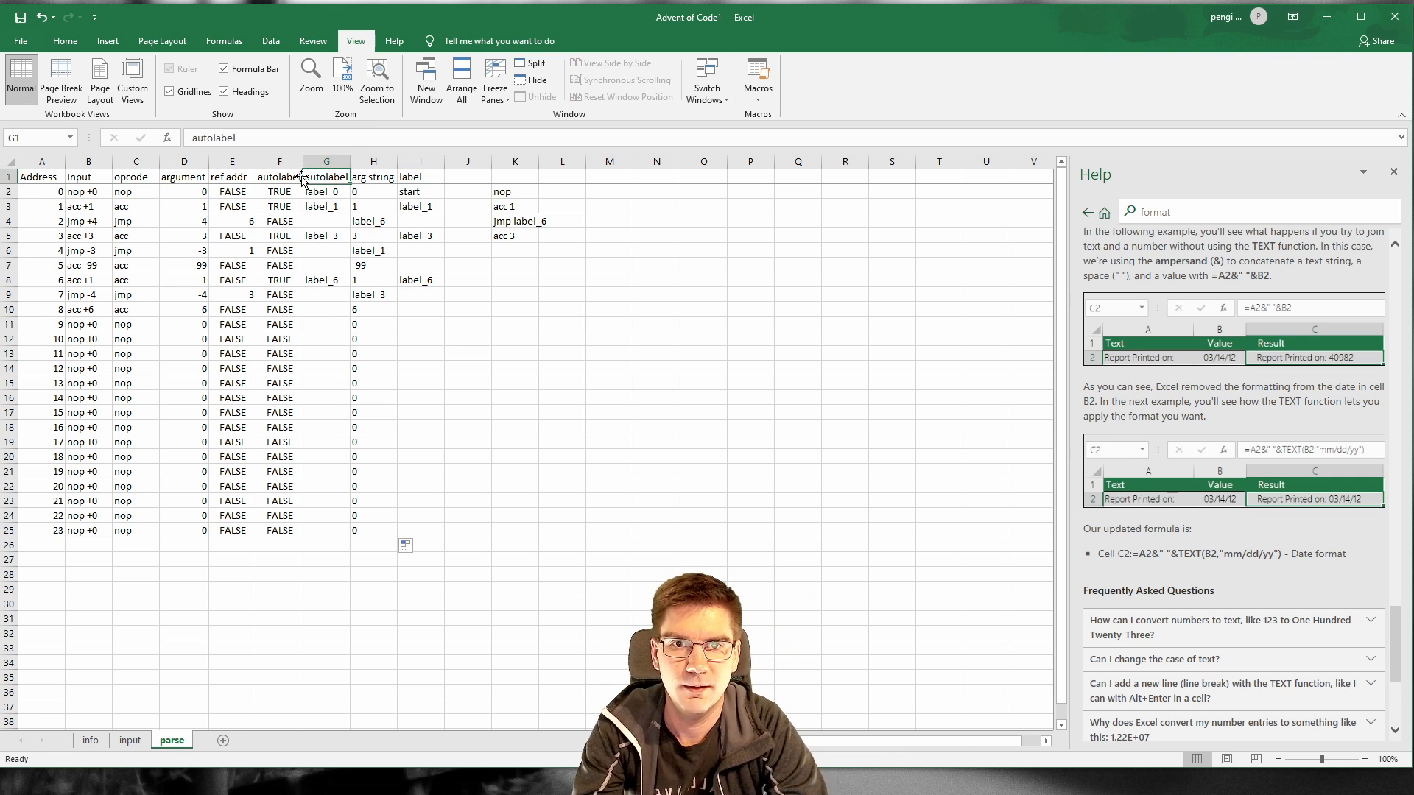
click(299, 180)
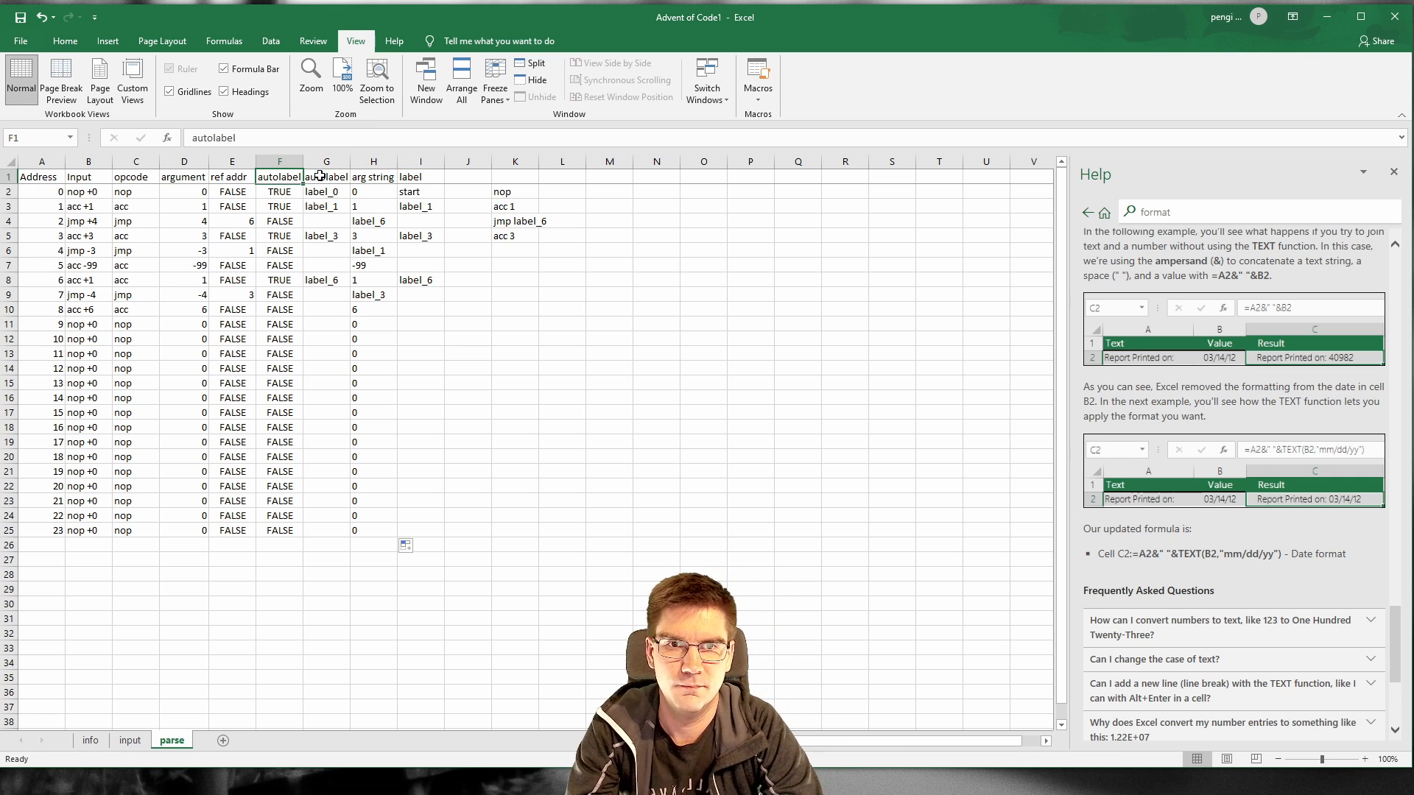
click(321, 177)
text(int l)
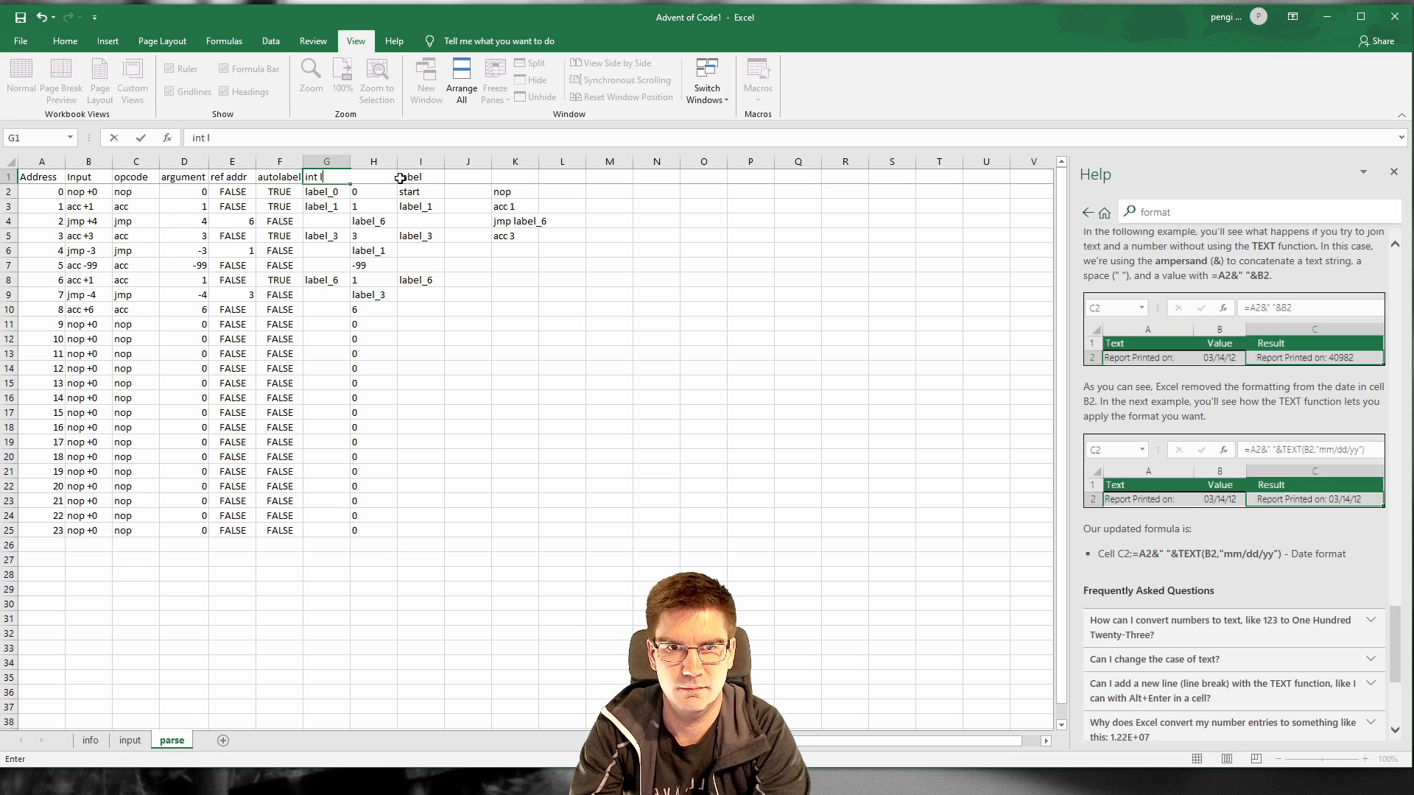
text(abel)
key(Return)
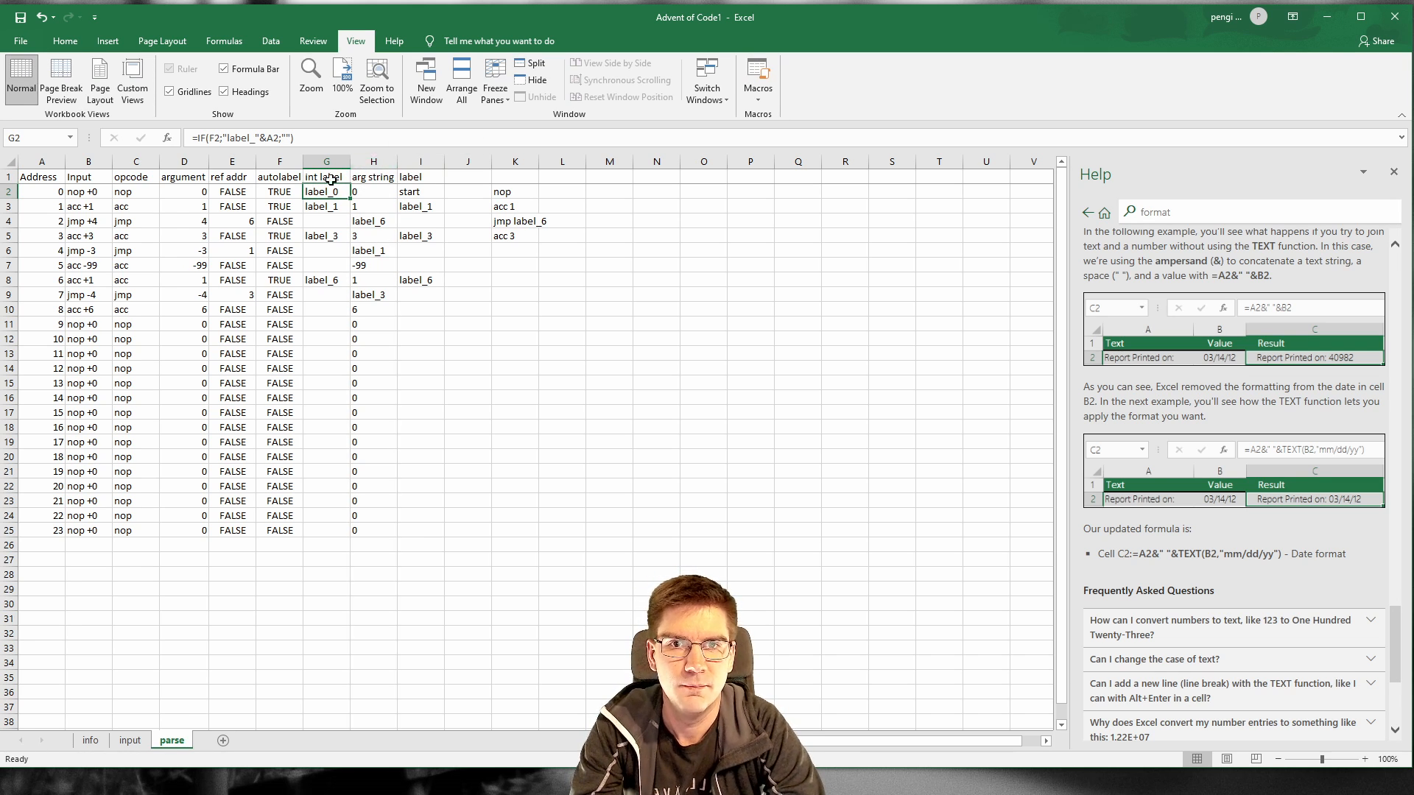
Step: Shade columns B through H with the lightest orange theme fill color
drag(89, 162, 364, 160)
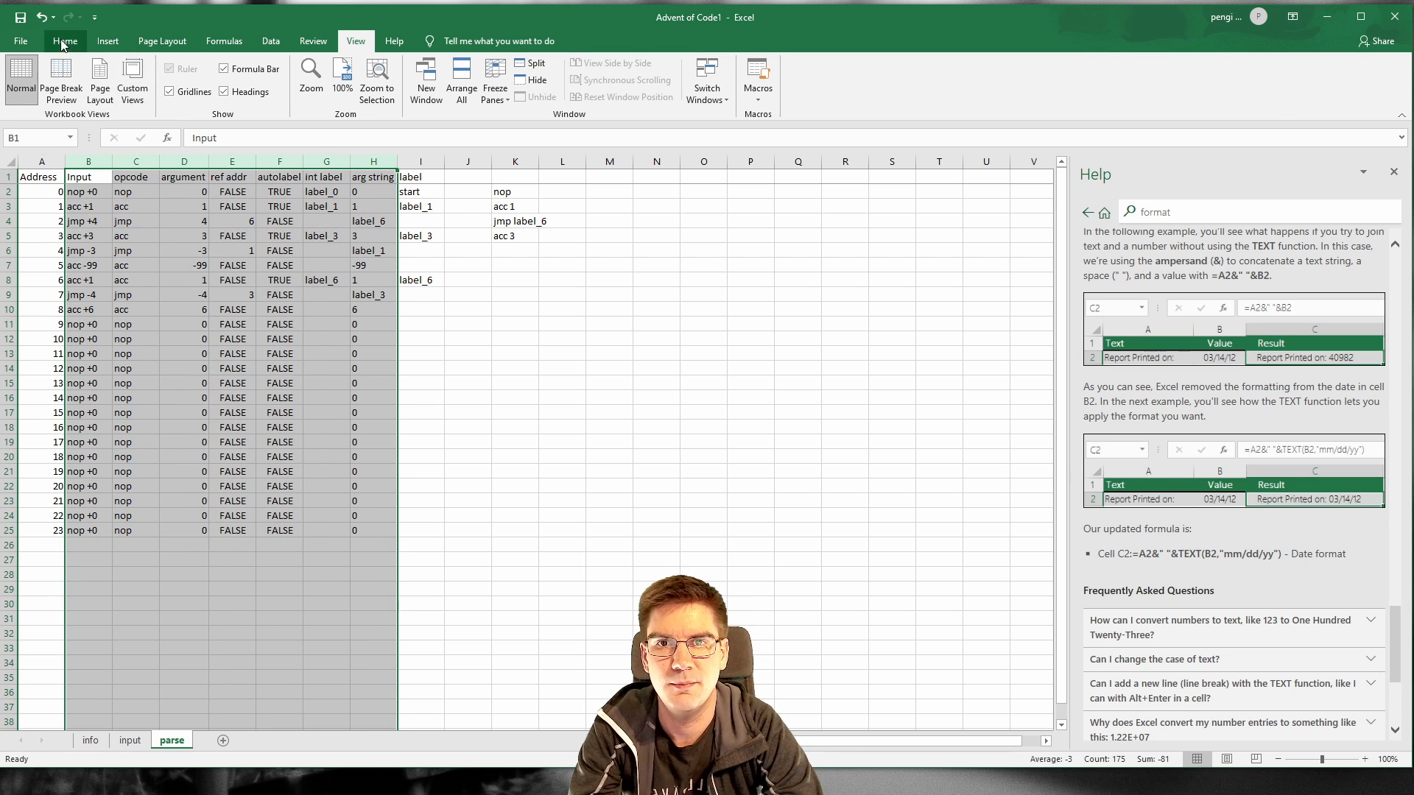
click(77, 43)
click(243, 92)
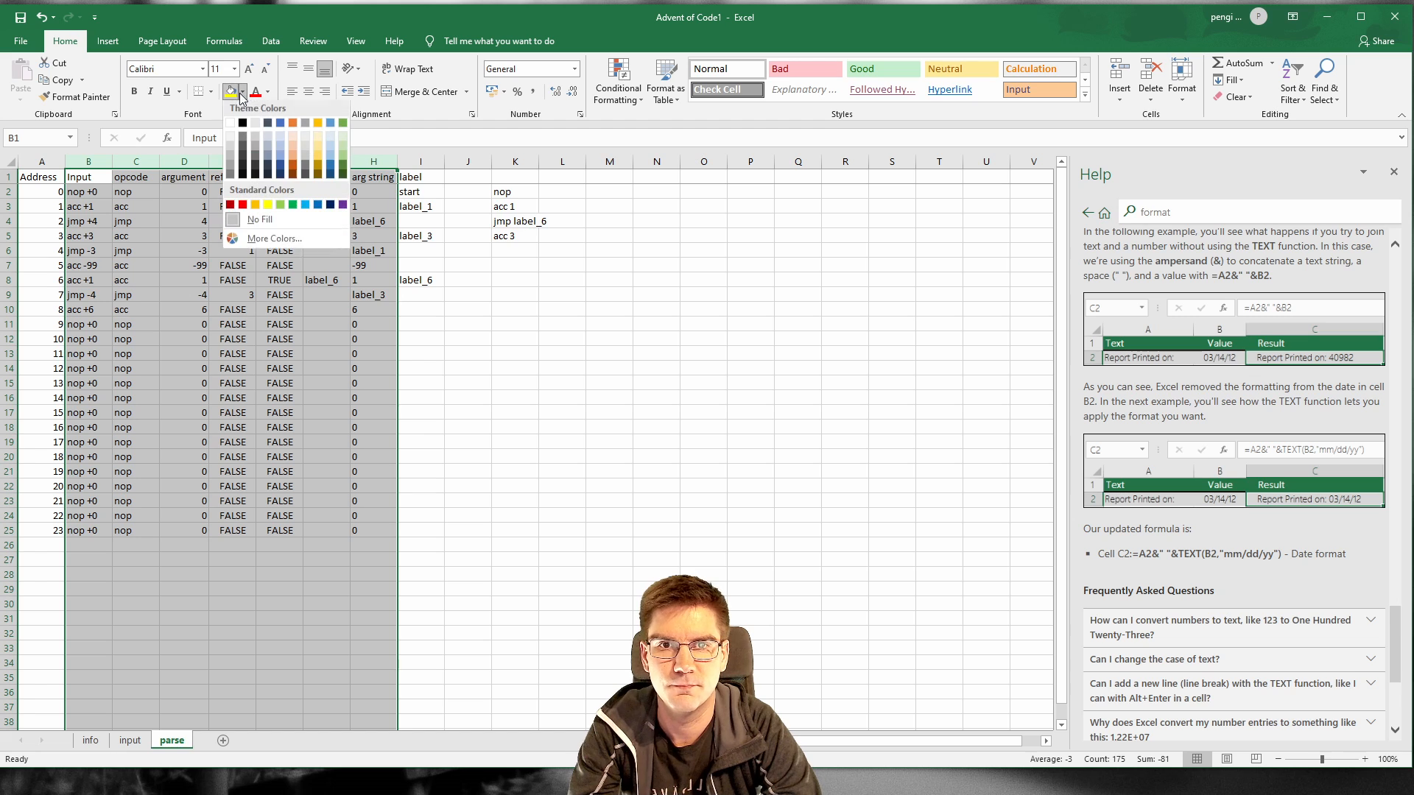
click(292, 137)
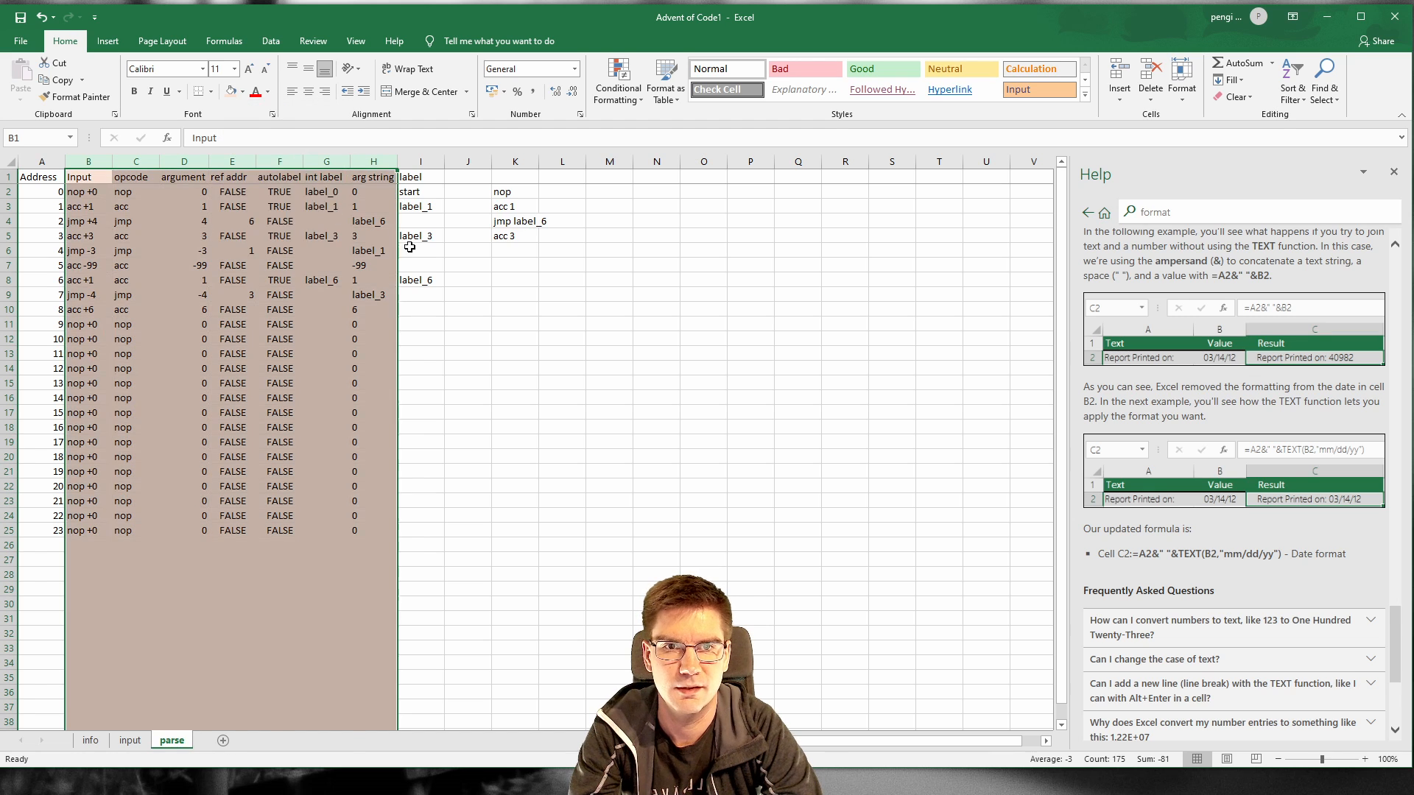
click(468, 294)
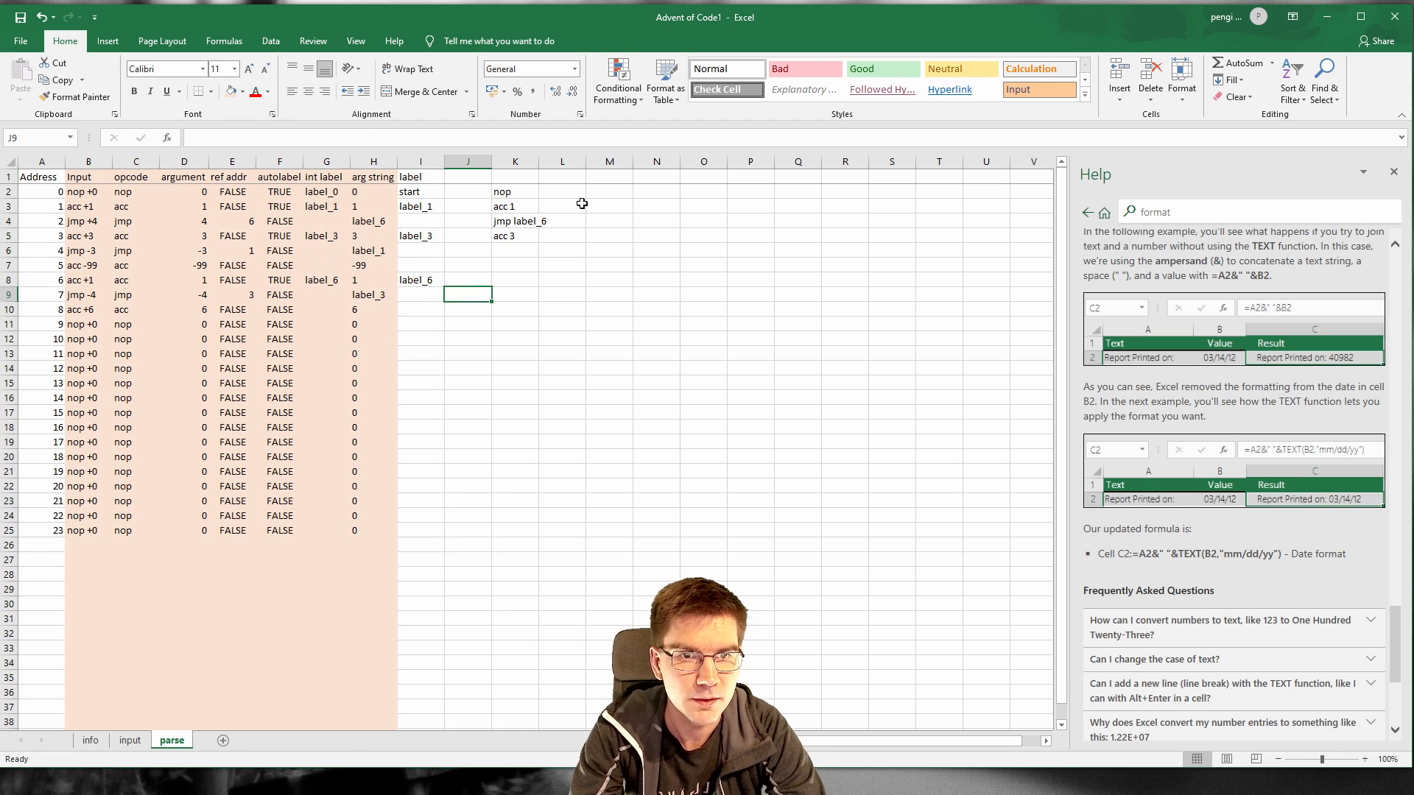
Step: Add the header "mnemonic" in J1, beside the label column
click(527, 205)
click(483, 192)
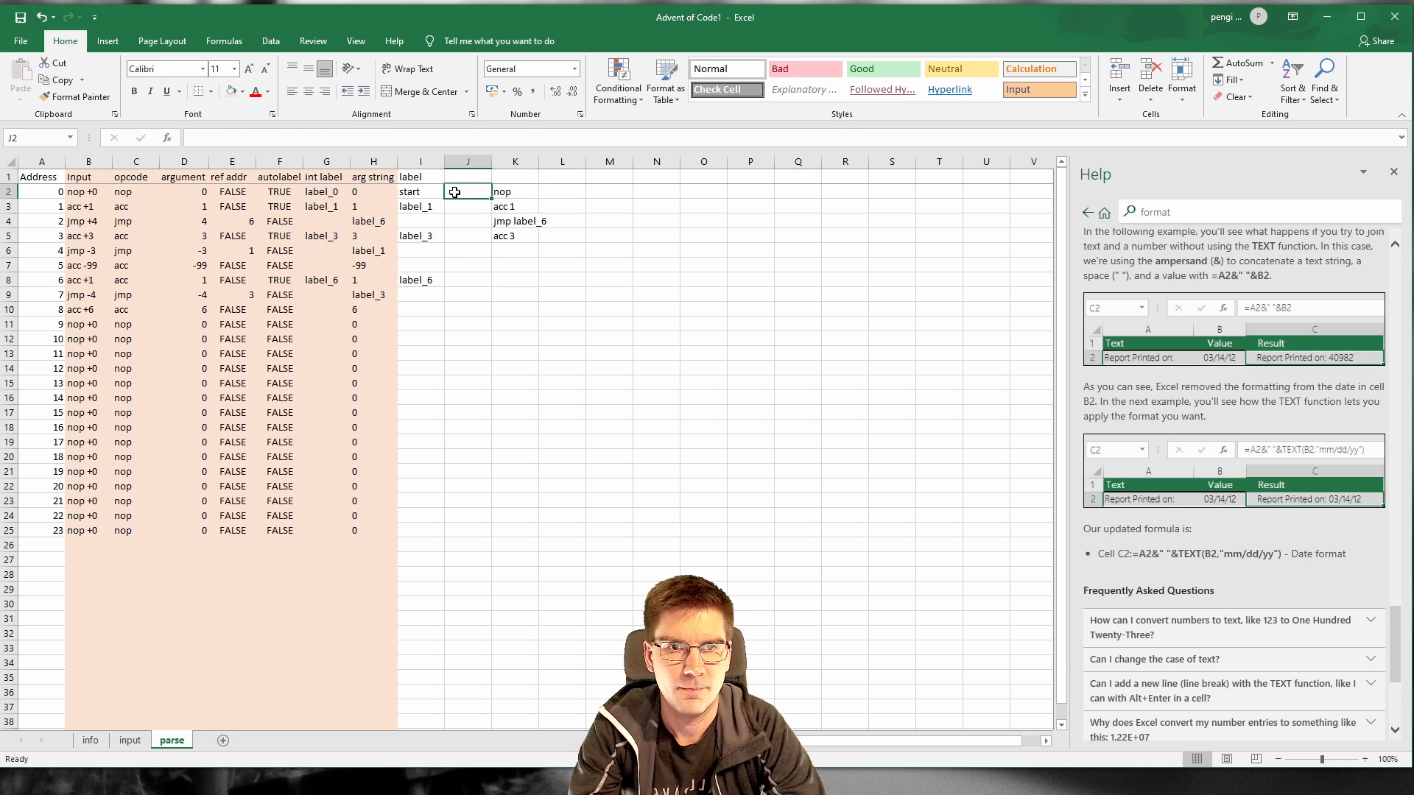
click(433, 193)
click(462, 193)
click(468, 176)
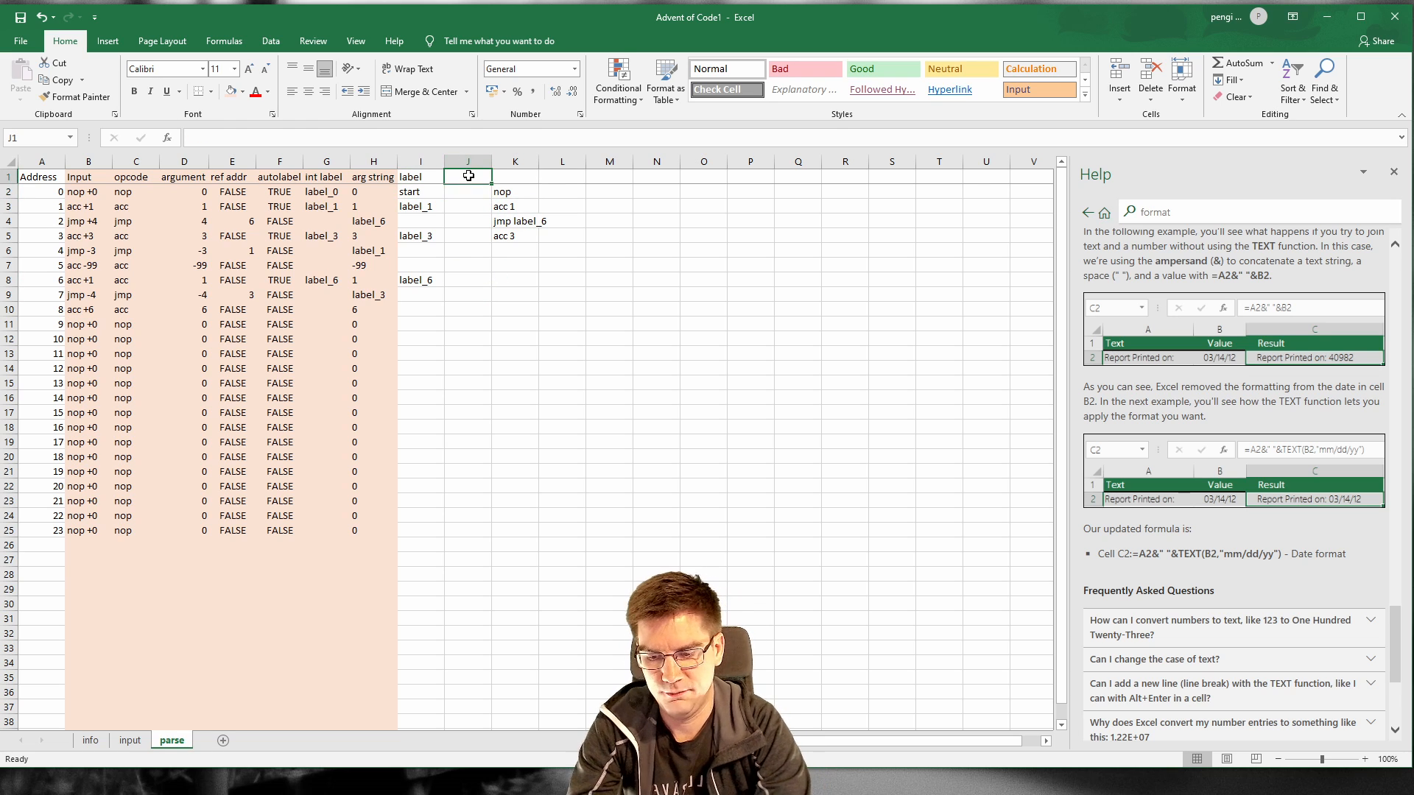
text(mnemoni)
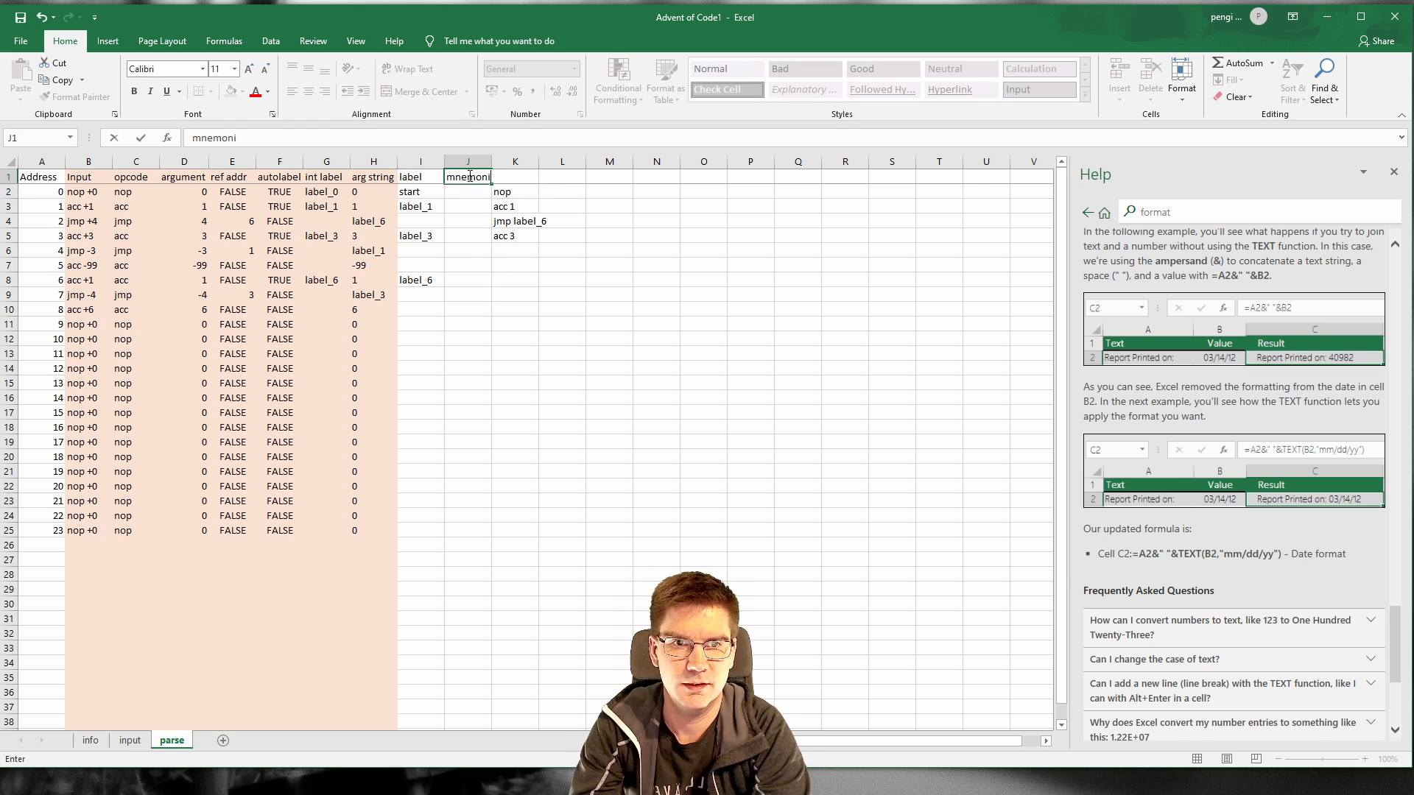
text(c)
key(Return)
Step: Remove the fill color from header cell J1 and autofit the width of column J
click(469, 176)
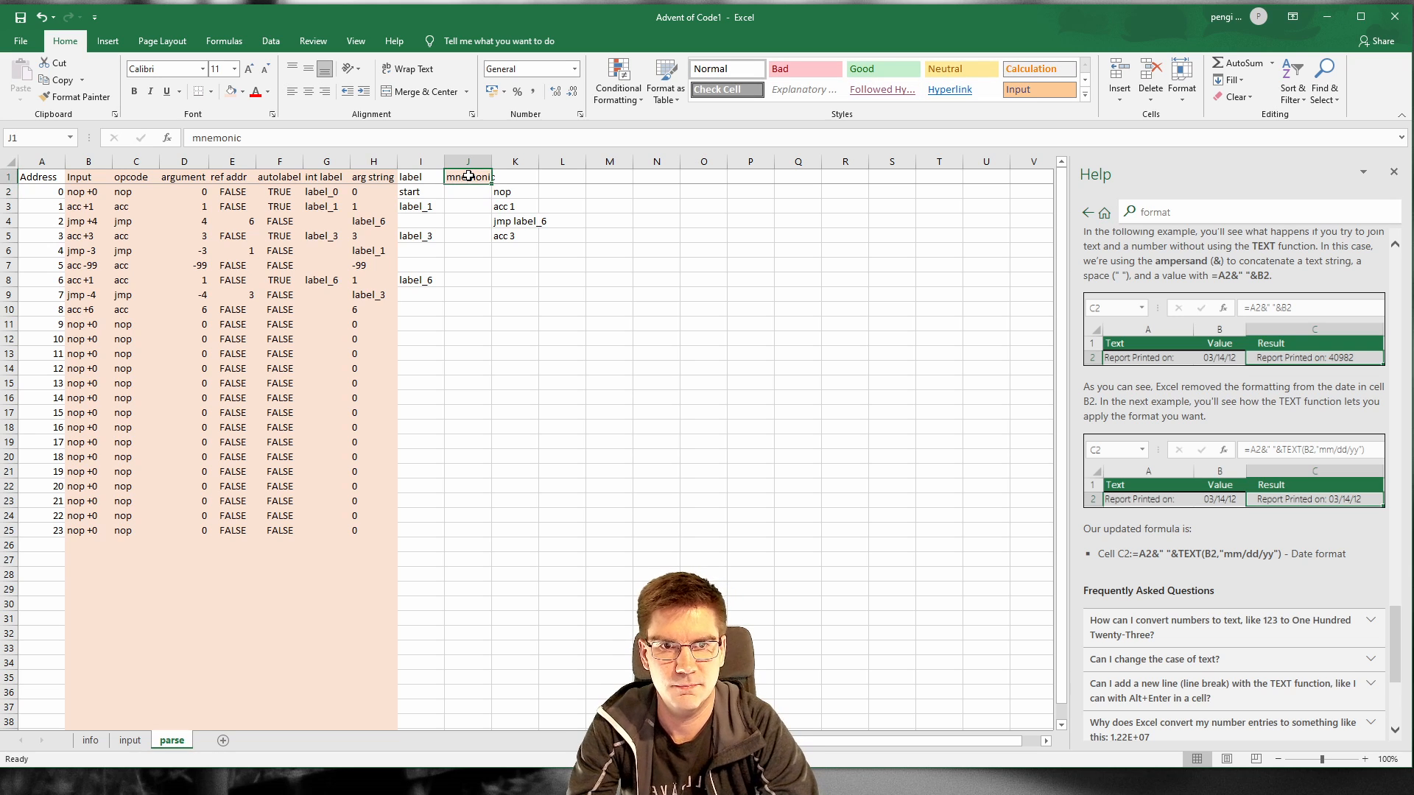
click(243, 95)
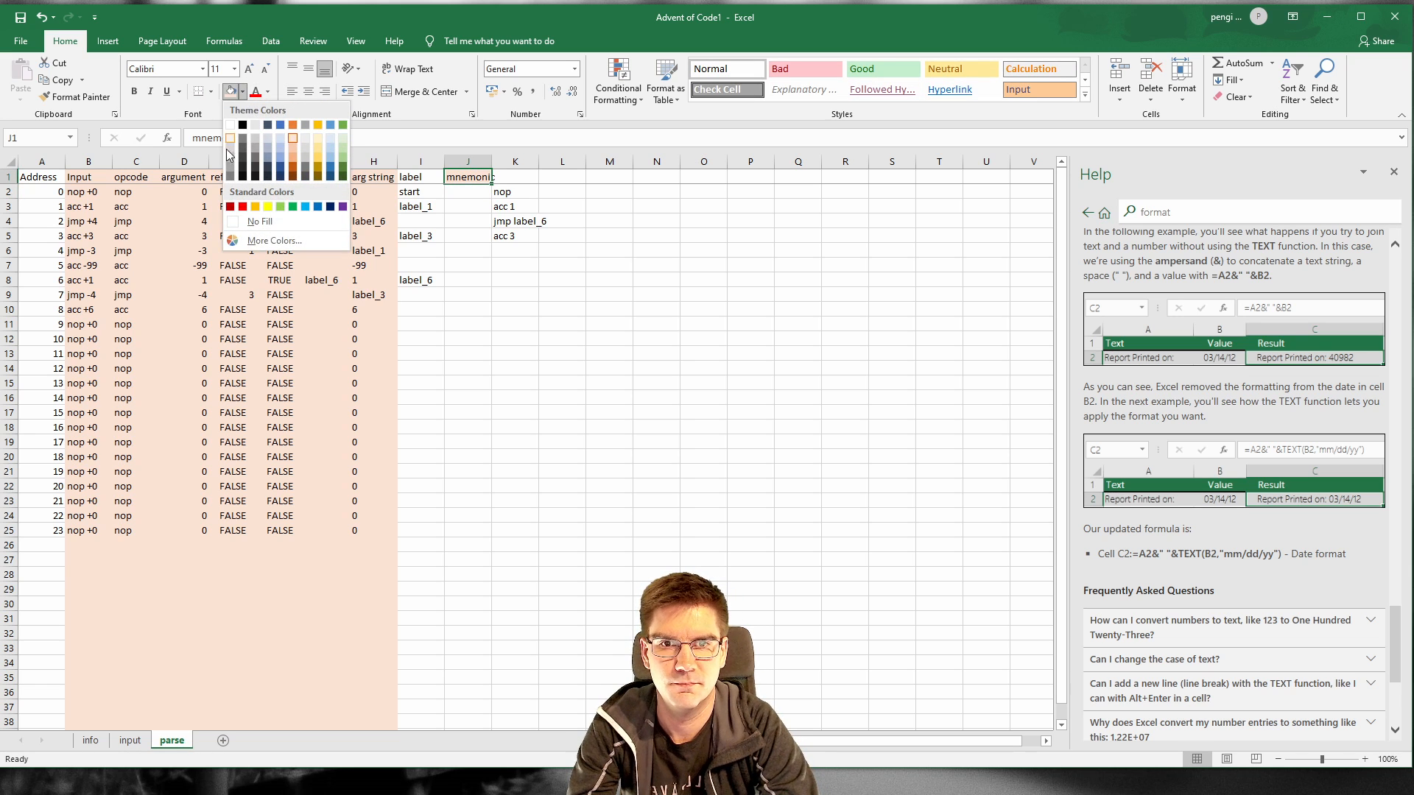
click(258, 223)
click(475, 193)
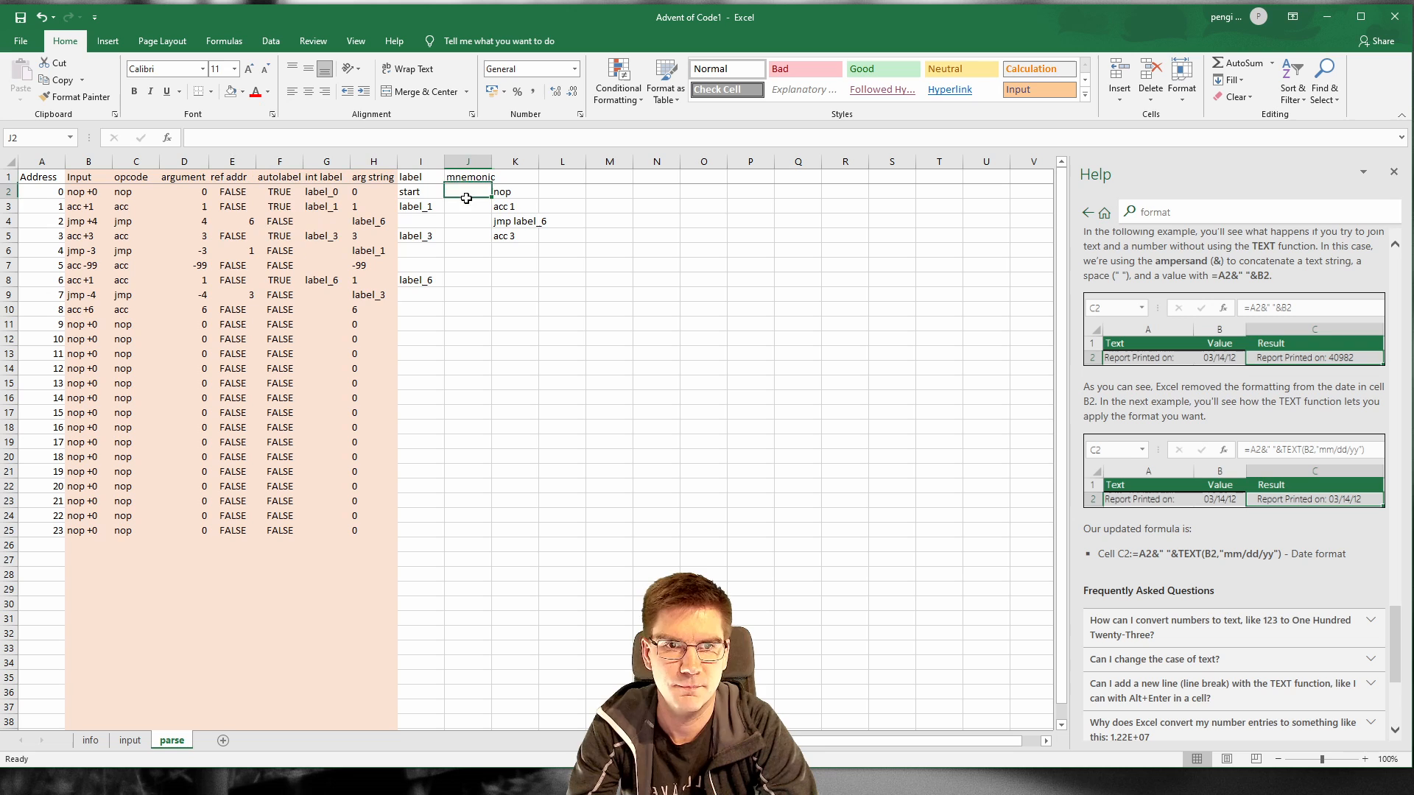
double_click(486, 161)
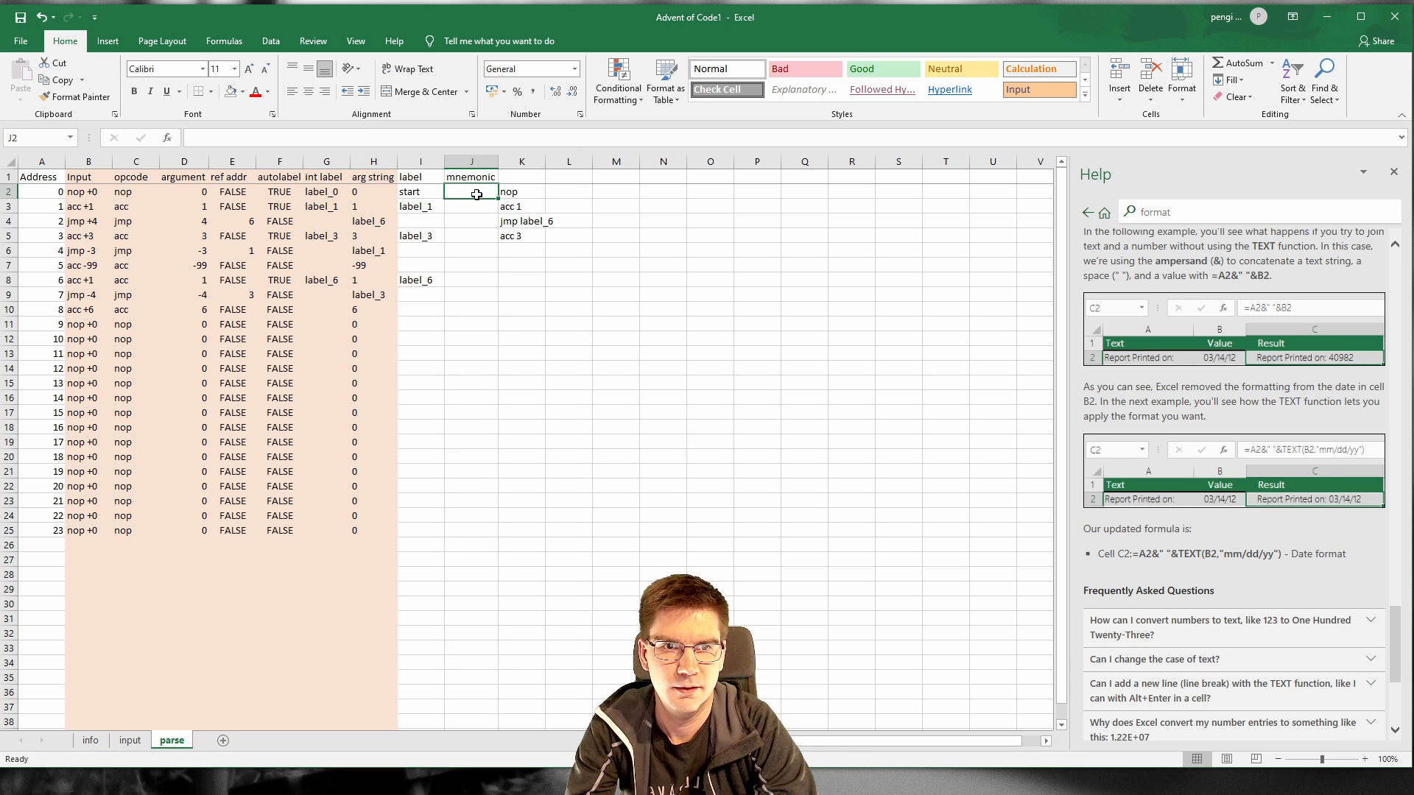
Step: Enter the formula =C2&" "&H2 in J2 to join the opcode and the arg string
text(=)
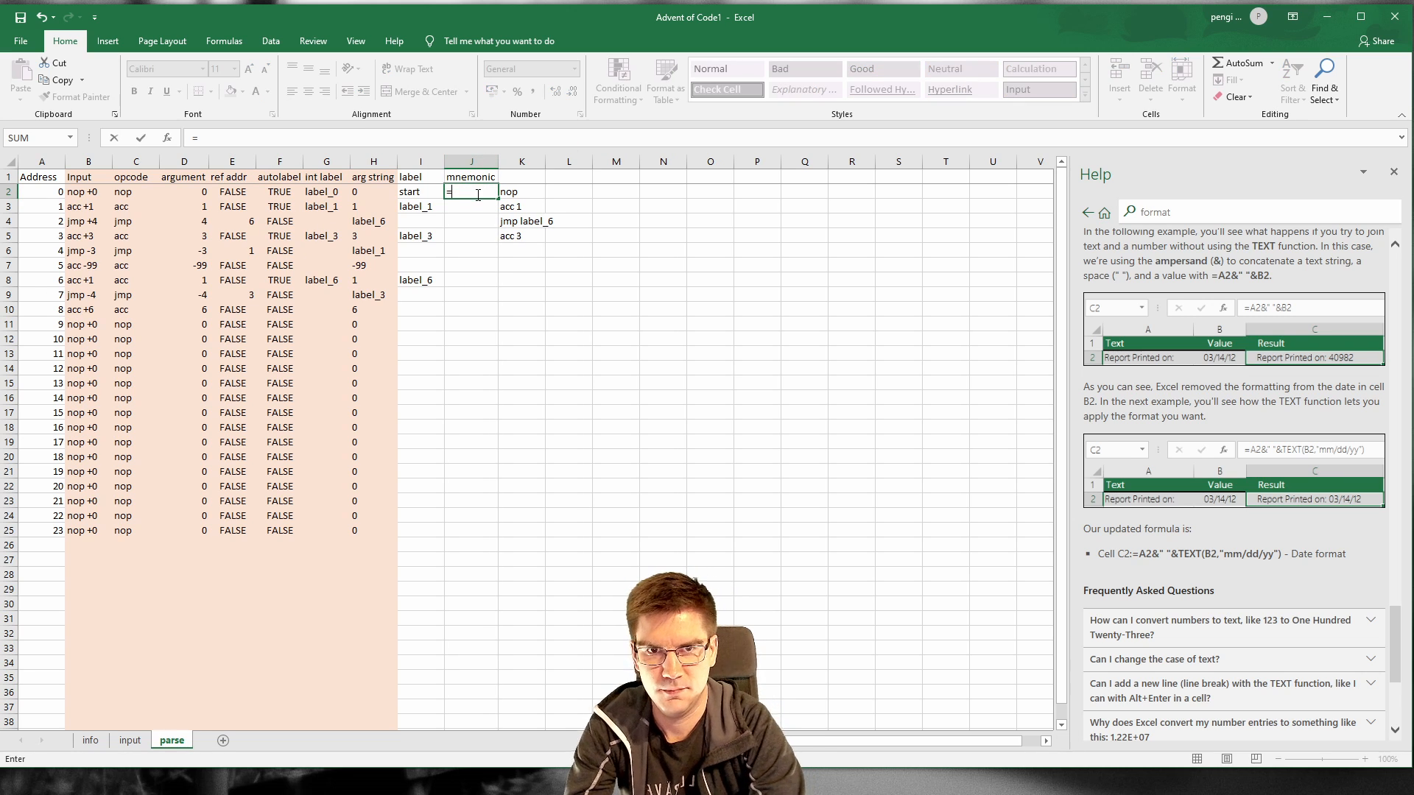
click(122, 194)
text(&" "&)
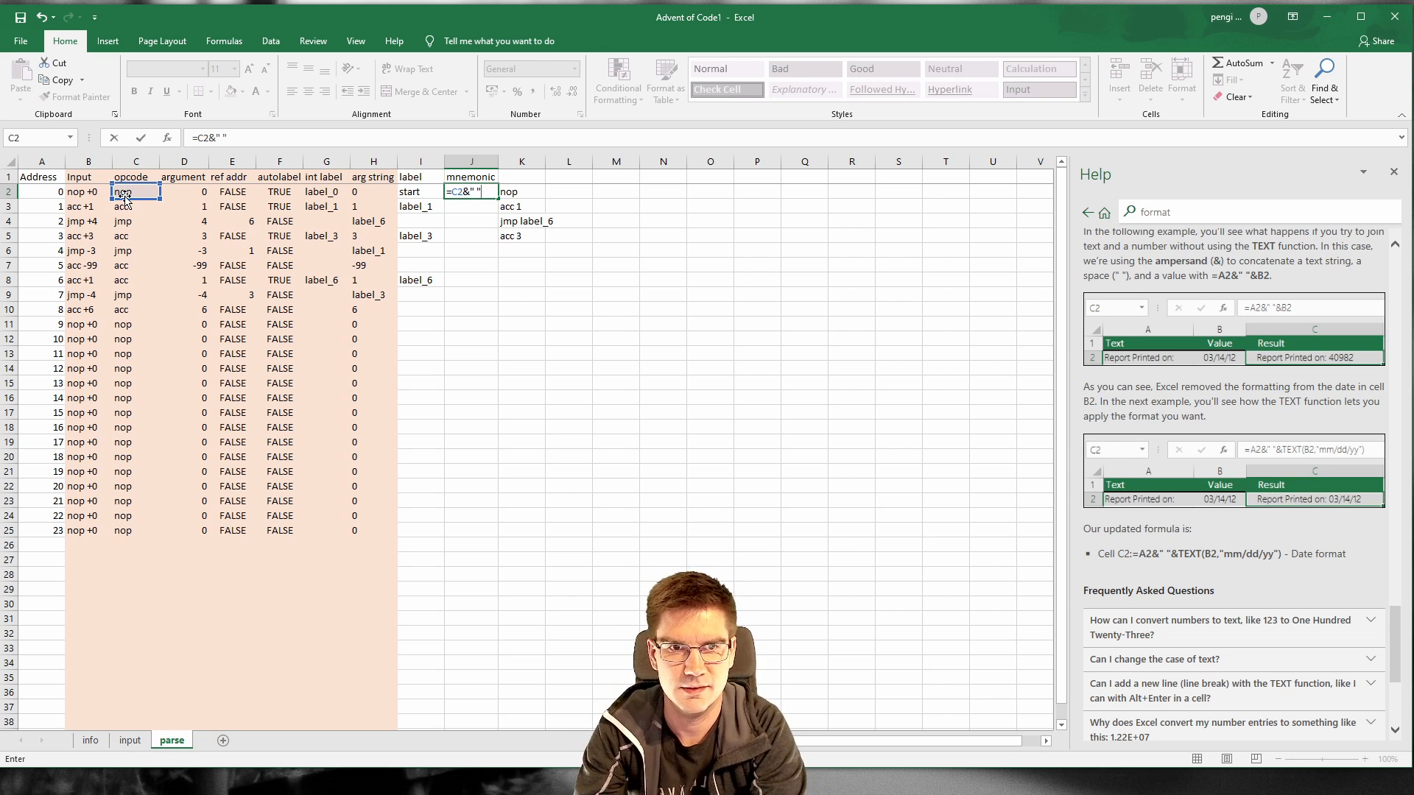
click(378, 192)
key(Return)
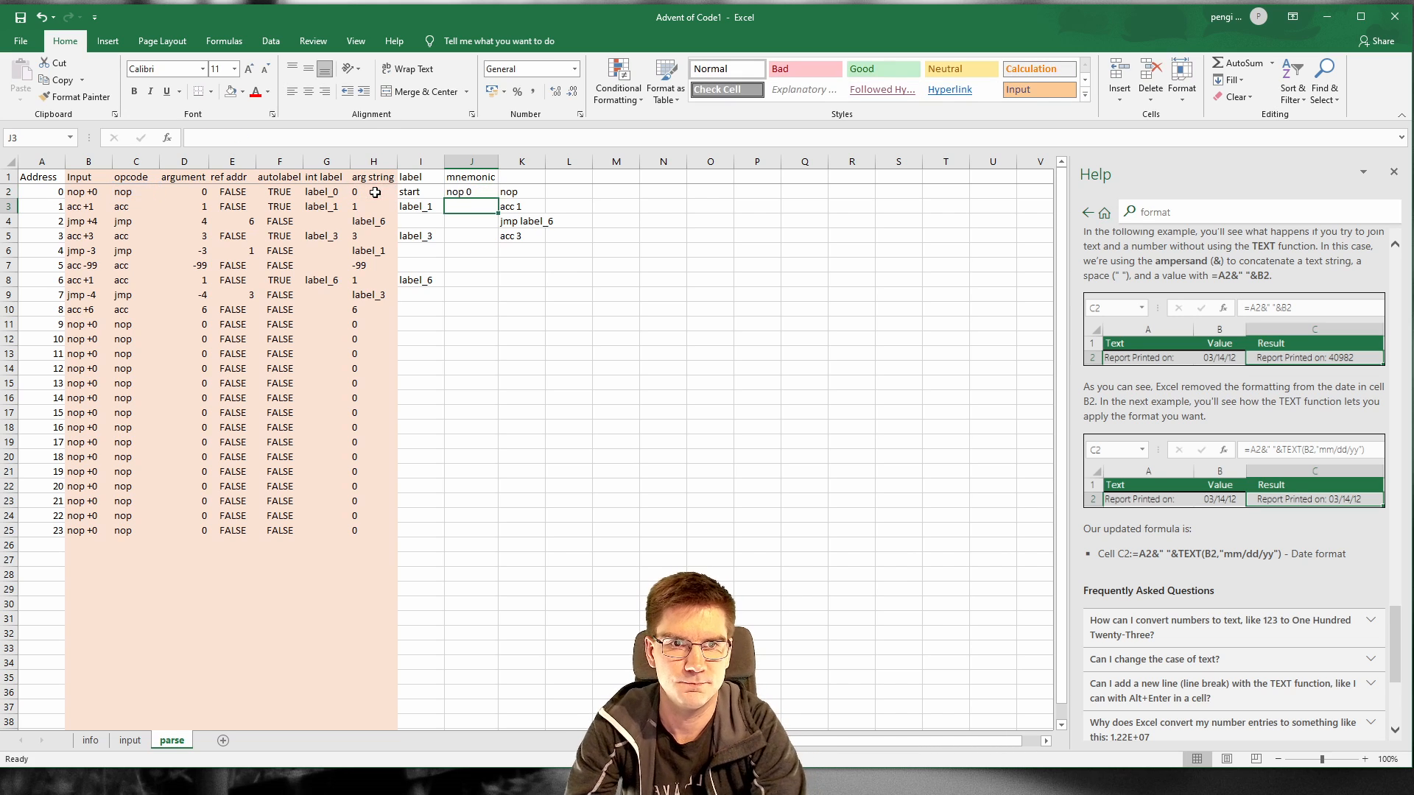
Step: Fill the J2 formula down through J25 and widen column J to fit the longer mnemonics
click(461, 191)
drag(498, 198, 495, 533)
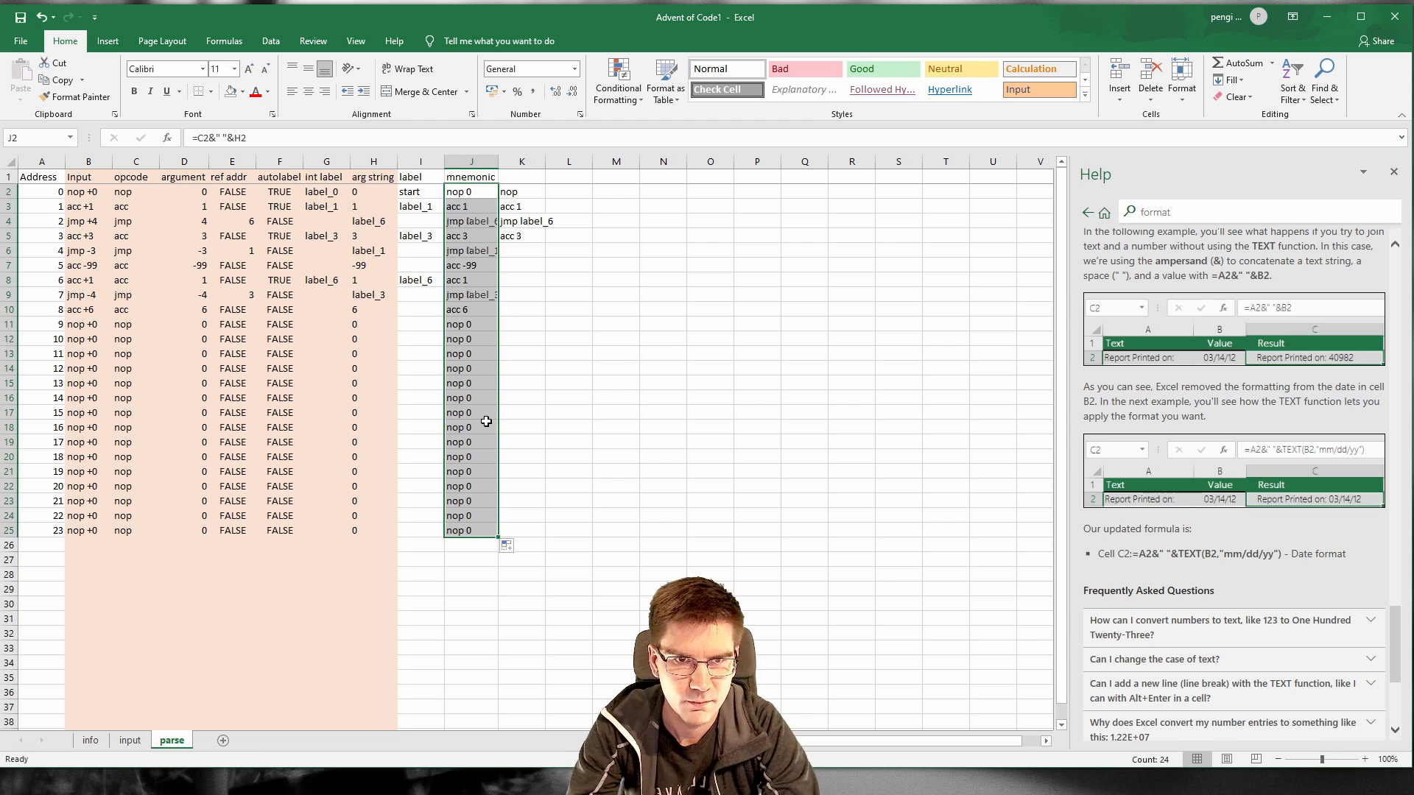
drag(498, 161, 519, 161)
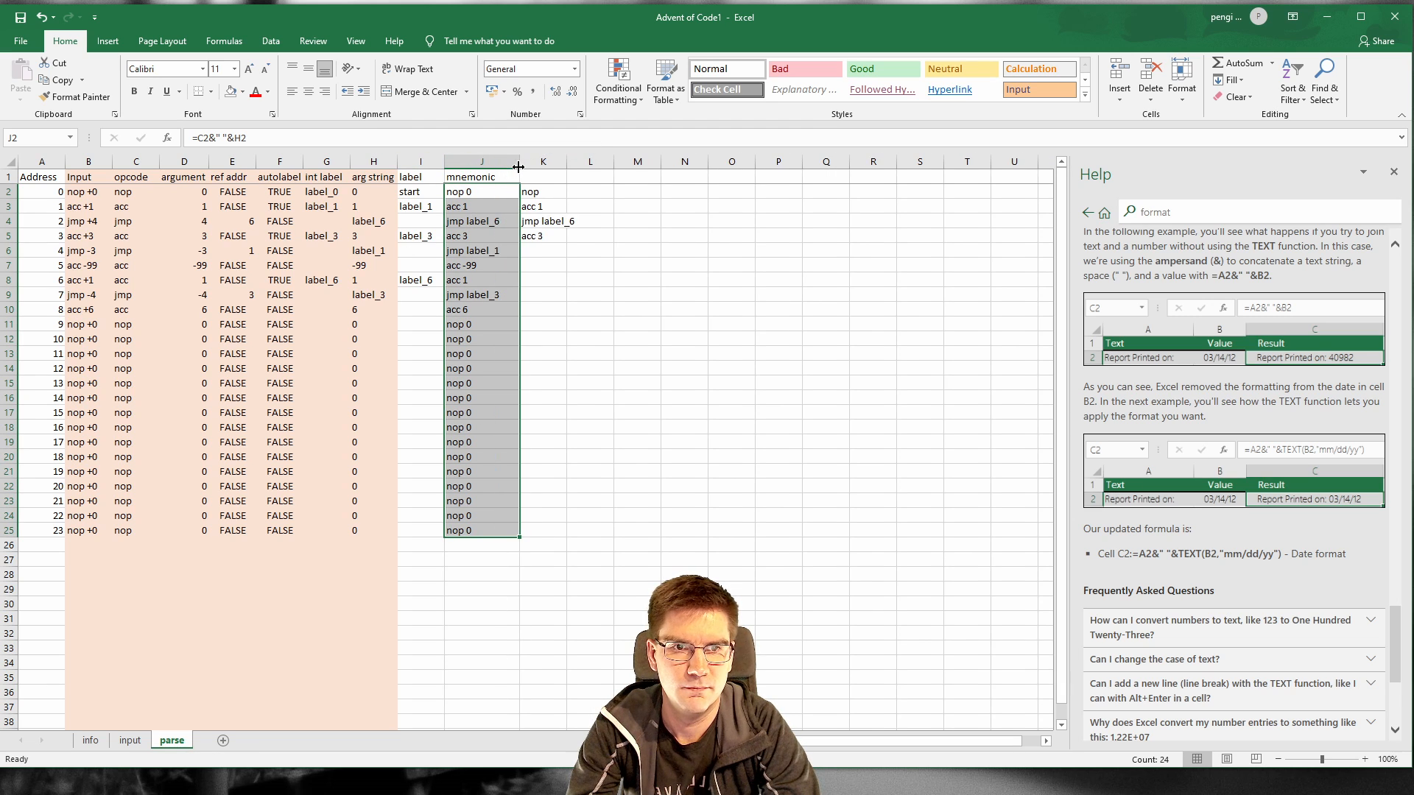
click(451, 195)
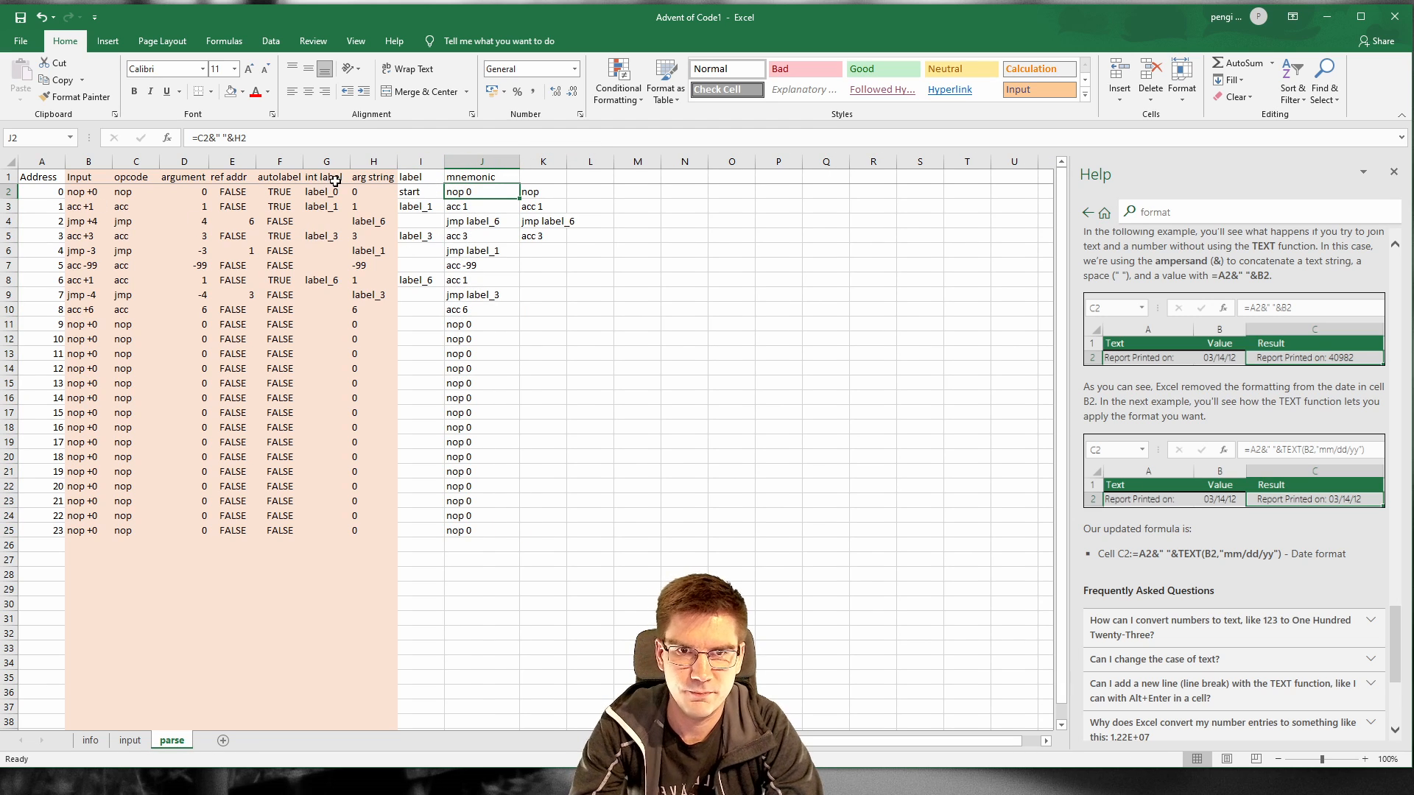
Step: Change the function of the arg string formula in H2 from IF to IFS
click(371, 193)
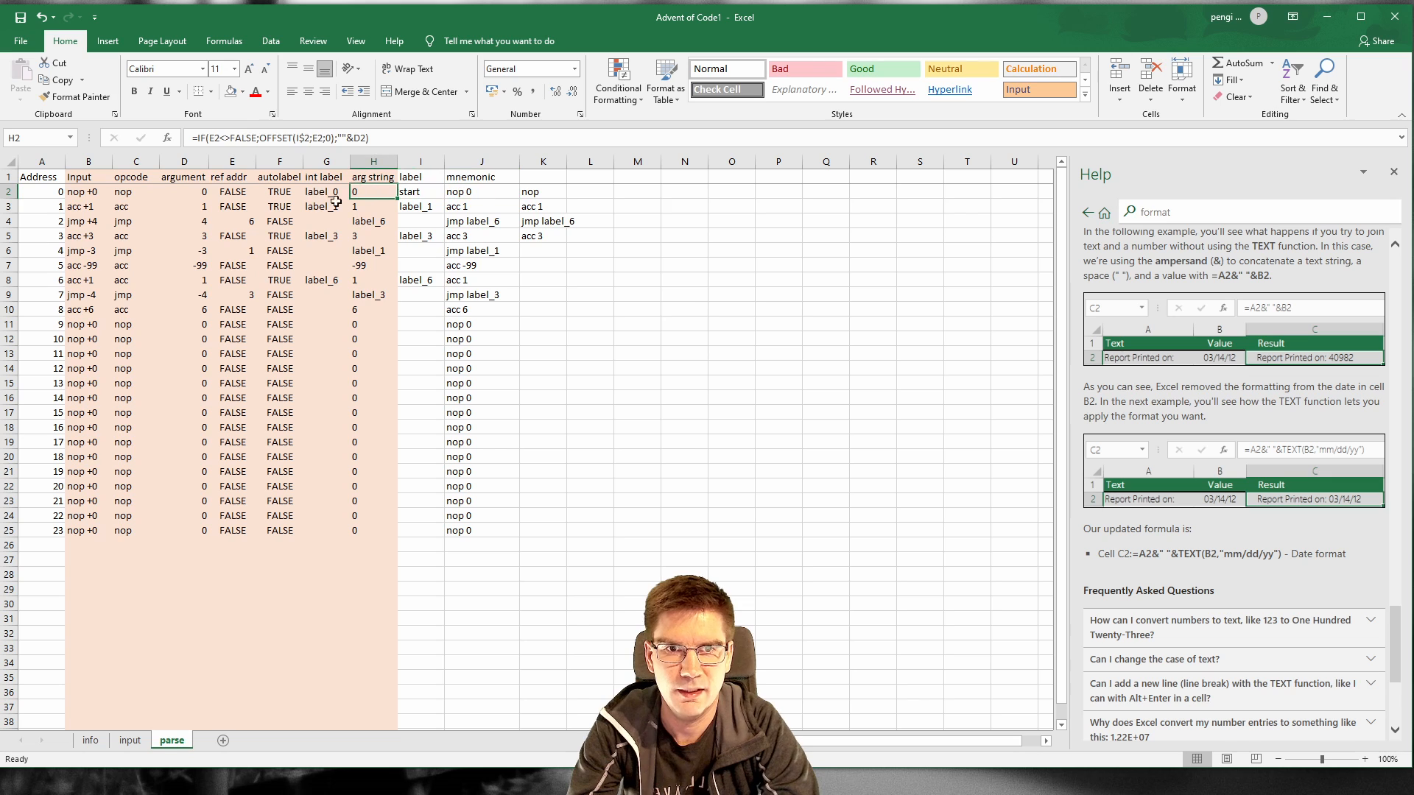
click(205, 138)
text(S)
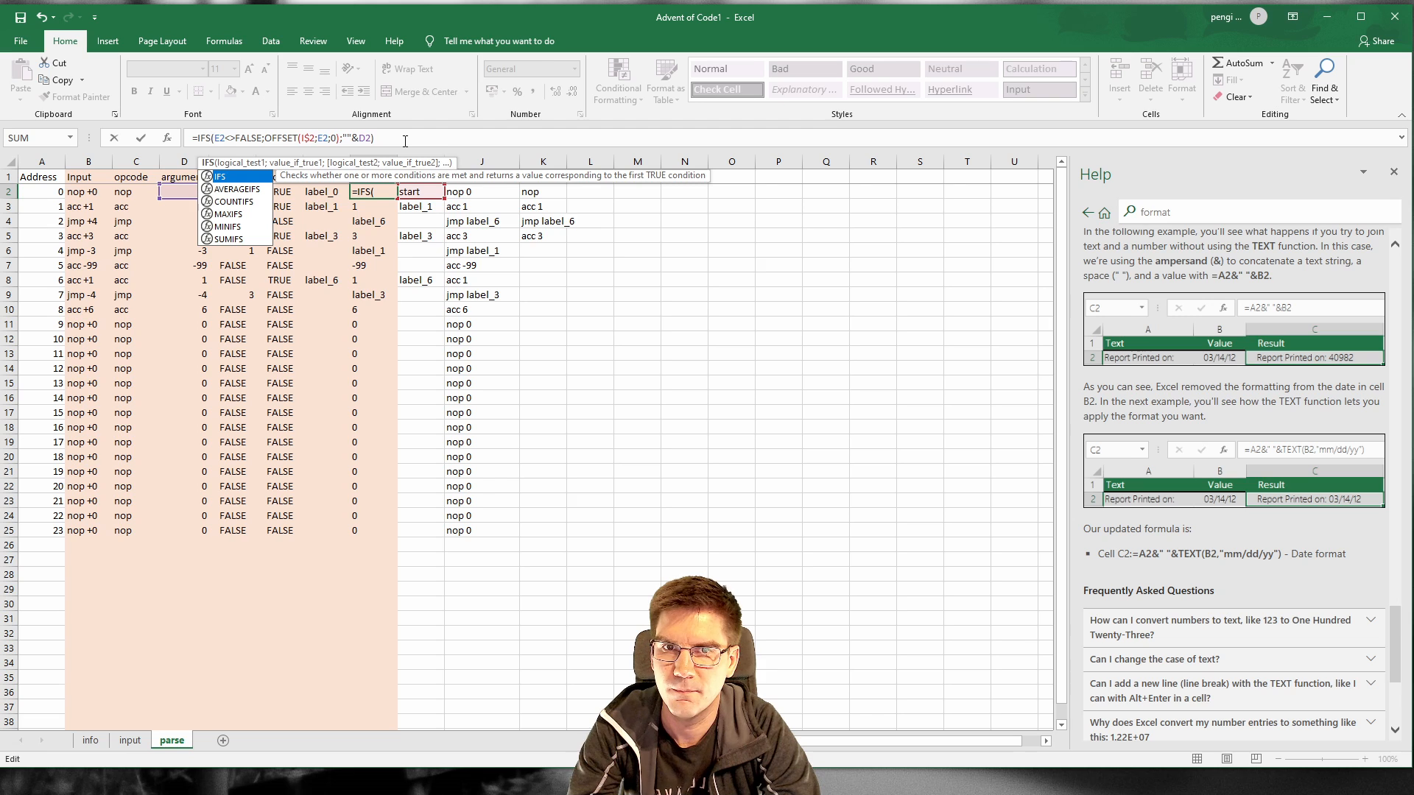
click(372, 138)
text())
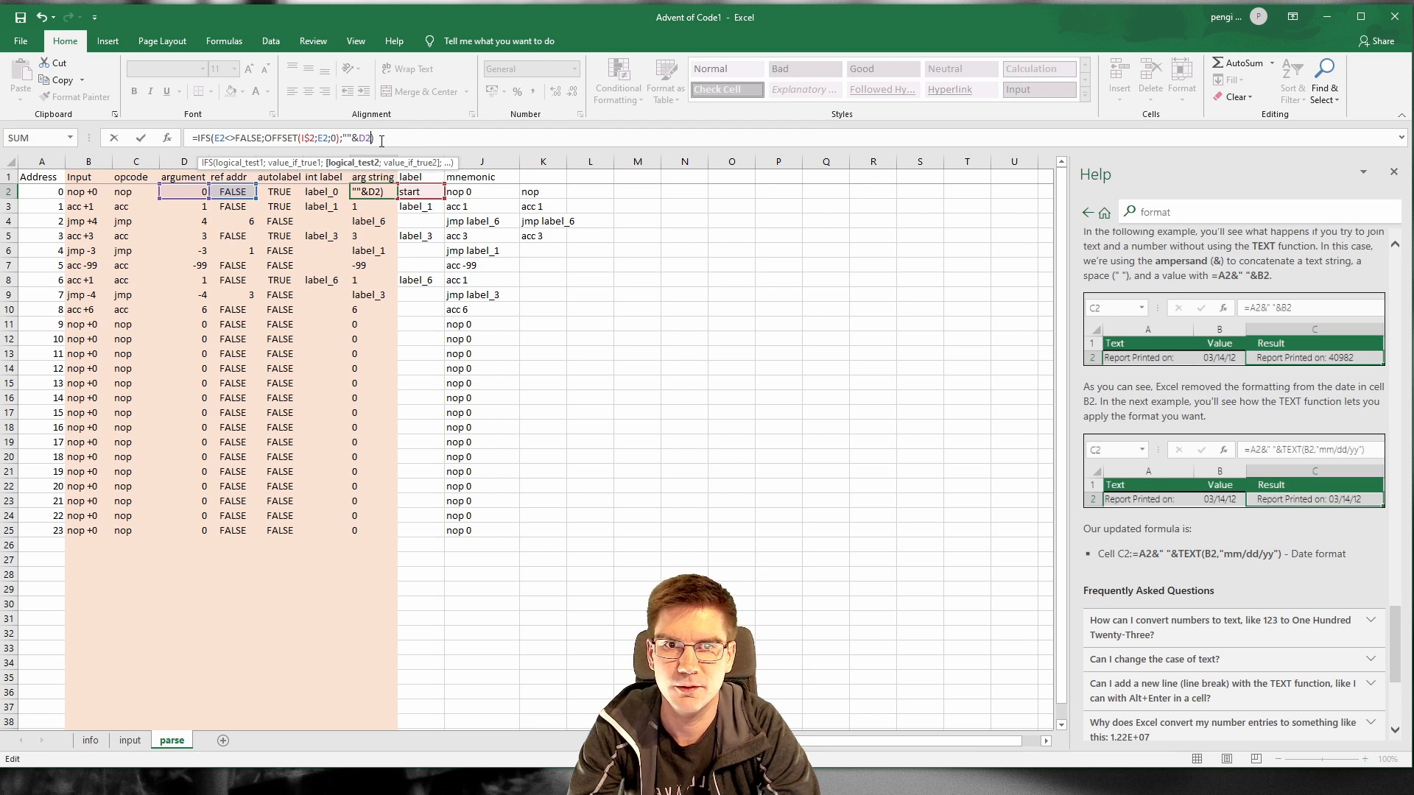
click(211, 138)
key(BackSpace)
text(S)
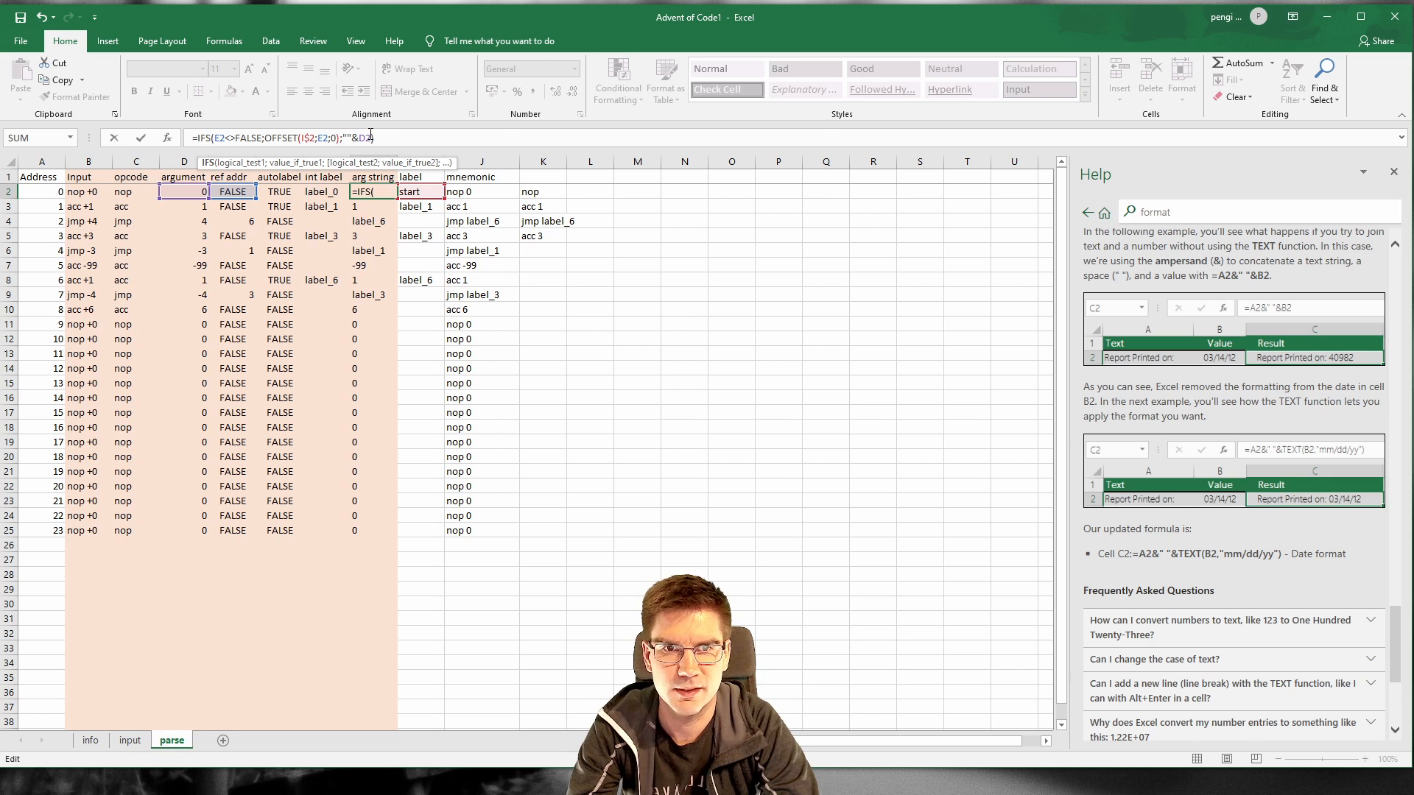
click(375, 137)
text(;)
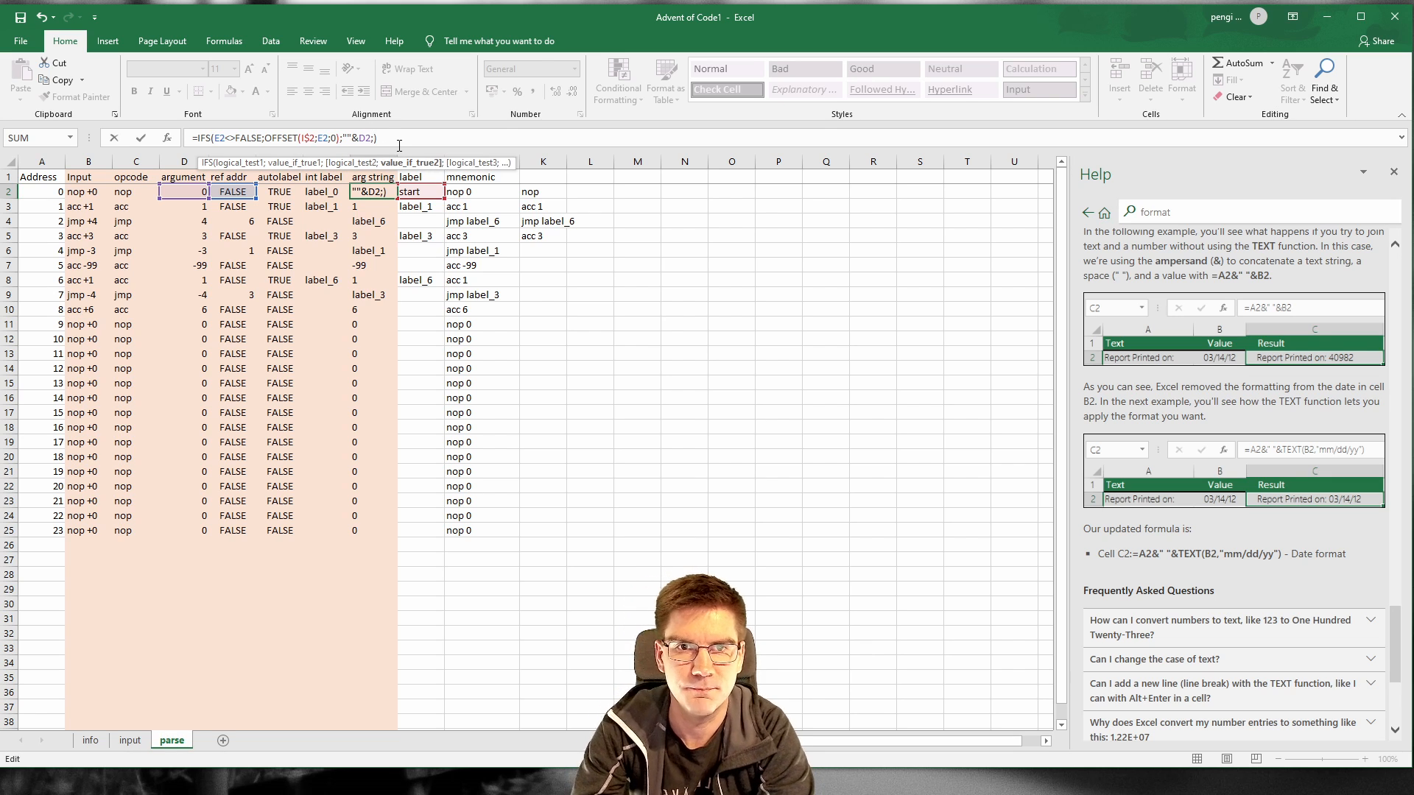
key(BackSpace)
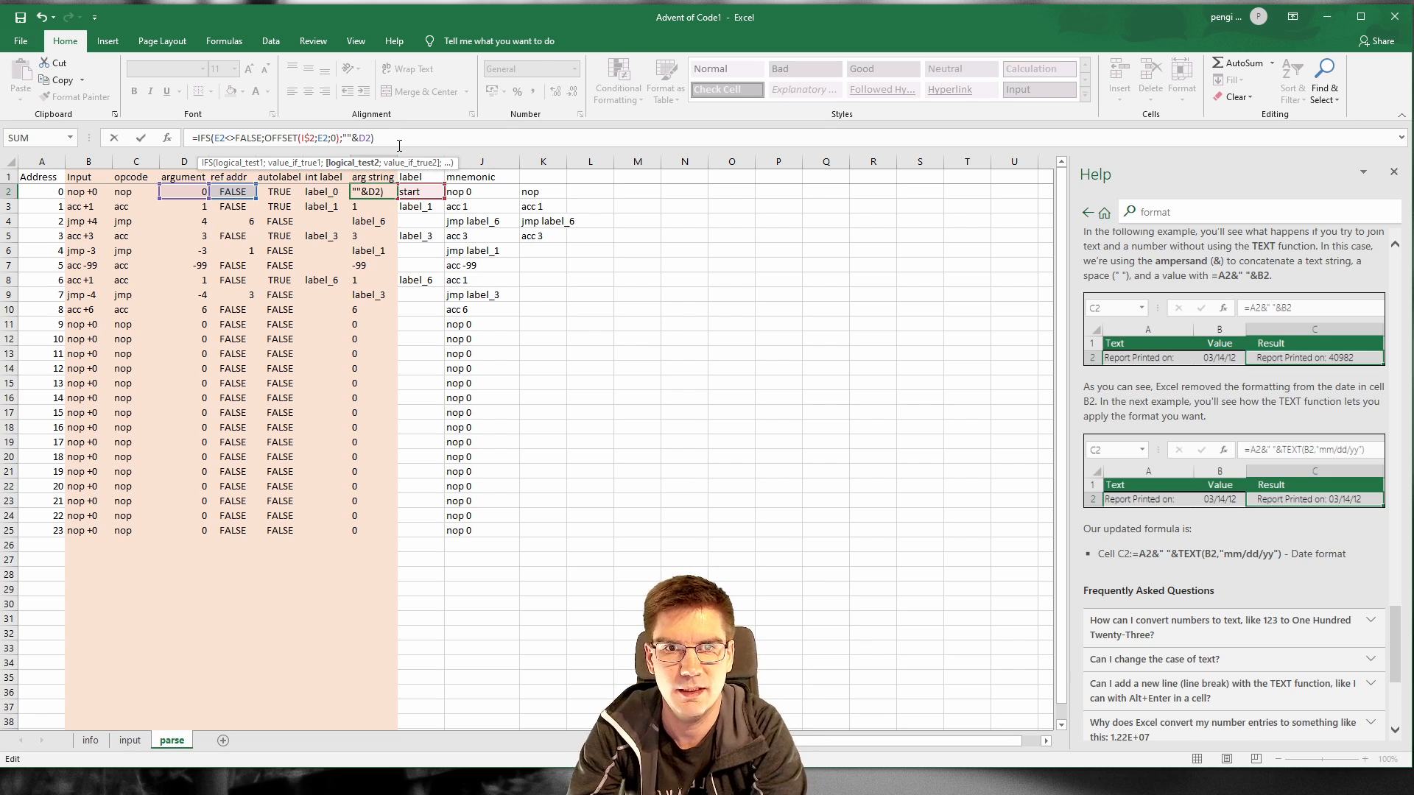
Step: Insert the condition C2="nop" with an empty-string result before ""&D2 in the H2 IFS formula
text(C)
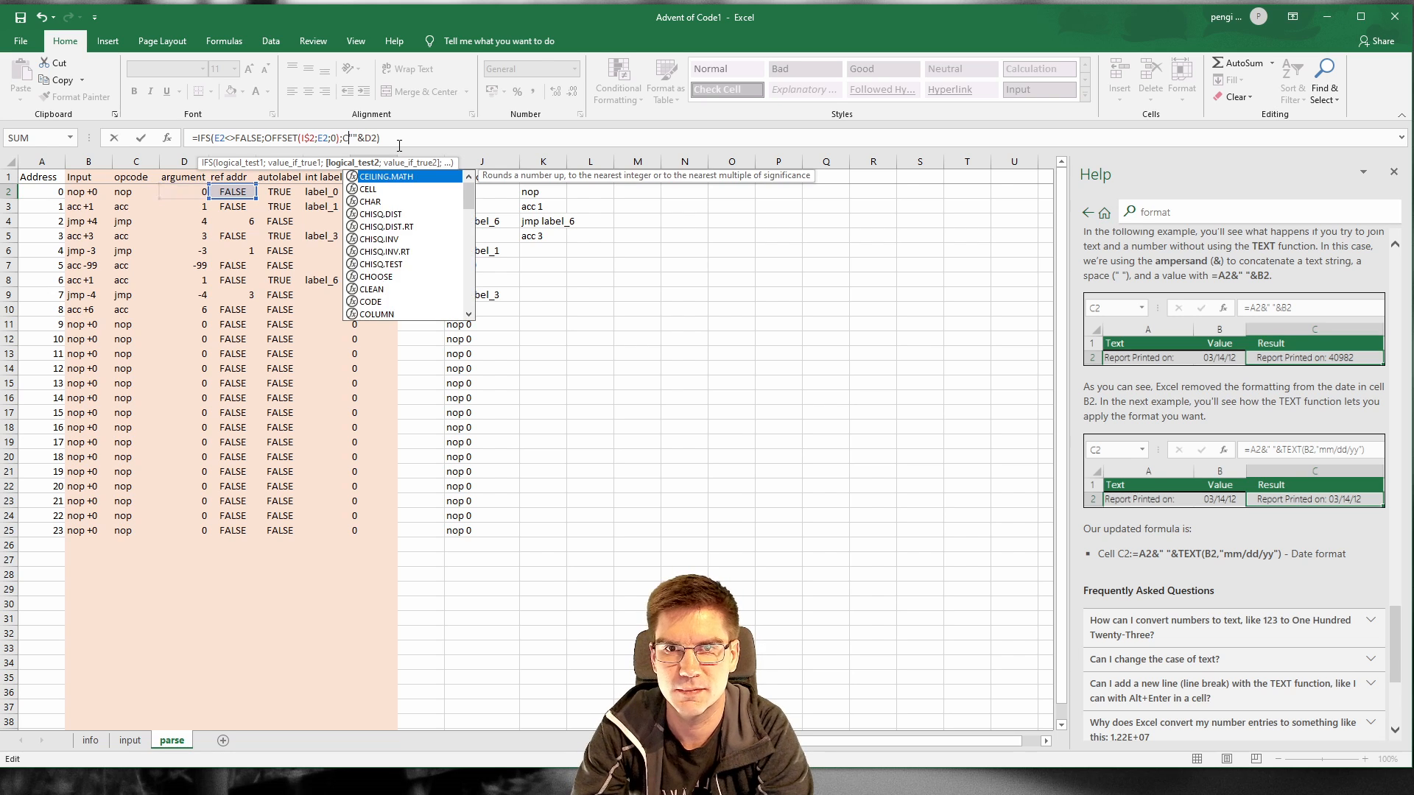
text(2=)
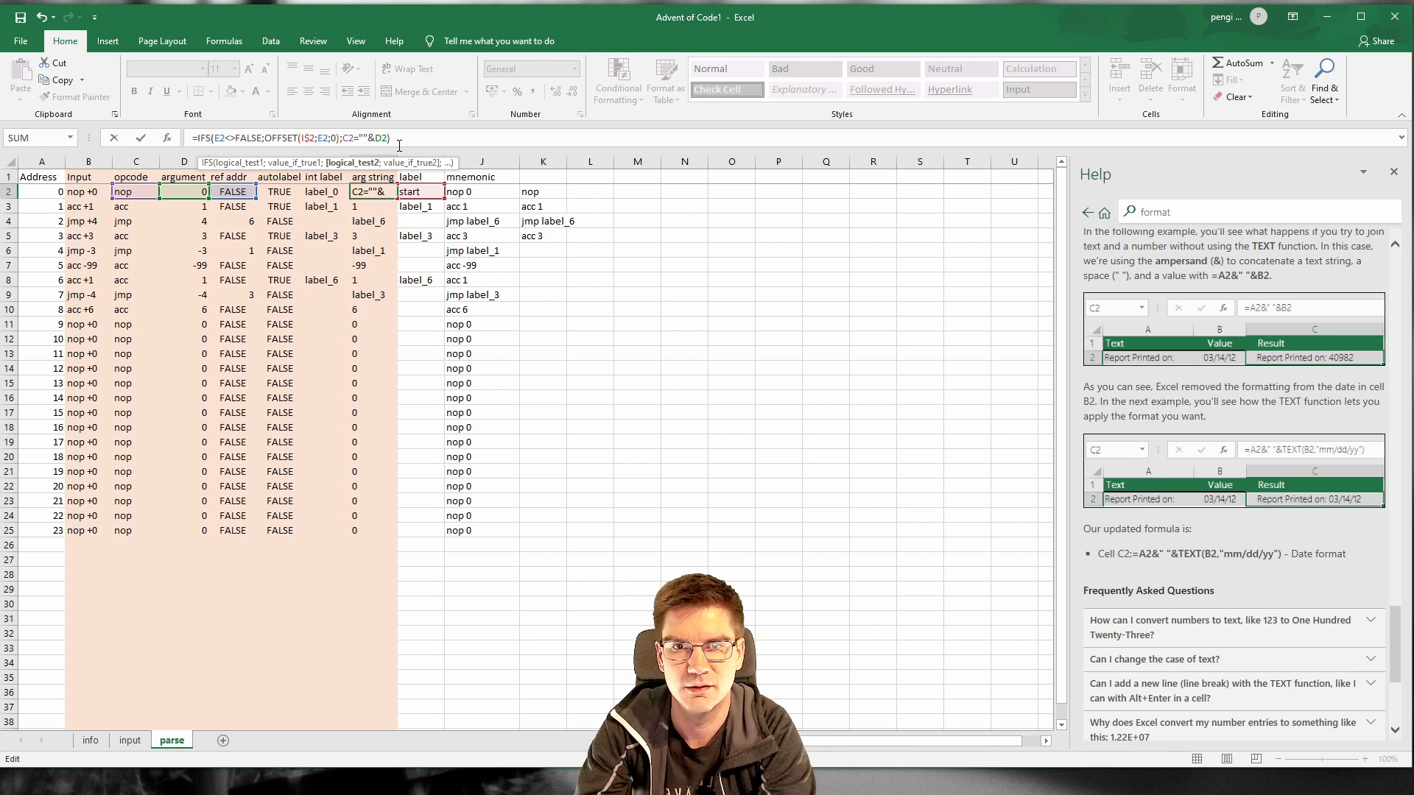
text("nop";)
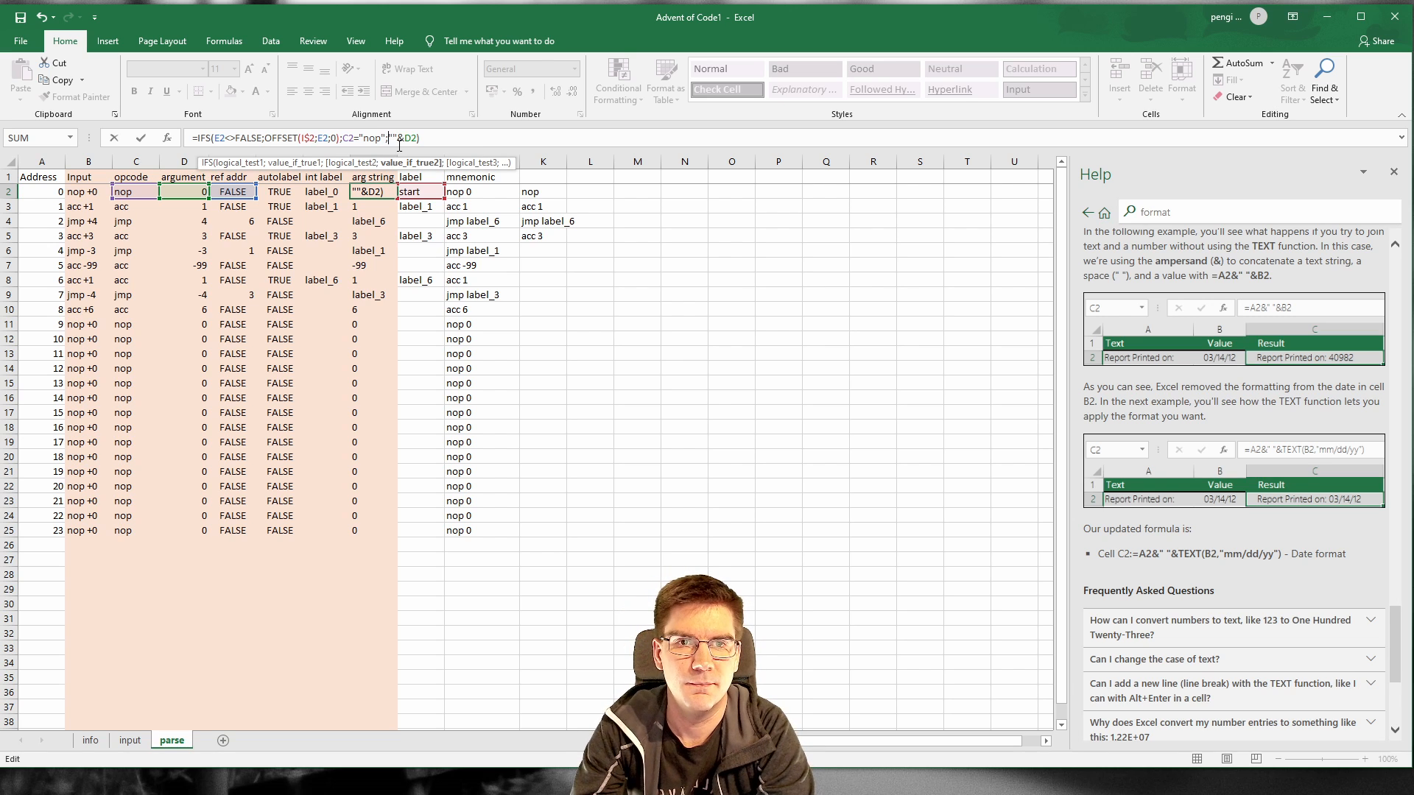
text("";)
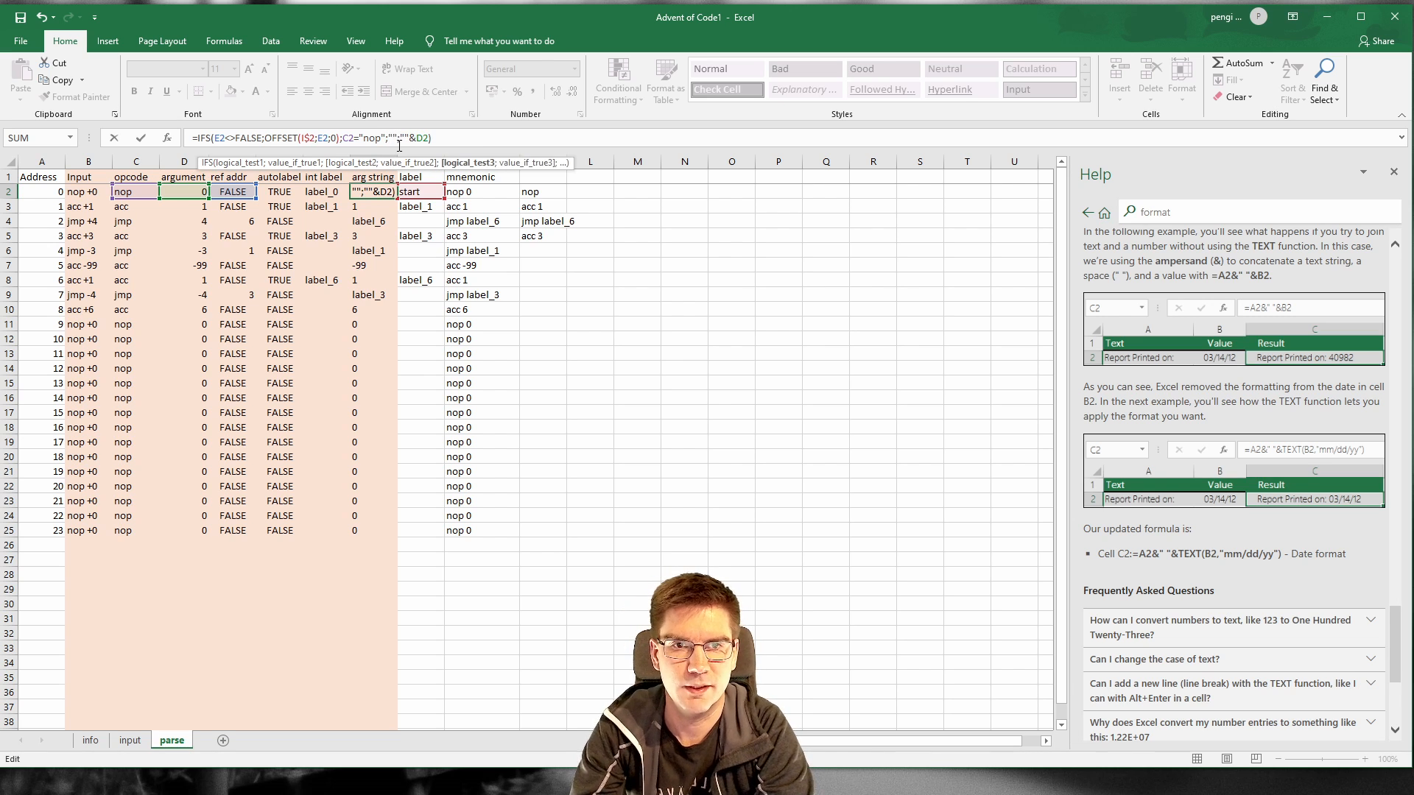
key(Return)
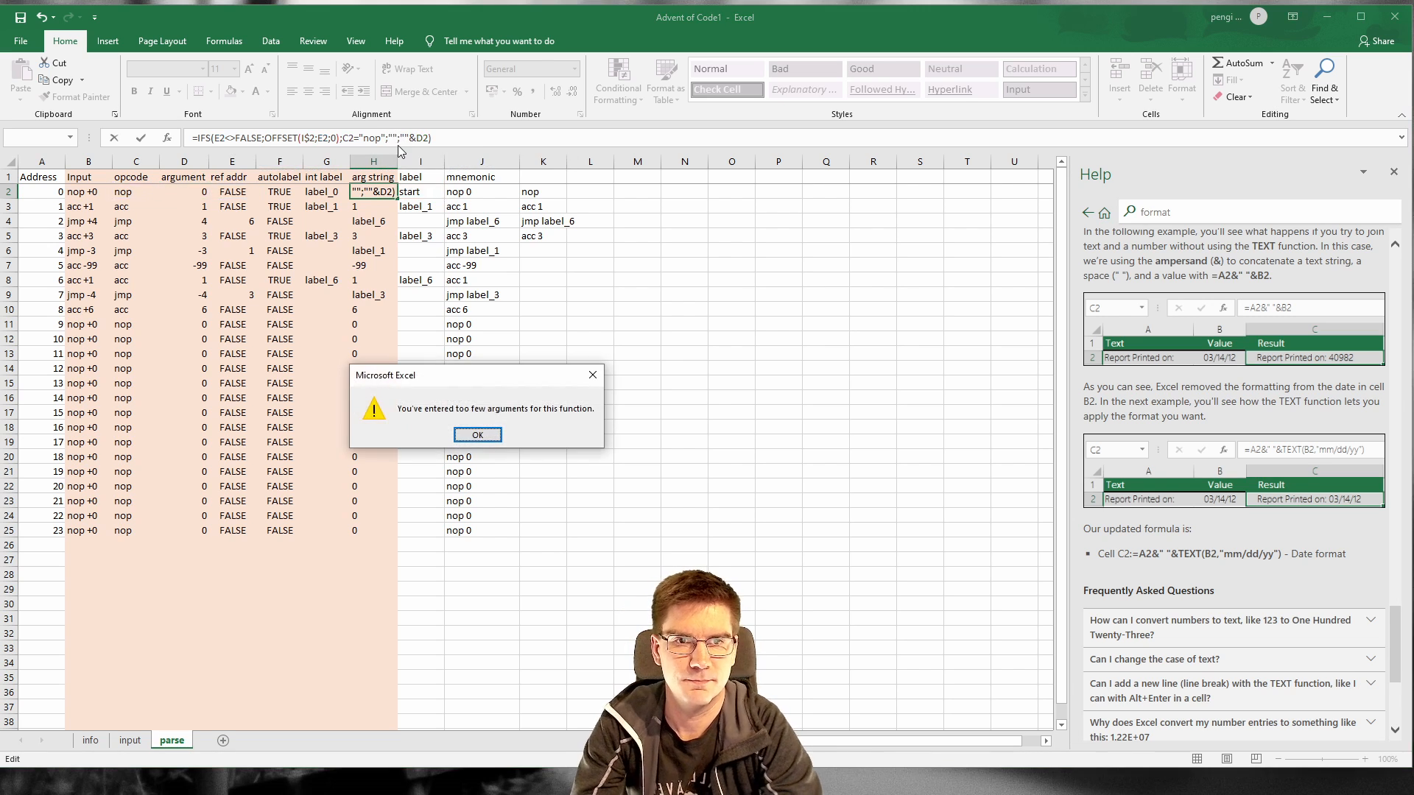
click(485, 435)
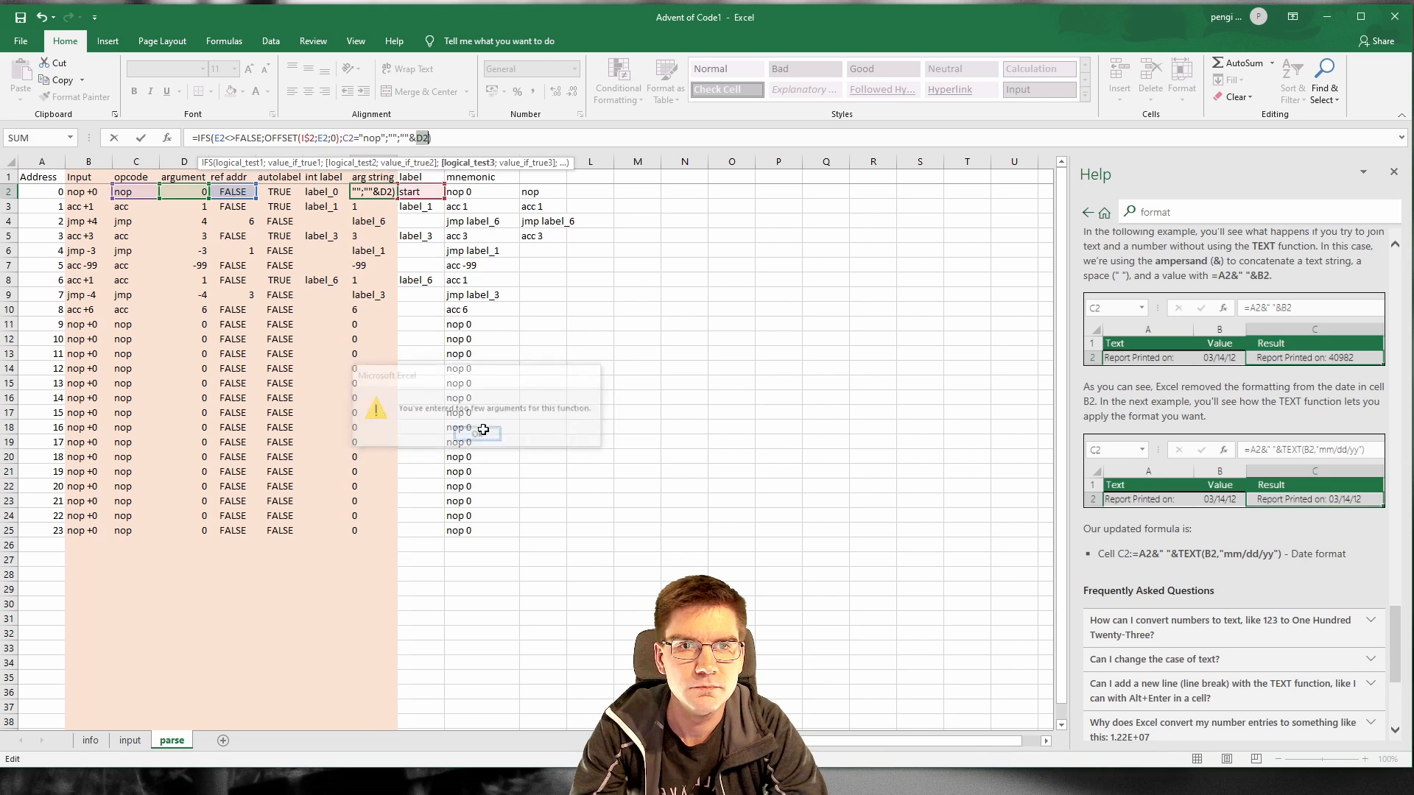
Step: Insert TRUE as the final condition before ""&D2 in H2 and commit the IFS formula
click(401, 137)
text(TRUE;)
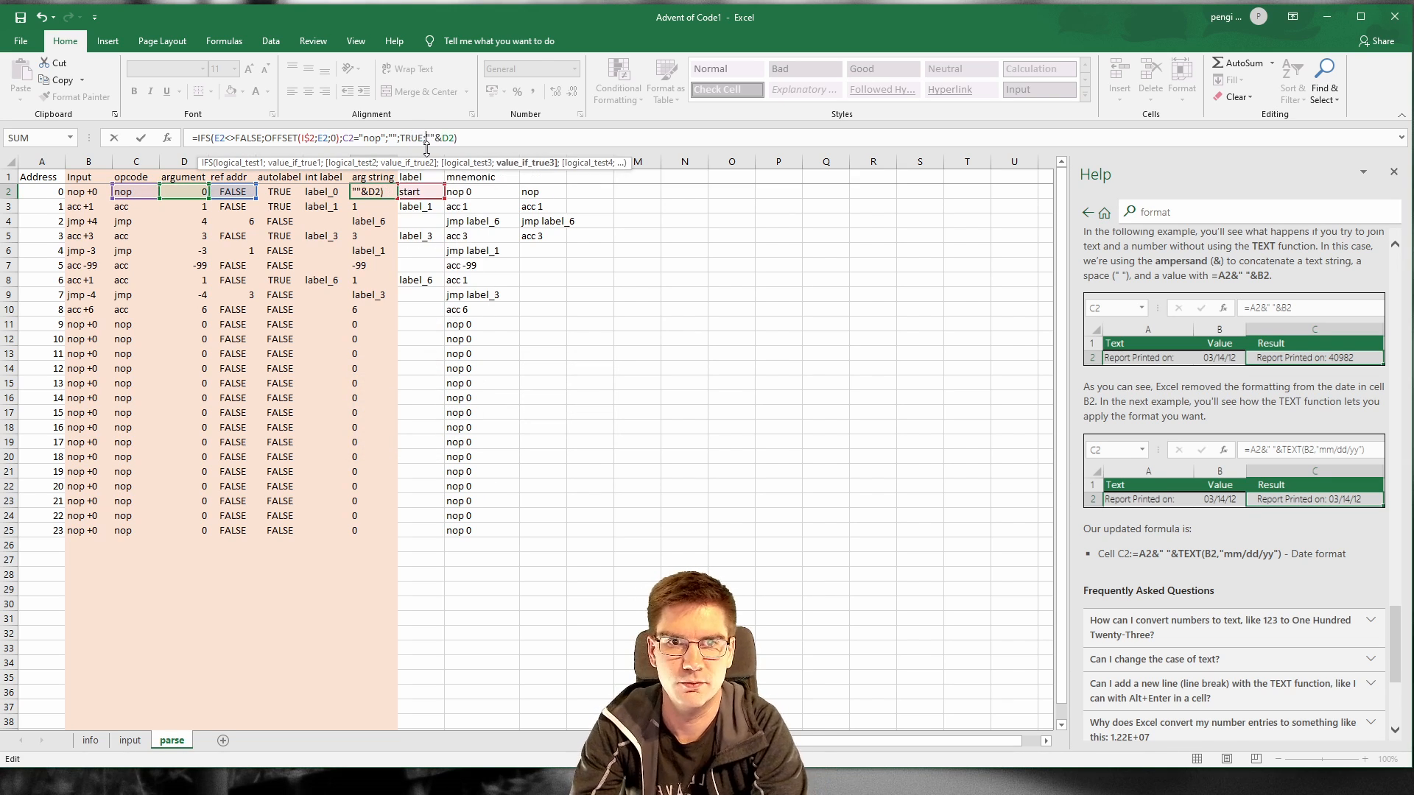
key(Return)
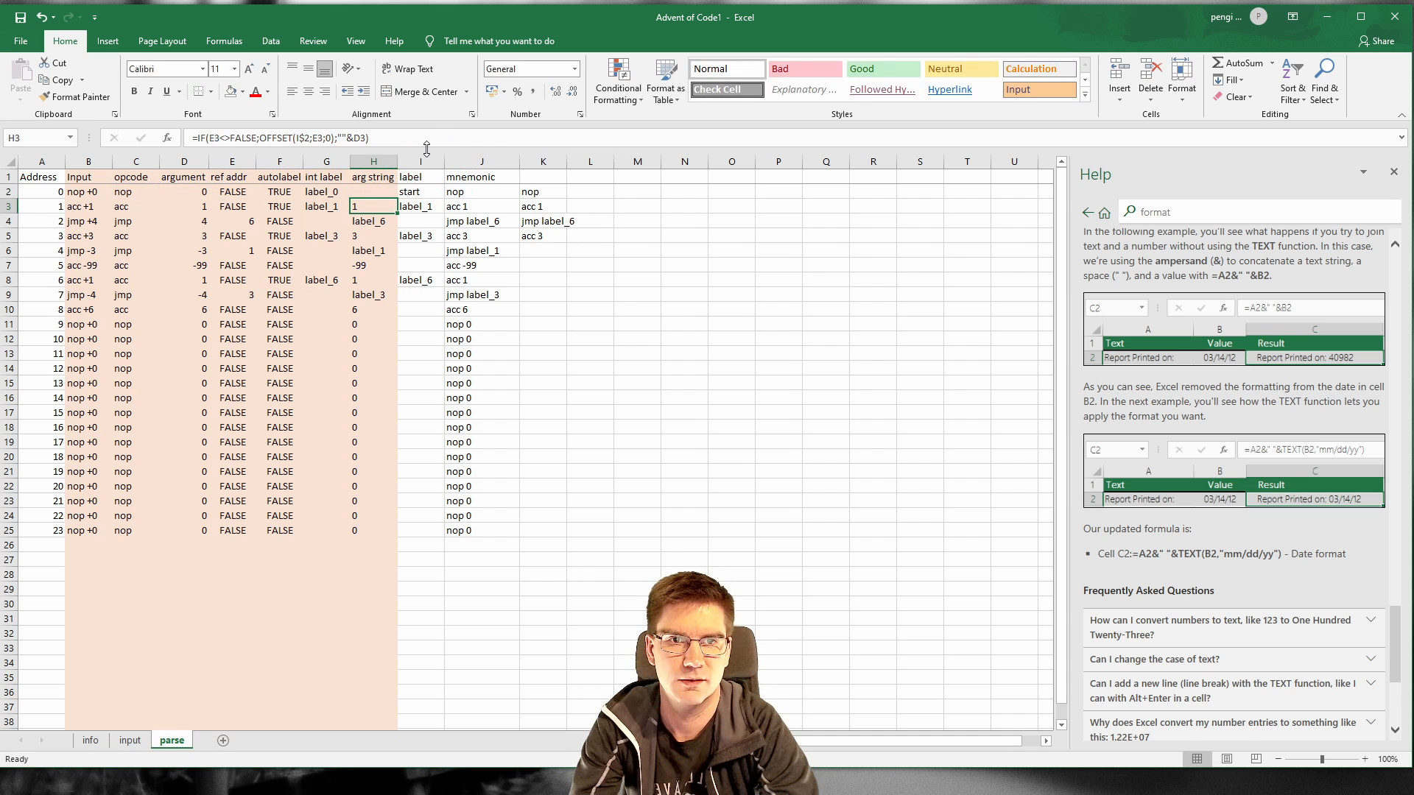
Step: Fill the arg string formula from H2 down through H25
click(387, 190)
drag(397, 199, 398, 532)
click(600, 401)
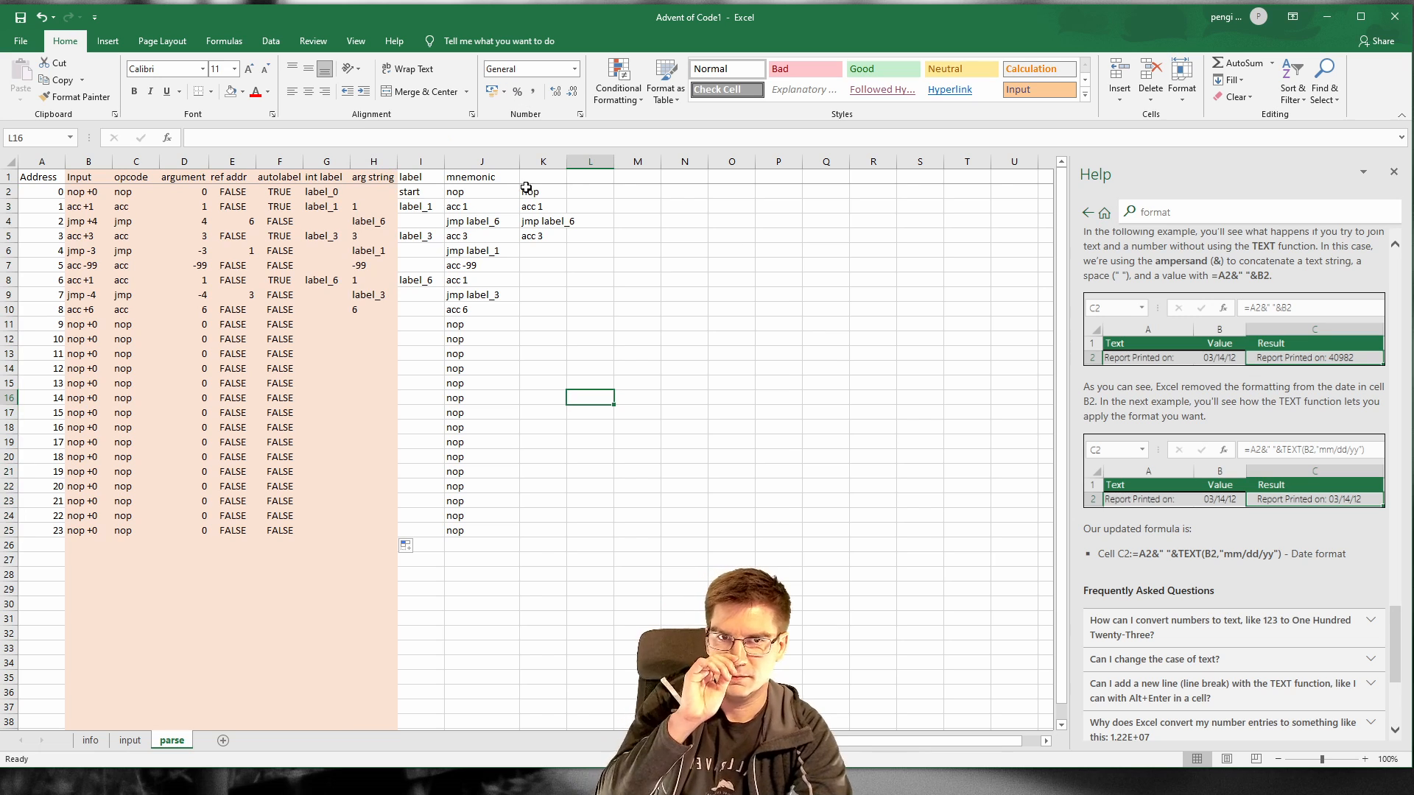
drag(420, 161, 537, 157)
click(539, 308)
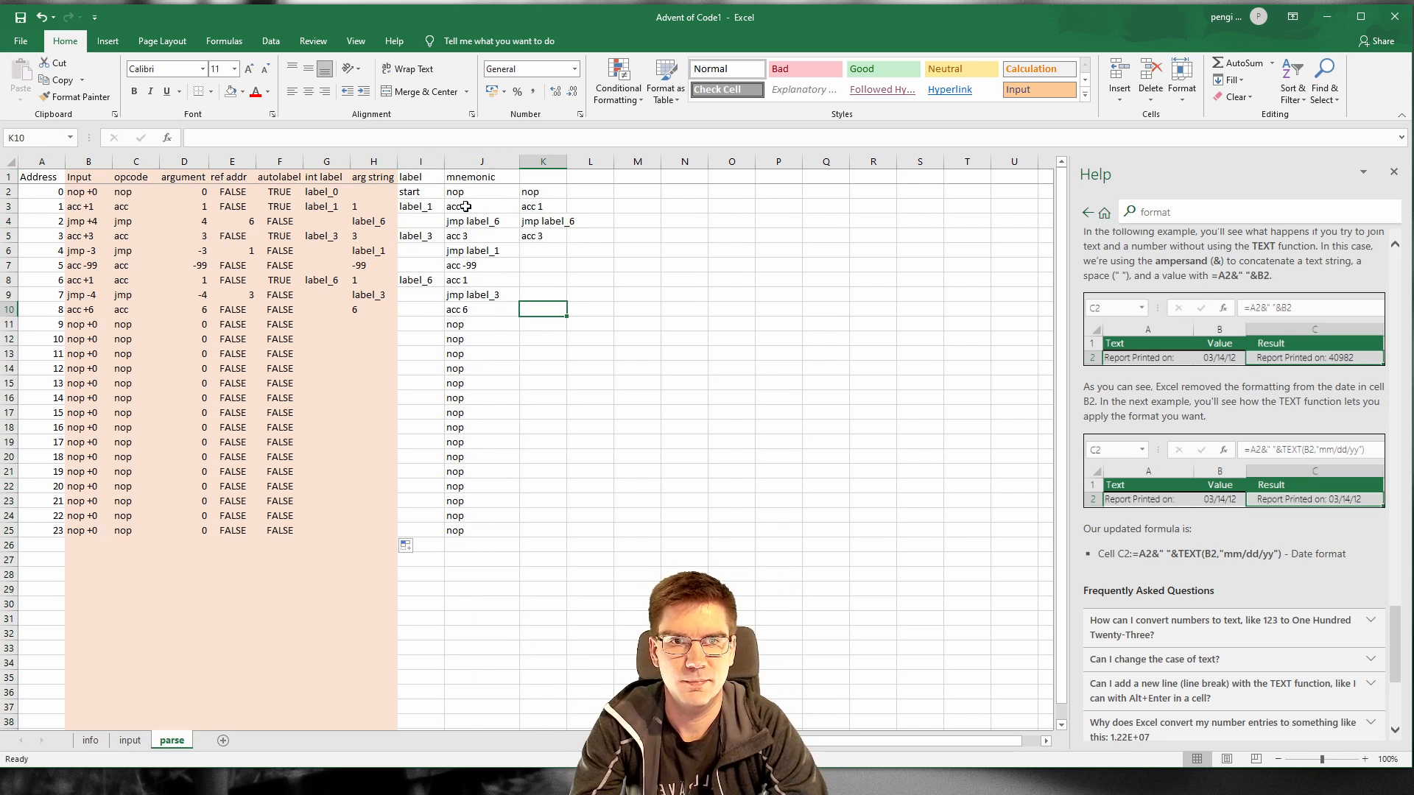
click(421, 161)
right_click(422, 162)
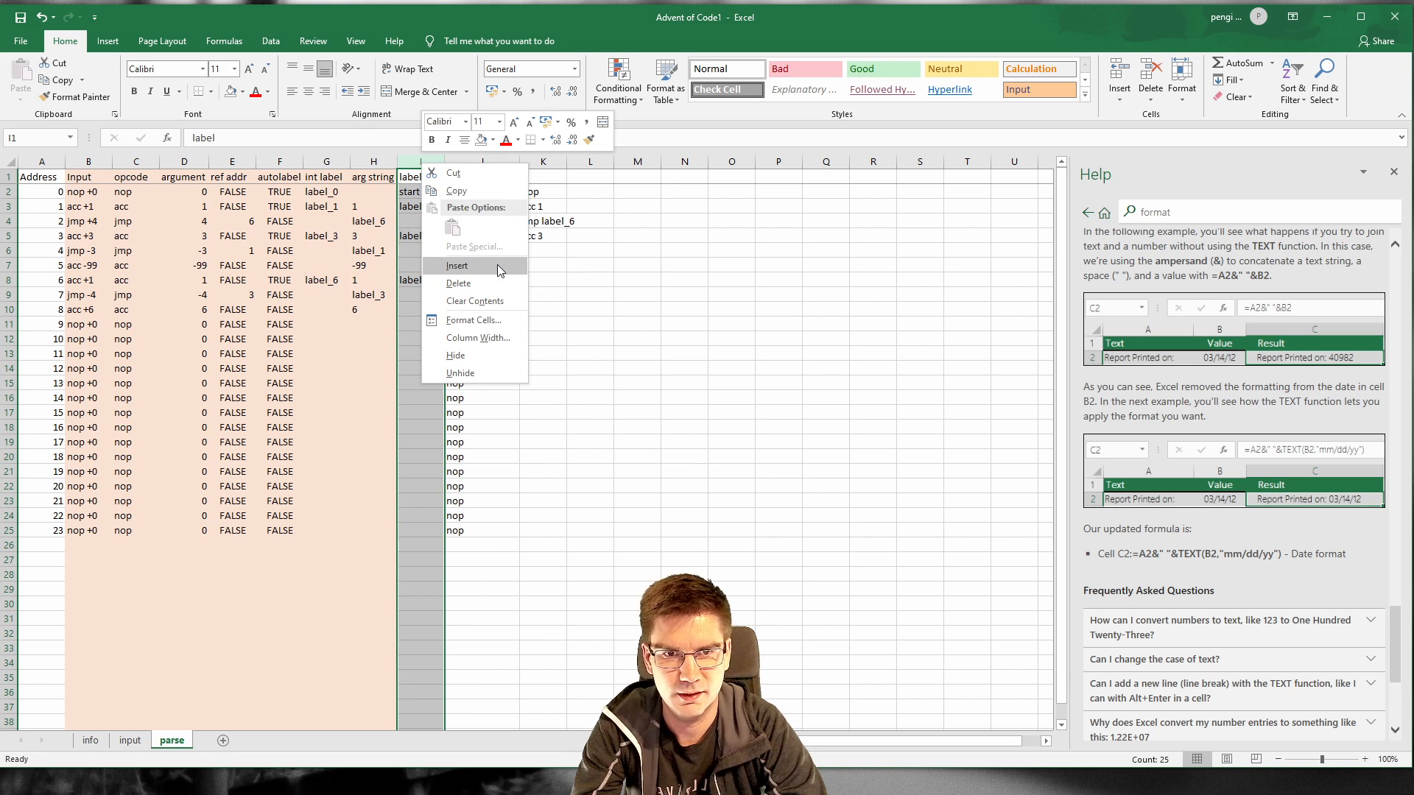
click(643, 183)
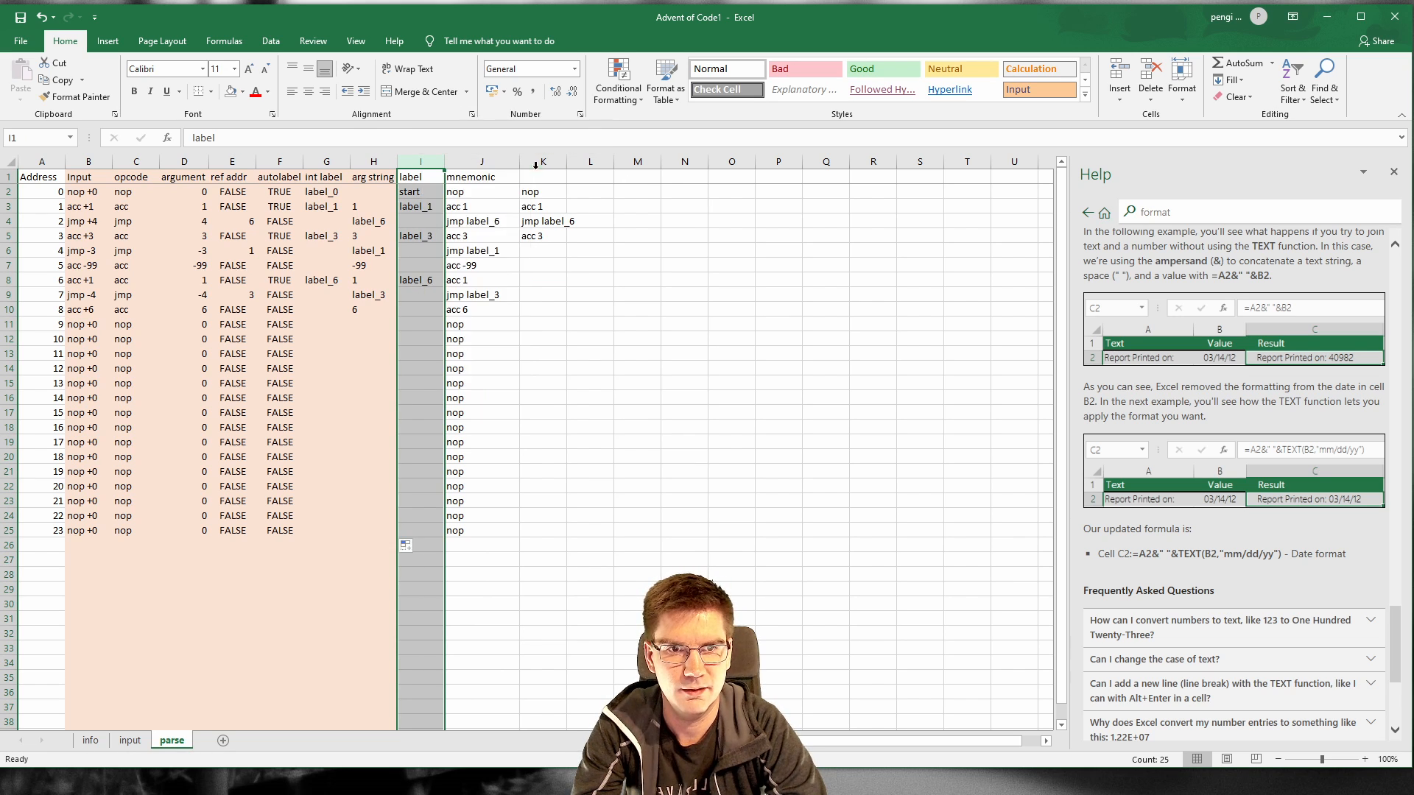
Step: Delete column K with the hand-written sample mnemonics and slightly widen the mnemonic column J
right_click(537, 164)
click(575, 287)
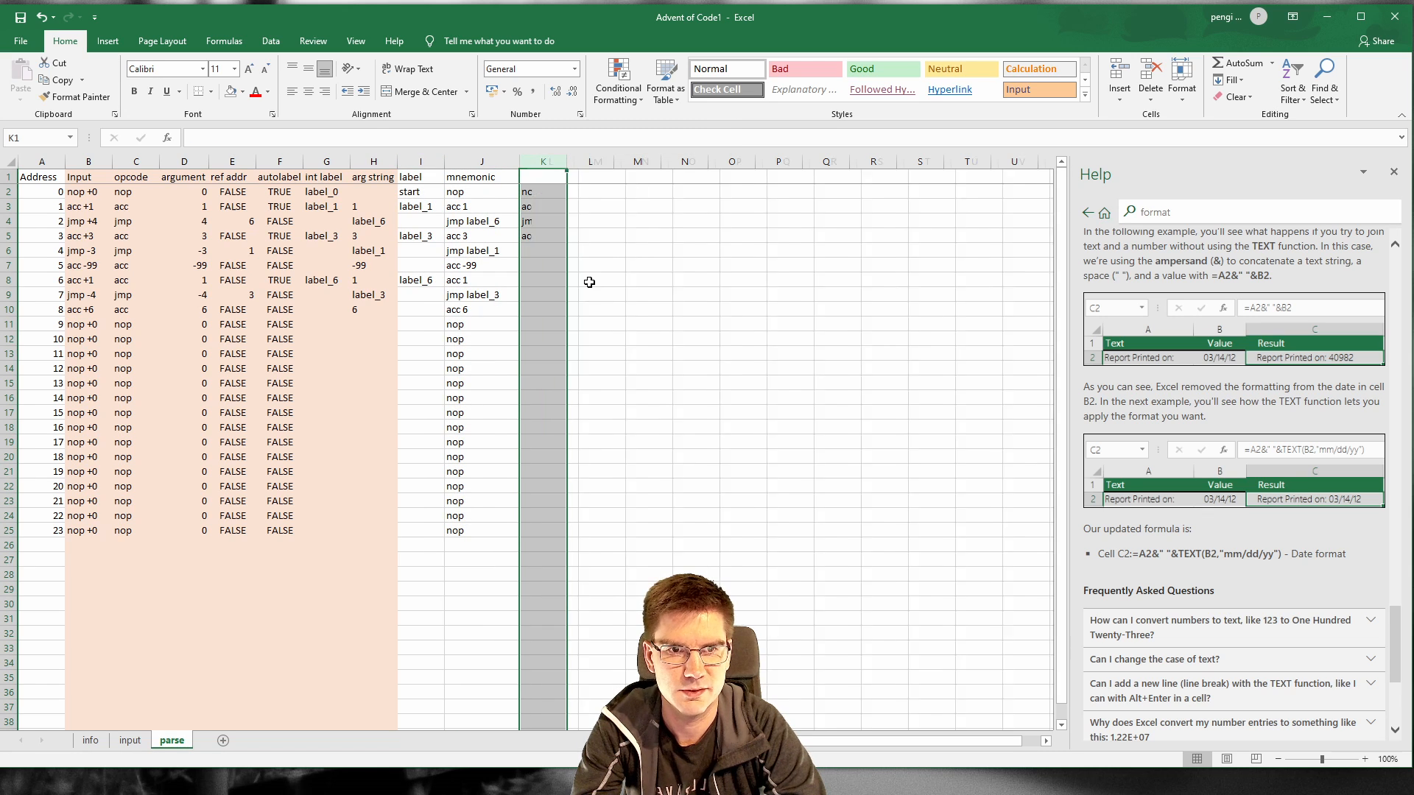
click(543, 251)
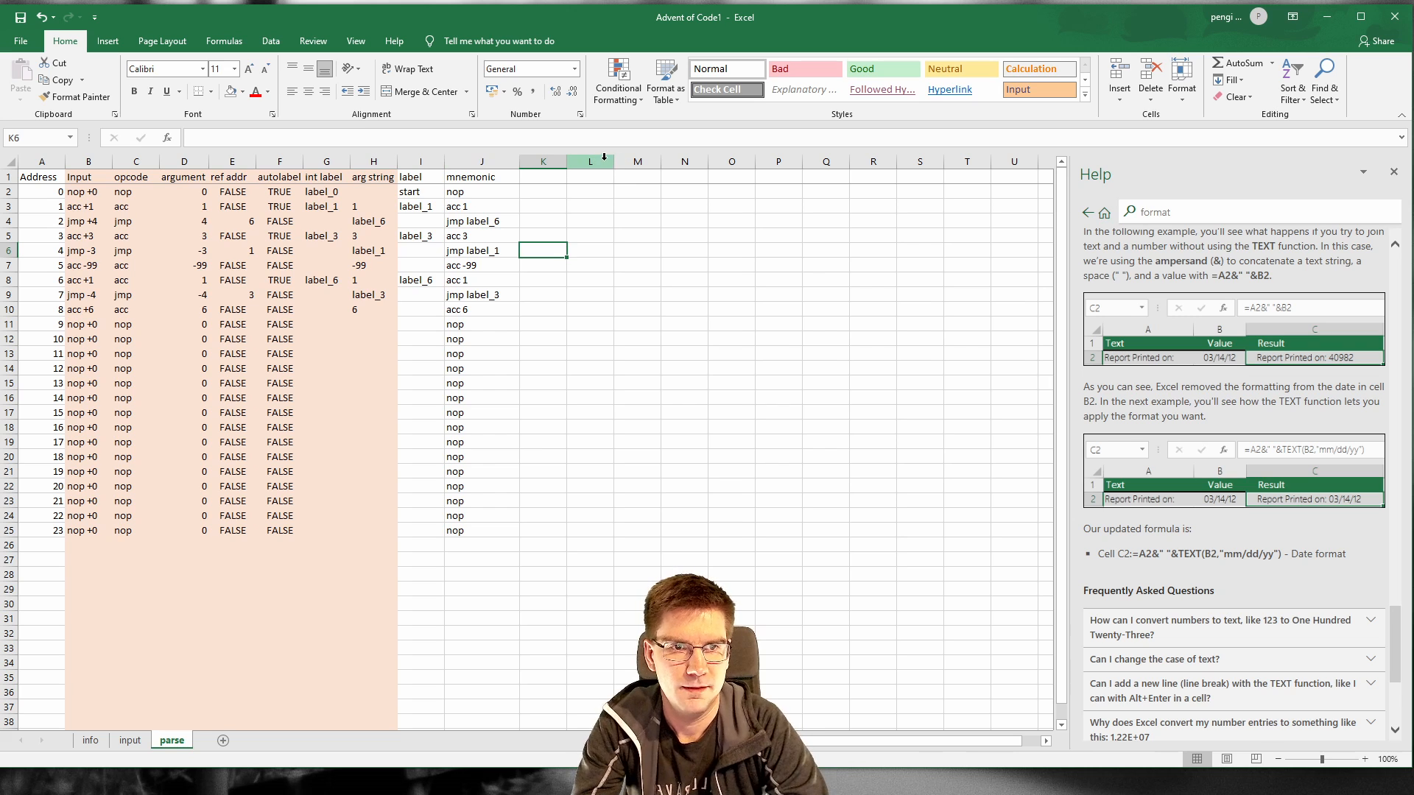
click(634, 177)
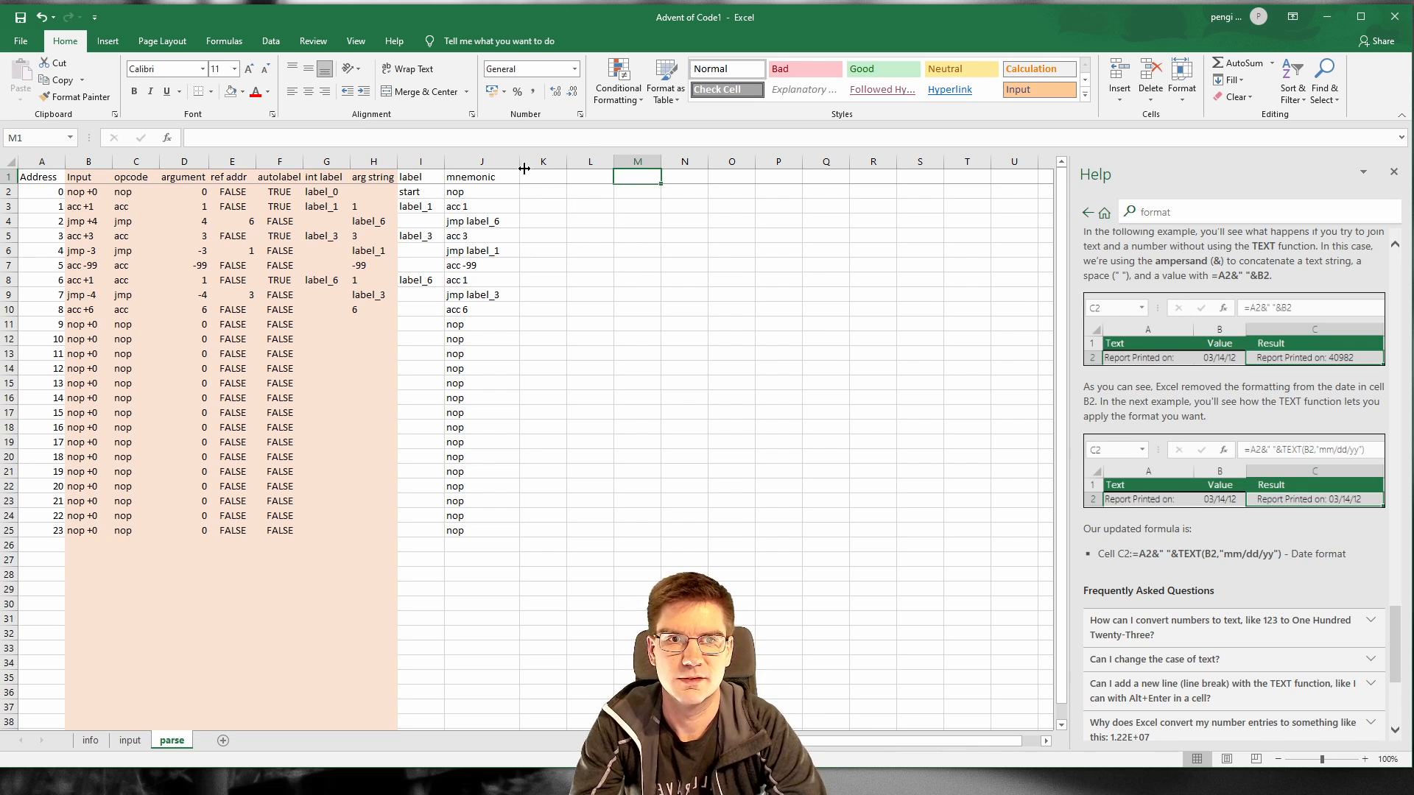
drag(524, 169, 526, 169)
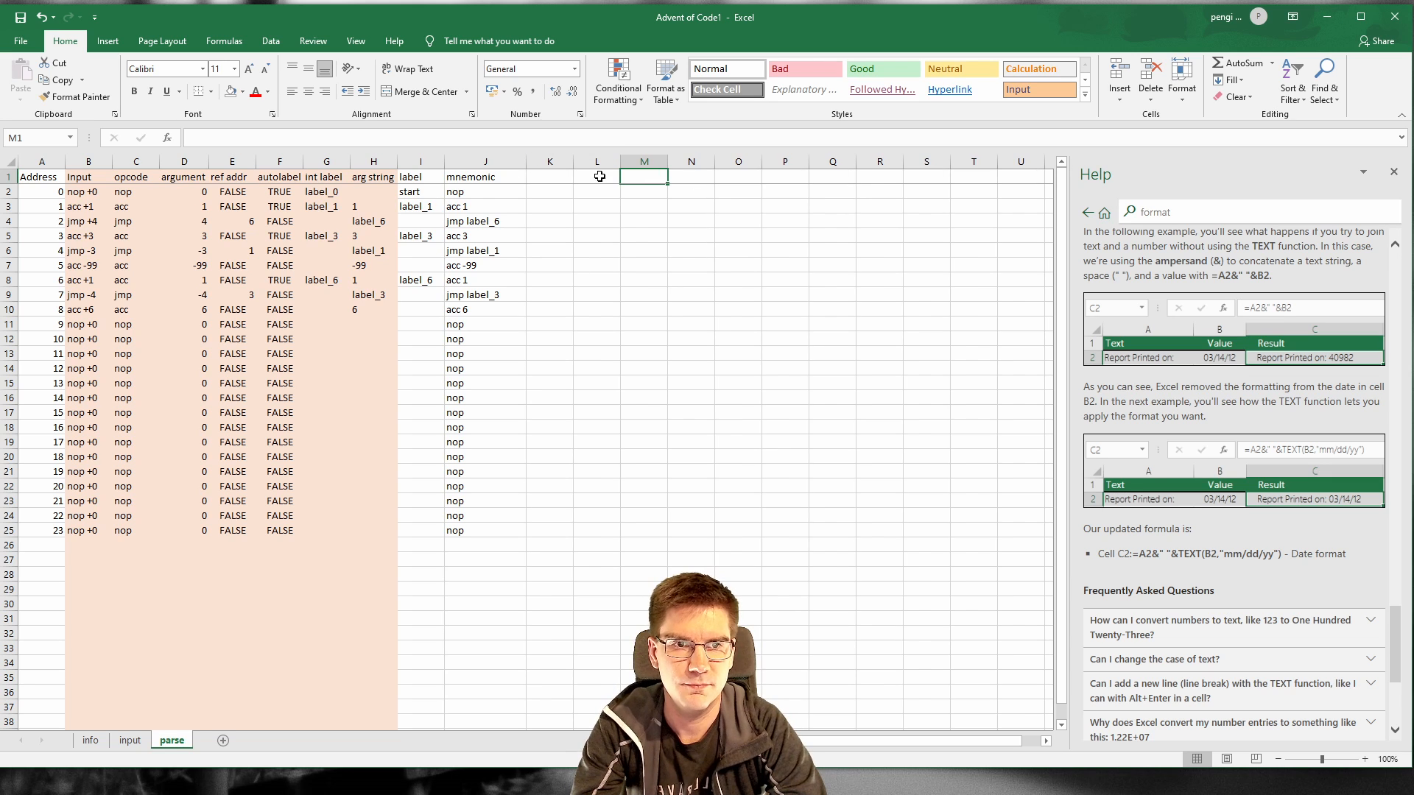
Step: Enter the header "Custom label" in O1 and autofit the width of column O
click(728, 183)
text(Custom label)
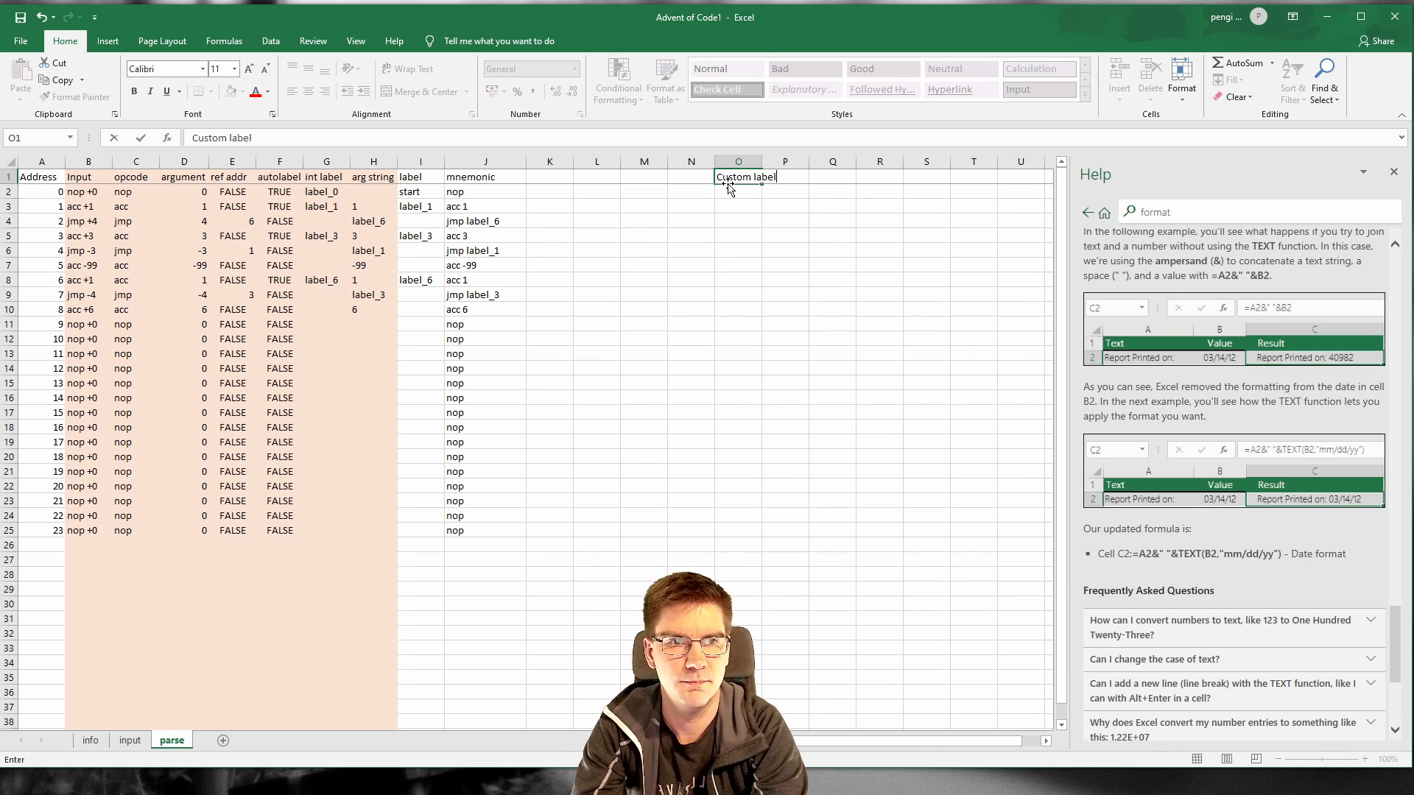
key(Return)
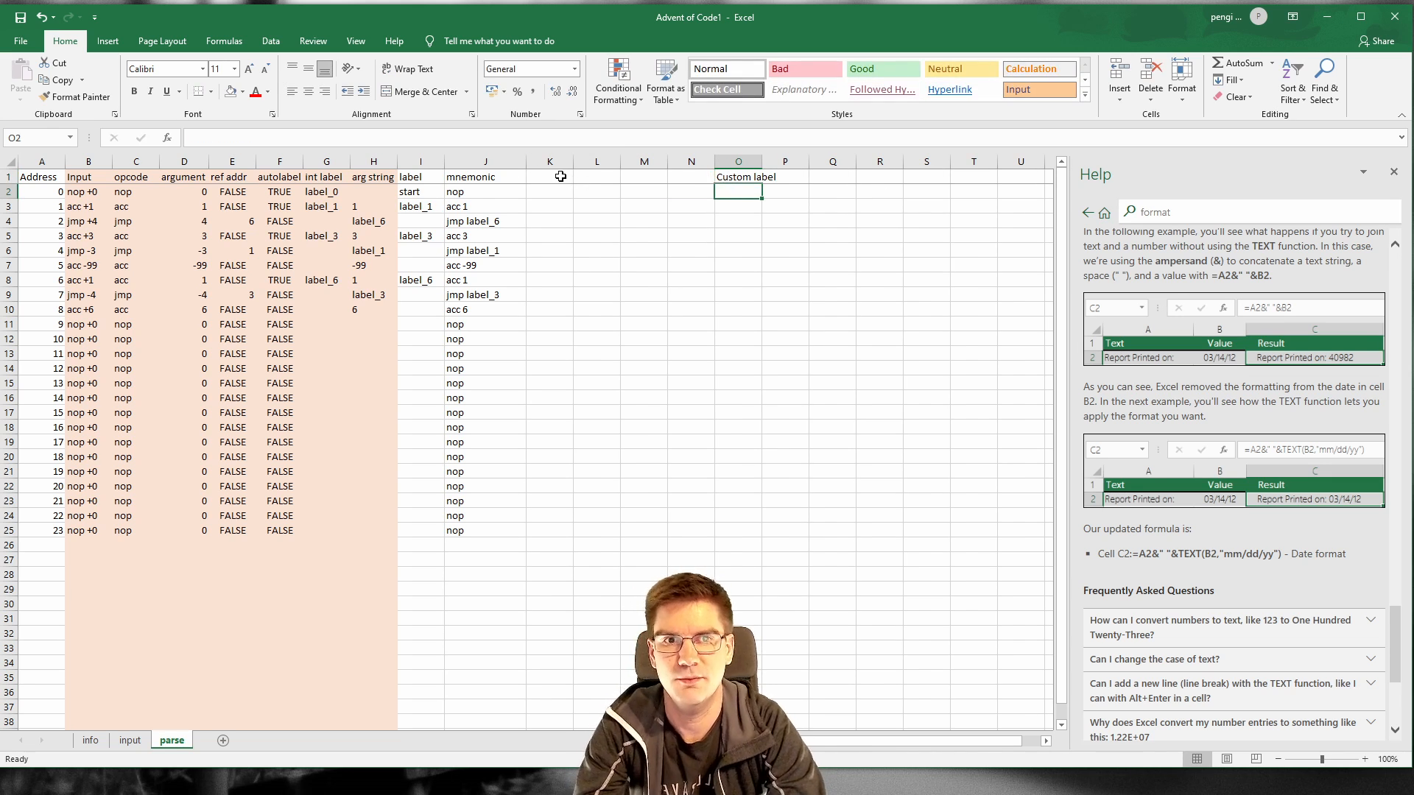
drag(561, 176, 703, 177)
click(736, 177)
double_click(763, 161)
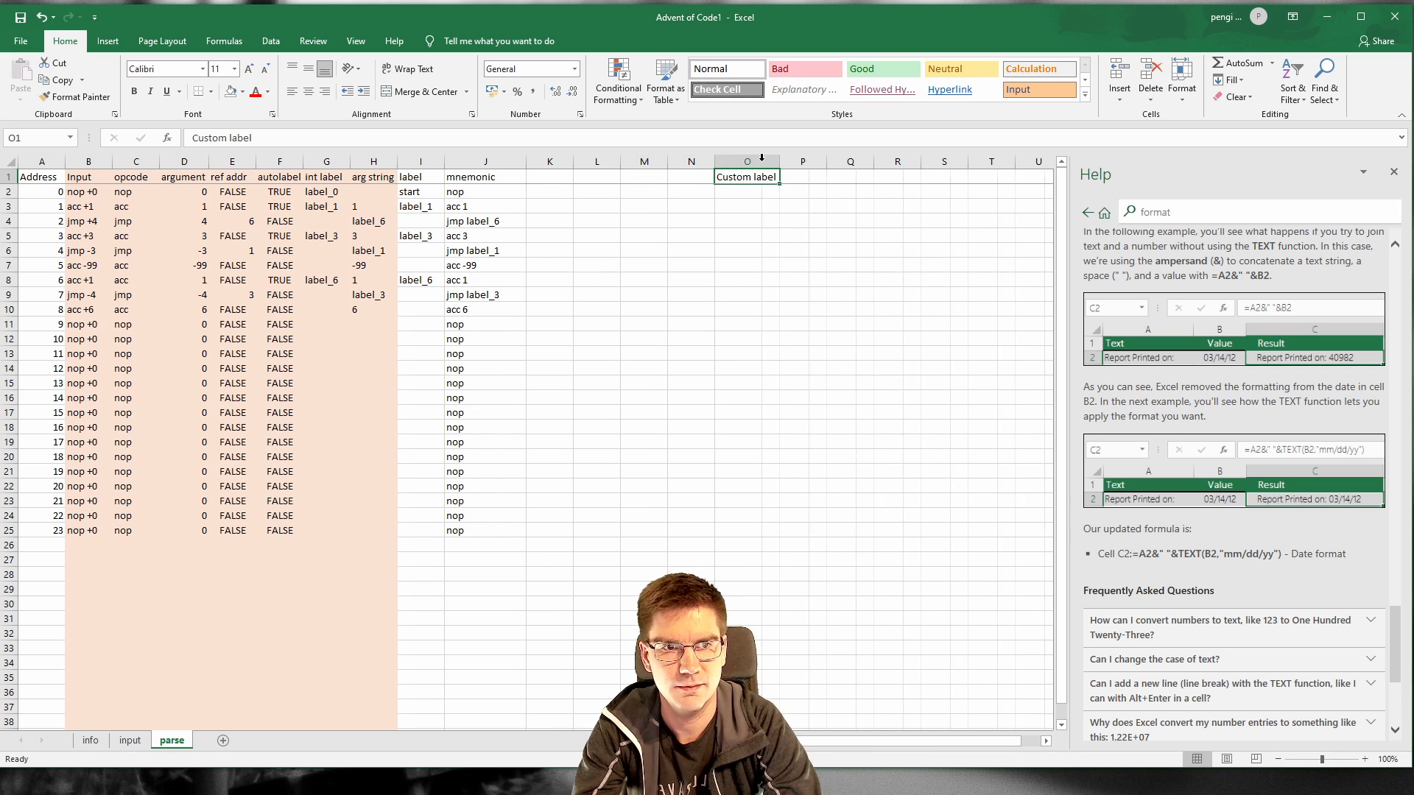
Step: Fill the whole Custom label column O with a light green theme color
click(766, 161)
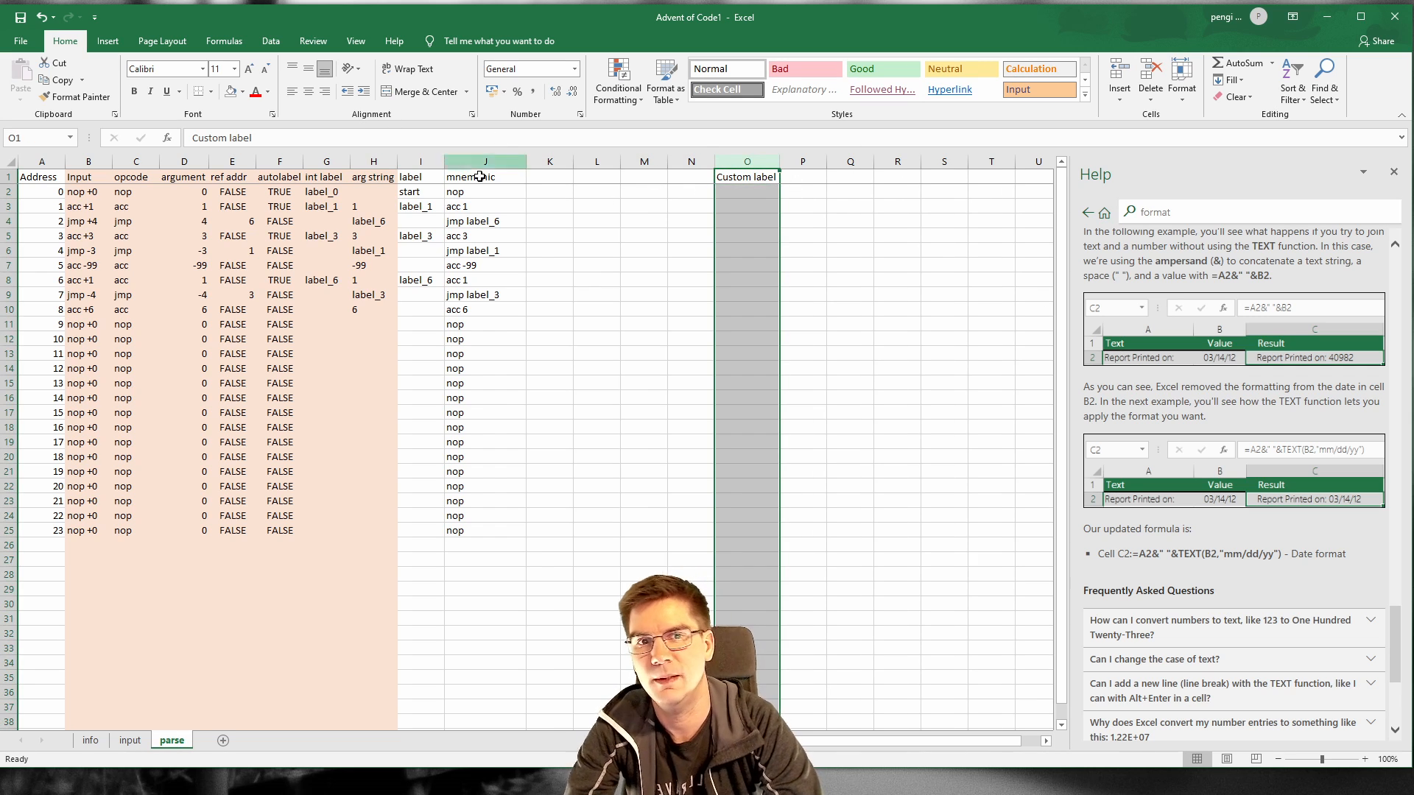
click(242, 93)
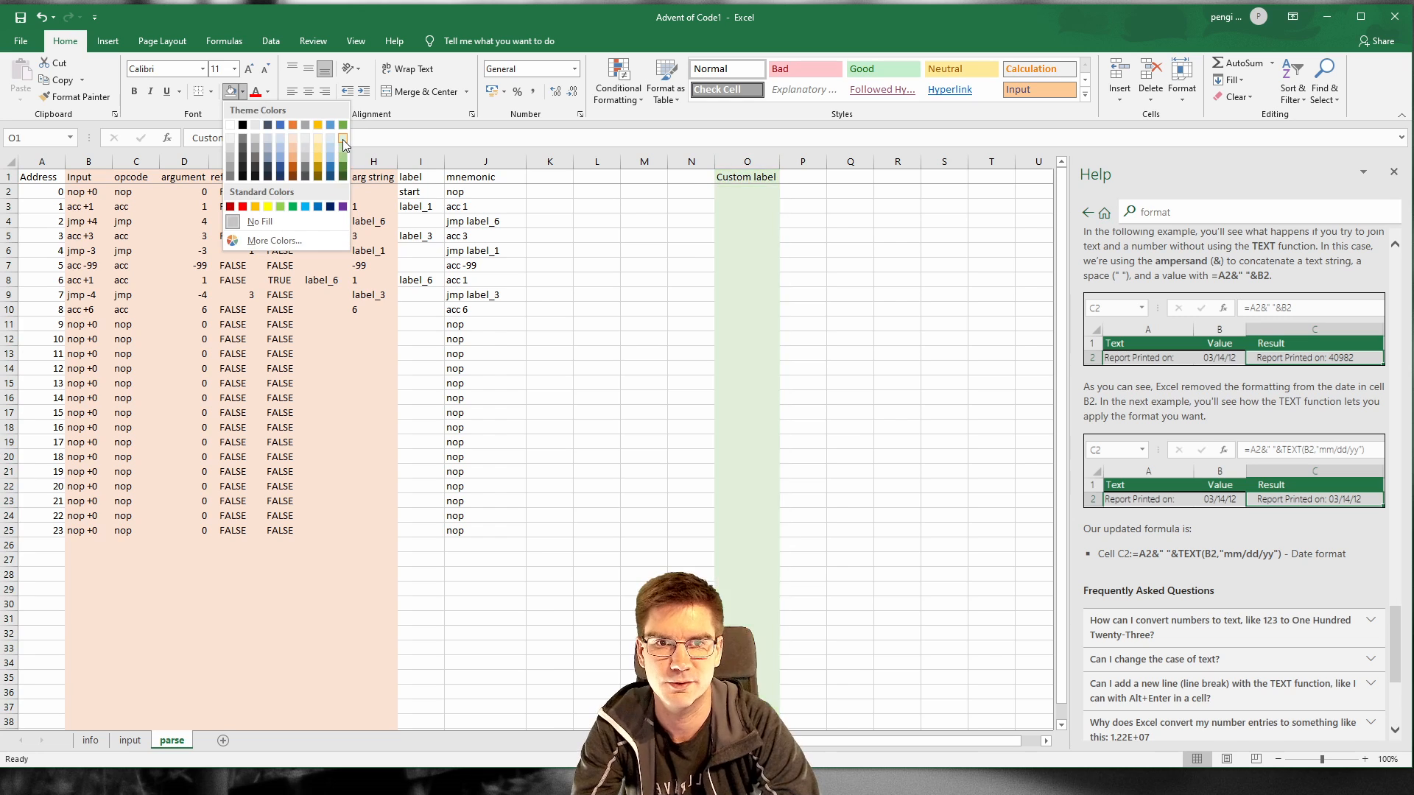
click(343, 139)
click(747, 265)
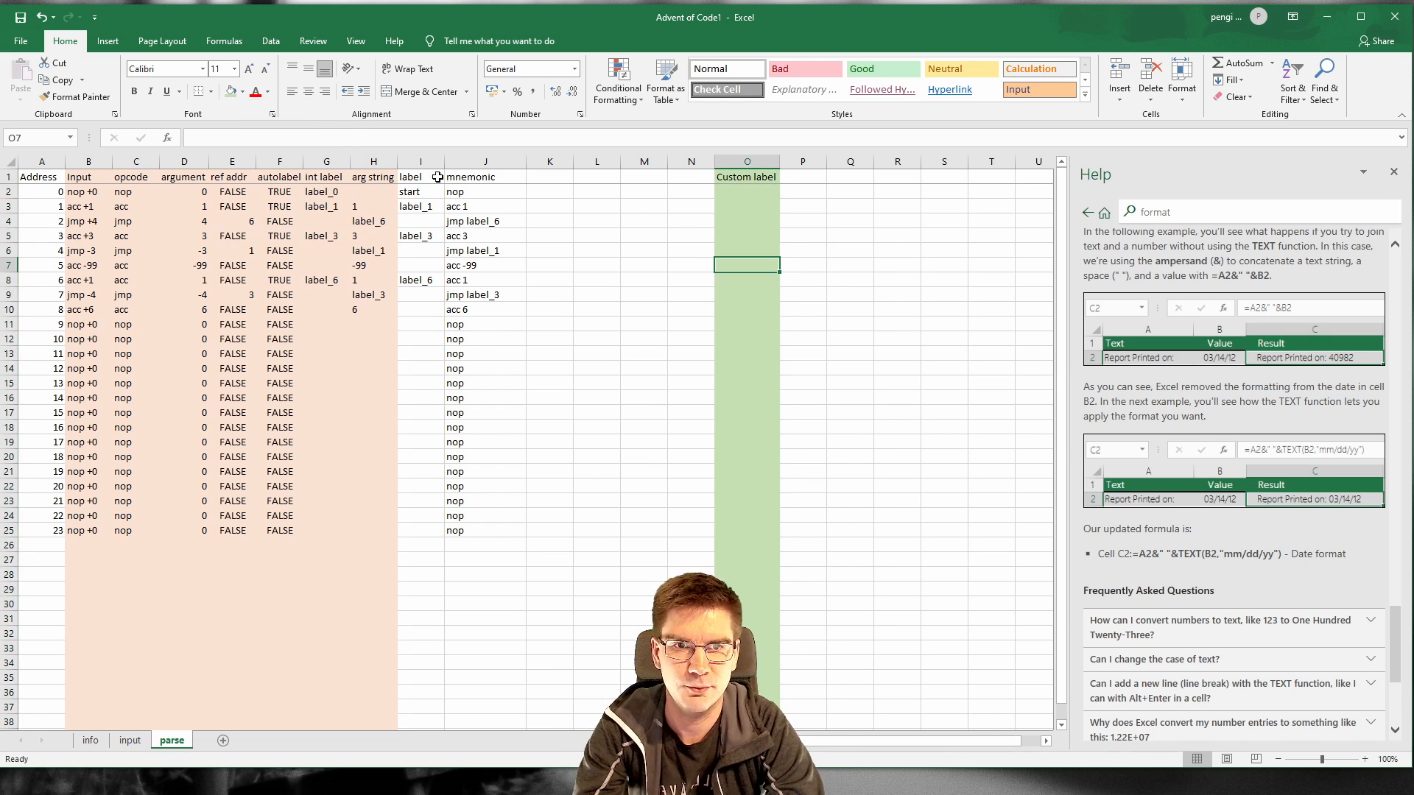
Step: Fill the label and mnemonic columns I and J with a light blue theme color
drag(420, 161, 486, 162)
click(242, 92)
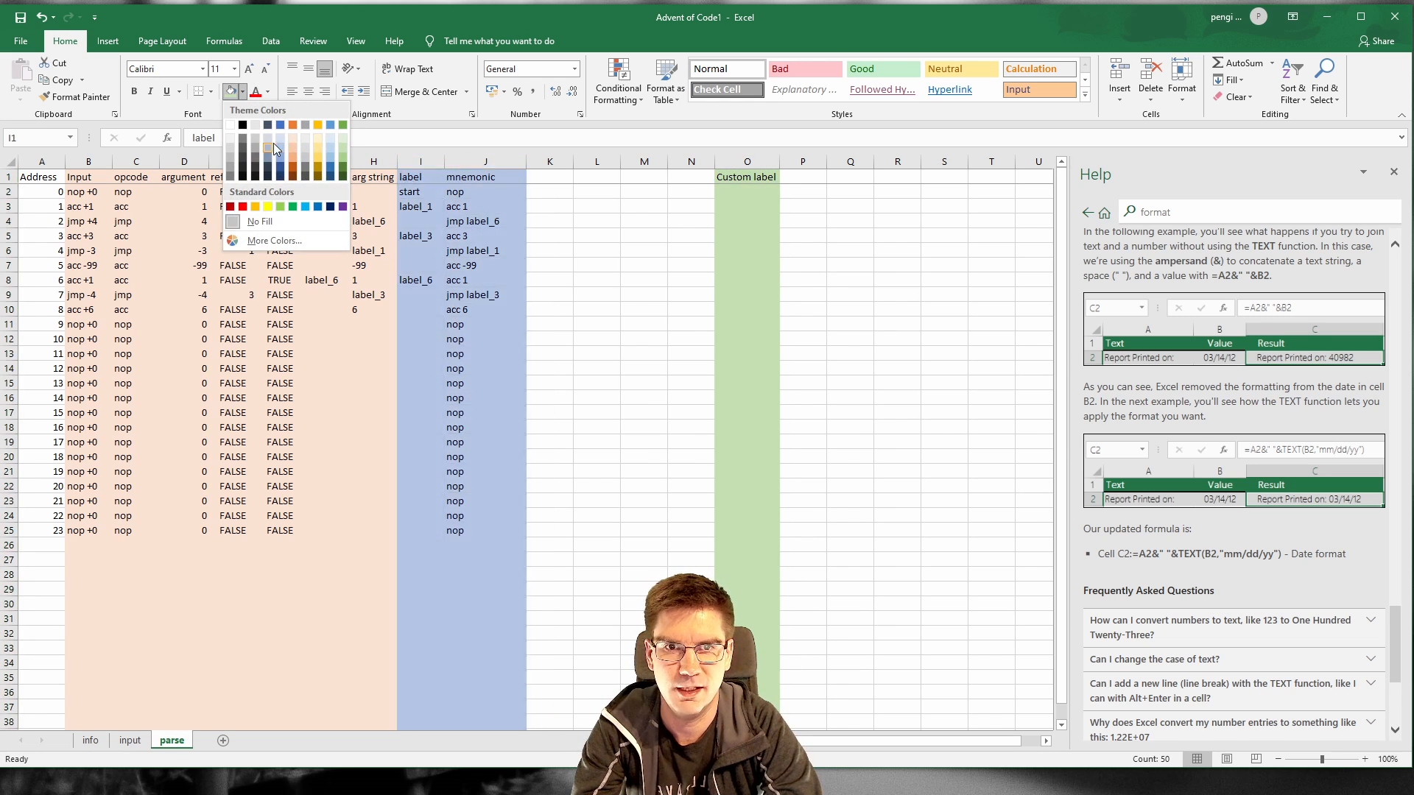
click(280, 145)
click(531, 282)
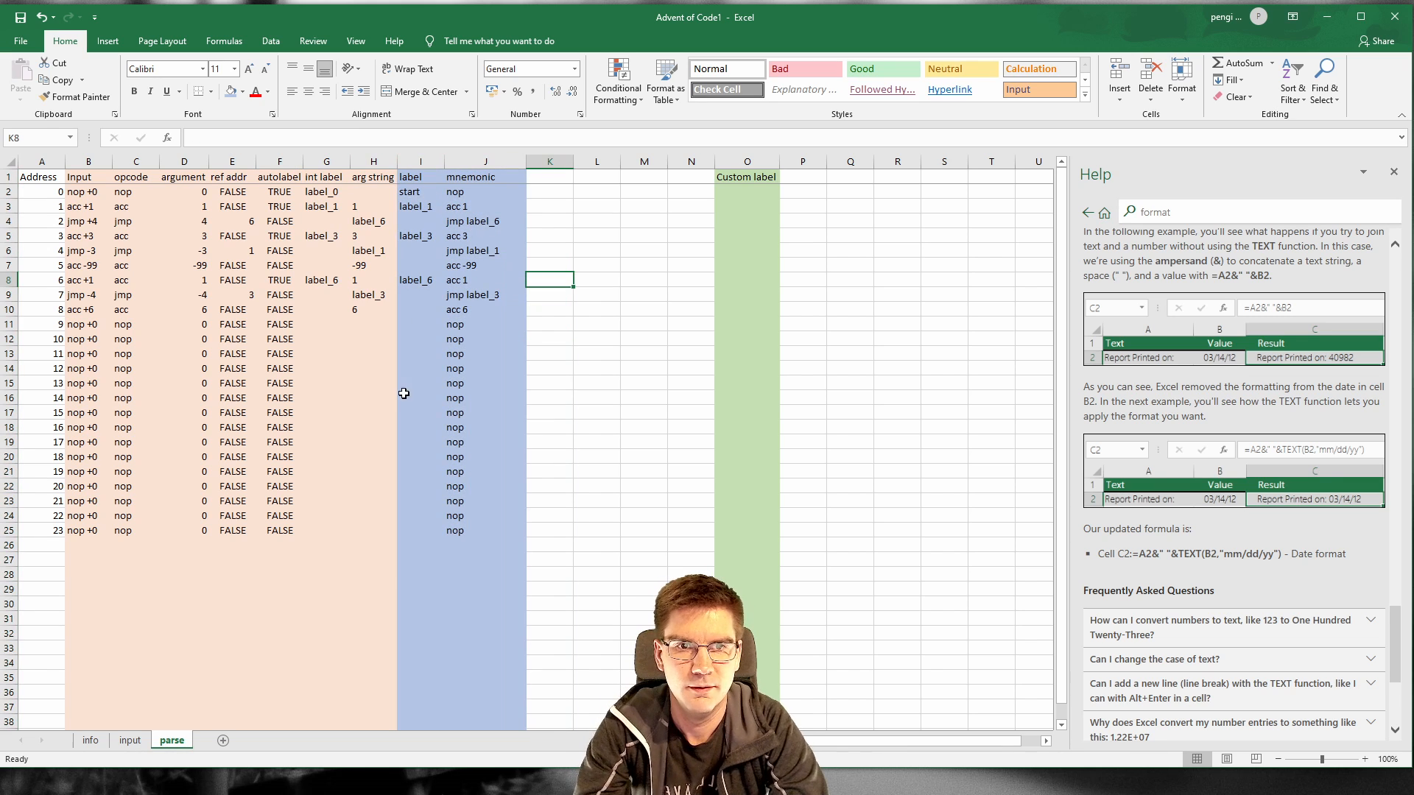
Step: Change the function in the int label formula in G2 to IFS
click(719, 224)
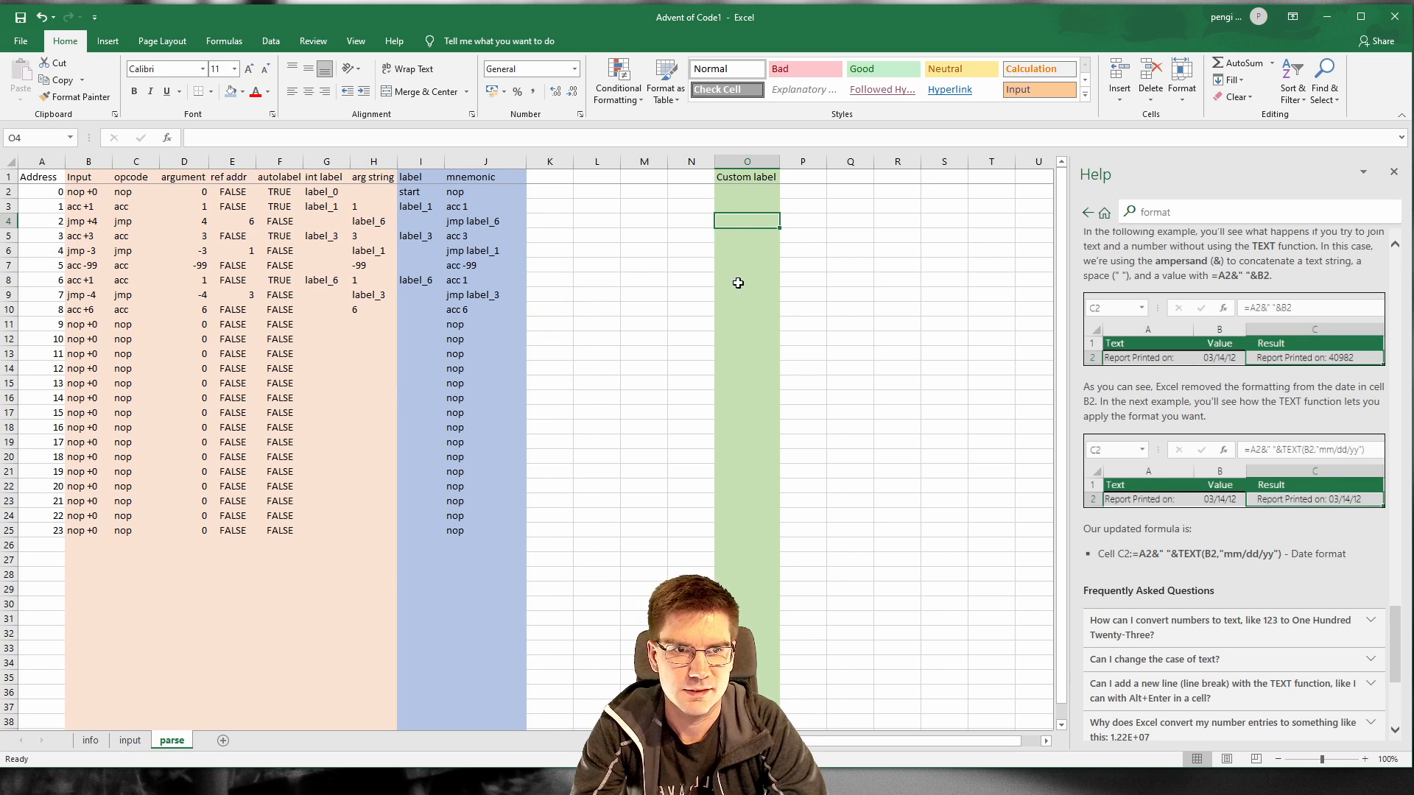
click(749, 192)
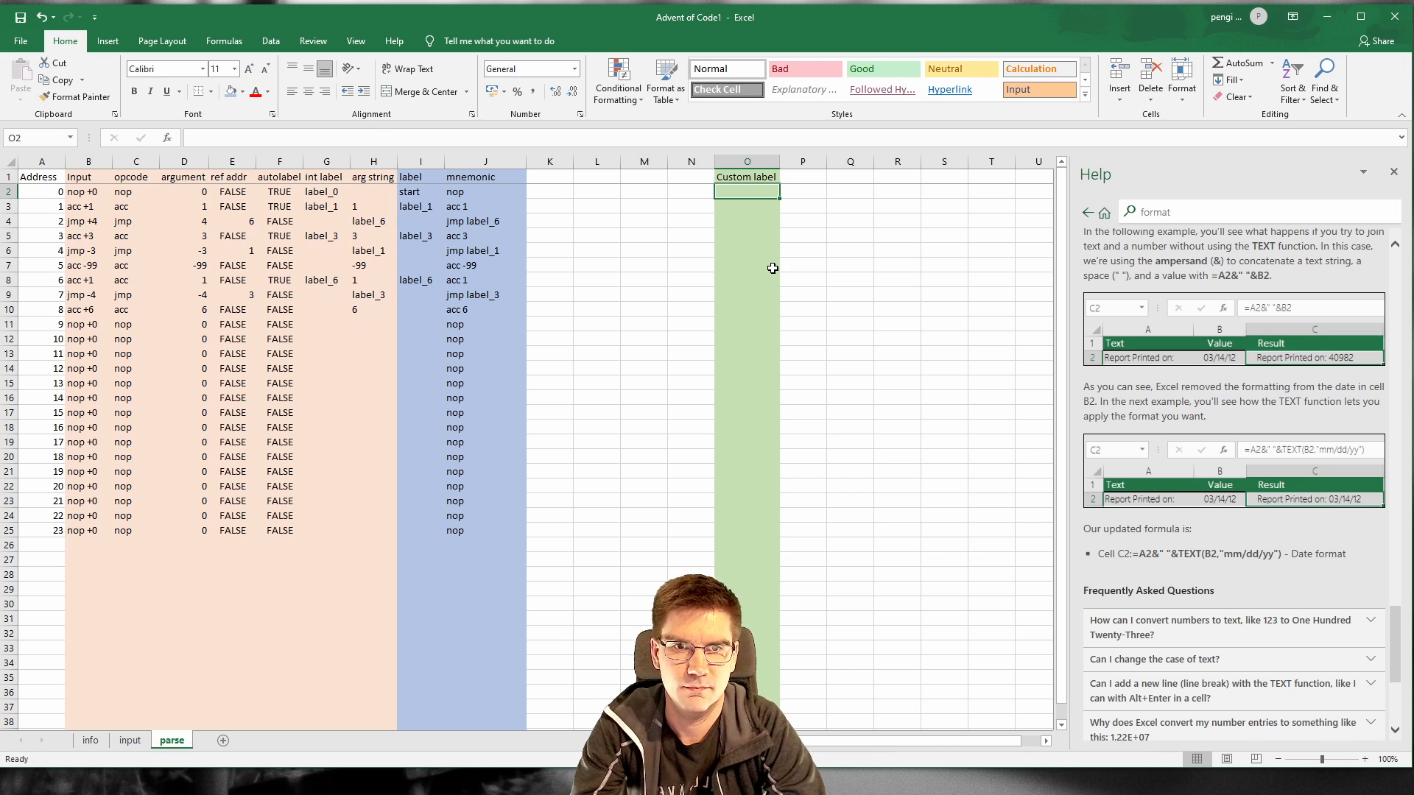
click(321, 193)
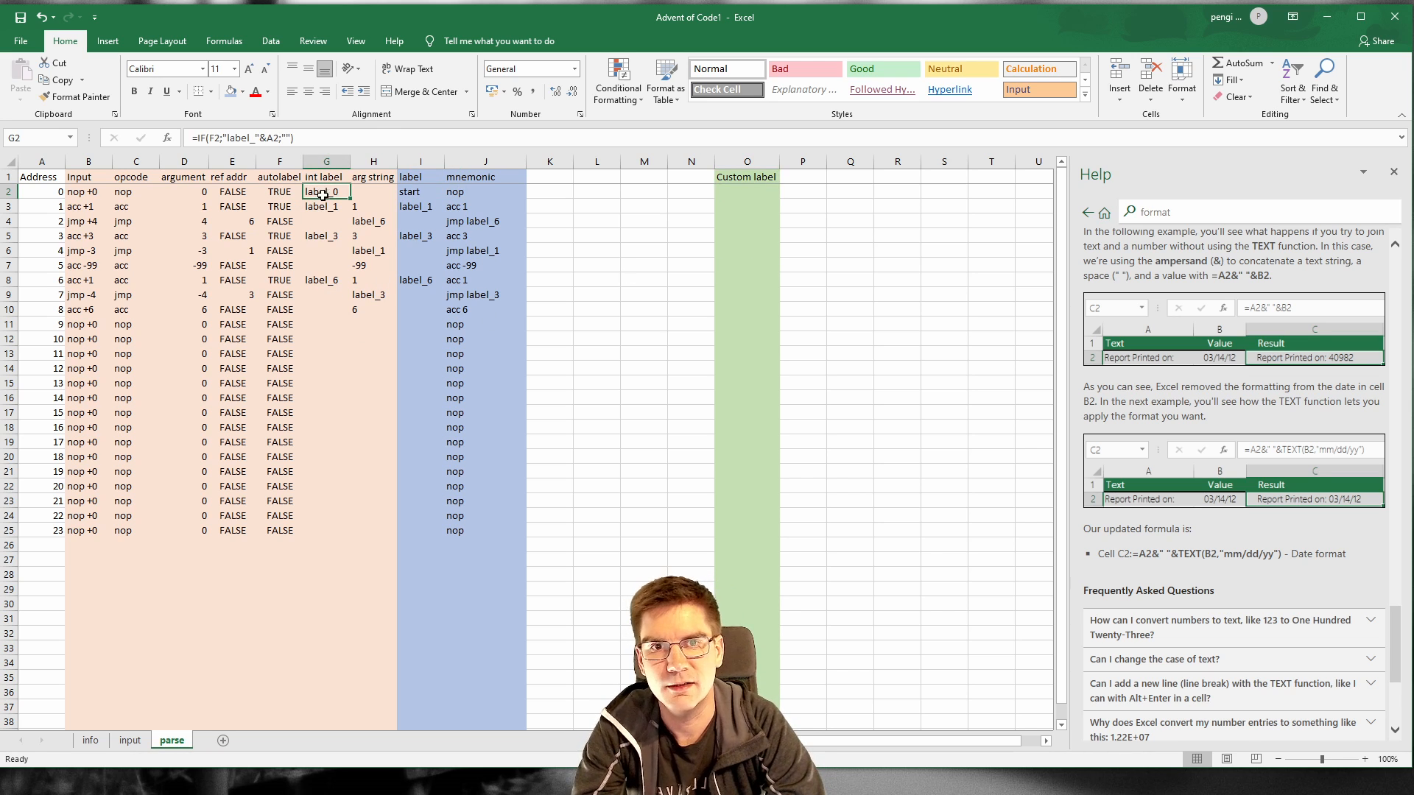
click(211, 137)
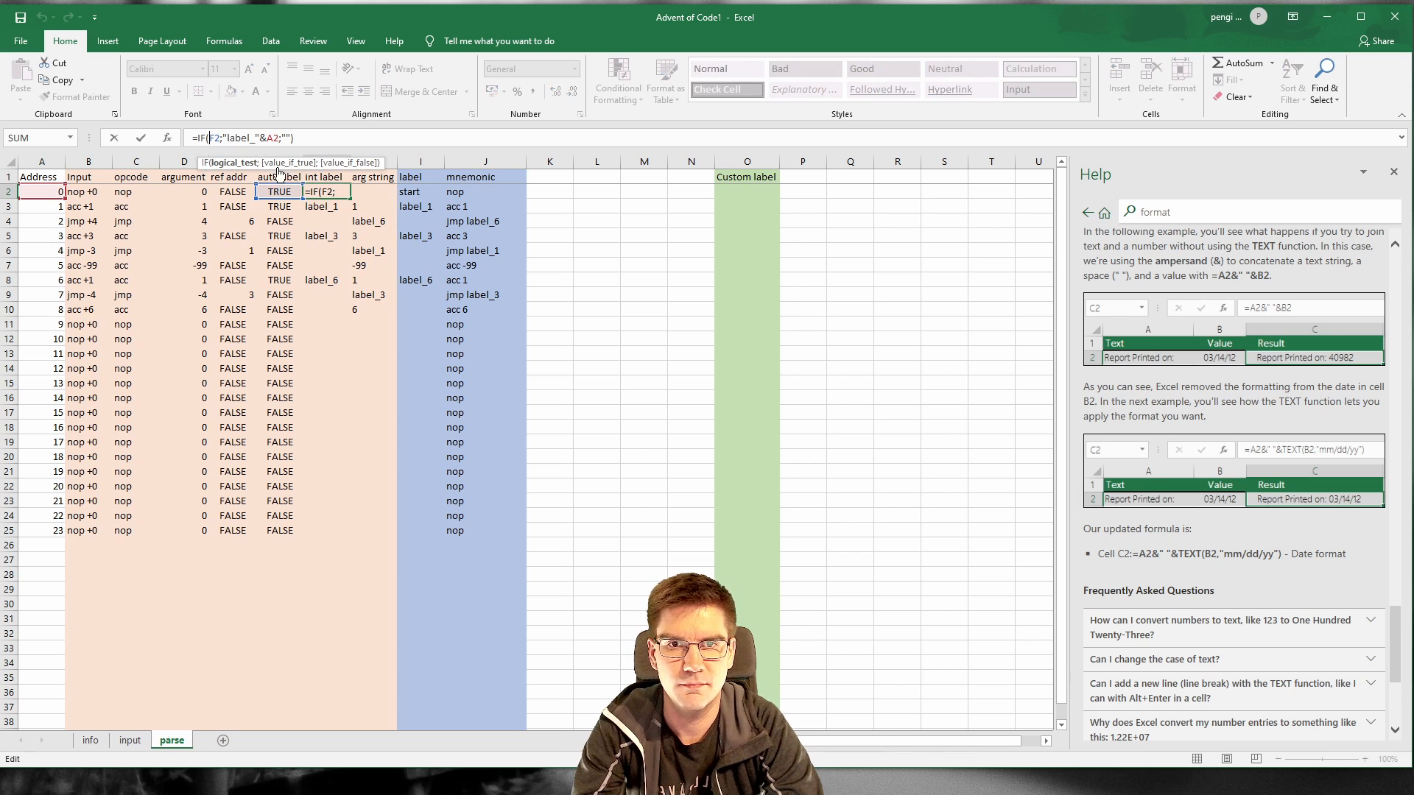
key(Escape)
click(208, 138)
text(S)
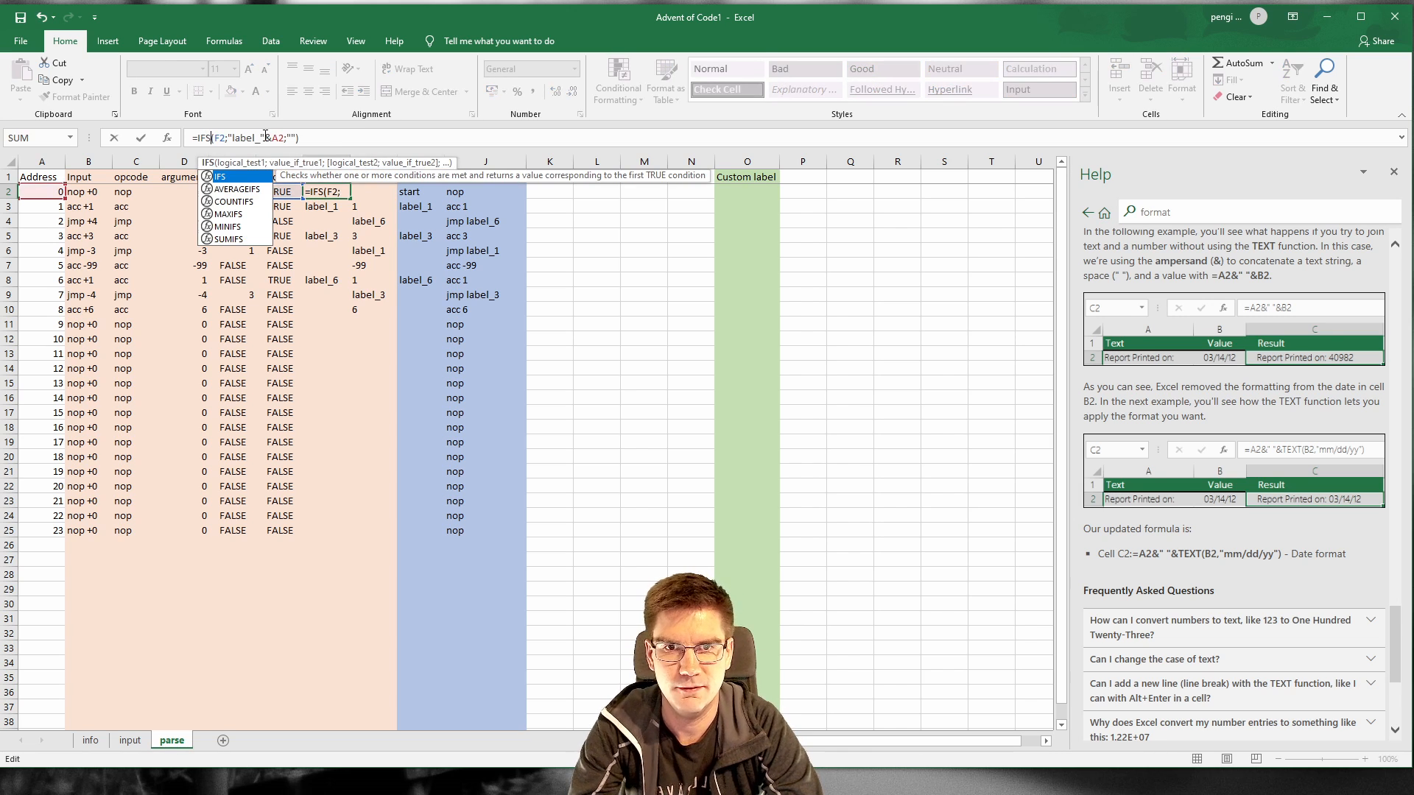
key(Right)
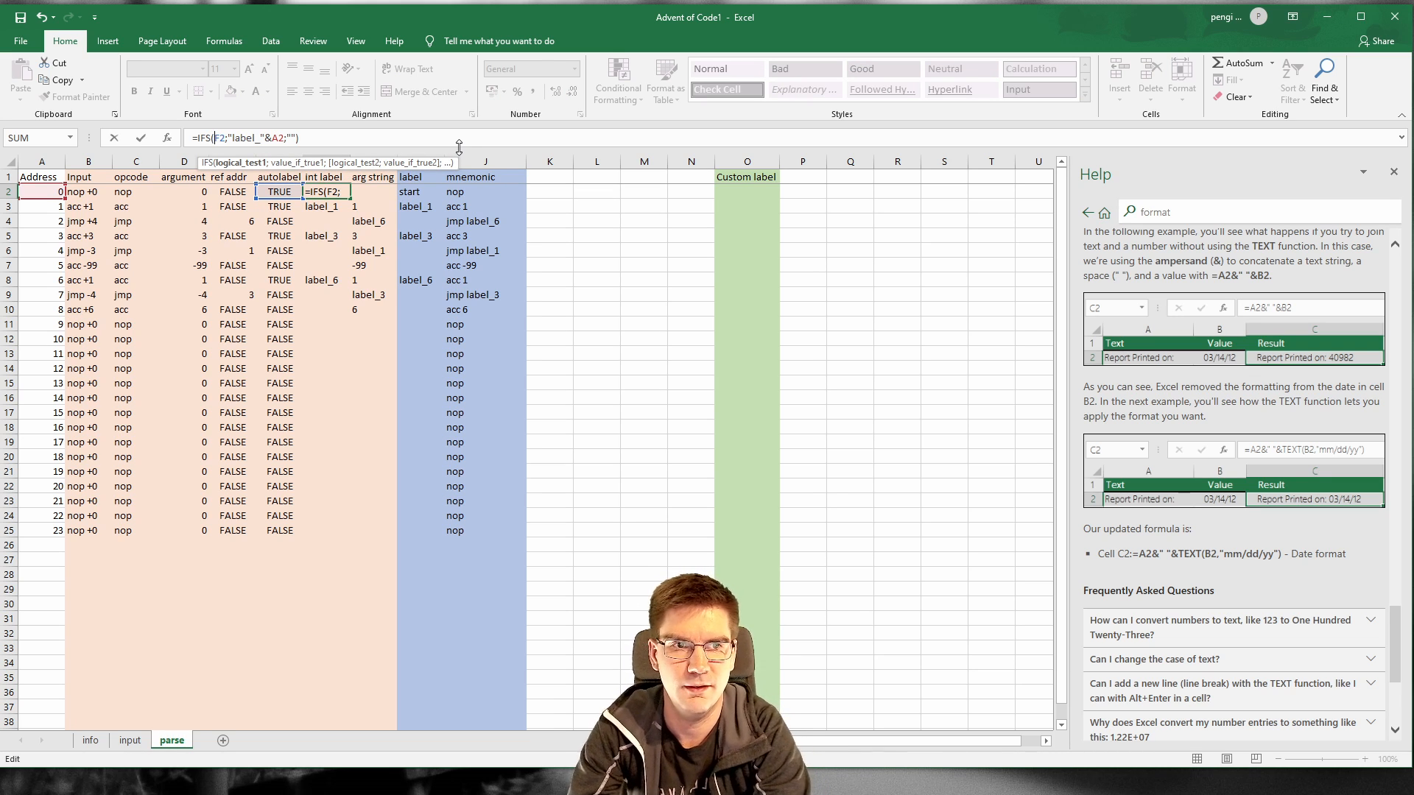
Step: Add O2<>"" as the first IFS condition in G2, returning the custom label from O2
click(727, 190)
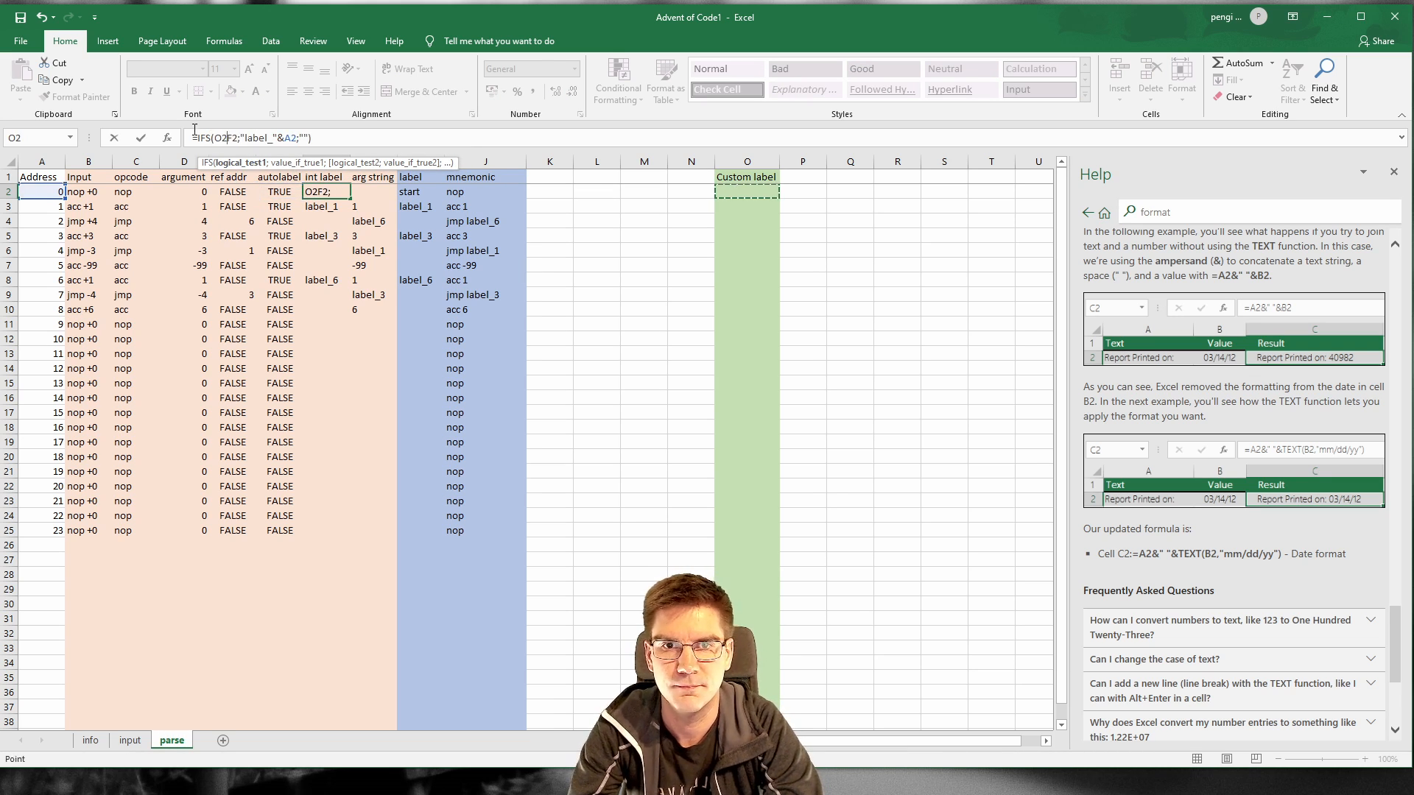
text(<>)
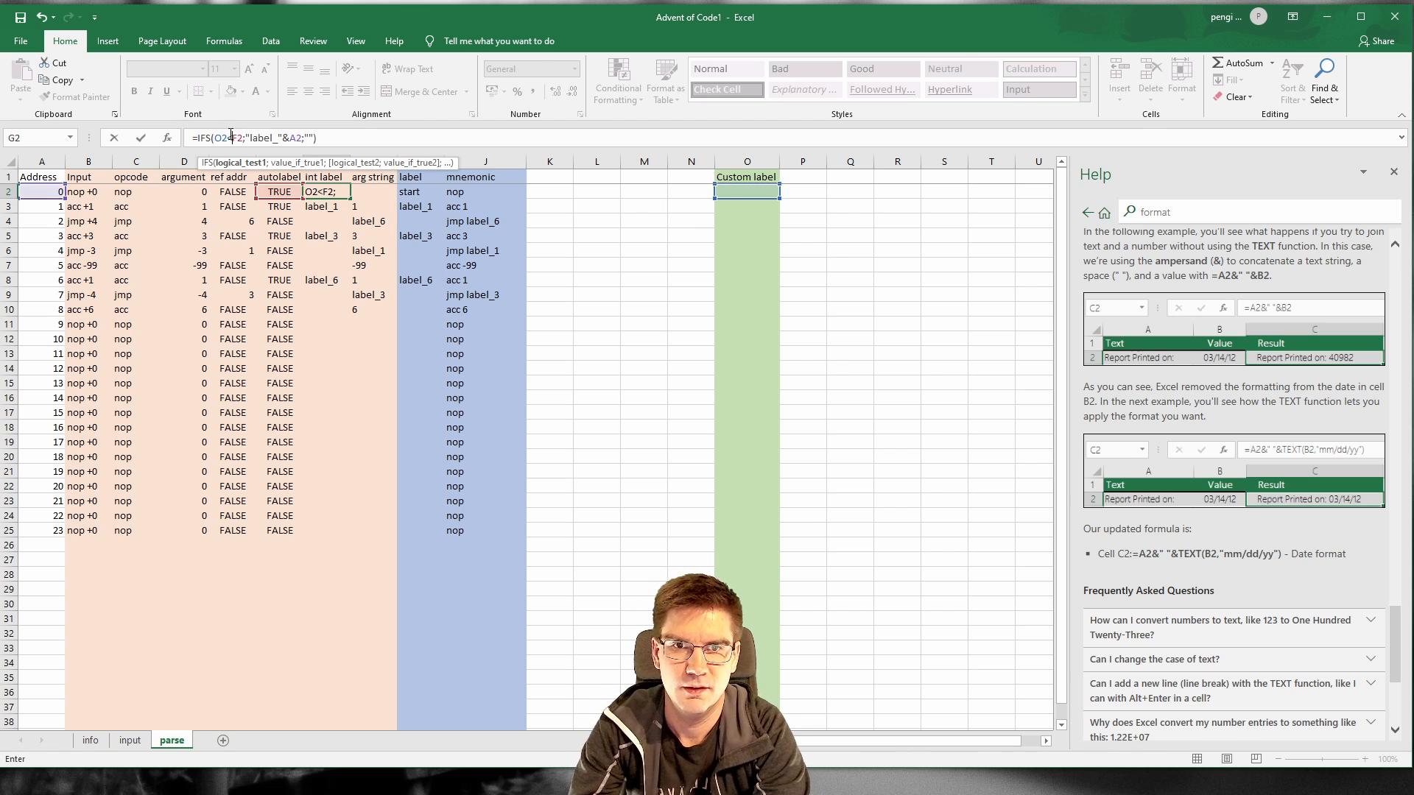
text("";)
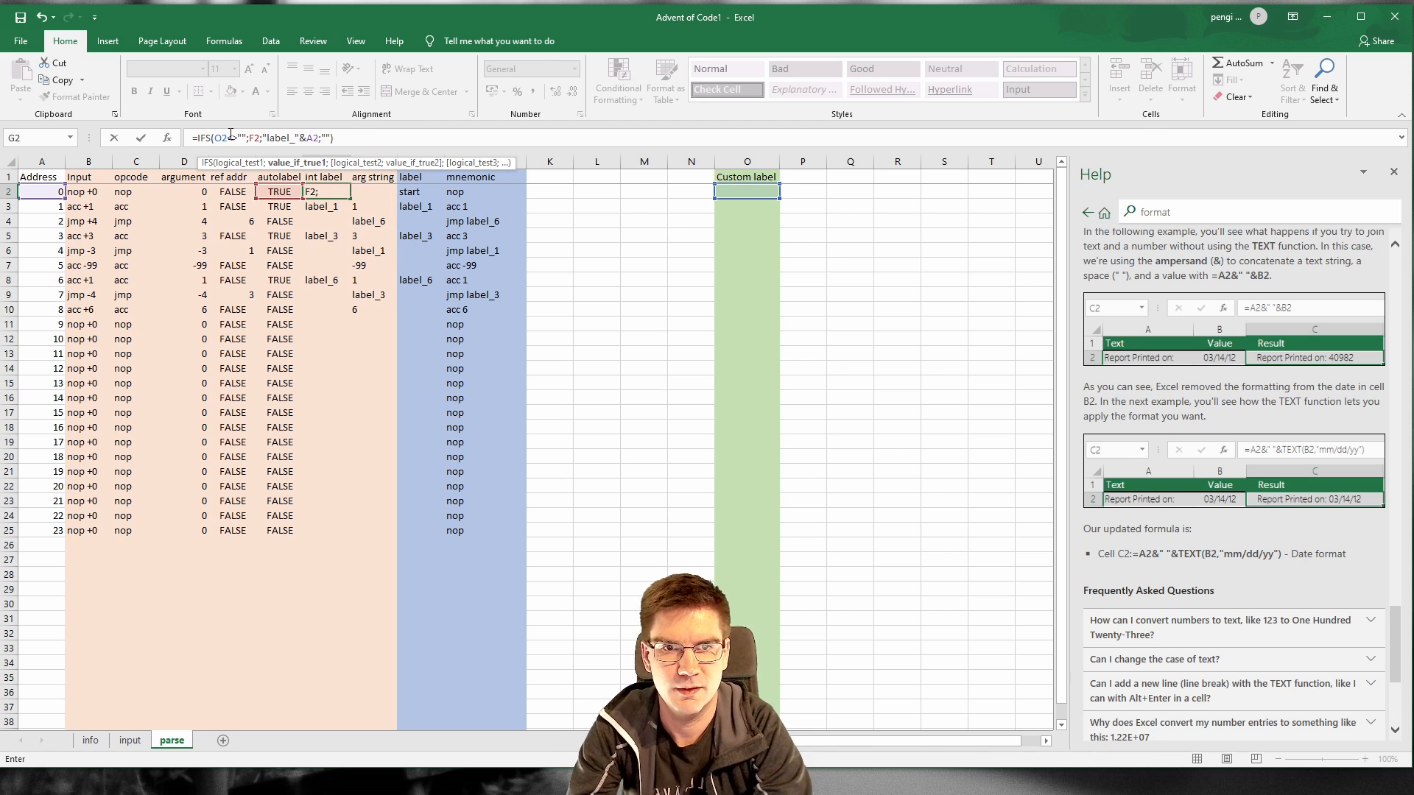
click(740, 193)
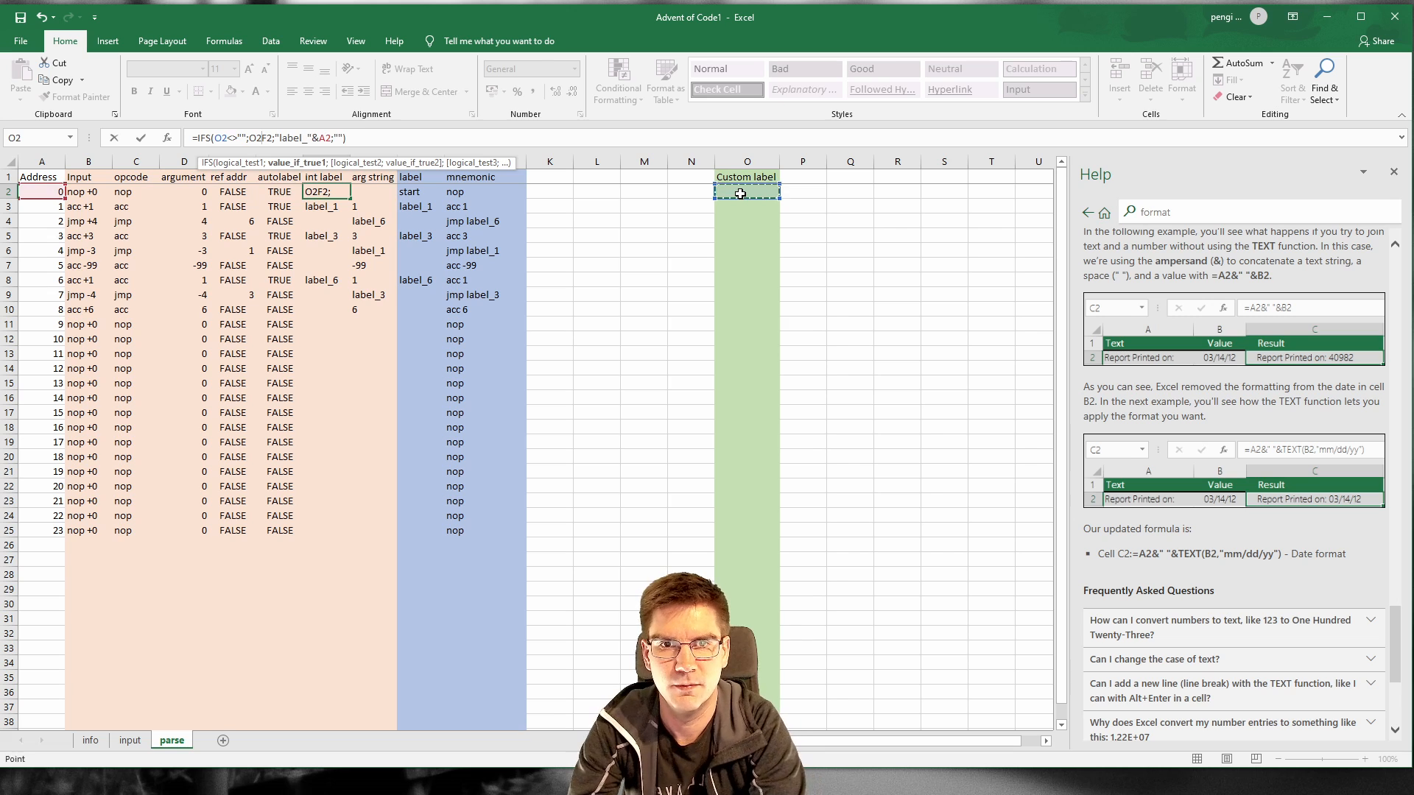
text(;)
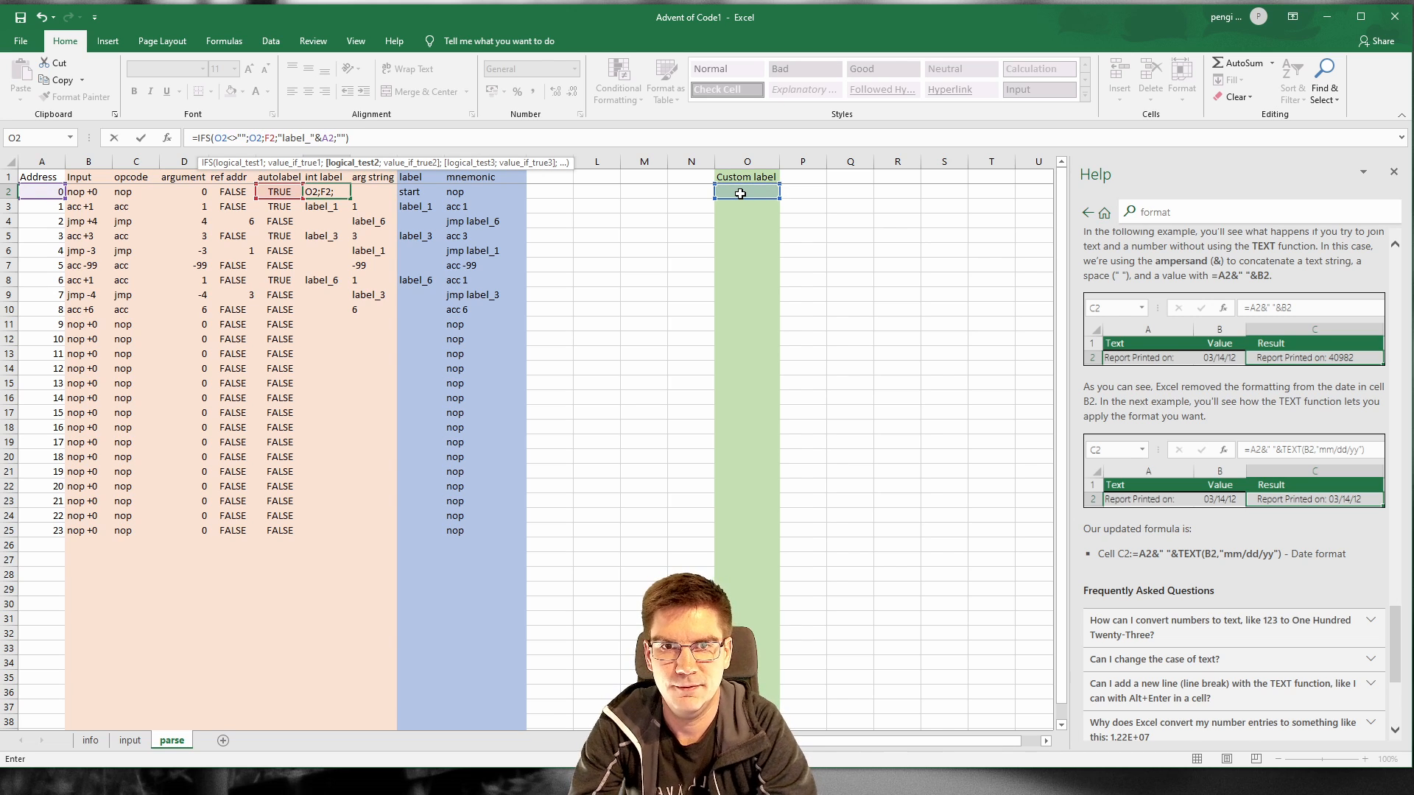
Step: Add TRUE as the condition for the empty-text fallback in G2 and commit the formula
click(337, 138)
text(TRUE;)
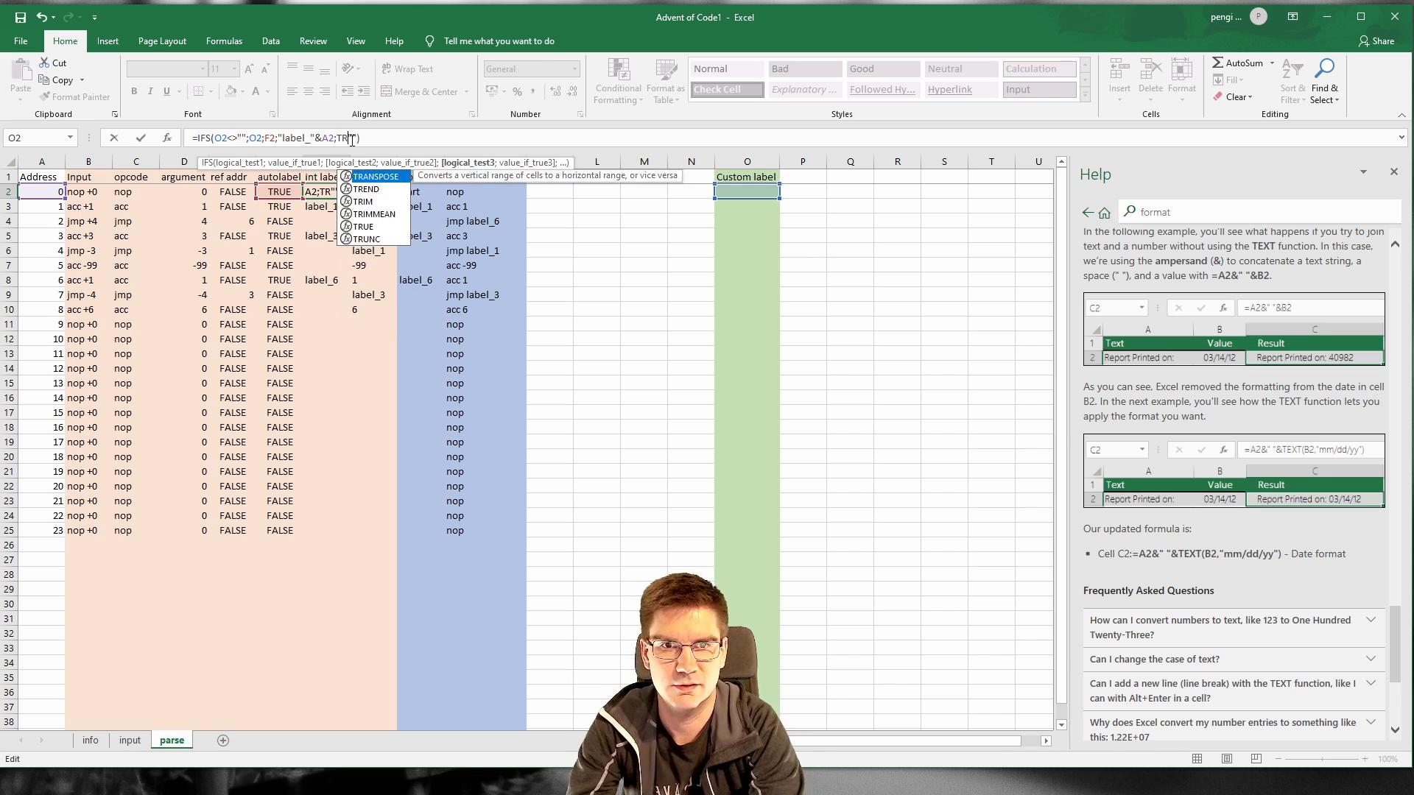
key(Return)
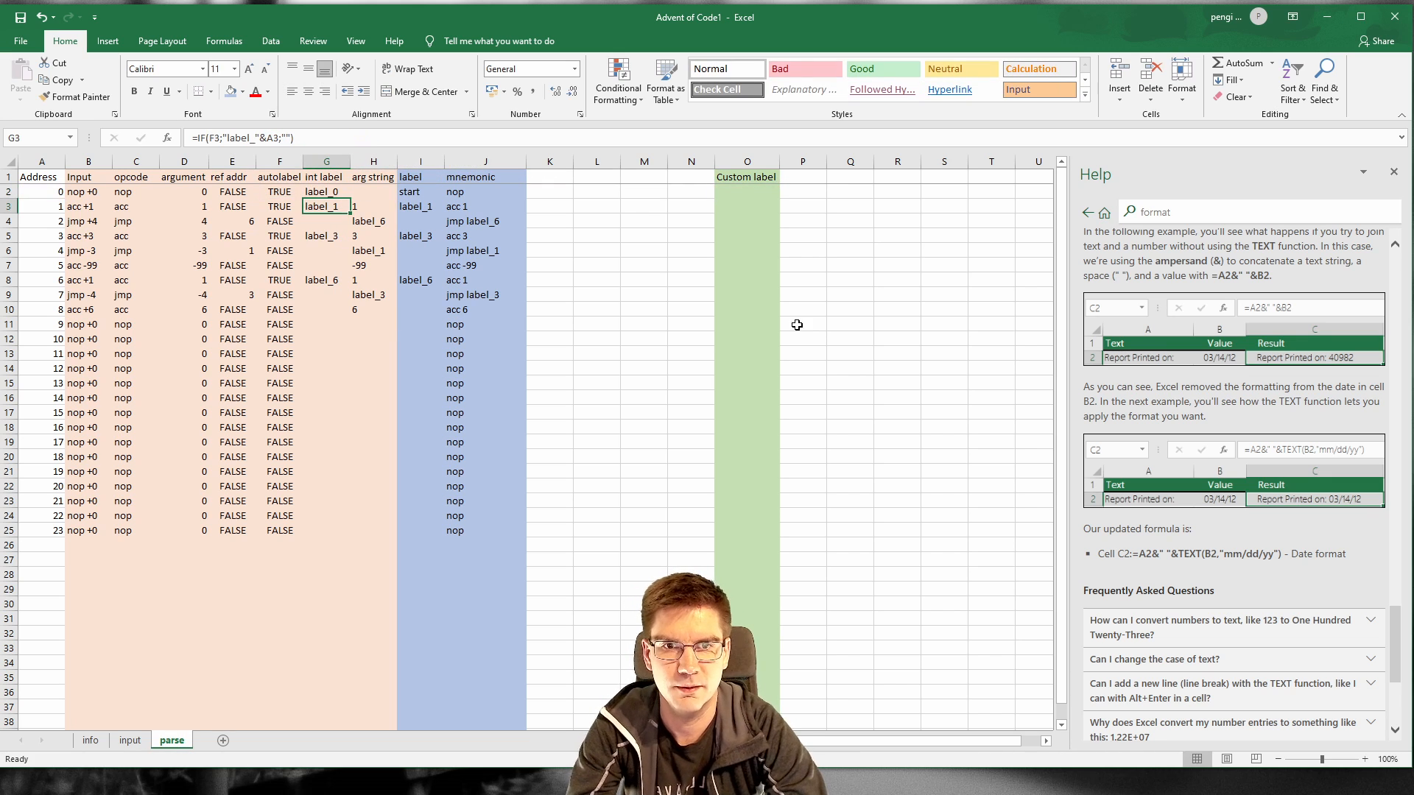
Step: Fill the int label formula from G2 down to row 25
click(343, 195)
drag(349, 199, 324, 545)
click(744, 294)
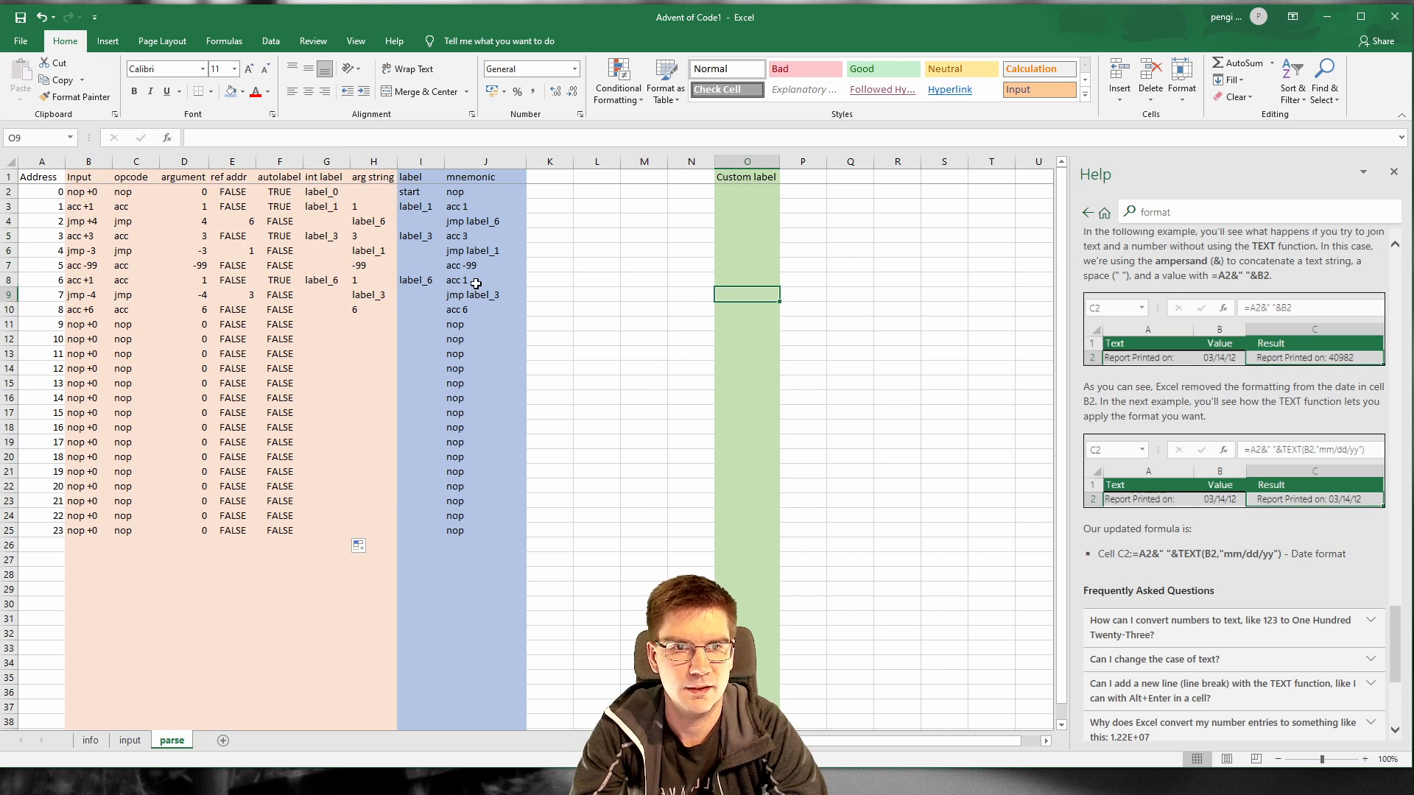
click(439, 284)
click(727, 291)
click(742, 276)
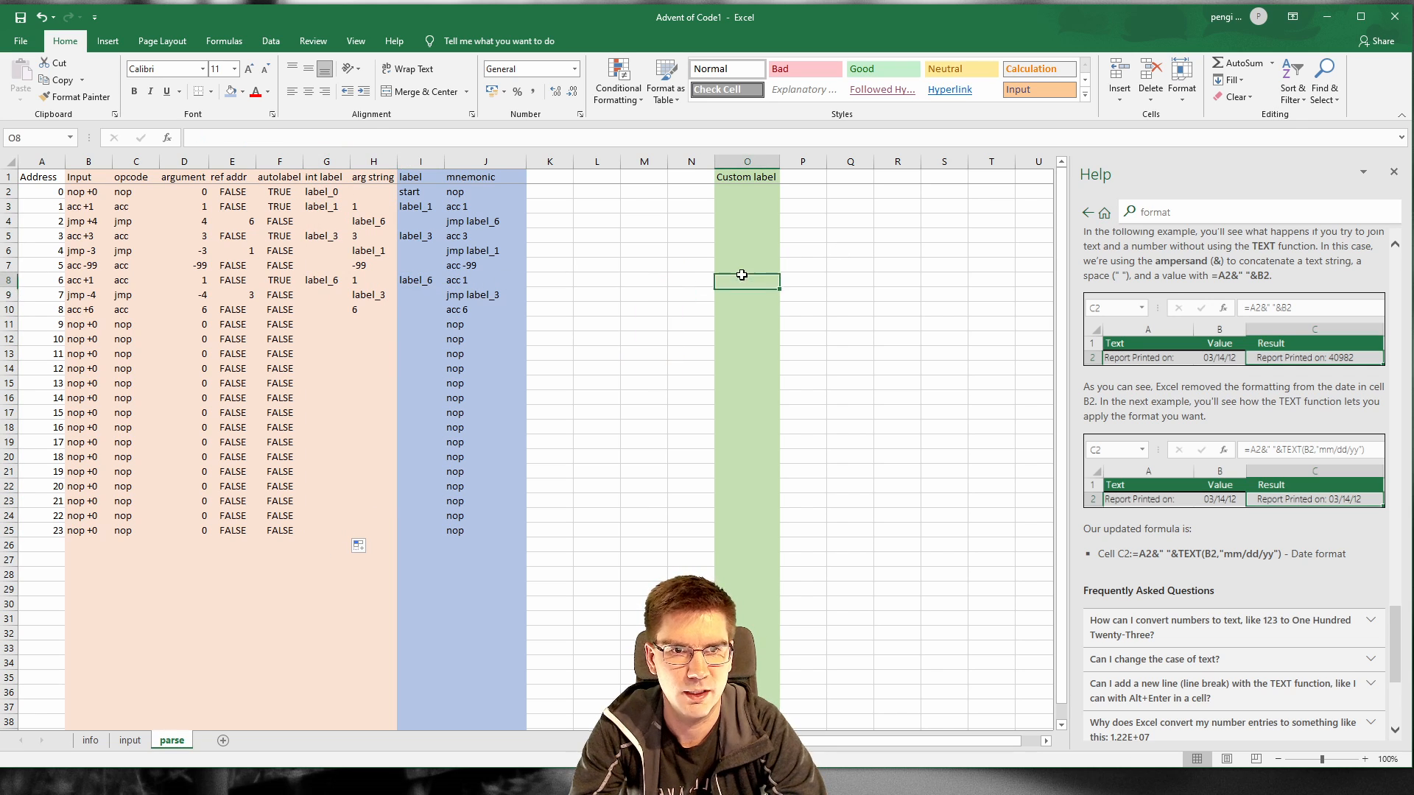
click(736, 206)
click(734, 192)
Step: Replace the hard-coded start label in I2 by filling the I3 formula upward
click(410, 181)
click(415, 191)
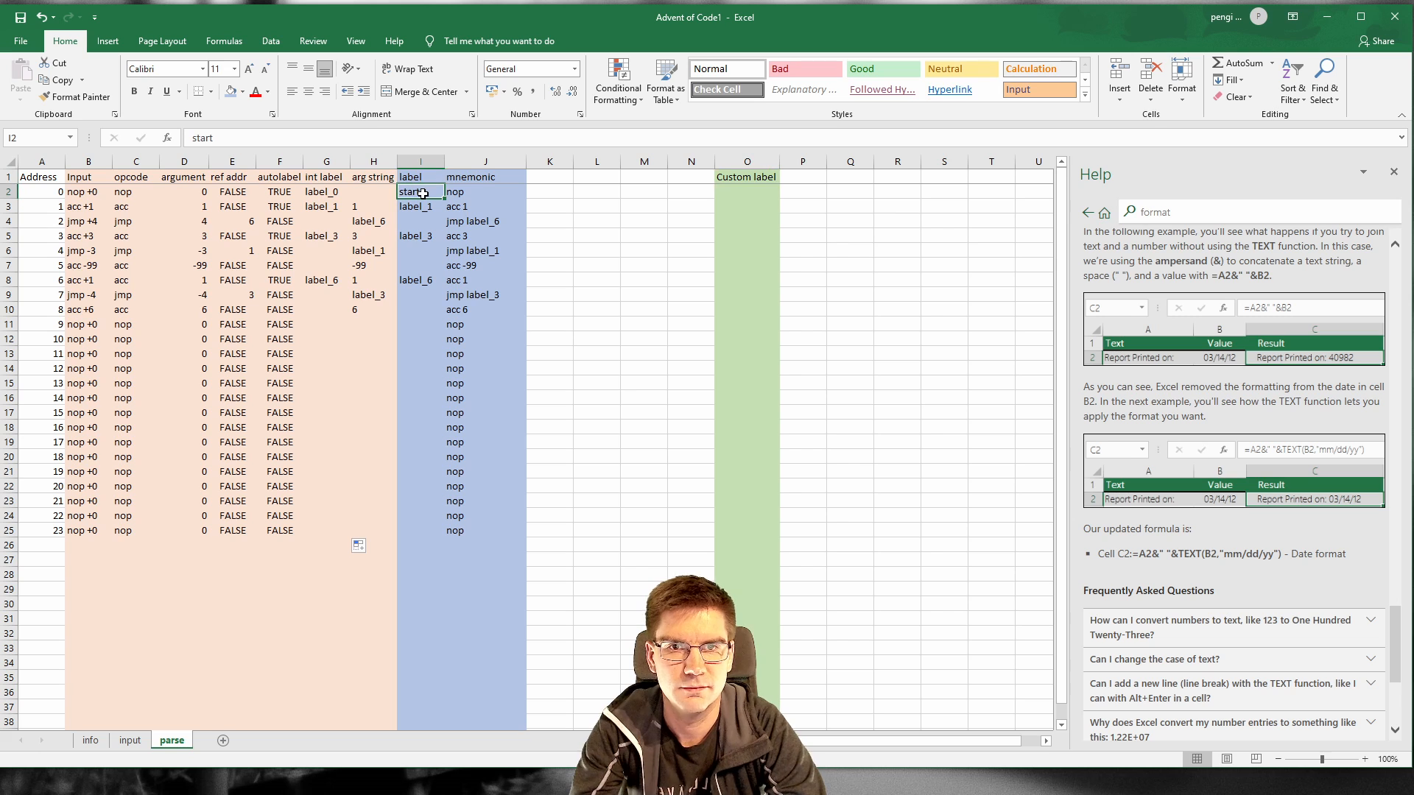
click(426, 219)
click(424, 208)
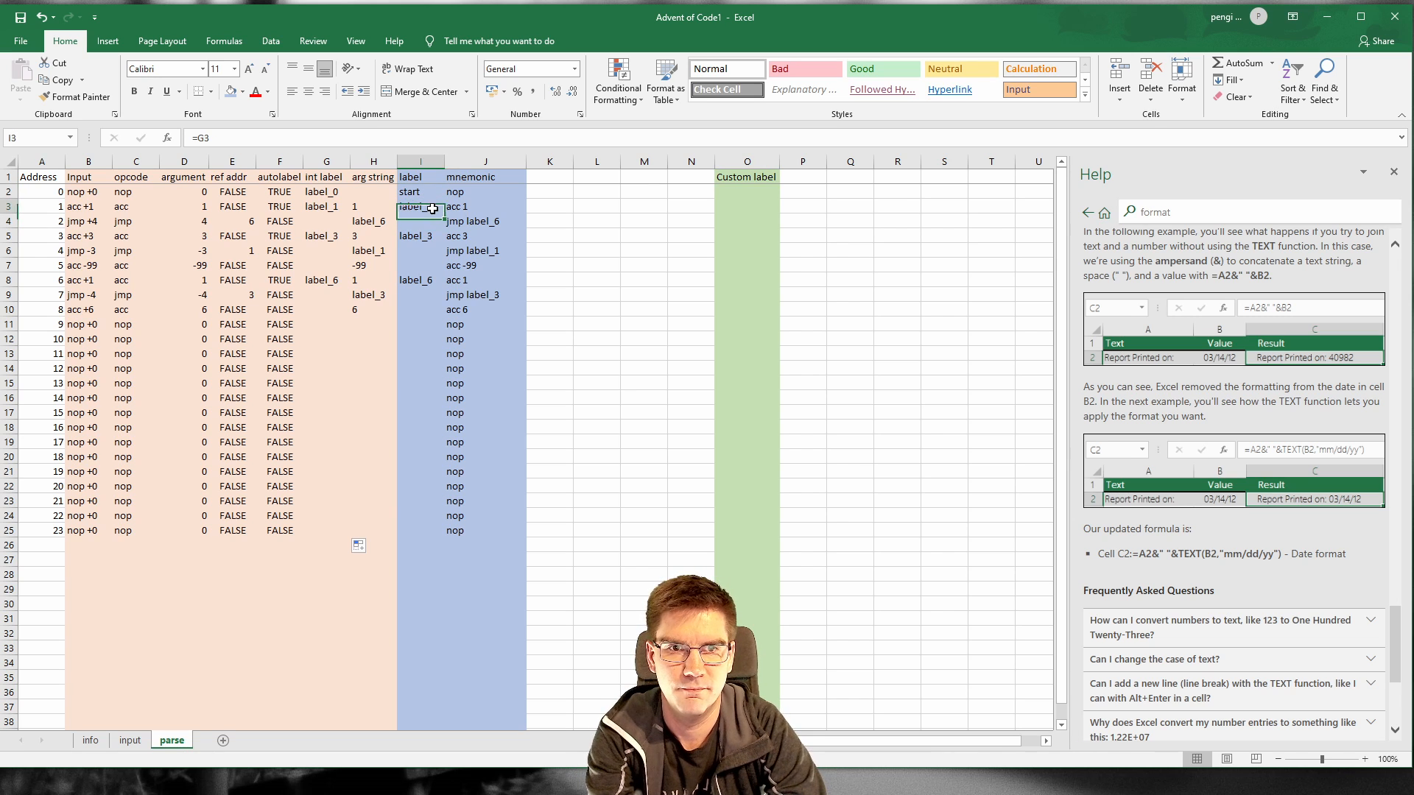
drag(445, 213, 434, 193)
click(479, 240)
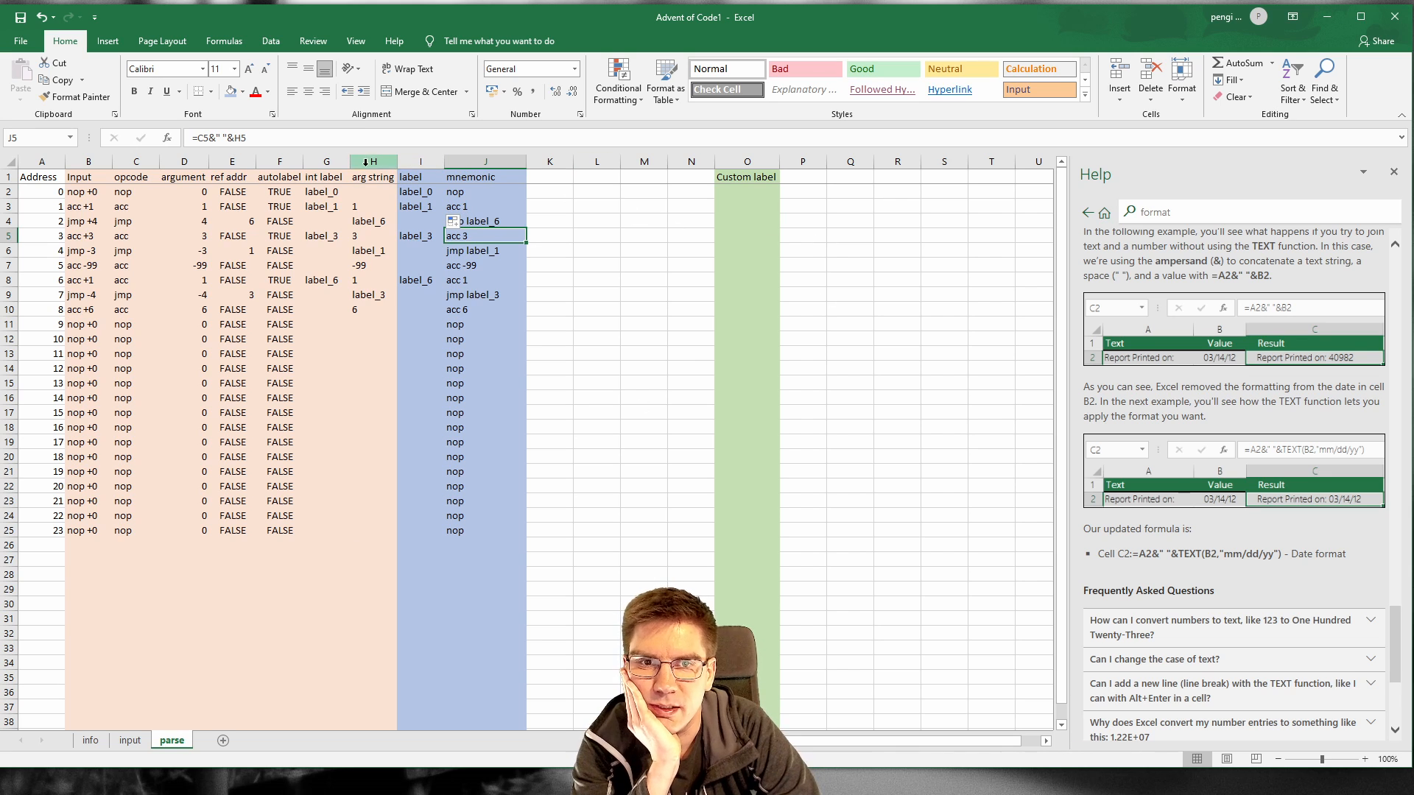
Step: Cut the whole int label column G
click(329, 162)
mouse_move(326, 166)
mouse_down()
mouse_move(373, 163)
mouse_move(327, 164)
mouse_up()
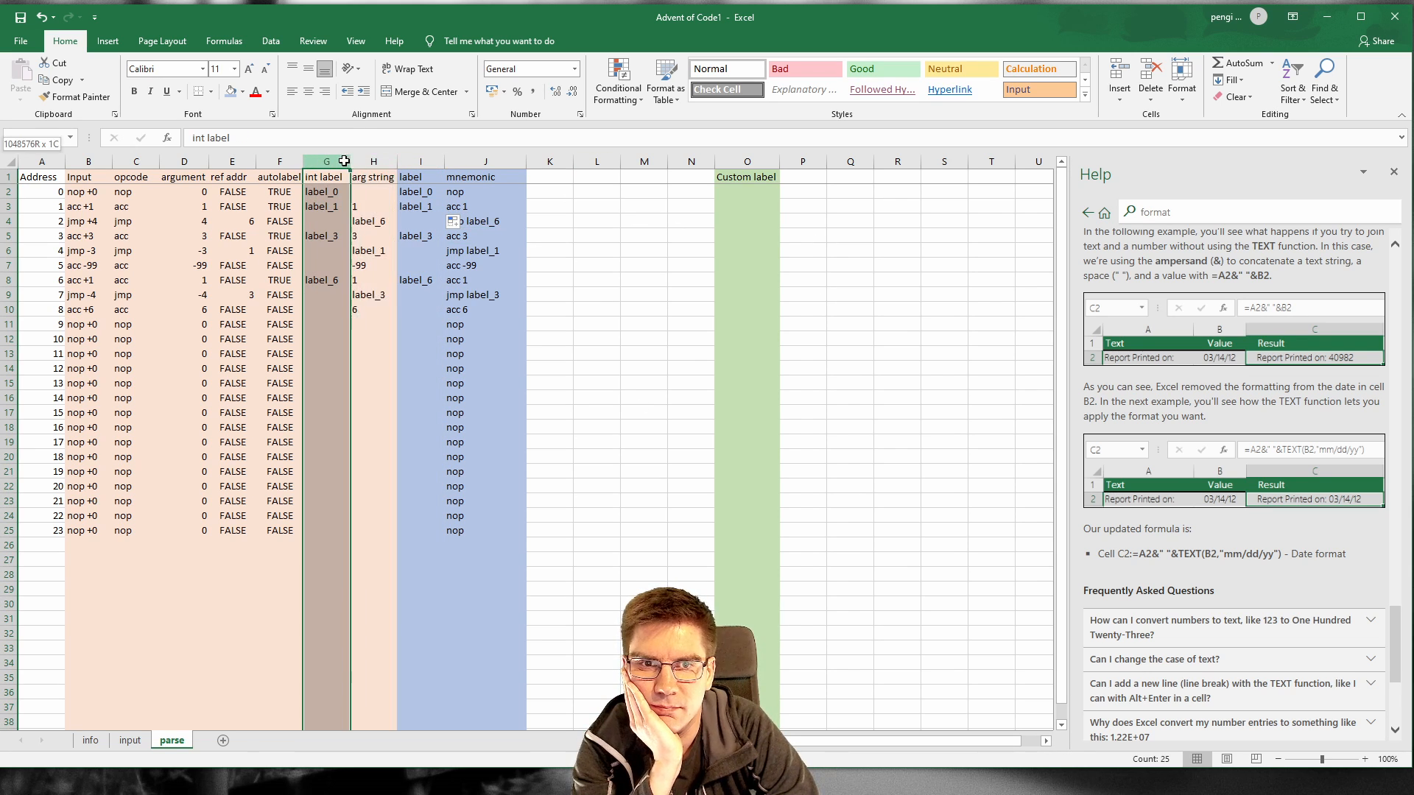
right_click(327, 166)
click(377, 171)
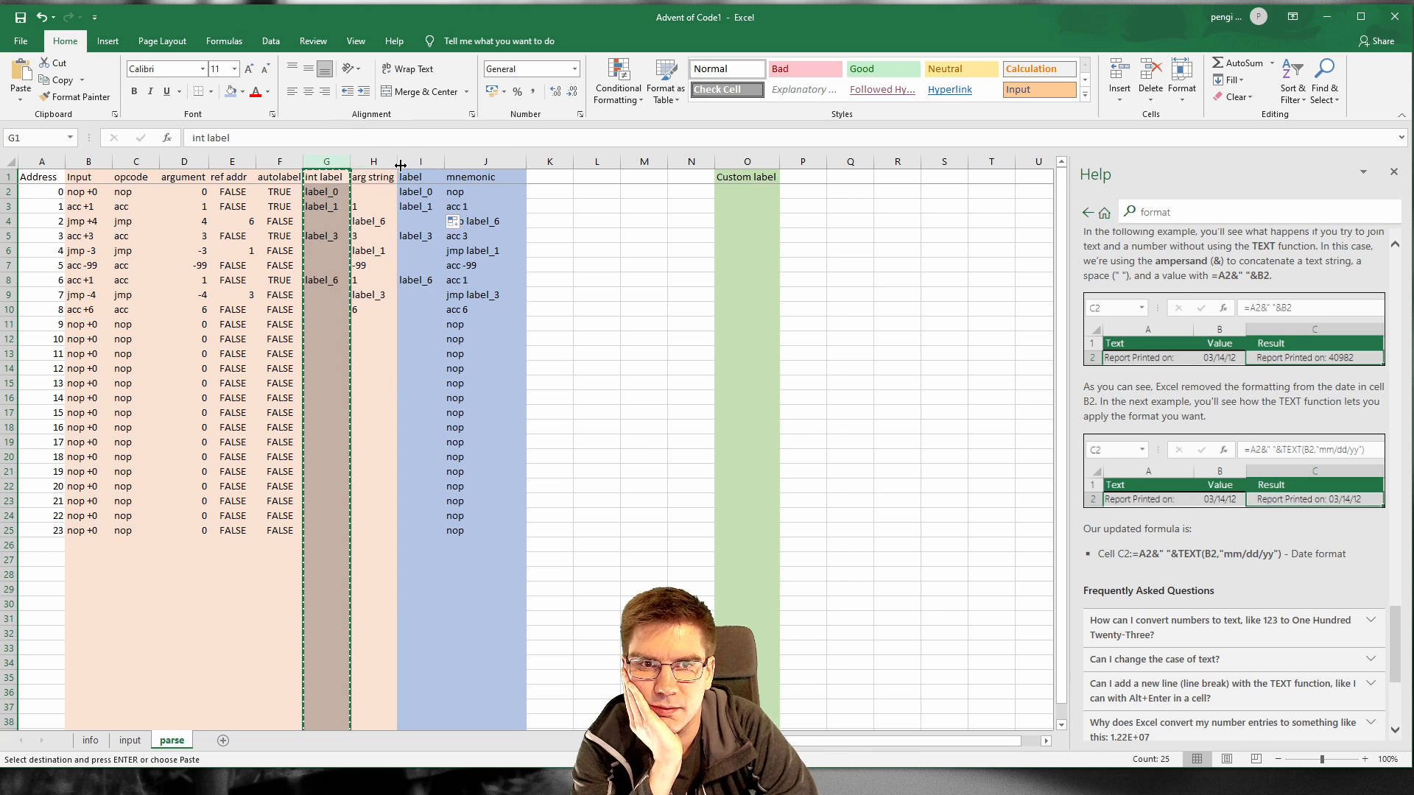
right_click(395, 164)
key(Escape)
Step: Try to paste the cut int label column over the label column I, and undo the paste
click(418, 162)
right_click(414, 164)
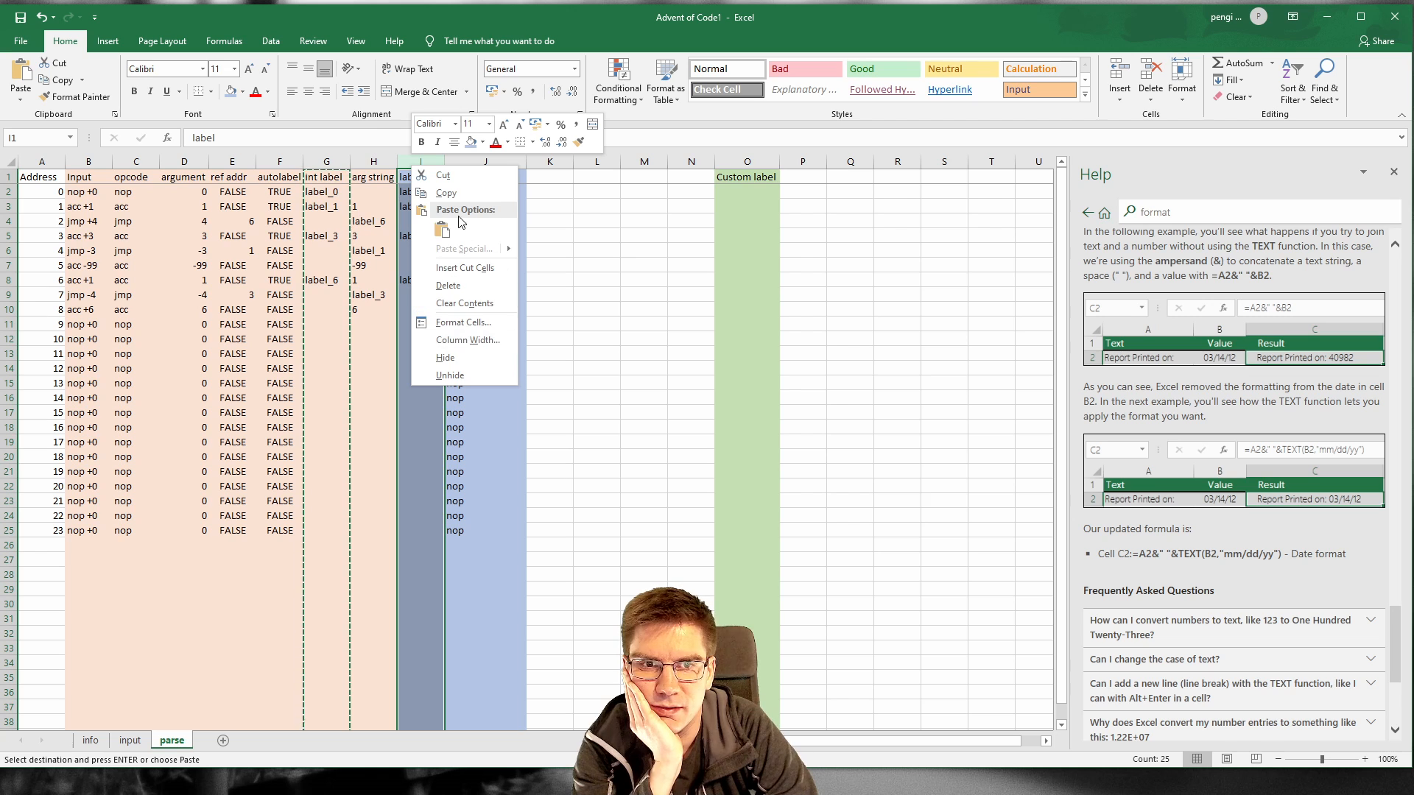
click(442, 232)
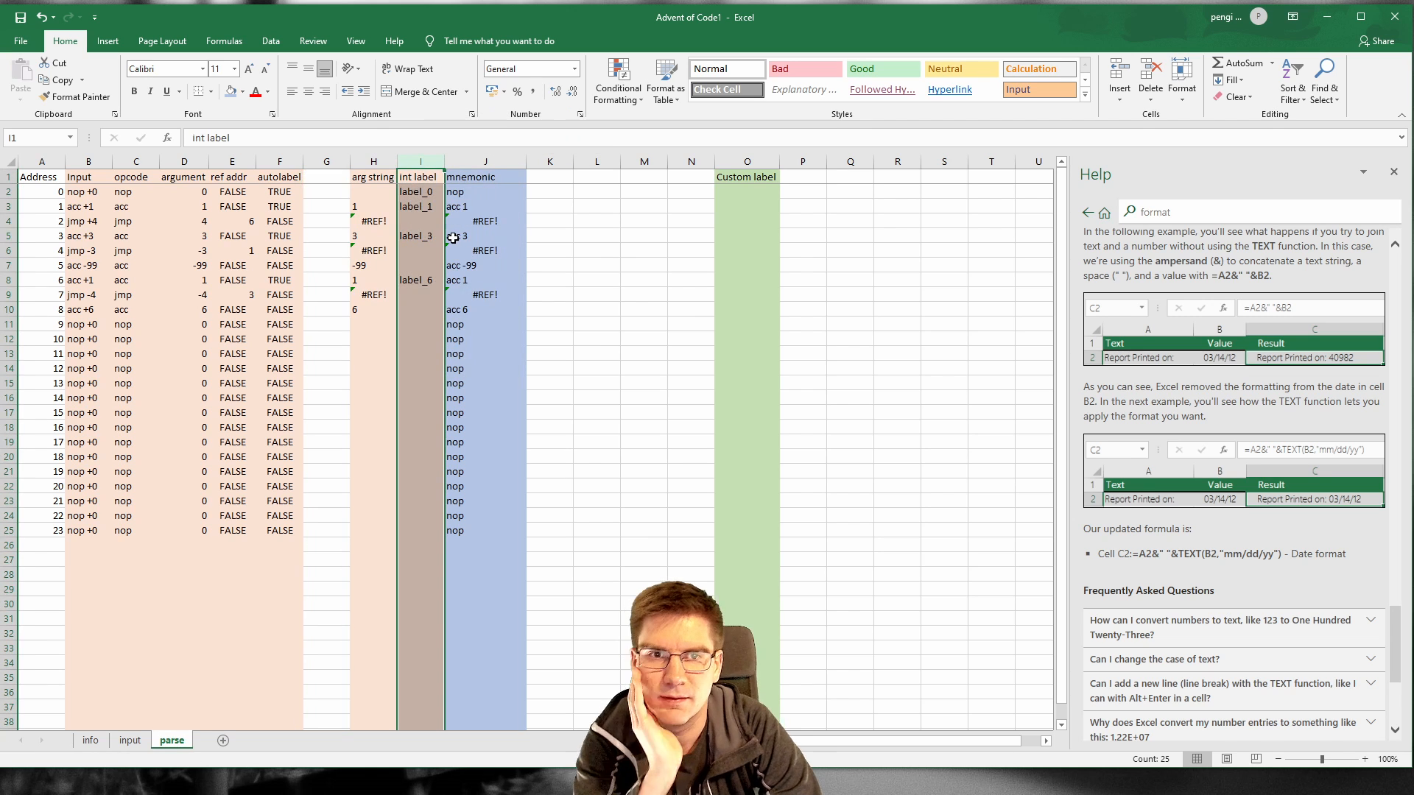
key(ctrl+z)
Step: Insert the cut int label column directly before the label column I, and check the moved formula in H2
right_click(408, 164)
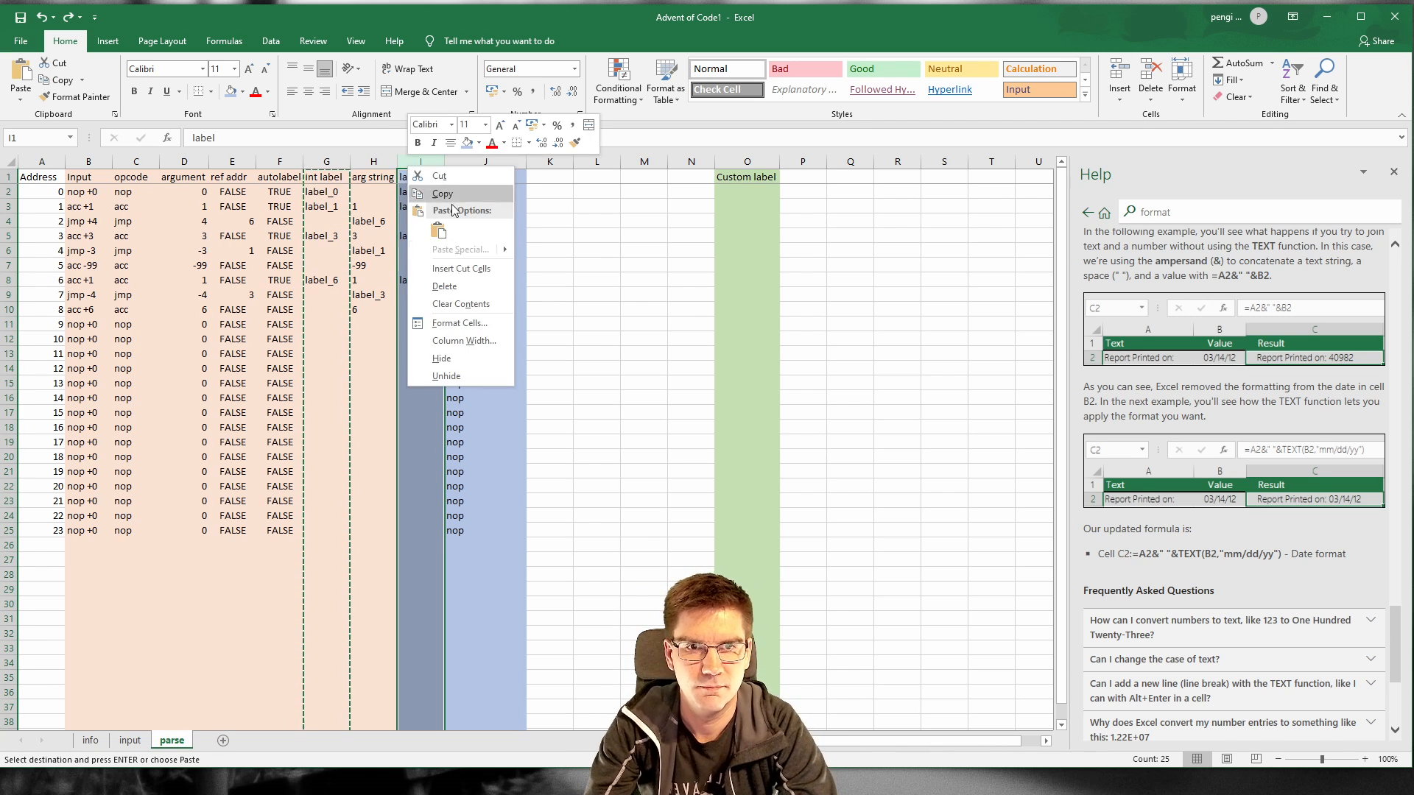
click(461, 270)
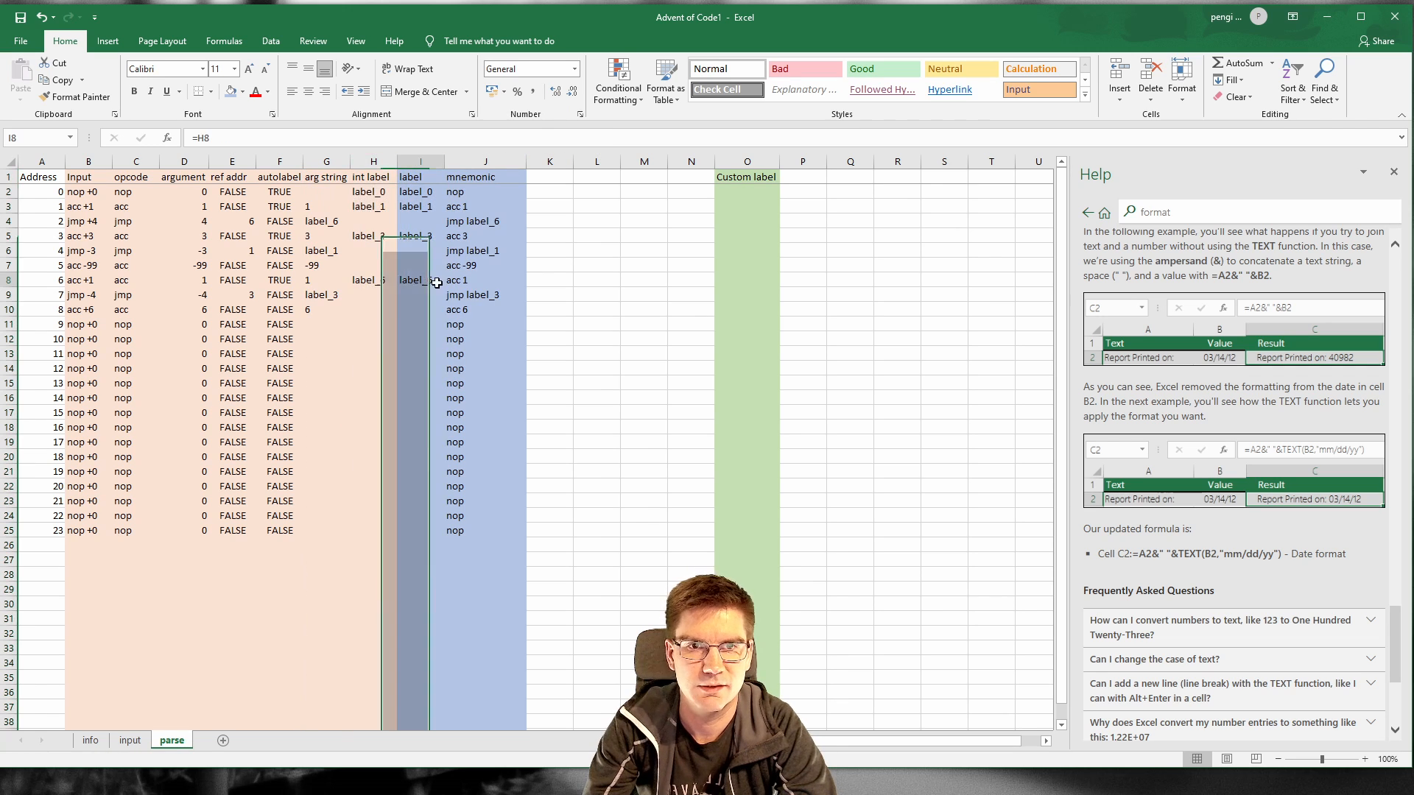
click(378, 206)
key(Up)
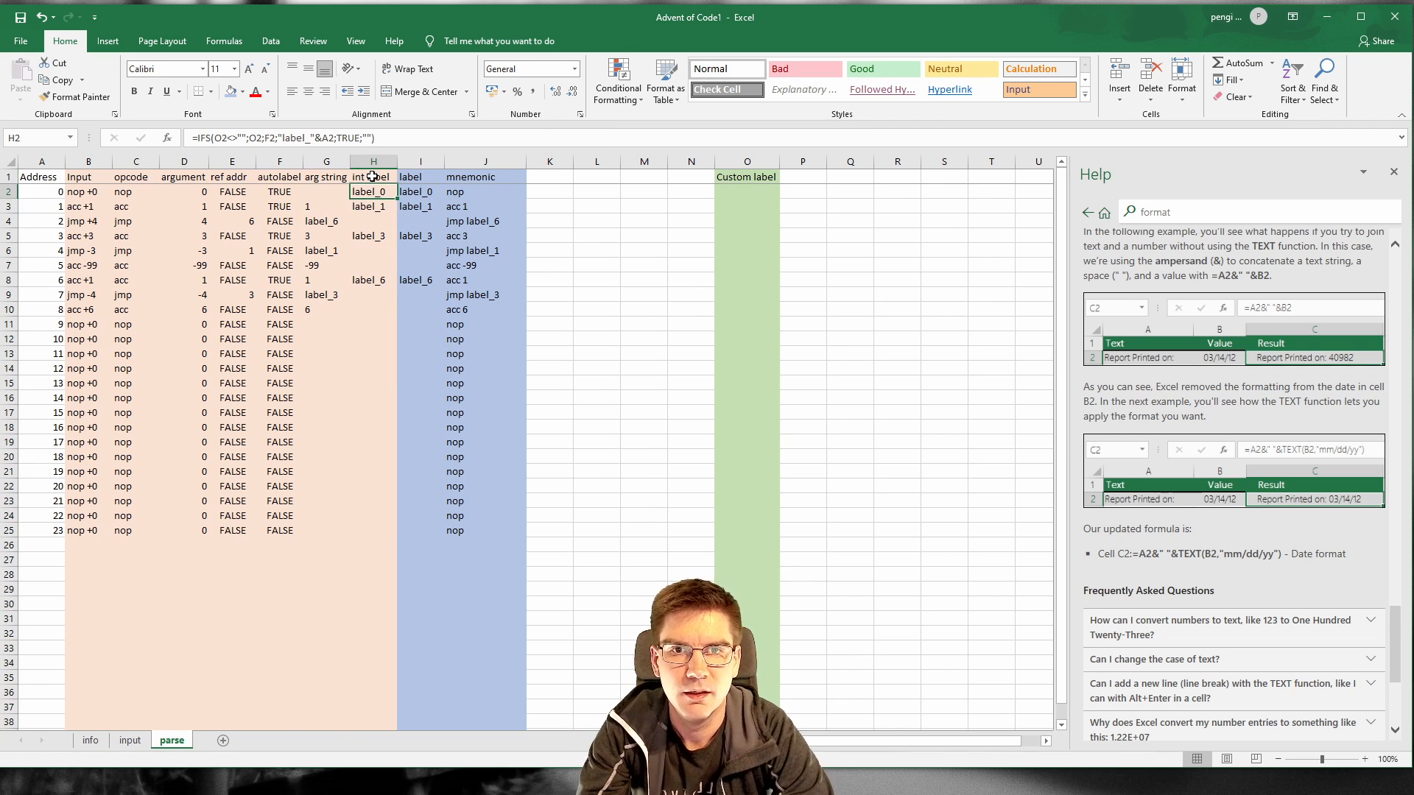
click(404, 138)
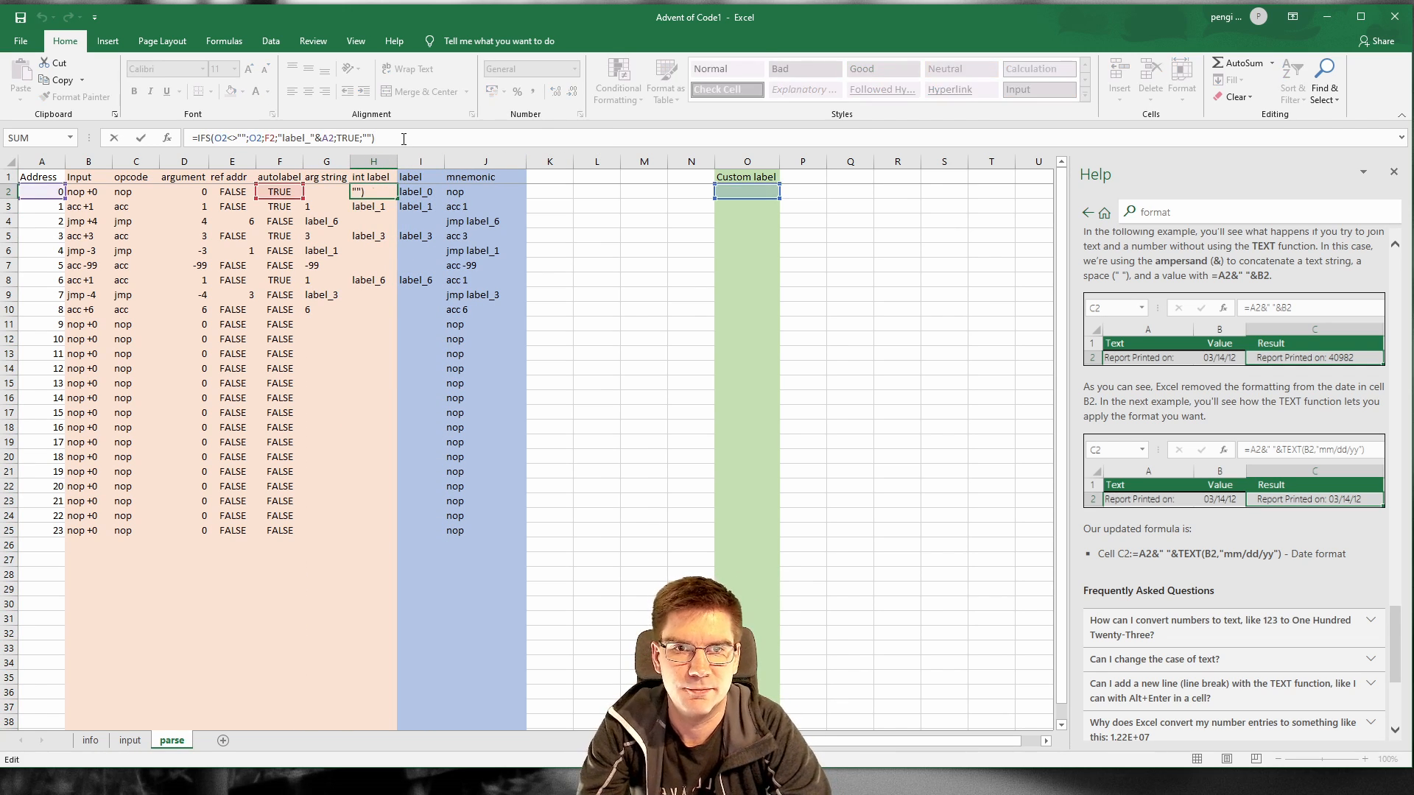
key(Return)
Step: Try deleting the label column I, and undo the deletion
click(422, 189)
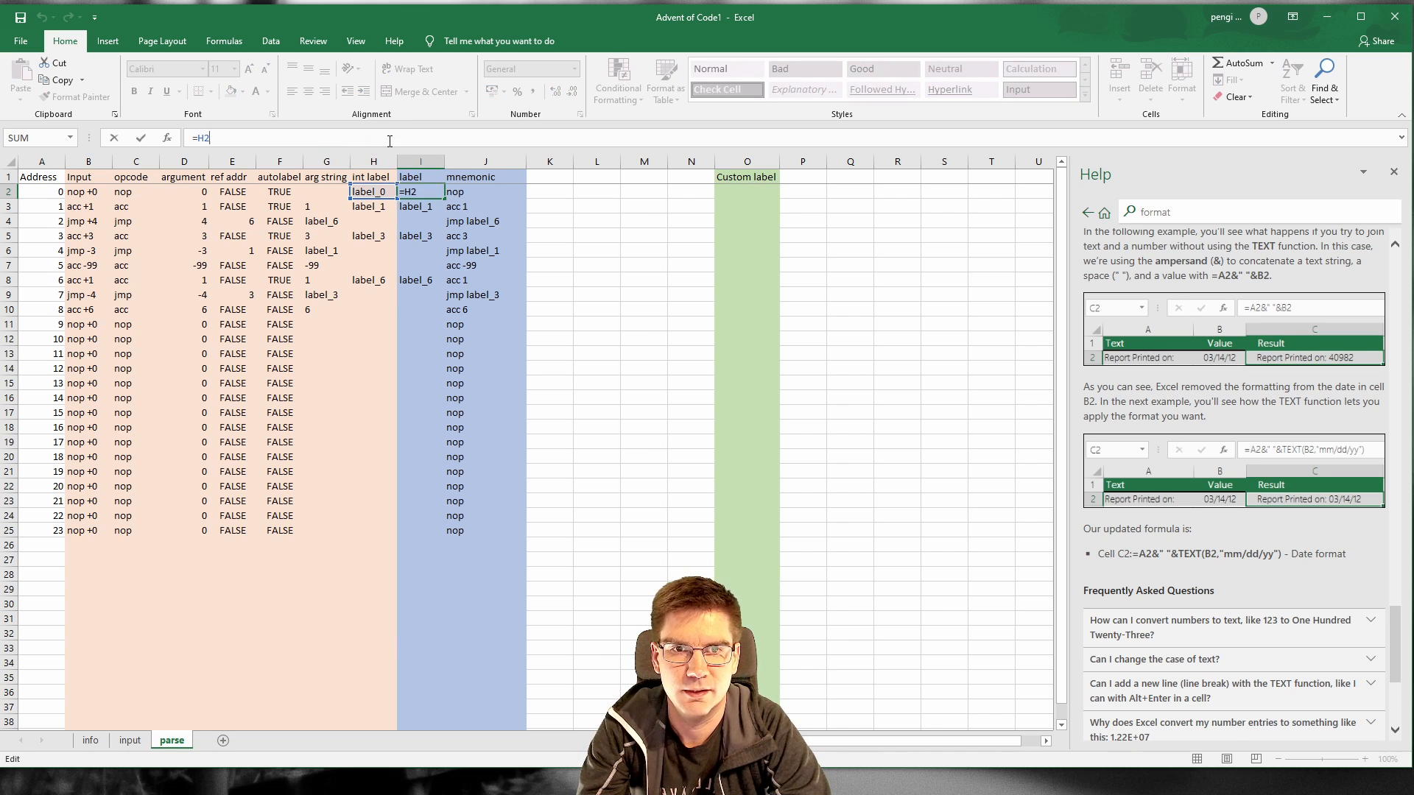
click(421, 161)
right_click(422, 163)
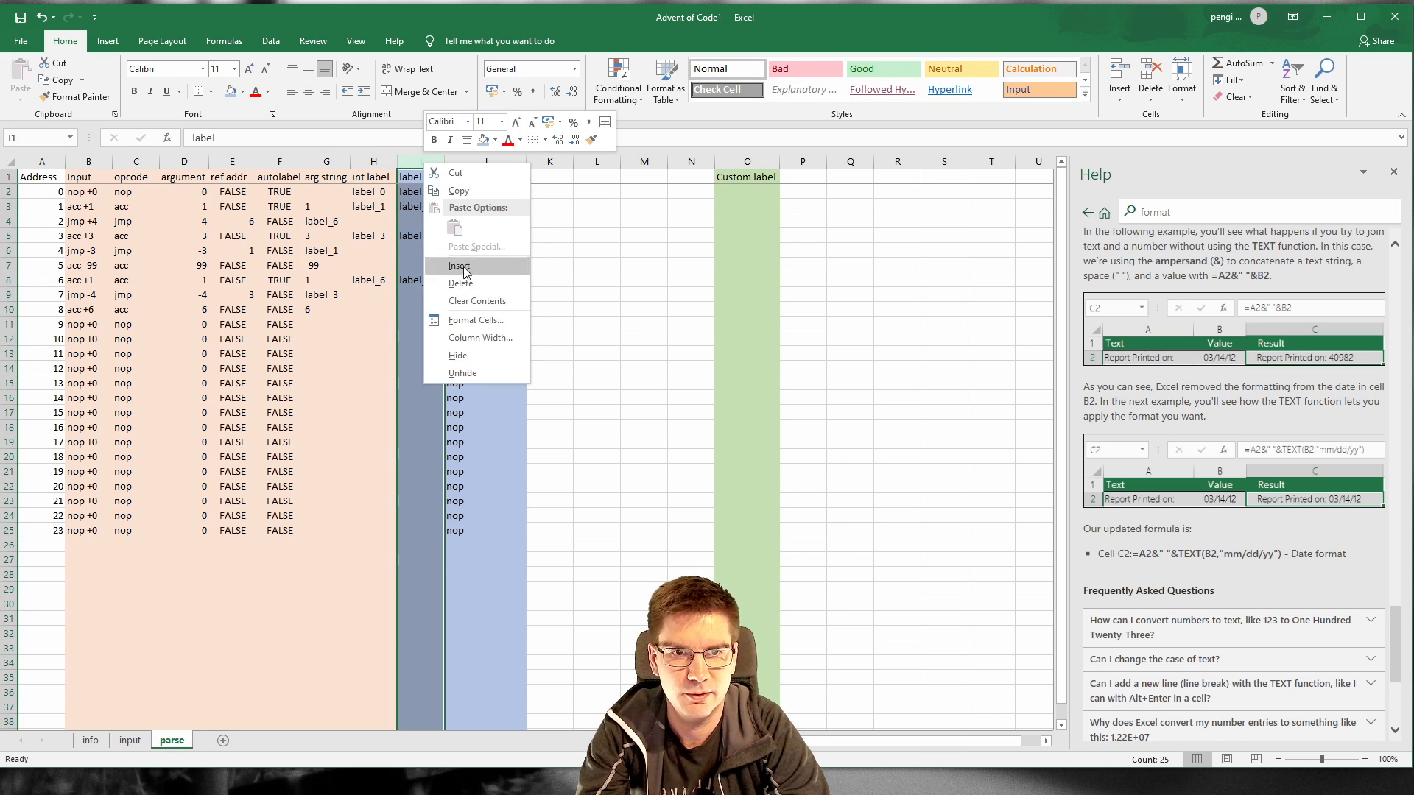
click(474, 283)
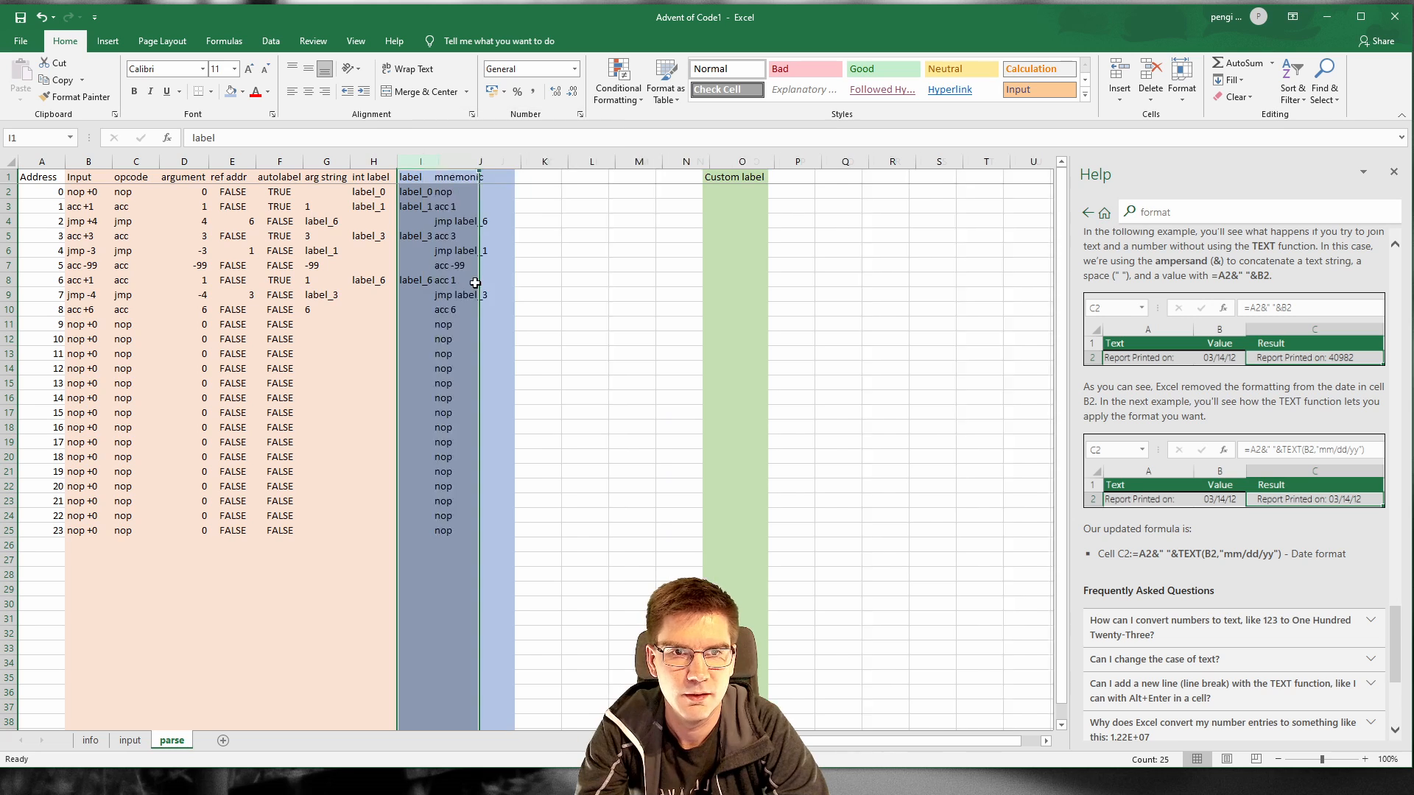
key(ctrl+z)
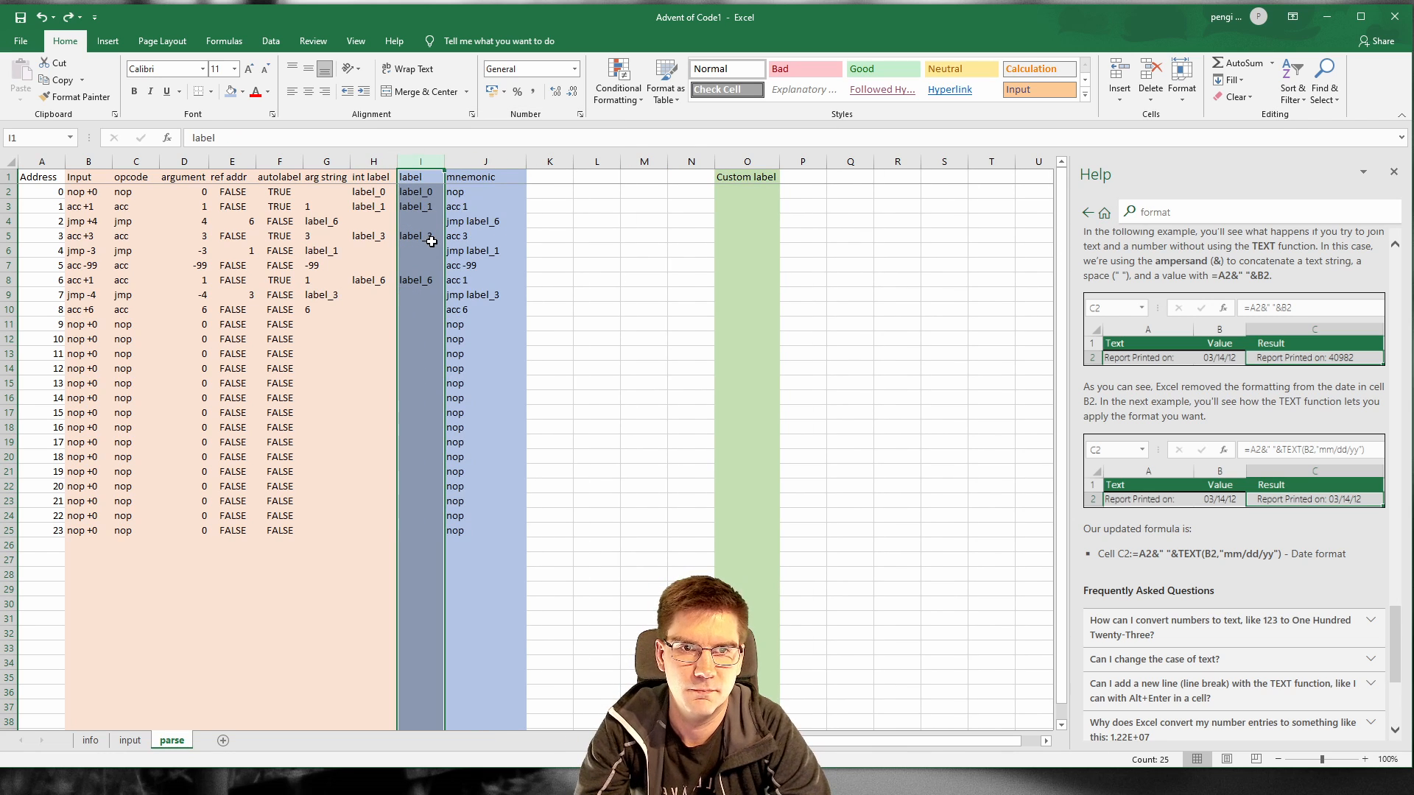
Step: Change the OFFSET reference in the arg string formula in G2 to H$2 and fill the formula down to G25
click(313, 193)
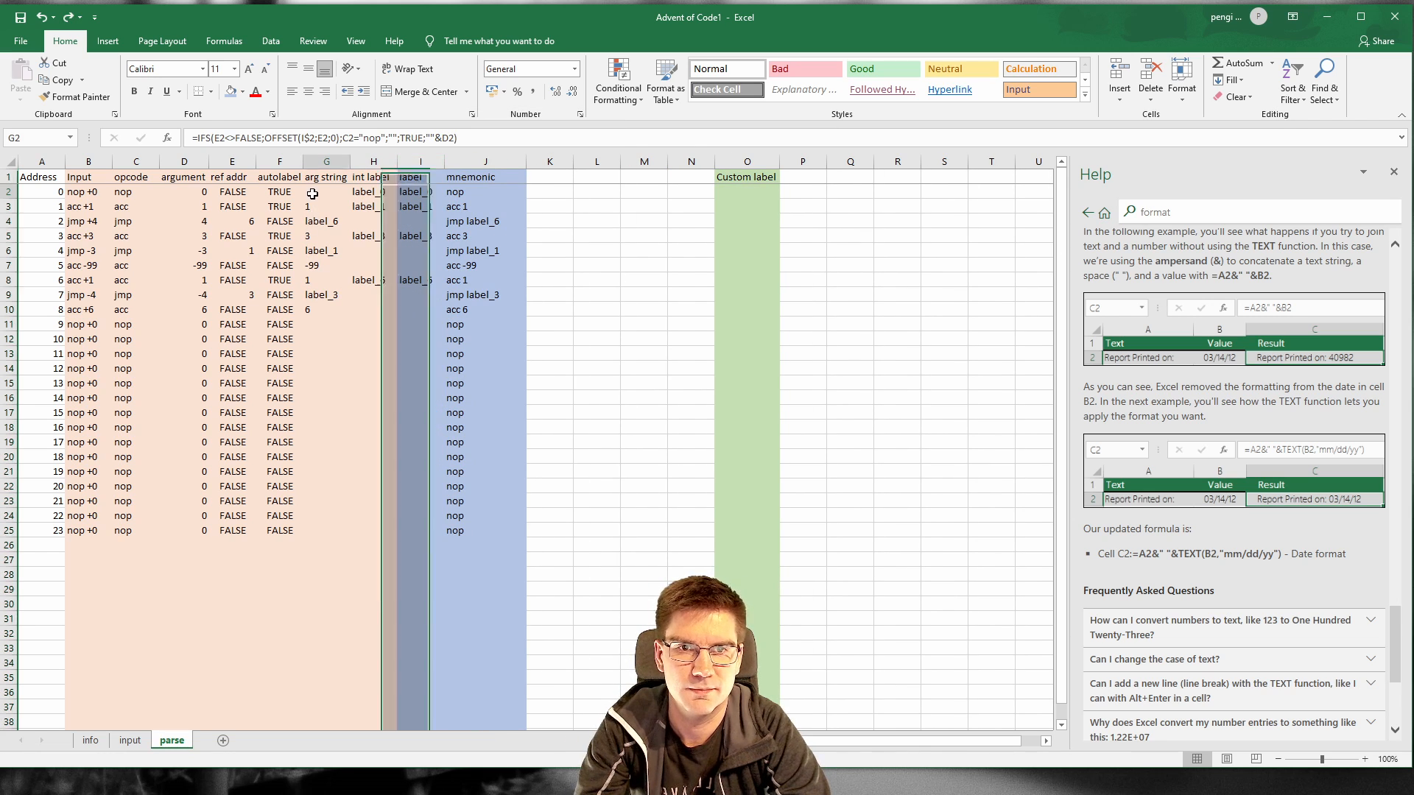
click(346, 138)
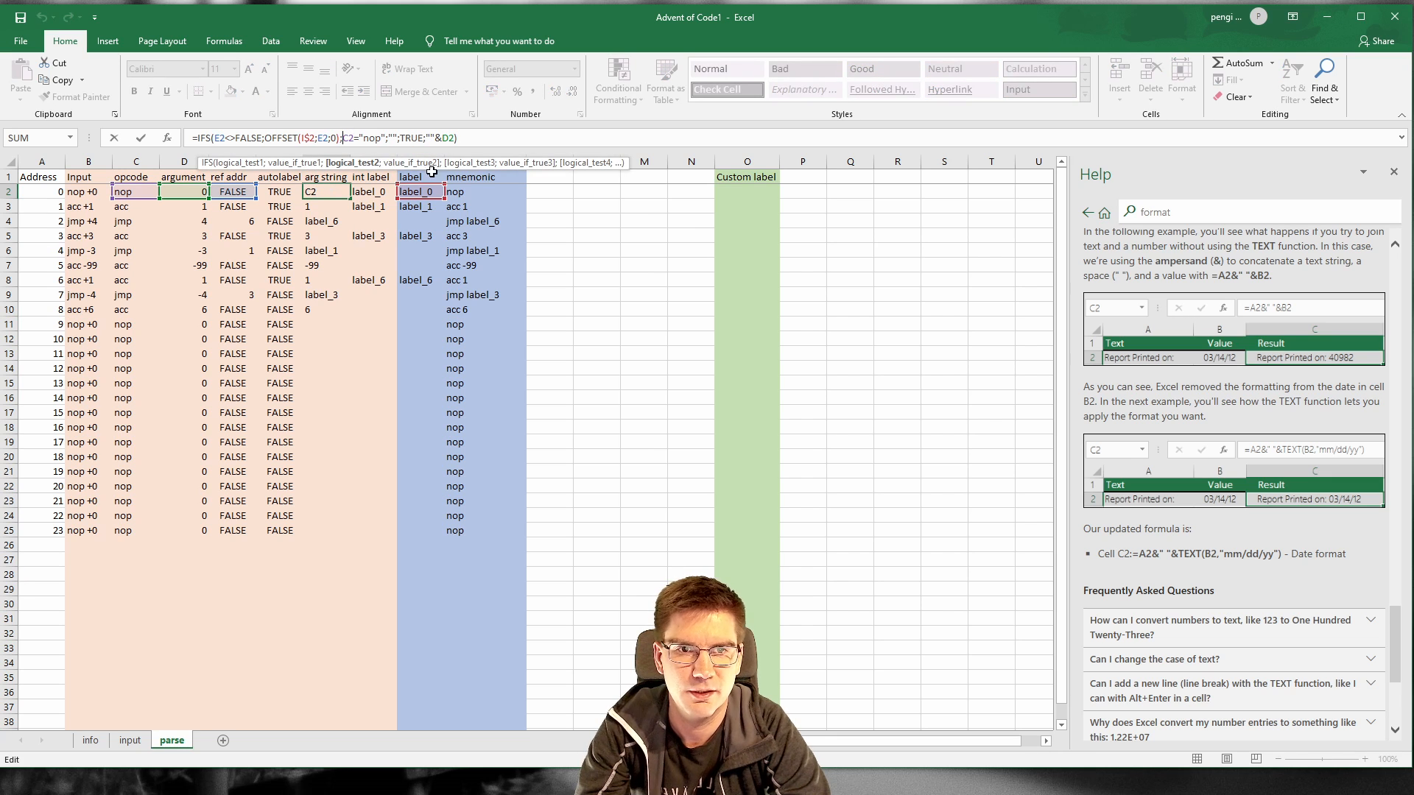
click(316, 137)
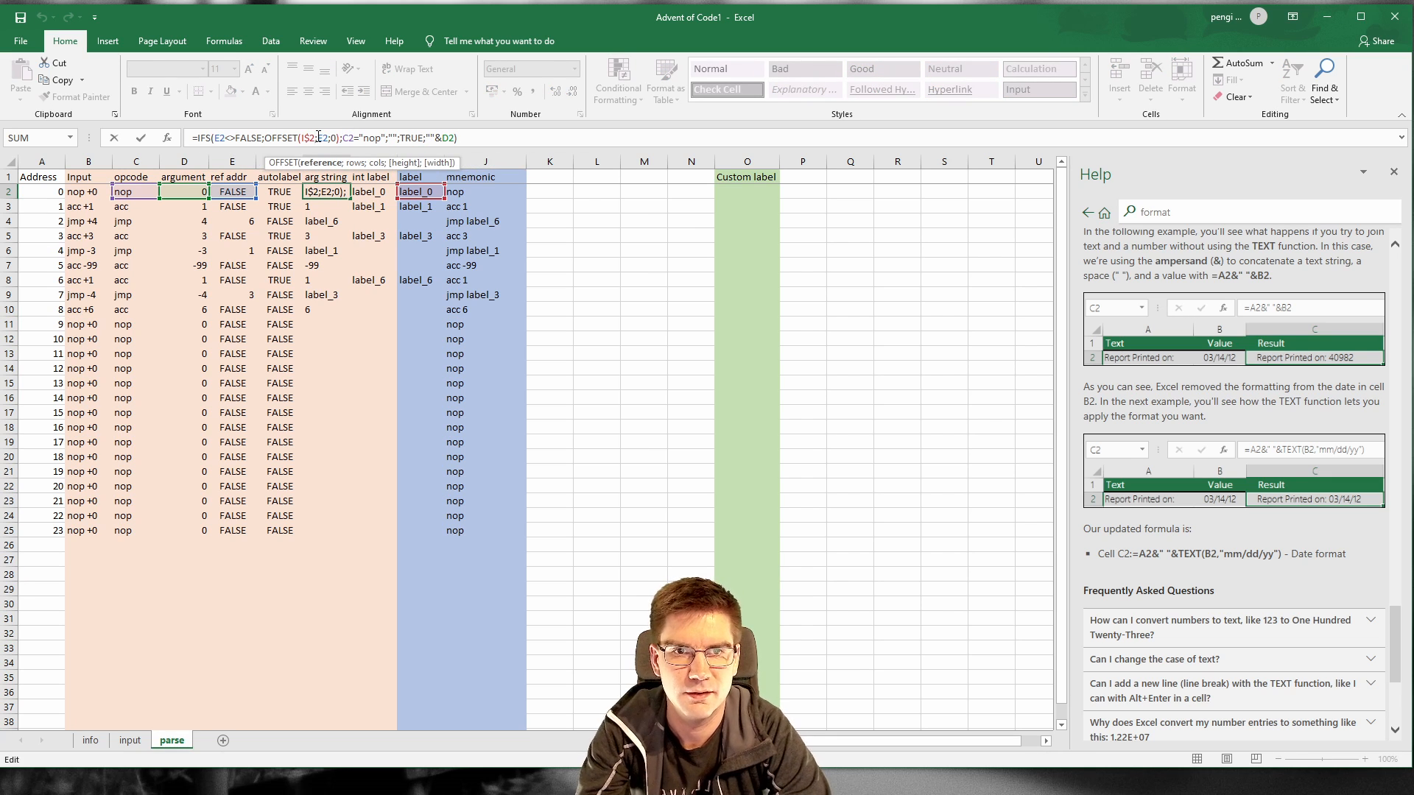
key(Escape)
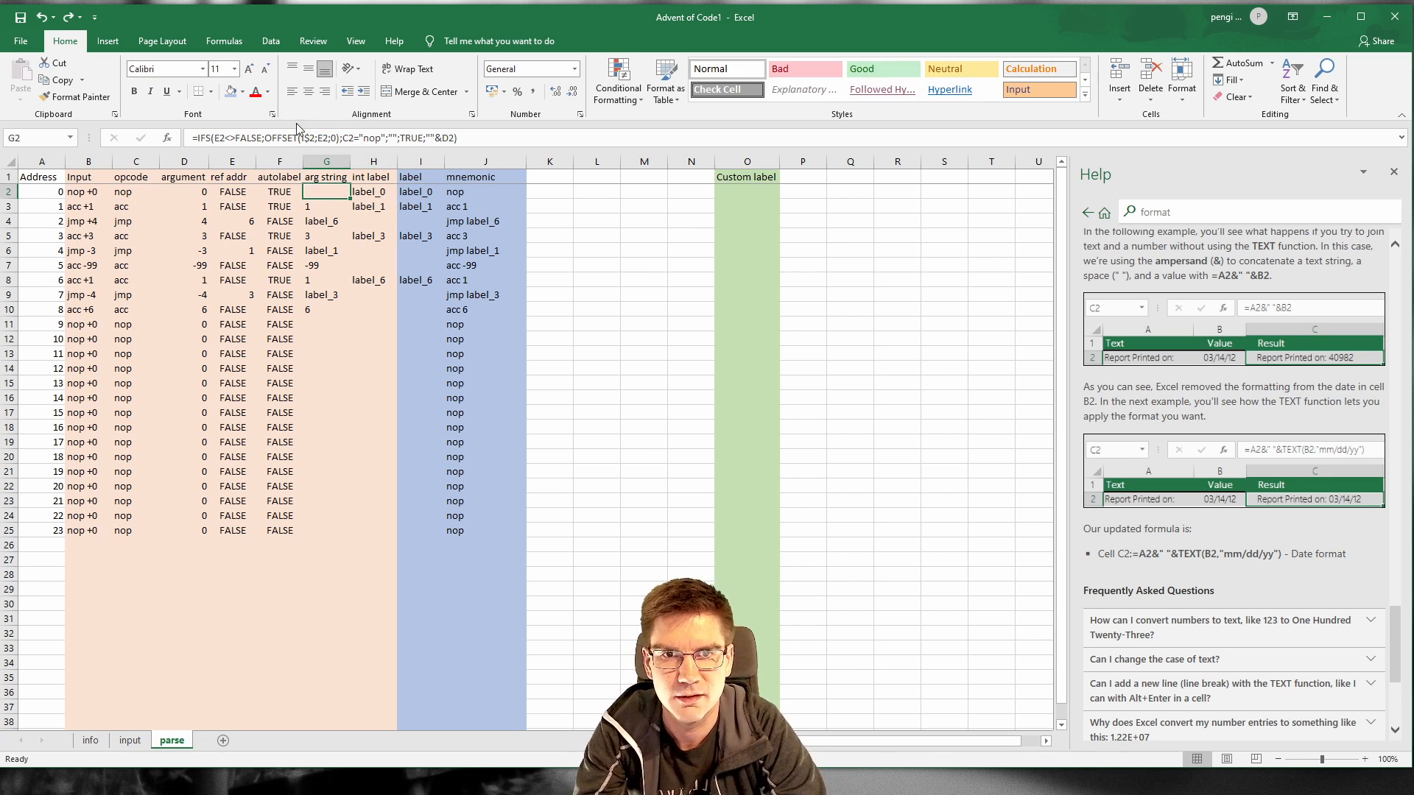
click(310, 138)
key(BackSpace)
text(H)
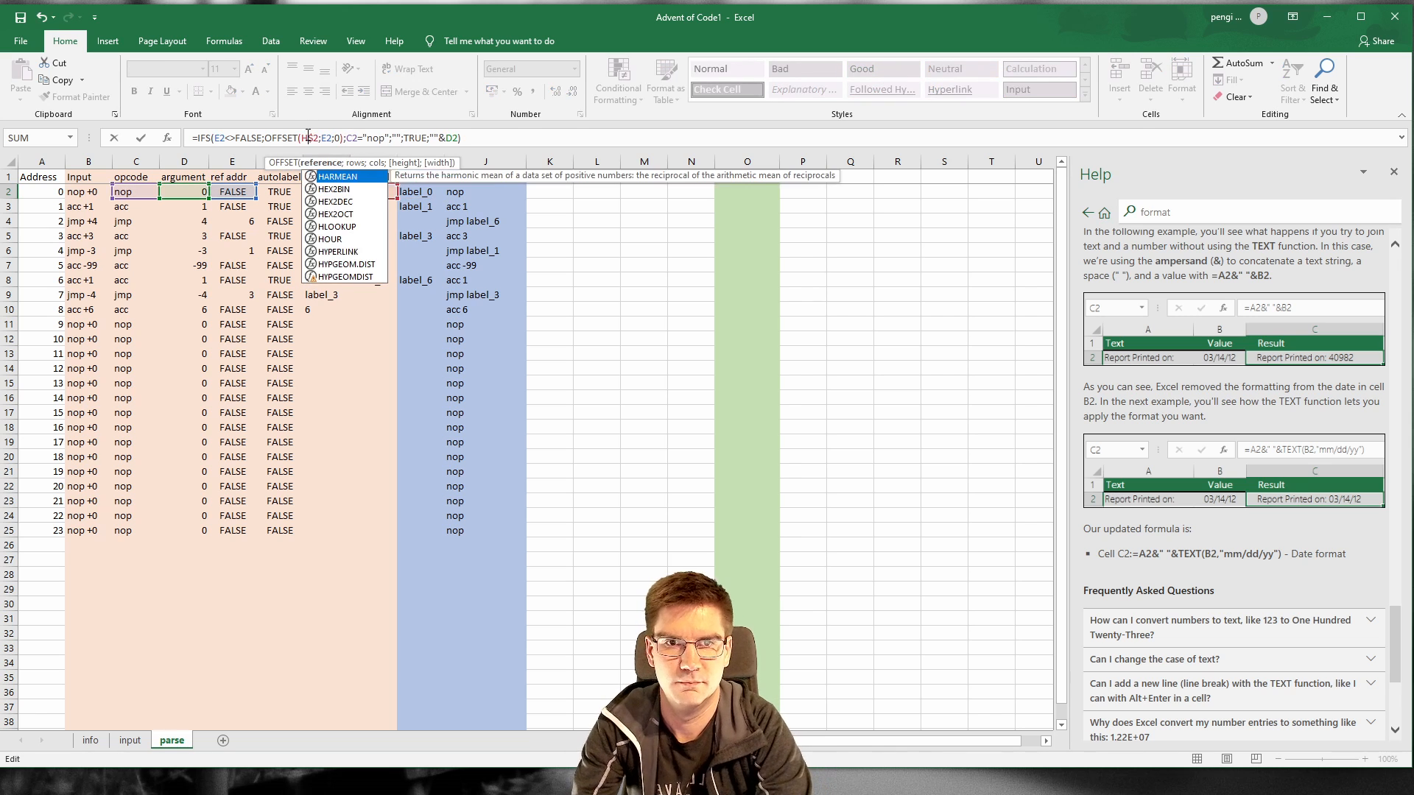
key(Return)
click(333, 199)
key(ctrl+c)
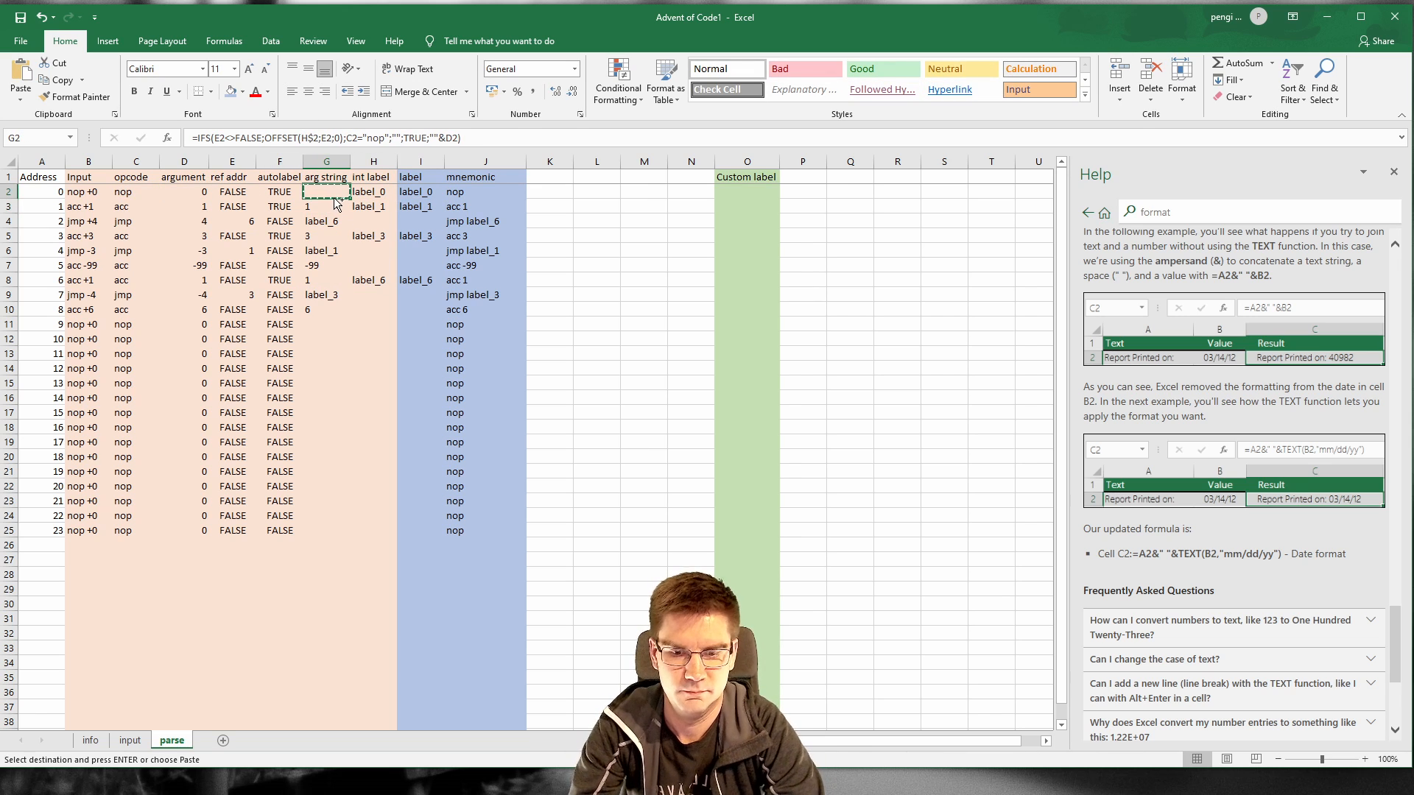
key(ctrl+shift+Down)
key(ctrl+v)
Step: Delete the old label column I between int label and mnemonic
click(406, 176)
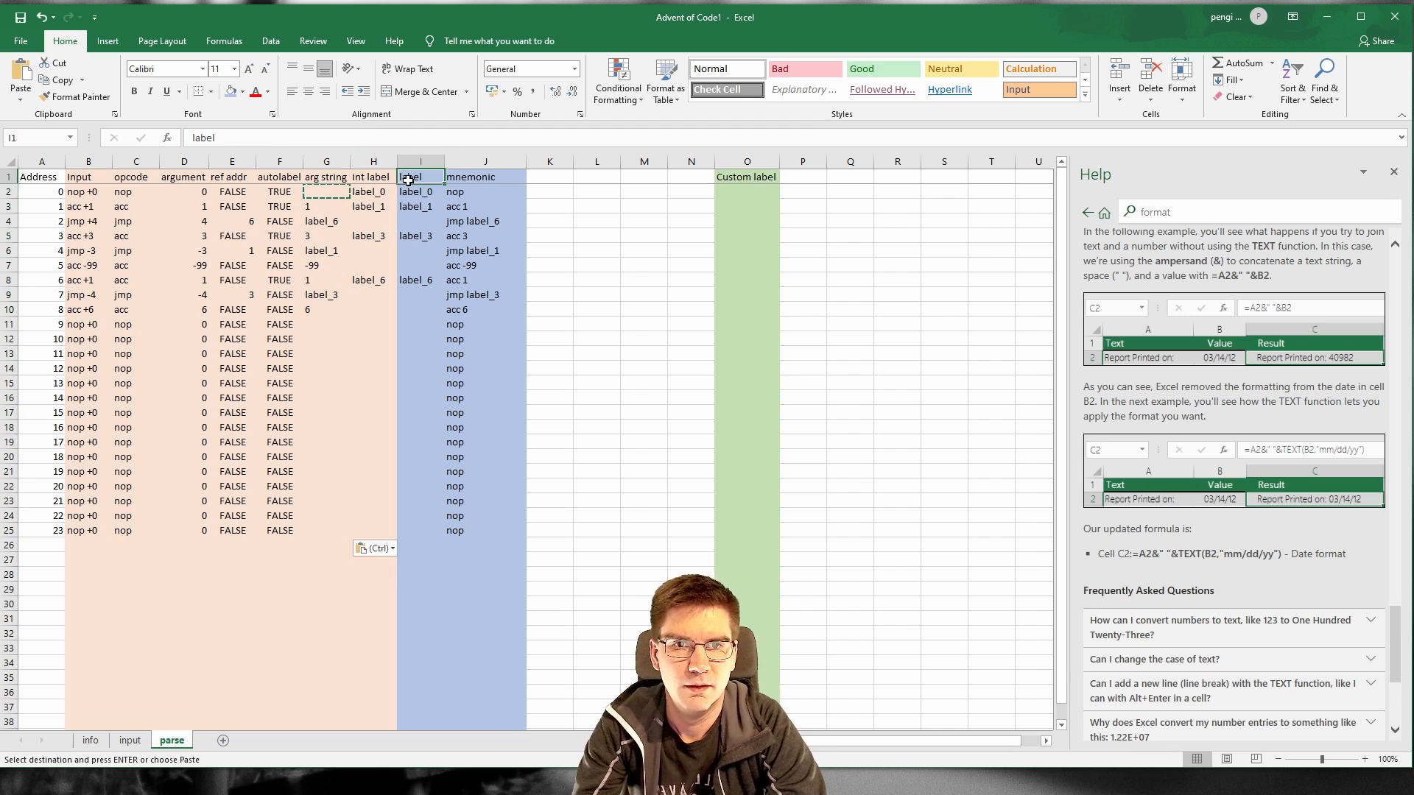
right_click(417, 162)
click(495, 287)
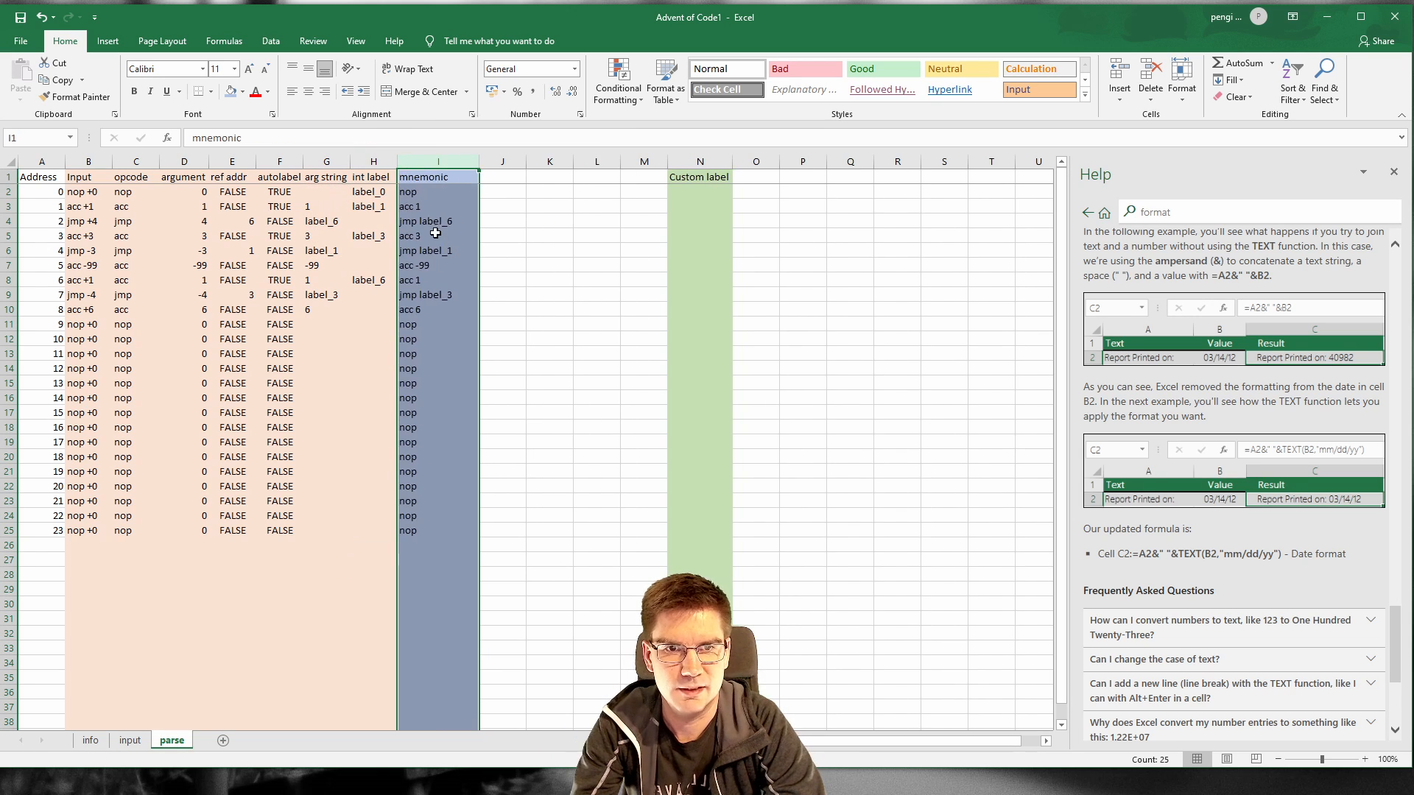
Step: Give the int label column H the blue fill of the mnemonic column and rename its header to "label"
click(374, 161)
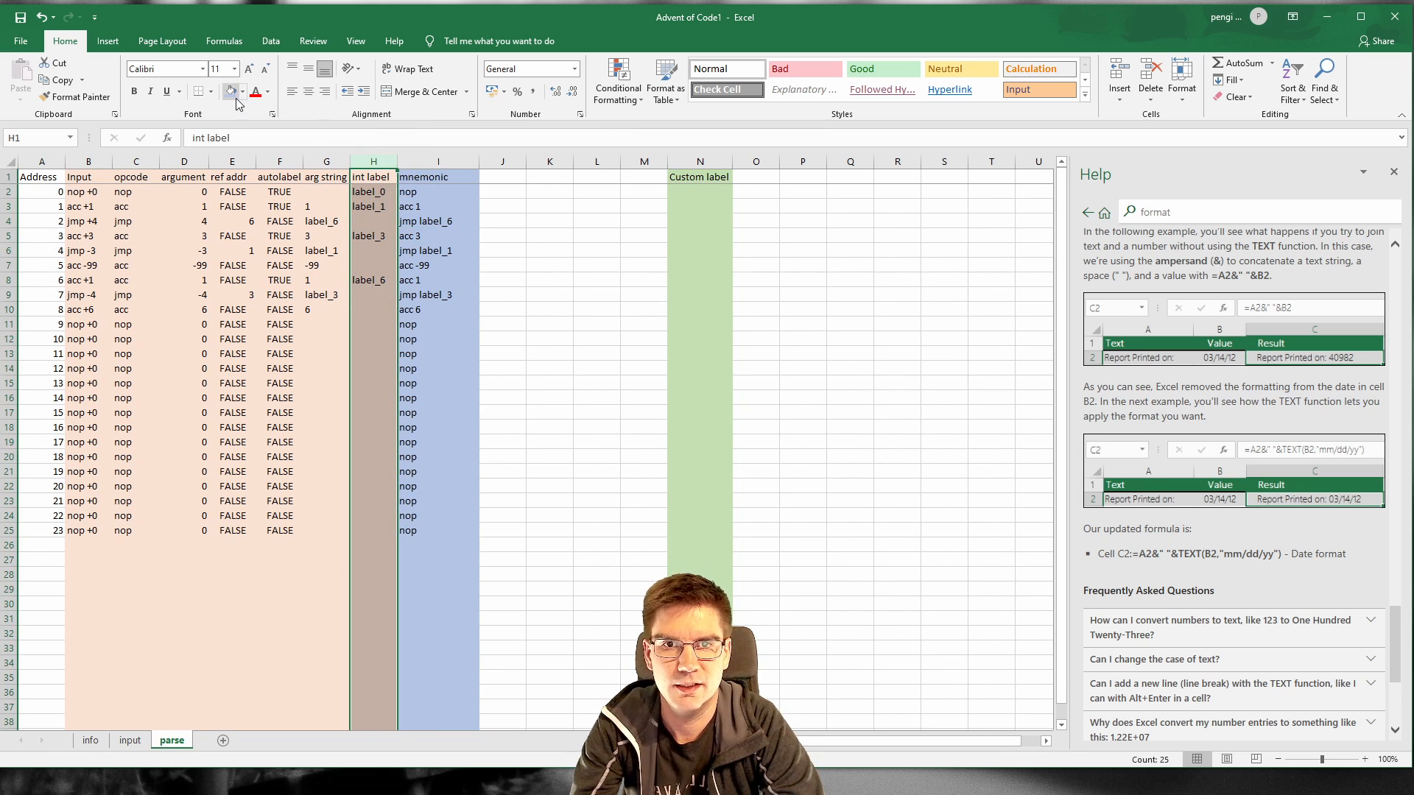
click(231, 91)
click(439, 280)
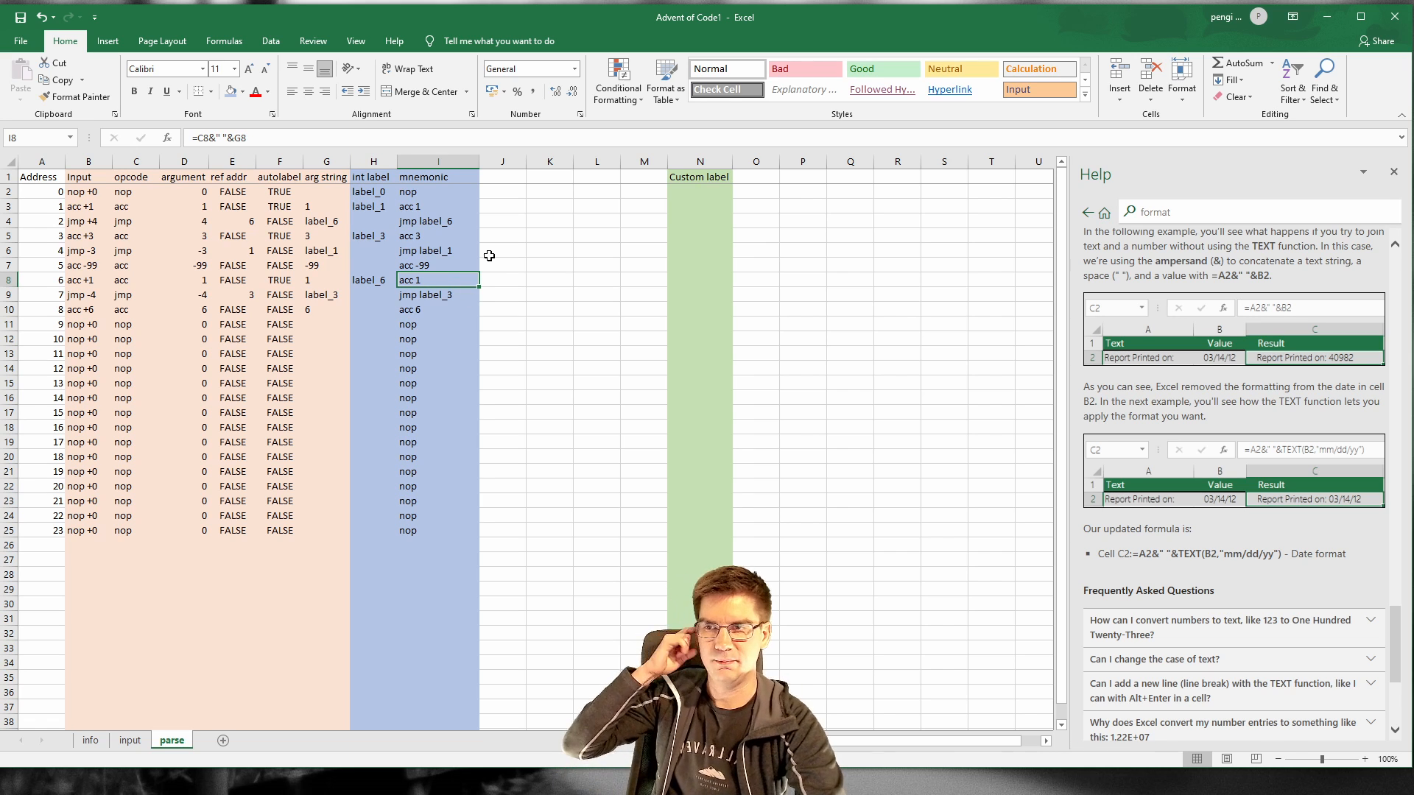
click(378, 175)
text(label)
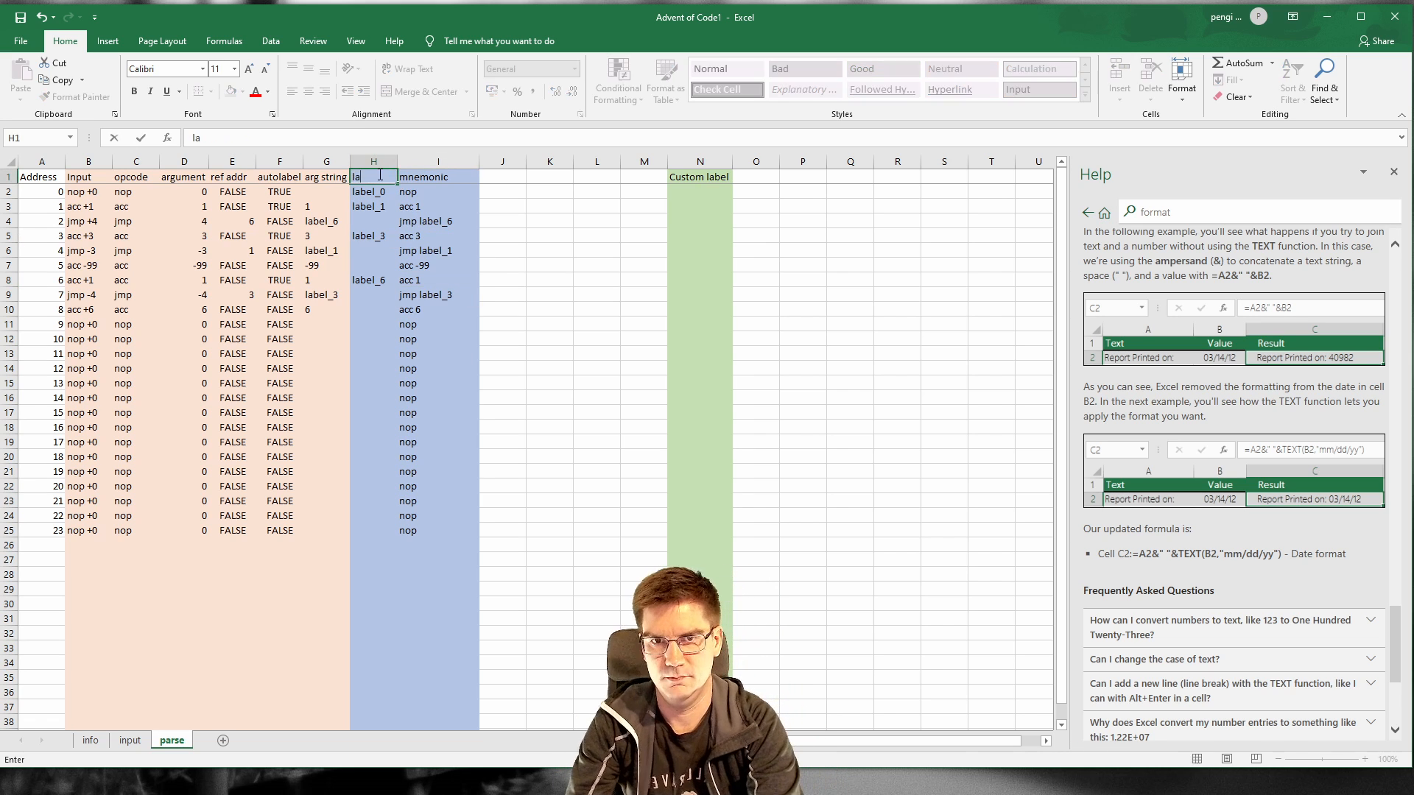
key(Return)
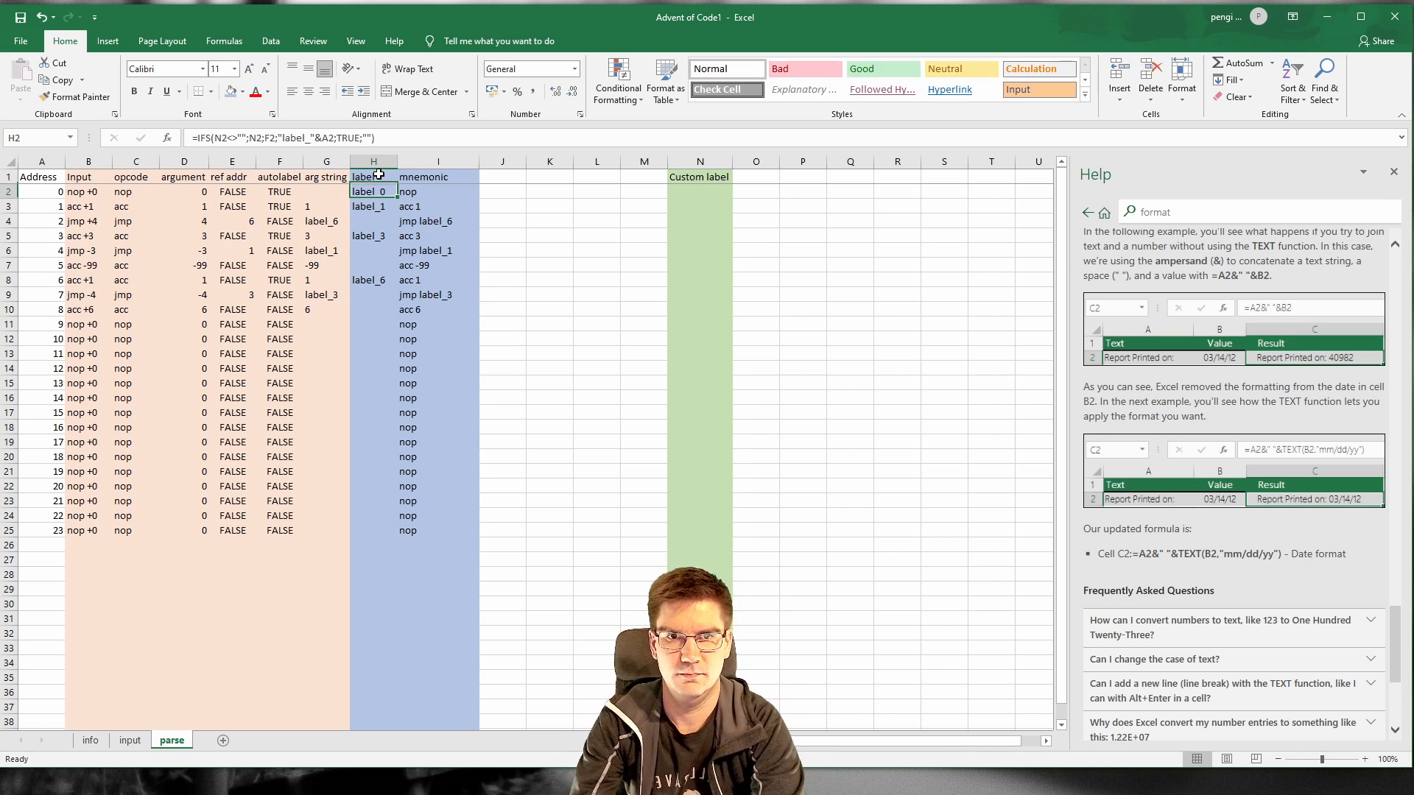
Step: Enter "start" as the custom label for address 0 in N2
click(719, 192)
text(str)
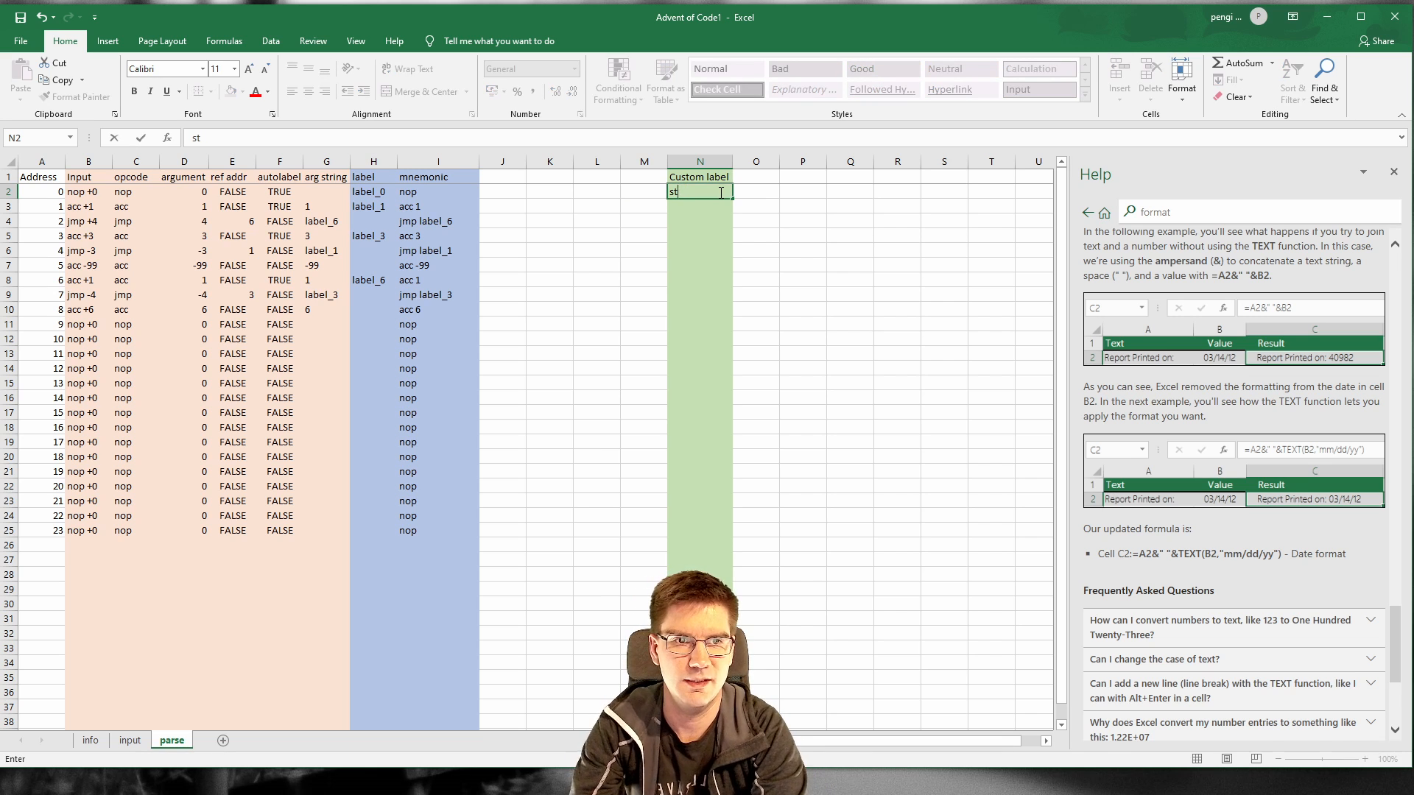
key(Return)
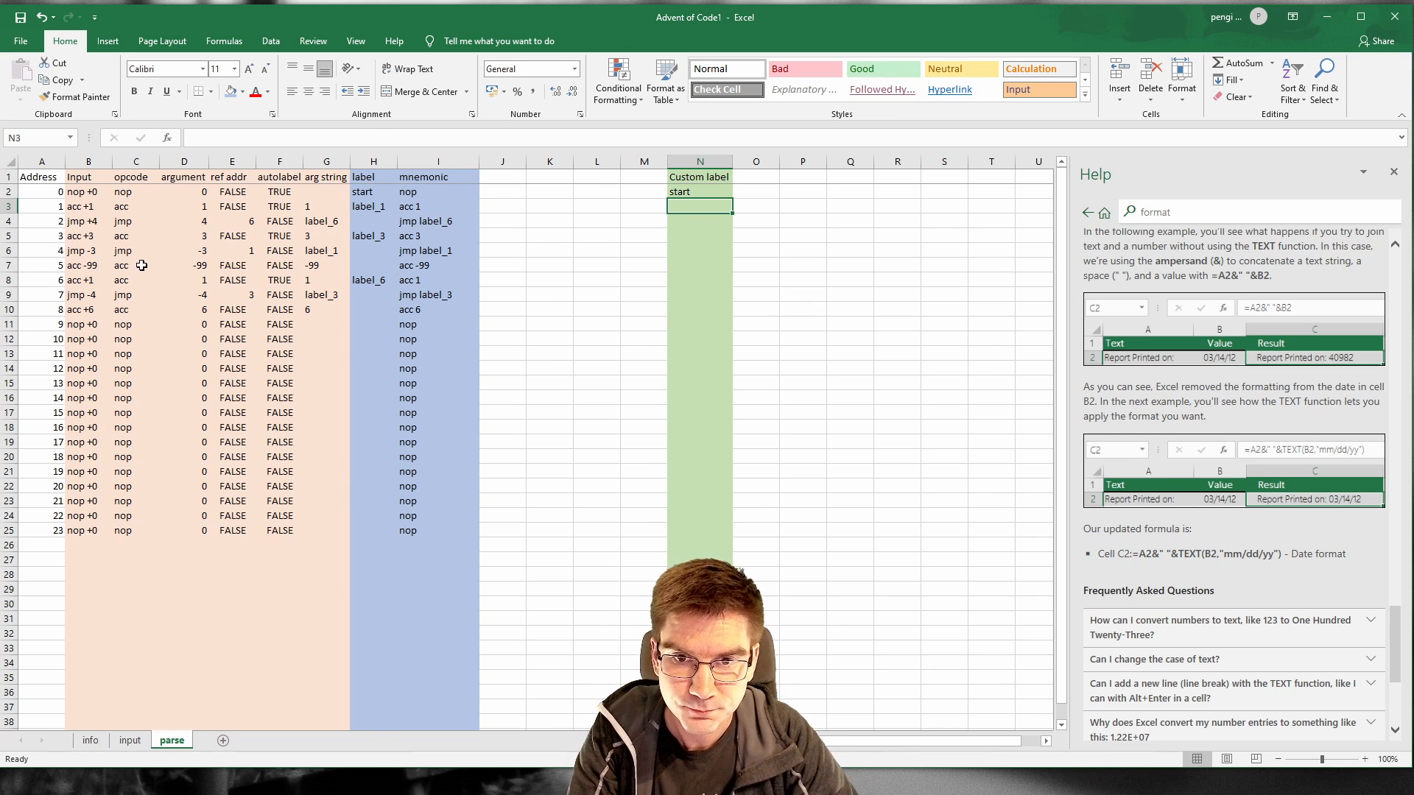
Step: Make the Input formula in B2 return "" instead of "nop +0" for blank input, and fill it down to B25
click(81, 328)
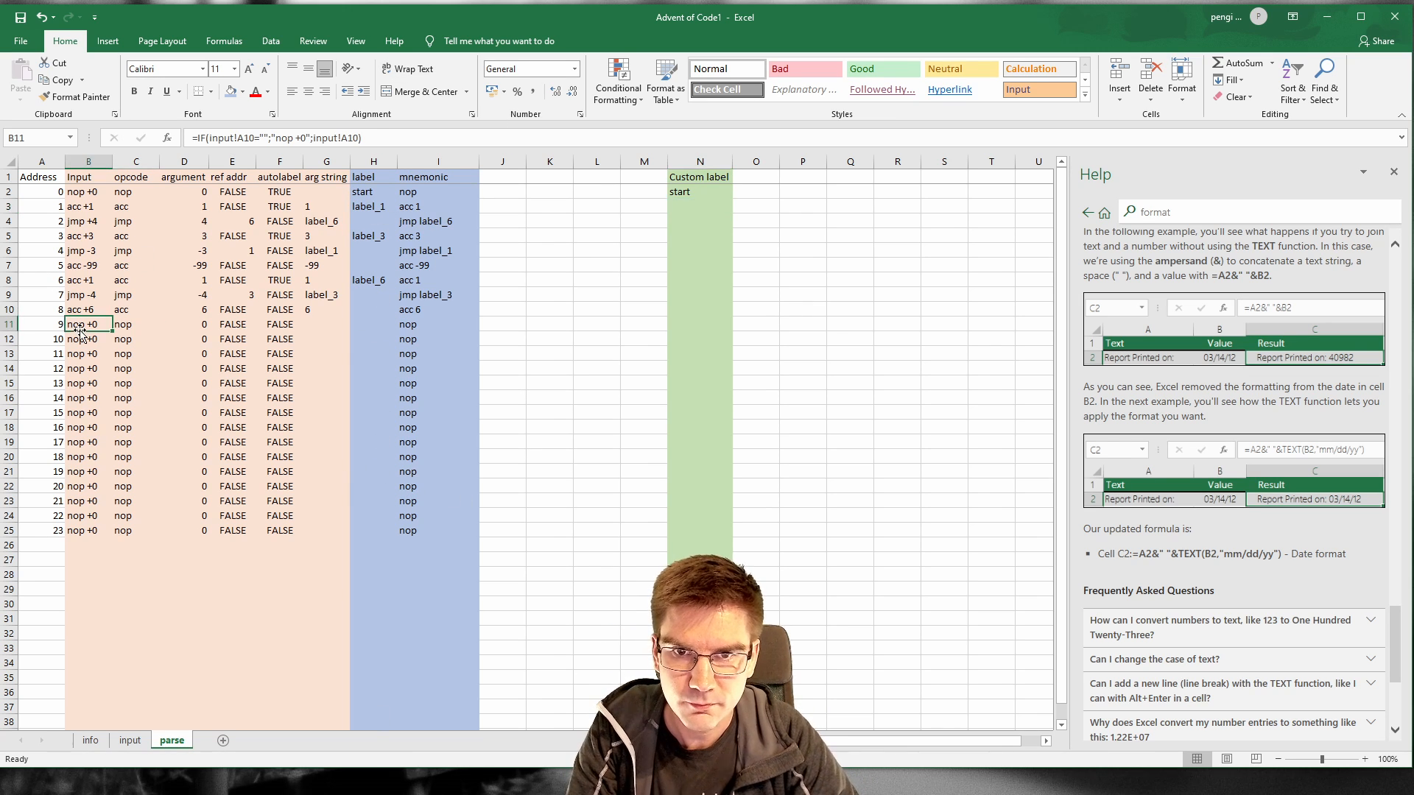
click(98, 193)
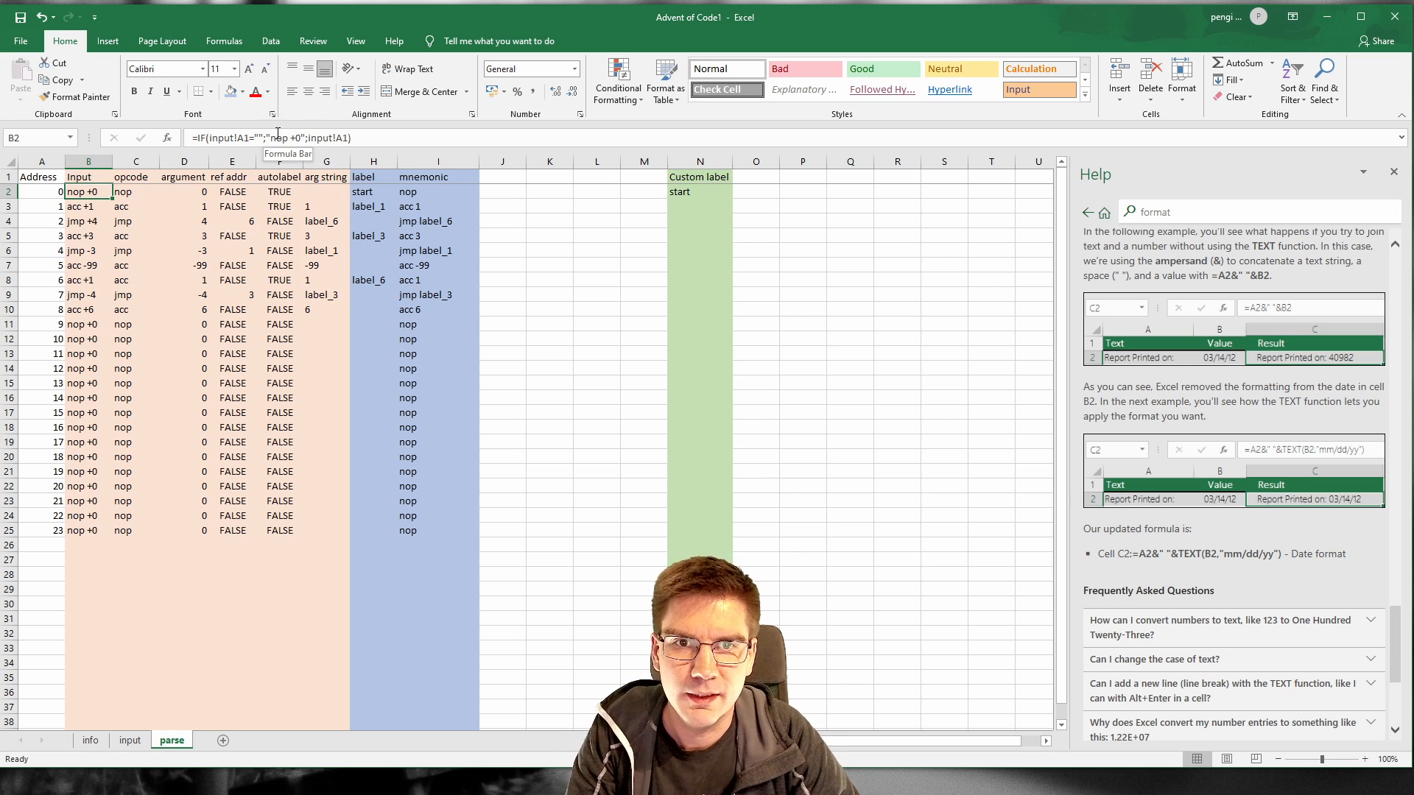
drag(302, 138, 272, 140)
key(BackSpace)
key(Return)
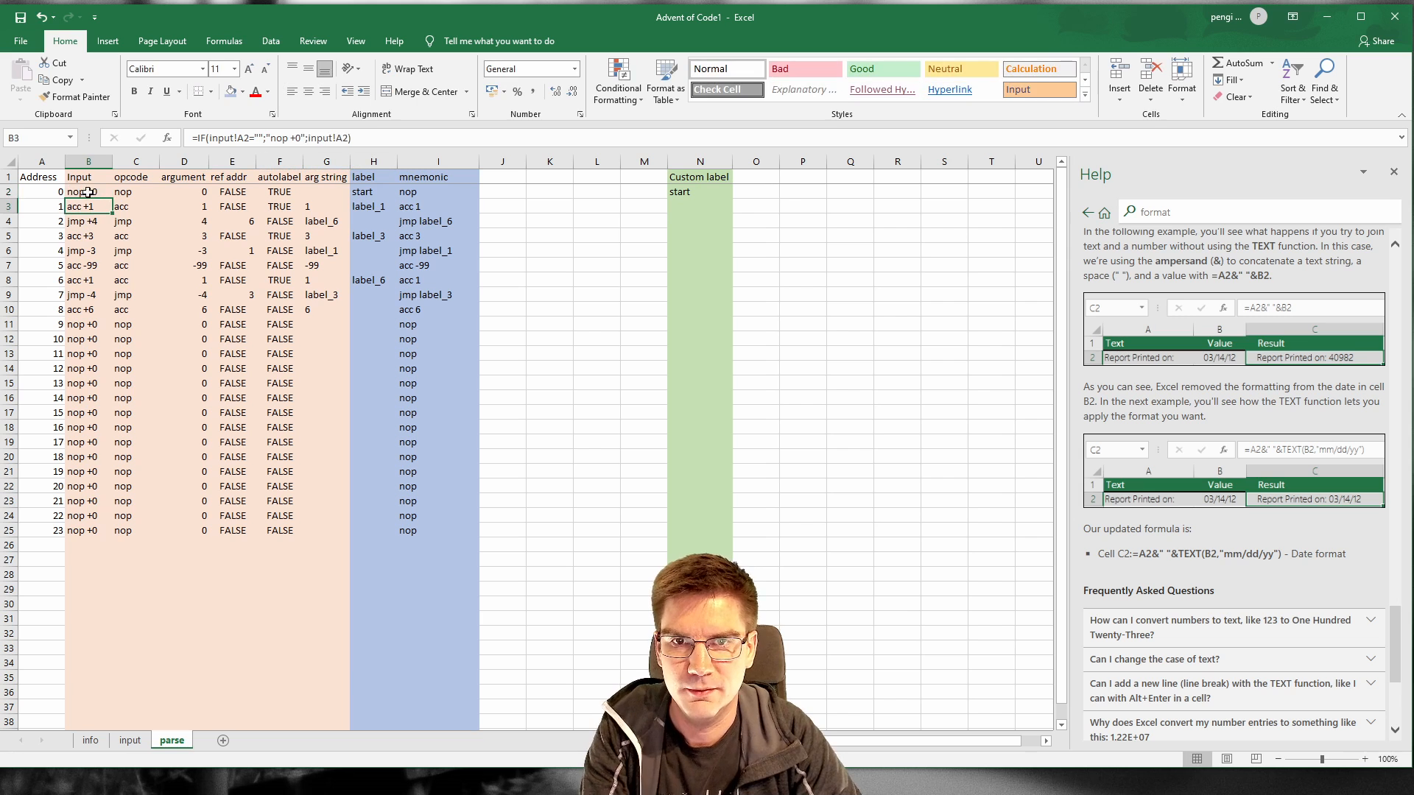
click(85, 191)
key(ctrl+c)
key(ctrl+shift+Down)
key(ctrl+v)
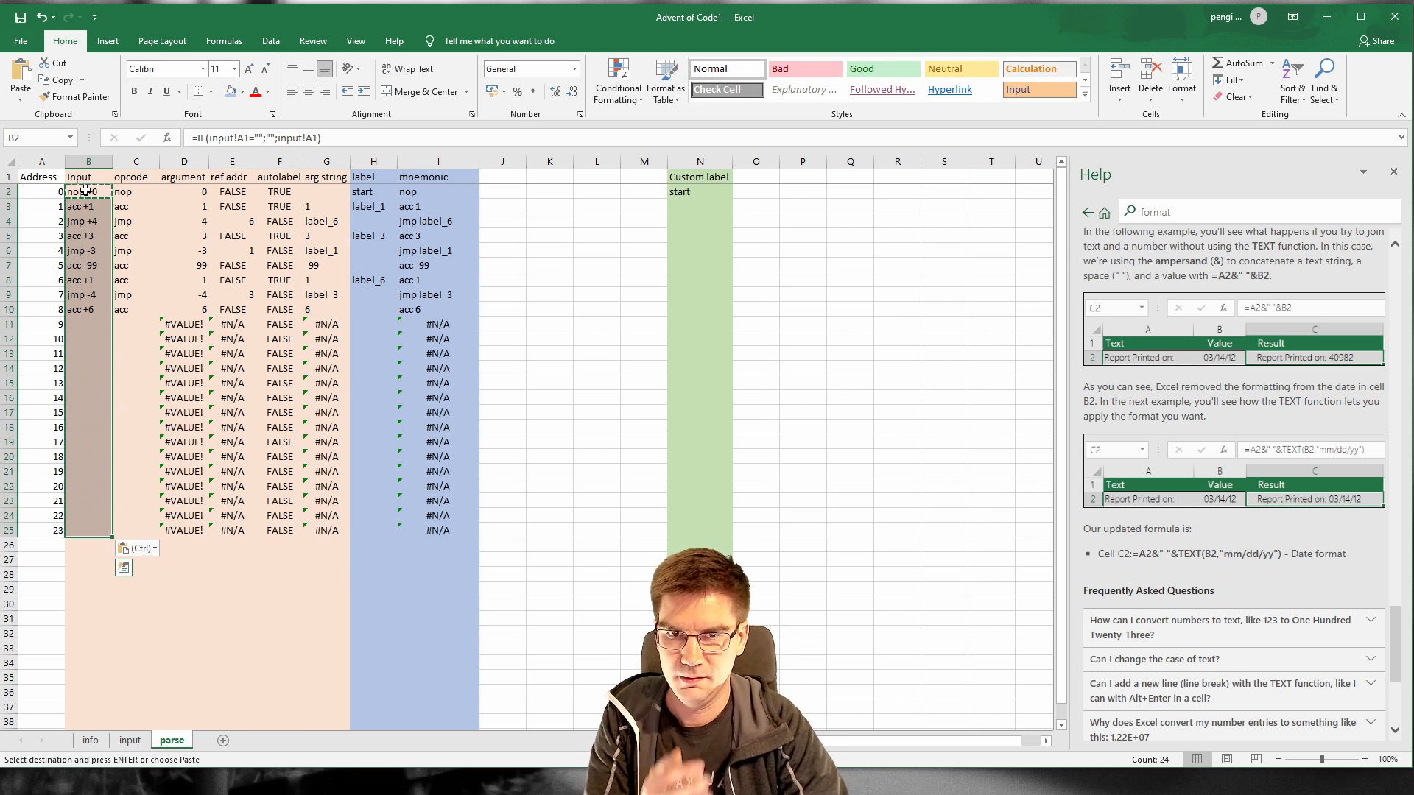
Step: Wrap the argument formula in D2 as =IFERROR(INT(MID(B2;5;1000));0) and fill it down to D25
click(202, 324)
click(190, 192)
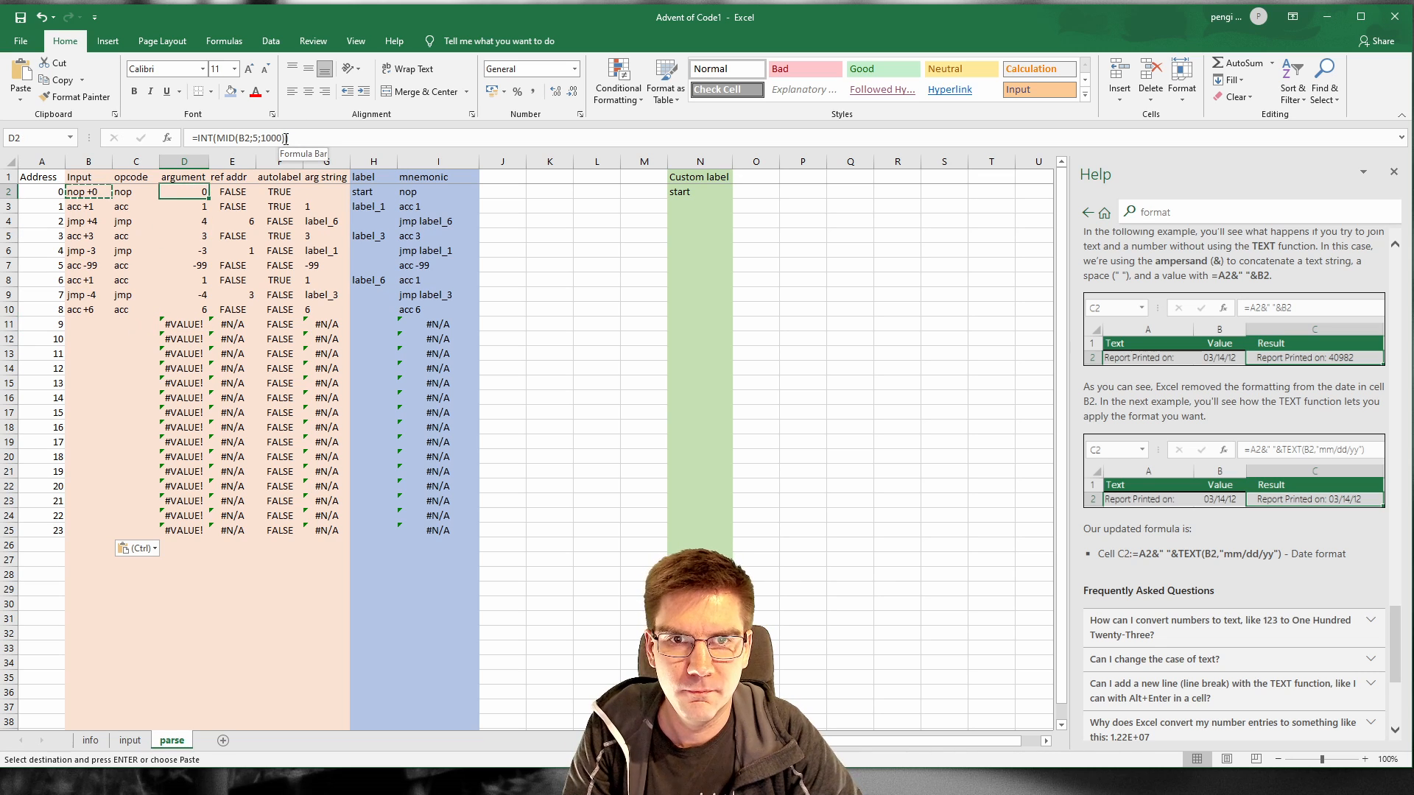
click(195, 138)
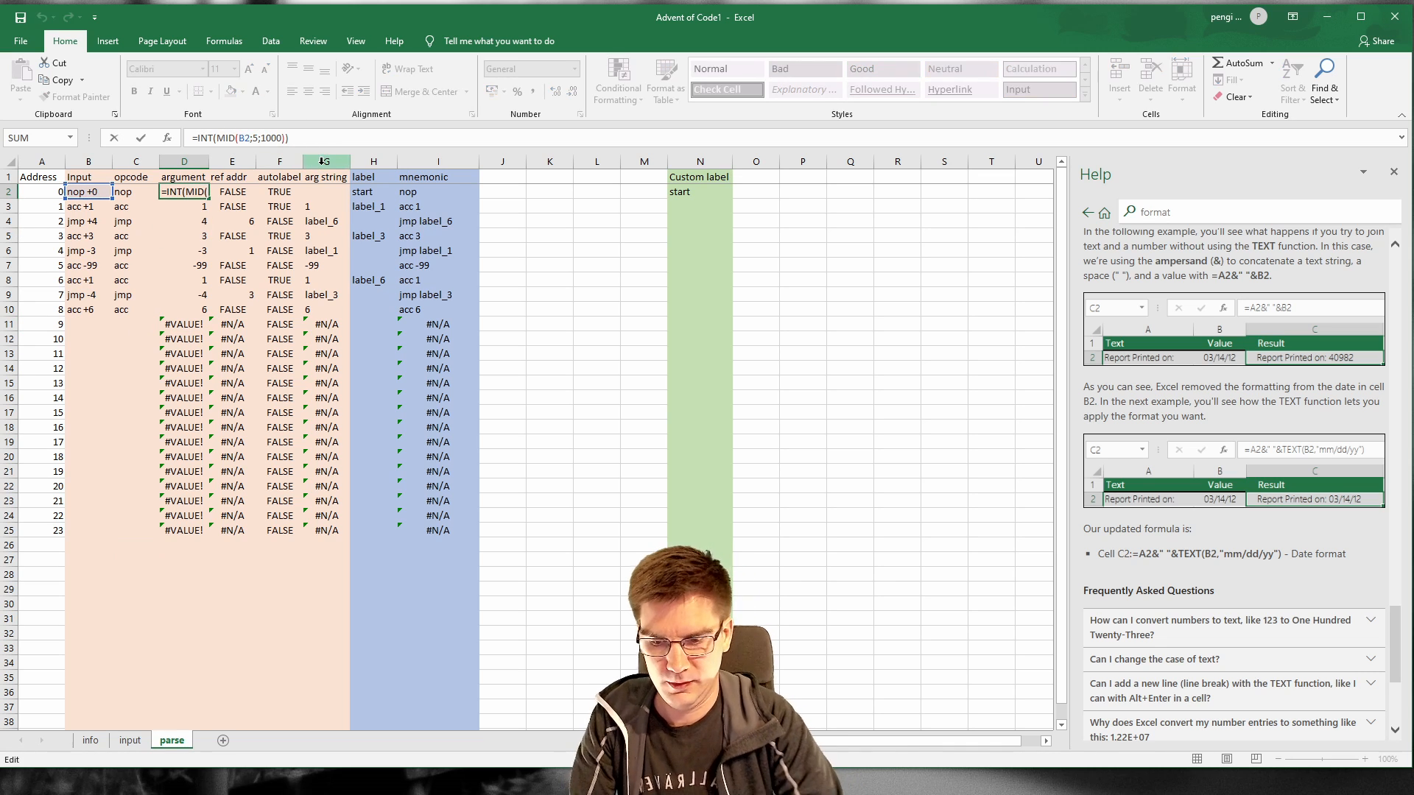
text(IFE)
key(Tab)
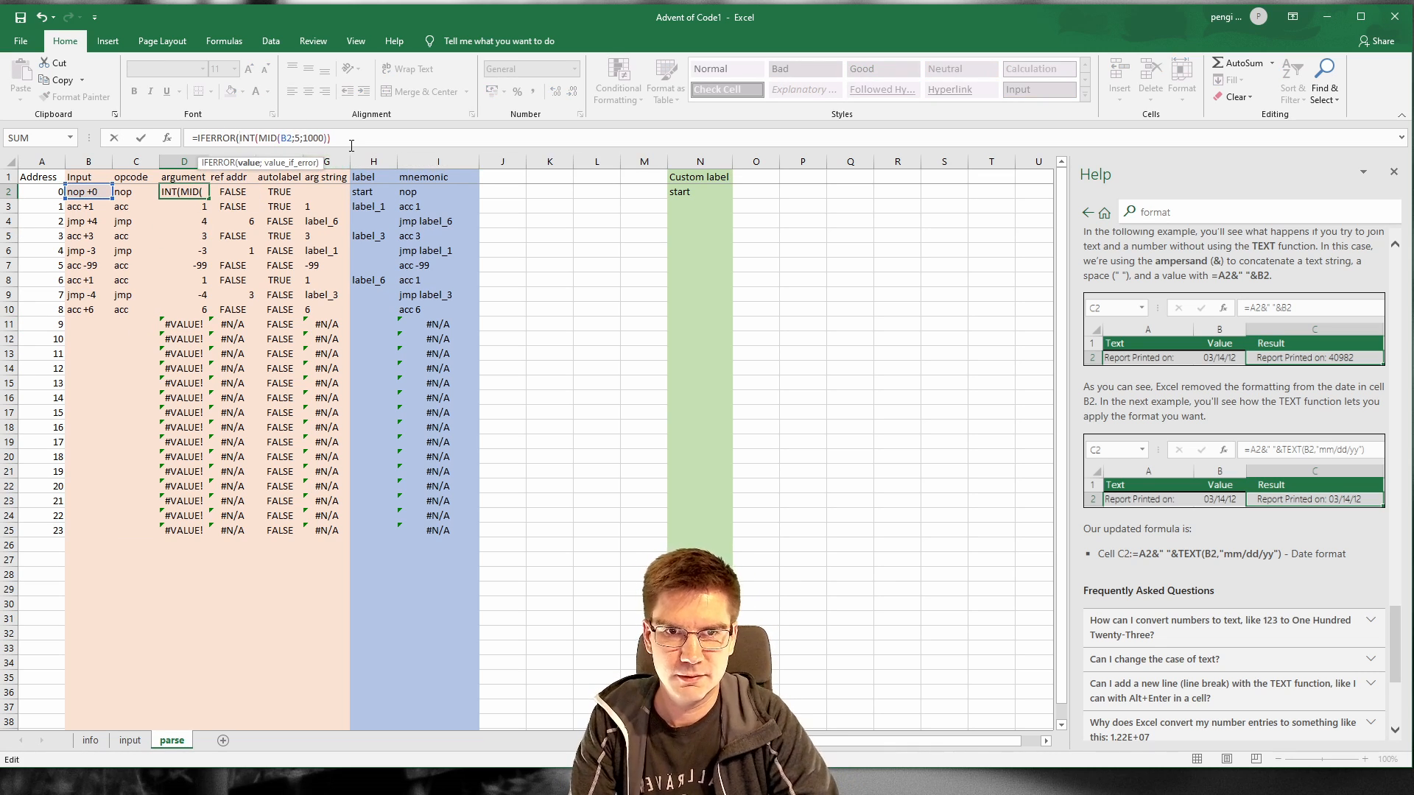
click(351, 141)
text(;0))
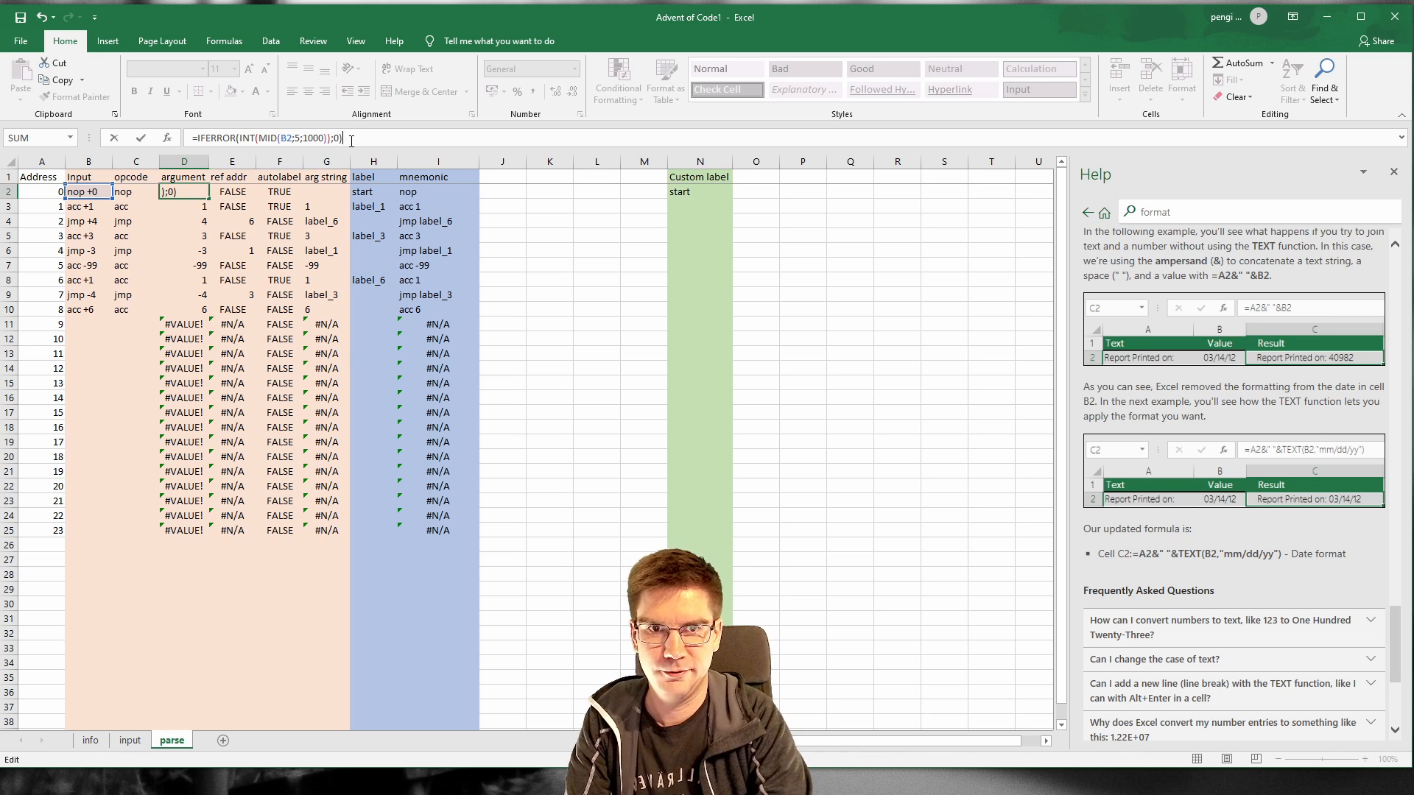
key(Return)
key(Up)
key(ctrl+c)
key(ctrl+shift+Down)
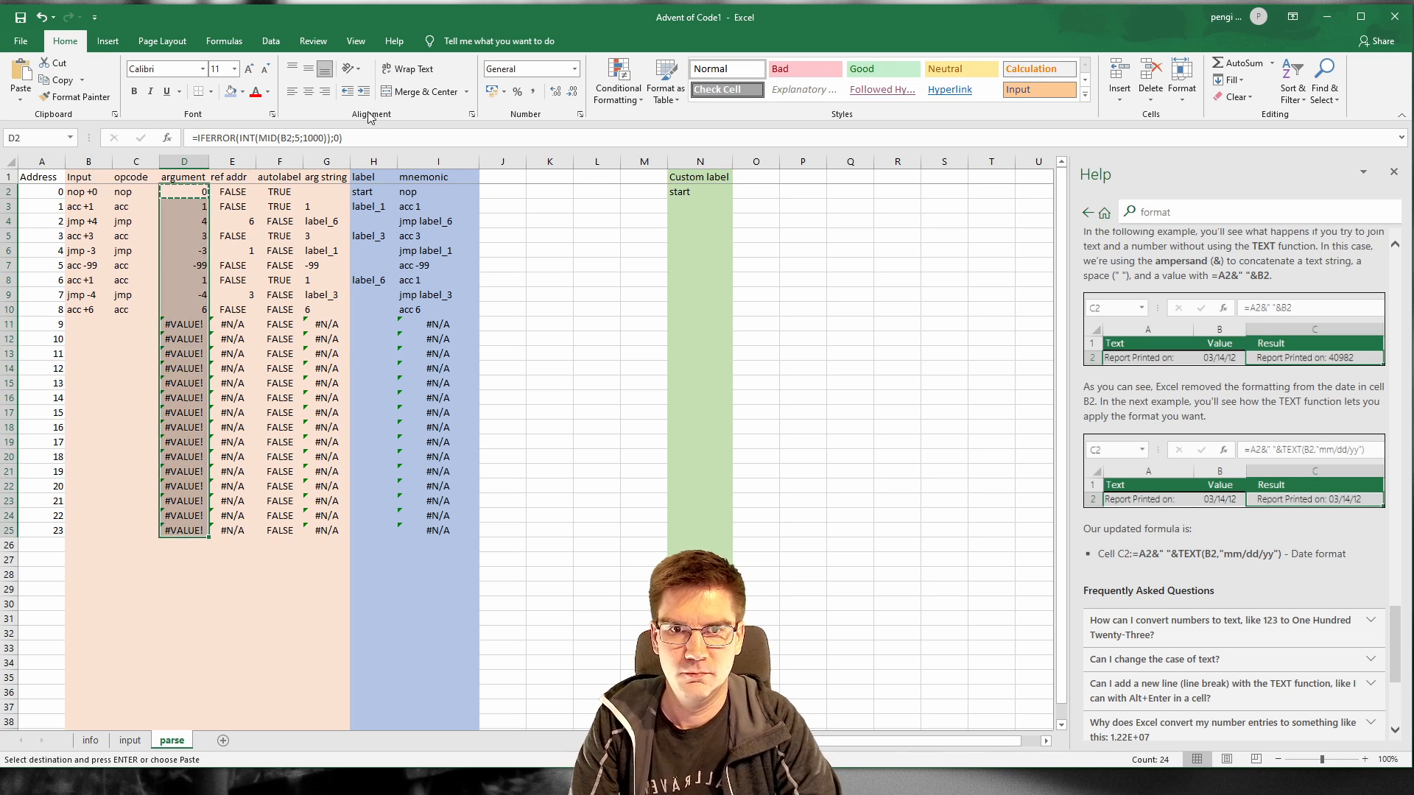
key(ctrl+v)
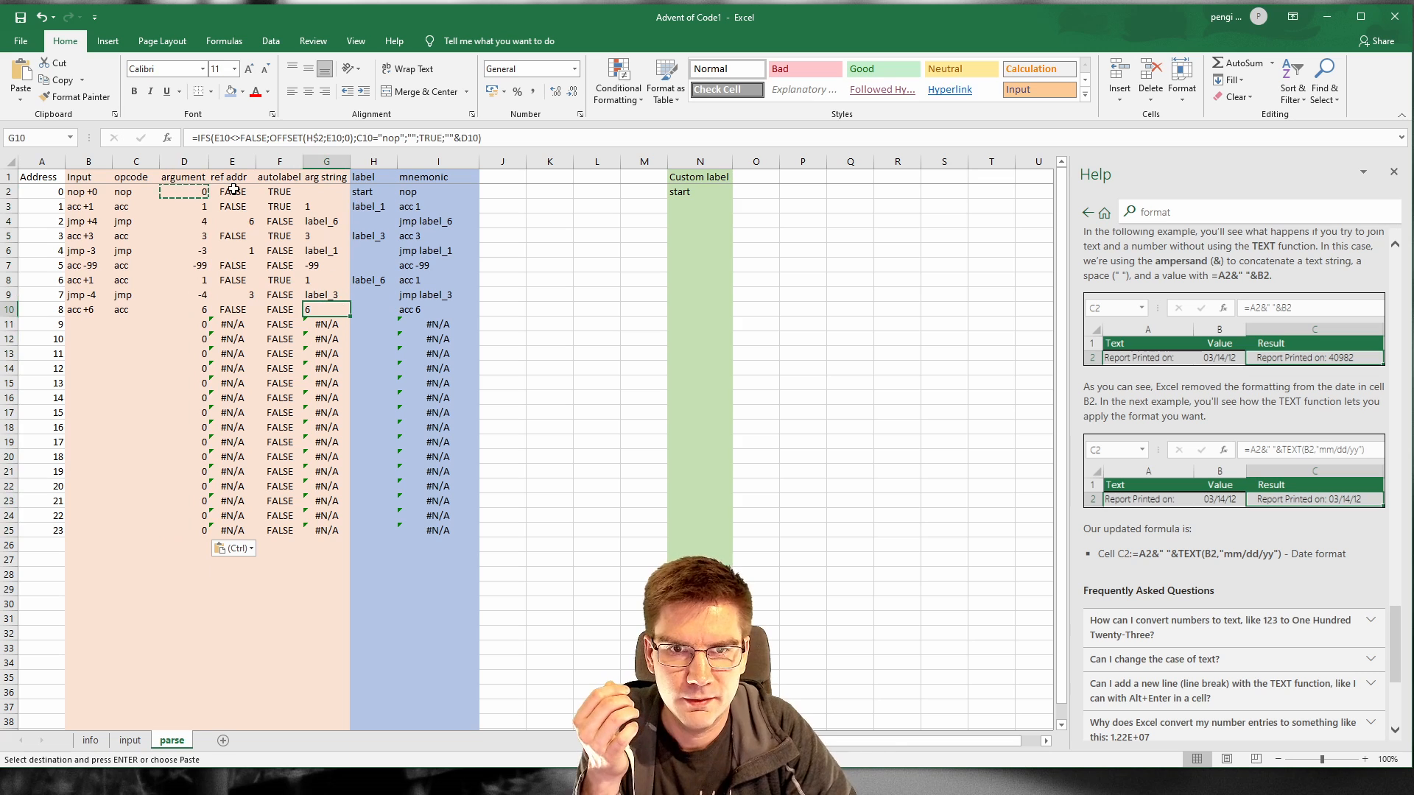
Step: Add C2="";FALSE as the first condition of the ref addr IFS formula in E2 and fill it down to E25
click(232, 192)
click(203, 139)
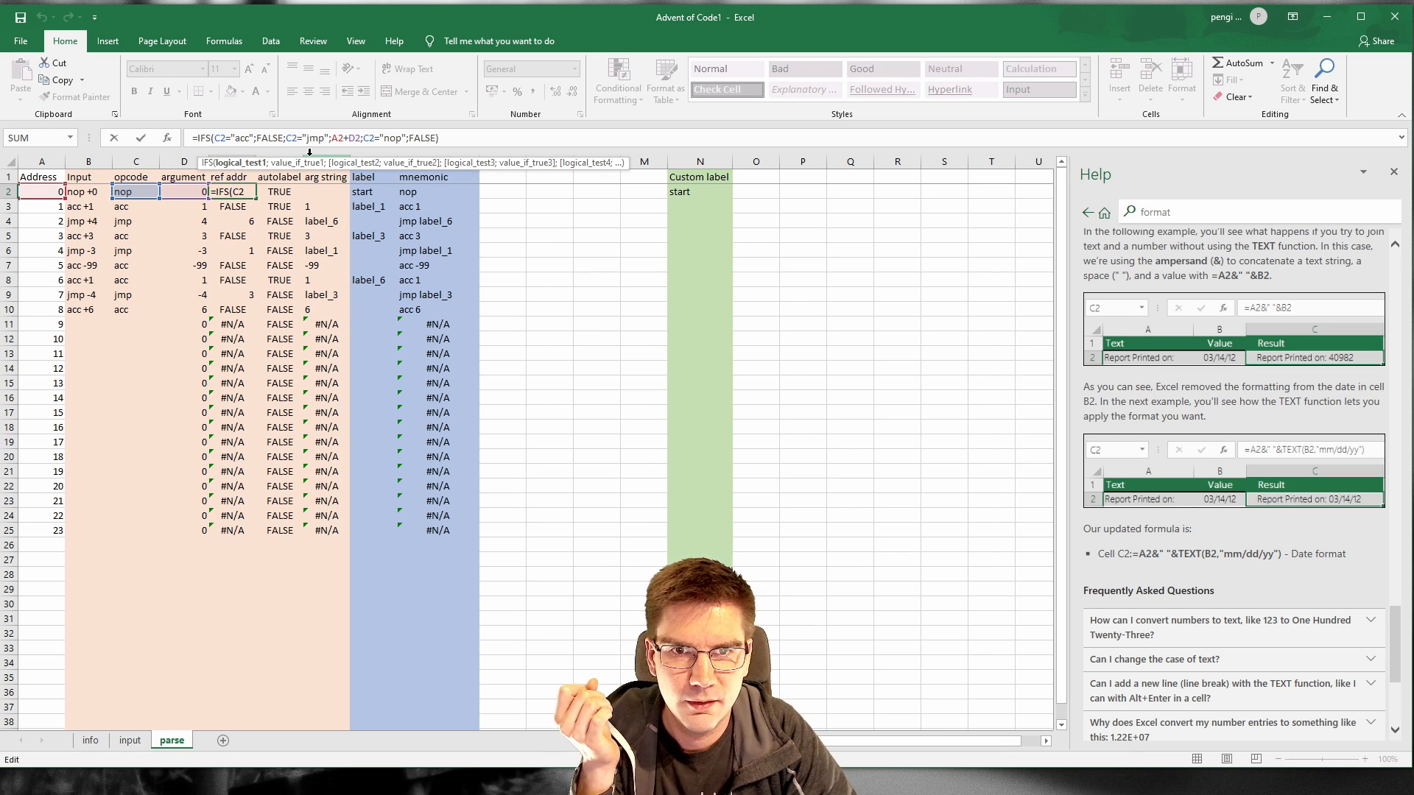
text(C2="";)
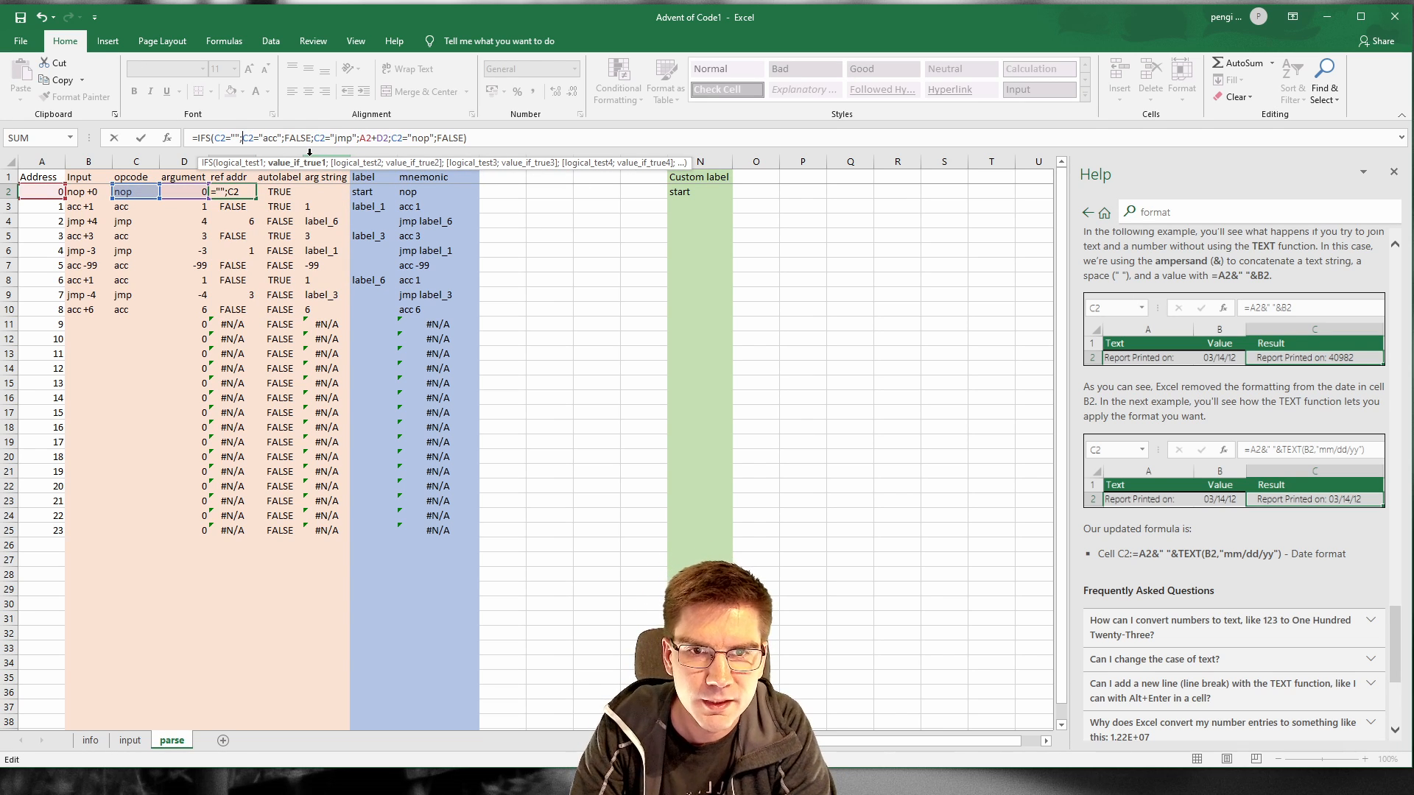
text(FALSE;)
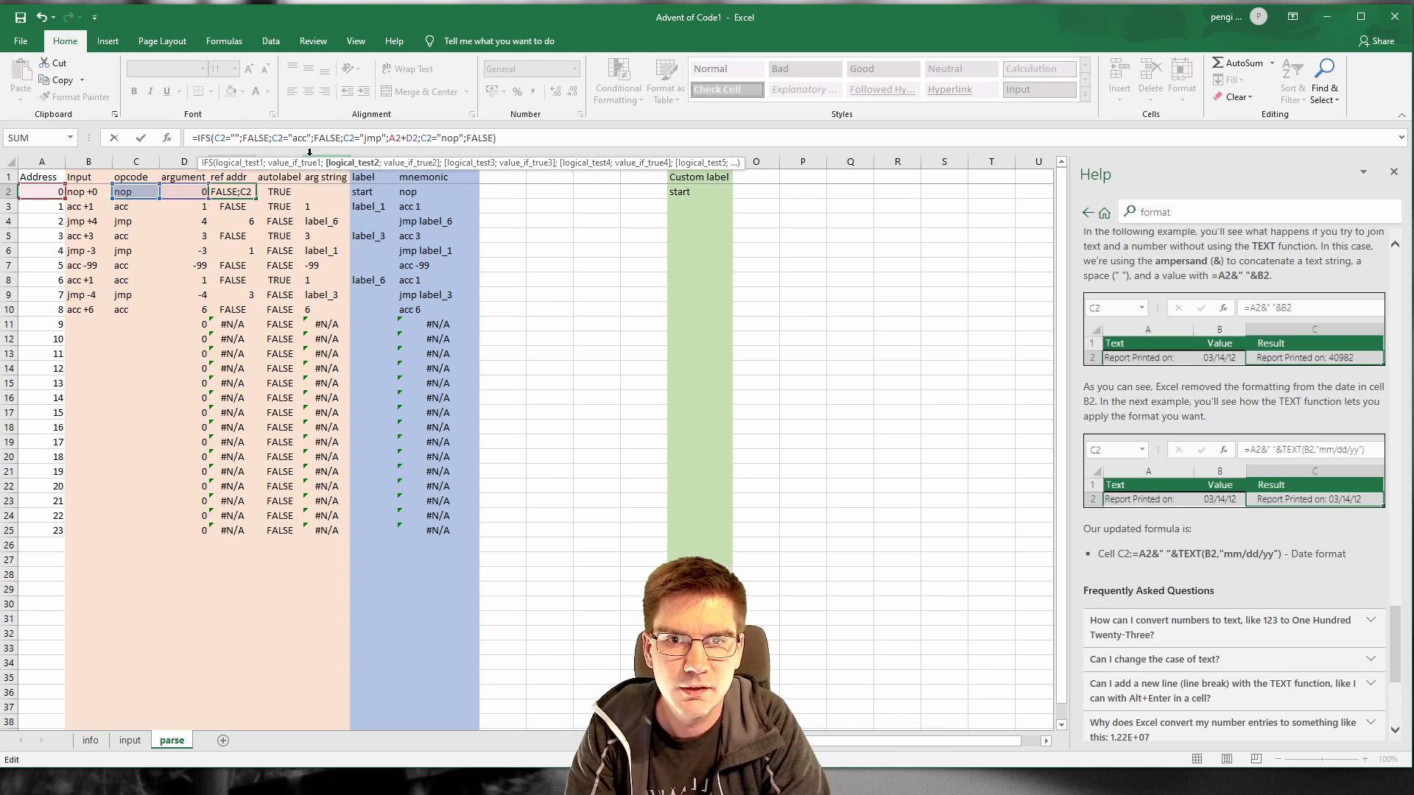
key(Return)
key(Up)
key(ctrl+c)
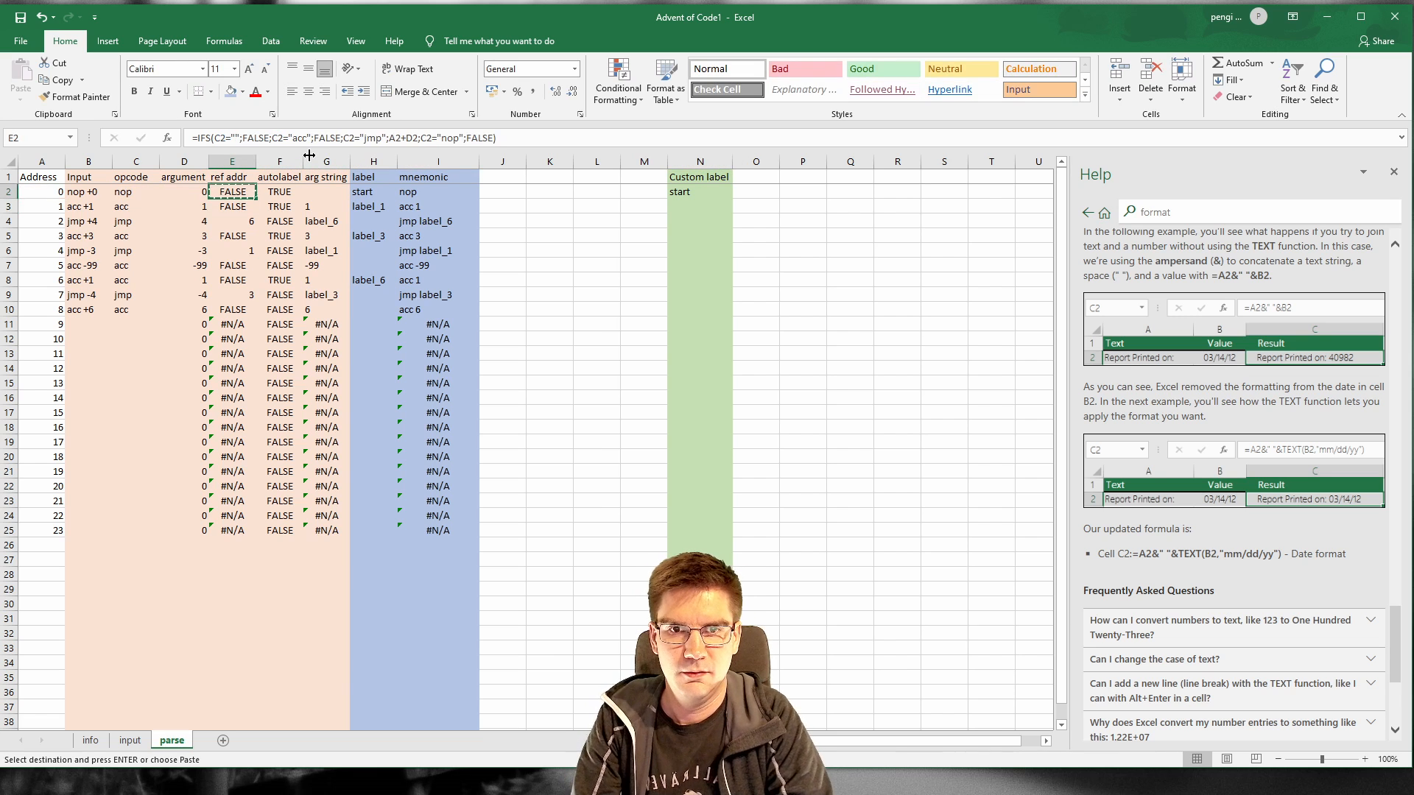
key(ctrl+shift+Down)
key(ctrl+v)
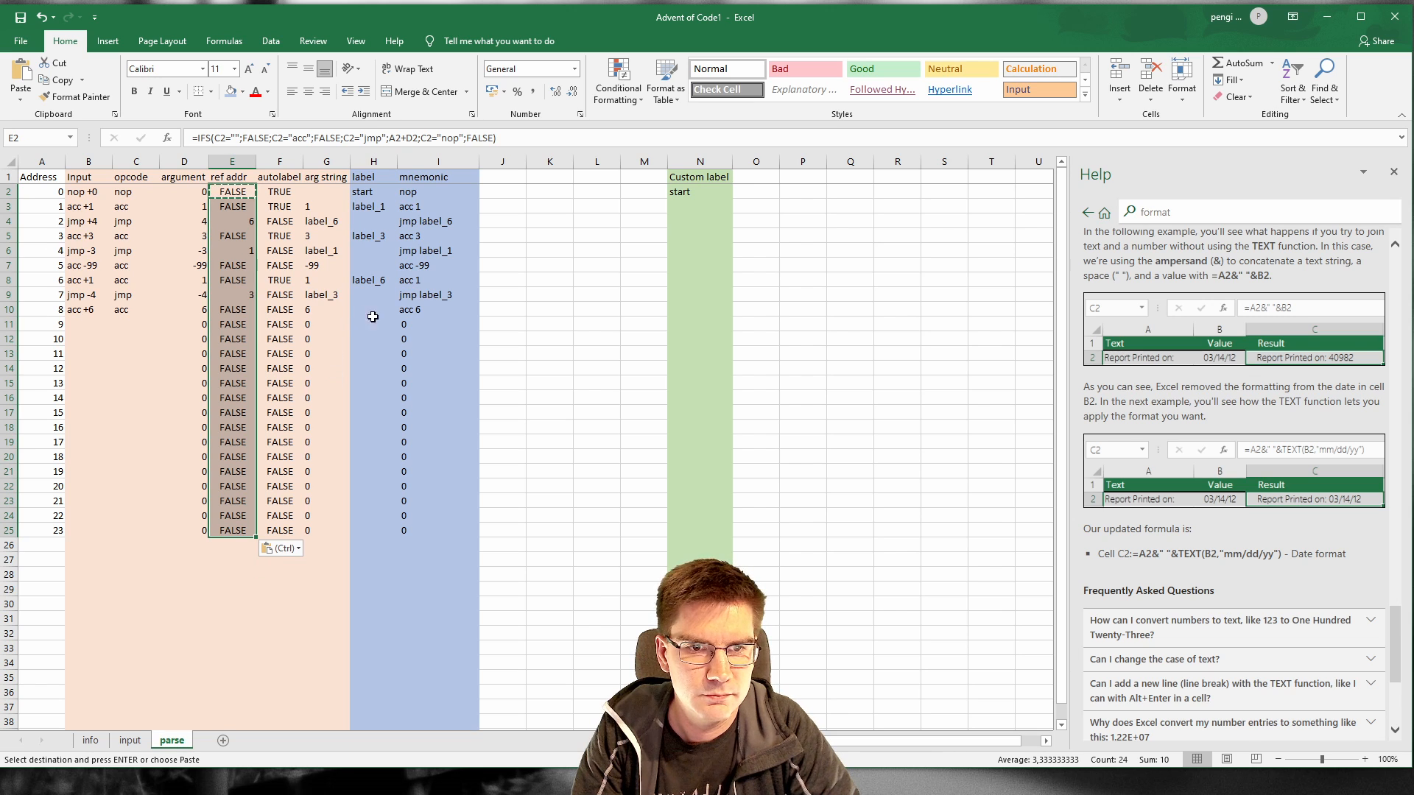
Step: Add C2="";"" as the first condition of the arg string IFS formula in G2
click(408, 326)
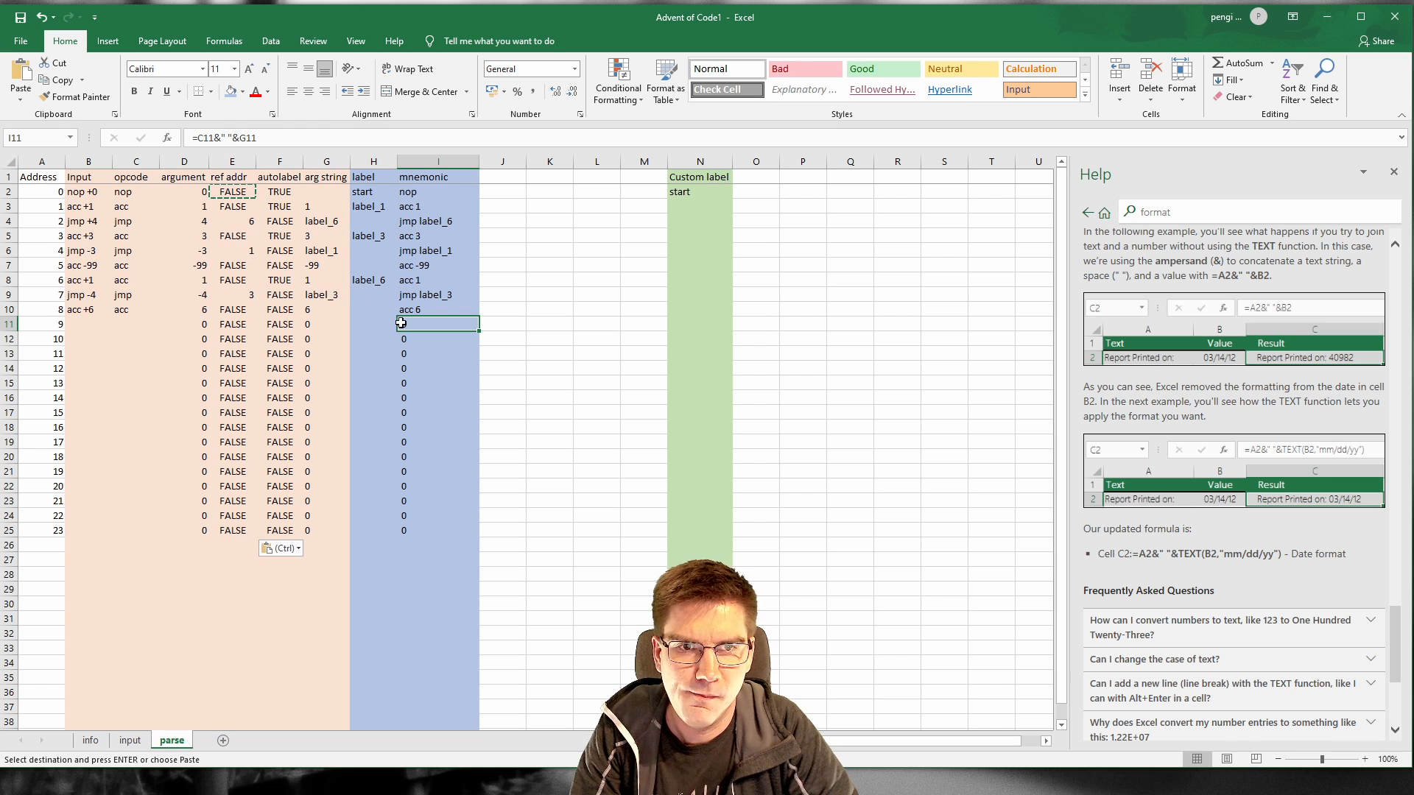
click(286, 144)
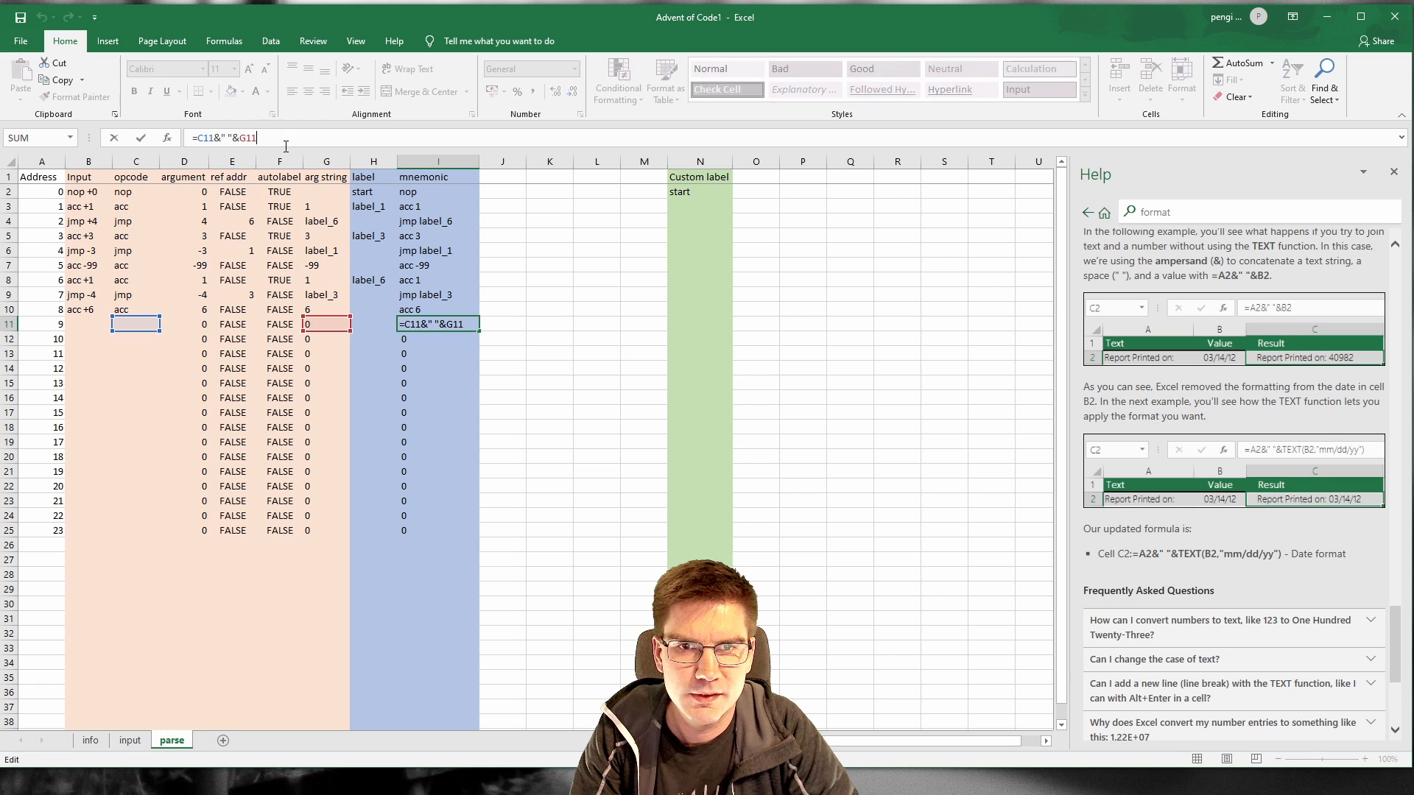
click(407, 327)
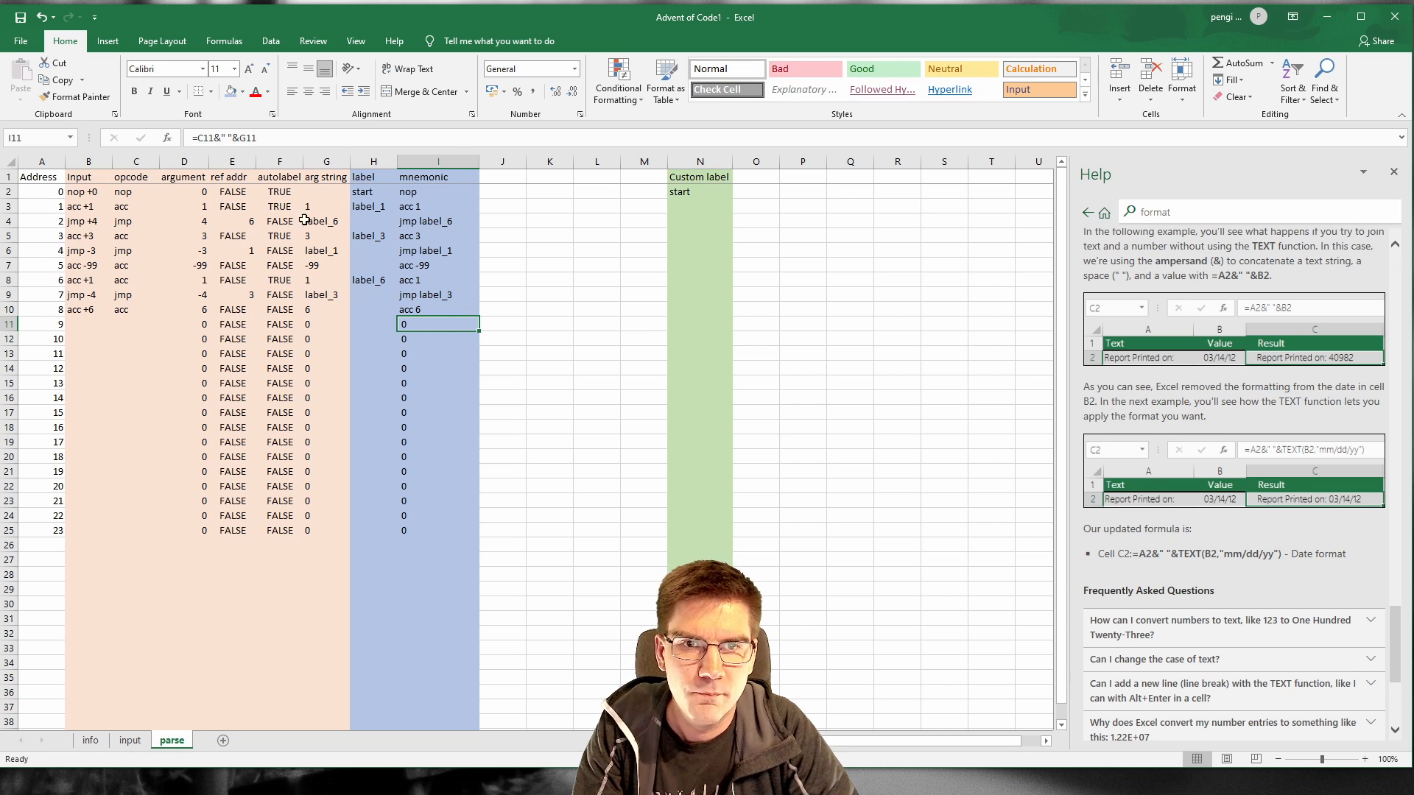
click(306, 193)
click(242, 132)
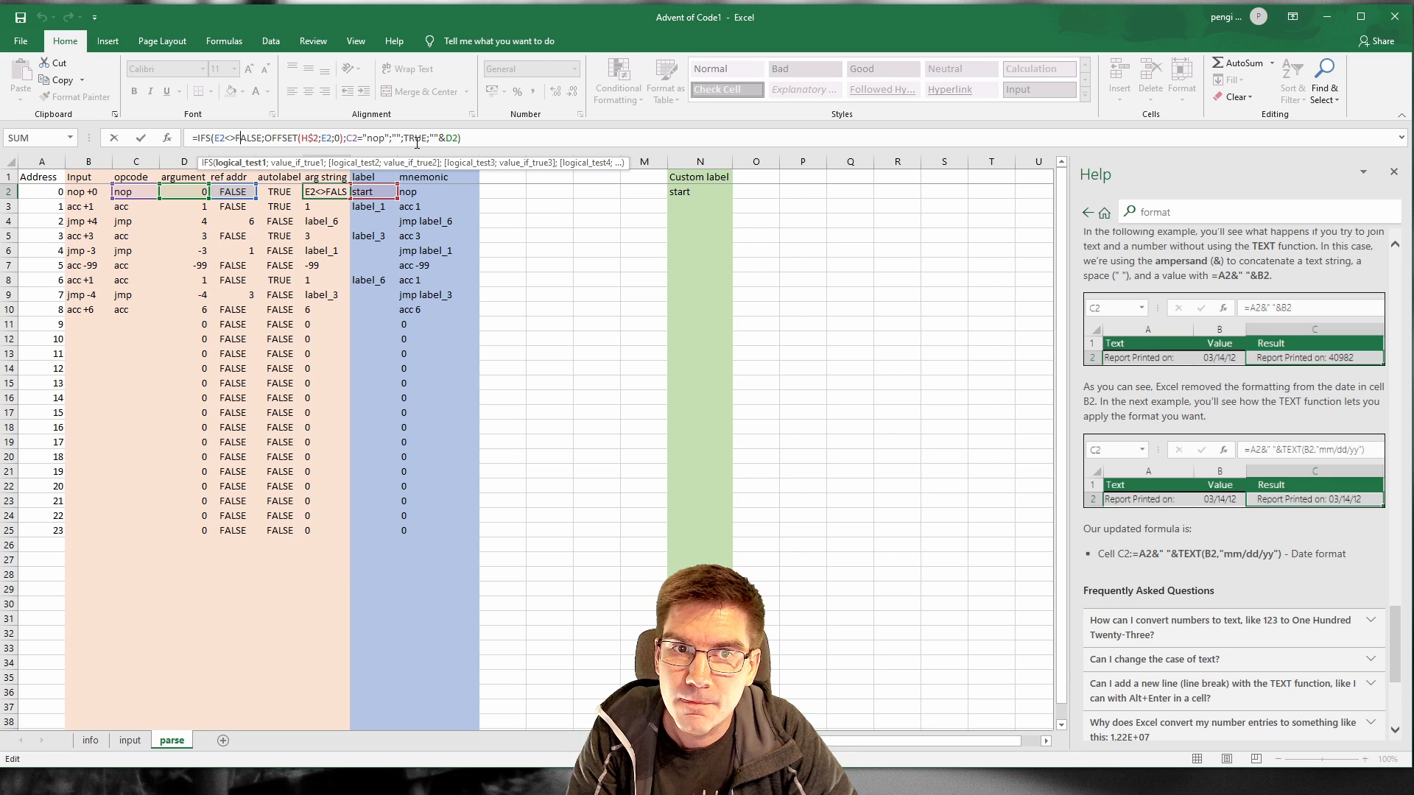
click(387, 138)
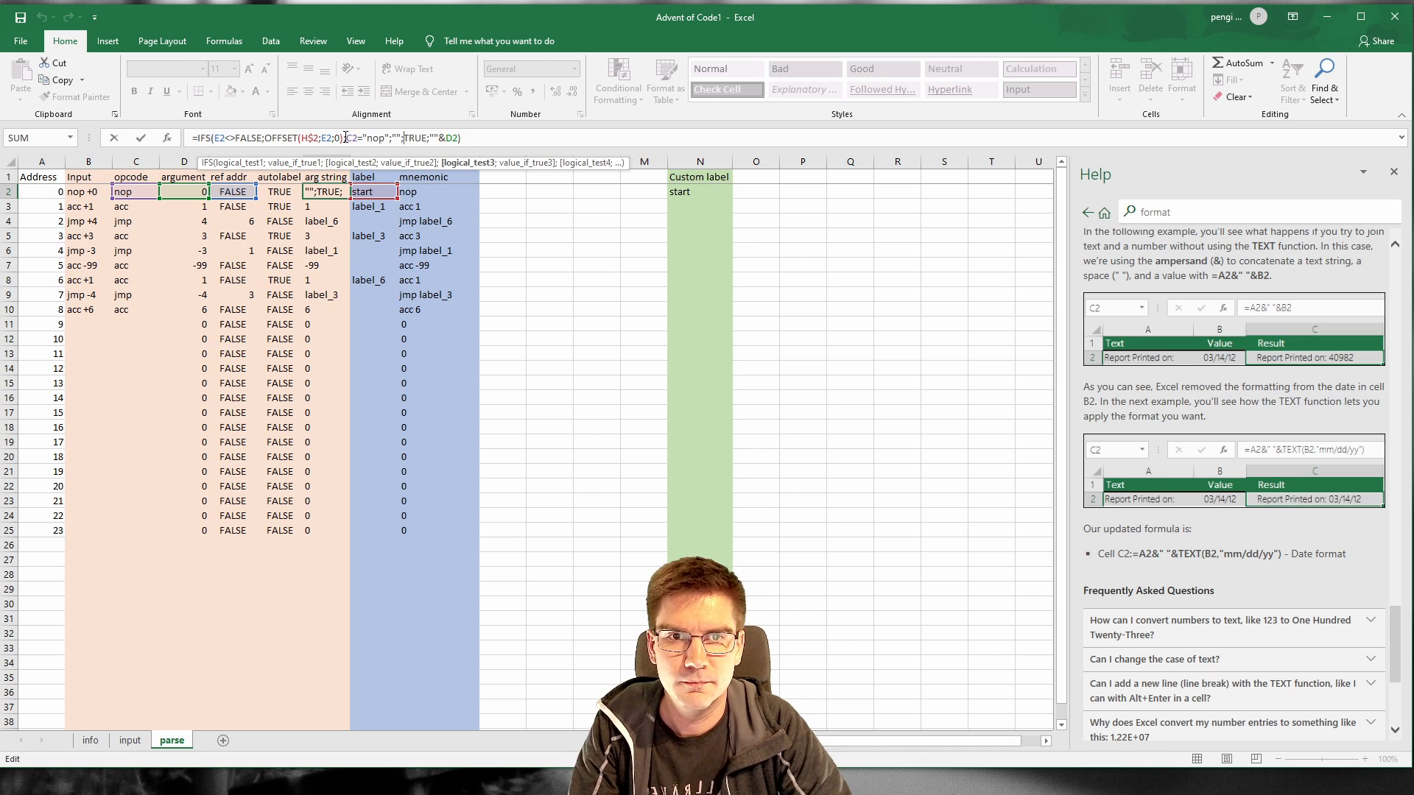
click(344, 138)
click(214, 138)
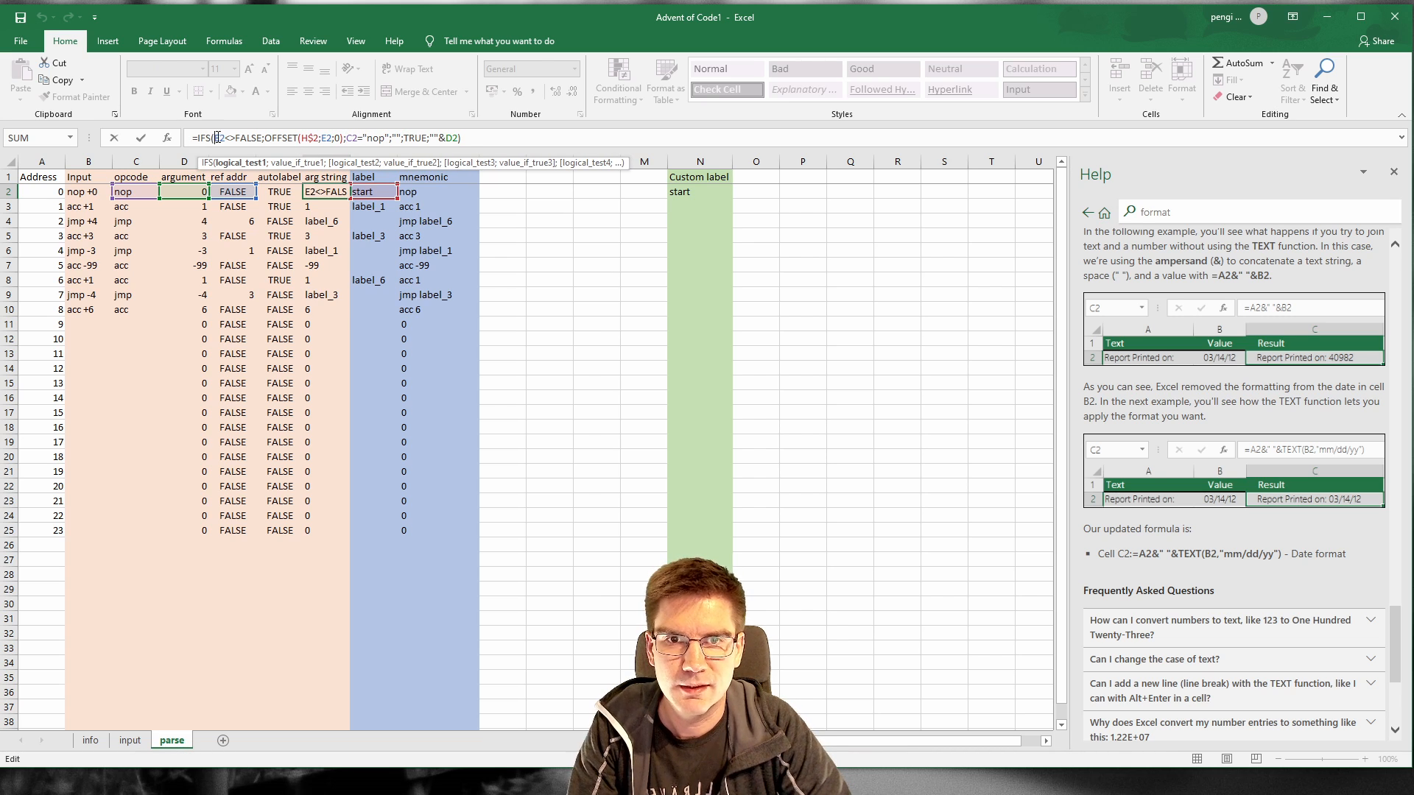
text(C2="";"";)
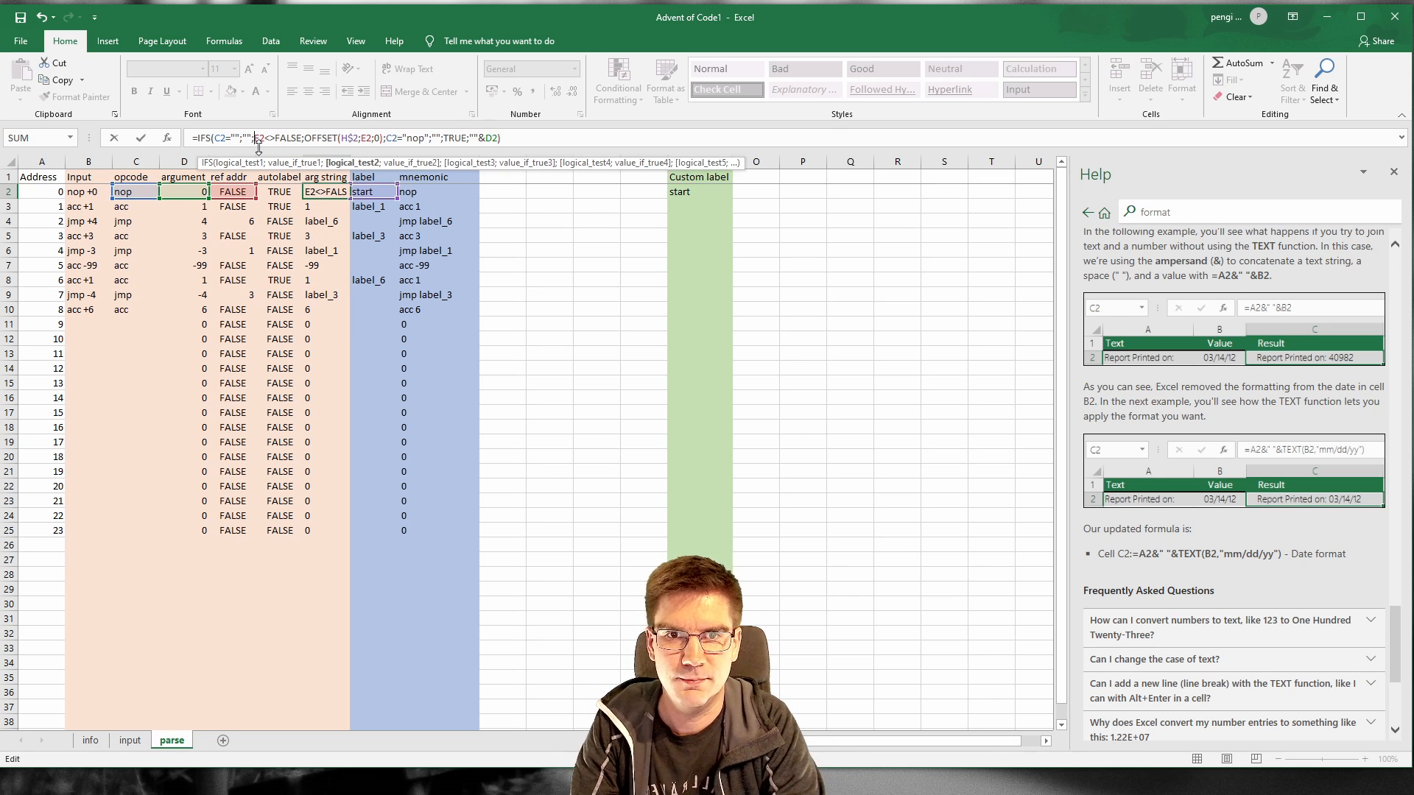
key(ctrl+Return)
key(ctrl+c)
key(ctrl+Down)
key(ctrl+v)
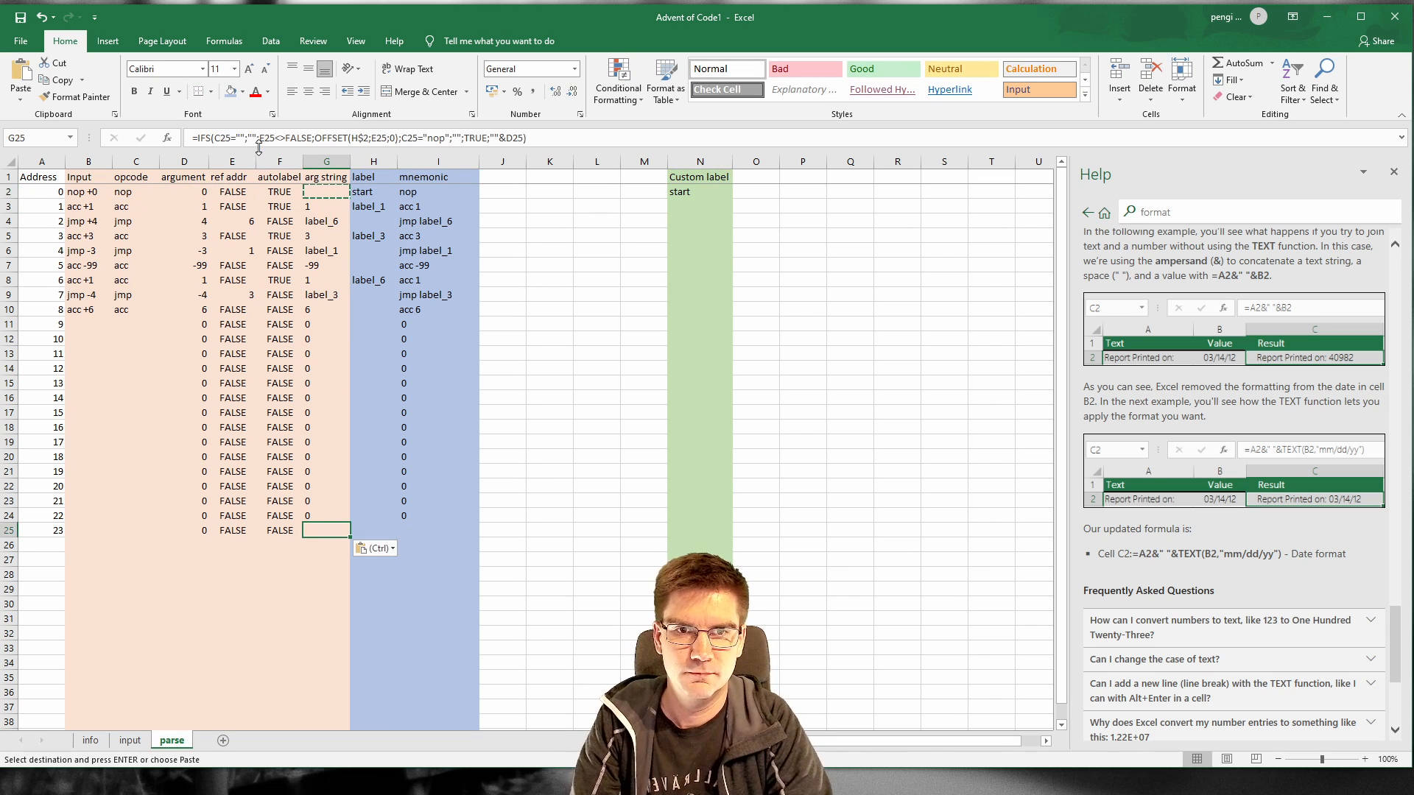
key(ctrl+z)
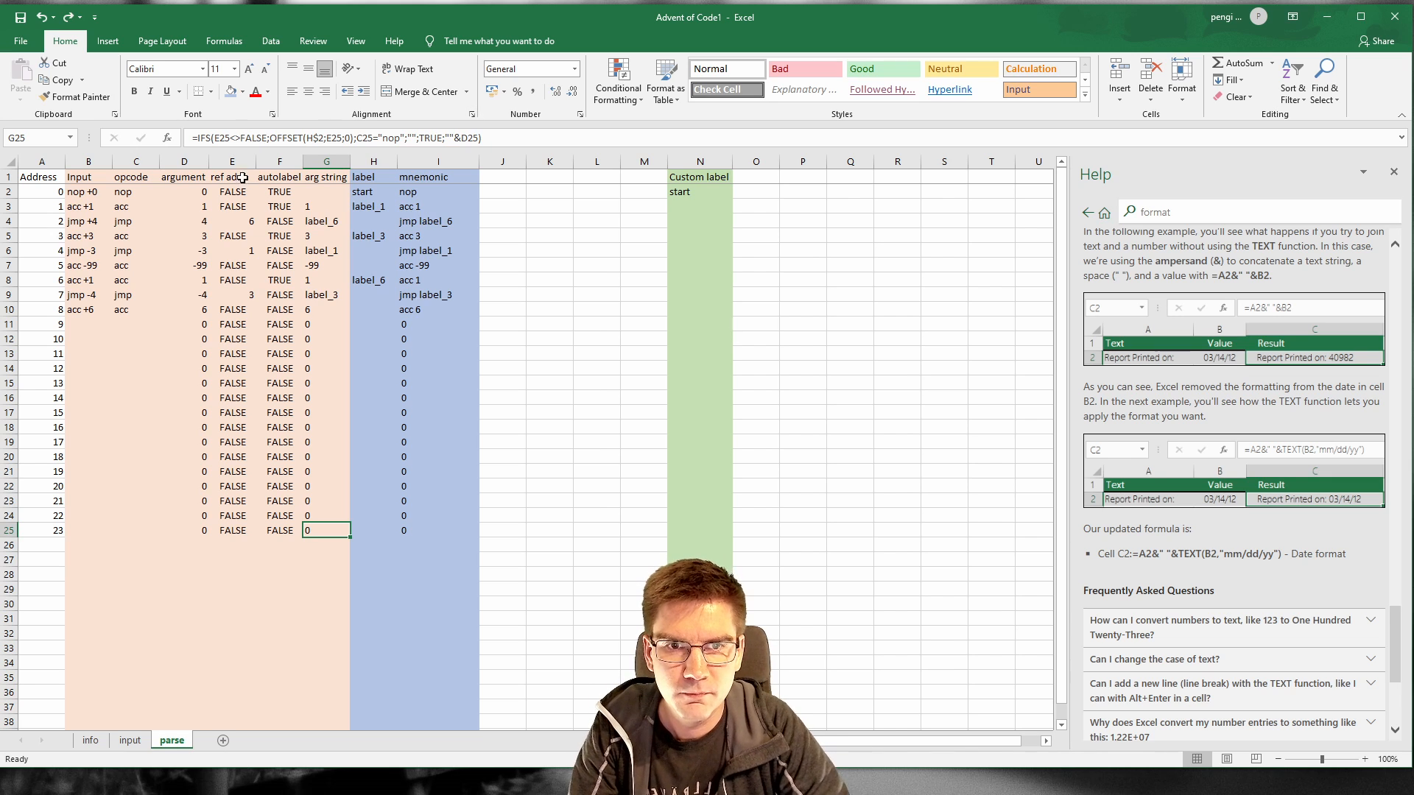
Step: Fill the arg string formula from G2 down to G25
click(313, 193)
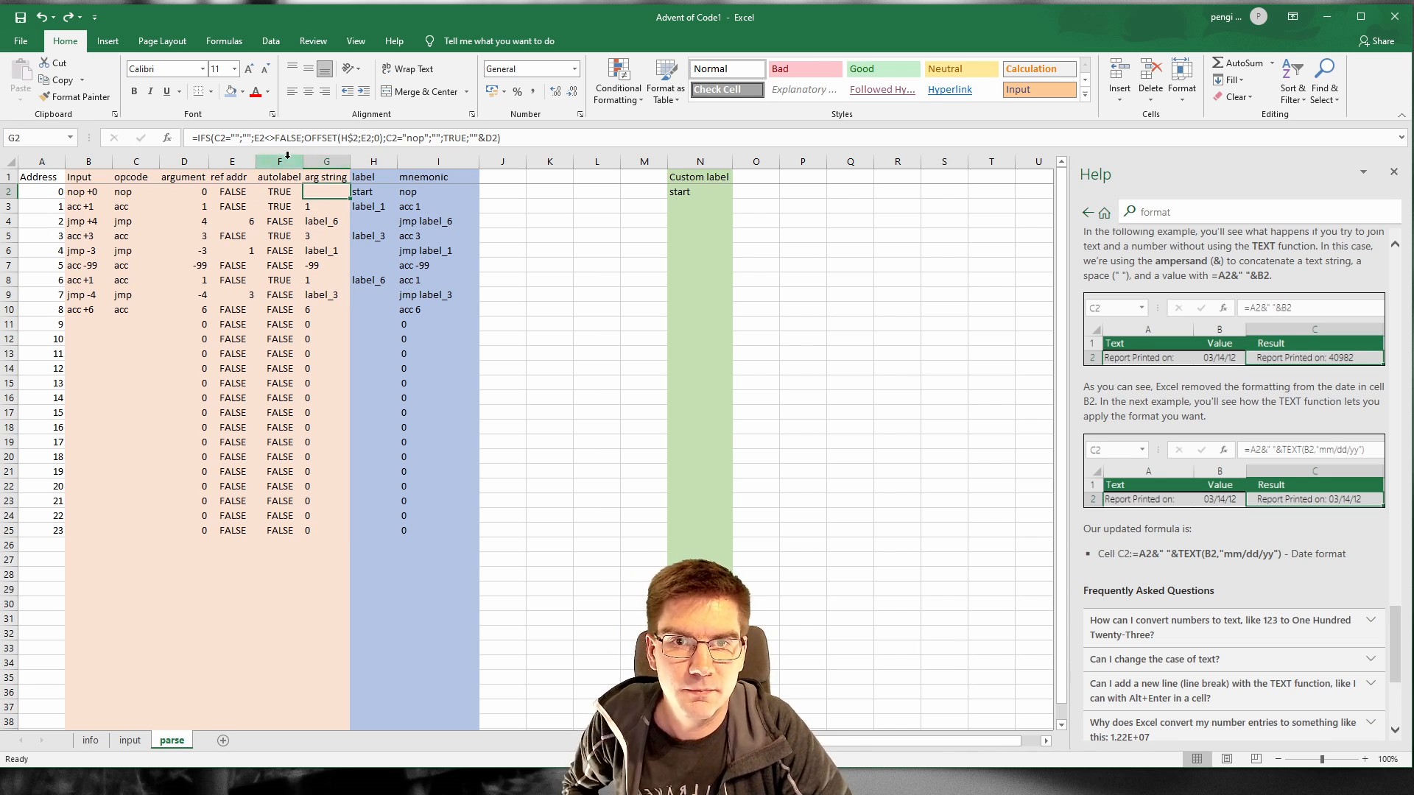
click(237, 136)
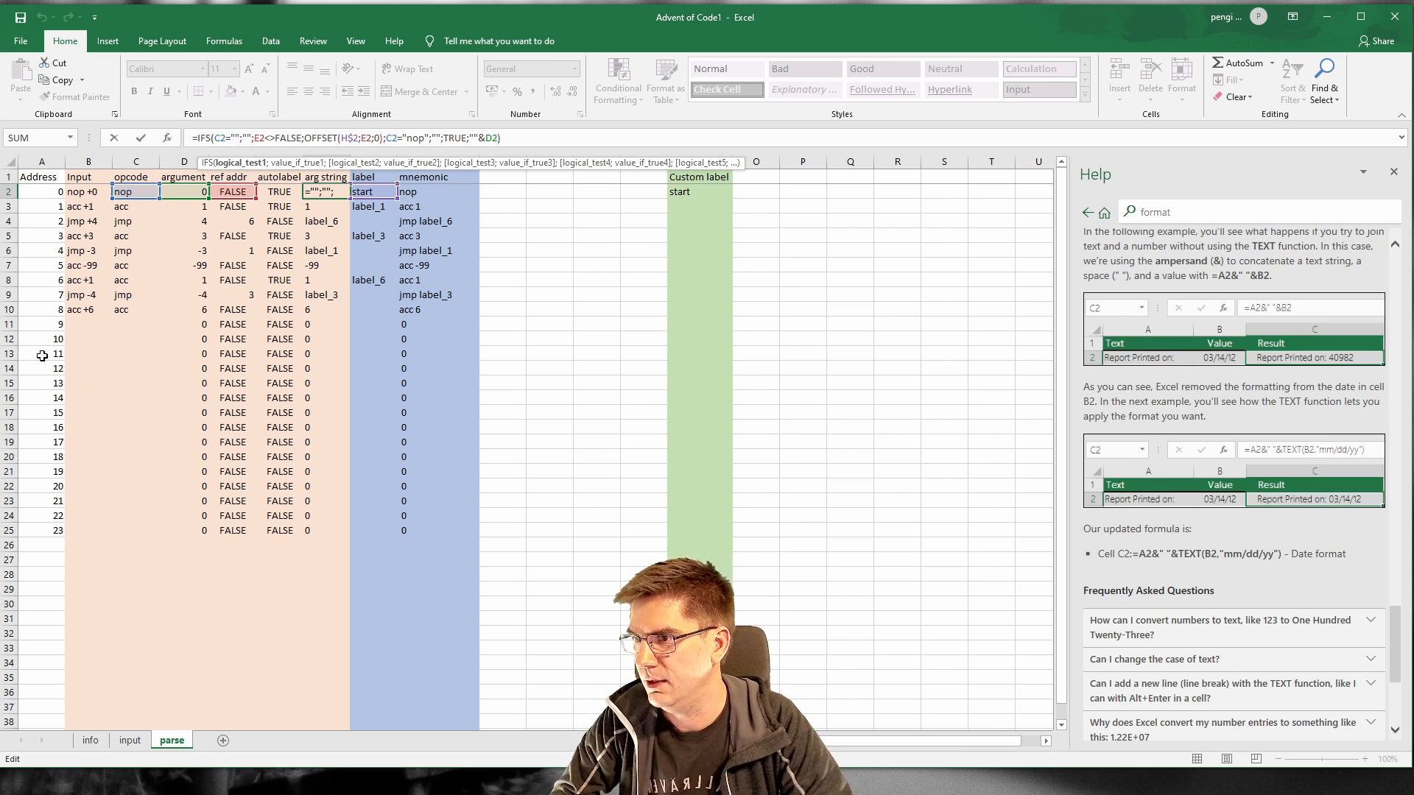
key(ctrl+Return)
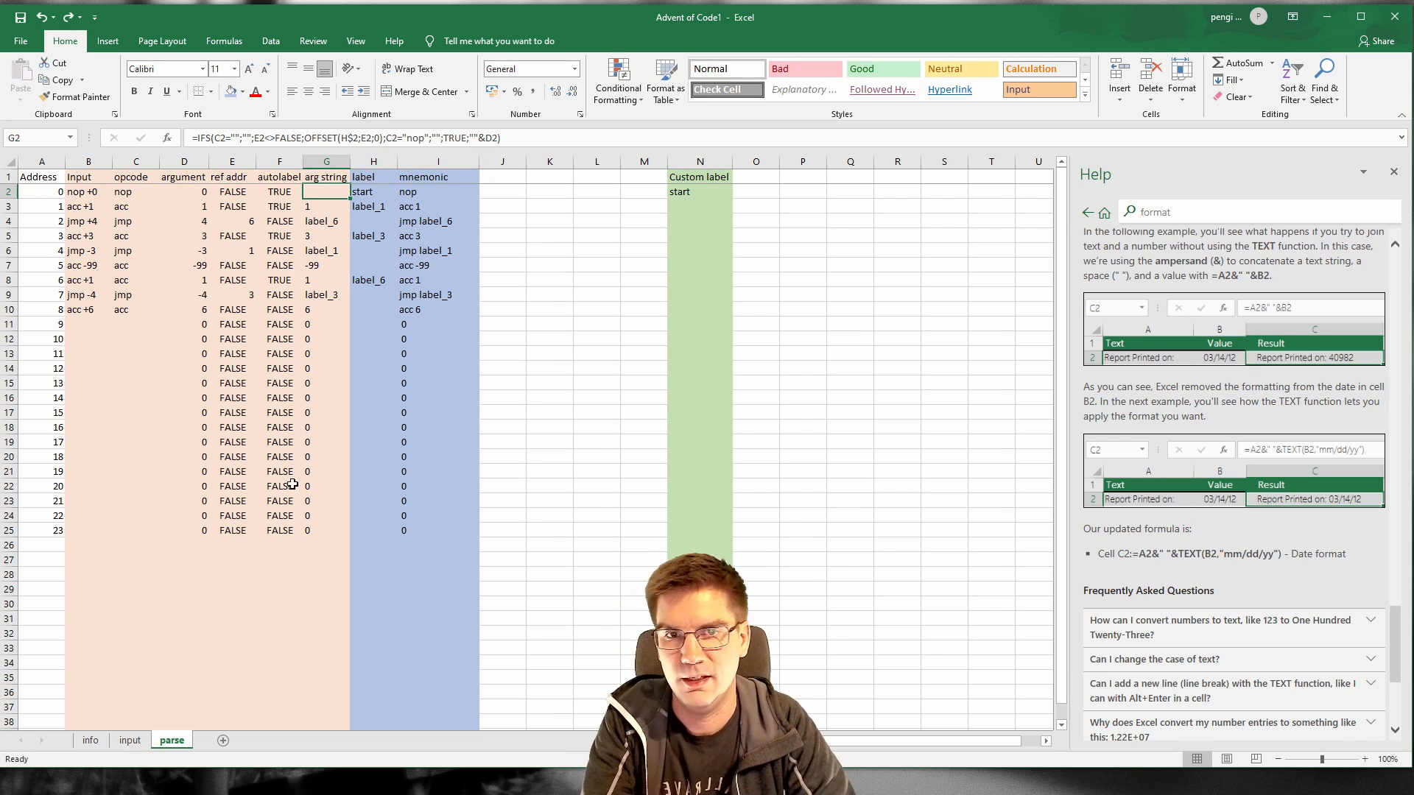
click(252, 138)
key(Escape)
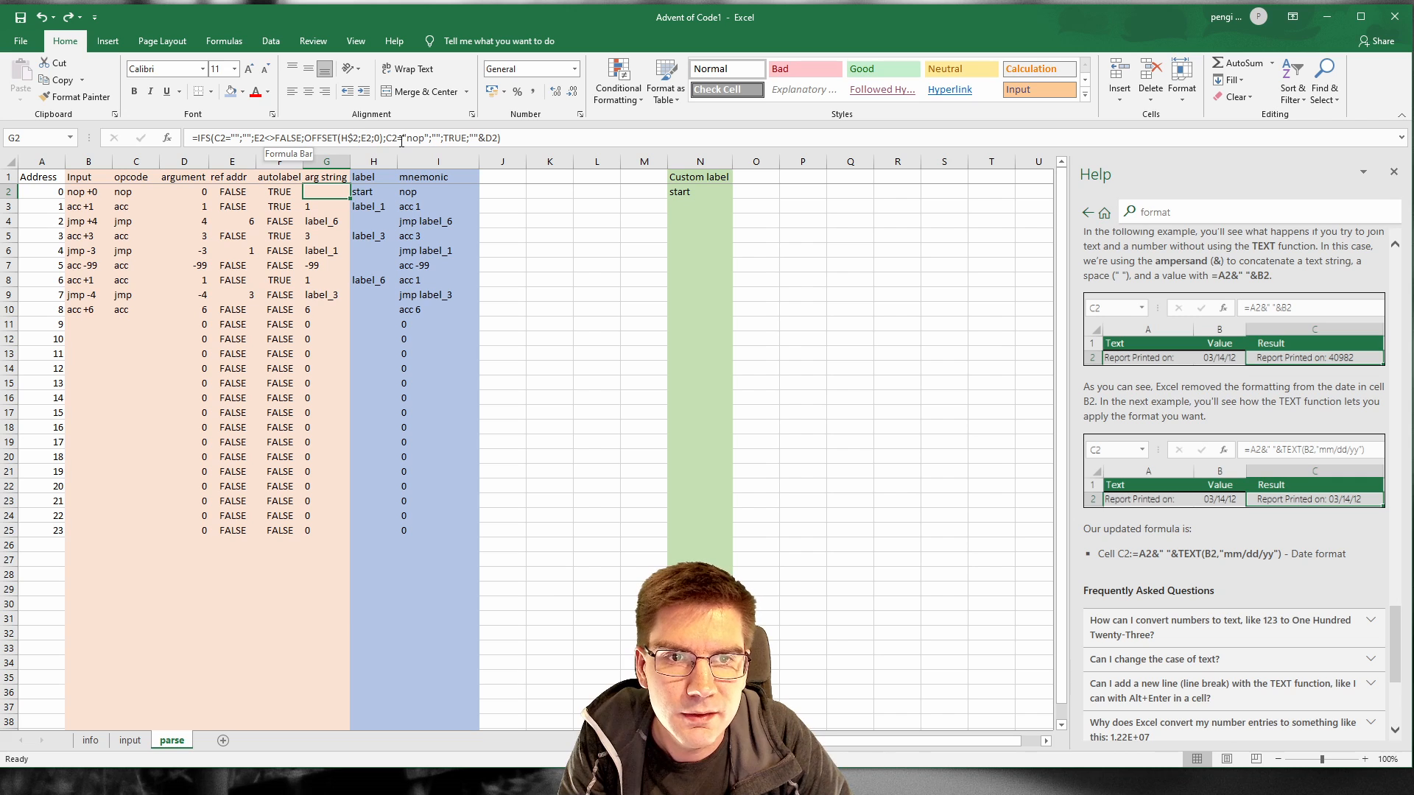
click(434, 138)
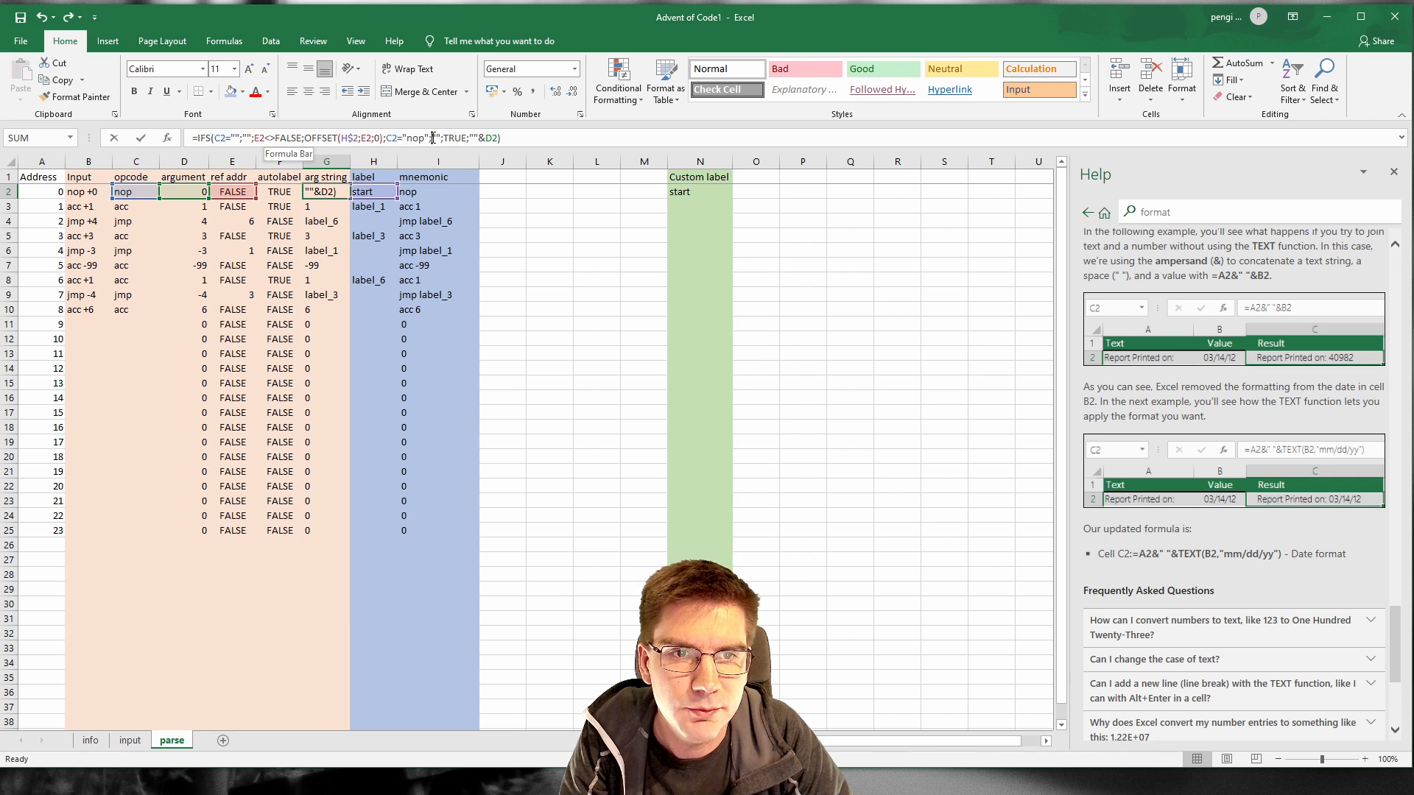
key(ctrl+Return)
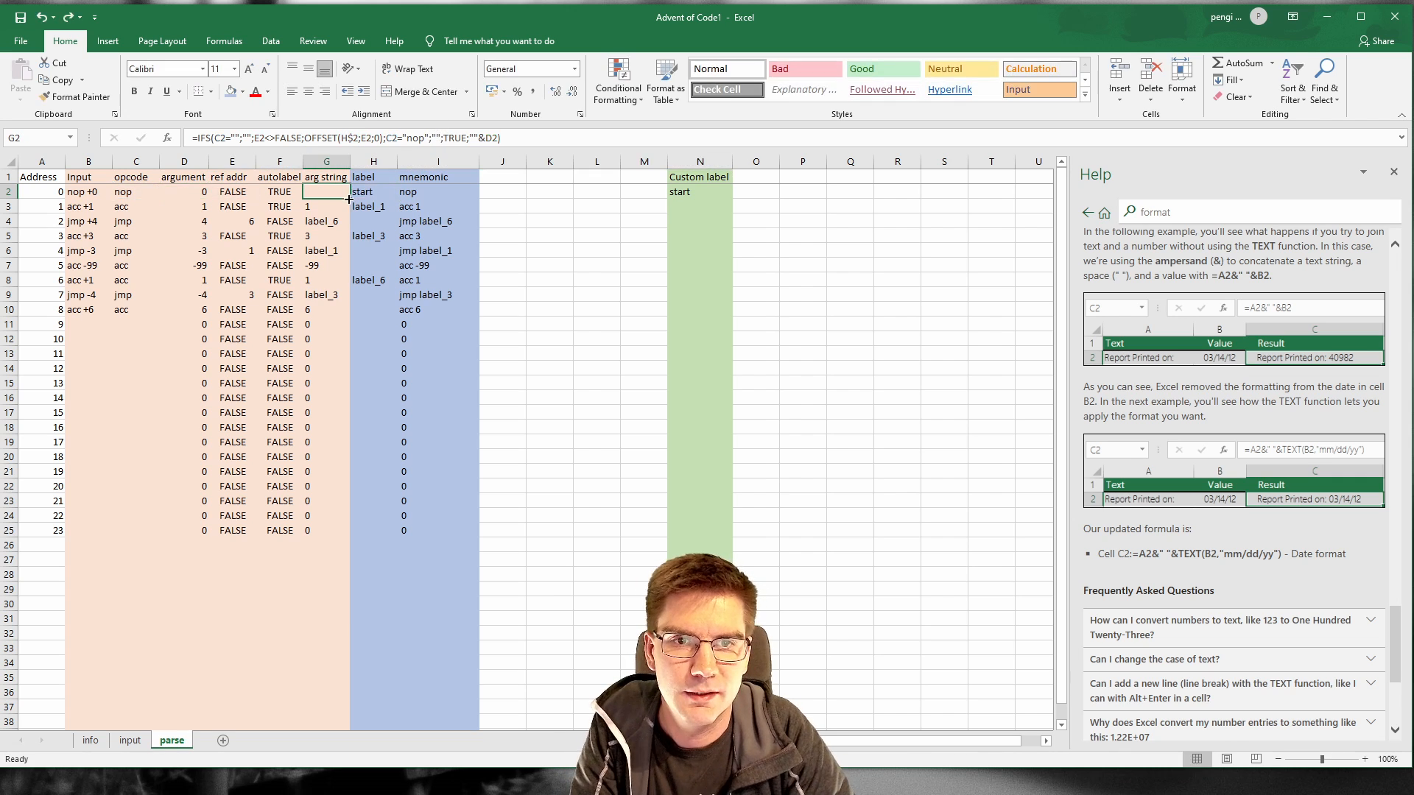
drag(350, 198, 348, 537)
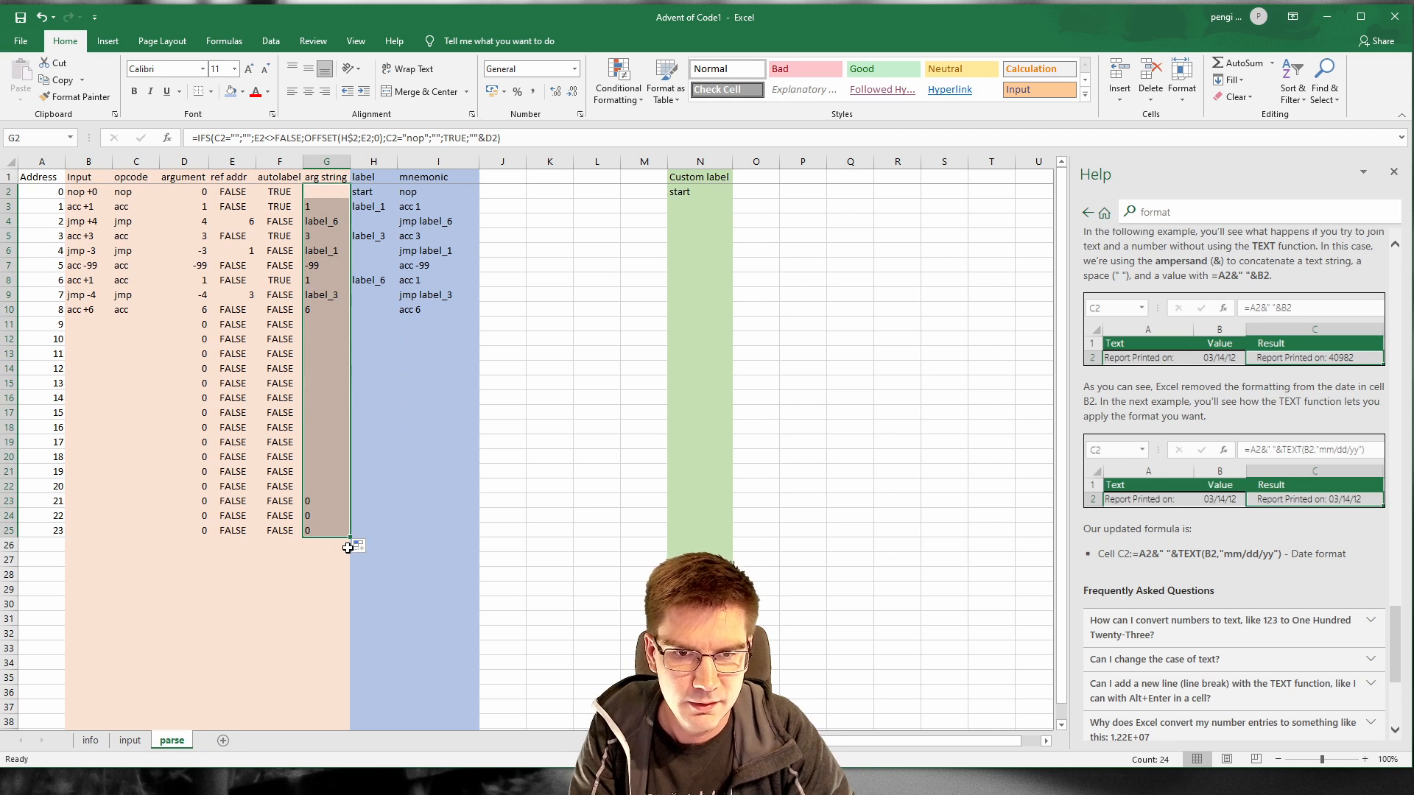
Step: Hide the helper columns B through G, from Input to arg string
click(391, 383)
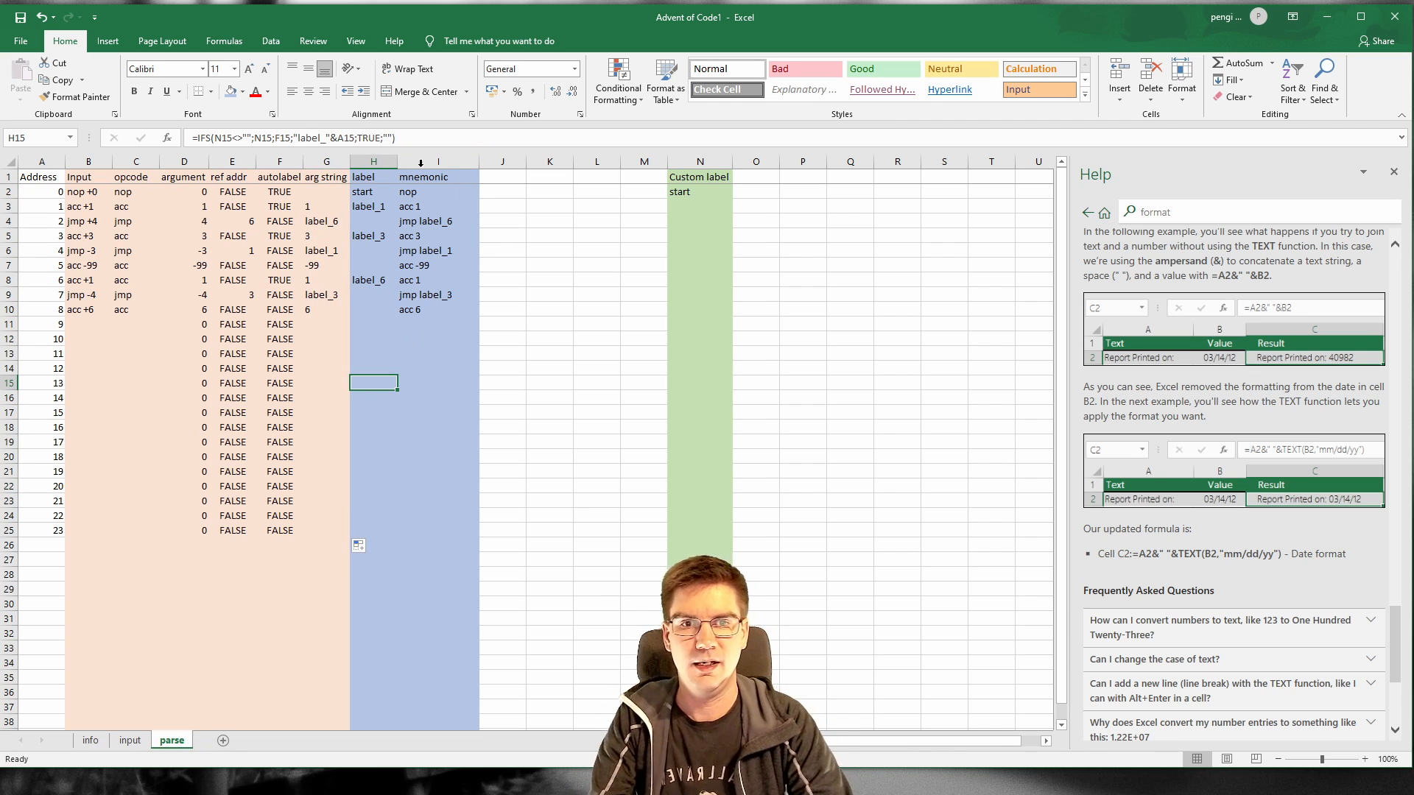
click(88, 161)
shift+click(326, 161)
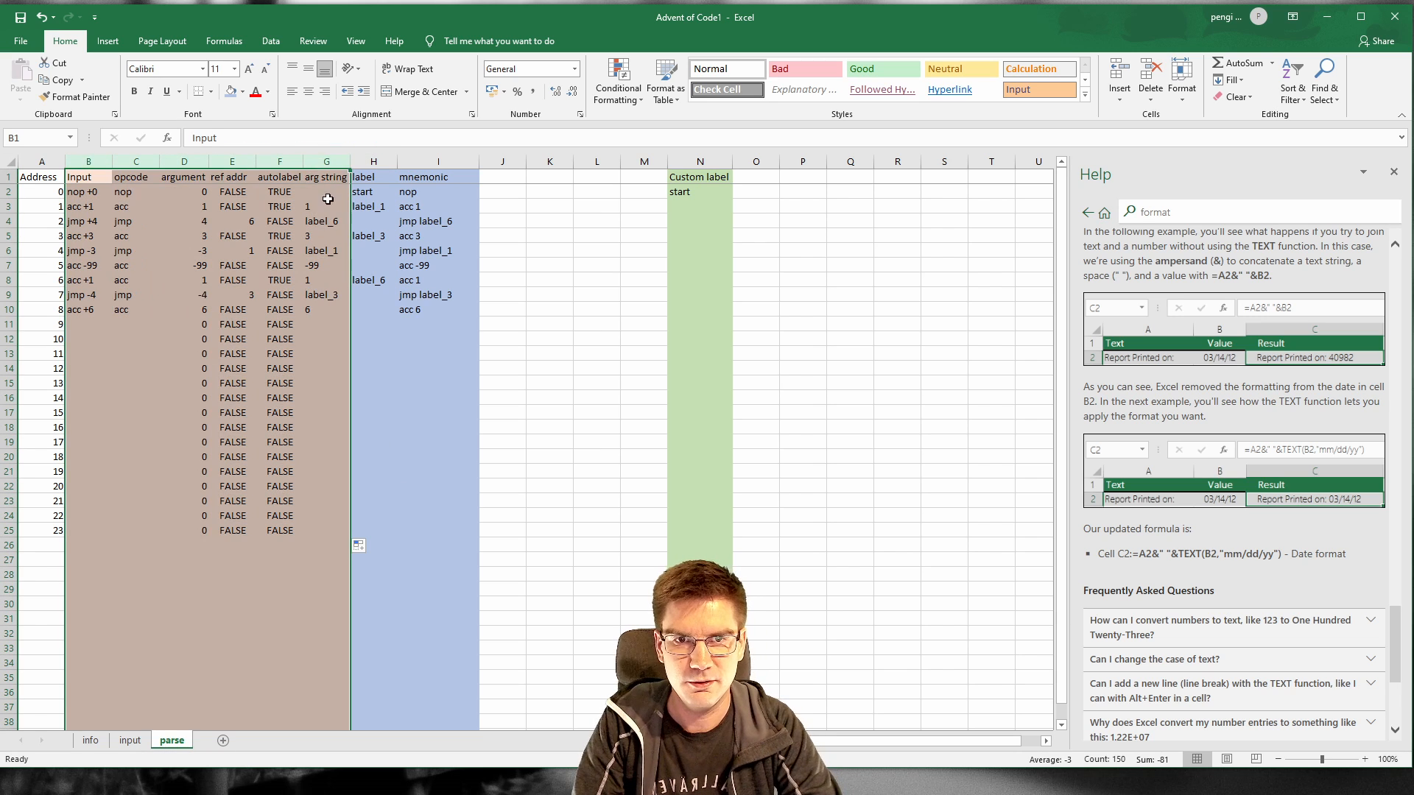
right_click(324, 163)
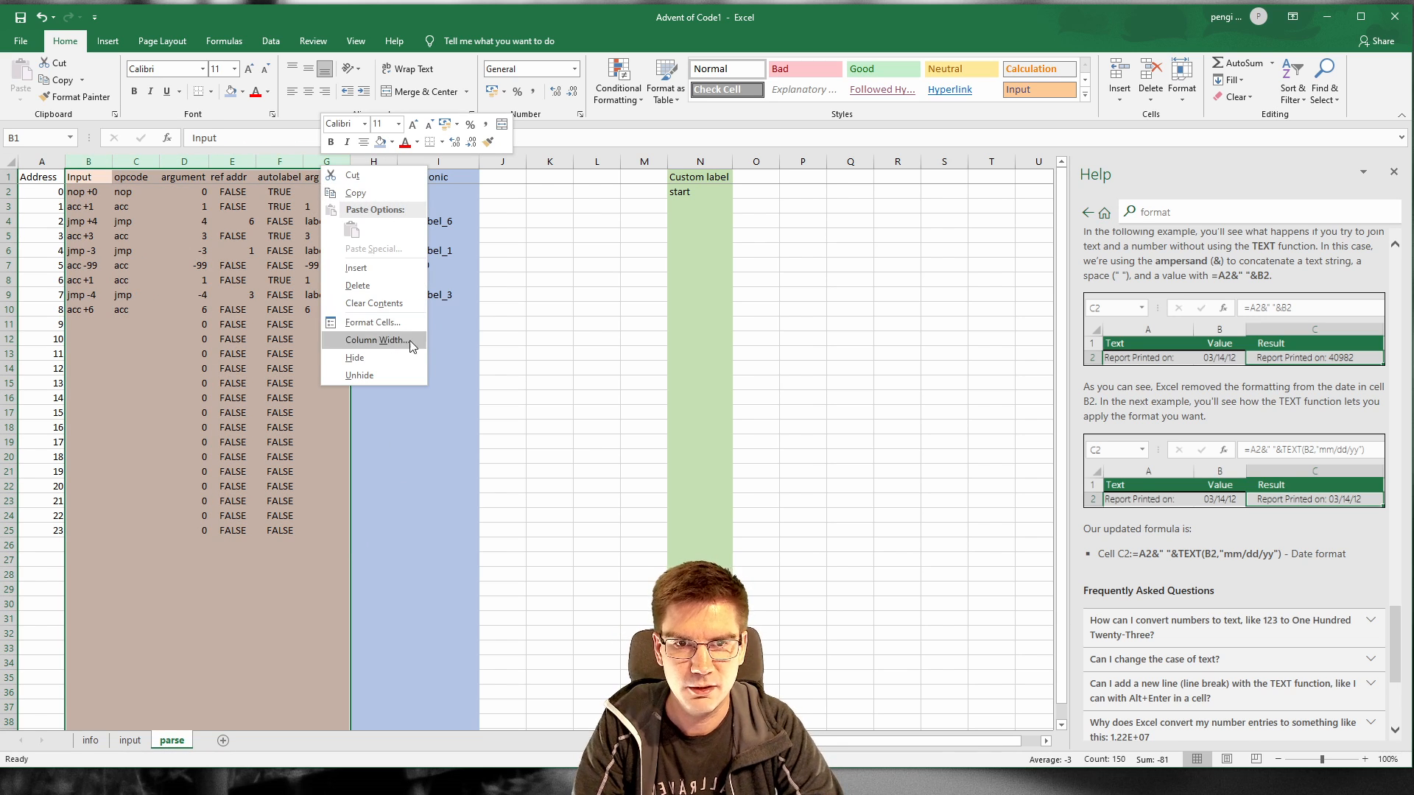
click(368, 358)
click(308, 363)
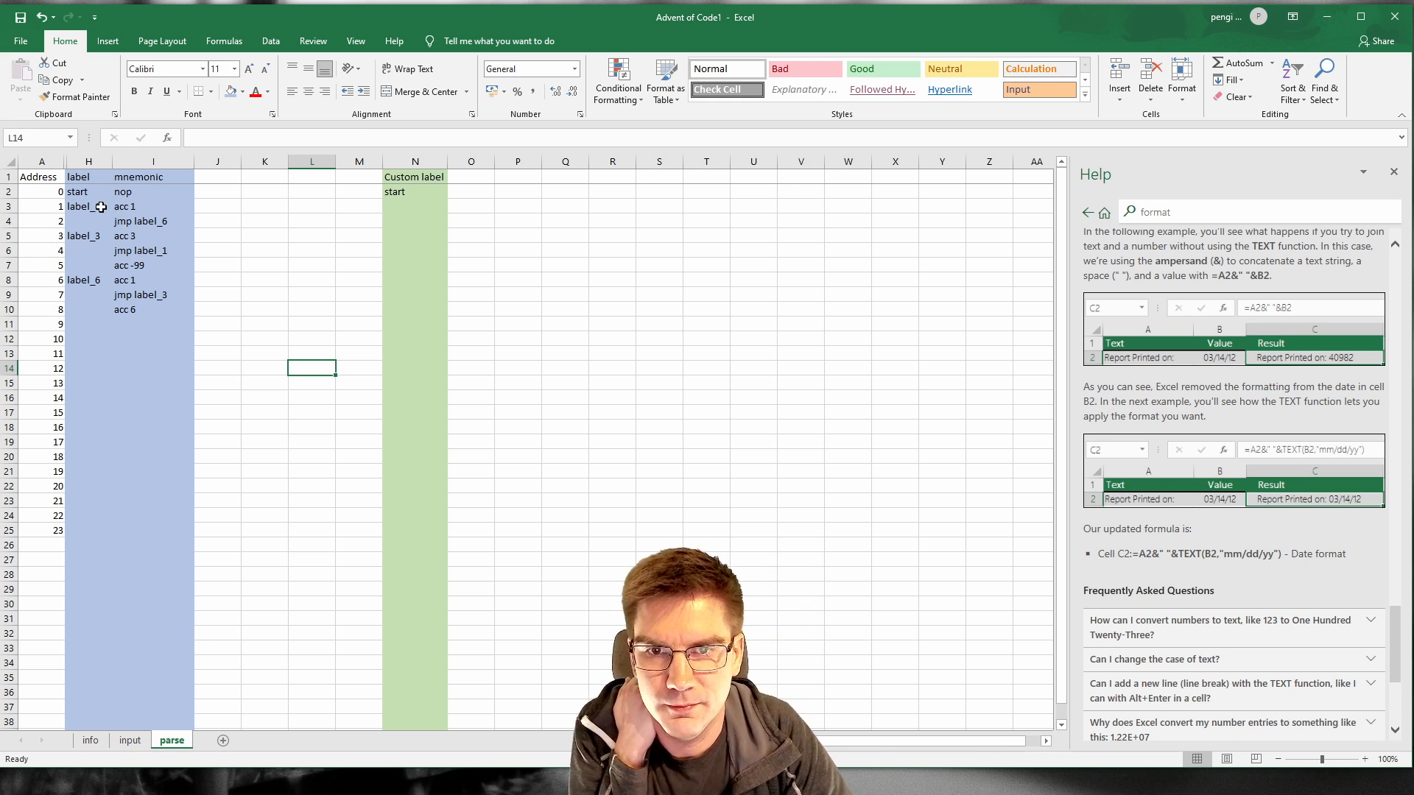
click(122, 192)
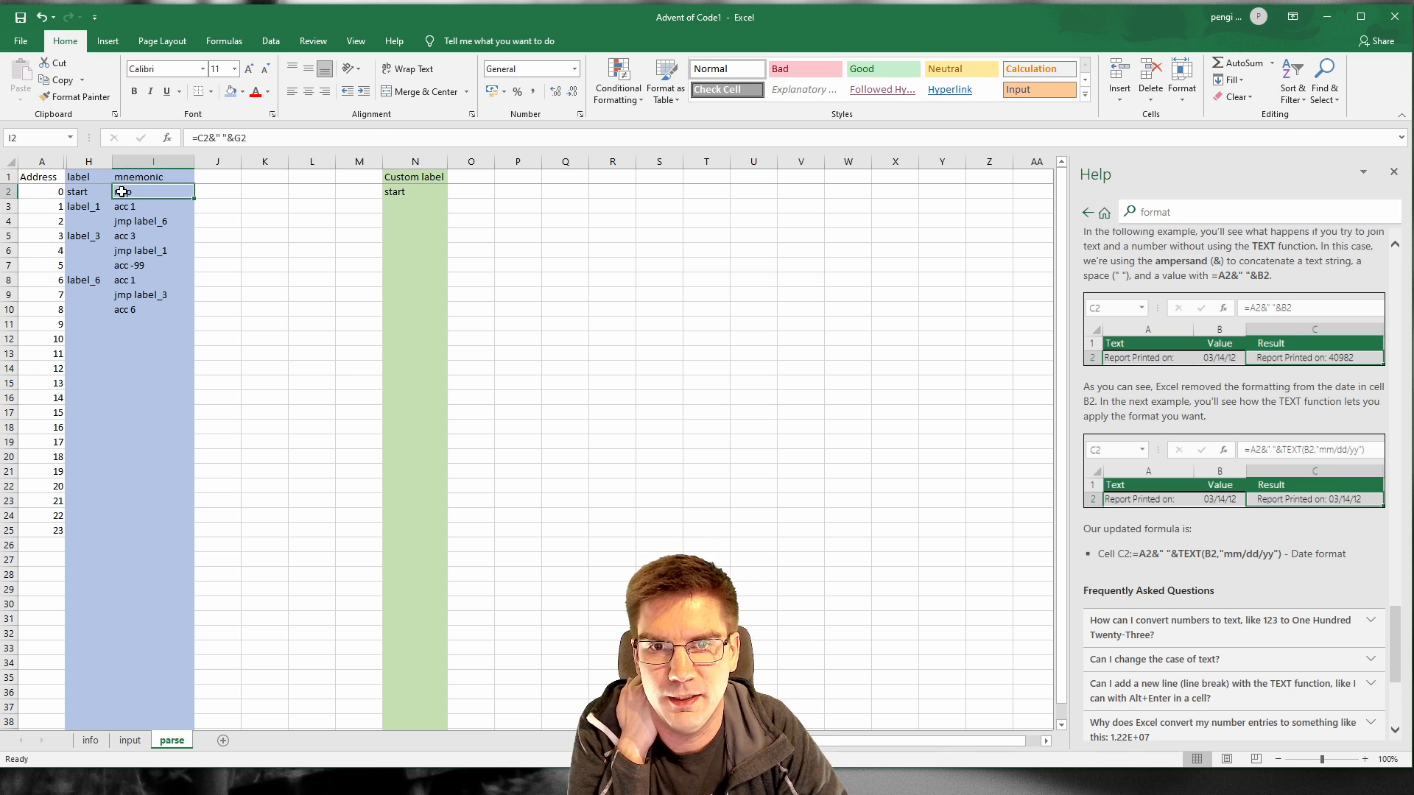
click(83, 208)
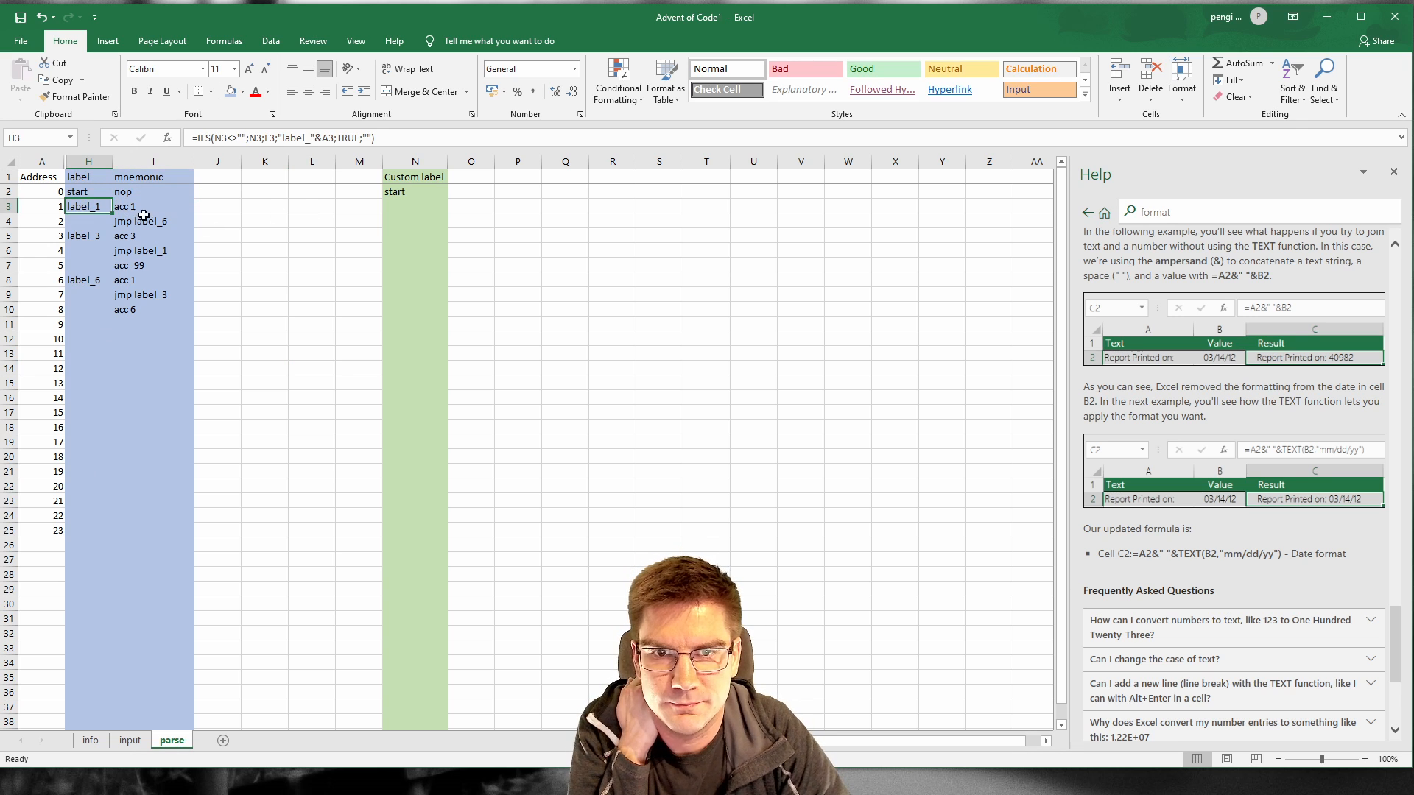
click(419, 214)
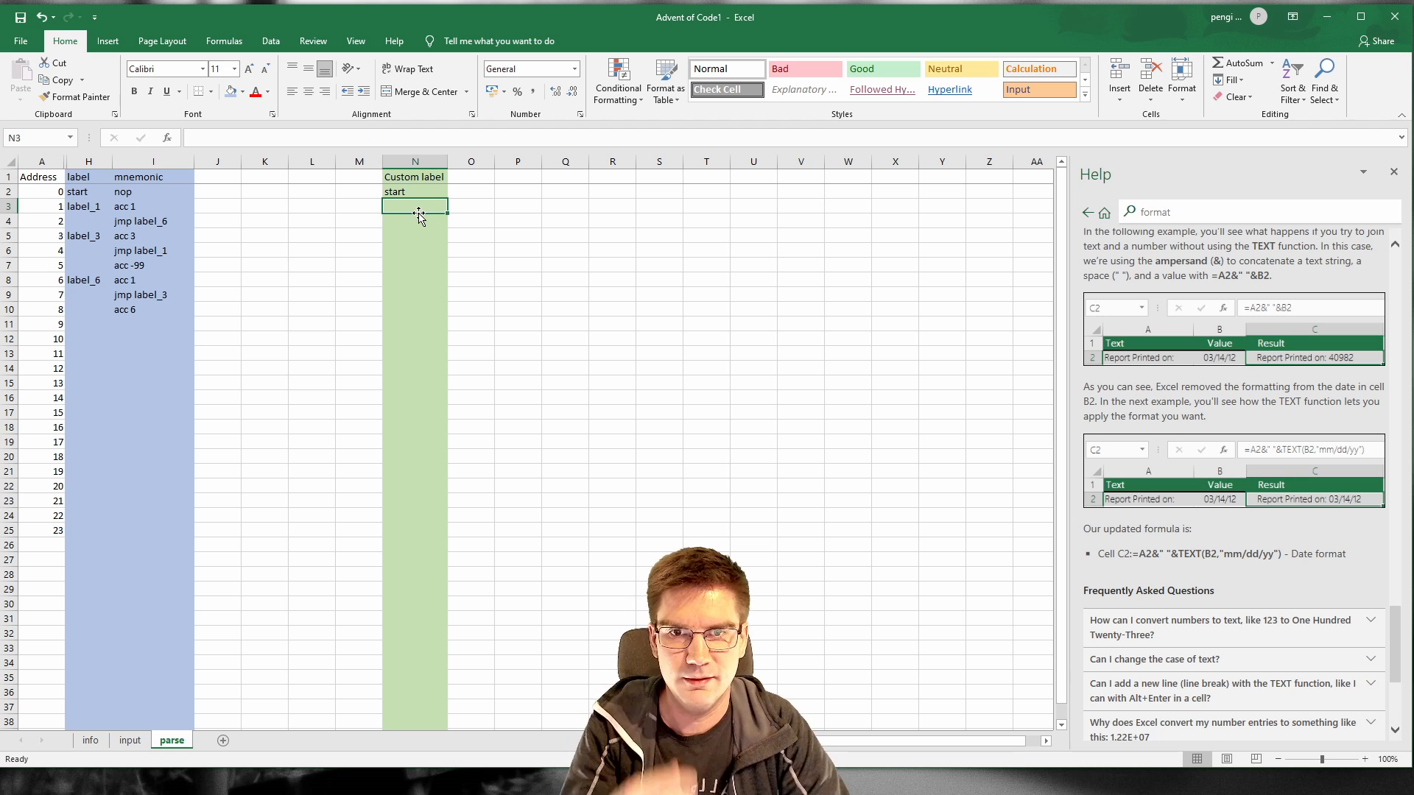
text(s)
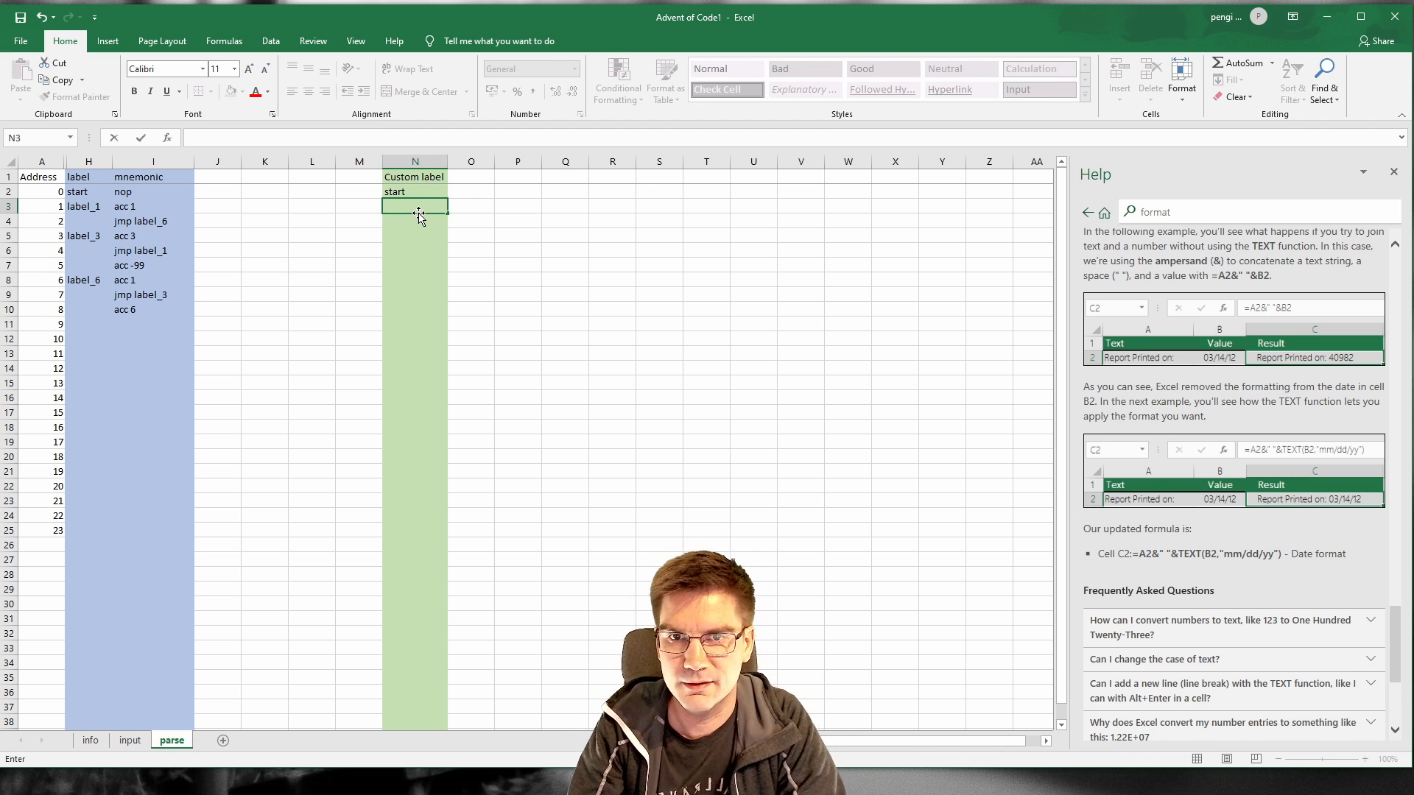
key(Escape)
key(Left)
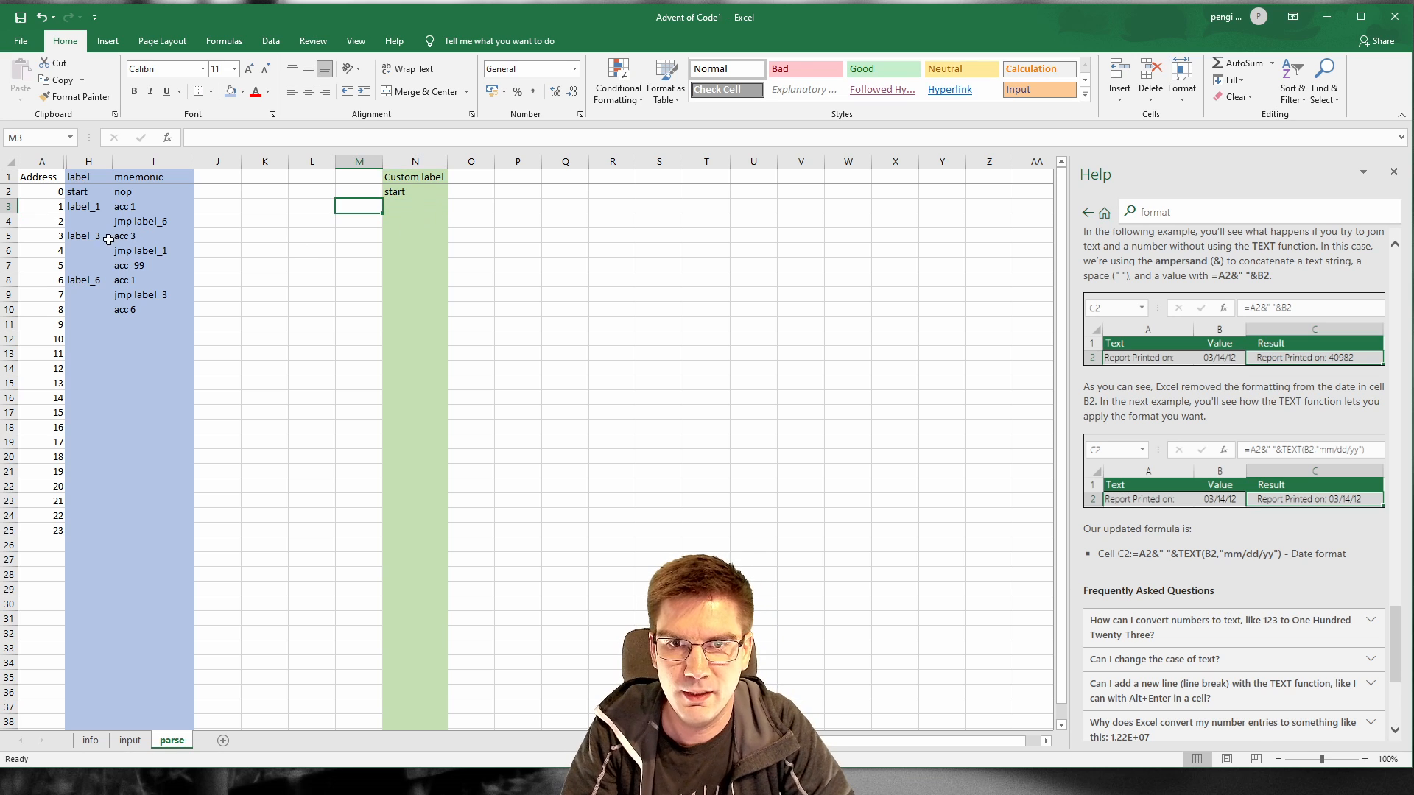
Step: Enter "jump_1" as the custom label for address 6 in N8 and check the jmp mnemonic in I4
click(133, 232)
click(136, 223)
click(90, 281)
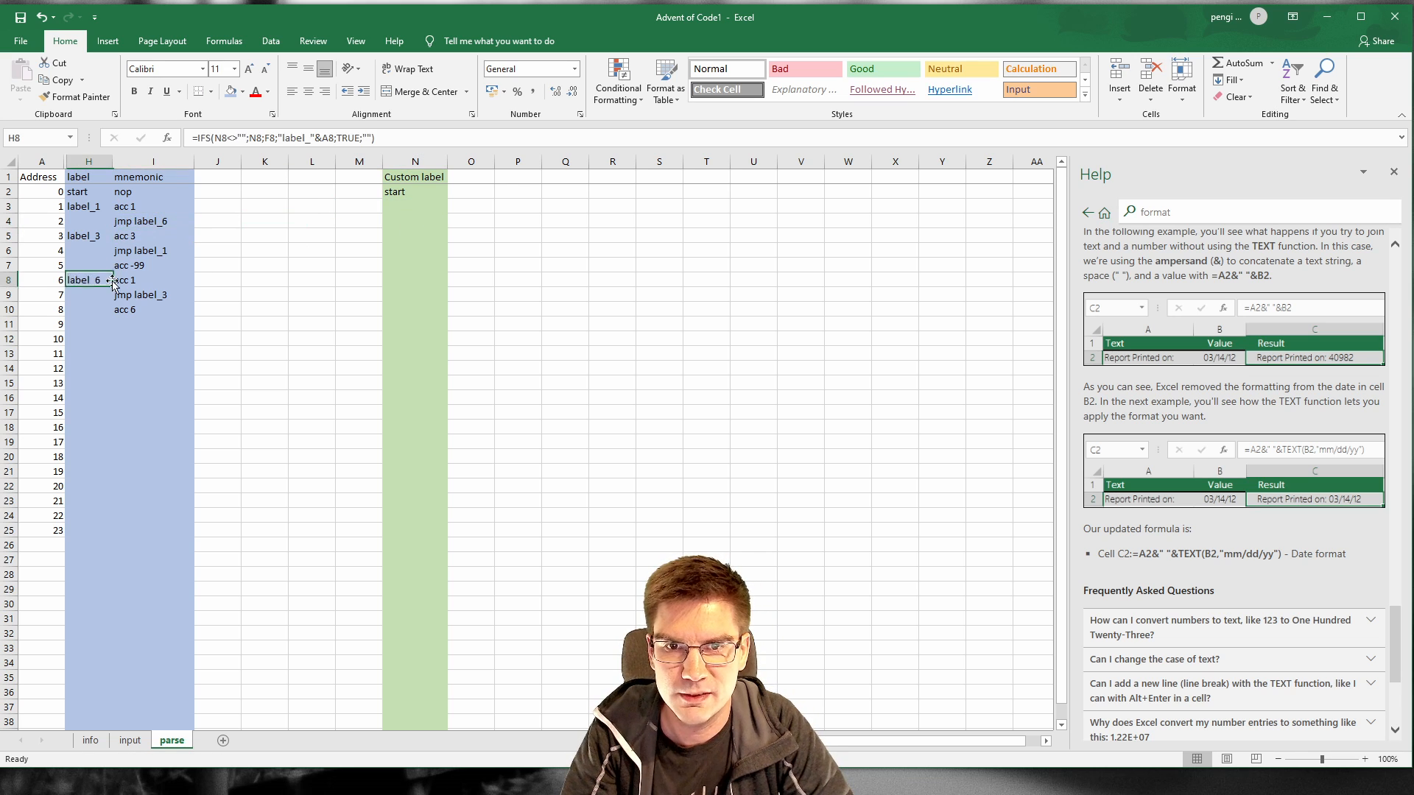
double_click(399, 289)
click(392, 279)
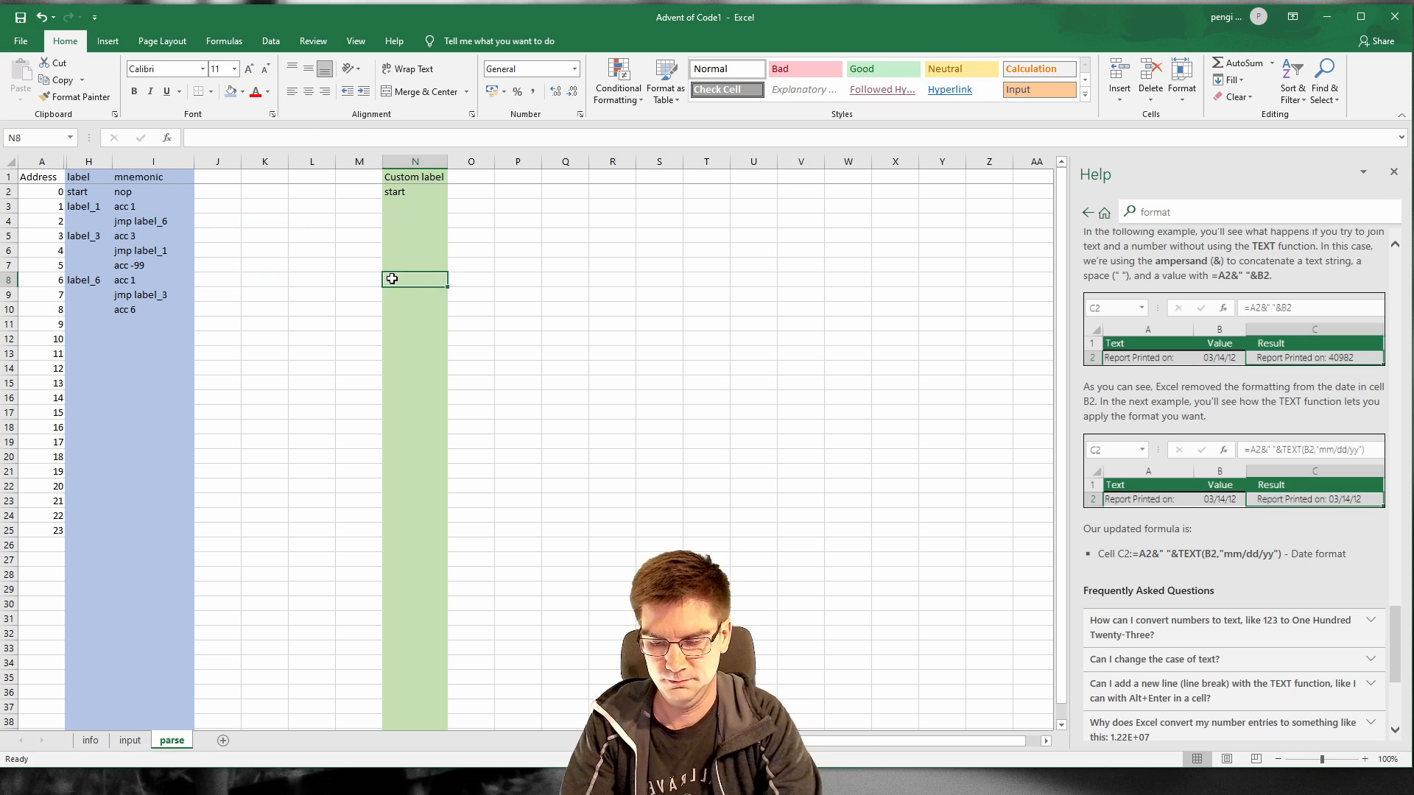
text(jum)
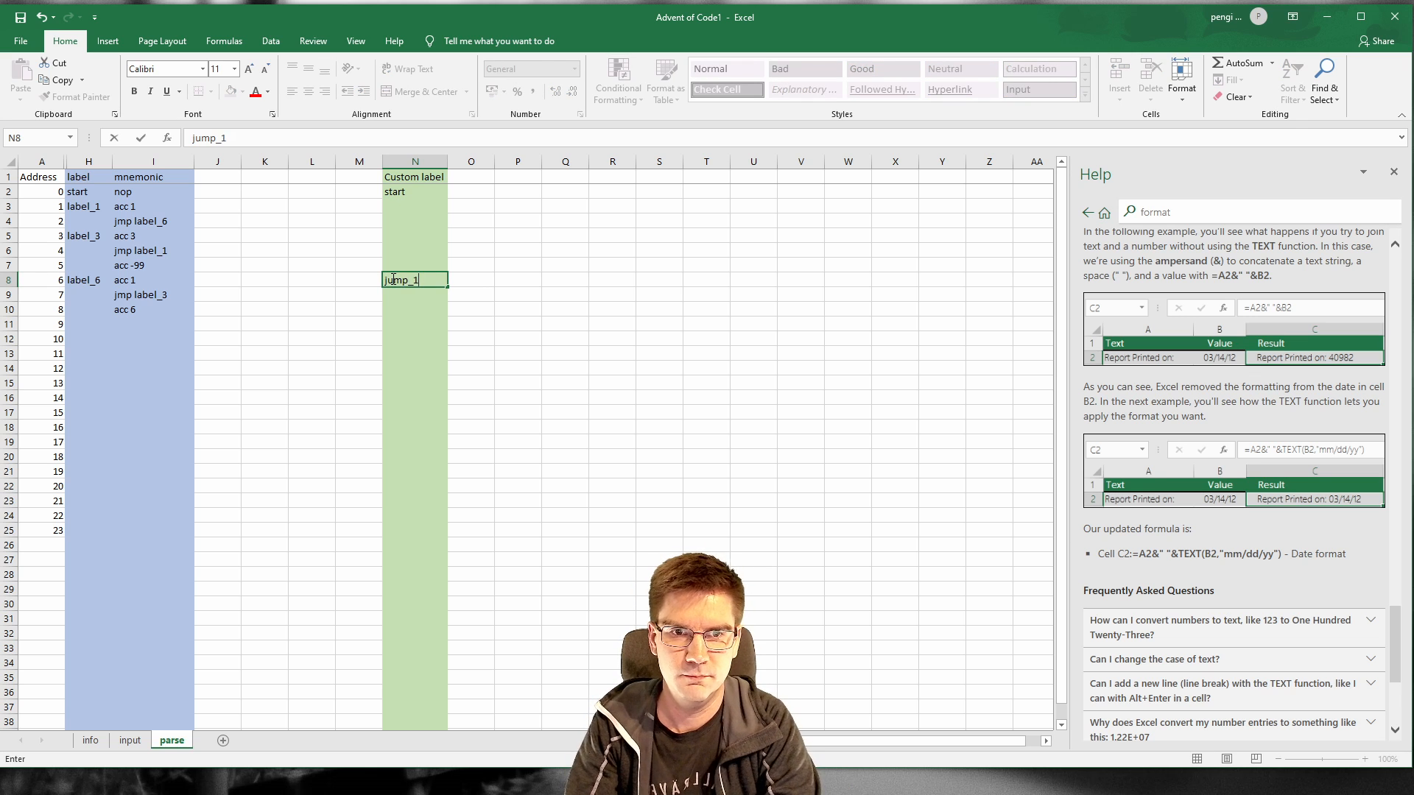
text(p_1)
key(Return)
click(156, 224)
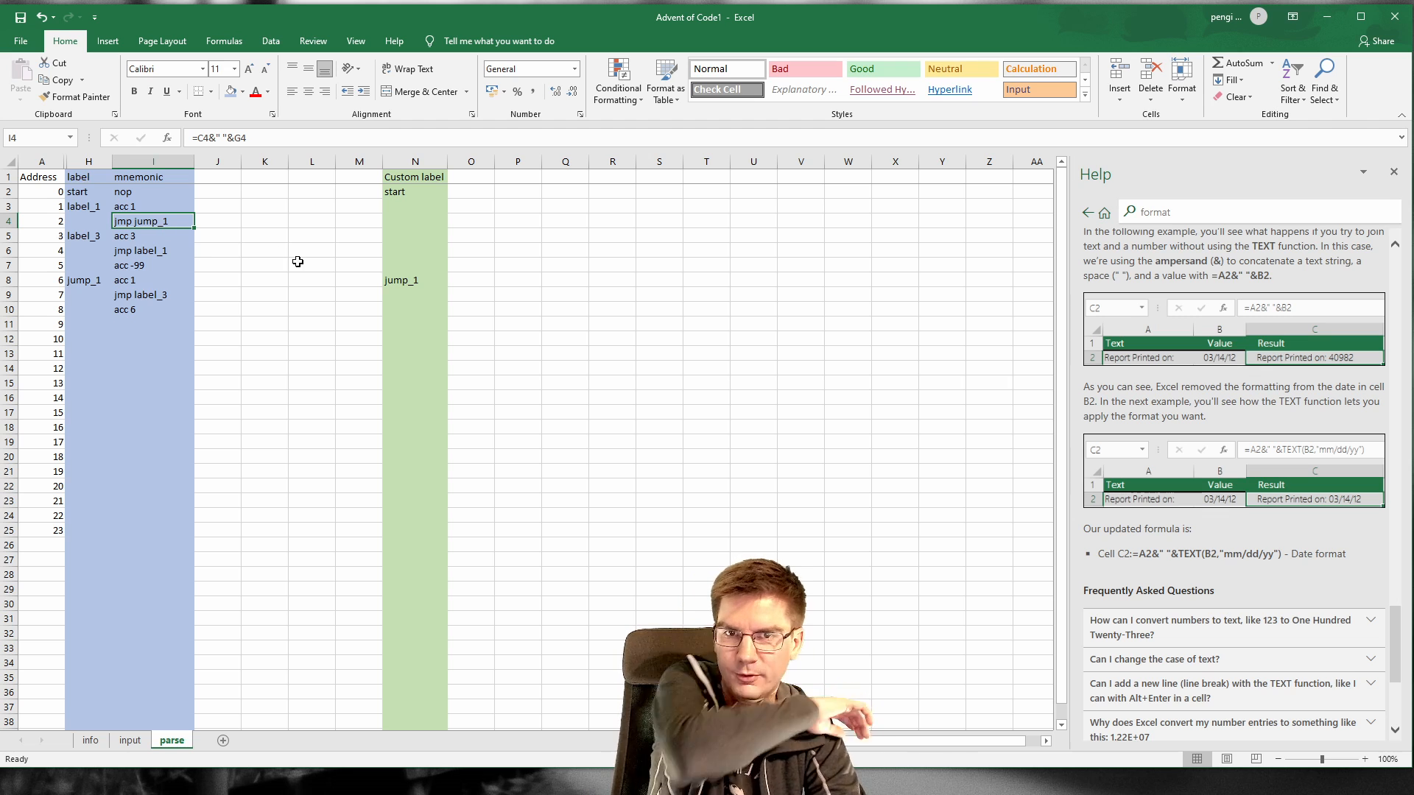
Step: Enter "jump_2" as the custom label for address 3 in N5
click(149, 298)
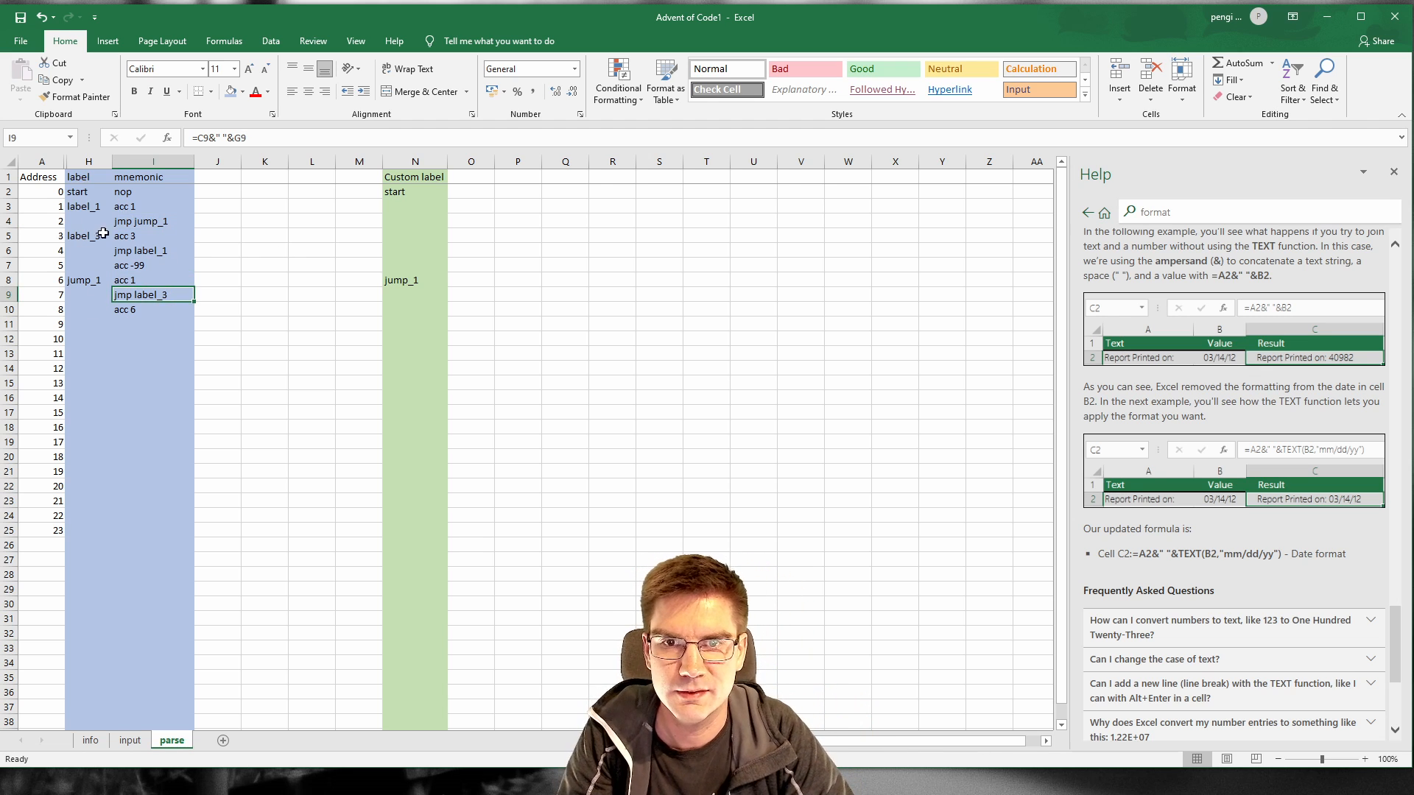
click(401, 234)
text(jump_2)
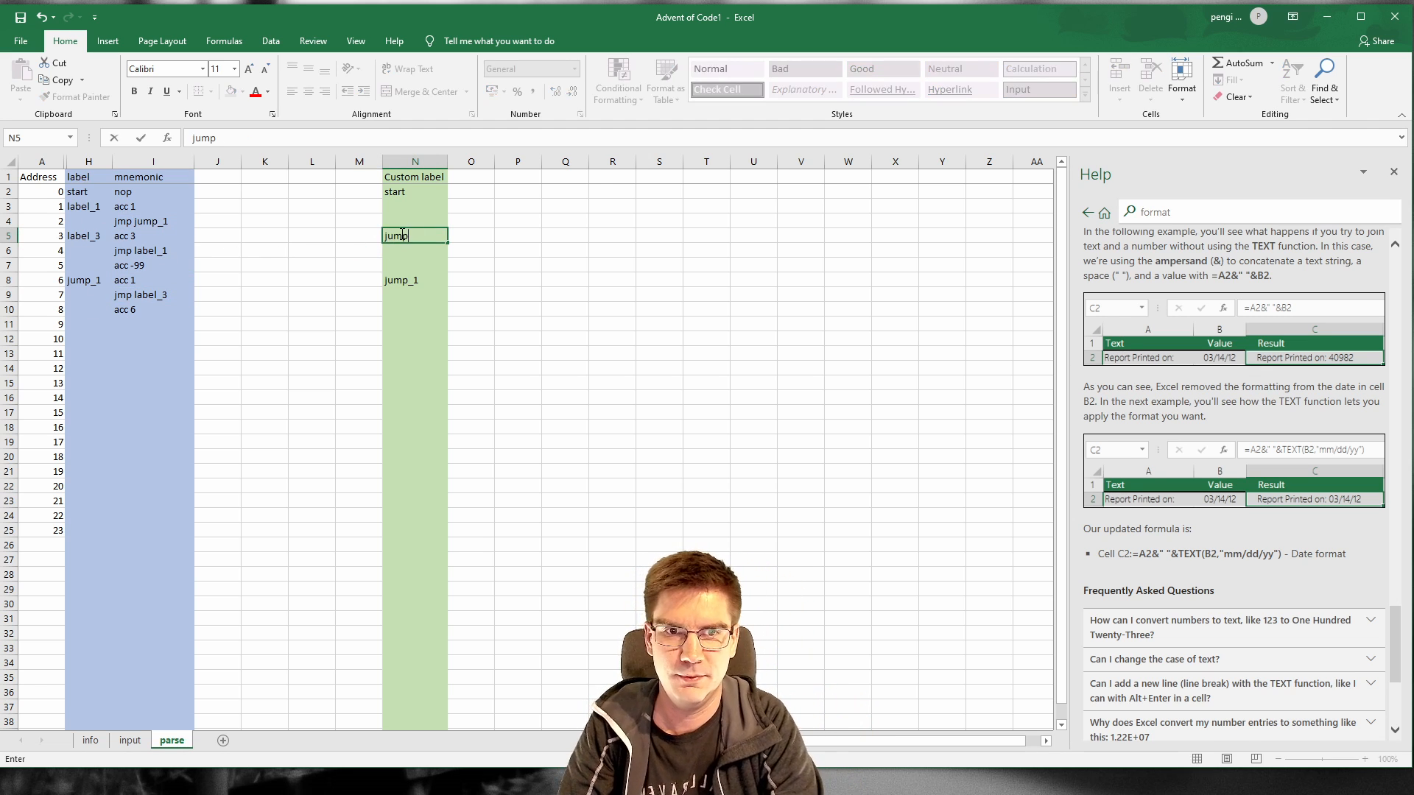
key(Return)
Step: Enter "loop" as the custom label for address 1 in N3
click(168, 250)
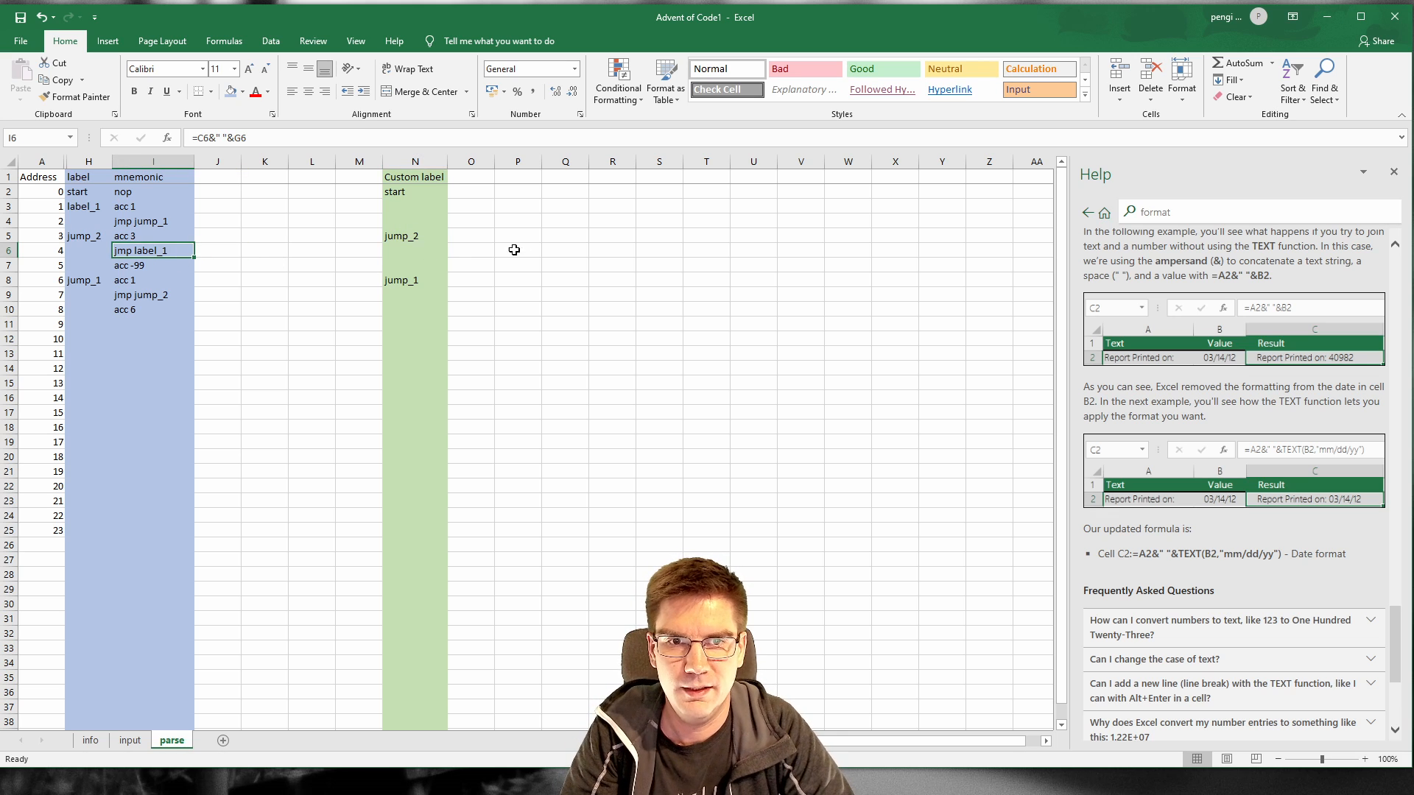
click(428, 251)
click(421, 188)
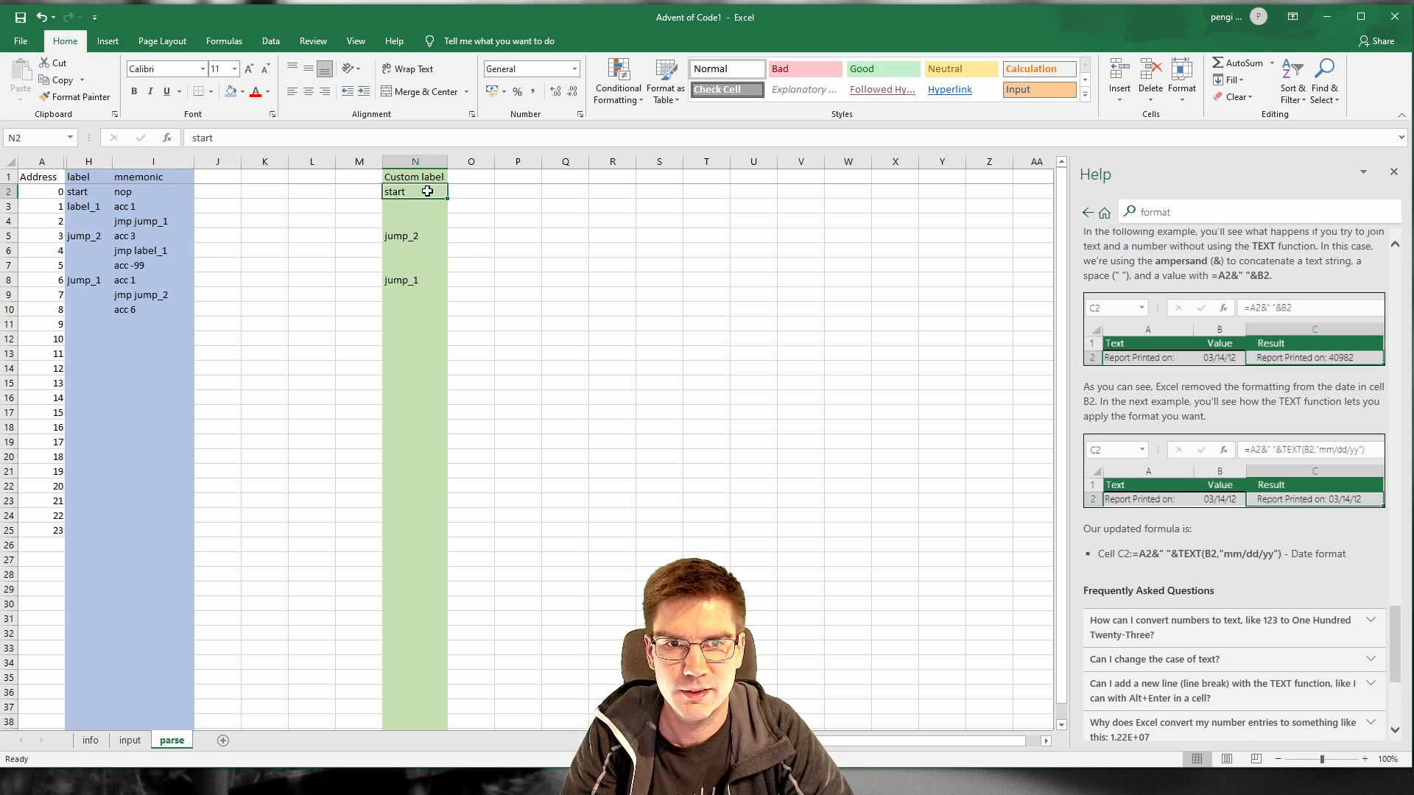
click(415, 212)
text(jump)
key(BackSpace)
key(BackSpace)
key(BackSpace)
key(BackSpace)
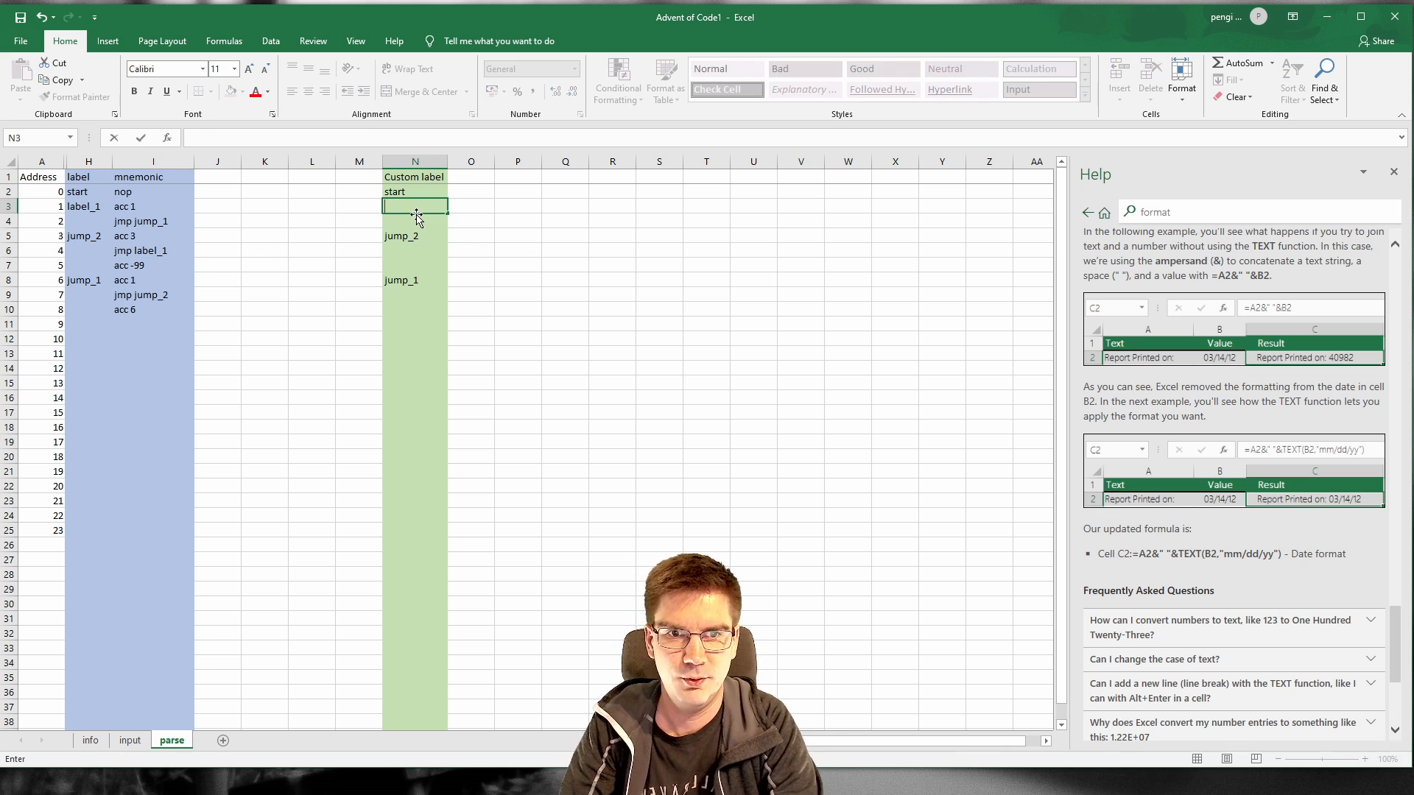
text(reop)
key(Return)
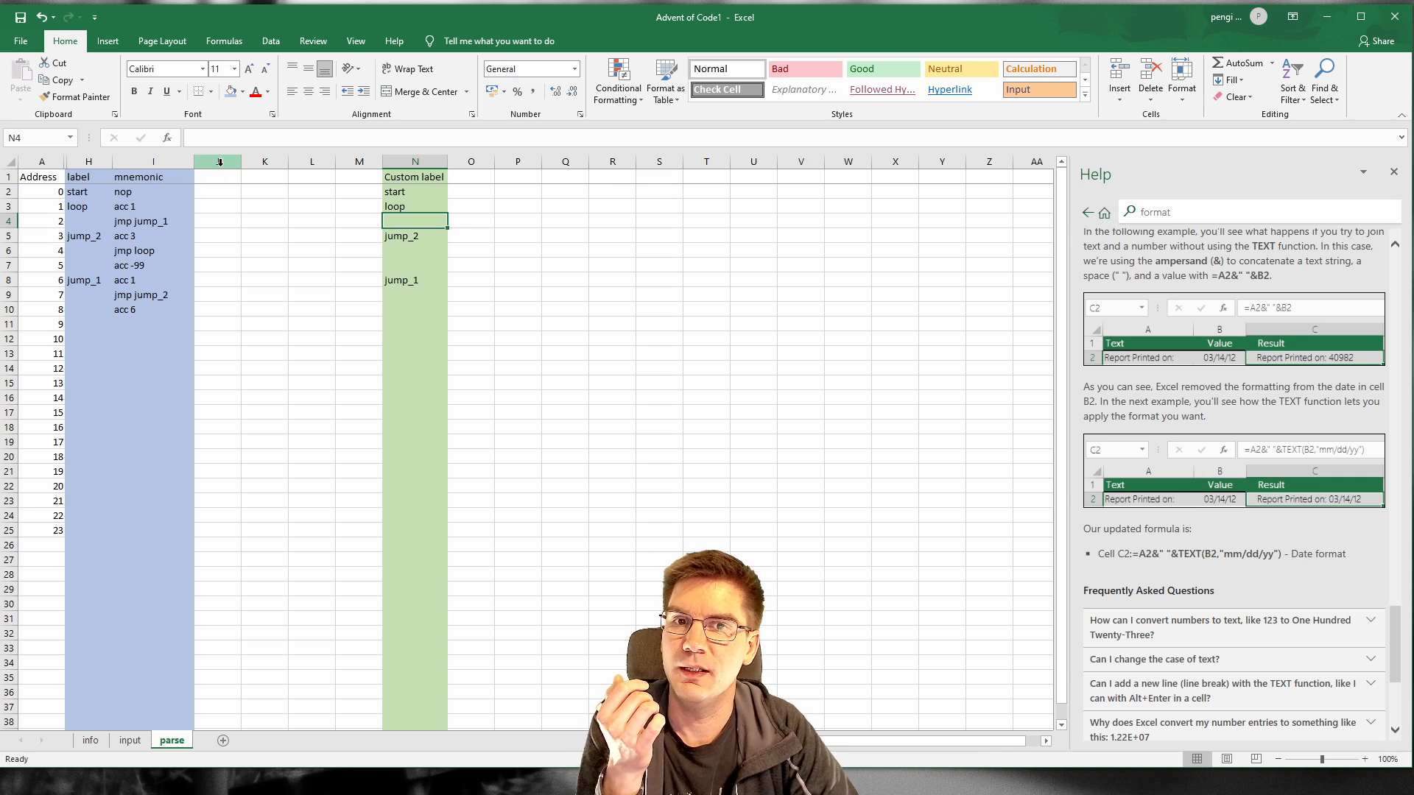
mouse_move(217, 162)
mouse_down()
mouse_move(360, 161)
mouse_move(341, 163)
mouse_up()
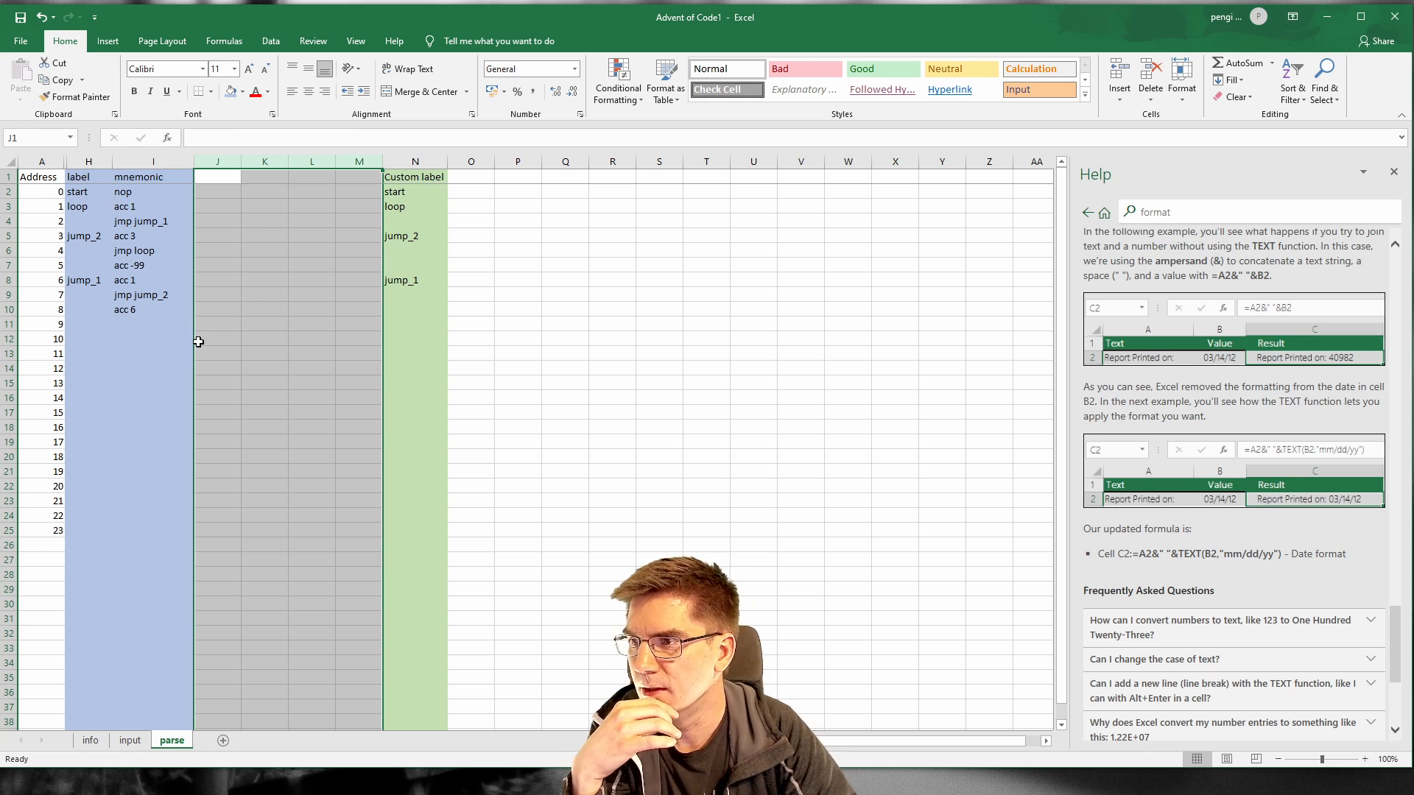
click(220, 318)
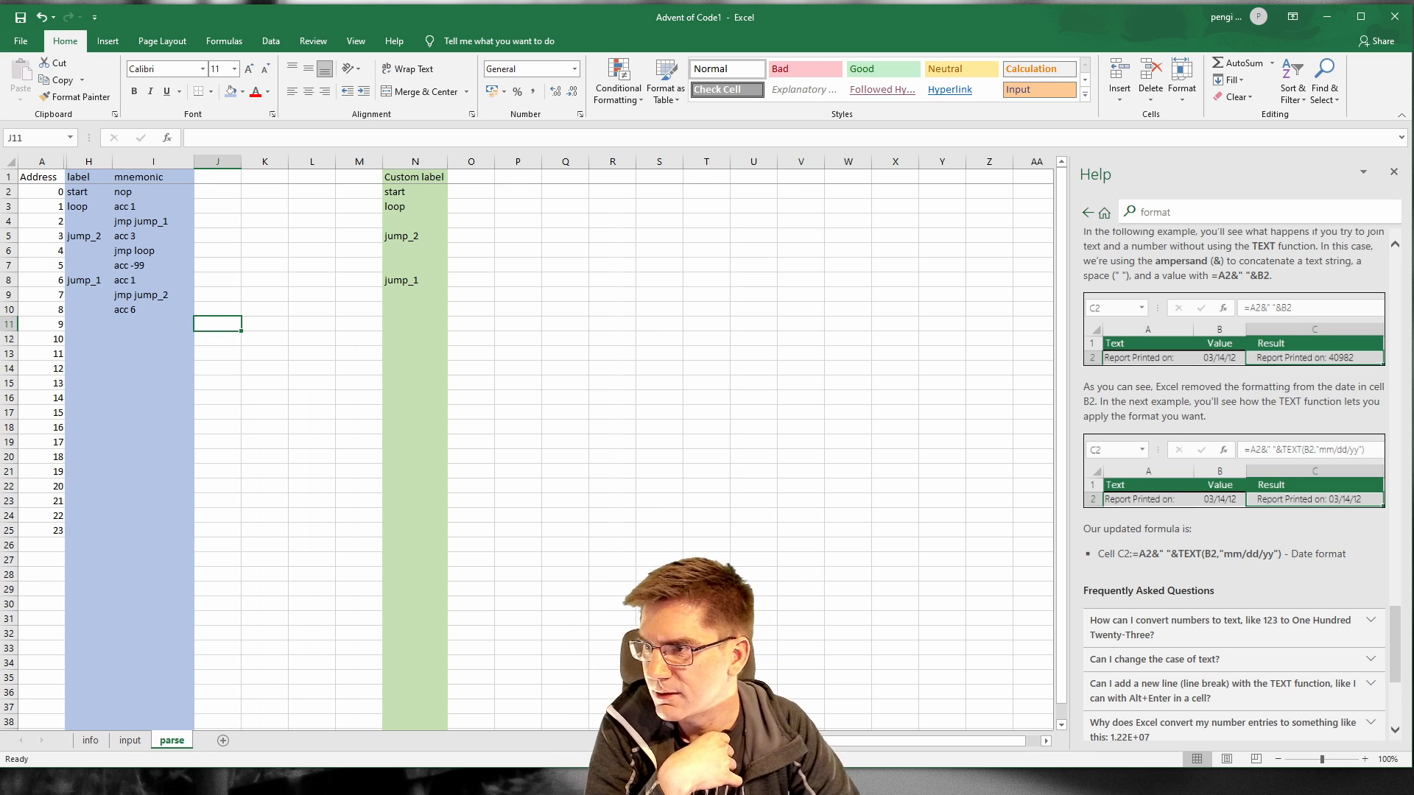
click(281, 291)
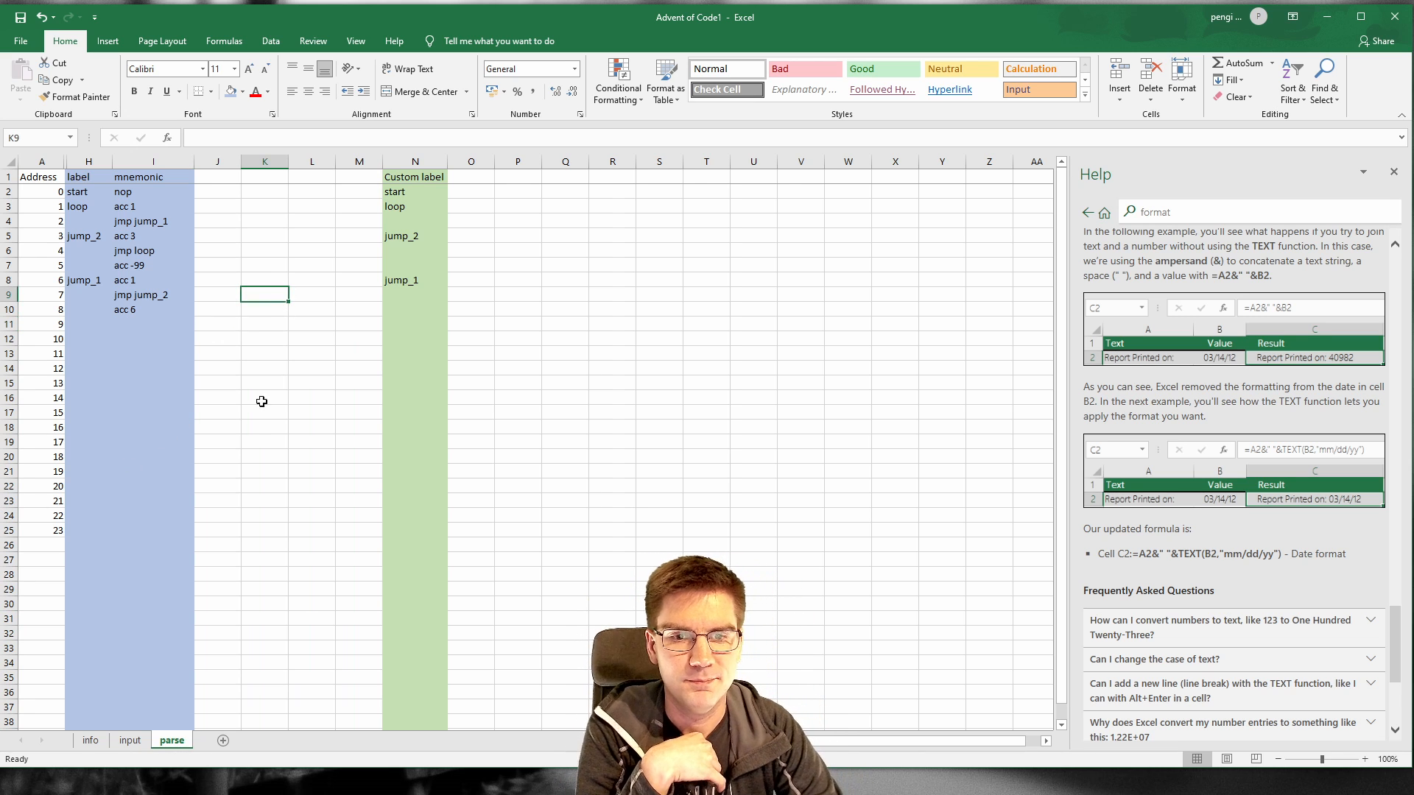
Step: Unhide the helper columns B through G, from Input to arg string, and slightly widen the Address column
double_click(67, 160)
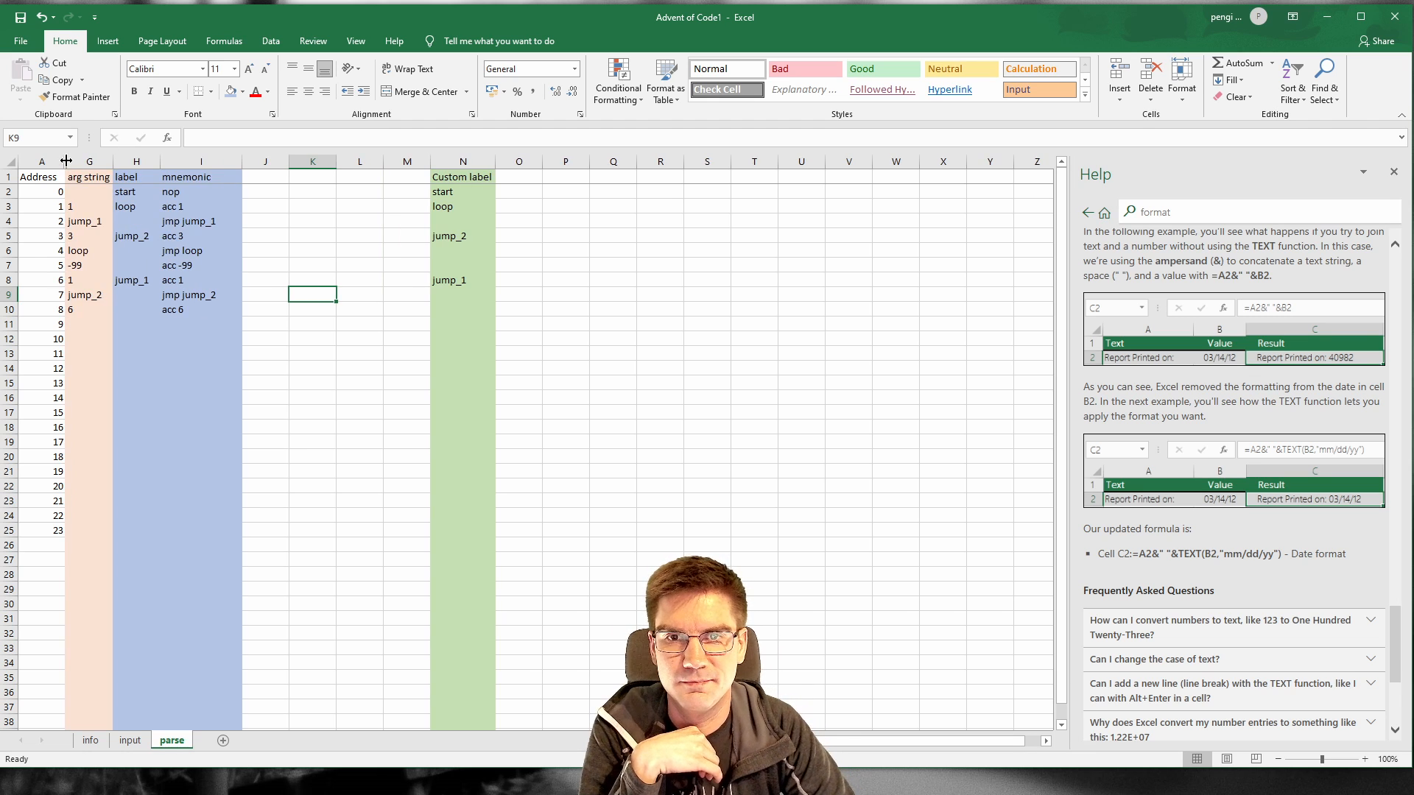
double_click(67, 161)
double_click(66, 161)
double_click(66, 161)
double_click(66, 161)
double_click(67, 160)
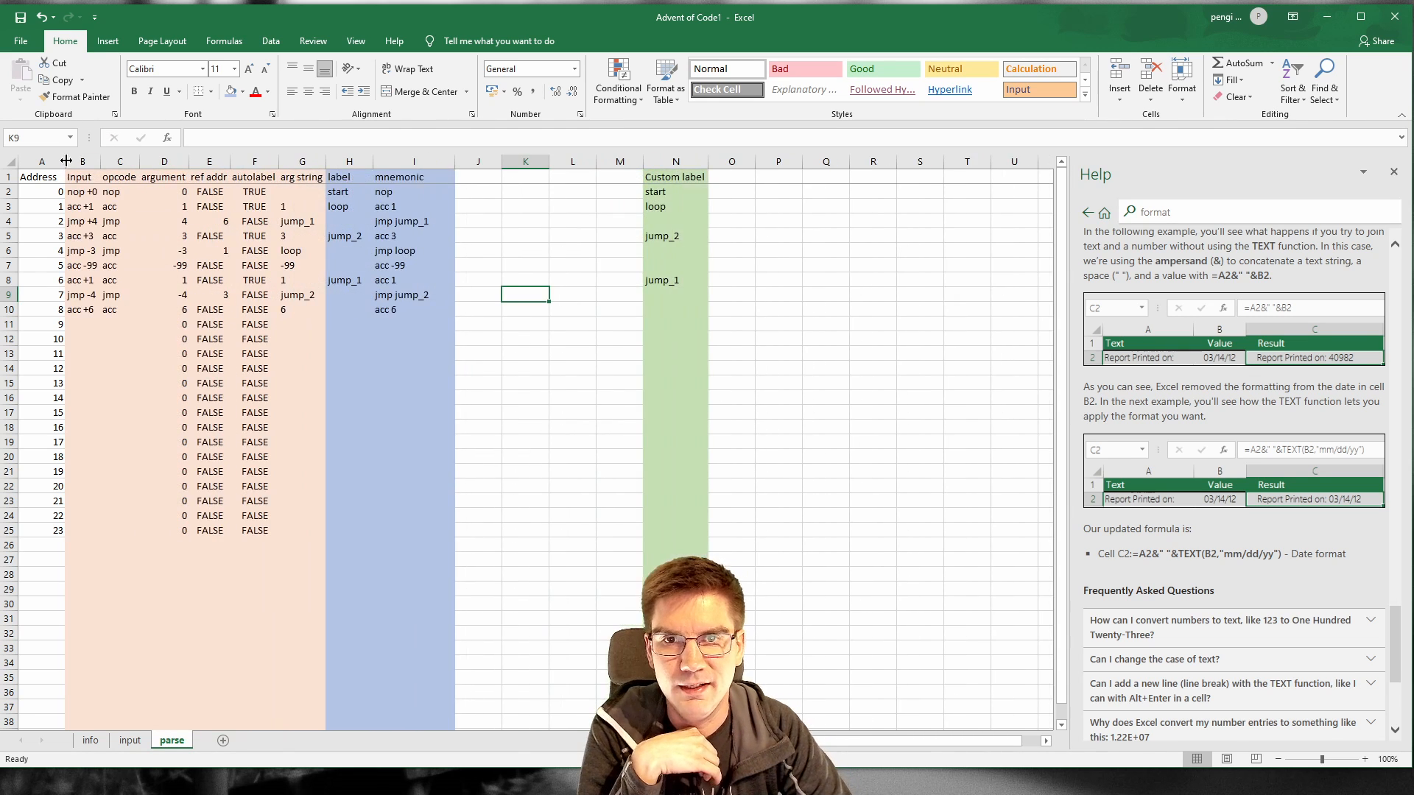
double_click(62, 161)
drag(62, 160, 72, 161)
click(716, 247)
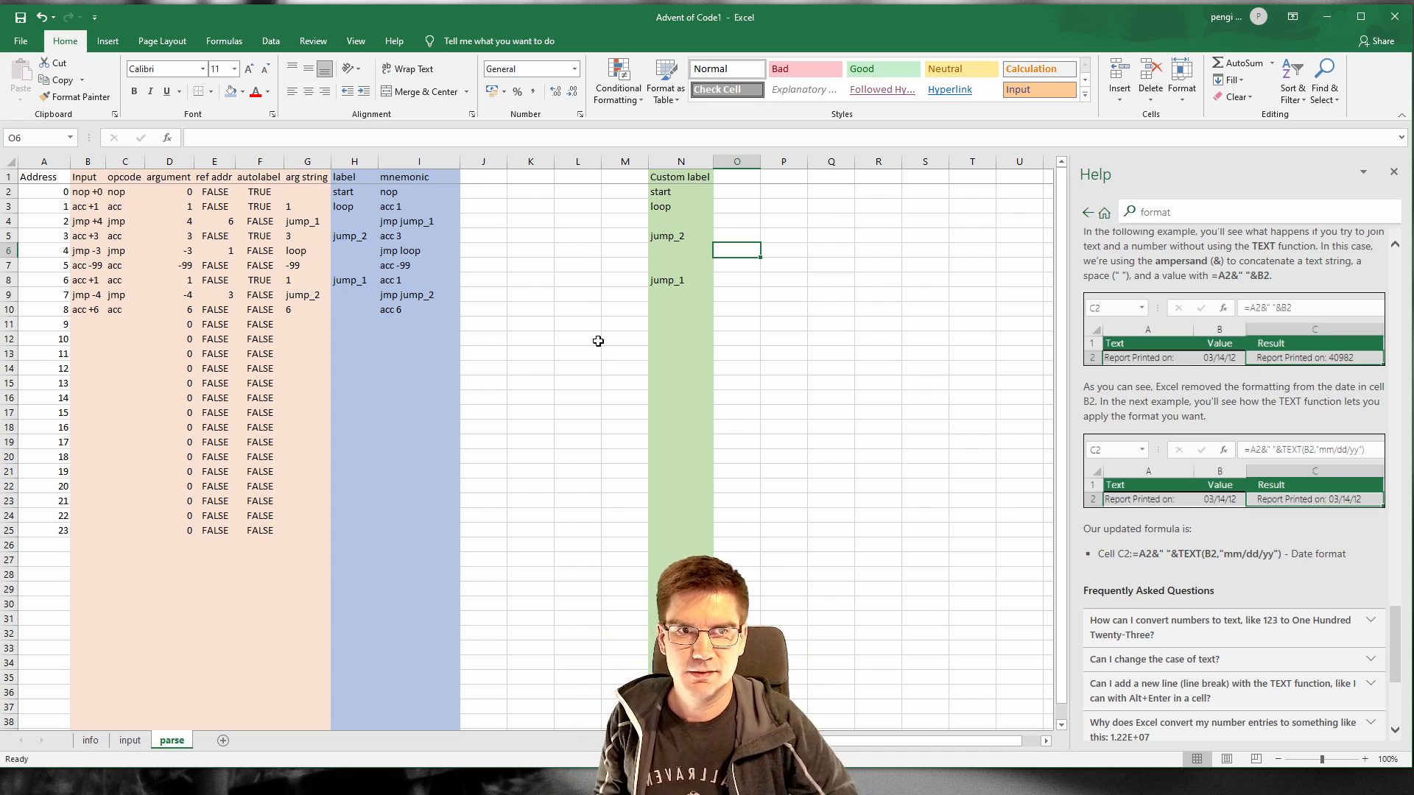
Step: Save the workbook as day8 in the advent_of_code 2020 folder, replacing the existing file
key(ctrl+s)
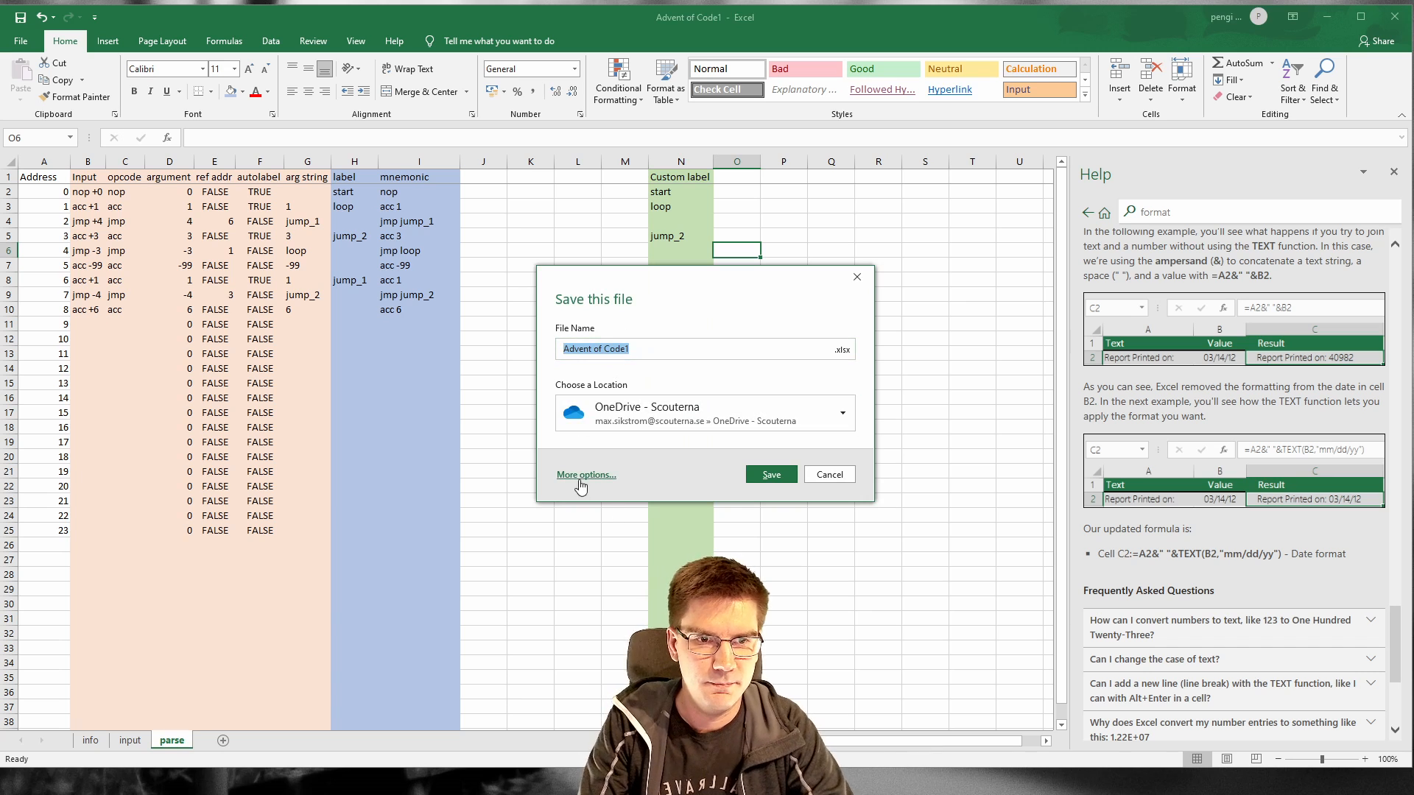
click(586, 474)
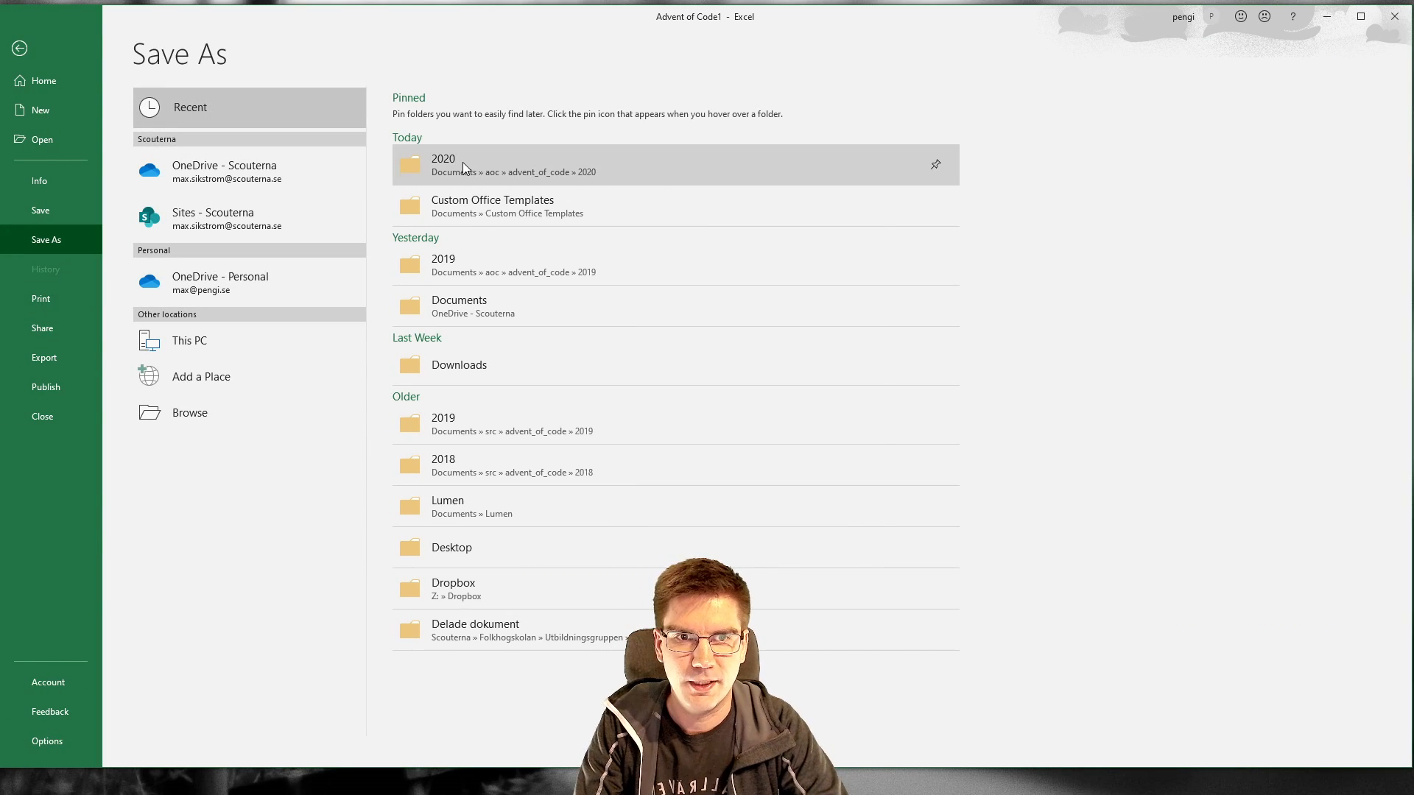
click(463, 162)
click(162, 434)
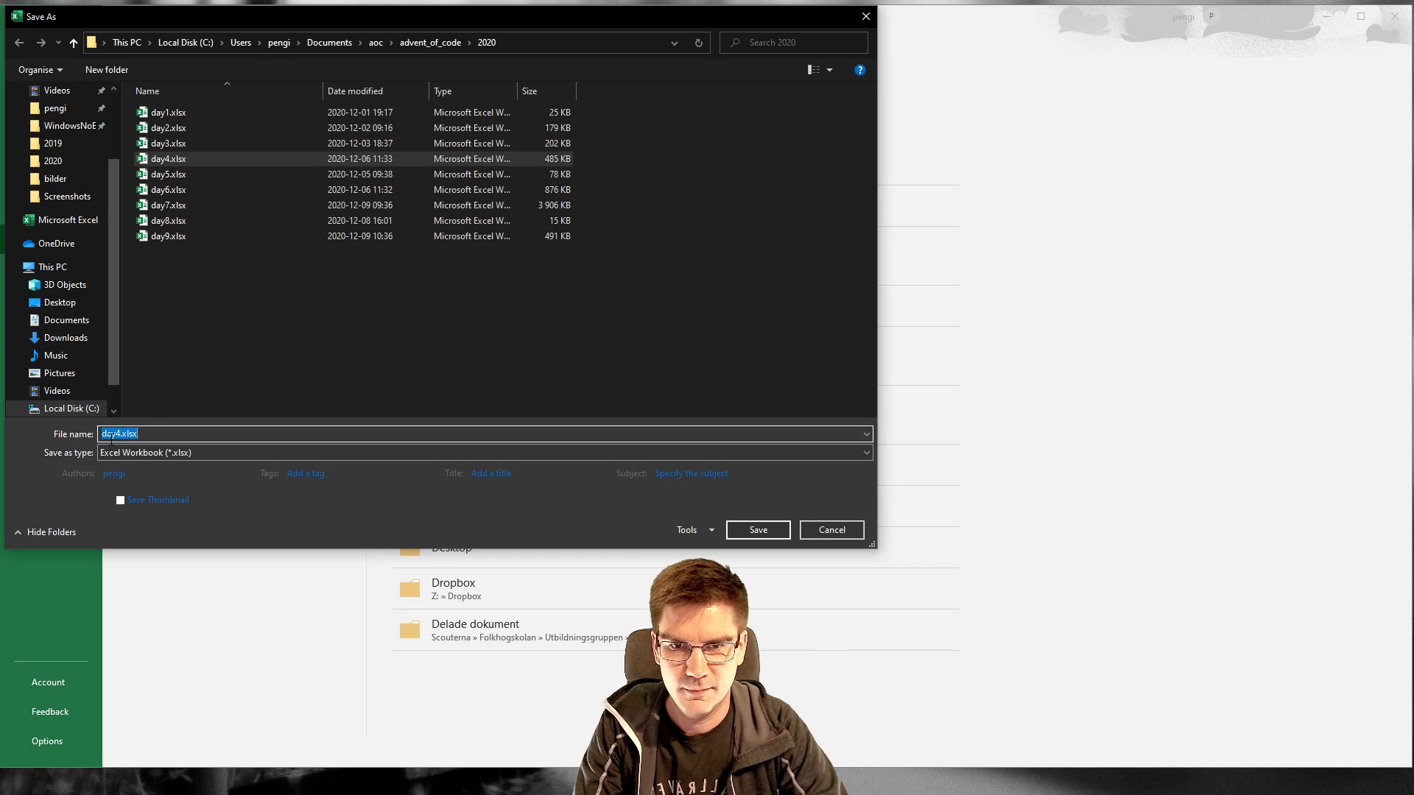
text(da)
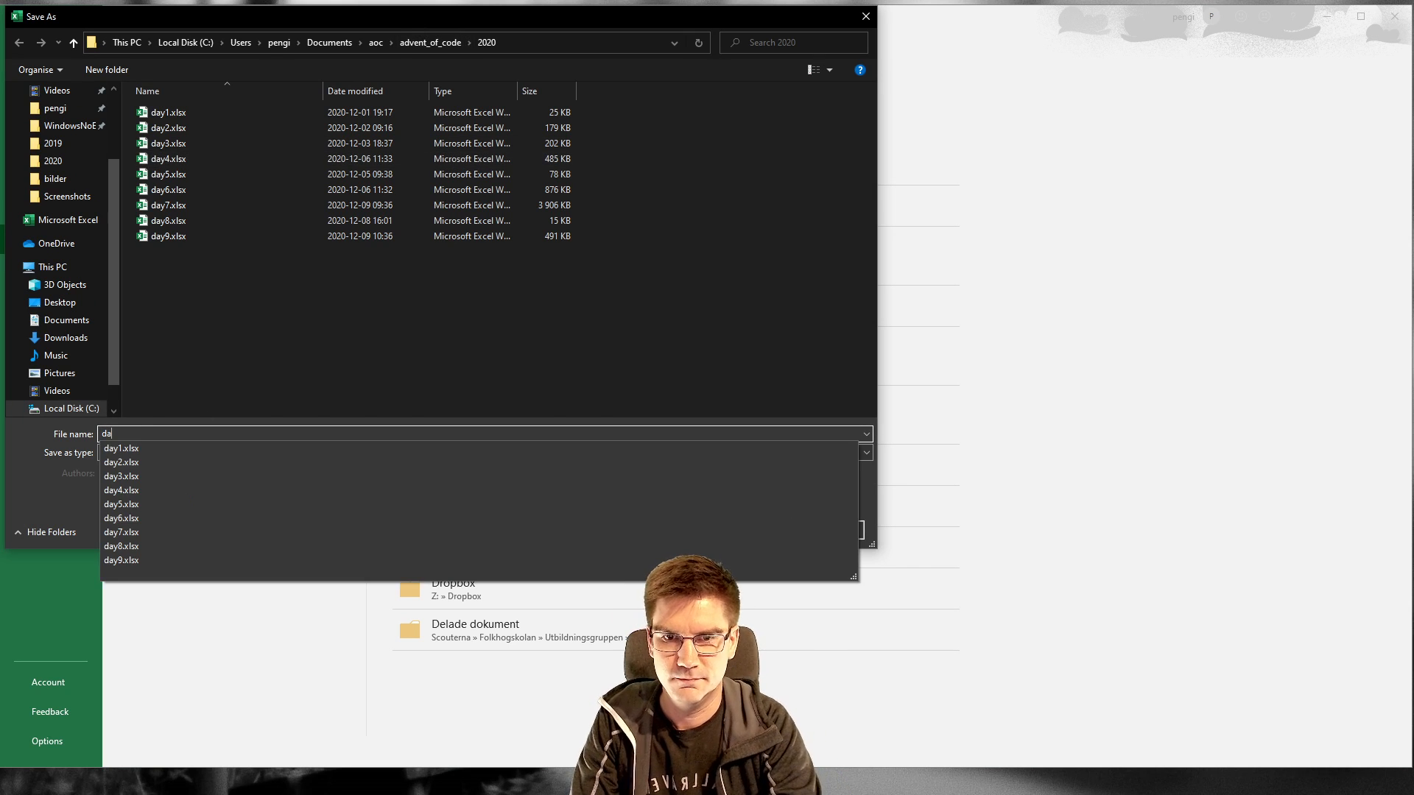
text(y8)
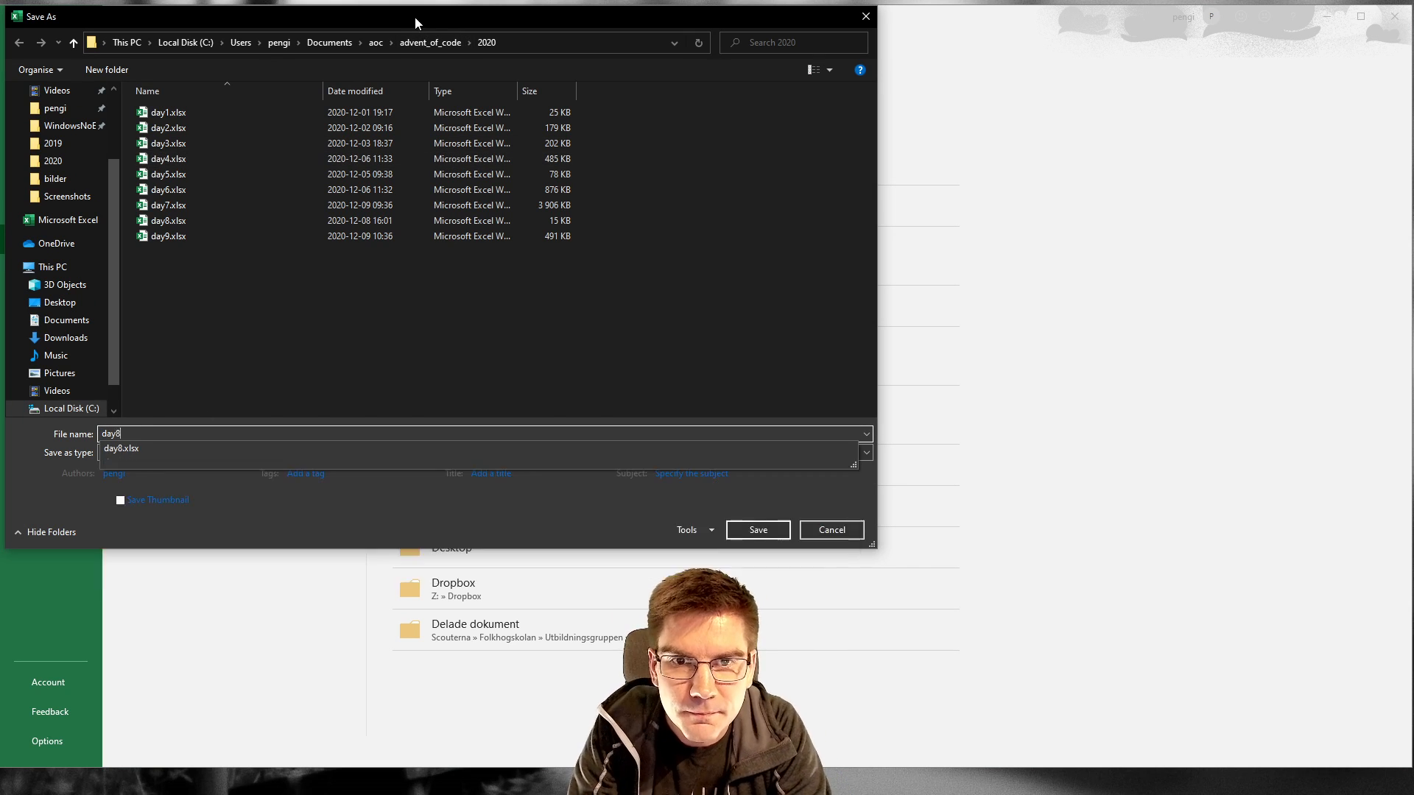
key(Return)
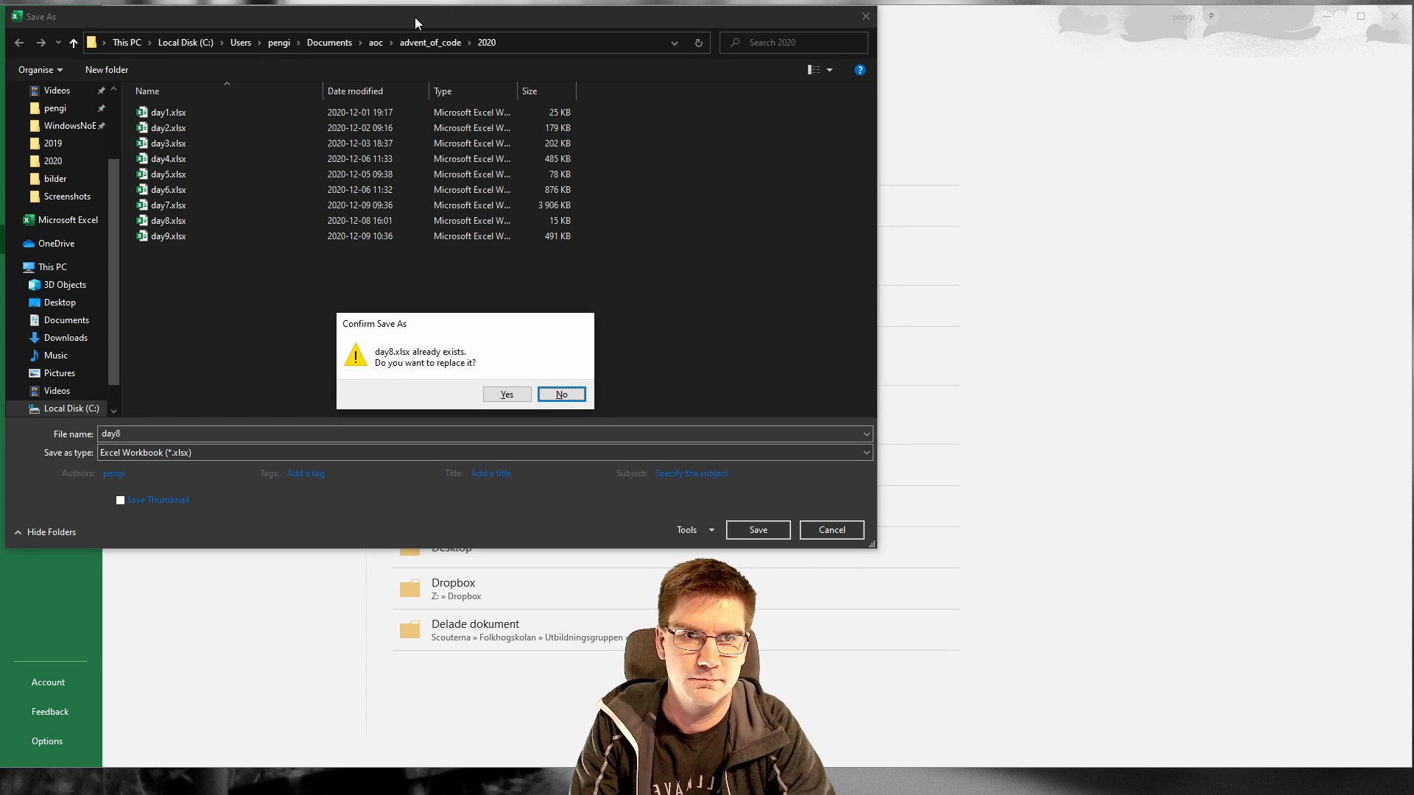
click(505, 395)
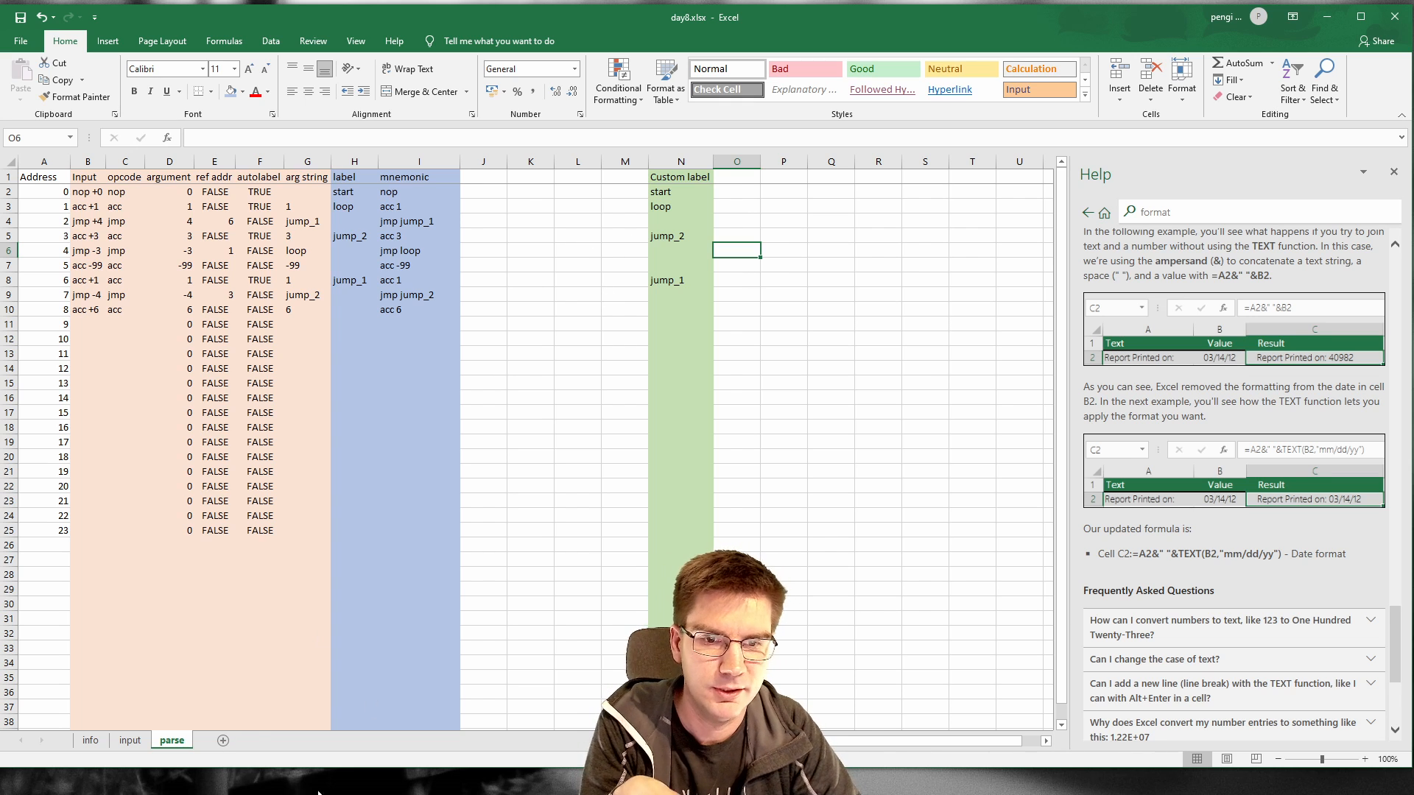
Step: Add a new worksheet after the parse sheet and name it "execute"
click(224, 741)
double_click(218, 740)
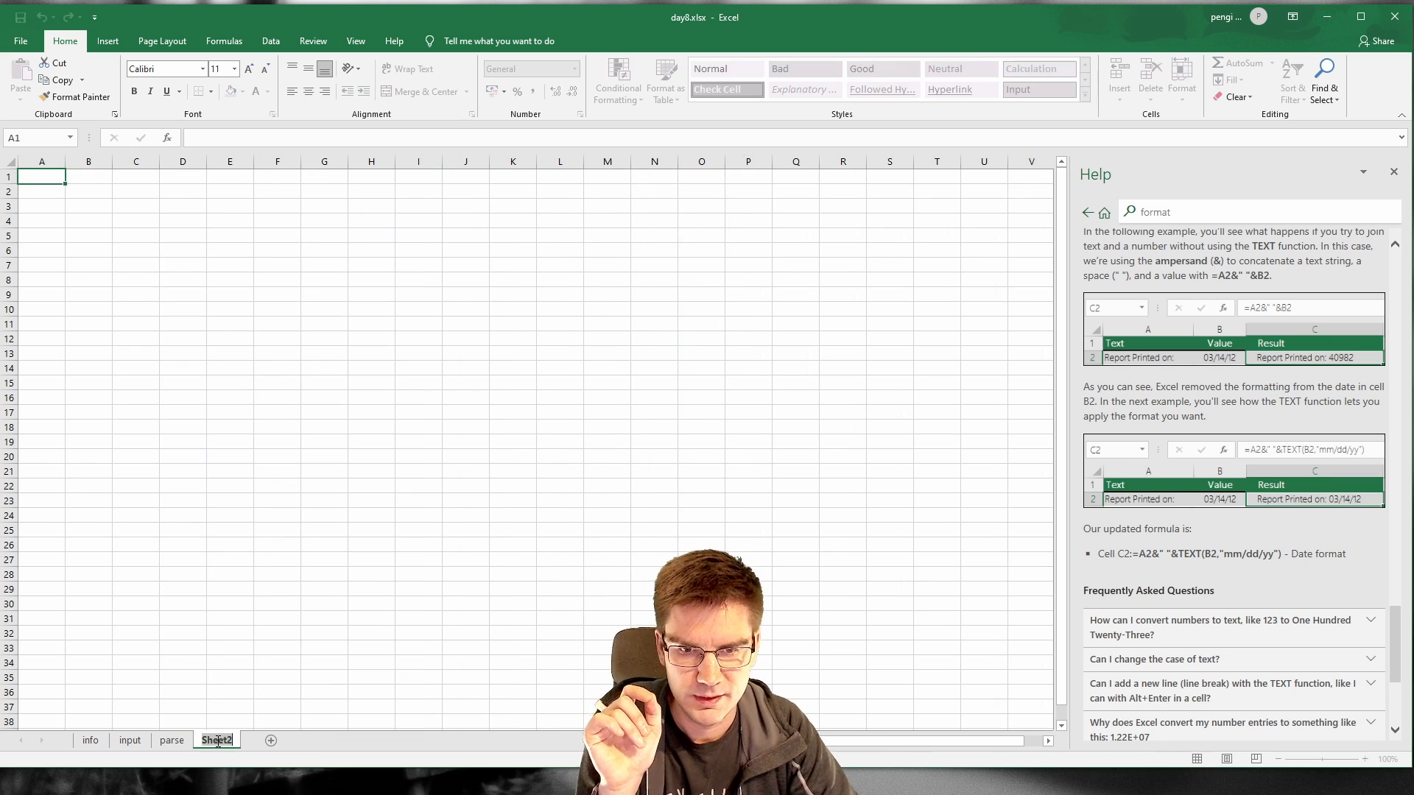
text(execute)
key(Return)
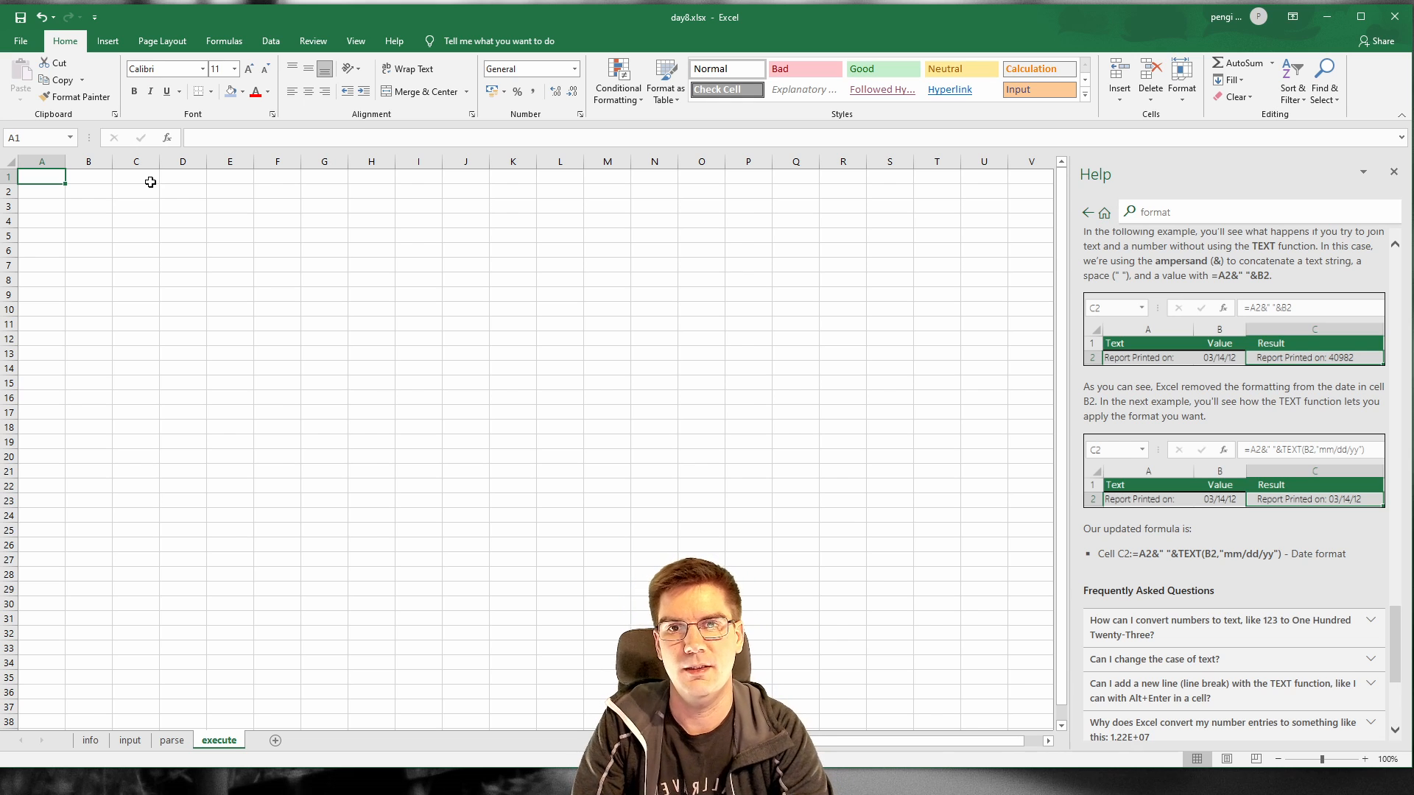
Step: Enter the header "Program counter" in A1, fit column A to it, and enter 0 as the starting value in A2
text(Proc)
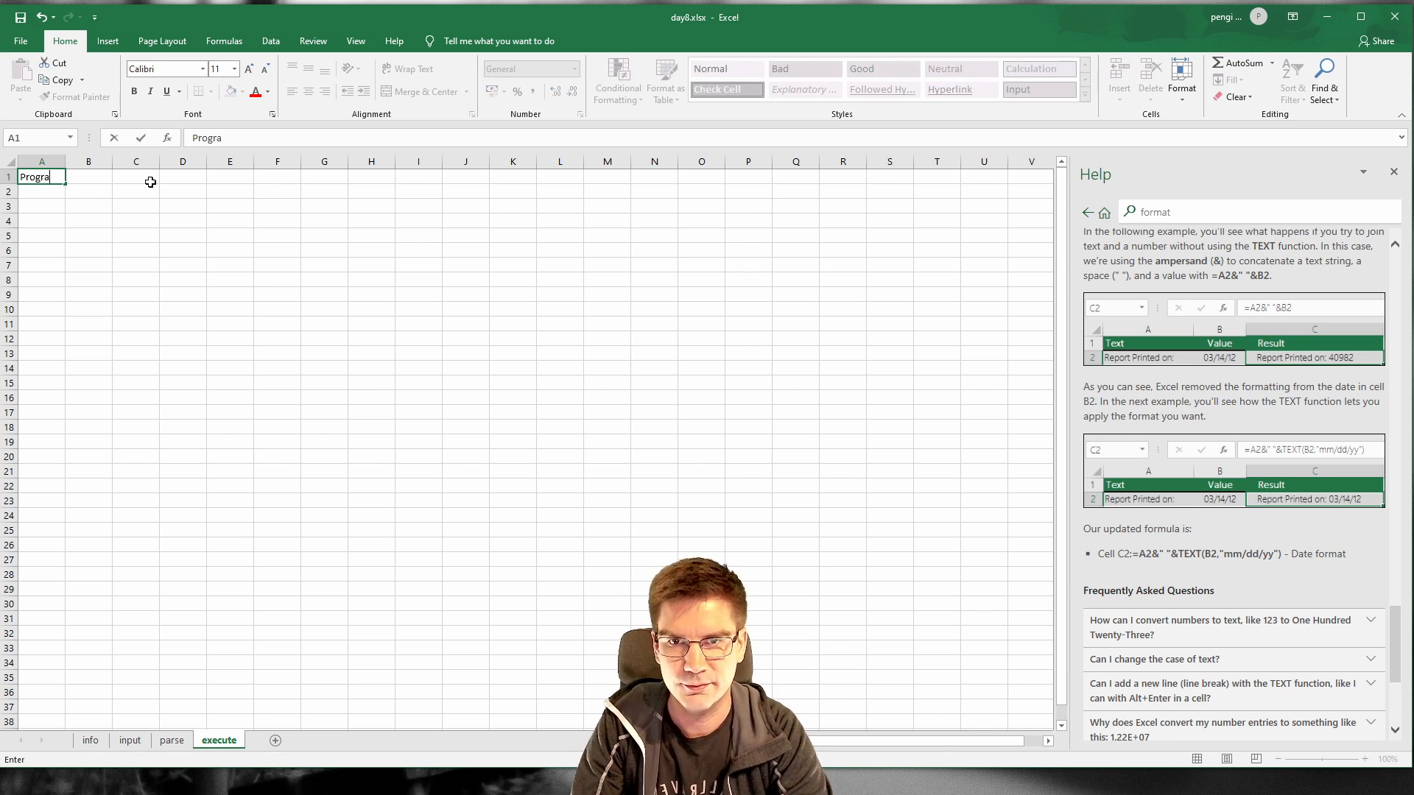
text(ram counter)
key(Return)
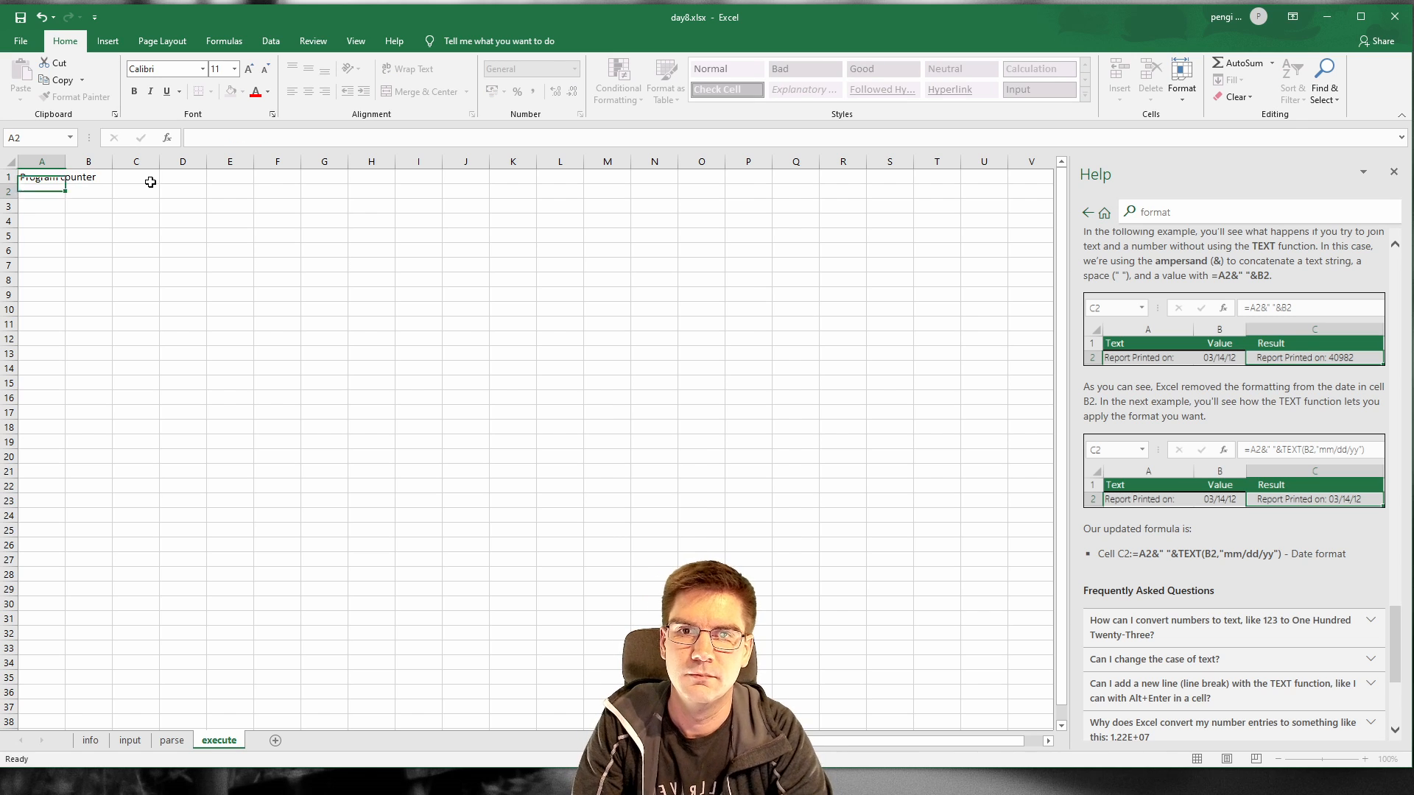
double_click(66, 161)
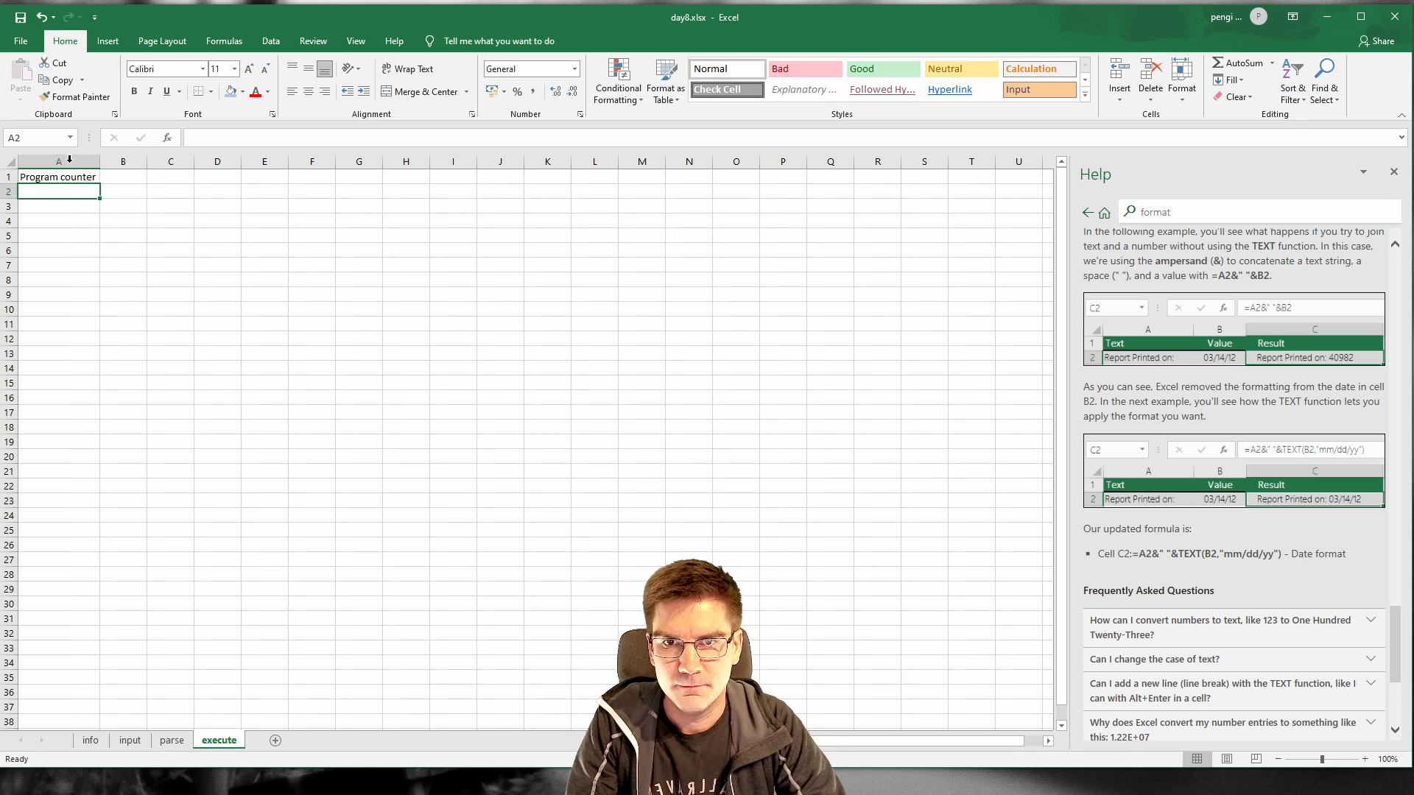
text(0)
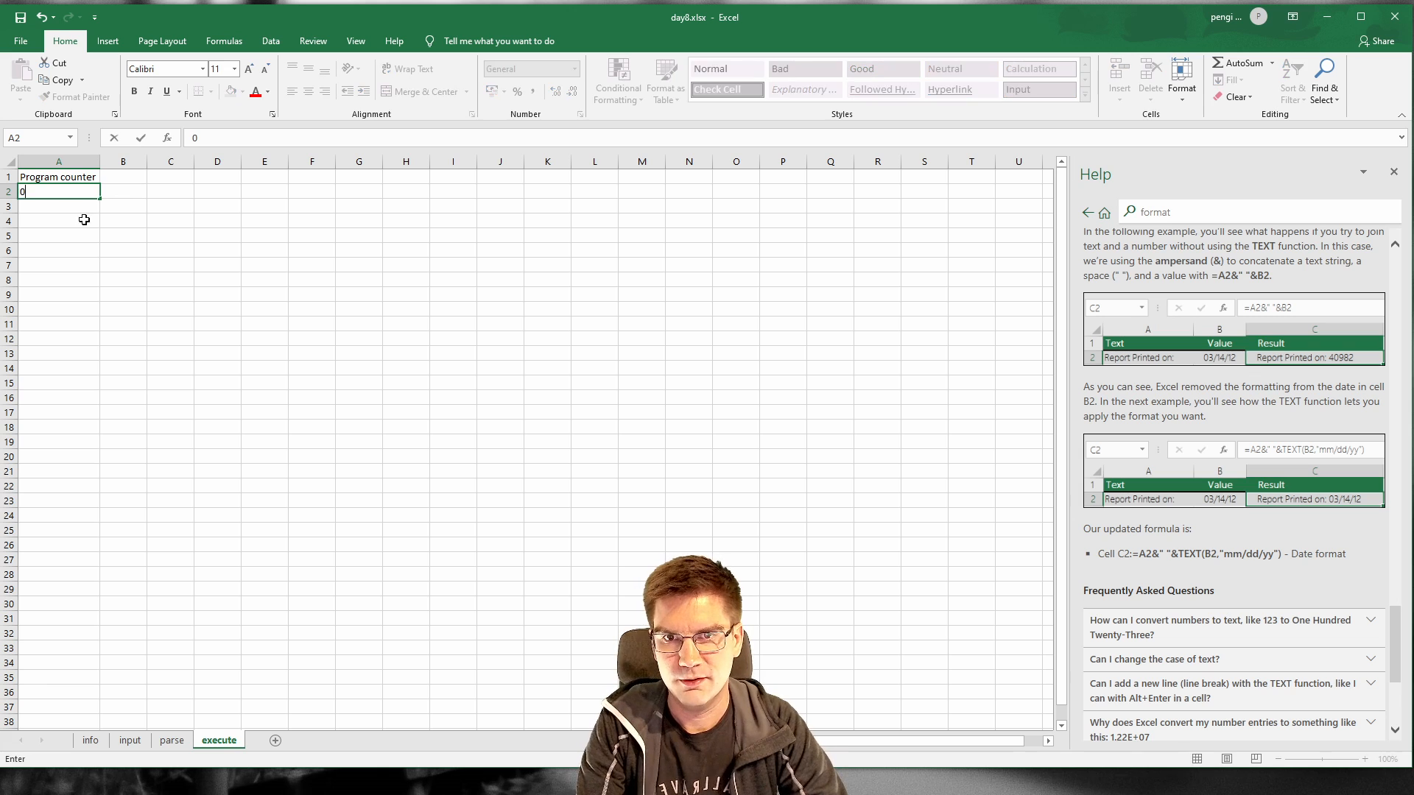
click(116, 194)
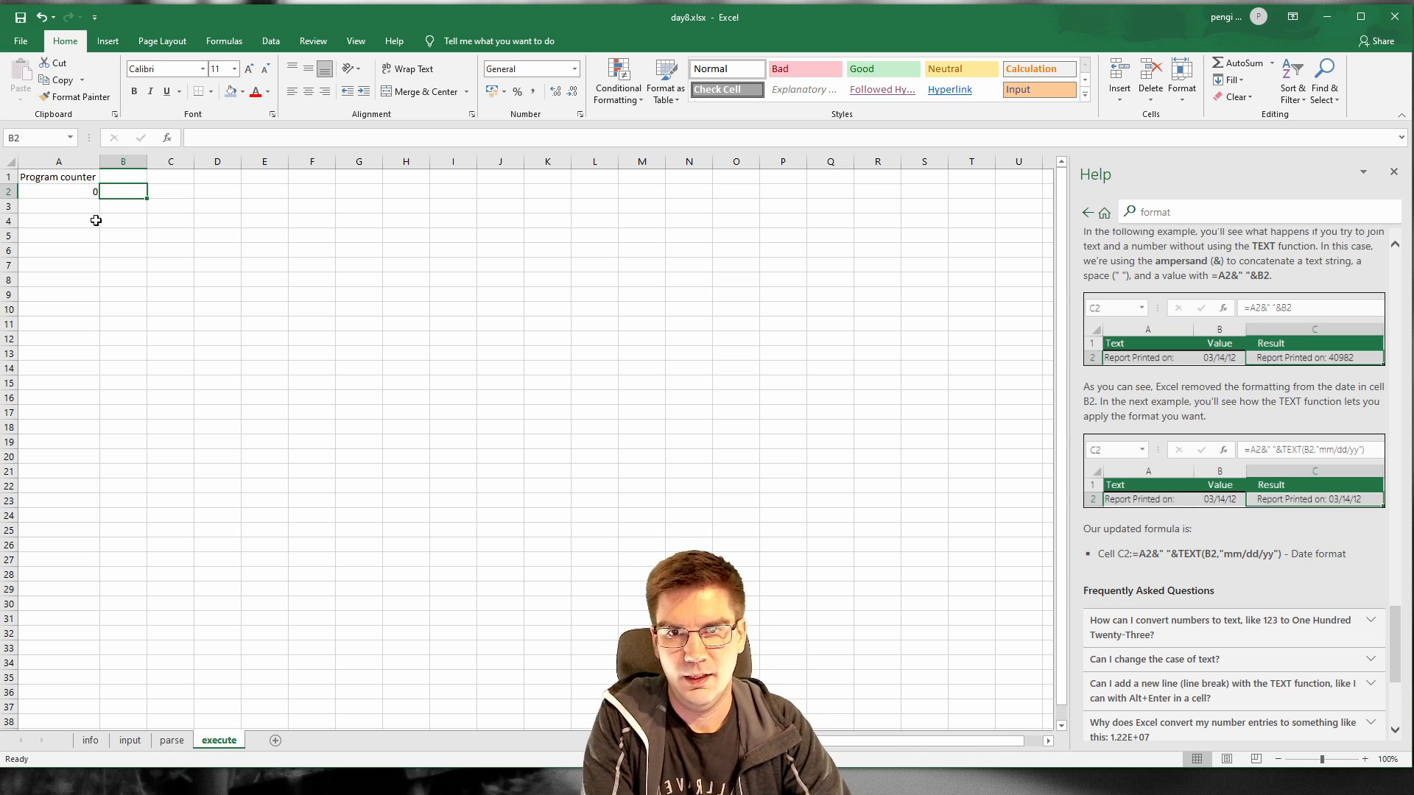
click(79, 204)
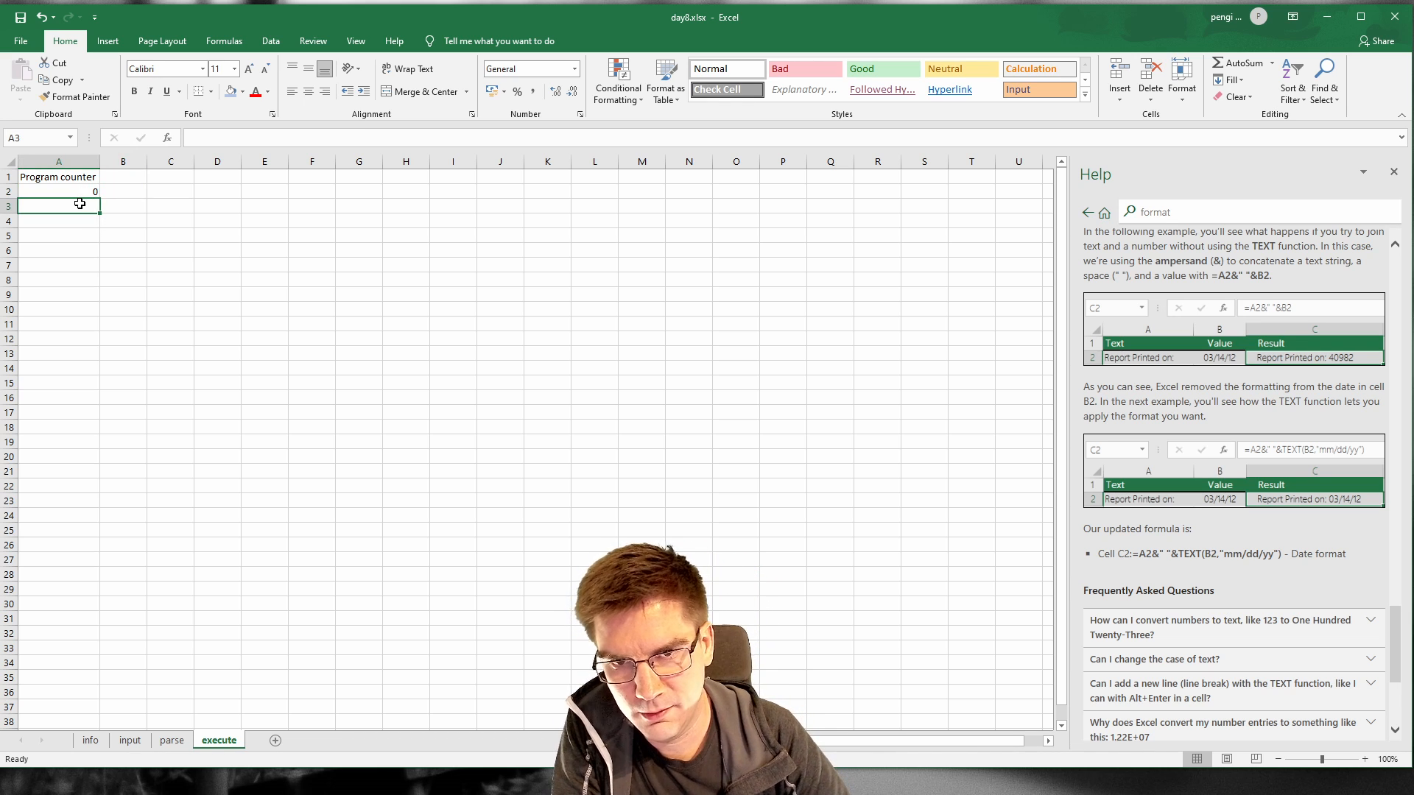
click(250, 130)
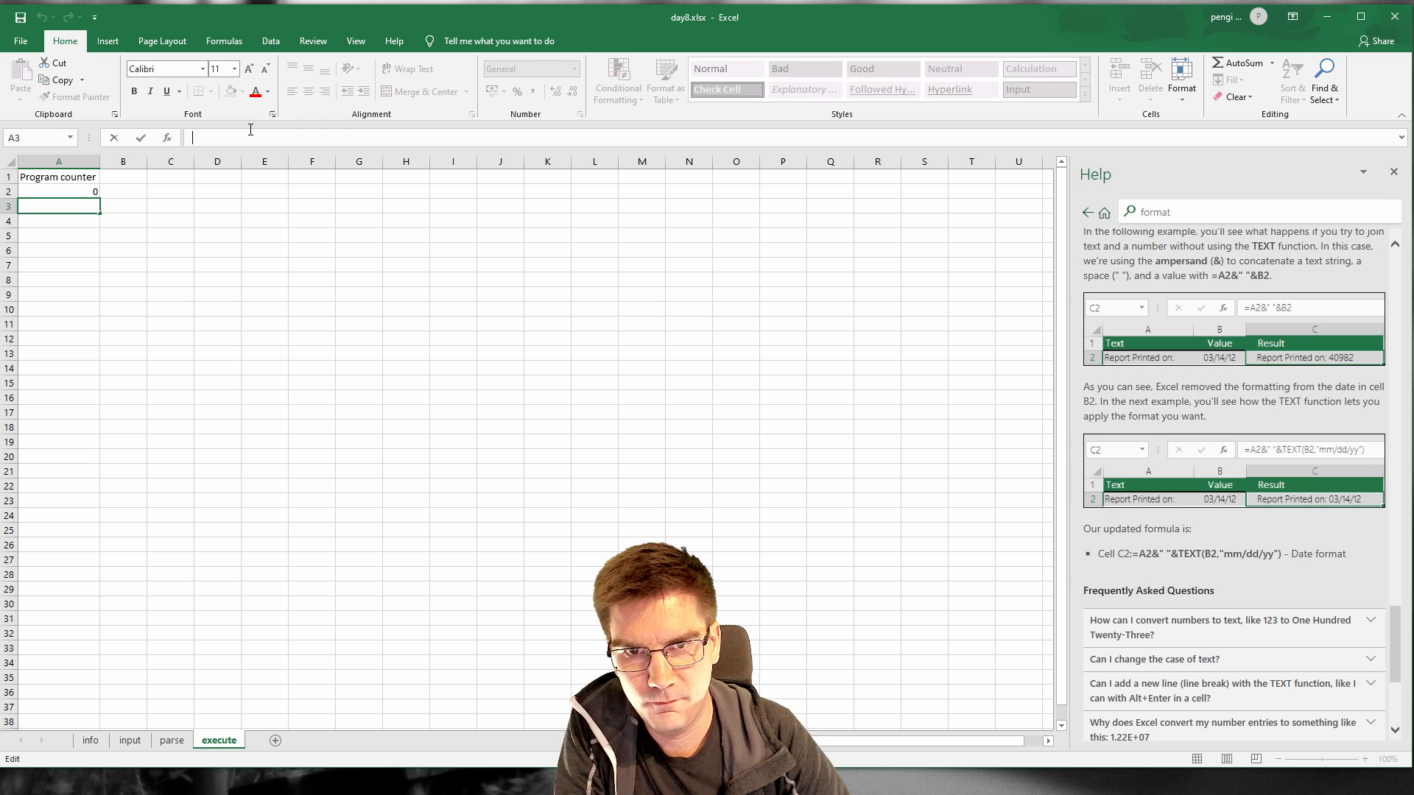
click(133, 192)
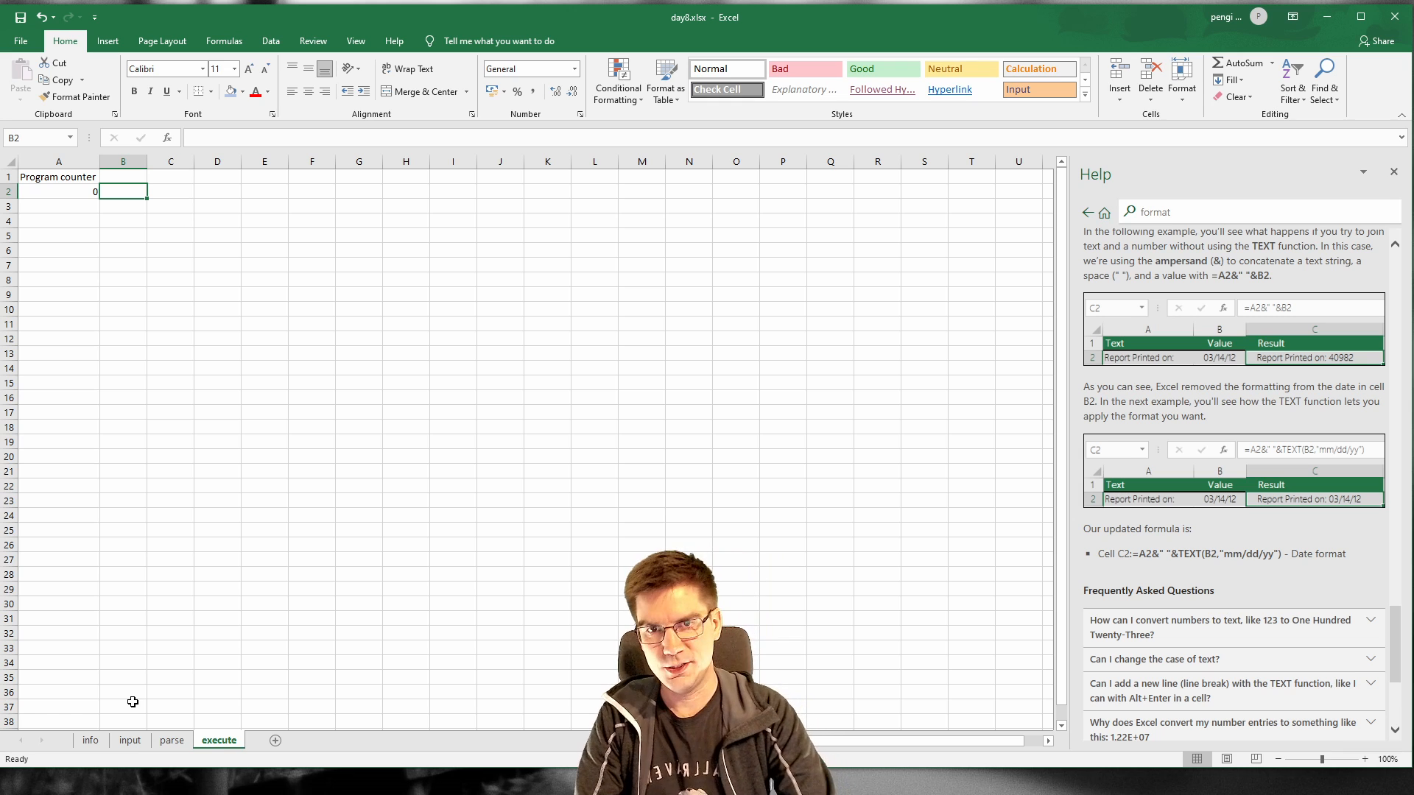
click(116, 180)
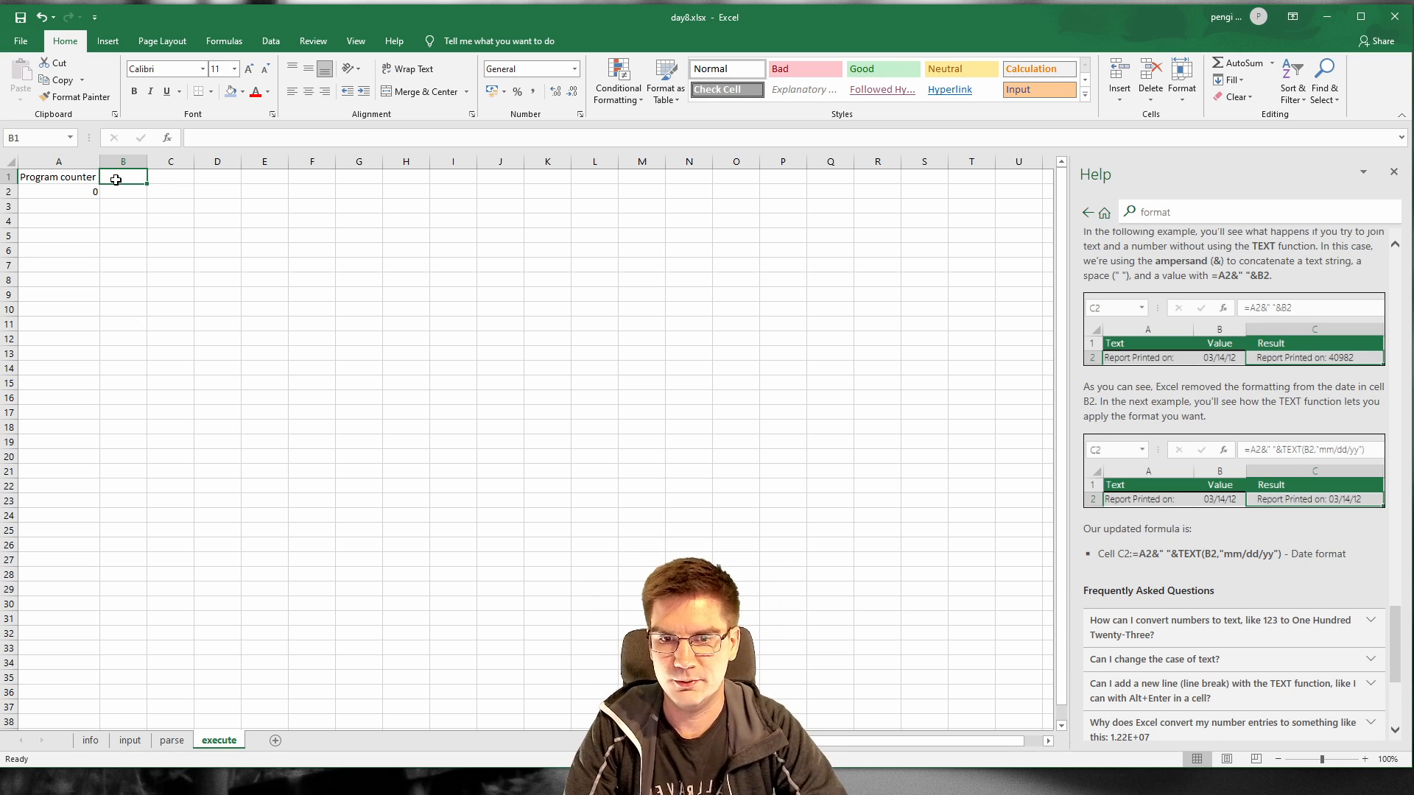
Step: Examine the Address and opcode columns on the parse sheet, and return to the execute sheet
click(175, 743)
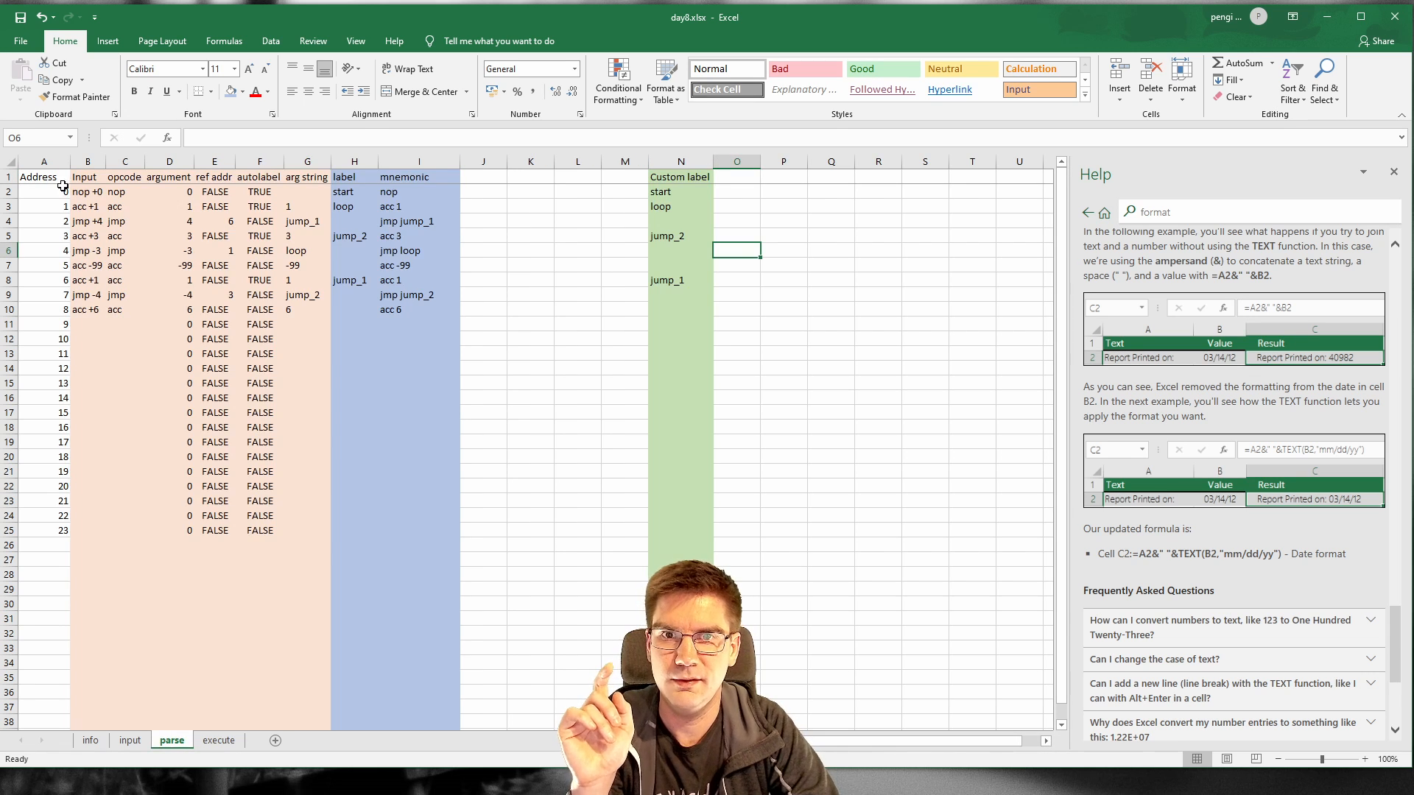
drag(49, 193, 59, 532)
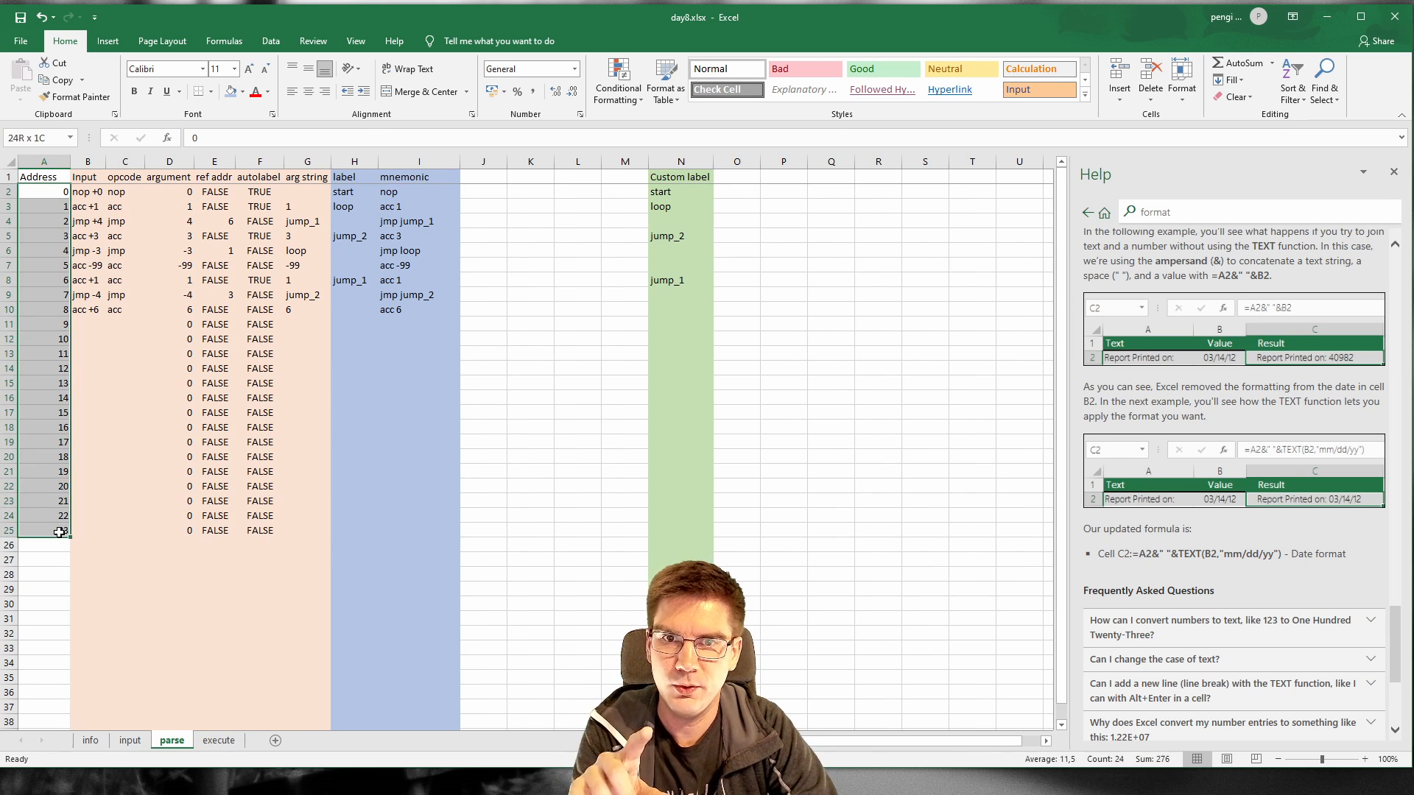
click(51, 298)
click(43, 191)
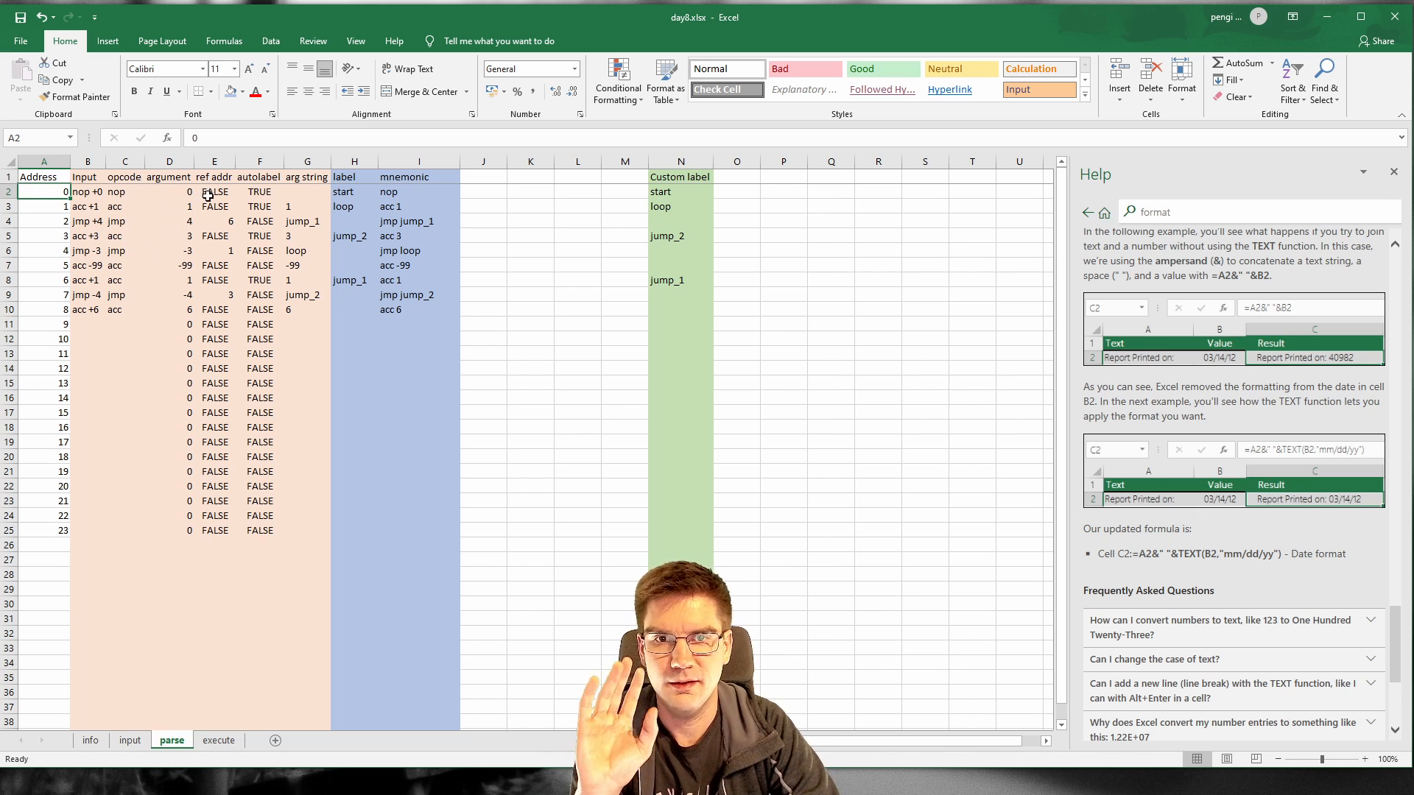
click(127, 191)
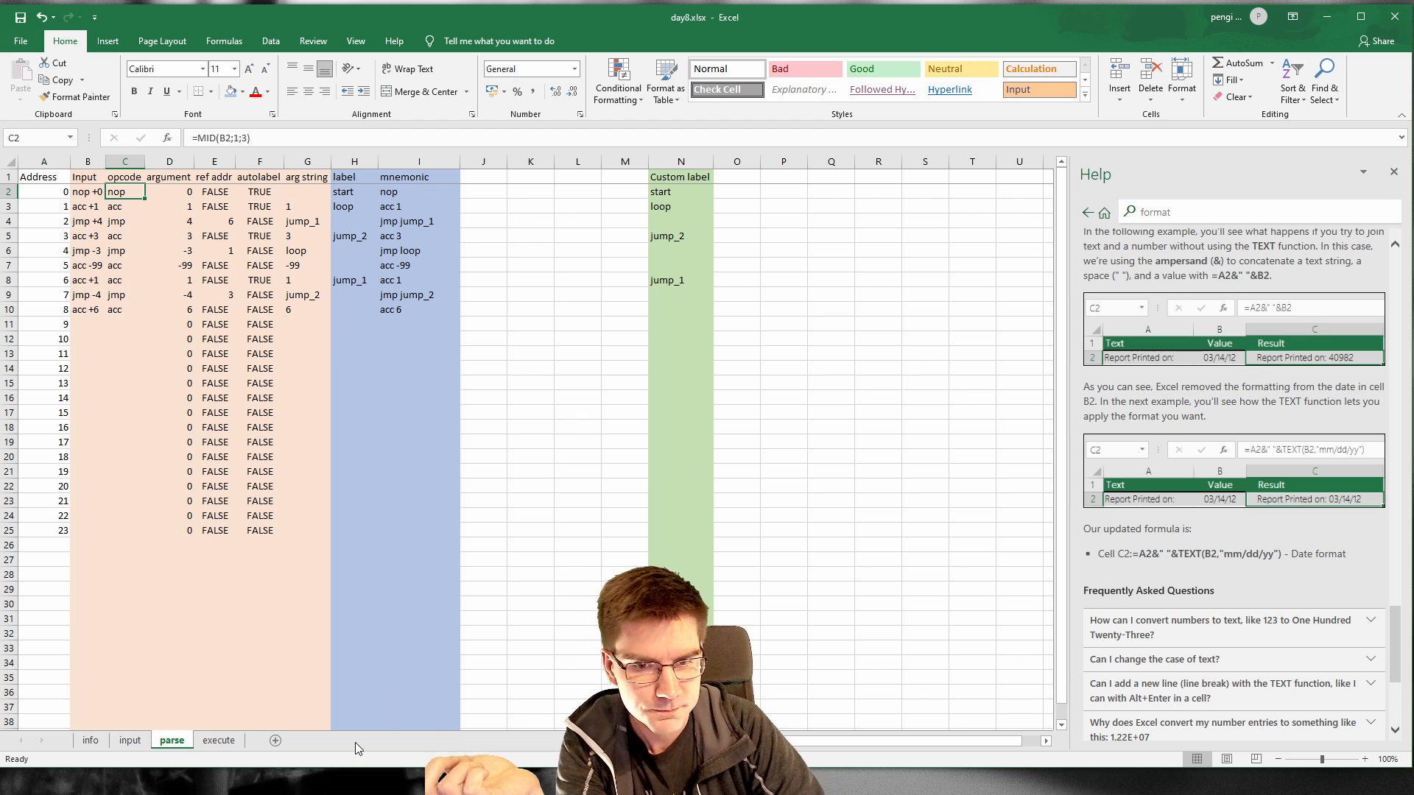
click(219, 740)
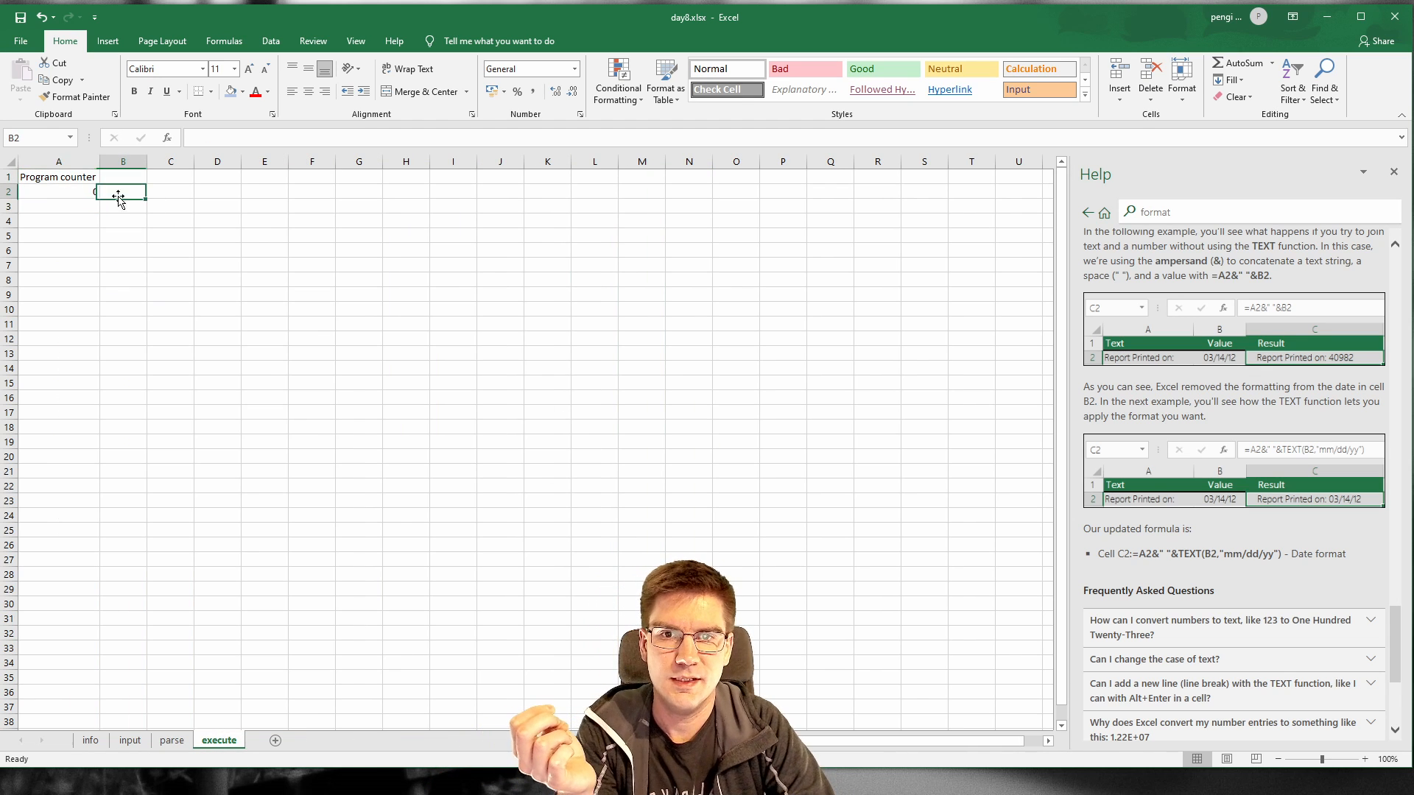
Step: Enter the header "op" in B1 of the execute sheet
click(262, 144)
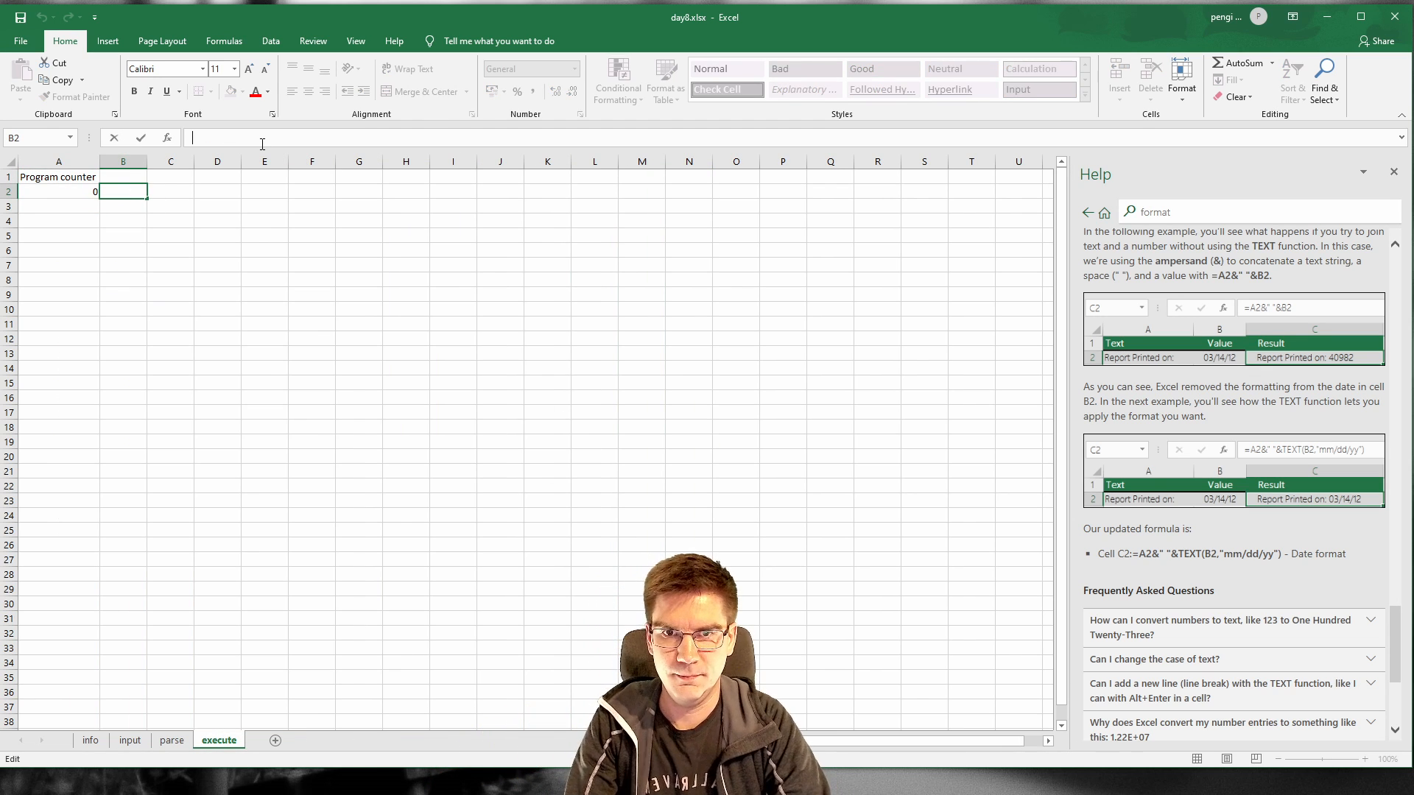
key(Escape)
key(Up)
text(oper)
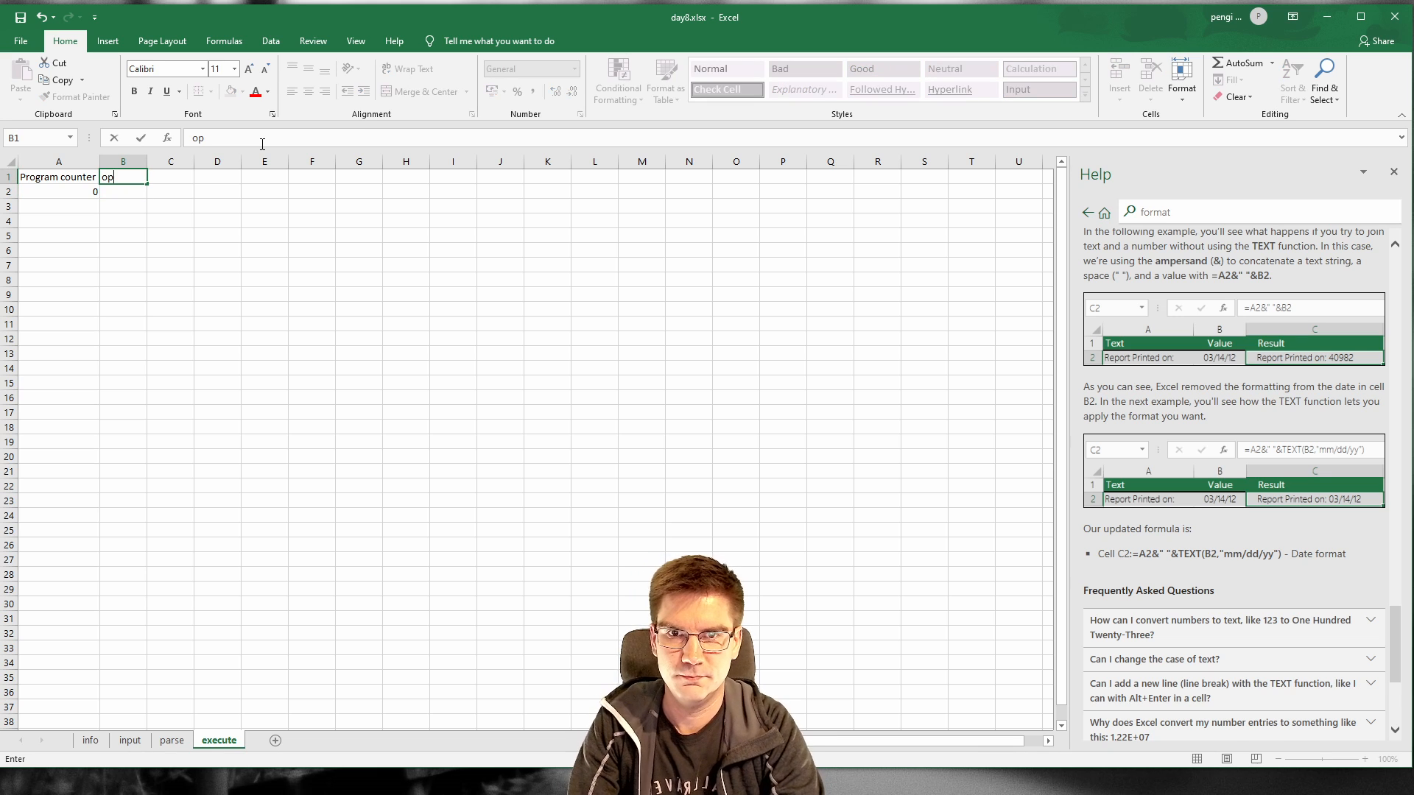
key(BackSpace)
key(BackSpace)
key(Return)
Step: Enter an OFFSET formula in B2 that fetches the opcode from parse!C$2, using A2 as the row offset
text(=)
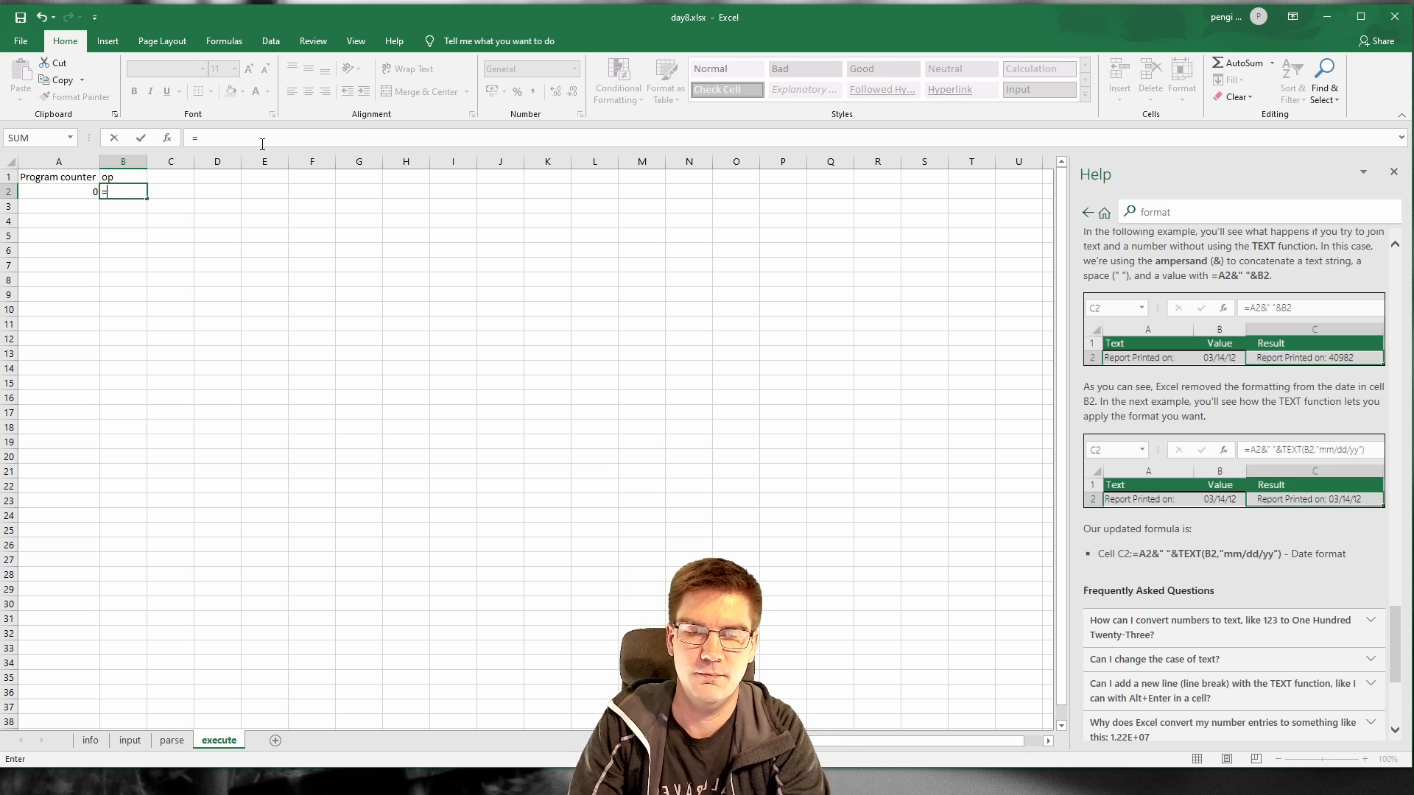
text(off)
key(Tab)
text(par)
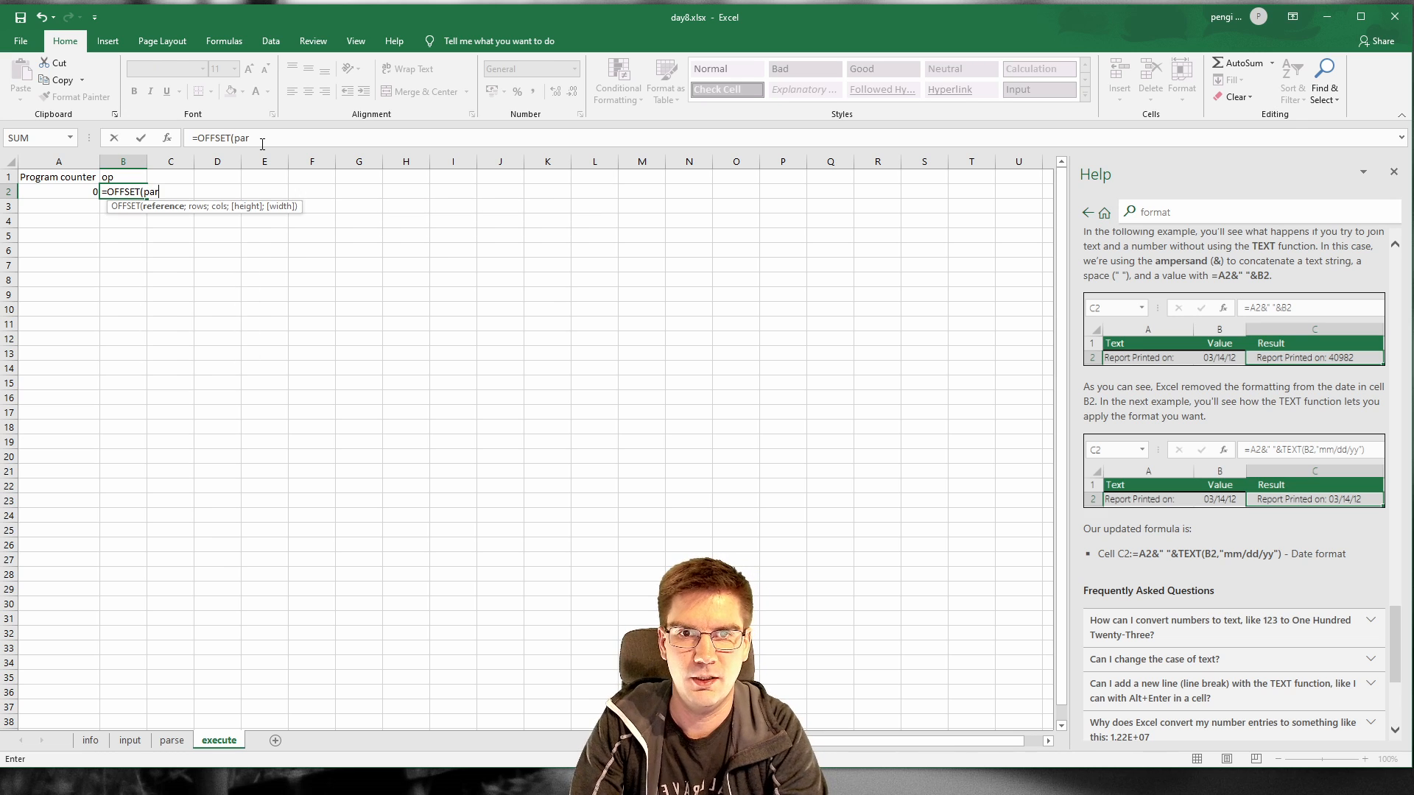
text(se!)
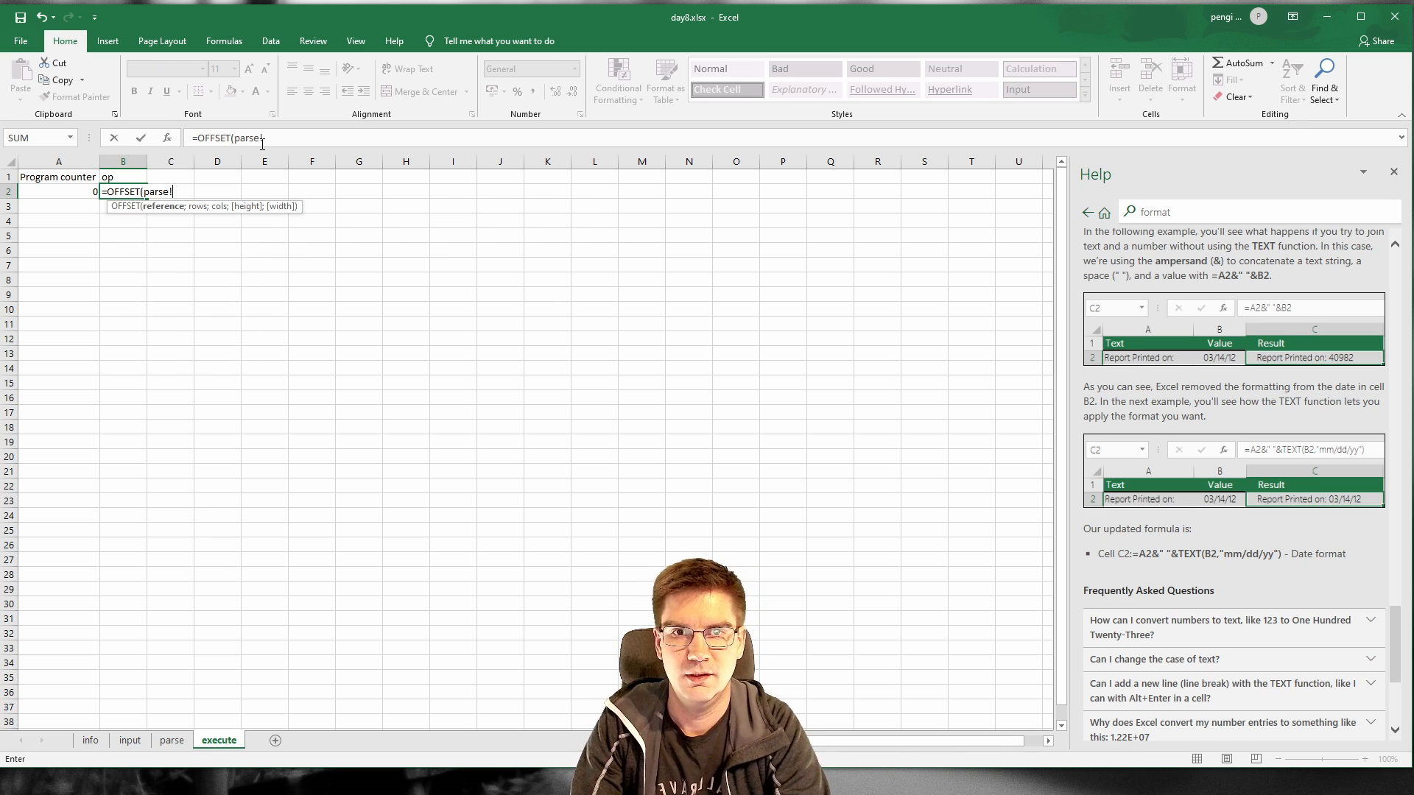
text(C)
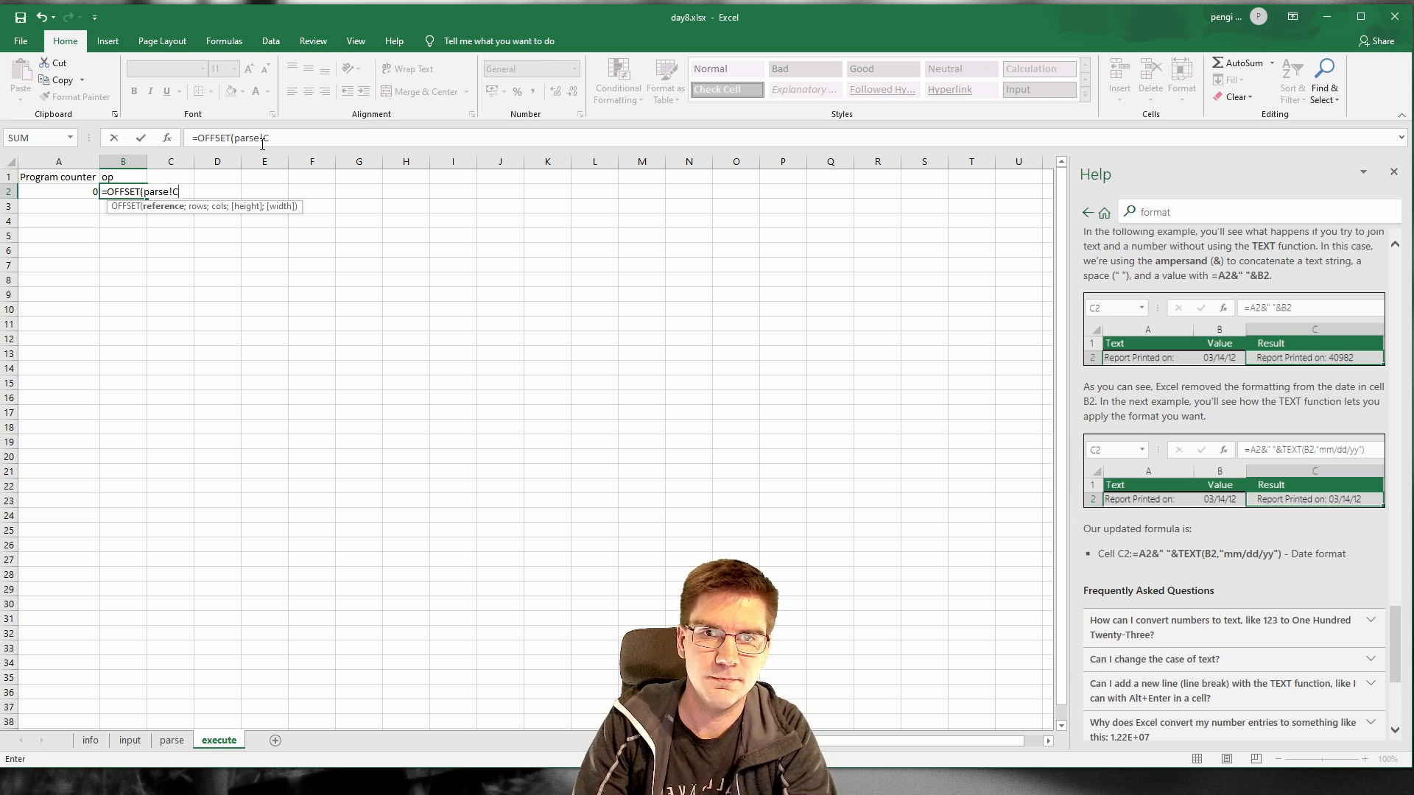
text(C$)
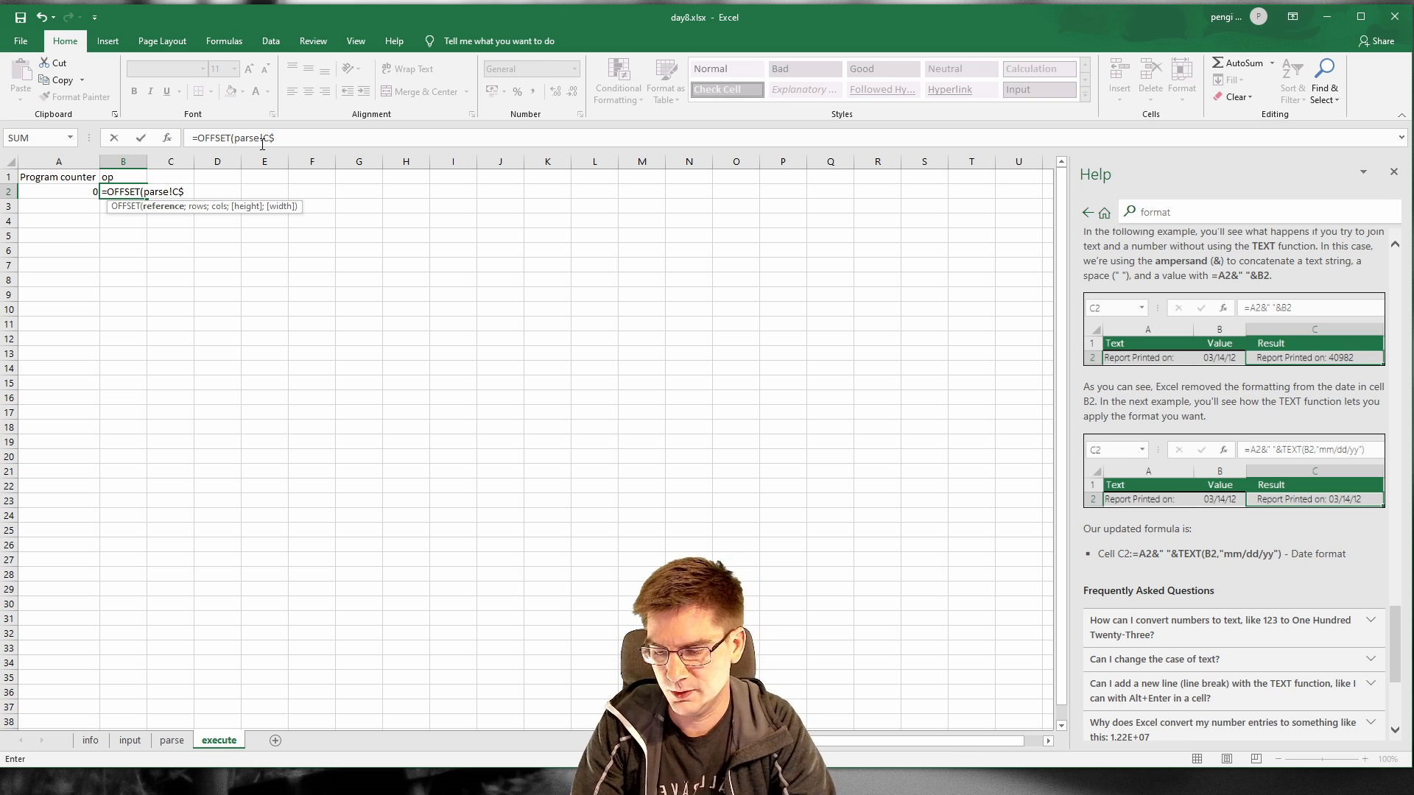
text(2;)
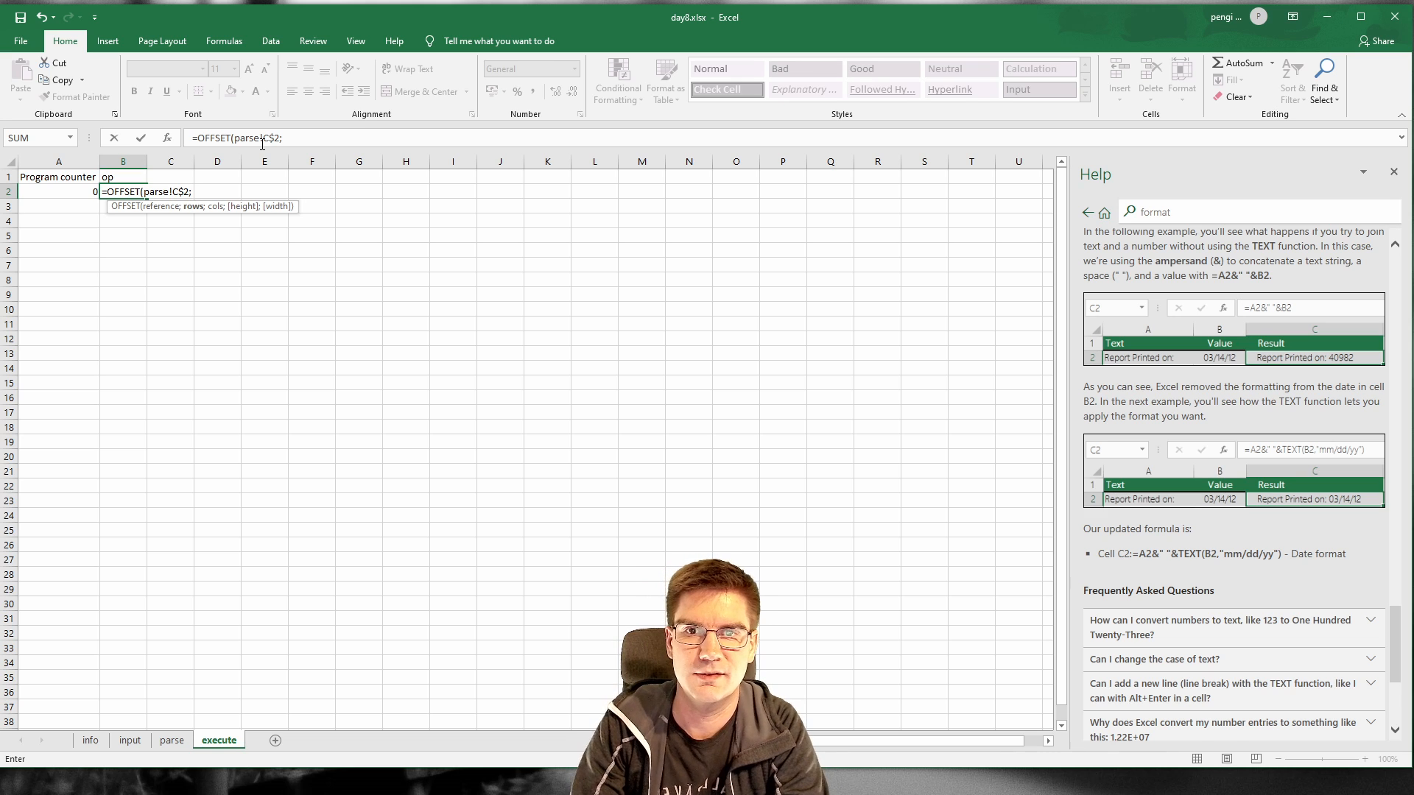
text(A1)
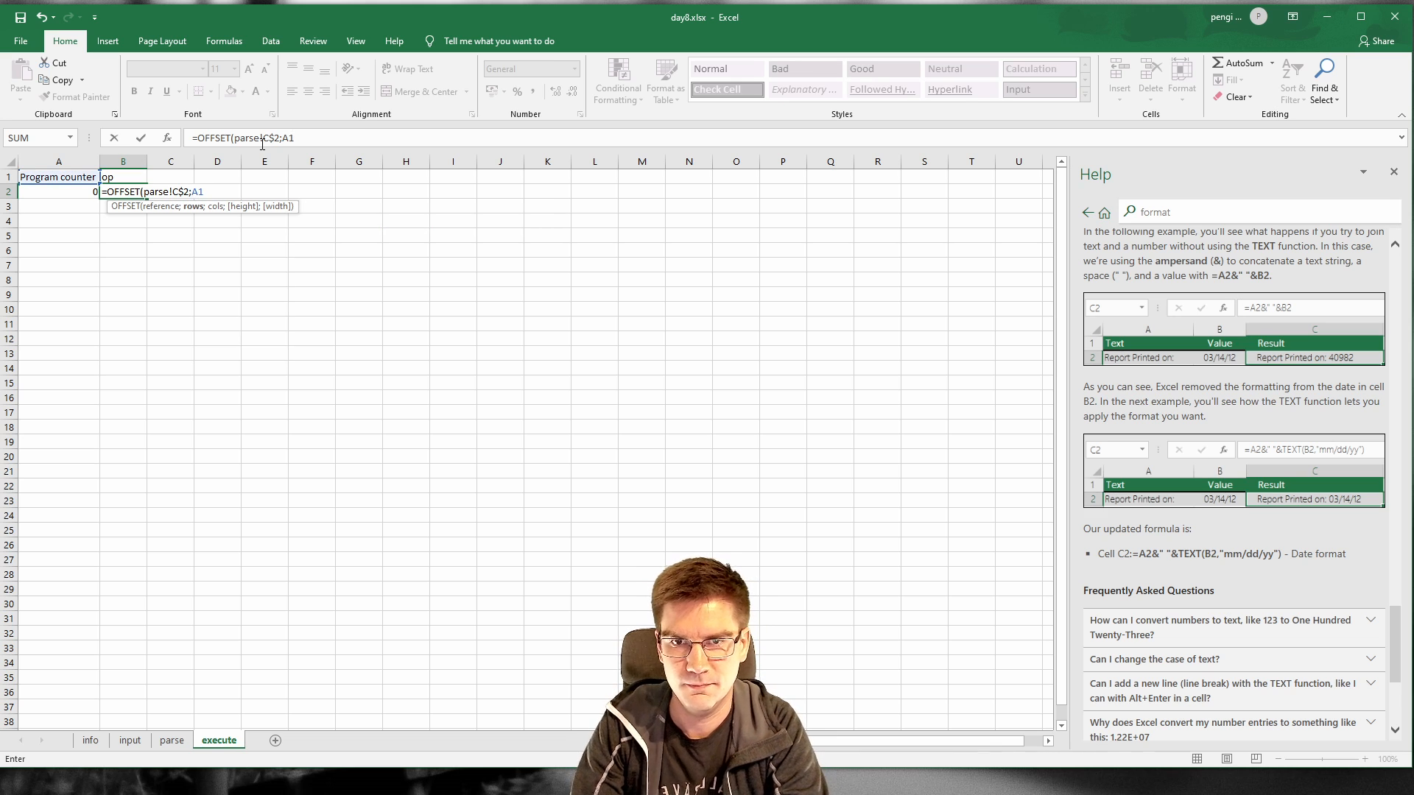
key(BackSpace)
text(2)
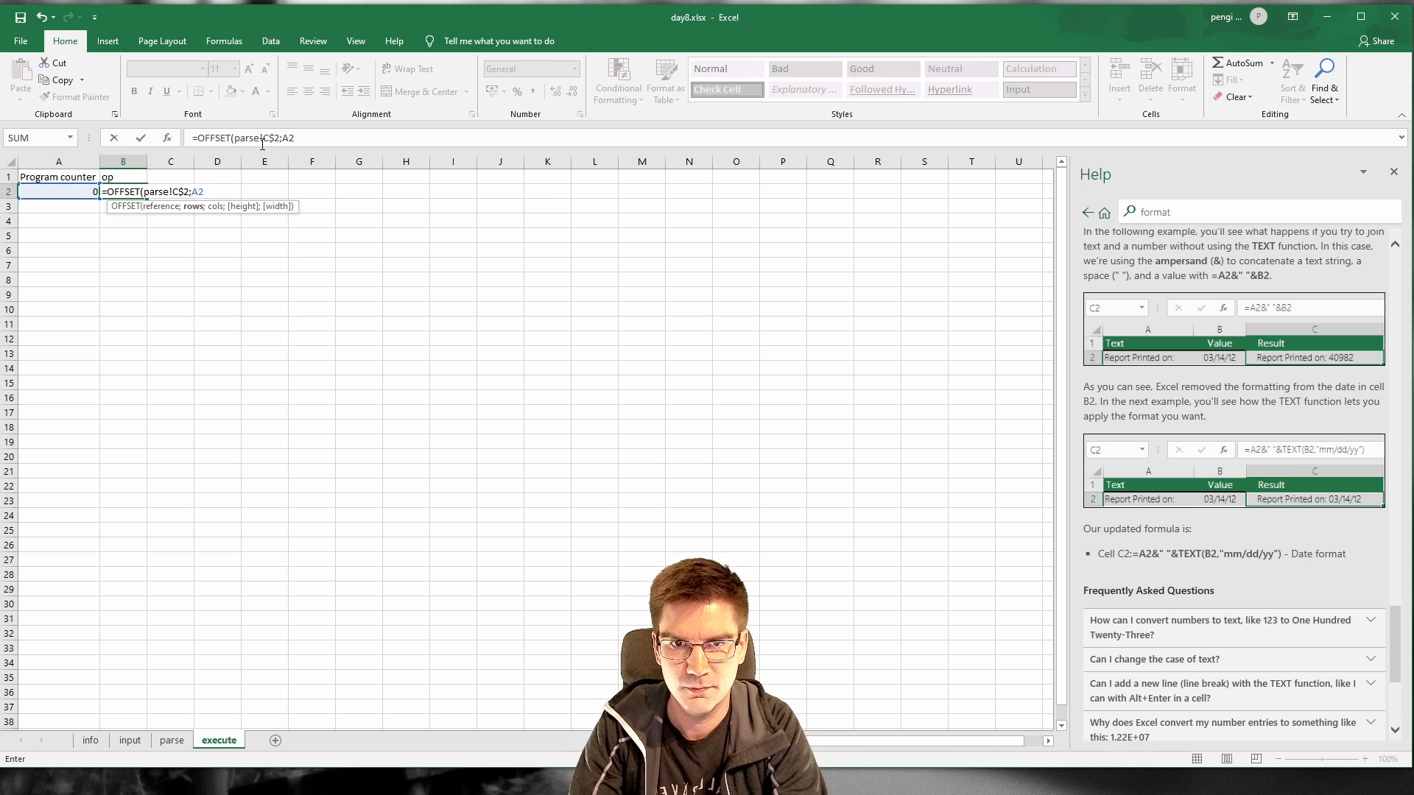
text())
key(Return)
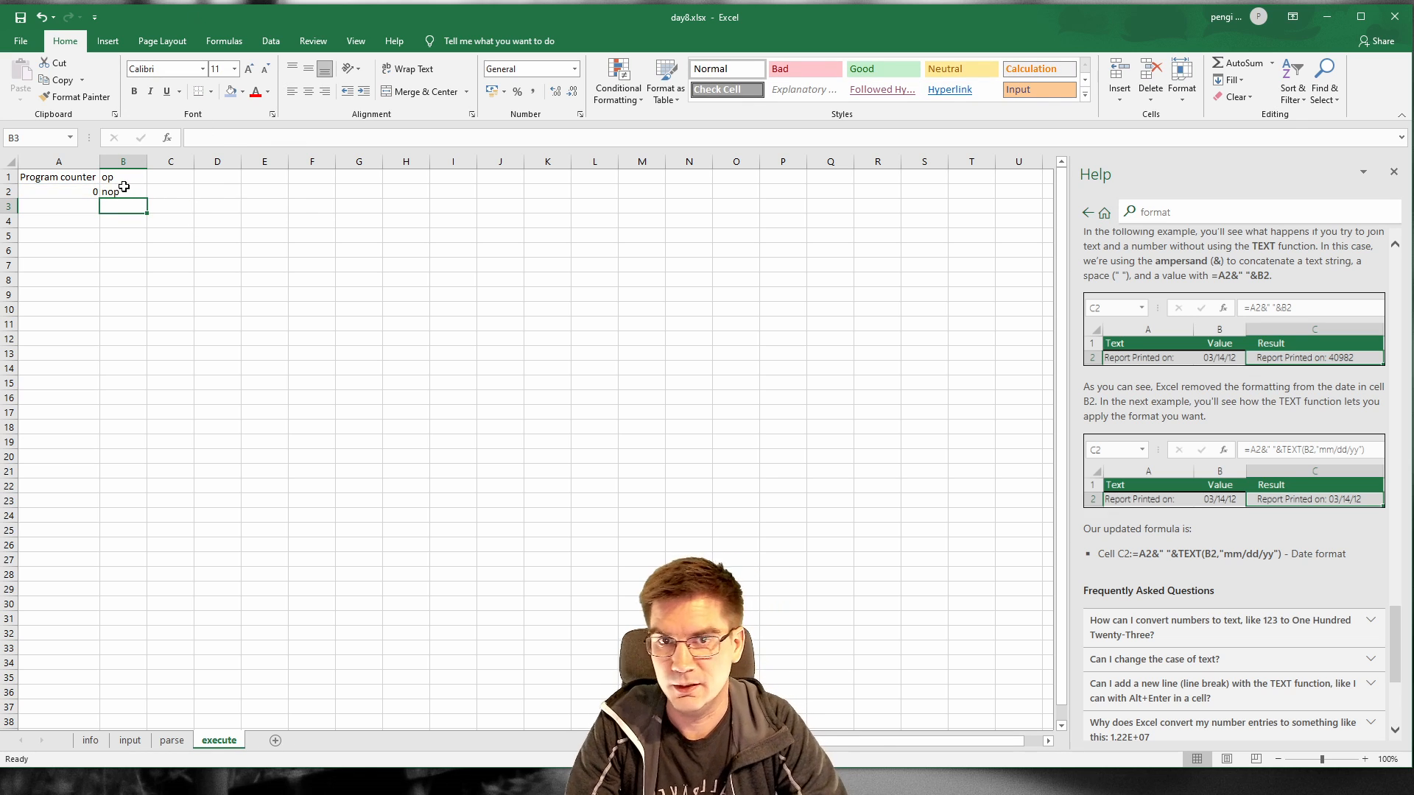
Step: Enter the header "arg" in C1 of the execute sheet
click(86, 207)
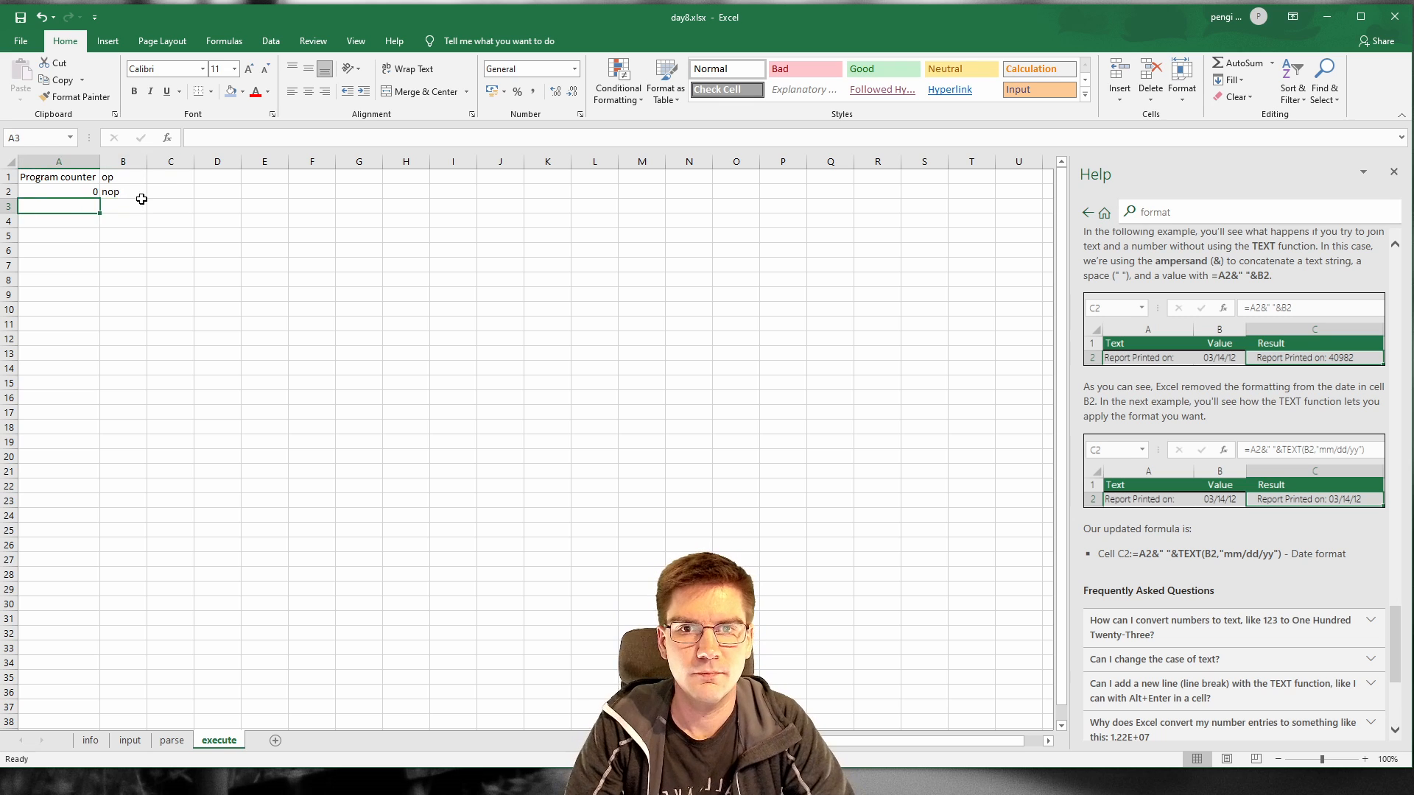
click(162, 192)
click(168, 177)
text(arg)
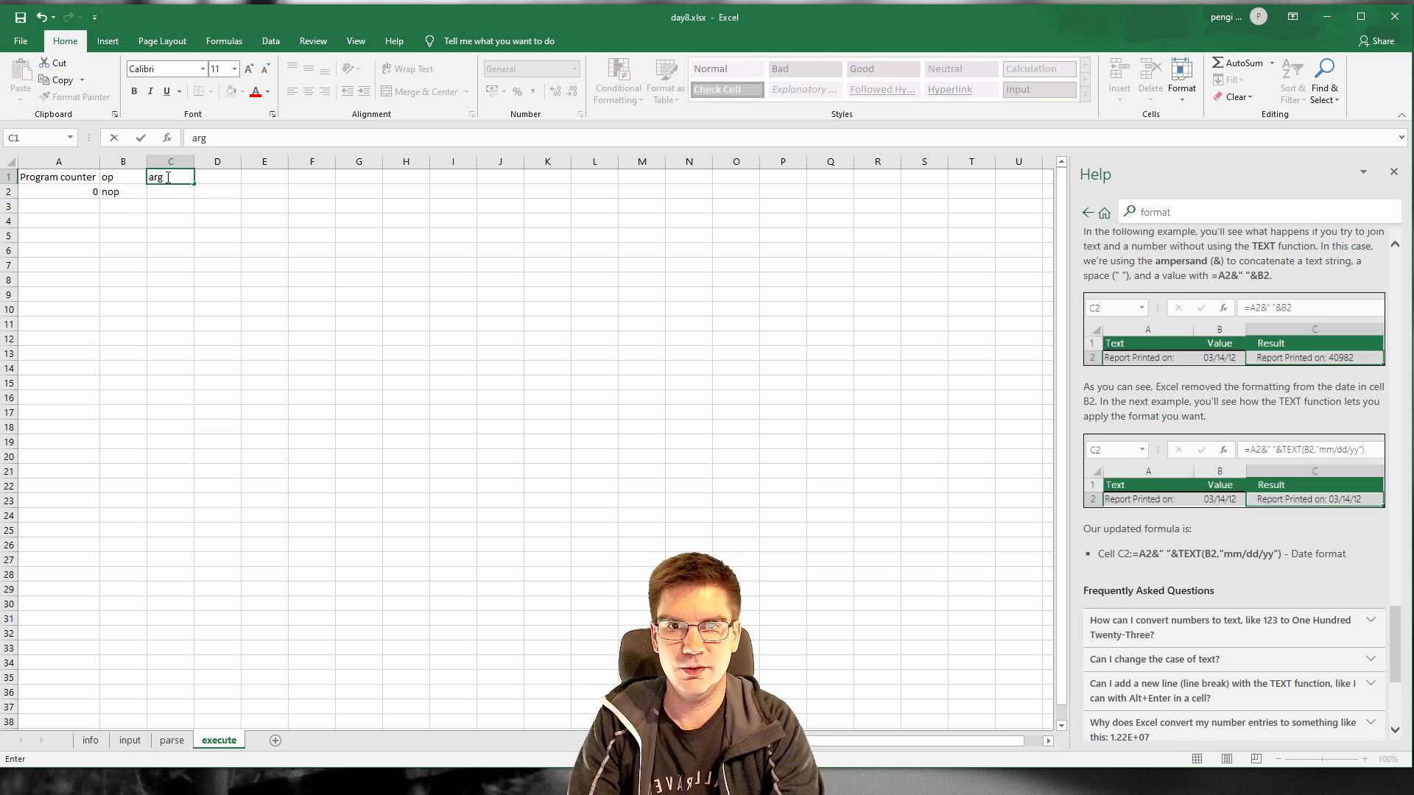
Step: Examine the argument, ref addr, autolabel and arg string columns on the parse sheet, and return to the execute sheet
click(171, 740)
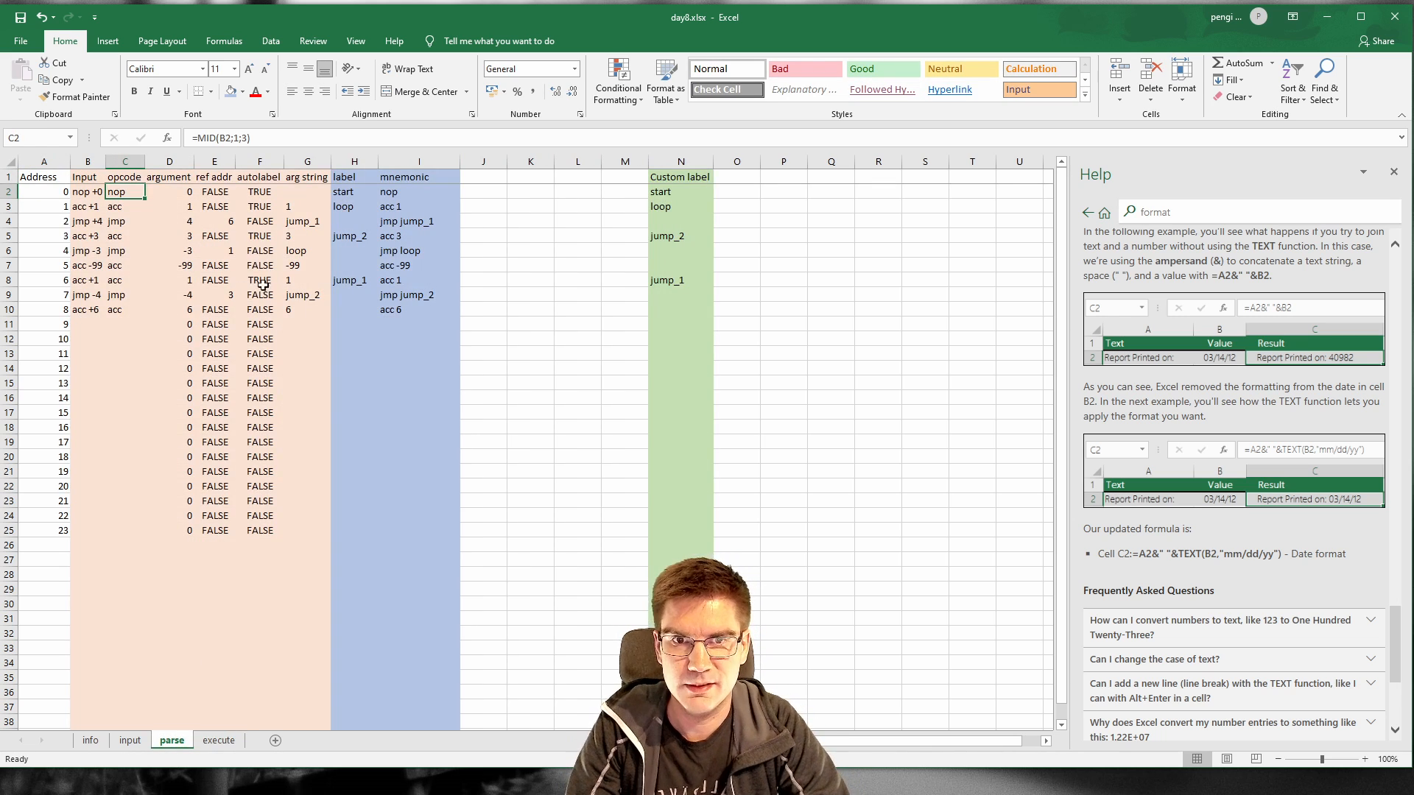
drag(175, 193, 170, 299)
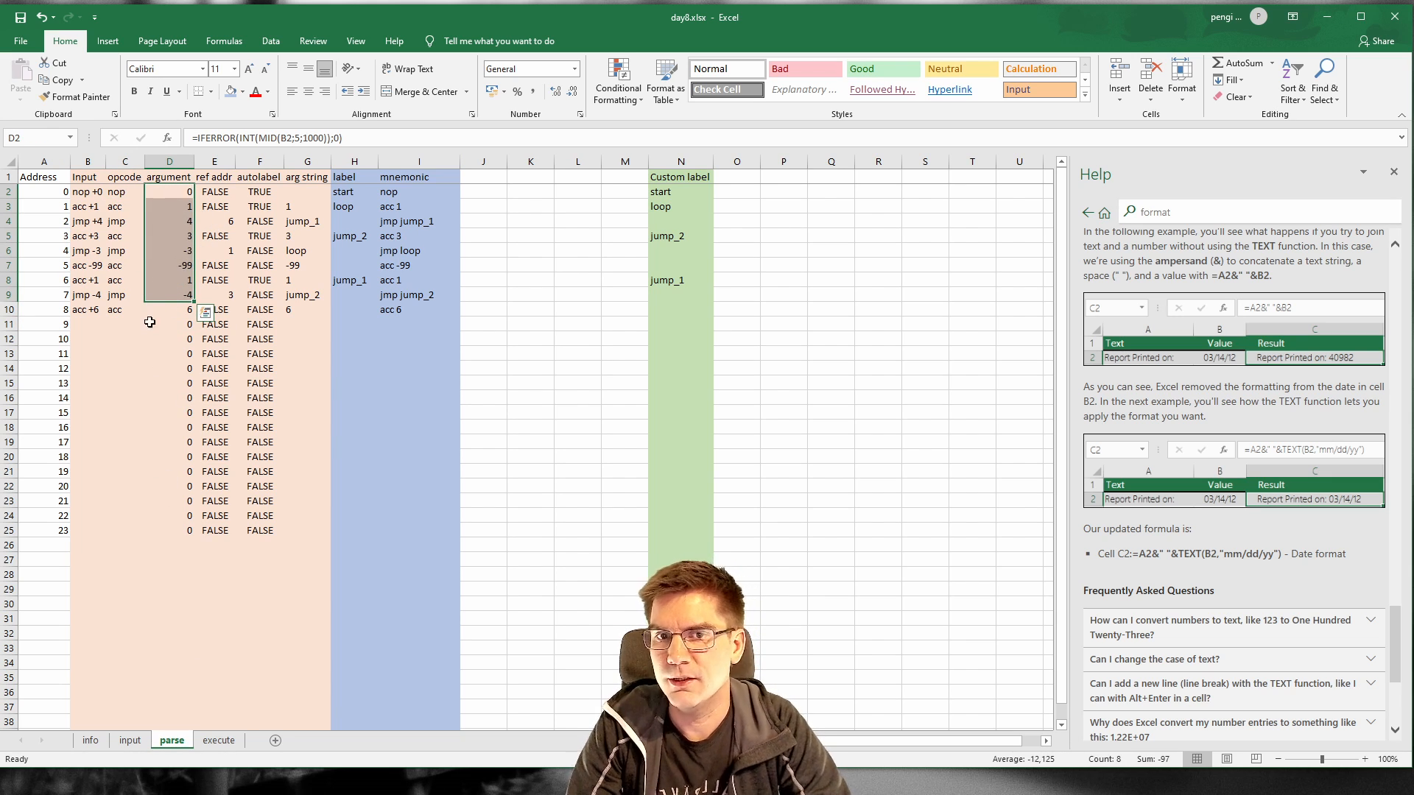
click(182, 311)
drag(212, 192, 294, 509)
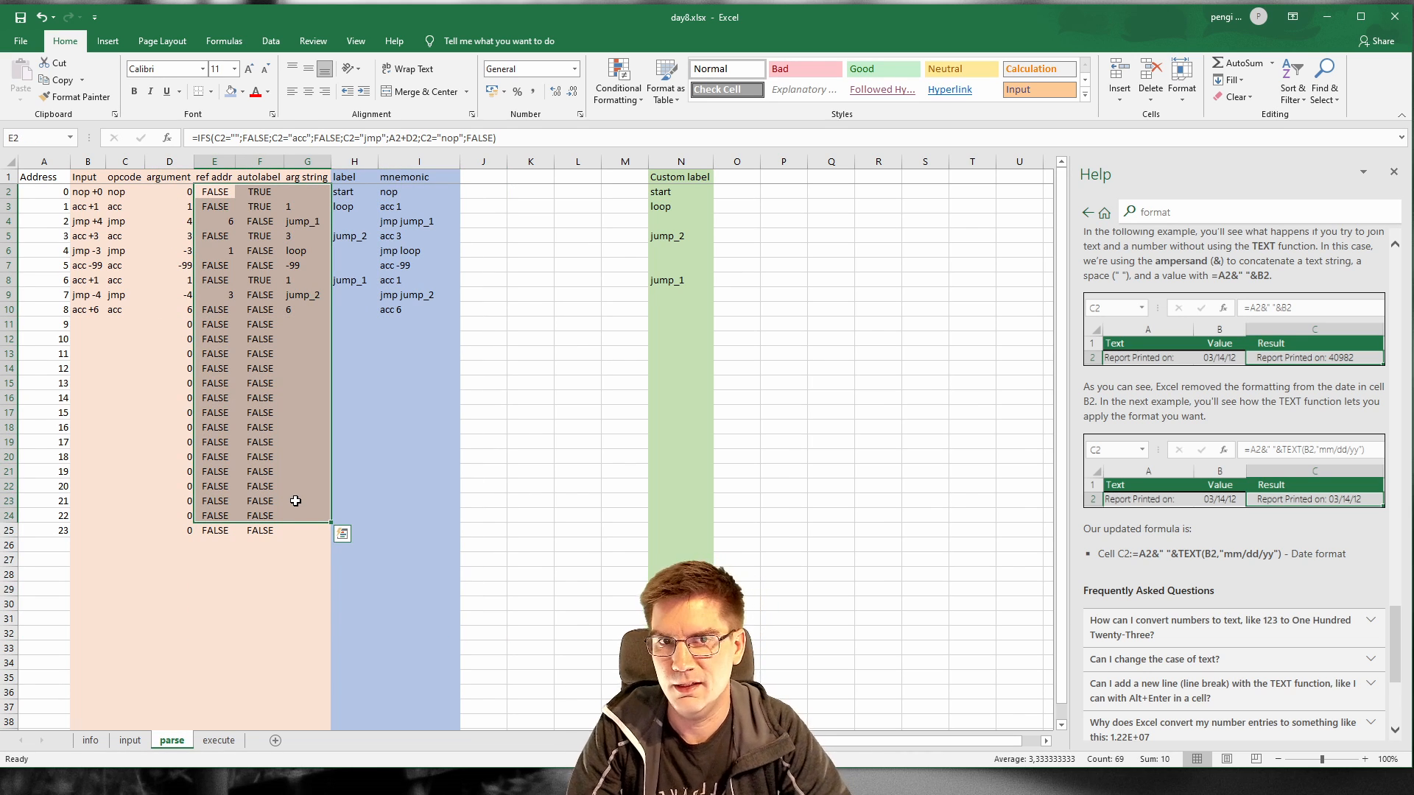
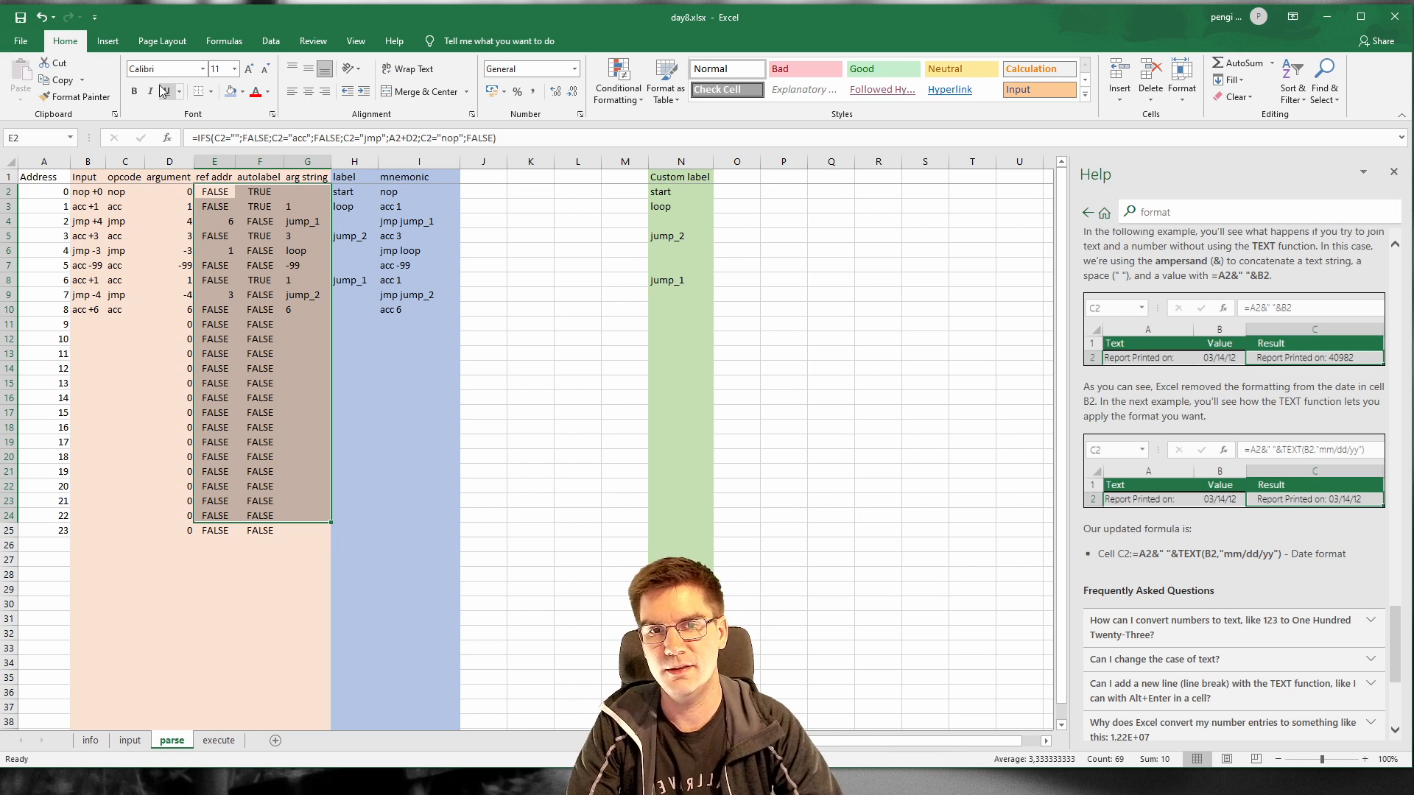
click(219, 740)
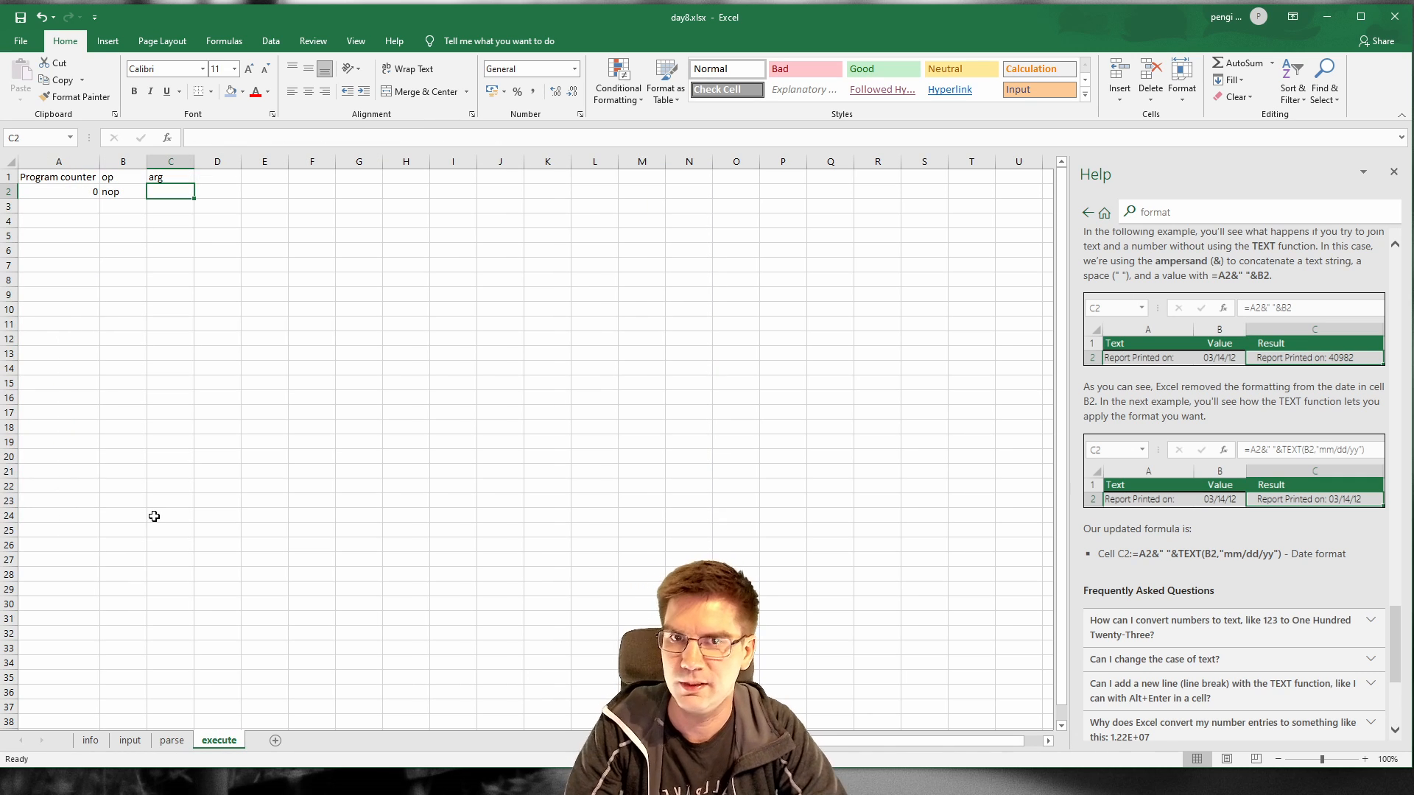
click(218, 140)
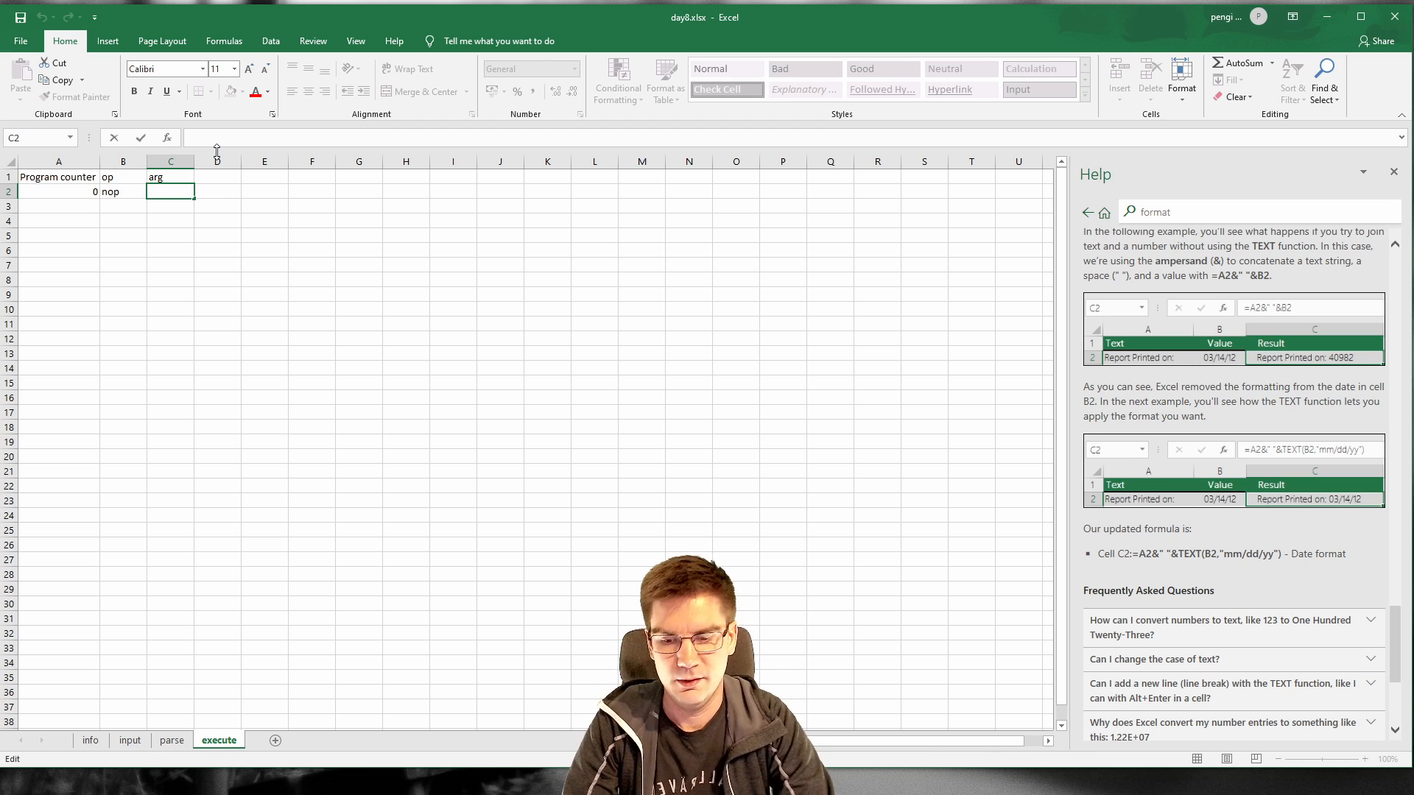
text(=)
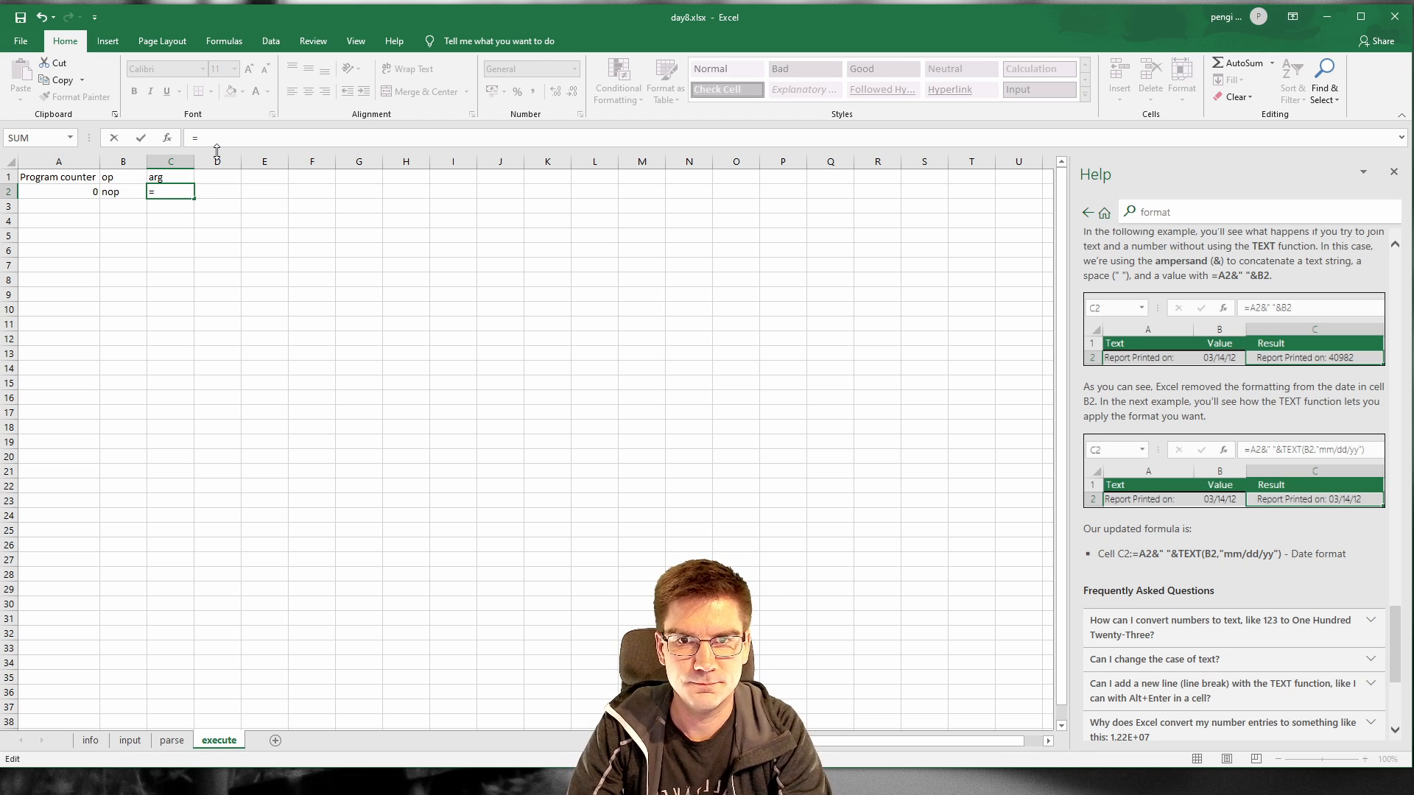
text(OFFSET)
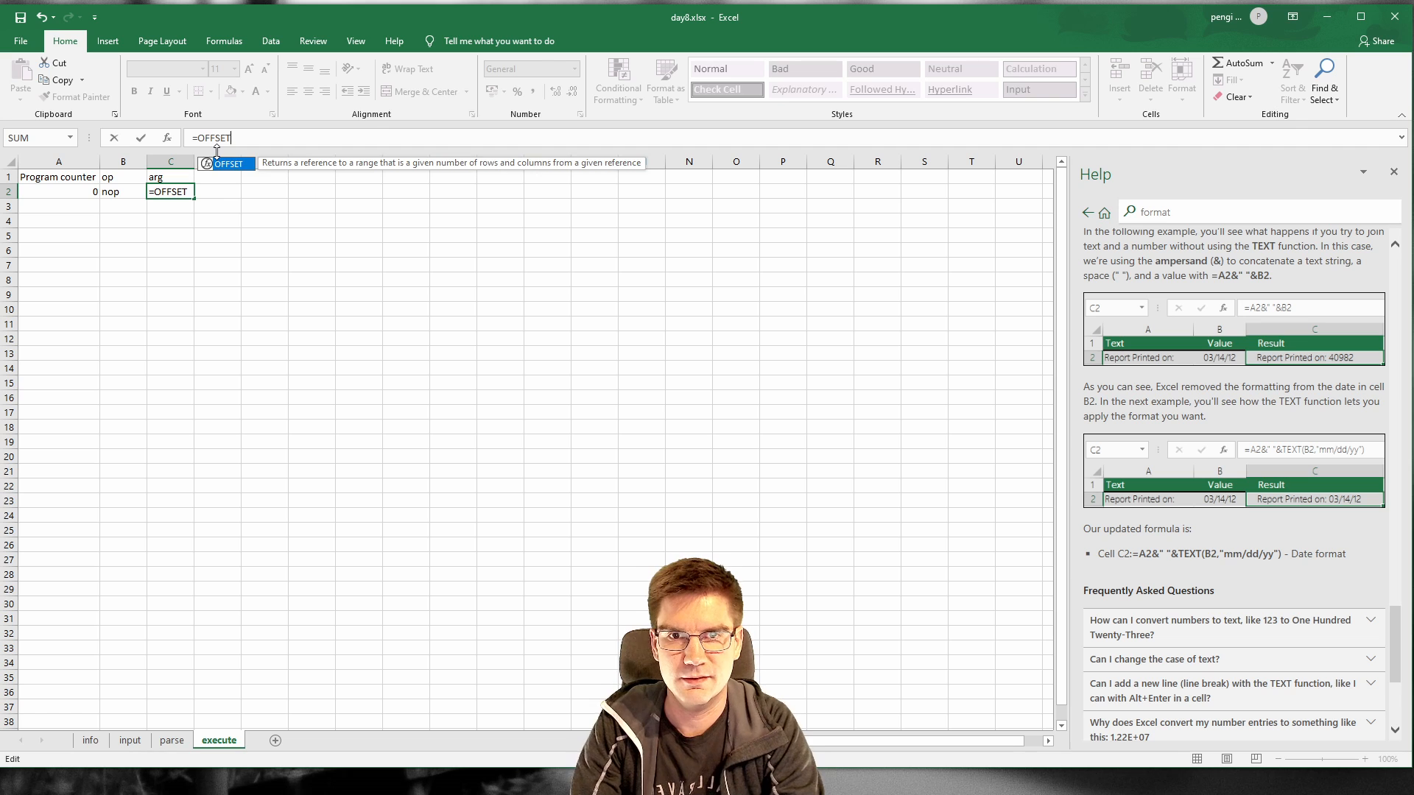
key(Escape)
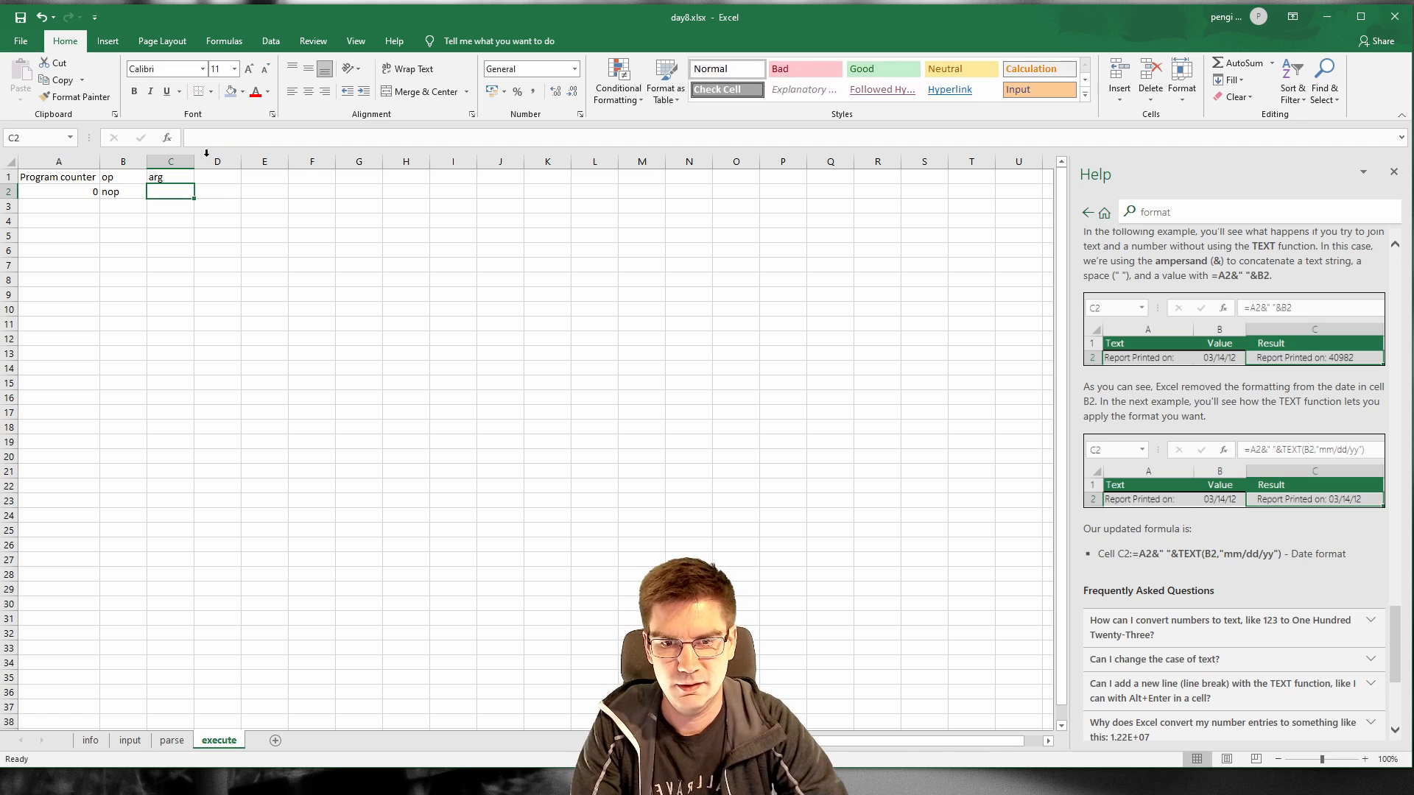
Step: Check the argument column on the parse sheet, and enter =OFFSET(parse!D$2;A2;0) in C2 of the execute sheet
click(172, 740)
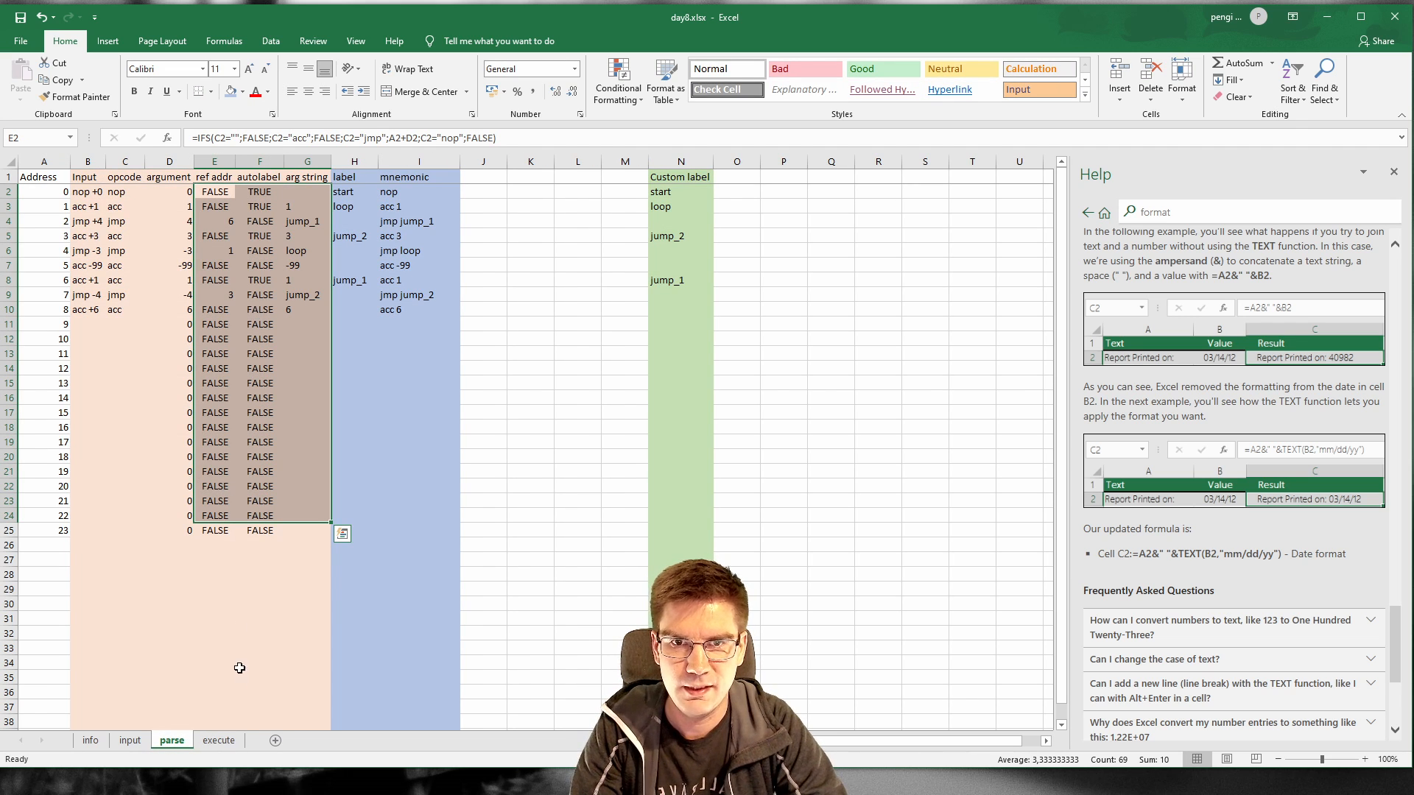
click(219, 740)
click(282, 144)
text(=OFFSET(paers)
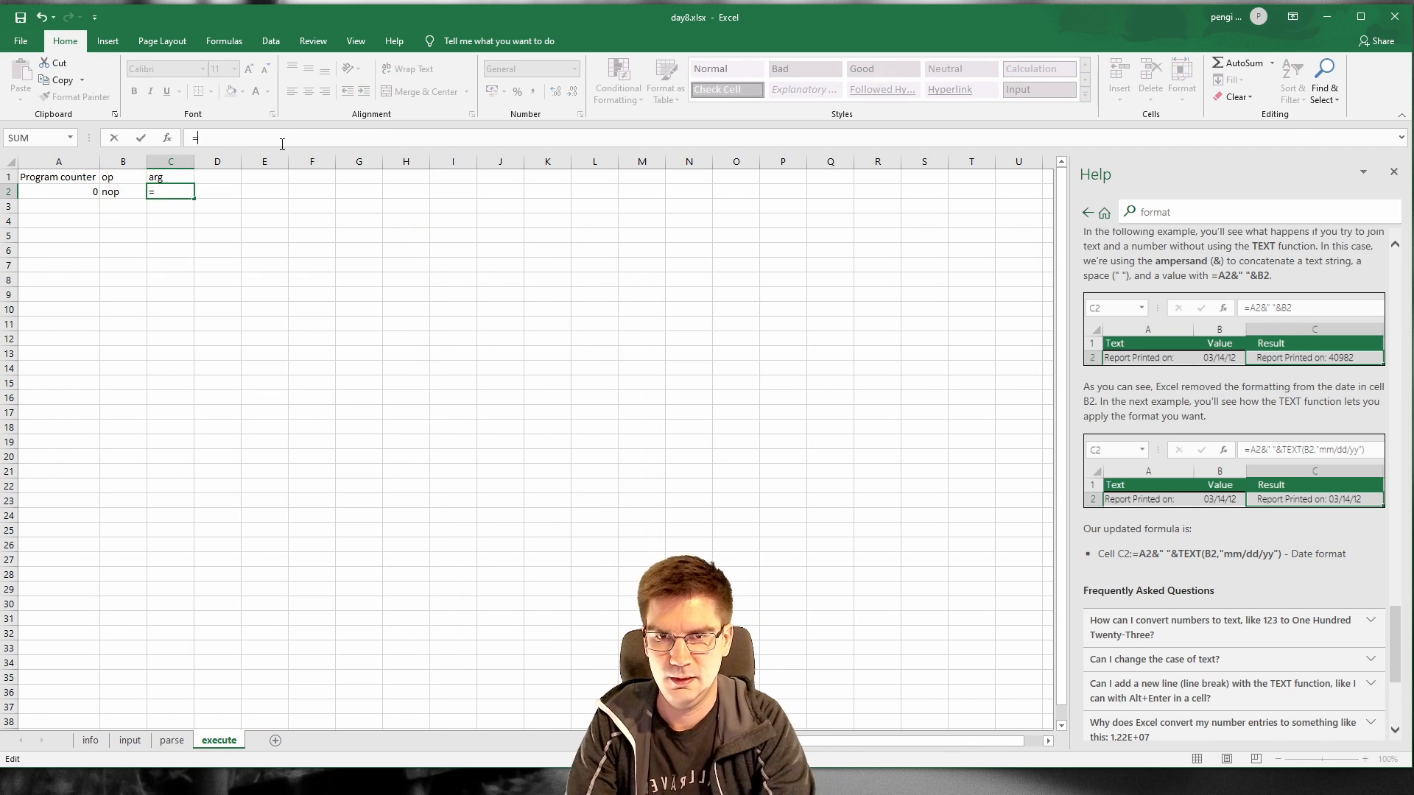
key(BackSpace)
key(BackSpace)
key(BackSpace)
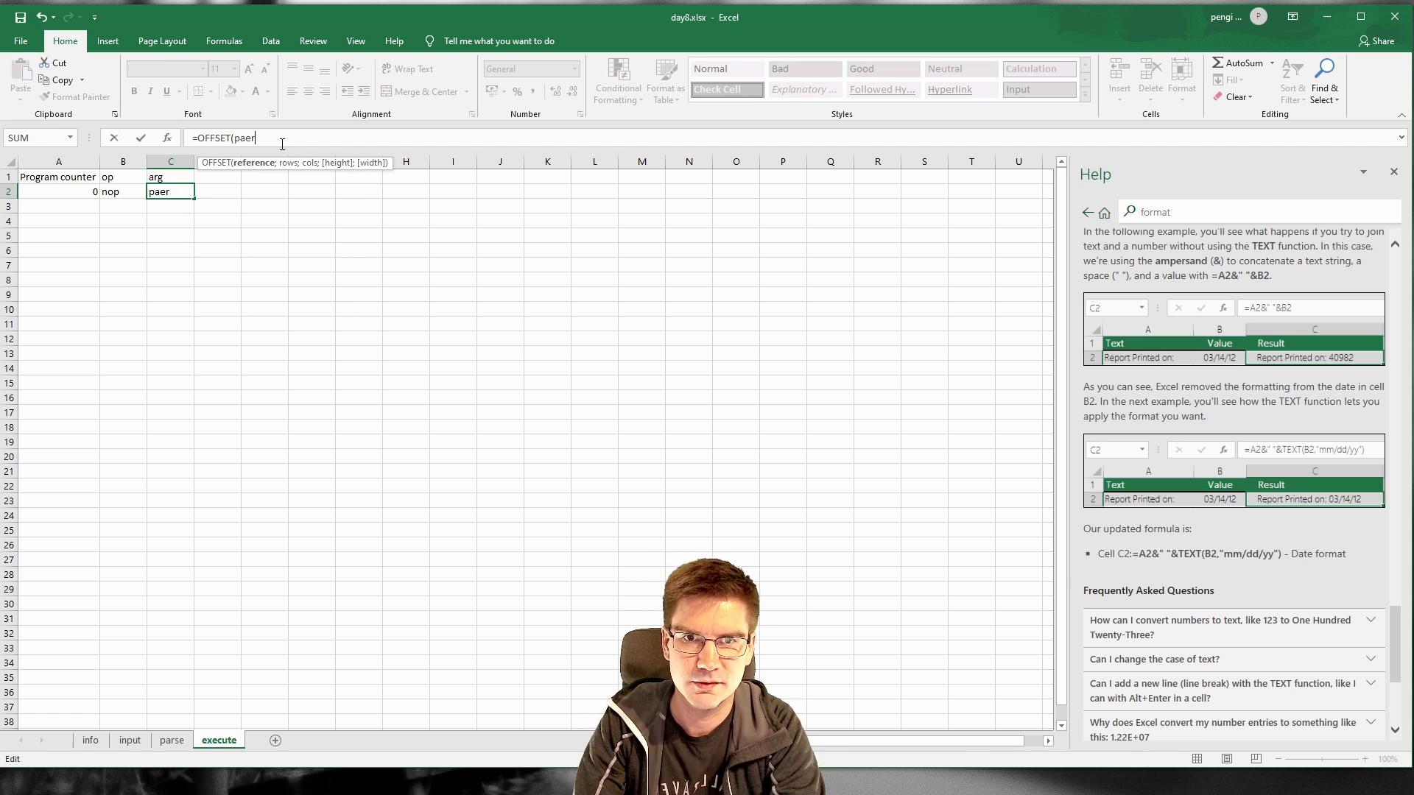
text(rse!)
text(")
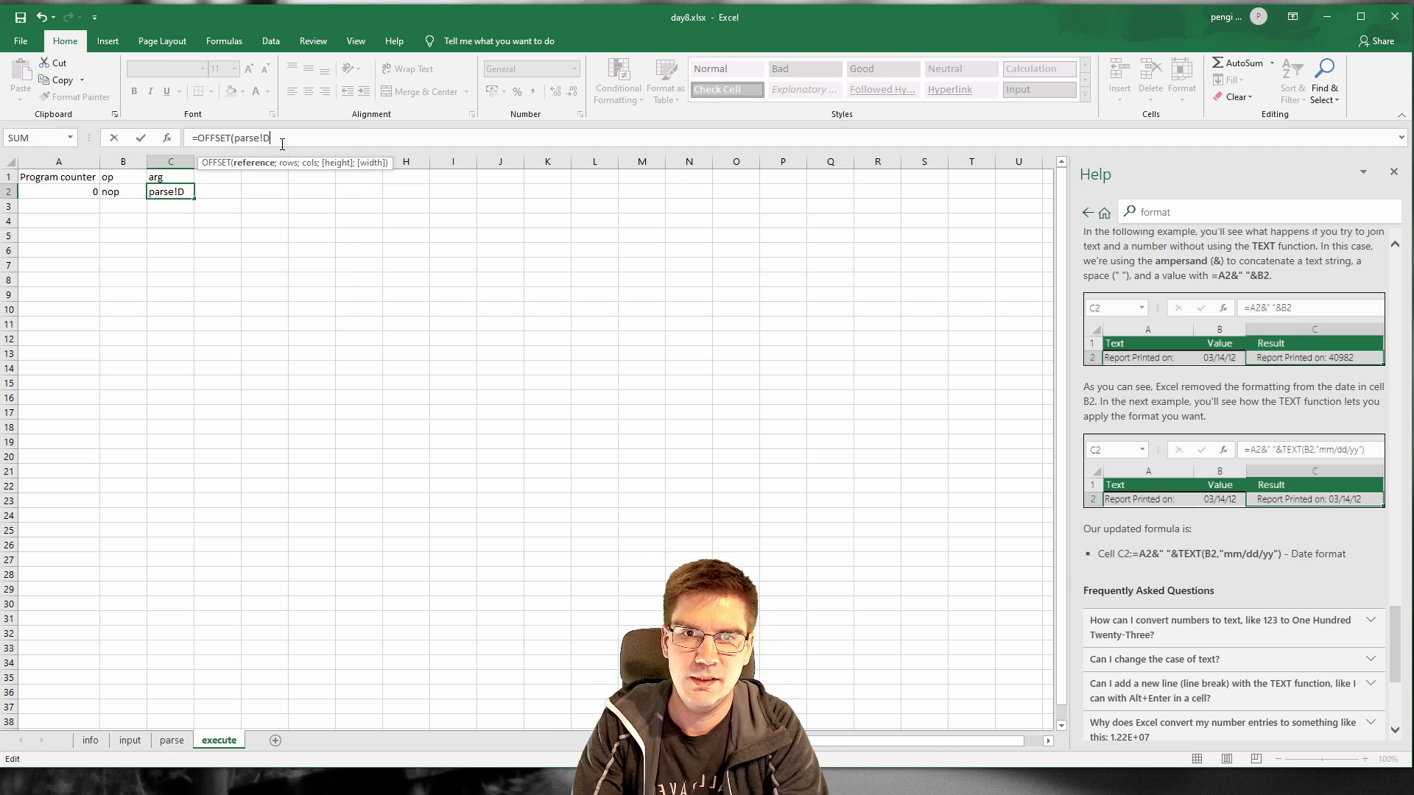
key(BackSpace)
text(D$)
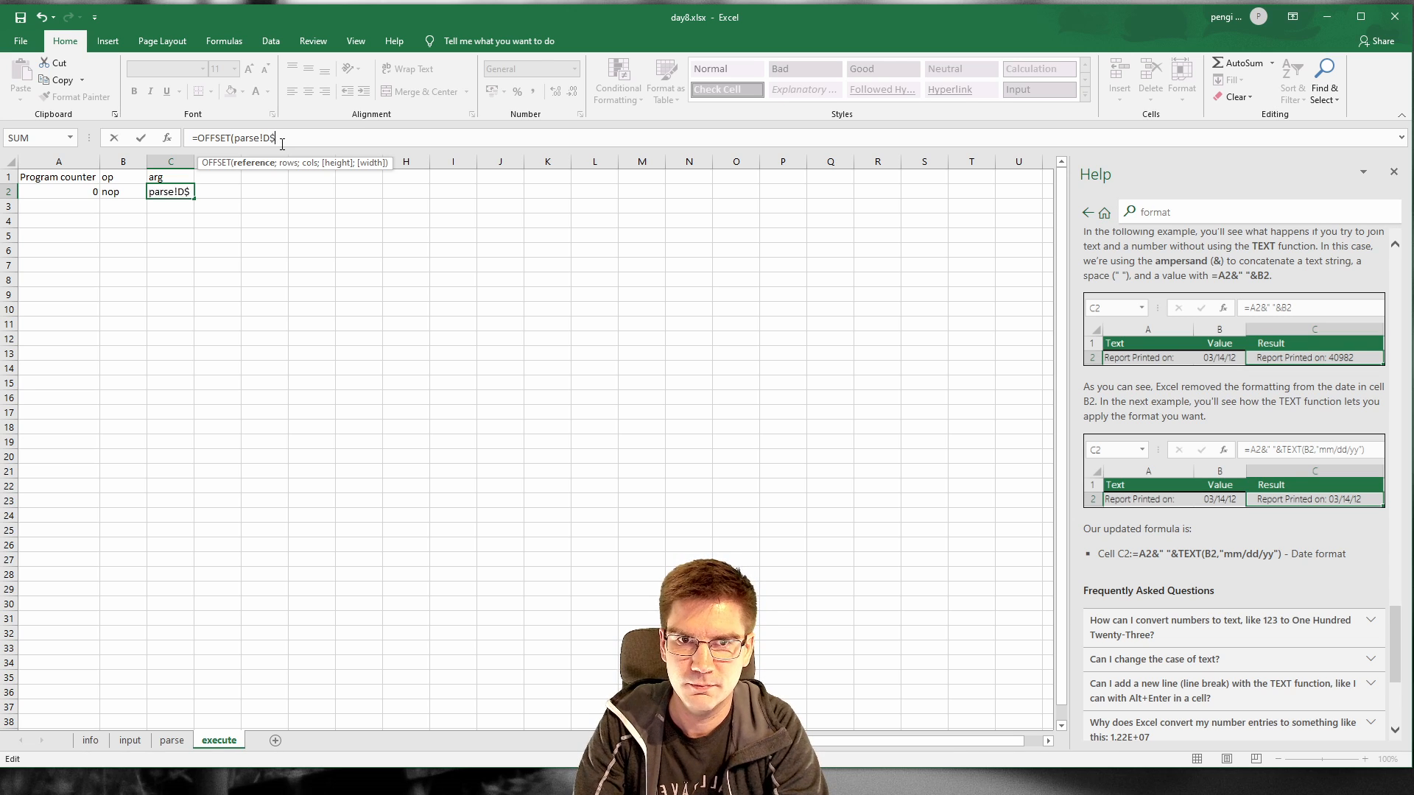
text(2;)
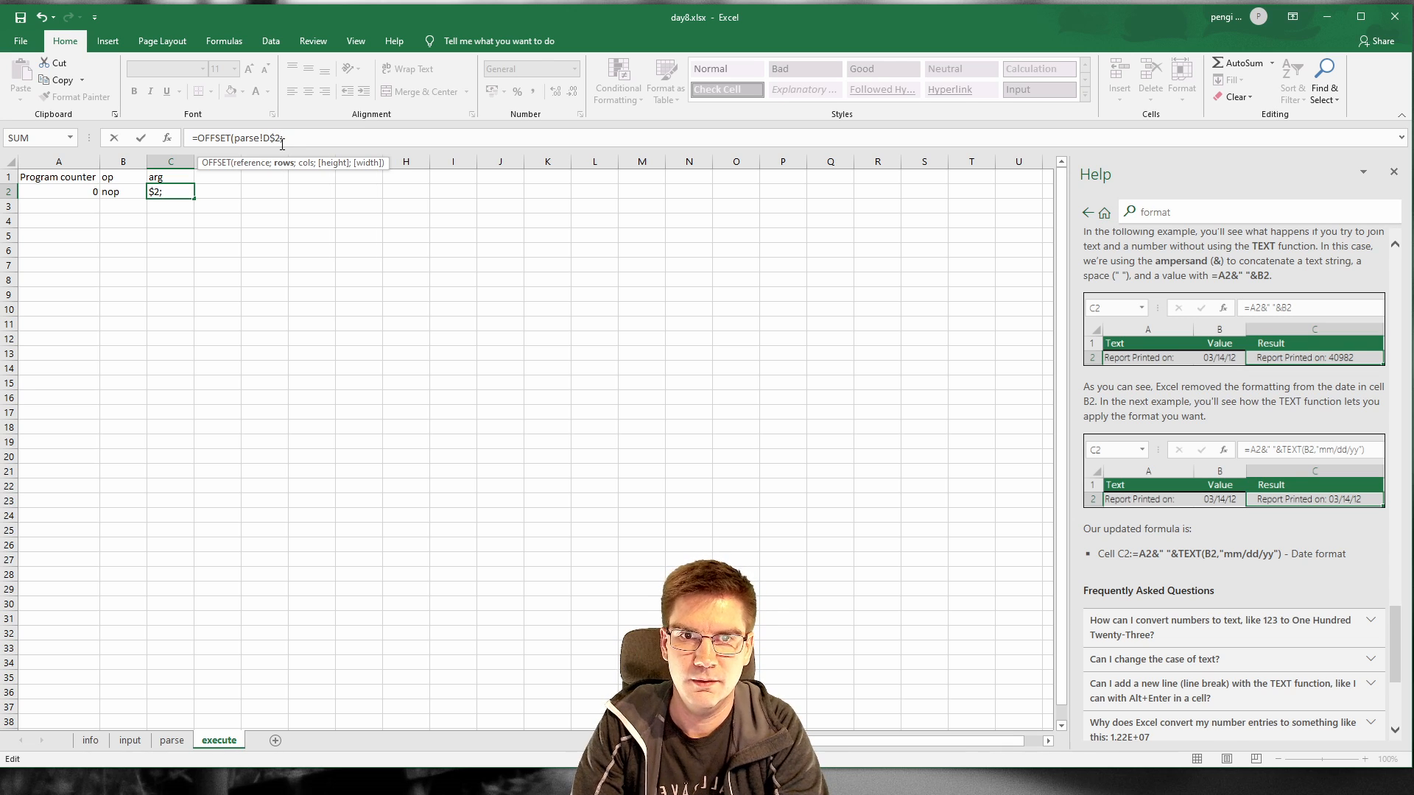
text(A2;0))
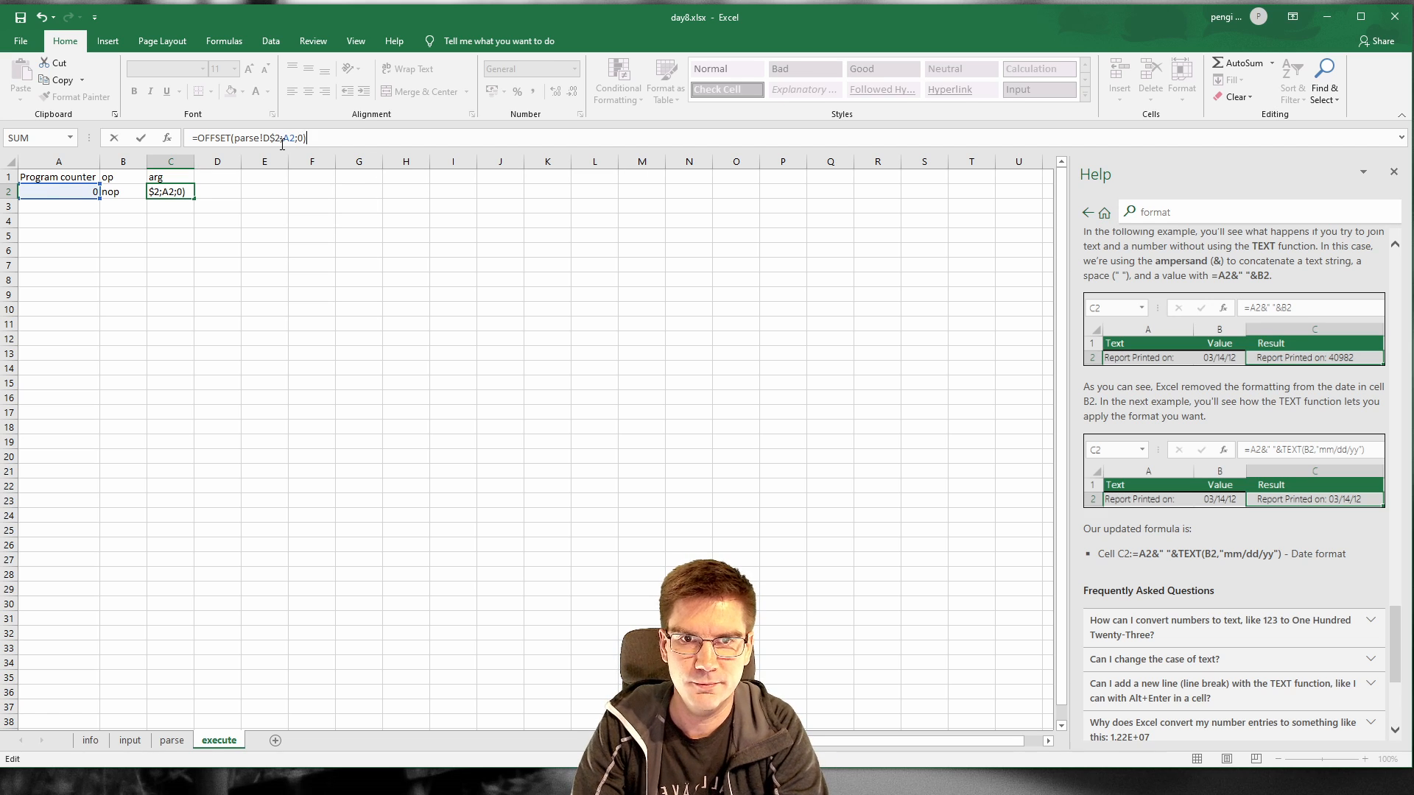
key(Return)
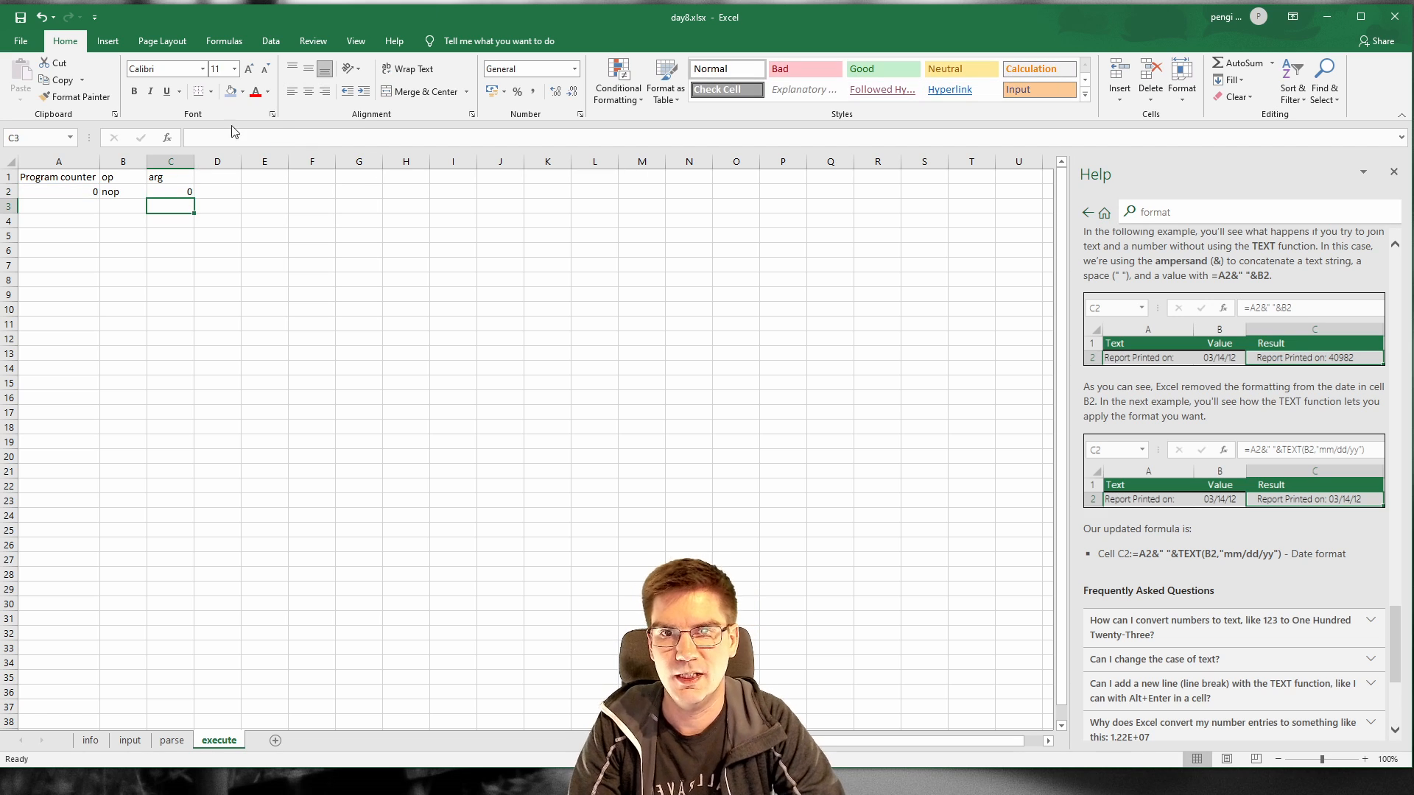
Step: Enter =IFS(B2="jmp";A2+C2;TRUE;A2+1) in A3 to compute the next program counter
click(79, 206)
click(270, 136)
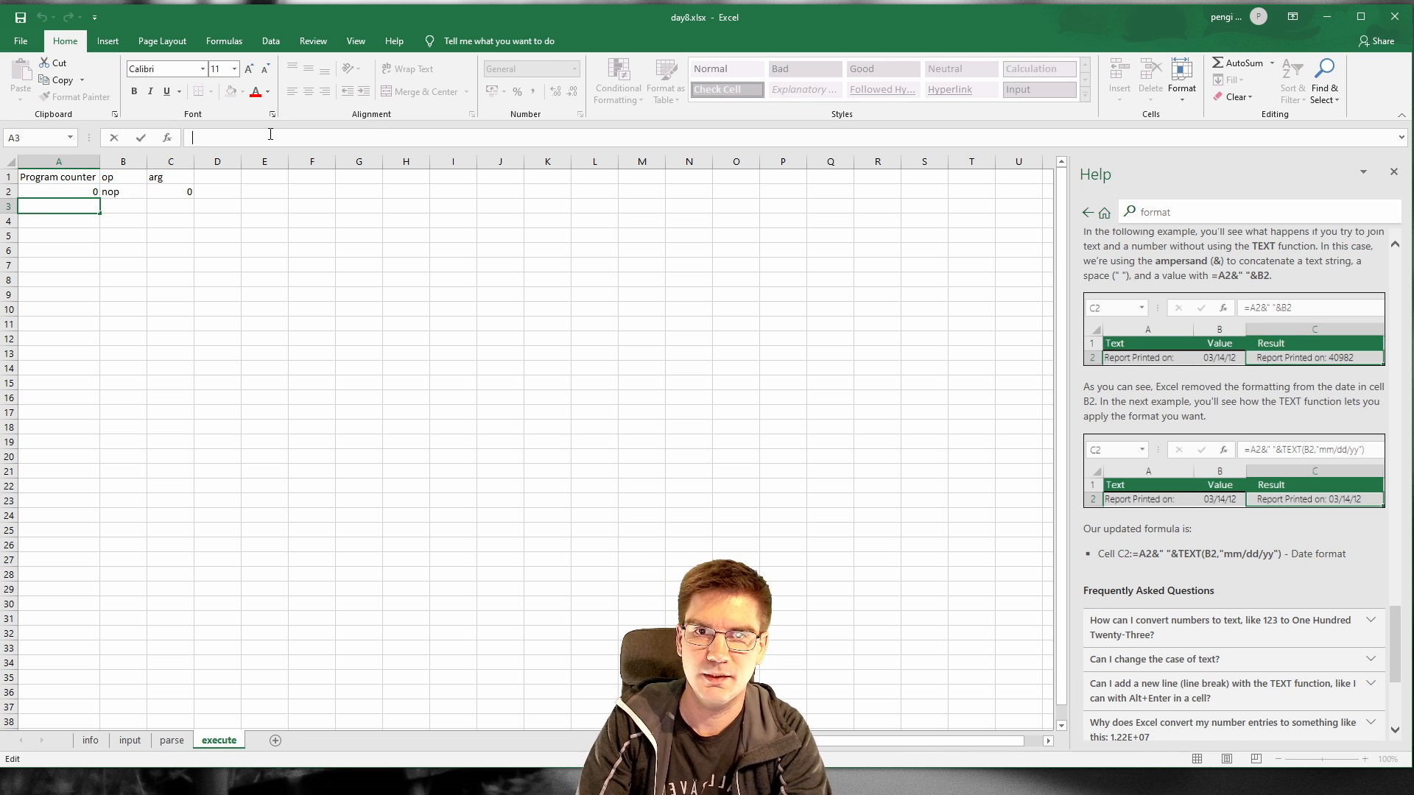
text(=IF)
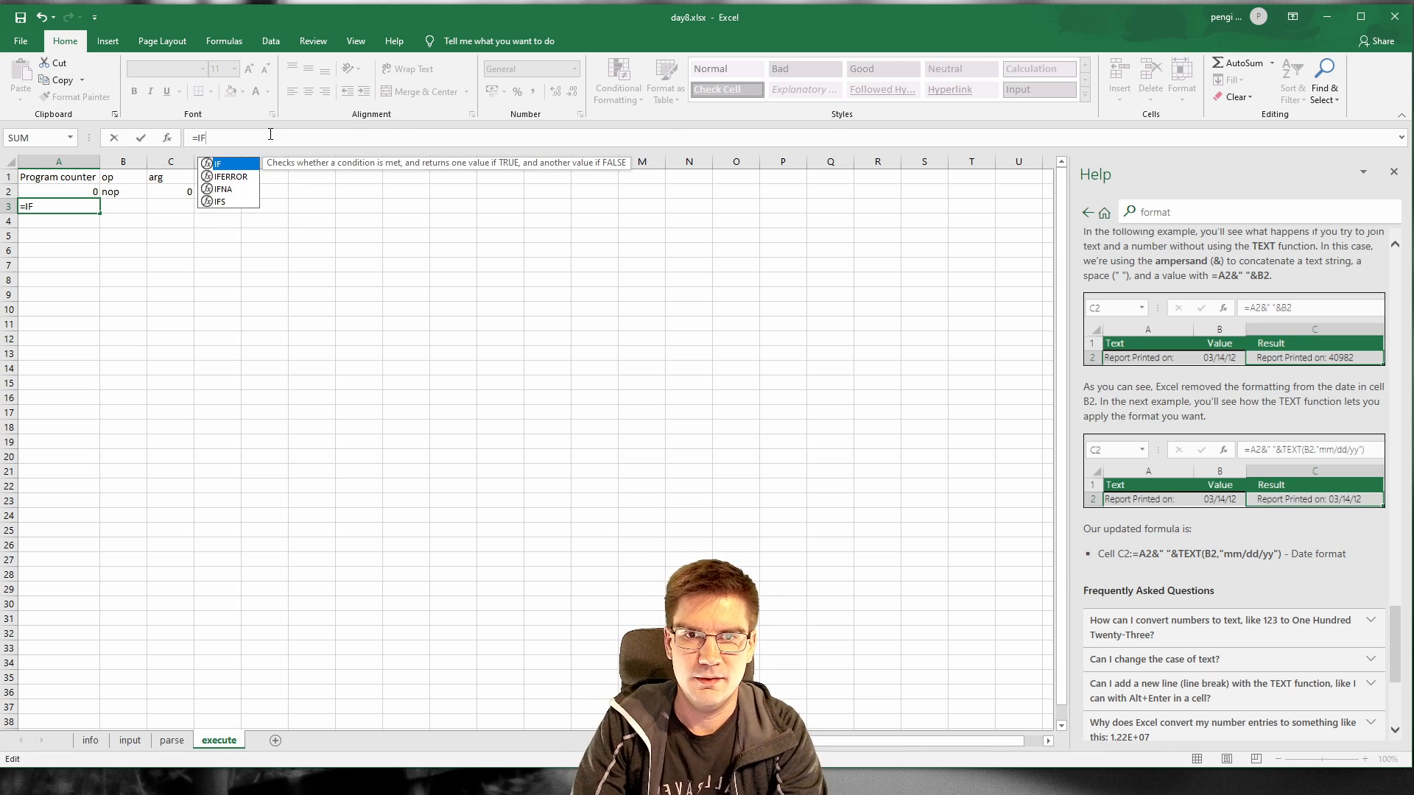
text(S()
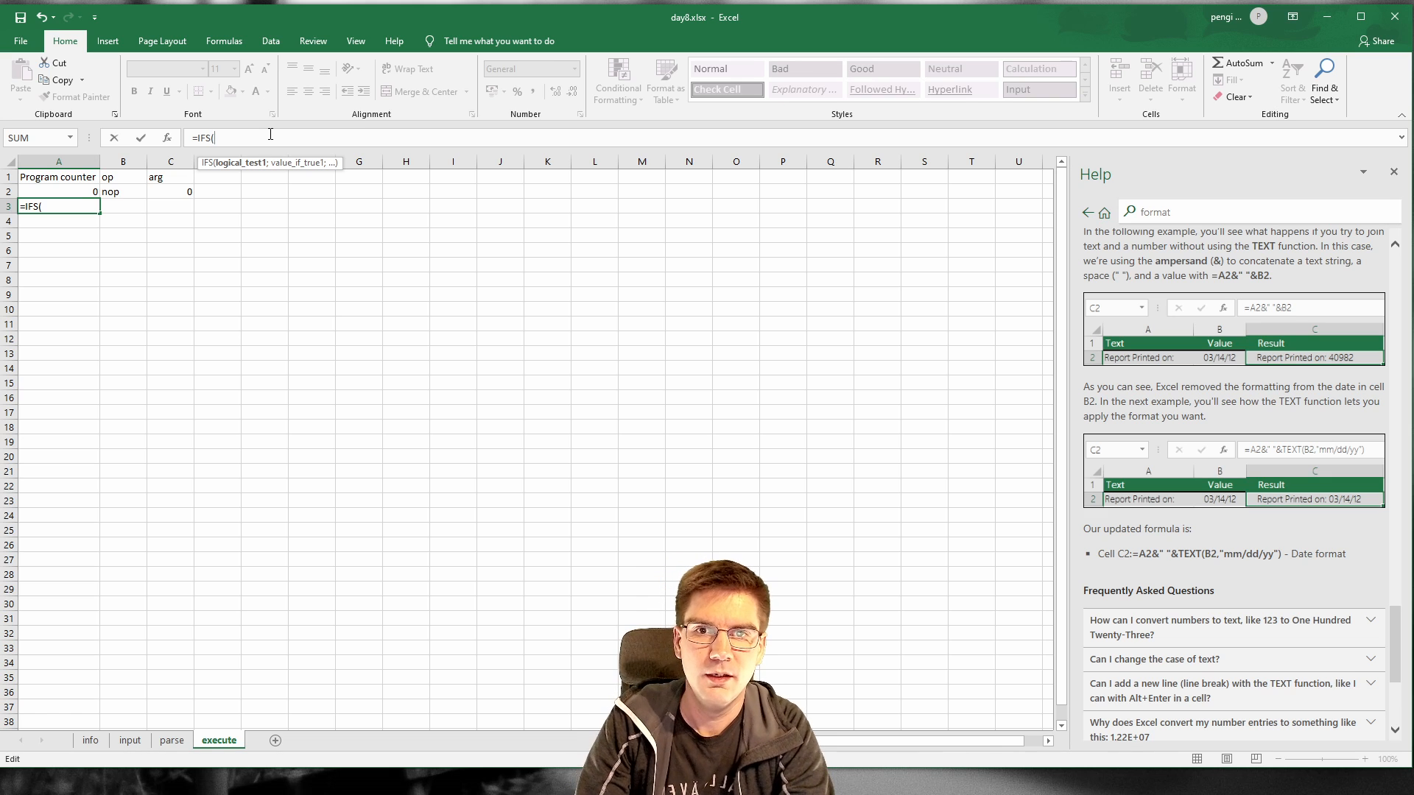
text(B)
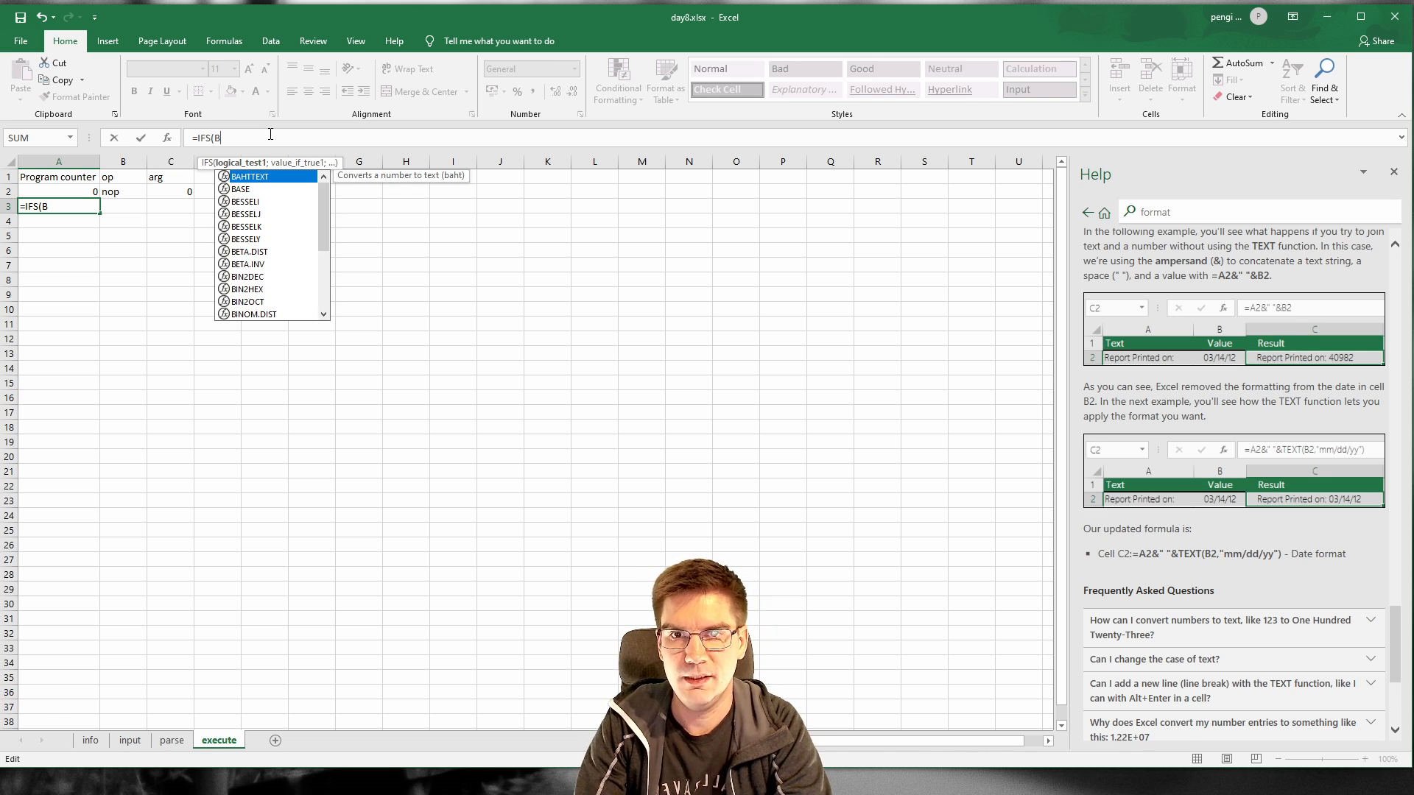
text(2)
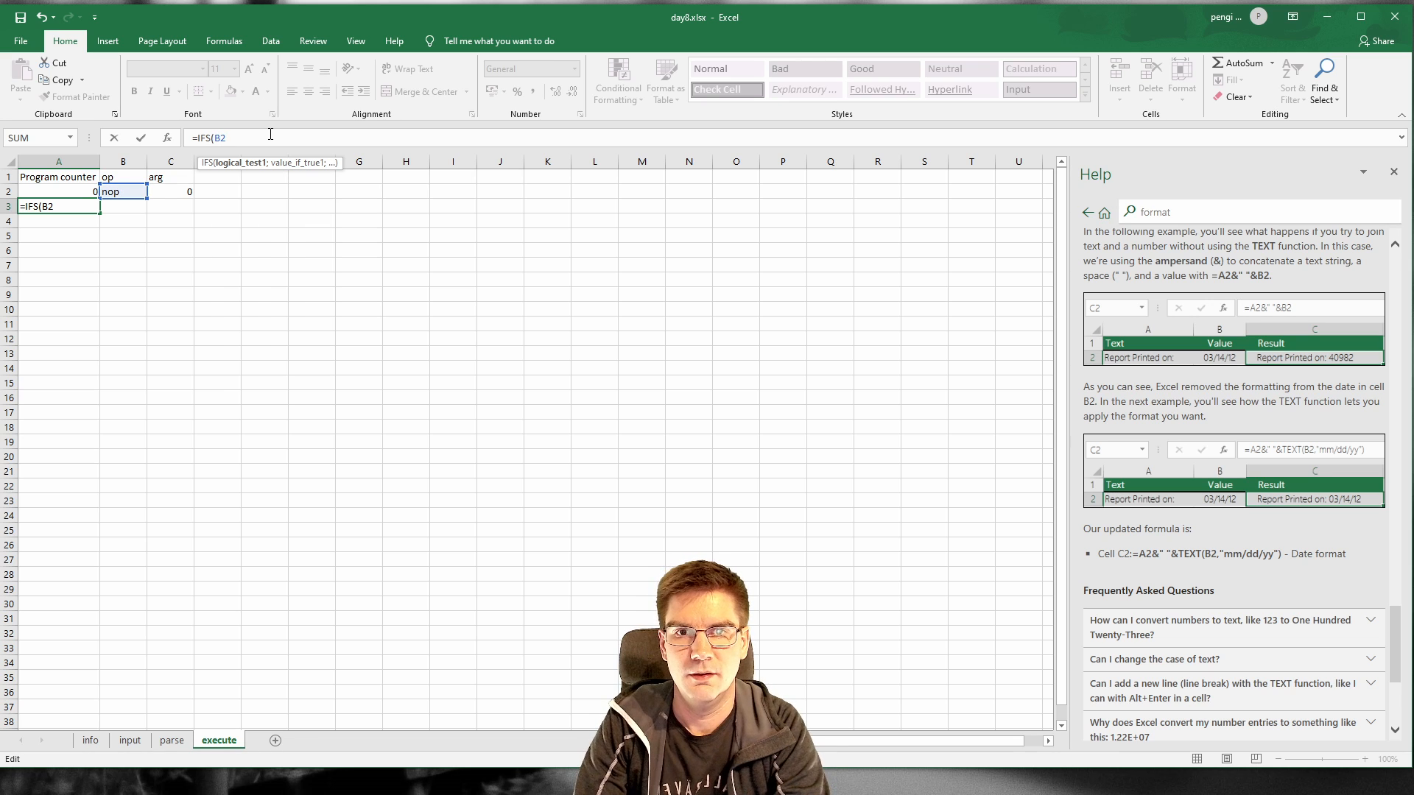
text(="jmp";)
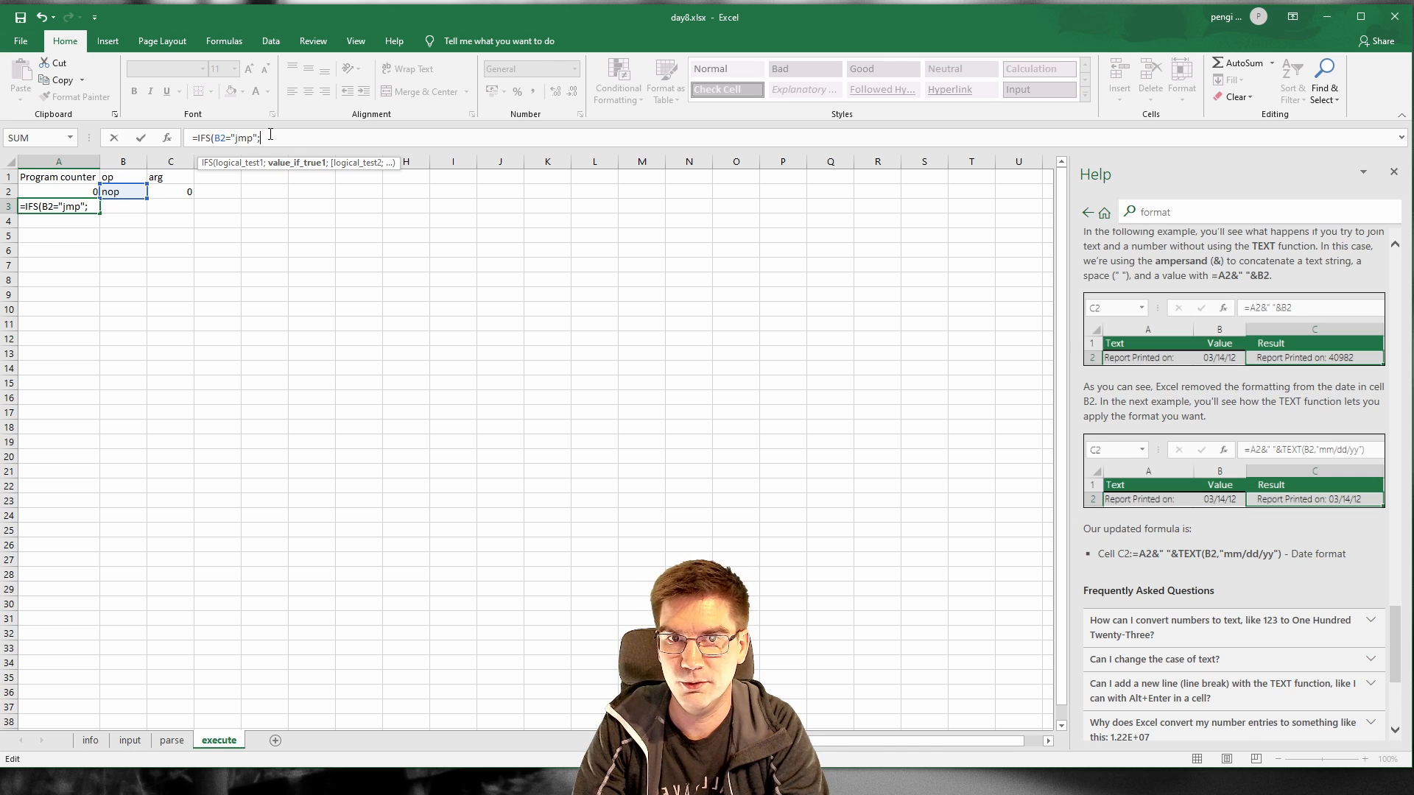
text(A2)
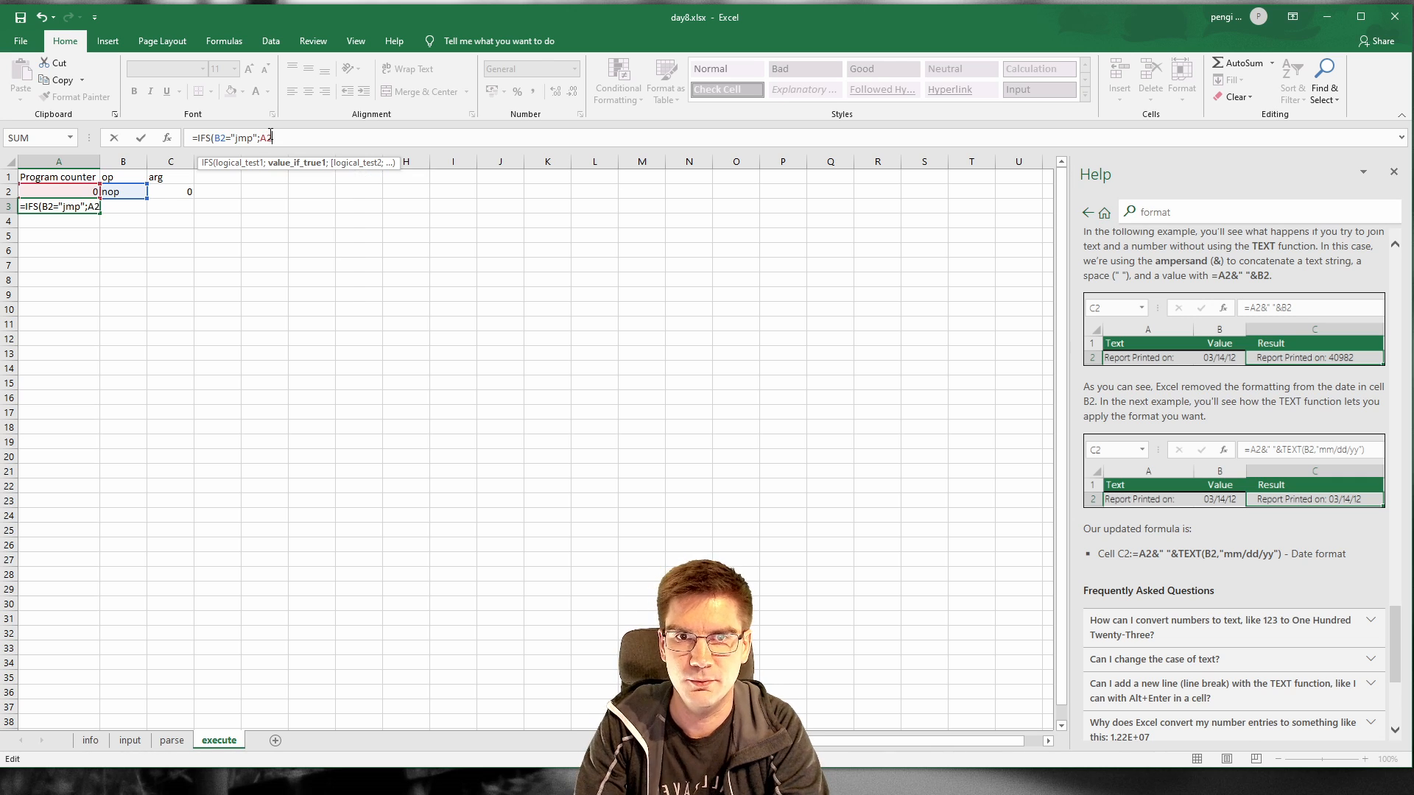
text(+C2)
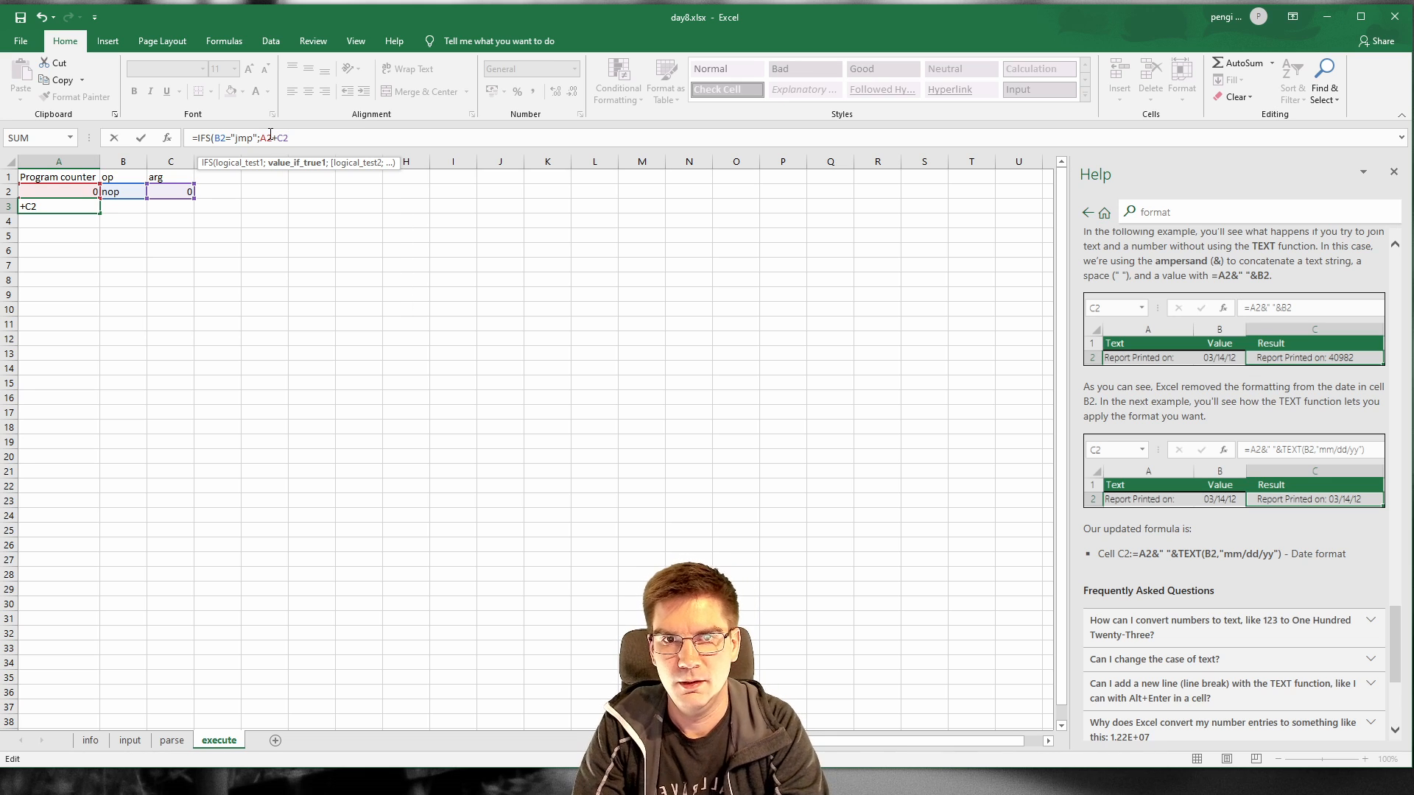
text(;TRUE;)
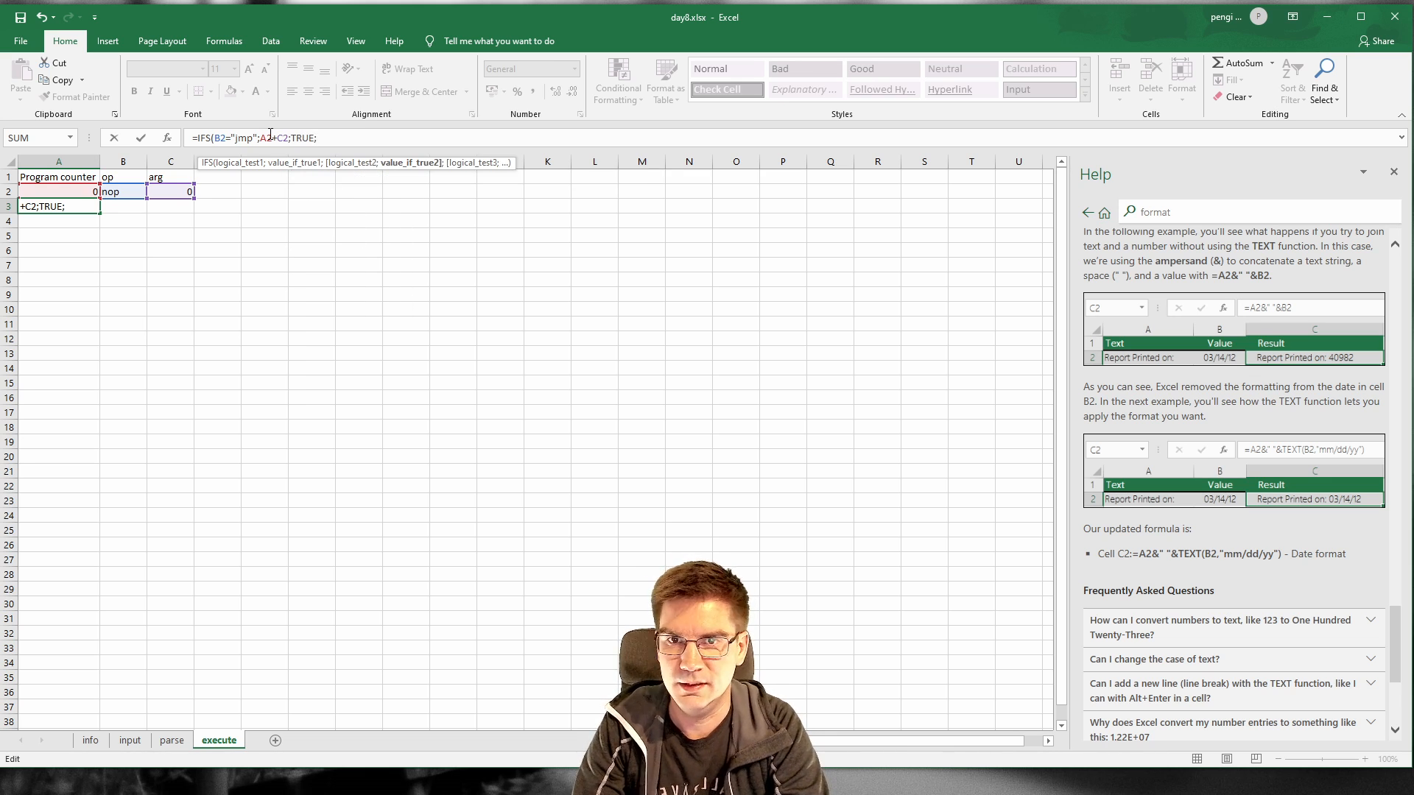
text(A2+1)
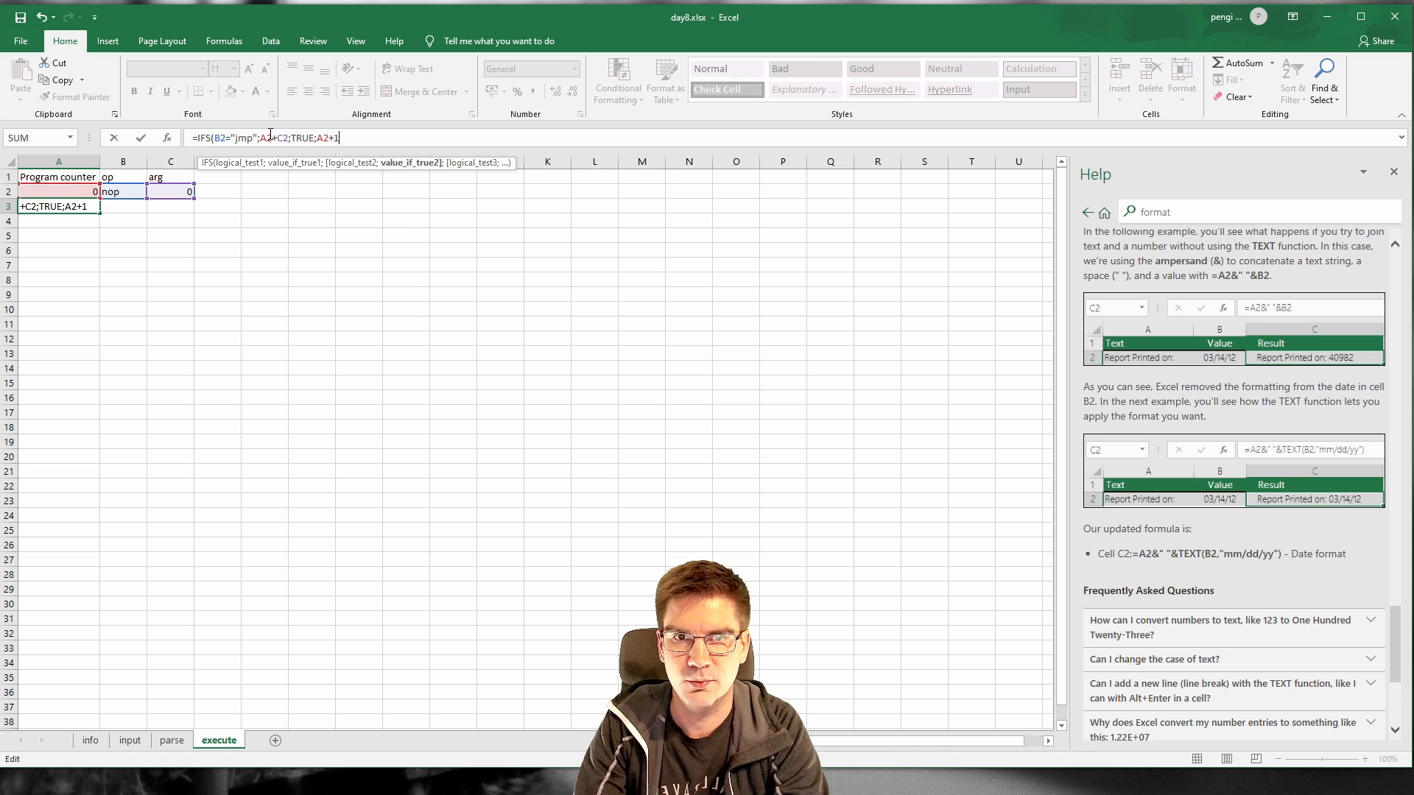
text())
key(Return)
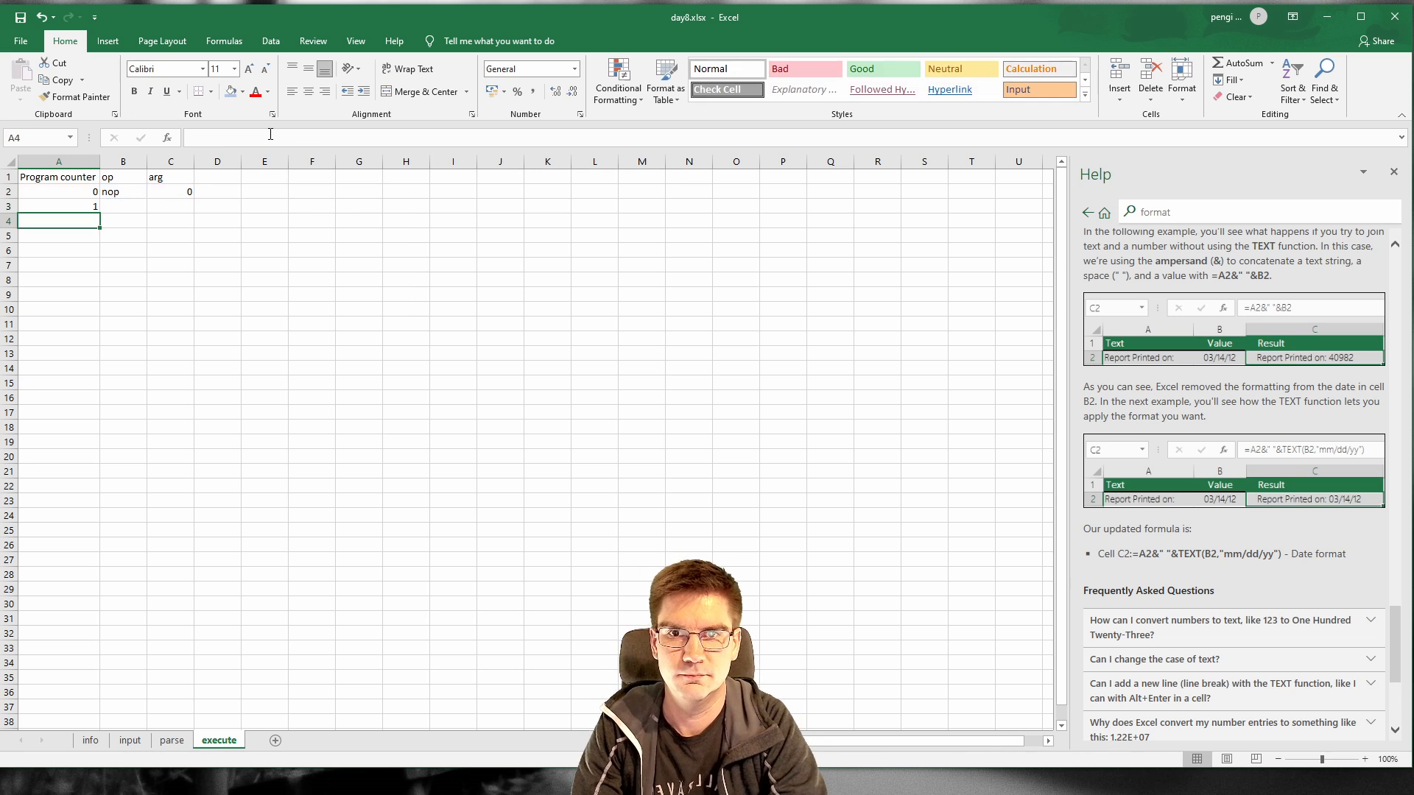
Step: Copy the op and arg formulas into row 3, and fill A3:C3 down through row 33
drag(136, 187, 195, 214)
click(82, 207)
shift+click(174, 204)
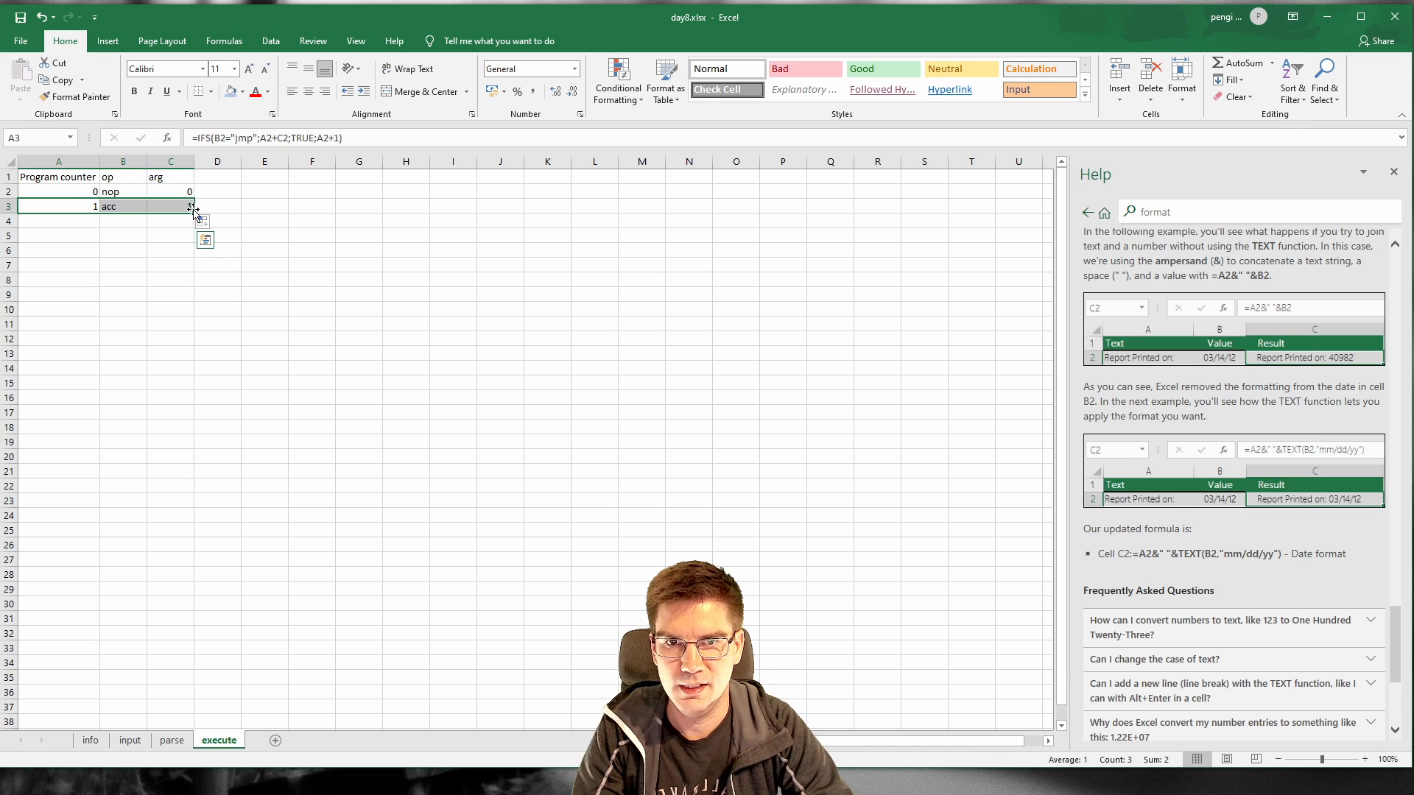
drag(193, 214, 205, 650)
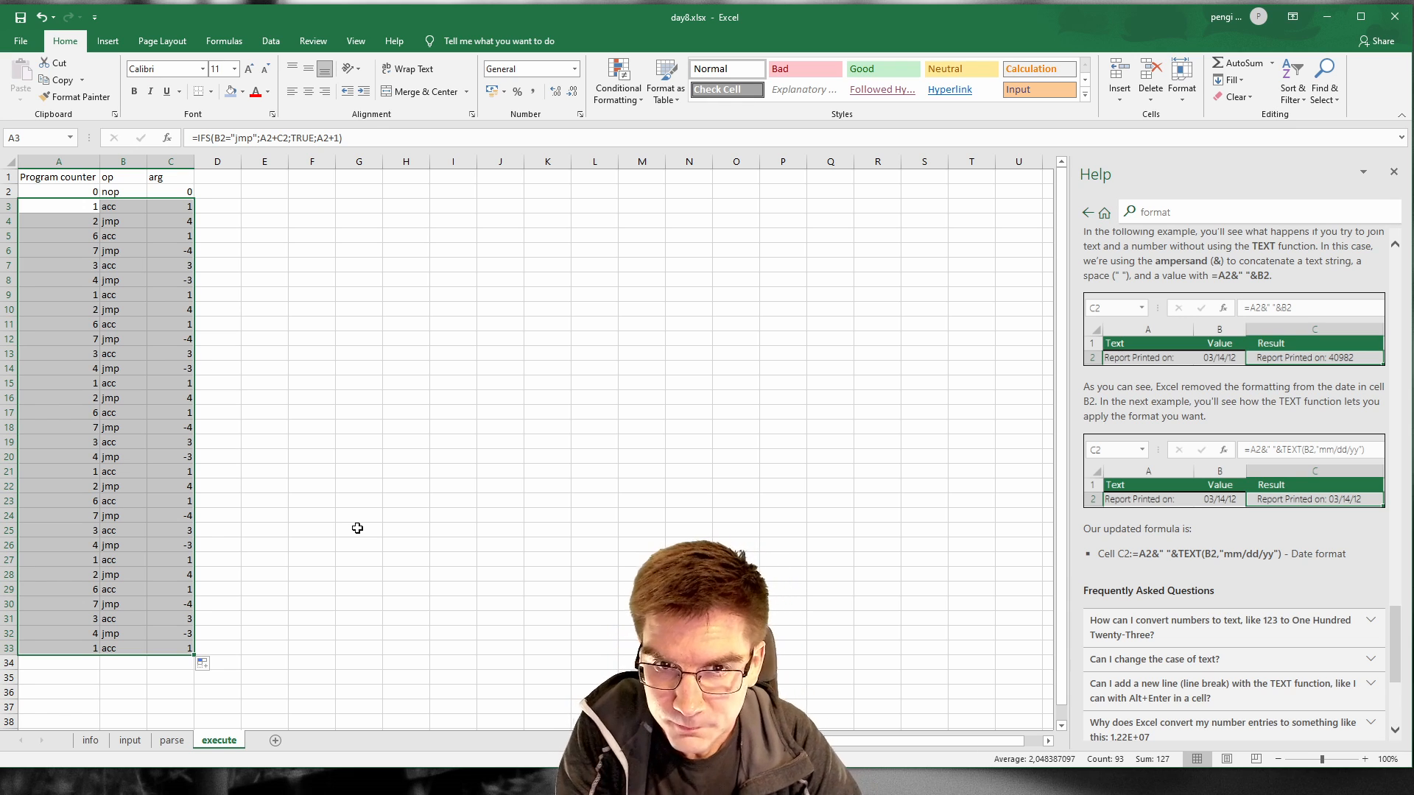
Step: Compare the first executed instructions with the labels and mnemonics on the parse sheet, following the jump to jump_1
click(176, 190)
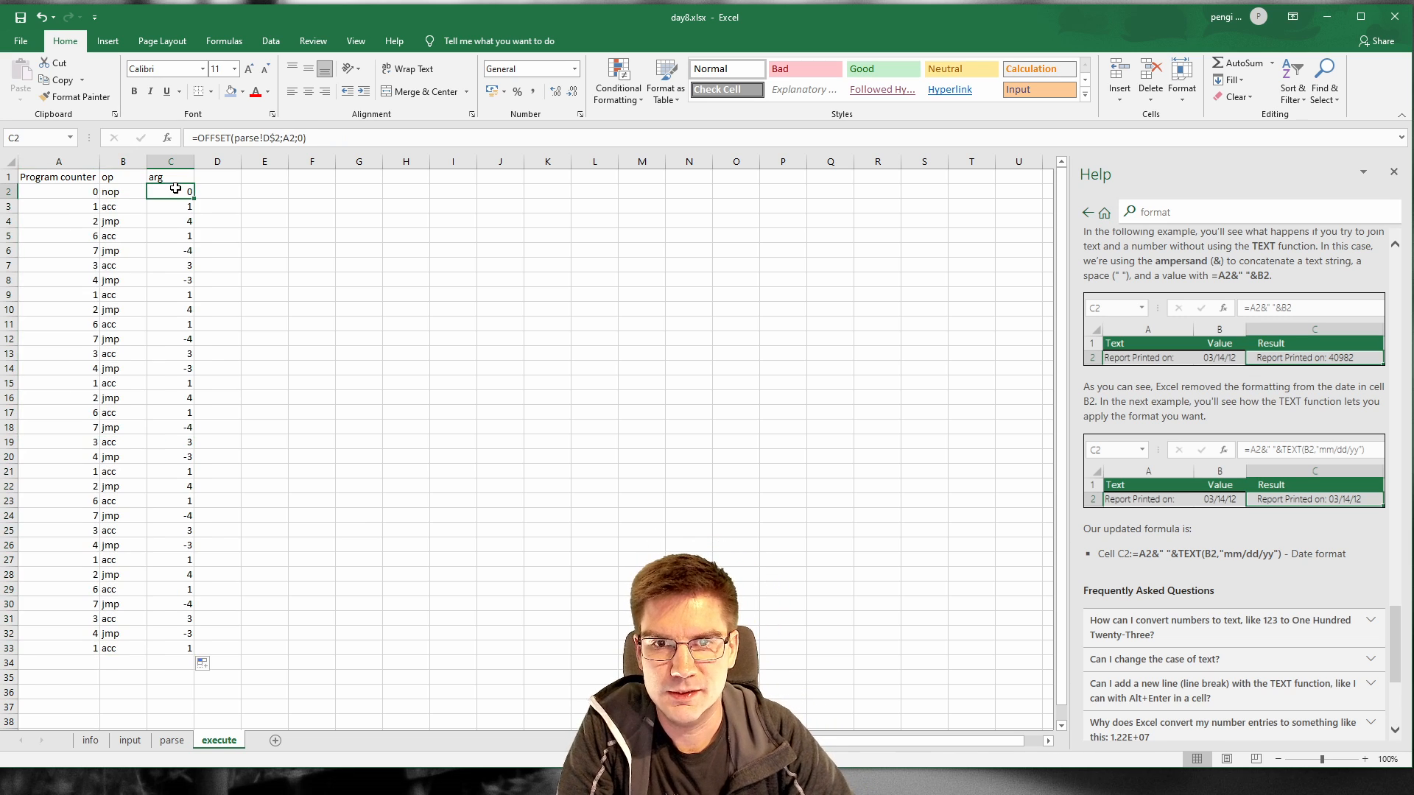
click(171, 741)
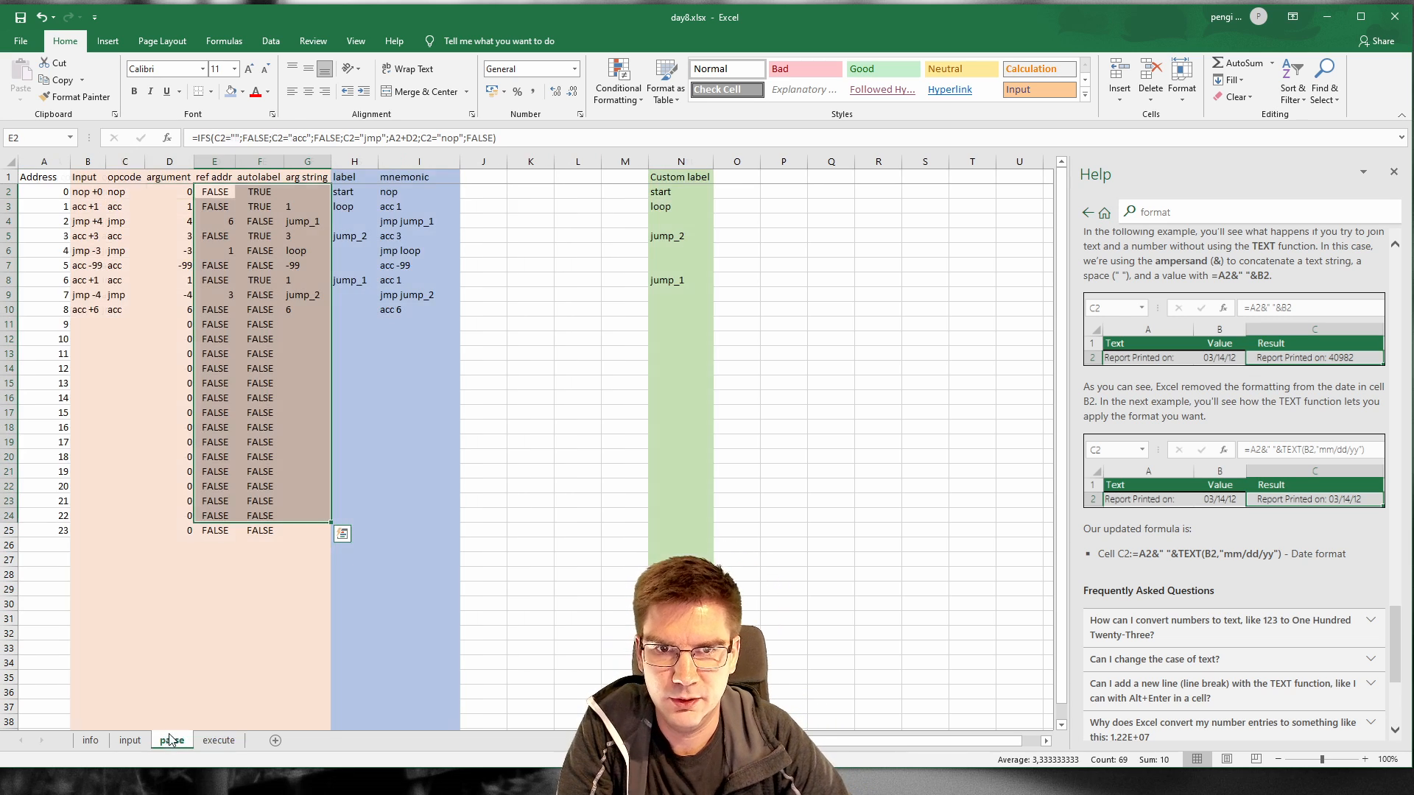
click(346, 193)
click(364, 207)
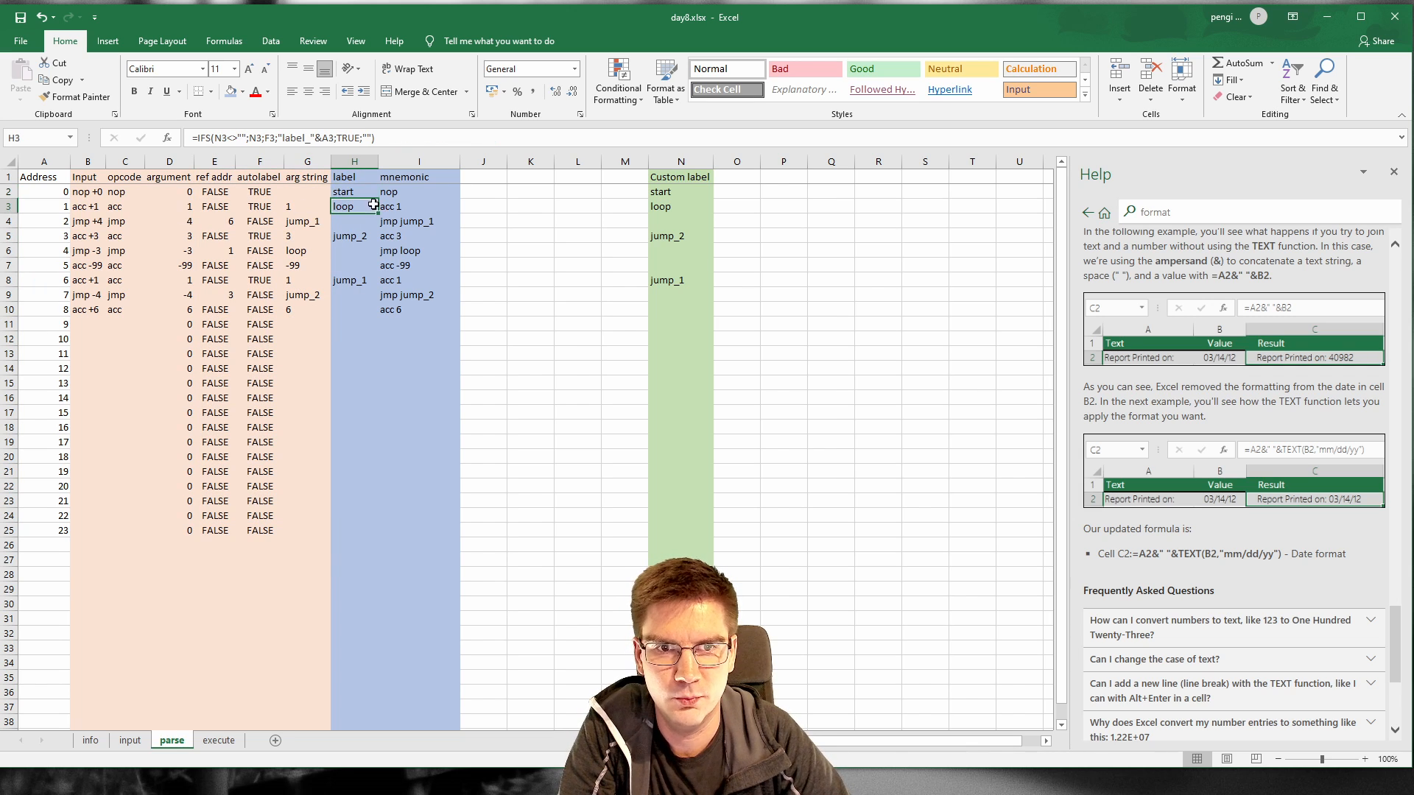
click(414, 206)
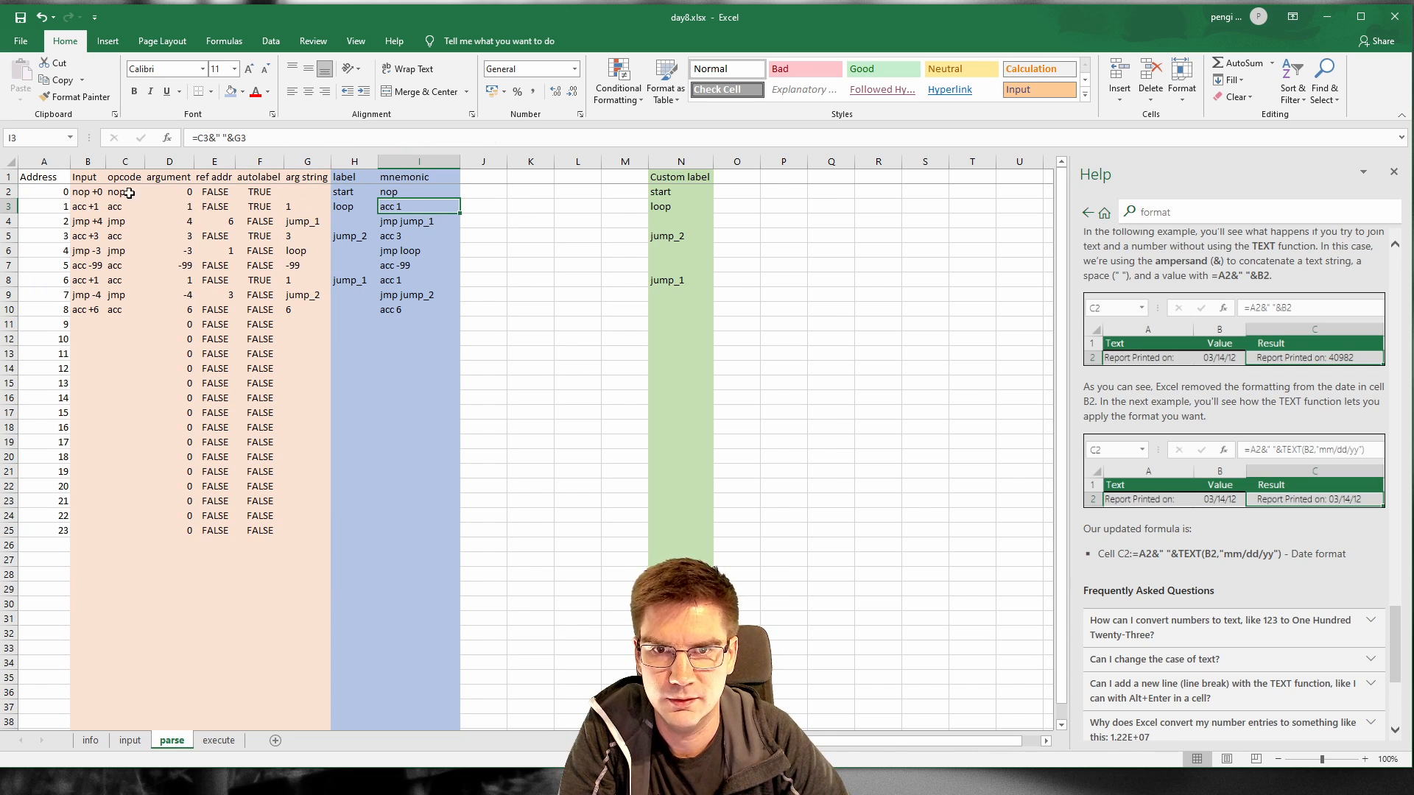
click(424, 224)
click(369, 278)
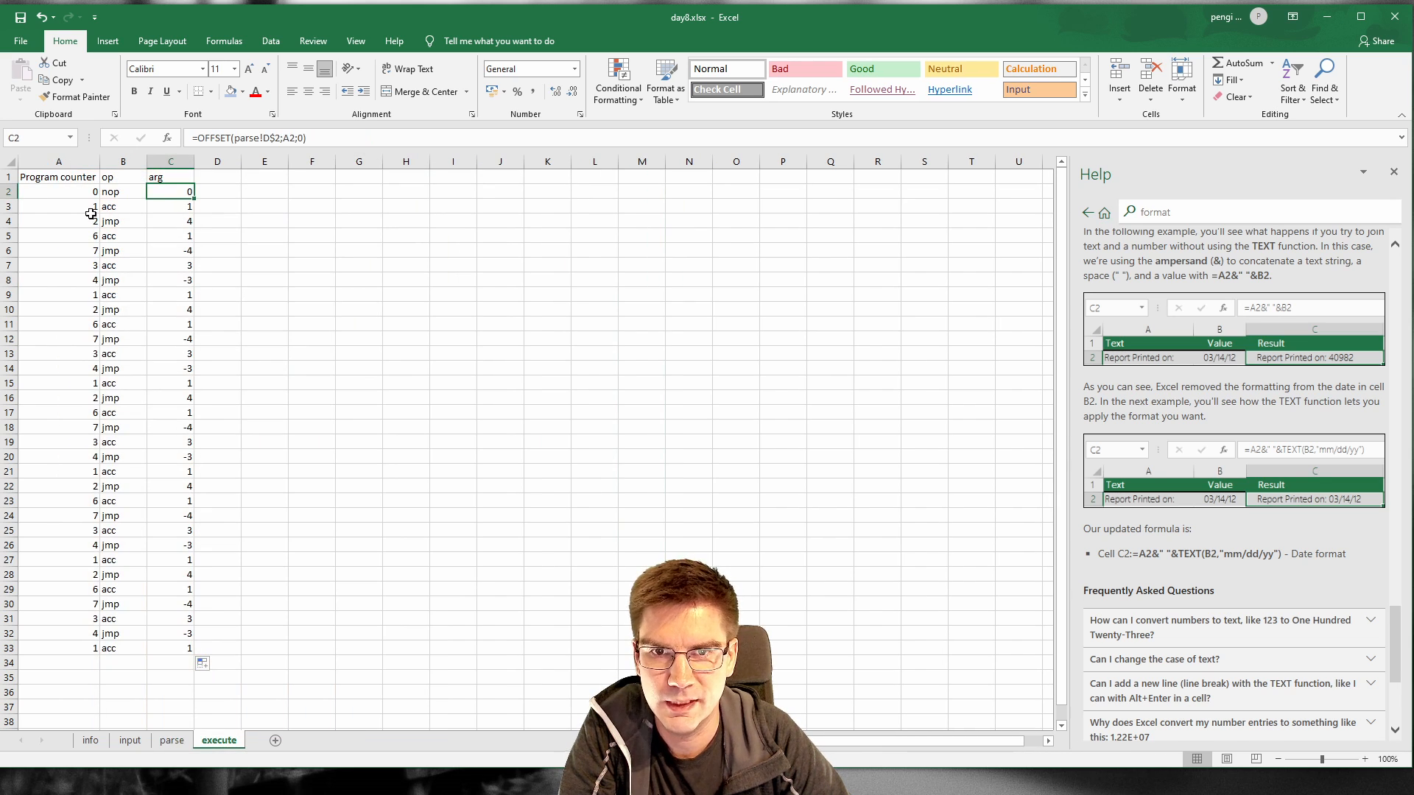
Step: Trace the jumps to jump_2 and loop between the execute and parse sheets, and review the whole execution sequence
click(97, 251)
click(166, 742)
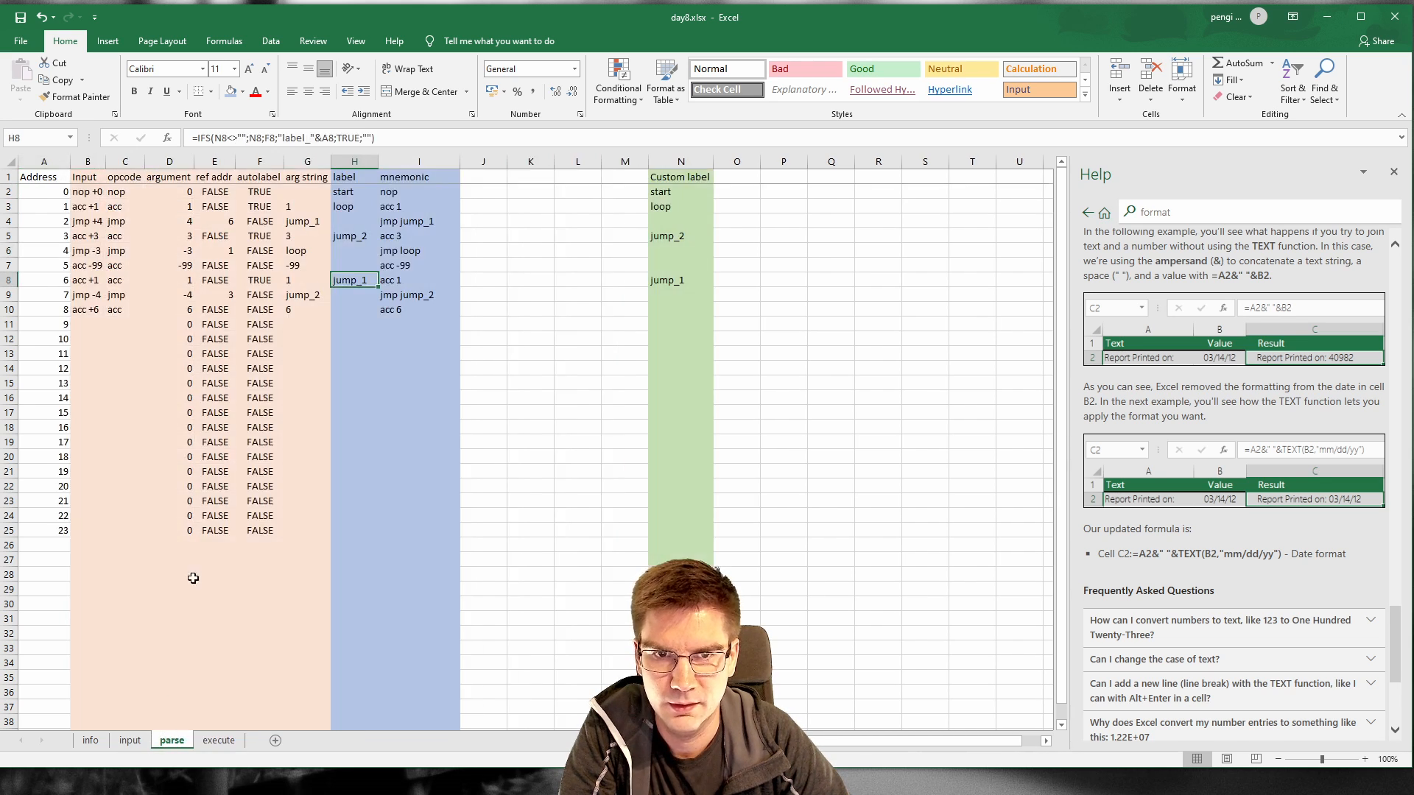
click(387, 309)
click(406, 296)
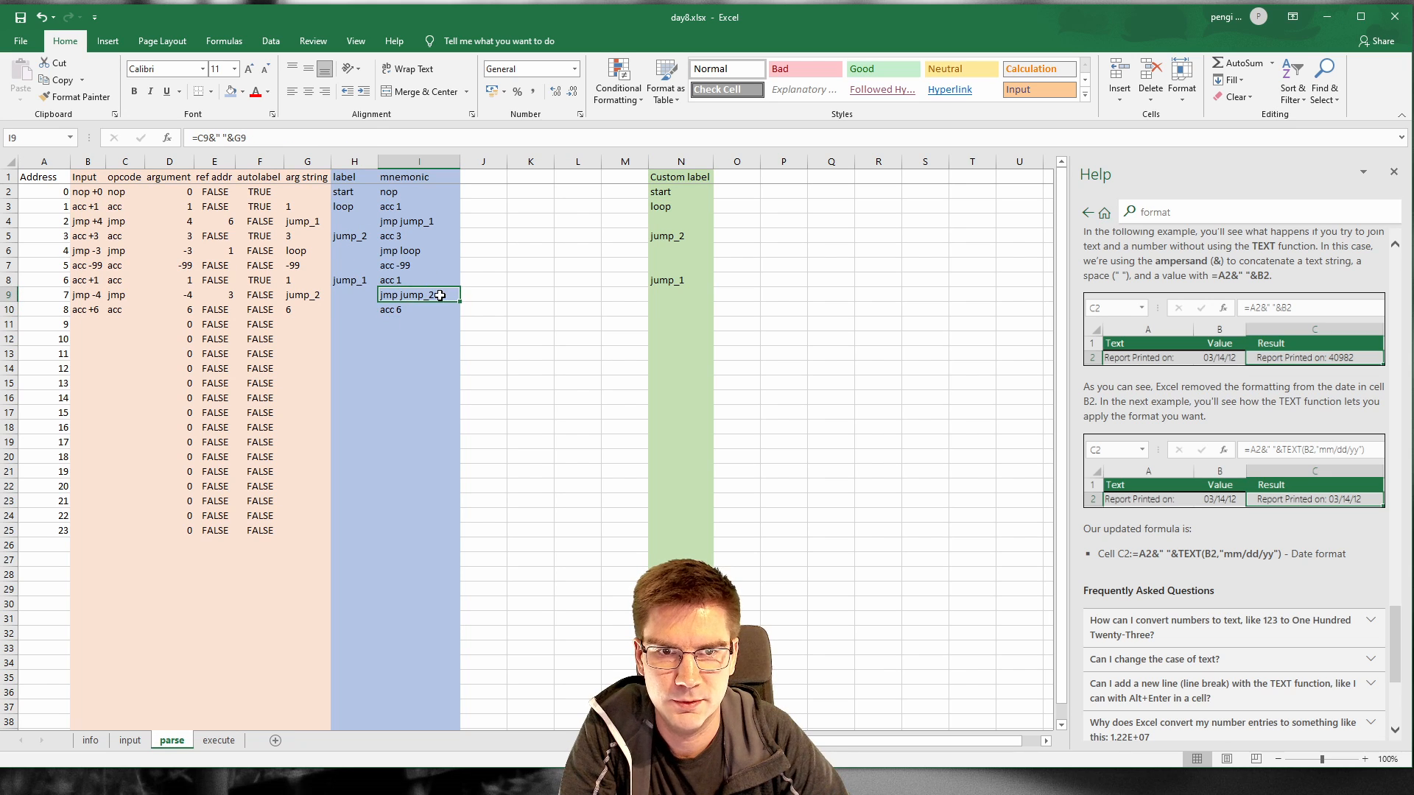
click(392, 236)
click(219, 738)
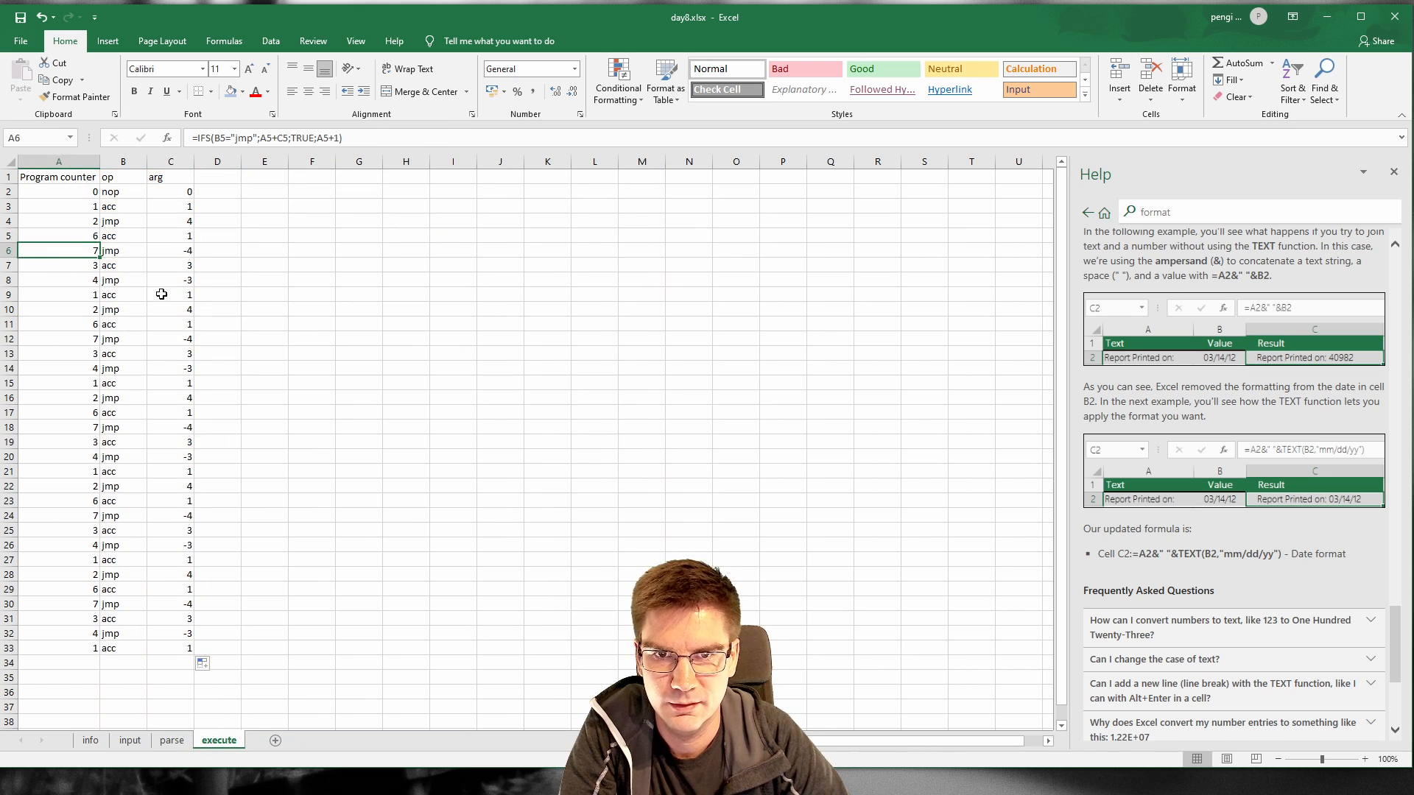
click(114, 266)
click(116, 280)
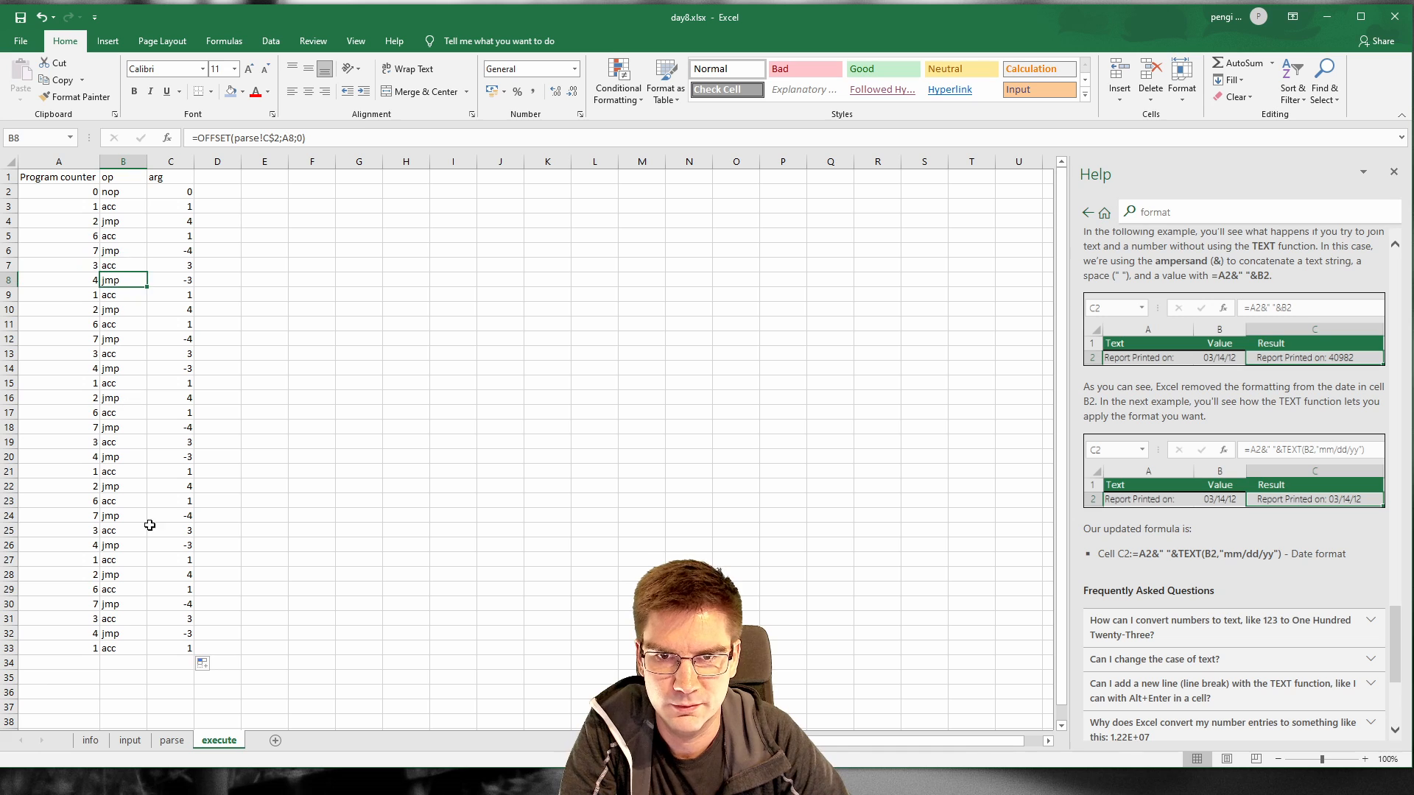
click(171, 740)
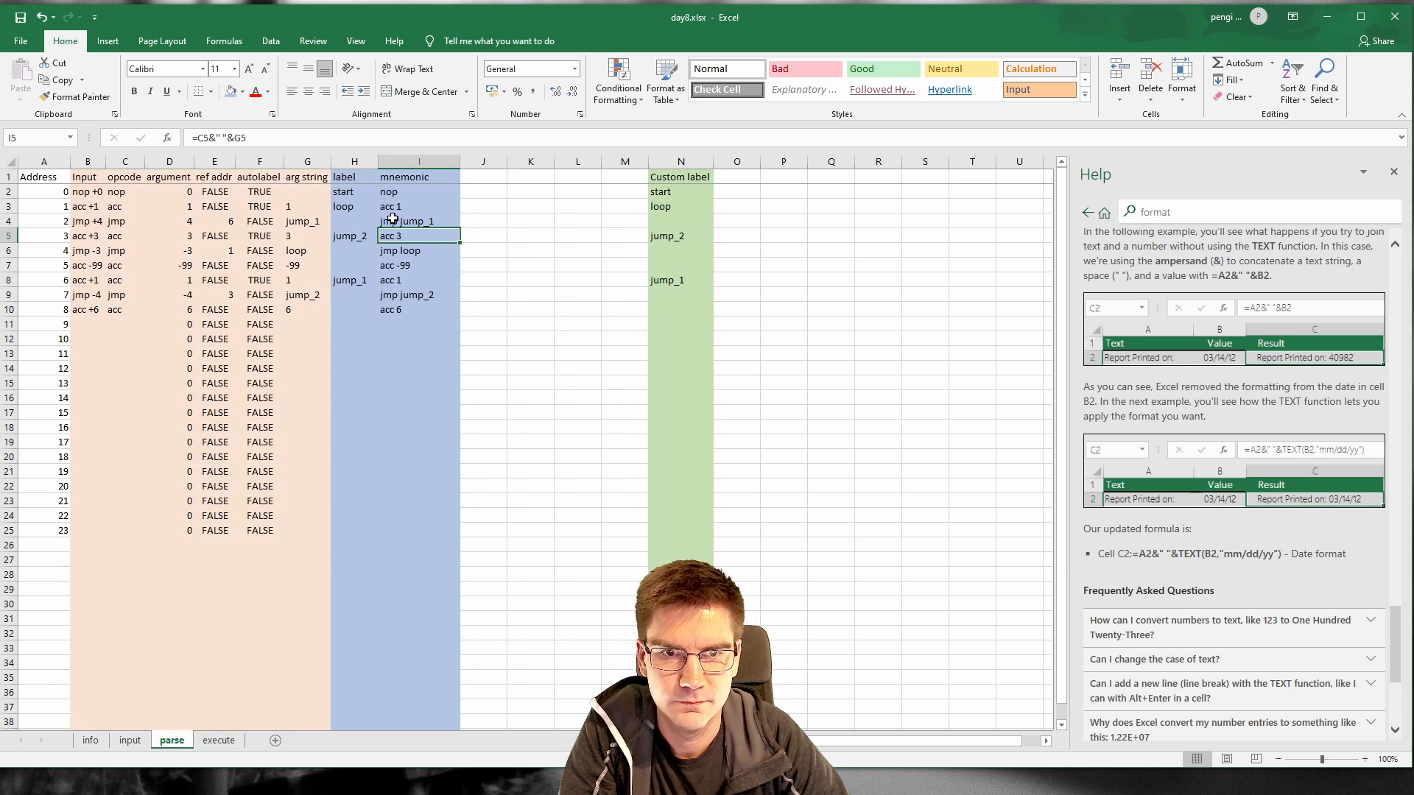
click(398, 257)
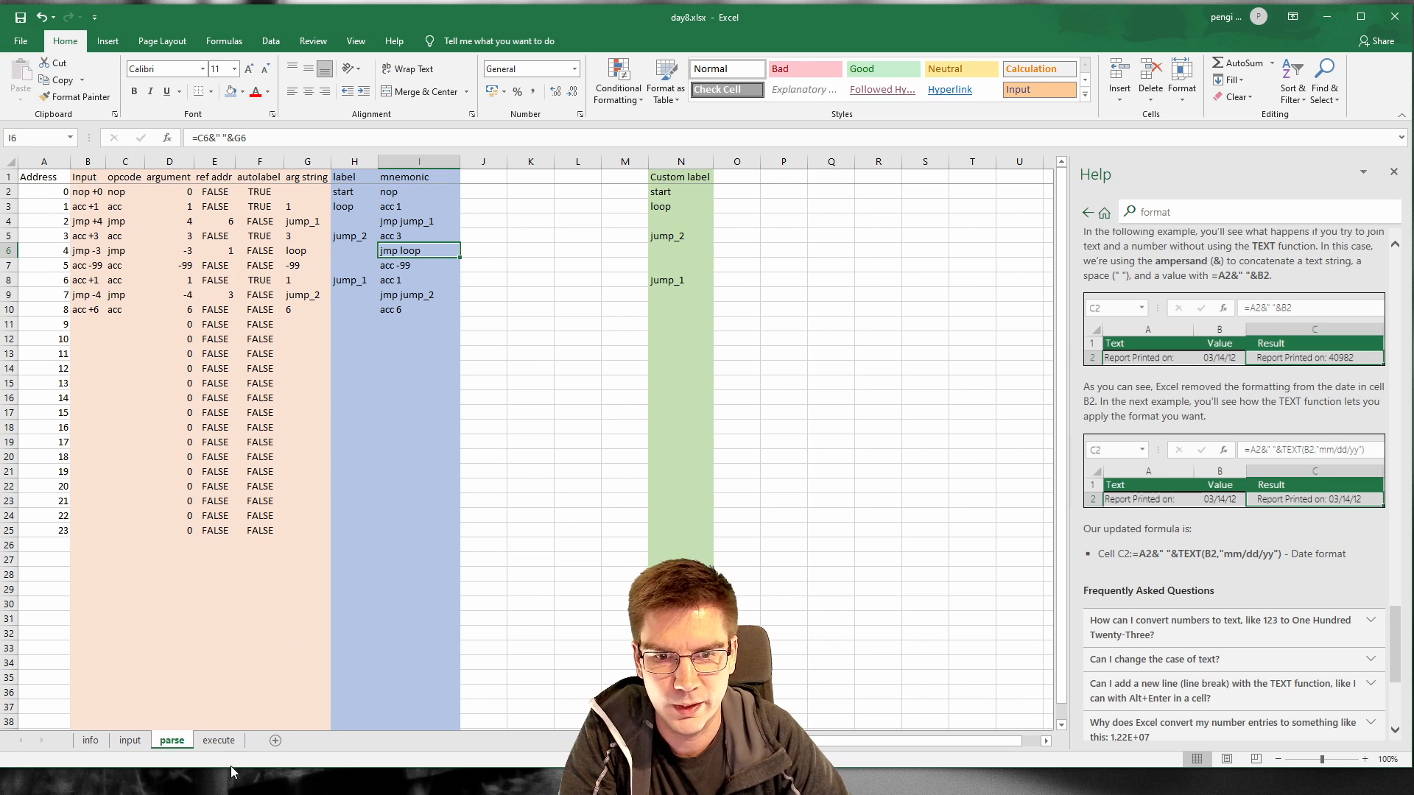
click(219, 741)
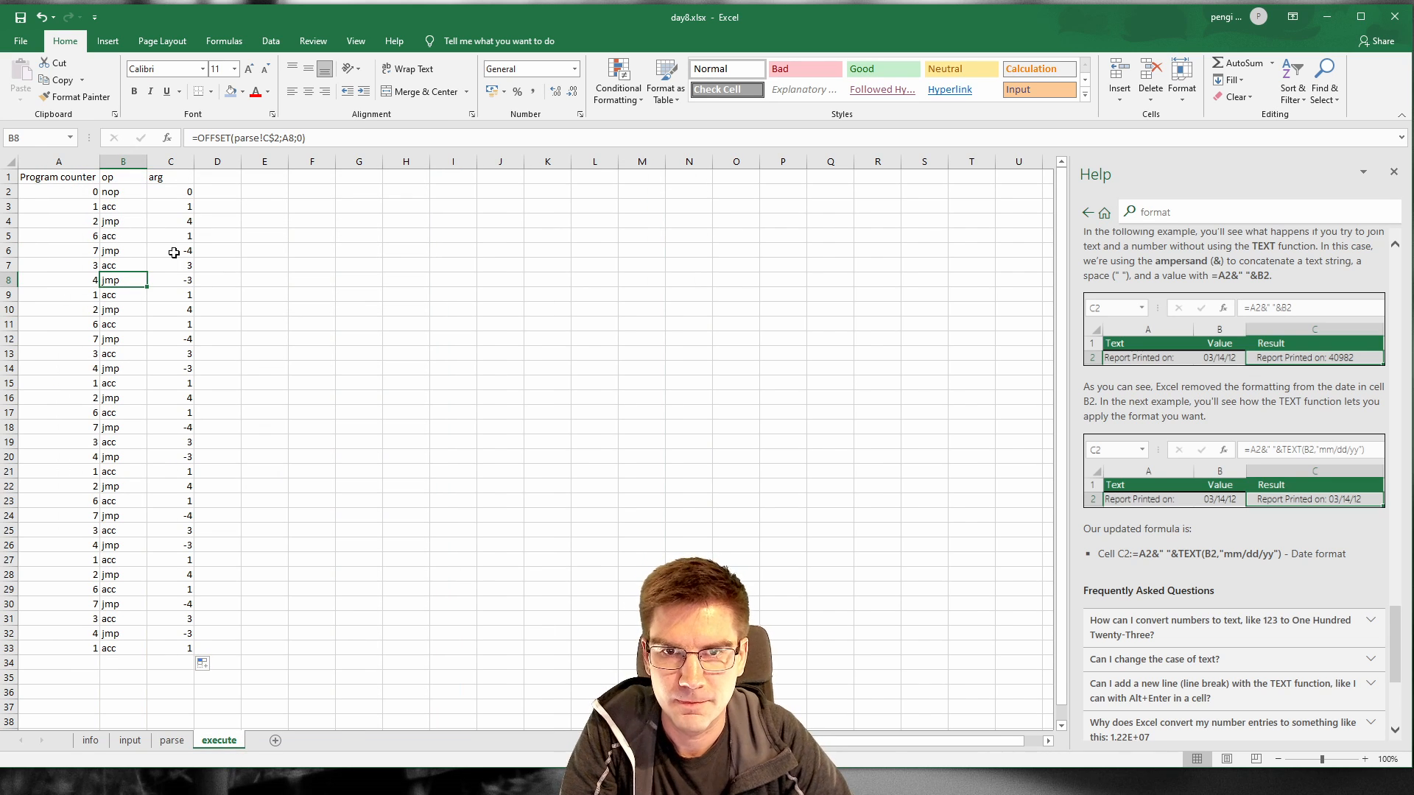
click(78, 298)
drag(73, 190, 178, 646)
click(431, 398)
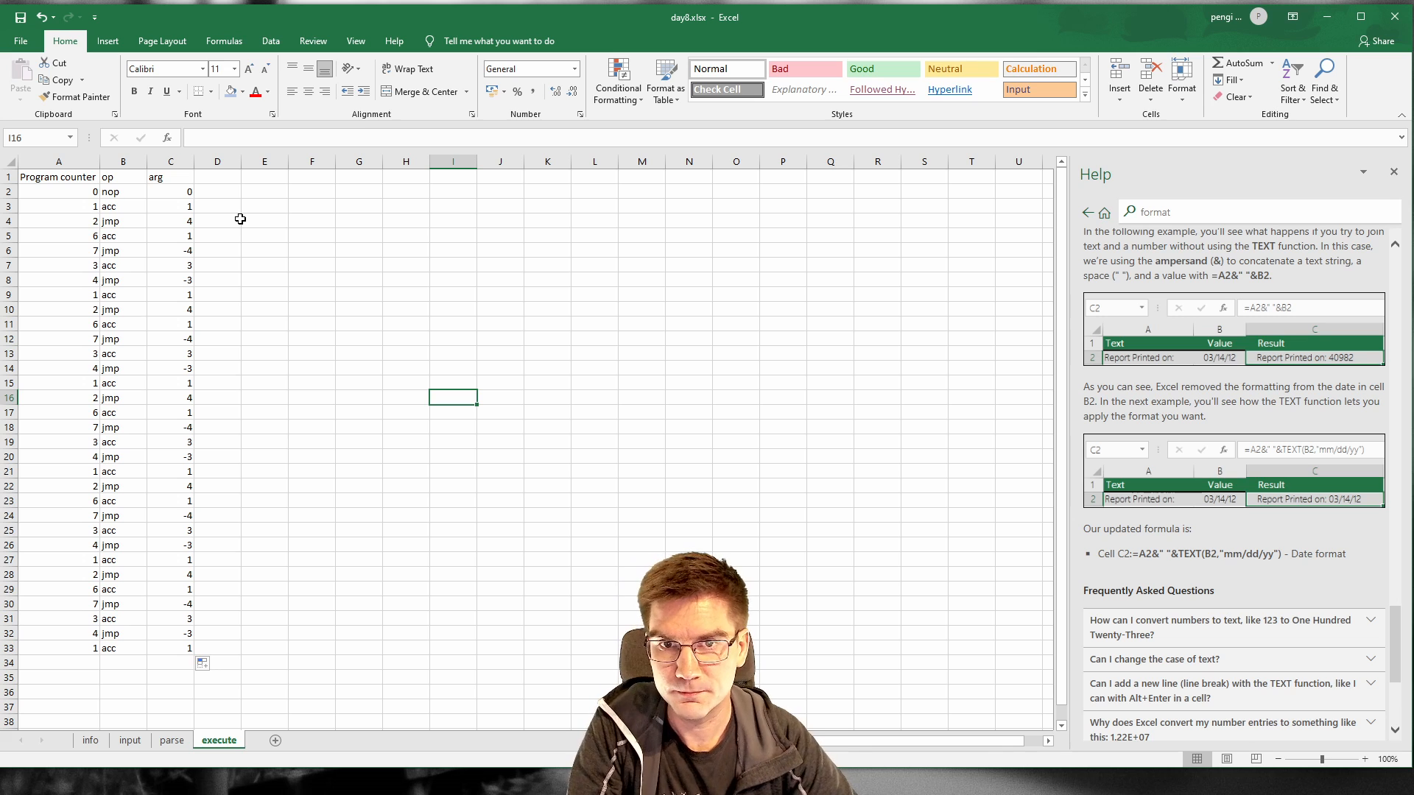
drag(81, 191, 166, 191)
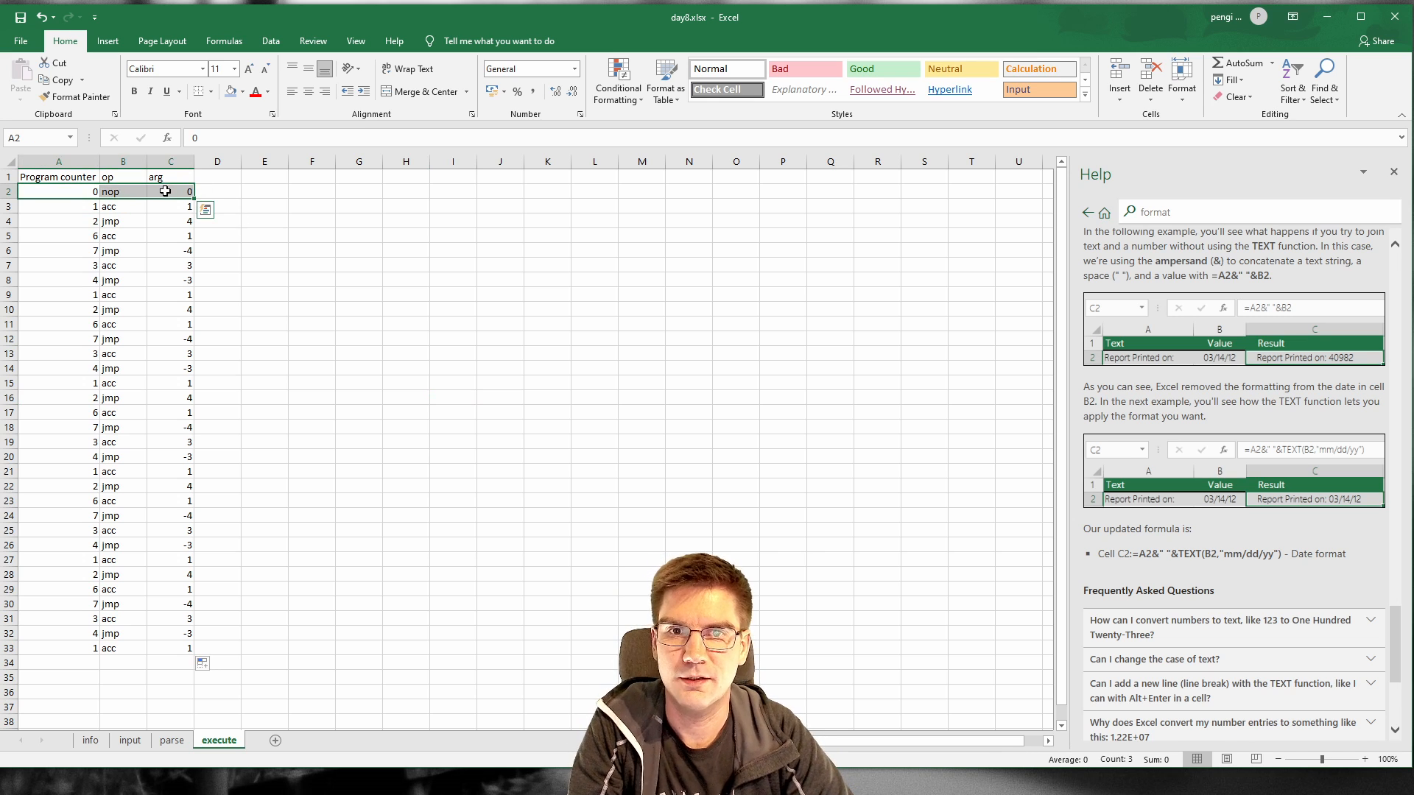
click(232, 182)
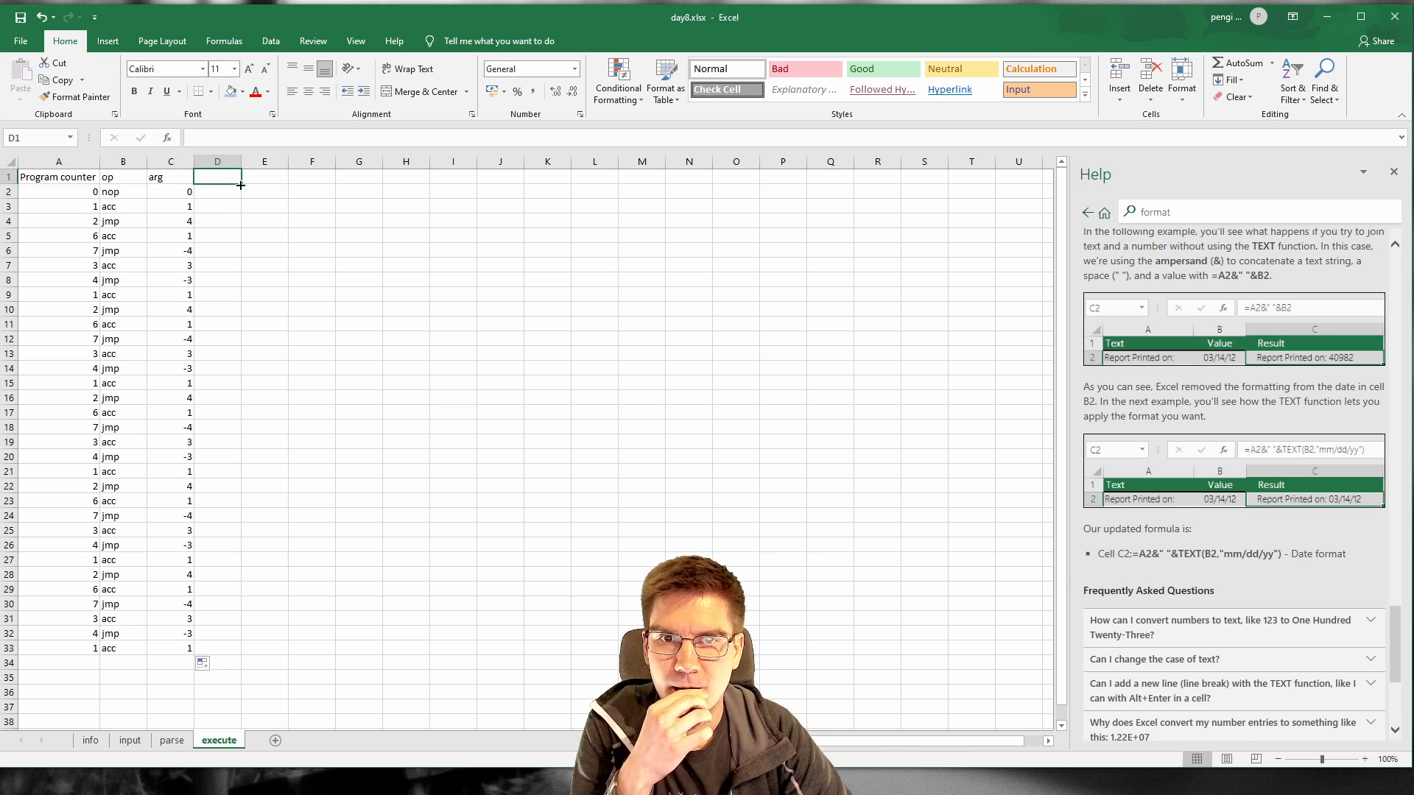
Step: Insert a blank row beneath the headers on the execute sheet and enter "Initial values:" in A2
right_click(6, 191)
key(Escape)
right_click(7, 191)
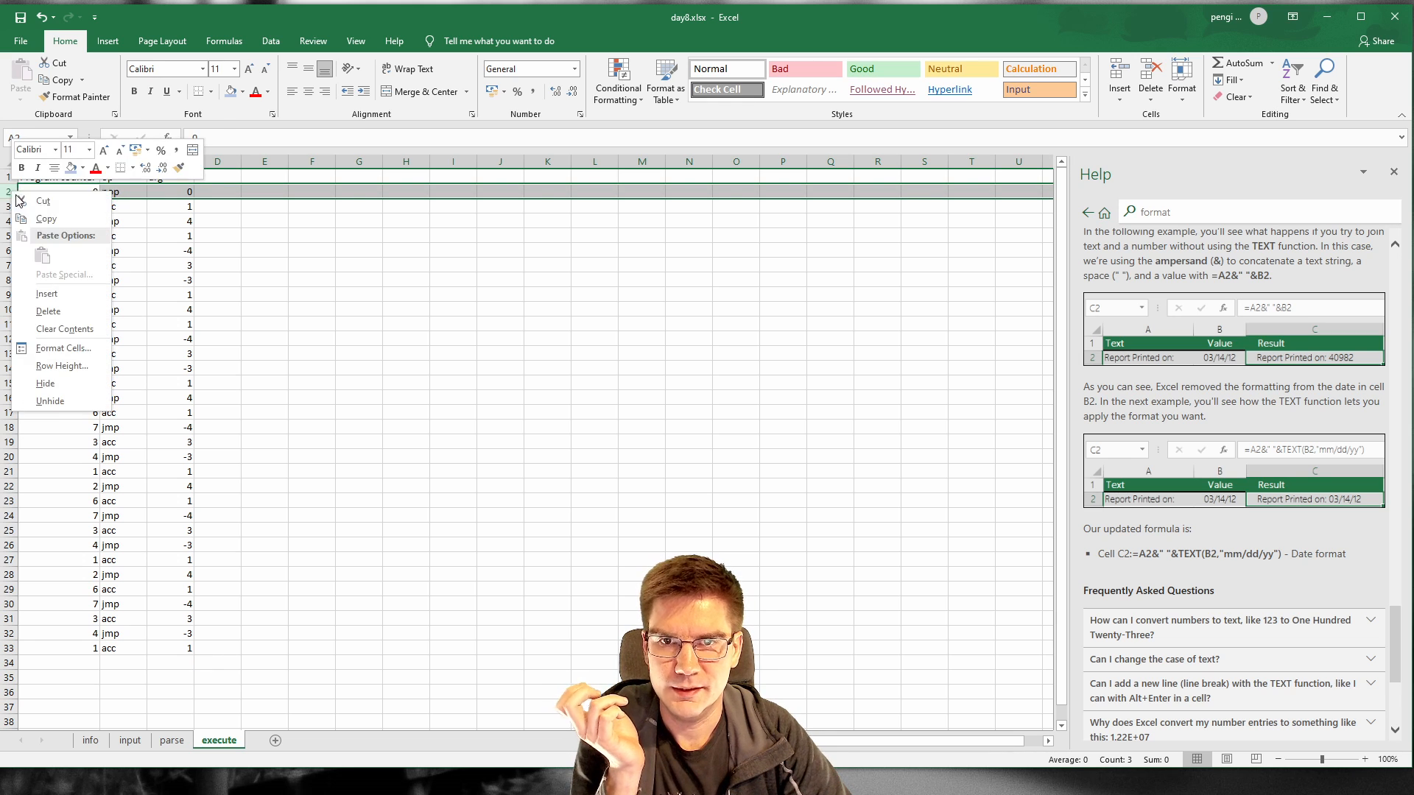
click(89, 292)
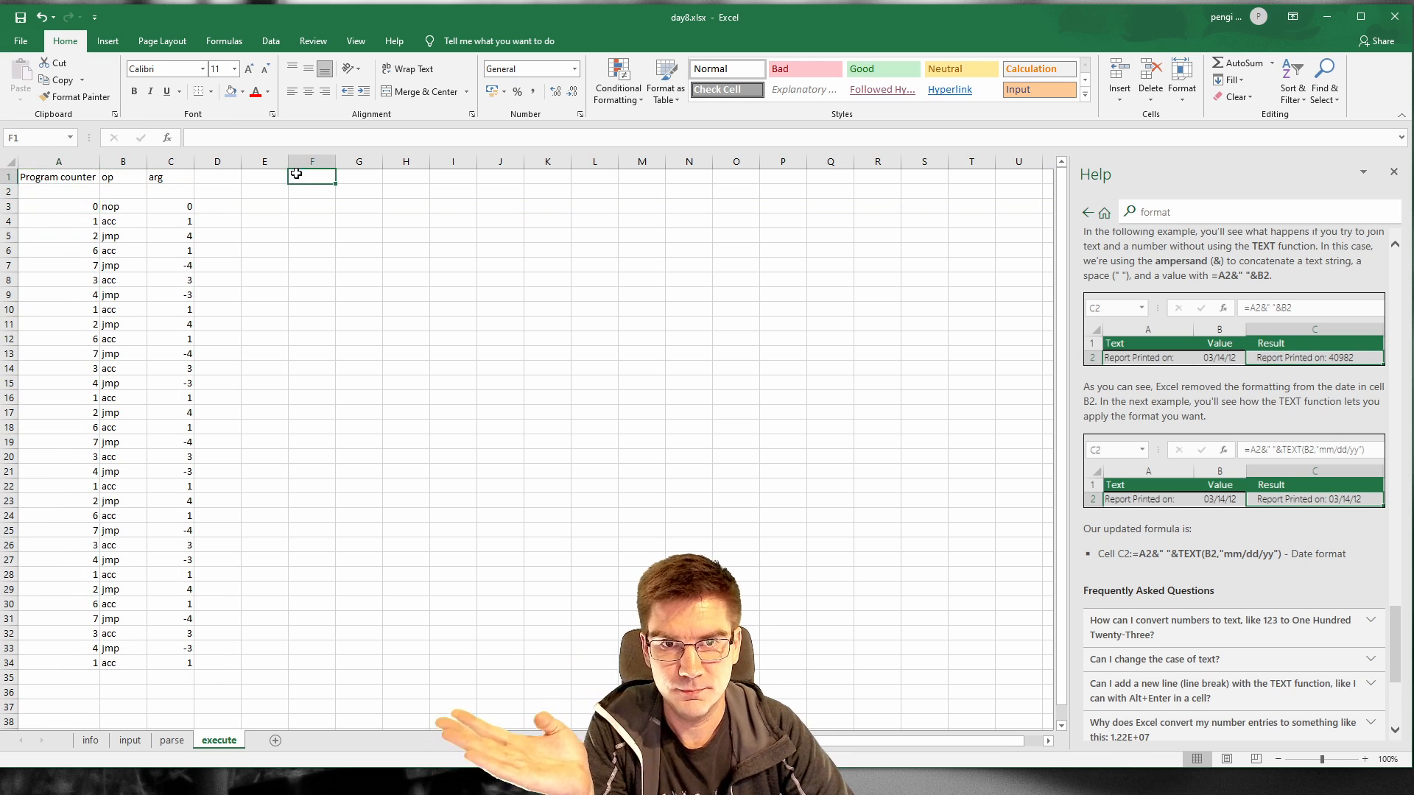
click(52, 192)
text(I)
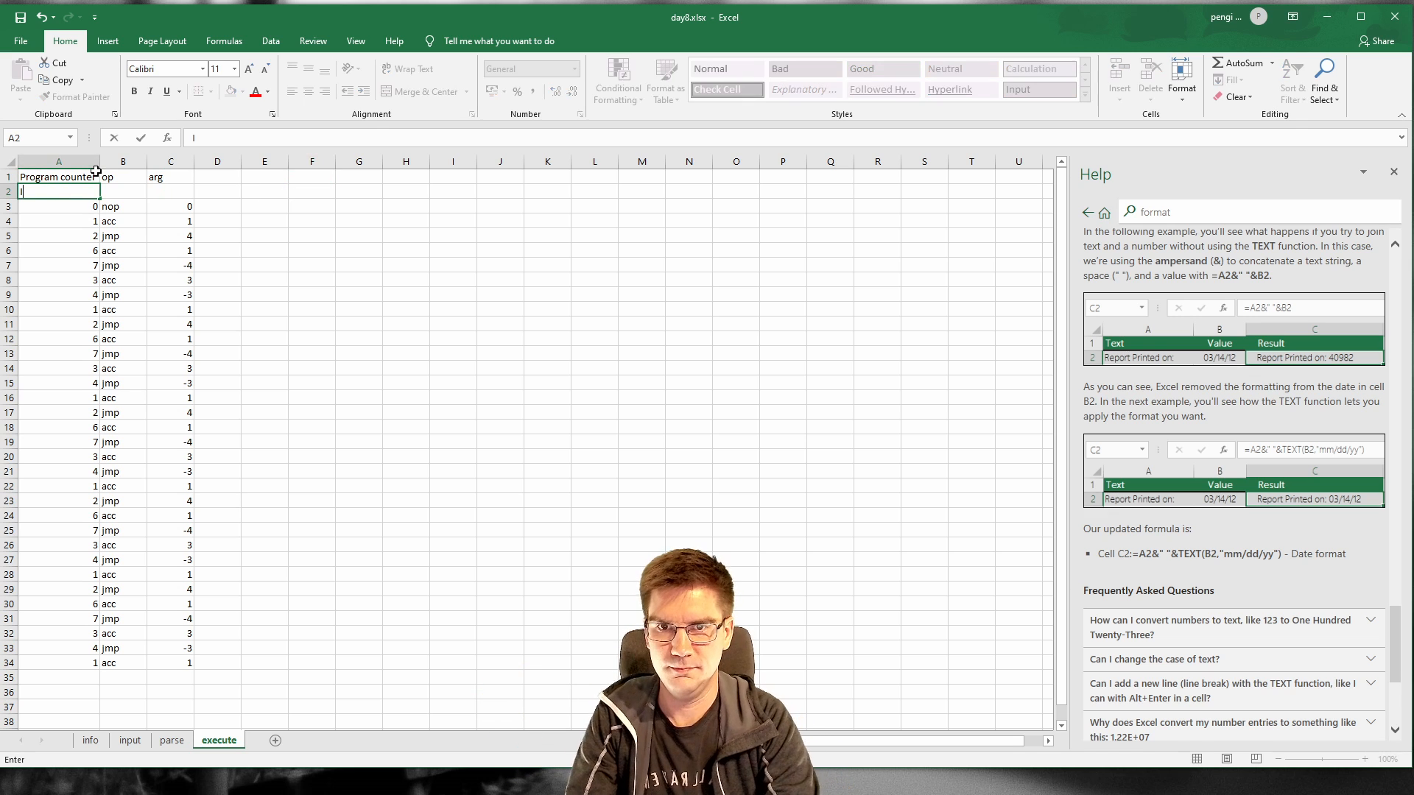
text(nitial values:)
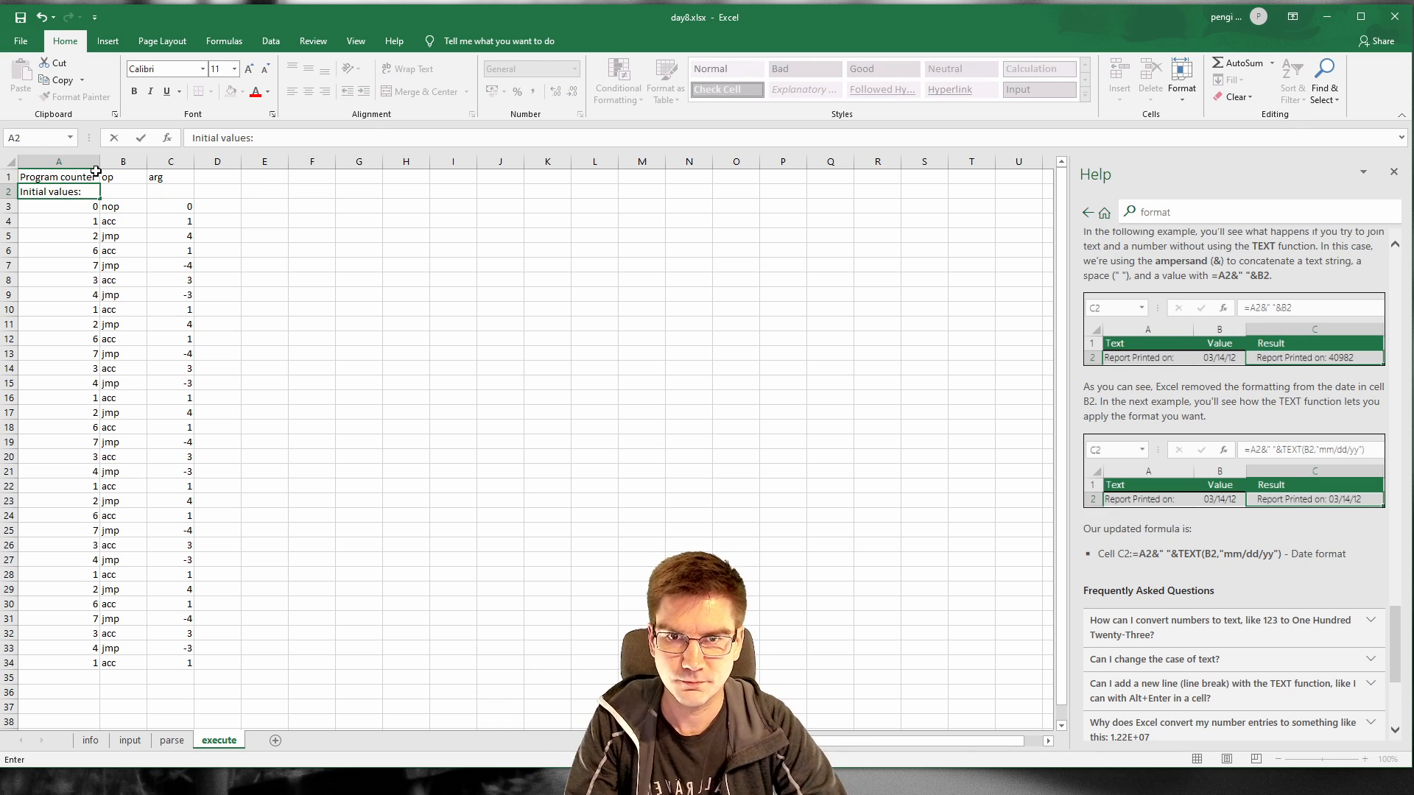
drag(287, 212, 281, 192)
Step: Enter the header "accumulator" in D1 and fit column D's width to it
click(227, 177)
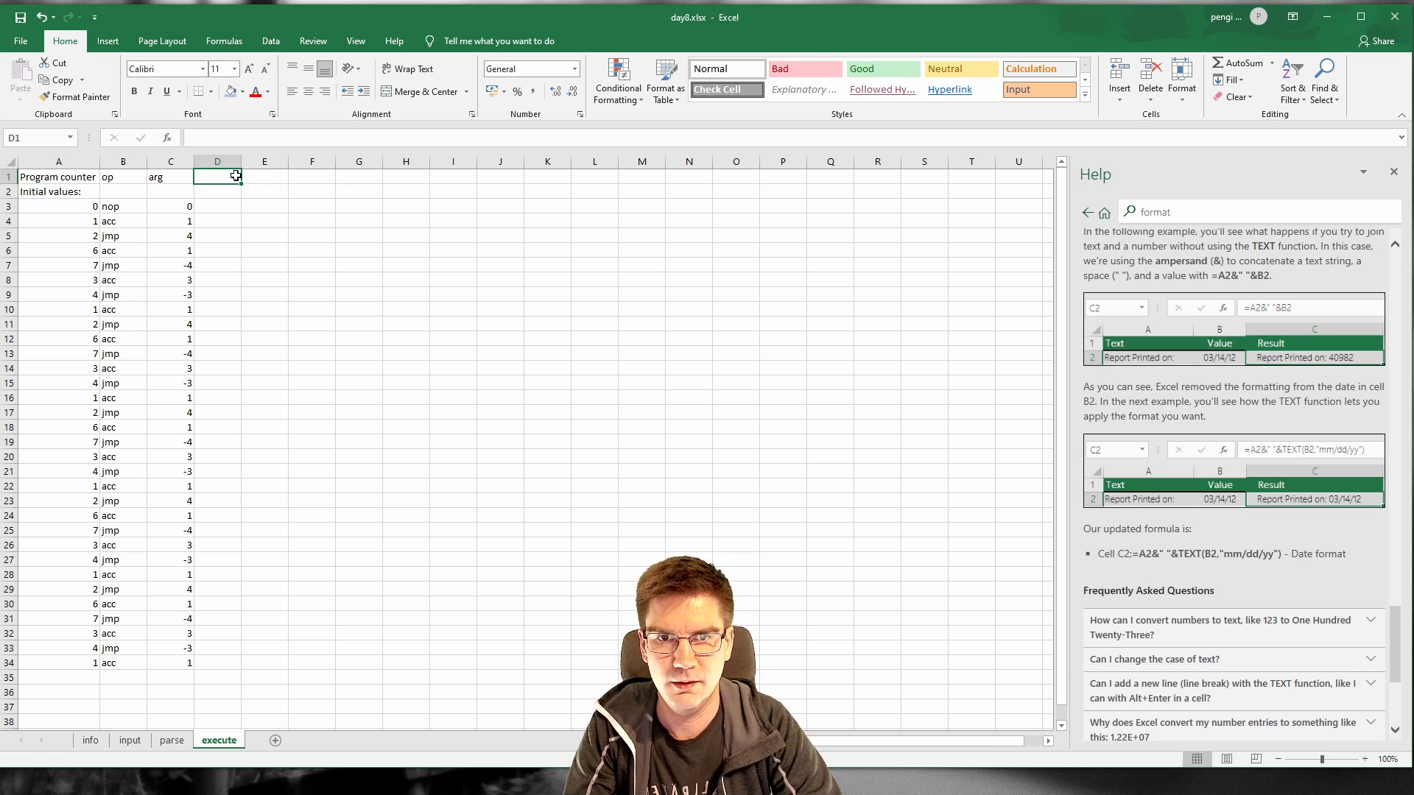
text(accumulator)
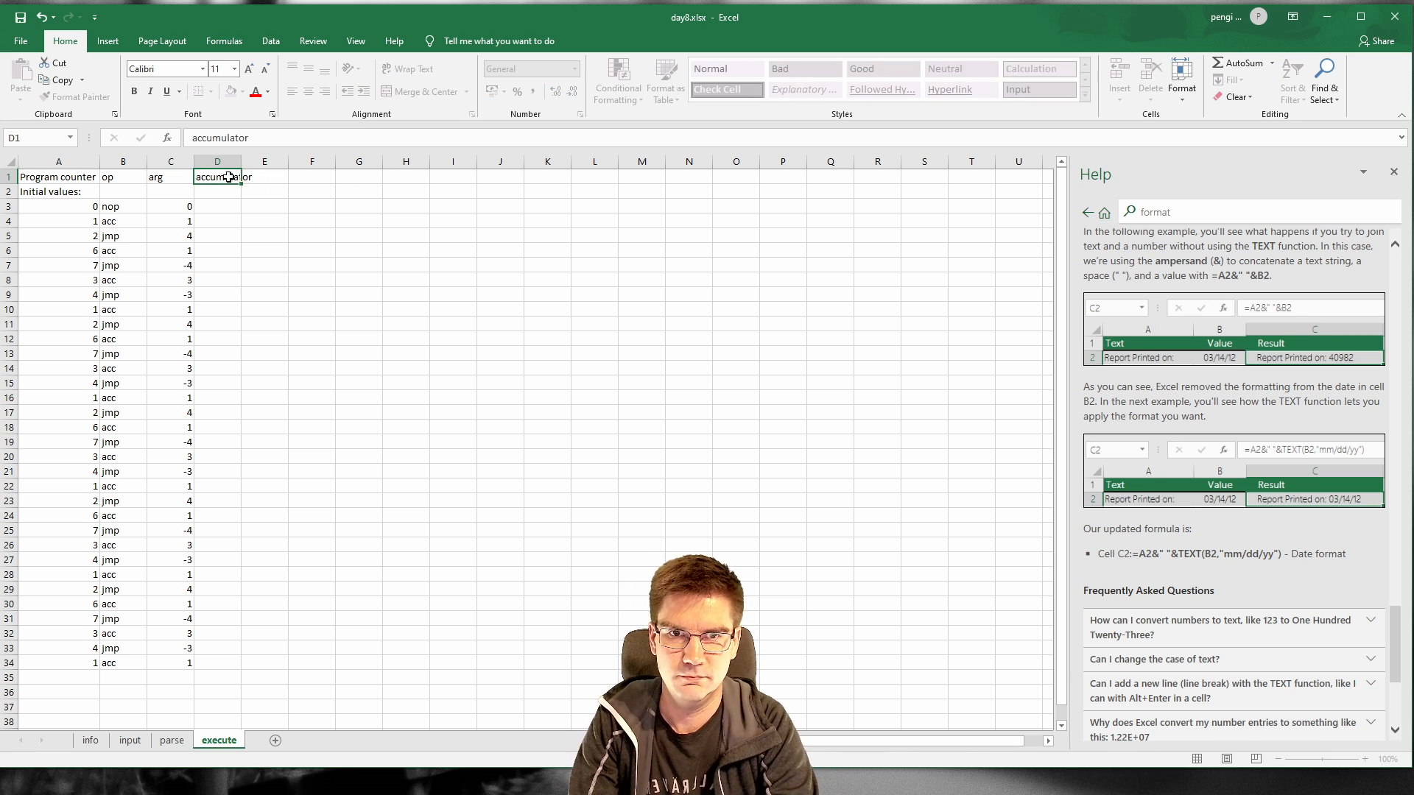
key(Return)
double_click(240, 158)
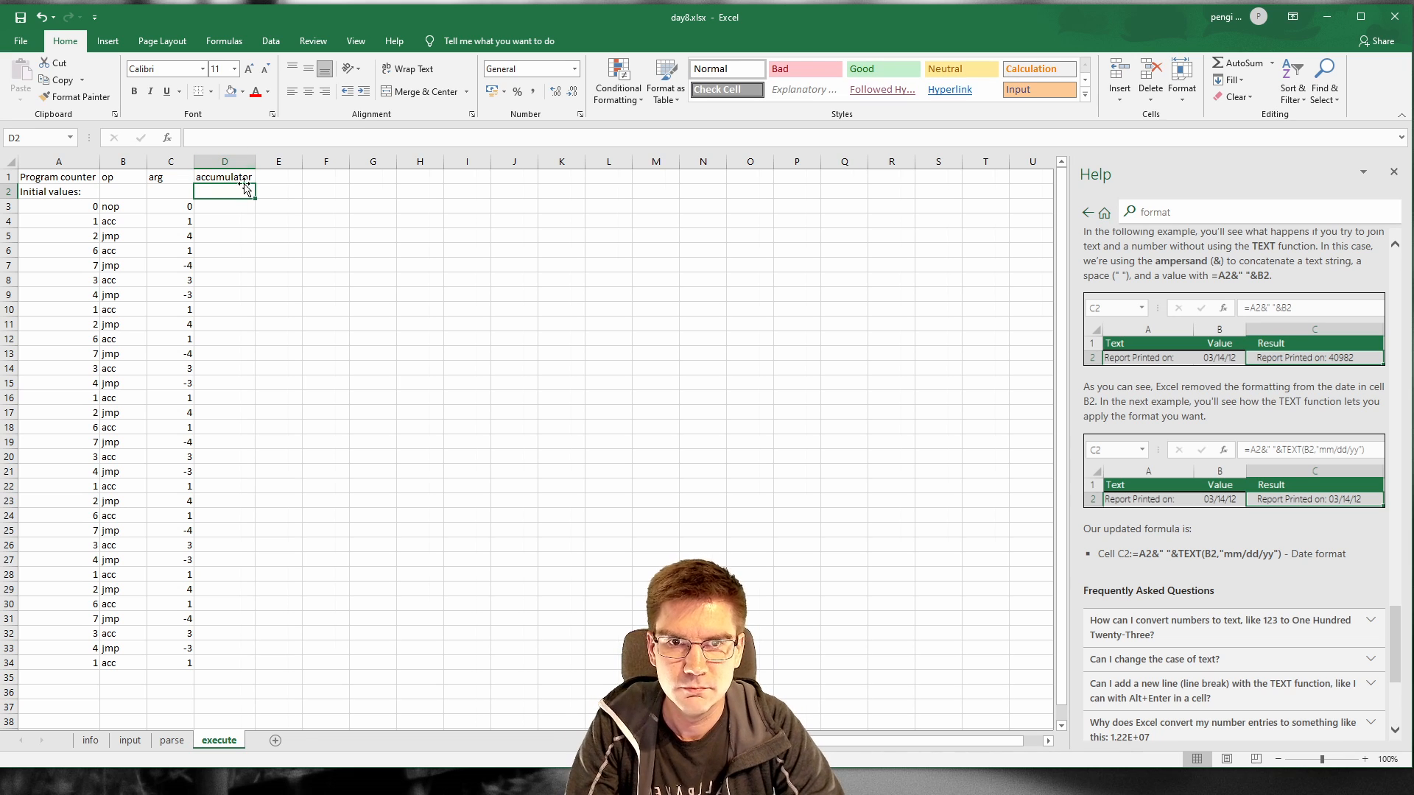
Step: Enter 0 in D2 as the accumulator's initial value
text(0)
key(Return)
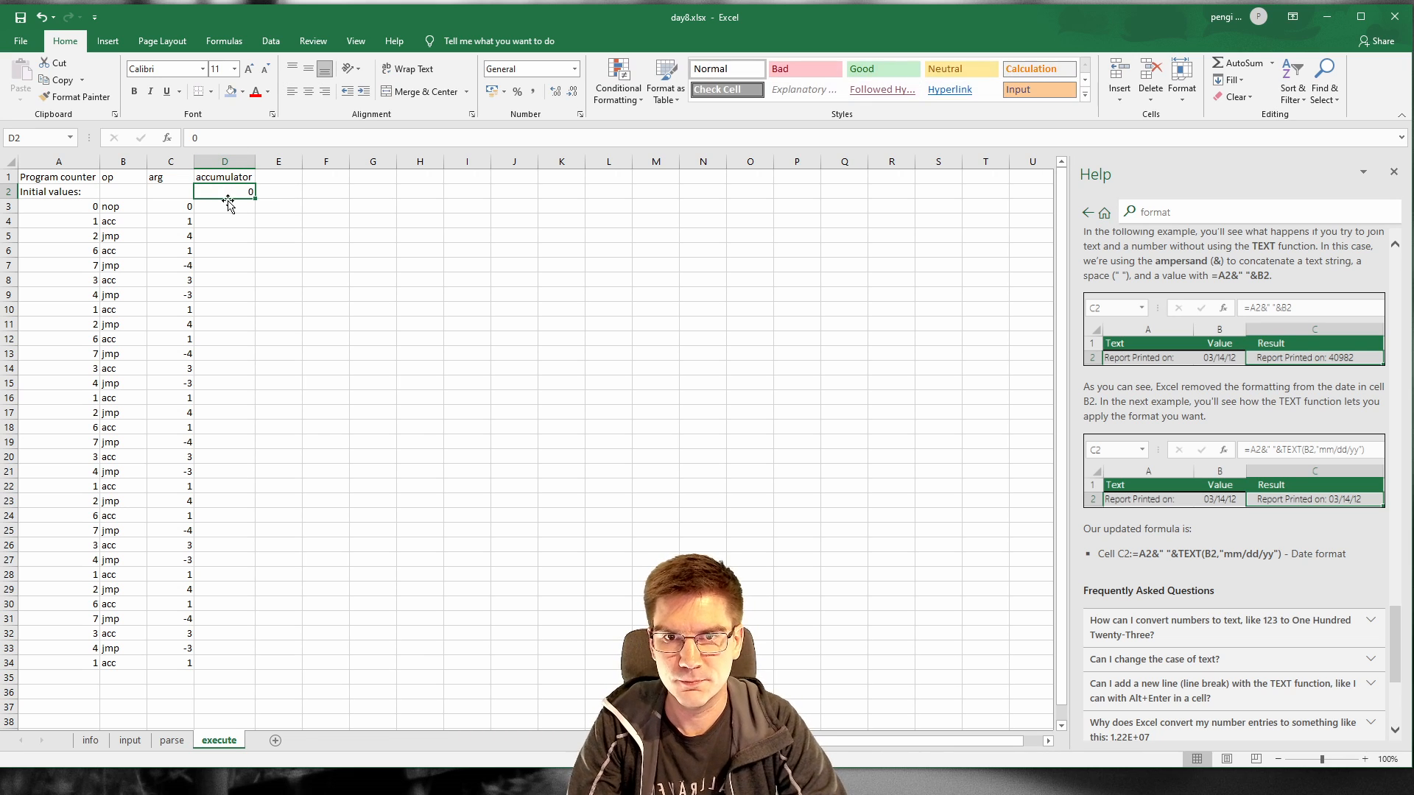
text(=IF()
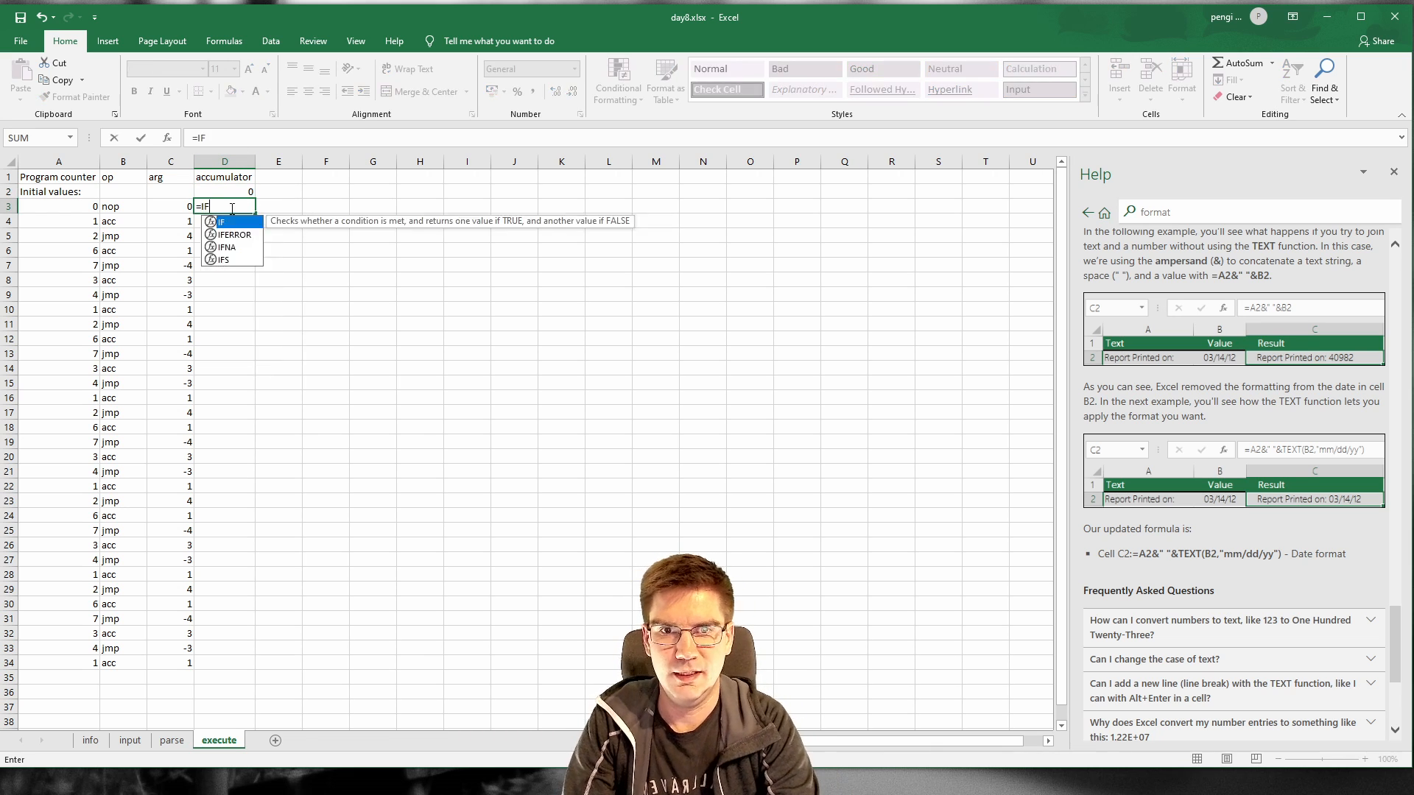
click(119, 209)
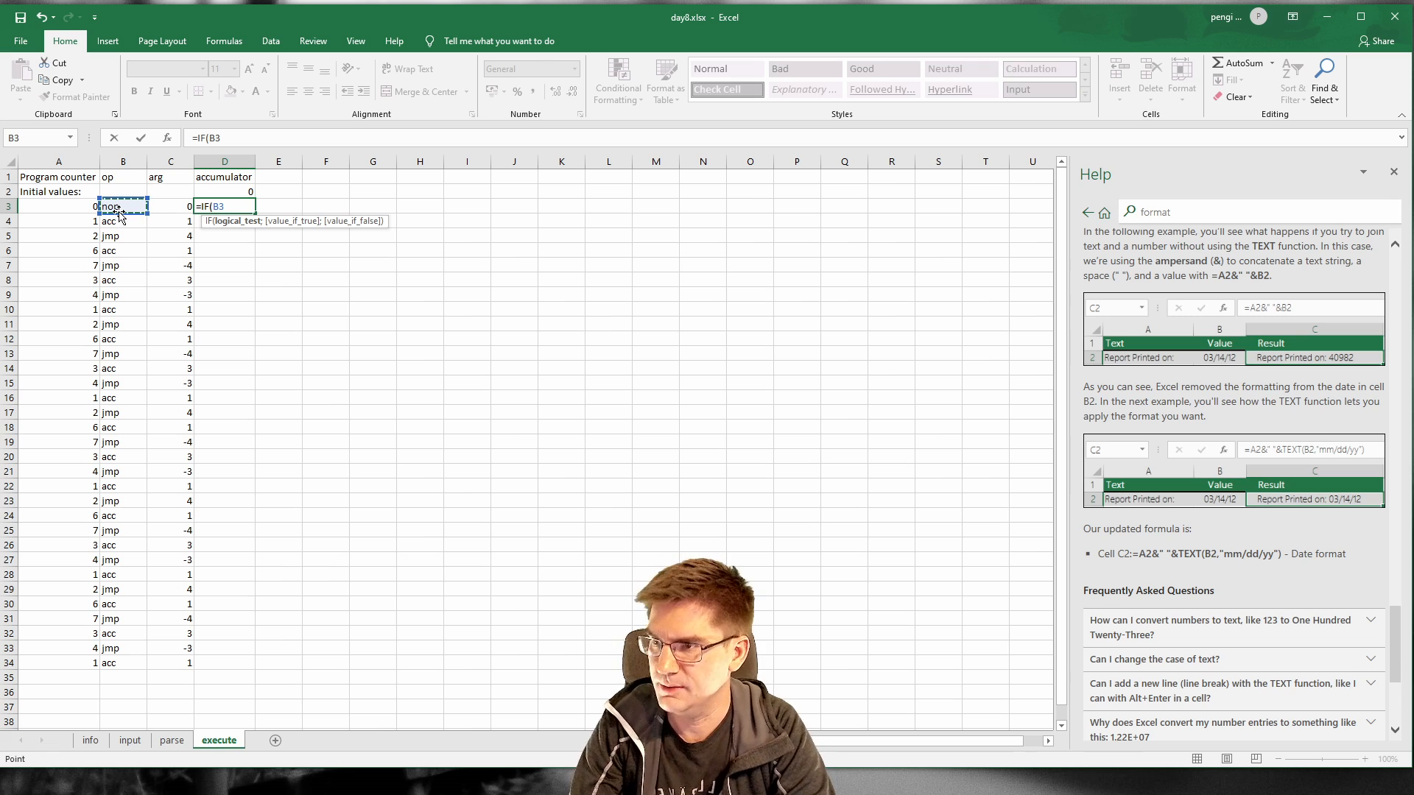
text(="acc)
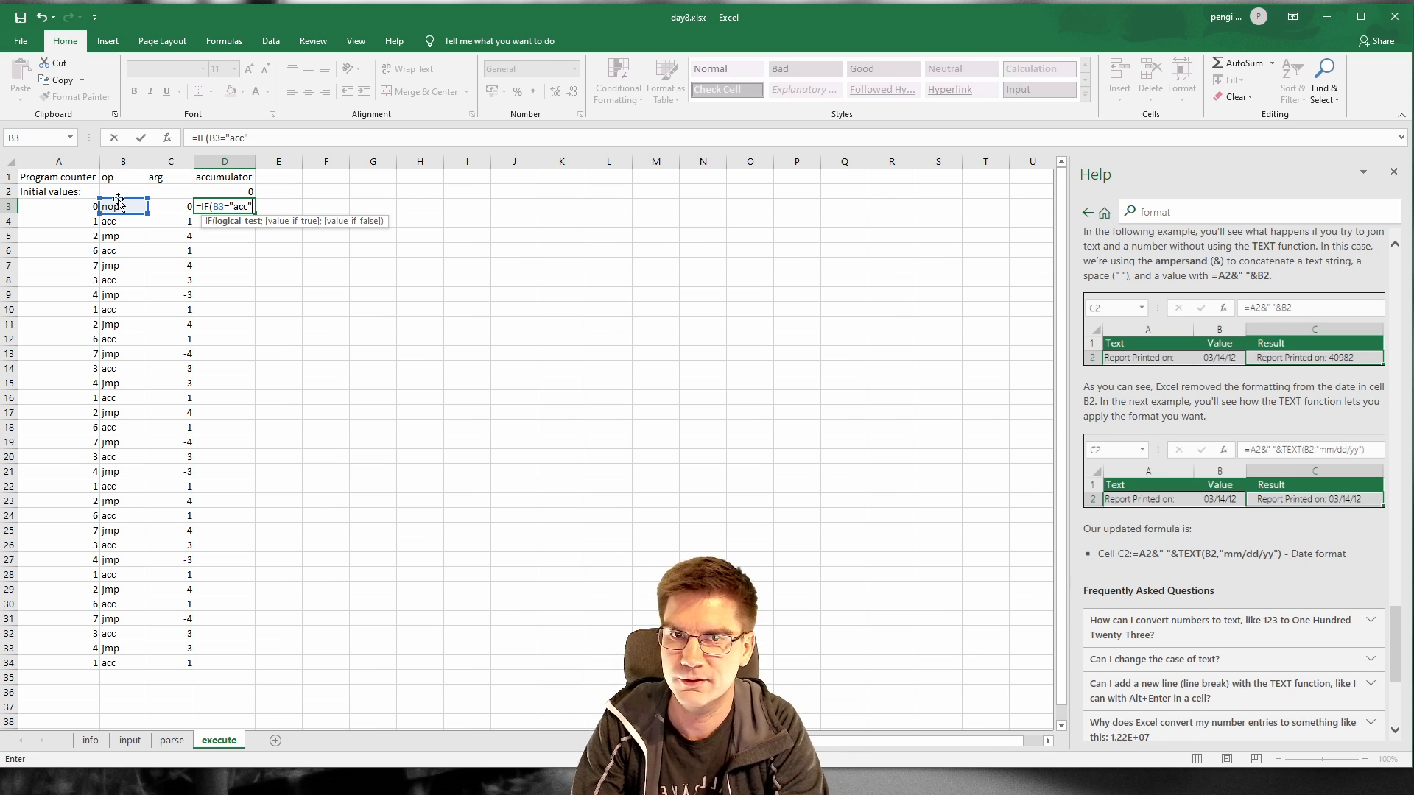
text(";)
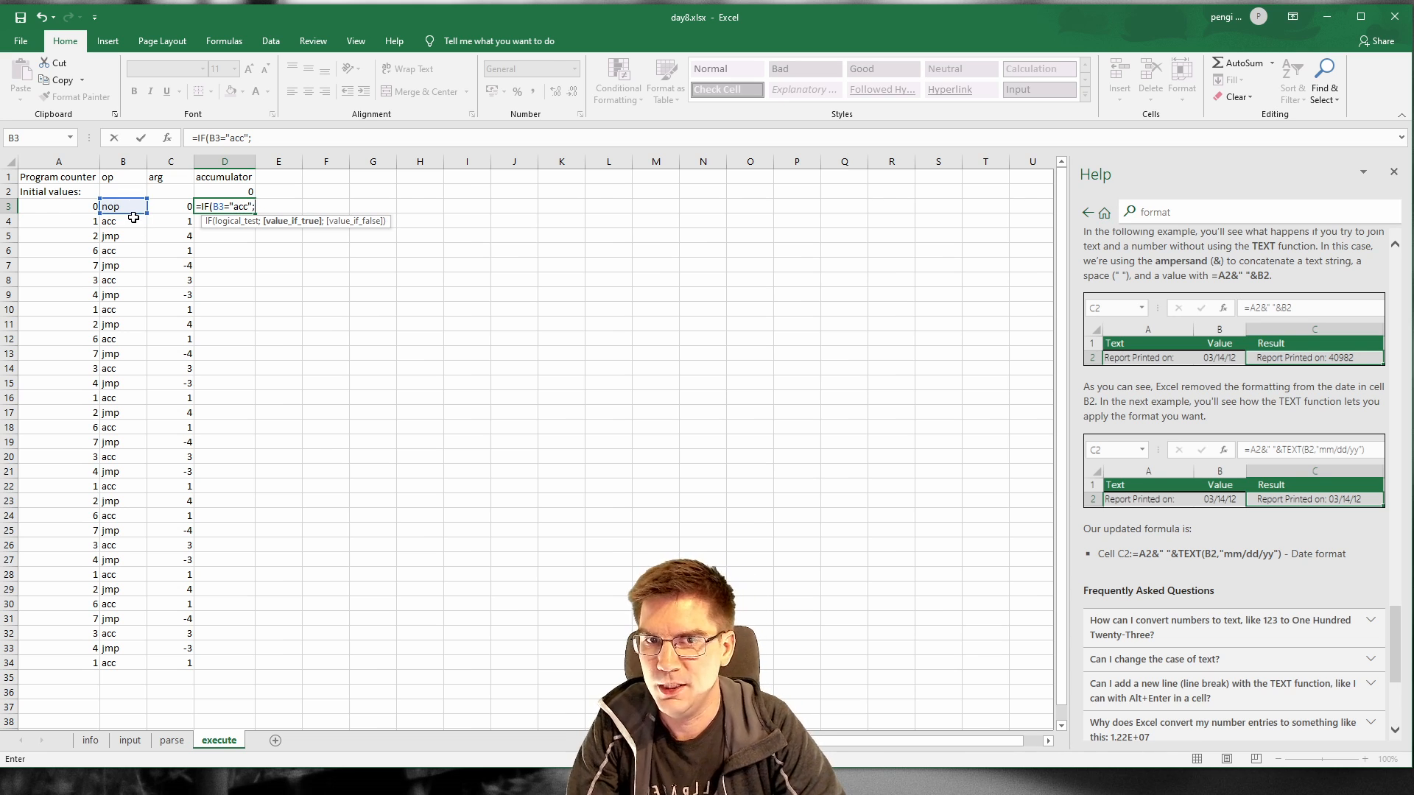
click(231, 191)
key(BackSpace)
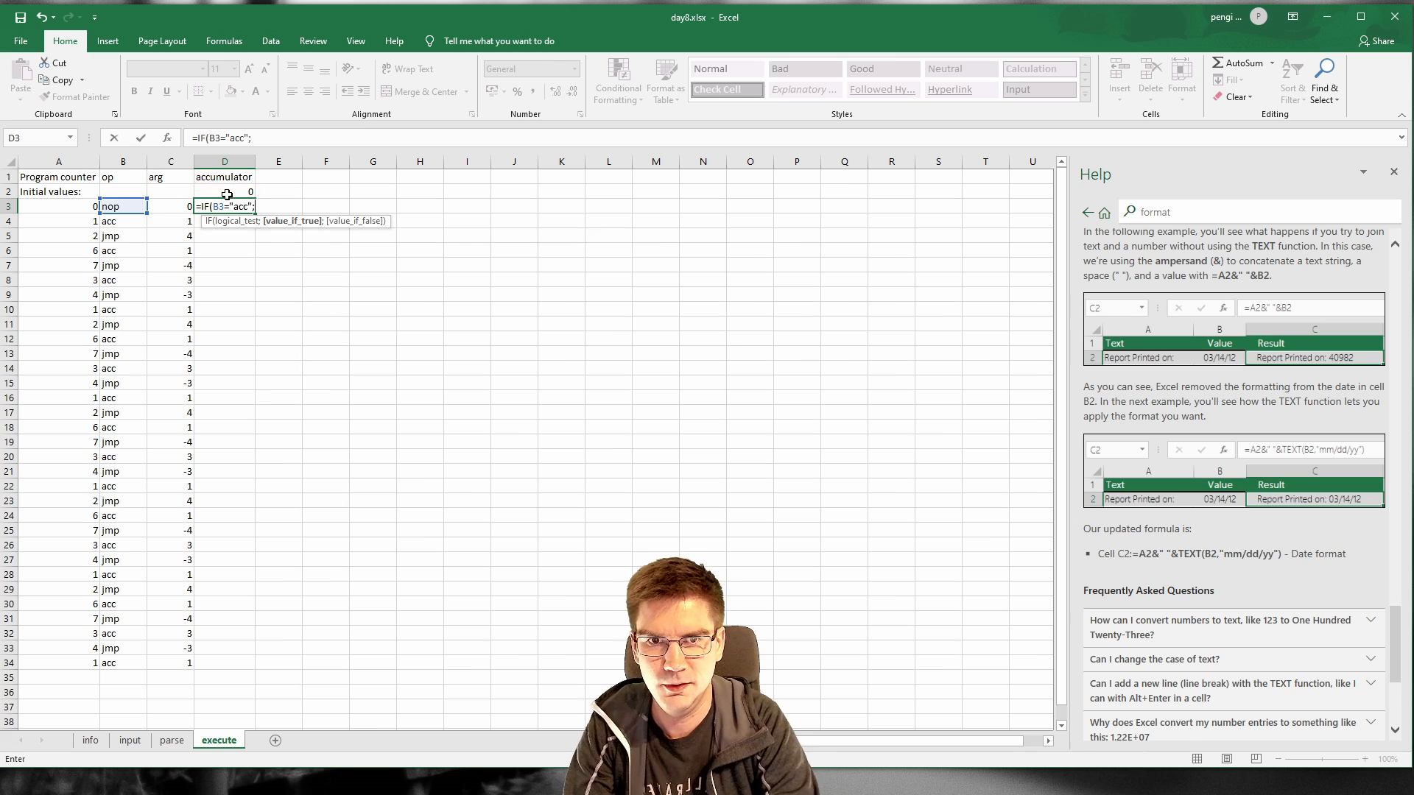
key(BackSpace)
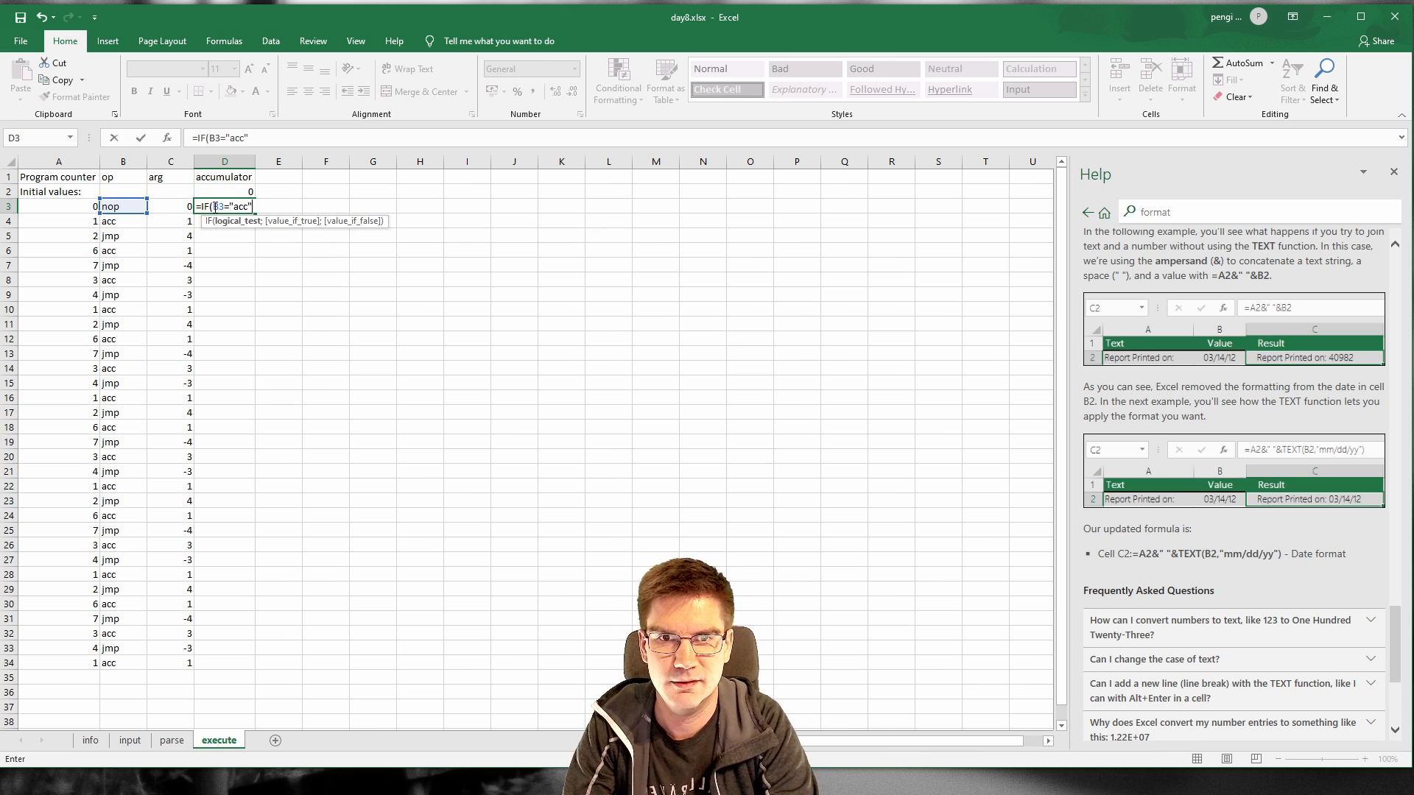
key(BackSpace)
key(BackSpace)
key(BackSpace)
key(BackSpace)
key(BackSpace)
Step: Enter the running accumulator formula =D2+IF(B3="acc";C3;0) in D3 and fill it down to D34
text(D)
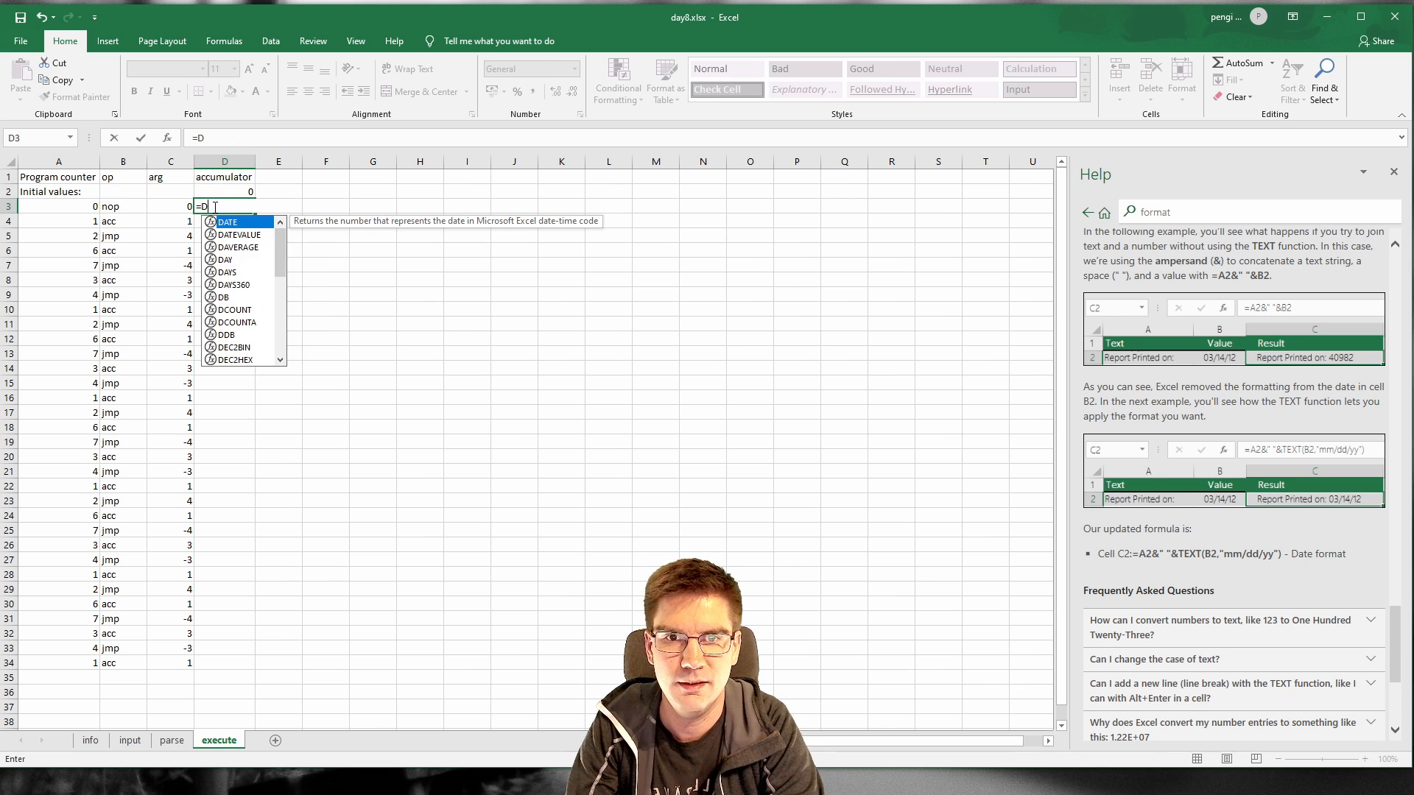
text(2+)
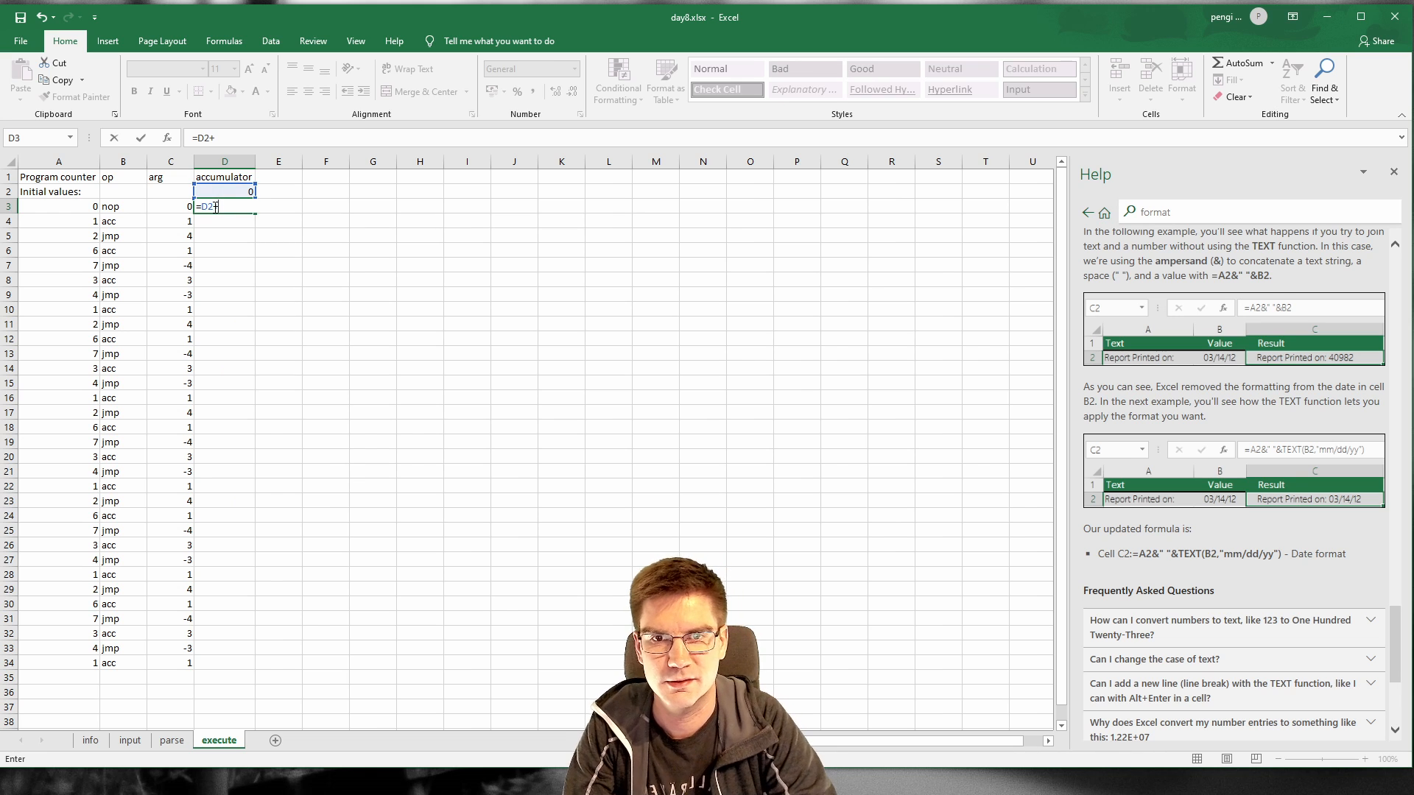
text(IF()
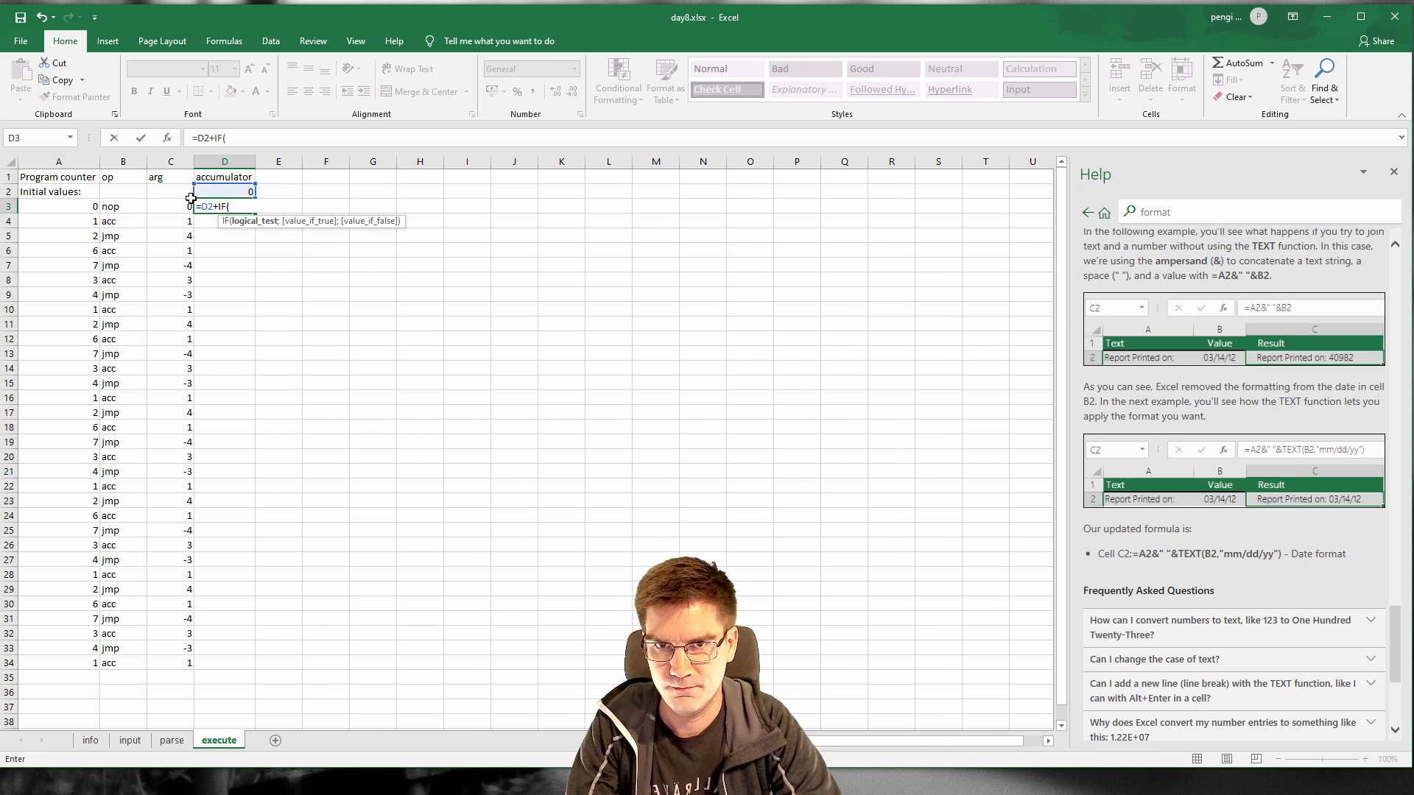
click(120, 209)
text(=)
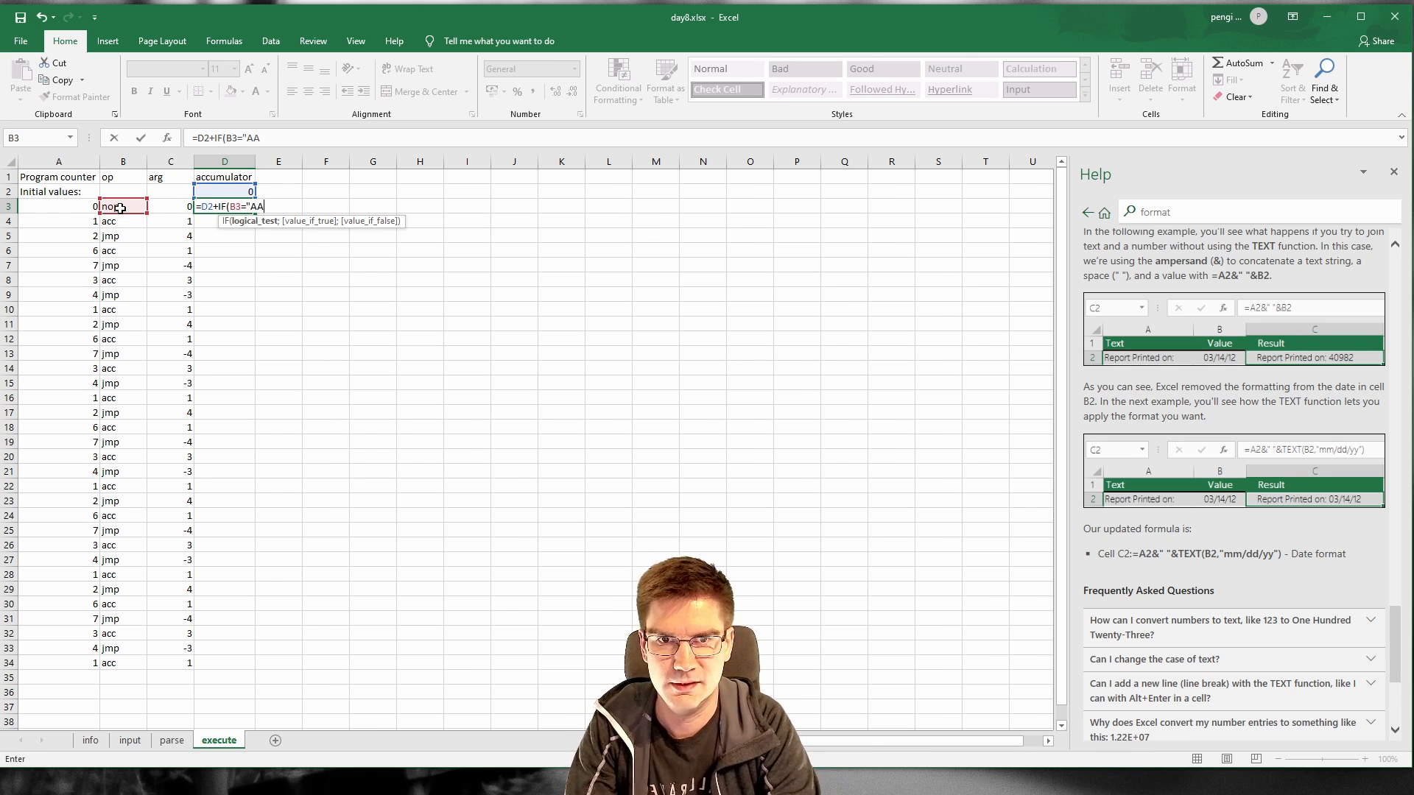
text("acc";)
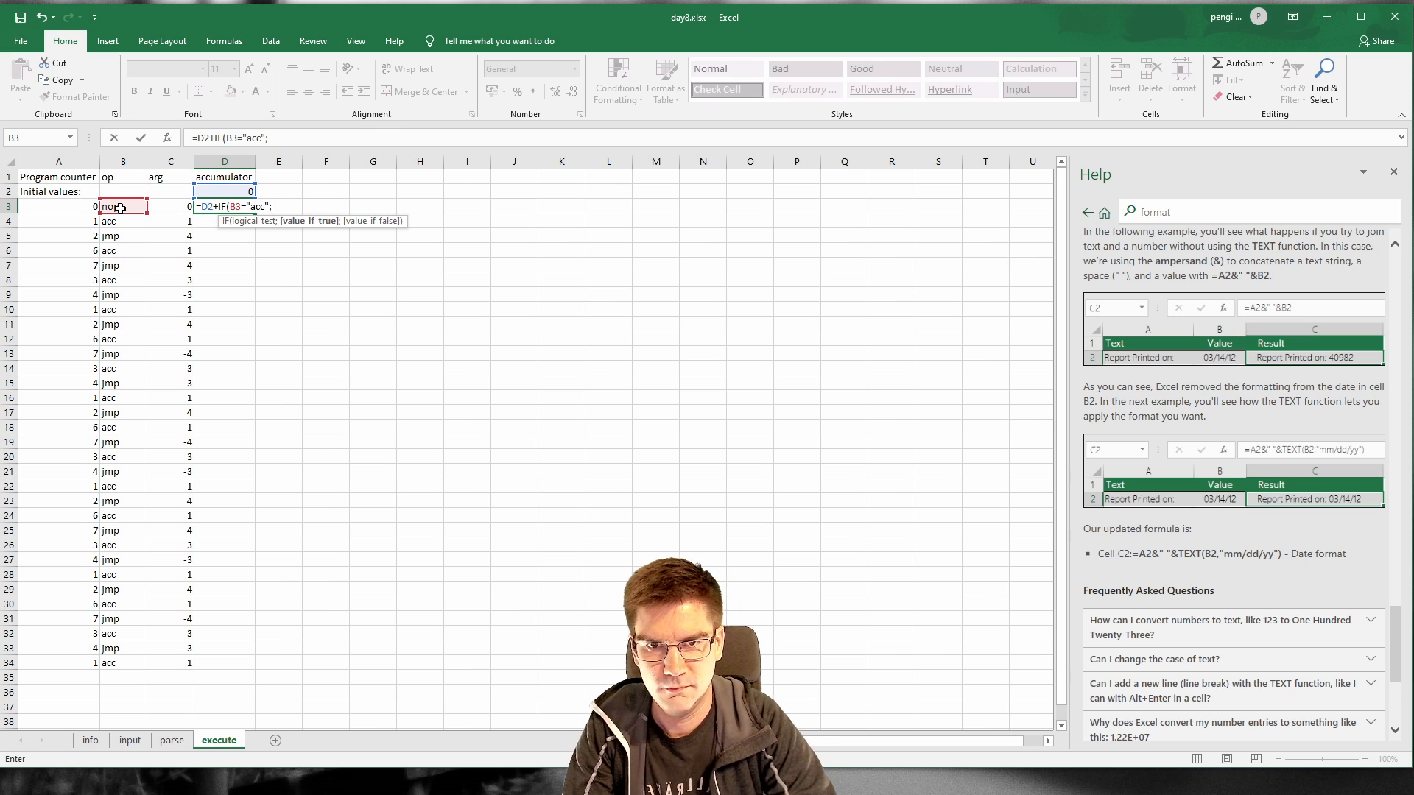
click(175, 207)
text(;)
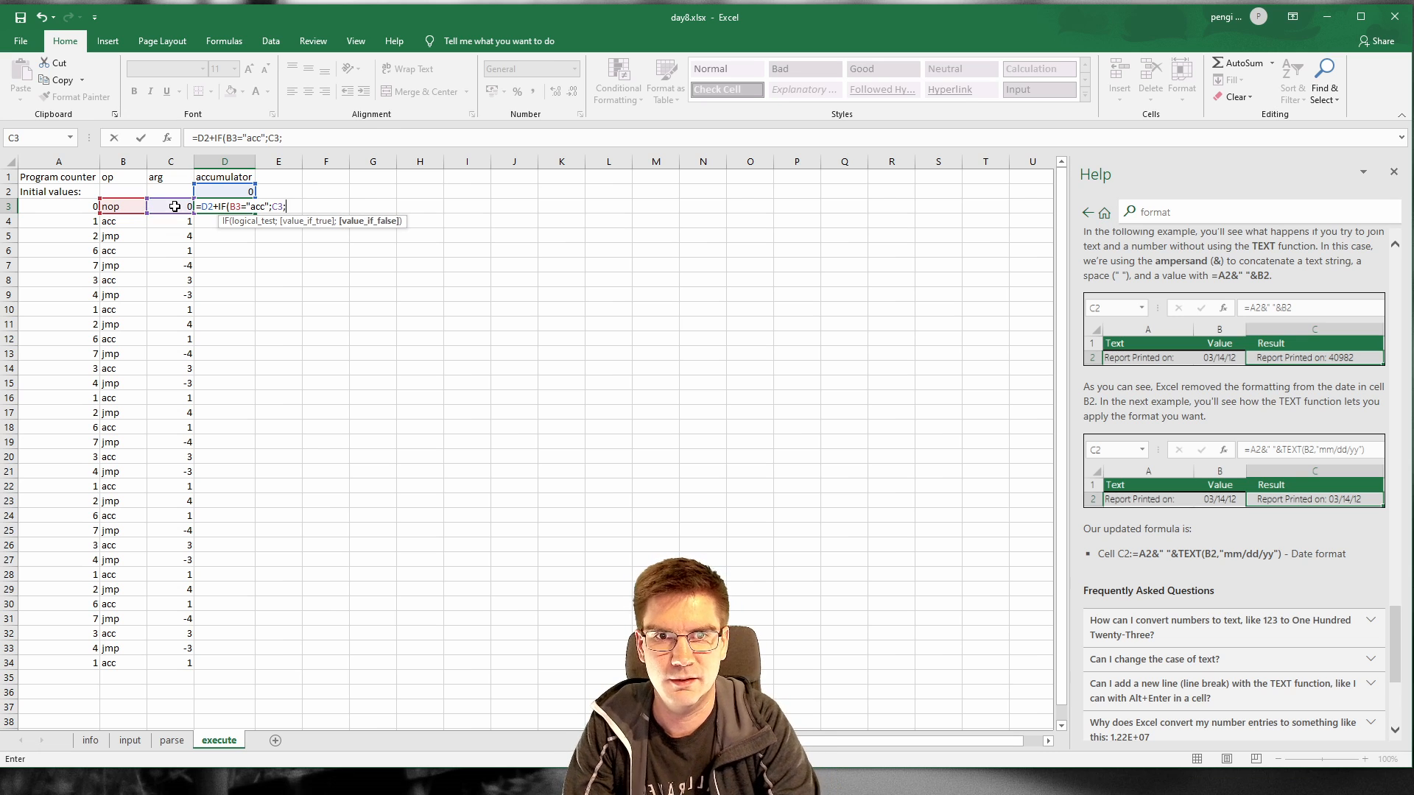
text(0)
key(Return)
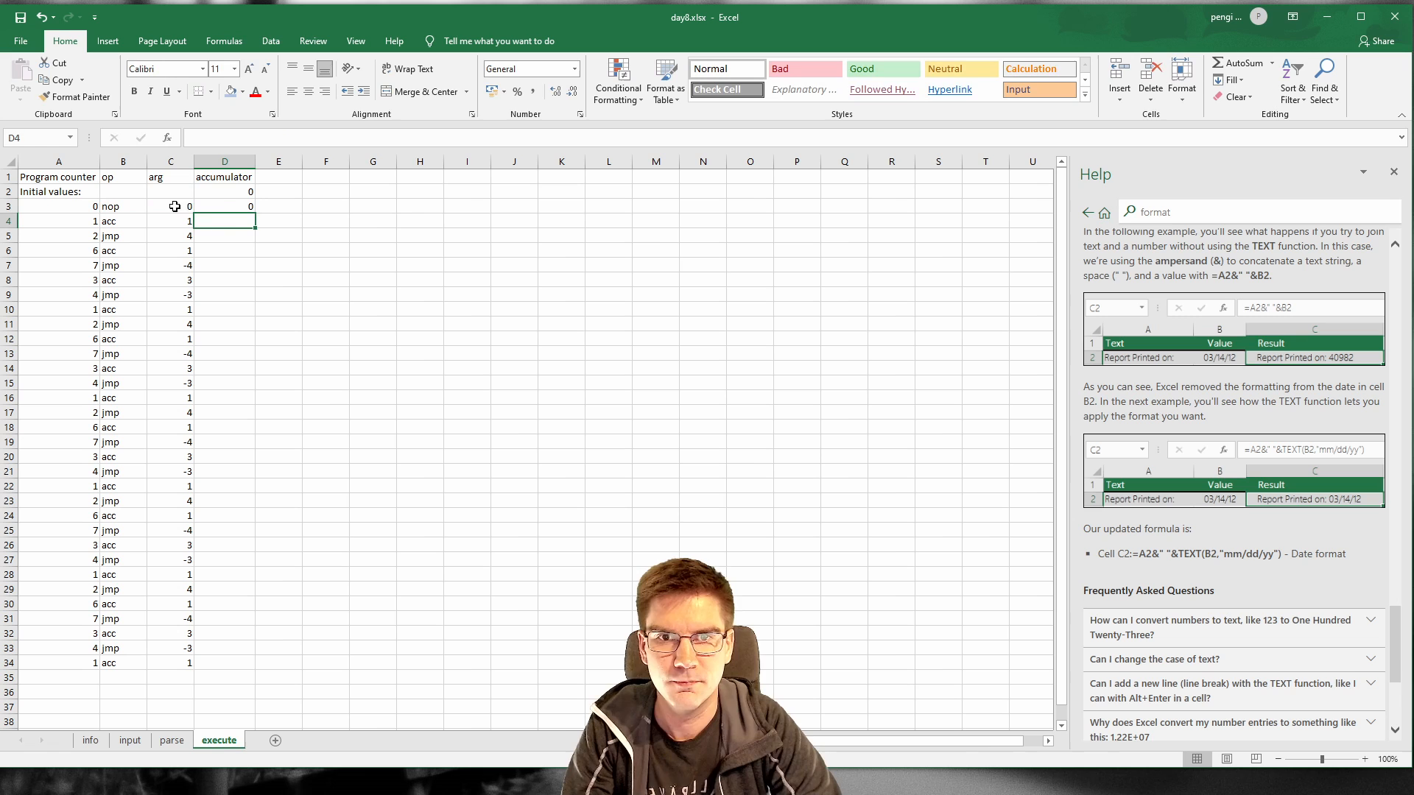
click(246, 206)
drag(257, 213, 236, 667)
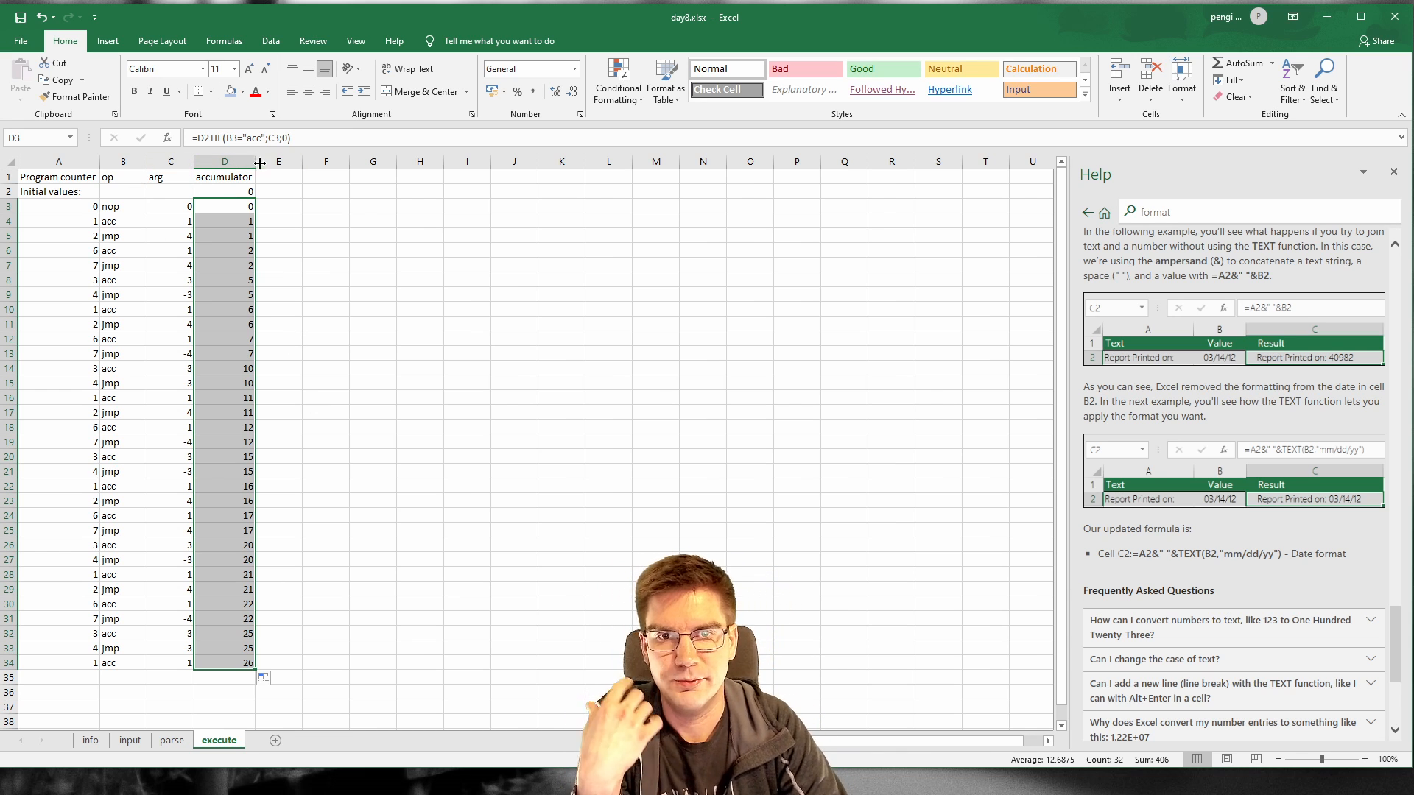
Step: Shade the op and arg columns light blue, and the accumulator and program counter columns light gold
drag(123, 162, 171, 161)
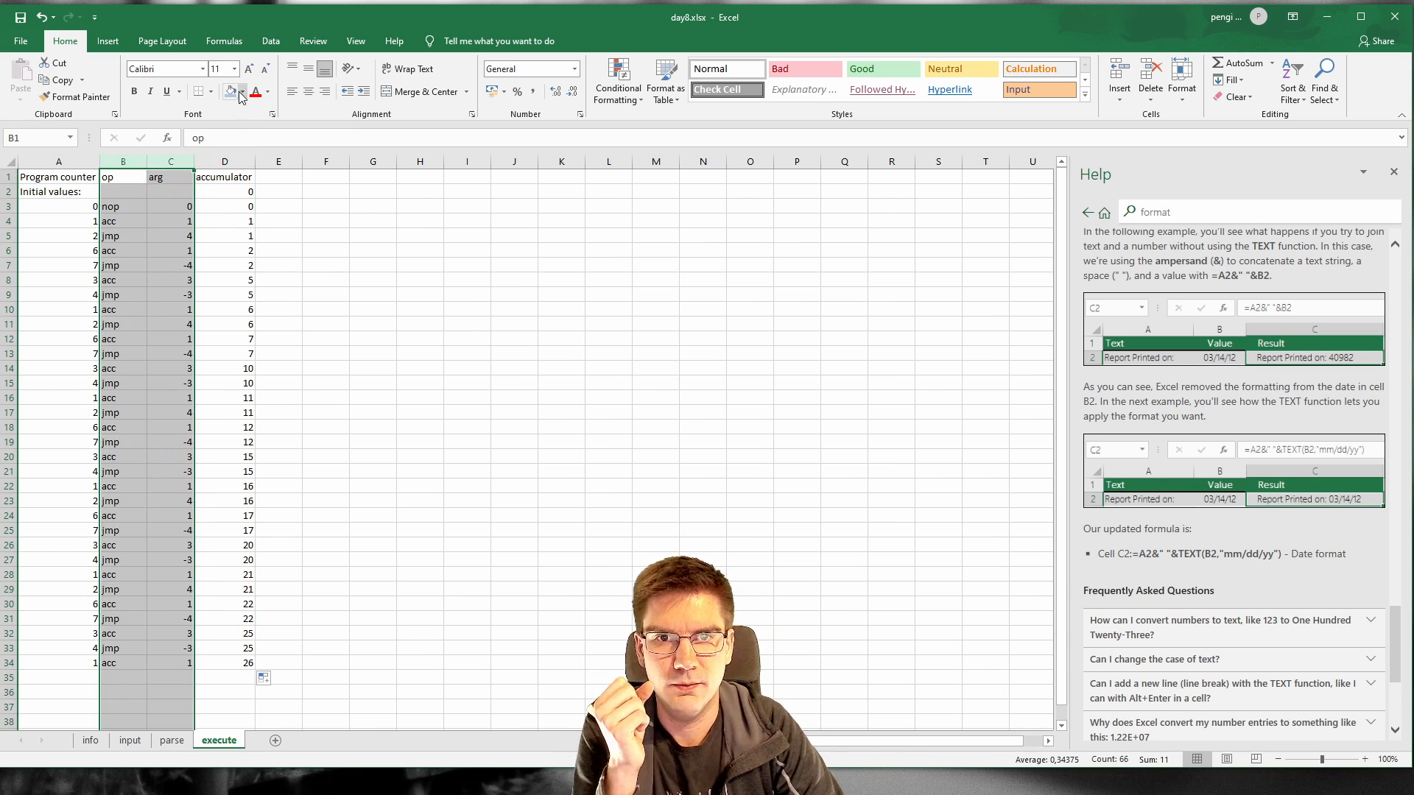
click(224, 161)
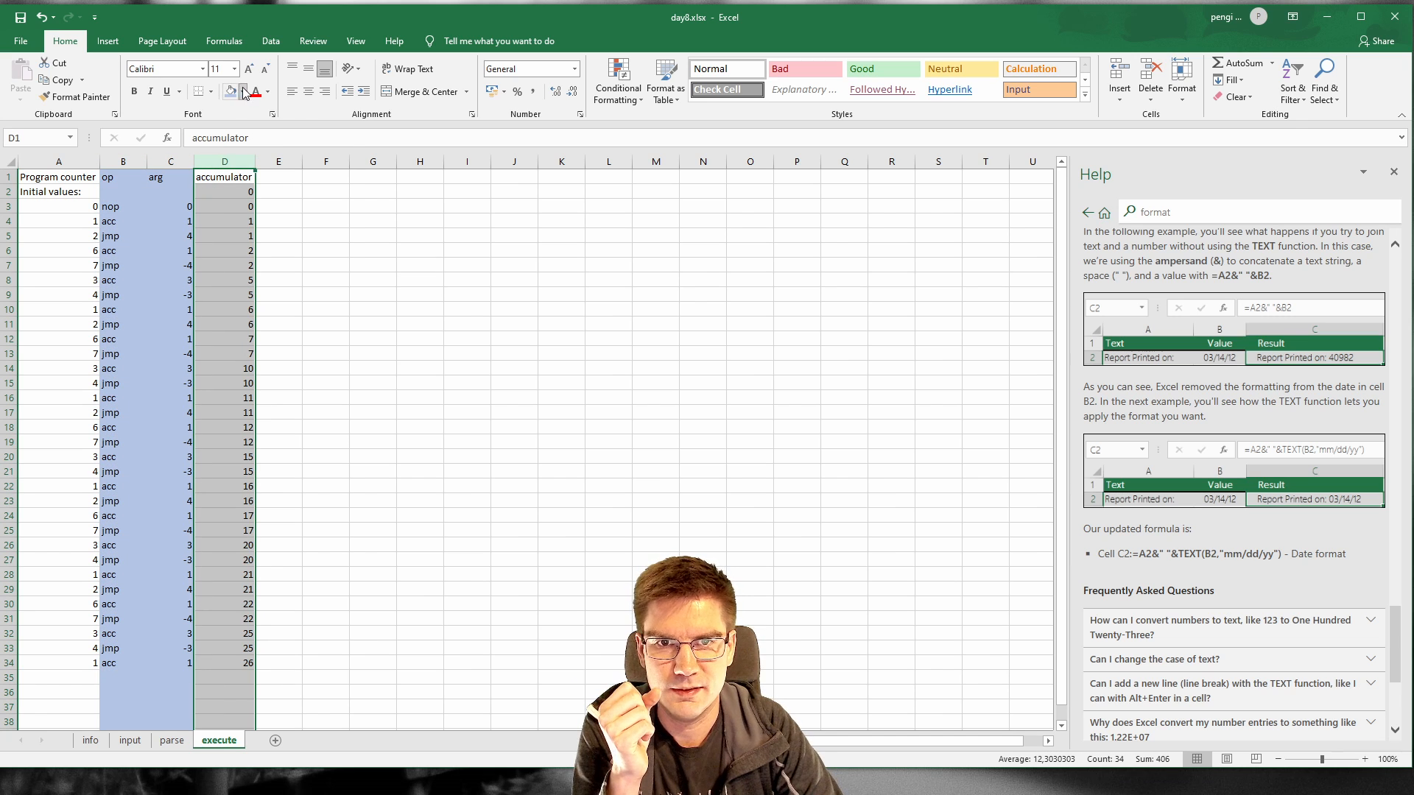
click(242, 92)
click(315, 149)
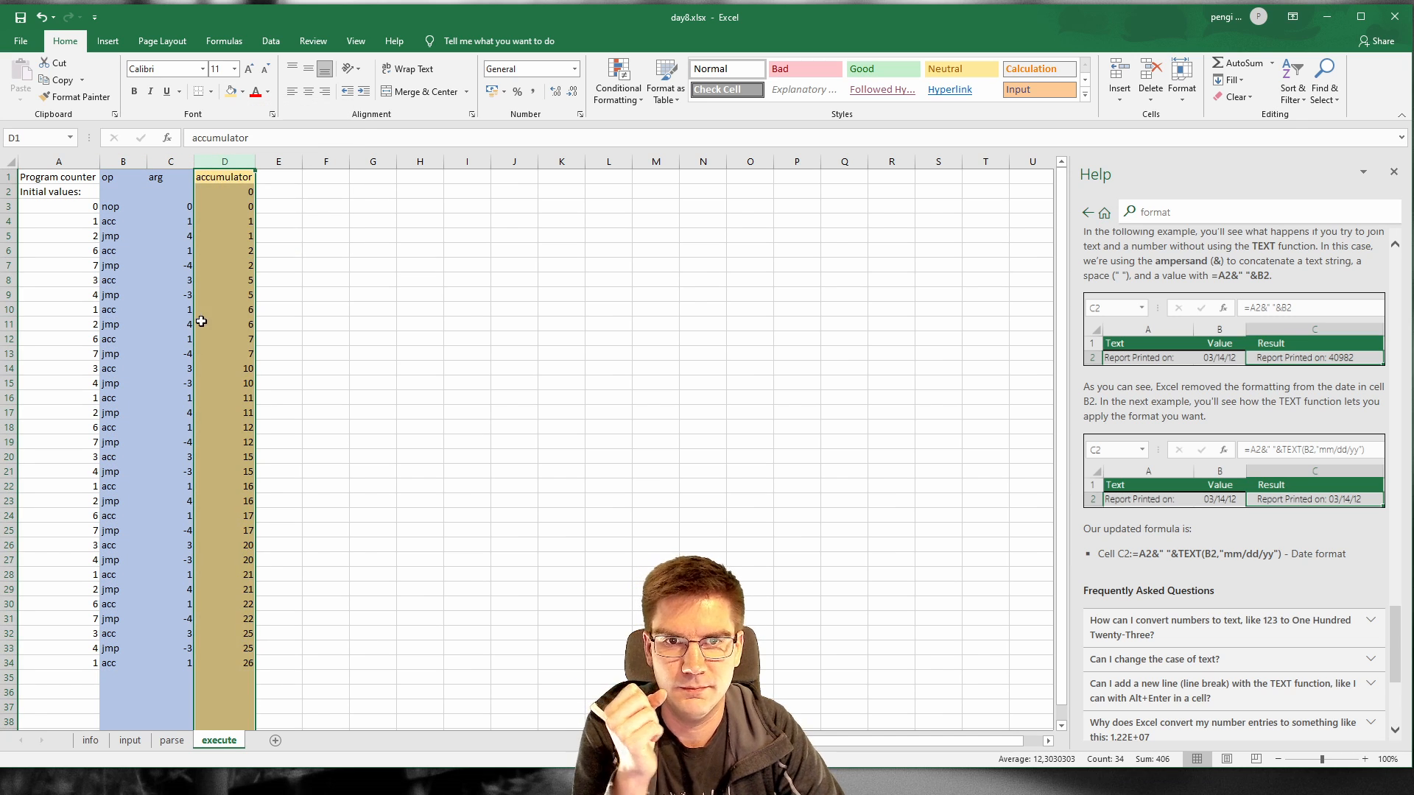
click(59, 162)
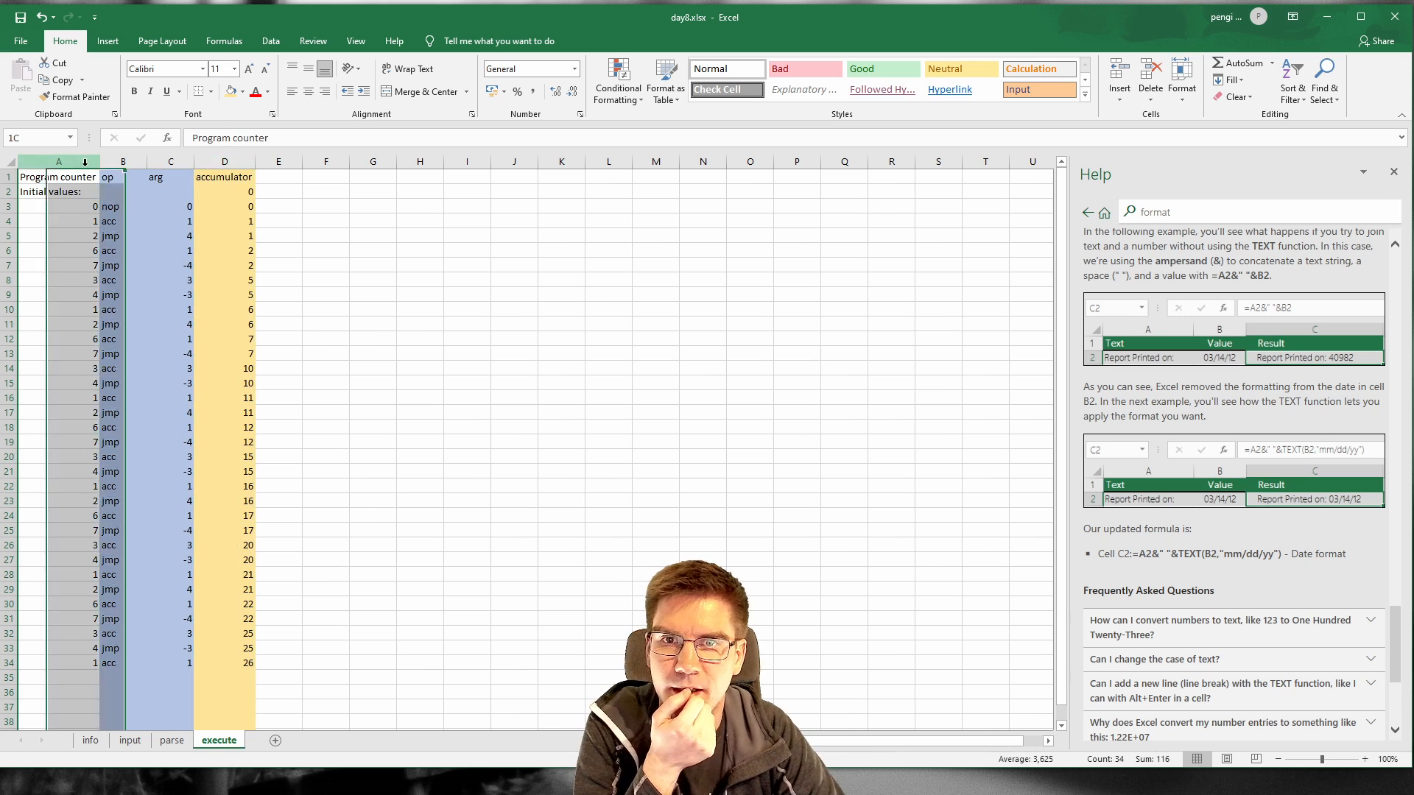
click(231, 96)
click(278, 324)
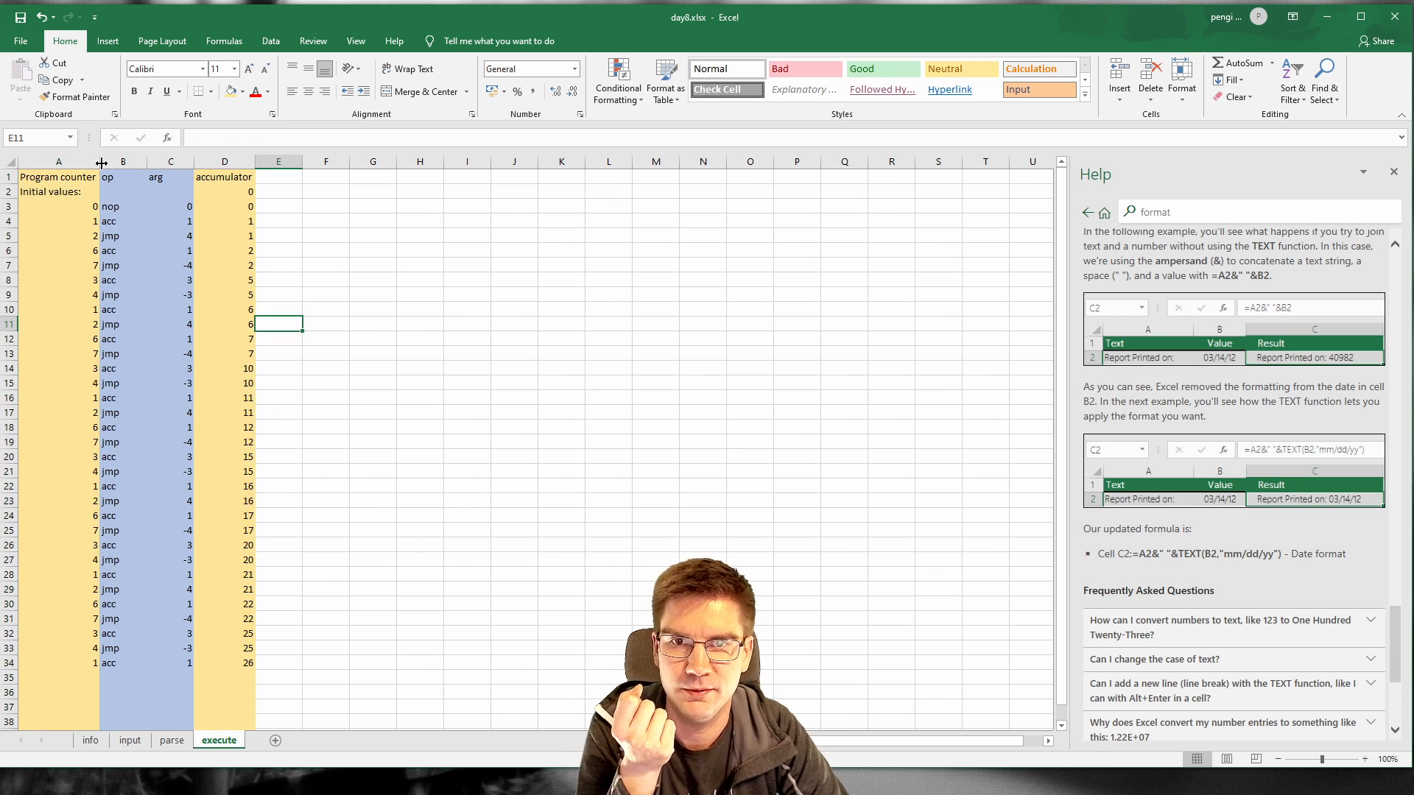
Step: Replace the label in A2 with "init"
click(68, 191)
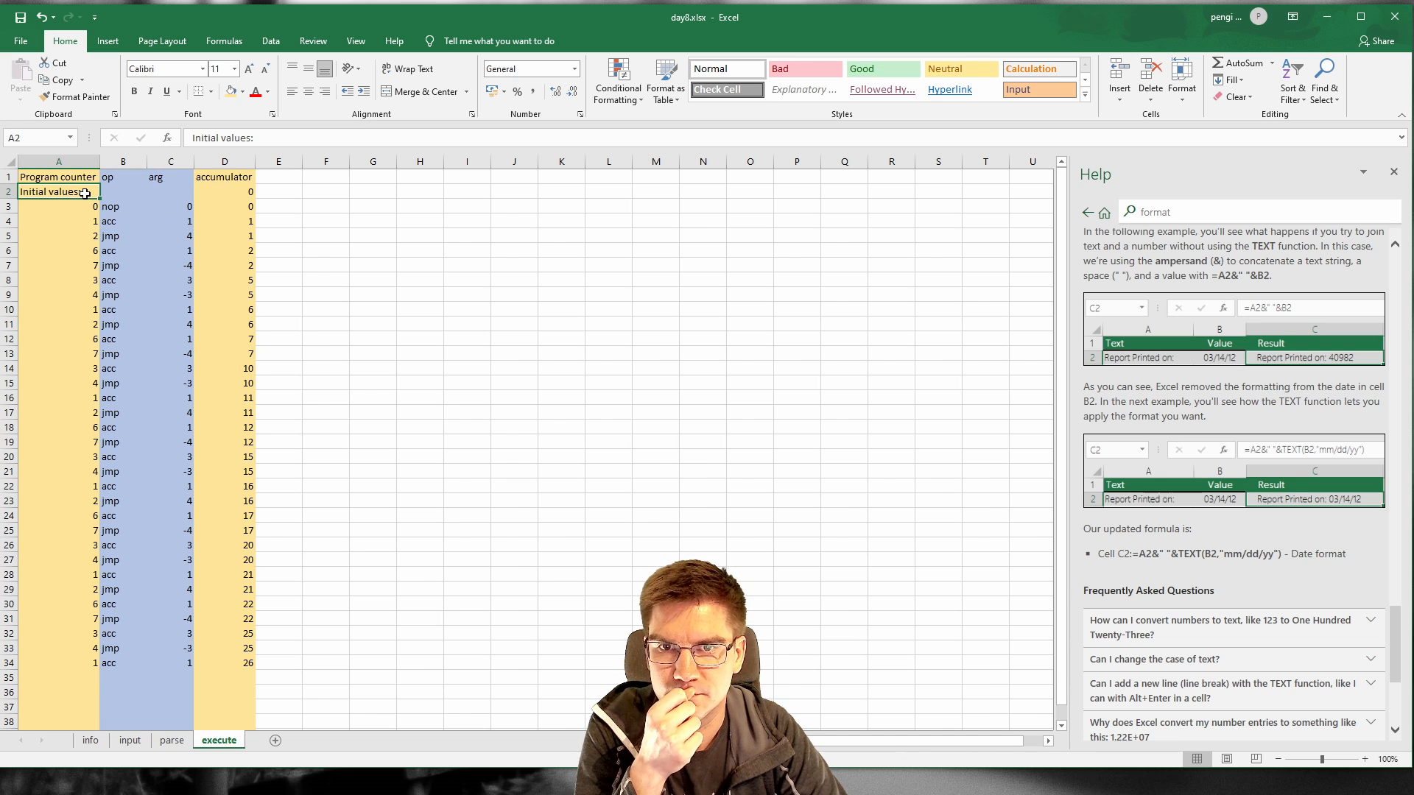
text(ini)
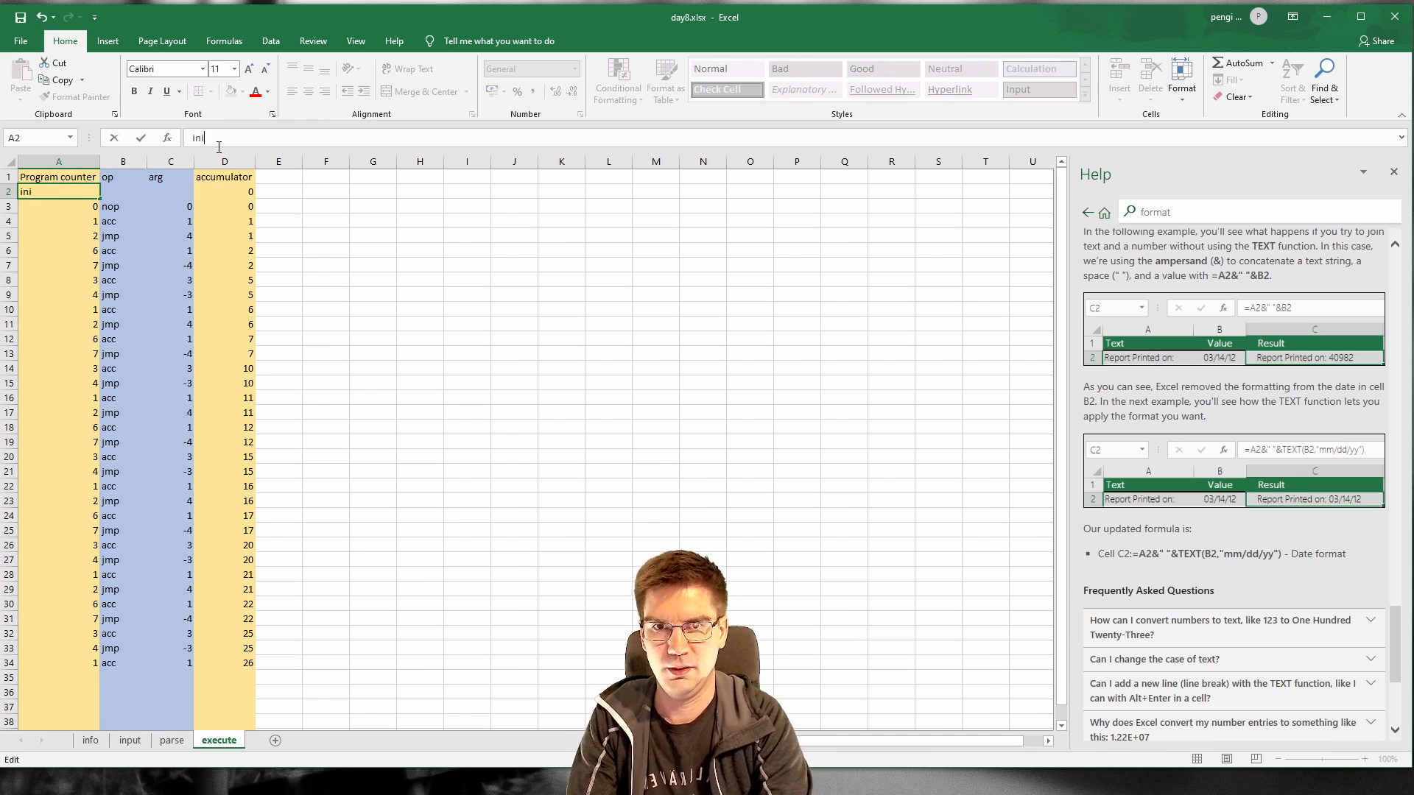
text(ti)
key(BackSpace)
key(Return)
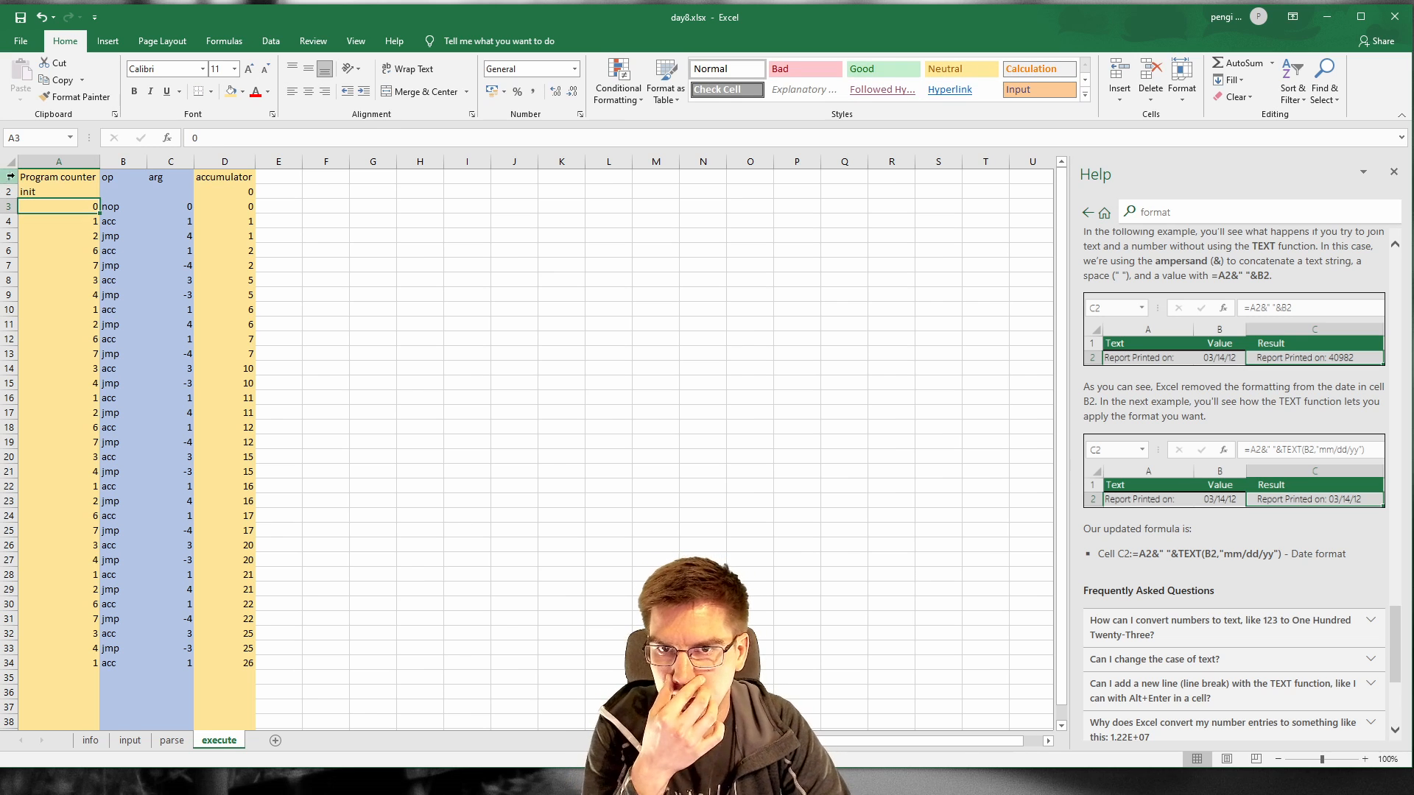
Step: Shorten the program counter header in A1 to "PC" and the accumulator header in D1 to "ACC"
click(52, 177)
double_click(266, 137)
drag(266, 137, 192, 138)
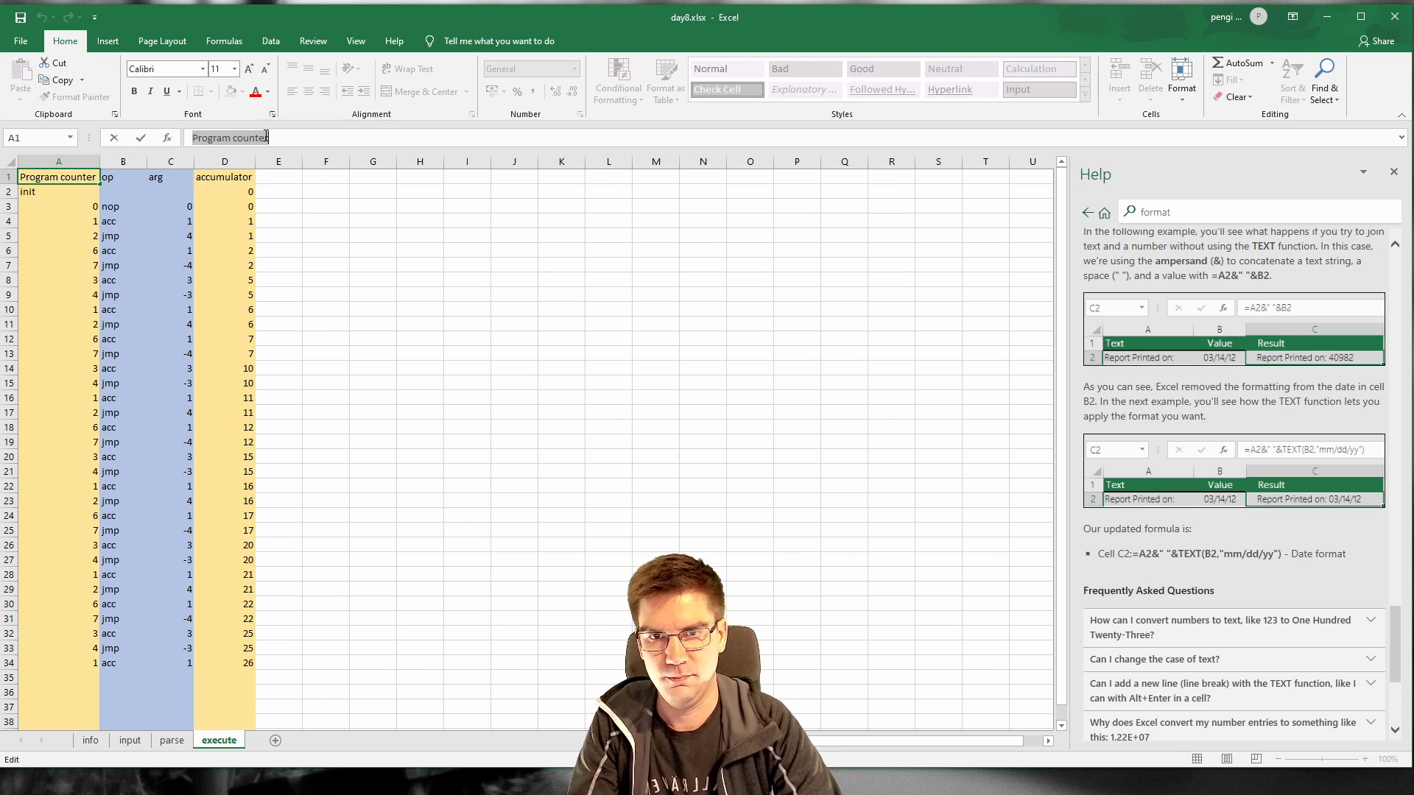
text(PC)
key(Return)
click(215, 177)
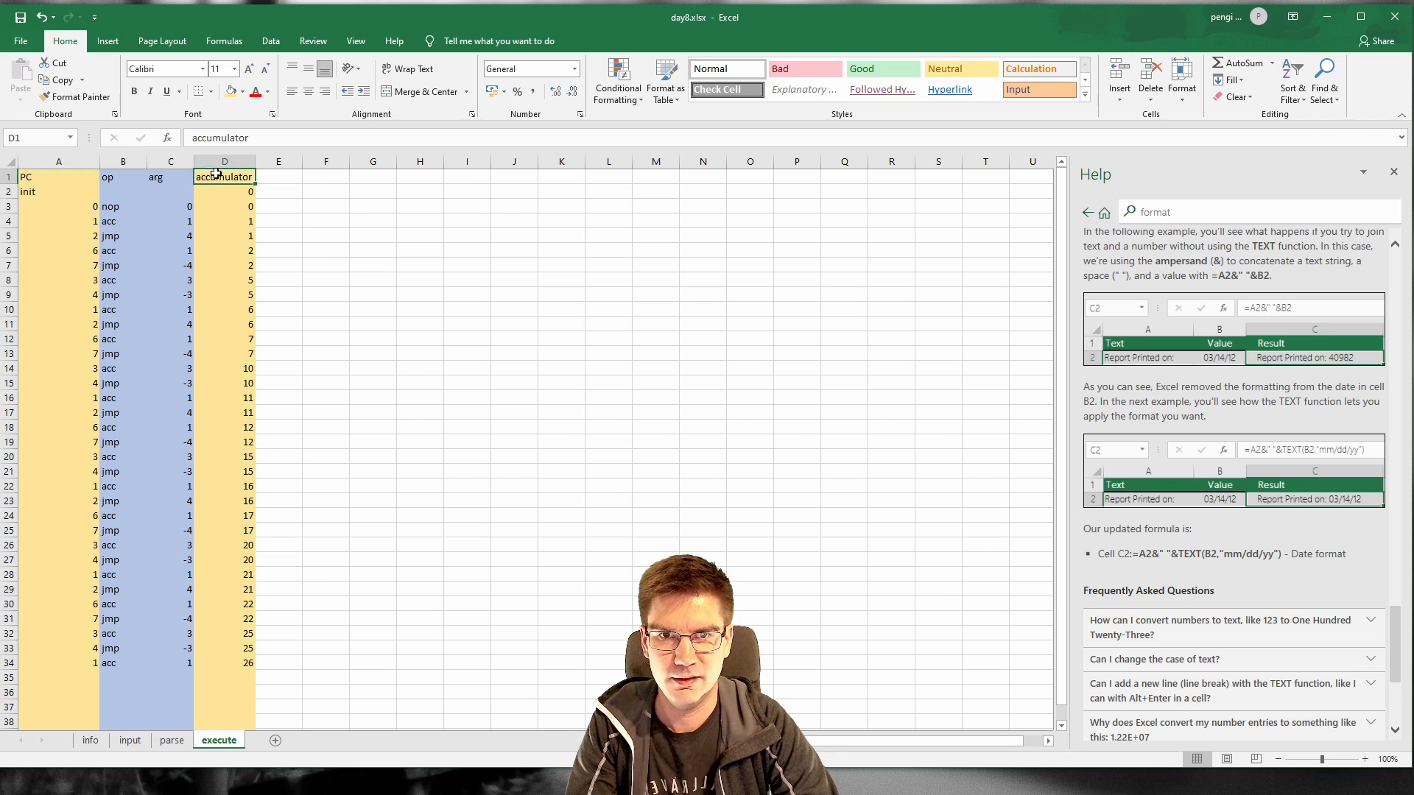
double_click(219, 138)
text(ACC)
click(327, 236)
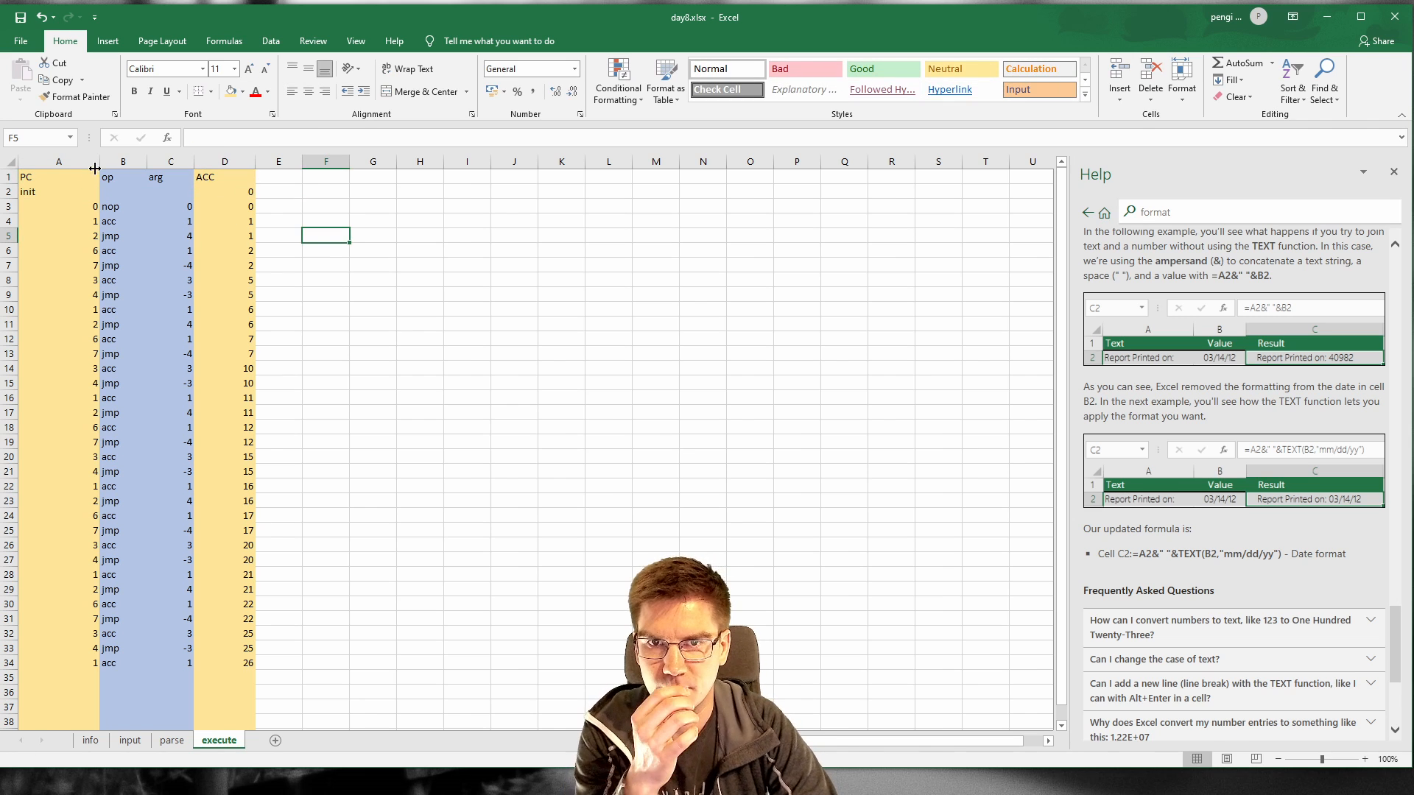
Step: Fit columns A and D to their contents and widen column A slightly
double_click(99, 161)
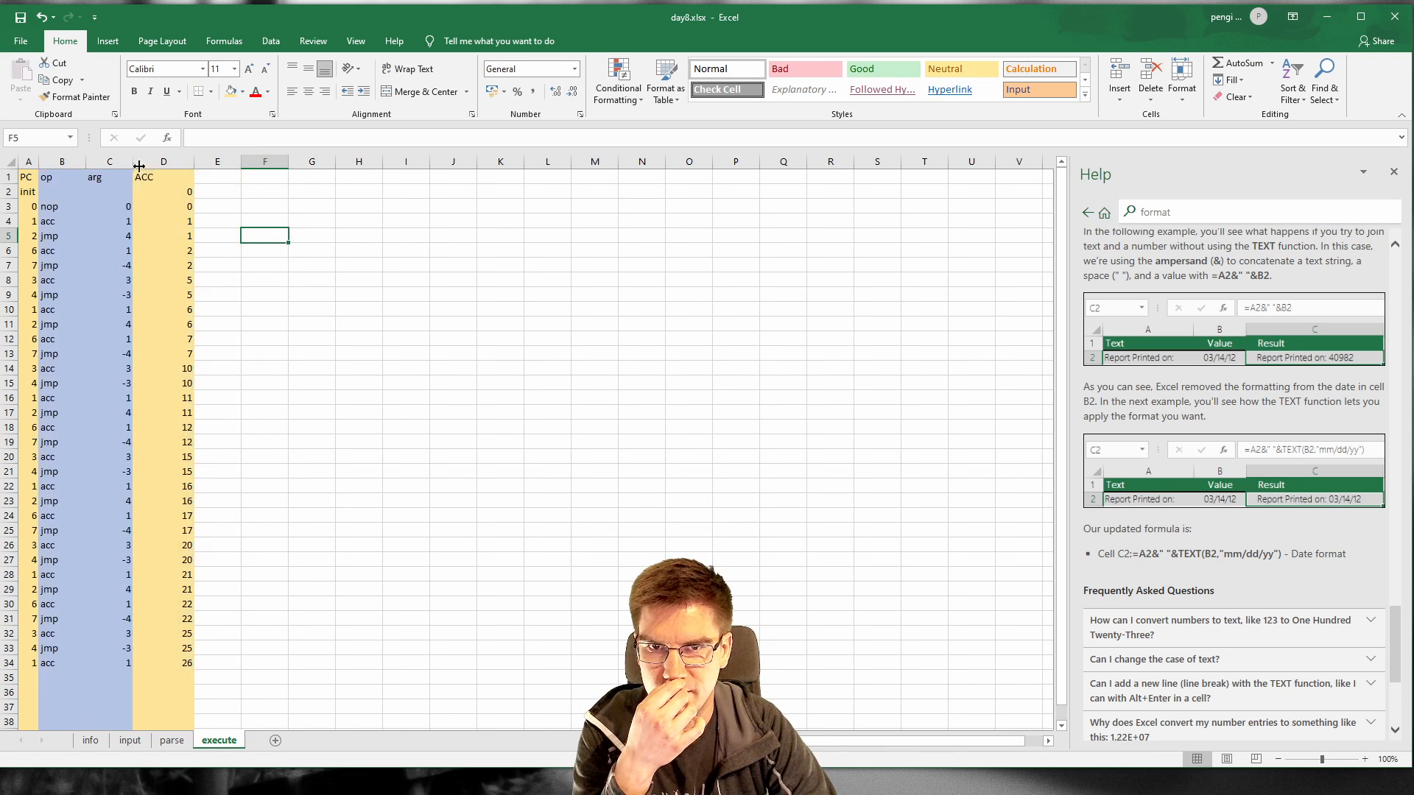
double_click(208, 161)
drag(37, 161, 55, 161)
click(284, 492)
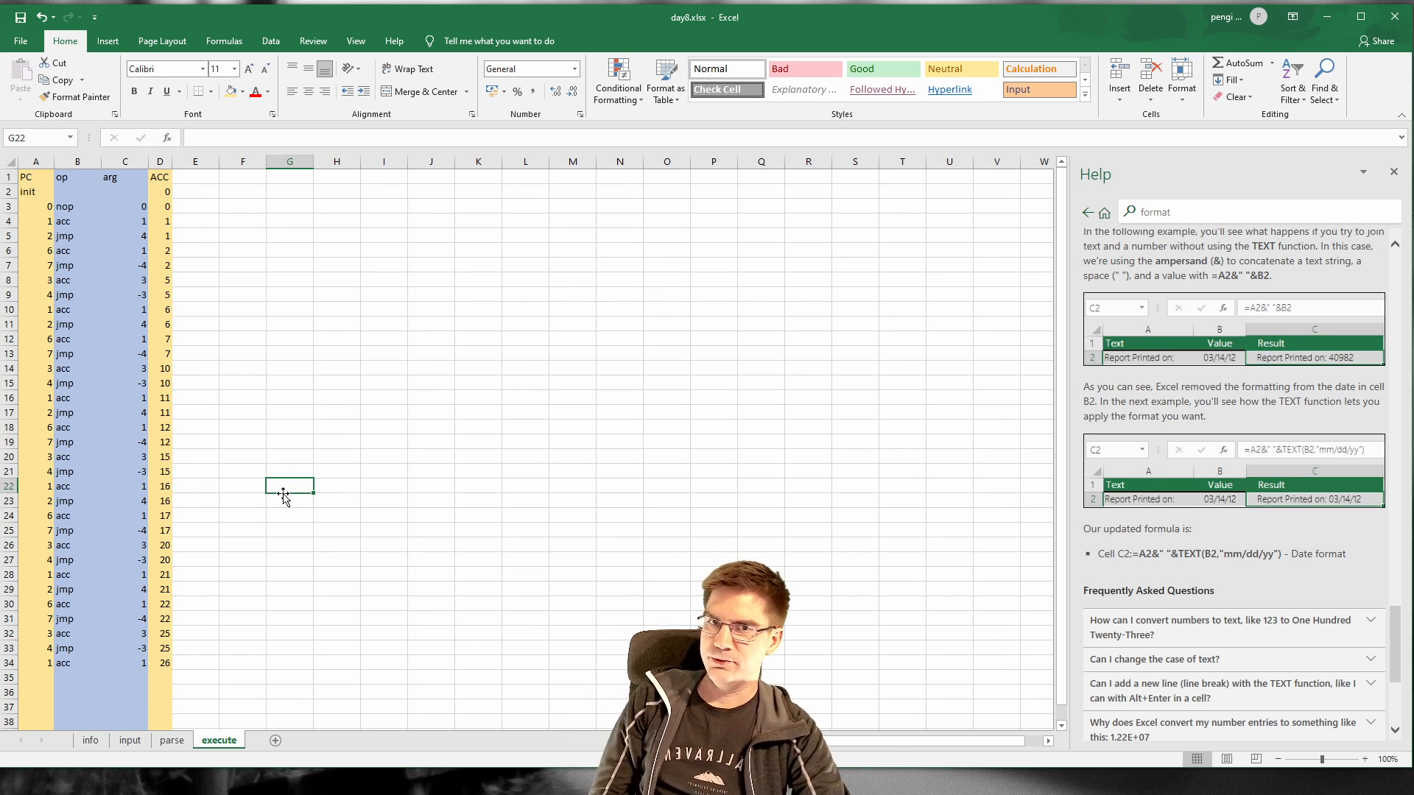
Step: Rename the parse sheet as "analyze"
click(172, 740)
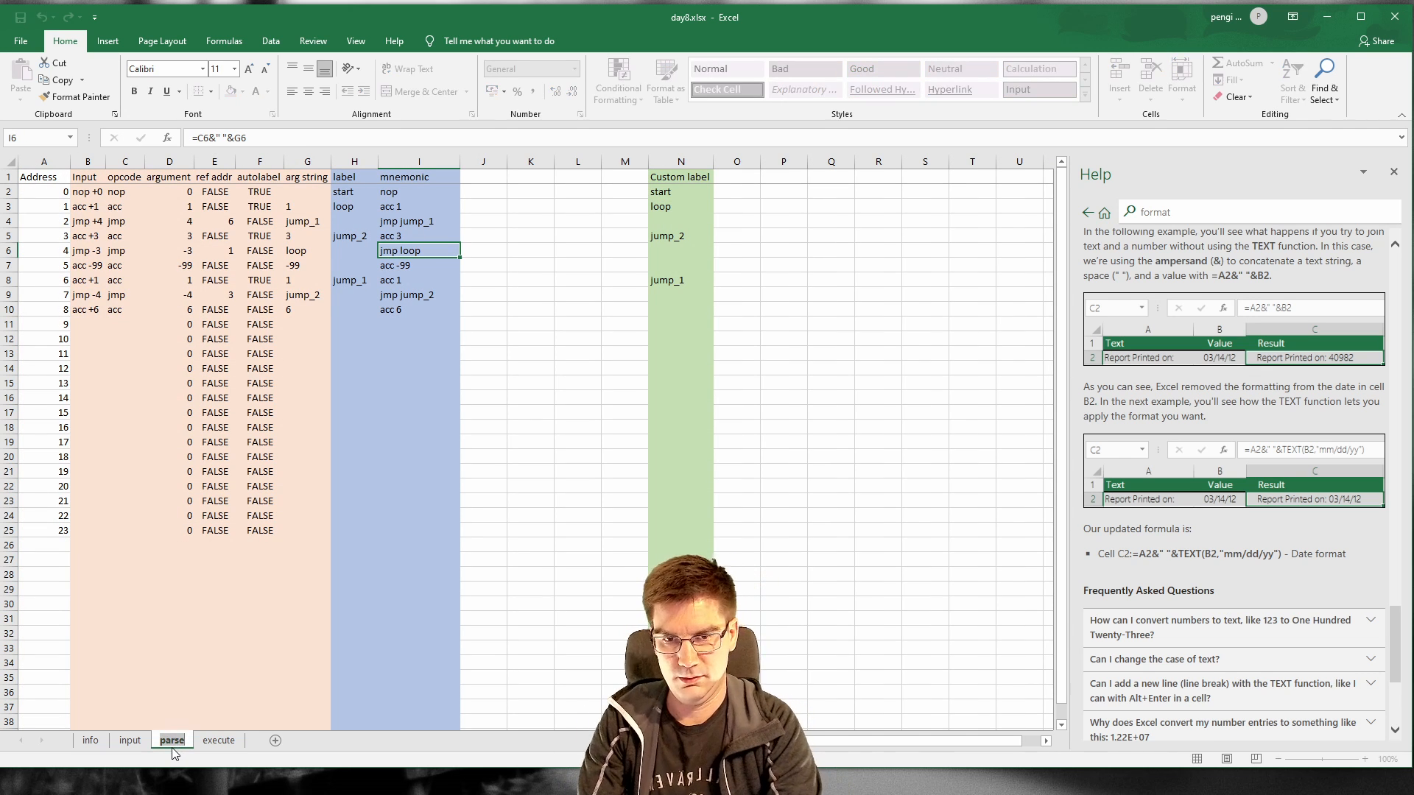
text(interpret)
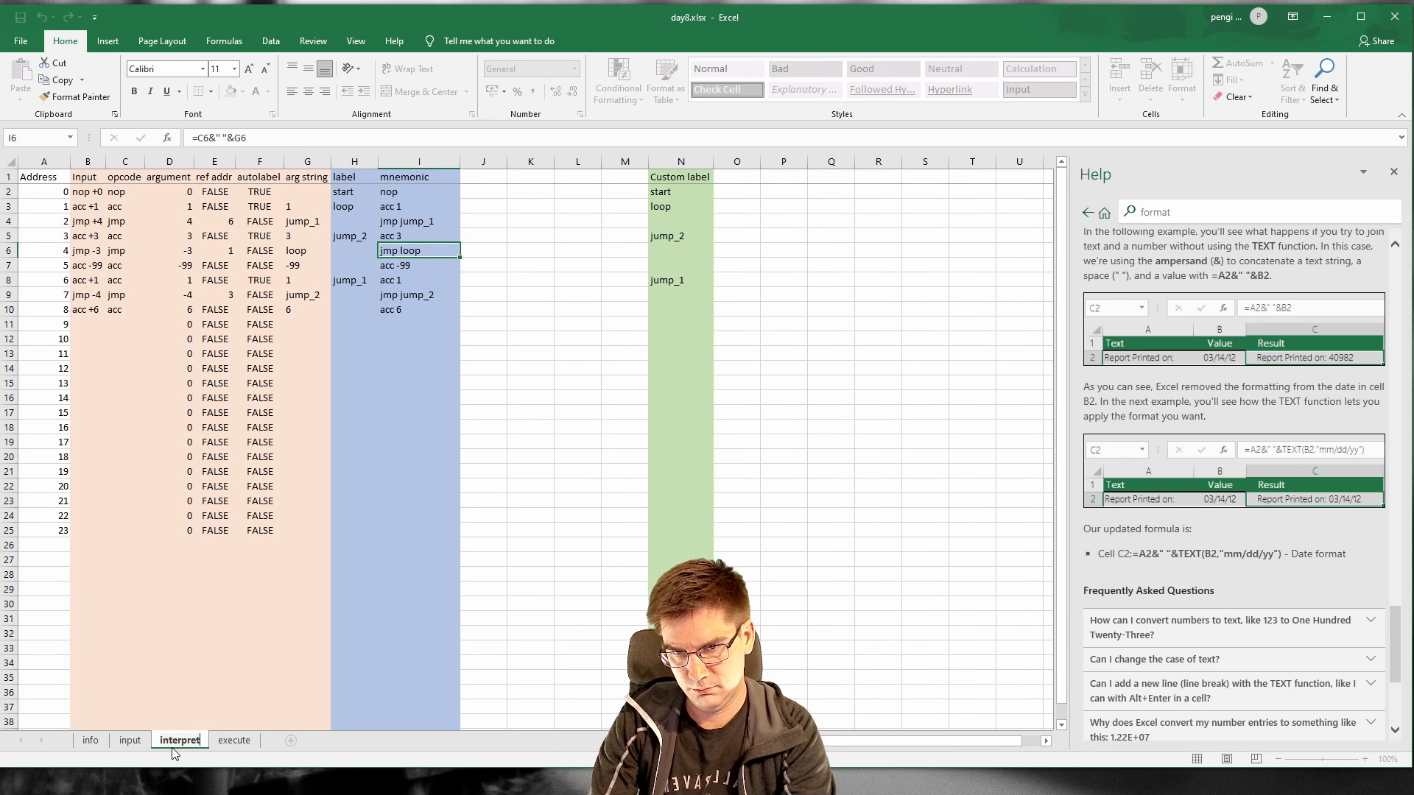
key(BackSpace)
key(BackSpace)
key(BackSpace)
key(BackSpace)
key(BackSpace)
key(BackSpace)
key(BackSpace)
key(BackSpace)
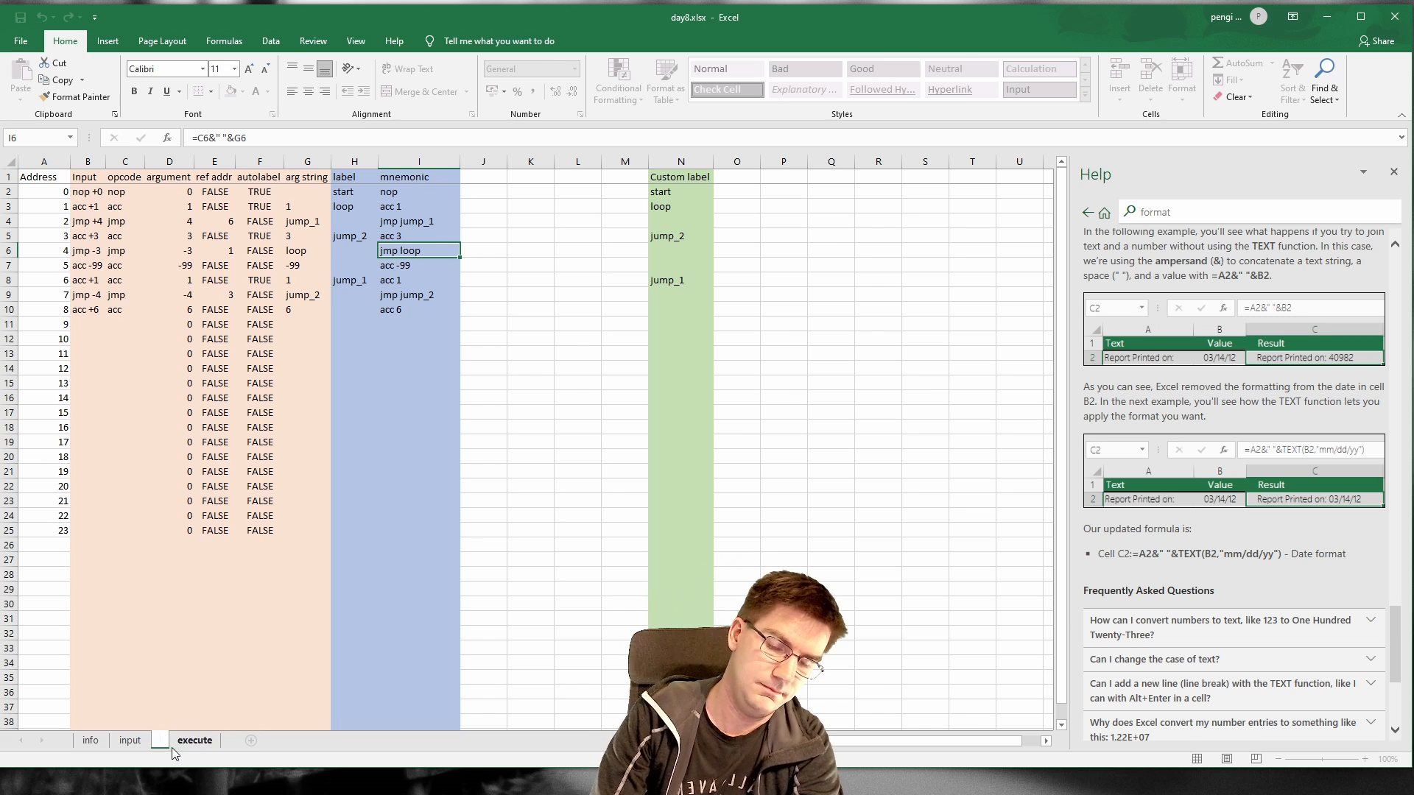
text(asm)
key(BackSpace)
key(BackSpace)
key(BackSpace)
text(r)
key(BackSpace)
text(ana)
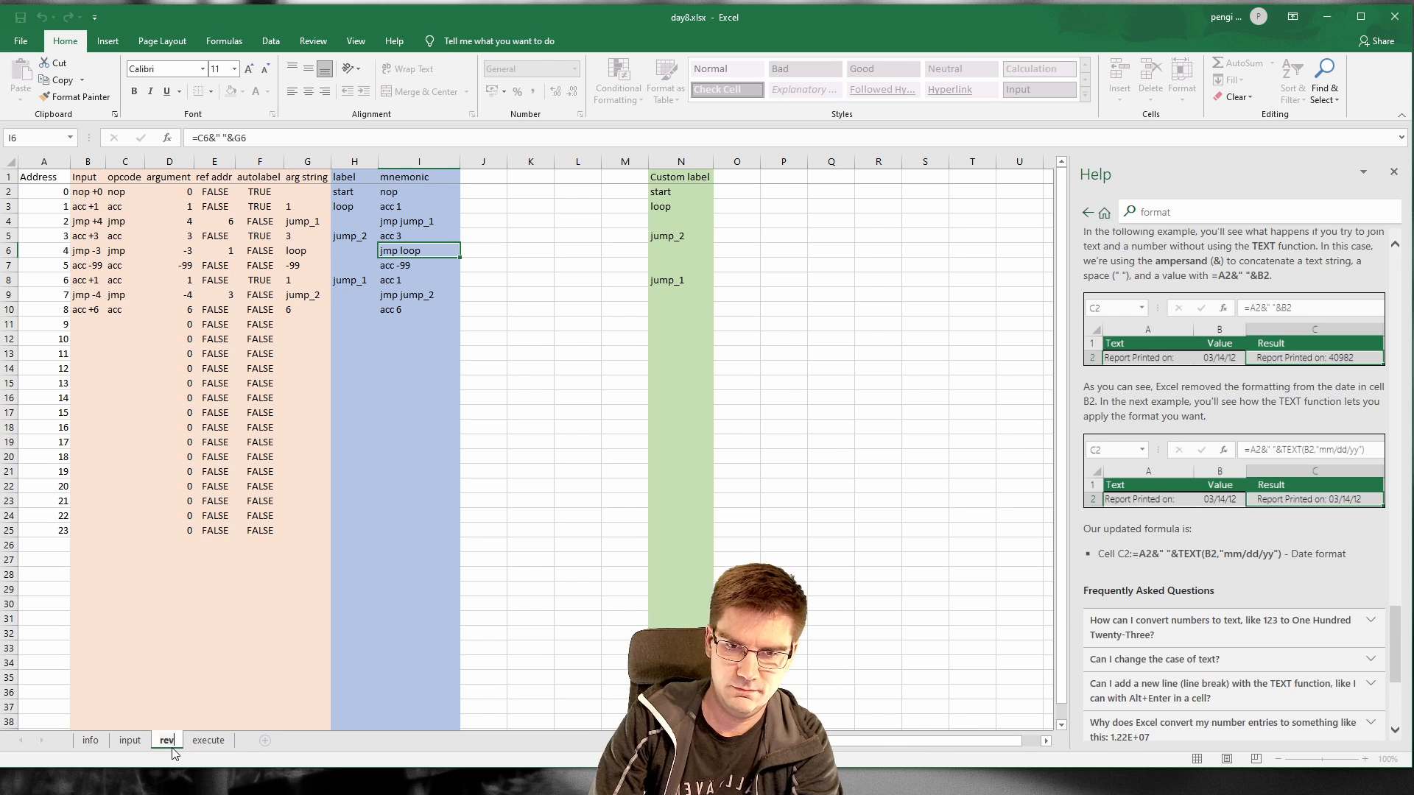
text(lyze)
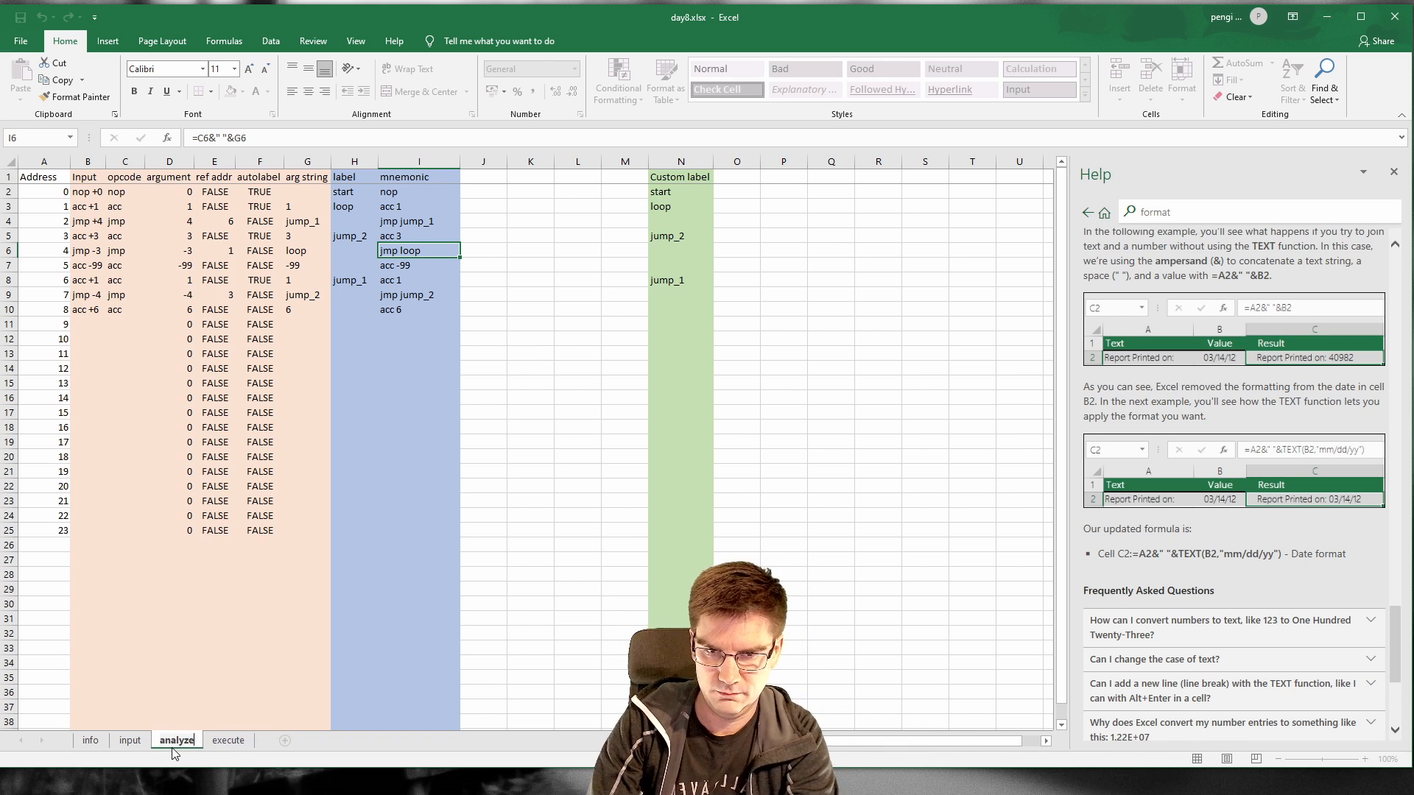
key(BackSpace)
key(BackSpace)
key(BackSpace)
key(BackSpace)
key(BackSpace)
text(alyze)
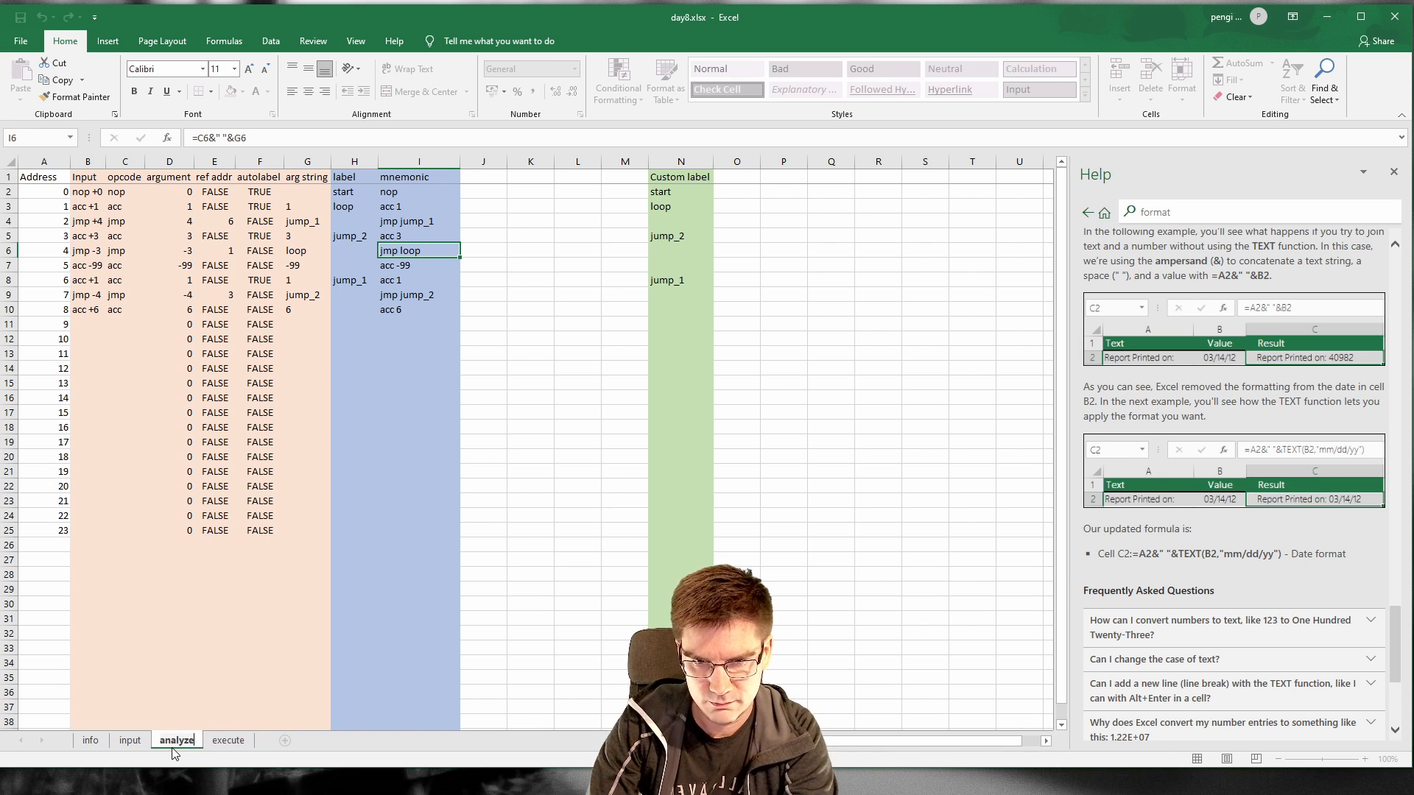
key(Return)
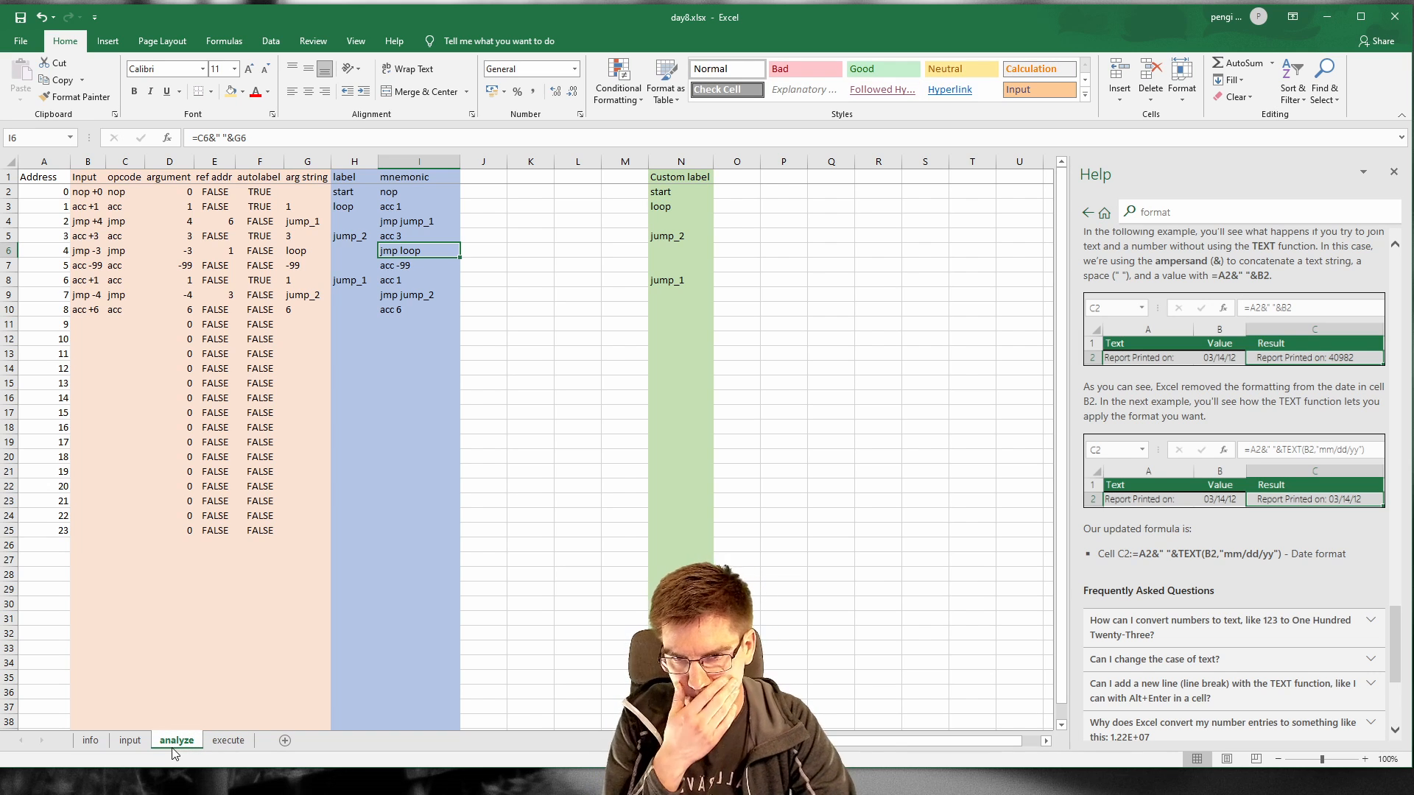
Step: Fit columns B and C of the execute sheet to their contents and widen each of them slightly
click(235, 745)
click(147, 223)
click(70, 233)
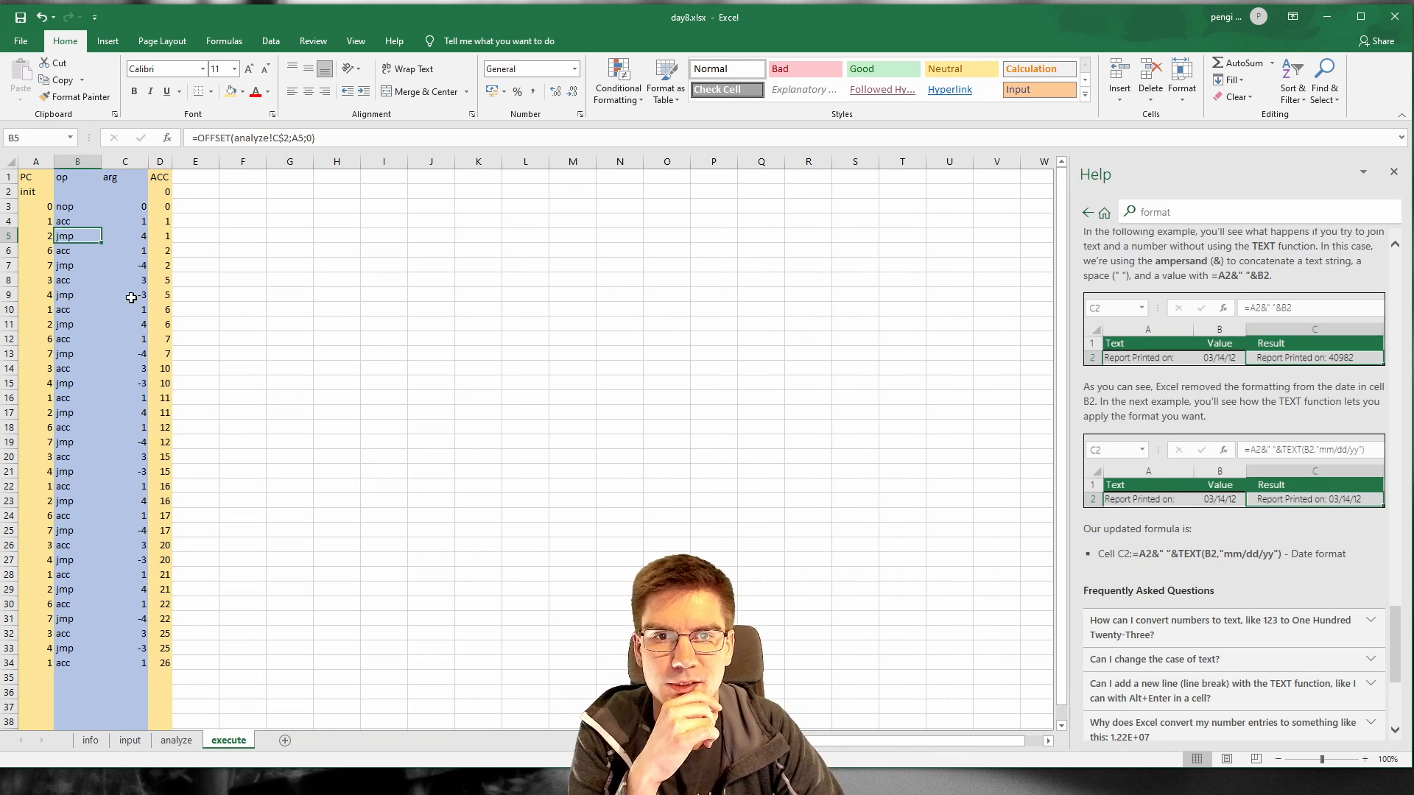
click(198, 740)
click(230, 745)
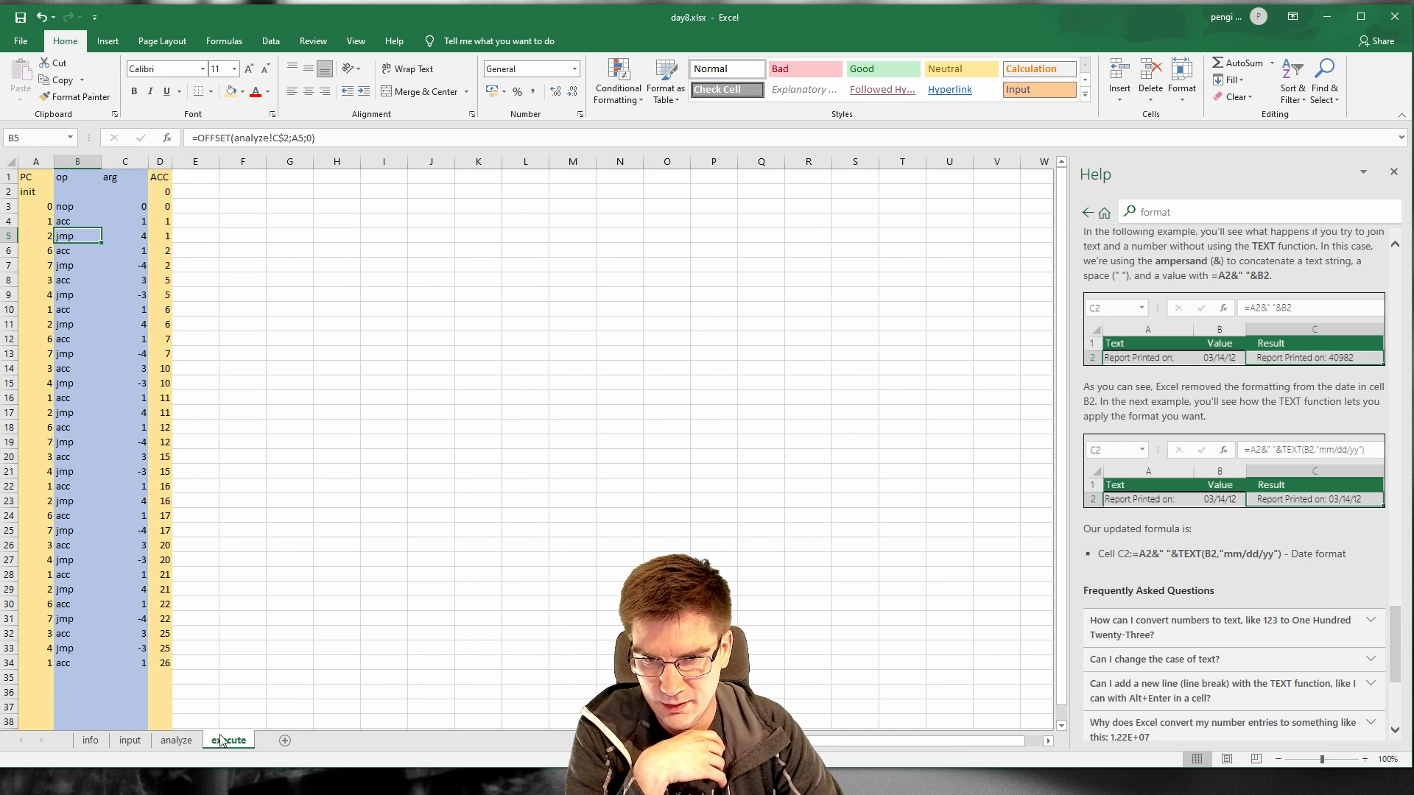
double_click(148, 160)
drag(121, 161, 128, 165)
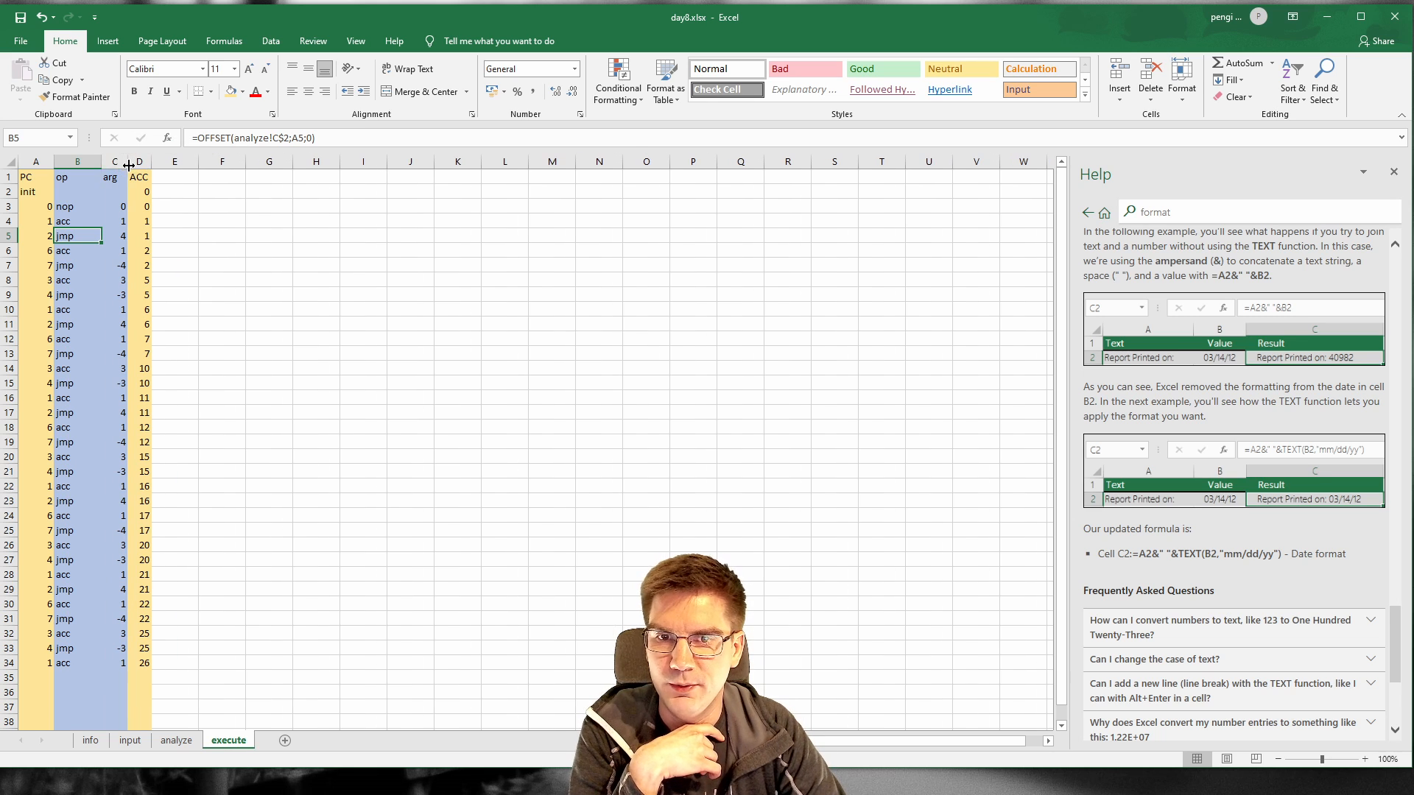
double_click(101, 162)
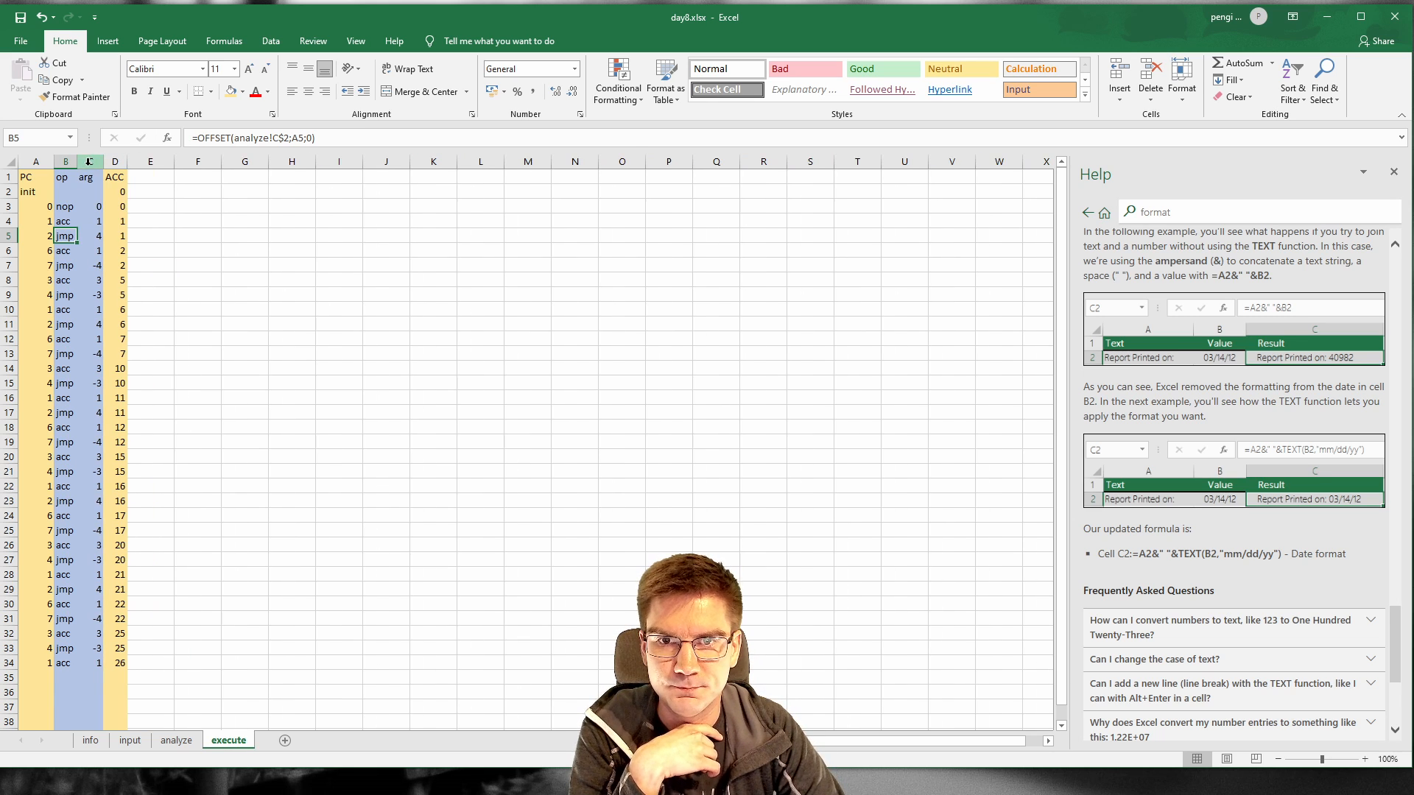
drag(78, 161, 90, 161)
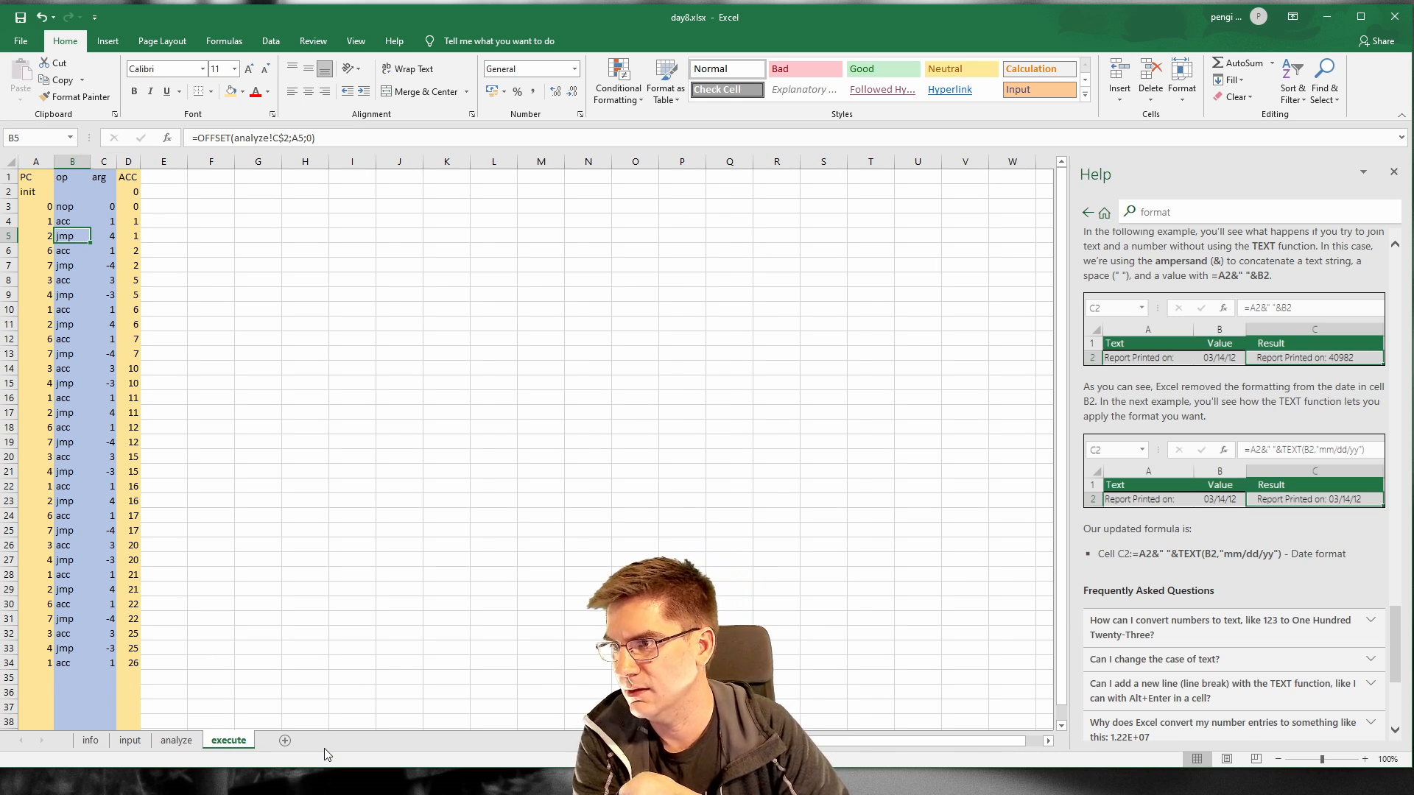
Step: Add a new worksheet after execute and name it "part1"
click(286, 741)
double_click(280, 740)
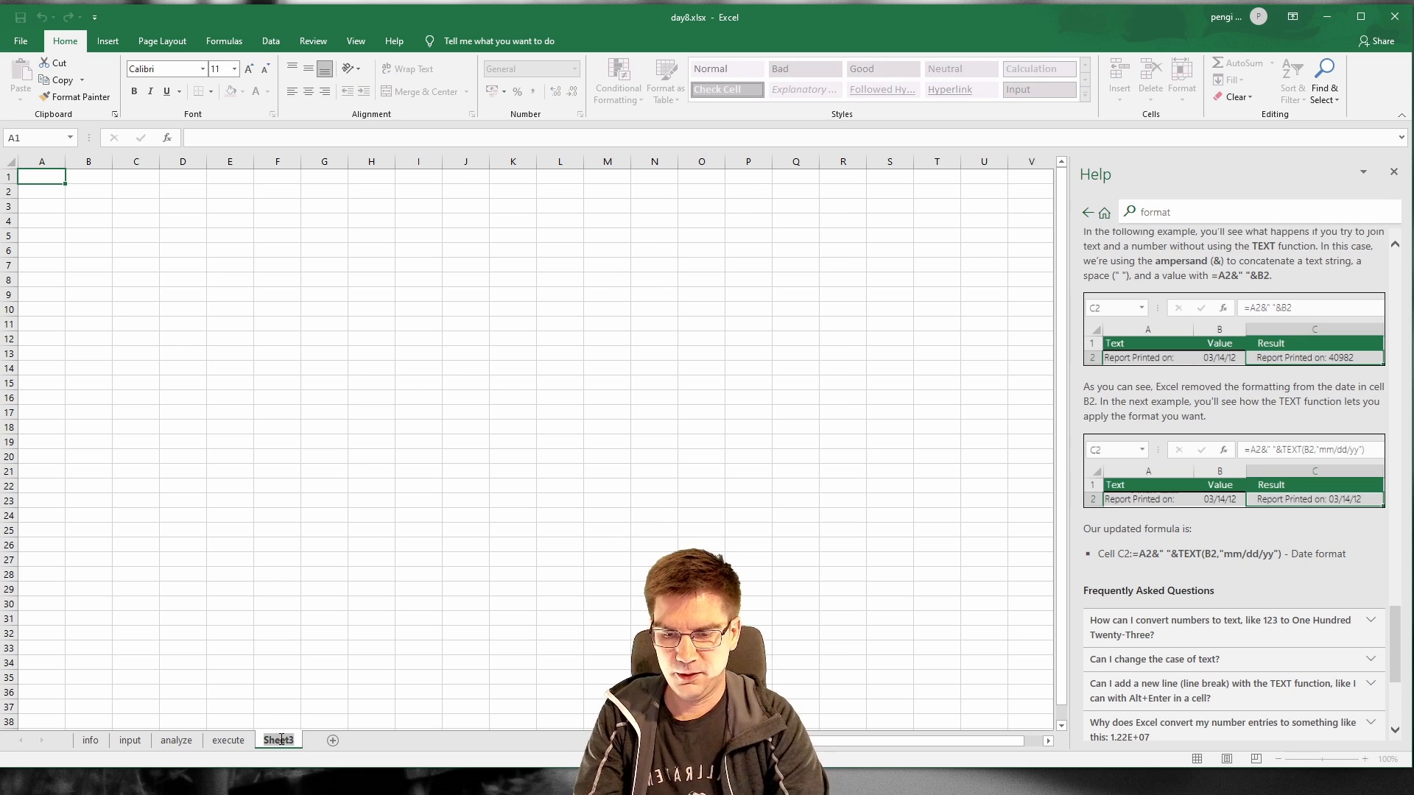
text(part1)
key(Return)
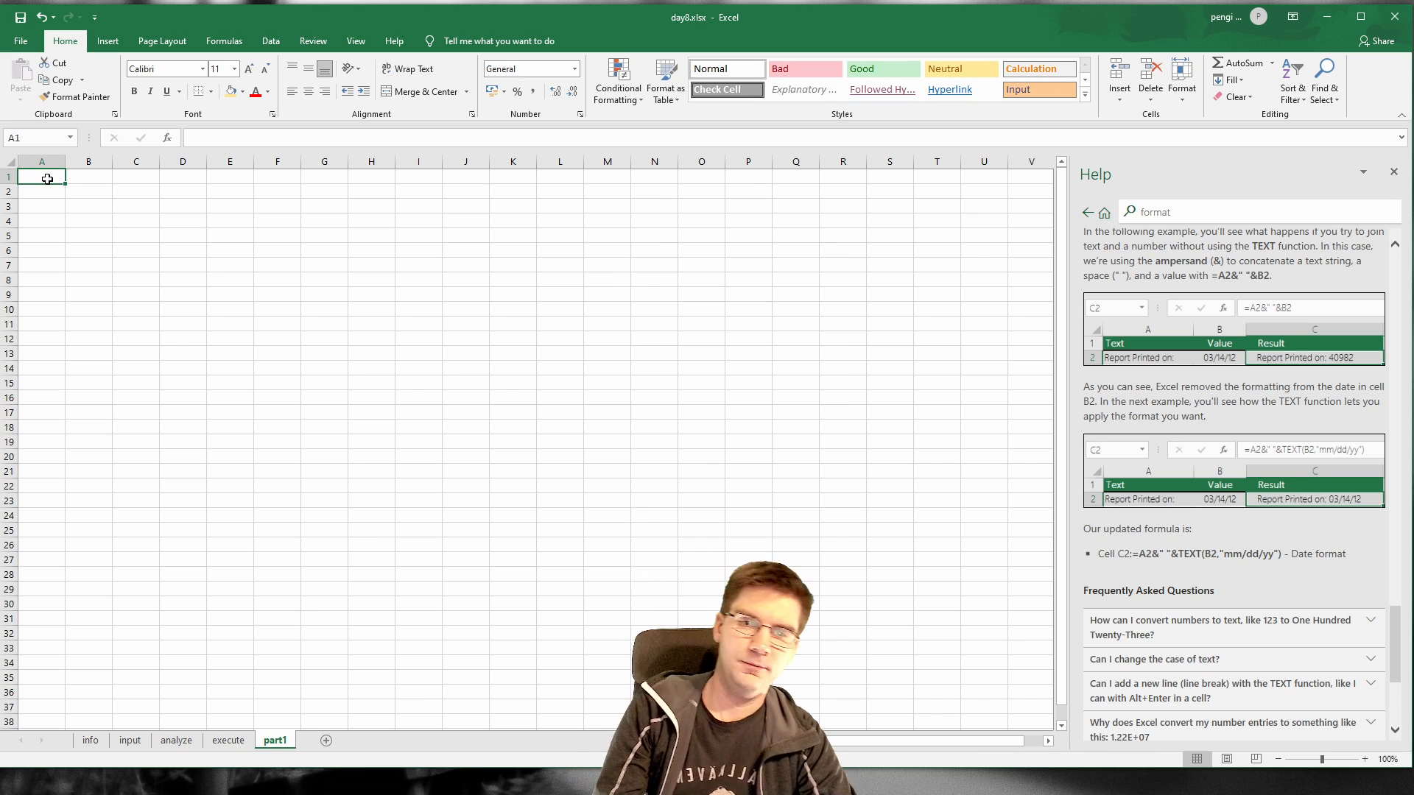
Step: Review the program counter sequence on the execute sheet and enter the header "PC" in A1 of the part1 sheet
click(243, 741)
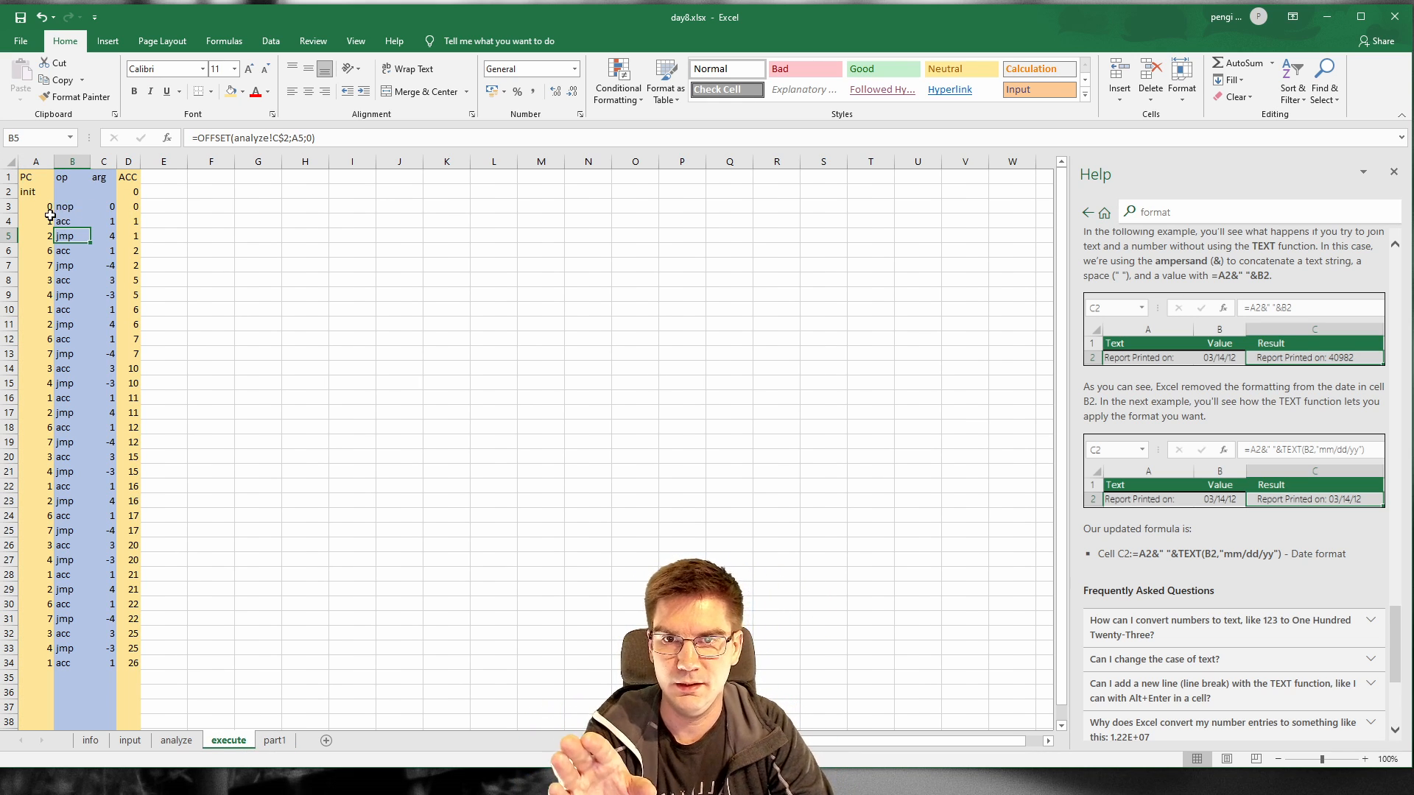
drag(33, 206, 29, 296)
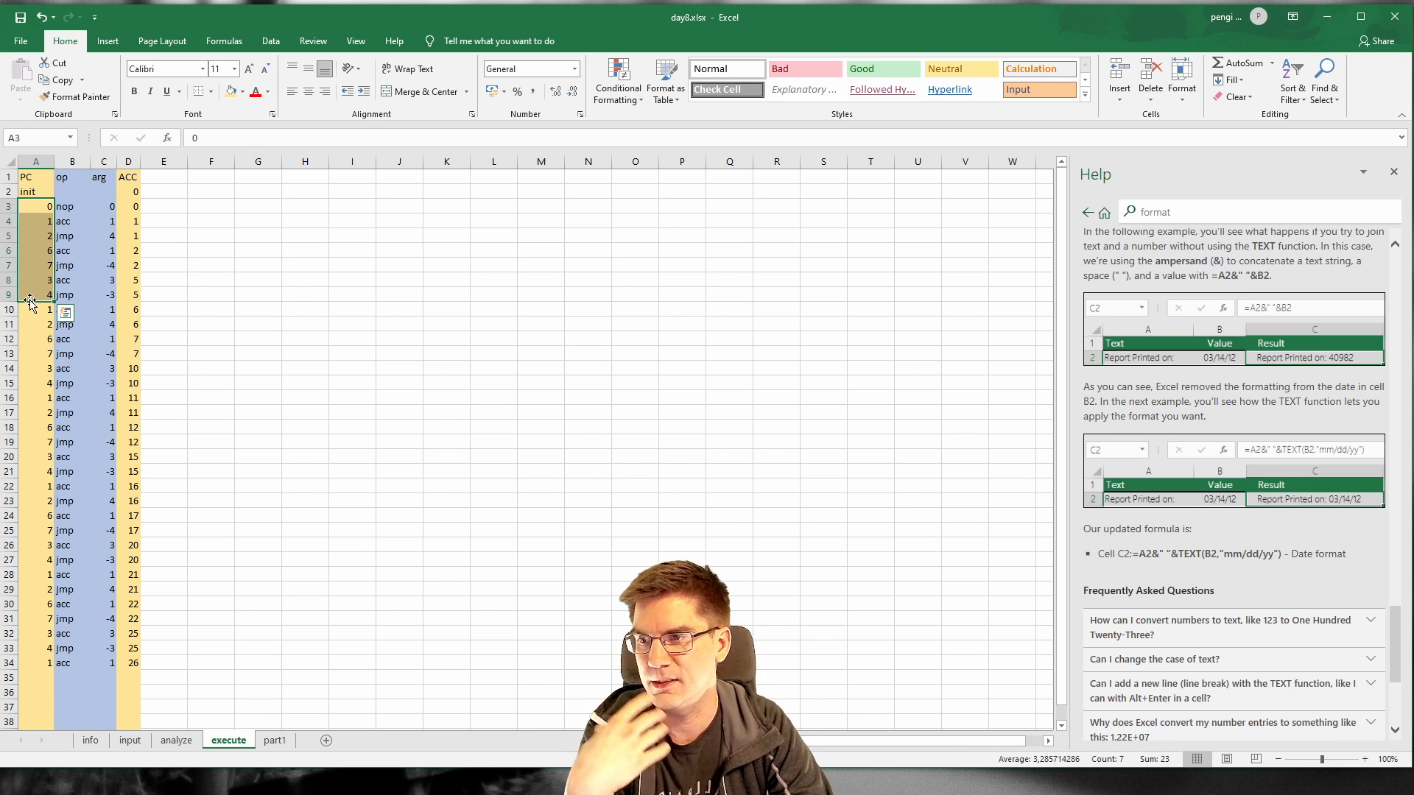
click(33, 308)
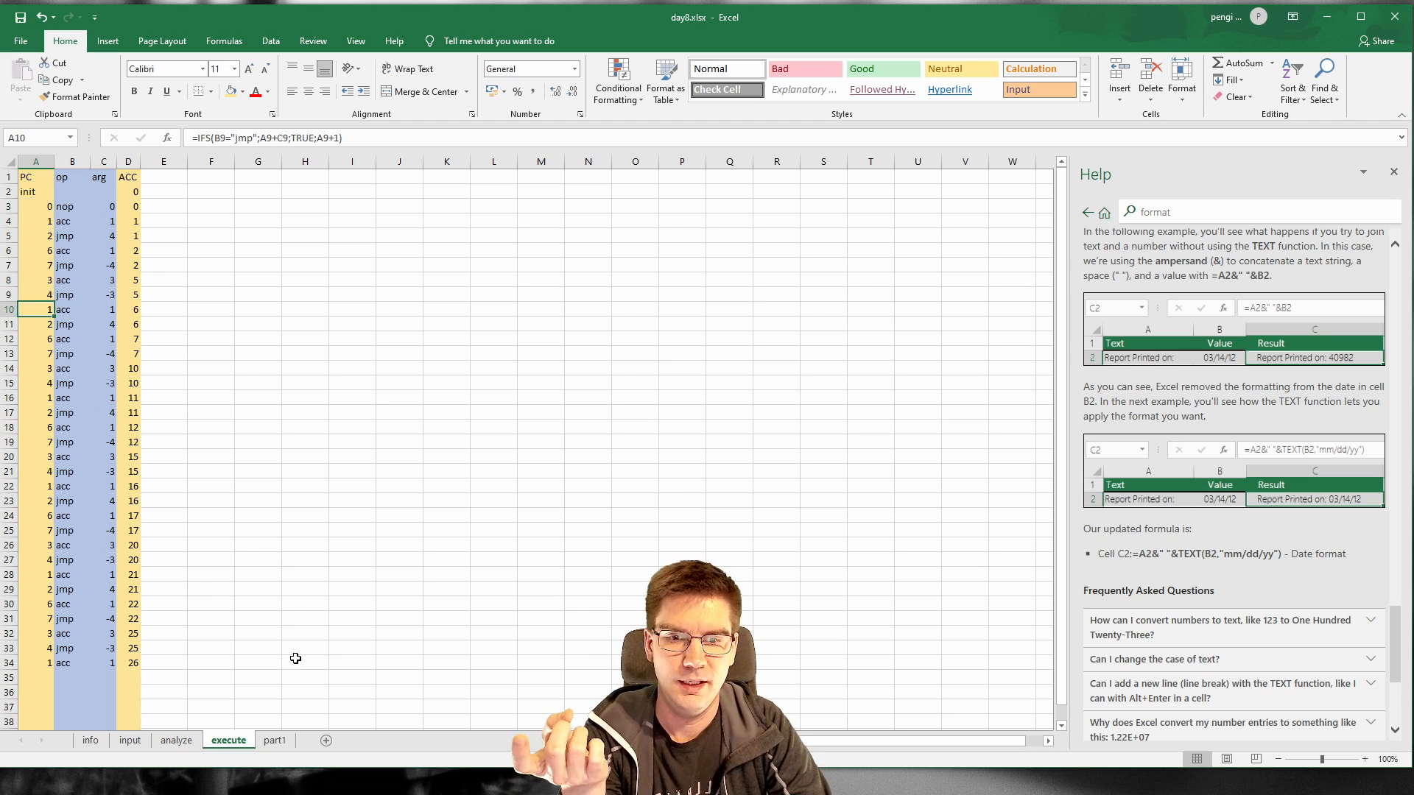
click(274, 741)
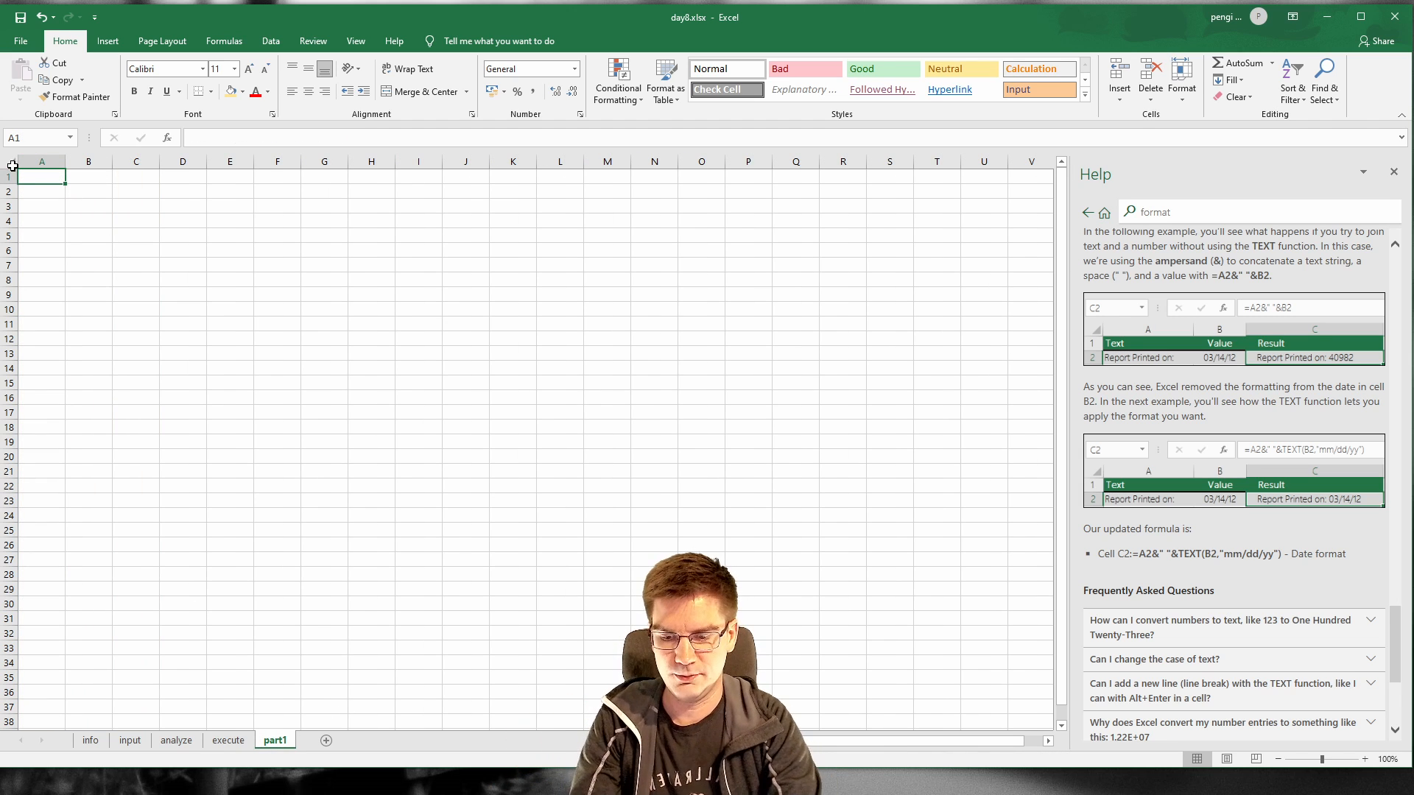
text(PC)
key(Return)
Step: Link A2 of part1 to the first program counter with =execute!A3 and fill the formula down to A36
text(=)
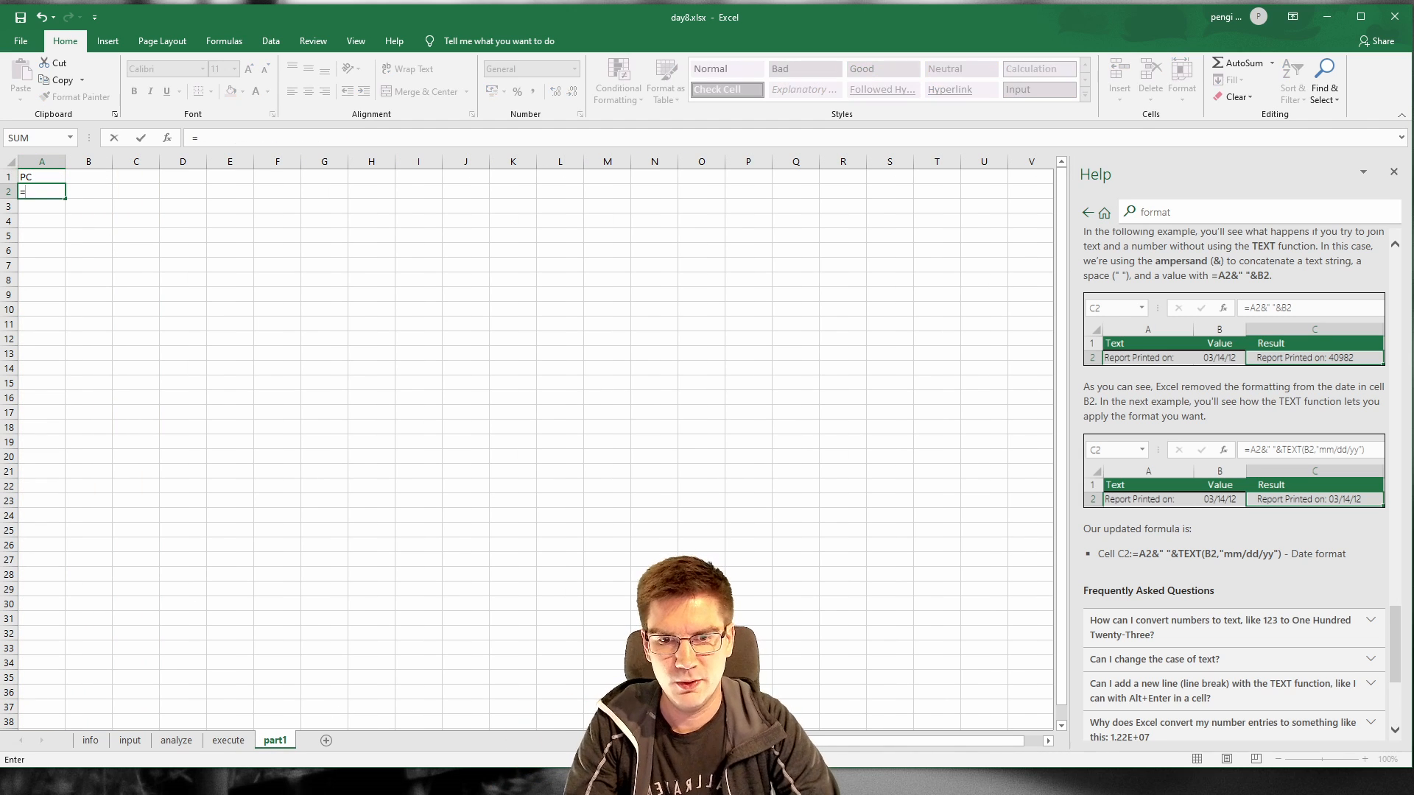
click(228, 741)
click(38, 207)
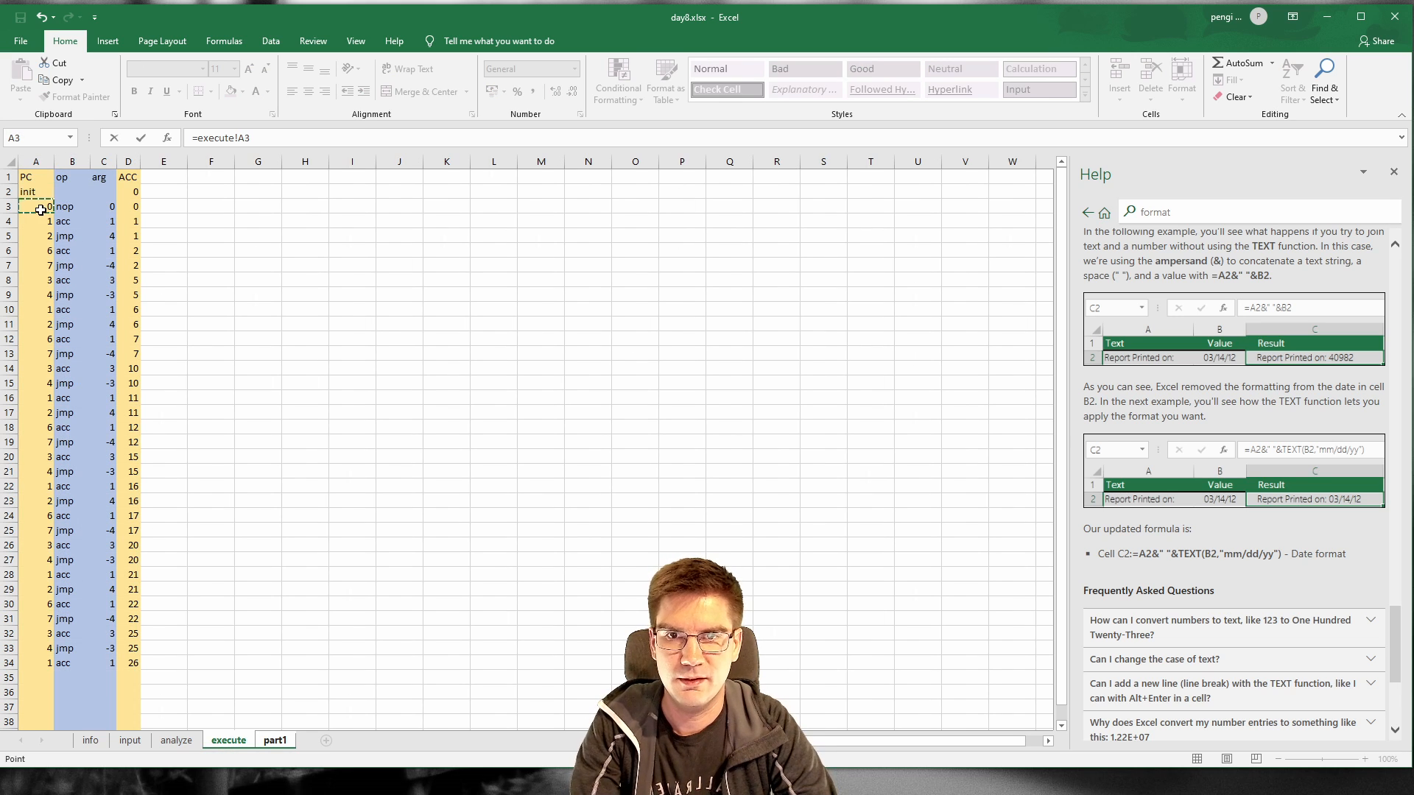
key(Return)
click(44, 193)
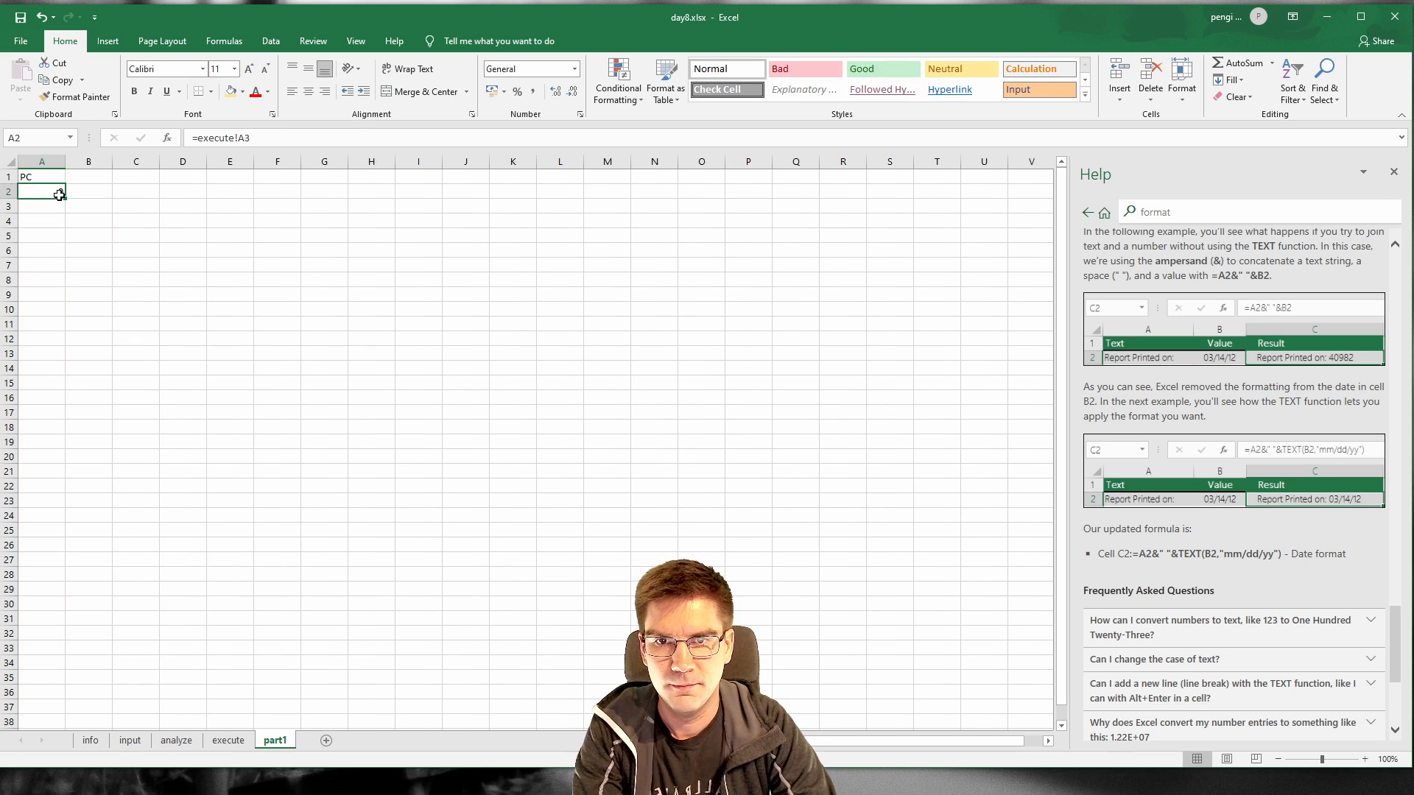
drag(65, 199, 56, 696)
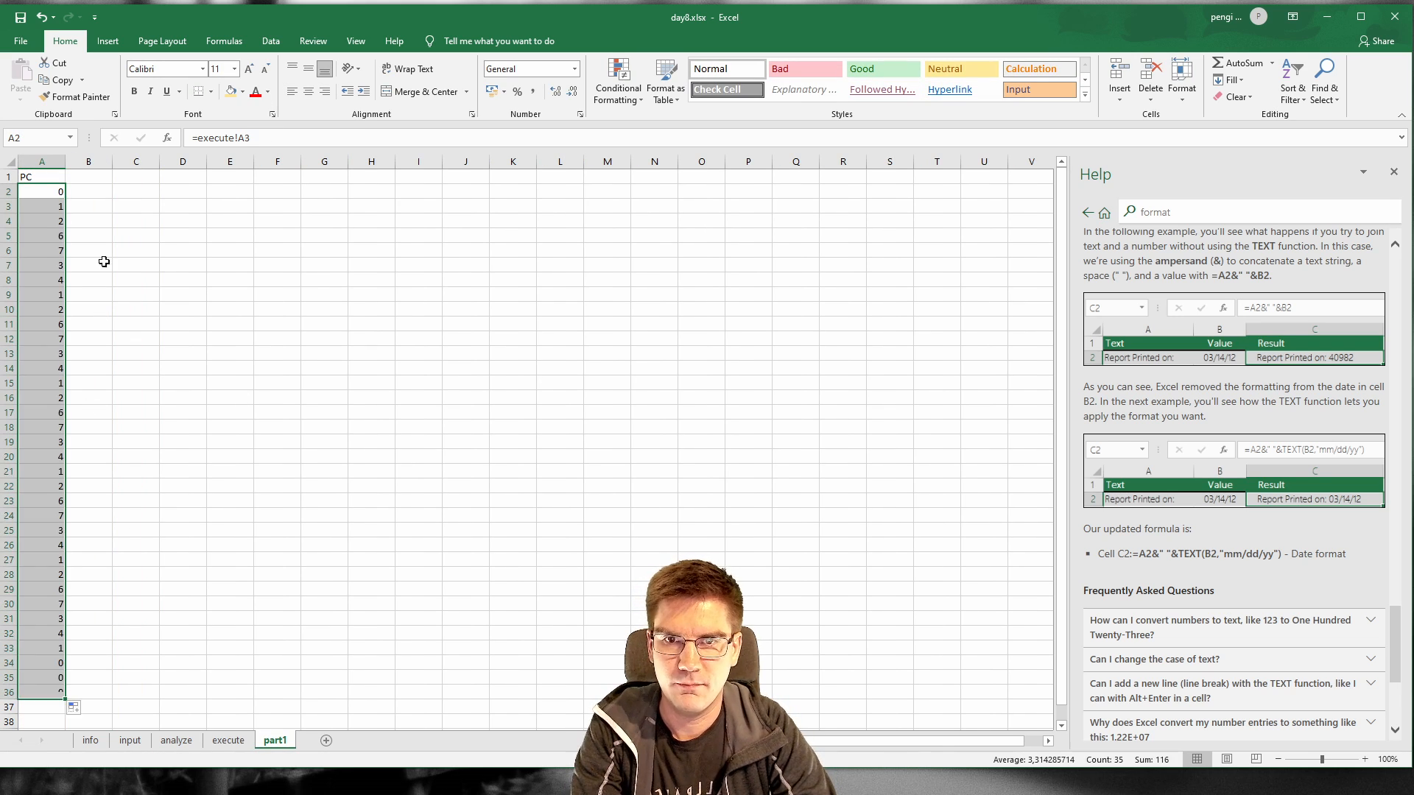
Step: Enter the header "Repeat" in B1 of the part1 sheet
click(89, 177)
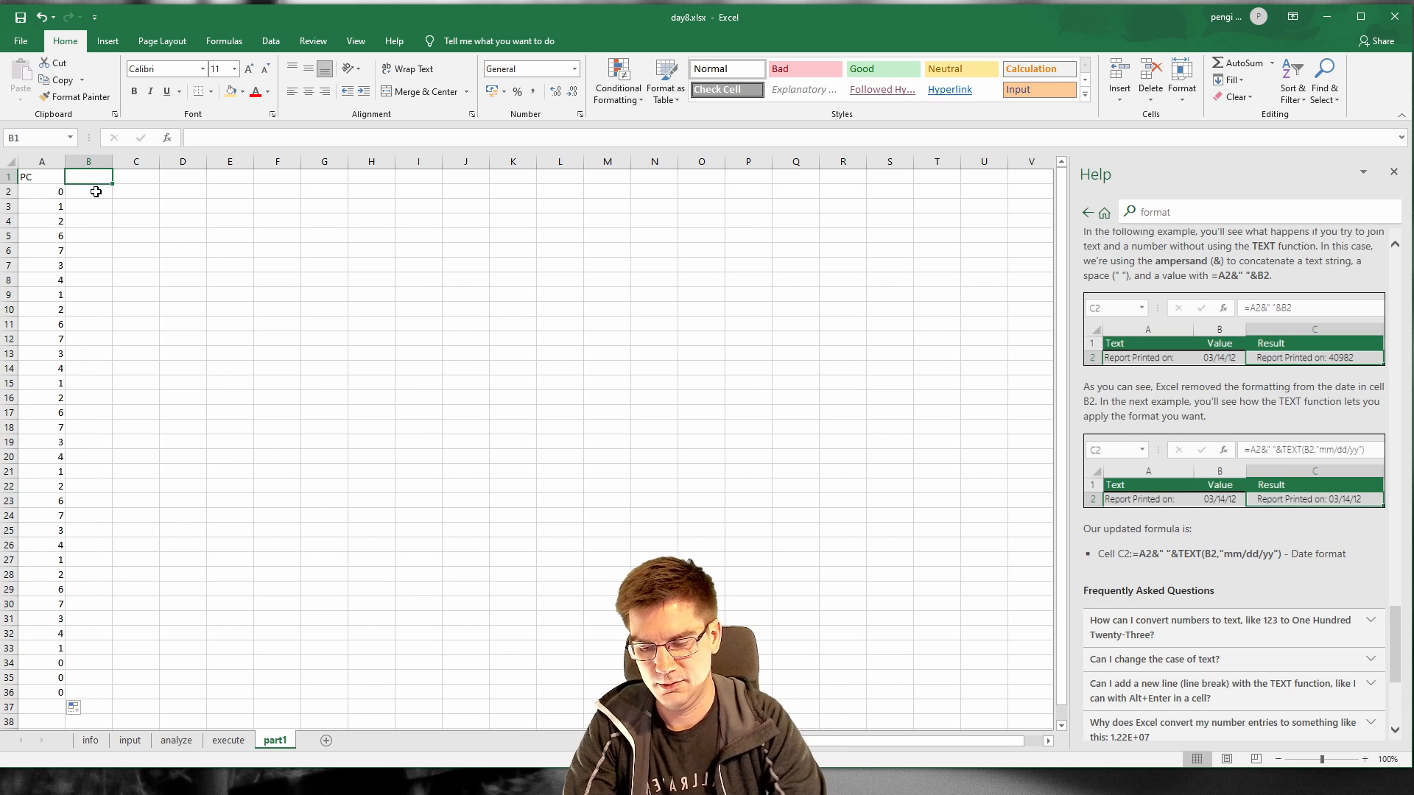
text(Repaat)
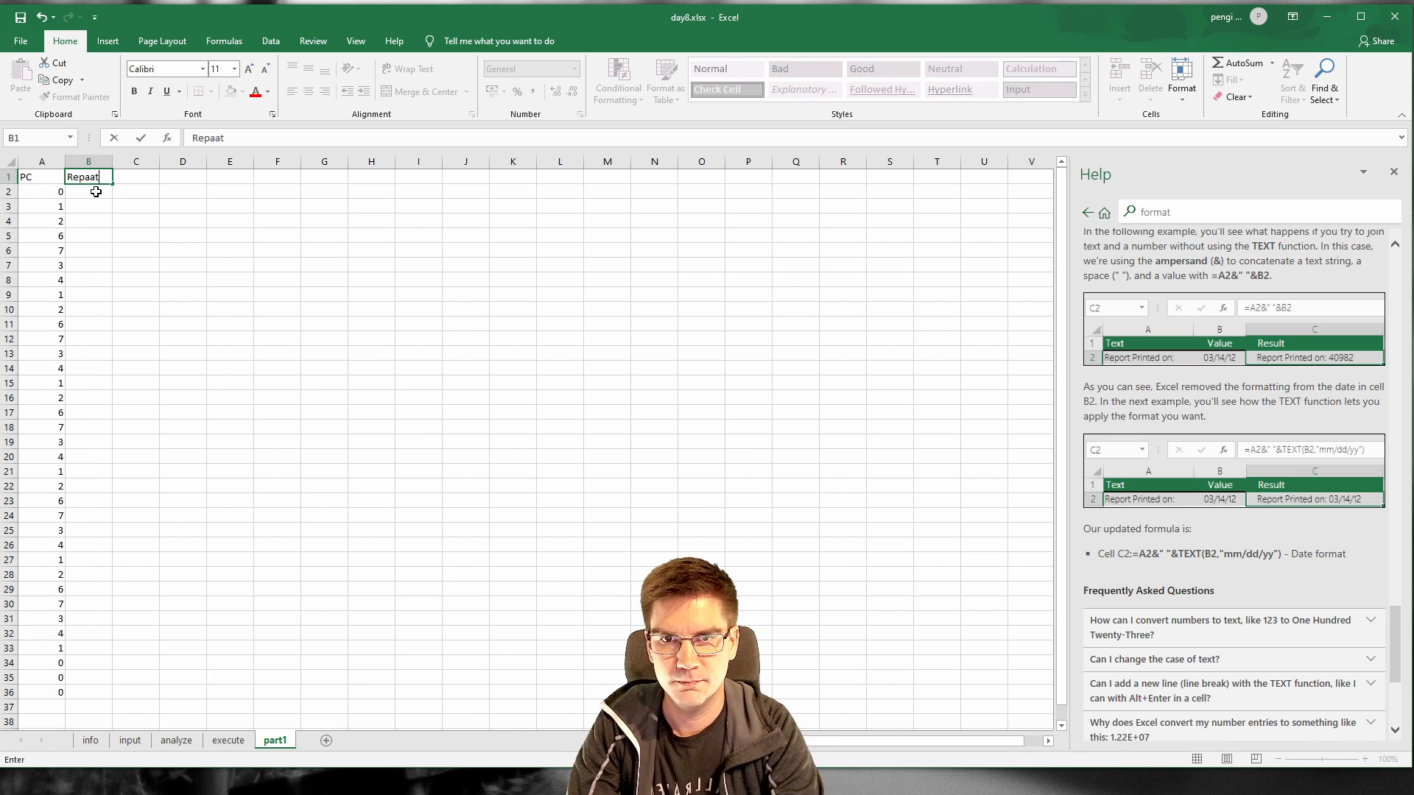
text(aet)
key(Return)
key(Up)
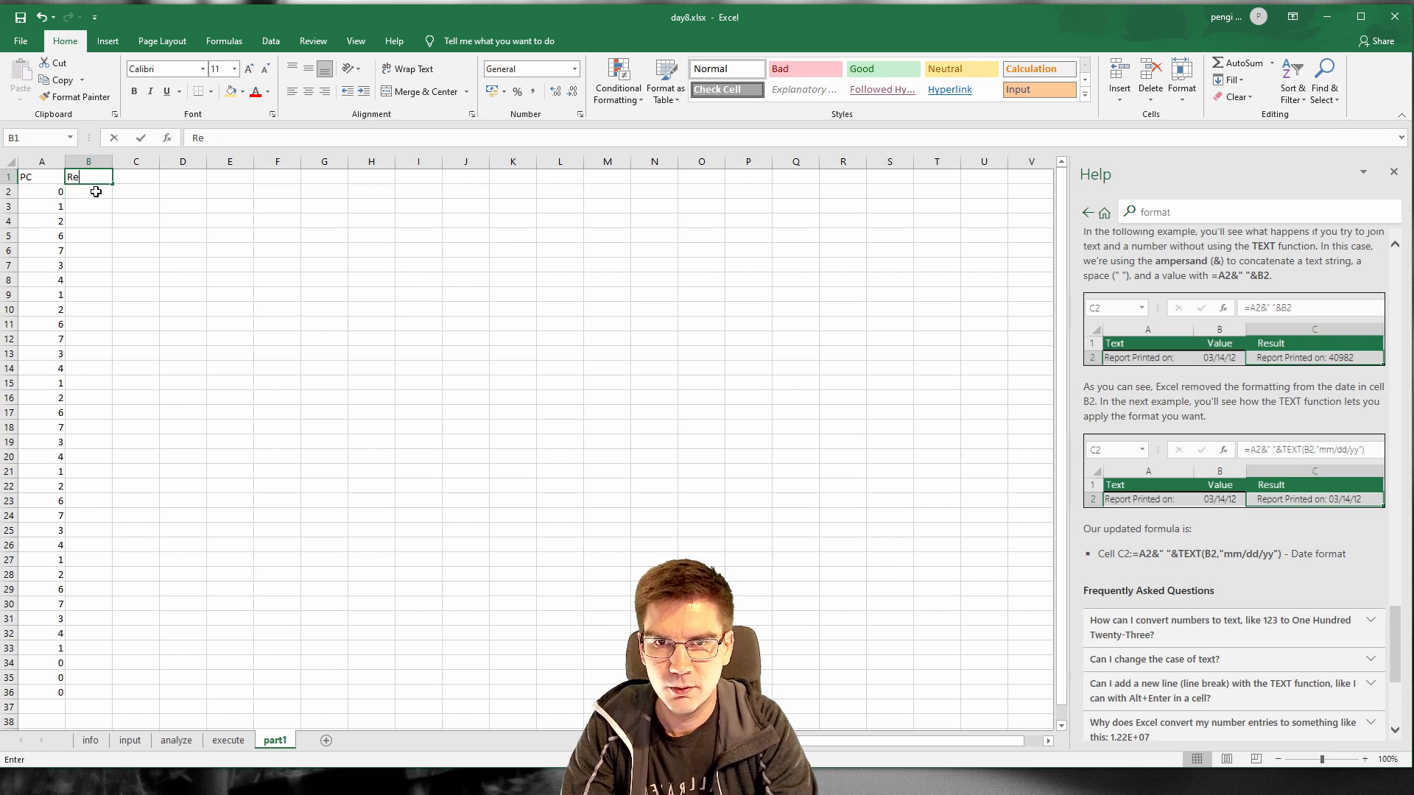
text(Repeat)
key(Return)
Step: Enter =MATCH(A3;A$2:A2) in B3 to look up the current program counter among the earlier ones
key(Down)
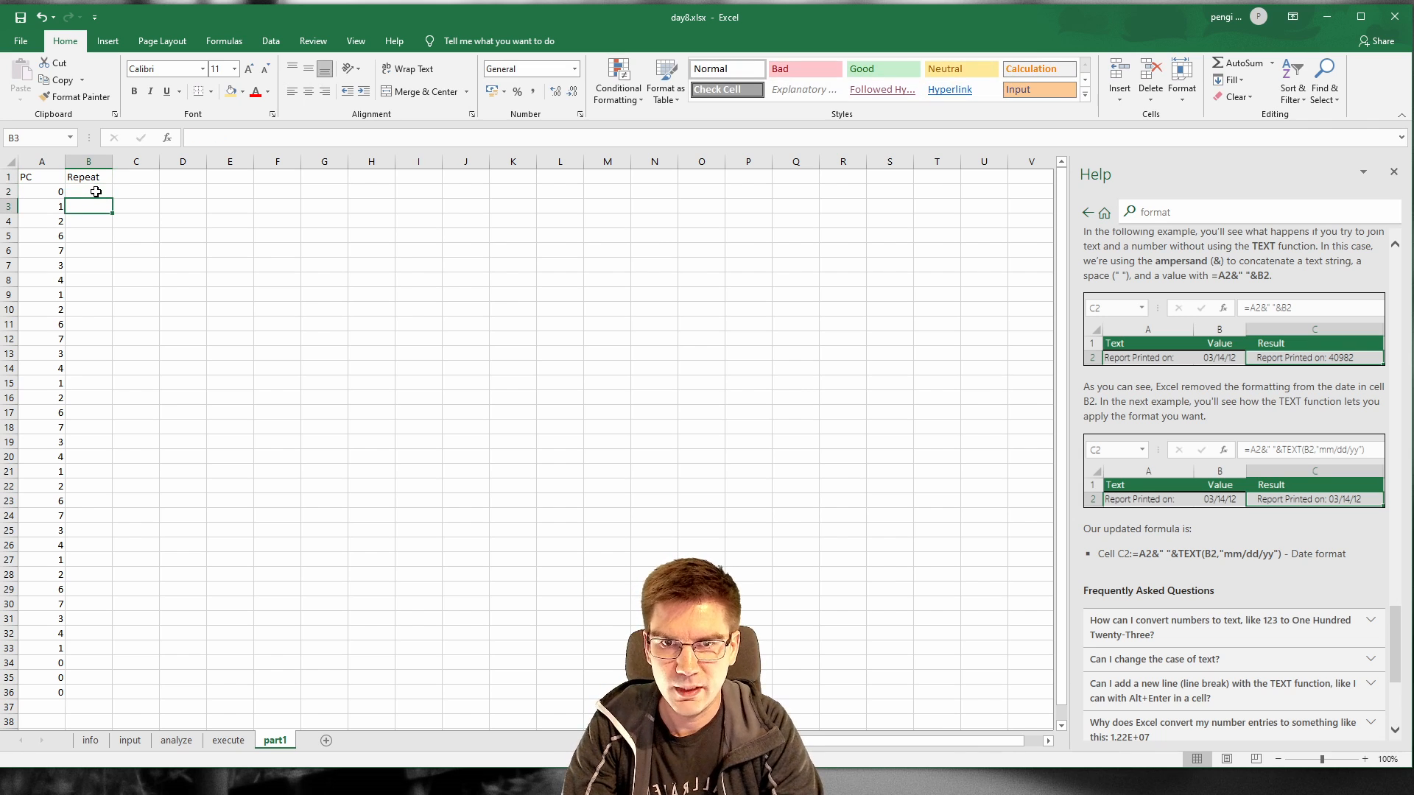
text(=)
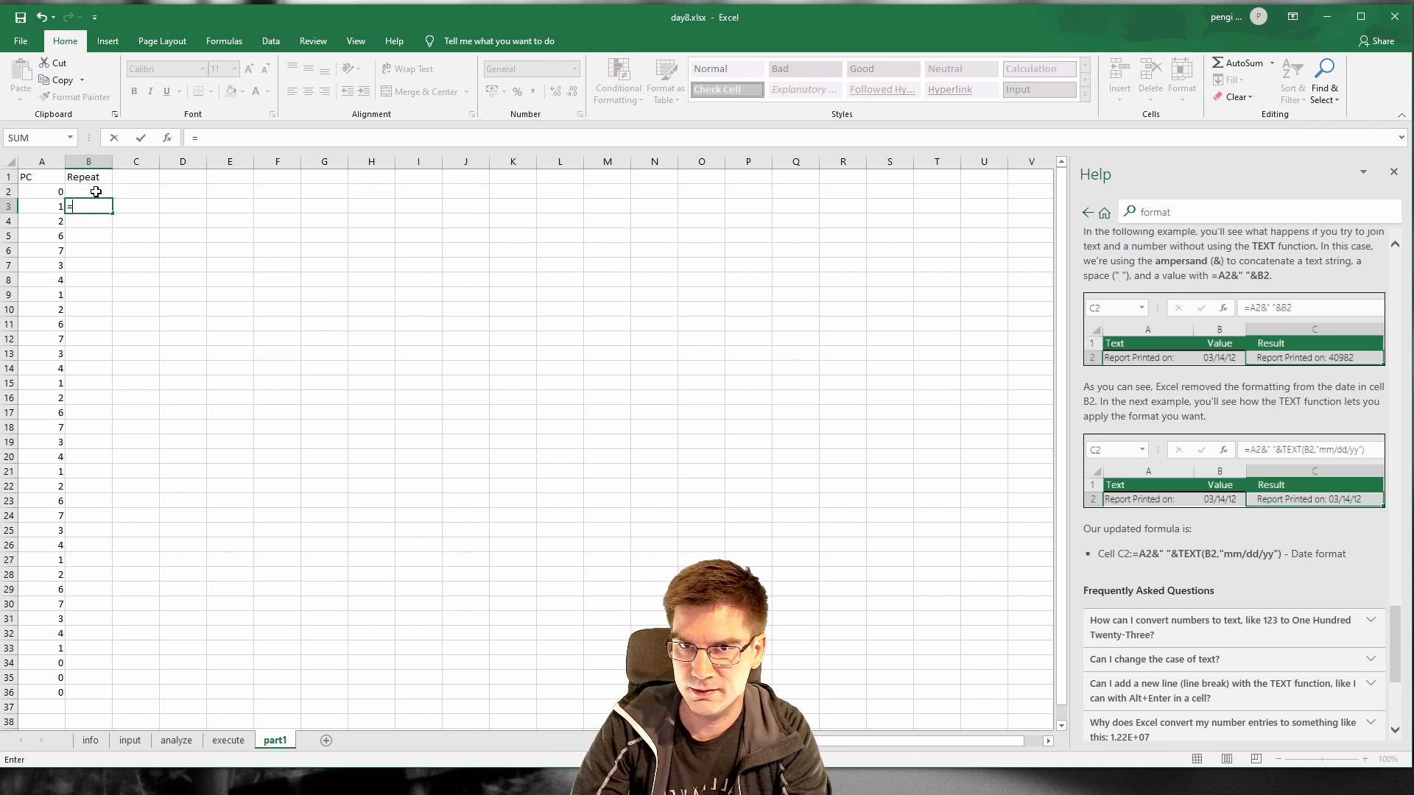
text(MAR)
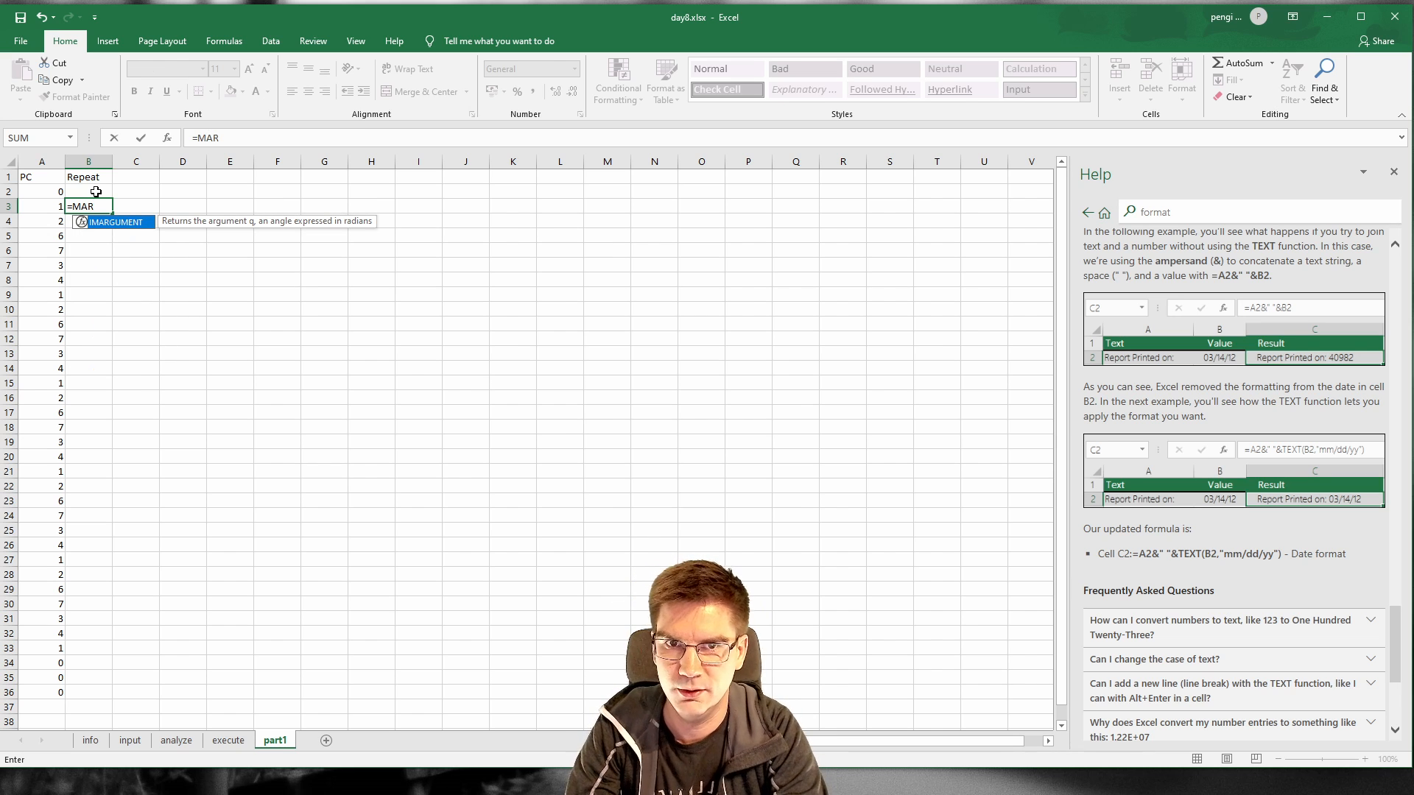
key(BackSpace)
text(TCH)
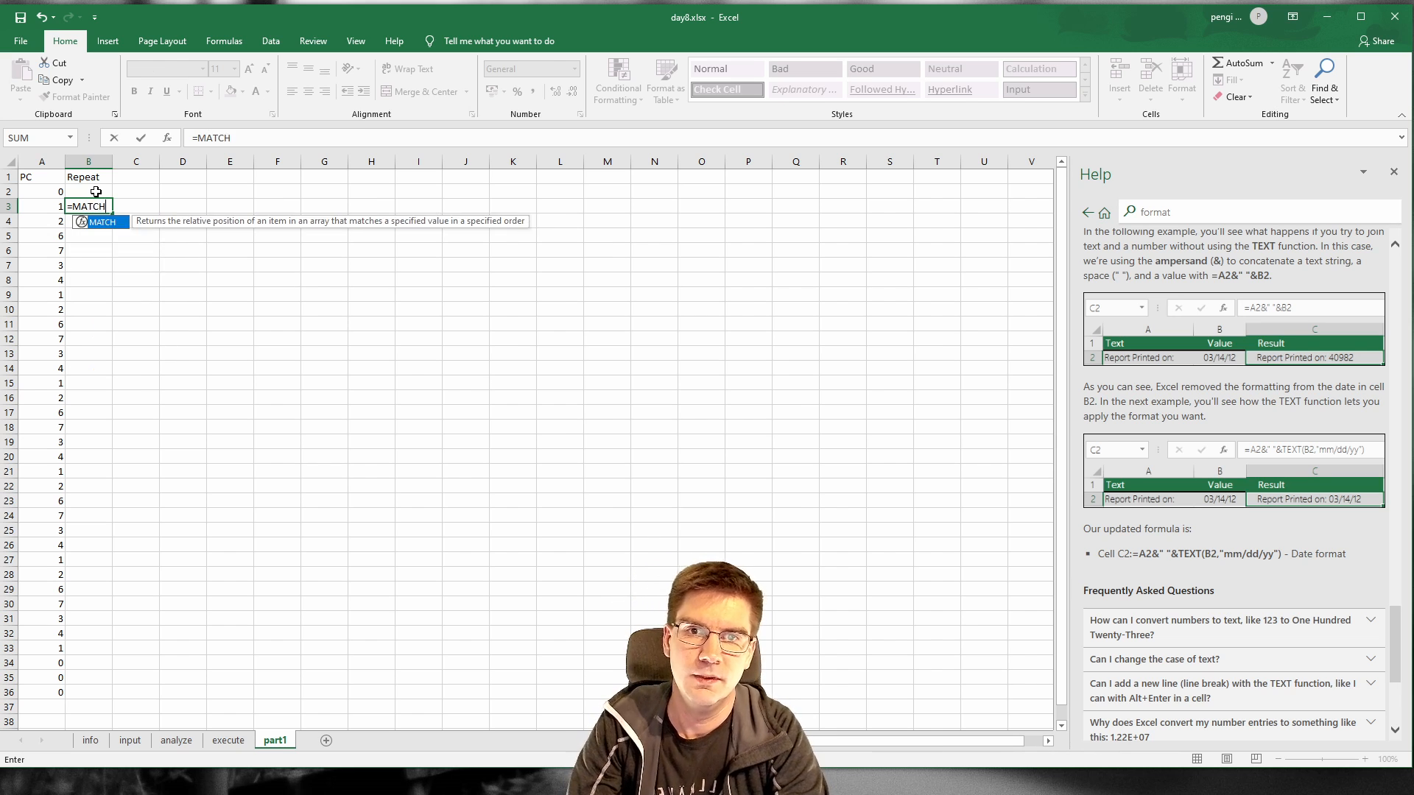
text(()
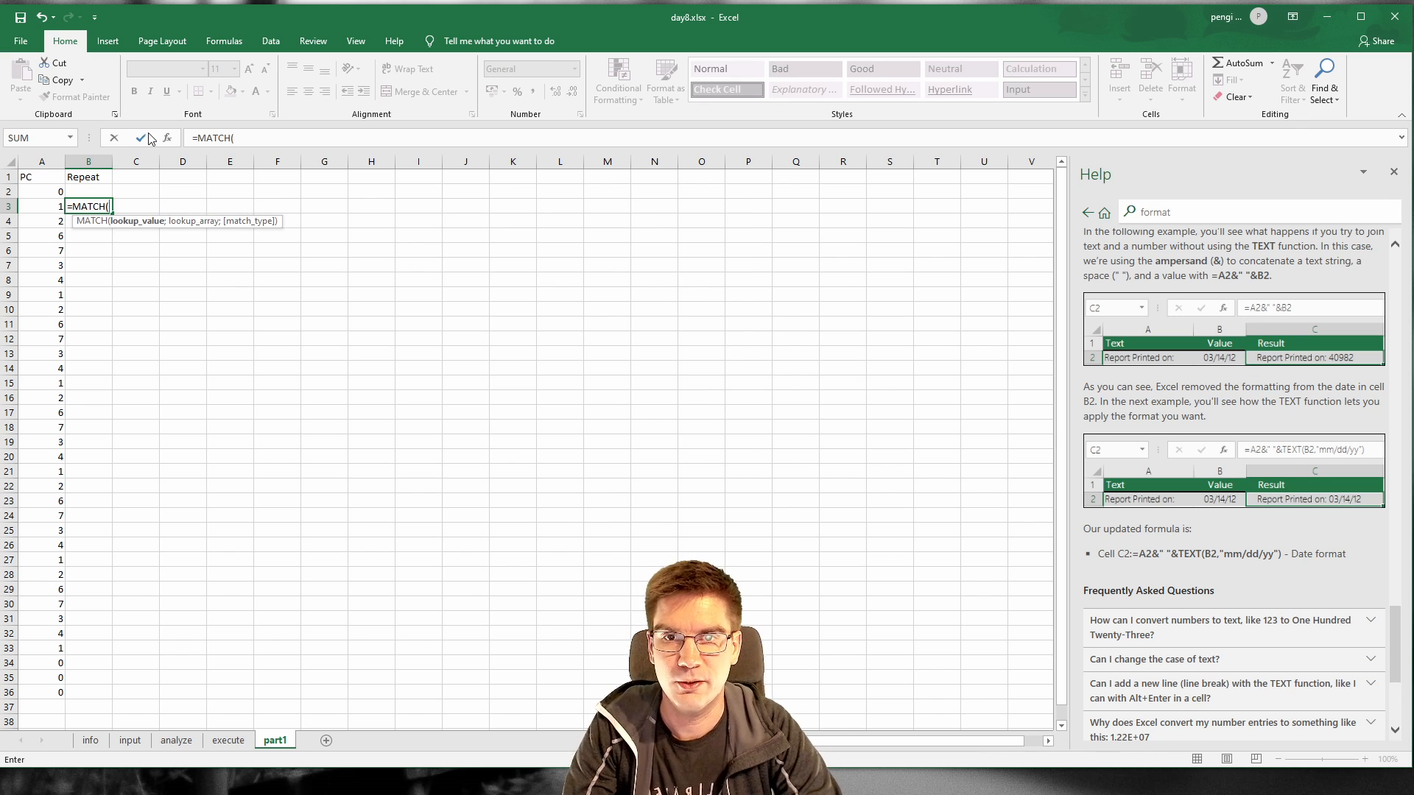
click(48, 207)
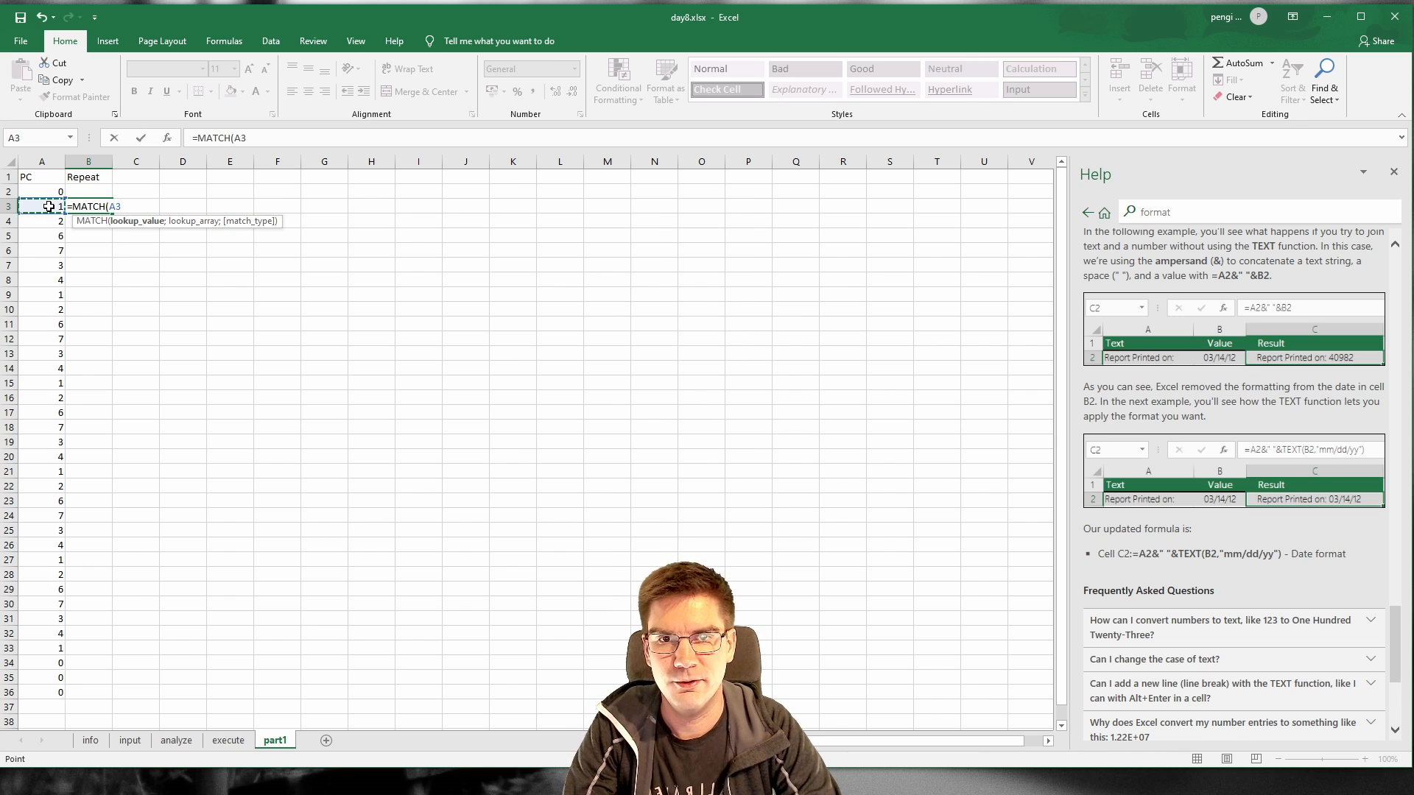
text(;)
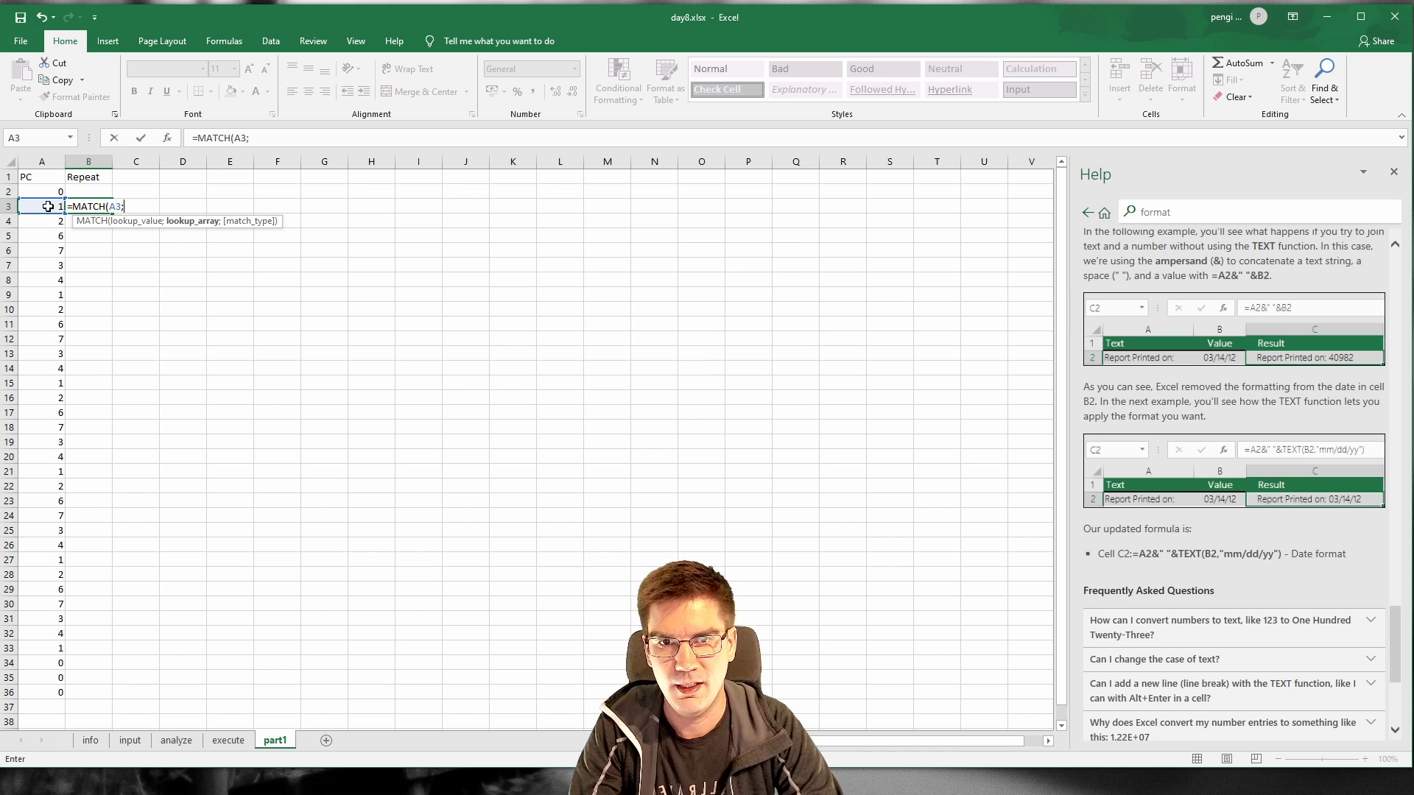
click(46, 189)
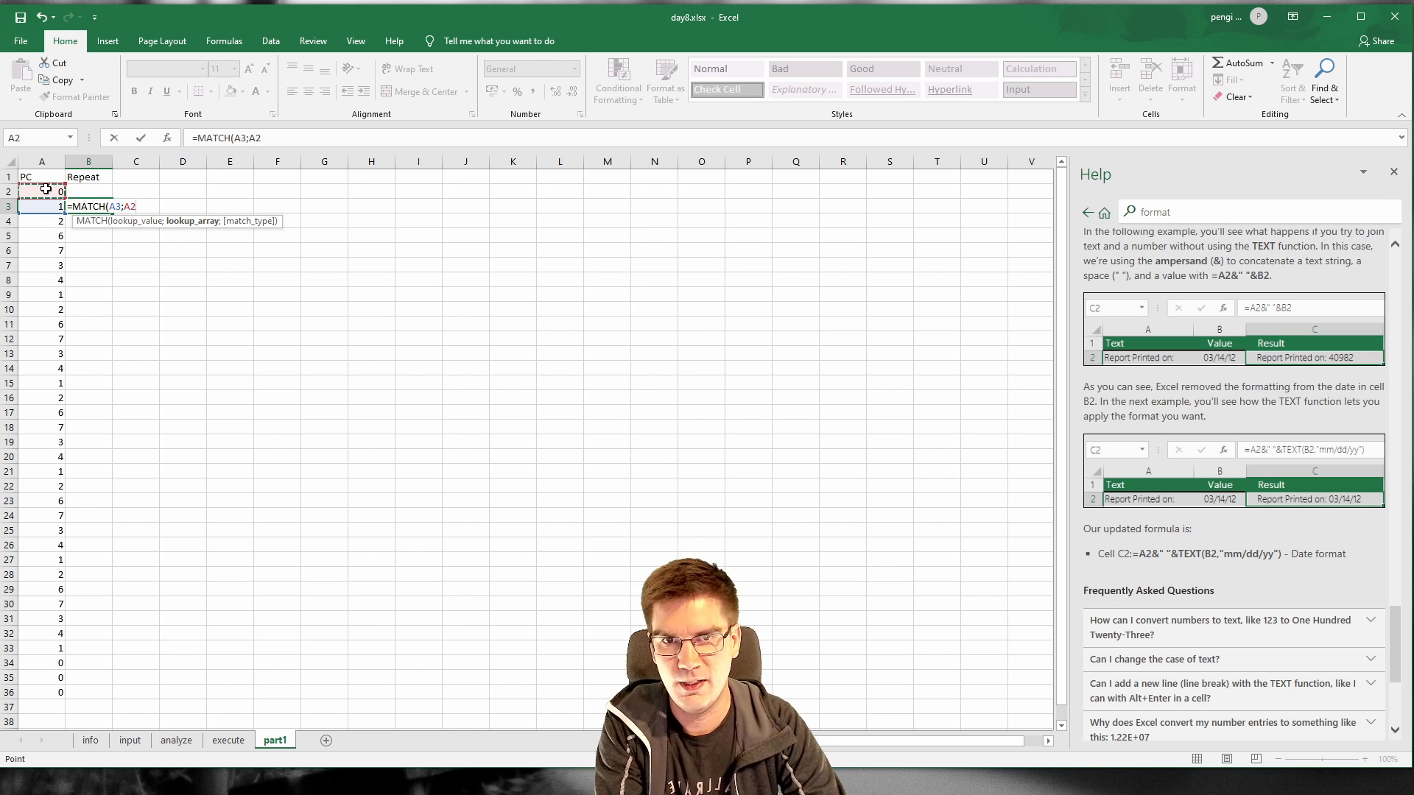
key(F8)
click(330, 134)
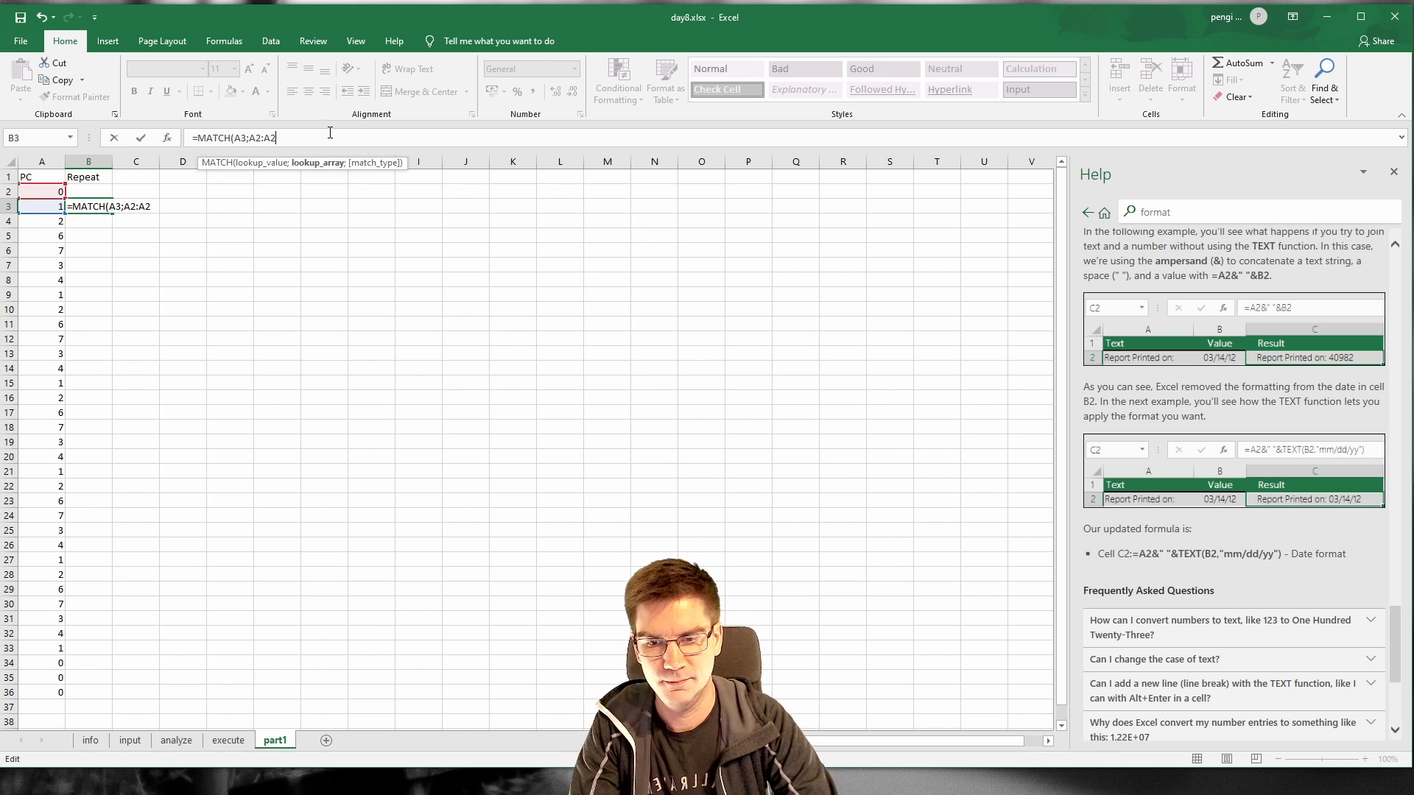
key(Left)
key(Left)
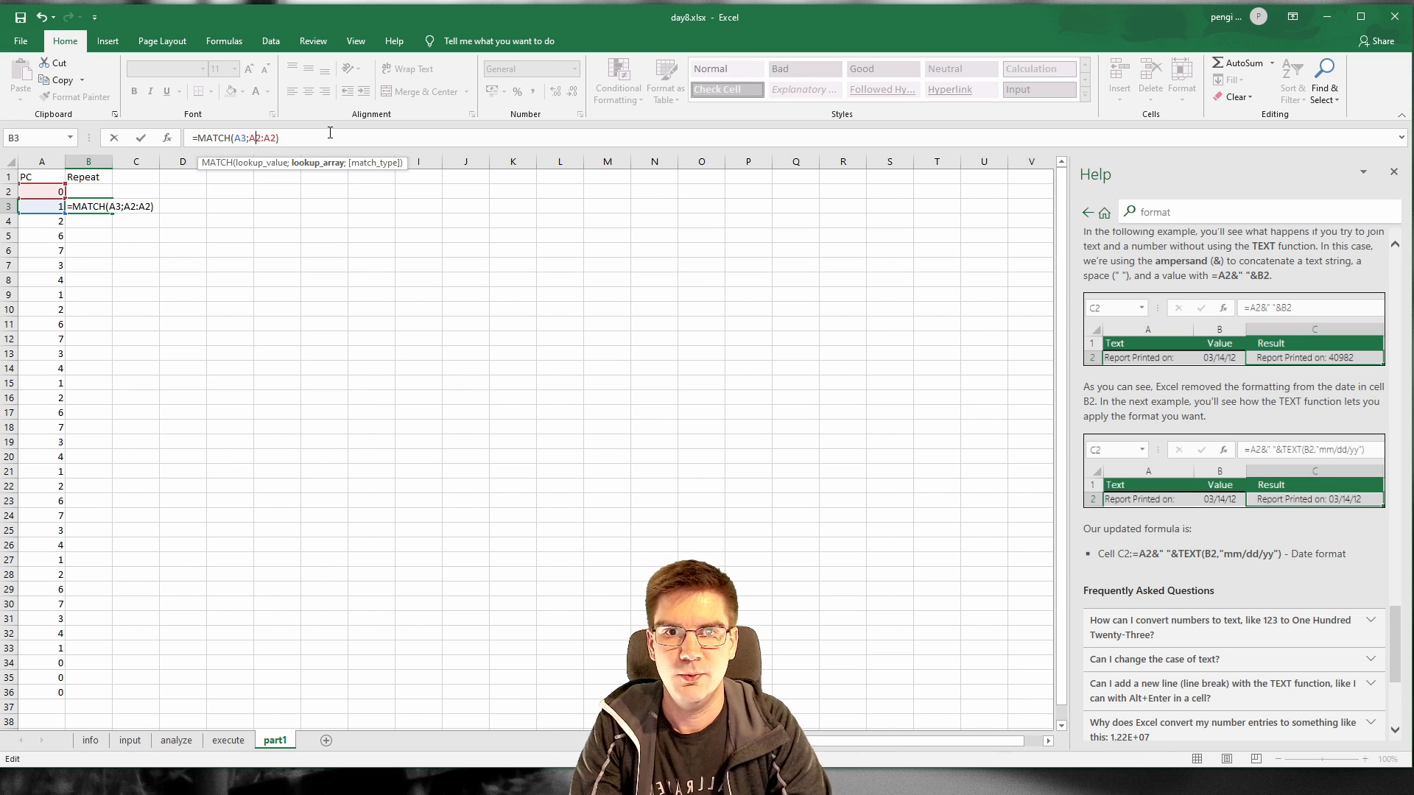
text($)
key(Return)
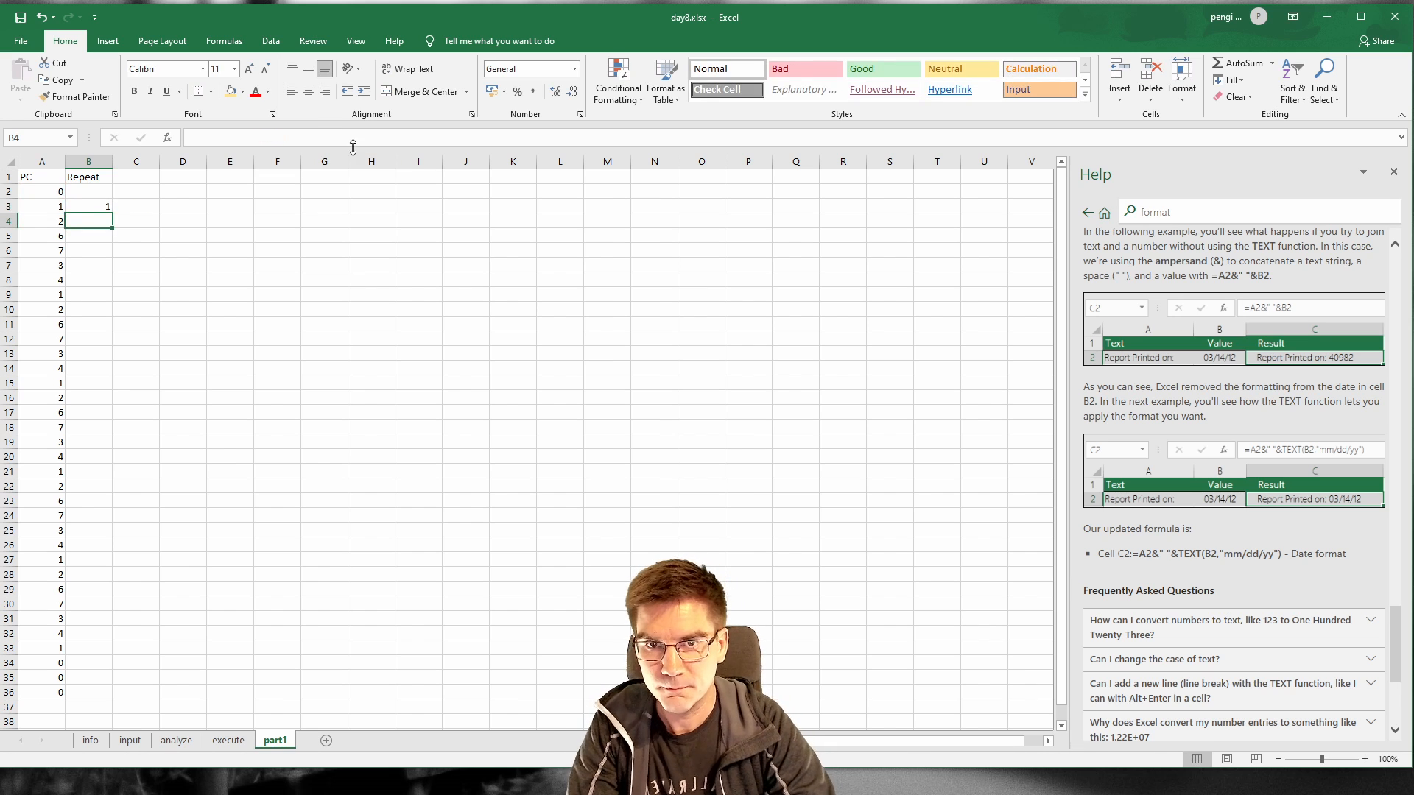
Step: Make the MATCH formula in B3 search for exact matches by adding 0 as its match type
click(86, 208)
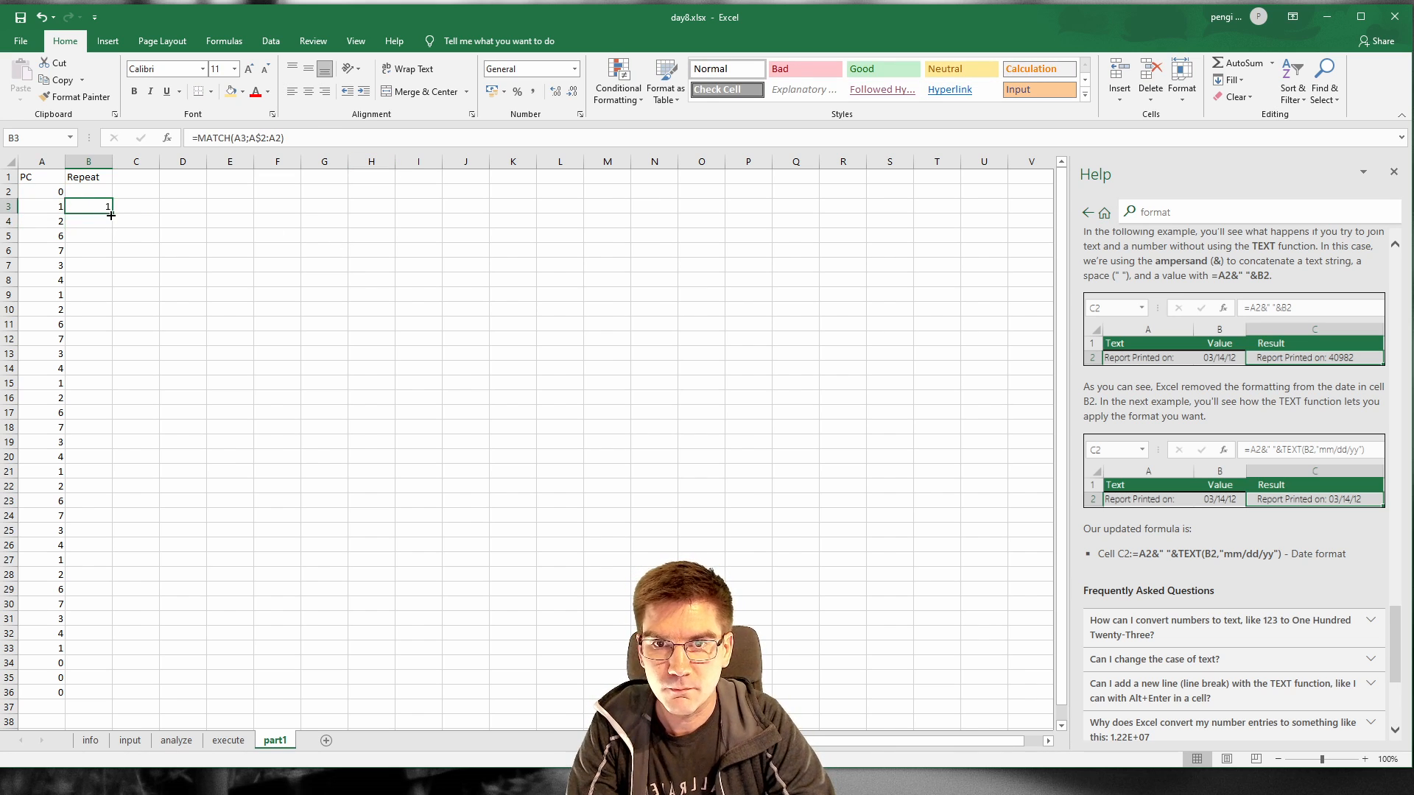
click(285, 137)
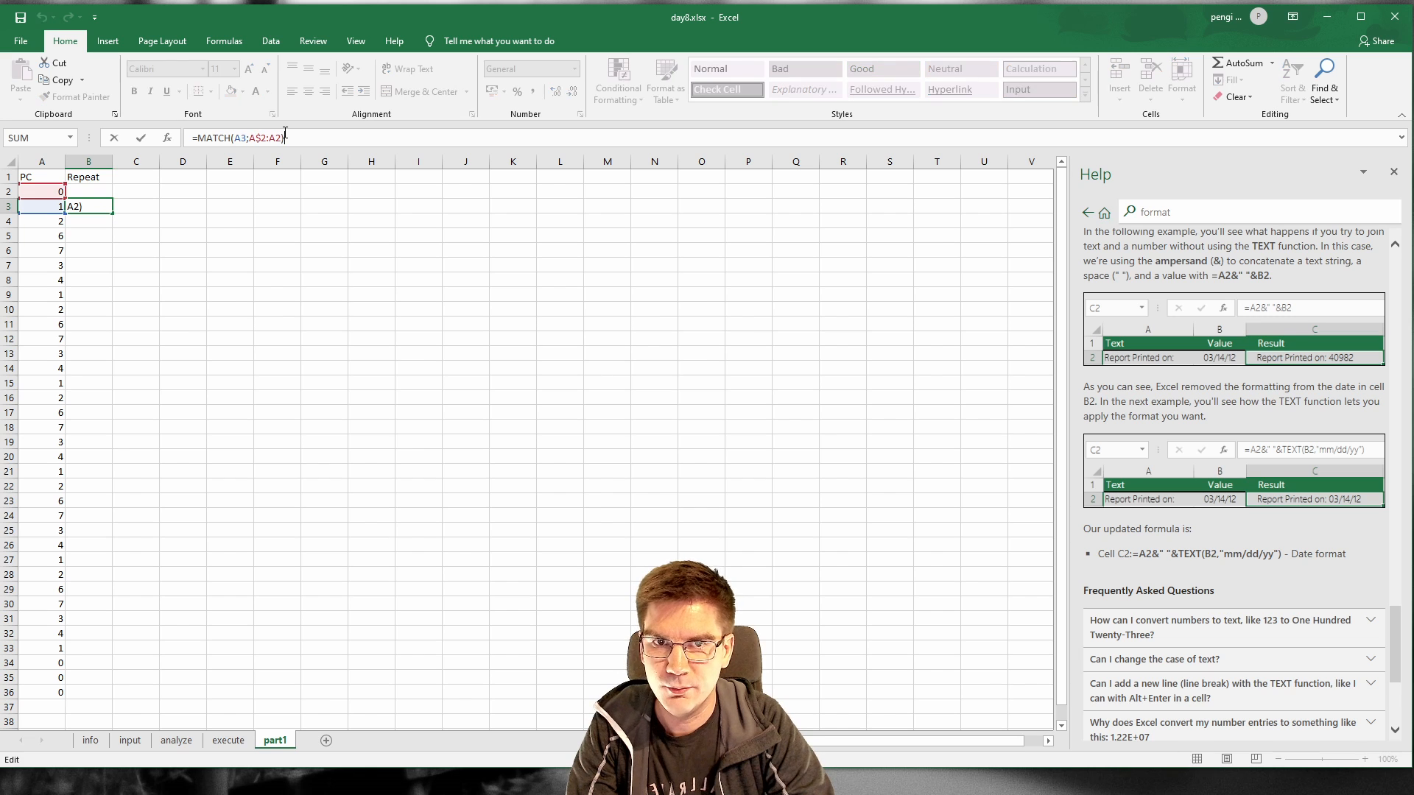
key(Left)
text(;)
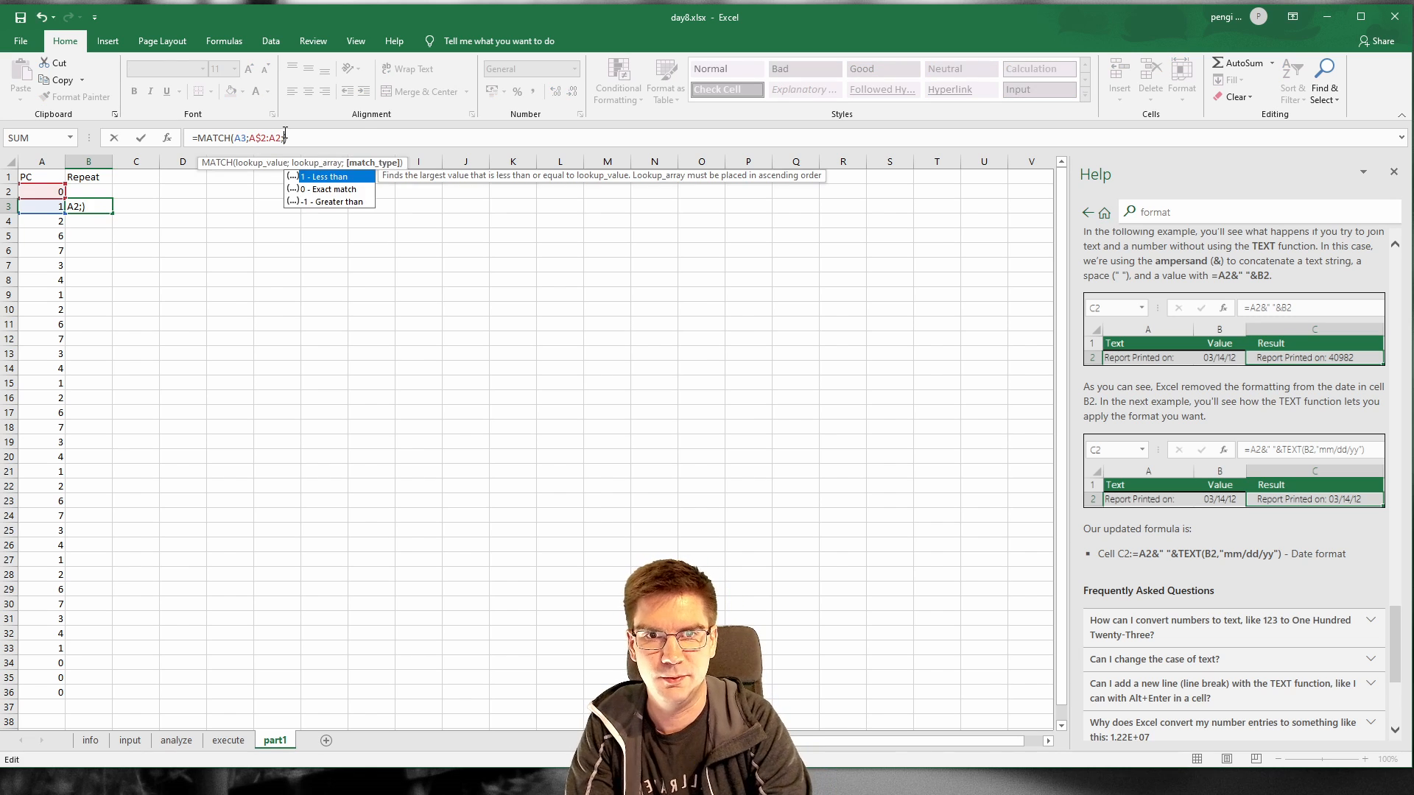
text(0)
key(Return)
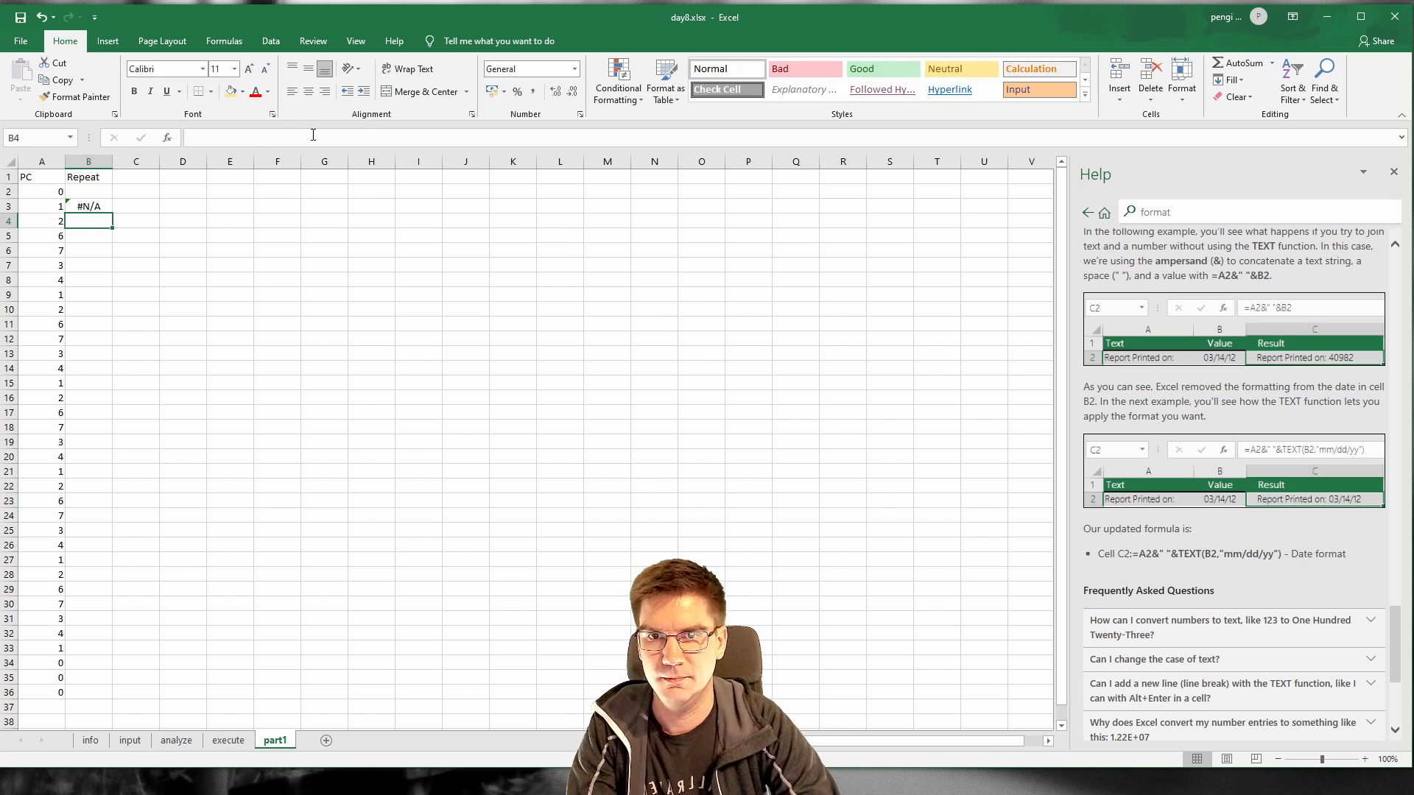
Step: Fill the exact-match formula from B3 down to B36 and check the formula in B9
click(90, 207)
drag(112, 214, 101, 723)
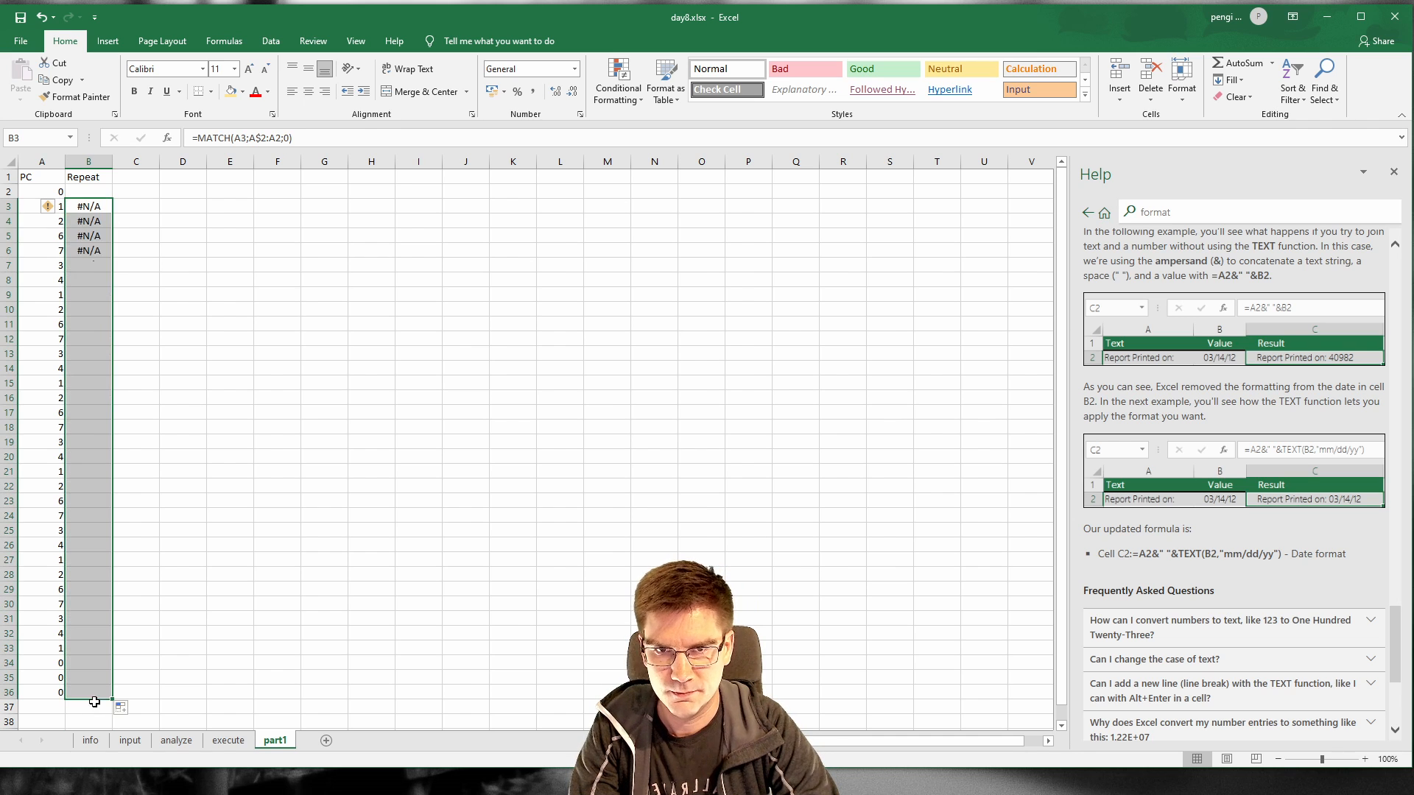
click(93, 297)
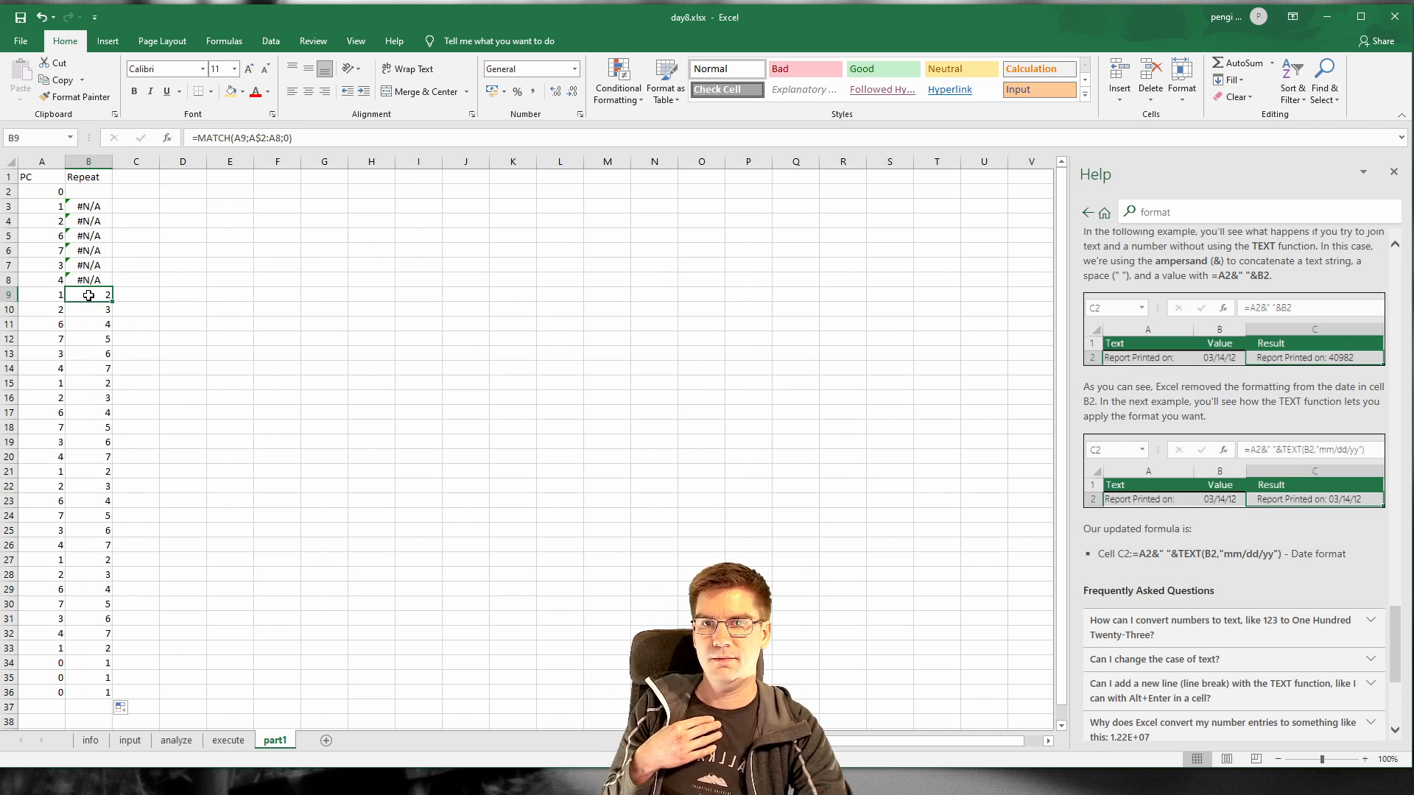
Step: Wrap the MATCH formula in B3 in the opening of an IF(NOT( test
click(89, 208)
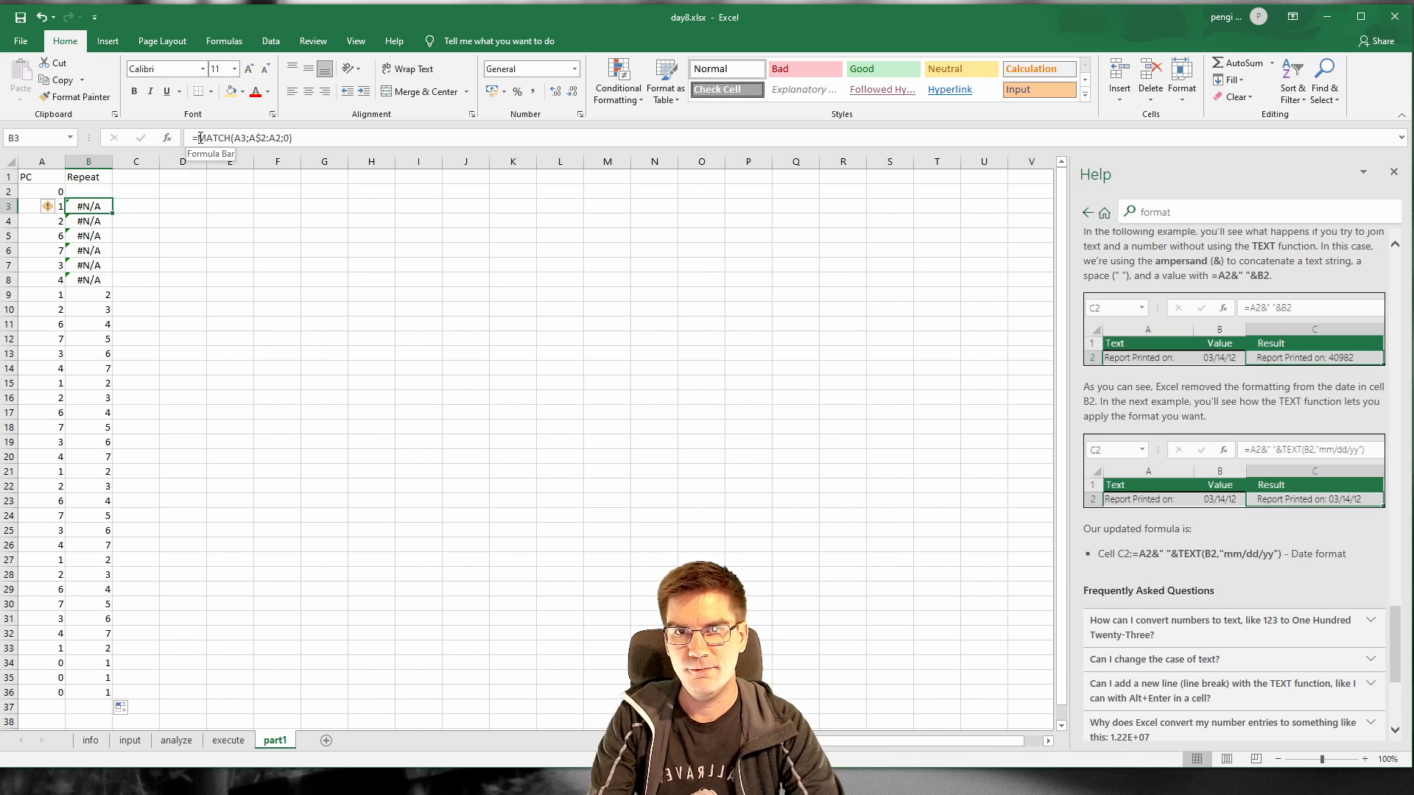
click(200, 138)
text(IF()
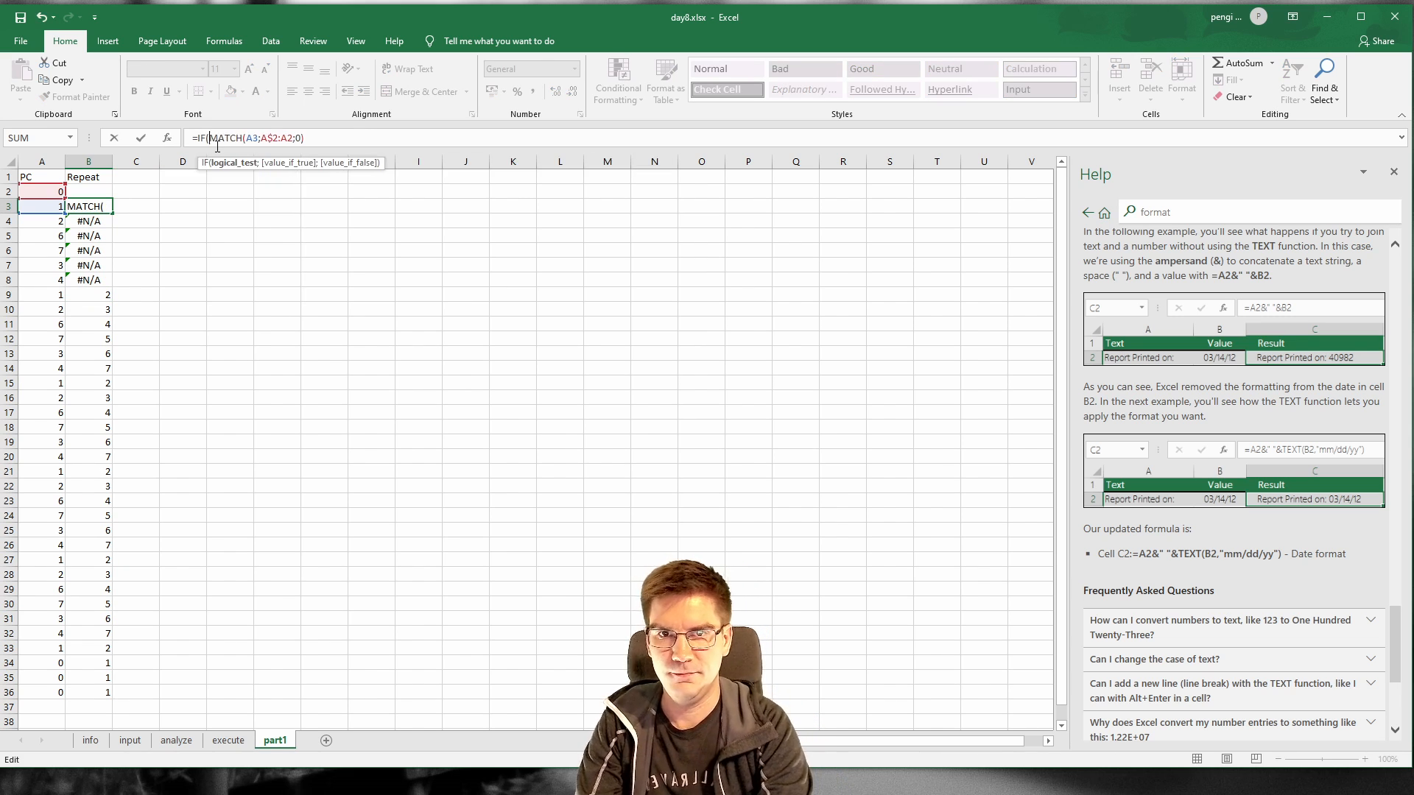
text(NOT()
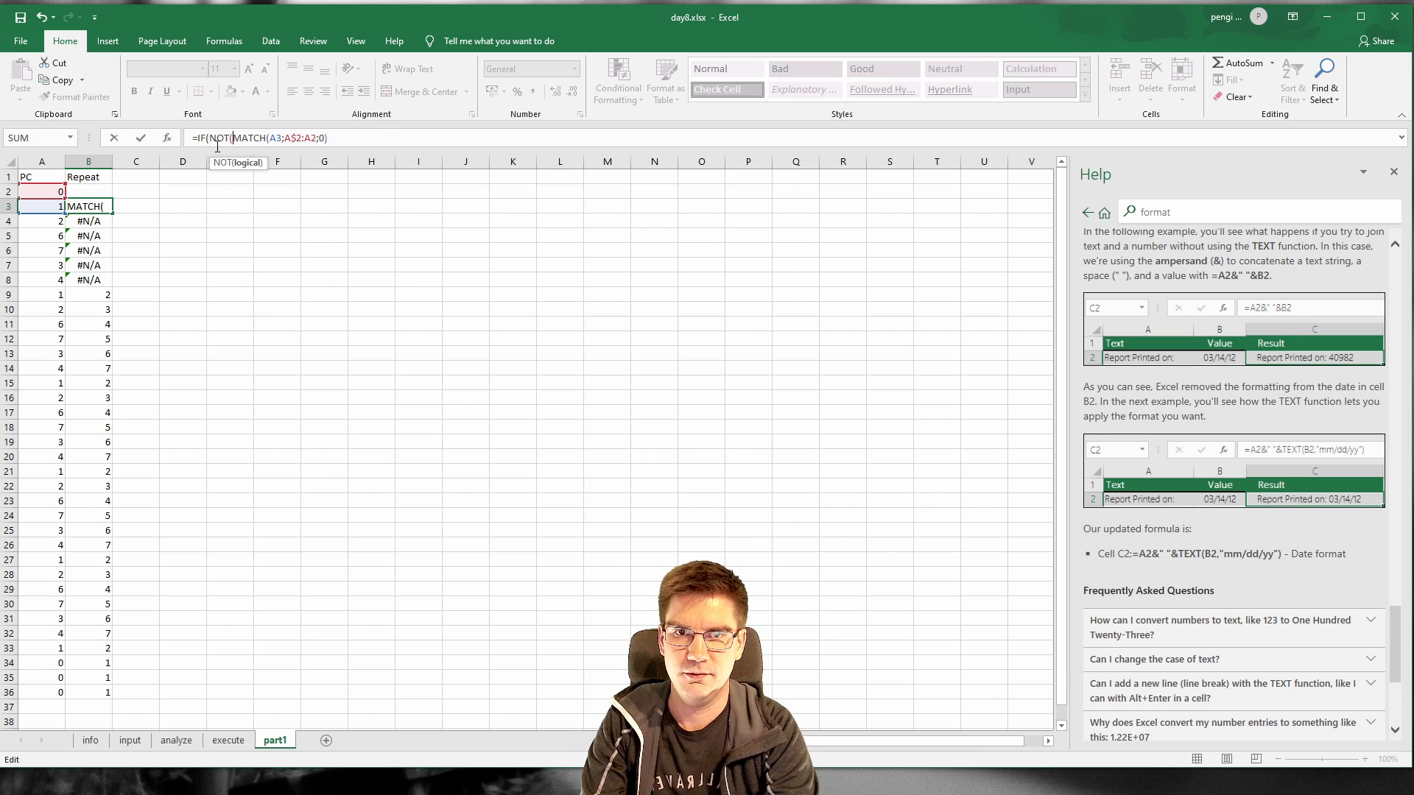
Step: Try to rewrite the formula in B3 as =NOT(ERROR(MATCH(A3;A$2:A2;0)))
key(BackSpace)
key(BackSpace)
key(BackSpace)
key(BackSpace)
key(BackSpace)
key(BackSpace)
key(BackSpace)
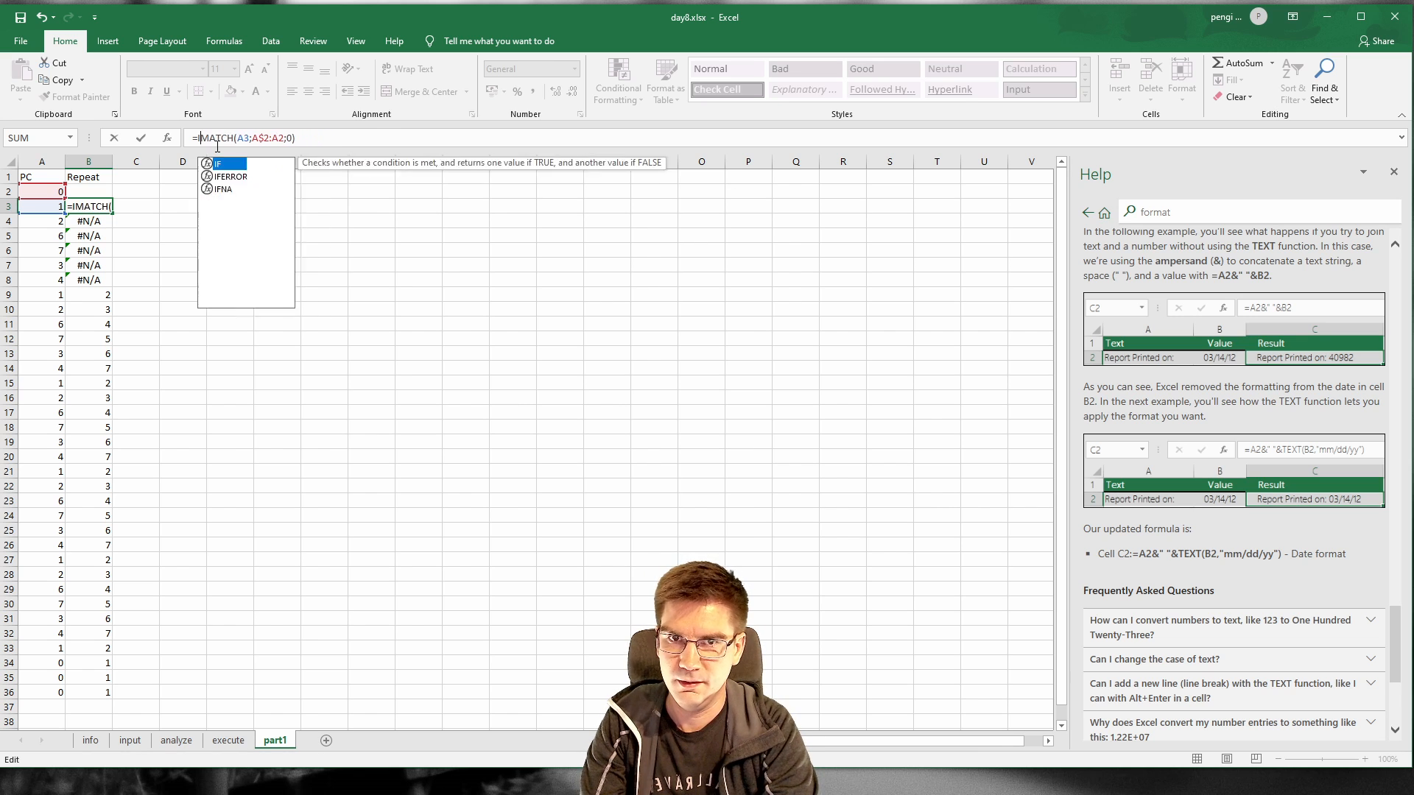
text(NOT(ERROR()
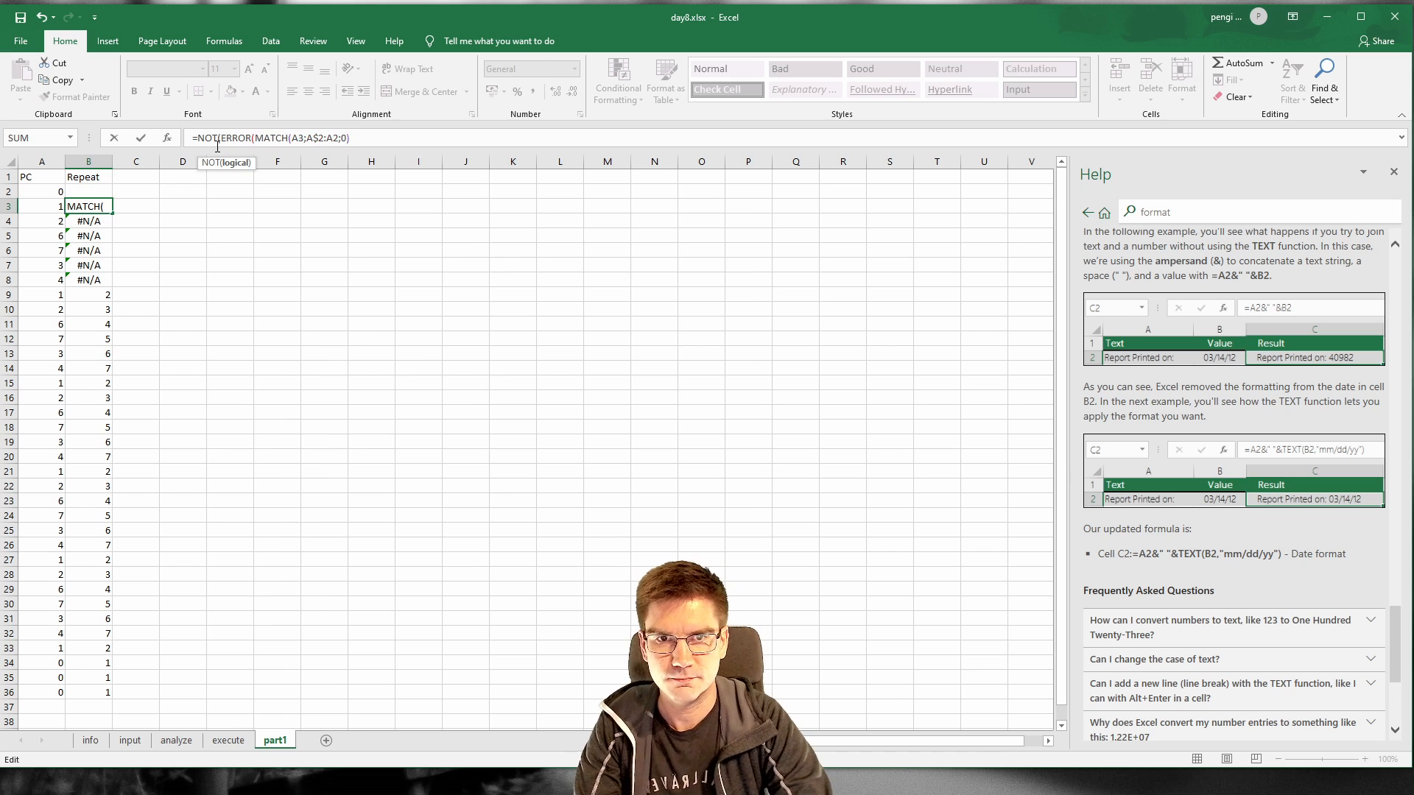
click(416, 138)
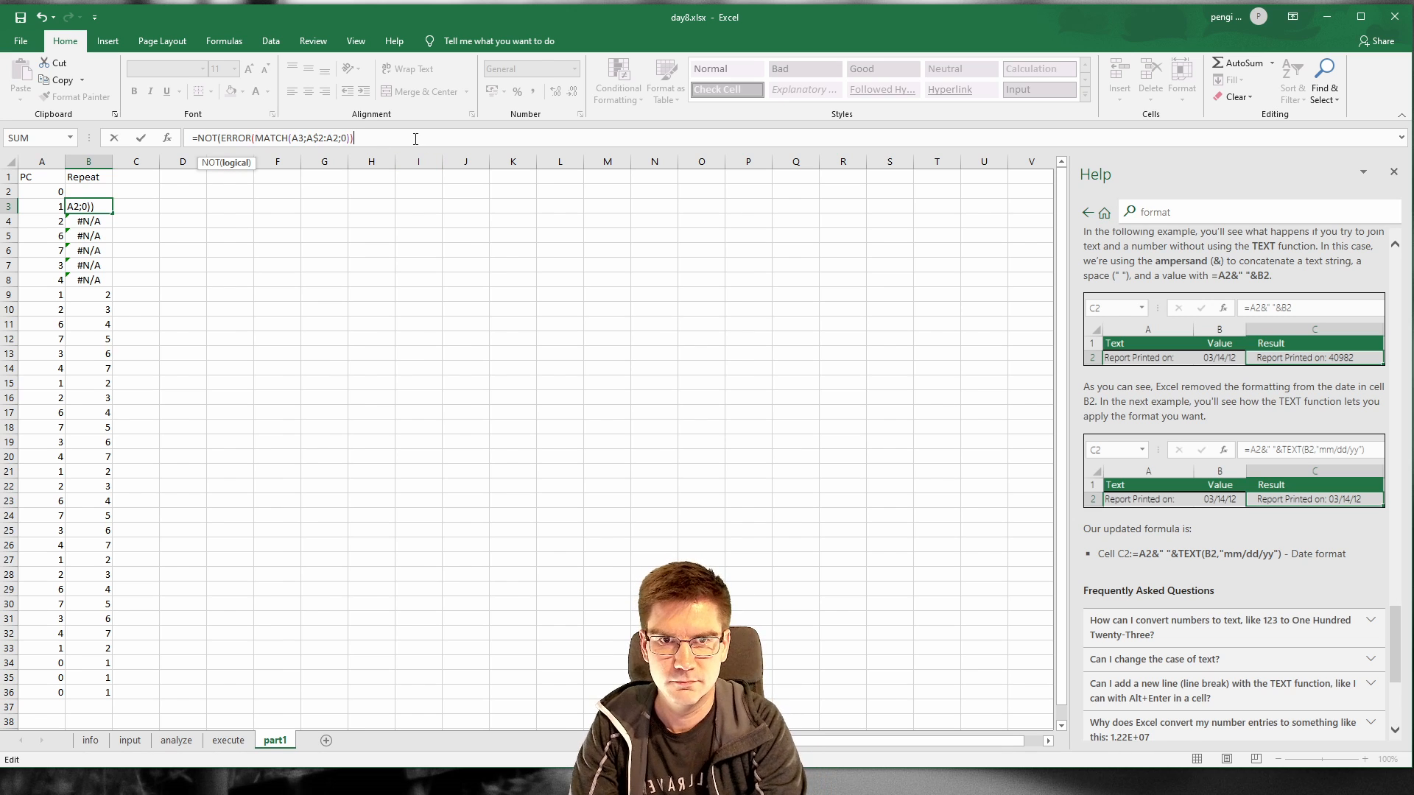
text()))
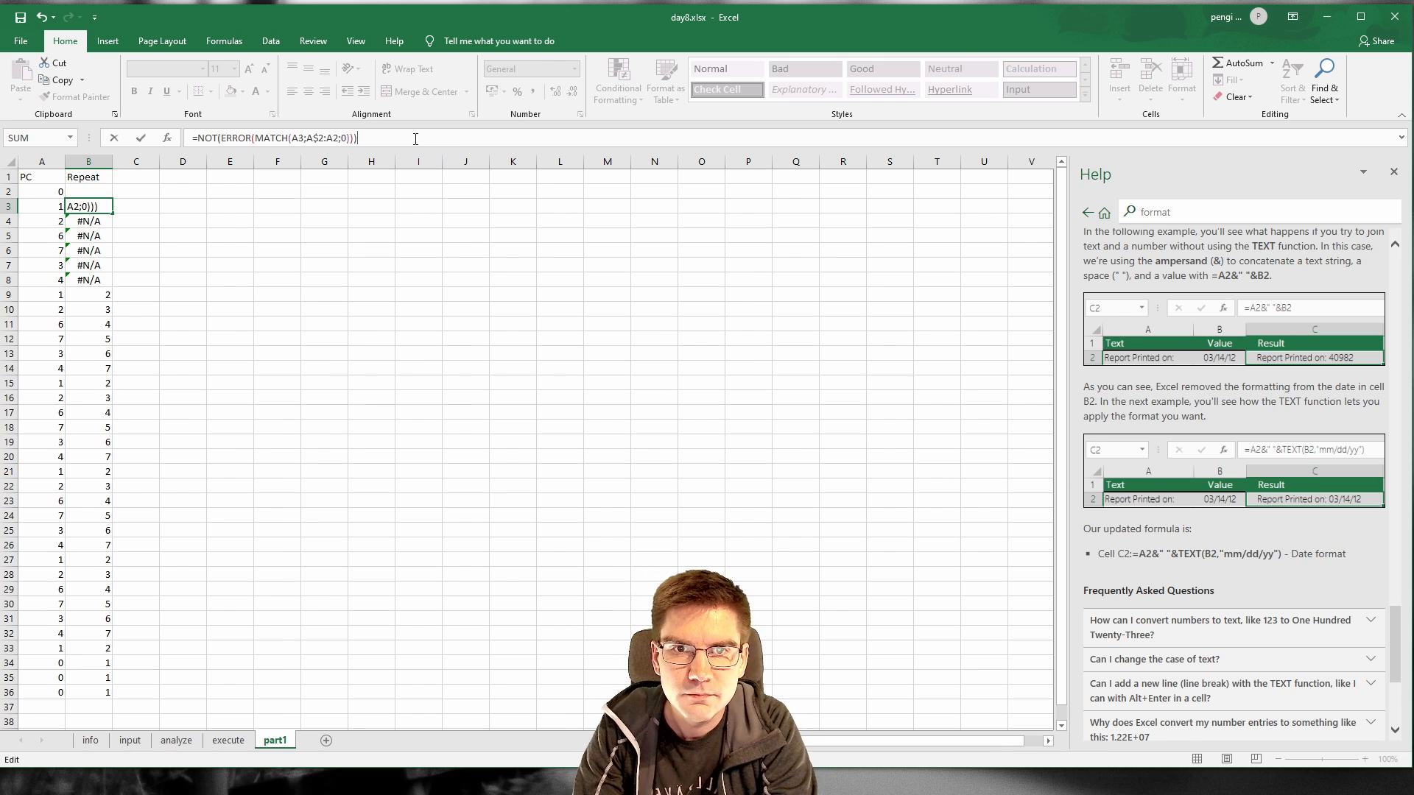
key(Return)
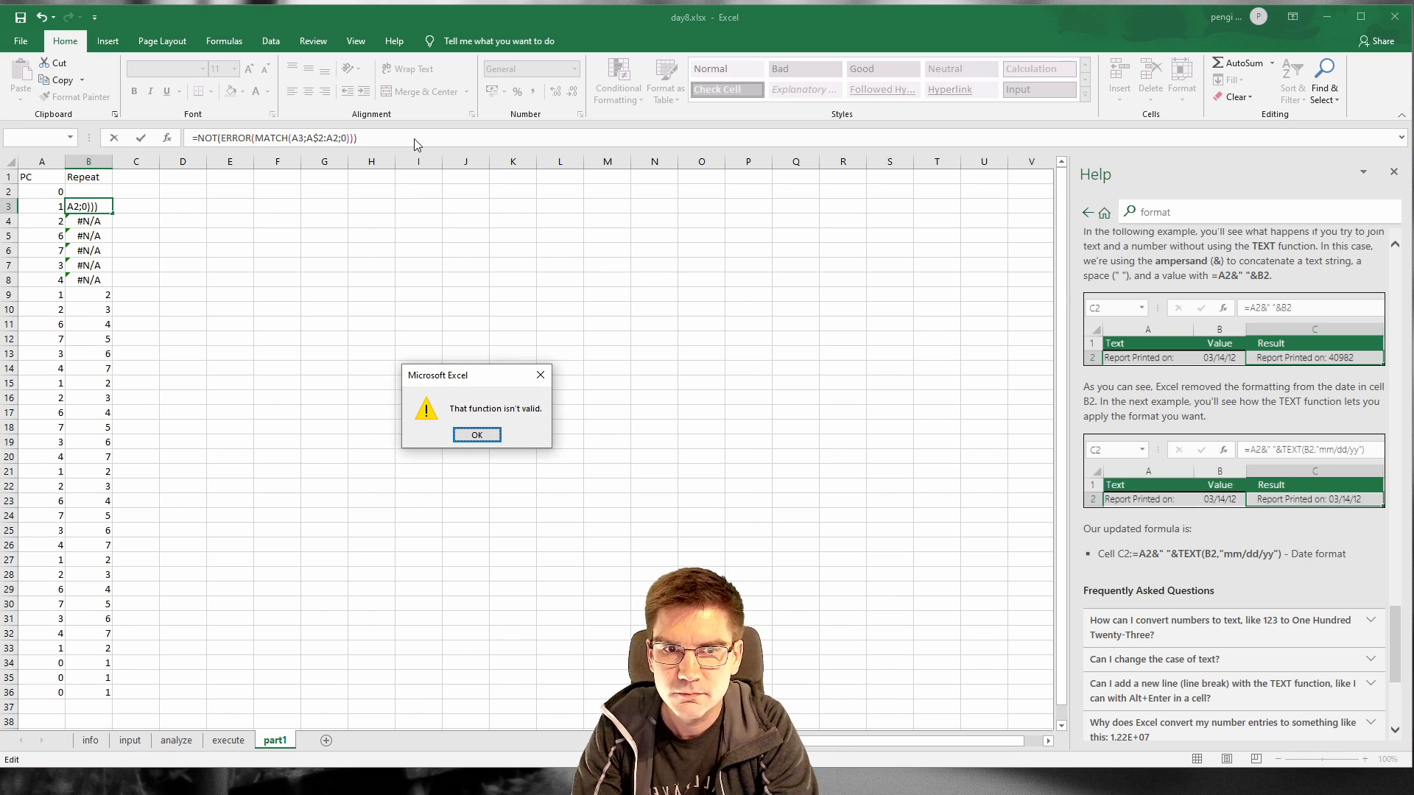
key(Return)
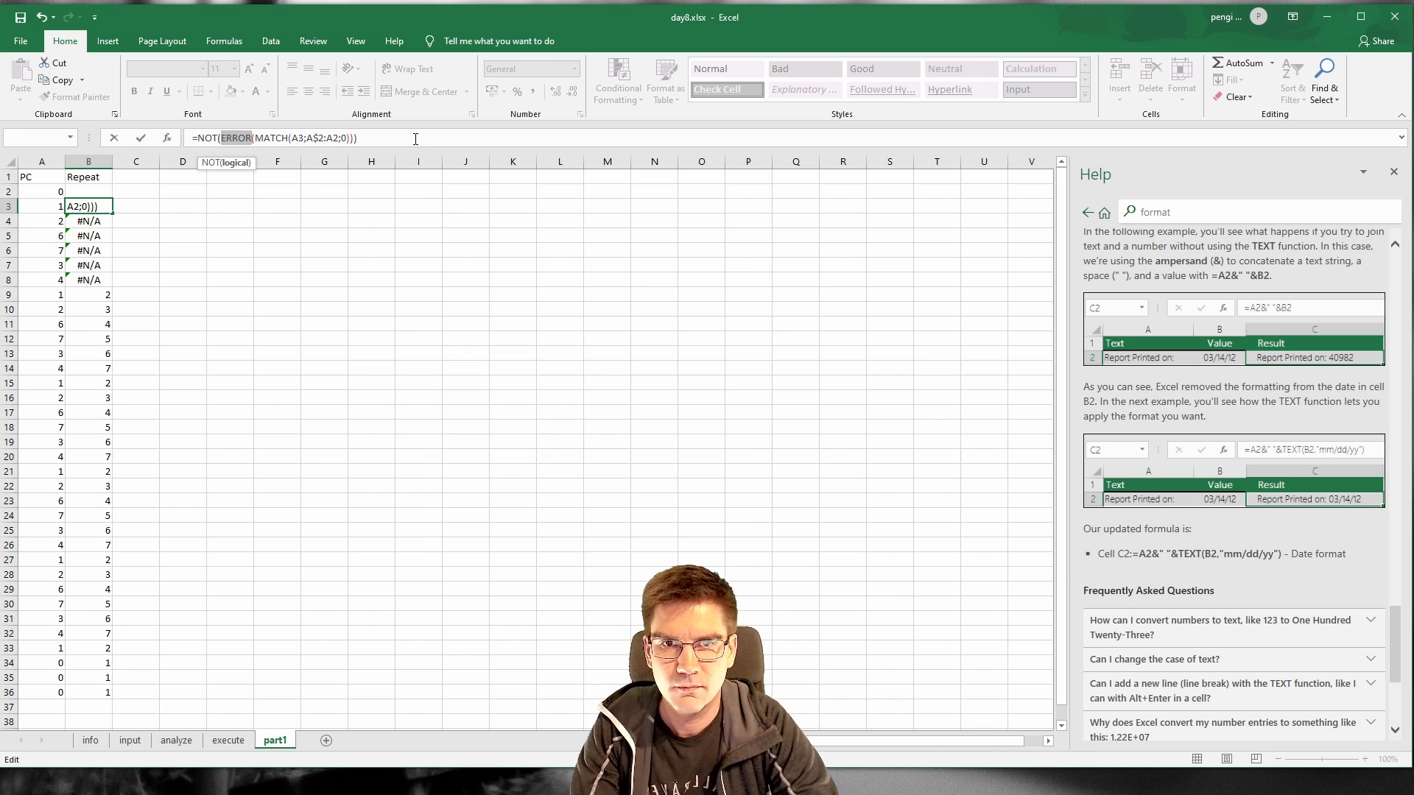
Step: Correct the B3 formula to =NOT(ISERROR(MATCH(A3;A$2:A2;0))) and fill it down the Repeat column through B36
click(221, 139)
text(IS)
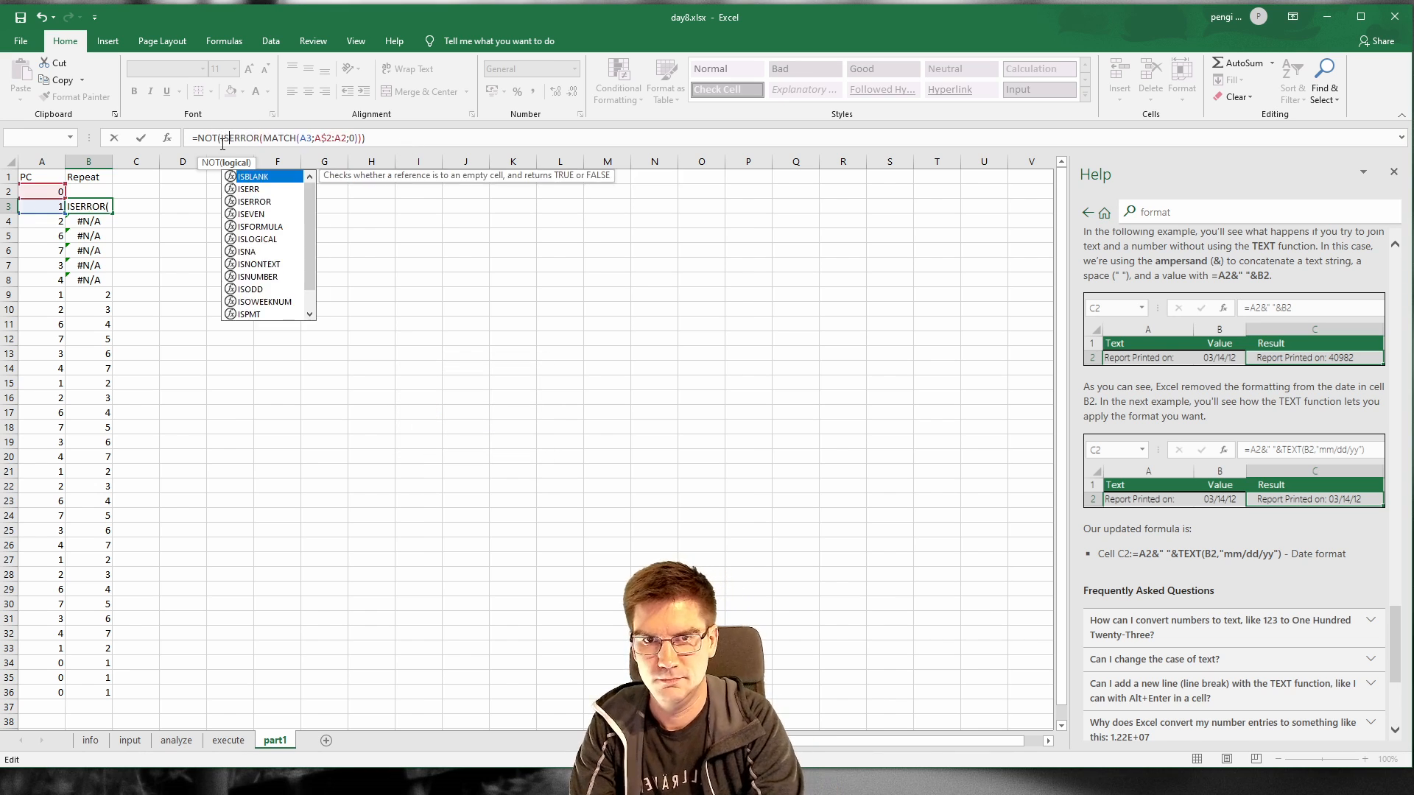
key(Return)
click(87, 206)
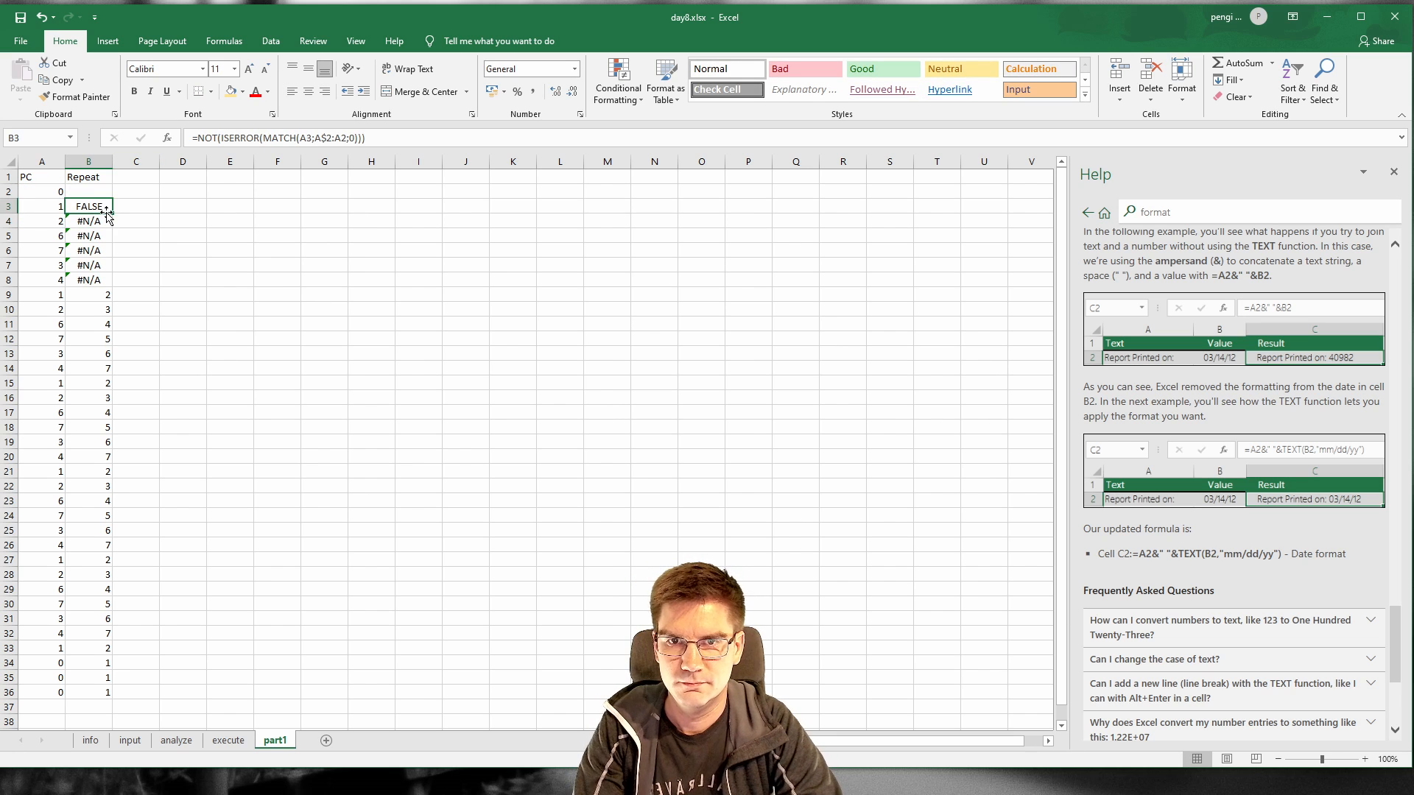
drag(112, 214, 129, 694)
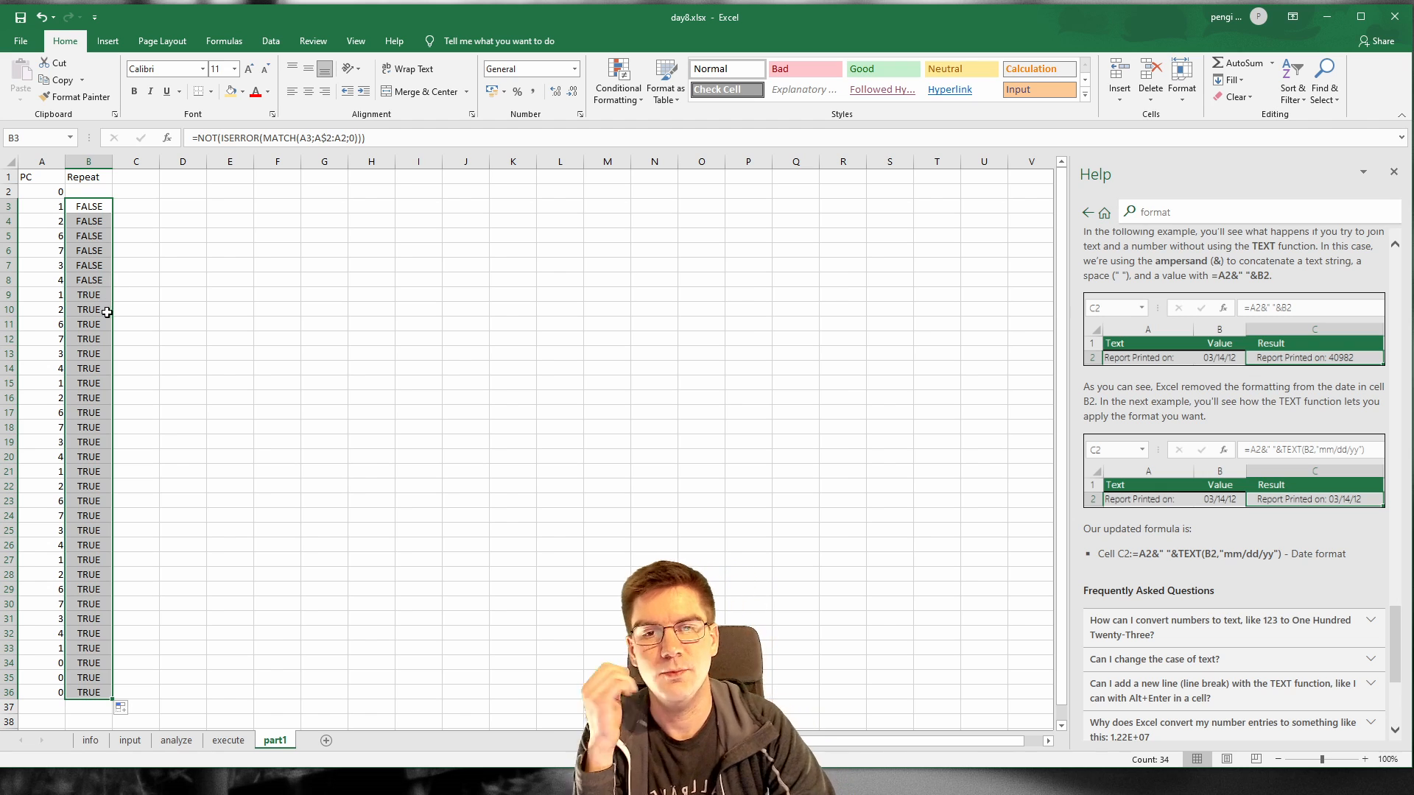
Step: Examine the first repeated PC value and its Repeat flag in row 9, checking against the execute sheet
click(88, 295)
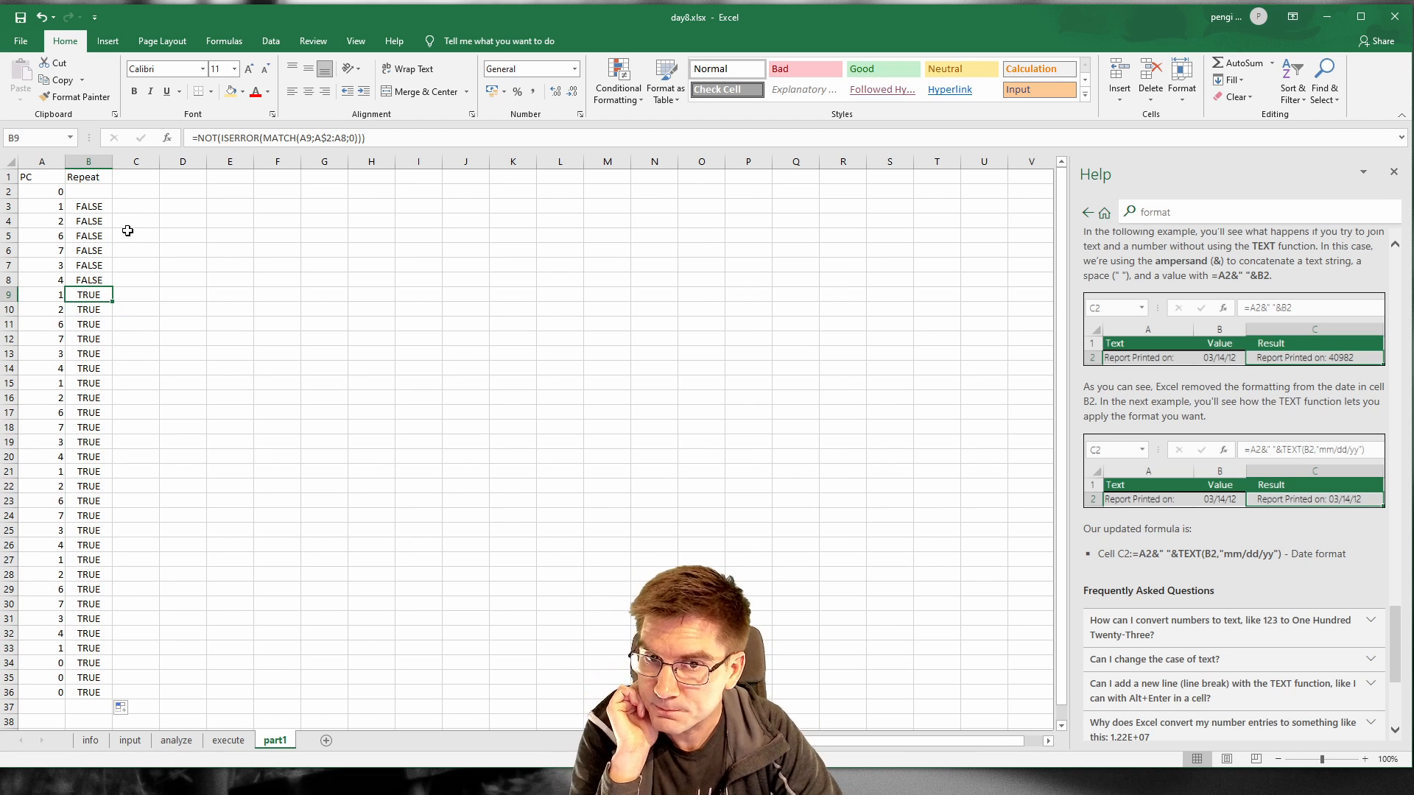
click(139, 192)
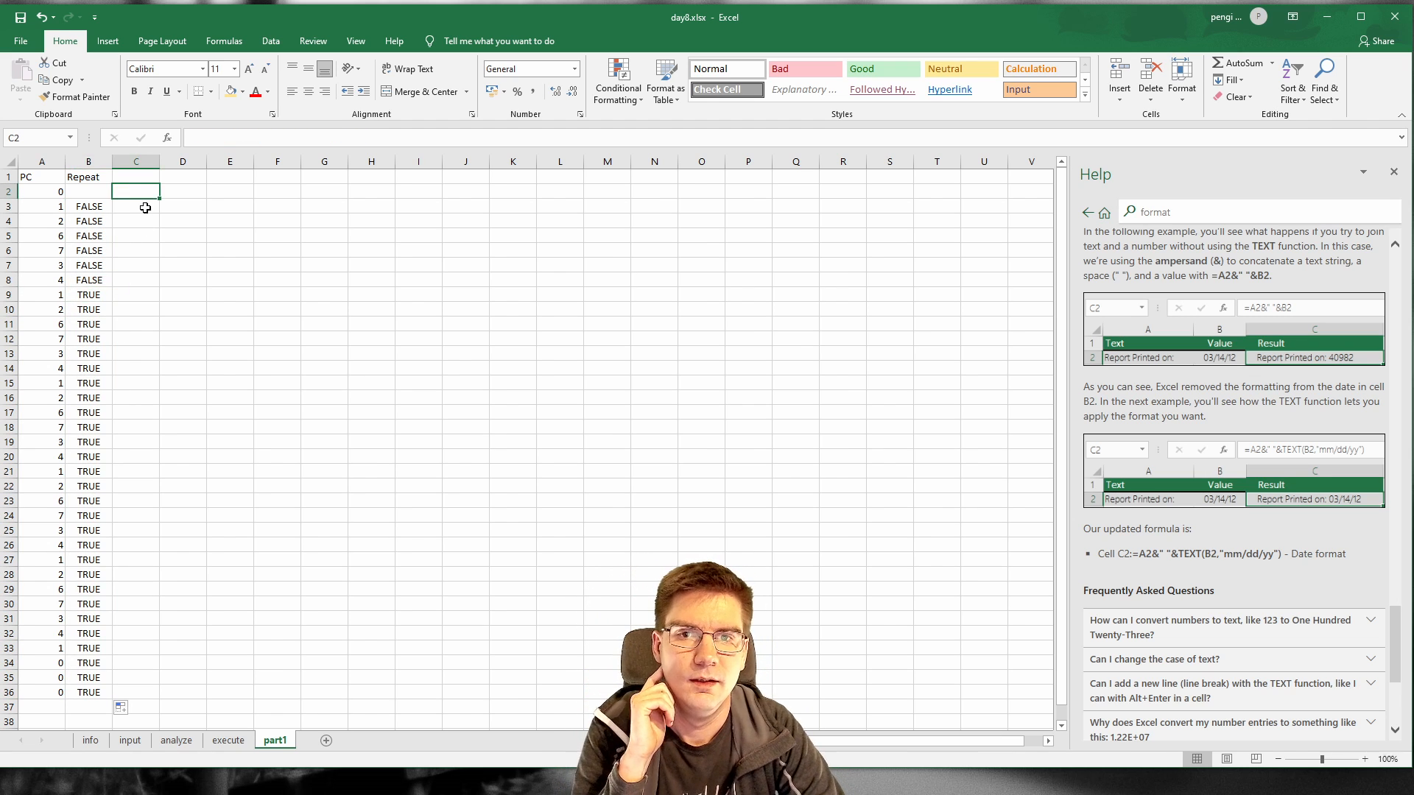
click(78, 294)
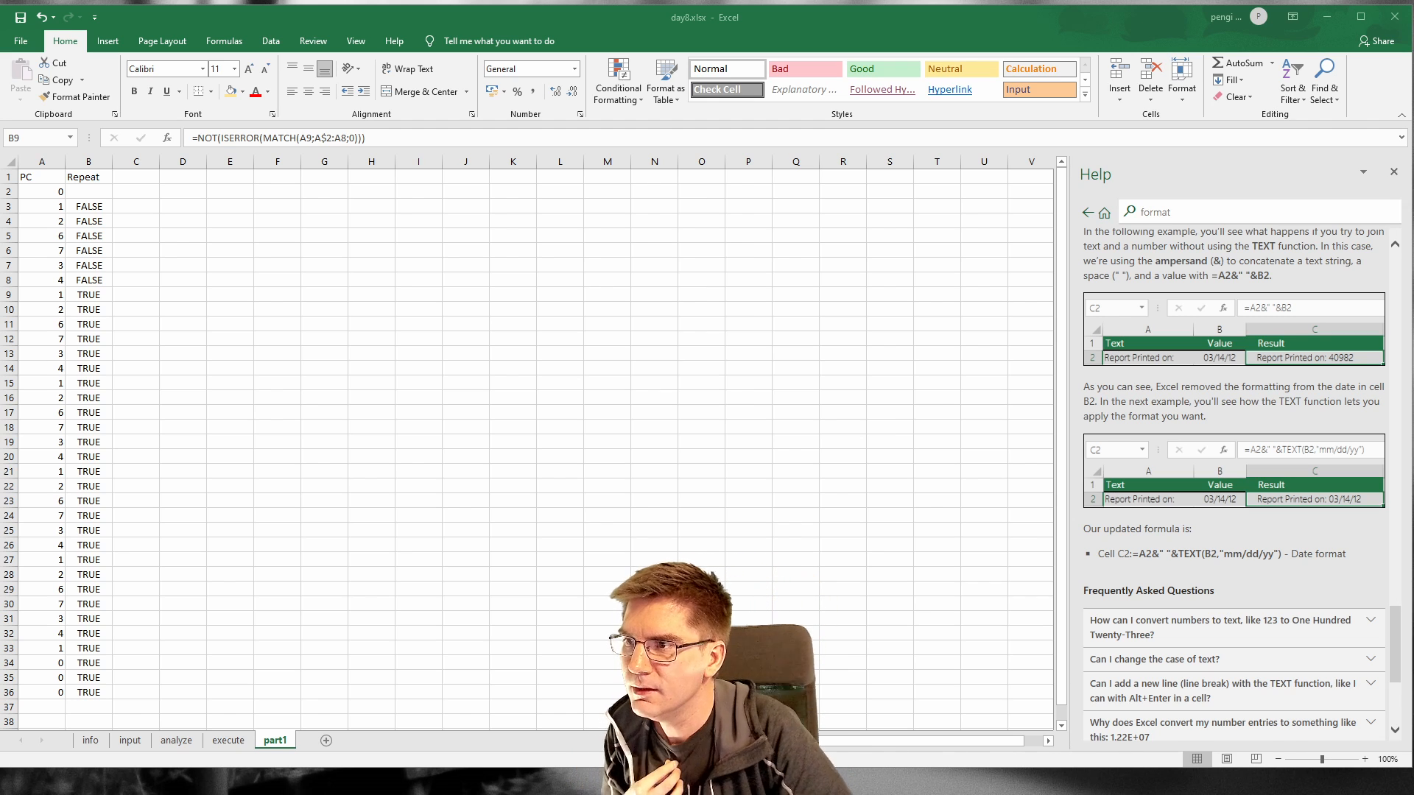
click(163, 743)
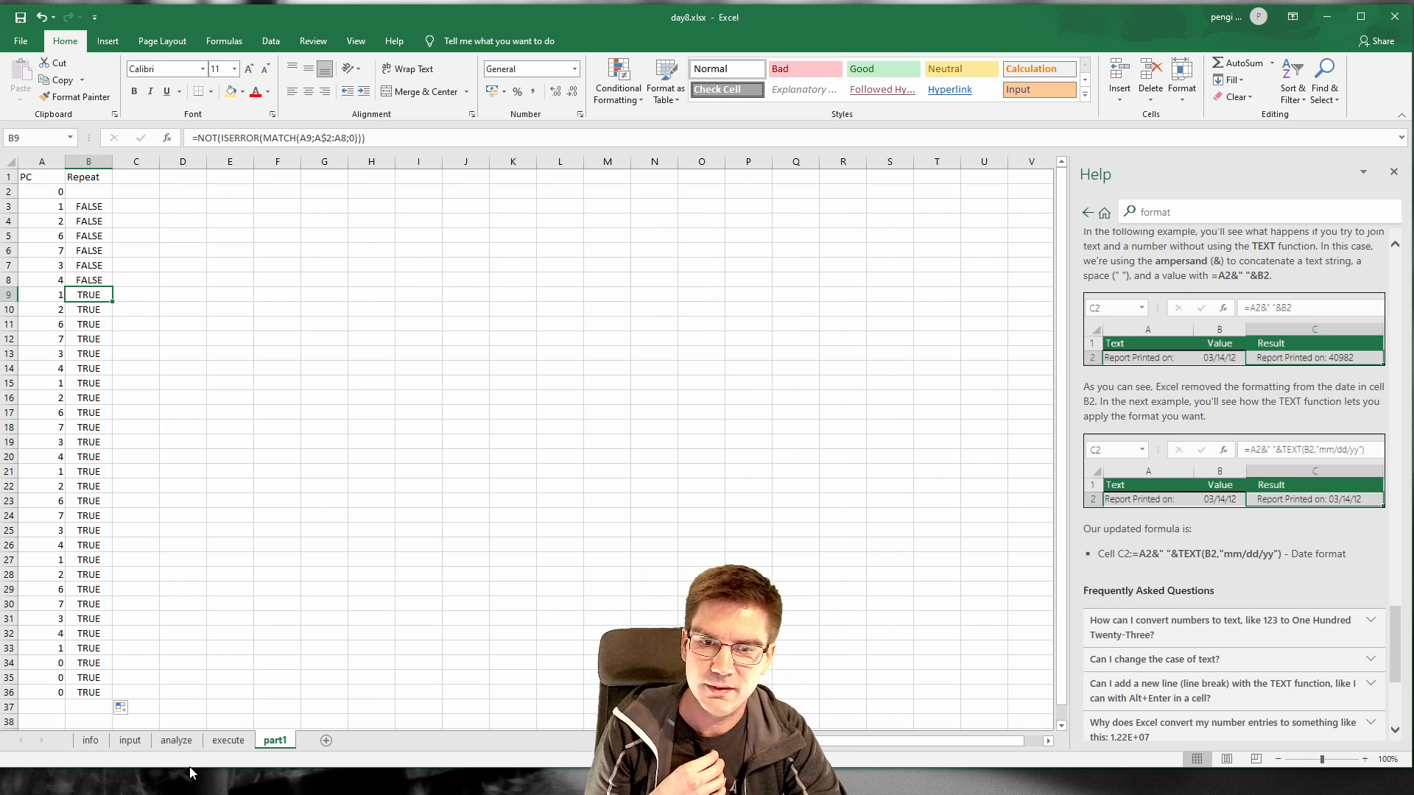
click(228, 741)
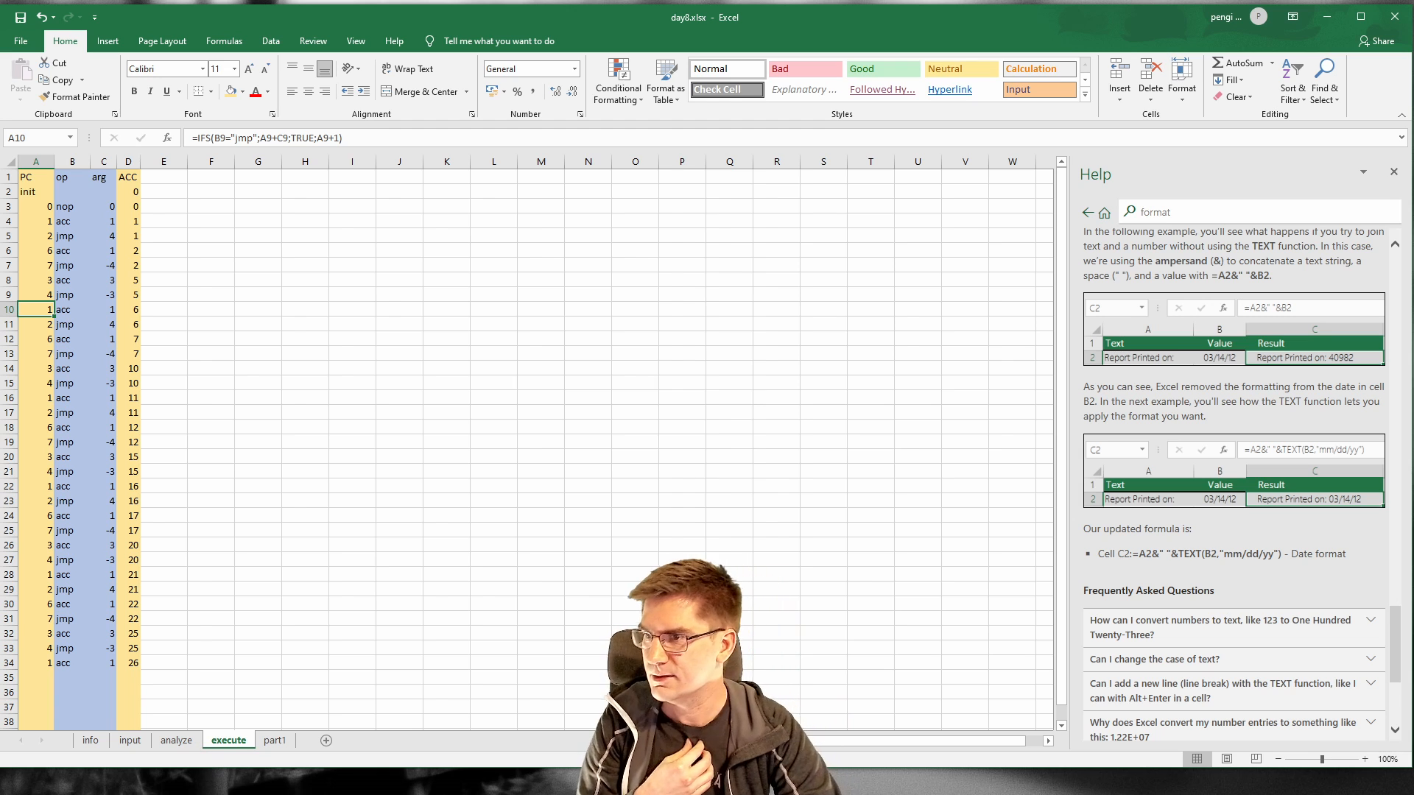
click(274, 744)
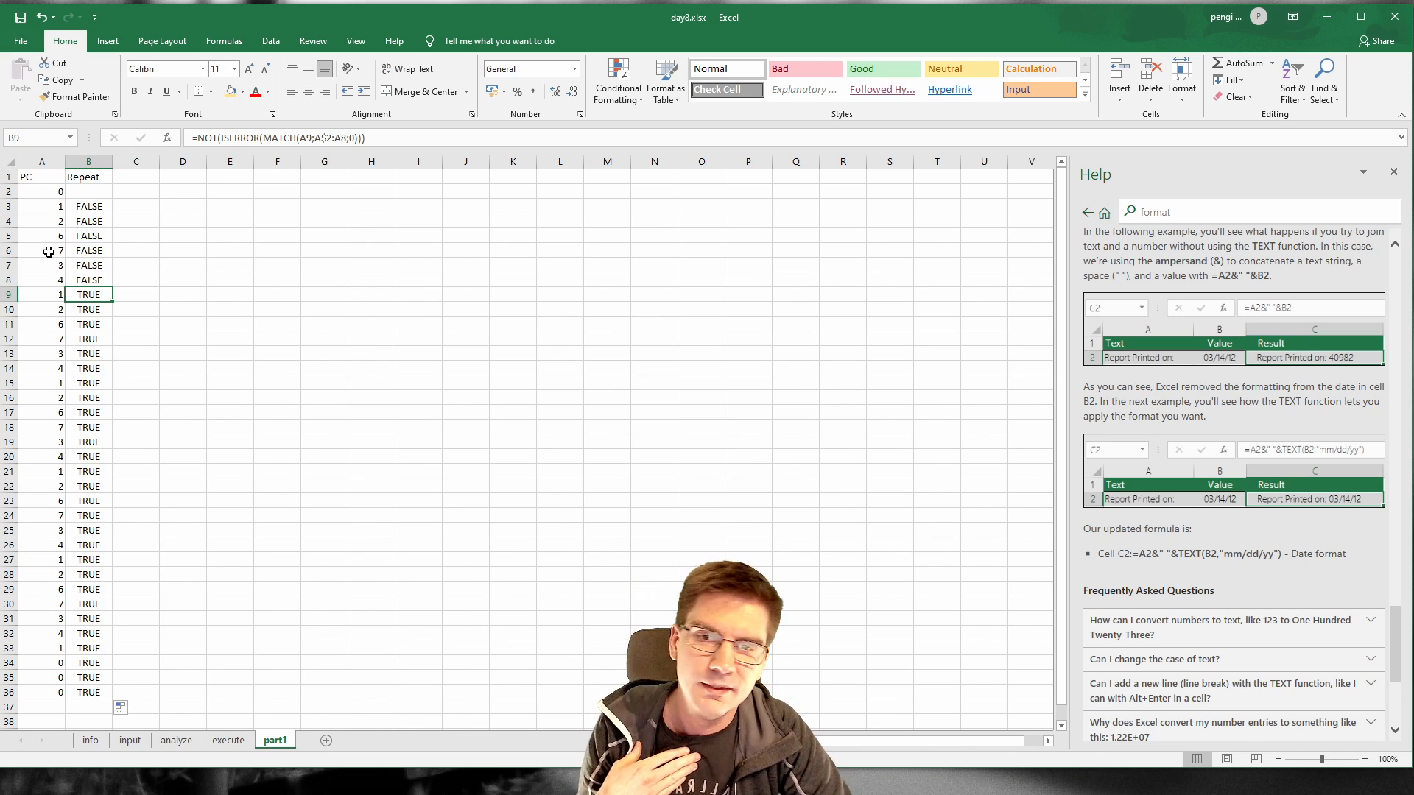
click(129, 204)
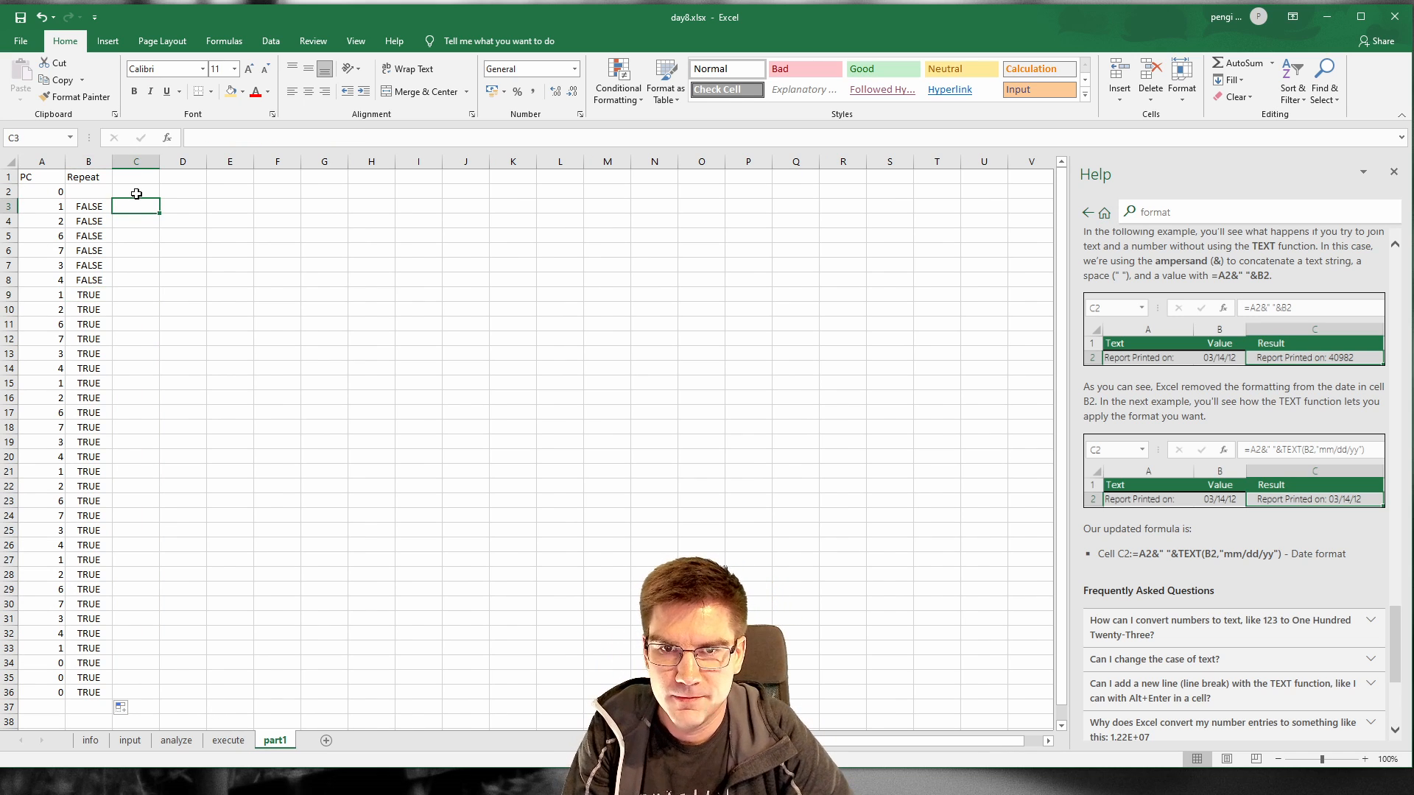
click(49, 296)
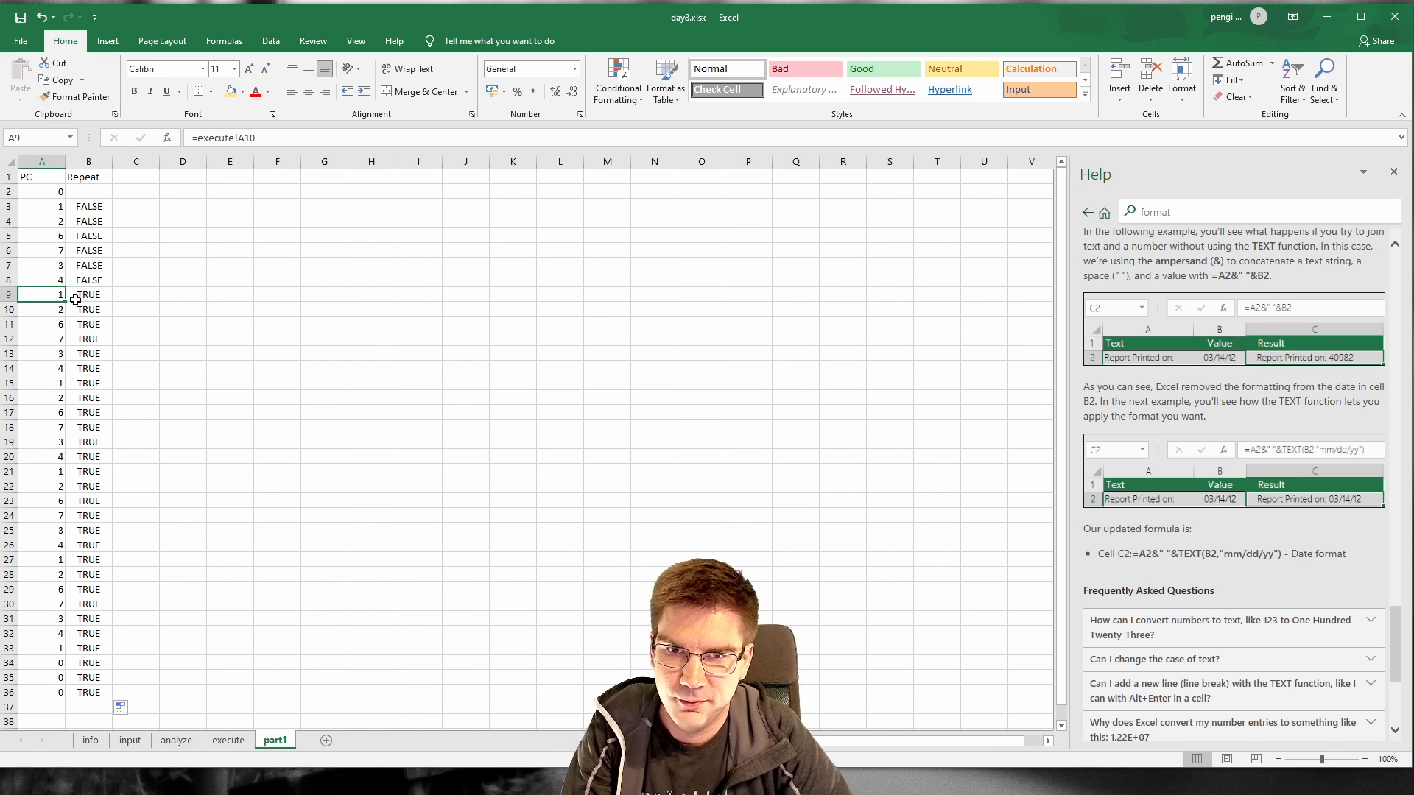
click(107, 294)
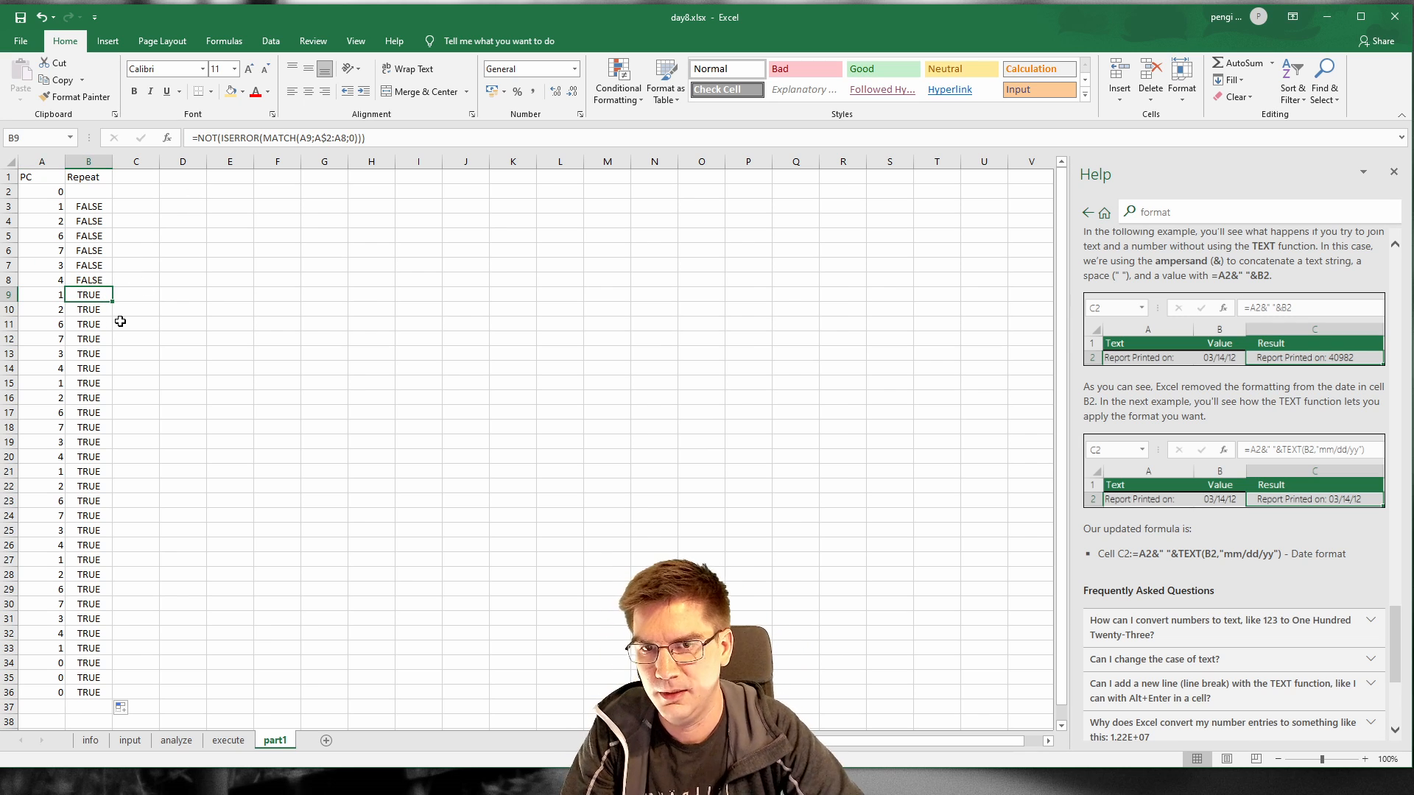
Step: Enter the header "First repeat acc" in cell C1
click(134, 177)
text(Resul)
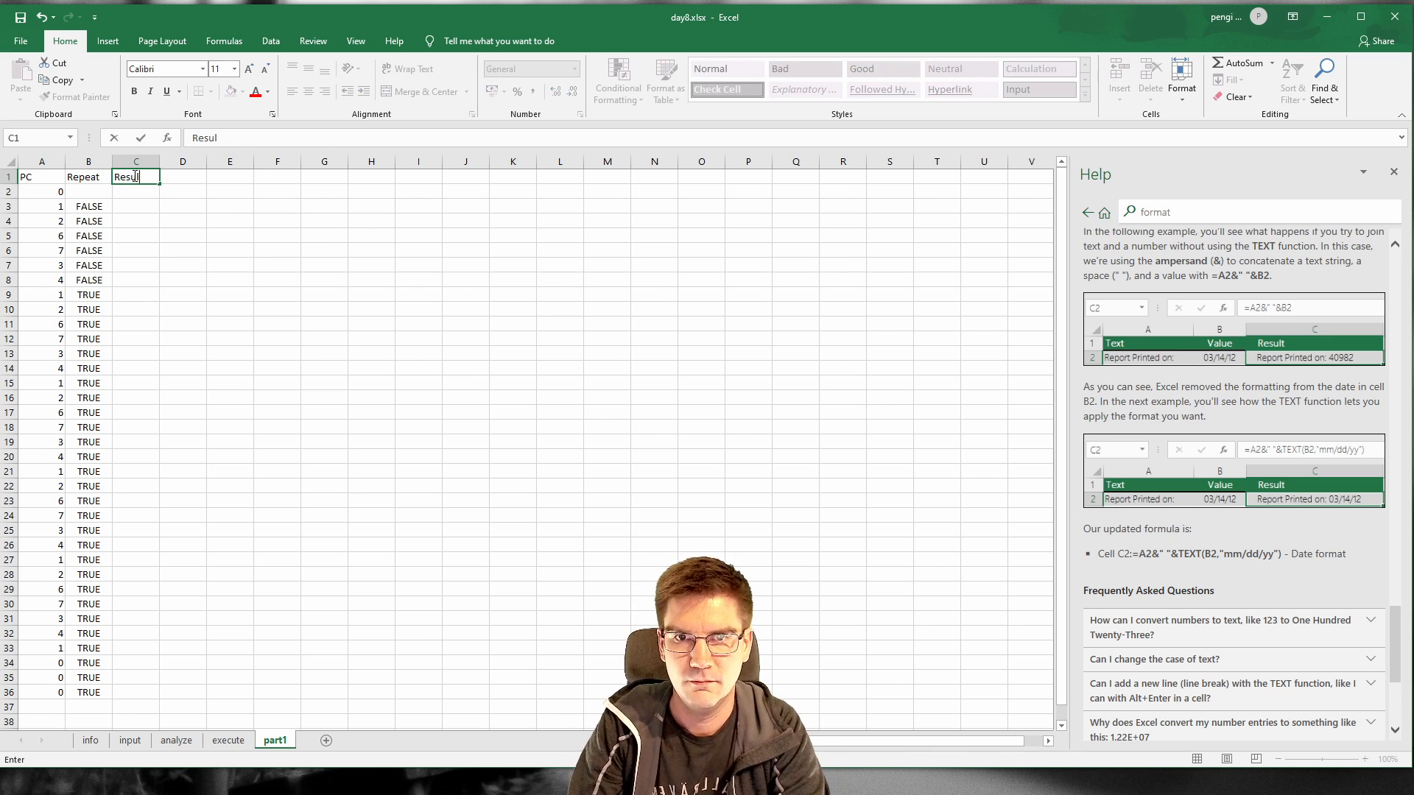
key(BackSpace)
key(BackSpace)
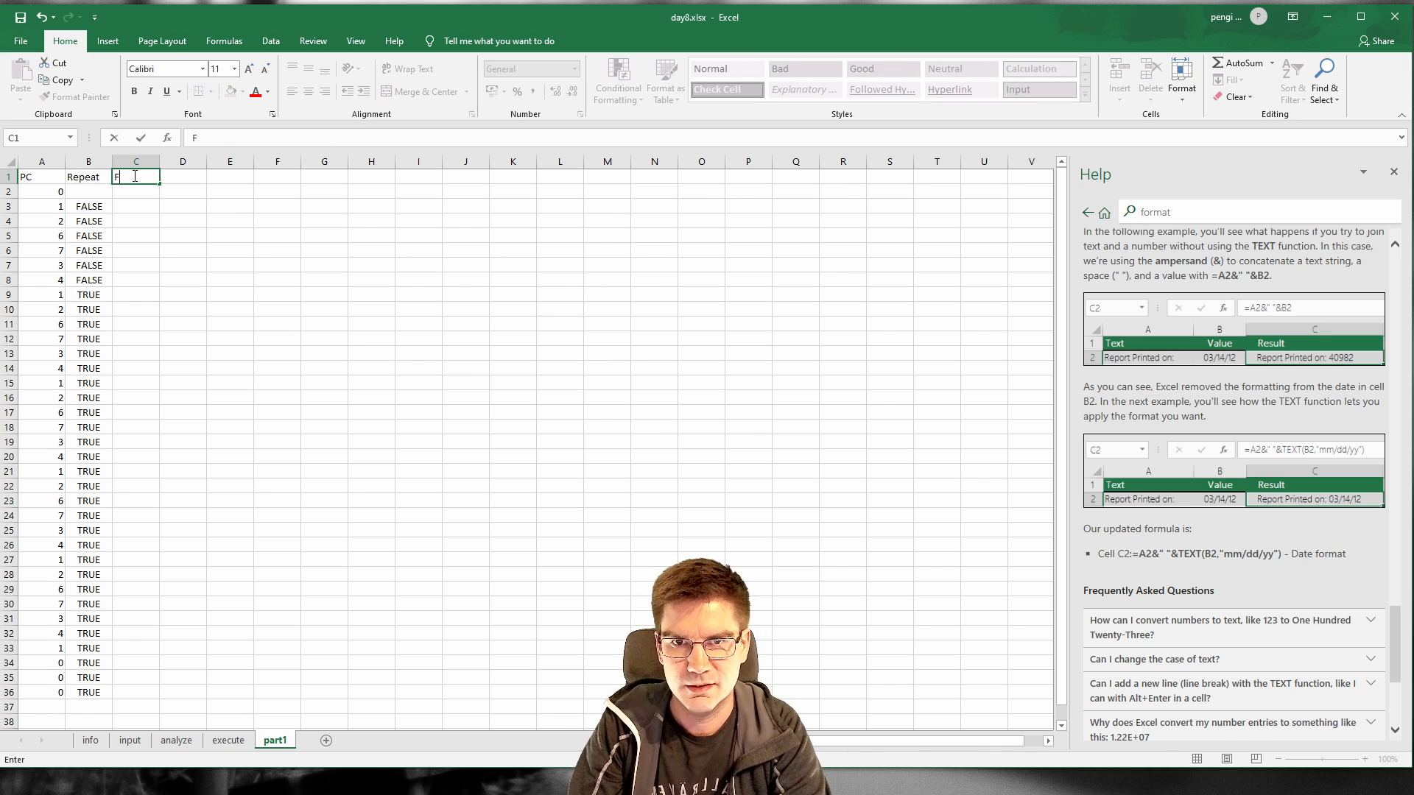
text(First repeat acc)
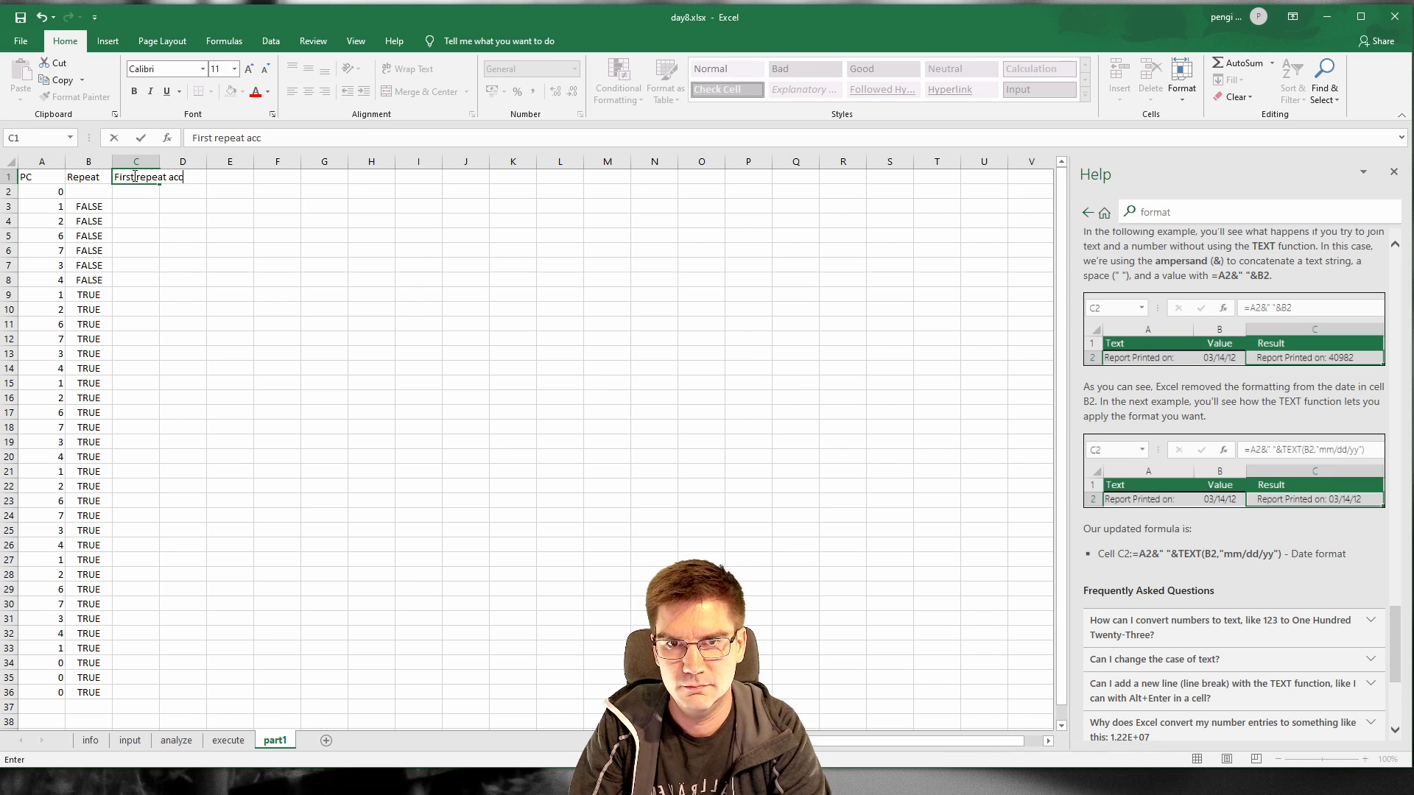
key(Return)
Step: Enter =NA() in C2 as the starting value of the First repeat acc column
text(=)
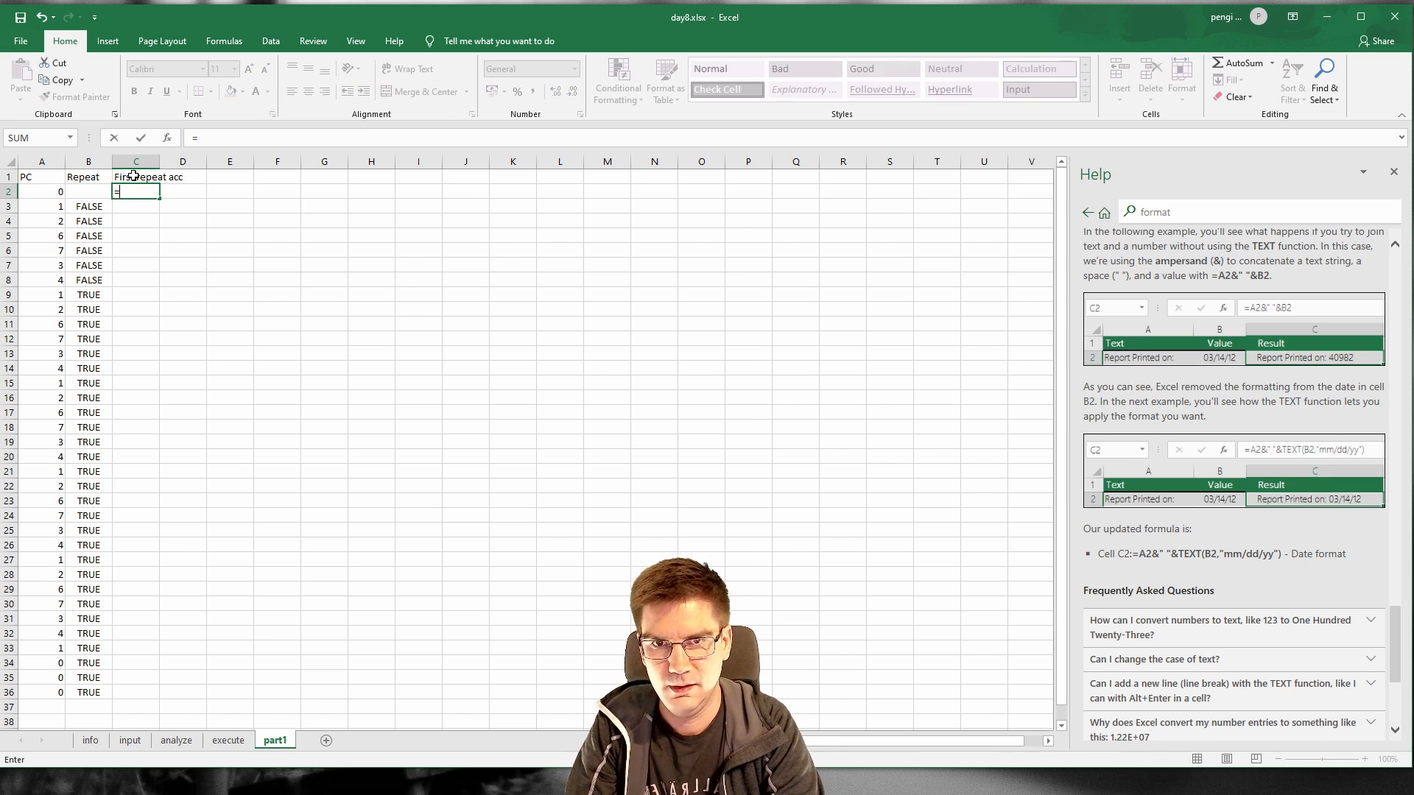
key(BackSpace)
text(NA)
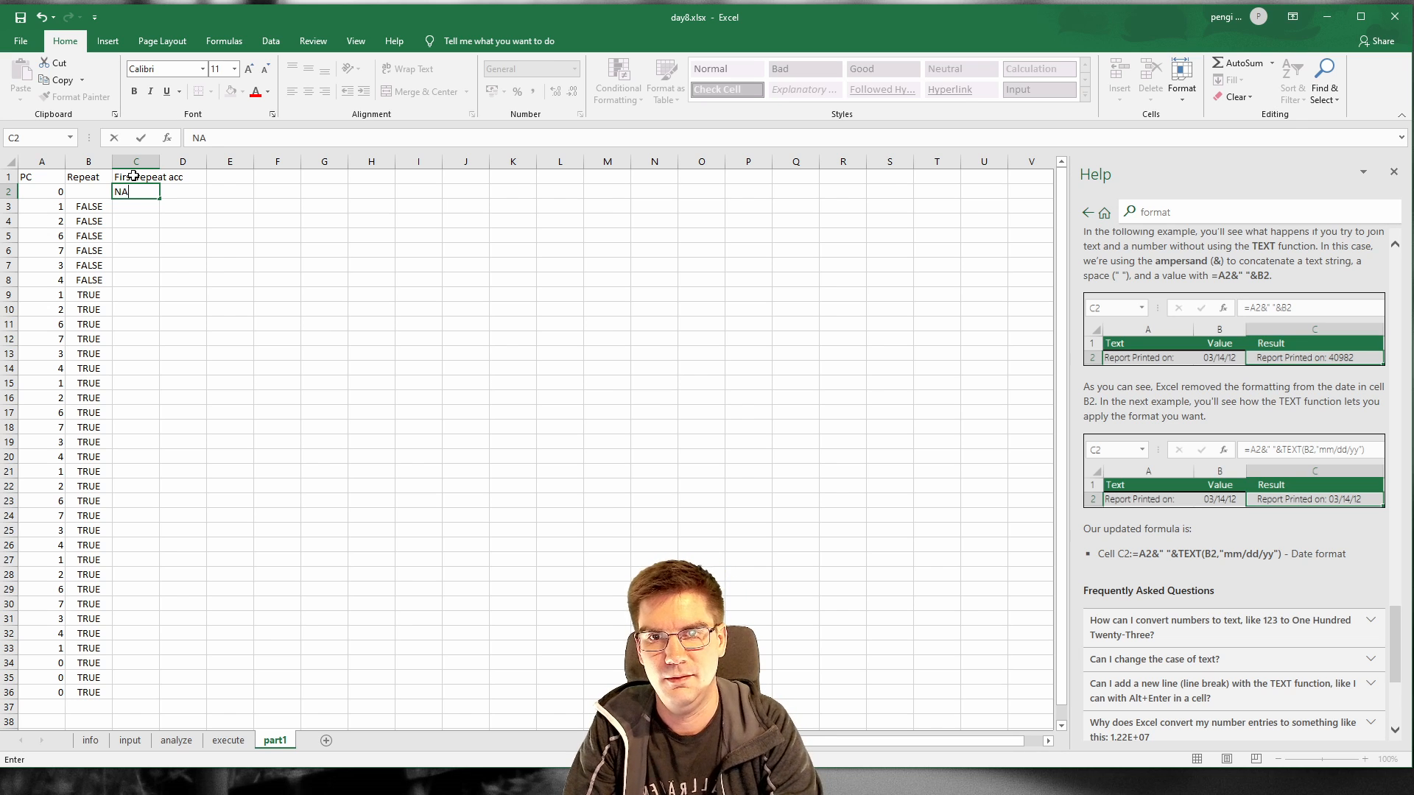
text(())
key(Home)
text(=)
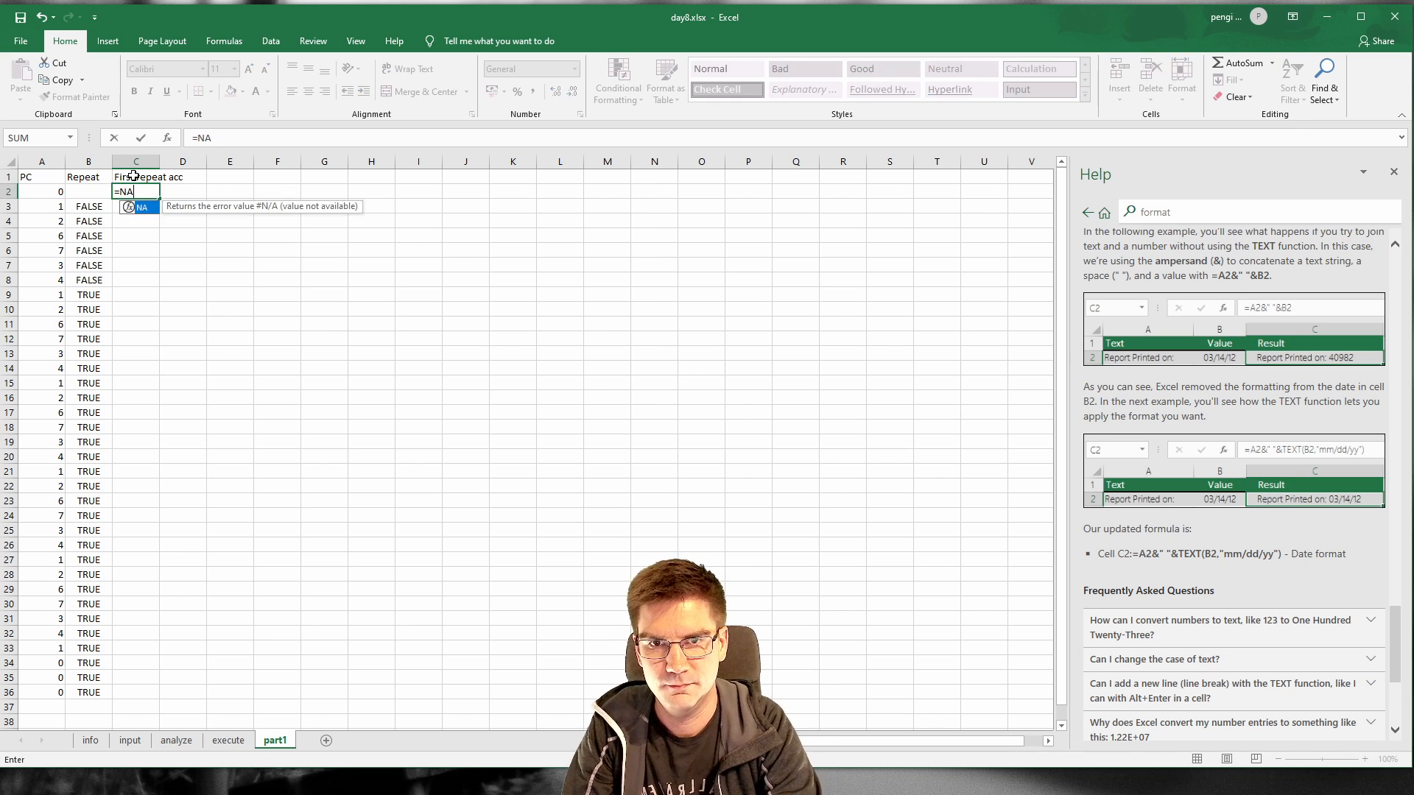
key(End)
key(Return)
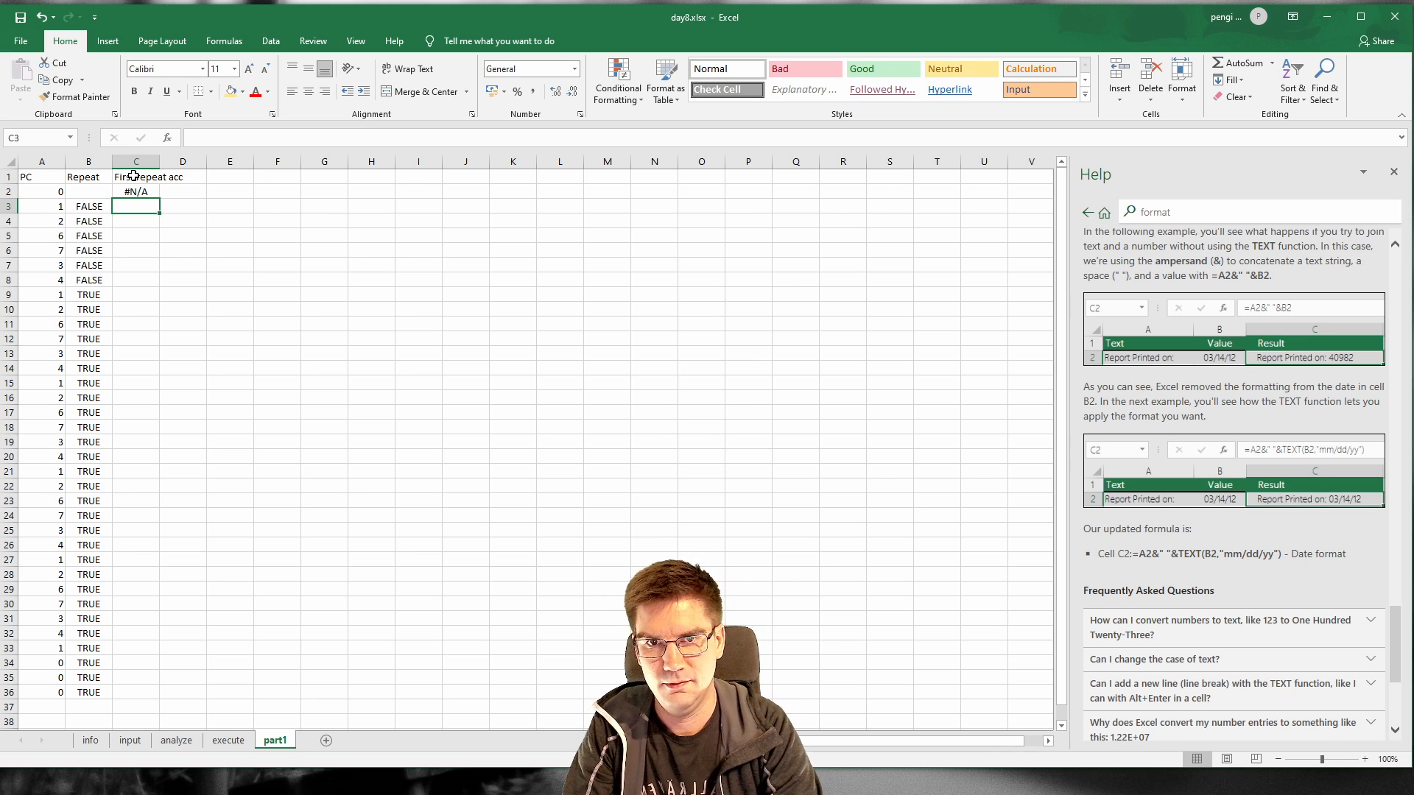
Step: Begin the C3 formula with the condition =IF(AND(ISNA(C2);B3=TRUE); to detect the first repeat
text(=IF()
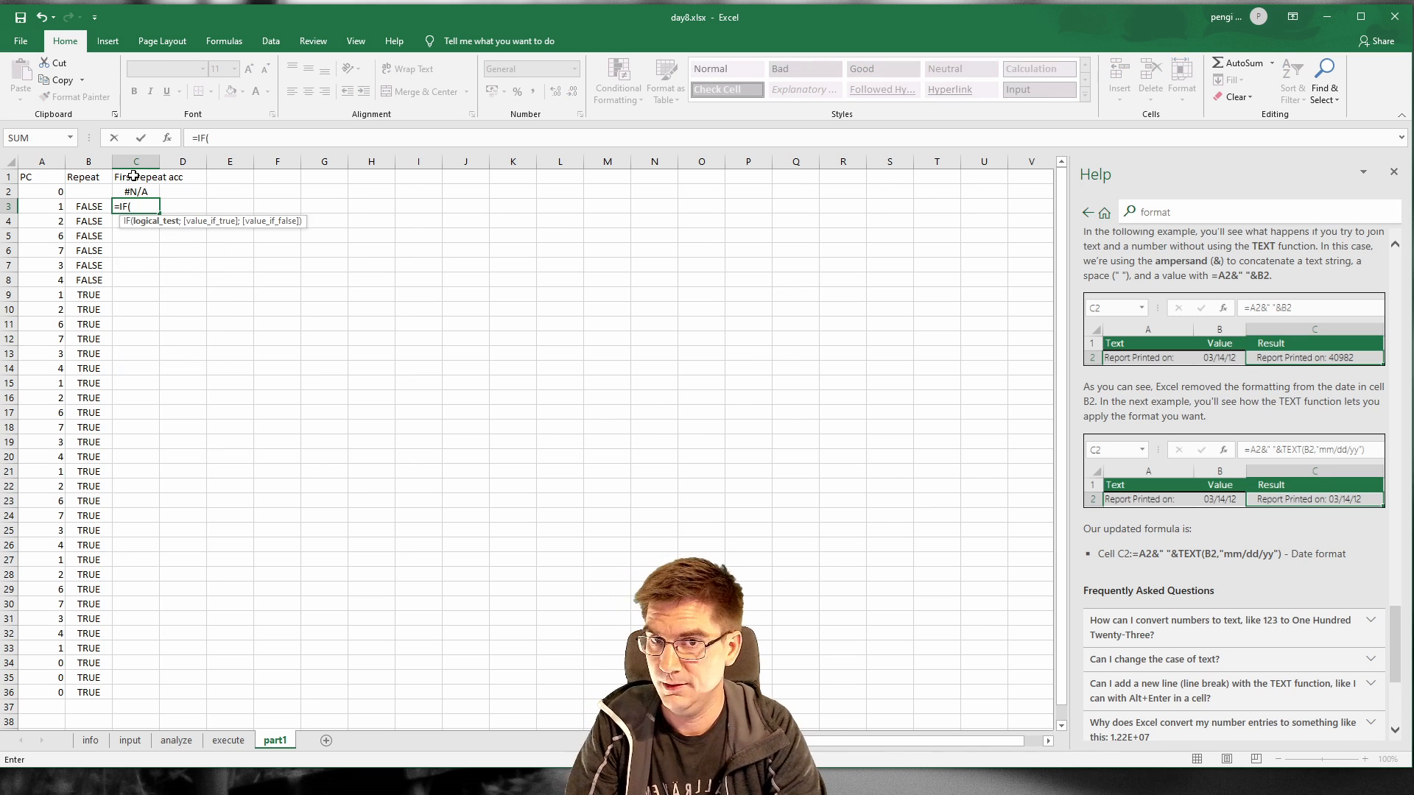
text(ISNA()
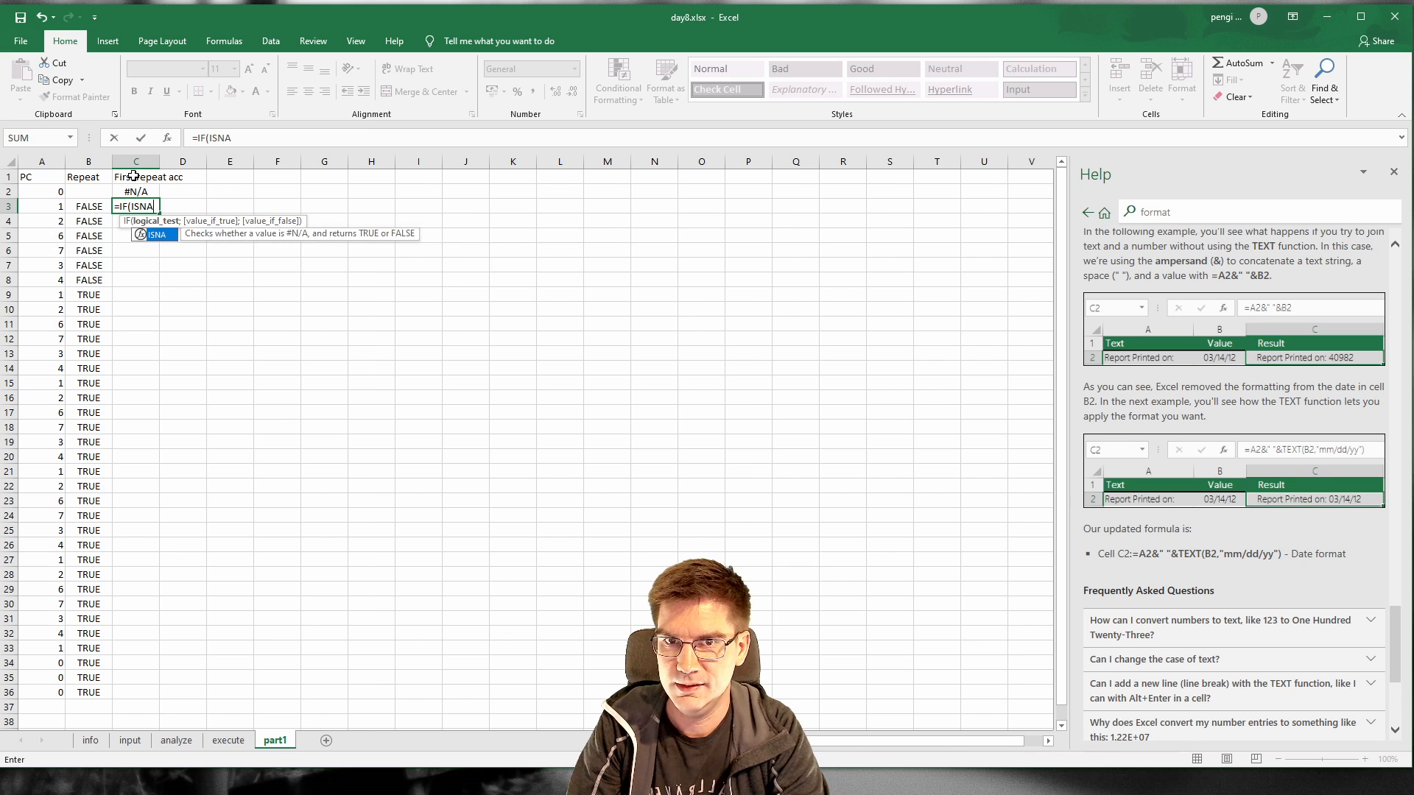
click(151, 193)
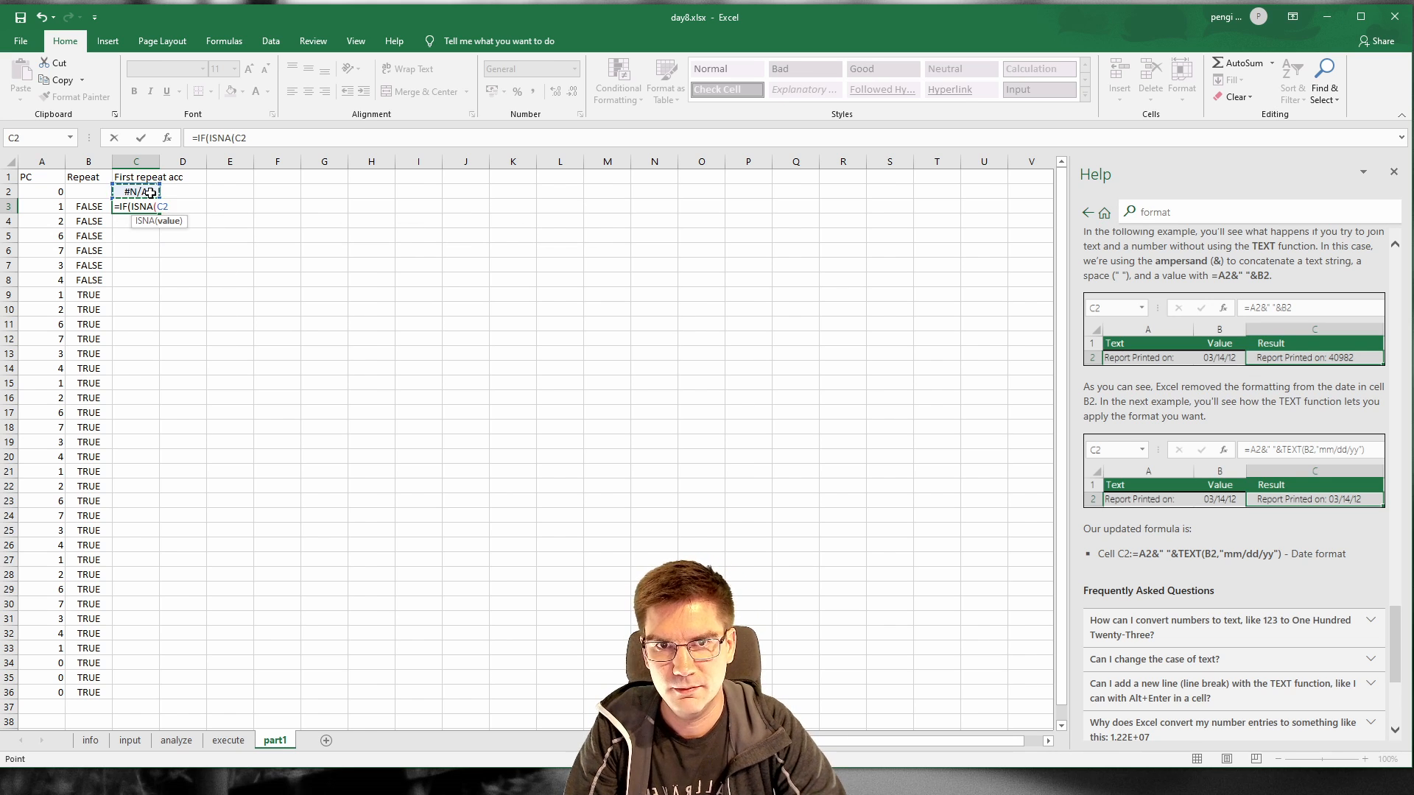
text())
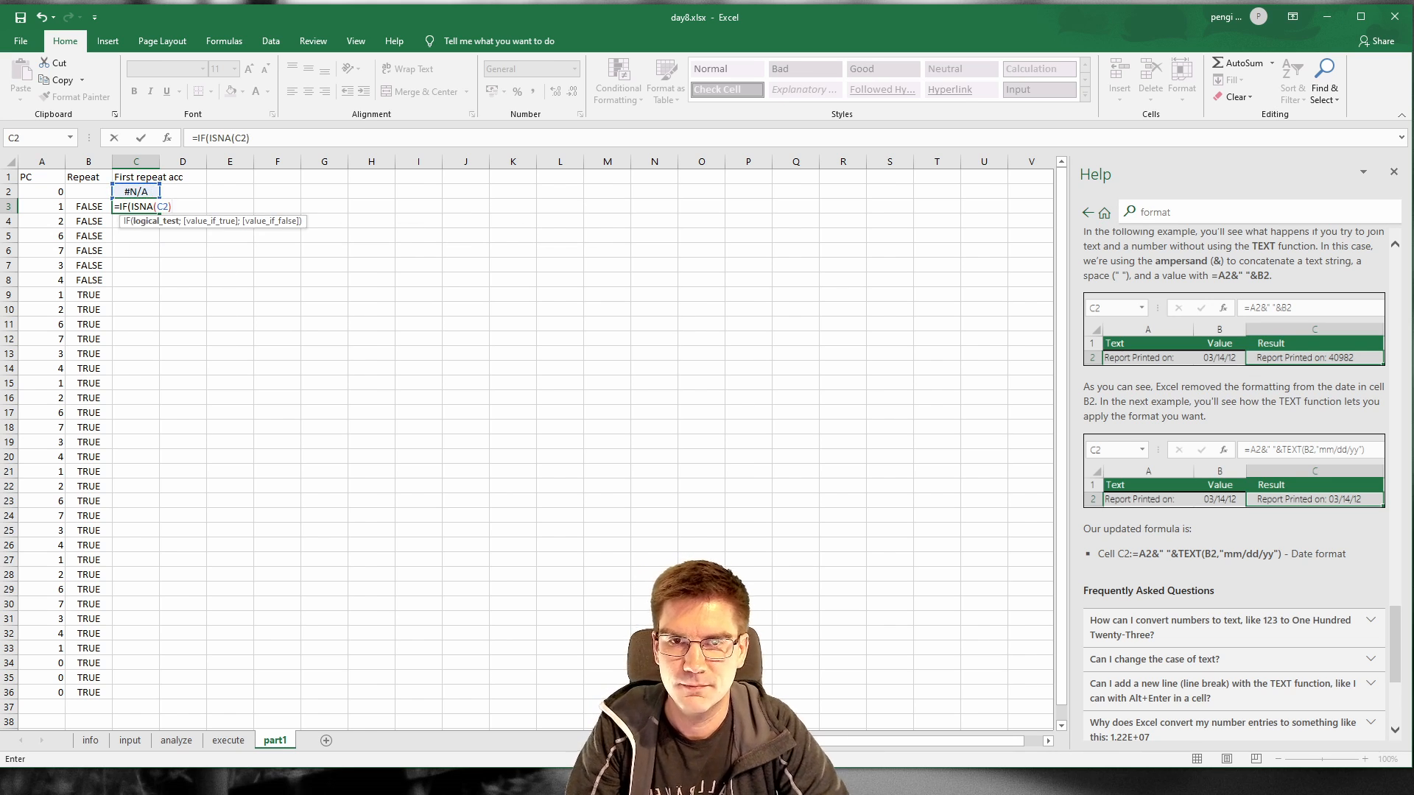
click(280, 137)
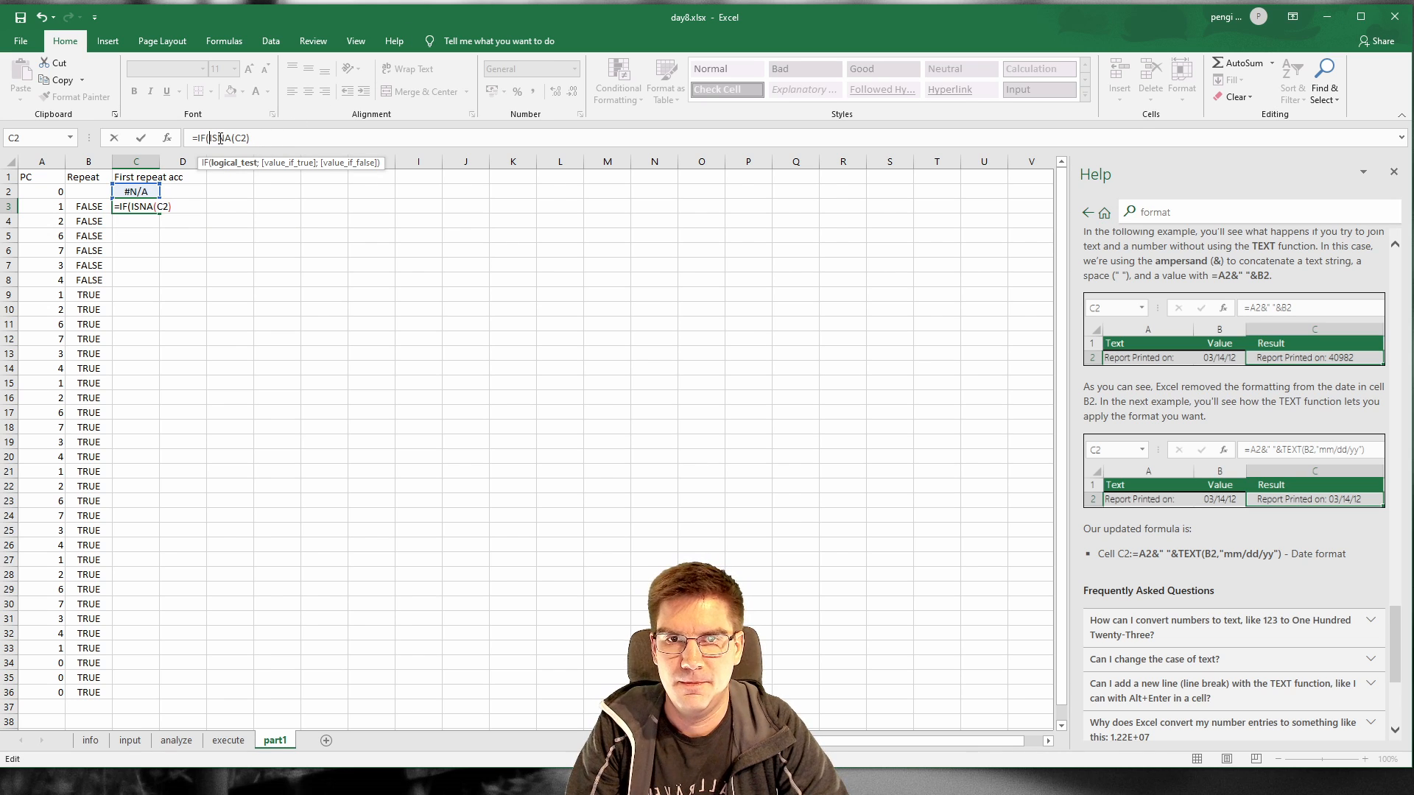
text(A)
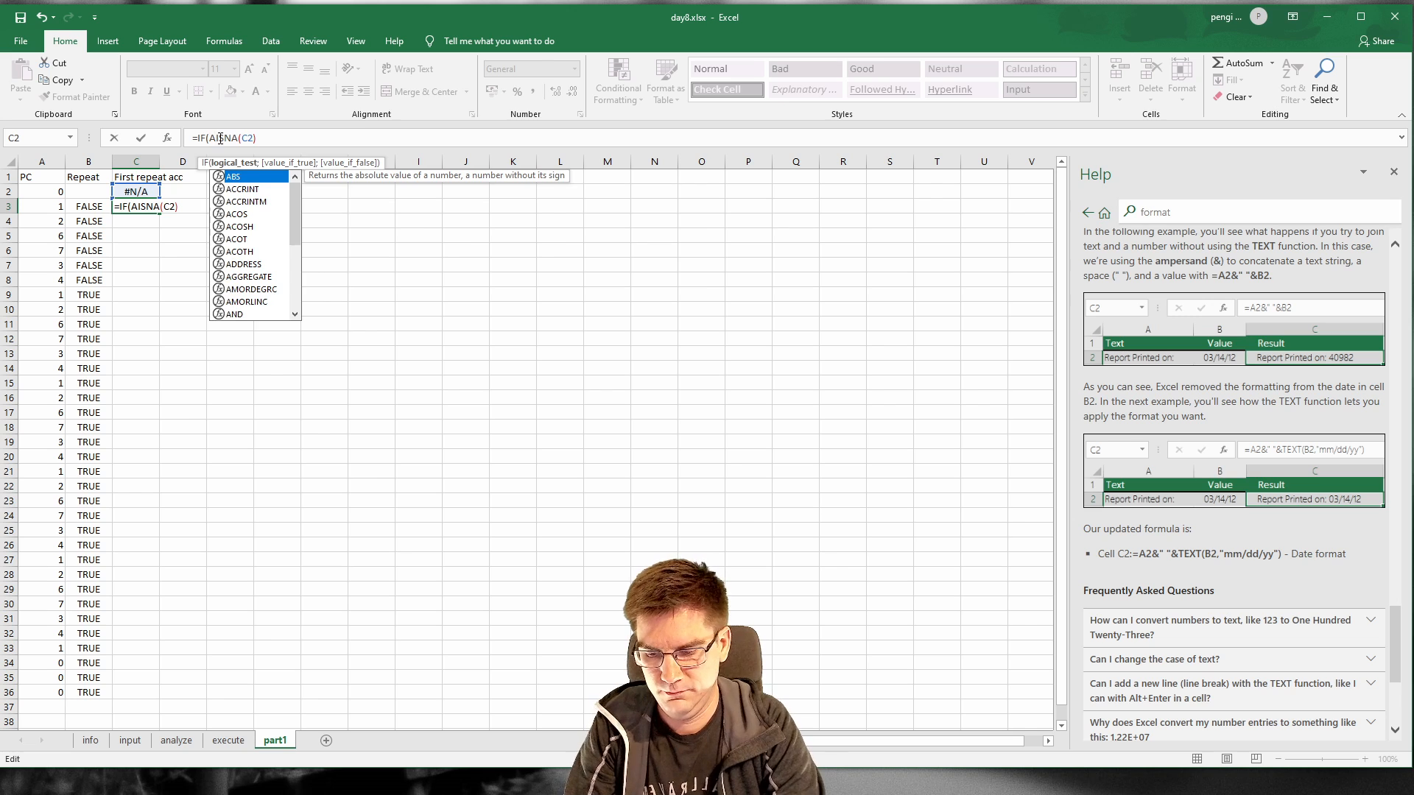
text(ND()
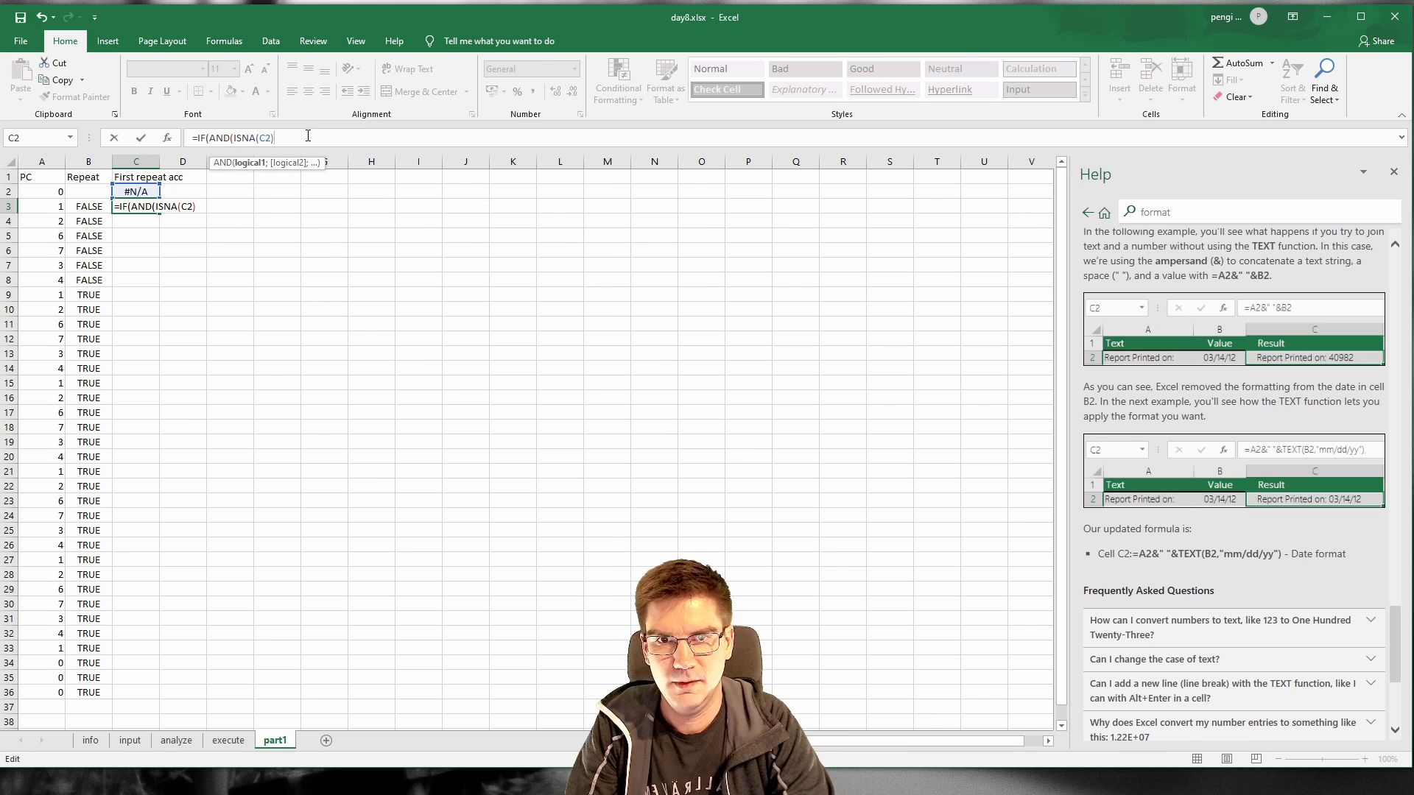
text(;)
click(85, 207)
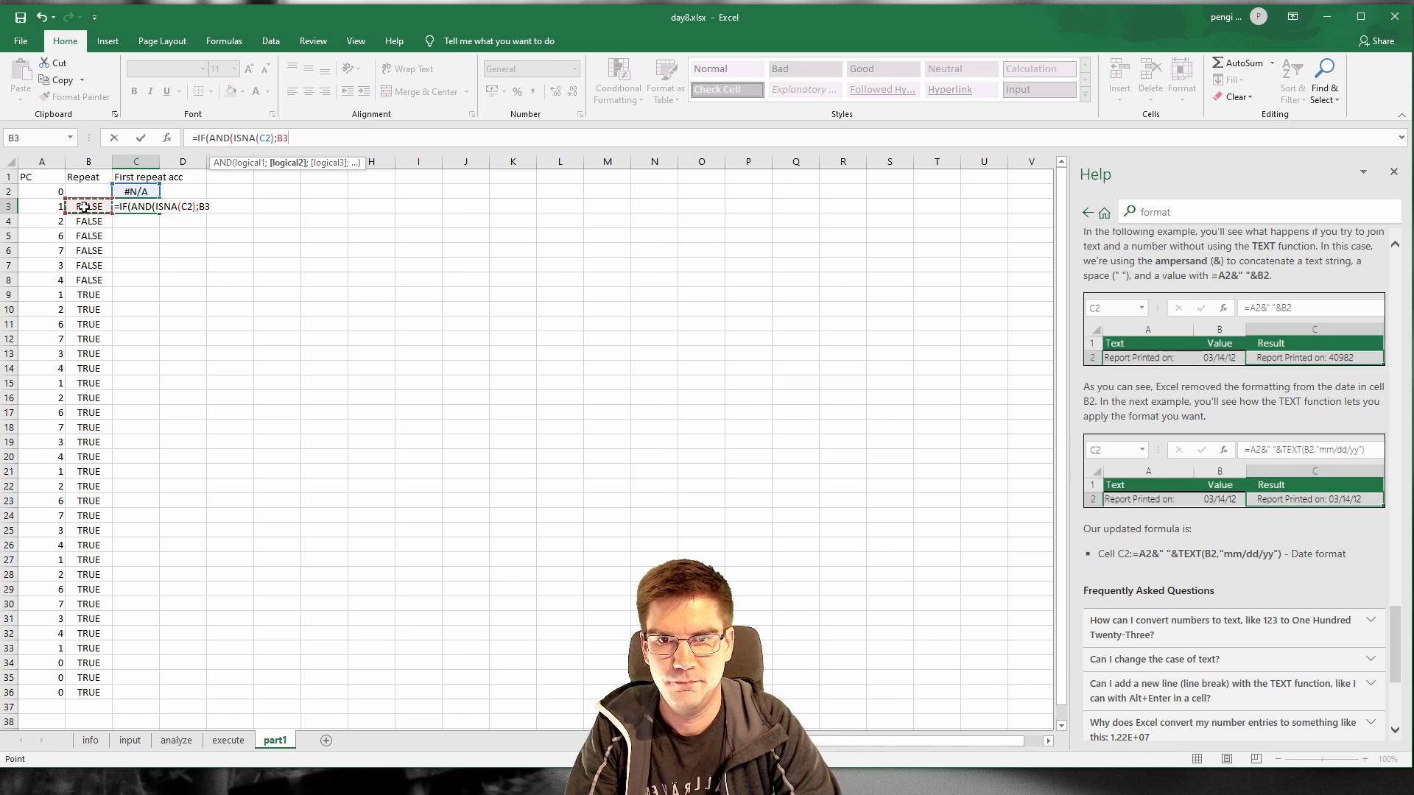
text(=TRUE))
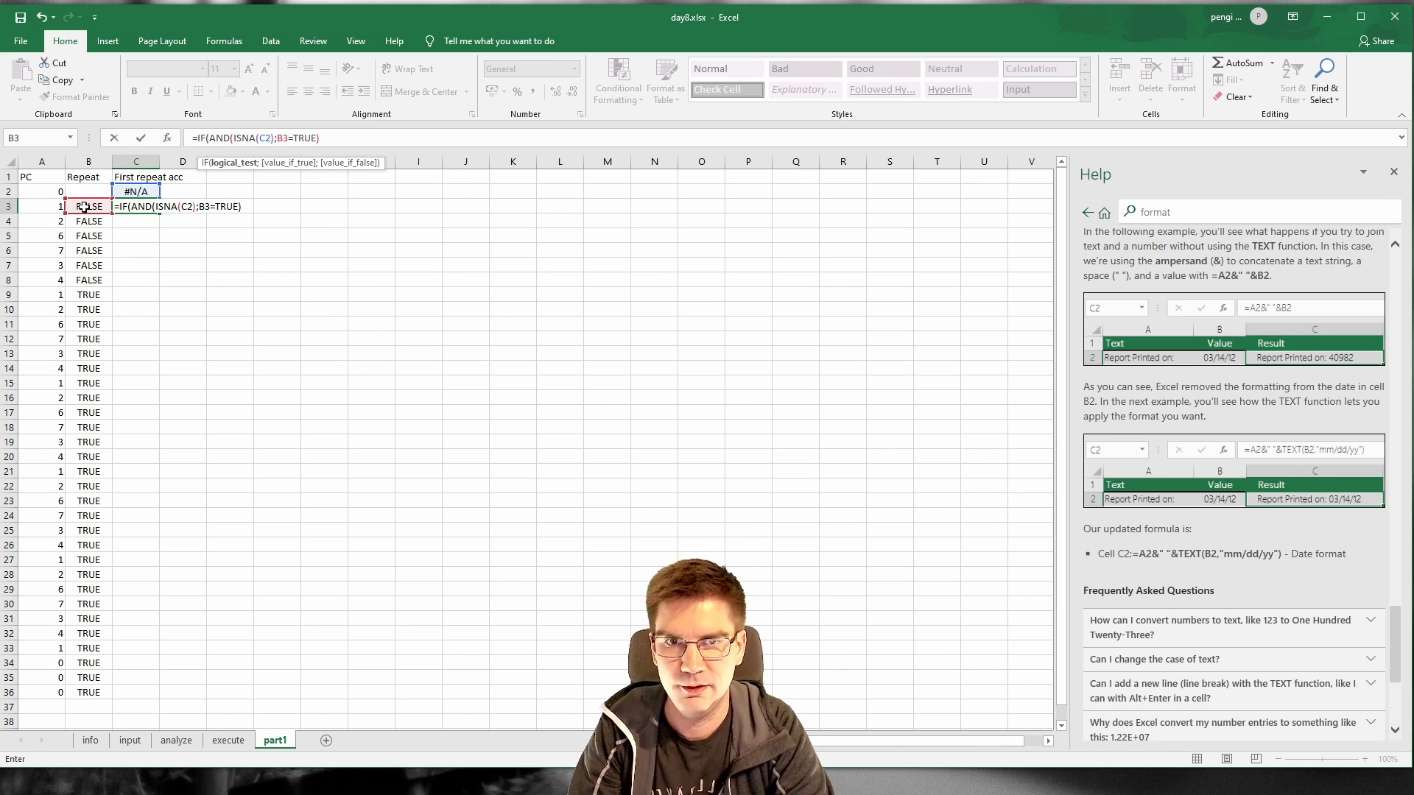
text(;)
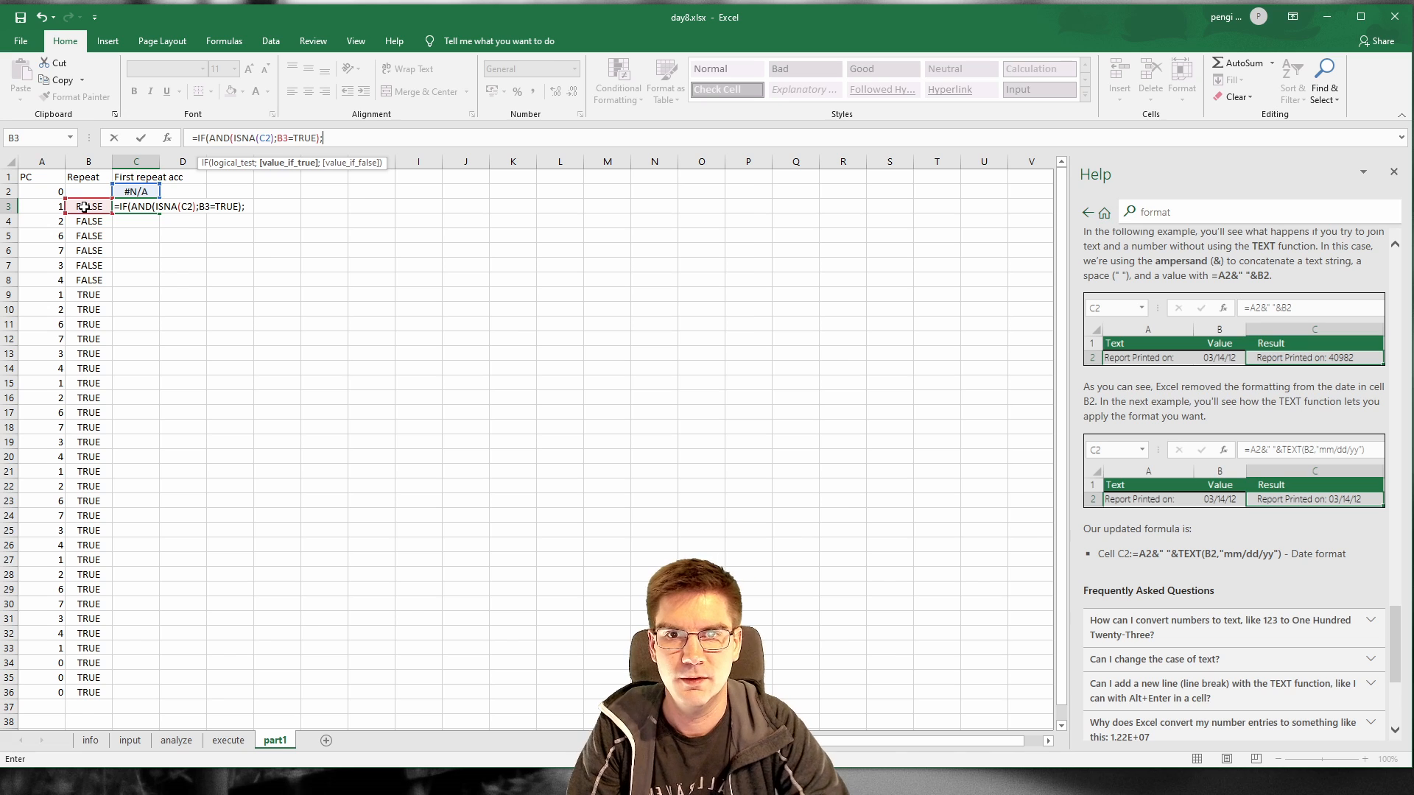
Step: Complete the C3 formula with execute!D2 as the true result and C2 as the false result, and fill it down through C36
click(229, 741)
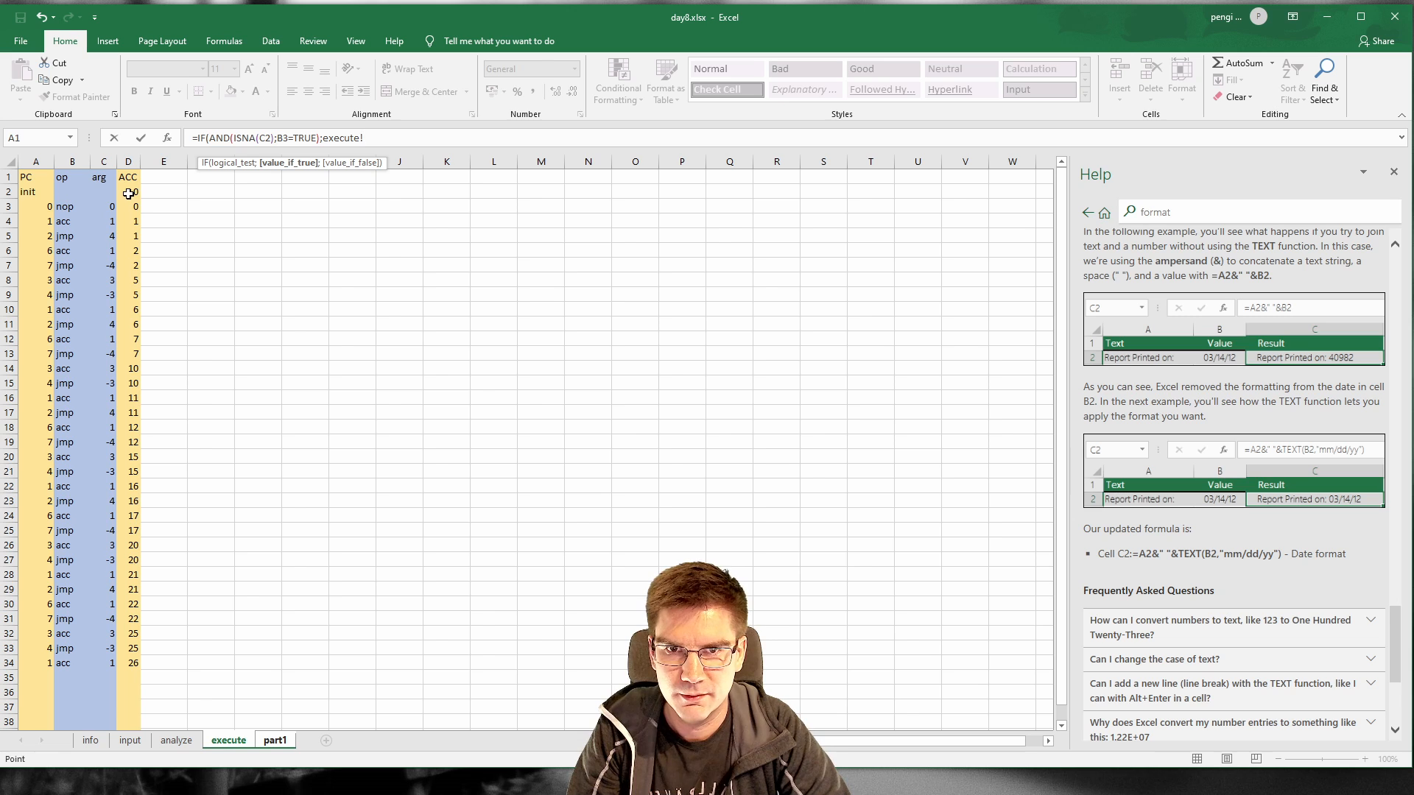
click(129, 193)
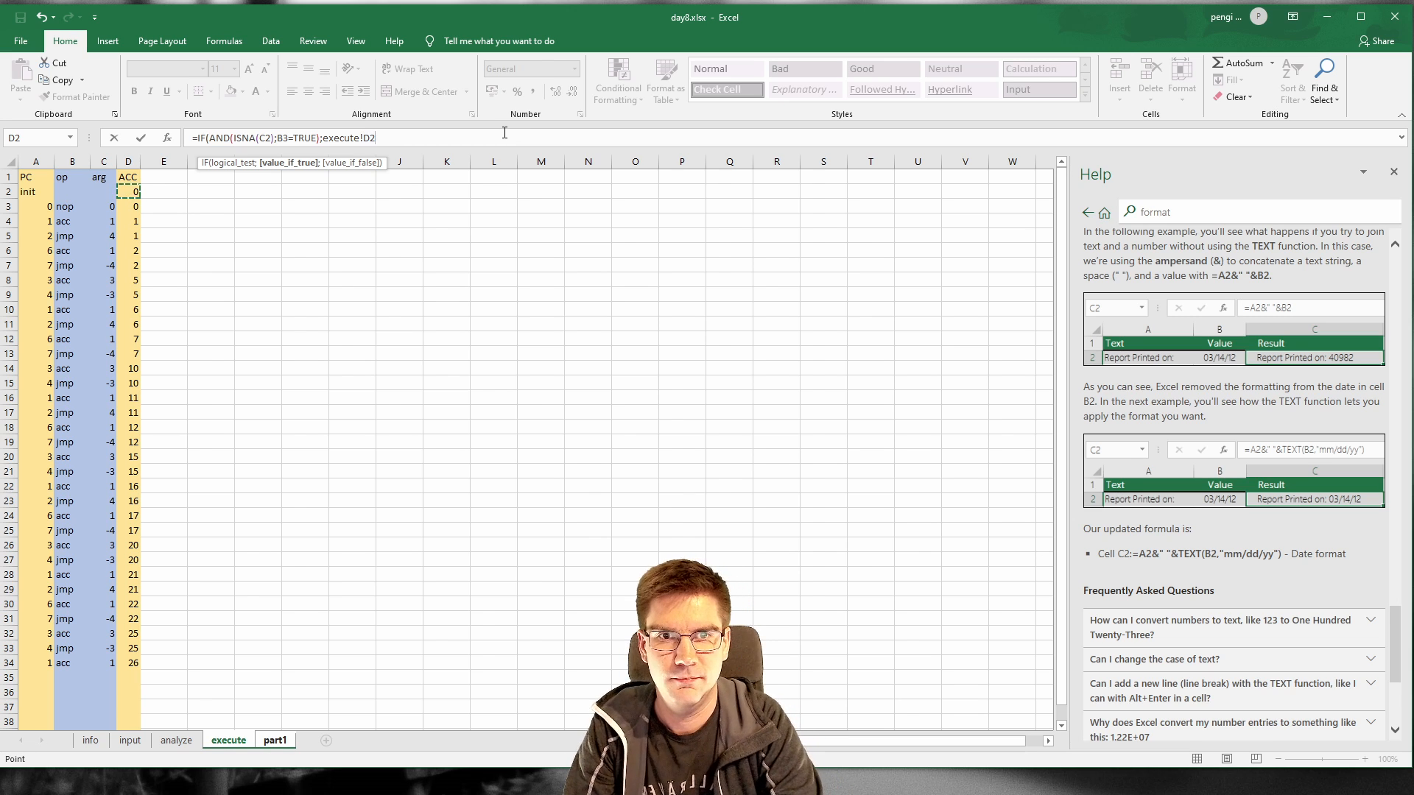
text(;)
text(NA()
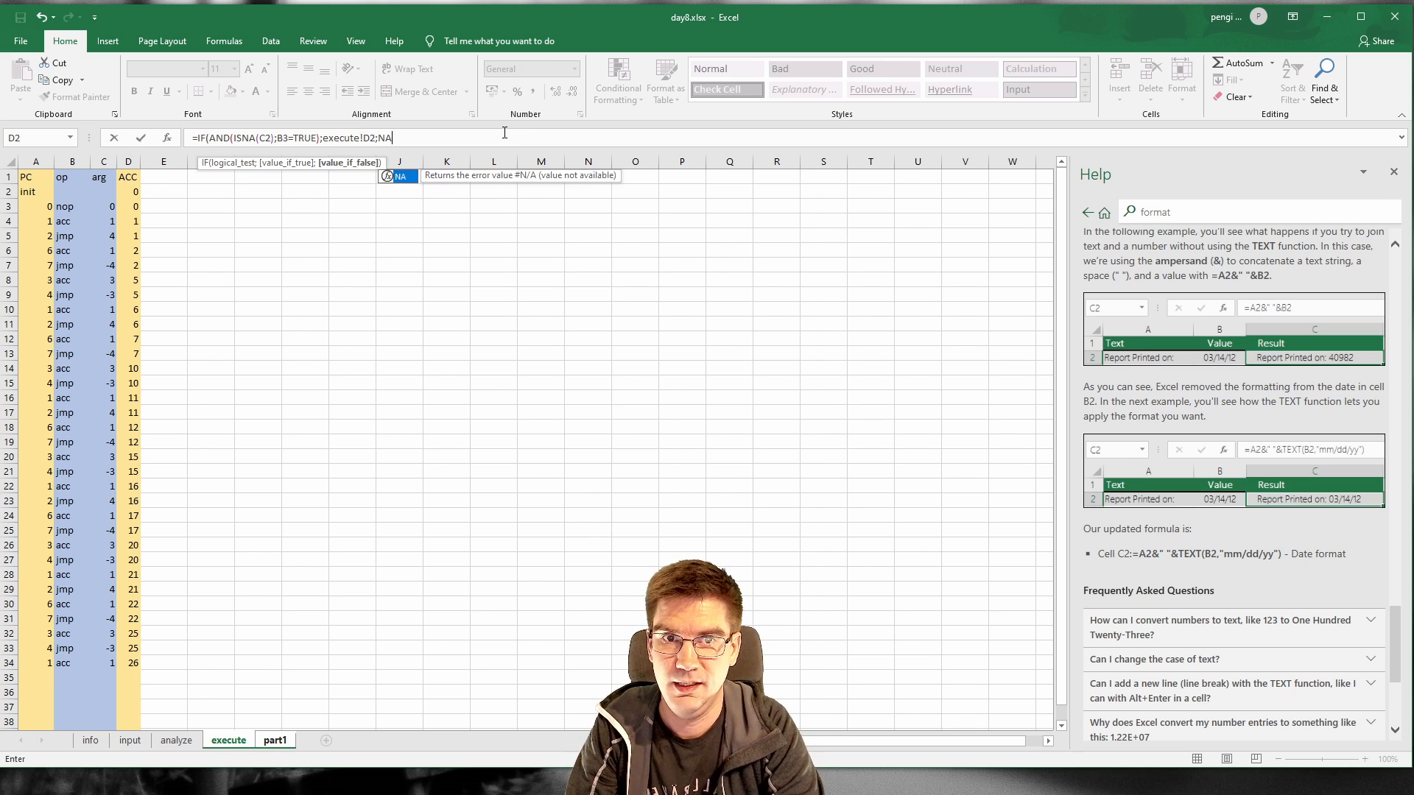
key(BackSpace)
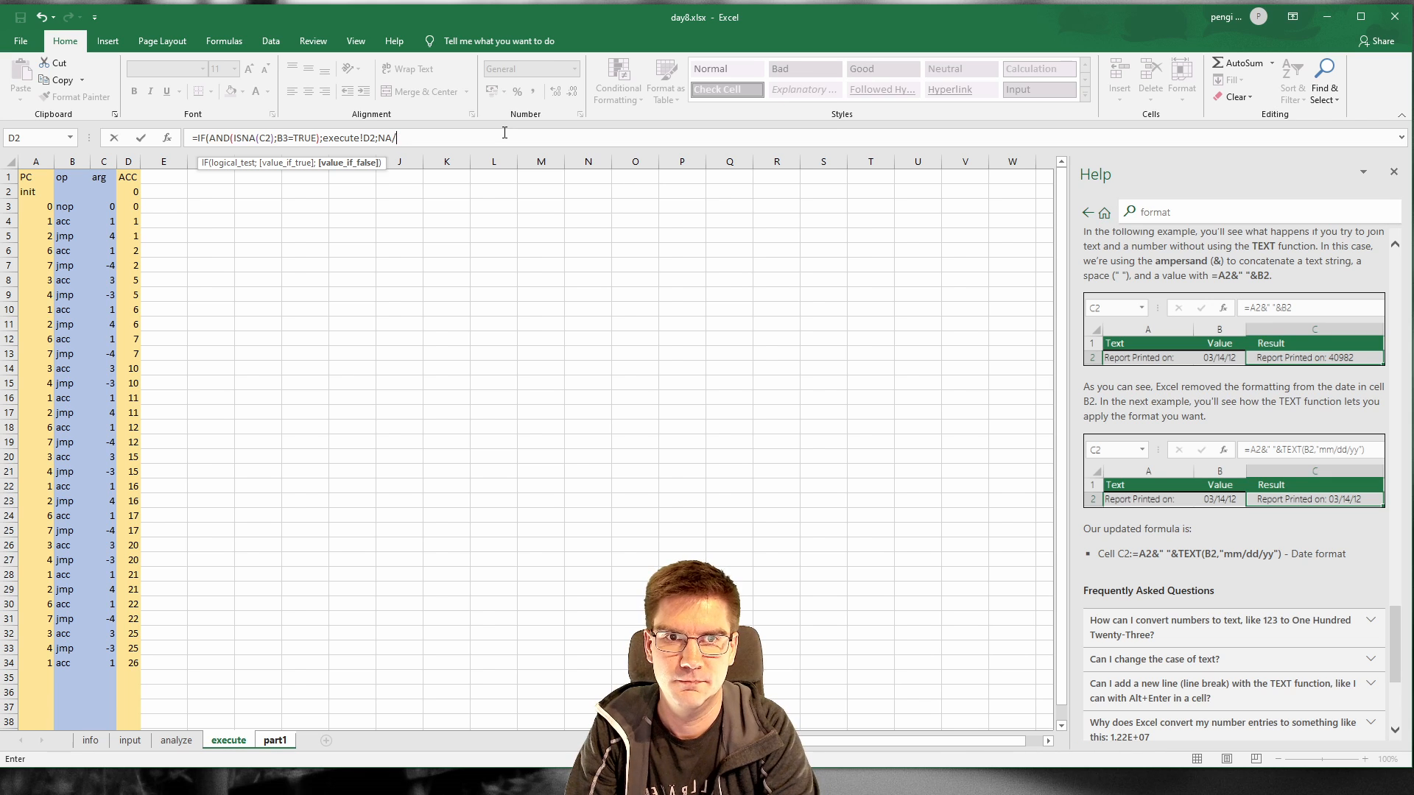
key(BackSpace)
key(BackSpace)
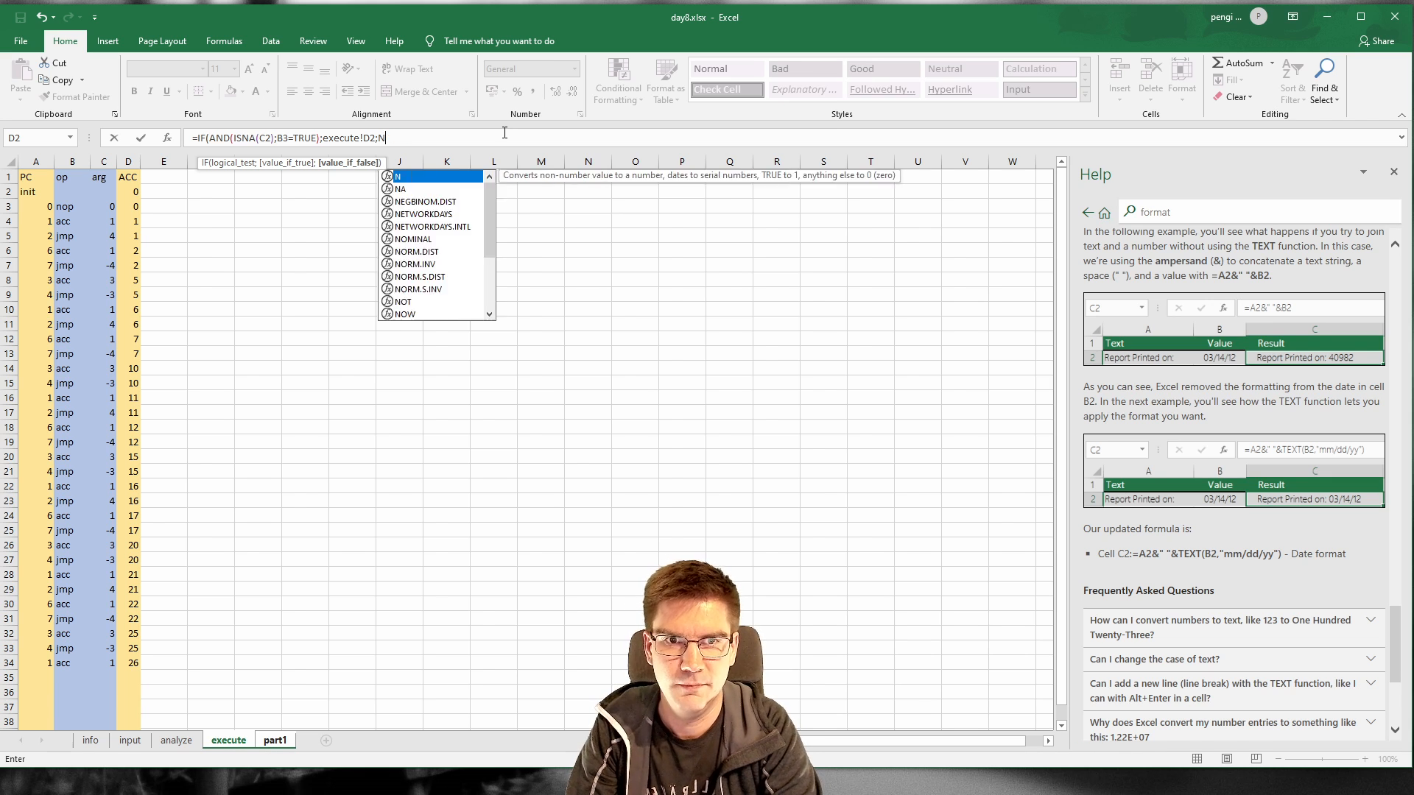
text(NA())
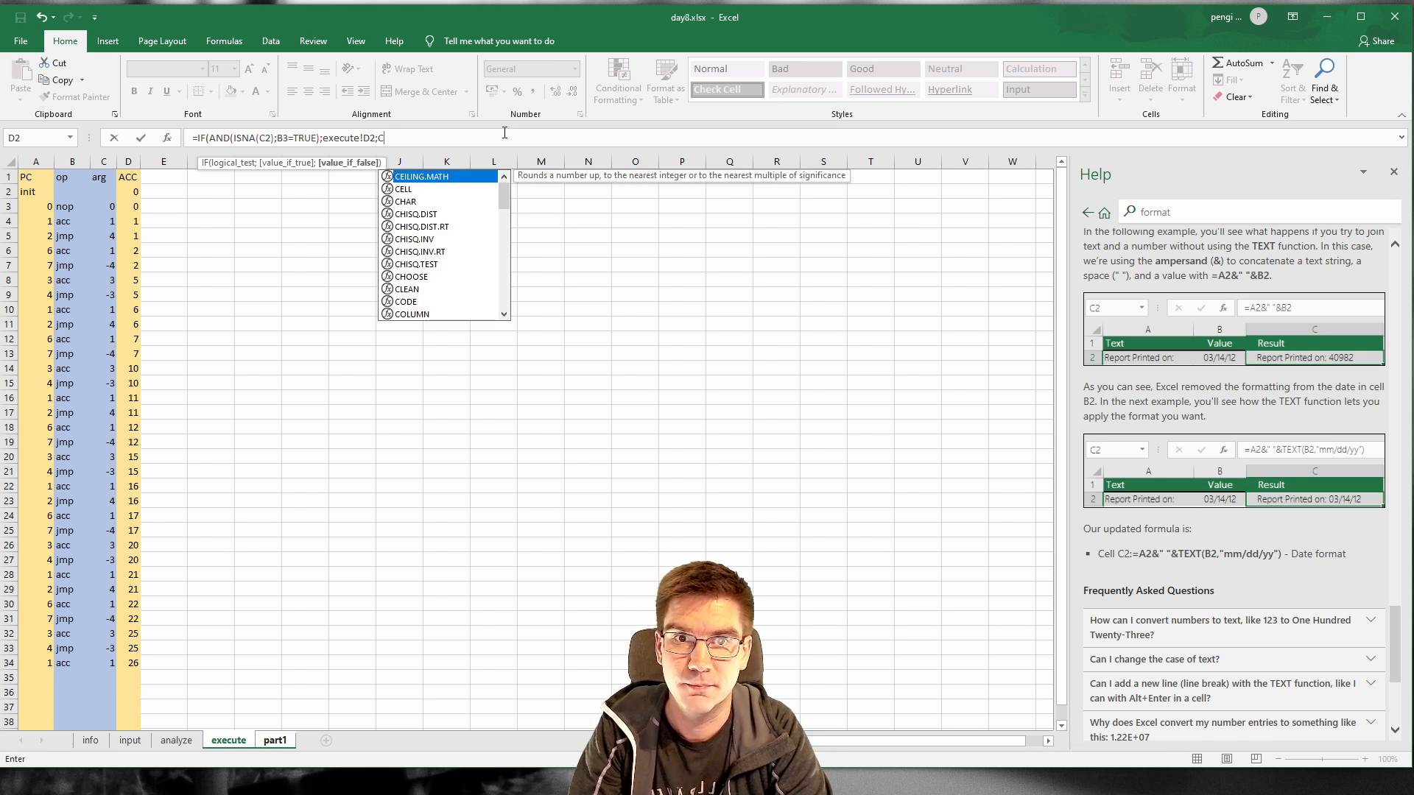
key(Return)
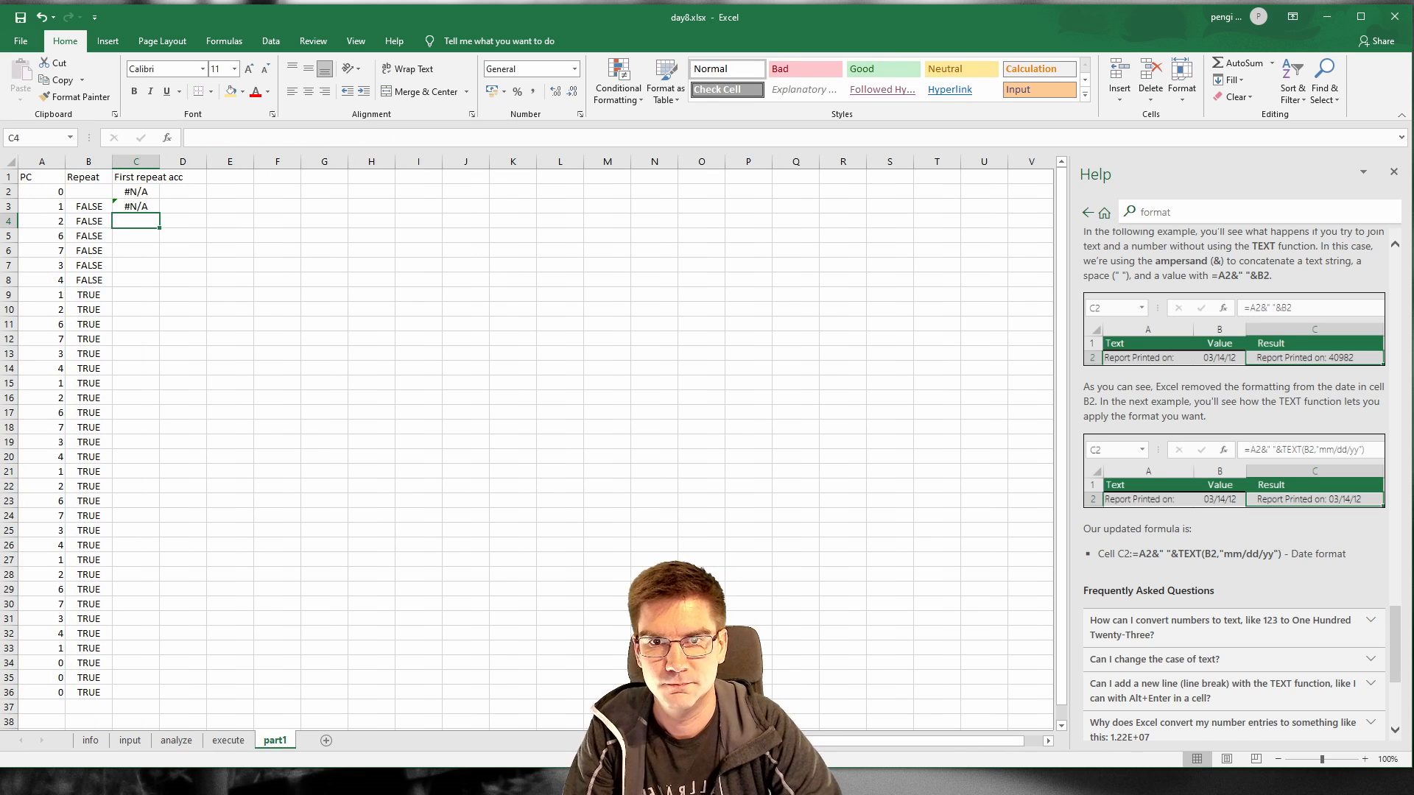
click(148, 206)
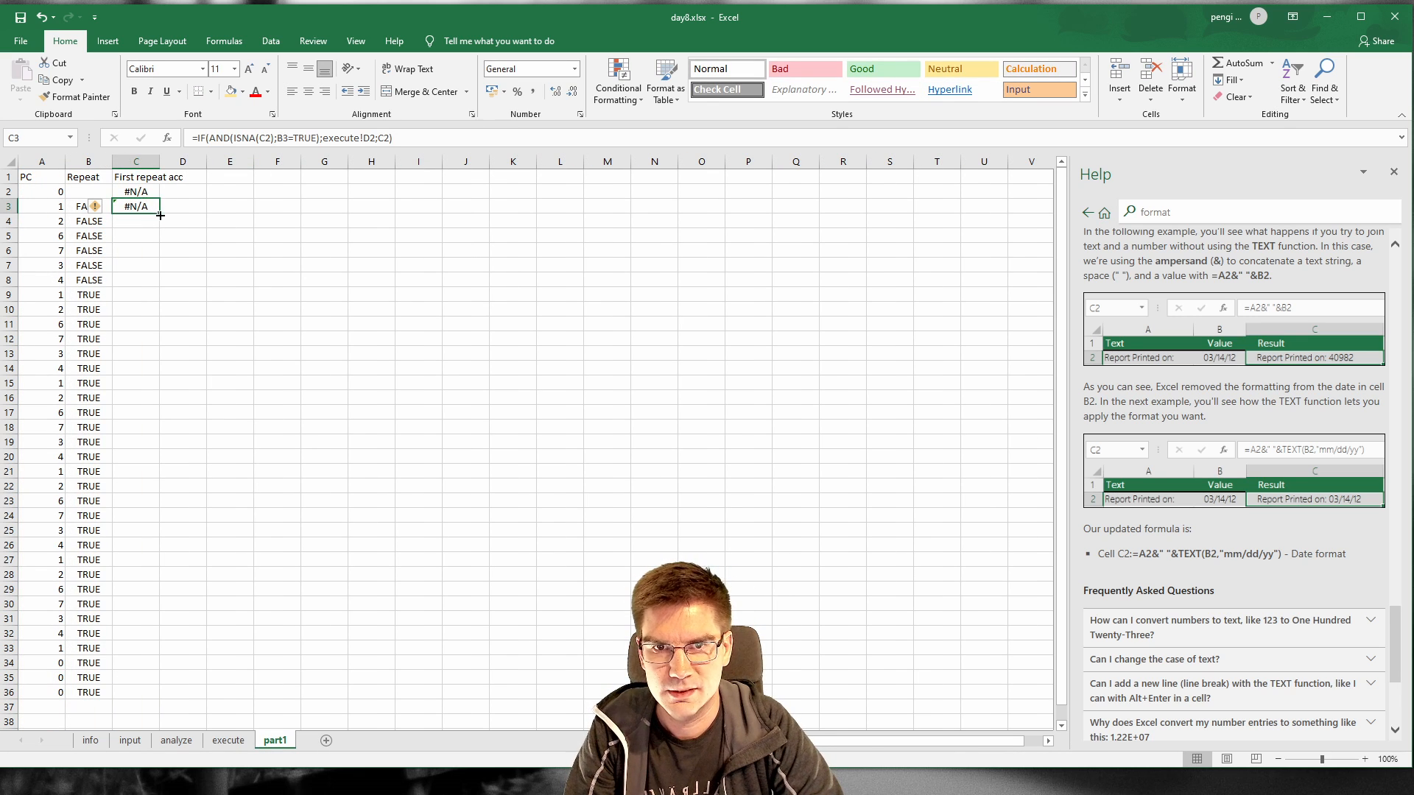
drag(159, 213, 151, 696)
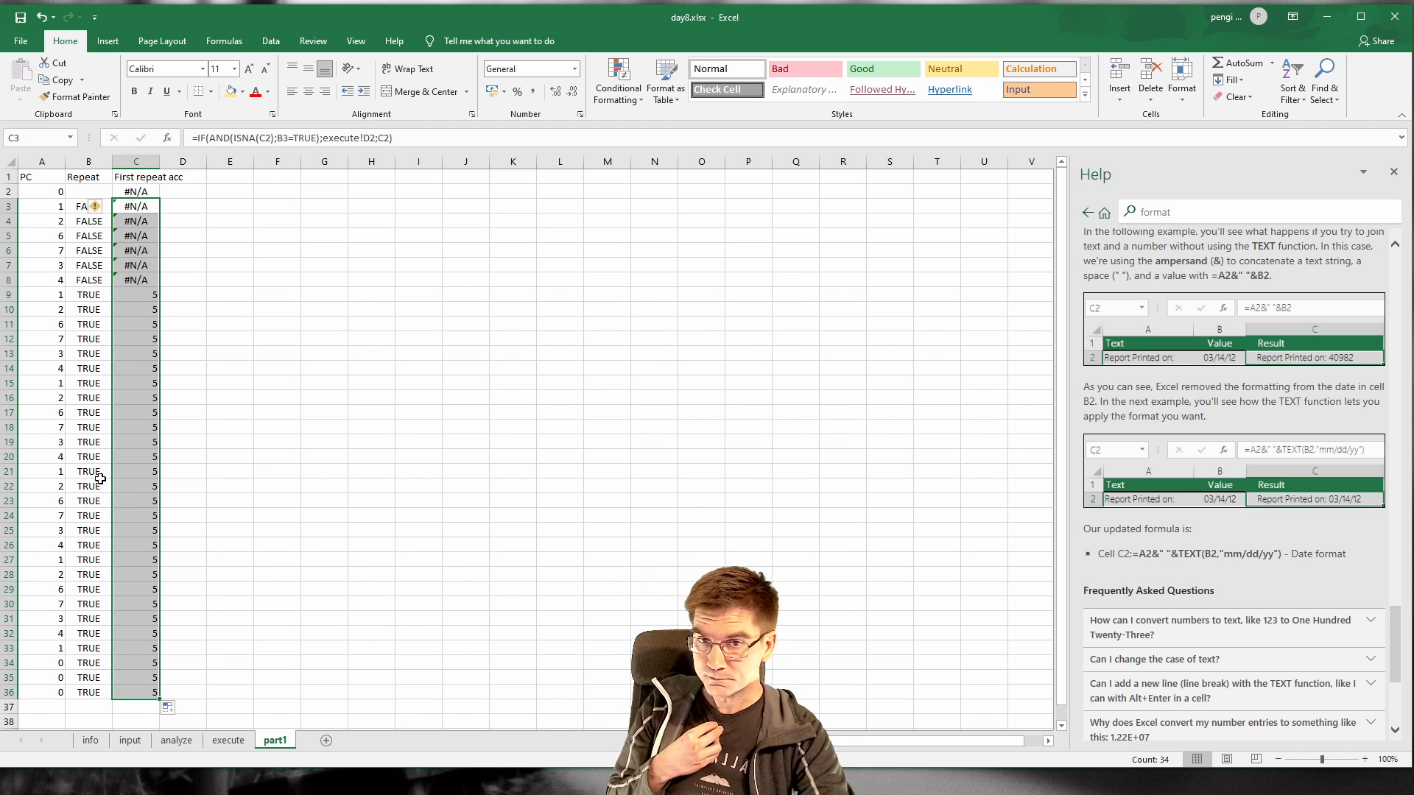
Step: Examine the First repeat acc formula in C9 against its Repeat flag in B9, and check the last row's formula in C36
click(151, 293)
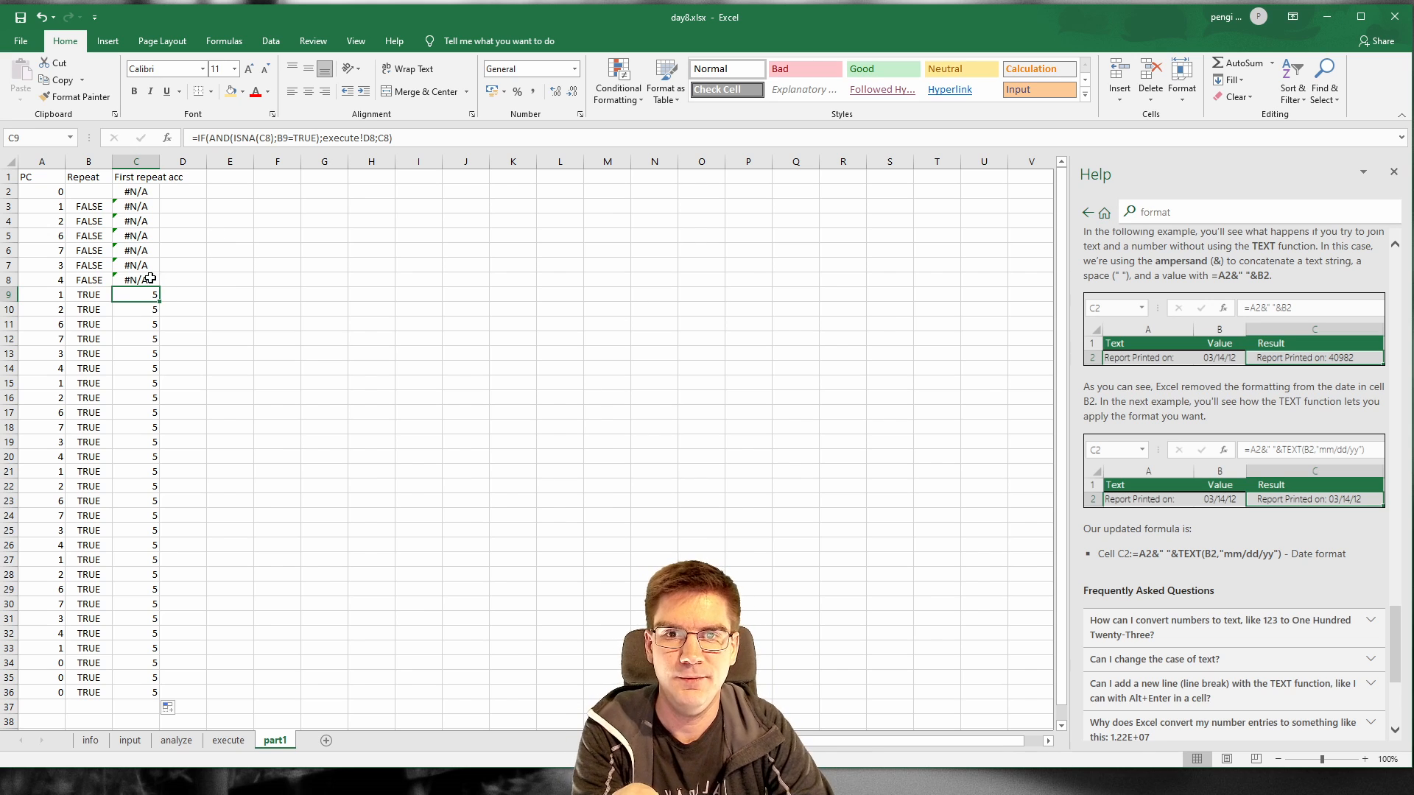
click(96, 294)
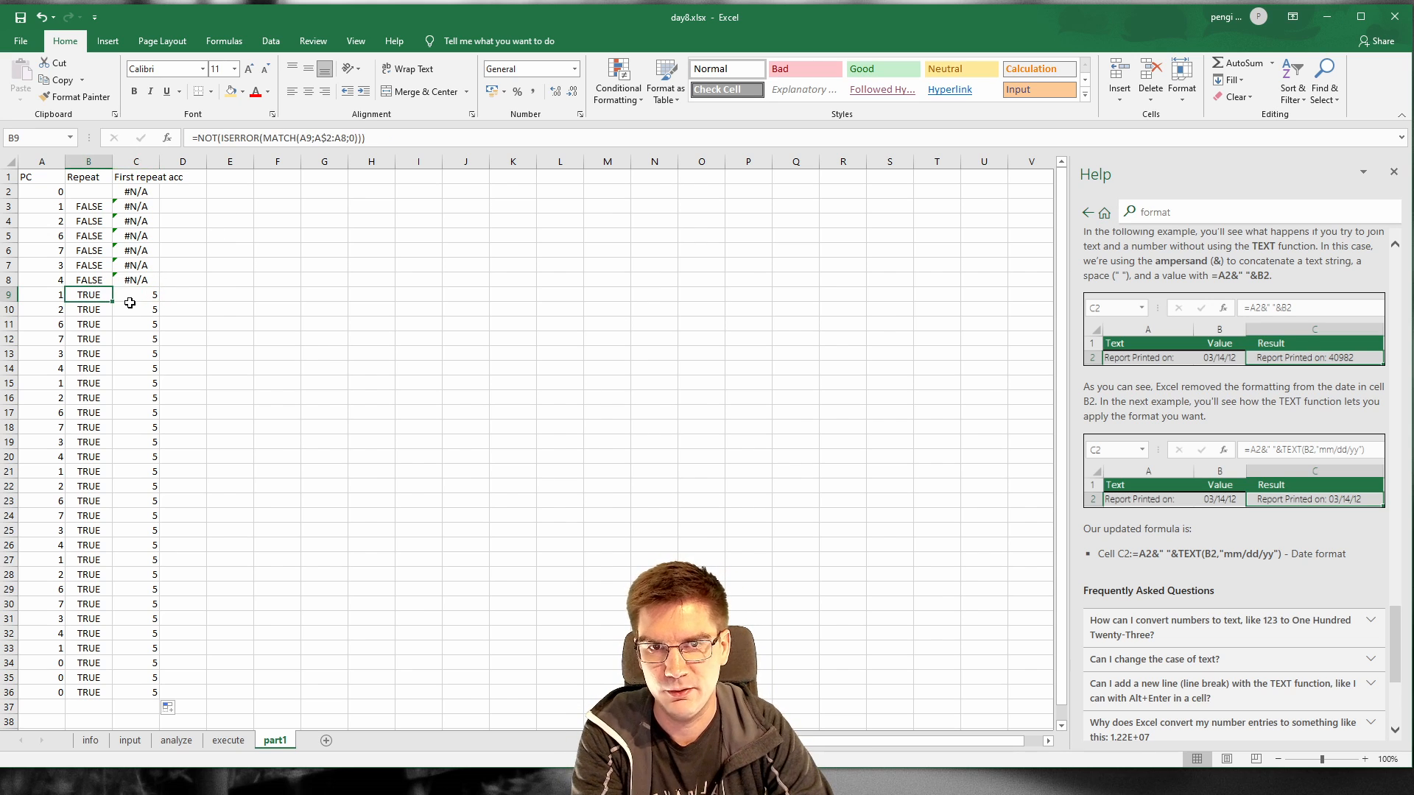
click(130, 301)
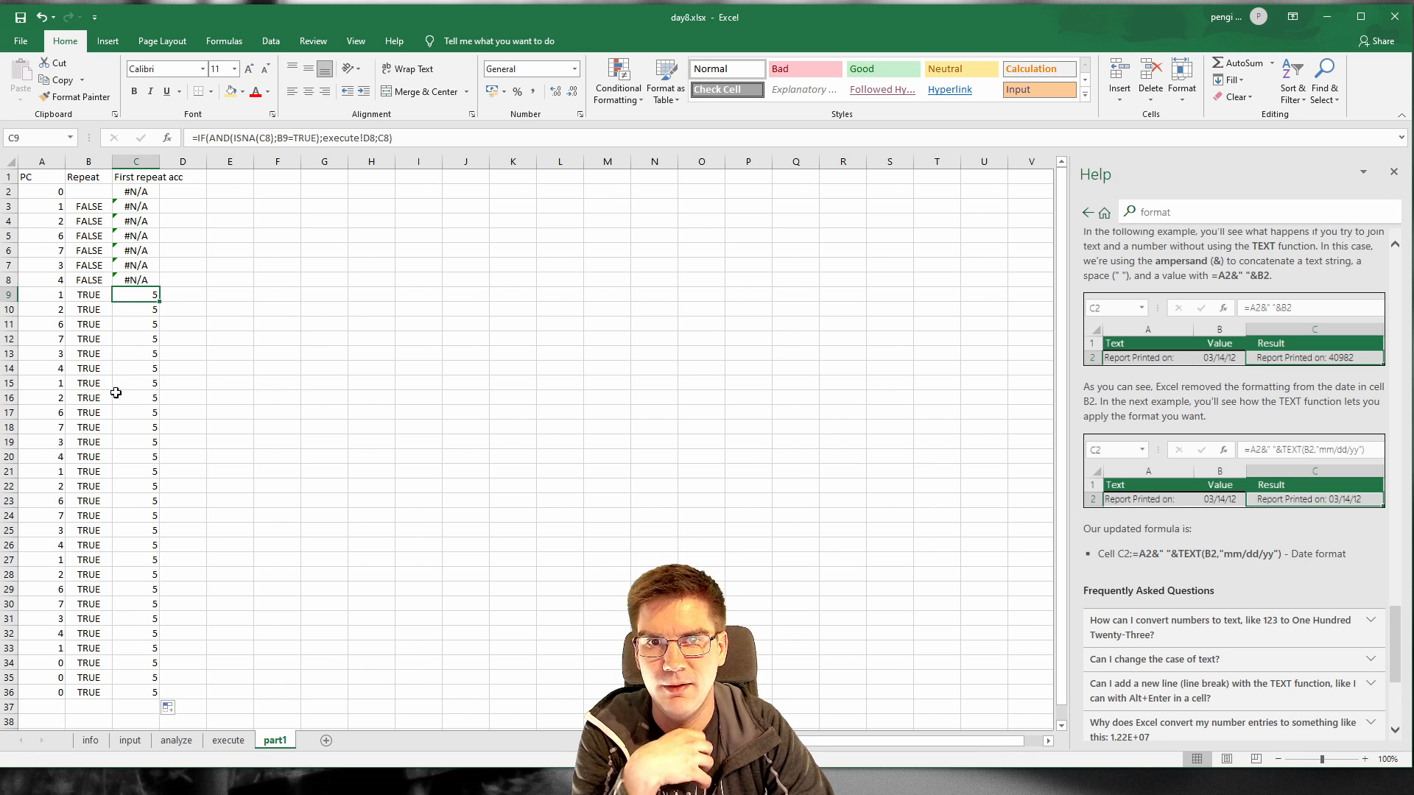
drag(235, 137, 274, 138)
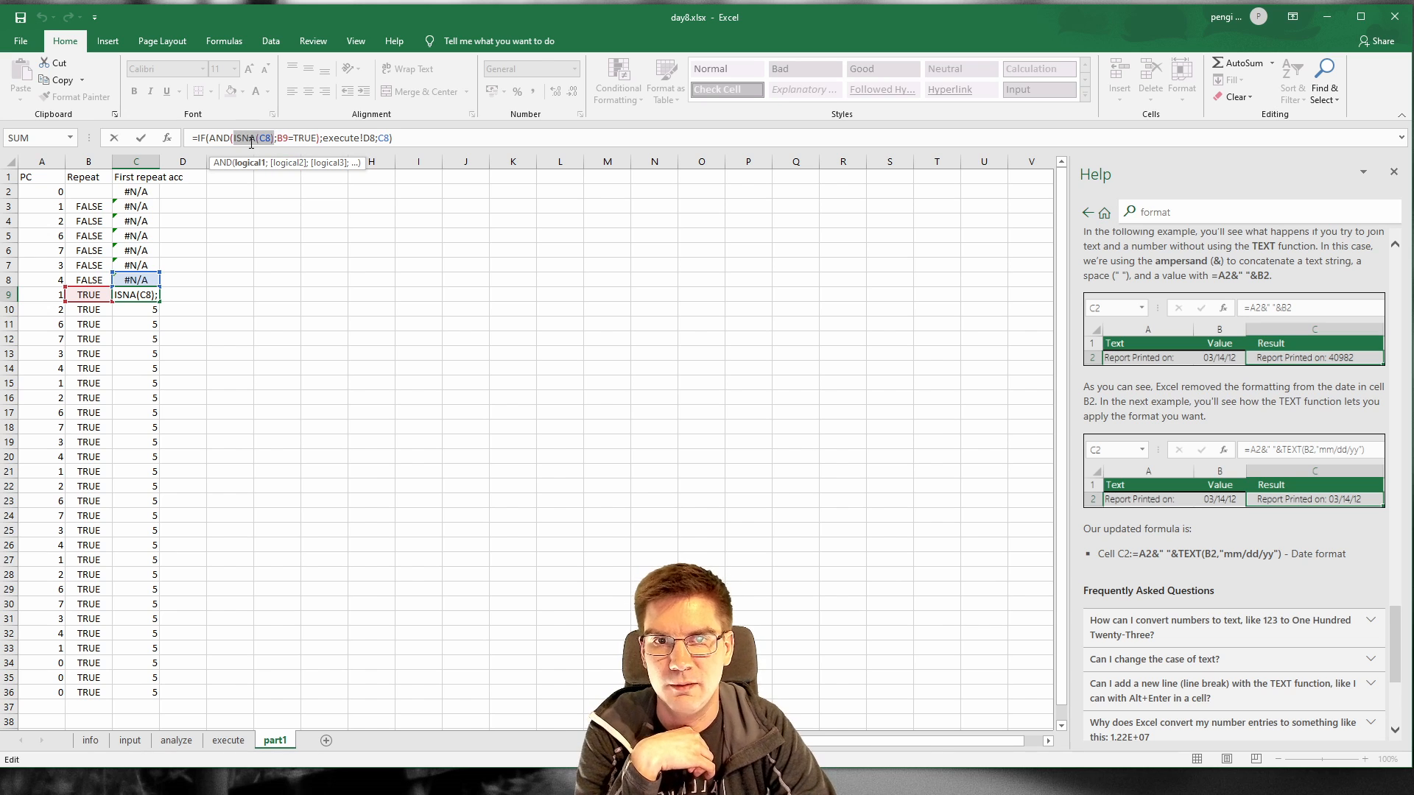
click(372, 137)
click(394, 137)
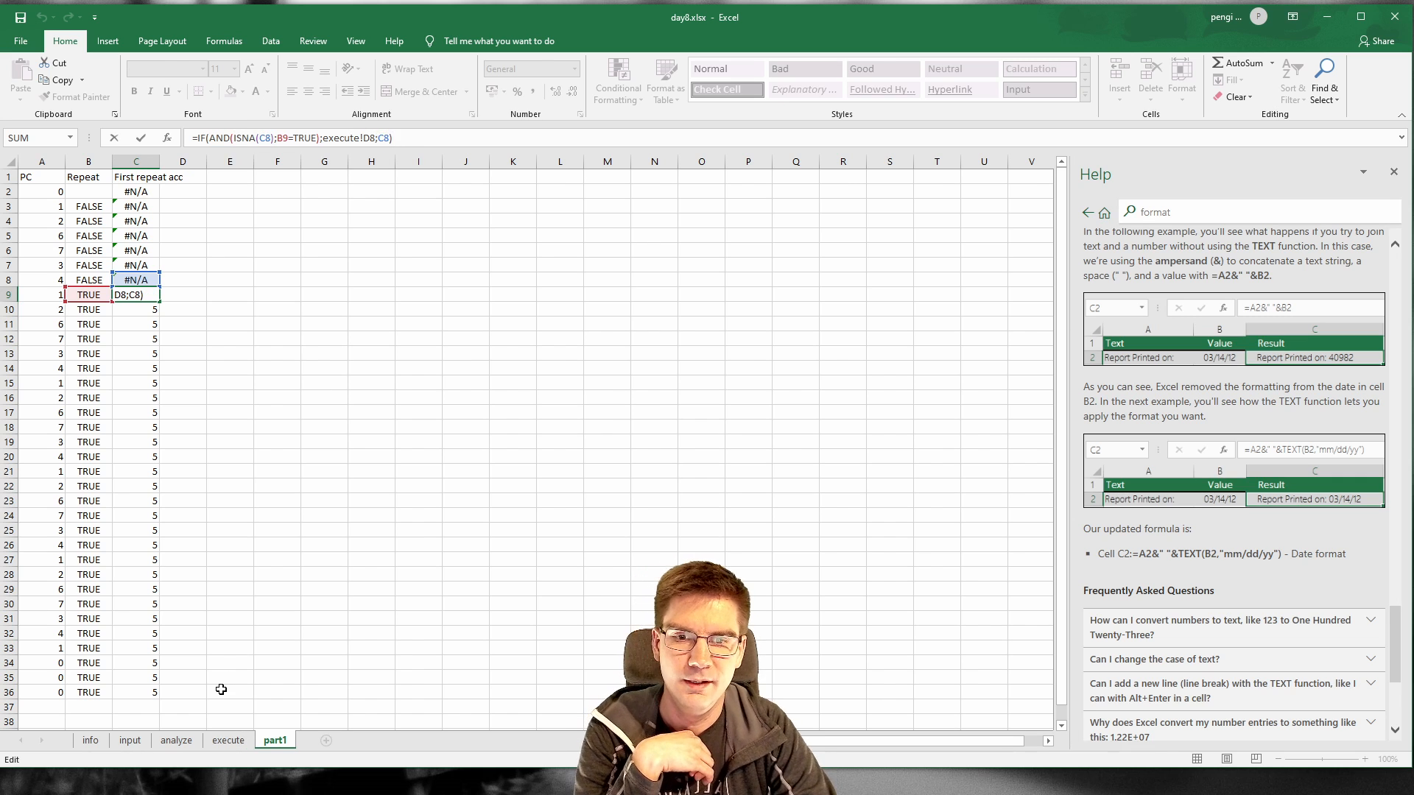
click(221, 690)
click(143, 690)
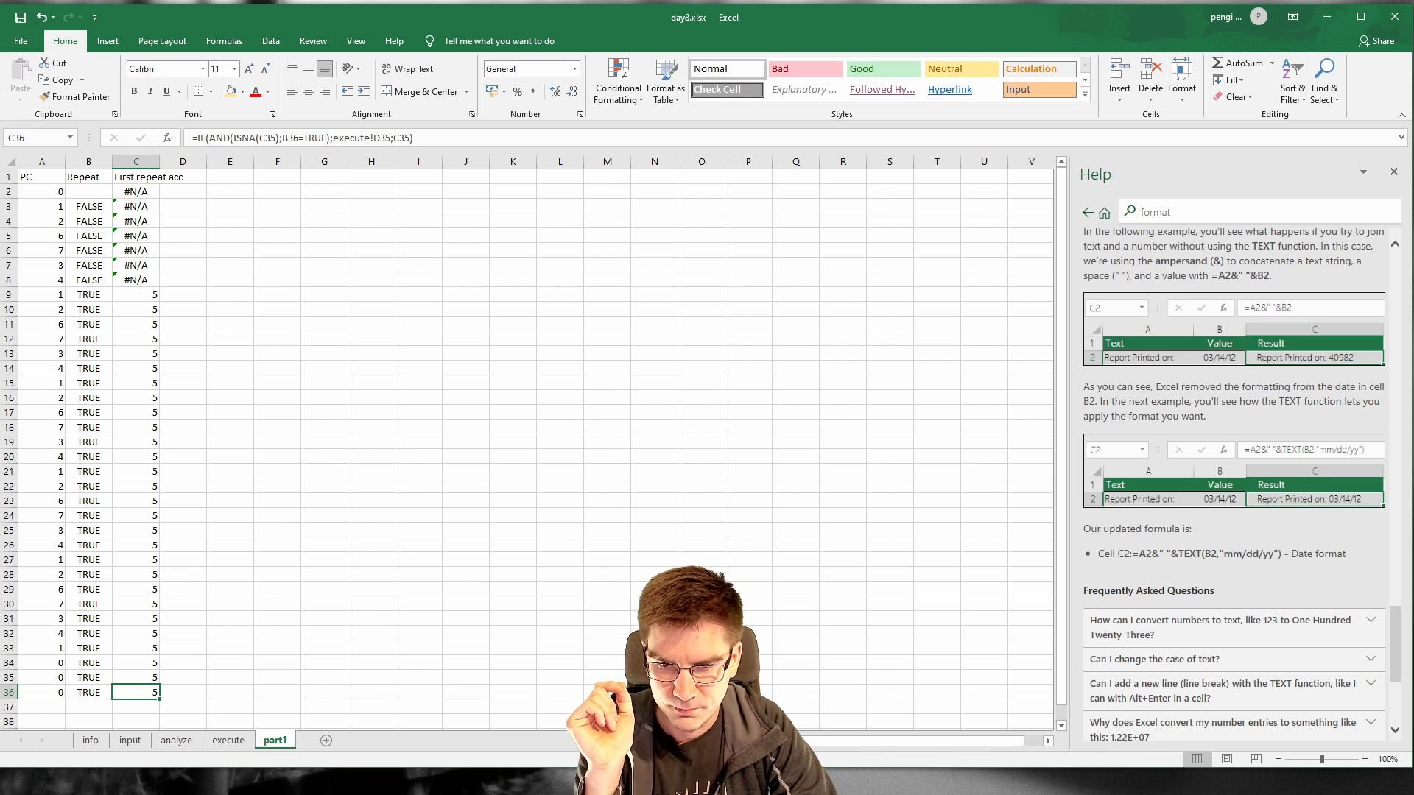
Step: Switch to the Advent of Code Day 8 page in the browser and check the example's expected accumulator value
key(alt+Tab)
scroll(472, 434, down, 2)
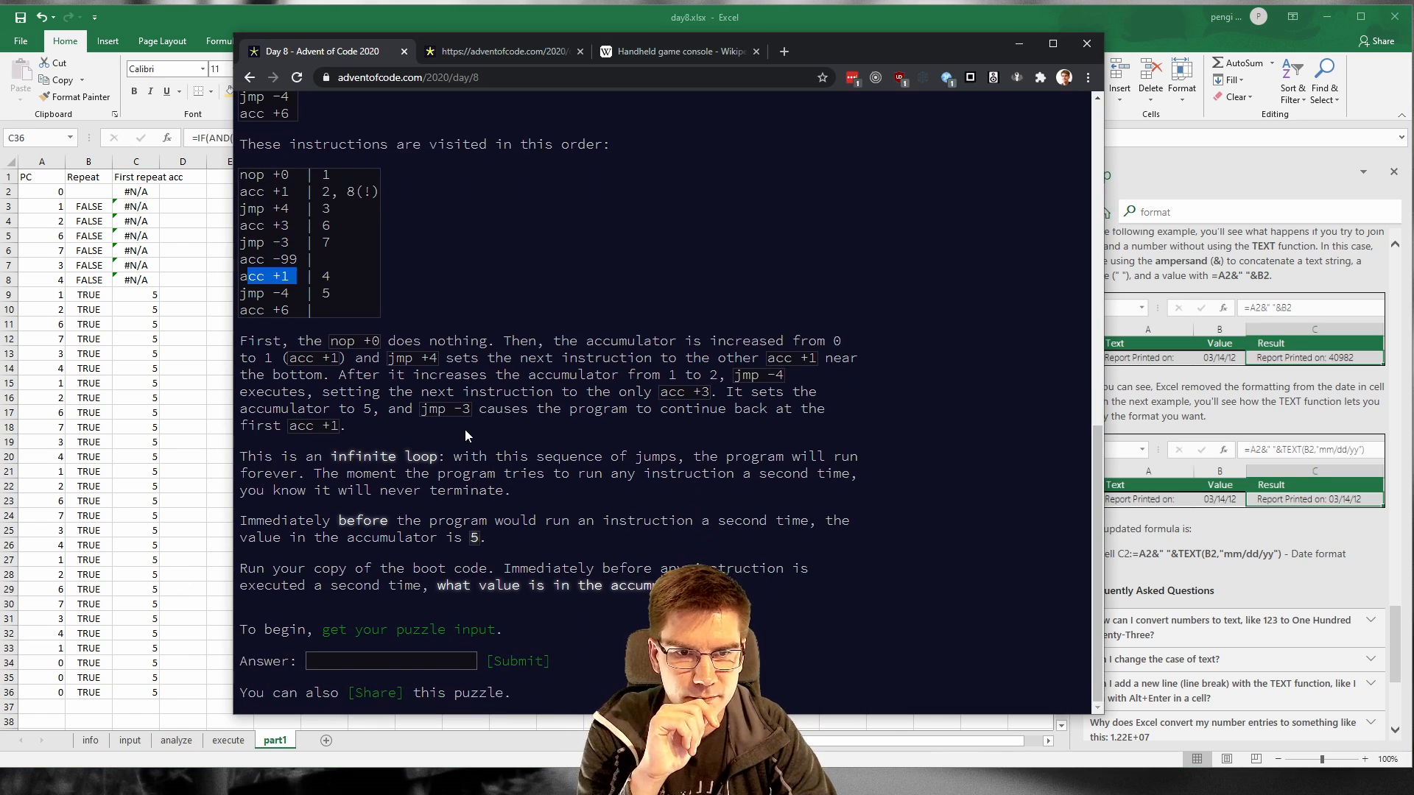
drag(240, 538, 493, 532)
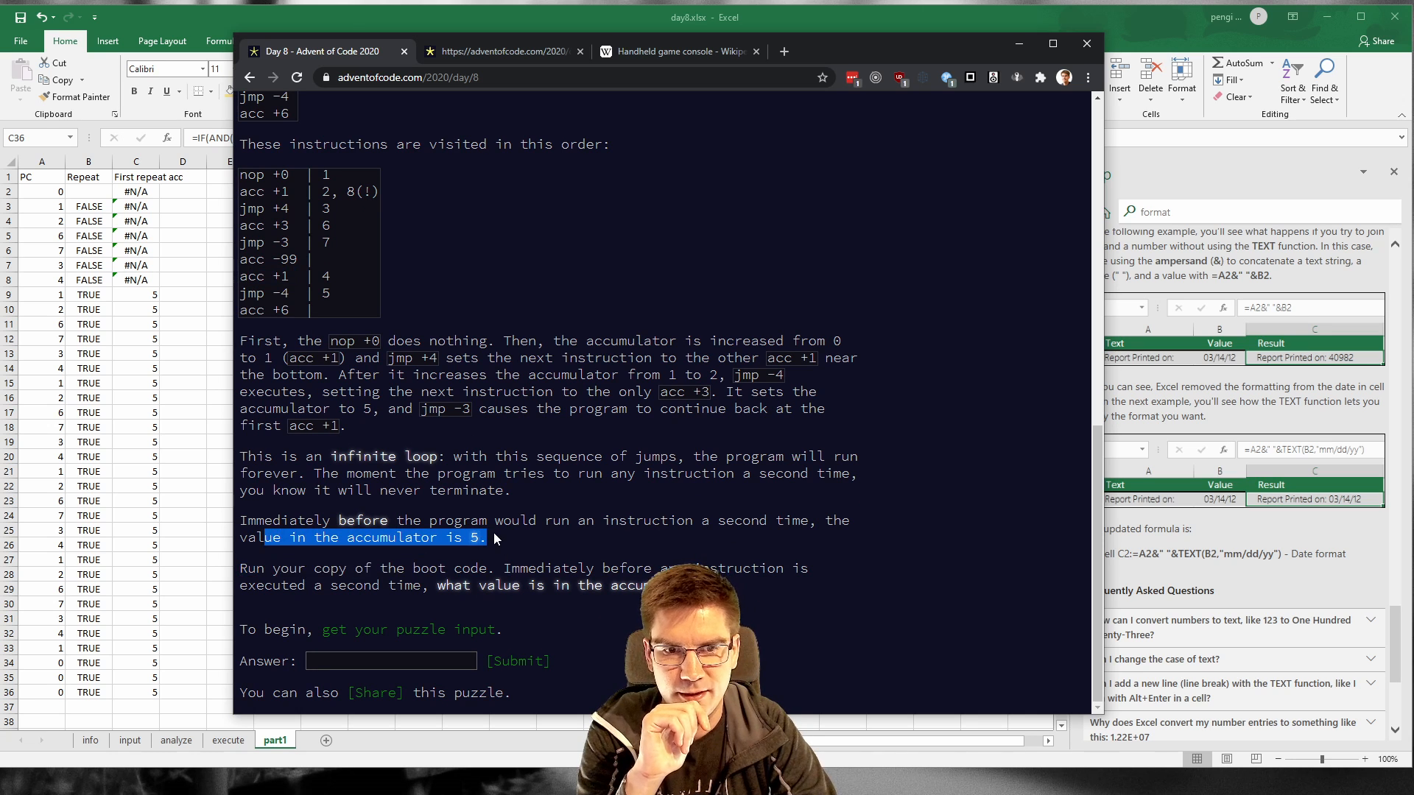
click(493, 532)
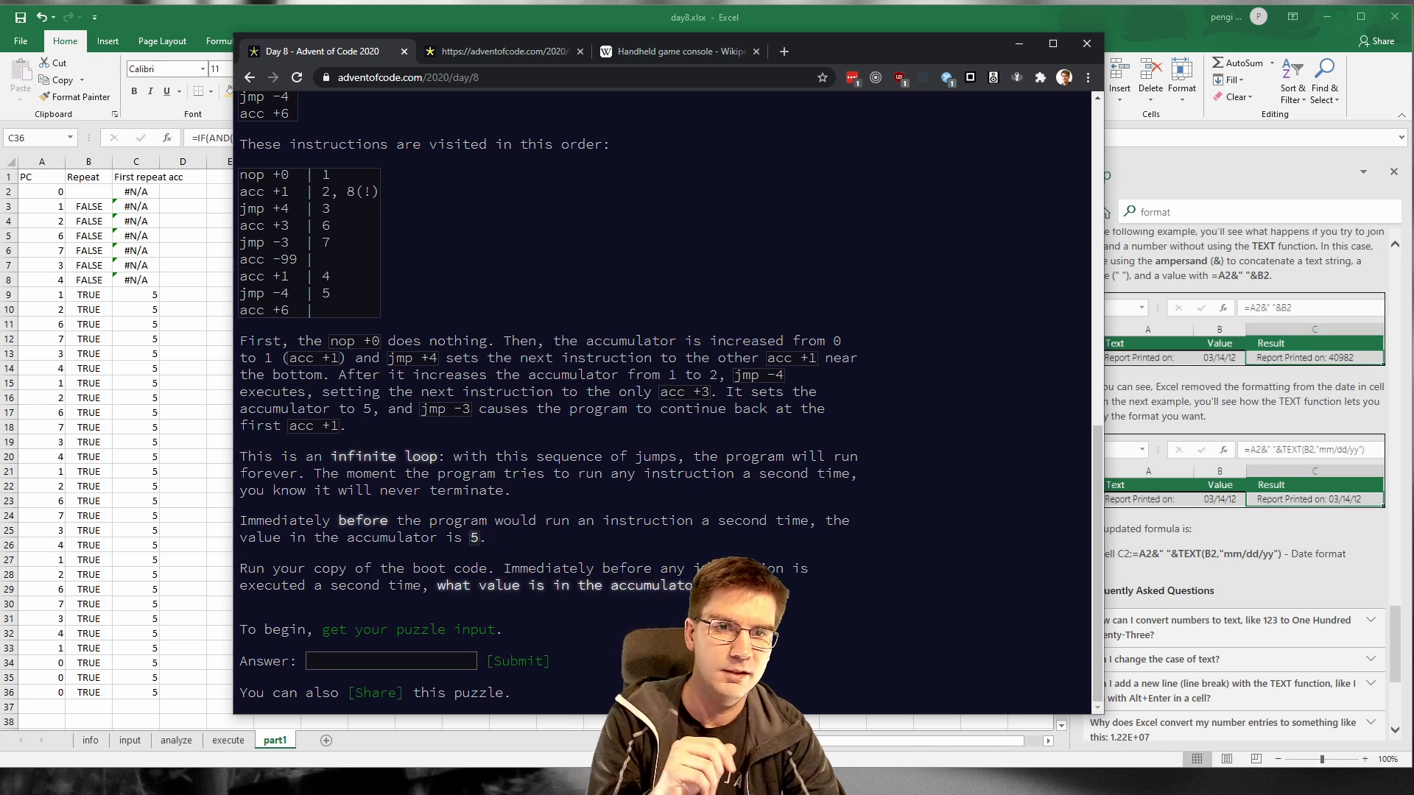
Step: Copy the entire Day 8 puzzle input from its web page and paste it over the sample from A1 on Excel's input sheet
click(409, 639)
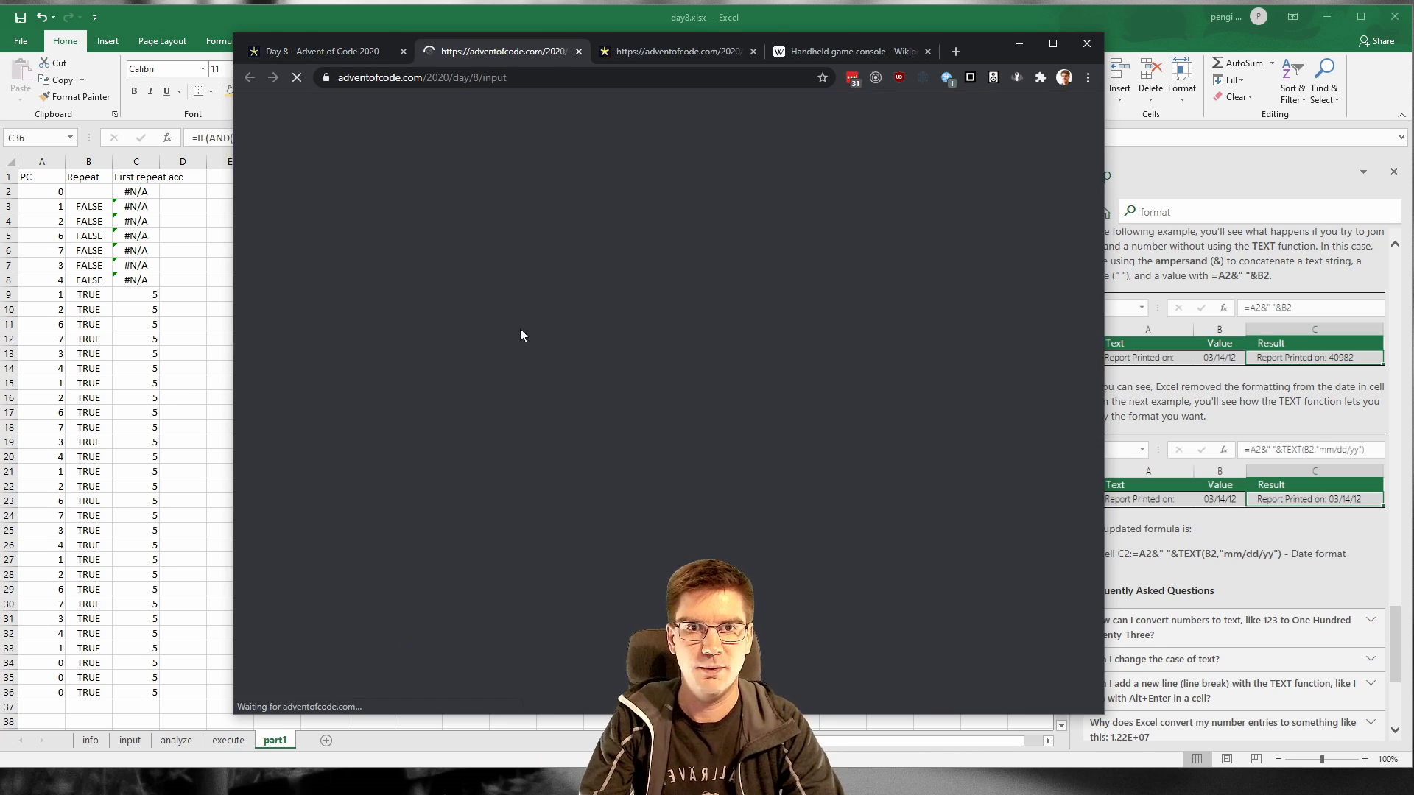
key(ctrl+a)
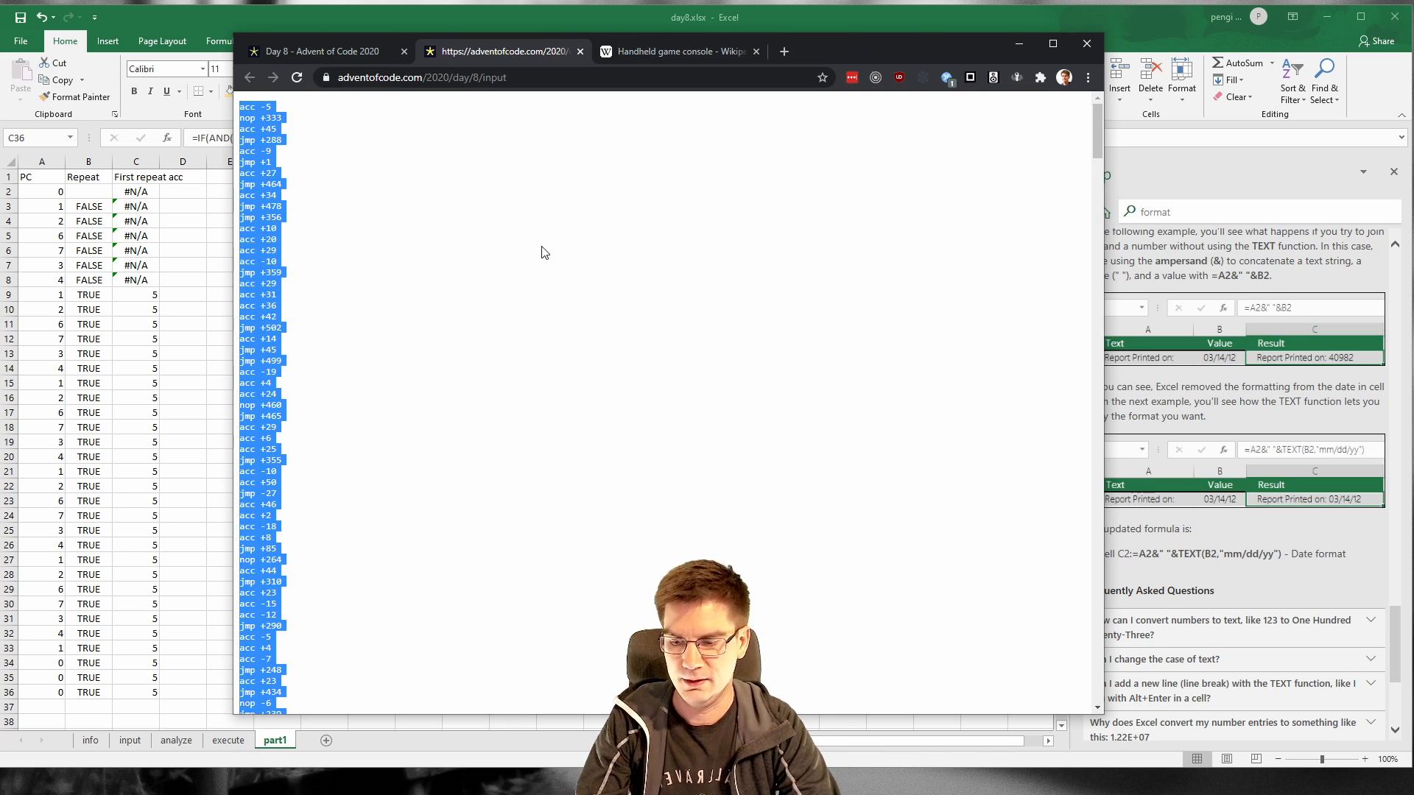
click(208, 20)
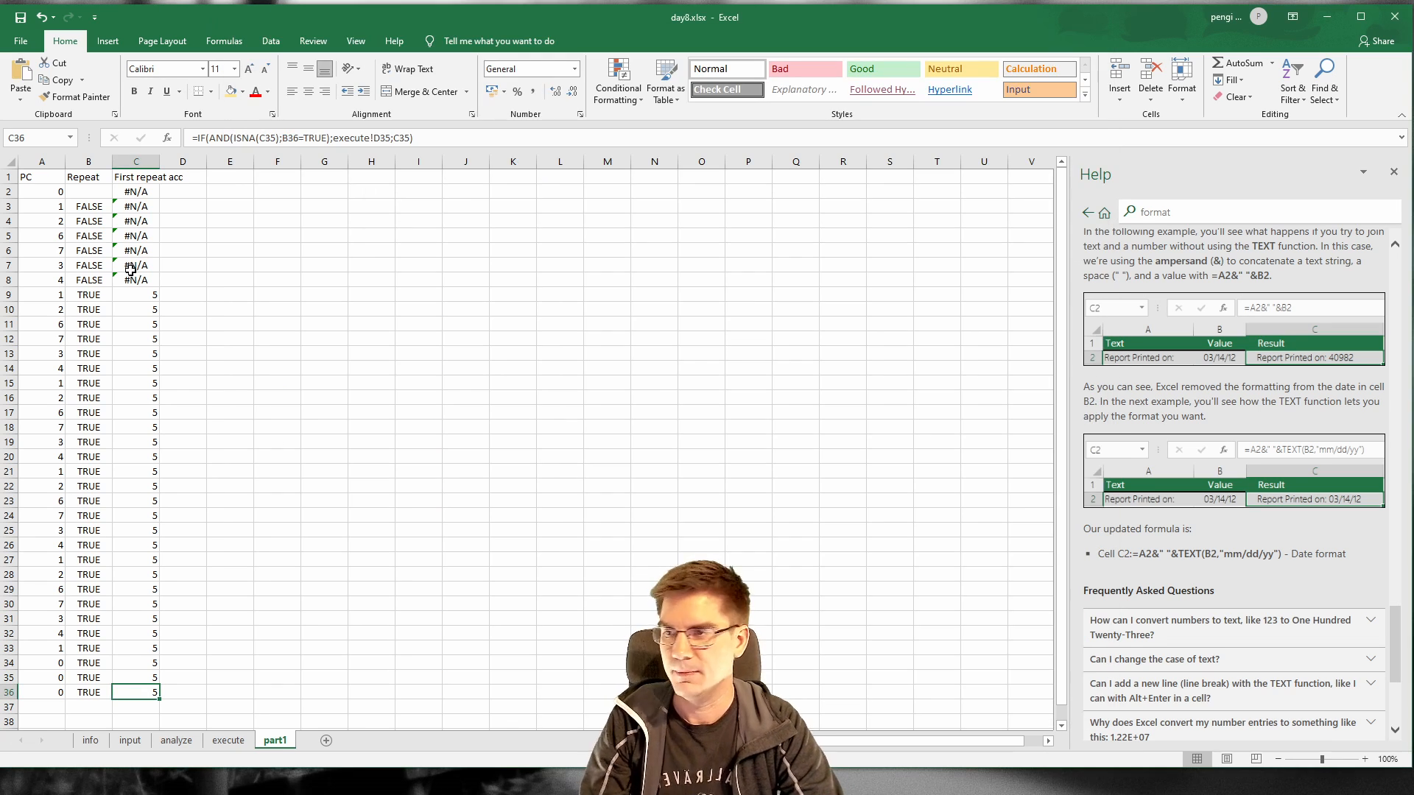
click(131, 741)
click(93, 181)
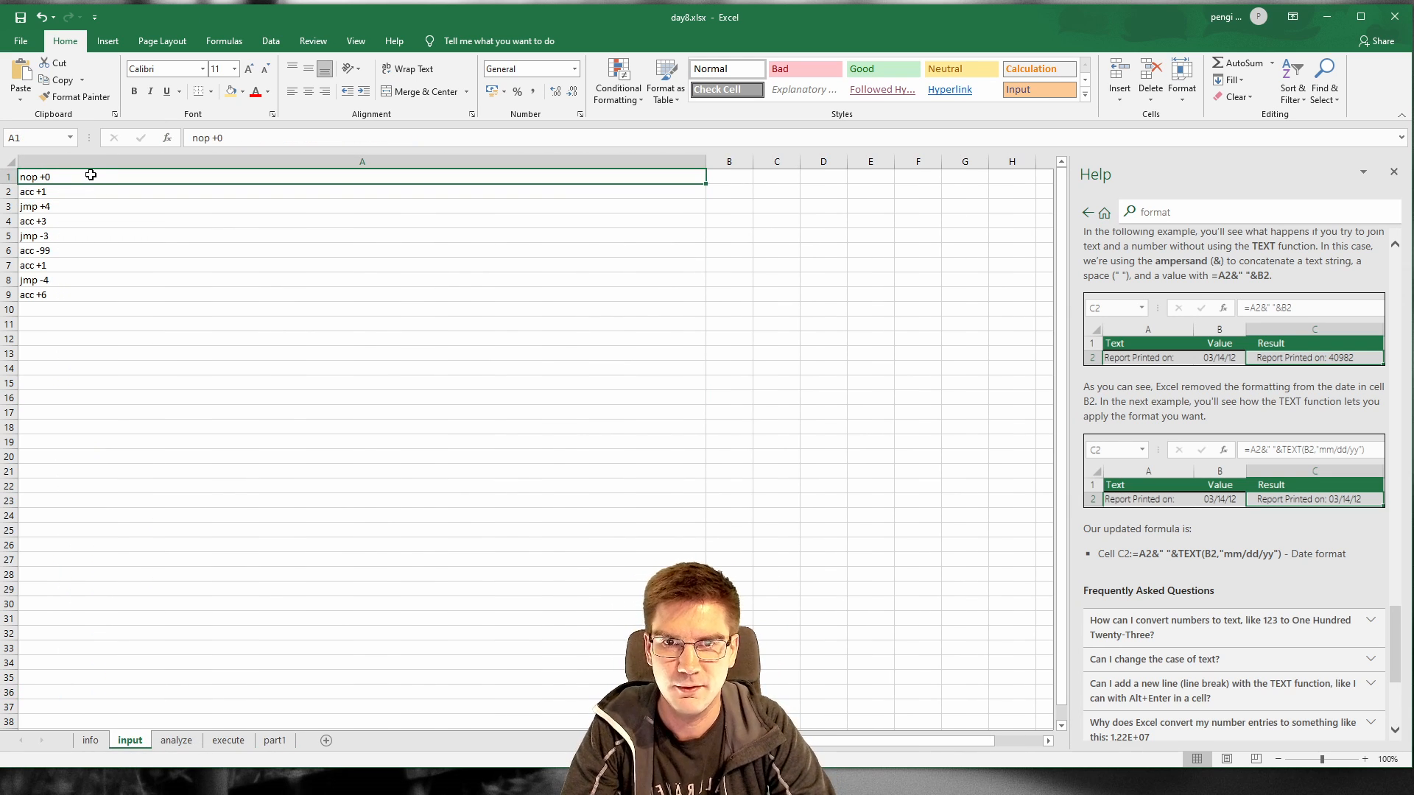
right_click(92, 179)
click(144, 237)
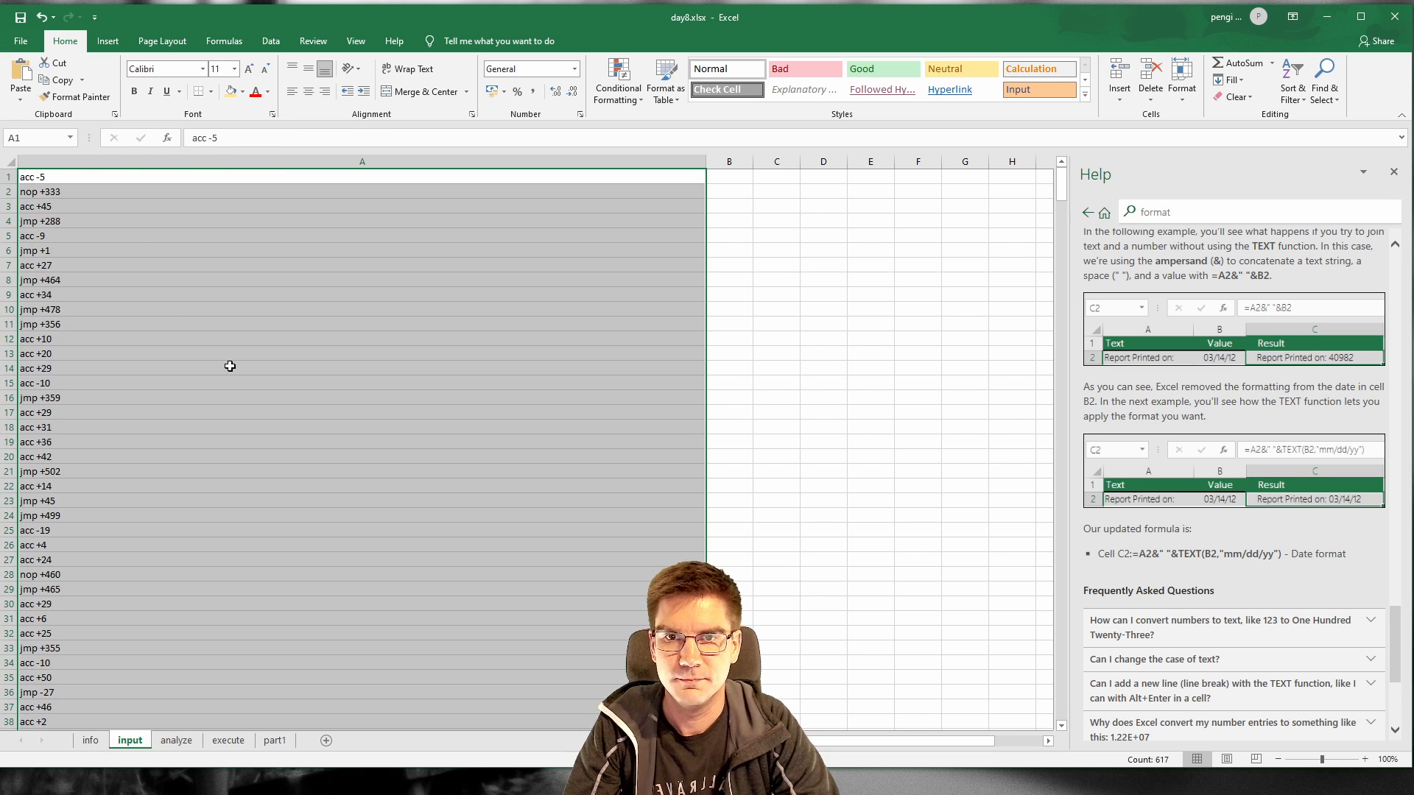
click(138, 386)
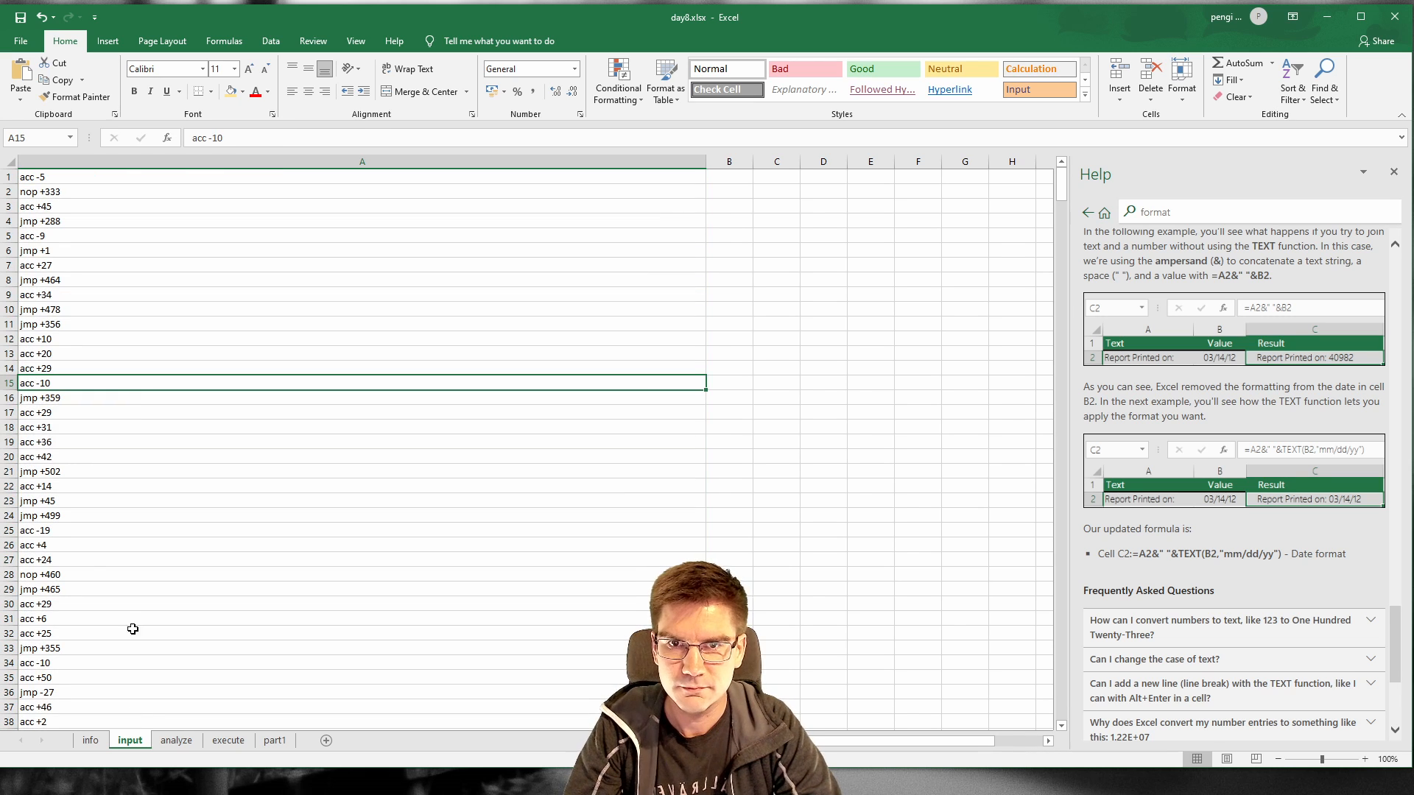
Step: Close the Help pane and check where the pasted puzzle input ends on the input sheet
click(177, 741)
click(46, 545)
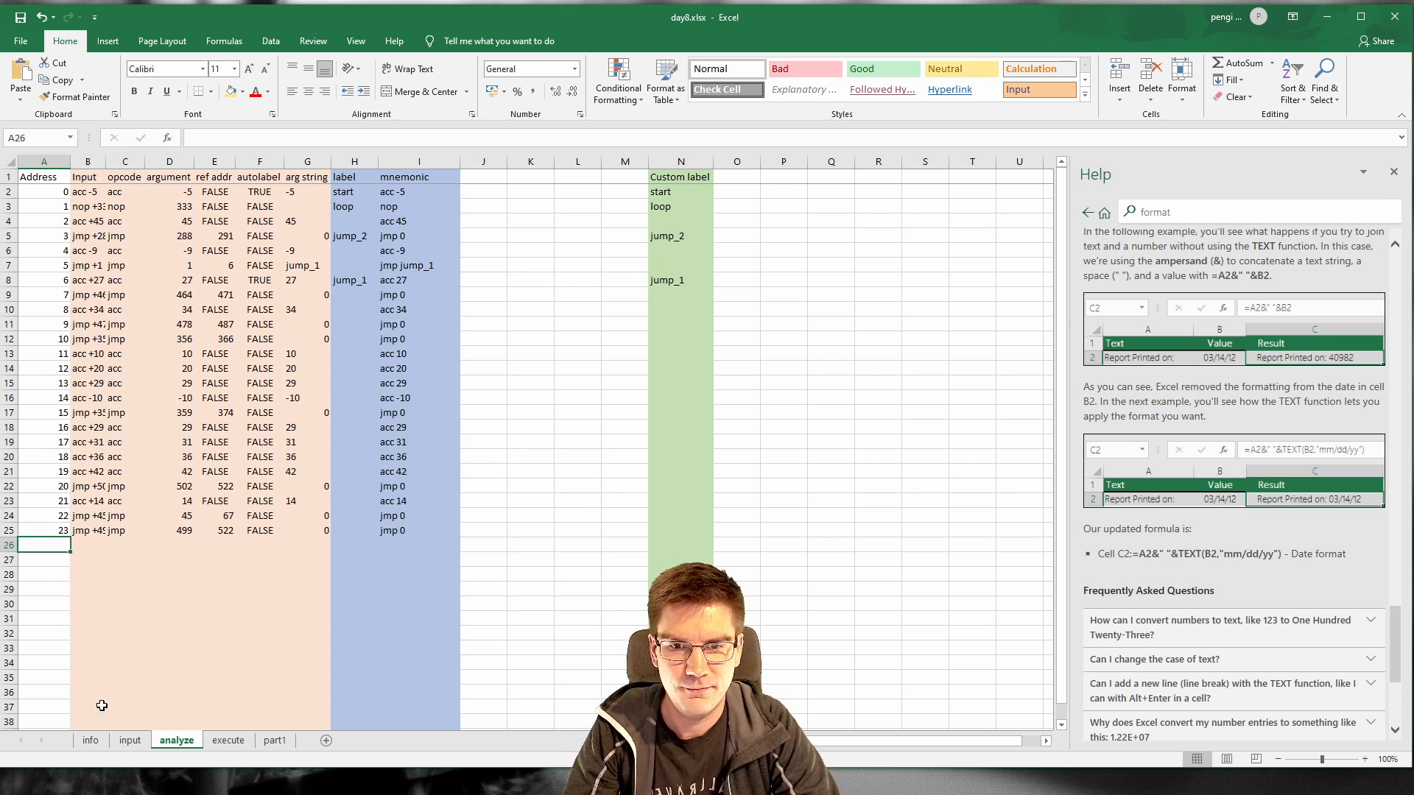
click(129, 741)
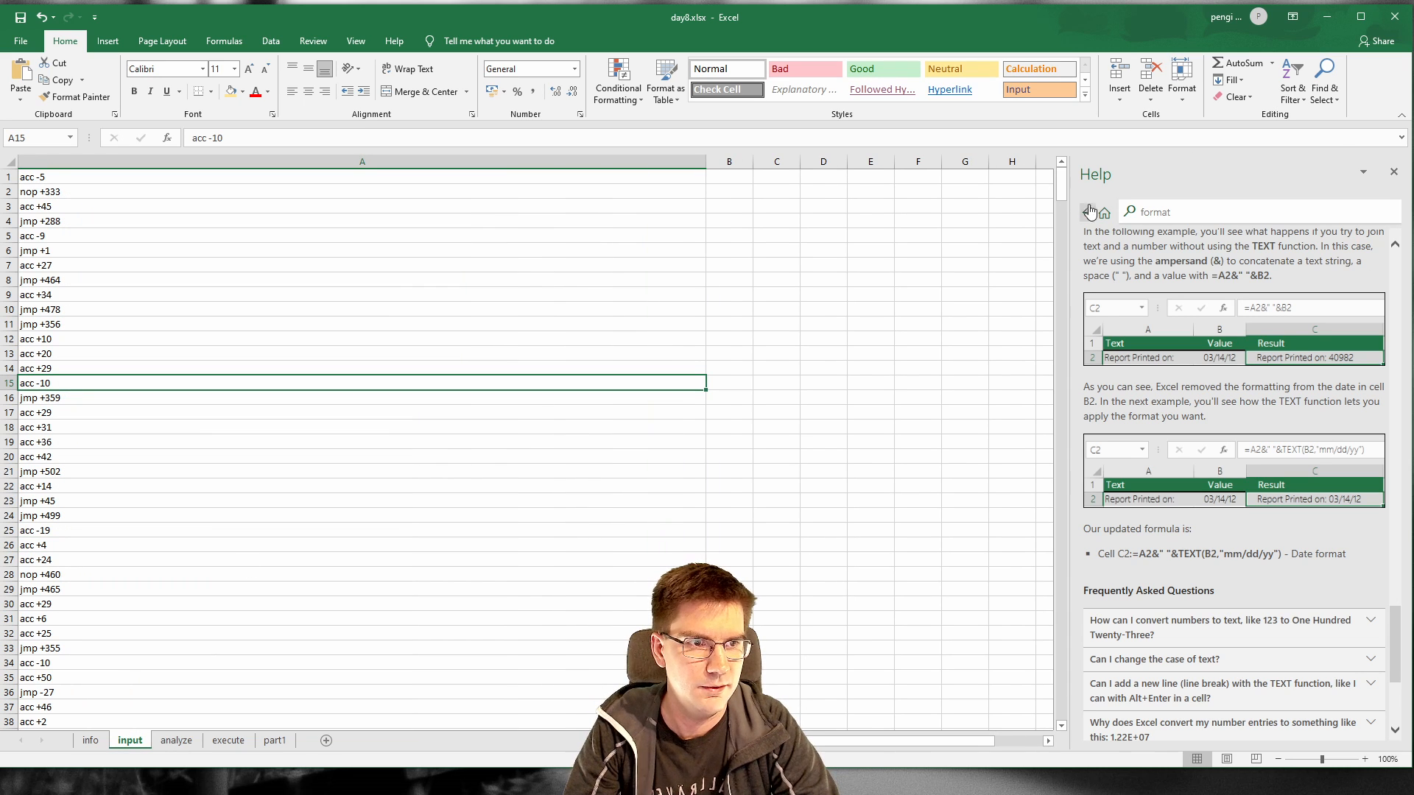
click(1393, 172)
drag(1403, 190, 1357, 575)
drag(1374, 649, 1409, 730)
scroll(230, 478, down, 8)
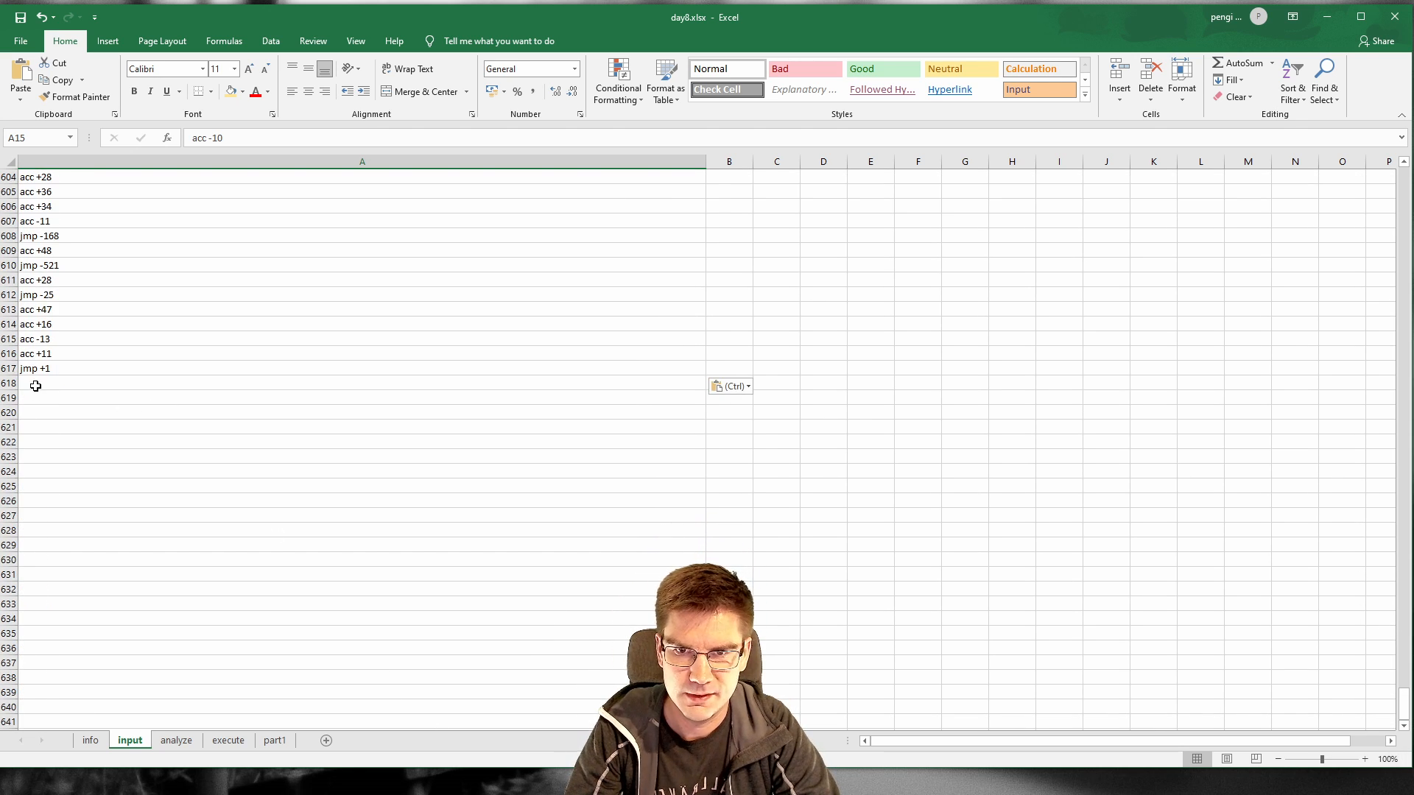
Step: On the analyze sheet, fill the row 25 formulas down from A25 far enough to cover the full puzzle input
click(177, 740)
drag(56, 530, 712, 669)
drag(1404, 708, 1383, 109)
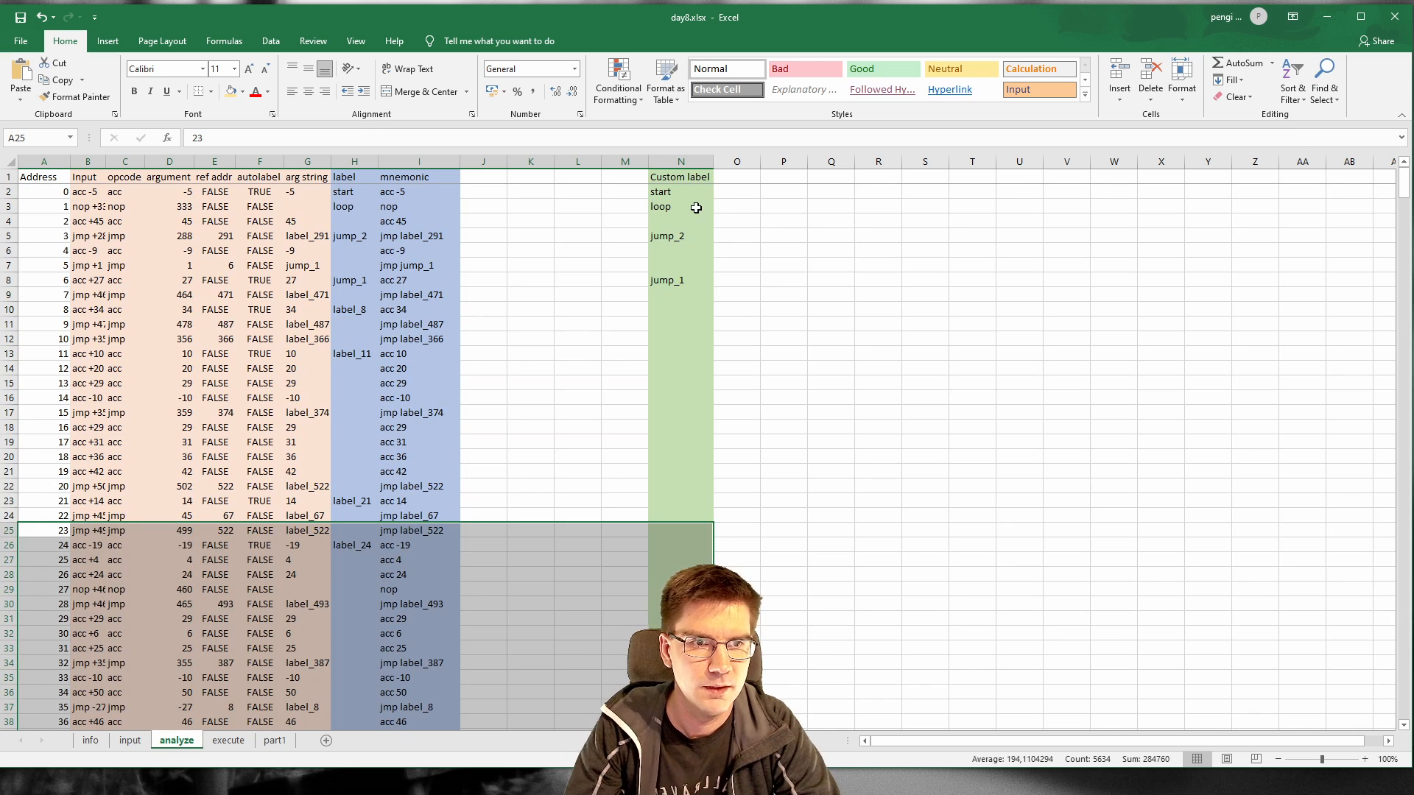
Step: Clear the custom labels loop, jump_2 and jump_1 from N3, N5 and N8, keeping only start
drag(696, 207, 680, 310)
right_click(672, 281)
key(Escape)
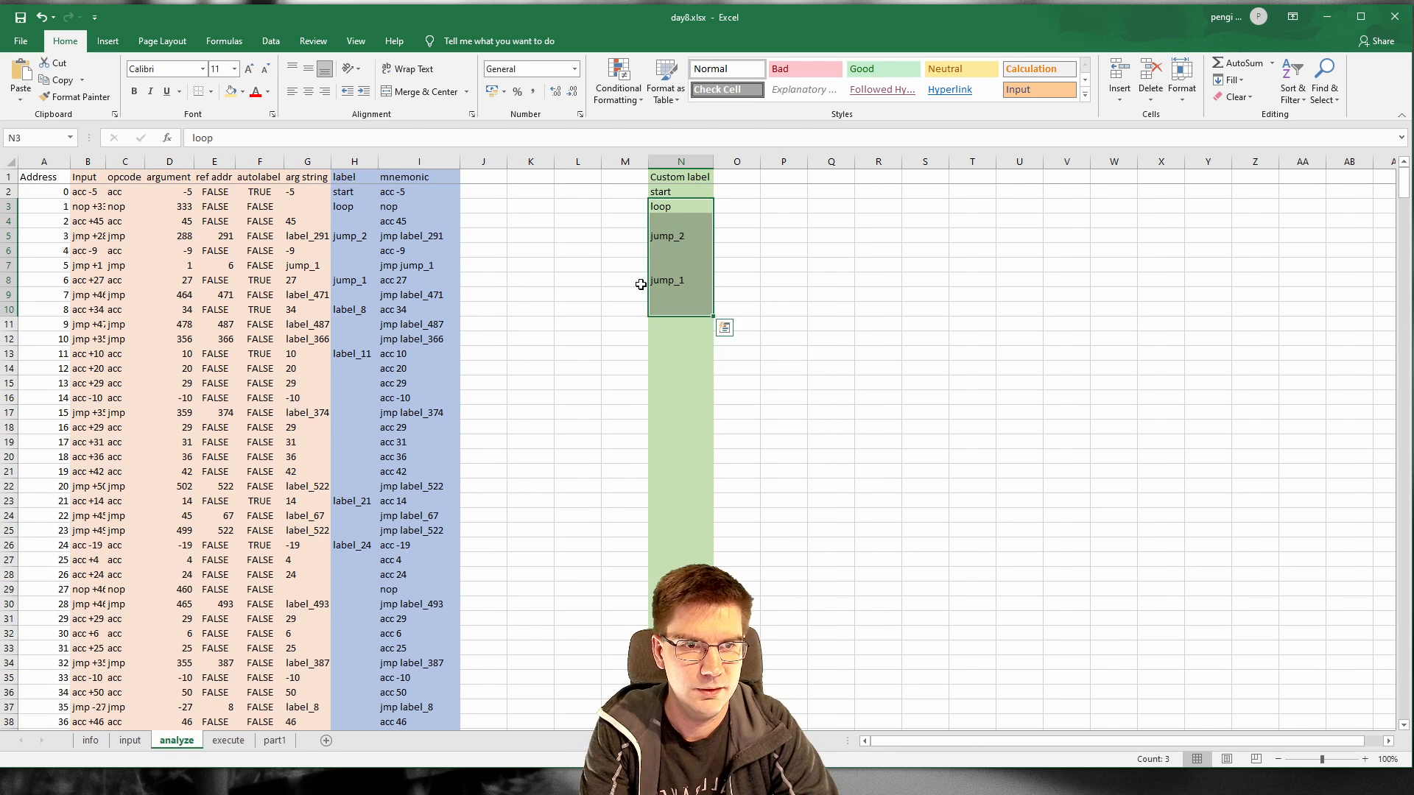
click(666, 207)
key(BackSpace)
key(Return)
key(Down)
key(BackSpace)
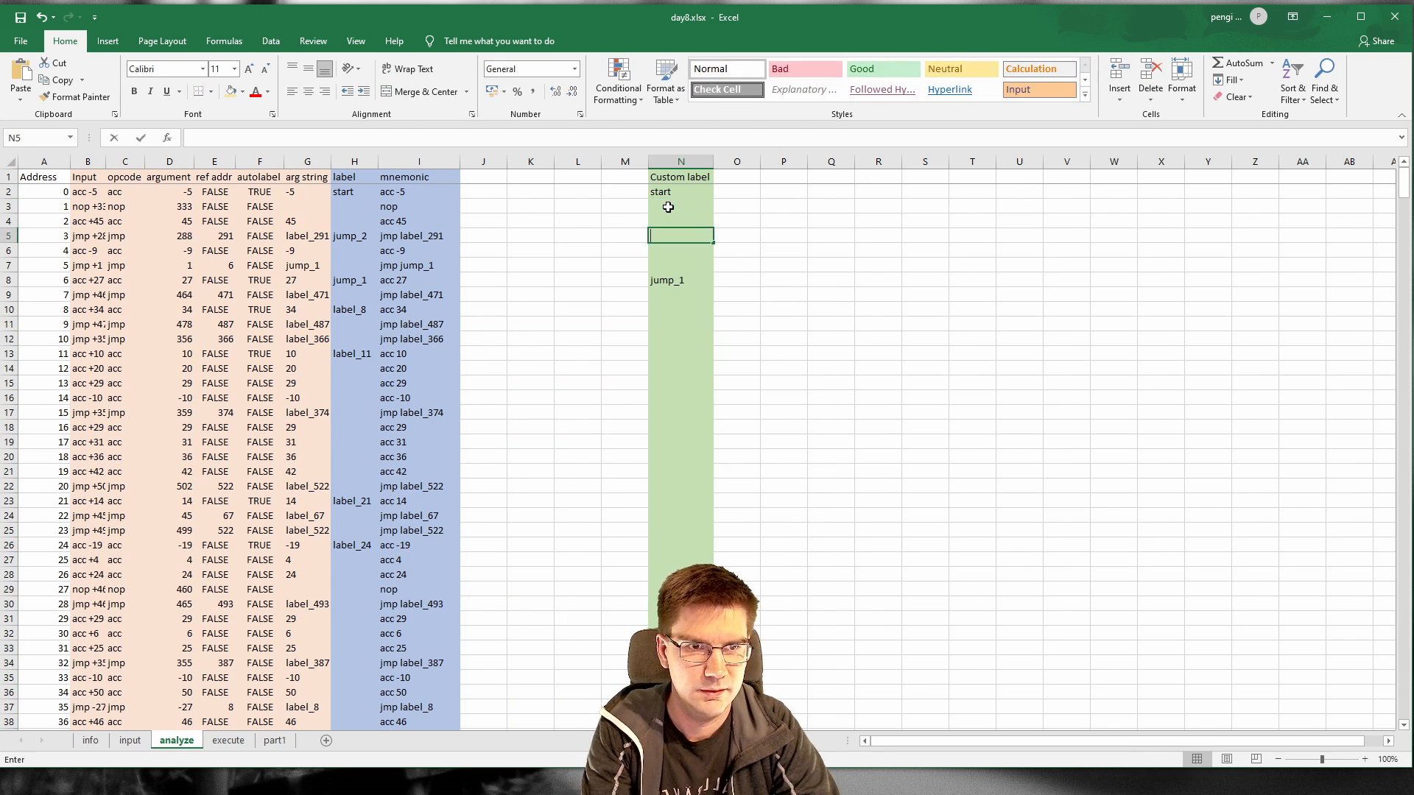
key(Down)
key(Down)
key(Down)
key(BackSpace)
click(549, 335)
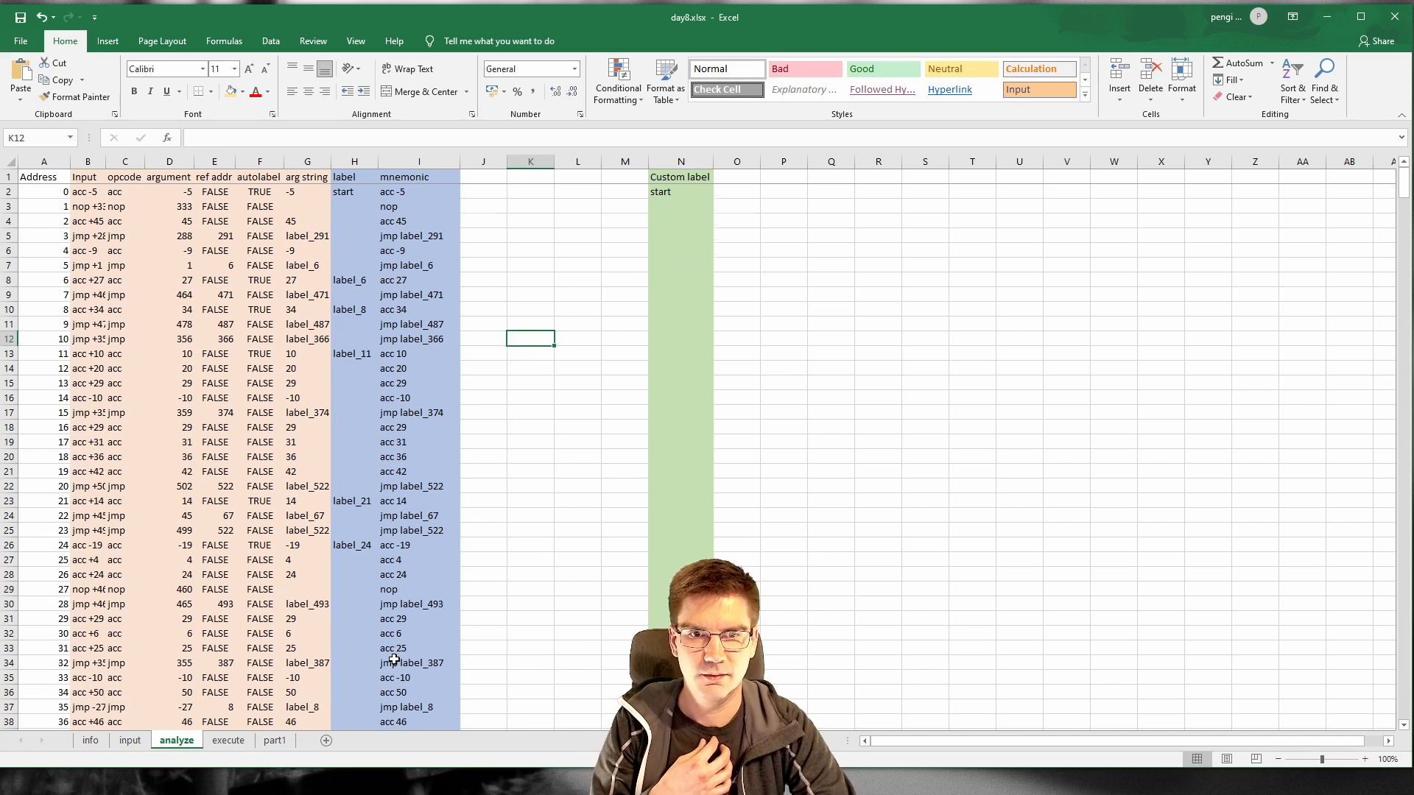
Step: Hide columns B through G on the analyze sheet
scroll(394, 659, down, 9)
scroll(221, 269, down, 9)
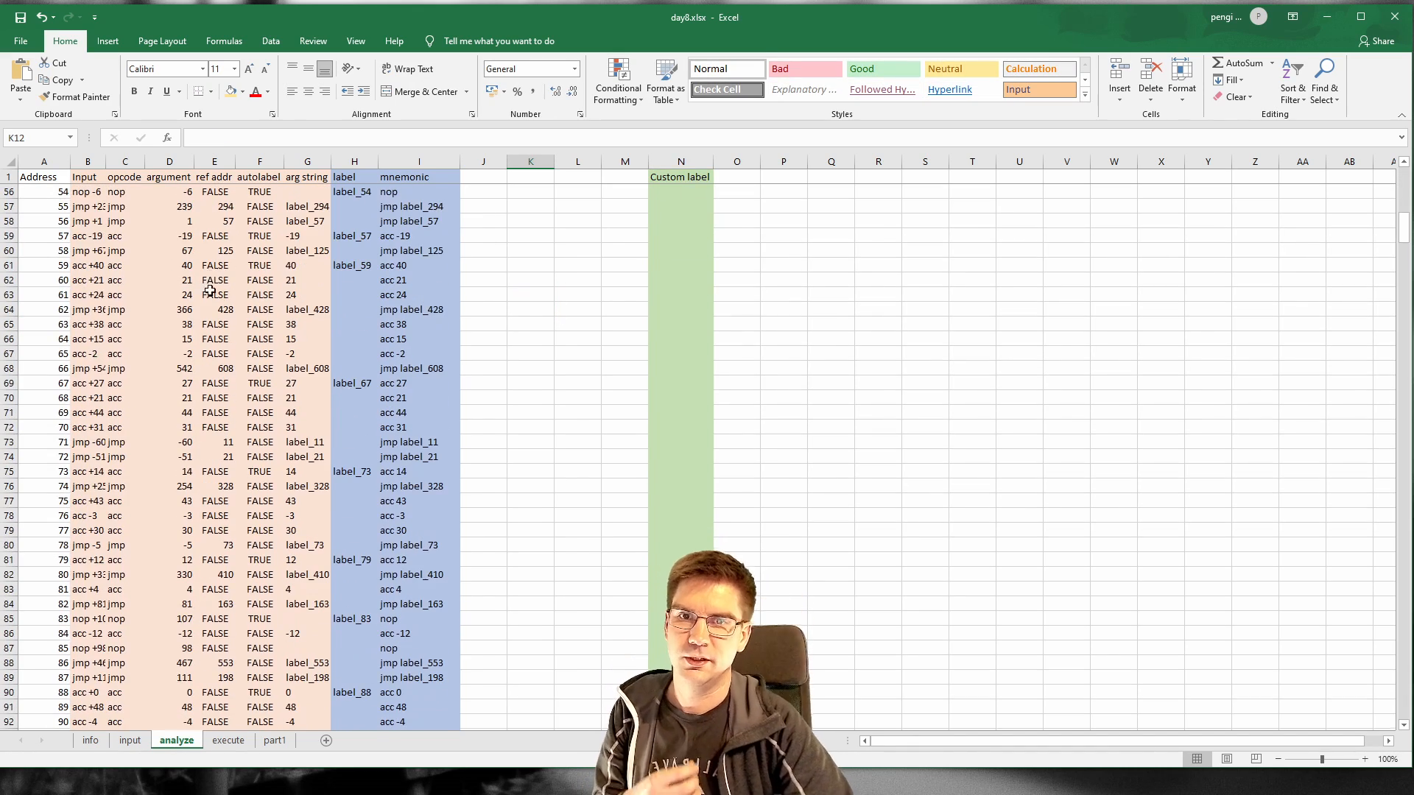
drag(105, 163, 333, 162)
right_click(333, 161)
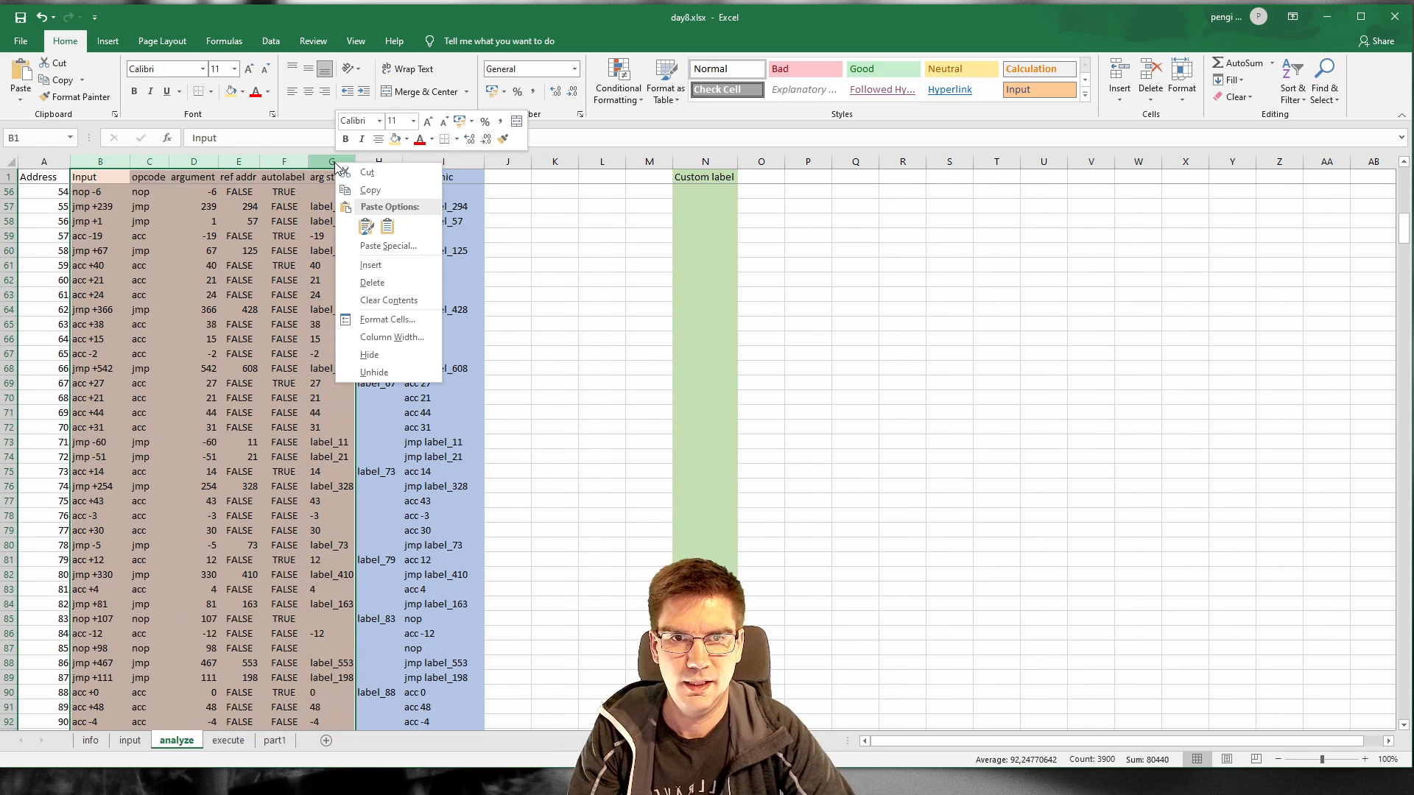
click(396, 361)
click(311, 385)
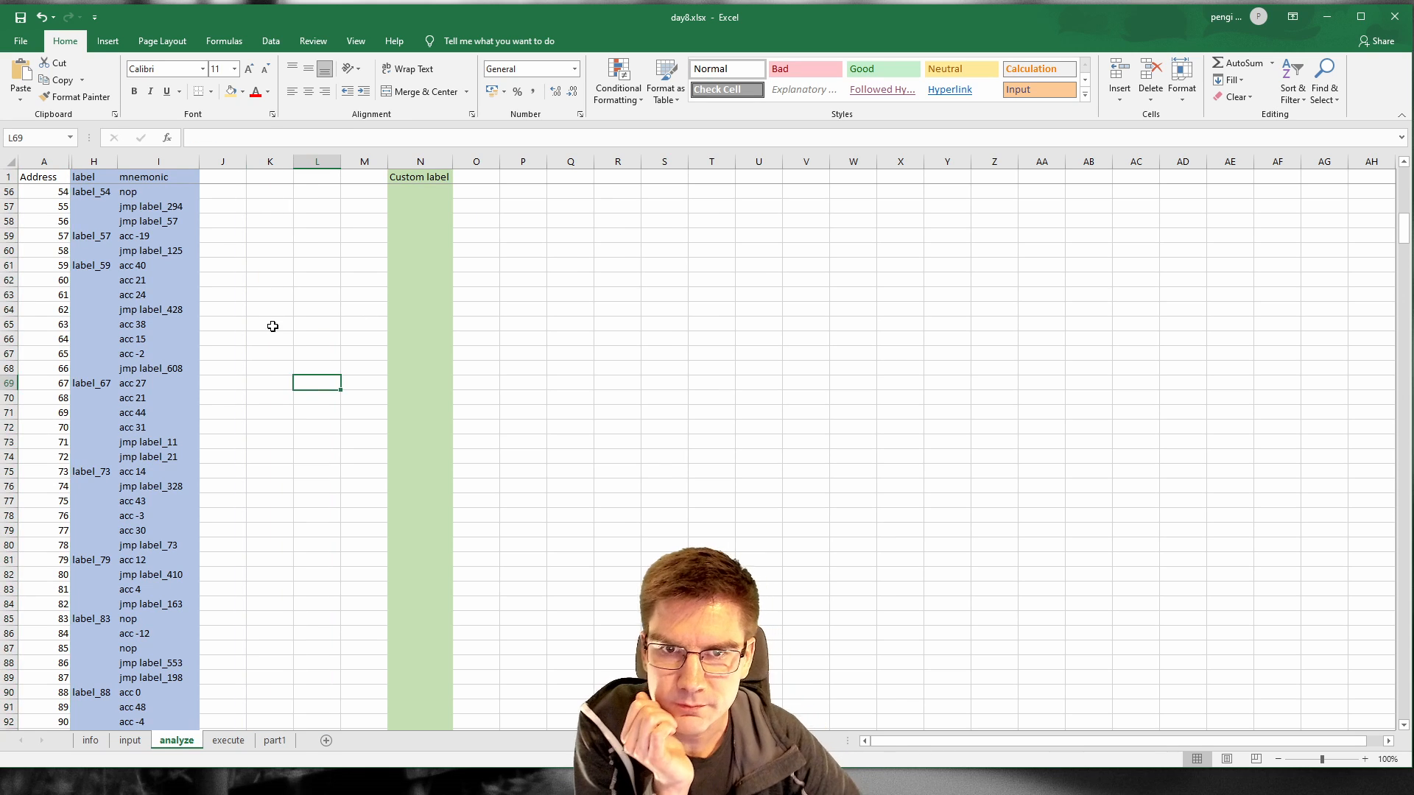
Step: Slightly widen the mnemonic and label columns, and examine the mnemonic formulas in I11 and I13
scroll(273, 327, up, 18)
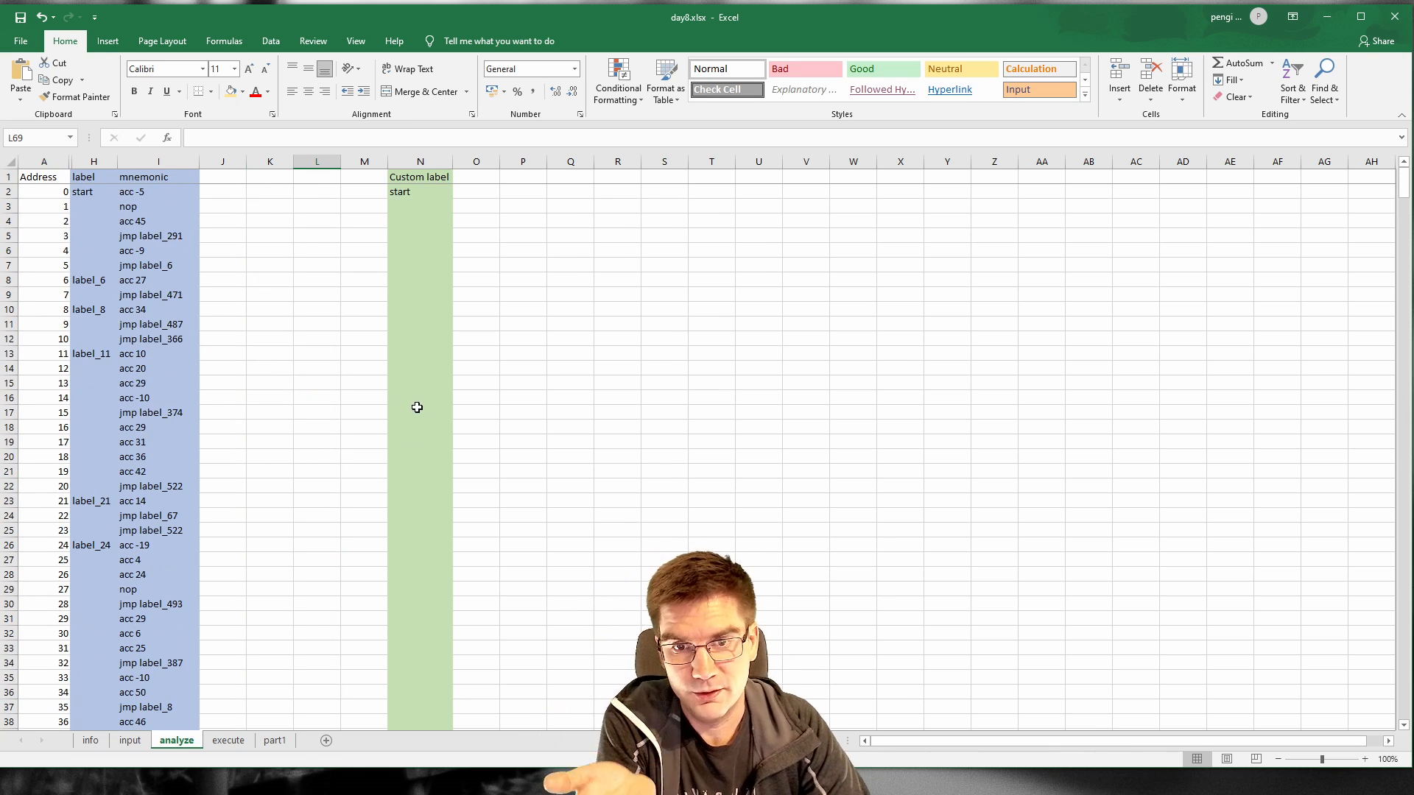
drag(1405, 184, 1397, 503)
drag(1377, 334, 1378, 228)
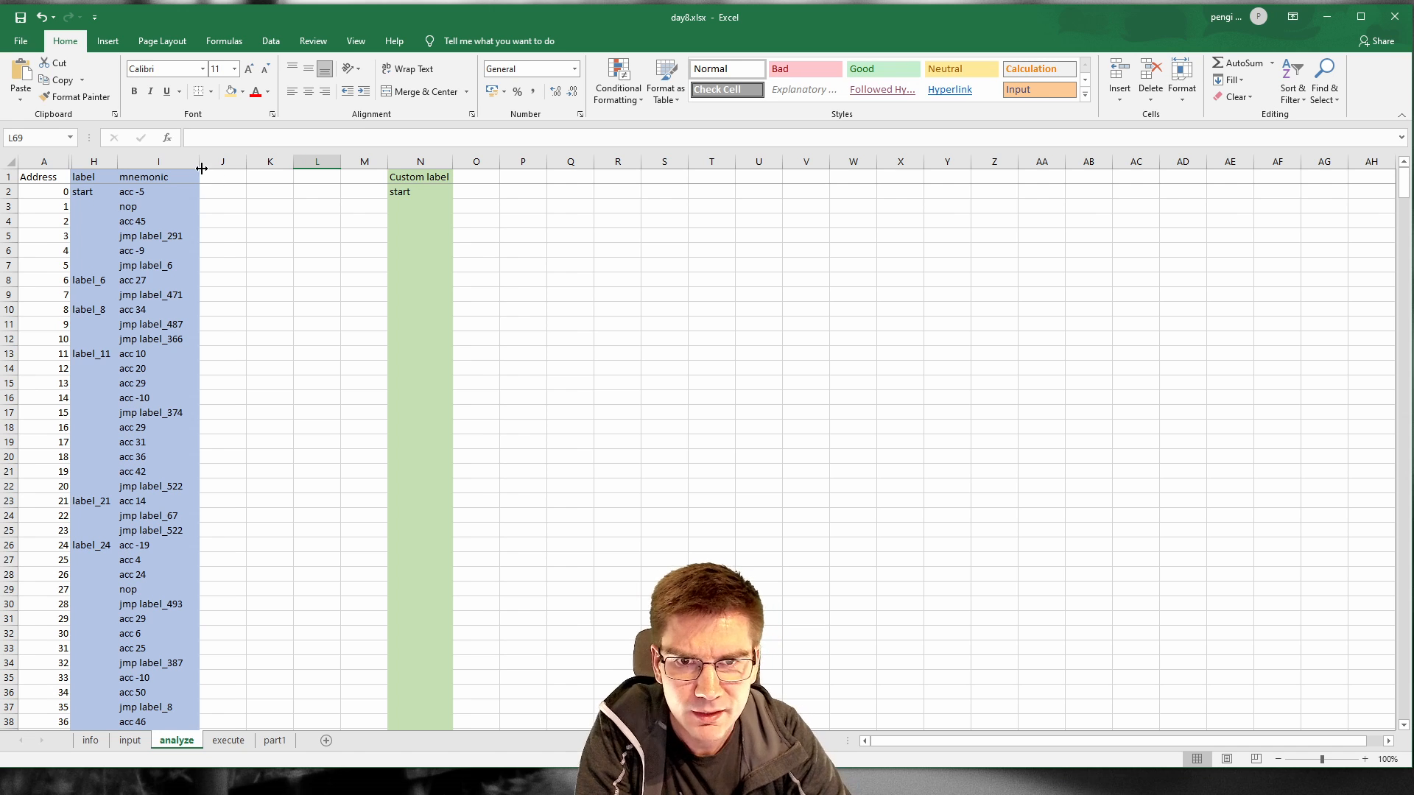
drag(200, 165, 210, 167)
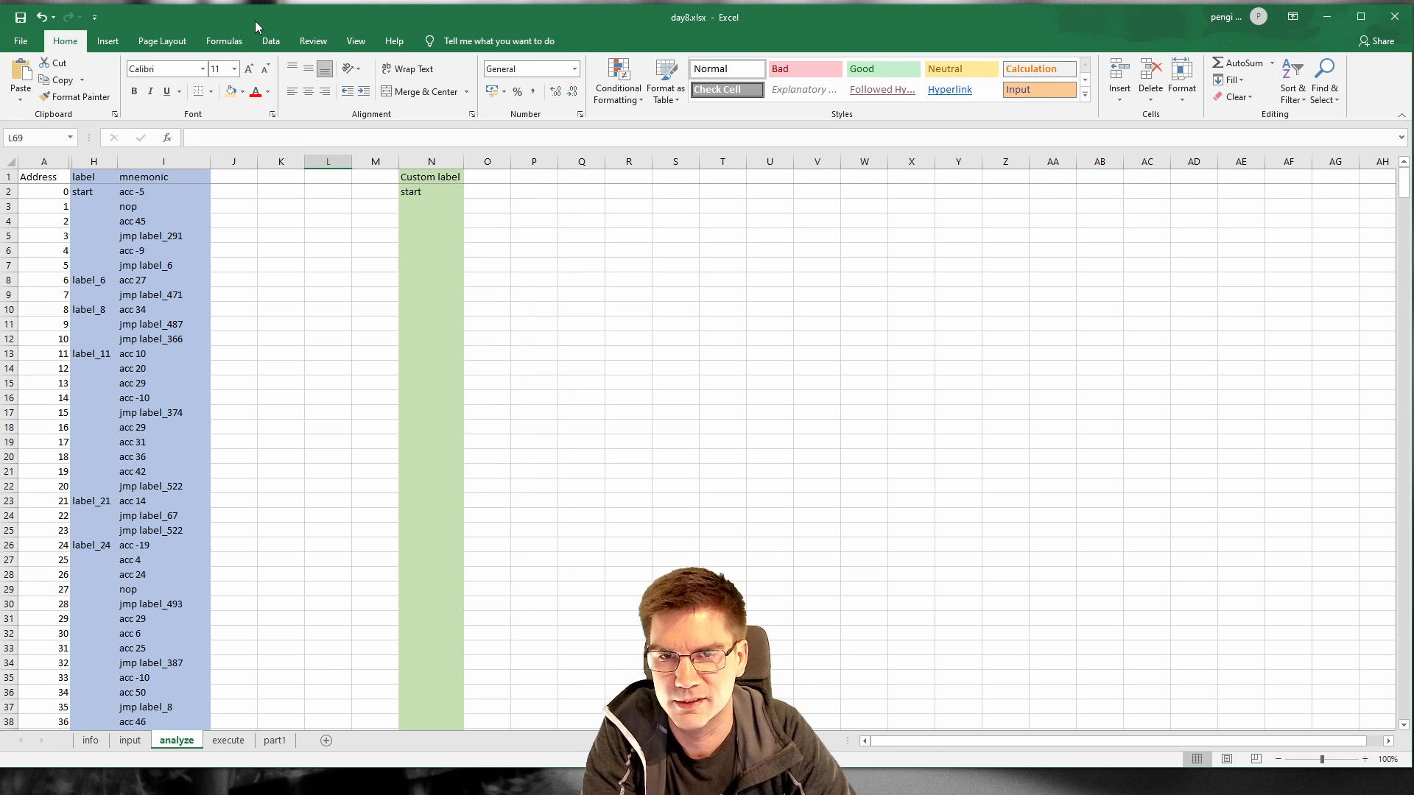
drag(123, 158, 129, 158)
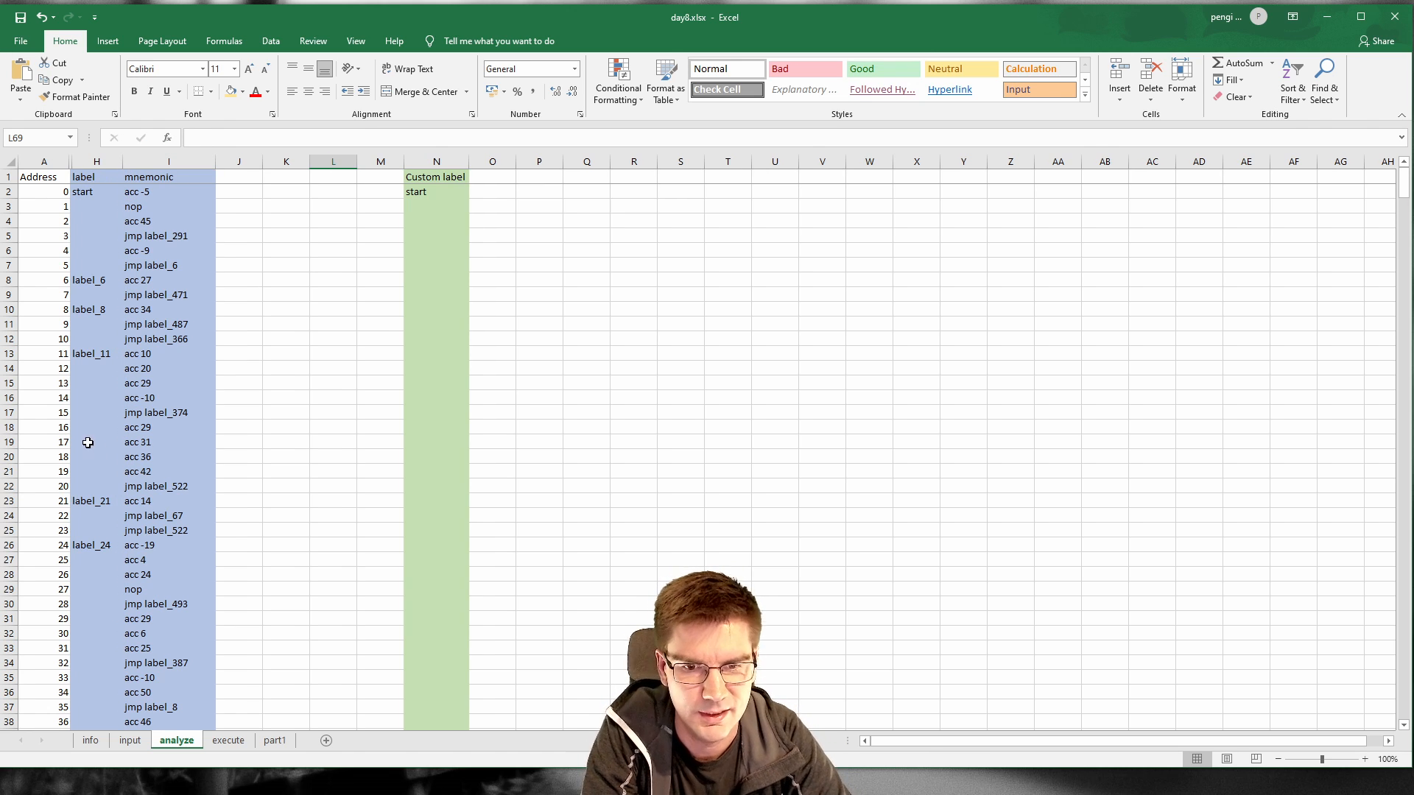
click(171, 327)
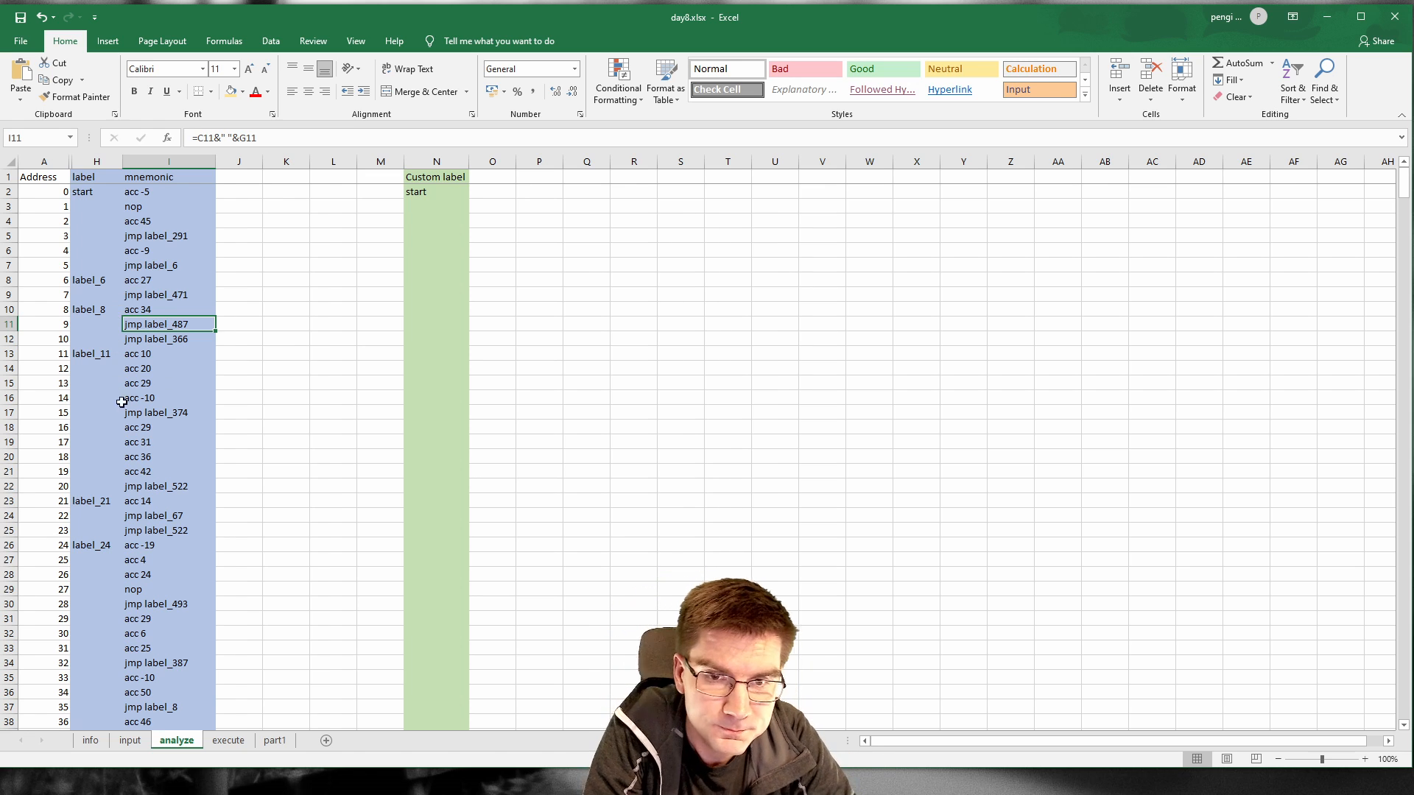
click(193, 356)
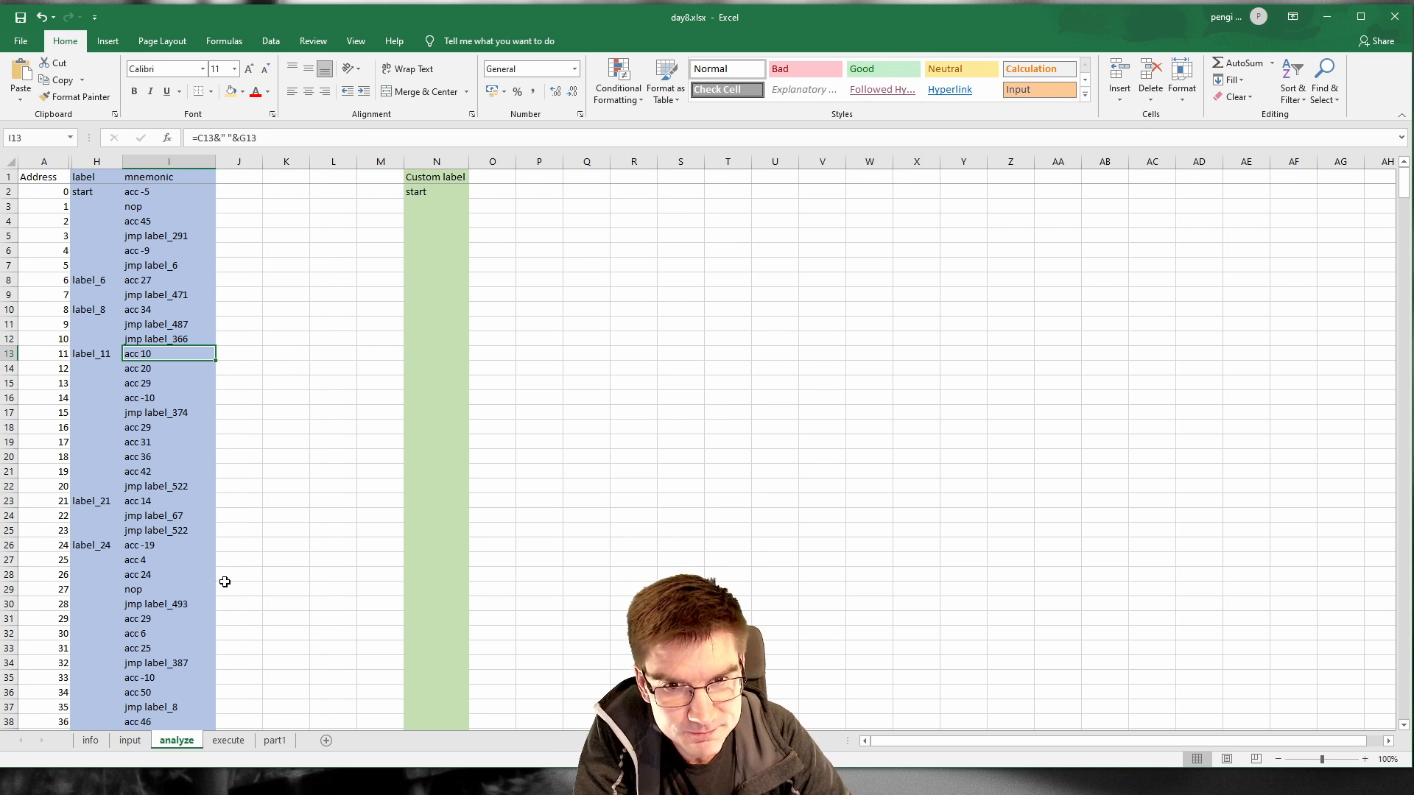
Step: On the execute sheet, fill the A34:D34 formulas down through row 650 and widen the ACC column
click(229, 740)
click(38, 674)
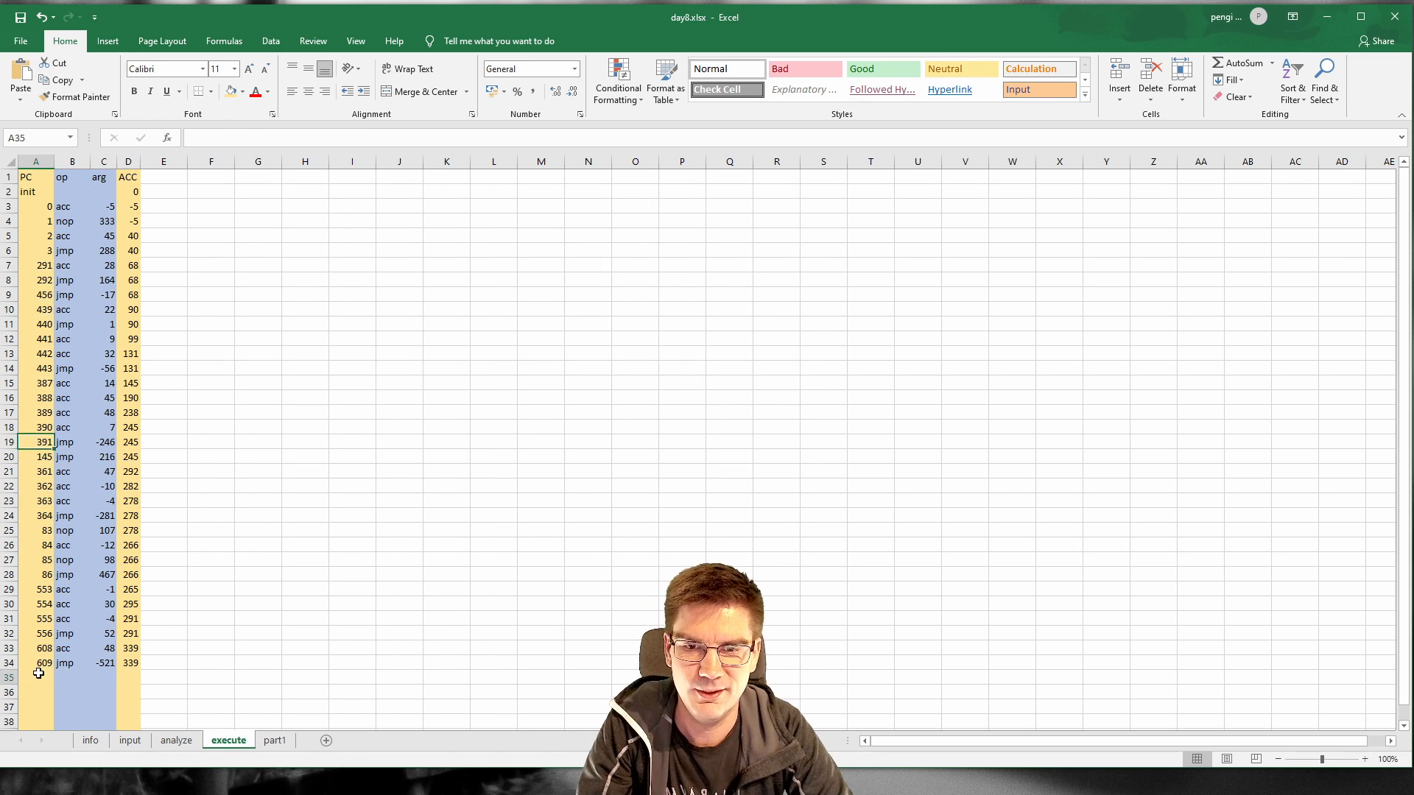
mouse_move(36, 664)
mouse_down()
mouse_move(133, 664)
mouse_move(139, 762)
mouse_move(138, 674)
mouse_move(109, 789)
mouse_move(147, 508)
mouse_move(163, 177)
mouse_move(164, 262)
mouse_move(161, 251)
mouse_up()
scroll(173, 375, up, 4)
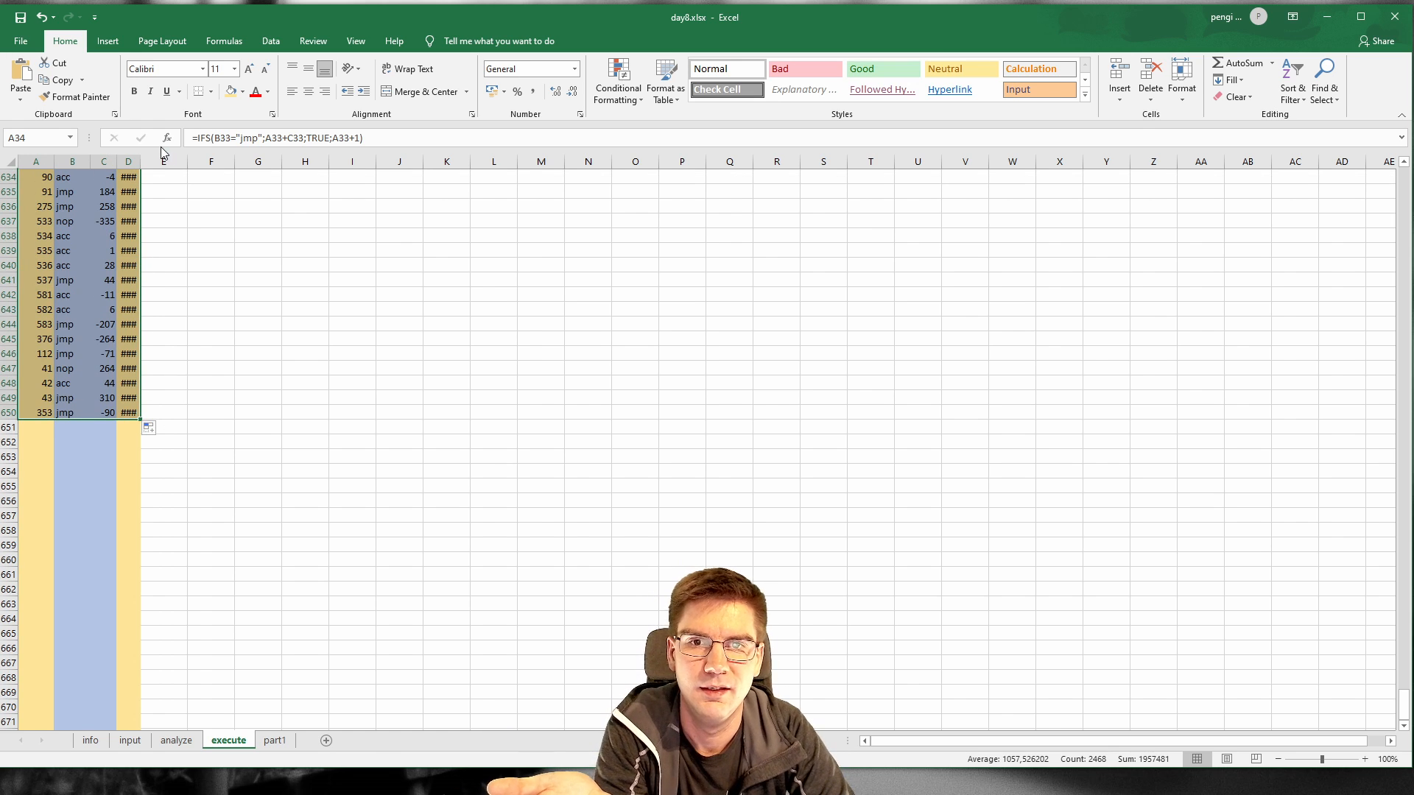
drag(140, 161, 162, 163)
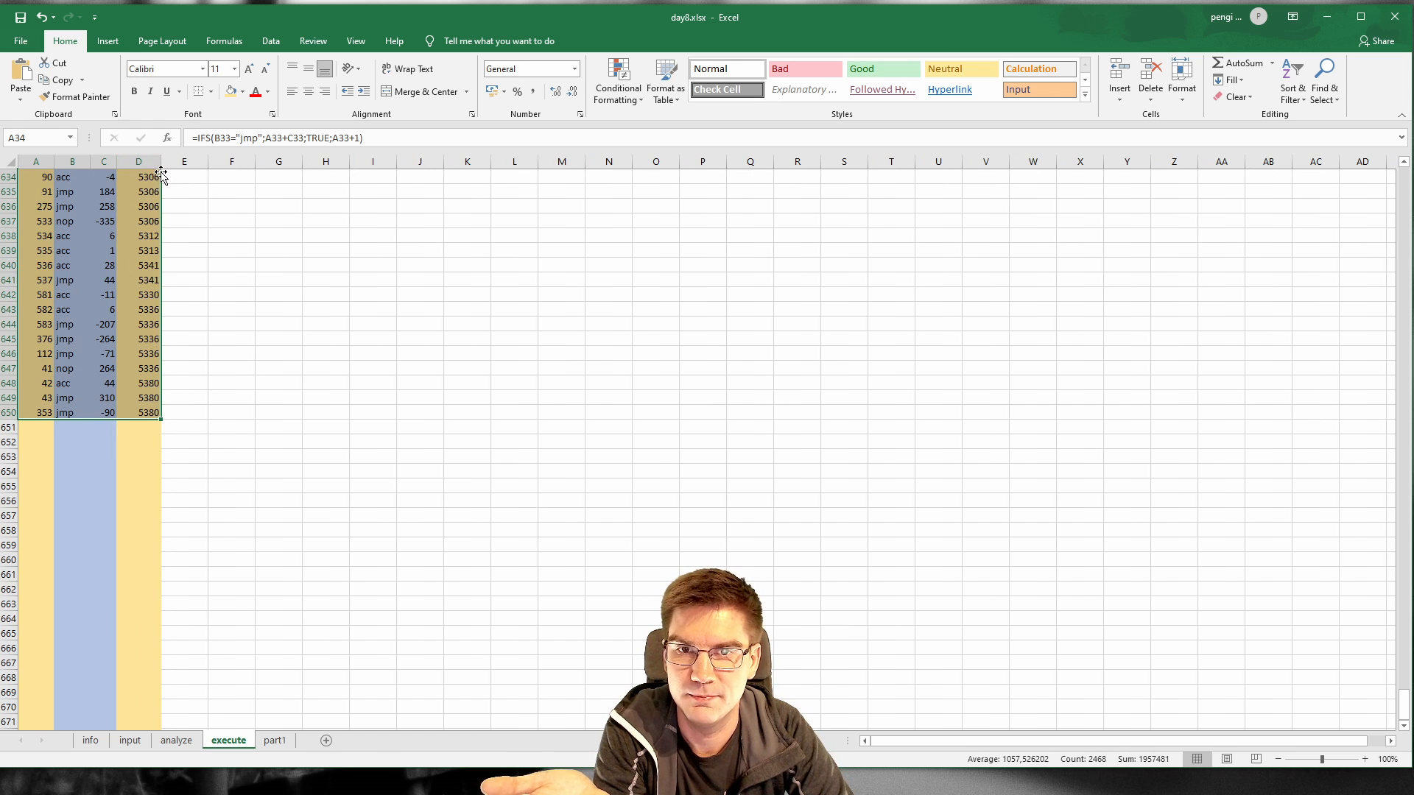
scroll(258, 451, up, 5)
drag(1408, 703, 1405, 451)
drag(1399, 137, 1399, 139)
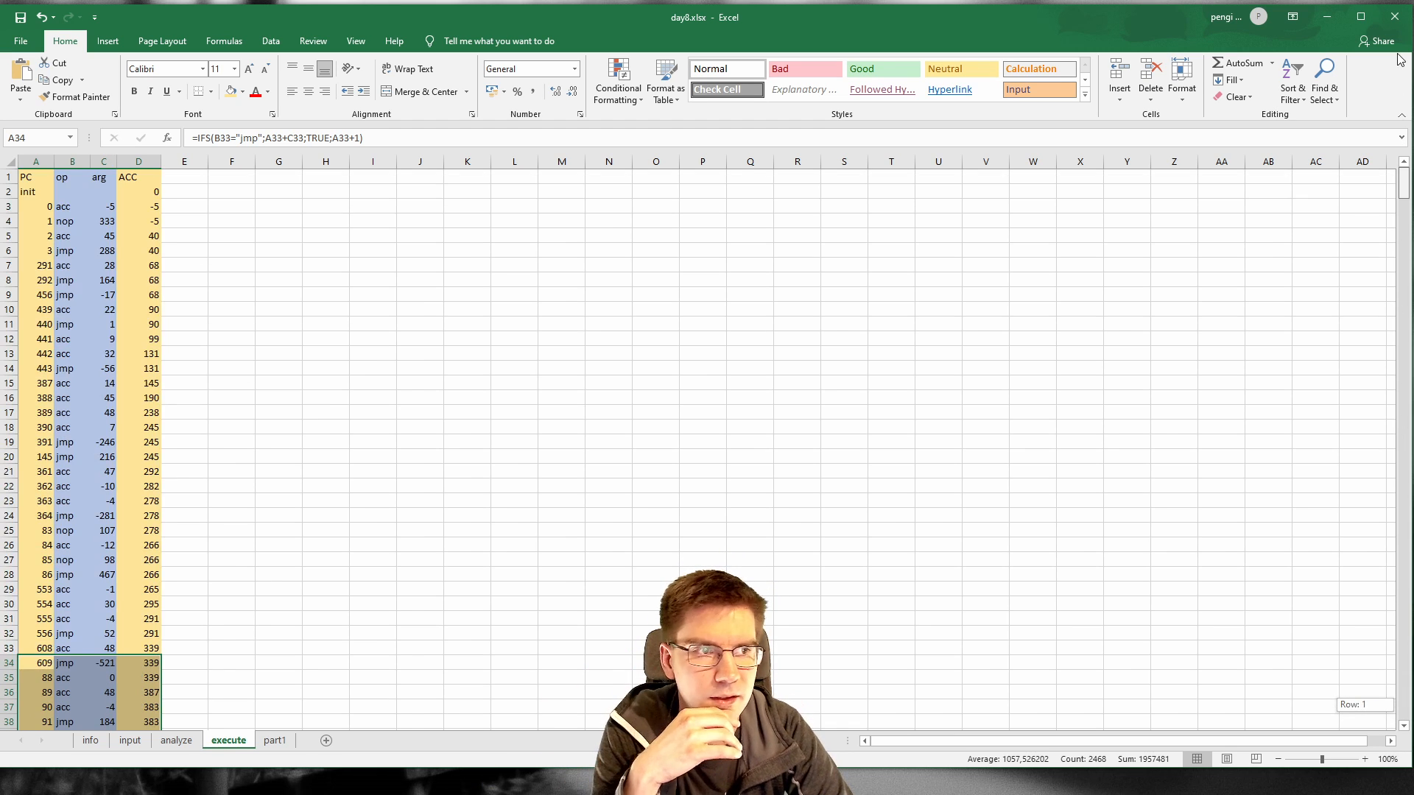
Step: On the part1 sheet, widen the First repeat acc column and fill the A36:C36 formulas down through row 650
click(275, 740)
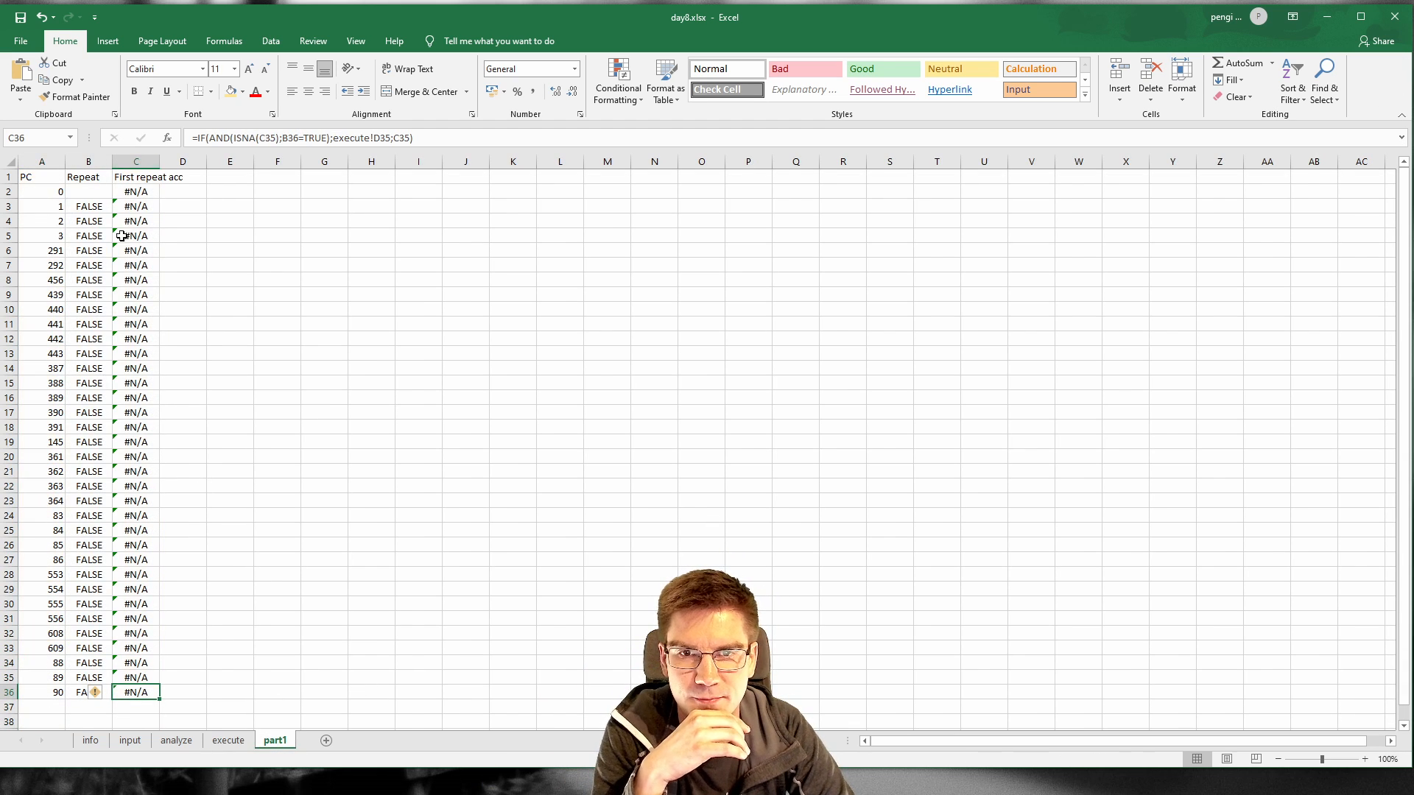
drag(159, 162, 191, 159)
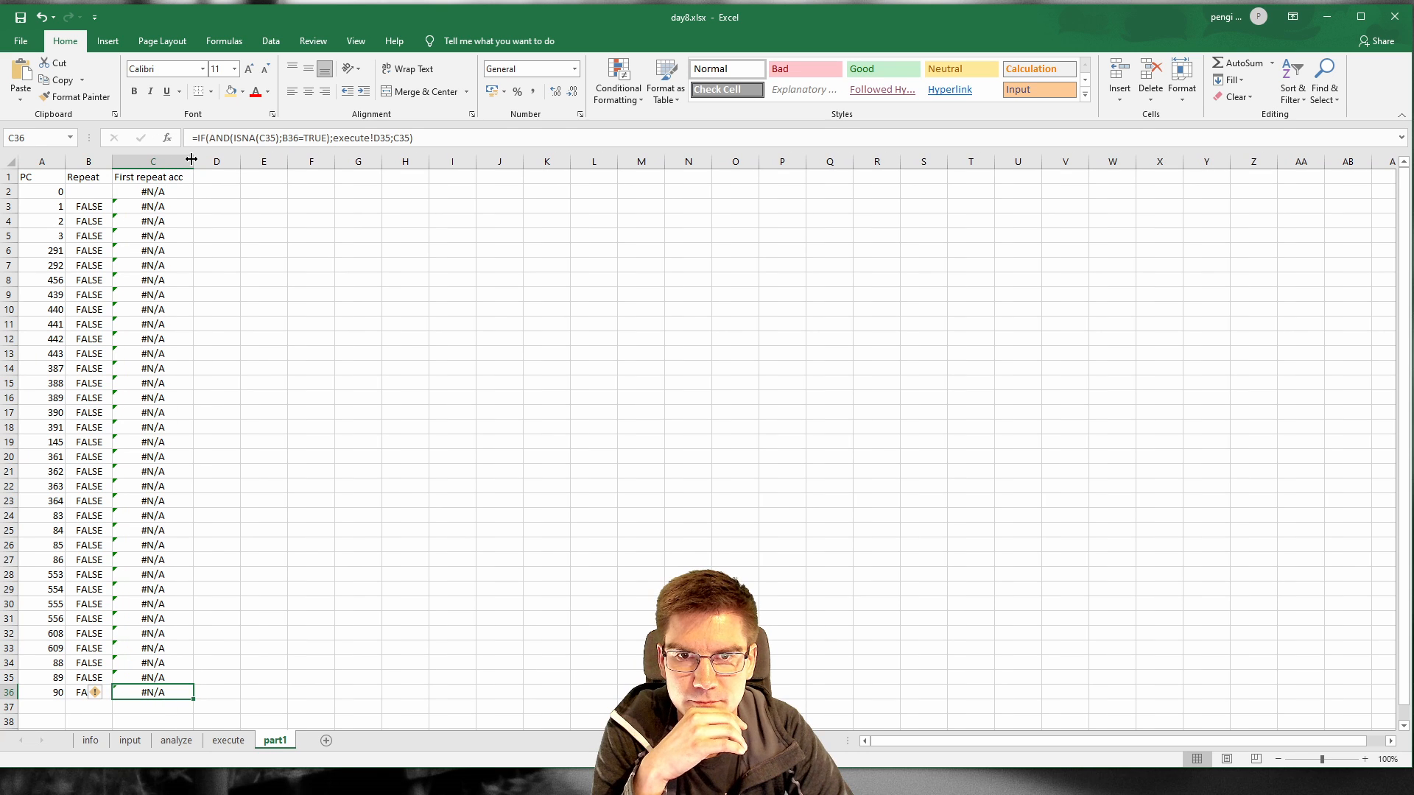
drag(46, 694, 181, 700)
click(138, 697)
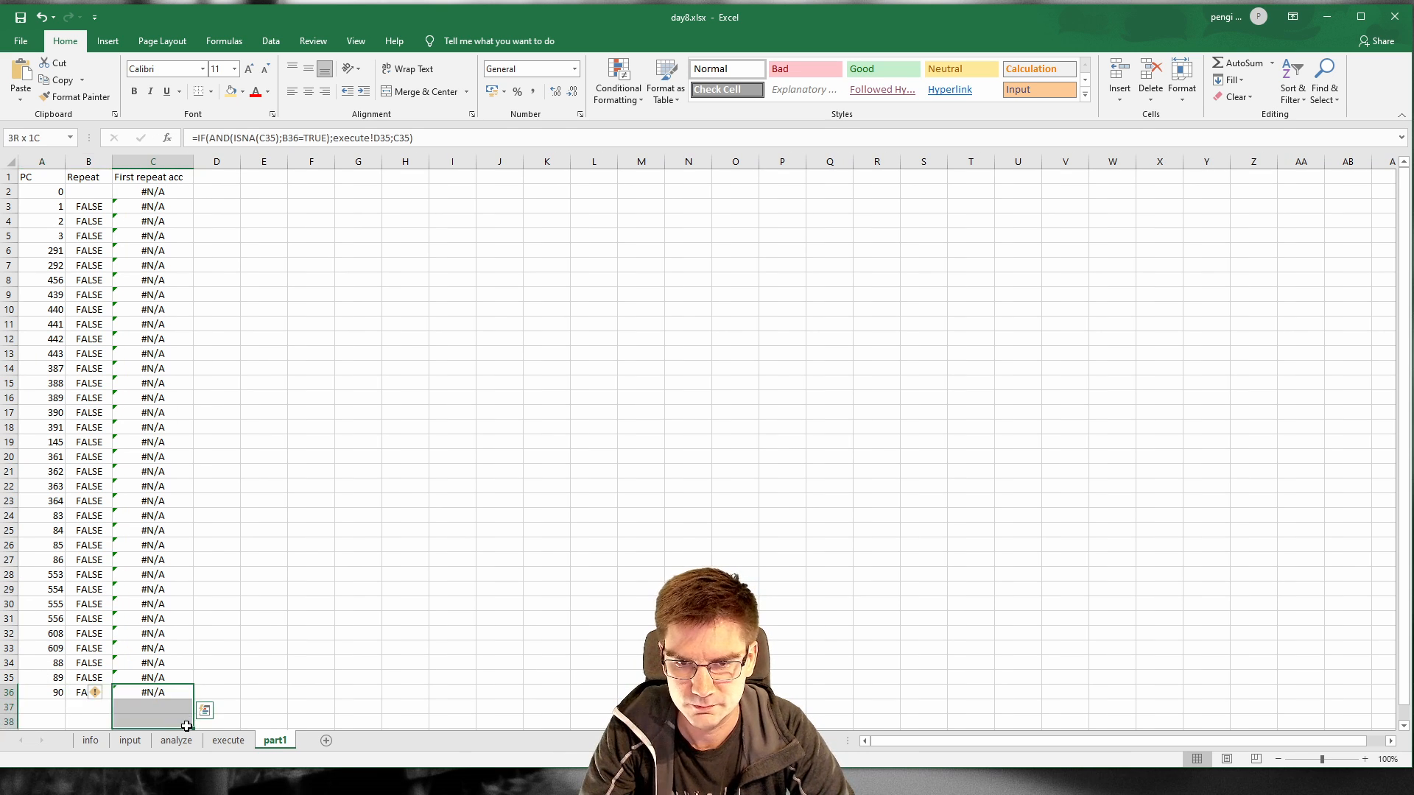
click(34, 696)
shift+click(143, 696)
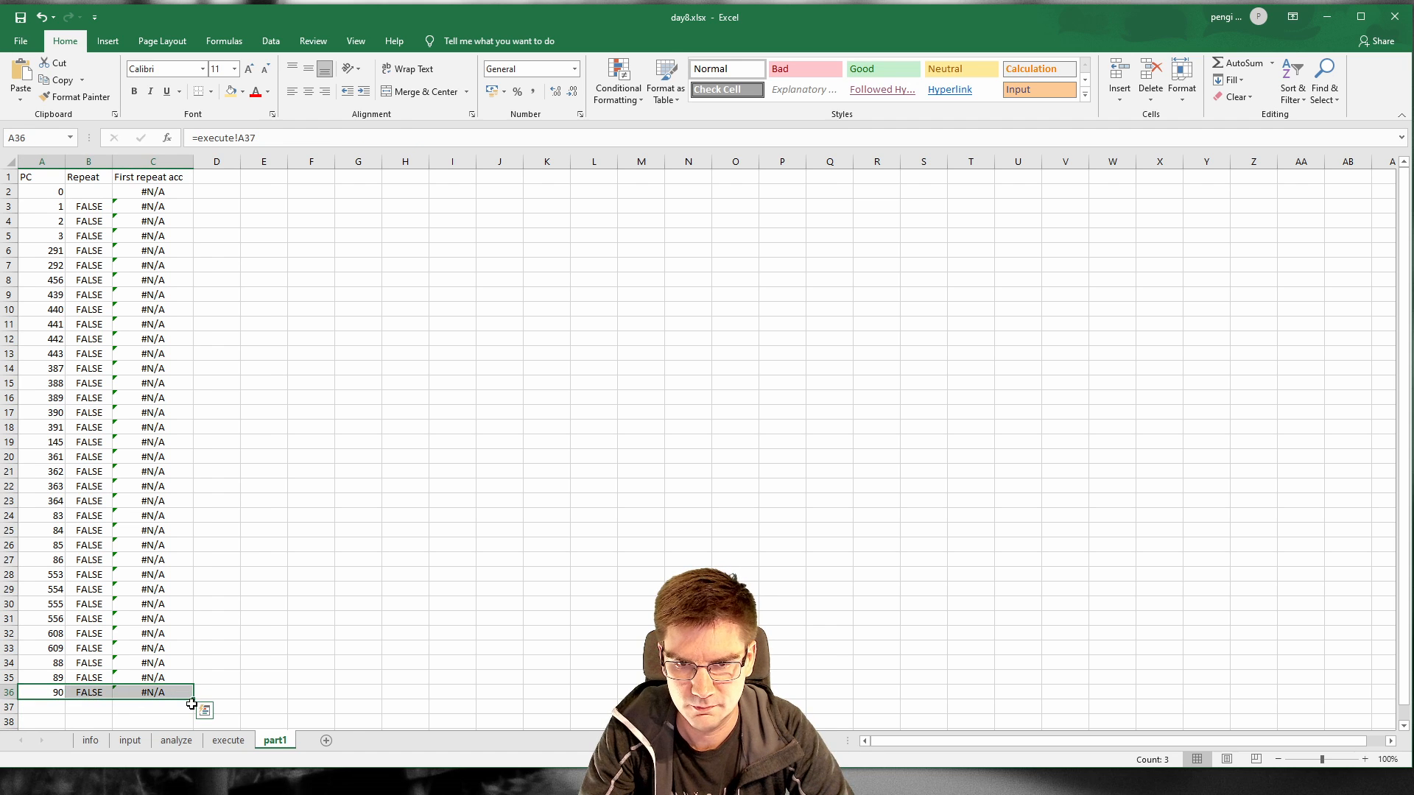
drag(193, 701, 193, 625)
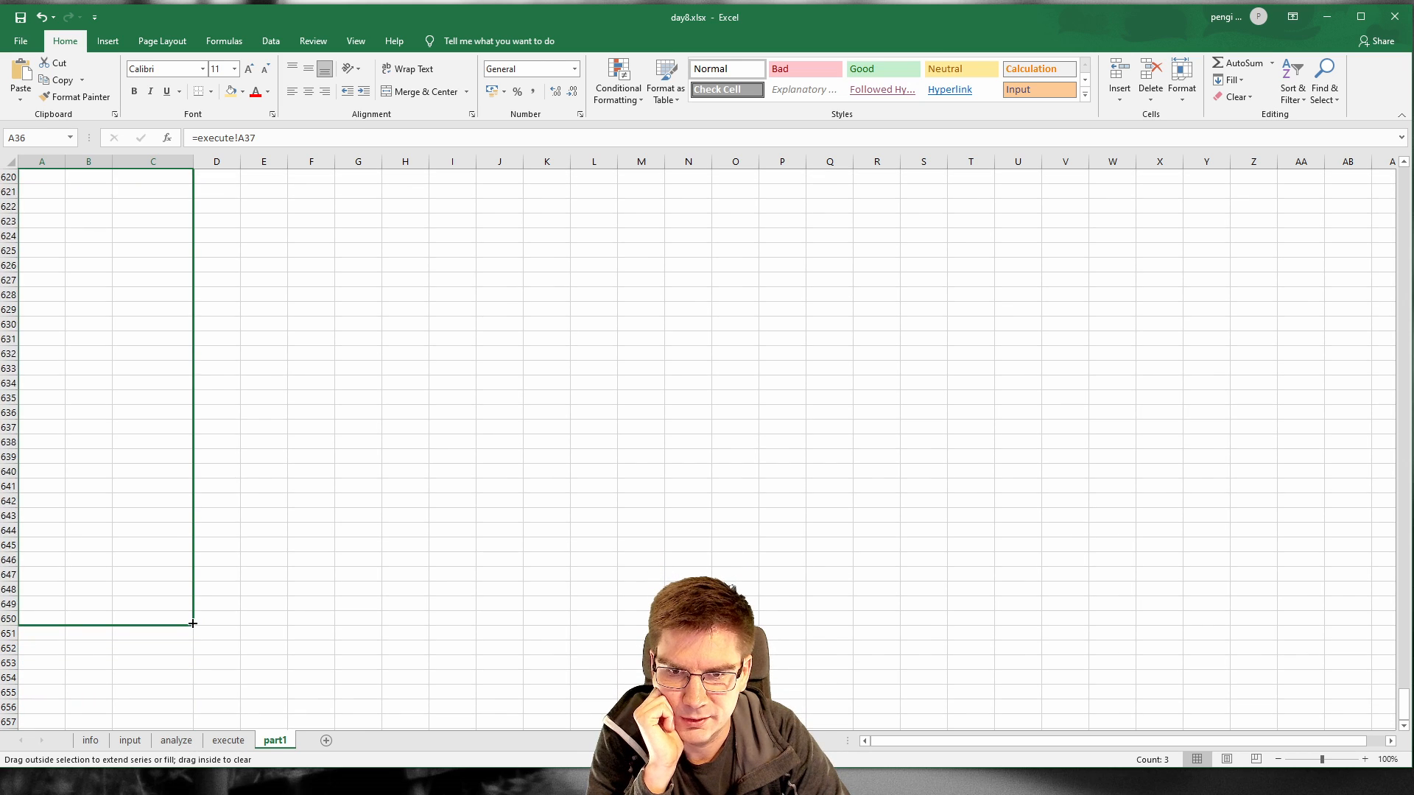
click(174, 618)
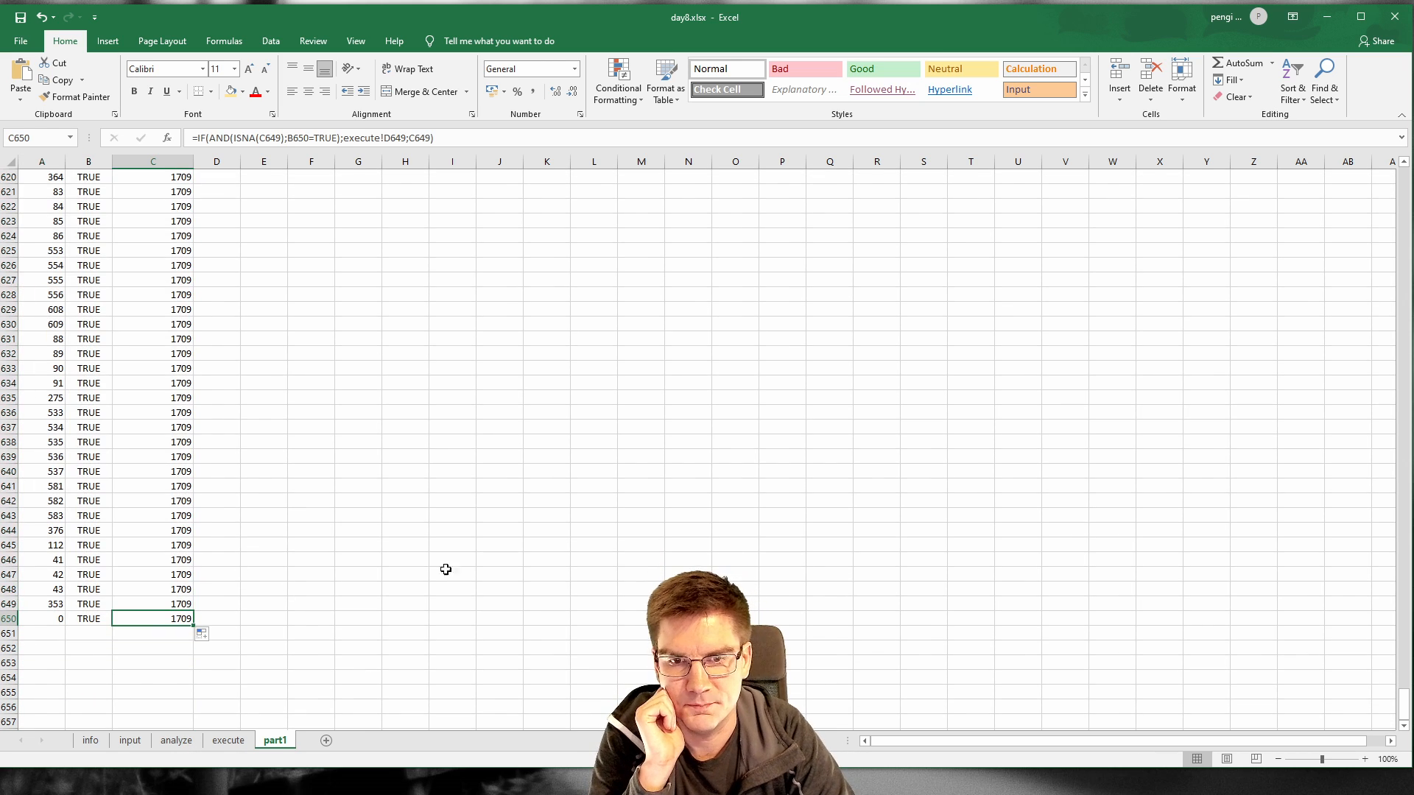
Step: Set the Repeat flag of the first PC row, in B2, to FALSE
drag(1404, 710, 1405, 181)
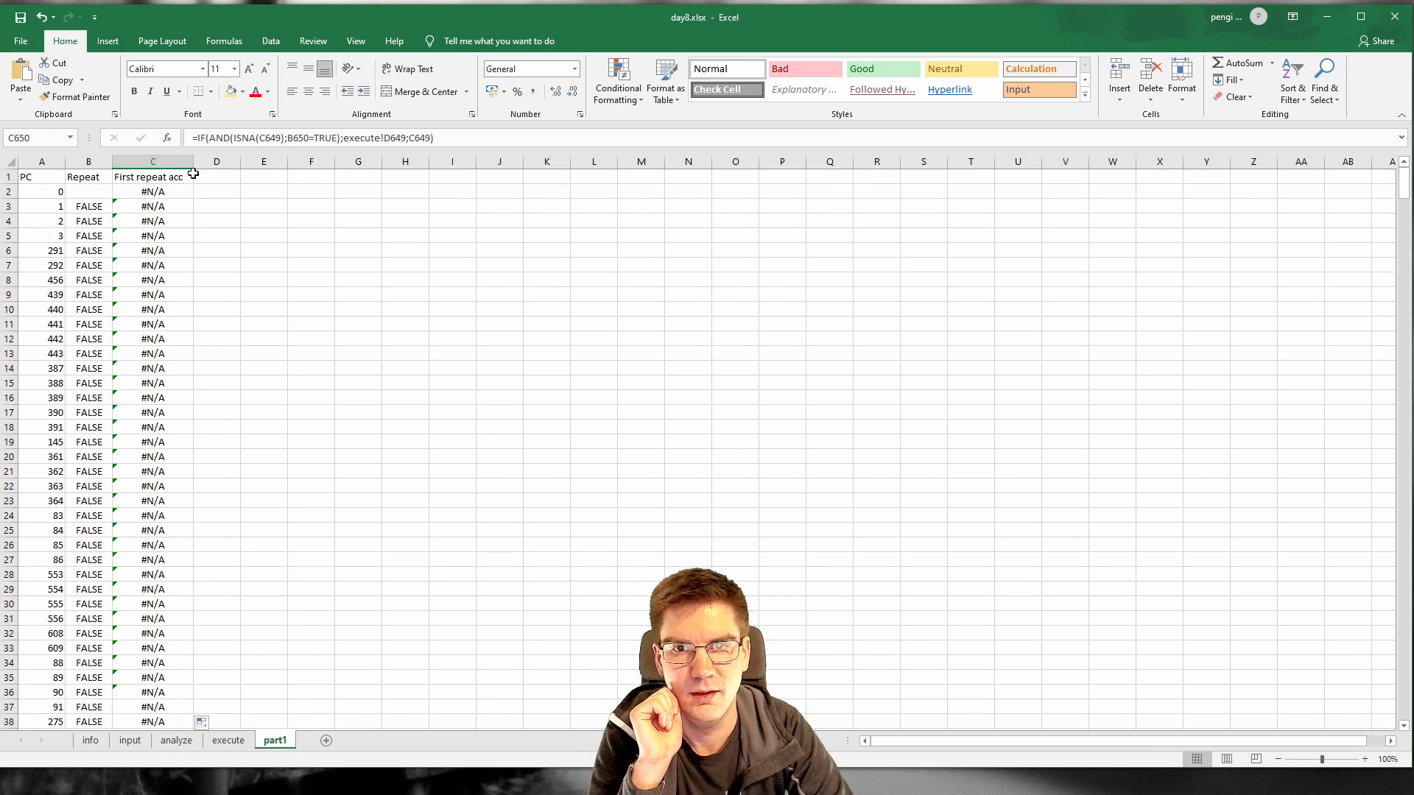
click(156, 190)
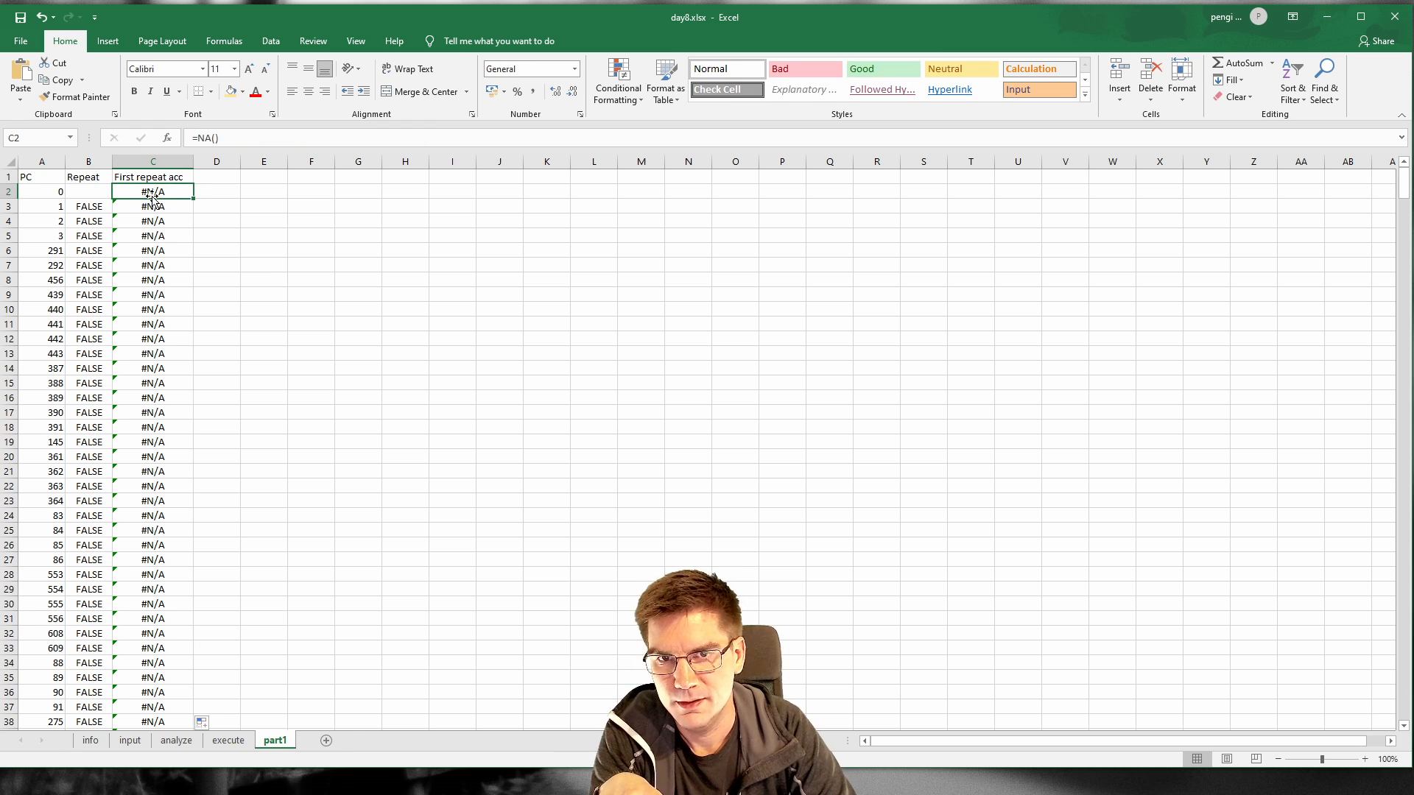
click(94, 192)
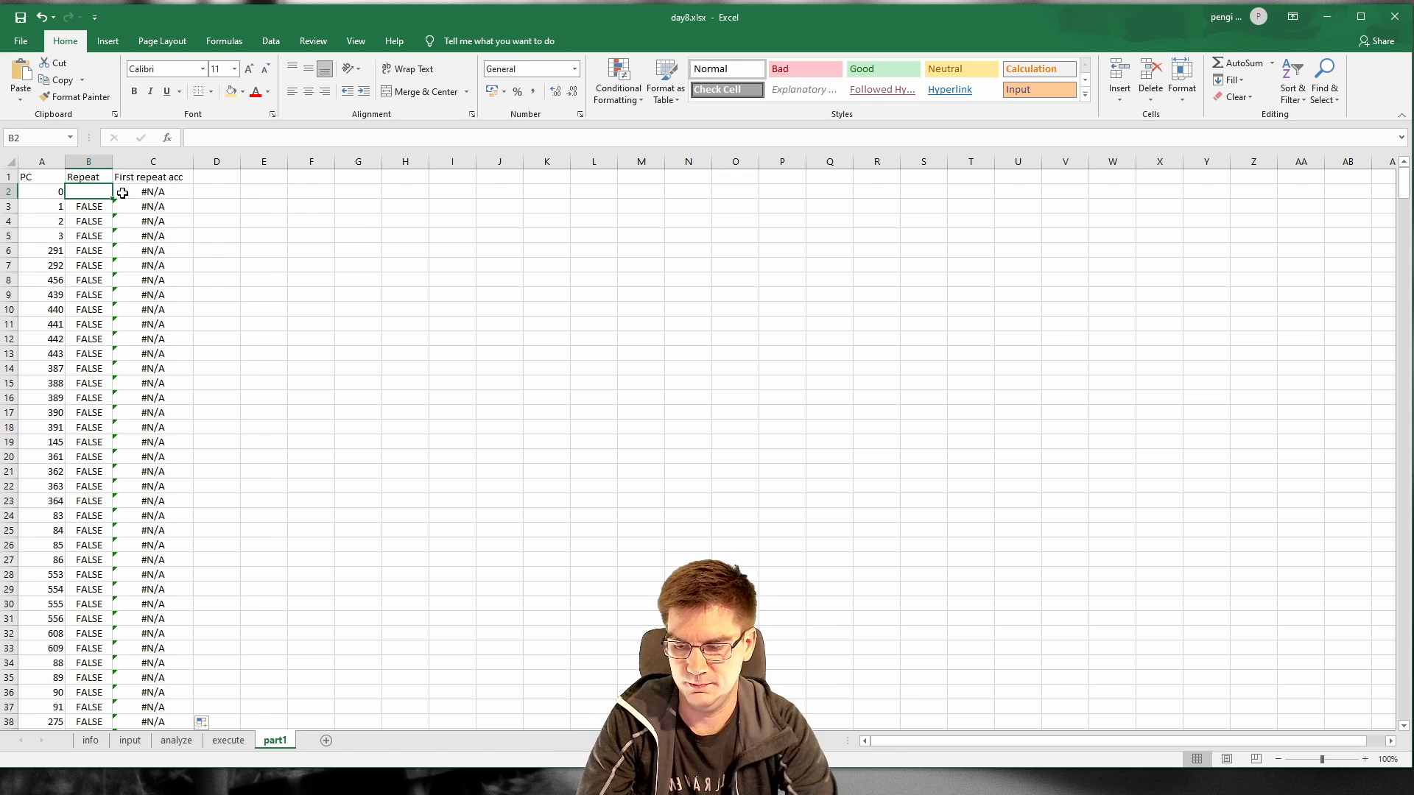
key(ctrl+z)
key(Right)
key(Down)
click(122, 193)
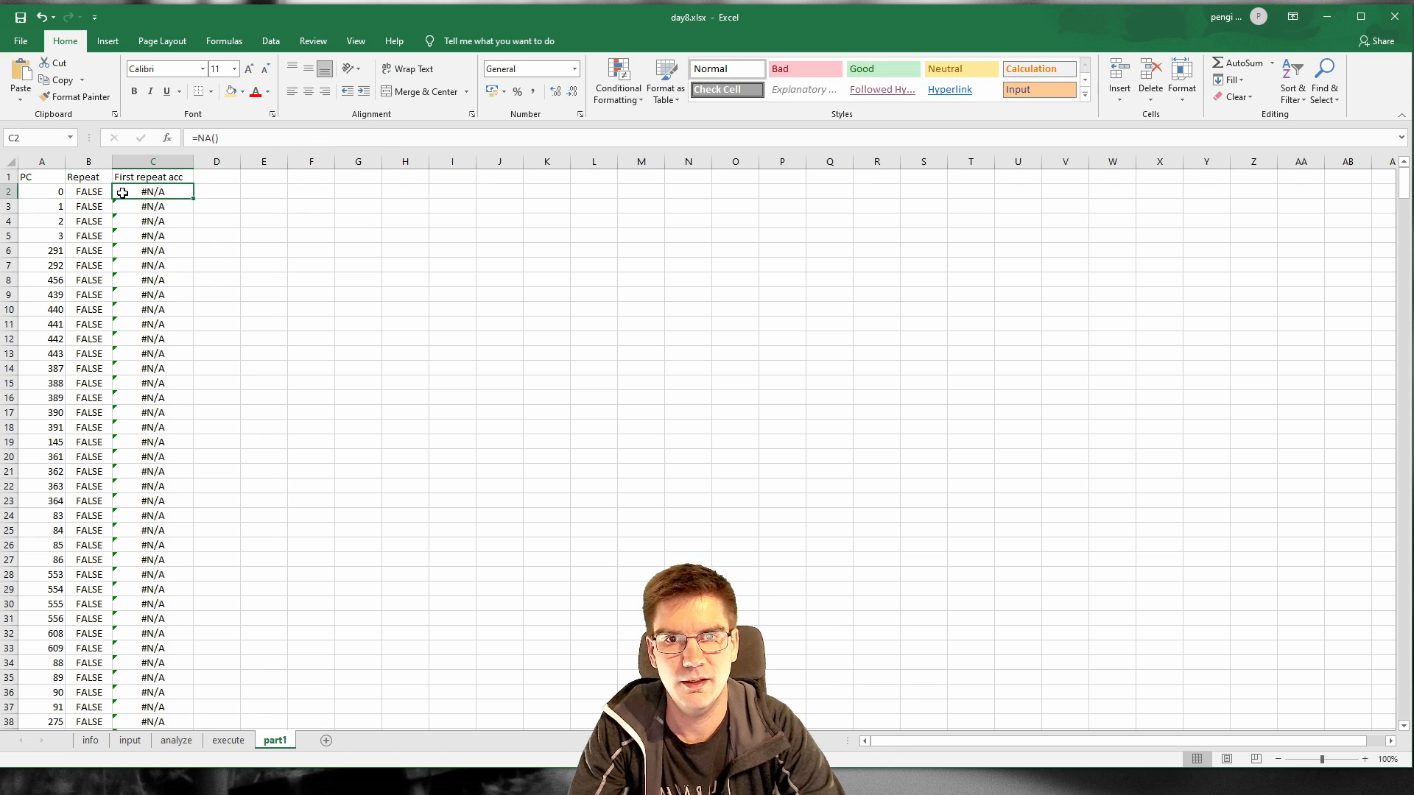
Step: Compare the formulas in C2 and C3, and replace the C2 formula with =IF(B2;execute!D2;C3)
click(159, 209)
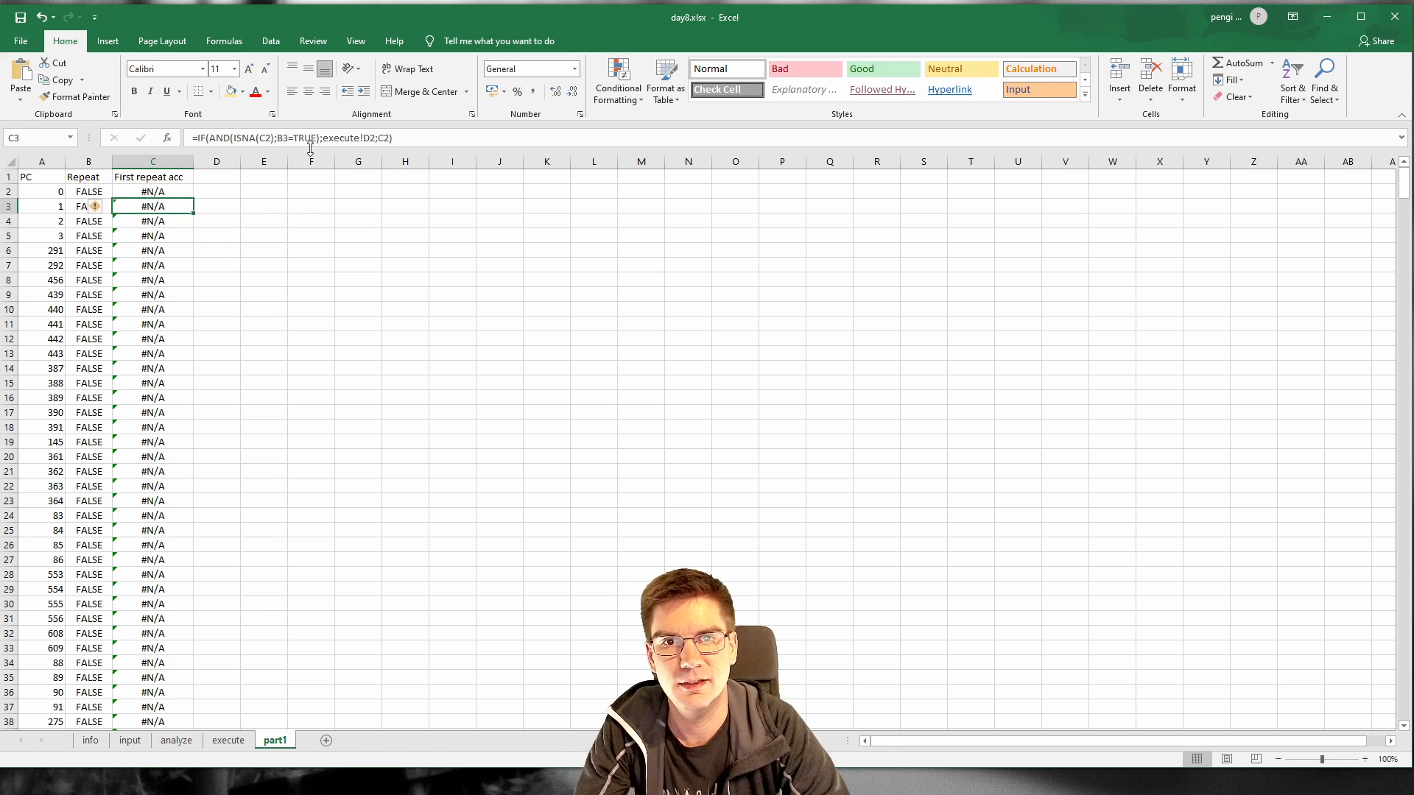
click(162, 193)
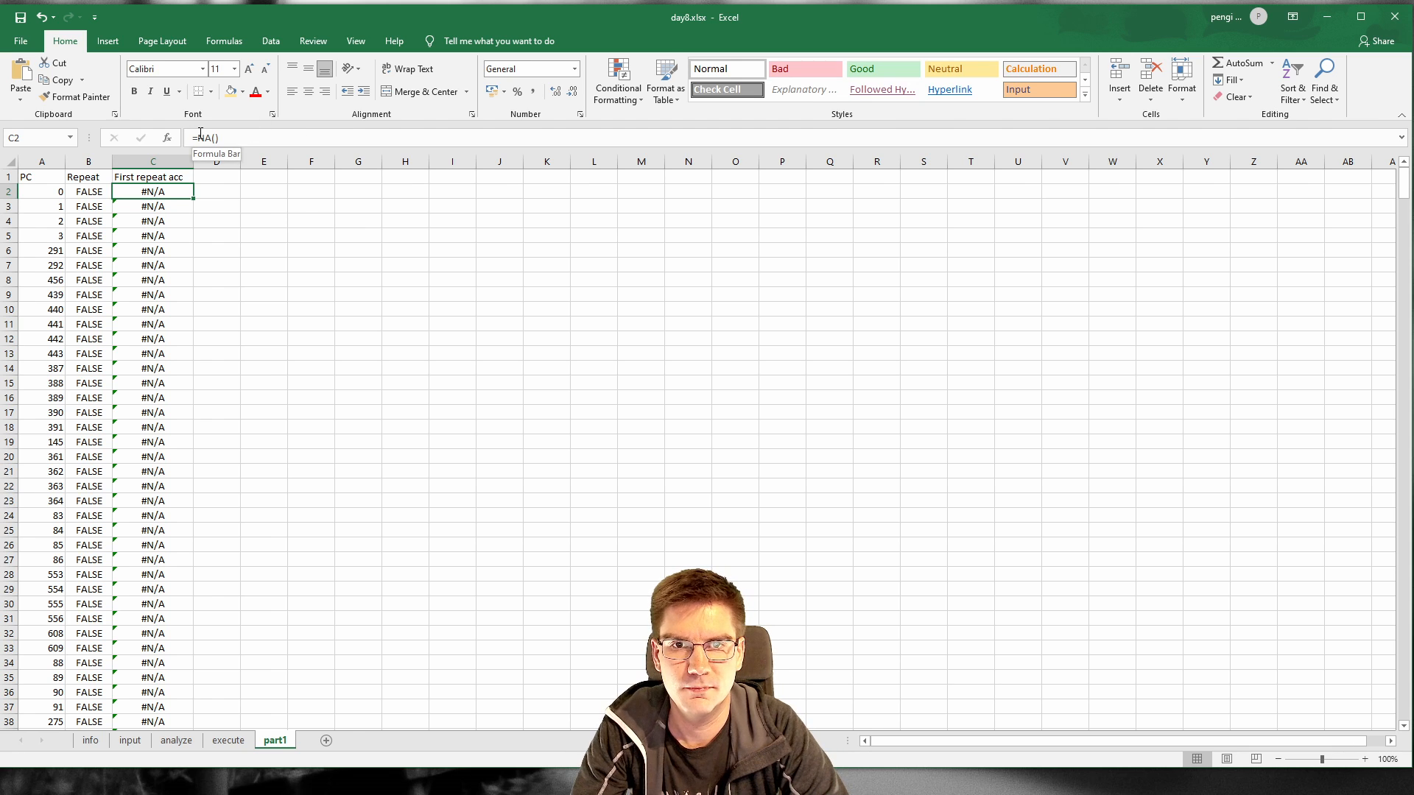
click(153, 206)
click(150, 192)
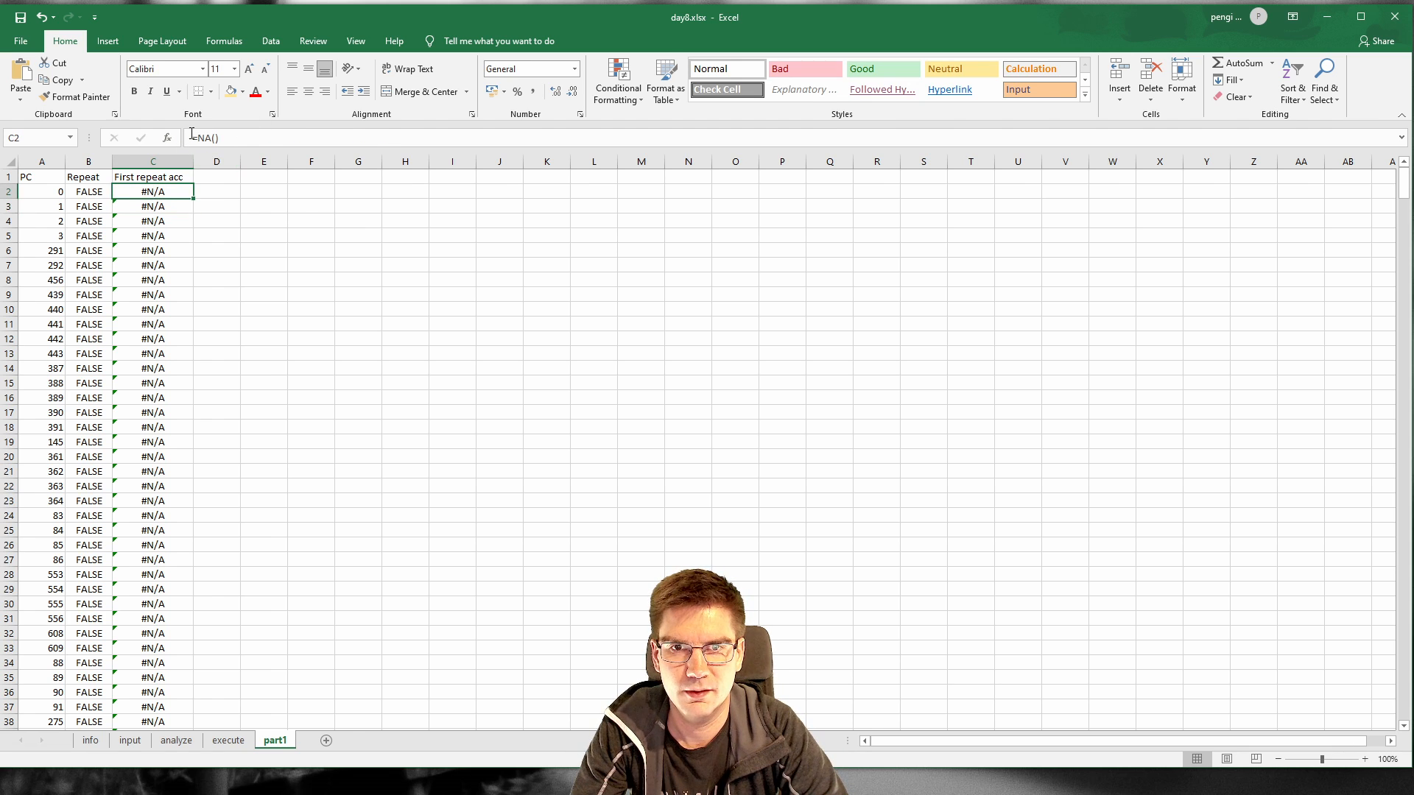
text(=IF()
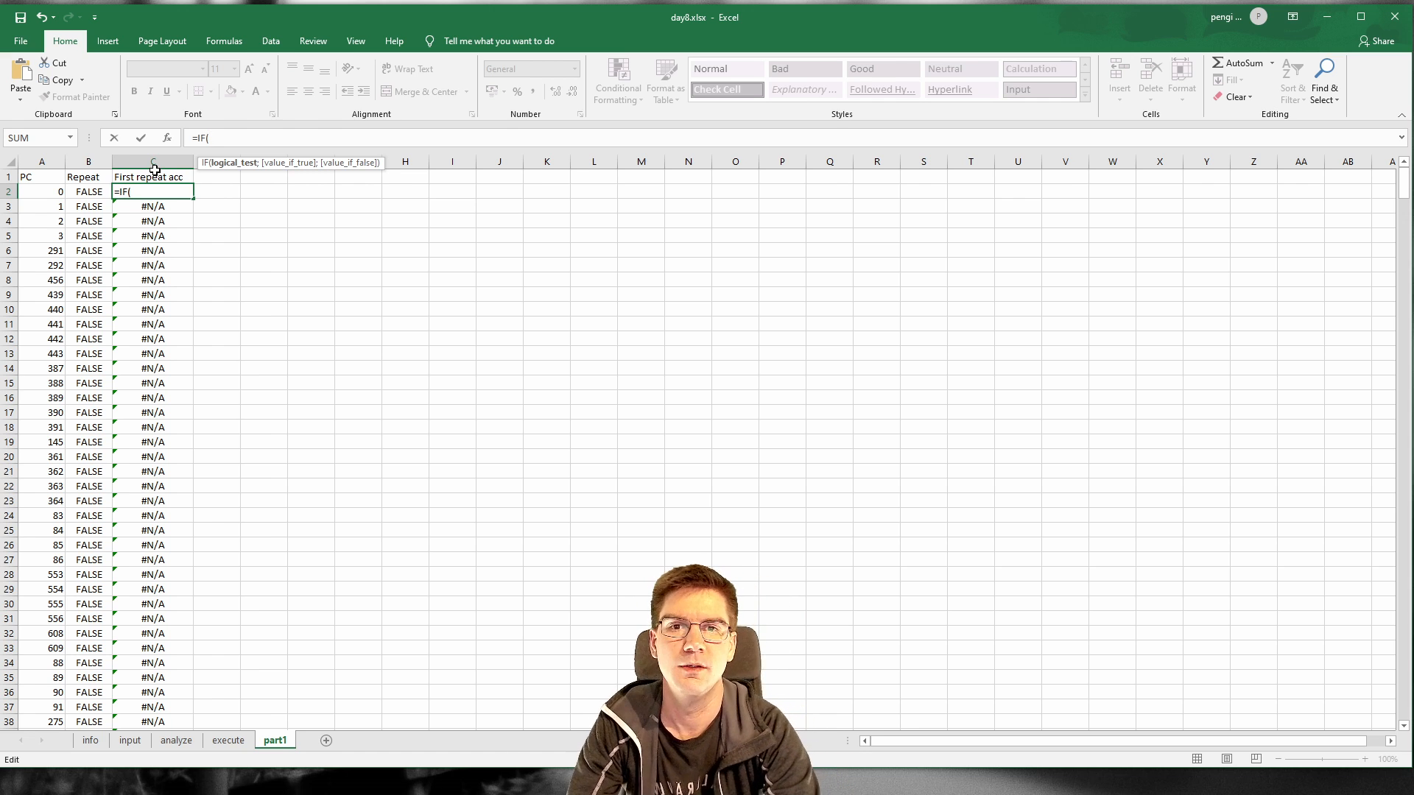
click(88, 194)
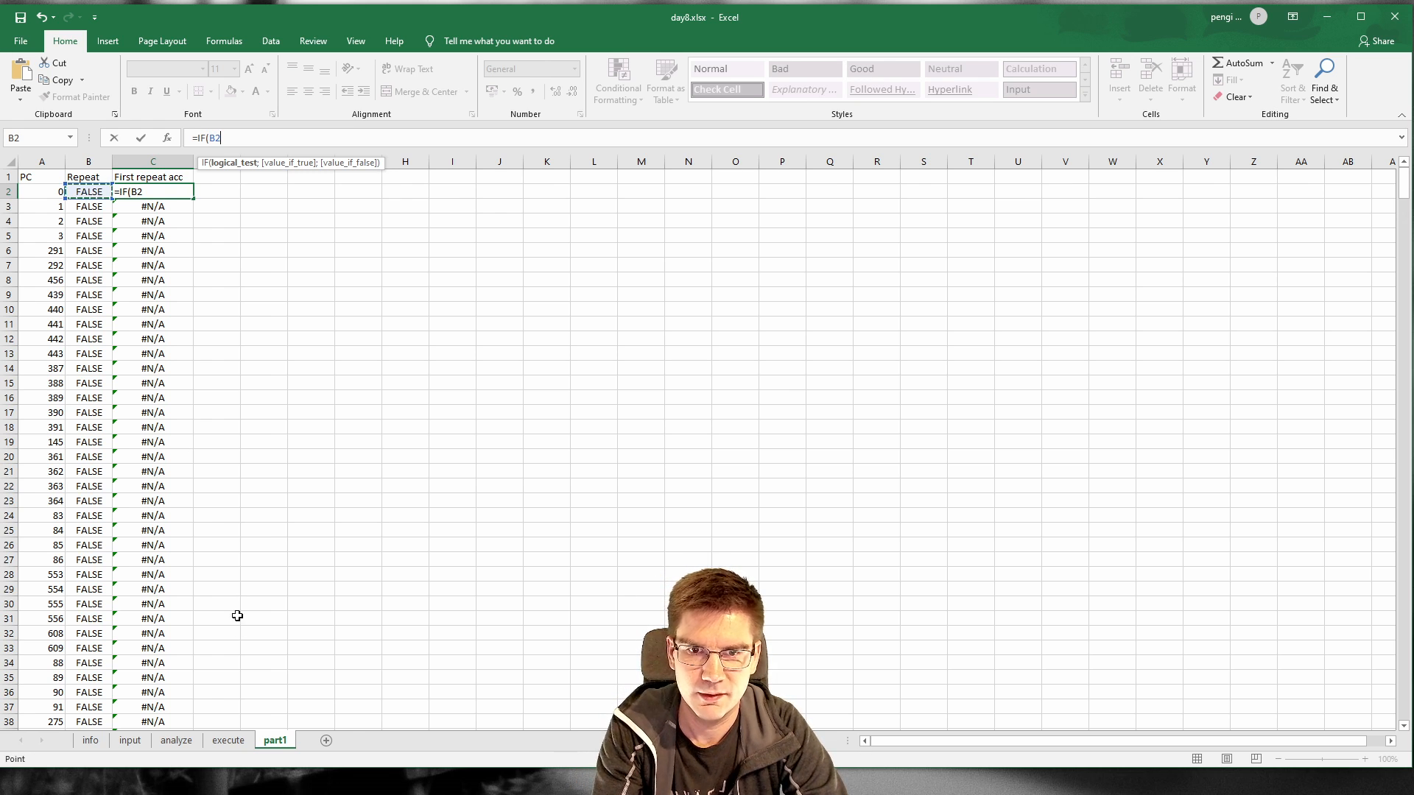
text(;)
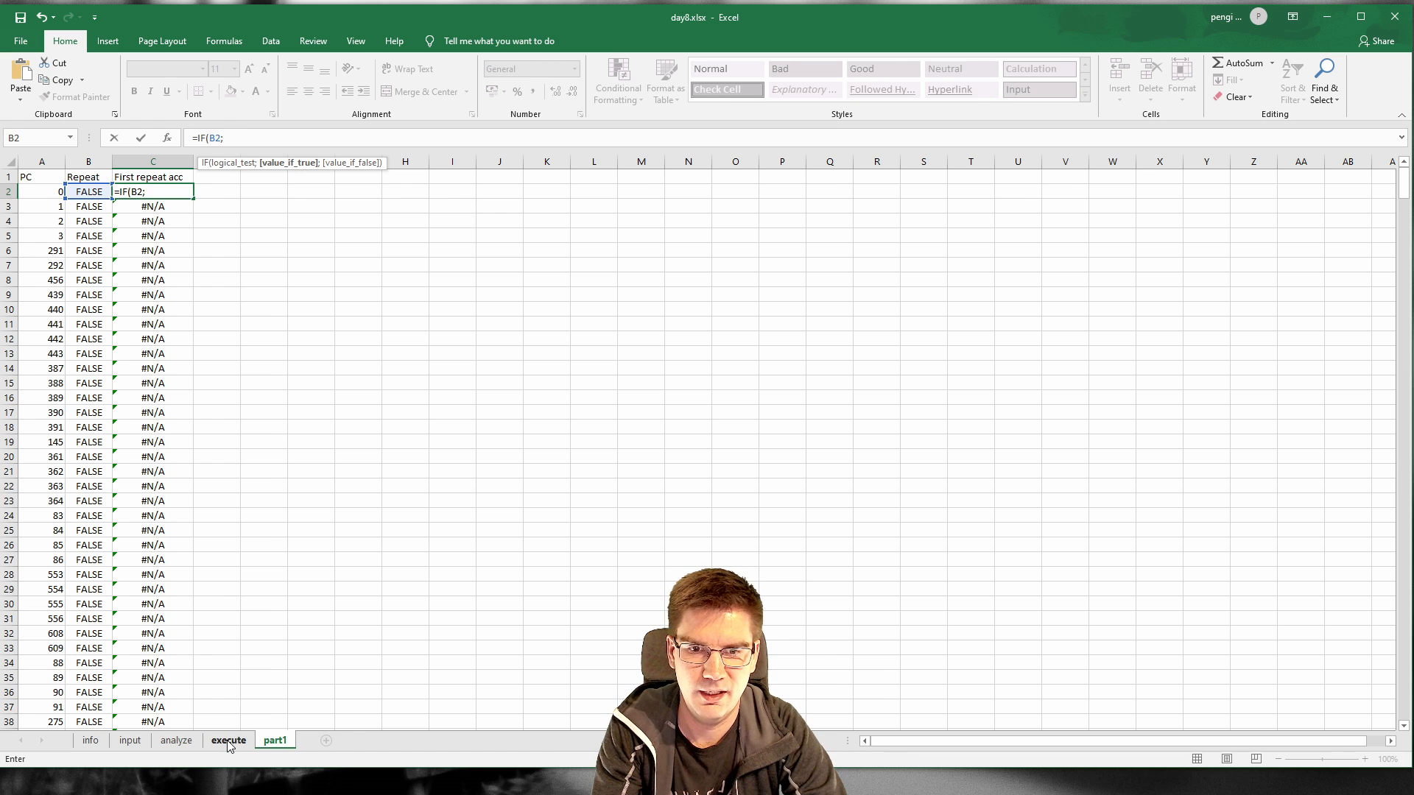
click(229, 740)
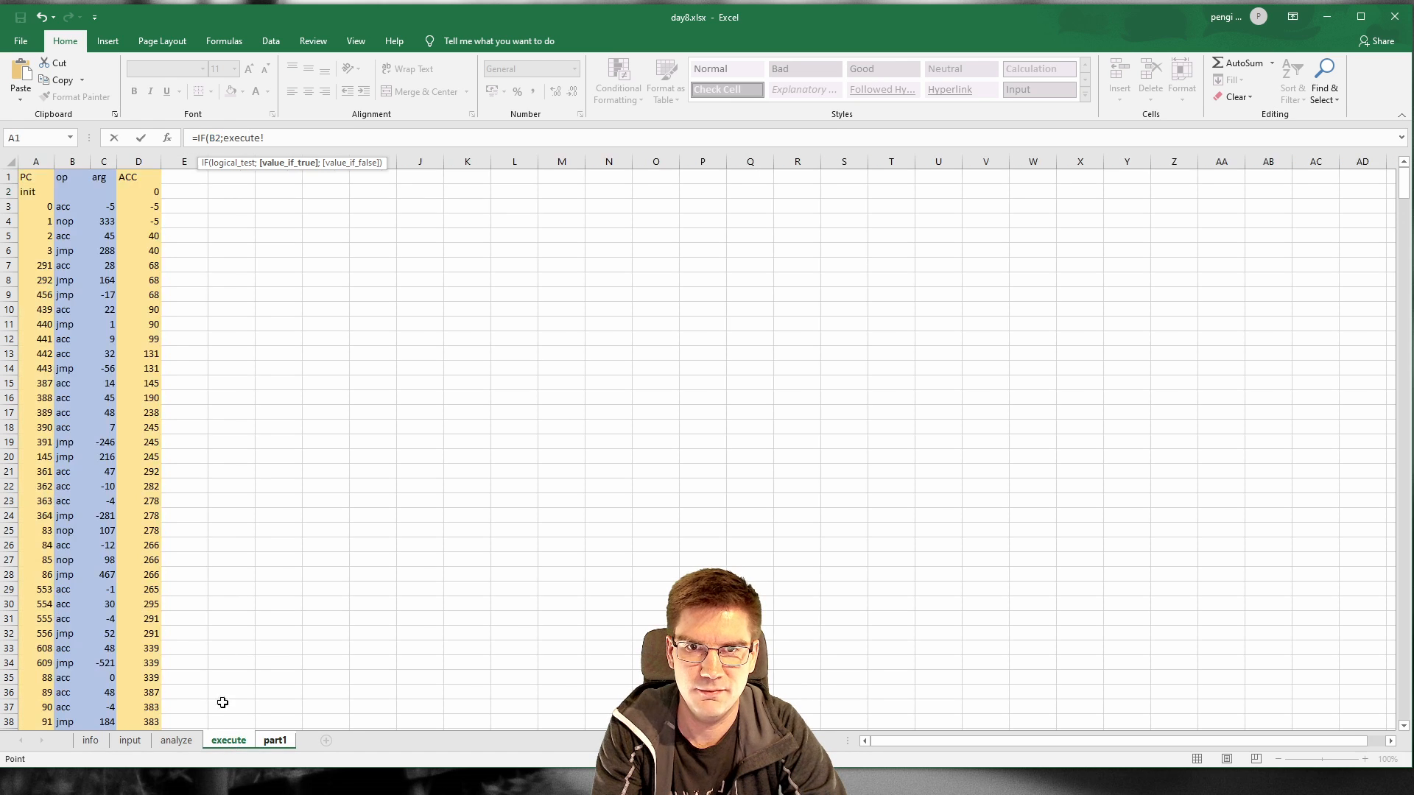
click(140, 193)
text(;)
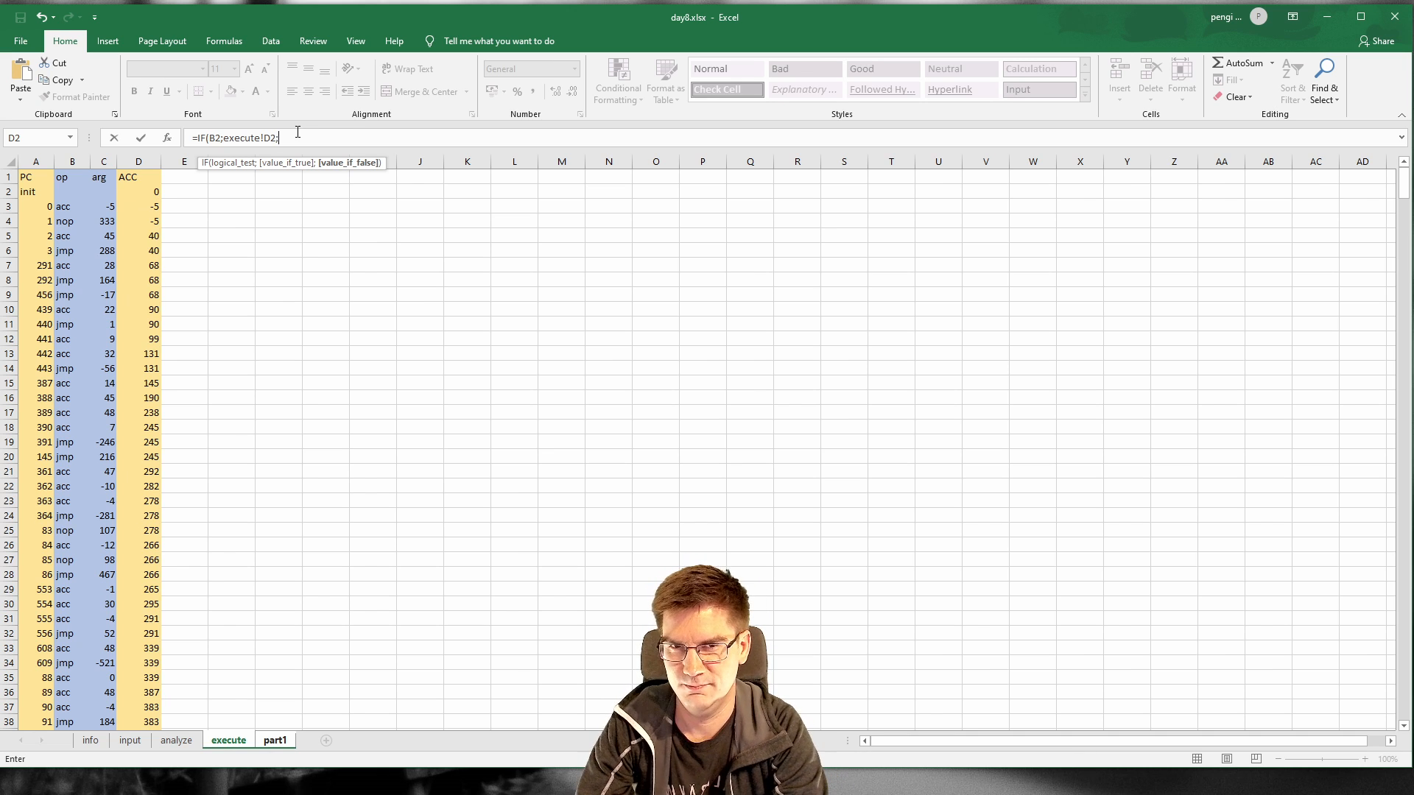
text(C3))
key(Return)
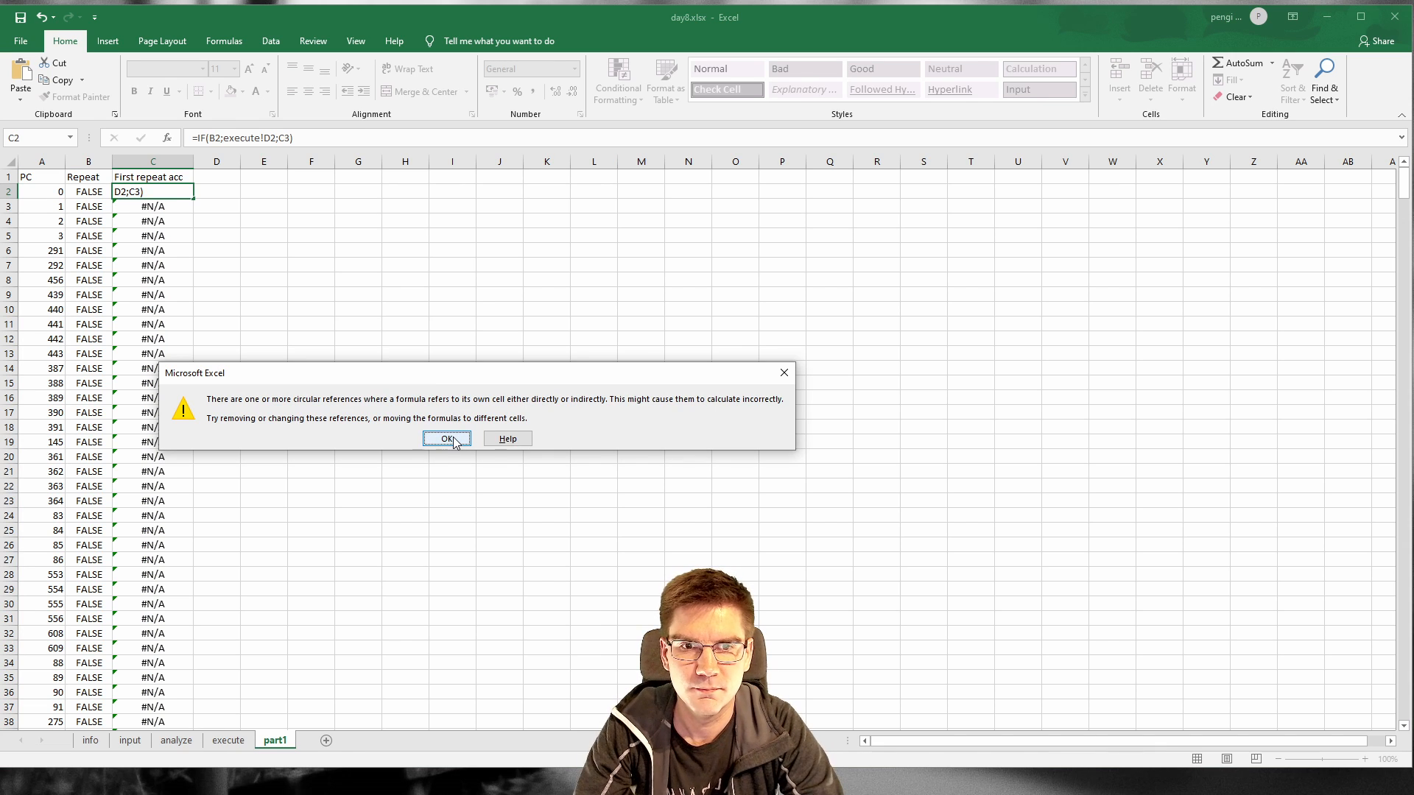
click(447, 439)
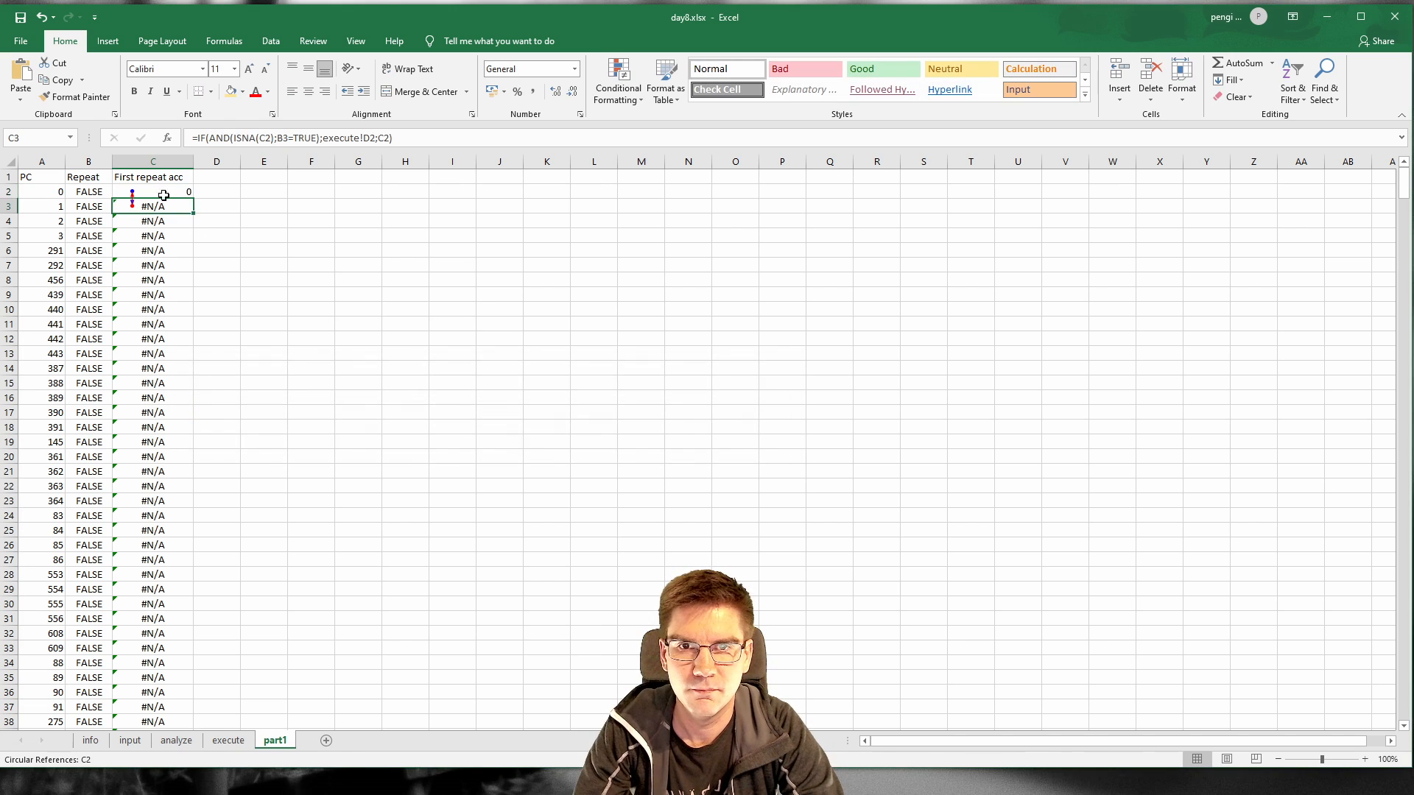
Step: Copy the C2 formula down the First repeat acc column through row 650 and check the filled rows
key(ctrl+c)
key(ctrl+shift+Down)
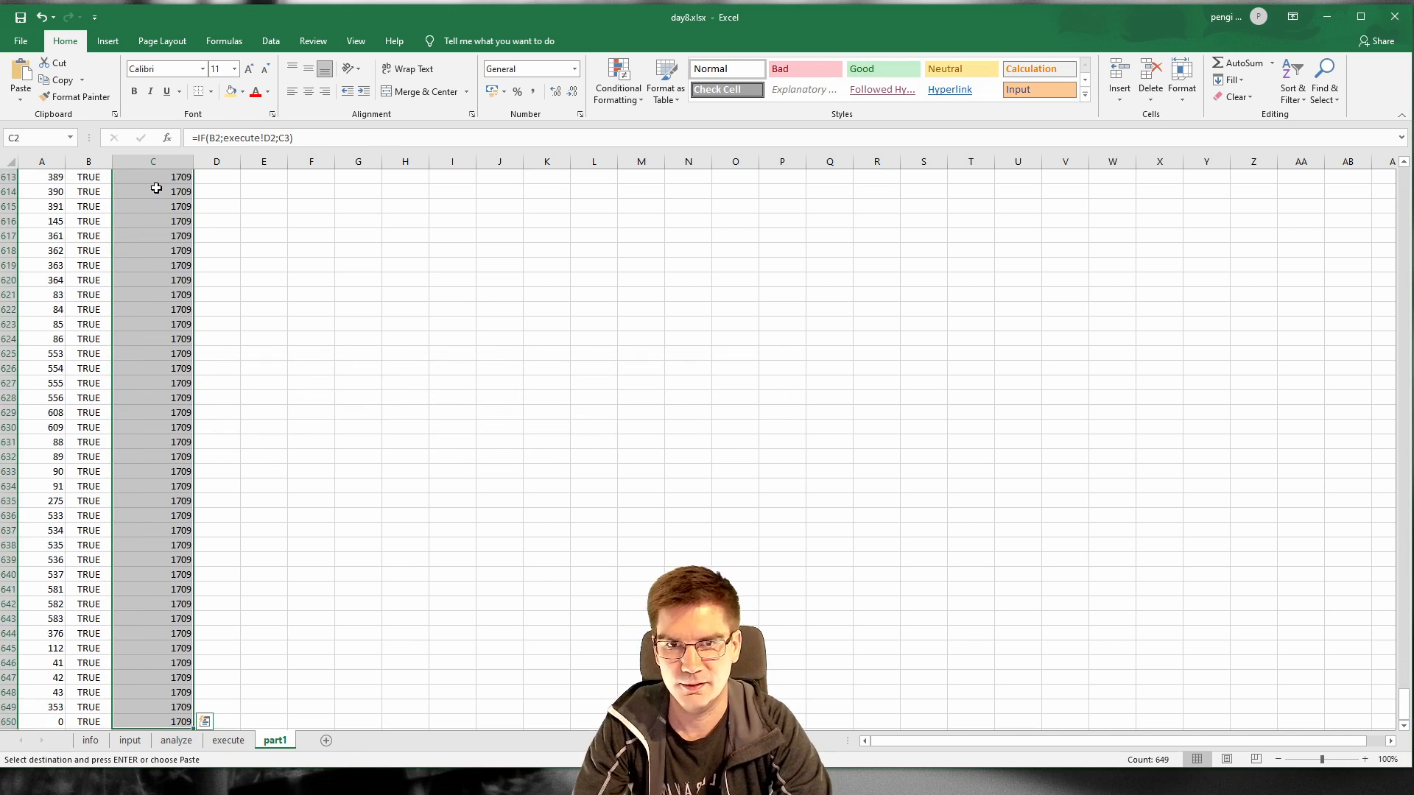
key(ctrl+v)
click(212, 330)
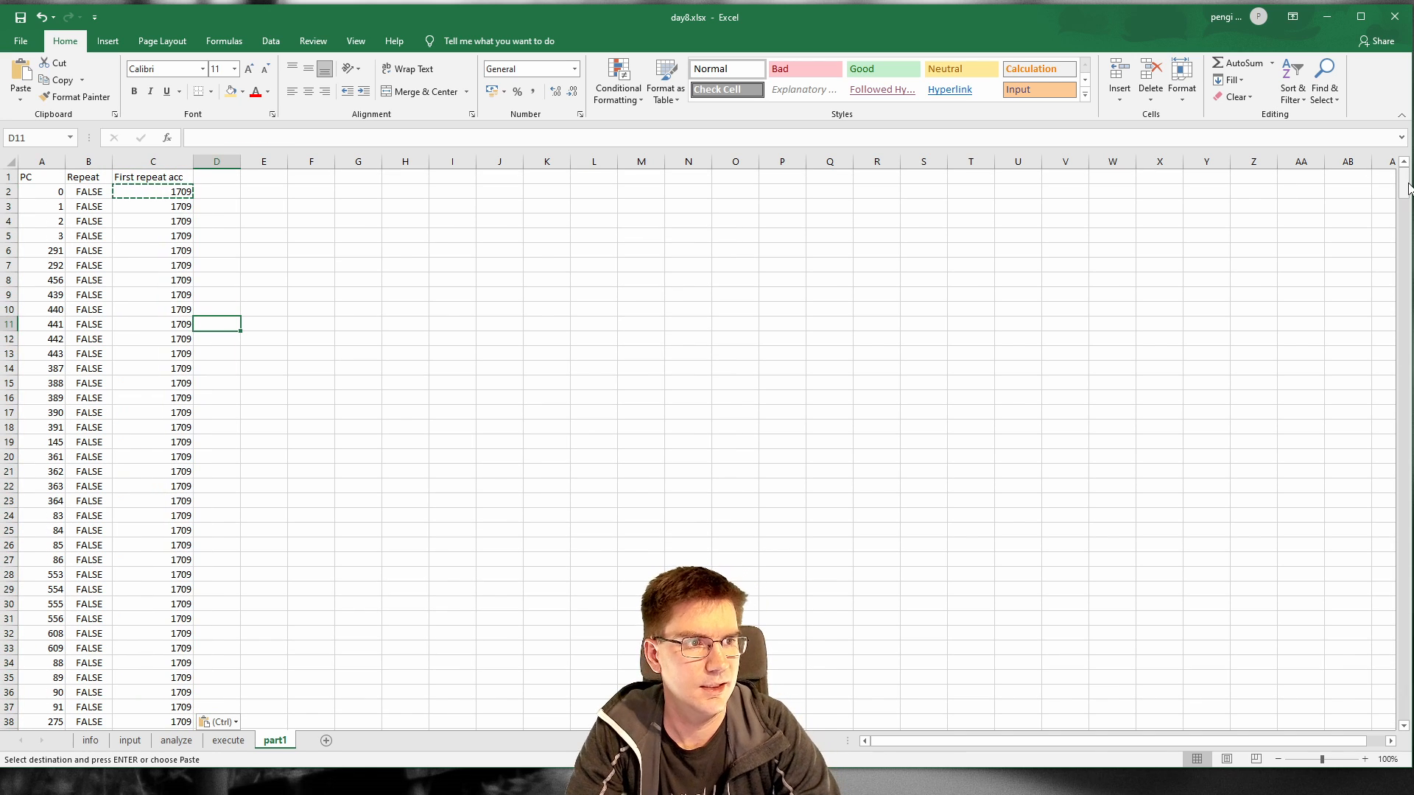
drag(1406, 184, 1407, 433)
scroll(1392, 346, down, 11)
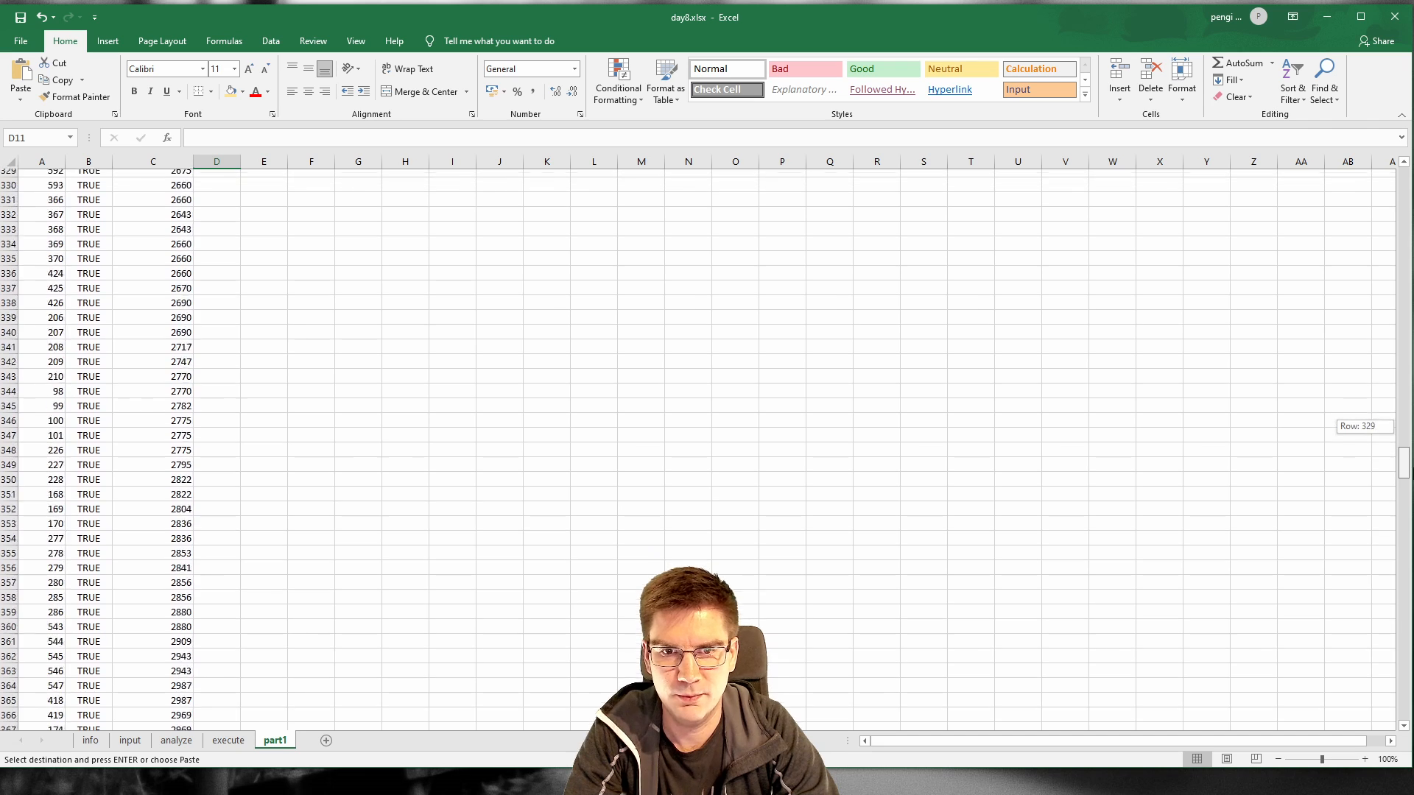
scroll(1384, 309, up, 20)
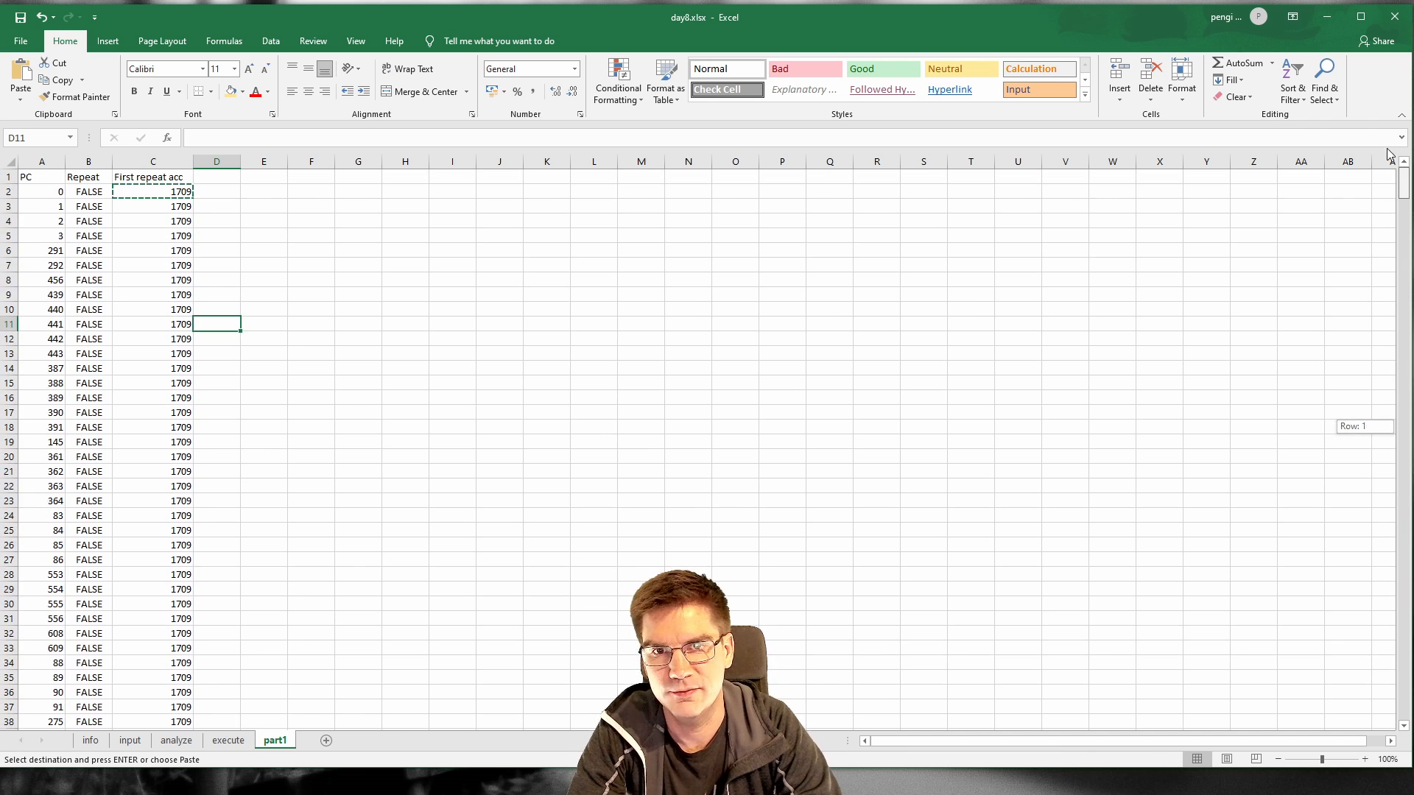
Step: Freeze the top row of the part1 sheet
click(171, 193)
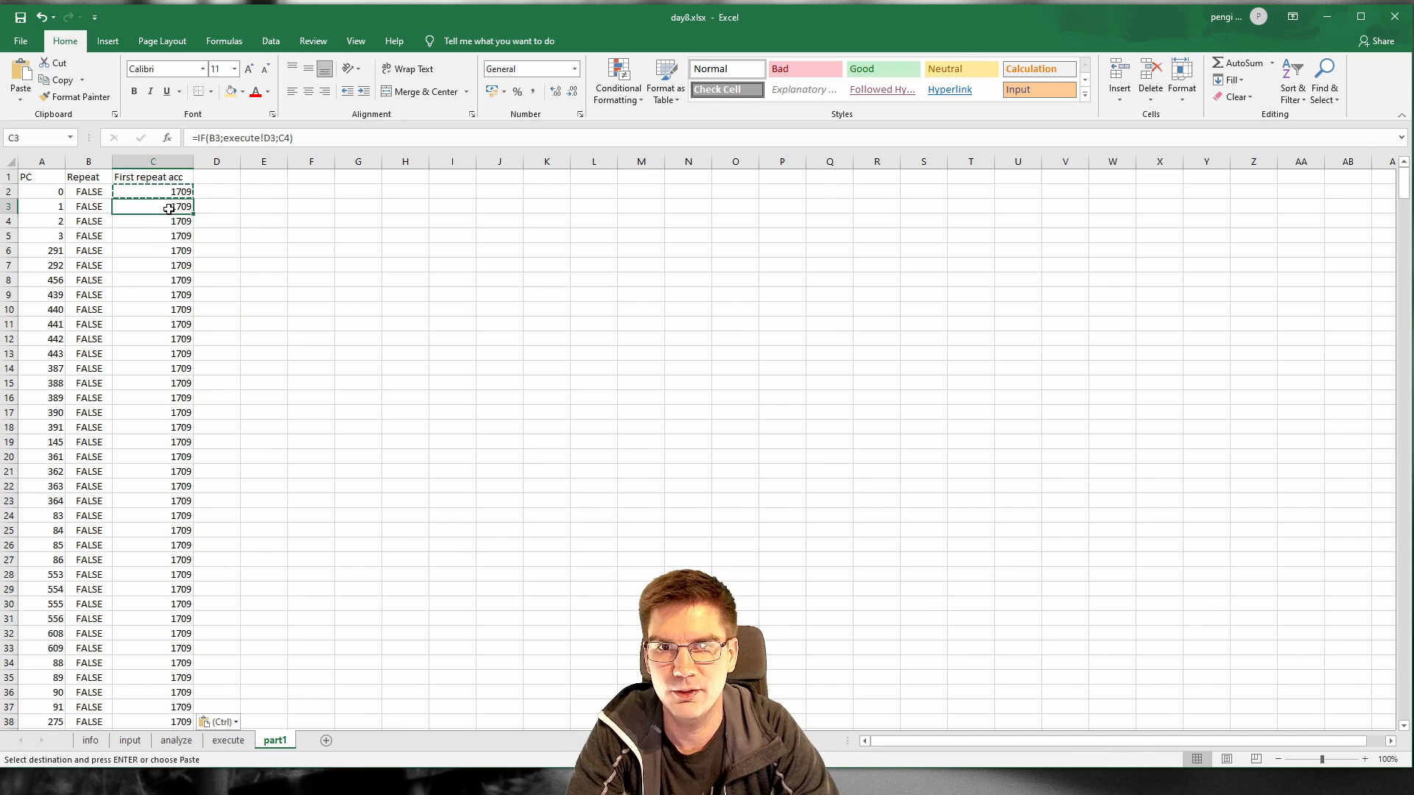
click(357, 42)
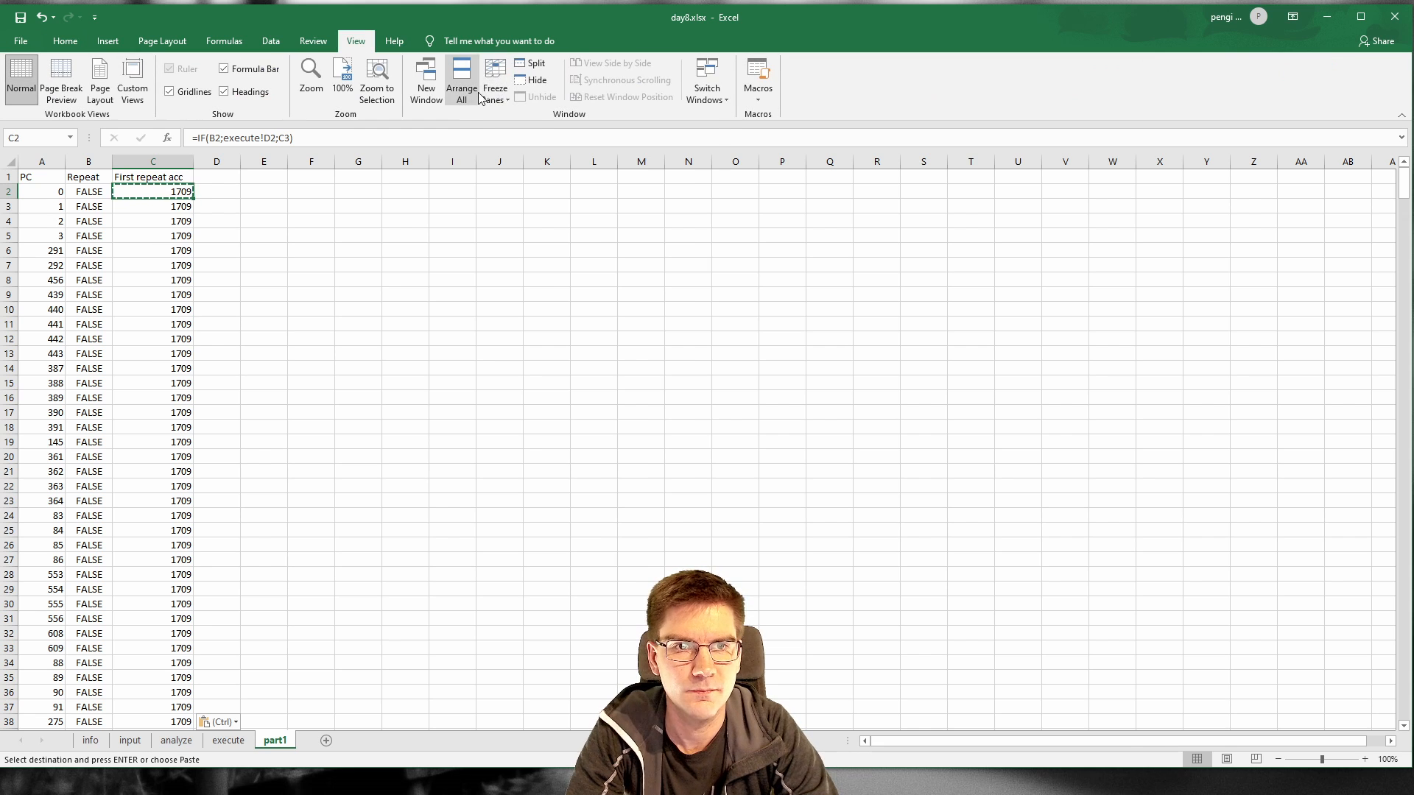
click(495, 81)
click(547, 163)
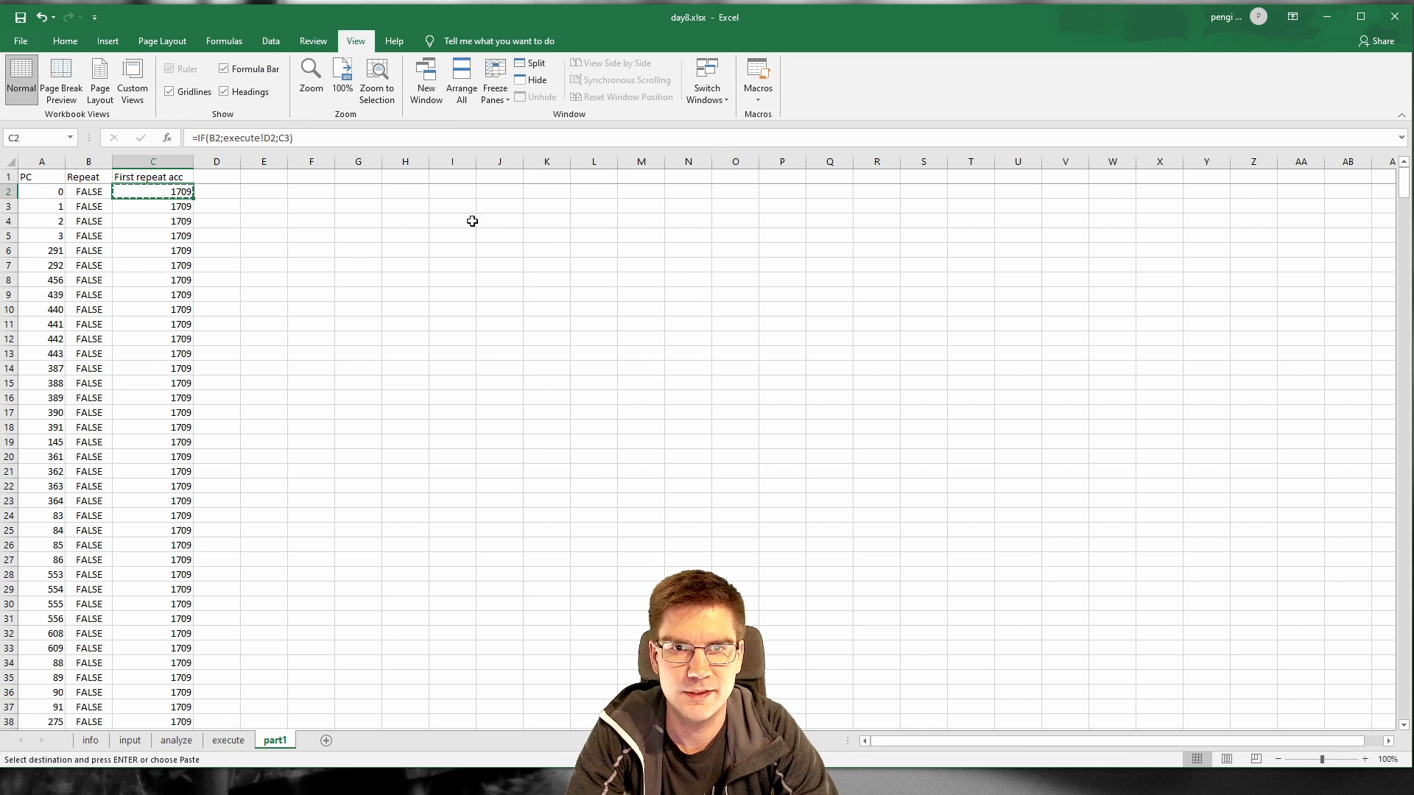
click(291, 261)
click(183, 193)
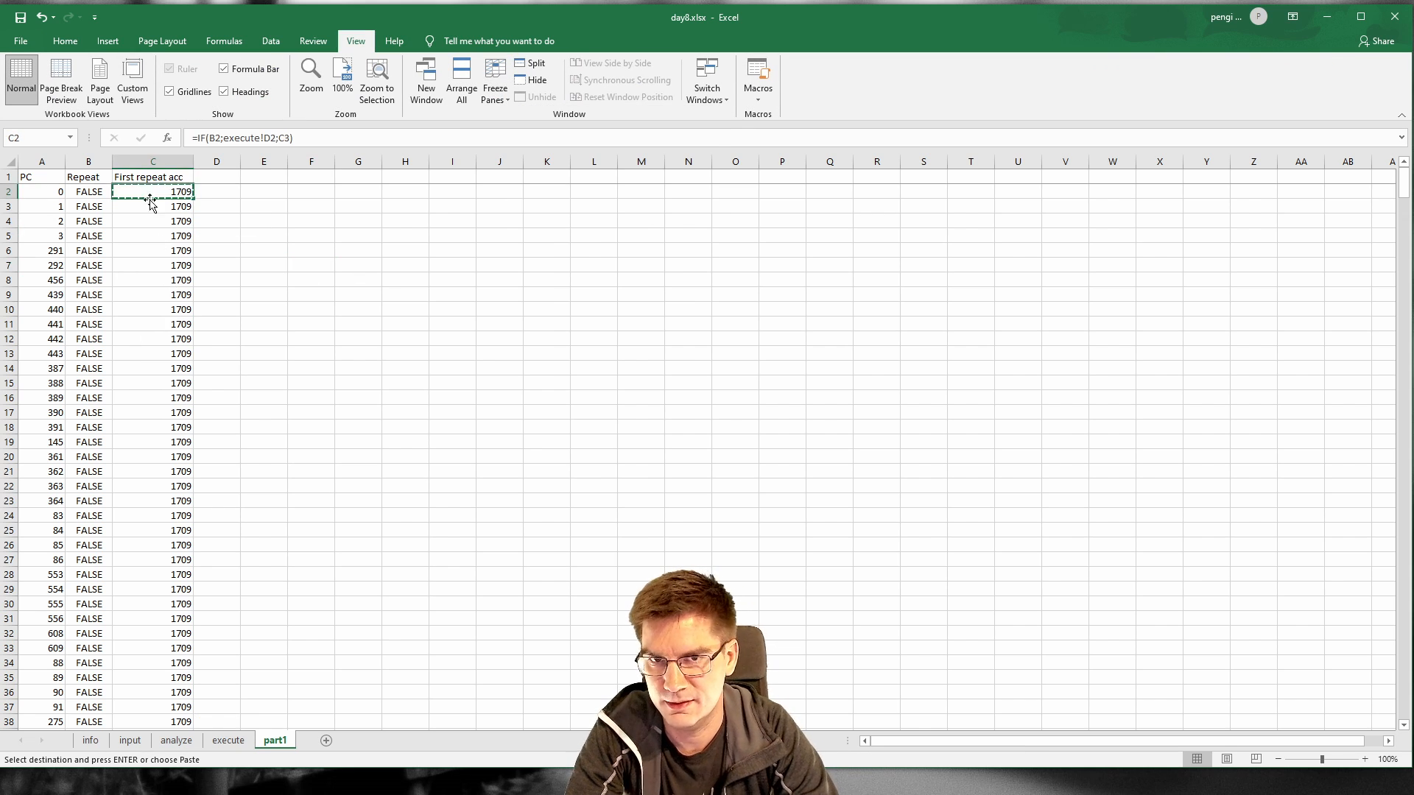
Step: On the info sheet, link the part 1 Result in B5 to the first repeat accumulator with =part1!C2
click(90, 740)
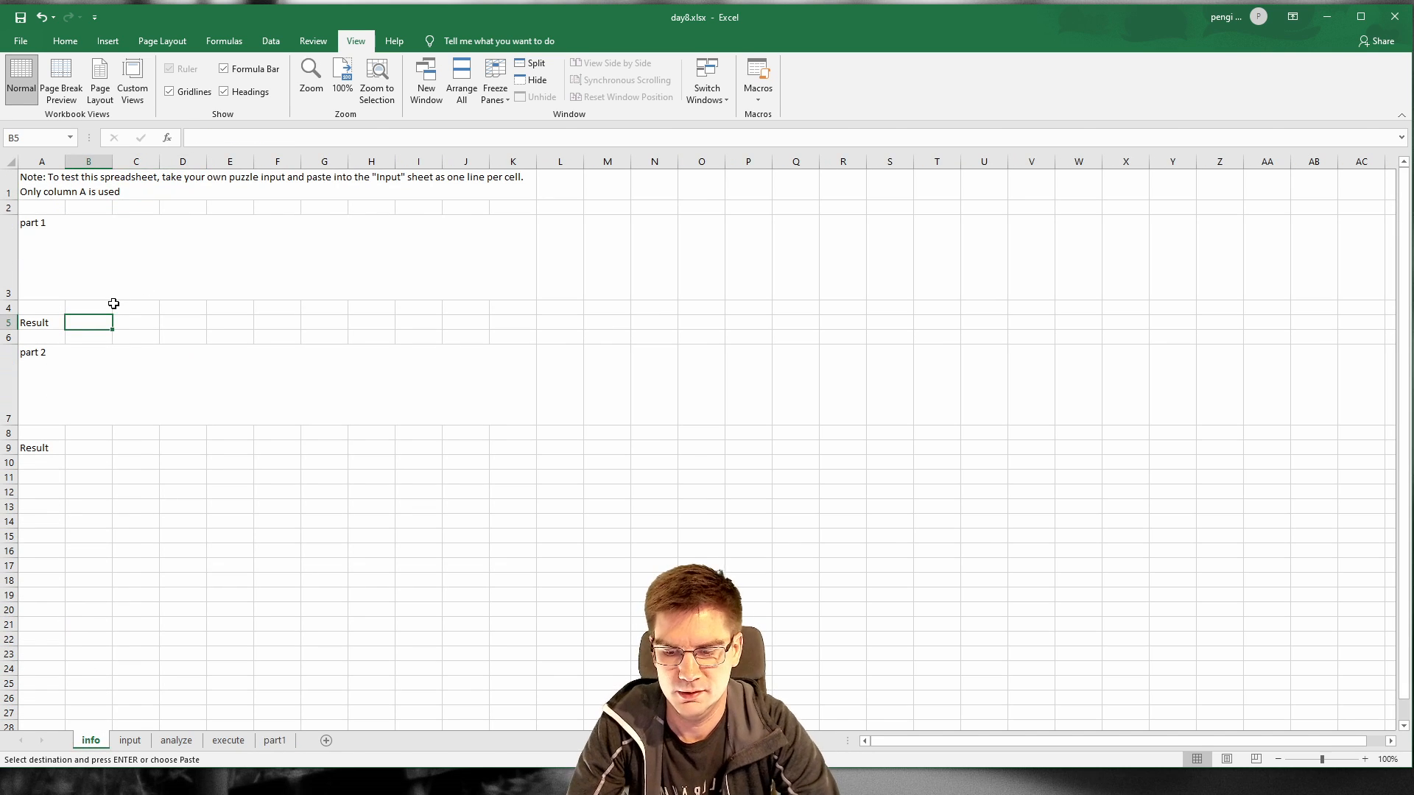
text(=)
click(276, 740)
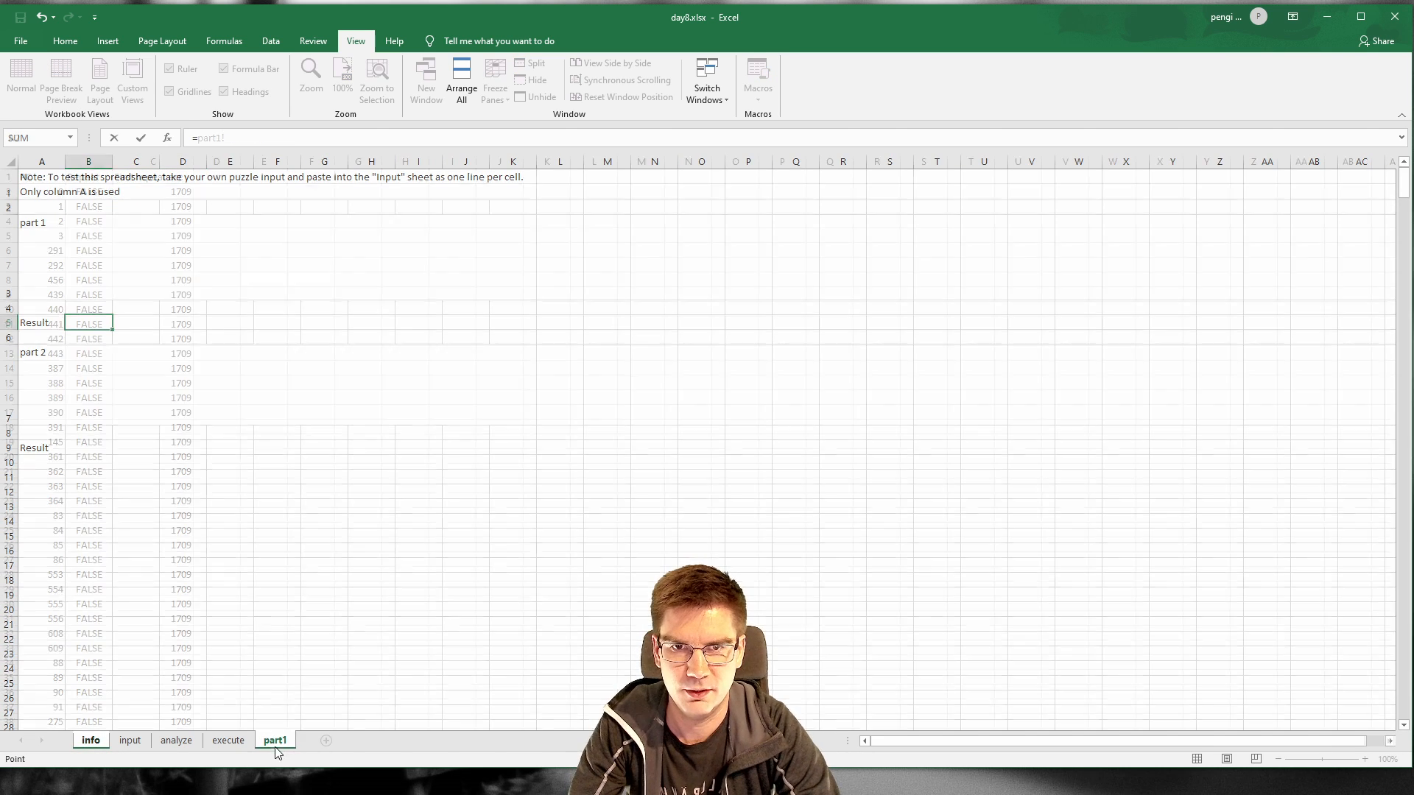
click(185, 191)
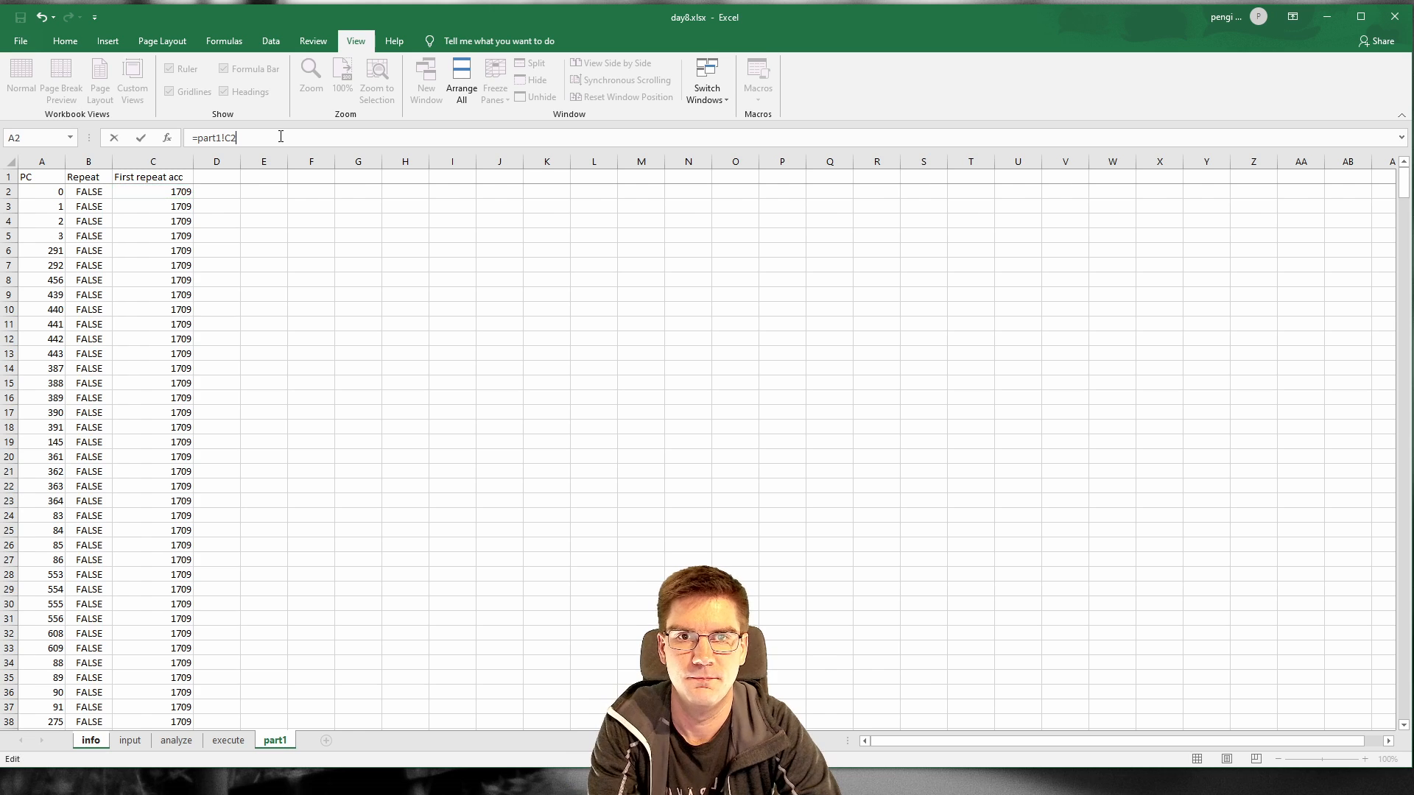
key(Return)
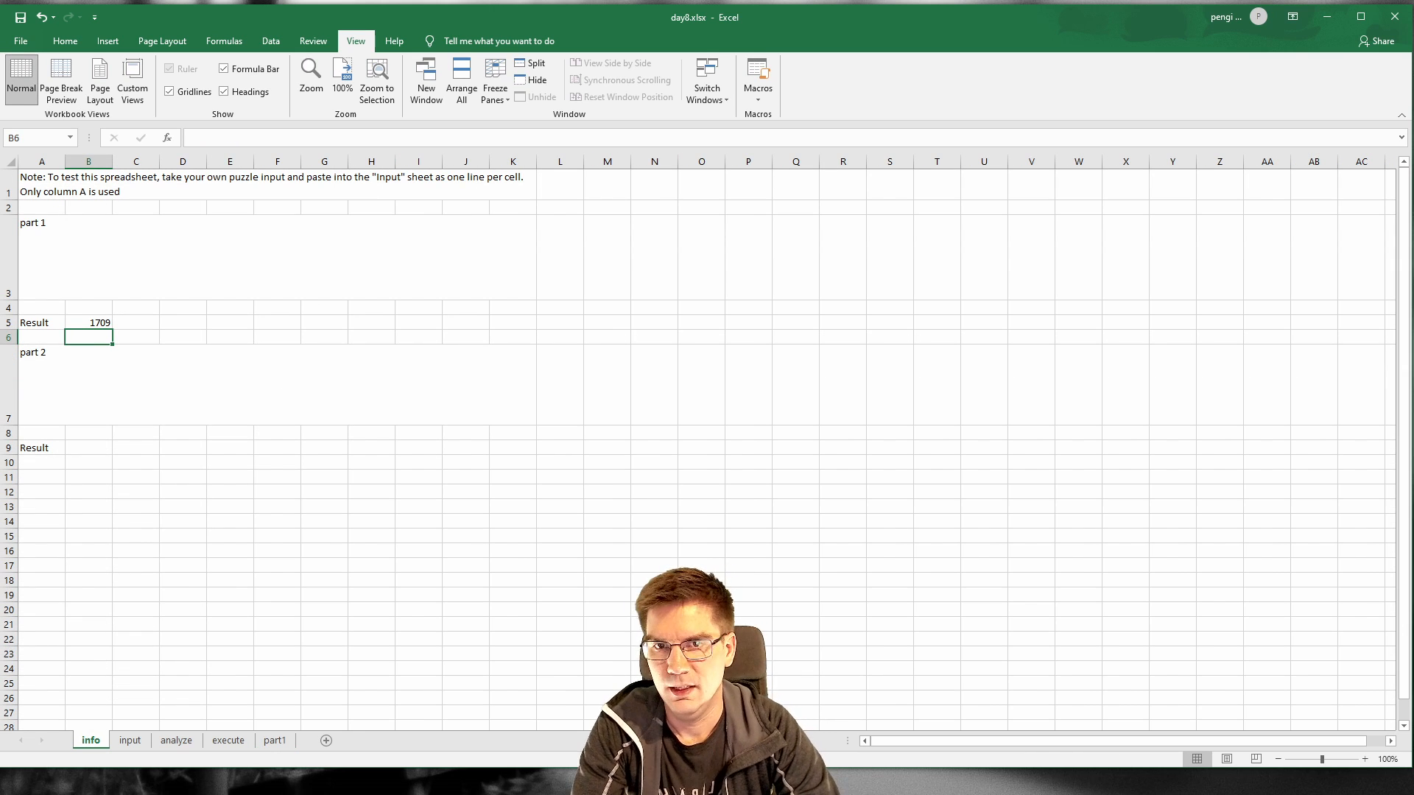
Step: Switch to the browser and submit 1709 as the part one answer on the Advent of Code Day 8 page
key(alt+Tab)
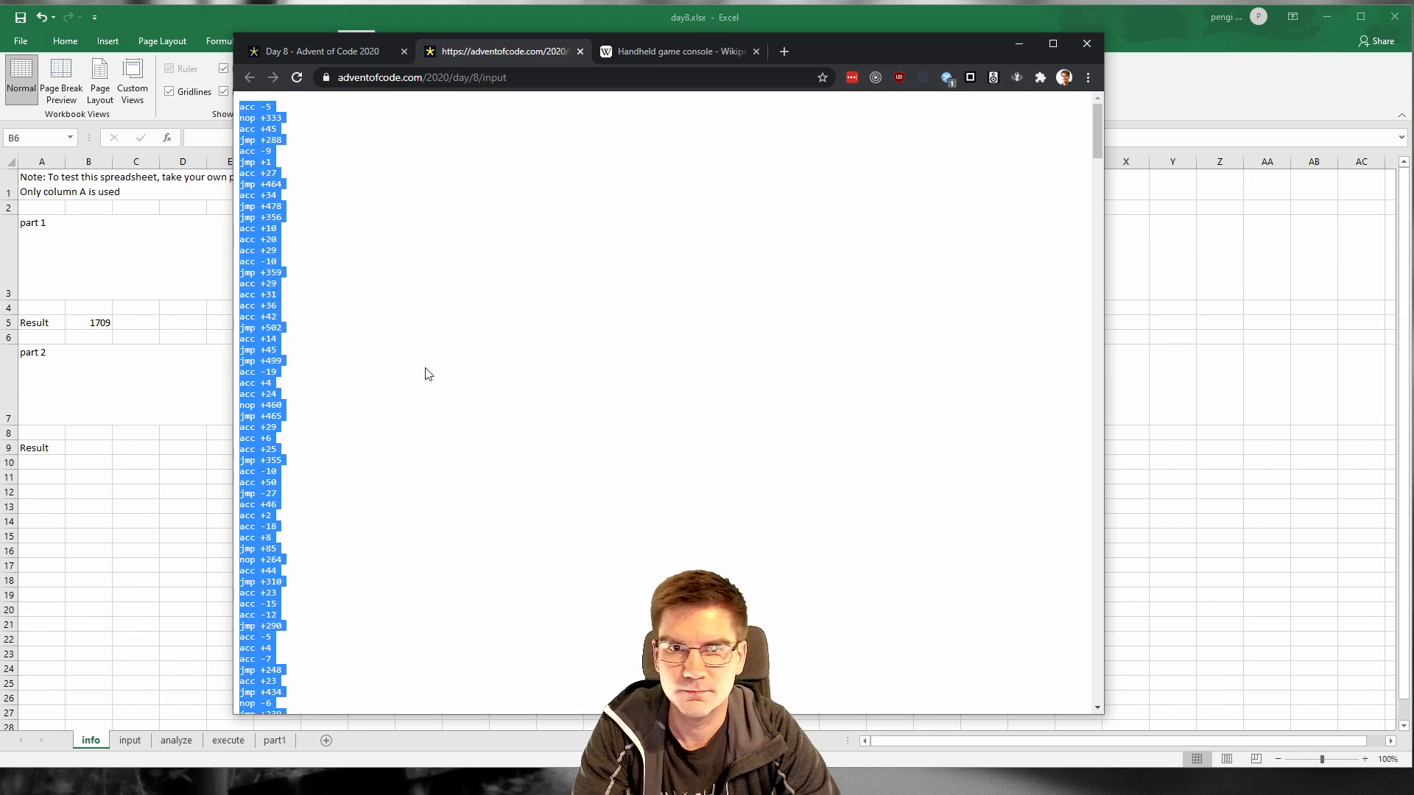
click(355, 60)
click(372, 661)
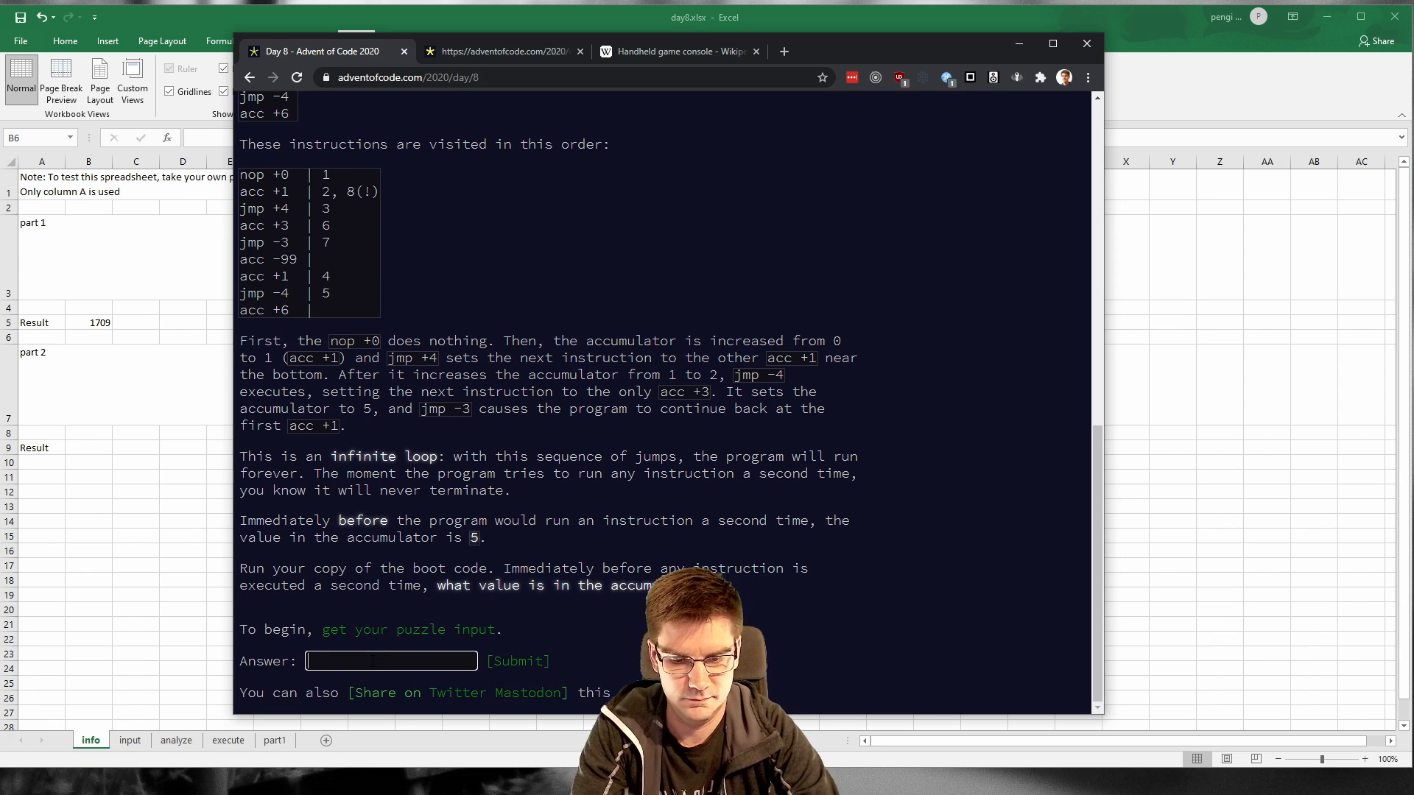
text(1709)
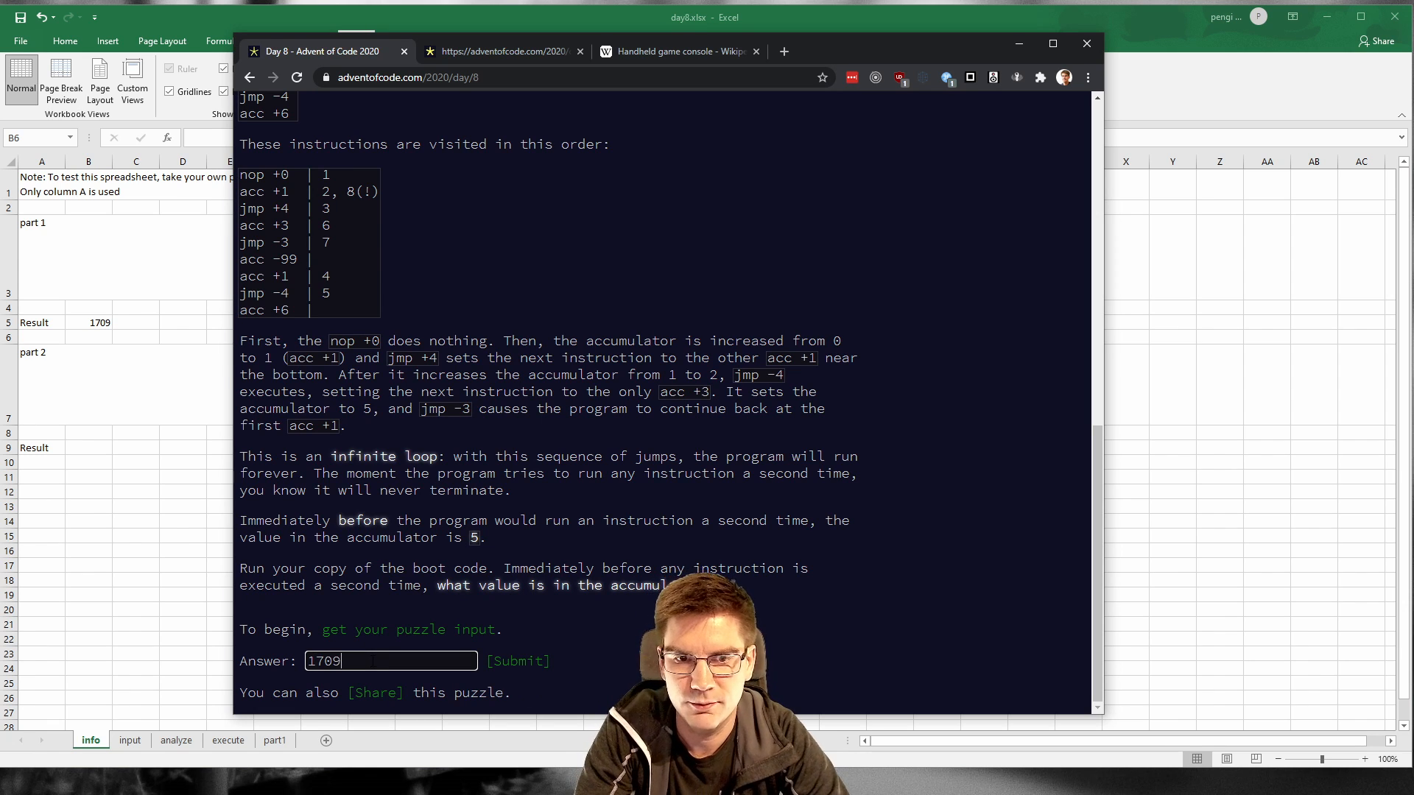
key(Return)
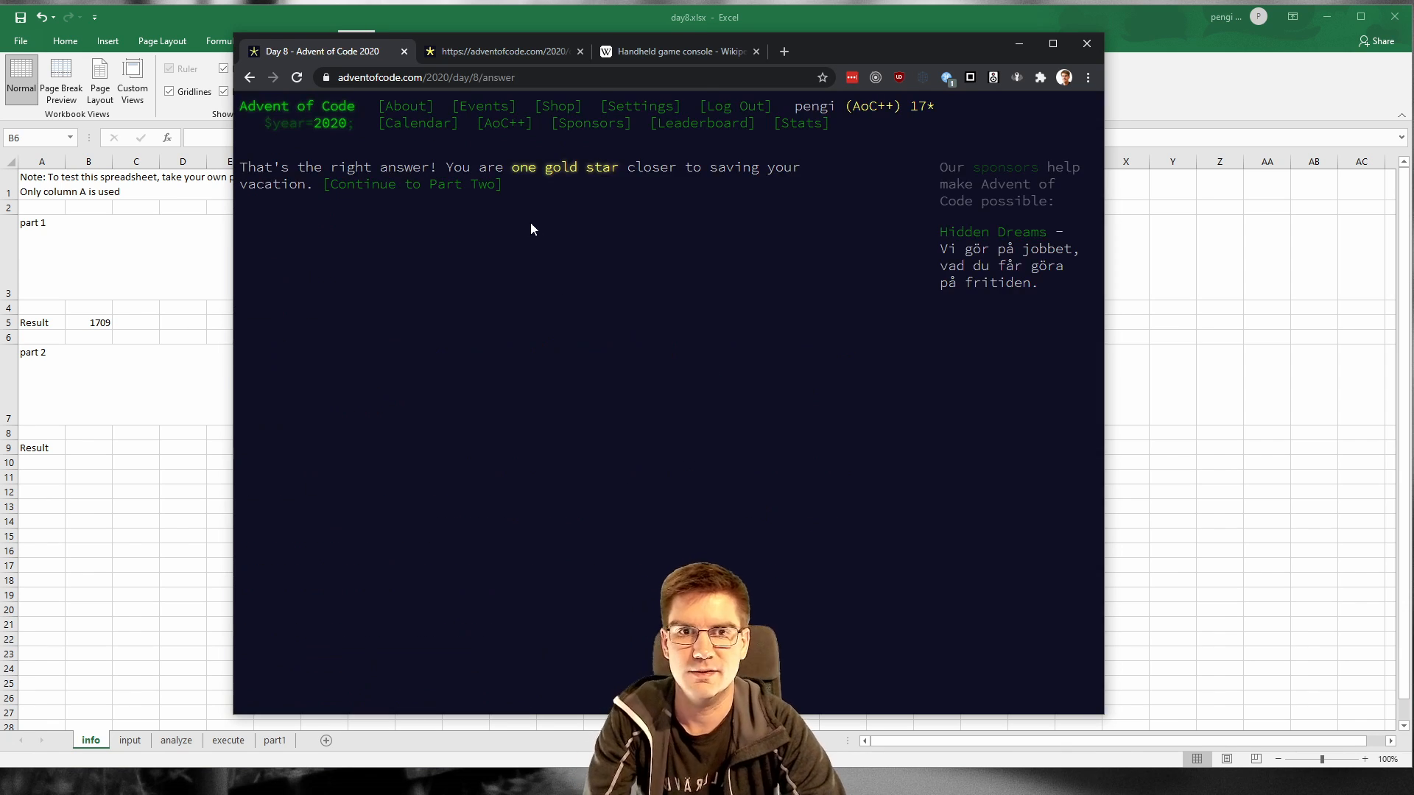
Step: Continue to Part Two of the Day 8 puzzle and read its description, example and question
click(486, 184)
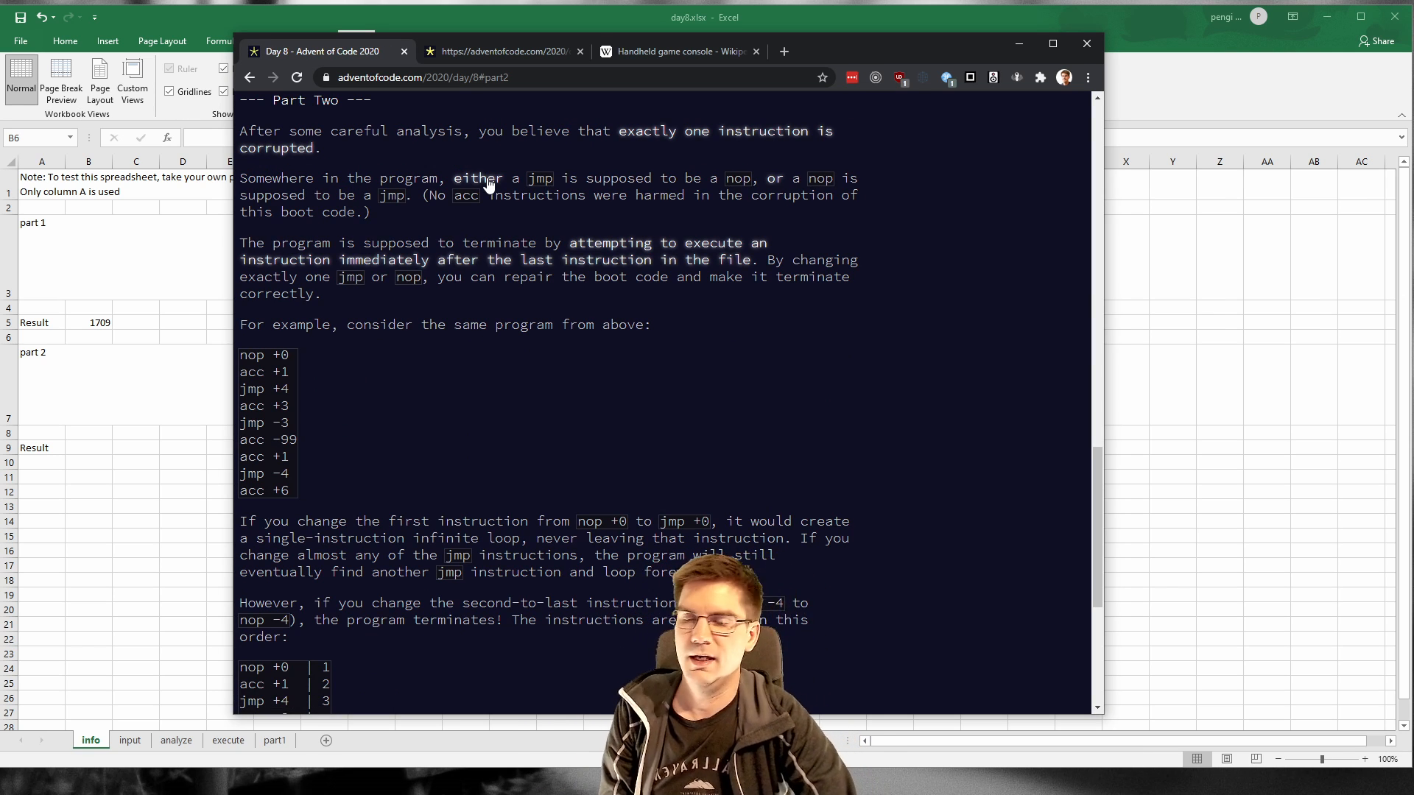
scroll(479, 450, up, 1)
scroll(479, 449, down, 3)
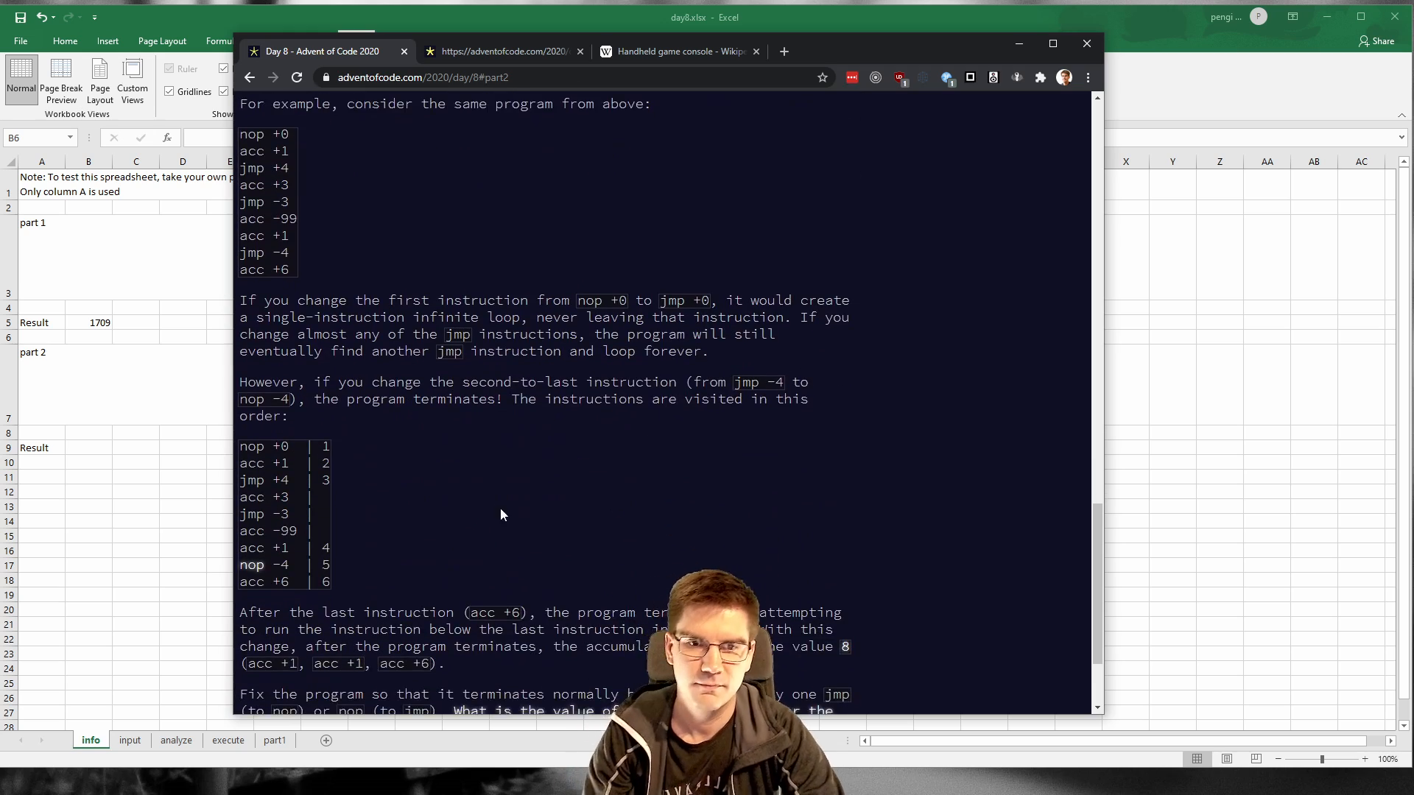
scroll(501, 508, down, 2)
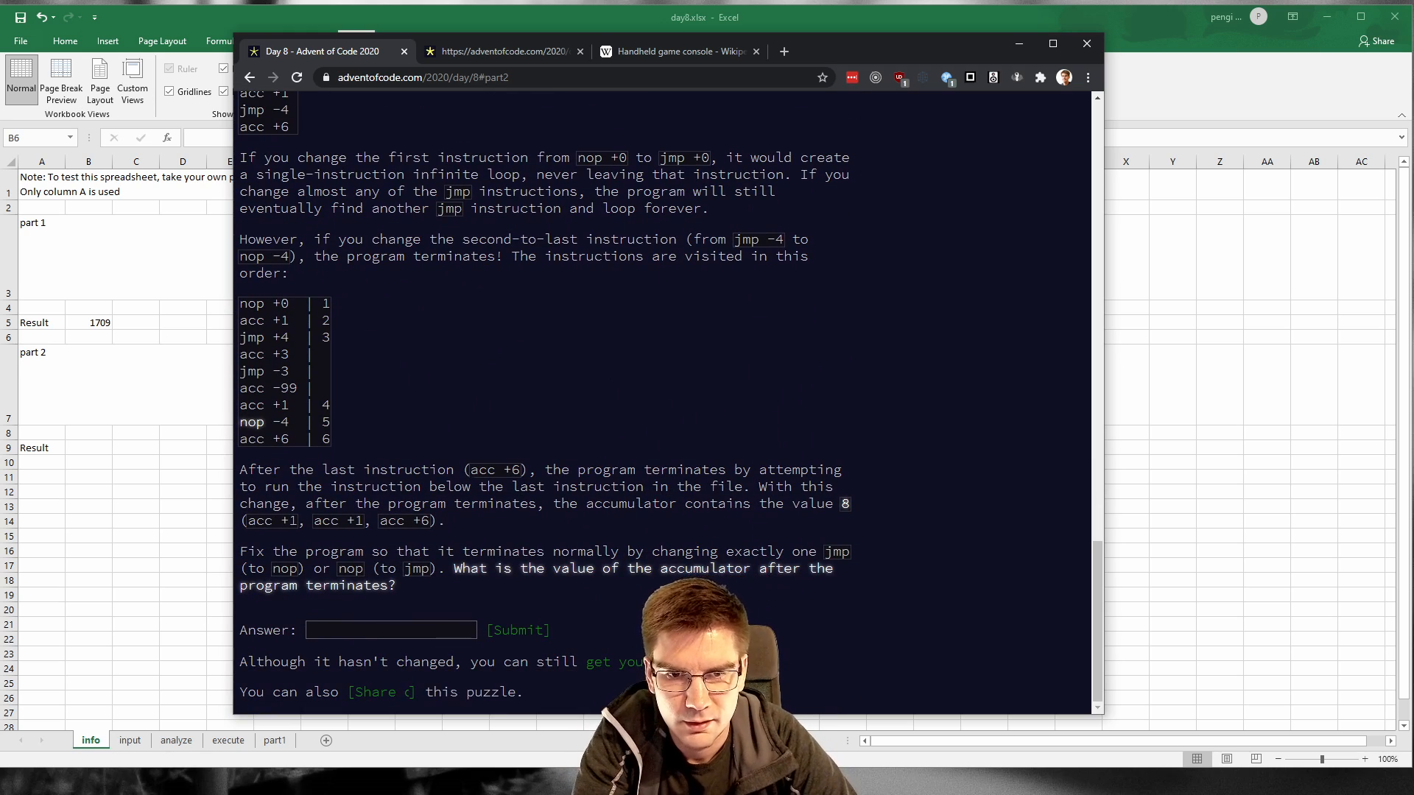
scroll(468, 545, up, 6)
scroll(472, 475, up, 7)
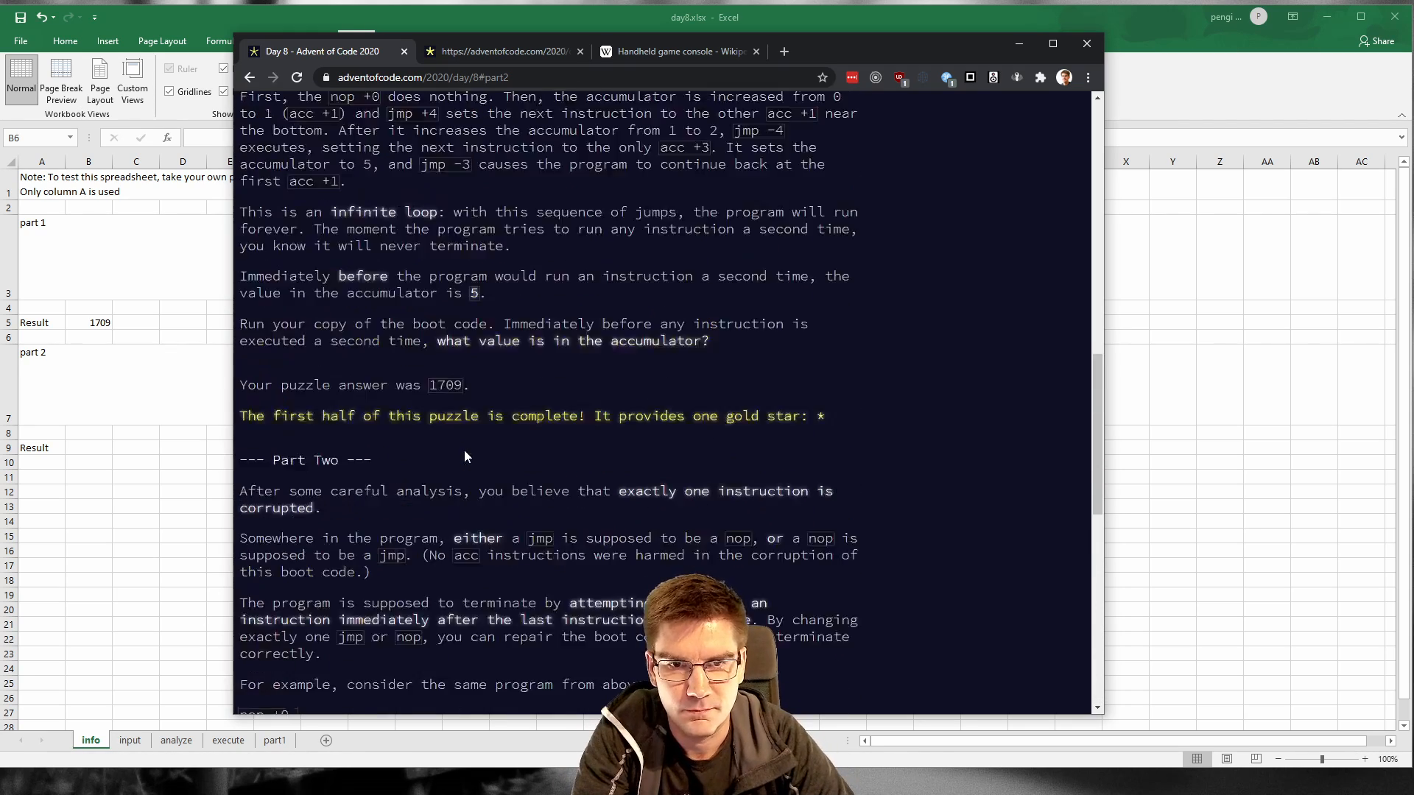
Step: Examine the labels and mnemonics on the analyze sheet of the workbook, and return to the puzzle page in the browser
click(139, 746)
click(176, 741)
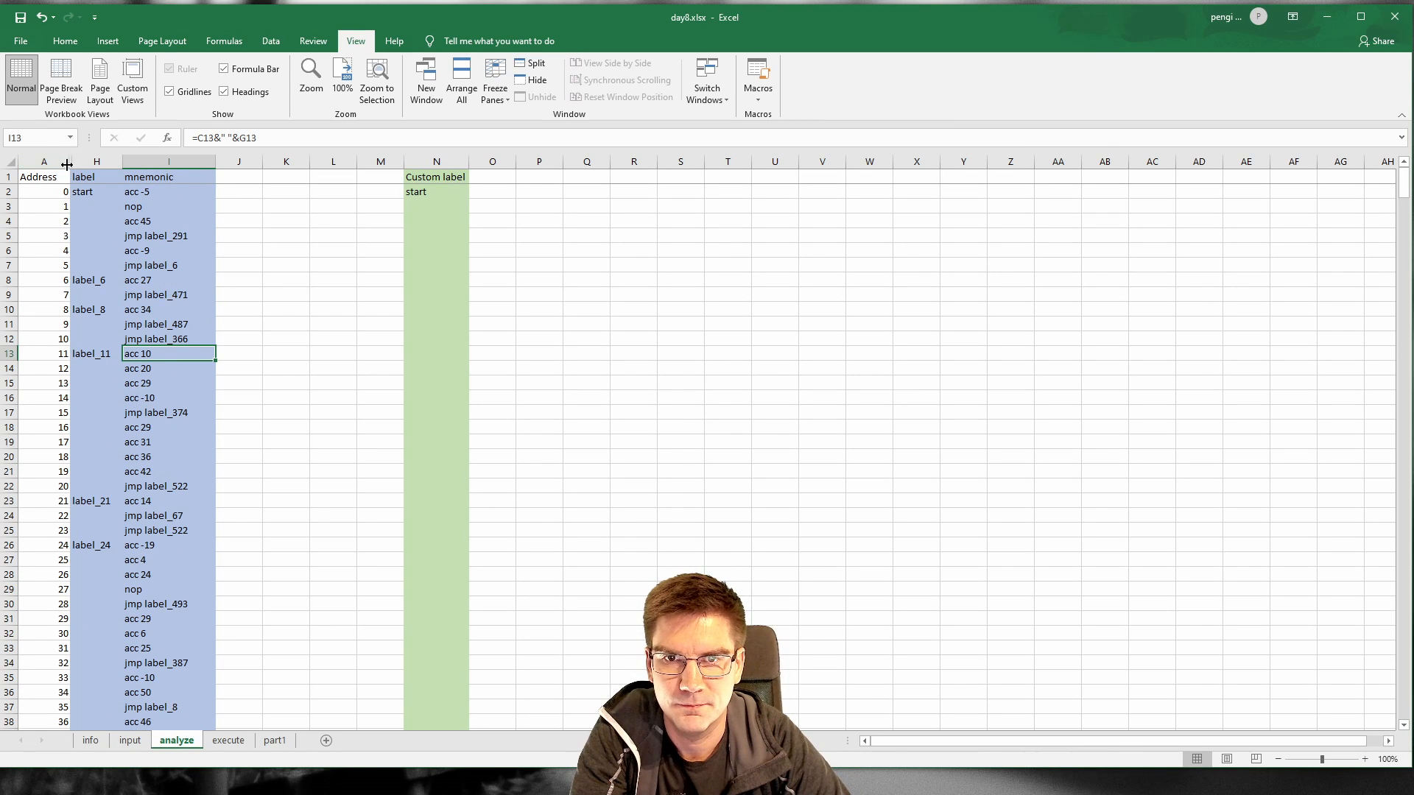
scroll(162, 390, down, 10)
scroll(162, 394, down, 20)
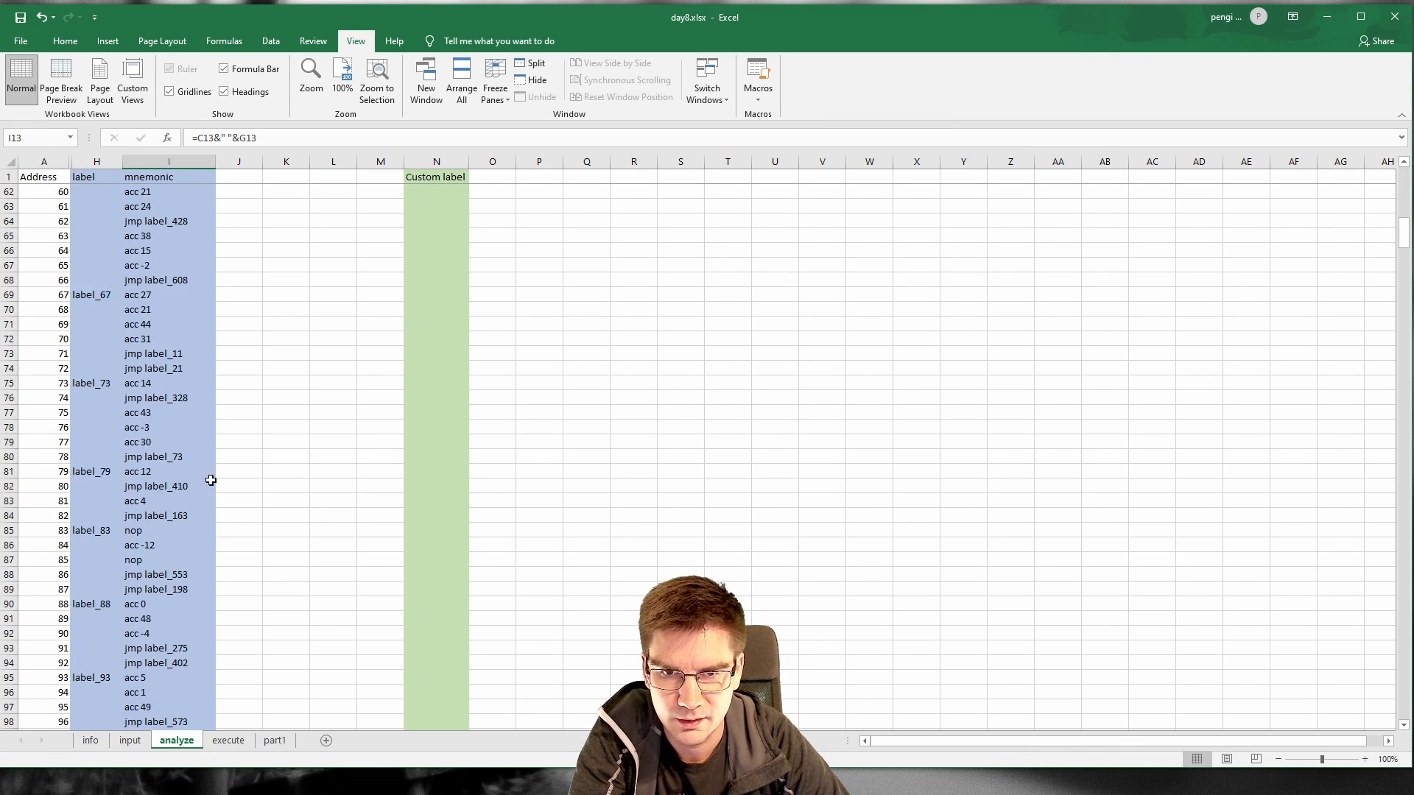
scroll(156, 501, down, 20)
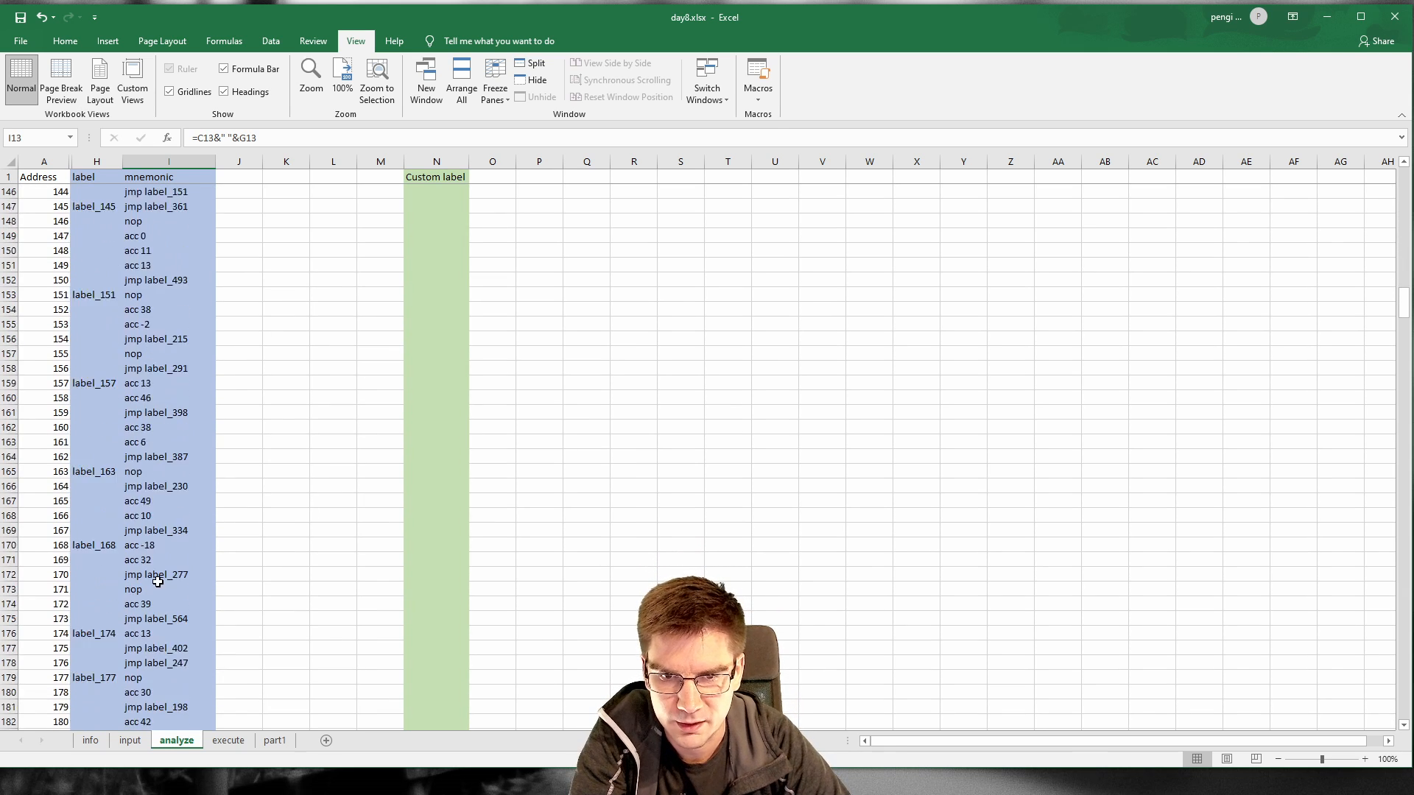
scroll(184, 501, down, 7)
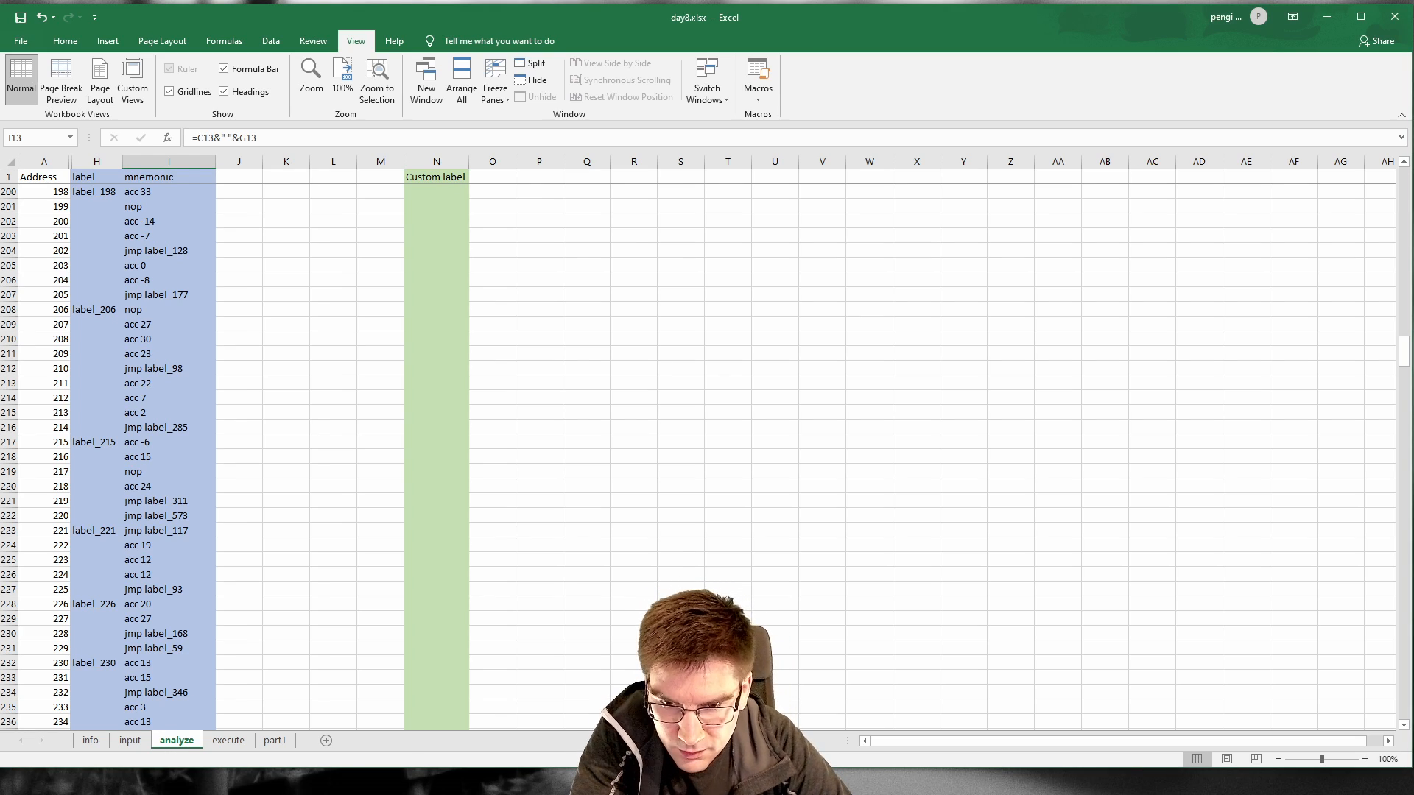
click(76, 784)
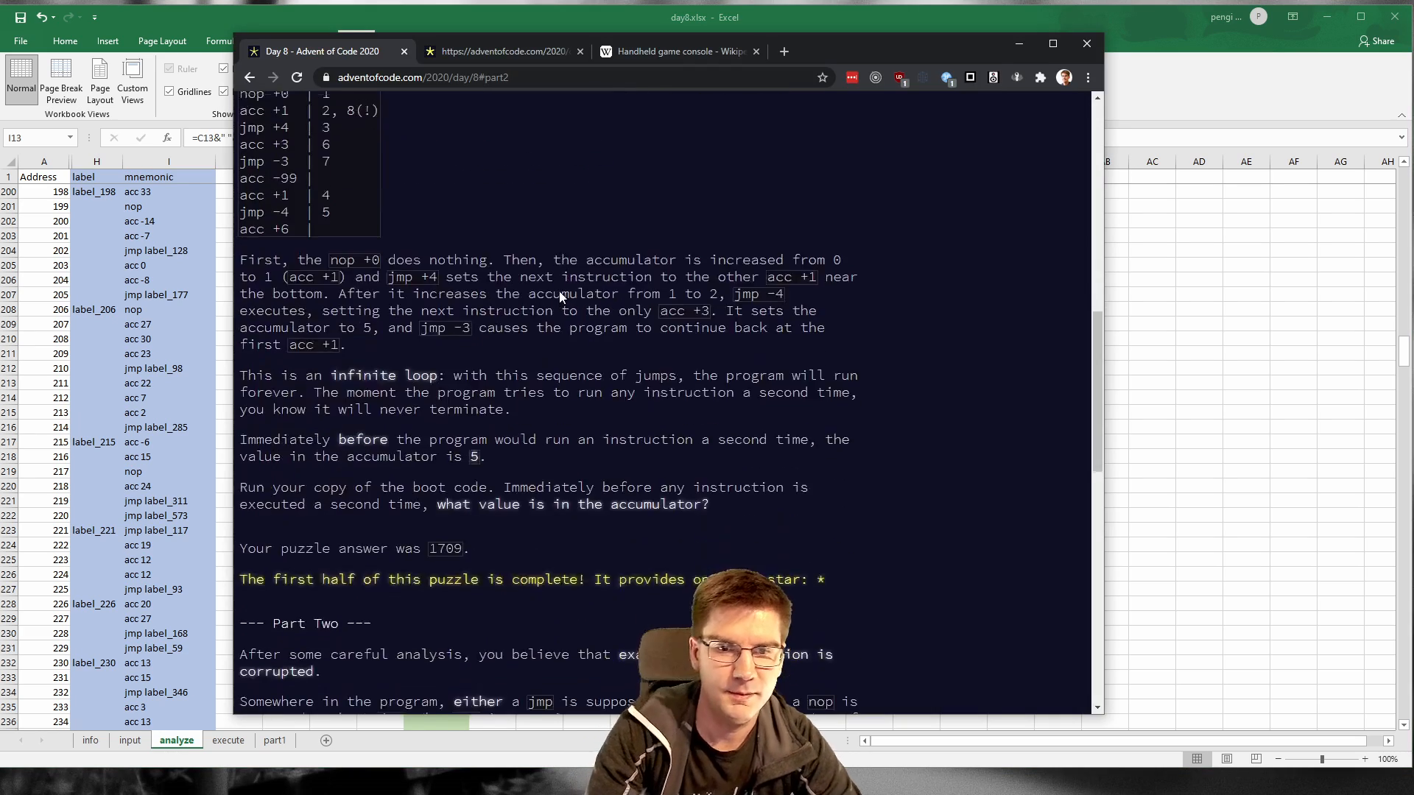
Step: Read the Part Two rules about the single corrupted jmp or nop instruction and how the program is supposed to terminate
scroll(563, 295, down, 3)
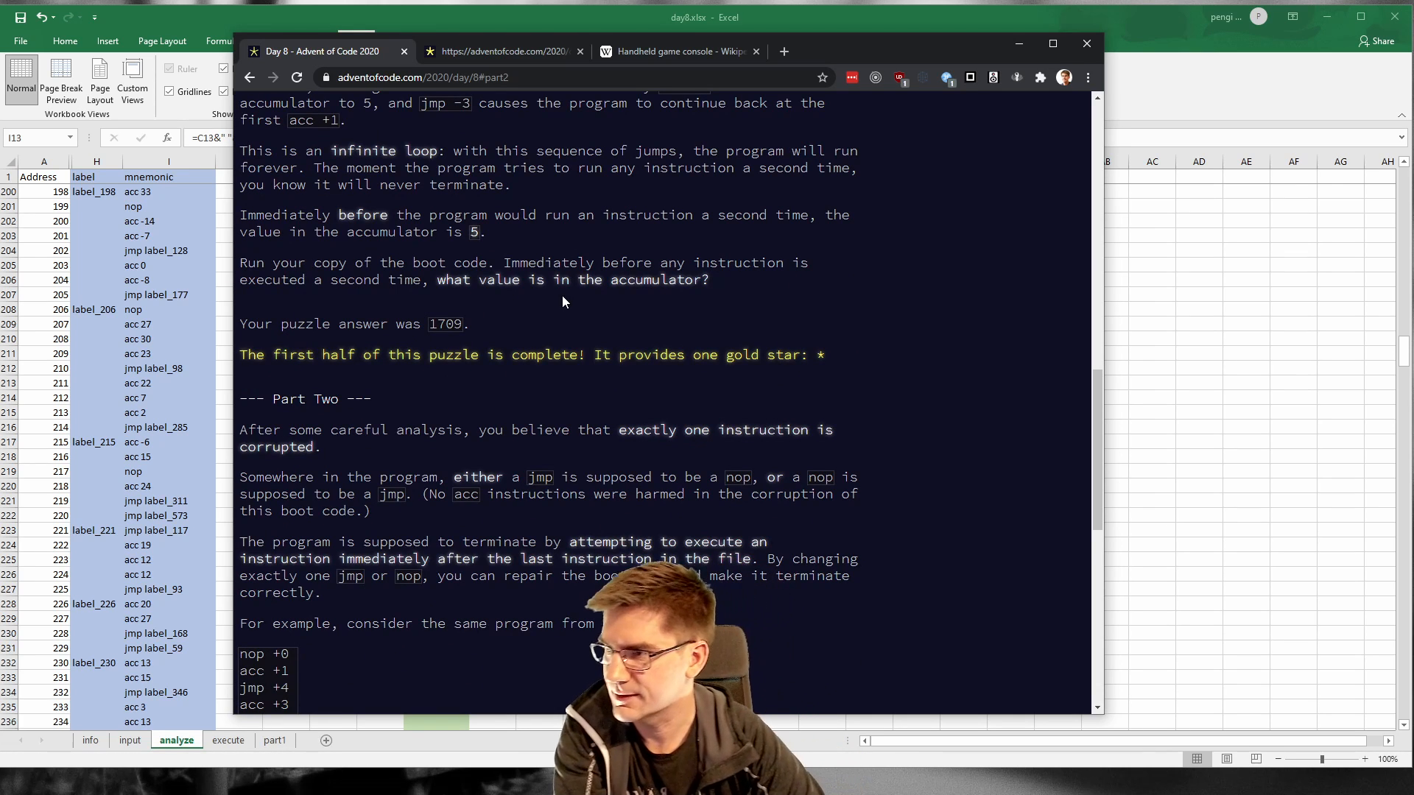
scroll(607, 332, down, 2)
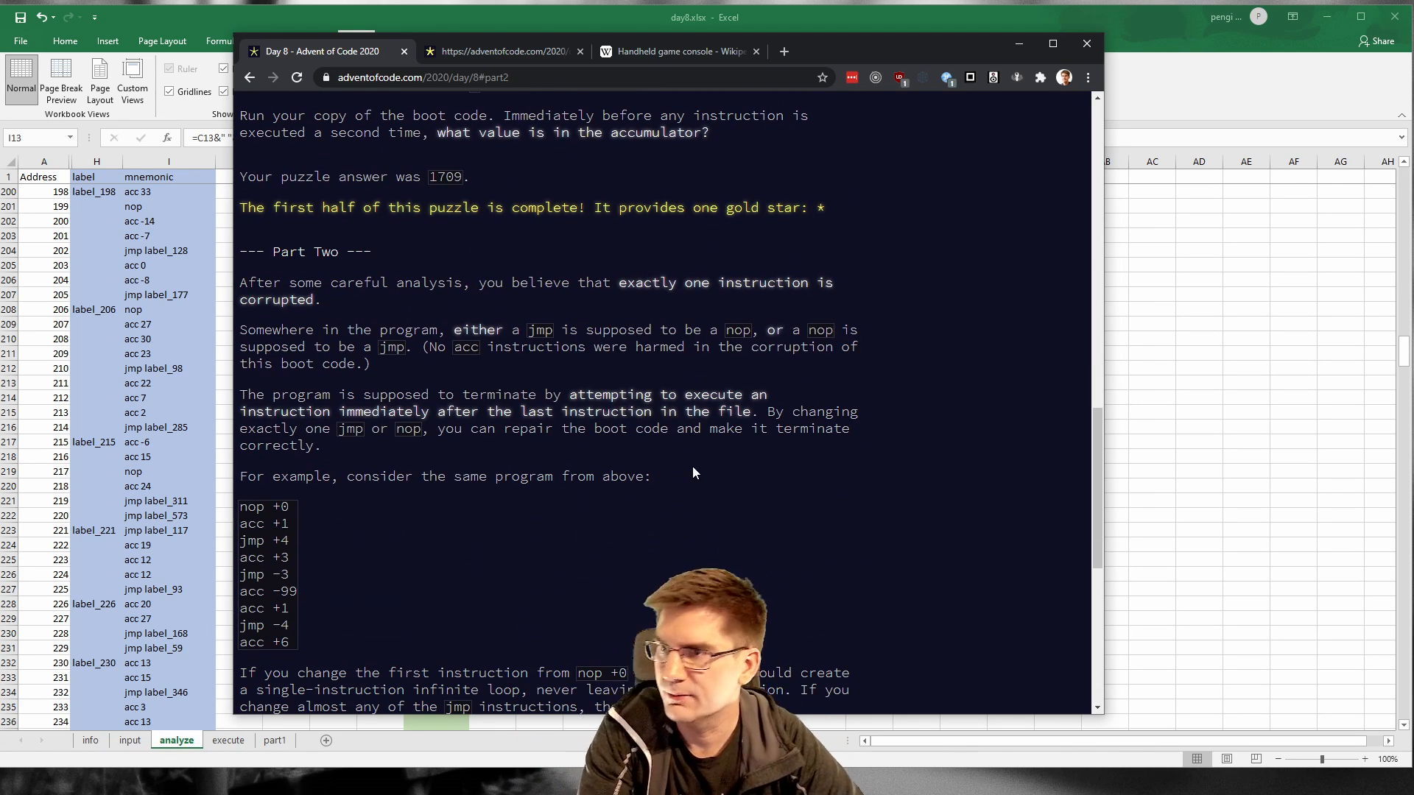
scroll(667, 530, down, 2)
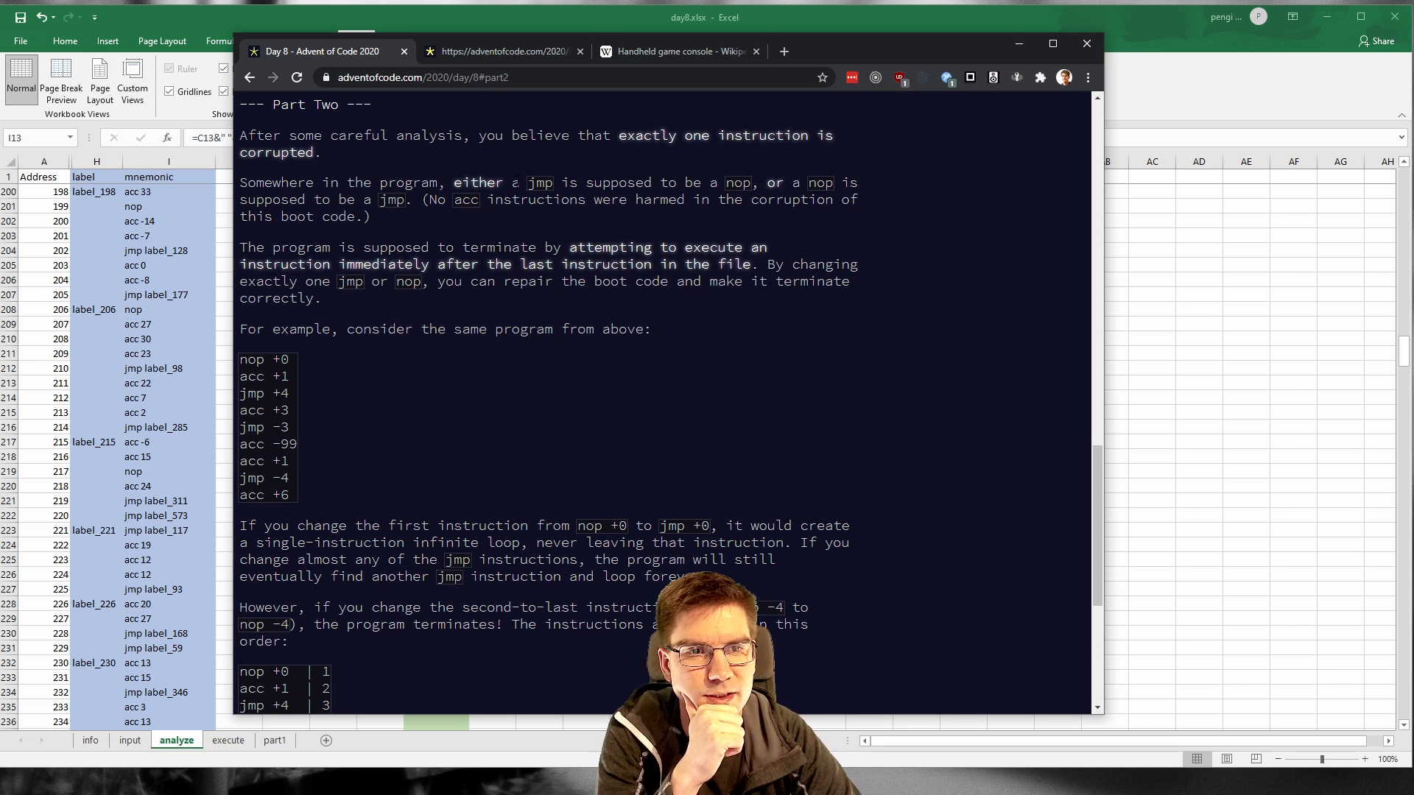
drag(519, 183, 594, 184)
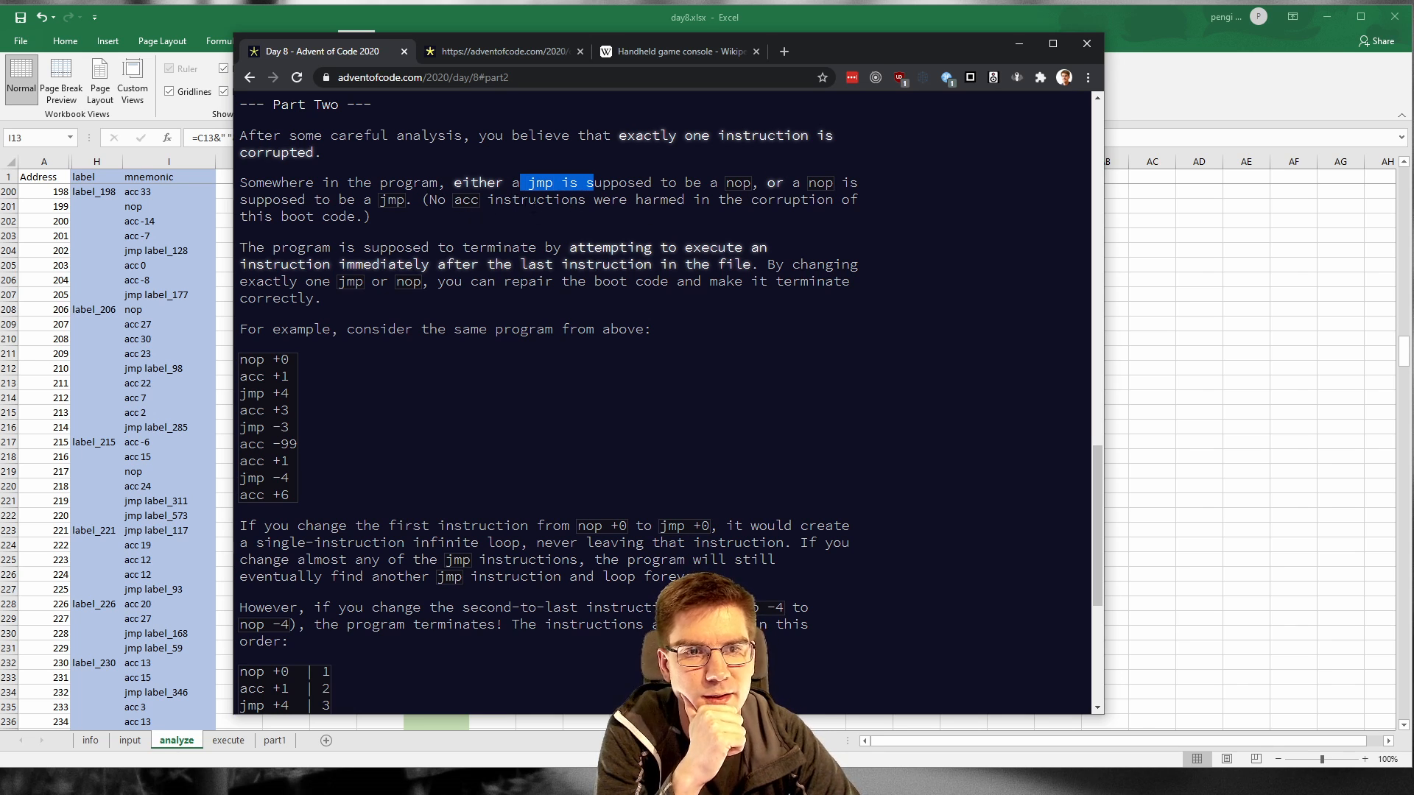
drag(542, 212, 529, 181)
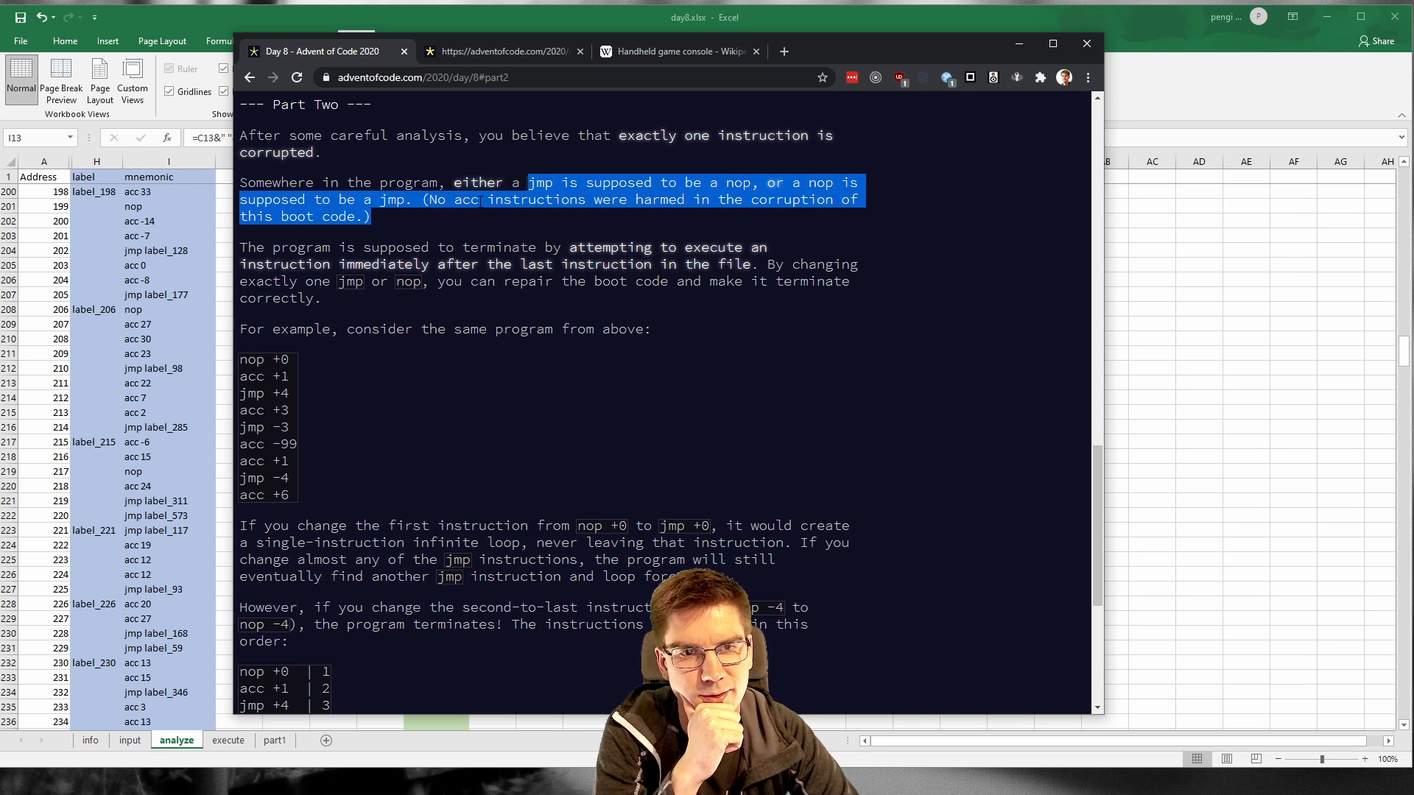
click(531, 165)
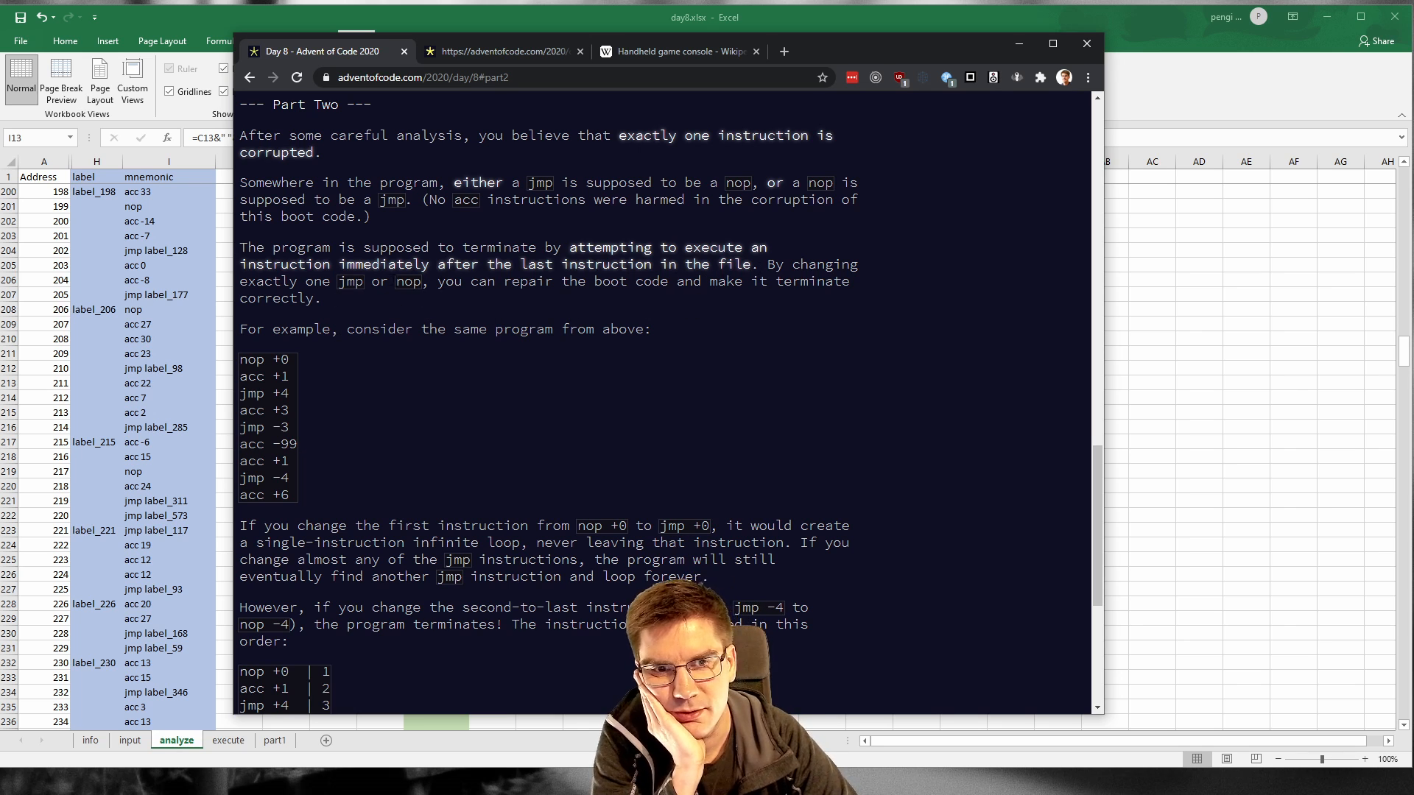
drag(387, 283, 479, 284)
click(555, 288)
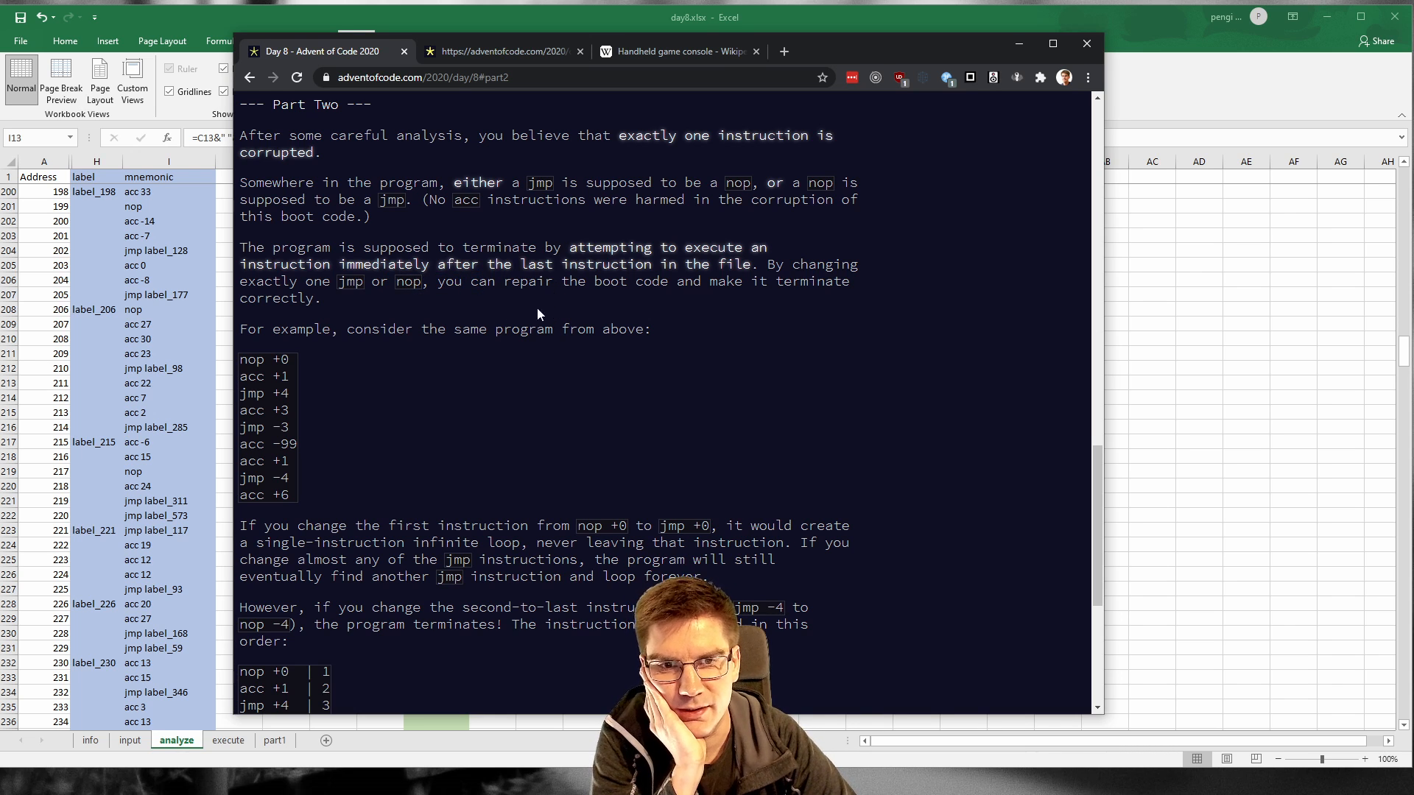
drag(383, 303, 241, 260)
click(345, 295)
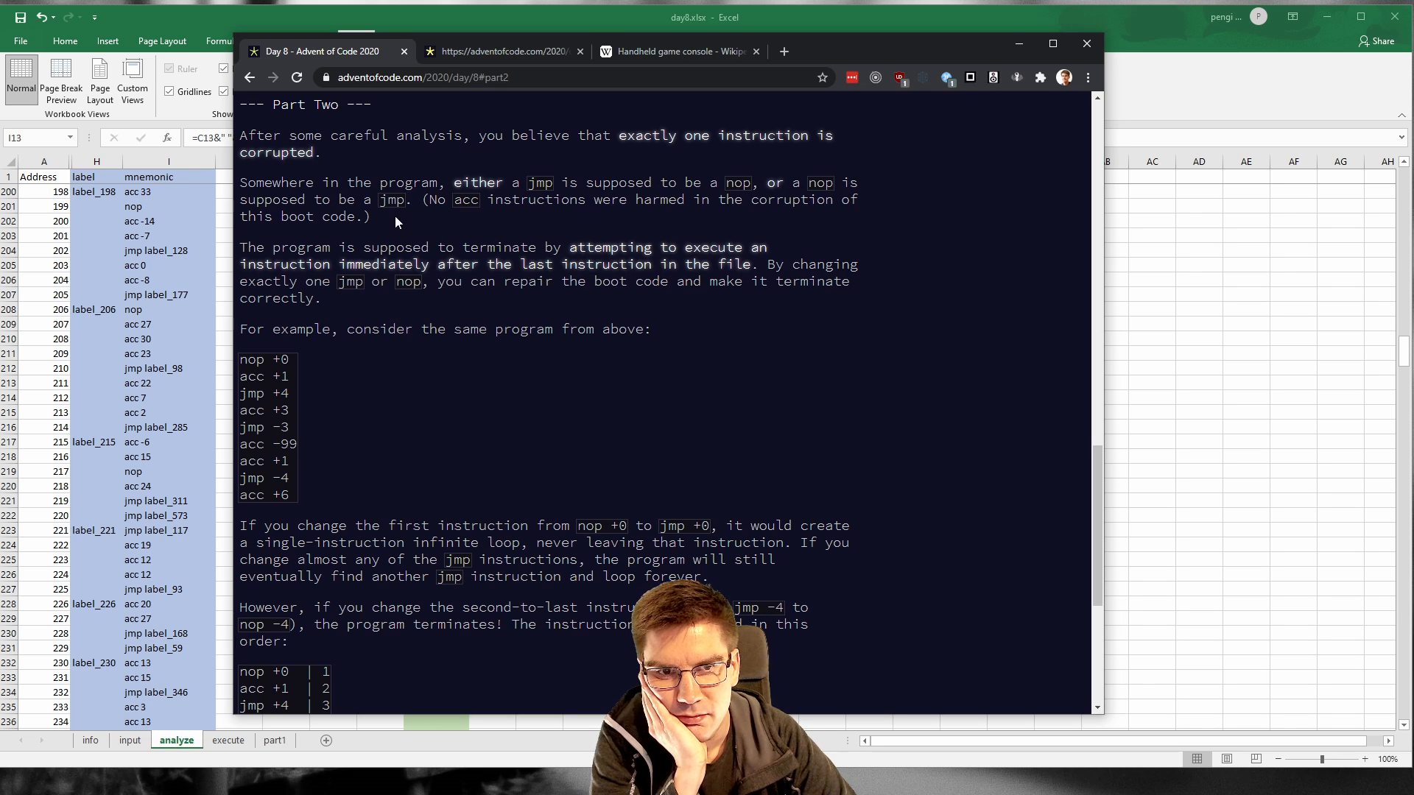
drag(395, 215, 420, 188)
click(420, 189)
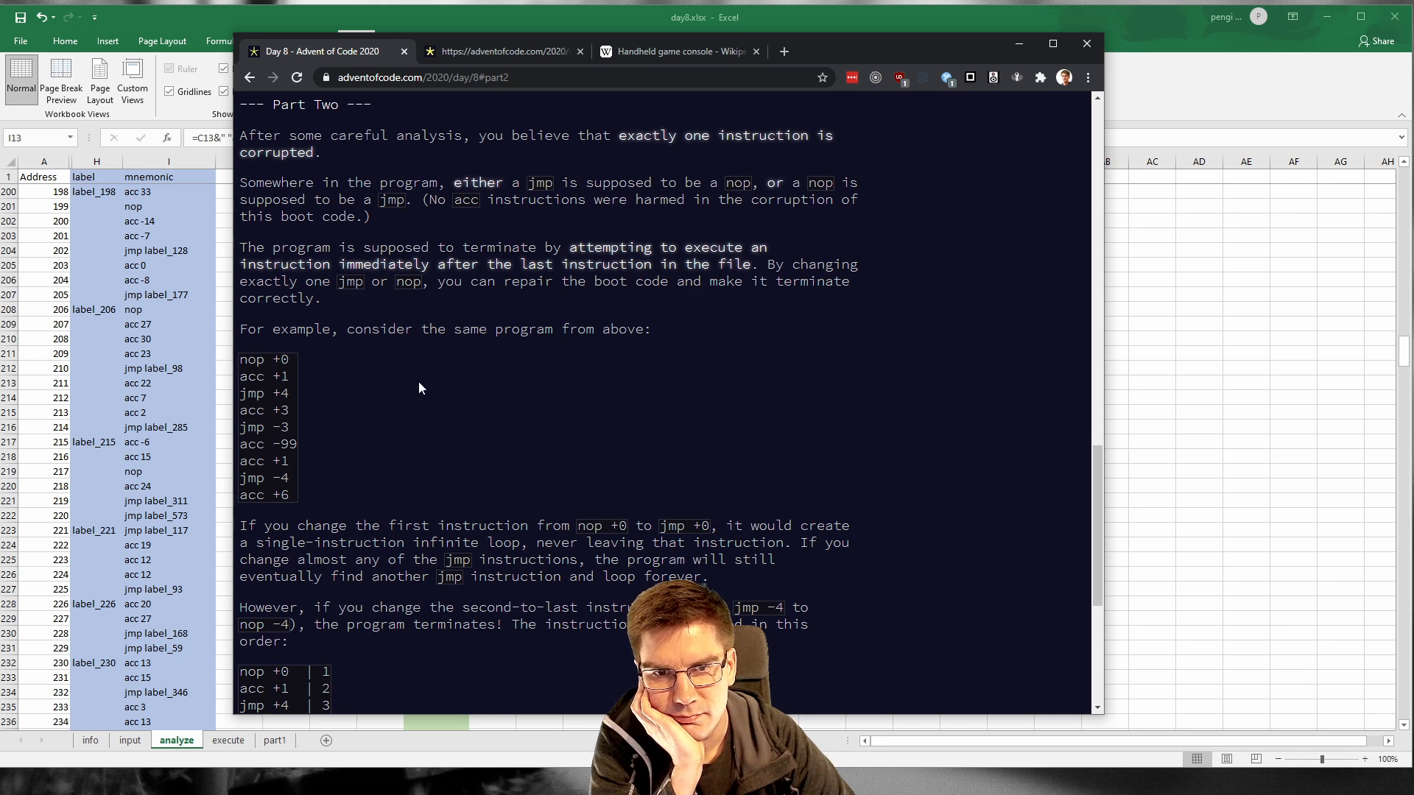
Step: Study the Part Two example, including the changed nop -4 instruction and its execution order, and read the final question
scroll(418, 382, down, 3)
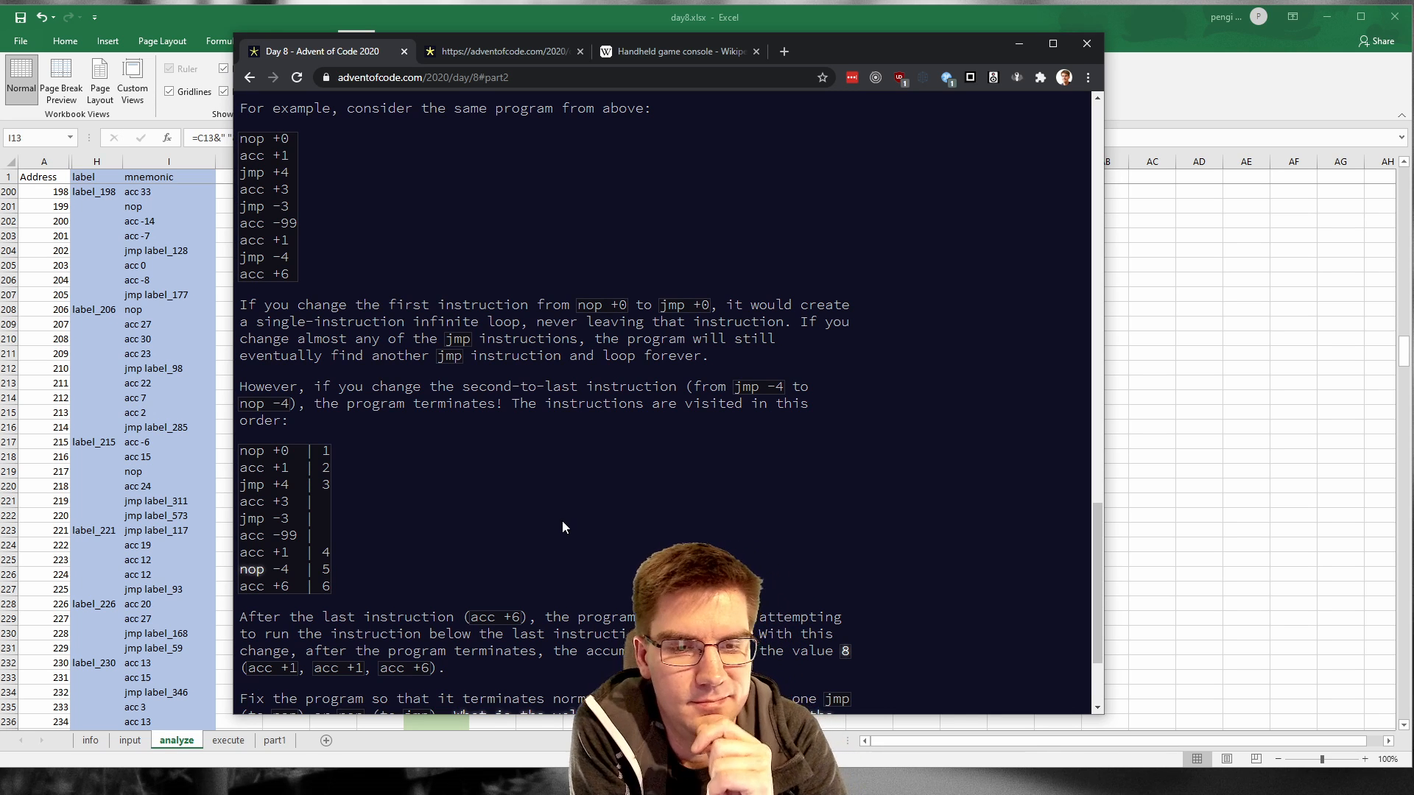
scroll(449, 475, down, 2)
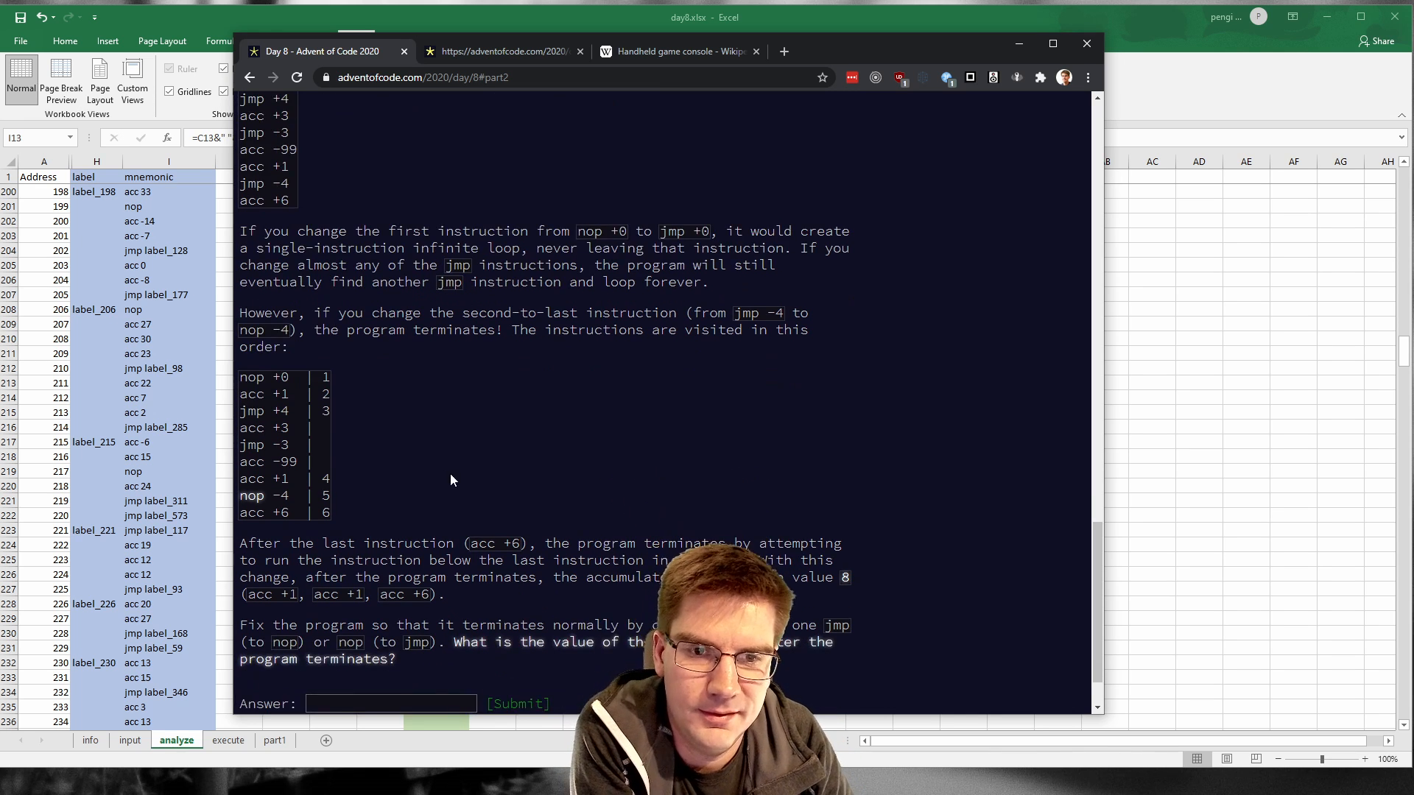
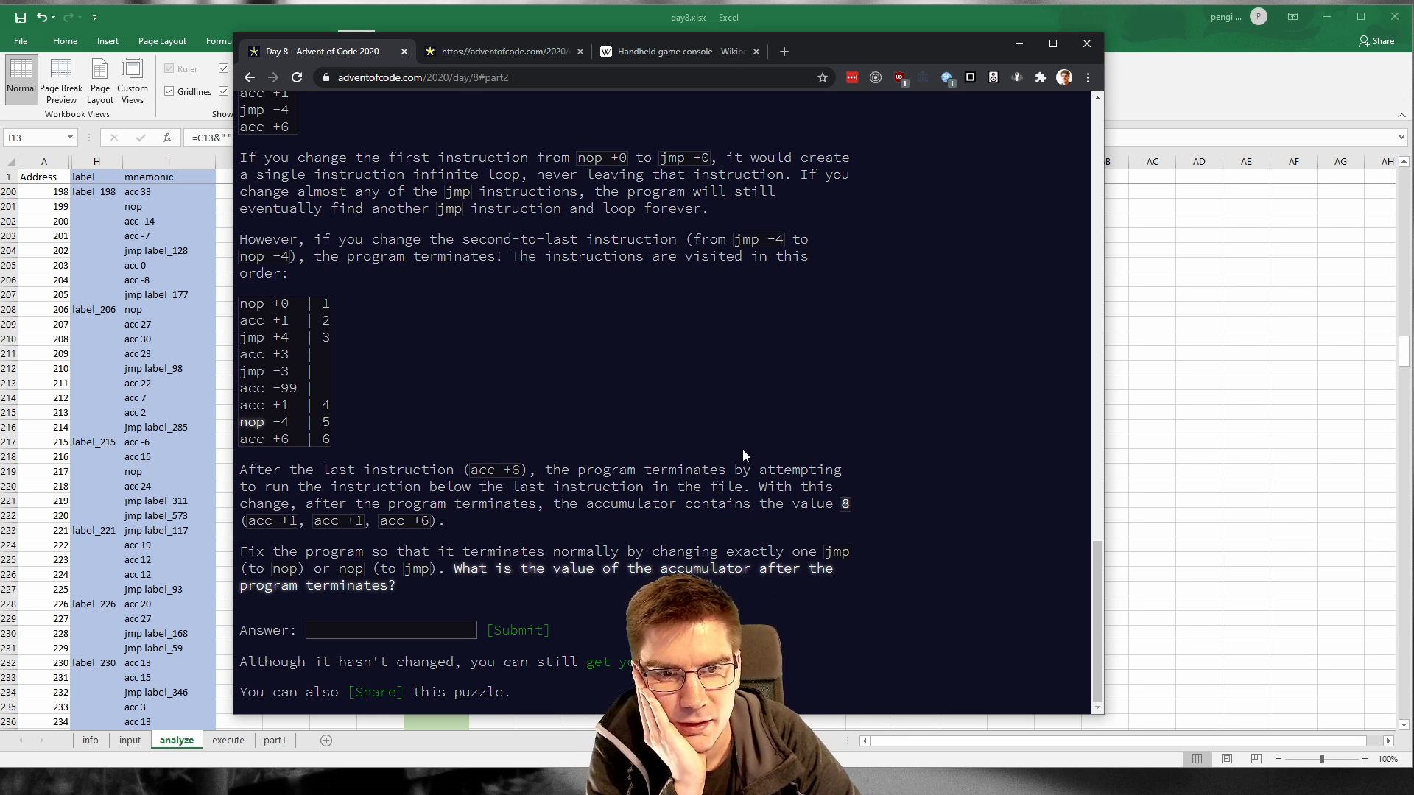
scroll(742, 450, up, 2)
scroll(743, 449, down, 1)
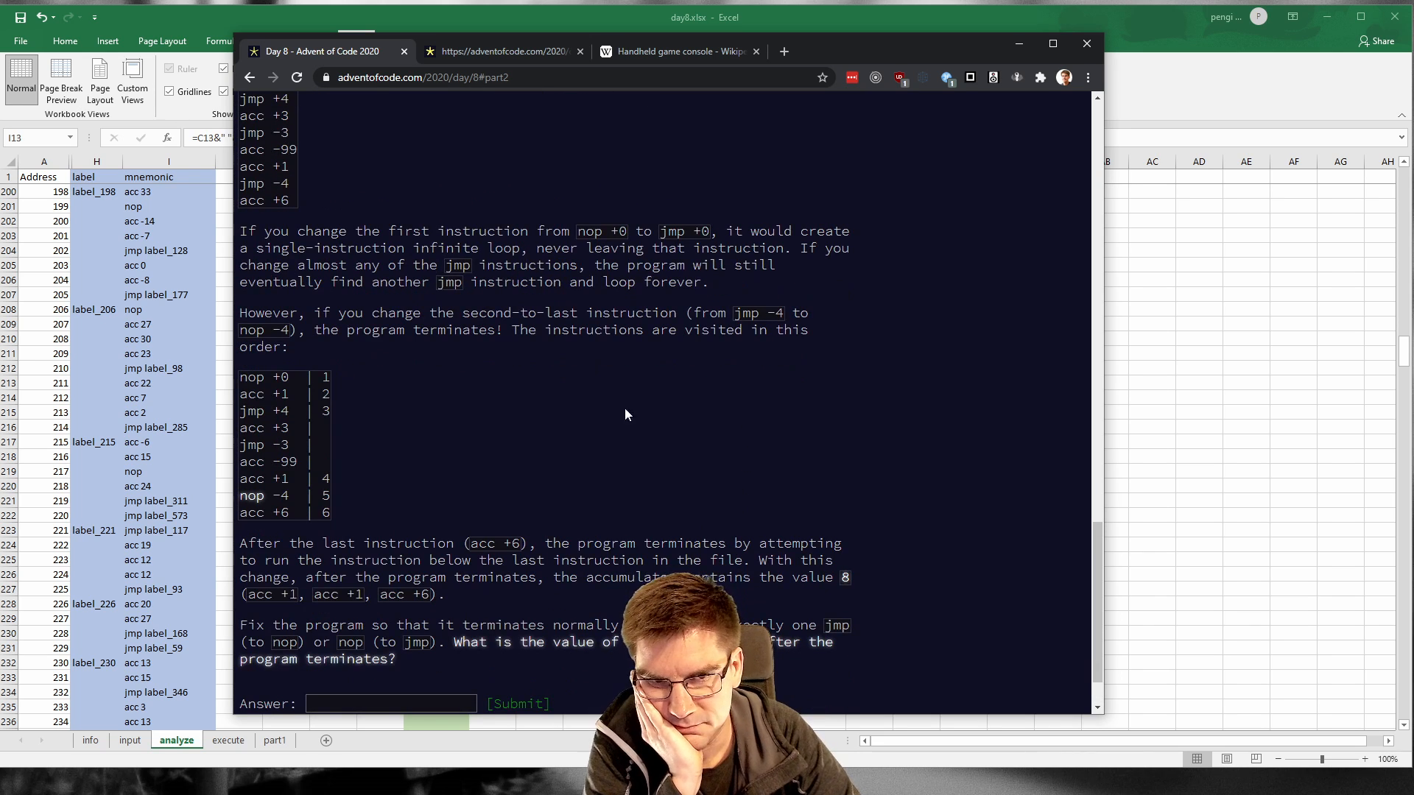
scroll(625, 408, up, 1)
scroll(396, 388, up, 1)
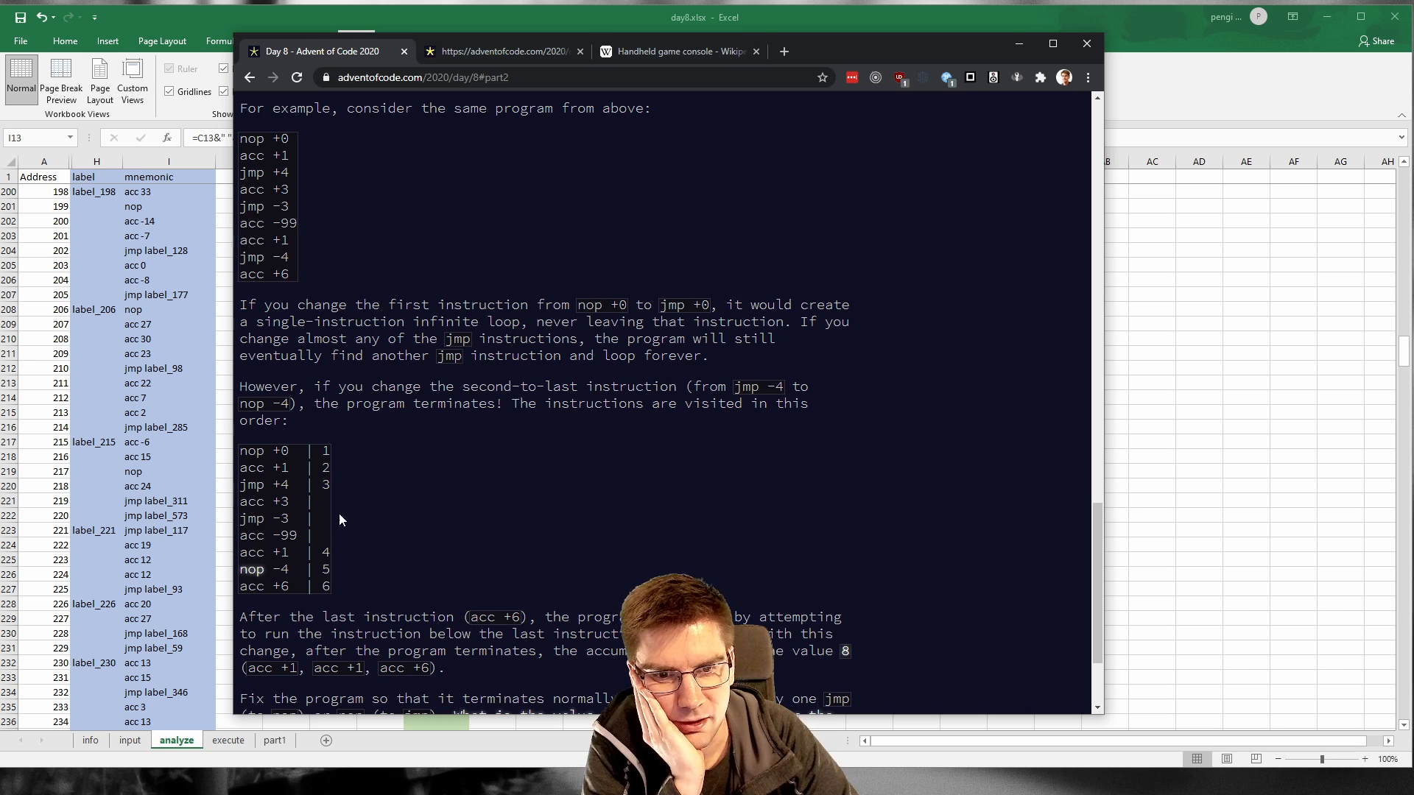
double_click(285, 569)
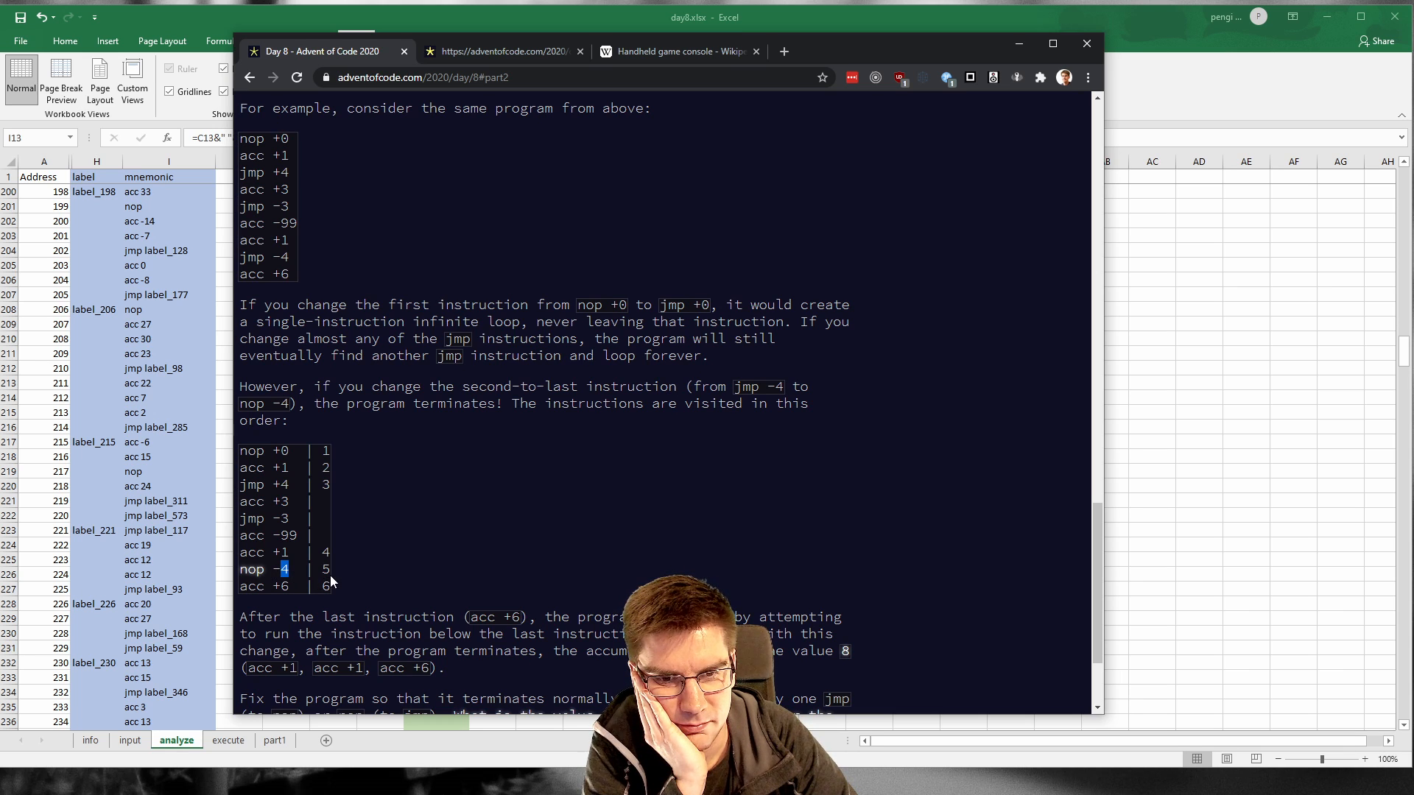
drag(330, 573, 240, 569)
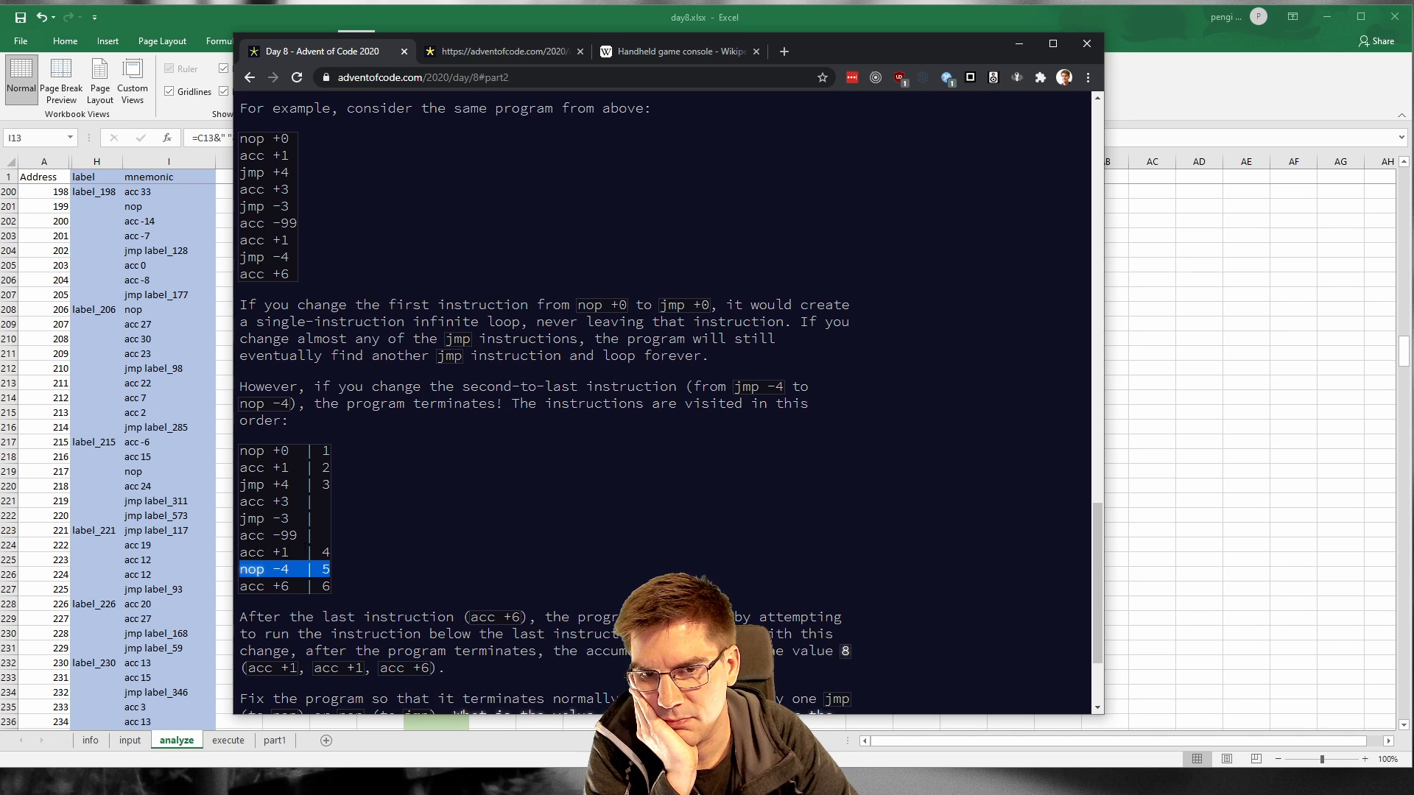
click(458, 506)
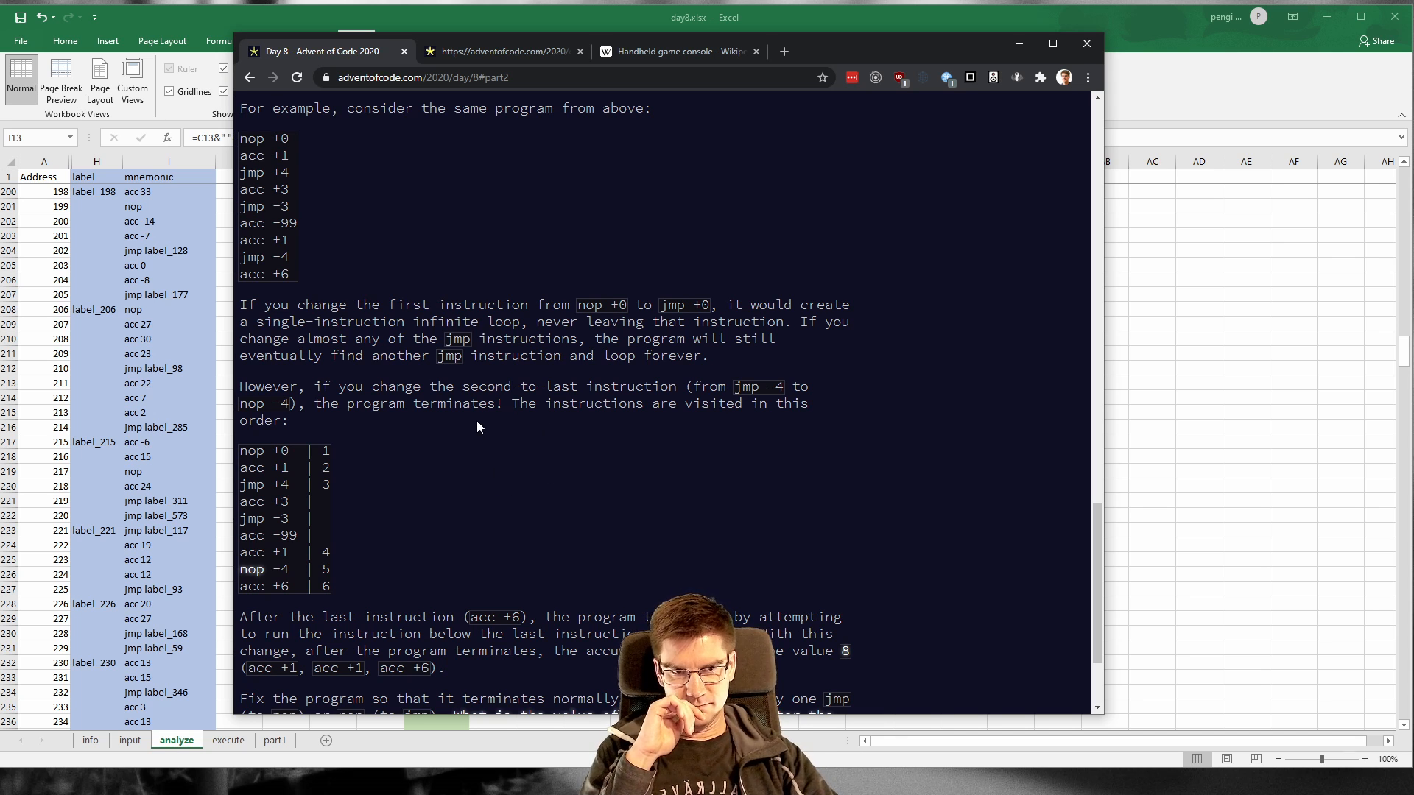
scroll(392, 551, down, 2)
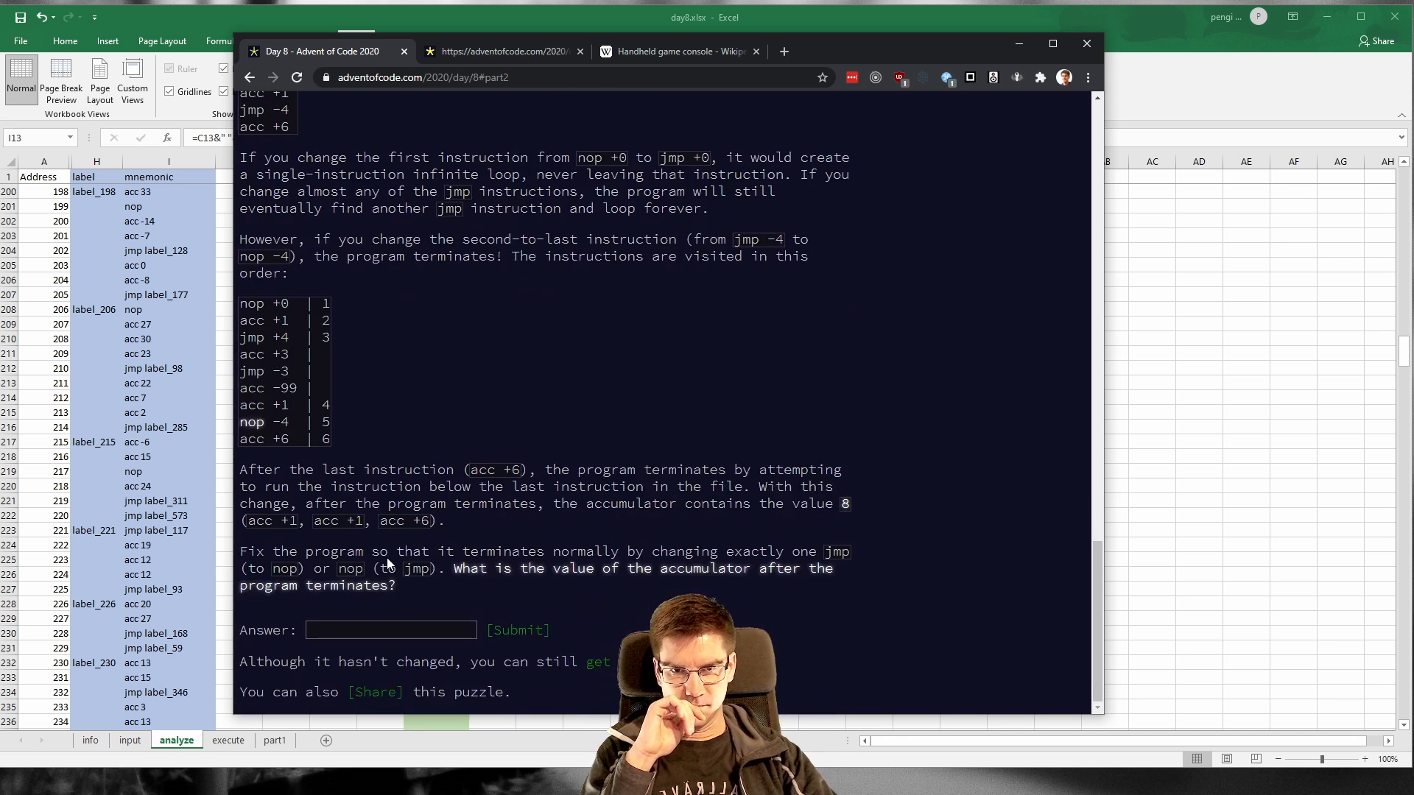
Step: Switch to the day8.xlsx workbook in Excel, add a new sheet after part1 and name it part2
click(736, 12)
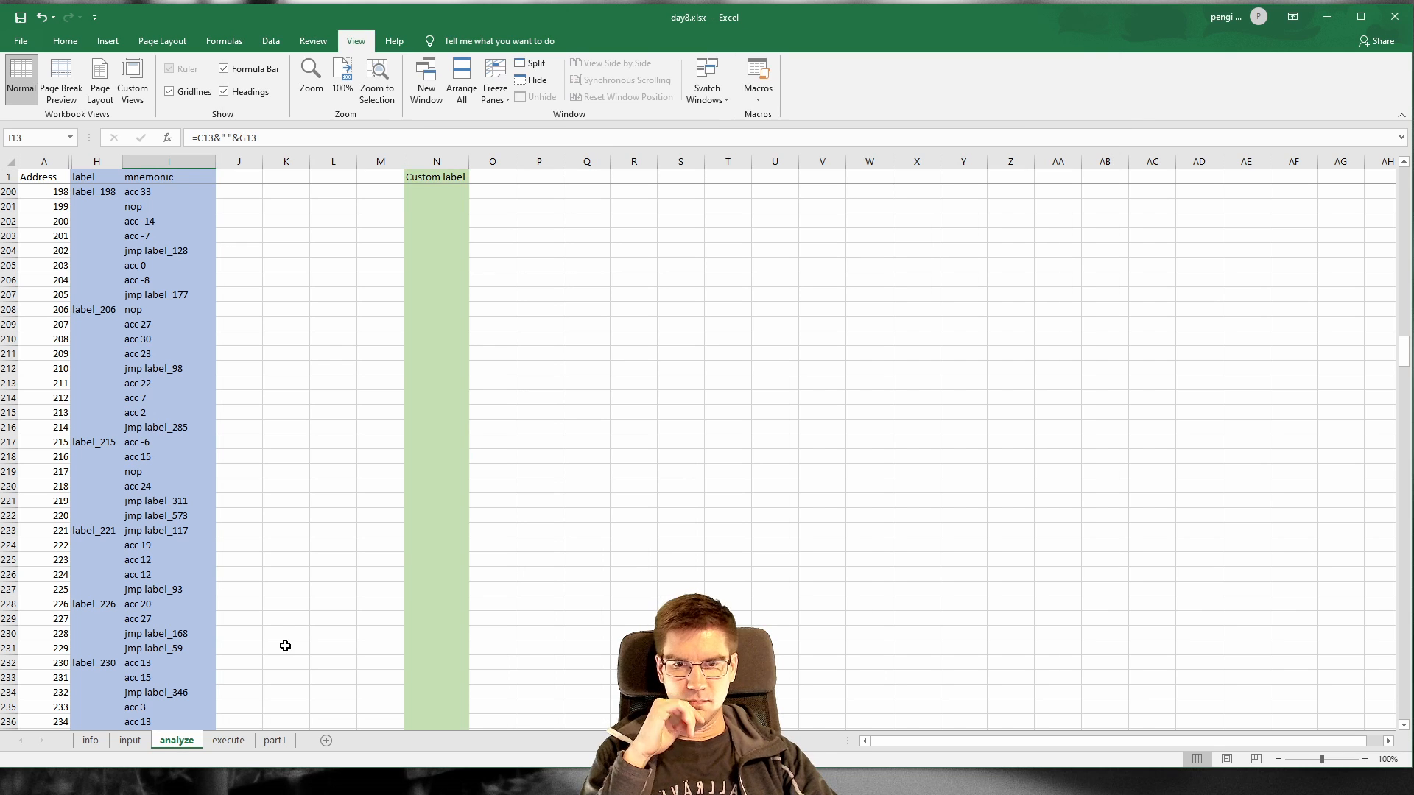
click(327, 741)
click(327, 742)
click(249, 747)
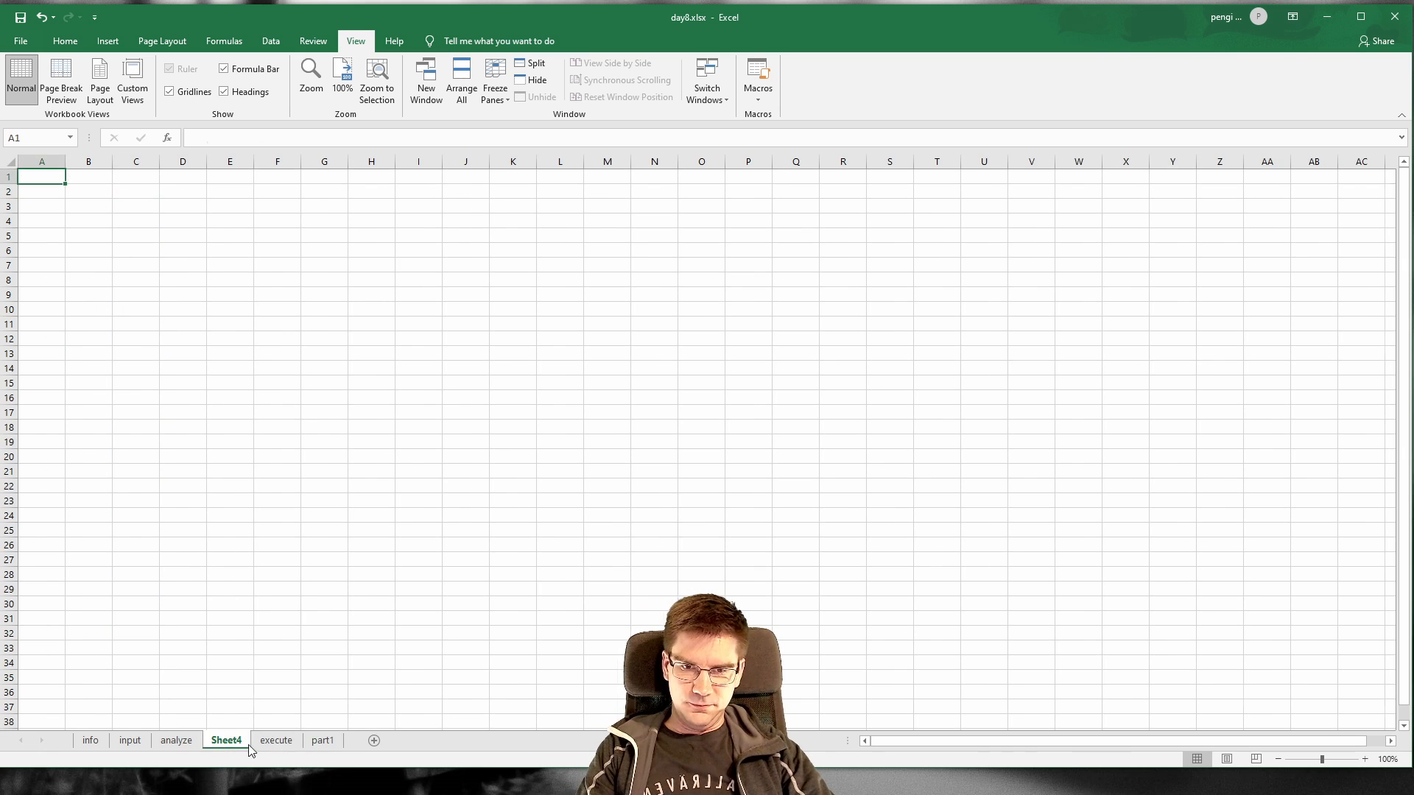
drag(249, 747, 359, 741)
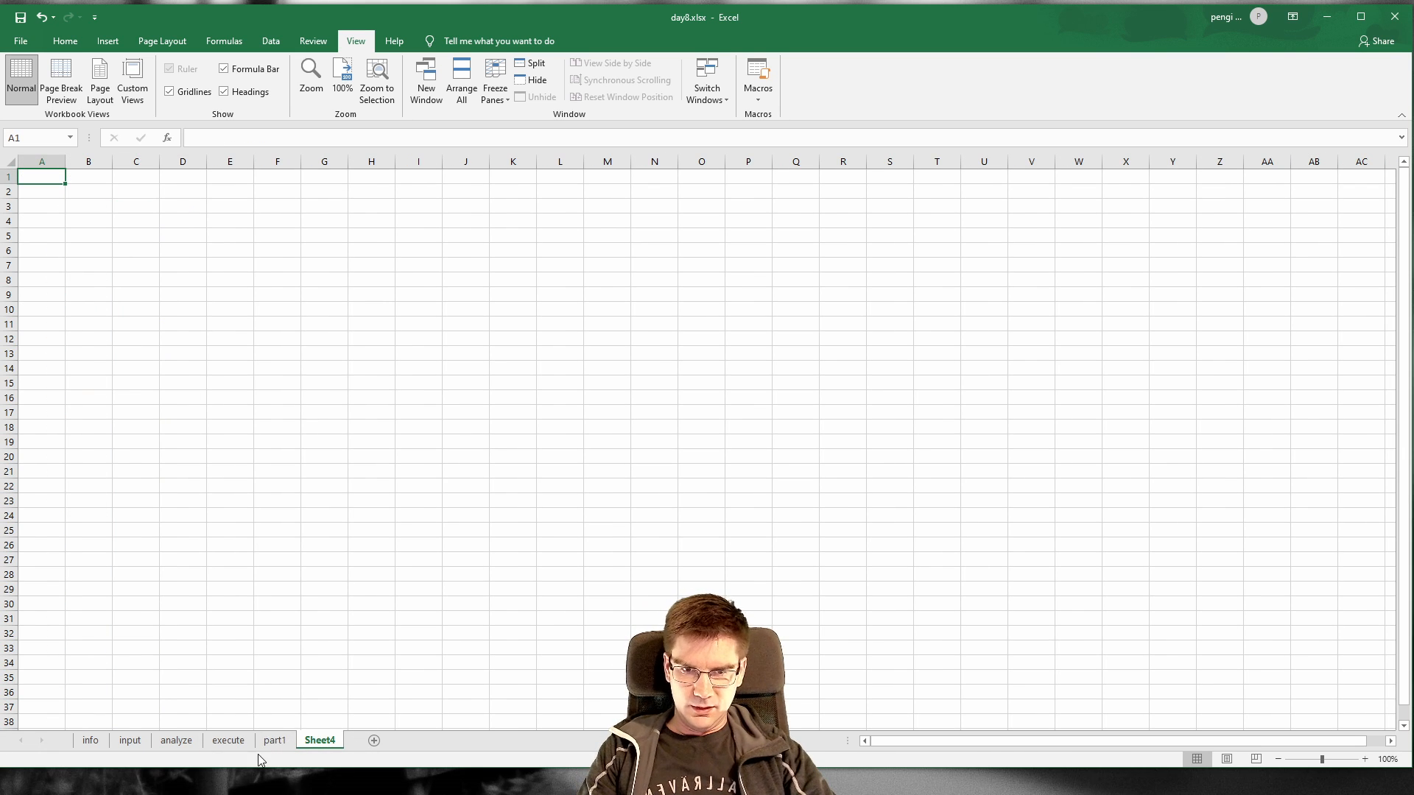
double_click(324, 740)
text(par)
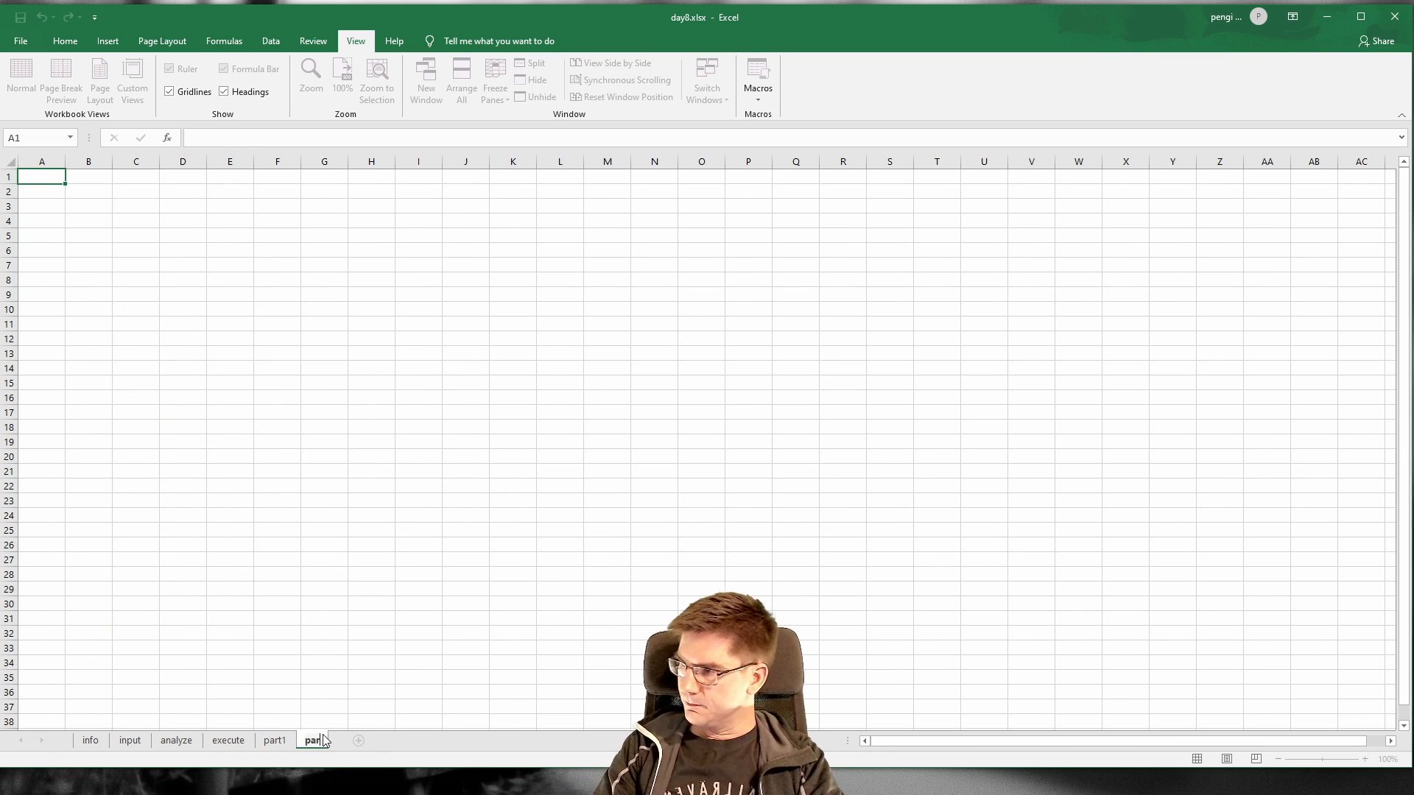
text(t2)
key(Return)
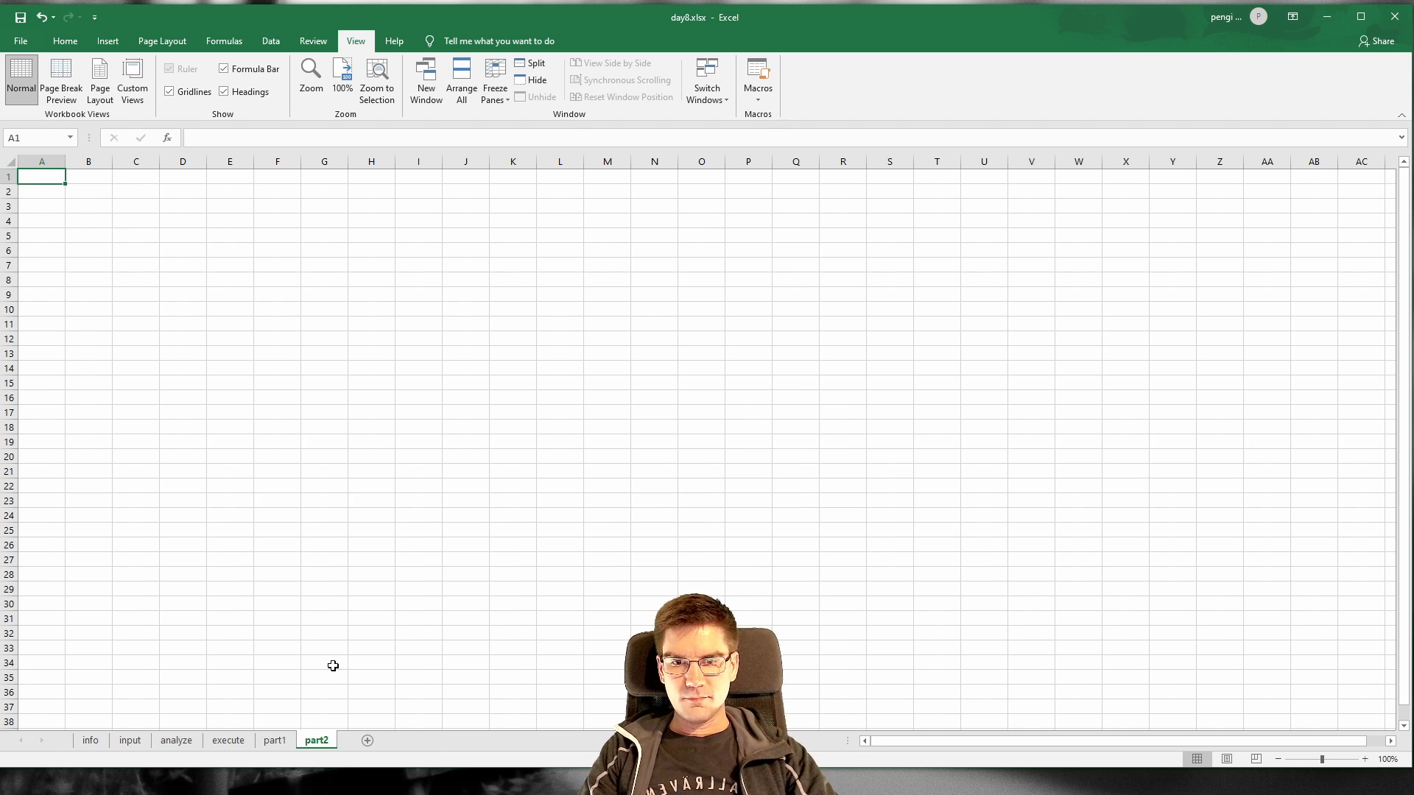
click(275, 741)
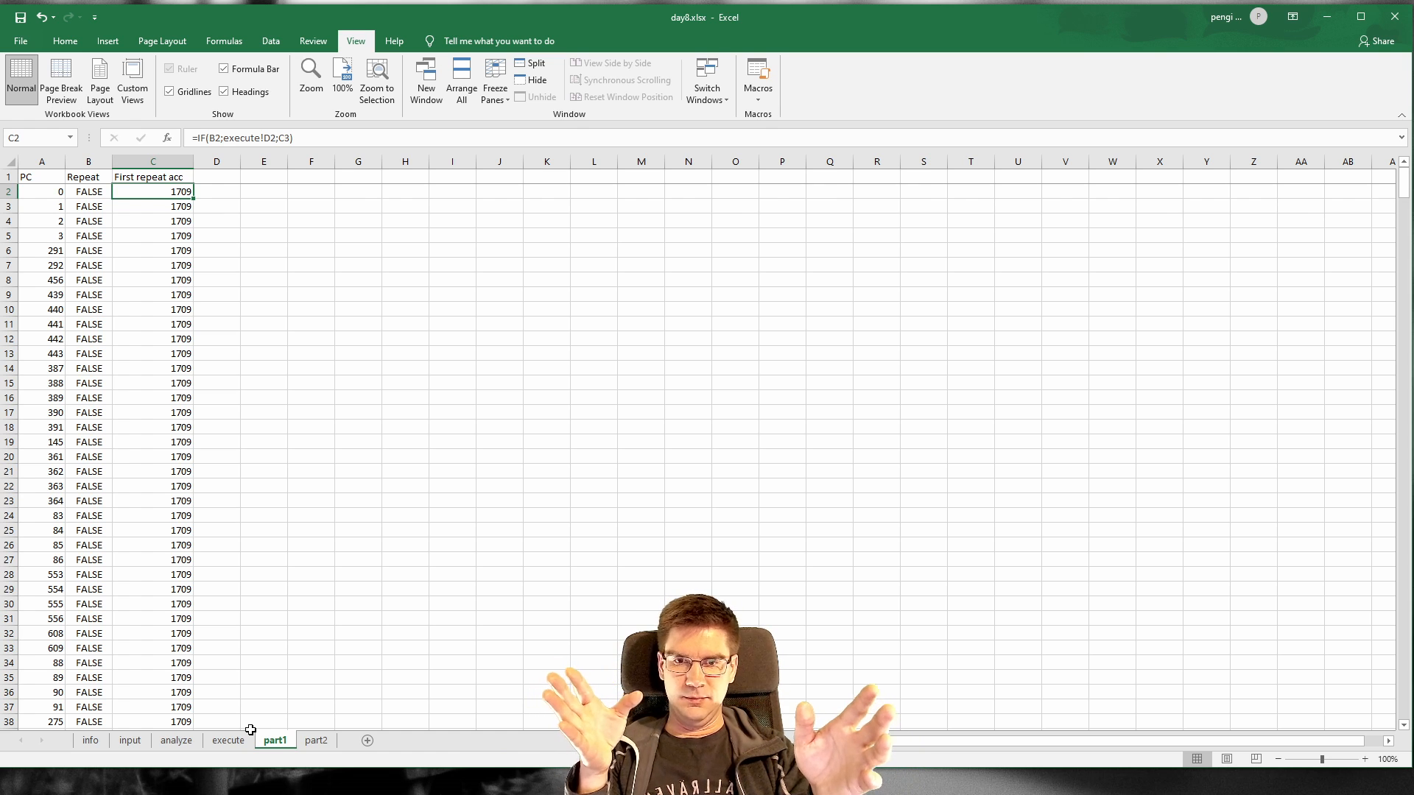
click(315, 741)
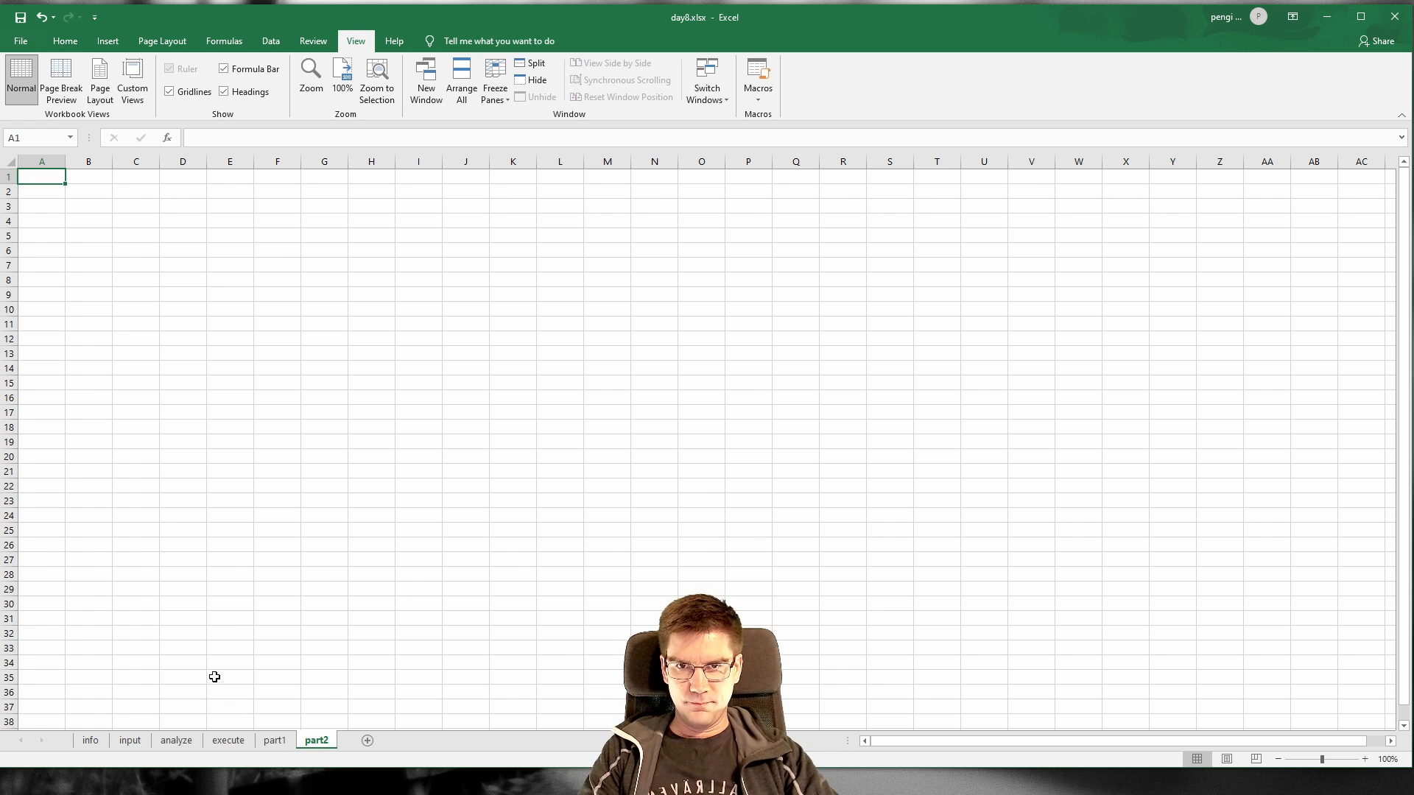
text(operand)
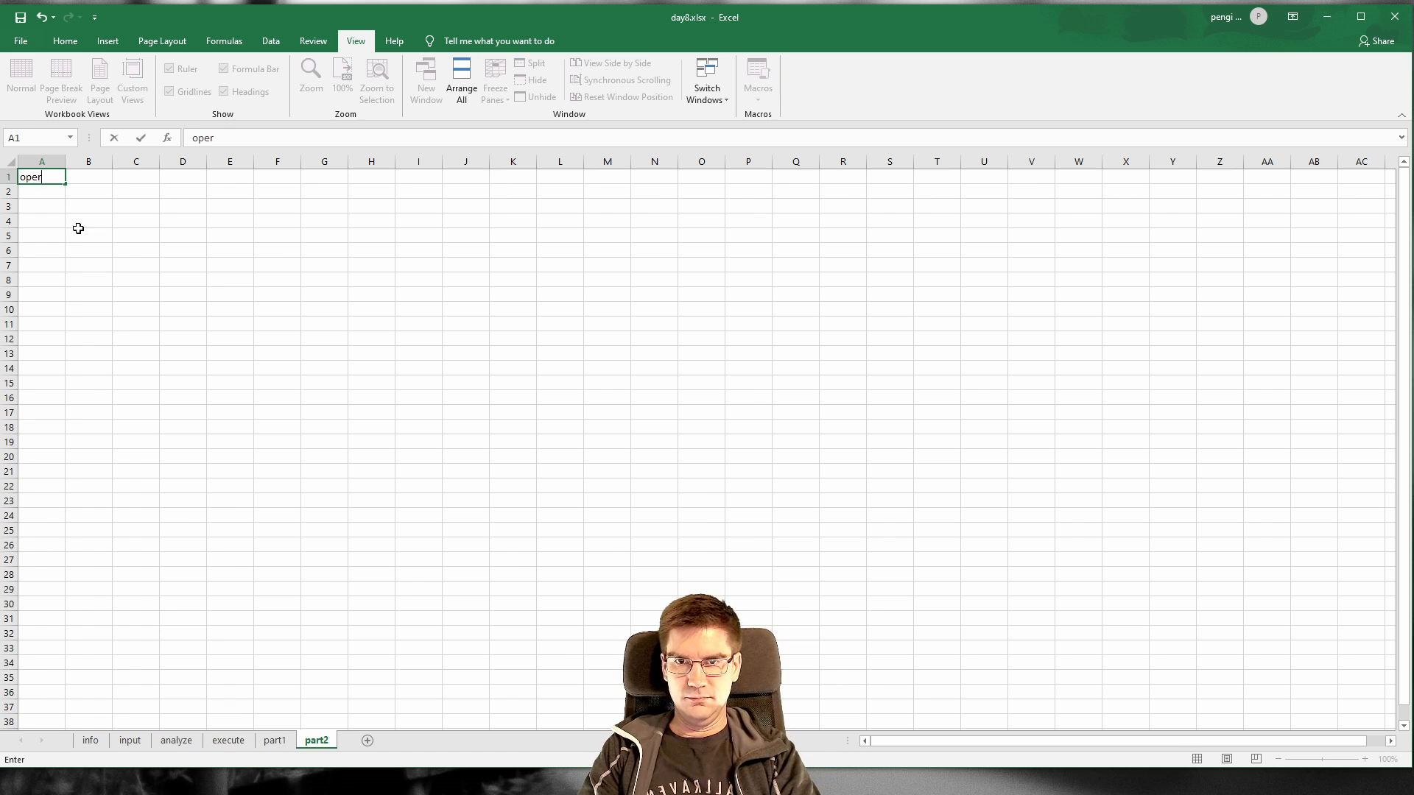
key(BackSpace)
key(BackSpace)
key(BackSpace)
key(BackSpace)
key(BackSpace)
key(BackSpace)
key(BackSpace)
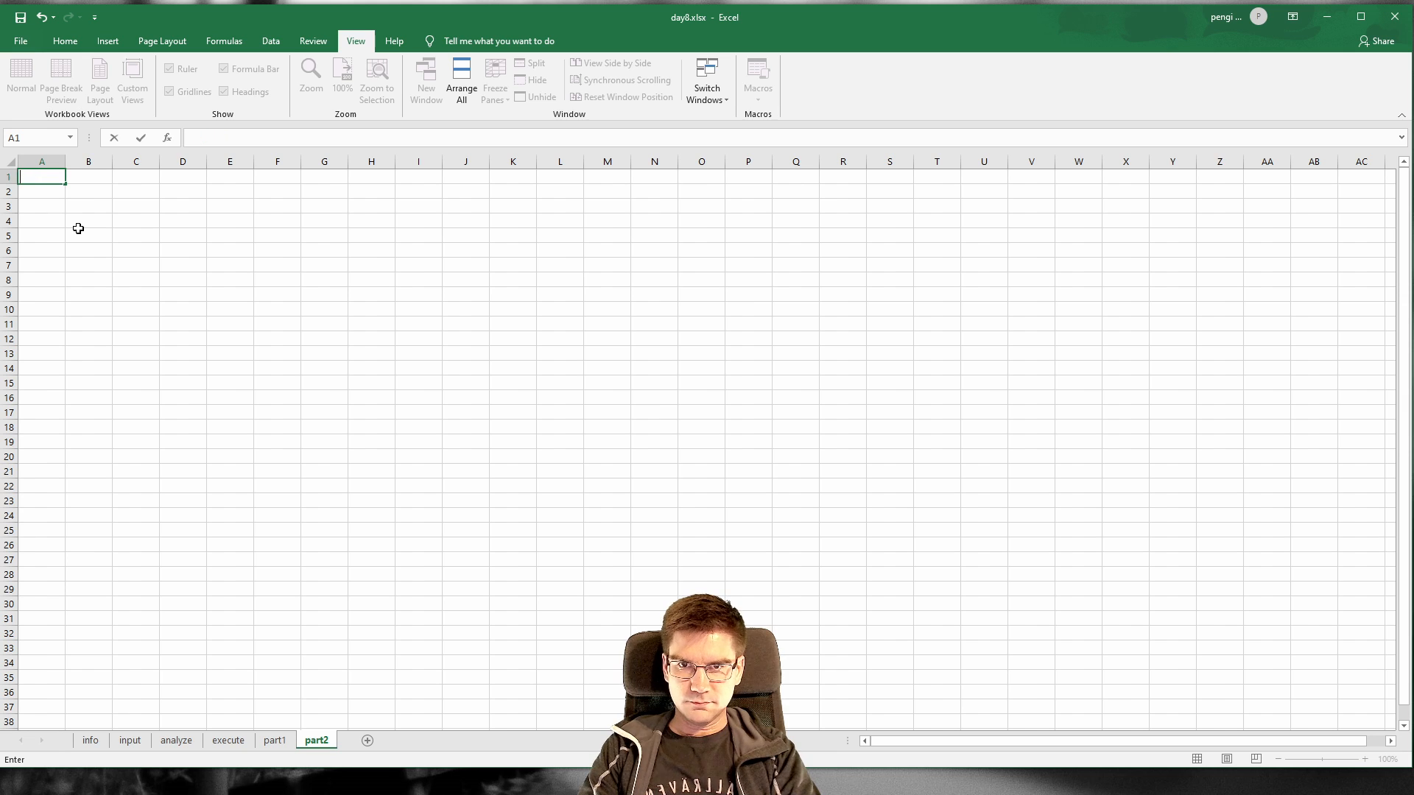
text(operand)
key(BackSpace)
key(BackSpace)
key(BackSpace)
key(BackSpace)
key(BackSpace)
key(BackSpace)
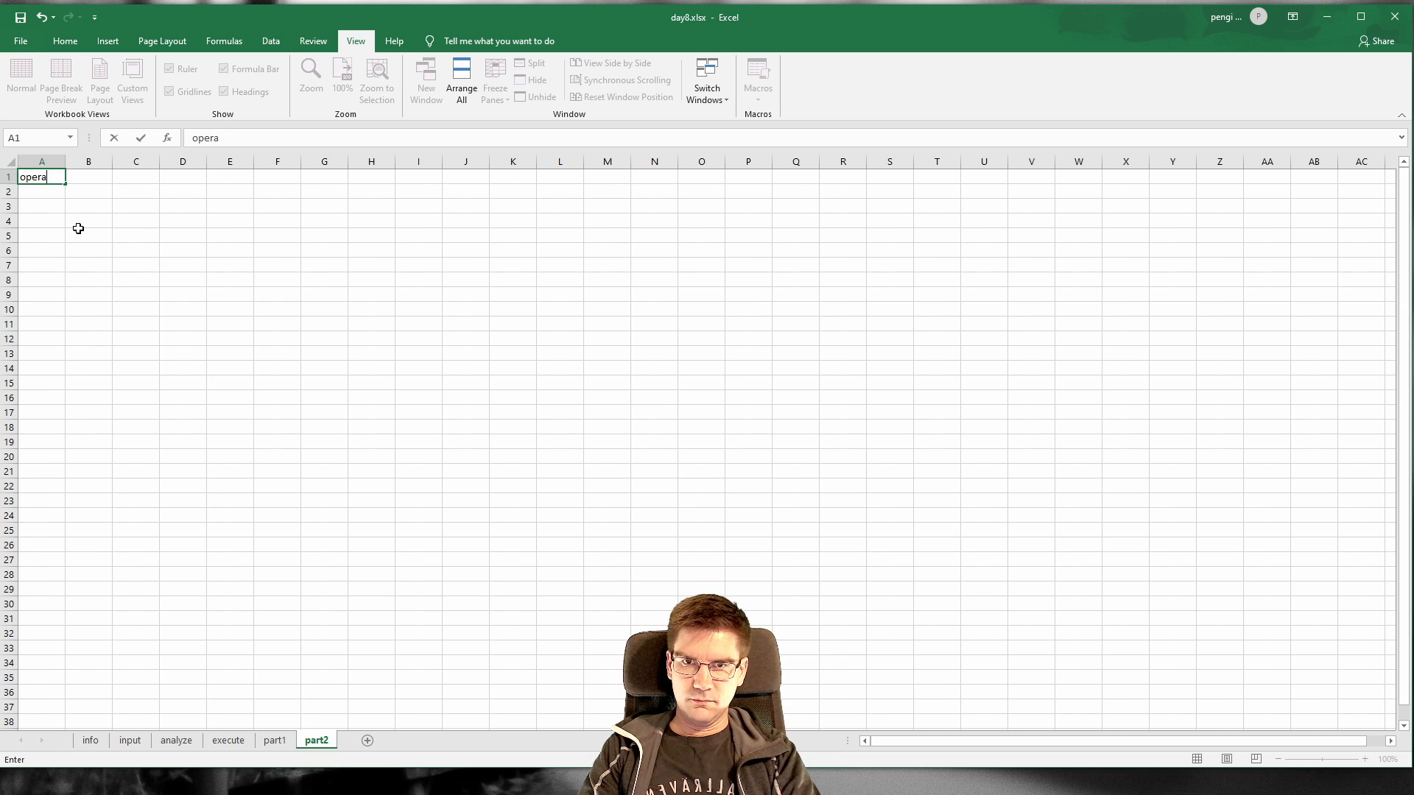
key(BackSpace)
Step: On the part2 sheet, enter the header address in A1 and the value 0 in A2
text(address)
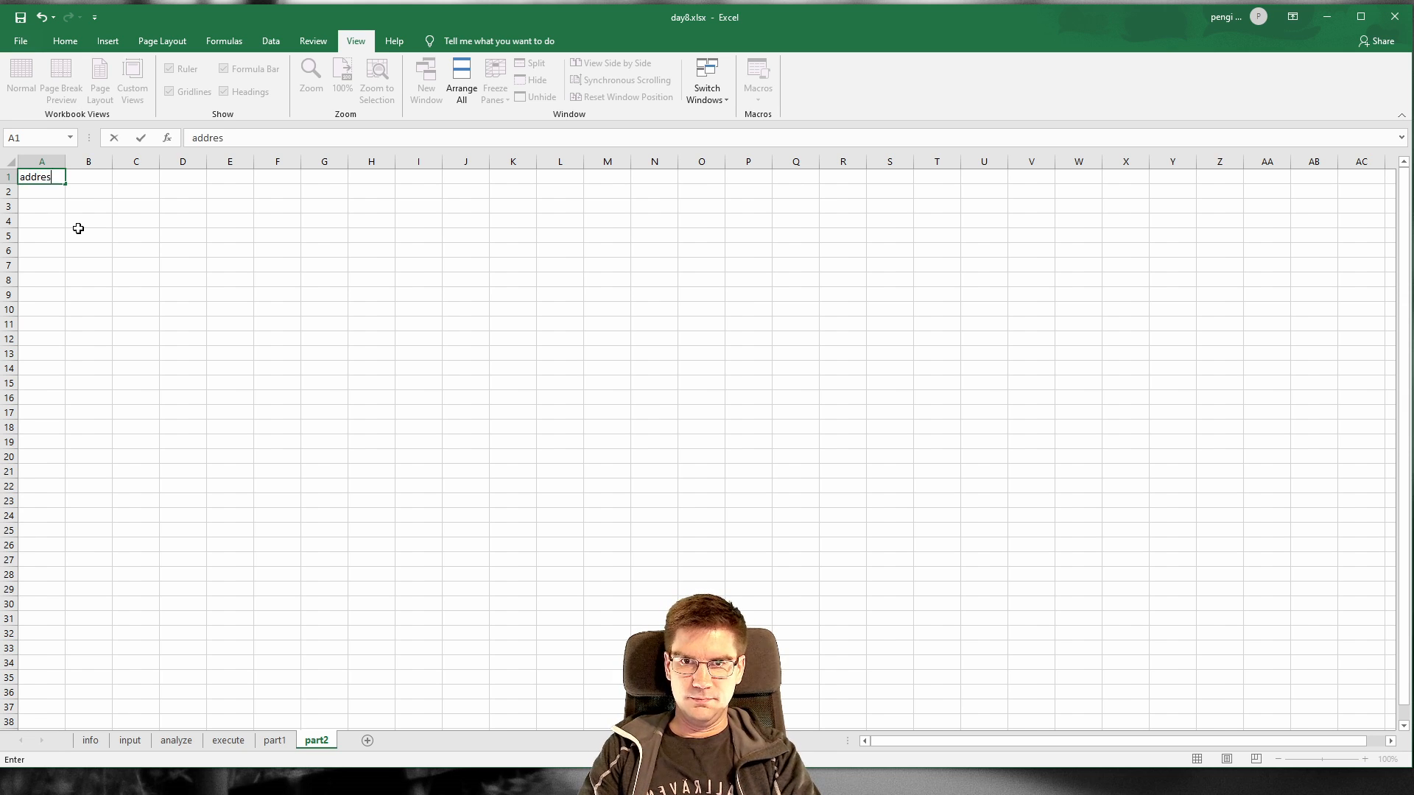
key(Return)
text(0)
key(Tab)
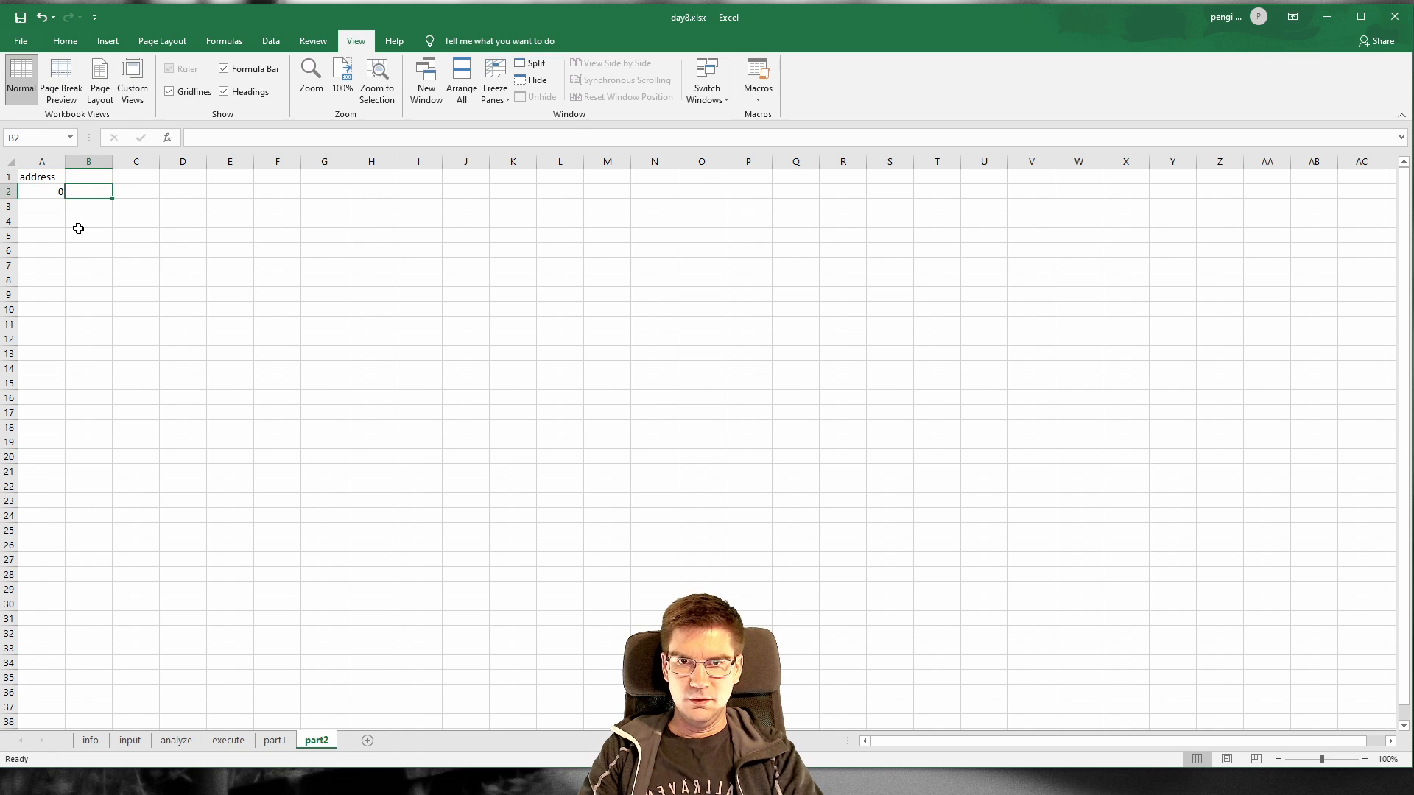
Step: Replace the value in A2 of the part2 sheet with a link to the first program address, =analyze!A2
key(Up)
key(Down)
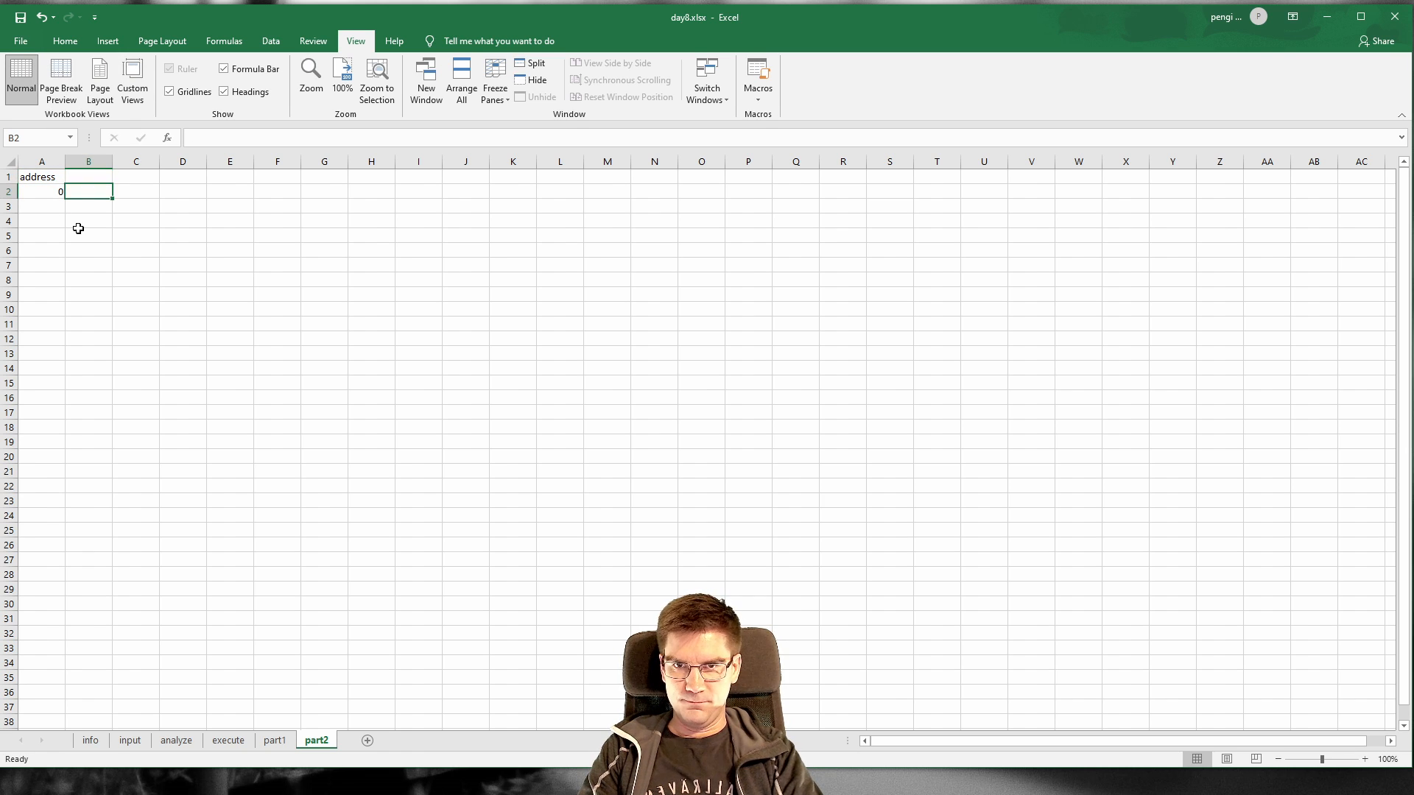
key(Left)
text(=)
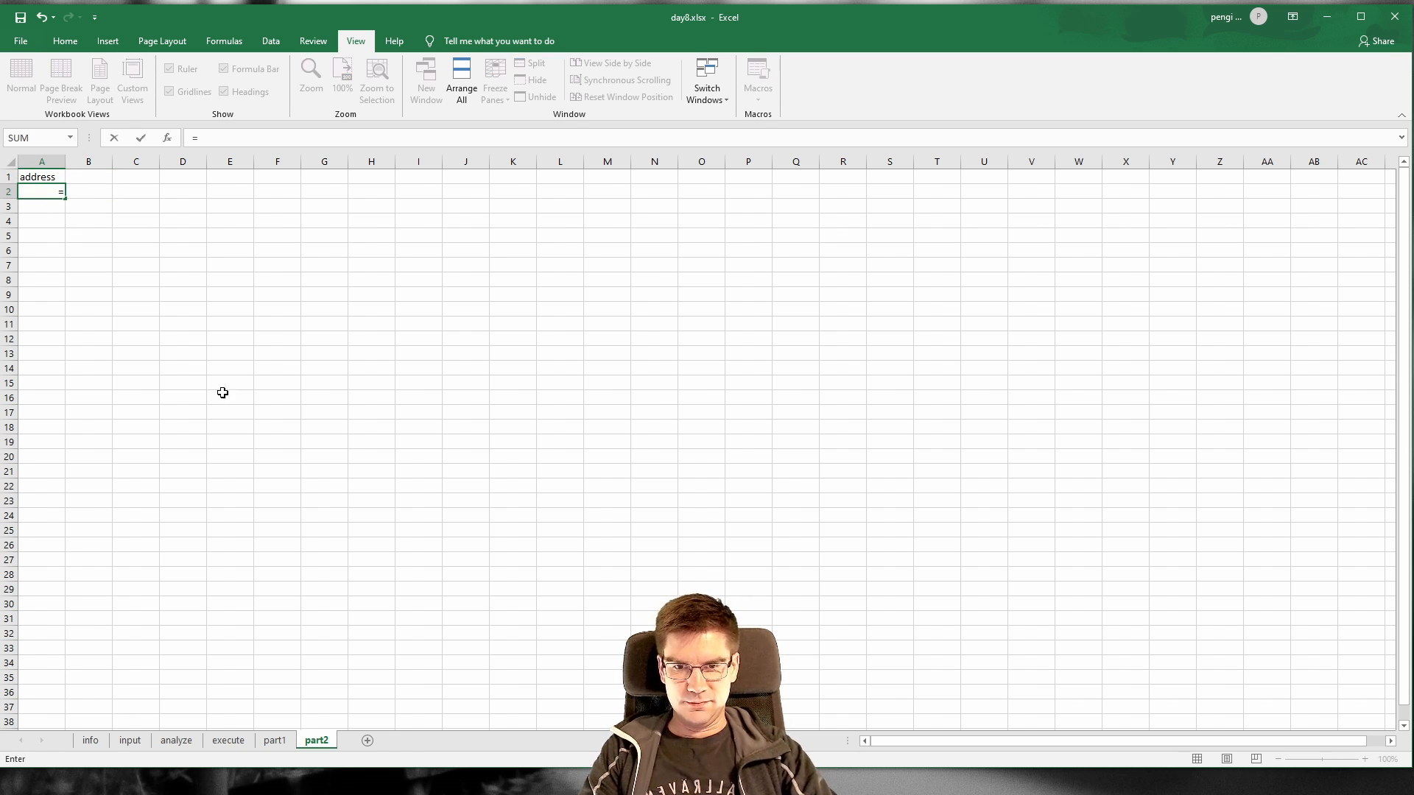
click(169, 745)
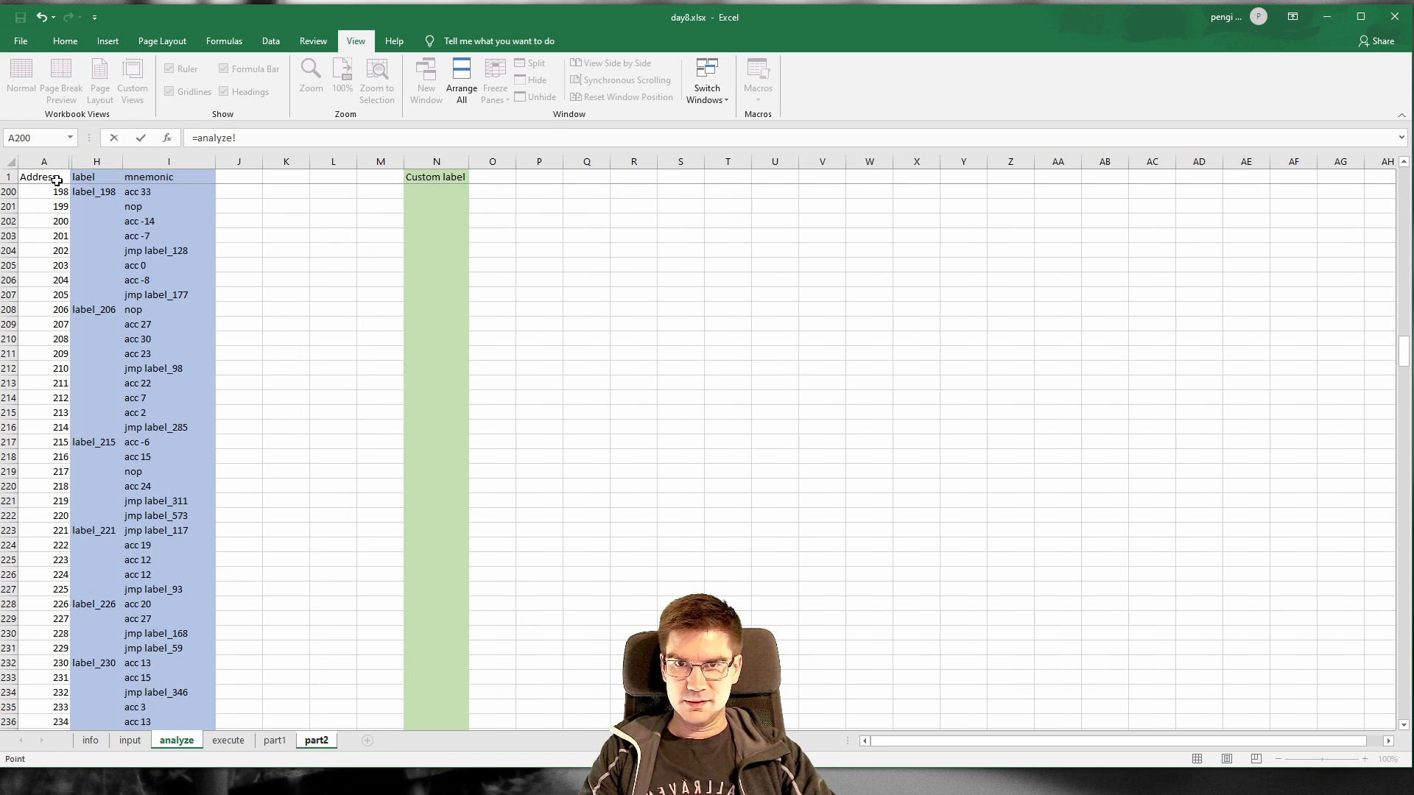
scroll(50, 191, up, 16)
click(50, 191)
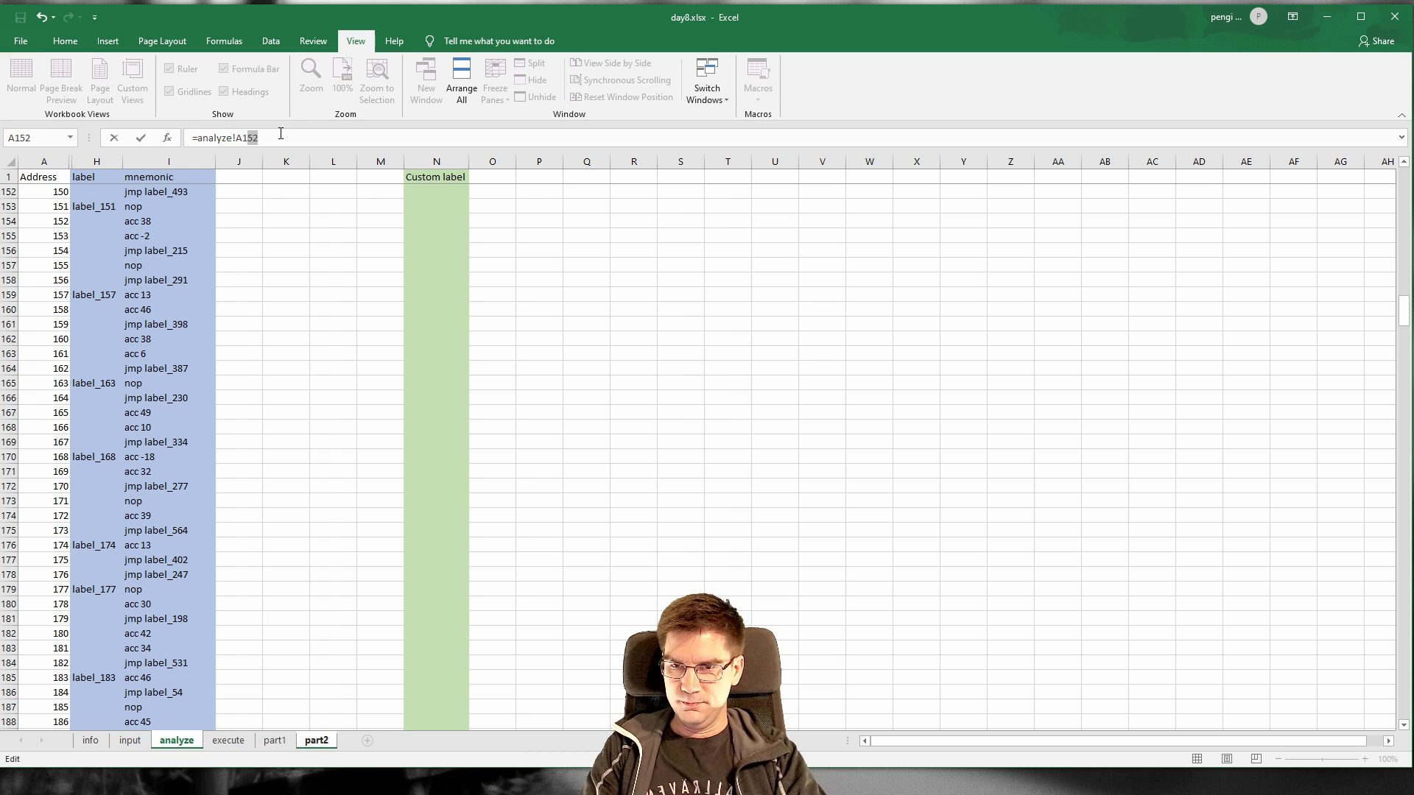
text(2)
key(Return)
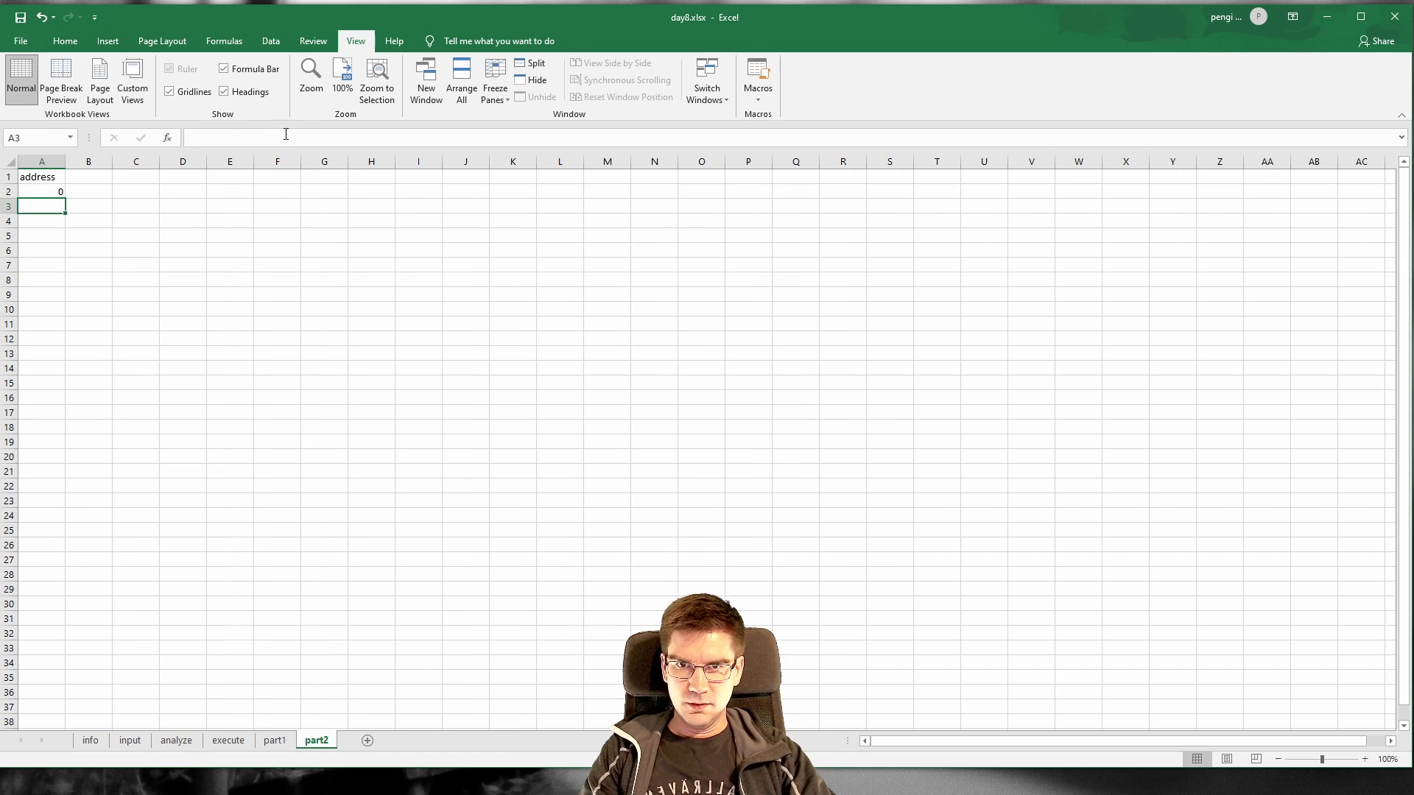
Step: On the part2 sheet, enter the header label in cell B1
click(111, 178)
text(op)
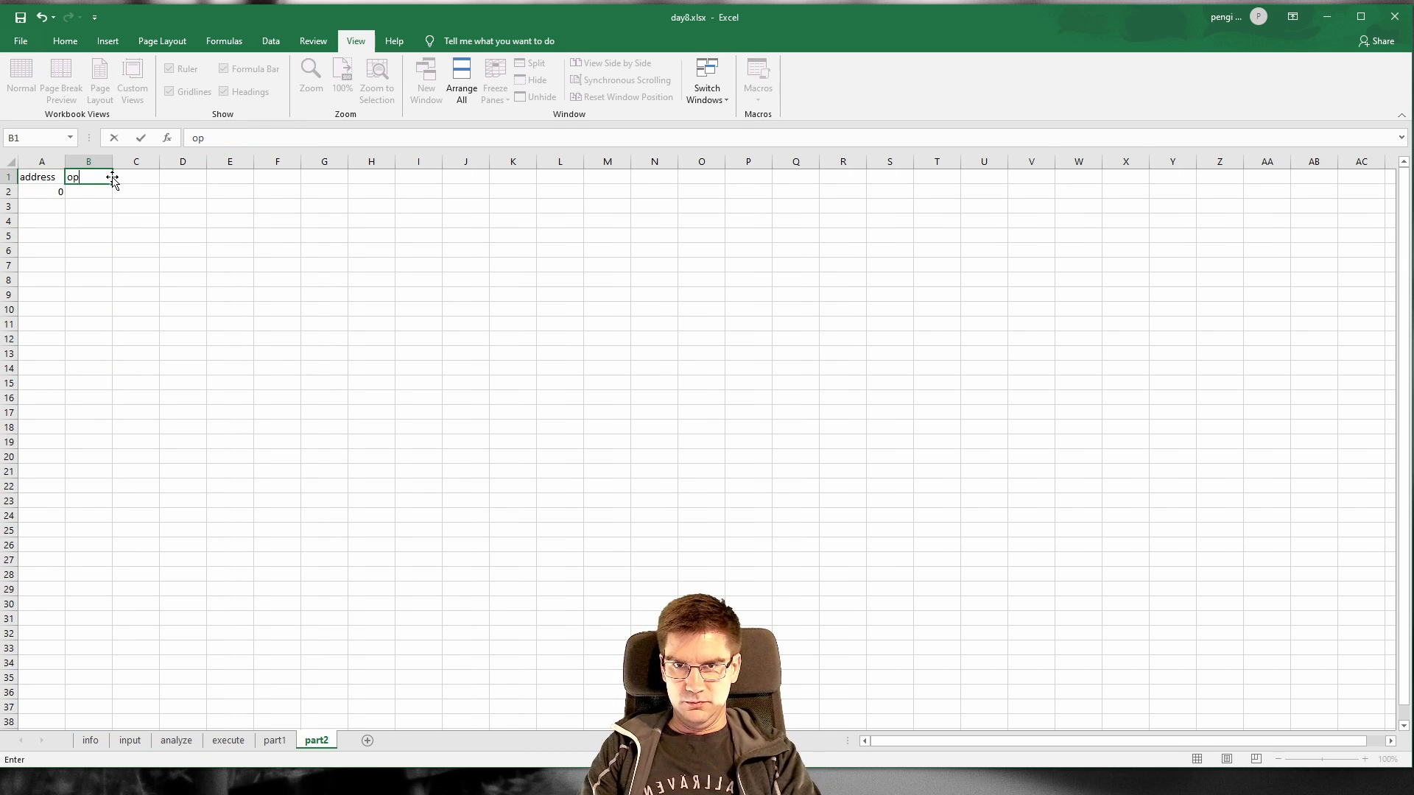
key(Tab)
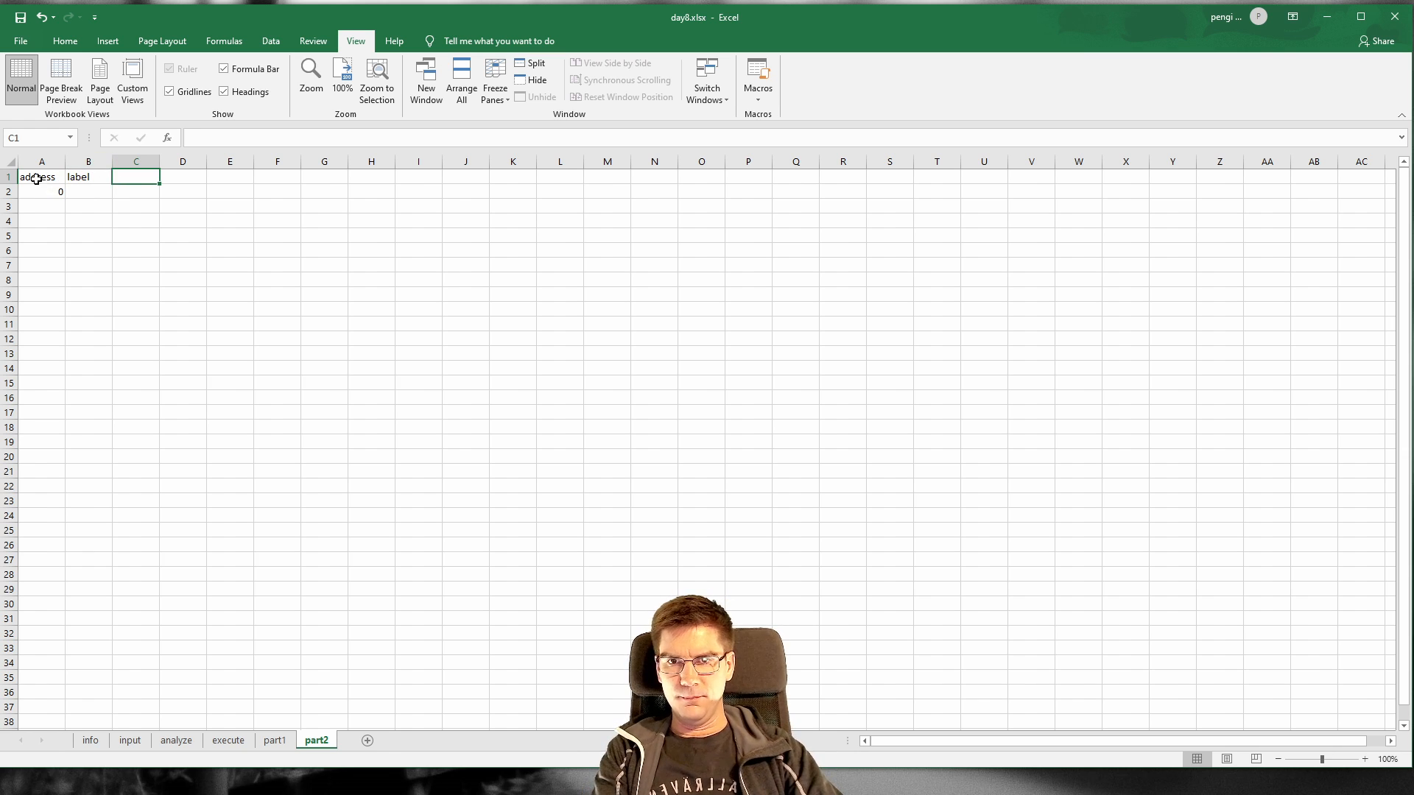
Step: Clear the draft headers and address value from A1:B2 on the part2 sheet
drag(36, 179, 129, 227)
key(BackSpace)
click(186, 266)
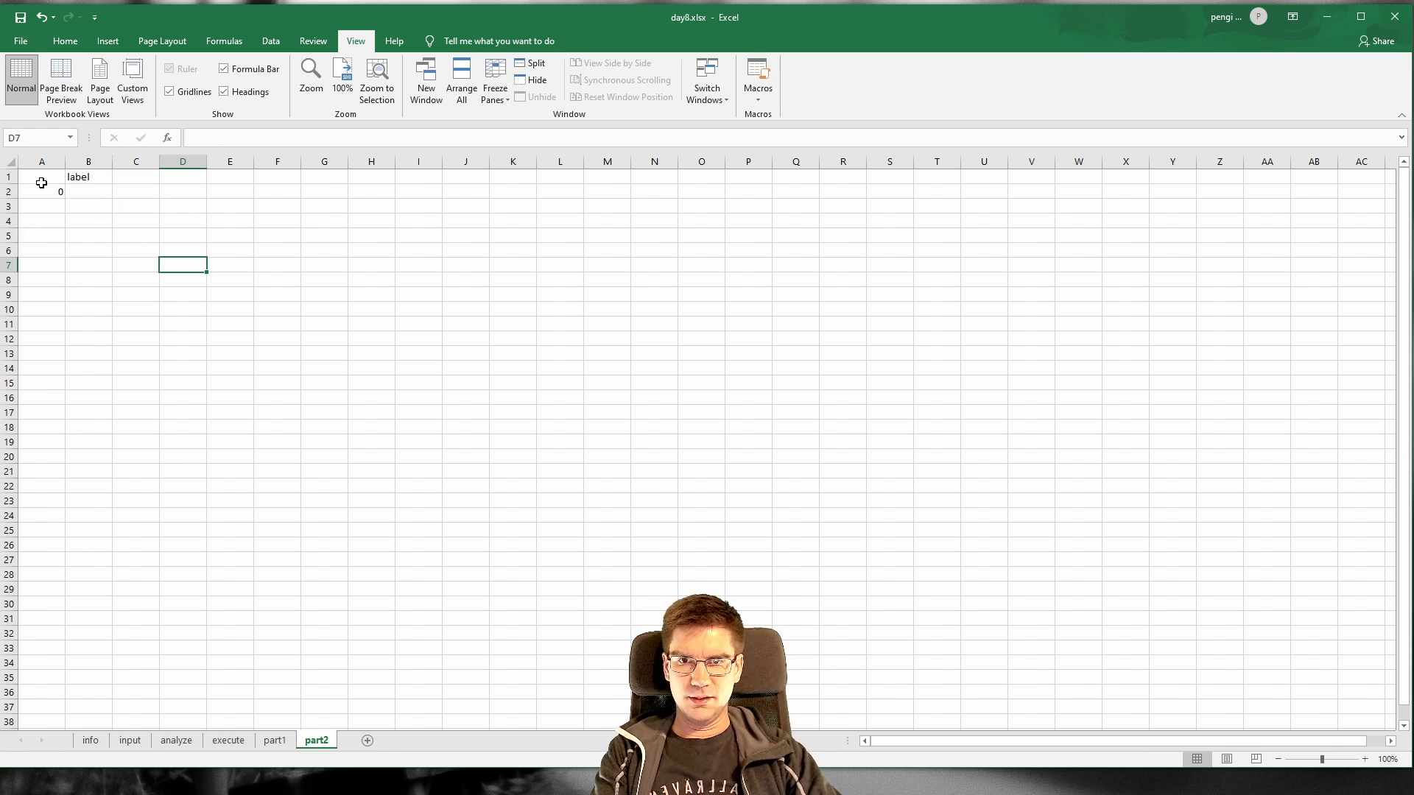
drag(41, 183, 89, 193)
right_click(89, 194)
key(Escape)
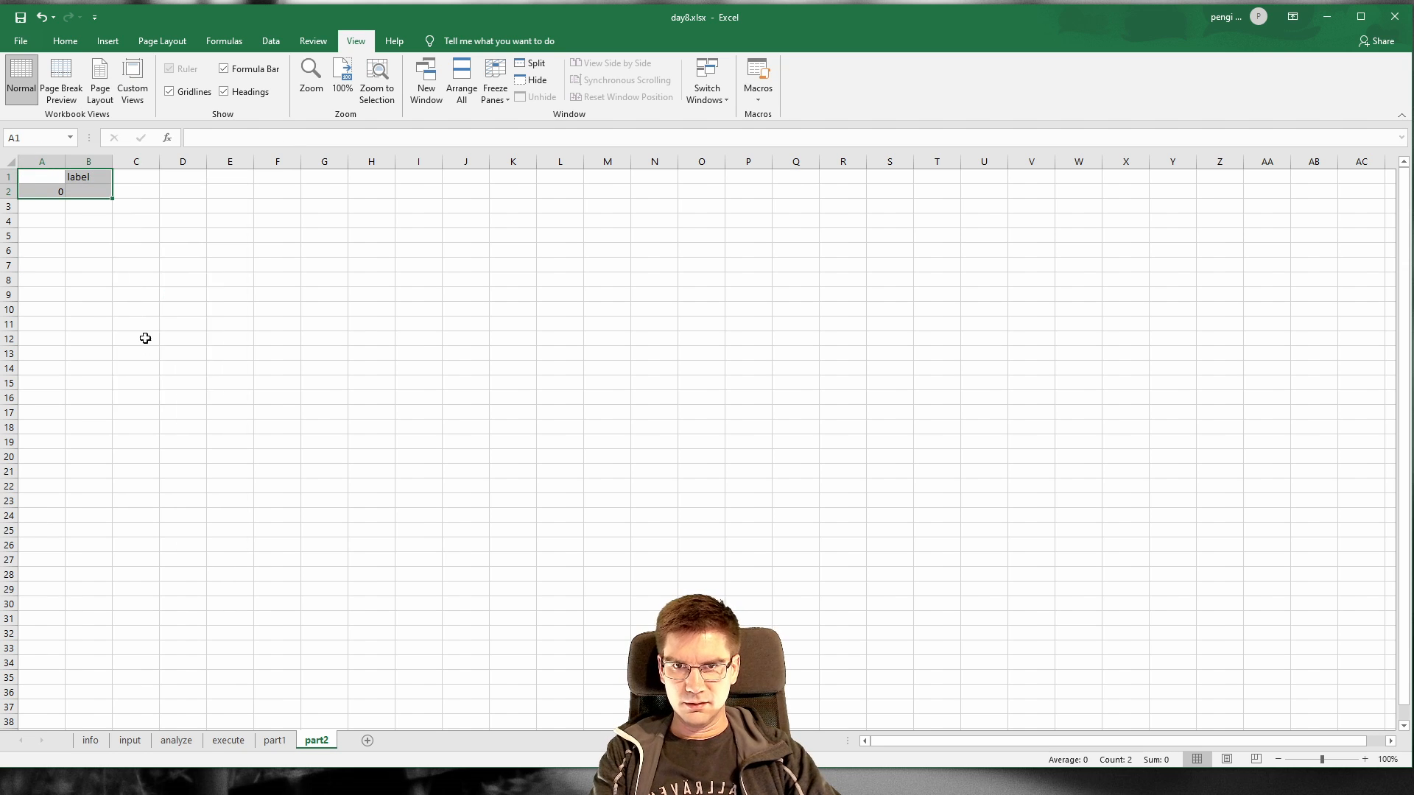
key(ctrl+minus)
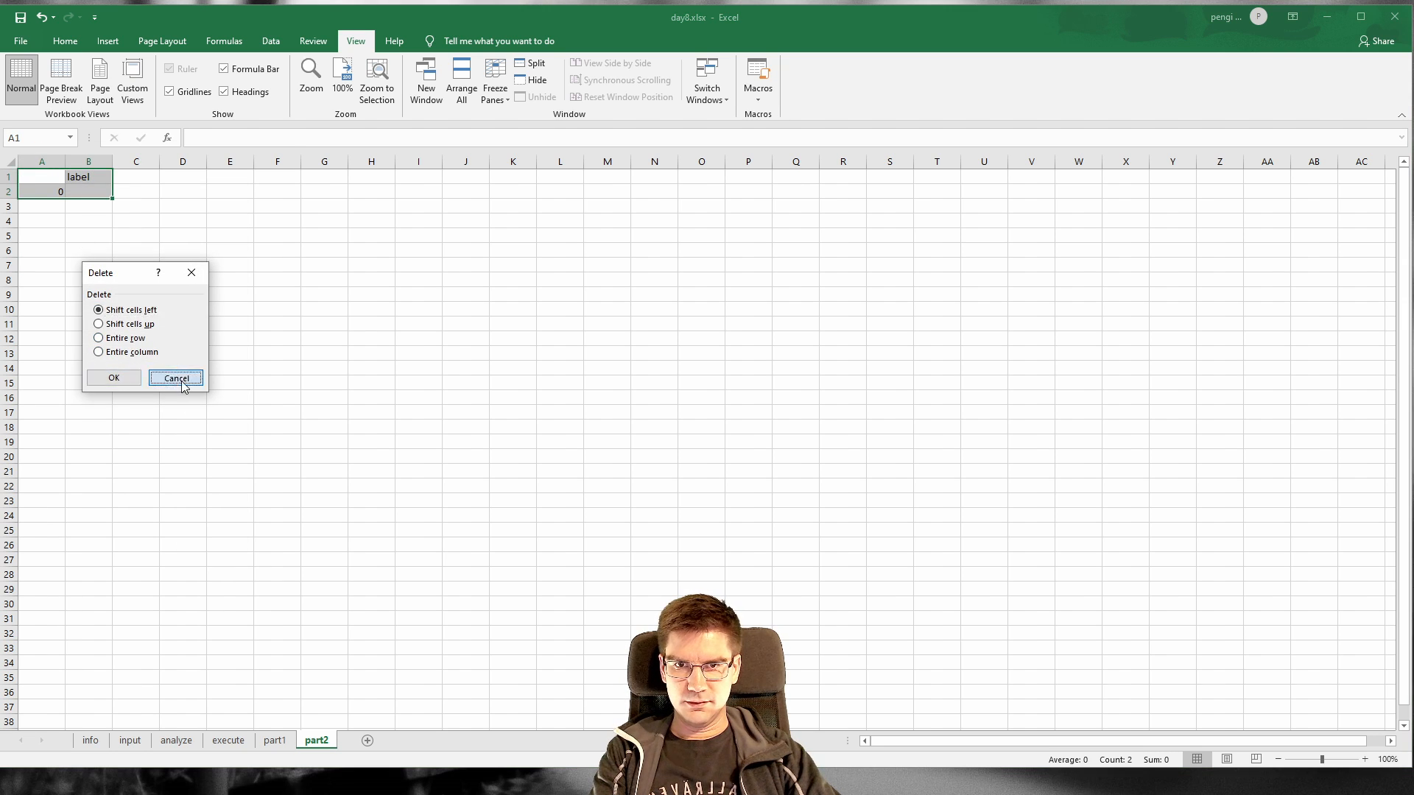
click(177, 378)
right_click(96, 192)
click(152, 346)
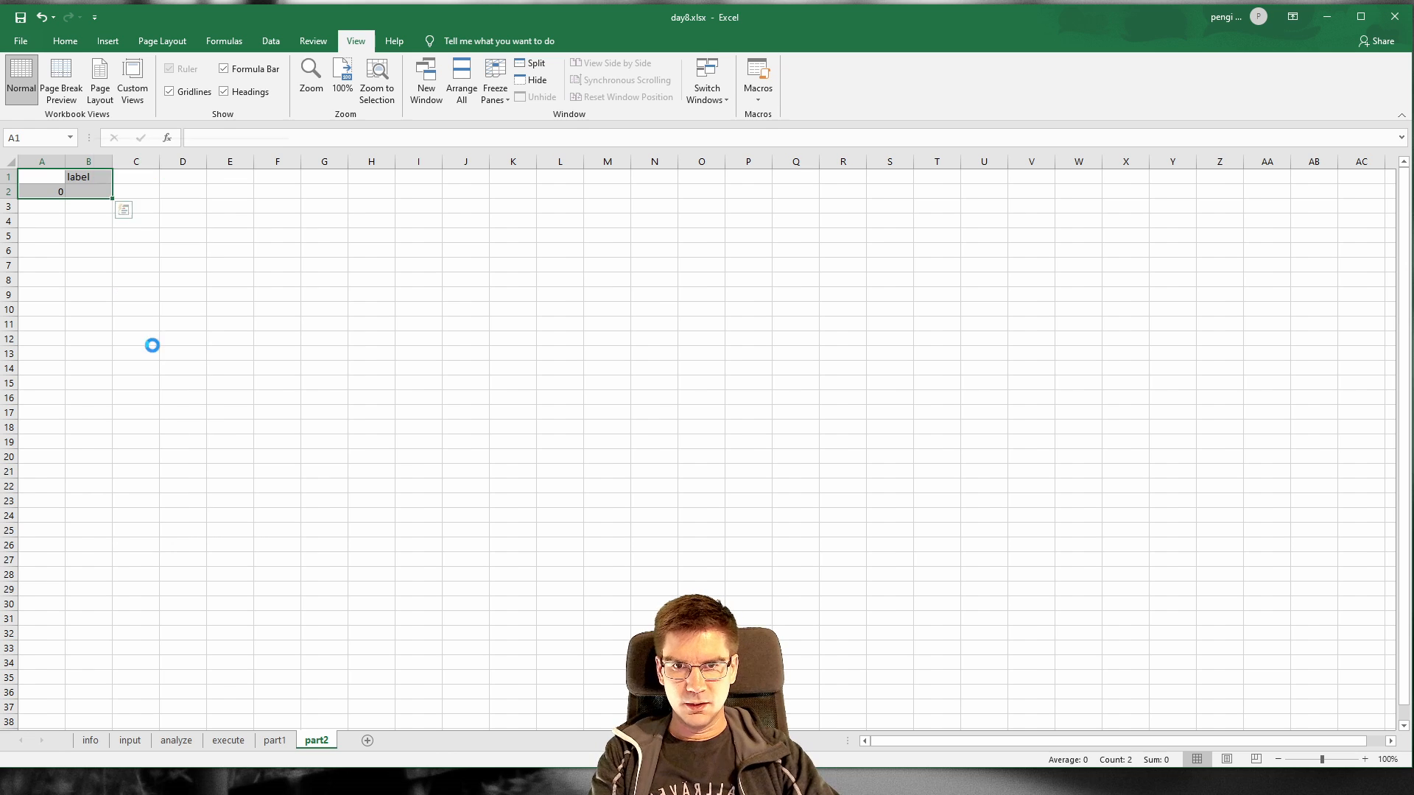
click(269, 530)
Step: On the analyze sheet, enter the header Execution count in J1 and fit the column width to it
click(176, 740)
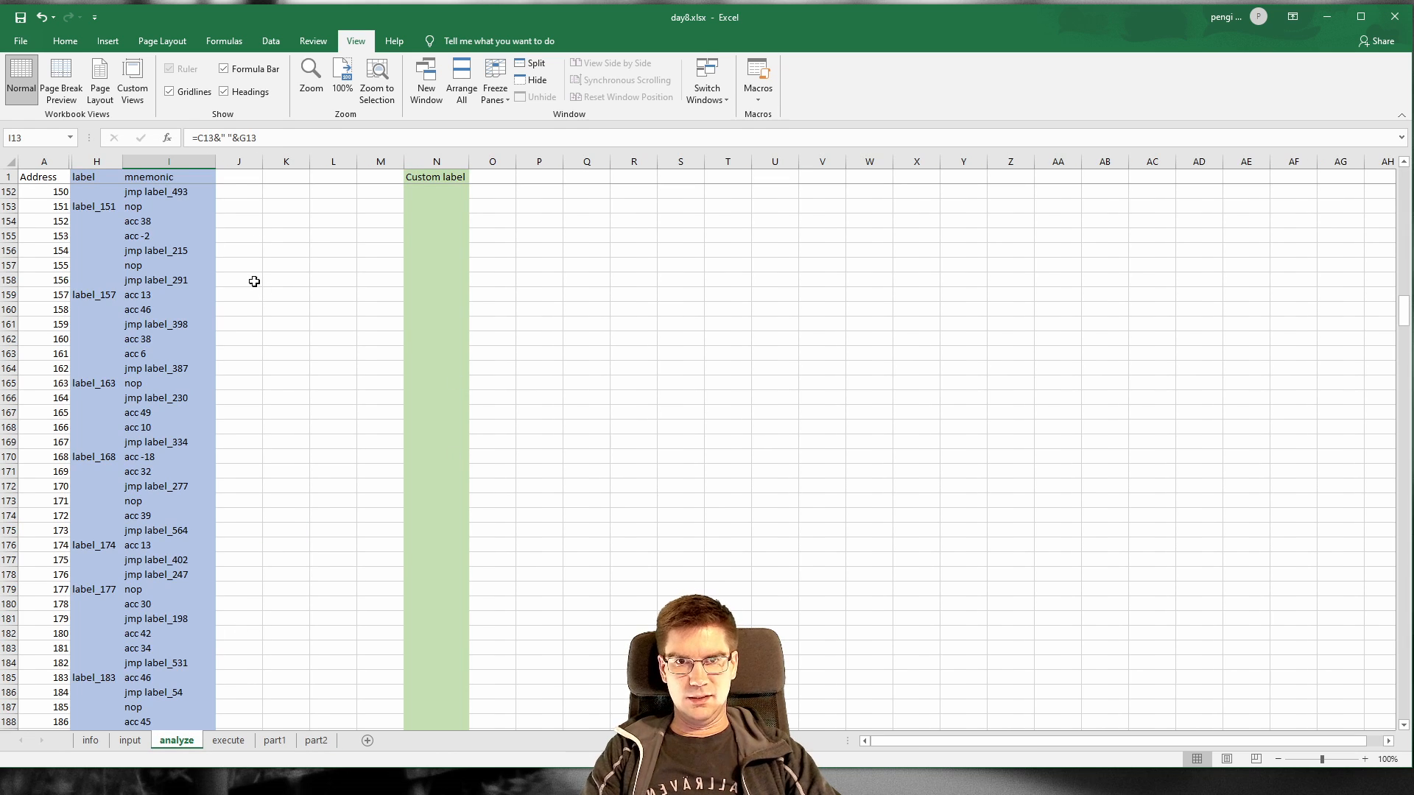
right_click(232, 161)
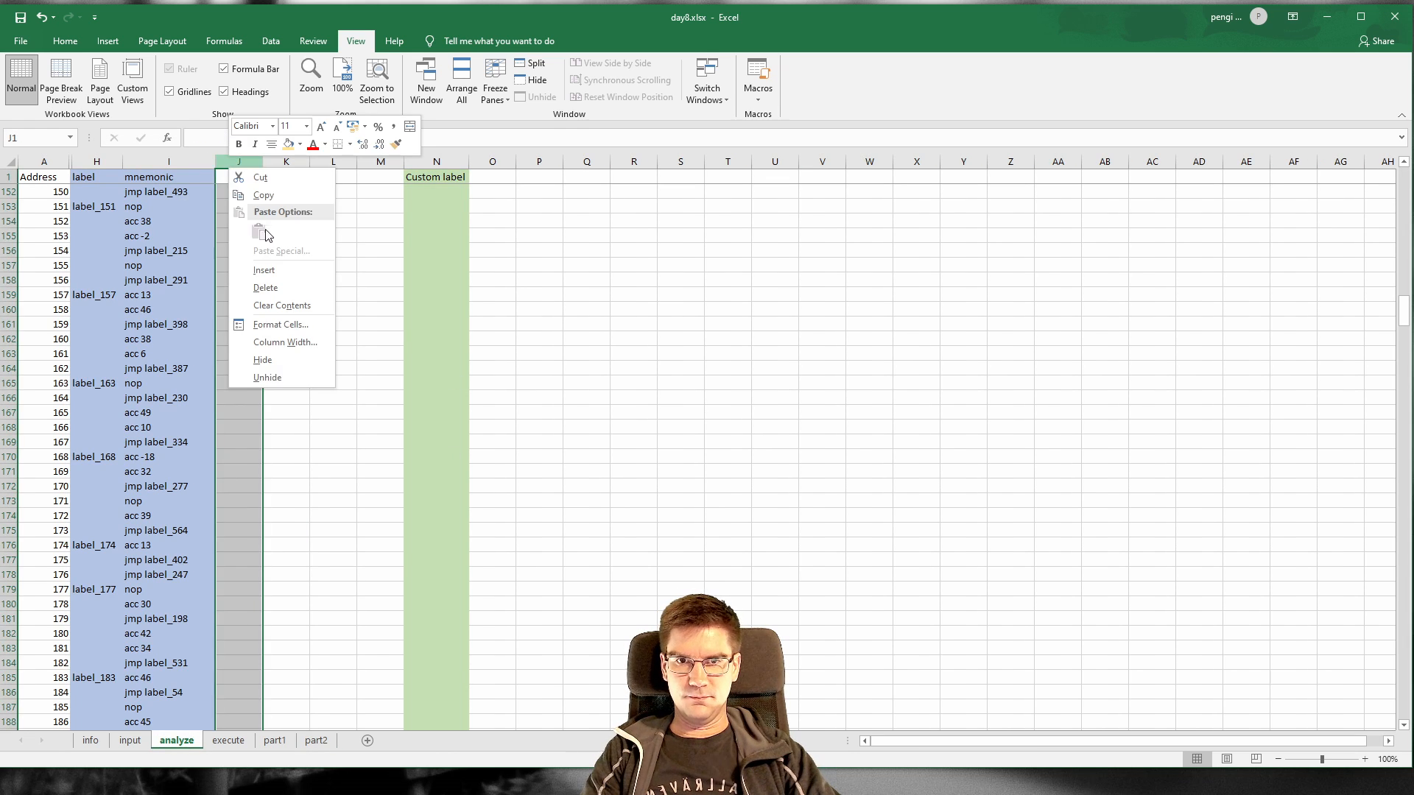
key(Escape)
click(247, 178)
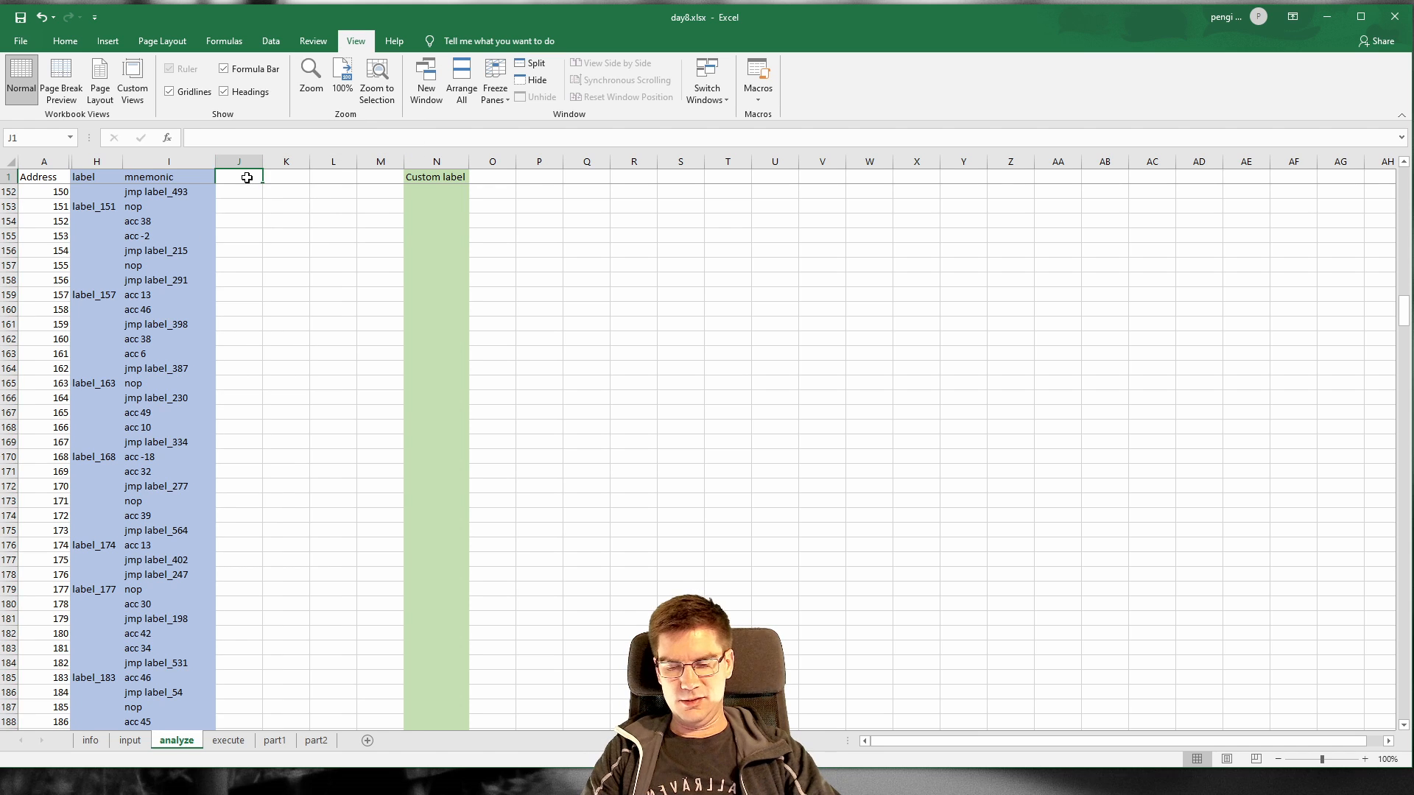
text(Execution count)
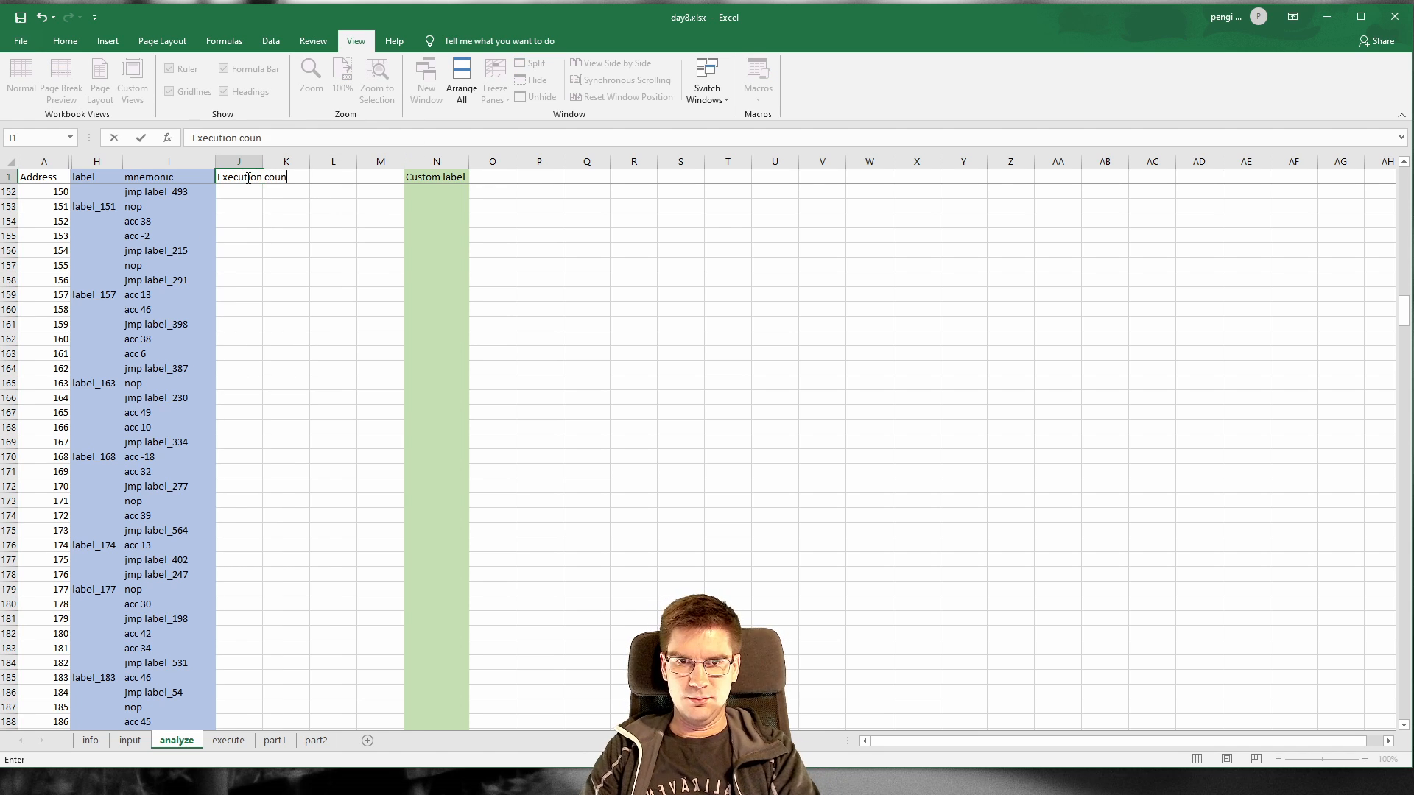
key(Return)
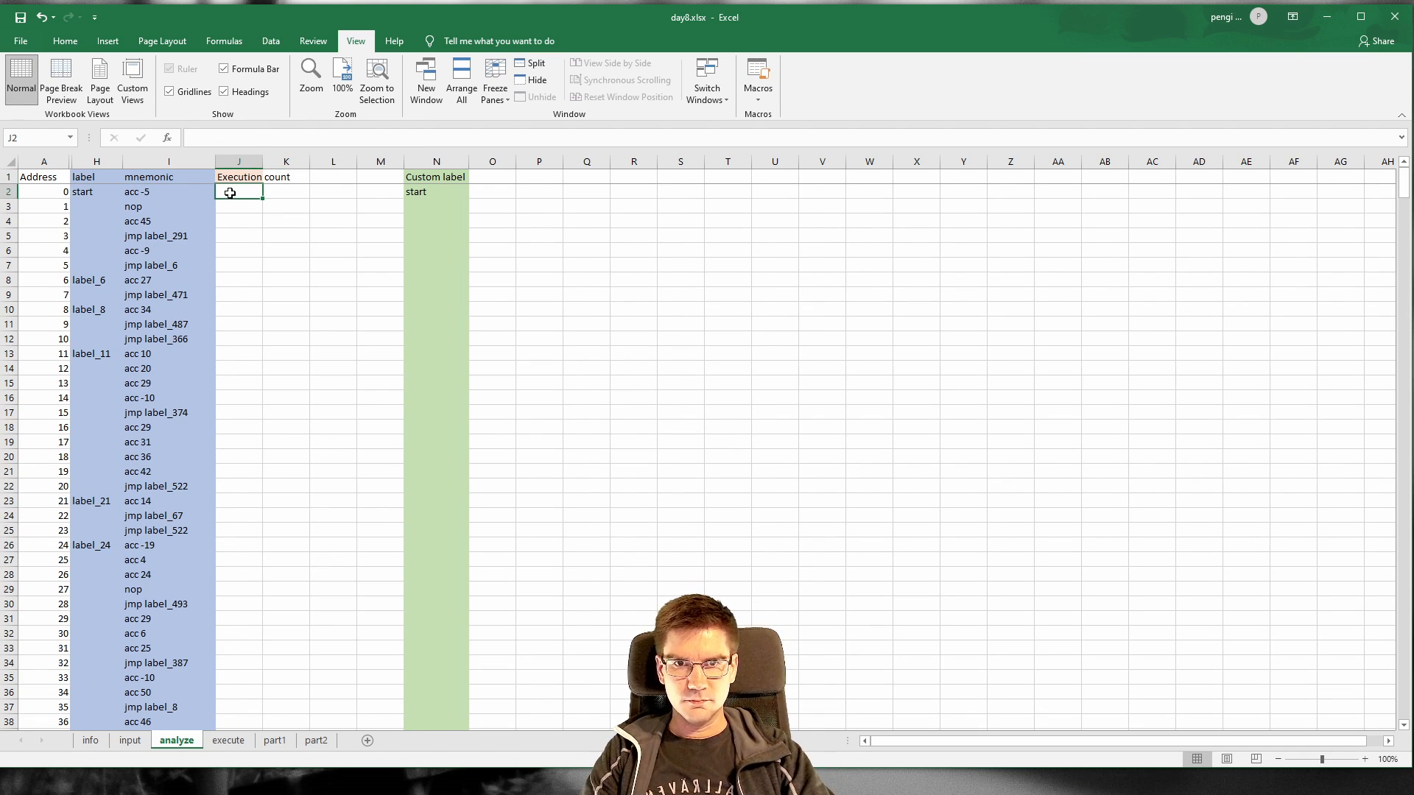
double_click(262, 162)
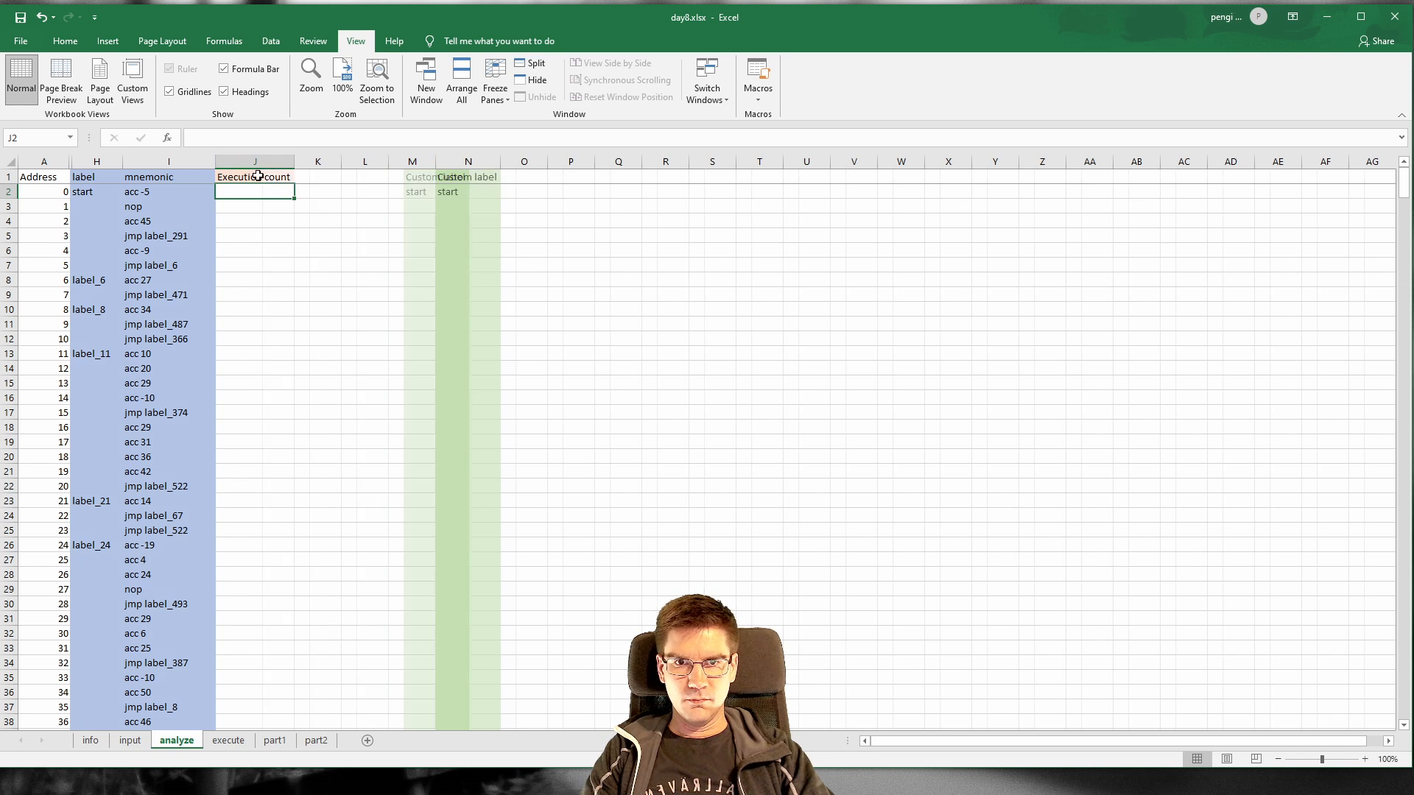
Step: Shorten the column header in J1 to count
click(258, 177)
click(238, 138)
triple_click(238, 137)
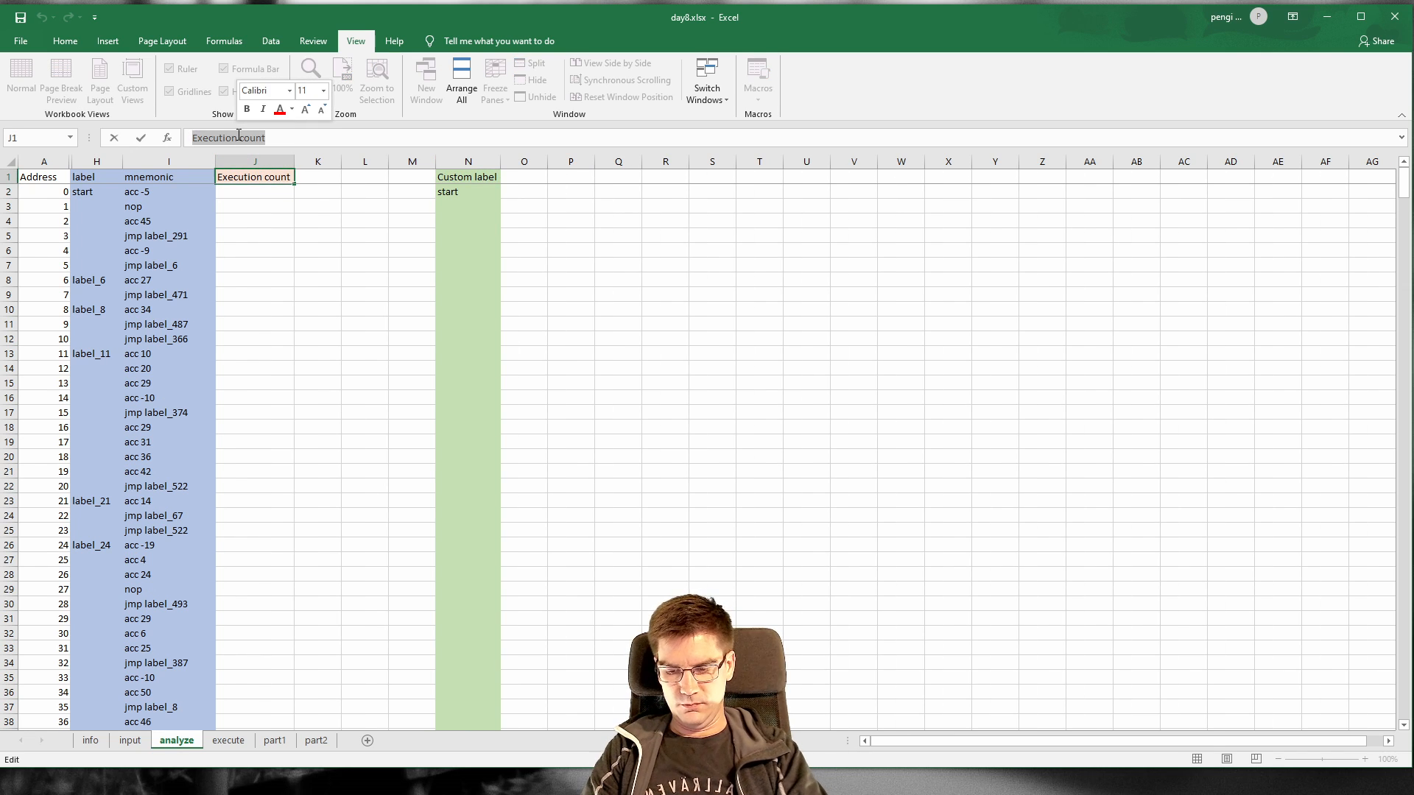
text(count)
key(Return)
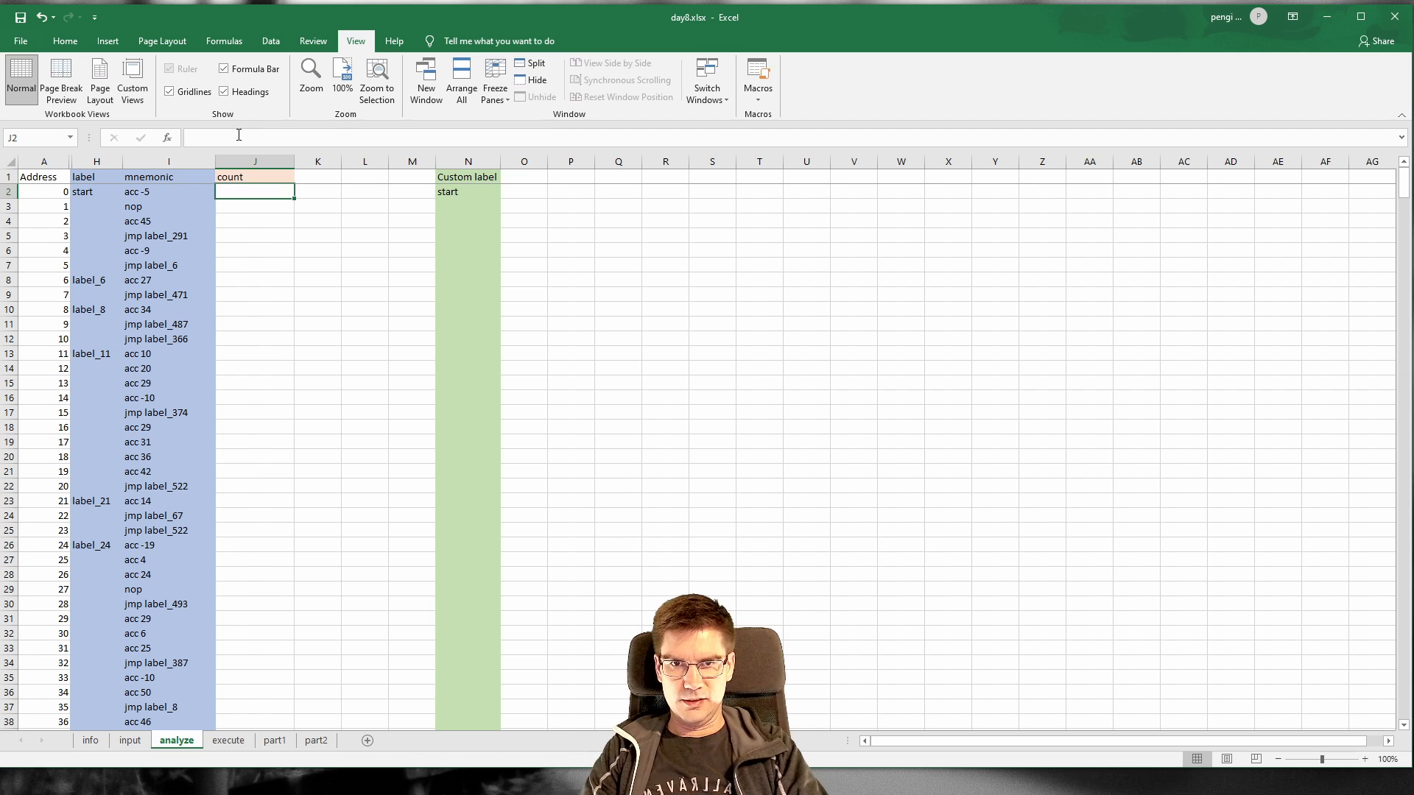
Step: In J2, count the executions of the row's address with =COUNTIF(execute!A:A;"="&analyze!A2)
text(=)
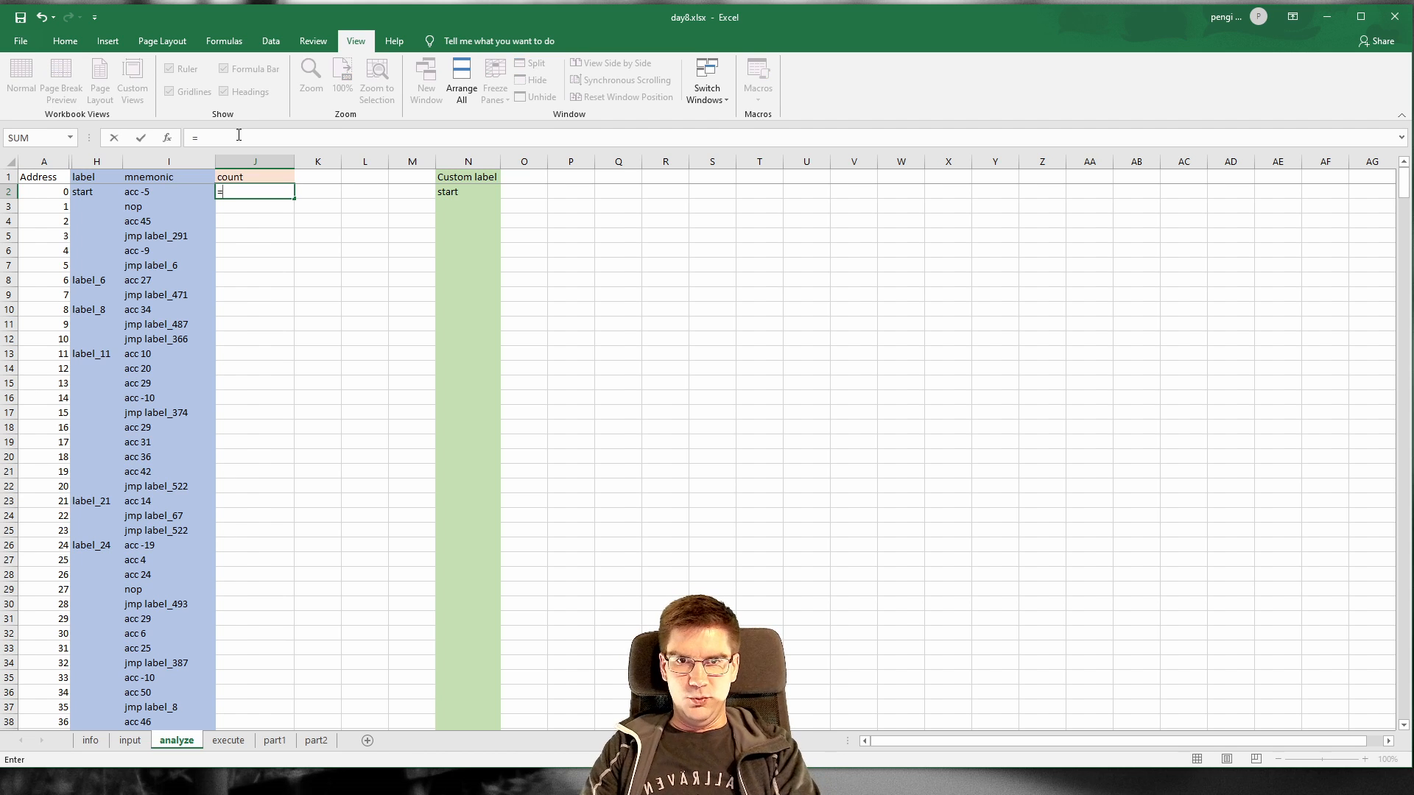
text(COUNTIF)
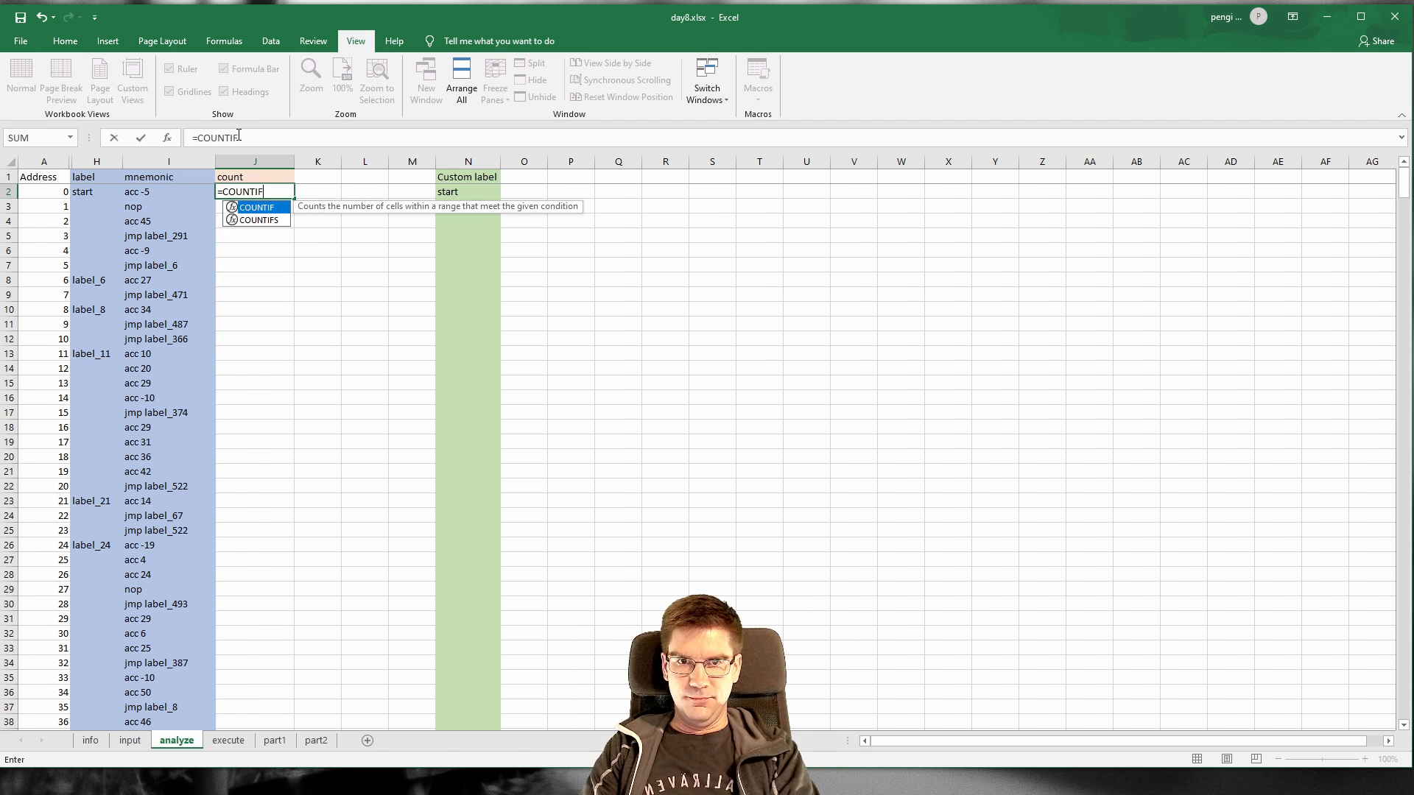
text(()
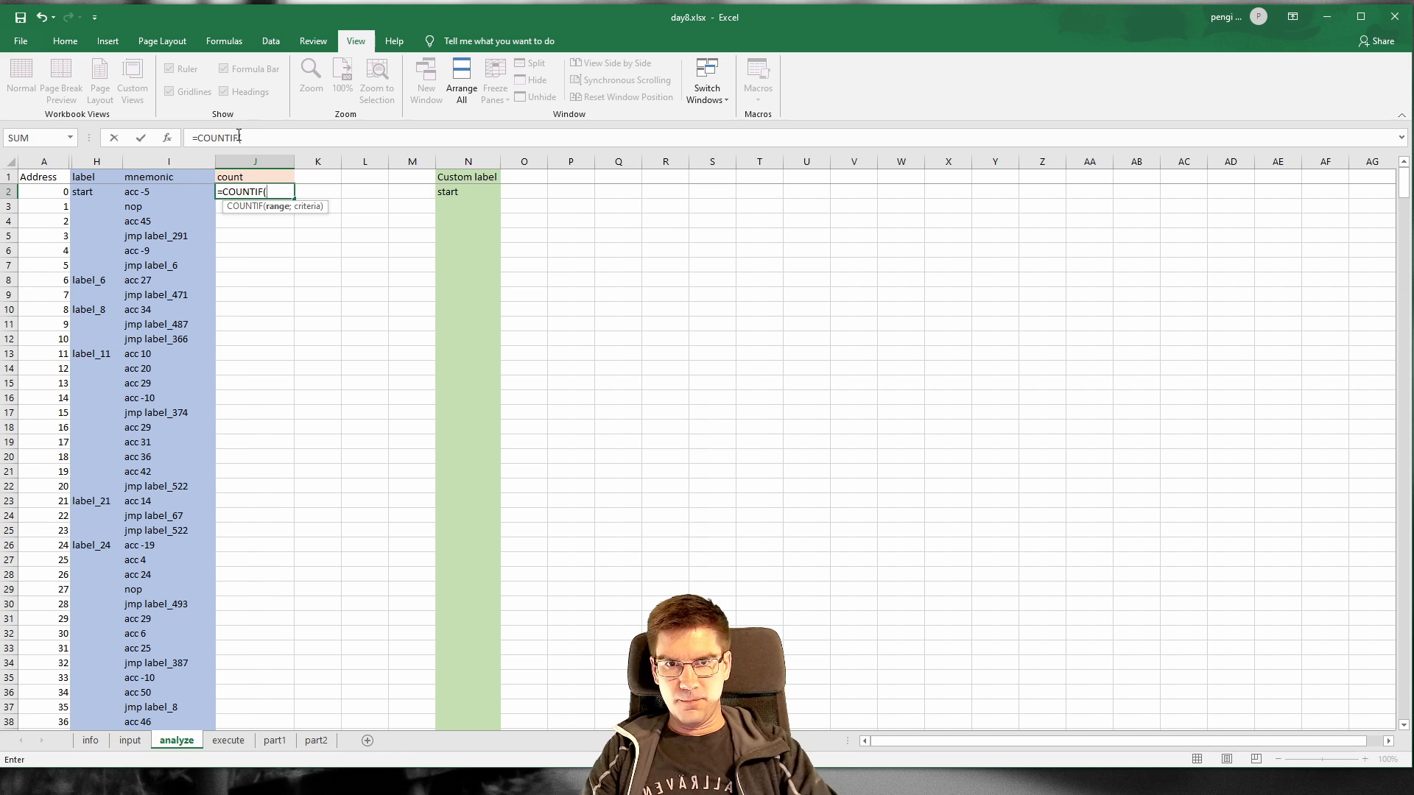
click(232, 747)
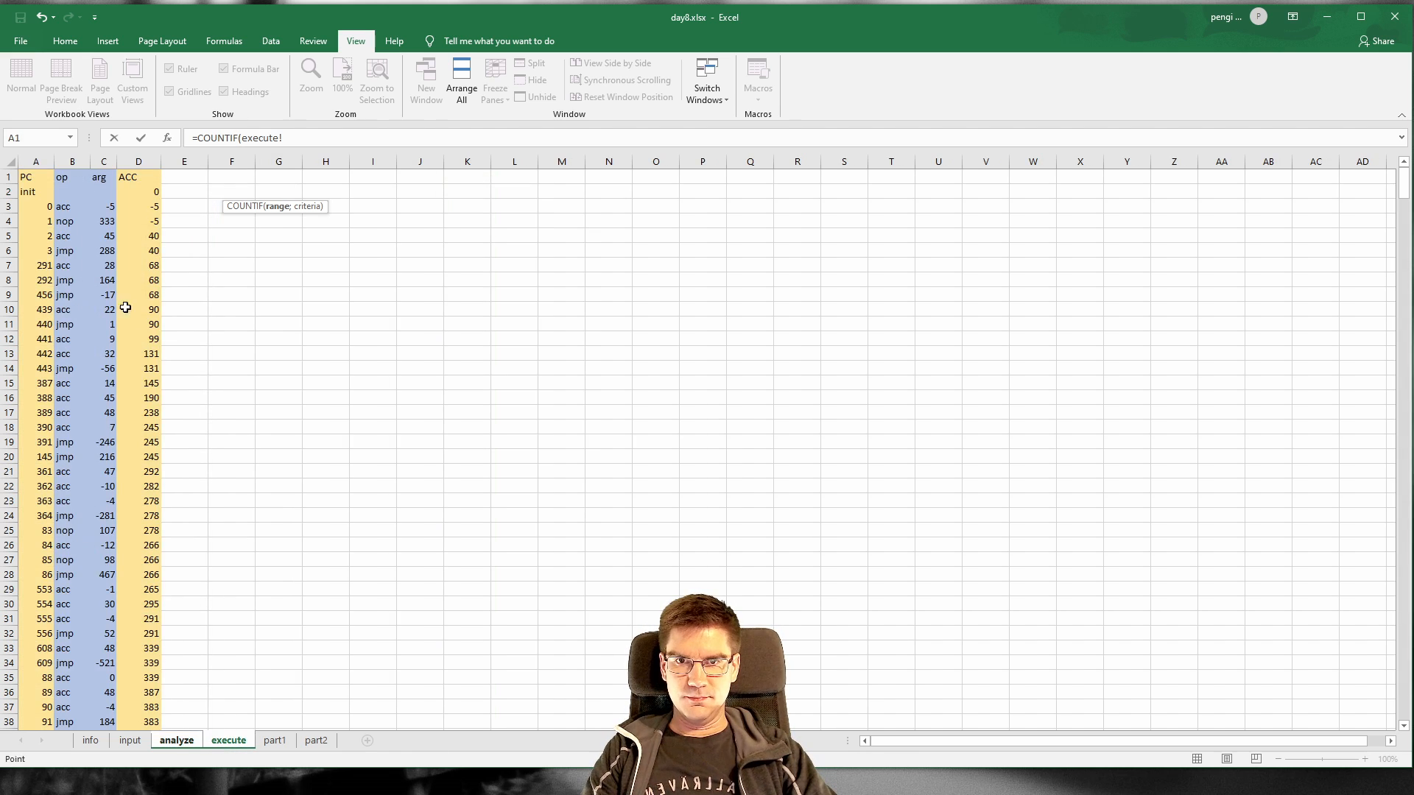
click(34, 160)
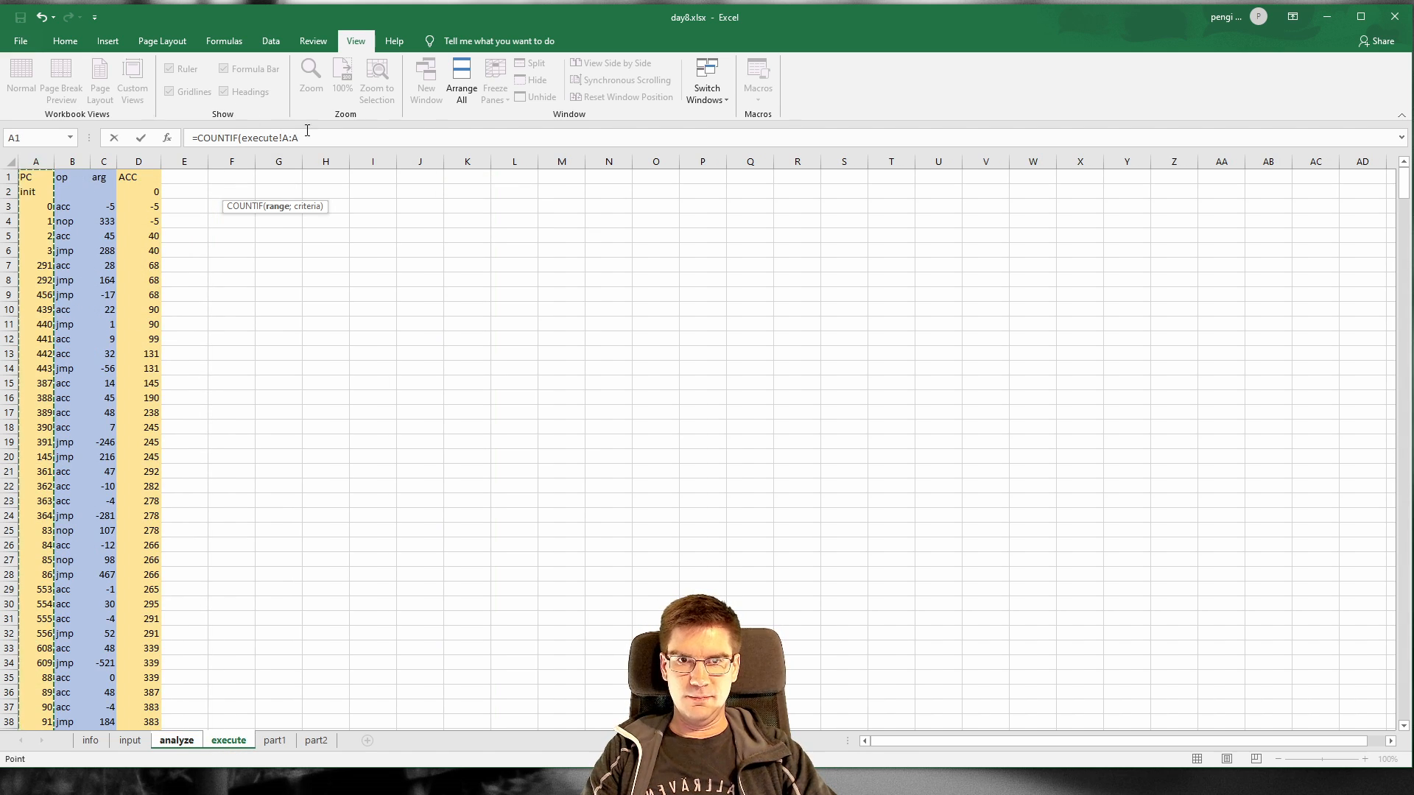
text(;"=)
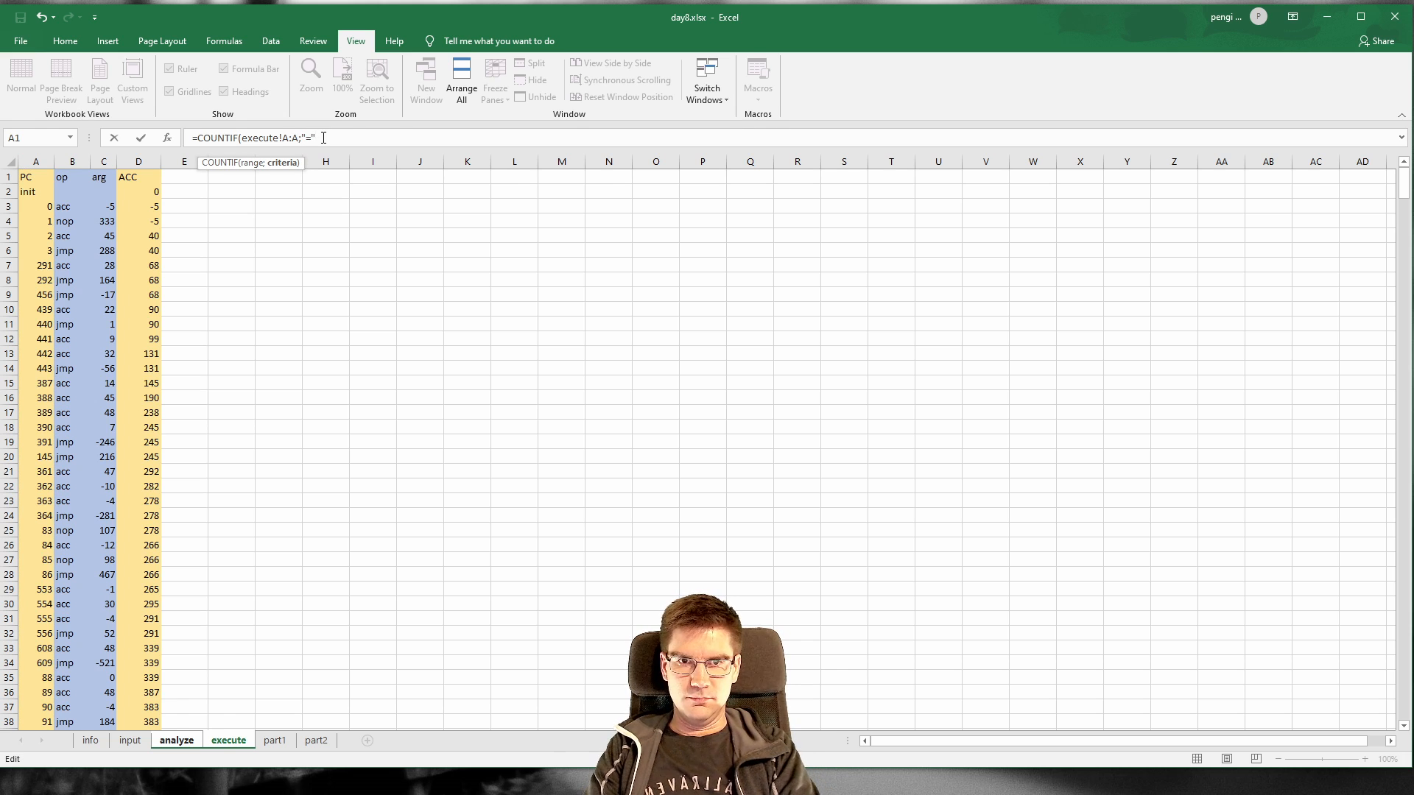
text("&)
click(175, 740)
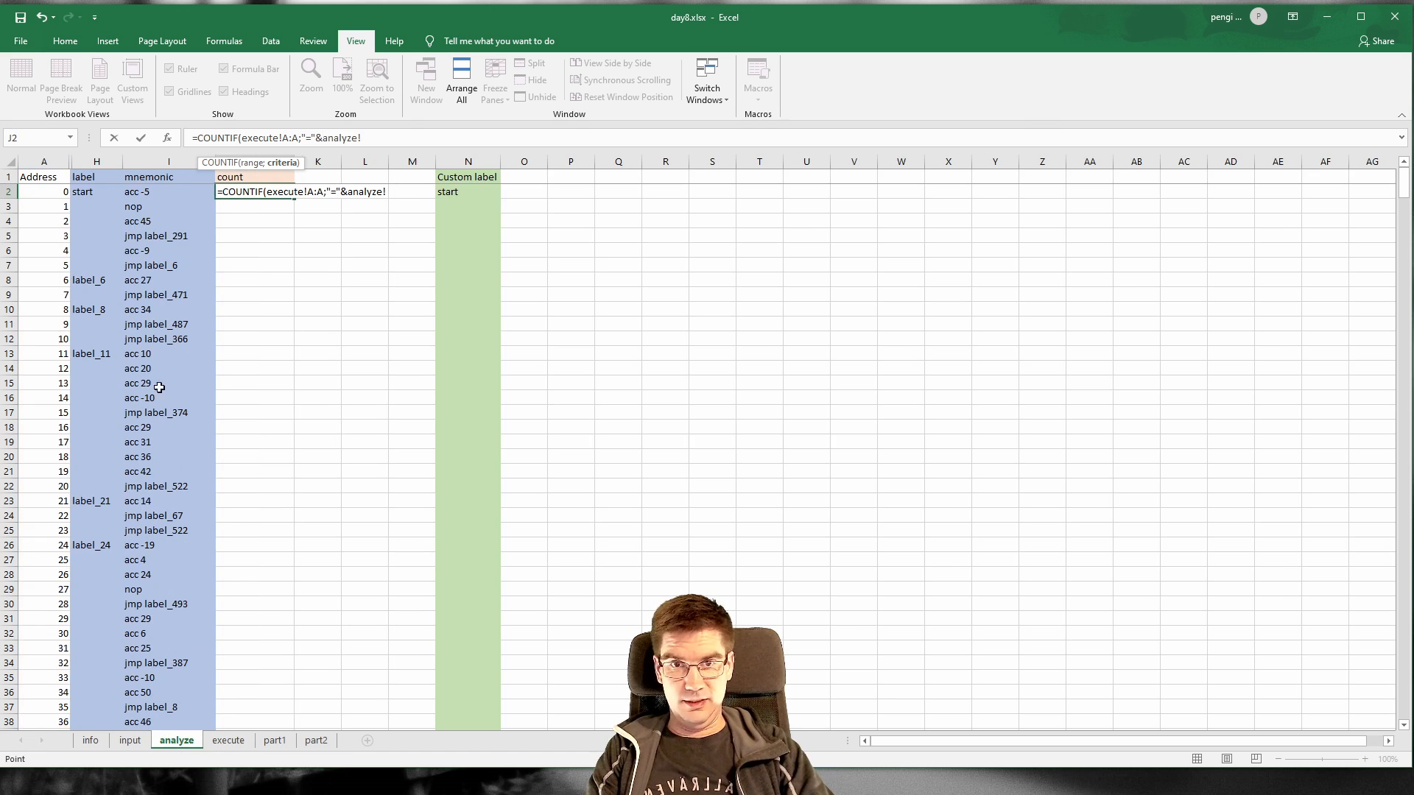
click(52, 192)
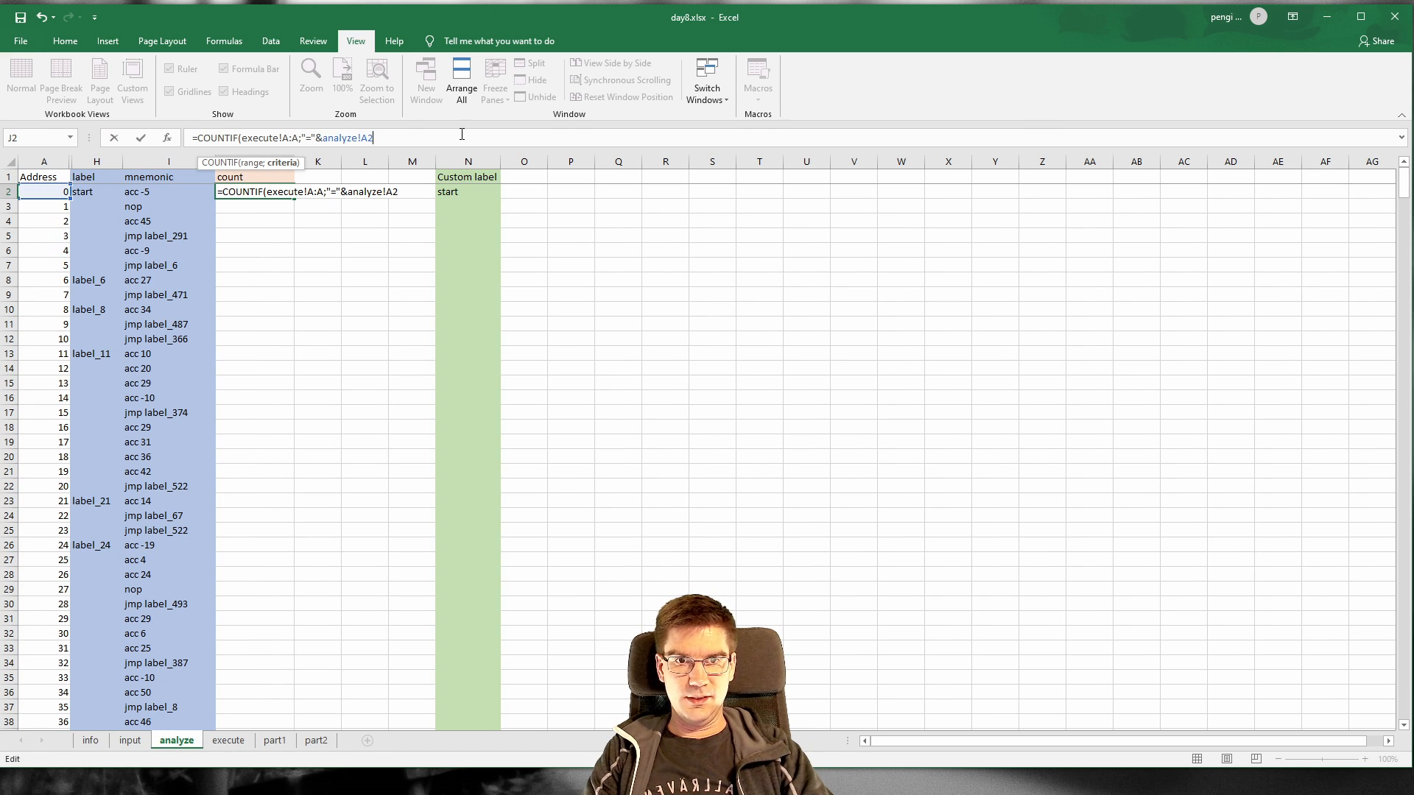
text())
key(Return)
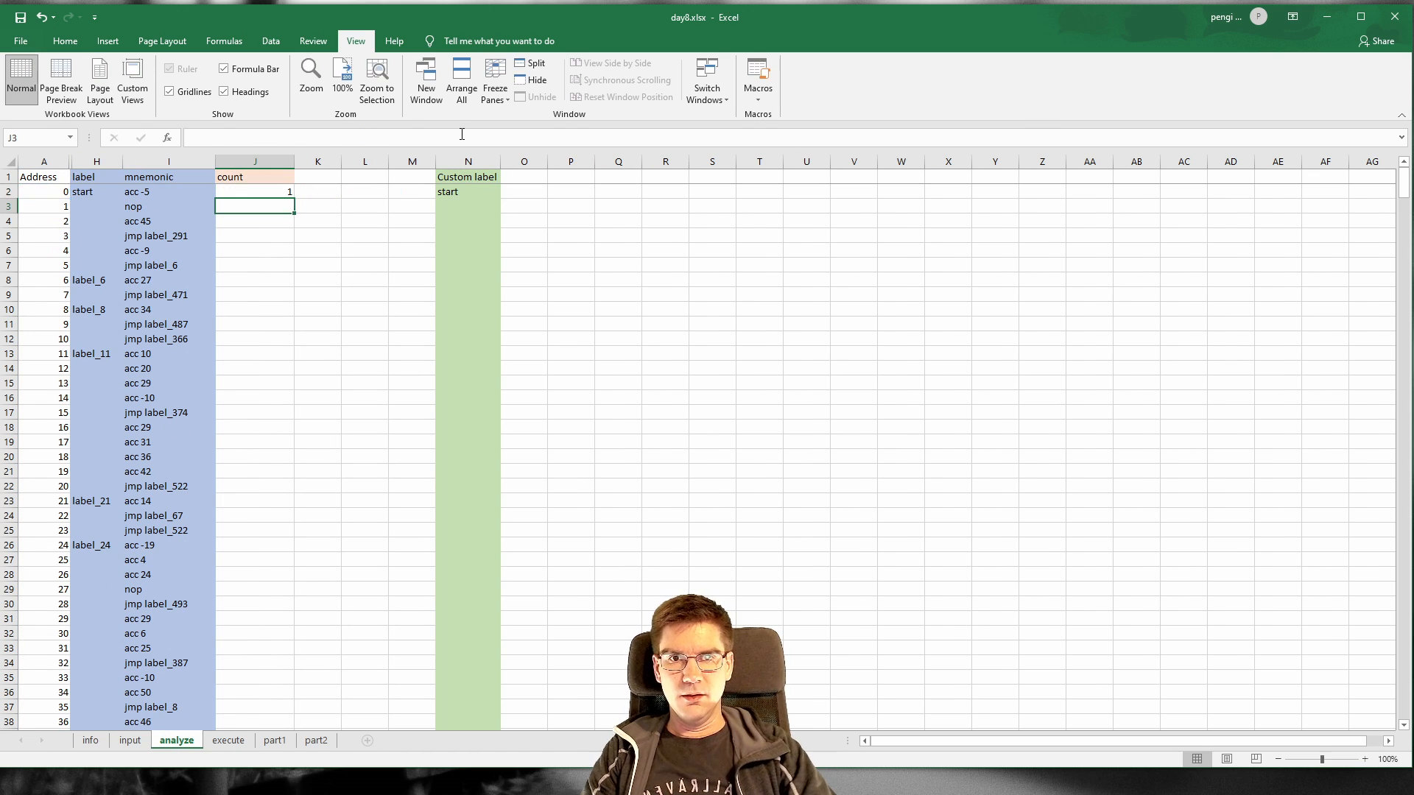
Step: Fill the J2 count formula down to row 650, review the counts and fit column J to its contents
click(249, 193)
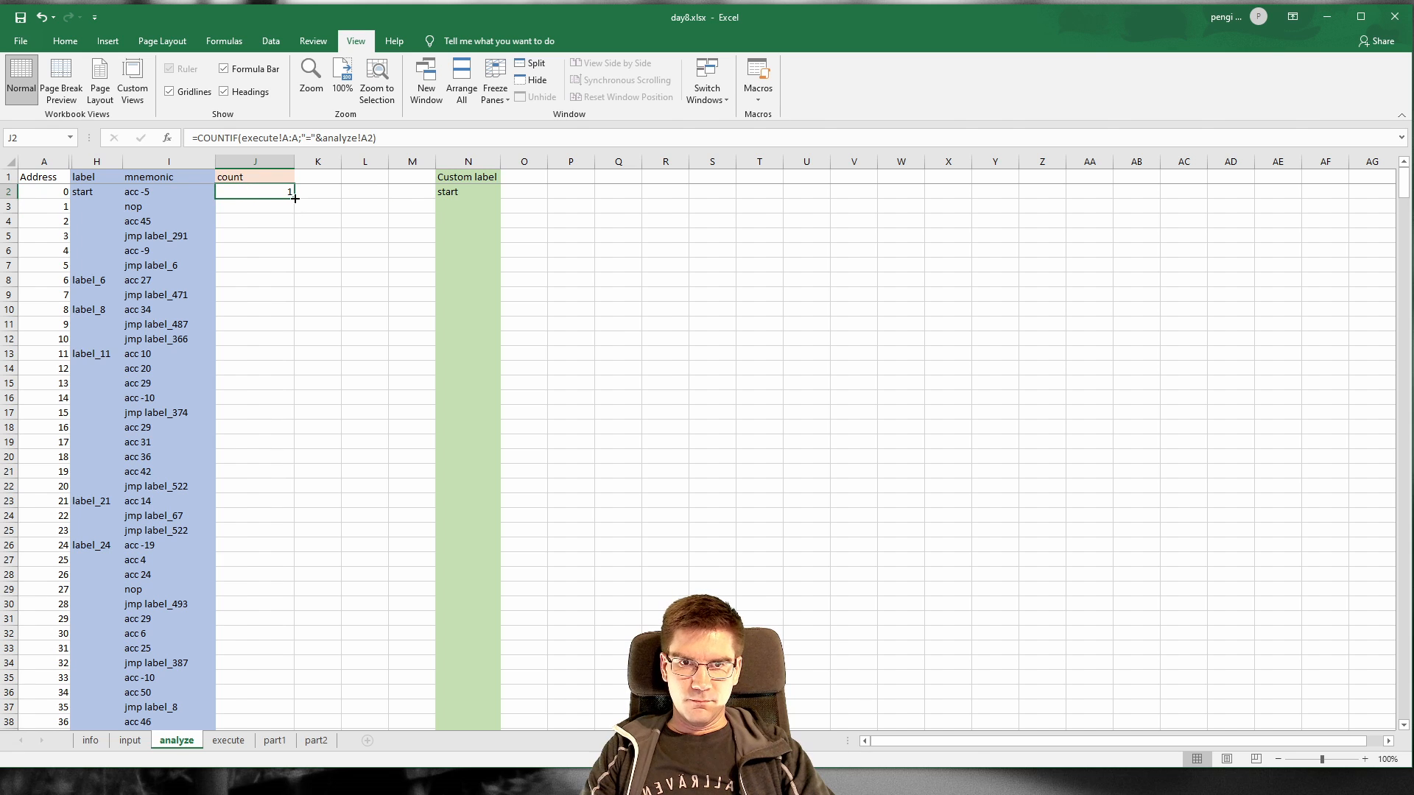
drag(295, 198, 296, 696)
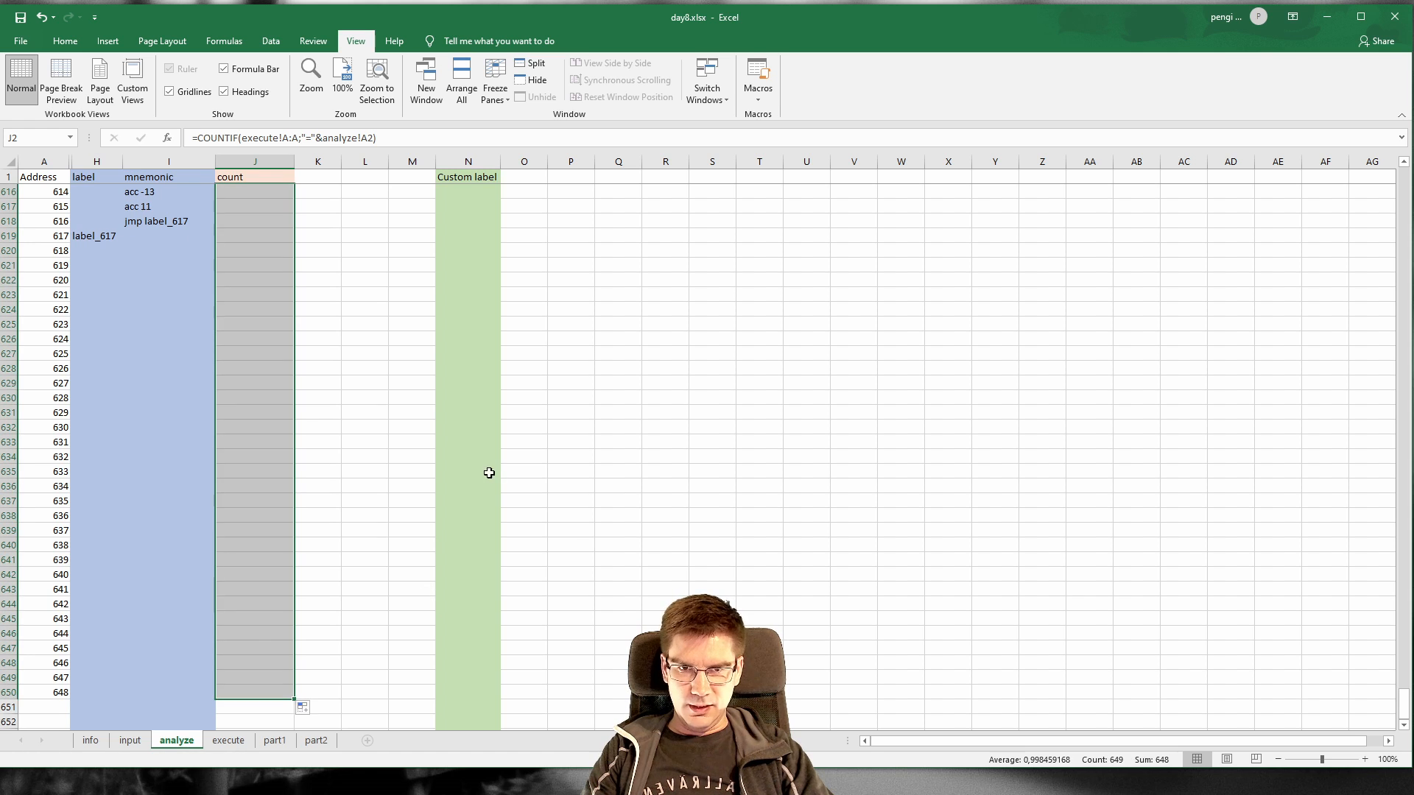
scroll(1220, 466, up, 5)
drag(1403, 685, 1399, 95)
scroll(331, 467, down, 11)
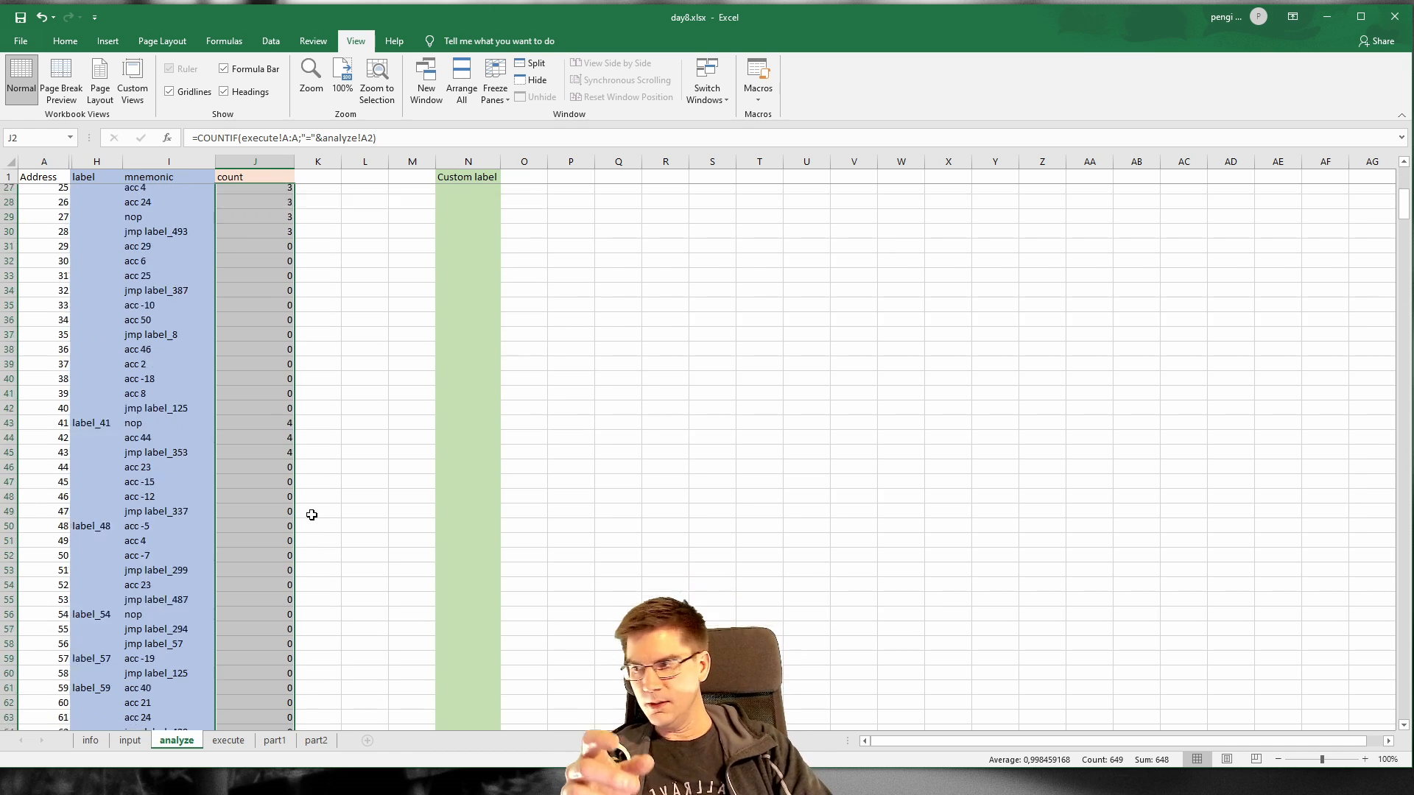
scroll(347, 483, down, 1)
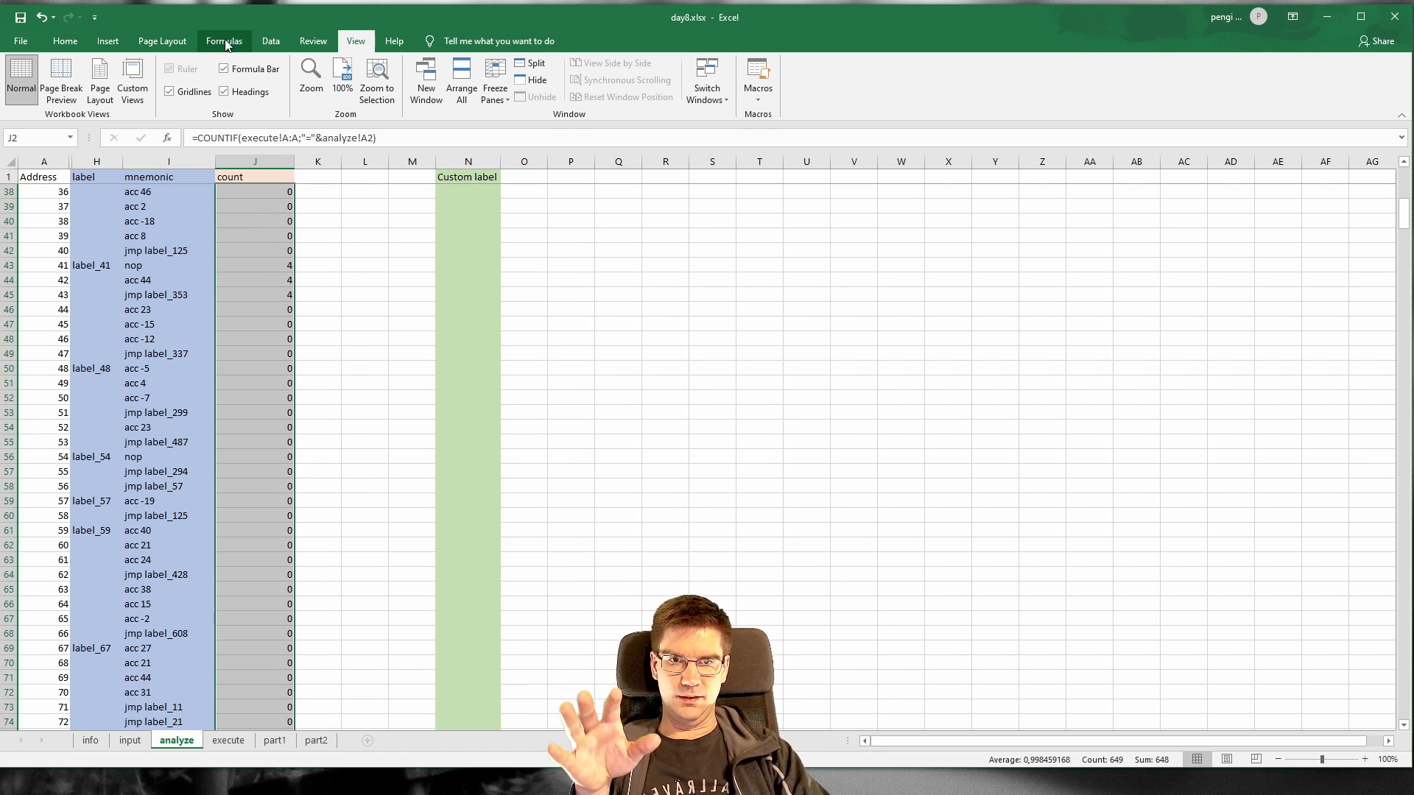
double_click(289, 156)
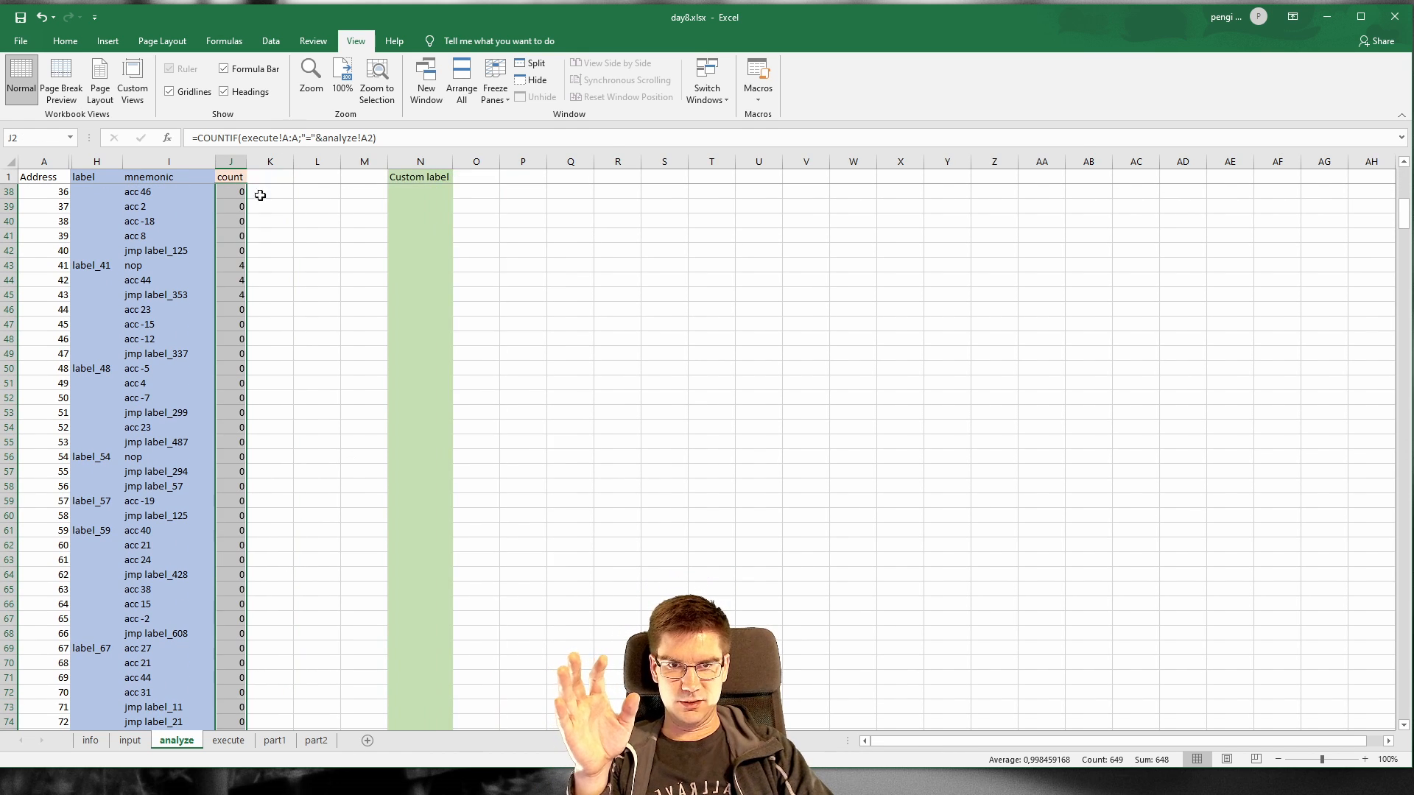
Step: Start a new conditional formatting rule for column J of the analyze sheet, using a 3-Color Scale
click(236, 236)
click(235, 154)
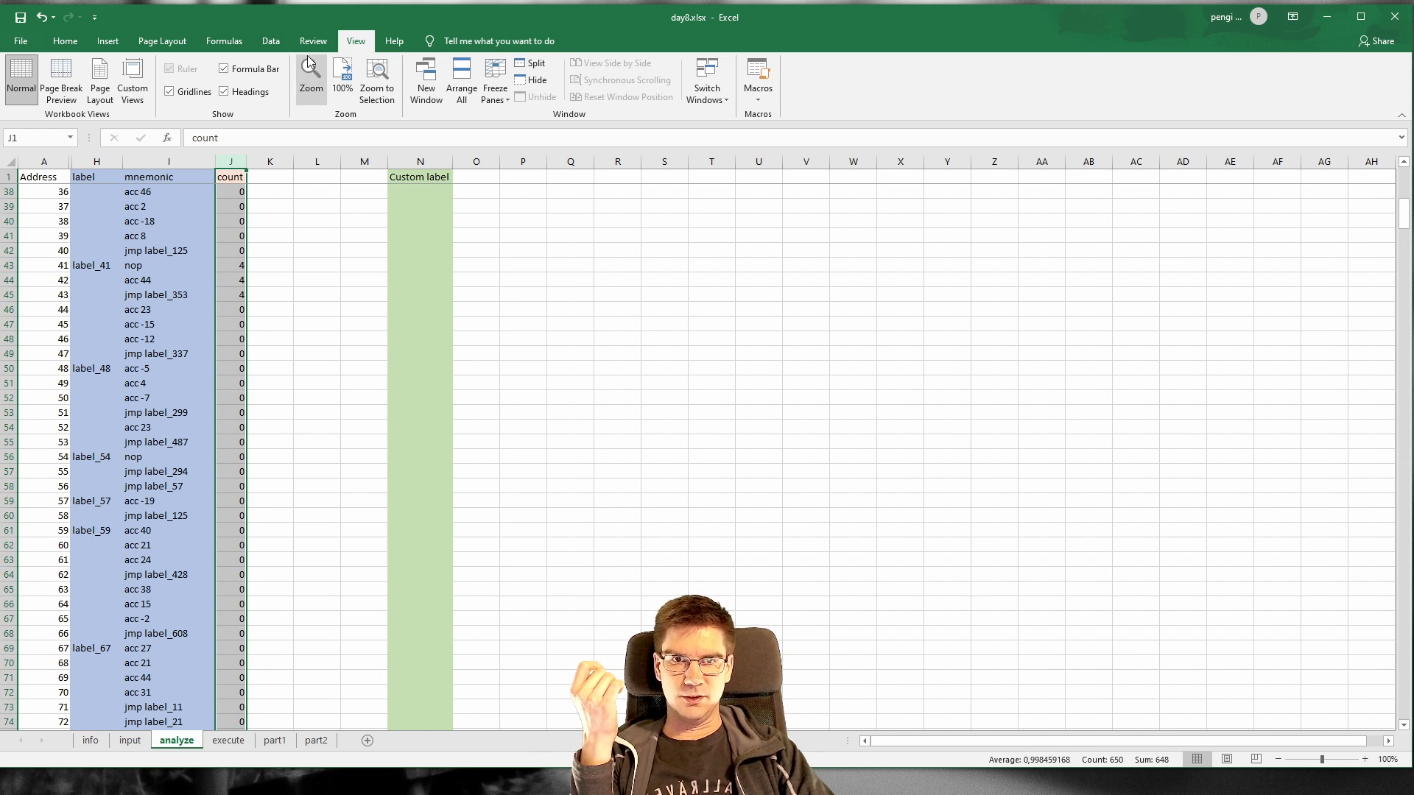
click(32, 39)
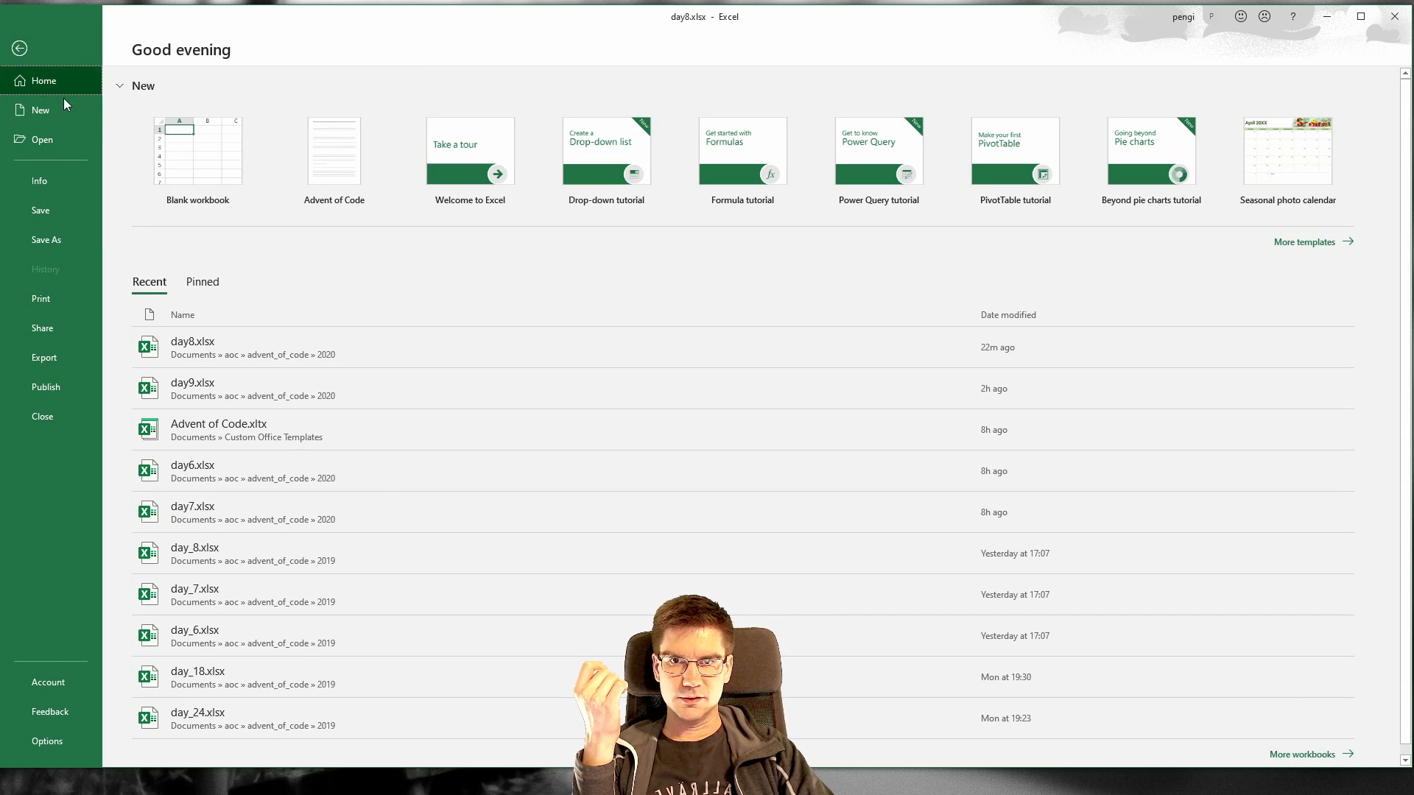
click(20, 49)
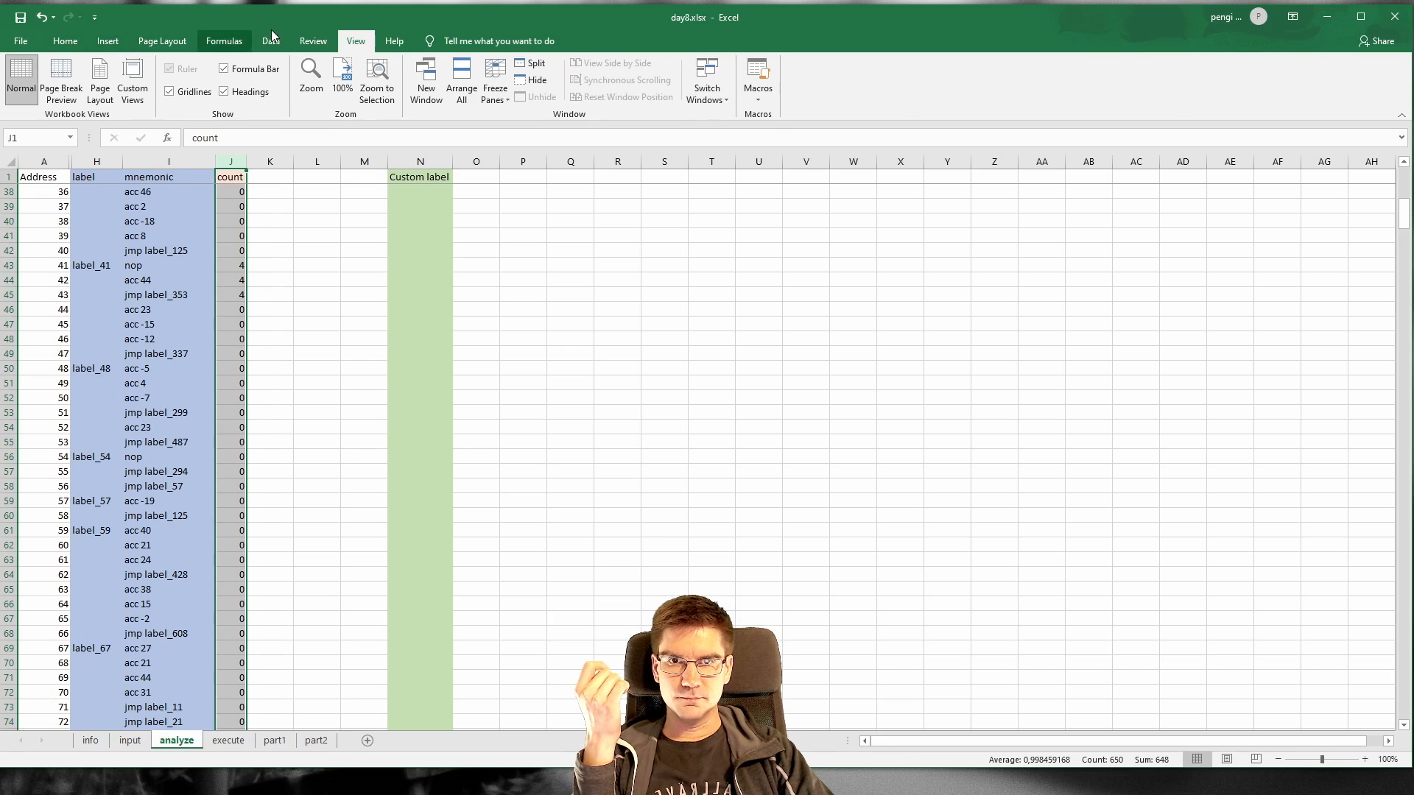
click(64, 41)
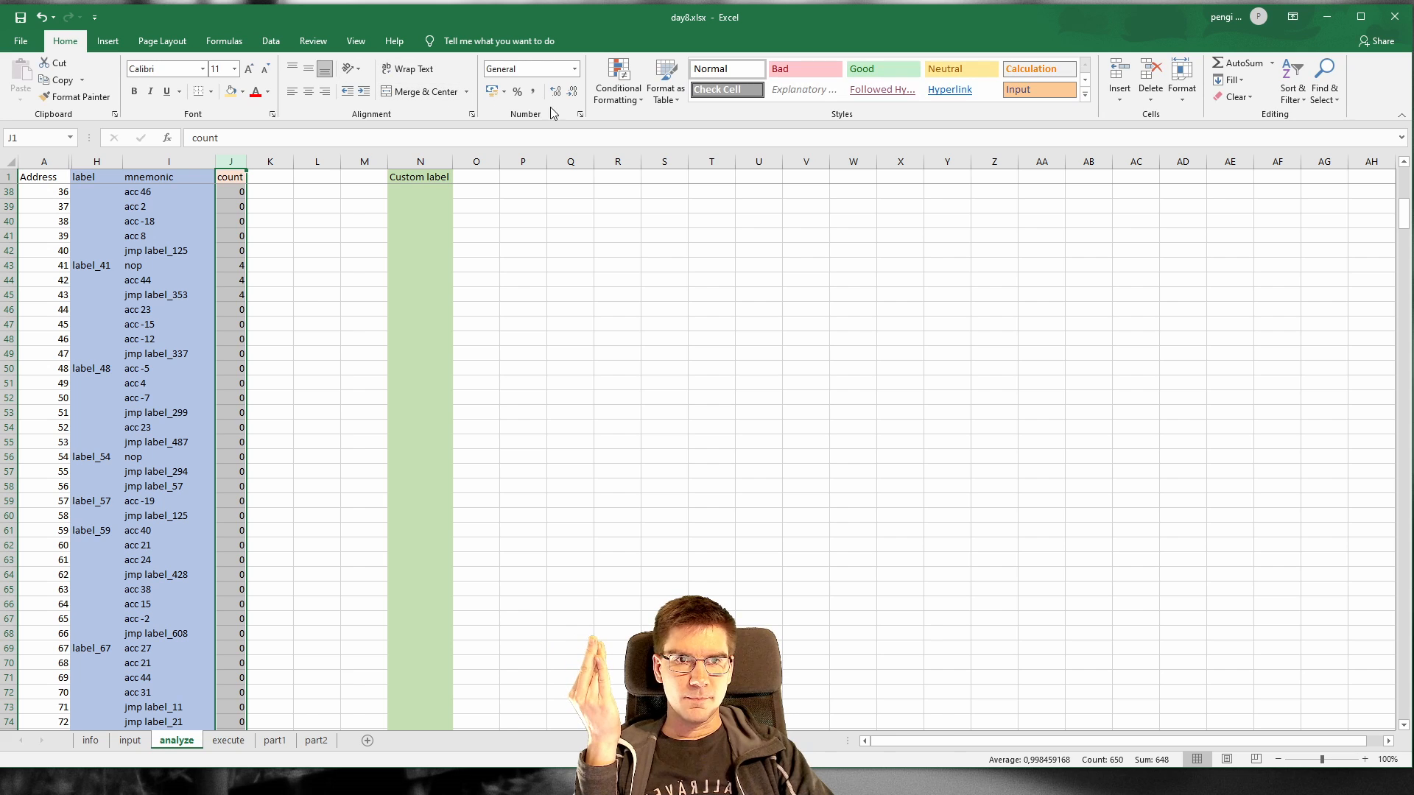
click(619, 88)
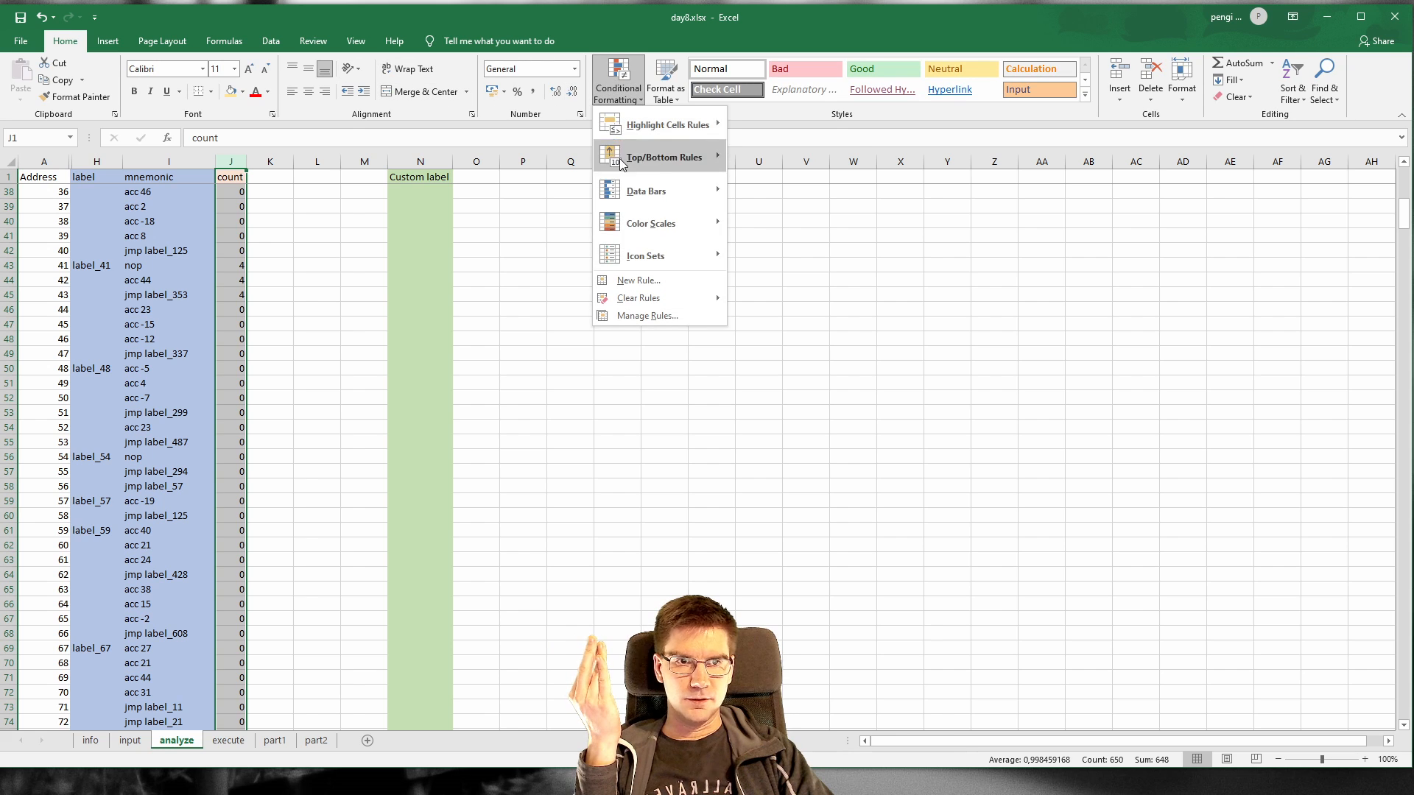
click(663, 285)
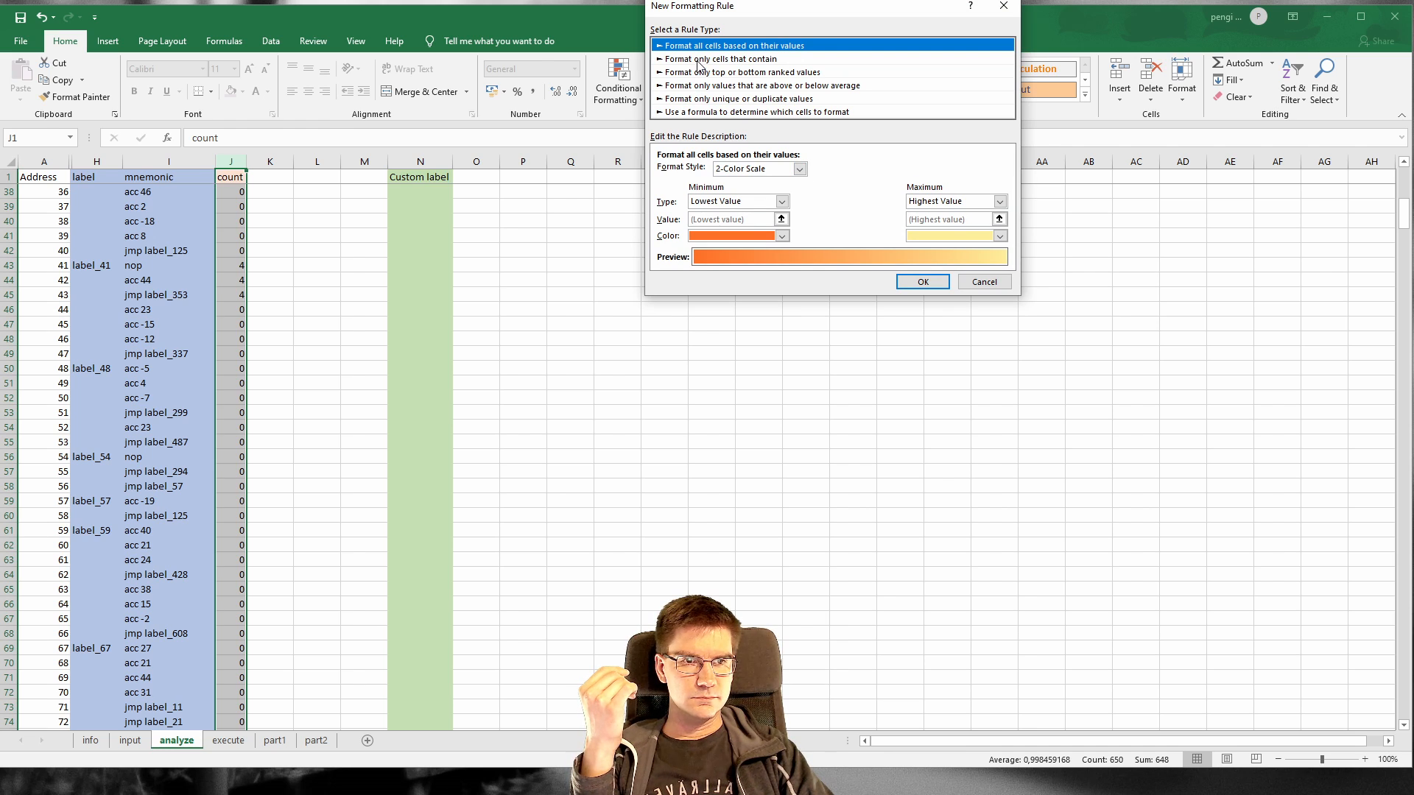
click(800, 168)
click(796, 189)
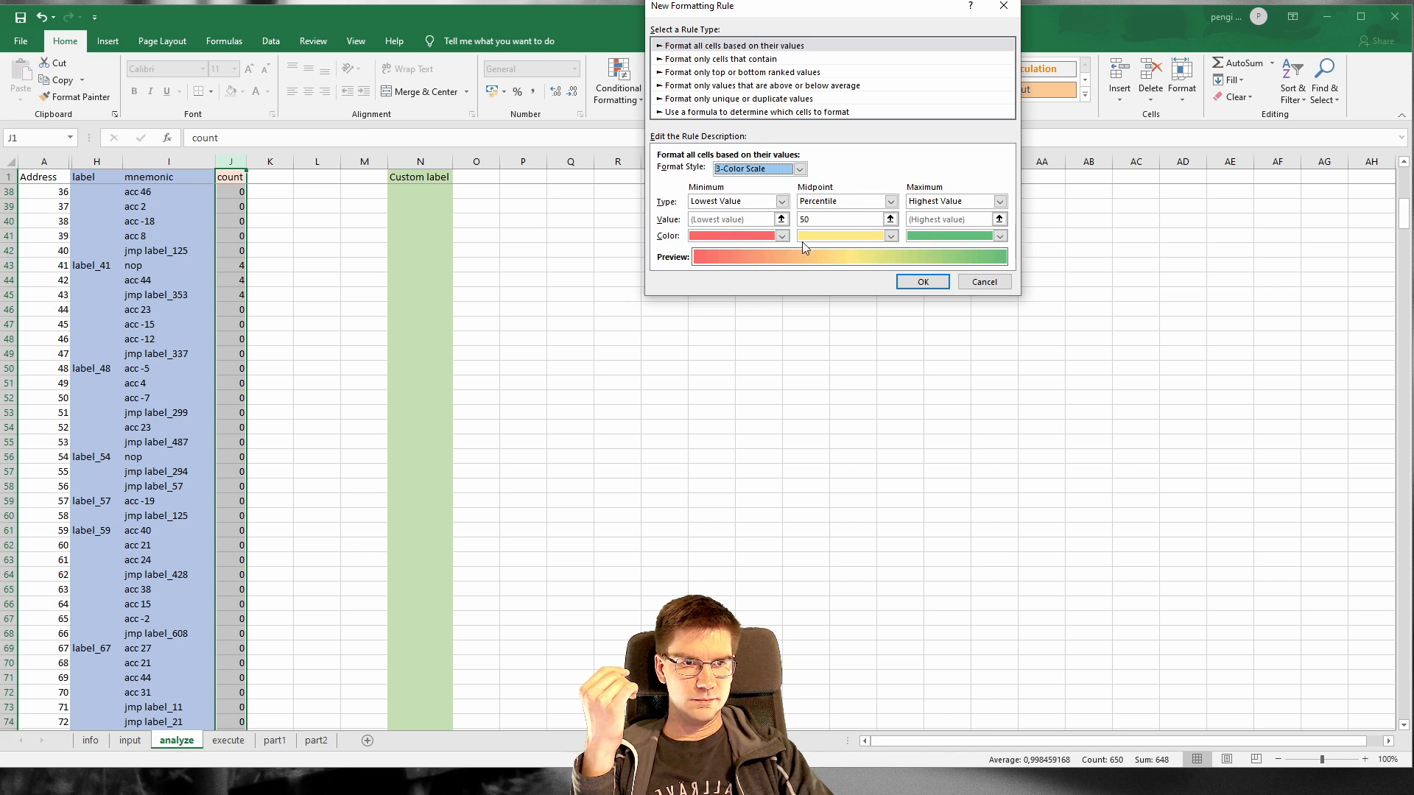
Step: Set the colour scale's minimum to the number 0 and its midpoint to the number 2
click(781, 202)
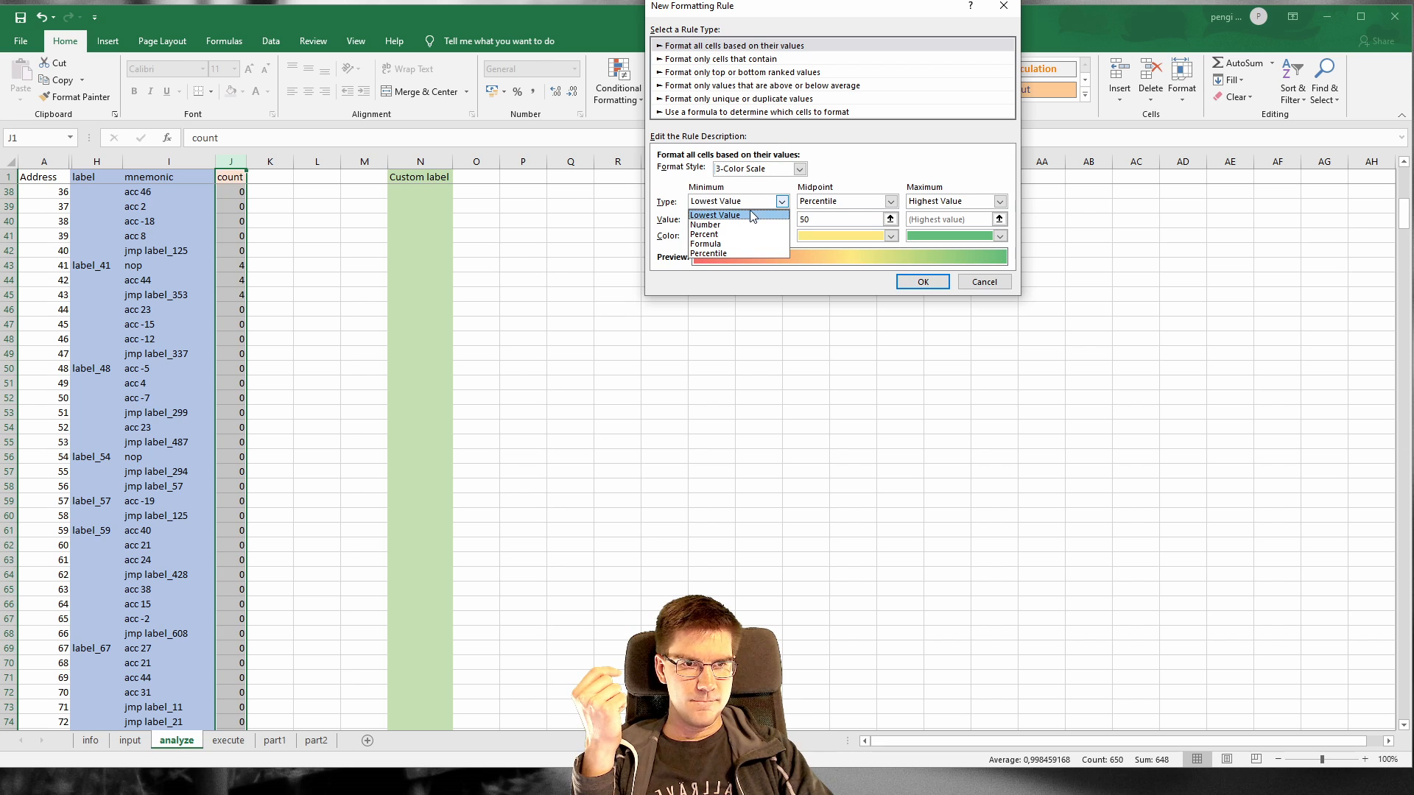
click(748, 225)
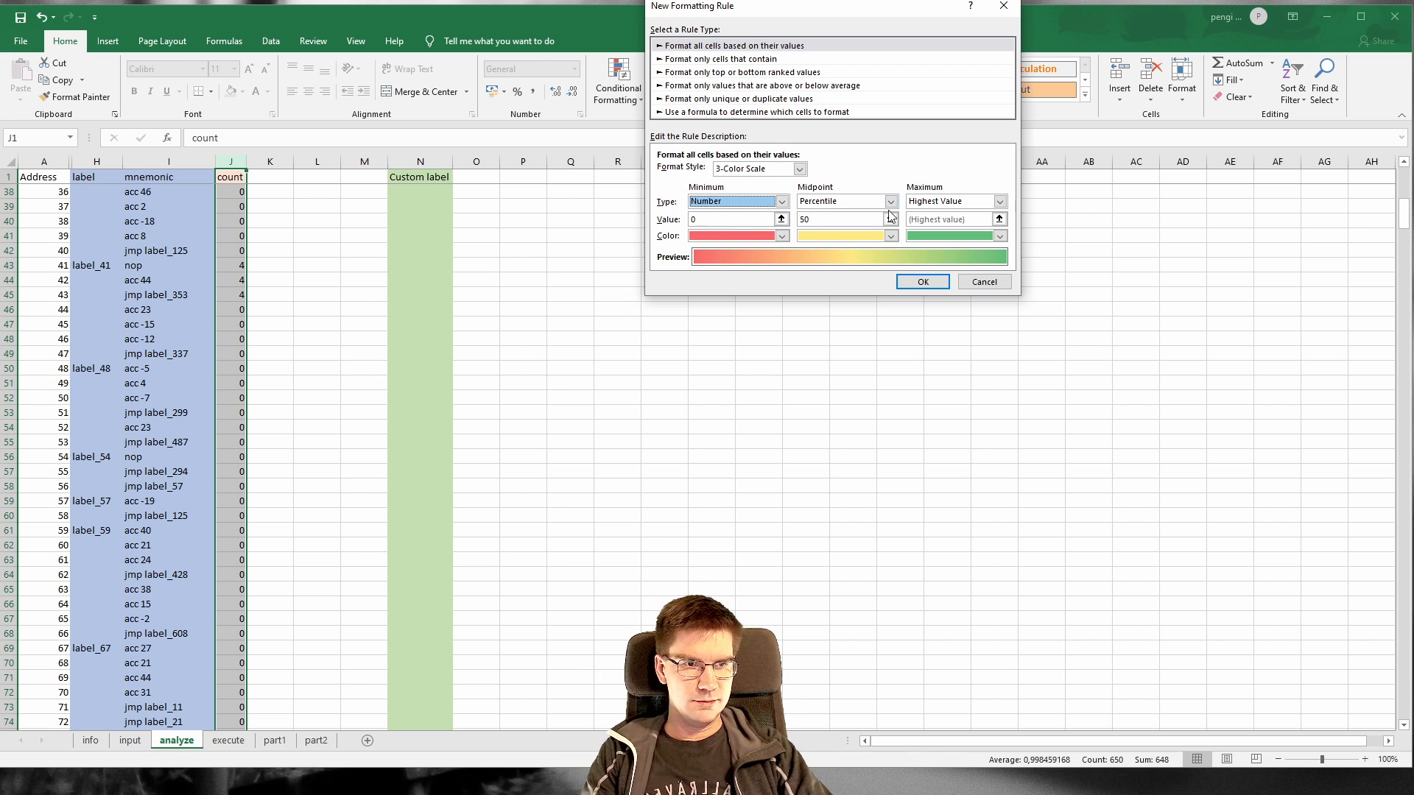
click(890, 202)
click(840, 223)
click(818, 219)
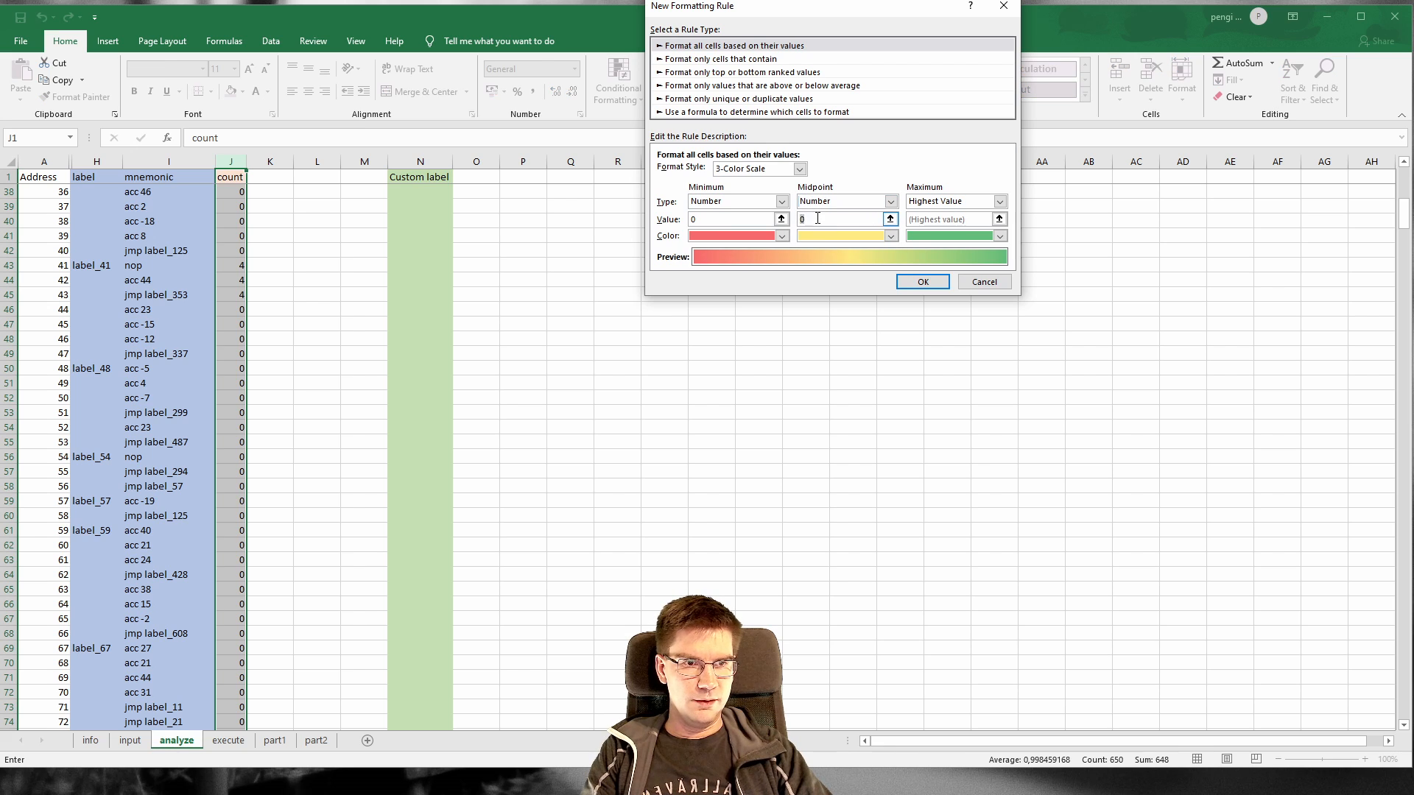
text(2)
drag(817, 219, 710, 223)
Step: Colour the scale white at the minimum, light green at the midpoint and light orange at the maximum
click(706, 232)
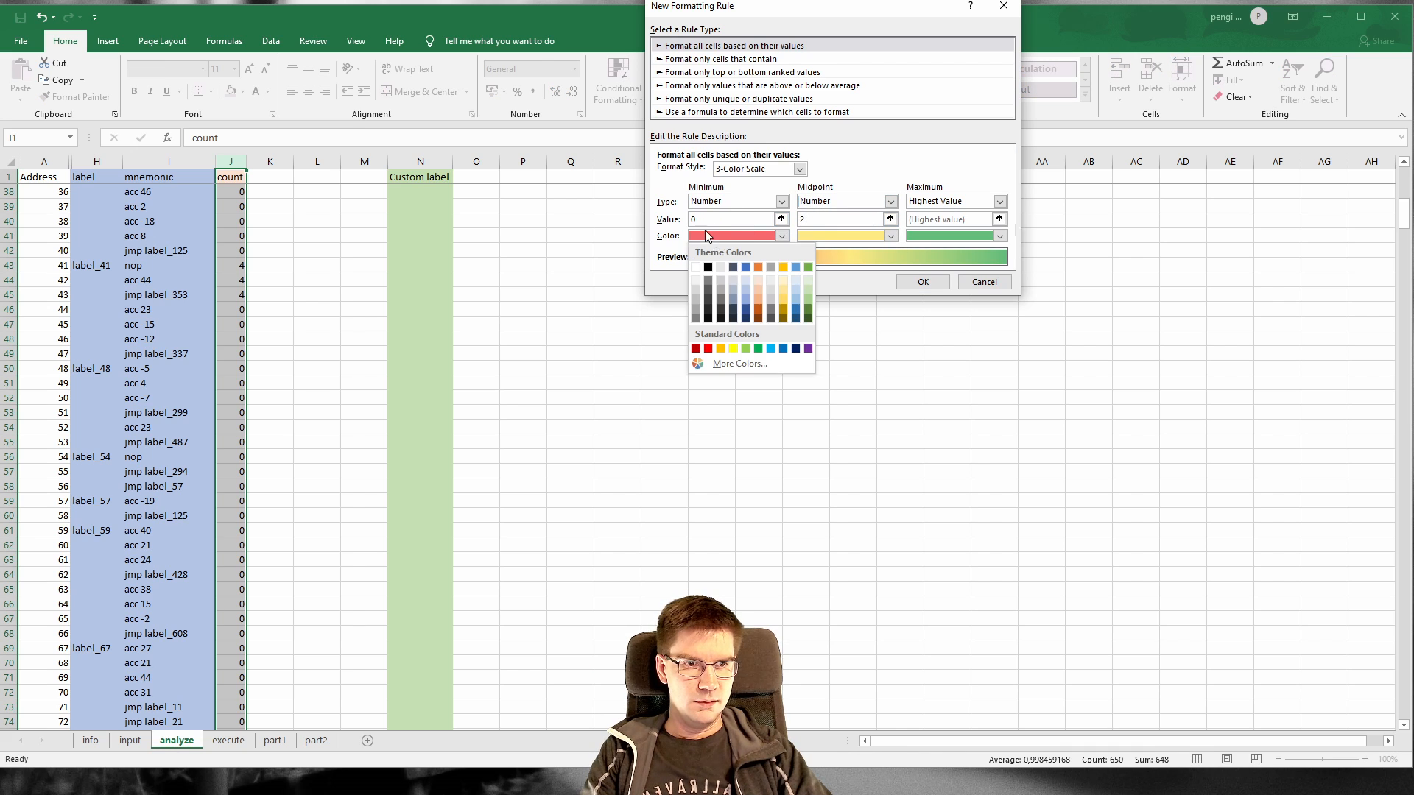
click(695, 267)
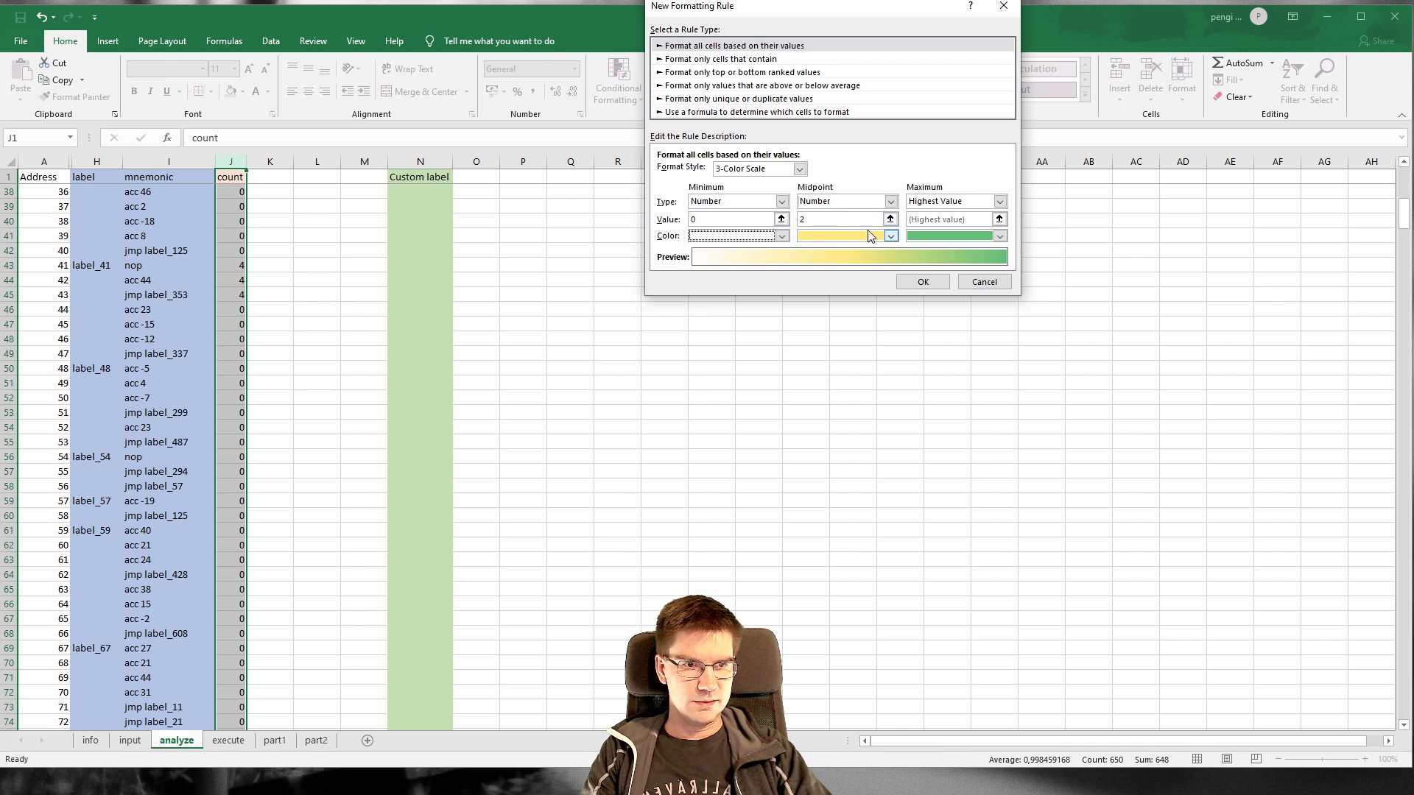
click(890, 236)
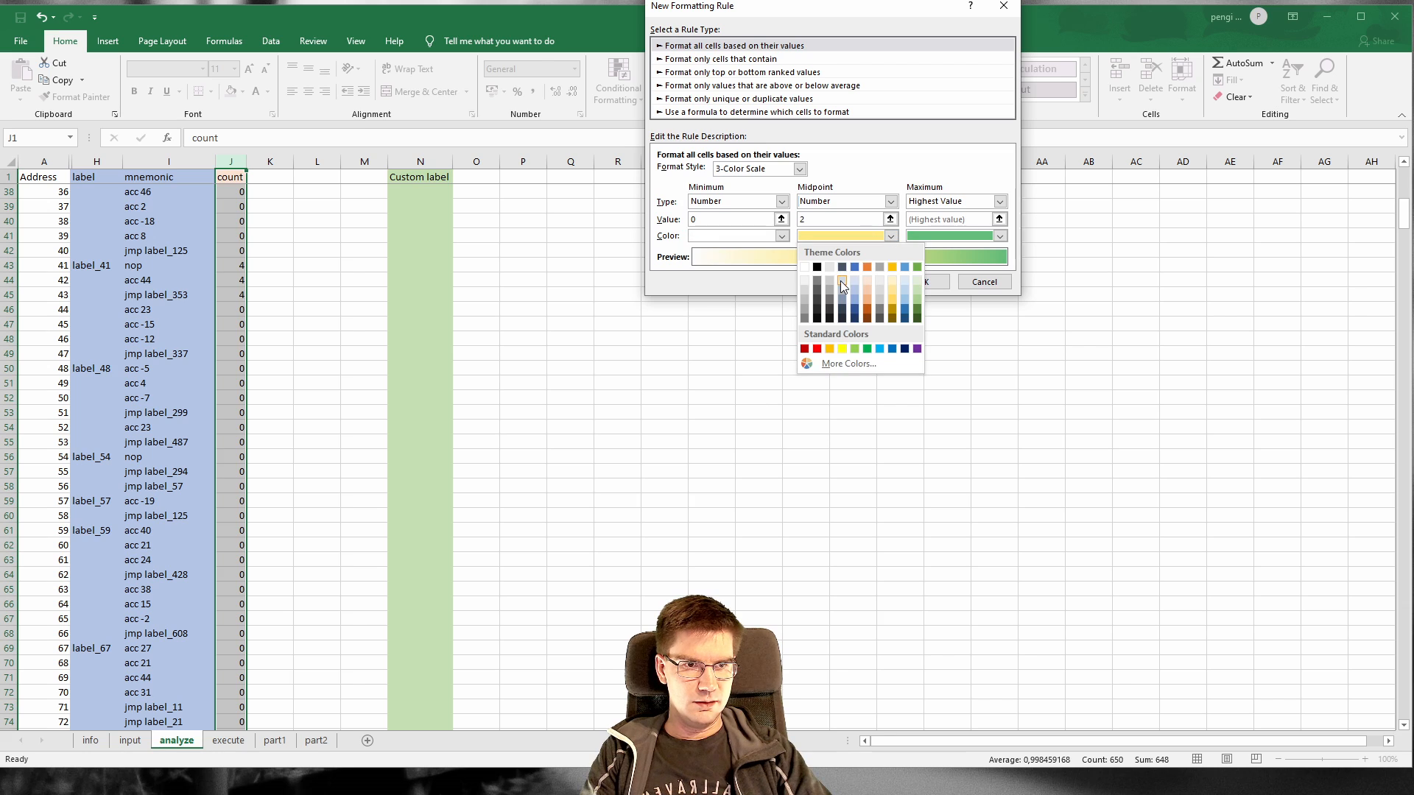
click(916, 303)
click(999, 236)
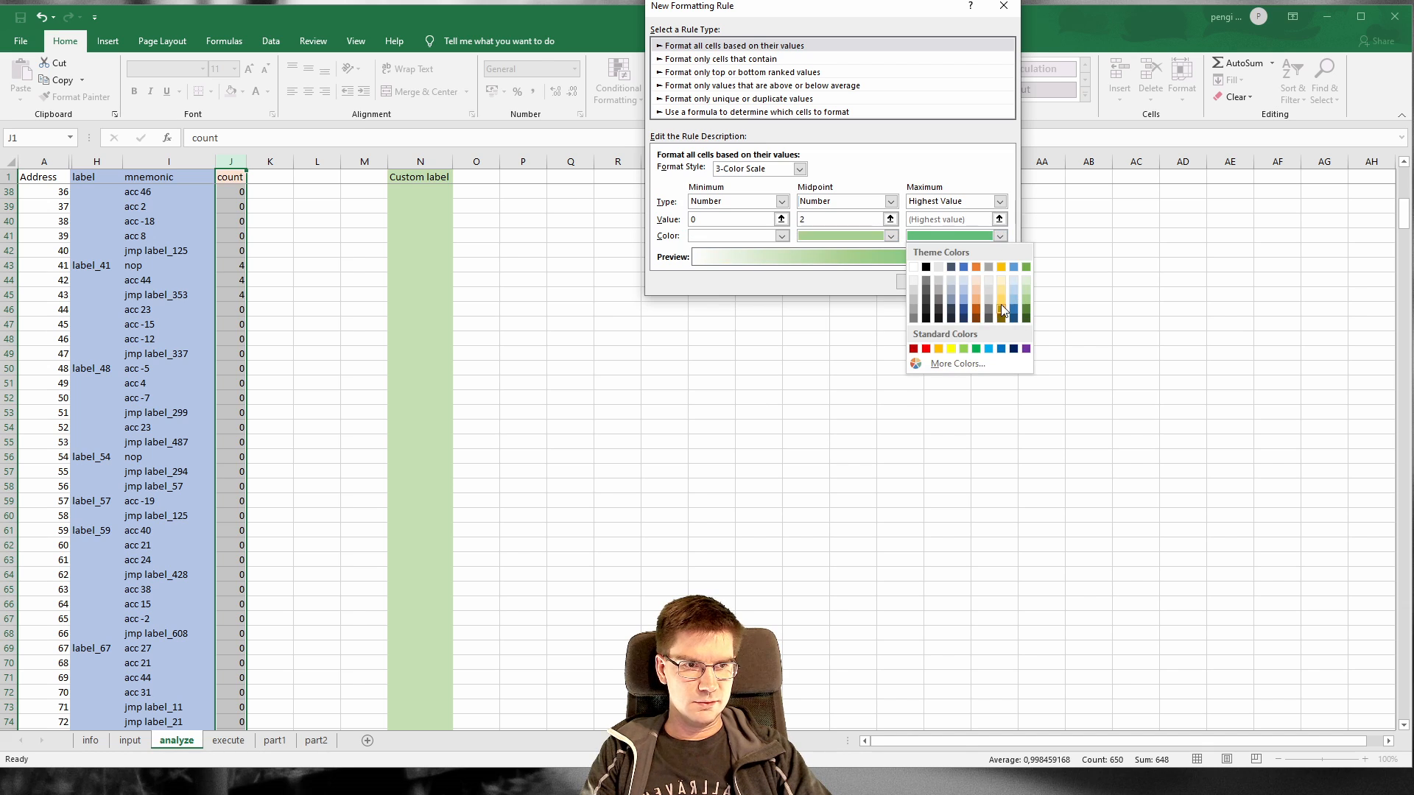
click(974, 301)
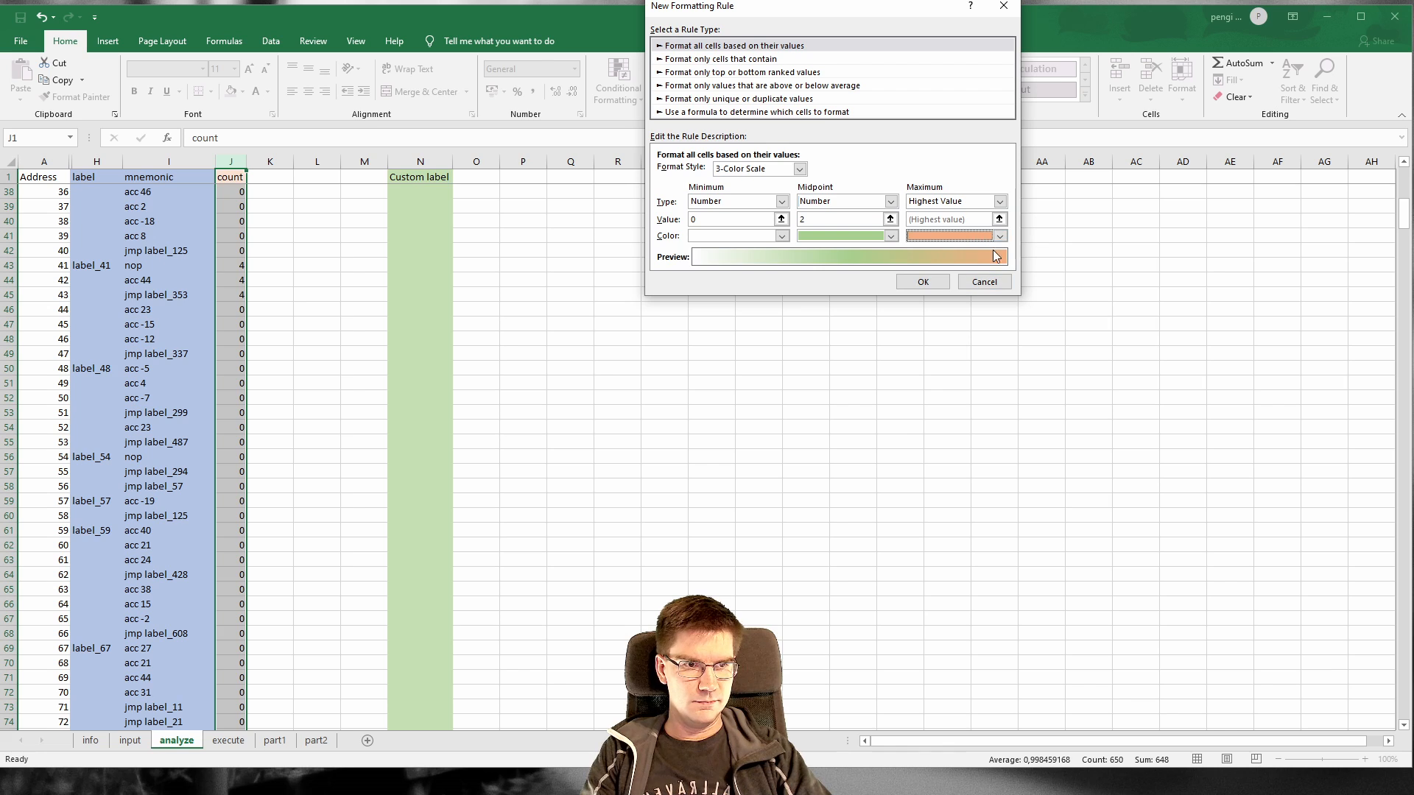
Step: Change the scale's midpoint colour to dark green and its maximum colour to dark orange
click(893, 236)
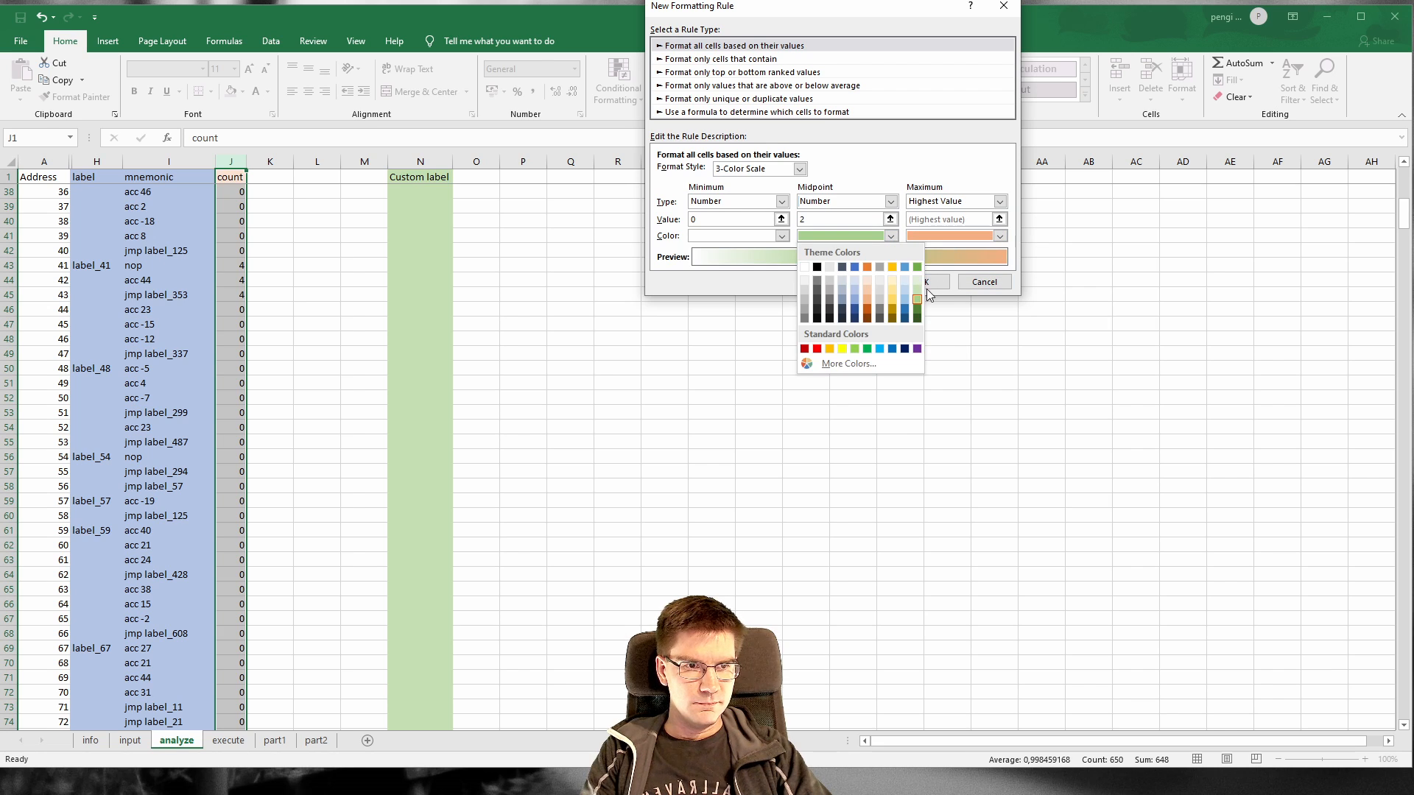
click(917, 310)
click(1000, 237)
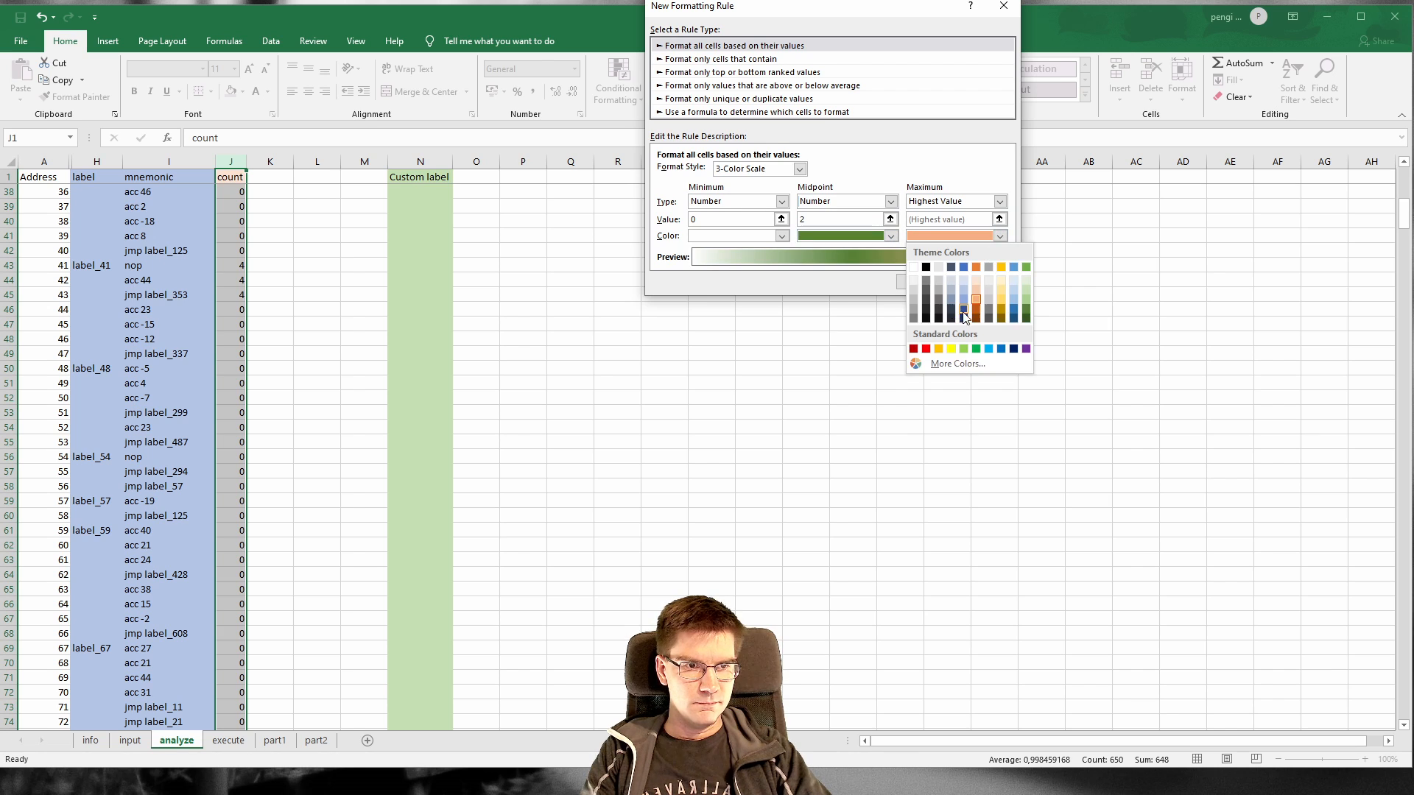
click(975, 310)
click(894, 237)
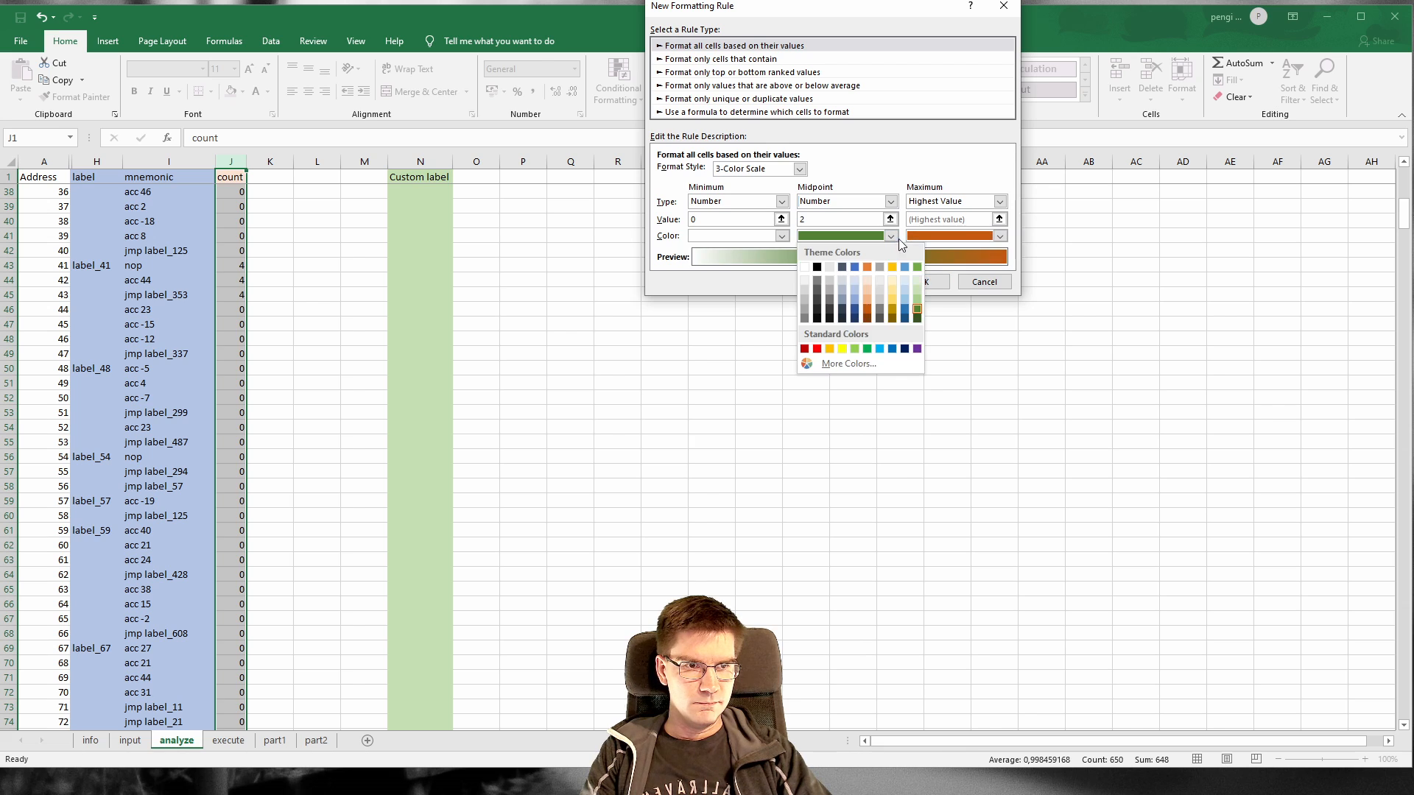
click(916, 307)
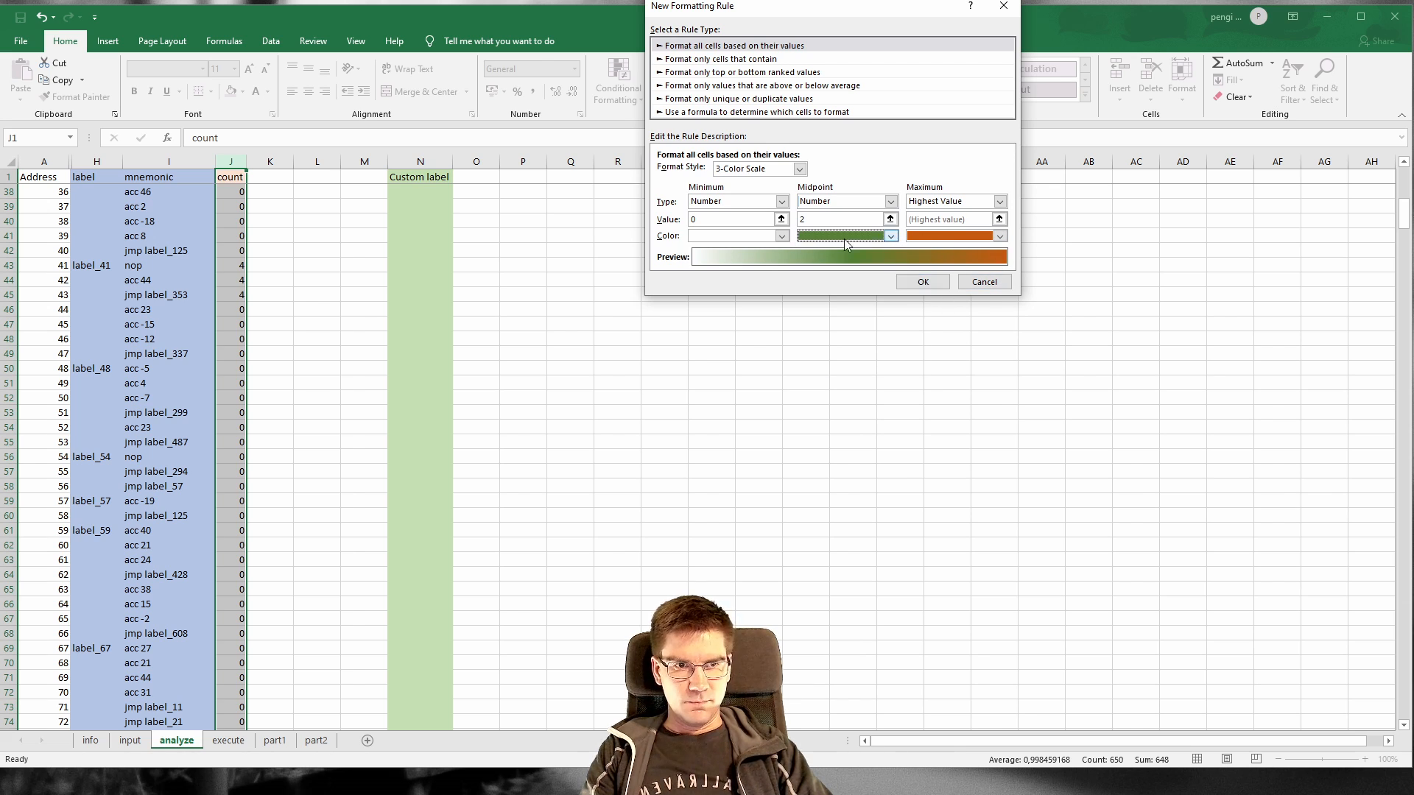
Step: Set the colour scale's midpoint value to 1 and apply the rule to column J
drag(824, 219, 798, 221)
text(1)
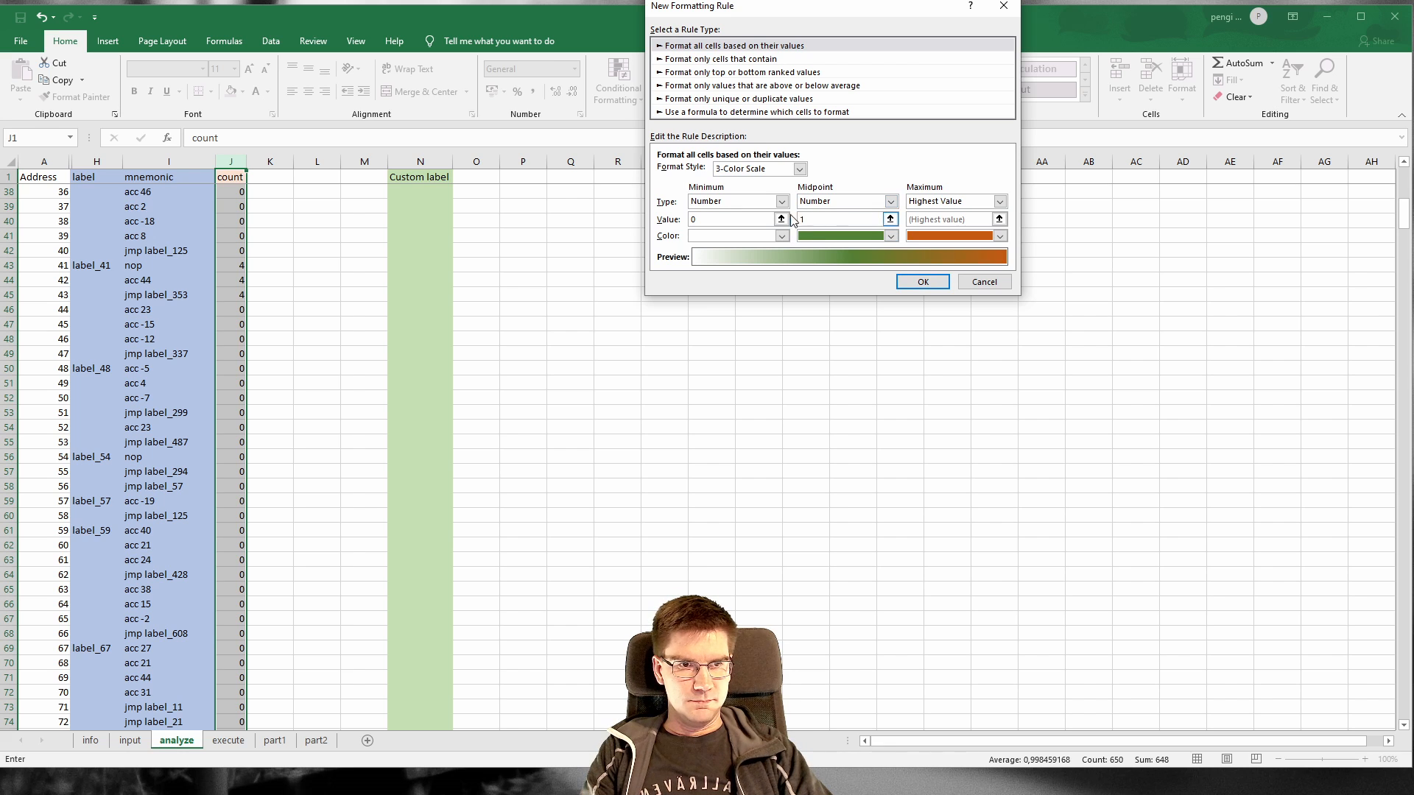
click(923, 283)
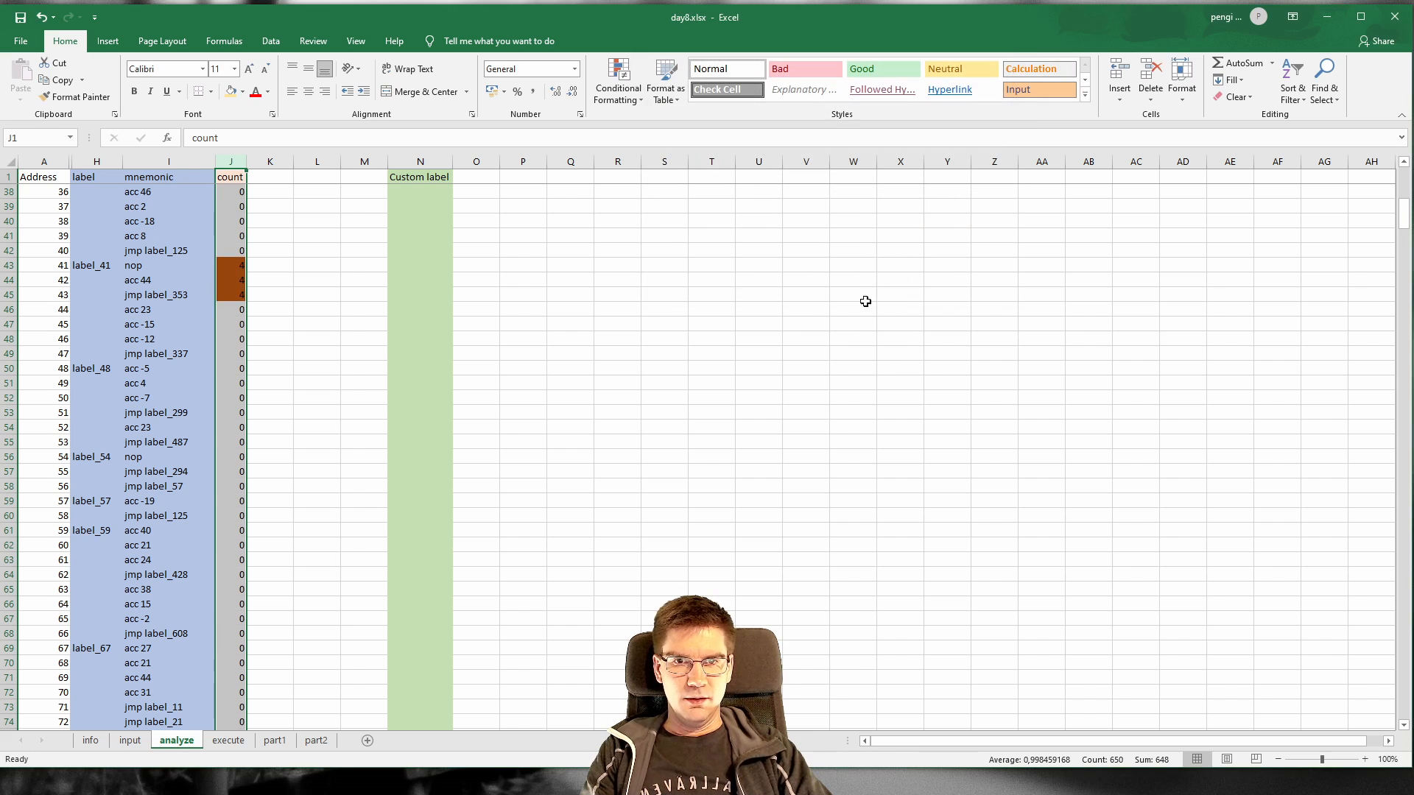
Step: Look through the colour-coded execution counts on the analyze sheet down to the end of the program listing
click(280, 324)
scroll(281, 322, down, 15)
scroll(336, 387, down, 4)
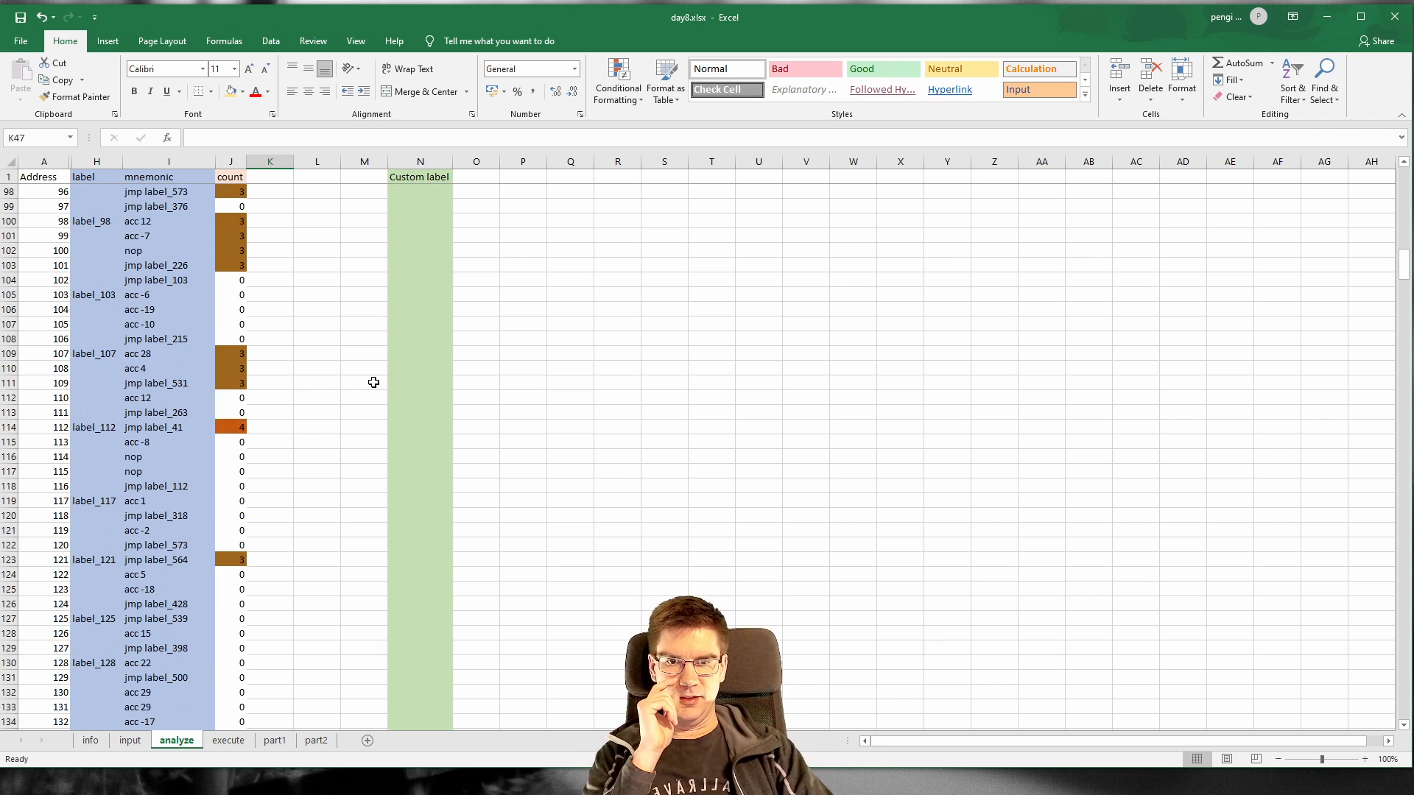
drag(1404, 271, 1376, 519)
scroll(619, 494, down, 20)
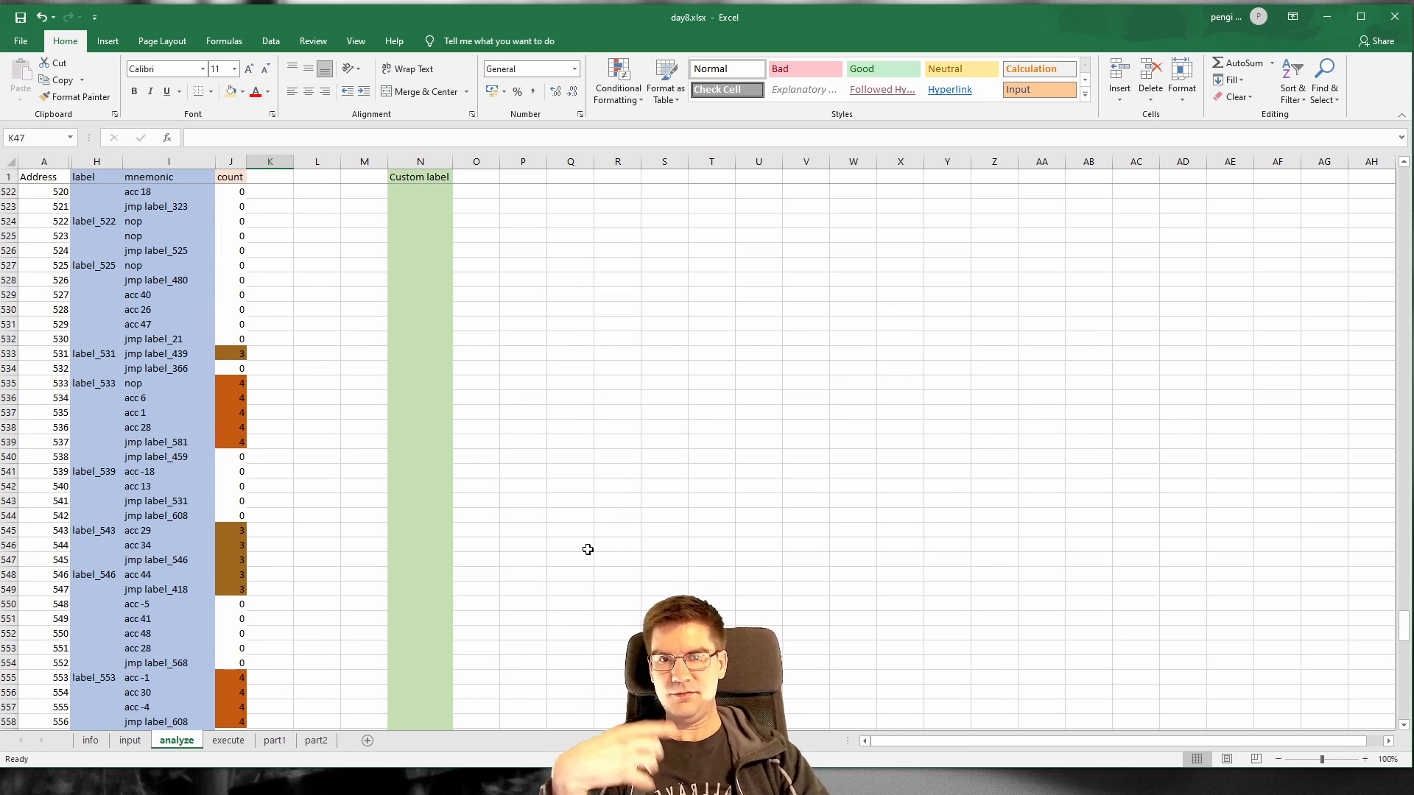
scroll(388, 338, down, 9)
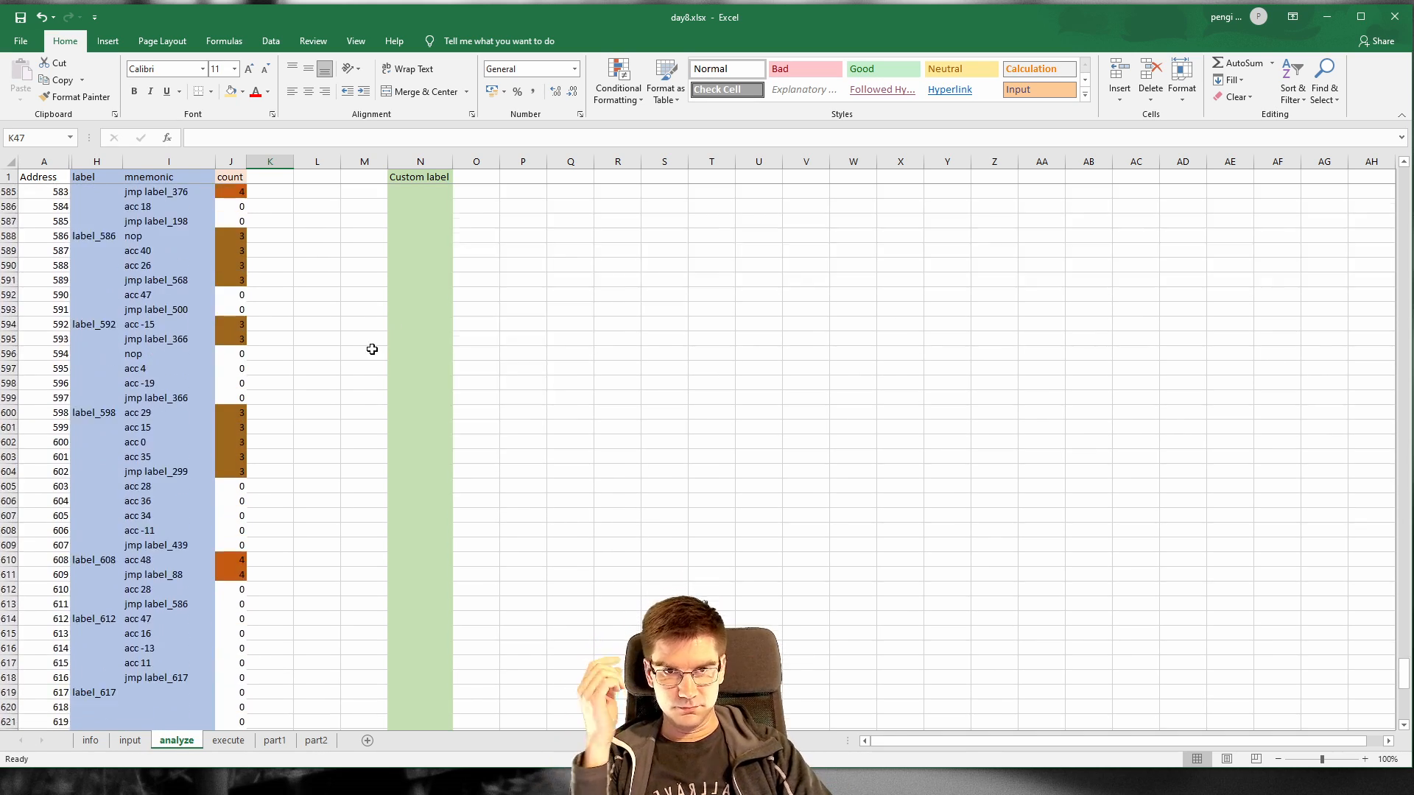
scroll(369, 347, up, 6)
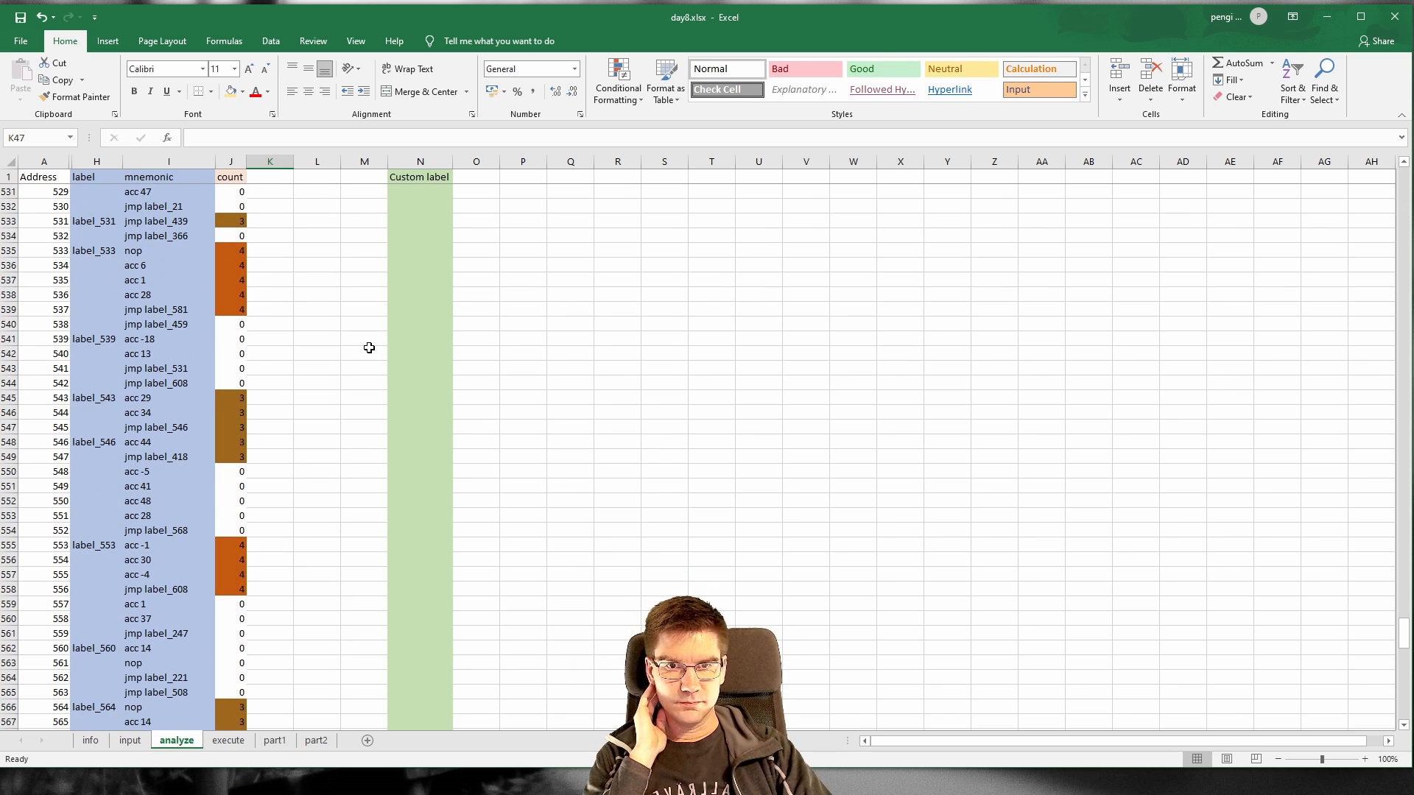
drag(1404, 632, 1404, 704)
scroll(457, 445, up, 9)
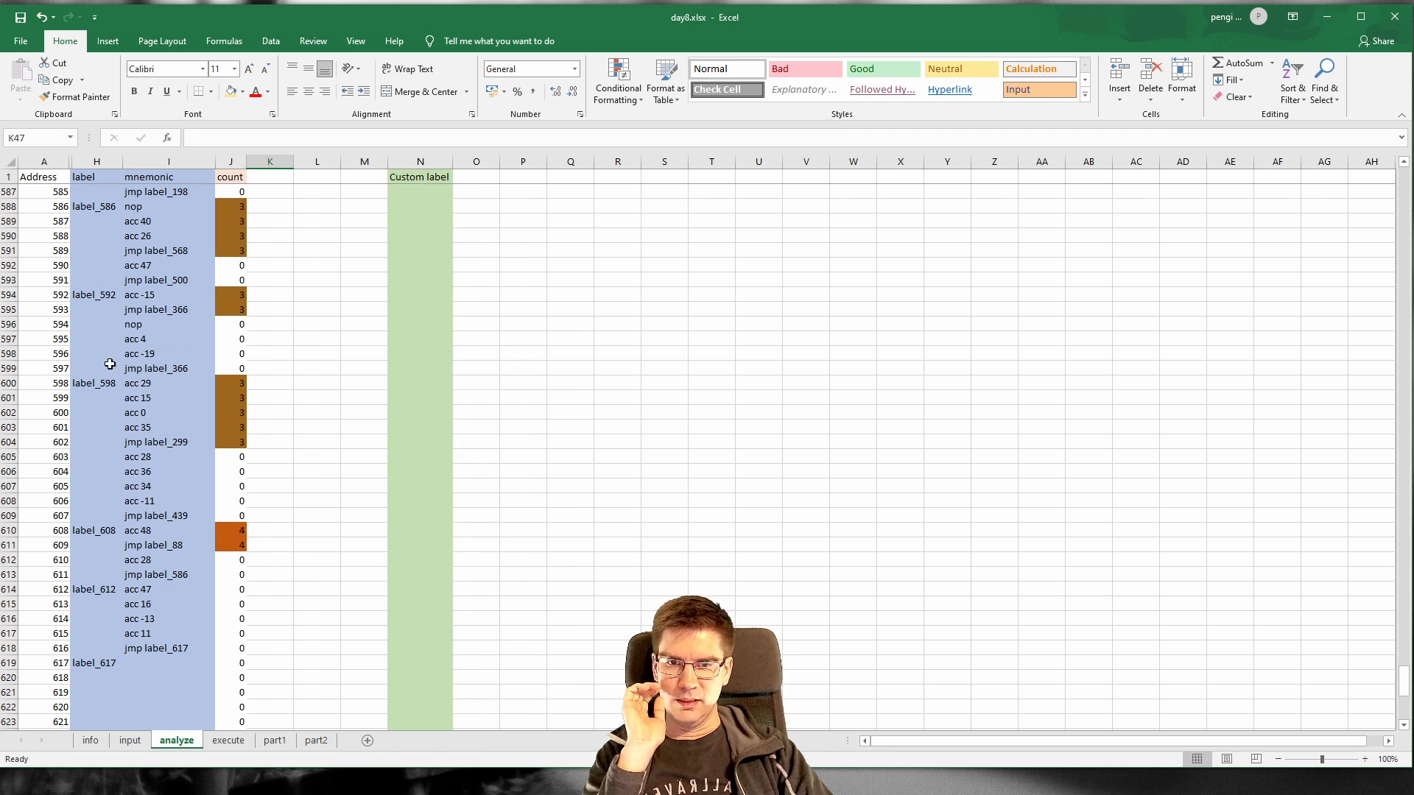
Step: Examine the program's final block, from label_612 through jmp label_617 to the label_617 row
click(175, 651)
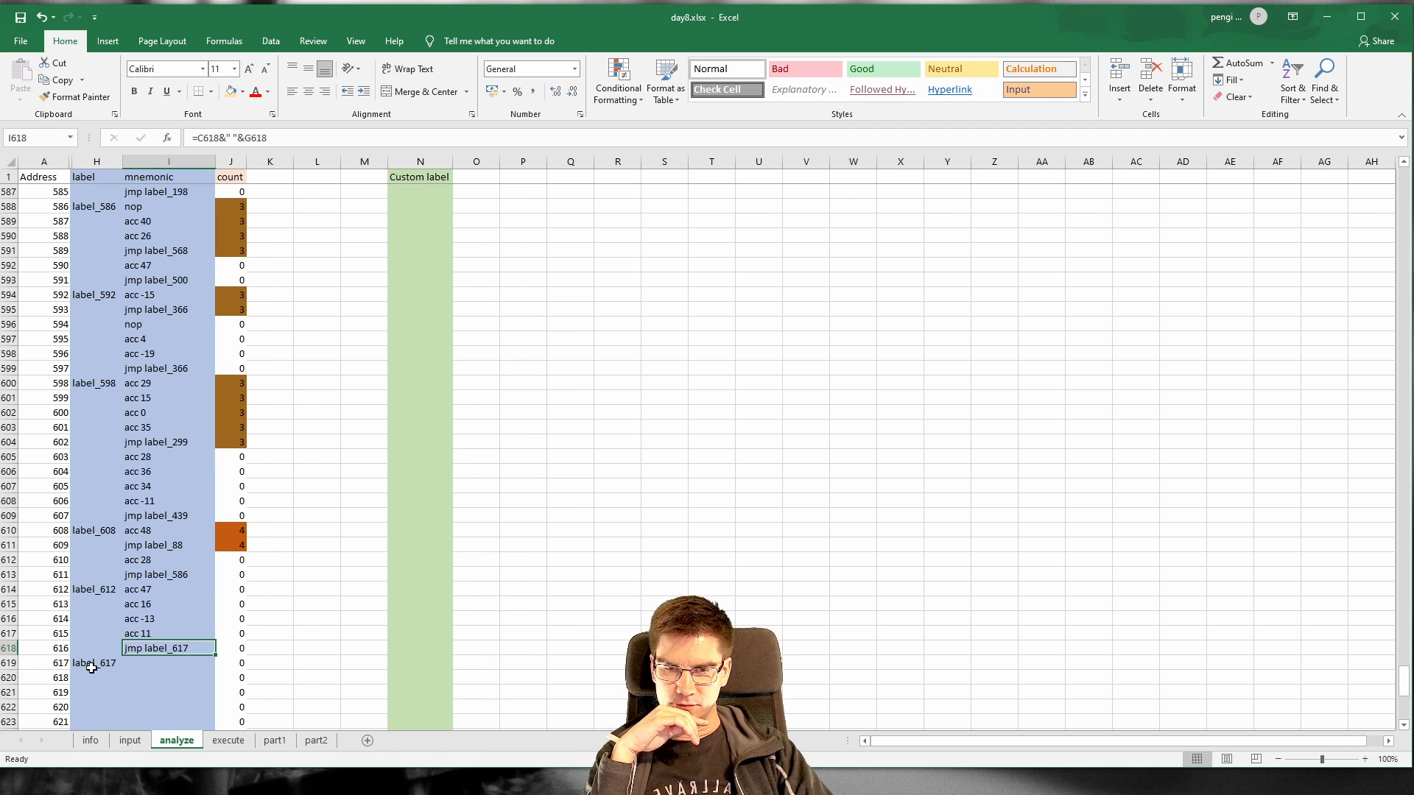
click(92, 665)
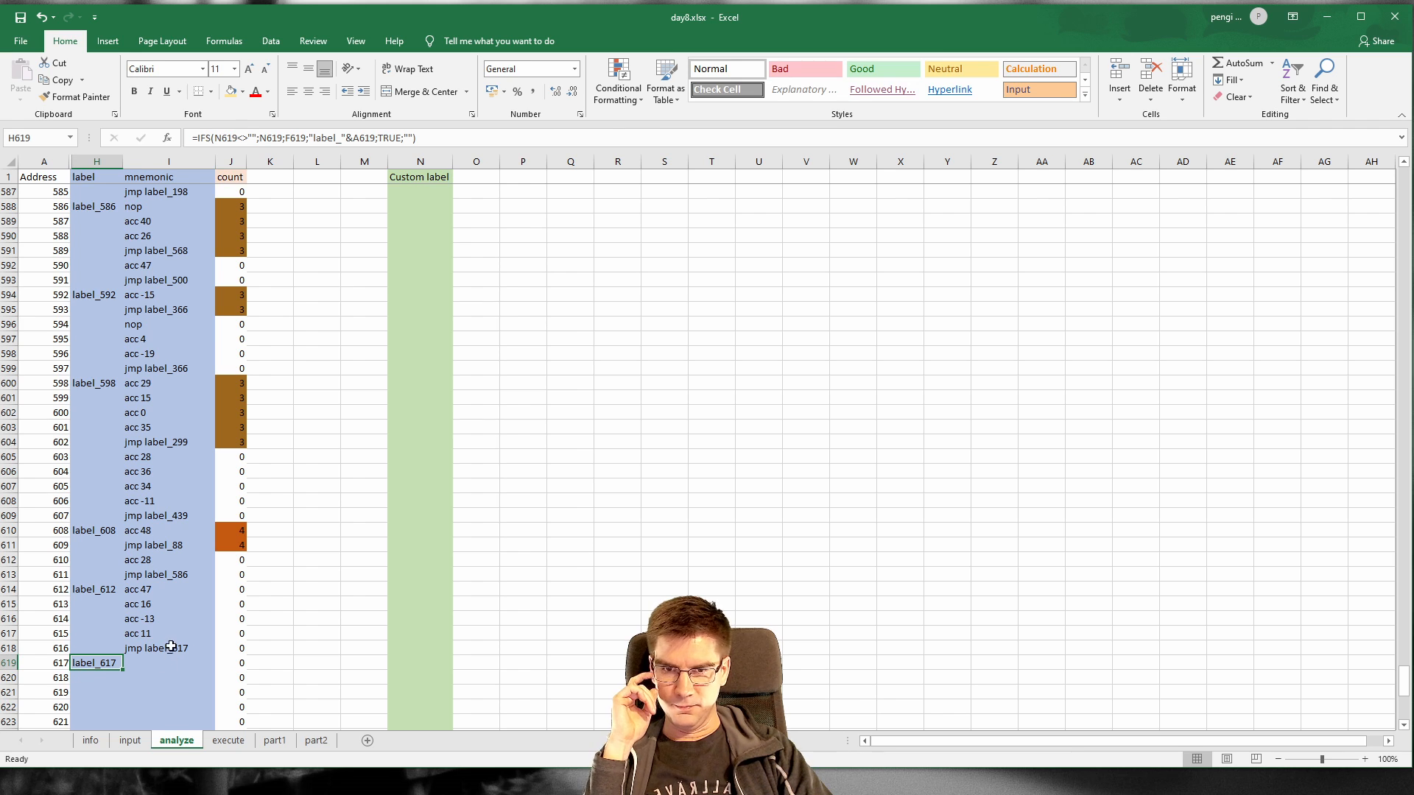
click(173, 642)
click(95, 659)
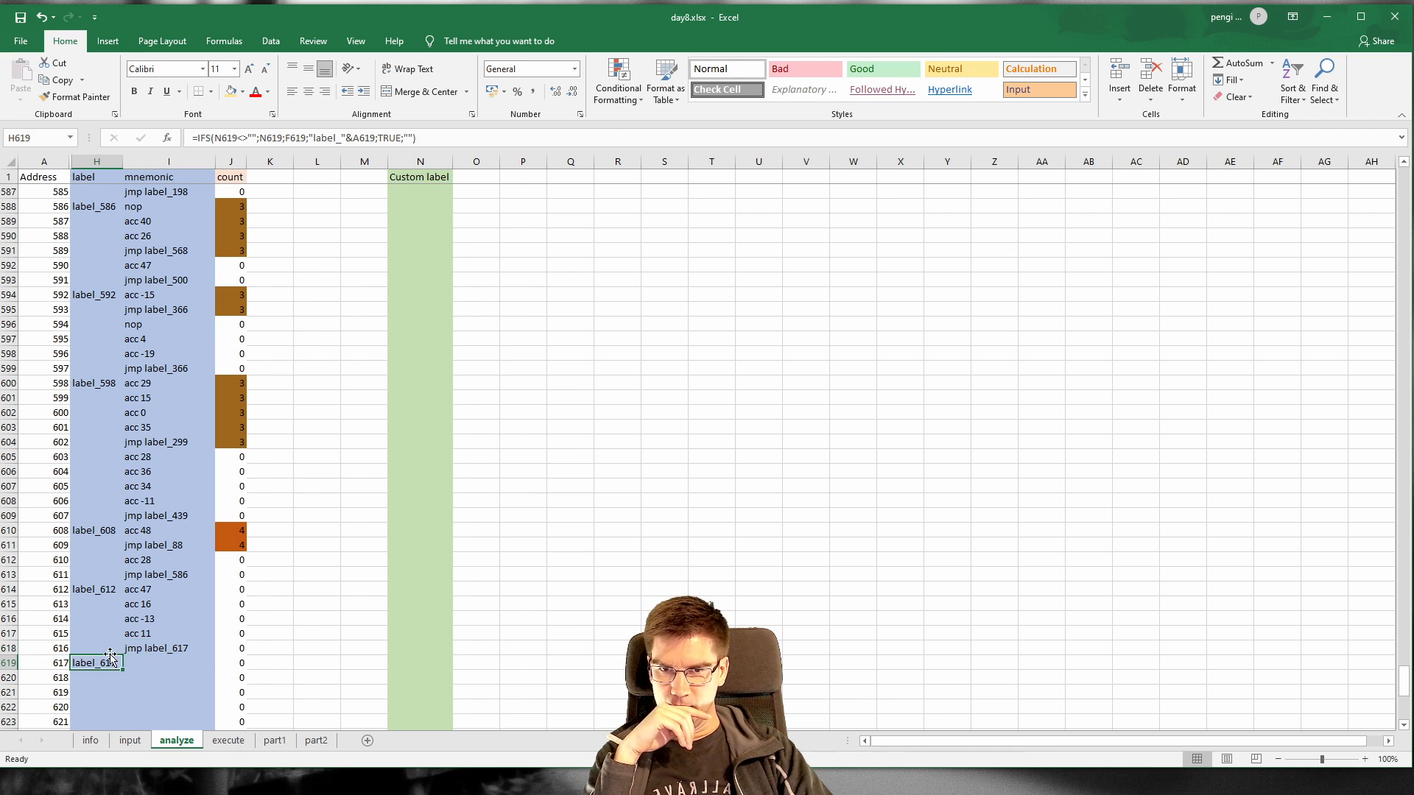
click(146, 651)
click(93, 592)
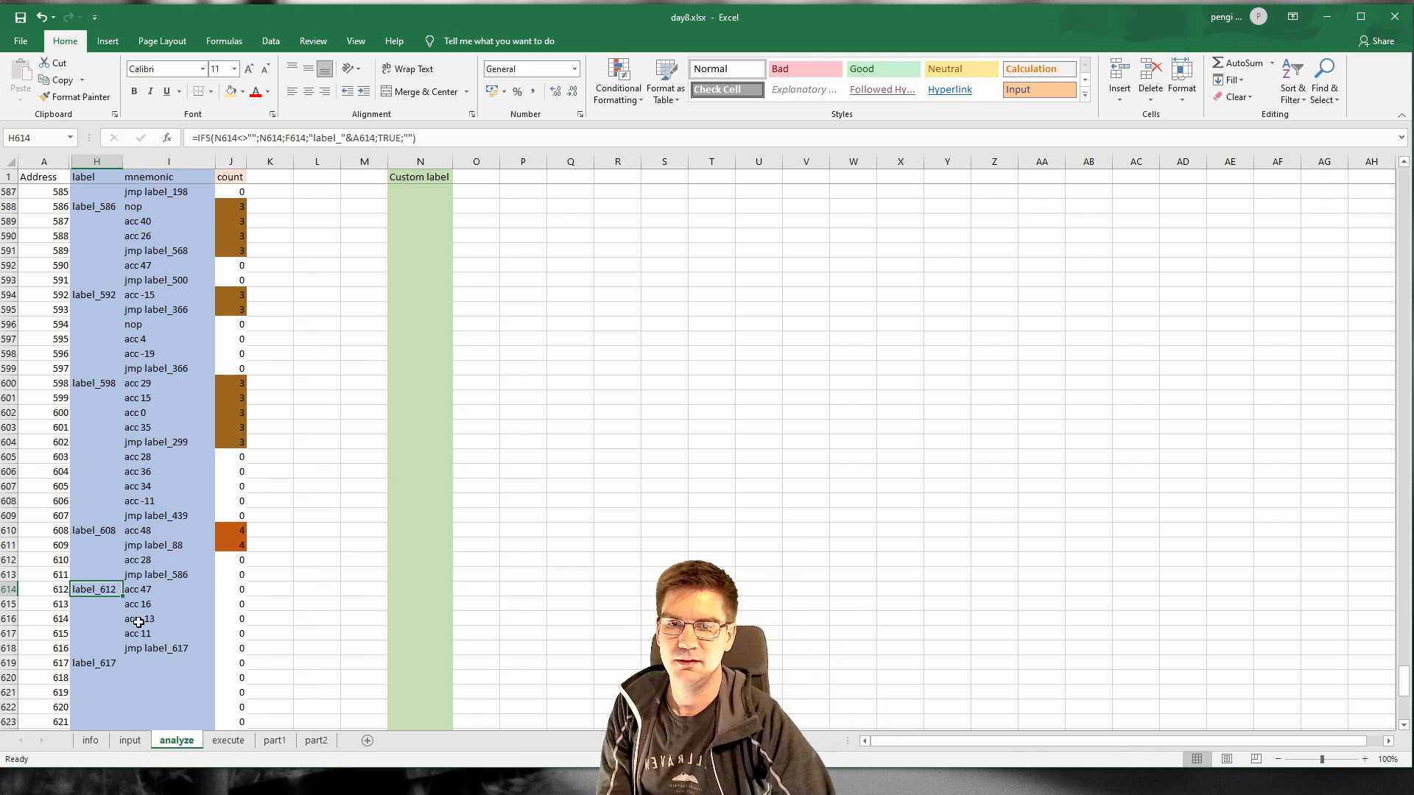
click(135, 666)
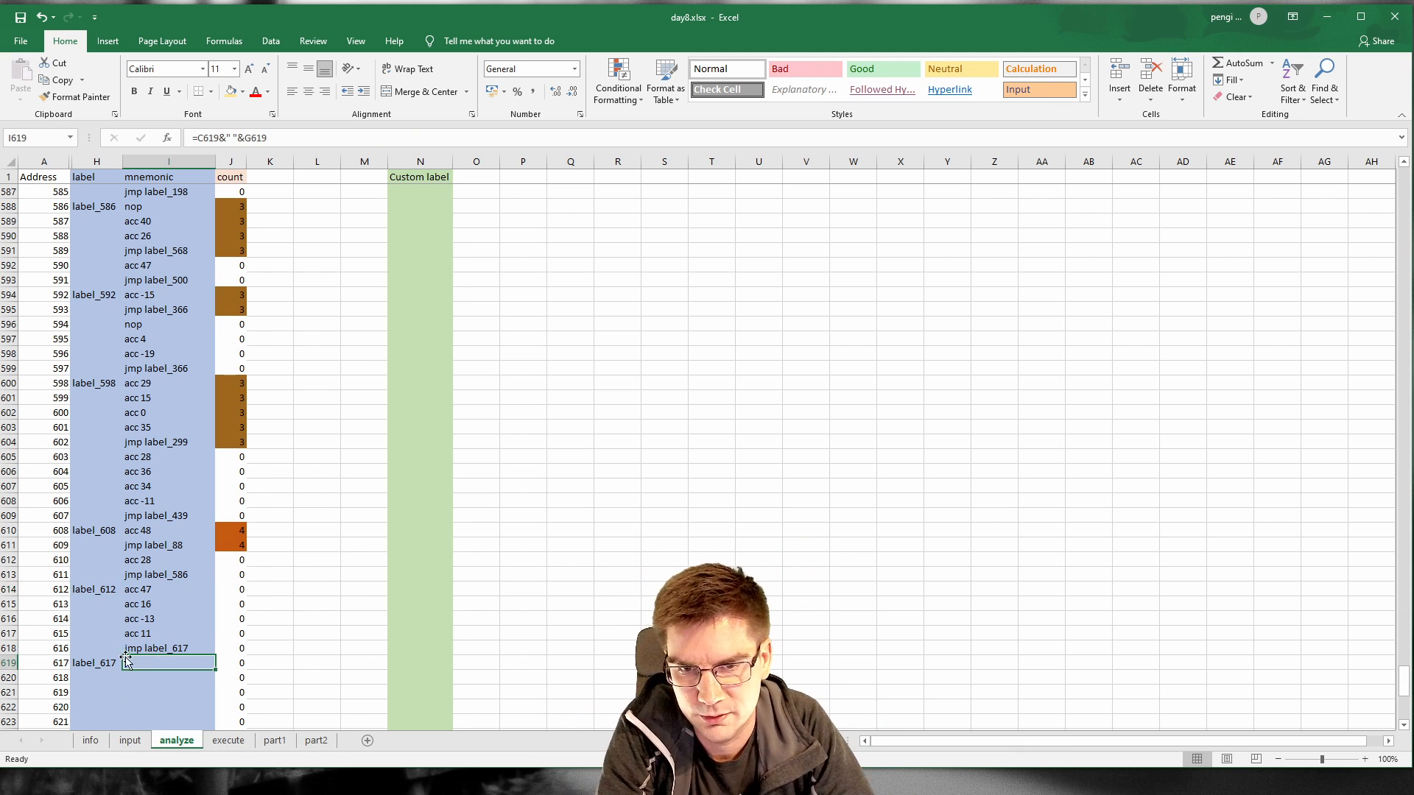
click(144, 651)
click(115, 660)
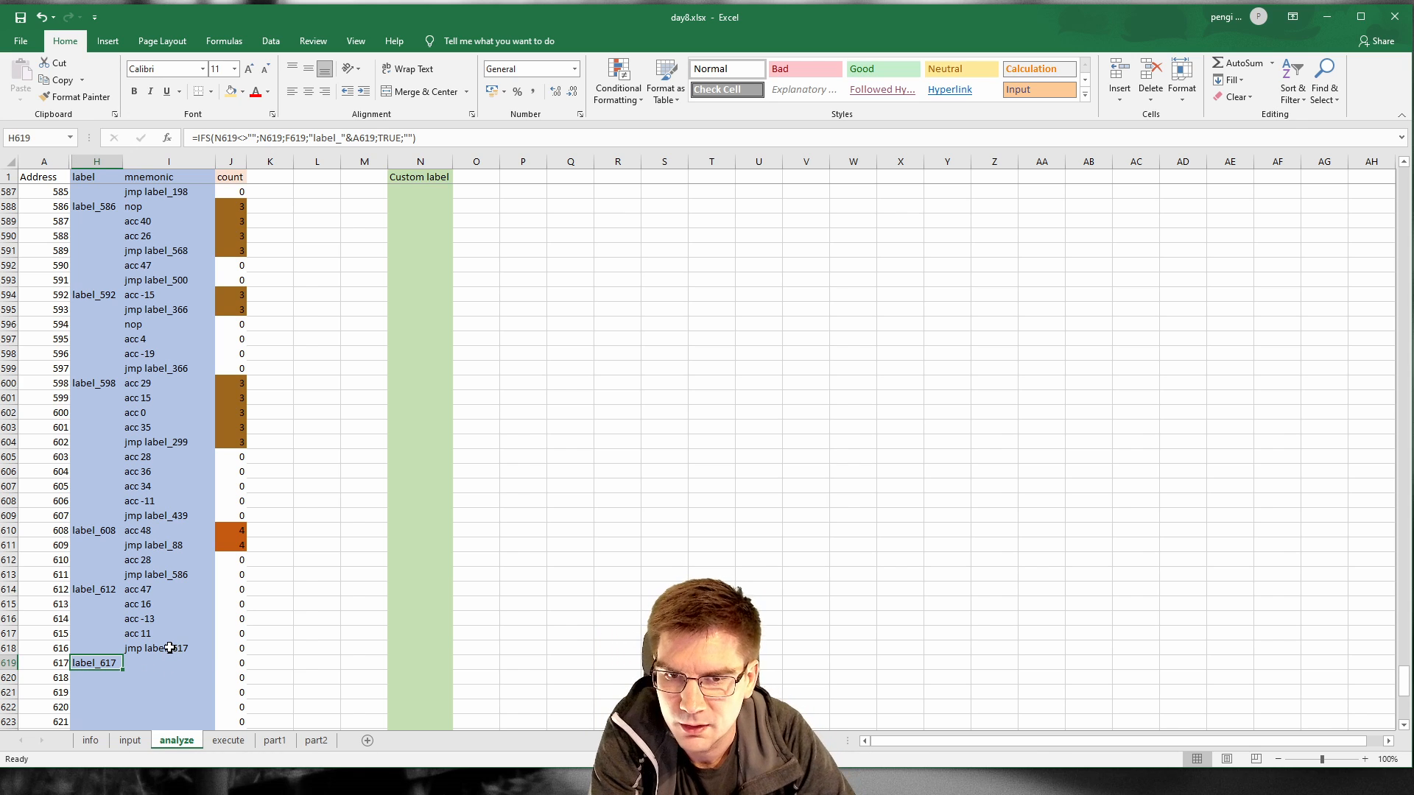
Step: Look through the colour-coded execution counts across the whole program listing, ending at the label_617 row
scroll(169, 648, up, 20)
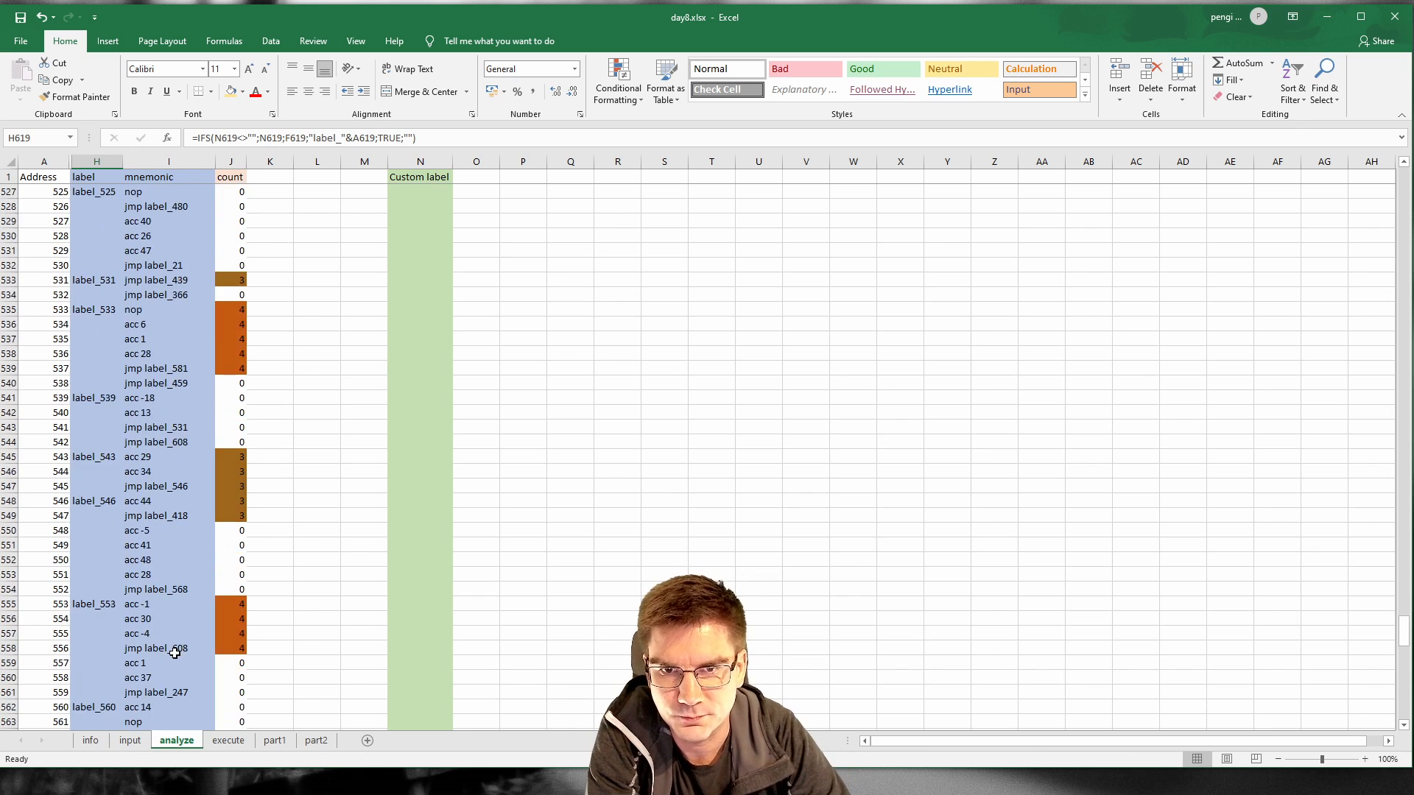
scroll(176, 653, up, 20)
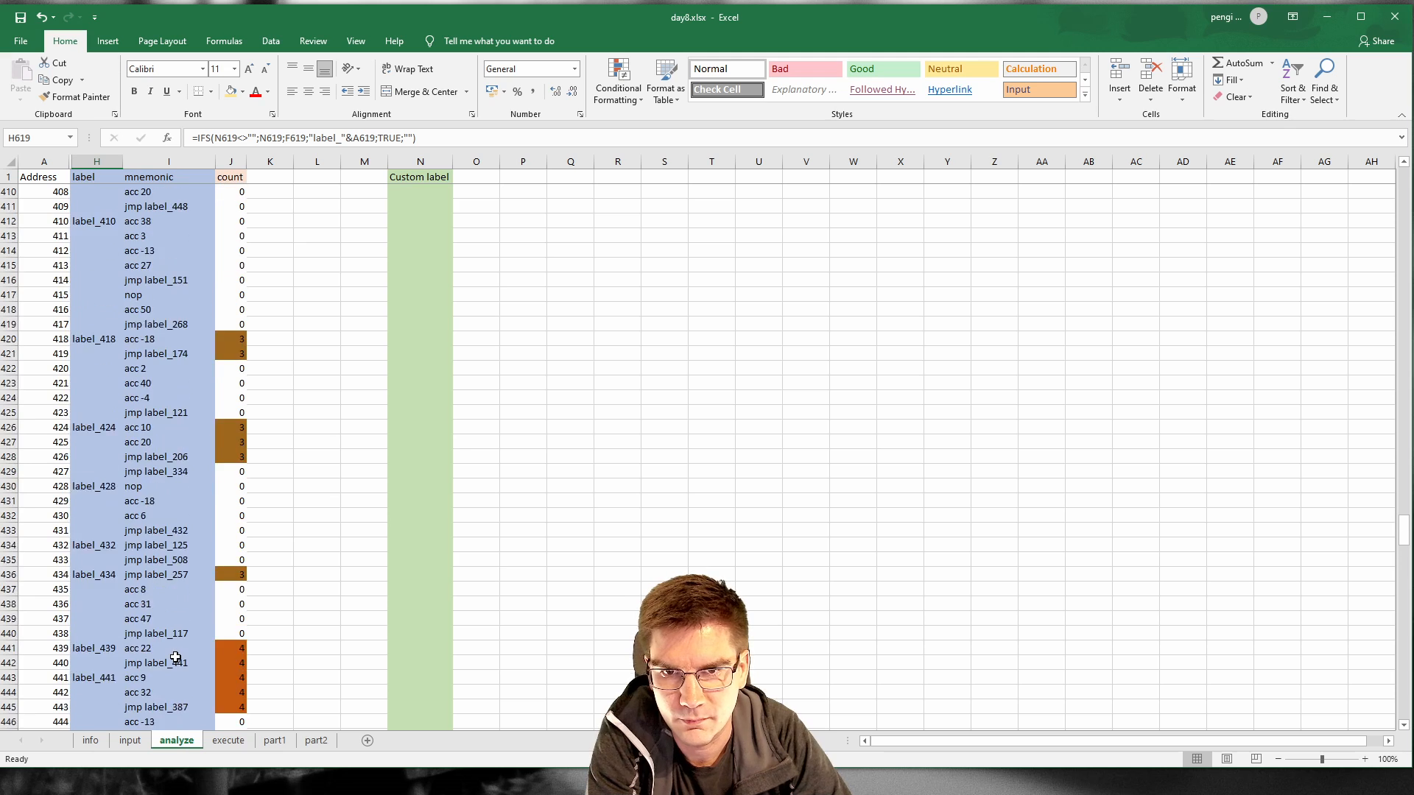
scroll(175, 658, up, 20)
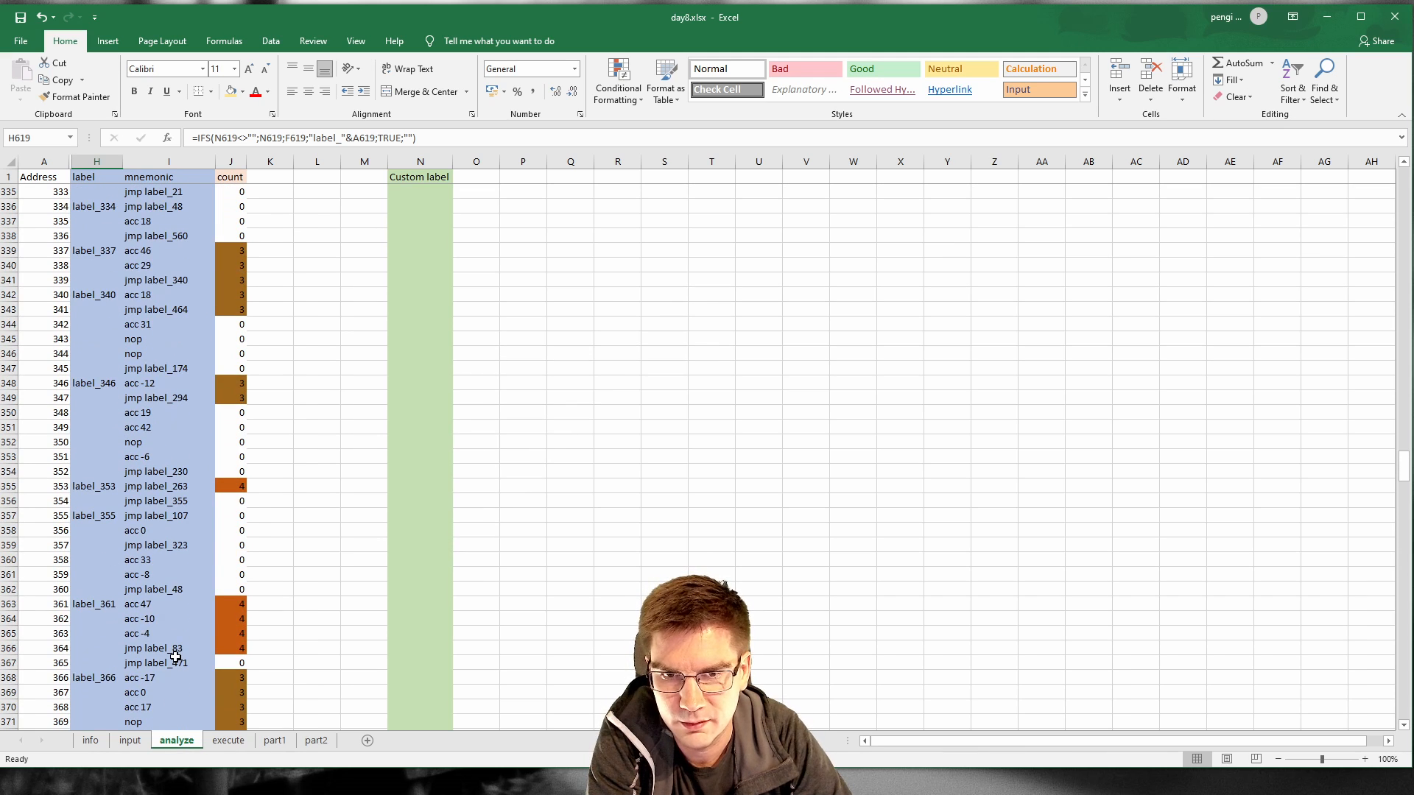
scroll(176, 658, down, 7)
drag(1394, 491, 1404, 160)
scroll(190, 336, down, 12)
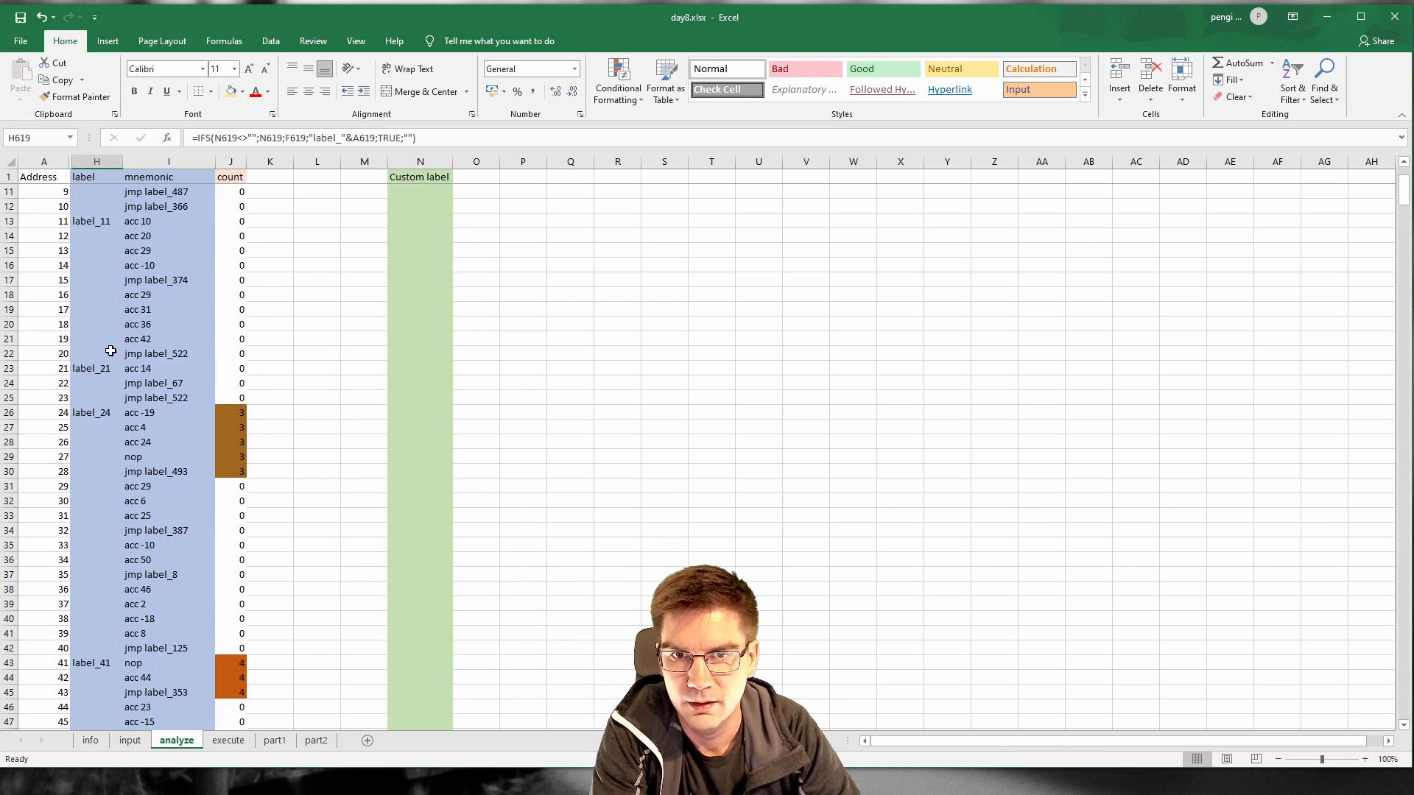
scroll(188, 402, down, 20)
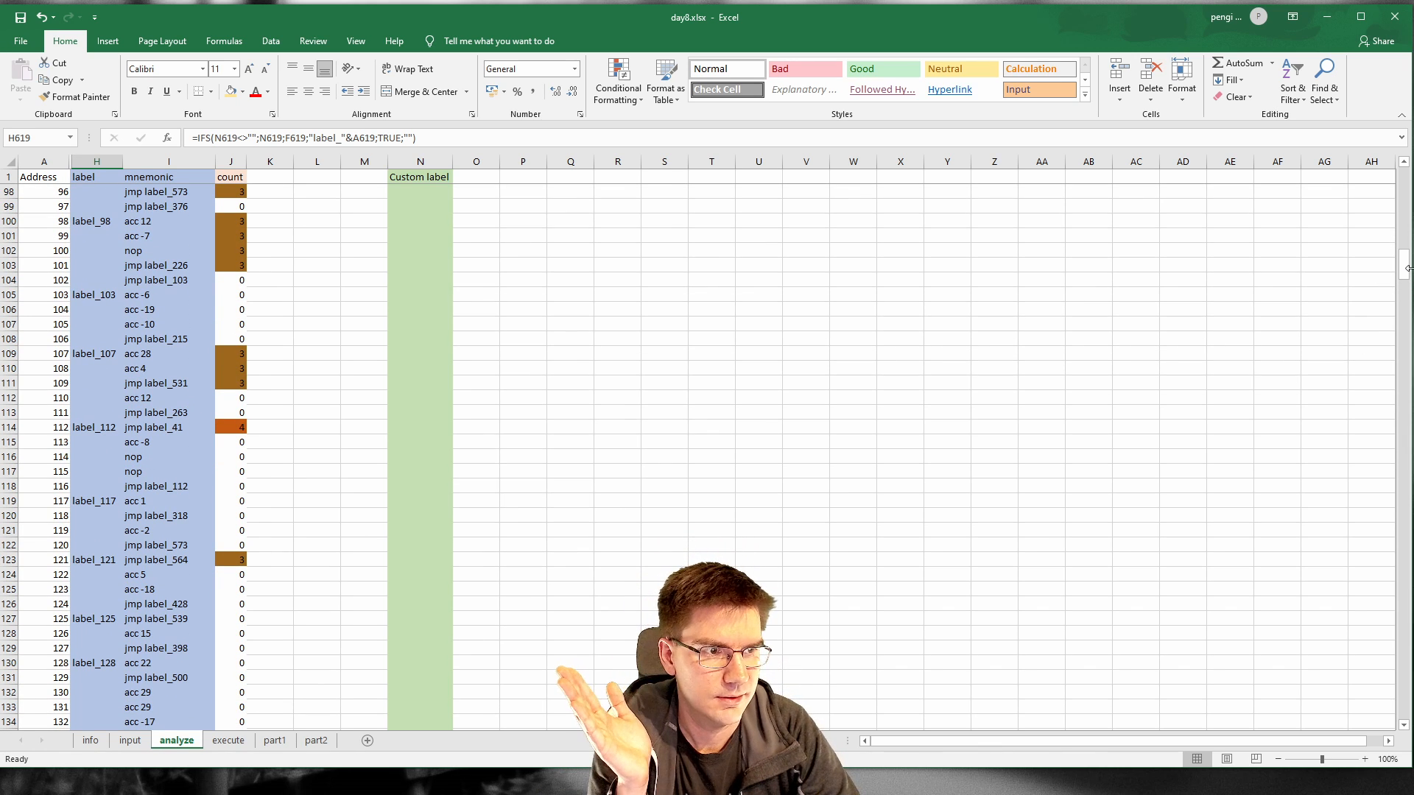
drag(1405, 265, 620, 543)
scroll(258, 604, down, 20)
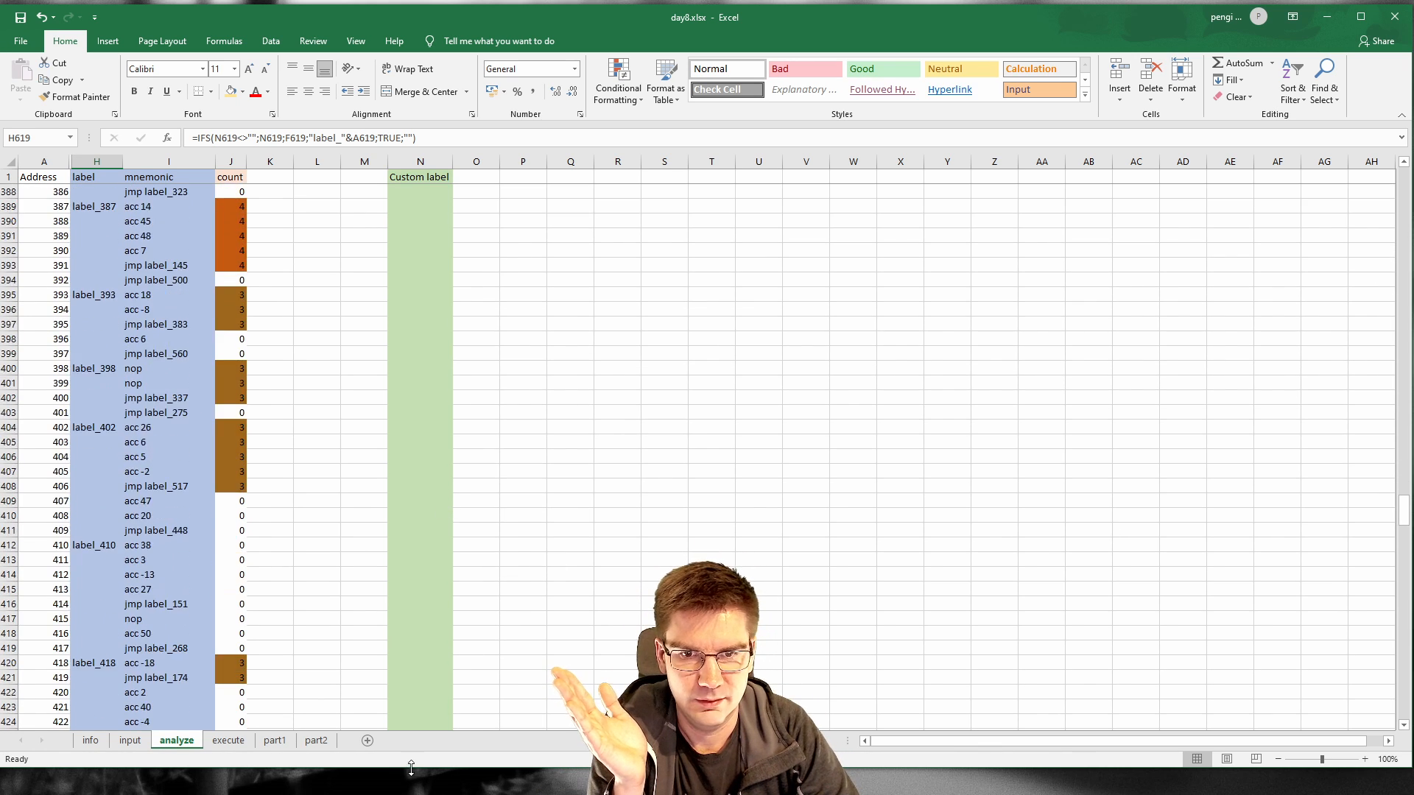
scroll(258, 604, down, 20)
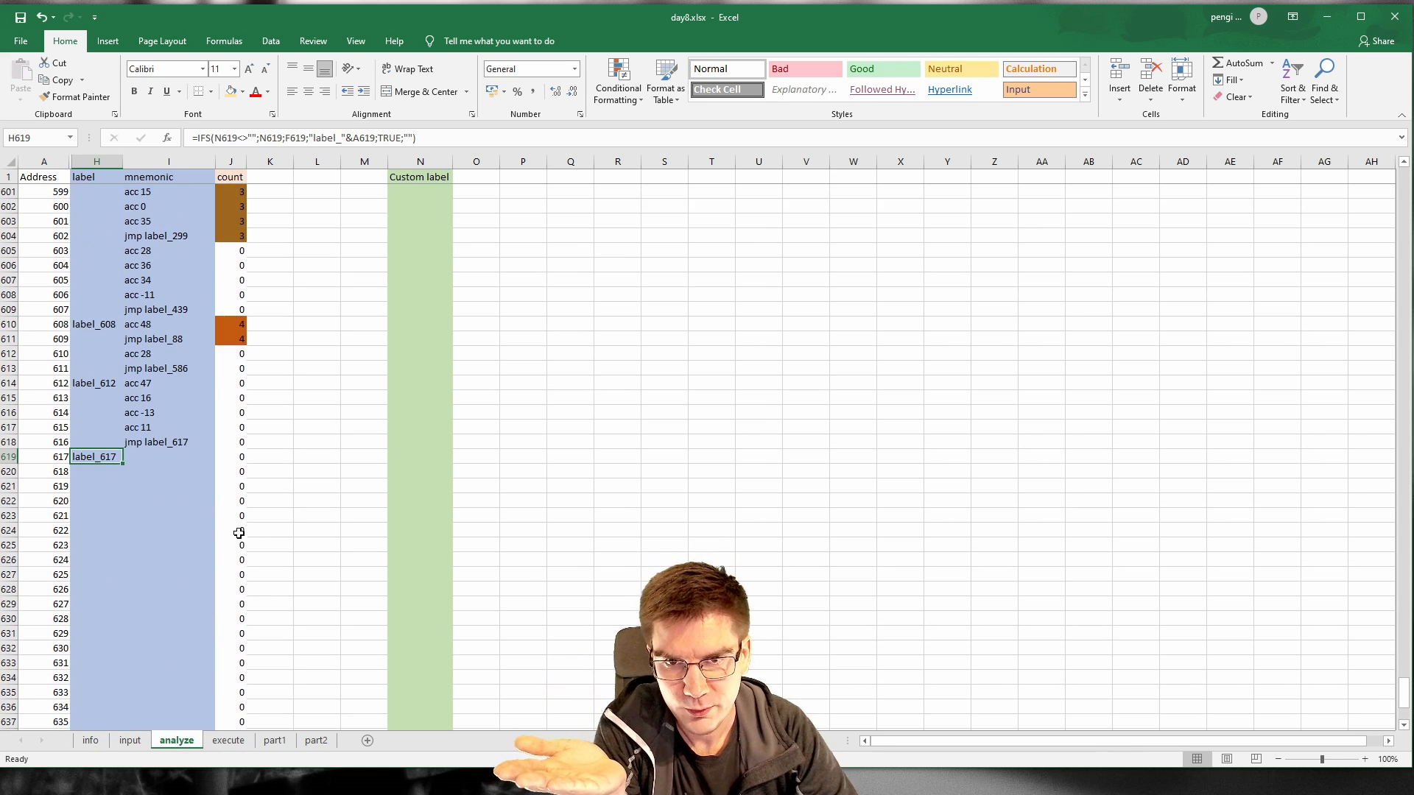
Step: Trace the program's end backwards from label_617 through jmp label_617 and label_612 to jmp label_586
click(143, 456)
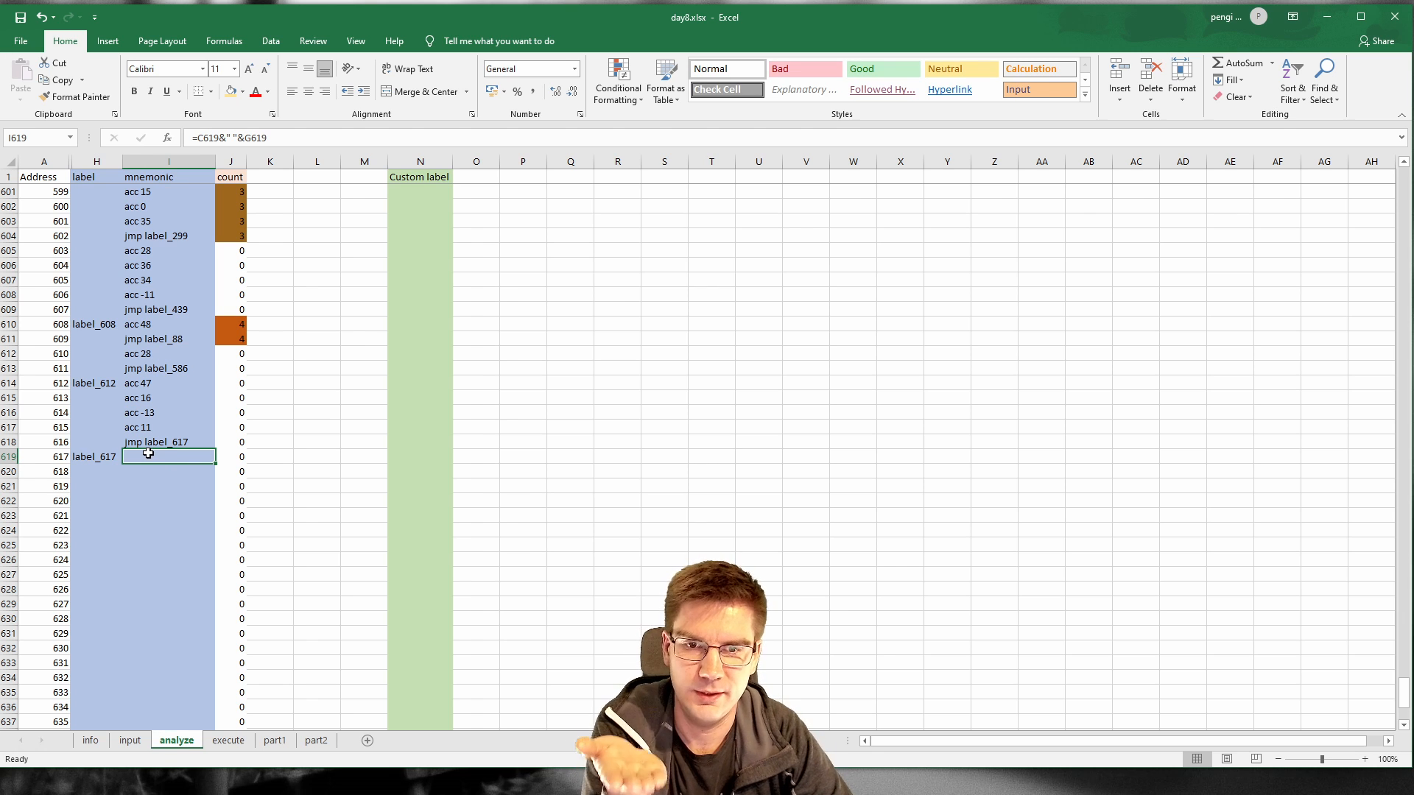
click(109, 455)
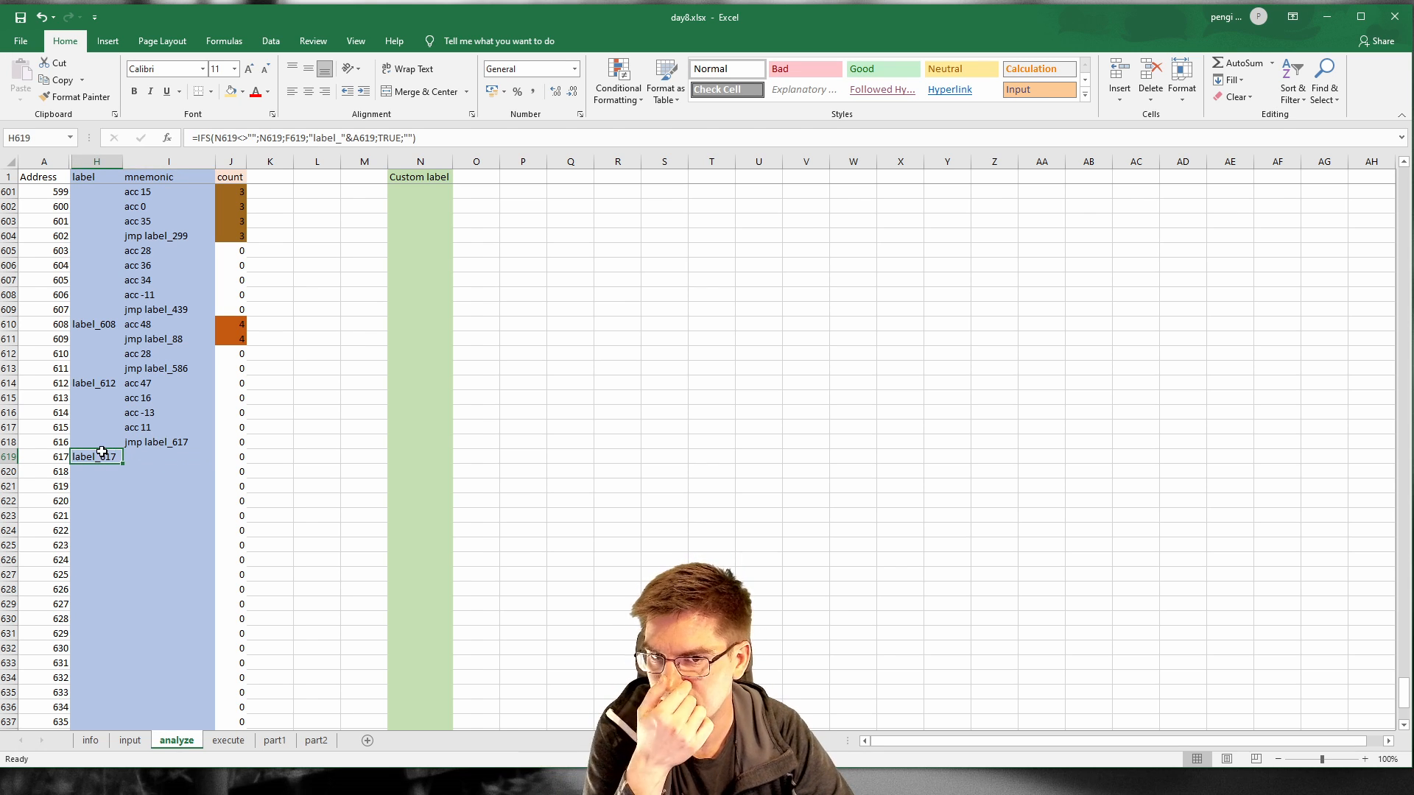
click(164, 440)
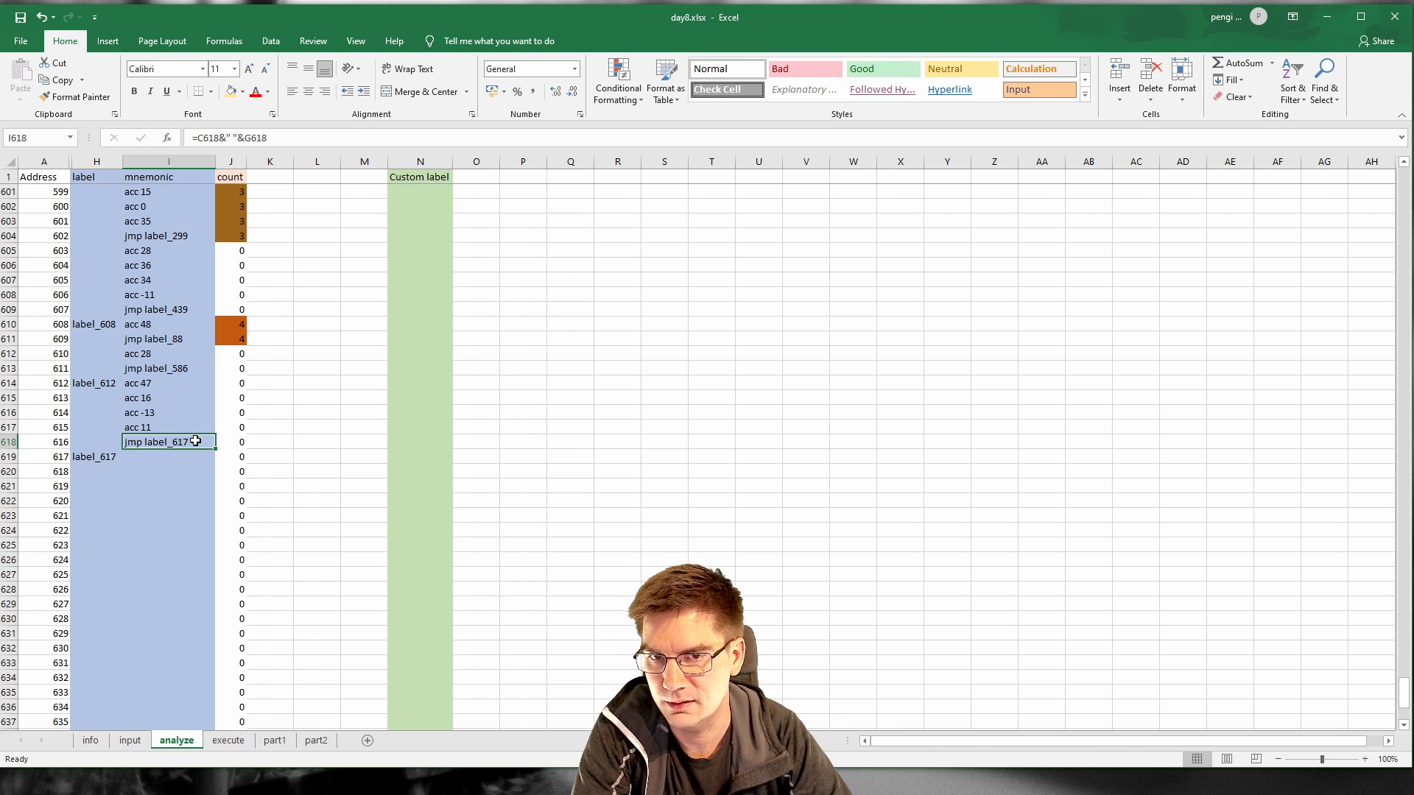
click(104, 383)
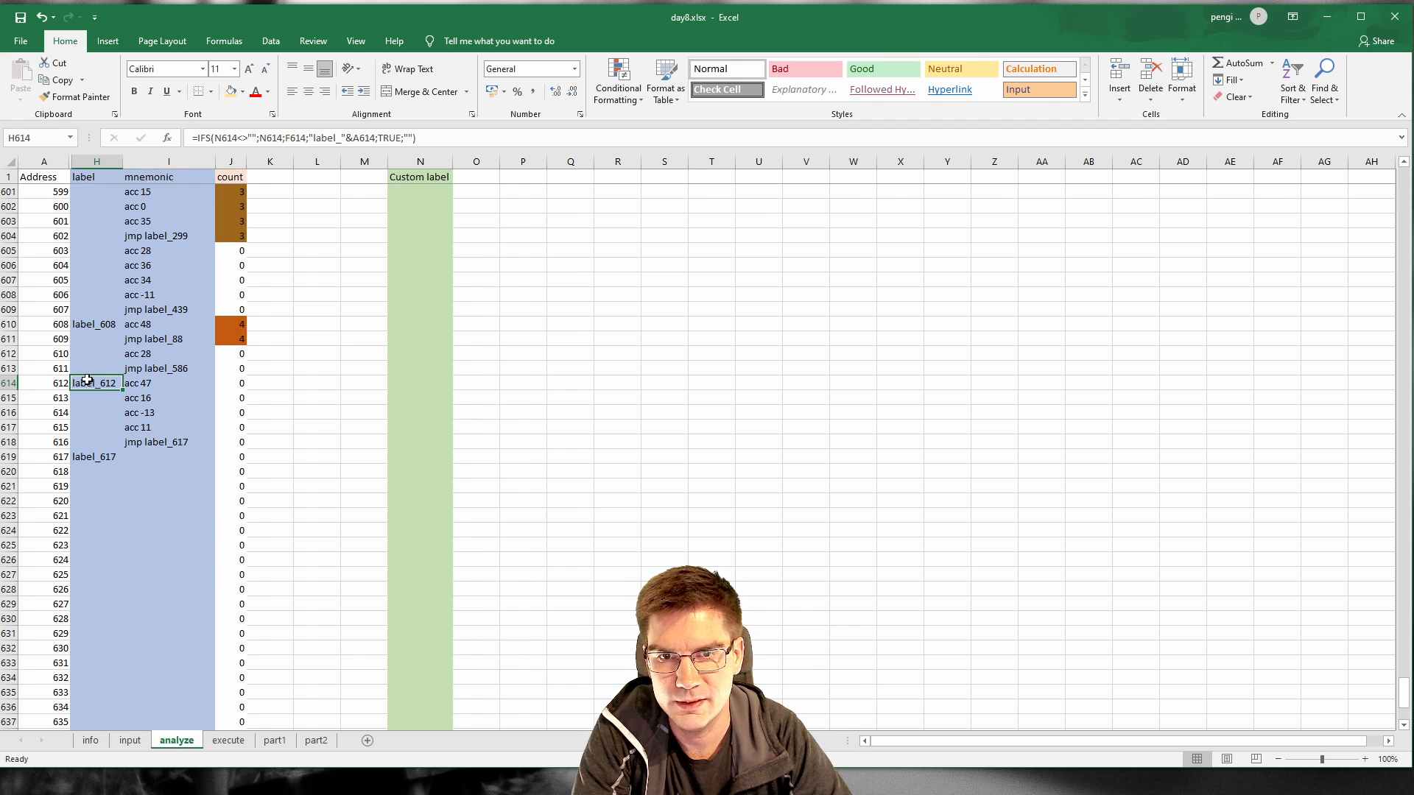
click(180, 367)
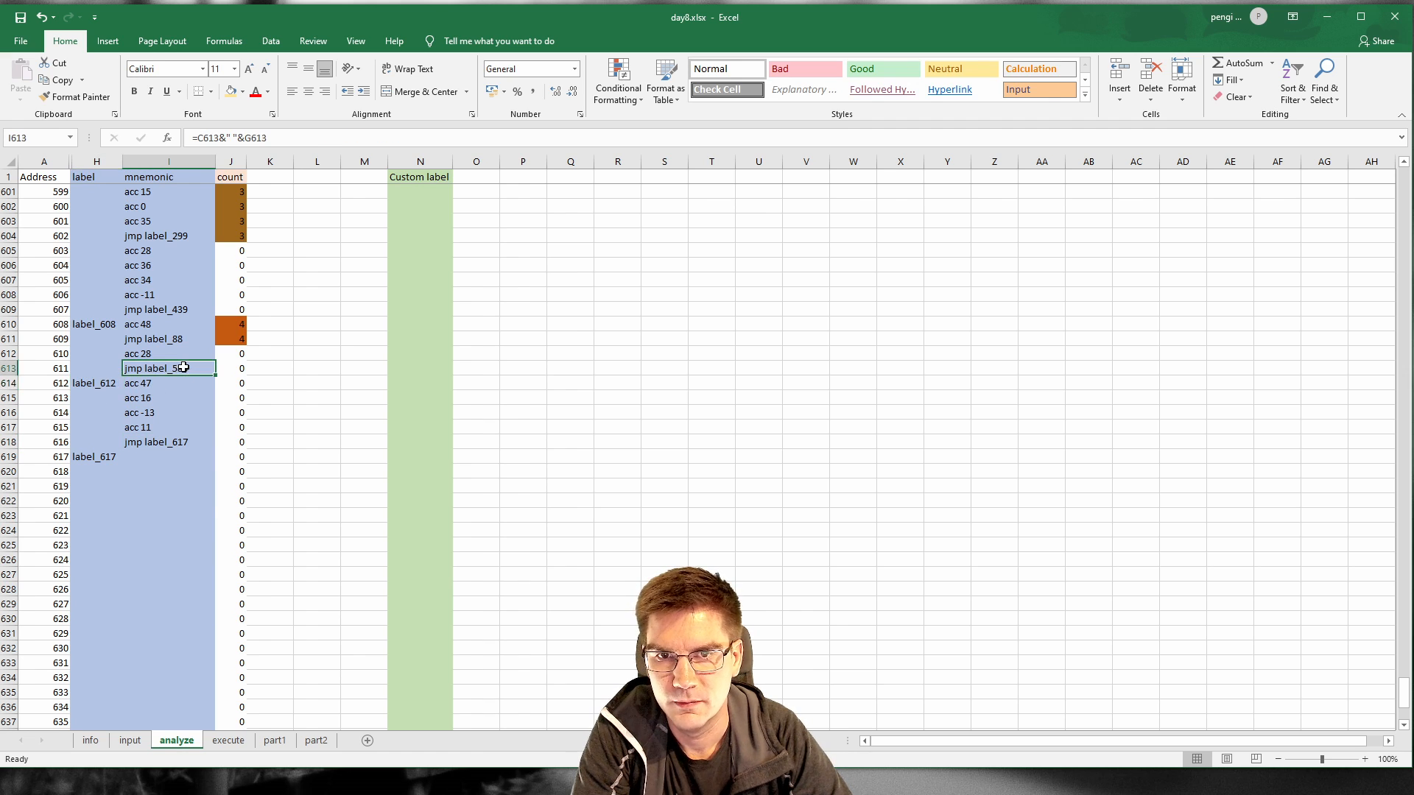
Step: Examine the label_598 row's label, mnemonic and count, along with the neighbouring blocks between label_581 and label_617
scroll(183, 367, up, 3)
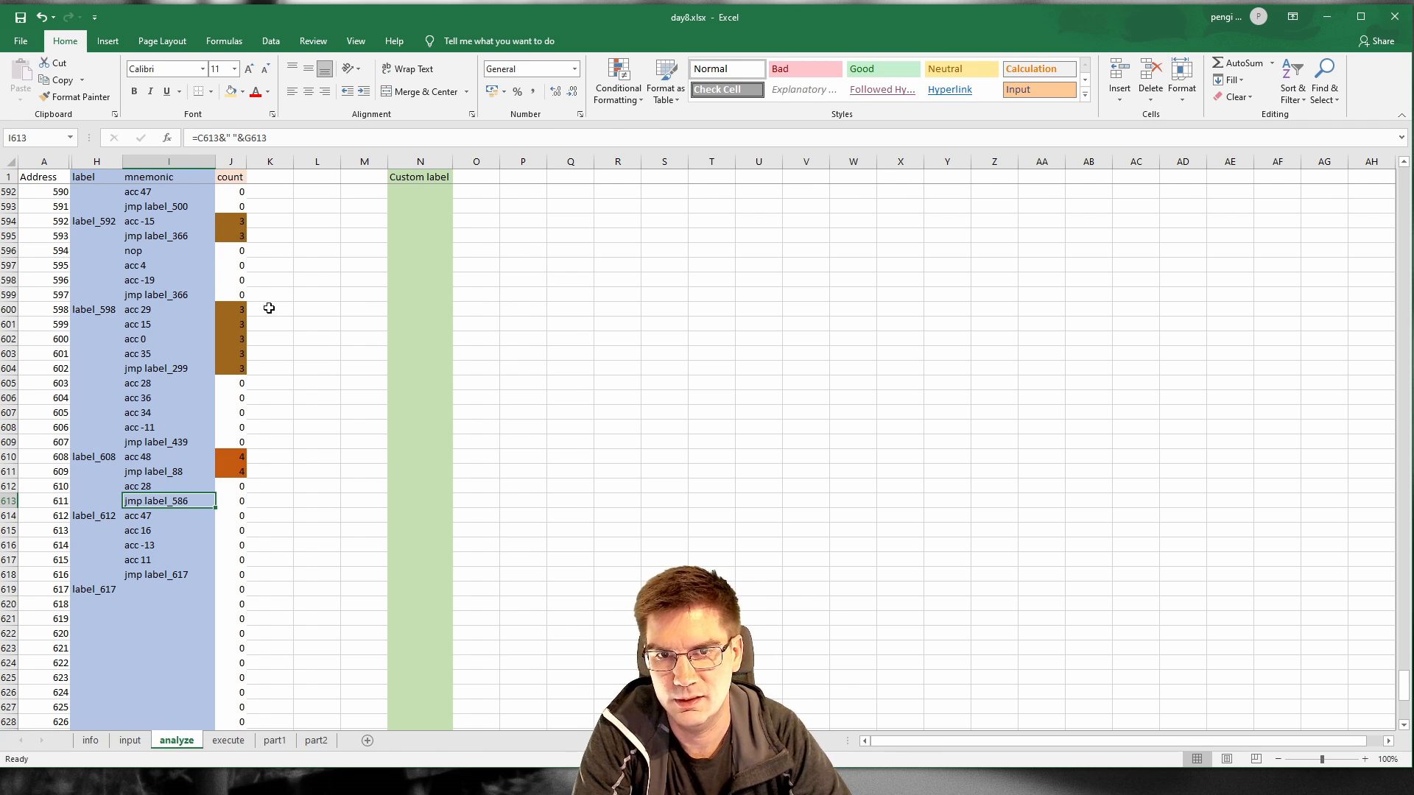
click(232, 309)
drag(99, 313, 235, 310)
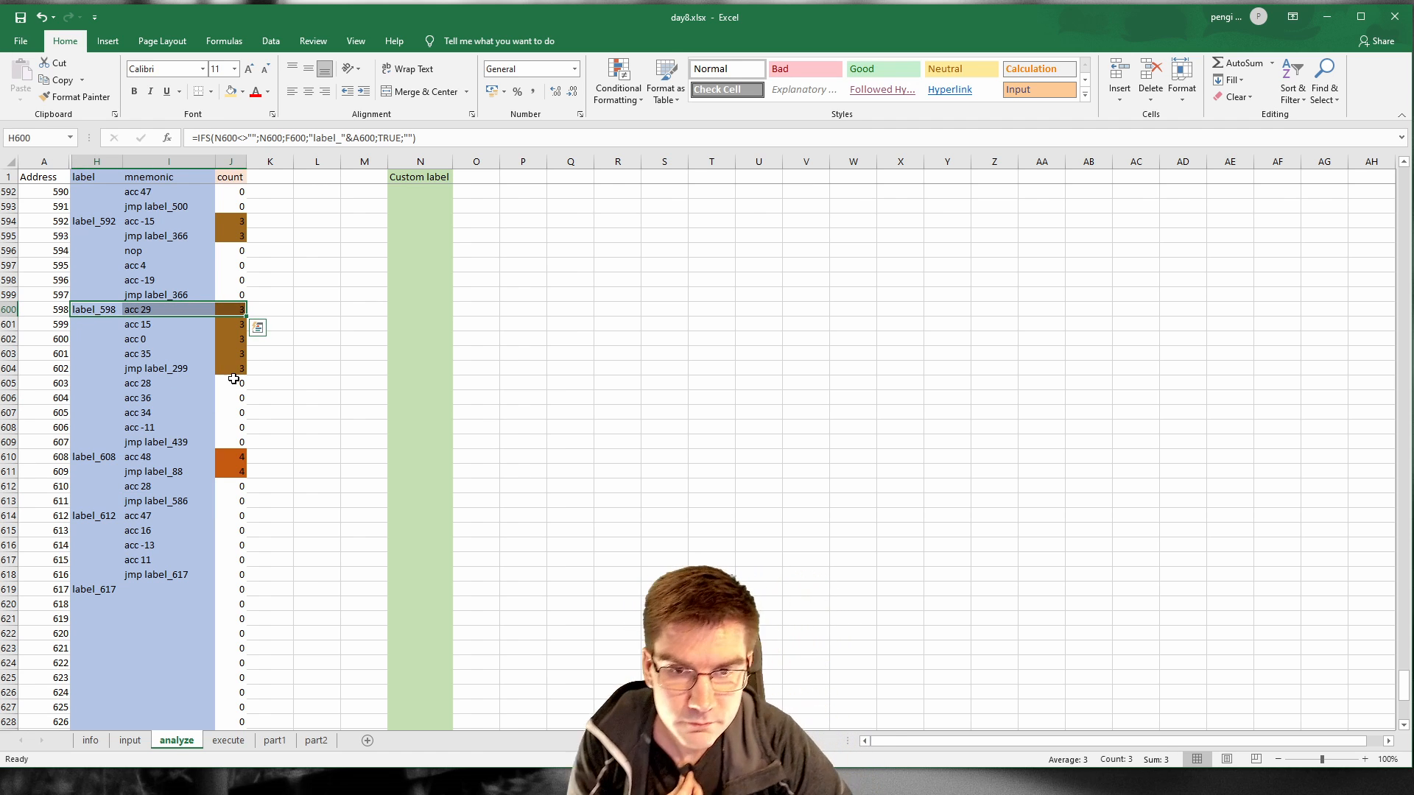
scroll(252, 493, up, 4)
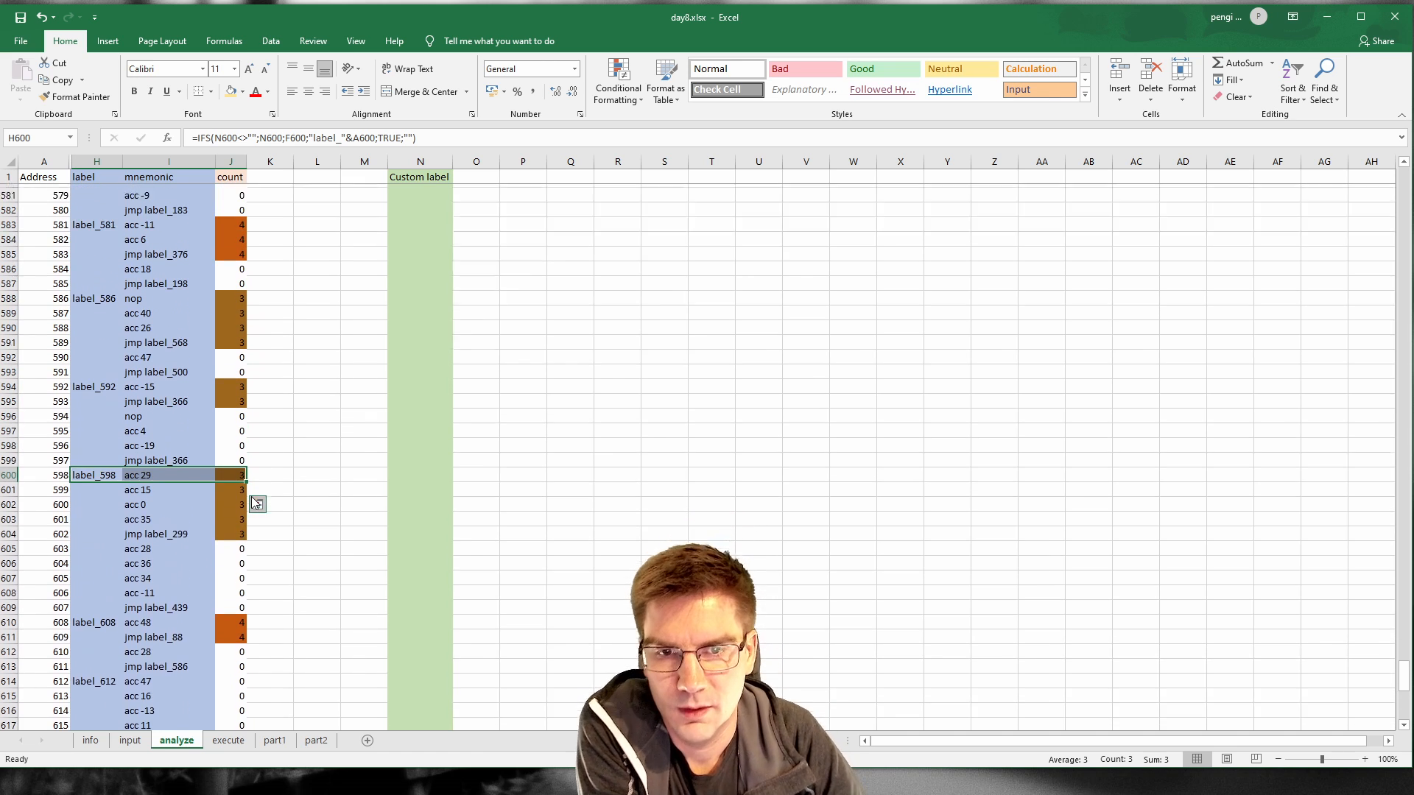
scroll(183, 306, up, 1)
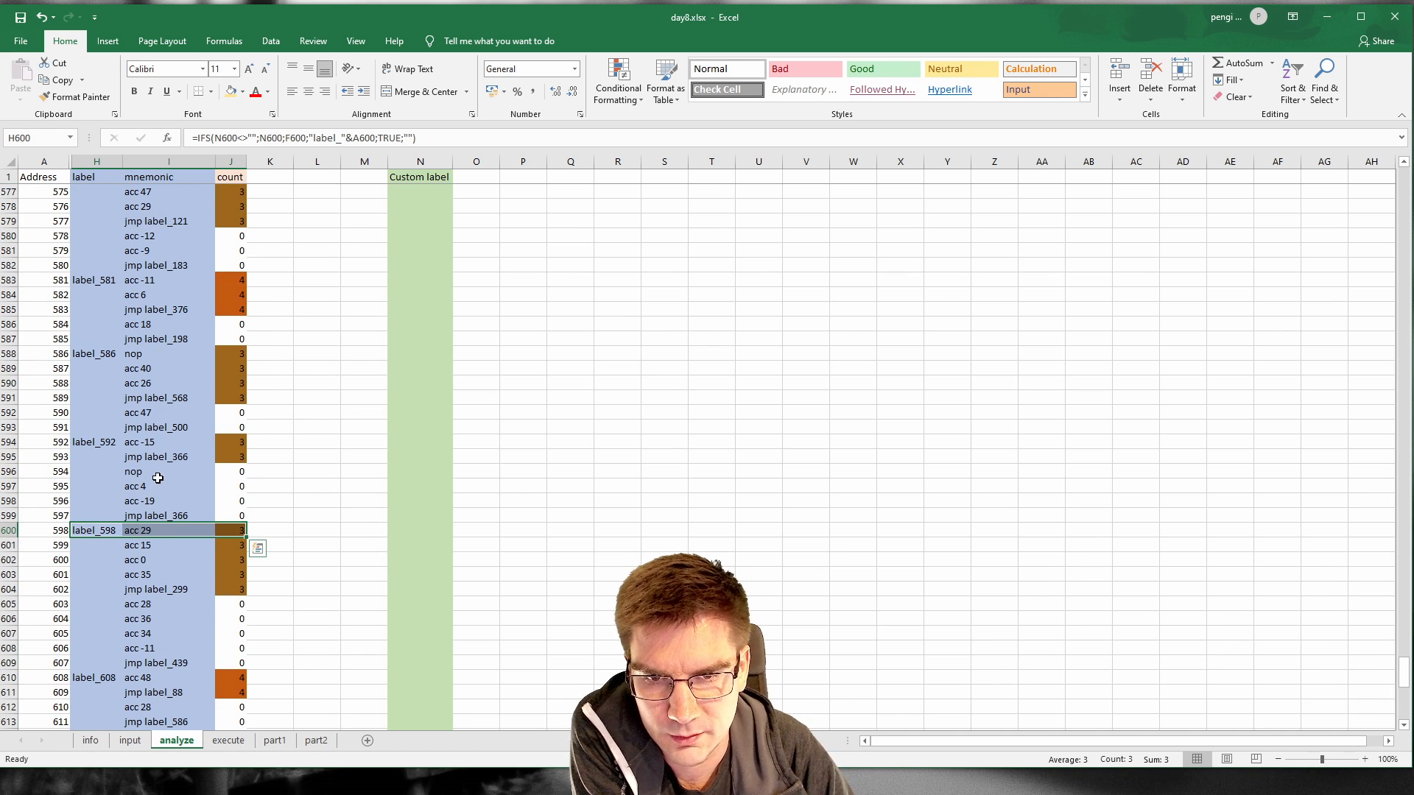
scroll(157, 478, down, 5)
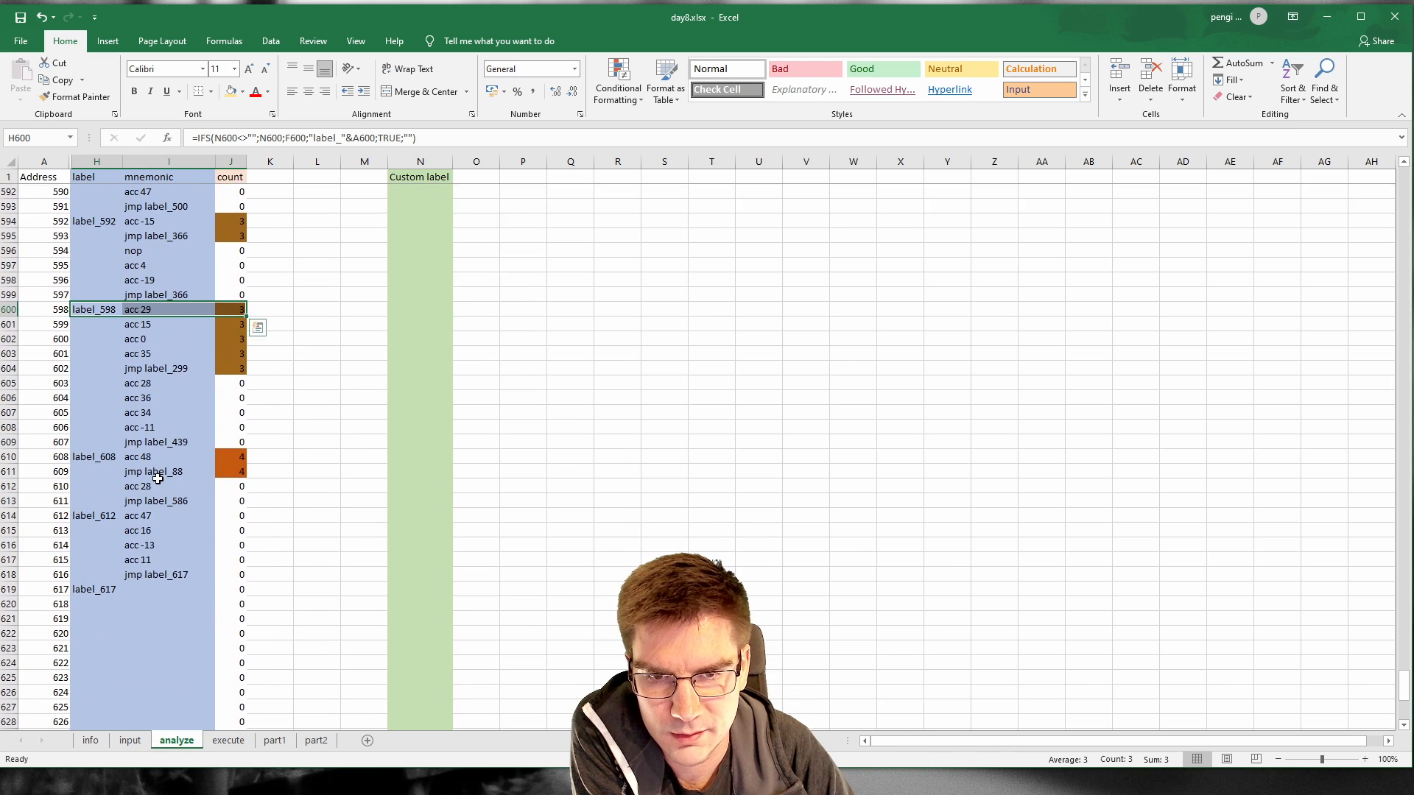
scroll(158, 478, down, 1)
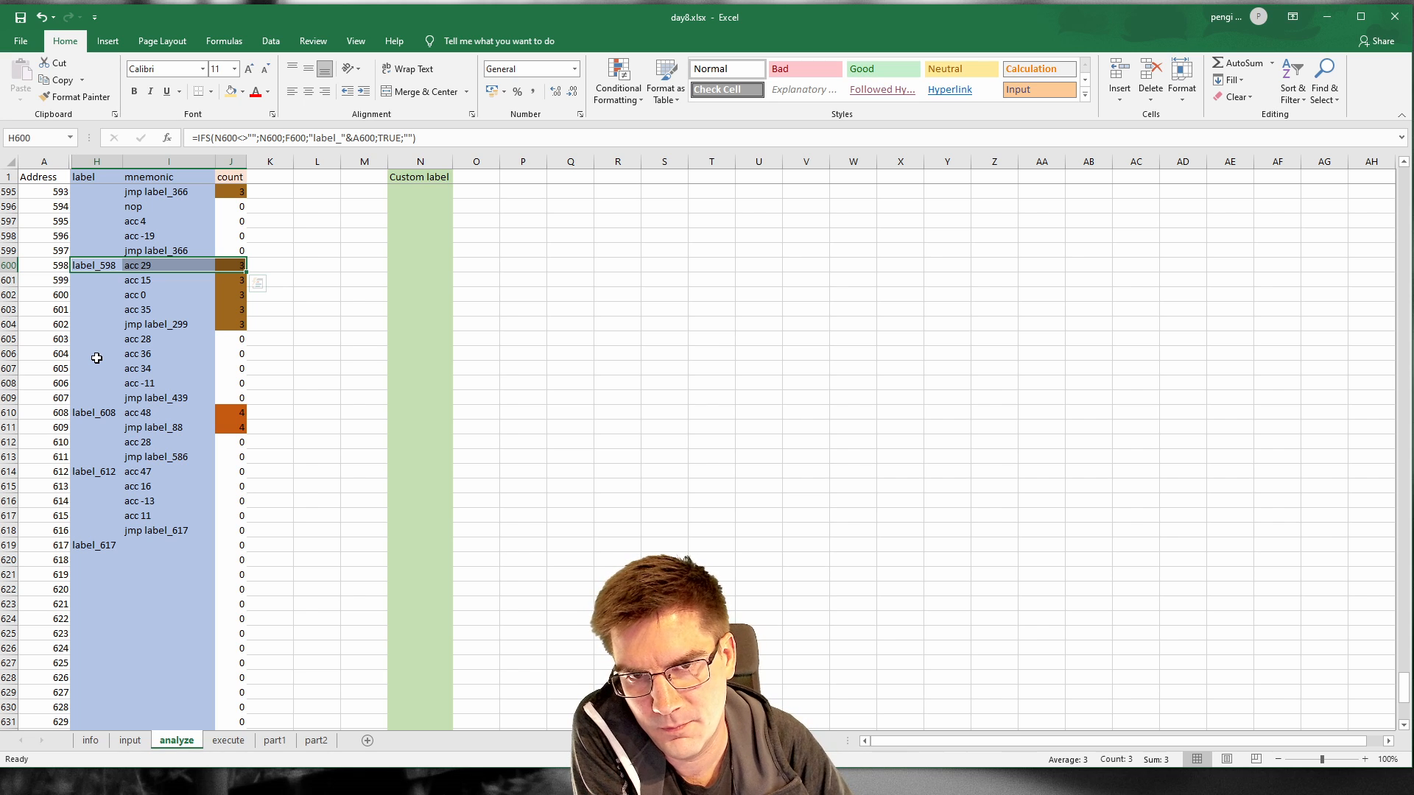
scroll(134, 442, up, 3)
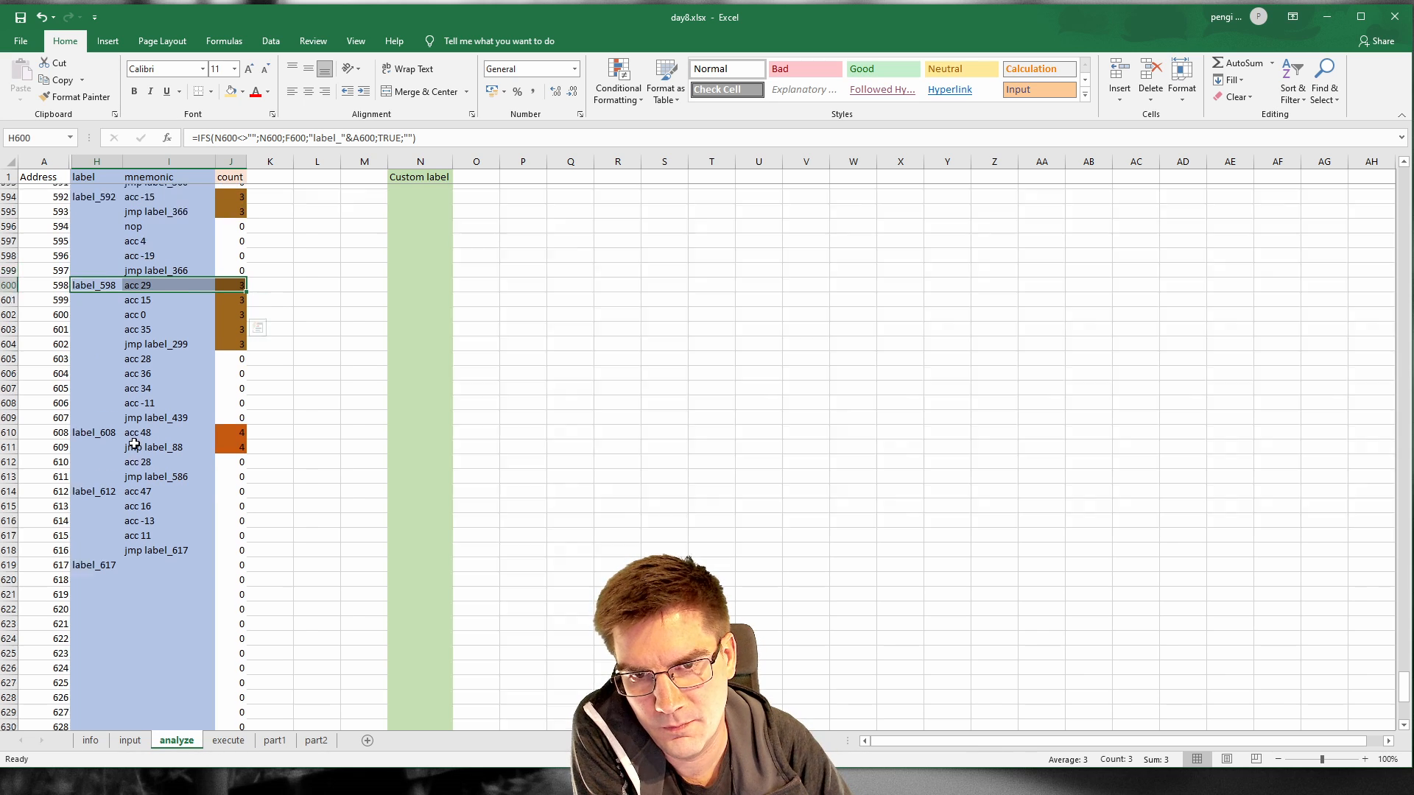
scroll(134, 443, up, 9)
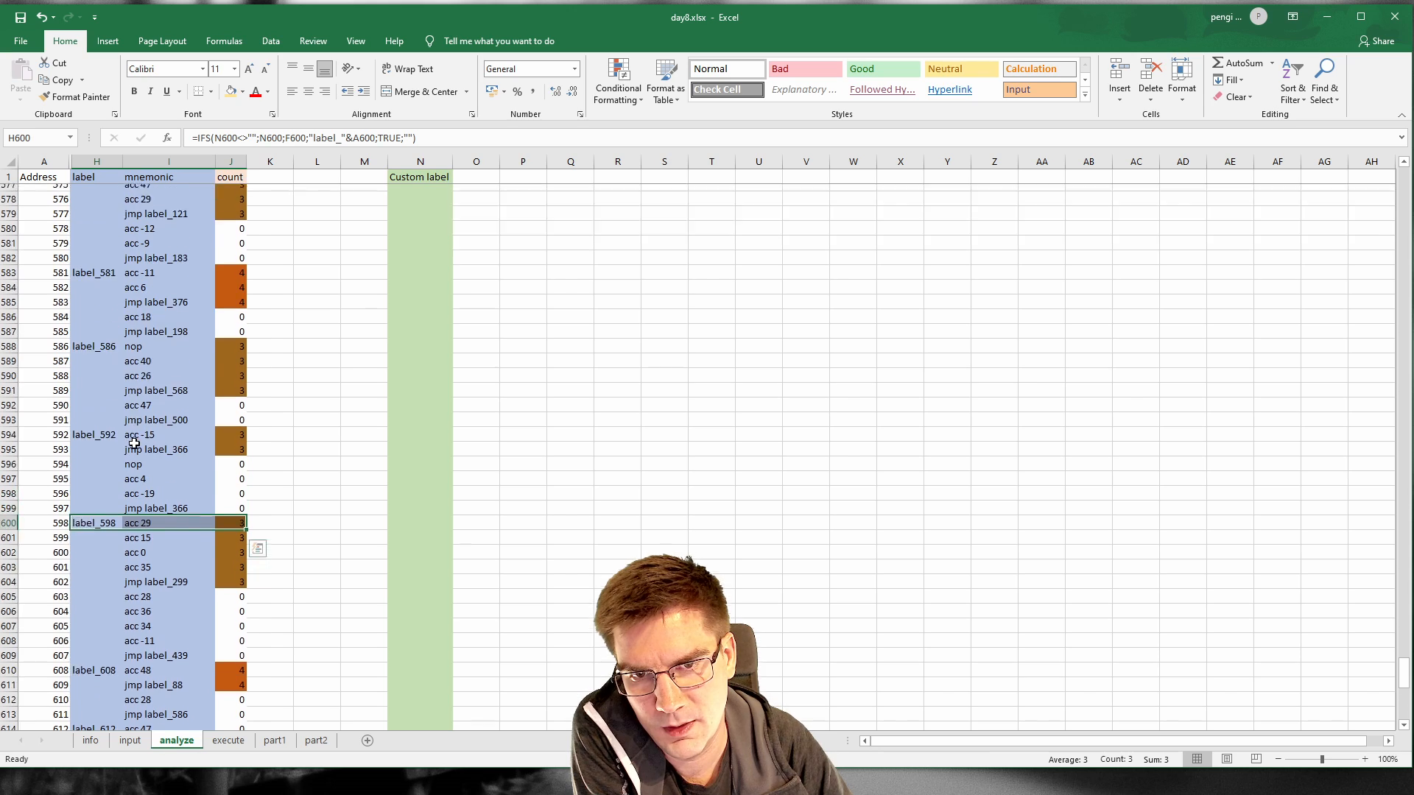
Step: Compare the executed and unexecuted blocks in the second half of the listing, returning to the area around label_586
scroll(134, 442, up, 20)
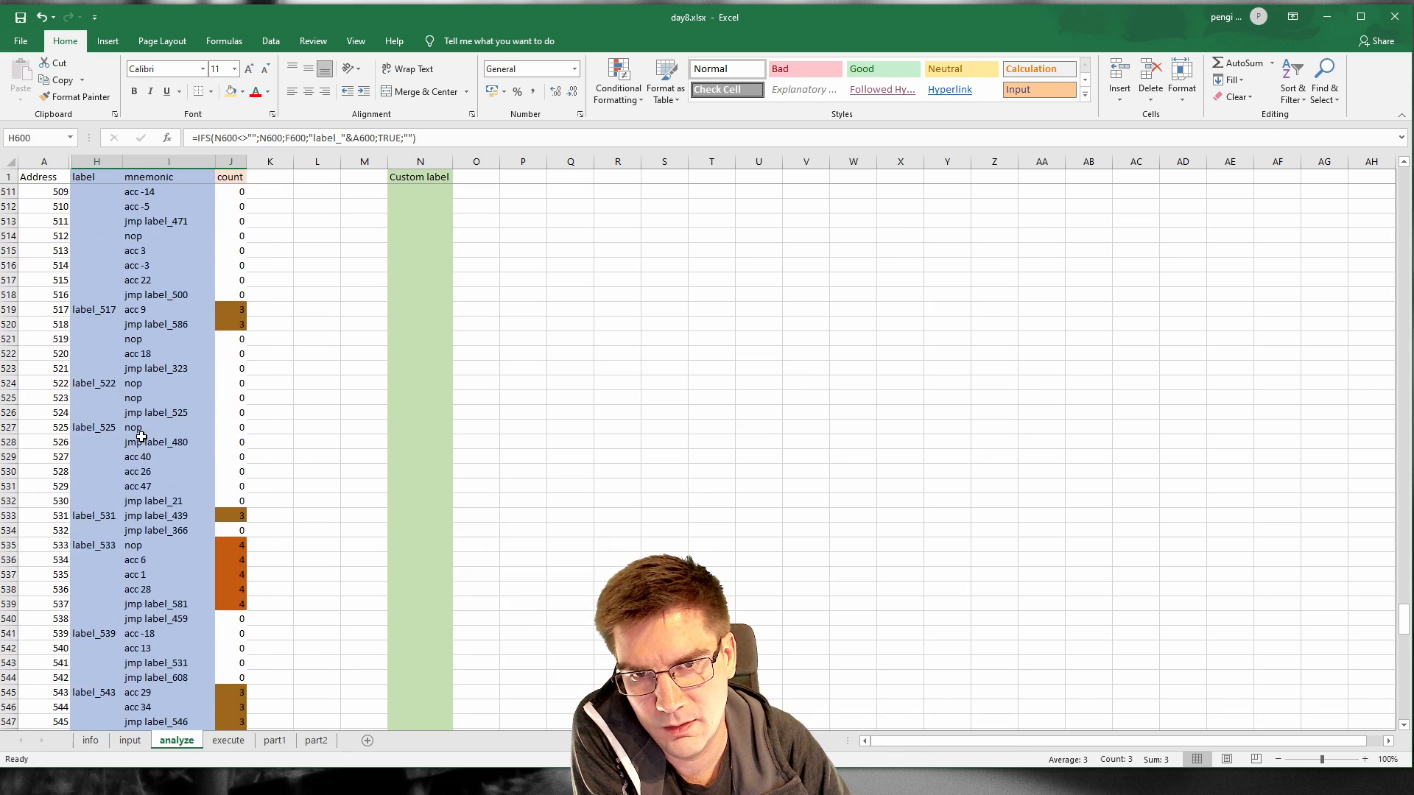
scroll(146, 437, up, 16)
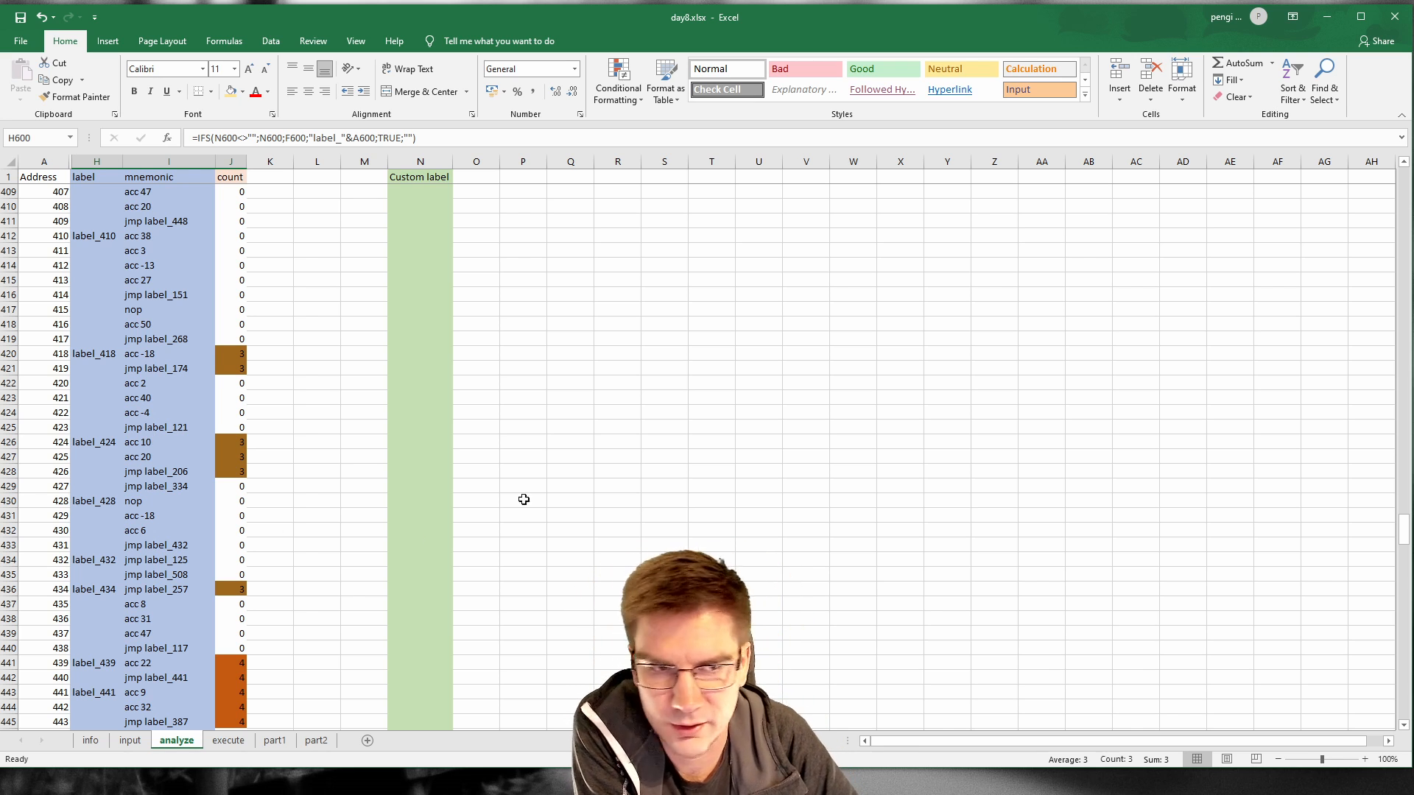
drag(1404, 532, 1405, 676)
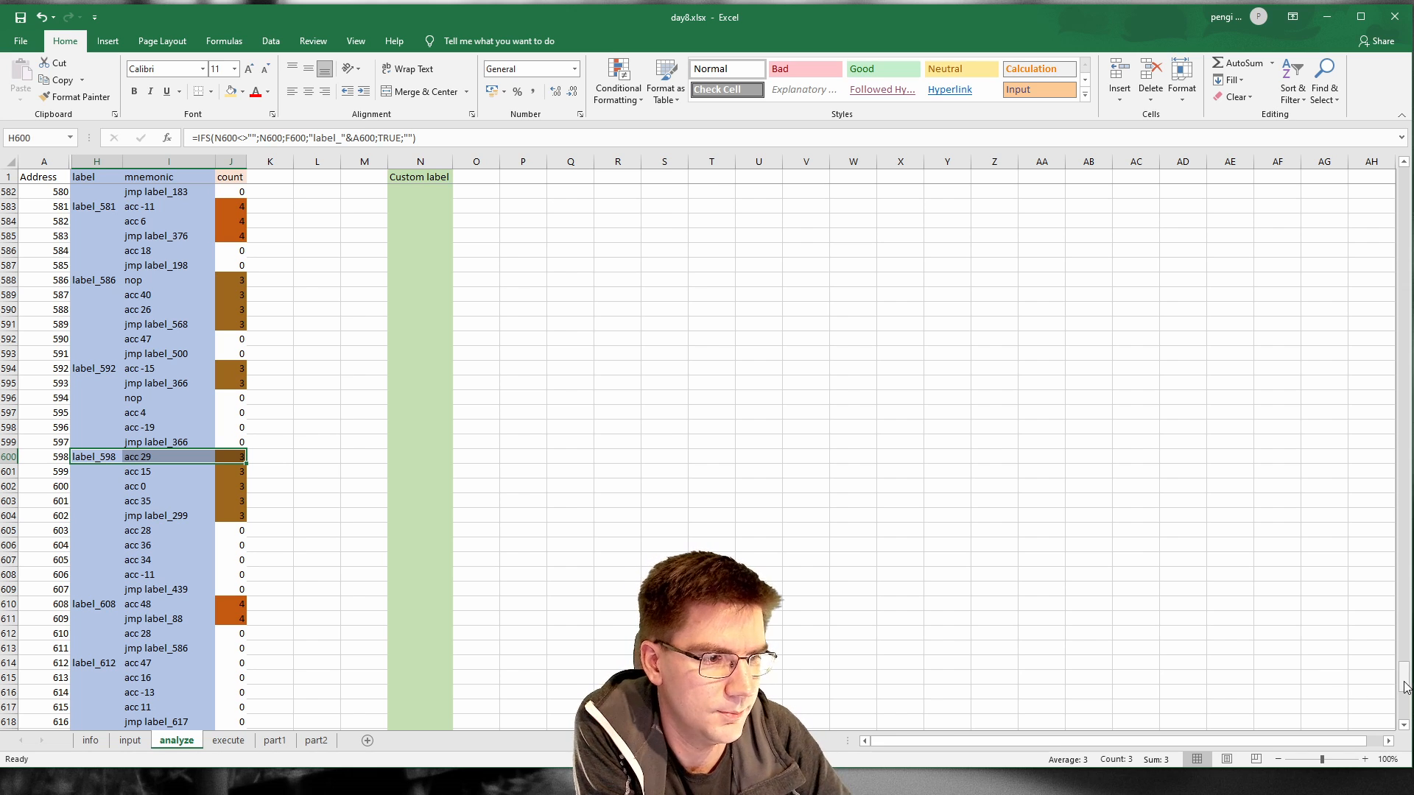
drag(1403, 679, 1407, 500)
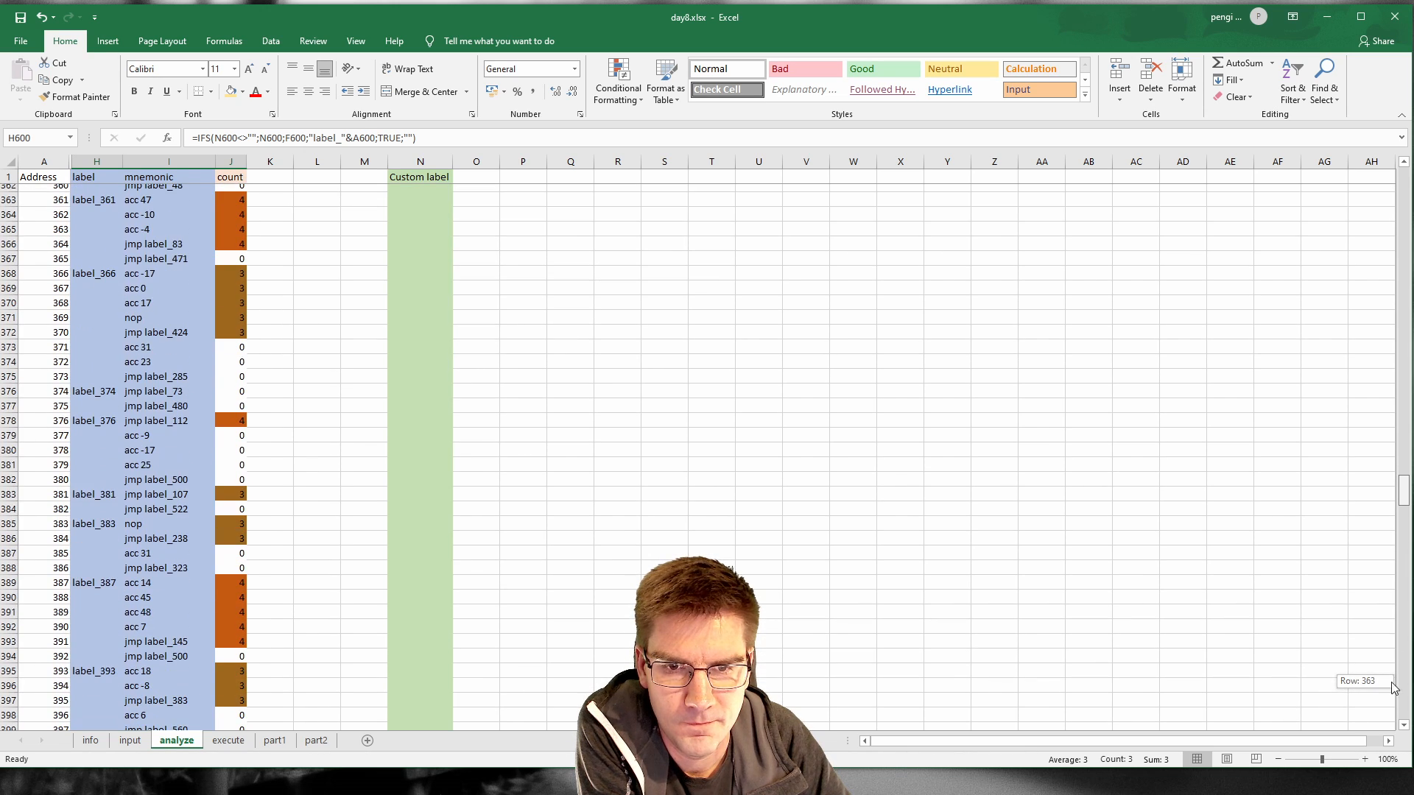
mouse_move(1392, 683)
mouse_down()
mouse_move(1378, 672)
mouse_move(1364, 686)
mouse_up()
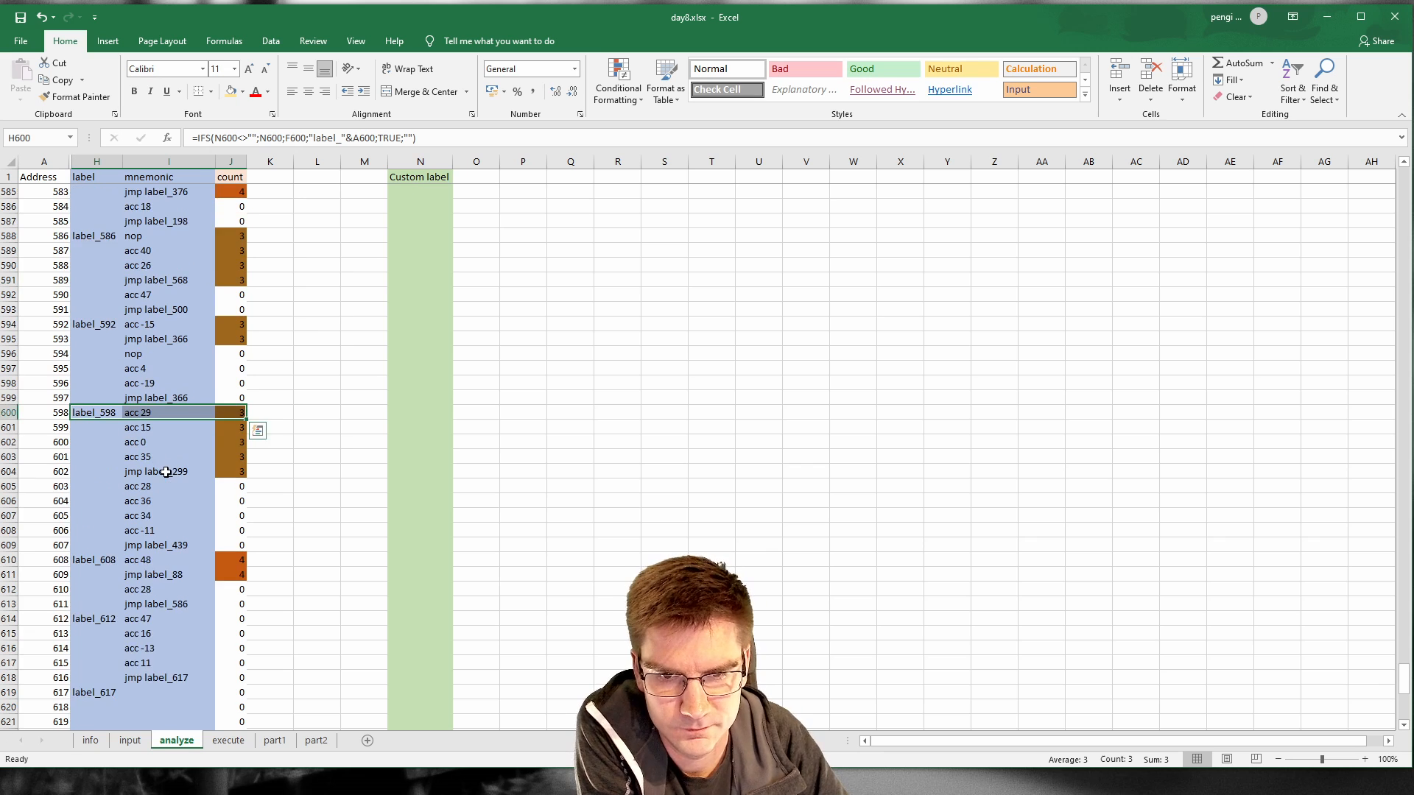
scroll(166, 472, down, 1)
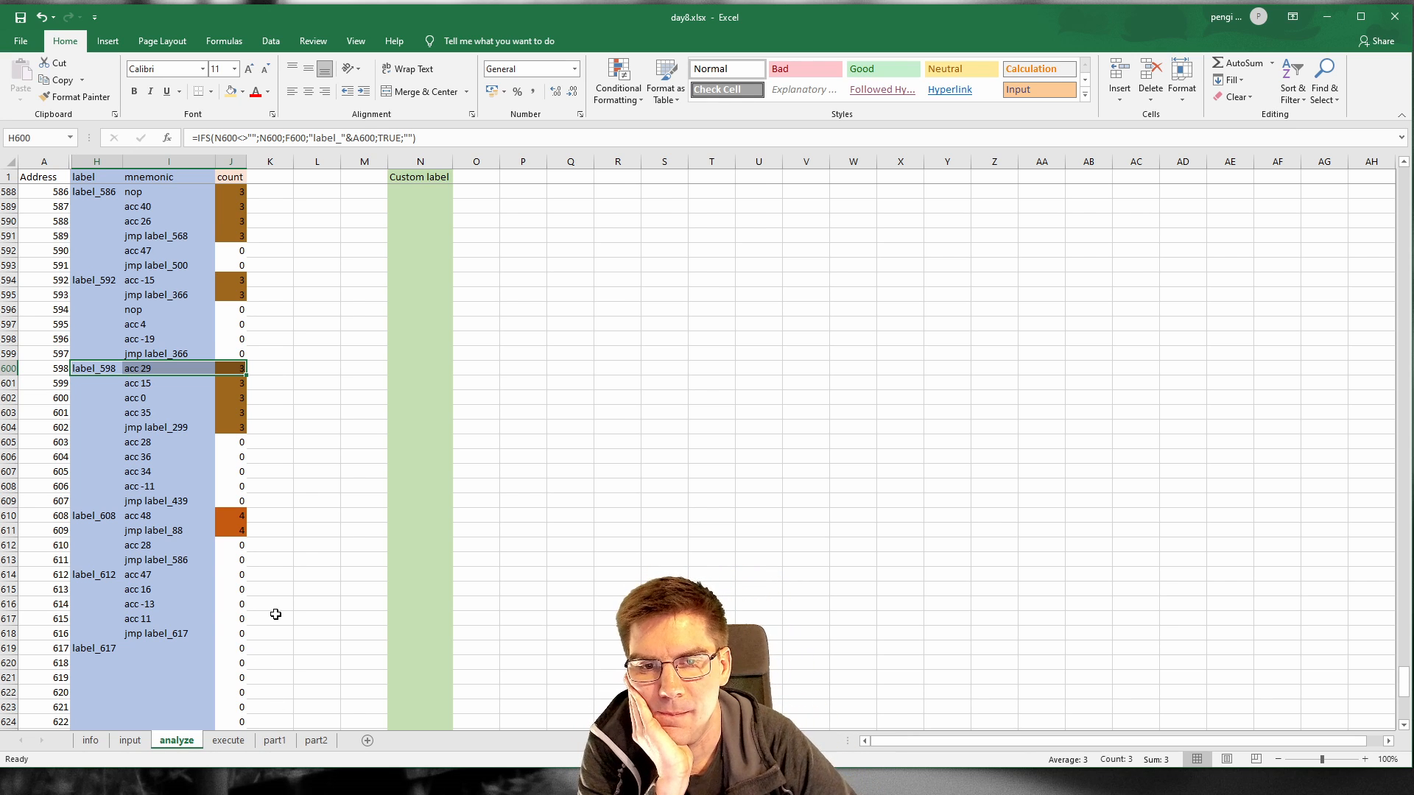
scroll(276, 615, up, 6)
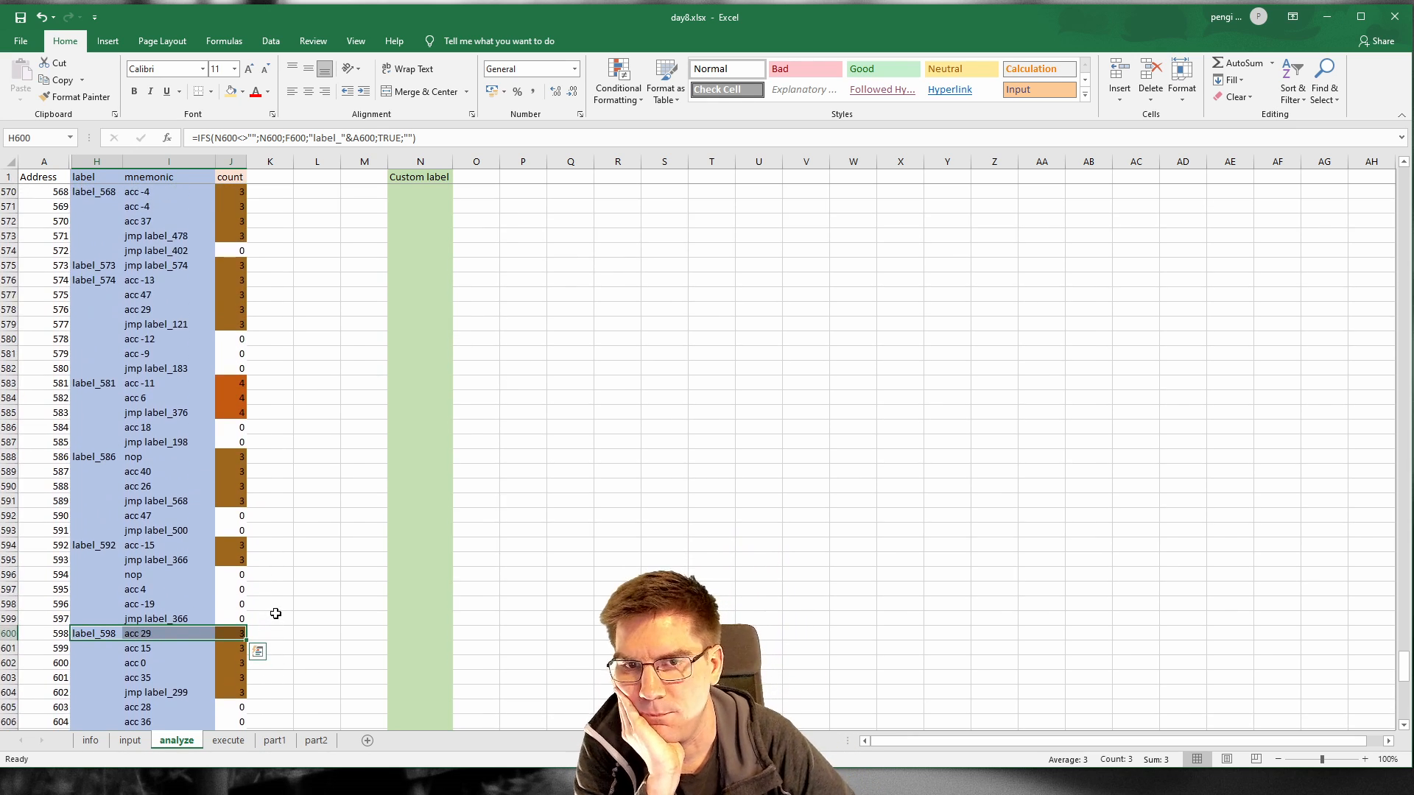
scroll(276, 614, up, 2)
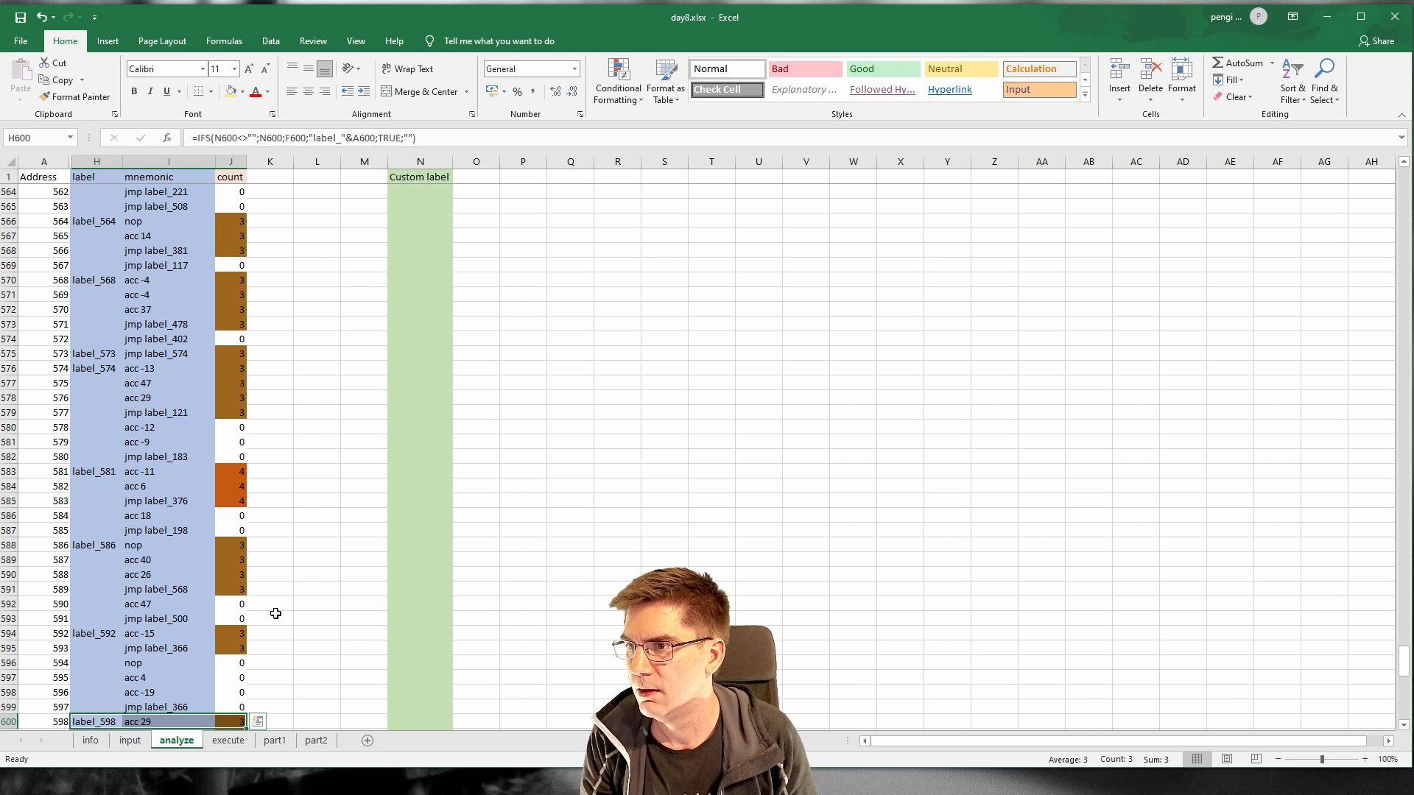
Step: Examine the label_617 row at the end of the listing and the jmp label_617 instruction just above it
scroll(940, 303, down, 16)
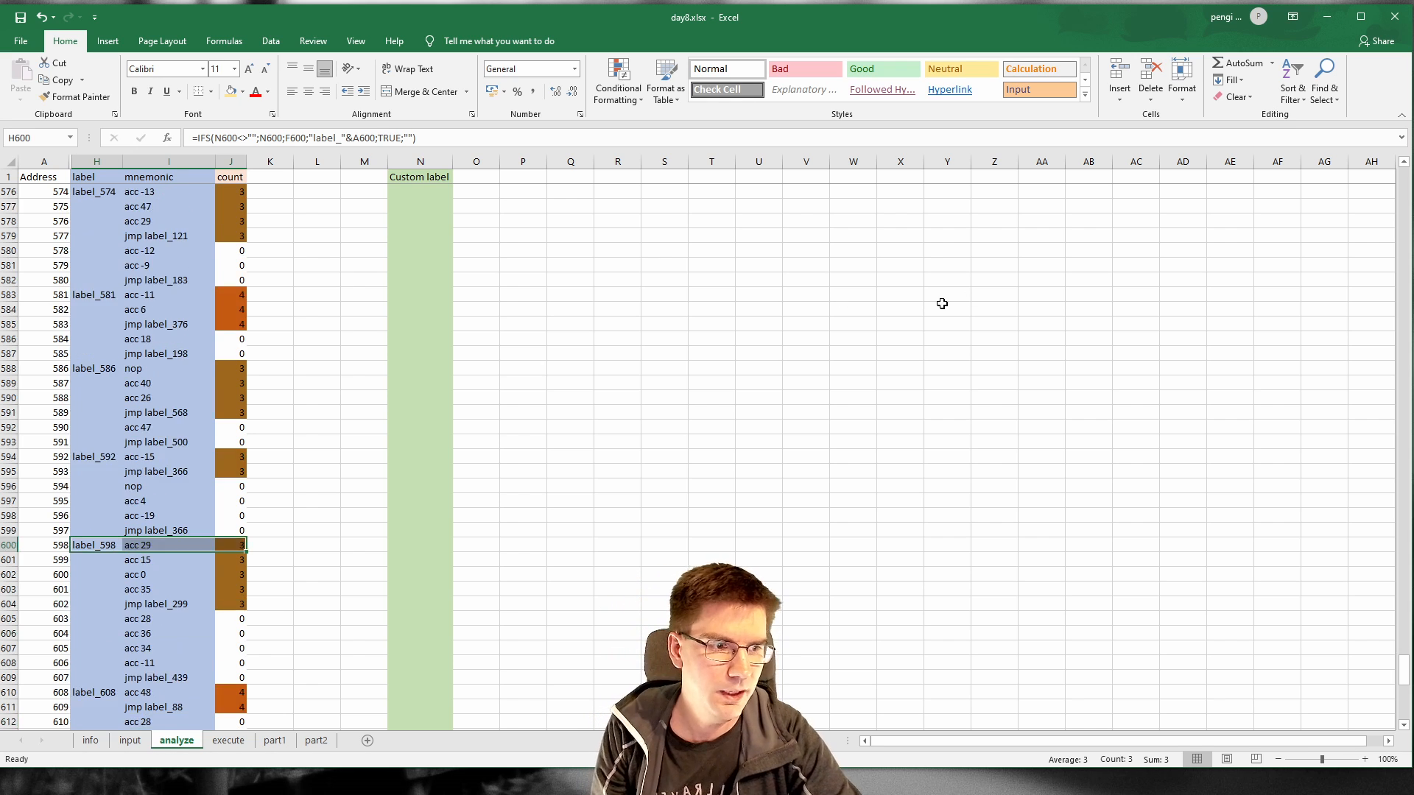
click(185, 340)
click(95, 295)
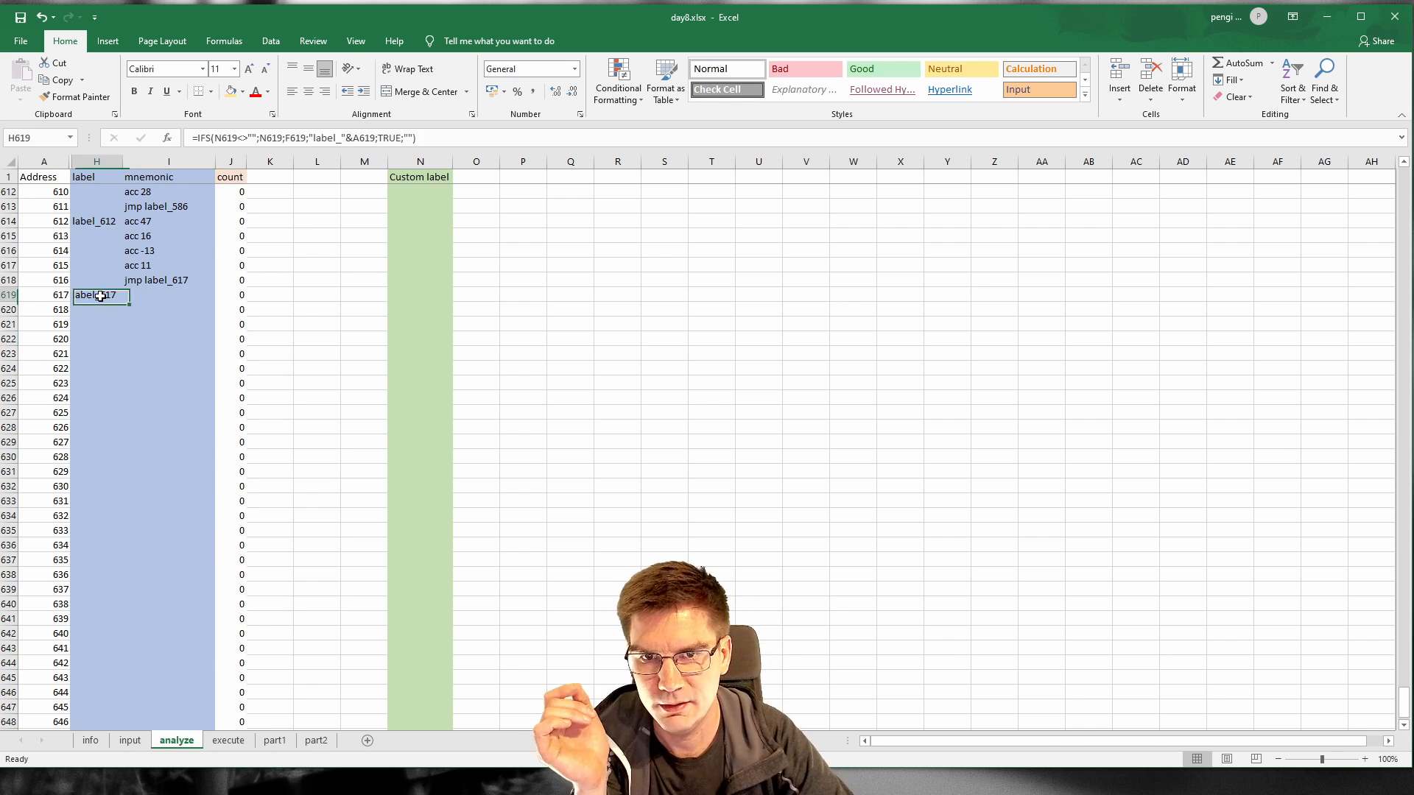
click(158, 279)
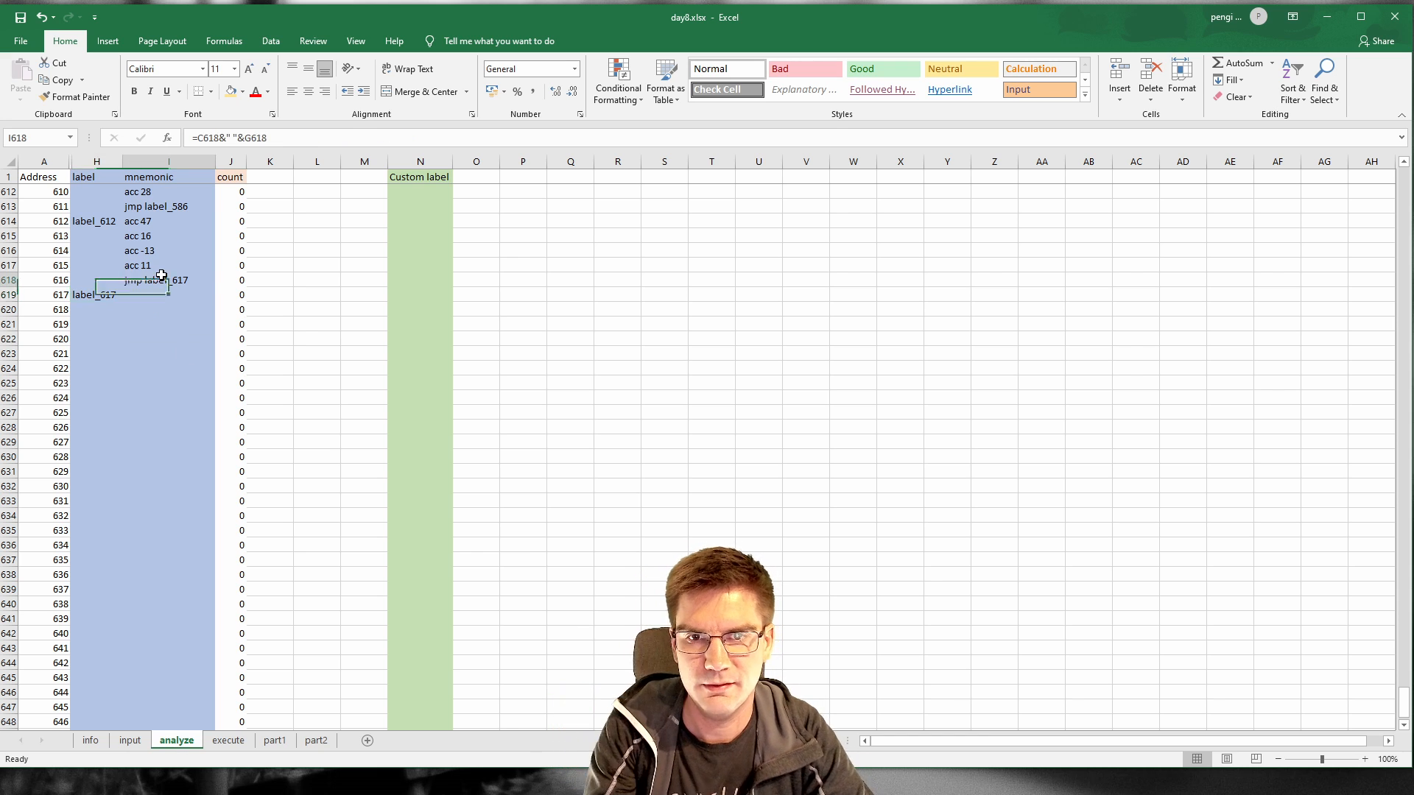
Step: Try to find label_617 on the sheet with the default search settings
click(195, 396)
key(ctrl+f)
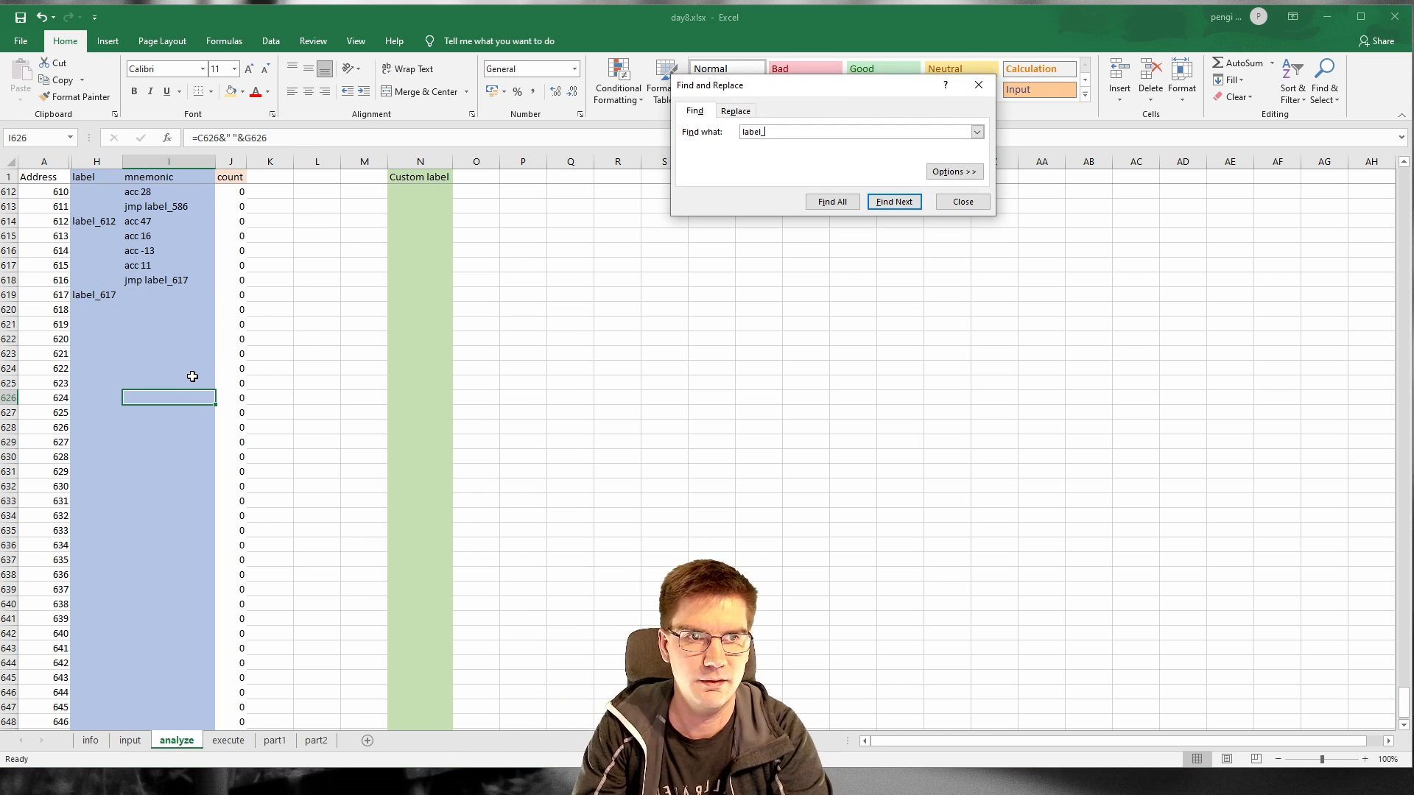
key(Return)
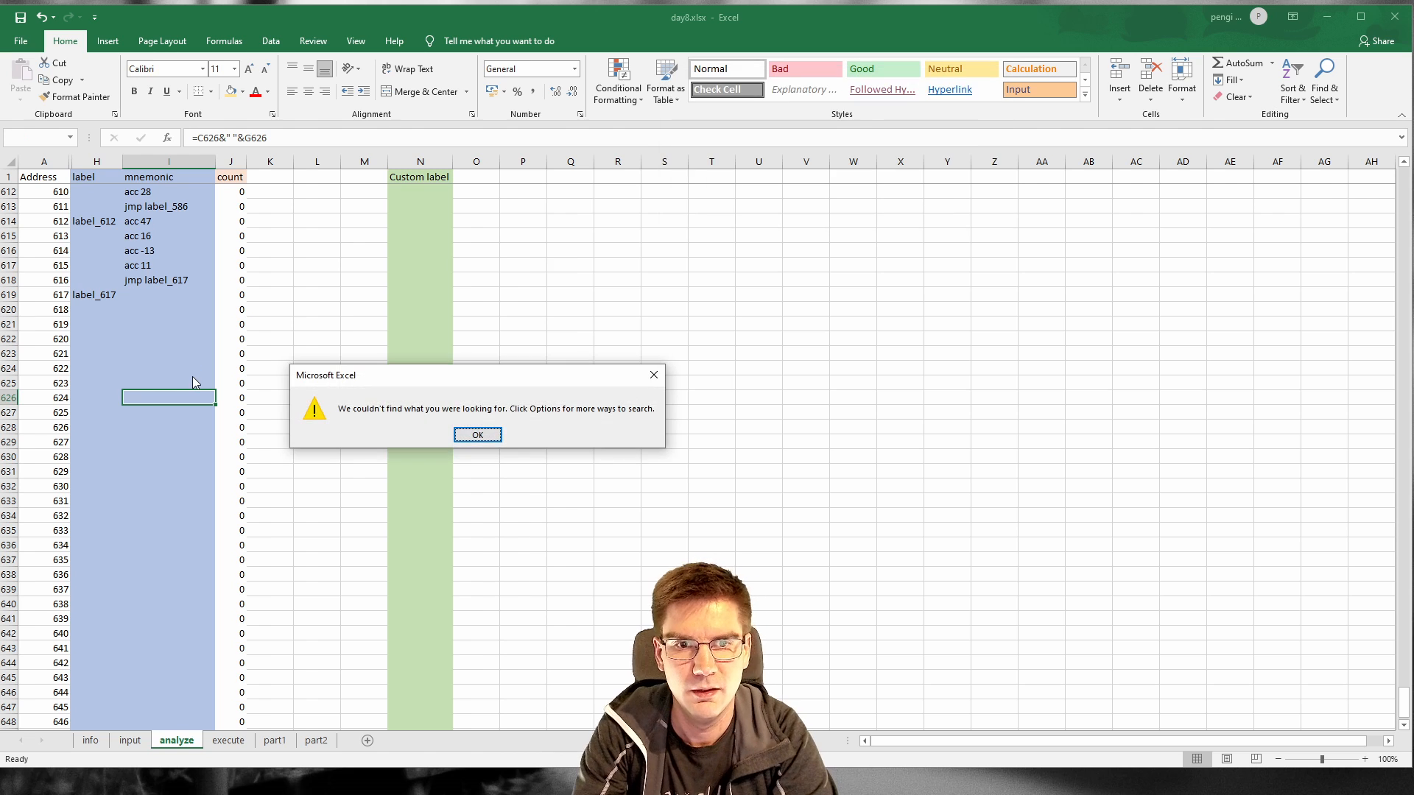
key(Return)
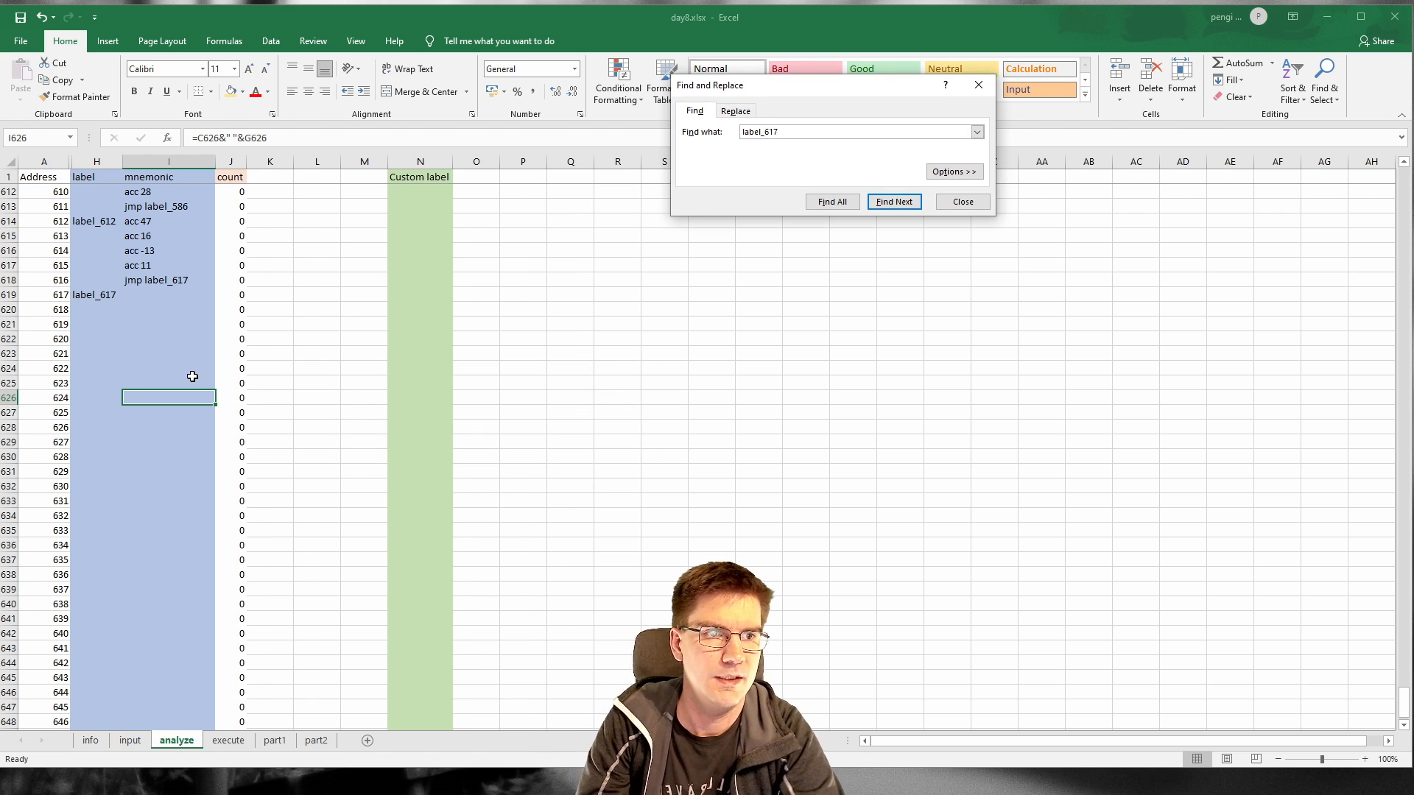
Step: Search the sheet's values instead of its formulas for label_617, list all matches and enlarge the results window
click(957, 174)
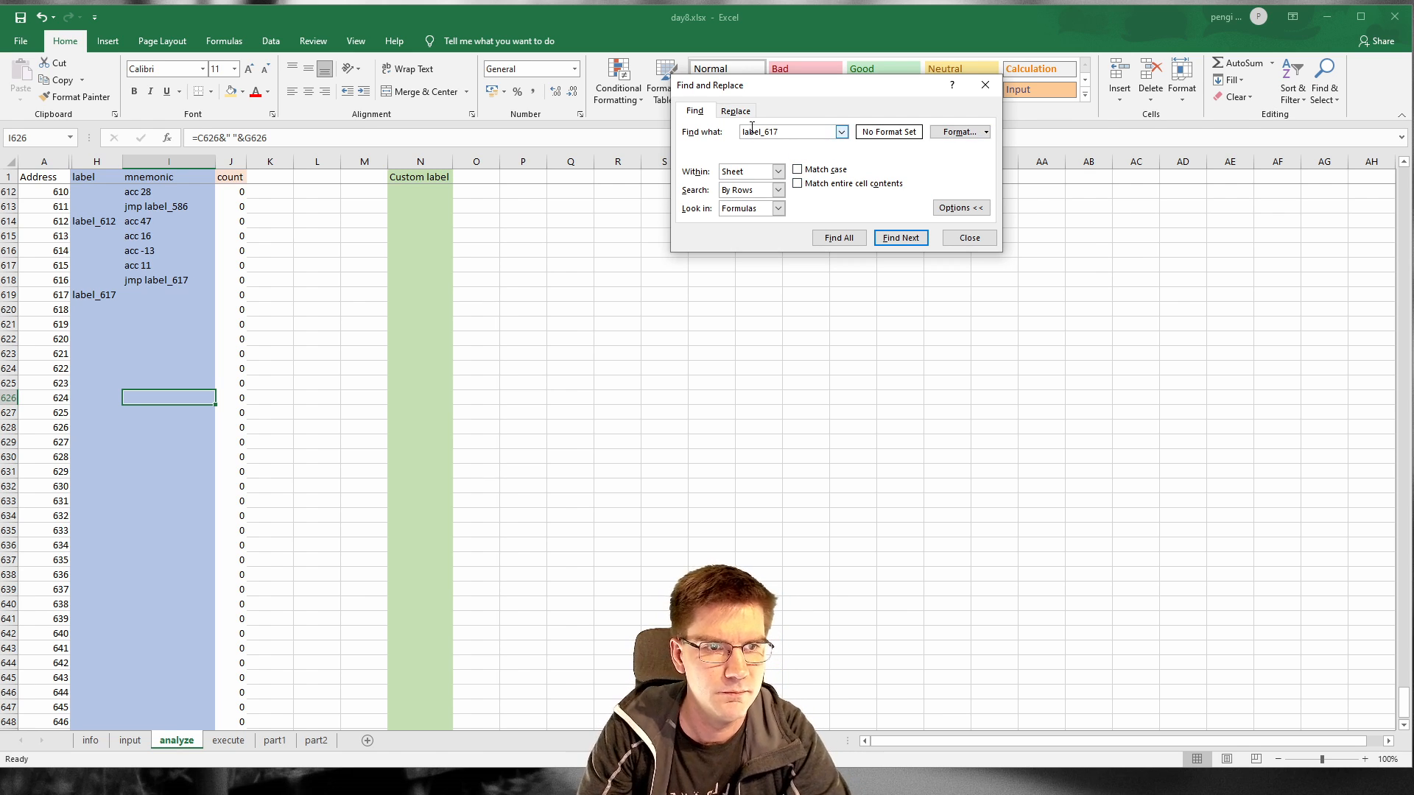
click(778, 208)
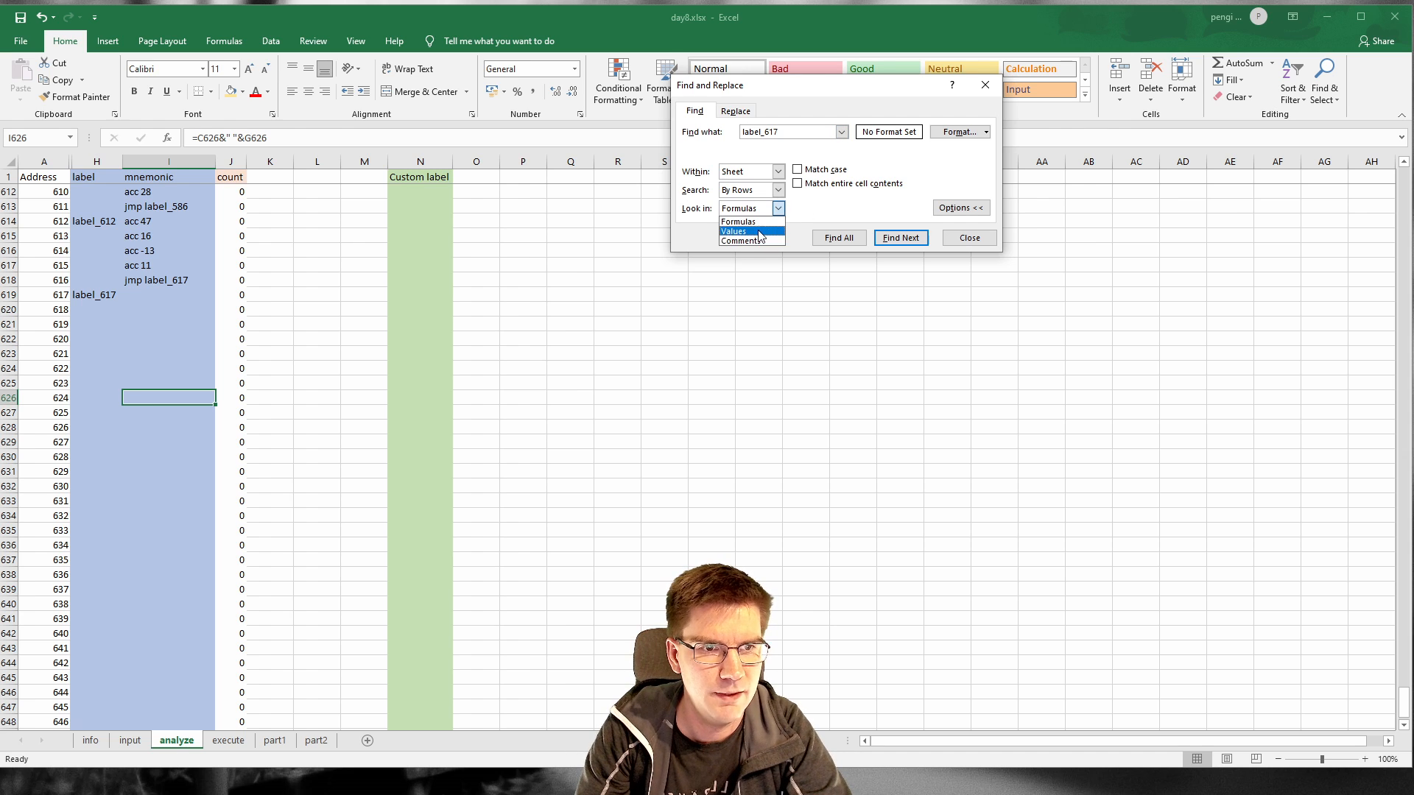
click(760, 232)
click(908, 237)
click(910, 237)
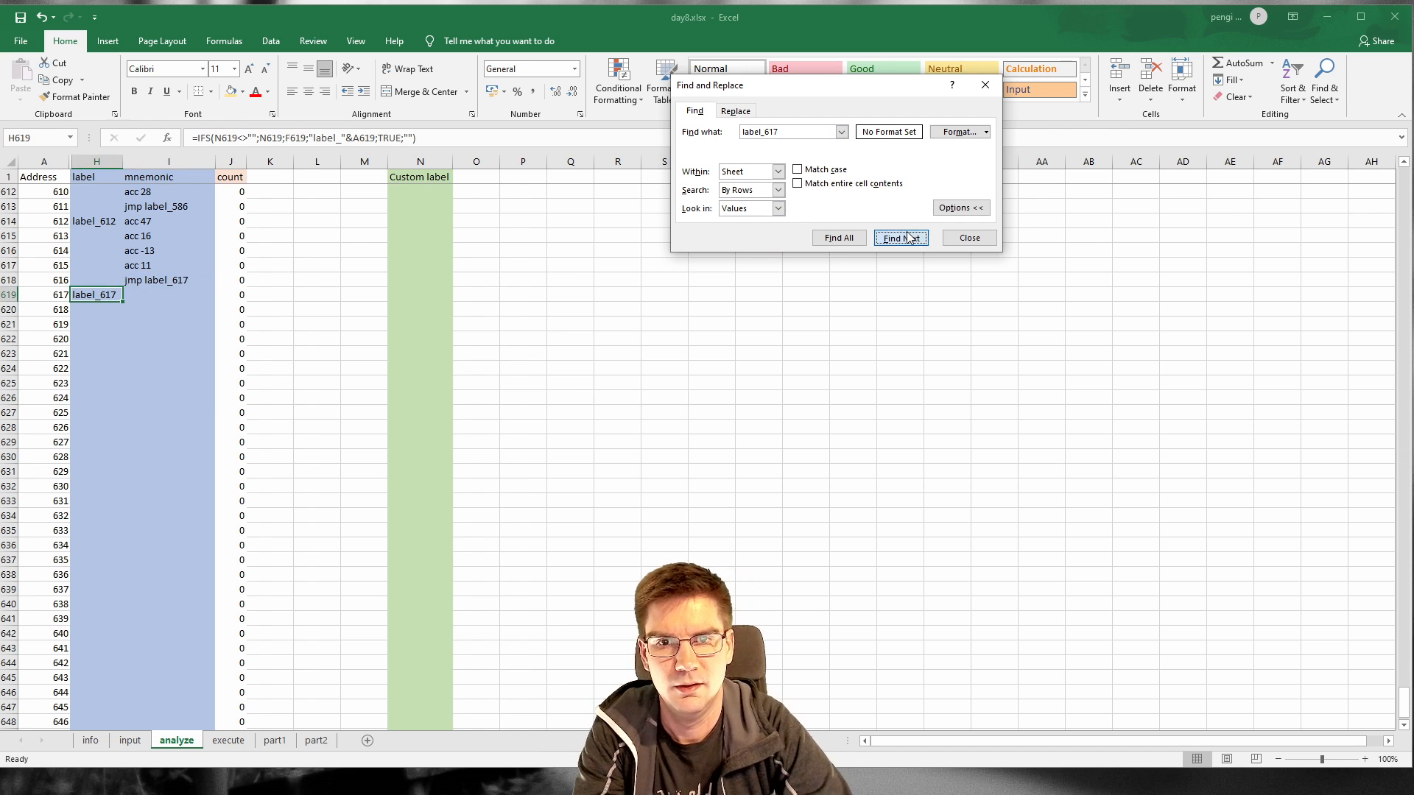
click(840, 238)
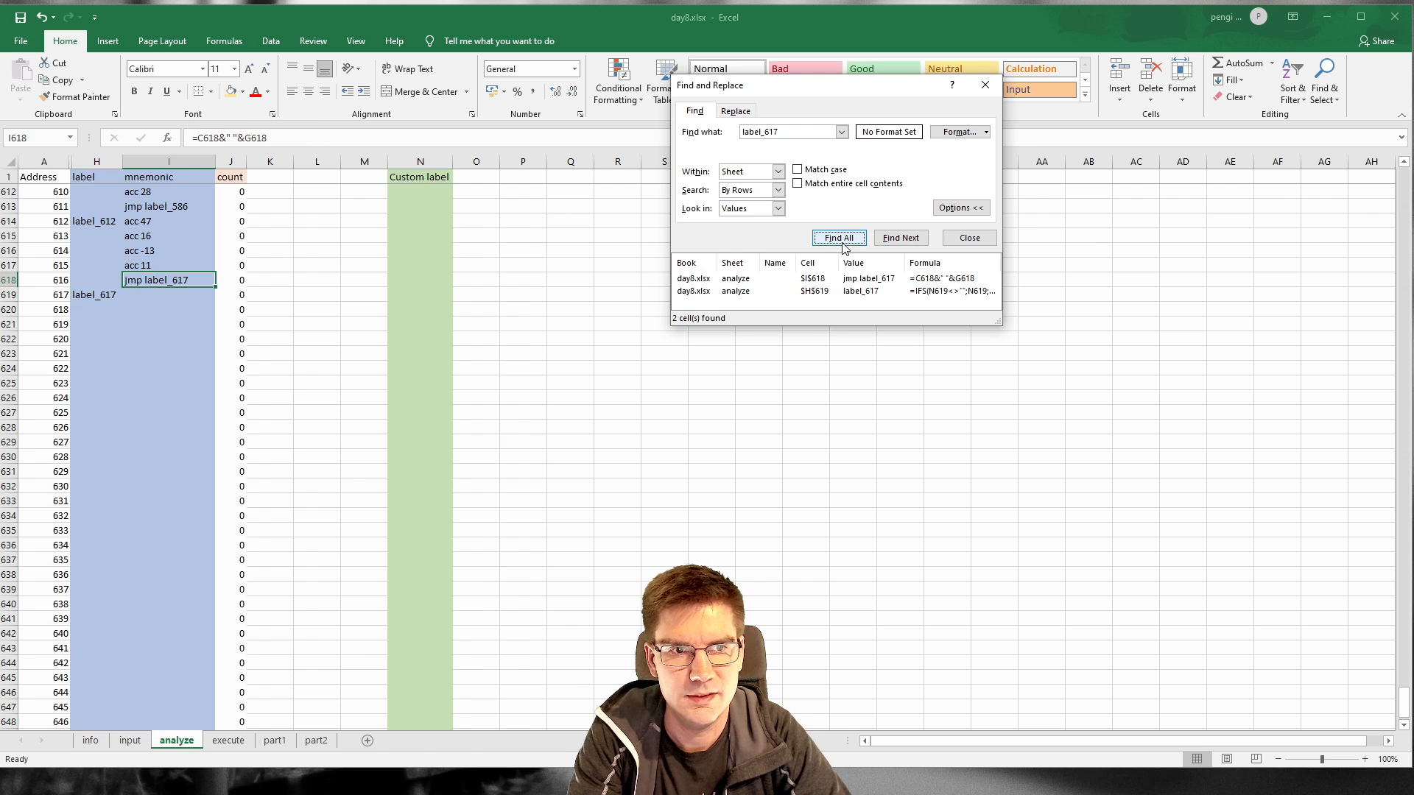
drag(998, 322, 1246, 444)
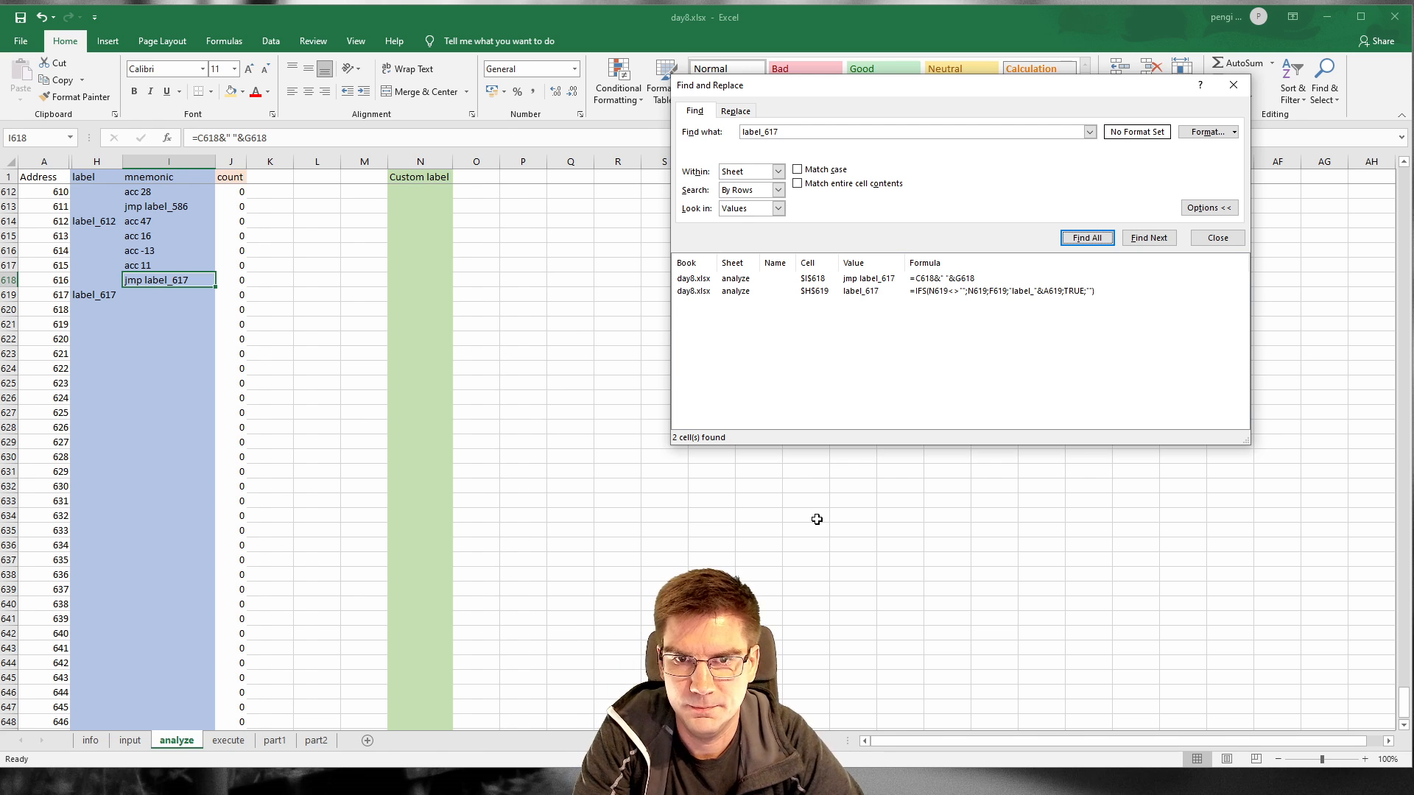
Step: List every occurrence of label_612 and examine the rows around the jmp label_612 instruction
scroll(155, 341, up, 4)
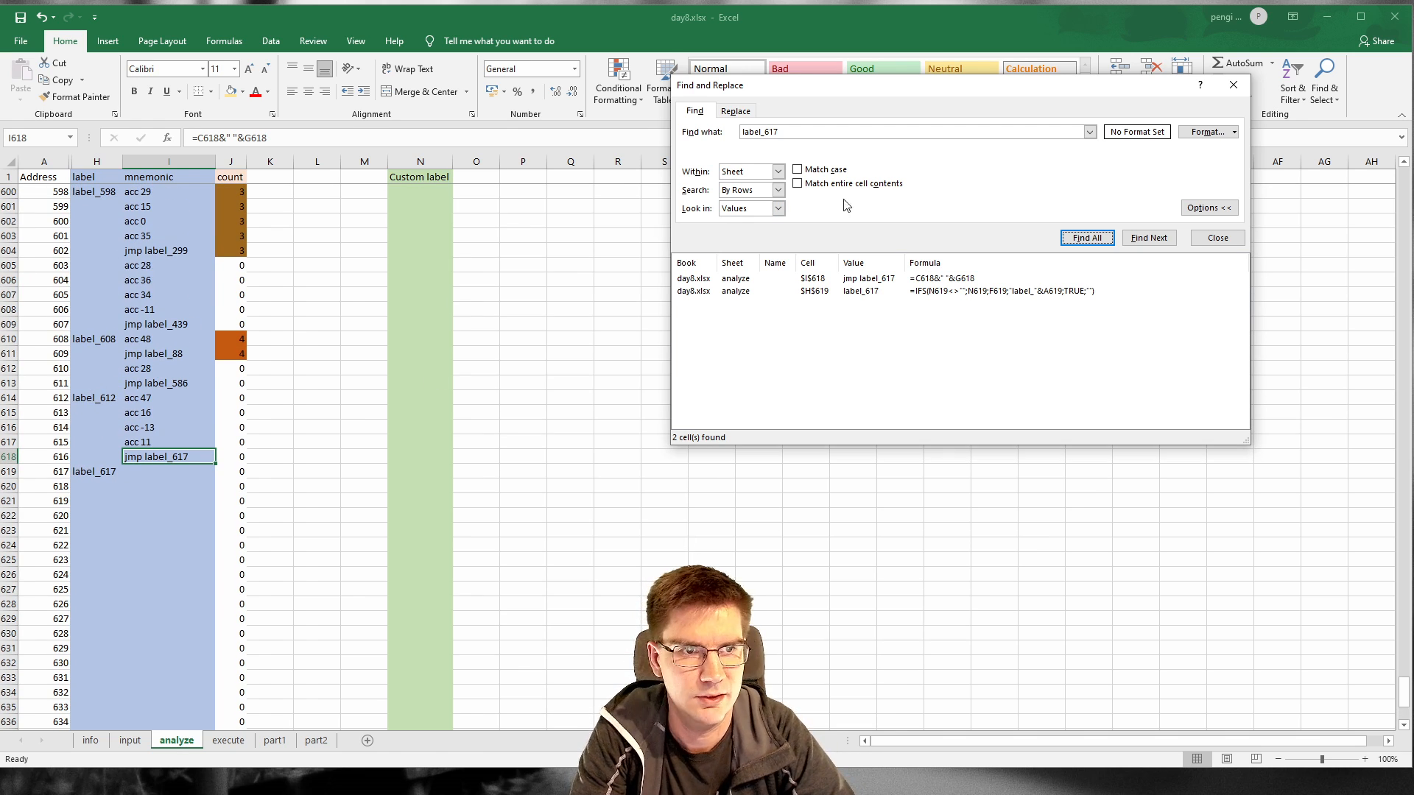
click(819, 131)
key(Return)
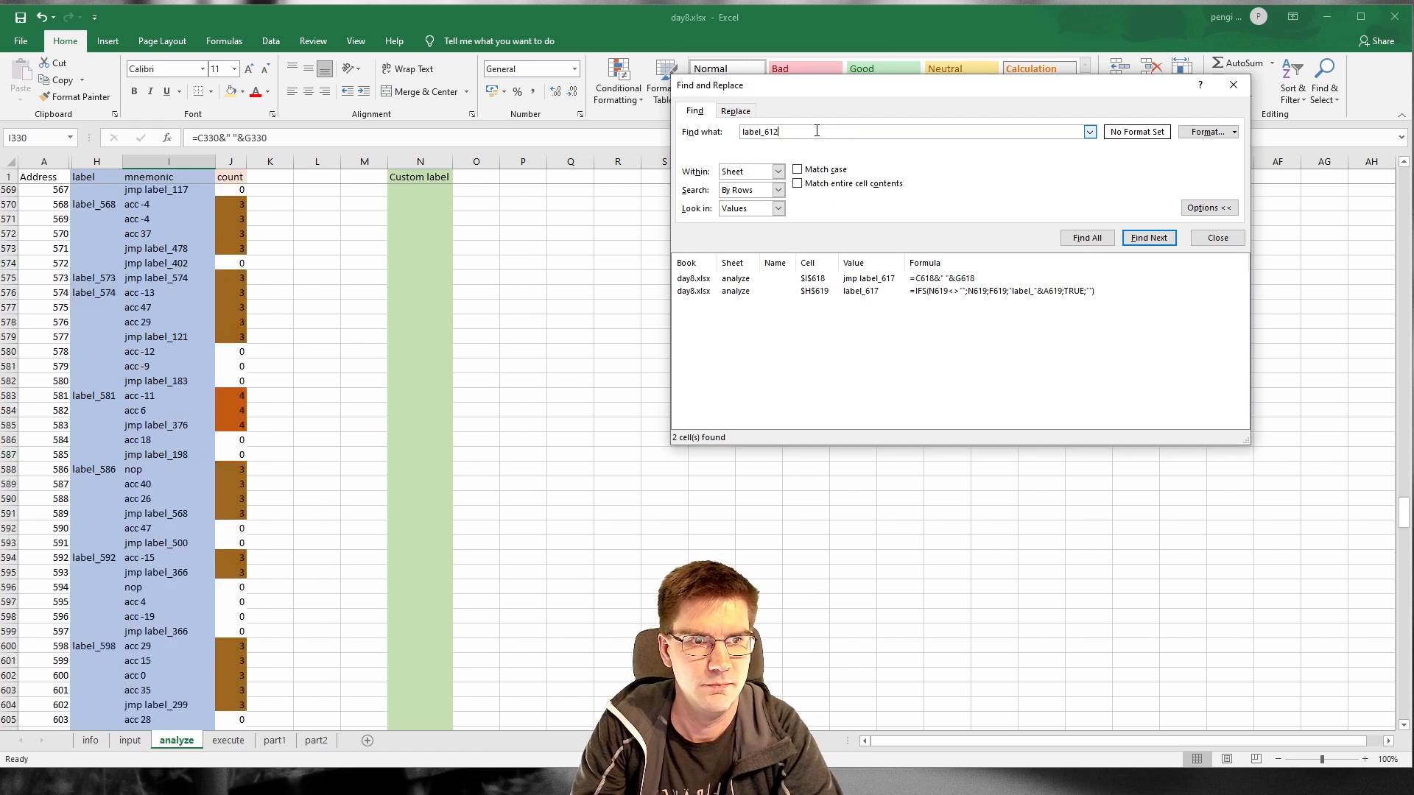
click(1161, 245)
click(1087, 237)
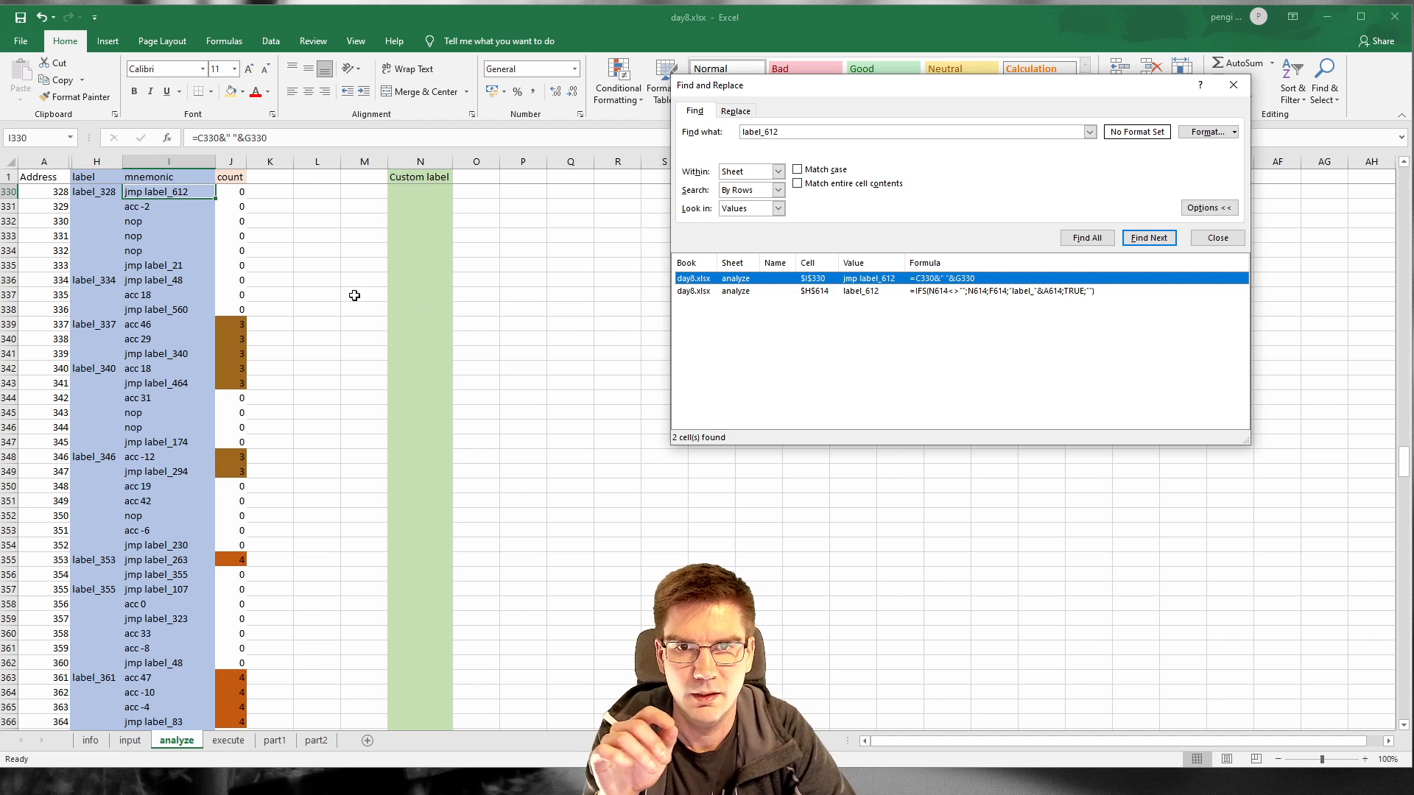
scroll(354, 294, up, 6)
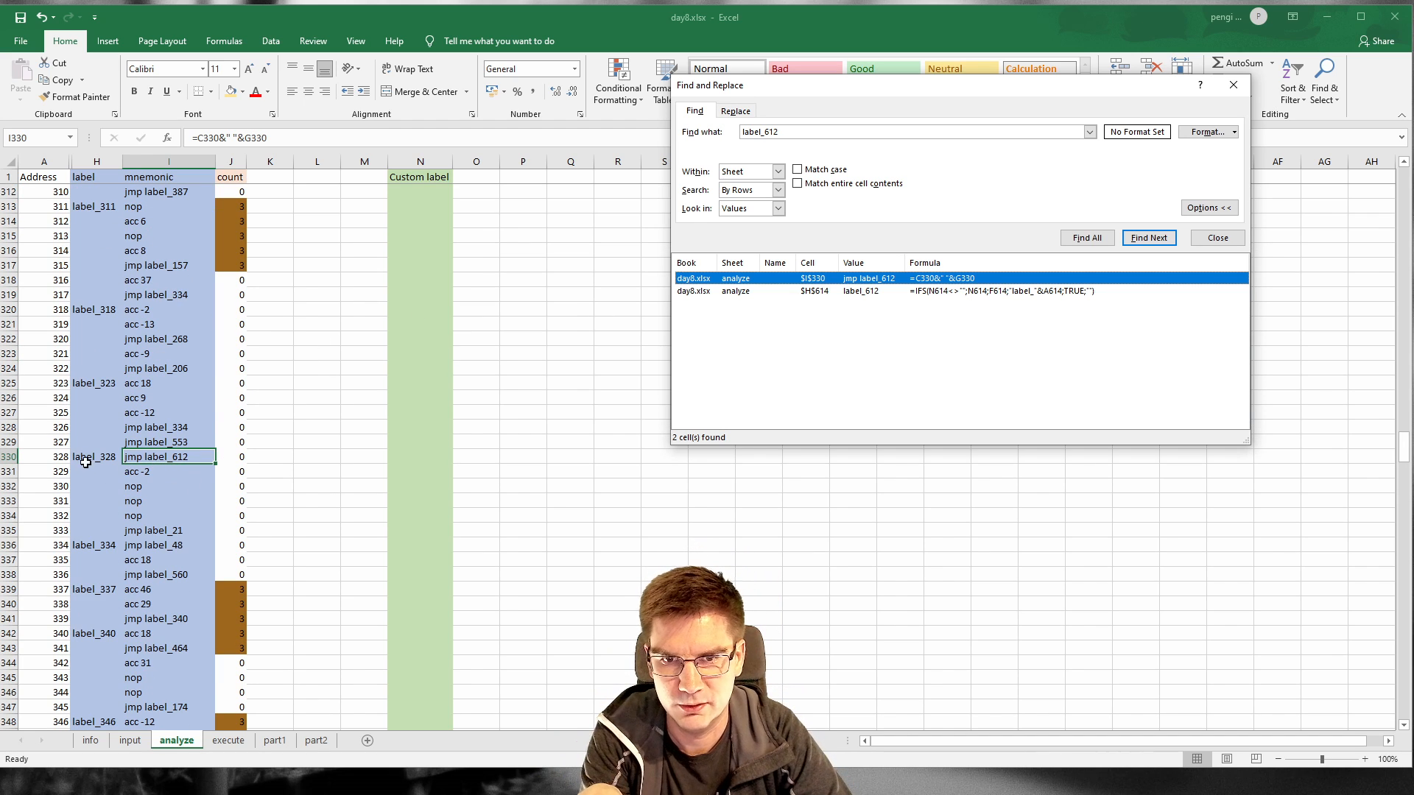
Step: List all cells whose entire contents match jmp label_612
click(809, 133)
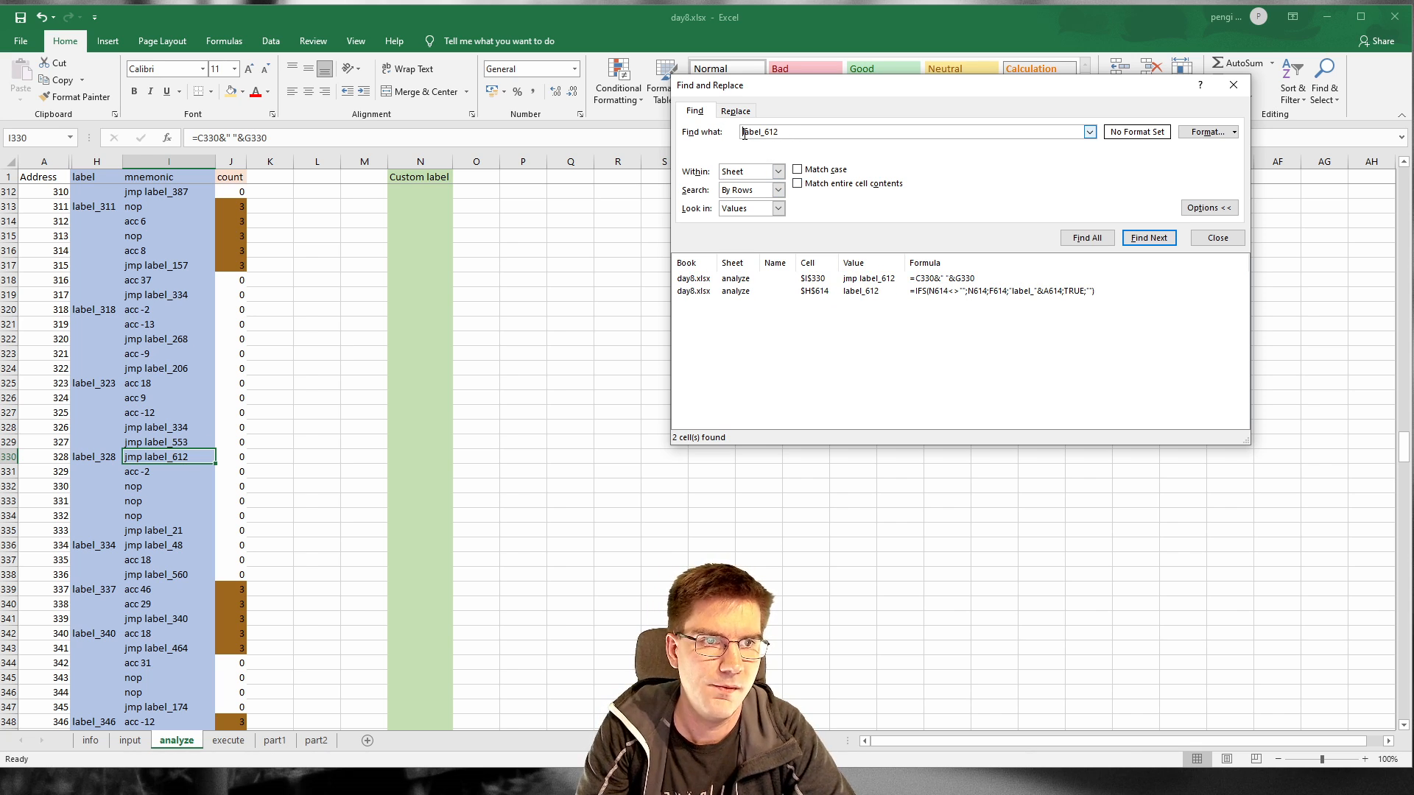
text(jmp)
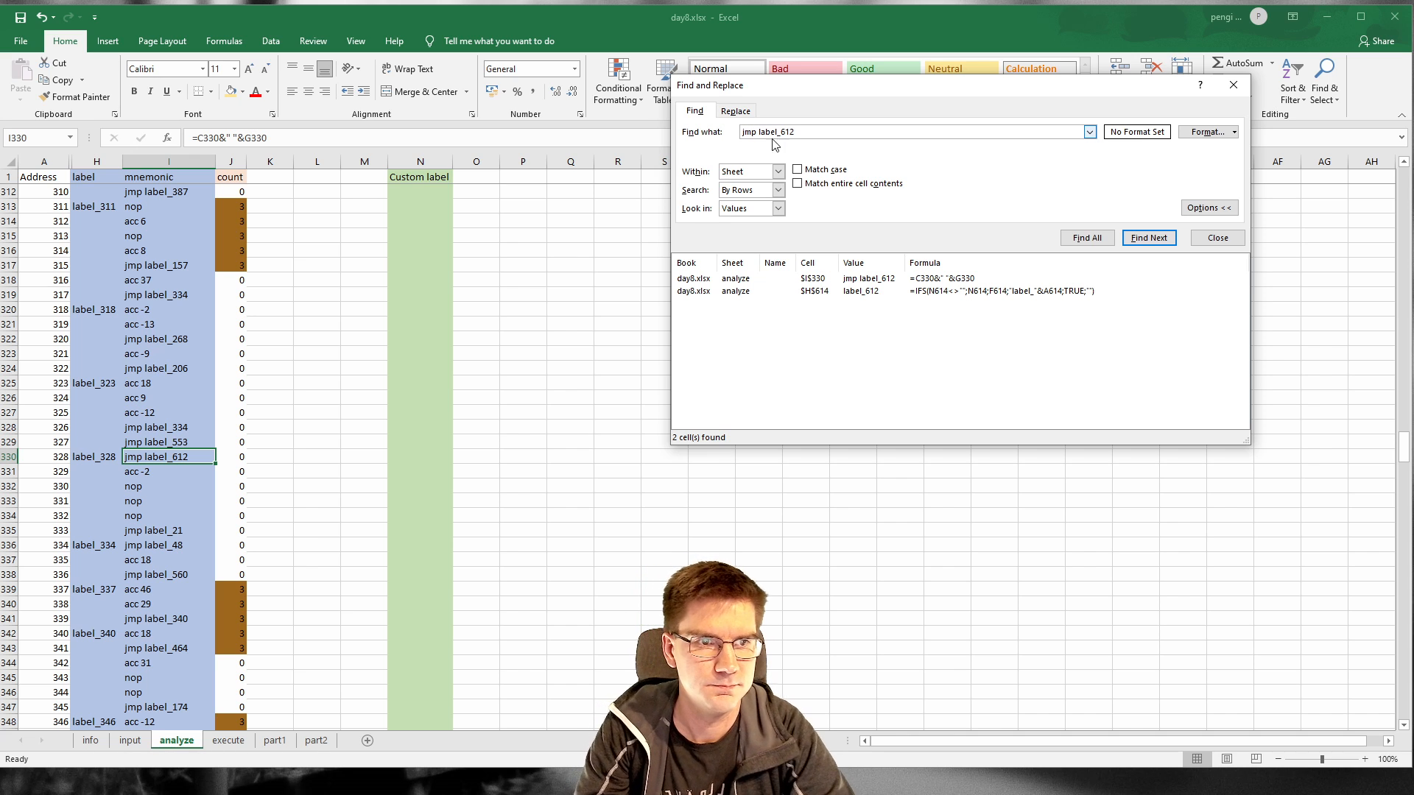
click(797, 183)
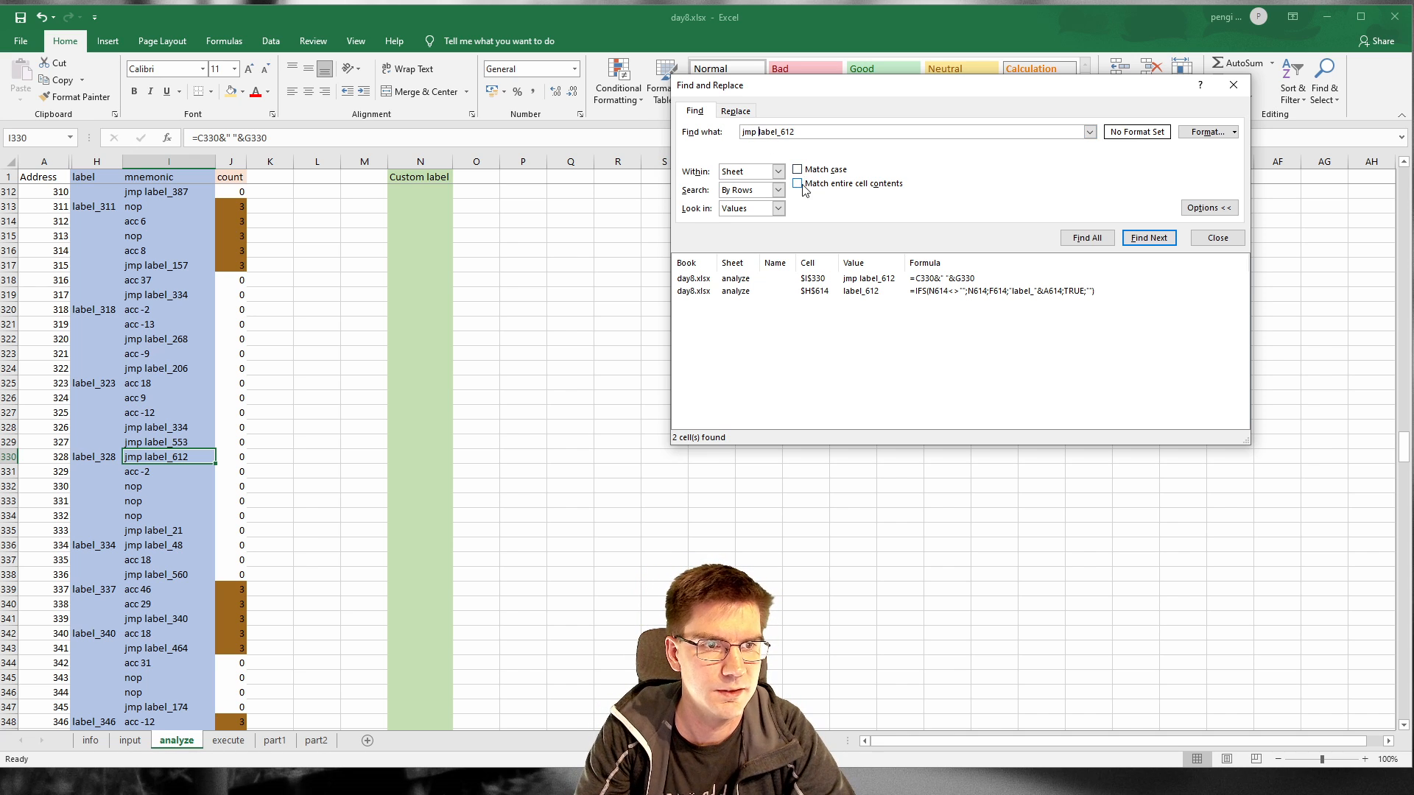
click(1086, 237)
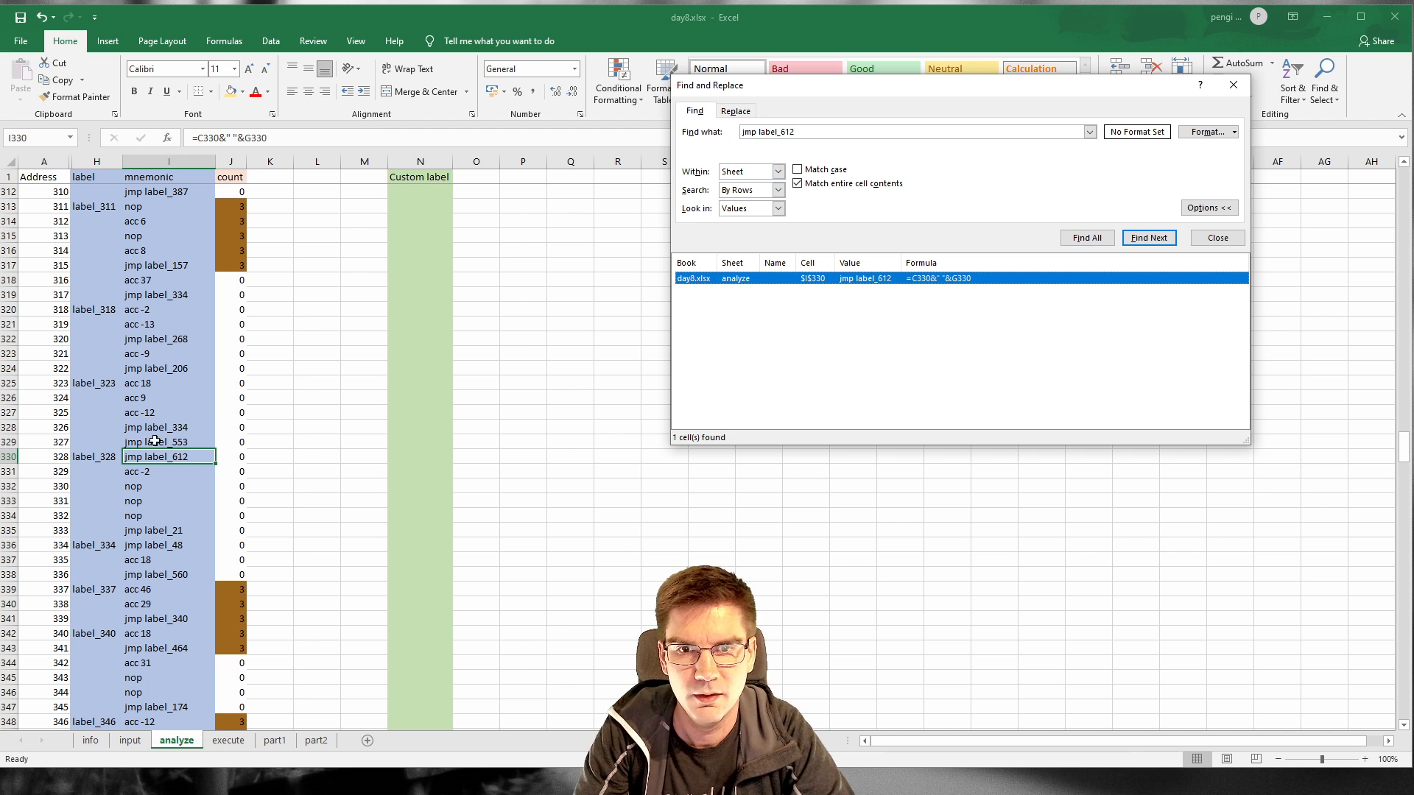
Step: List all cells whose entire contents match jmp label_328, ending the search with the first match selected
click(854, 130)
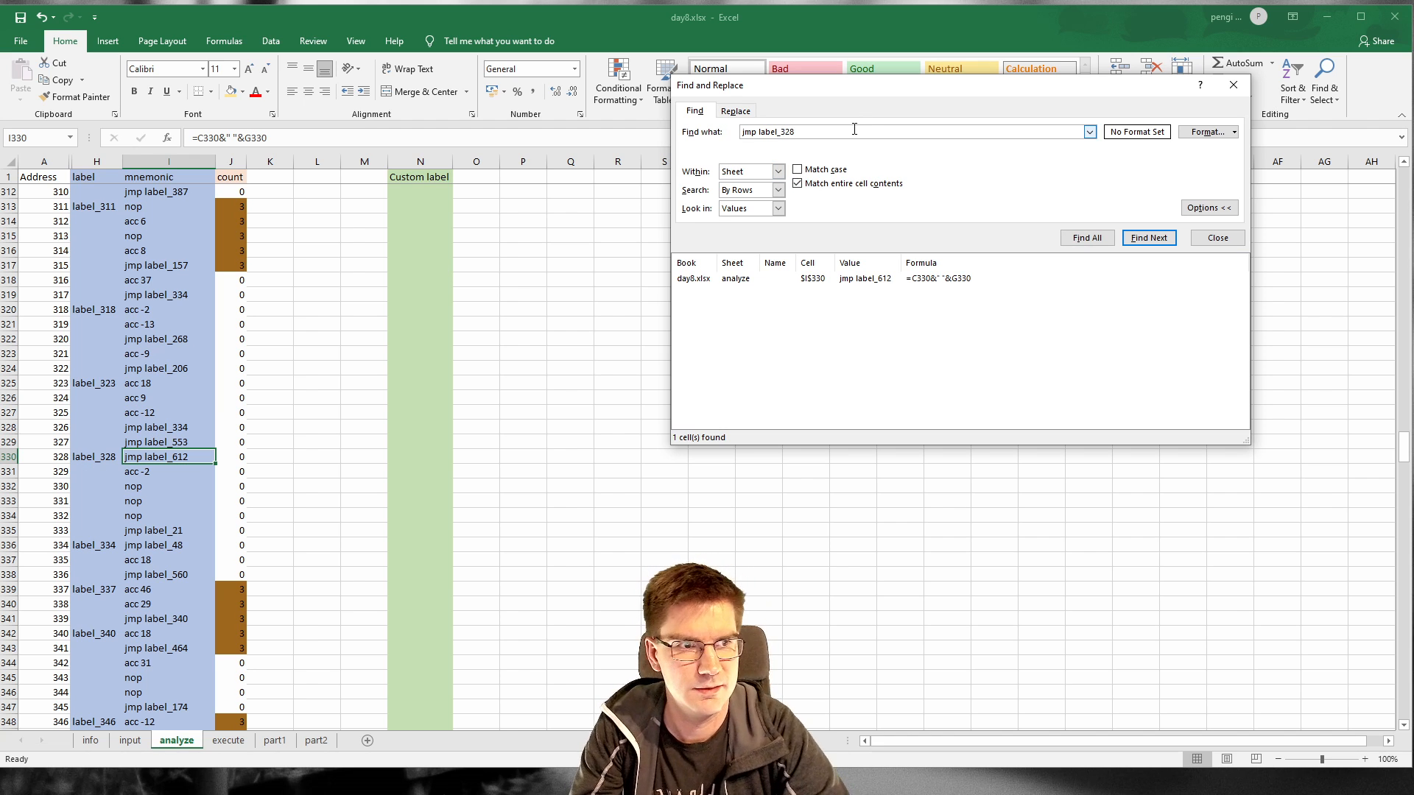
click(1085, 237)
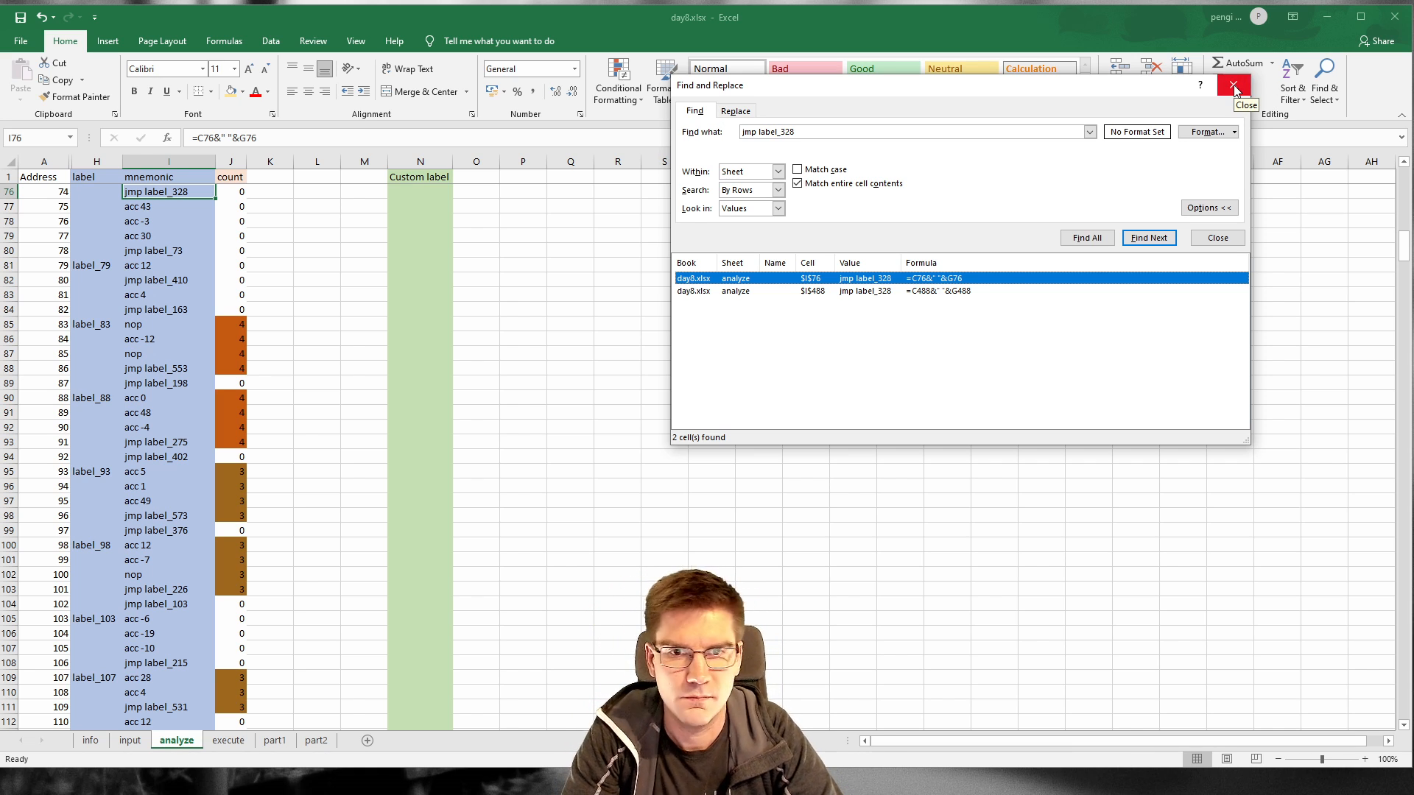
click(822, 131)
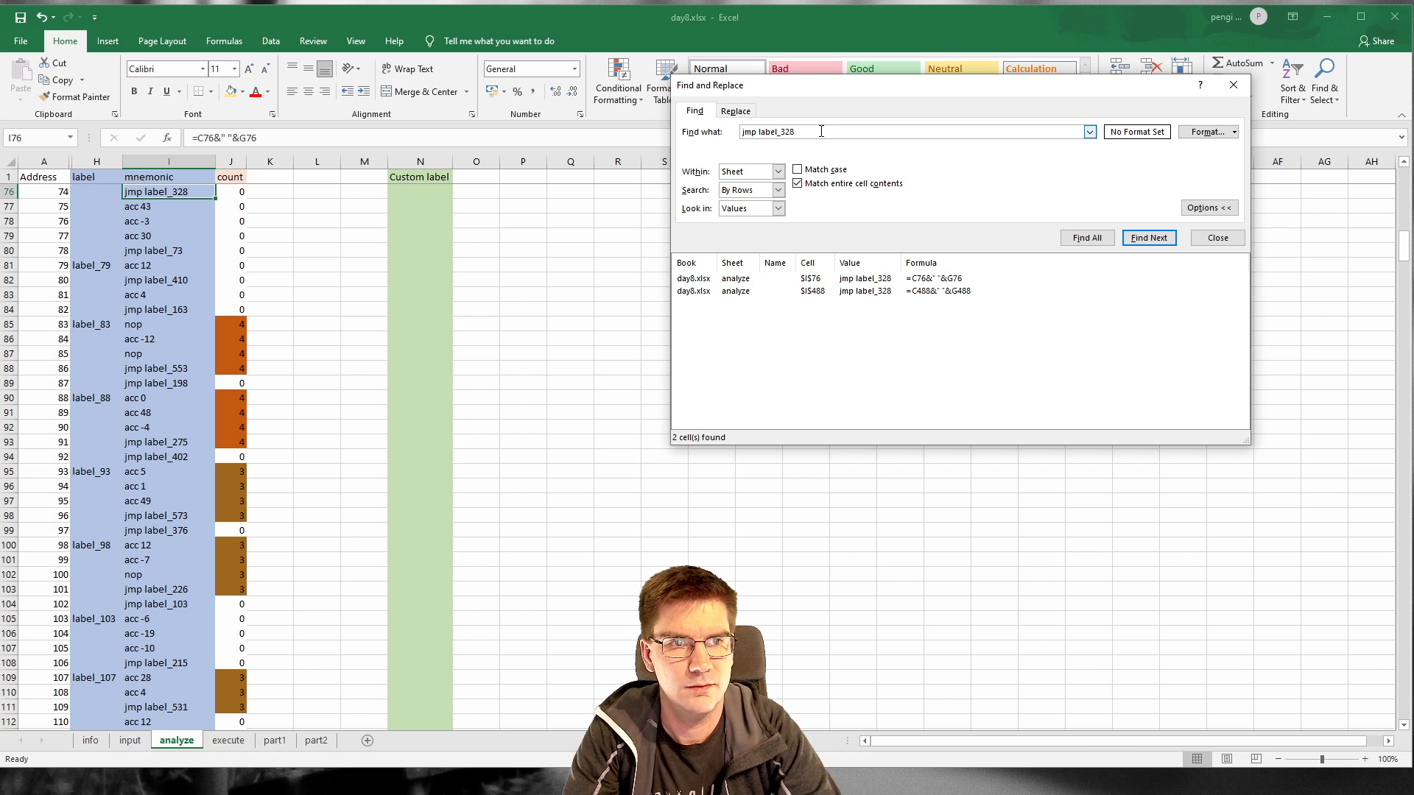
key(Escape)
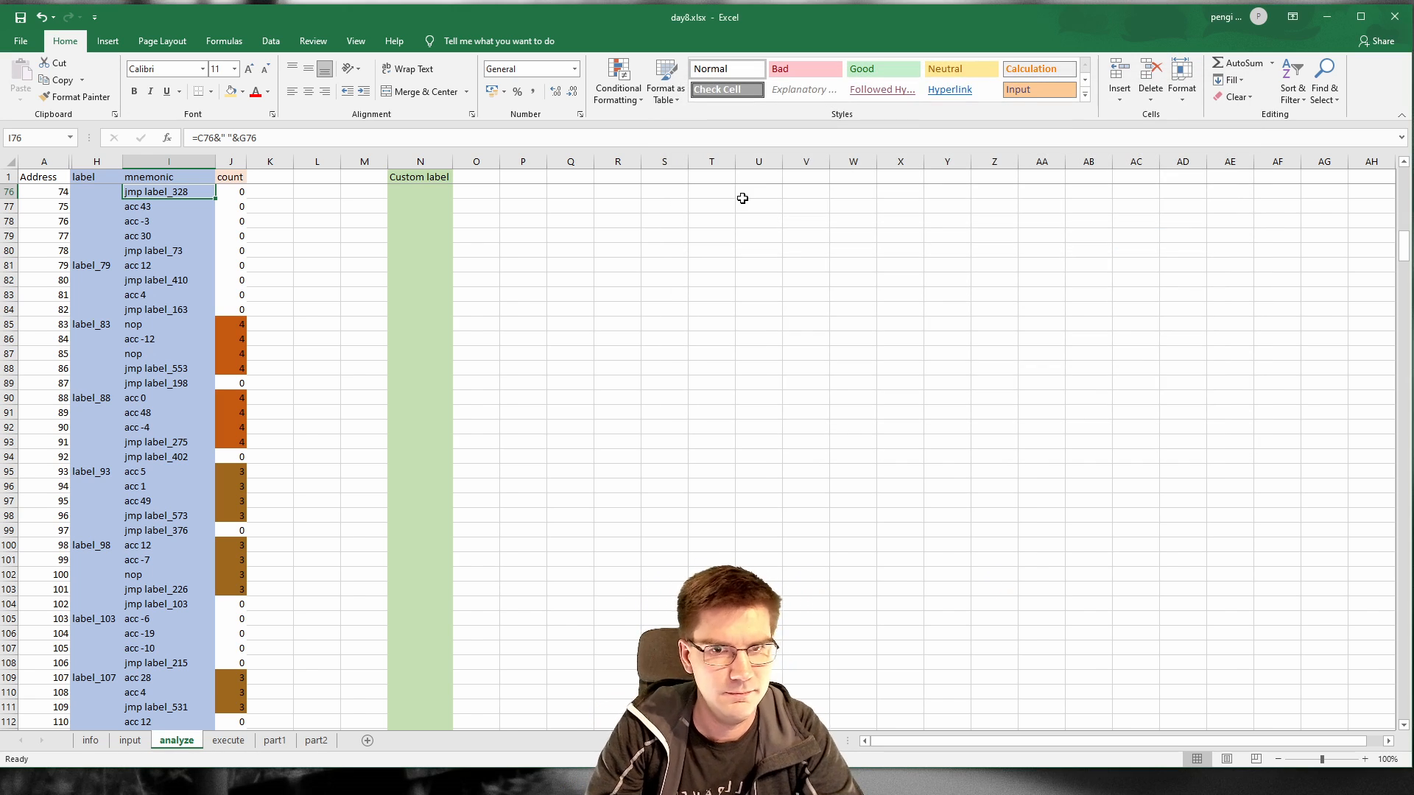
Step: Look through the labels, mnemonics and execution counts from address 74 to about address 296
scroll(471, 472, down, 7)
scroll(462, 479, down, 20)
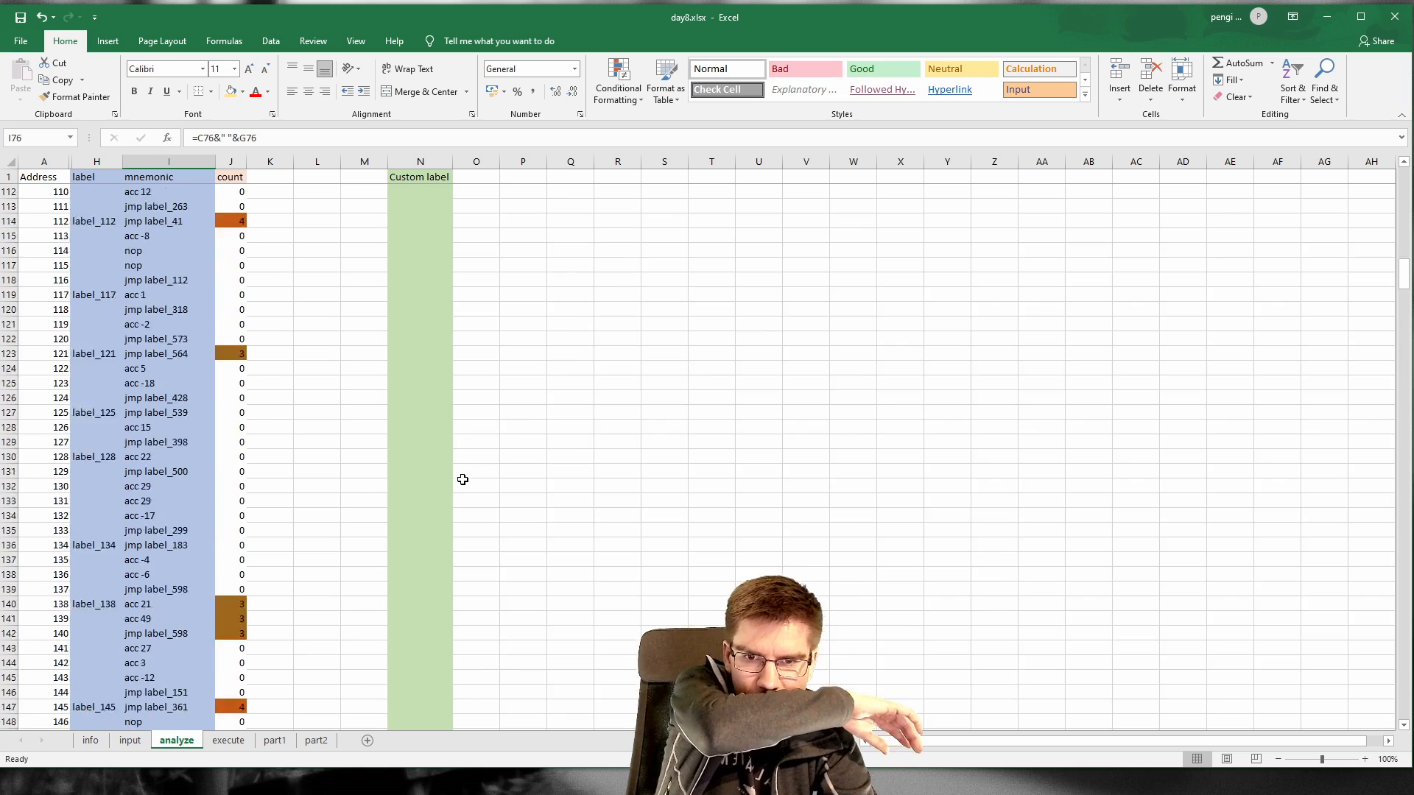
scroll(526, 599, down, 20)
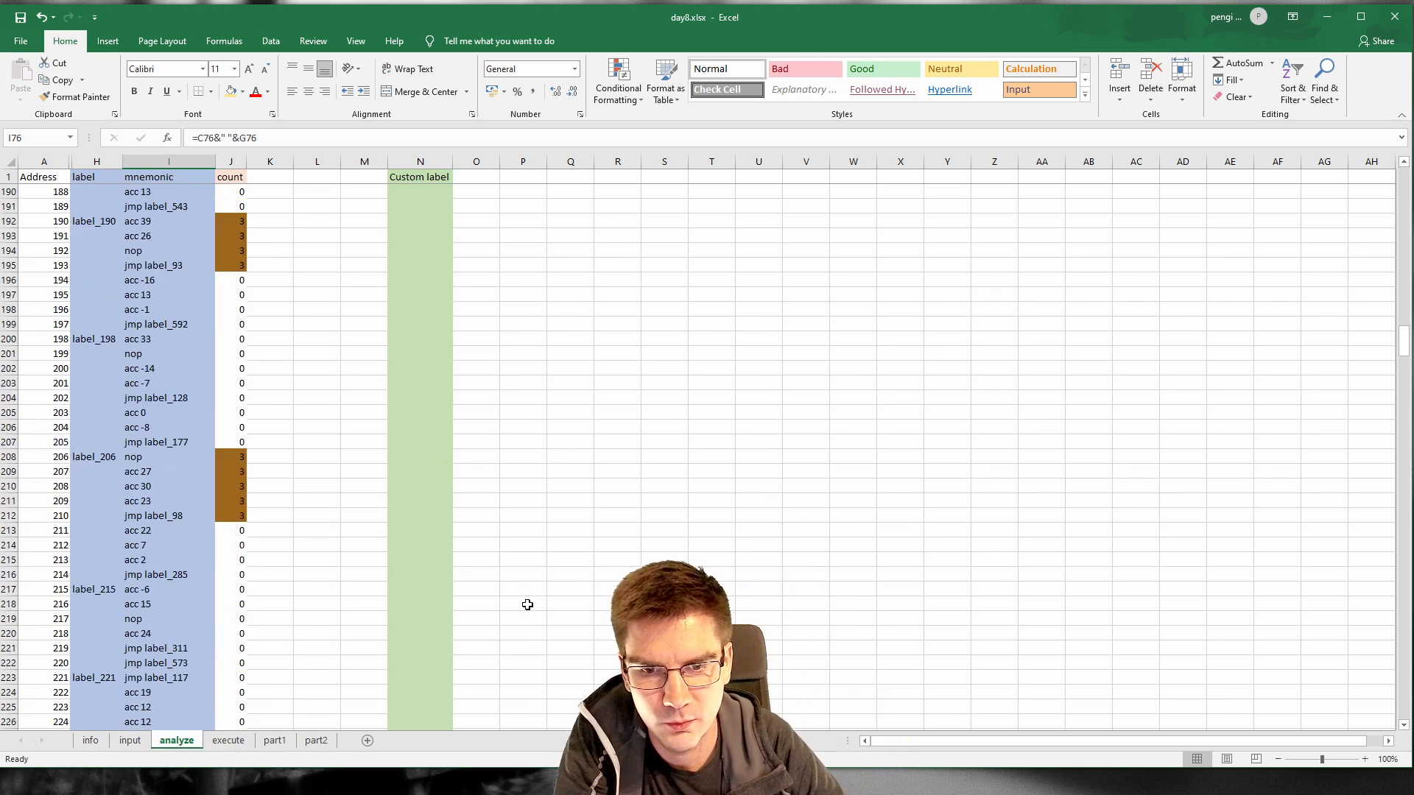
scroll(422, 594, down, 2)
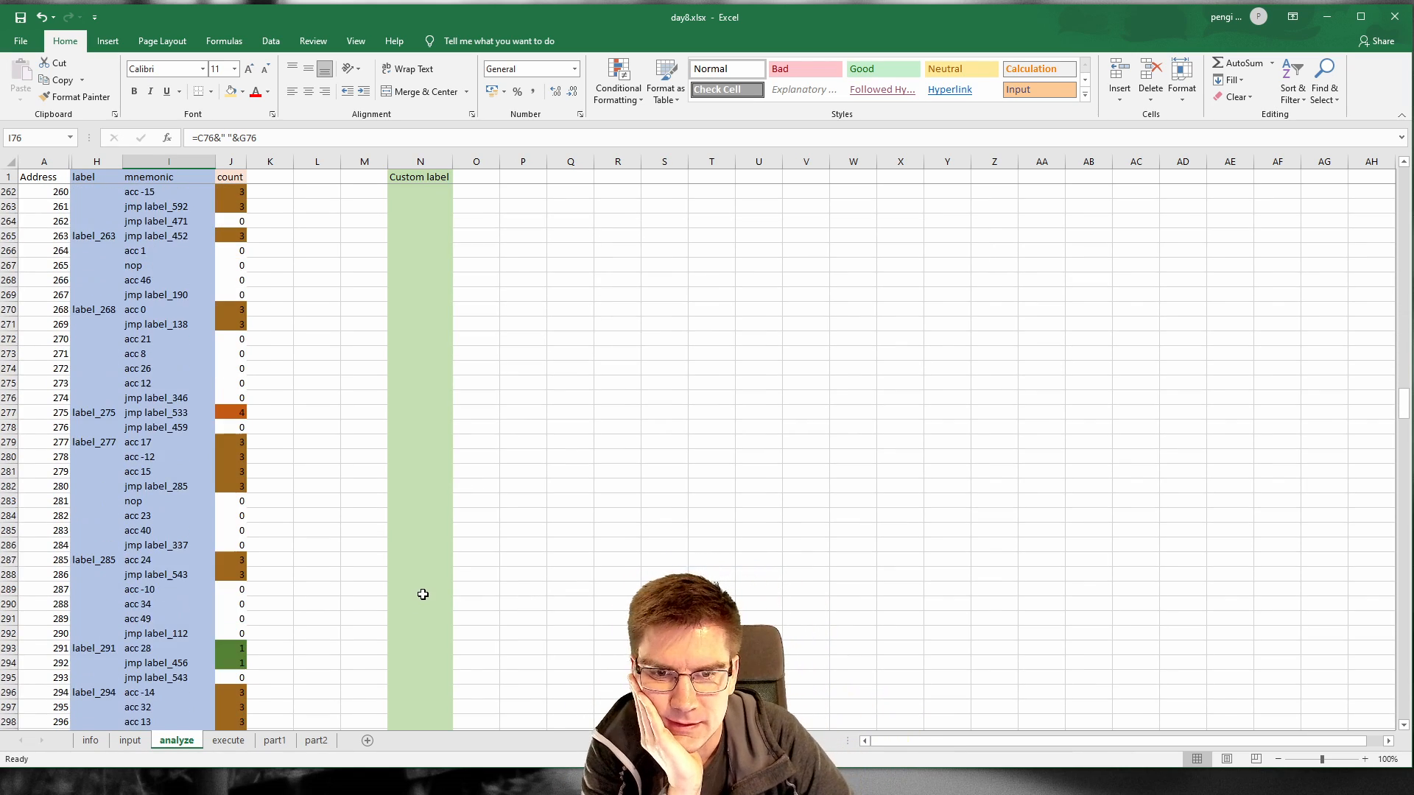
scroll(256, 489, up, 9)
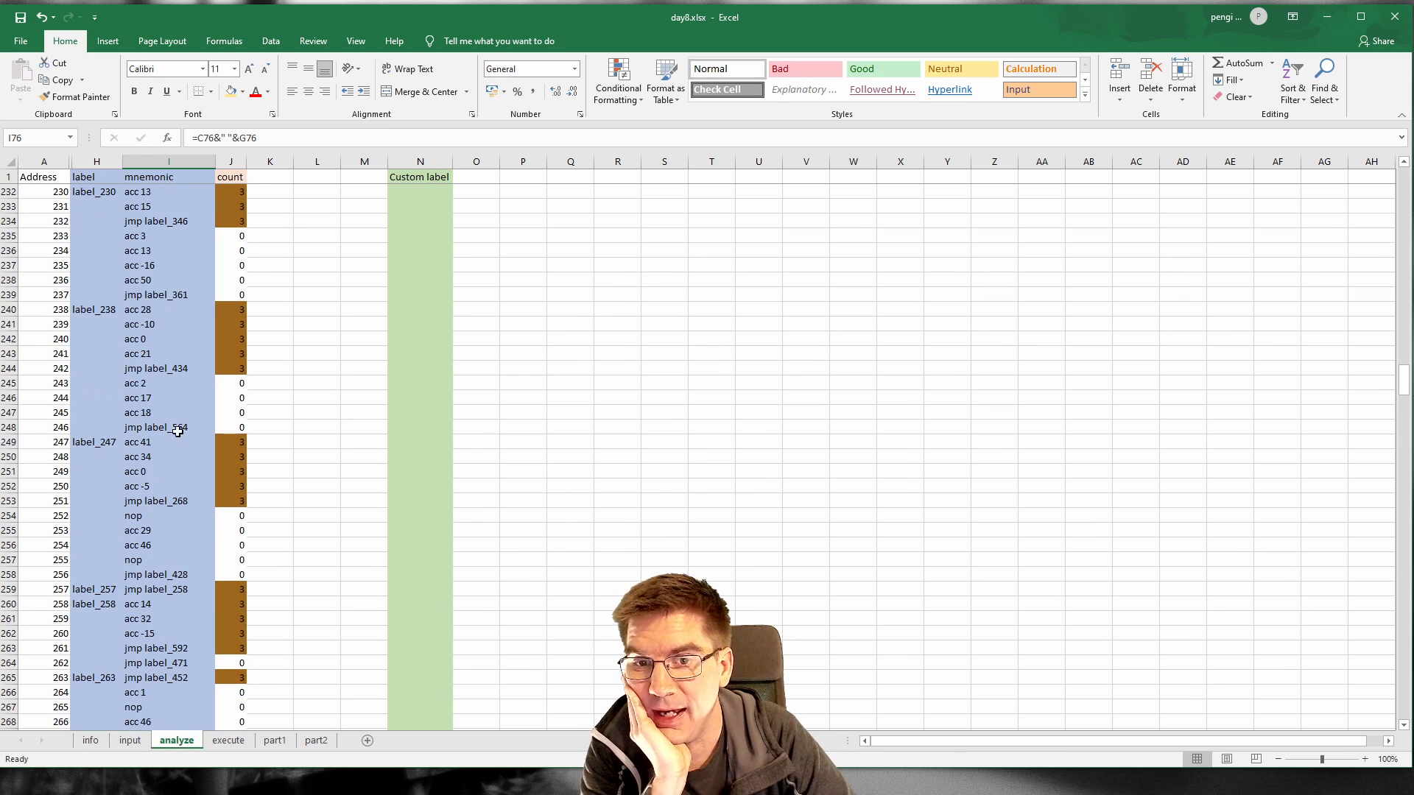
Step: Unhide the columns between Address and label on the analyze sheet
drag(44, 161, 84, 161)
right_click(76, 164)
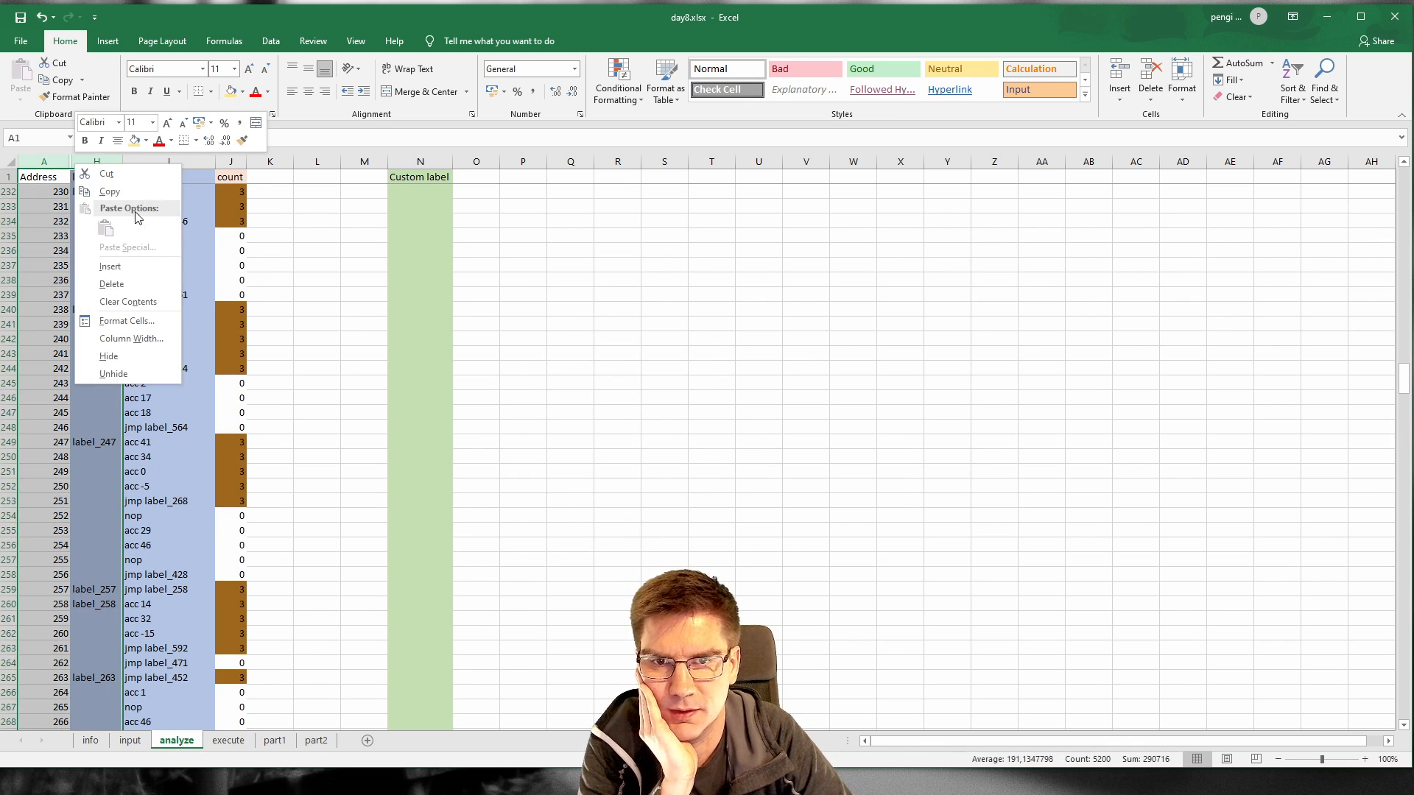
click(141, 374)
click(170, 279)
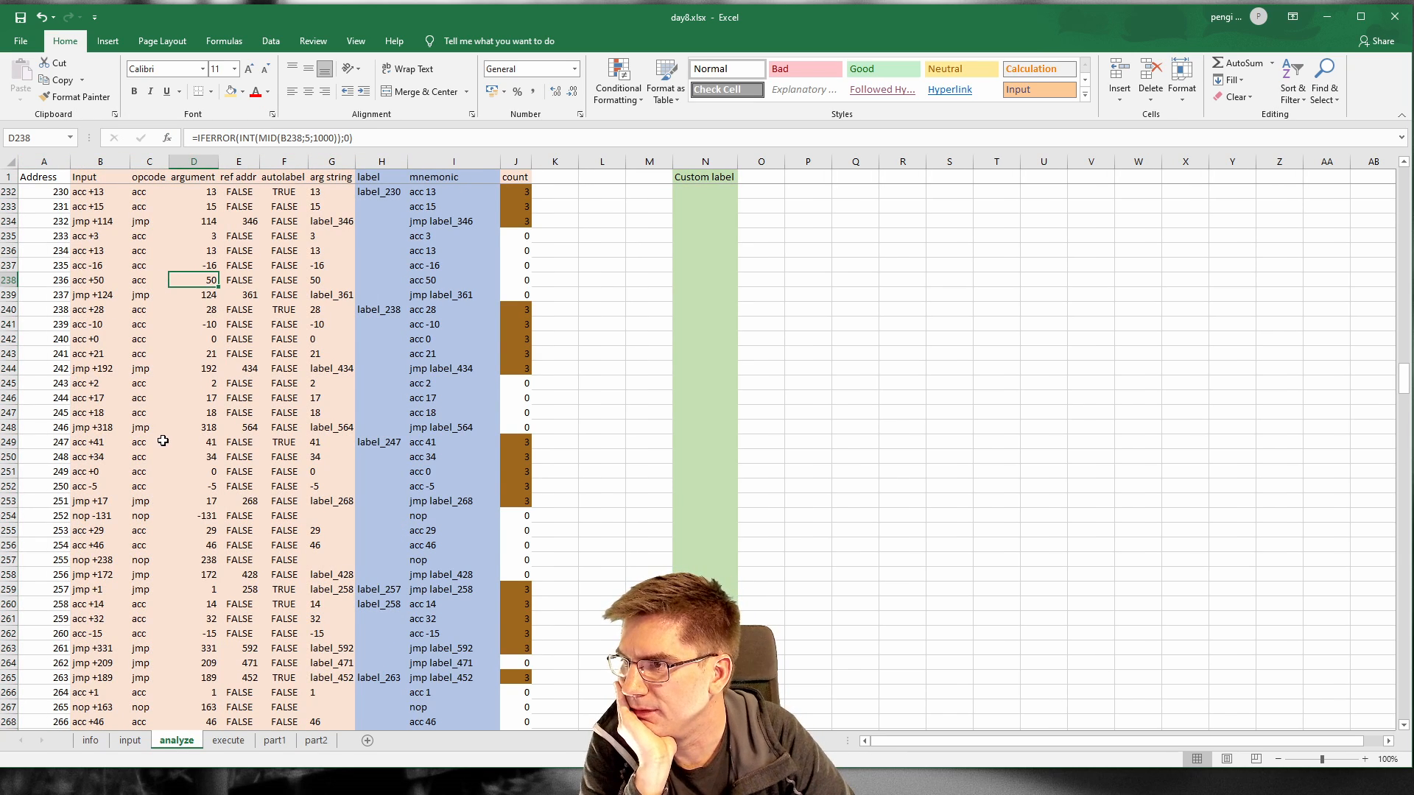
Step: Try changing the ref addr formula in E2 so that acc instructions also return A2+D2
scroll(169, 432, up, 20)
scroll(170, 433, up, 14)
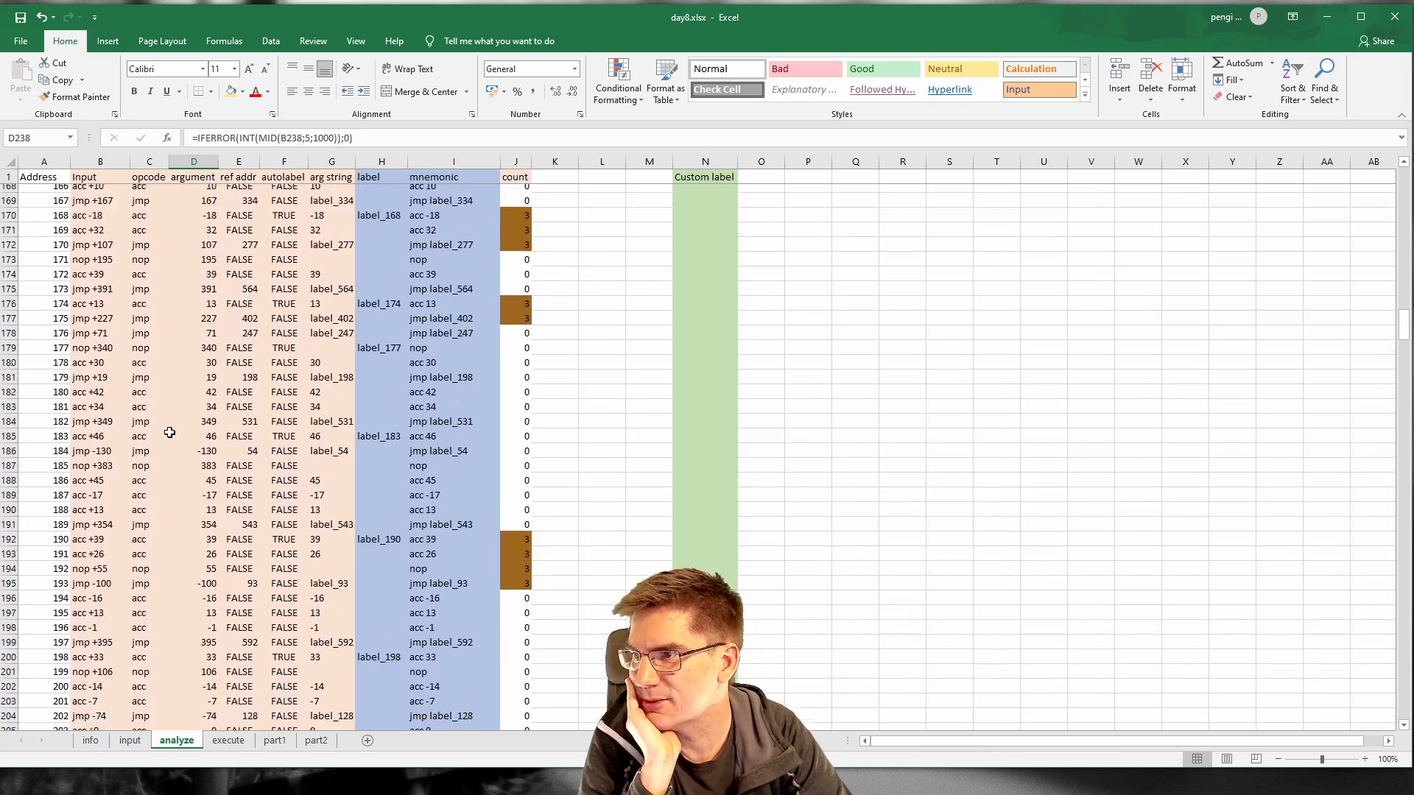
scroll(179, 440, up, 8)
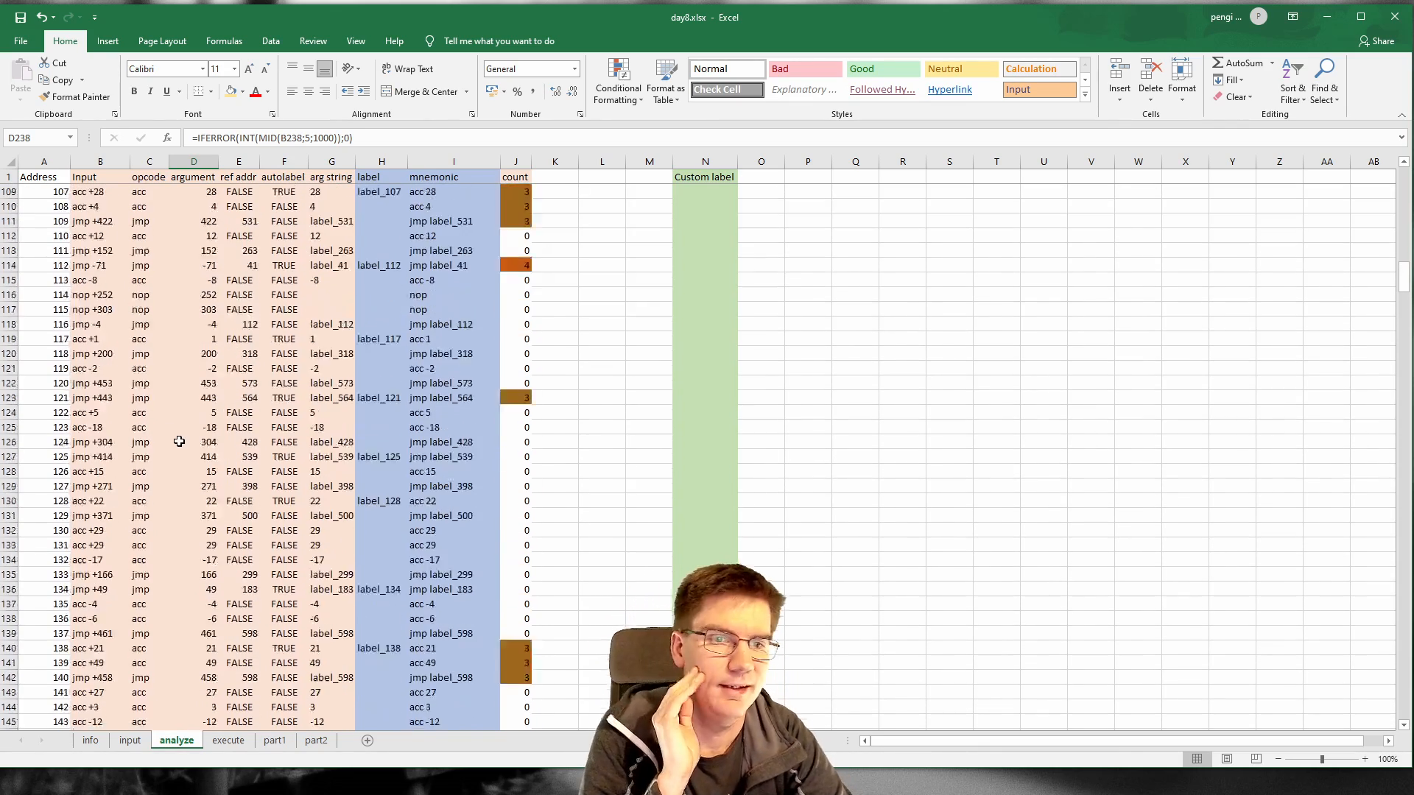
drag(1406, 278, 1404, 177)
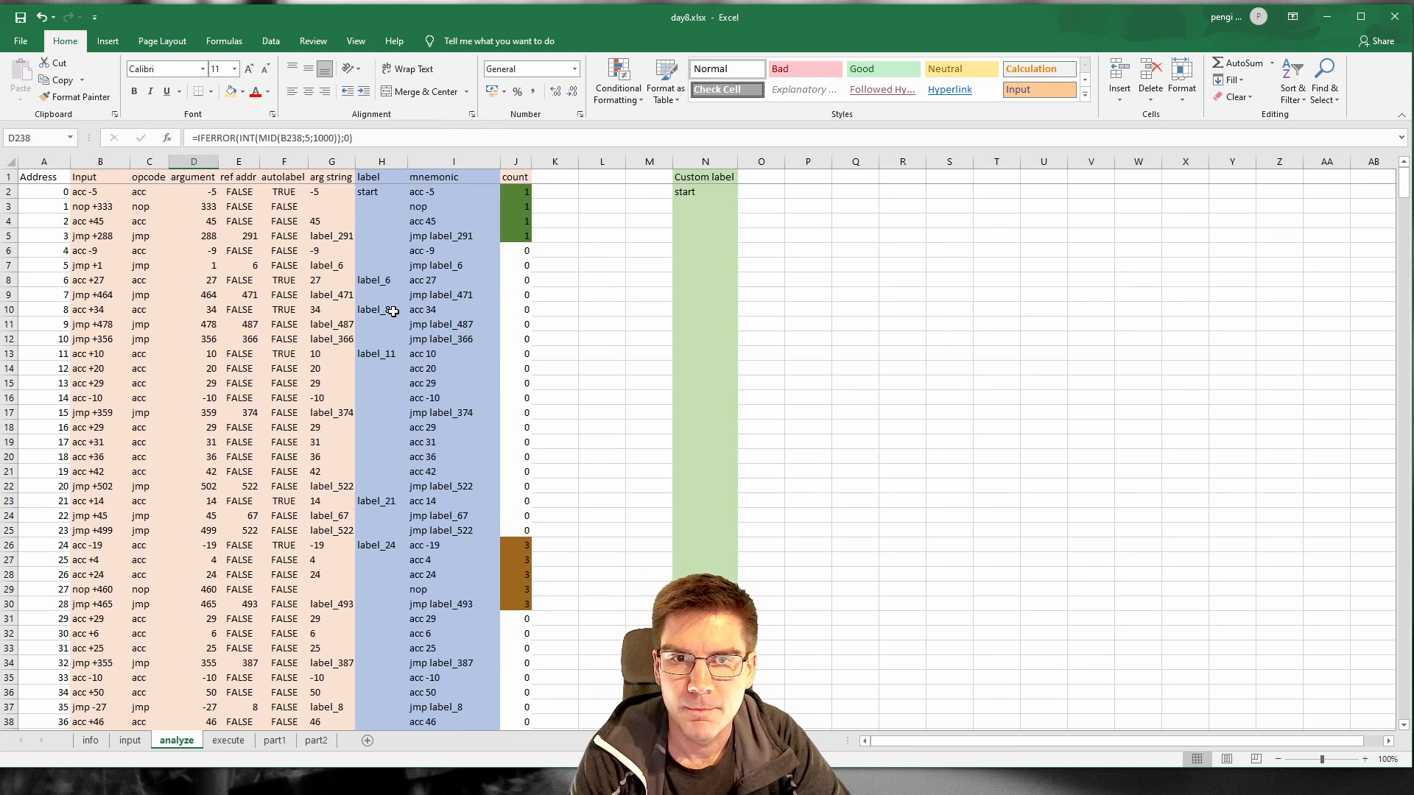
click(257, 190)
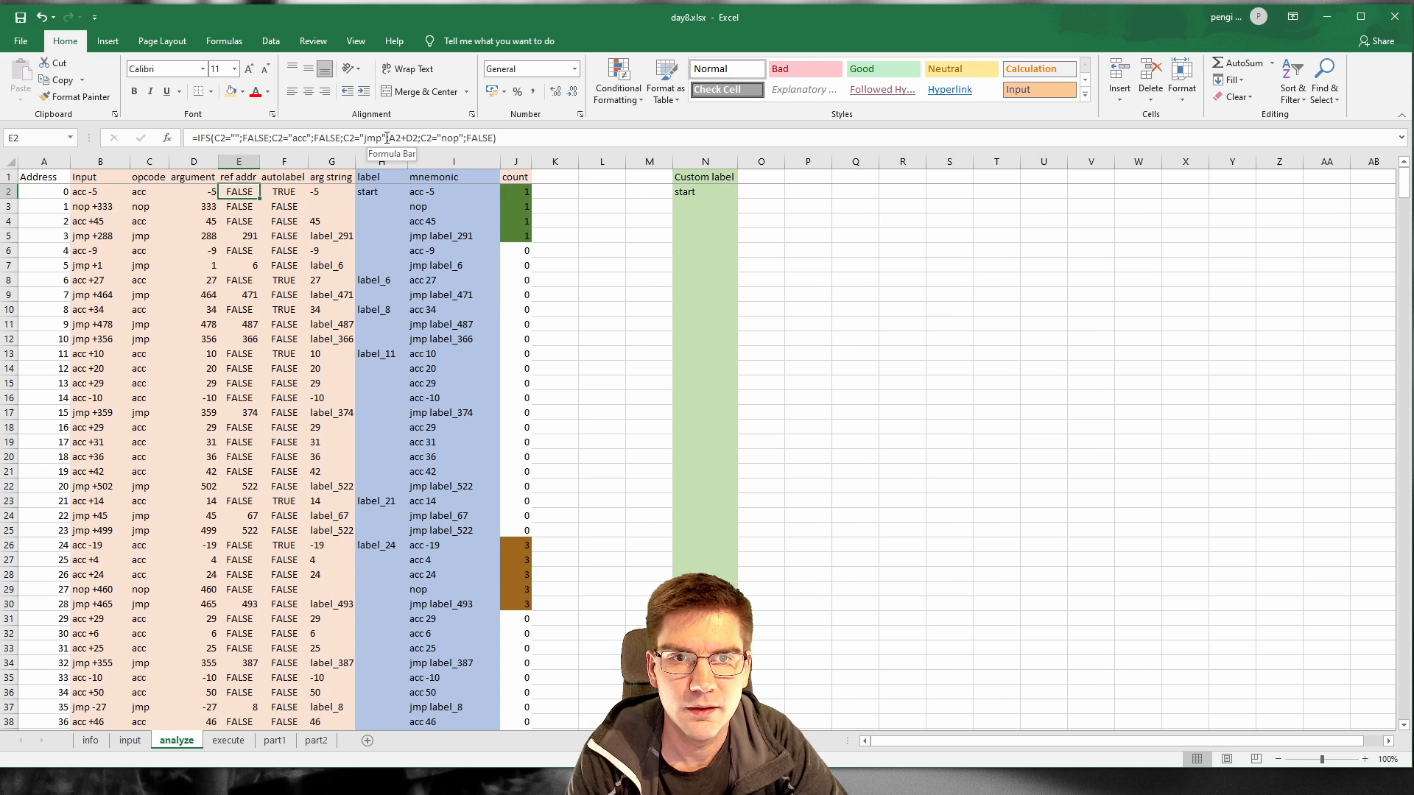
double_click(338, 137)
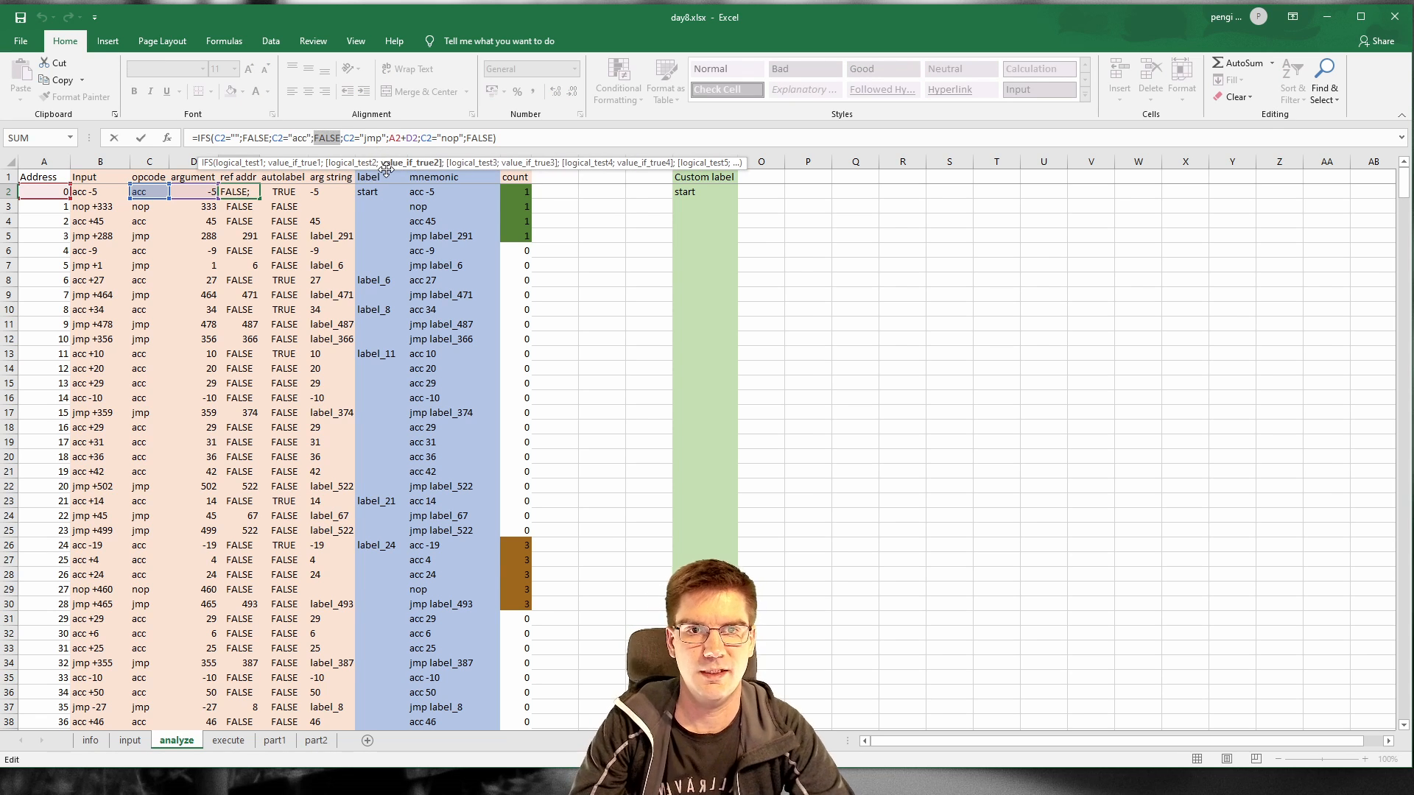
text(A2+D2;)
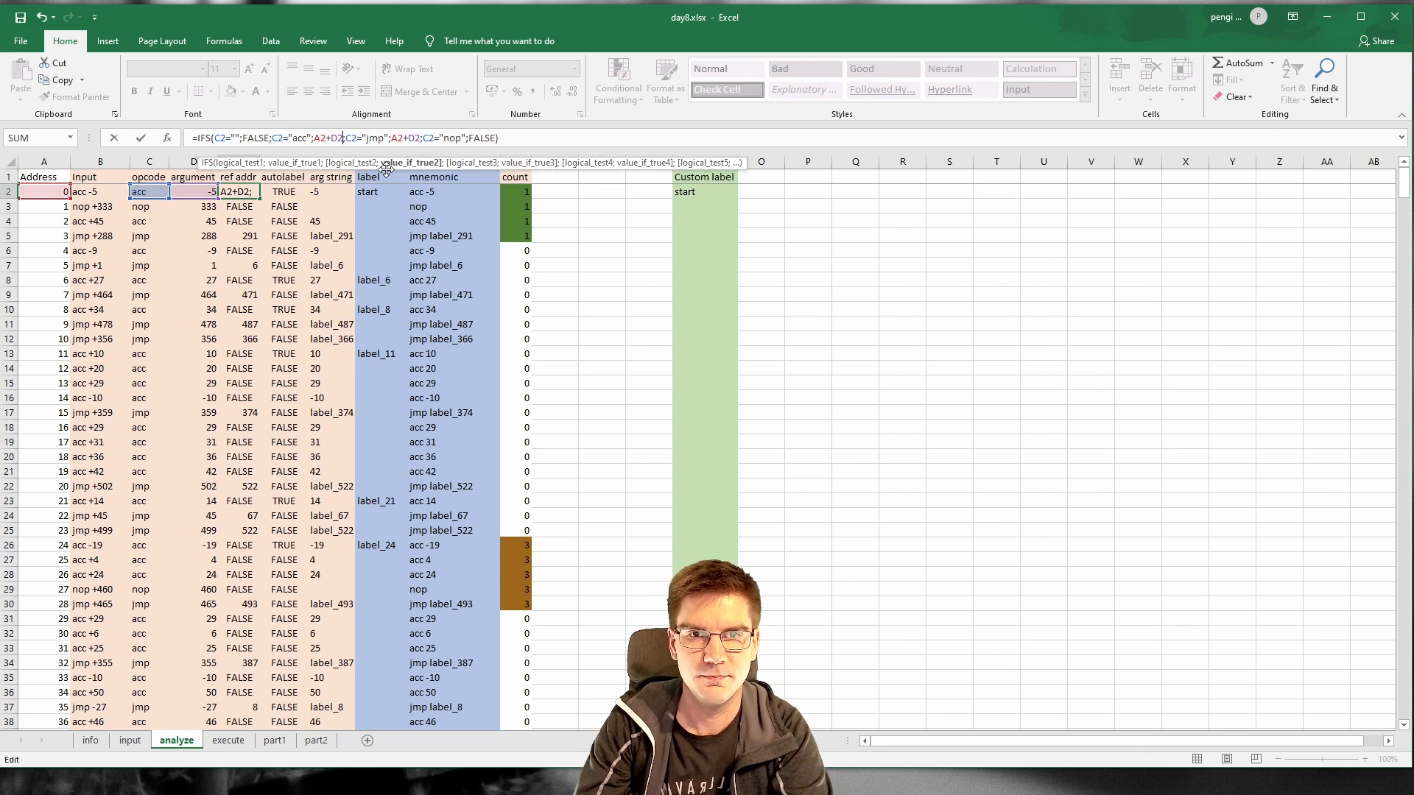
key(Return)
Step: Copy the E2 formula down through the whole ref addr column
click(247, 188)
key(ctrl+c)
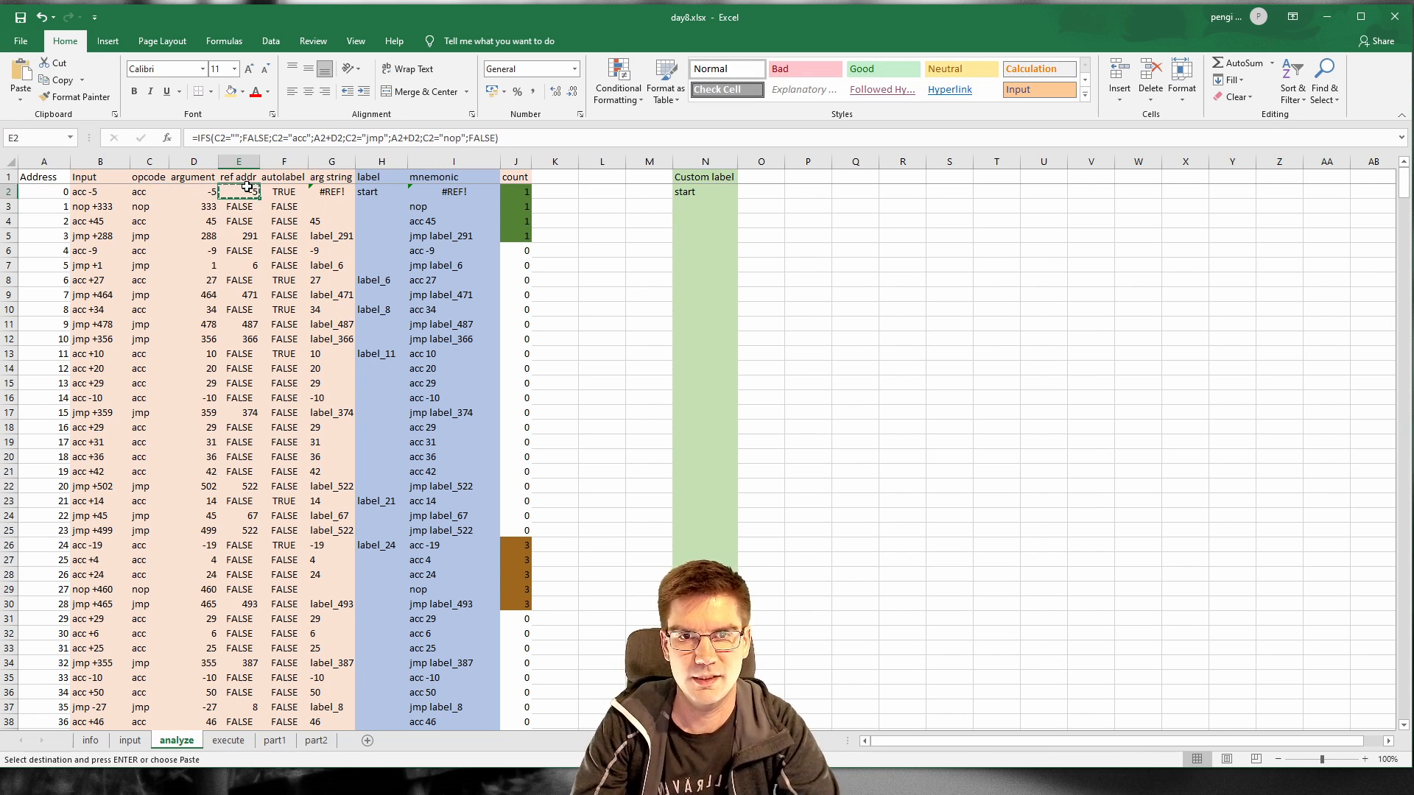
key(ctrl+shift+Down)
key(ctrl+v)
scroll(247, 186, up, 9)
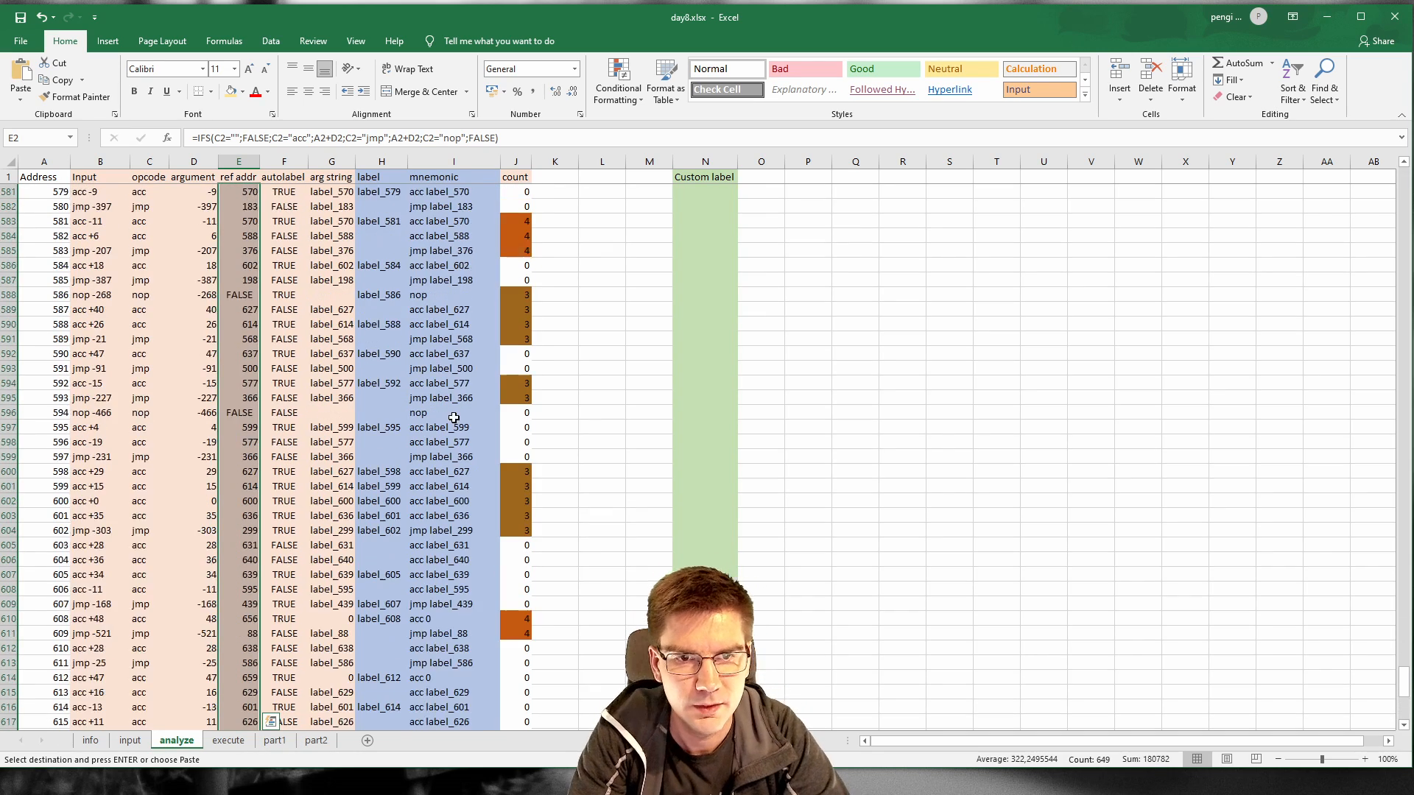
drag(1404, 675, 1404, 176)
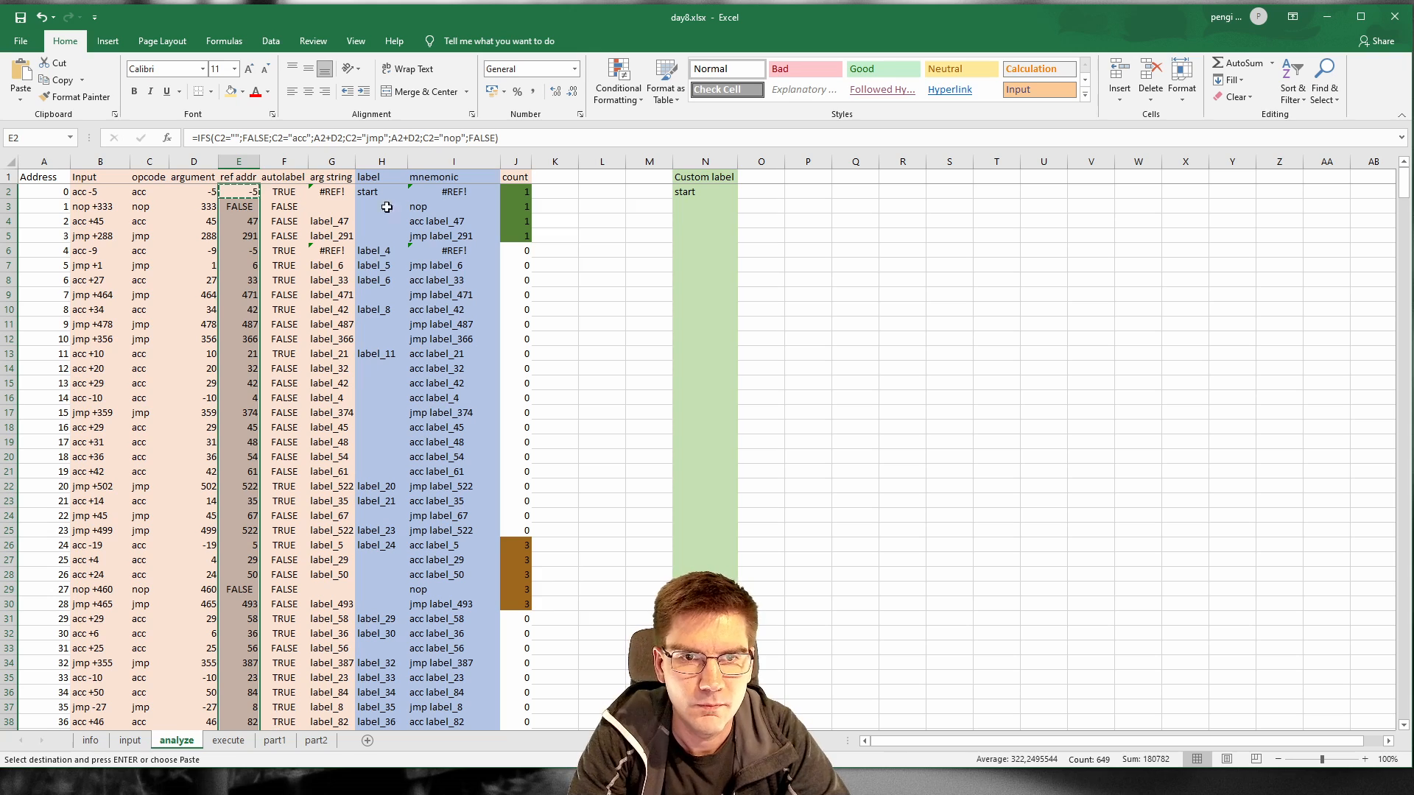
Step: Autofit the arg string column and check the labels and mnemonics down to the end of the program, around label_614
double_click(357, 157)
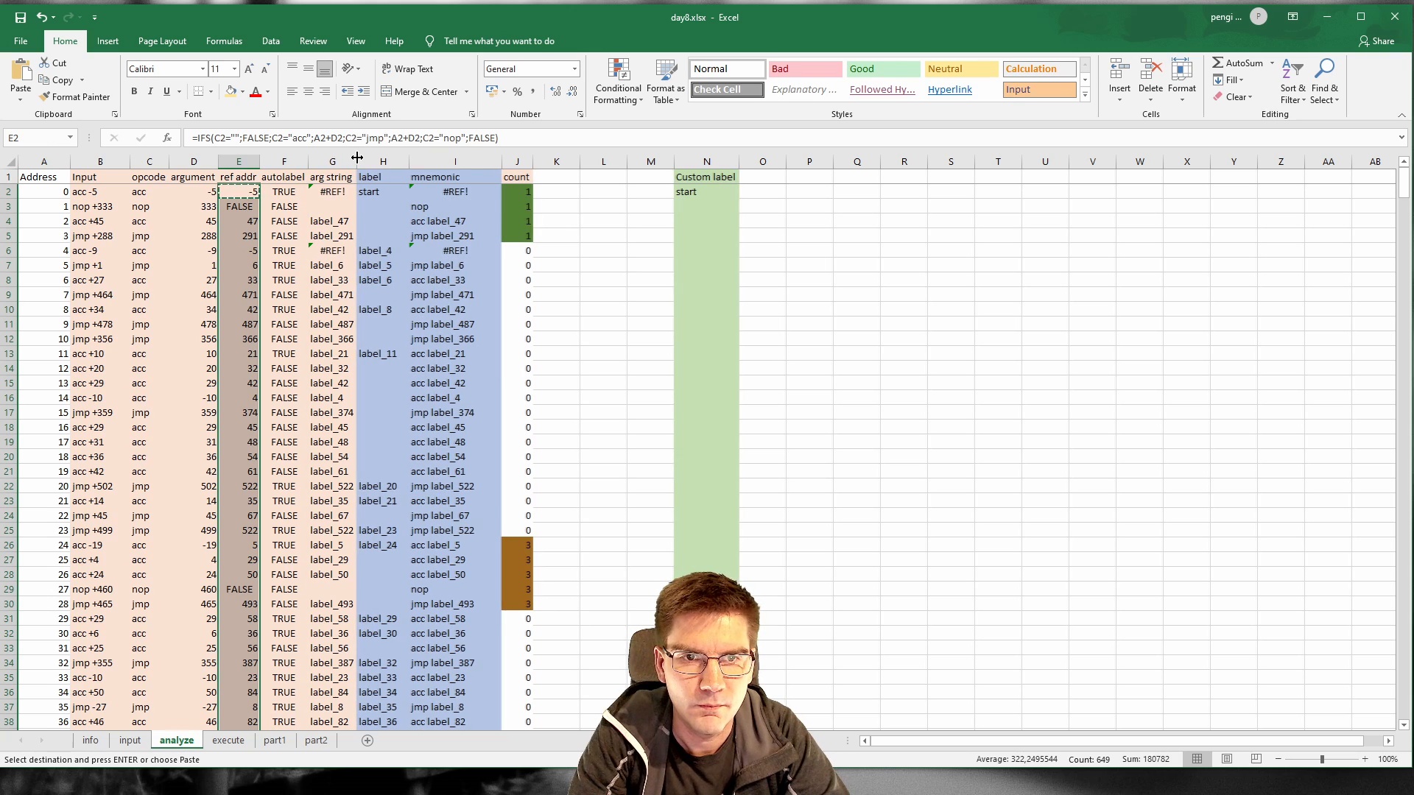
click(417, 267)
scroll(400, 555, down, 2)
scroll(399, 555, down, 13)
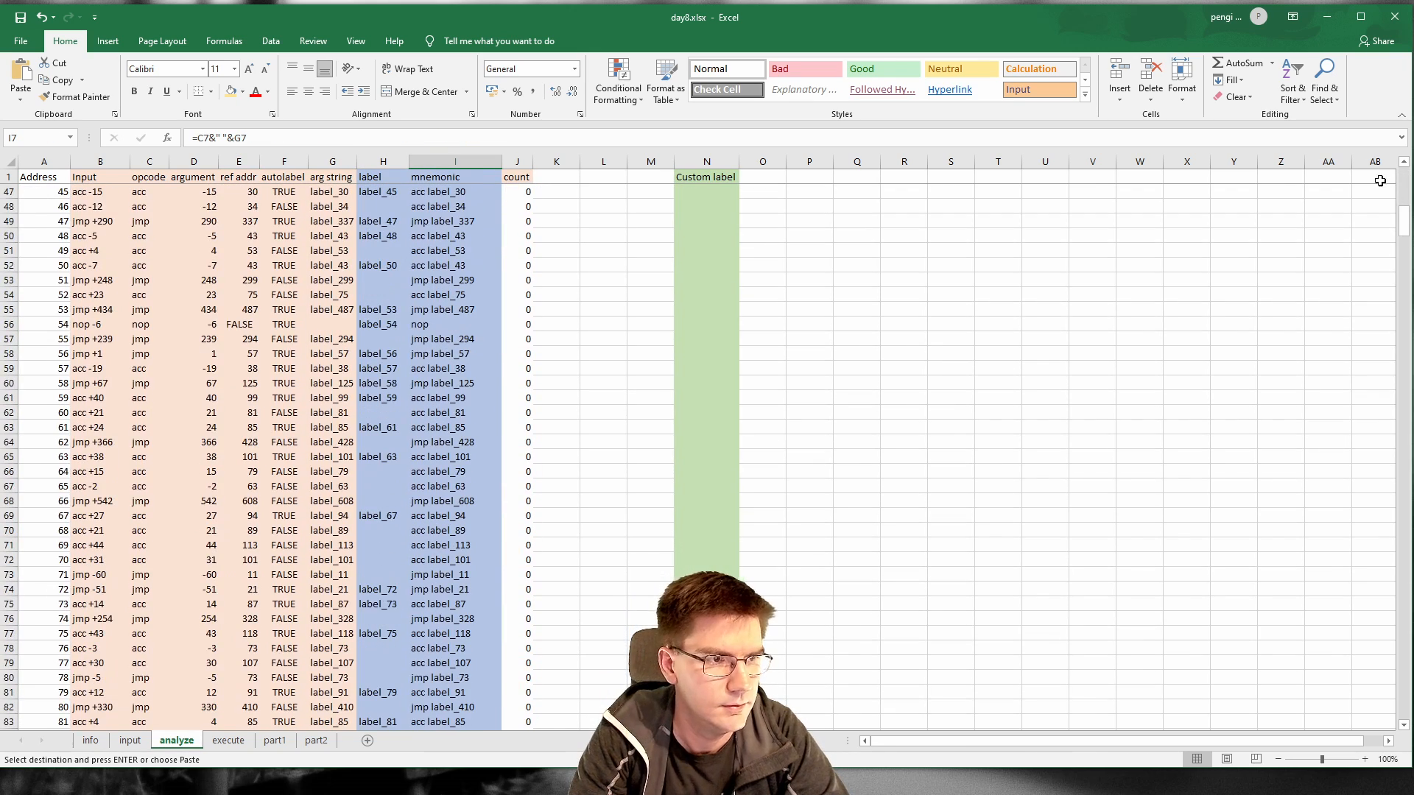
drag(1405, 234, 1409, 715)
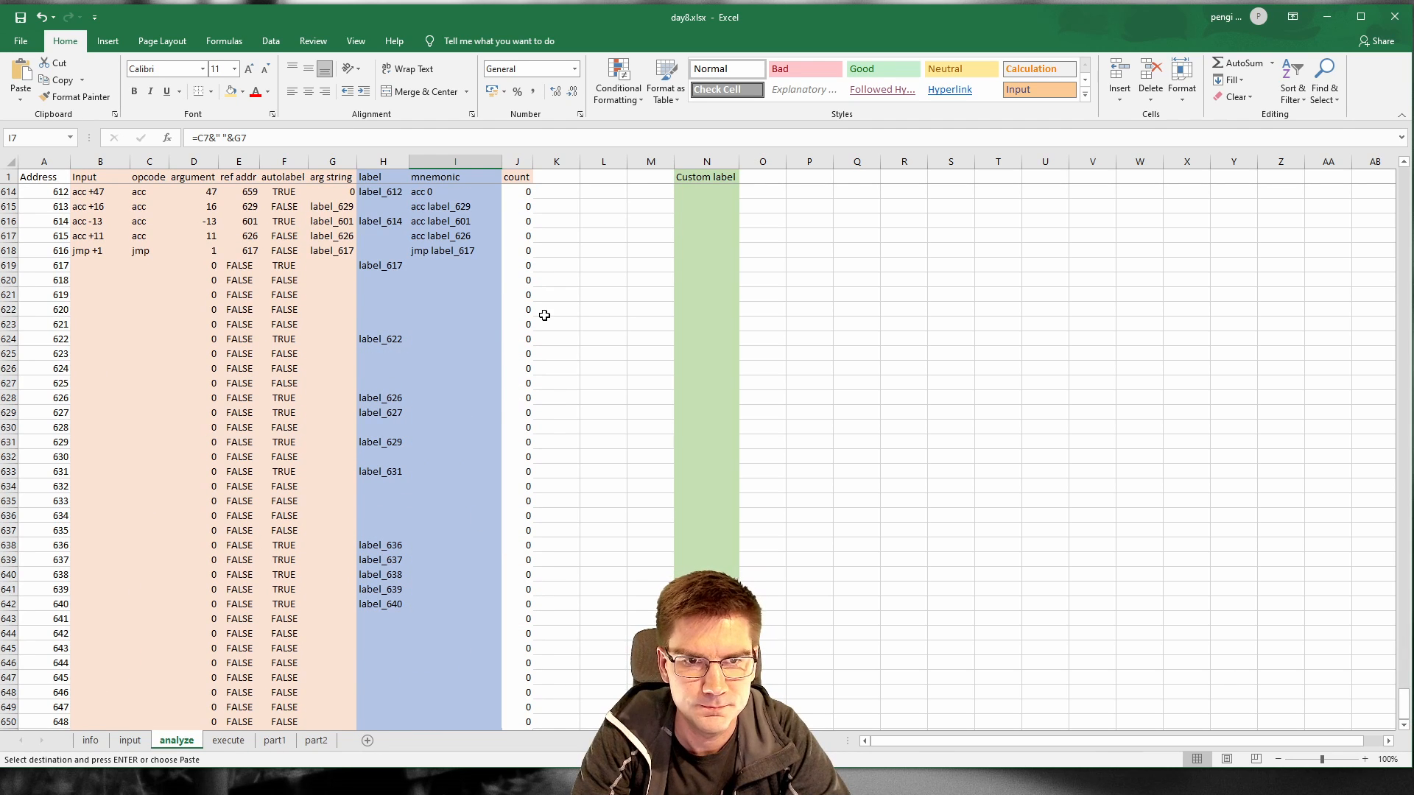
scroll(514, 328, up, 5)
click(385, 443)
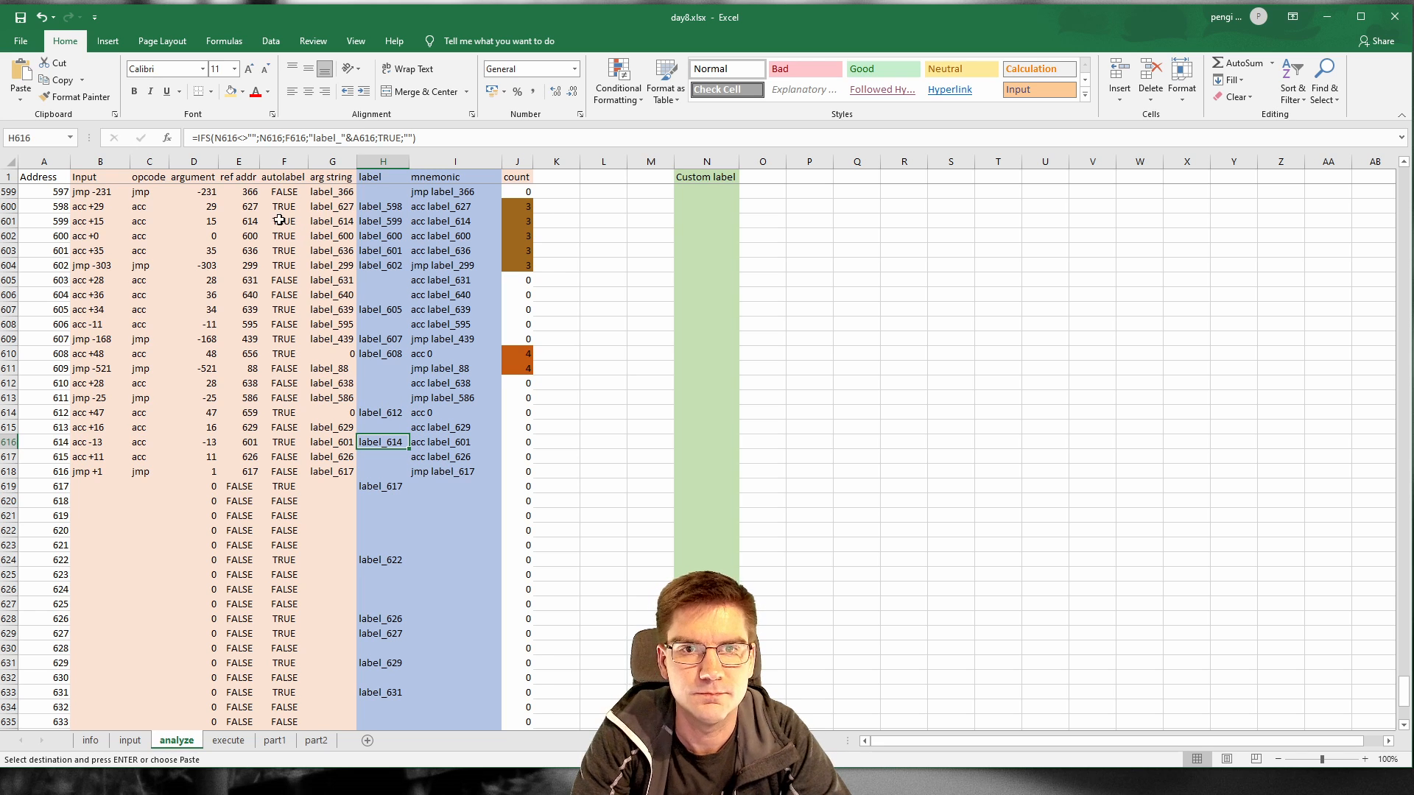
Step: Undo the column resize and the acc change to the ref addr formulas, and review the last program rows around label_612 and label_617
key(ctrl+z)
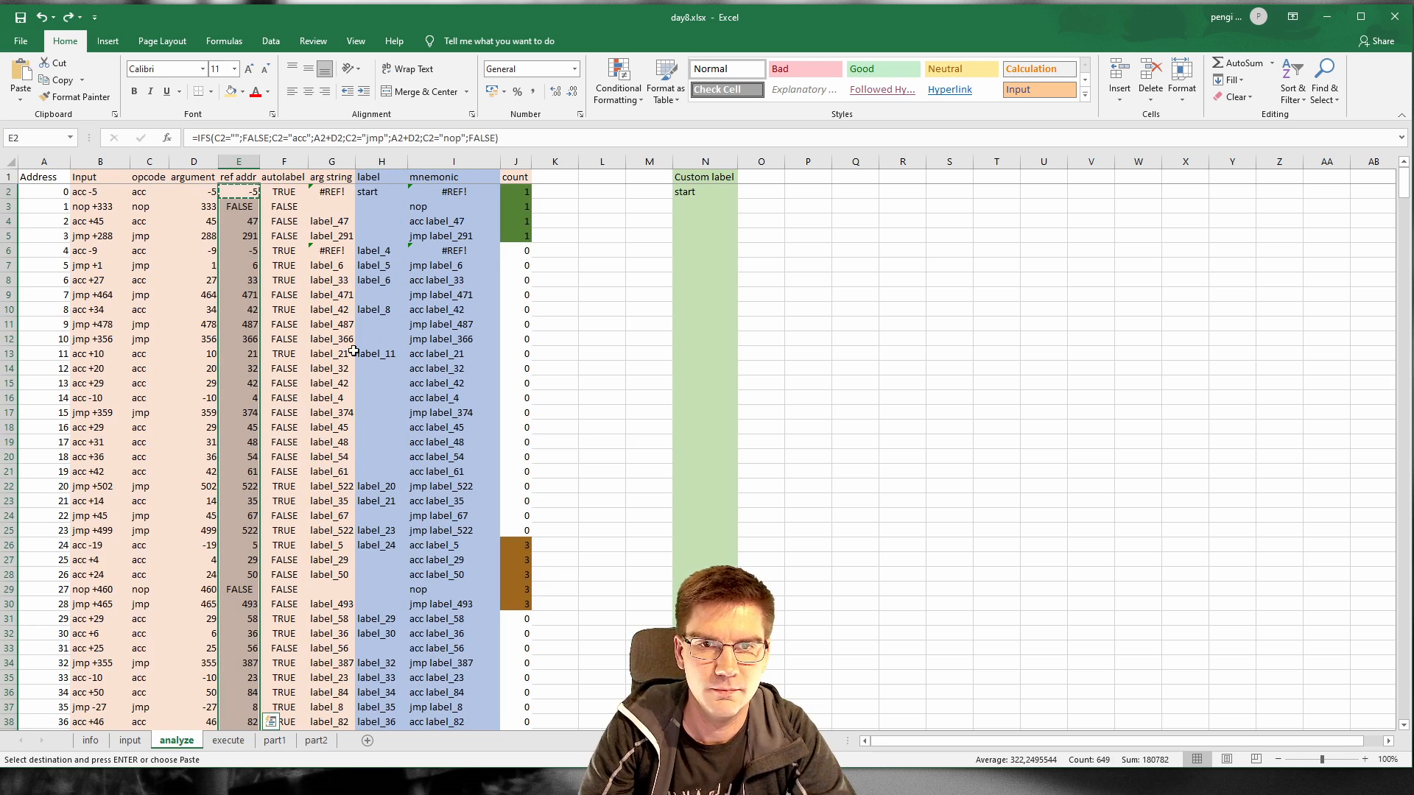
click(485, 385)
scroll(471, 397, down, 9)
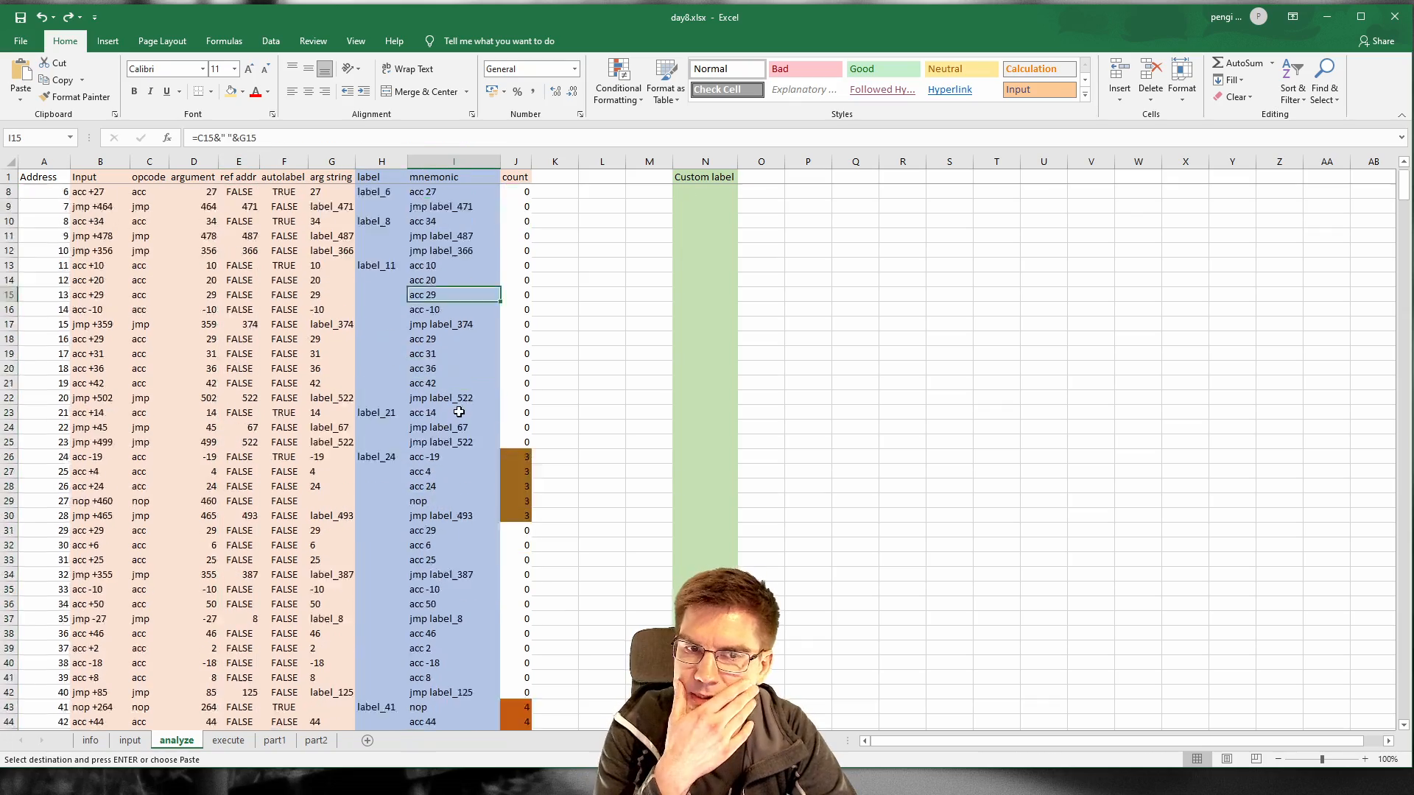
drag(1404, 212, 1311, 709)
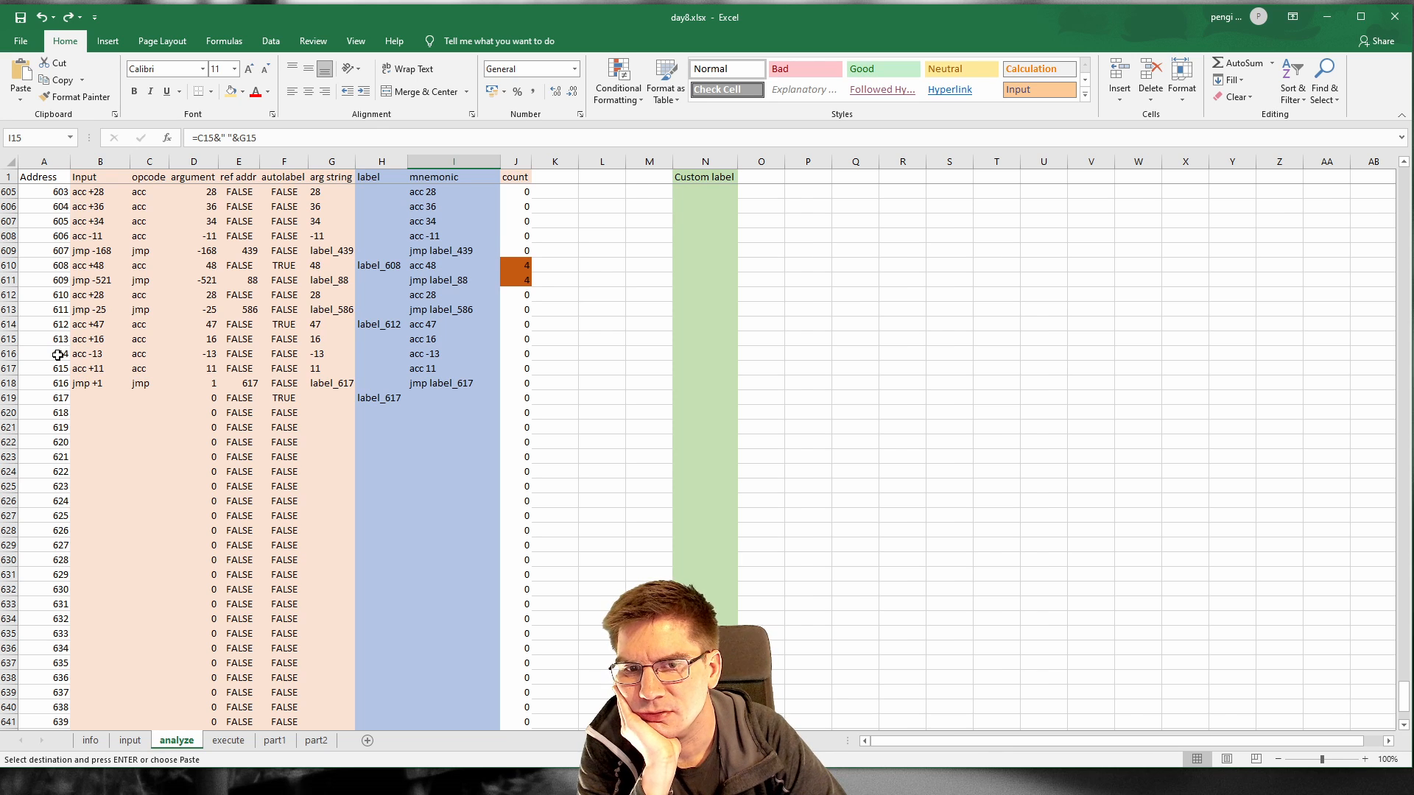
Step: Hide the columns from Input to arg string on the analyze sheet
click(83, 159)
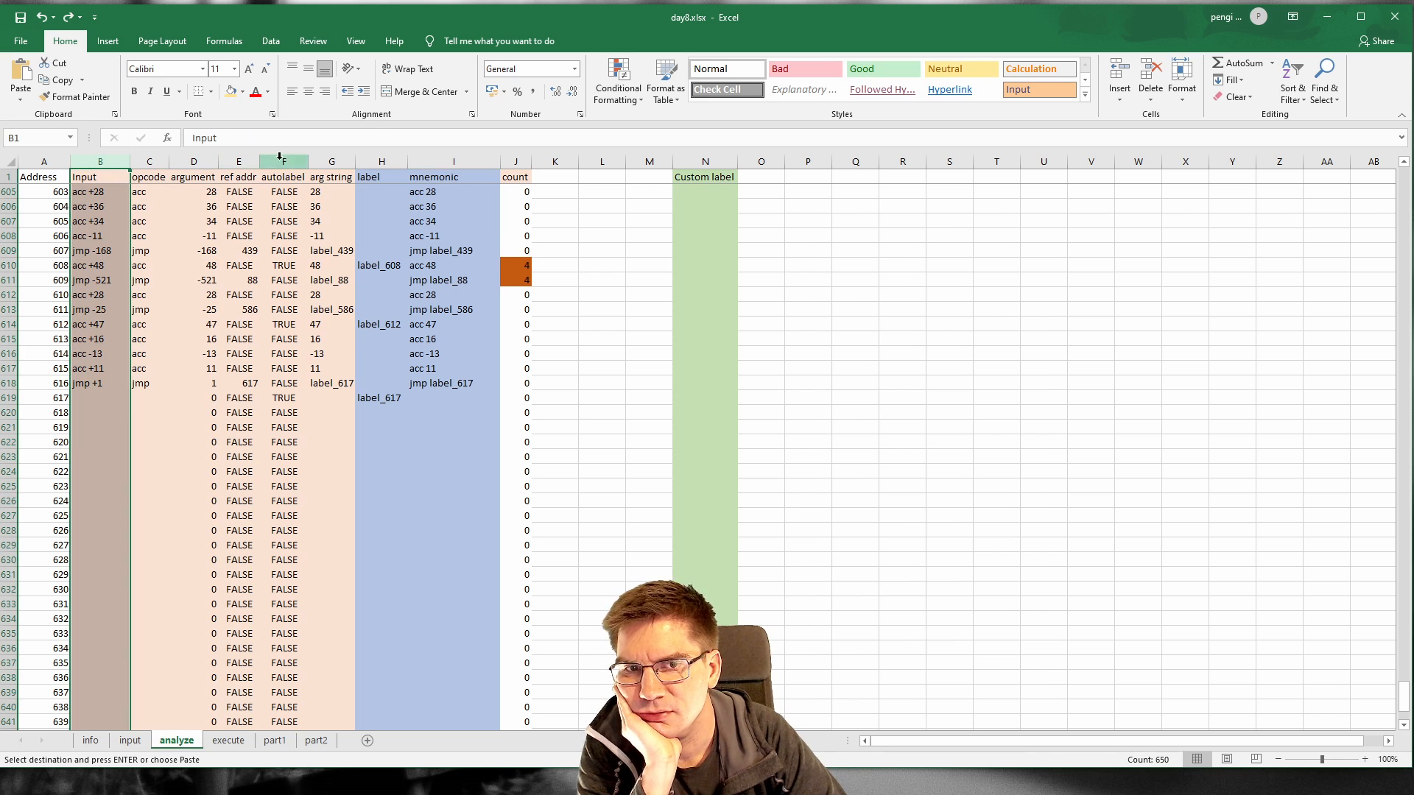
shift+click(344, 155)
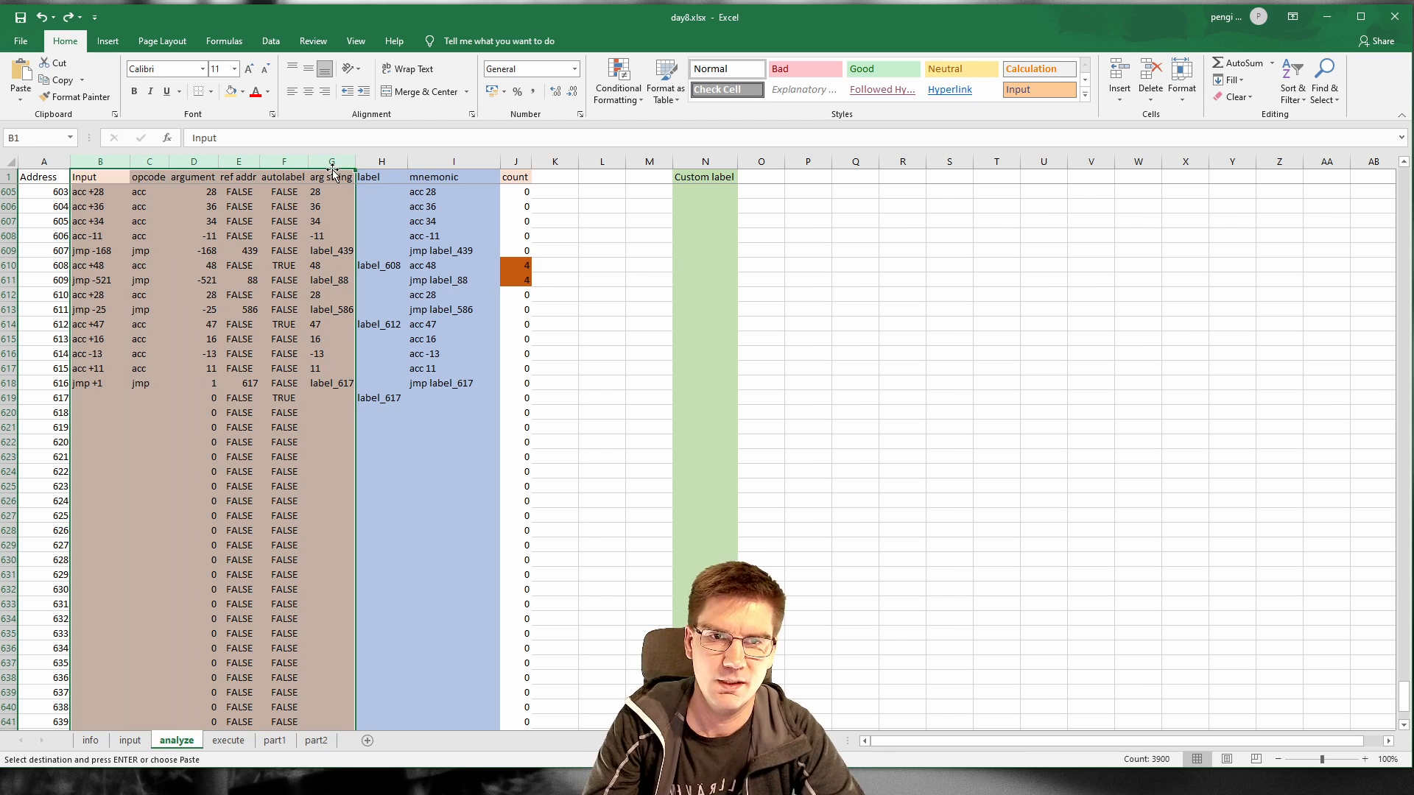
right_click(331, 162)
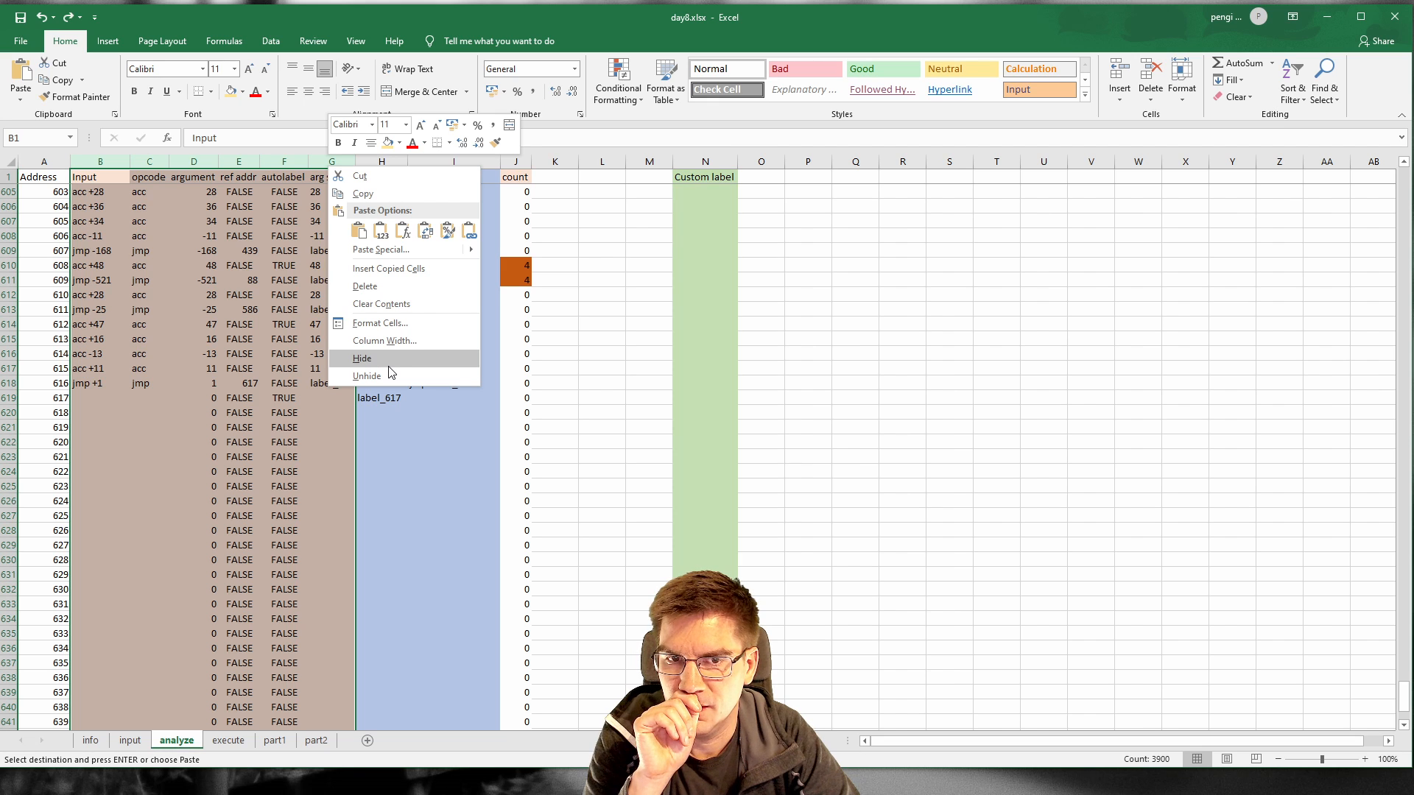
click(381, 360)
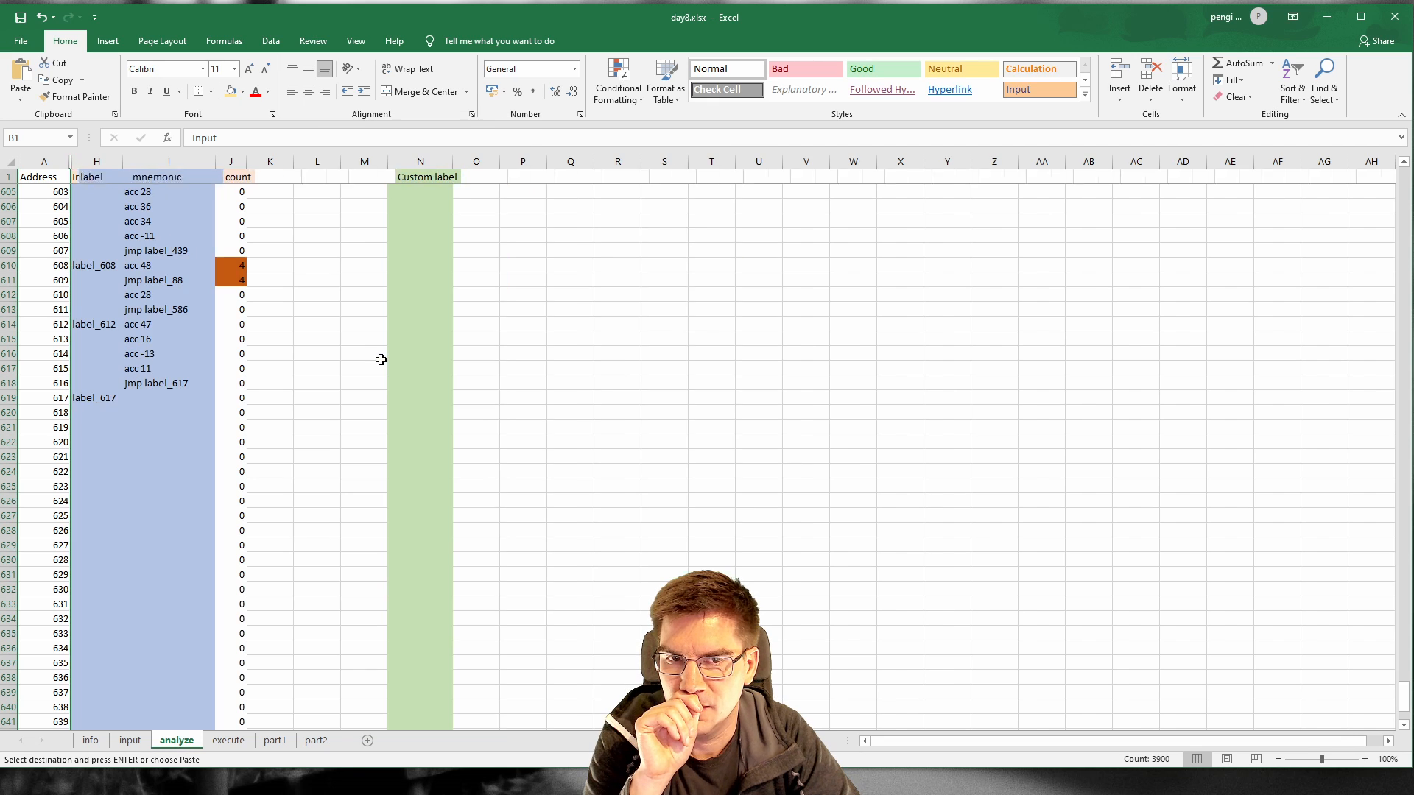
click(324, 368)
scroll(248, 405, up, 5)
scroll(248, 405, up, 20)
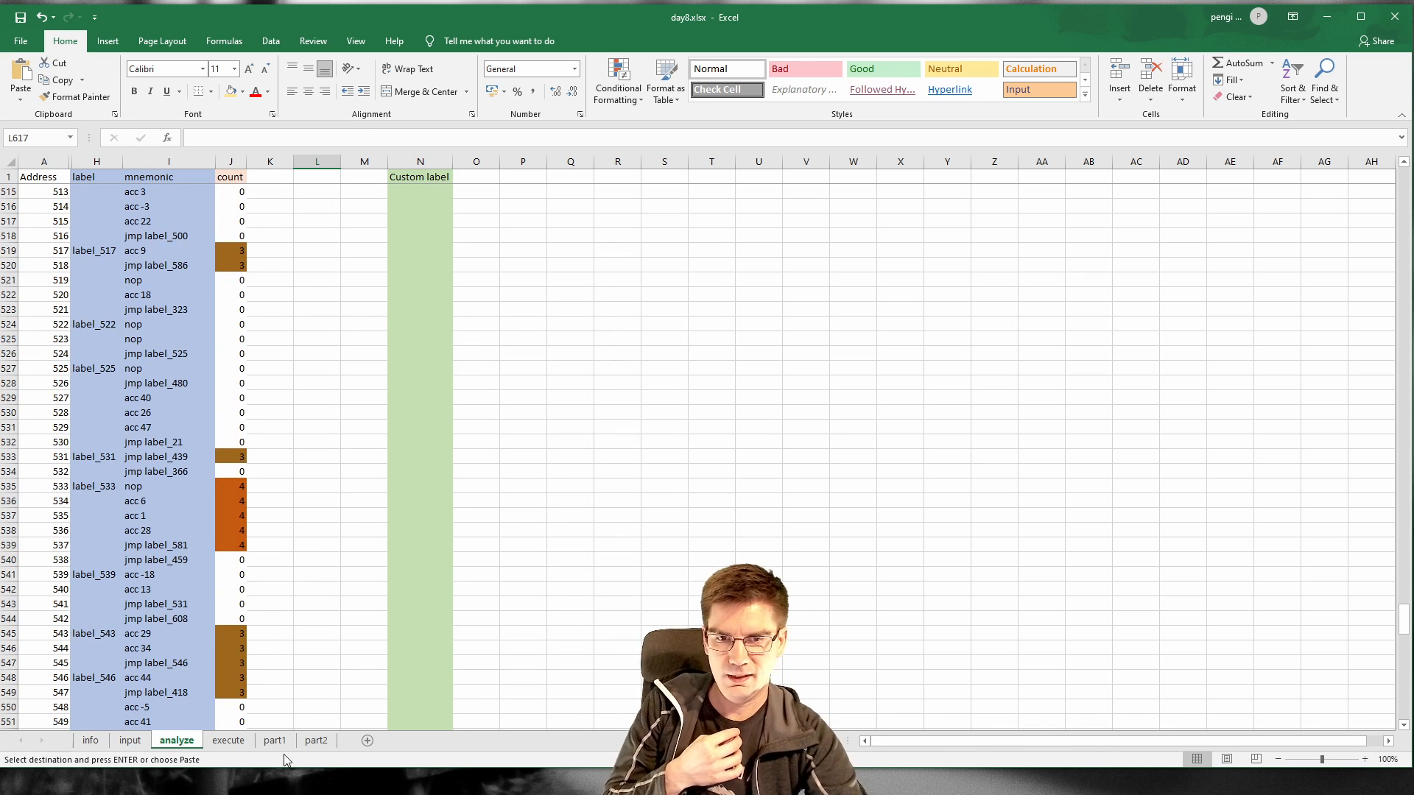
Step: Compare the OFFSET formulas behind op and arg in row 3 of the execute sheet
click(228, 740)
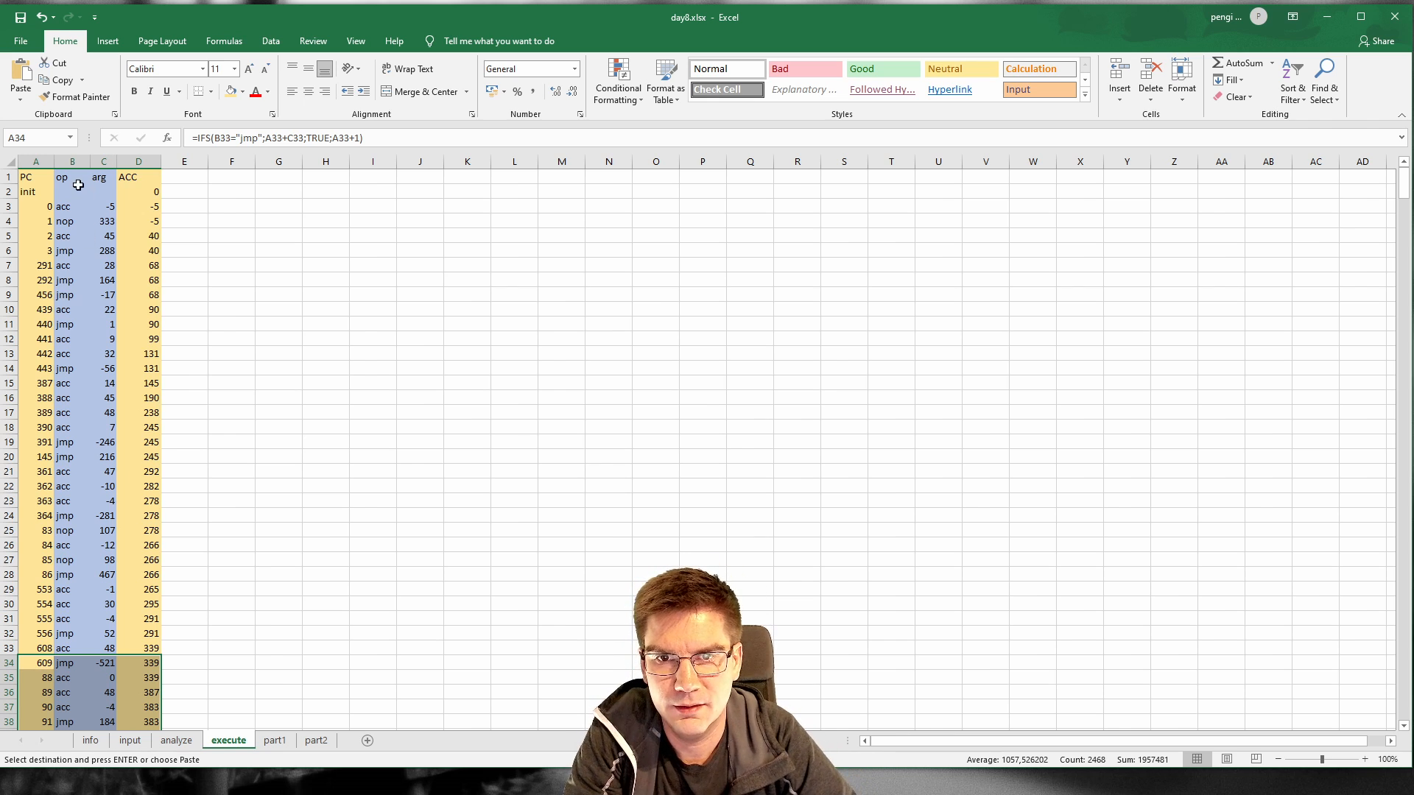
click(67, 207)
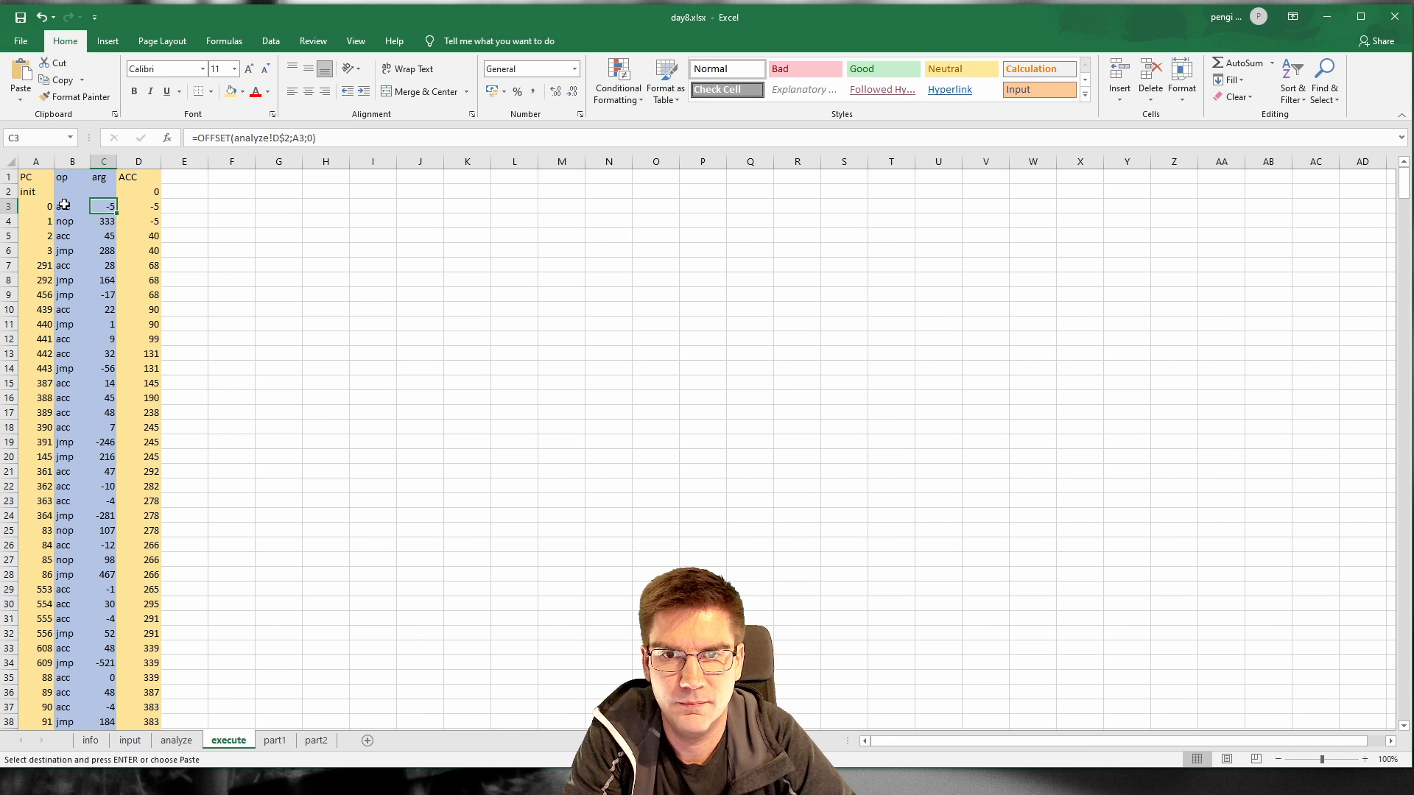
click(97, 204)
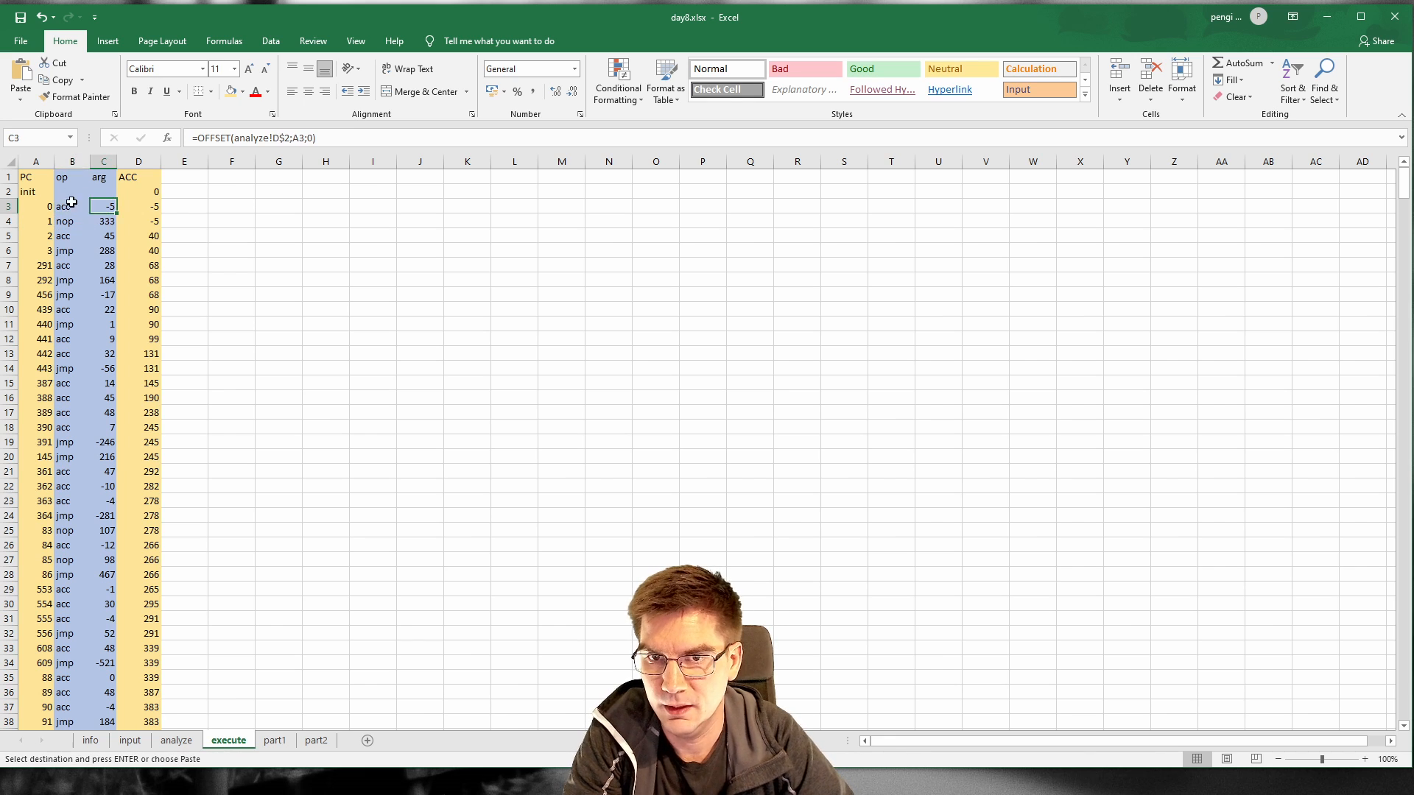
click(70, 203)
click(102, 207)
click(78, 208)
click(109, 212)
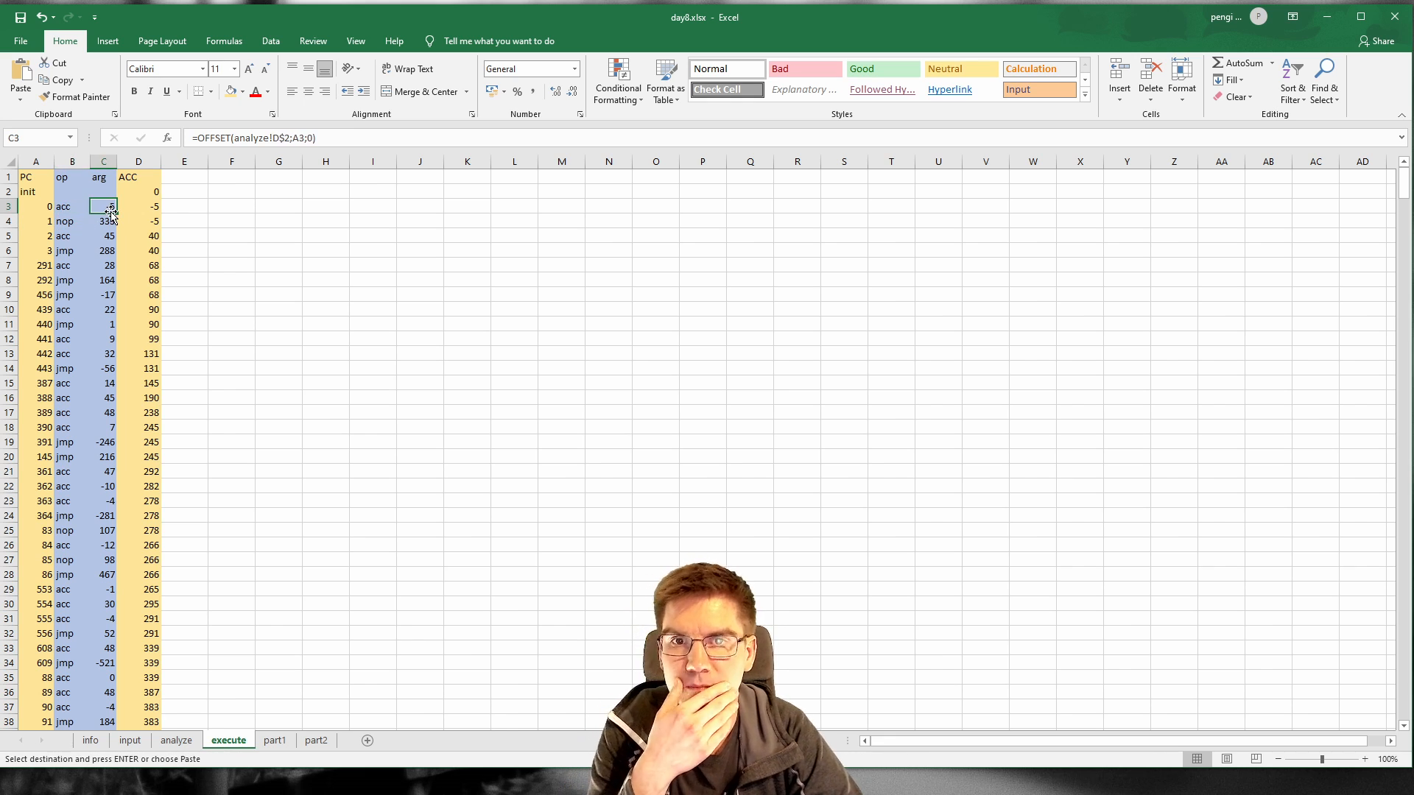
Step: Examine the PC formula in A4 of the execute sheet, the op and arg lookups in row 3, and the ACC column
click(37, 225)
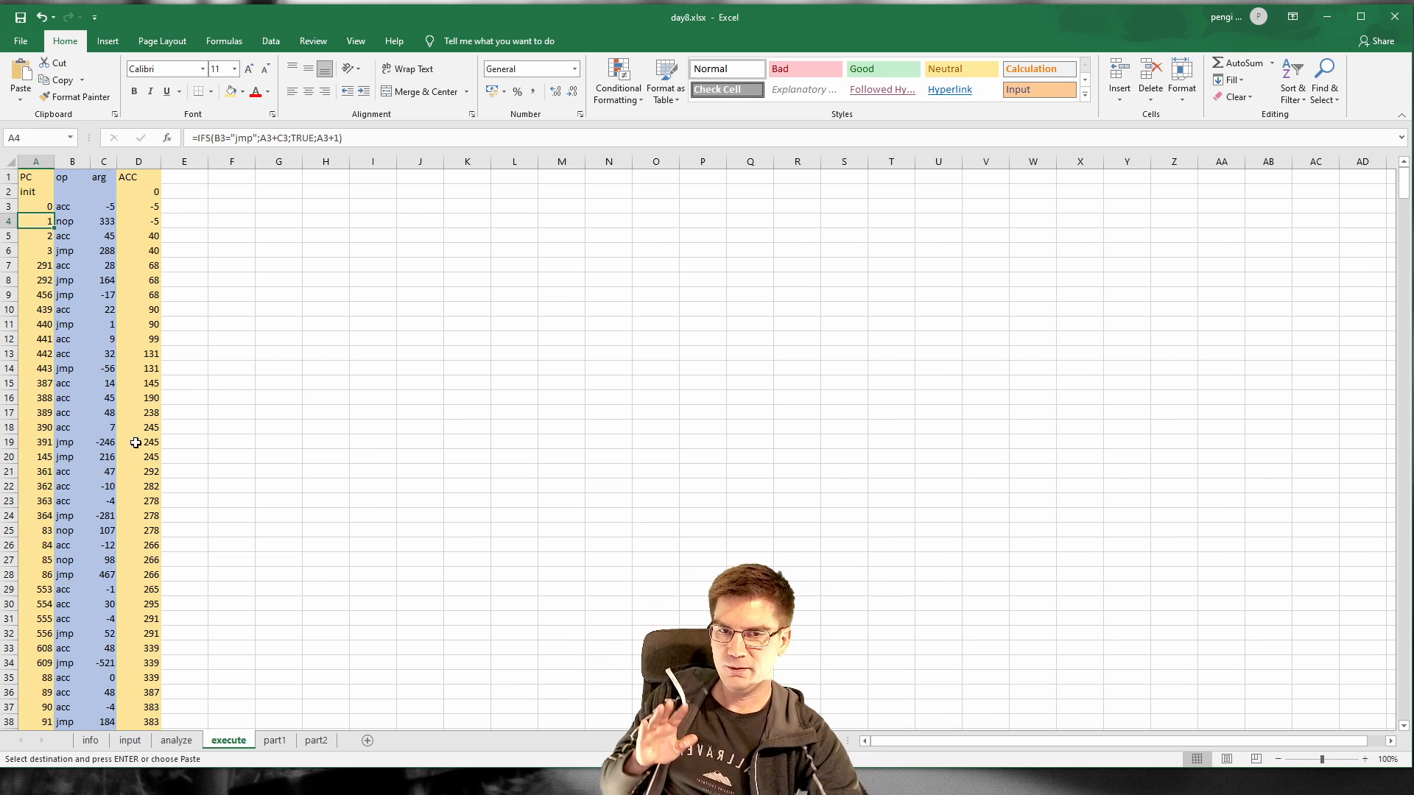
click(64, 207)
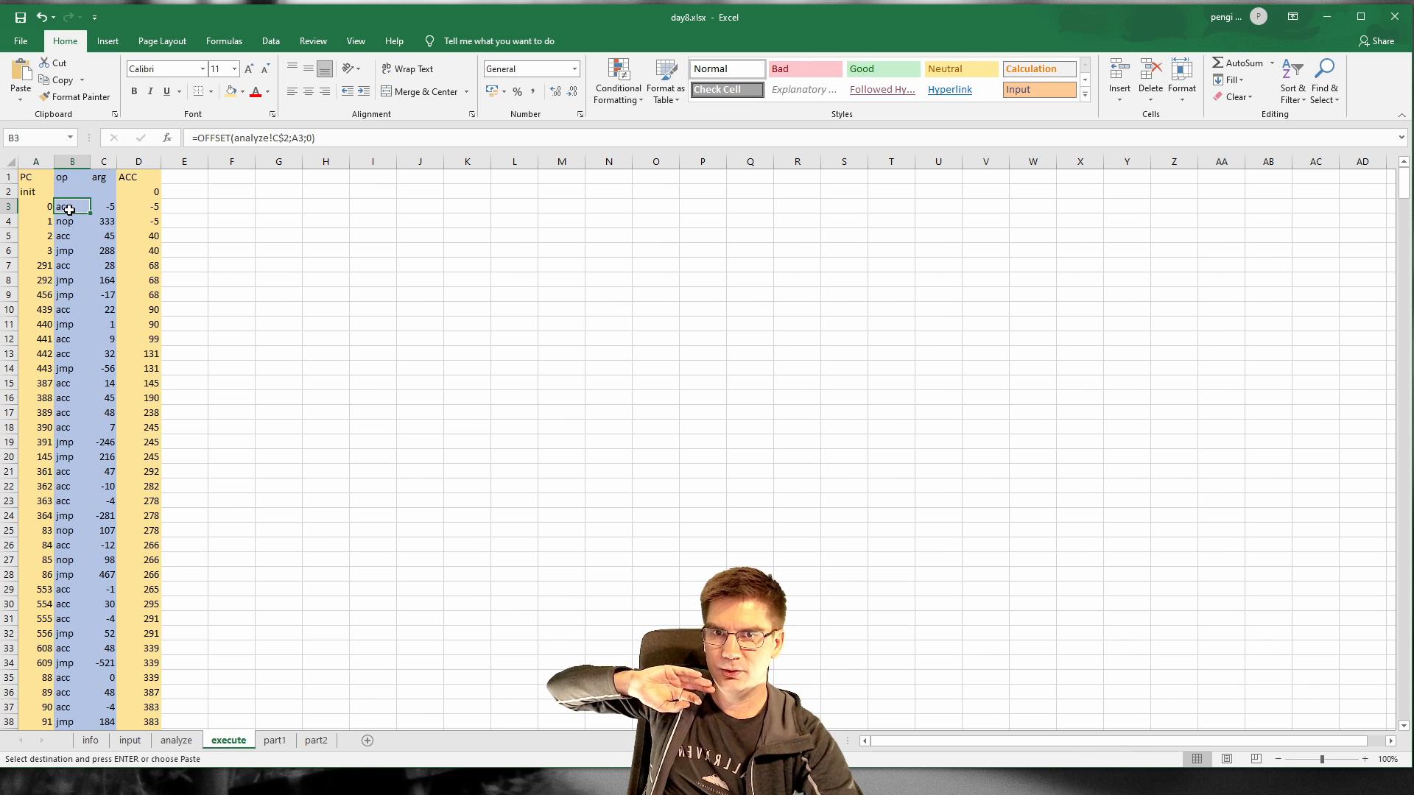
click(104, 207)
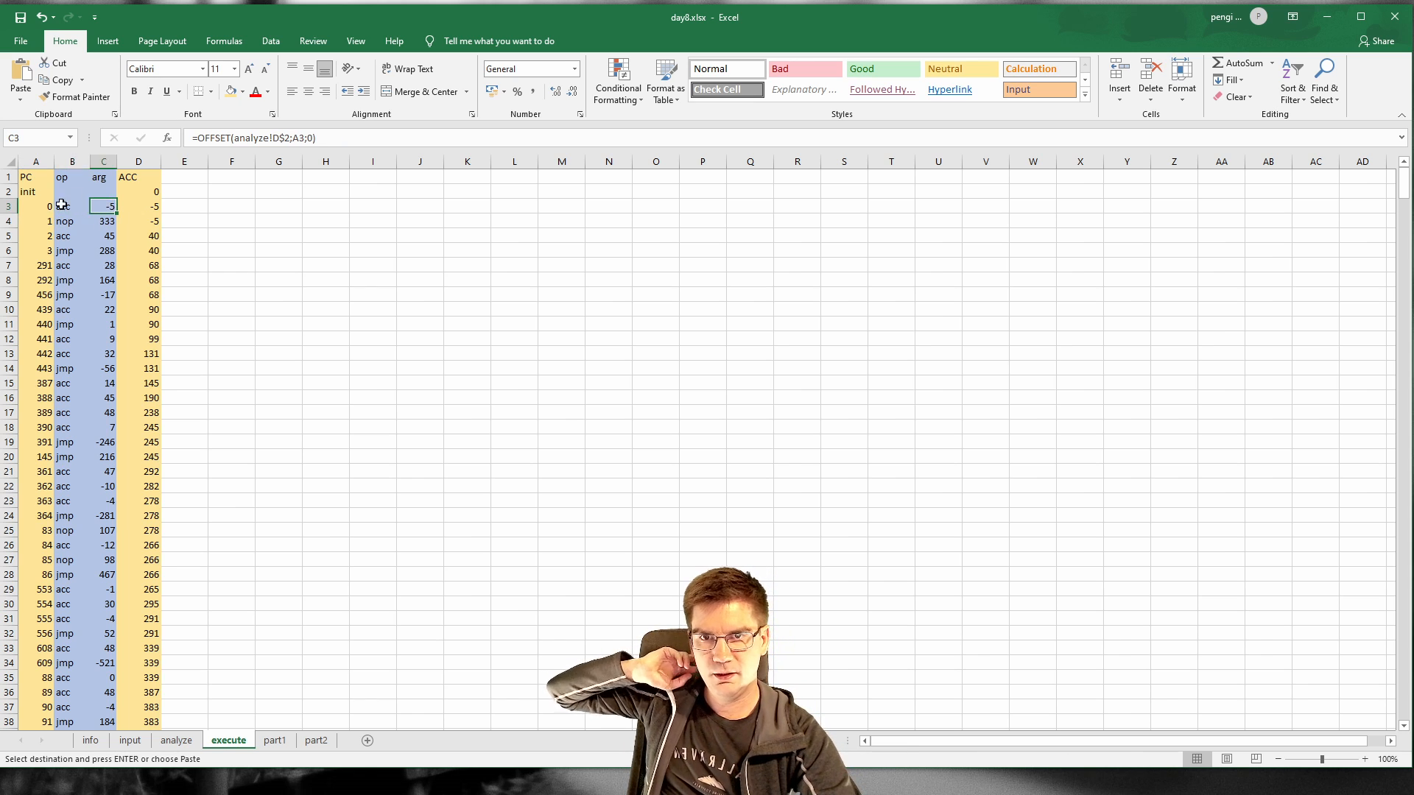
click(62, 207)
click(98, 208)
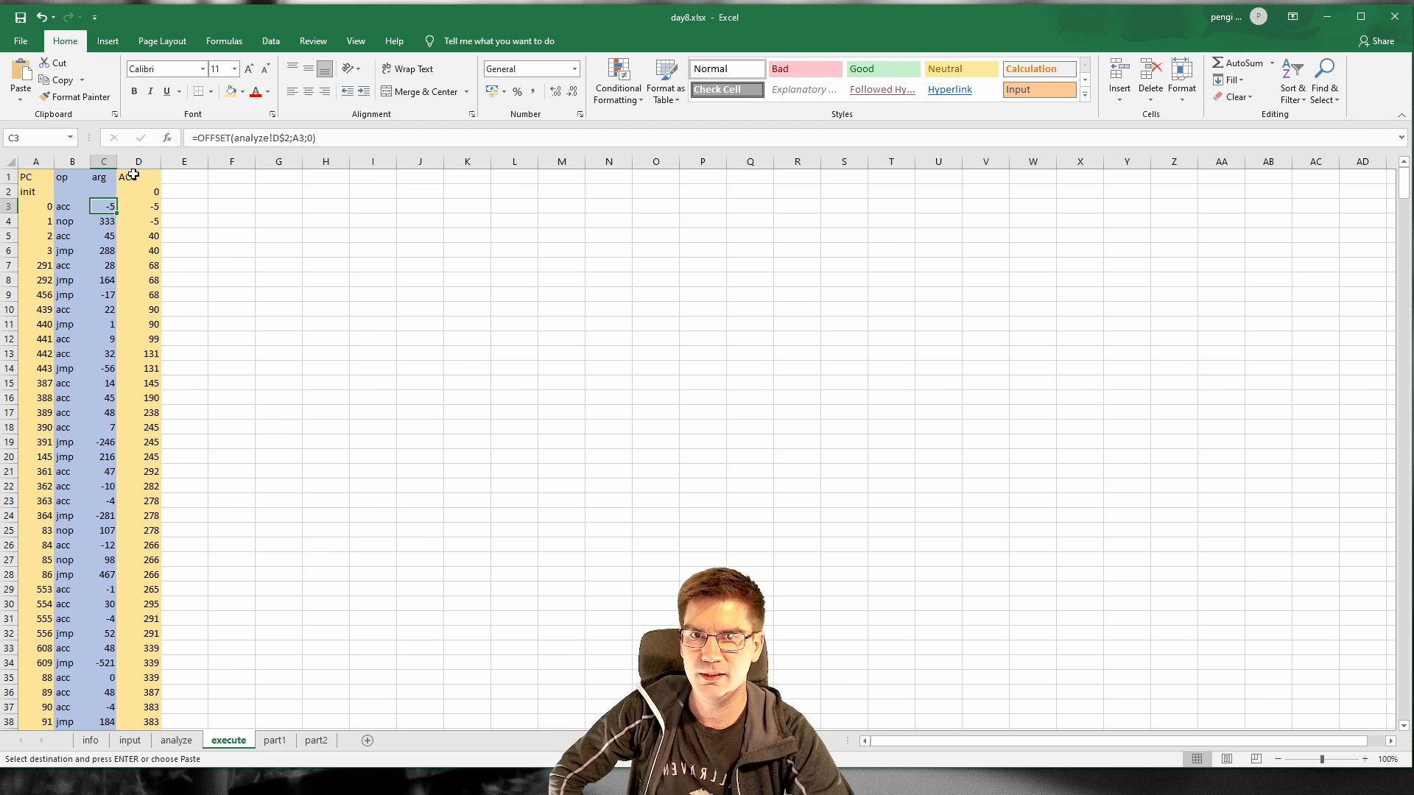
drag(131, 176, 142, 423)
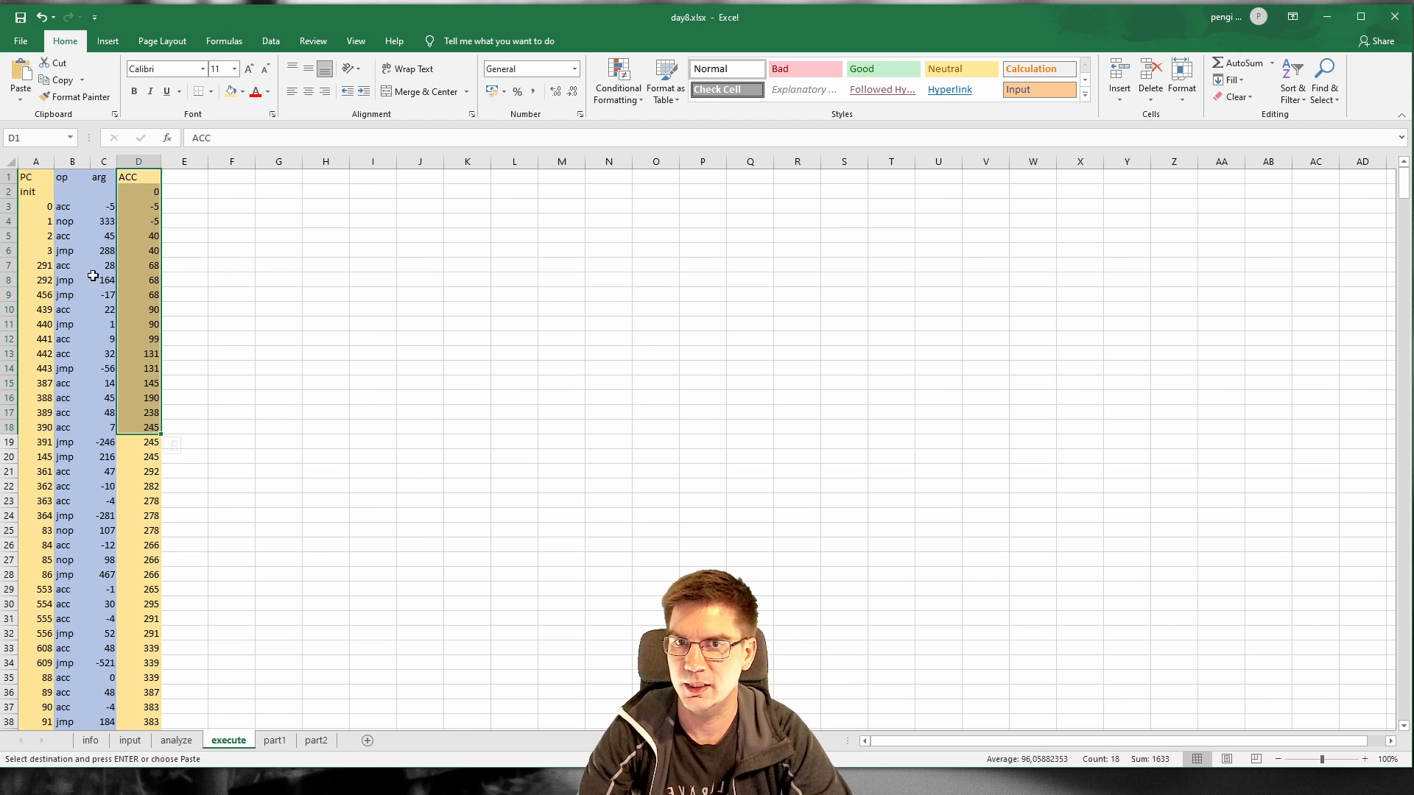
click(231, 339)
Step: On the part2 sheet, enter the label Address: in A1 and the value 0 in B1
click(317, 742)
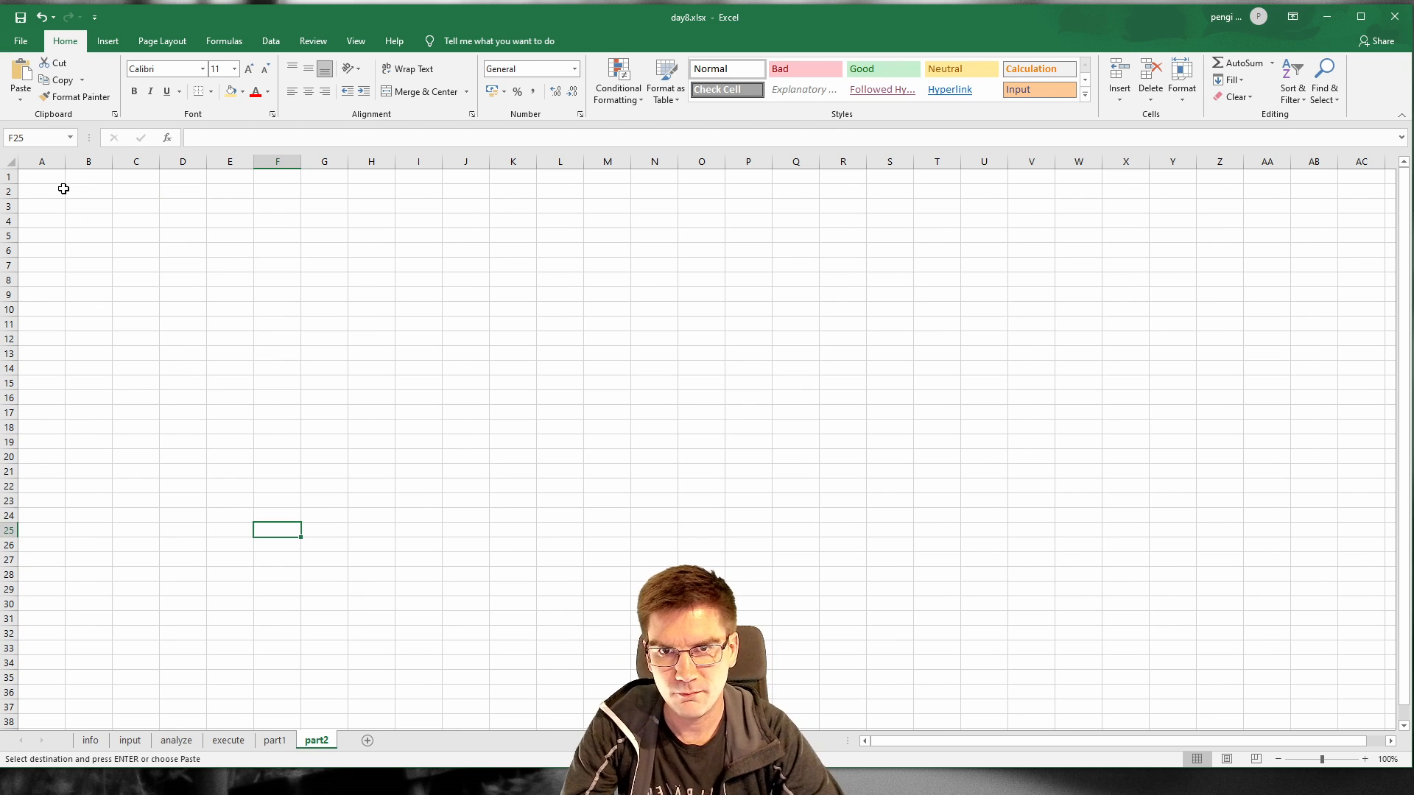
key(ctrl+Home)
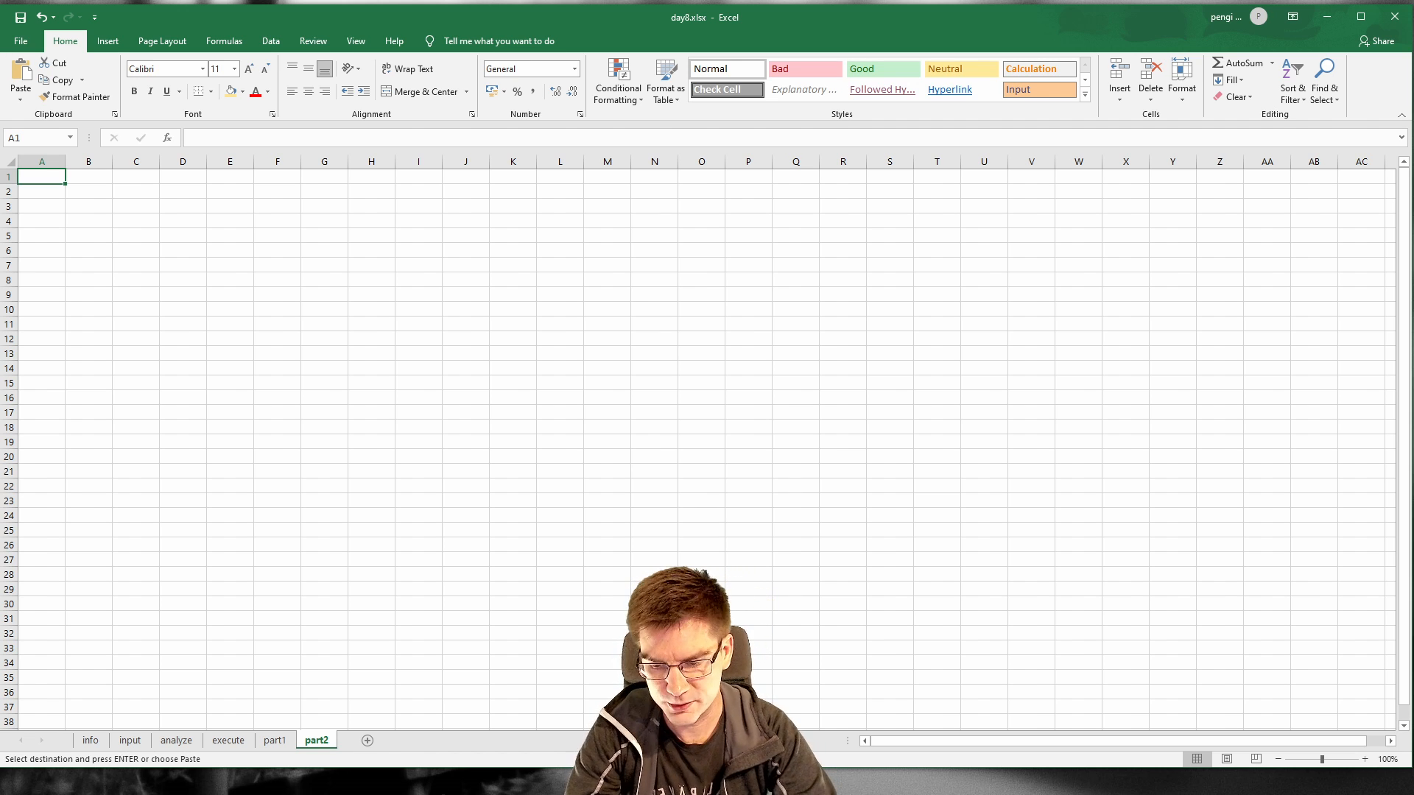
text(0)
key(Return)
key(Up)
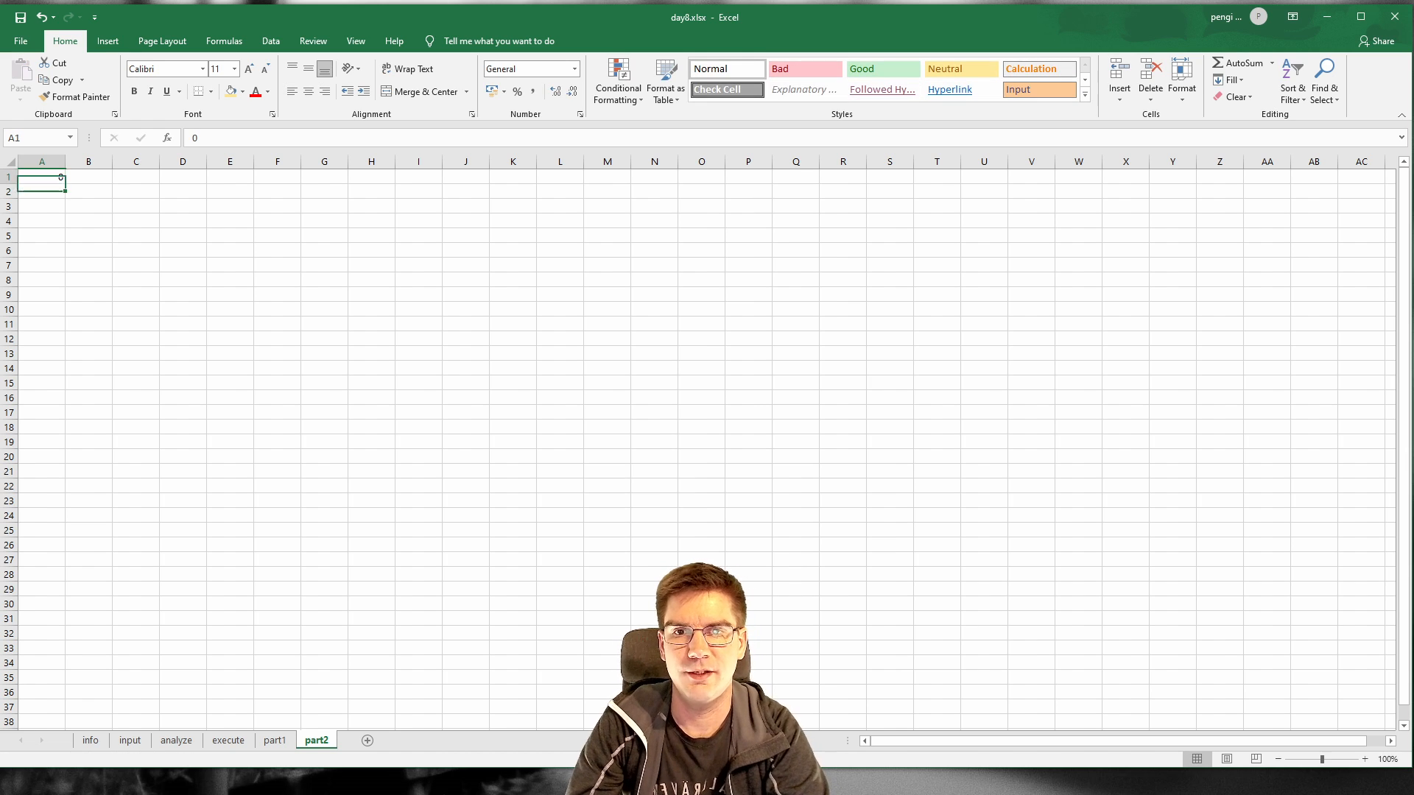
text(Addr)
text(ess:)
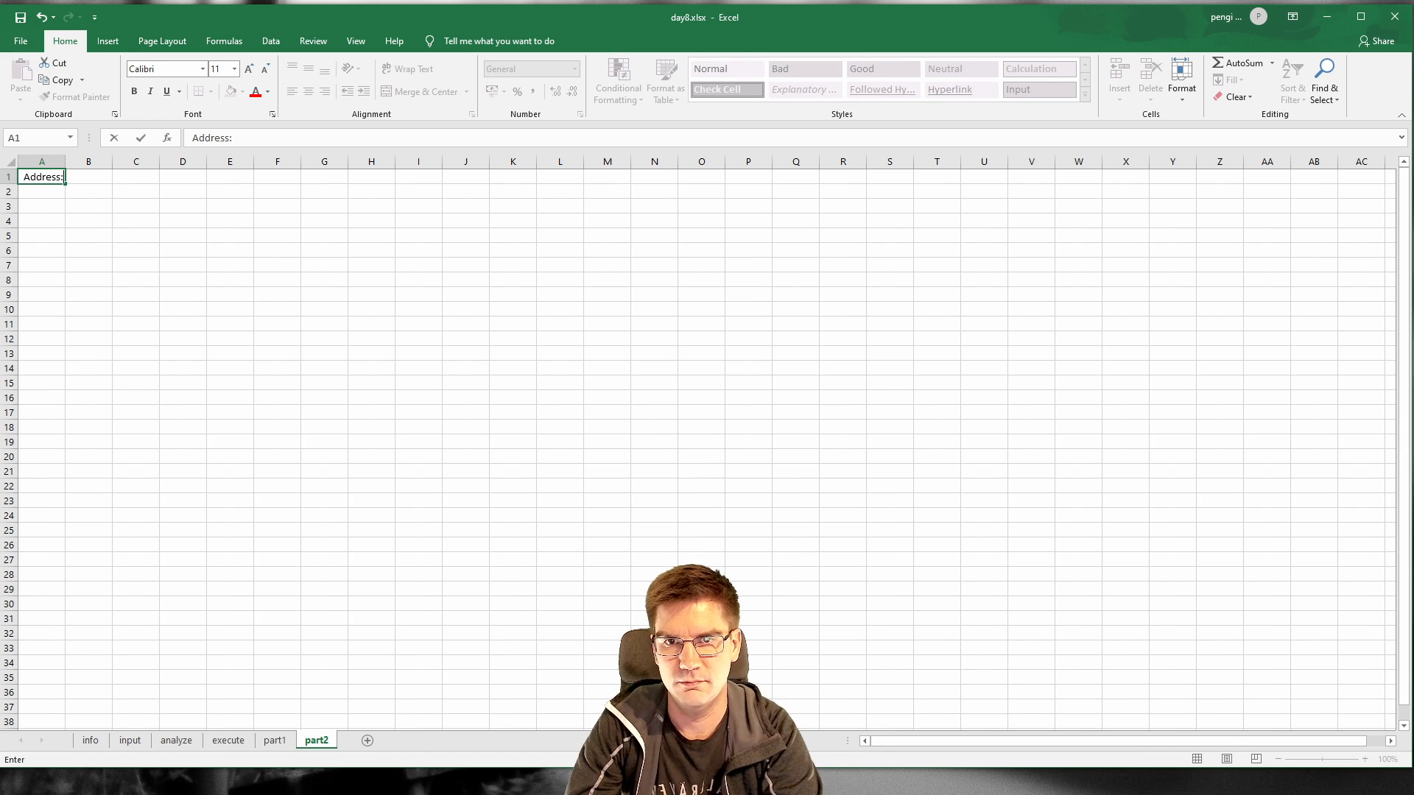
key(Tab)
text(0)
key(Return)
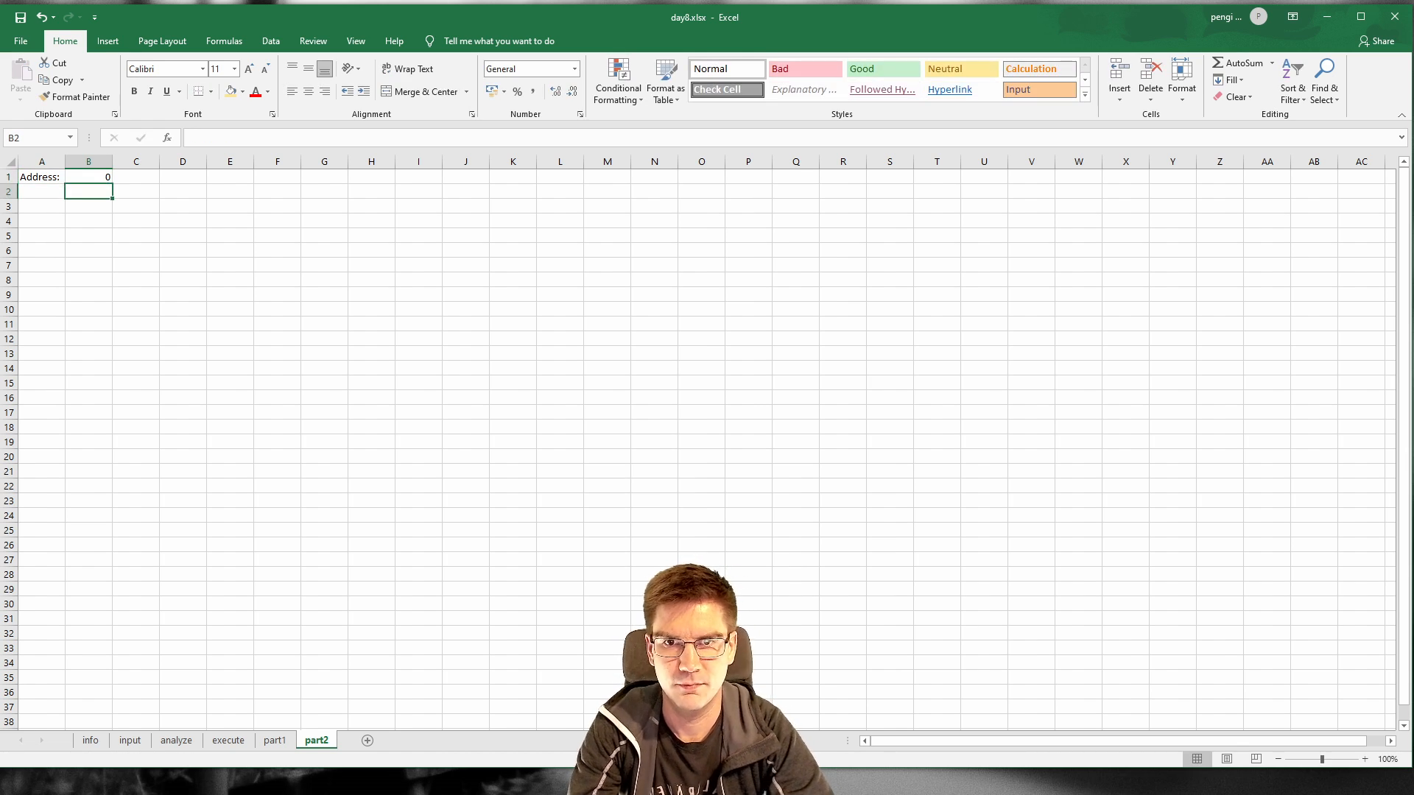
Step: Check the extent of the instruction list on the input sheet from its last row back to the first, and return to part2
click(137, 741)
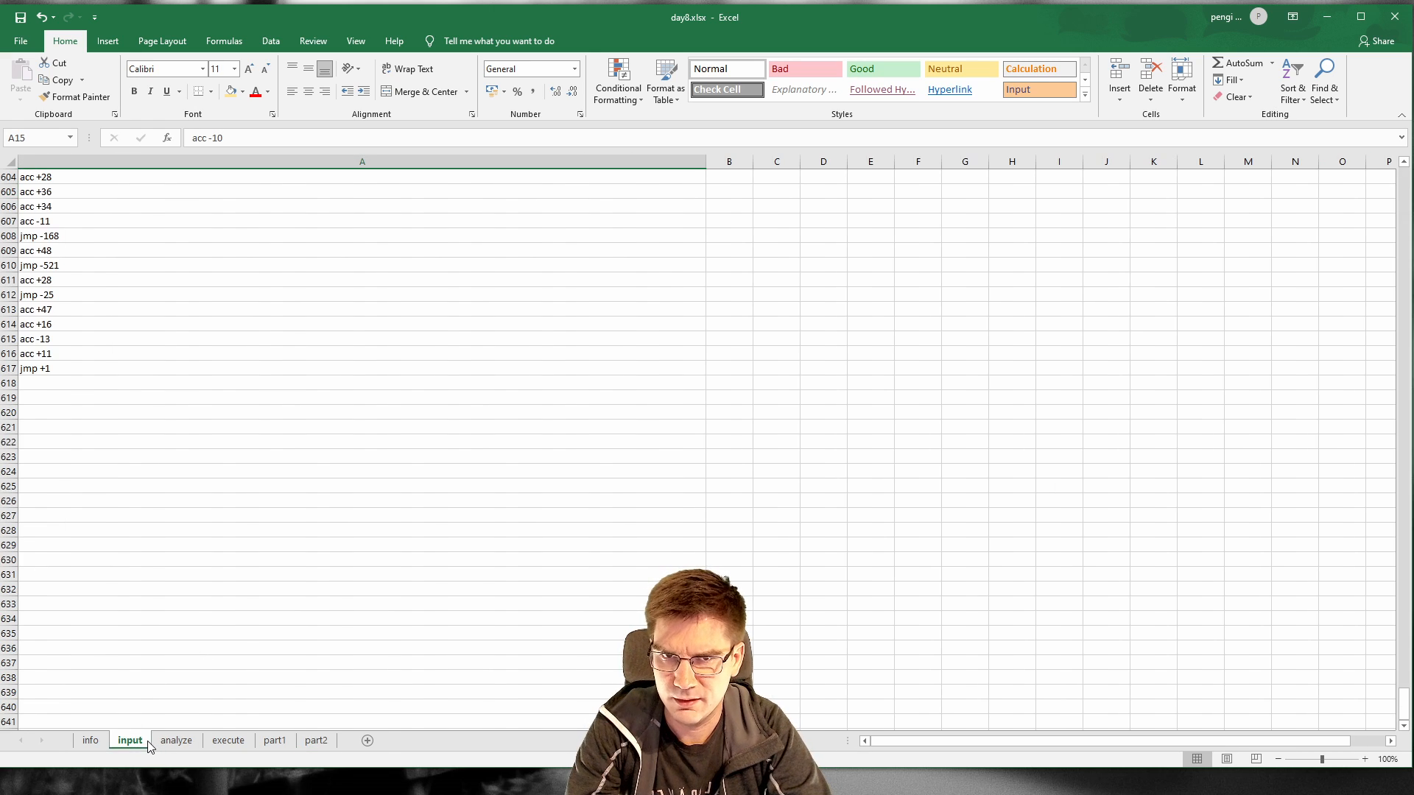
drag(1404, 703, 1404, 184)
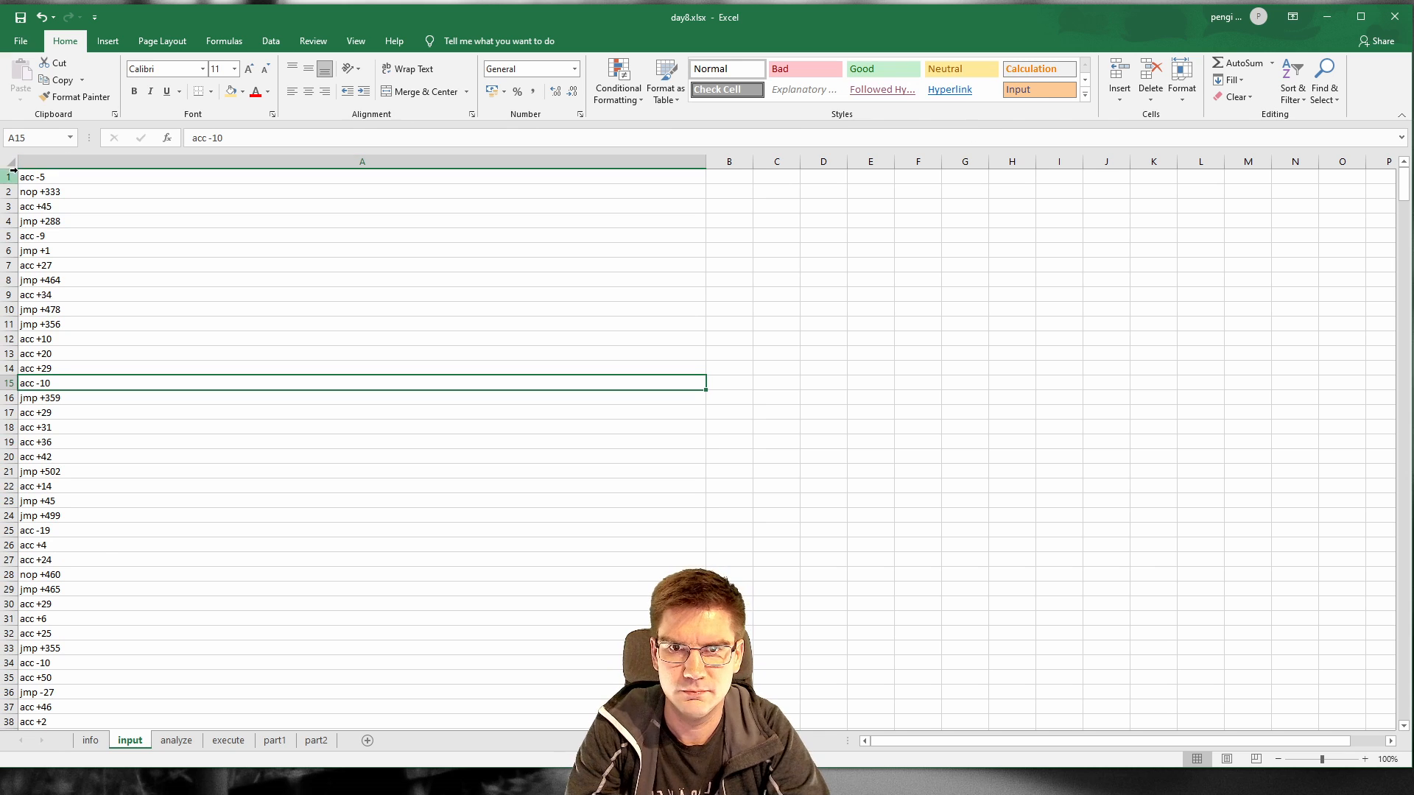
click(316, 741)
Step: Continue the address numbering in row 1 of the part2 sheet by entering 1, 2 and 3 in C1 through E1
click(91, 175)
click(205, 138)
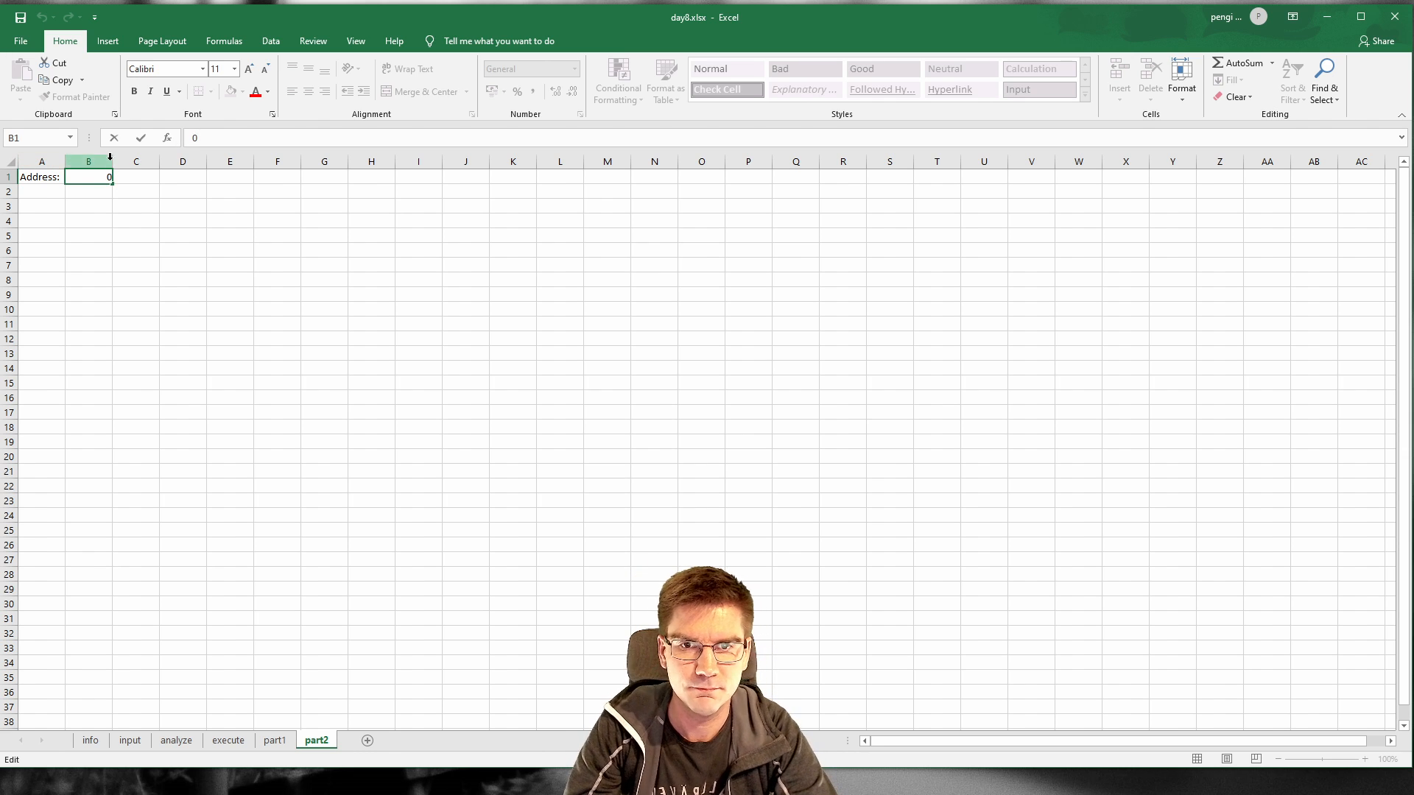
click(128, 178)
text(1)
key(Tab)
text(2)
key(Tab)
text(3)
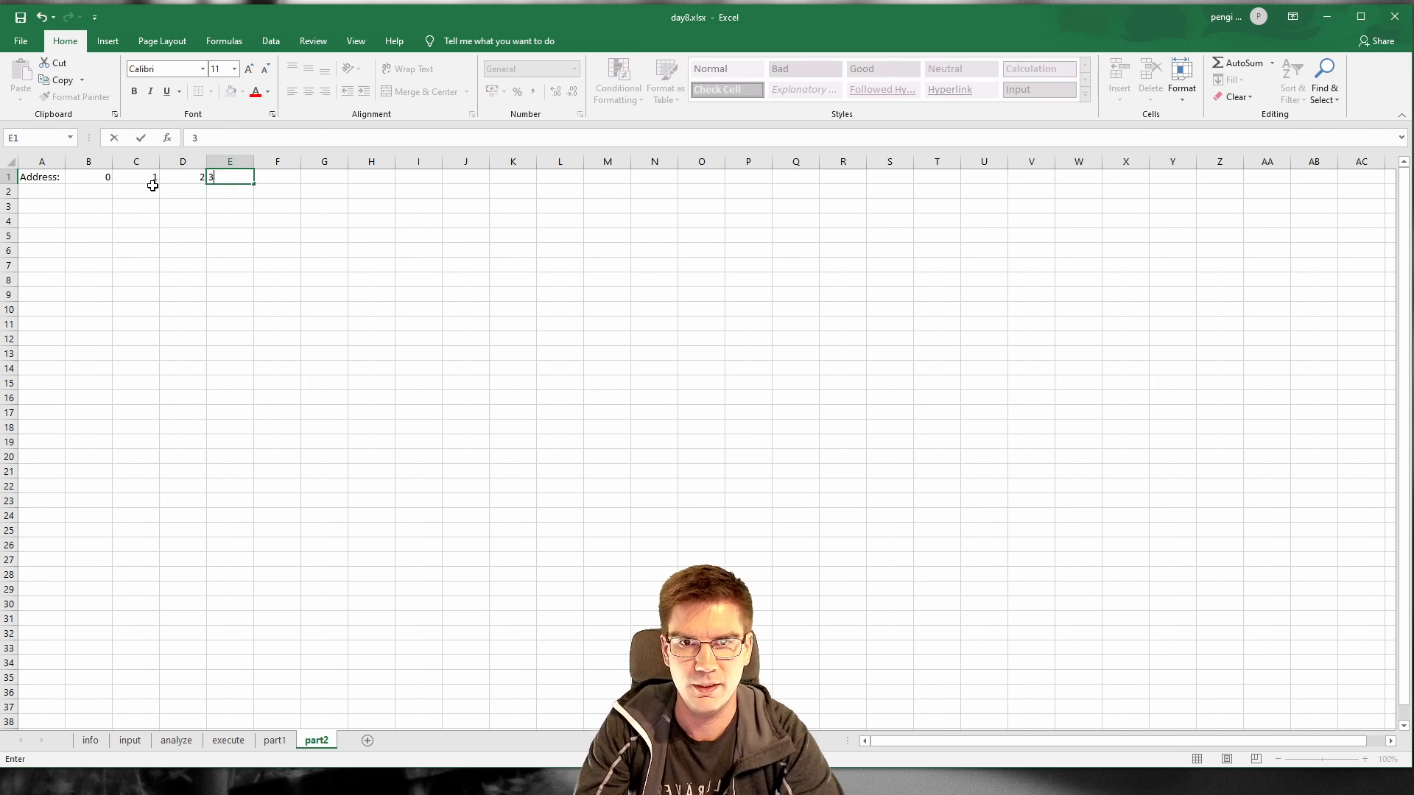
key(Tab)
Step: Extend the number series starting in B1 across row 1 as far as column YB
drag(92, 177, 1411, 215)
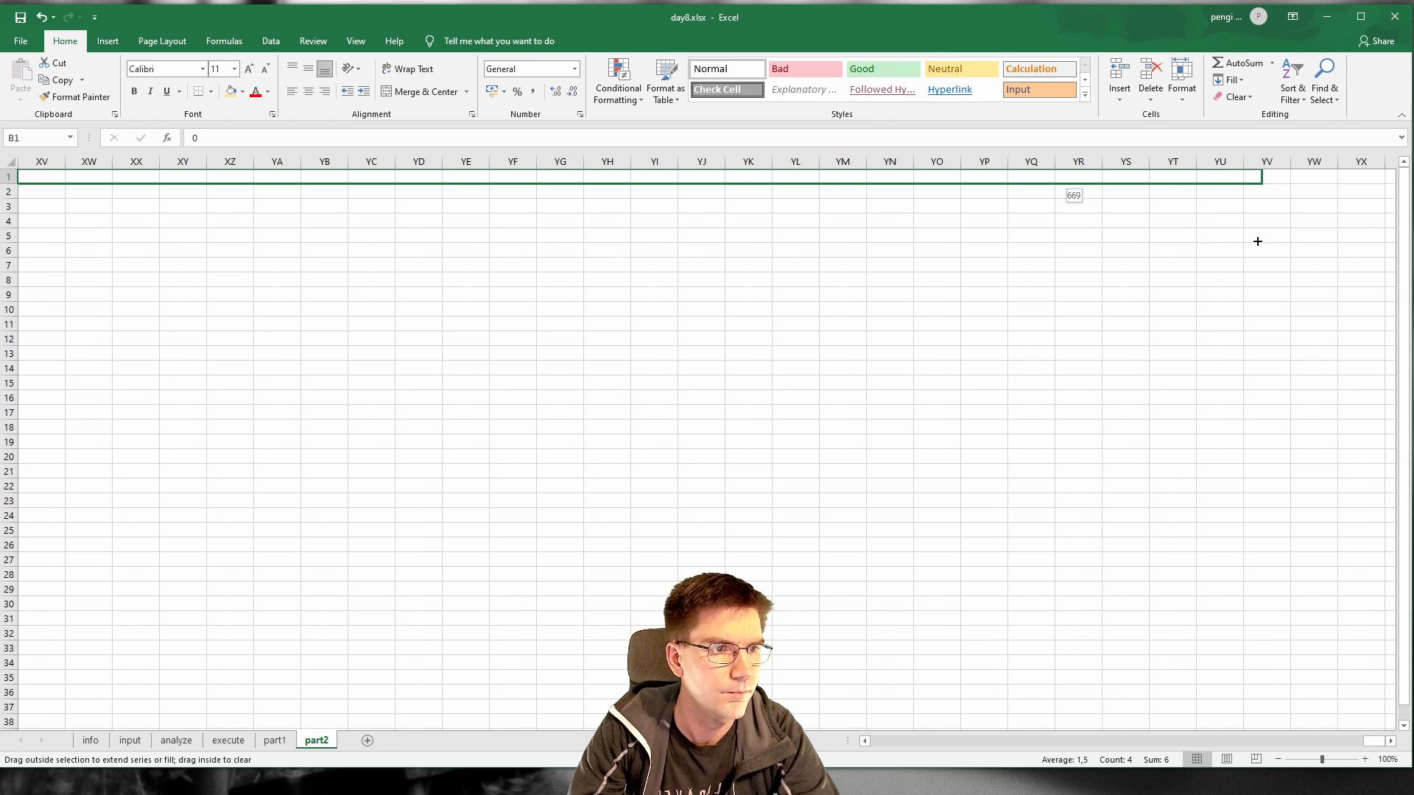
drag(1258, 242, 347, 268)
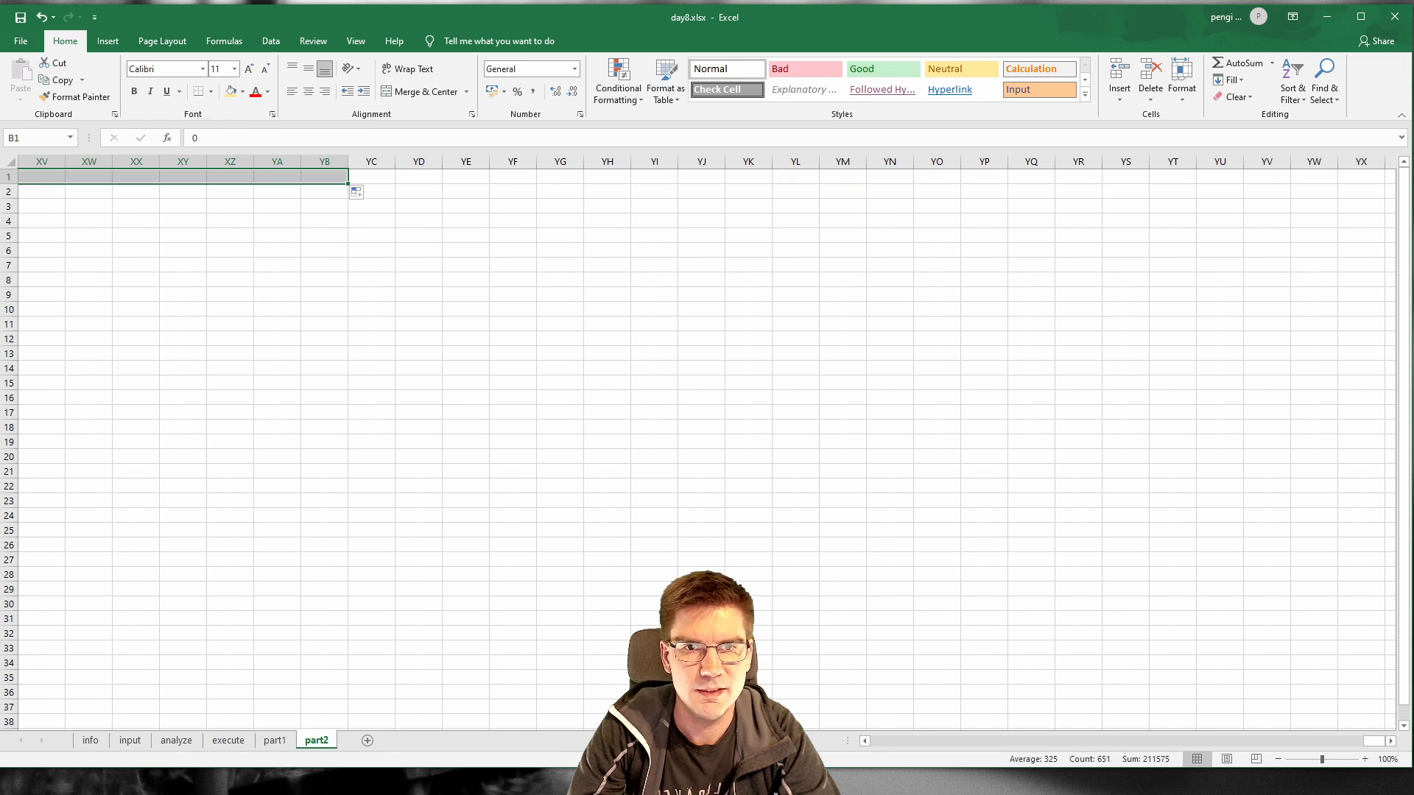
drag(1374, 741, 880, 742)
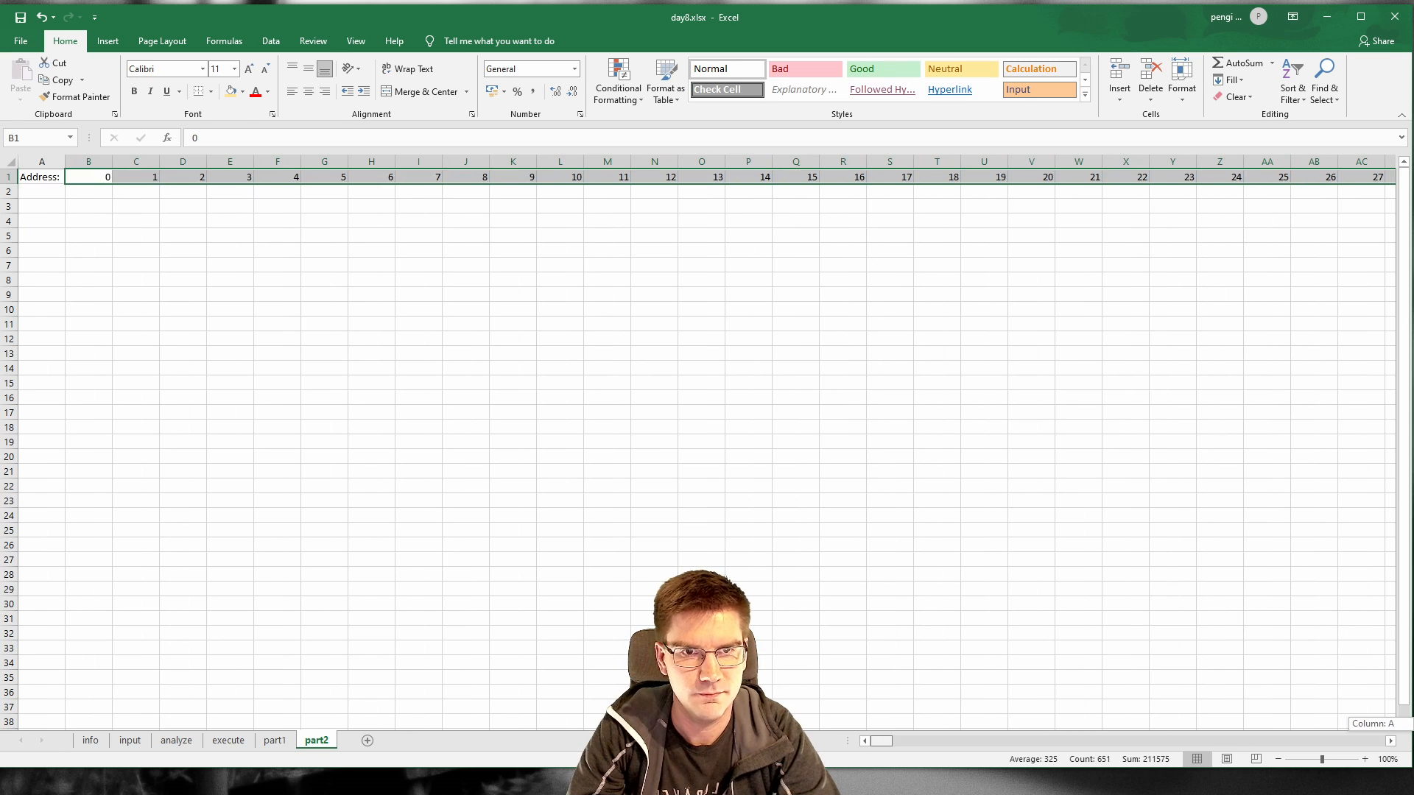
click(100, 189)
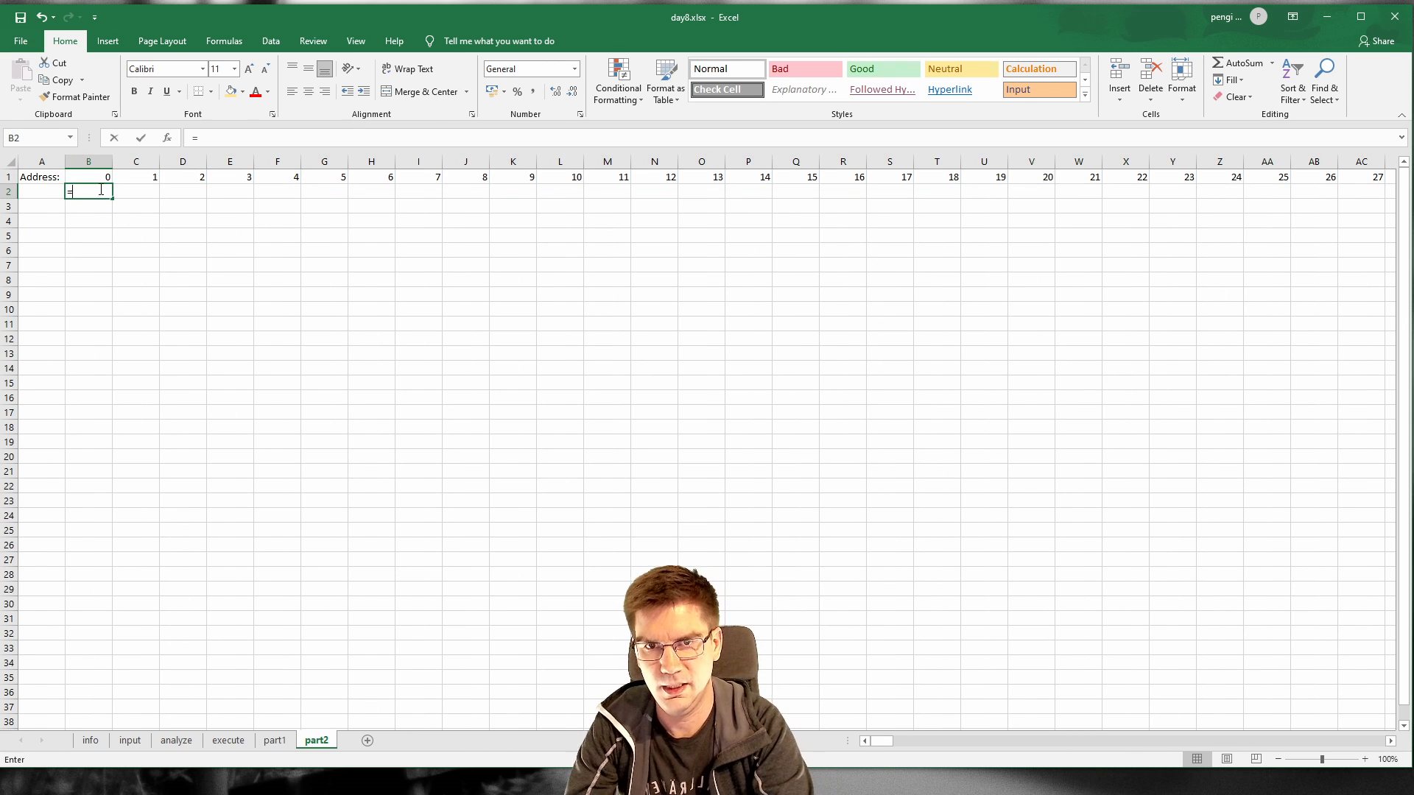
text(=)
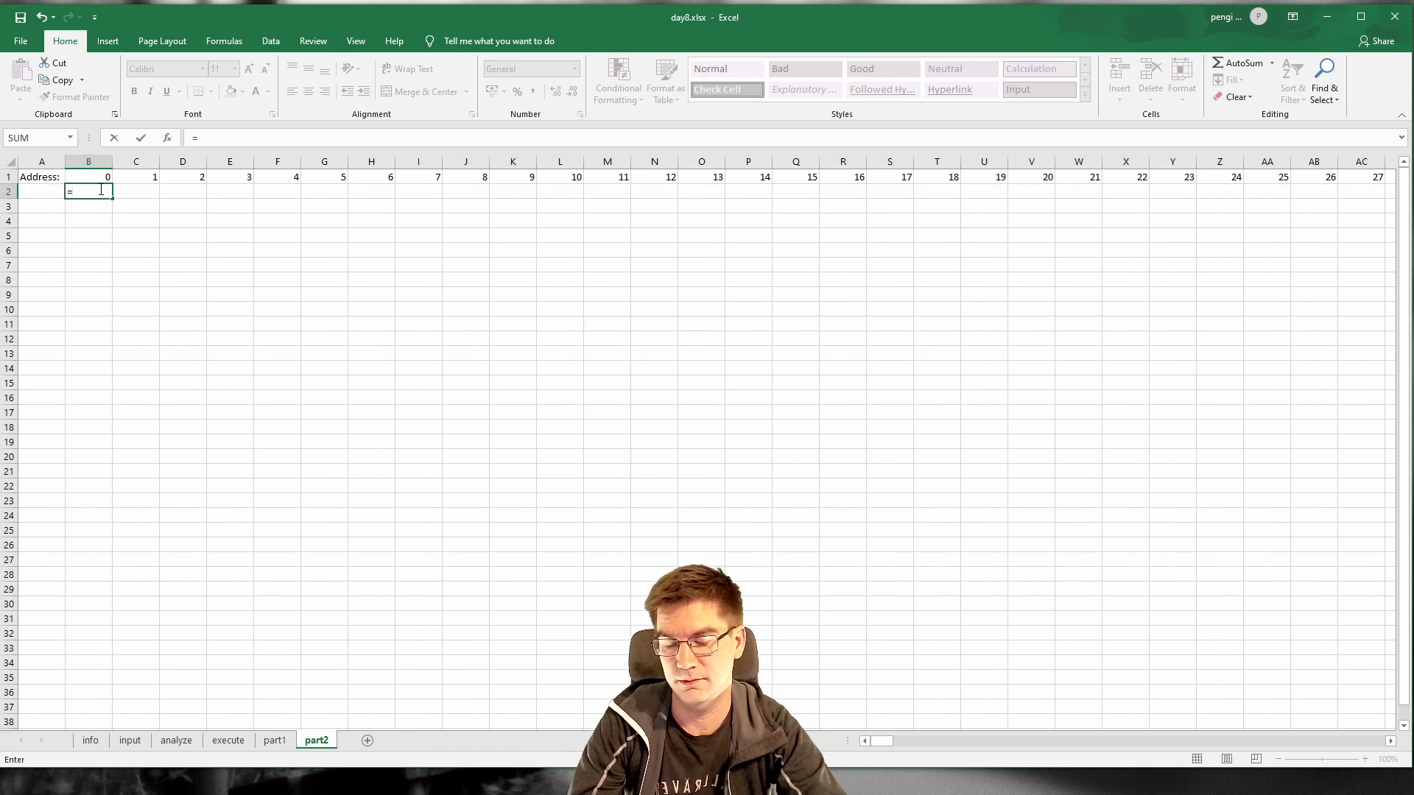
key(Escape)
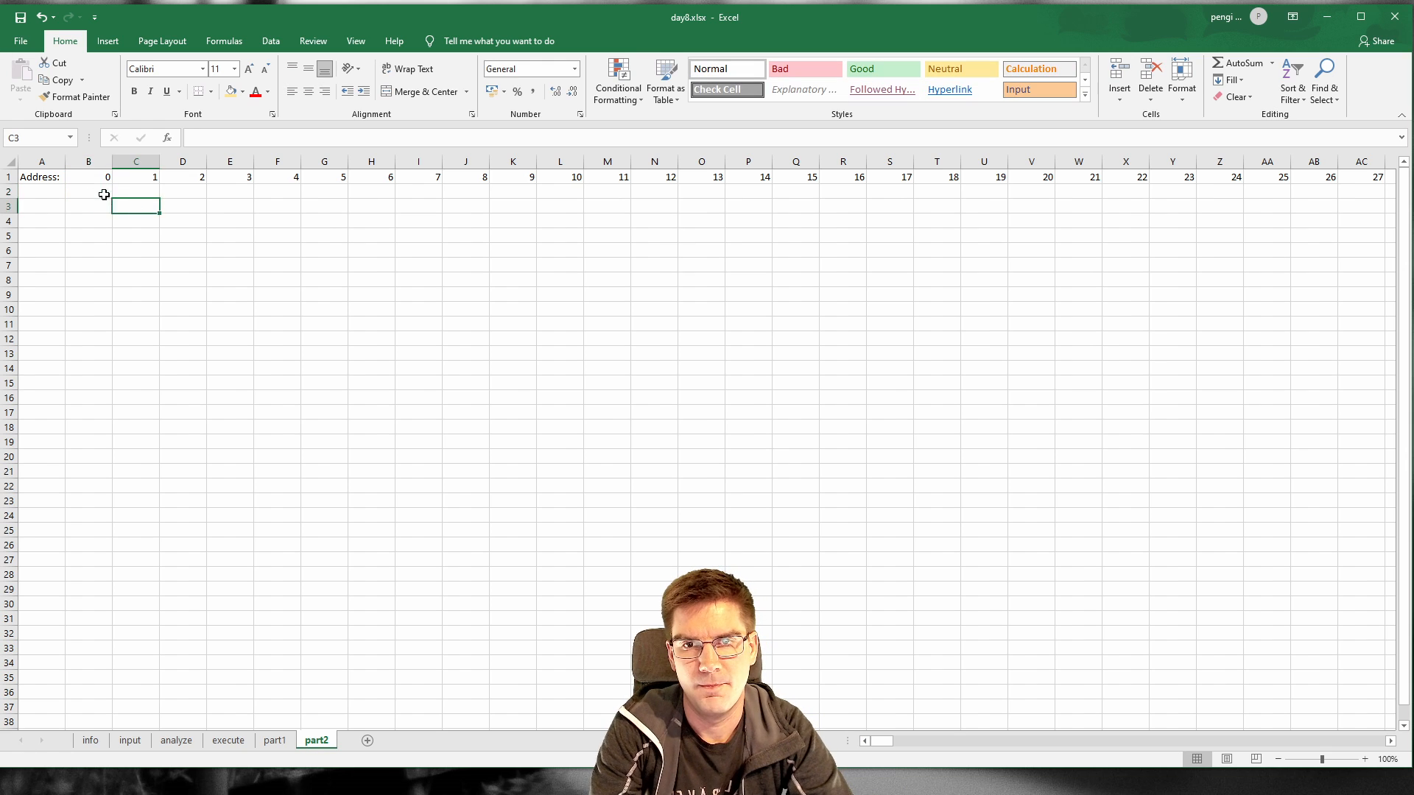
click(109, 161)
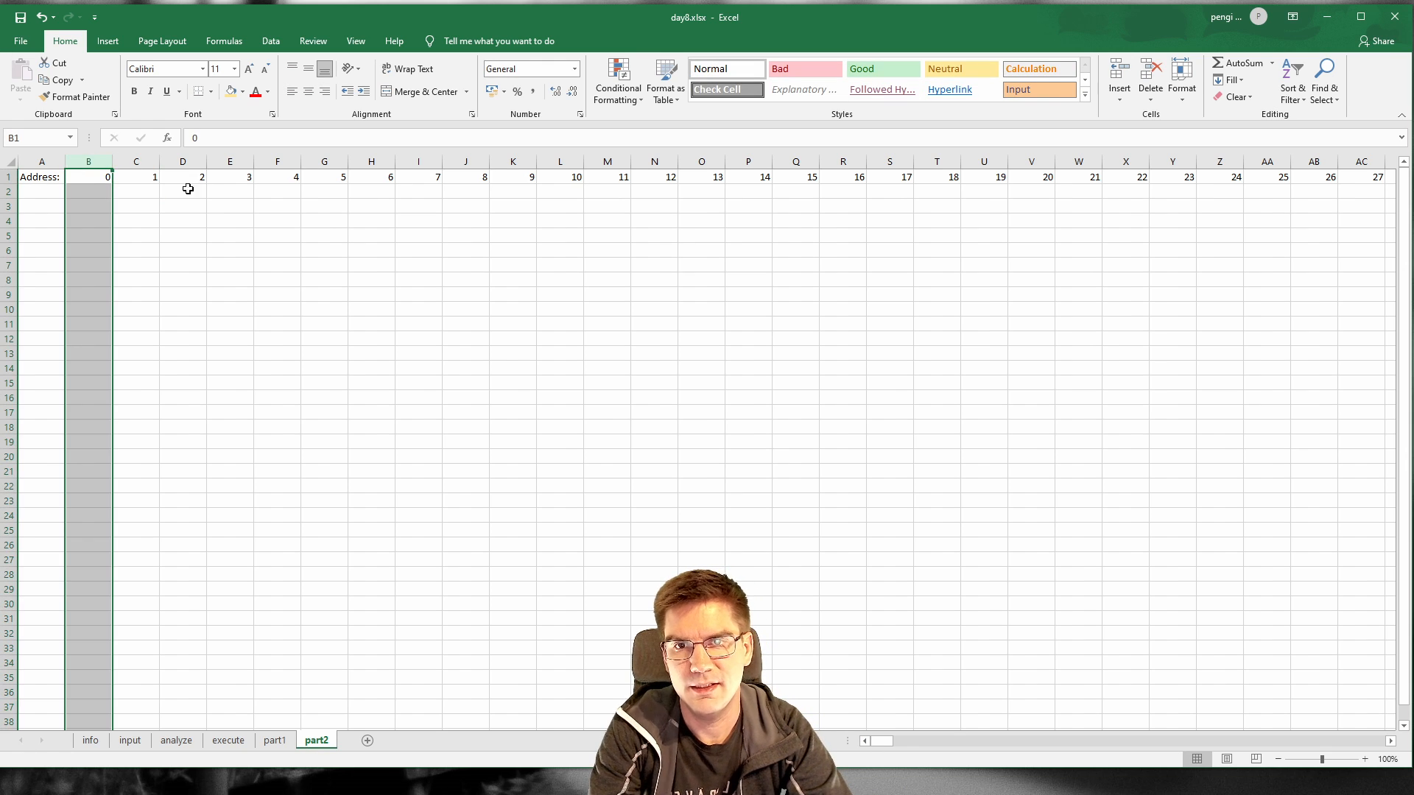
Step: Replace the word Address with Addr in the label in A1, keeping the colon
double_click(38, 177)
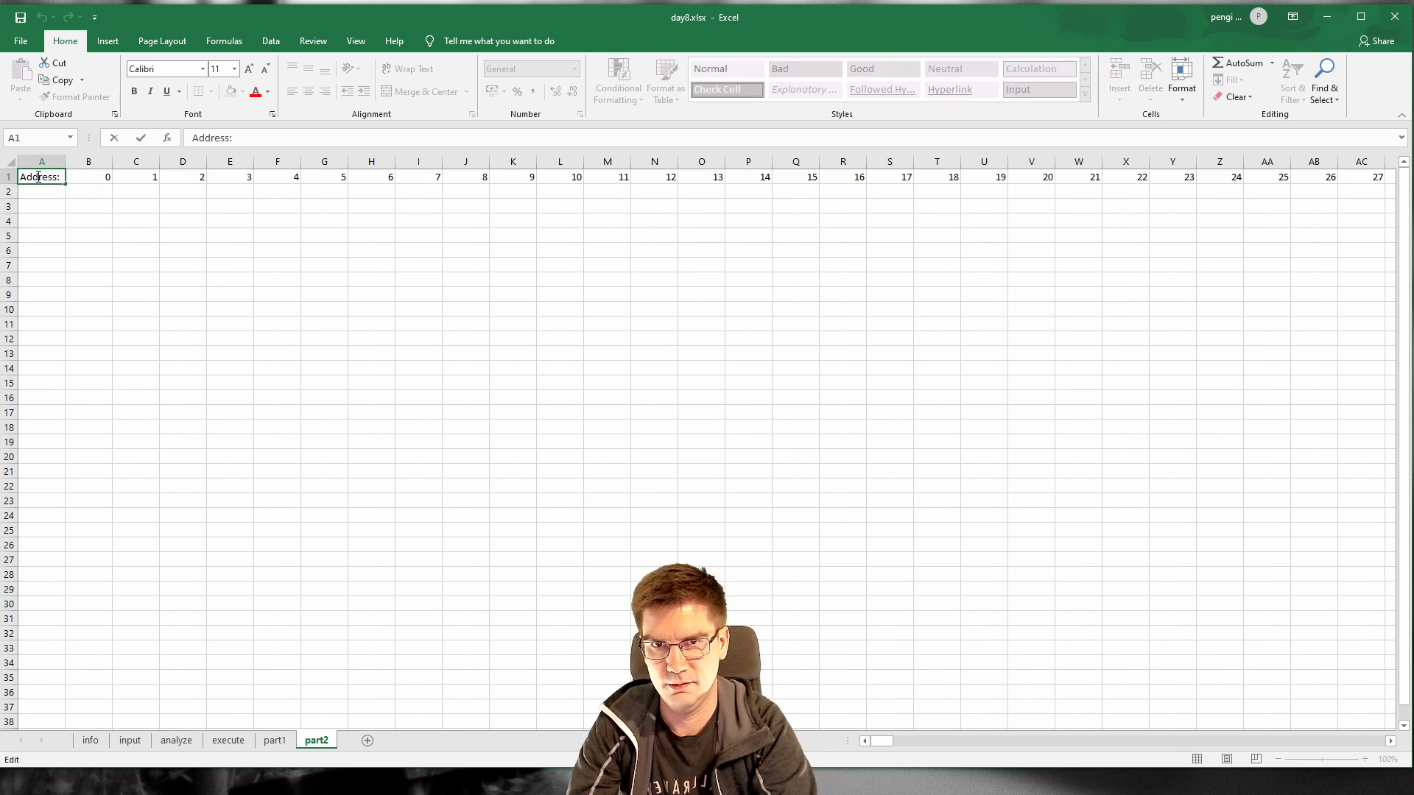
double_click(39, 178)
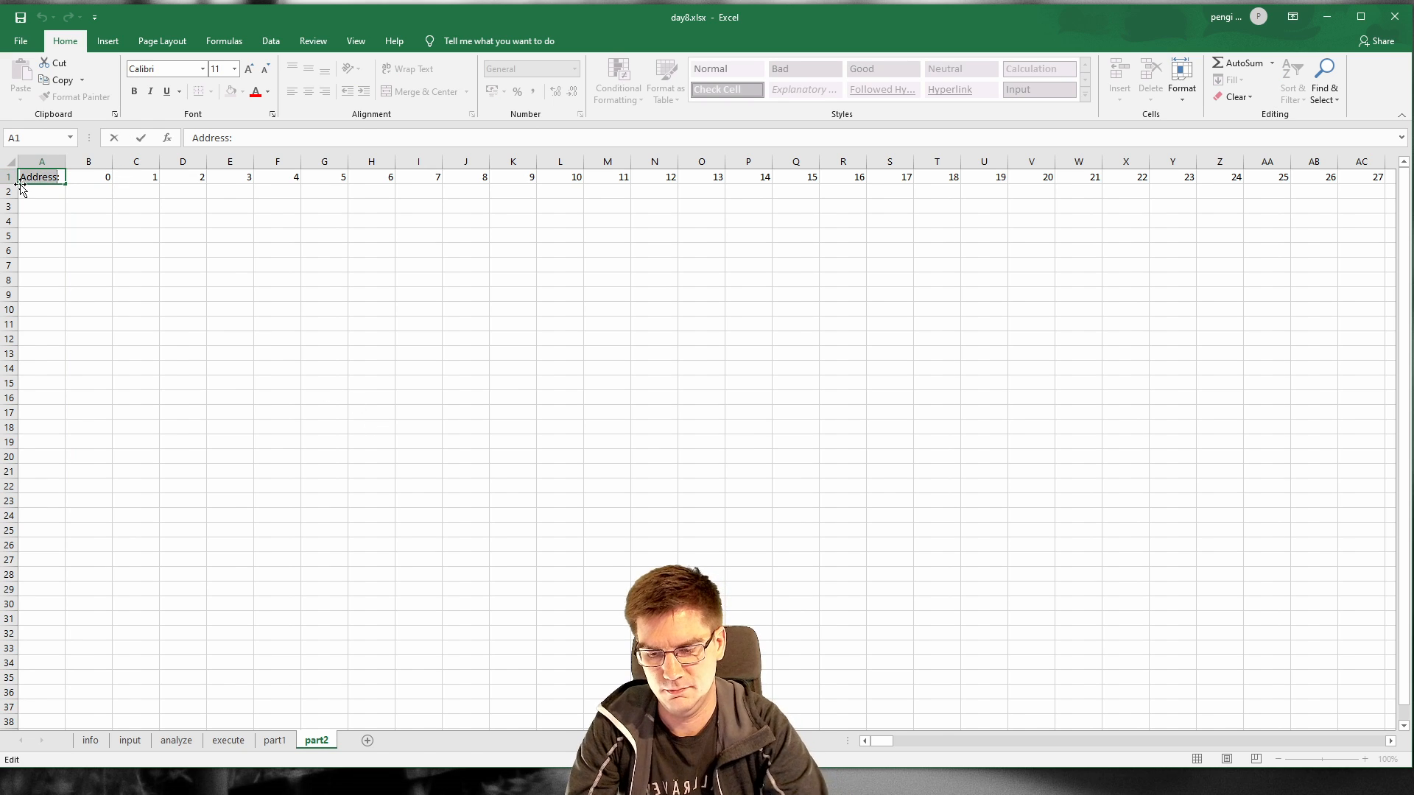
text(Addr )
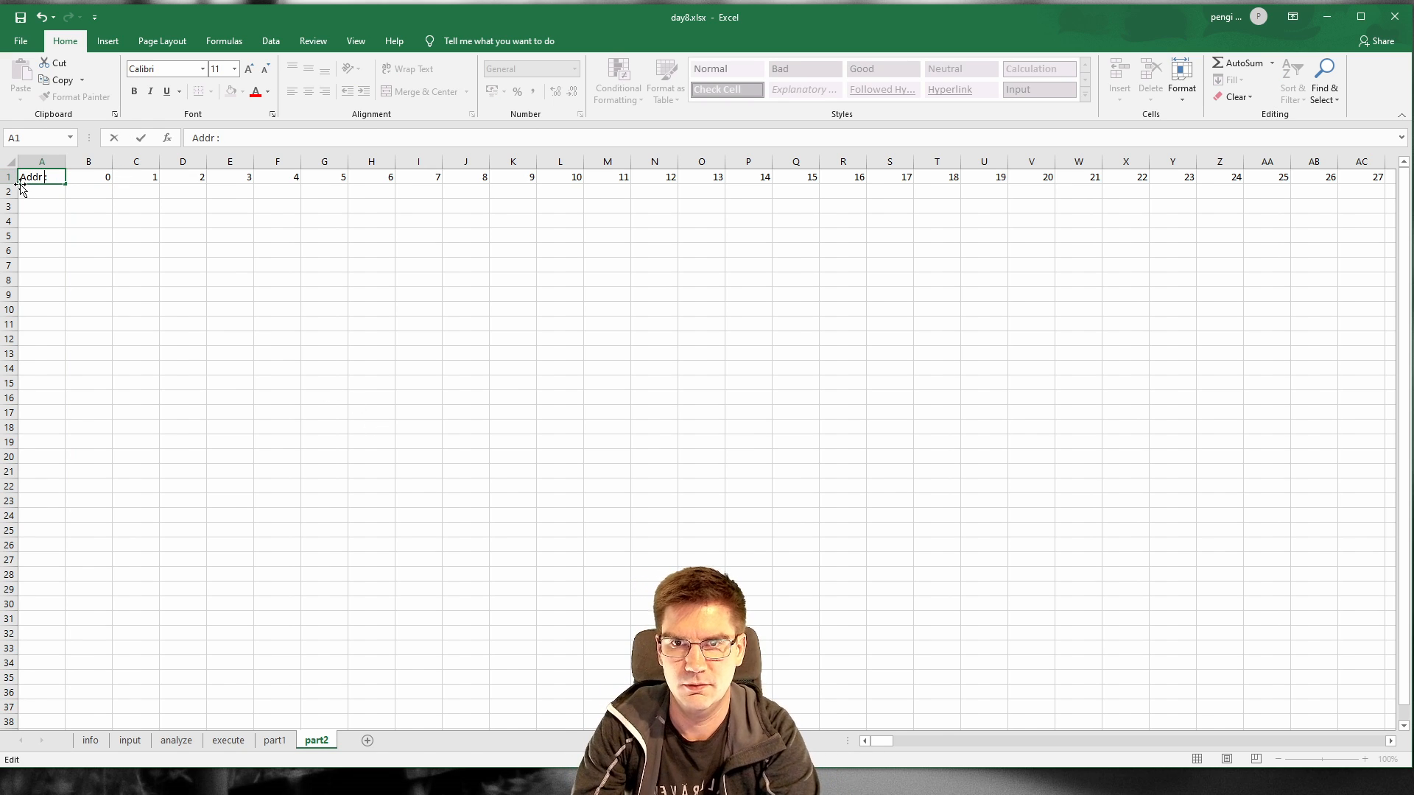
Step: Change the label in A1 to "Addr to toggle:" and autofit column A to its contents
text(tp t)
key(BackSpace)
key(BackSpace)
key(BackSpace)
text(o toggl)
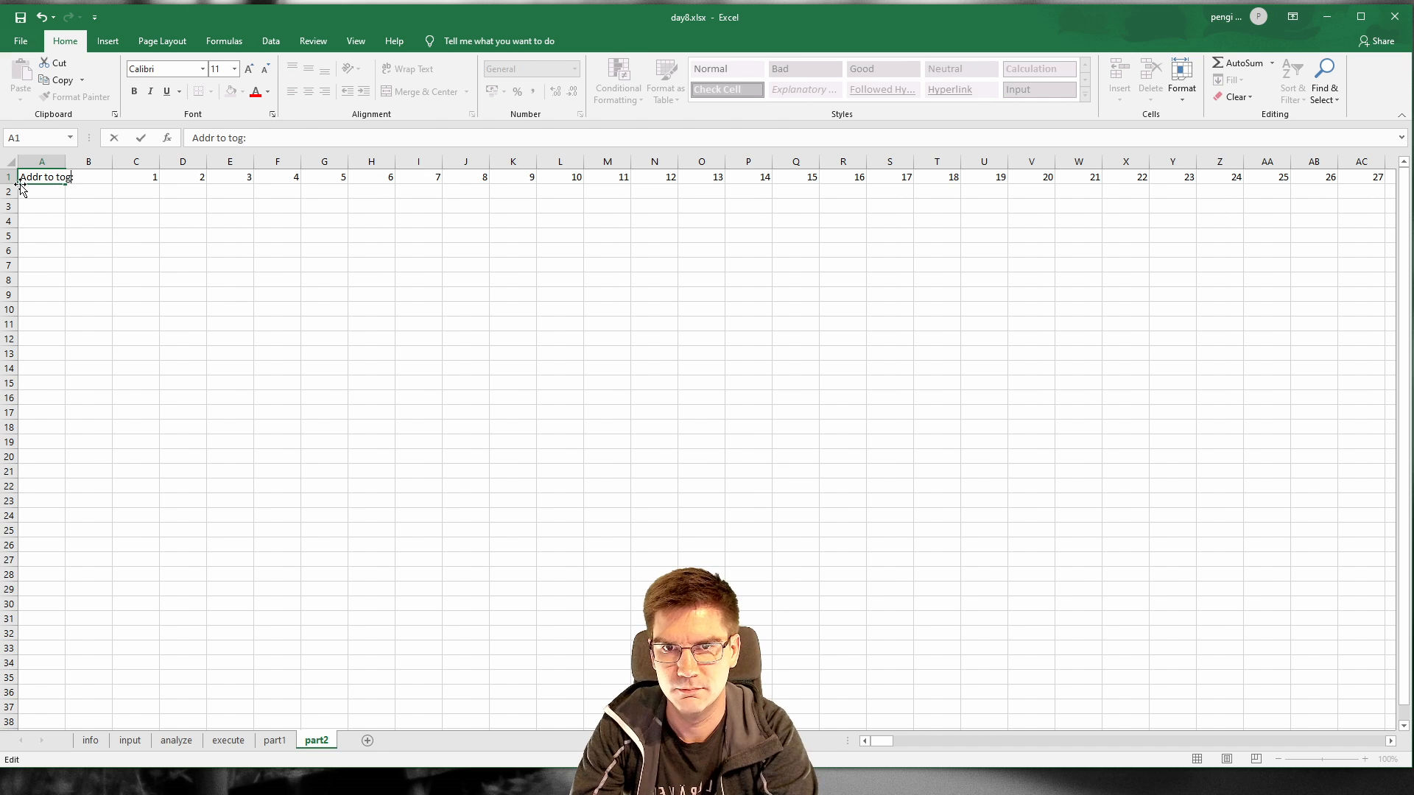
text(e)
key(Return)
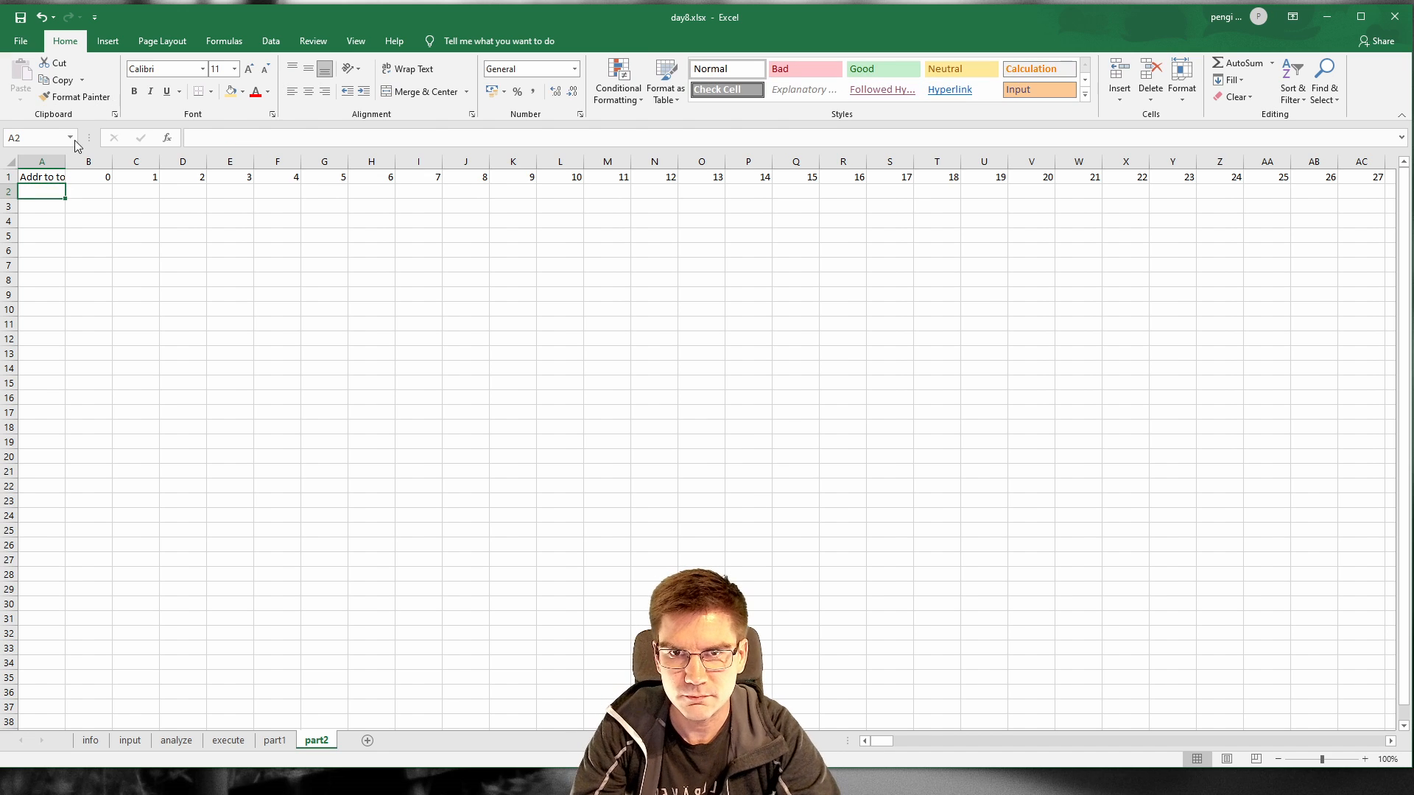
double_click(66, 161)
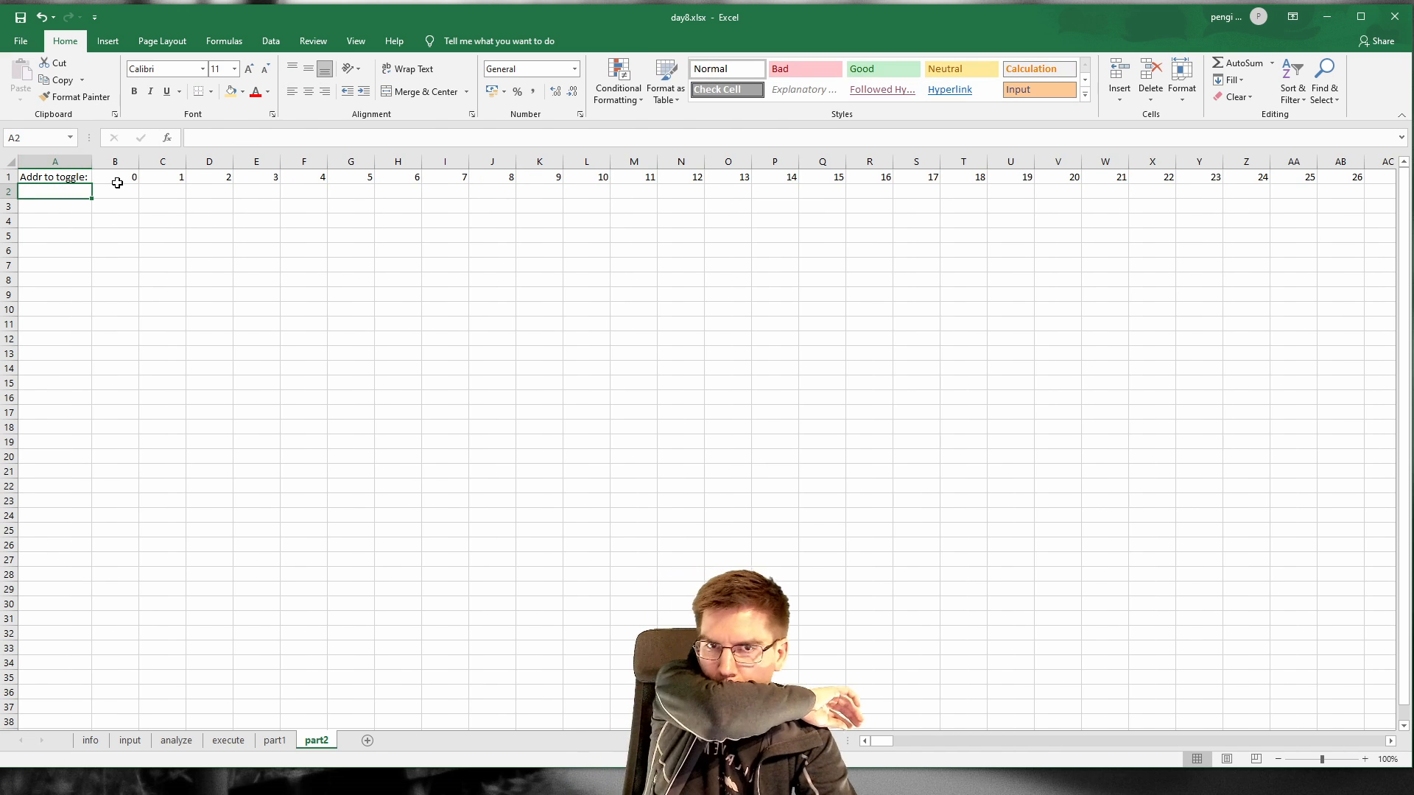
Step: Enter 0 in each of the cells B2 through E2, beneath the first four addresses
click(117, 190)
text(0)
key(Right)
text(0)
key(Right)
text(0)
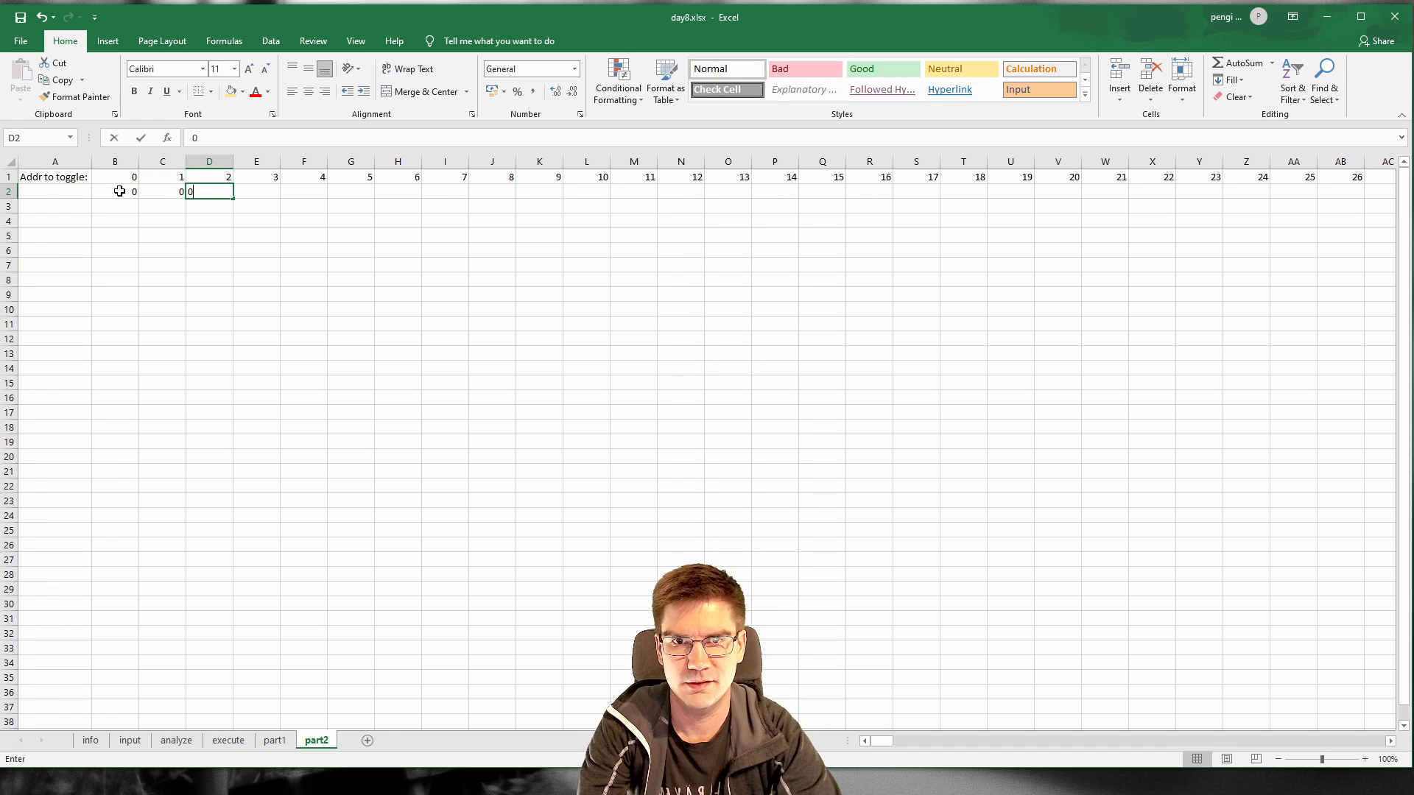
key(Right)
text(0)
key(Right)
key(Left)
key(Left)
key(Left)
Step: Fill the zeros from B2:E2 across row 2 beneath the remaining addresses
click(119, 191)
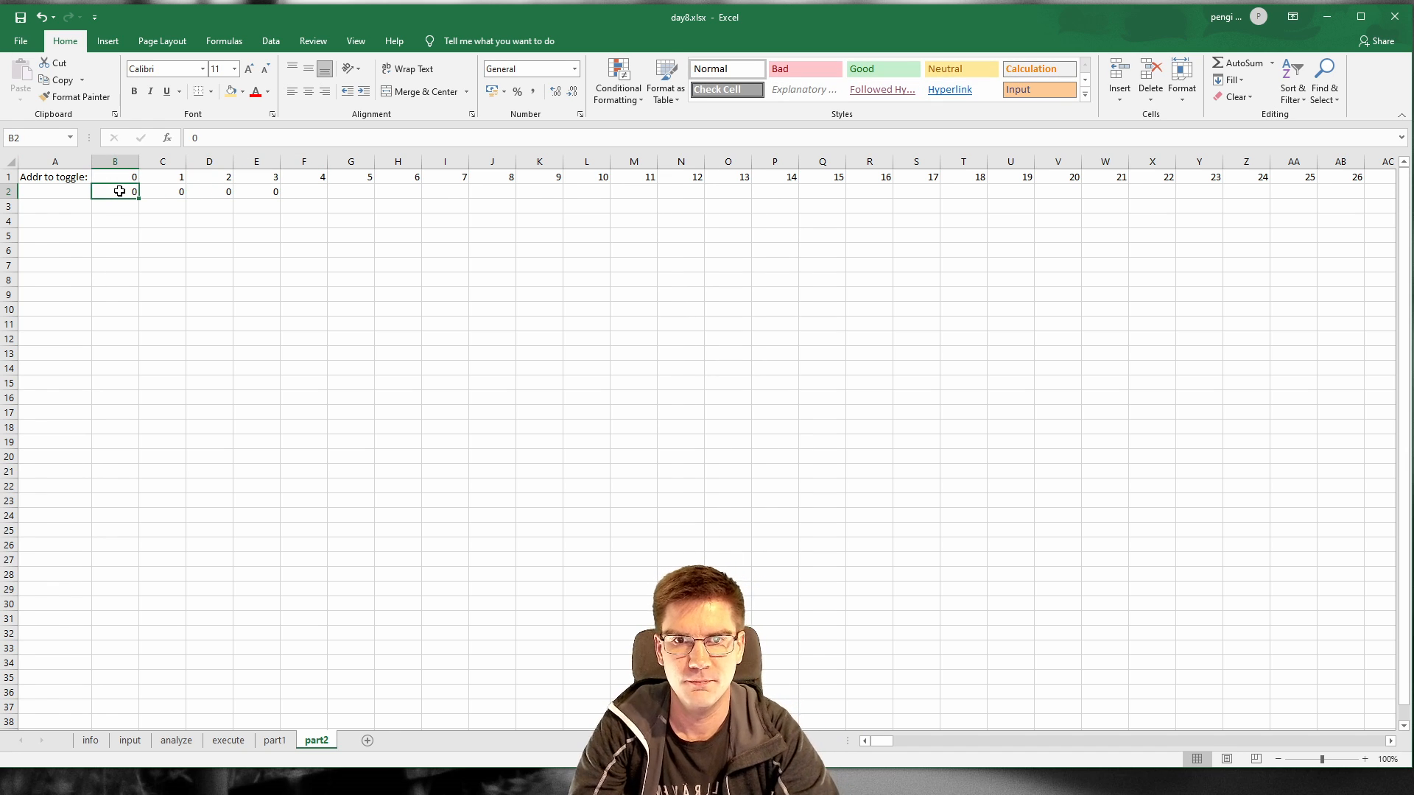
shift+click(262, 193)
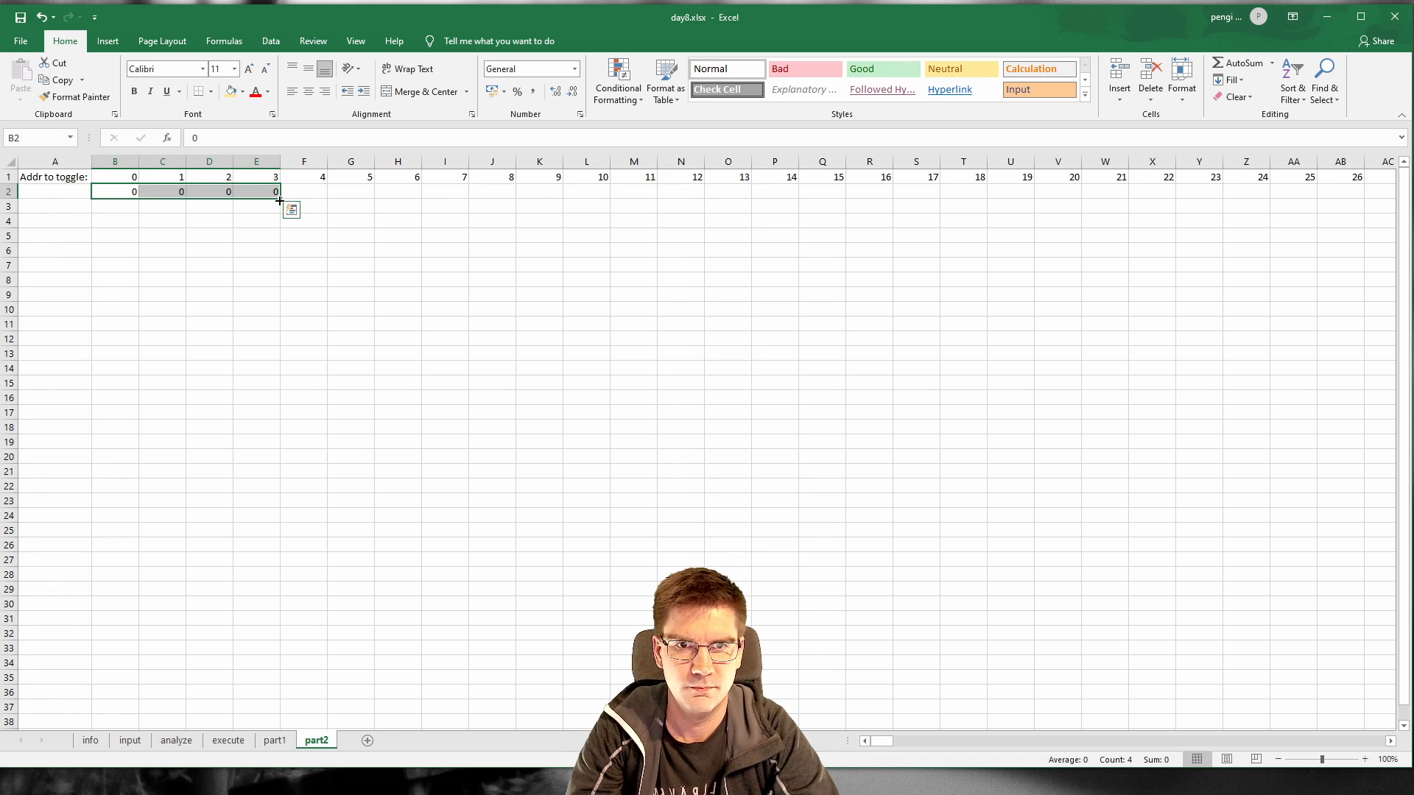
drag(279, 200, 1319, 202)
drag(1360, 741, 854, 716)
Step: Label cell A2 as "PC init:"
click(75, 194)
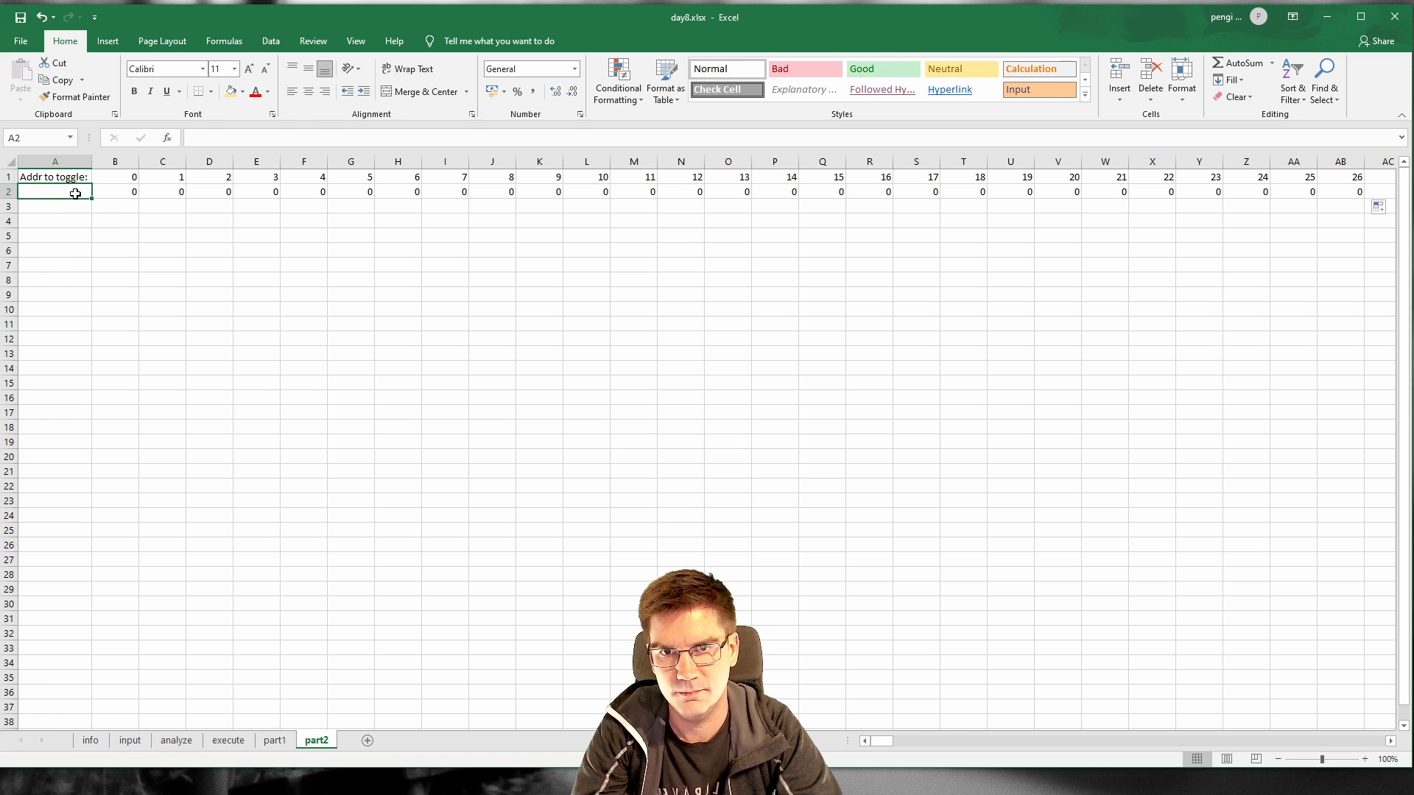
text(PC:)
key(Return)
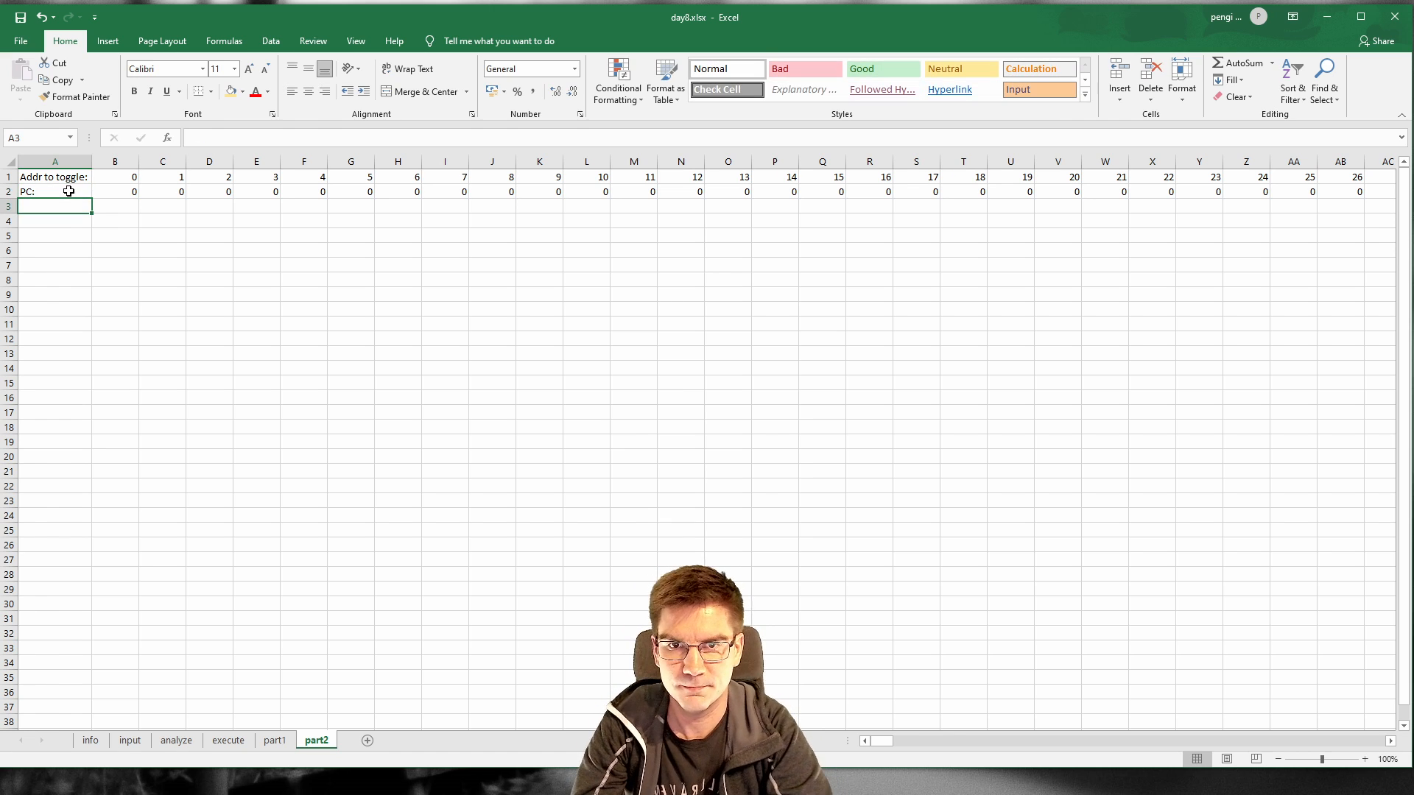
click(67, 195)
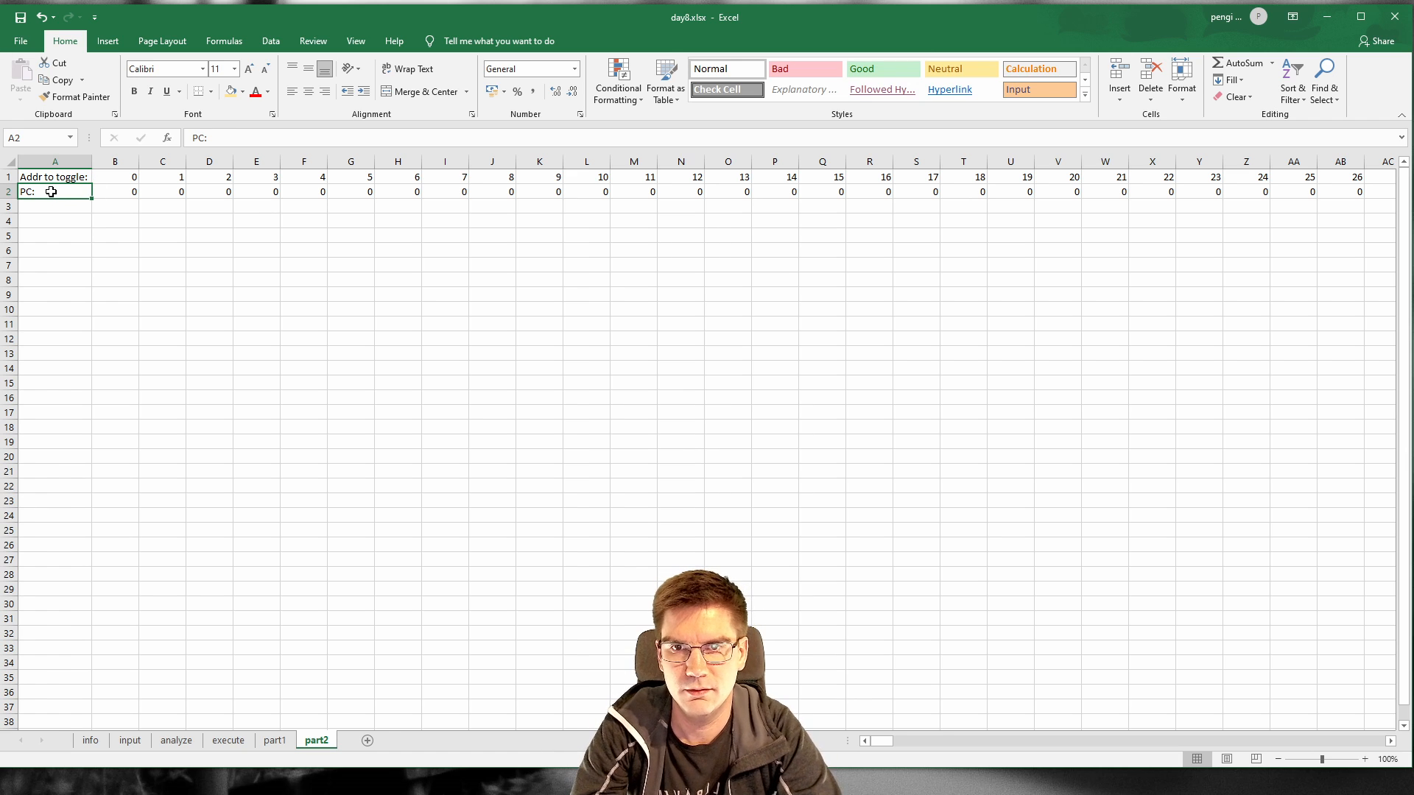
text(PC in:)
key(Return)
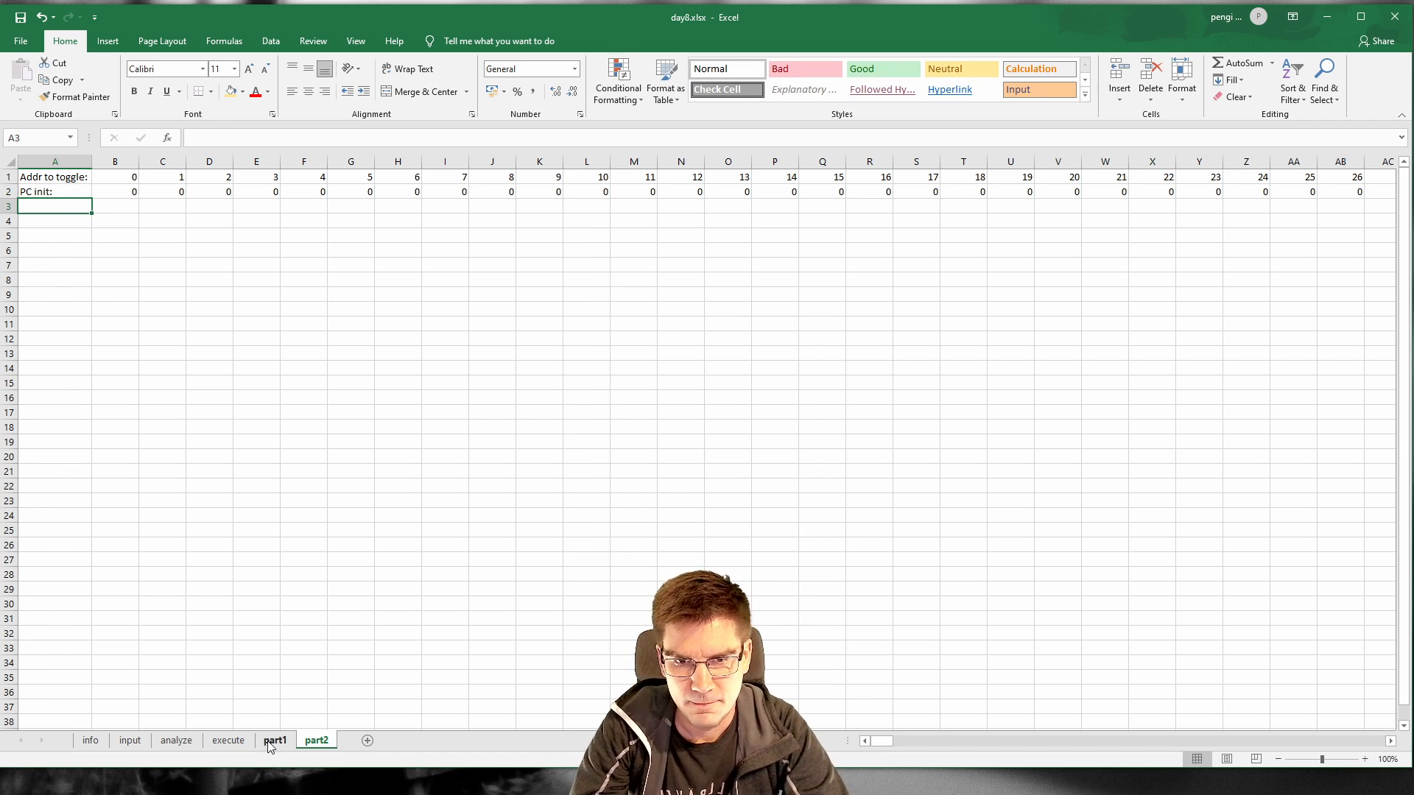
Step: Copy the formula =IFS(B3="jmp";A3+C3;TRUE;A3+1) from A4 of the execute sheet into B3 of the part2 sheet
click(228, 740)
click(41, 207)
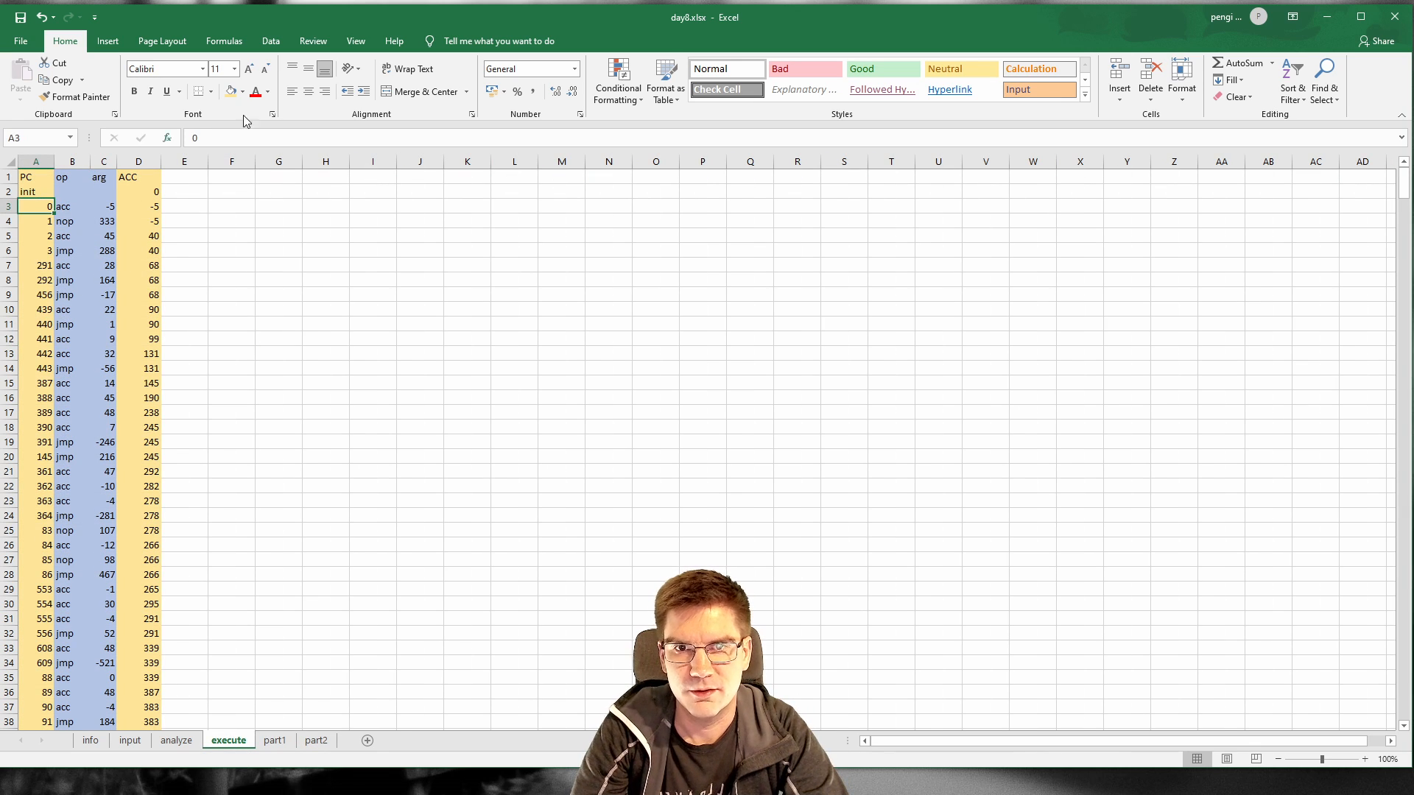
click(29, 221)
drag(357, 138, 133, 152)
key(ctrl+c)
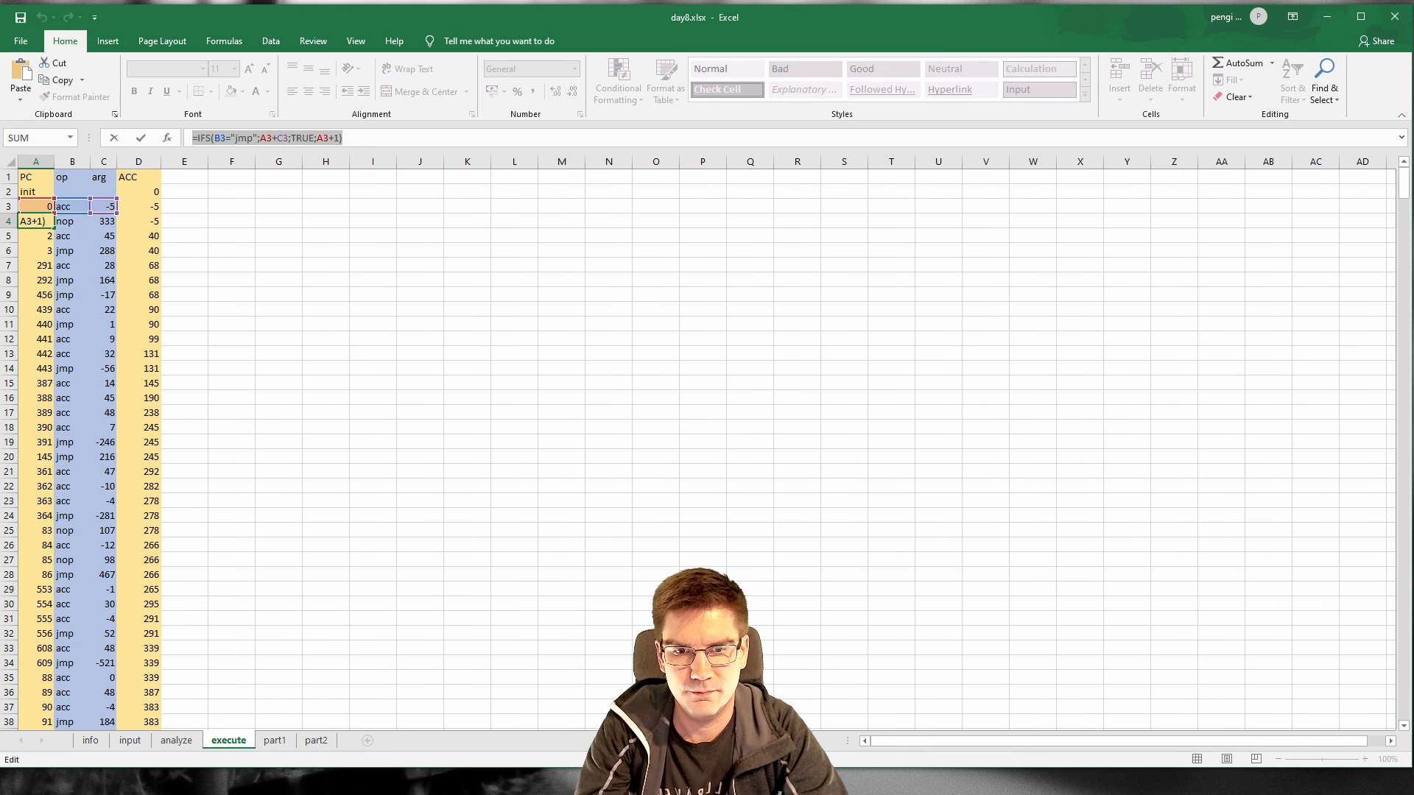
key(Escape)
click(316, 740)
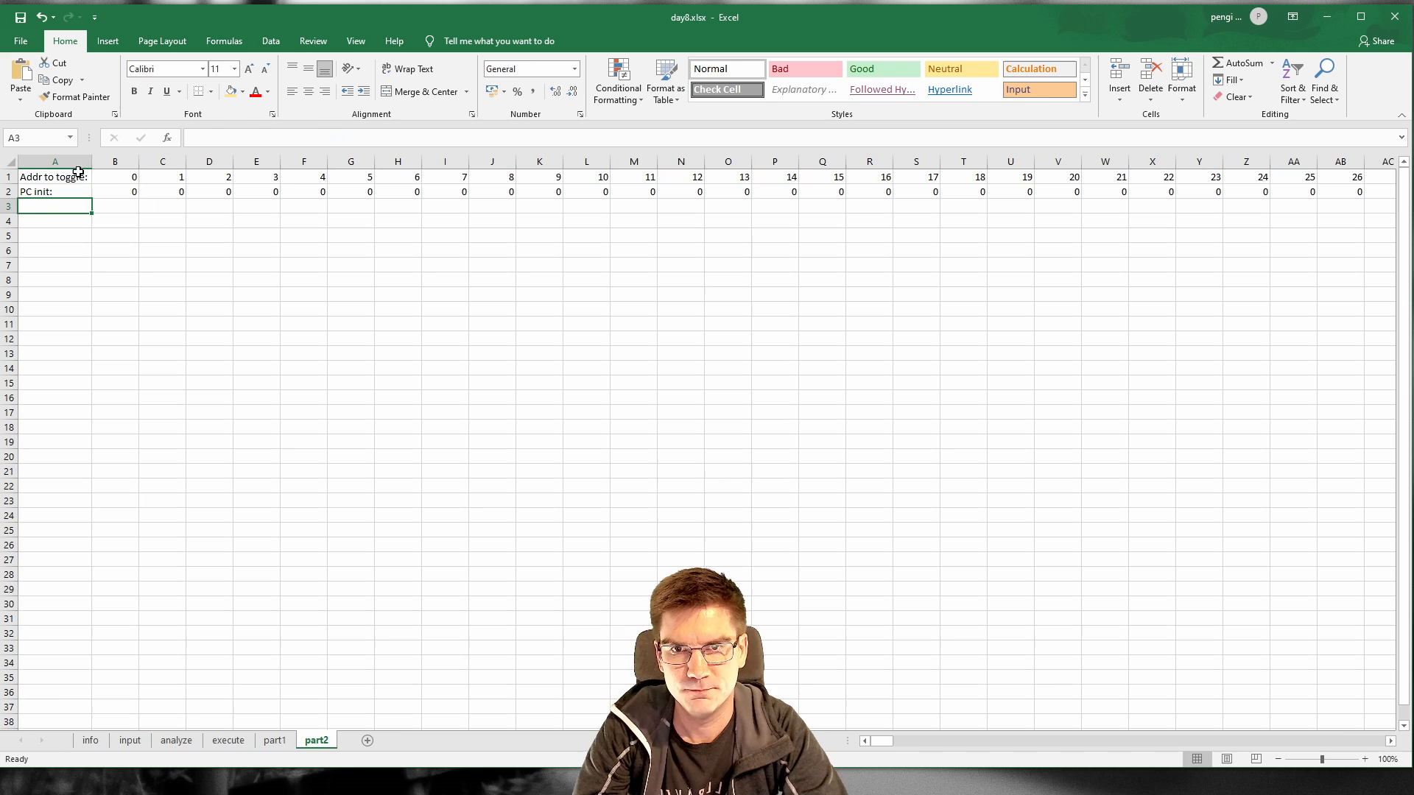
click(117, 207)
key(ctrl+v)
key(Return)
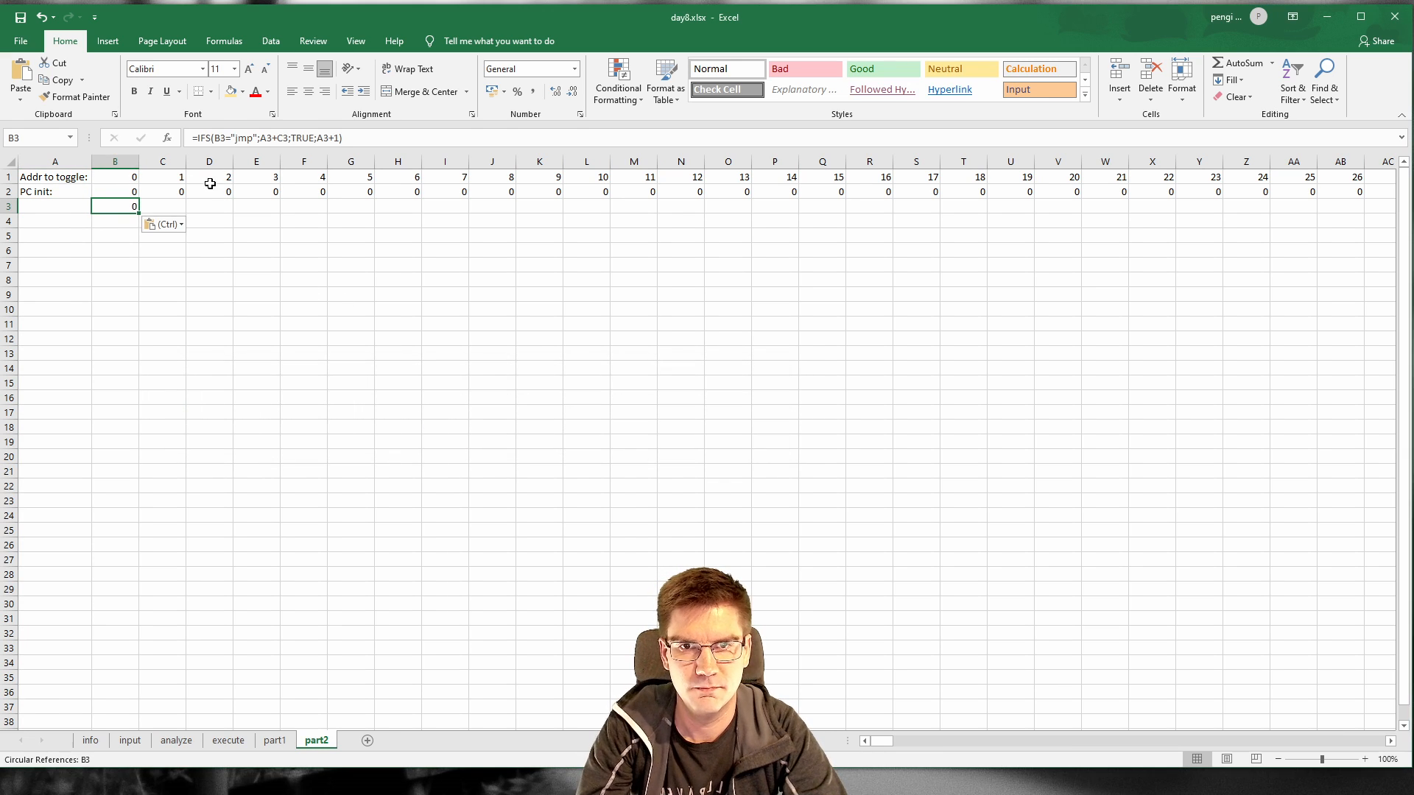
click(346, 138)
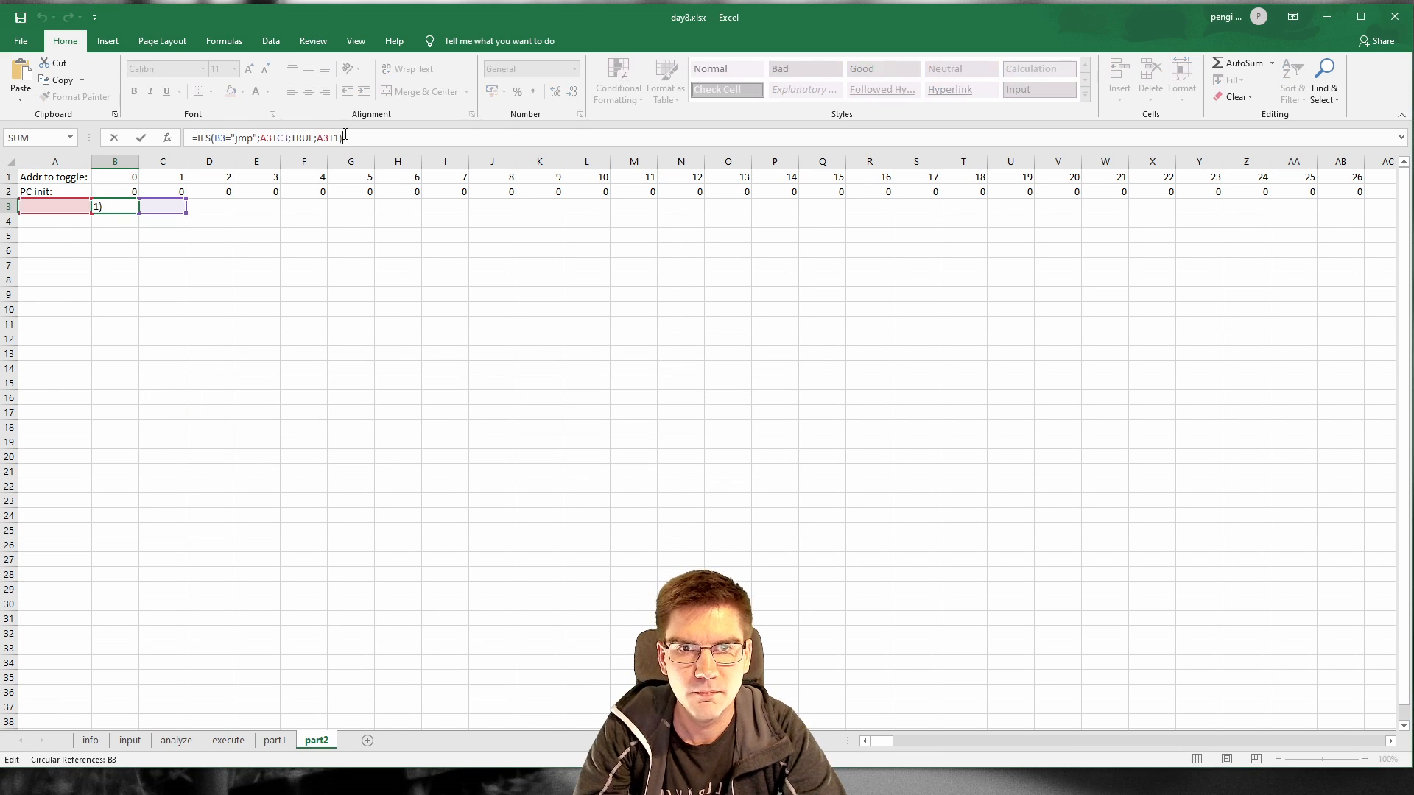
click(292, 137)
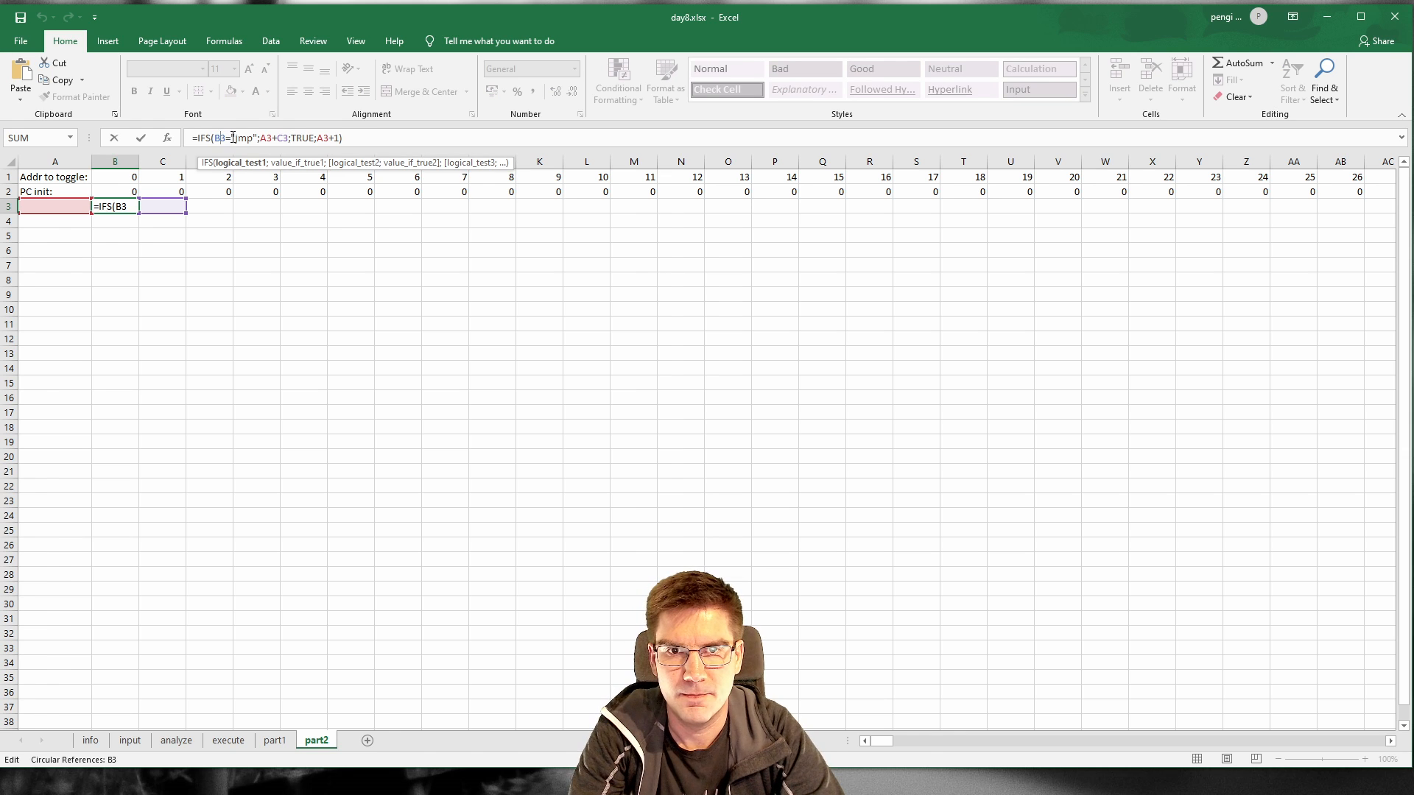
click(226, 138)
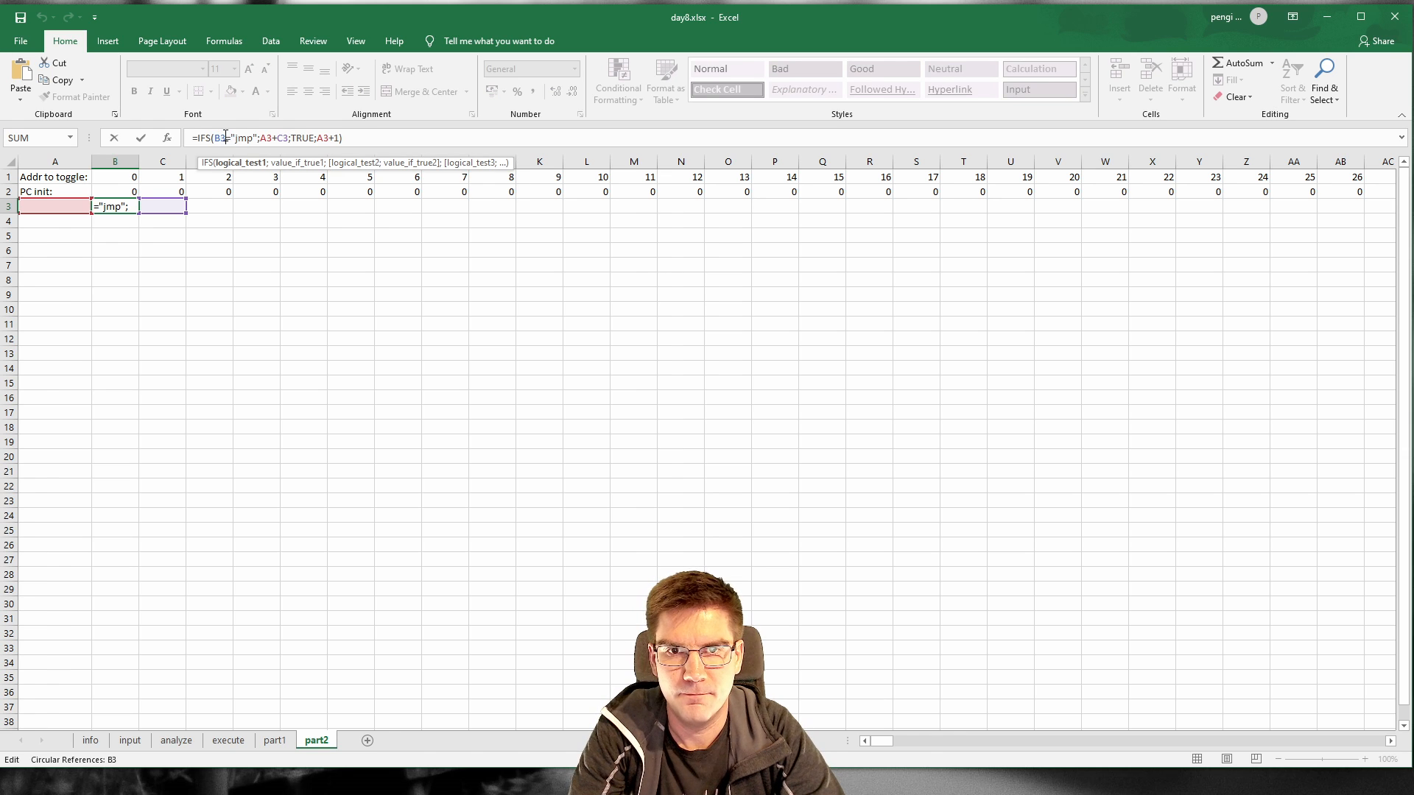
triple_click(278, 139)
click(228, 138)
double_click(221, 137)
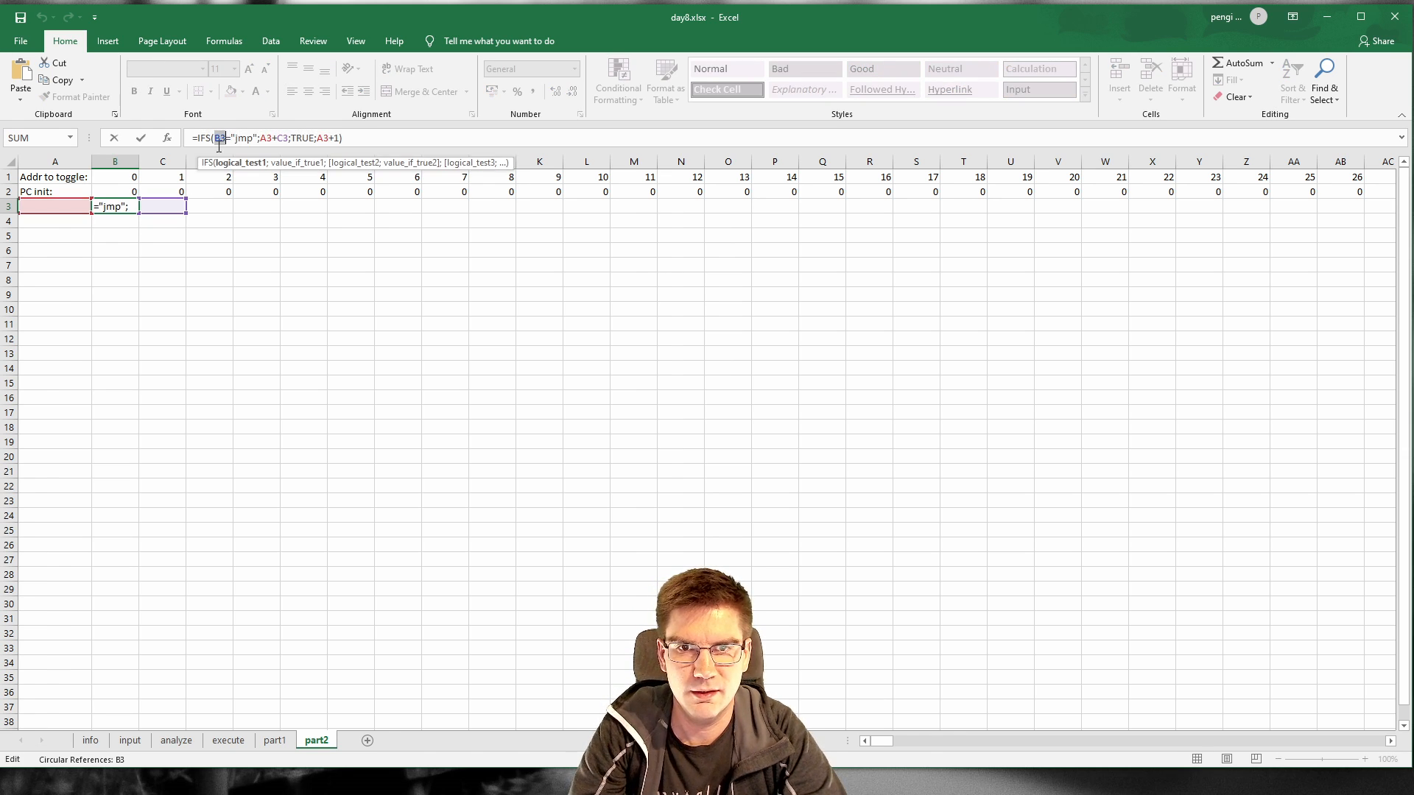
key(Escape)
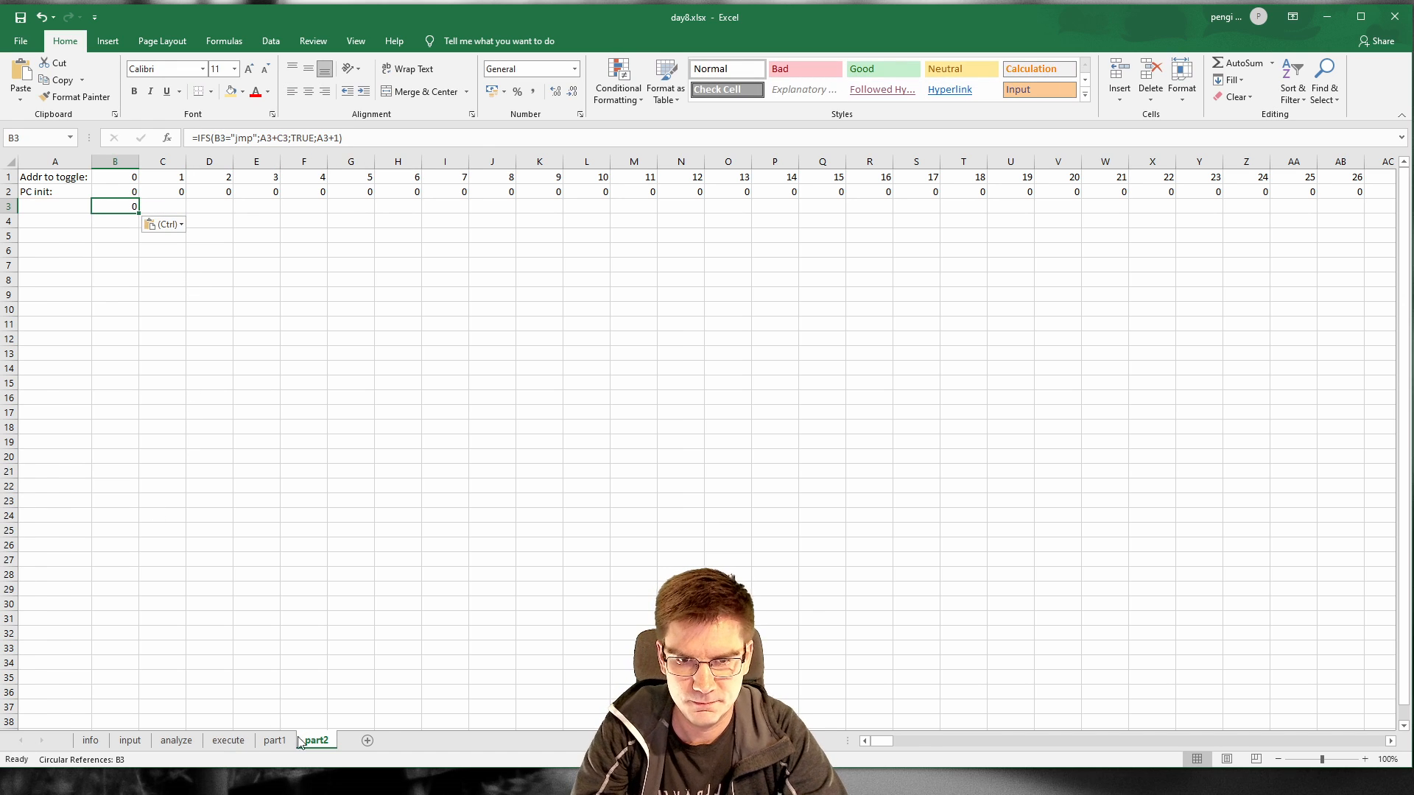
Step: Copy the OFFSET formula from B3 of the execute sheet and substitute it for the B3 reference in part2's B3 formula
click(229, 740)
click(65, 207)
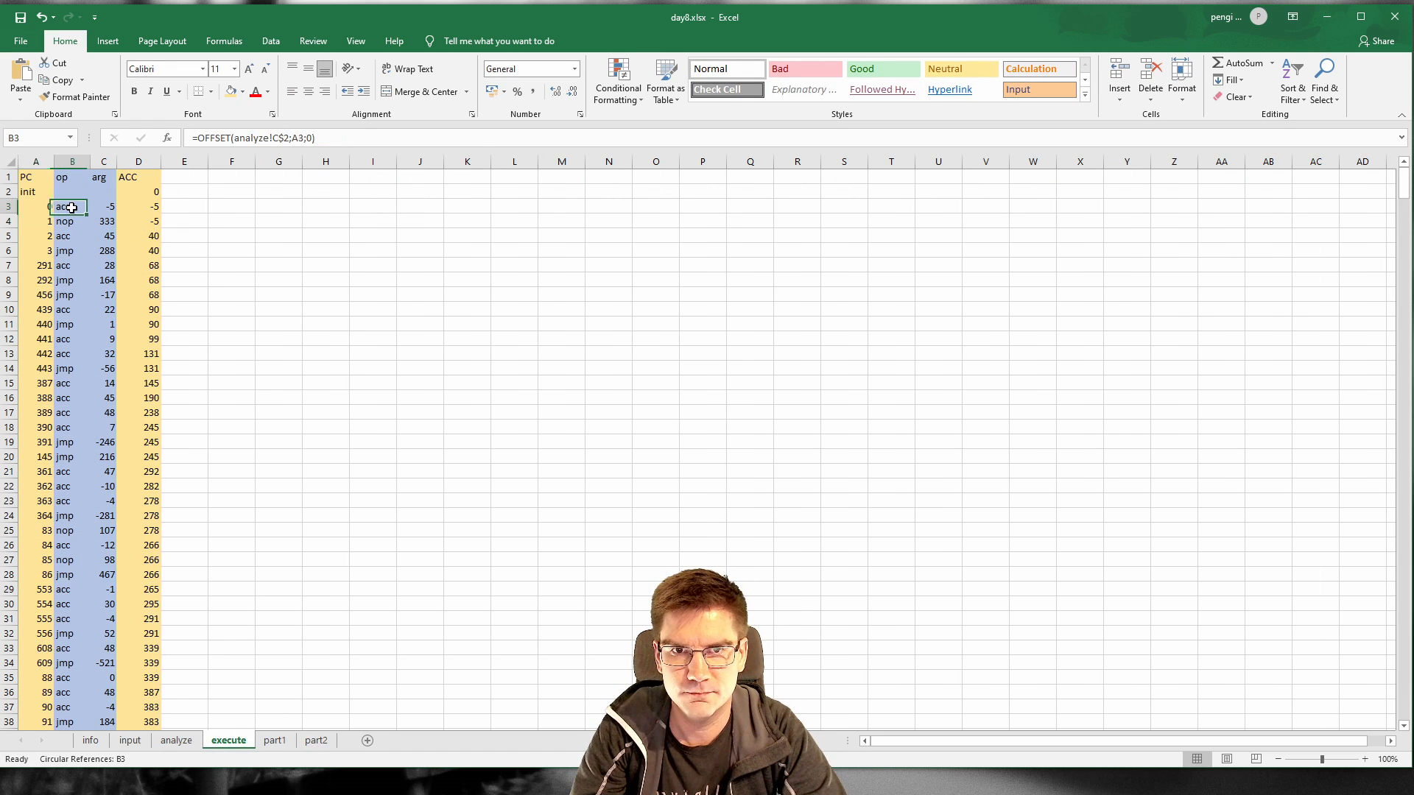
click(103, 206)
click(72, 207)
click(286, 137)
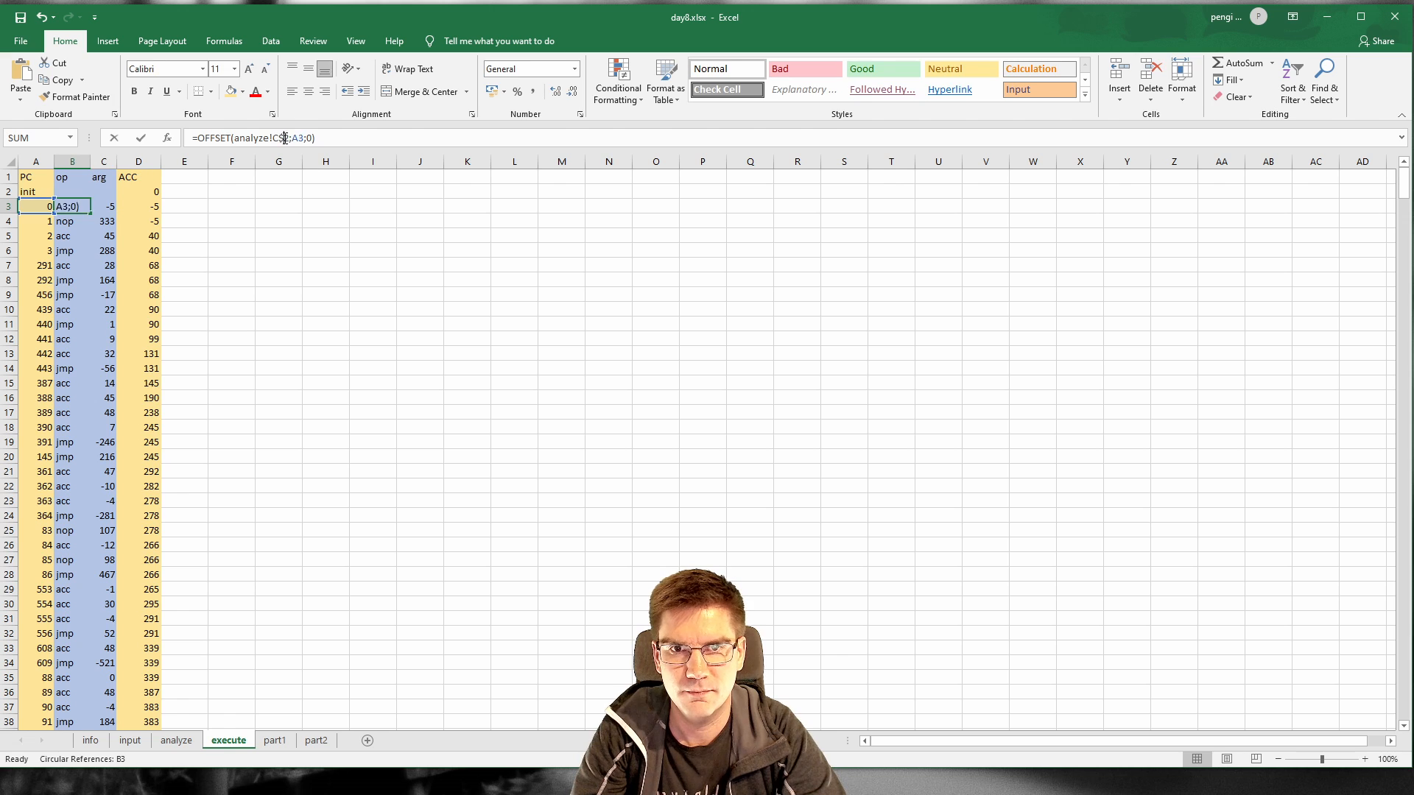
key(Escape)
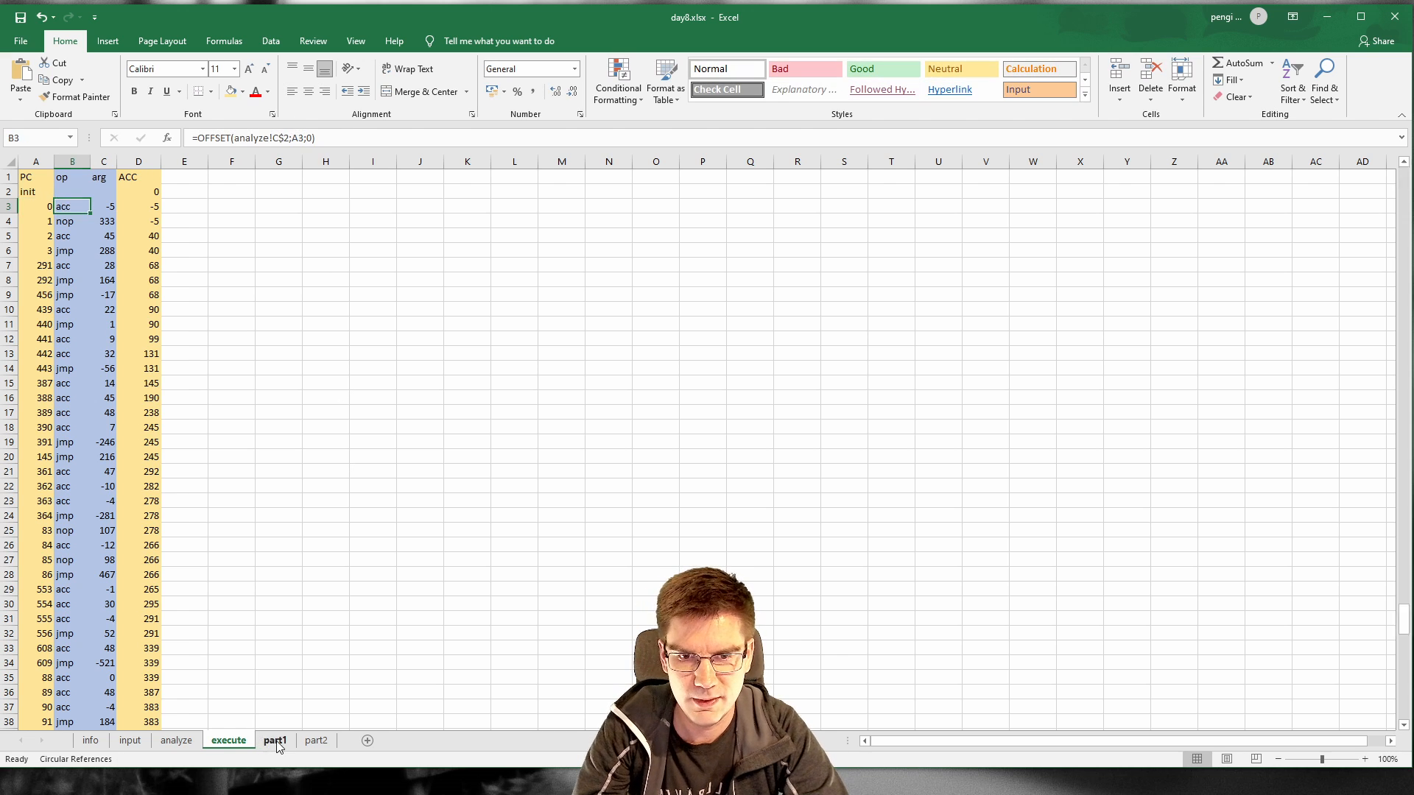
click(316, 740)
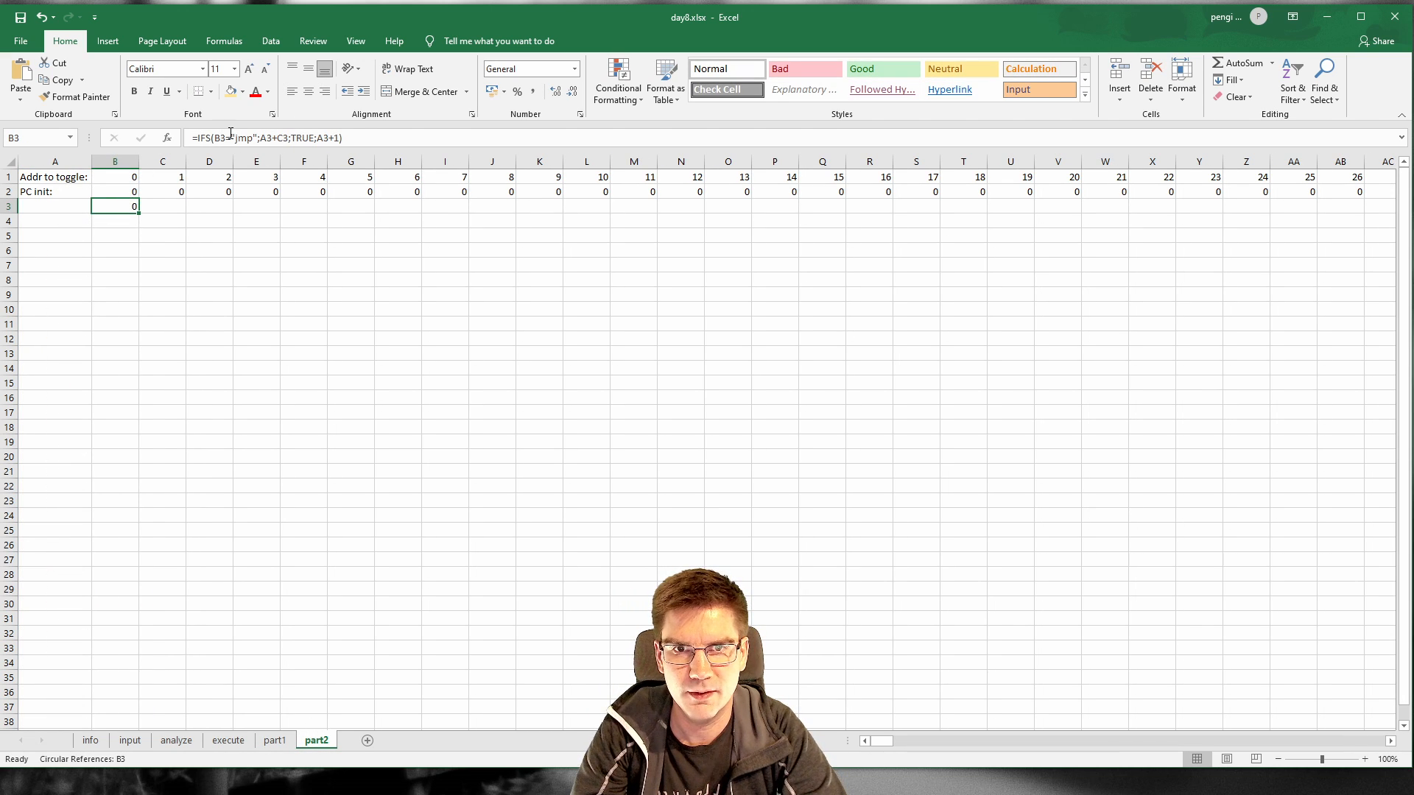
drag(224, 138, 212, 138)
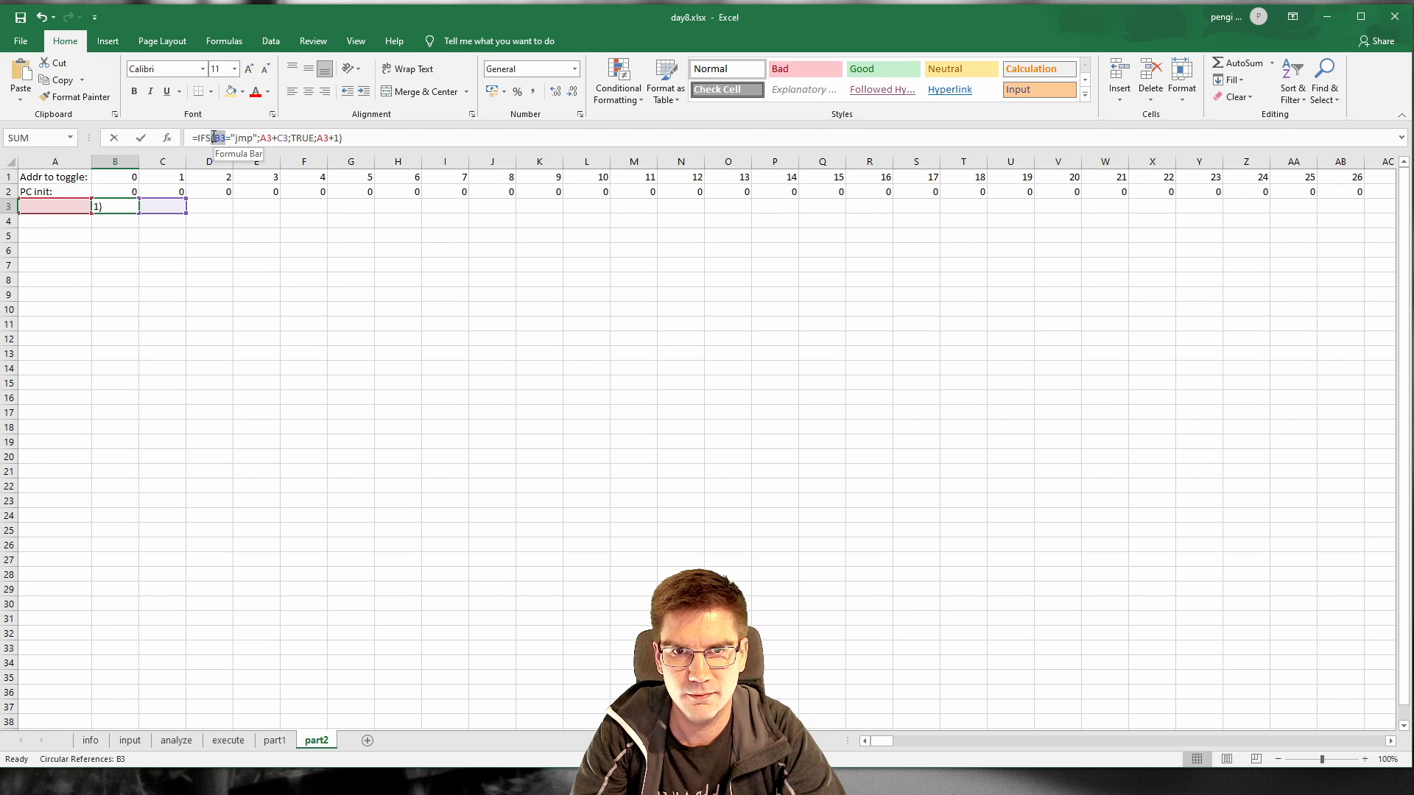
key(ctrl+v)
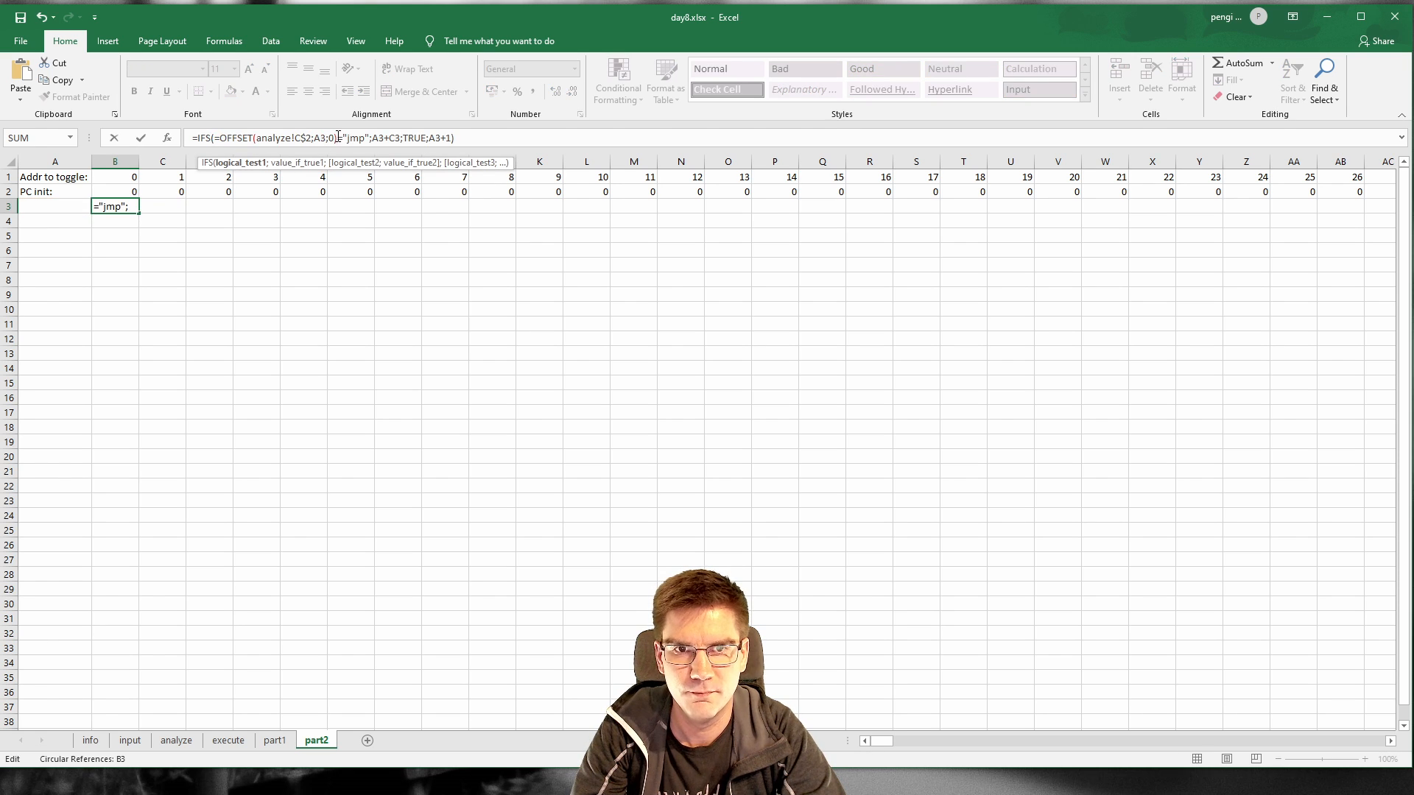
Step: Change the rows argument of the OFFSET expression in the B3 formula to B2
key(Left)
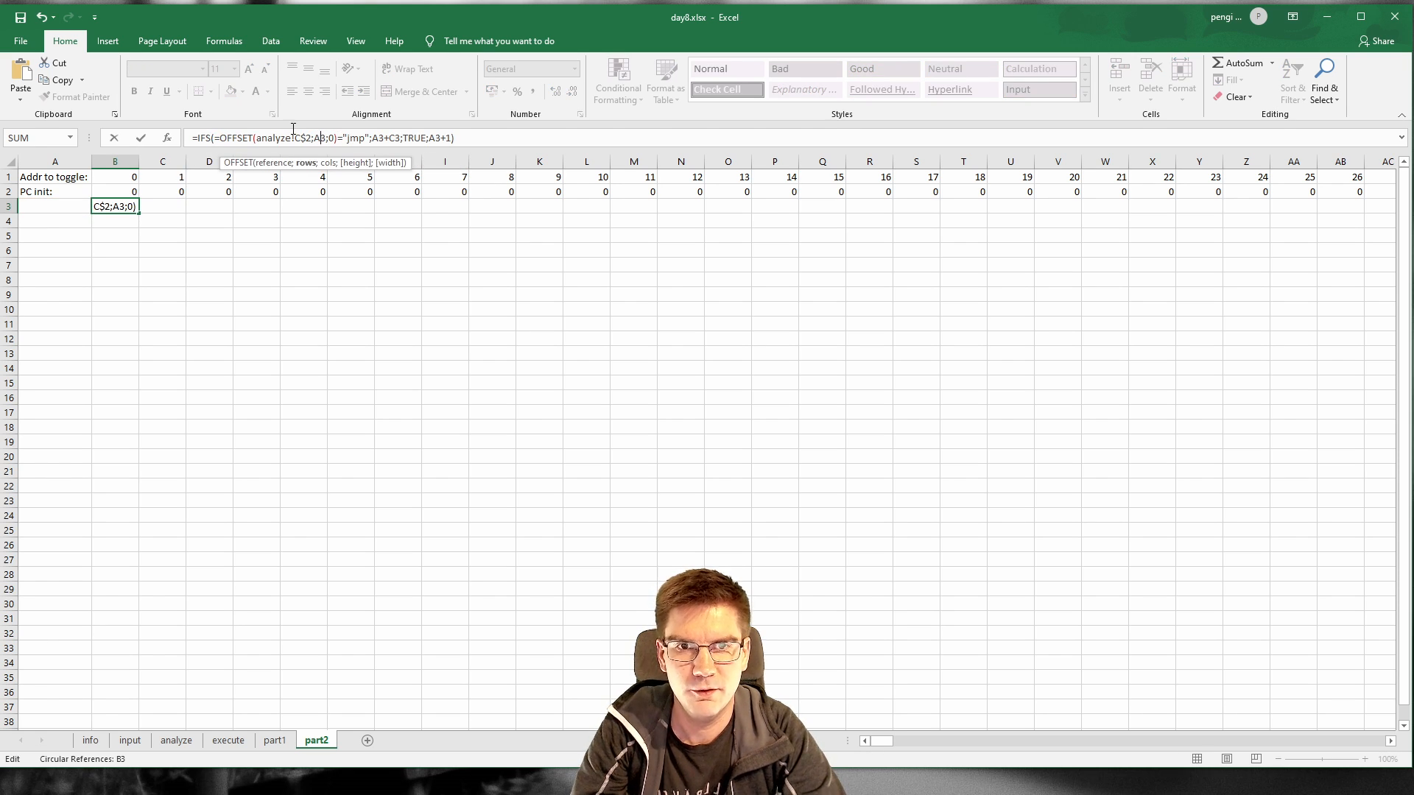
key(BackSpace)
key(BackSpace)
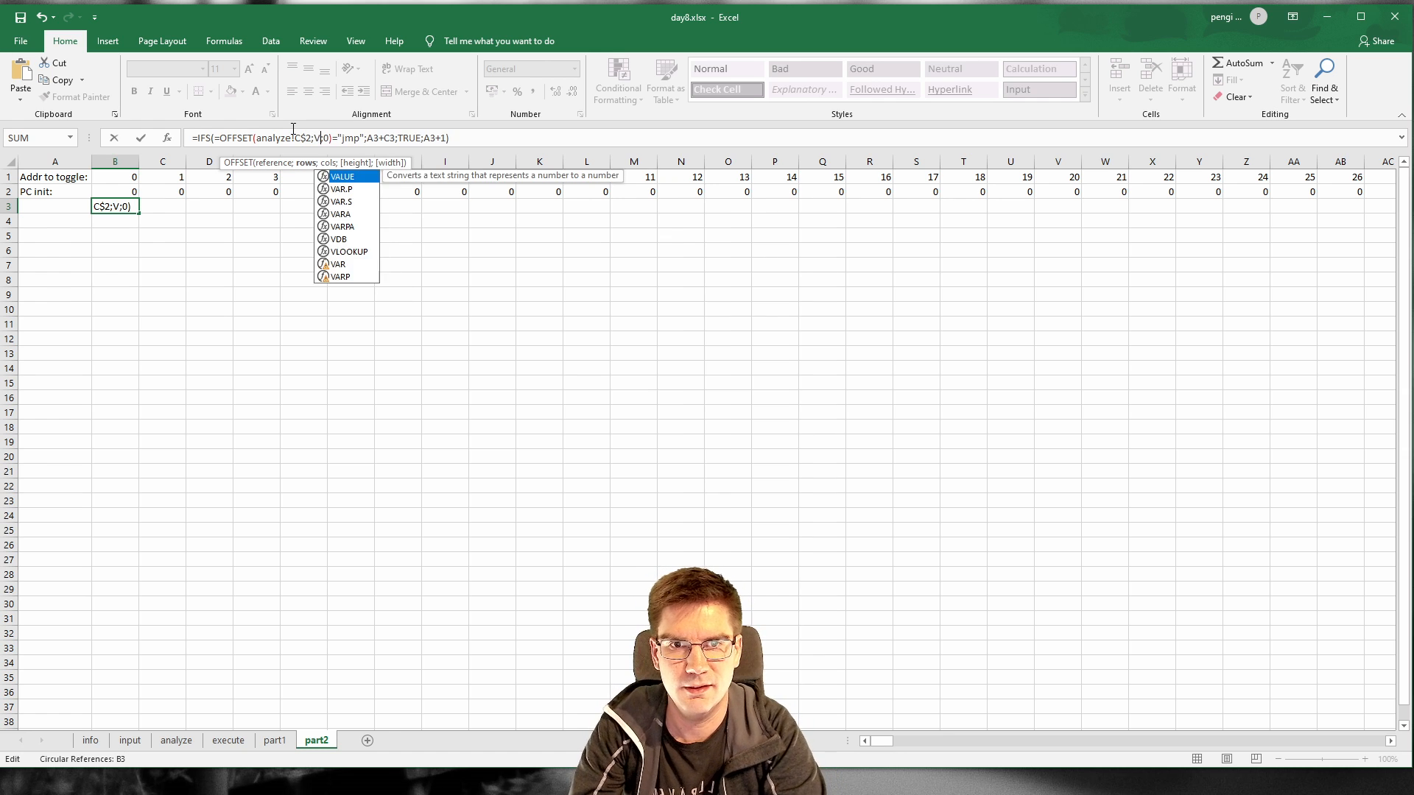
text(B2)
key(Right)
key(Right)
key(Right)
key(Right)
key(Right)
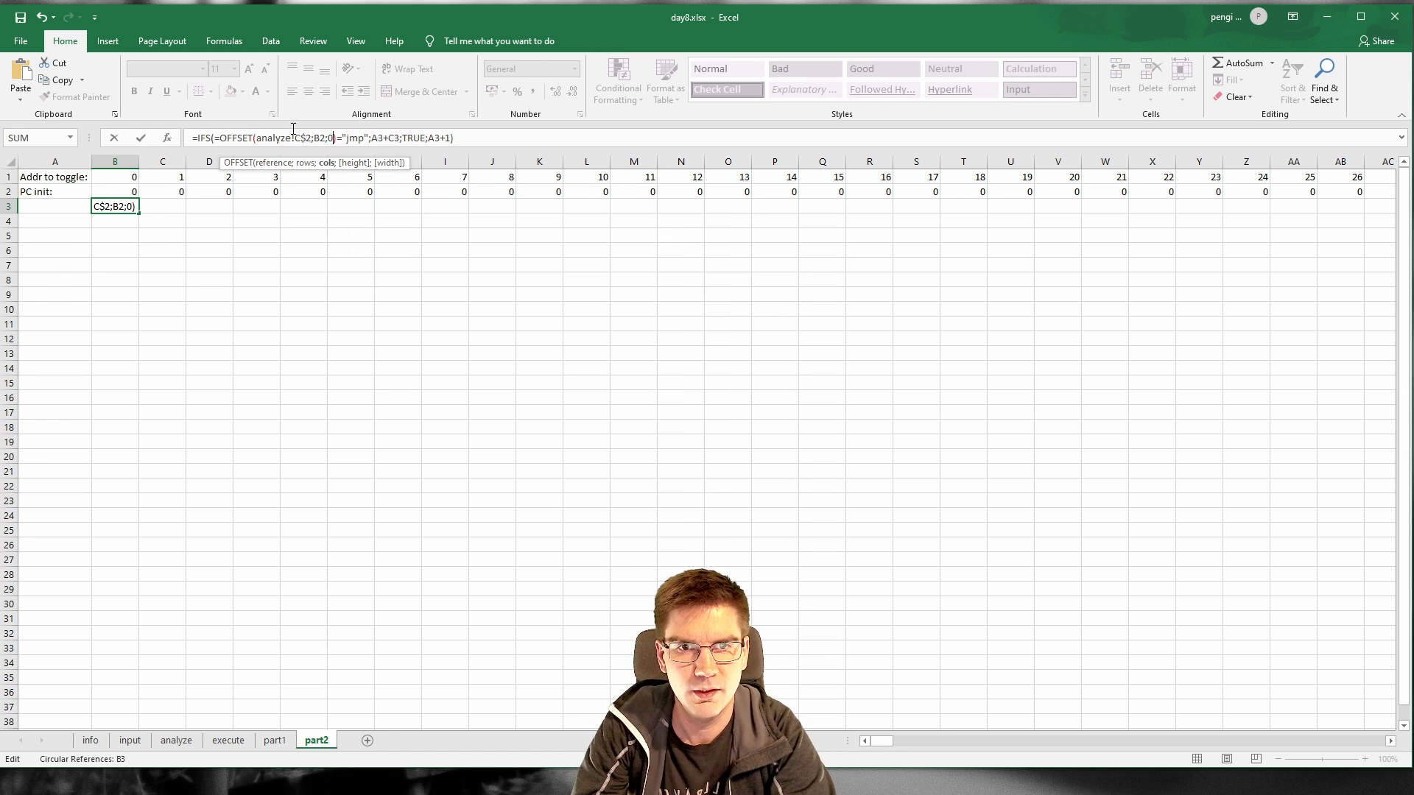
Step: Change the A3 reference in the jump result of the IFS formula to B2
key(Right)
key(Right)
key(Right)
key(BackSpace)
text(B)
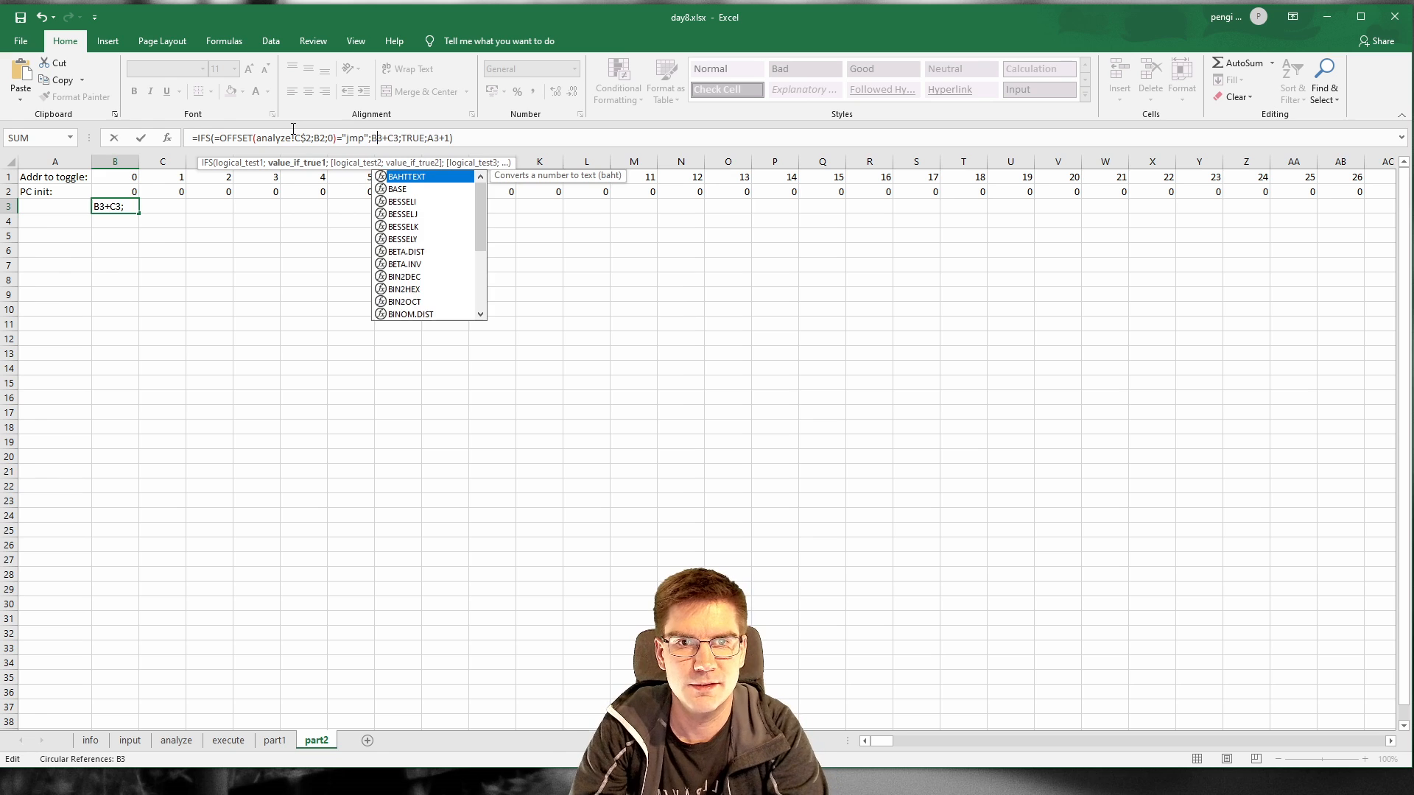
key(Left)
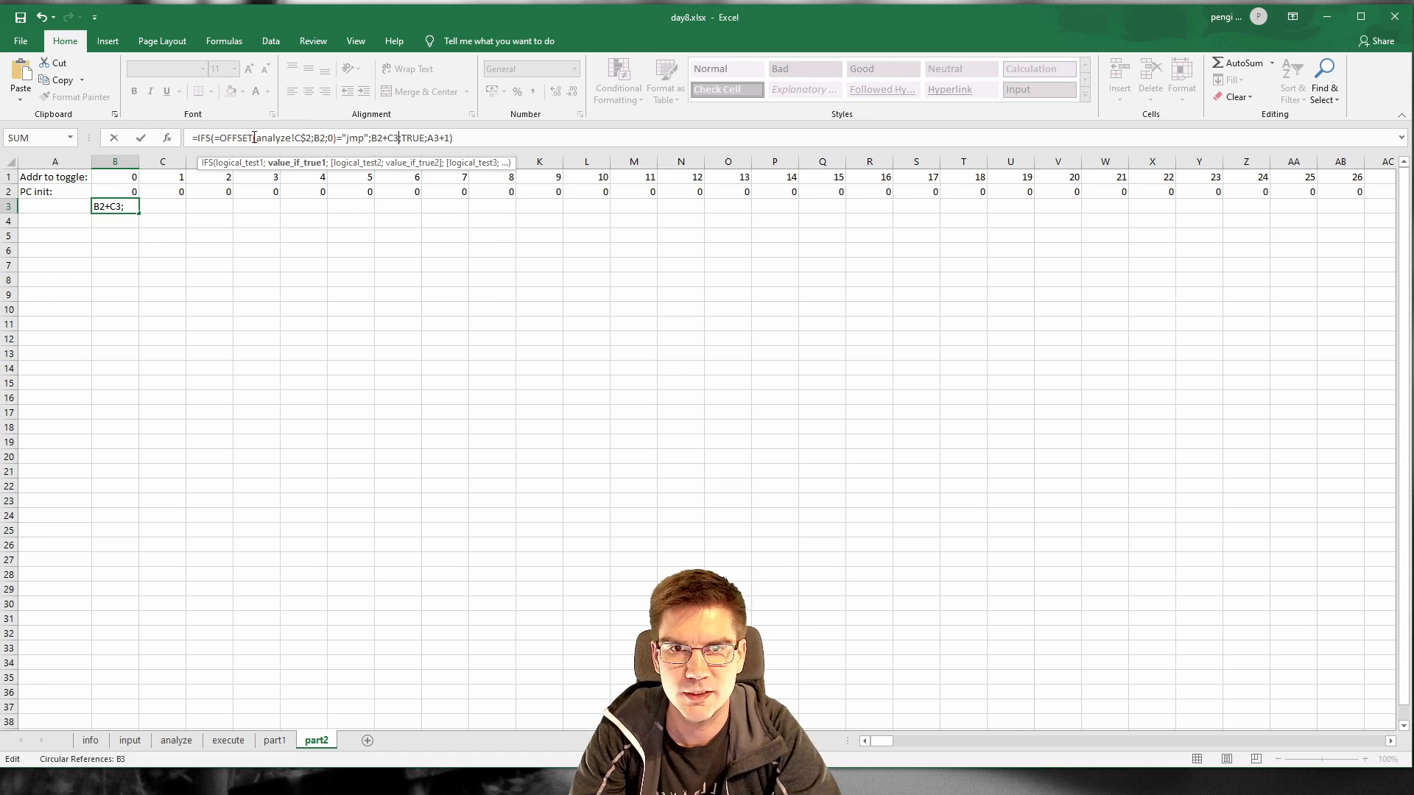
Step: Replace C3 in the jump result with a copy of OFFSET(analyze!C$2;B2;0) from the same formula
drag(219, 138, 338, 138)
key(ctrl+c)
double_click(390, 136)
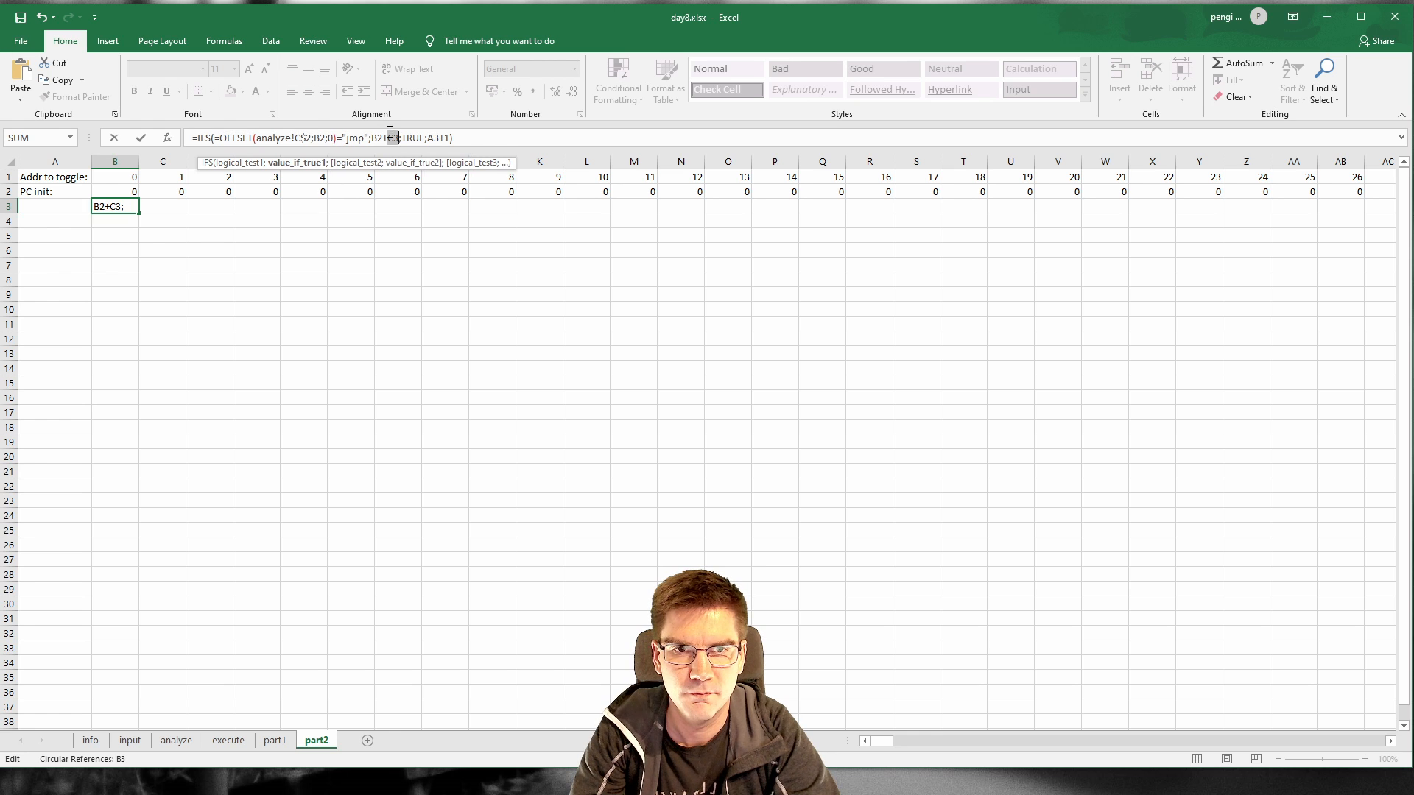
key(ctrl+v)
Step: Point the second OFFSET expression to the absolute reference analyze!$D$2
key(Left)
key(Left)
key(Left)
key(Left)
key(Left)
key(Left)
key(Left)
key(Left)
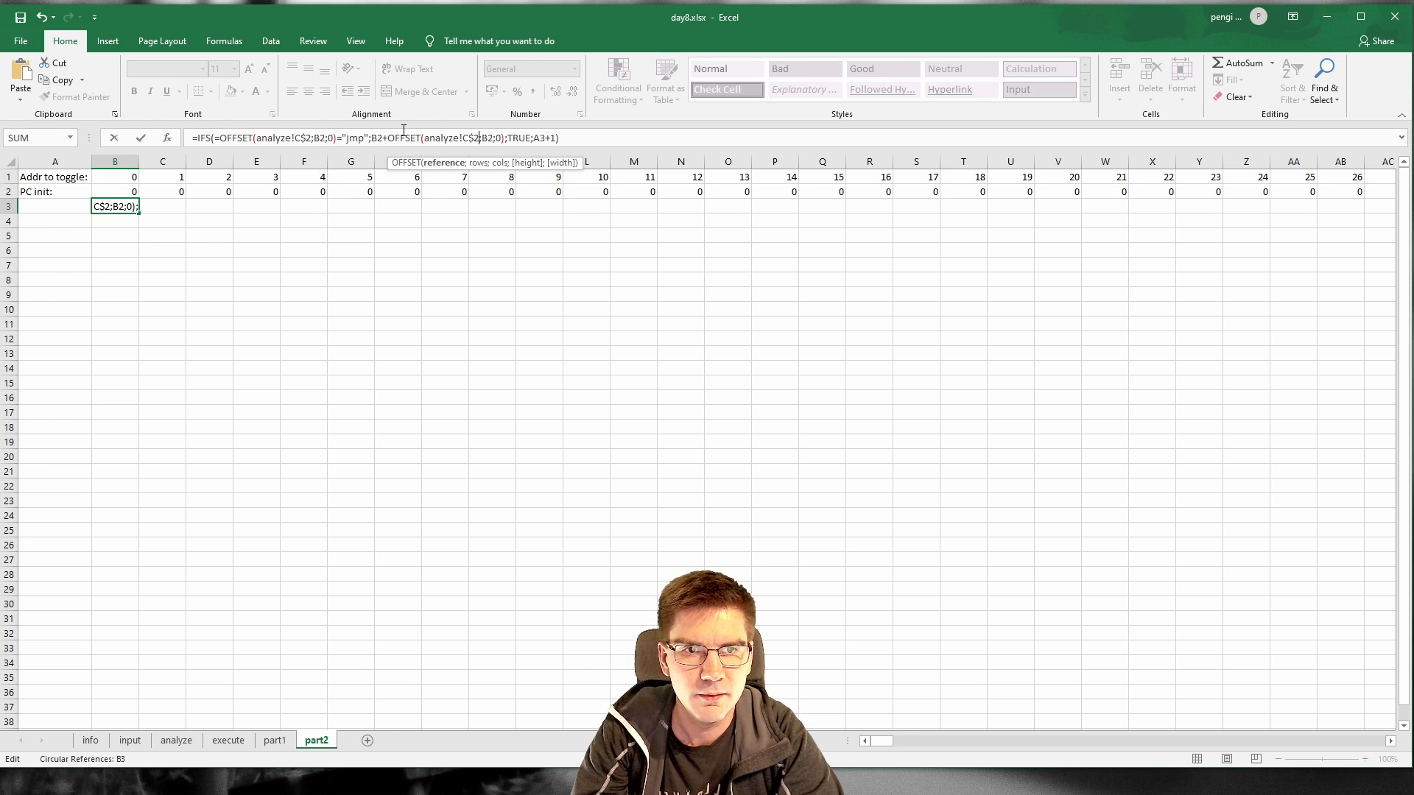
key(BackSpace)
text(D)
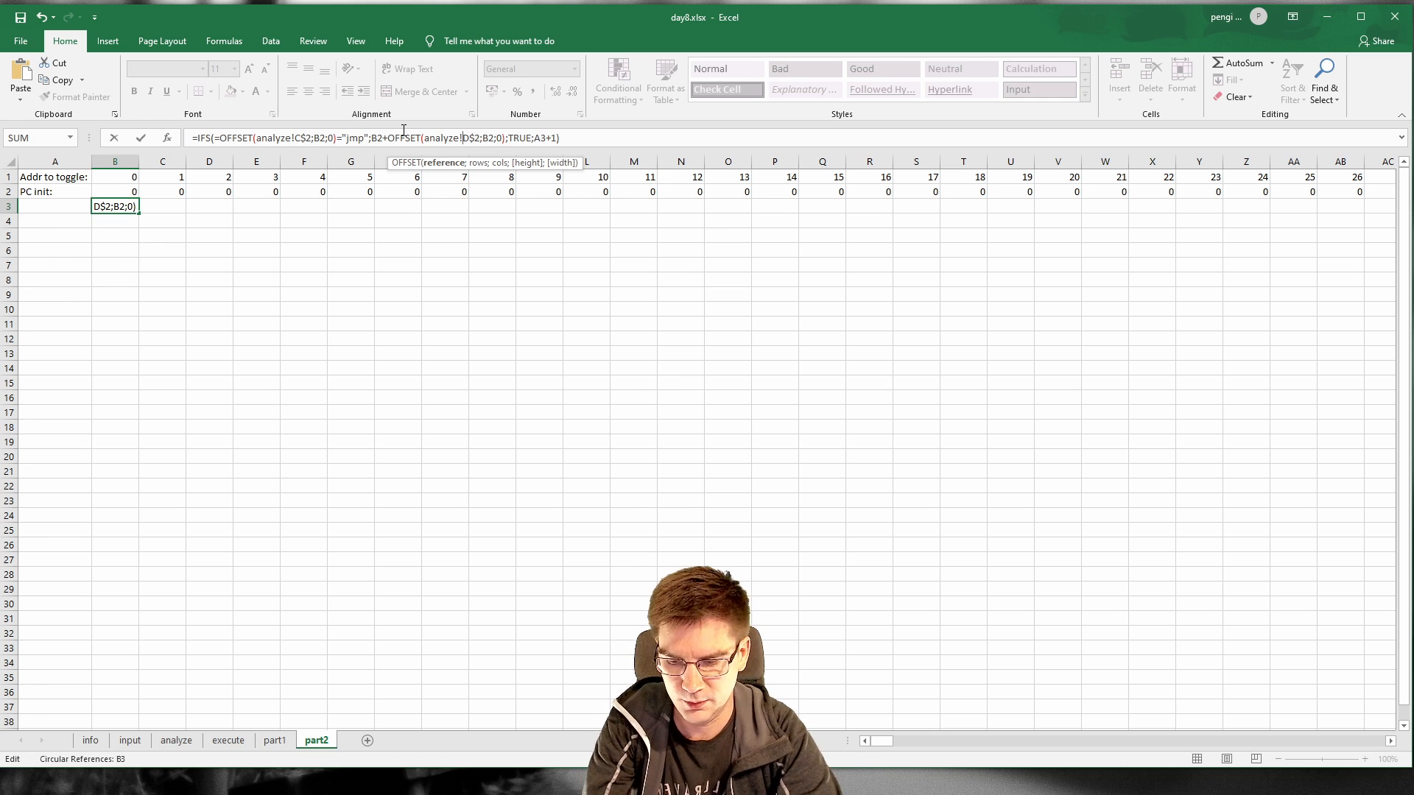
key(Left)
text($)
Step: Make the first OFFSET expression's reference absolute as analyze!$C$2
key(Left)
key(Left)
key(Left)
key(Left)
key(Left)
key(Left)
key(Left)
key(Left)
key(Left)
key(Left)
key(Left)
key(Left)
key(Left)
key(Left)
key(Left)
key(Left)
key(Left)
key(Left)
key(Left)
key(Left)
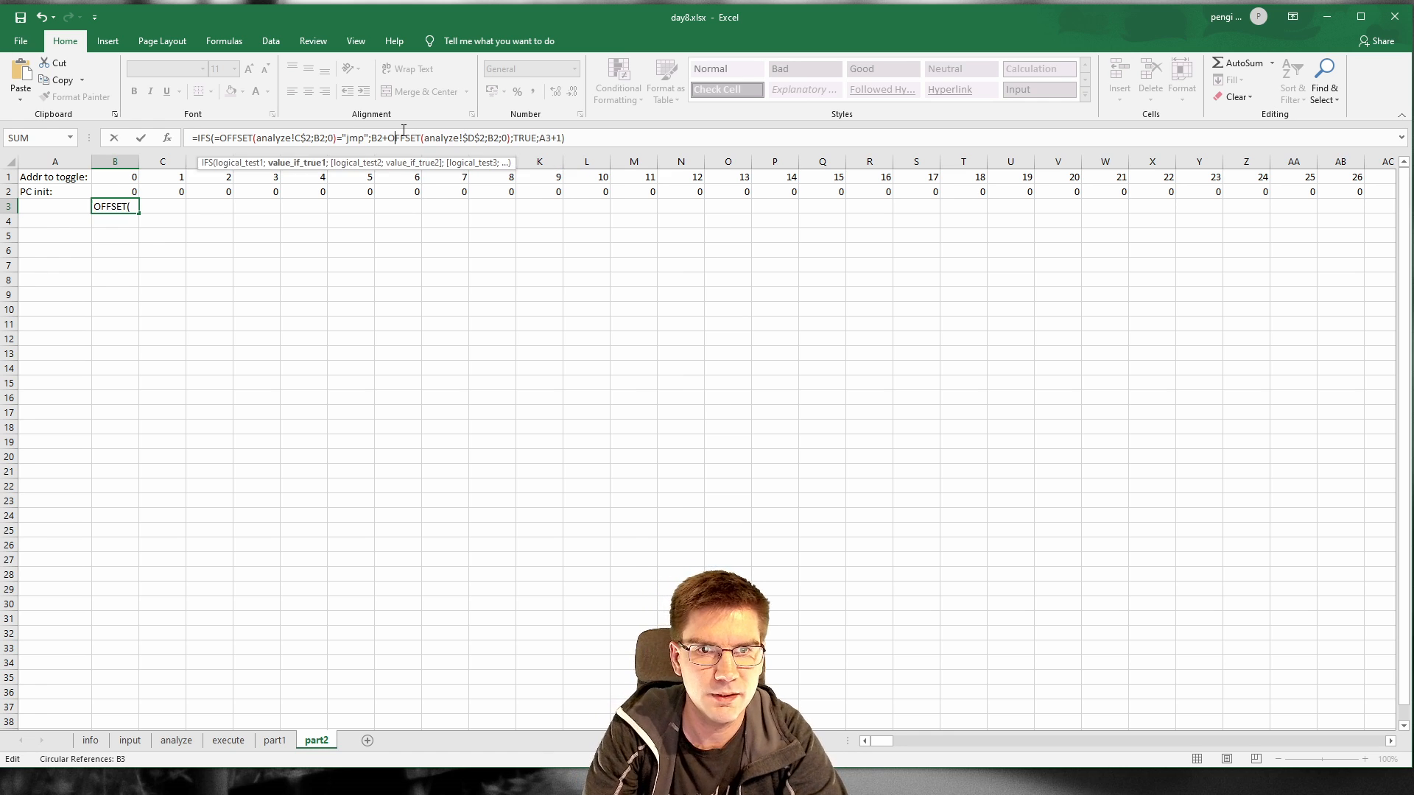
text($)
key(Right)
key(Right)
key(Right)
key(Right)
key(Right)
key(Right)
key(Right)
key(Right)
key(Right)
key(Right)
key(Right)
key(Right)
key(Right)
key(Right)
key(Right)
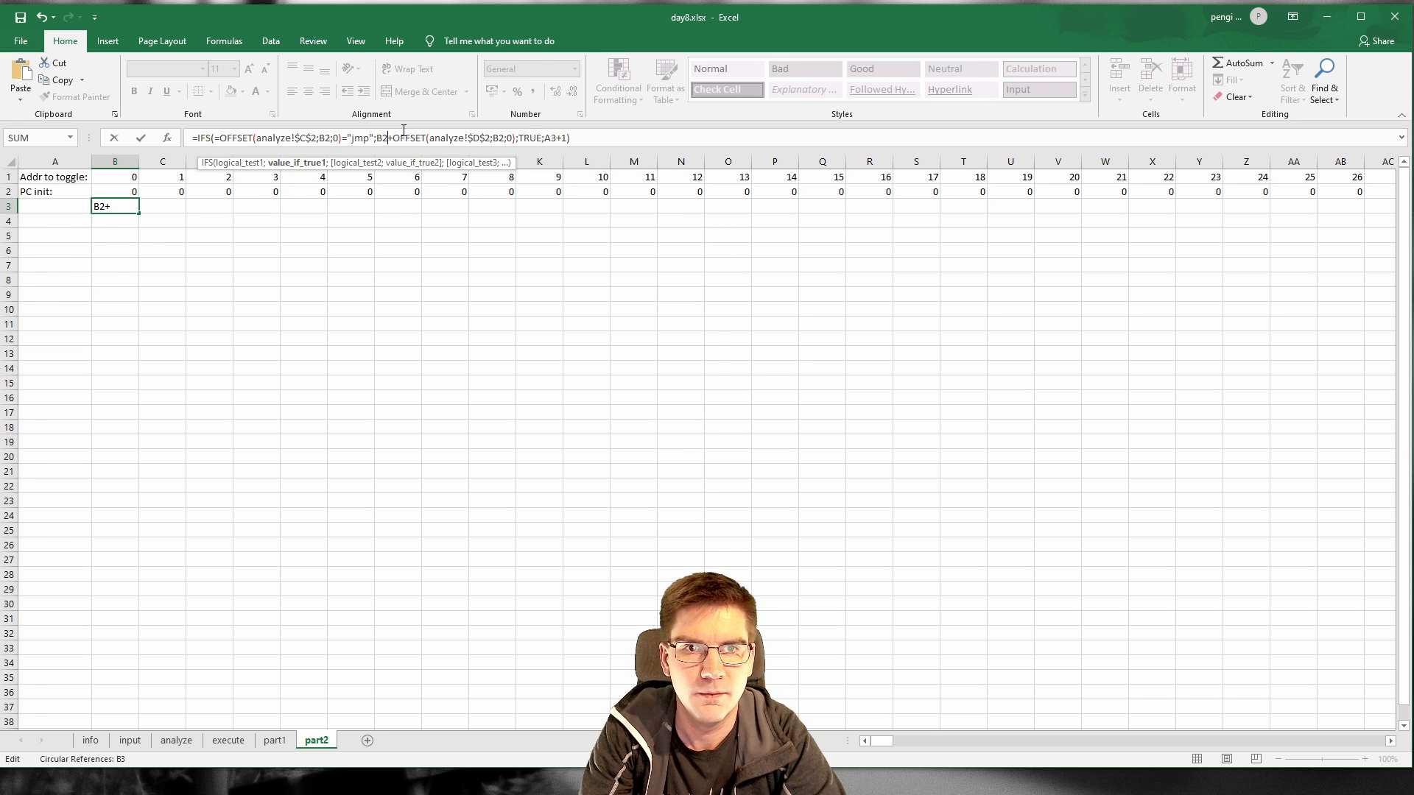
Step: Change the A3 reference in the formula's default TRUE result to B2 and submit the formula
key(Right)
key(Right)
key(Right)
key(Right)
key(Right)
key(Right)
key(Right)
key(Right)
key(Right)
key(Right)
key(Right)
key(Right)
key(Right)
key(Right)
key(Right)
key(Right)
key(Right)
key(Right)
key(Right)
key(Right)
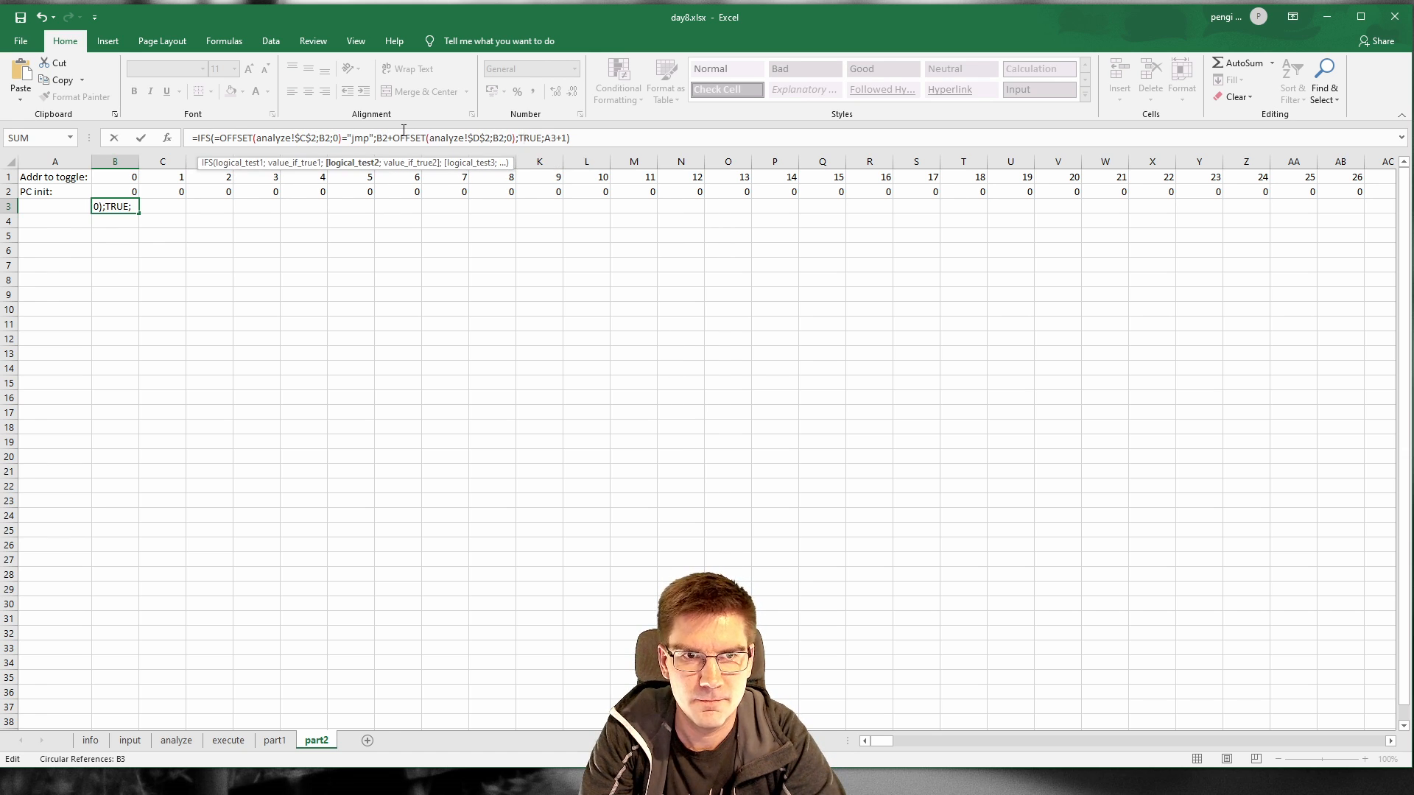
key(Right)
key(Right)
key(Right)
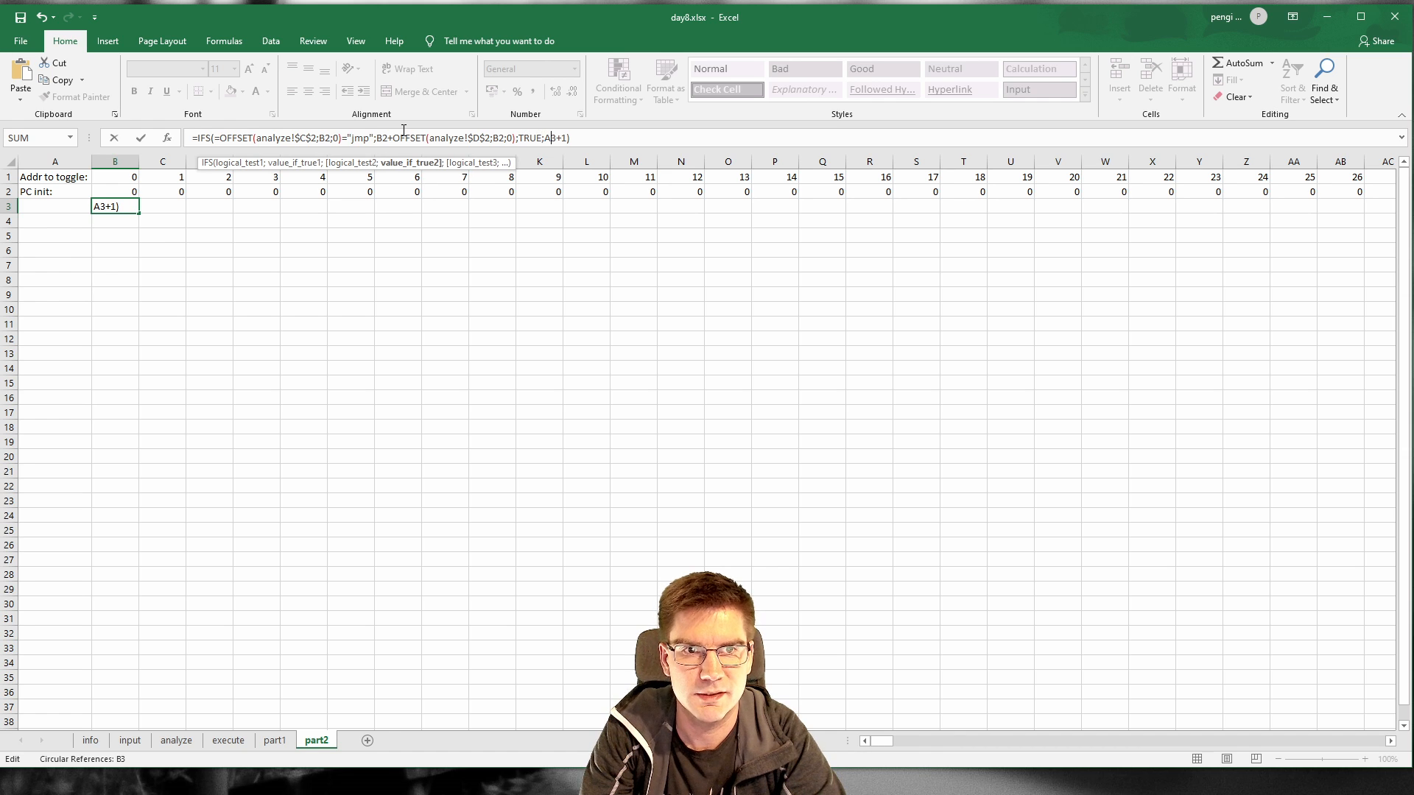
key(BackSpace)
key(BackSpace)
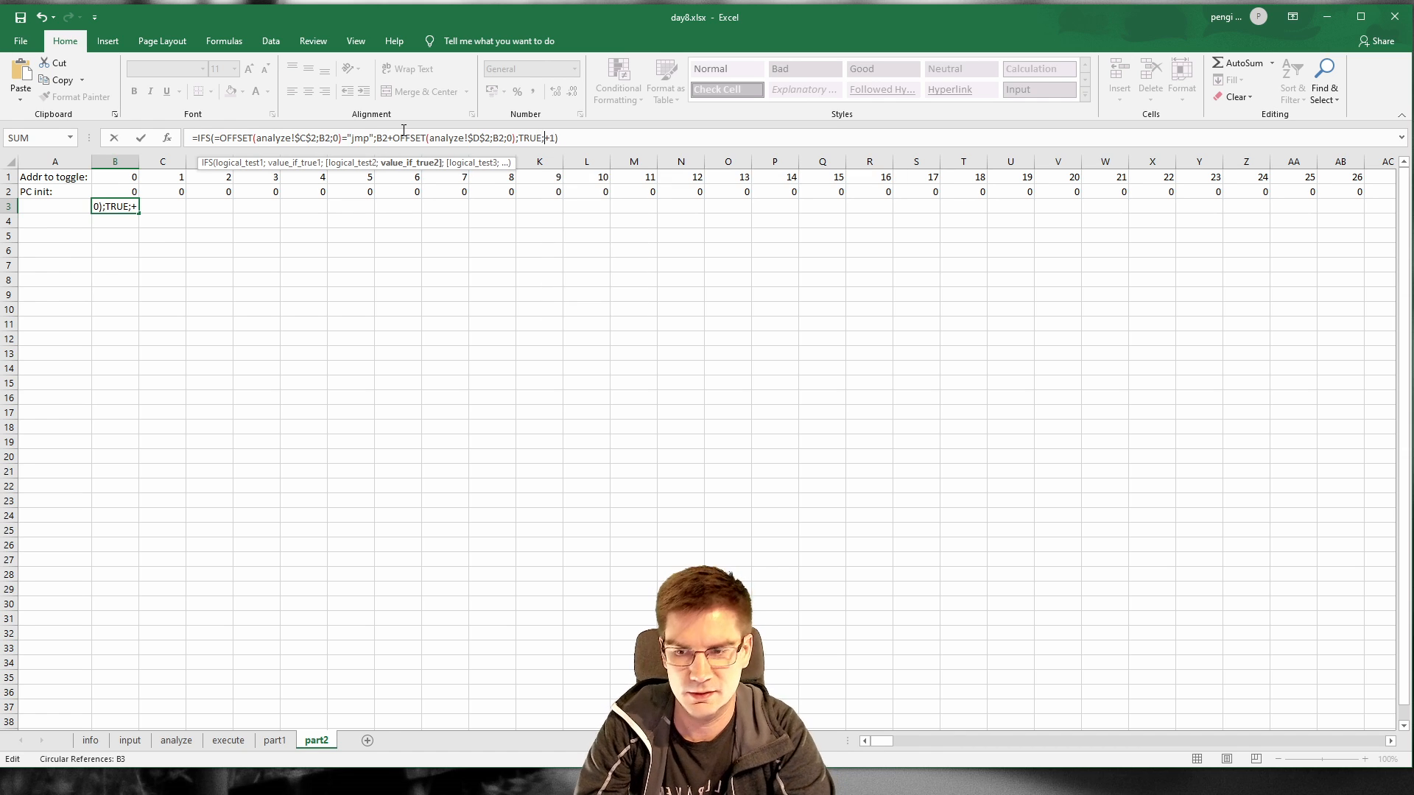
text(B2)
key(Return)
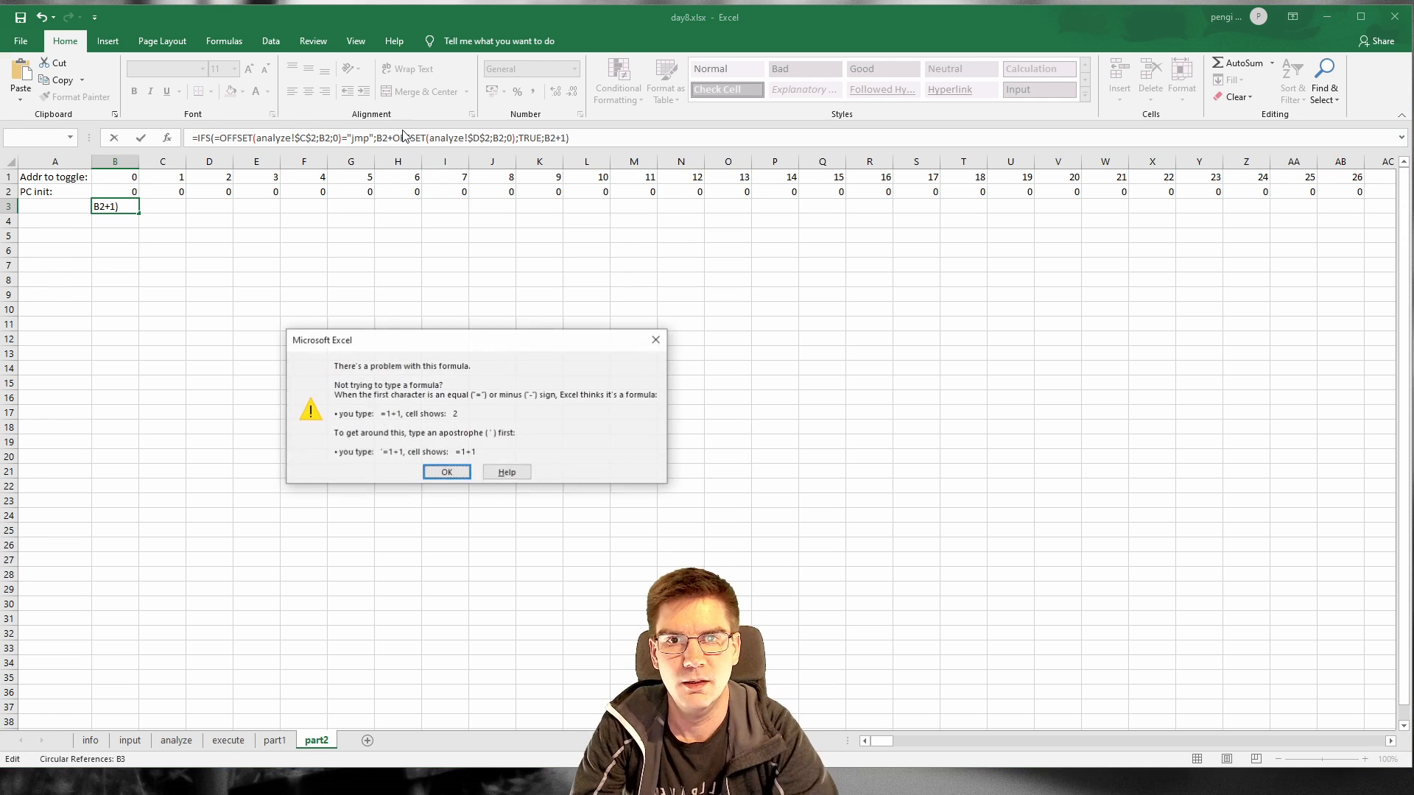
Step: Remove the stray equals sign before the first OFFSET in the IFS formula and commit it to B3
click(462, 475)
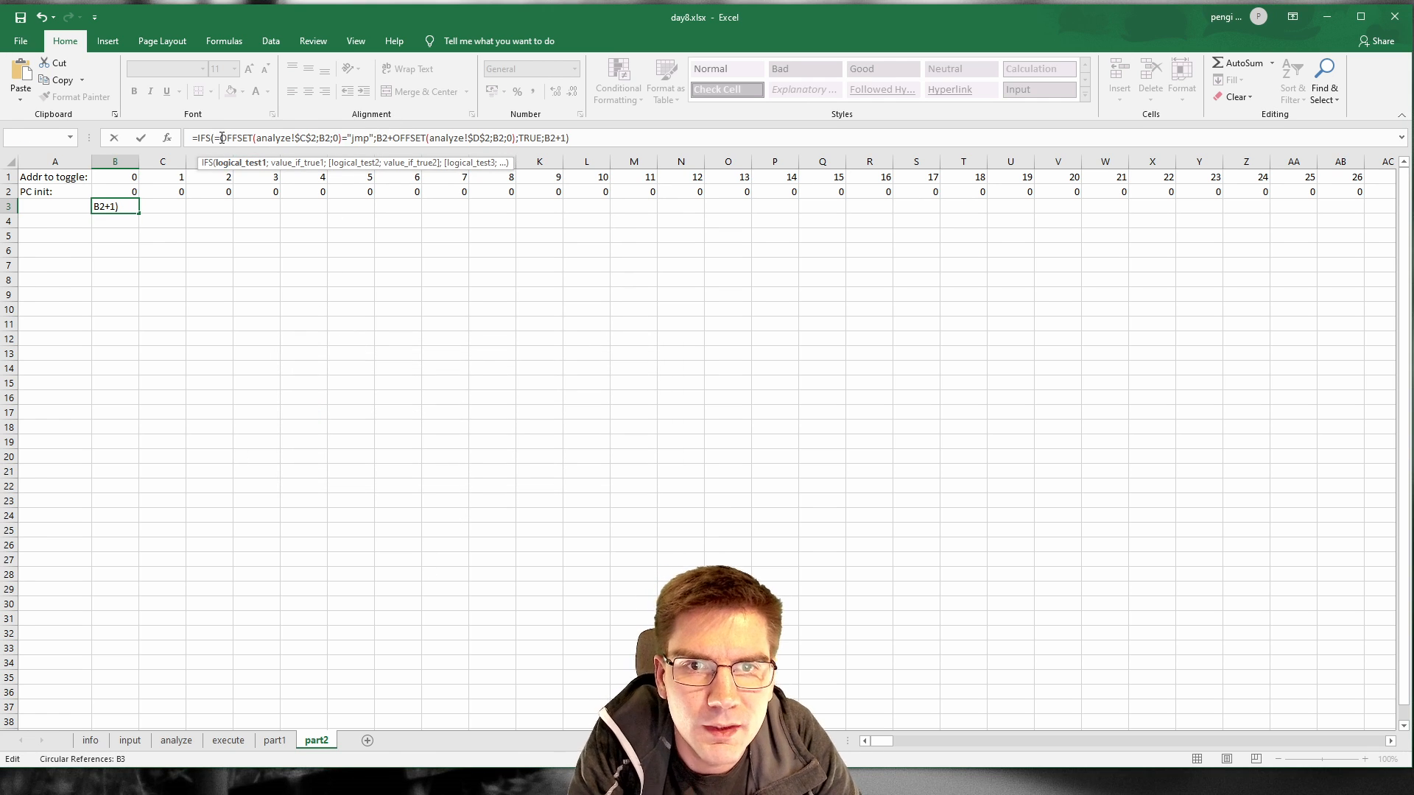
key(Delete)
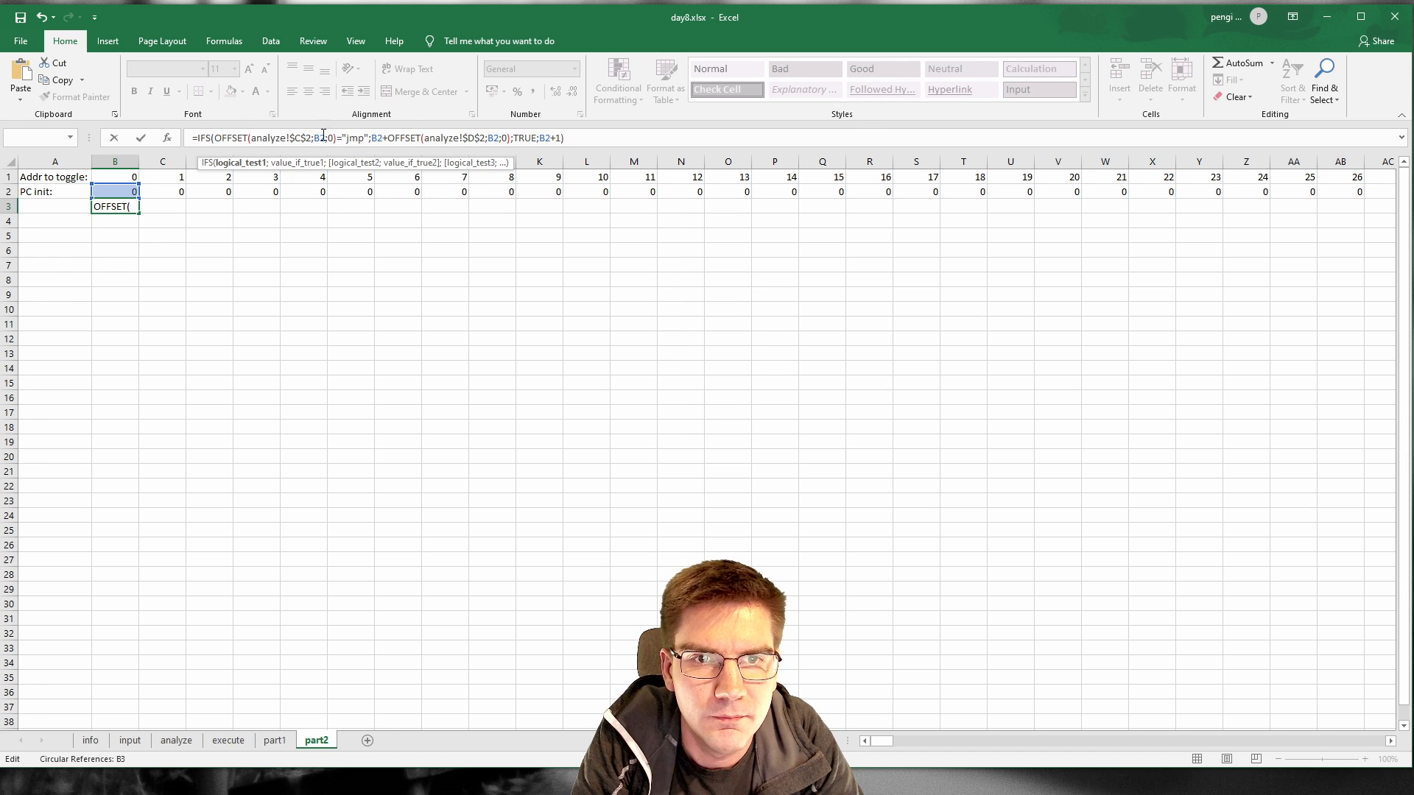
key(Return)
Step: Fill the B3 formula down through B30 and compare the results with the PC column on the execute sheet
click(124, 207)
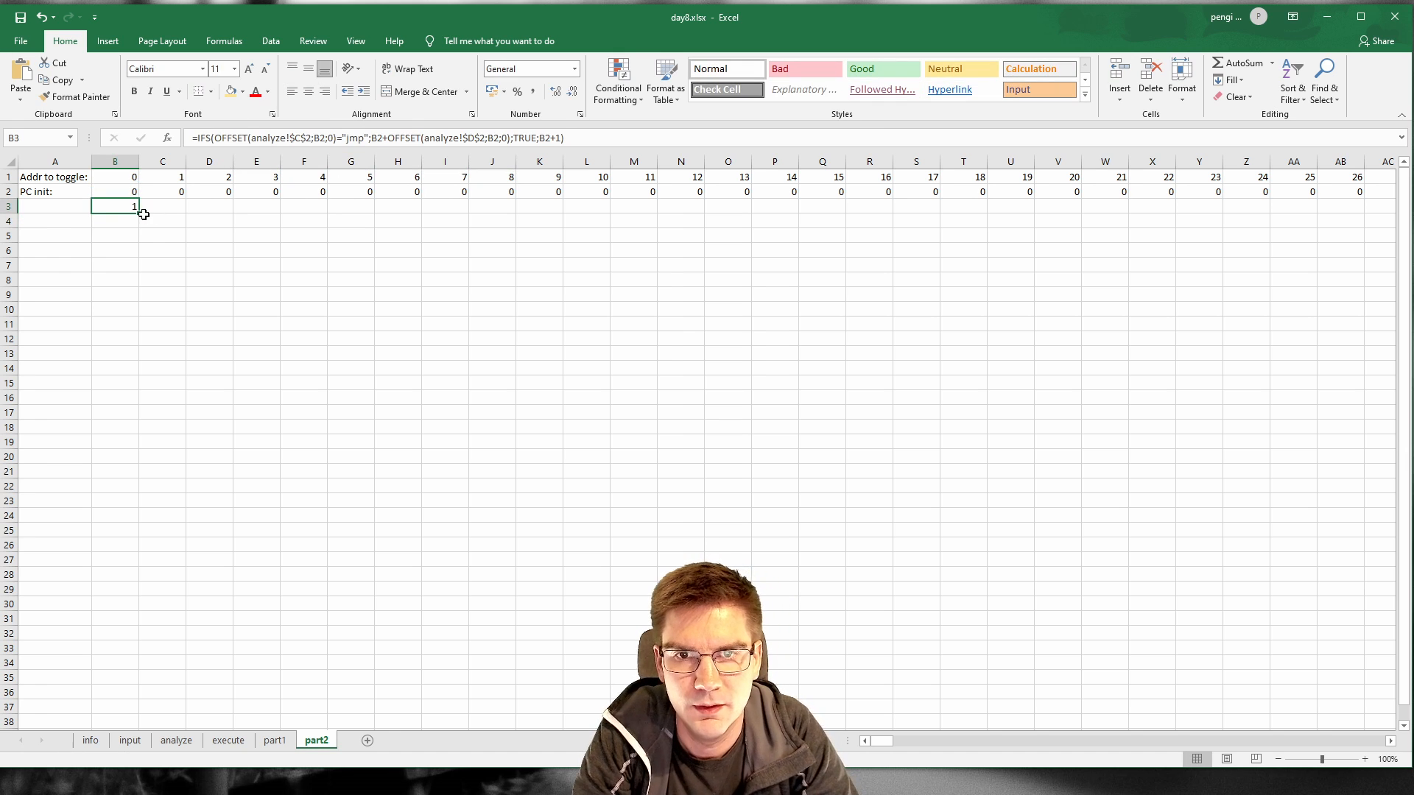
drag(141, 214, 139, 612)
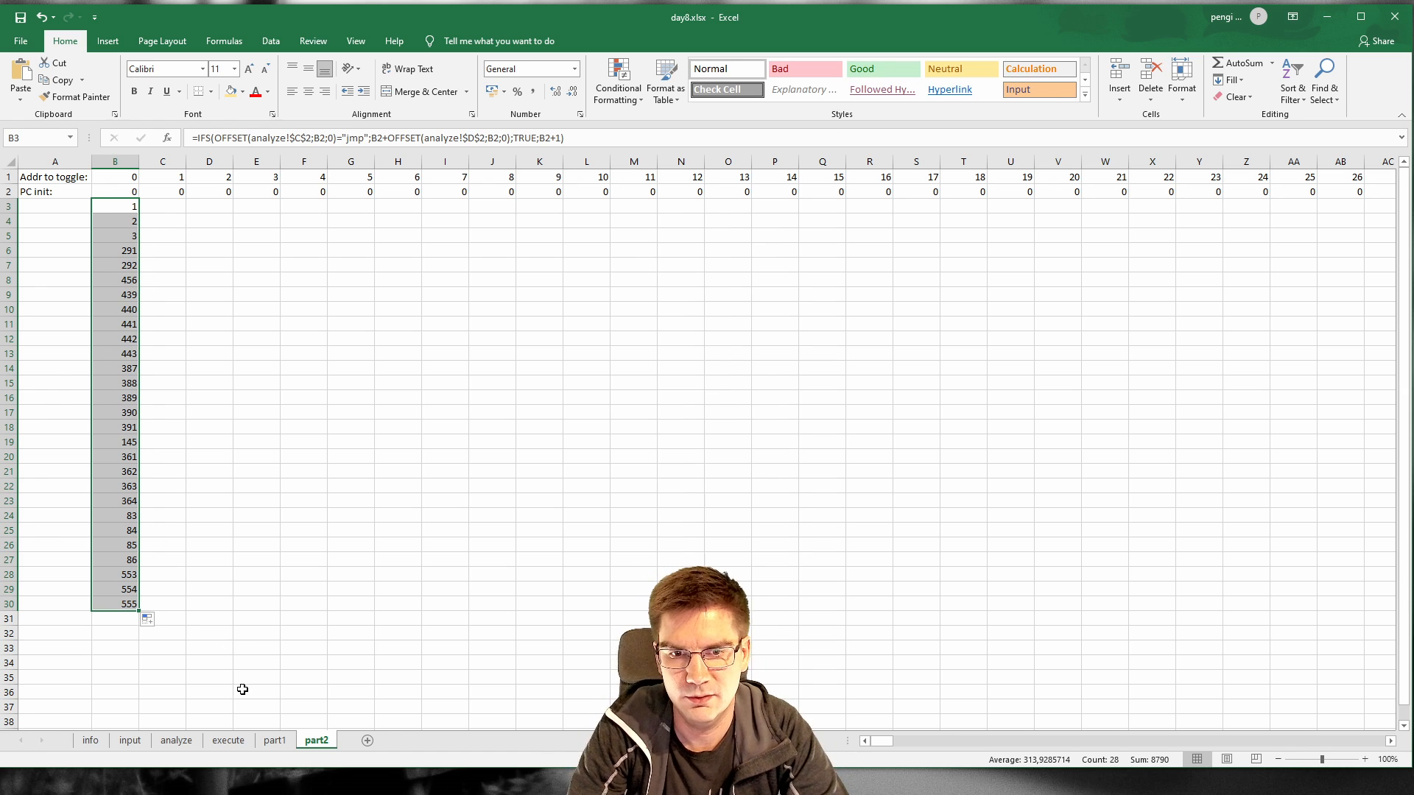
click(229, 742)
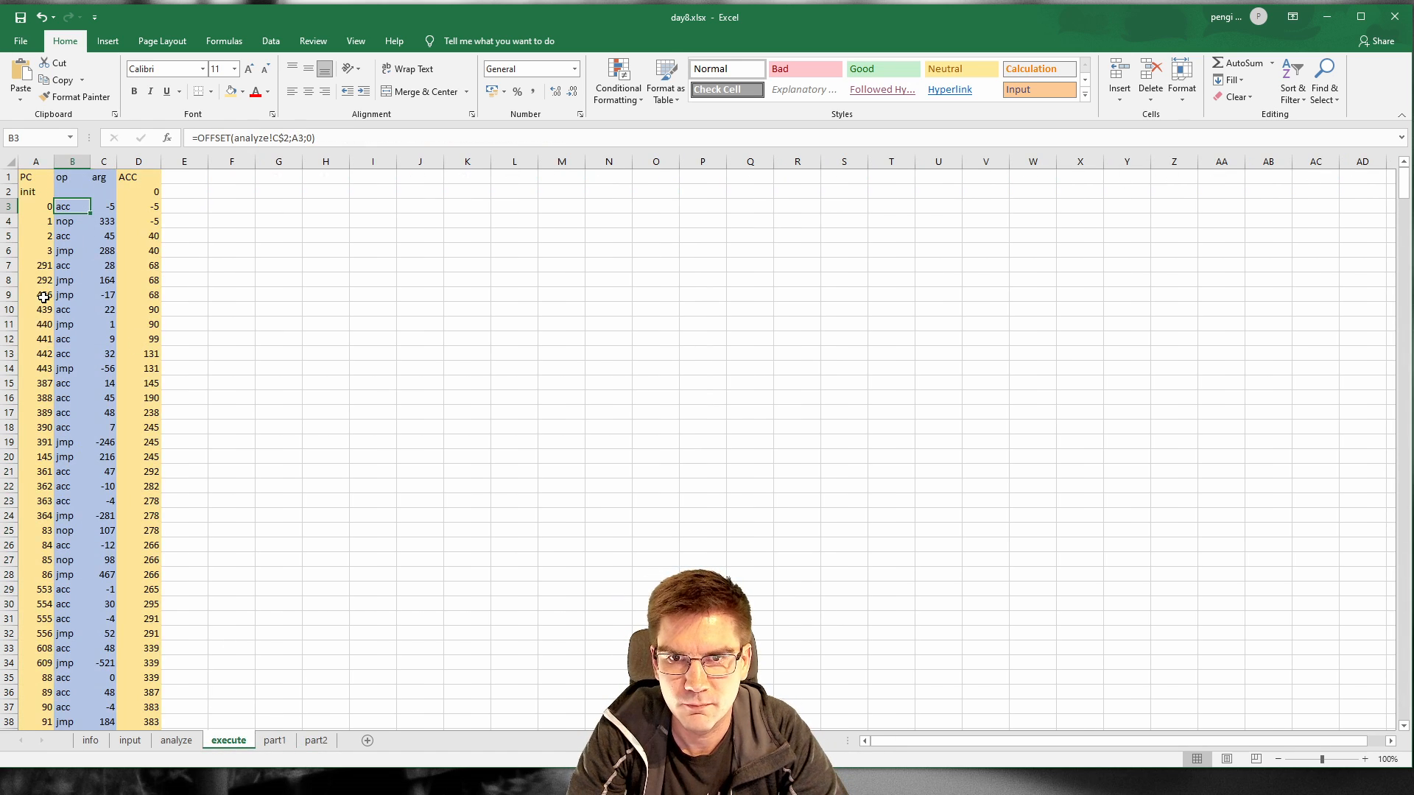
click(317, 741)
click(134, 209)
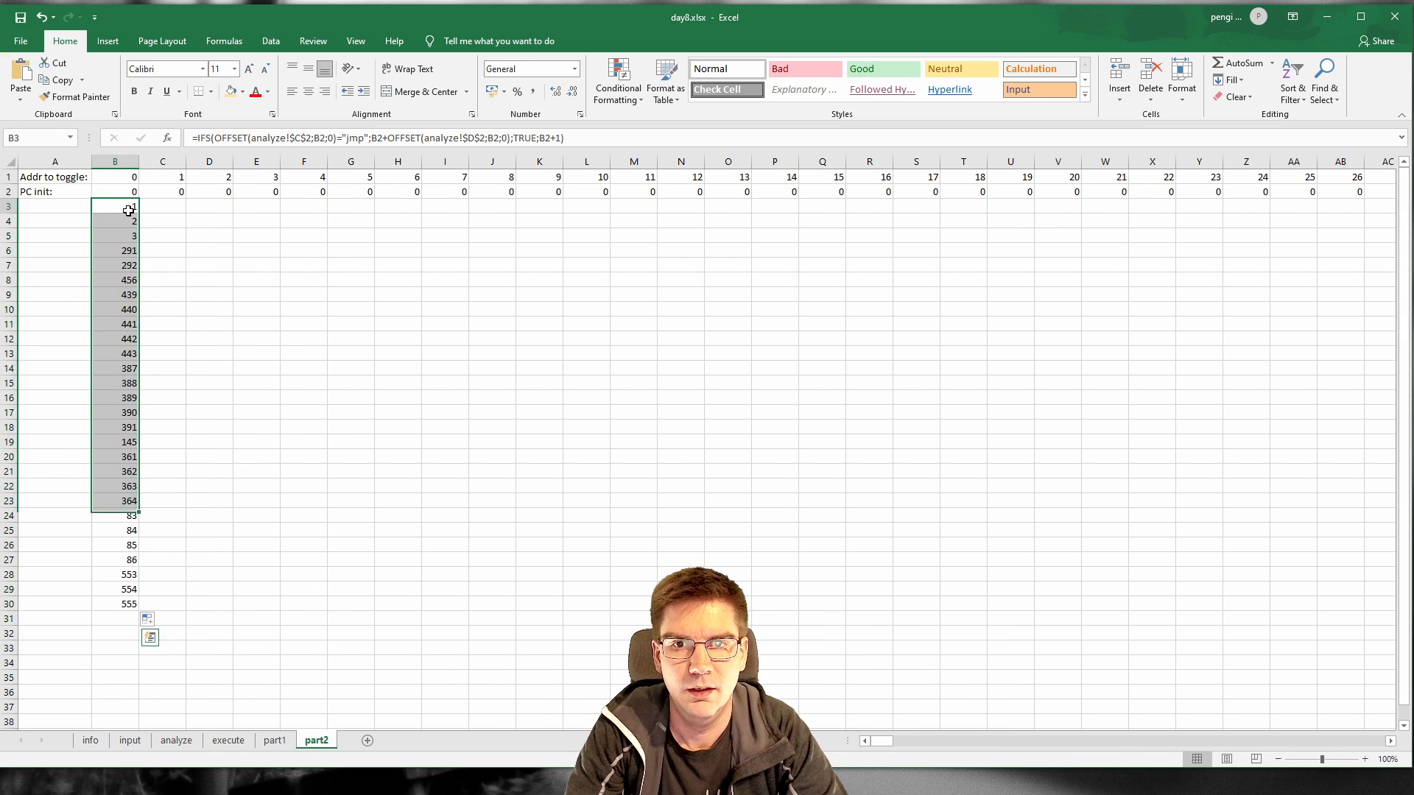
click(114, 604)
click(135, 208)
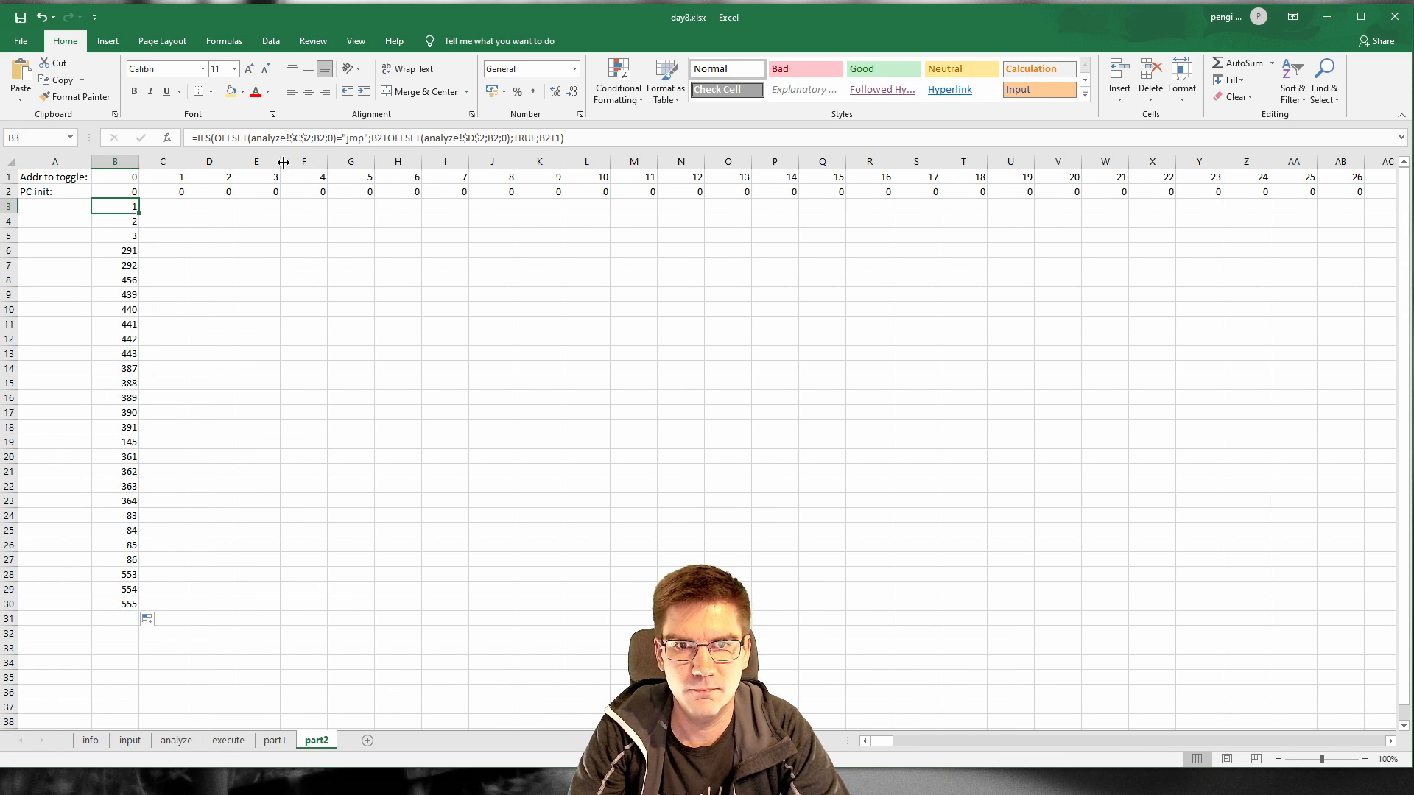
Step: Insert the comparison B2==B$1 before the first OFFSET in B3's IFS formula
click(213, 138)
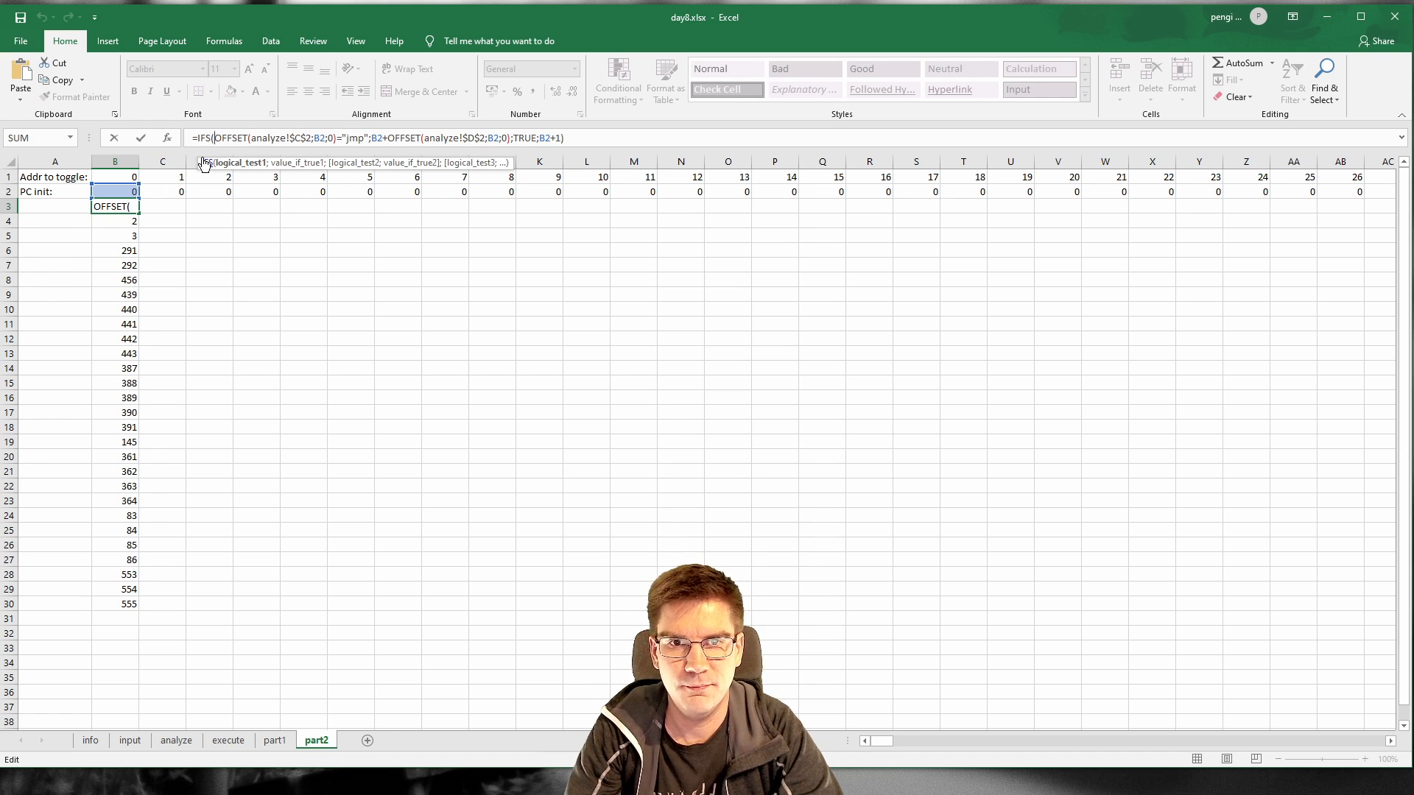
text(B2==)
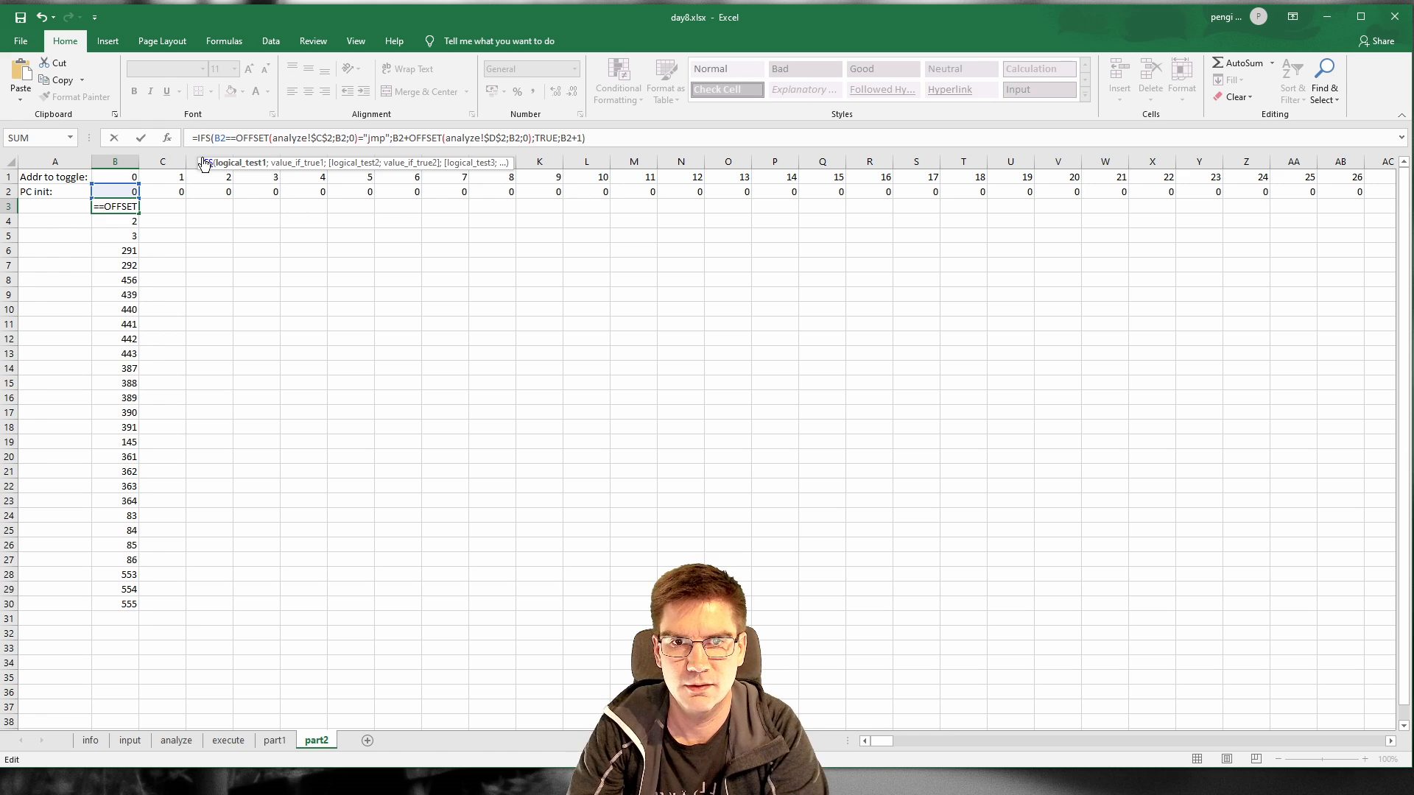
text(B)
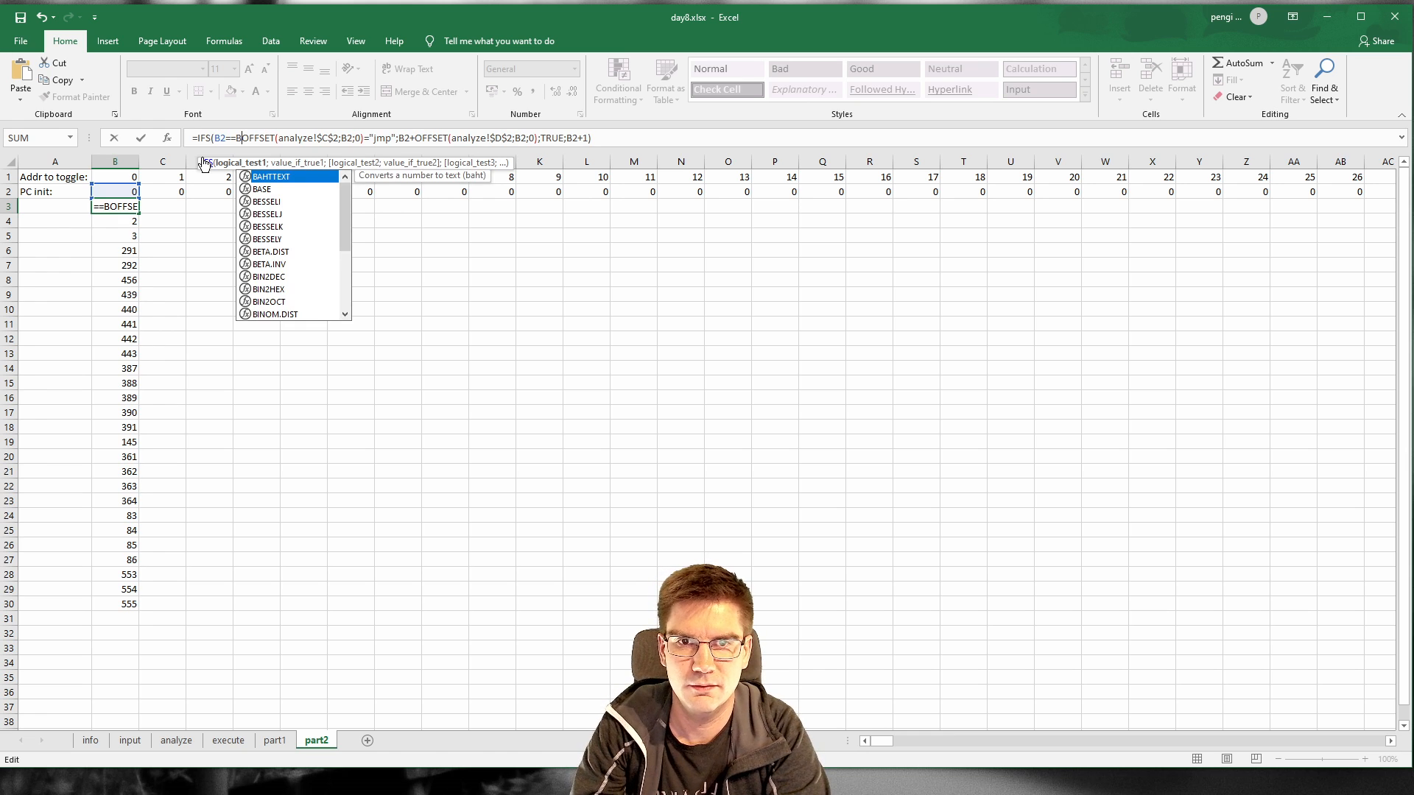
text($1)
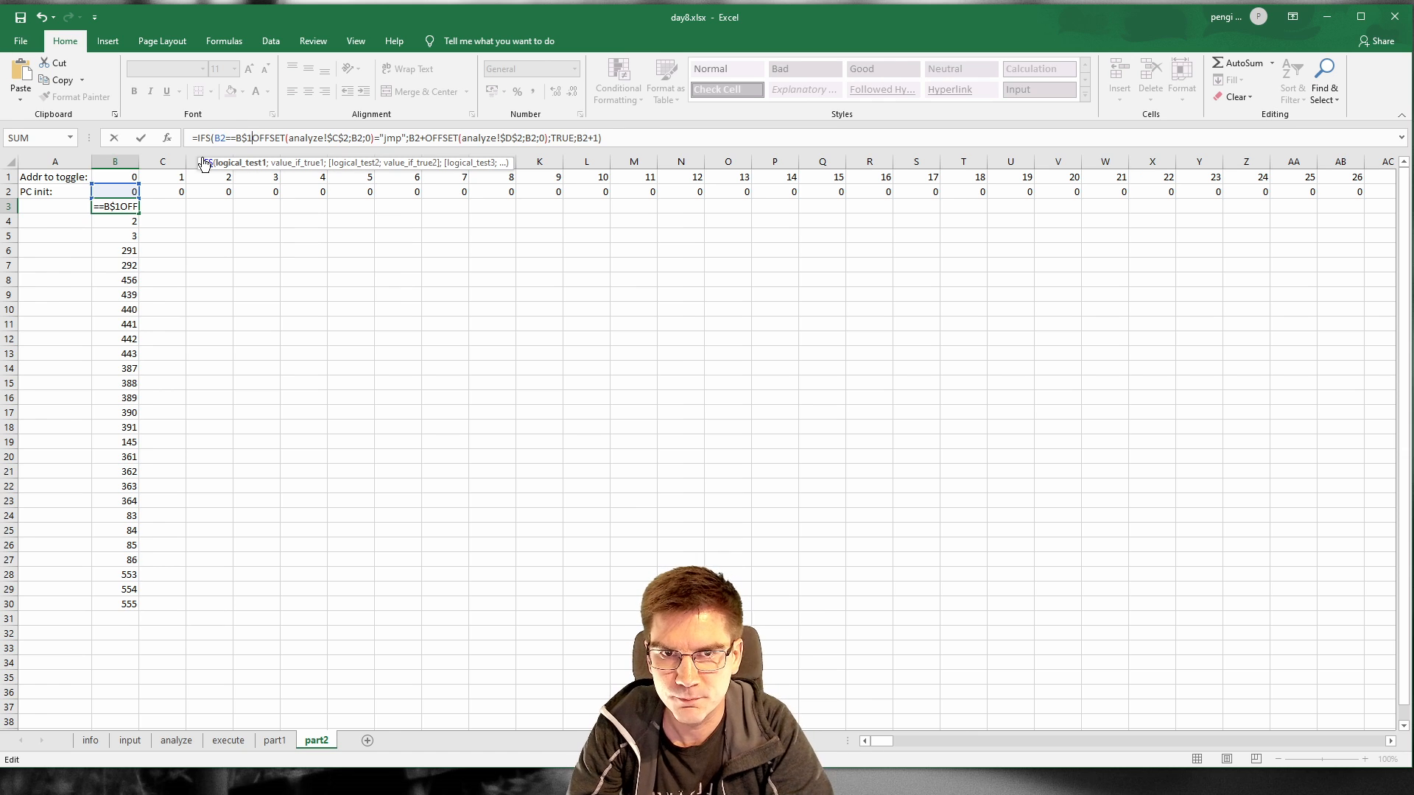
Step: Open an AND function around the new comparison and separate it from the OFFSET test with a semicolon
key(Left)
key(Left)
key(Left)
text(()
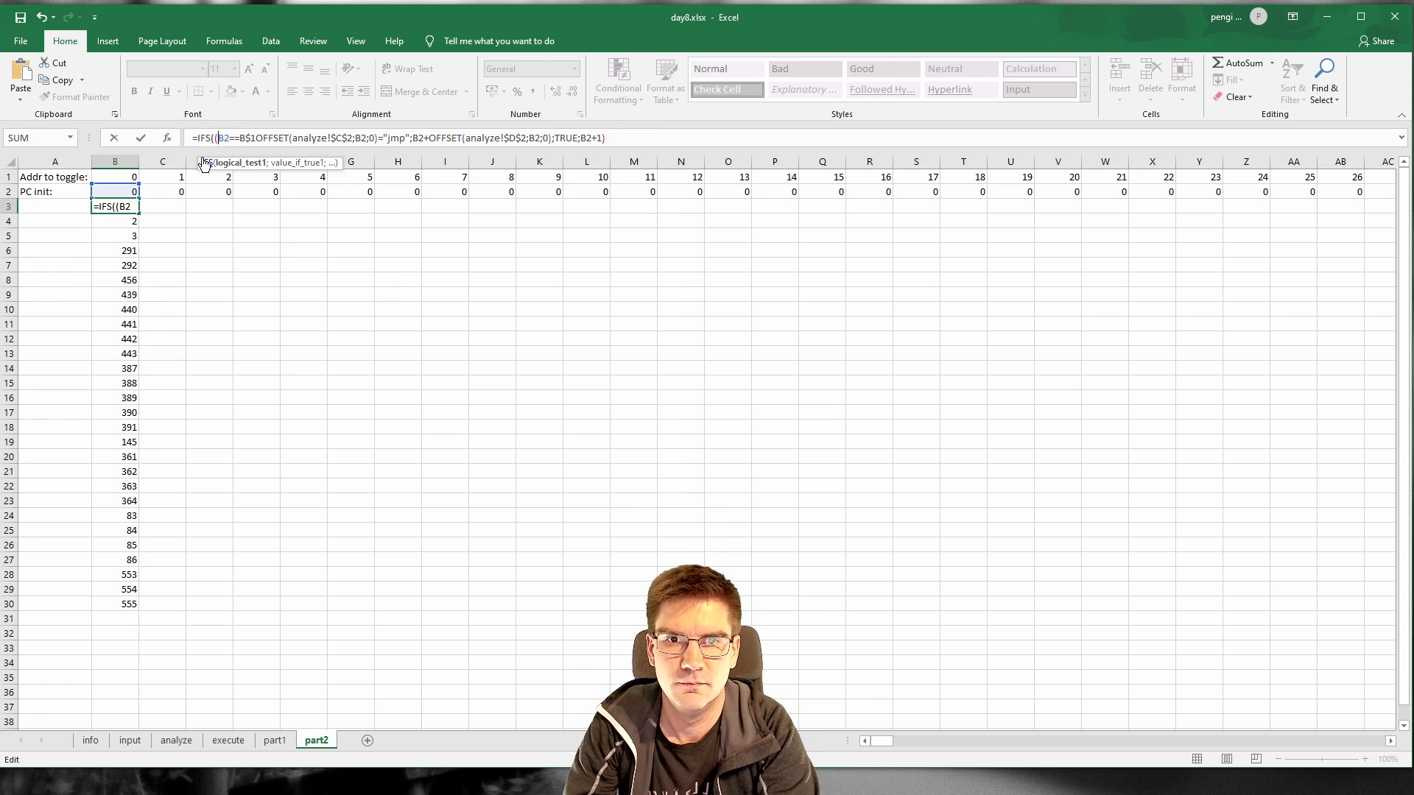
key(BackSpace)
text(AND()
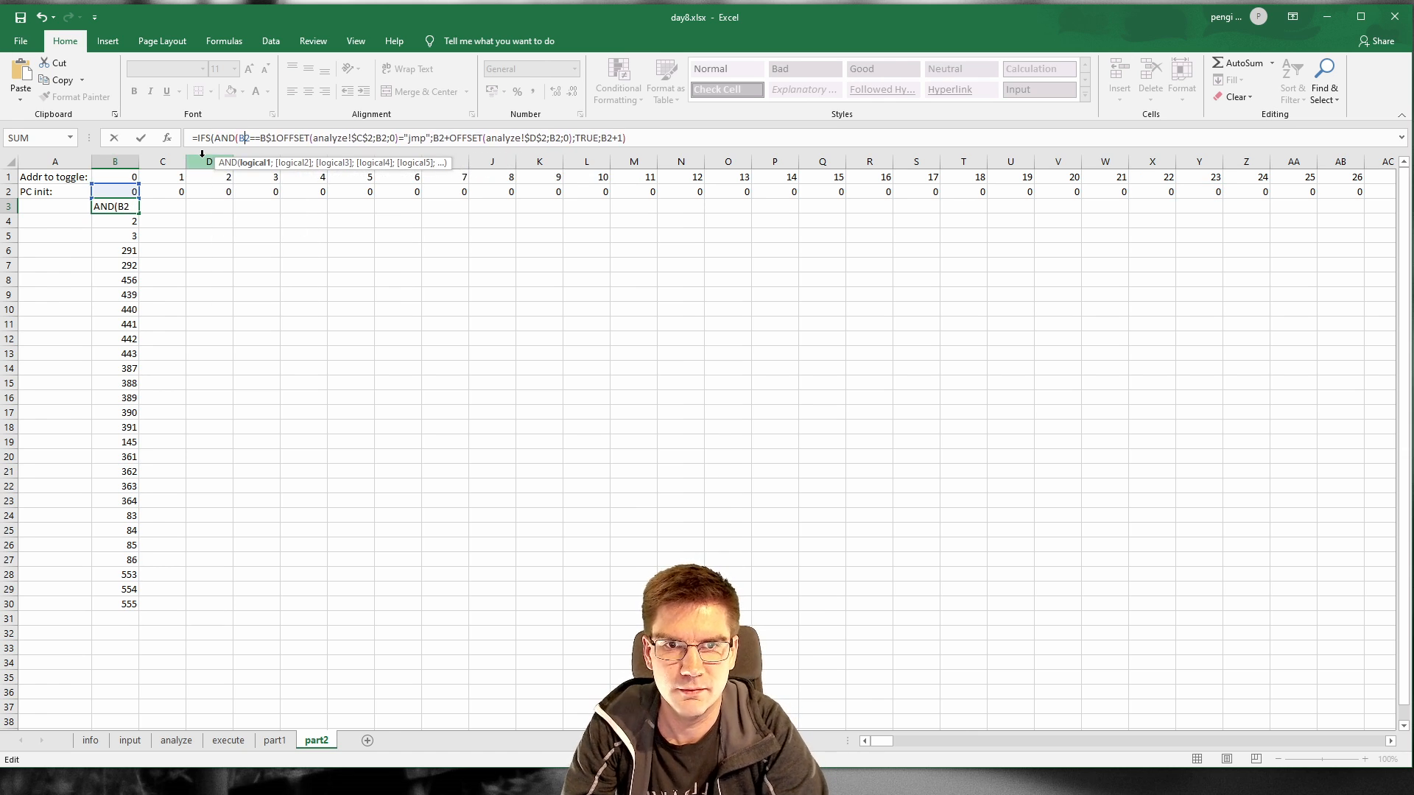
key(Right)
key(Right)
key(Right)
text(;)
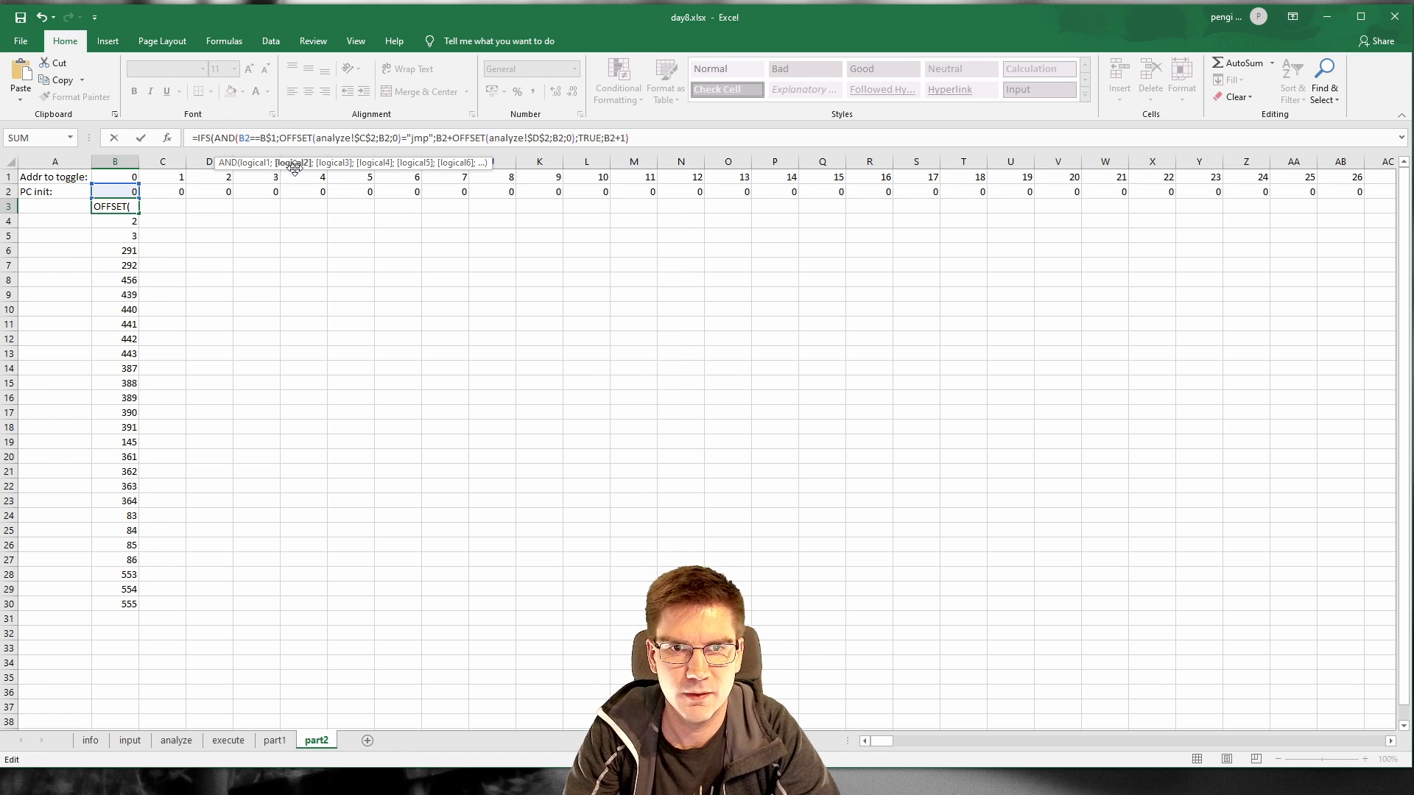
Step: Change the AND comparison to B2<>B$1 and close the AND function after the "jmp" test
shift+click(433, 137)
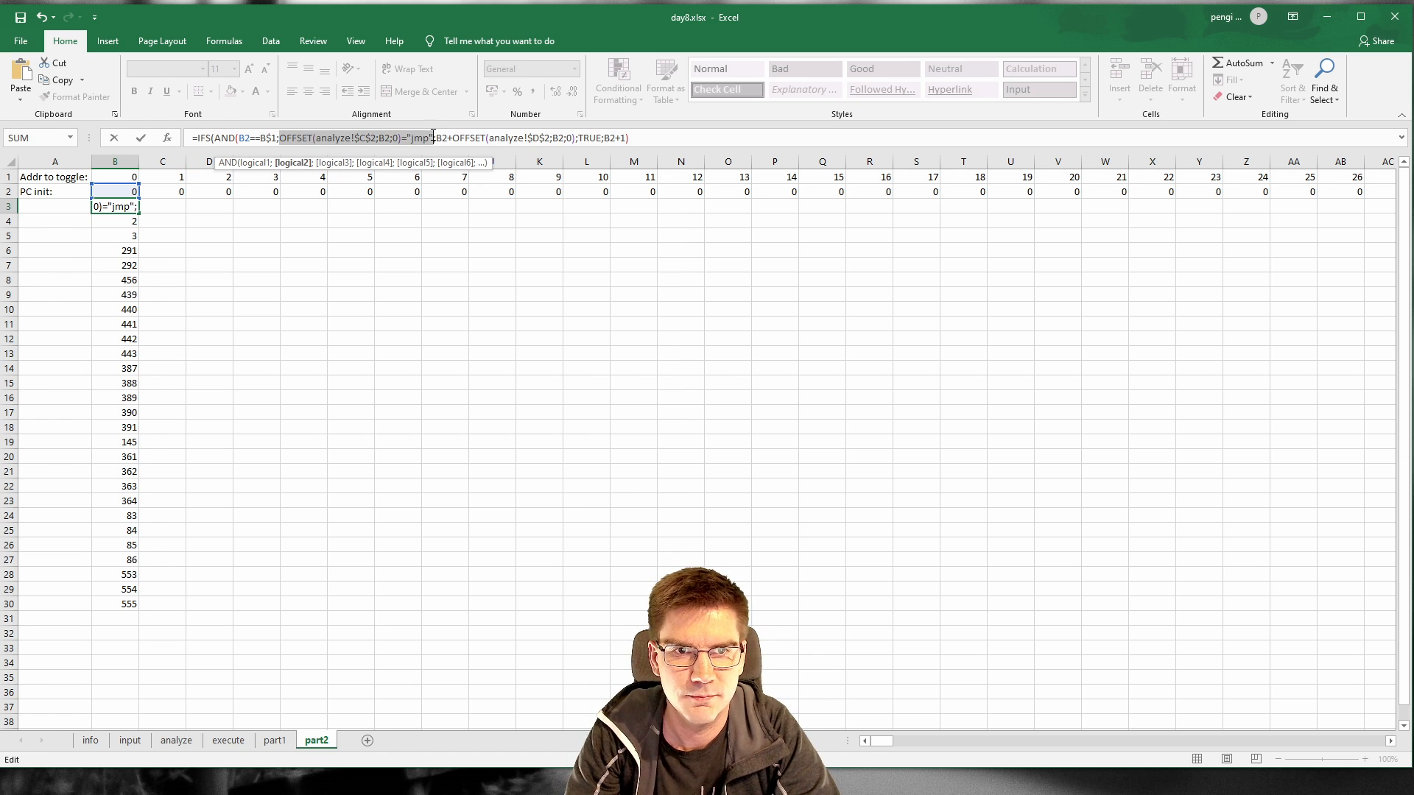
click(283, 138)
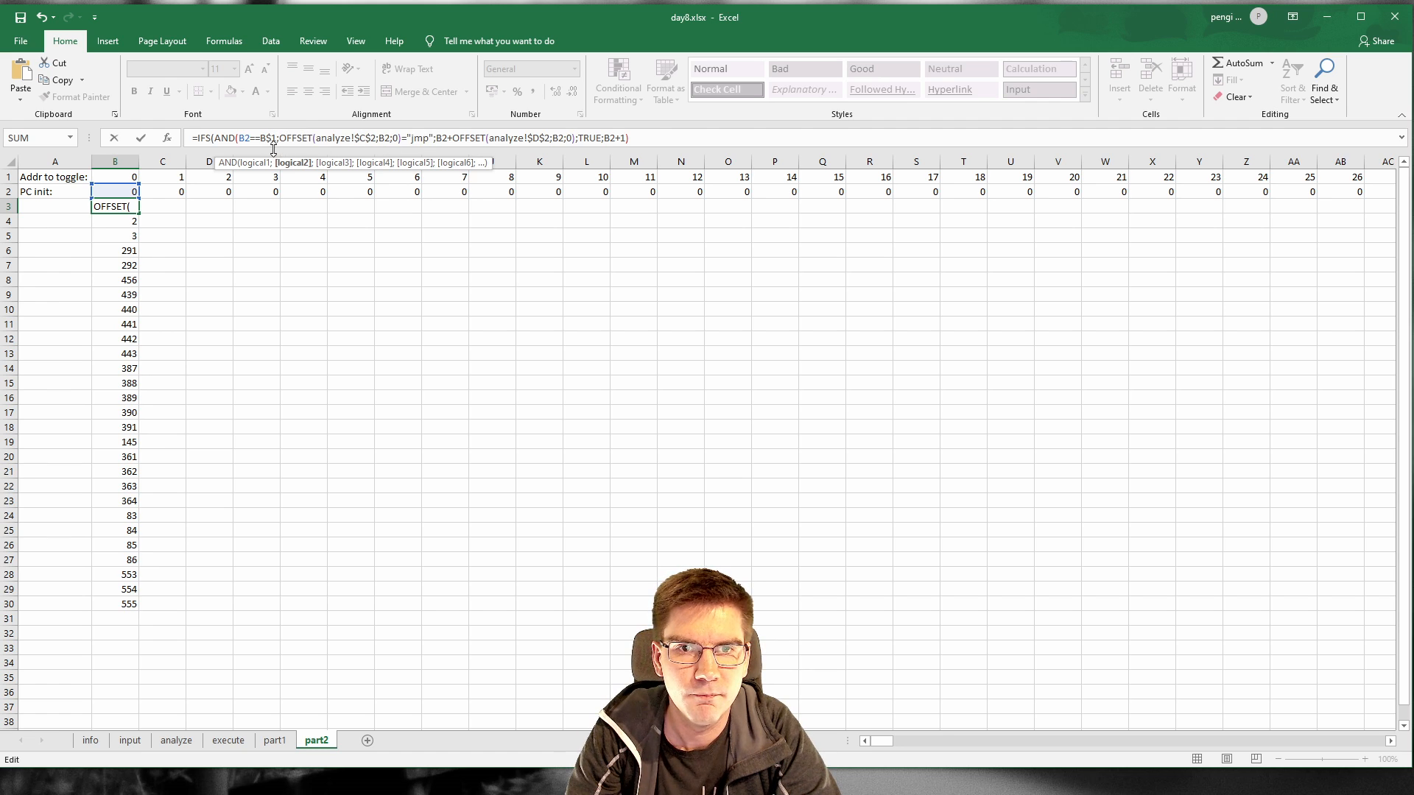
click(431, 138)
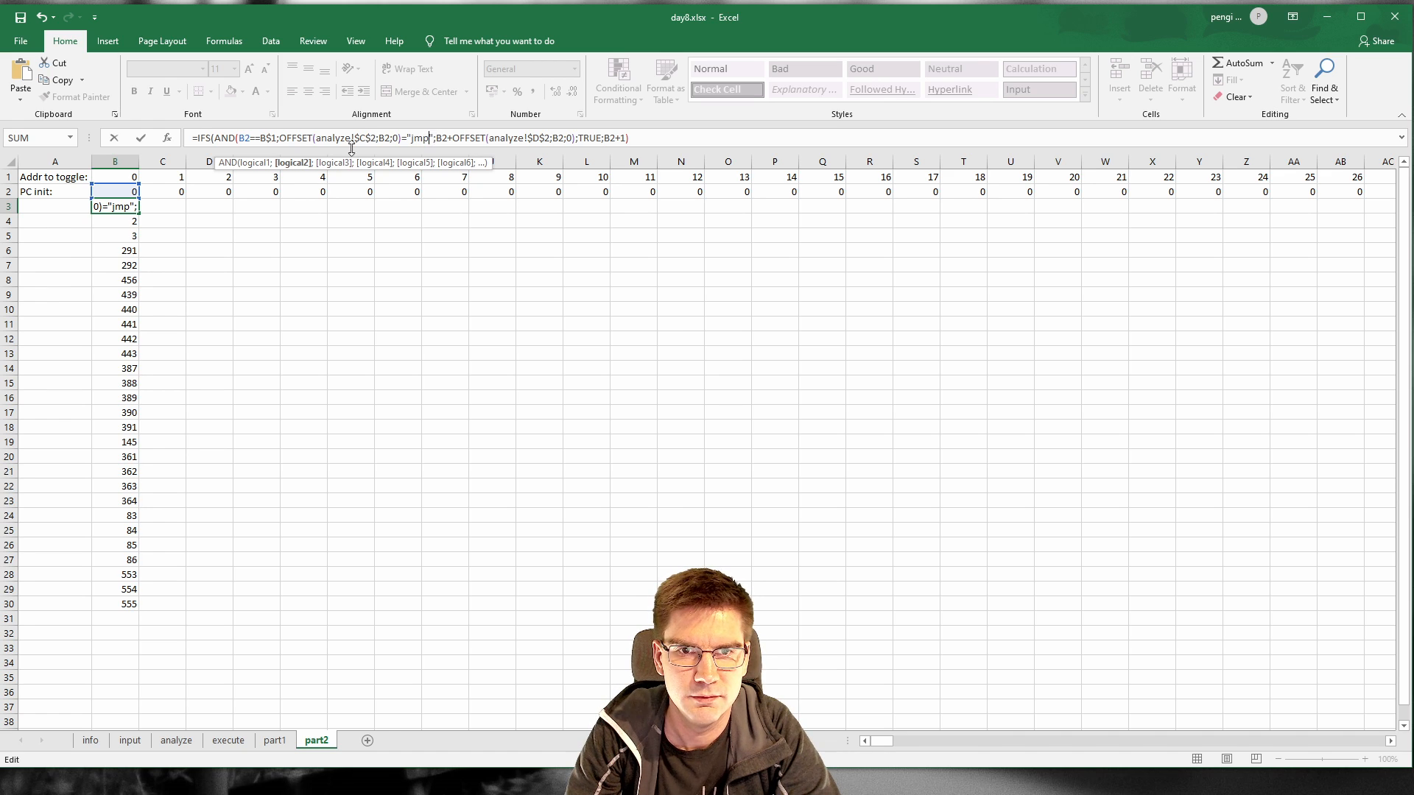
drag(252, 139, 265, 138)
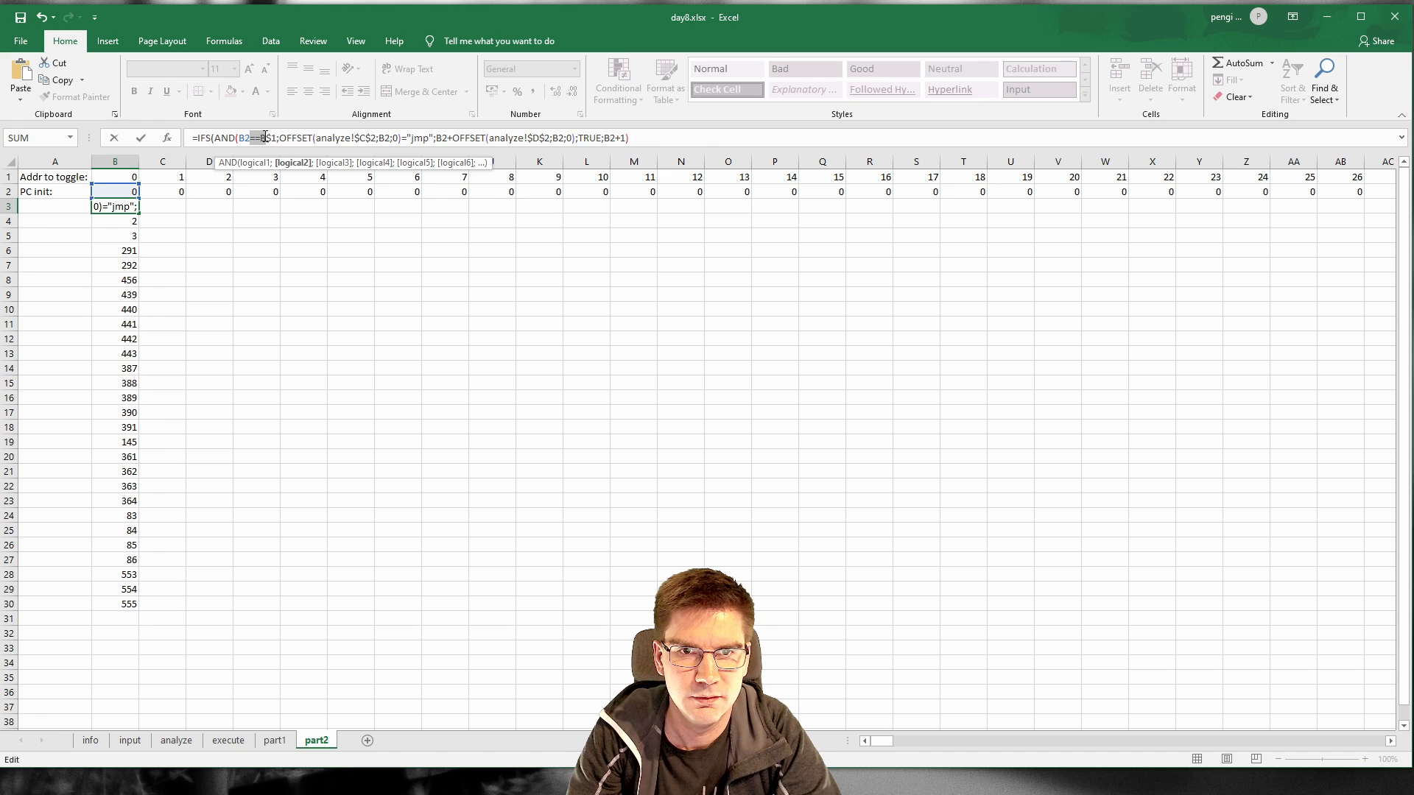
text(<>)
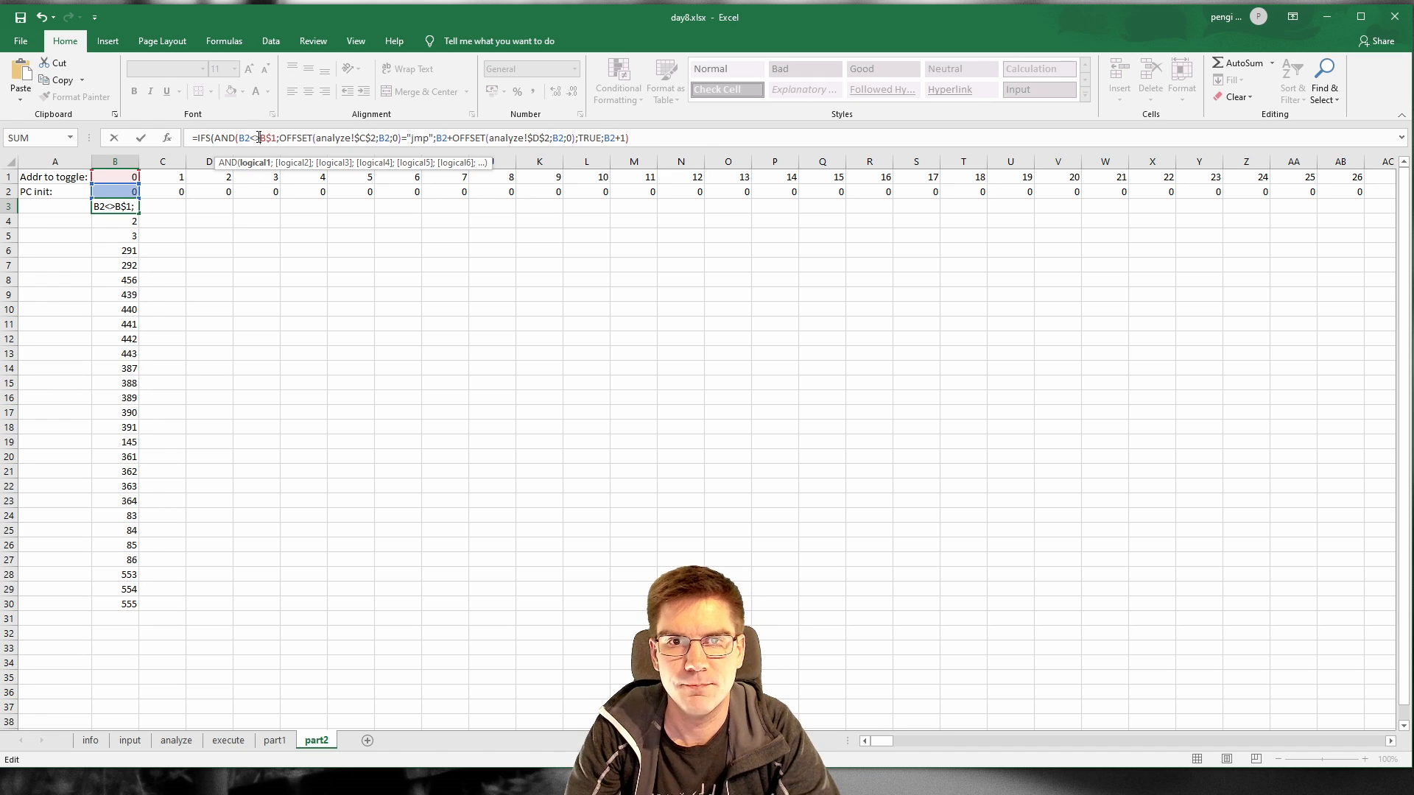
click(436, 138)
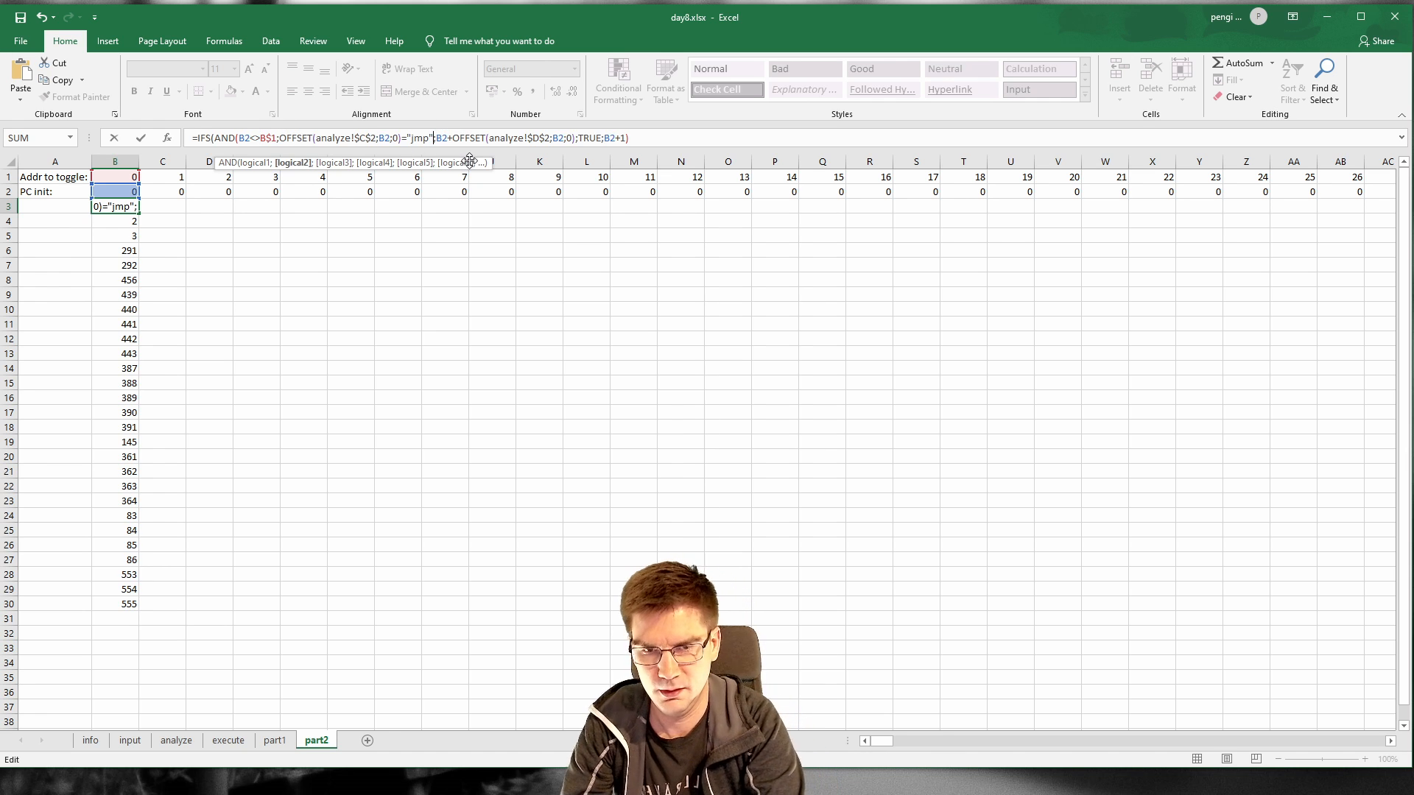
text())
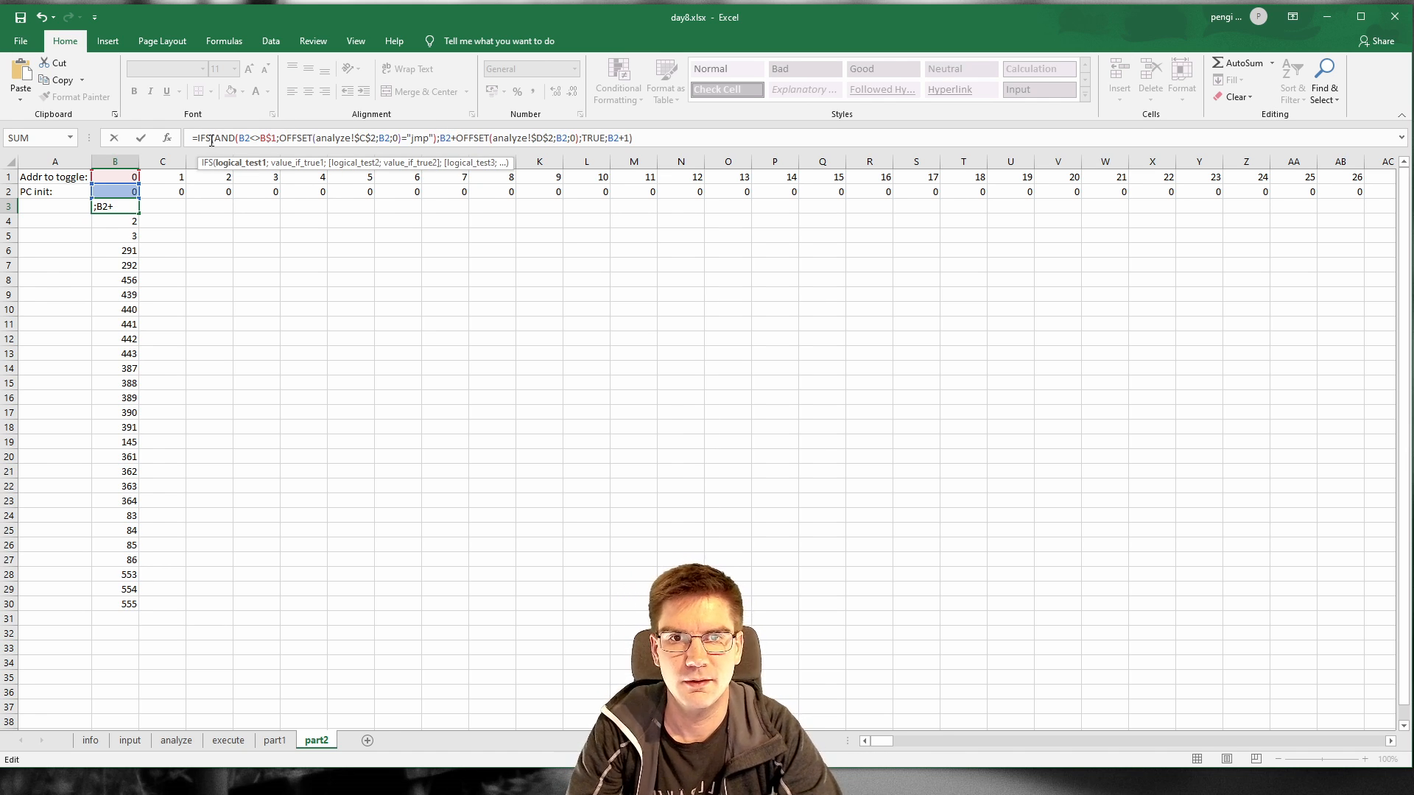
Step: Wrap the AND condition in an OR function and add a duplicate of the AND as its second argument
click(215, 139)
text(OR()
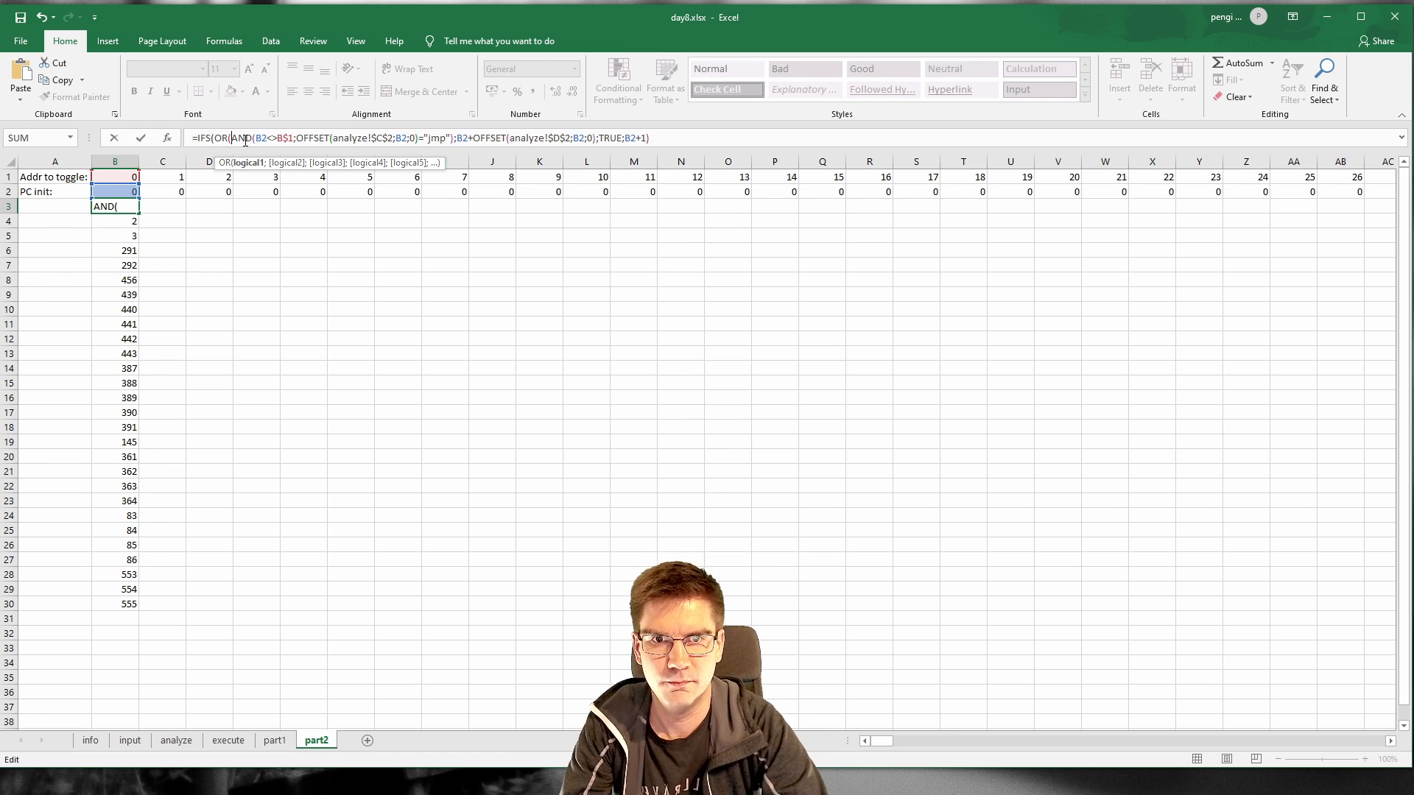
text())
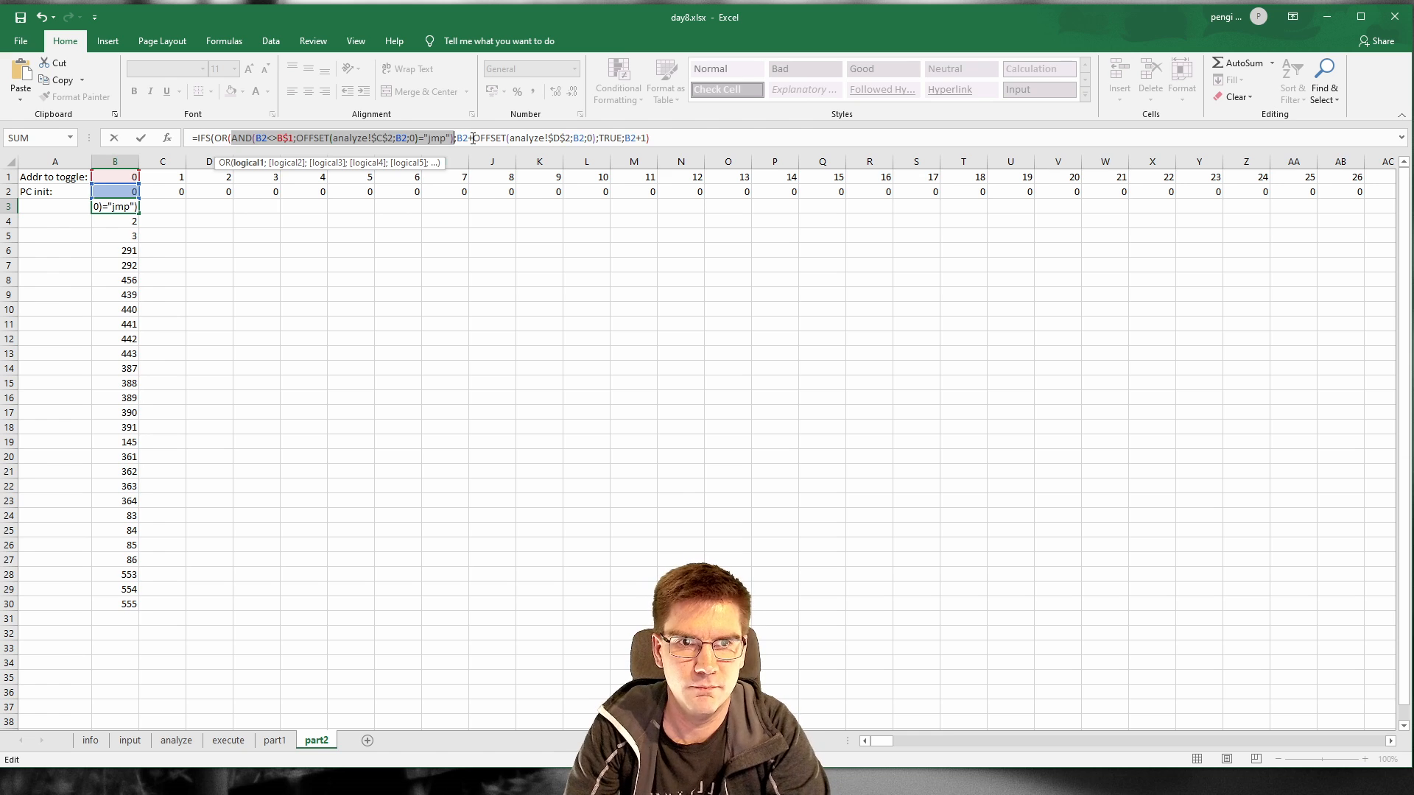
text(;)
text(AND(B2<>B$1;OFFSET(analyze!$C$2;B2;0)="jmp"))
text())
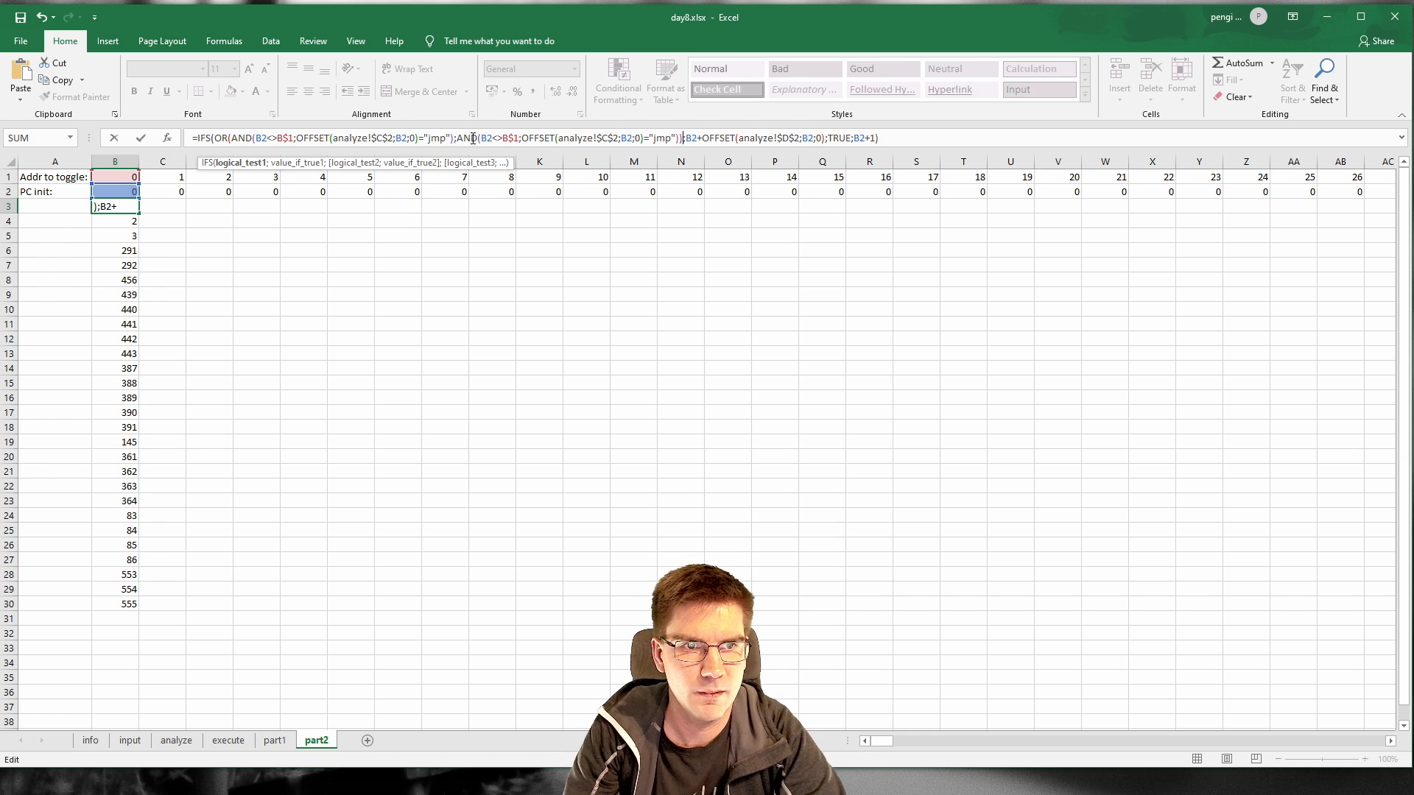
Step: Change the comparison in the second AND condition to B2=B$1
key(End)
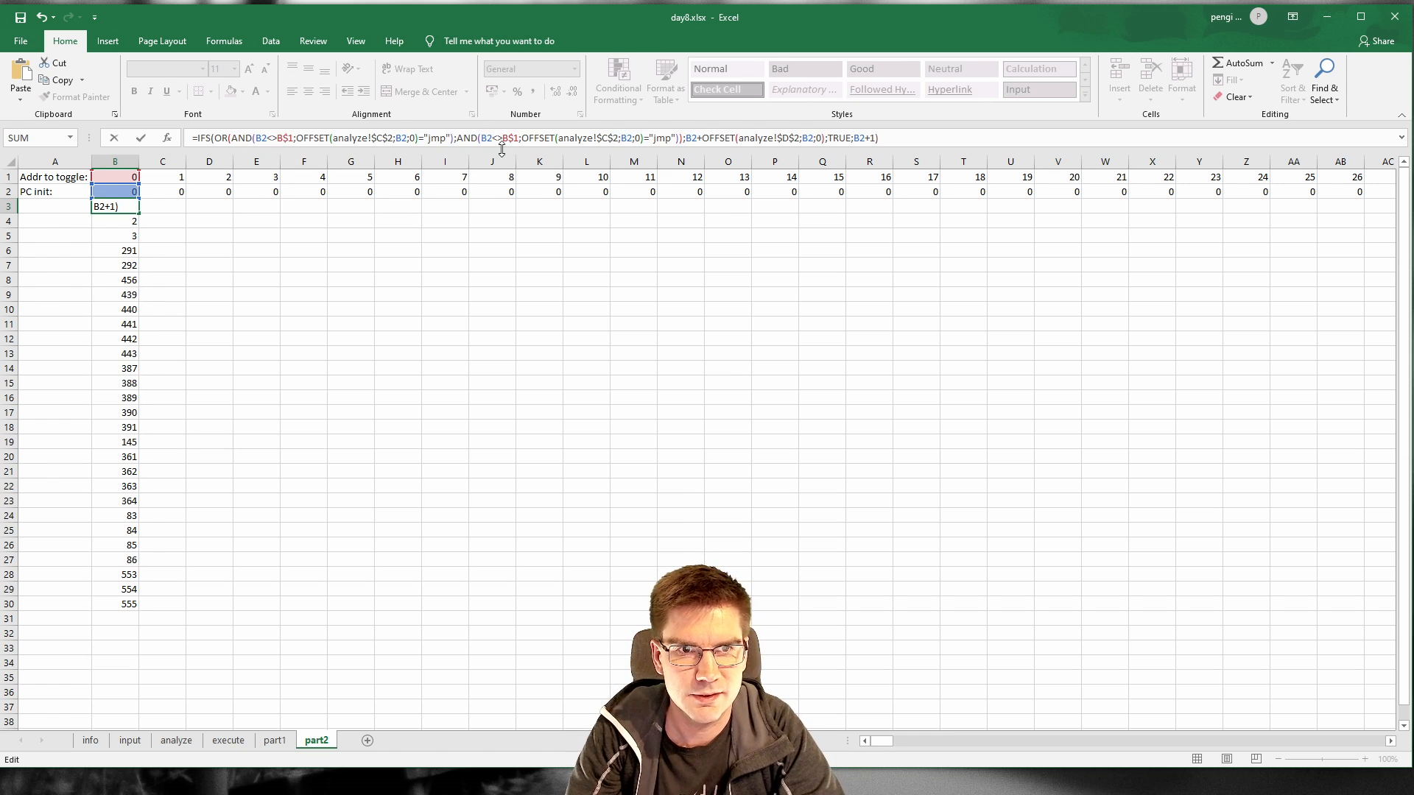
drag(492, 139, 508, 139)
text(=)
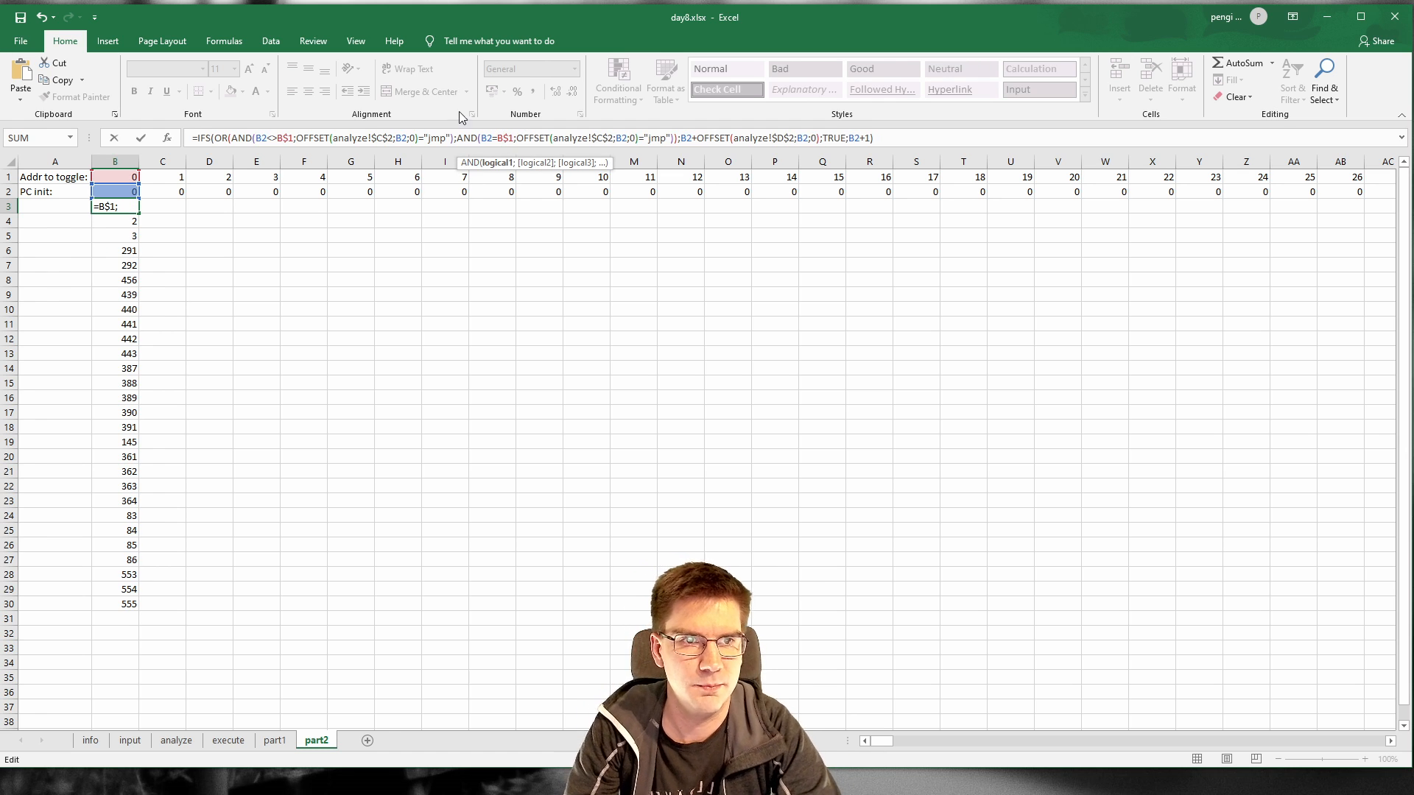
Step: Replace "jmp" in the second AND condition with "nop" and commit the formula in B3
double_click(658, 140)
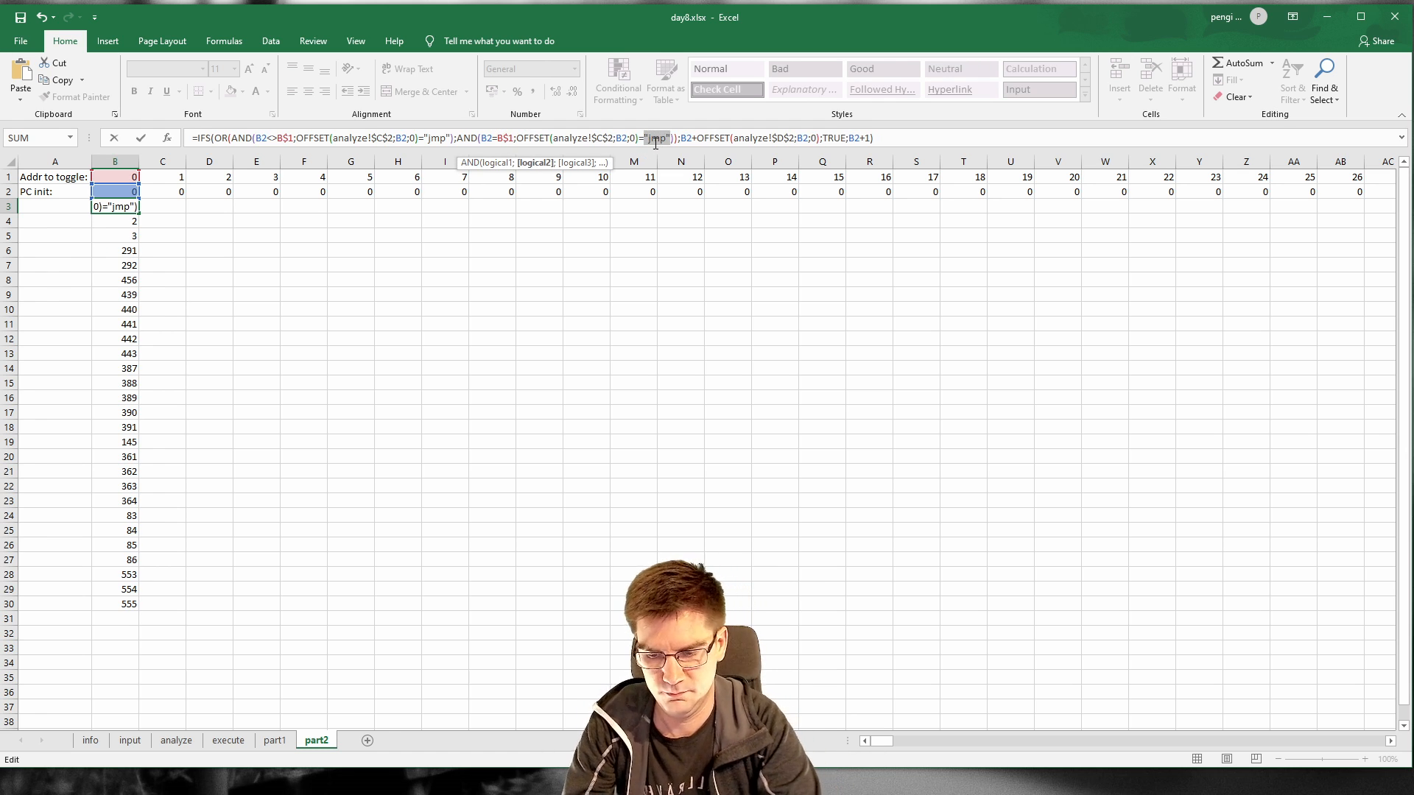
text(nop)
key(BackSpace)
key(BackSpace)
key(BackSpace)
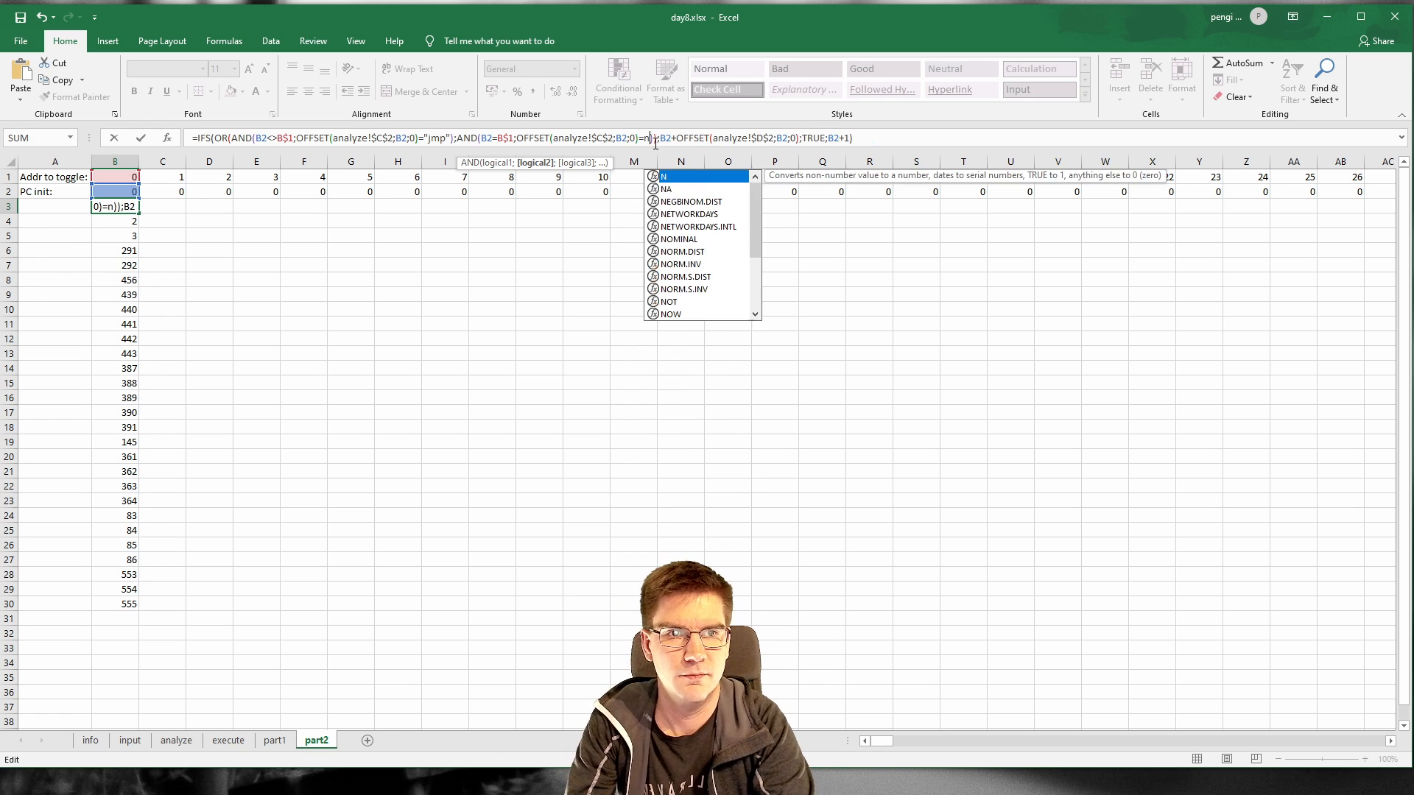
text("op)
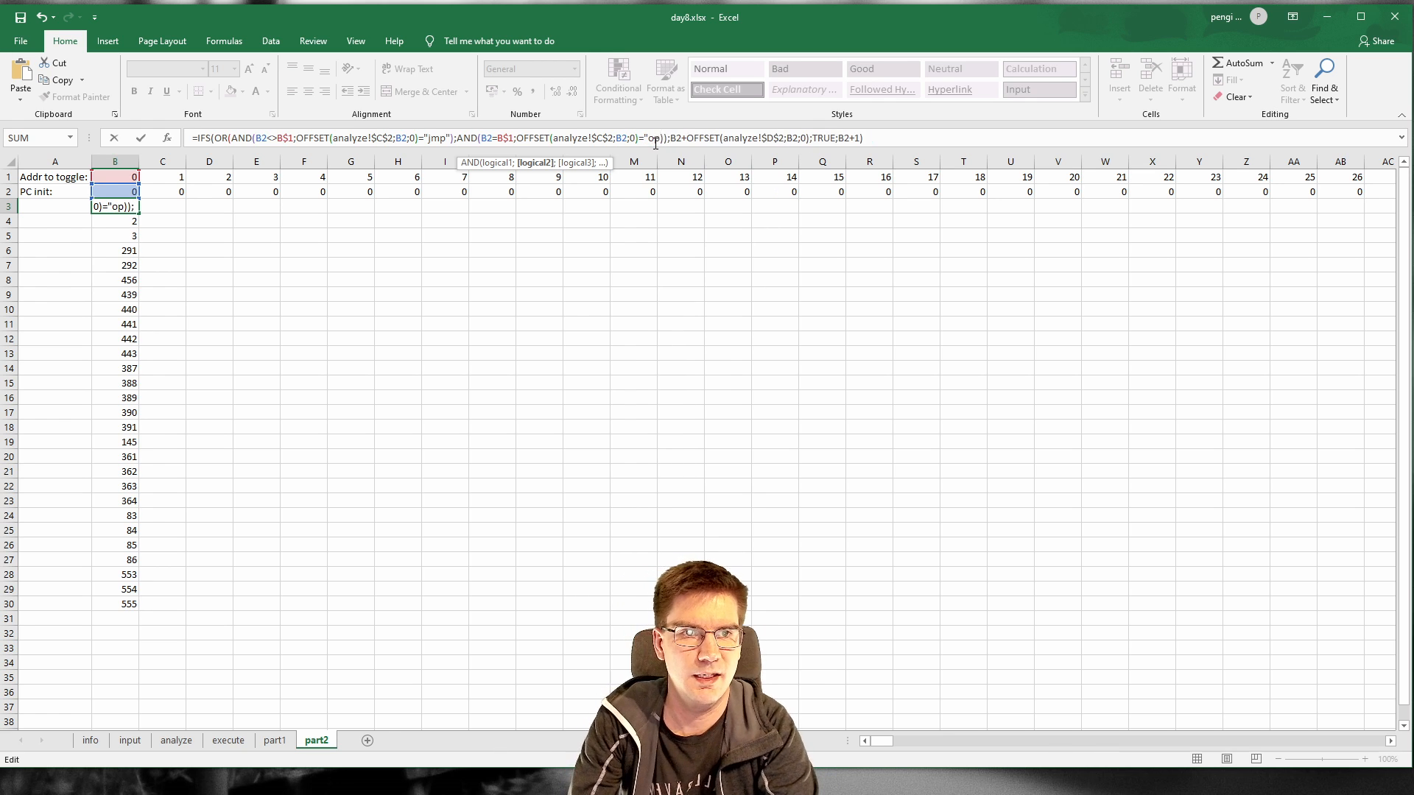
key(Left)
key(Left)
text(n)
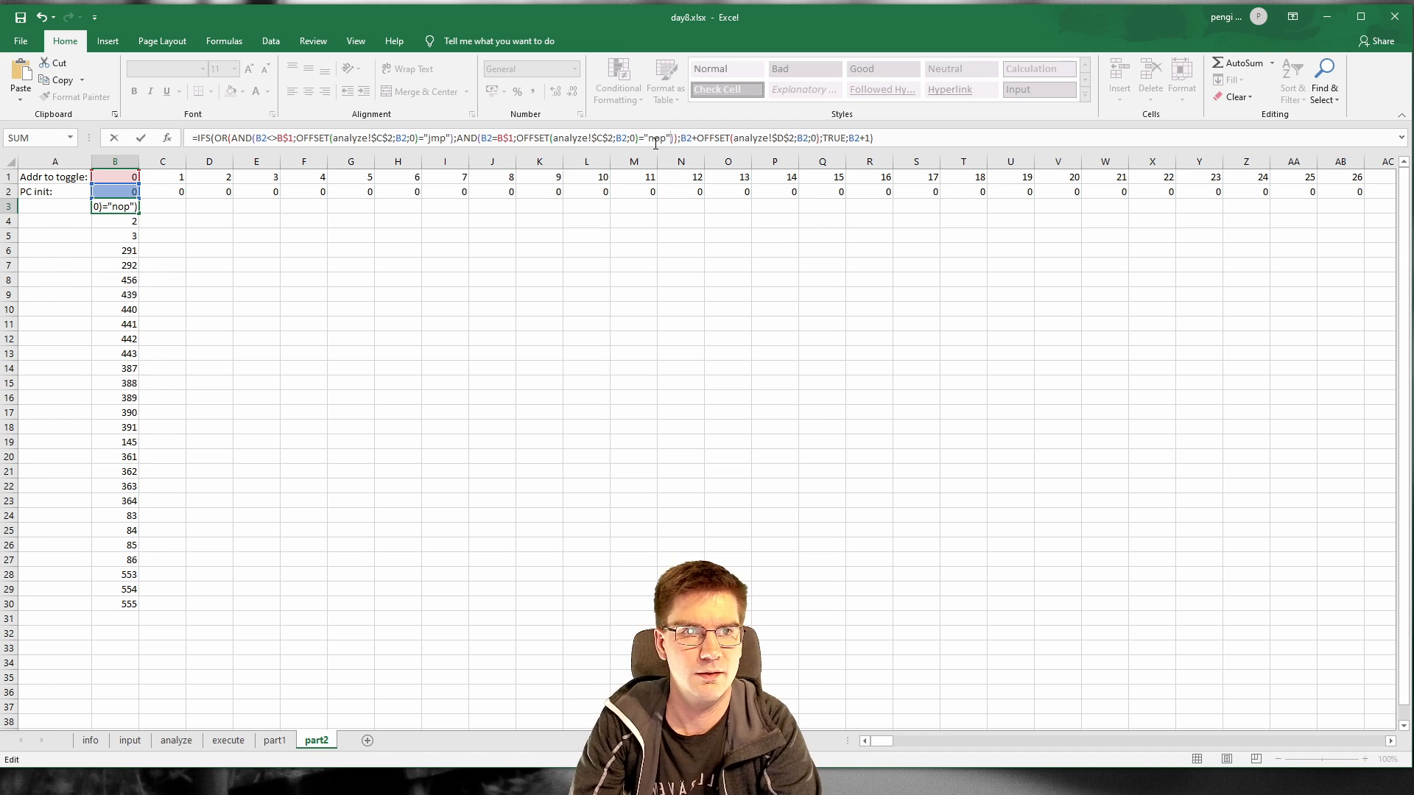
key(Return)
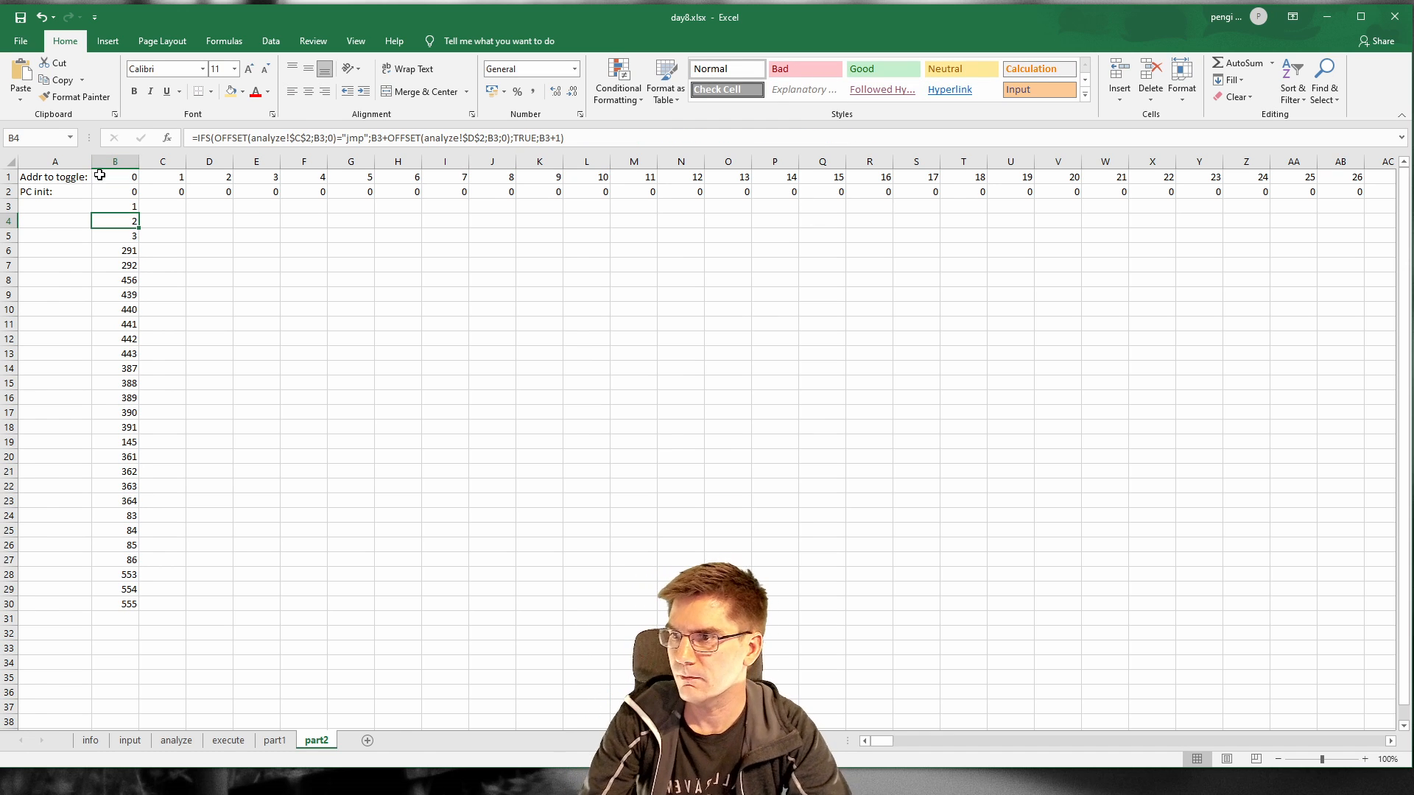
Step: Fill the updated PC formula in B3 down through B30
click(133, 207)
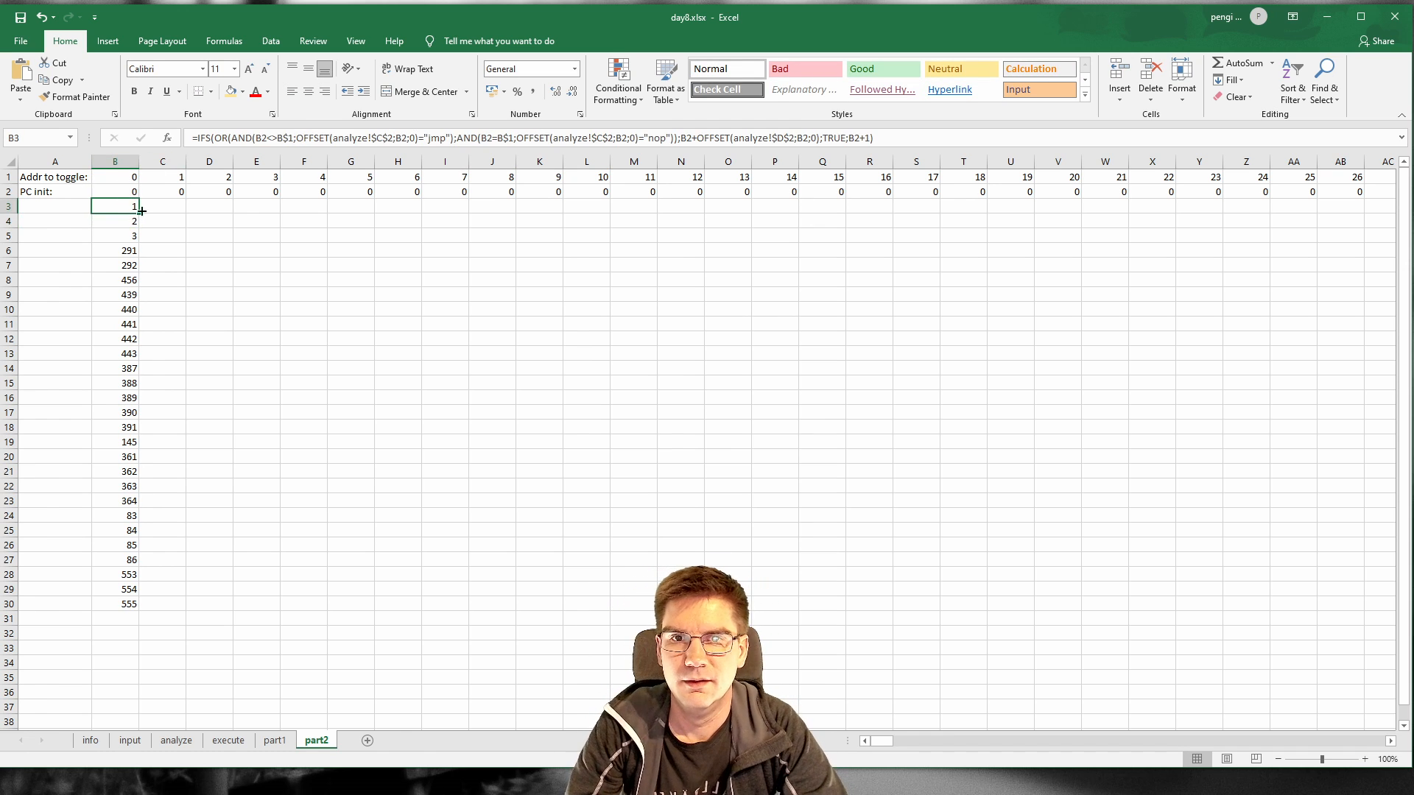
drag(139, 214, 153, 610)
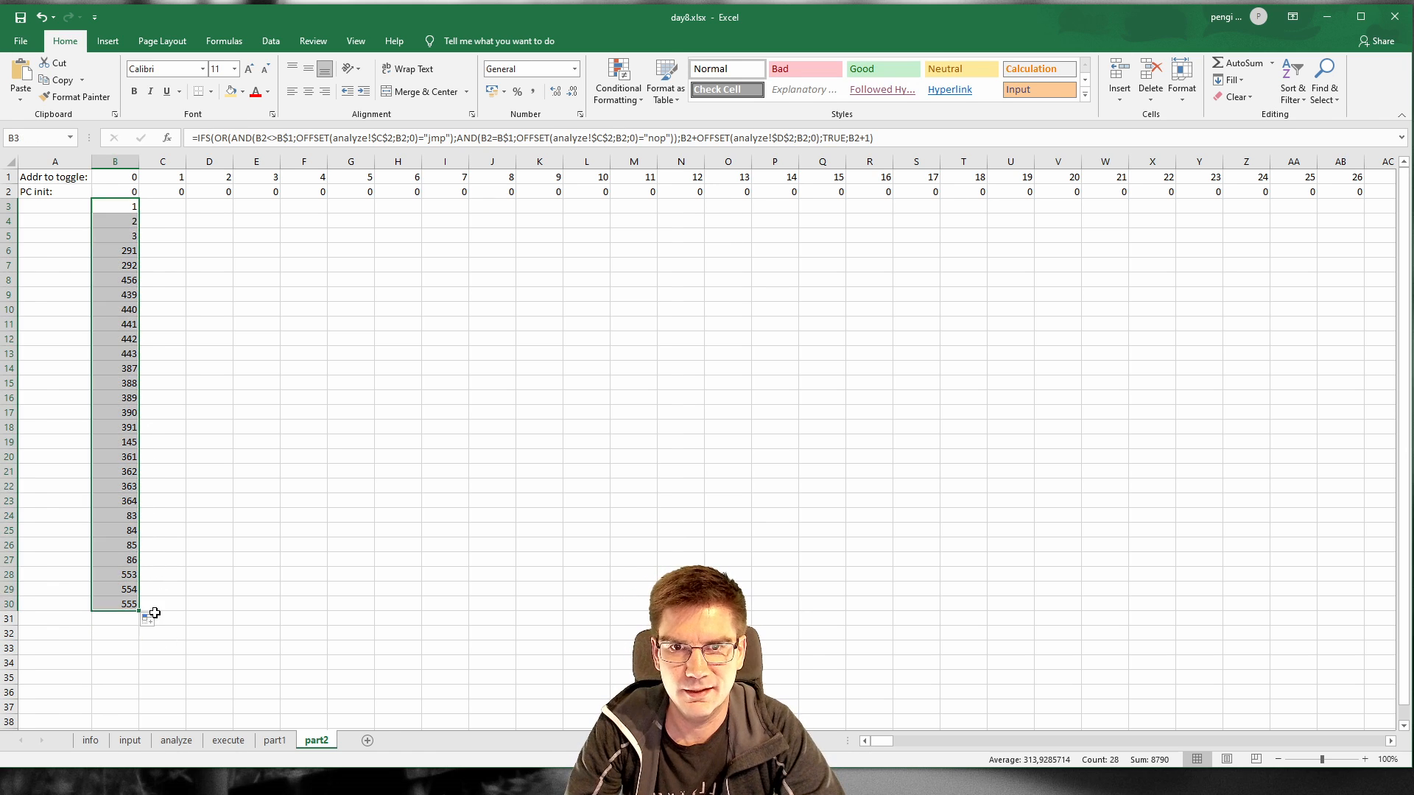
click(162, 265)
click(115, 201)
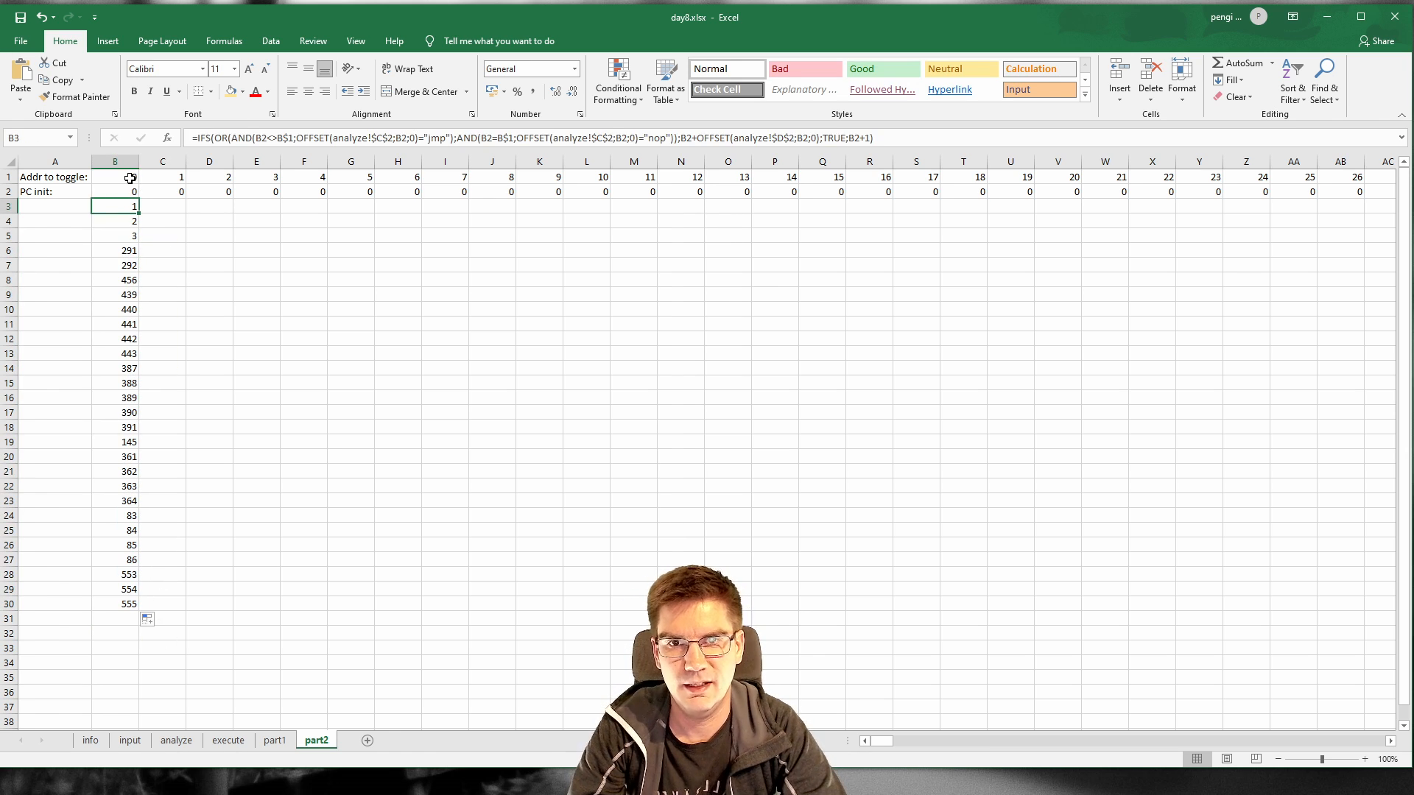
Step: Fill the formulas in B3:B30 across to column K, covering toggle addresses 0 to 9
click(130, 178)
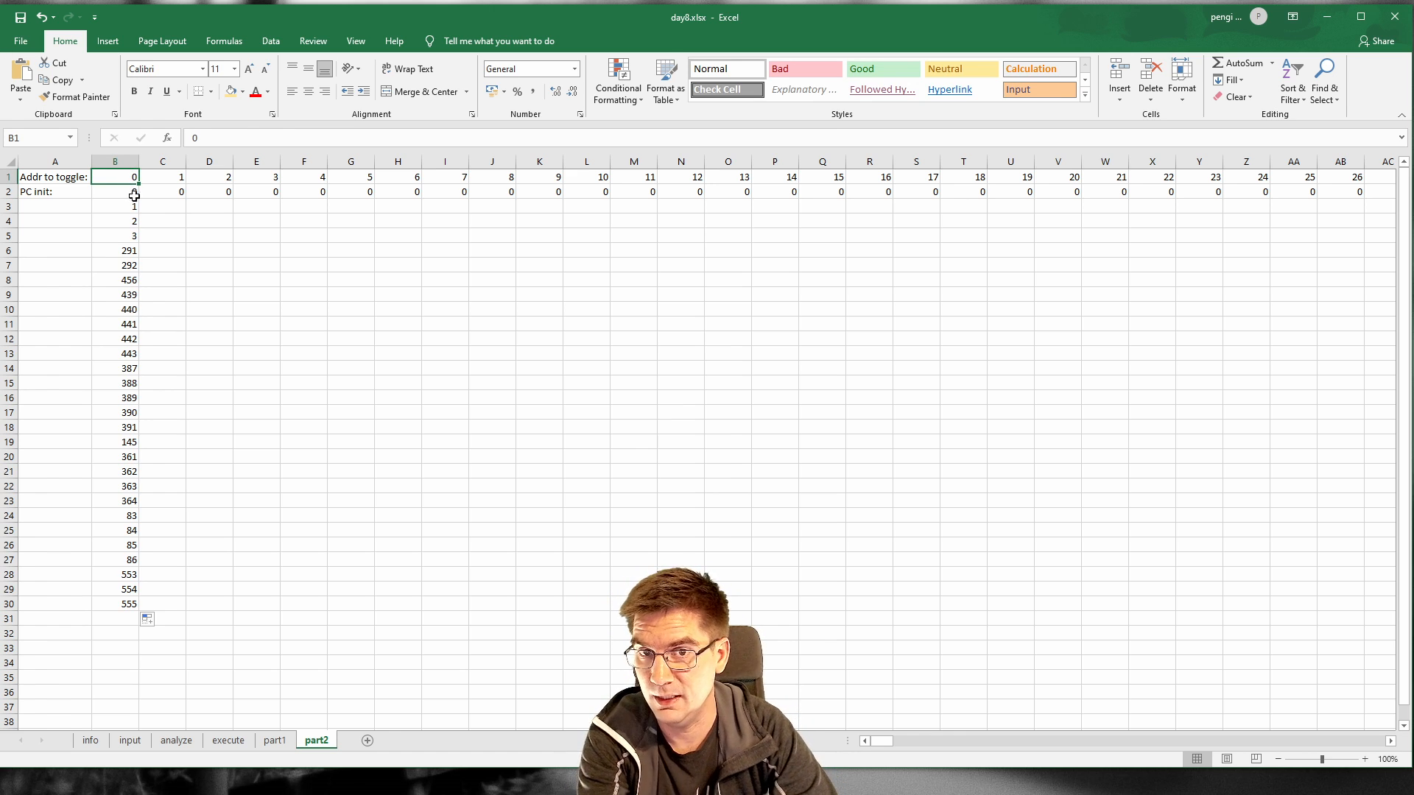
click(126, 207)
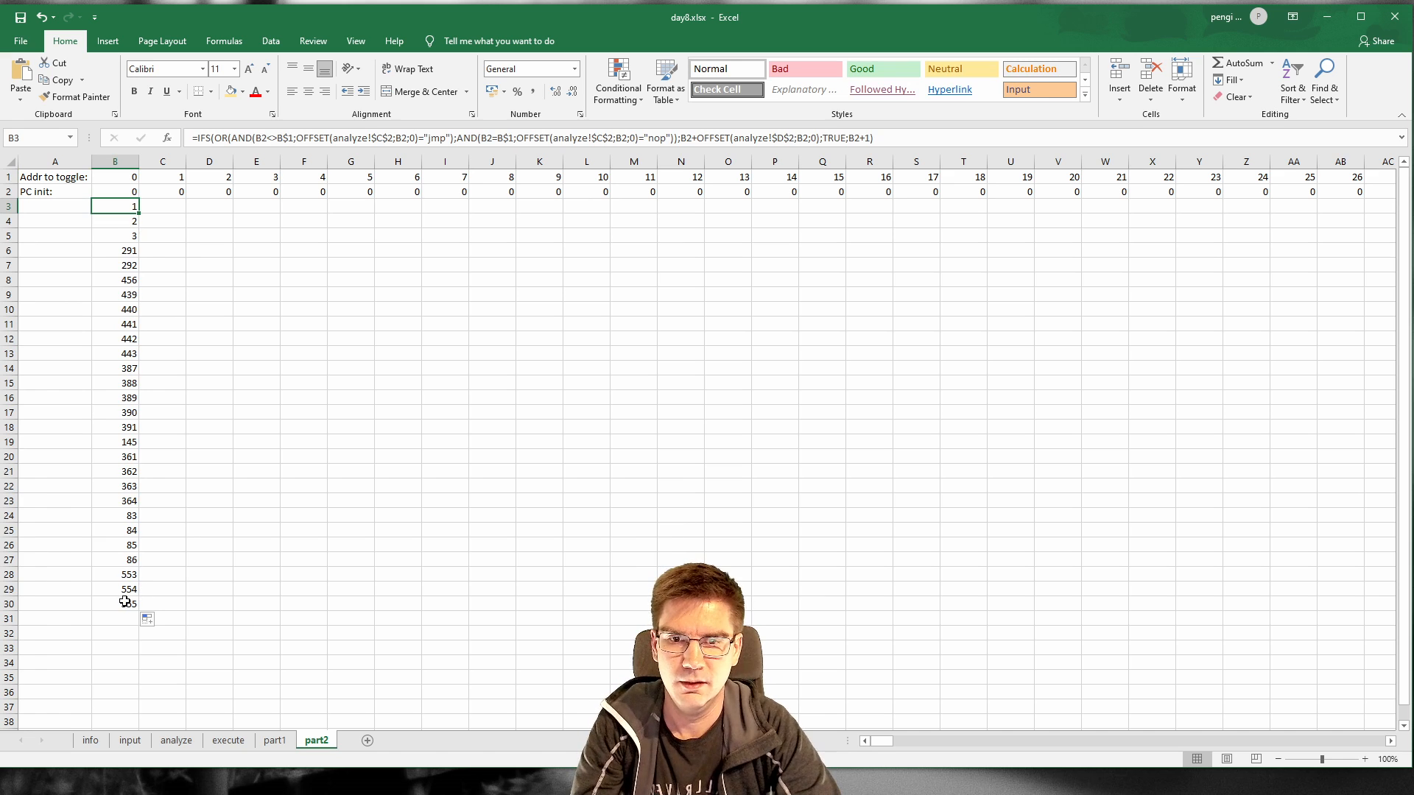
shift+click(135, 605)
drag(138, 610, 563, 611)
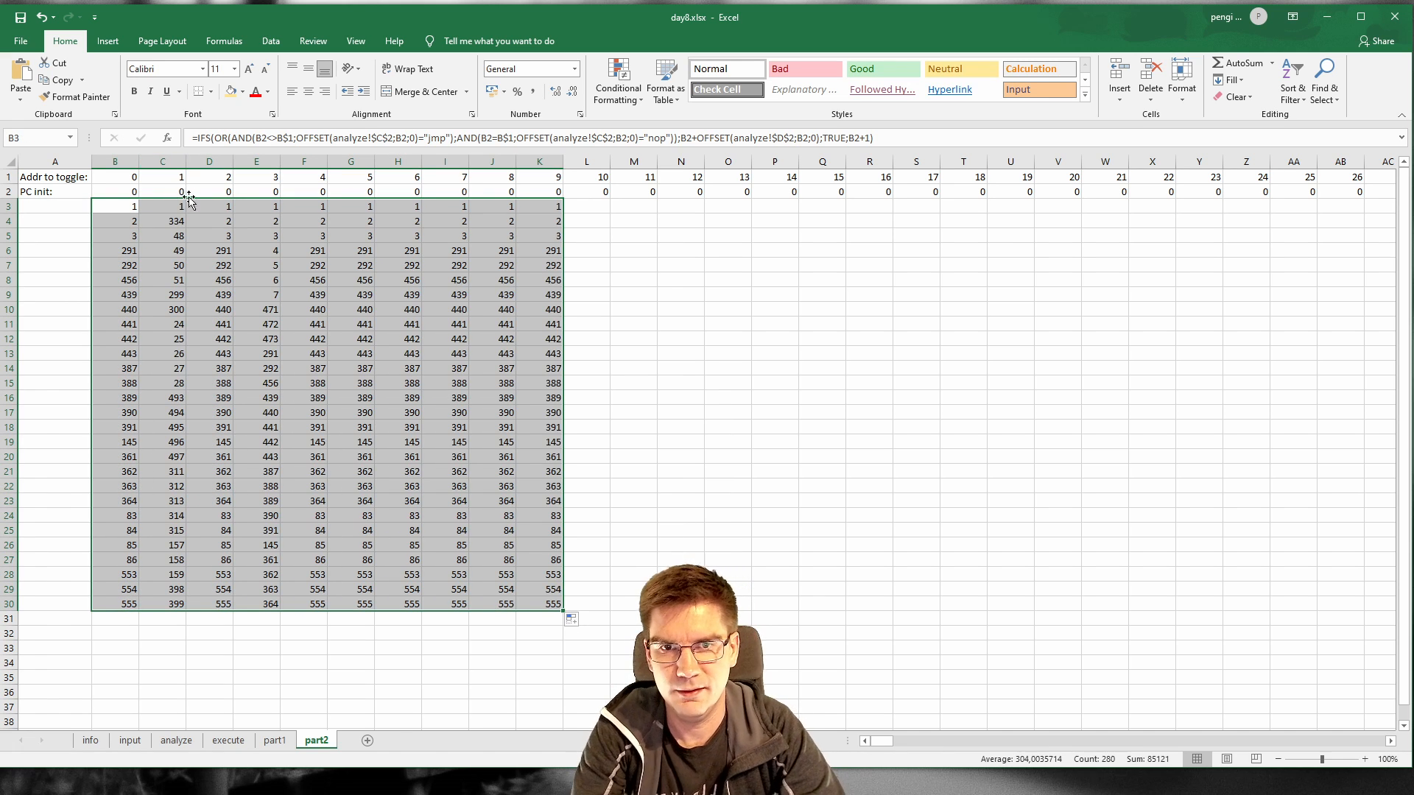
Step: Check the toggled address 1 against the first instructions on the analyze sheet, including the mnemonic formula in I2
click(171, 174)
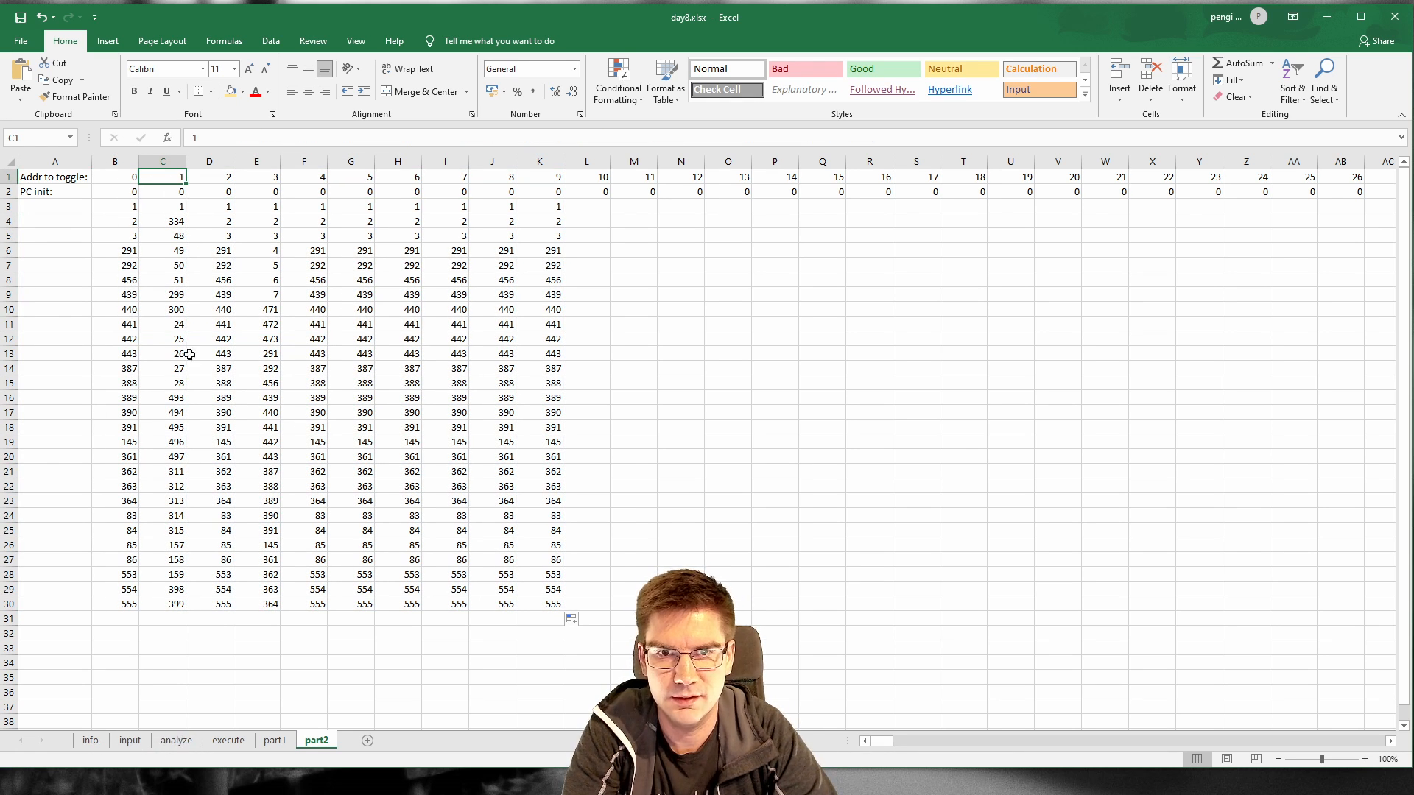
click(177, 740)
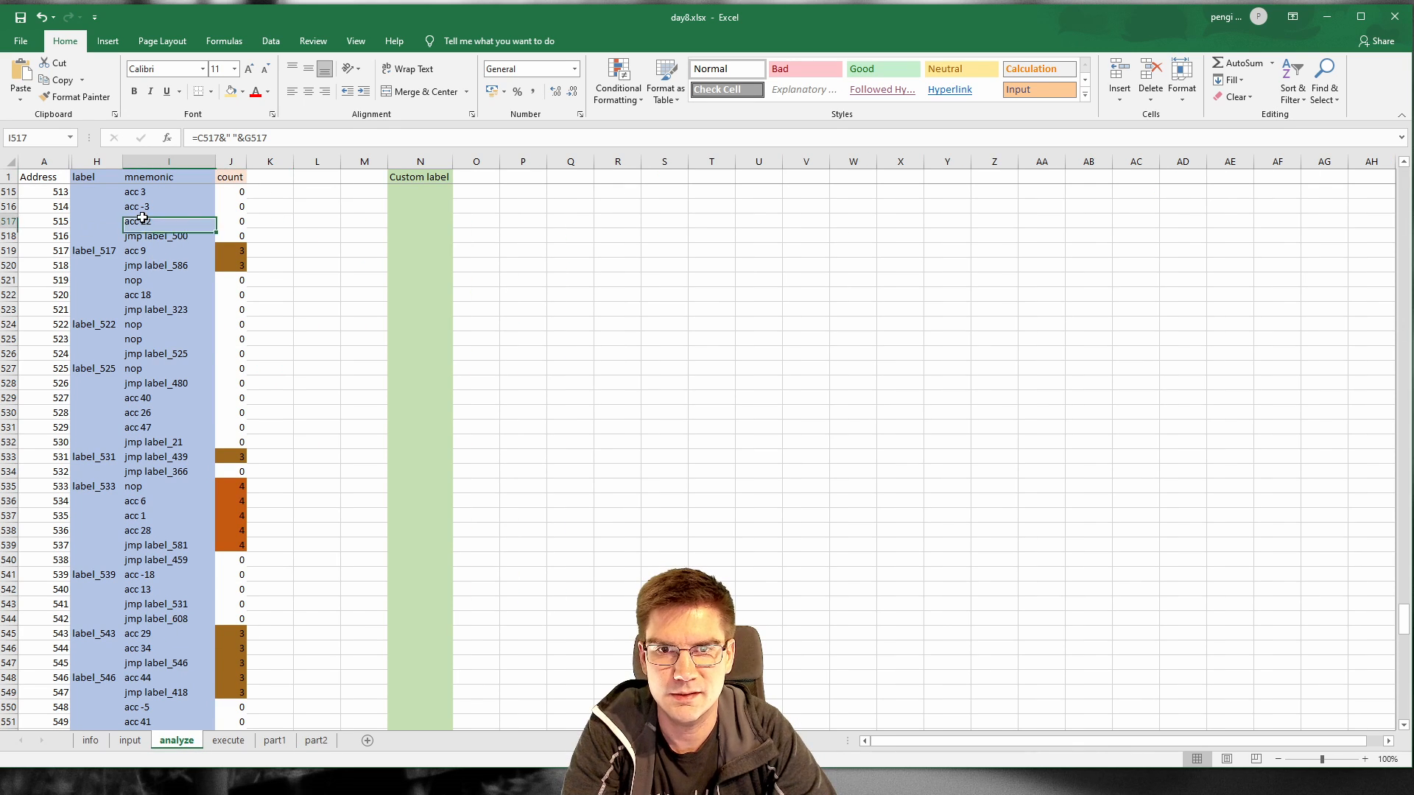
scroll(180, 258, up, 6)
drag(1404, 600, 1409, 130)
click(56, 208)
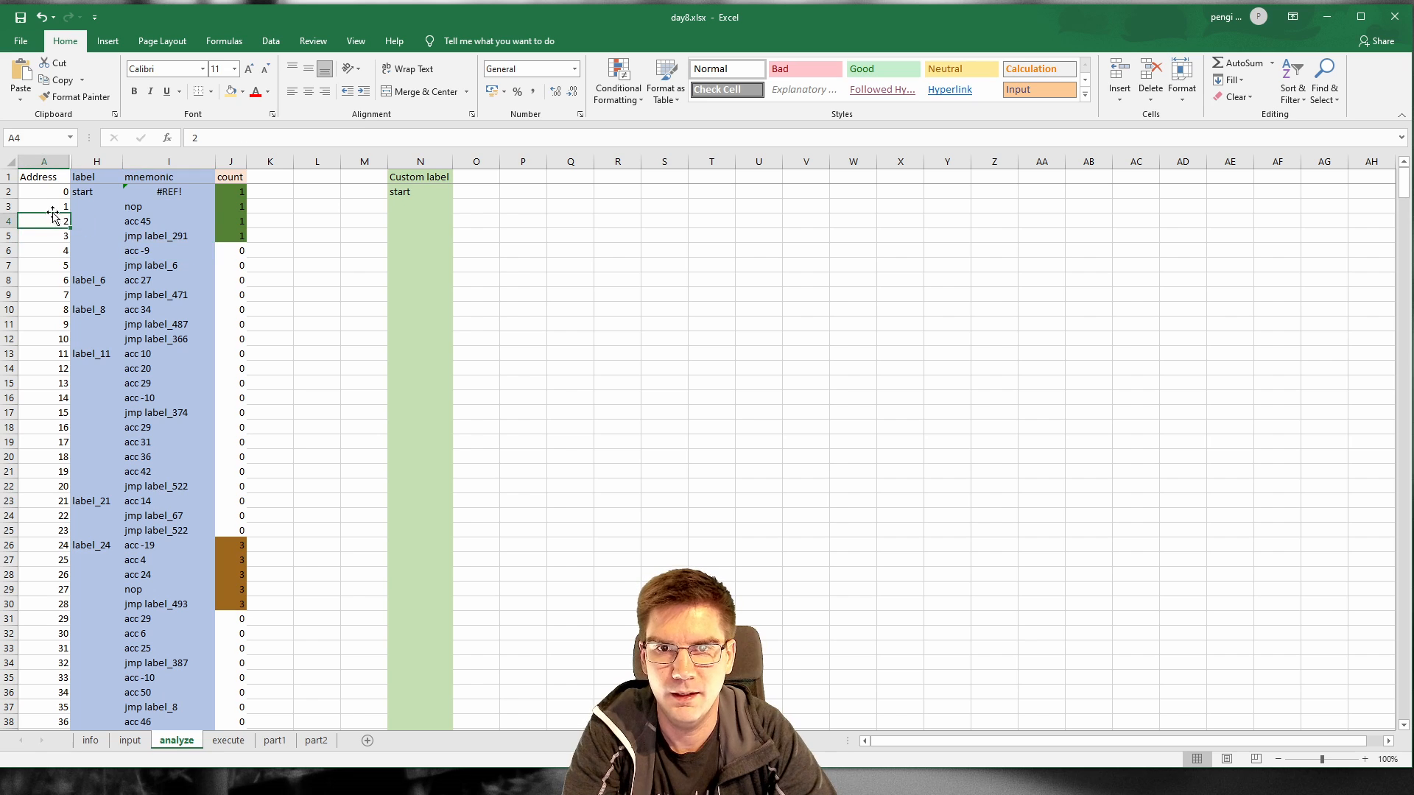
click(129, 208)
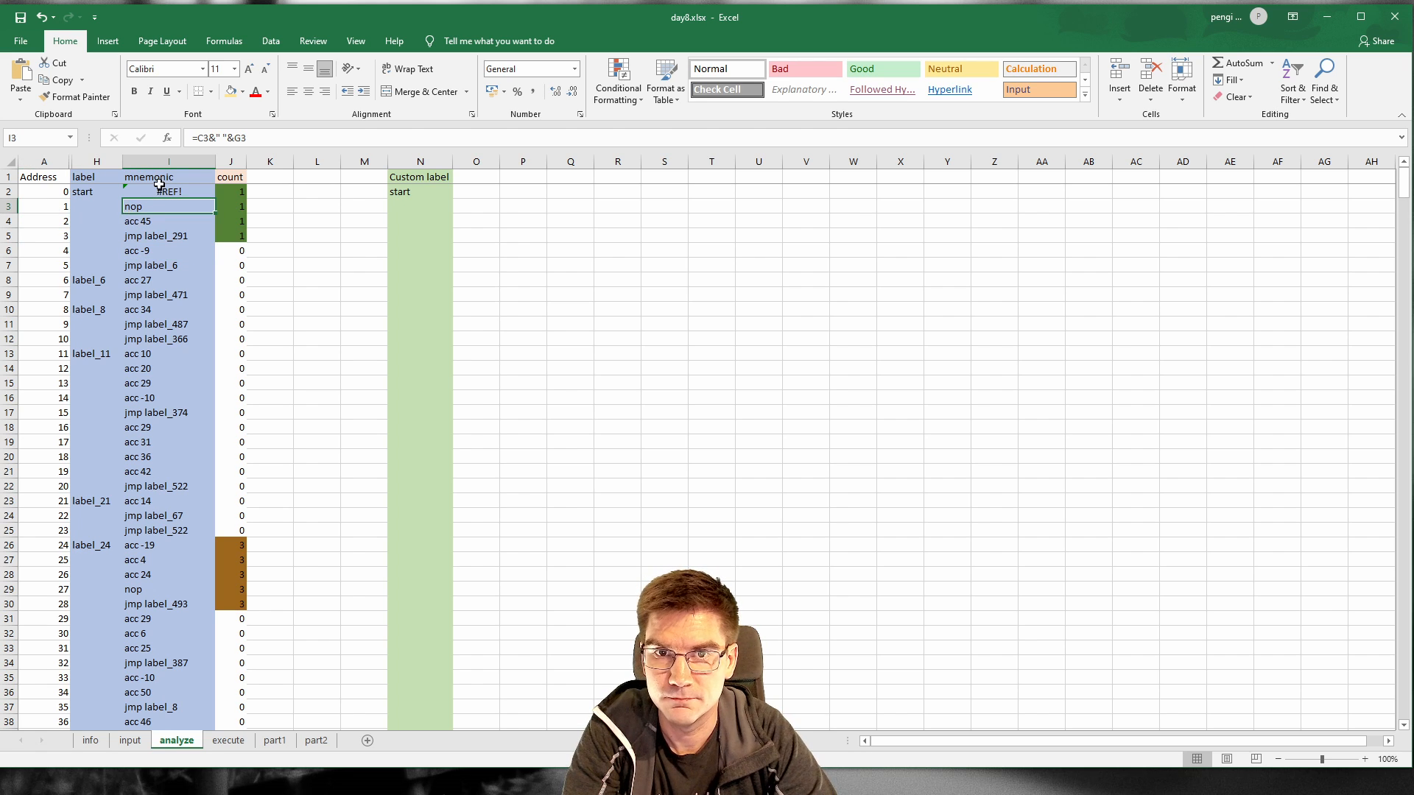
drag(160, 189, 161, 184)
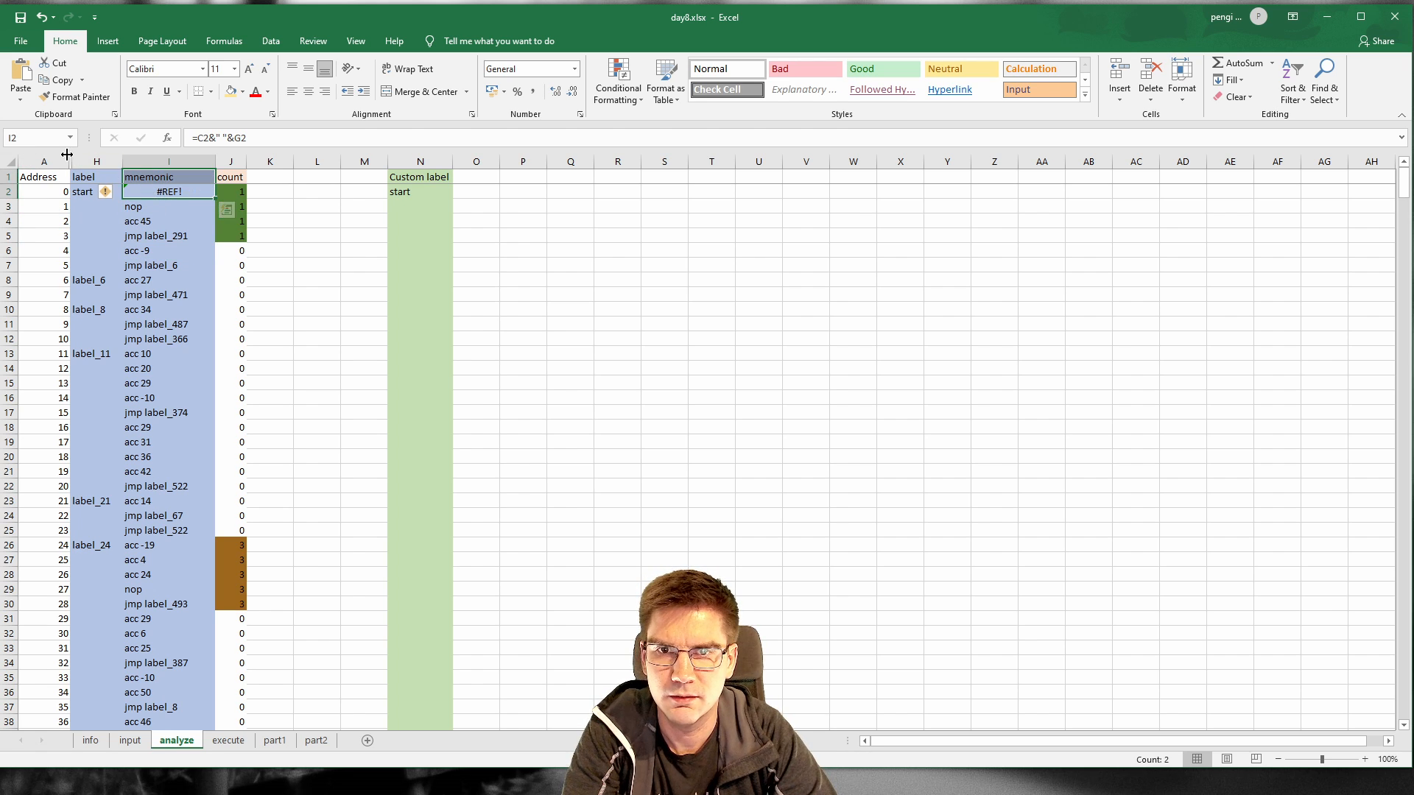
Step: Unhide columns B through G between the Address and label columns on the analyze sheet
drag(55, 161, 96, 161)
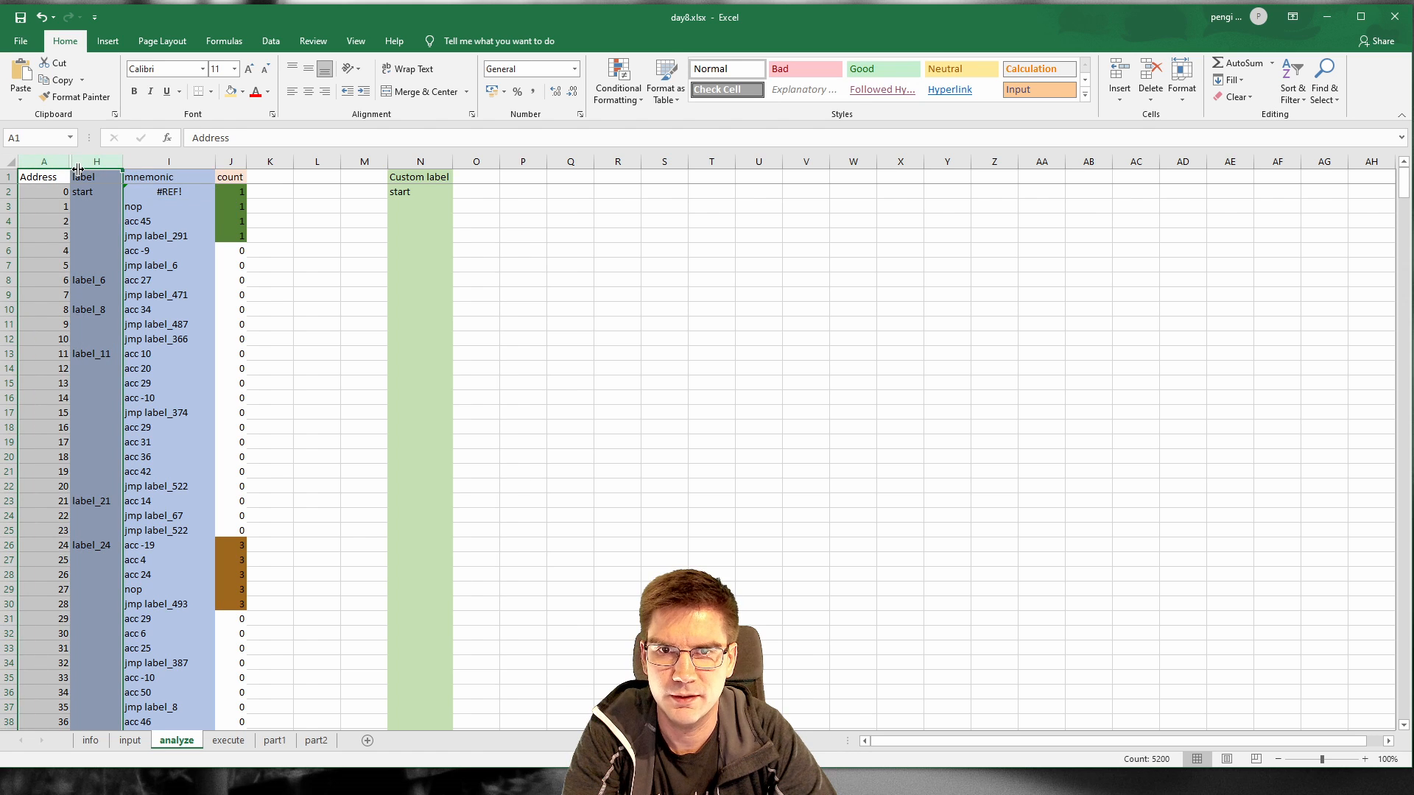
right_click(71, 165)
click(103, 366)
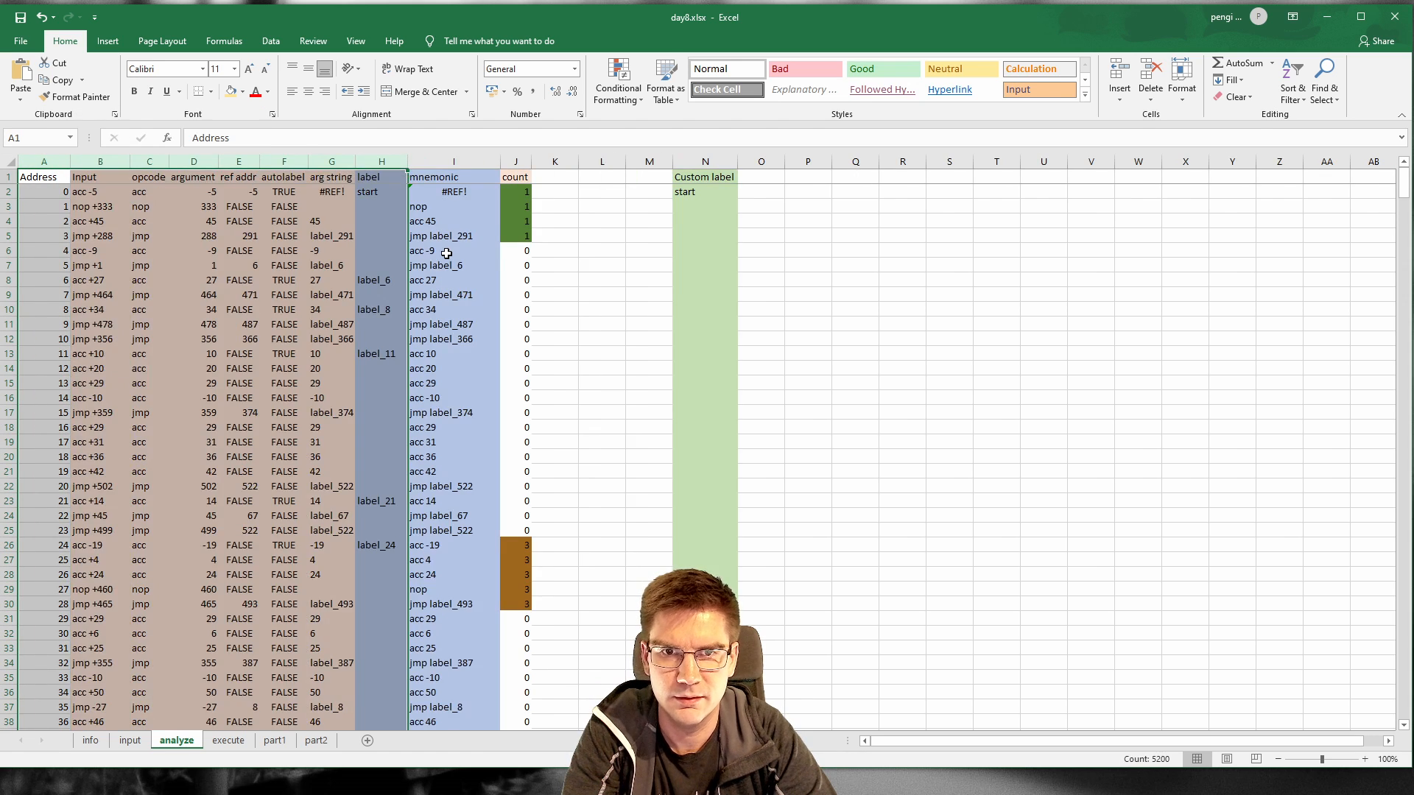
click(416, 251)
Step: Inspect the arg string formula in G2 and the autolabel formula in F2 to trace the reference error
click(335, 194)
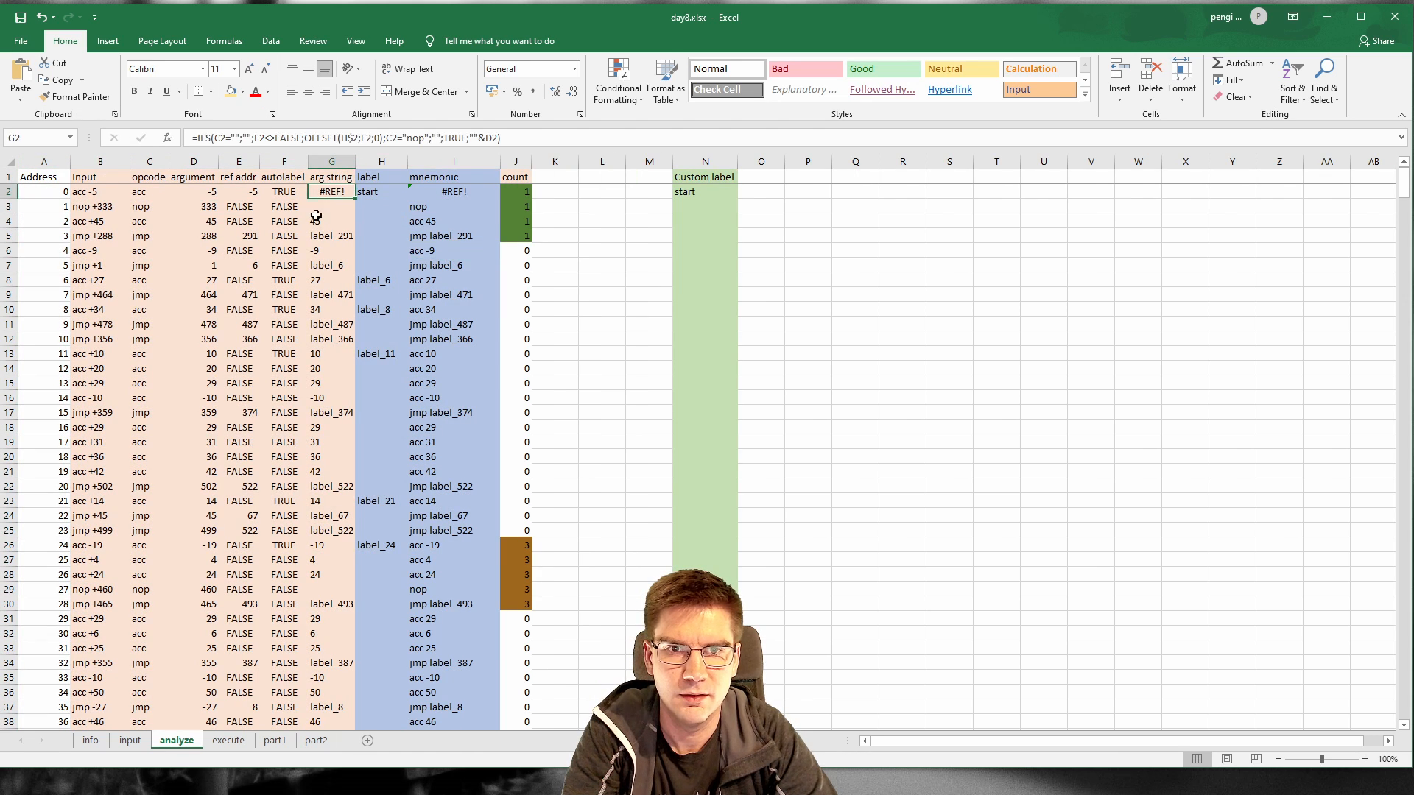
click(527, 133)
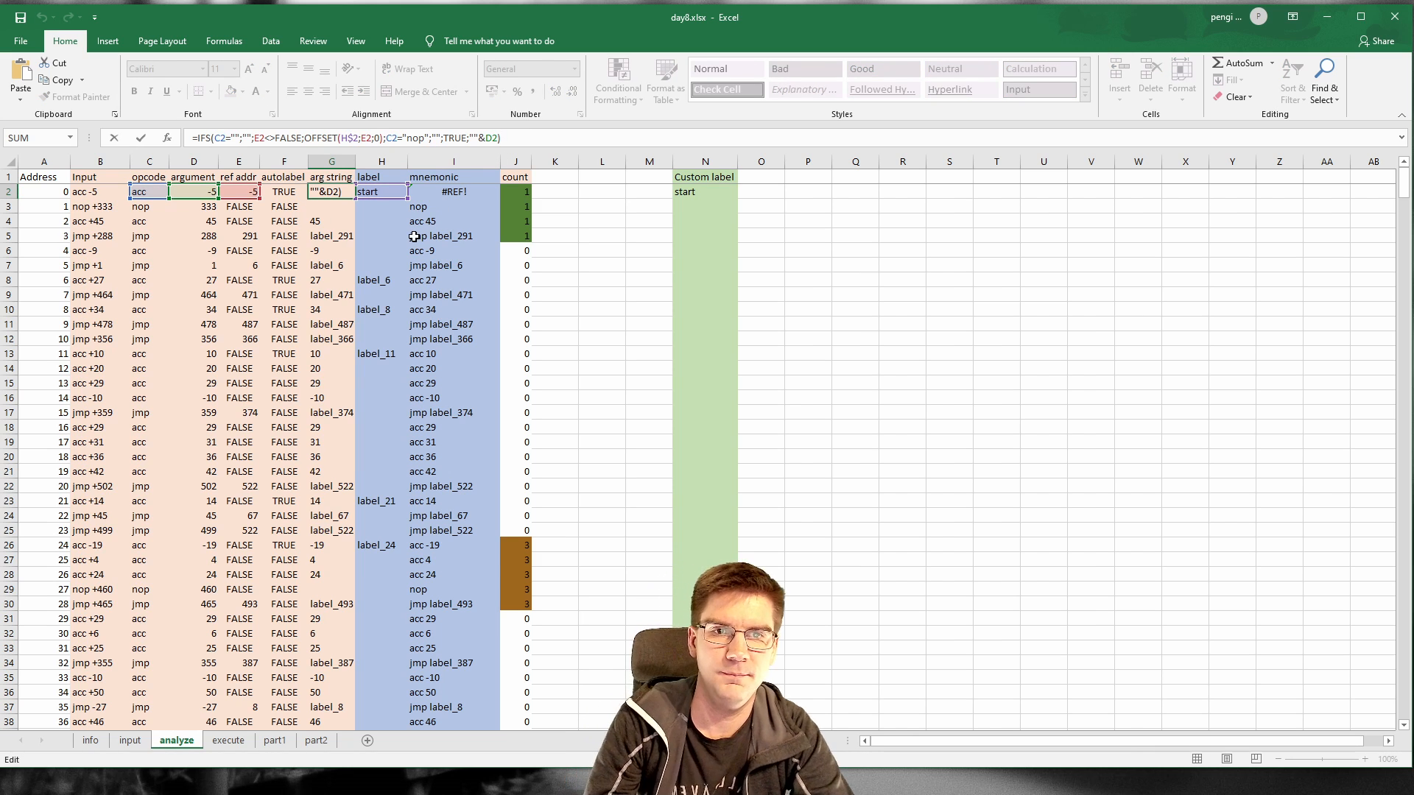
key(ctrl+Return)
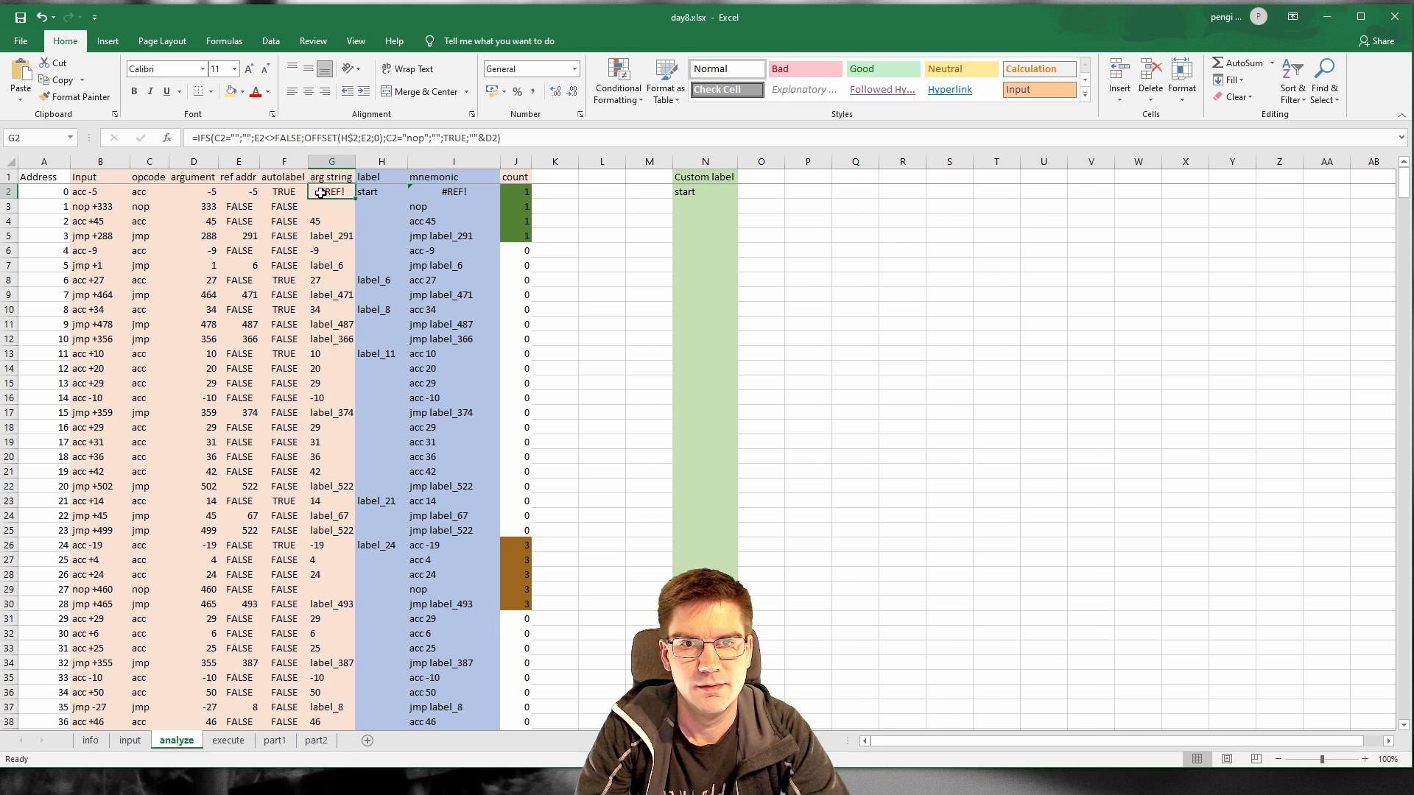
click(287, 192)
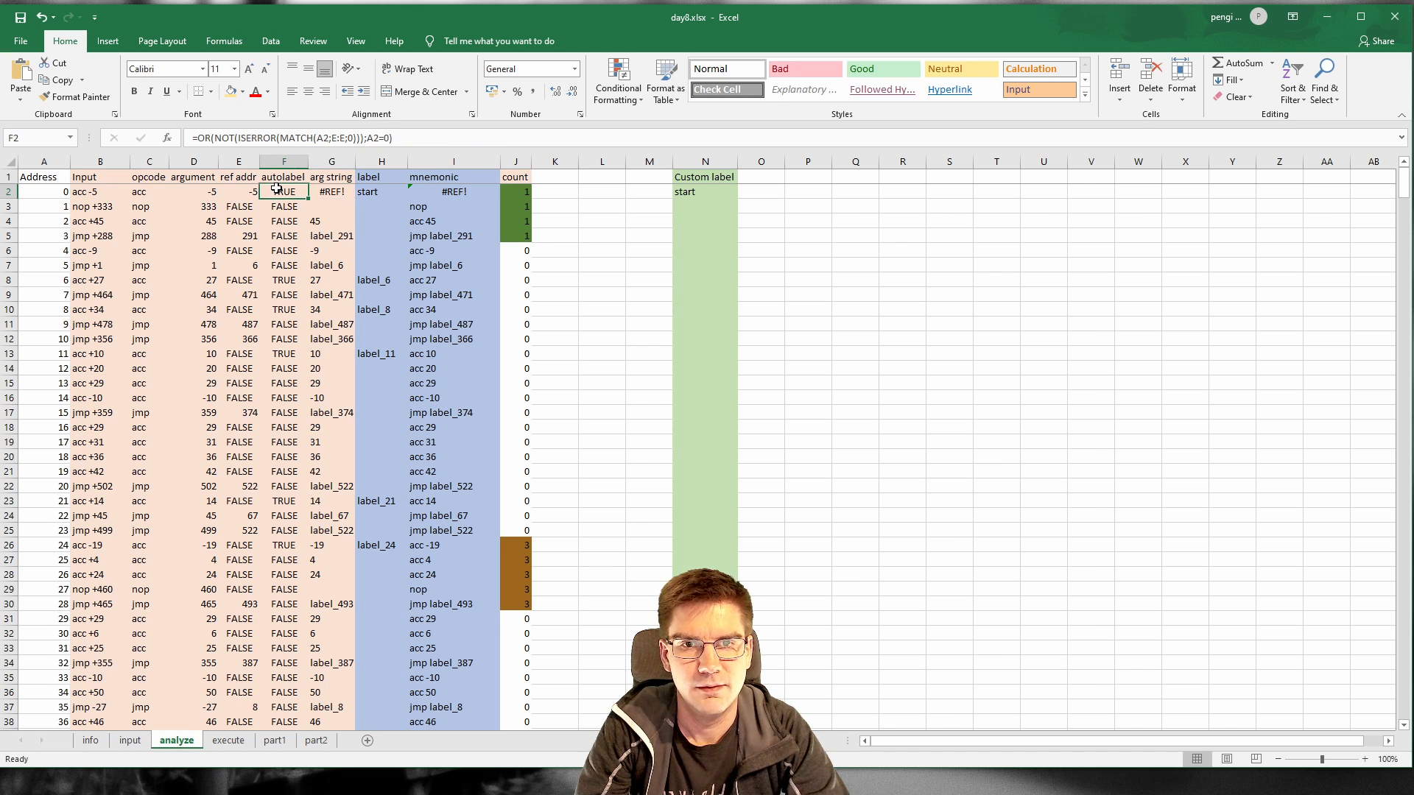
click(336, 195)
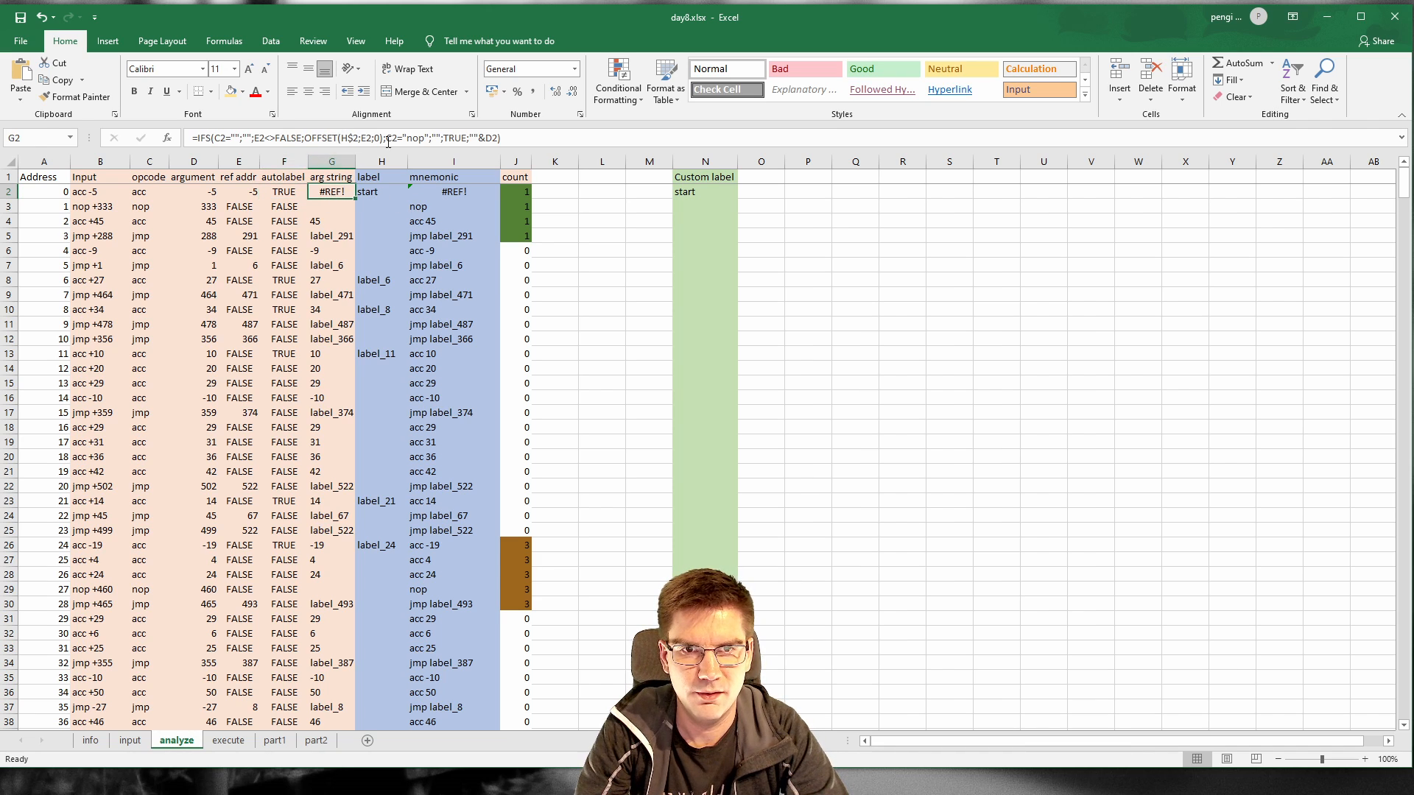
click(392, 139)
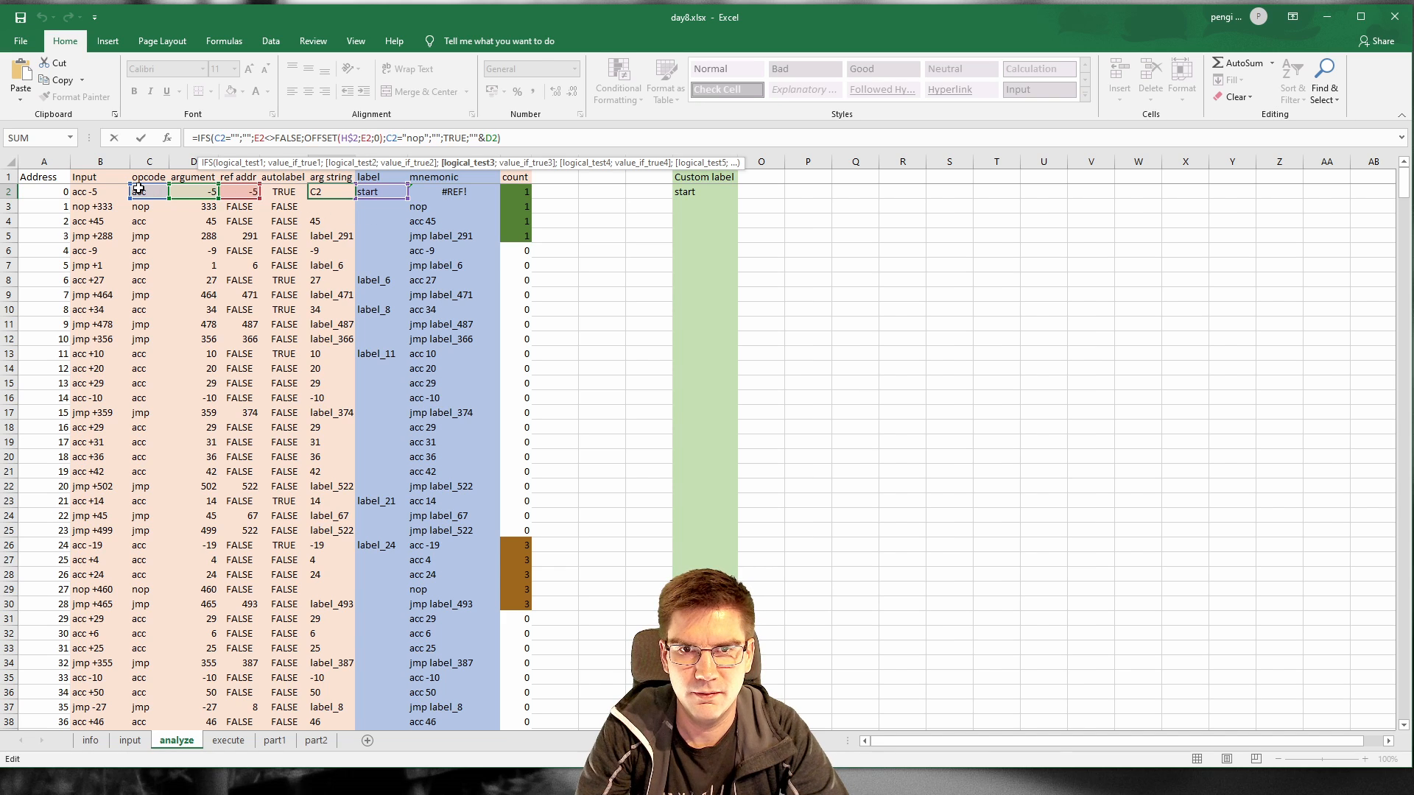
key(Escape)
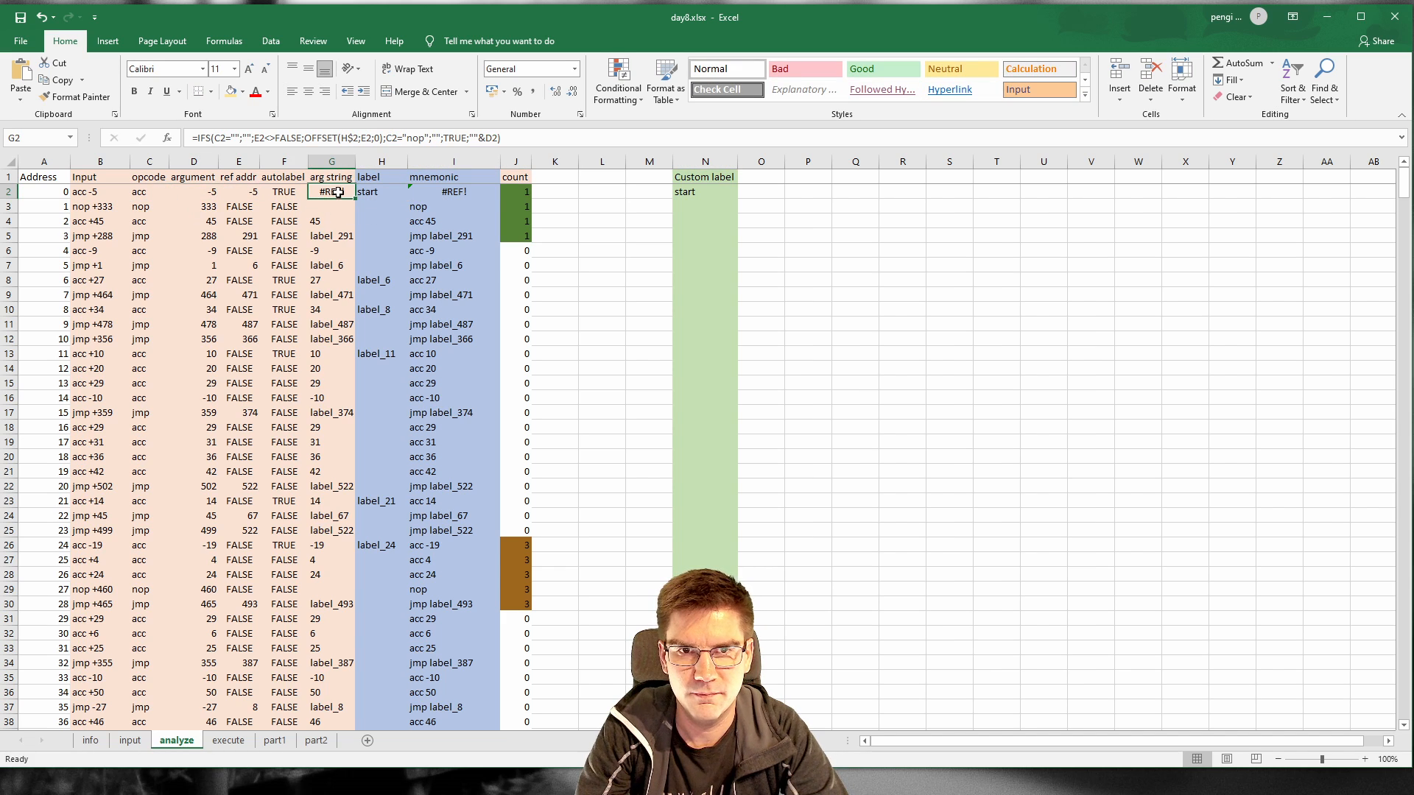
click(328, 138)
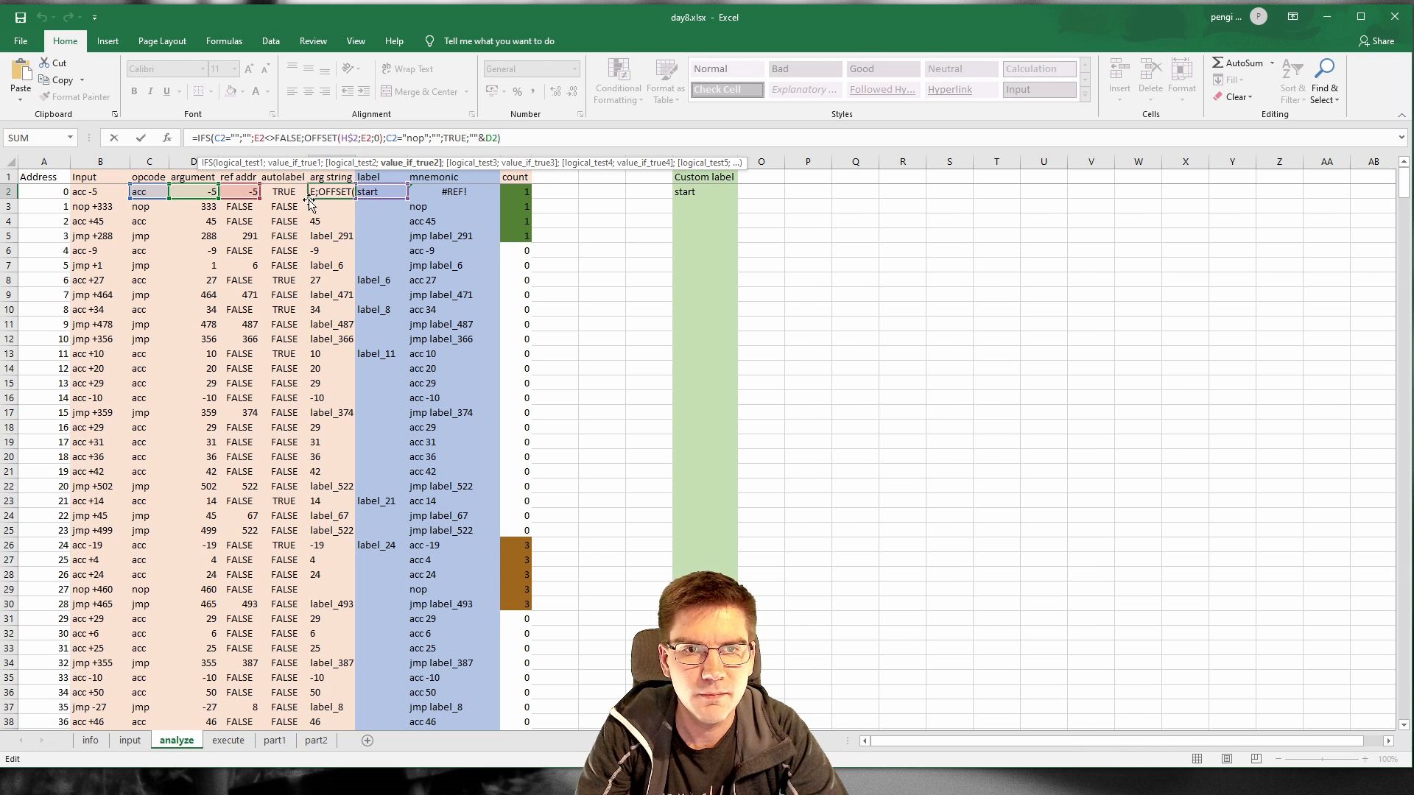
key(Escape)
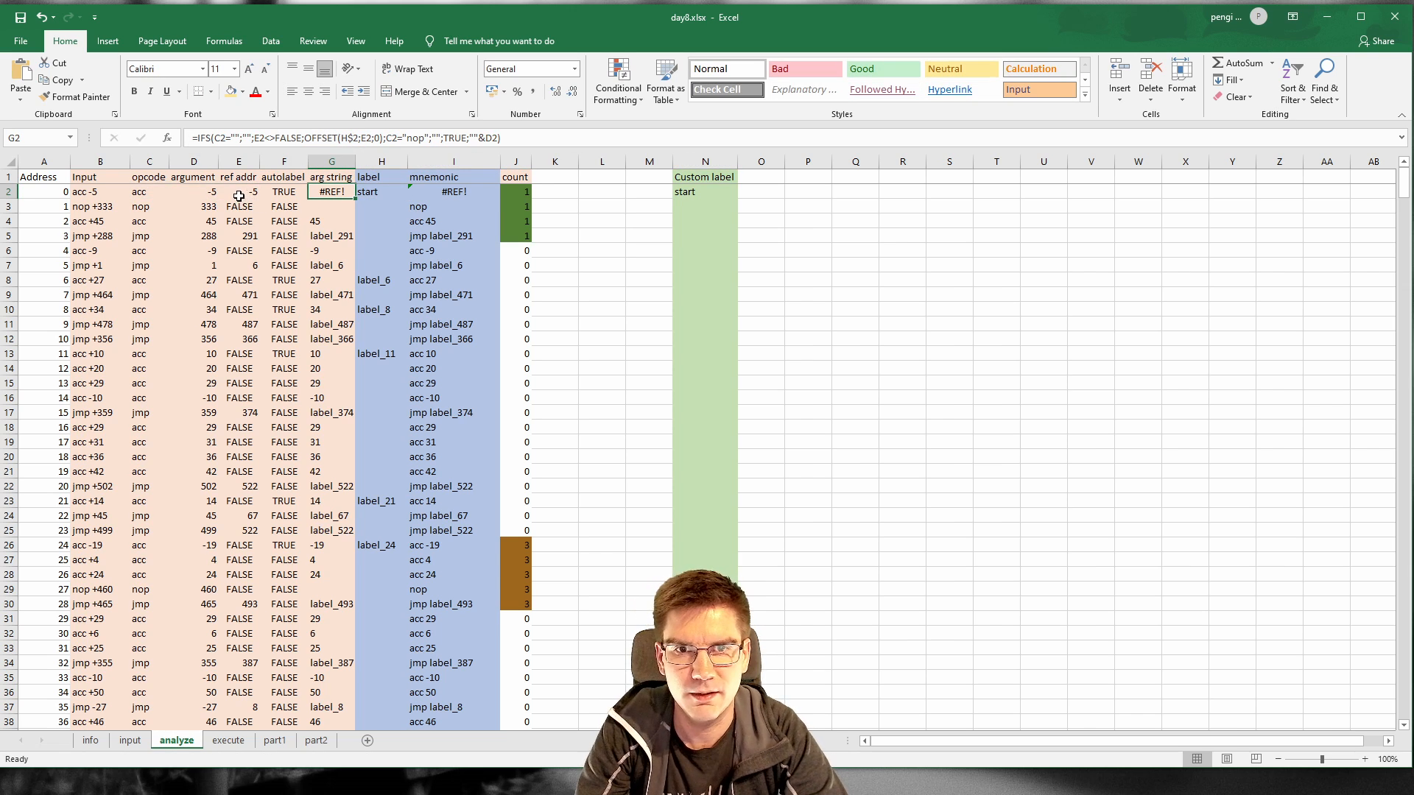
Step: Remove the "acc" condition and its A2+D2 result from the ref addr formula in E2
click(241, 194)
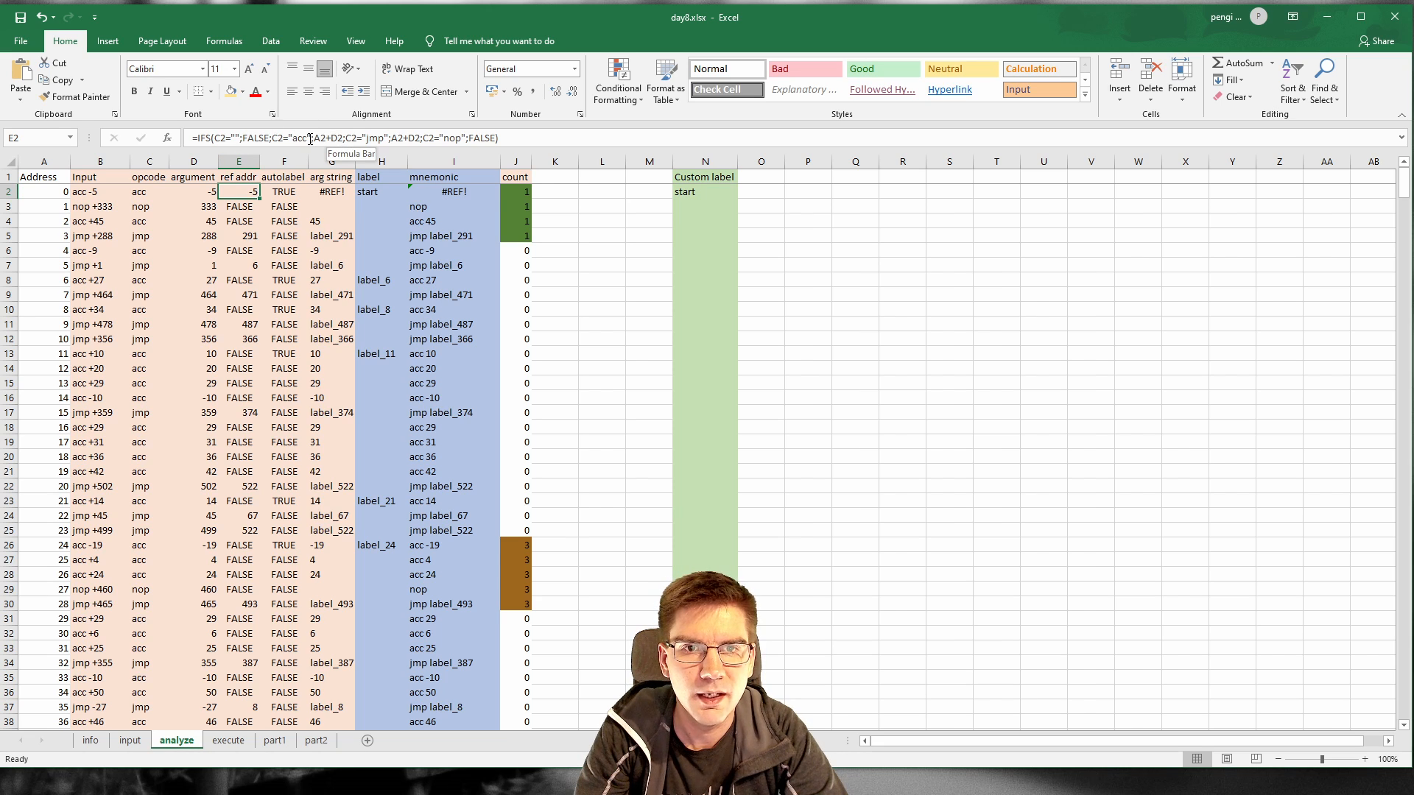
drag(273, 138, 343, 138)
key(Delete)
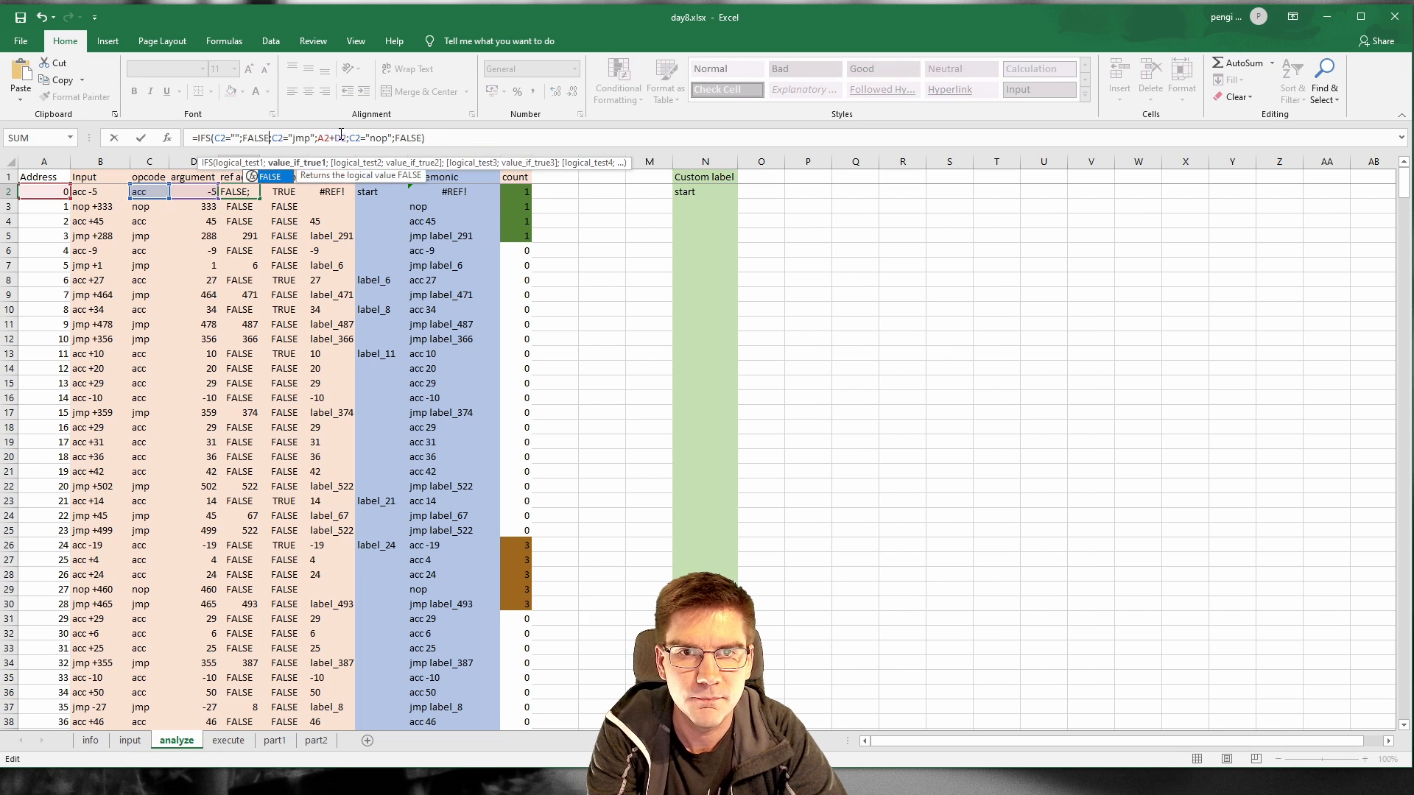
key(Return)
Step: Replace the C2="nop" condition in E2's IFS formula with TRUE, so every remaining opcode returns FALSE
click(240, 179)
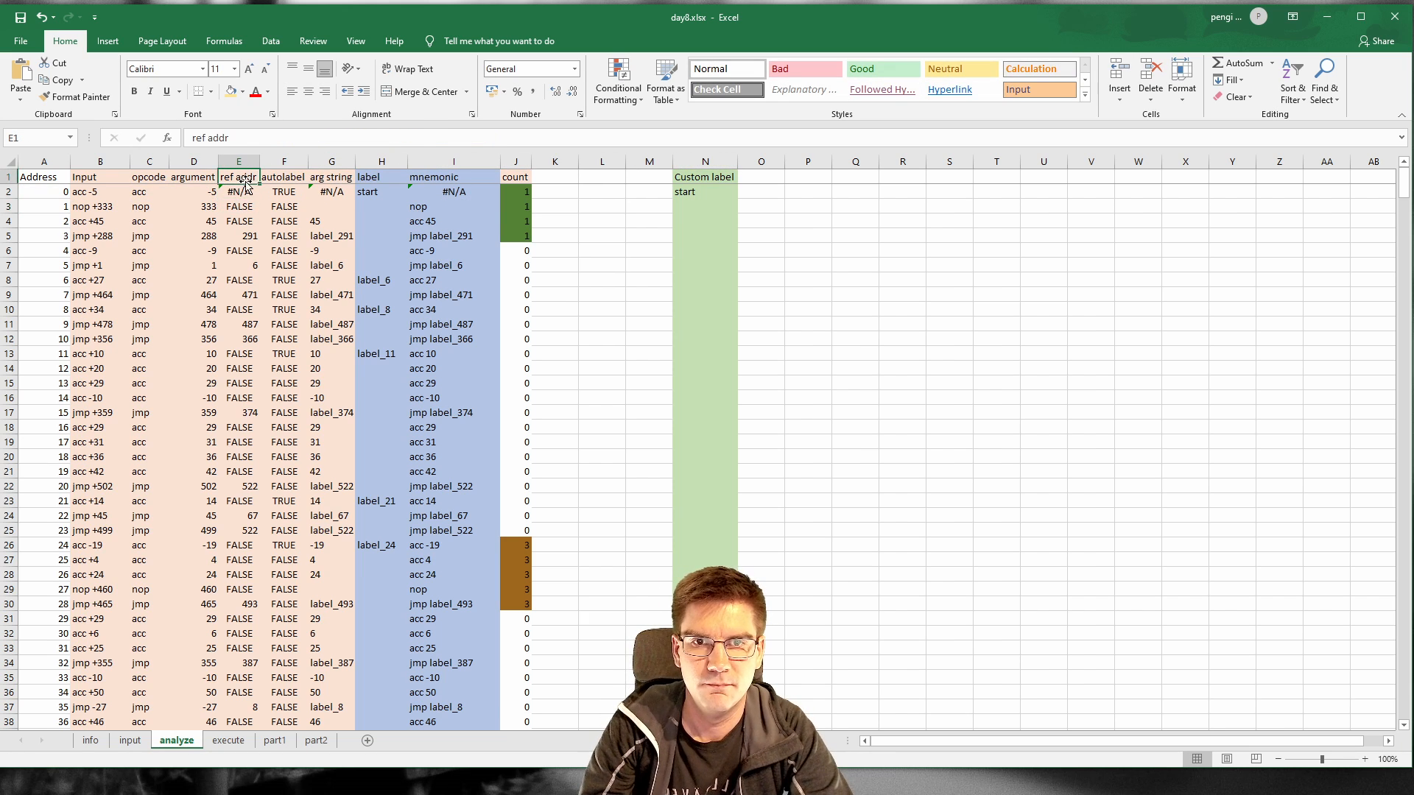
click(249, 191)
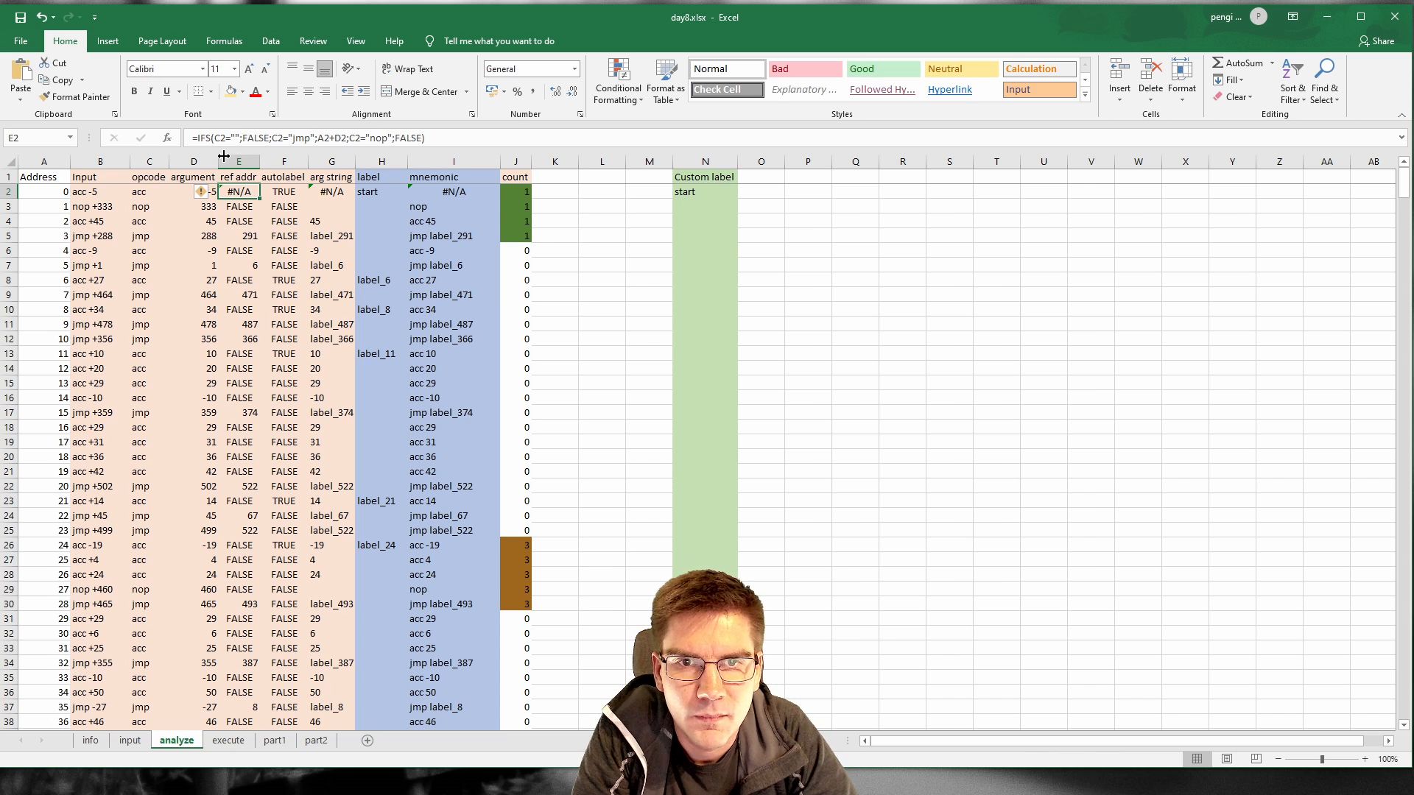
click(297, 139)
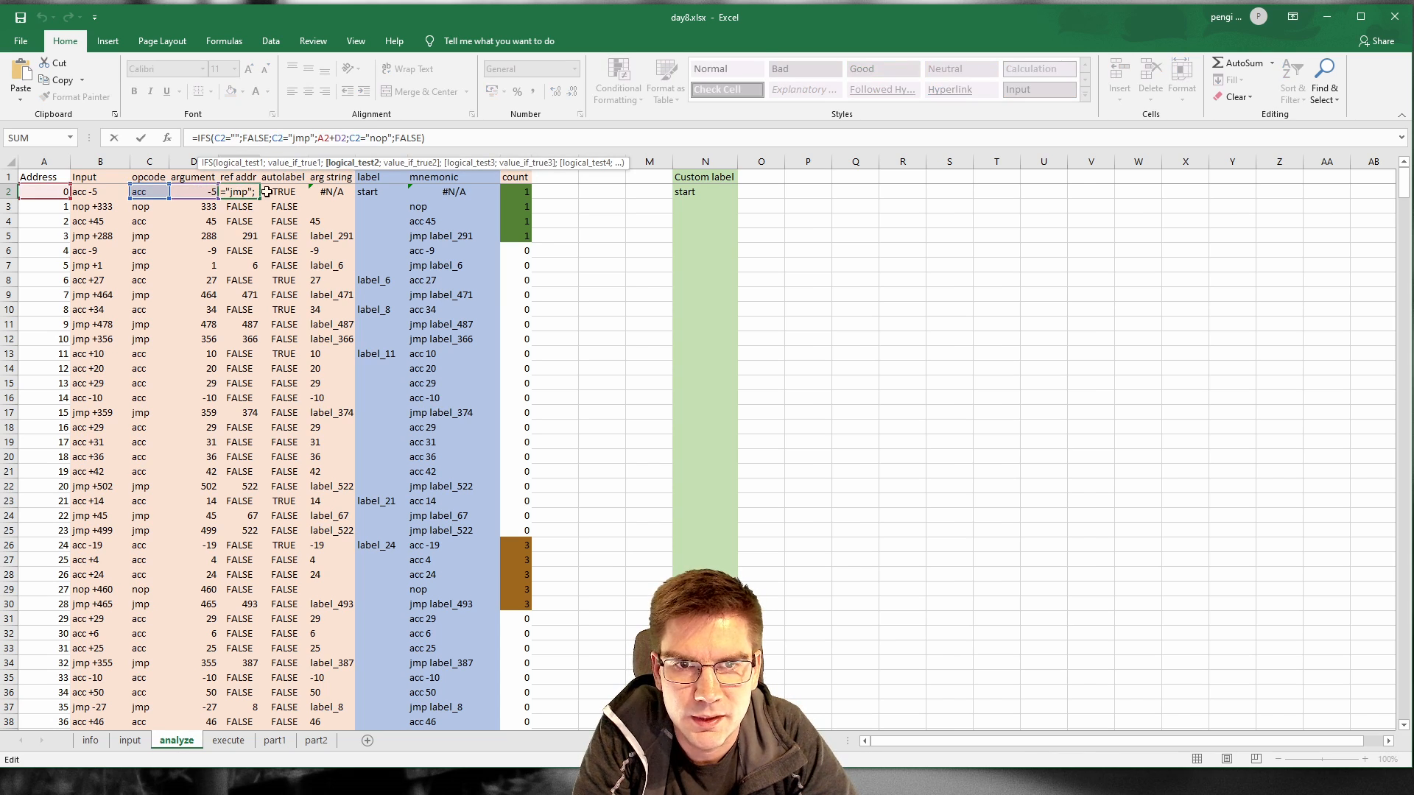
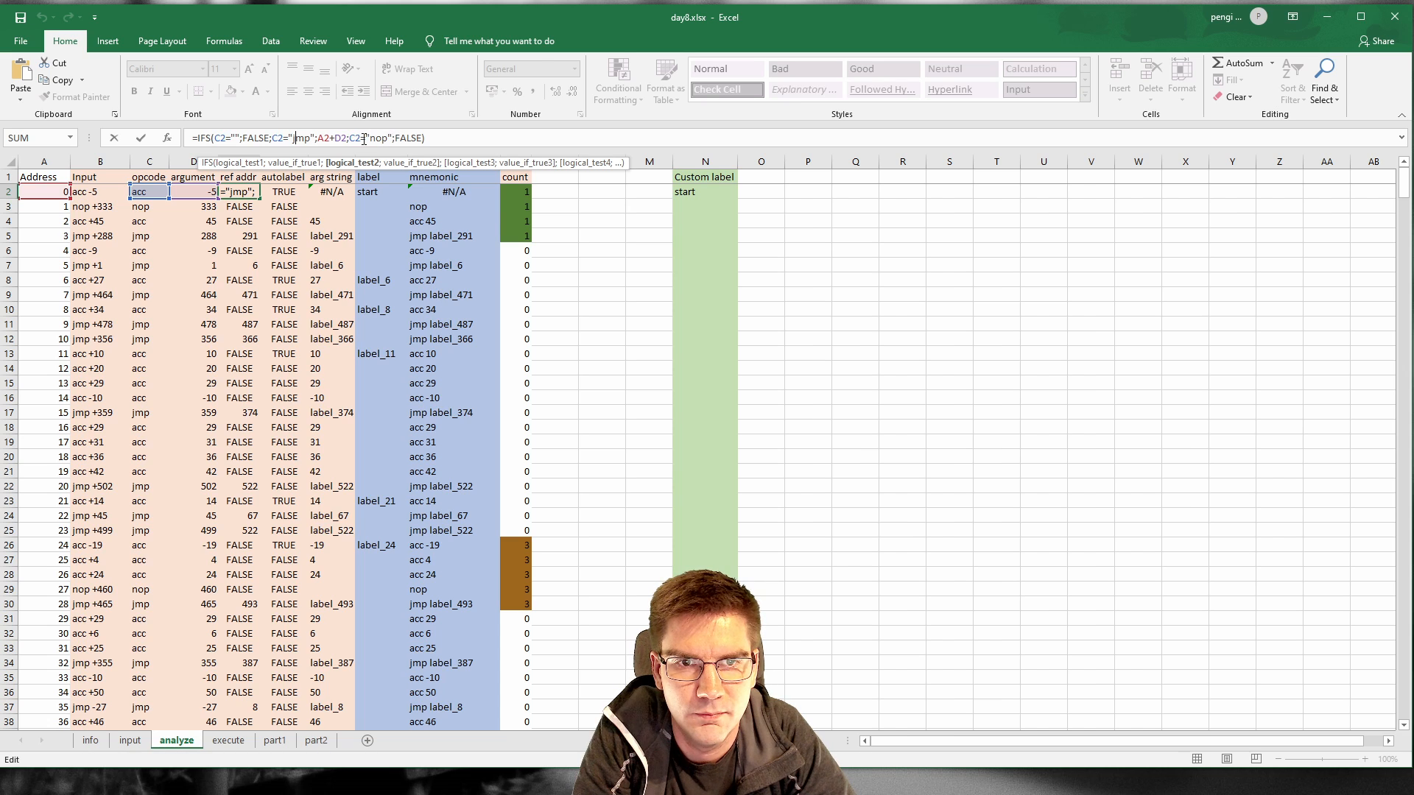
drag(349, 136, 397, 138)
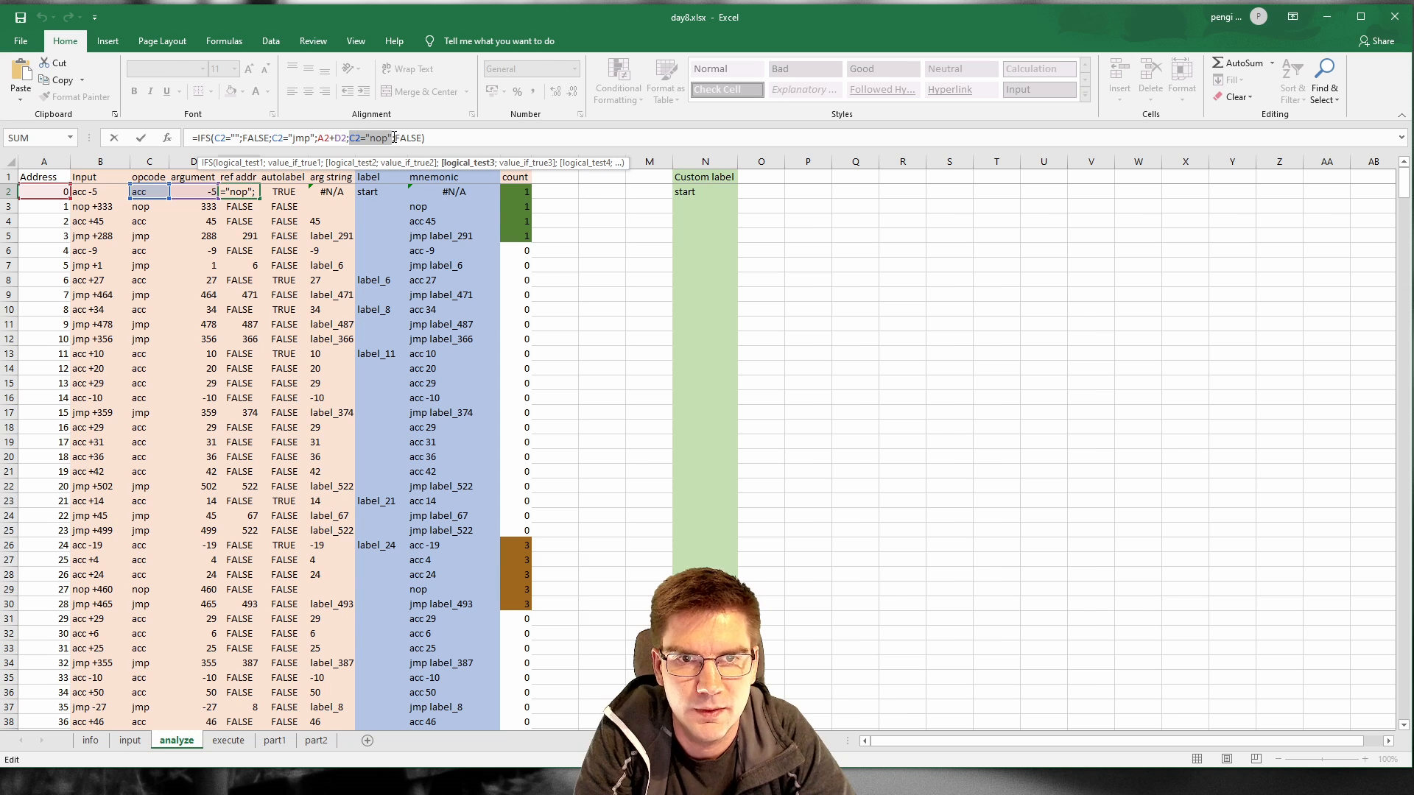
text(N)
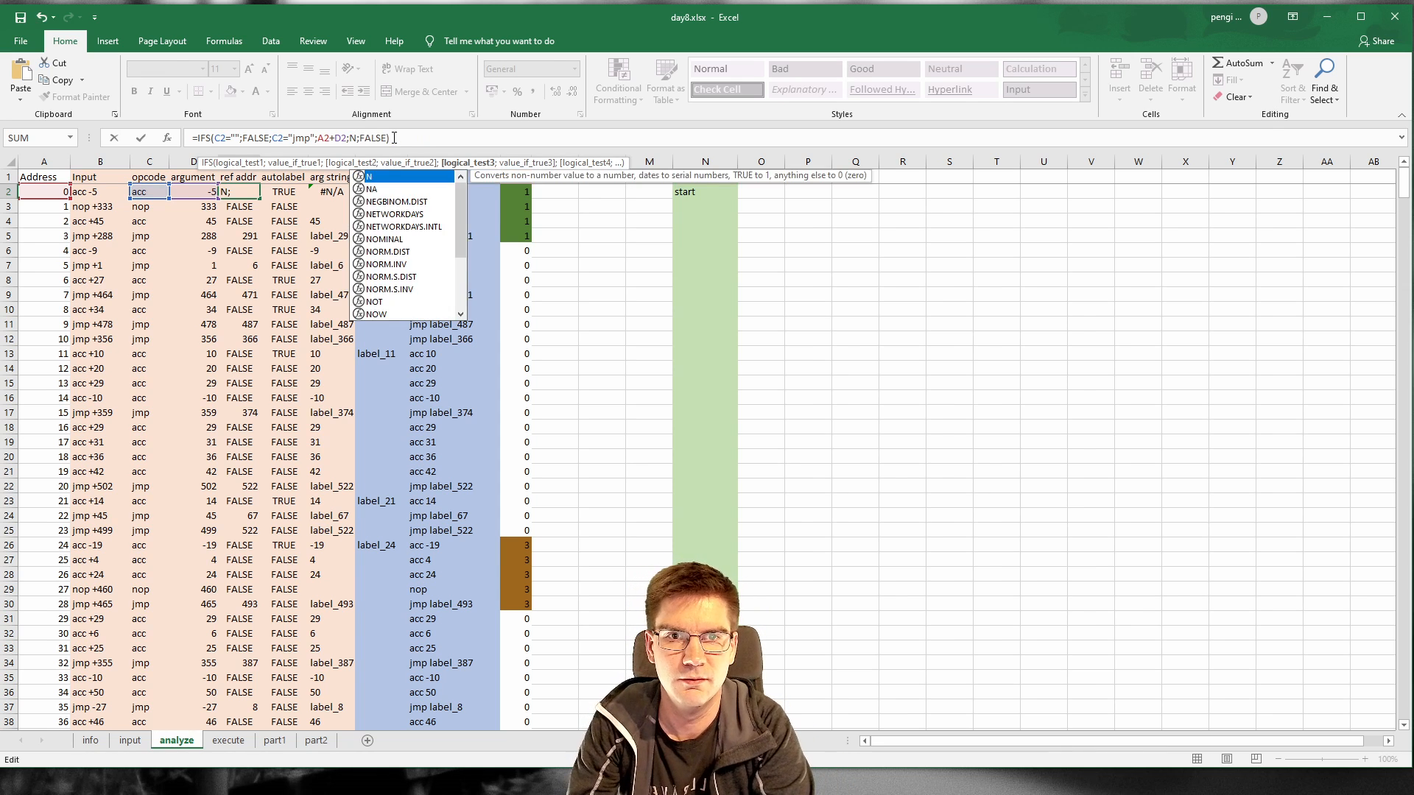
key(Escape)
key(Escape)
key(Down)
key(Down)
key(Up)
key(Up)
Step: Copy the corrected E2 formula down the whole ref addr column
key(ctrl+c)
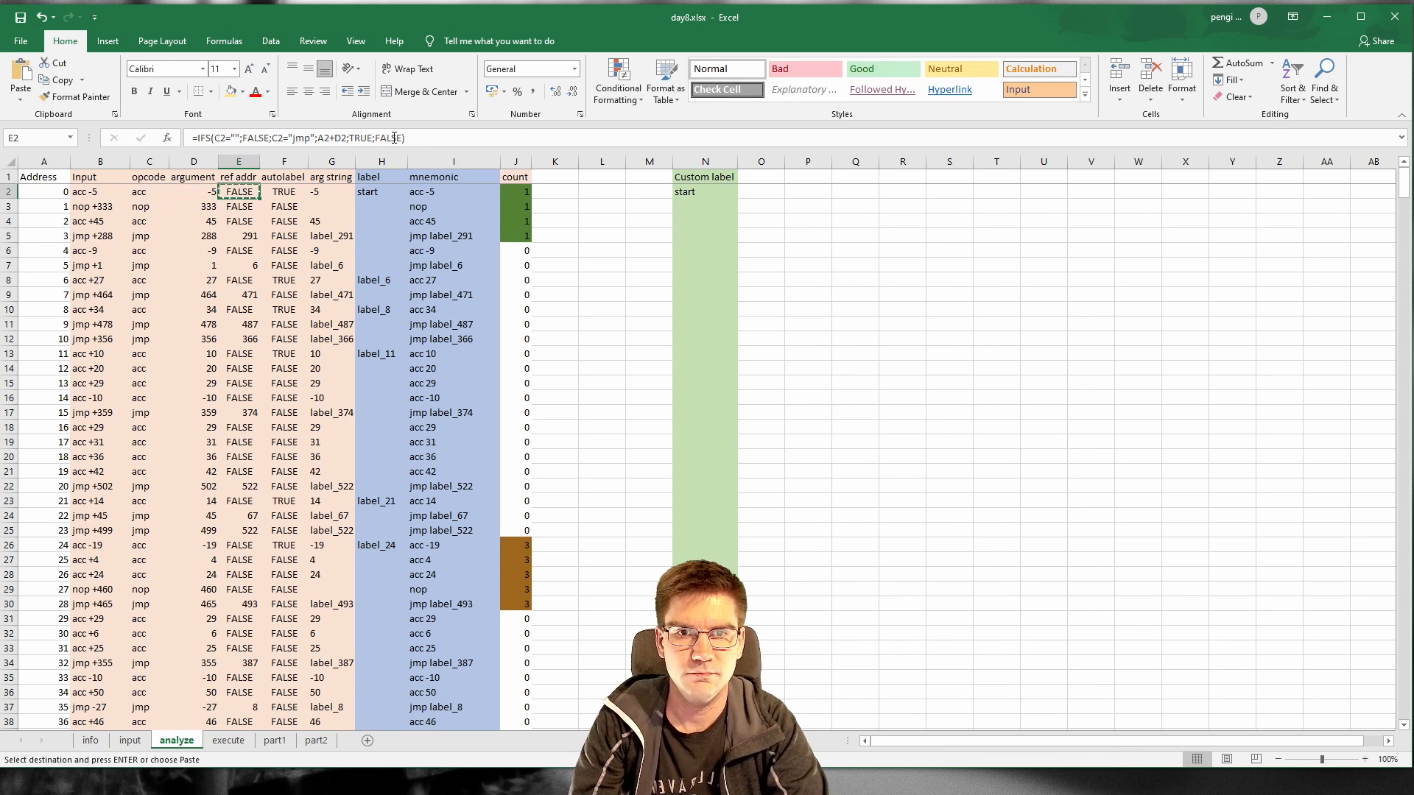
key(ctrl+shift+Down)
key(ctrl+v)
drag(1404, 705, 1404, 704)
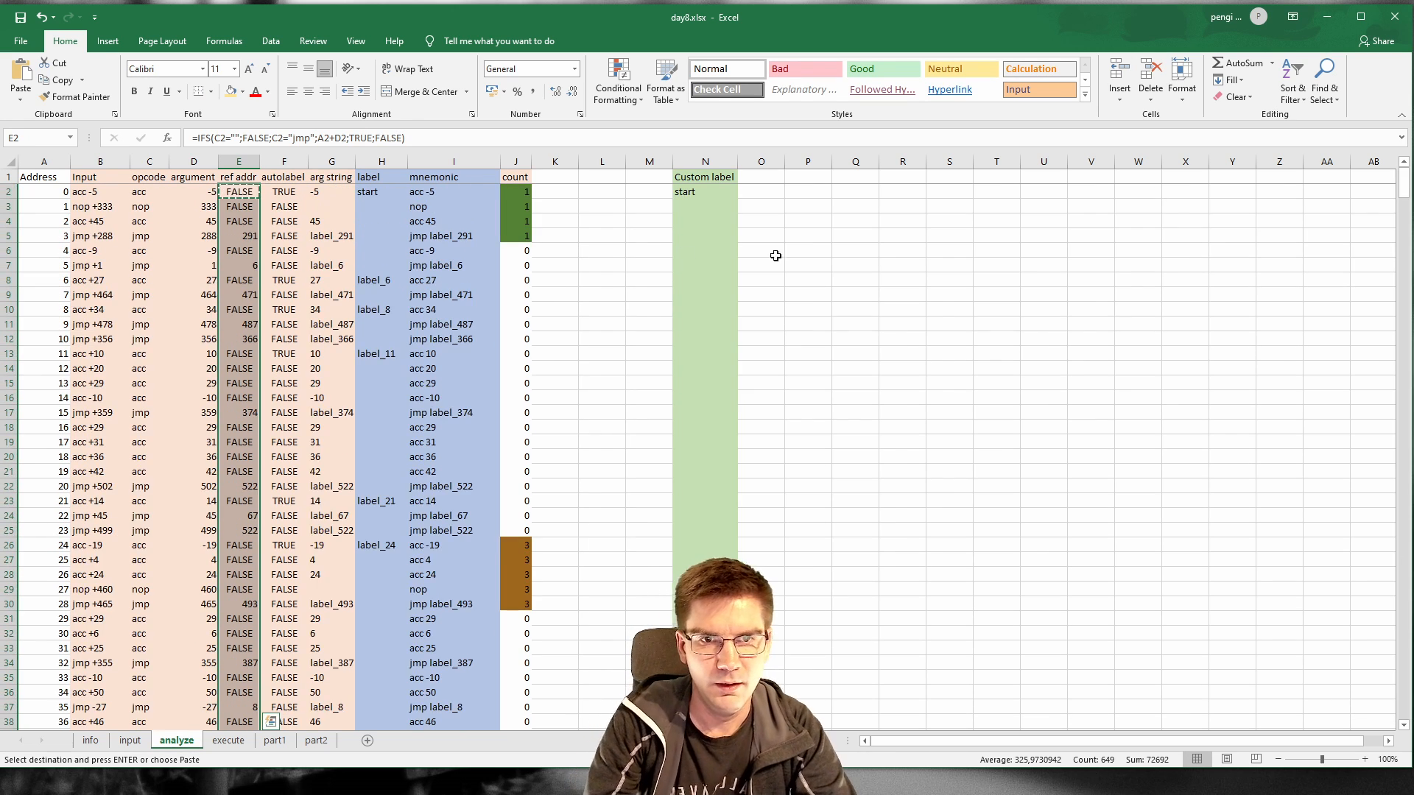
drag(549, 508, 550, 278)
click(549, 277)
click(387, 224)
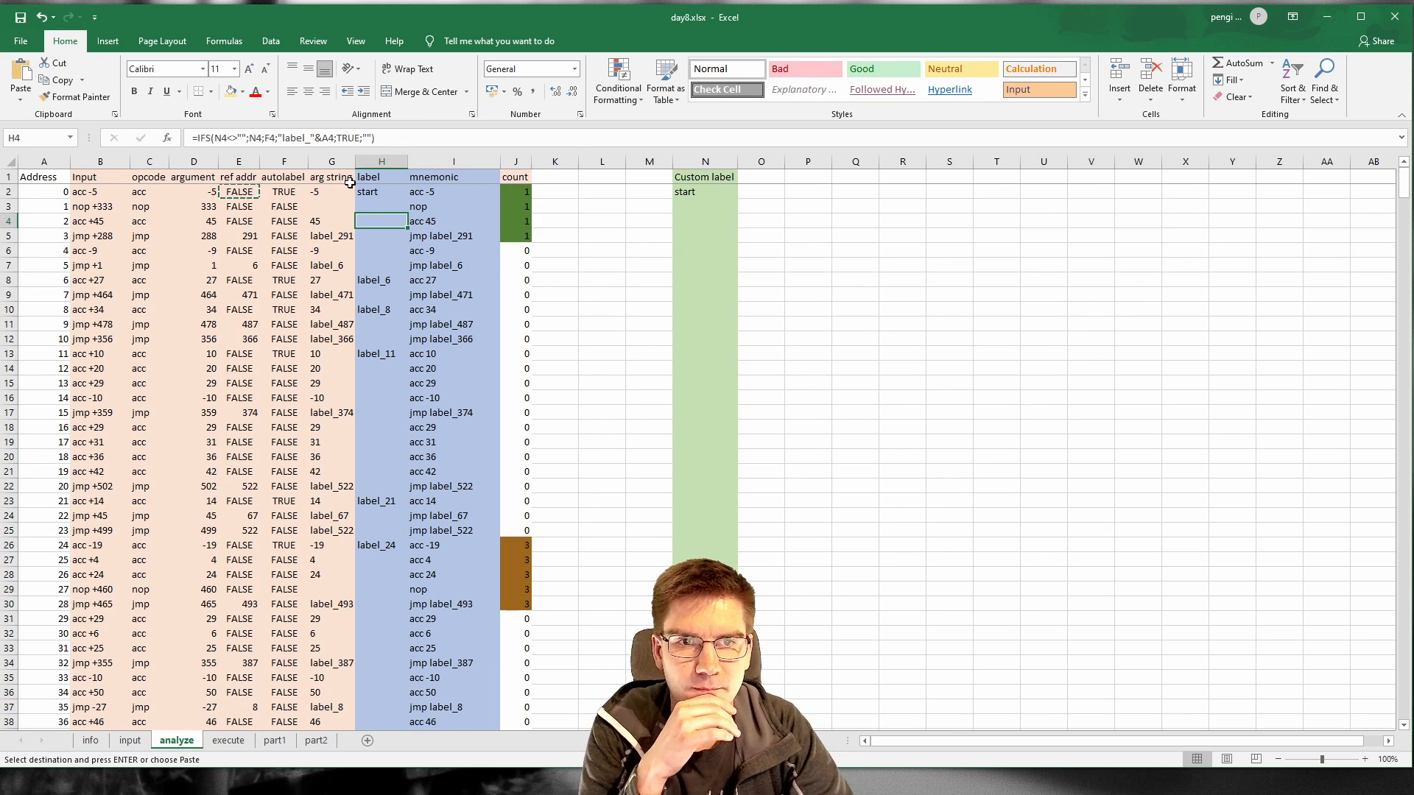
Step: Hide the helper columns B through G, Input to arg string, on the analyze sheet
click(411, 191)
drag(92, 156, 331, 162)
right_click(325, 162)
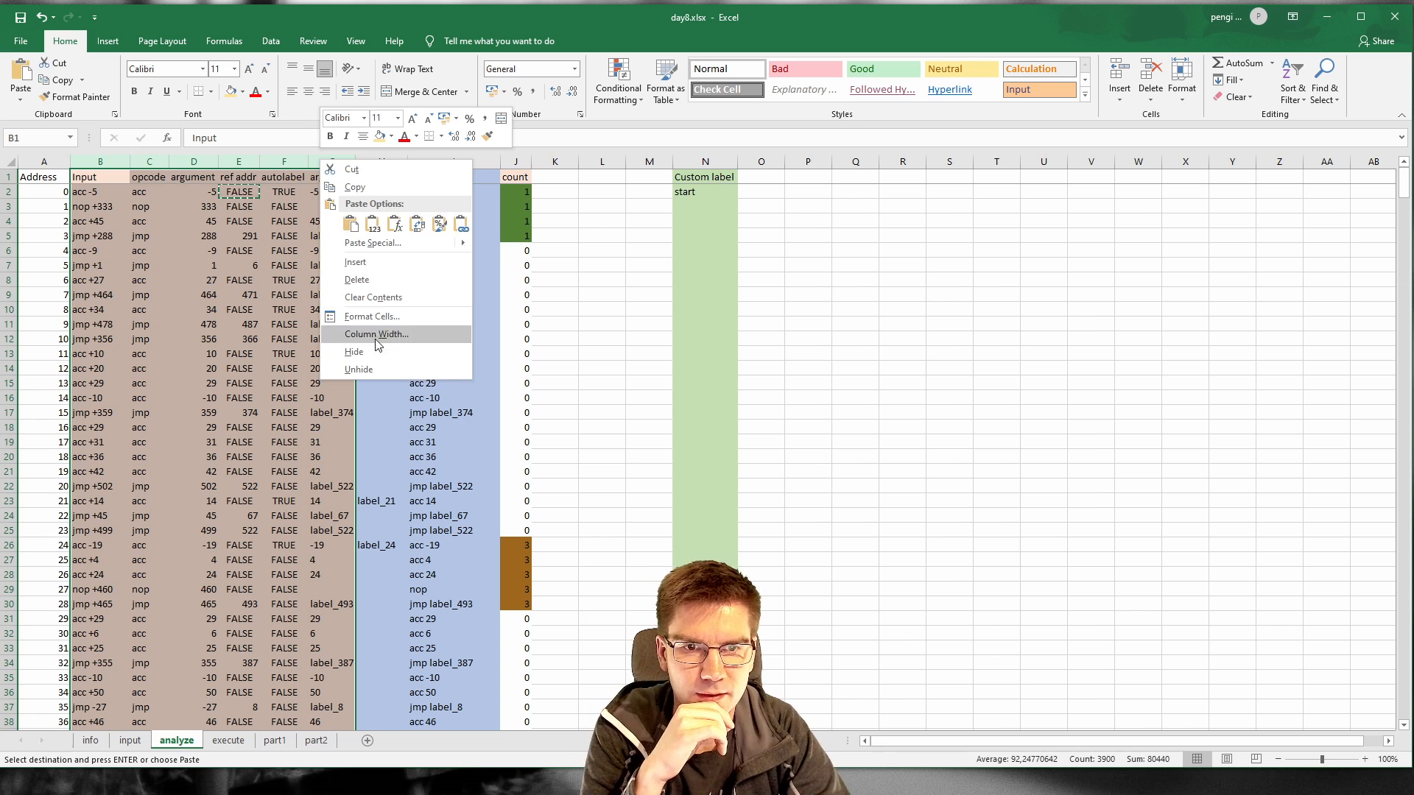
click(354, 351)
click(196, 278)
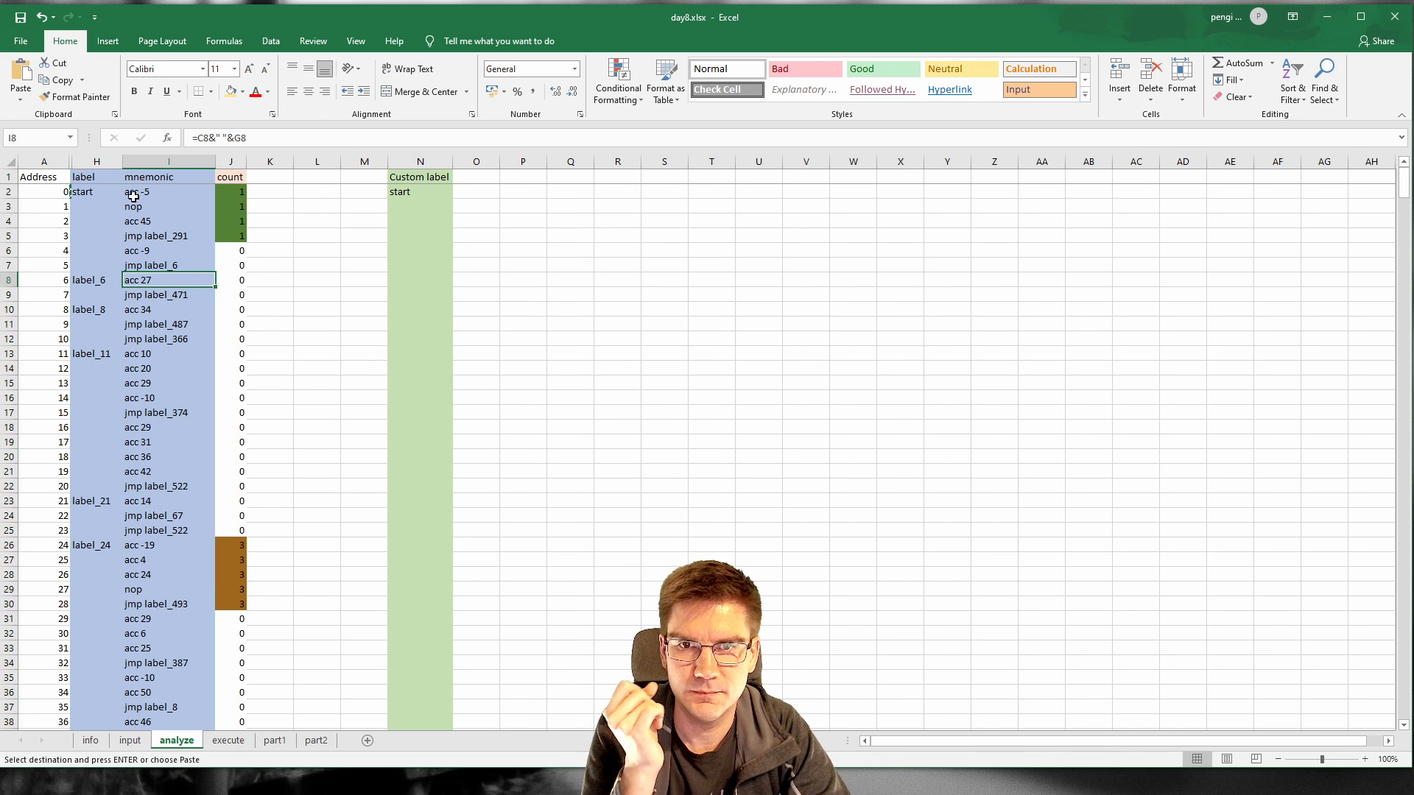
Step: Unhide the helper columns B through G, Input to arg string, on the analyze sheet
click(174, 213)
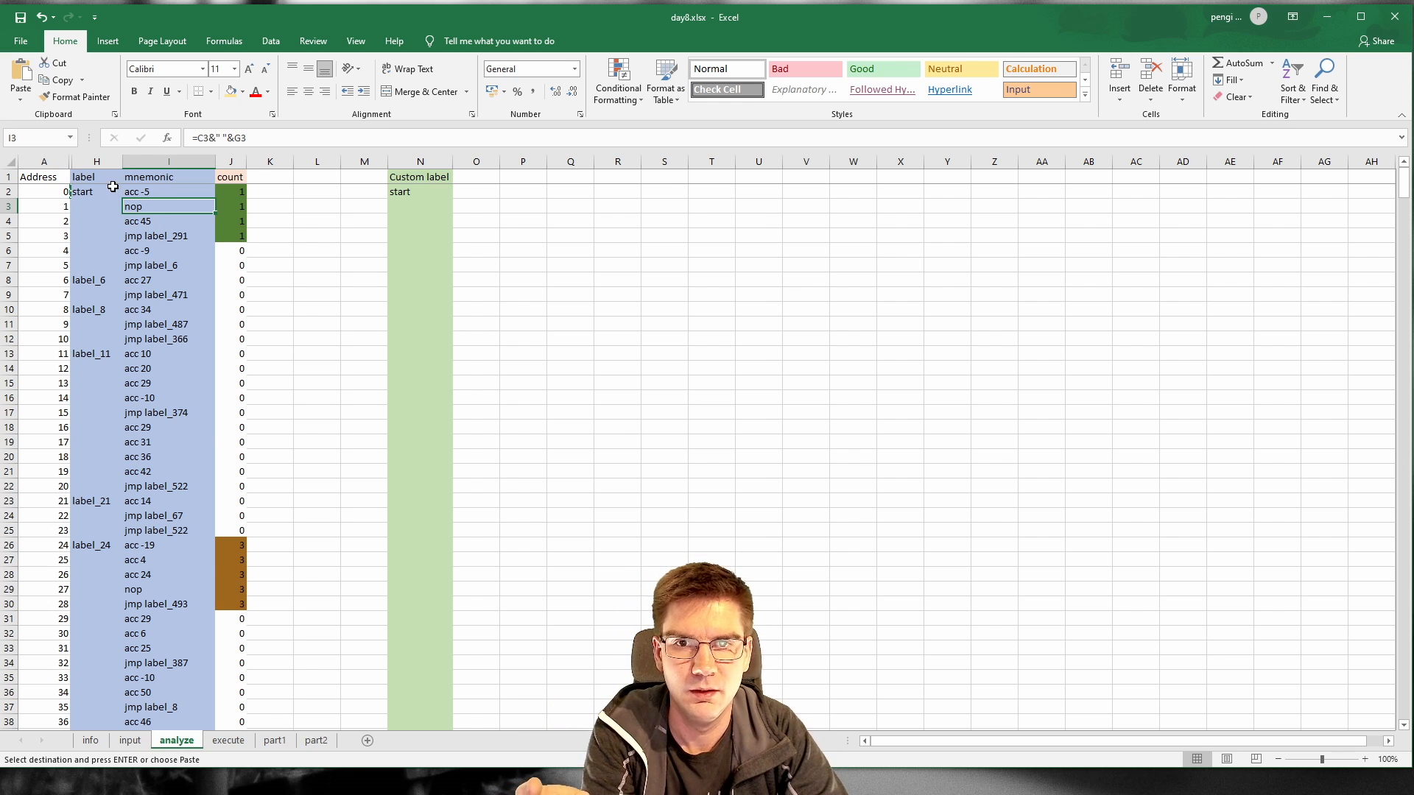
drag(45, 162, 95, 161)
right_click(94, 164)
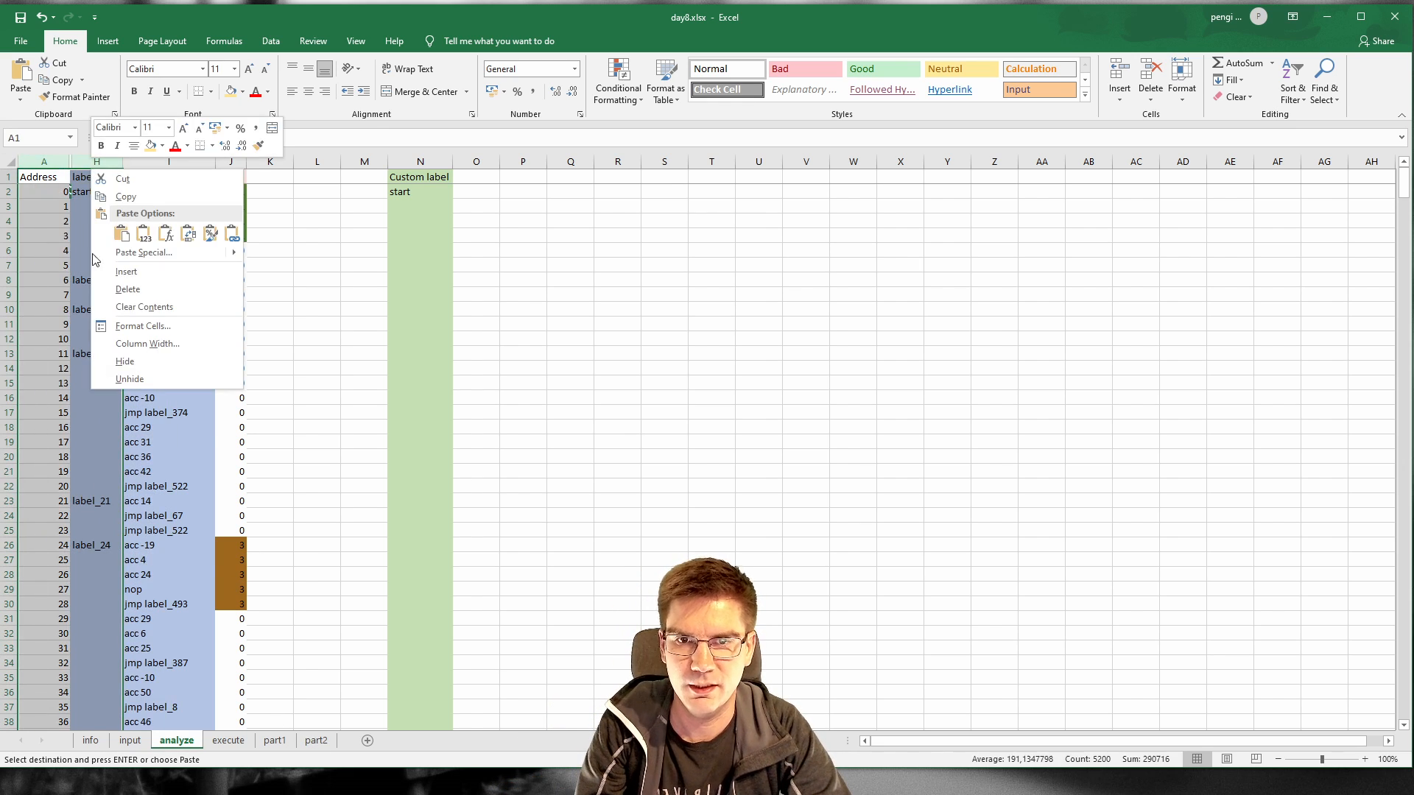
click(131, 378)
click(441, 203)
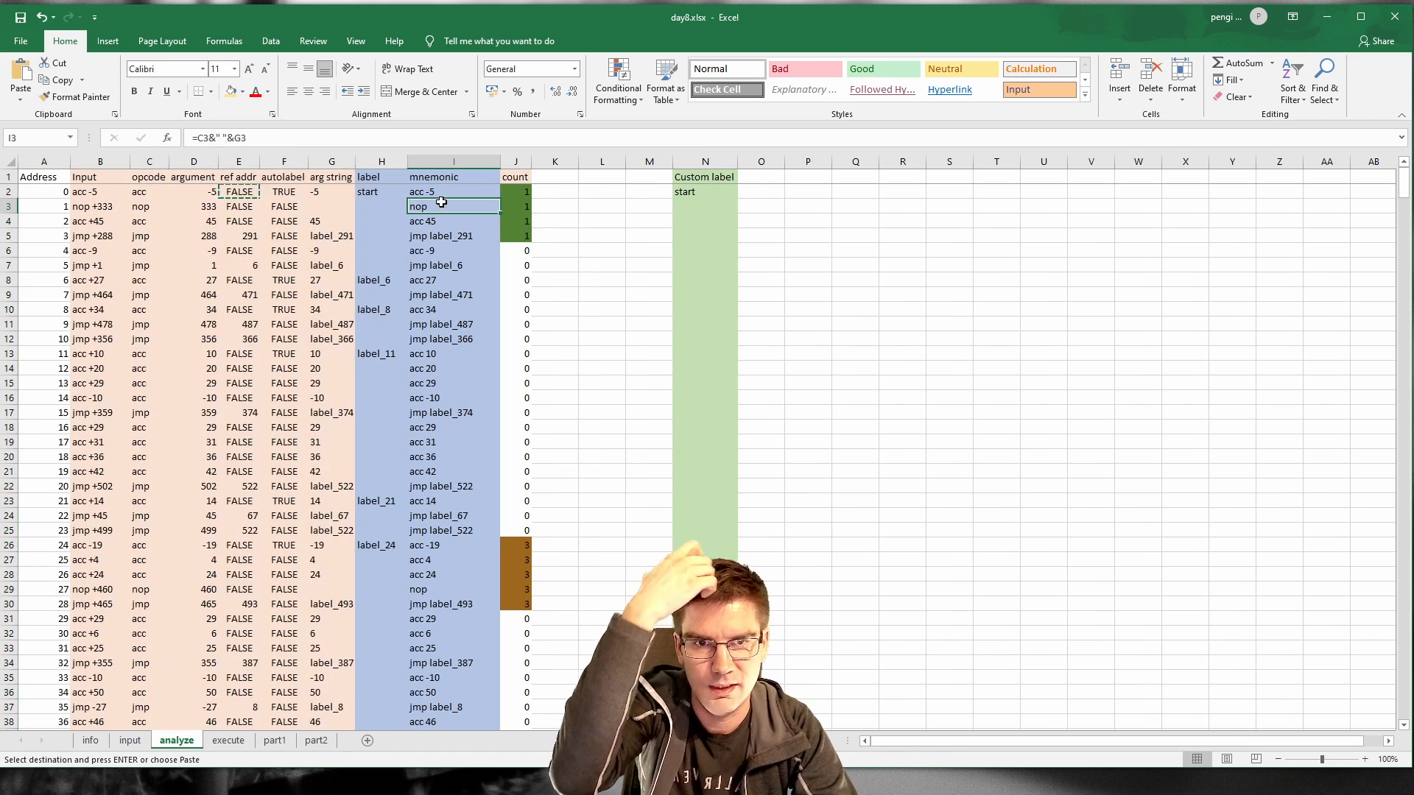
Step: Compare the part2 execution traces for toggled addresses 1, 2 and 3 with the matching opcodes and arguments on the analyze sheet
click(179, 207)
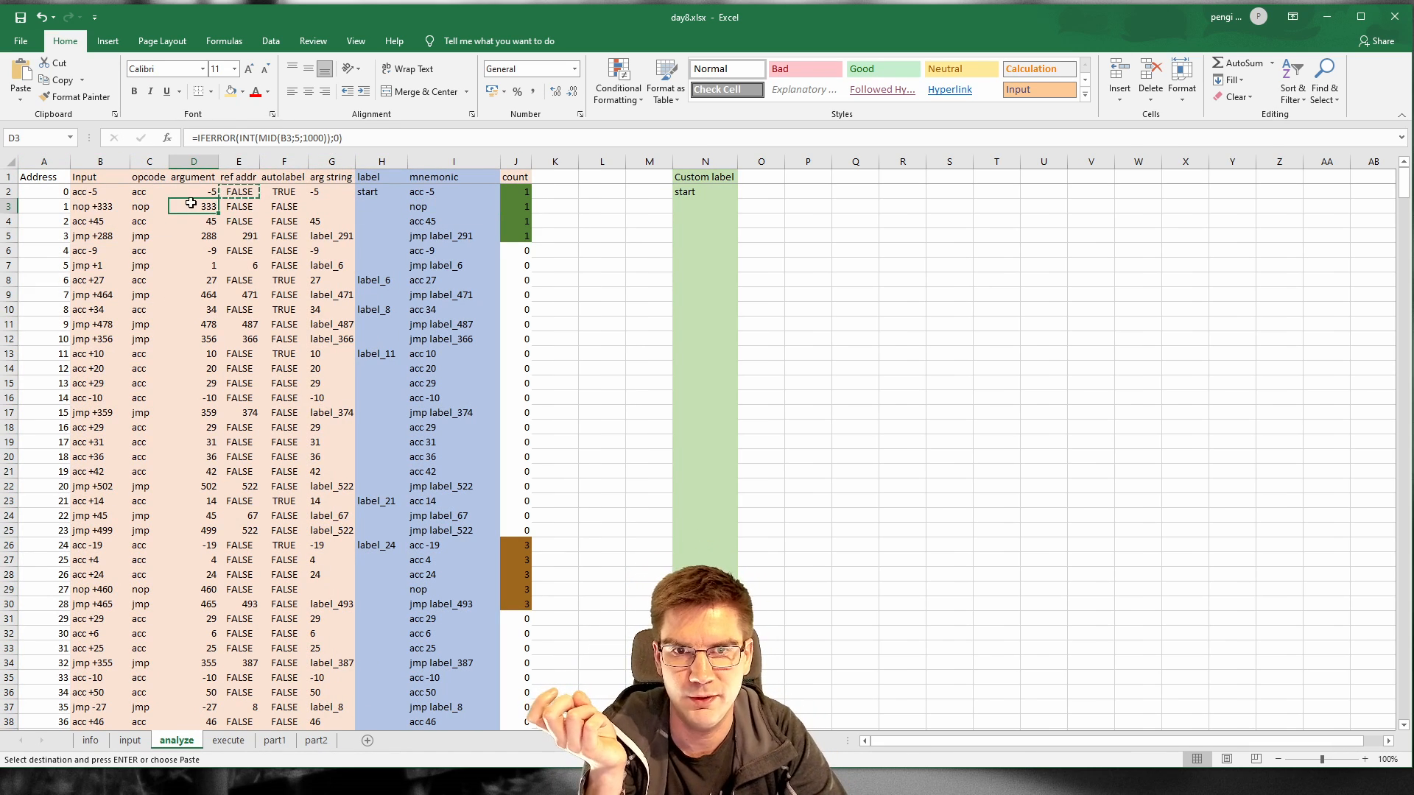
click(318, 740)
click(173, 216)
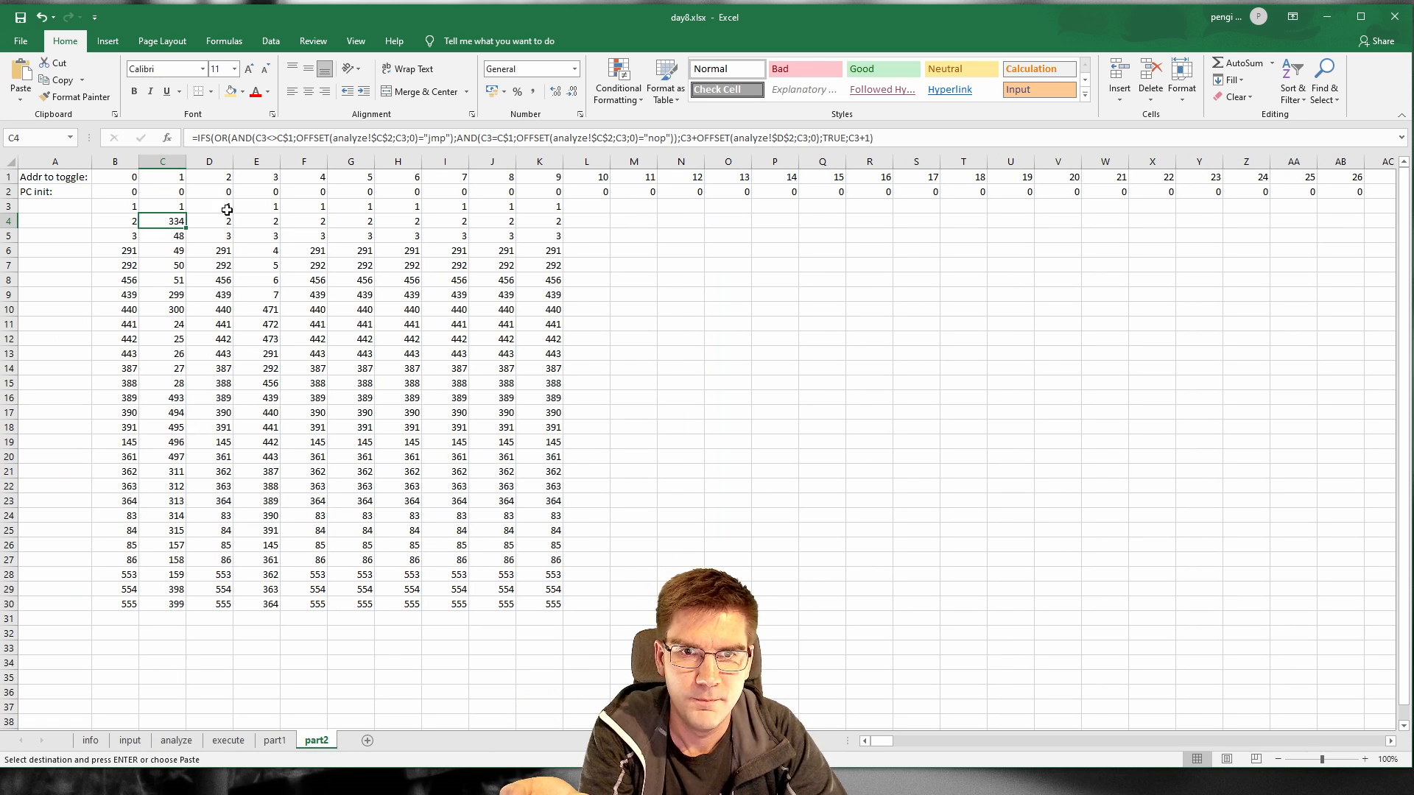
click(217, 241)
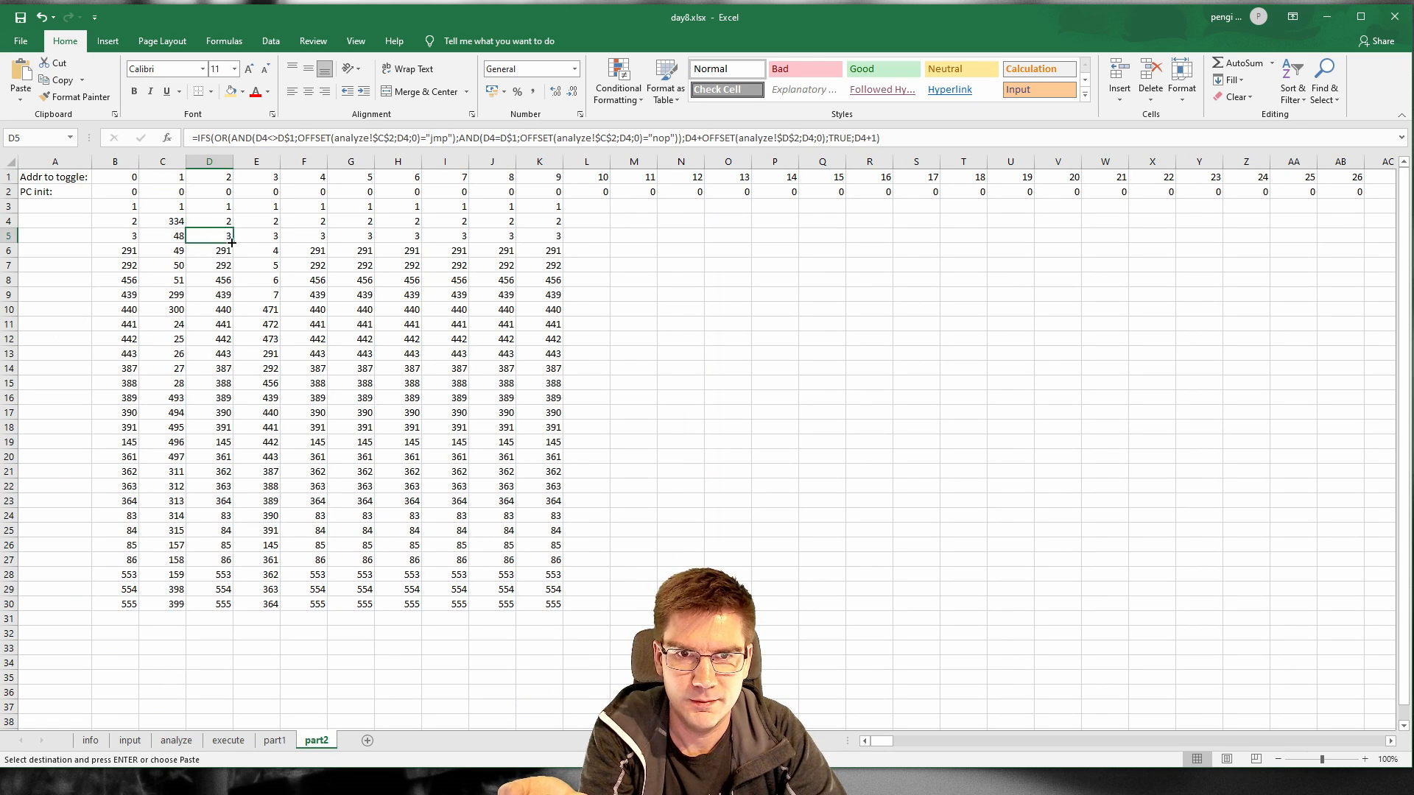
click(257, 238)
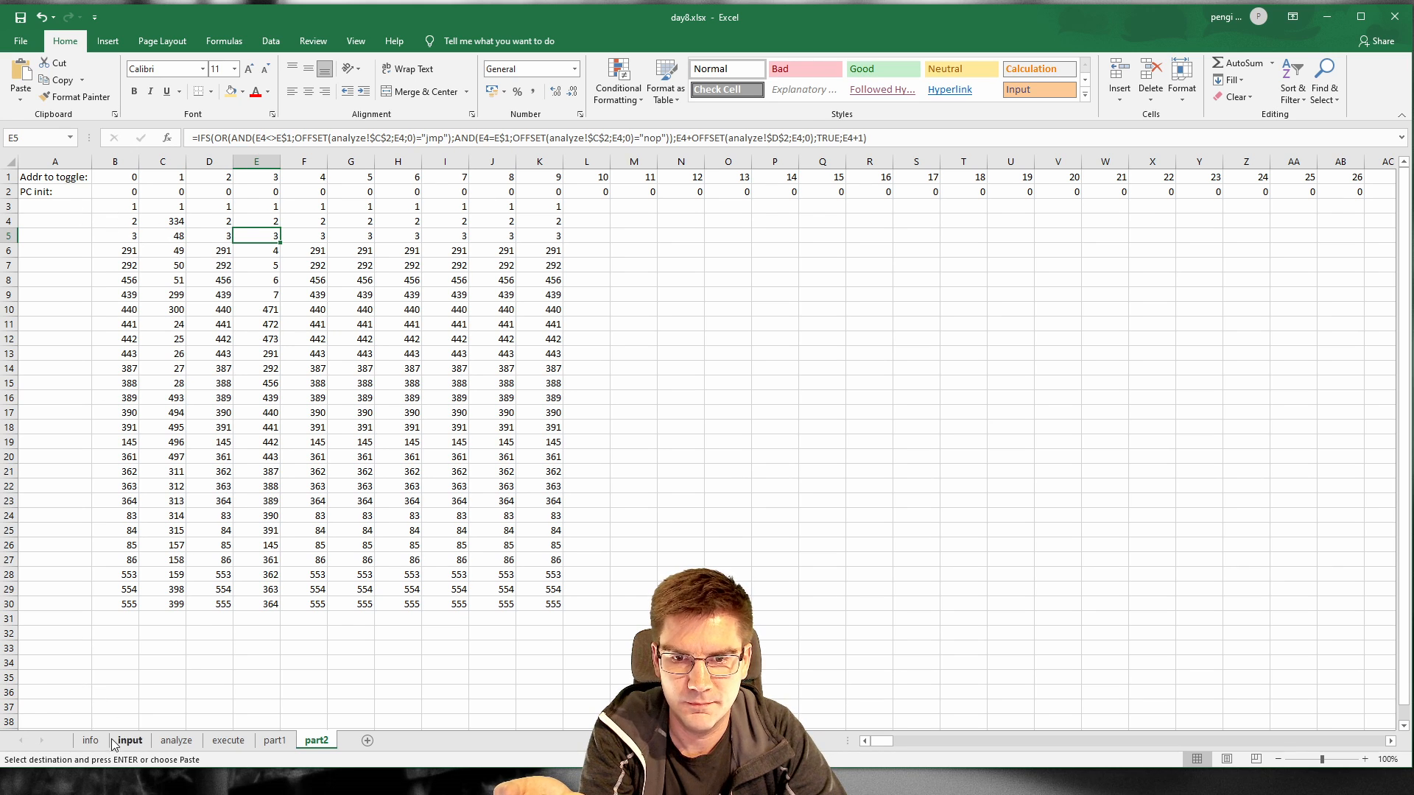
click(177, 741)
click(127, 240)
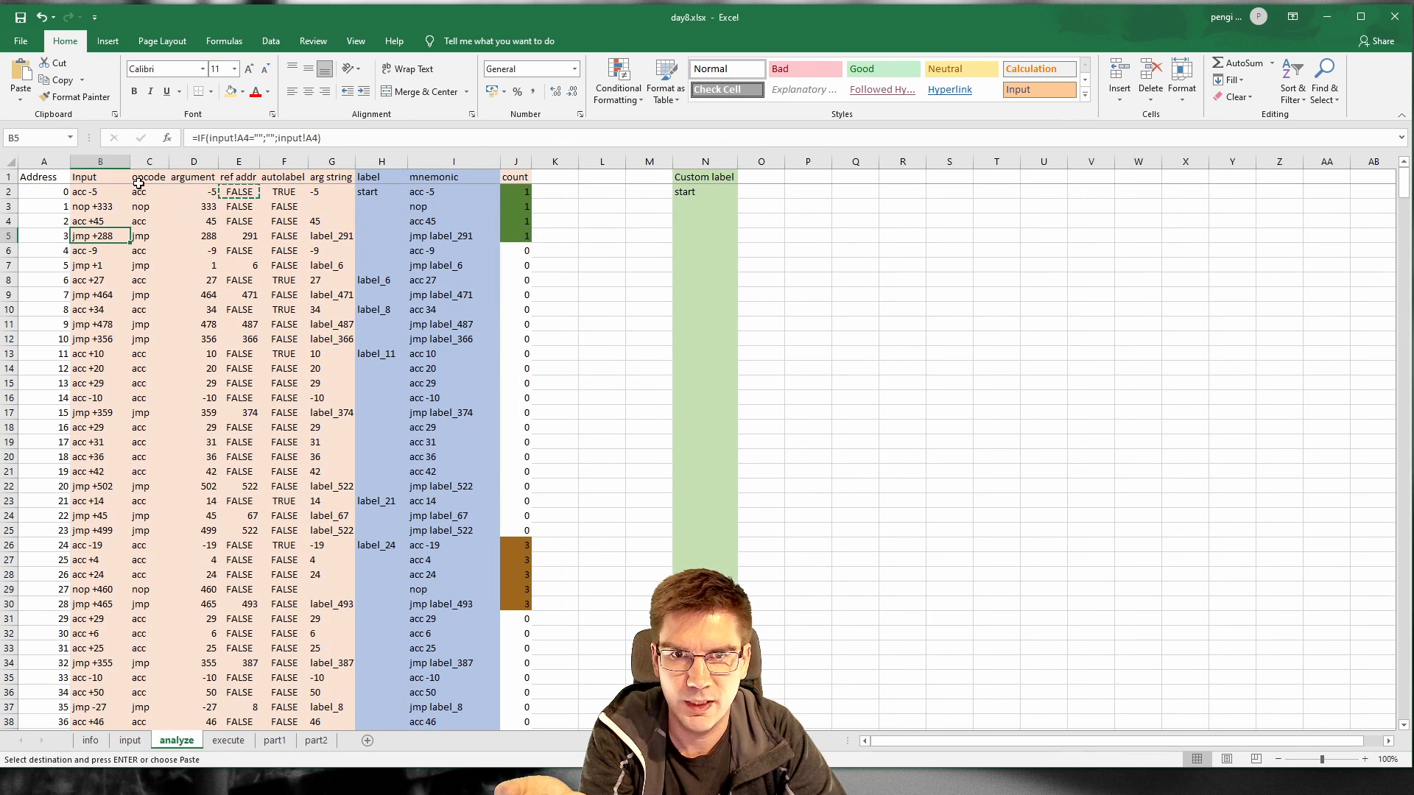
click(136, 236)
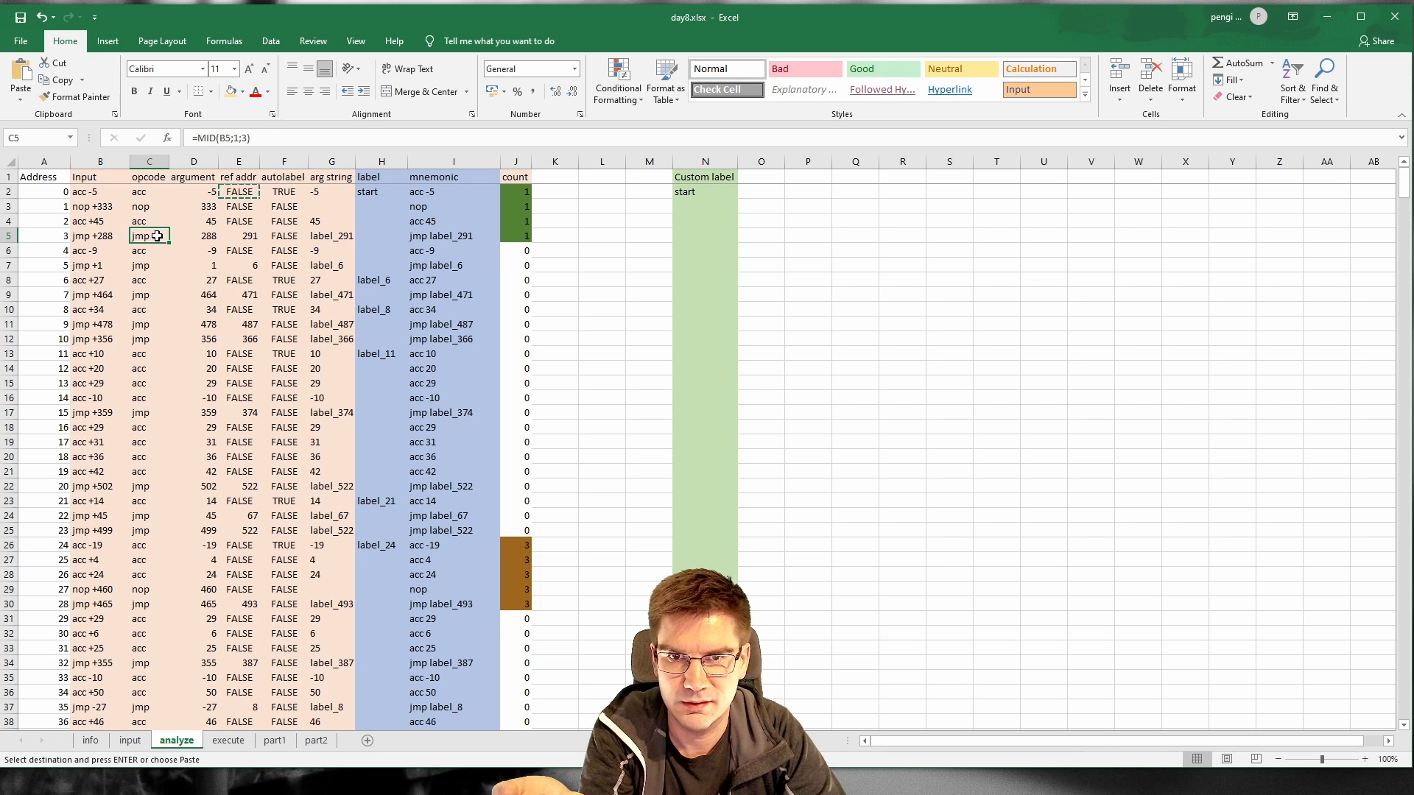
click(317, 741)
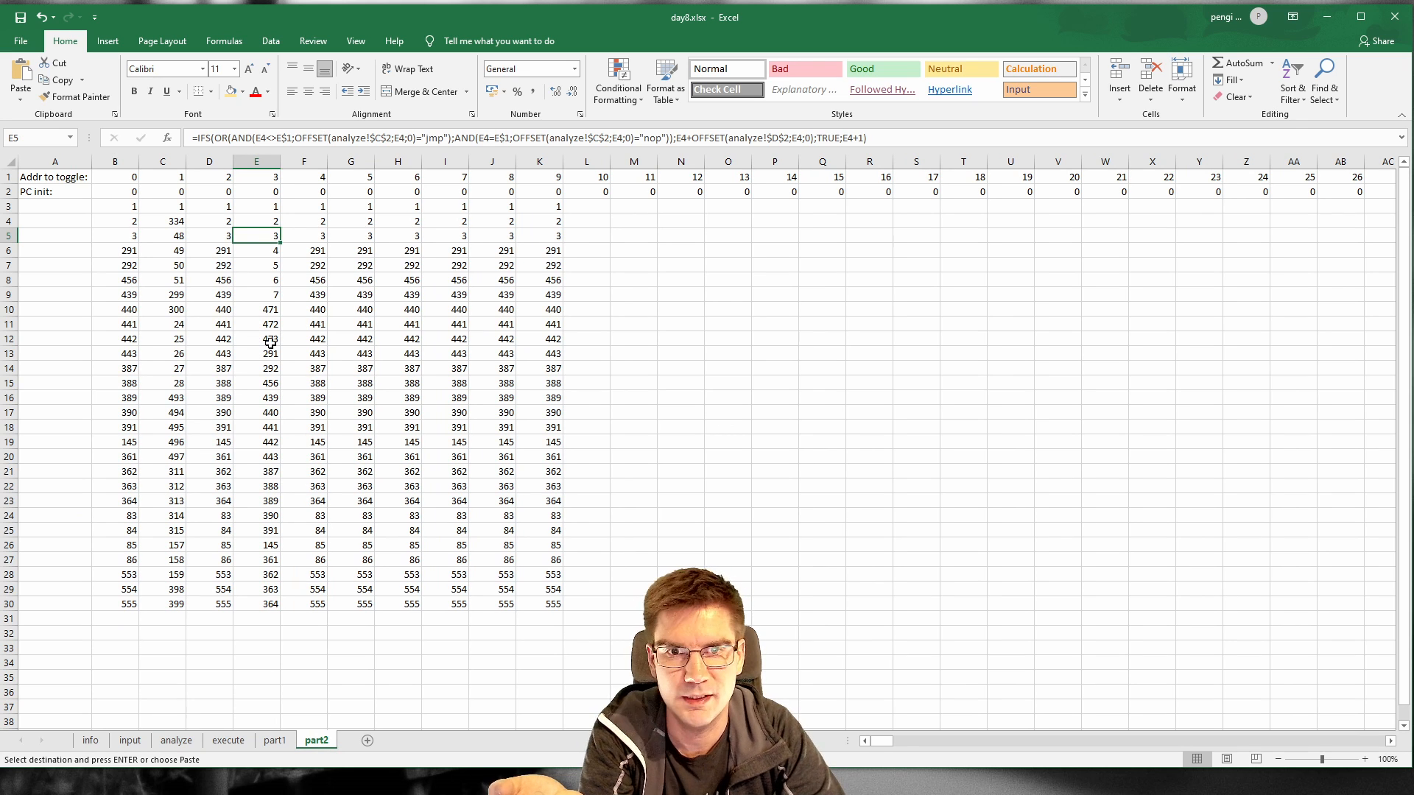
click(271, 211)
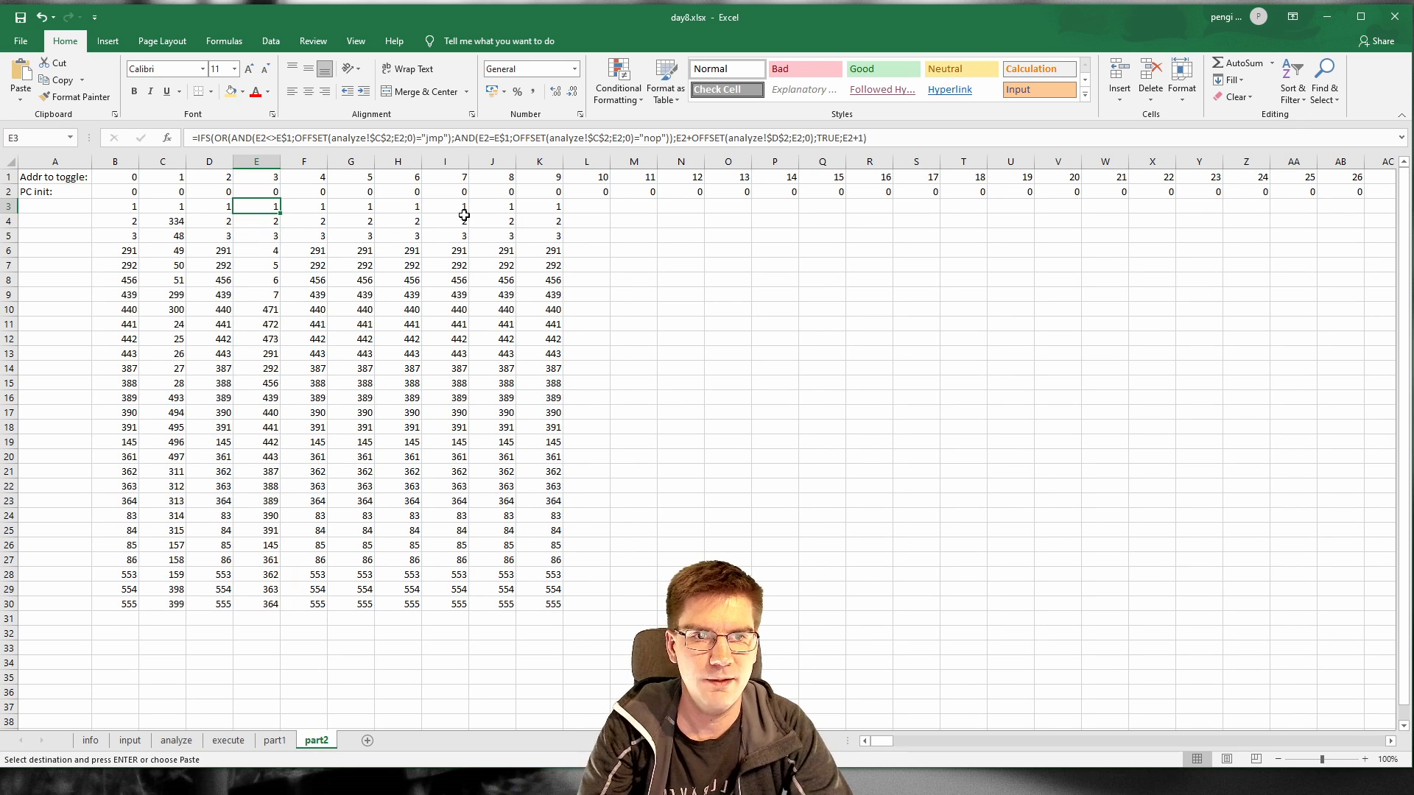
Step: Fill K2:K30 on part2 across to column YB, under toggled address 650
click(555, 196)
key(ctrl+v)
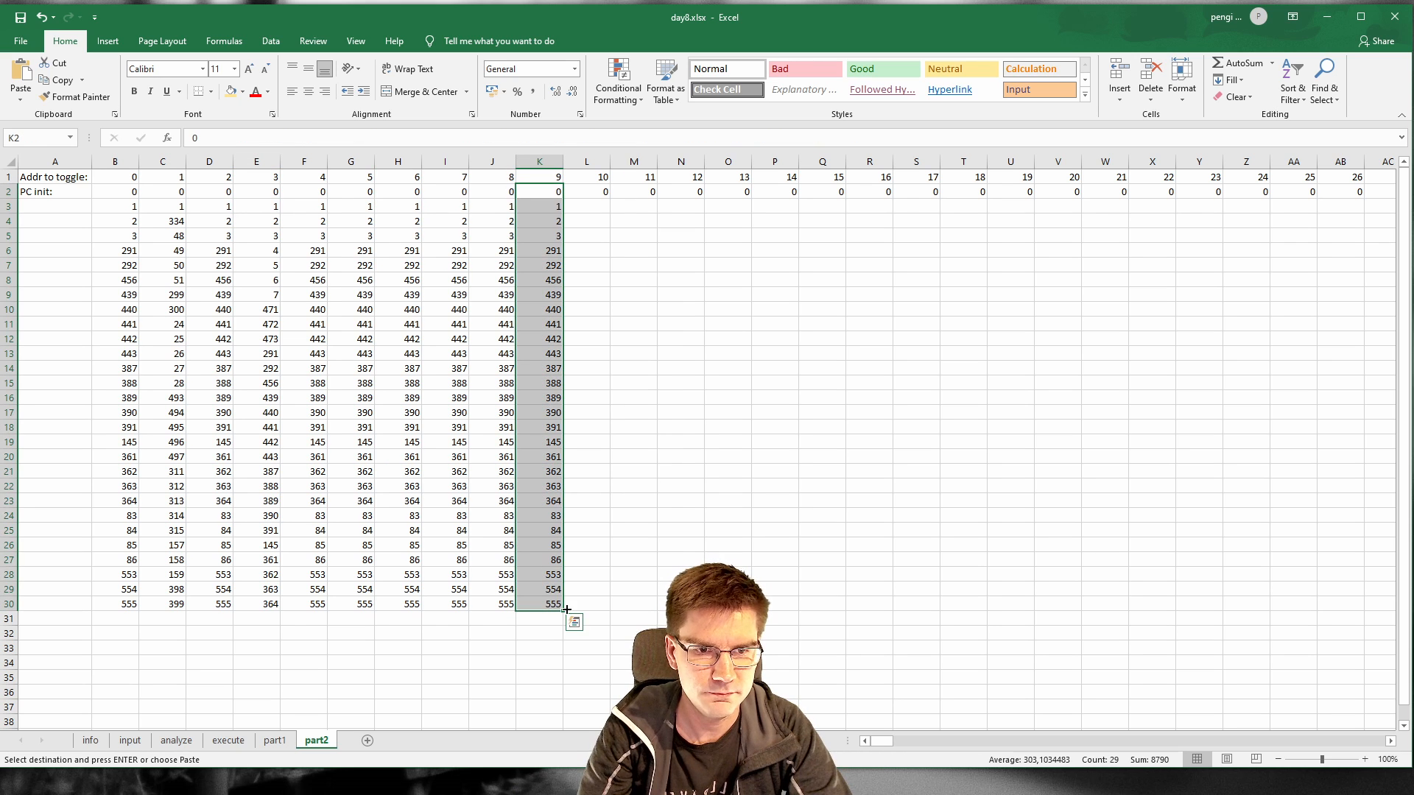
drag(562, 613, 1287, 619)
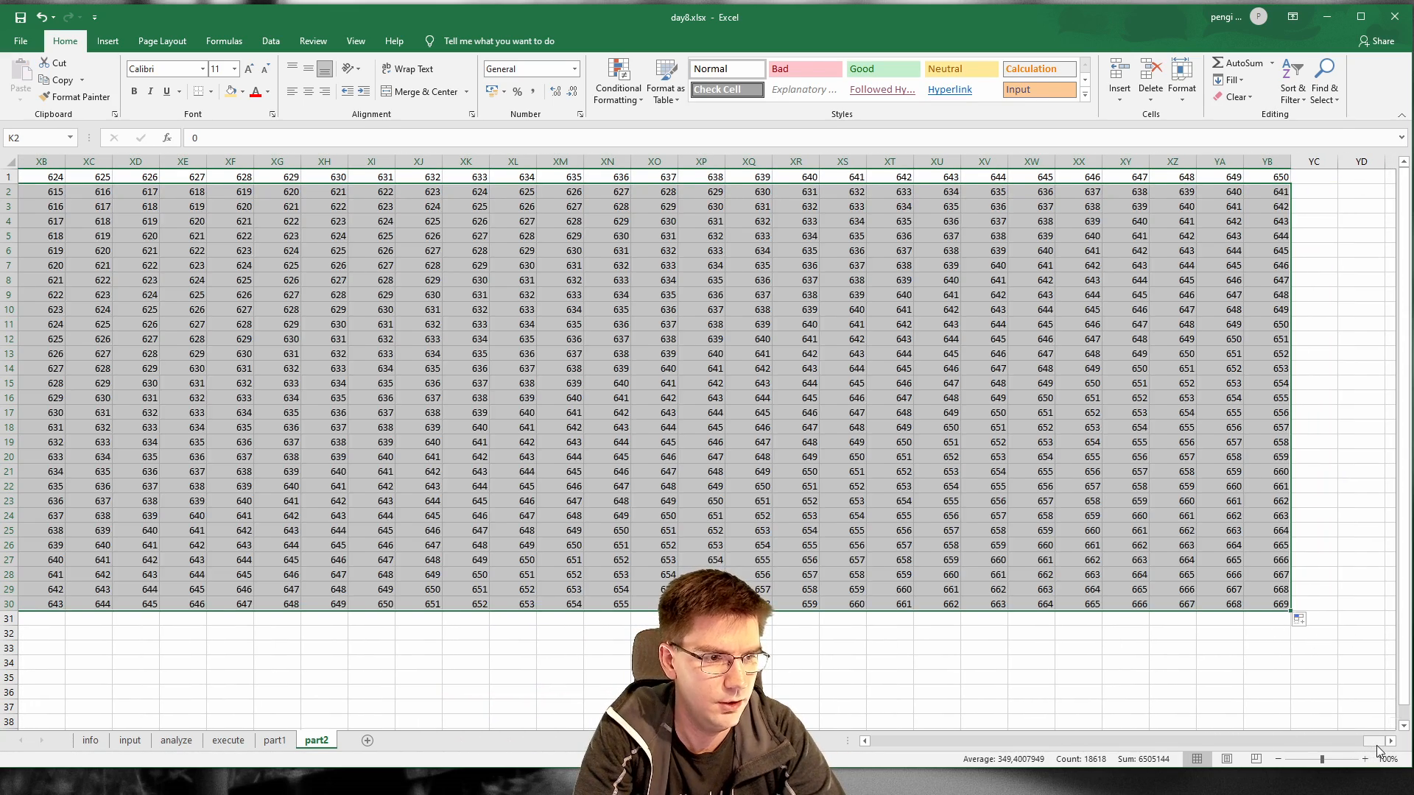
drag(1375, 743, 147, 753)
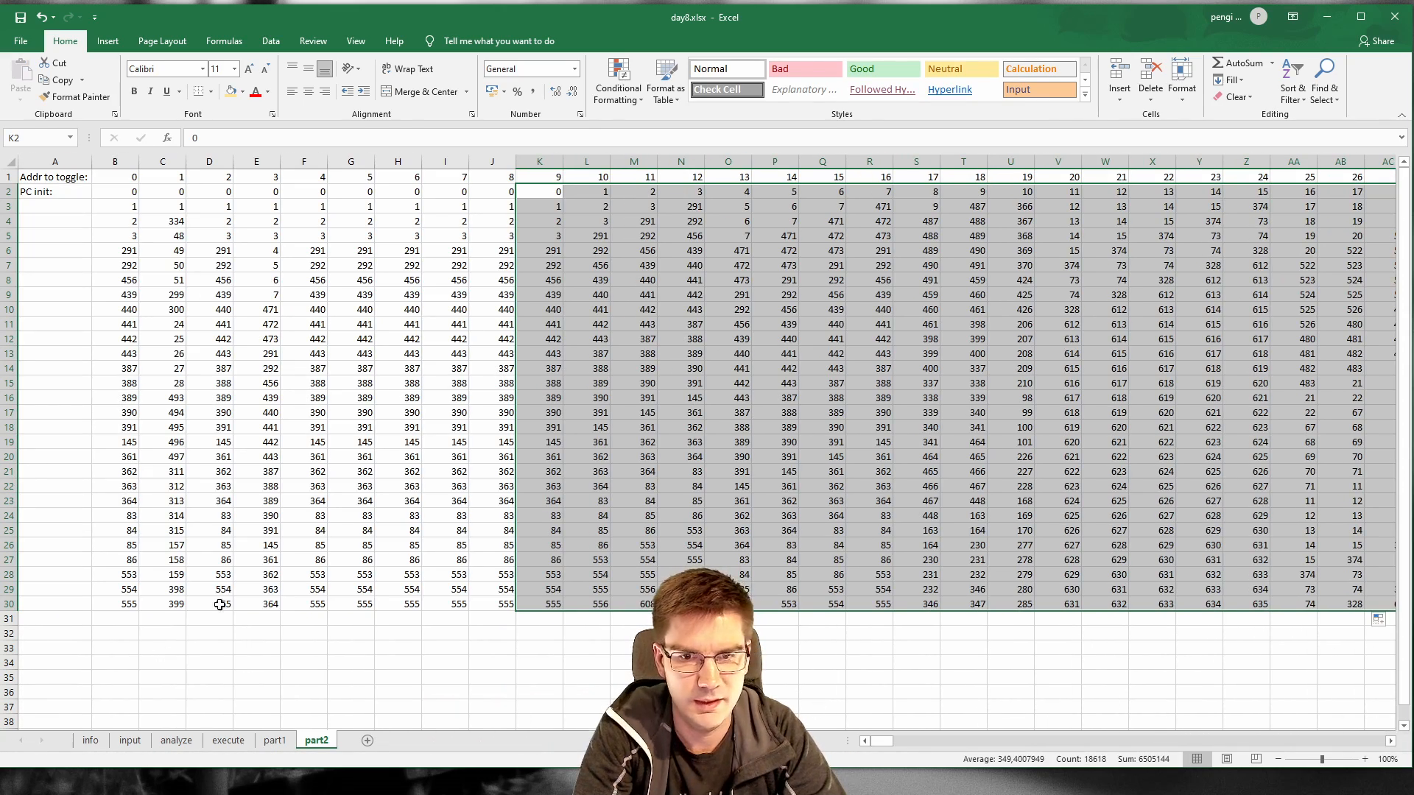
Step: Fill the row 30 formulas, B30 through YB30, down to row 650
click(109, 603)
drag(882, 742, 1374, 743)
click(1372, 620)
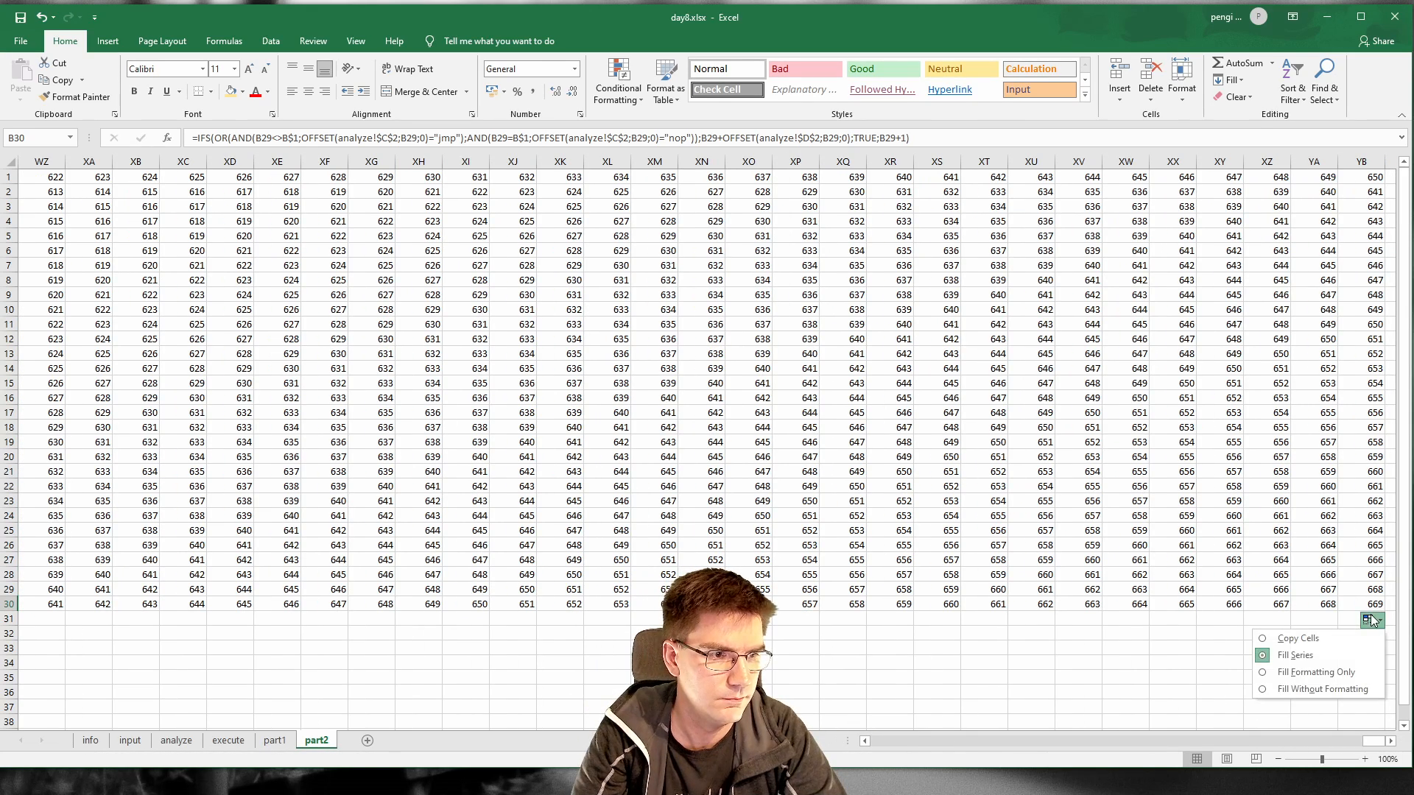
shift+click(1374, 605)
drag(1385, 611, 1367, 227)
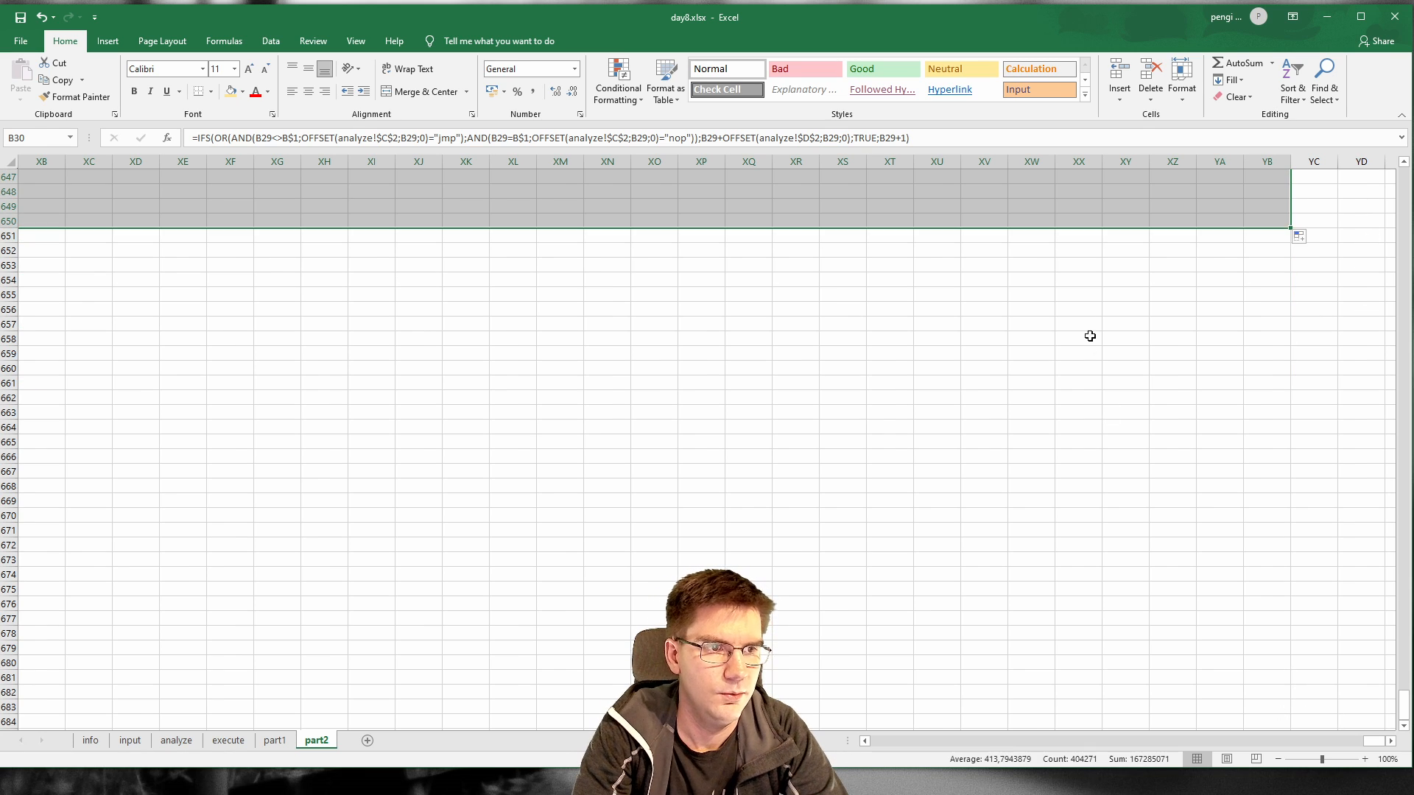
click(938, 268)
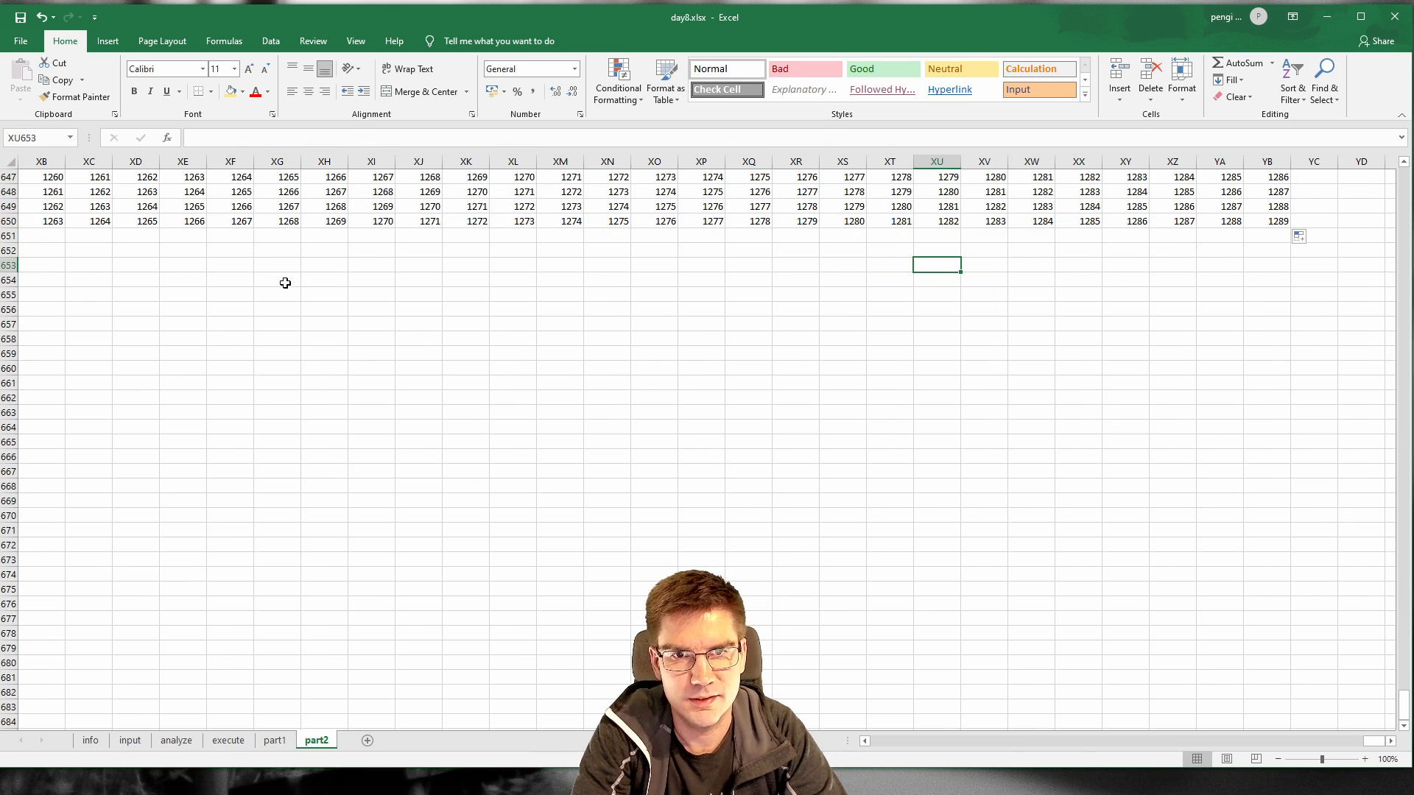
Step: Examine the filled part2 grid, from its last rows and columns back to the first toggled addresses
scroll(273, 313, up, 7)
scroll(272, 313, up, 20)
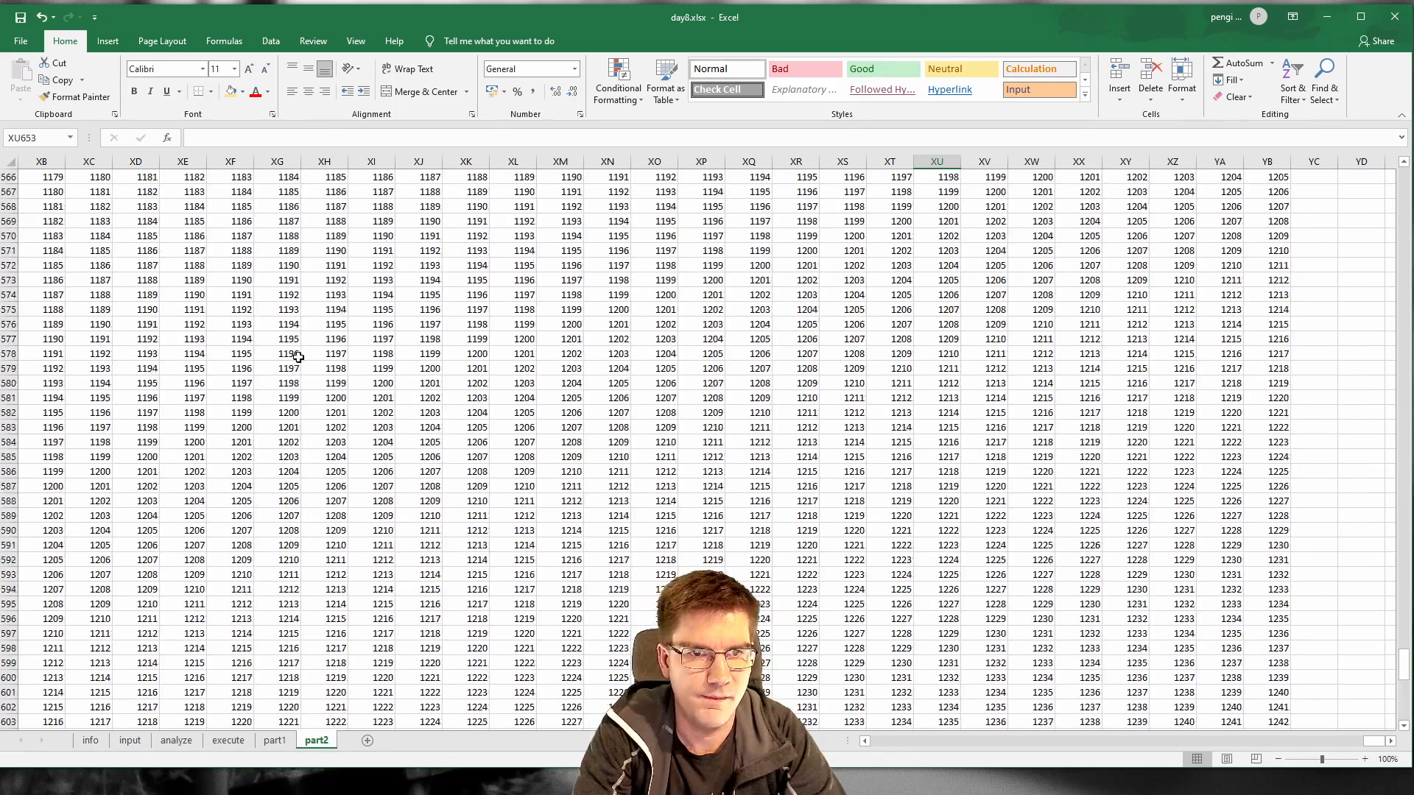
scroll(300, 358, down, 14)
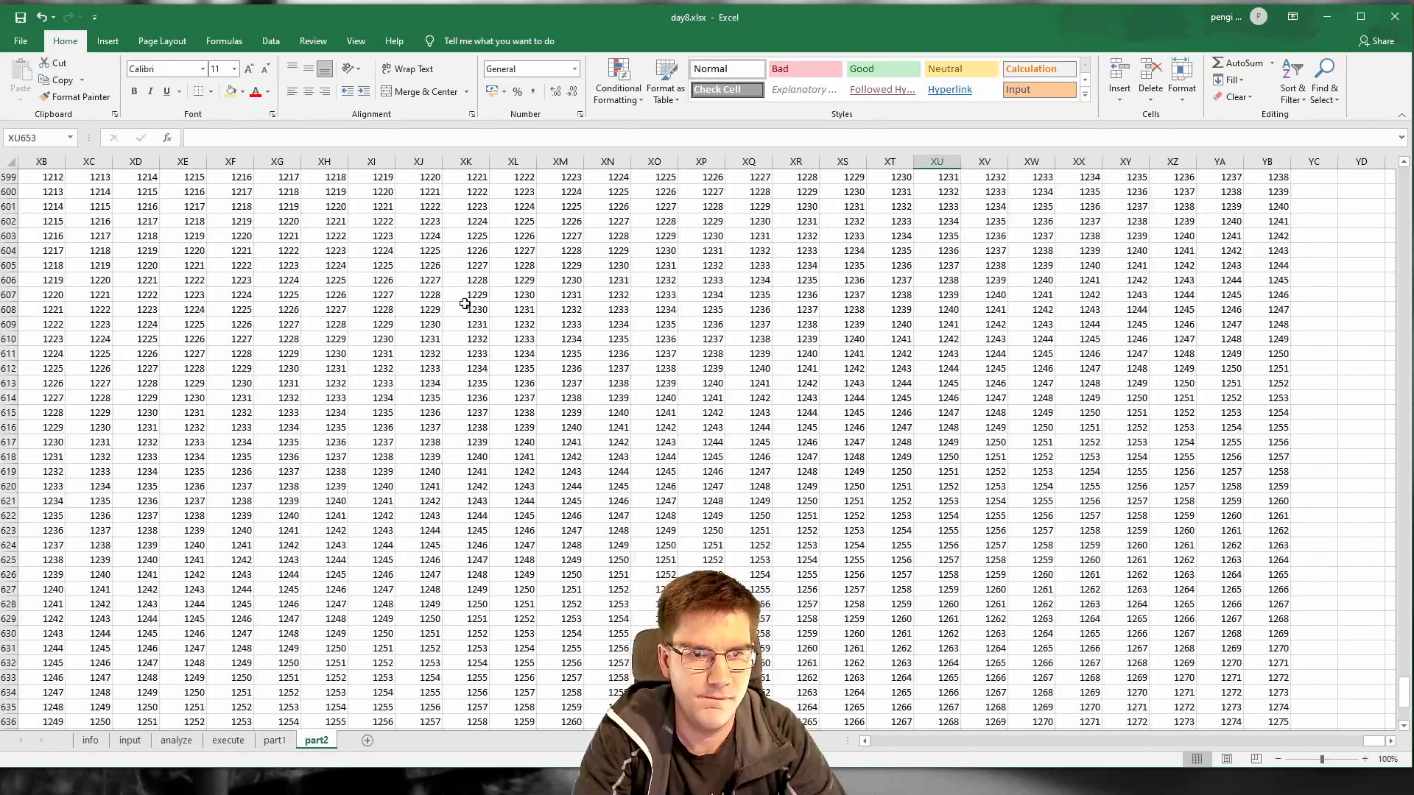
drag(1373, 744, 1409, 584)
scroll(1112, 519, down, 4)
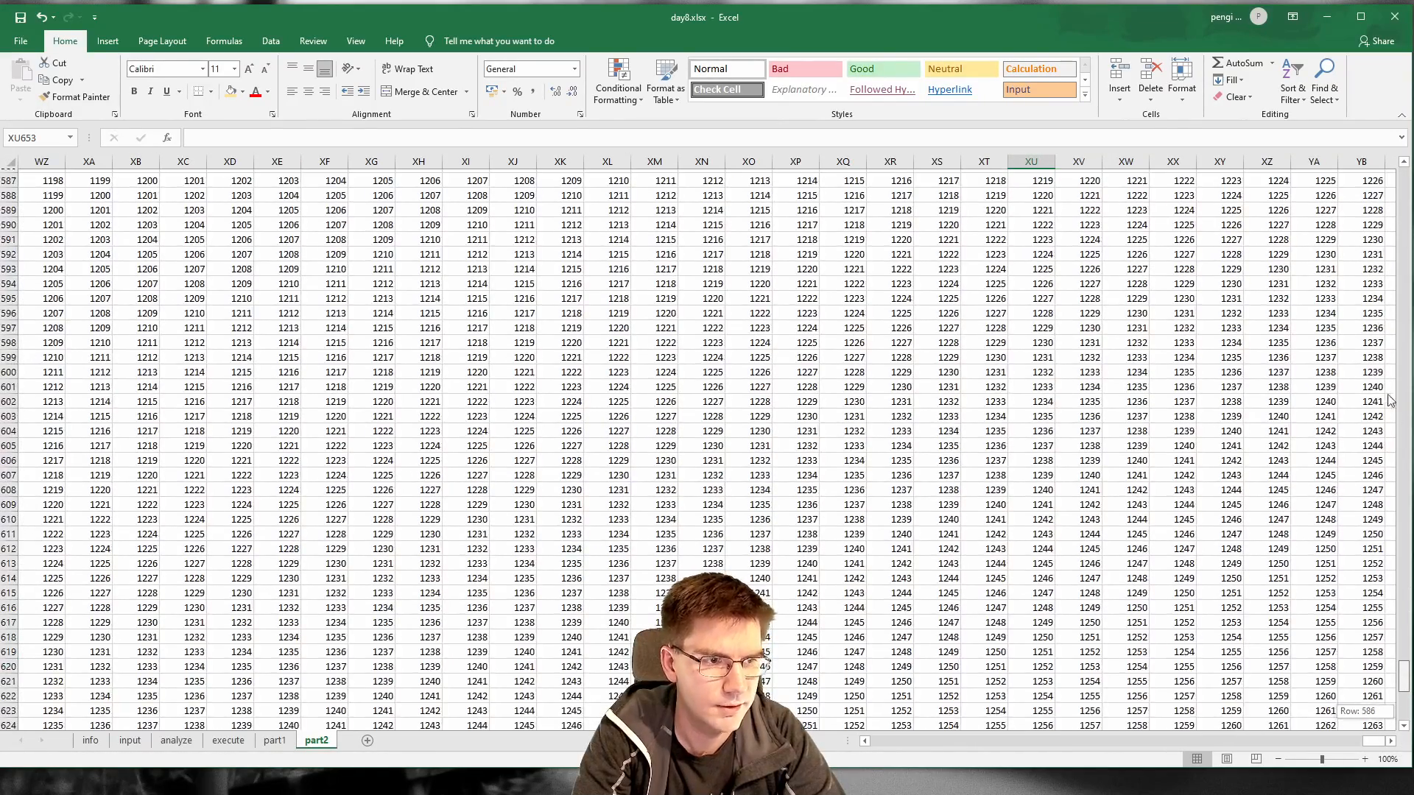
drag(1391, 399, 1408, 188)
drag(1382, 748, 467, 728)
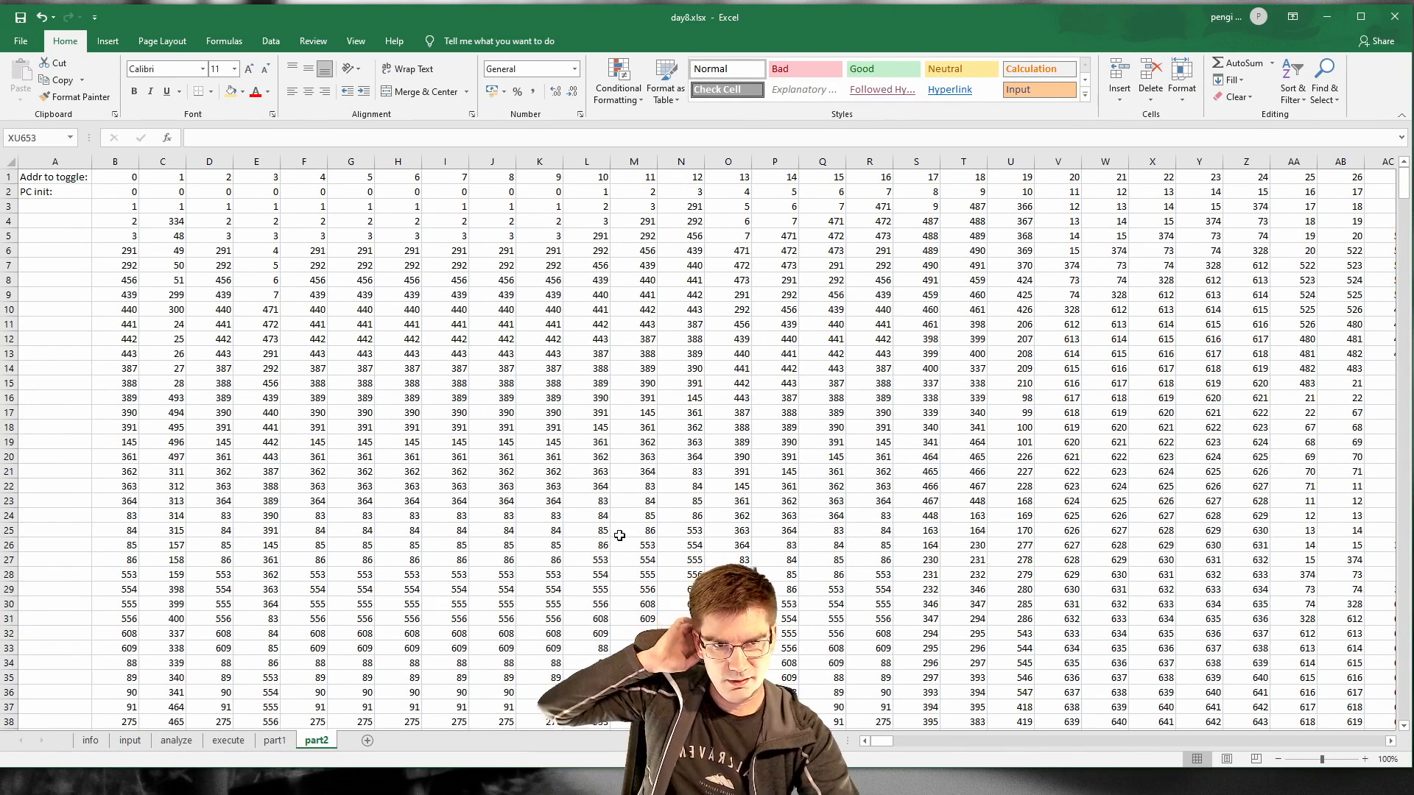
scroll(619, 535, down, 17)
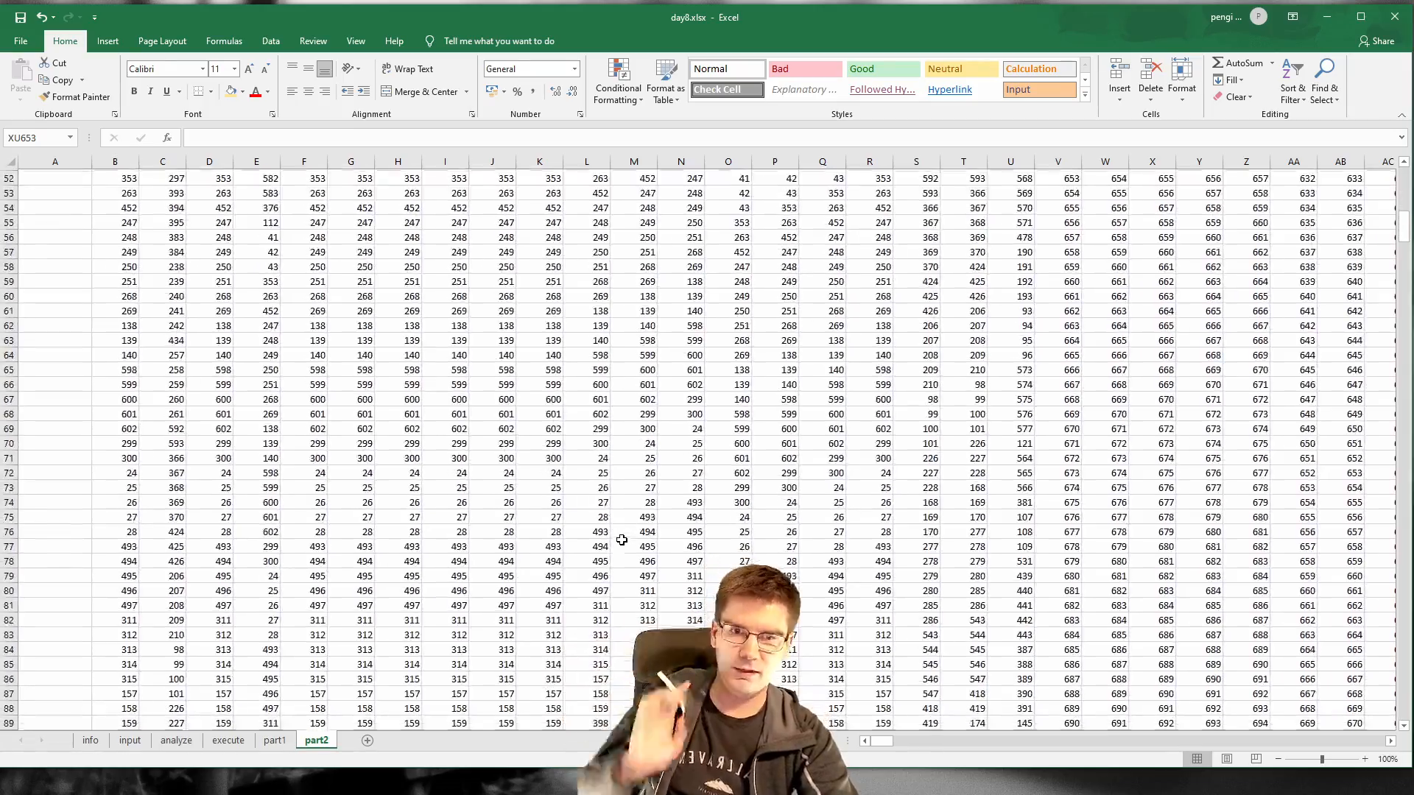
scroll(621, 540, down, 10)
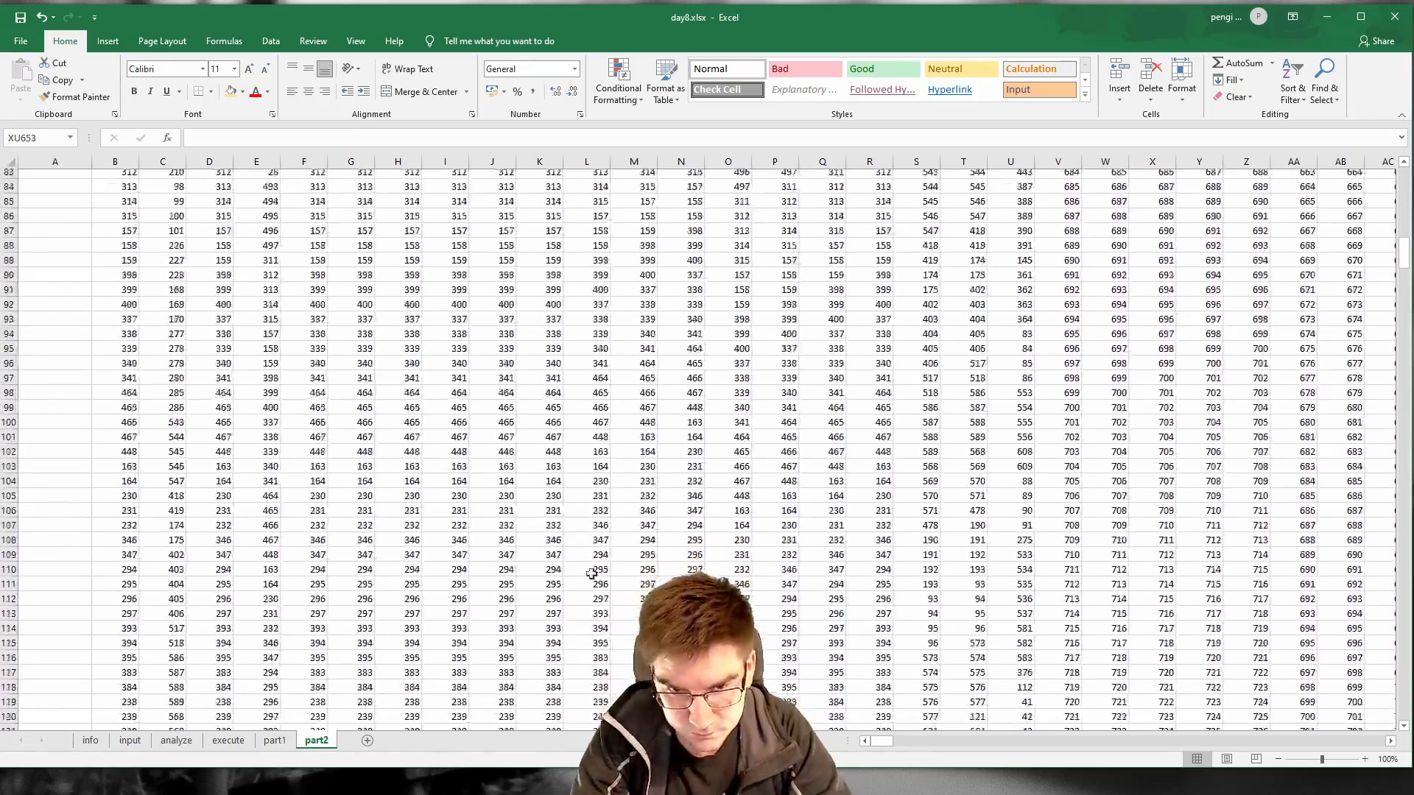
scroll(592, 573, up, 14)
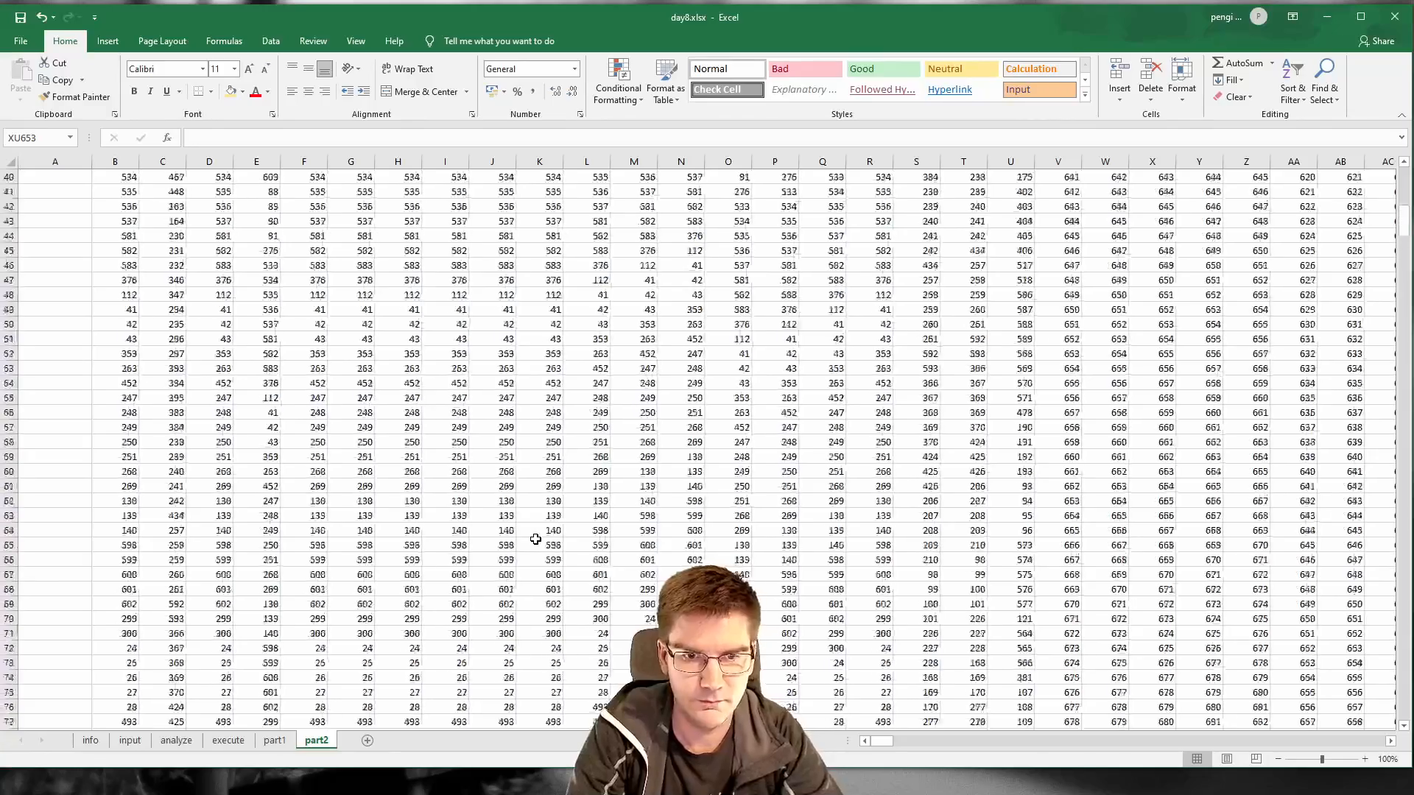
scroll(537, 537, up, 13)
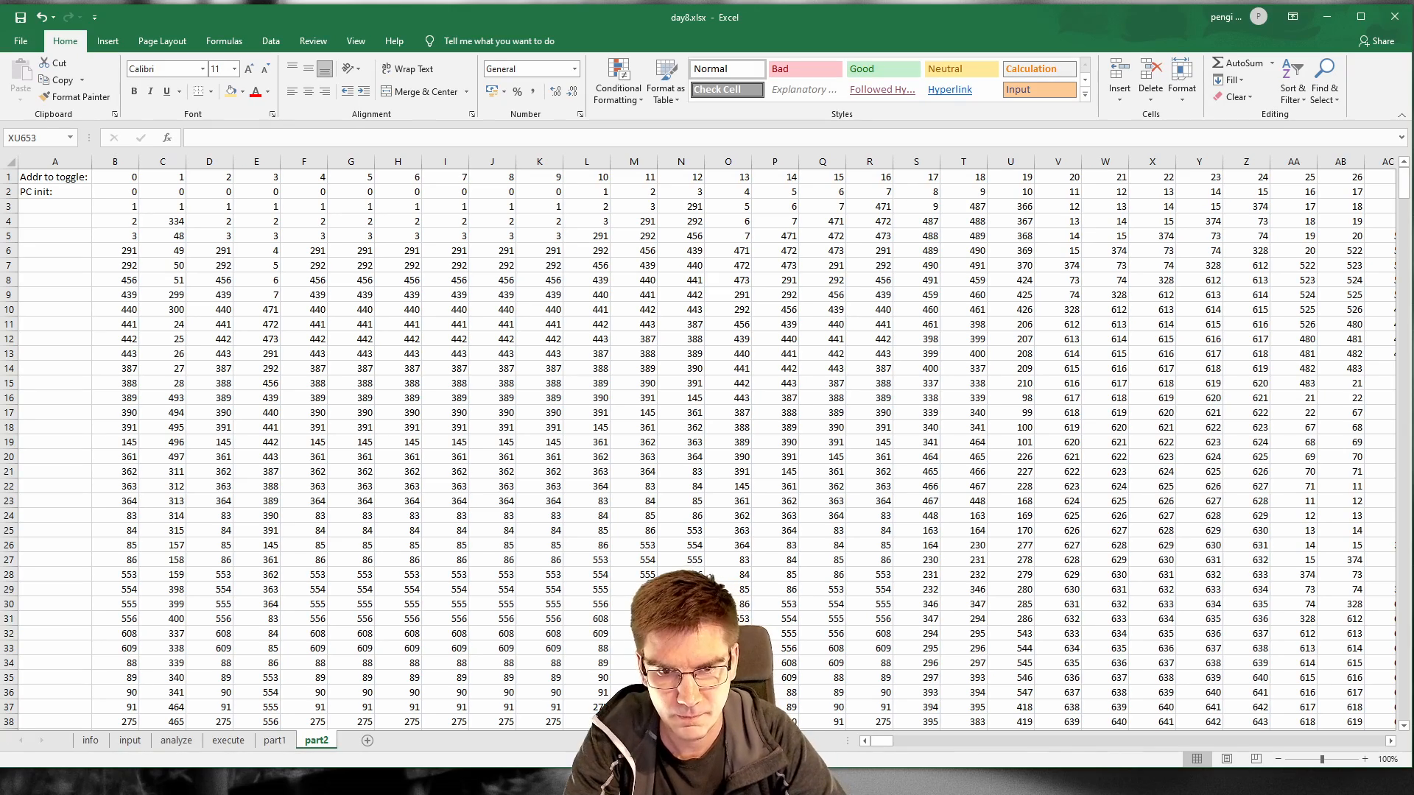
Step: Examine the end of the instruction list on the analyze sheet and the empty rows following it
click(130, 740)
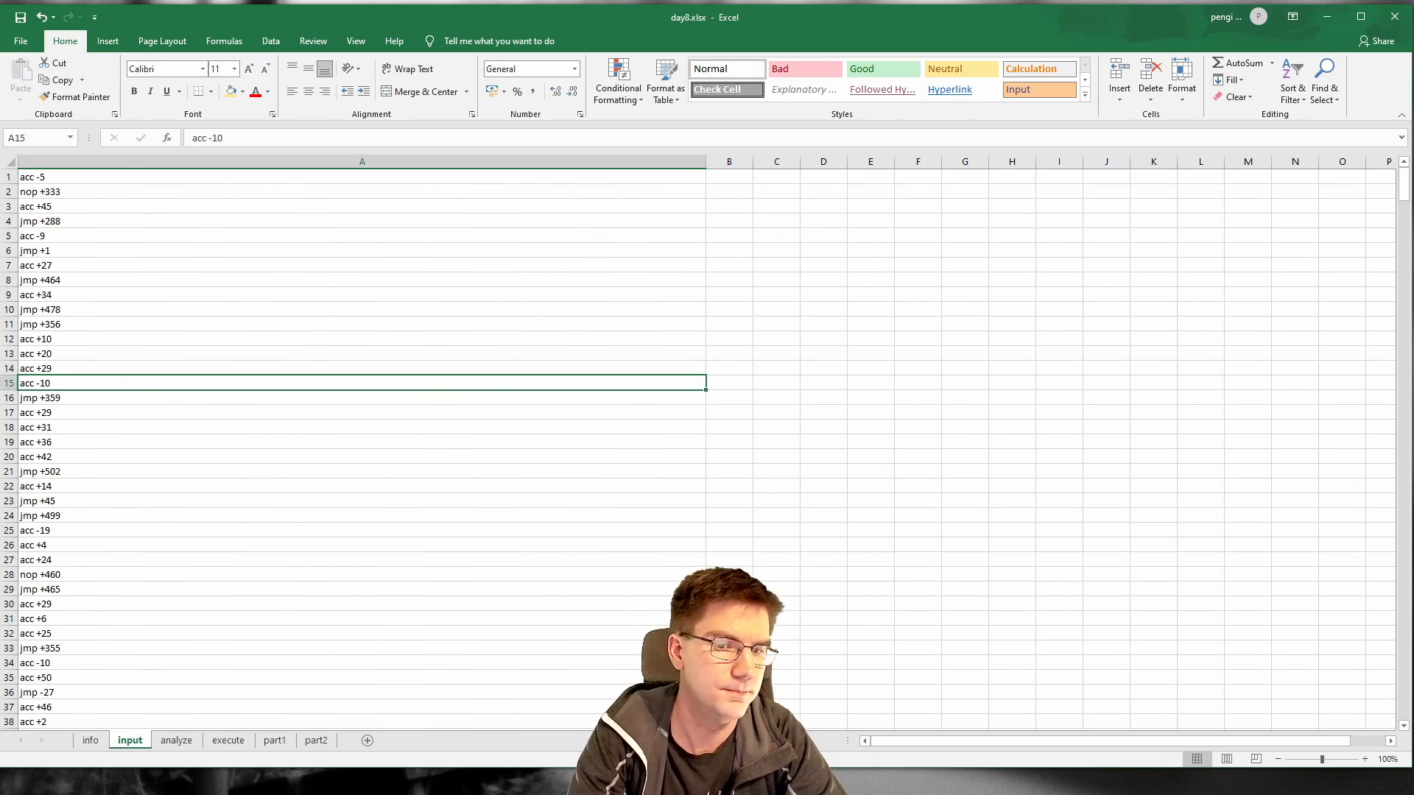
click(177, 740)
scroll(567, 526, down, 20)
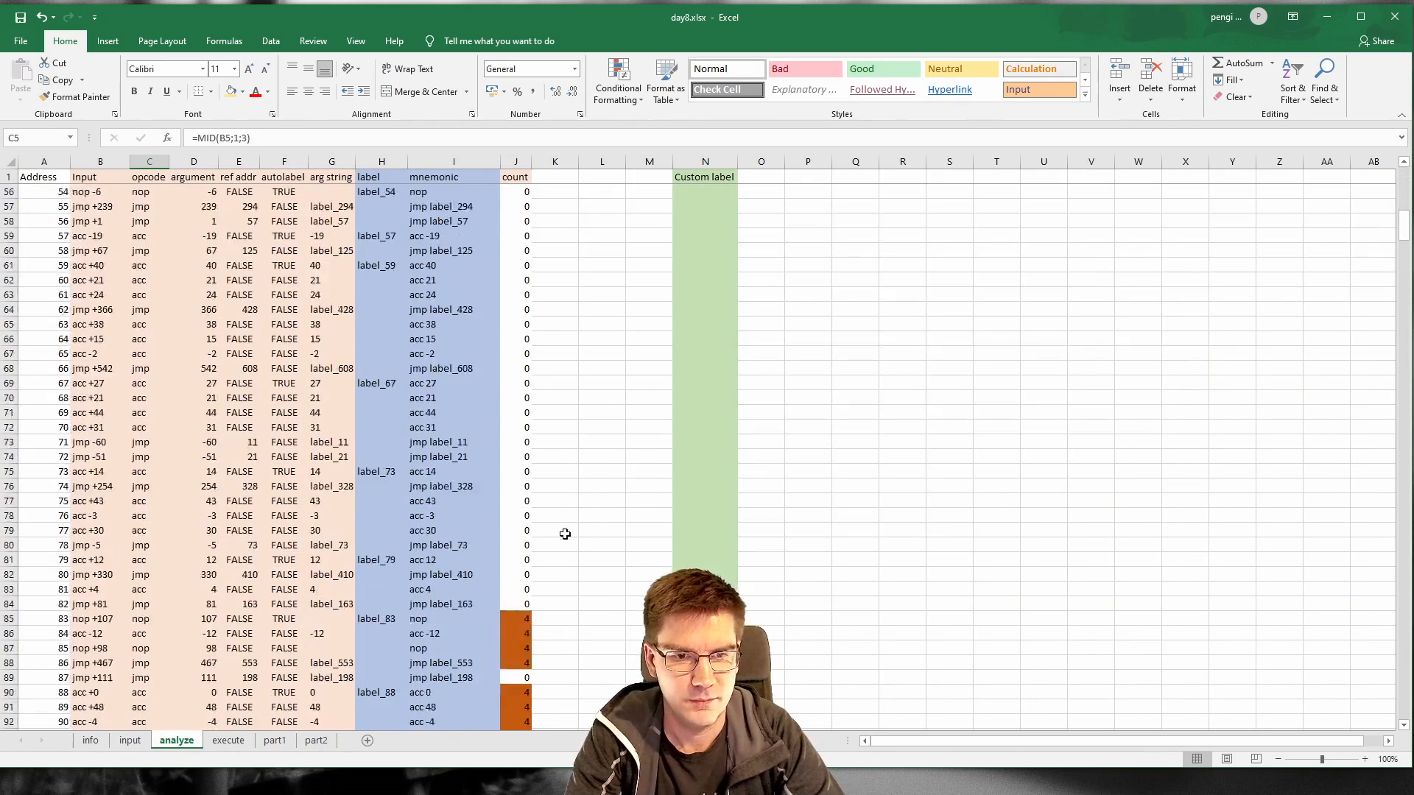
scroll(574, 521, down, 2)
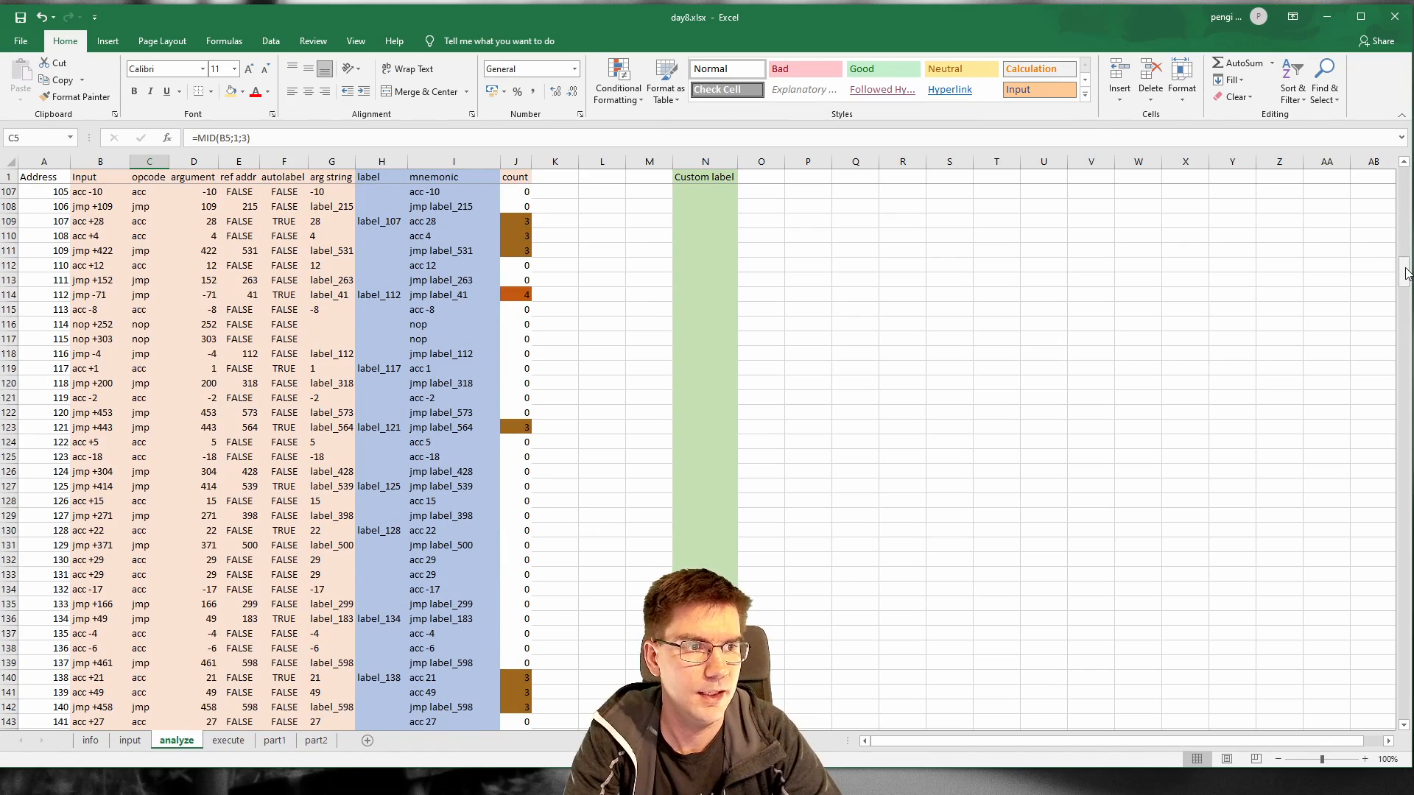
drag(1407, 273, 1408, 519)
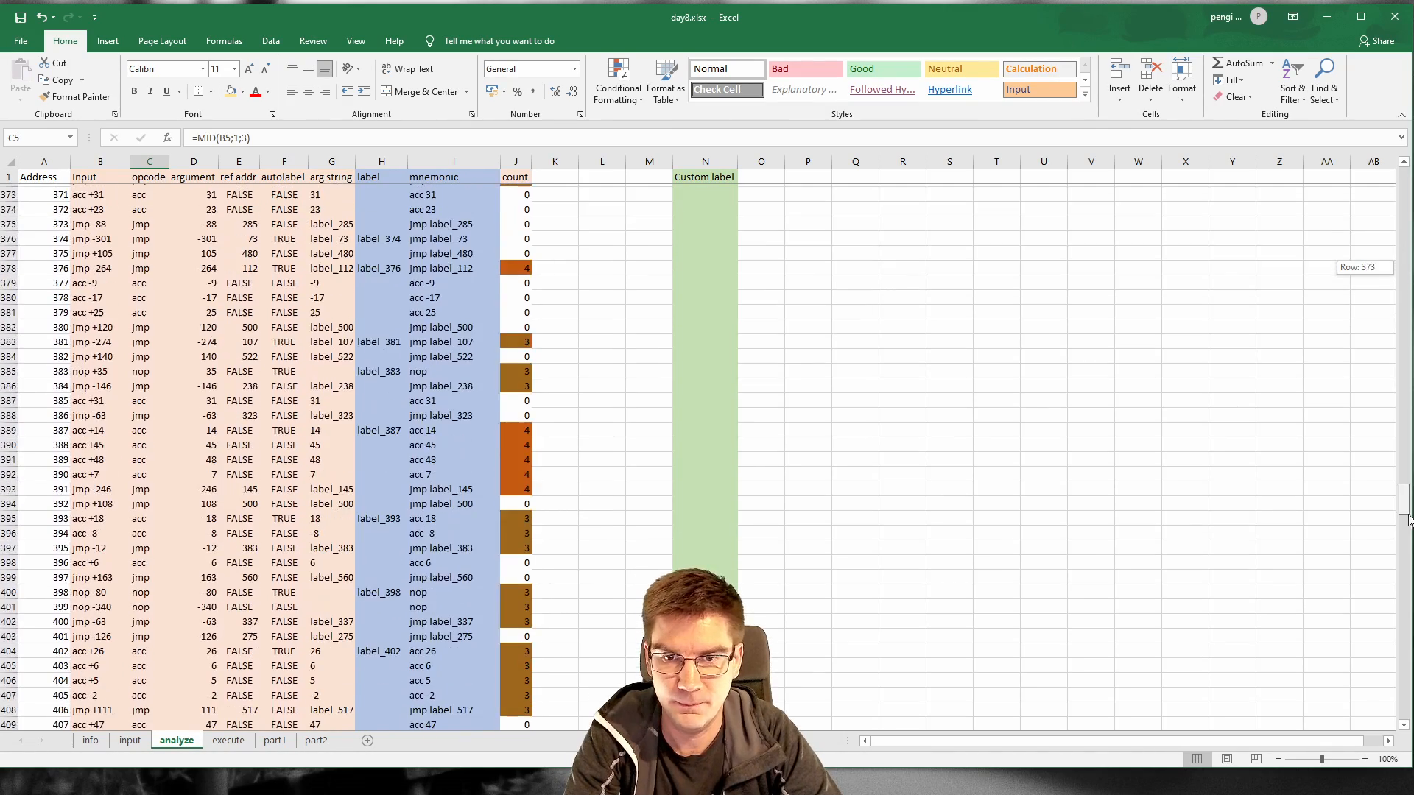
drag(1384, 776, 1385, 774)
mouse_move(1403, 709)
mouse_down()
mouse_move(1406, 679)
mouse_move(1404, 693)
mouse_up()
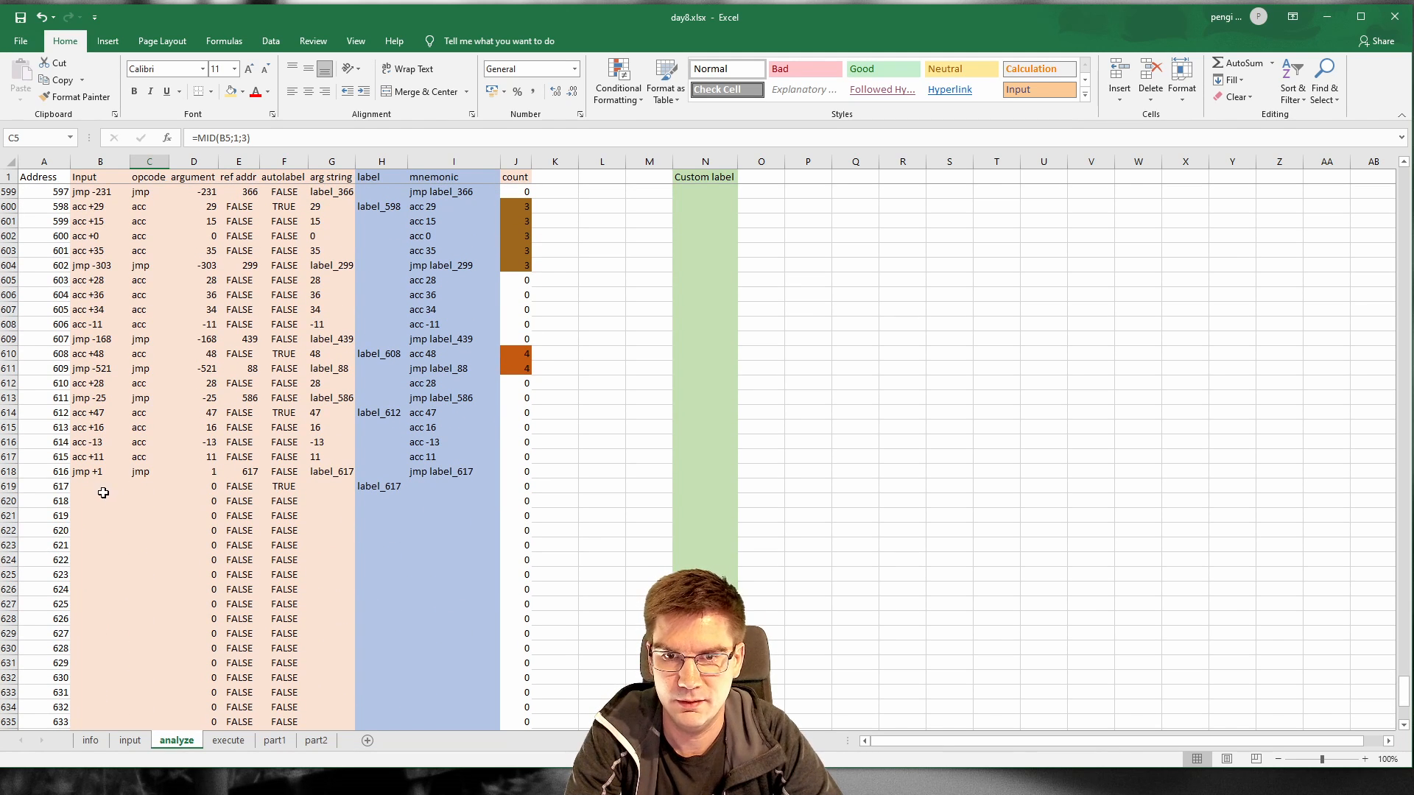
drag(103, 492, 578, 644)
click(111, 545)
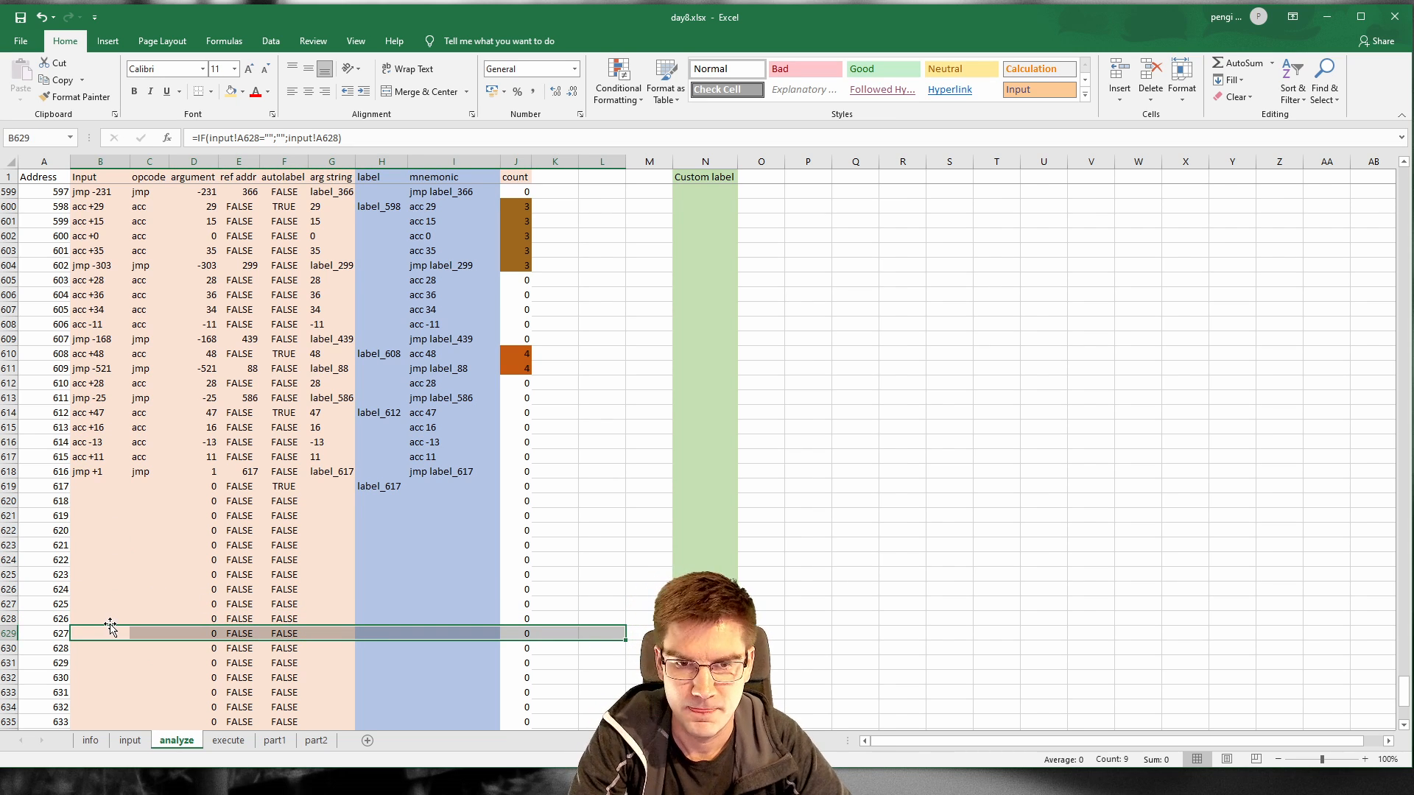
scroll(110, 626, down, 2)
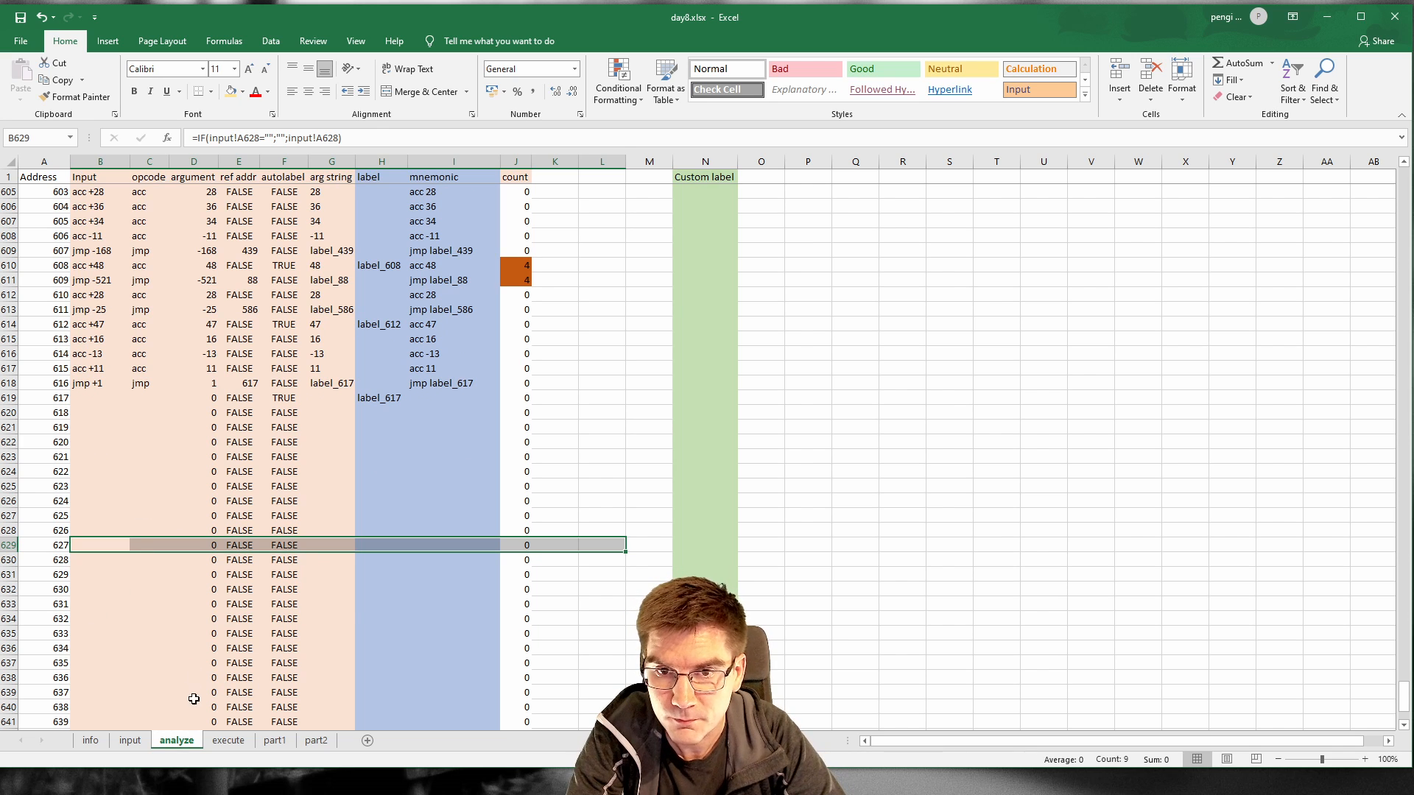
Step: Check the row for address 617 on the analyze sheet, directly below the last instruction, and return to the part2 traces
click(187, 661)
click(74, 399)
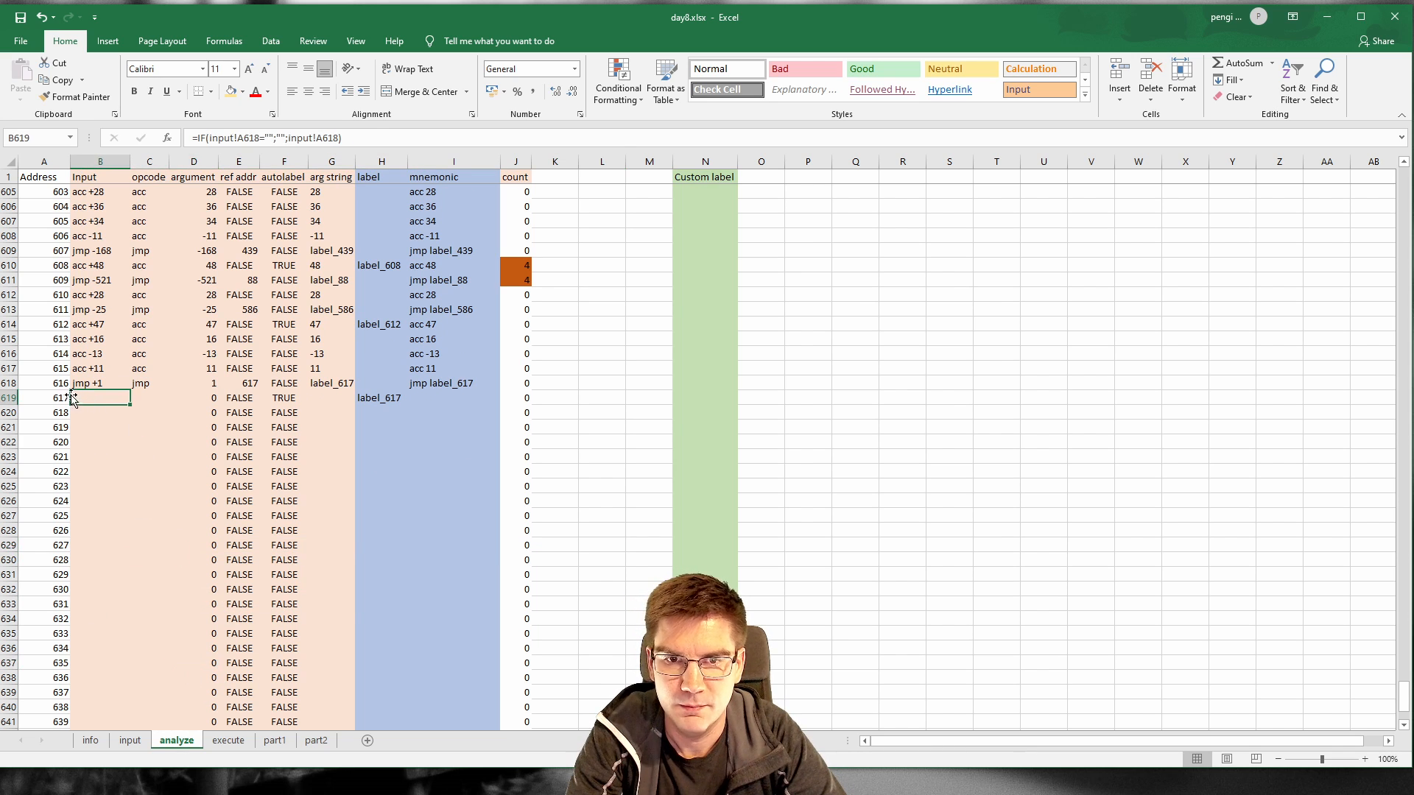
drag(42, 398, 713, 405)
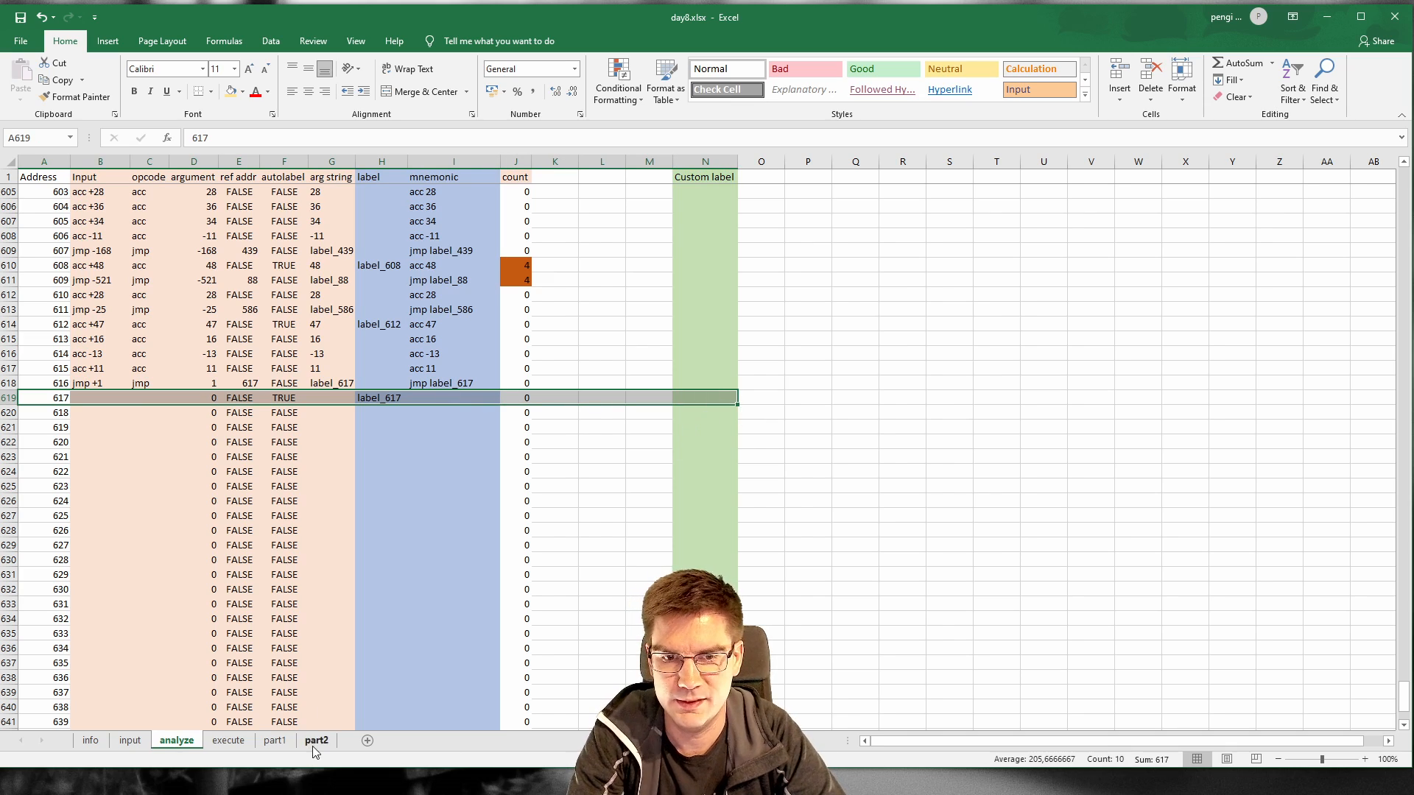
click(316, 741)
click(420, 475)
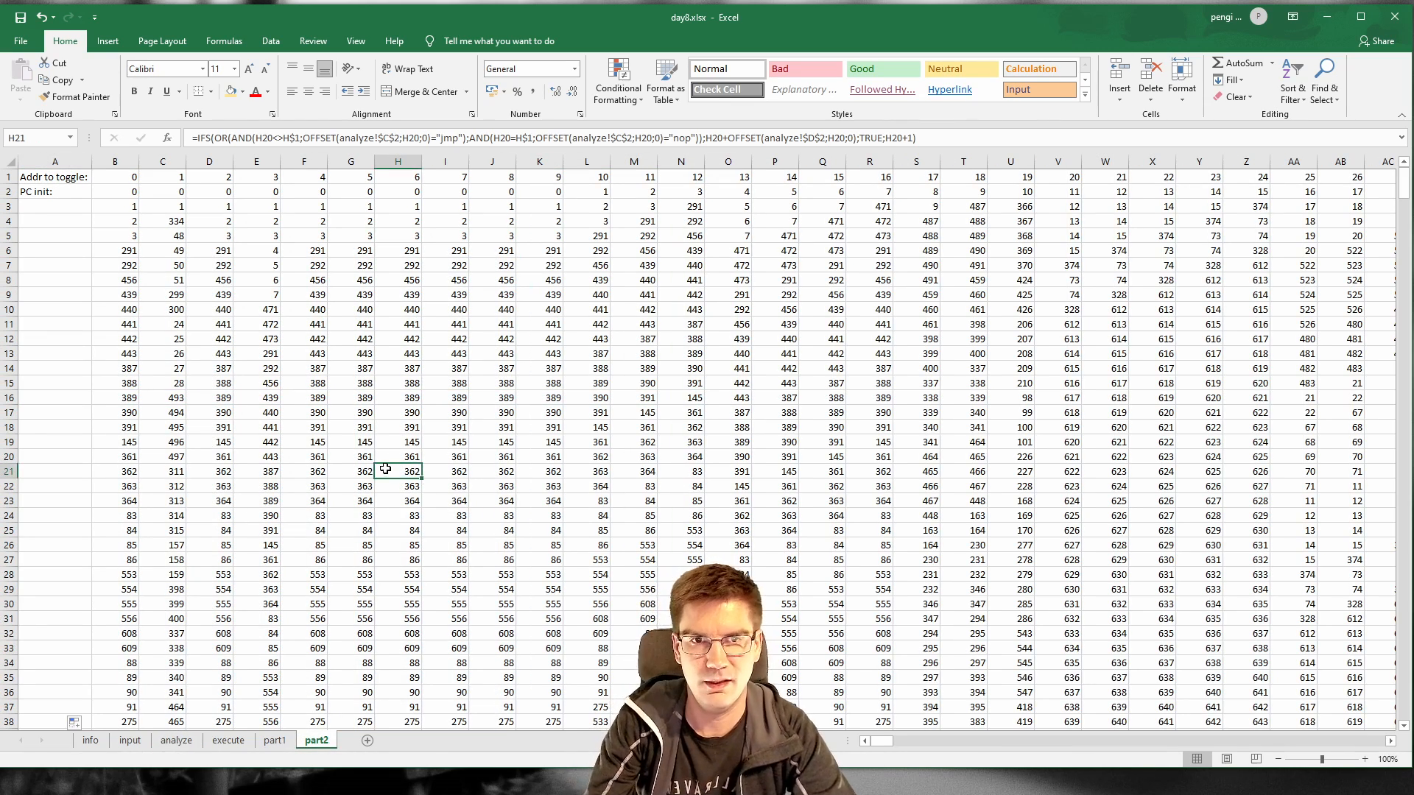
Step: Search the part2 sheet for cells whose entire value is 617, step through the matches, and return to the first columns
key(ctrl+f)
text(617)
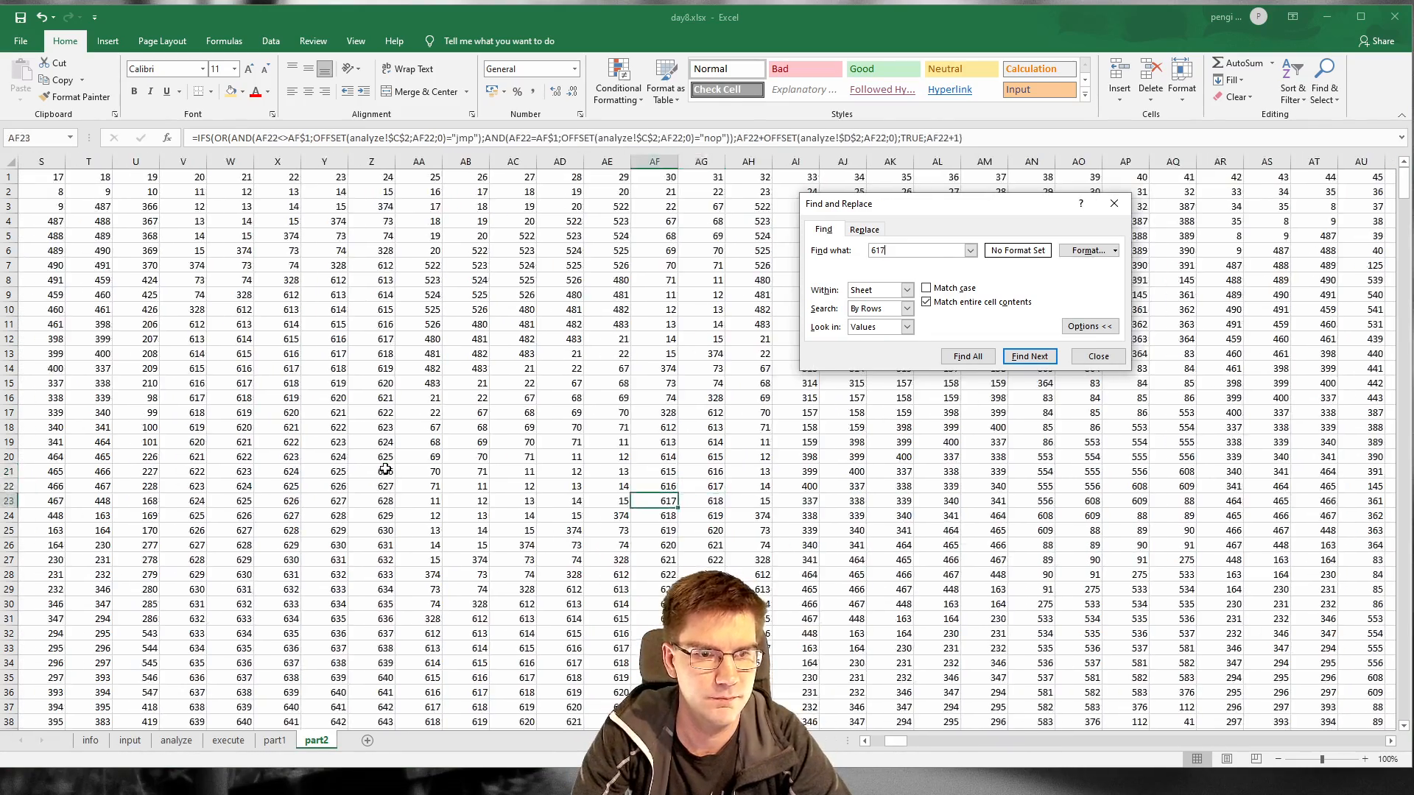
key(Return)
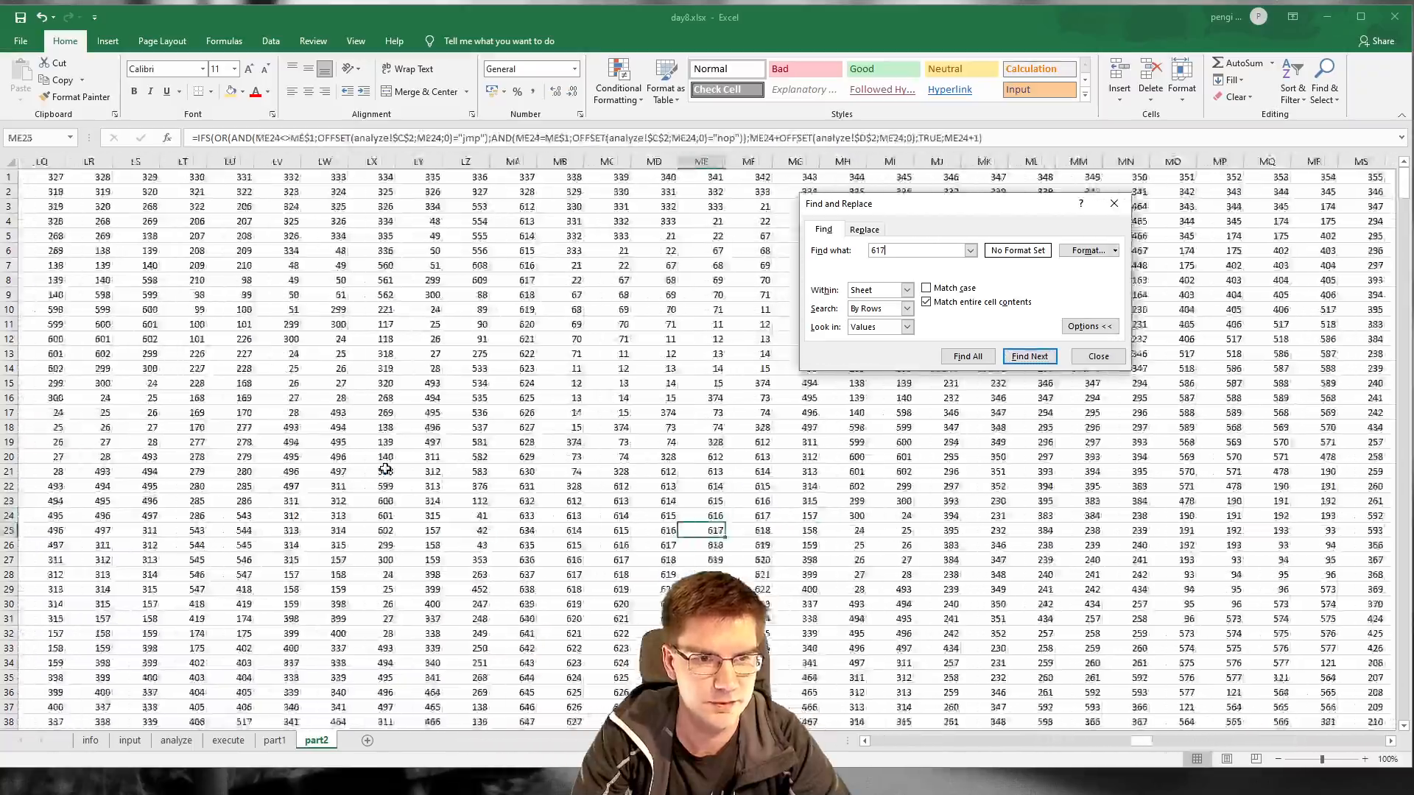
key(Return)
key(Return)
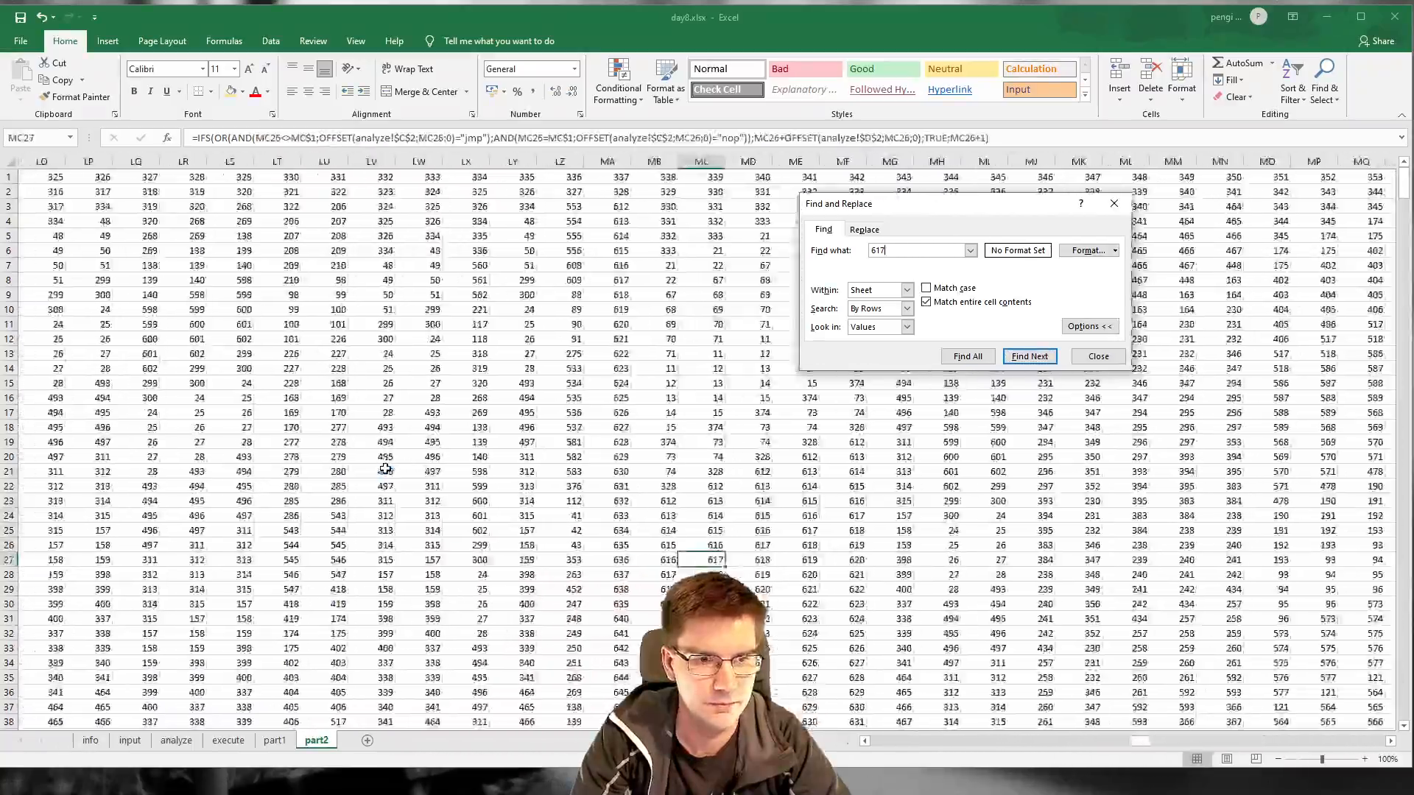
key(Return)
key(Return)
key(Return)
key(Return)
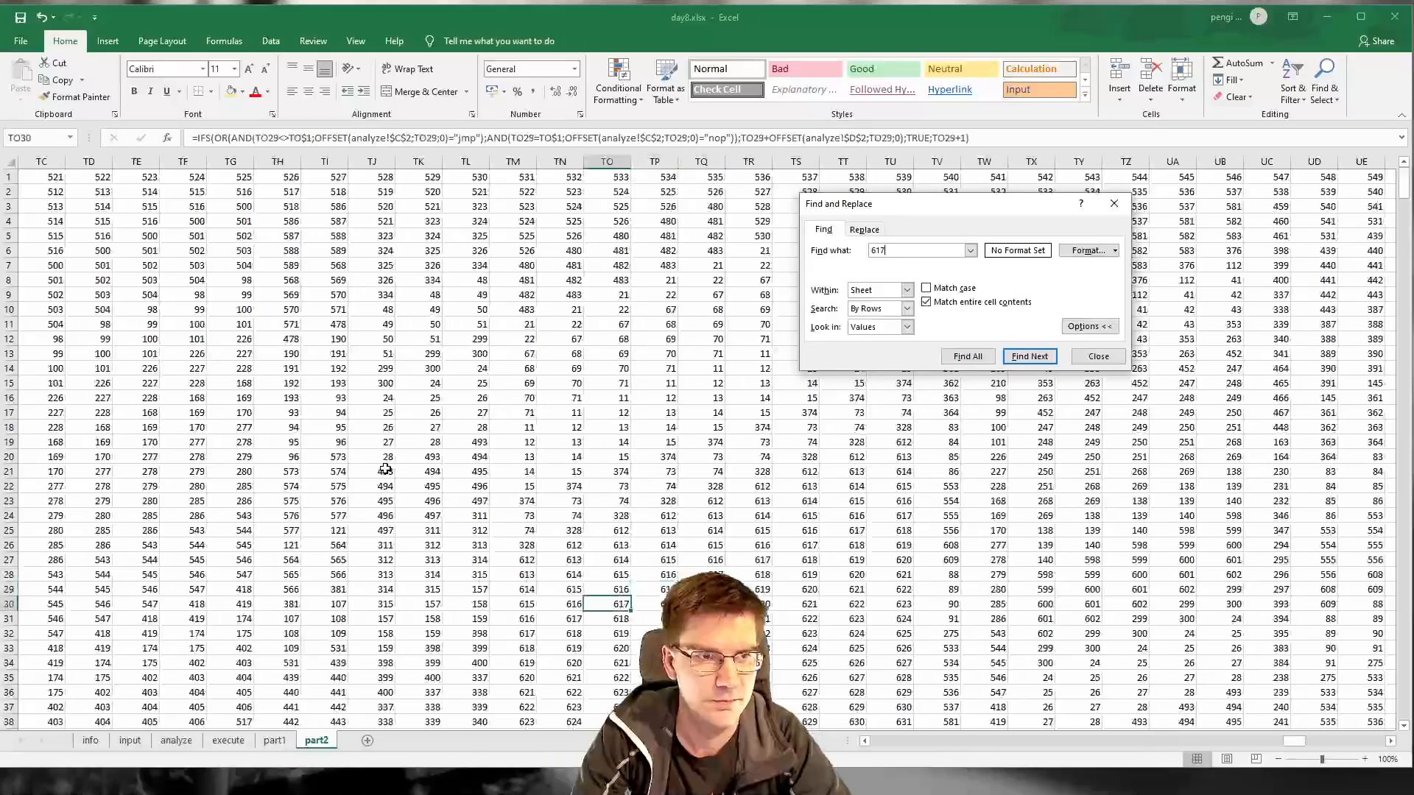
key(Return)
key(Return)
key(Return)
key(Return)
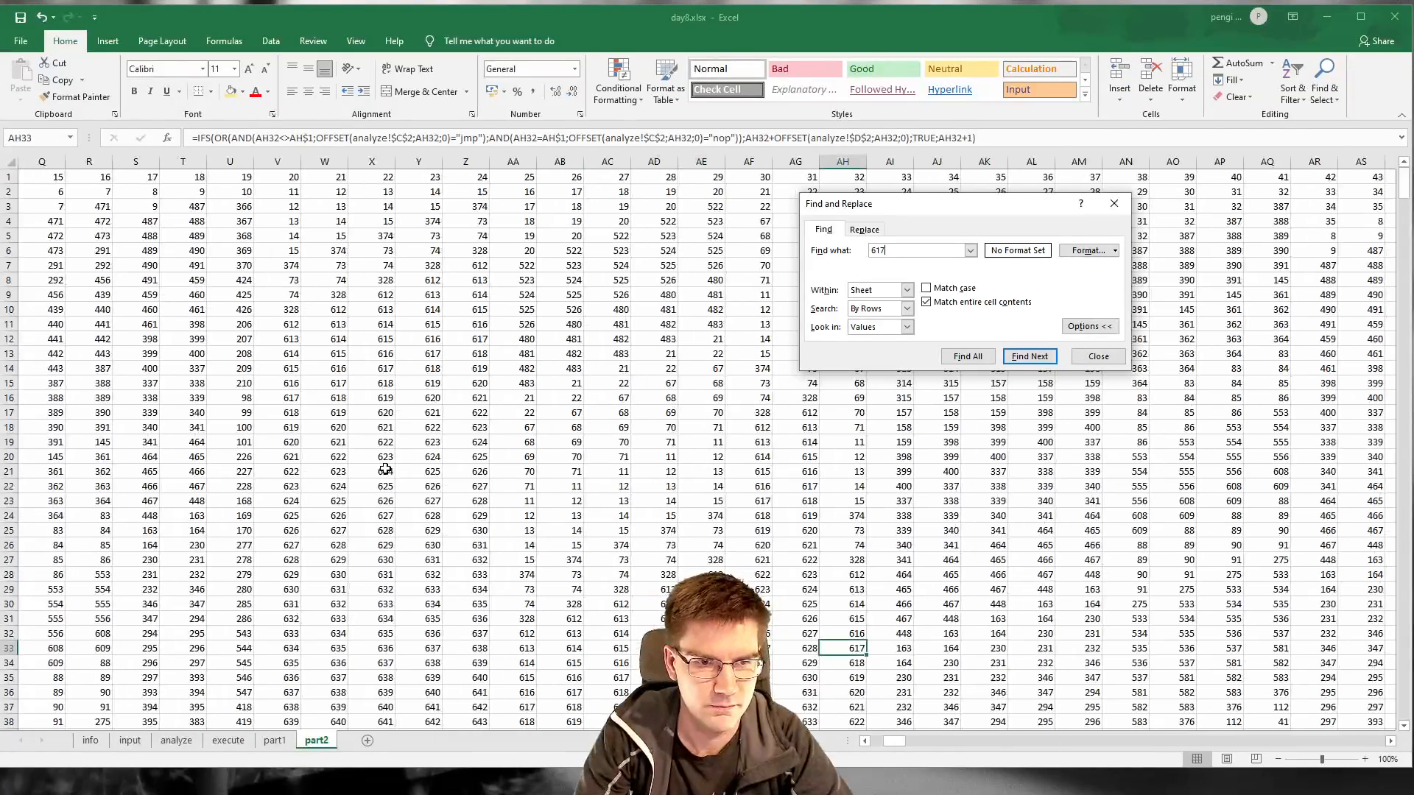
key(Escape)
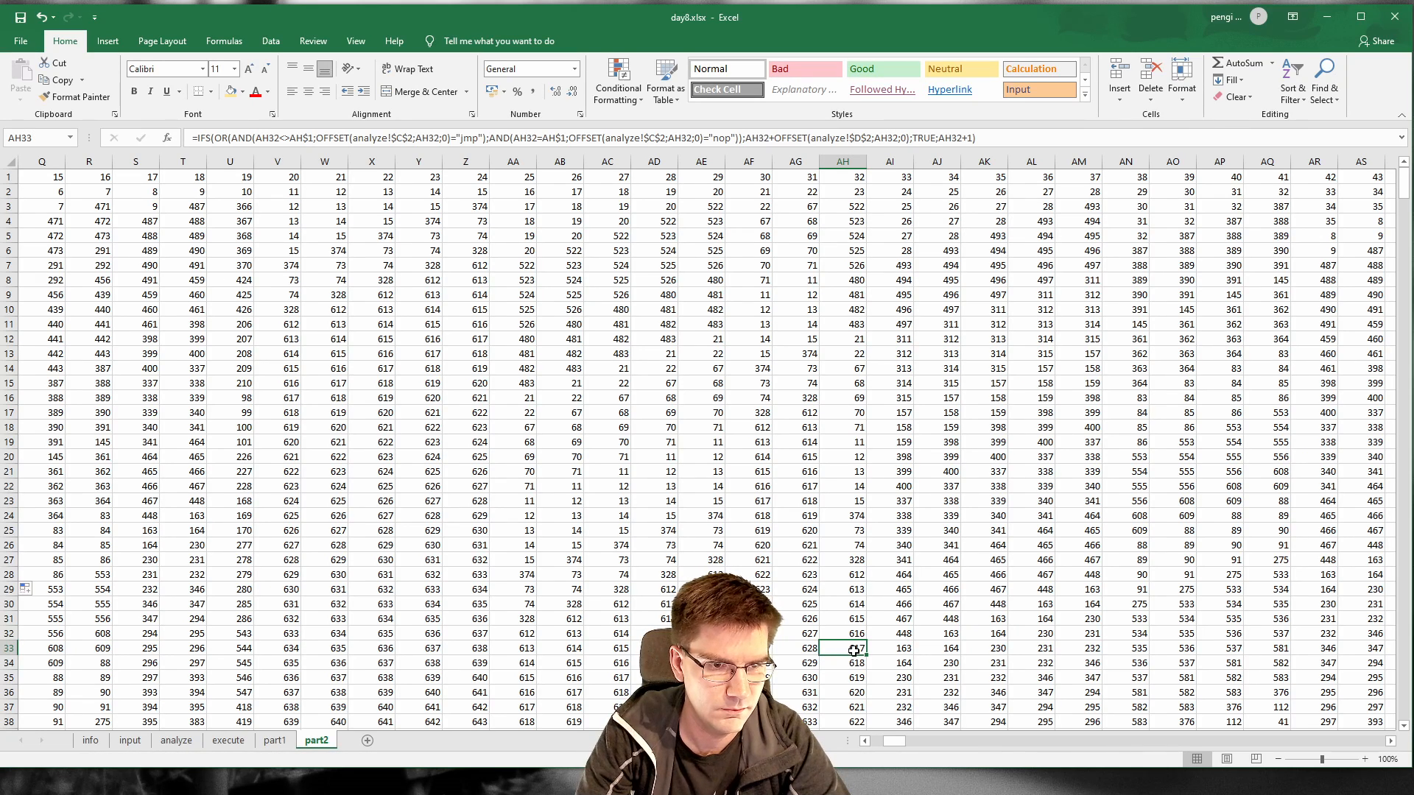
drag(719, 542, 716, 531)
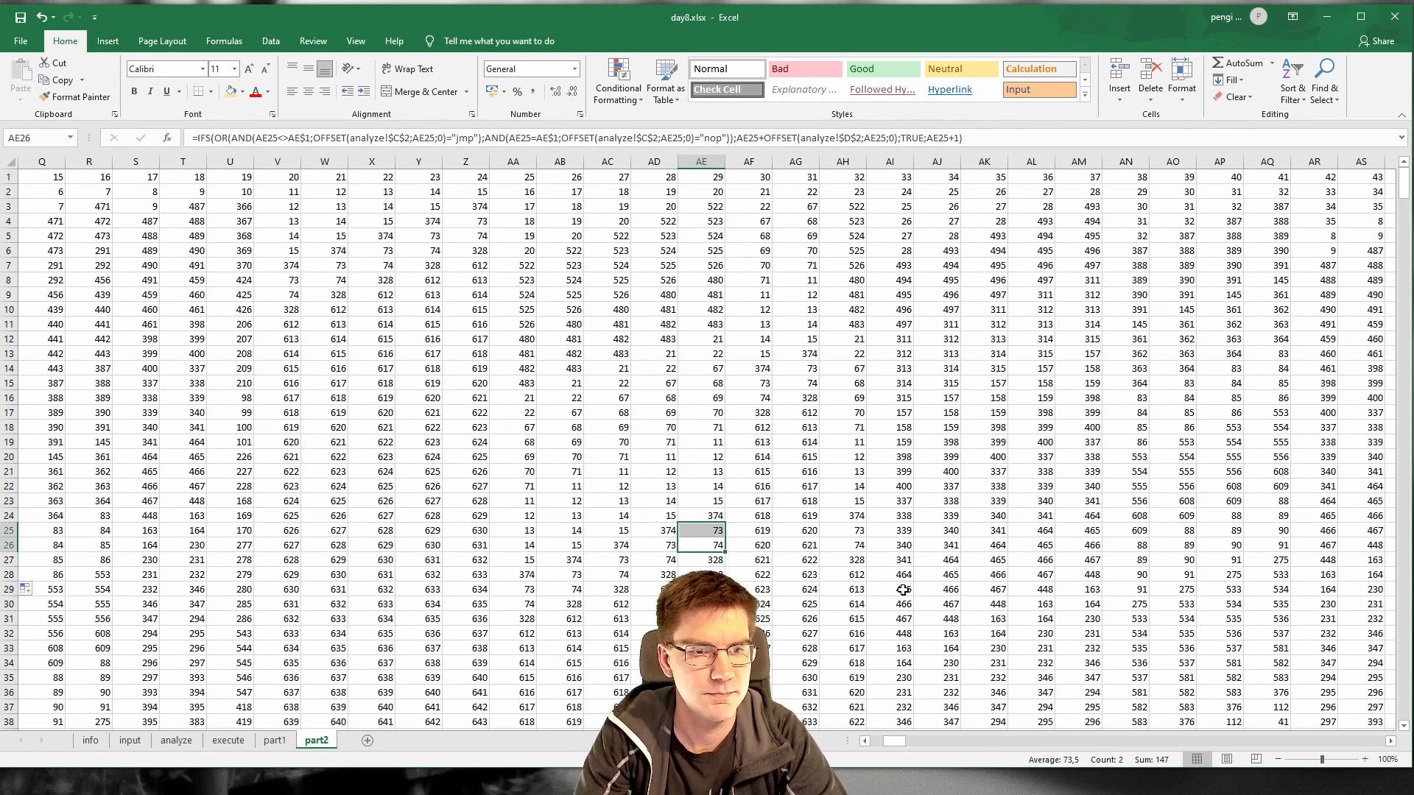
drag(896, 741, 869, 741)
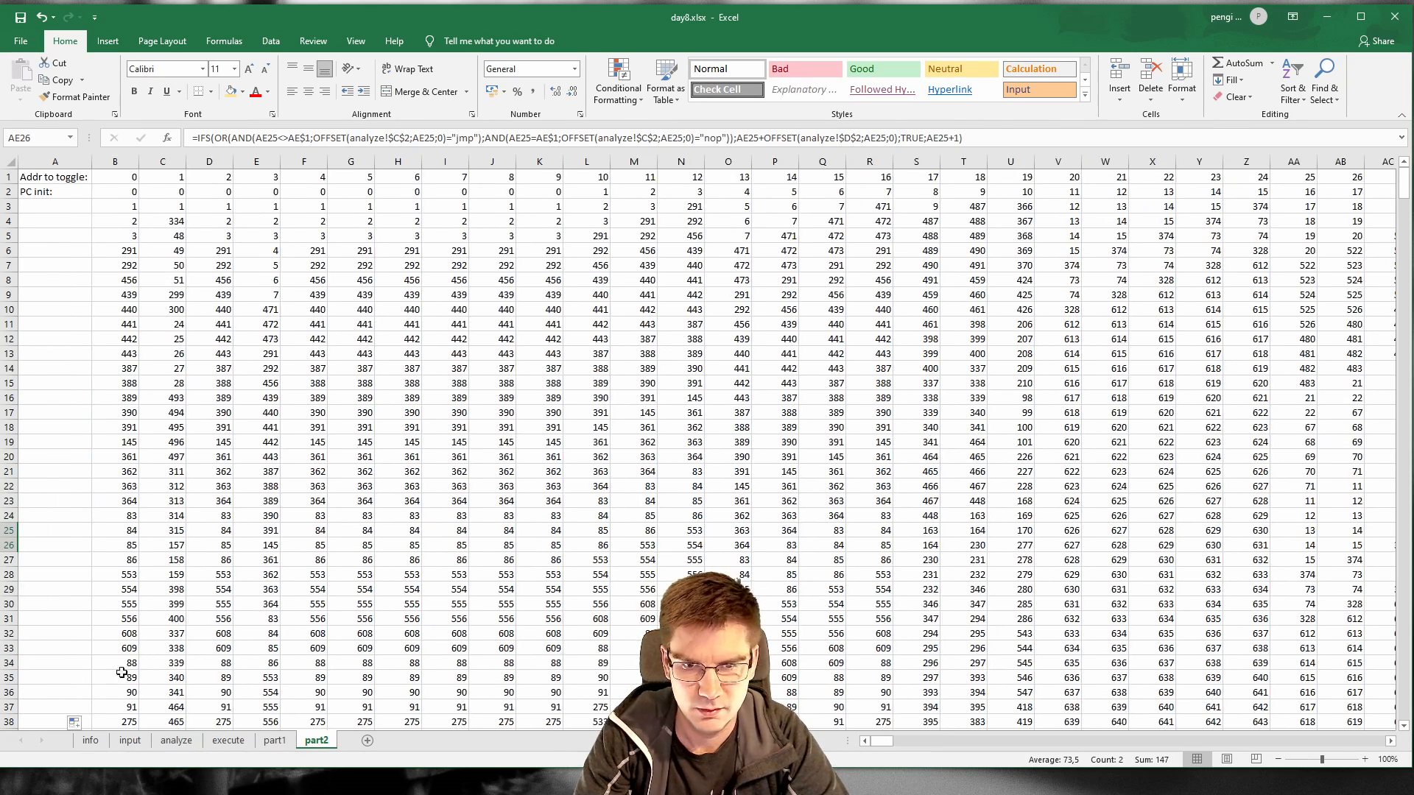
Step: Switch to the Advent of Code page in the browser and reread Part Two's rule for how the program must terminate
key(alt+Tab)
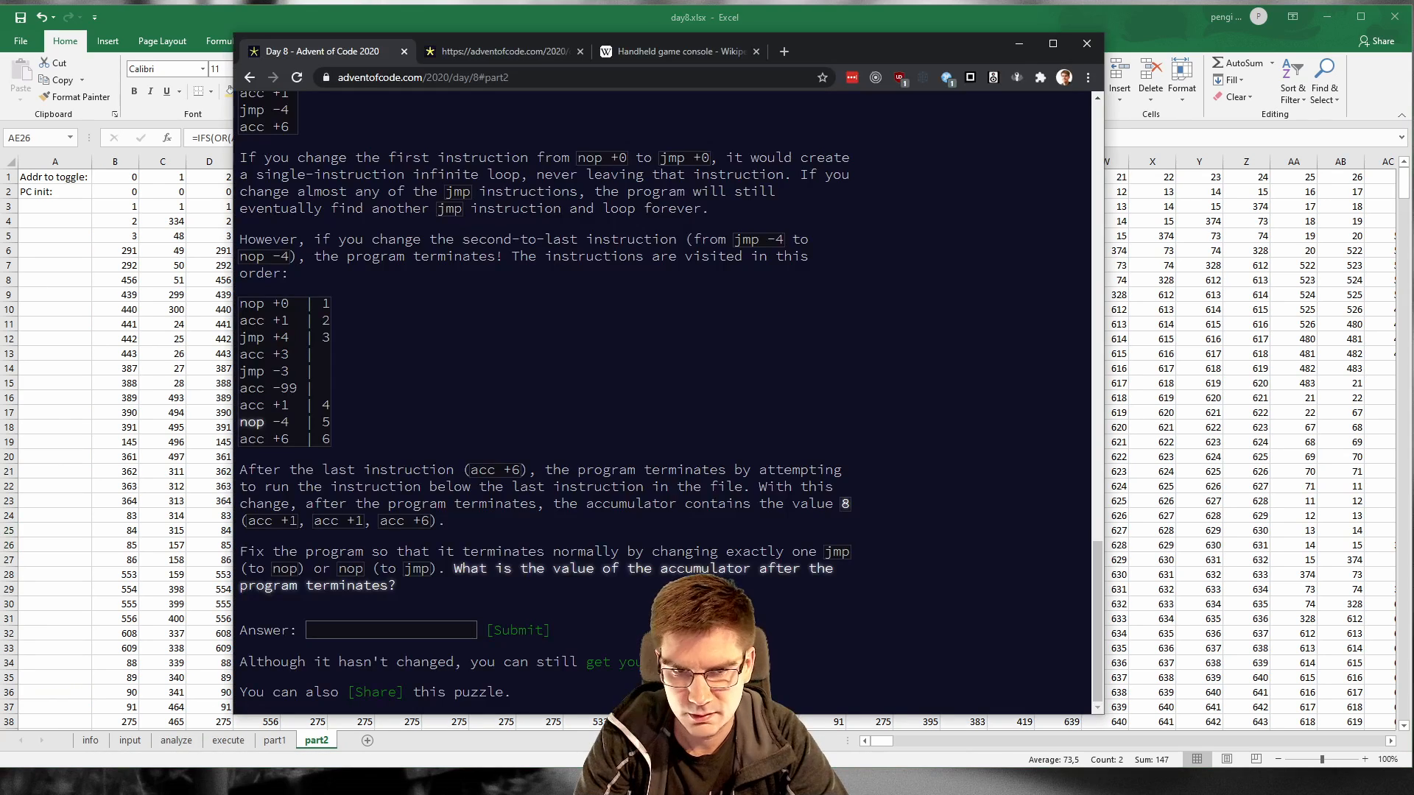
scroll(639, 360, up, 3)
scroll(633, 371, up, 2)
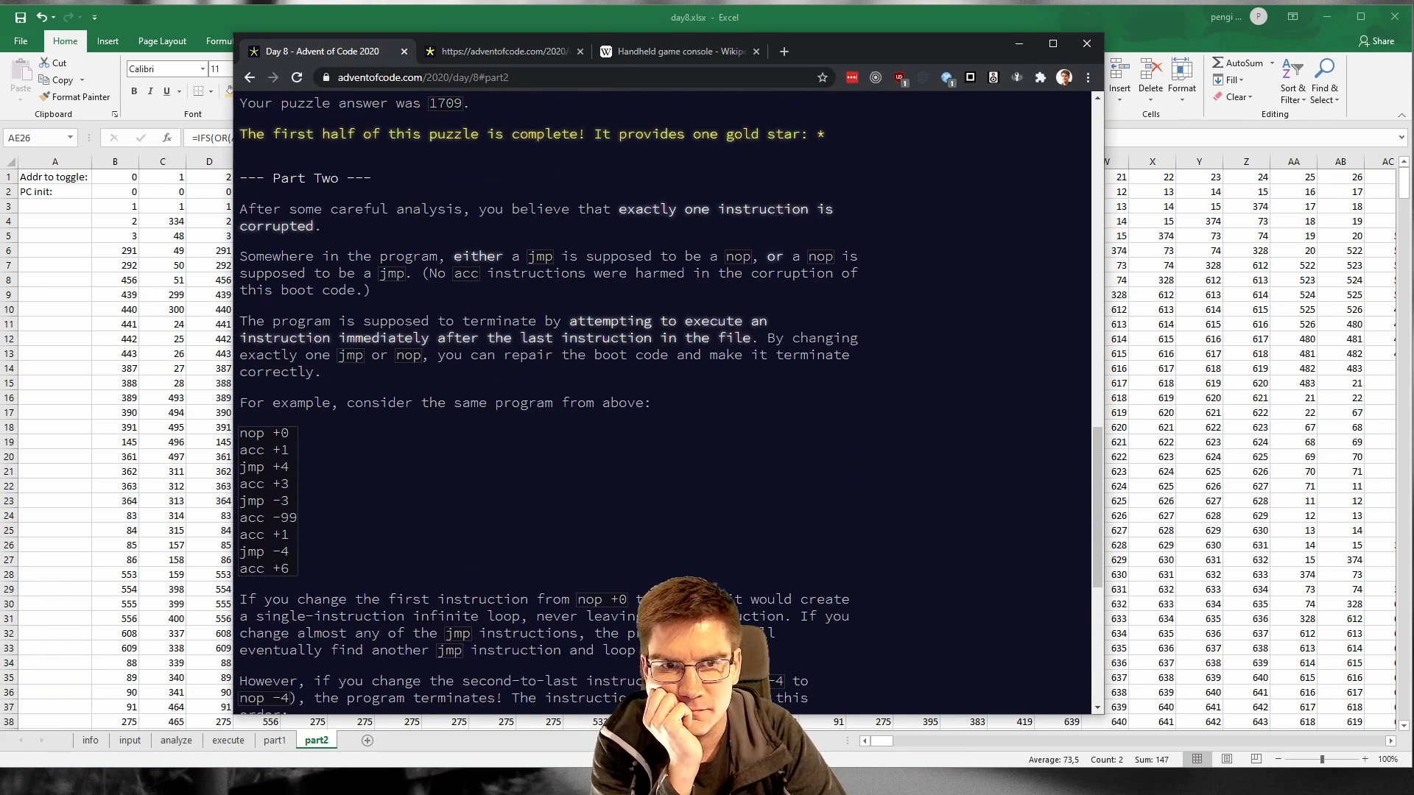
drag(570, 322, 479, 339)
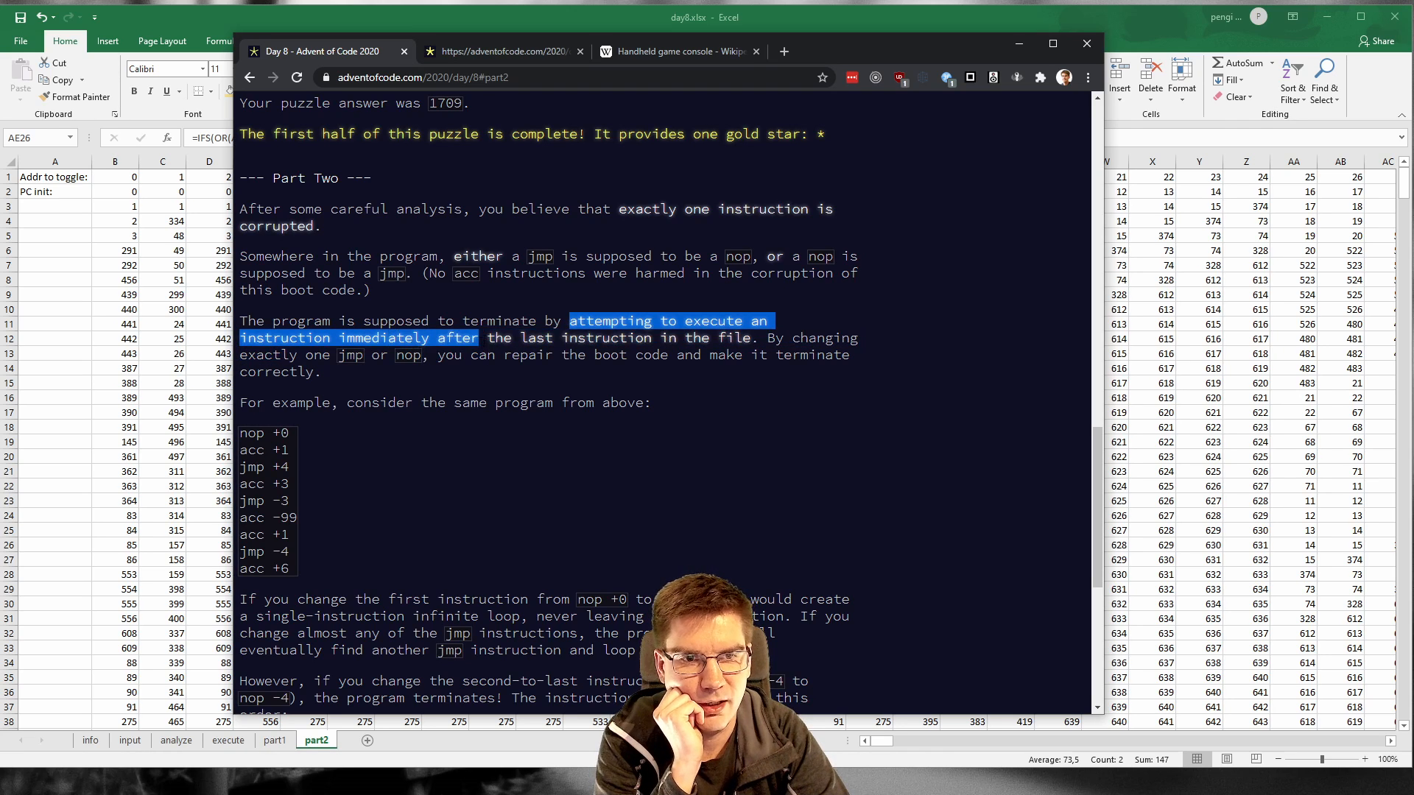
click(657, 373)
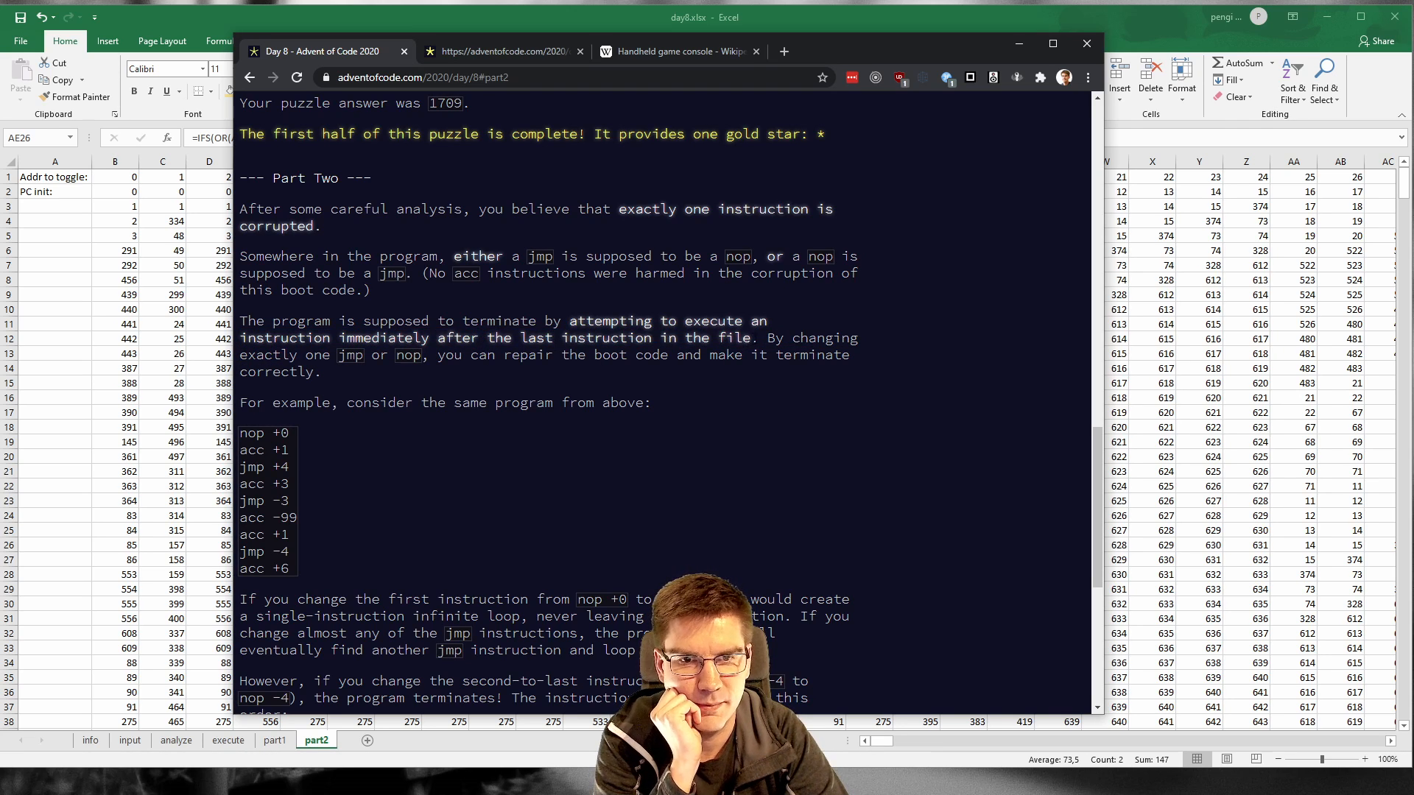
drag(751, 339, 775, 338)
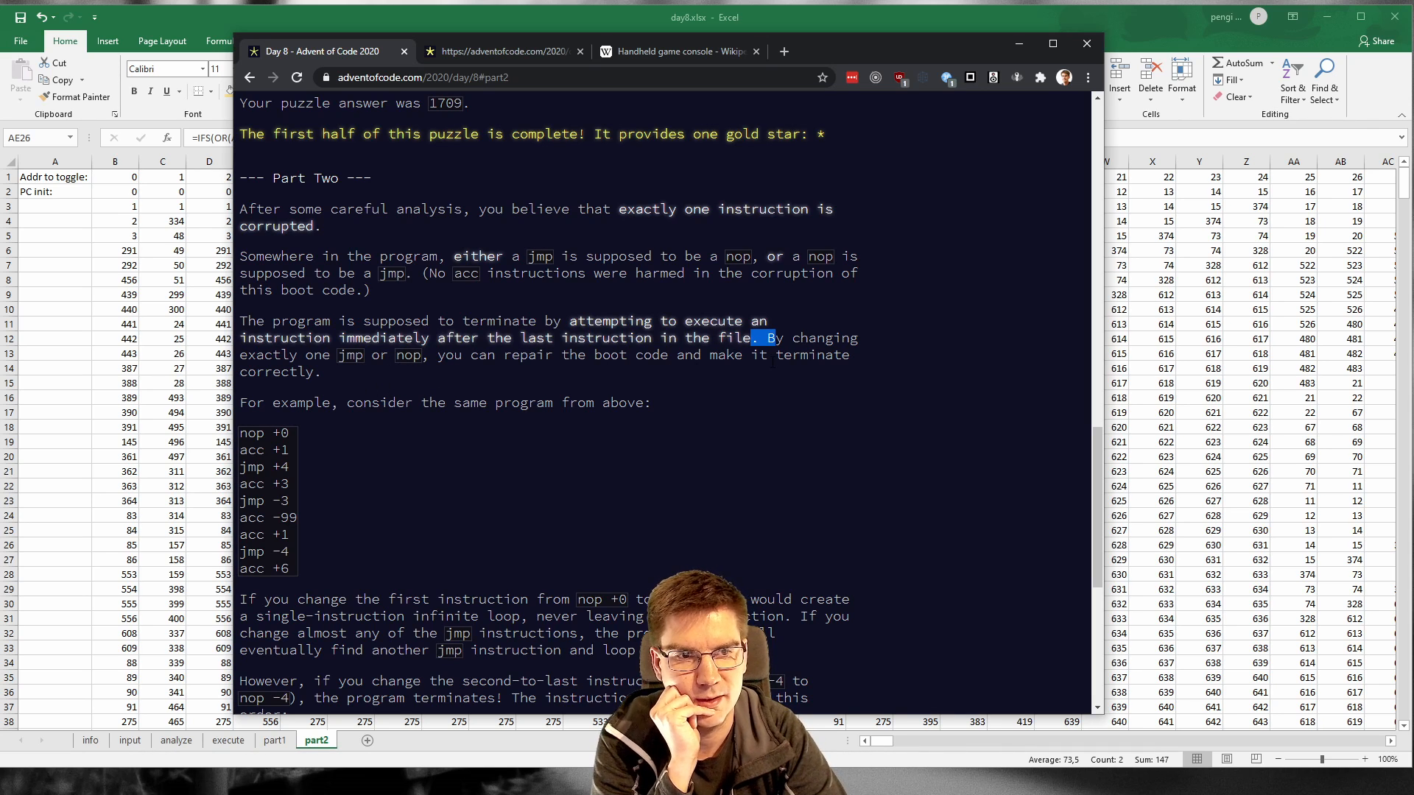
drag(240, 322, 906, 330)
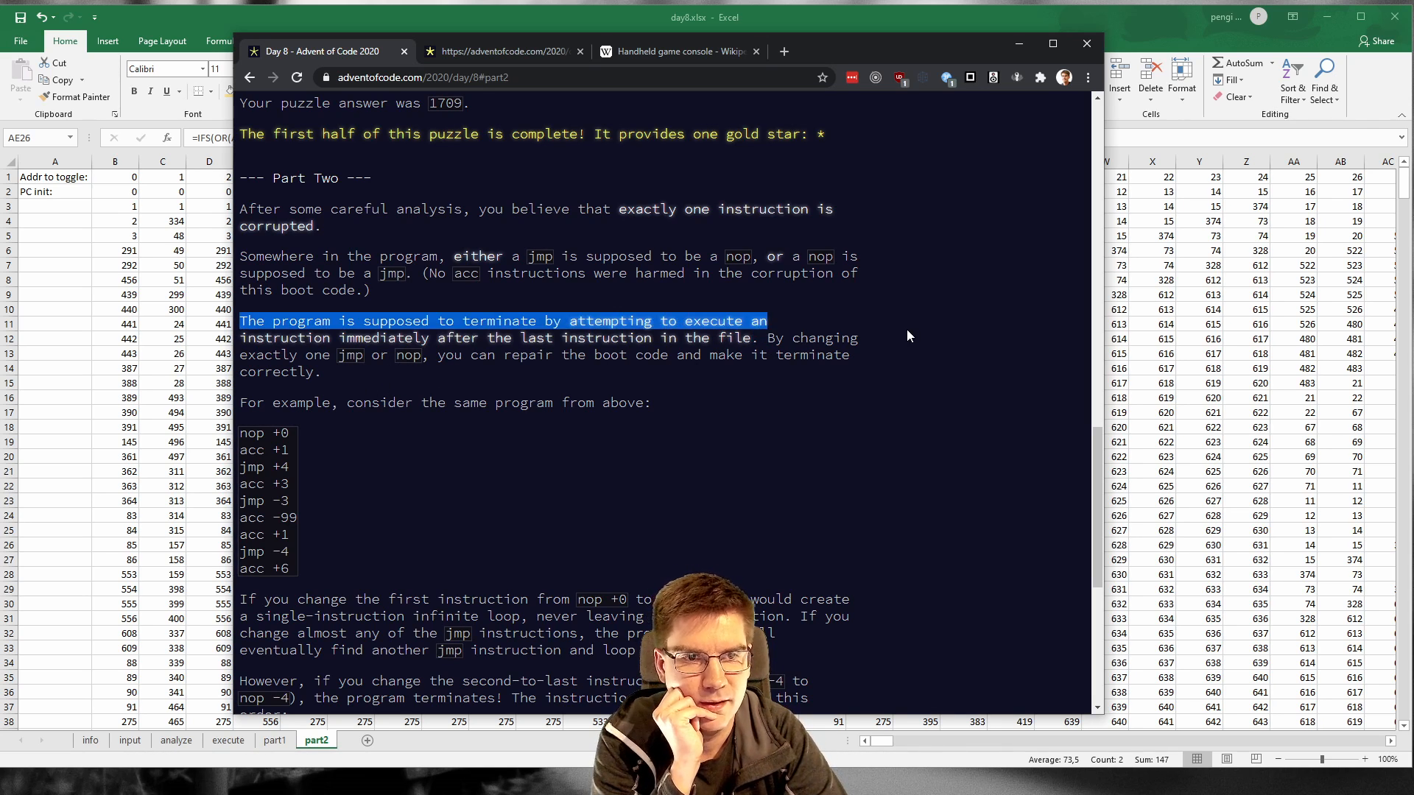
click(241, 339)
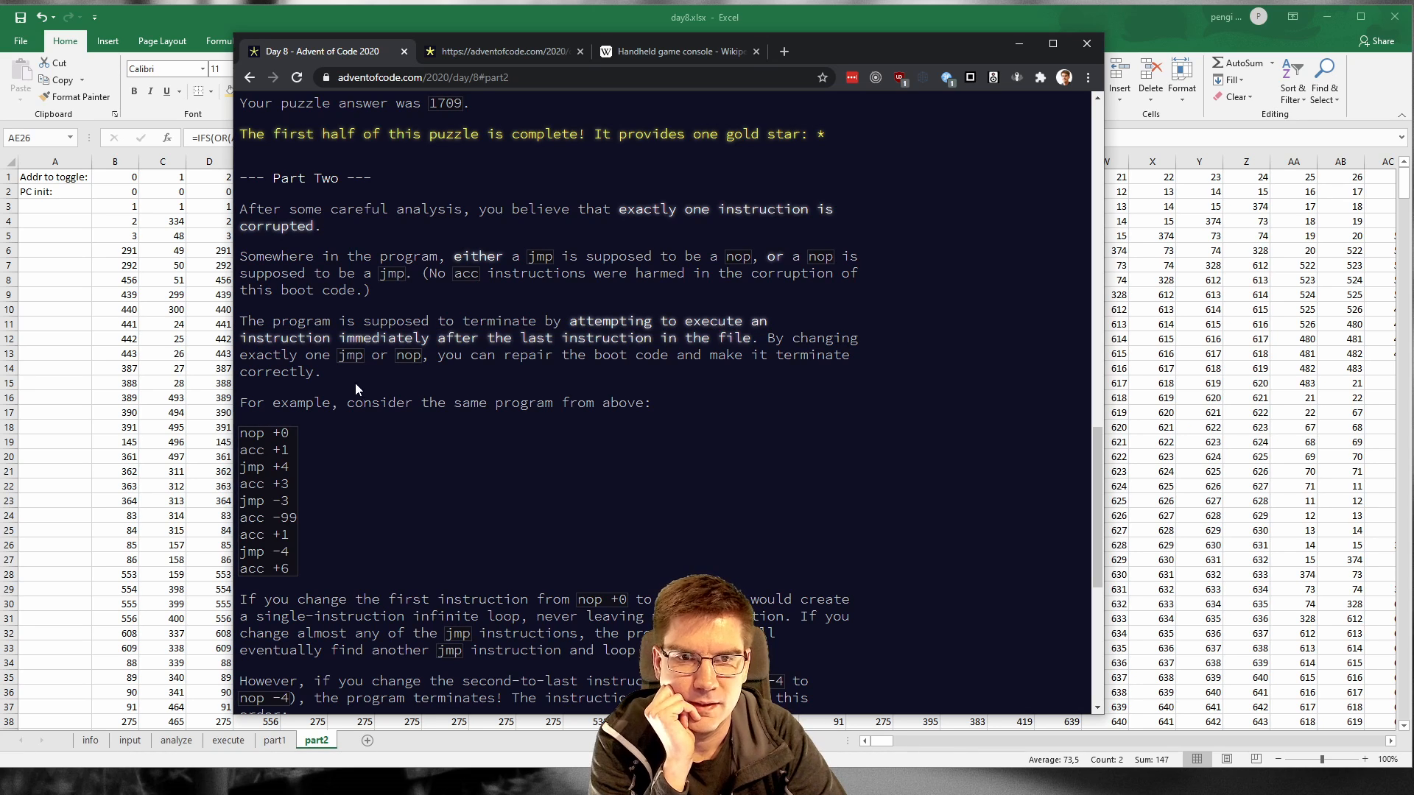
drag(339, 338, 709, 338)
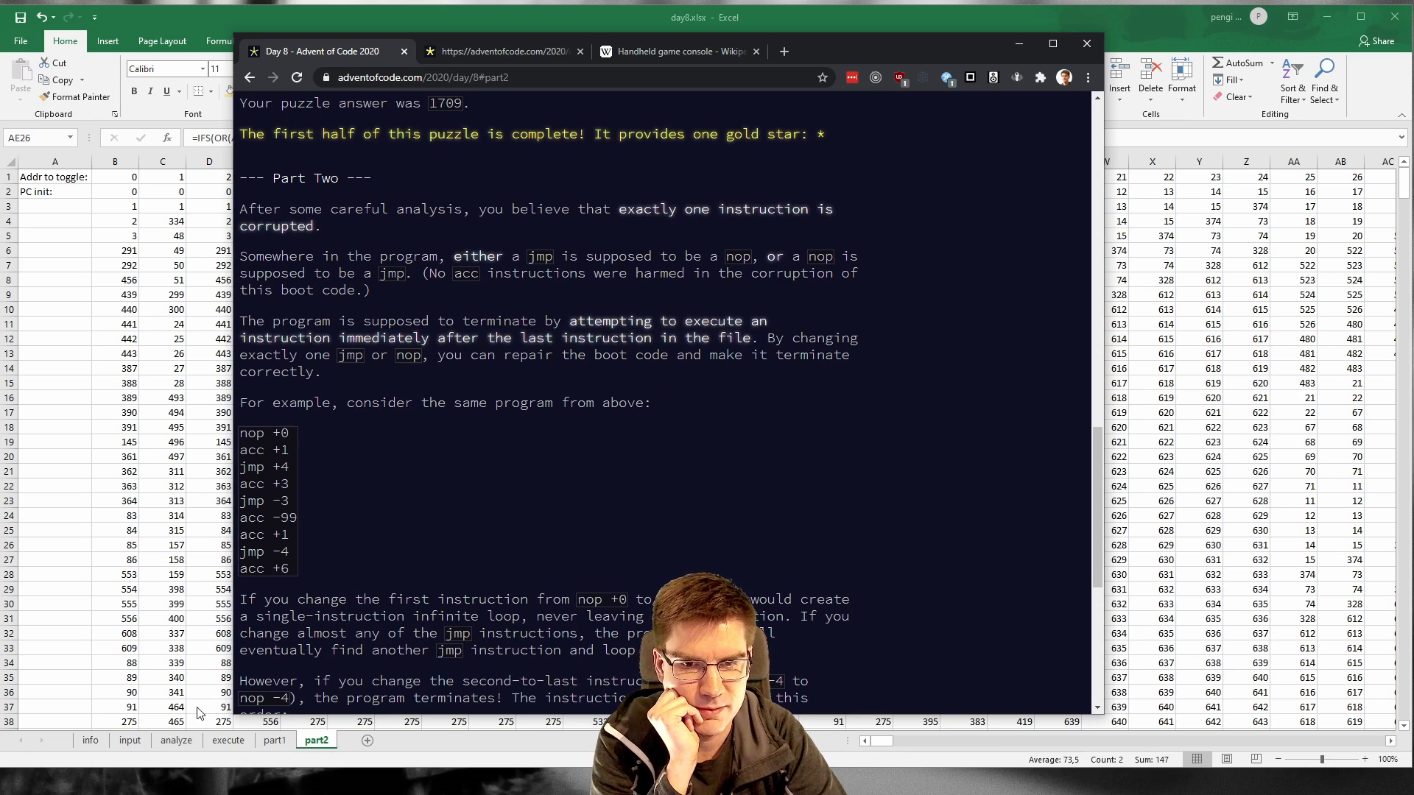
Step: Return to the Excel workbook and inspect the trace formulas at the start of the part2 grid, in B4 and across row 3
key(alt+Tab)
click(132, 224)
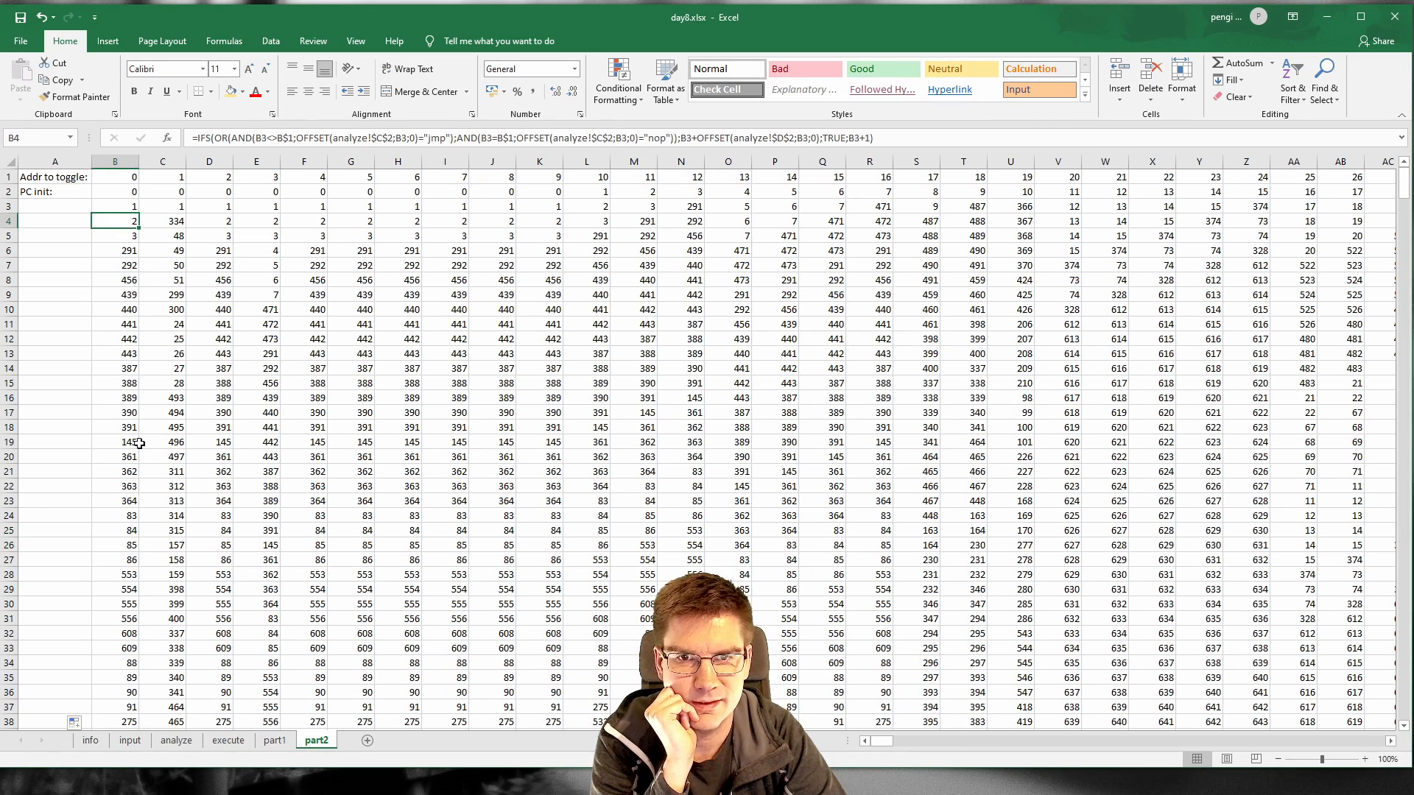
scroll(140, 442, down, 1)
scroll(155, 593, up, 1)
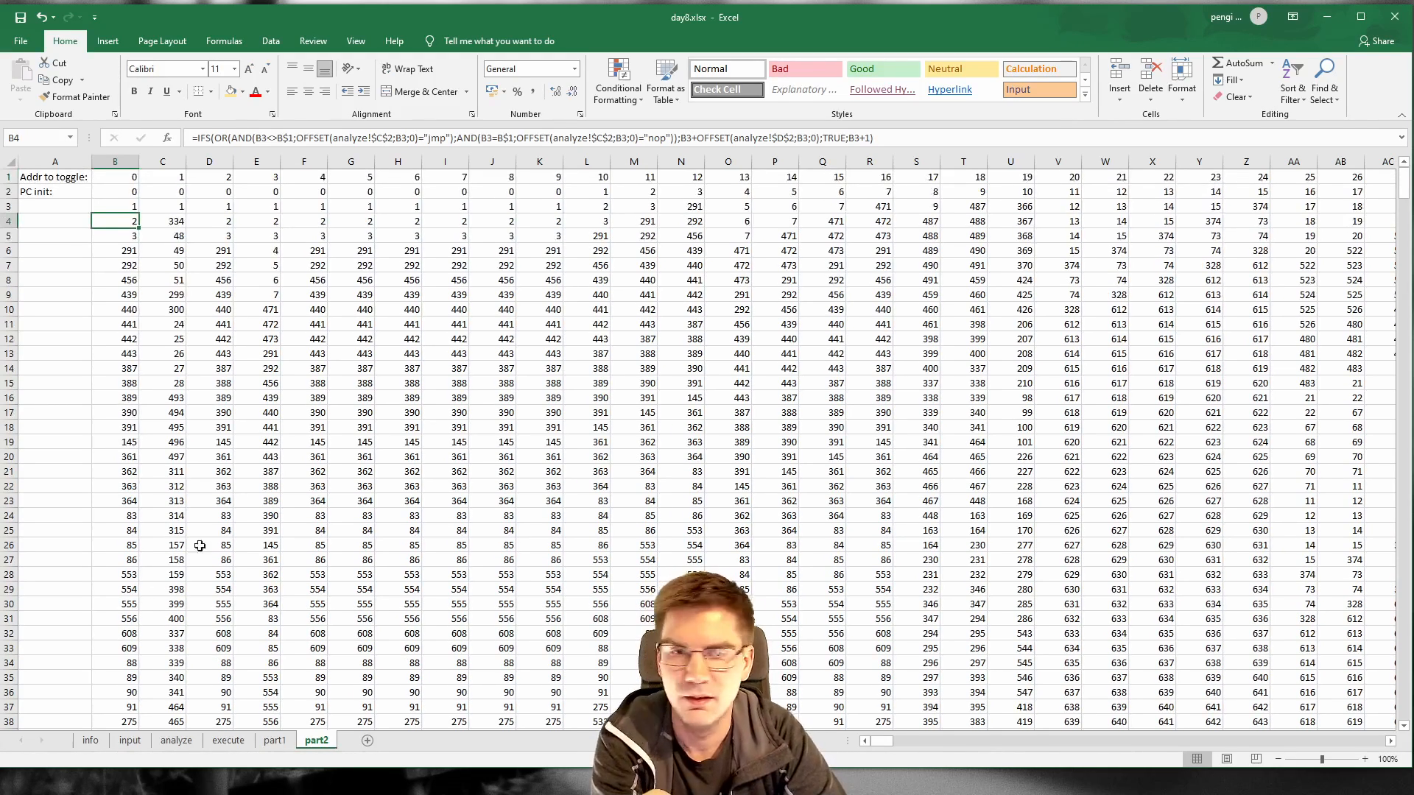
click(119, 193)
key(Down)
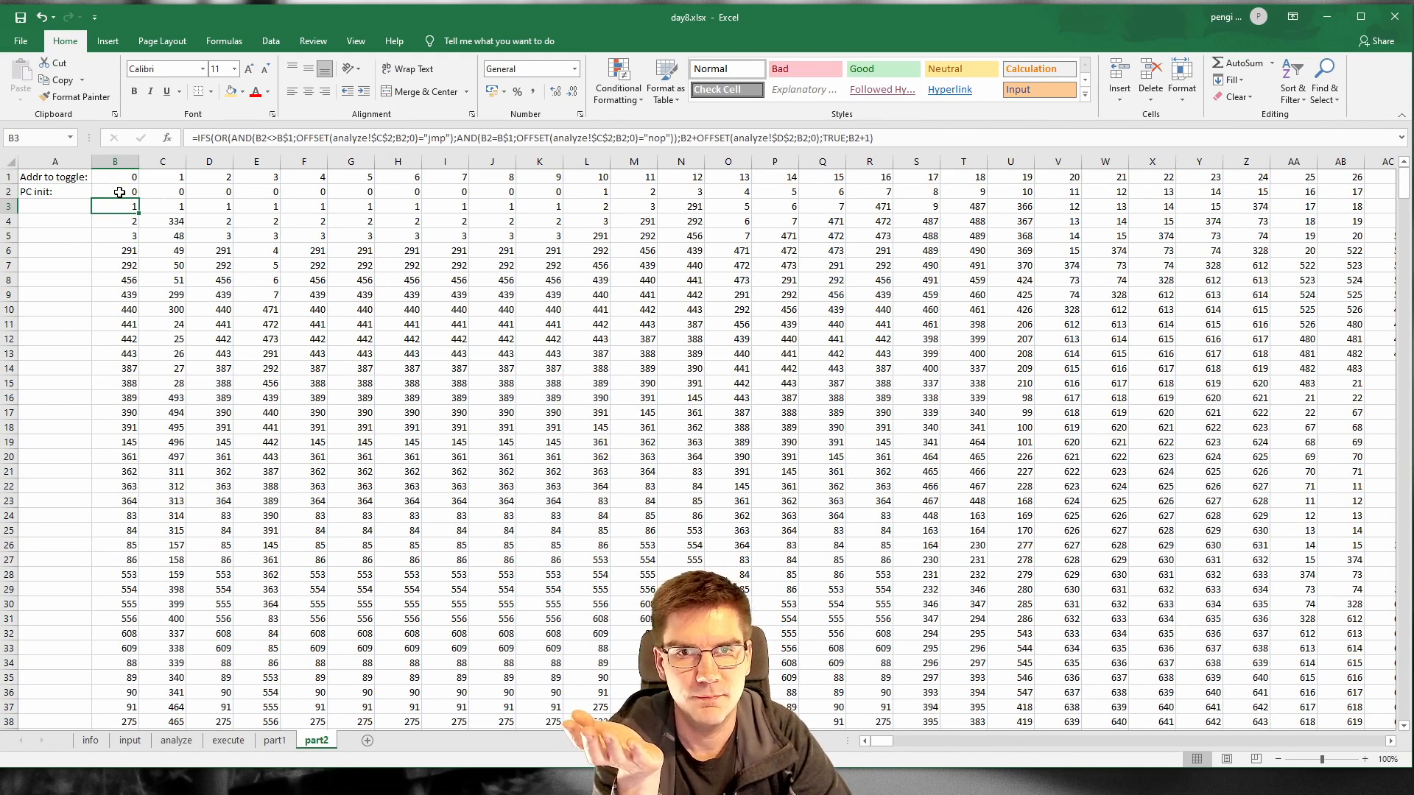
key(Right)
key(Right)
key(Left)
key(Left)
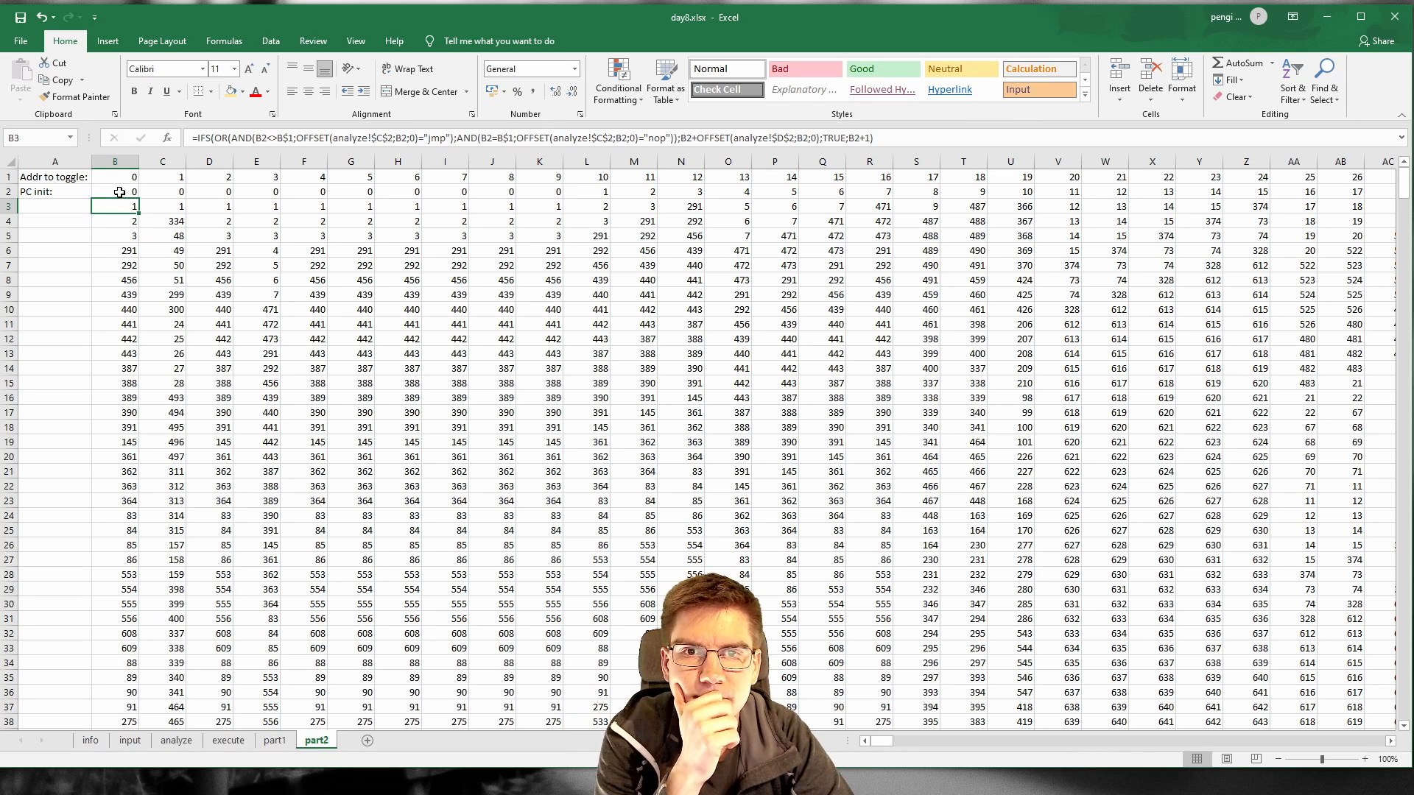
Step: Examine the formula in J10, checking its jmp and nop conditions and cell references
click(485, 310)
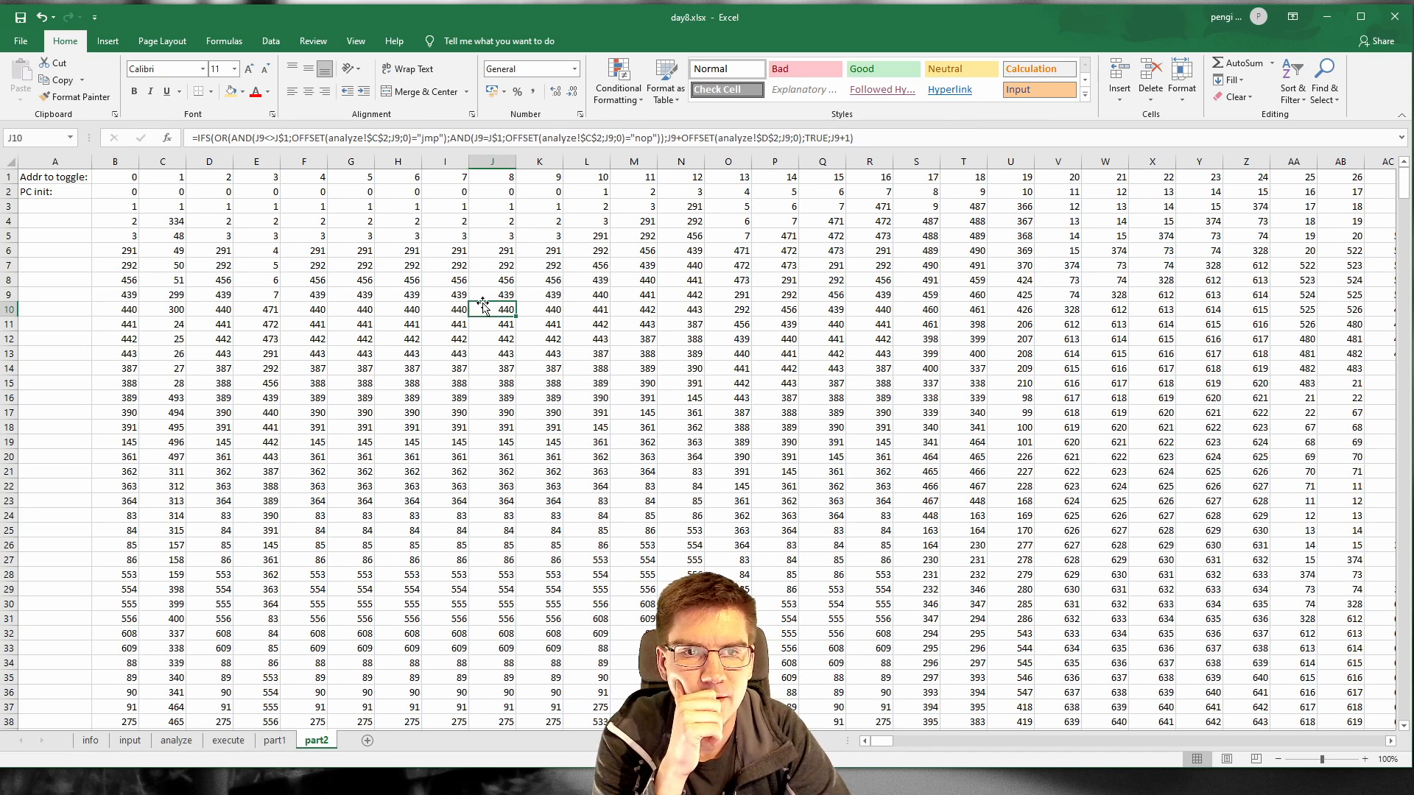
click(483, 138)
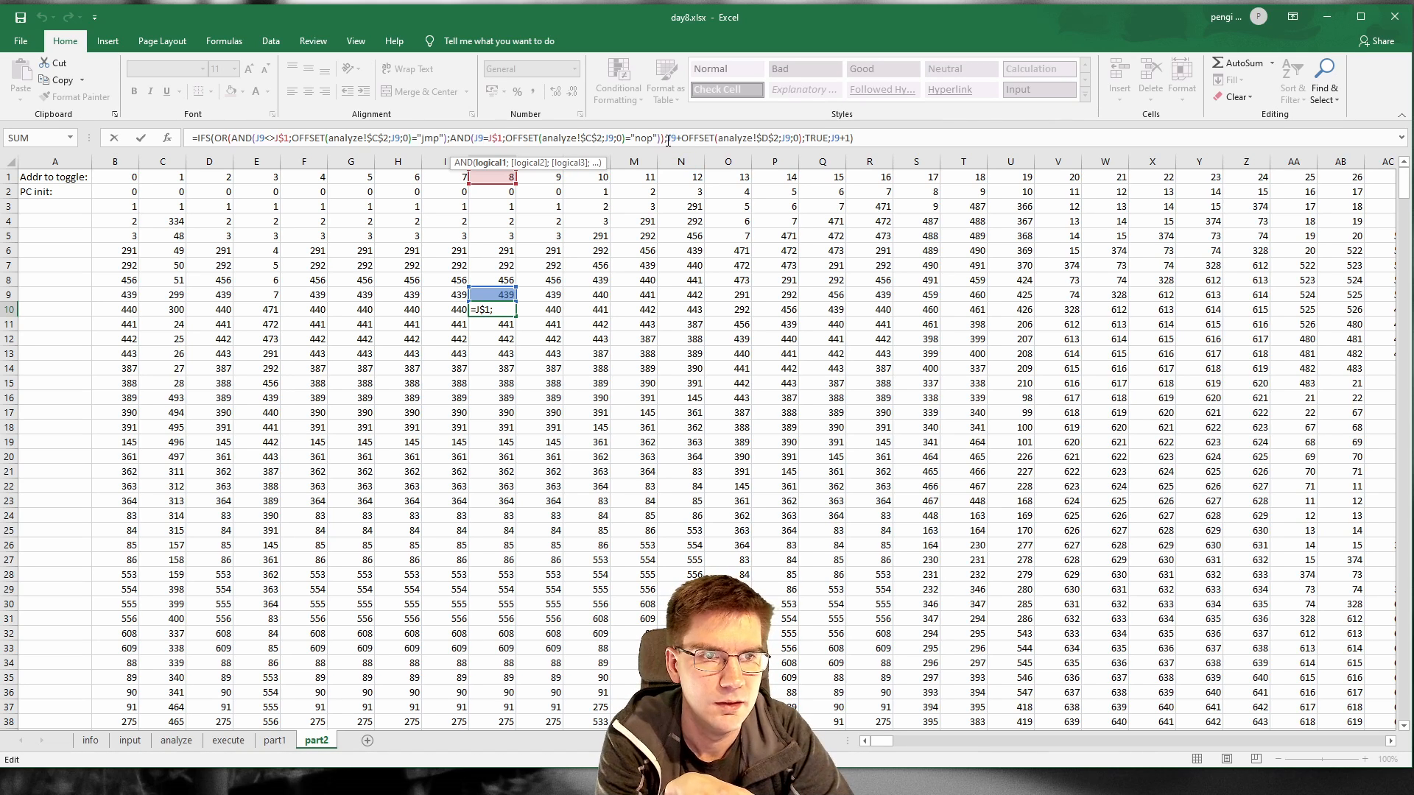
double_click(796, 138)
text(1)
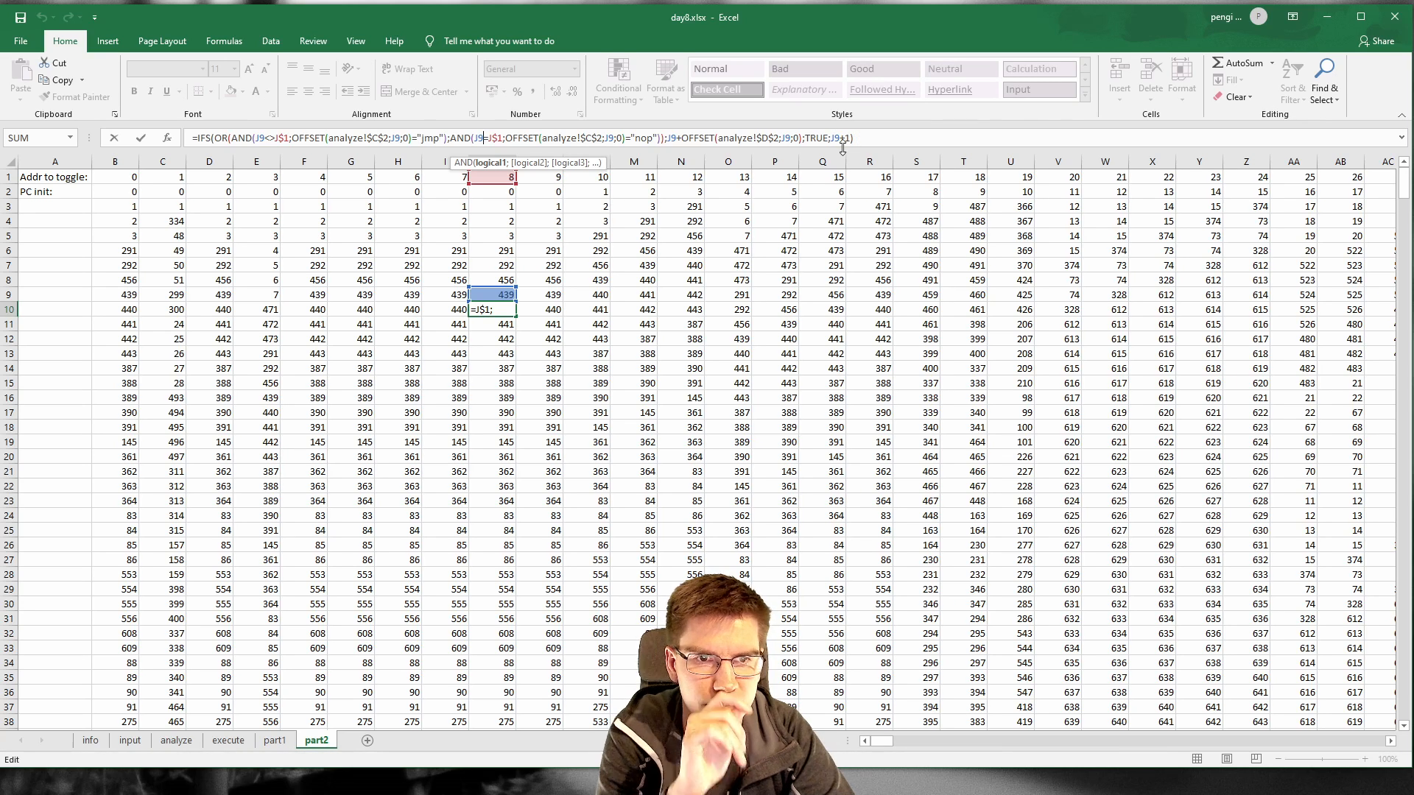
key(Return)
Step: Repeat the search for 617 on the part2 sheet from cell L6, checking the toggled address and trace at each match
click(568, 251)
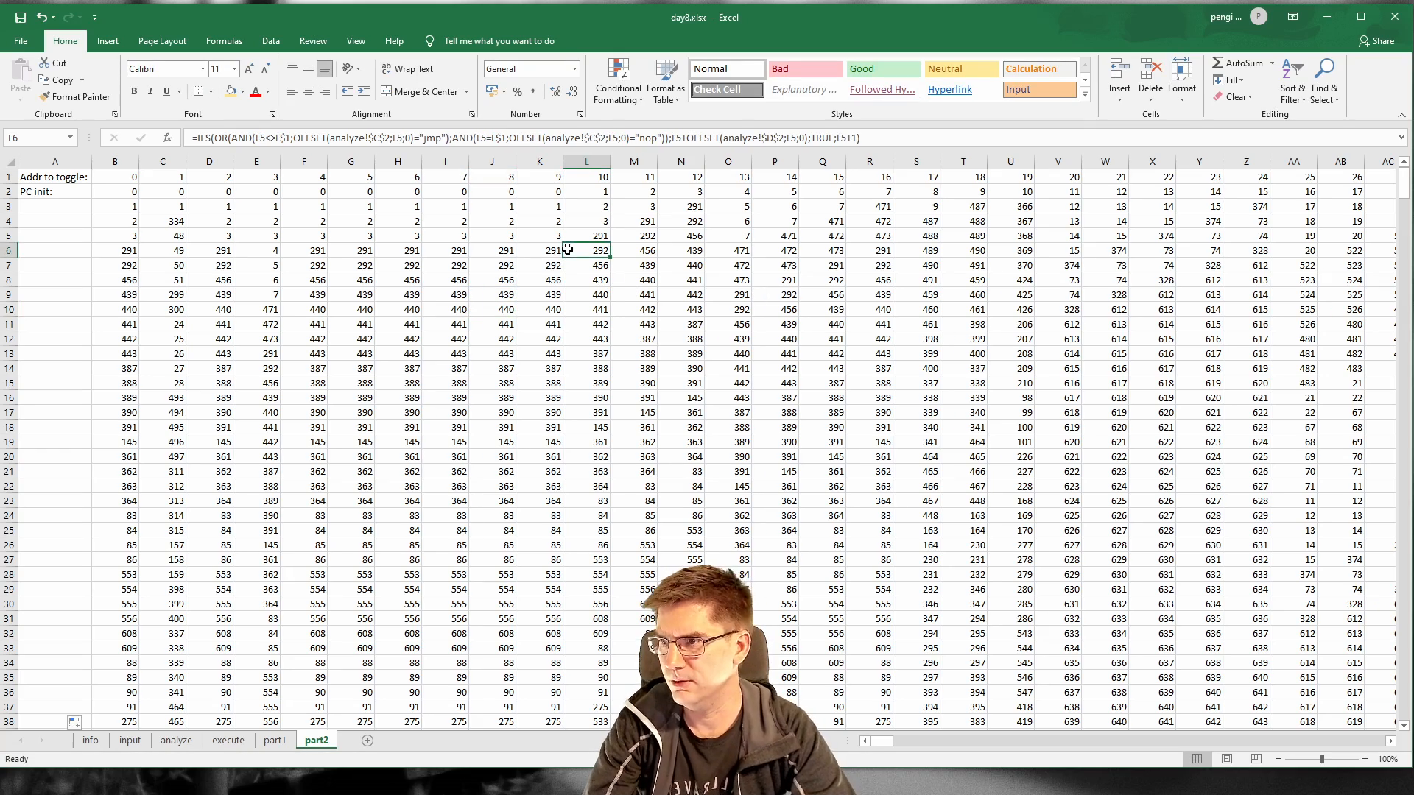
key(ctrl+f)
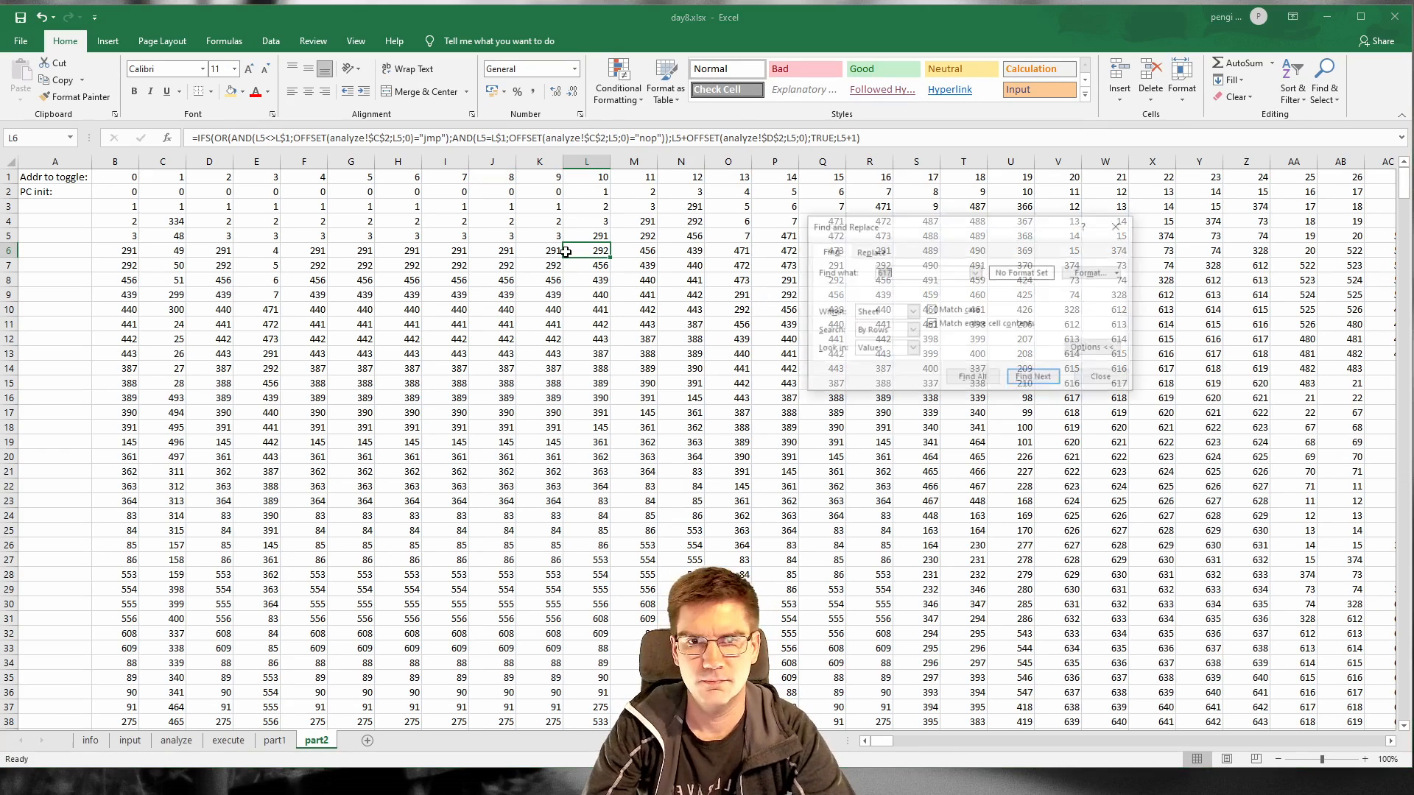
text(6)
key(Return)
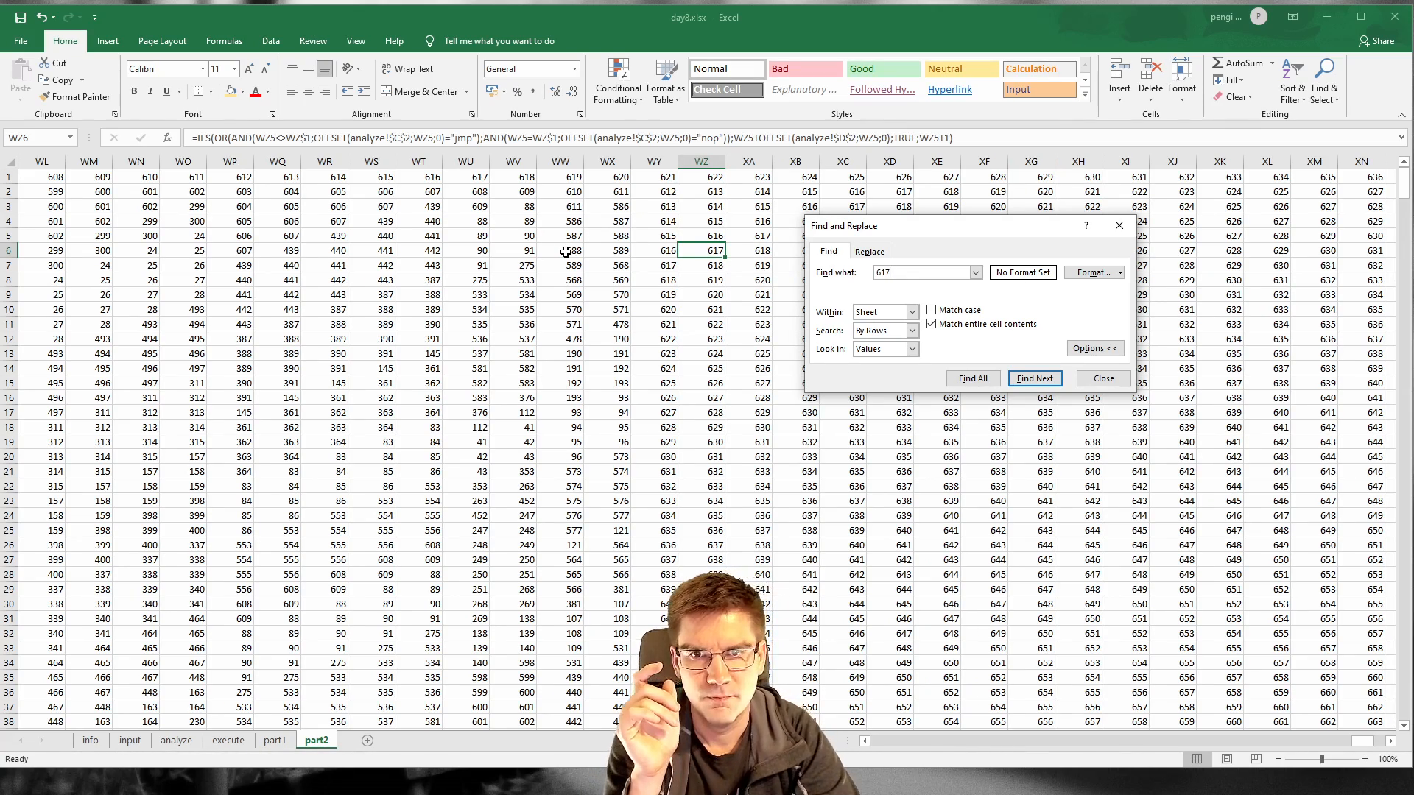
key(Return)
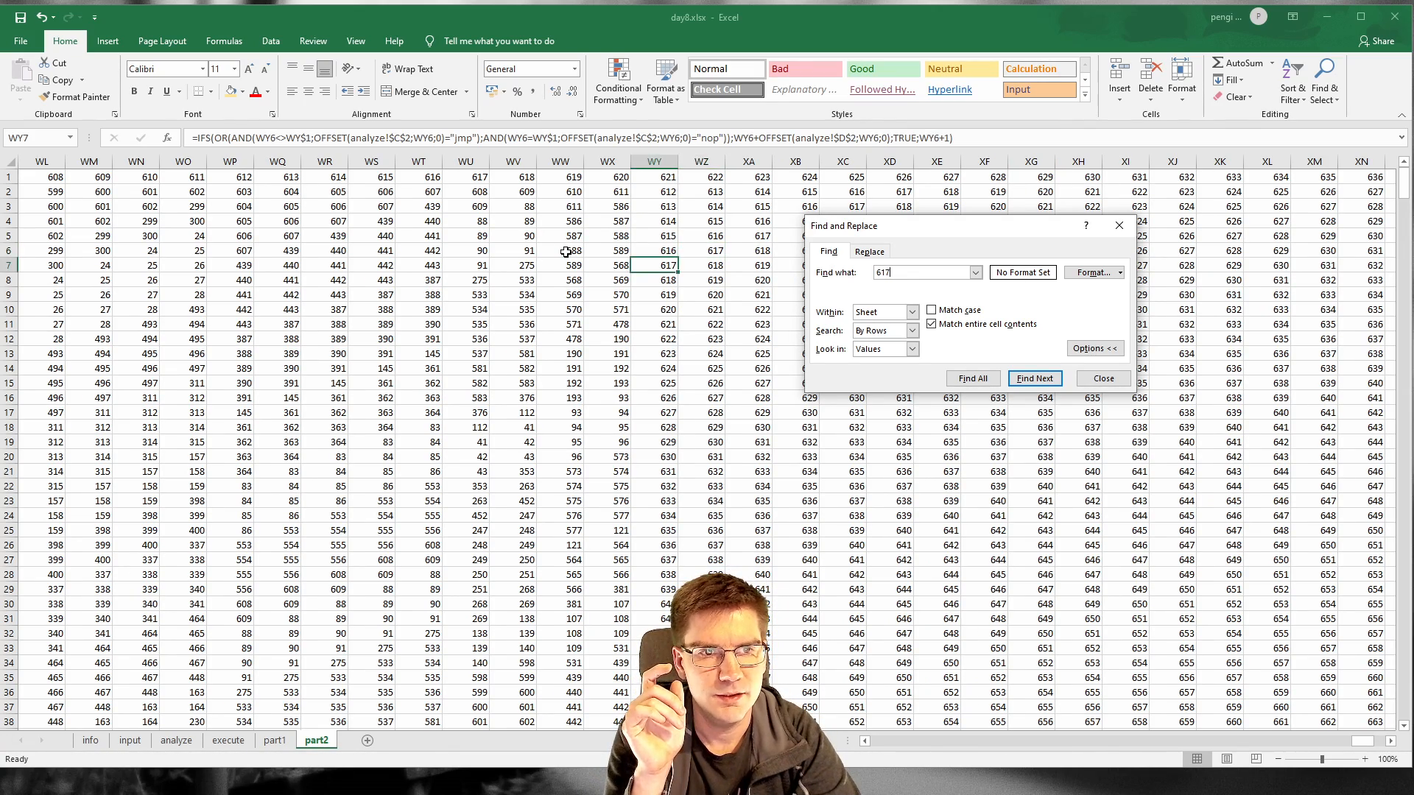
key(Return)
key(Return)
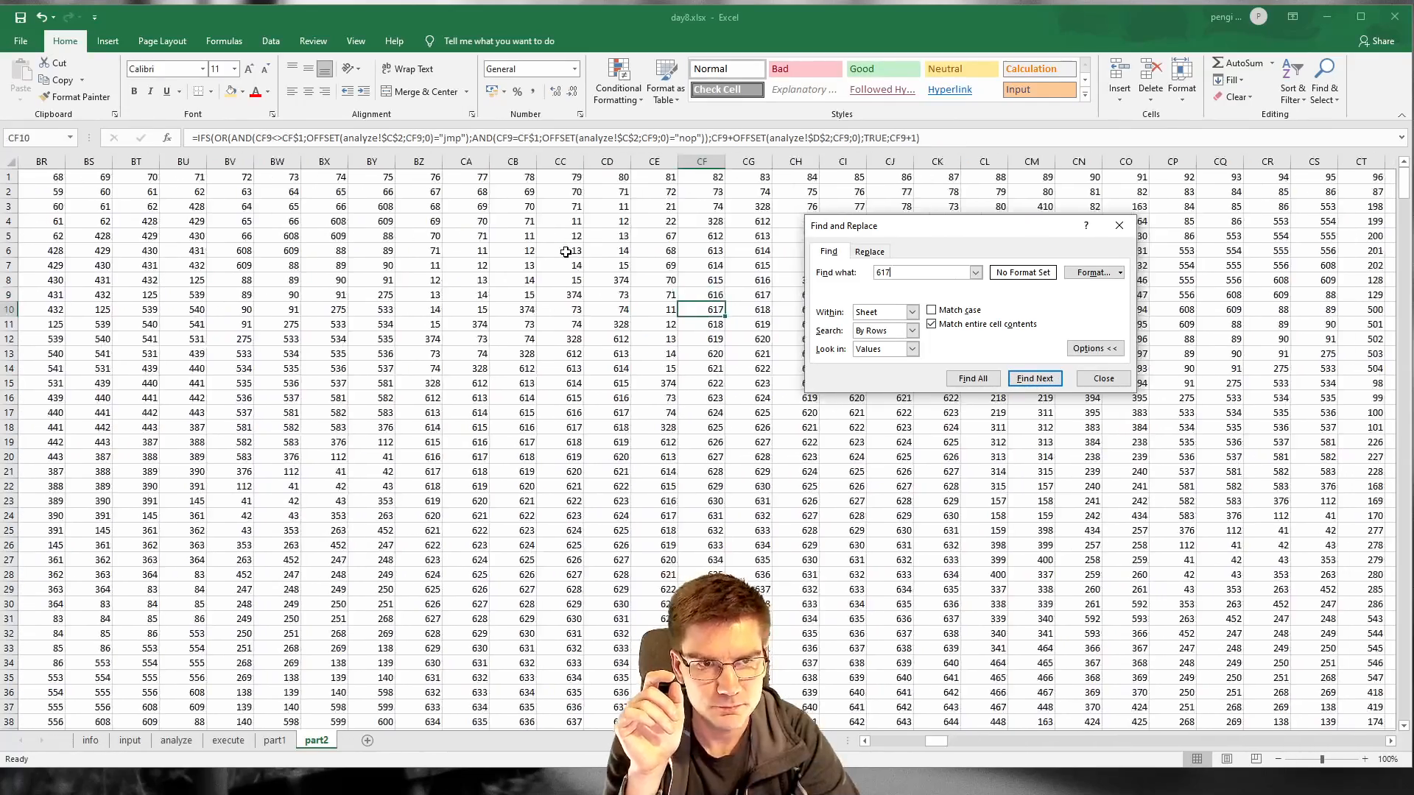
key(Return)
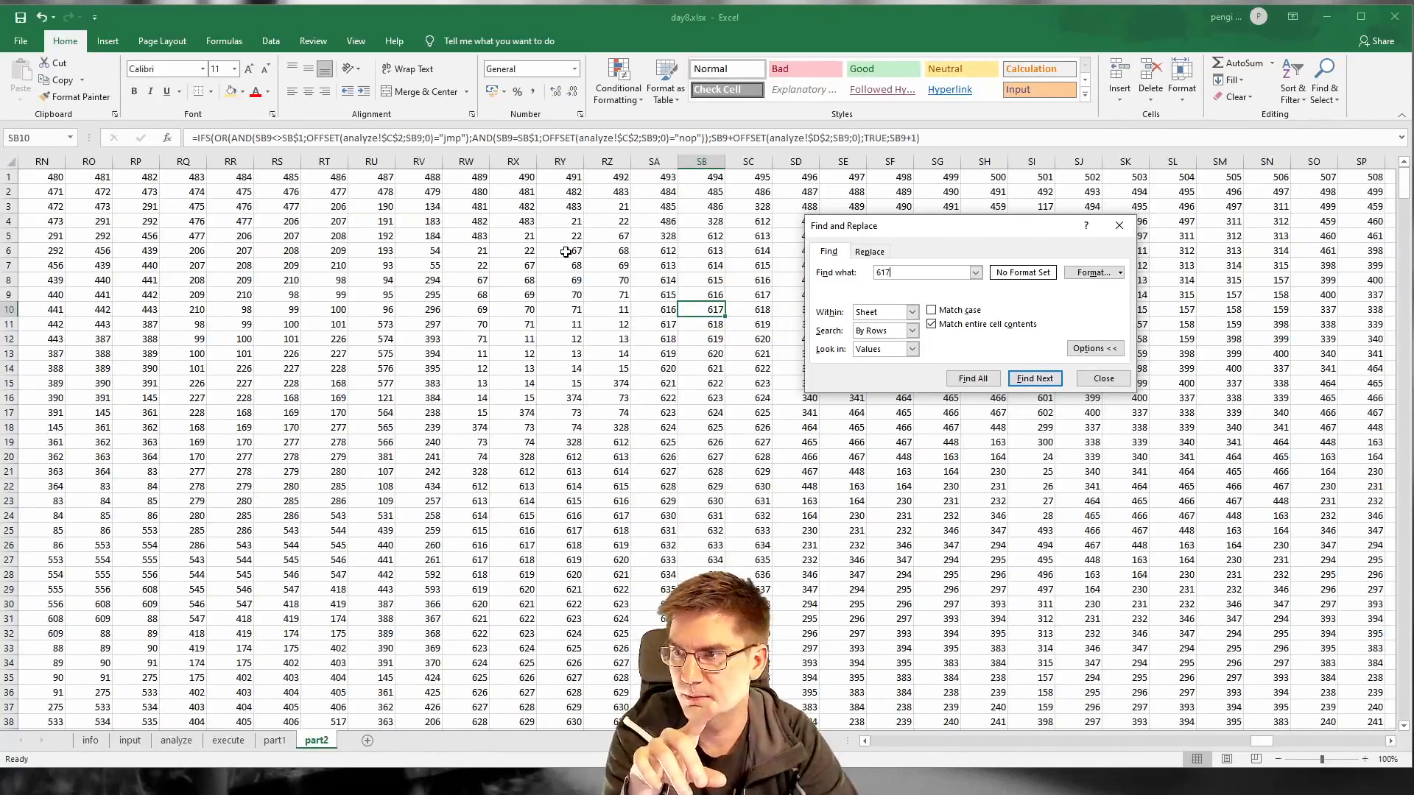
key(Return)
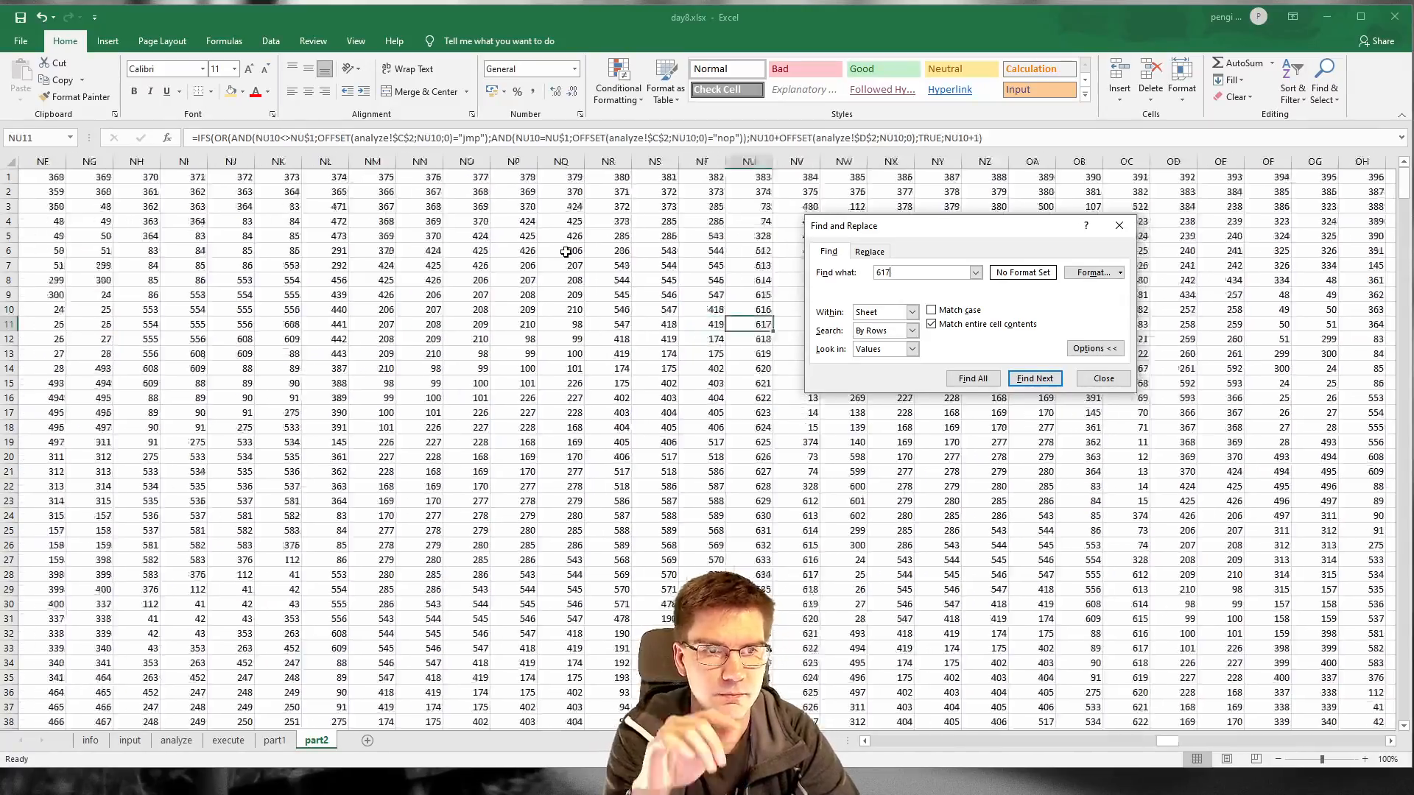
key(Return)
key(Return)
key(Return)
key(Return)
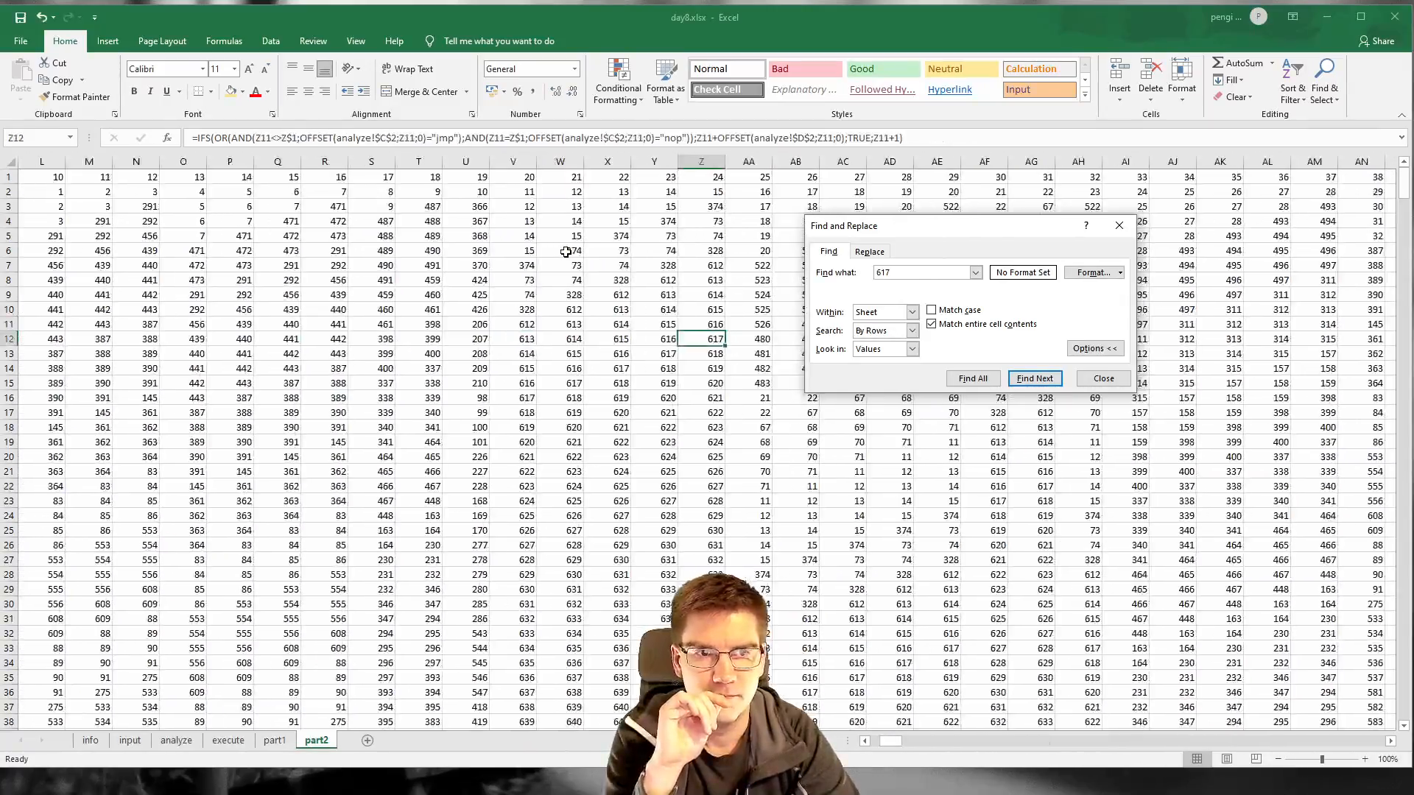
key(Return)
key(Return)
key(Return)
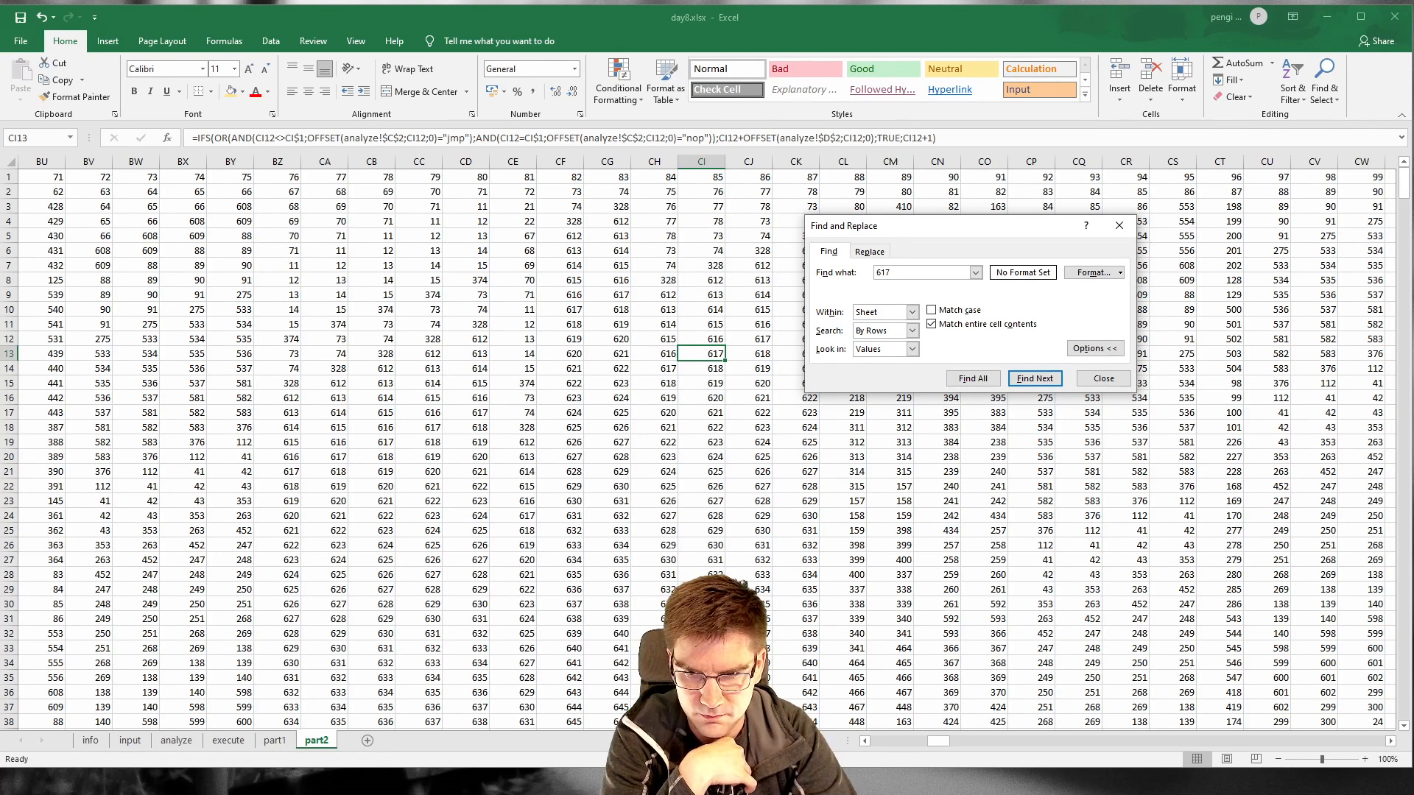
Step: Switch to the Advent of Code page in the browser and review the Part Two example with the terminating instruction order
key(alt+Tab)
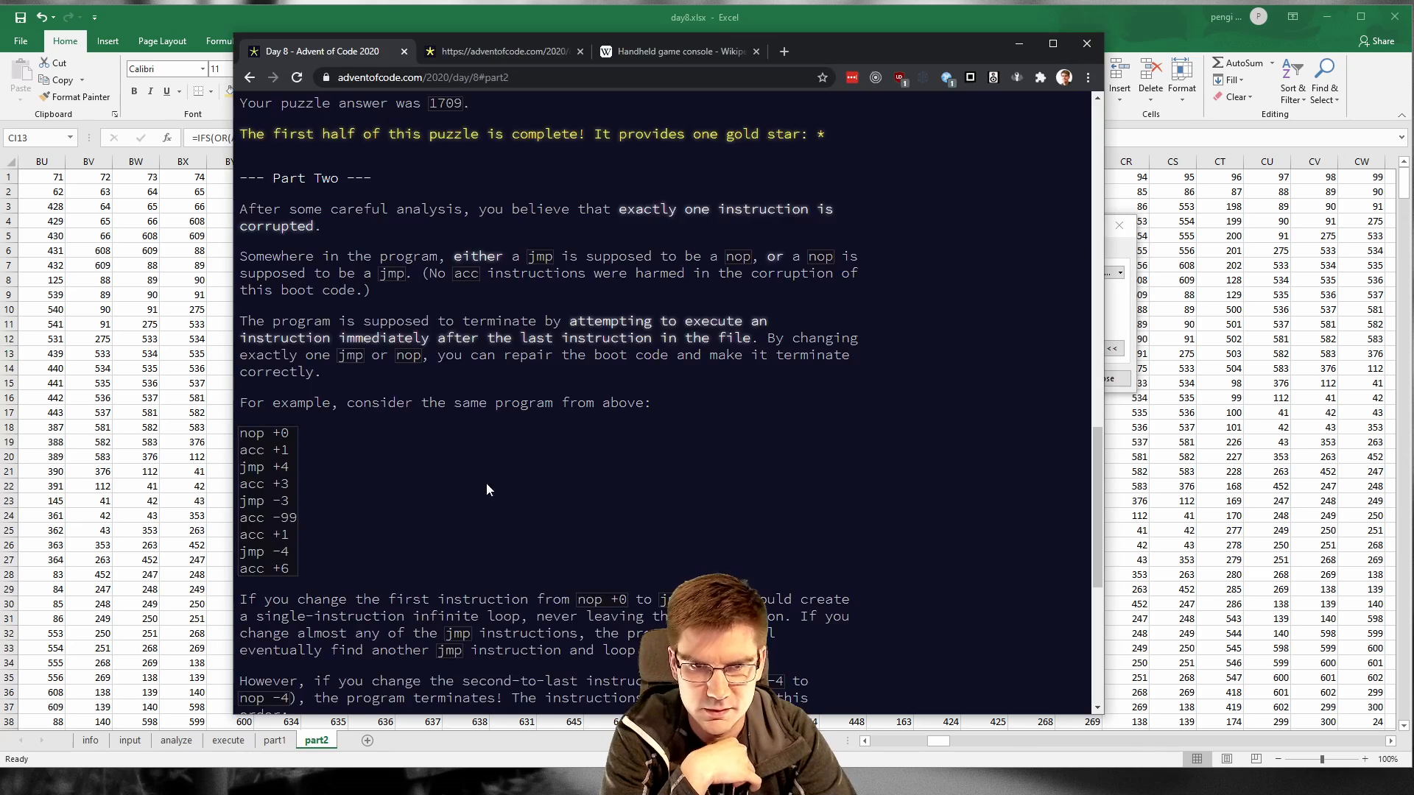
scroll(518, 463, down, 3)
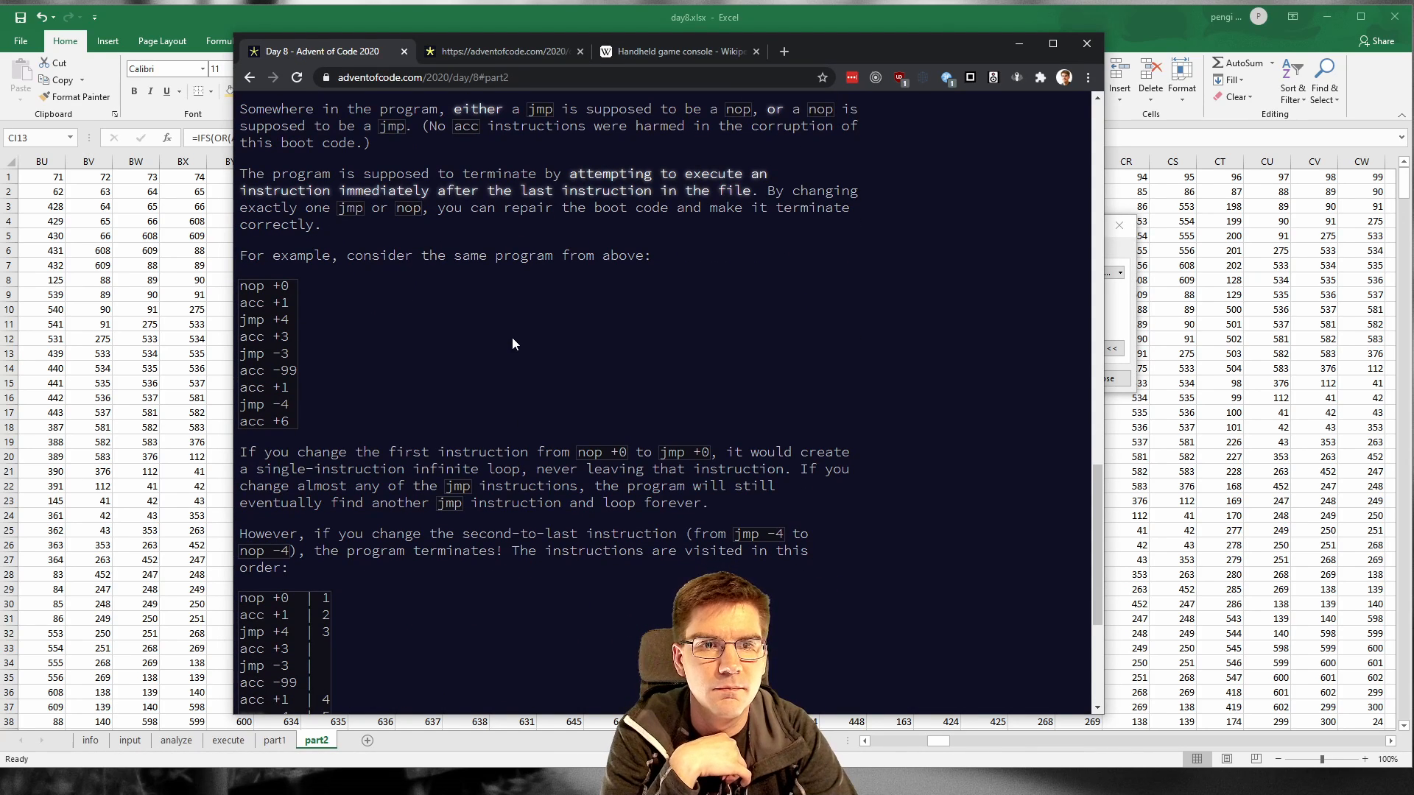
scroll(538, 398, down, 3)
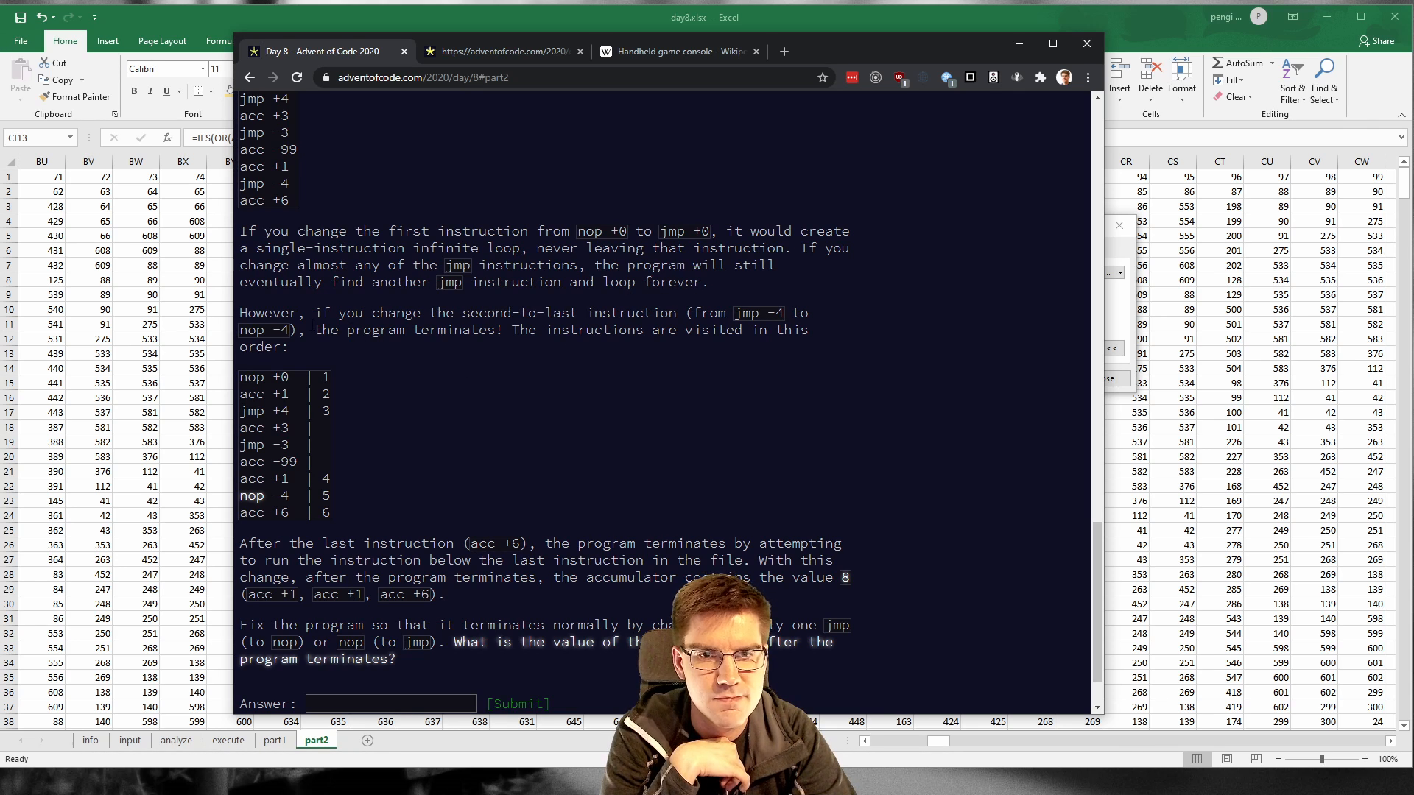
Step: Read how the Part Two example terminates after its last instruction and what the final question asks for
drag(329, 293, 422, 344)
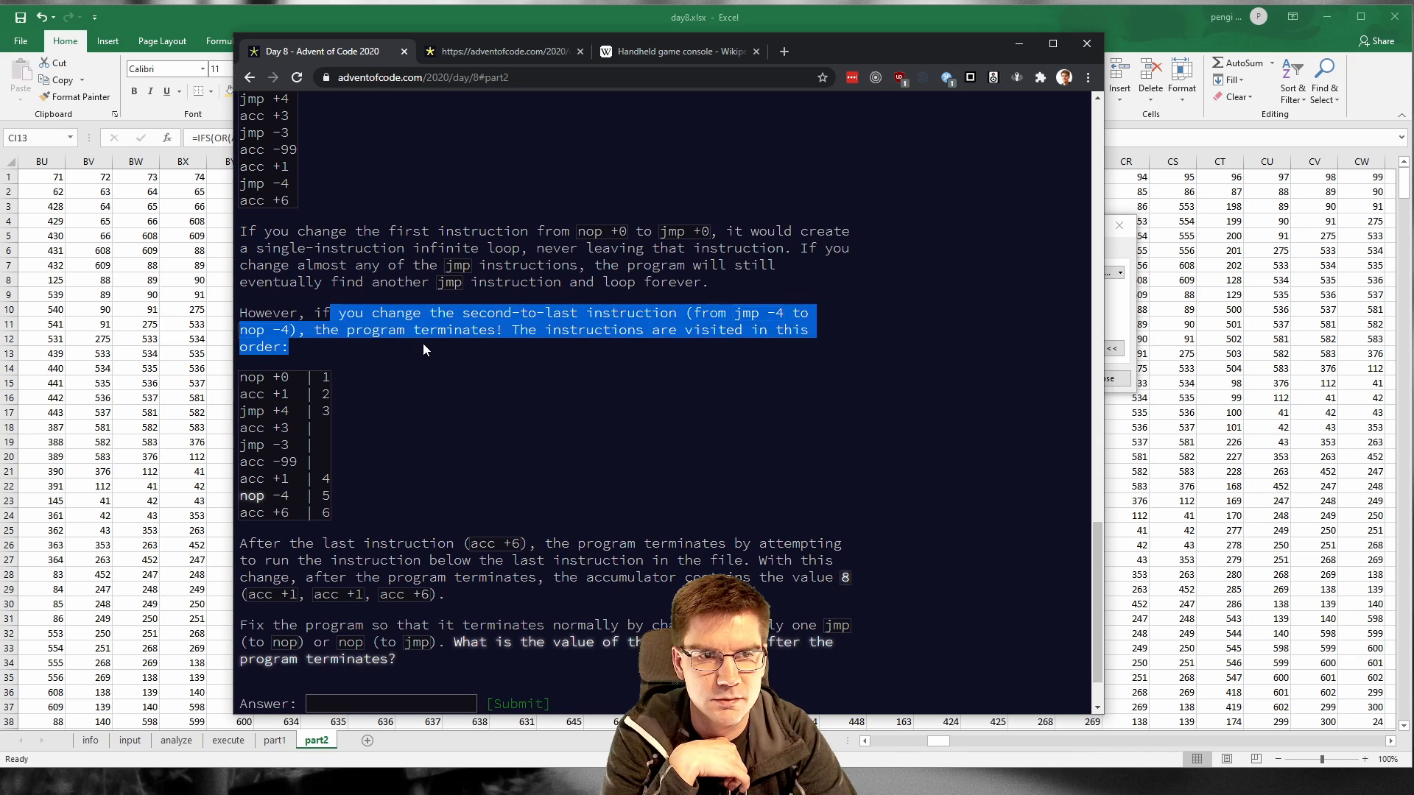
click(422, 344)
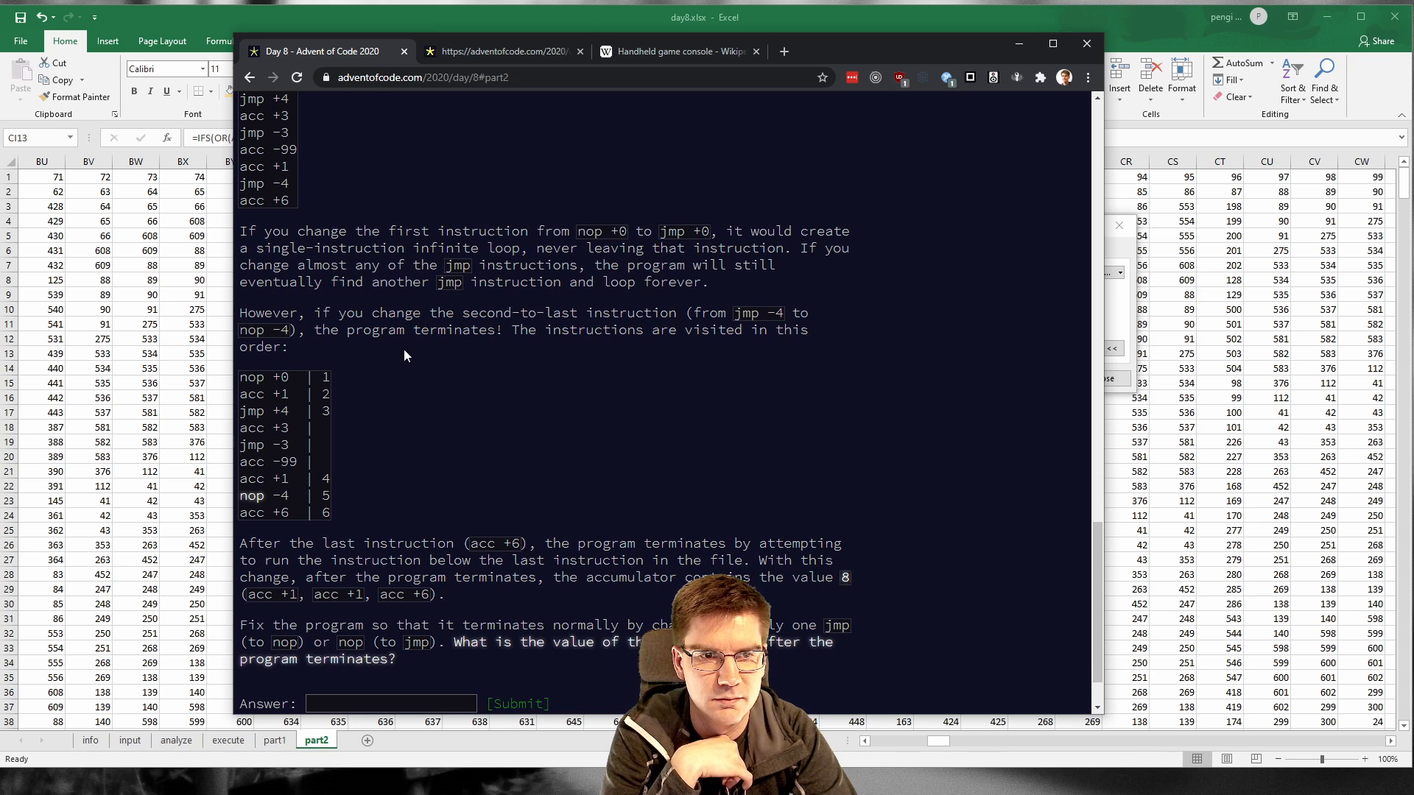
scroll(361, 492, down, 1)
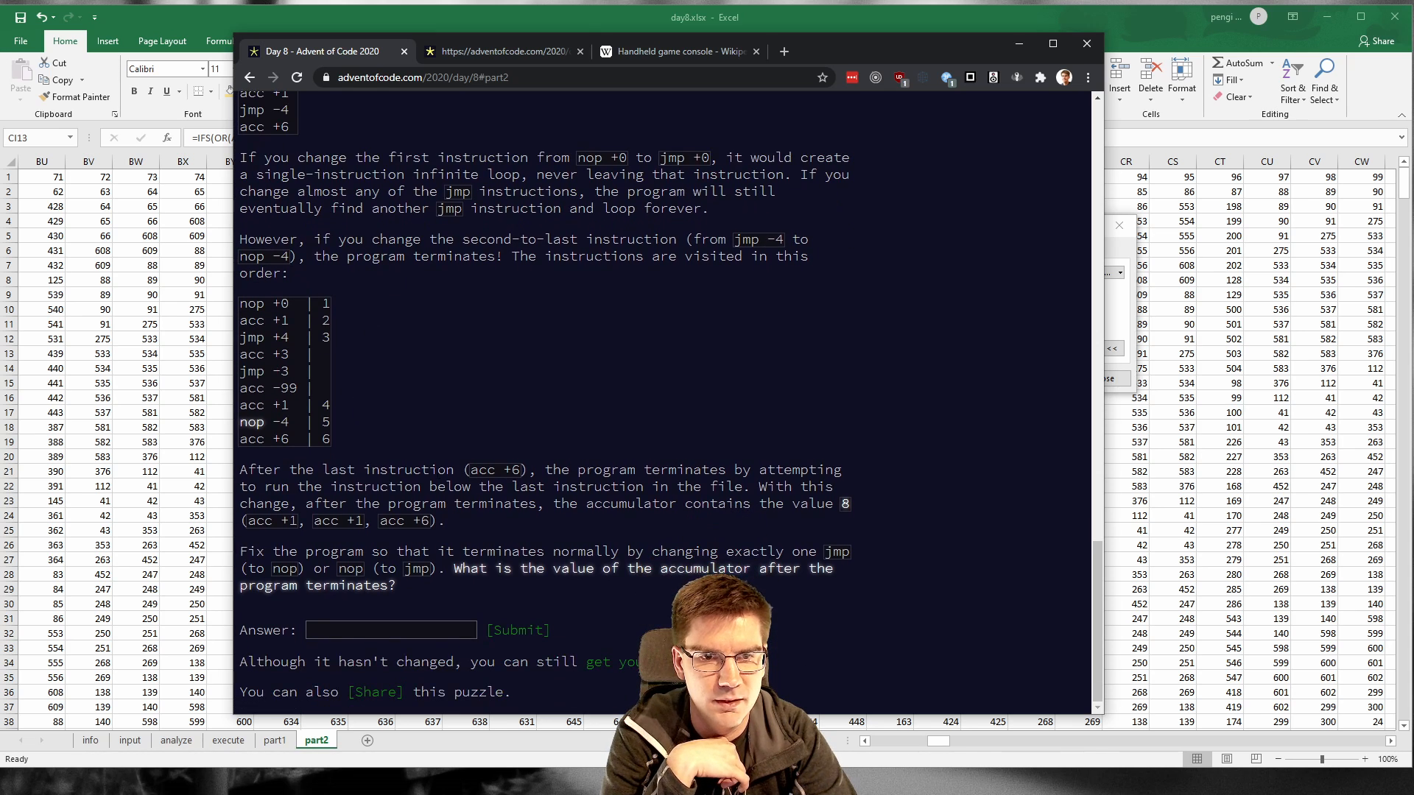
drag(469, 471, 372, 448)
shift+click(513, 520)
click(512, 520)
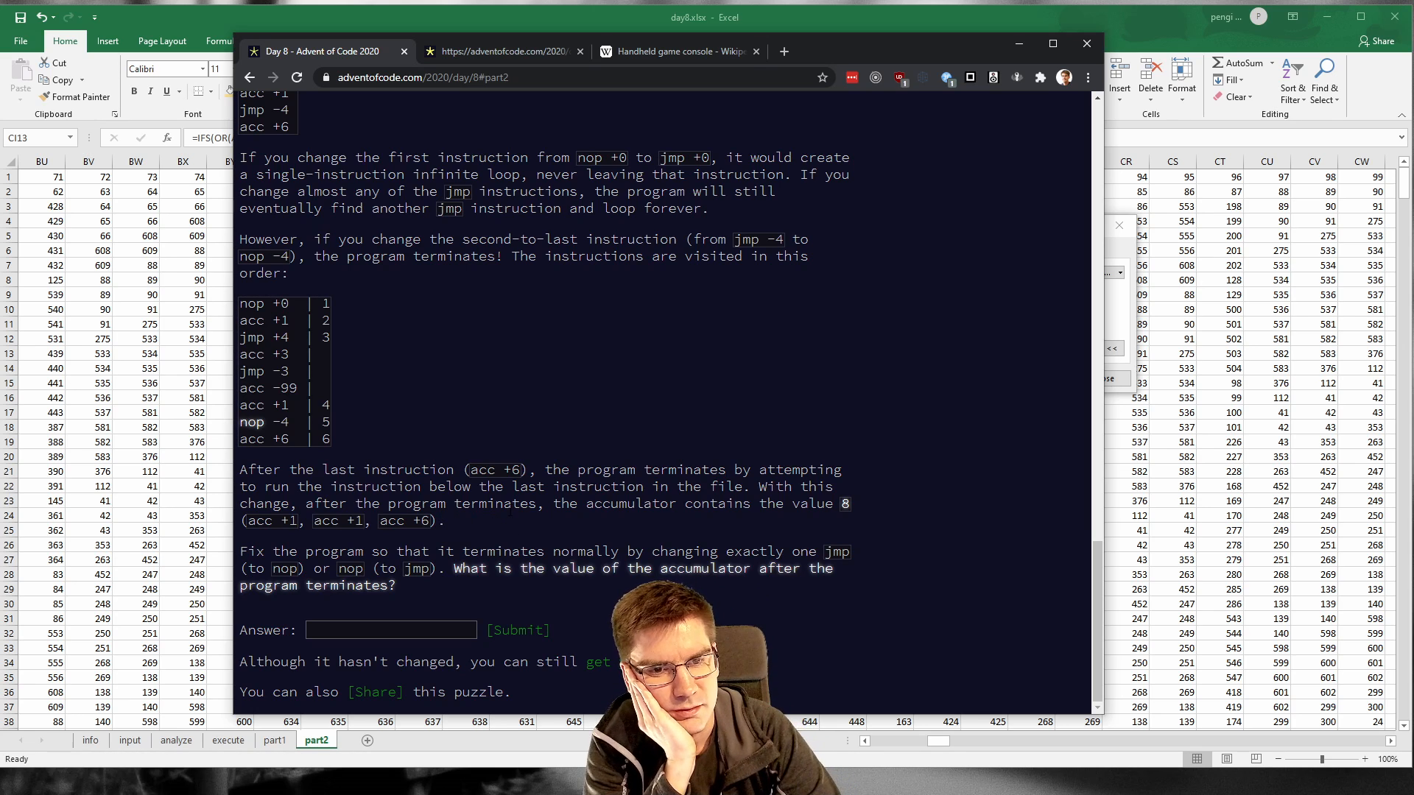
drag(256, 486, 816, 505)
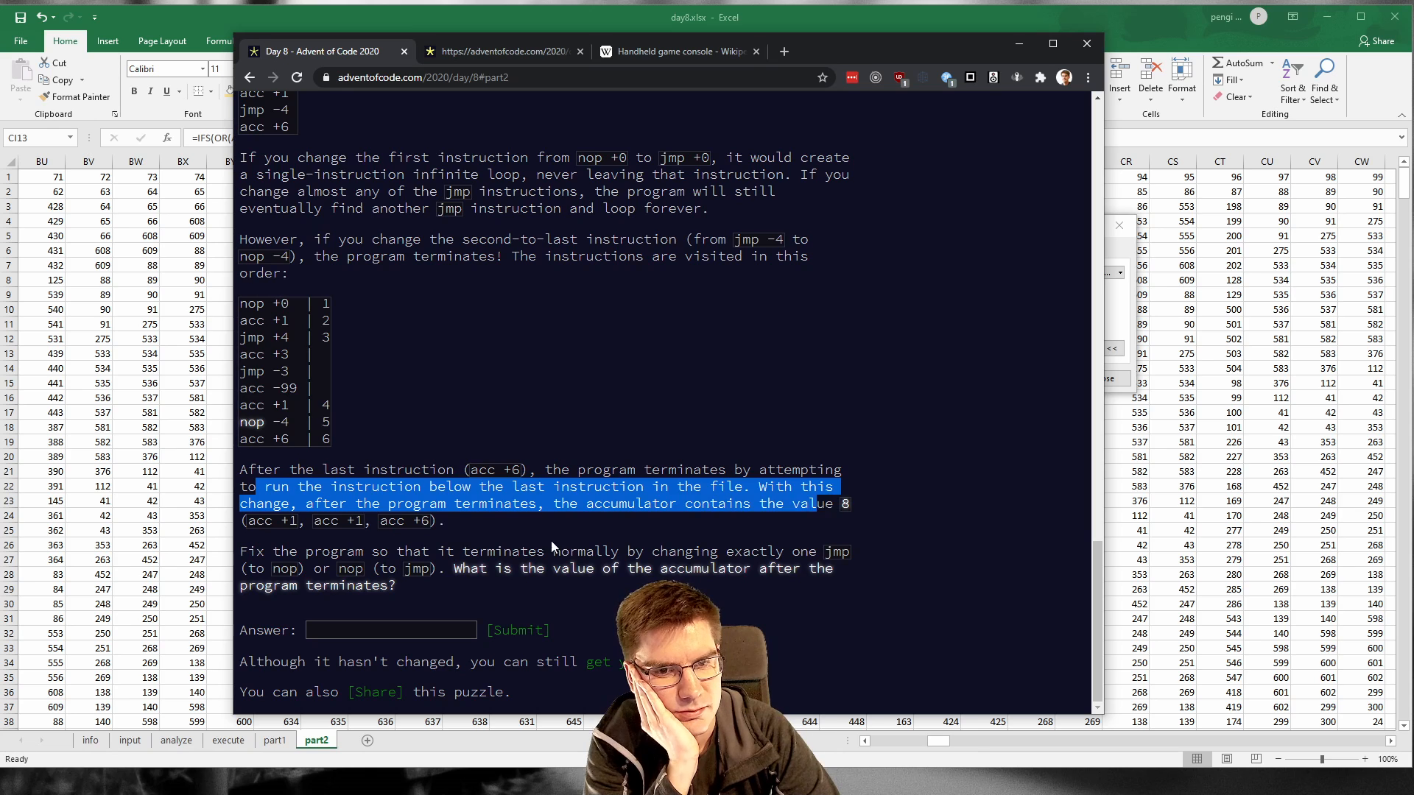
click(539, 543)
drag(422, 505, 259, 463)
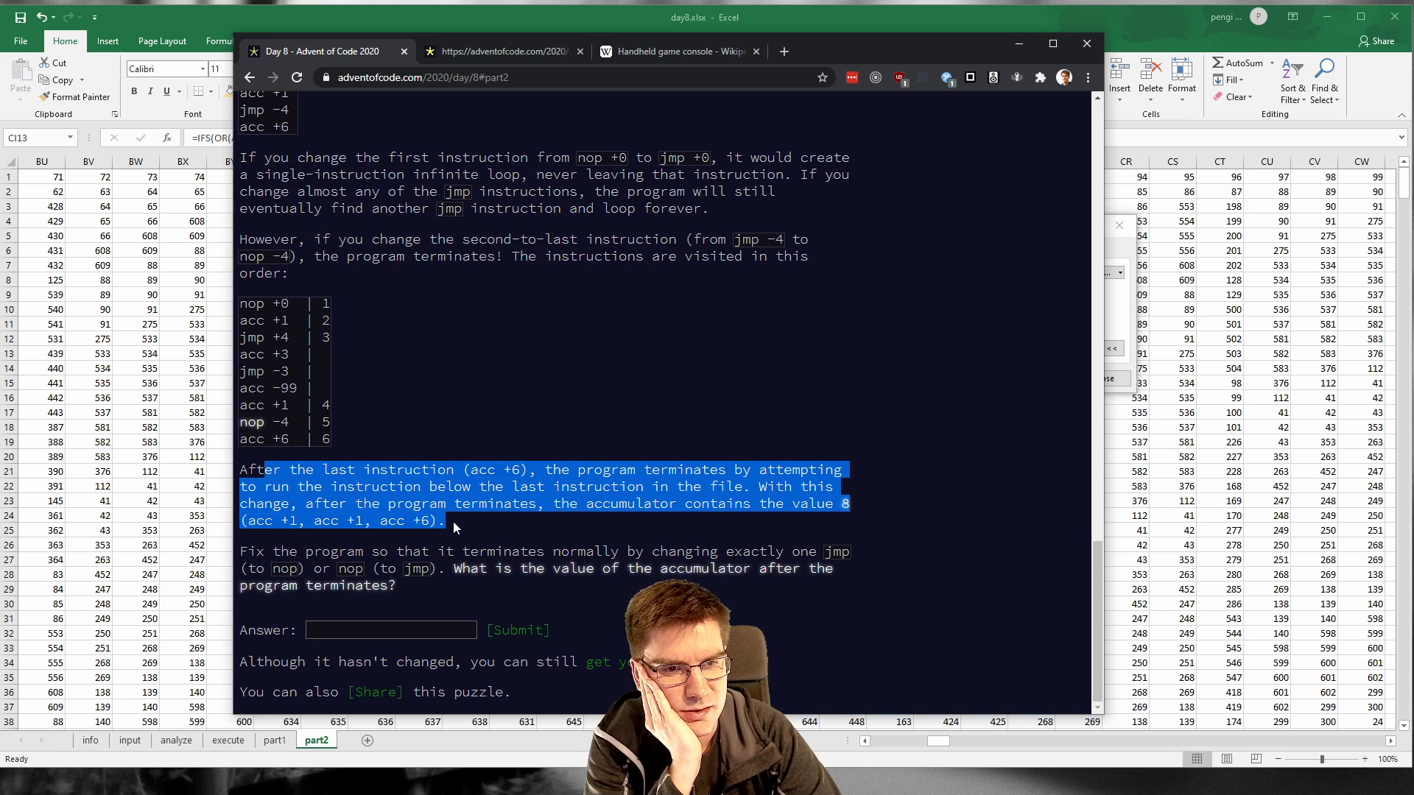
click(532, 531)
drag(586, 505, 588, 530)
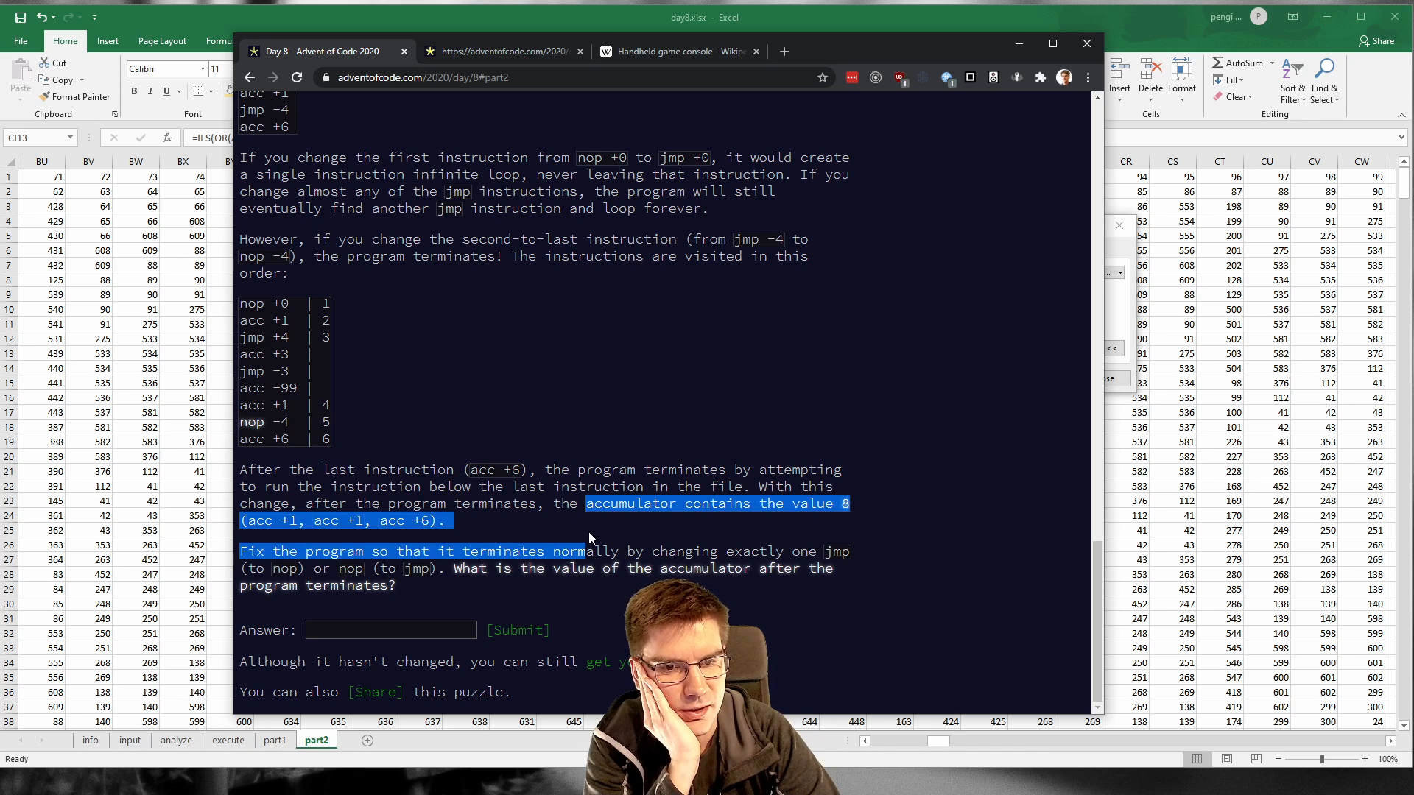
click(586, 528)
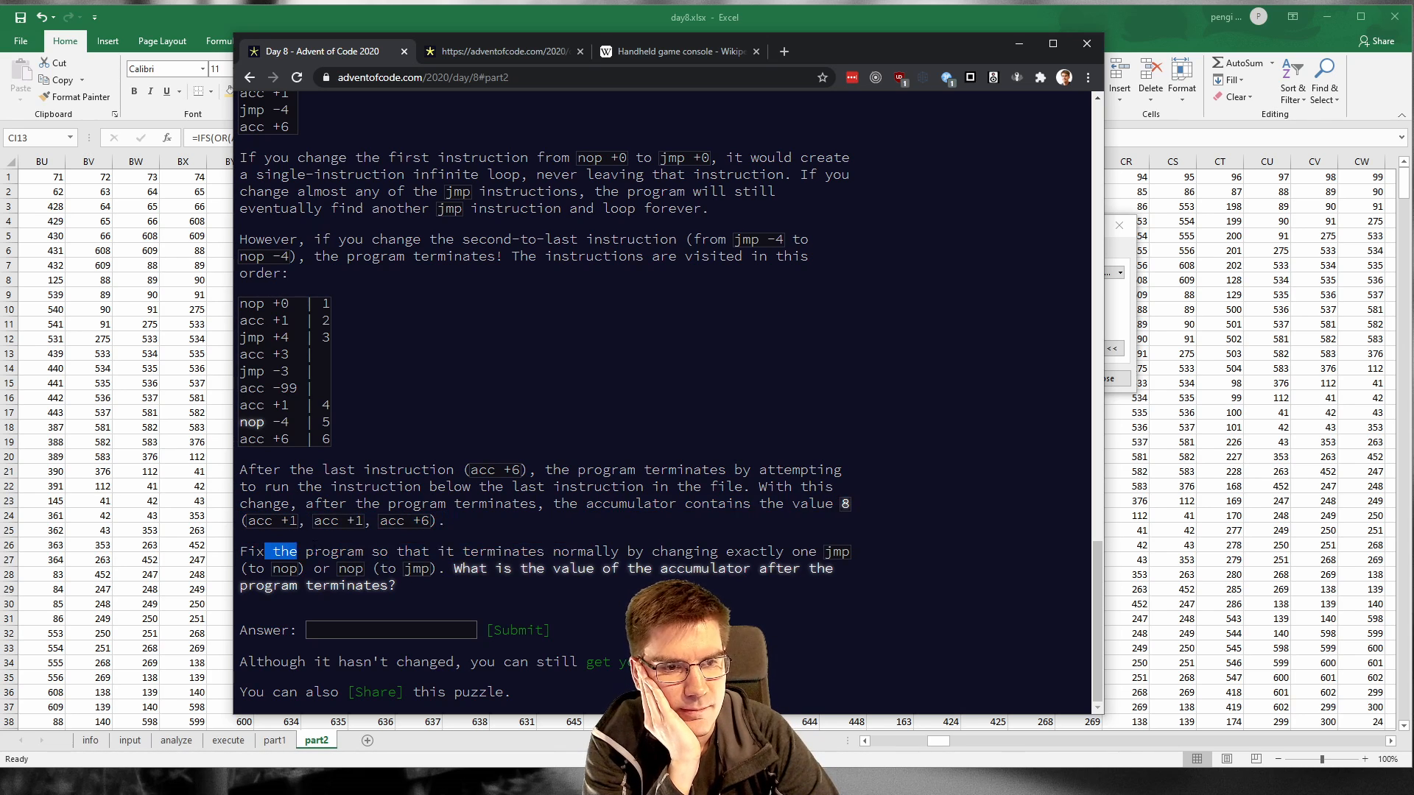
drag(265, 553, 850, 554)
click(851, 554)
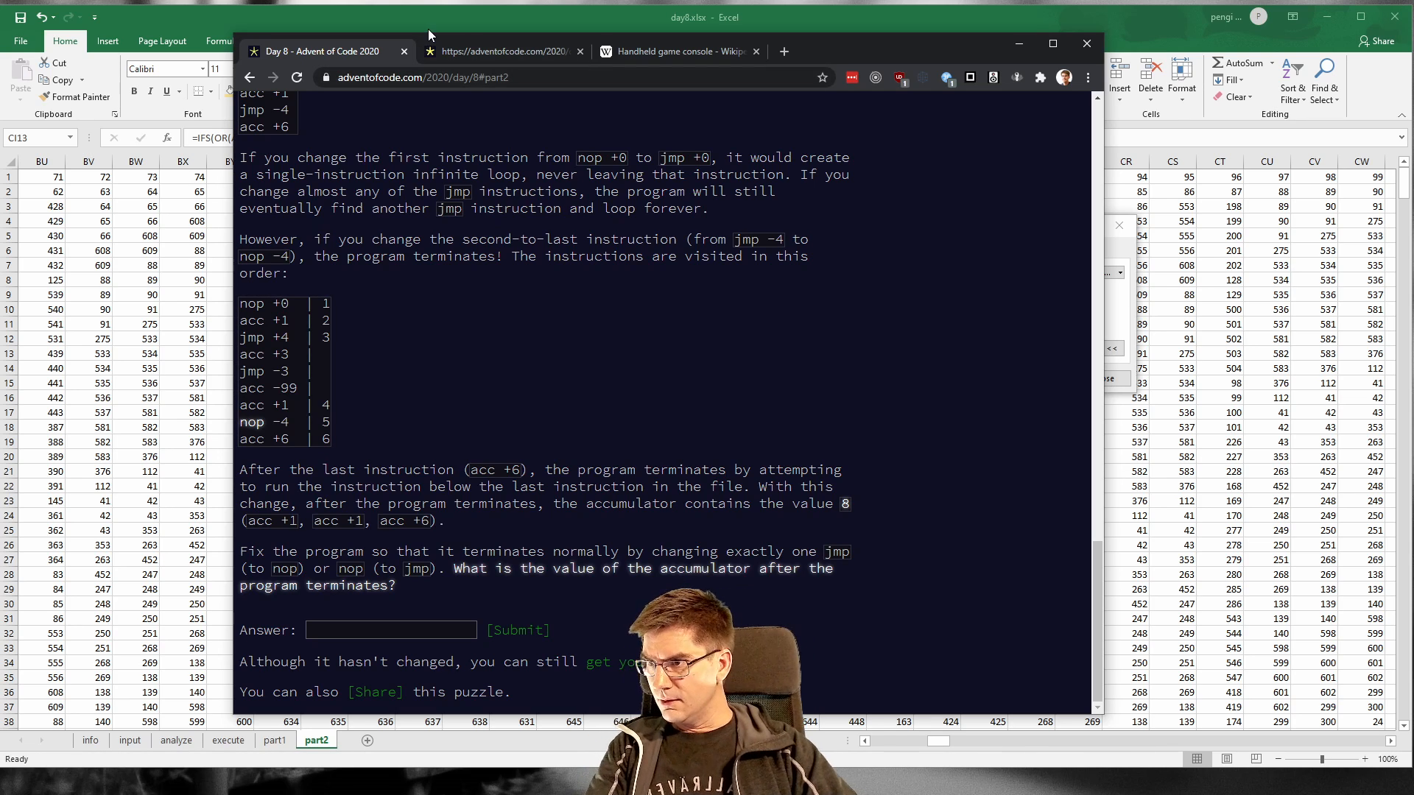
Step: Return to the Excel workbook and close Find and Replace, going back to the start of the part2 grid
click(564, 25)
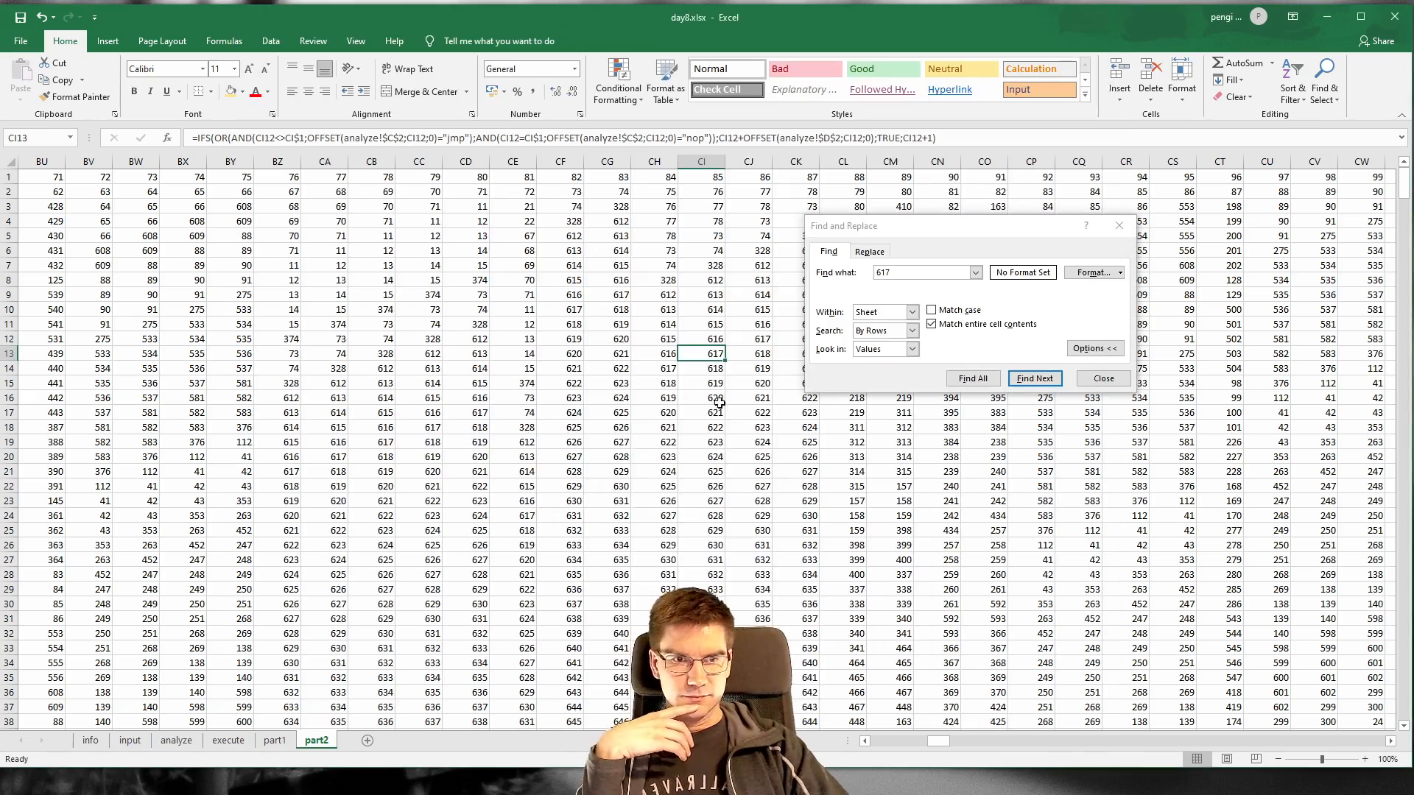
click(1111, 381)
scroll(1031, 479, down, 20)
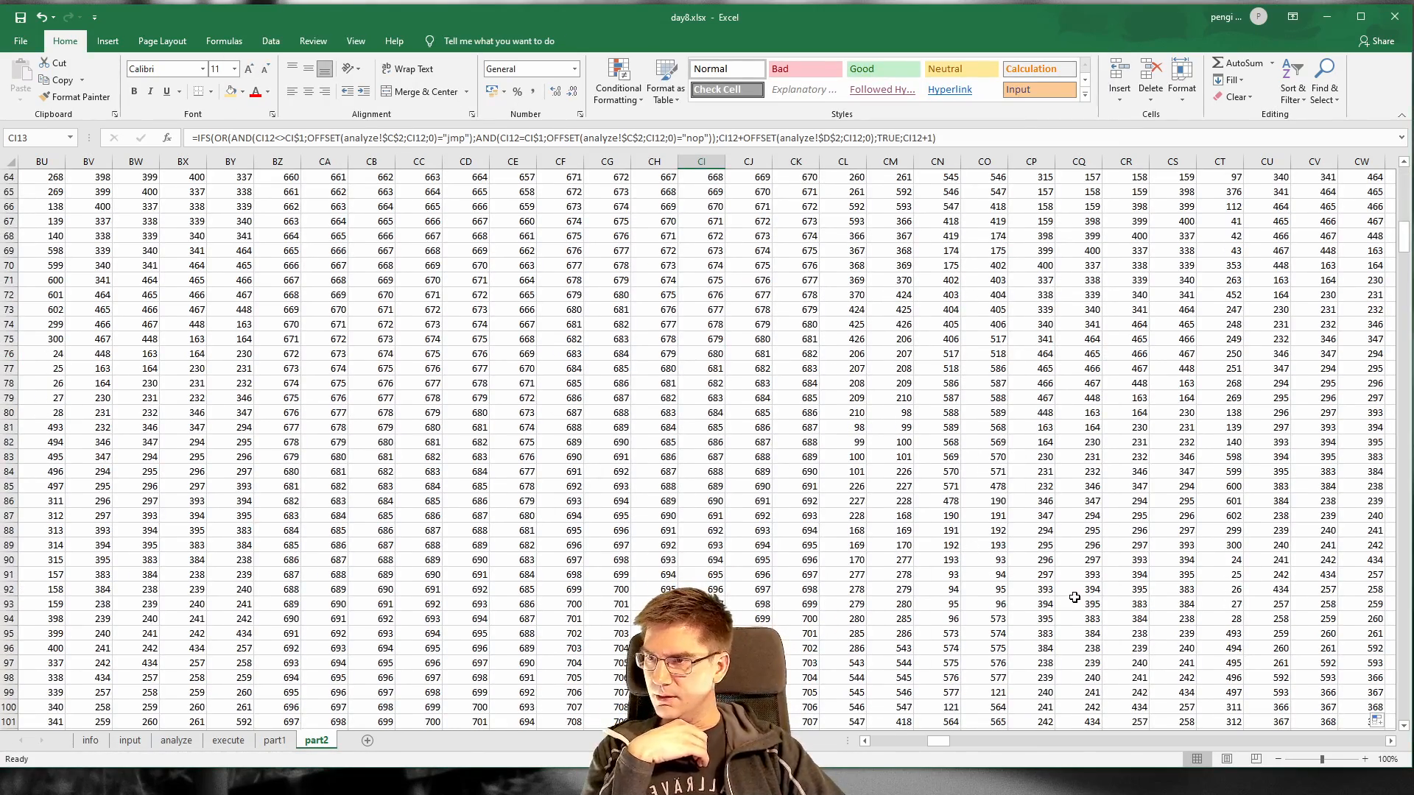
scroll(879, 498, up, 17)
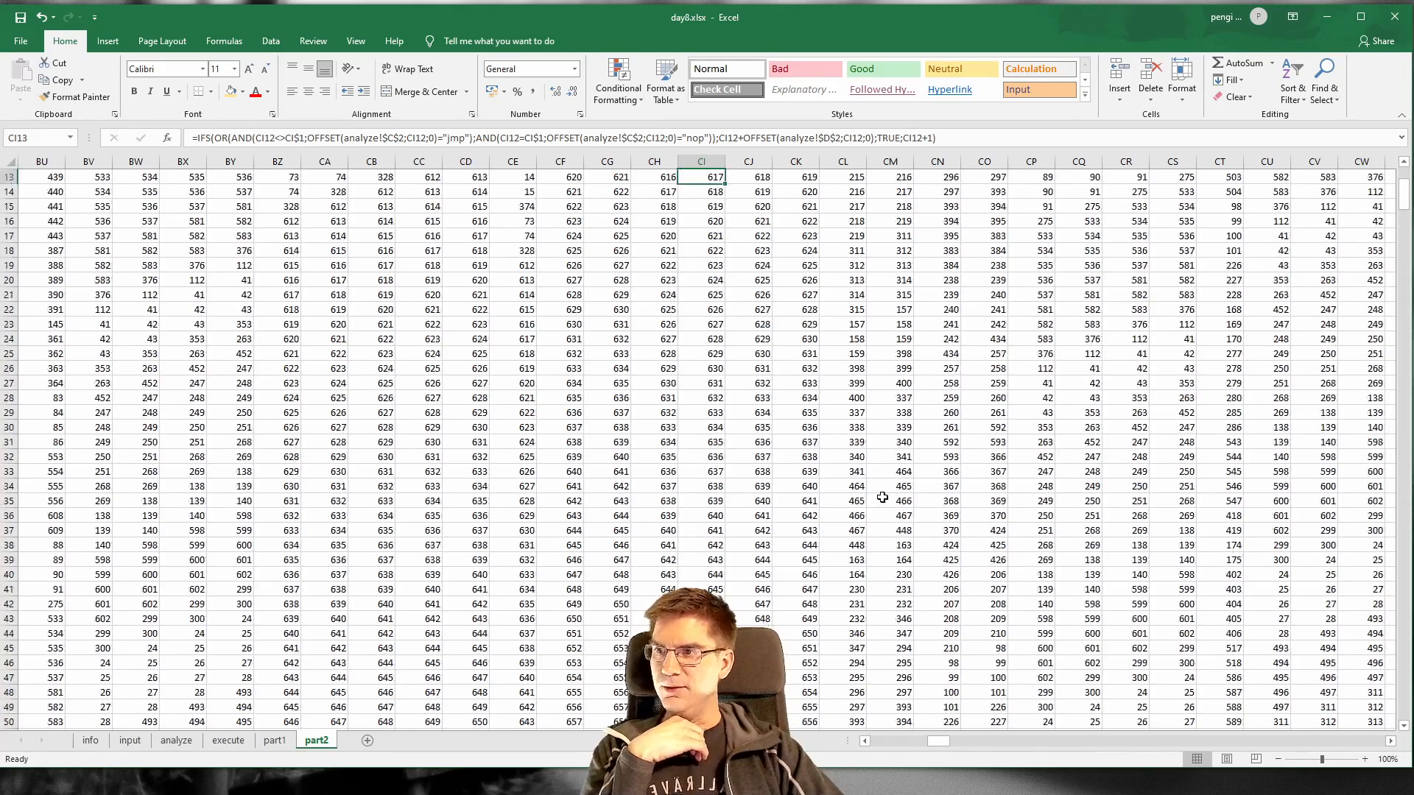
drag(1404, 194, 1403, 168)
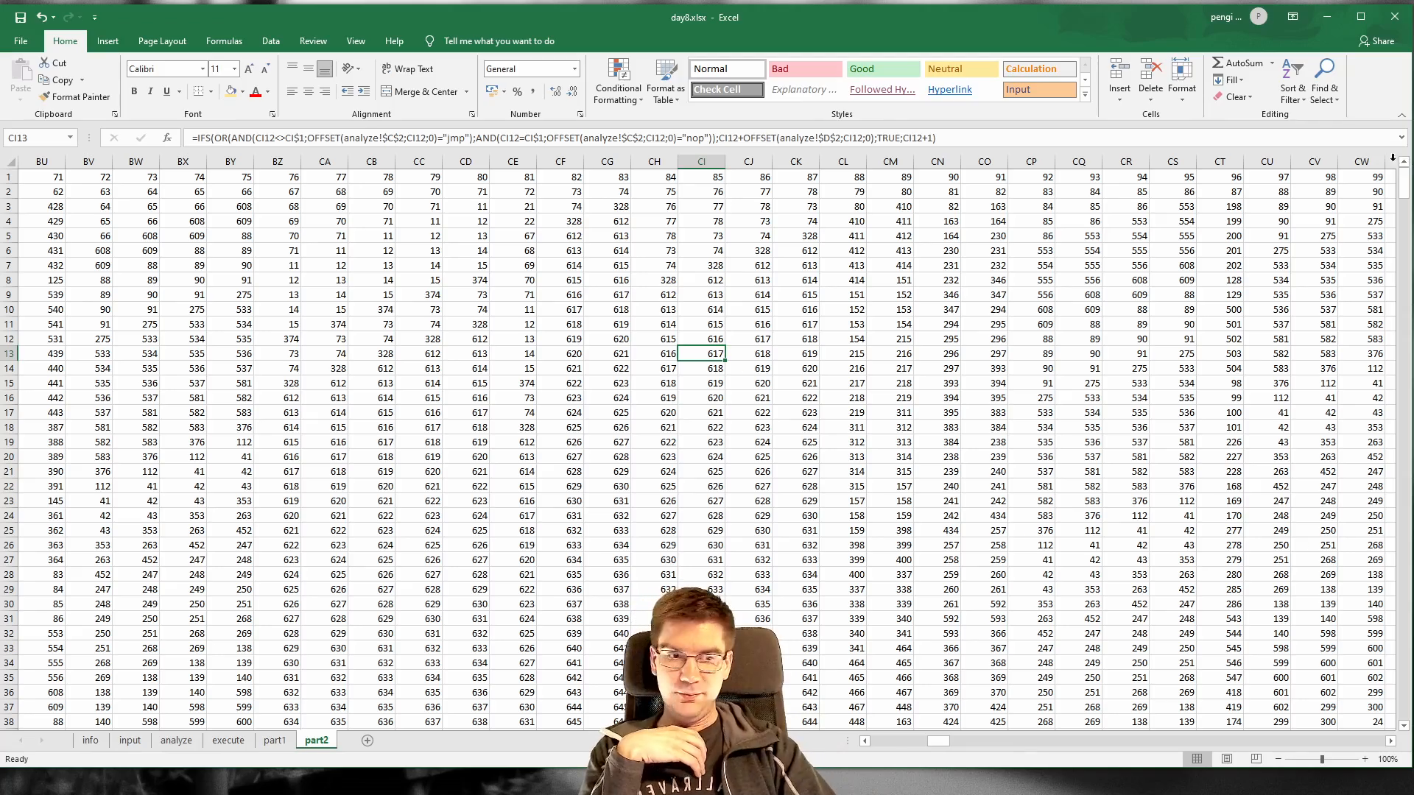
click(865, 742)
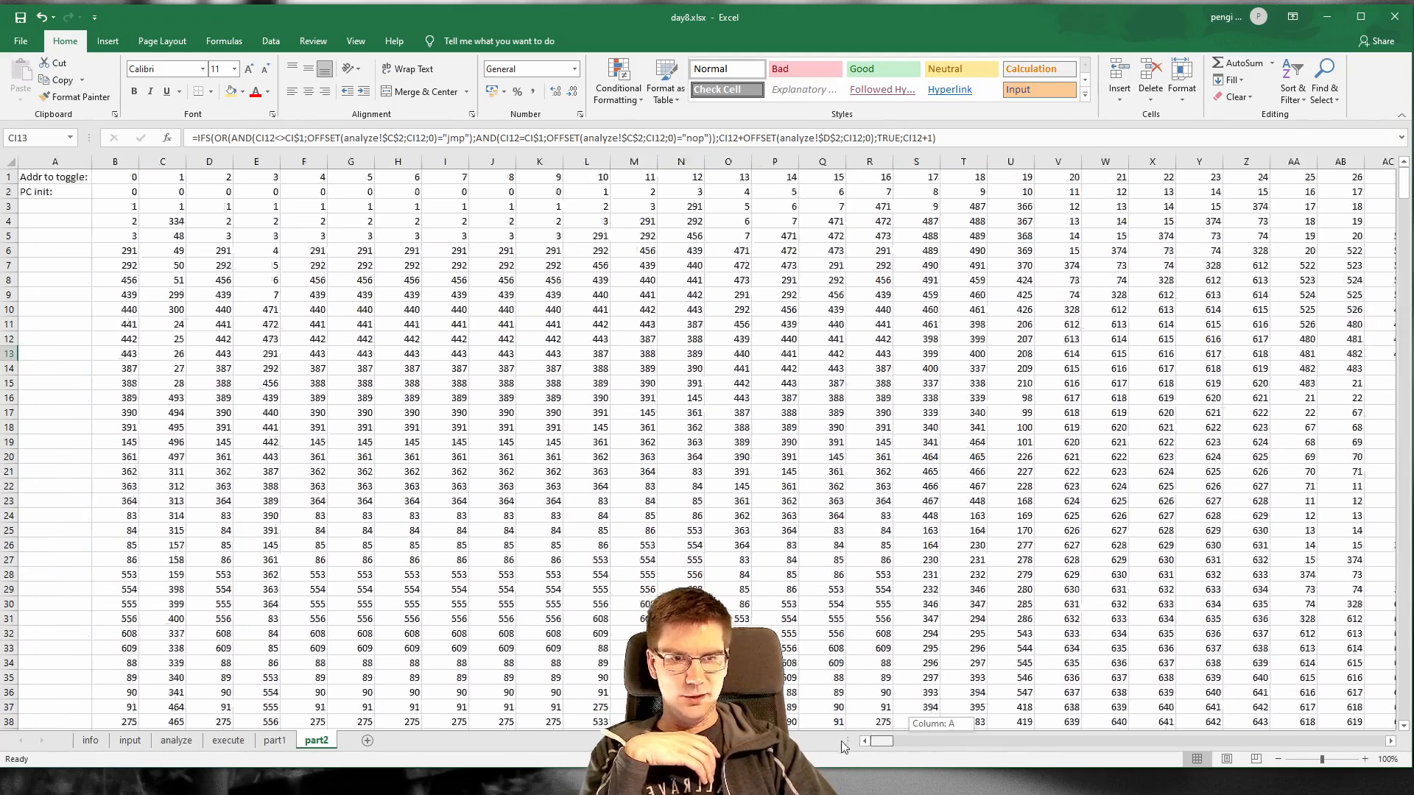
Step: Compare the trace formulas down column B of the part2 sheet and in H15, checking their relative and absolute references
drag(122, 223, 147, 246)
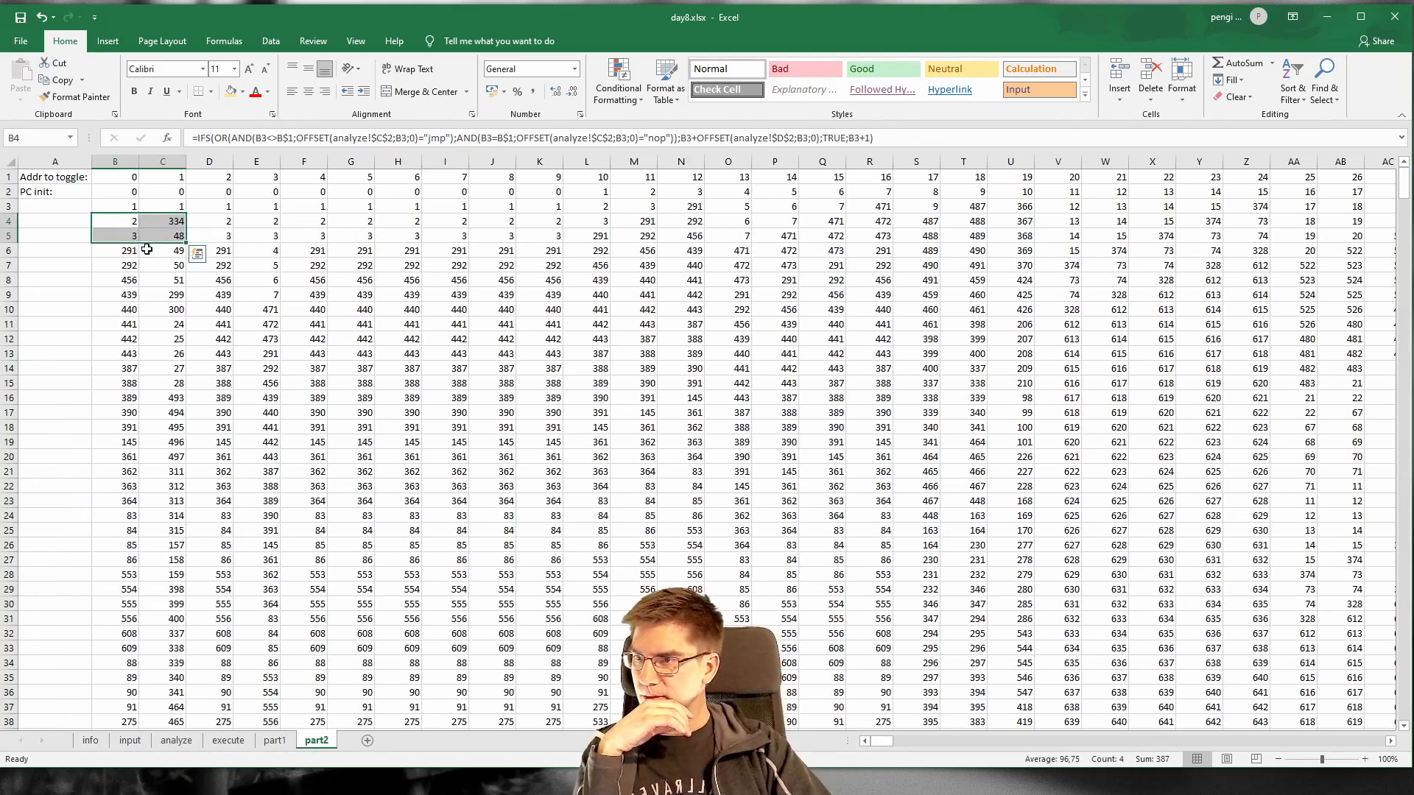
click(129, 366)
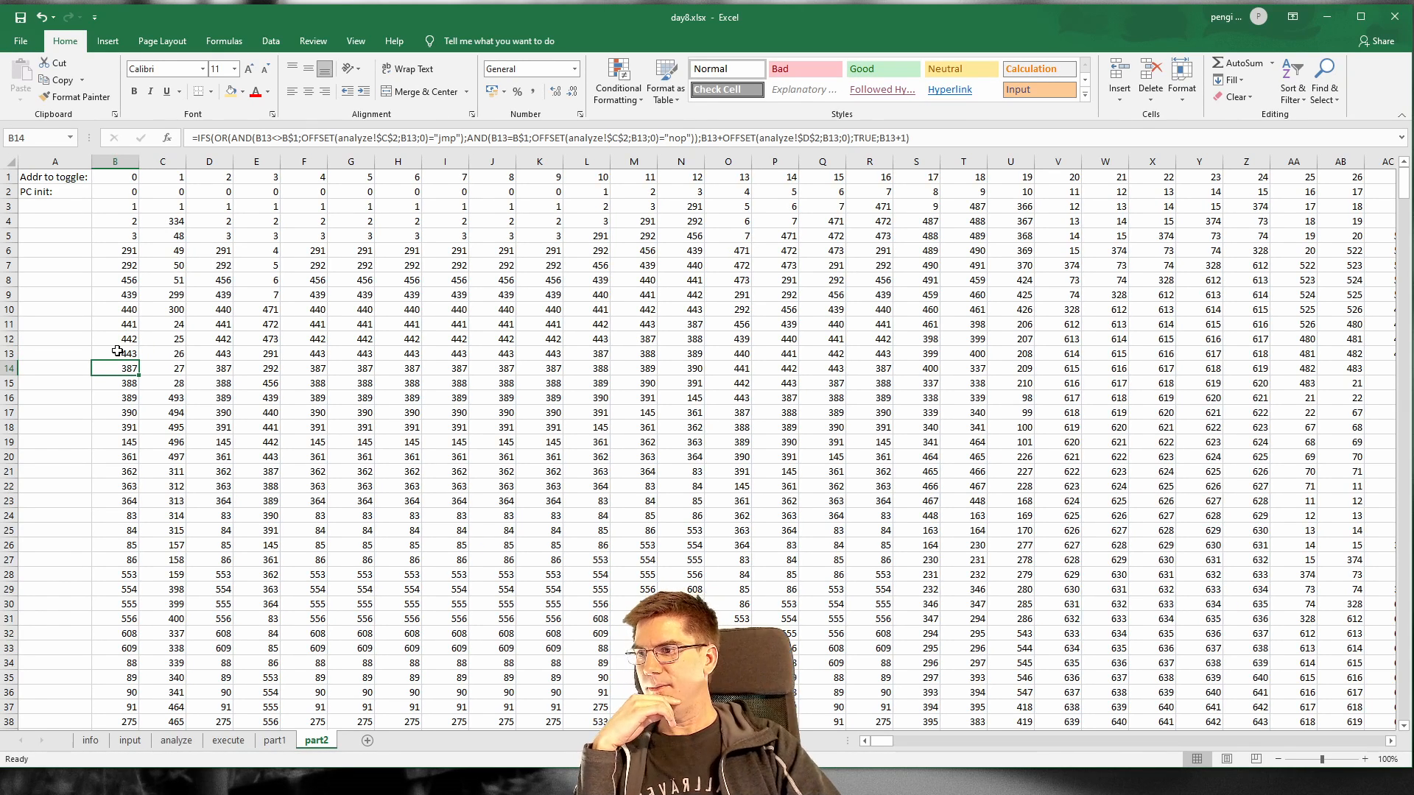
click(141, 209)
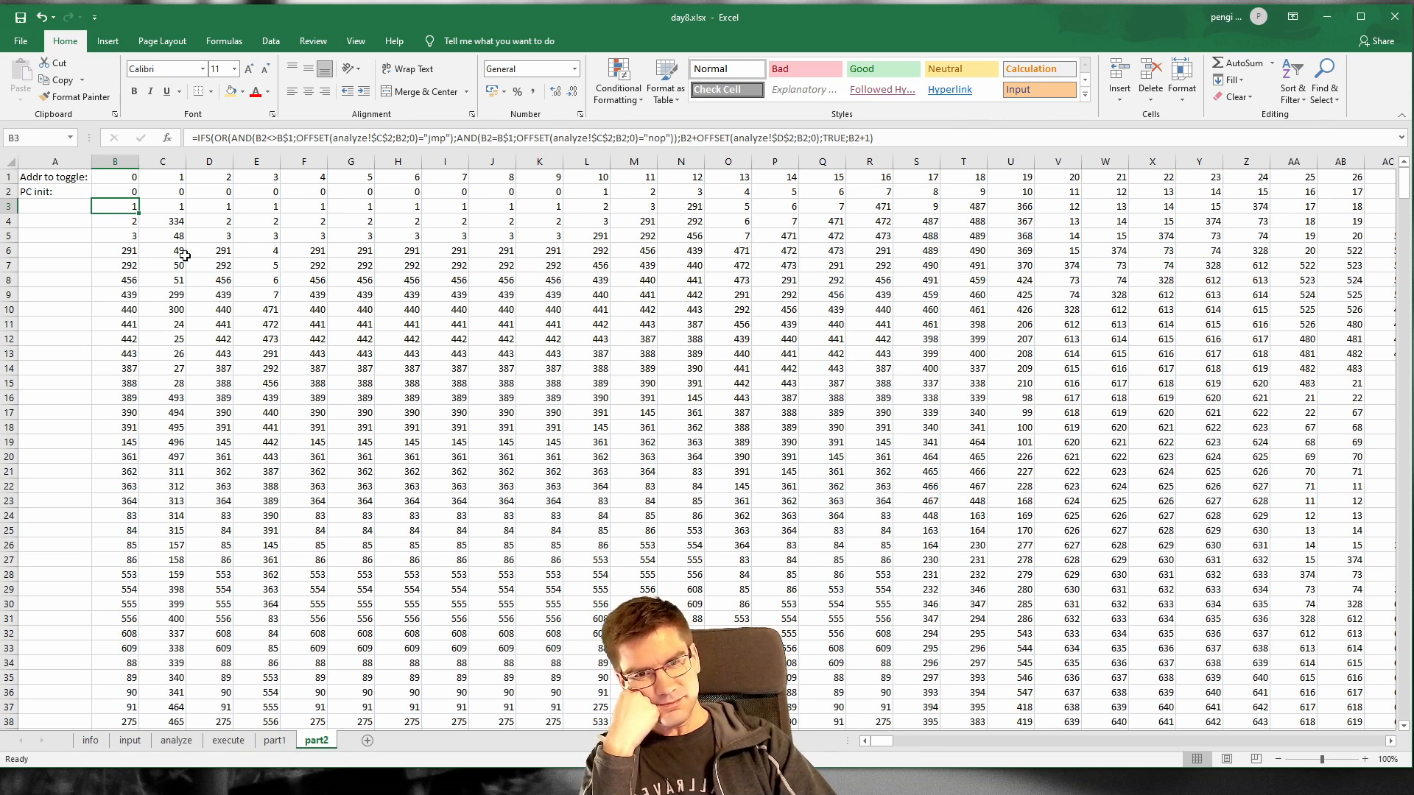
click(137, 339)
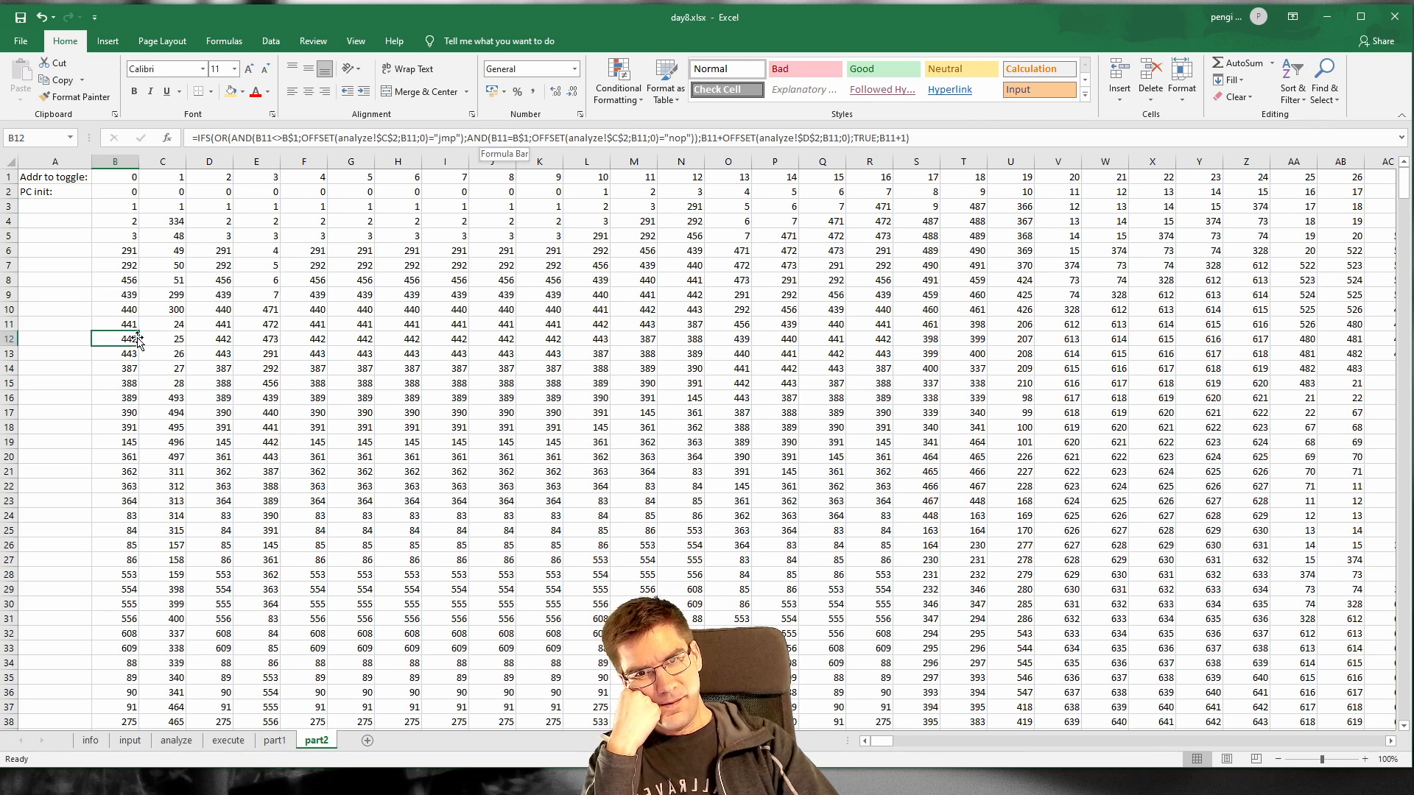
key(Right)
key(Right)
key(Right)
key(Right)
key(Right)
key(Right)
key(Down)
key(Down)
key(Down)
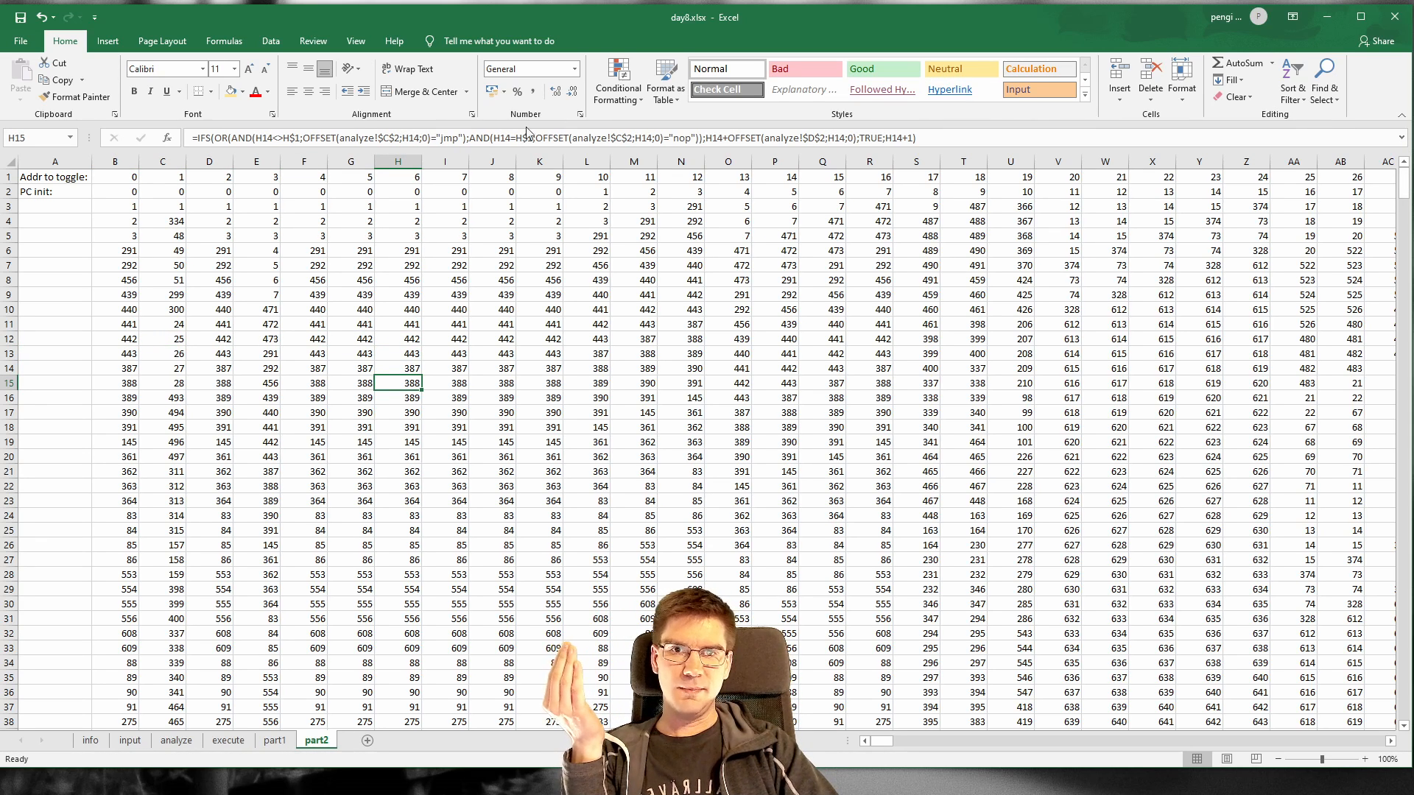
Step: Narrow all columns of the part2 sheet to one uniform width so more toggled addresses fit in view
click(9, 163)
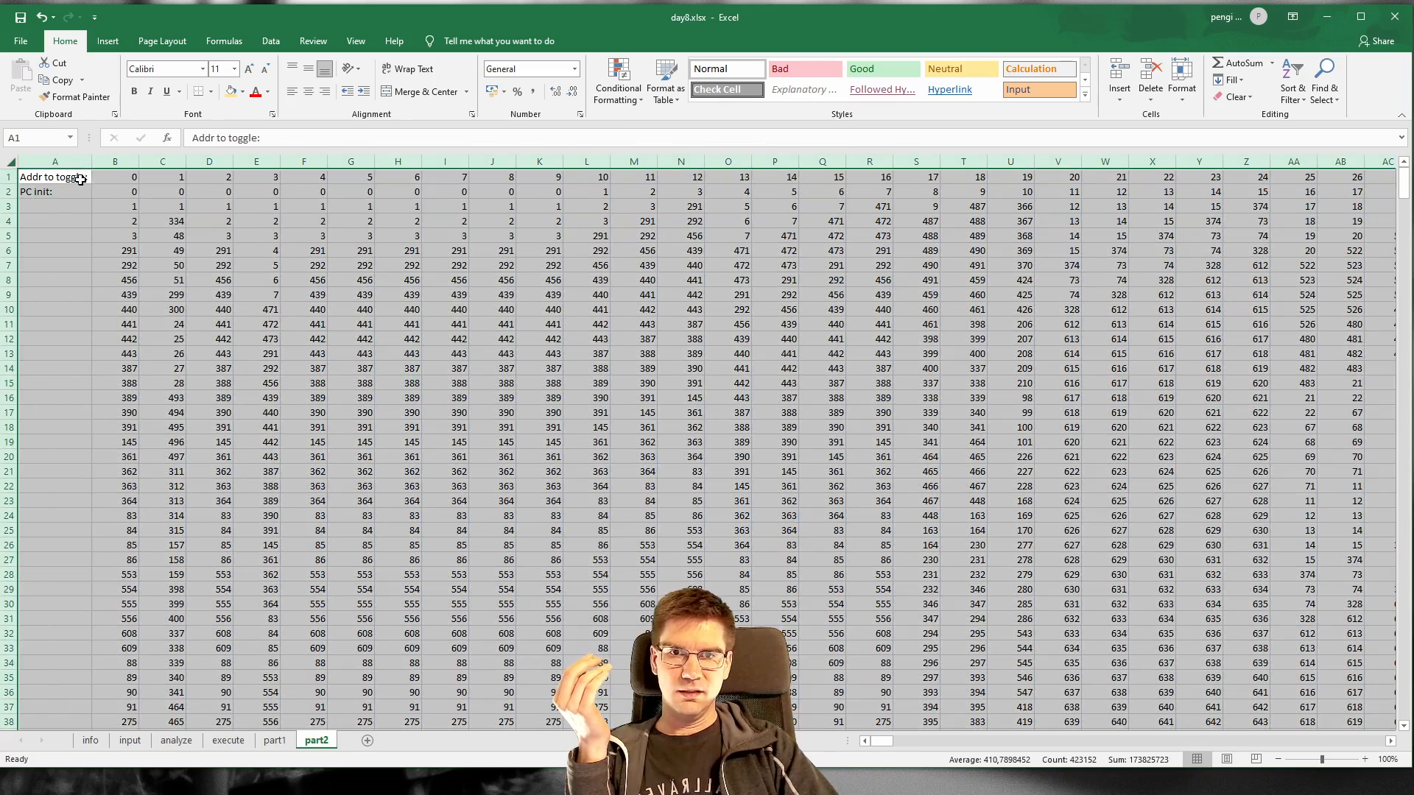
drag(91, 161, 43, 165)
double_click(46, 168)
click(413, 368)
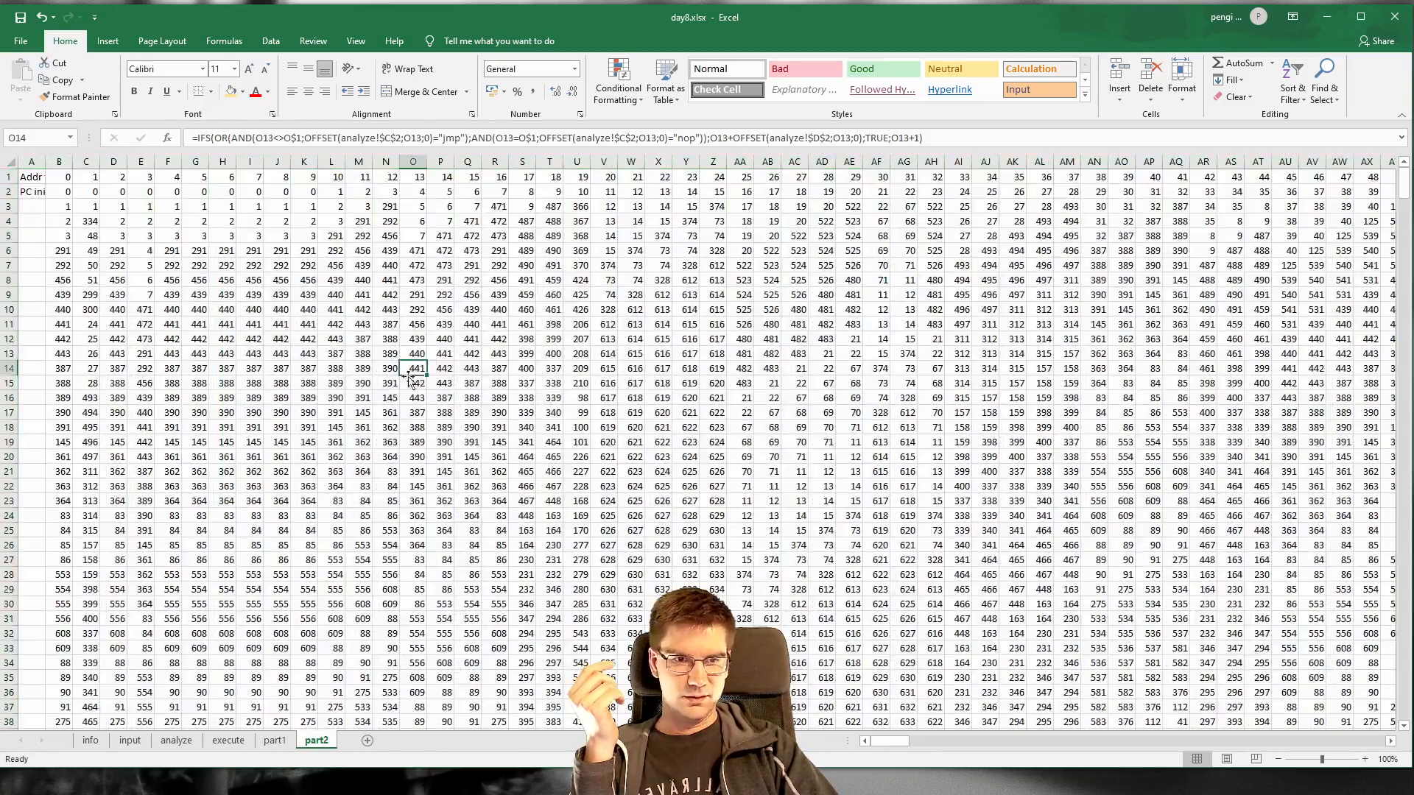
Step: Trace column Y of the part2 sheet, the run with address 23 toggled, upward from Y13 to Y8
scroll(513, 376, down, 20)
scroll(512, 375, up, 20)
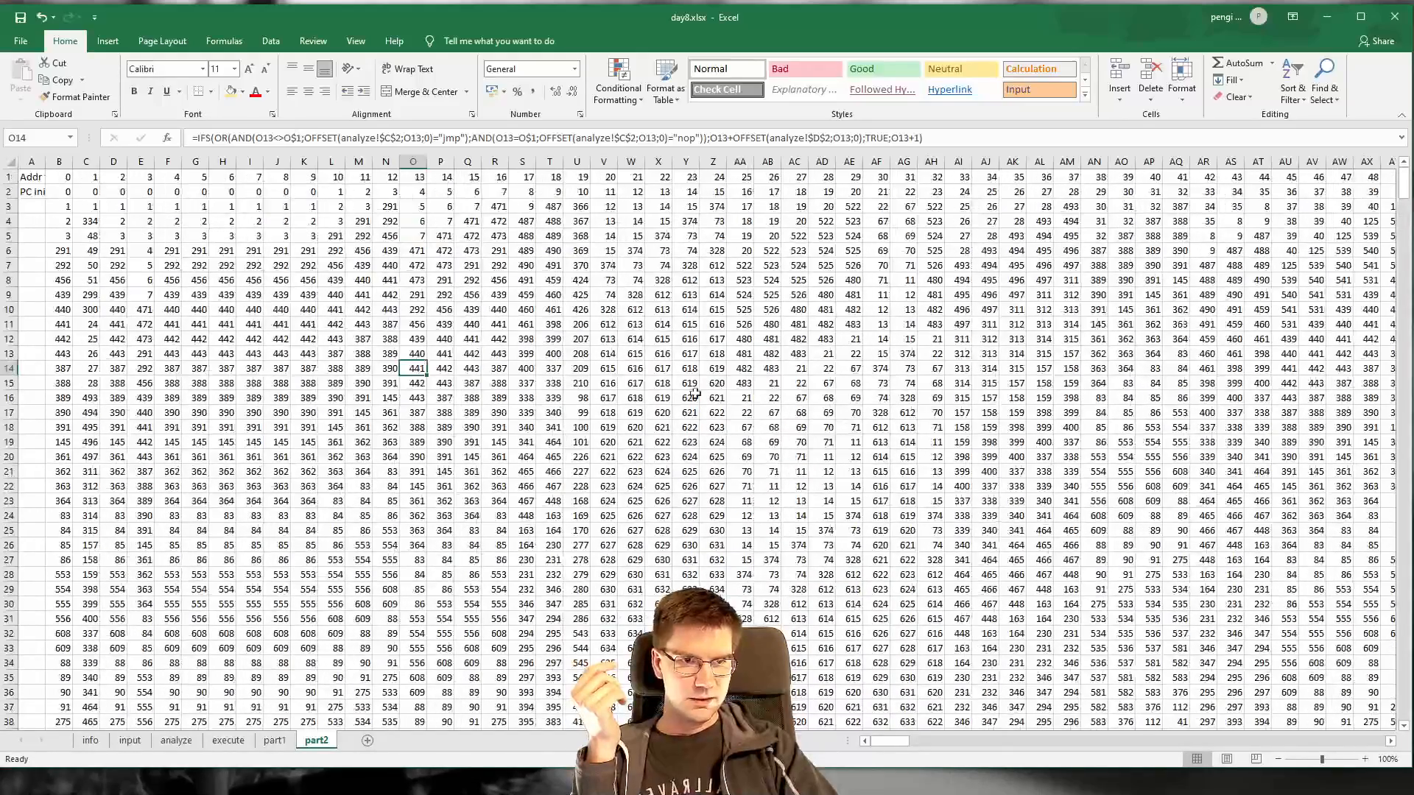
click(689, 357)
key(Up)
key(Up)
key(Up)
key(Up)
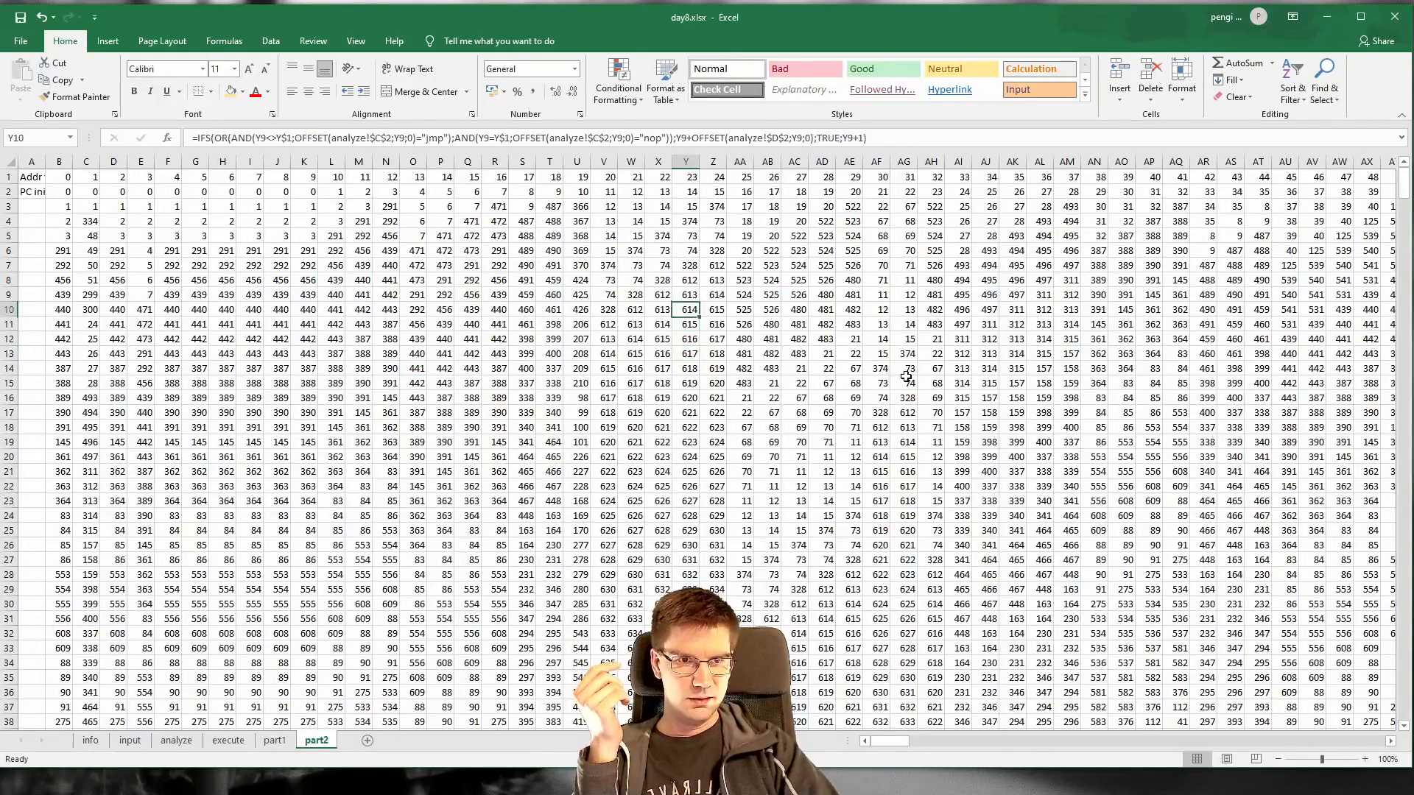
key(Up)
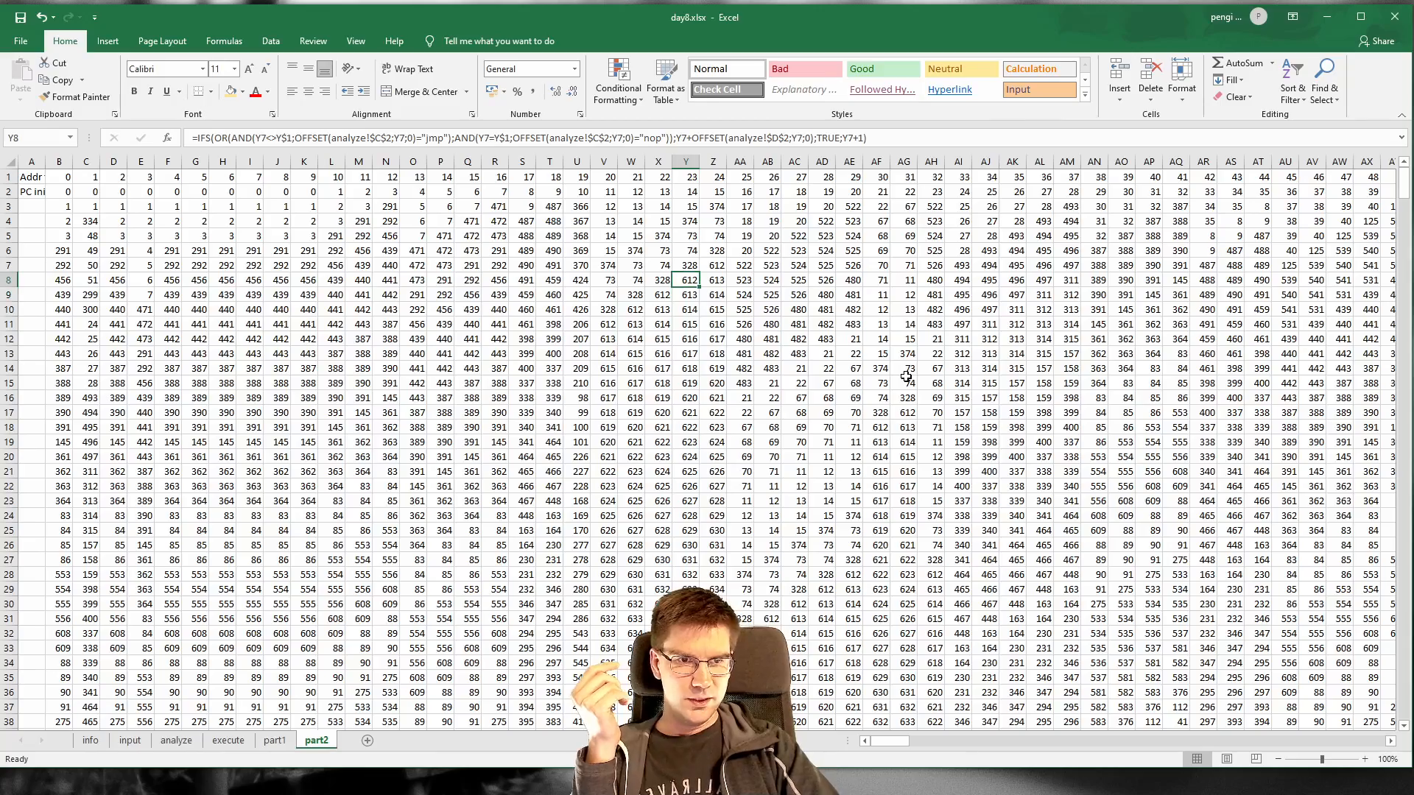
Step: Open the analyze sheet and inspect the instruction at address 326 across its row up to the mnemonic
click(167, 742)
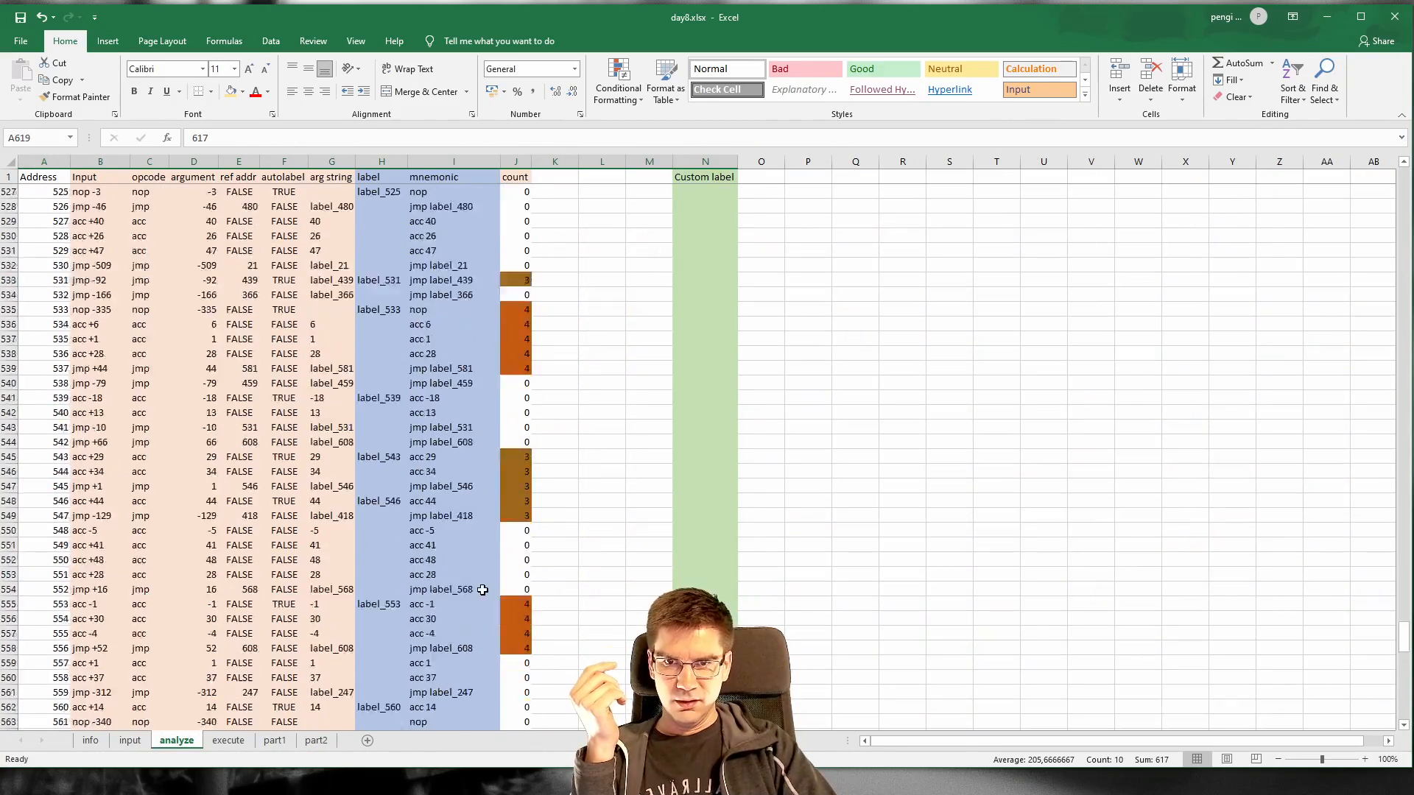
scroll(483, 590, up, 20)
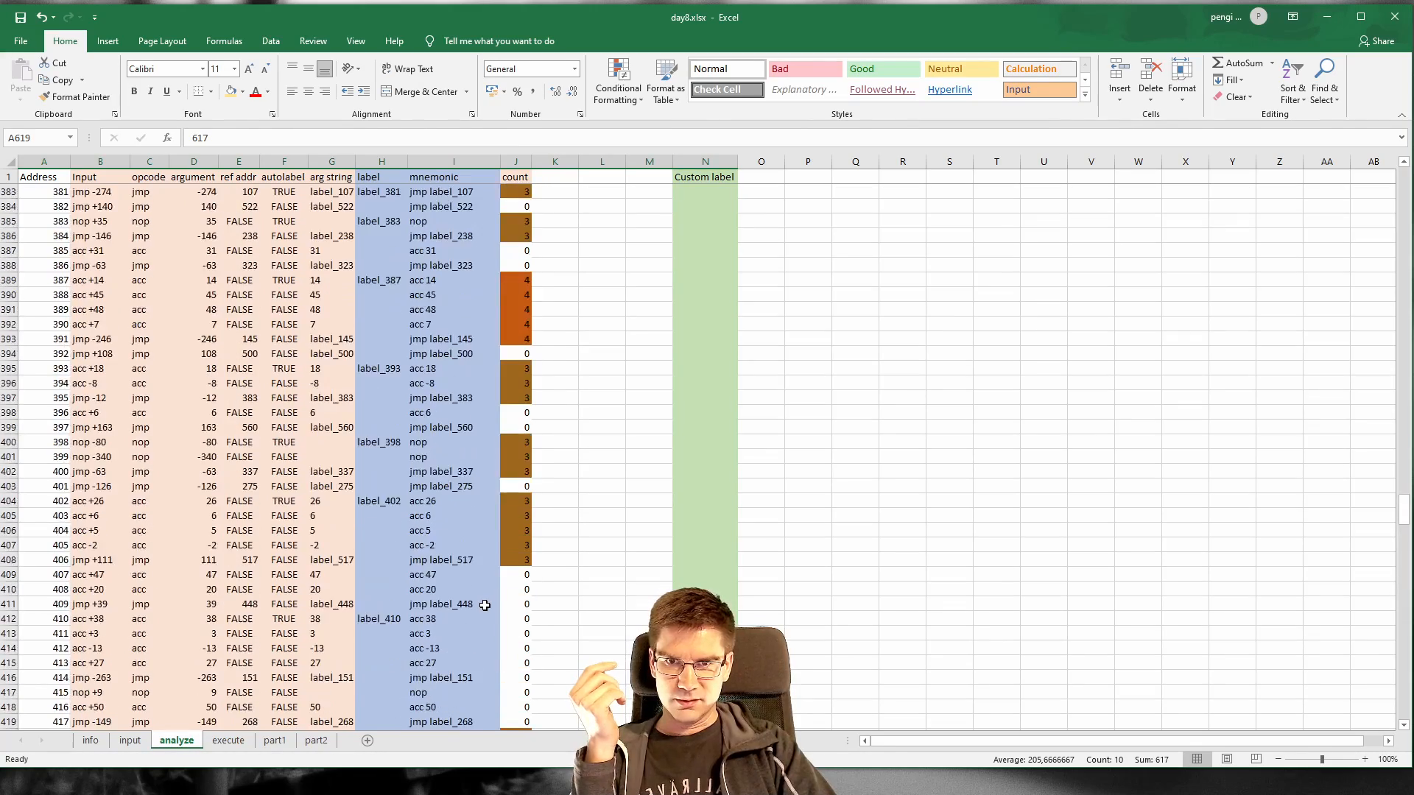
scroll(485, 605, up, 20)
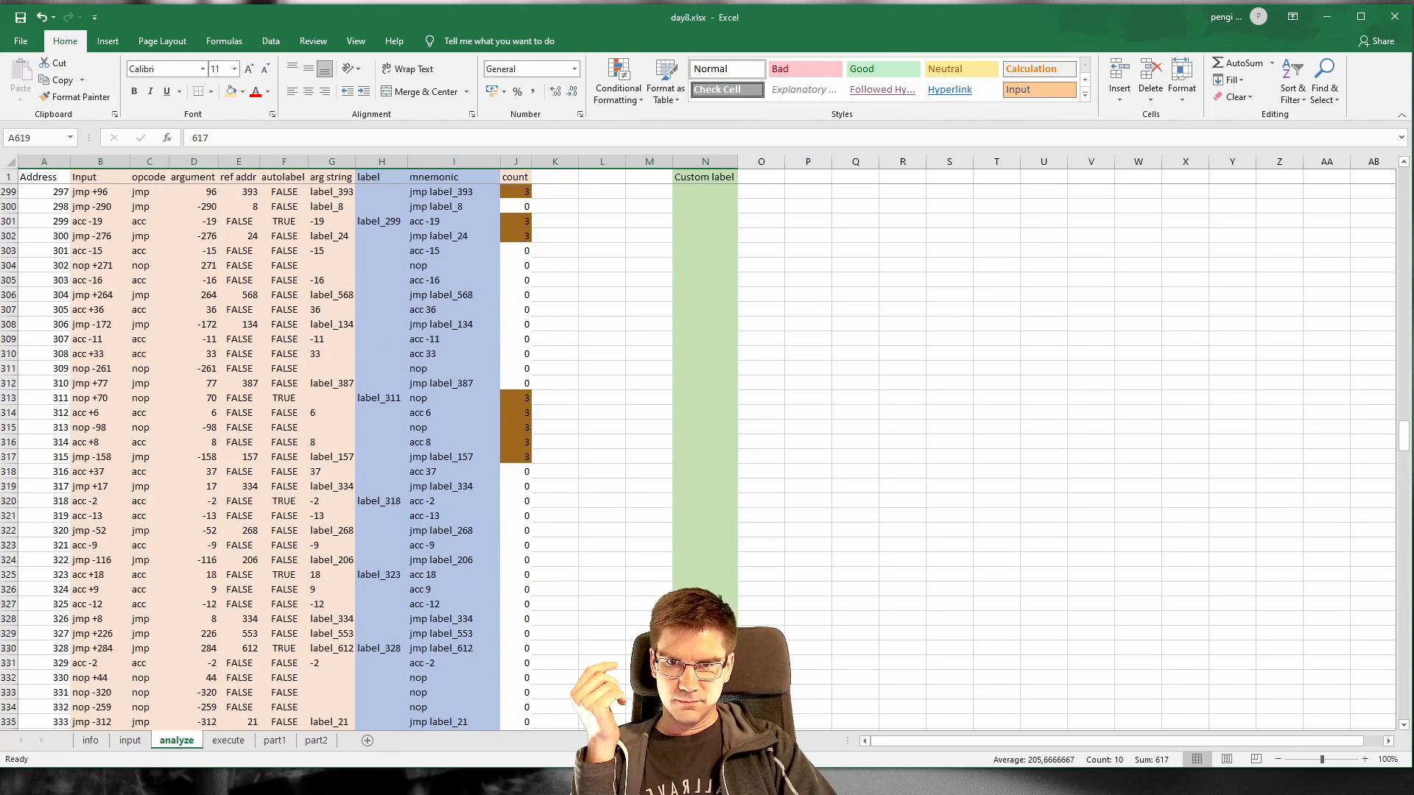
click(40, 620)
key(Right)
key(Right)
key(Right)
key(Right)
key(Right)
key(Right)
key(Right)
key(Right)
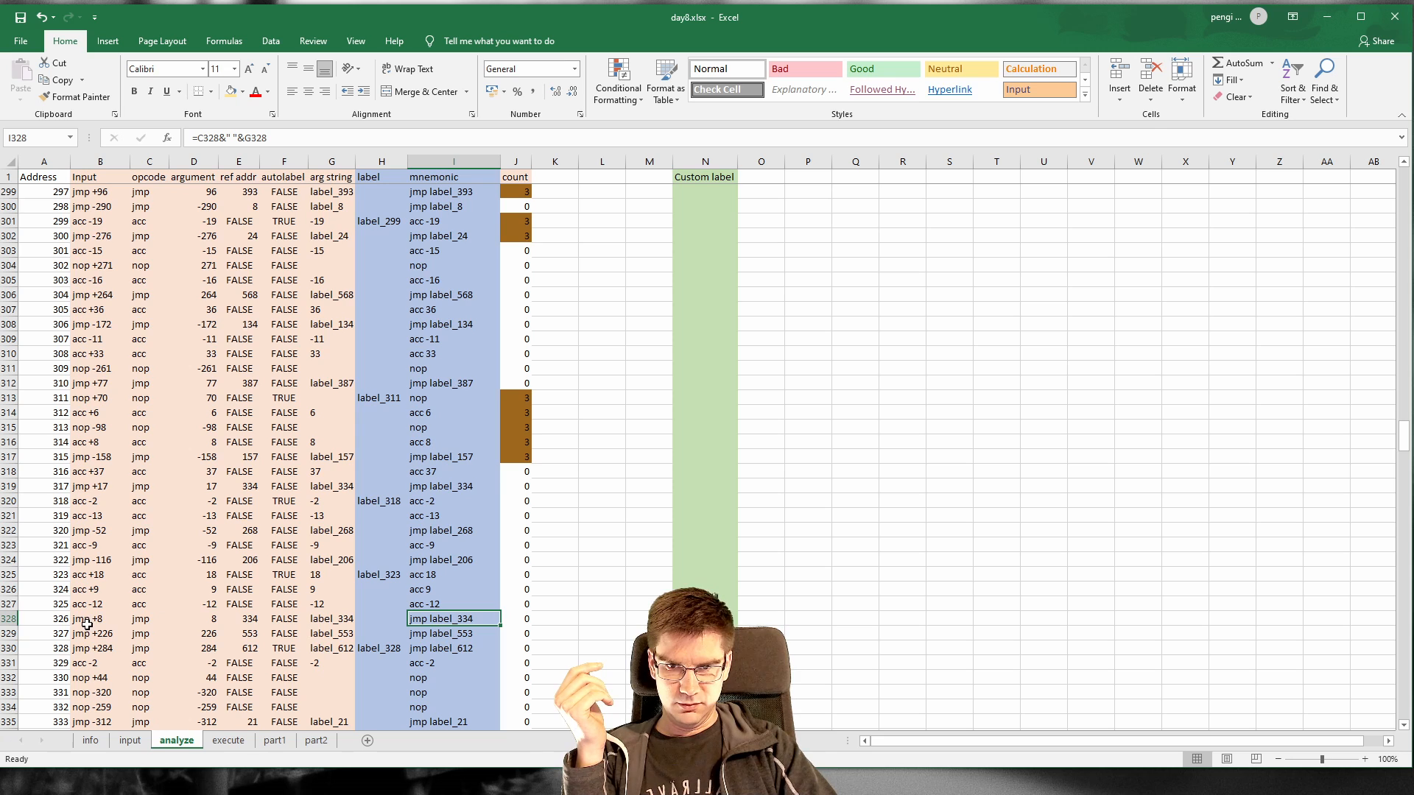
Step: Inspect the instruction at address 334 on the analyze sheet, checking its input, argument and arg string cells
scroll(87, 624, down, 6)
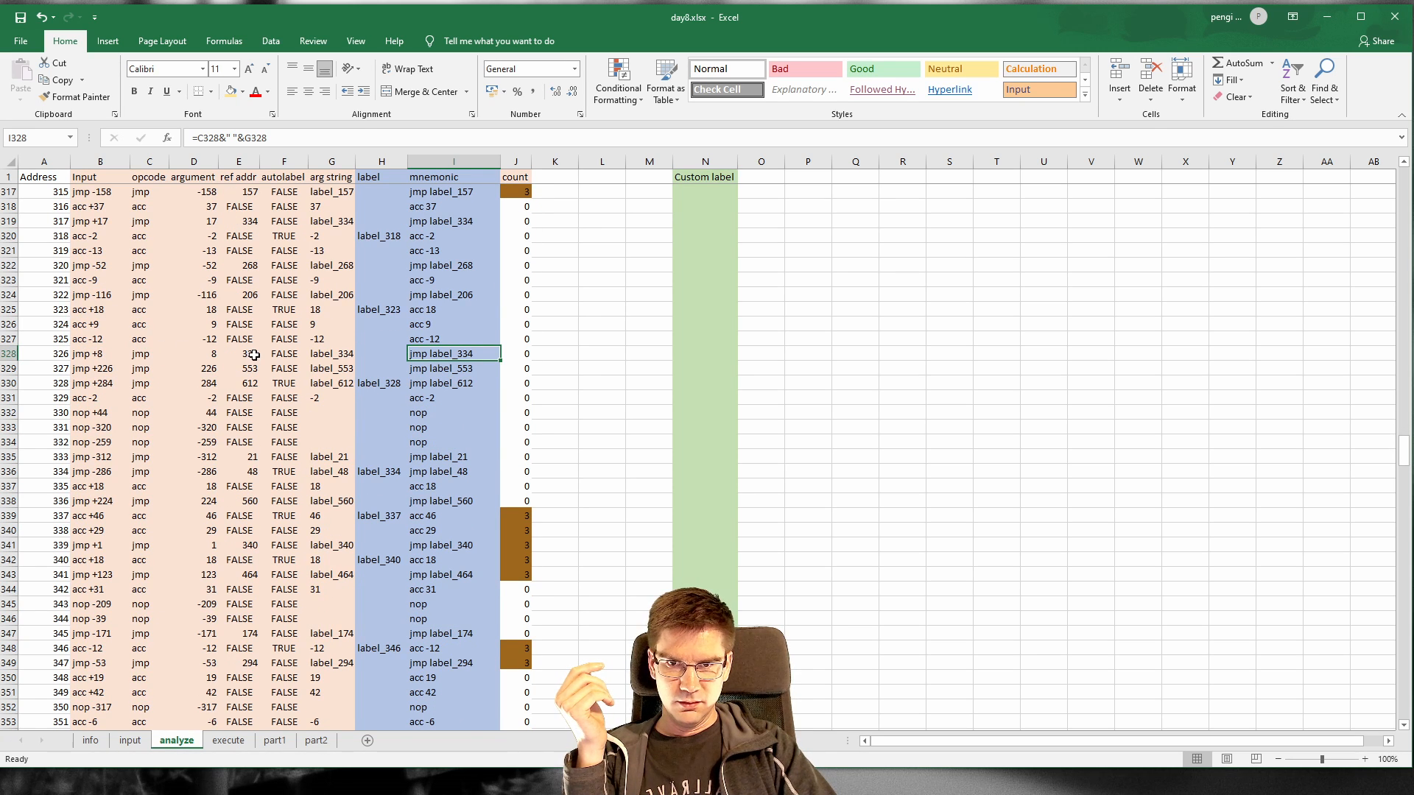
click(90, 477)
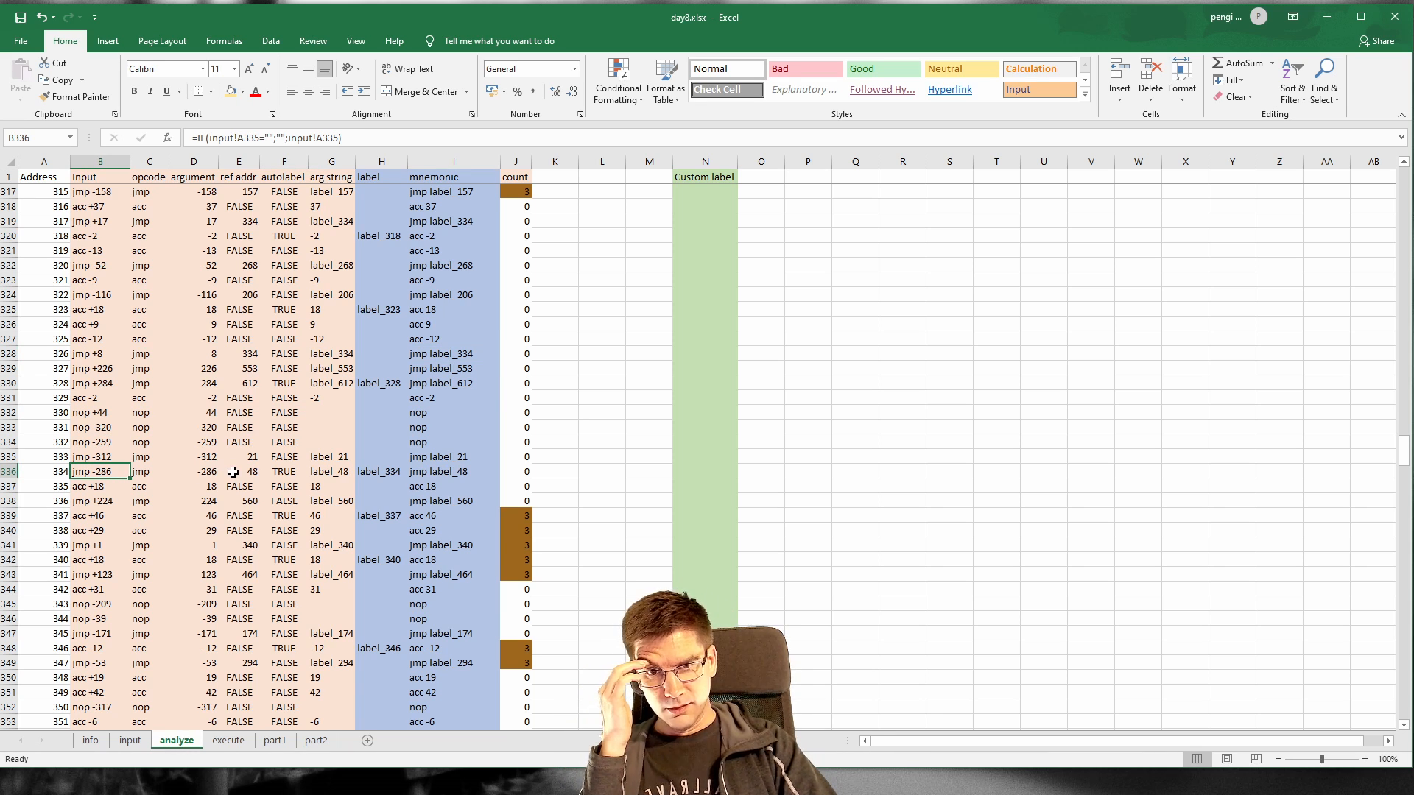
click(212, 475)
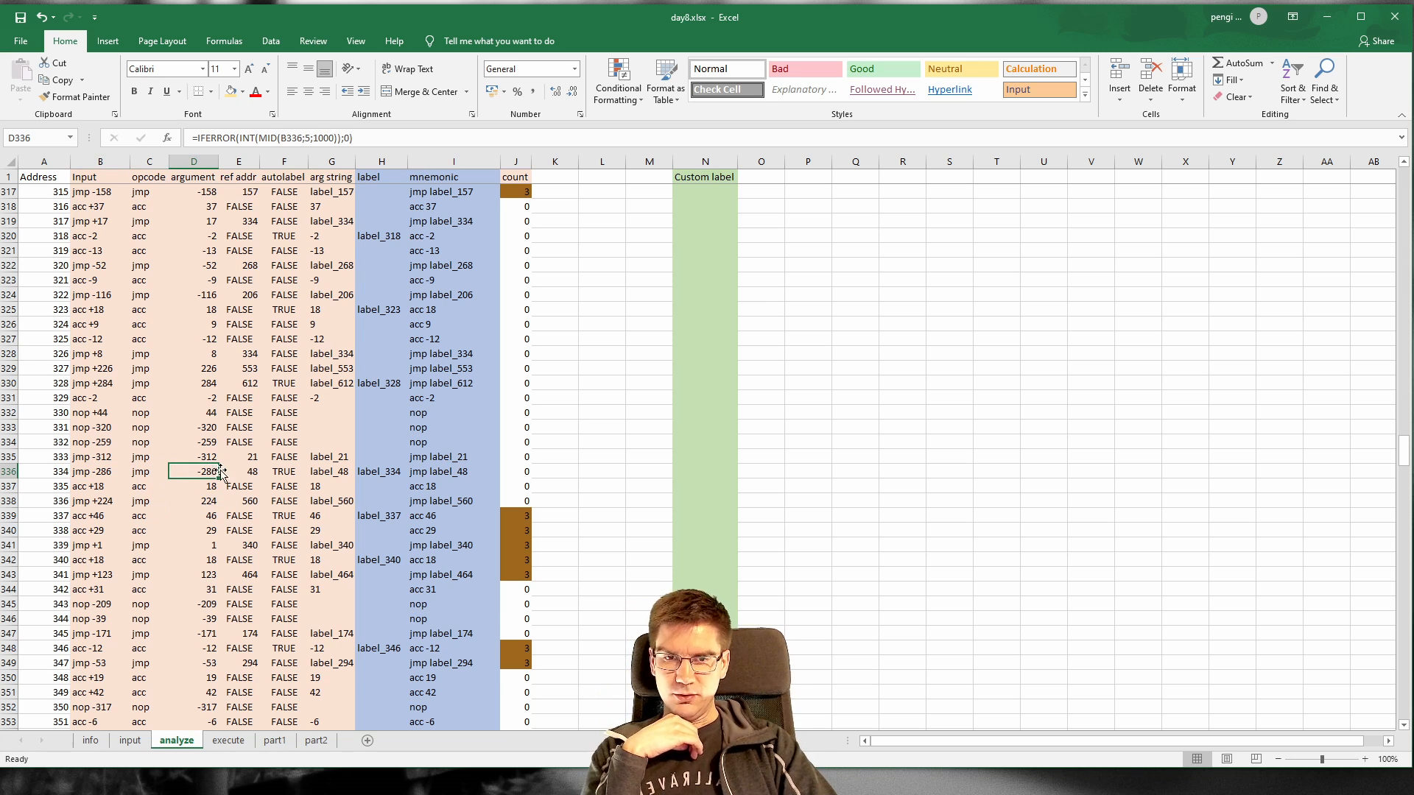
click(335, 472)
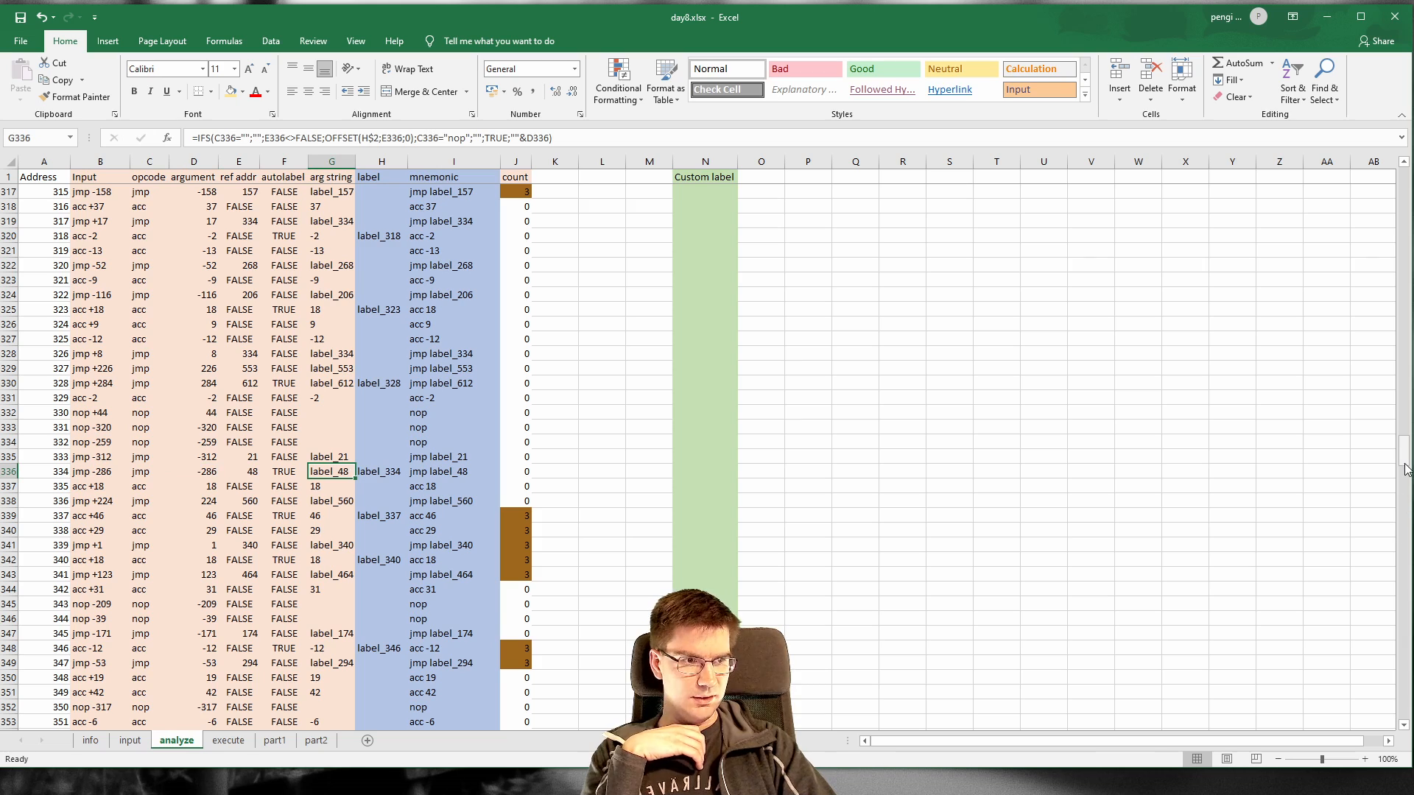
Step: Inspect the instruction at address 46 on the analyze sheet, checking its argument and ref addr formulas
drag(1406, 469, 1361, 216)
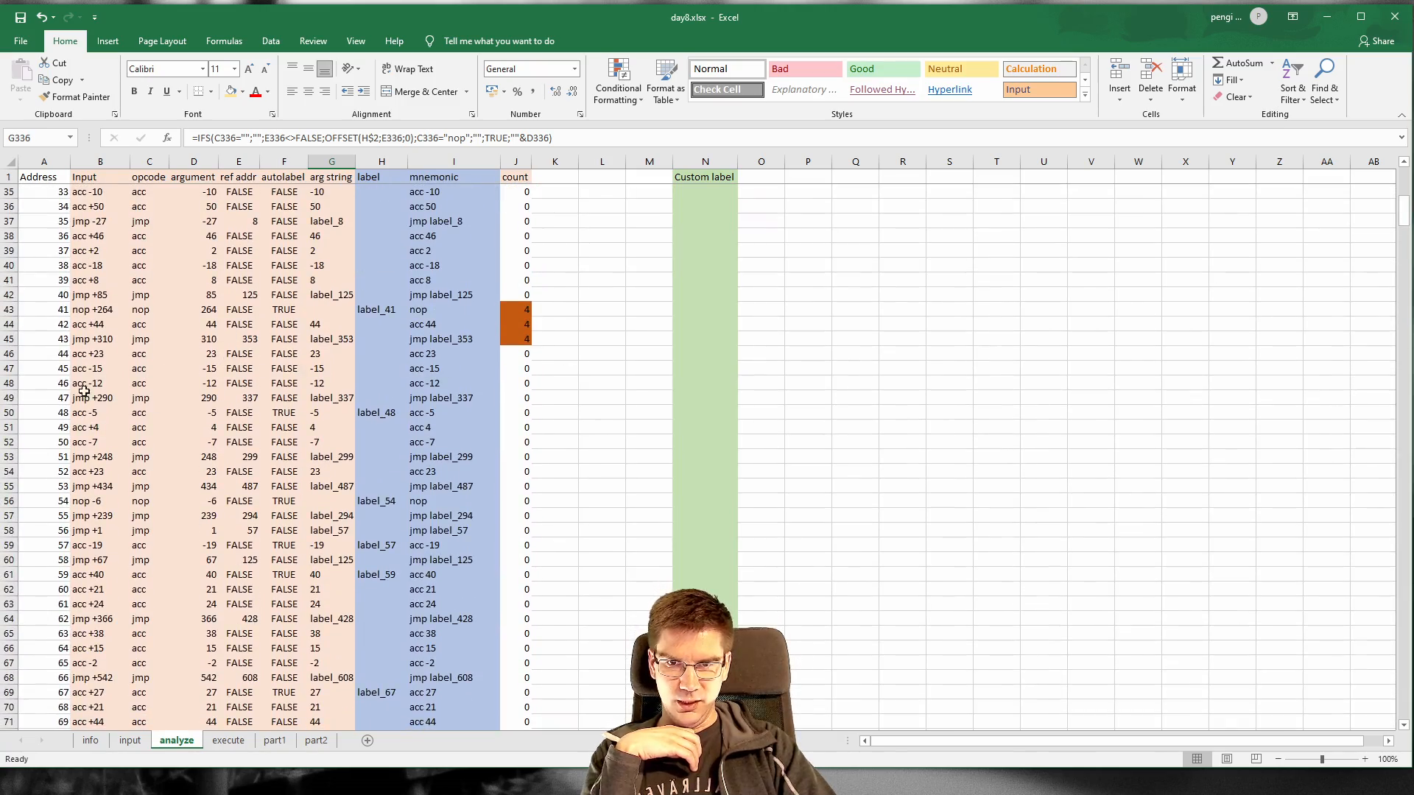
click(94, 380)
click(224, 382)
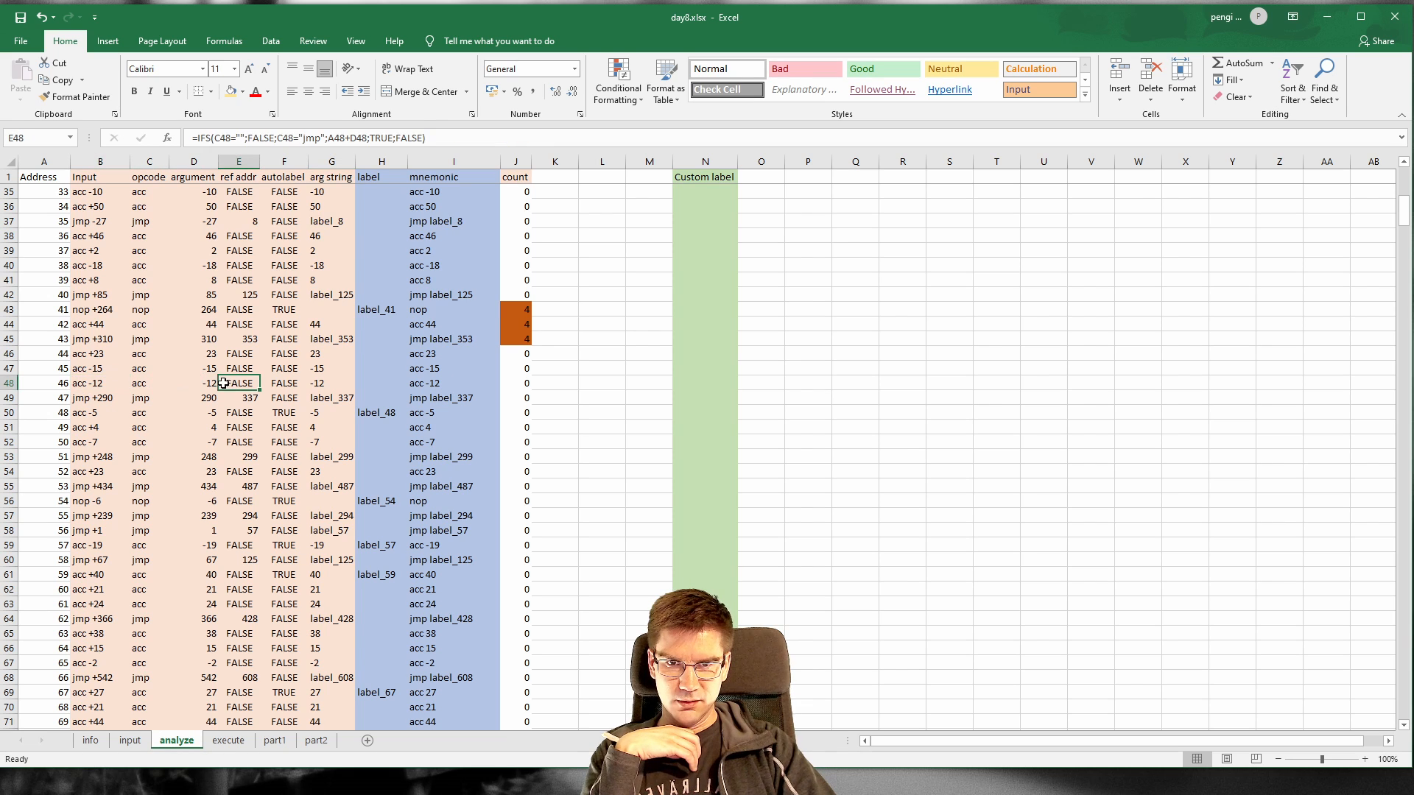
click(206, 383)
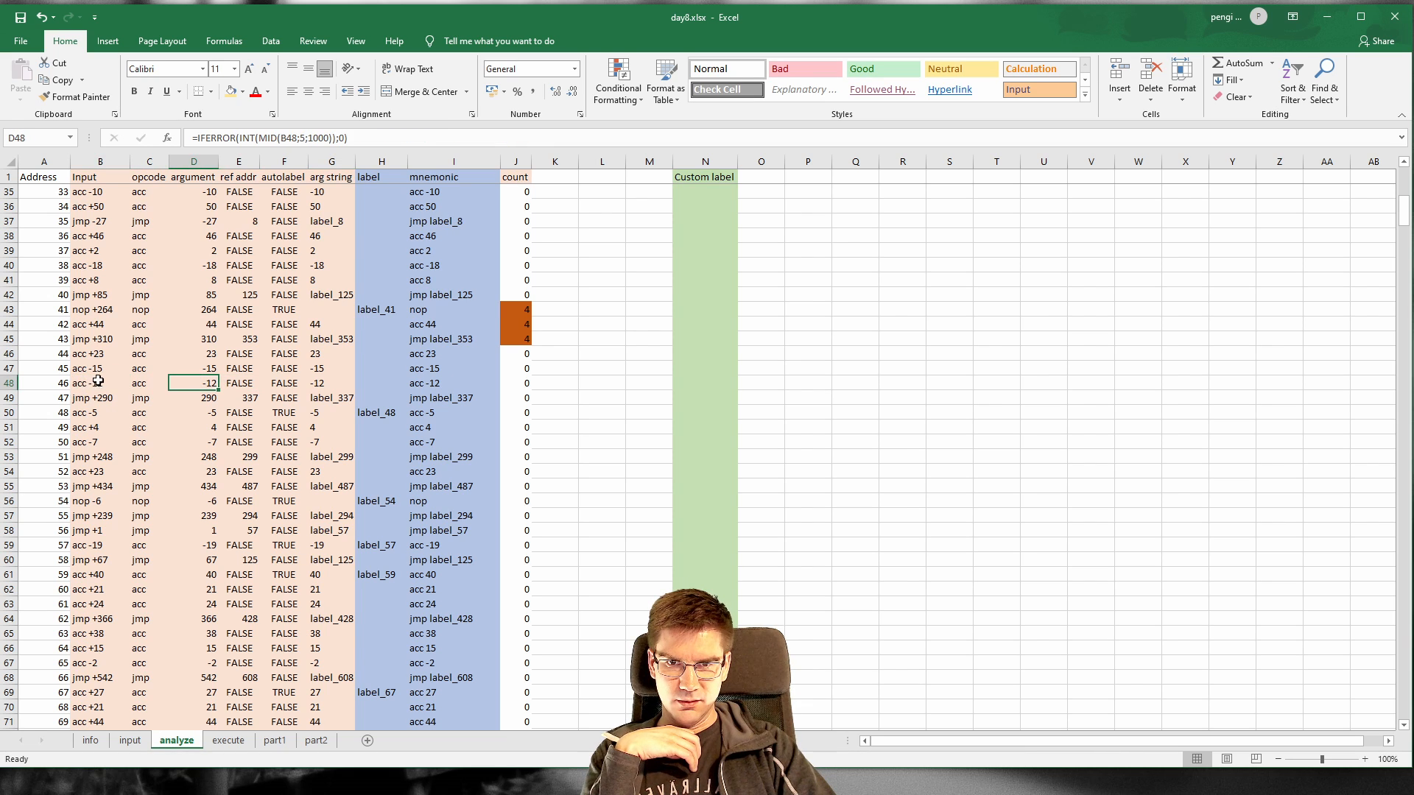
Step: Inspect the argument at address 47, the label at address 48 and the count formula at address 337 on the analyze sheet
click(182, 399)
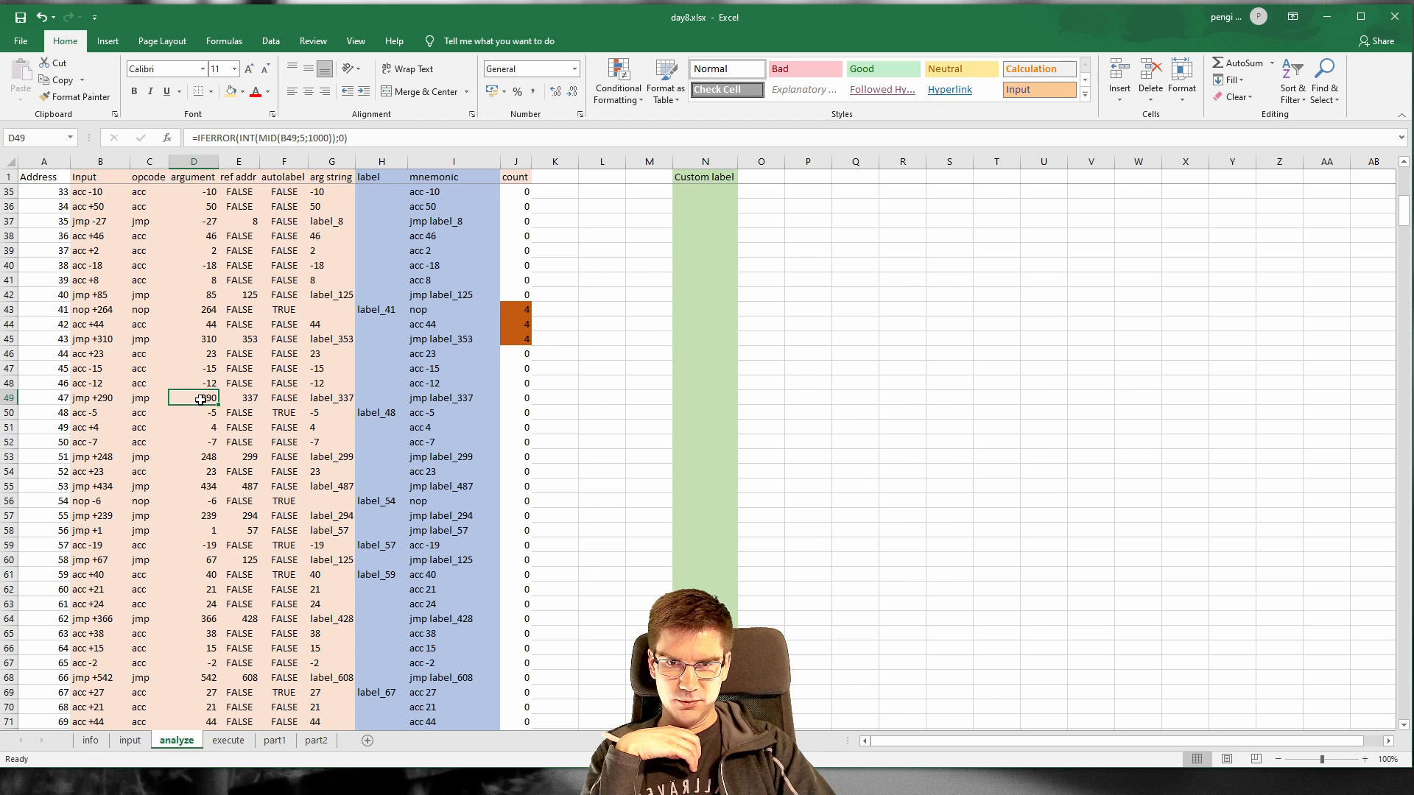
click(361, 406)
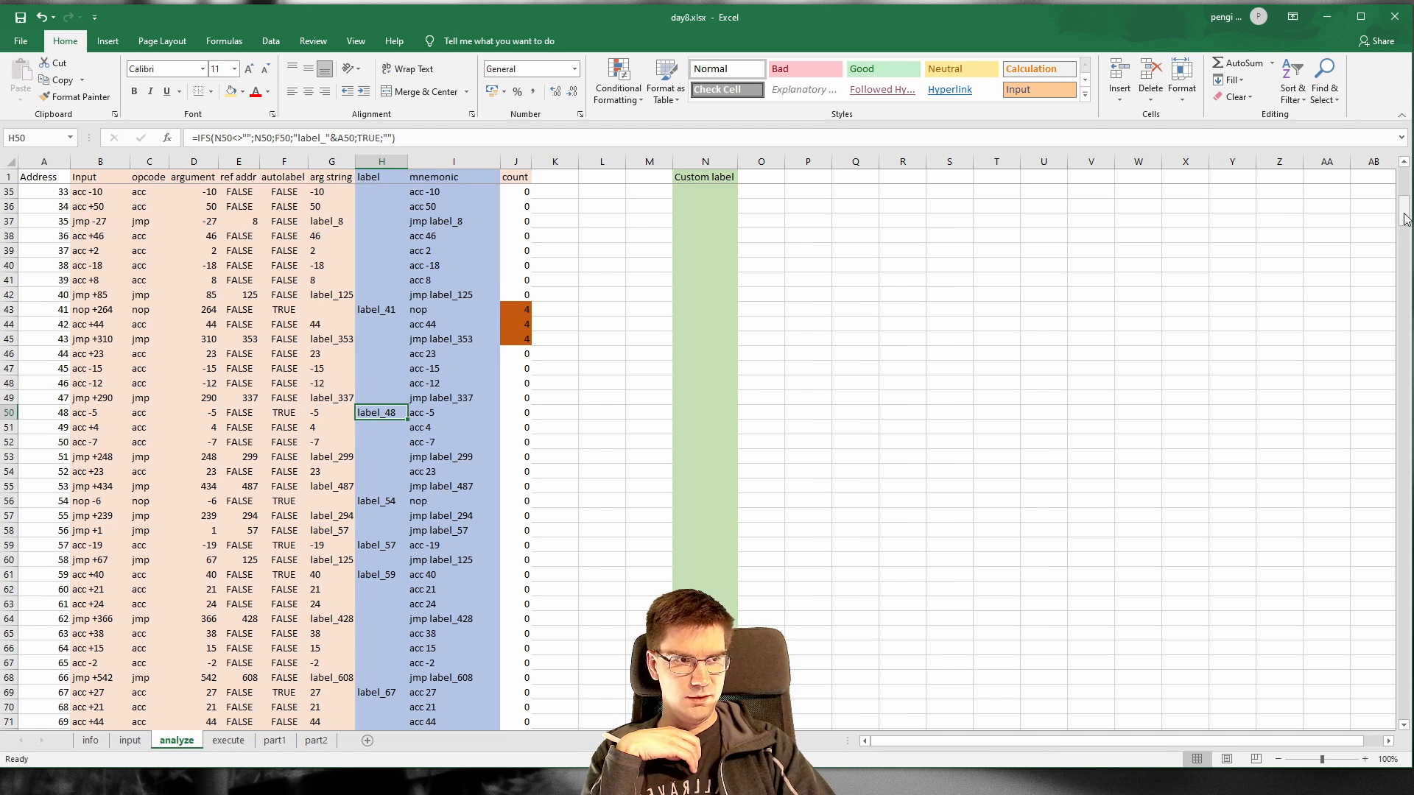
drag(1407, 218, 1379, 321)
drag(1387, 384, 1387, 455)
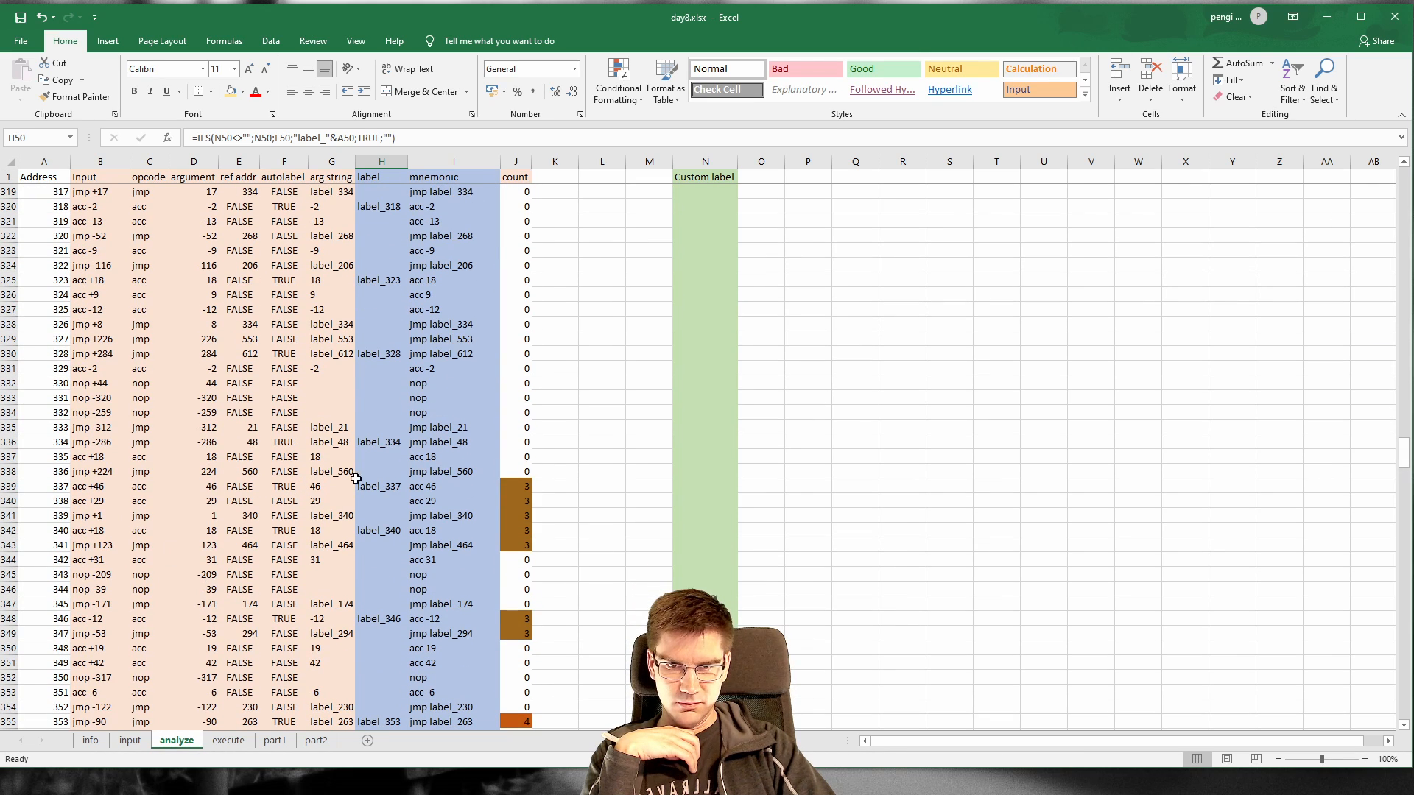
click(506, 488)
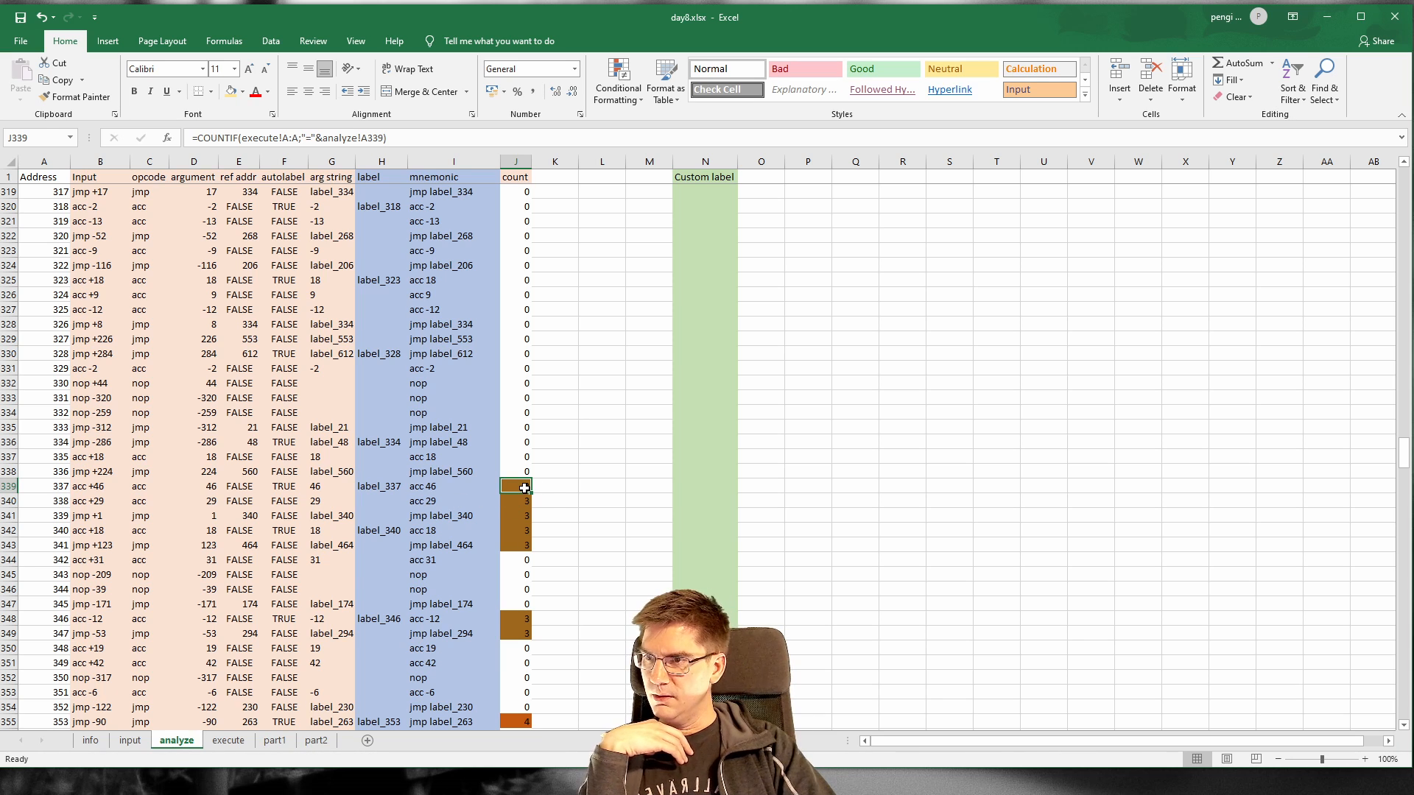
Step: Review the formula in cell Y7 of the part2 sheet and highlight that cell with a yellow fill
click(307, 742)
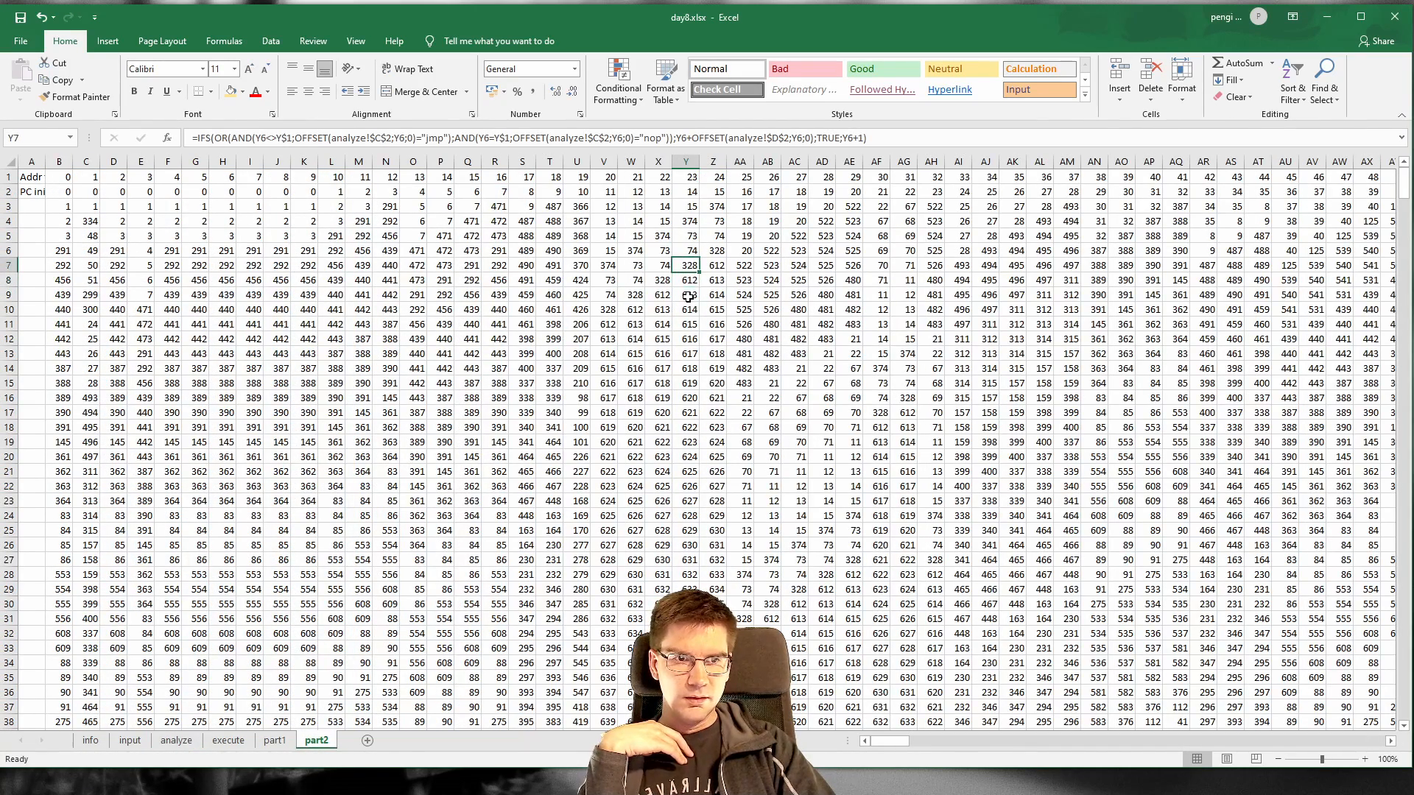
click(691, 259)
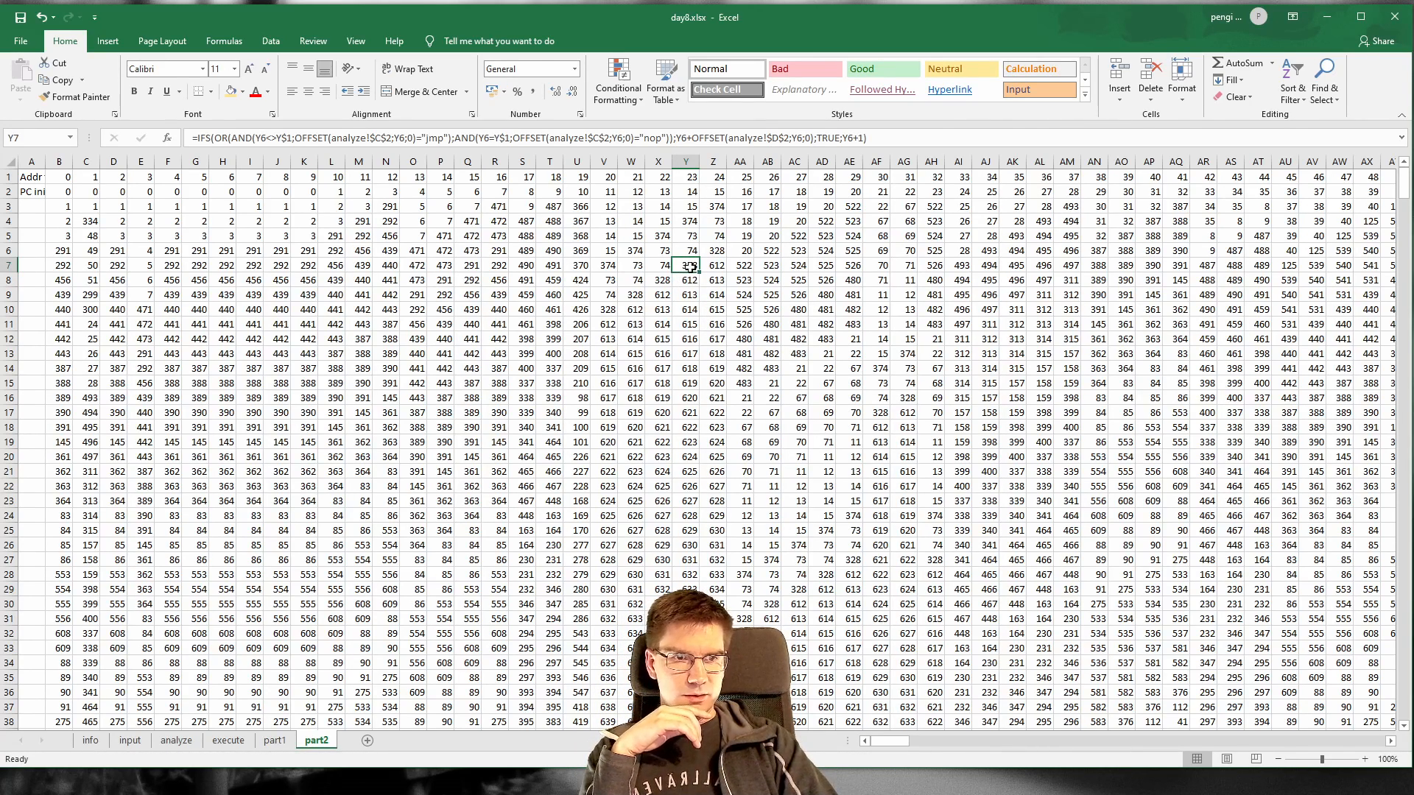
click(659, 140)
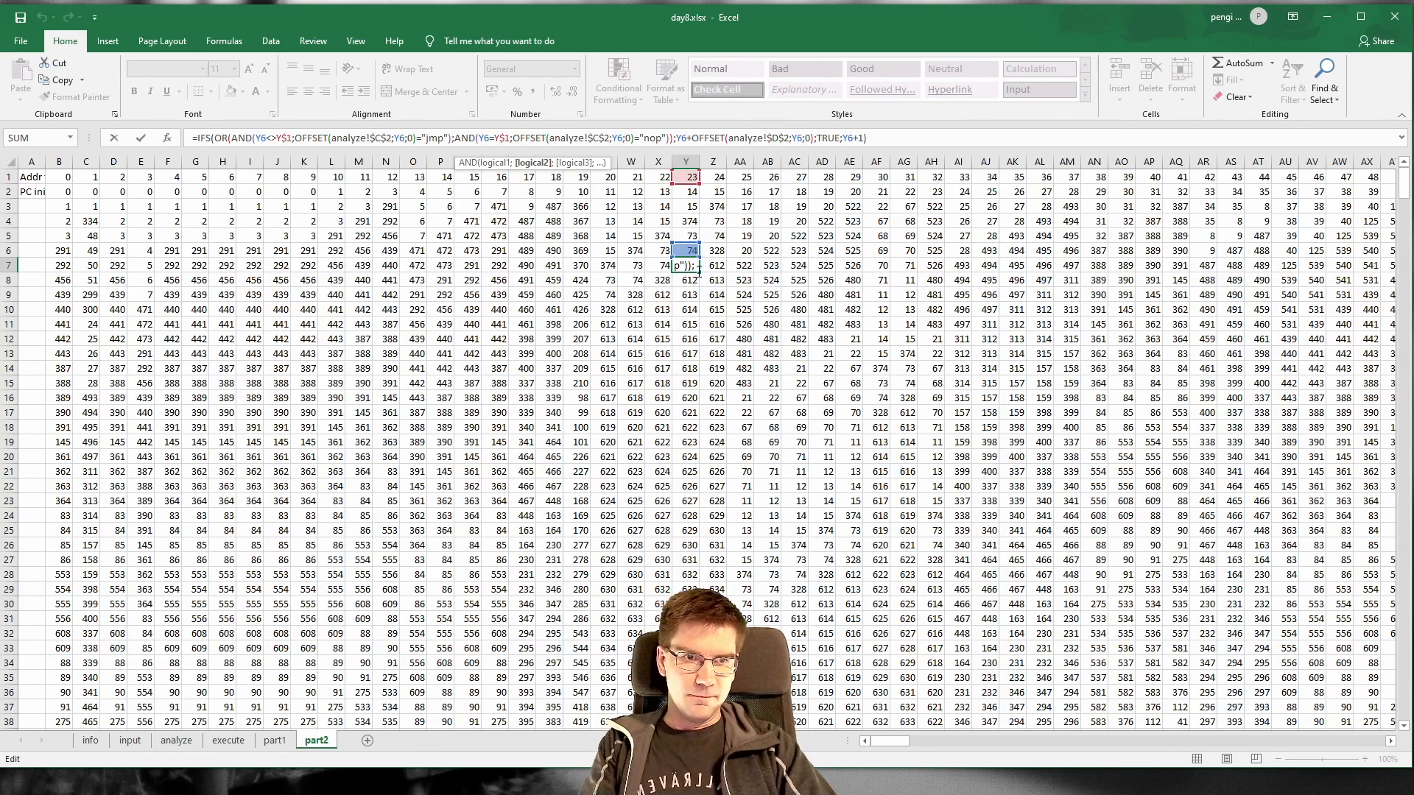
key(Escape)
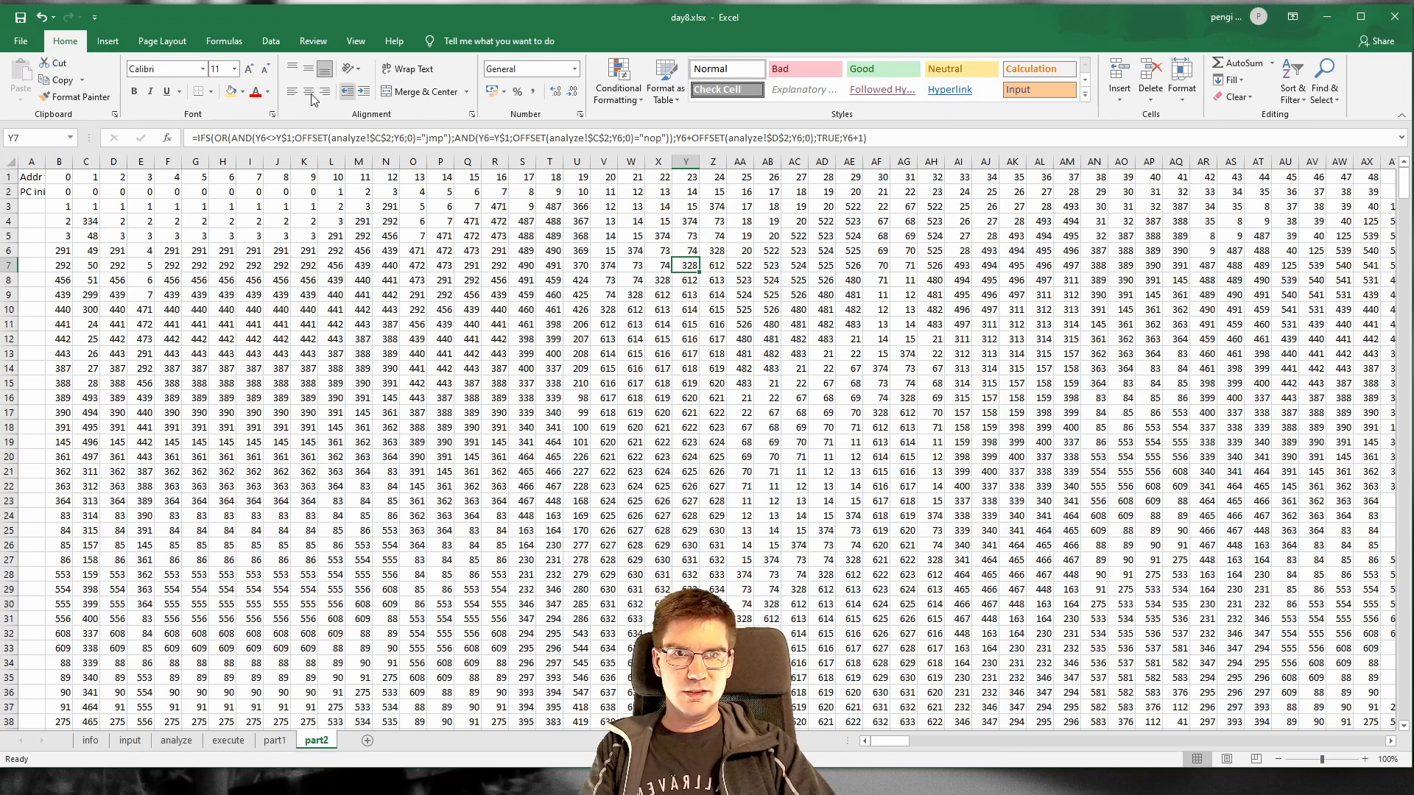
click(231, 92)
click(660, 368)
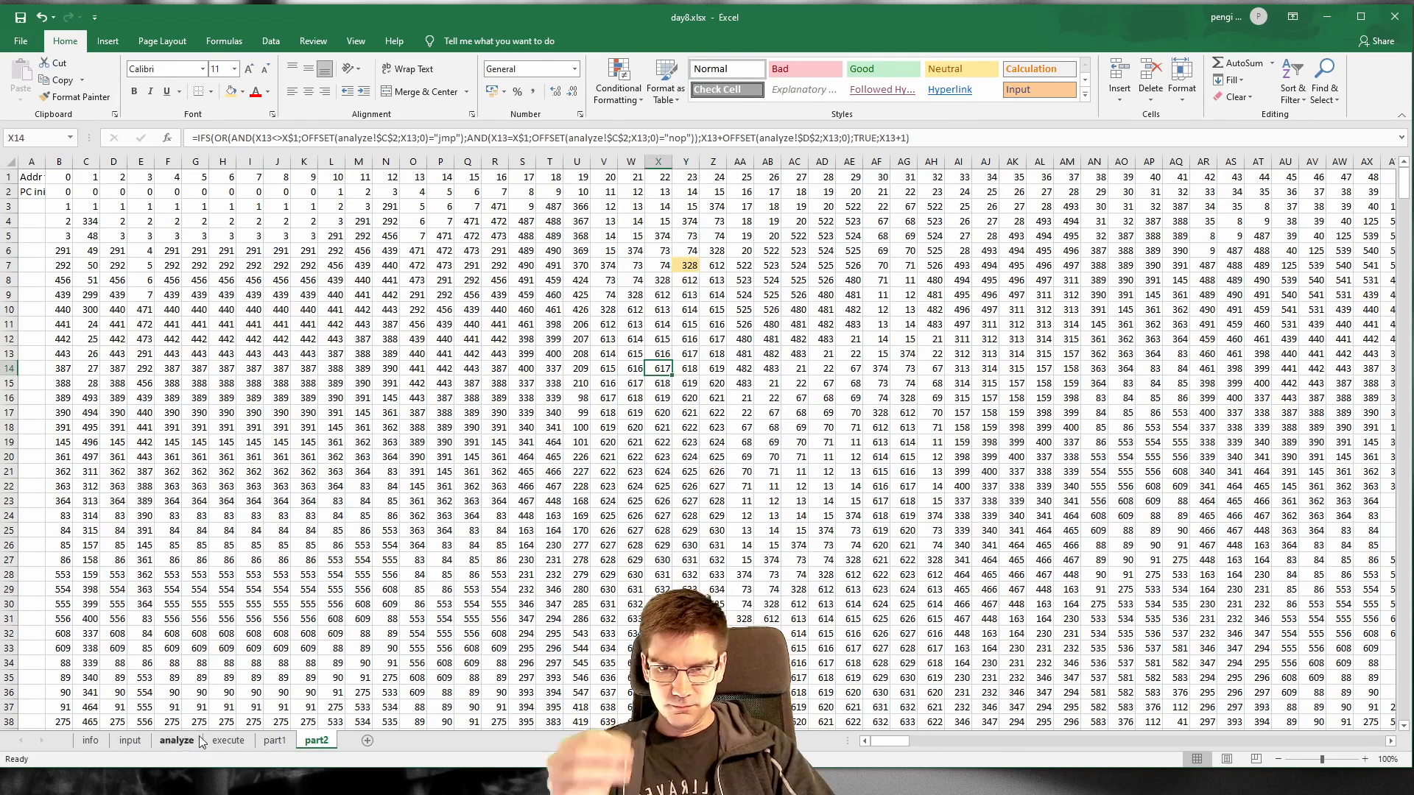
Step: Glance at the analyze sheet and check cell Y6 of the part2 sheet, the step before the highlighted cell
click(174, 741)
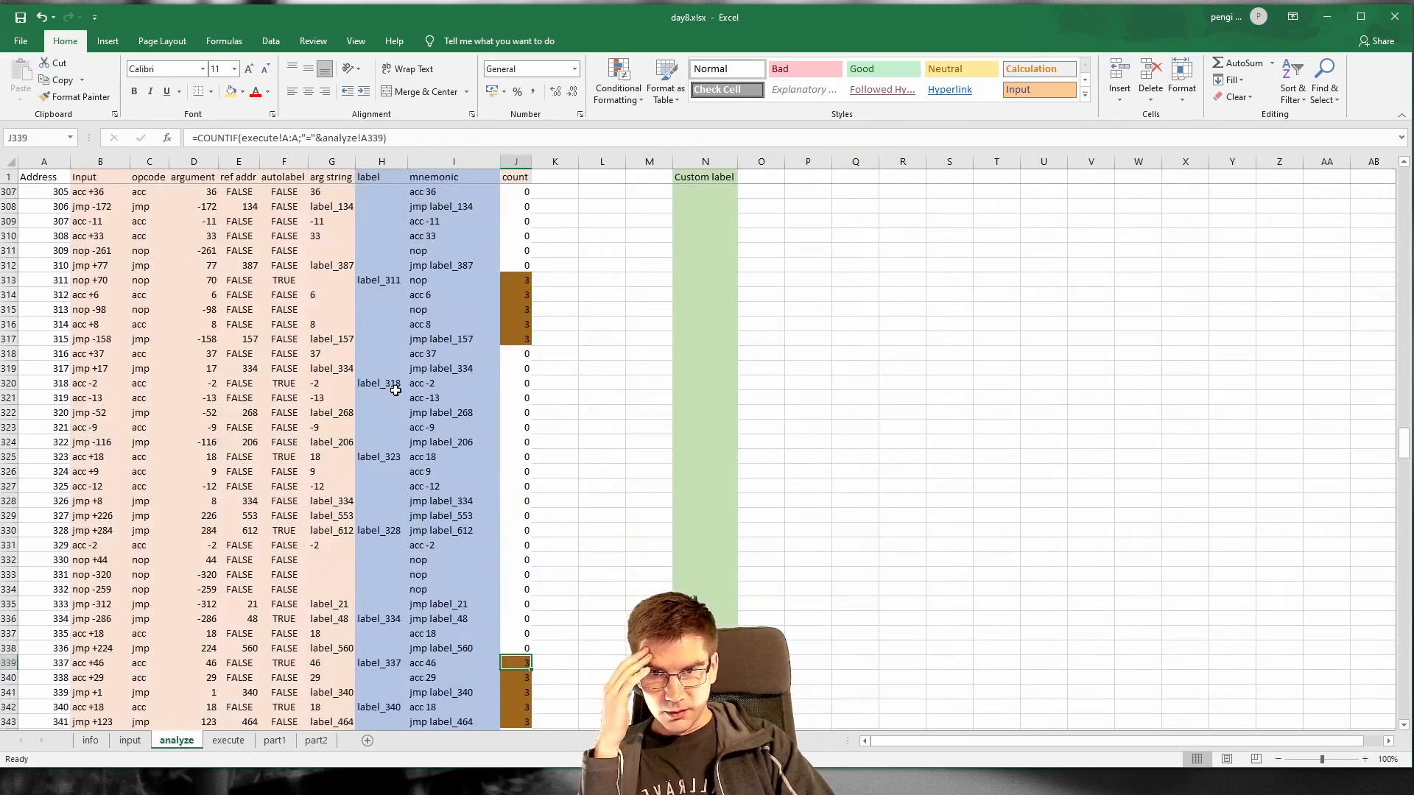
click(314, 742)
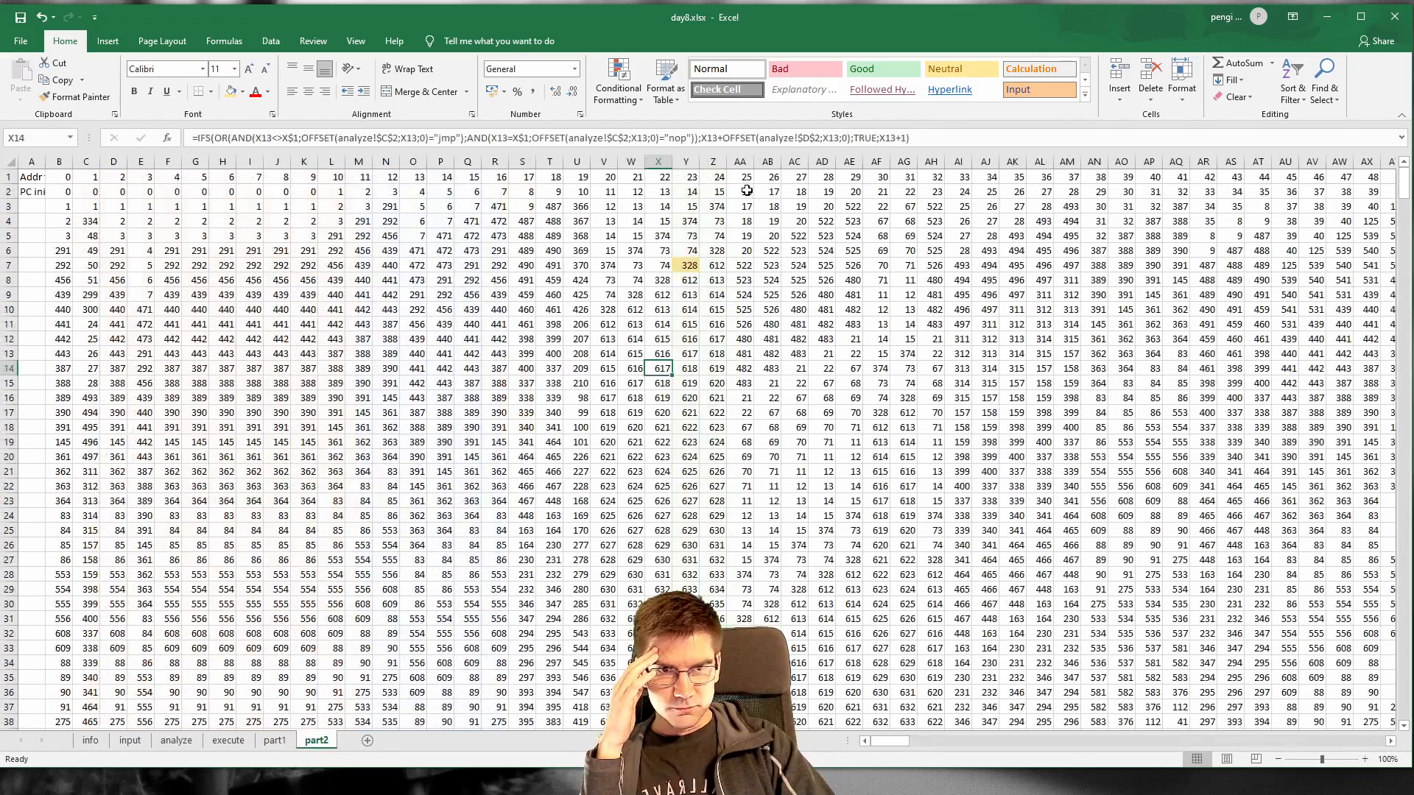
click(694, 251)
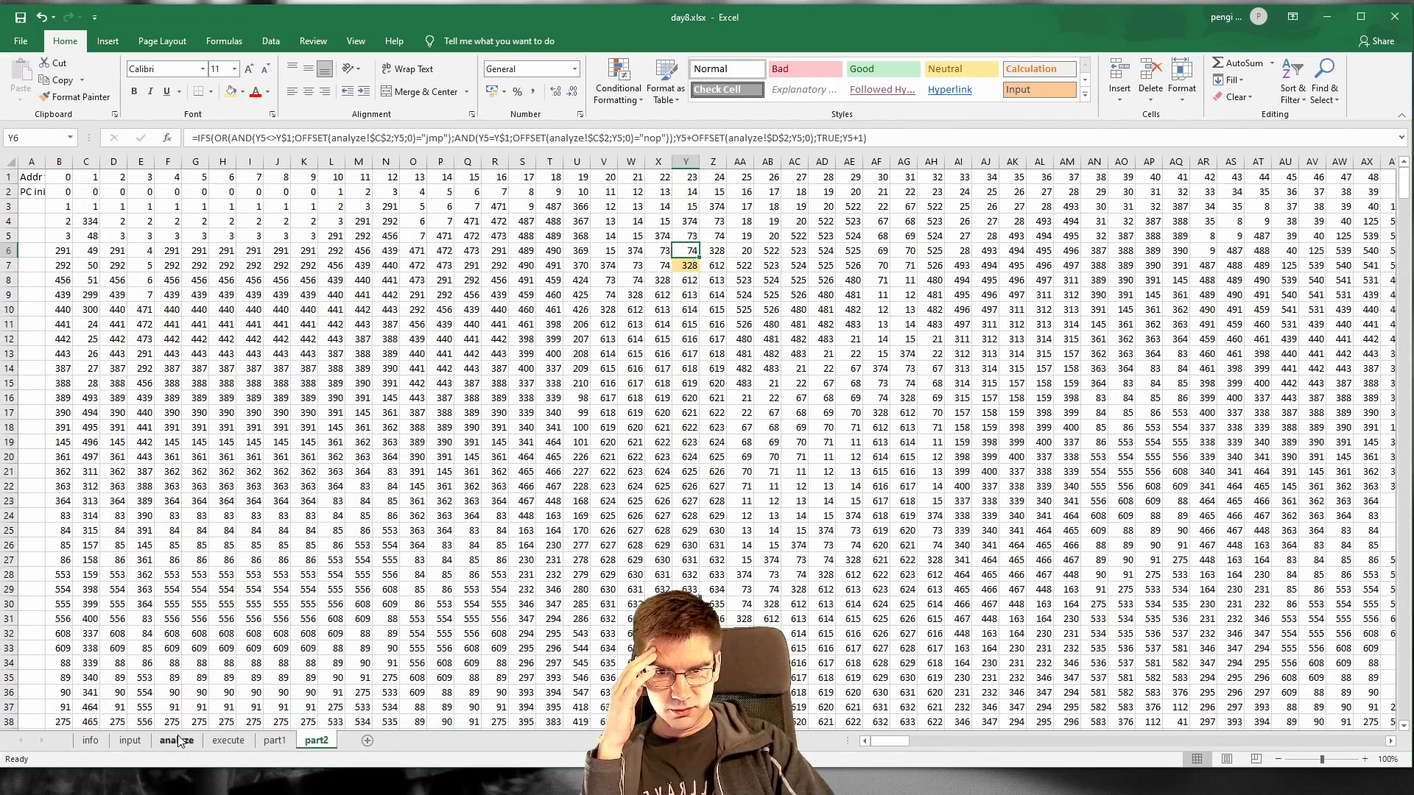
click(228, 741)
Step: Find addresses 73 and 74 on the analyze sheet and inspect their input and mnemonic cells
click(176, 741)
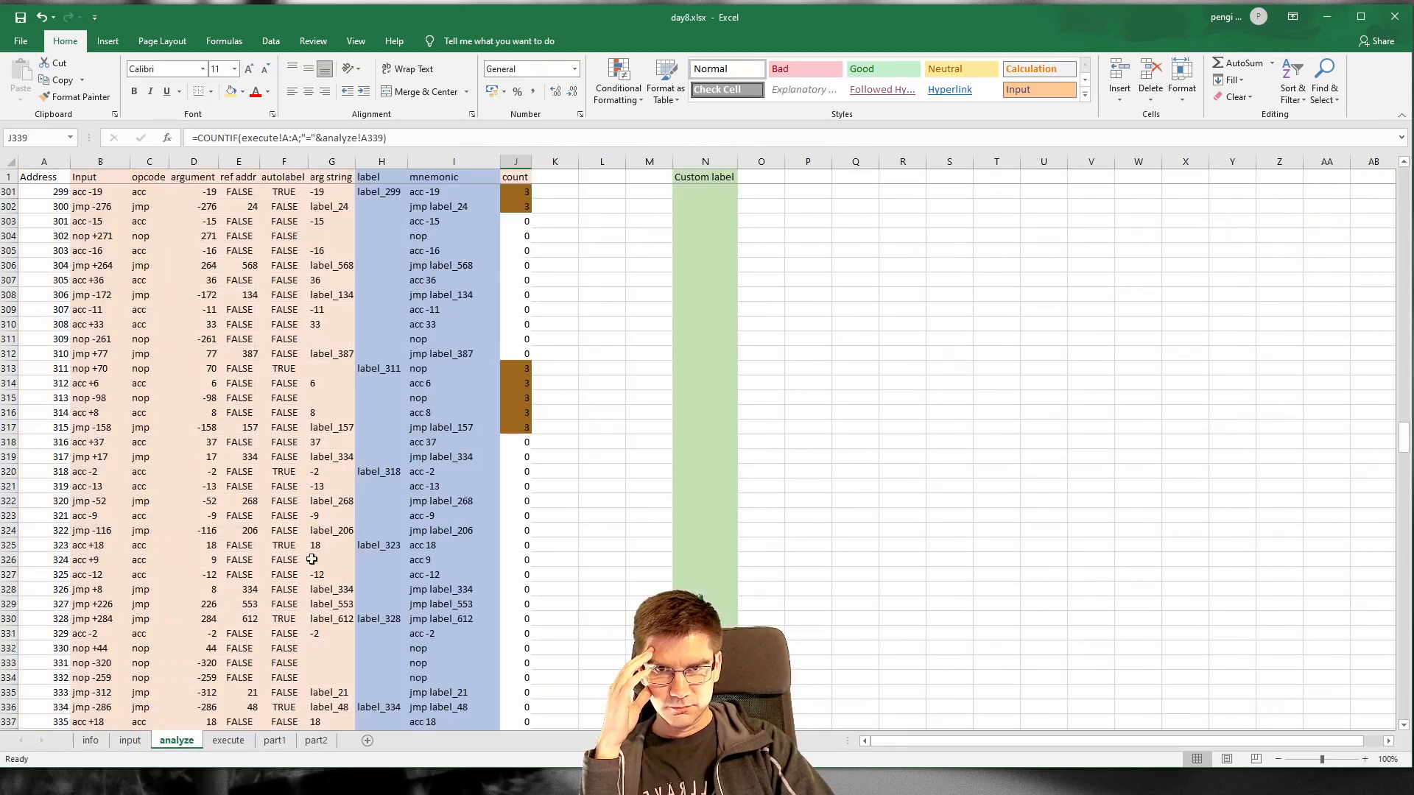
drag(1404, 422, 1405, 317)
scroll(731, 317, up, 20)
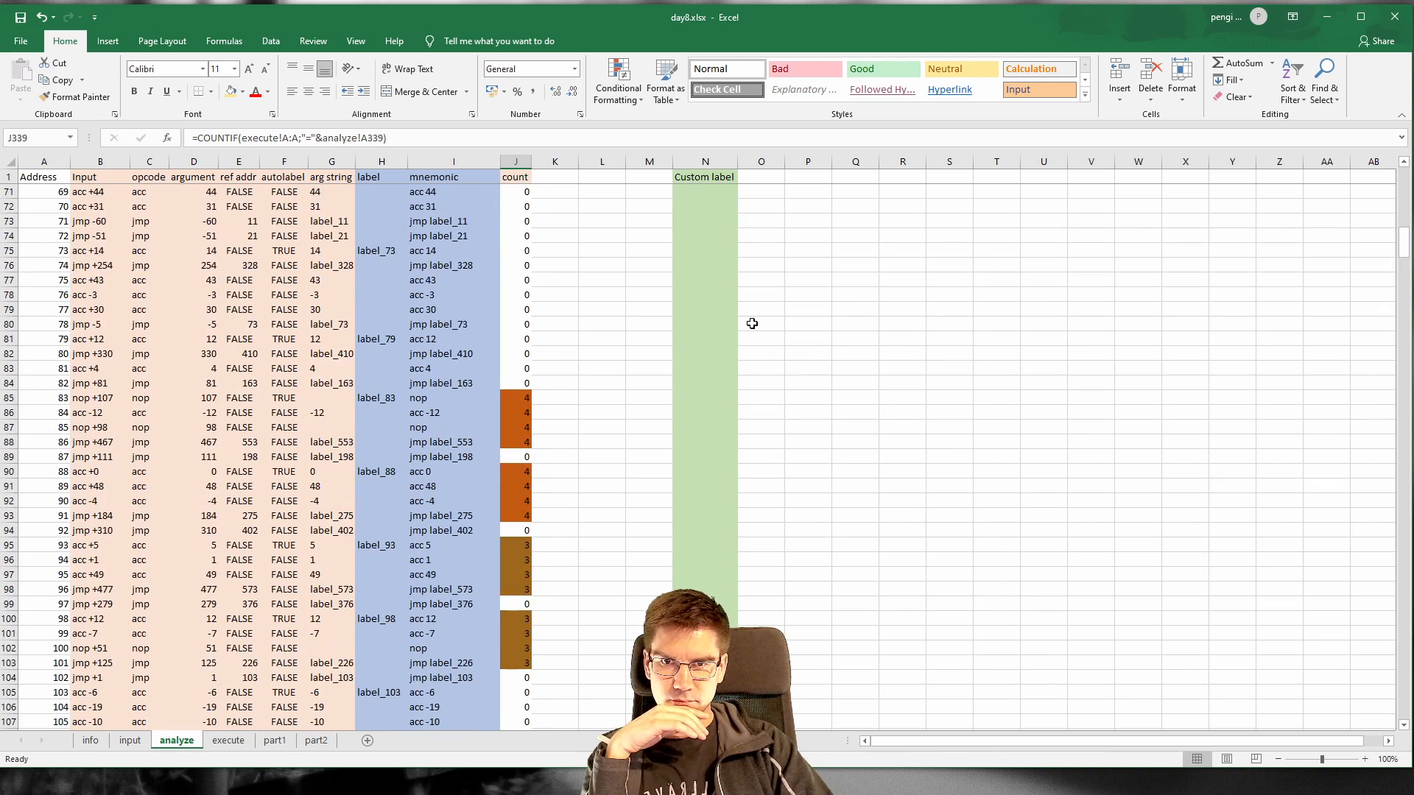
click(105, 565)
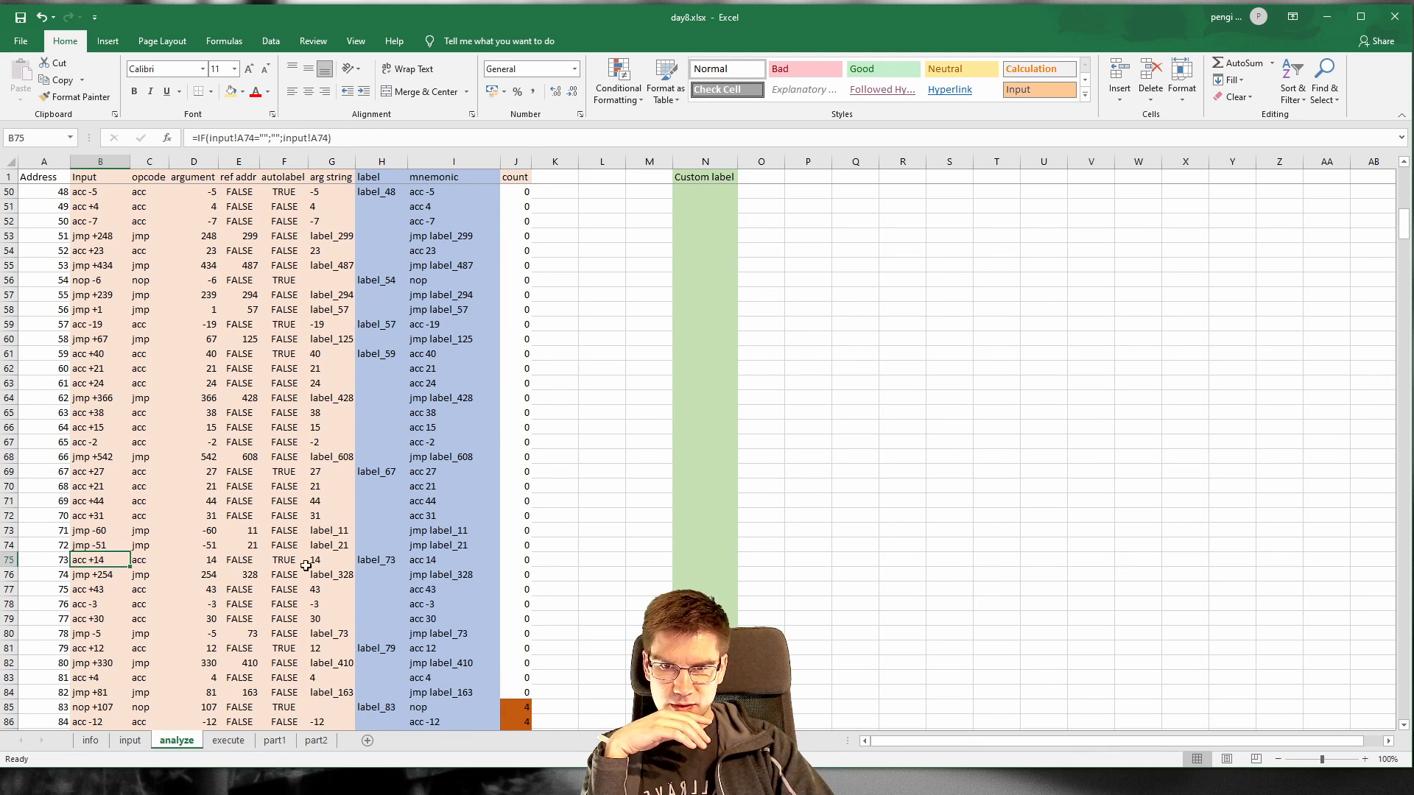
click(469, 560)
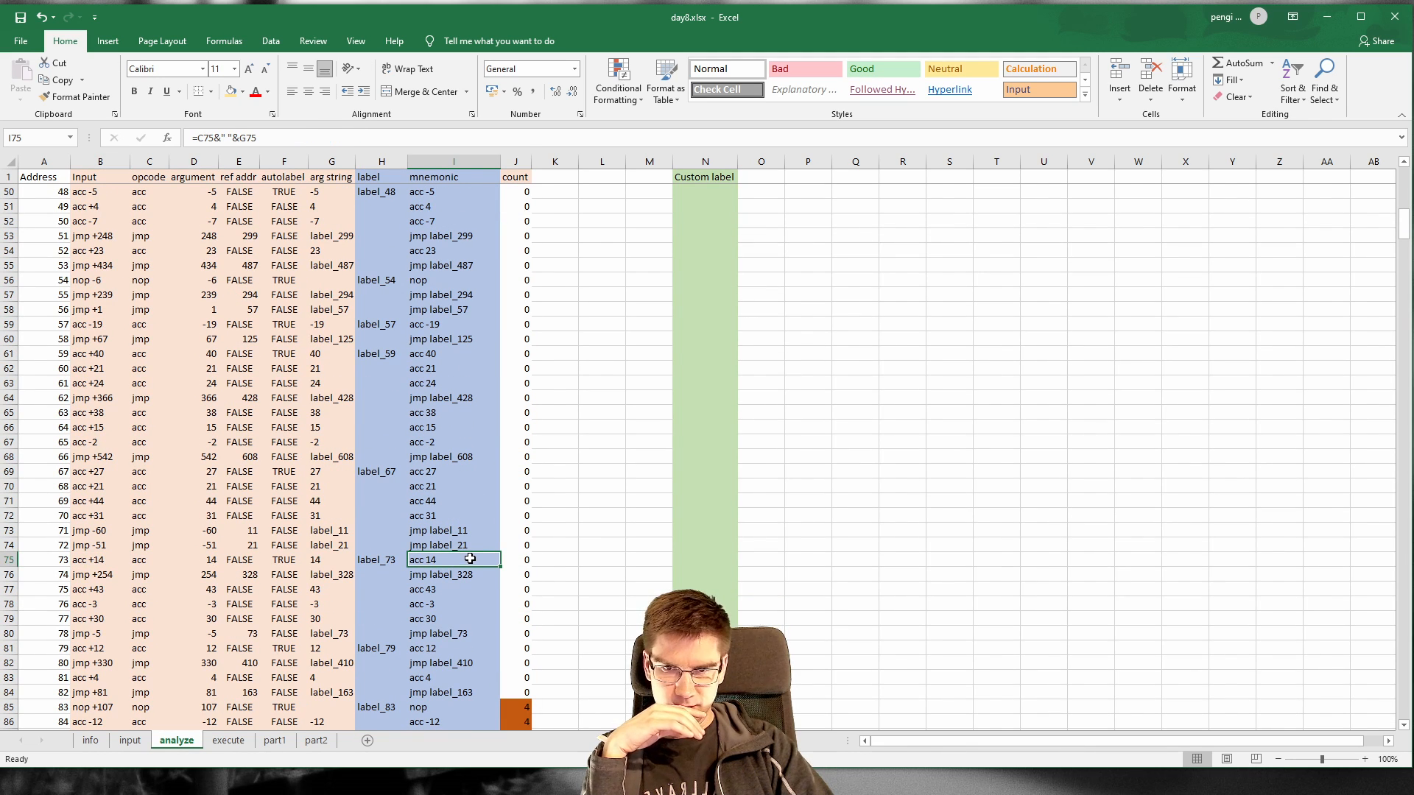
click(467, 575)
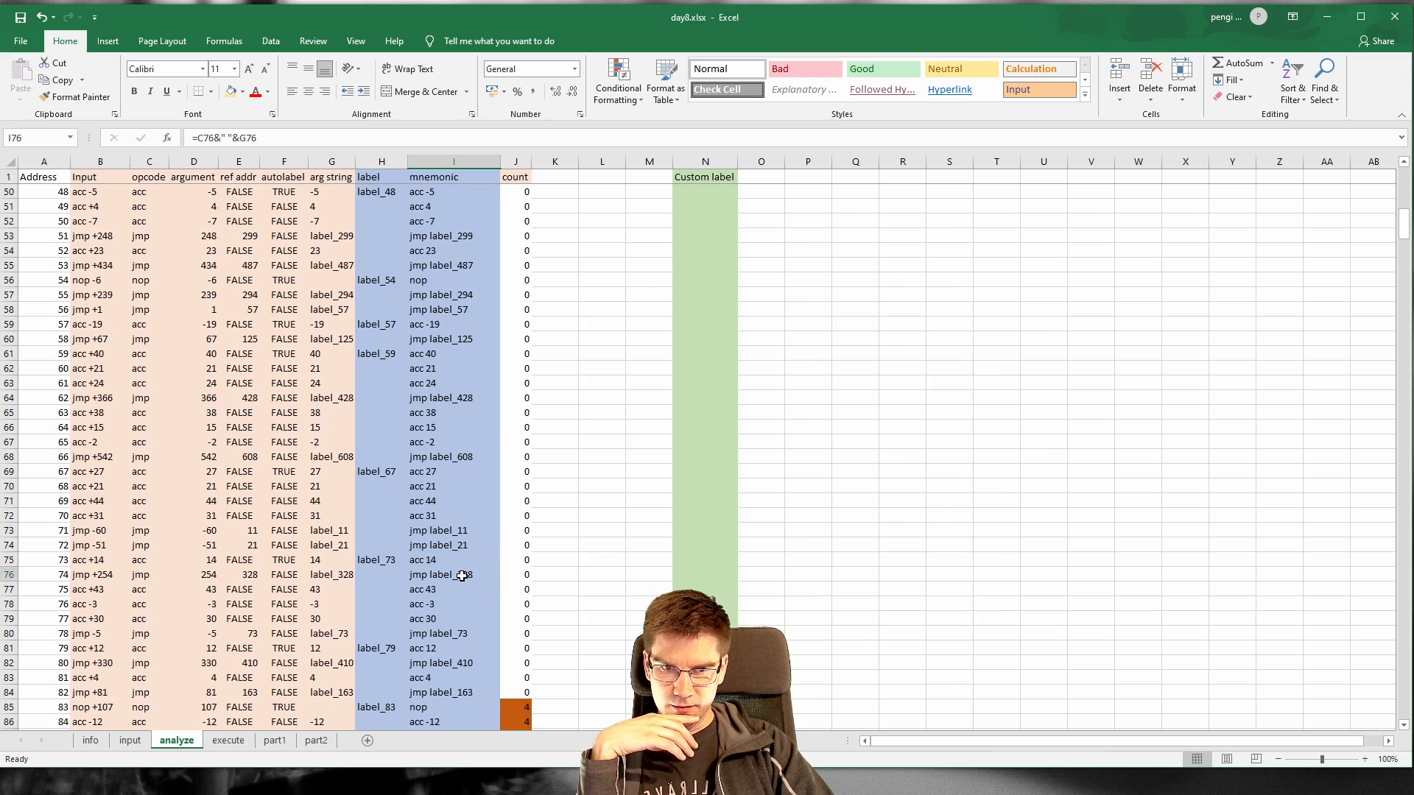
Step: Follow the jump from address 74 to address 328 on the analyze sheet and inspect its mnemonic
scroll(594, 556, down, 20)
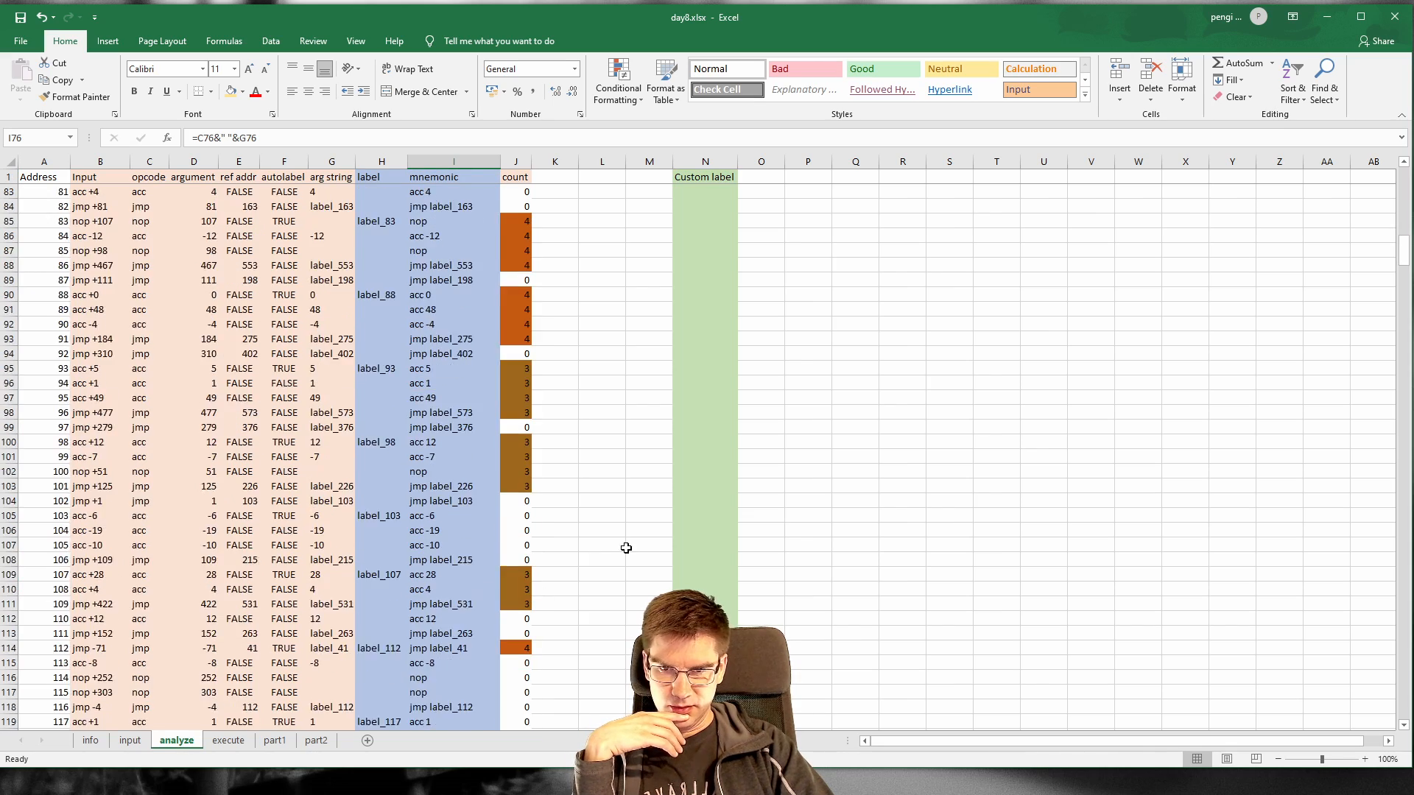
scroll(525, 527, down, 20)
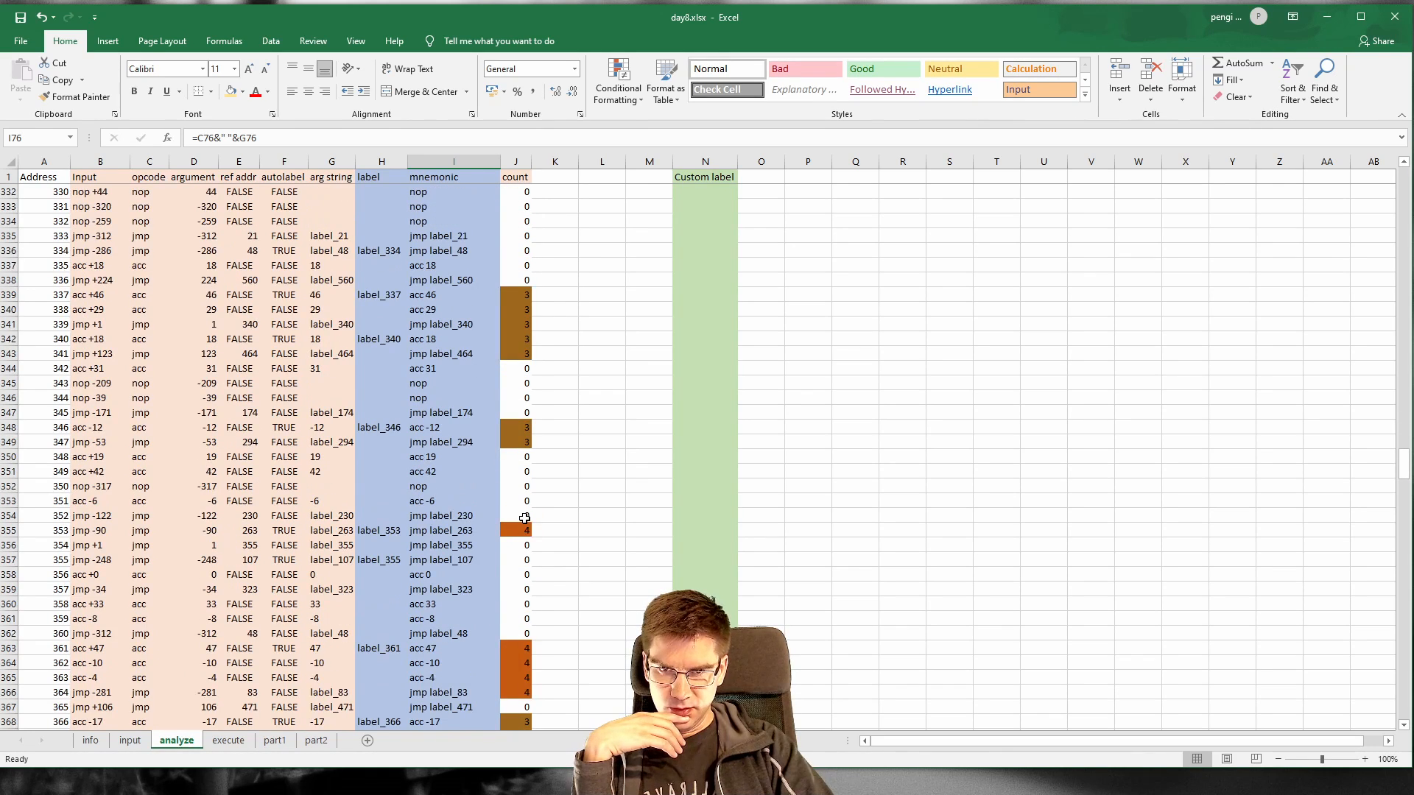
scroll(525, 518, up, 5)
click(452, 381)
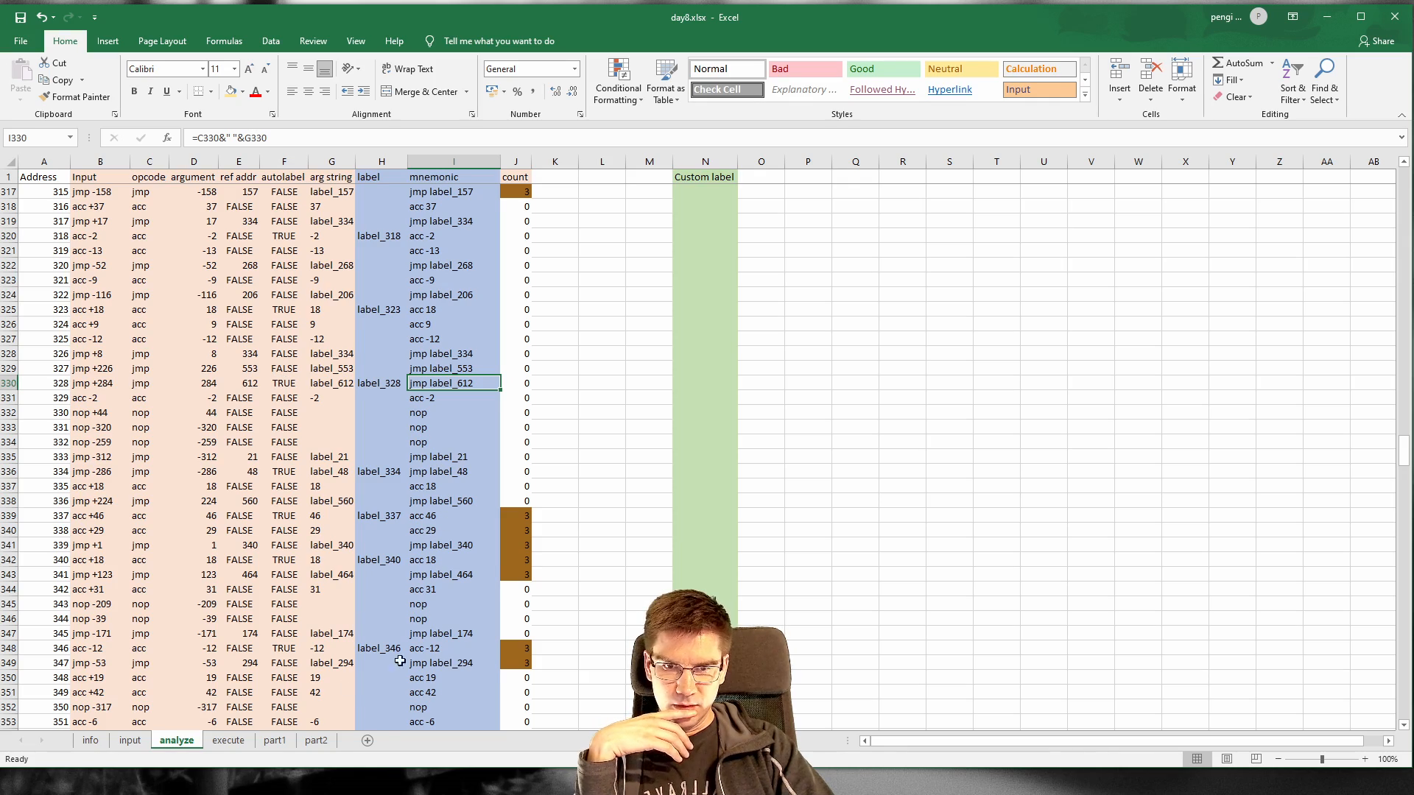
Step: Follow the jump from address 328 to address 612 and read the instructions through to address 617
scroll(455, 578, down, 9)
scroll(456, 578, down, 20)
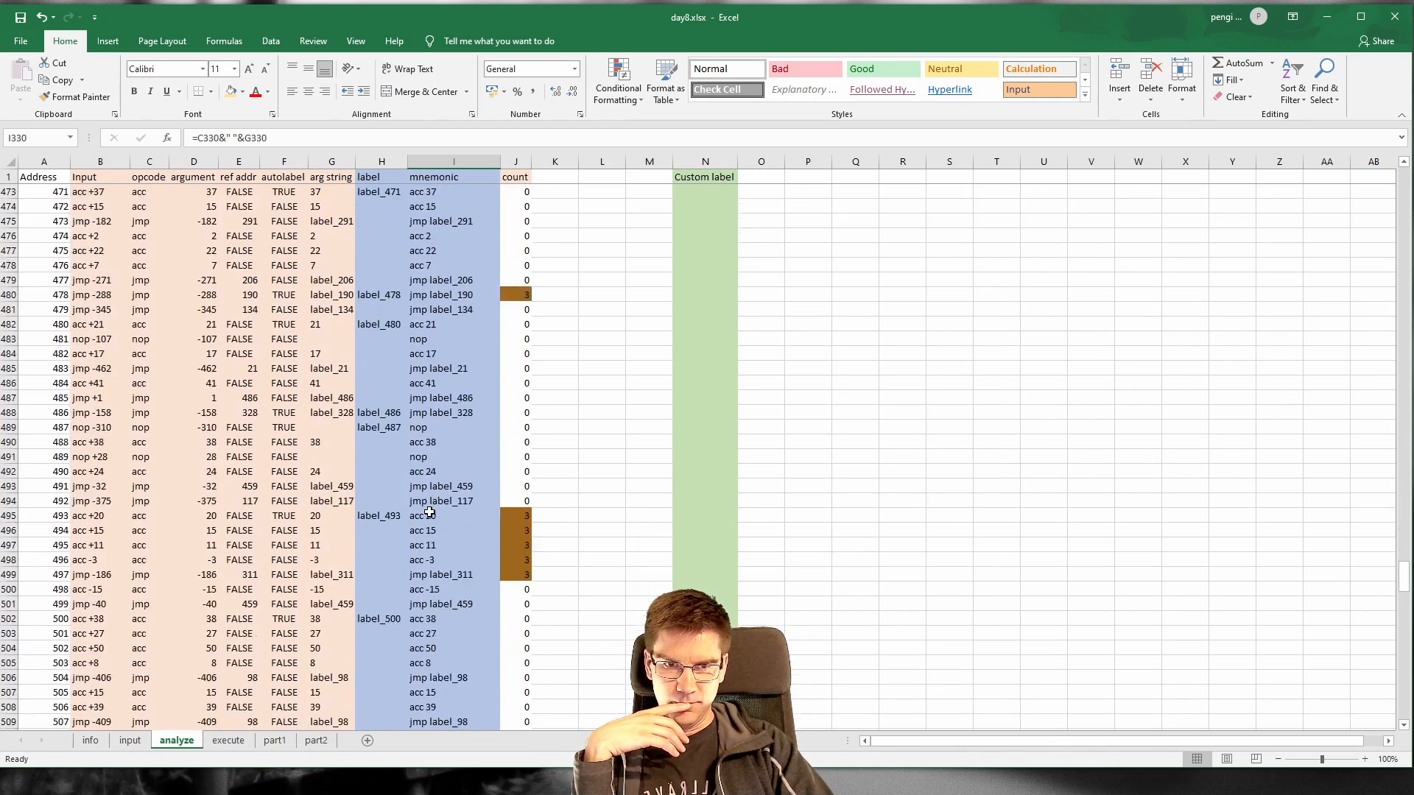
scroll(431, 512, down, 9)
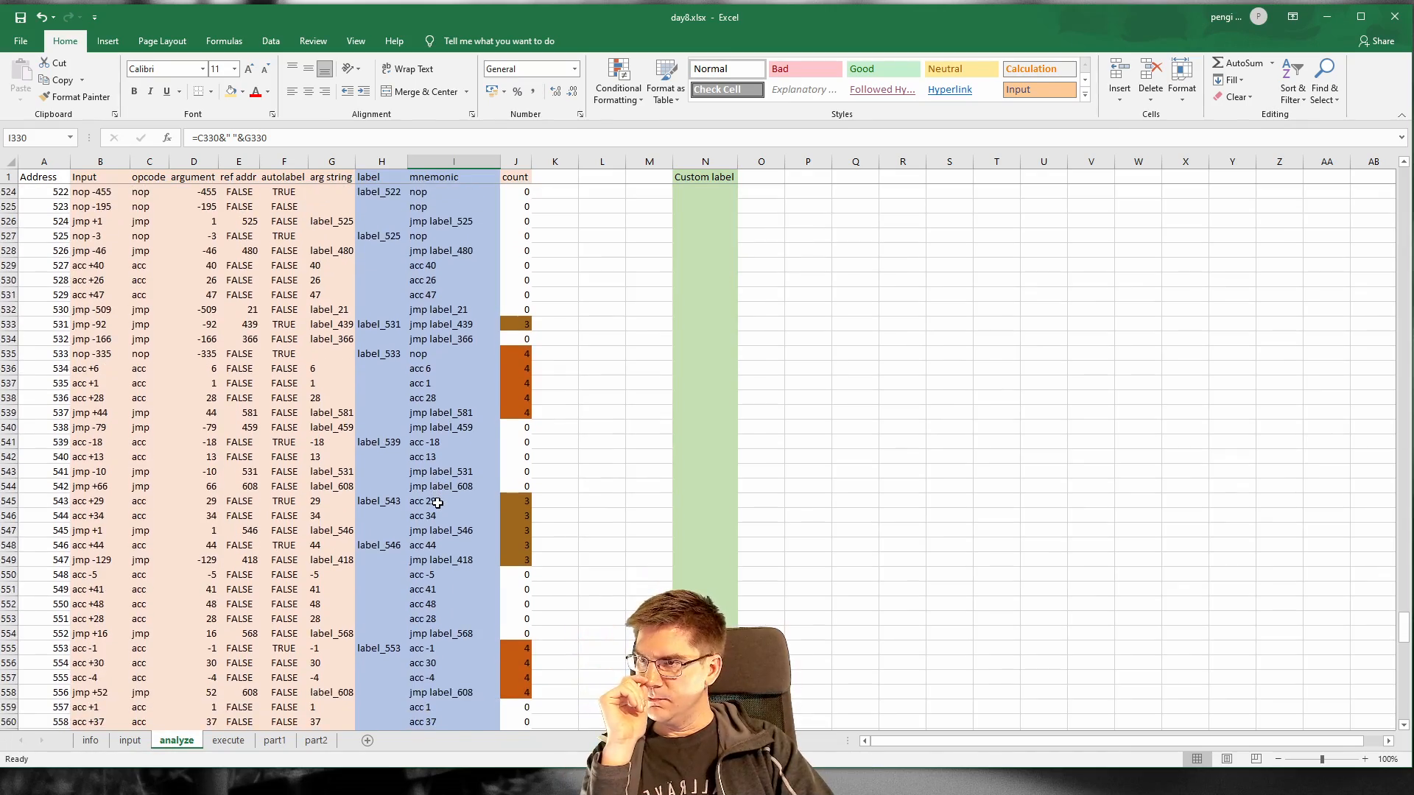
scroll(437, 503, down, 20)
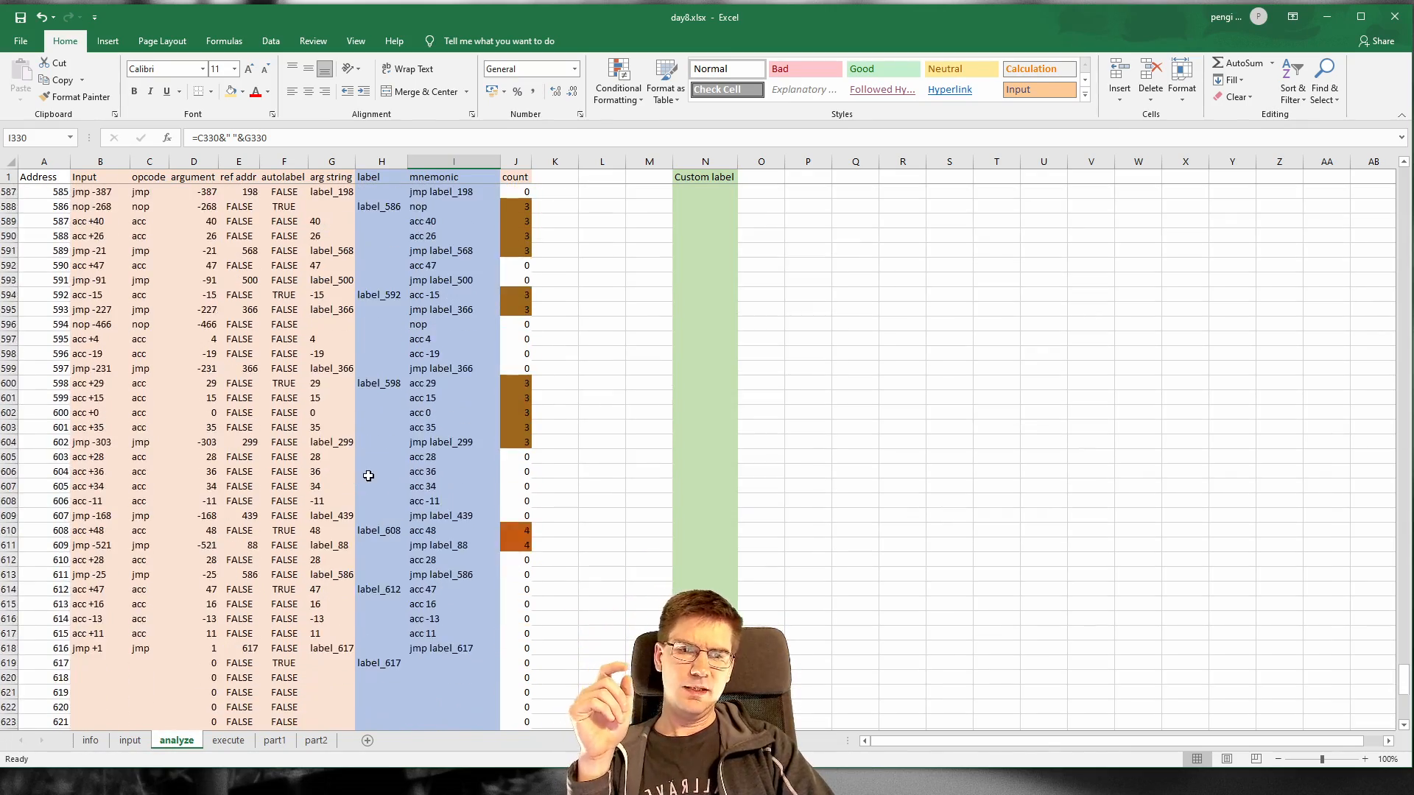
scroll(368, 476, down, 6)
scroll(332, 514, up, 1)
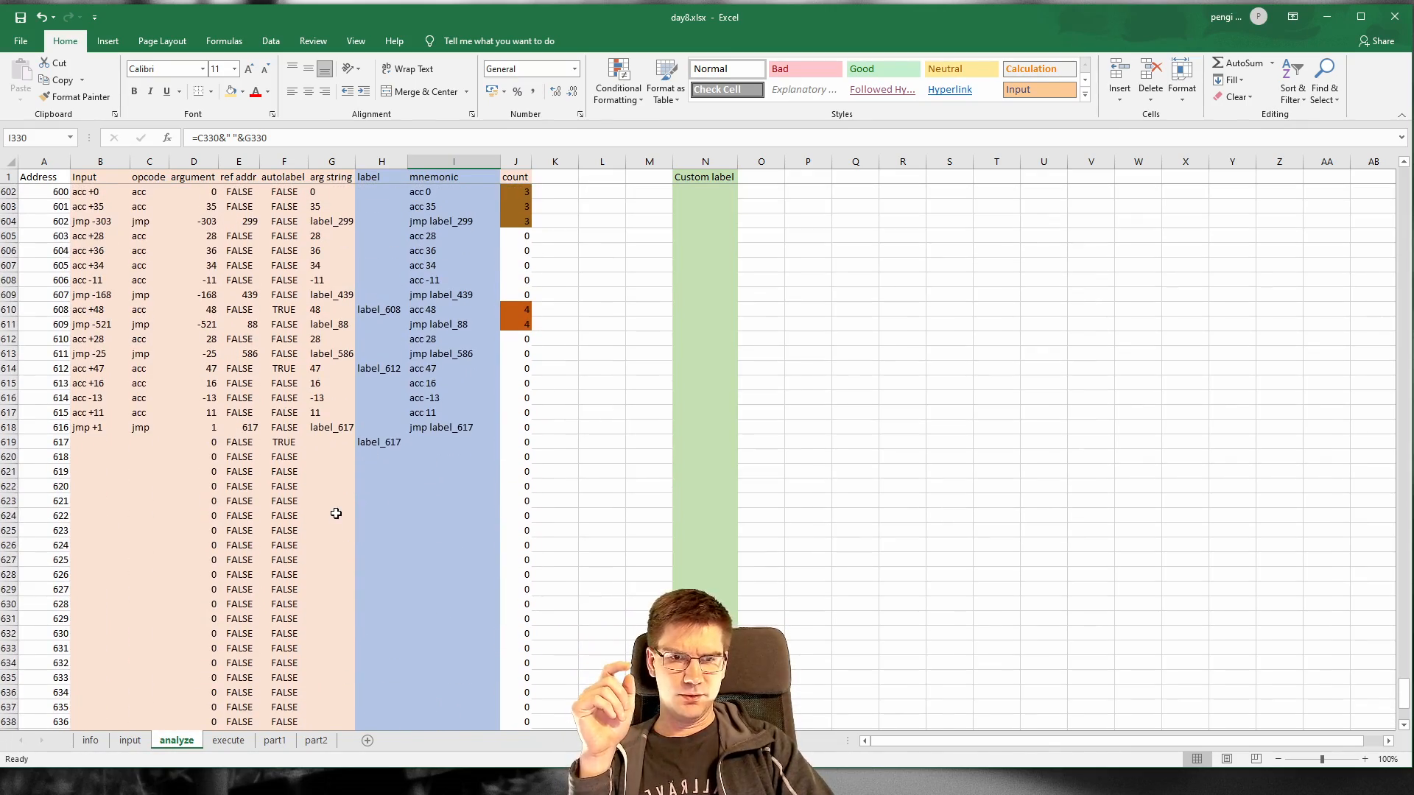
Step: Trace column Z of the part2 sheet, the run with address 24 toggled, from Z1 down to Z3
click(317, 741)
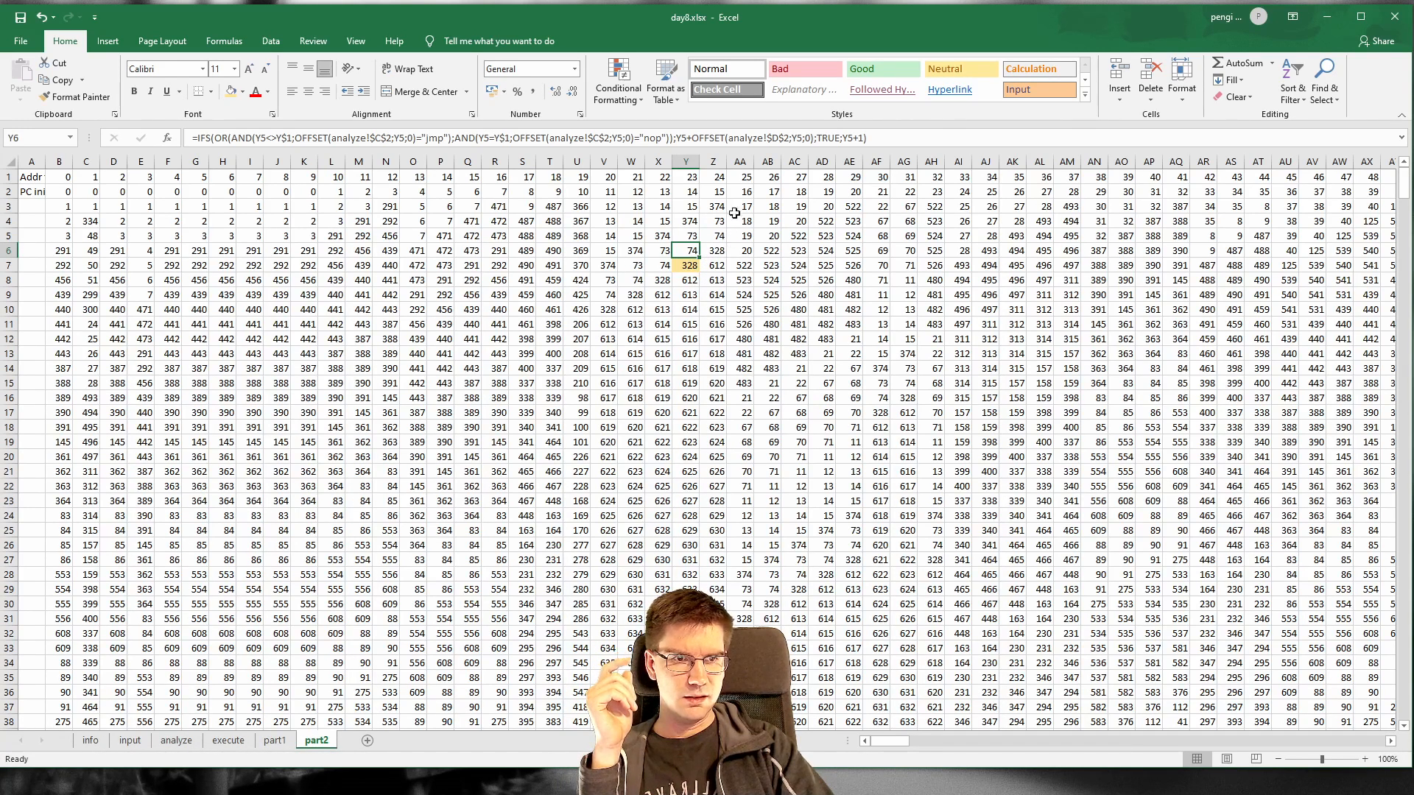
click(709, 176)
click(721, 189)
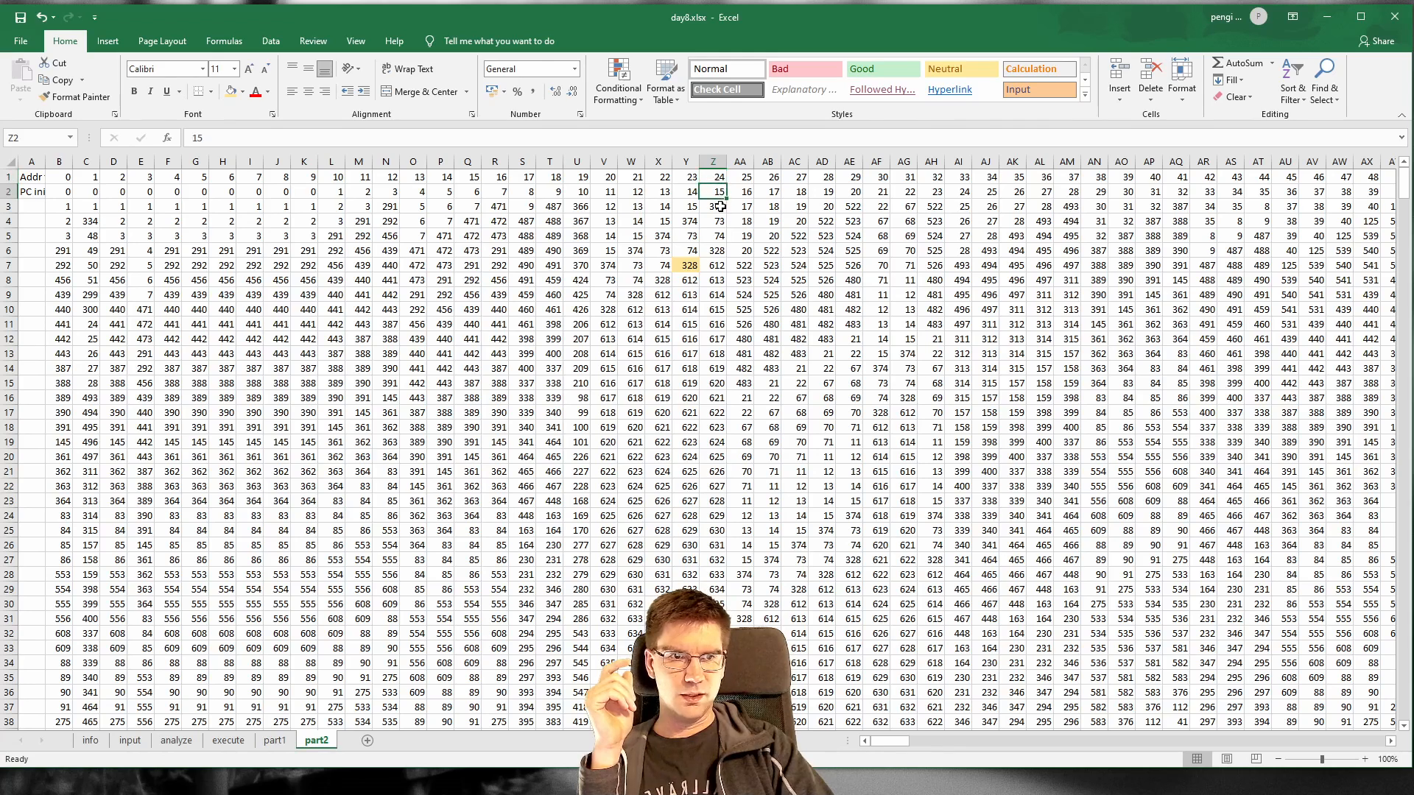
click(720, 207)
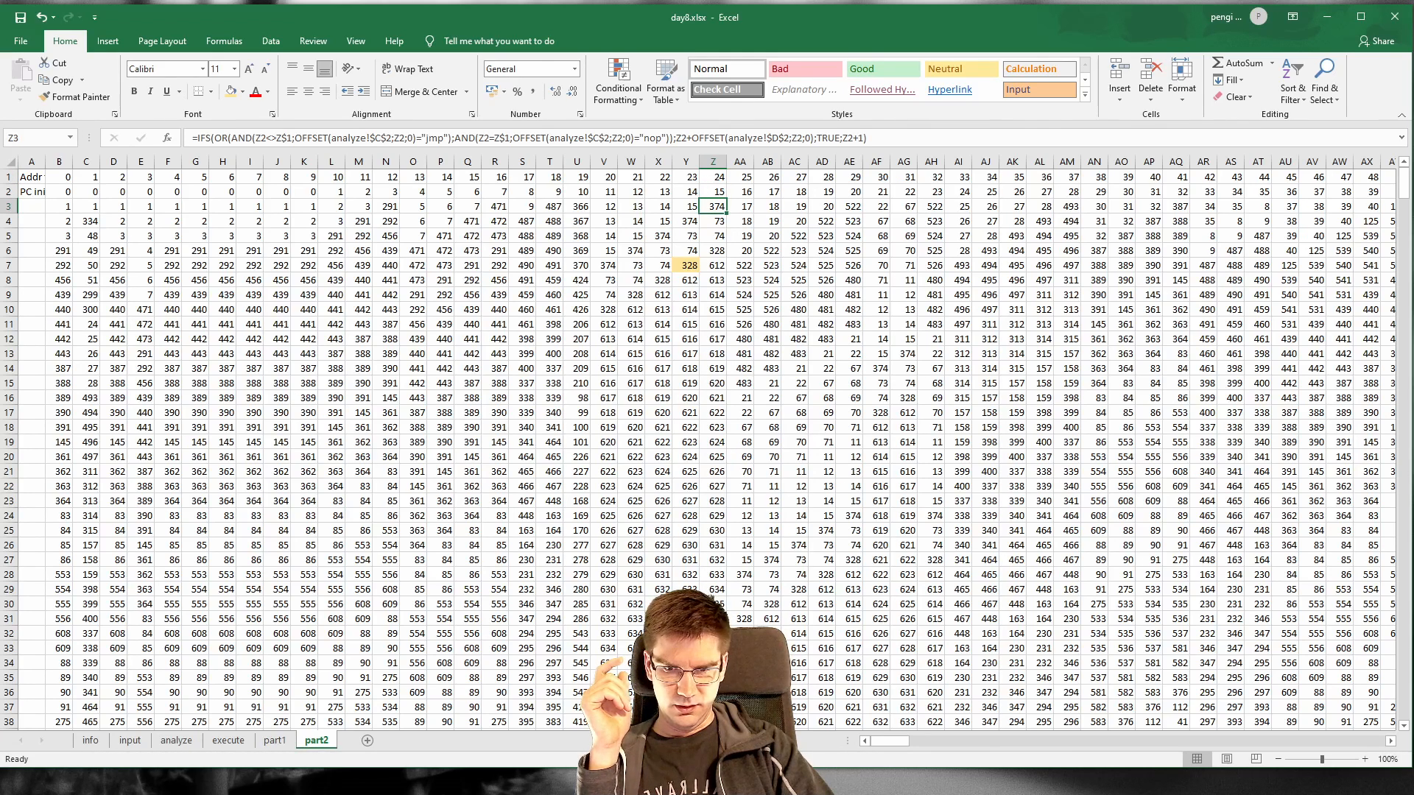
Step: Switch to the browser, reread the Part Two rules on the corrupted instruction and program termination, and return to Excel
key(alt+Tab)
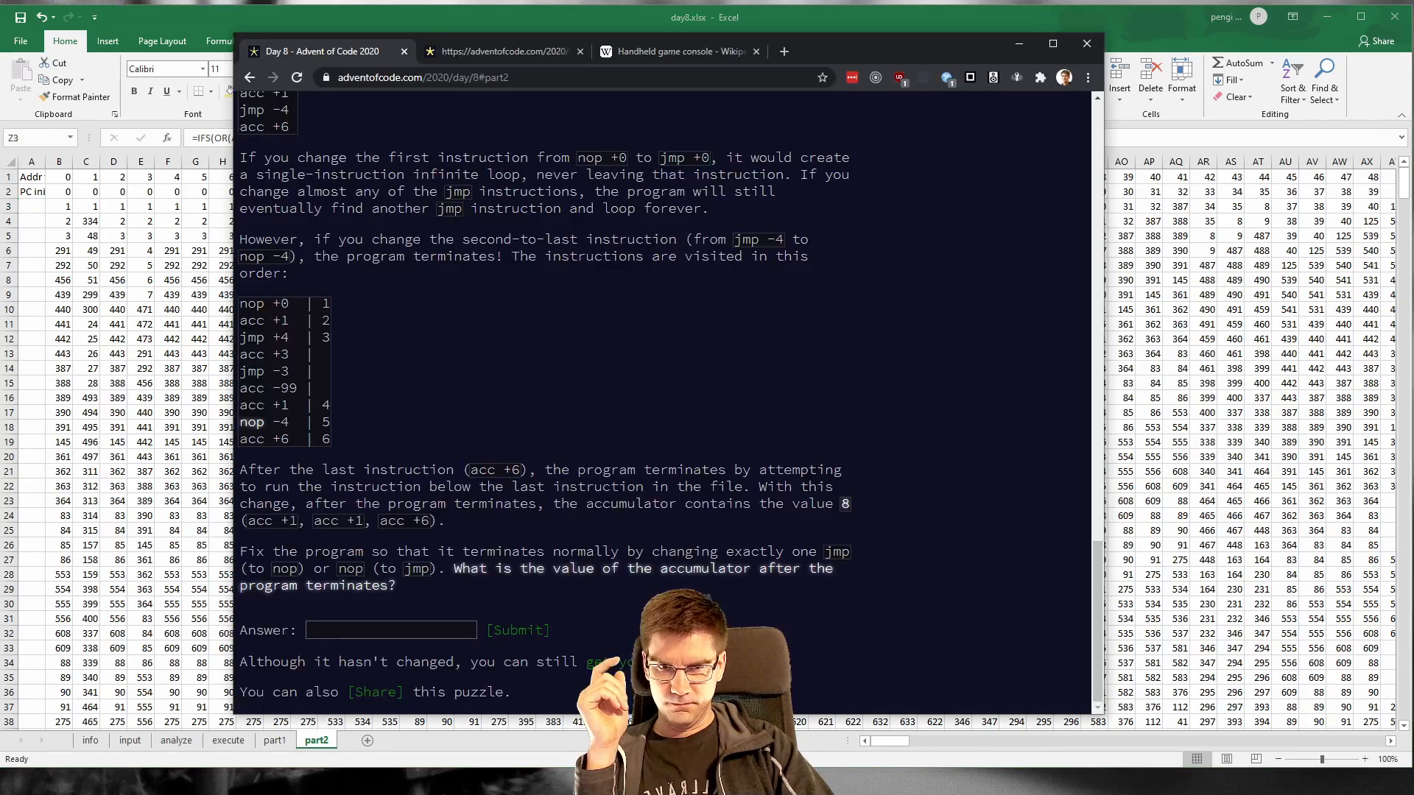
scroll(484, 408, up, 6)
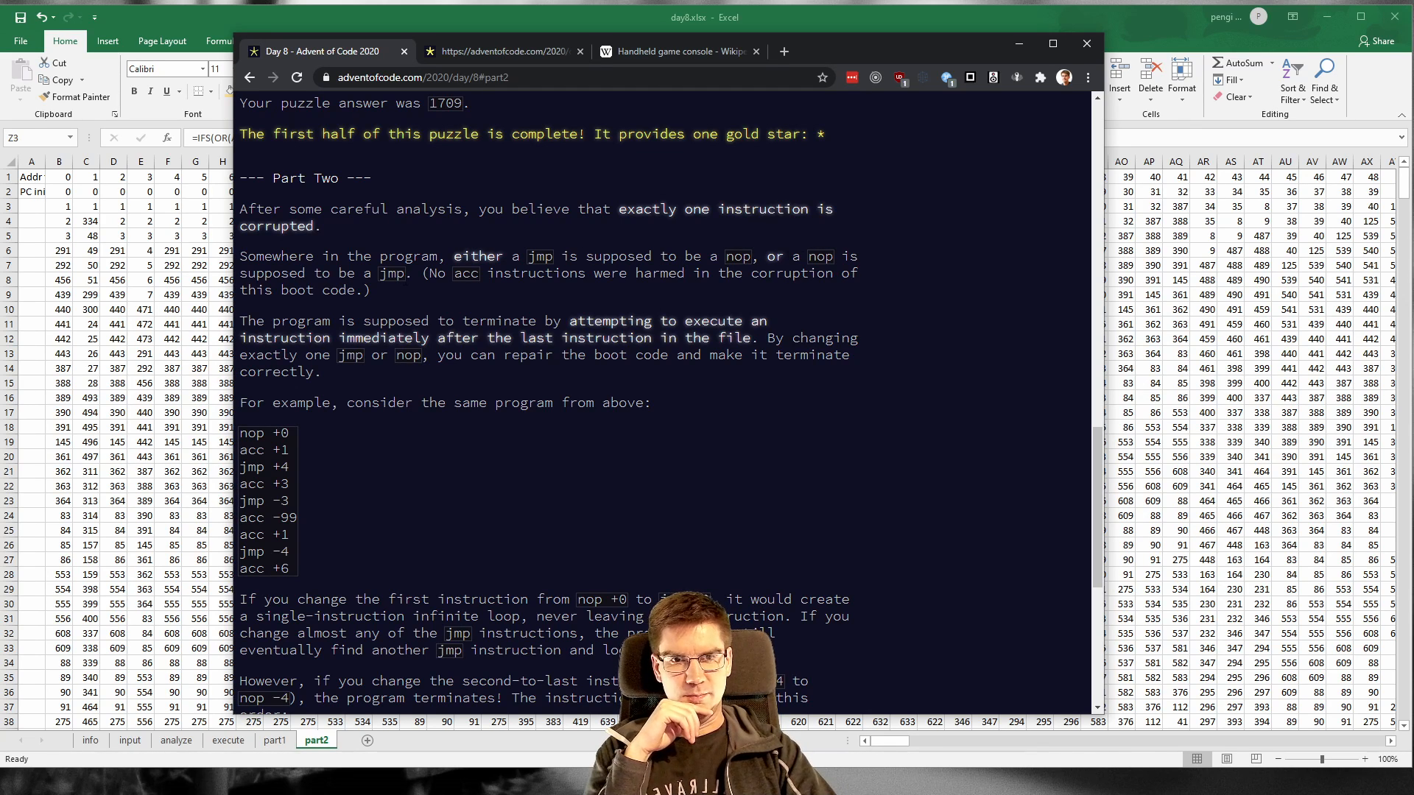
mouse_move(422, 270)
mouse_down()
mouse_move(520, 289)
mouse_move(404, 273)
mouse_up()
click(406, 288)
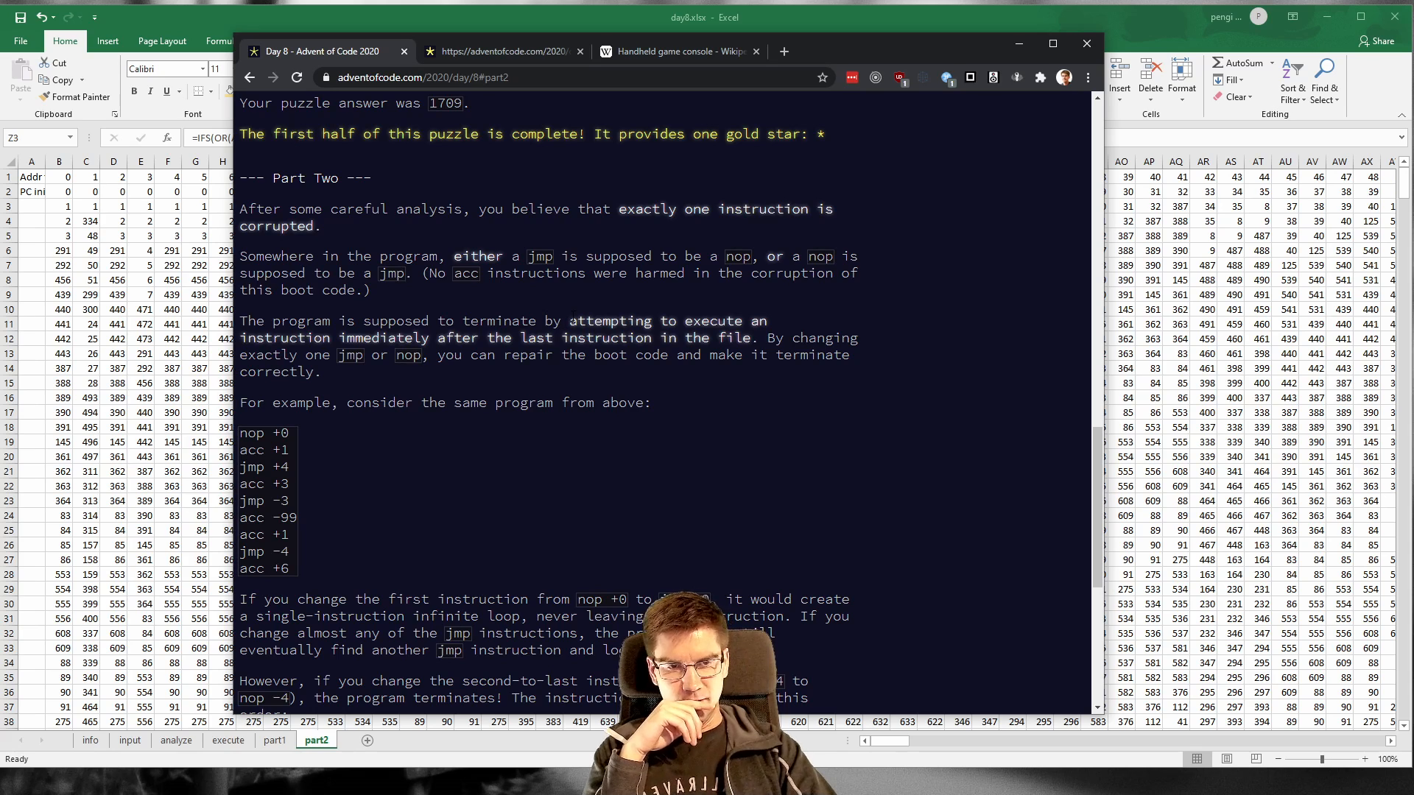
click(254, 12)
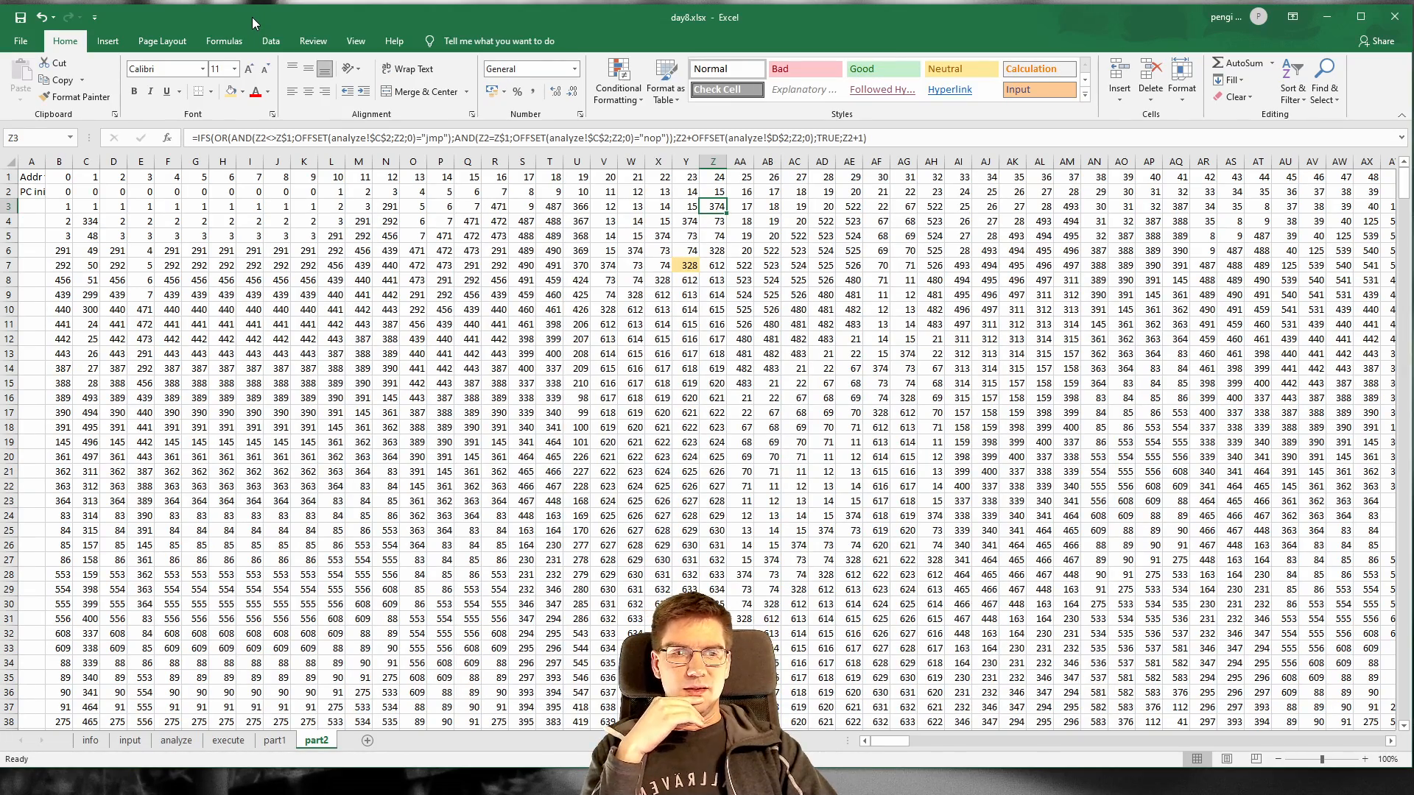
Step: Rename the part2 sheet as "part2 pc"
scroll(793, 491, down, 3)
scroll(792, 491, up, 3)
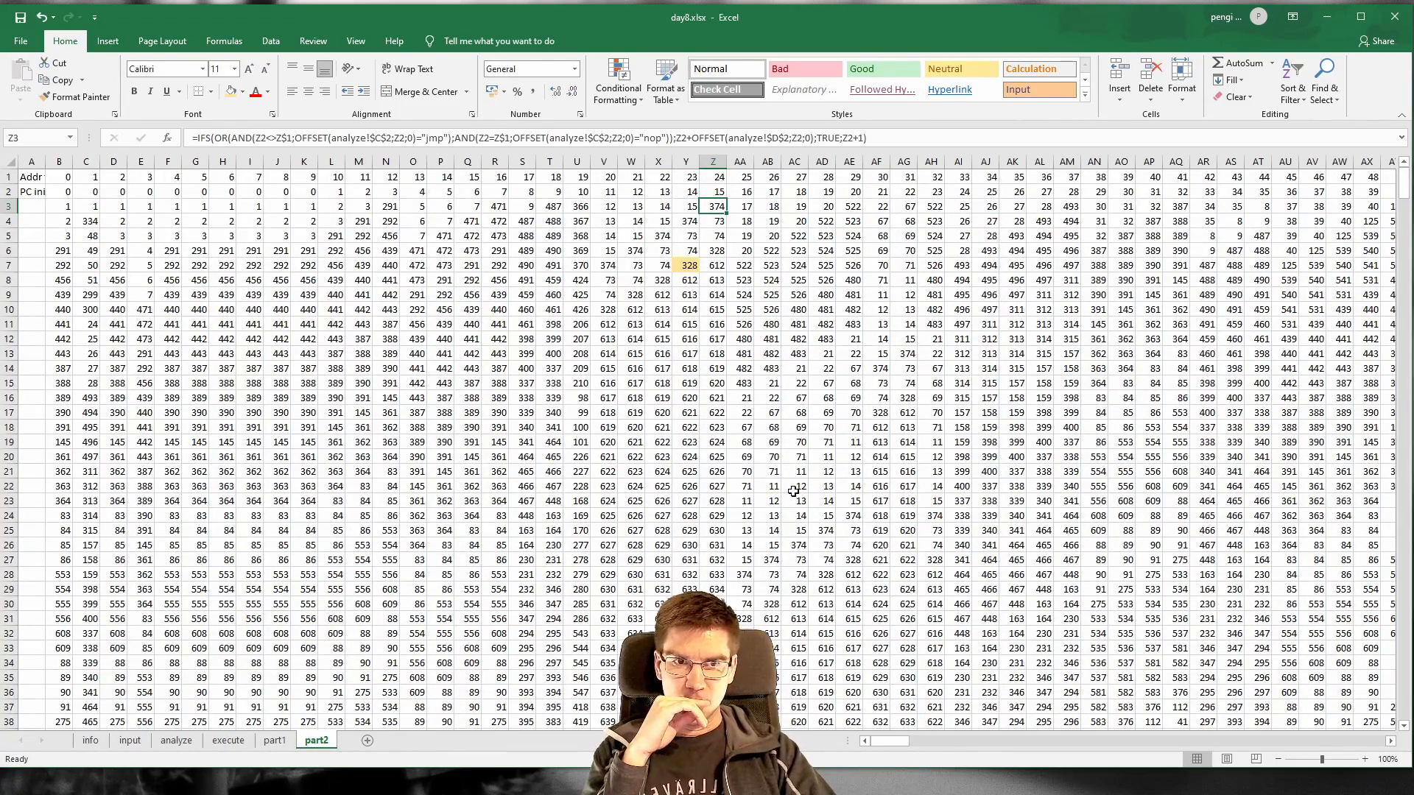
right_click(322, 742)
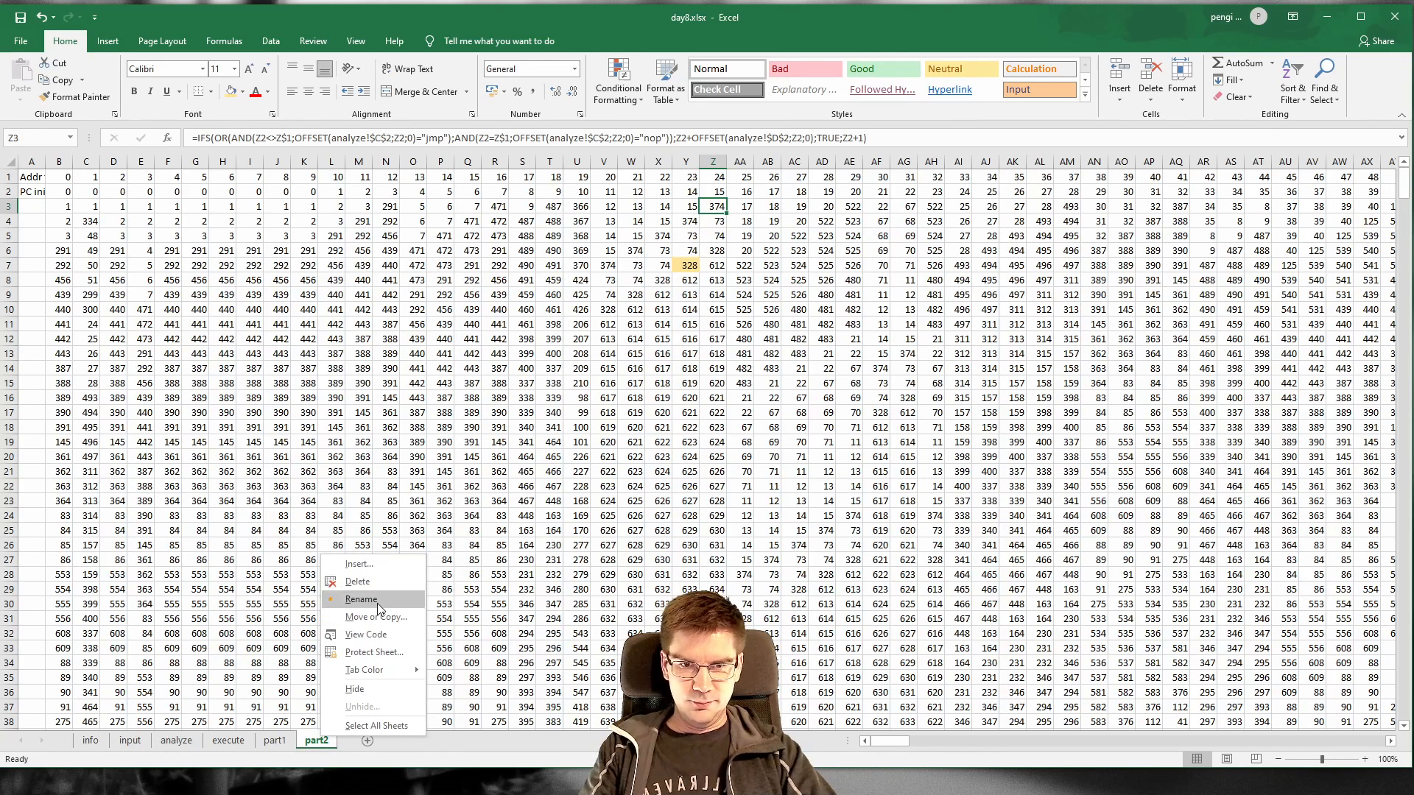
click(360, 599)
key(End)
text(p)
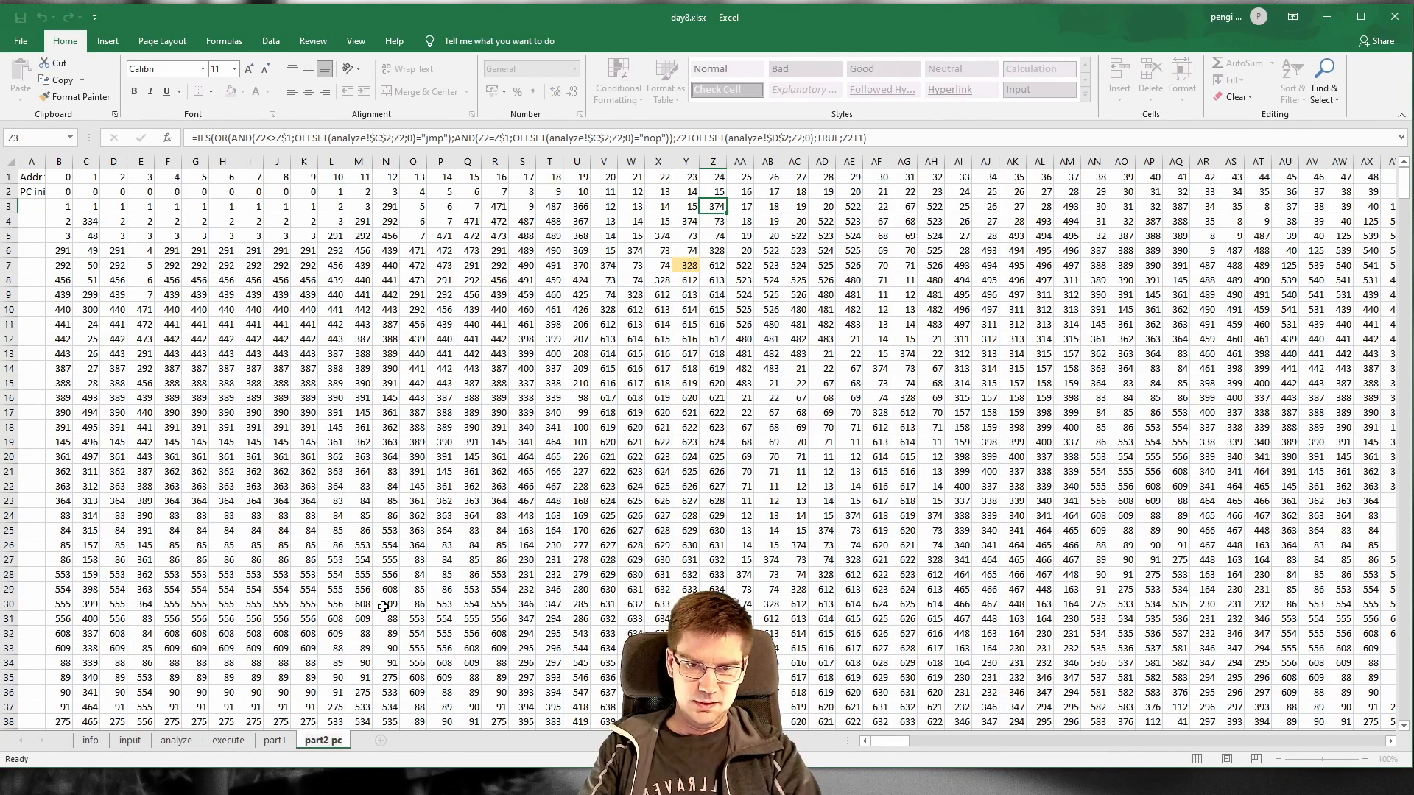
key(Return)
scroll(429, 671, down, 9)
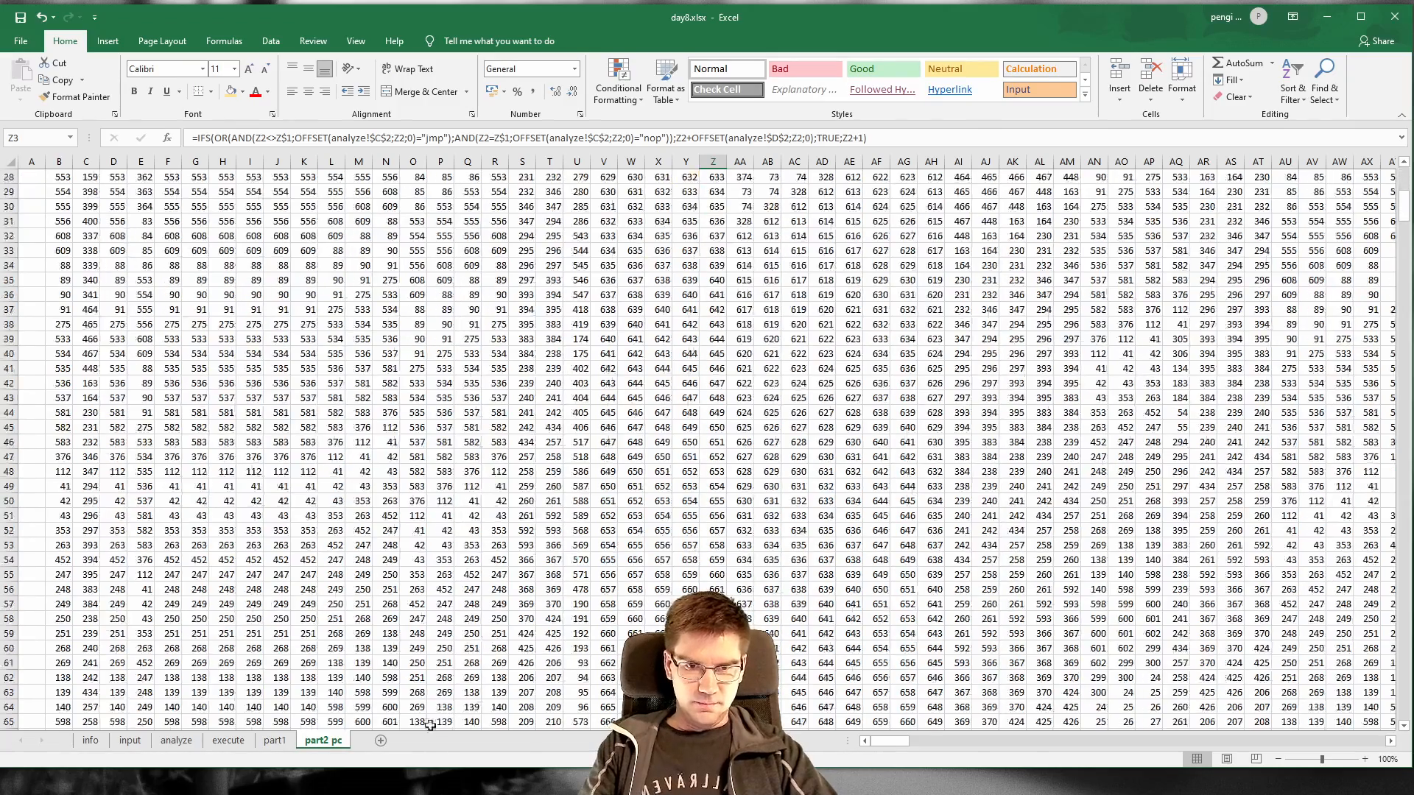
Step: Add a new sheet after part2 pc and name it "part2 acc"
scroll(428, 670, up, 9)
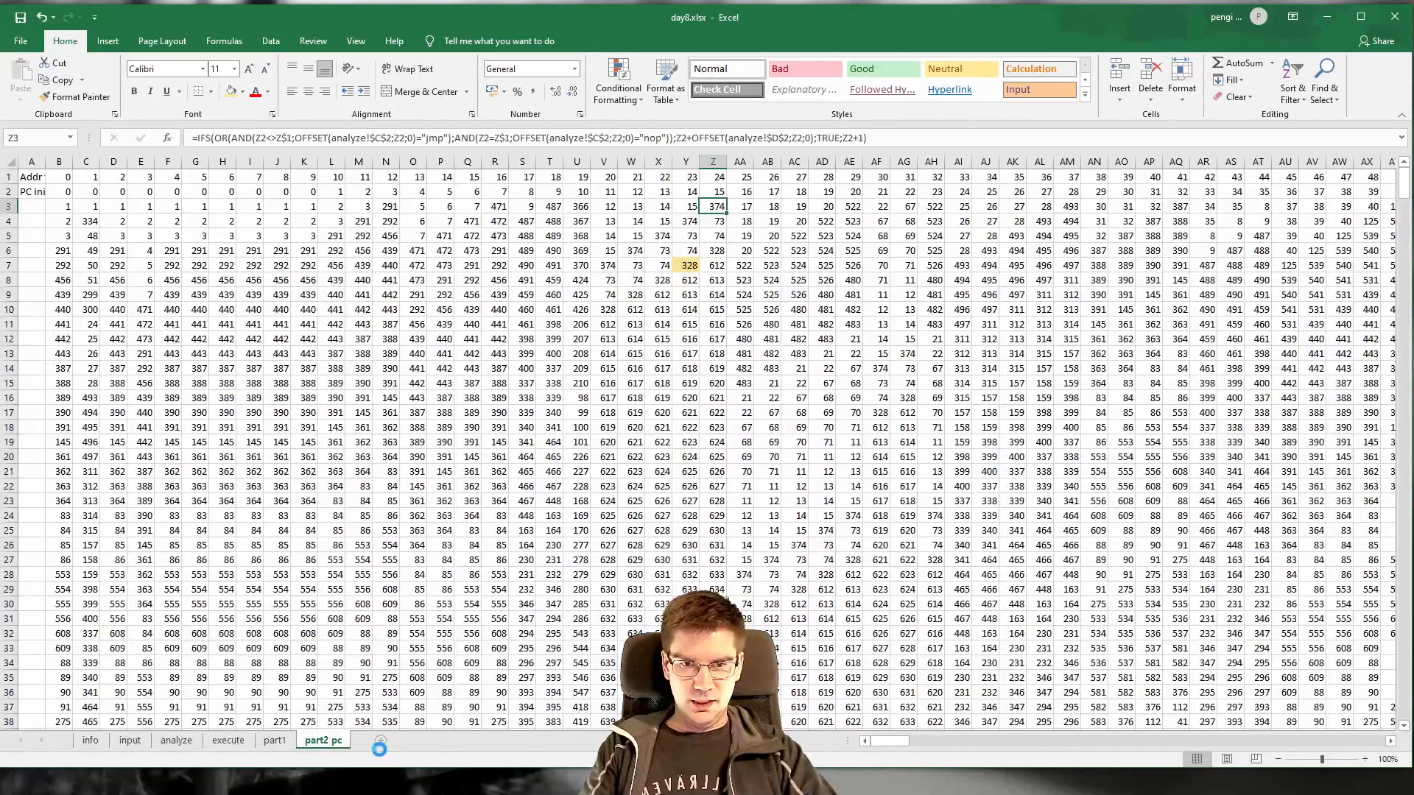
click(380, 740)
double_click(365, 740)
text(par)
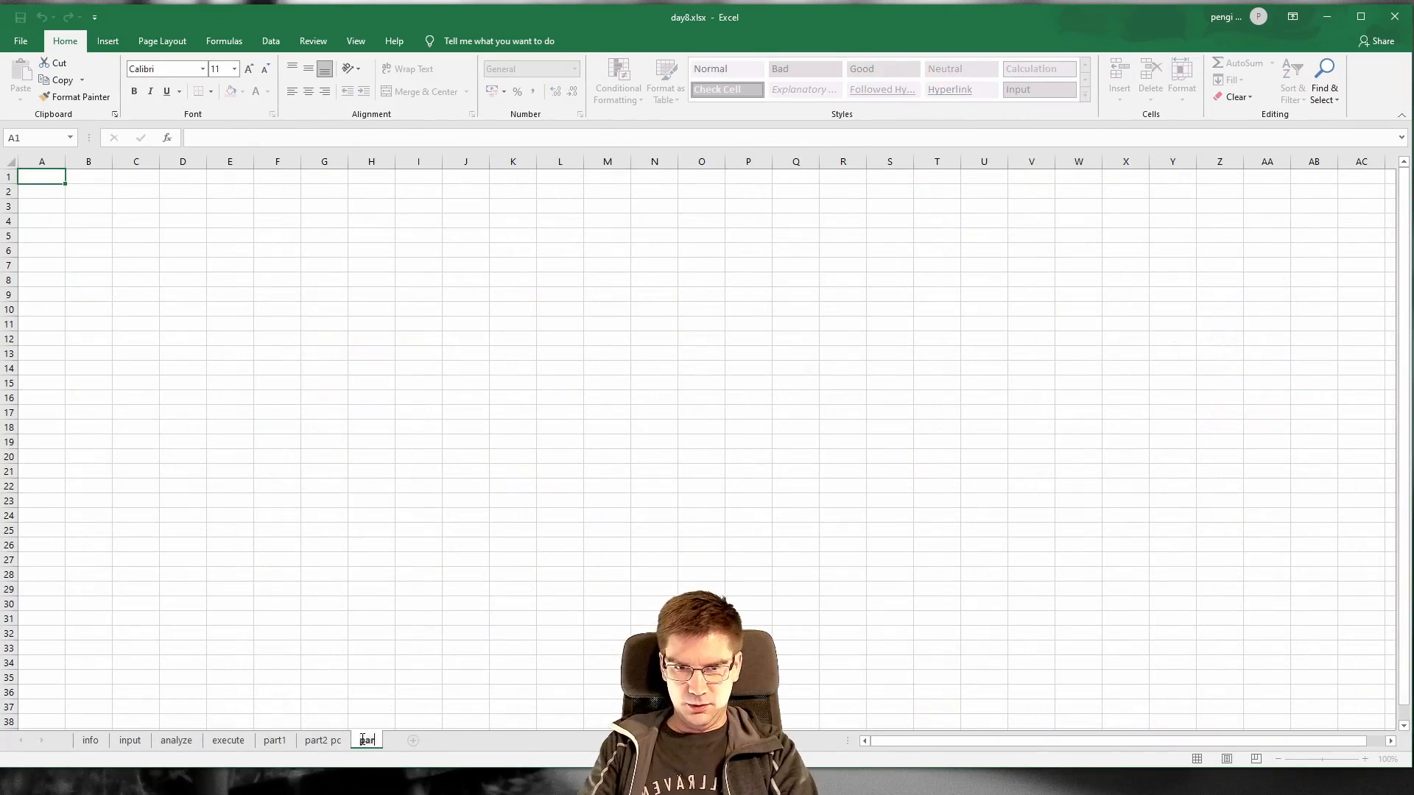
text(t2 acc)
key(Return)
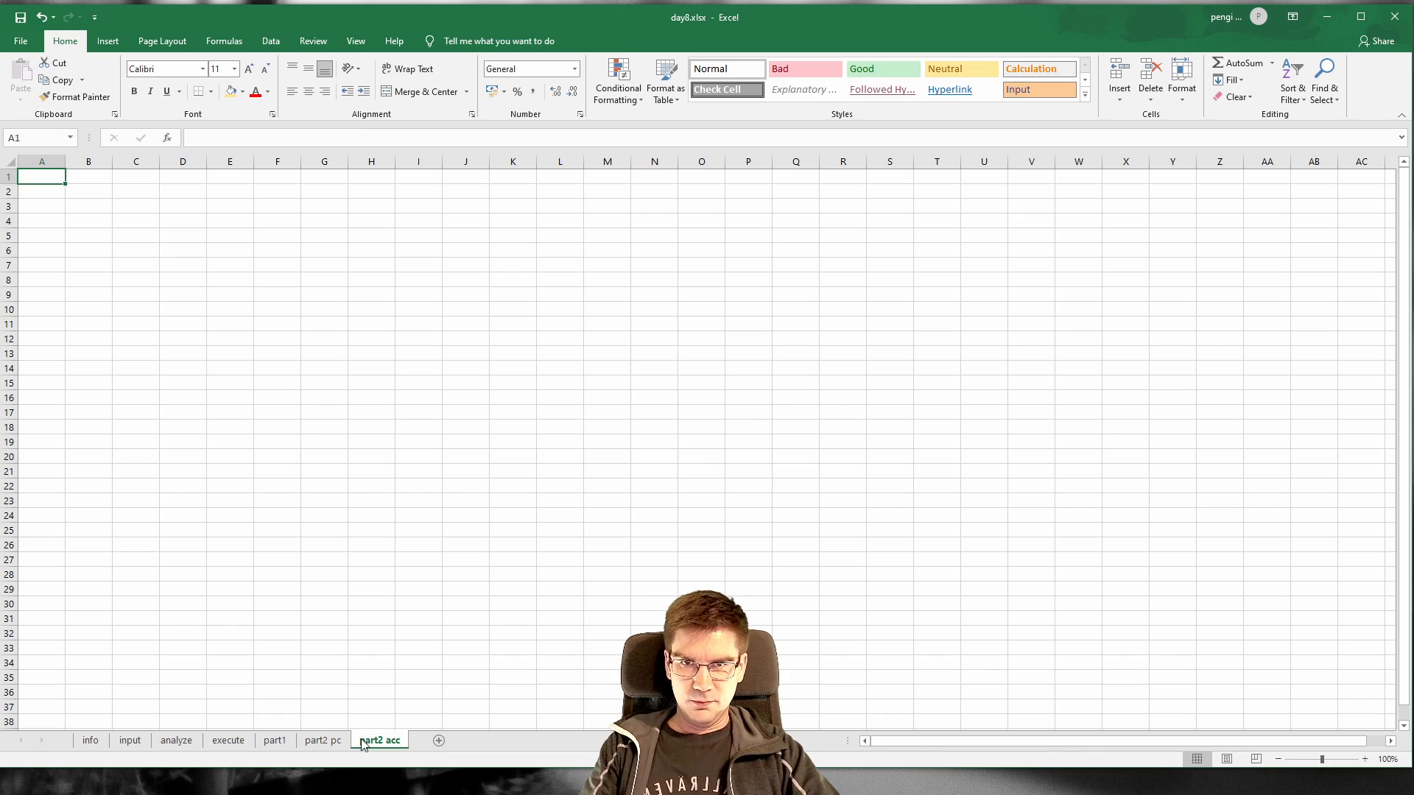
Step: Widen column A of the part2 pc sheet to fit its labels
click(324, 741)
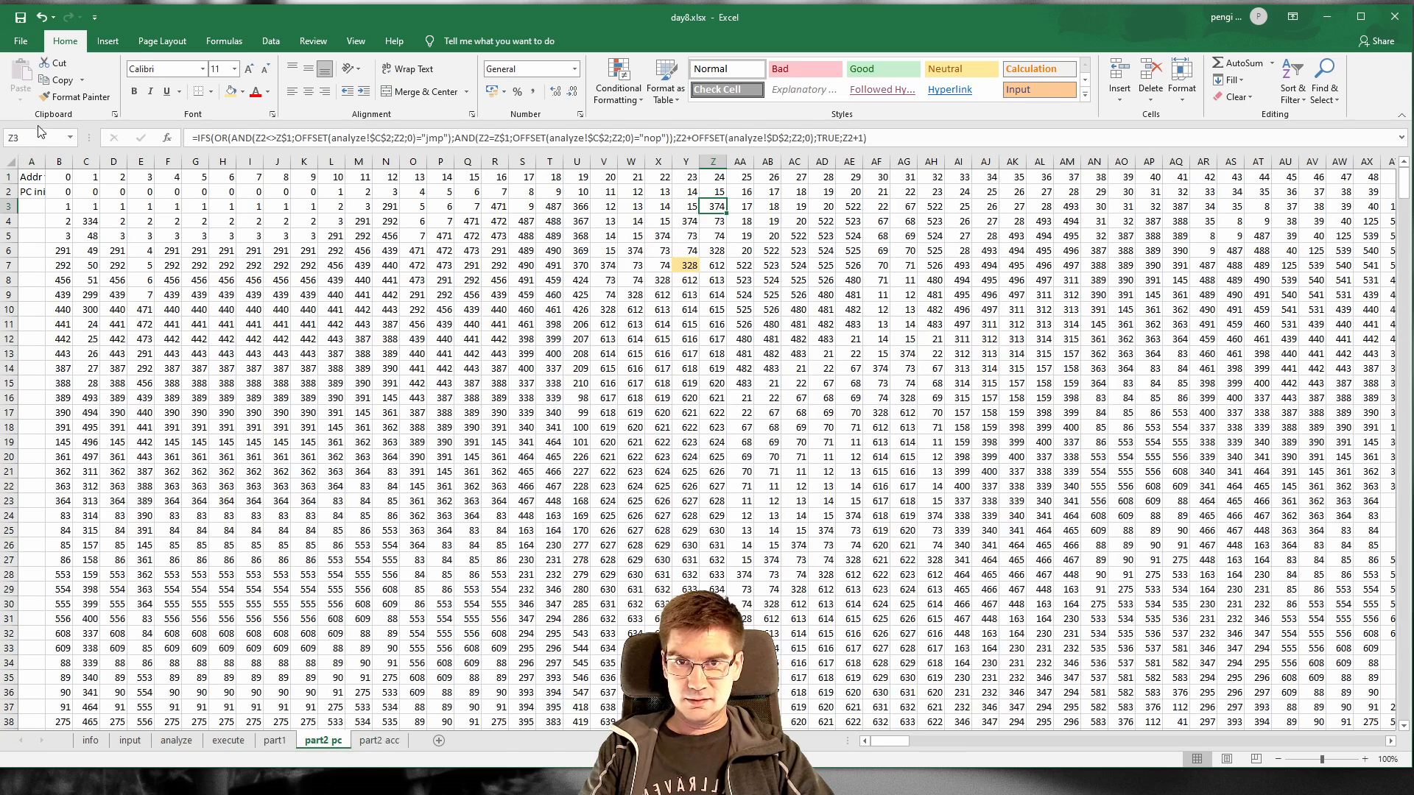
click(31, 162)
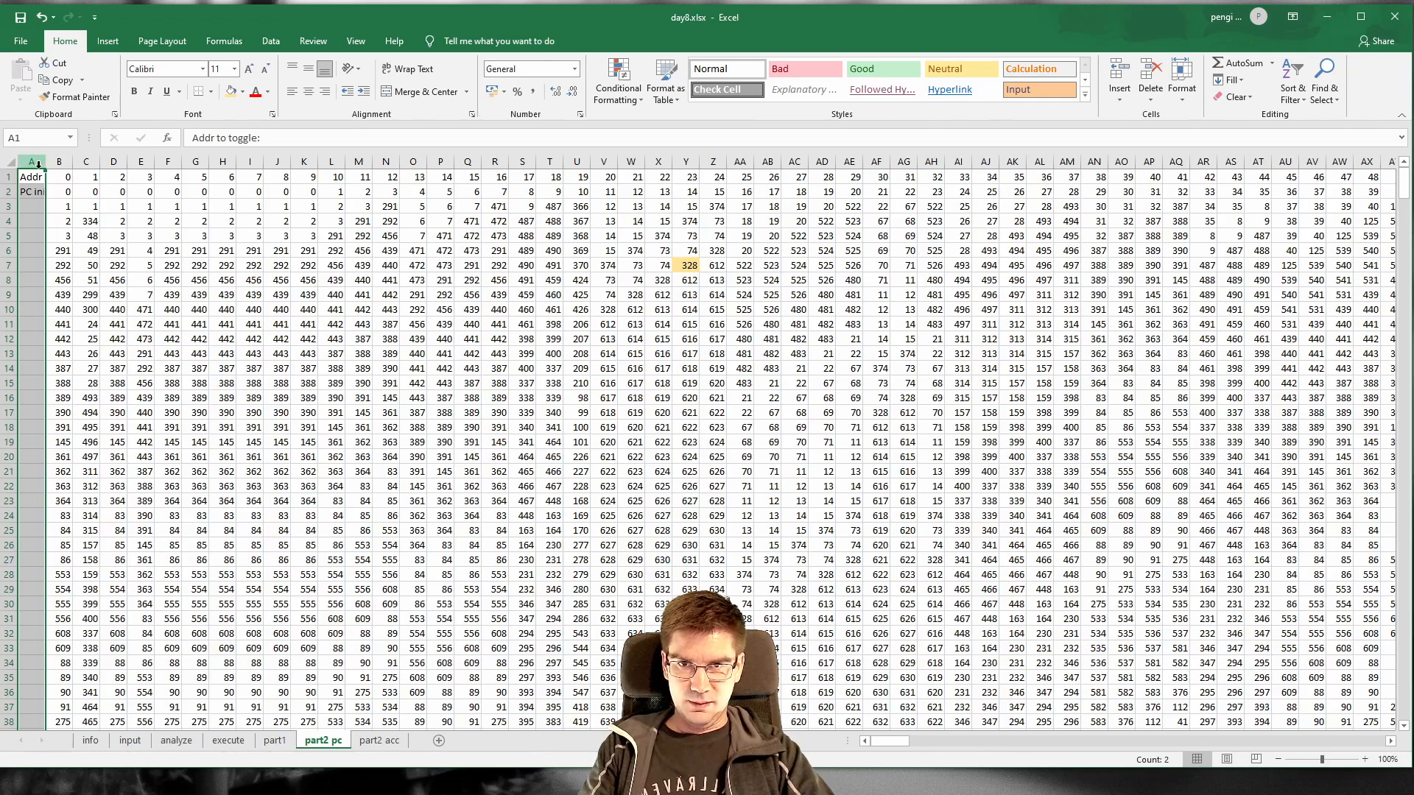
drag(44, 165, 55, 200)
click(56, 192)
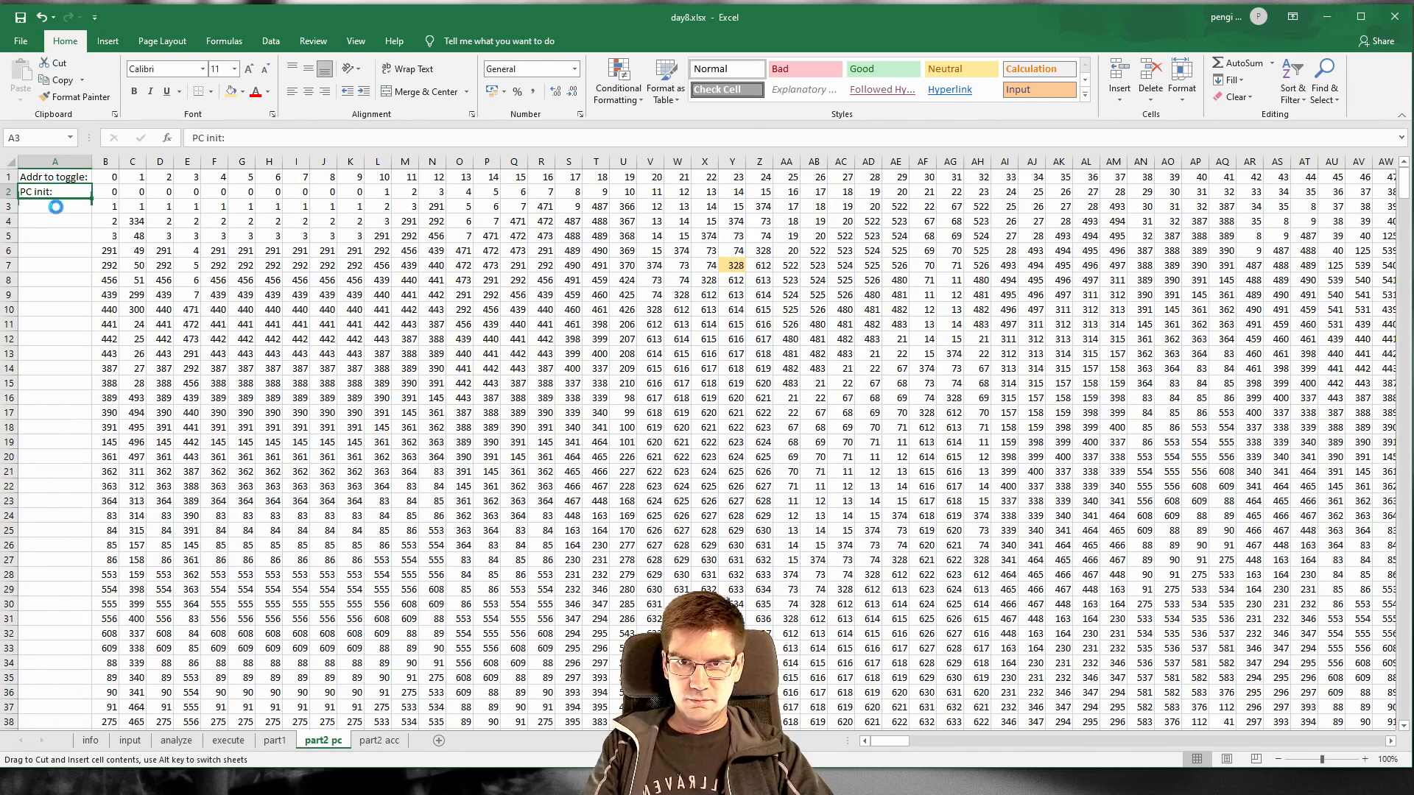
drag(363, 388, 377, 368)
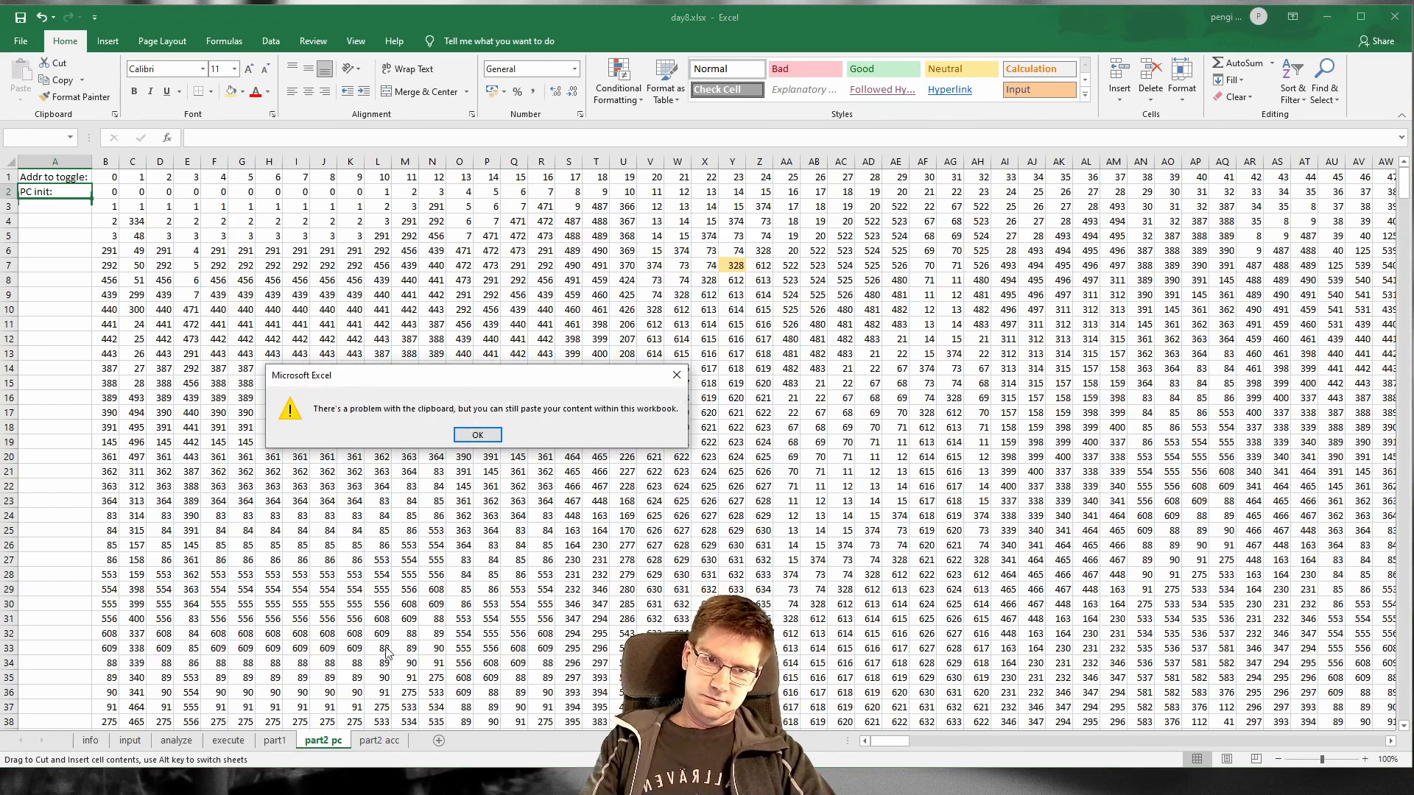
key(Escape)
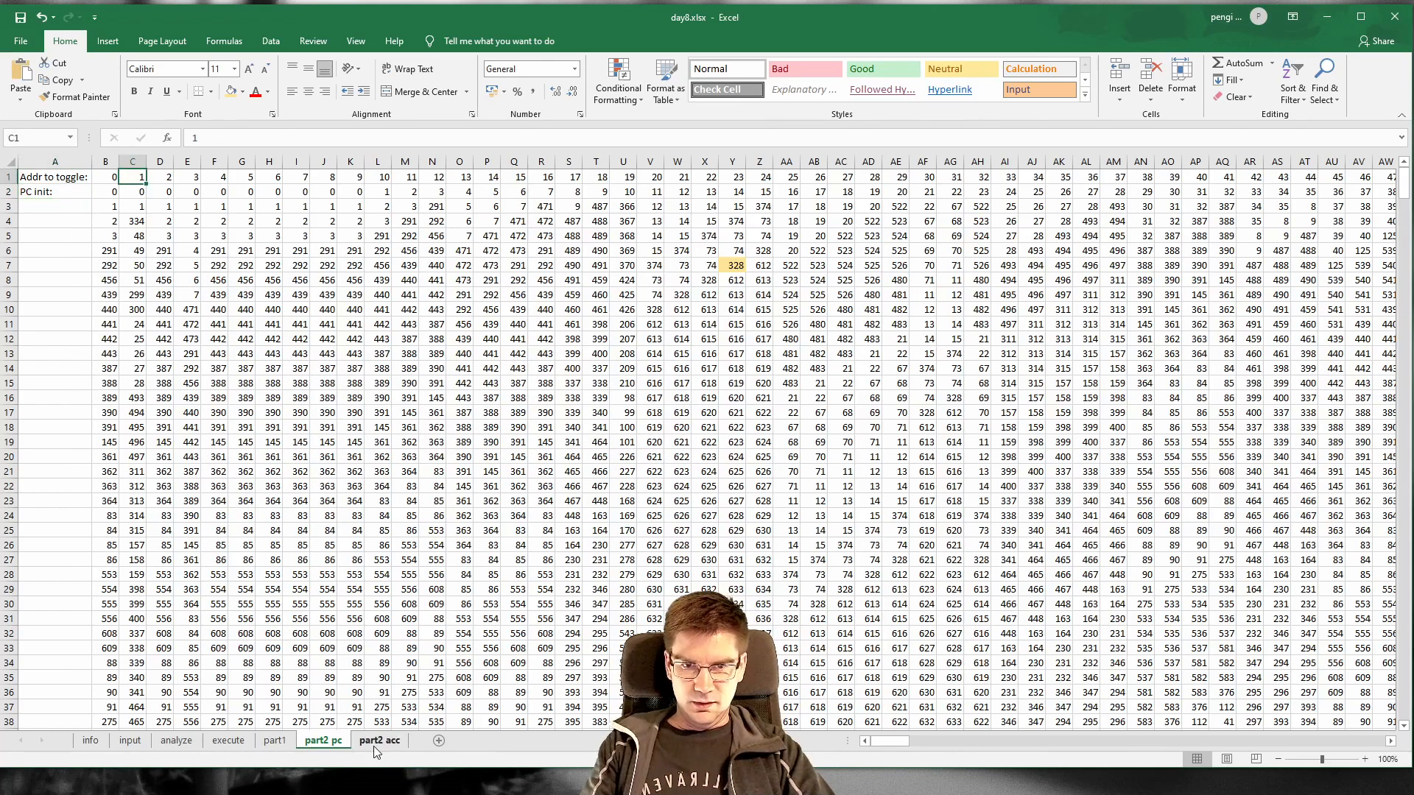
Step: Enter 0 in cells A1 through D1 of the part2 acc sheet
click(378, 741)
text(0)
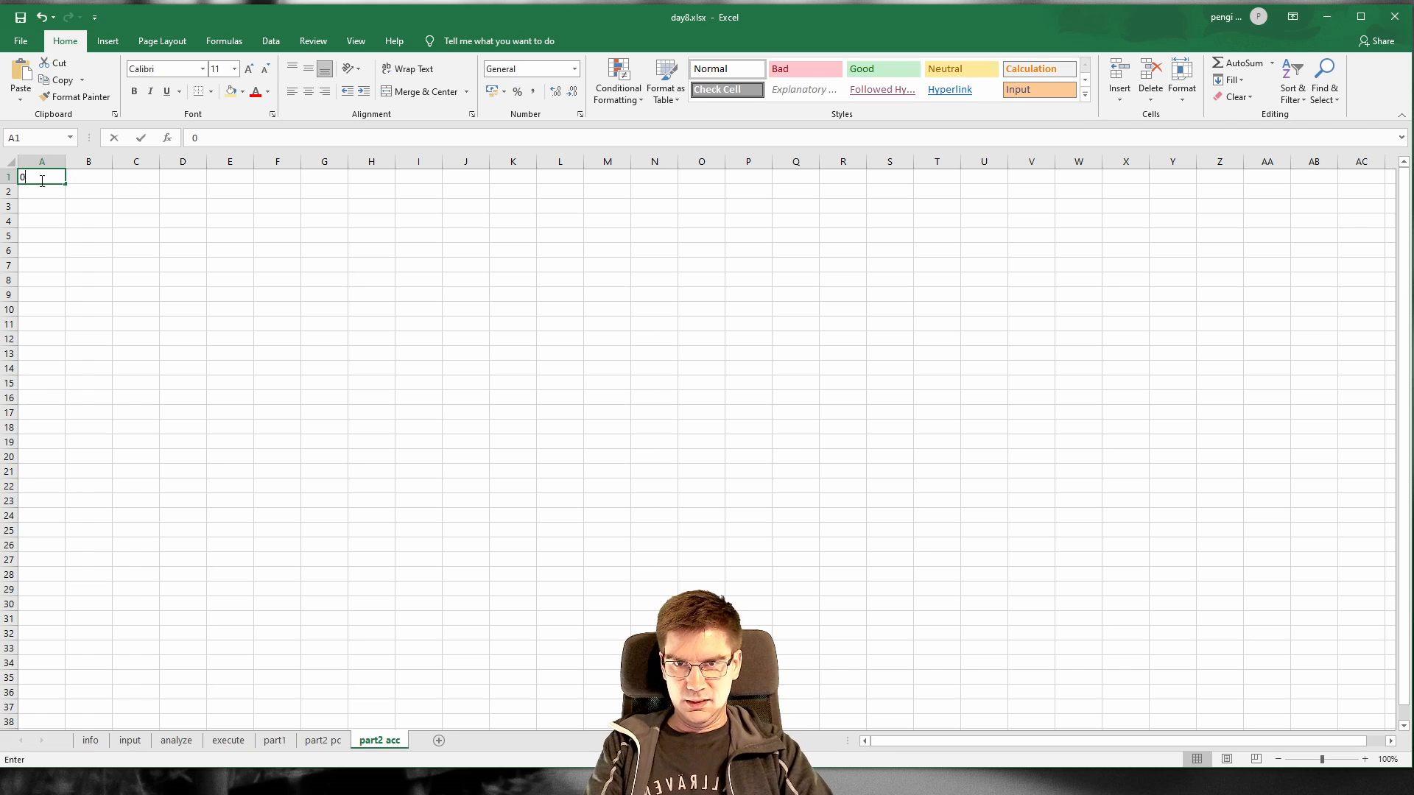
key(Tab)
text(0)
key(Tab)
text(0)
key(Tab)
text(0)
key(Tab)
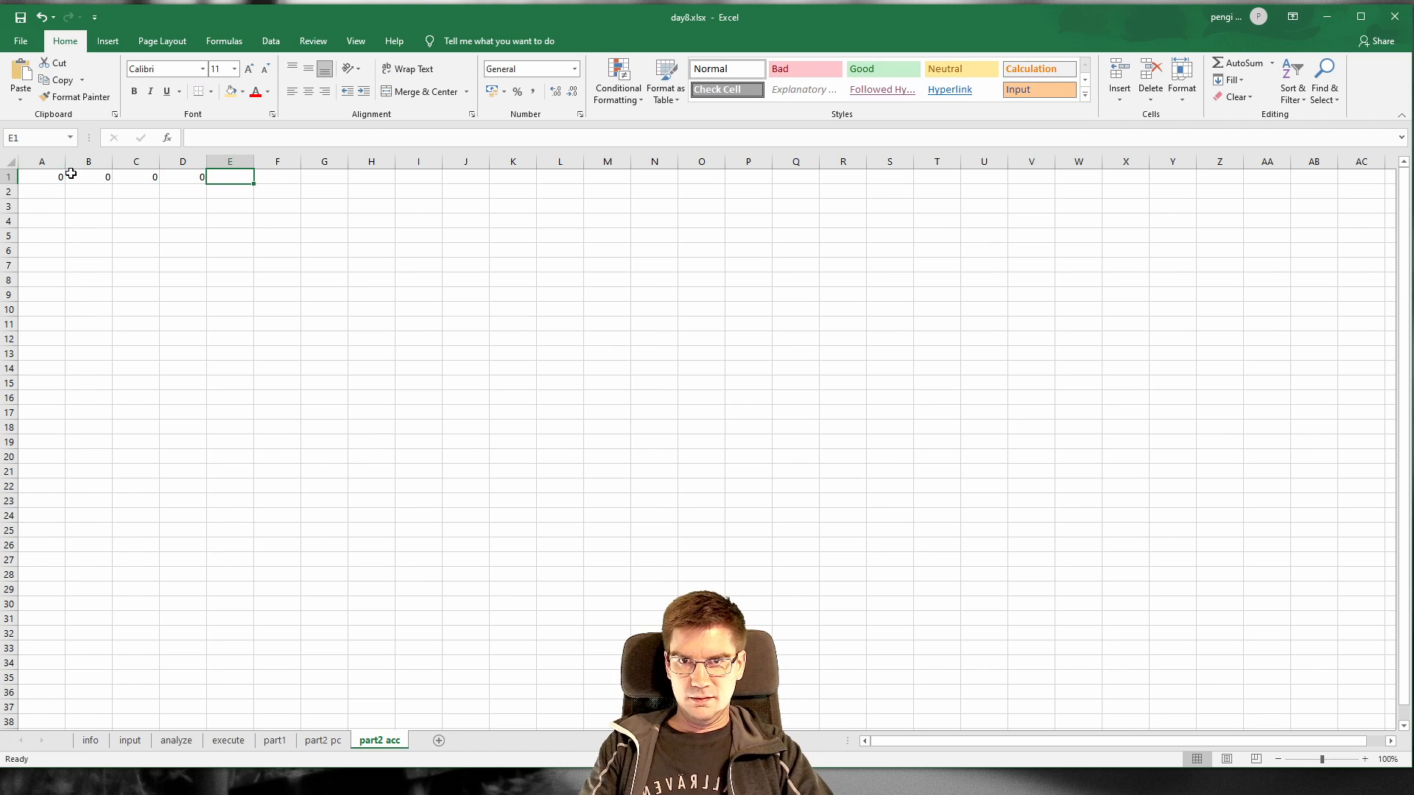
Step: Narrow all columns of the part2 acc sheet and extend the zeros in row 1 across to column GR
click(65, 161)
click(10, 162)
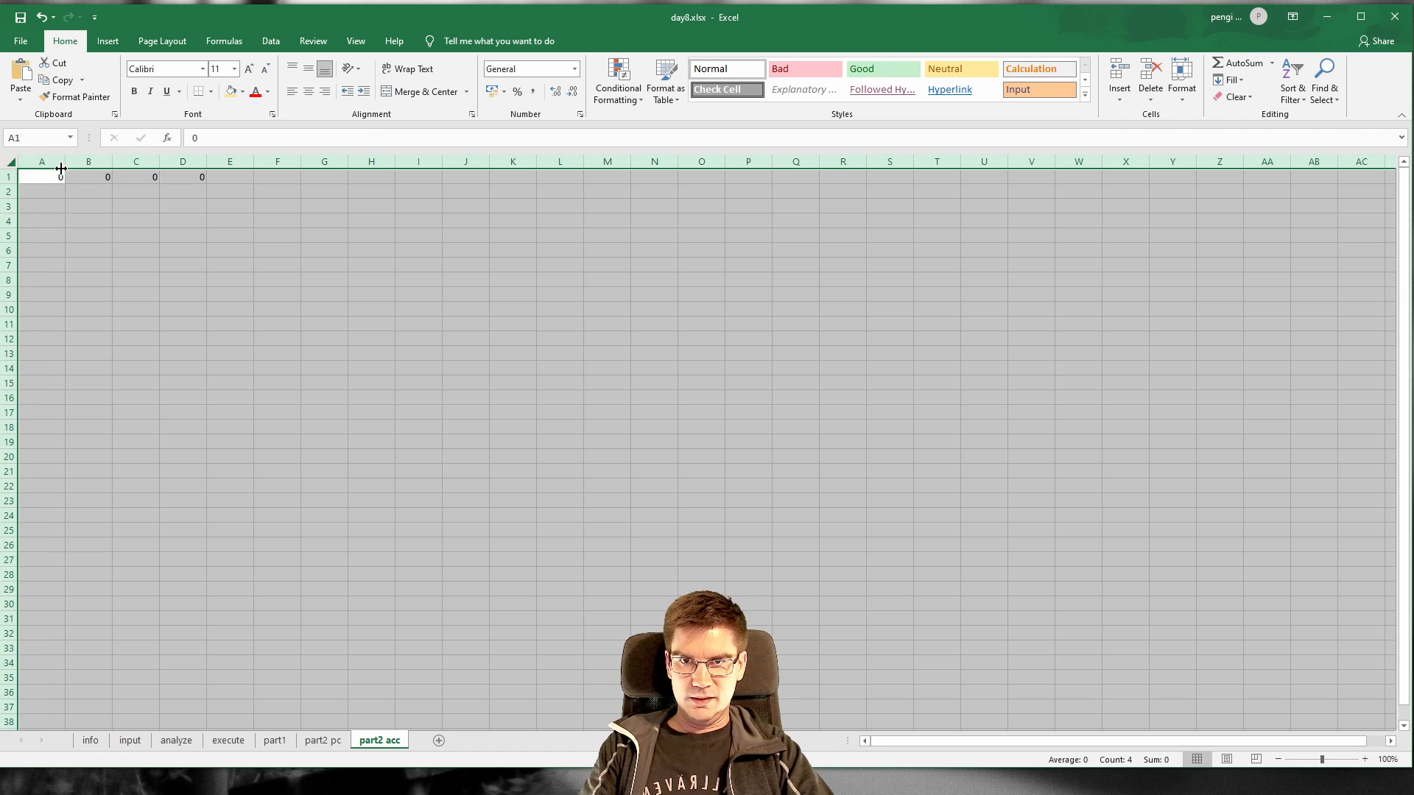
drag(64, 163, 1391, 198)
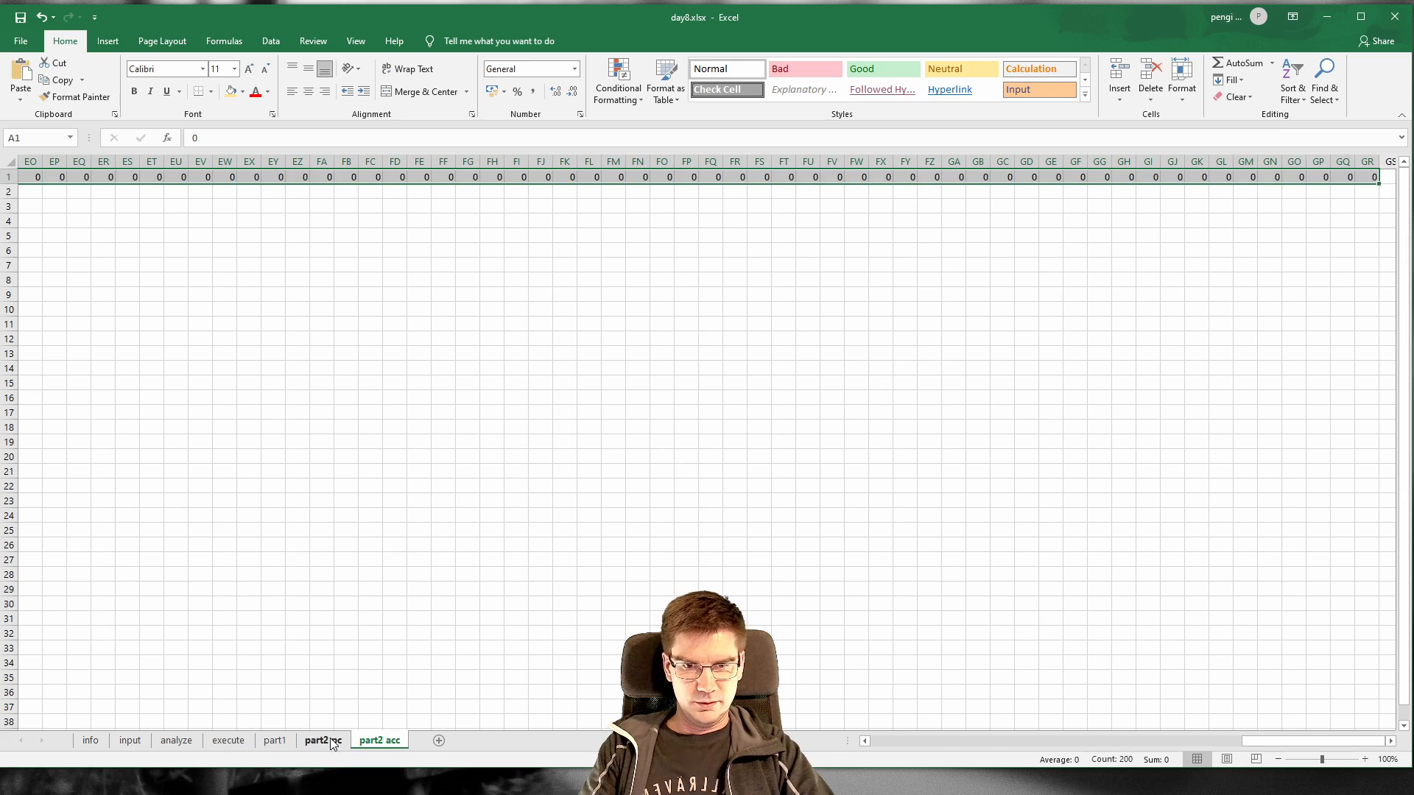
click(323, 740)
click(359, 679)
click(379, 740)
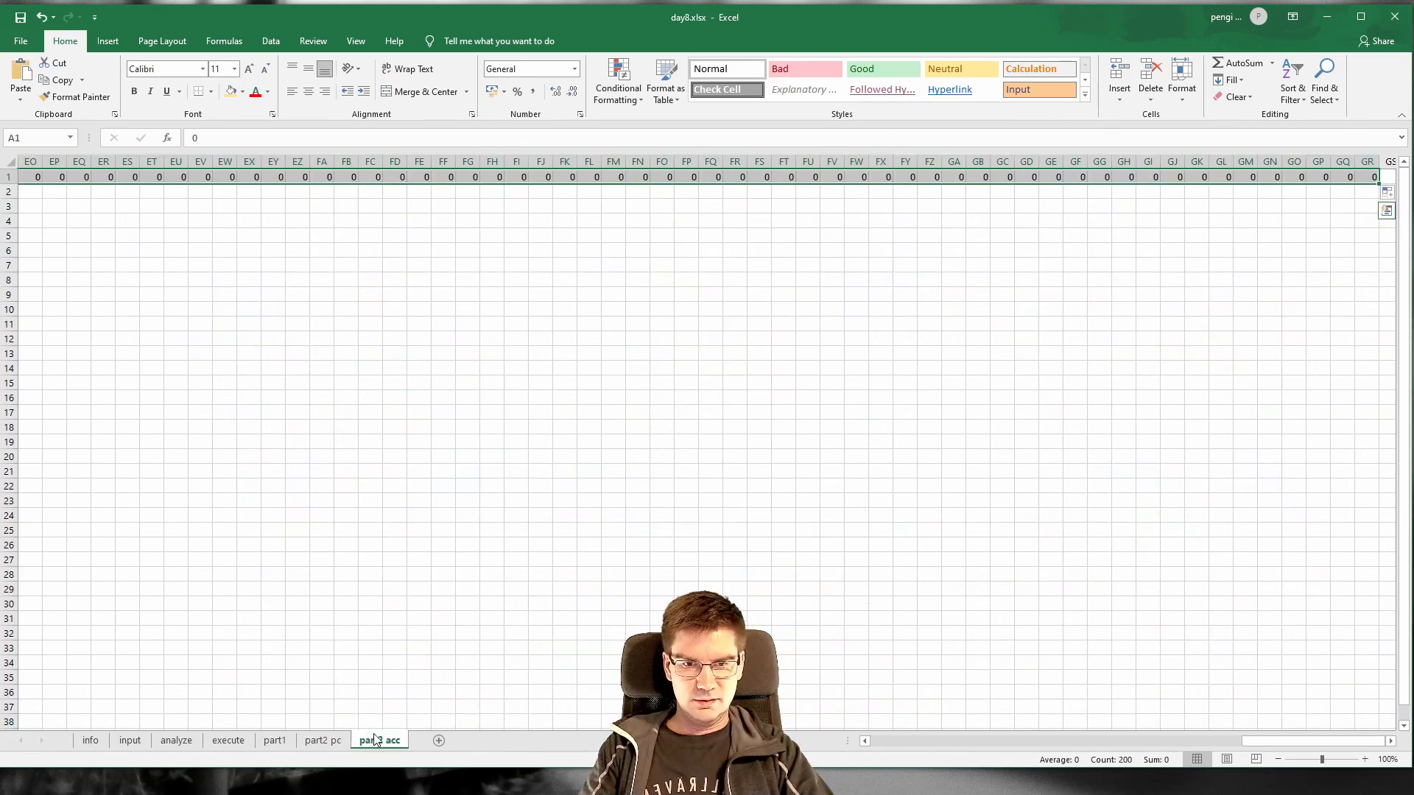
drag(1305, 740, 934, 740)
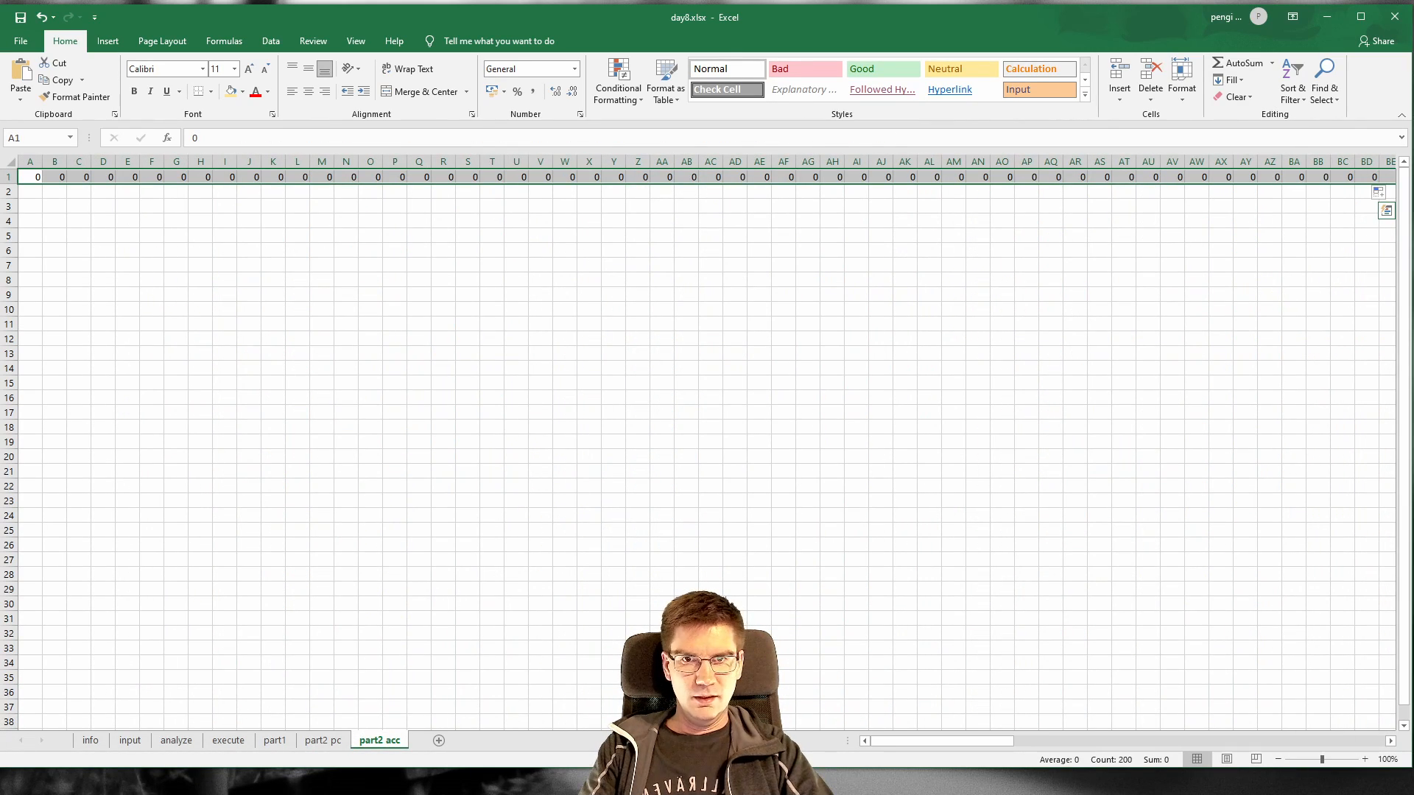
Step: Begin a formula in A2 of part2 acc with the opcode test =IF(OFFSET(analyze!$C$2;'part2 pc'!B2)="acc";
click(32, 190)
text(=IF()
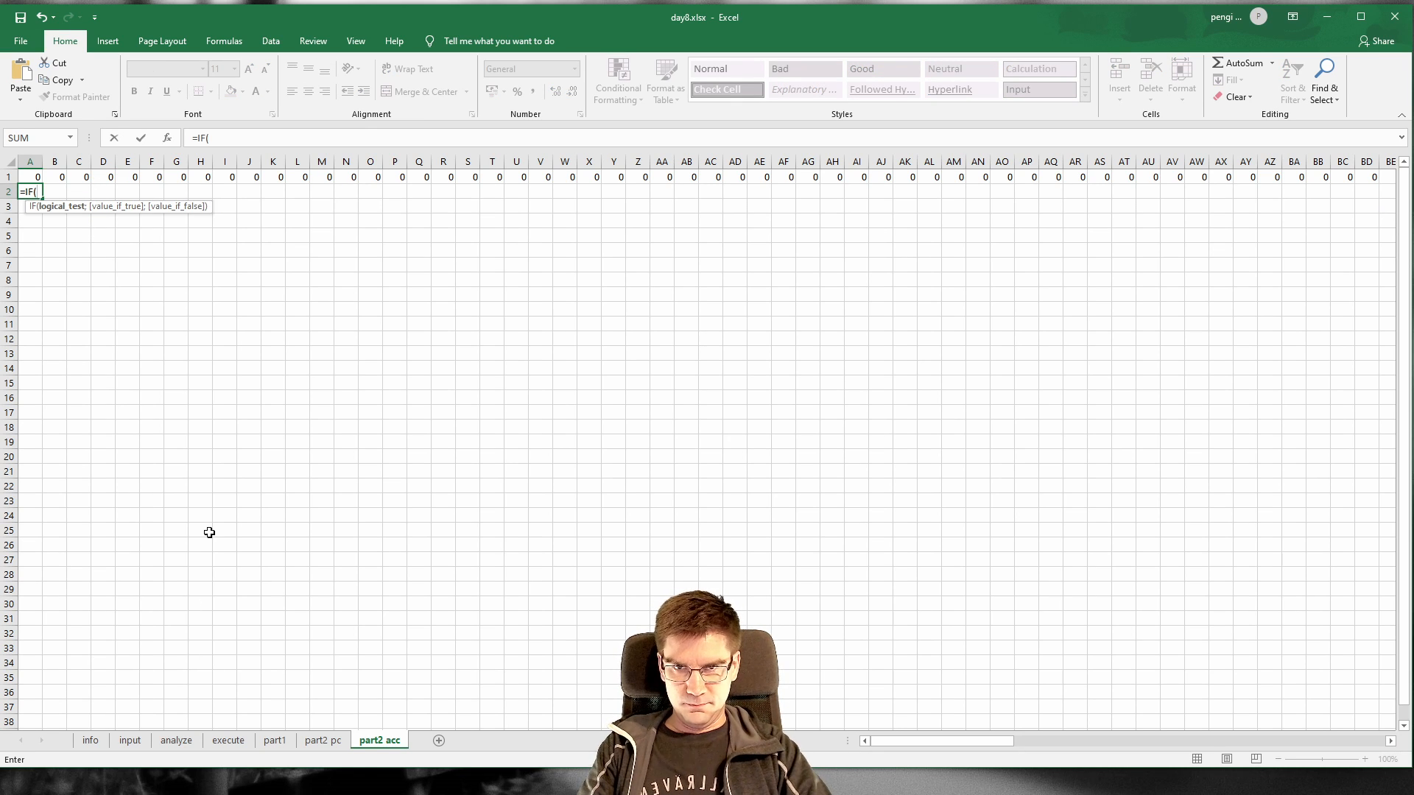
text(OFFSET()
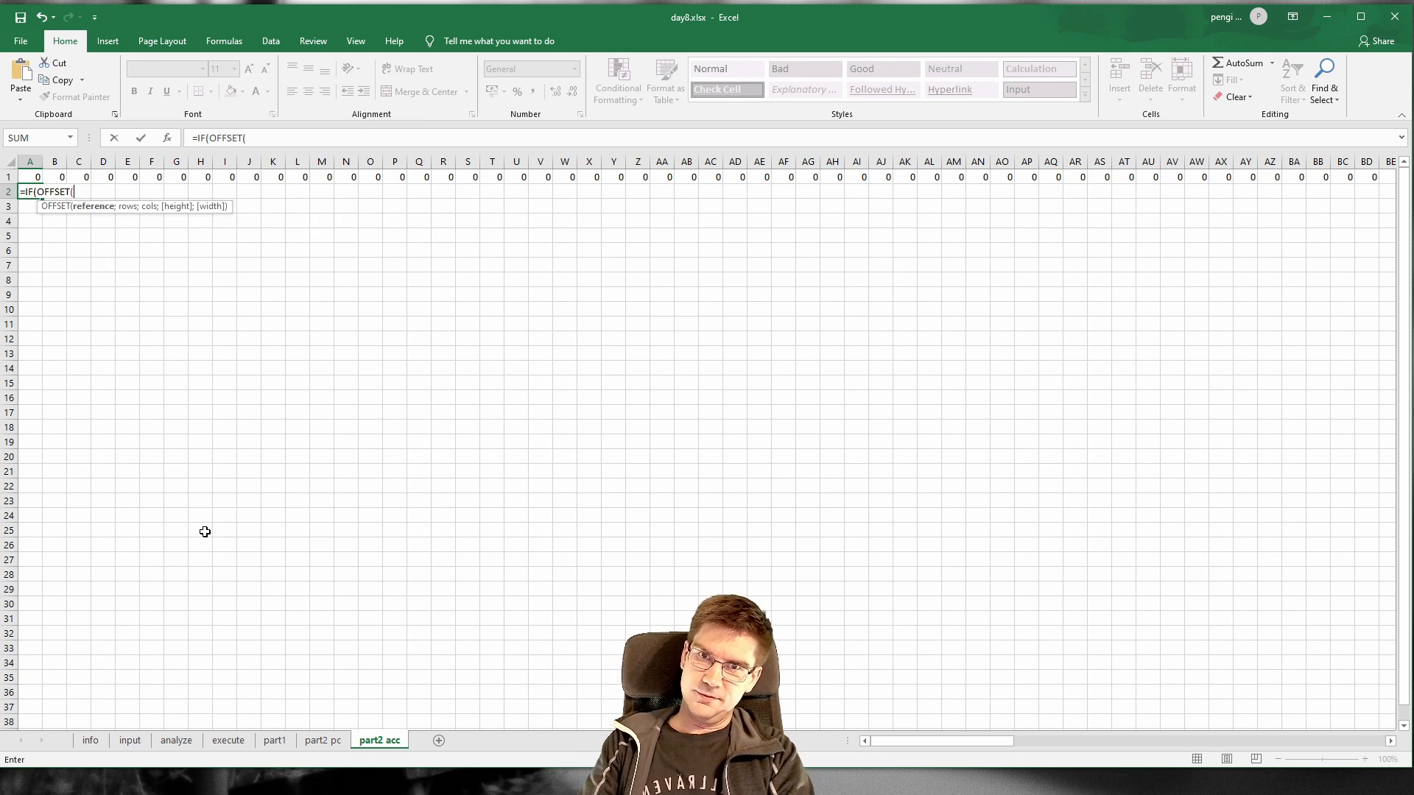
click(184, 744)
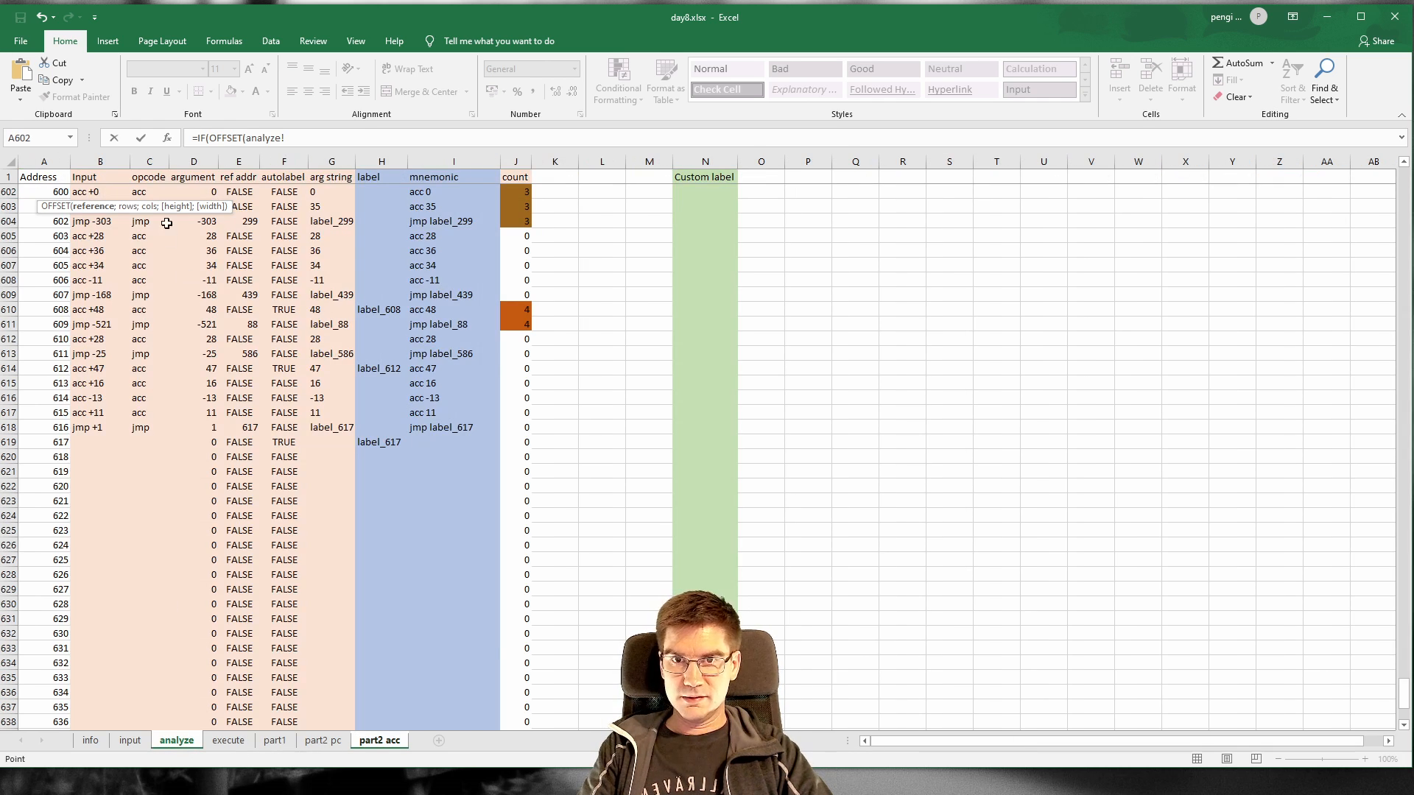
click(149, 190)
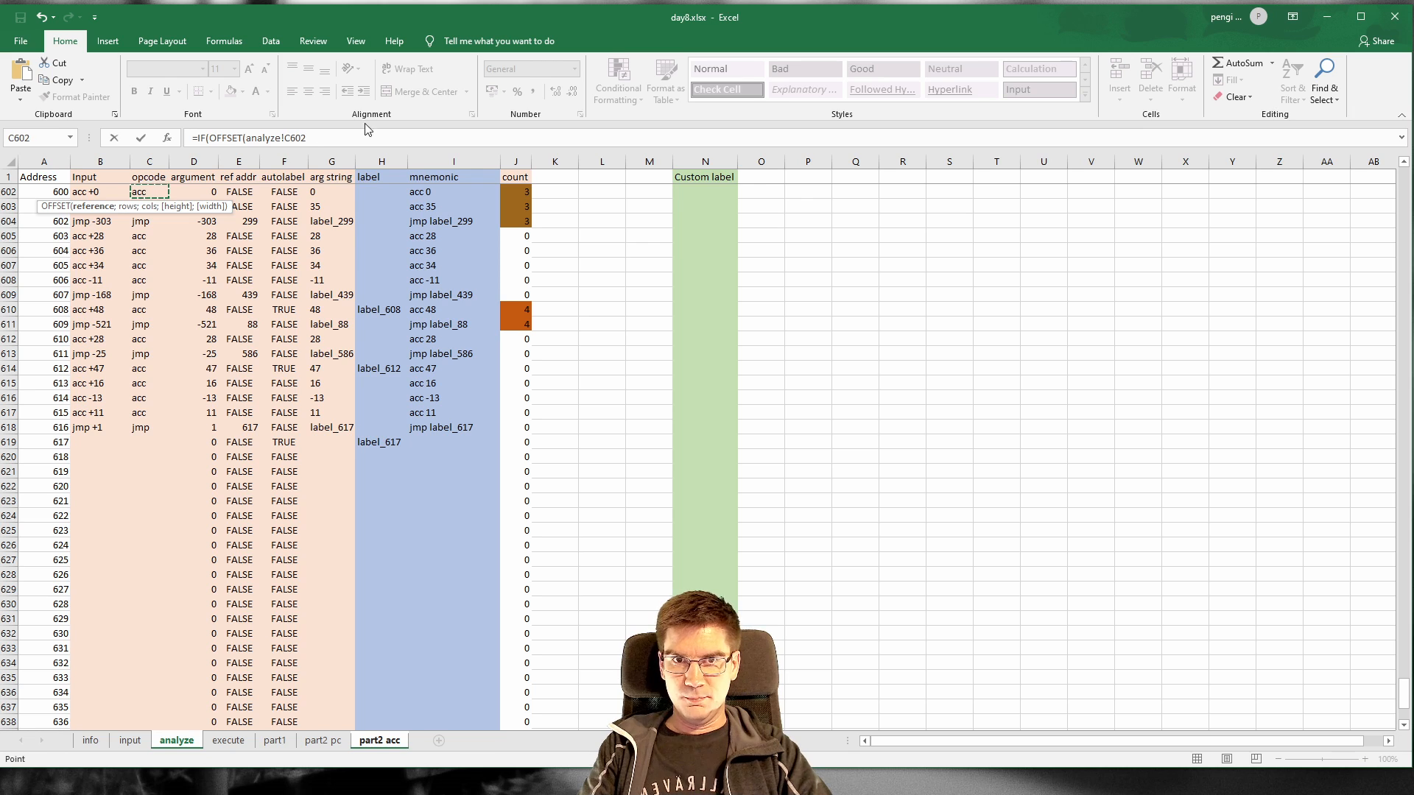
drag(284, 138, 307, 138)
text($C)
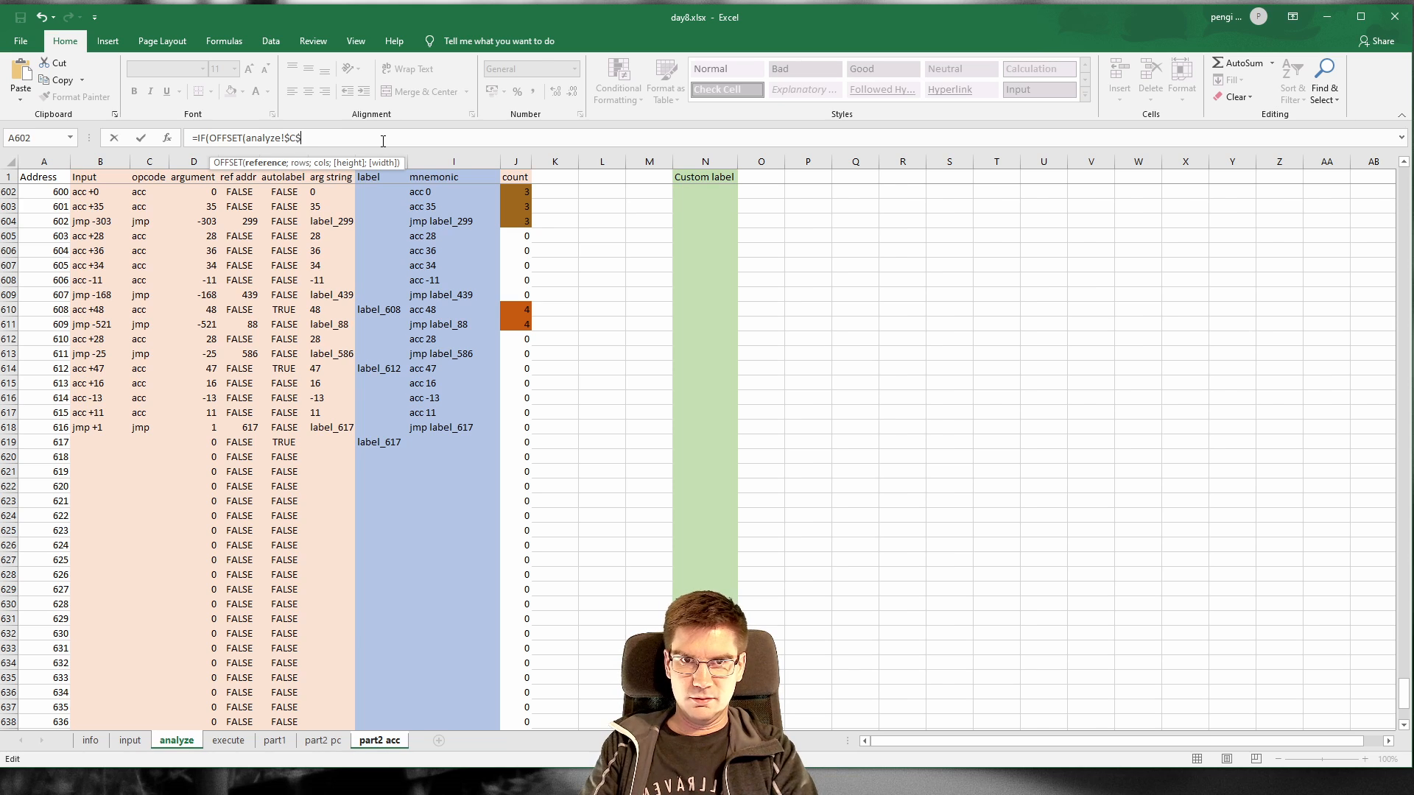
text($2;)
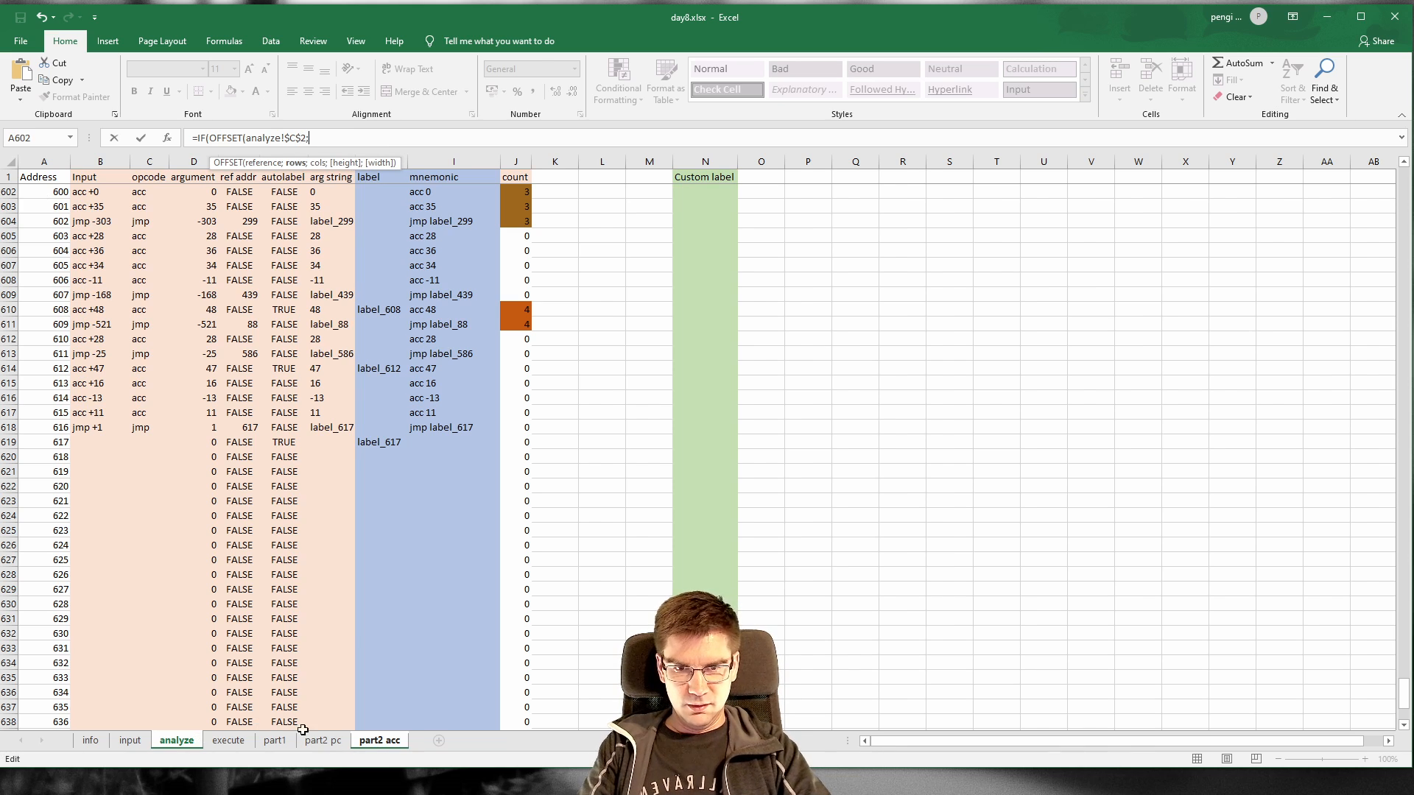
click(324, 741)
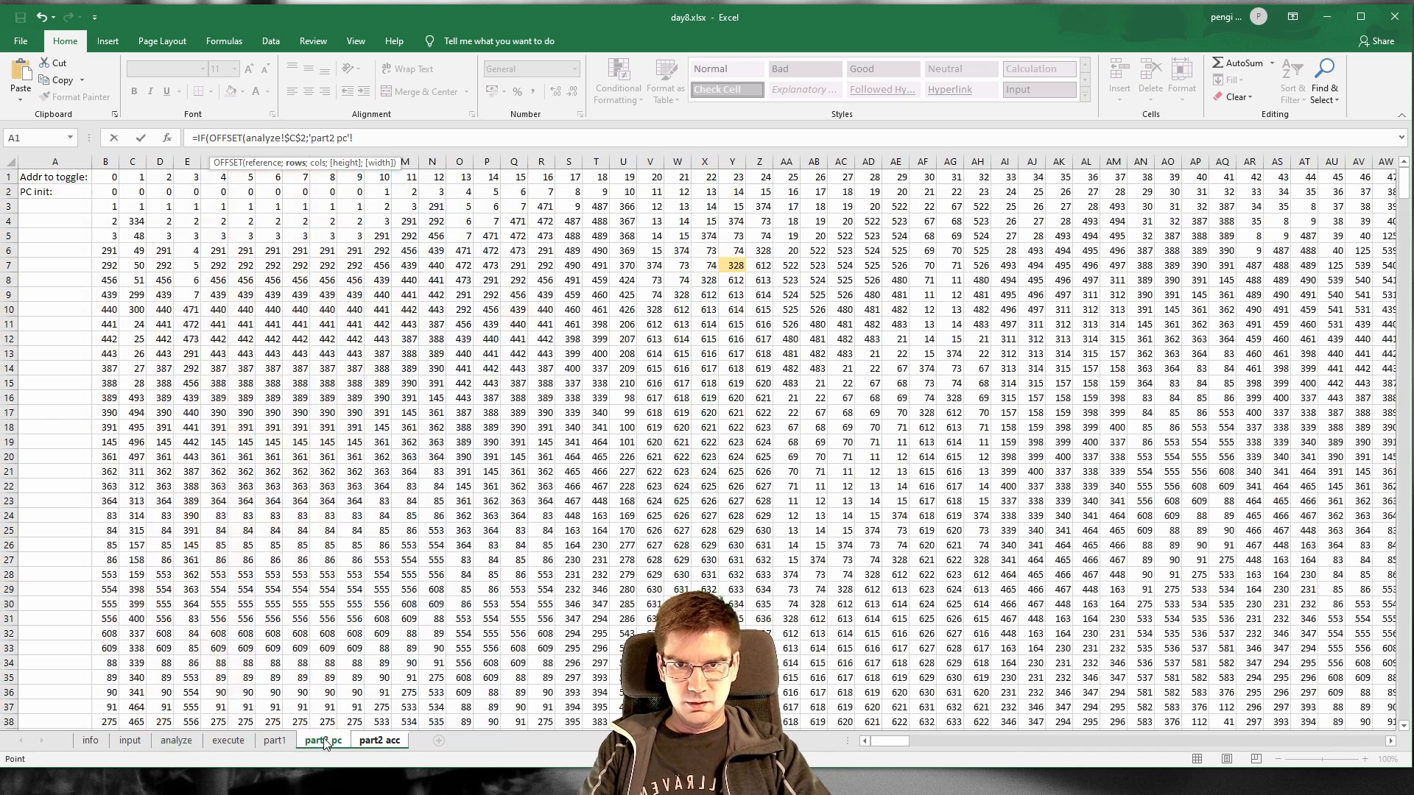
click(111, 191)
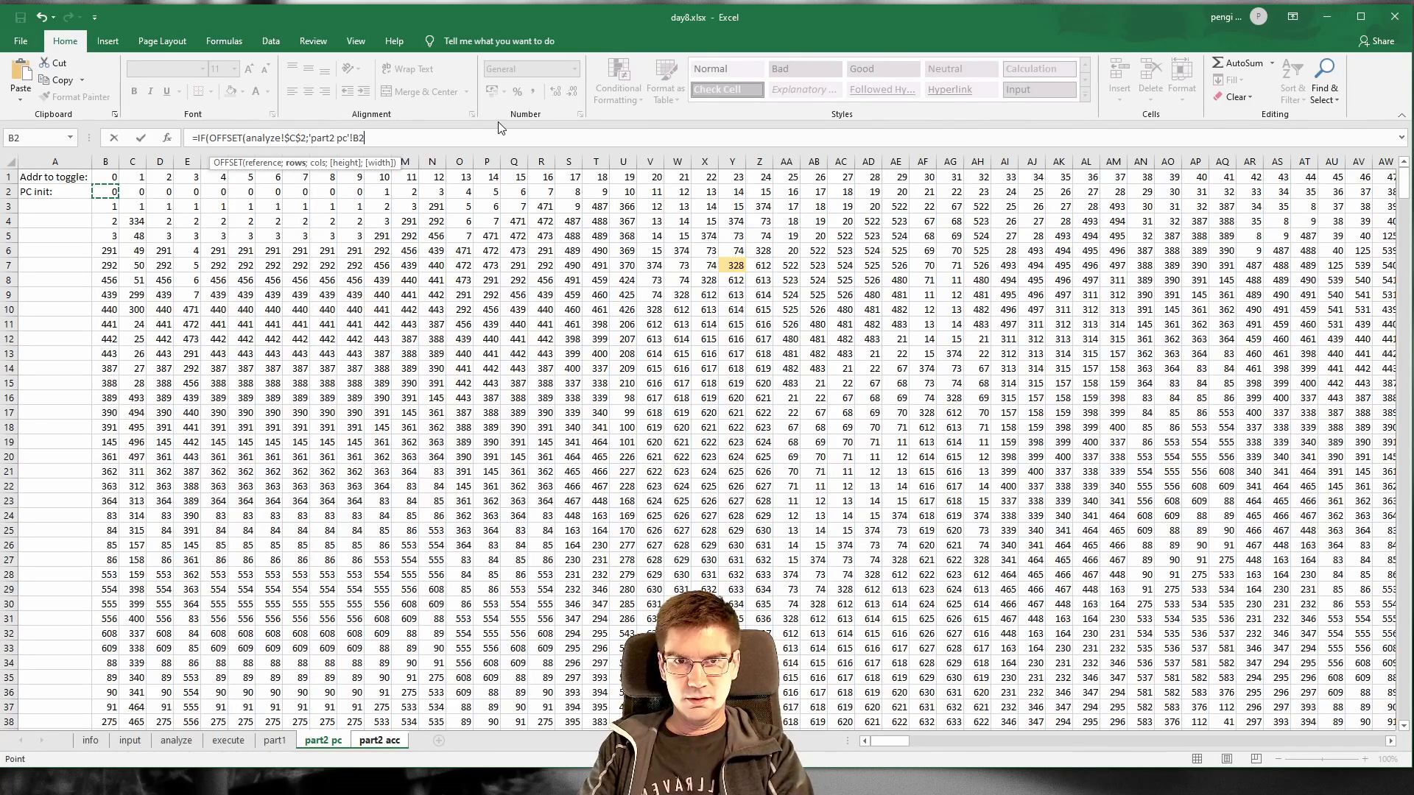
text())
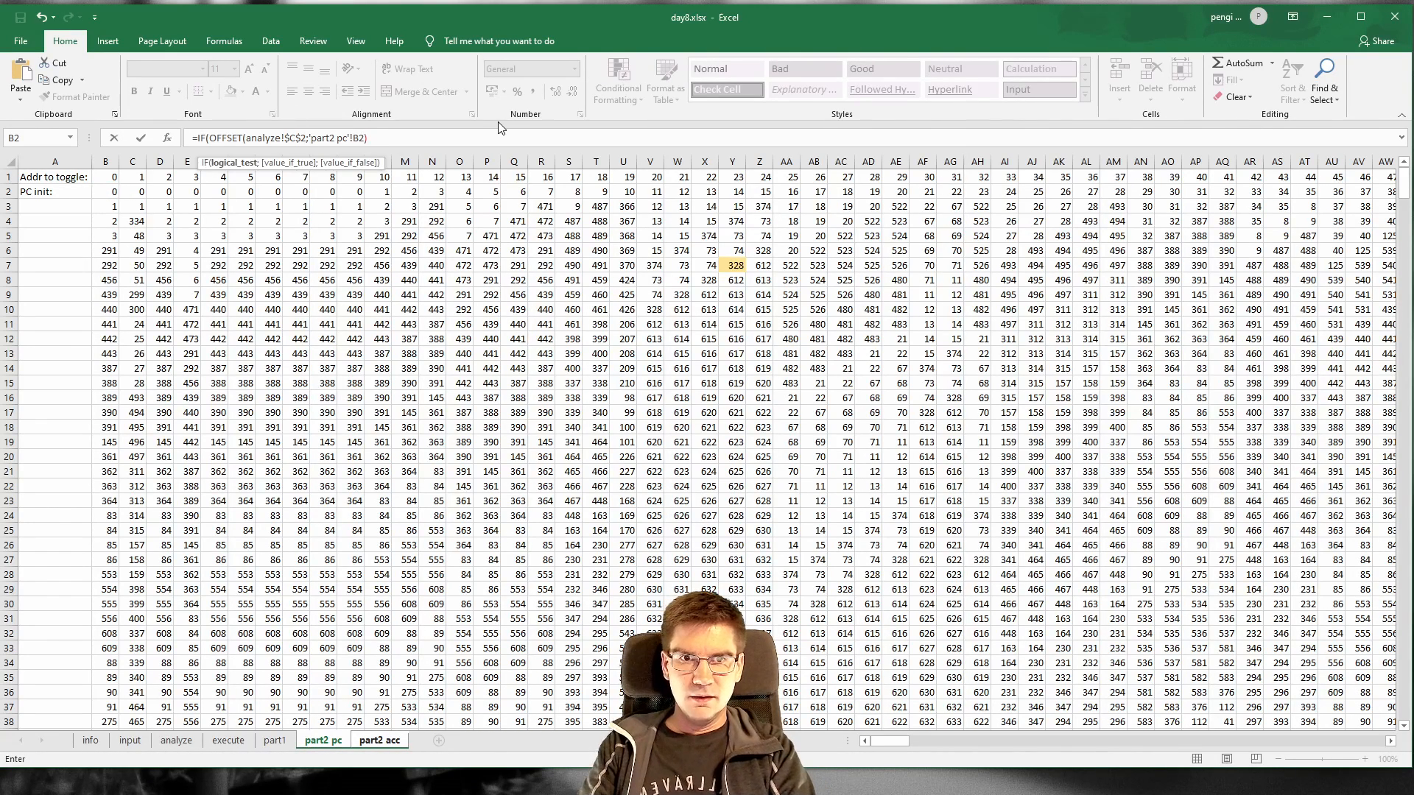
text(="acc";)
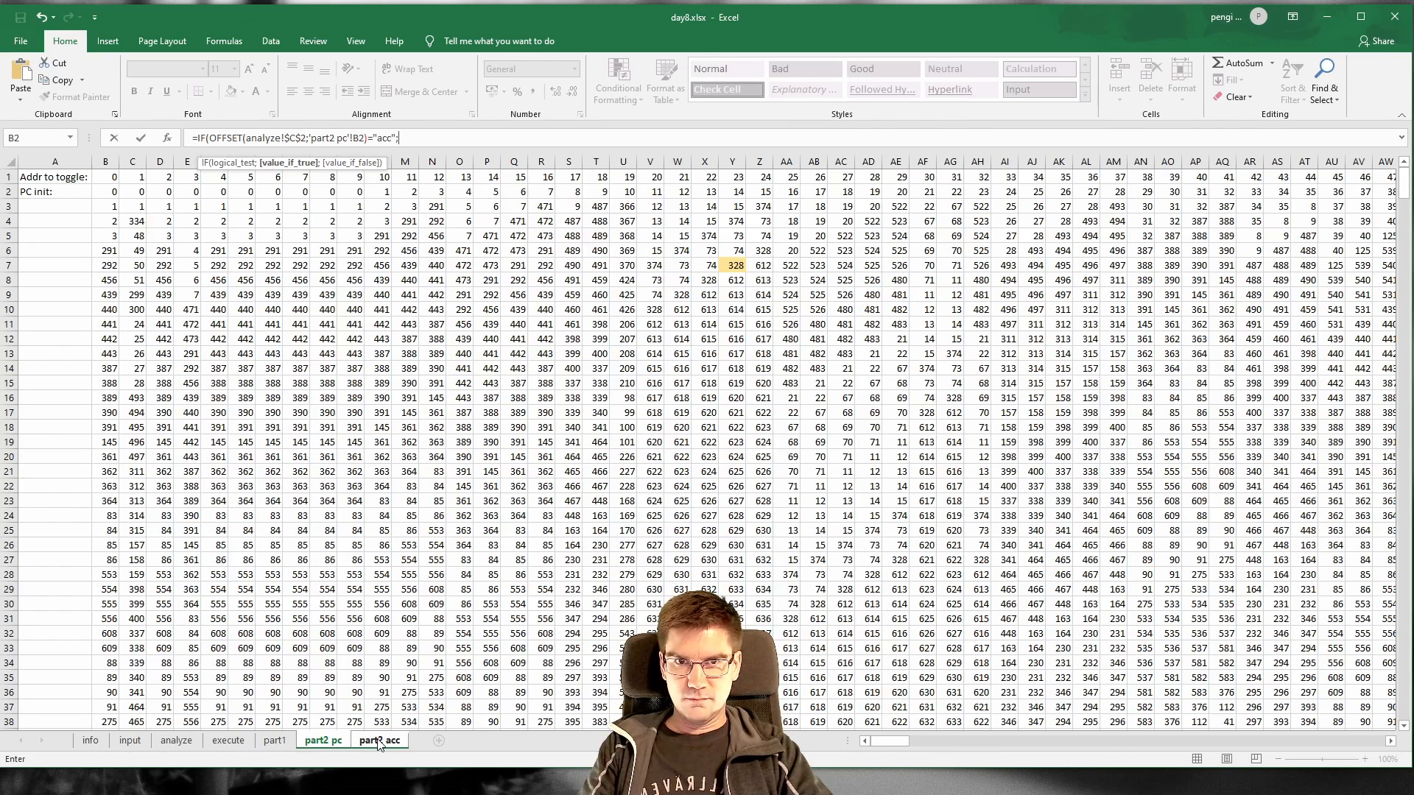
Step: Continue the A2 IF formula with a value-if-true of A2+OFFSET(analyze!$D$2;
text(A)
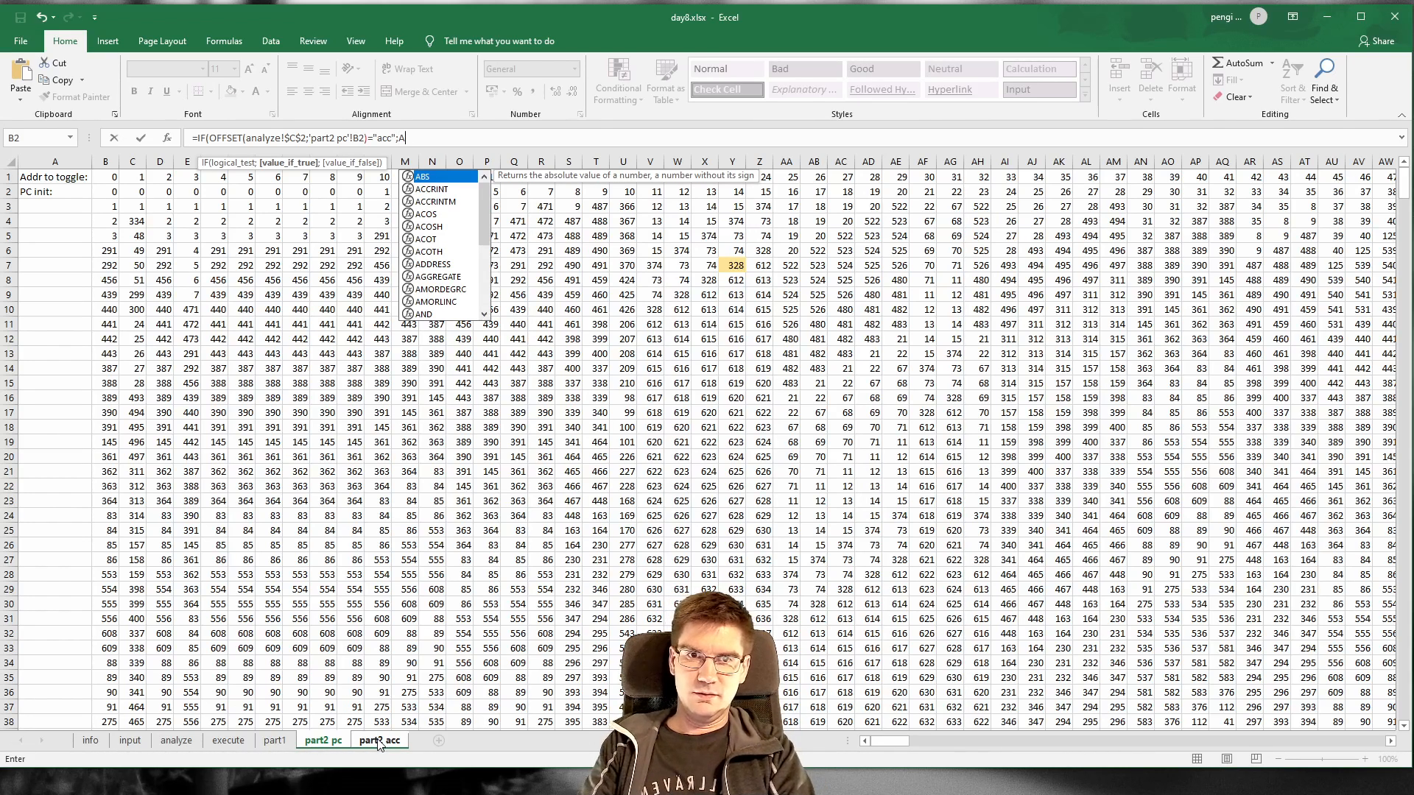
text(2+)
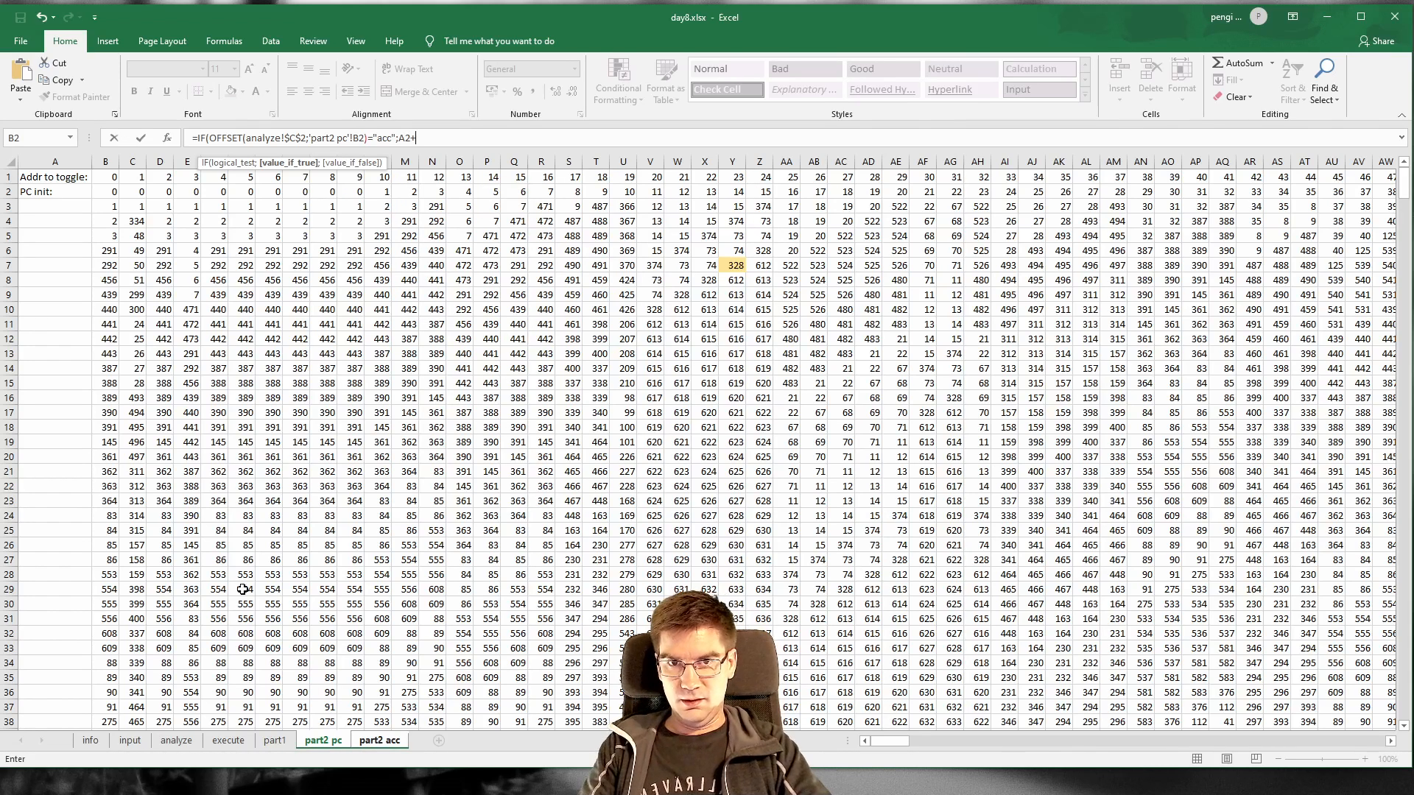
text(OFFSET(analyze!€)
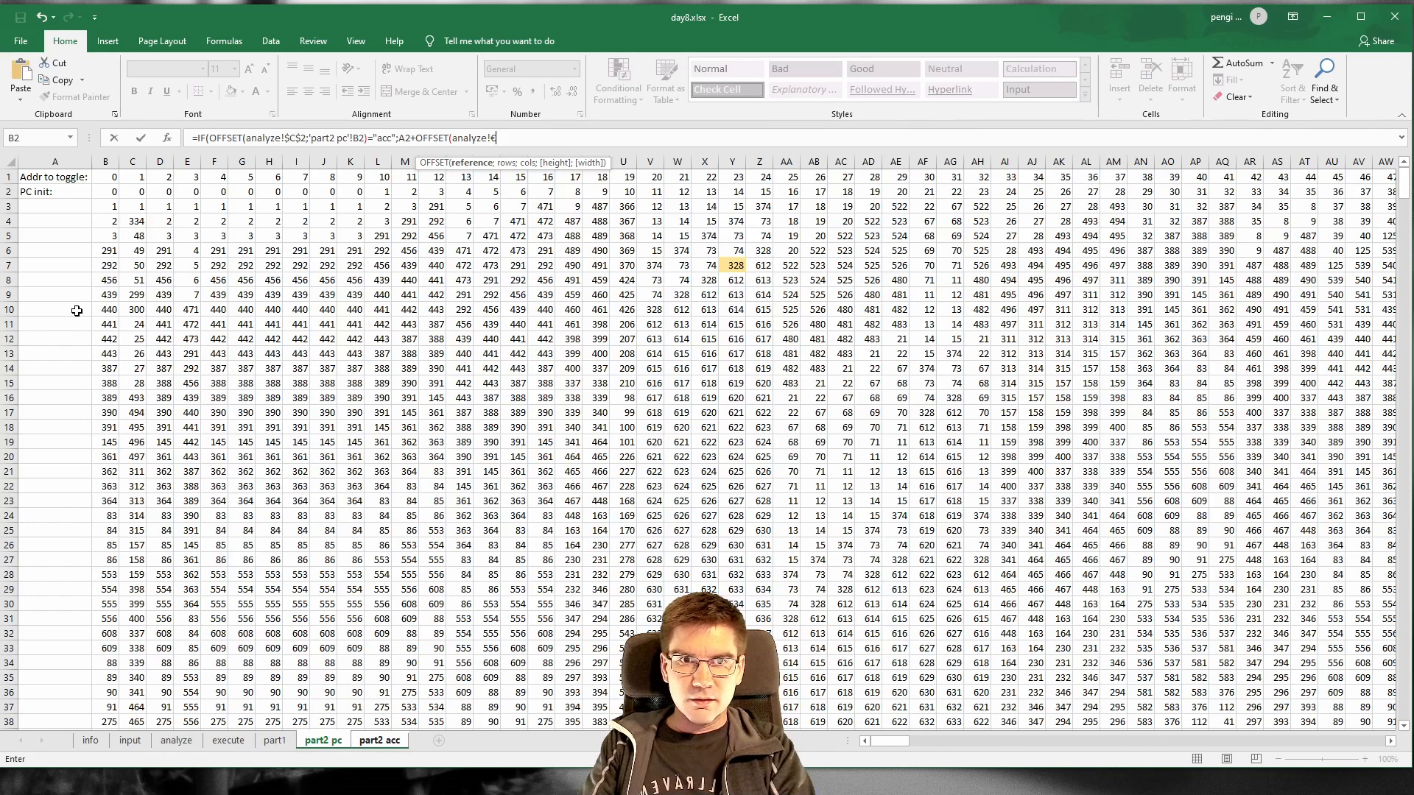
key(BackSpace)
text($D$2)
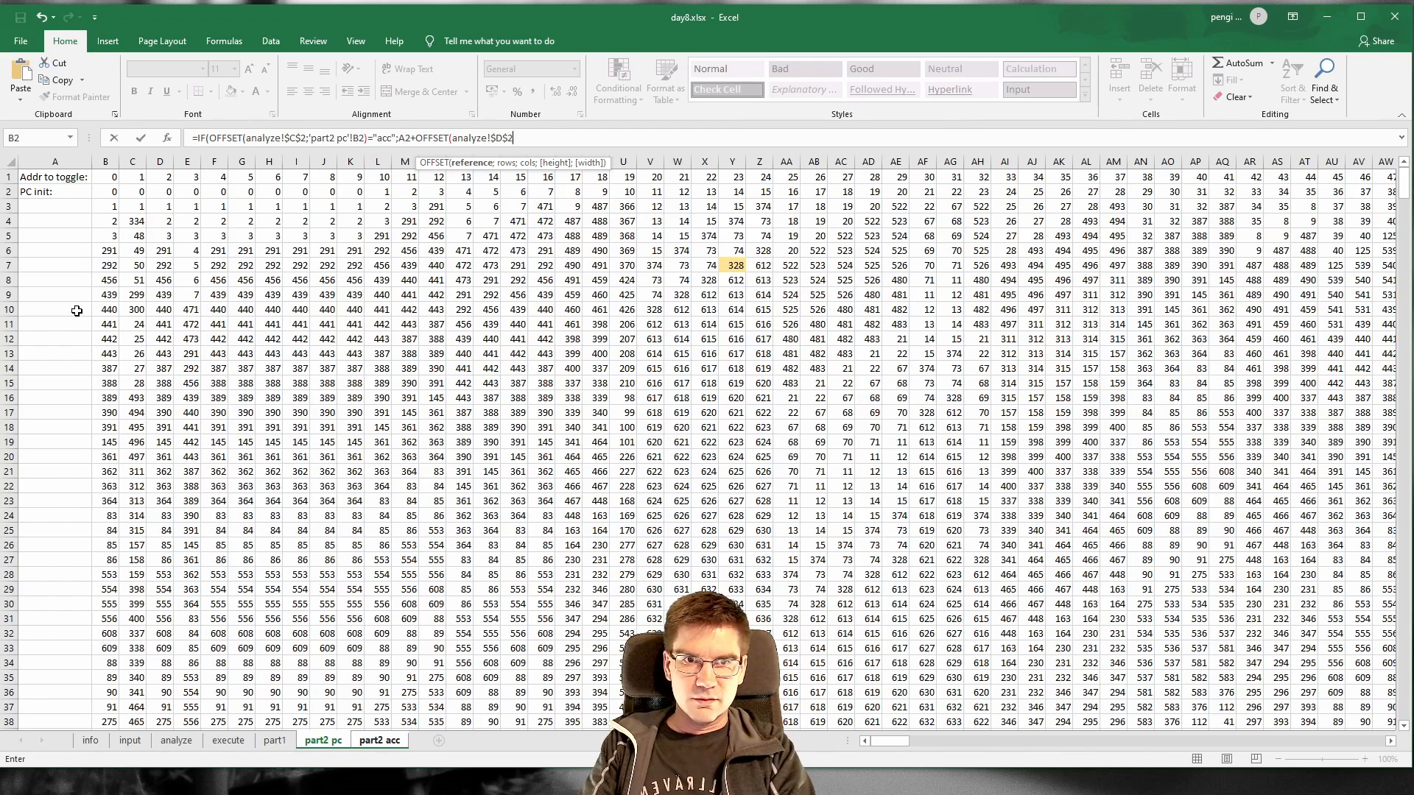
text(;)
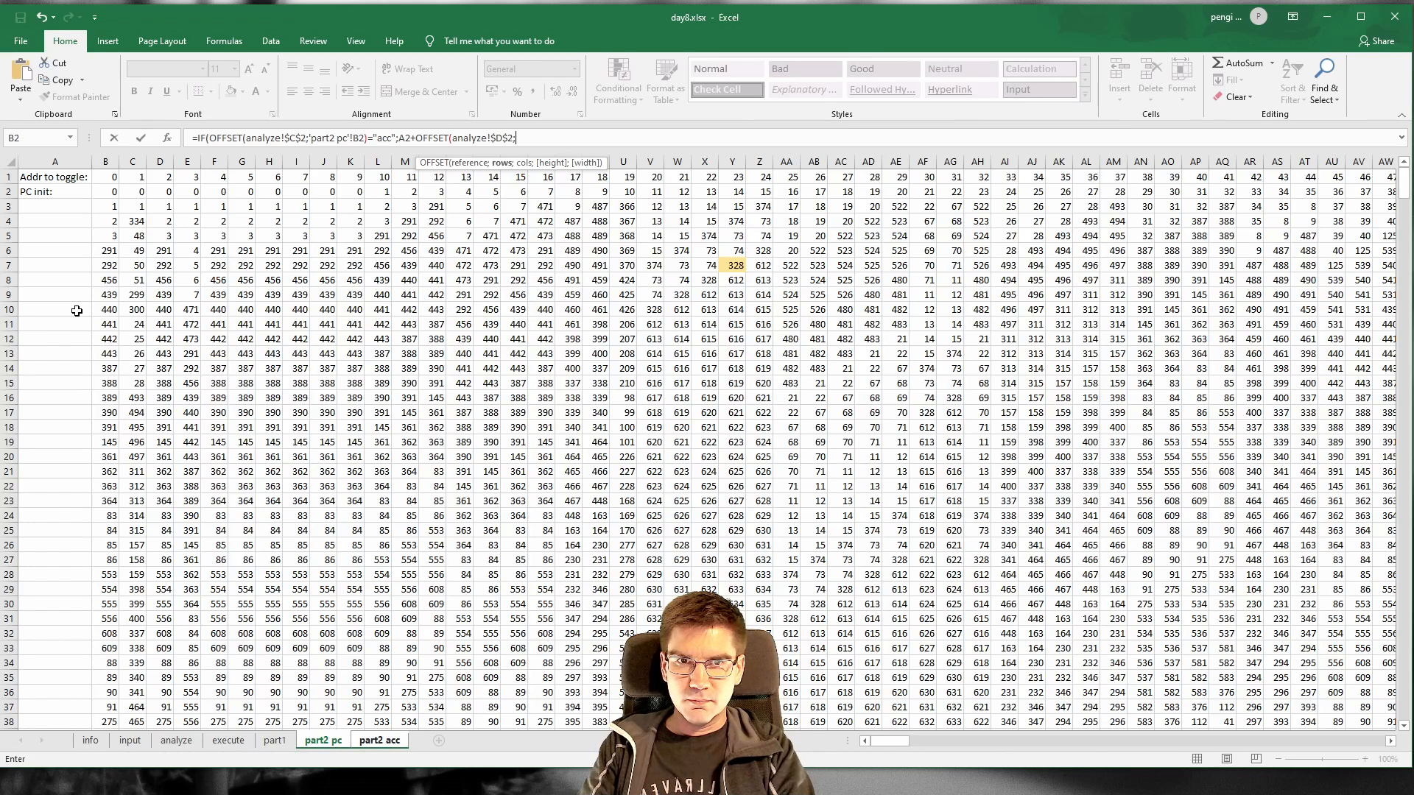
Step: Use 'part2 pc'!B2 as the row offset of the second OFFSET and close that function
text(B2))
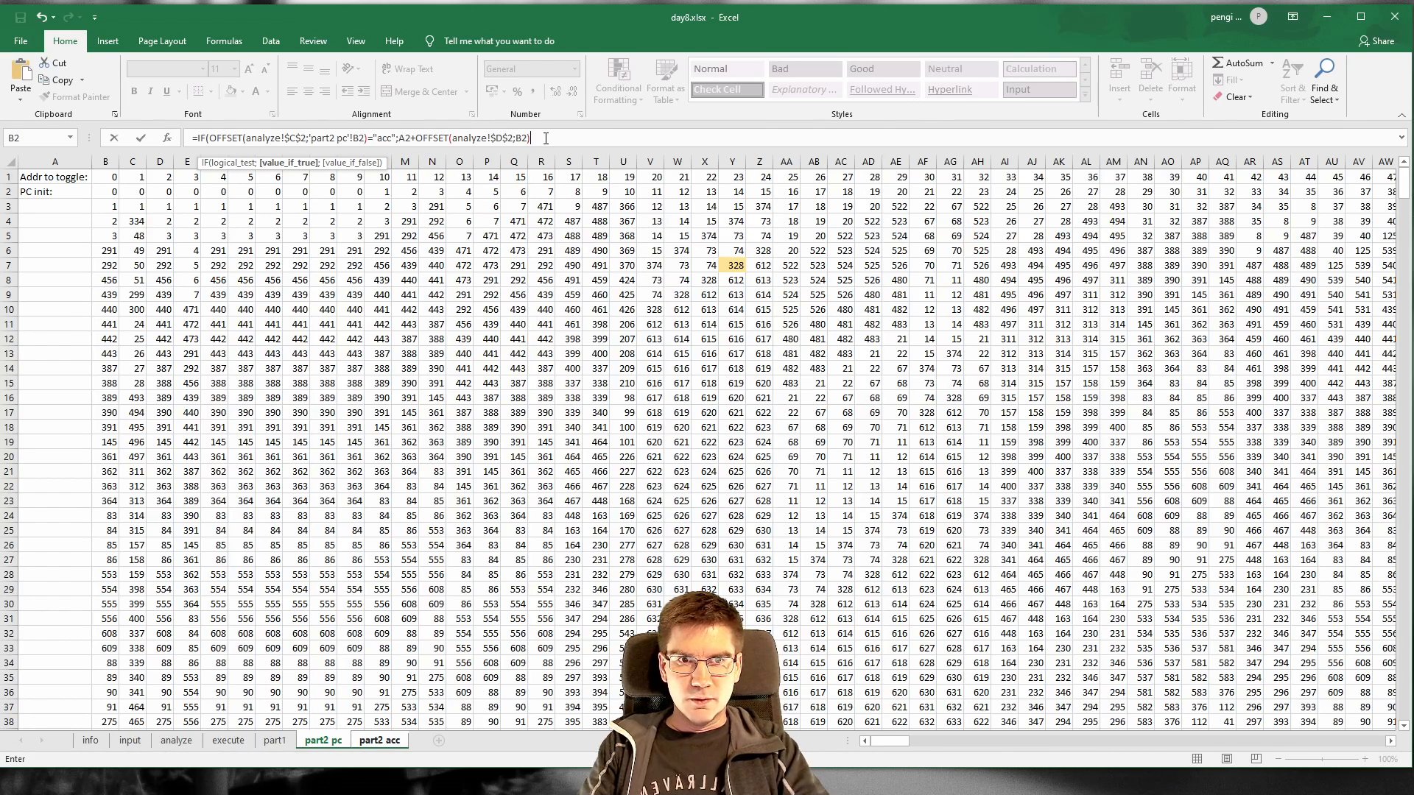
key(BackSpace)
key(BackSpace)
key(BackSpace)
text('part2 )
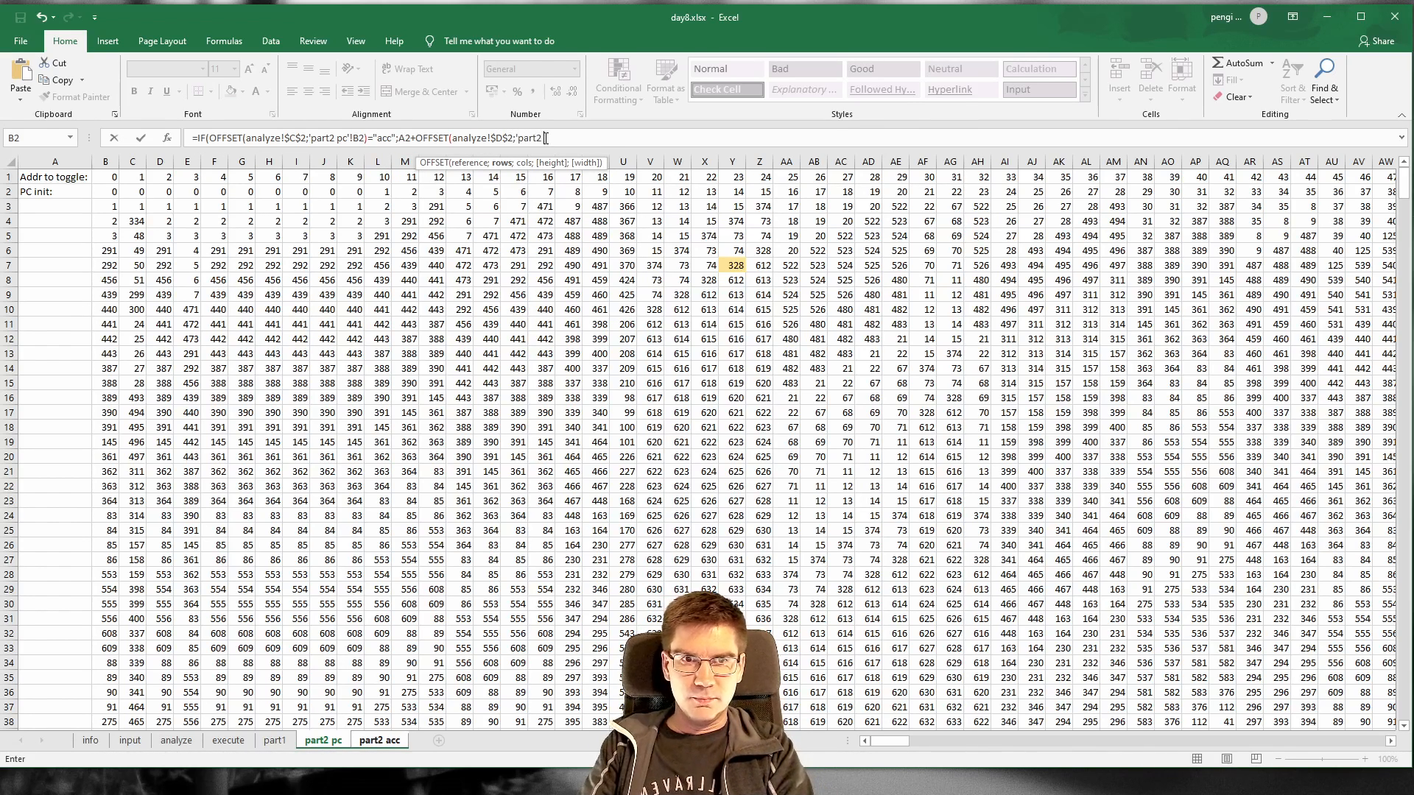
text(pc')
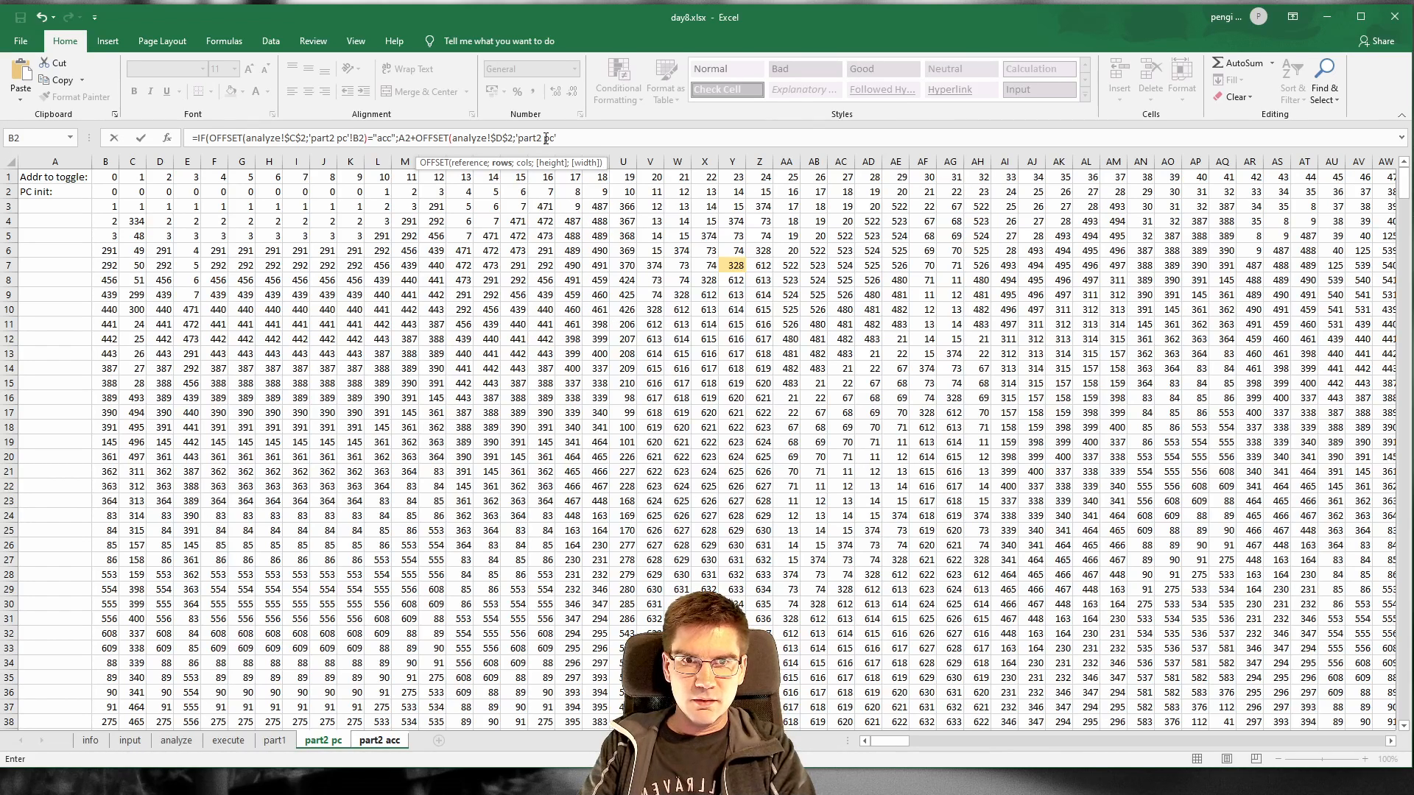
text(!B2)
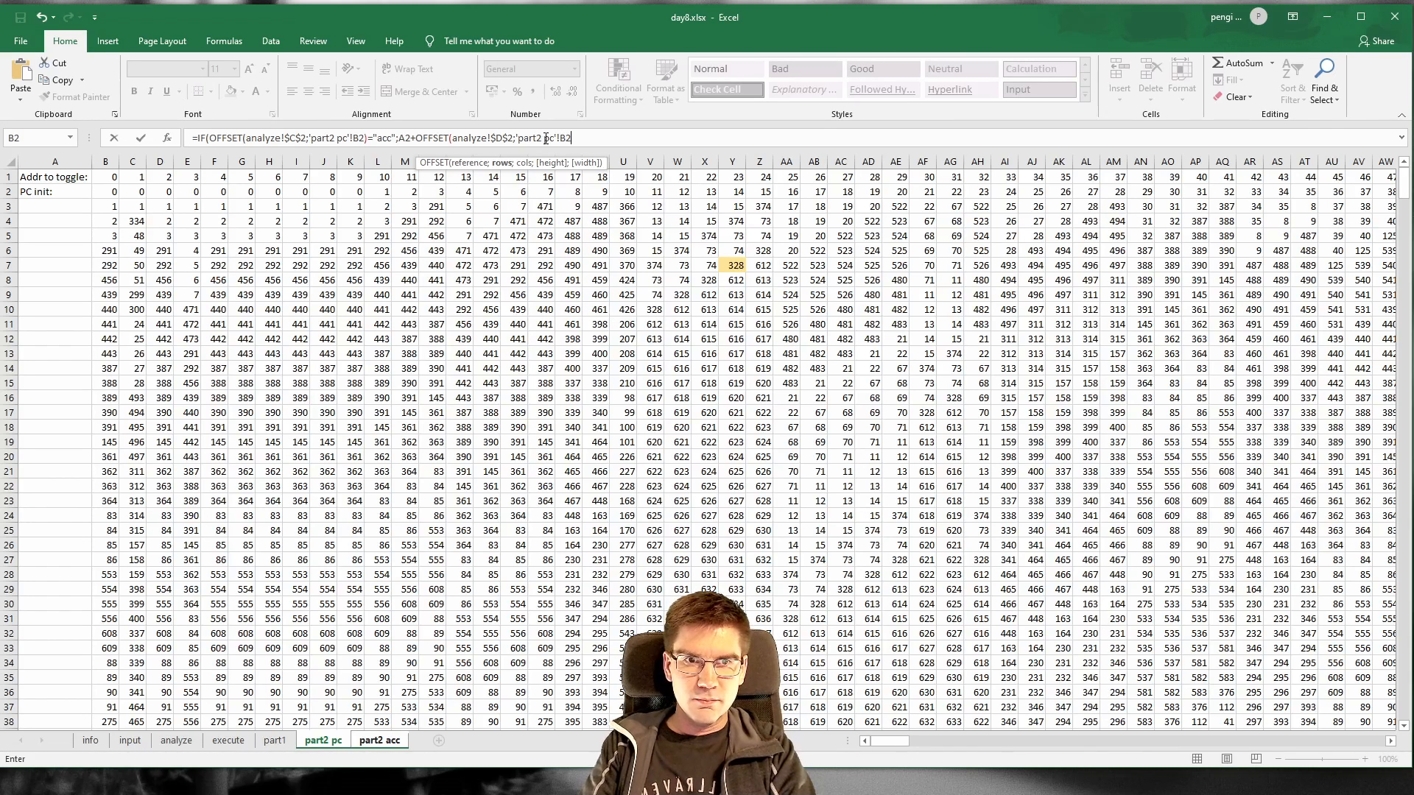
text())
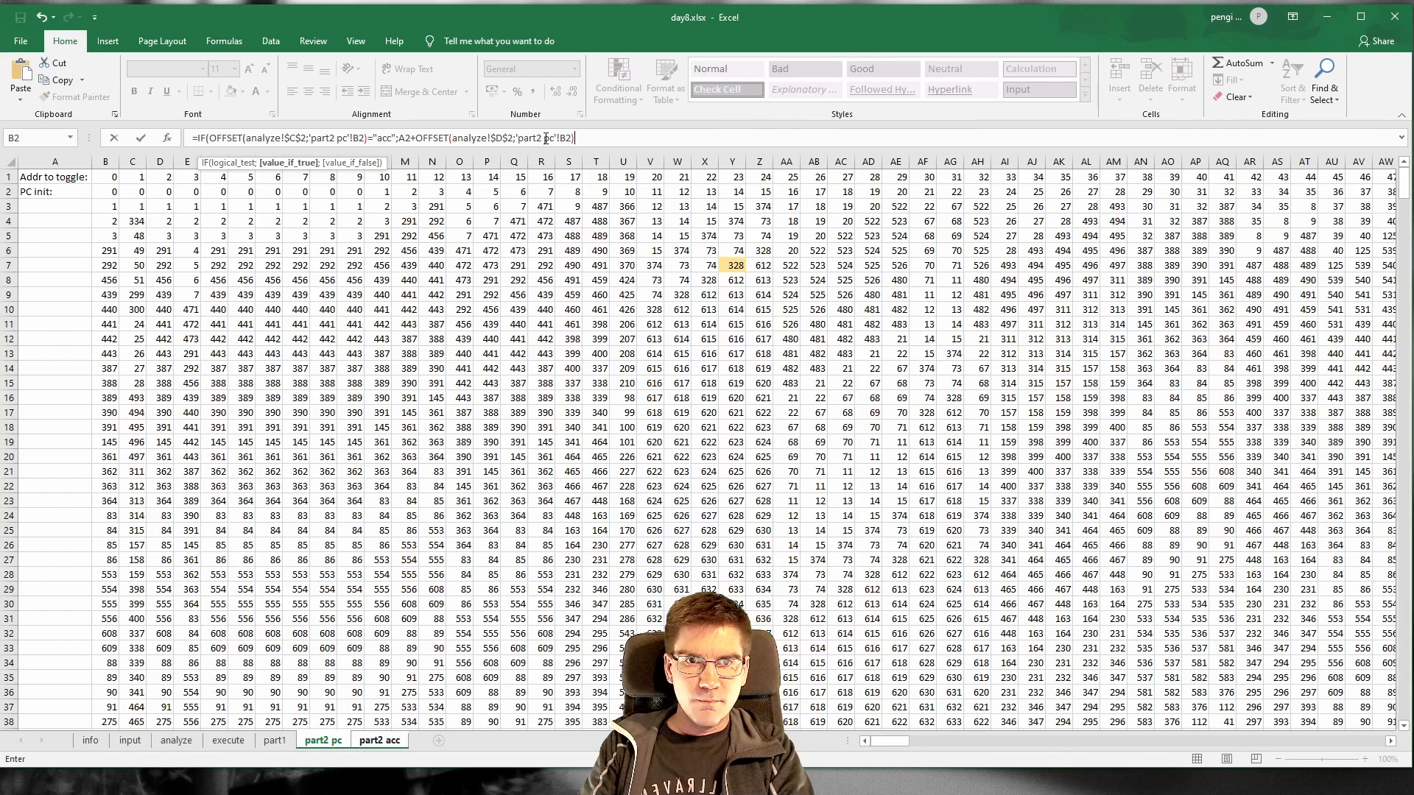
Step: Set A2 as the value-if-false, close the IF formula and enter it
text(;)
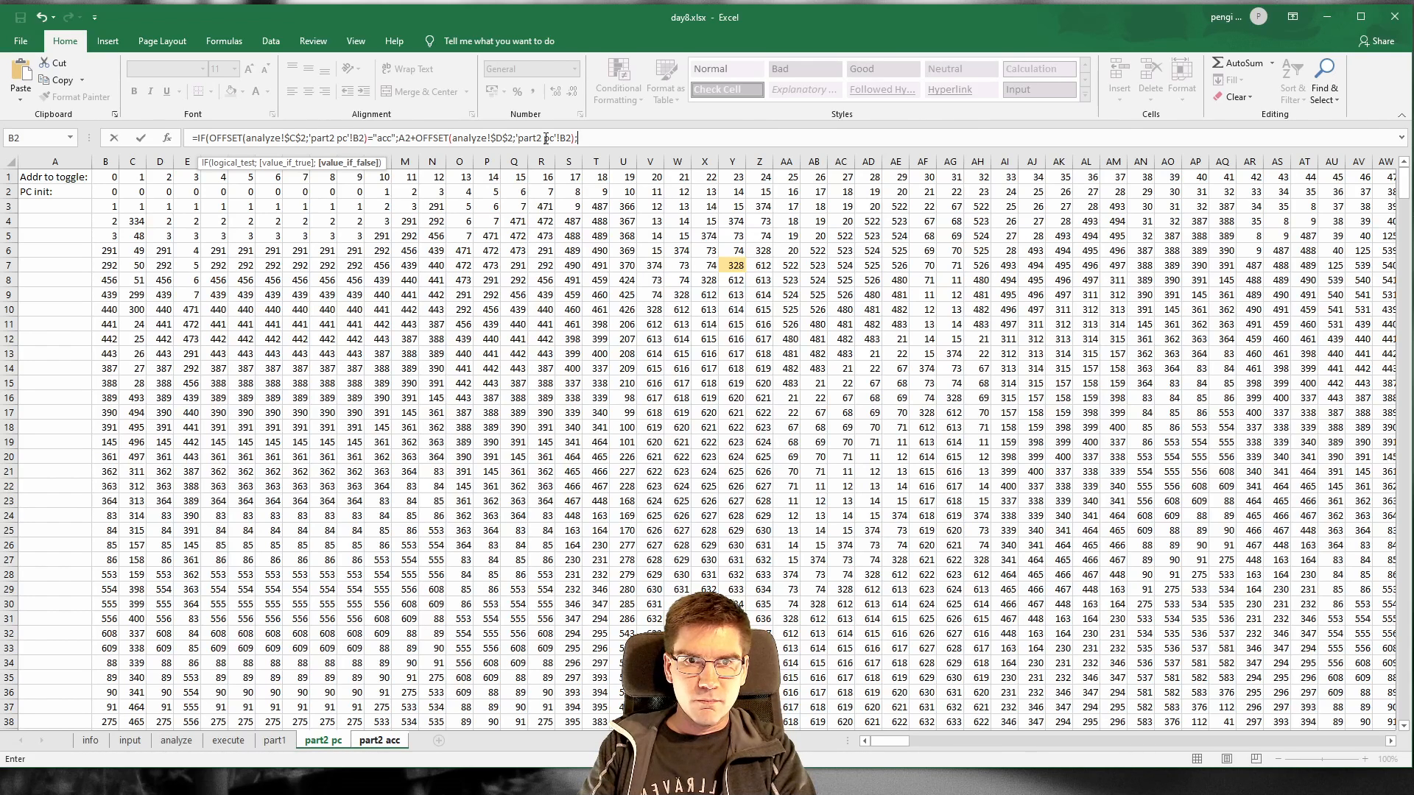
text(A2)
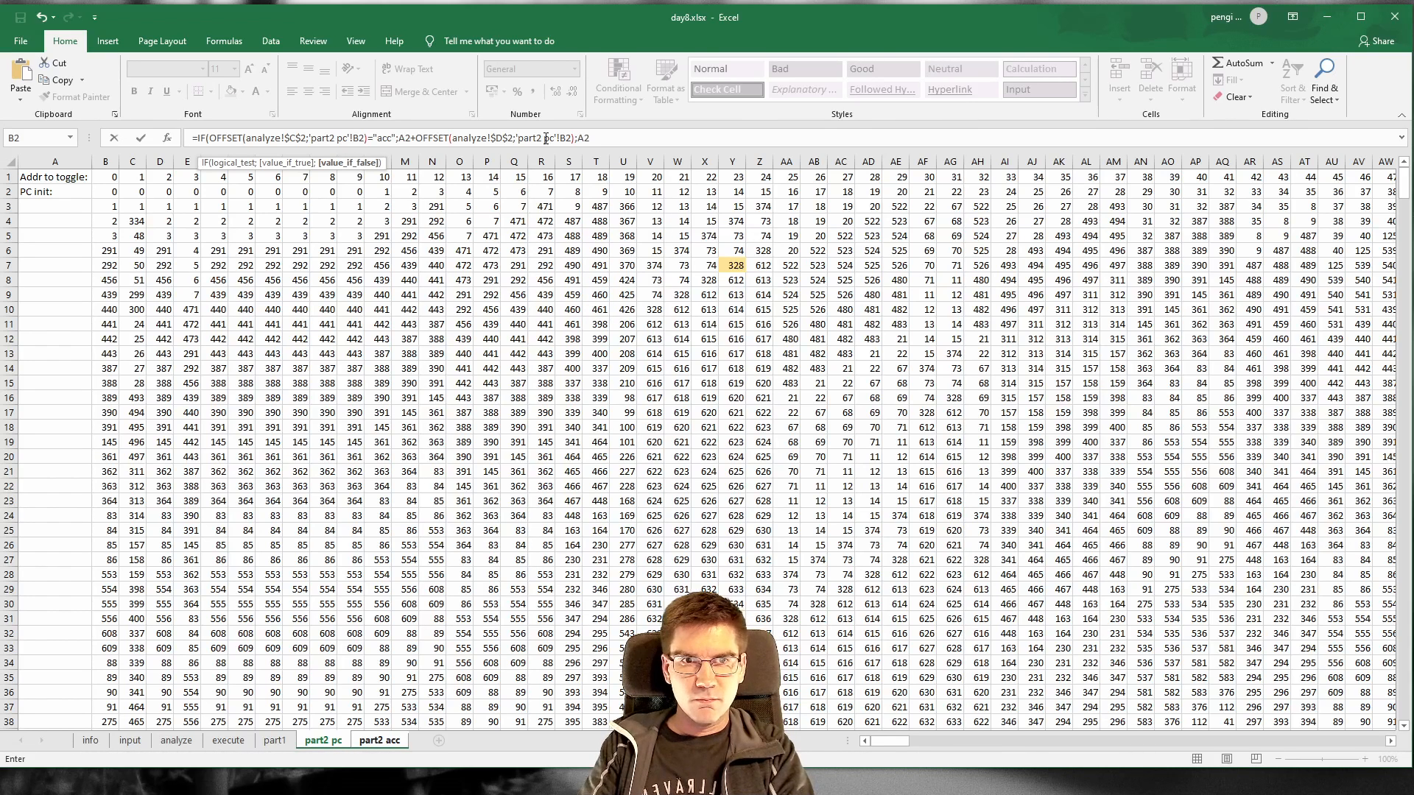
text())
key(Return)
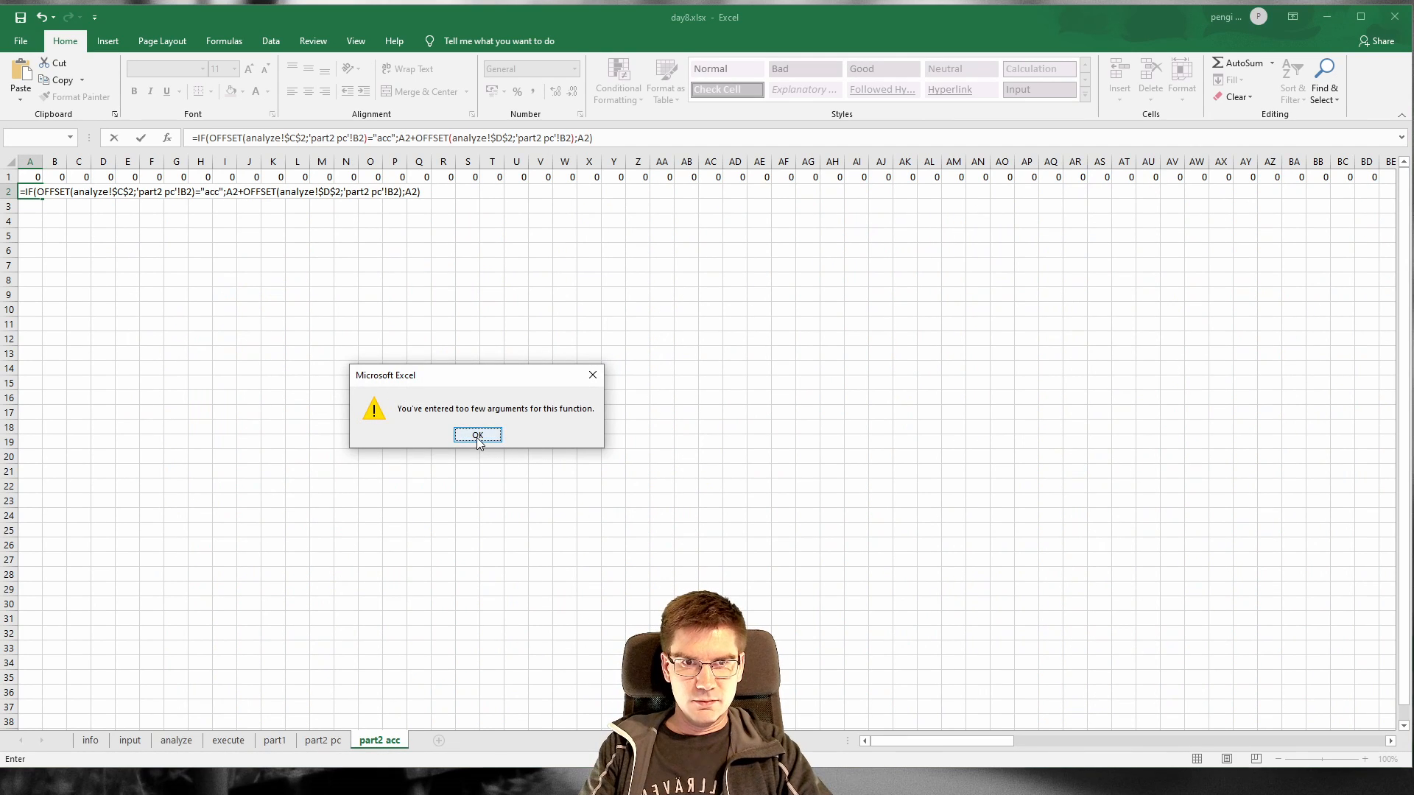
Step: Add a column offset of 0 to both OFFSET calls in the A2 formula and enter it
click(476, 436)
click(368, 137)
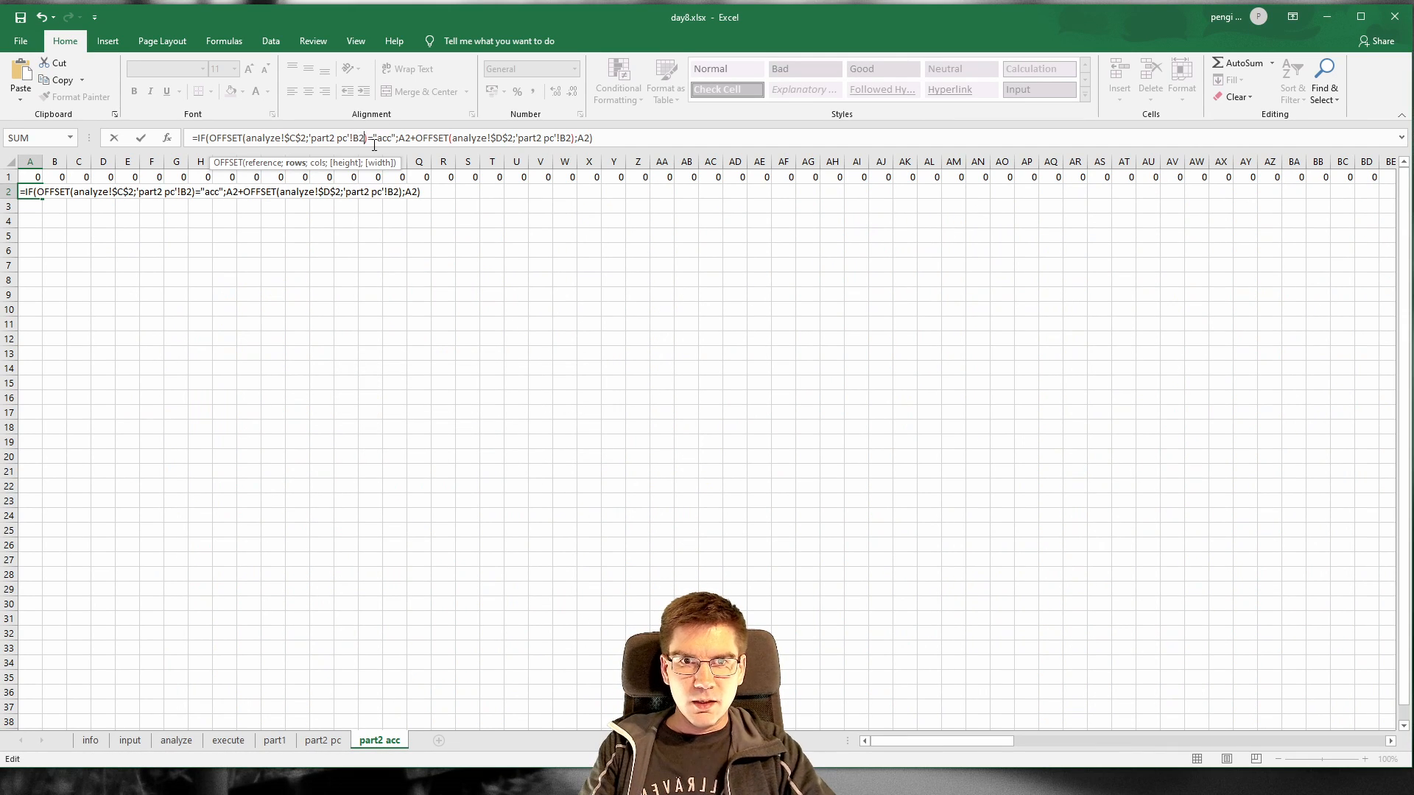
text(;0)
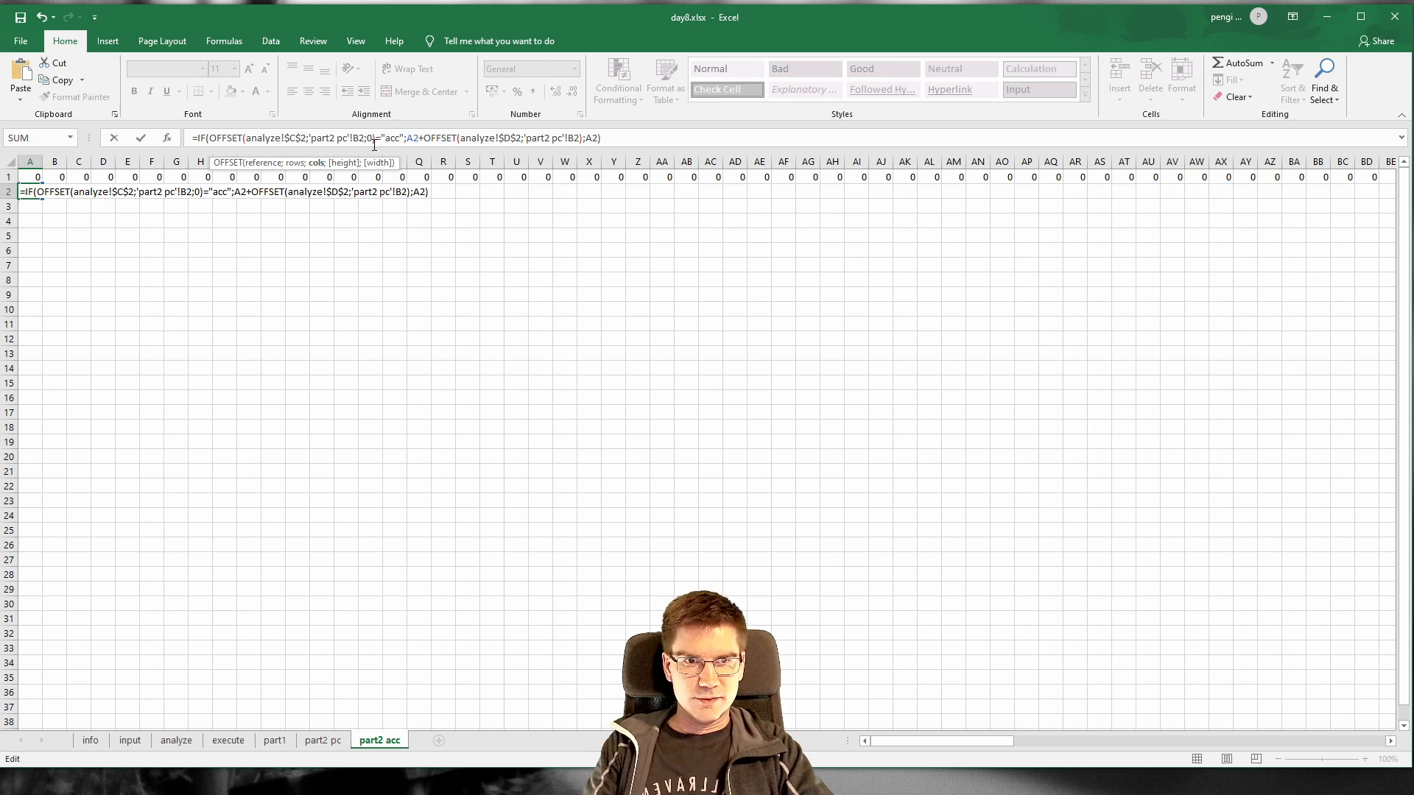
click(577, 138)
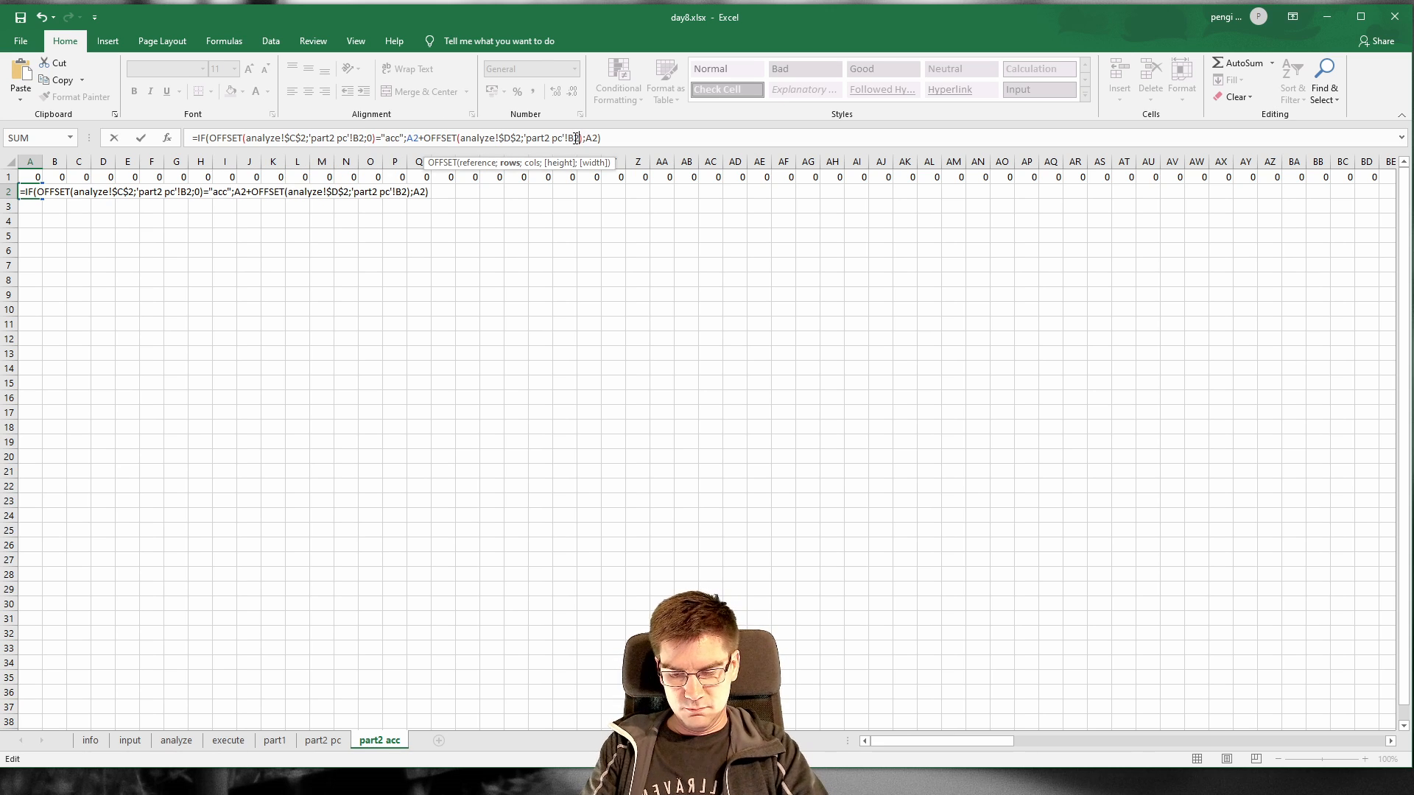
text(;0)
key(Return)
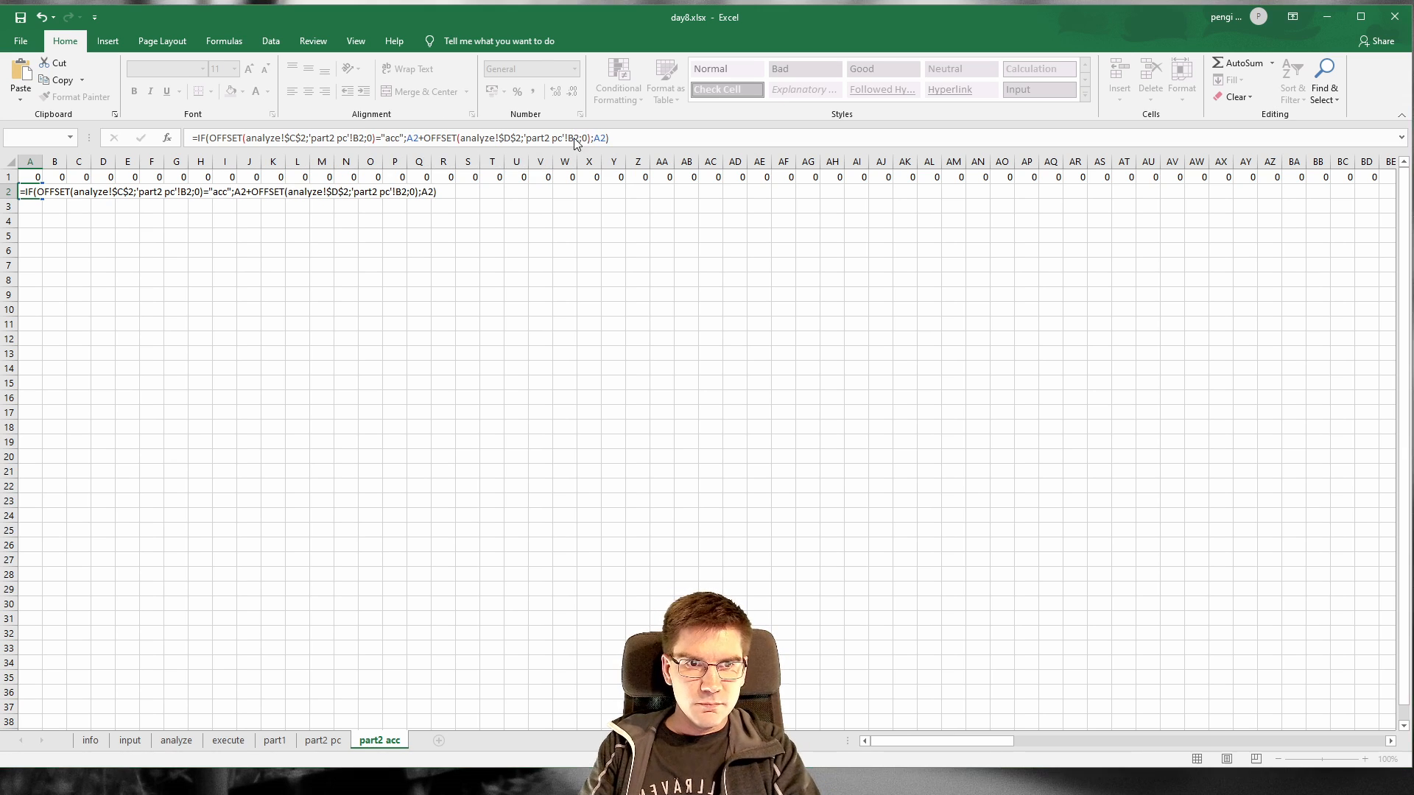
click(447, 439)
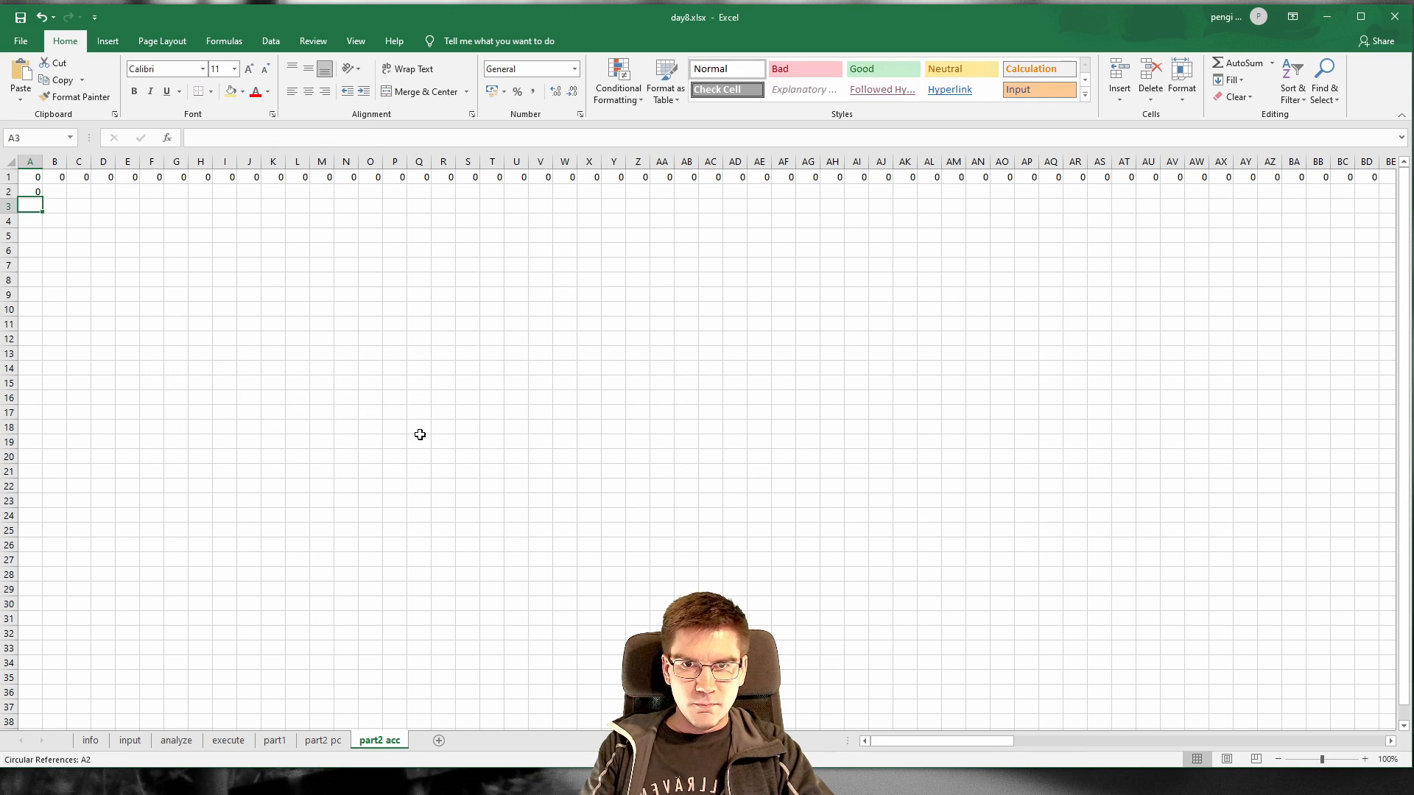
Step: Examine the A2 formula on part2 acc for the circular reference and check the cells it refers to on part2 pc
click(29, 191)
click(262, 138)
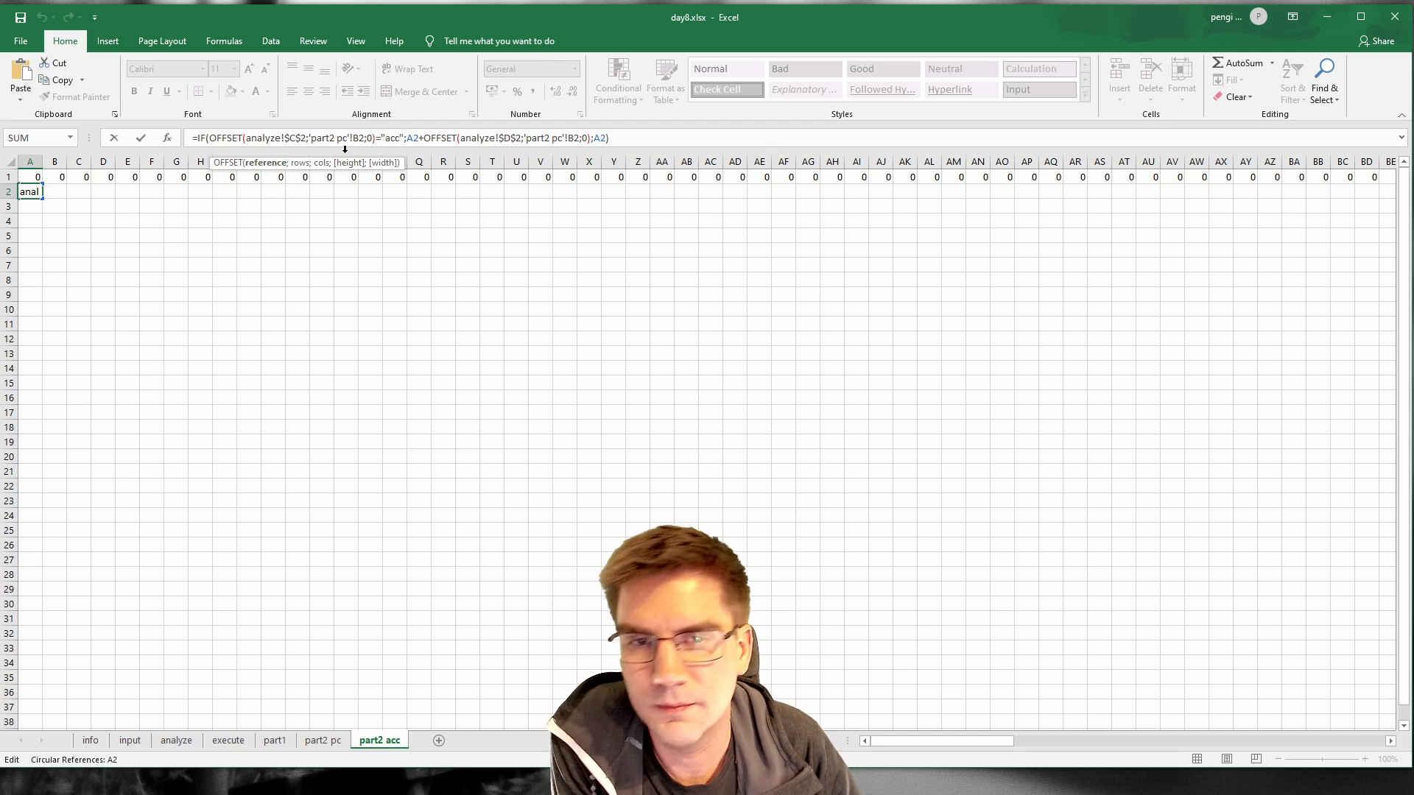
key(Return)
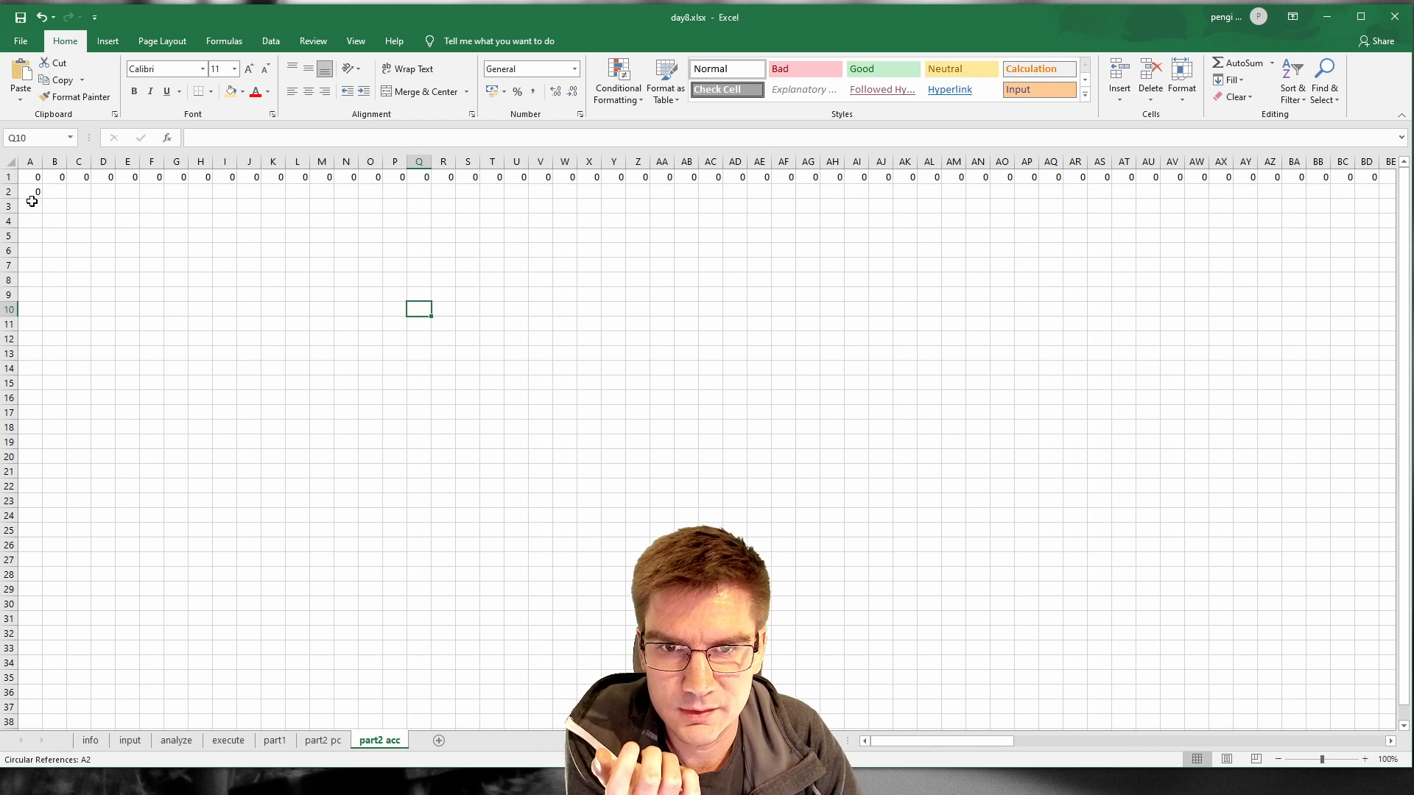
click(31, 189)
click(31, 177)
click(24, 191)
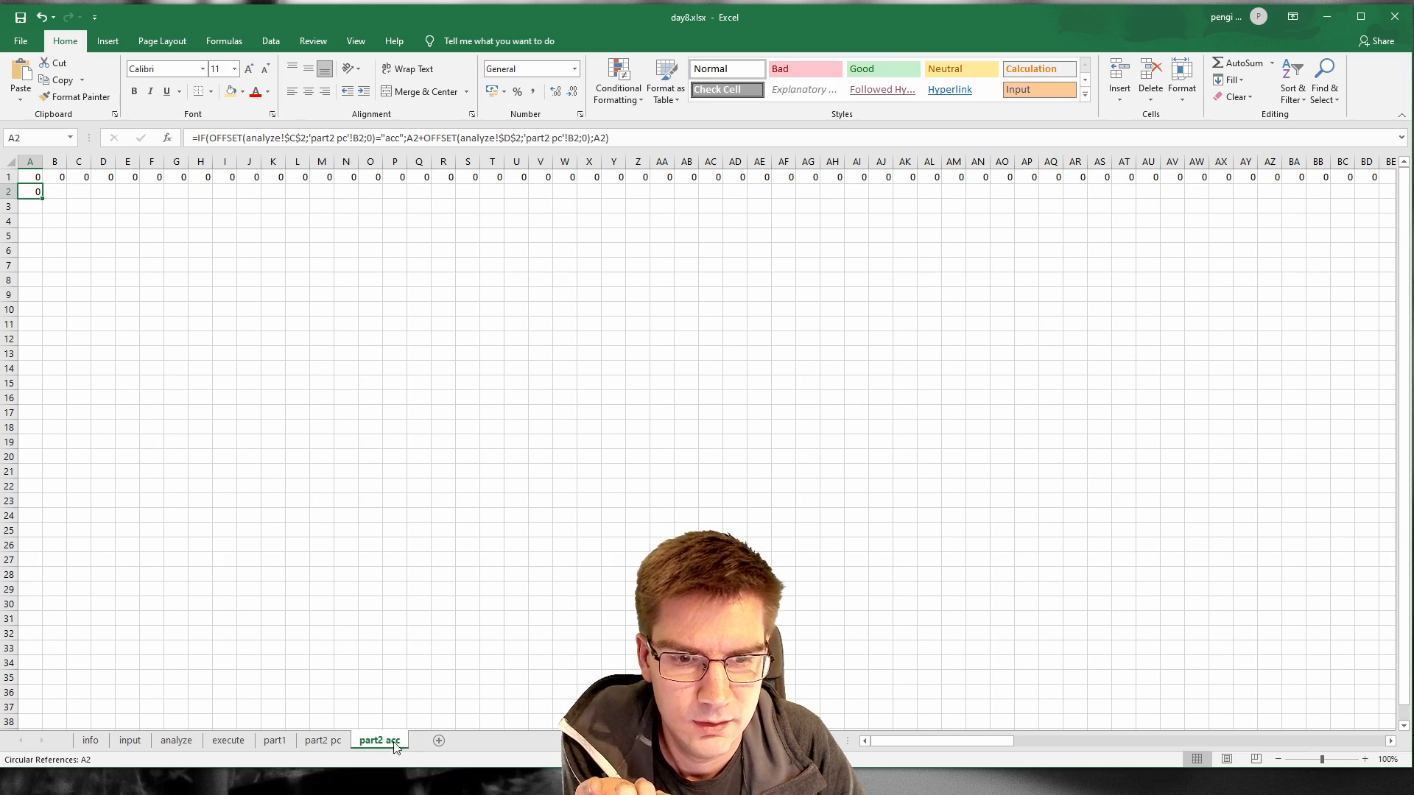
click(322, 740)
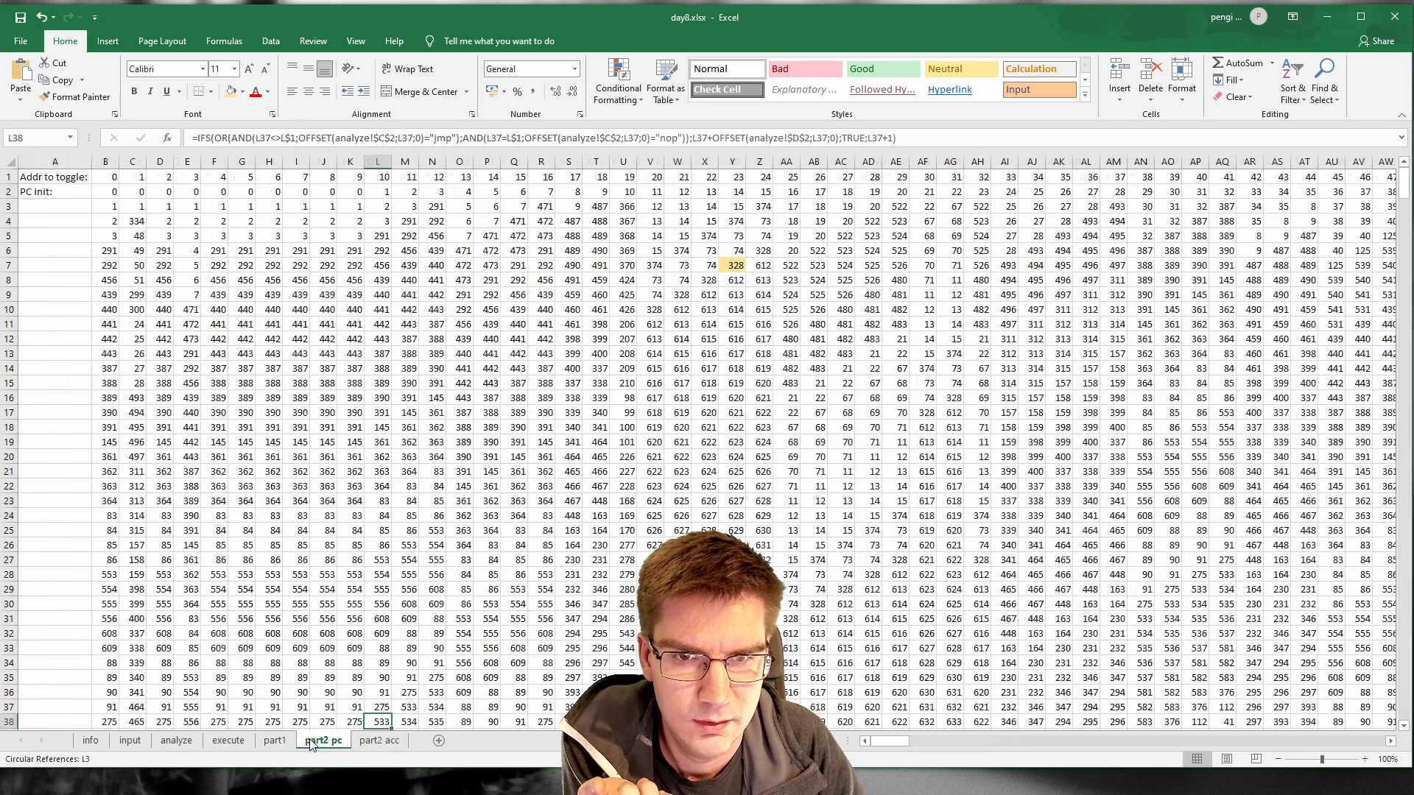
click(396, 742)
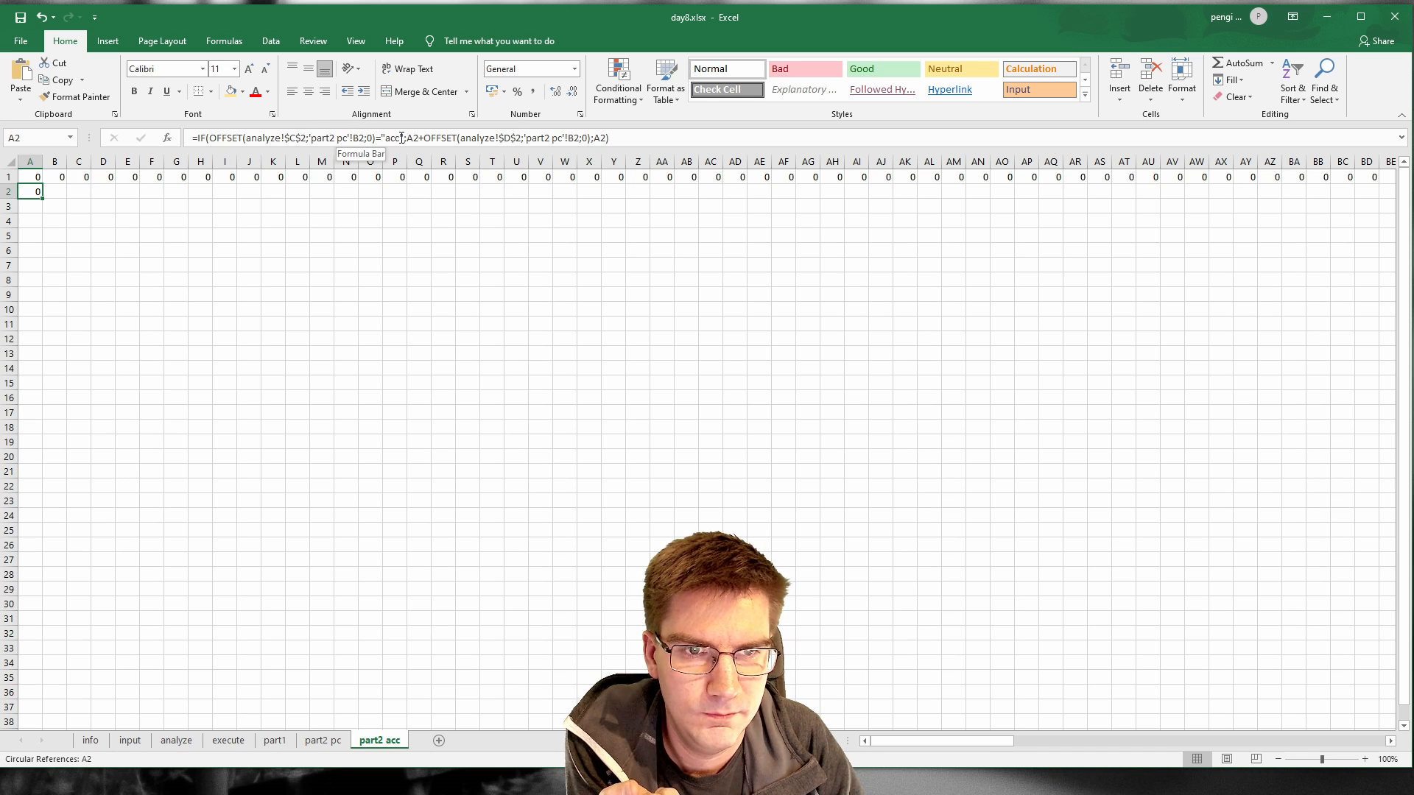
Step: Copy the tail of the A2 formula, reduce the formula to =OFFSET(analyze!$C$2;'part2 pc'!B2;0) and fill it down to A22
drag(374, 141, 934, 293)
key(ctrl+c)
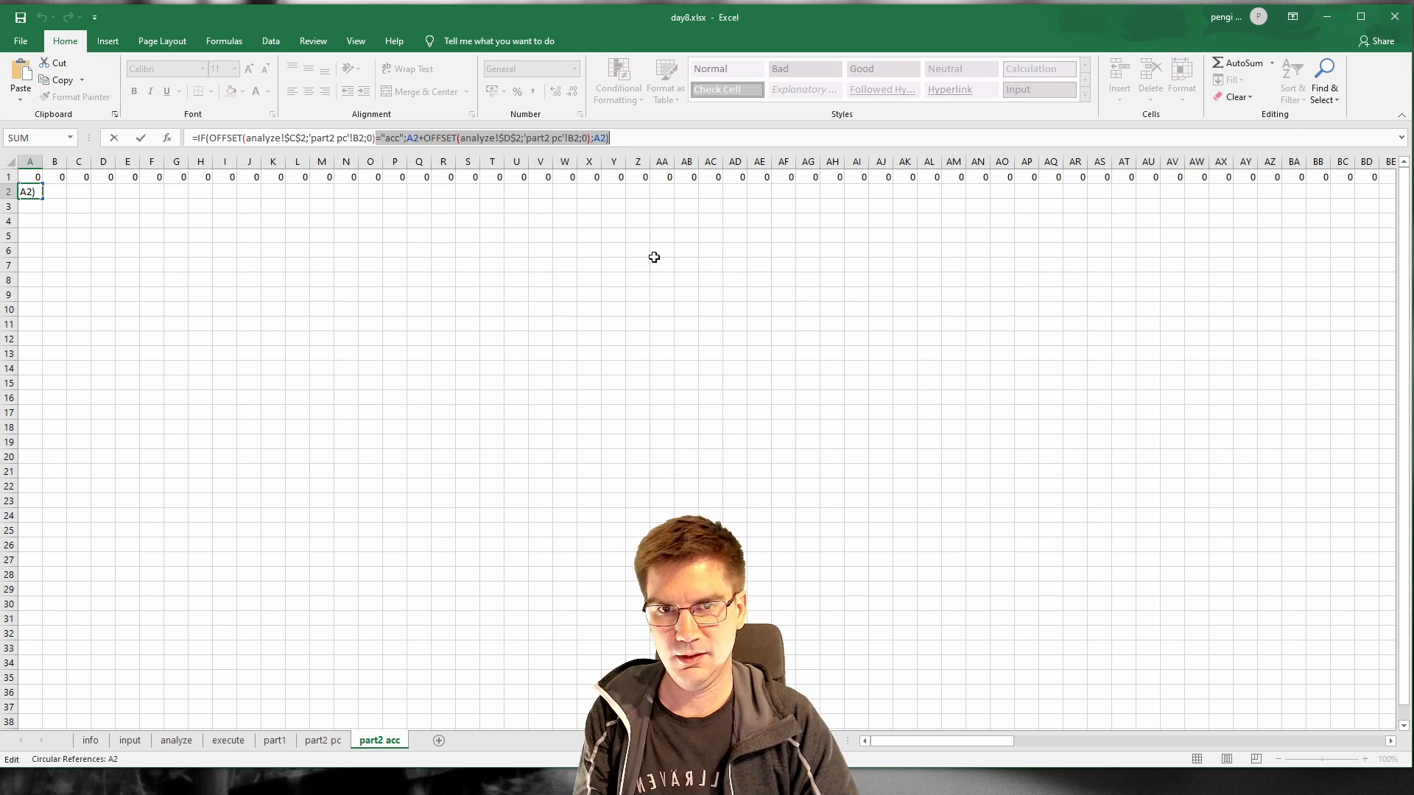
key(Delete)
mouse_move(211, 138)
mouse_down()
mouse_move(139, 136)
mouse_move(197, 137)
mouse_up()
key(Delete)
key(Return)
click(29, 192)
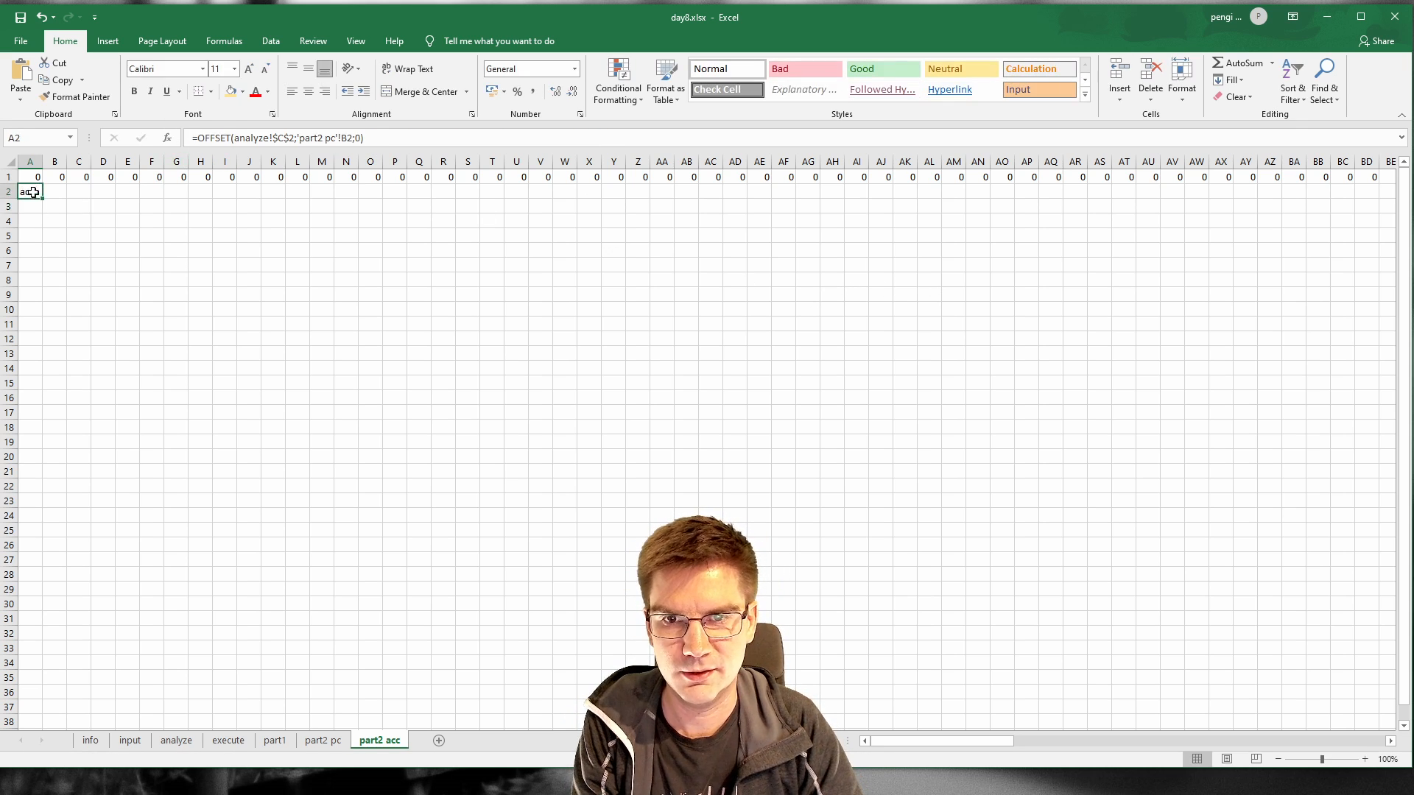
drag(43, 198, 43, 490)
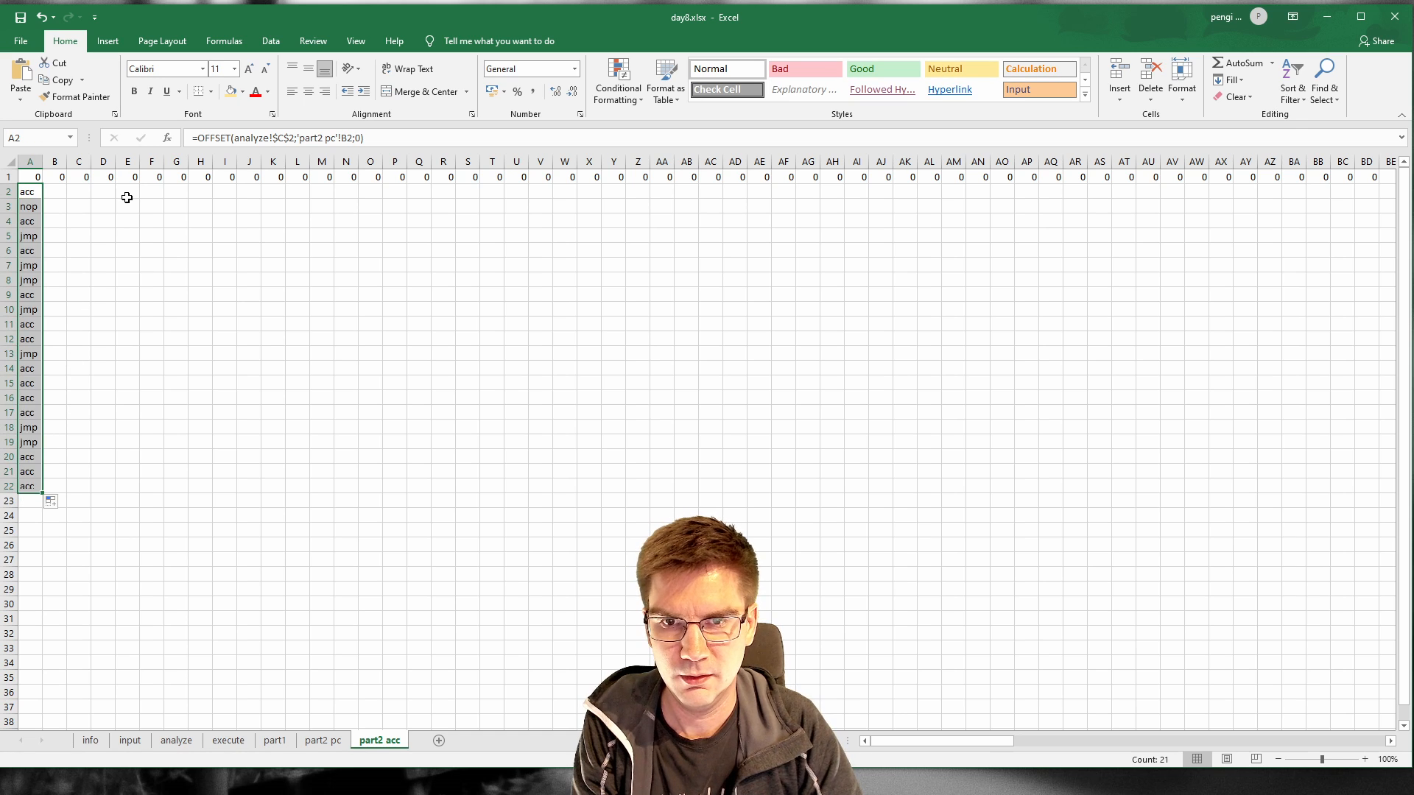
Step: Wrap the A2 OFFSET in an IF test again: =IF(OFFSET(analyze!$C$2;'part2 pc'!B2;0)="acc";
click(80, 192)
click(30, 191)
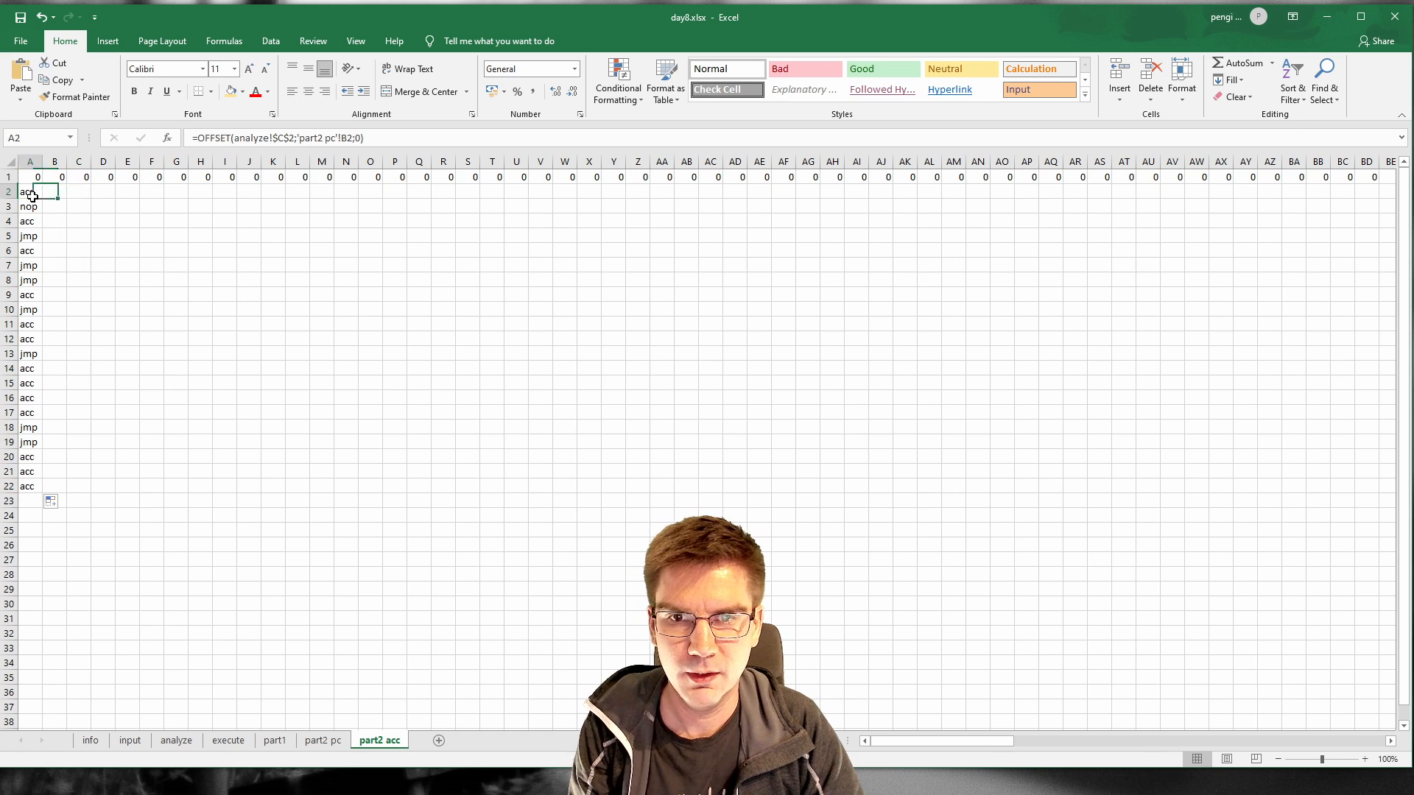
click(197, 138)
text(IF()
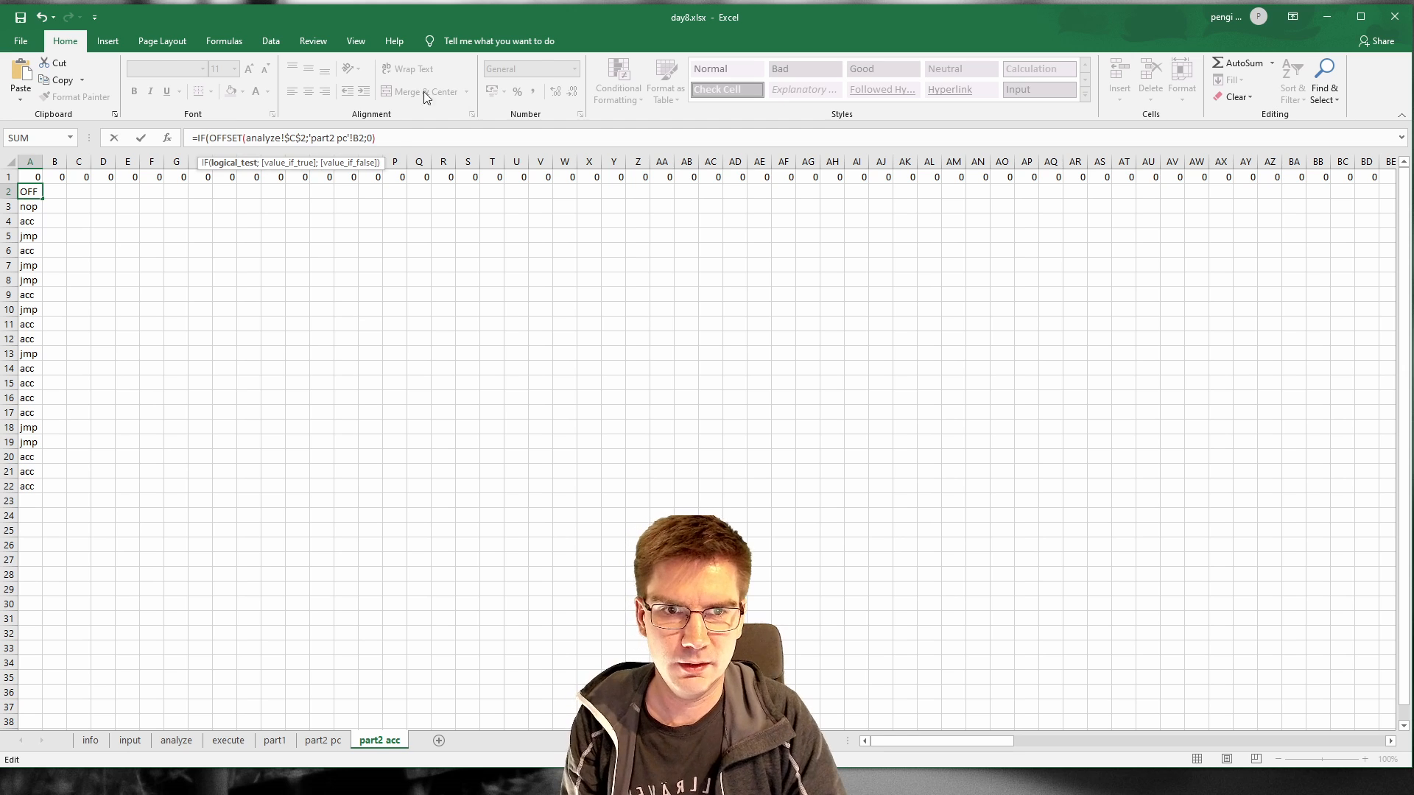
click(400, 139)
text(="acc")
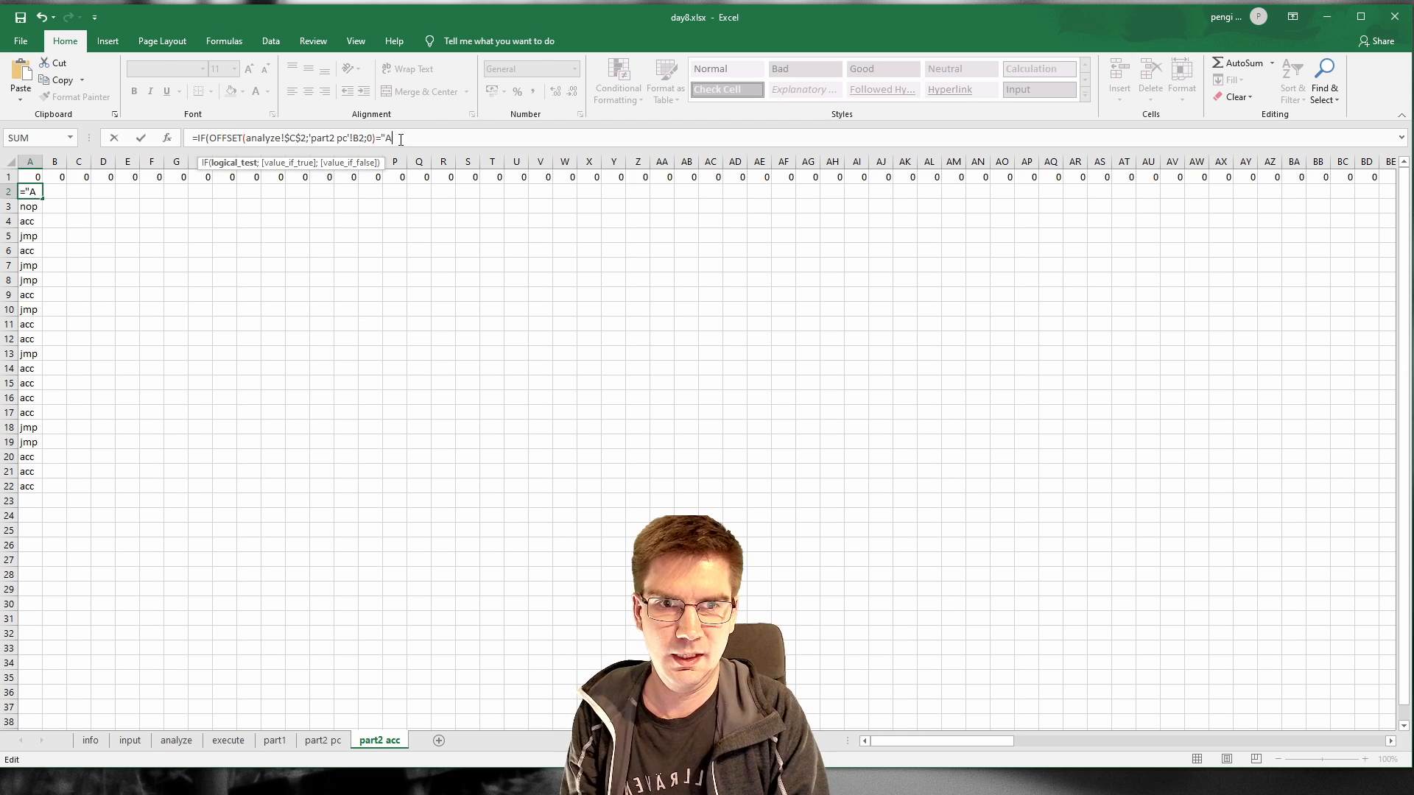
text(;)
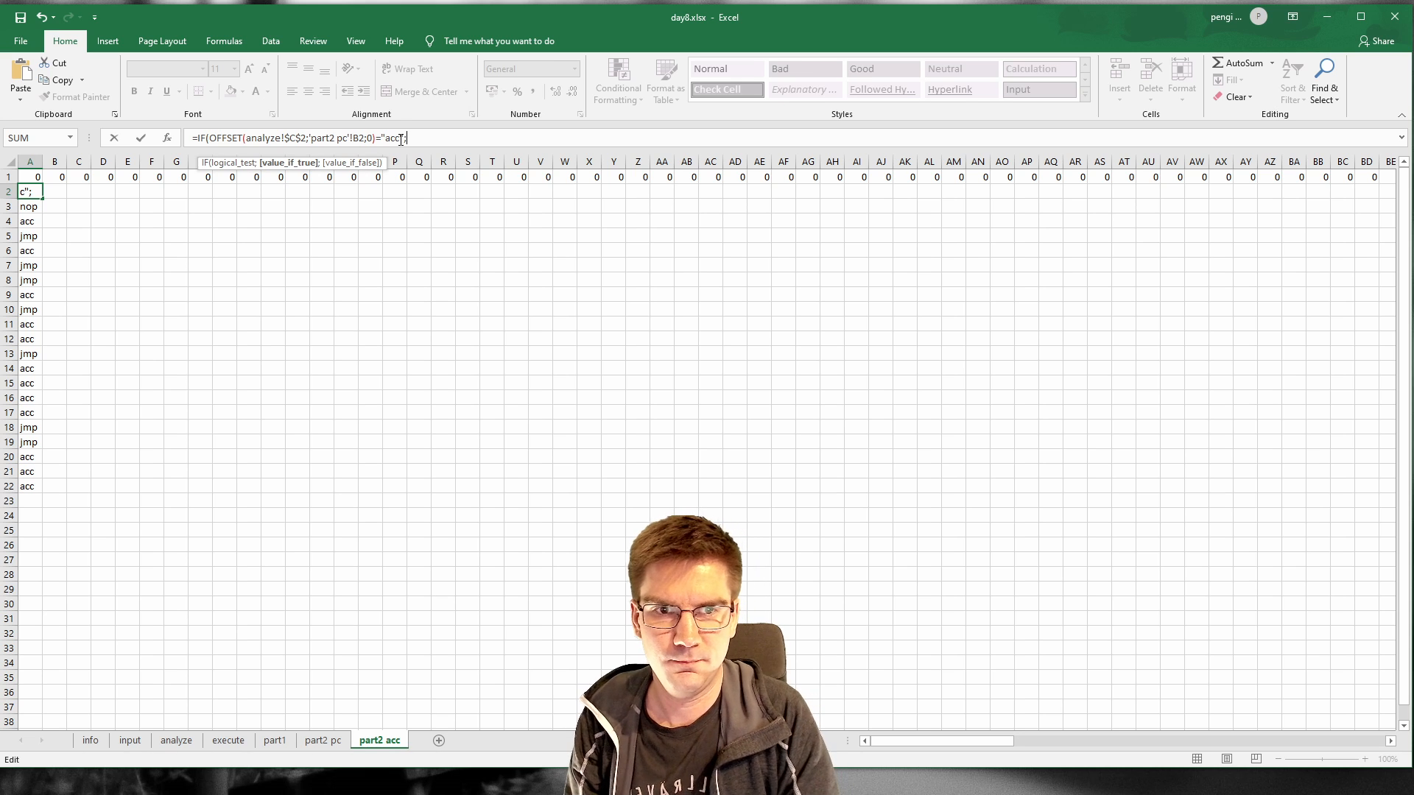
Step: Start the value-if-true with A1+ and paste the copied formula tail after it
click(24, 178)
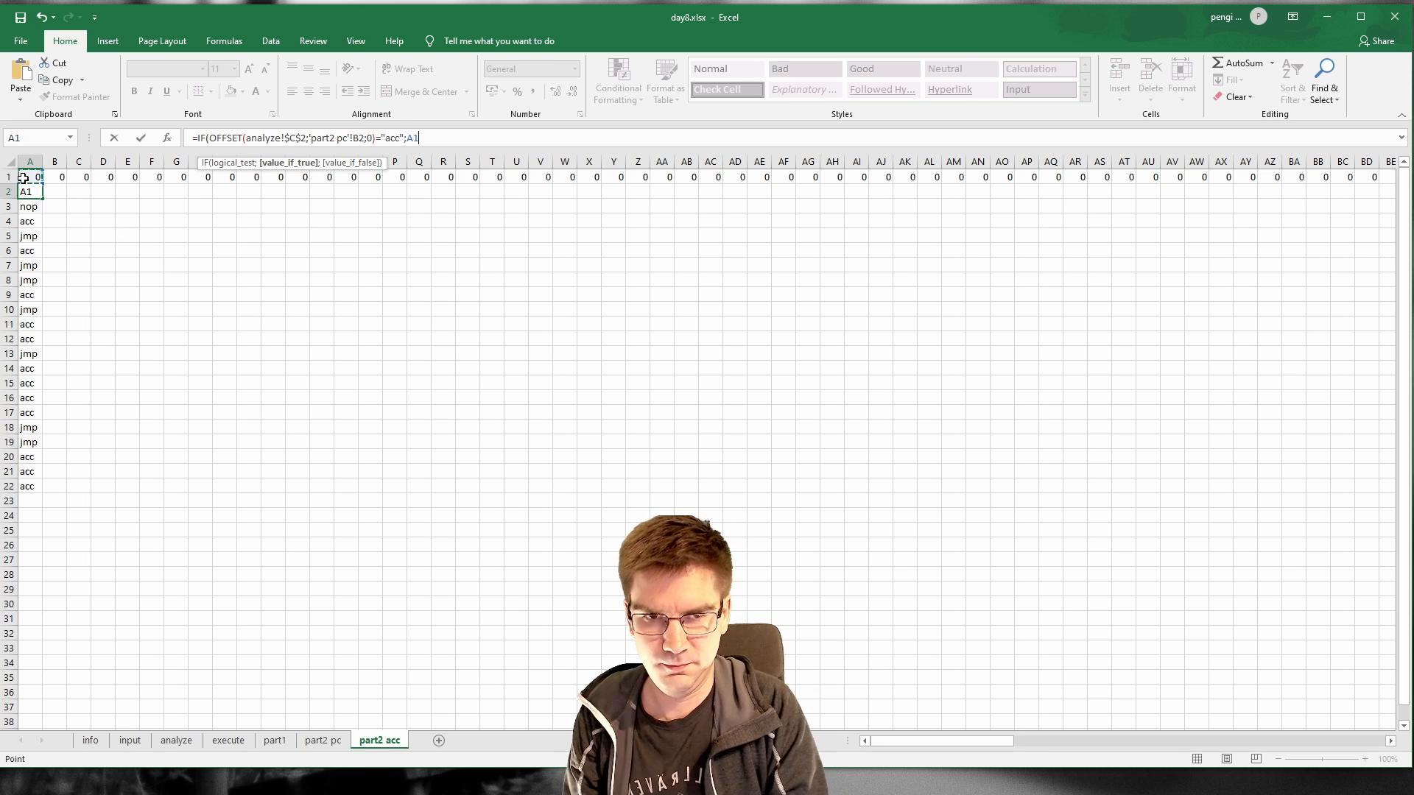
text(+)
key(ctrl+v)
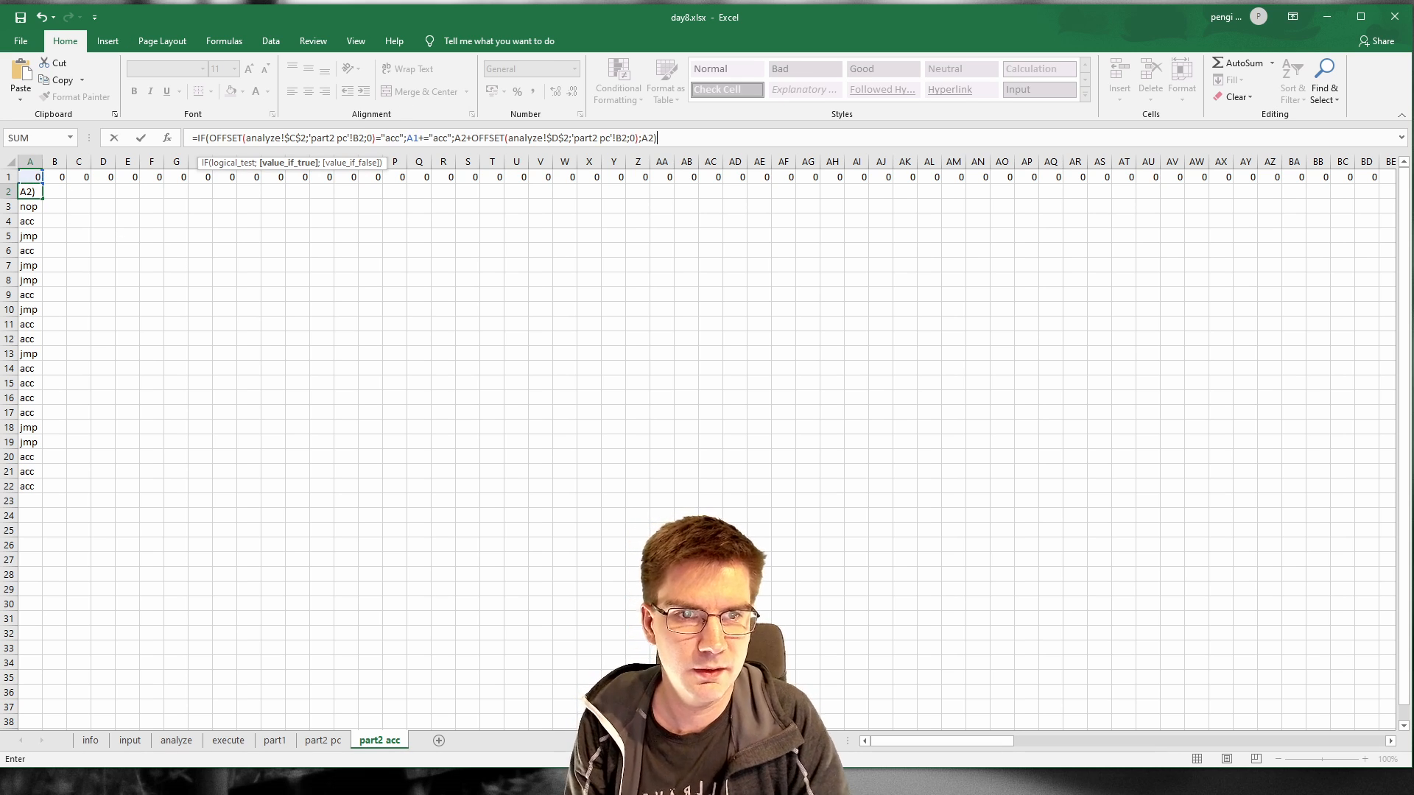
Step: Correct the A2 formula to =IF(OFFSET(analyze!$C$2;'part2 pc'!B2;0)="acc";A1+OFFSET(analyze!$D$2;'part2 pc'!B2;0);A1)
click(475, 139)
key(shift+Left)
key(shift+Left)
key(shift+Left)
key(shift+Left)
key(shift+Left)
key(shift+Left)
key(shift+Left)
key(shift+Left)
key(shift+Left)
key(shift+Left)
key(shift+Left)
key(BackSpace)
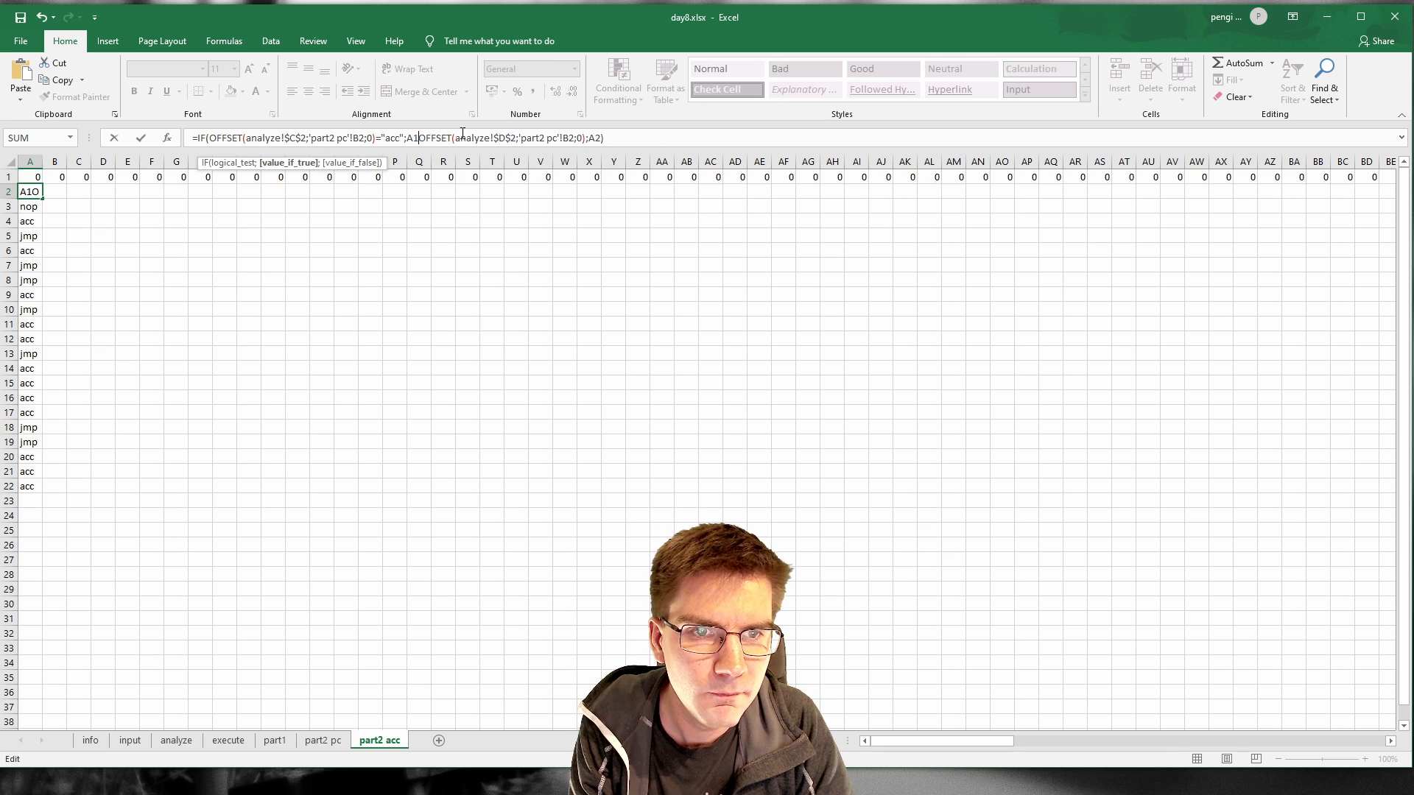
text(+)
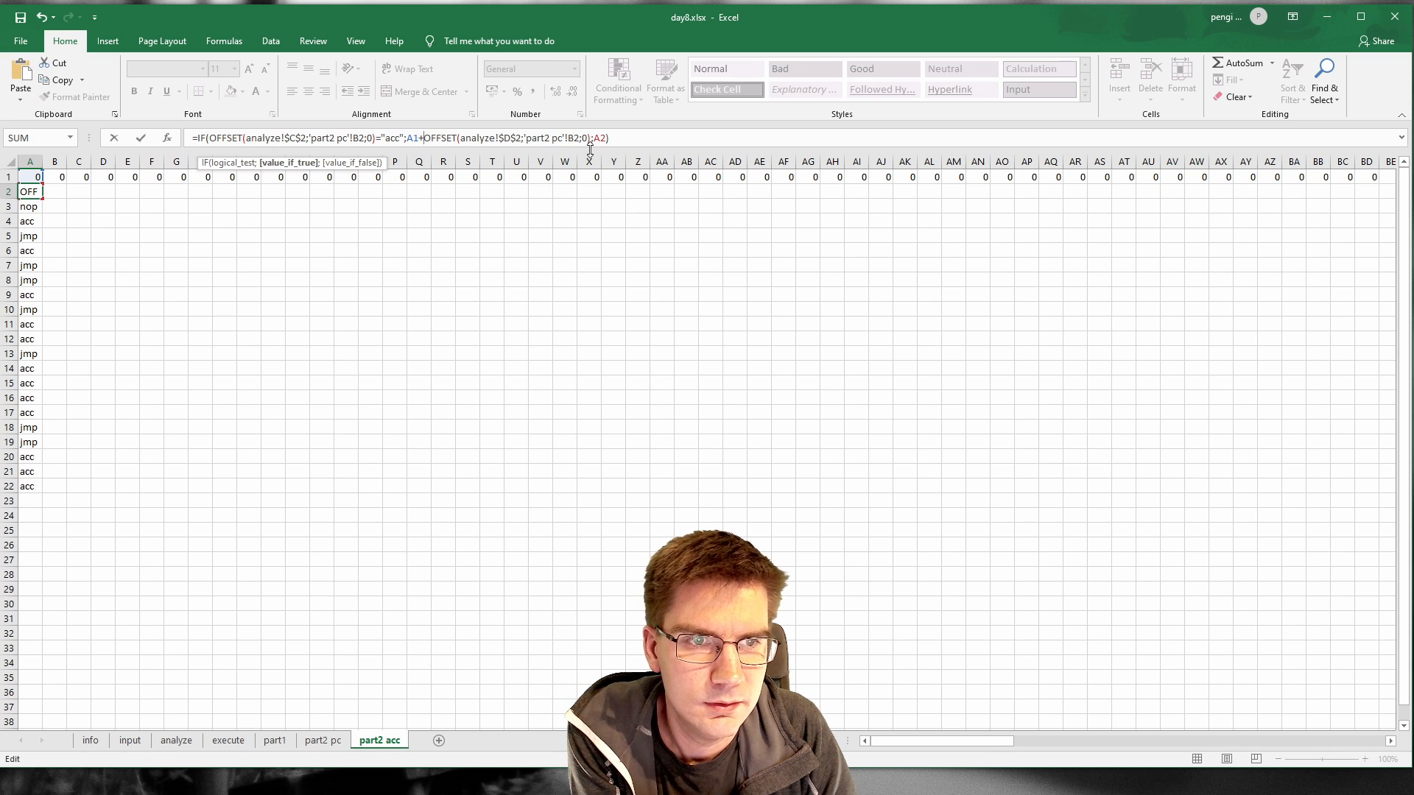
text())
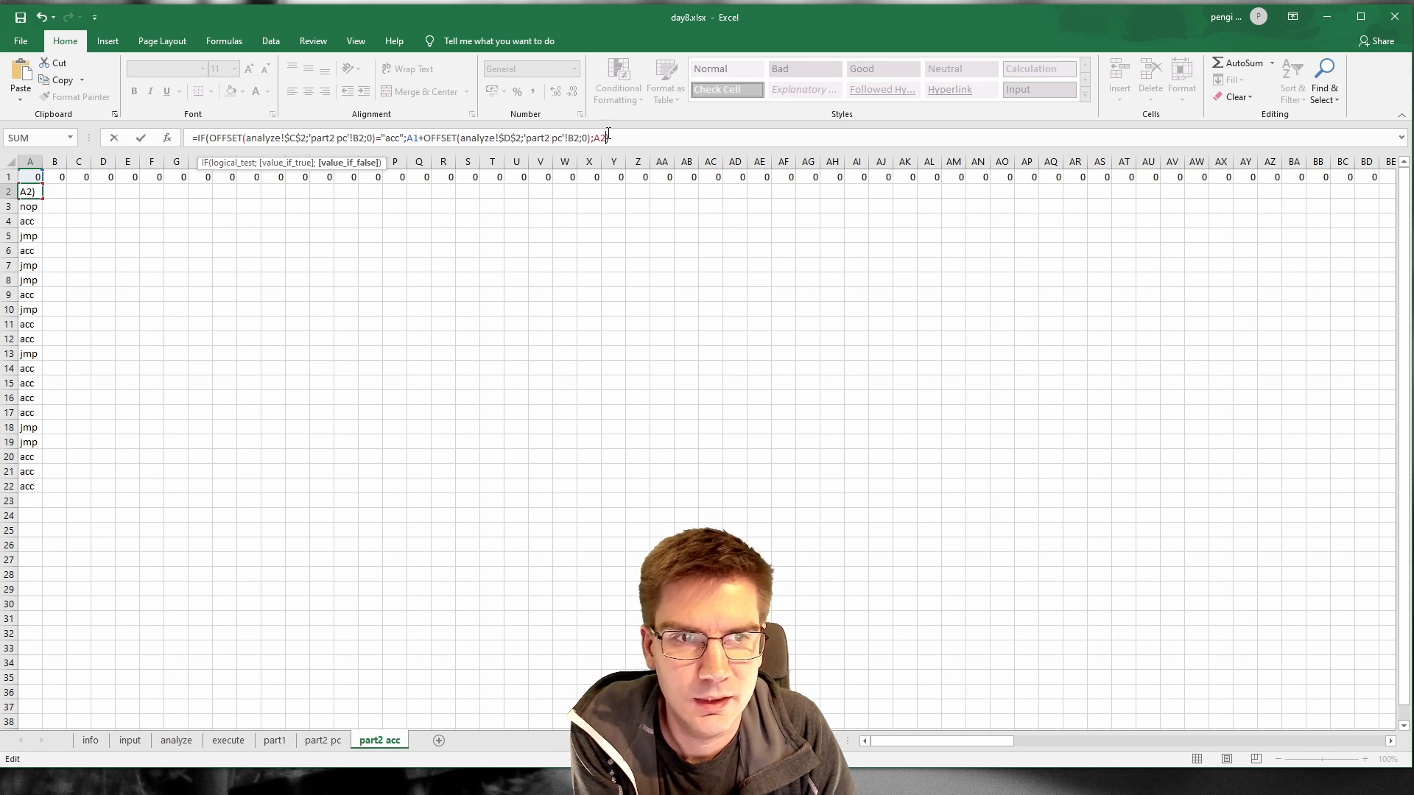
key(Return)
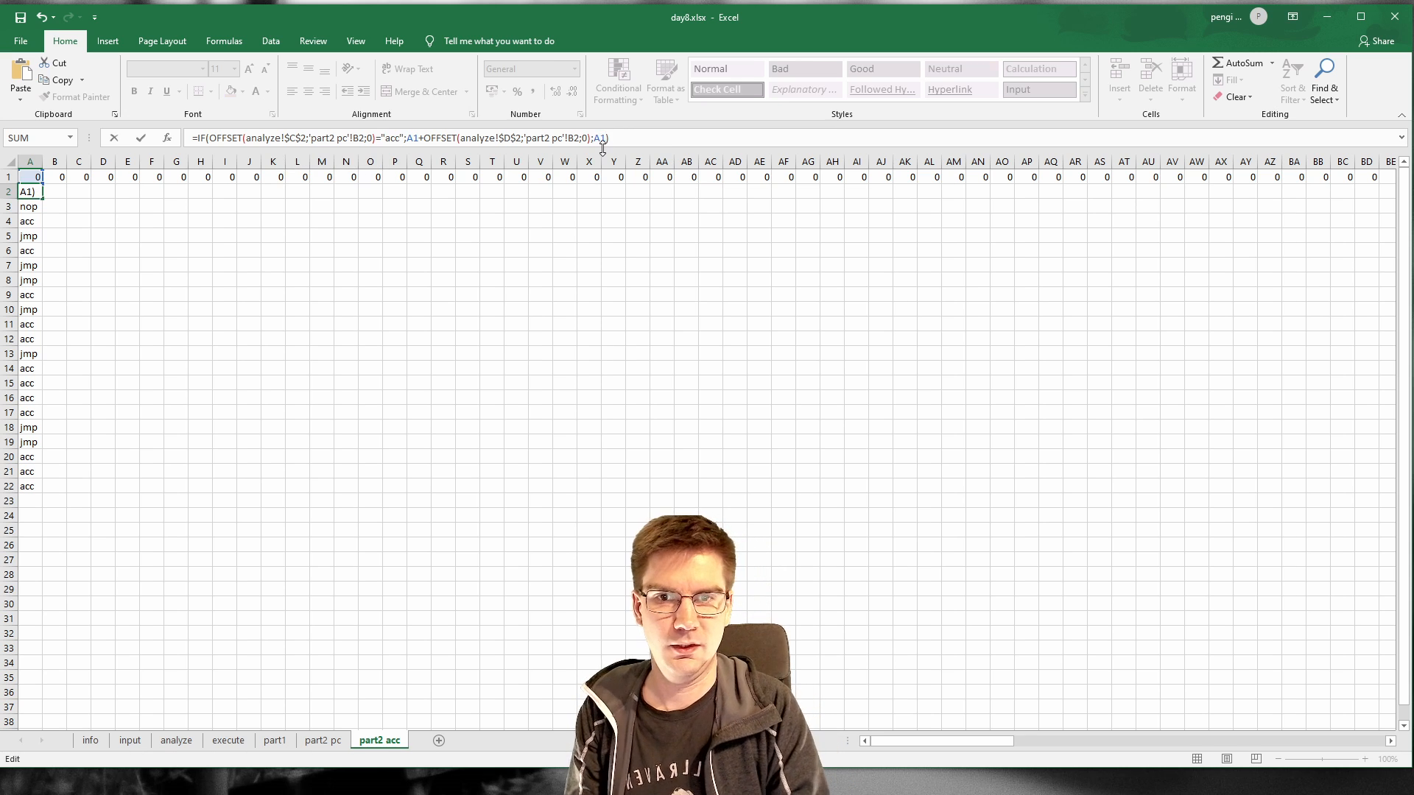
Step: Fill the A2 formula across to column AX and down to row 133
click(39, 193)
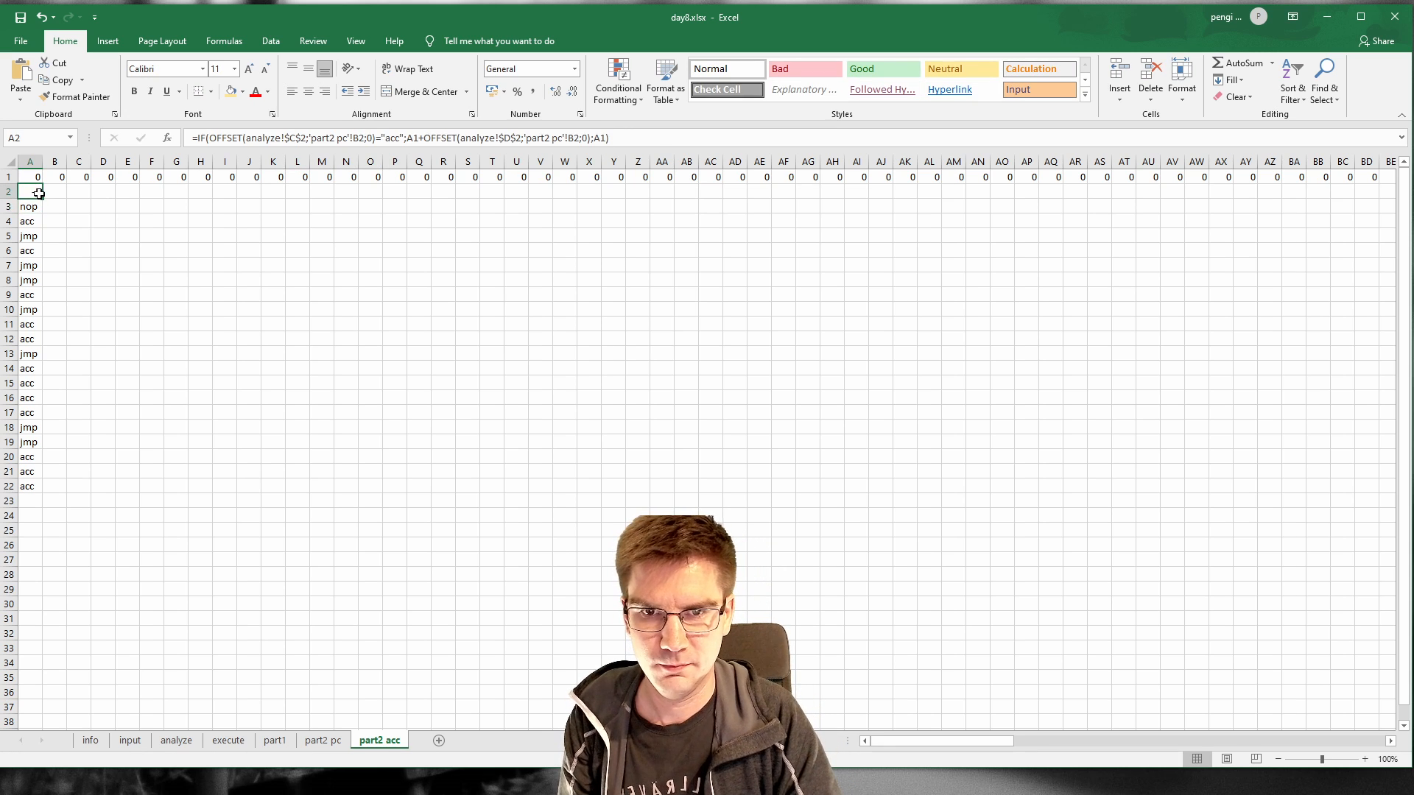
drag(42, 199, 1175, 754)
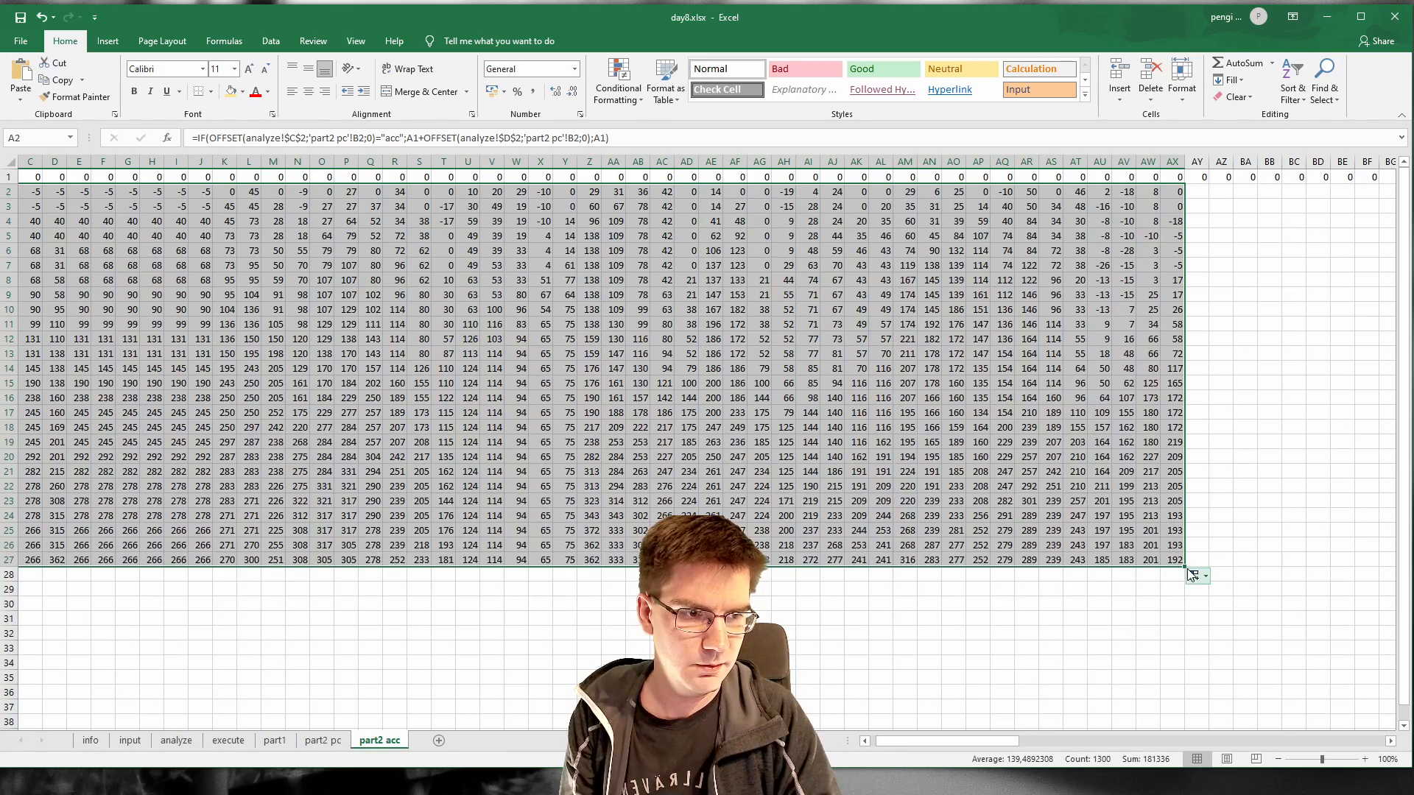
drag(1184, 566, 1149, 627)
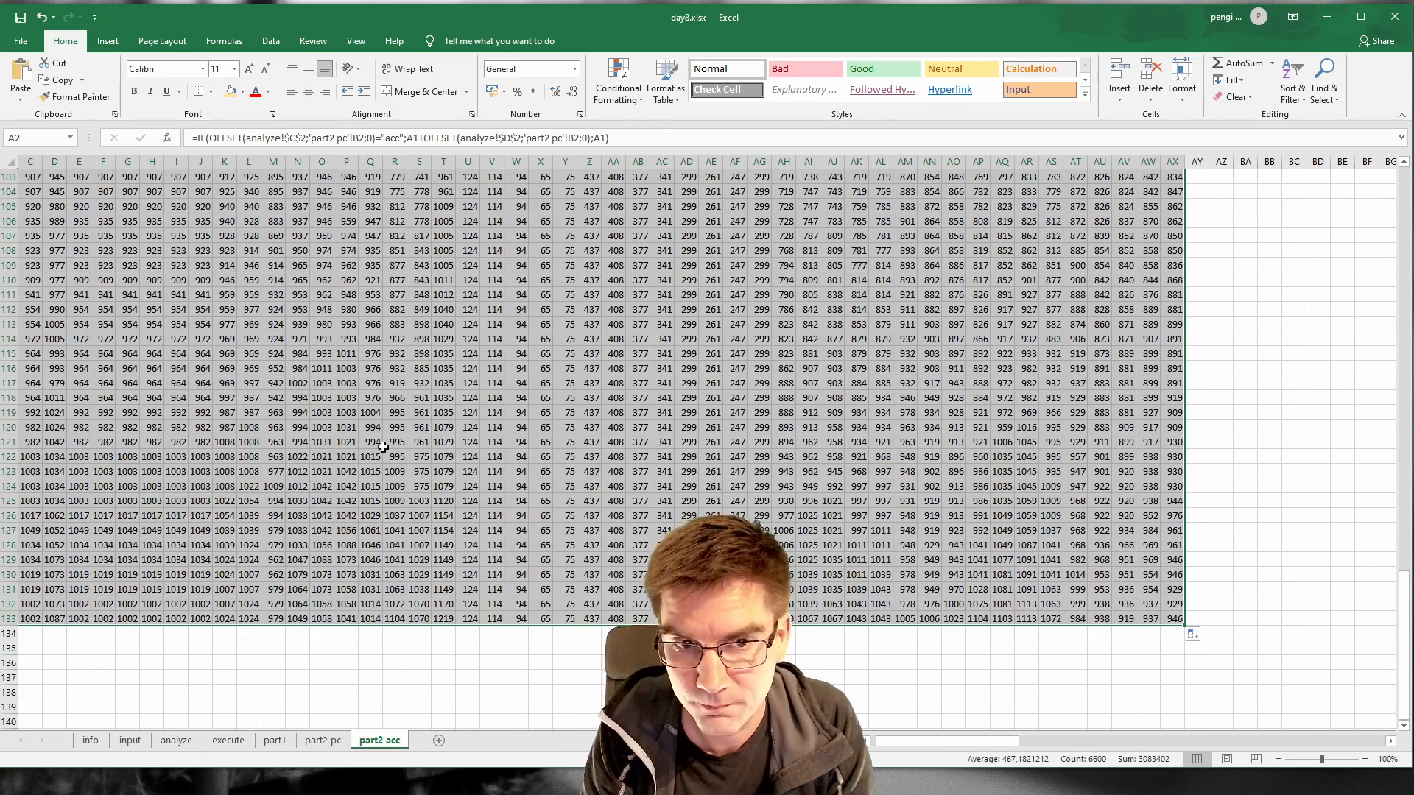
Step: Compare the constant accumulator columns around W to AA with the program counter values in the matching columns of part2 pc
click(518, 442)
drag(518, 516, 606, 589)
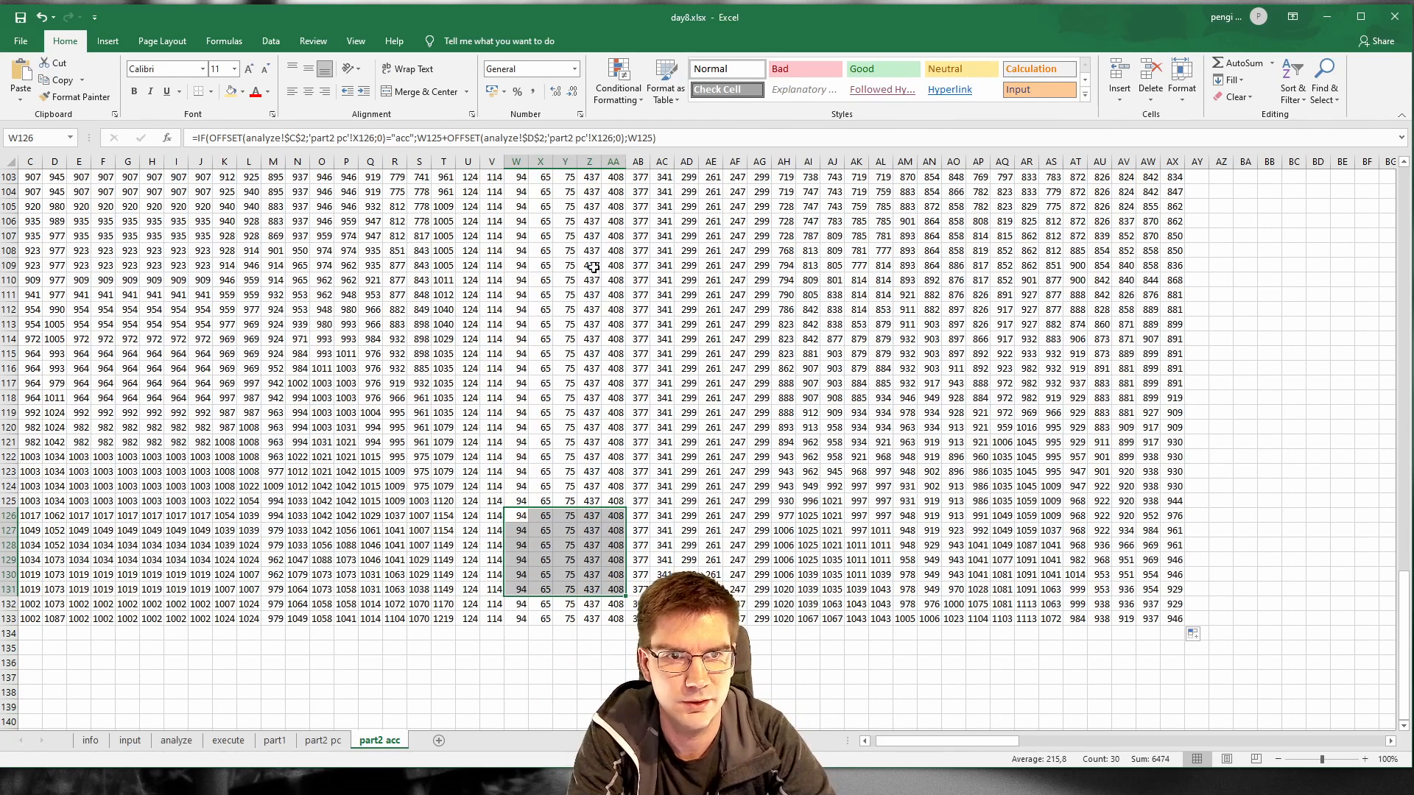
click(324, 742)
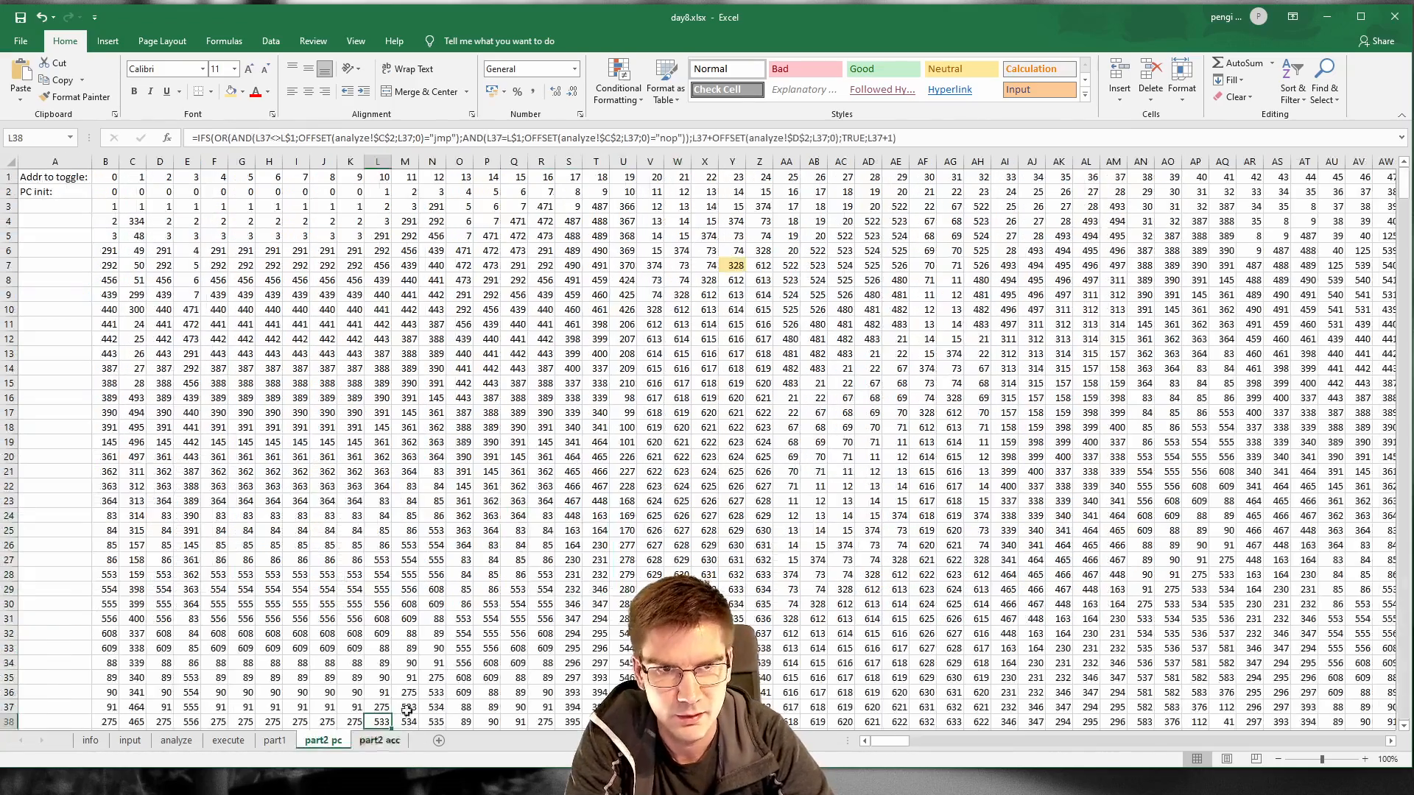
scroll(739, 525, down, 10)
scroll(738, 525, down, 1)
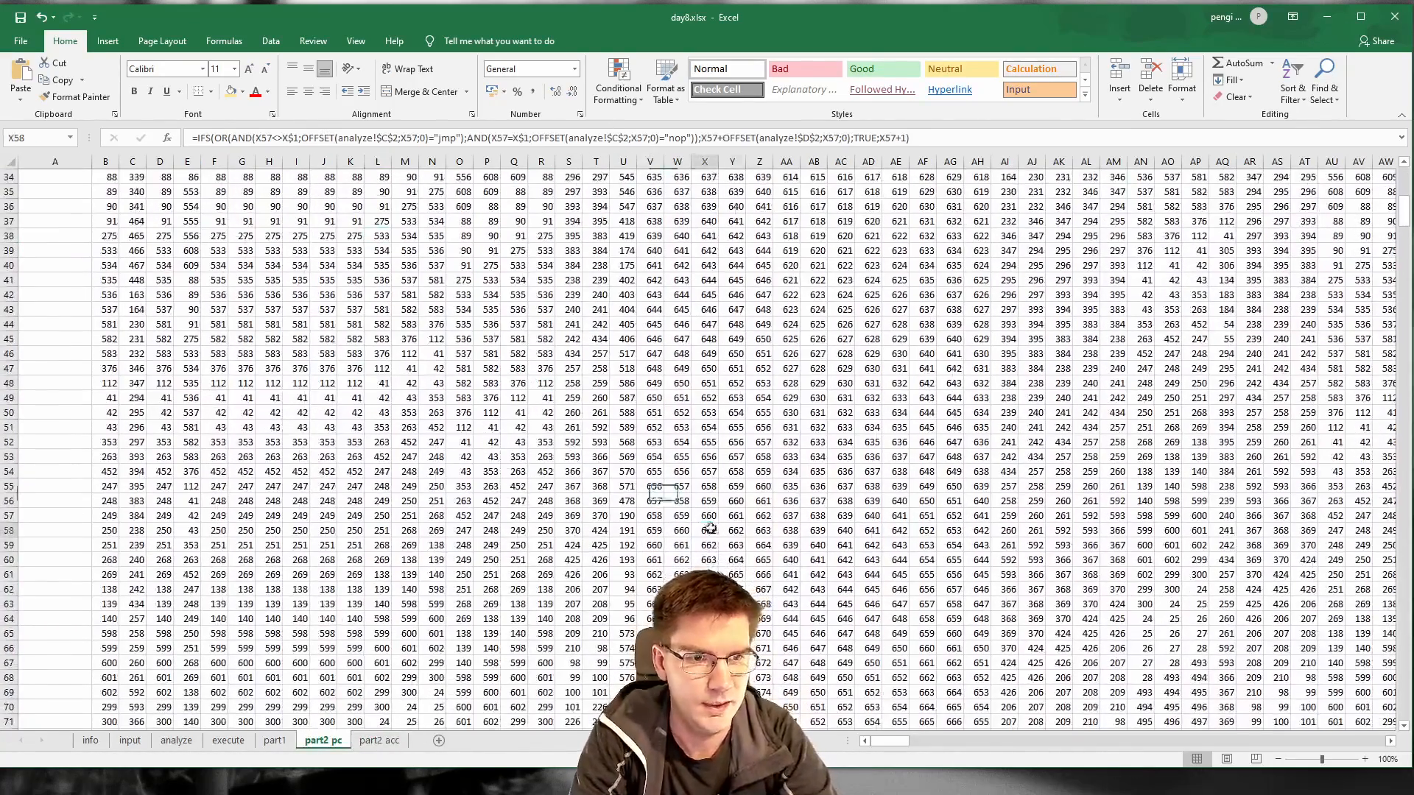
drag(705, 530, 758, 641)
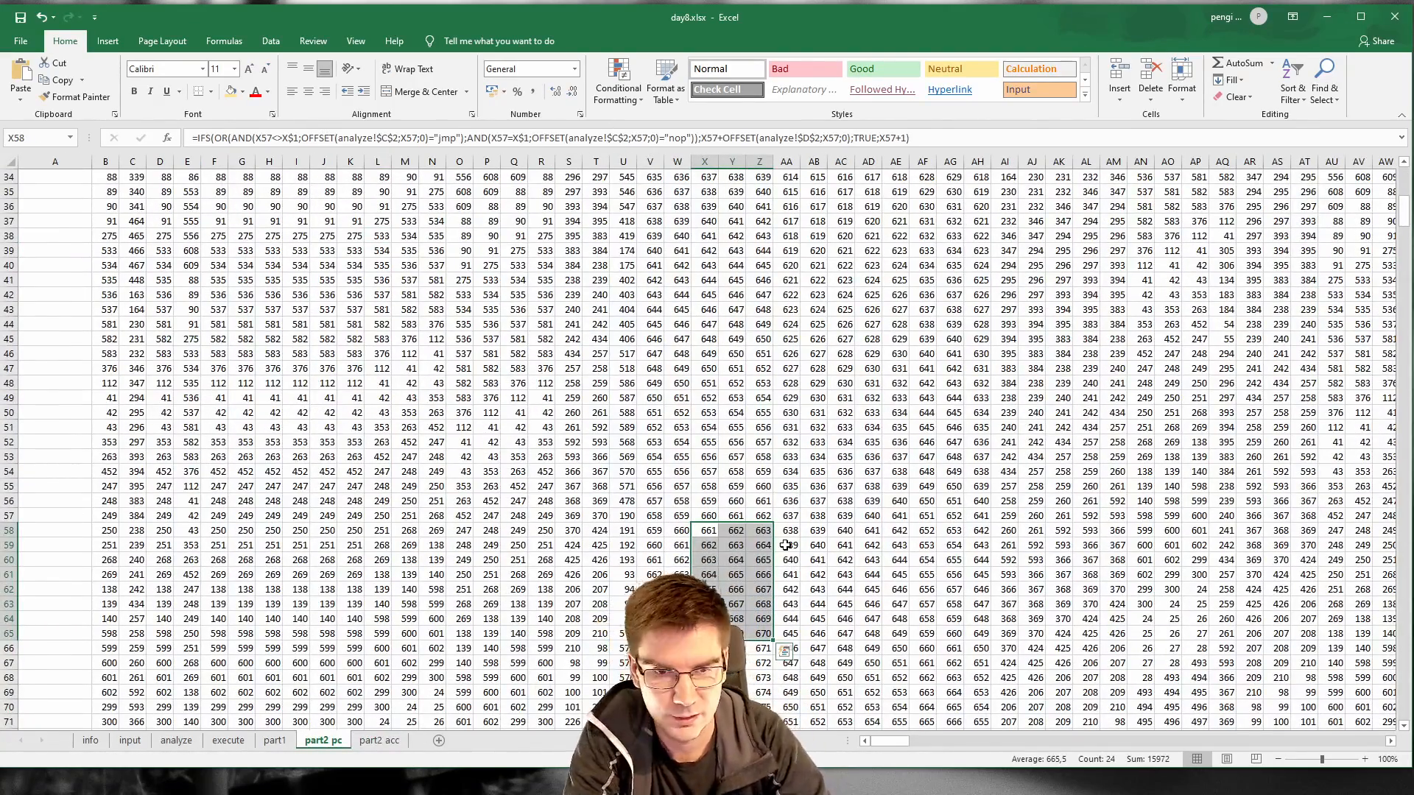
scroll(617, 608, up, 11)
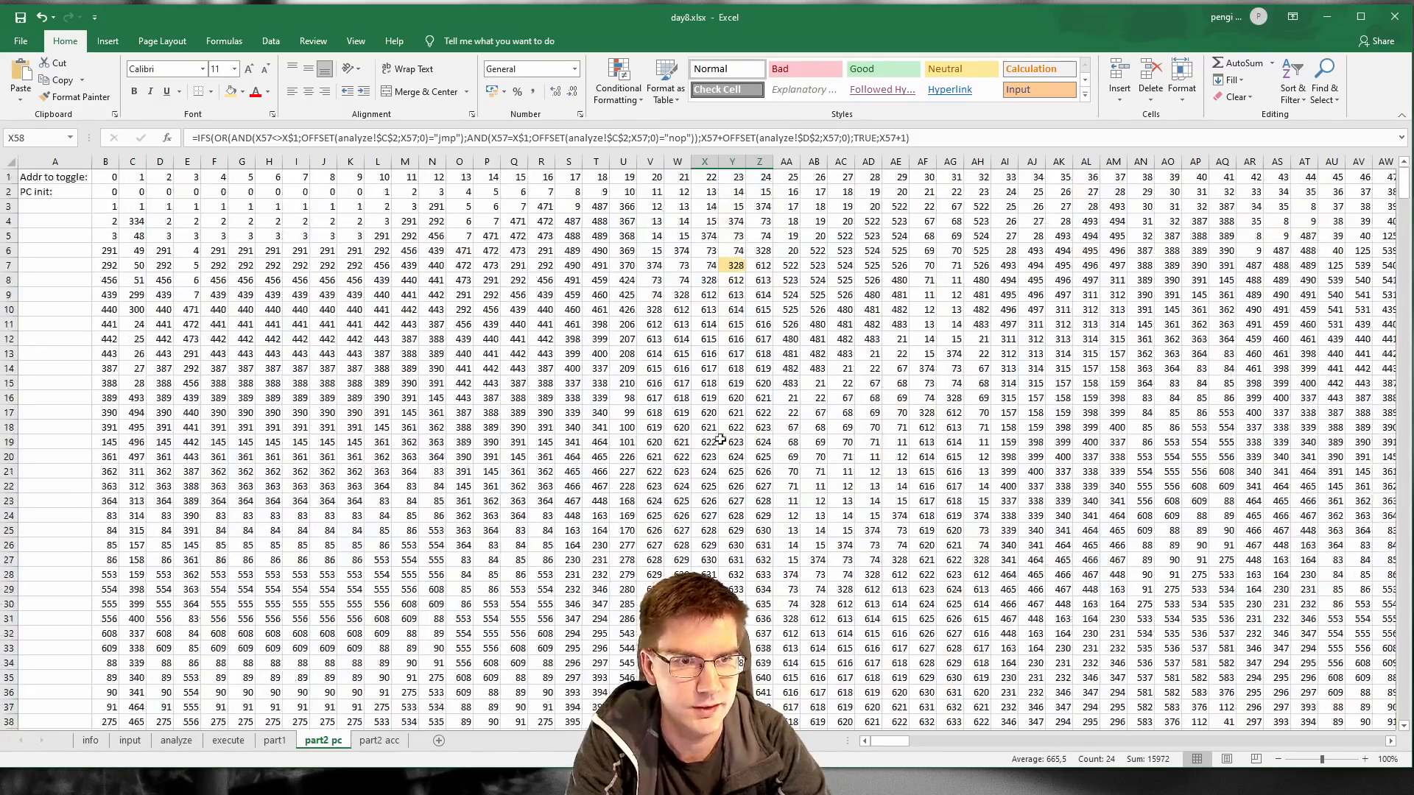
drag(705, 366, 758, 321)
click(758, 322)
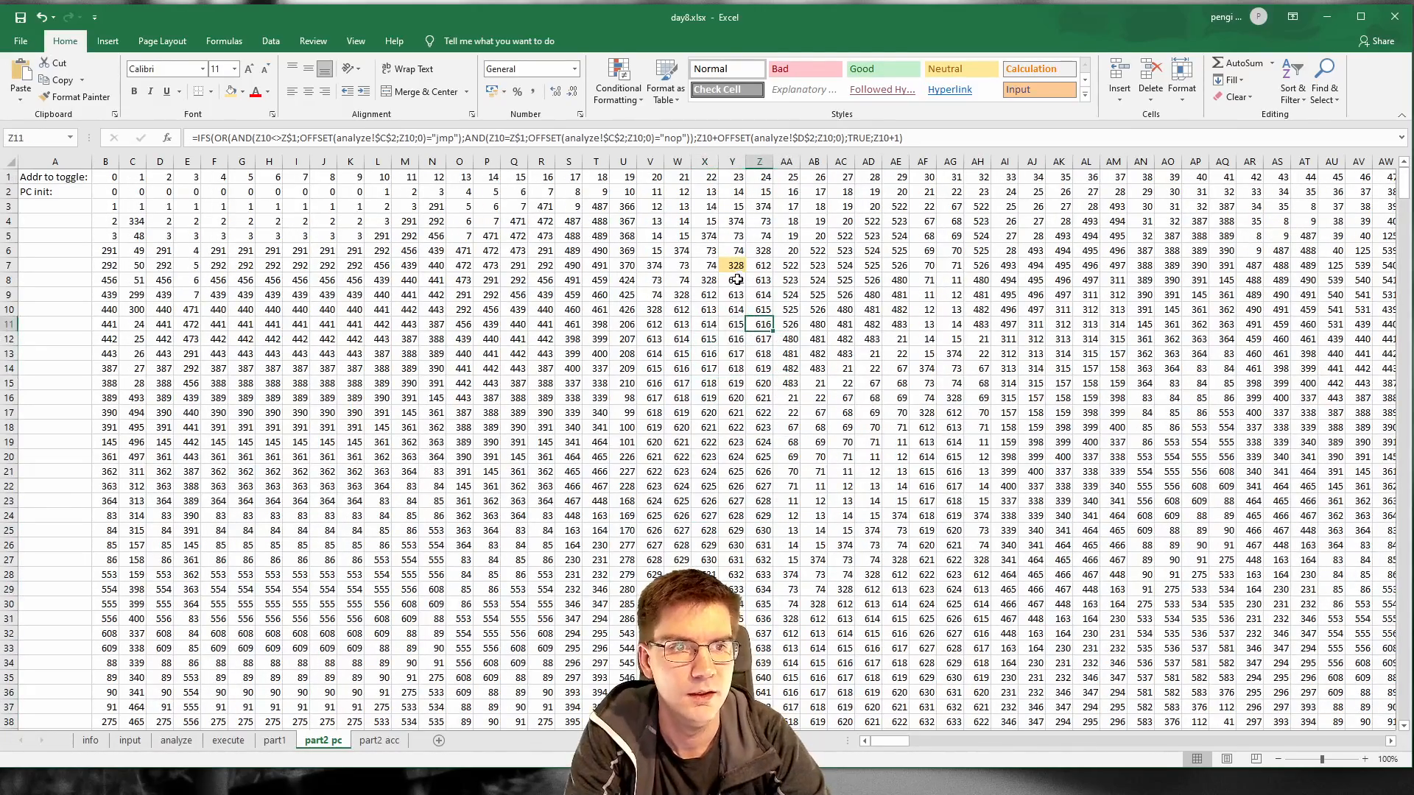
Step: Clear the formatting of the highlighted cell Y7 on part2 pc
click(728, 266)
right_click(740, 266)
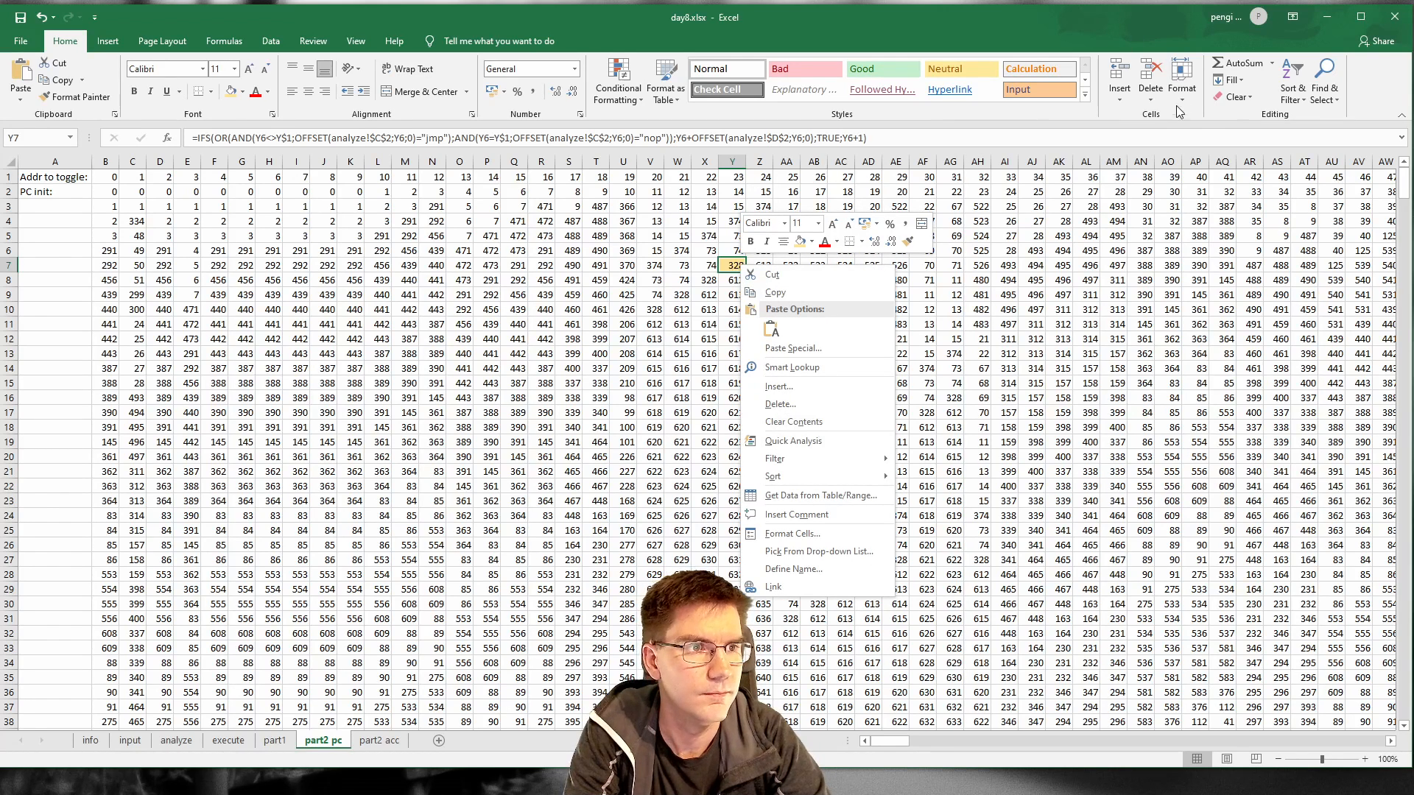
click(1241, 99)
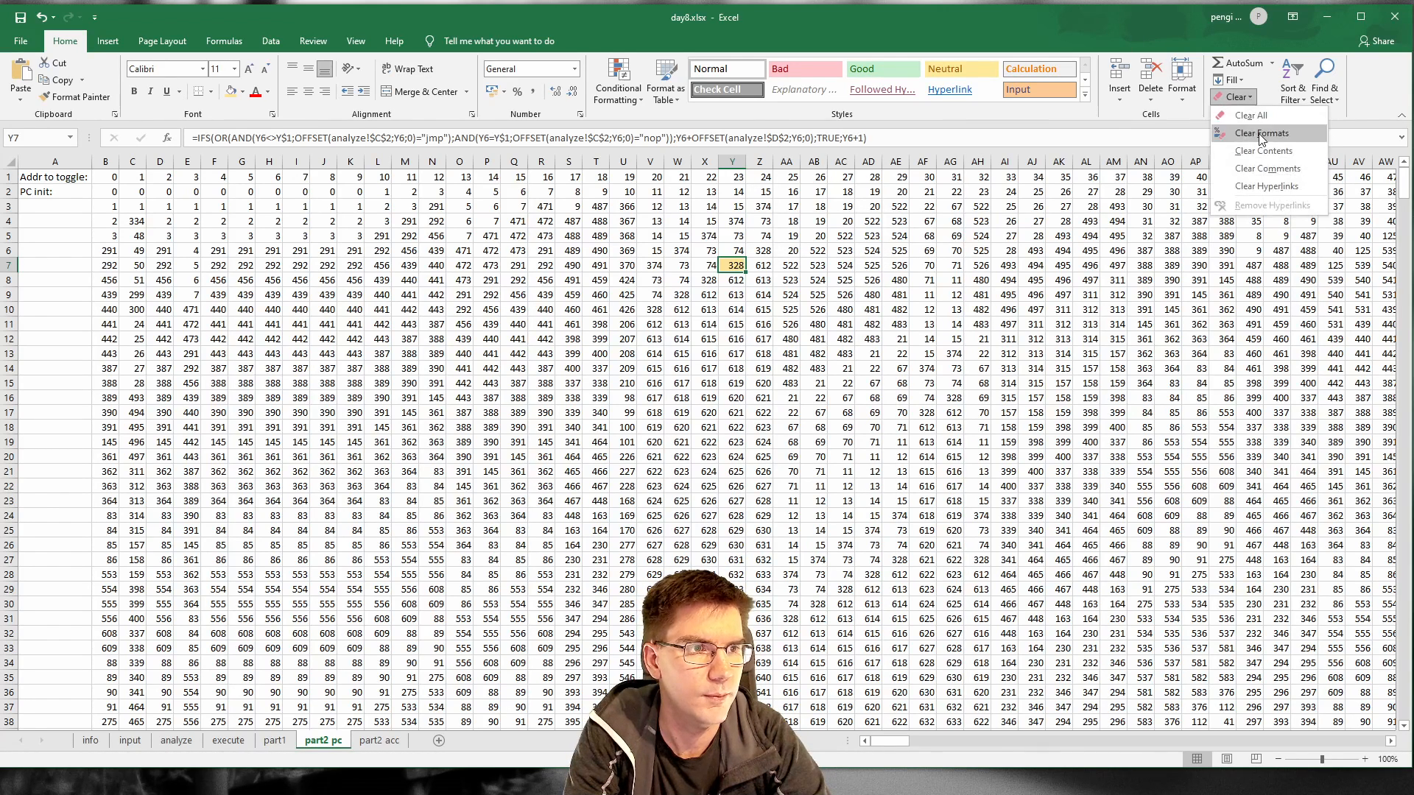
click(1261, 133)
click(406, 214)
Step: Start a new conditional formatting rule for the entire part2 pc sheet with the type Format only cells that contain
click(15, 162)
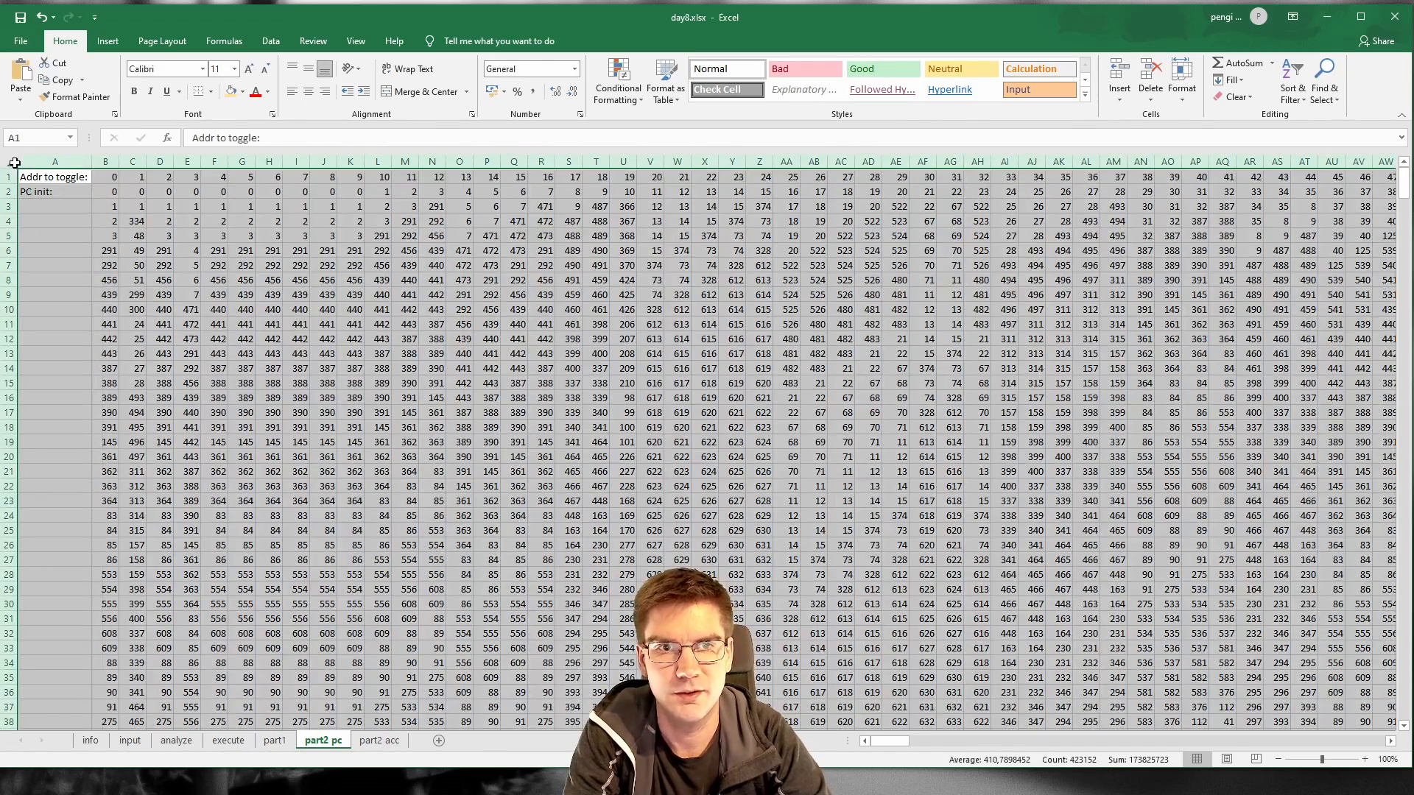
click(618, 81)
mouse_move(674, 215)
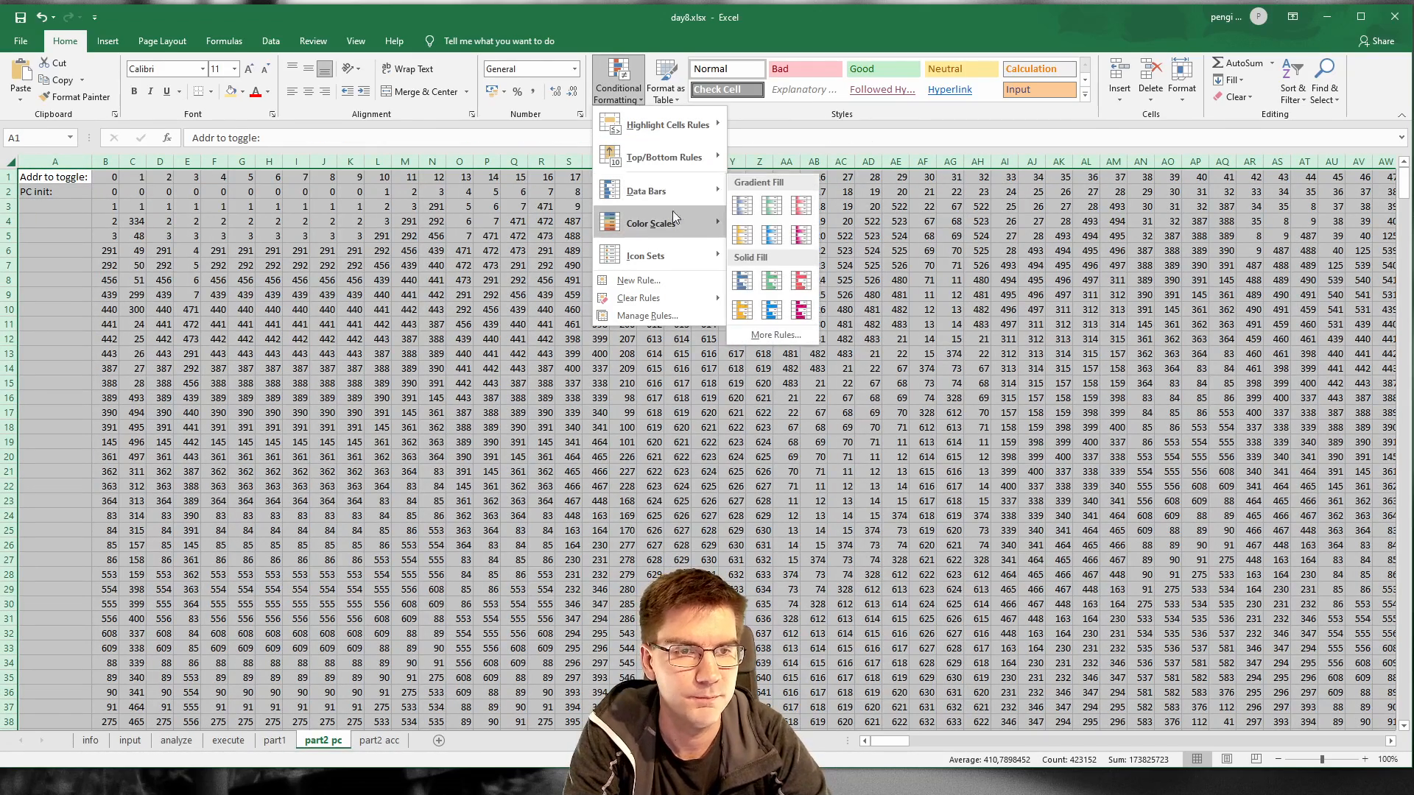
mouse_move(696, 167)
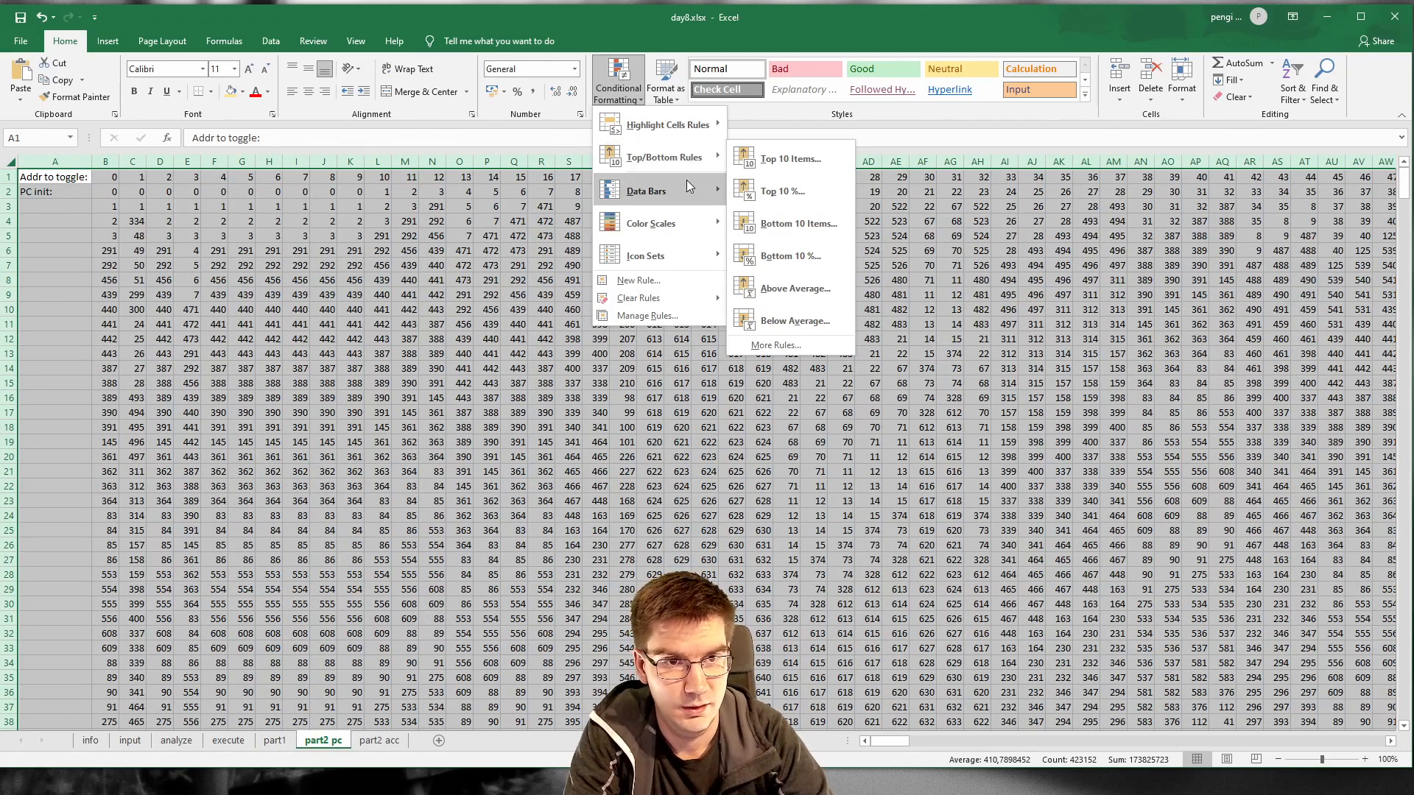
click(685, 286)
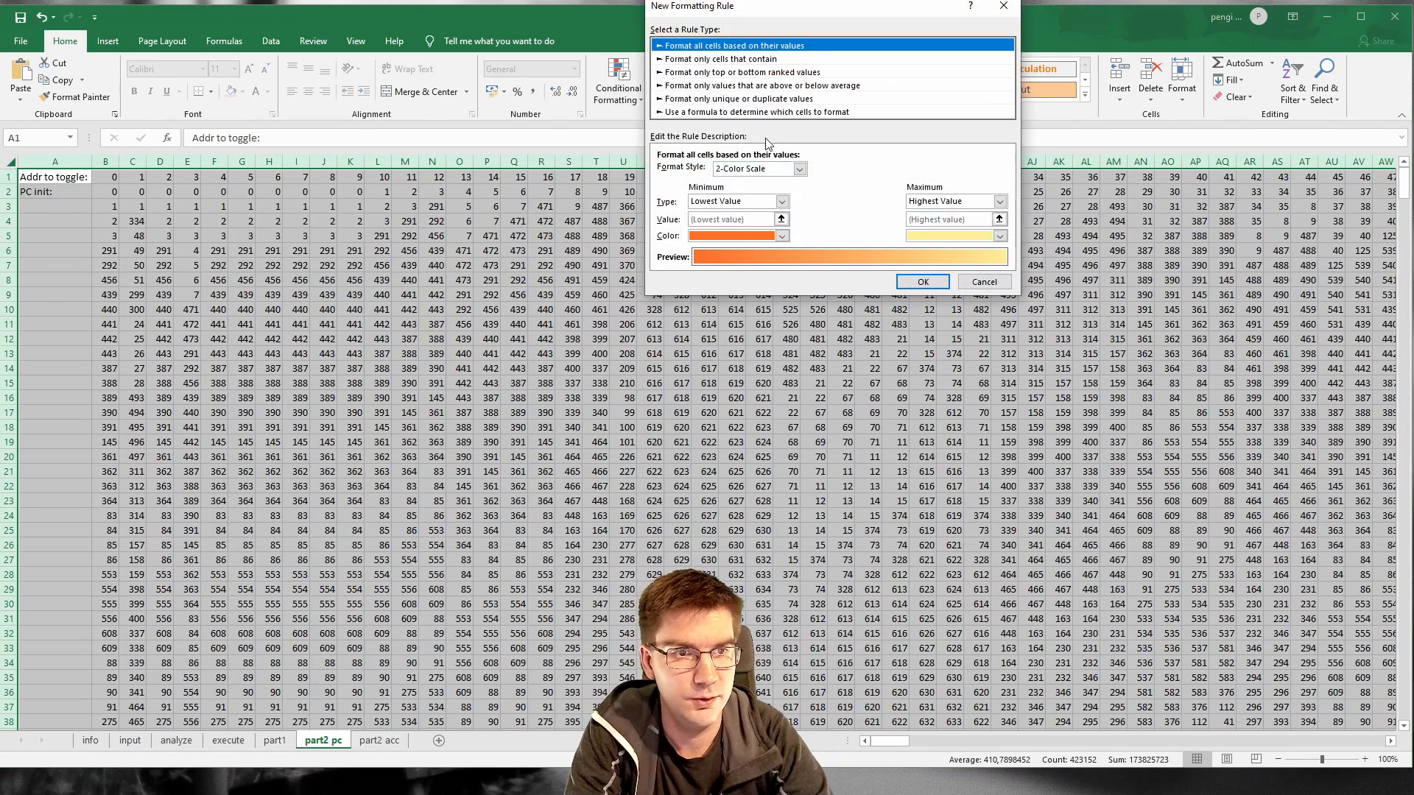
click(770, 168)
click(737, 131)
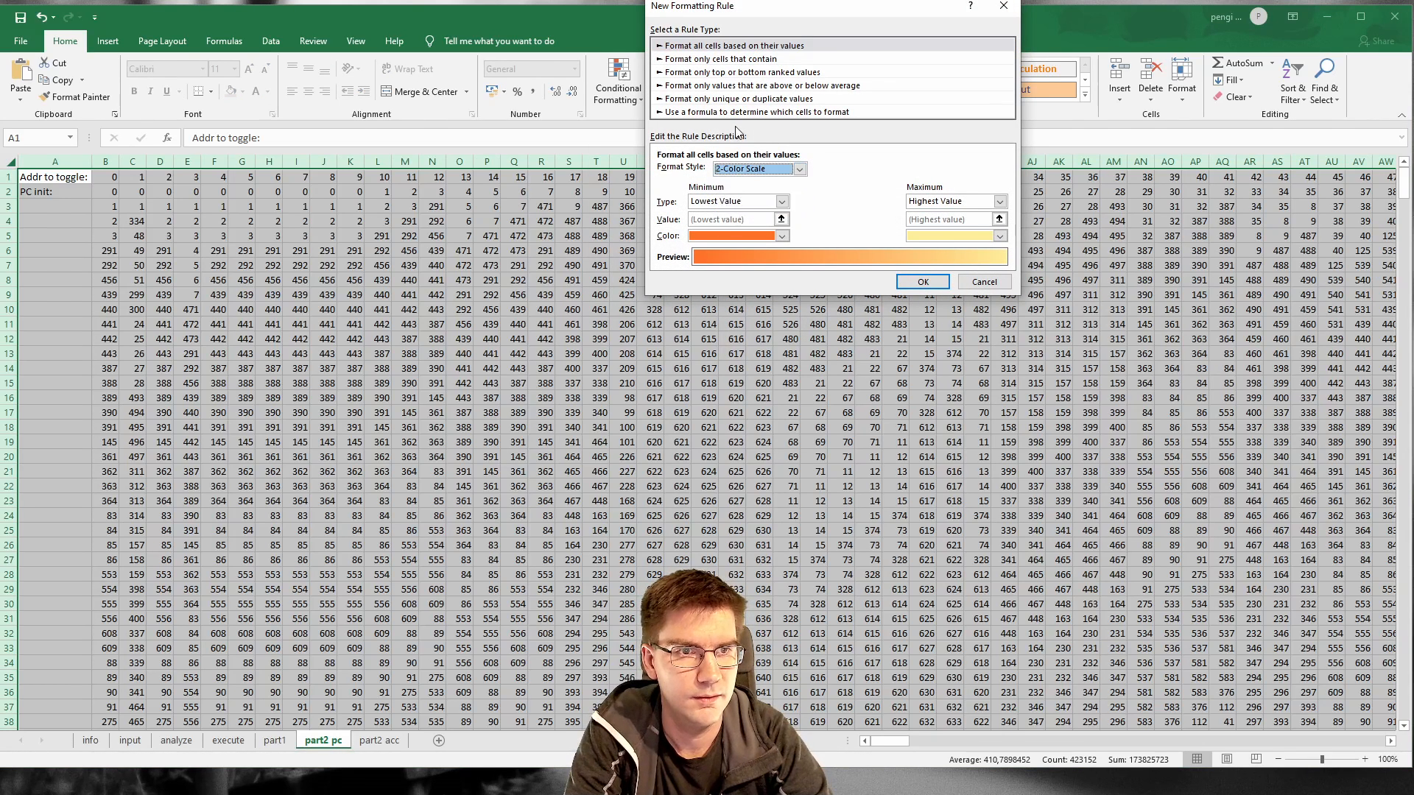
click(727, 59)
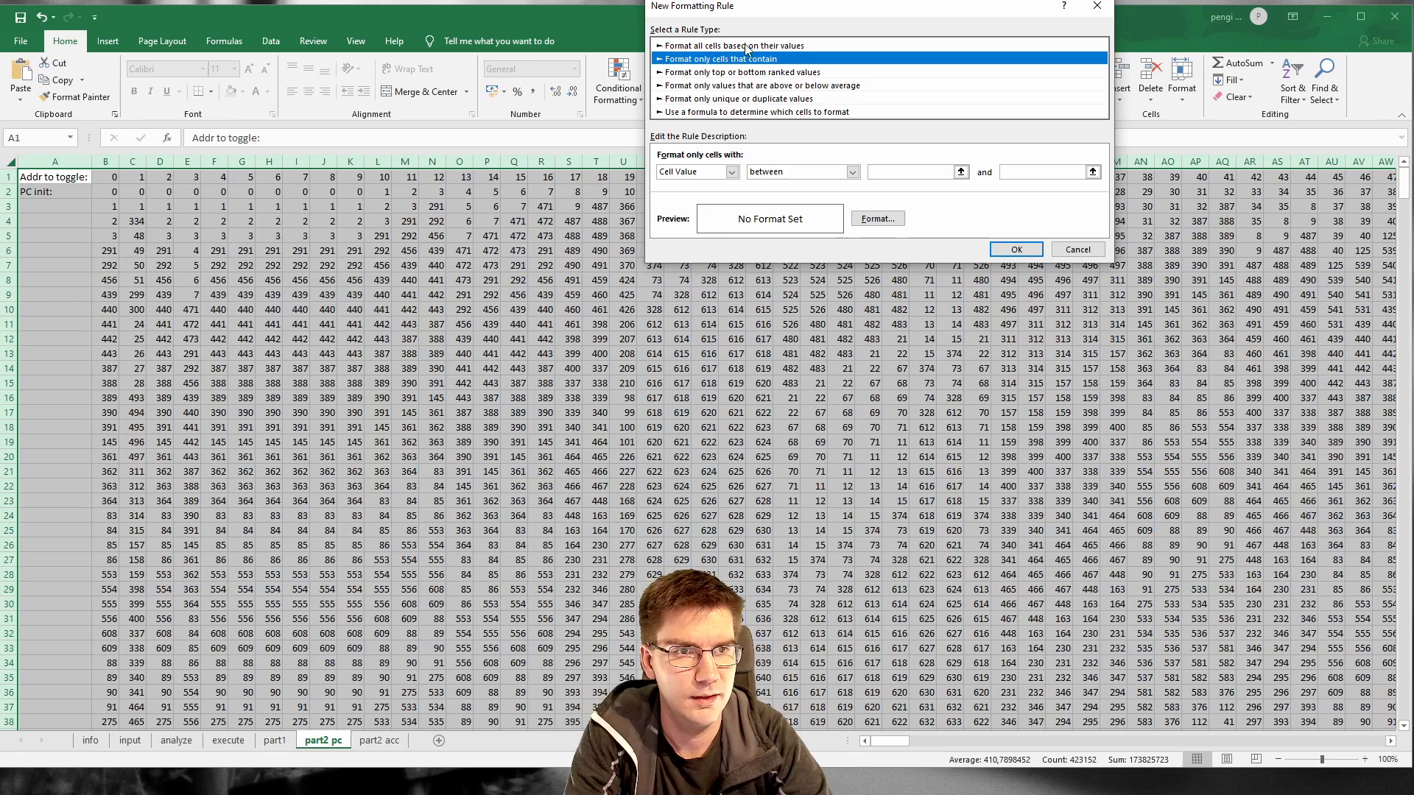
Step: Set the rule's condition to cell value greater than or equal to 617 and open its format settings
click(785, 171)
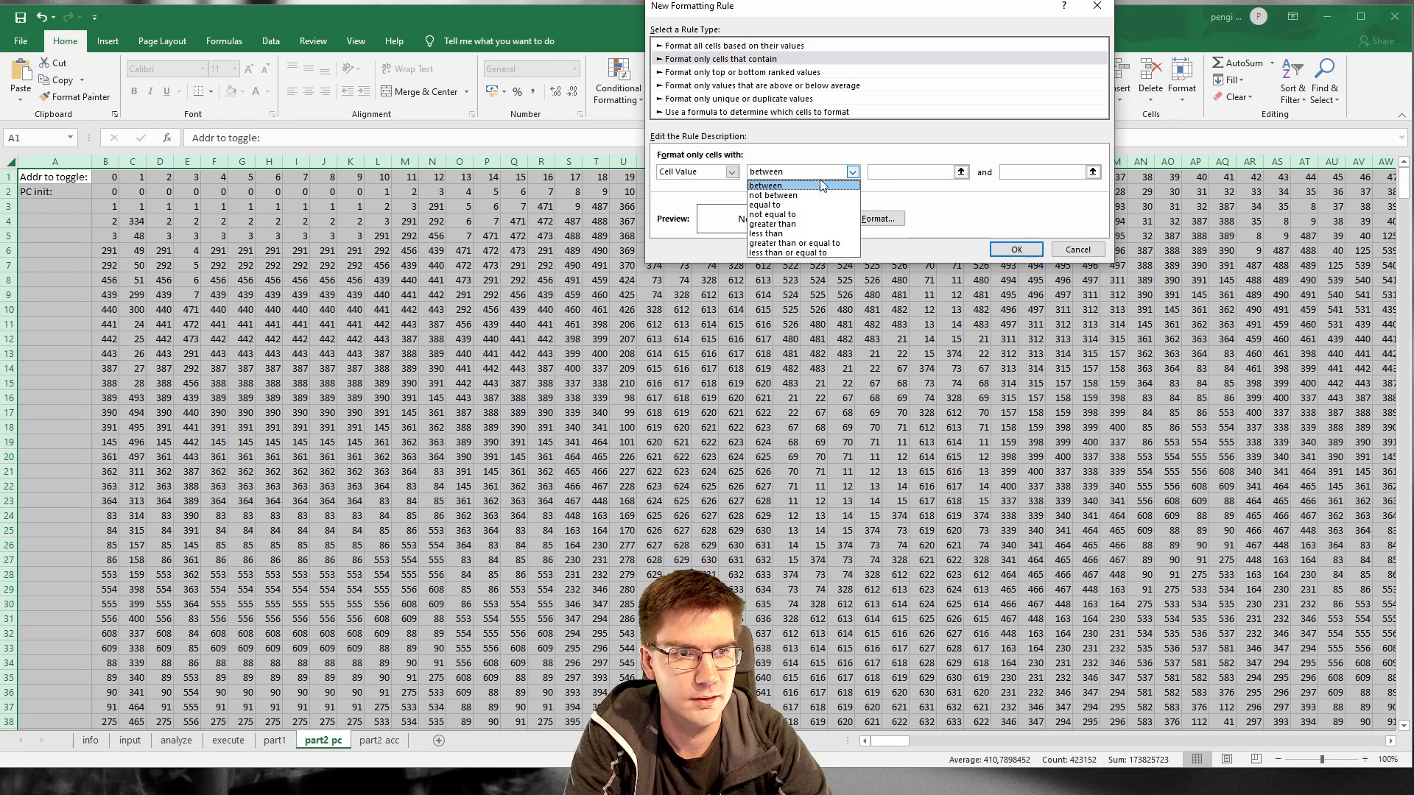
click(836, 246)
key(Tab)
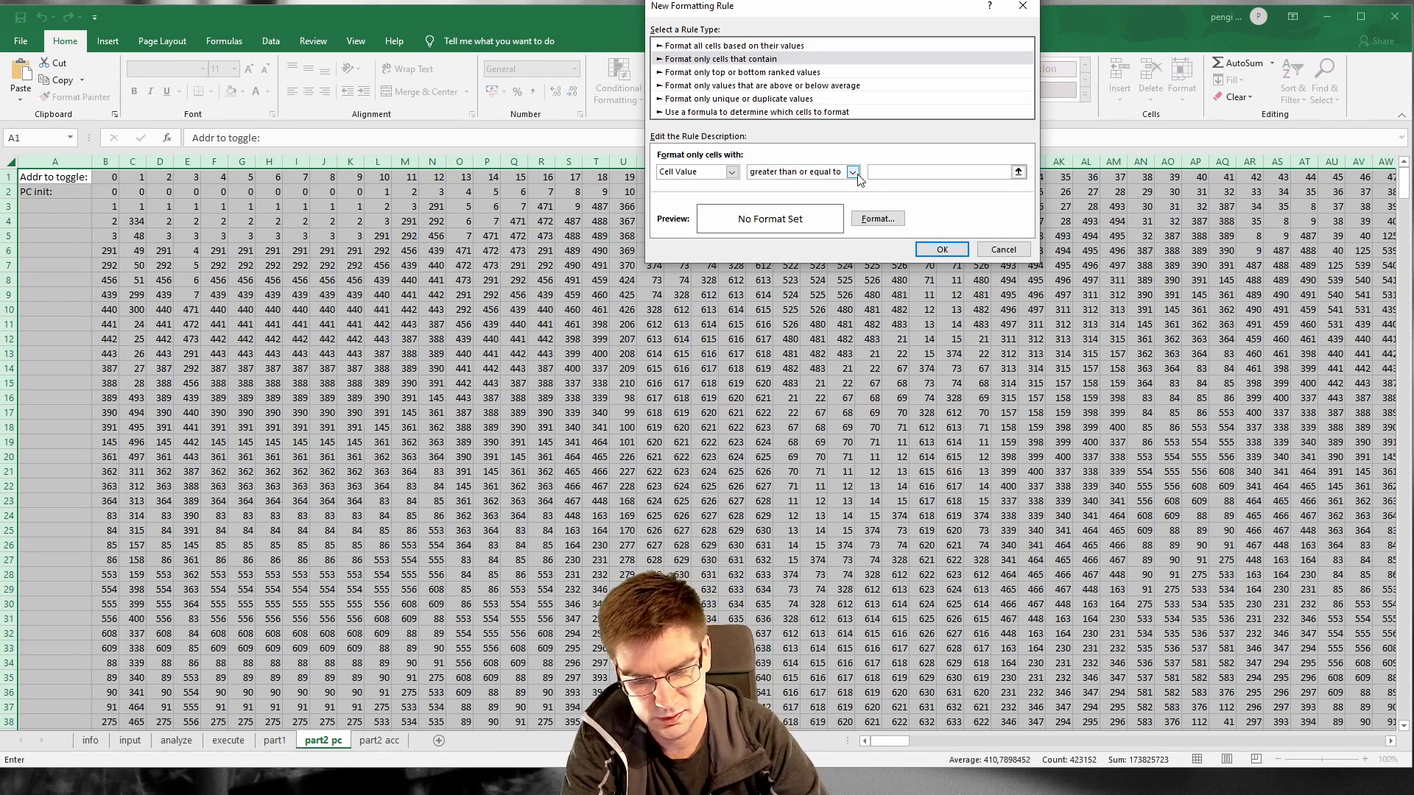
text(617)
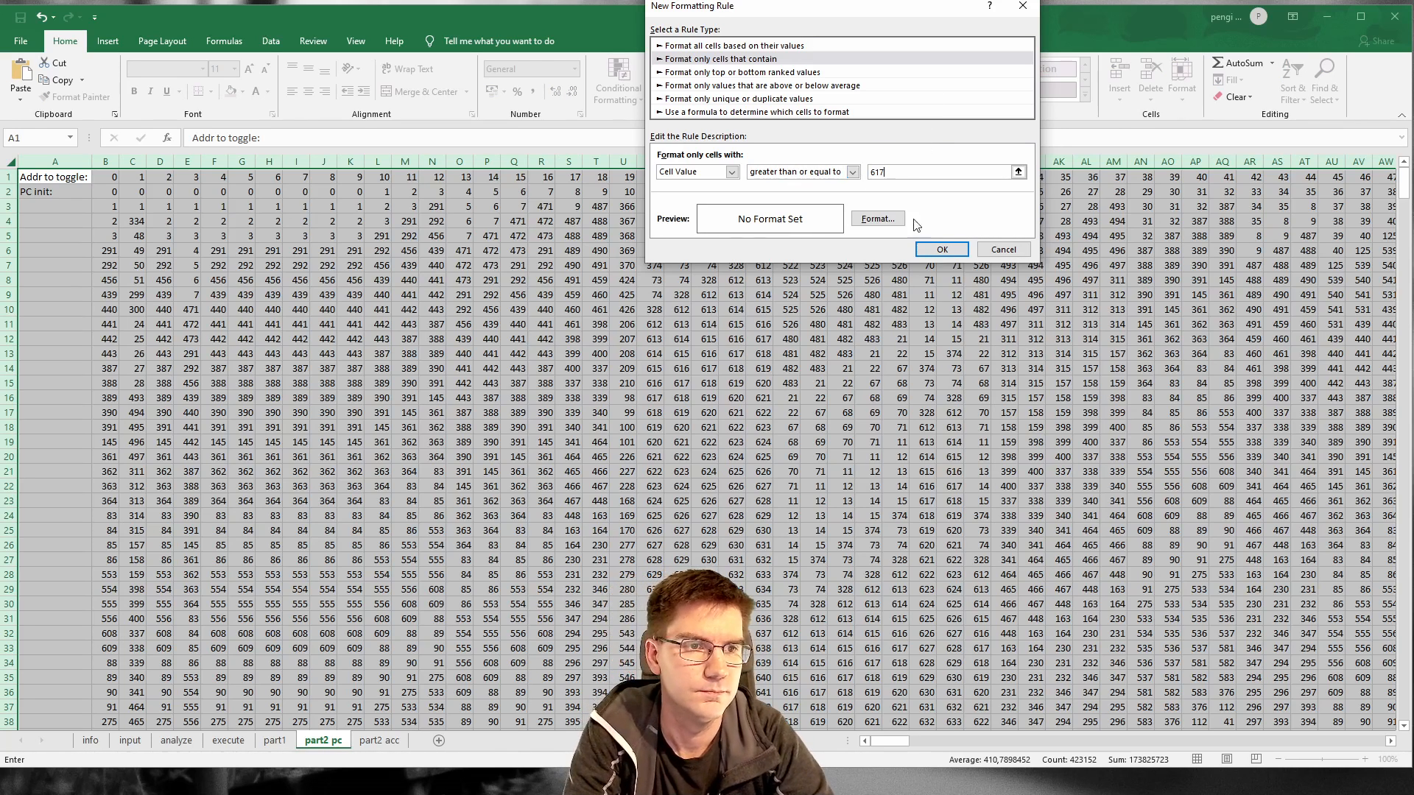
click(878, 218)
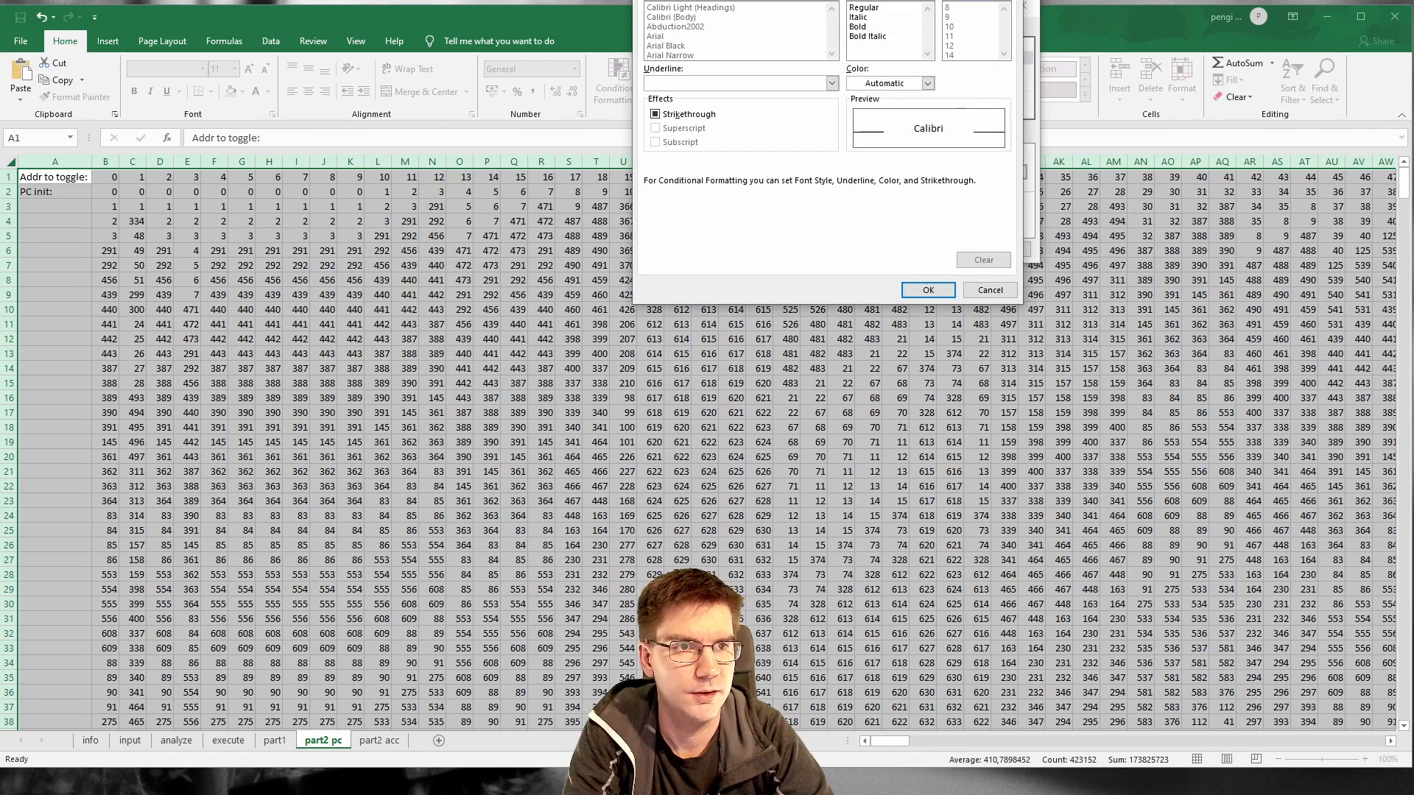
Step: Finish the conditional formatting rule with a light orange fill for cell values greater than 617 and apply it
click(758, 0)
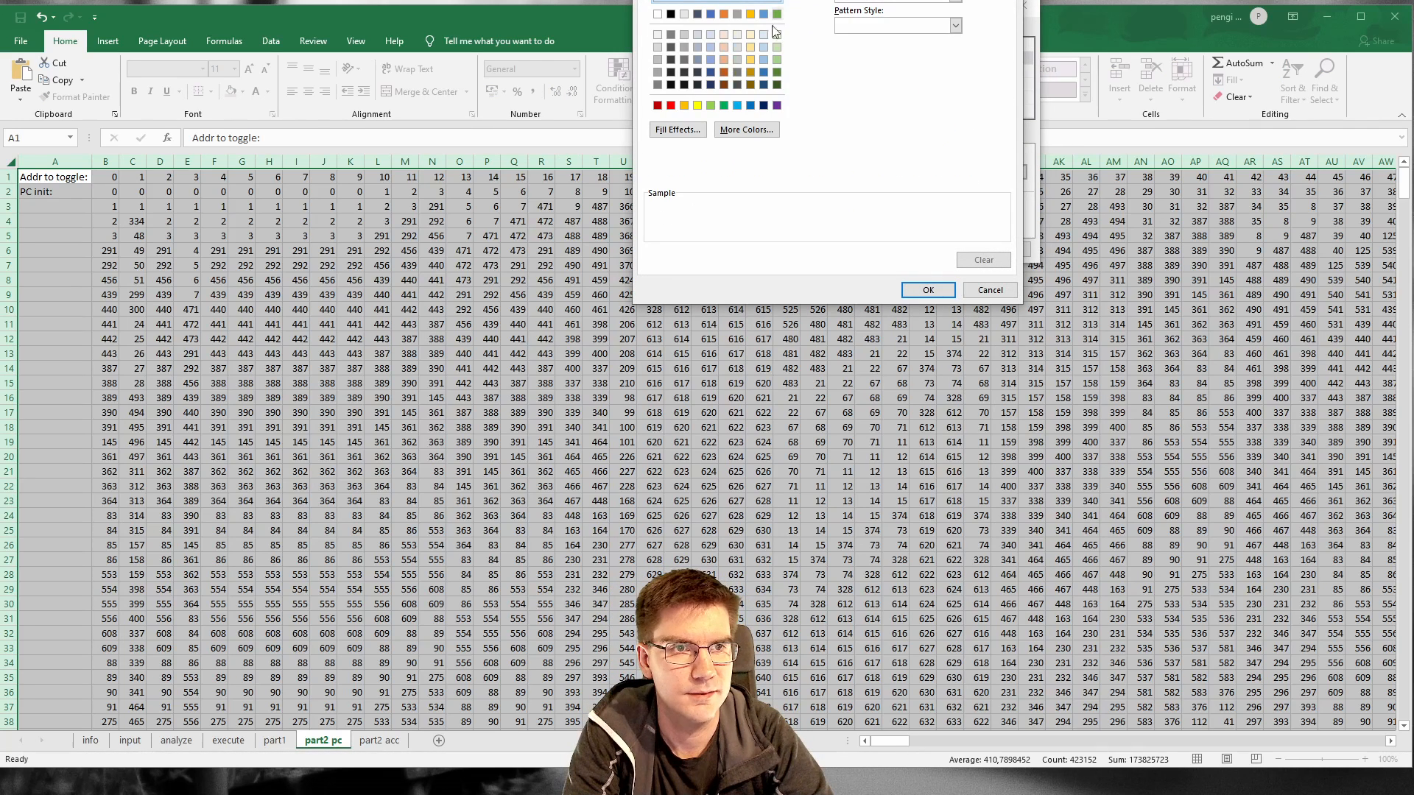
click(725, 47)
click(930, 290)
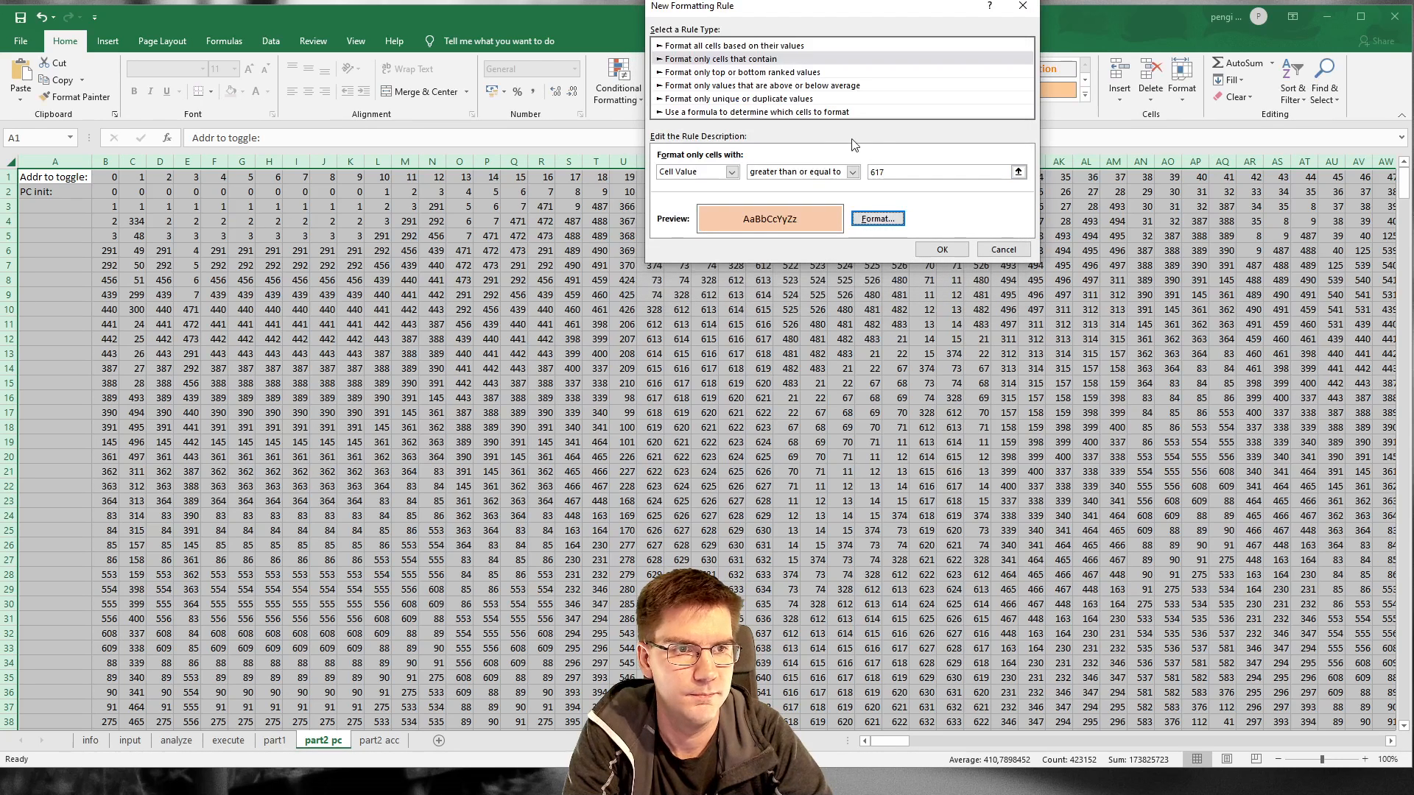
click(852, 172)
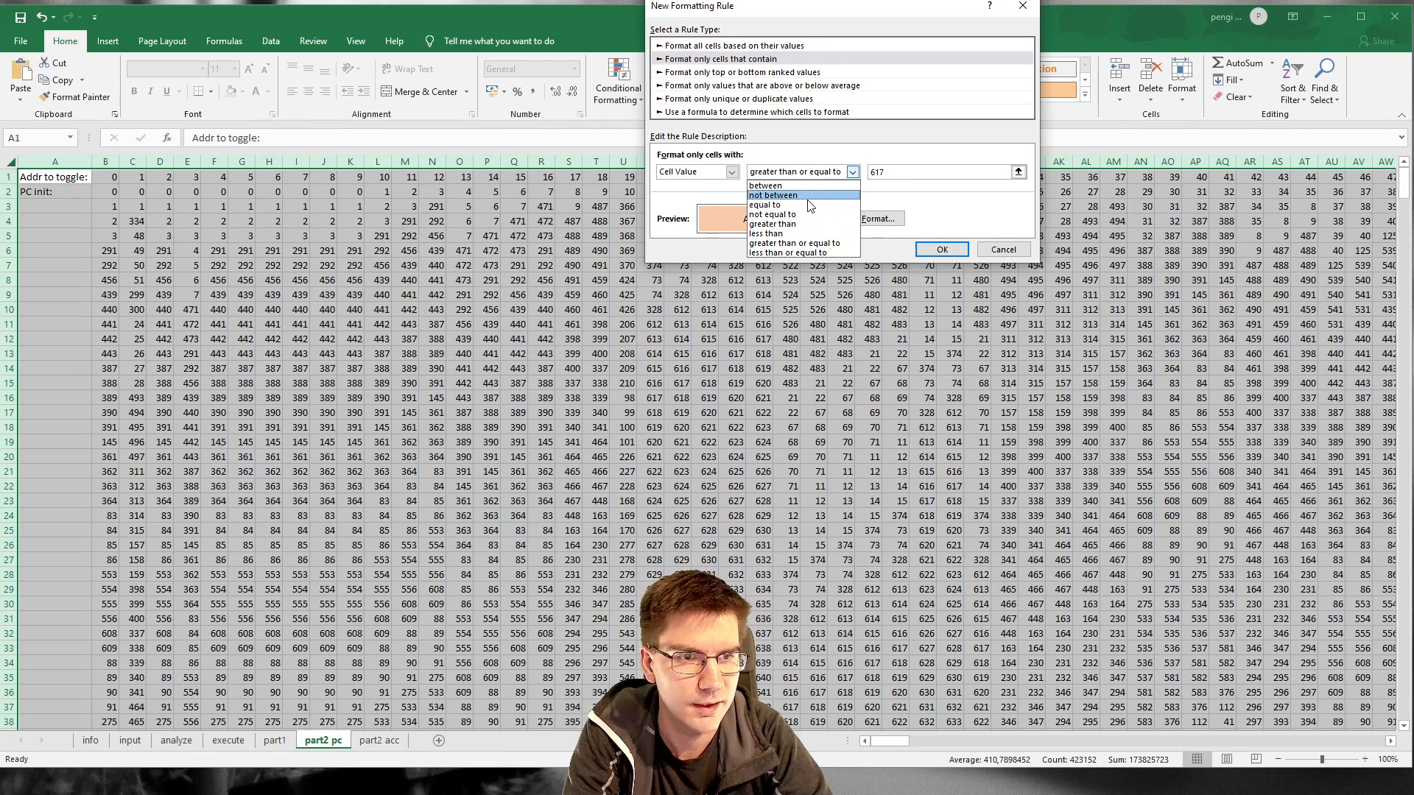
click(803, 224)
click(942, 250)
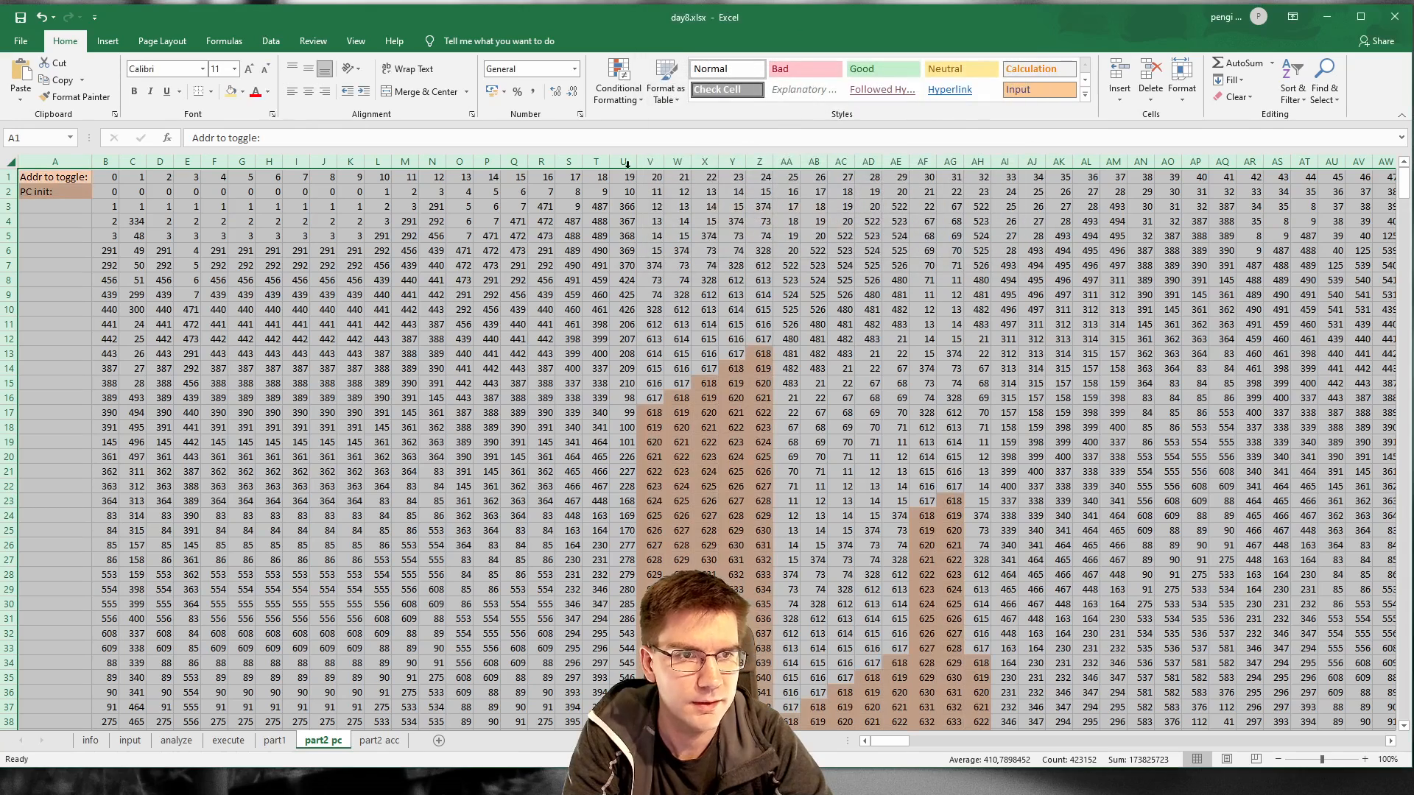
Step: Define another conditional formatting rule for the selected sheet that targets cell values equal to 617
click(622, 89)
click(640, 280)
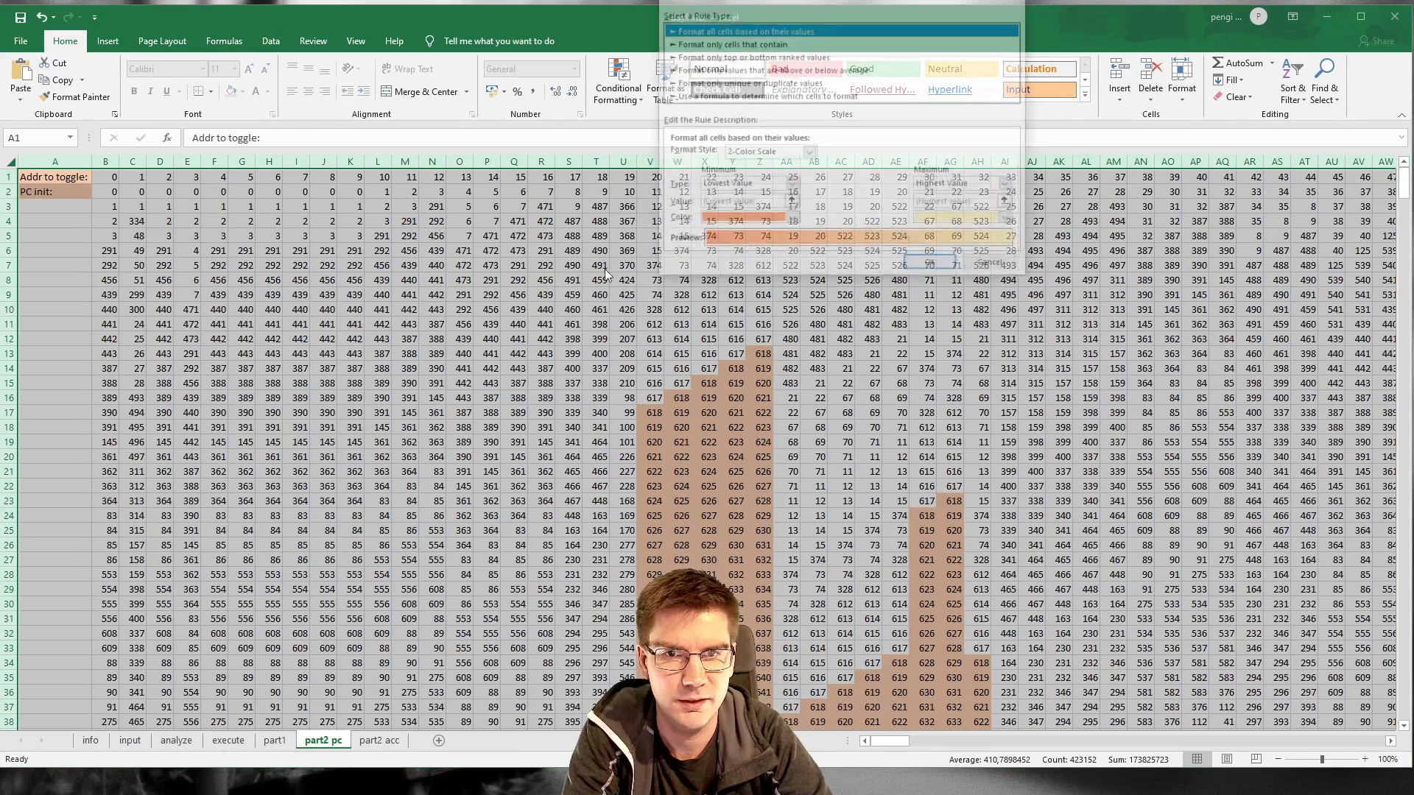
click(752, 45)
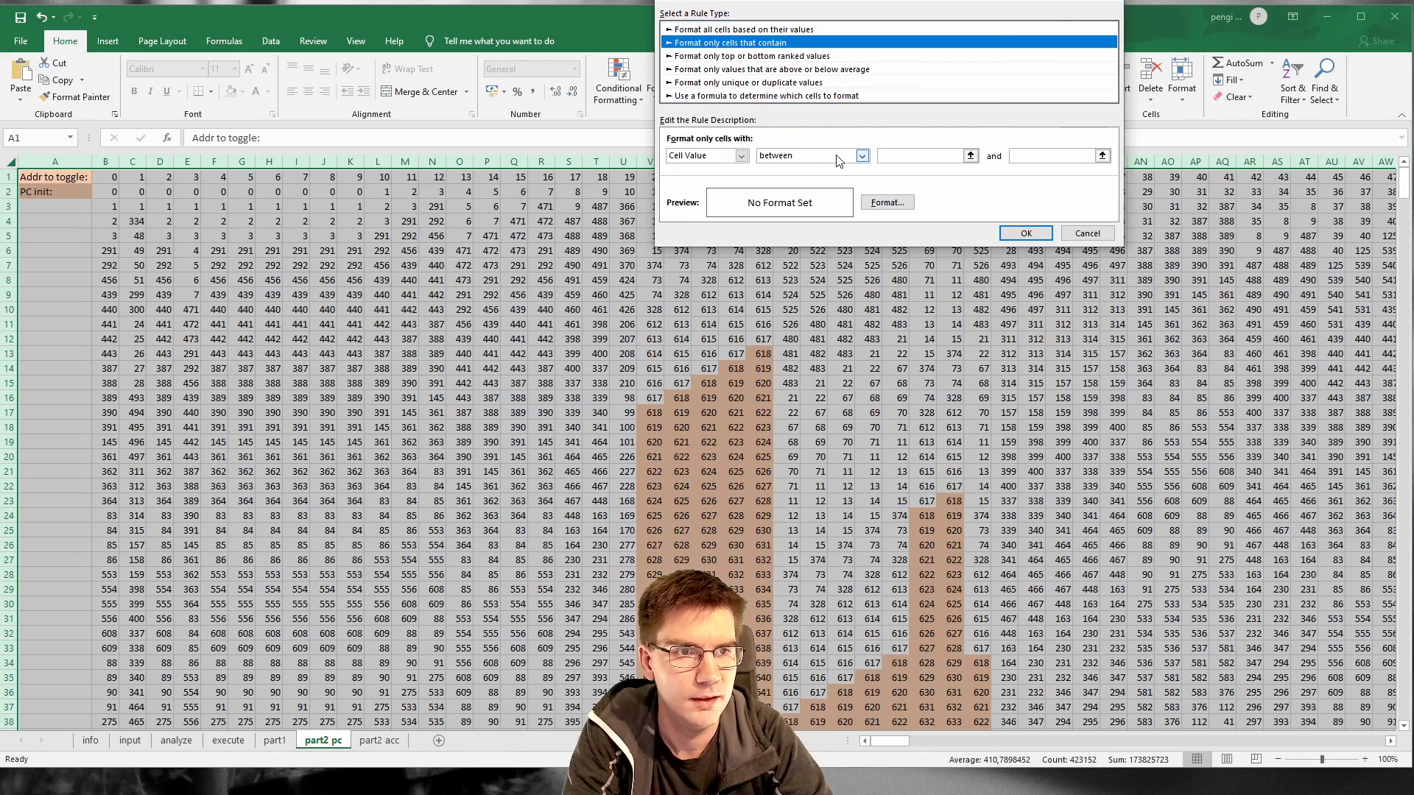
click(862, 155)
click(796, 188)
click(1028, 156)
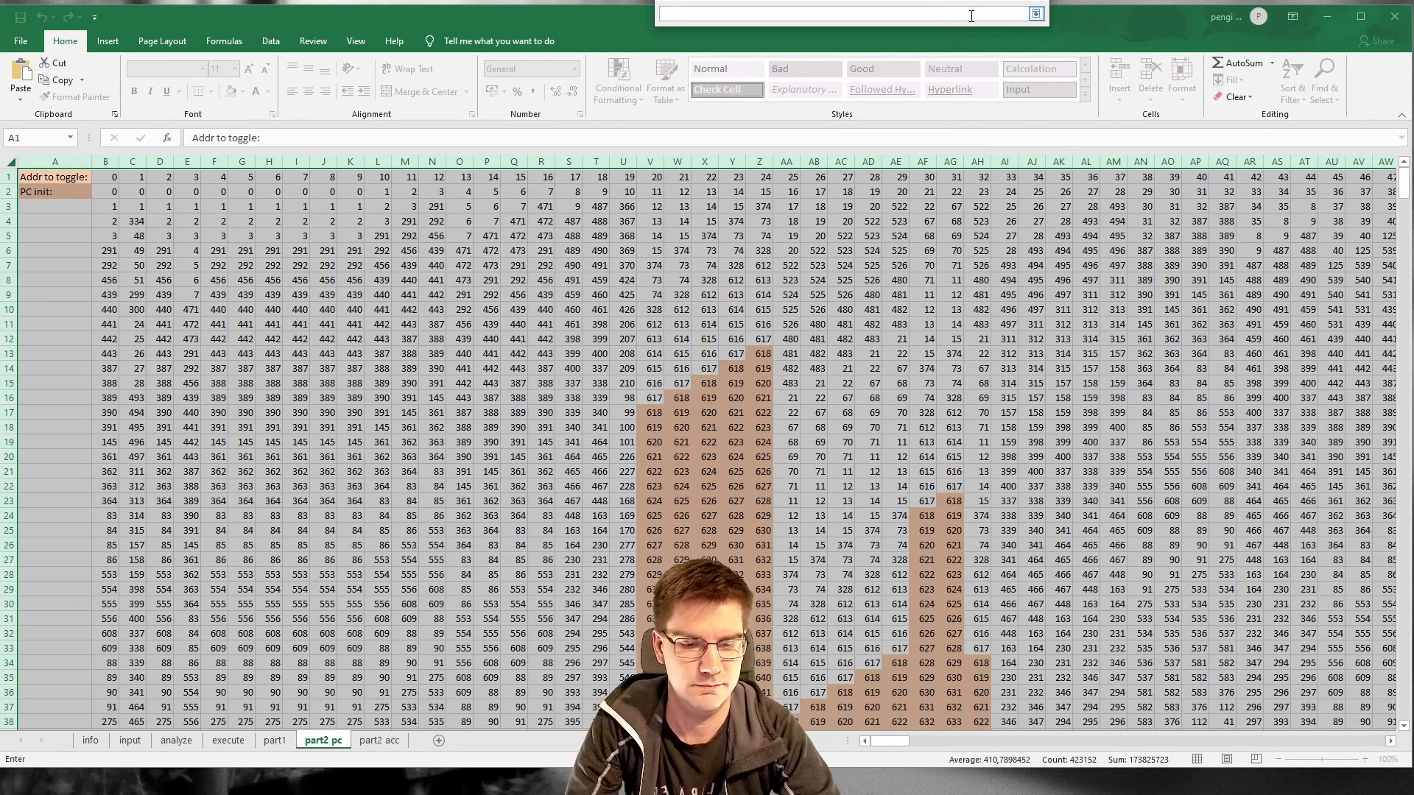
text(617)
key(Return)
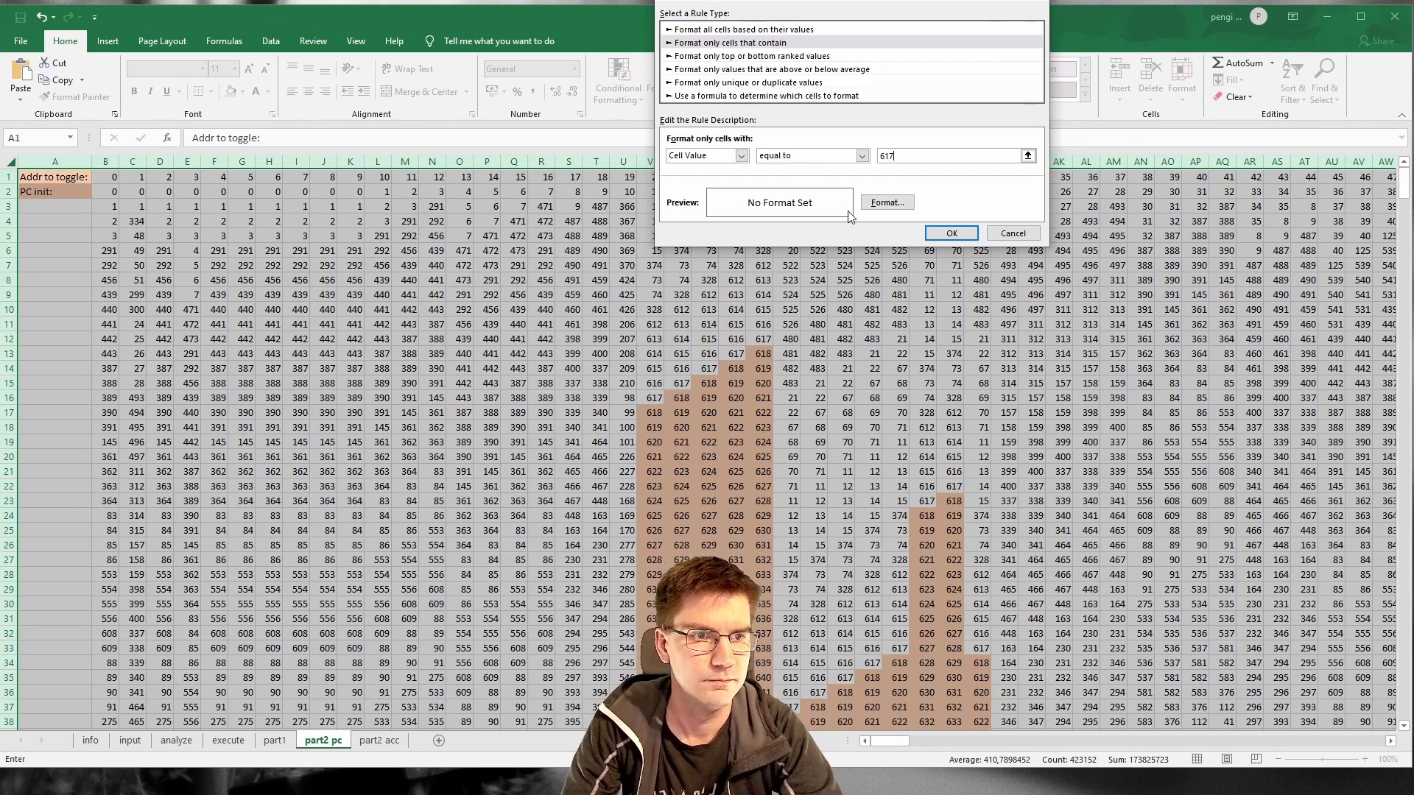
Step: Give the equal-to-617 rule a dark brown fill and apply it
click(888, 203)
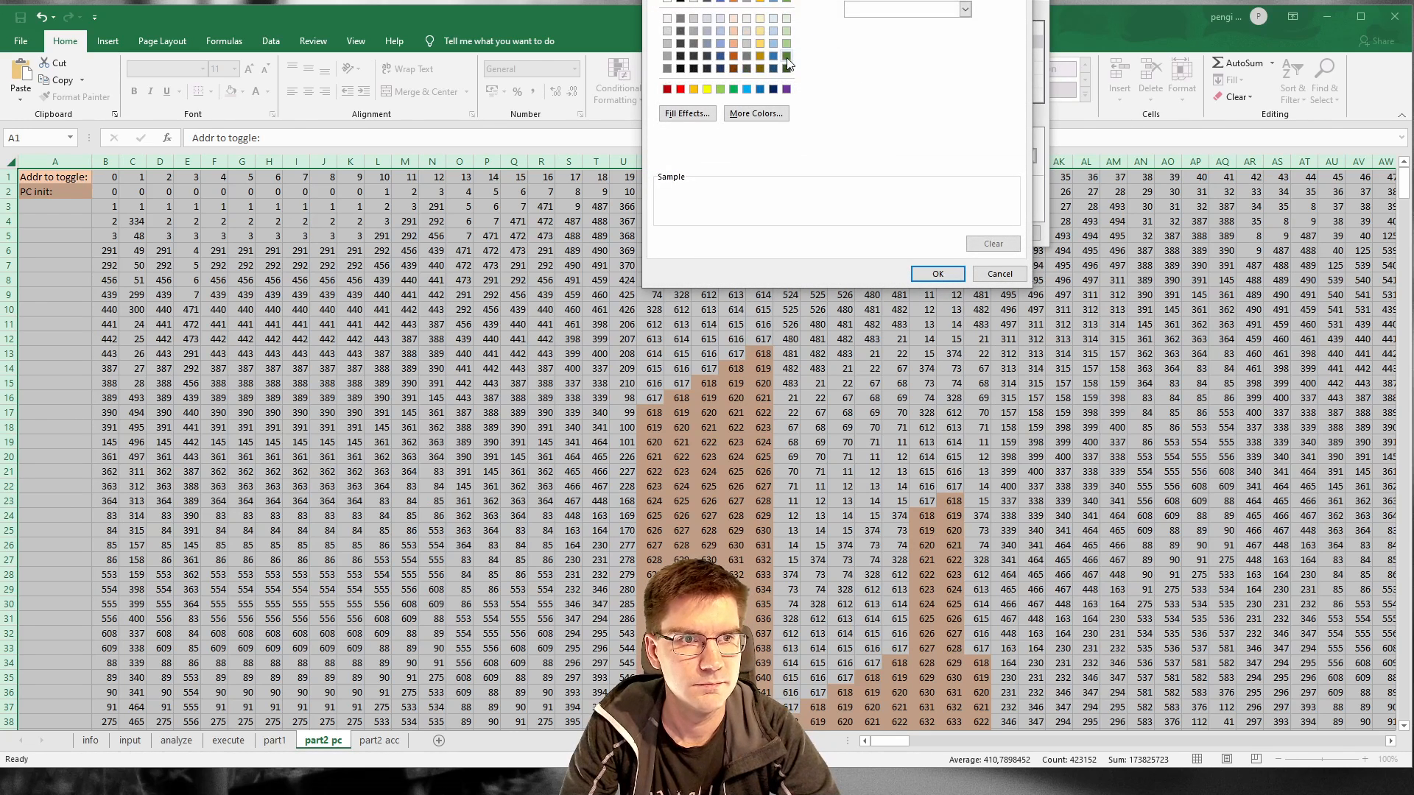
click(733, 68)
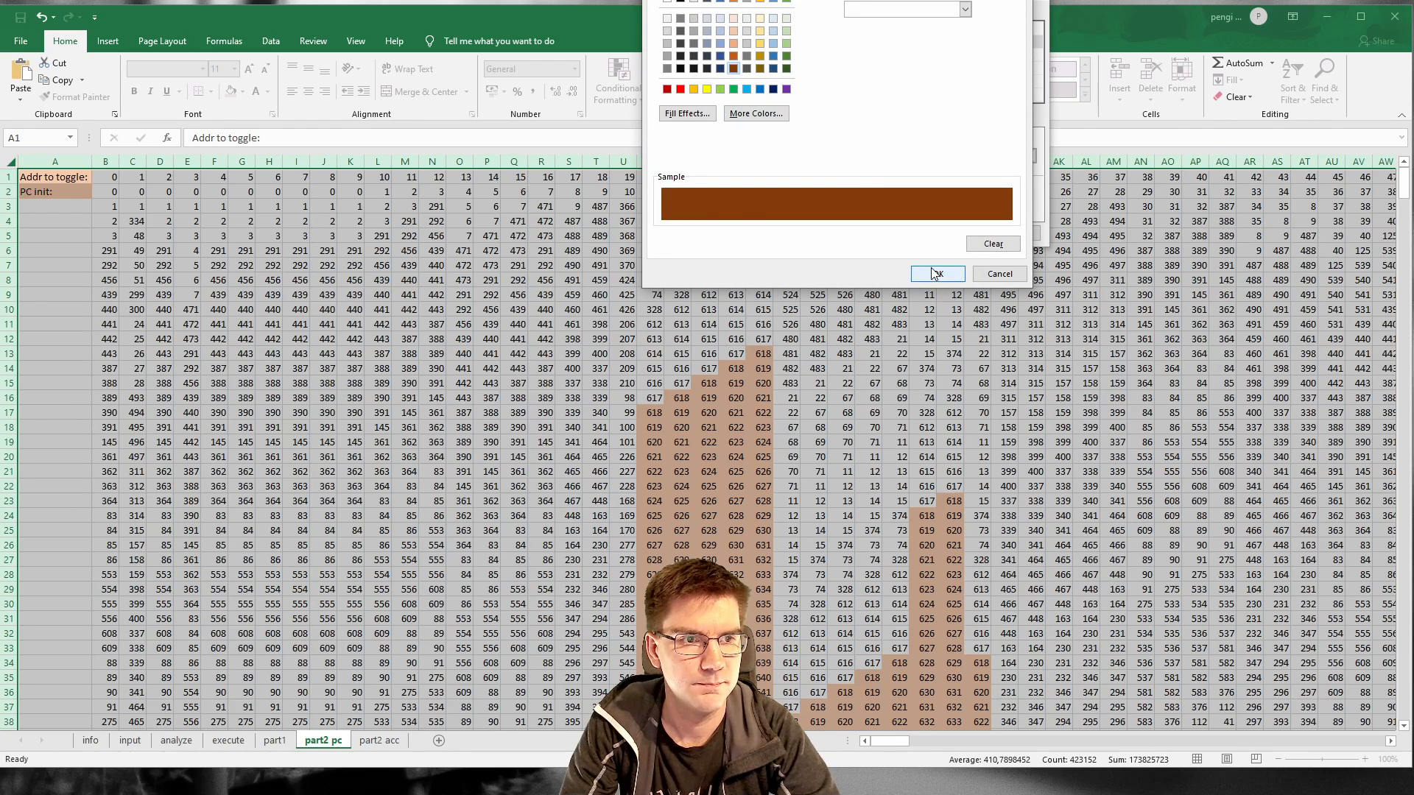
click(936, 273)
click(948, 241)
Step: Examine the highlighted cells across the part2 pc sheet to see which columns reach address 617 or beyond
scroll(892, 382, down, 4)
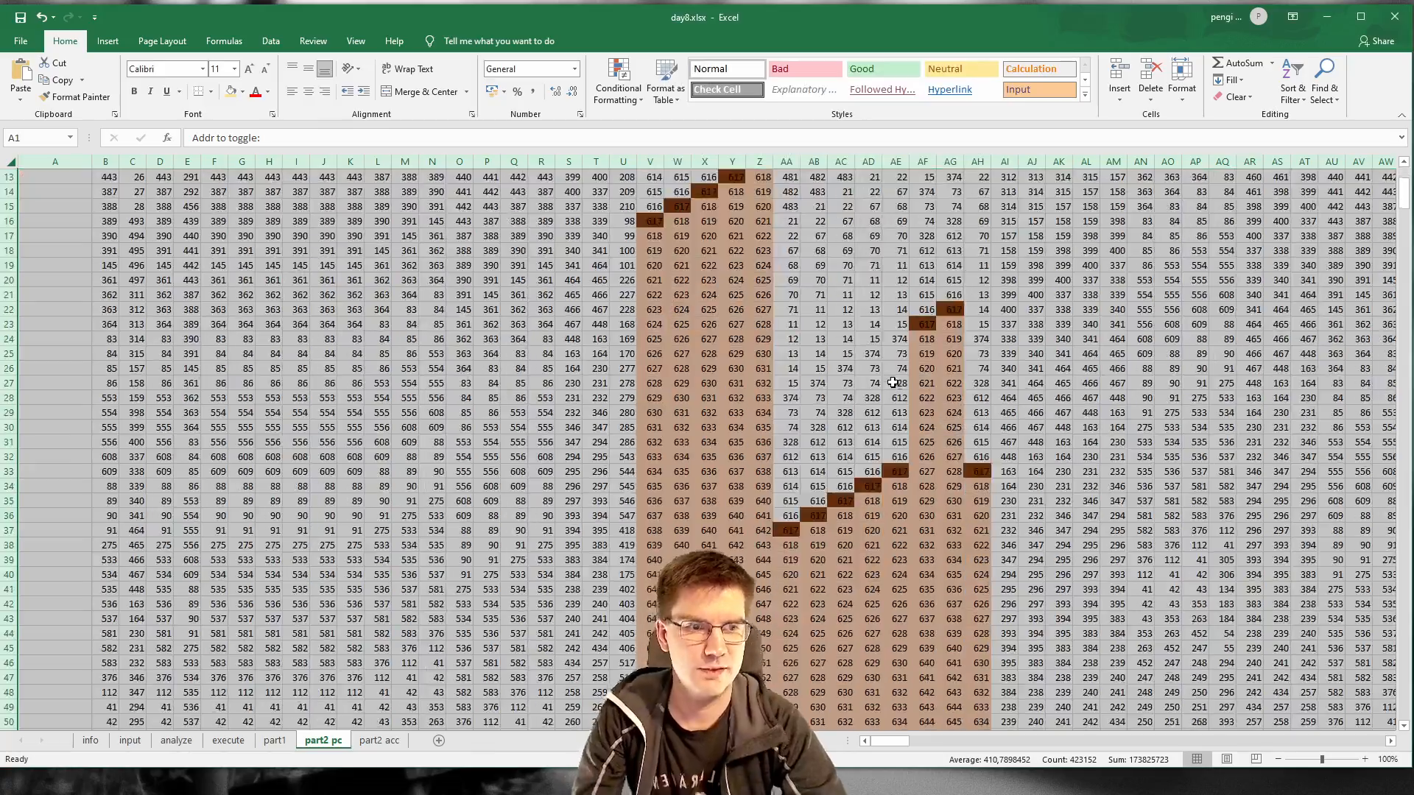
scroll(893, 382, down, 20)
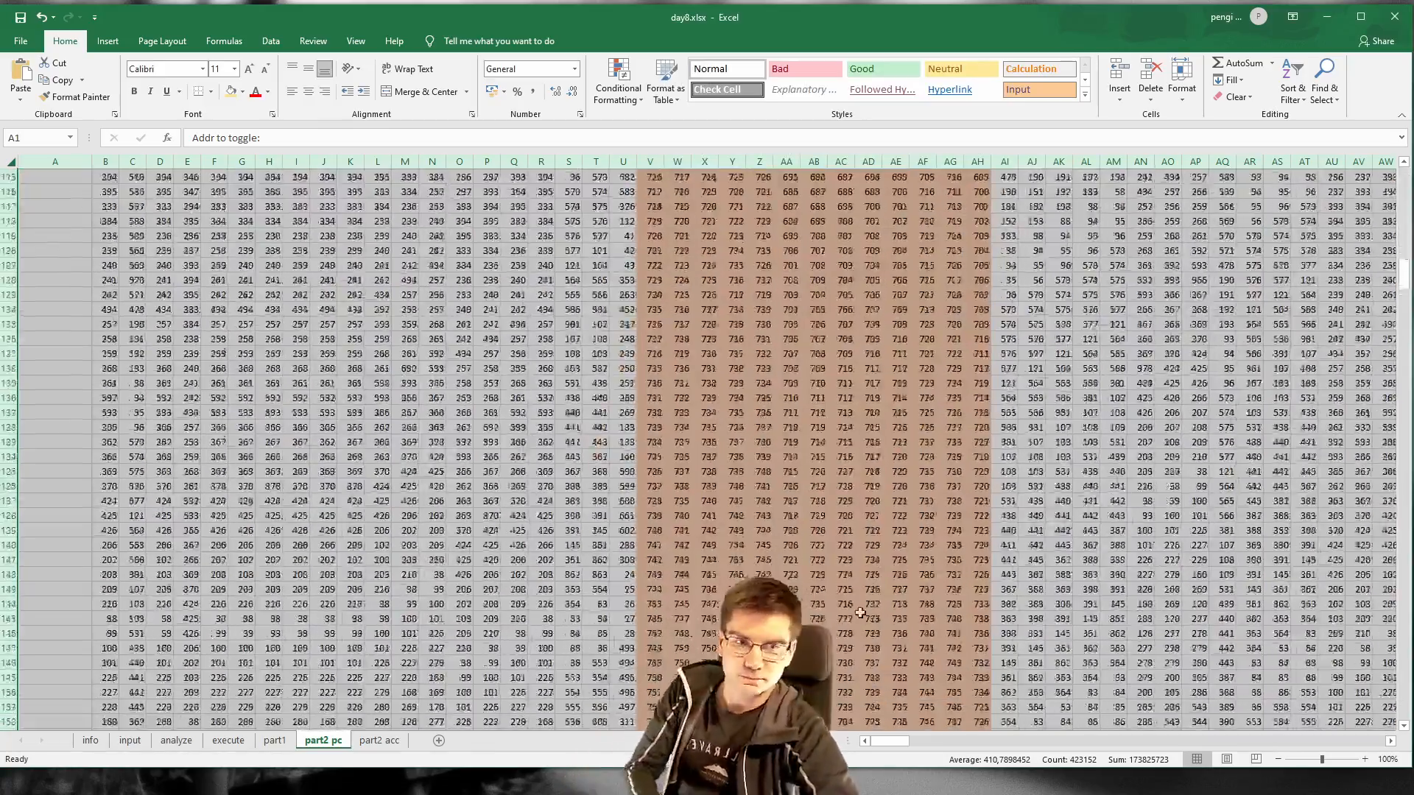
scroll(861, 612, down, 15)
drag(1407, 333, 1403, 196)
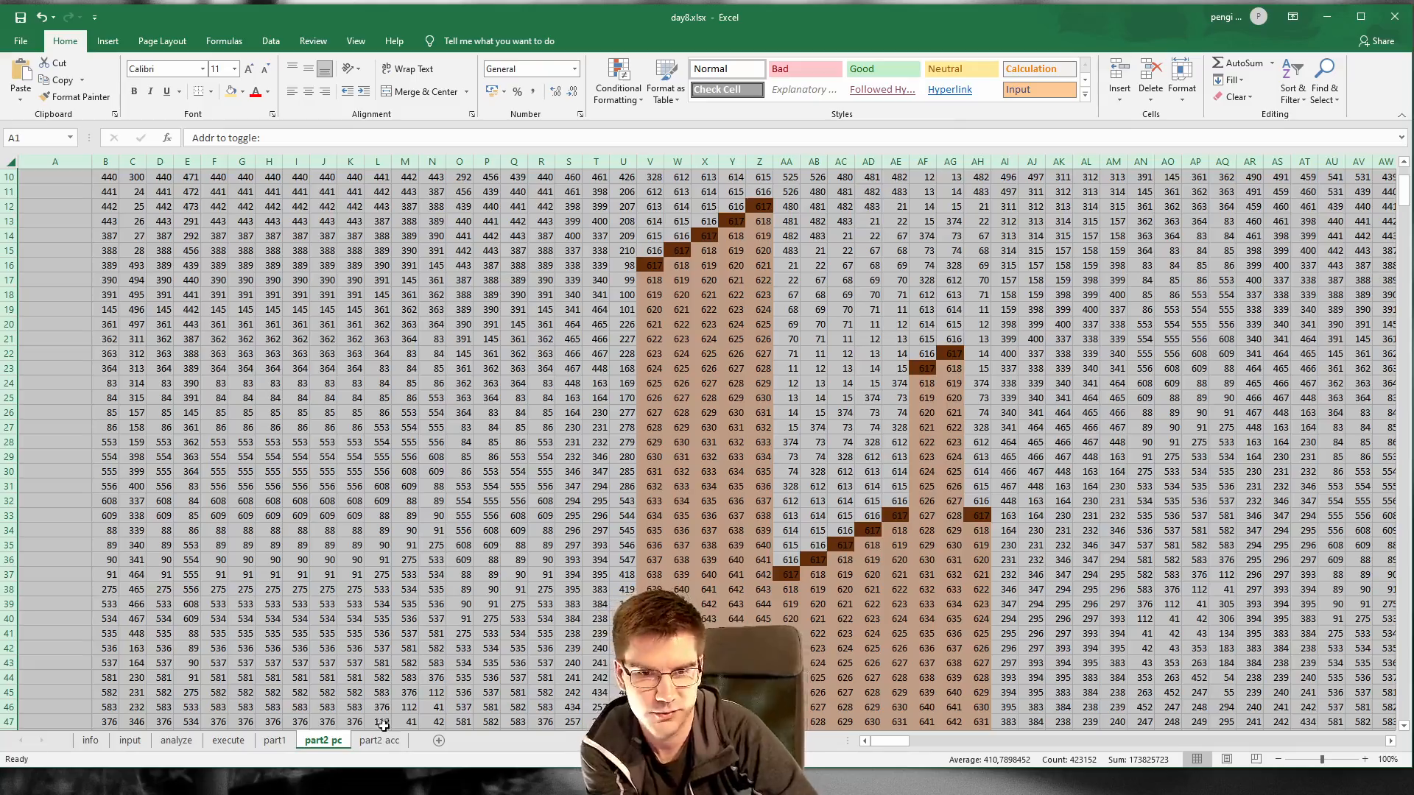
scroll(585, 593, up, 3)
scroll(608, 575, down, 15)
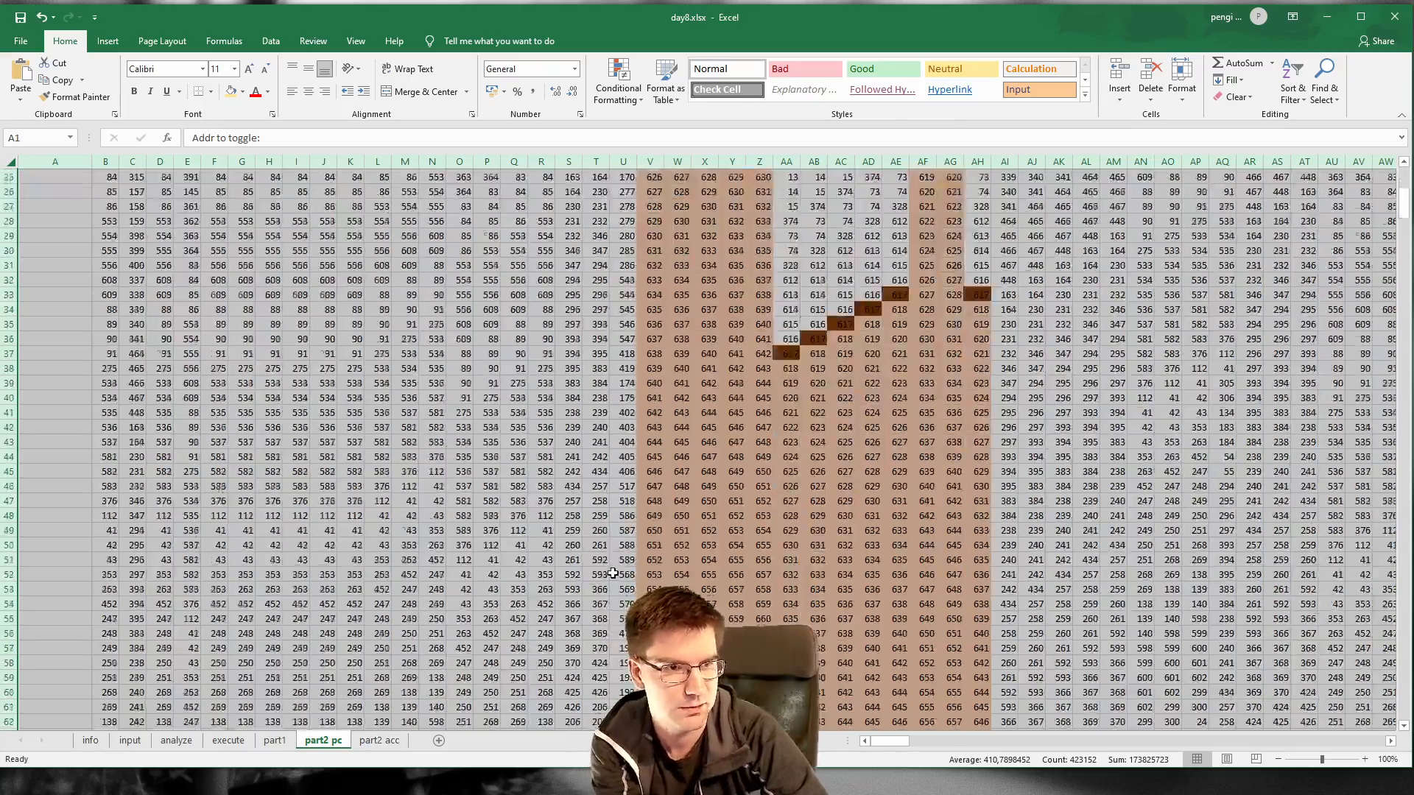
mouse_move(895, 743)
mouse_down()
mouse_move(947, 746)
mouse_move(879, 742)
mouse_up()
scroll(900, 675, up, 5)
scroll(900, 675, up, 10)
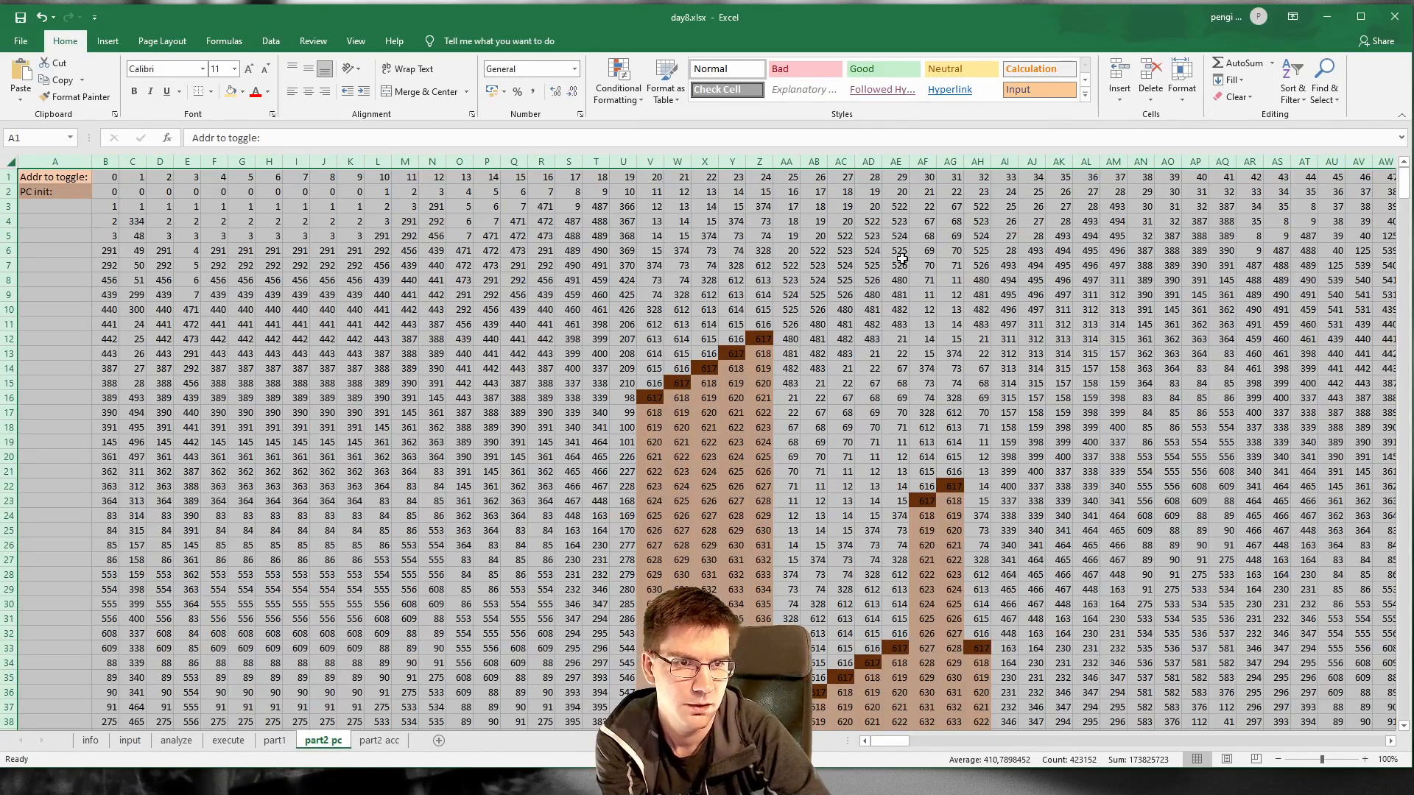
Step: Inspect the IFS formula in cell I9 of the part2 pc sheet, then leave it without editing
click(127, 194)
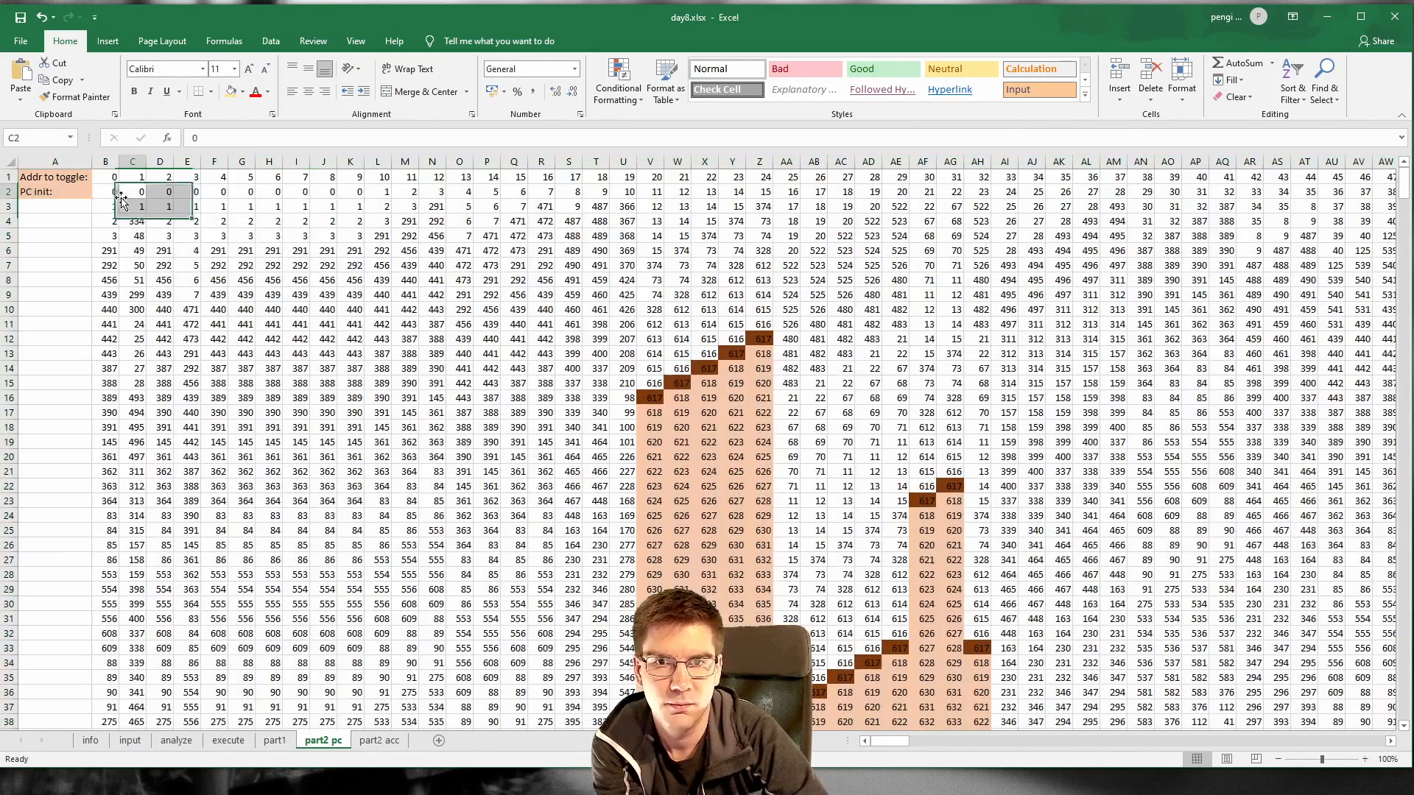
click(299, 294)
click(408, 140)
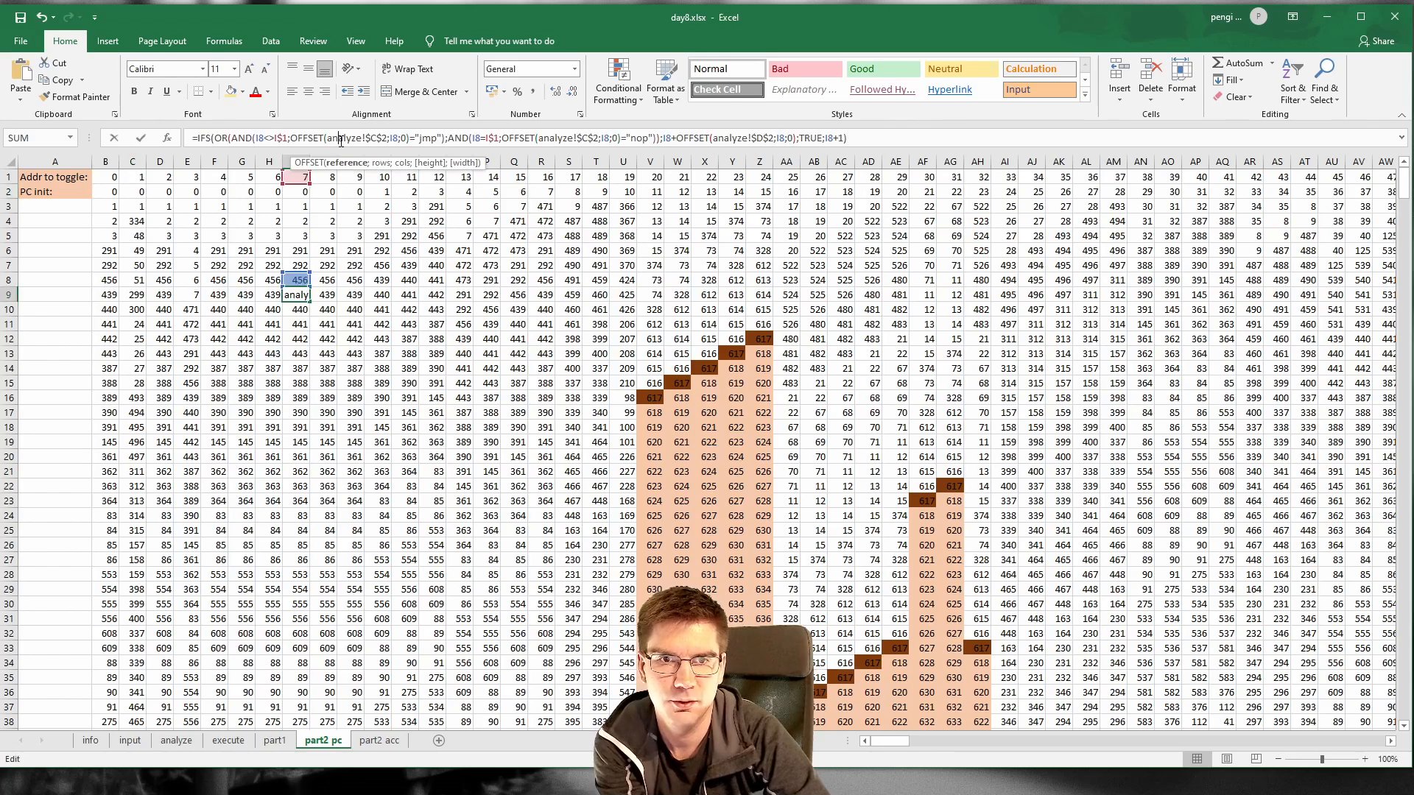
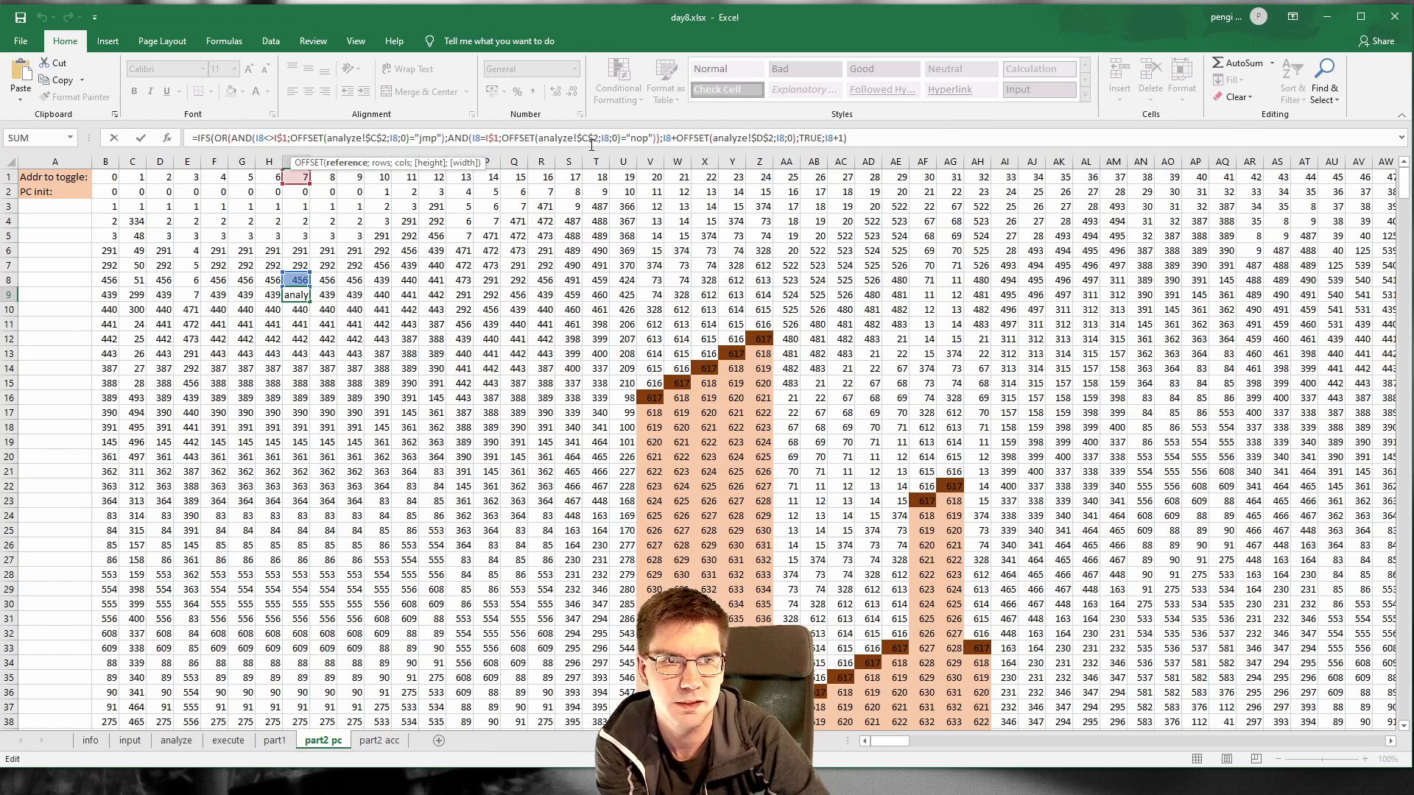
click(180, 743)
key(Escape)
Step: Review the opcode and argument columns on the analyze sheet, including the argument formula in D604, back to the first address
click(194, 733)
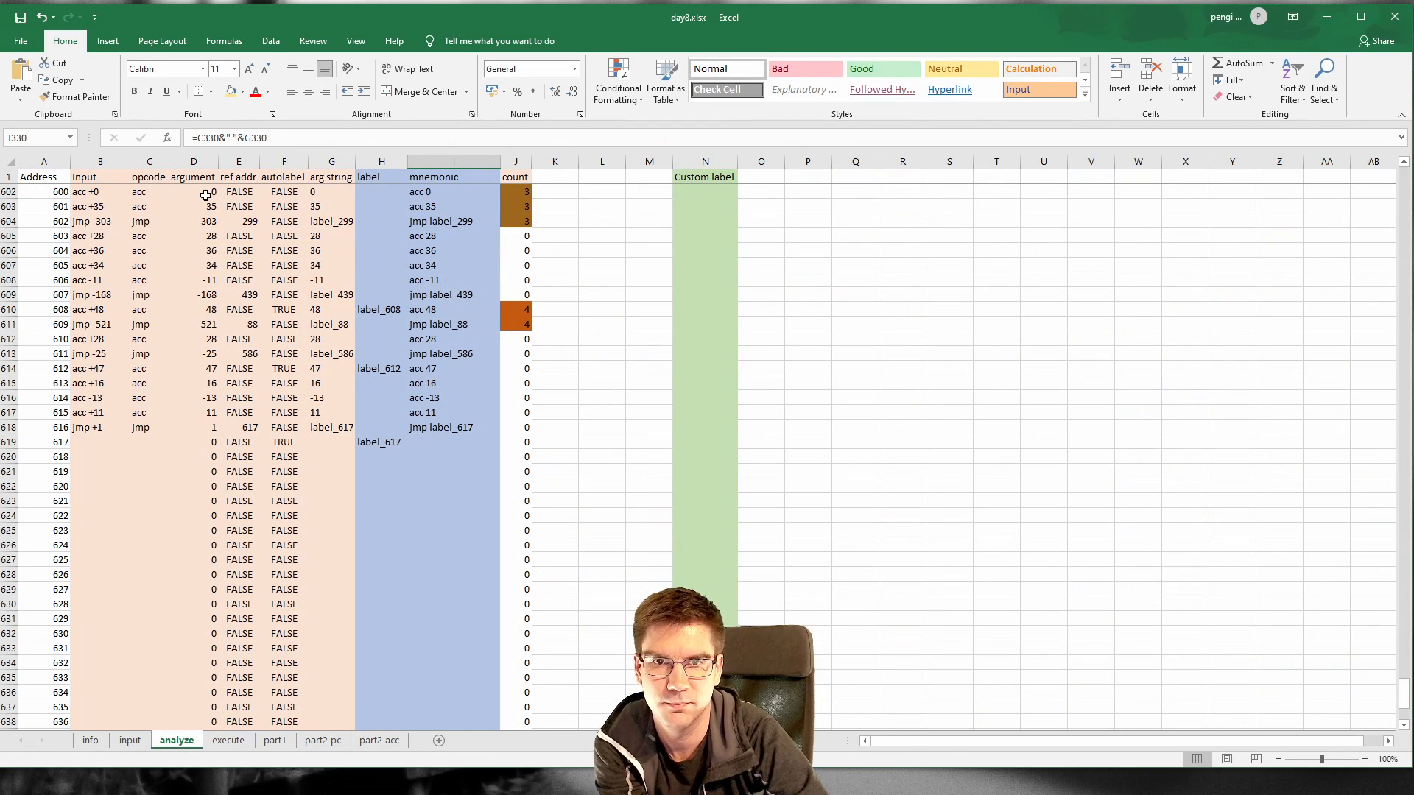
click(173, 217)
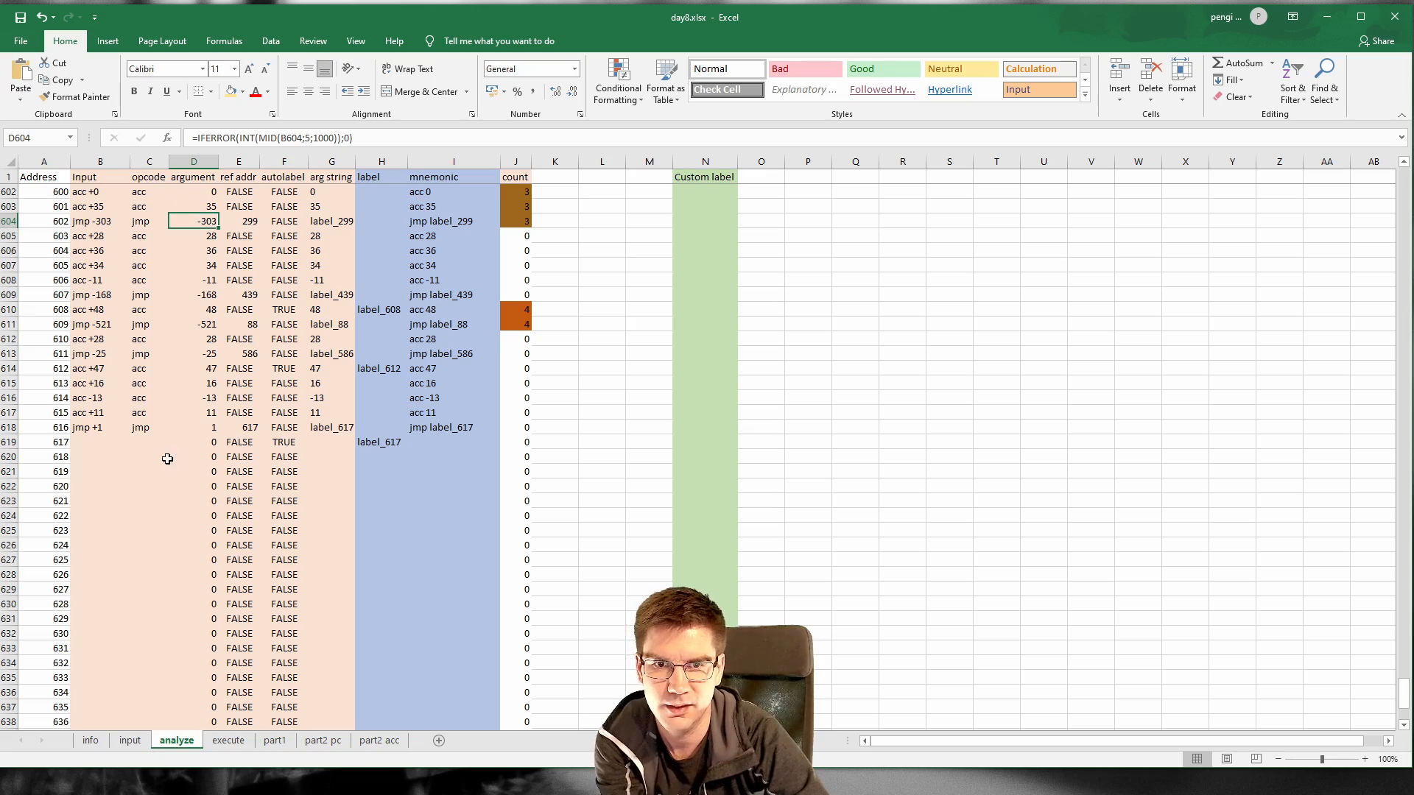
scroll(181, 397, up, 20)
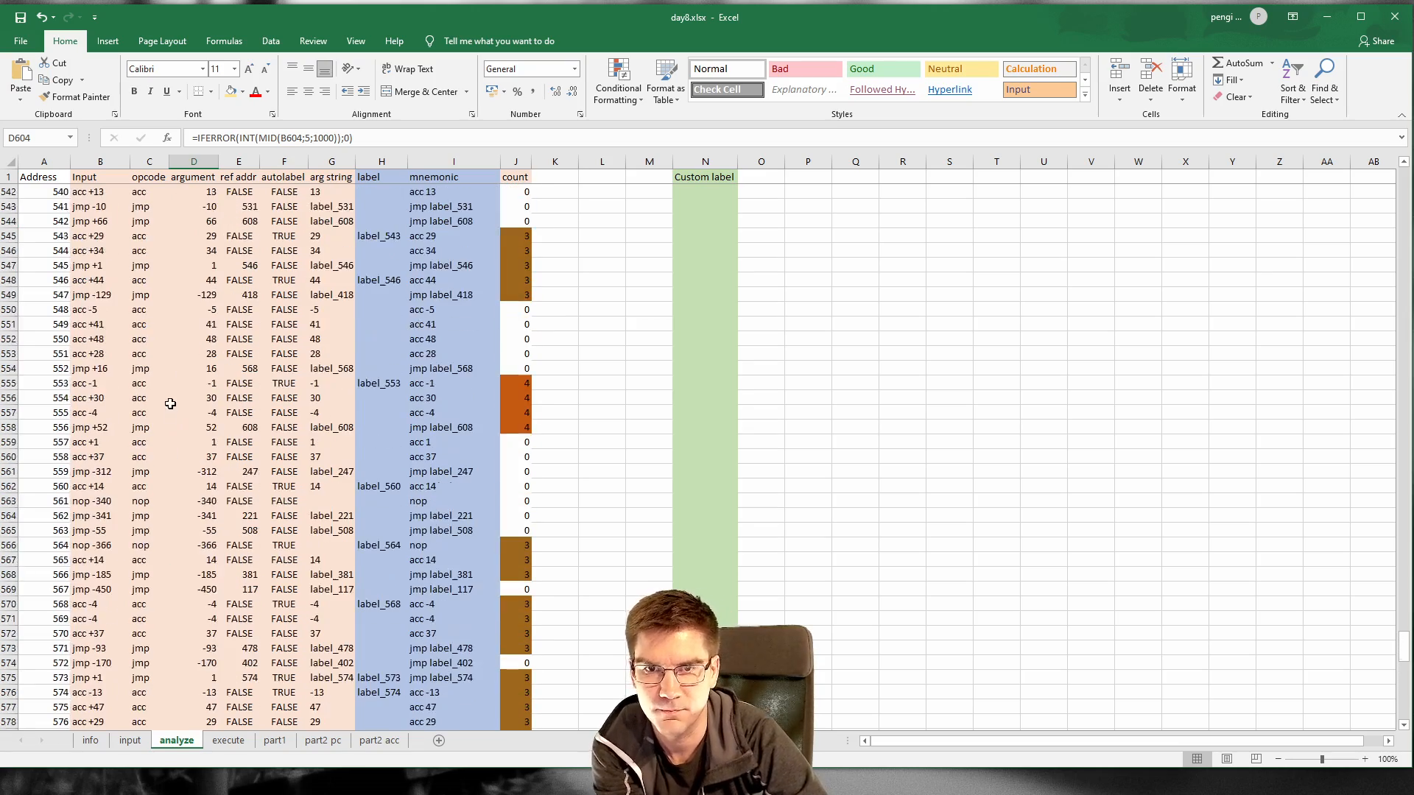
scroll(136, 389, up, 20)
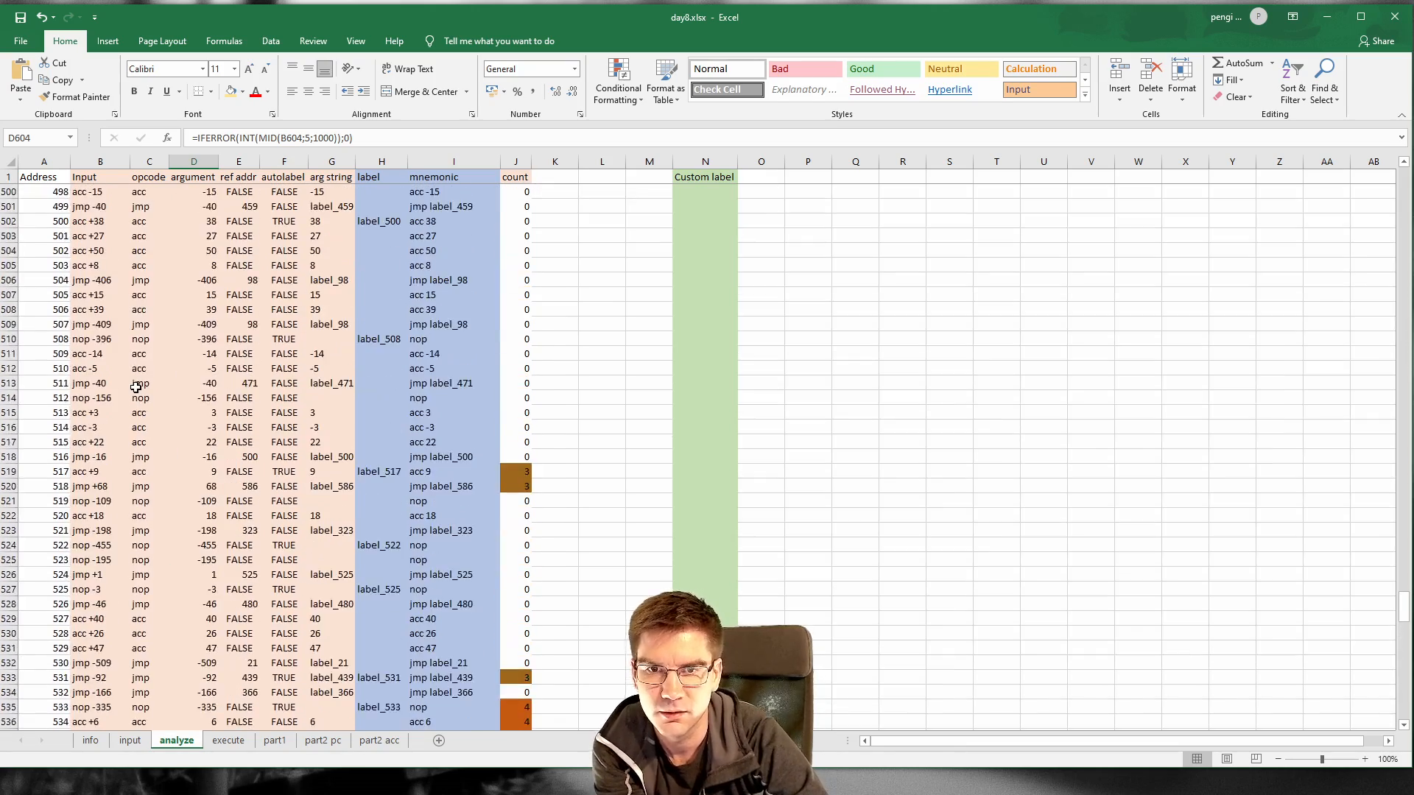
scroll(136, 390, up, 20)
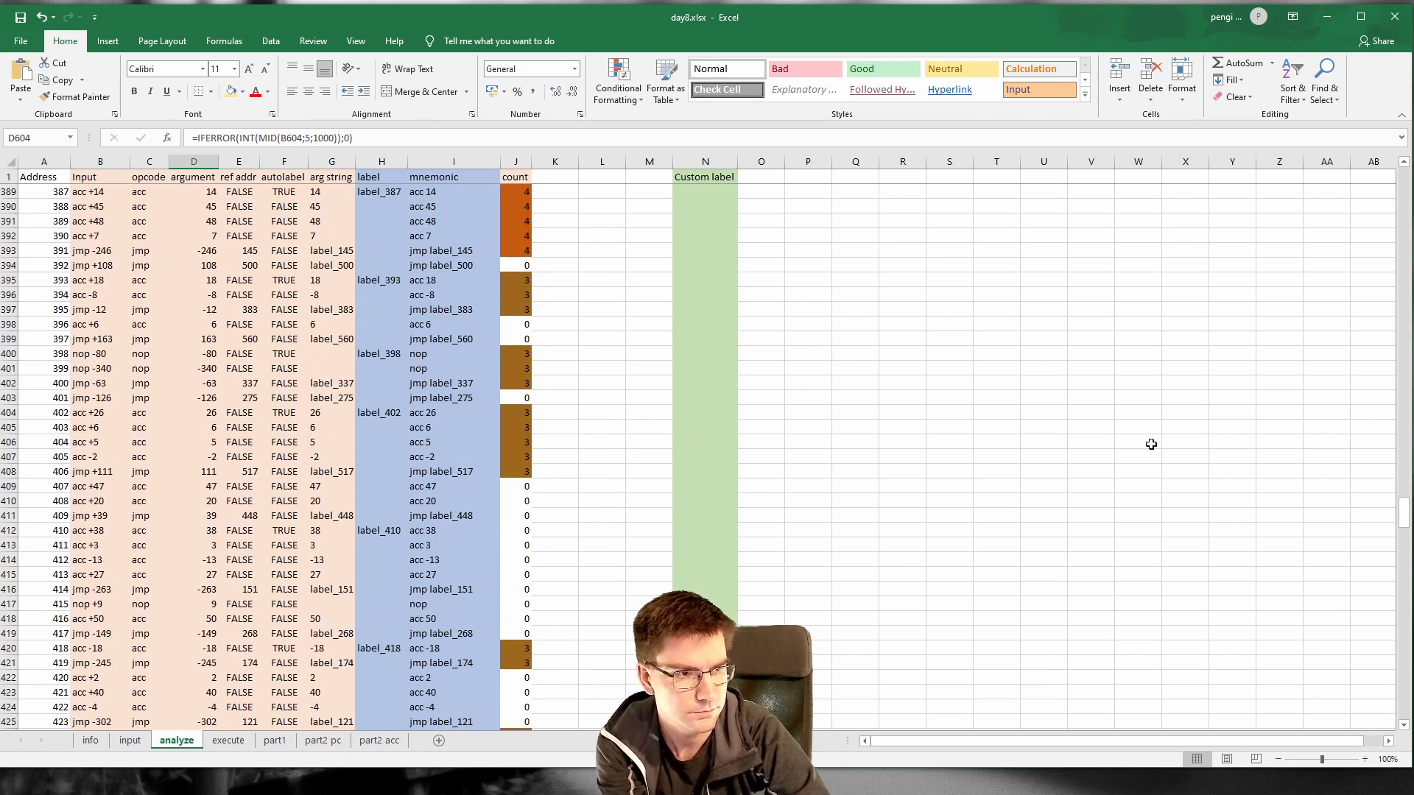
drag(1402, 516, 1409, 111)
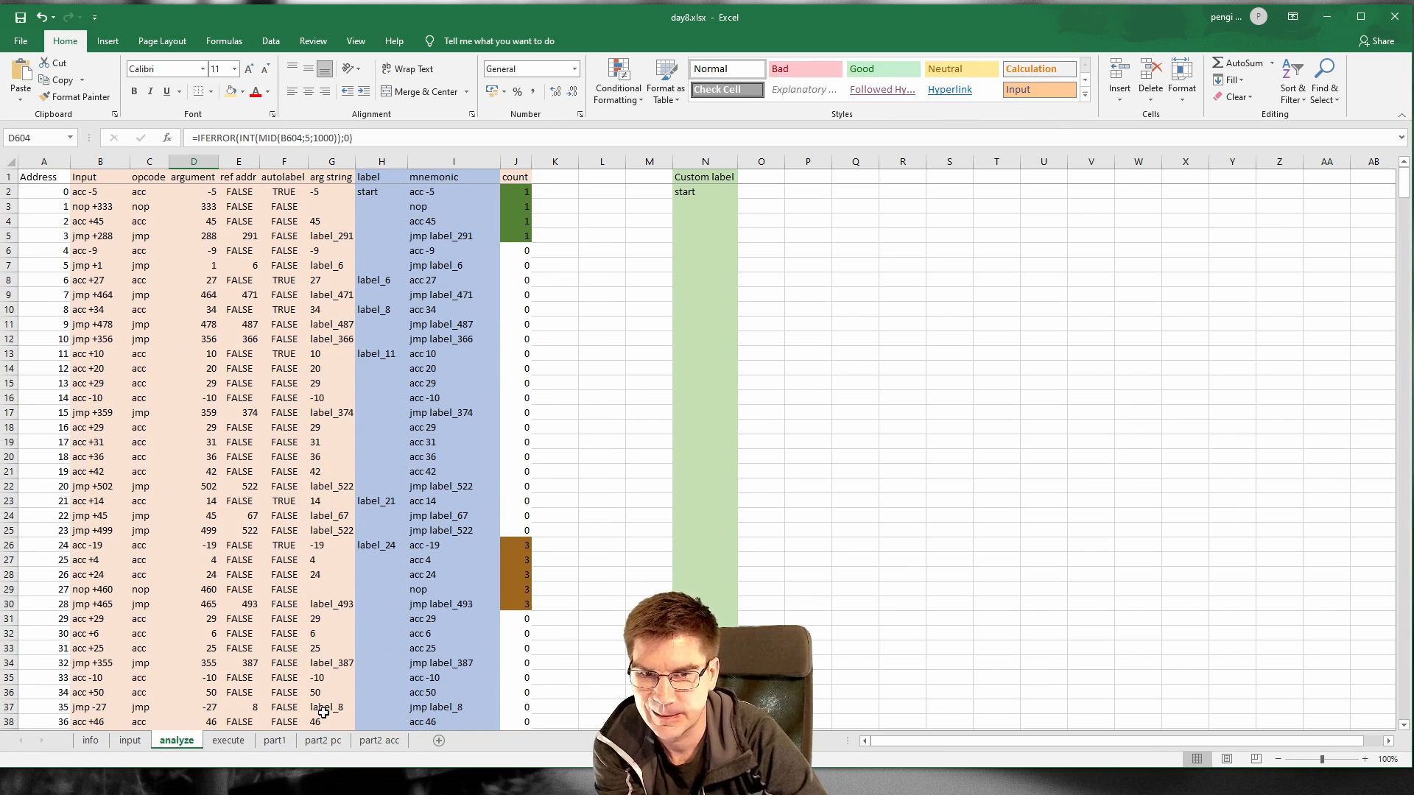
Step: Check the accumulator values on the part2 acc sheet, then return to the highlighted 617 cells on part2 pc
click(378, 741)
scroll(455, 560, up, 2)
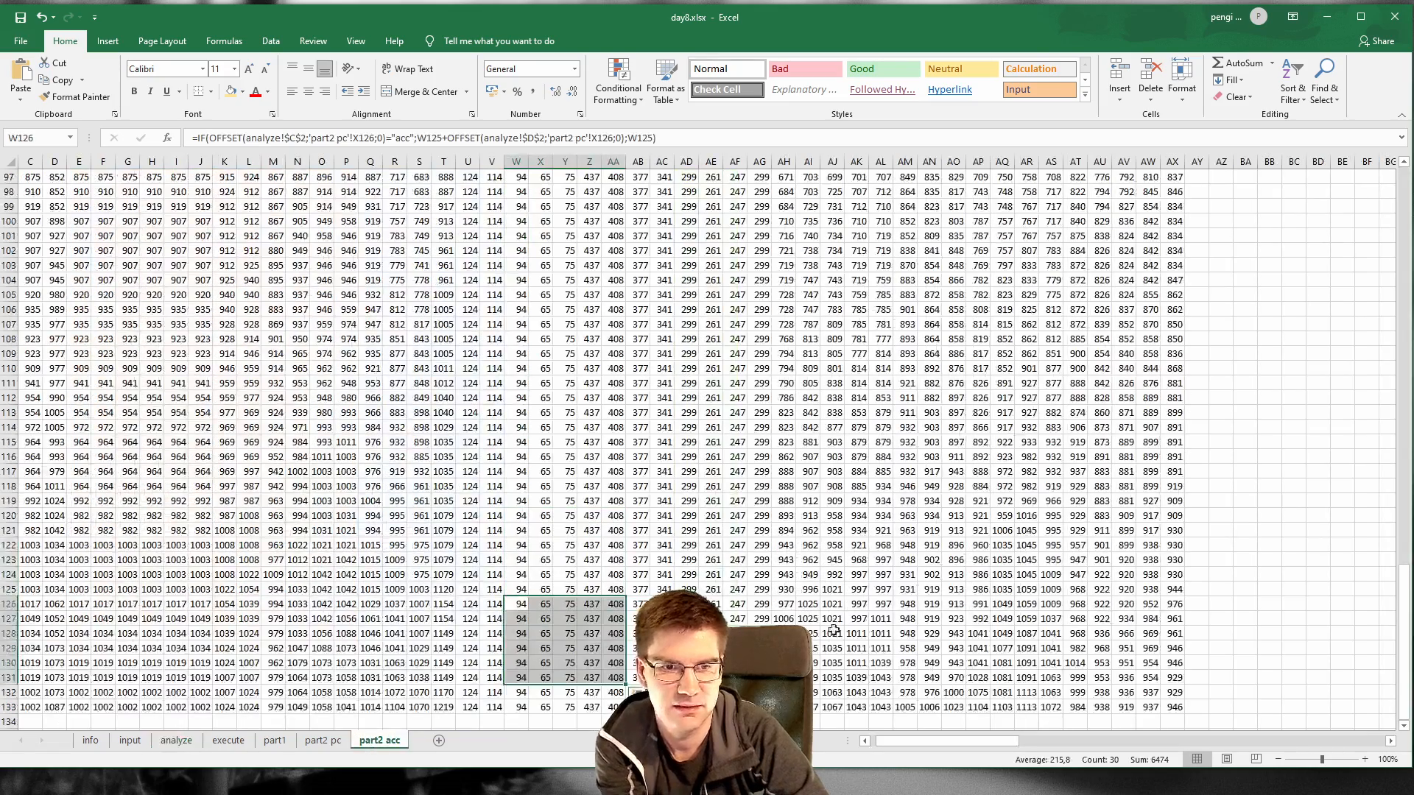
drag(937, 744, 308, 724)
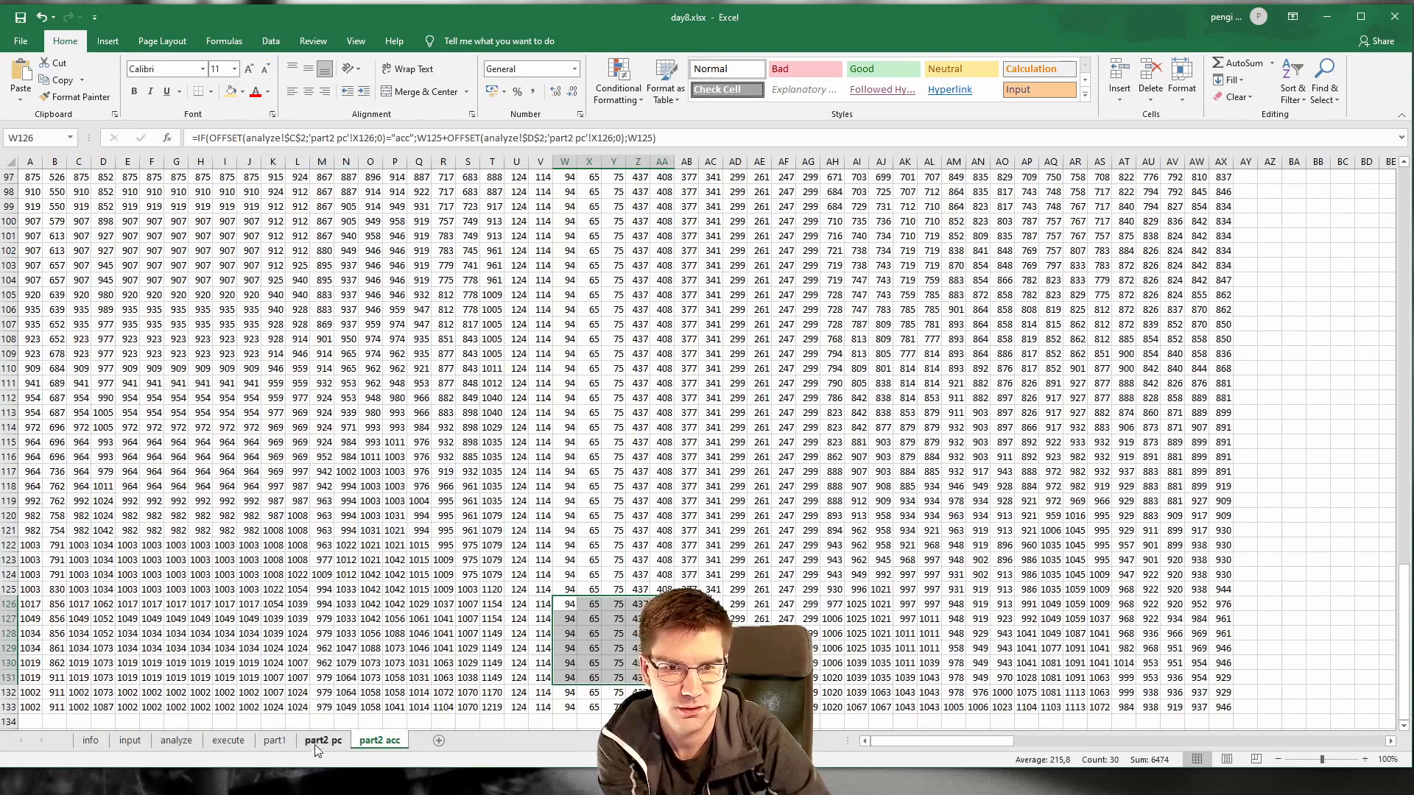
click(322, 740)
scroll(1031, 442, down, 9)
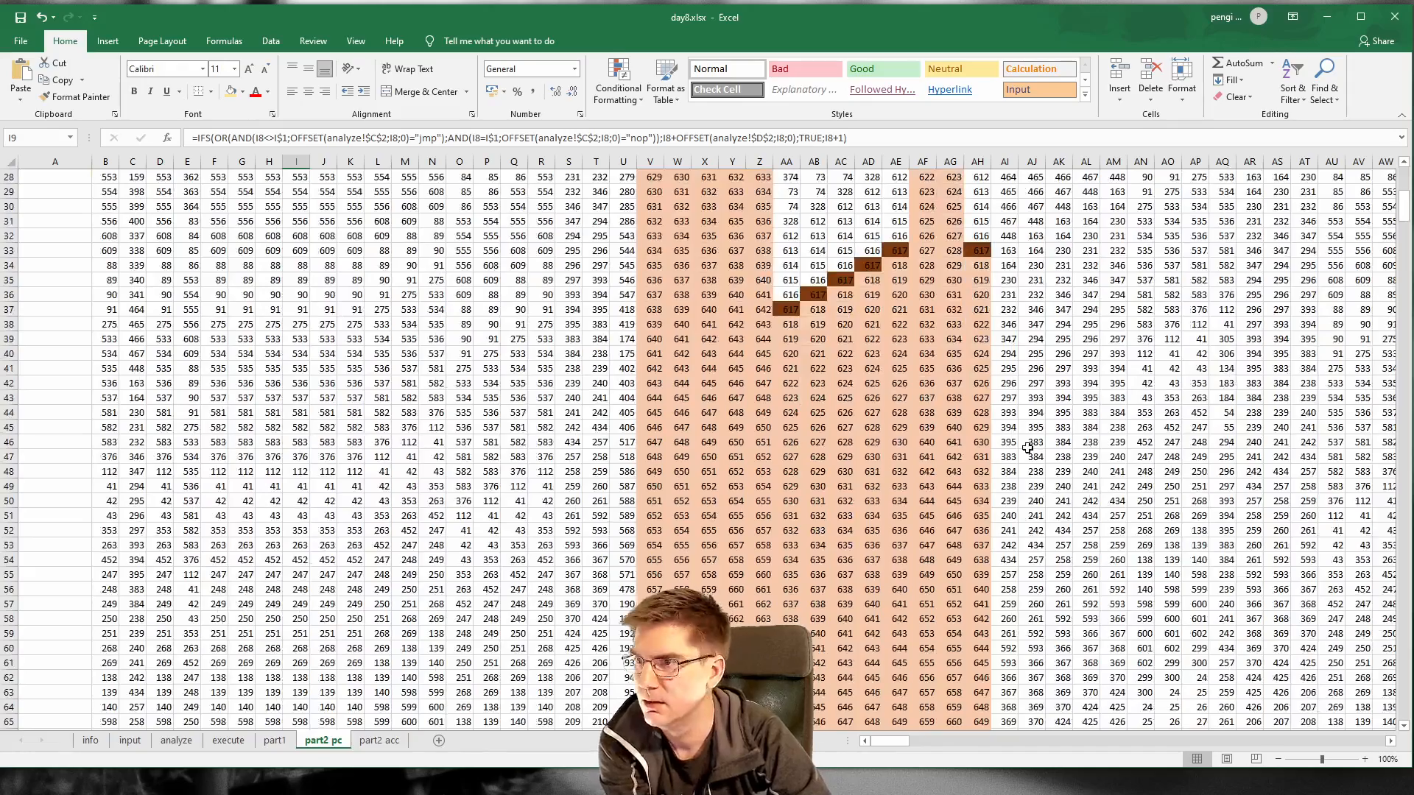
scroll(1027, 448, up, 6)
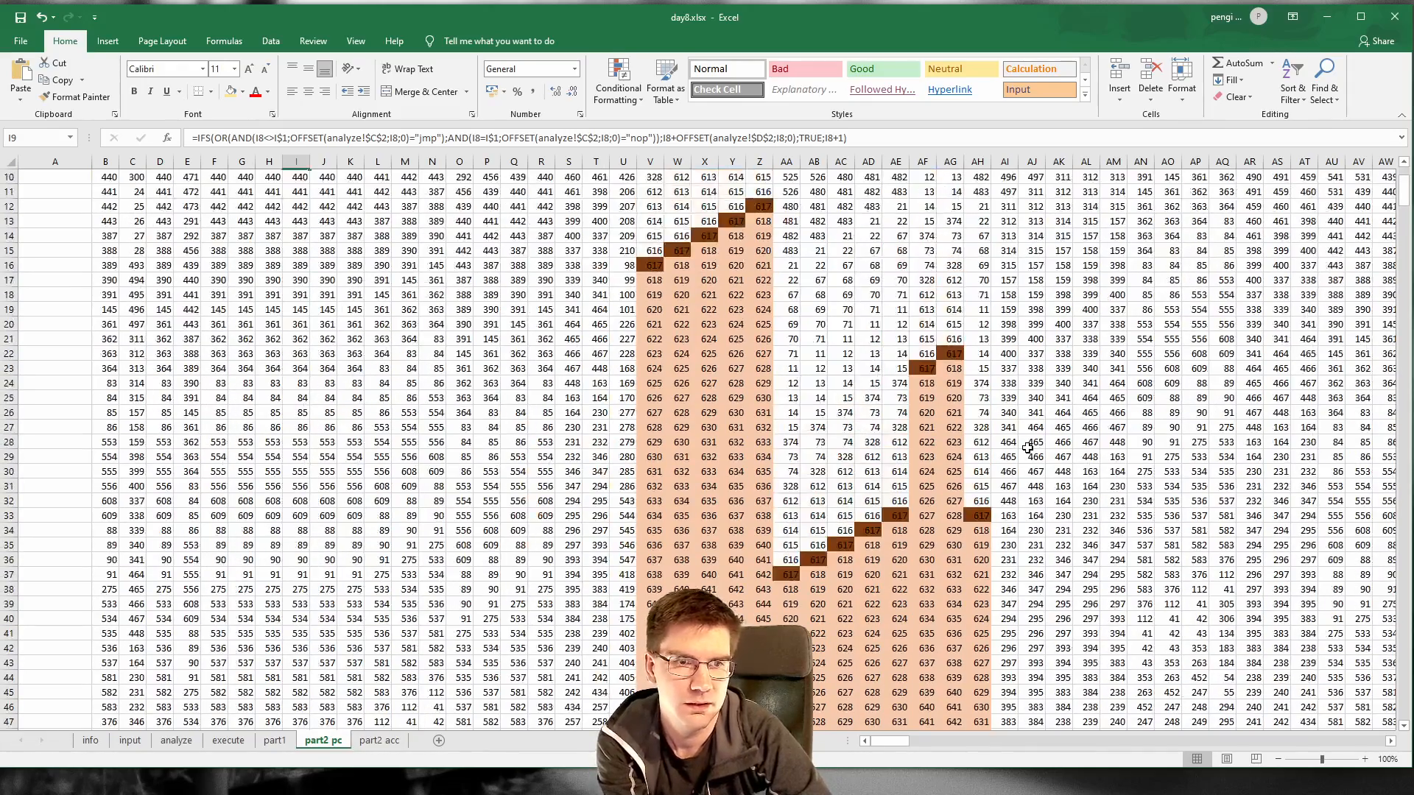
Step: Enlarge the formula editing area and copy the entire IFS formula of cell I9
click(445, 142)
drag(445, 149, 442, 236)
click(438, 199)
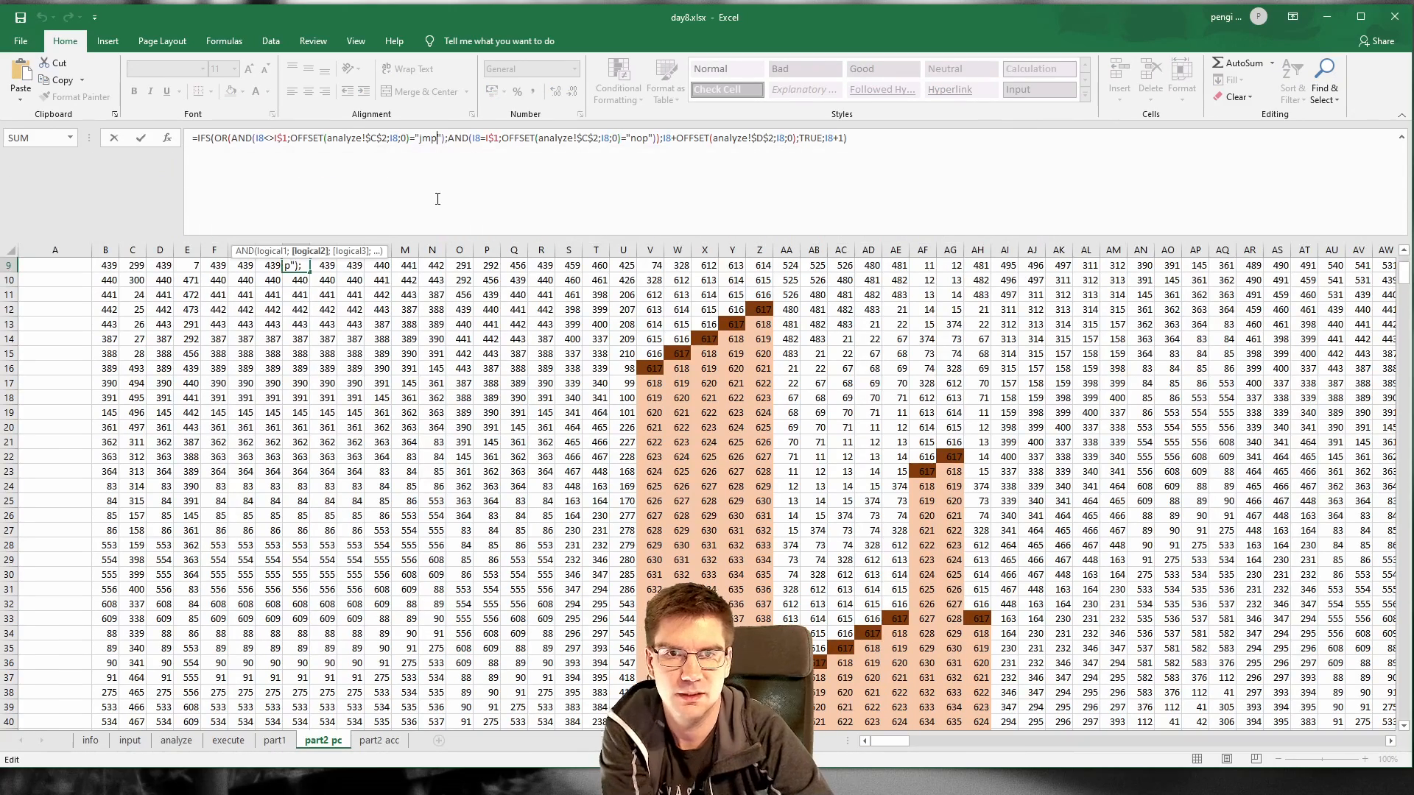
key(ctrl+a)
key(ctrl+c)
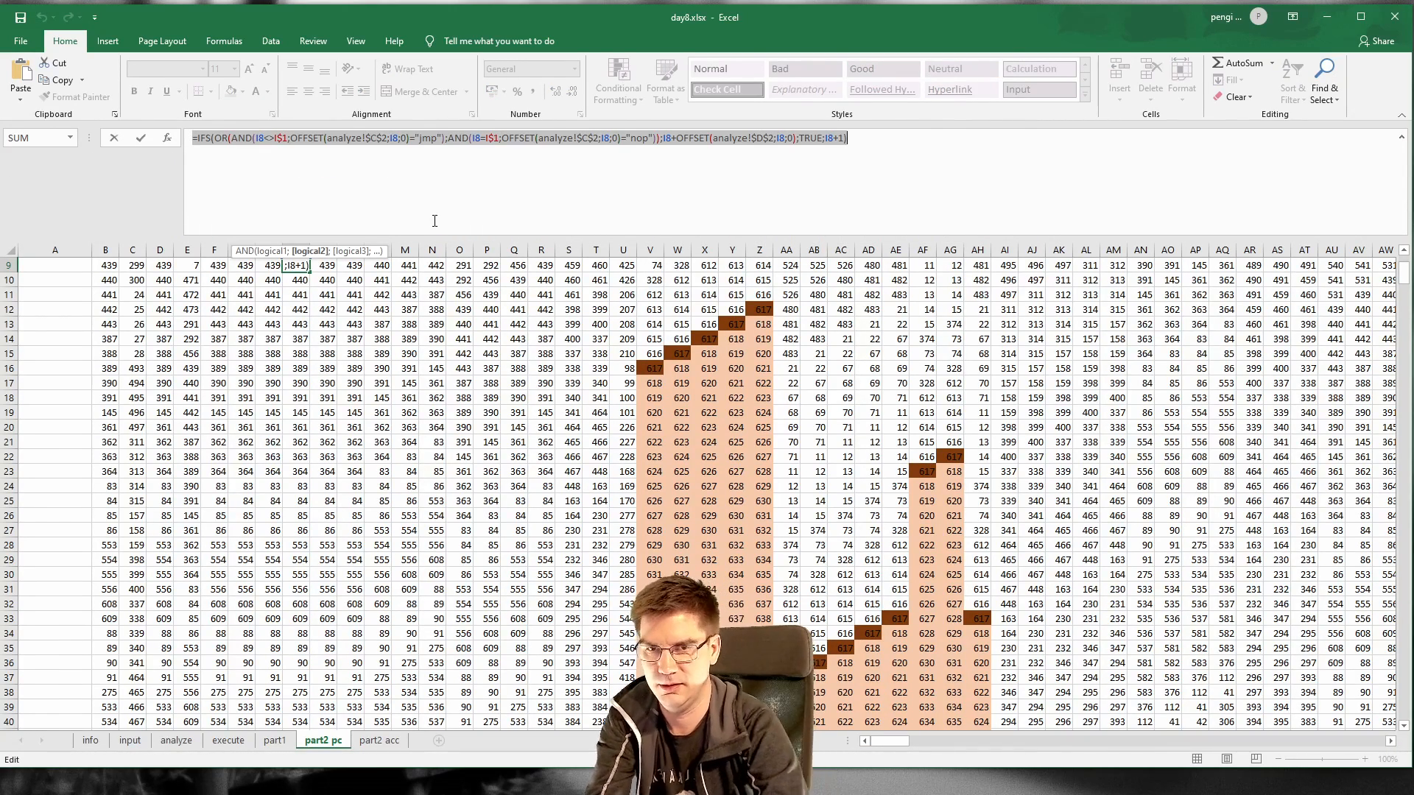
Step: Open Notepad and paste the copied formula into the empty document
key(super)
text(note)
key(Return)
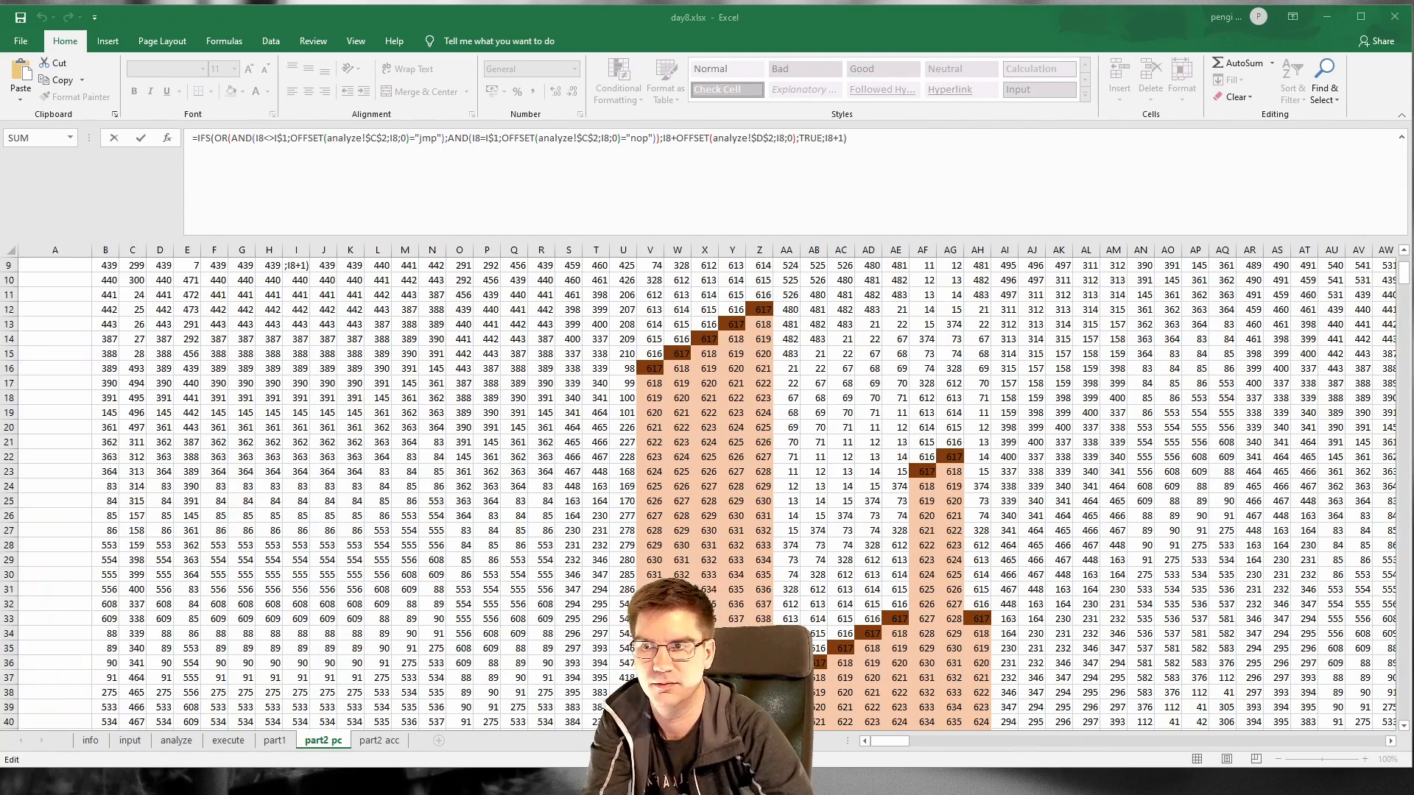
key(ctrl+v)
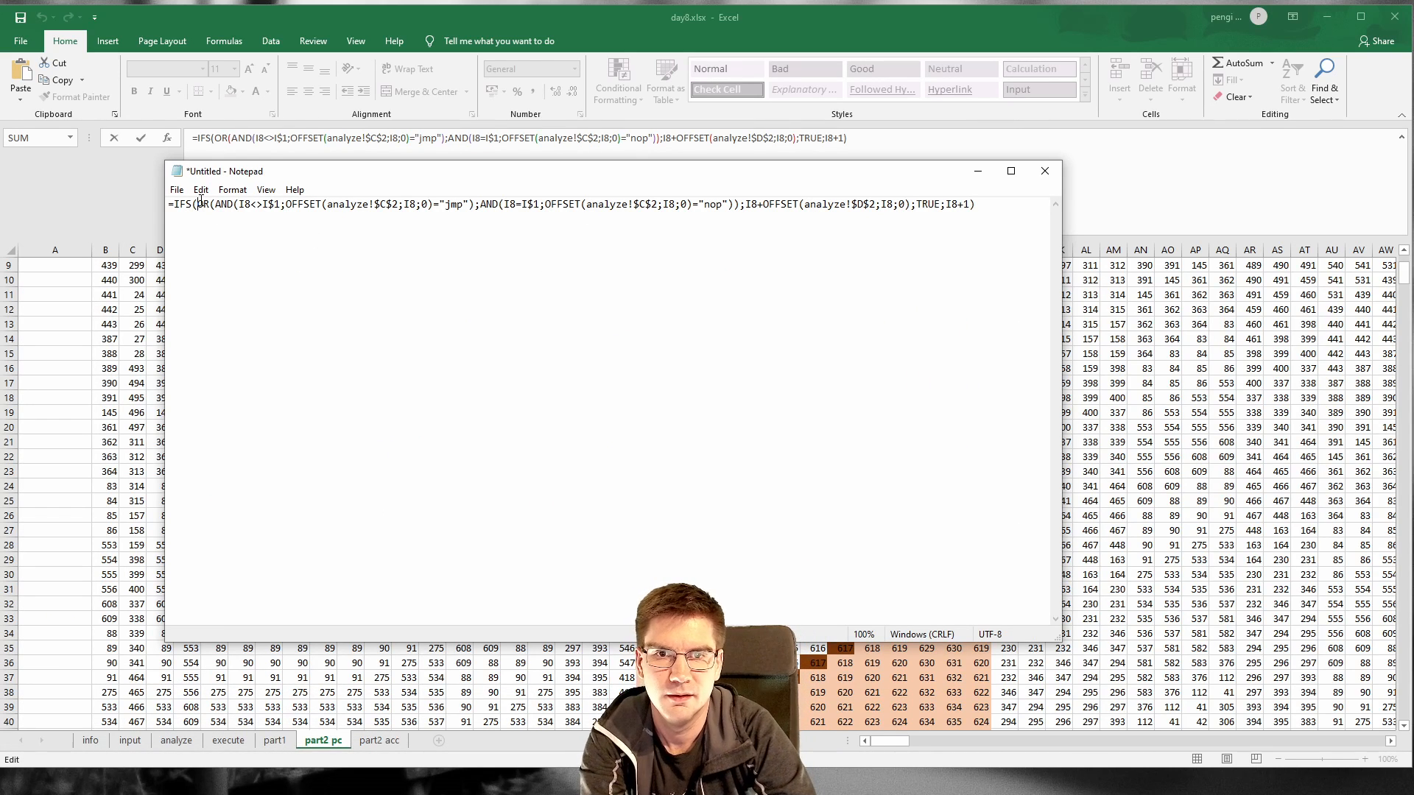
Step: Break the pasted formula into indented lines for OR, its two AND conditions, the closing bracket and the OFFSET result
key(Return)
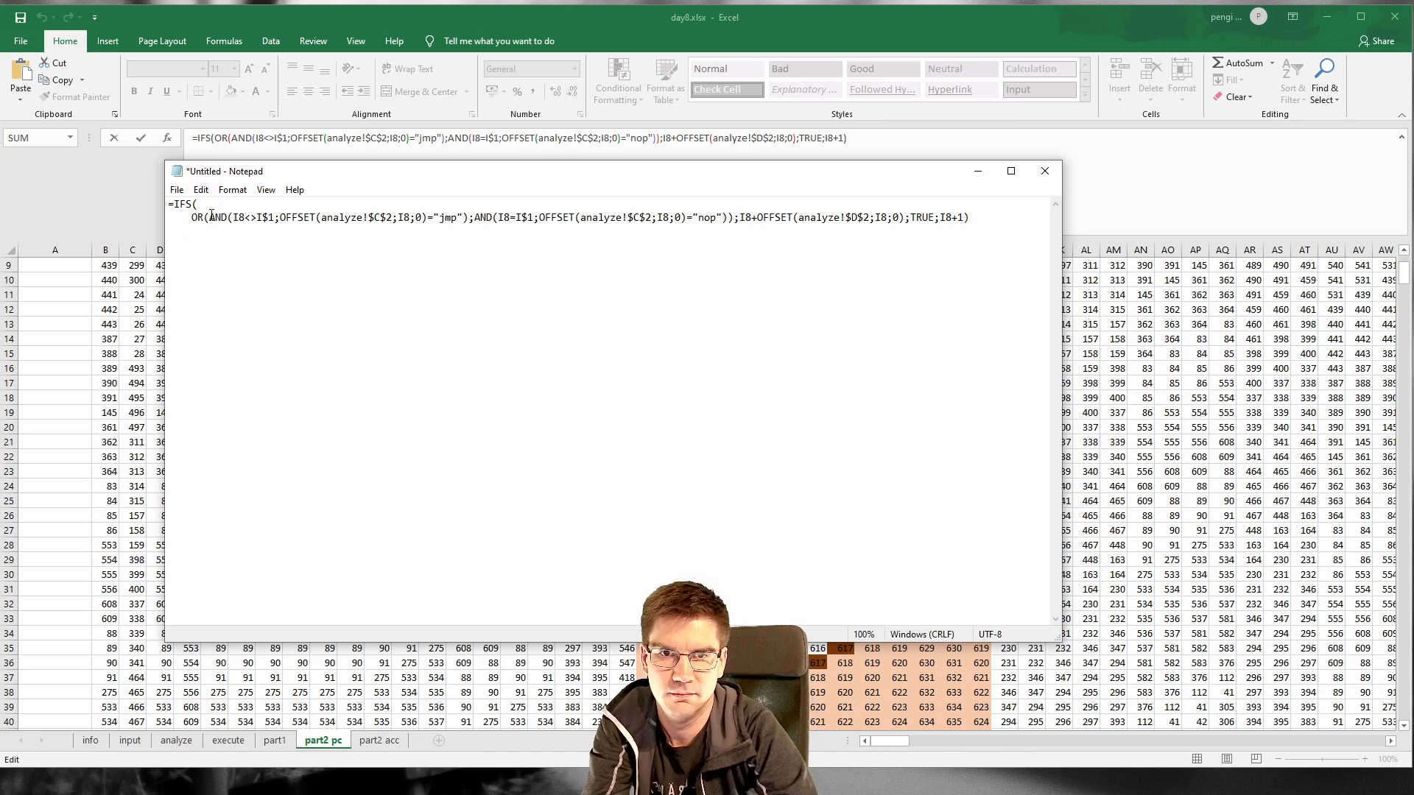
click(209, 218)
key(Return)
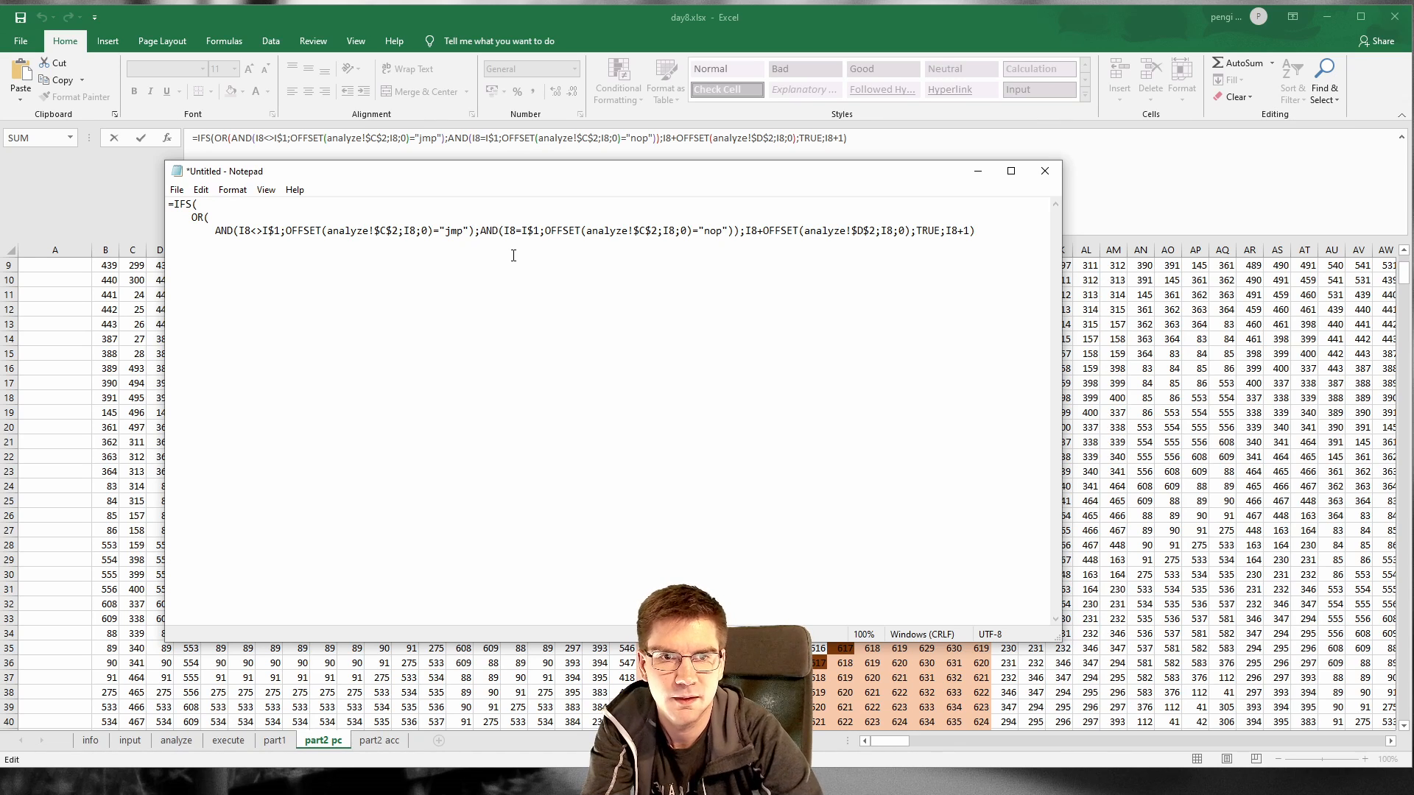
click(481, 231)
key(Return)
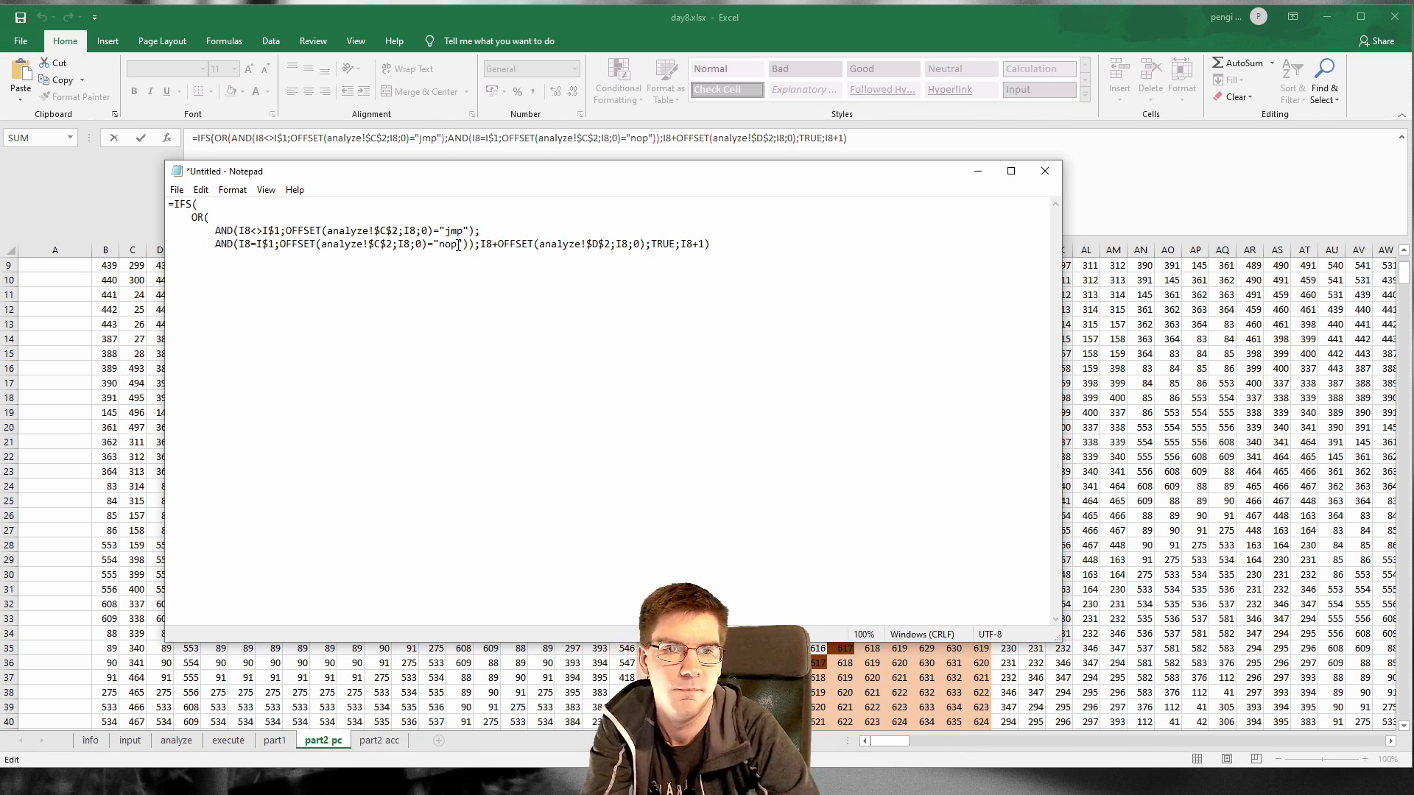
key(Return)
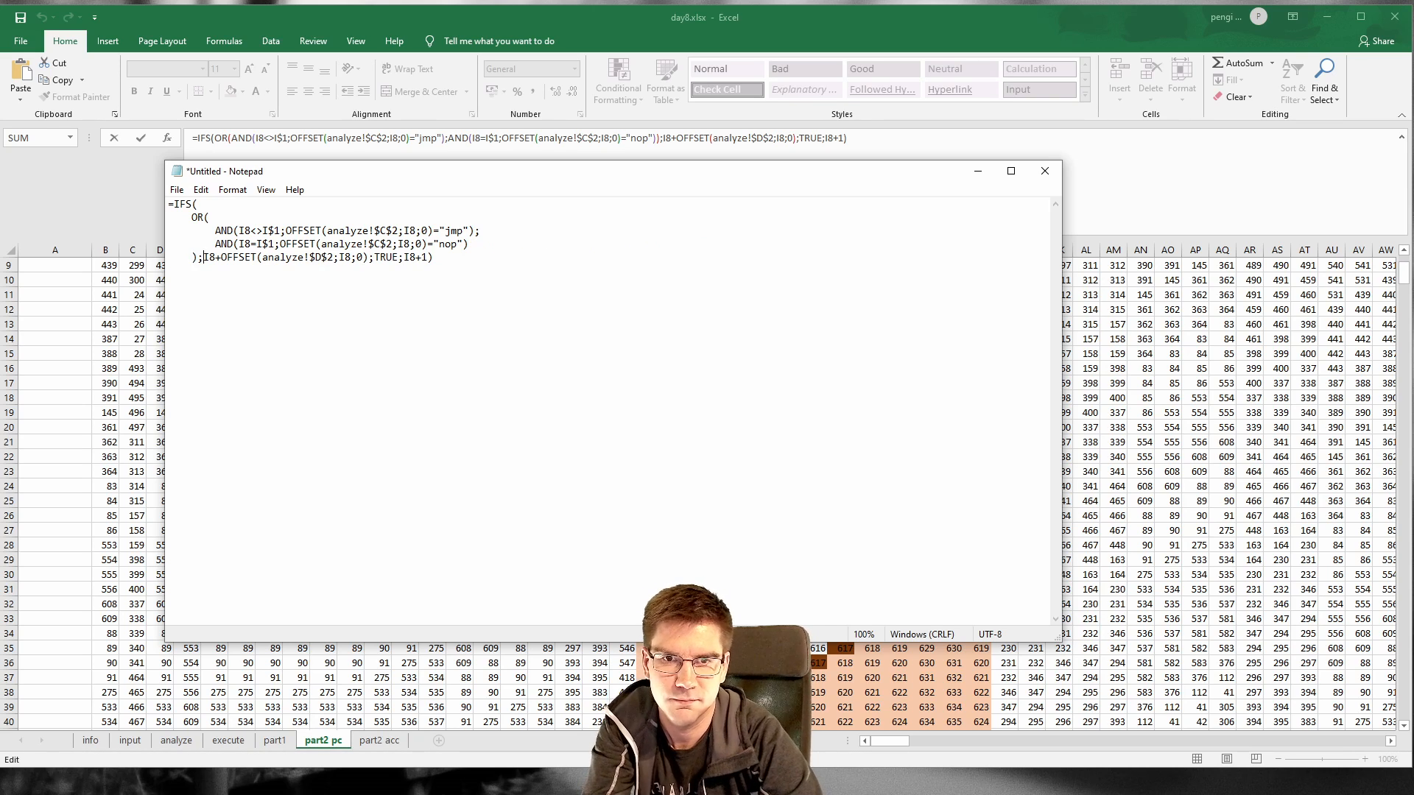
key(Return)
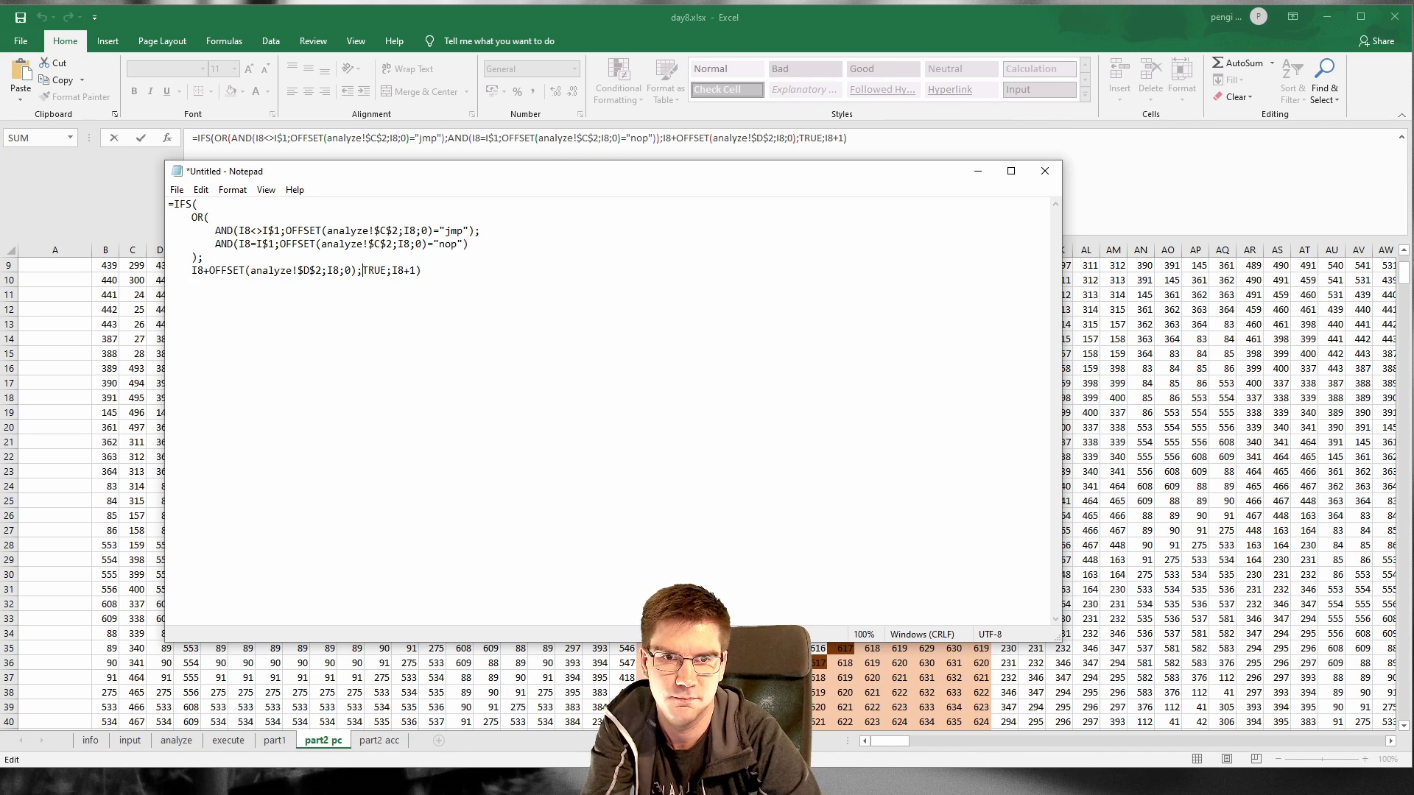
Step: Simplify IFS to IF by removing the TRUE condition, and put I8+1 and the closing bracket on separate lines
key(Return)
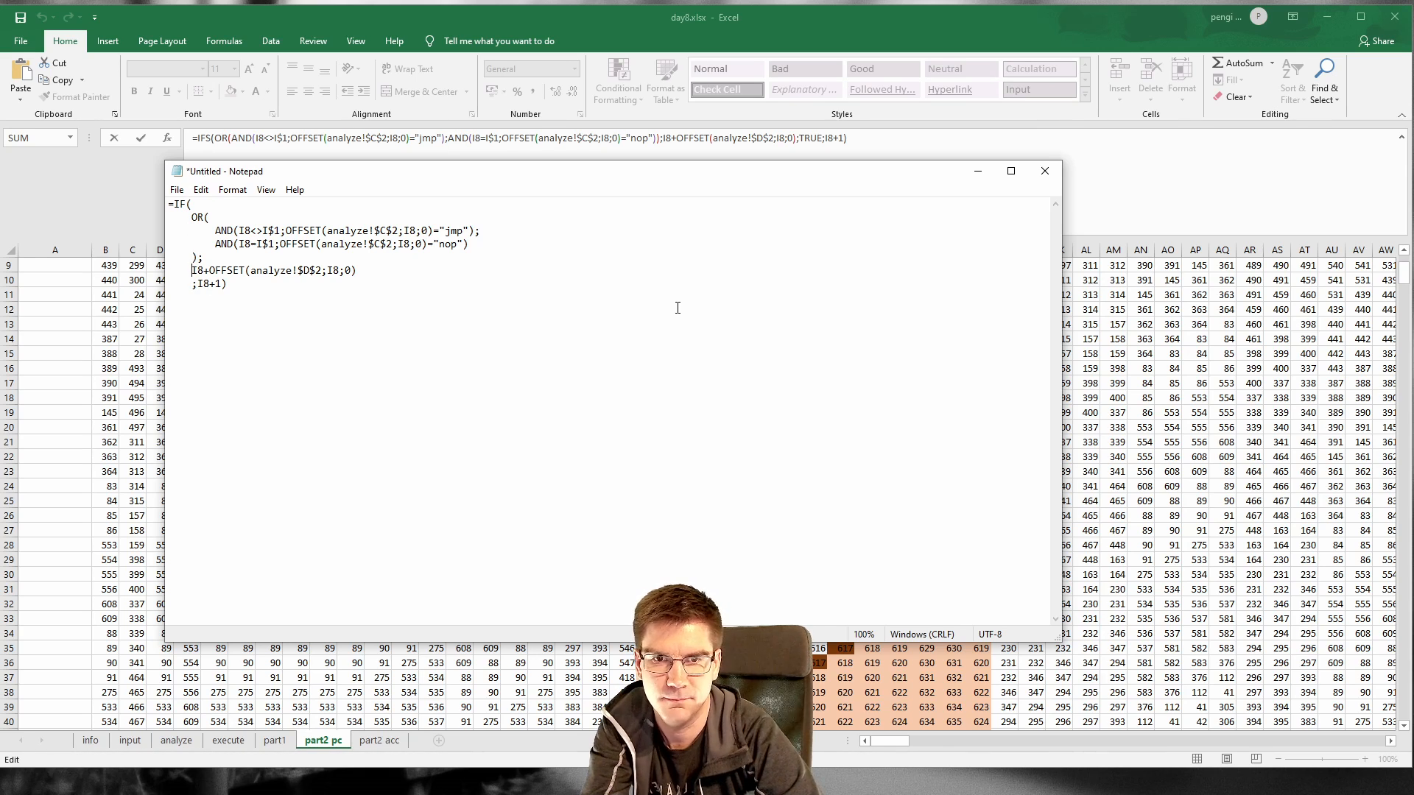
key(Down)
key(BackSpace)
key(BackSpace)
key(BackSpace)
key(BackSpace)
key(BackSpace)
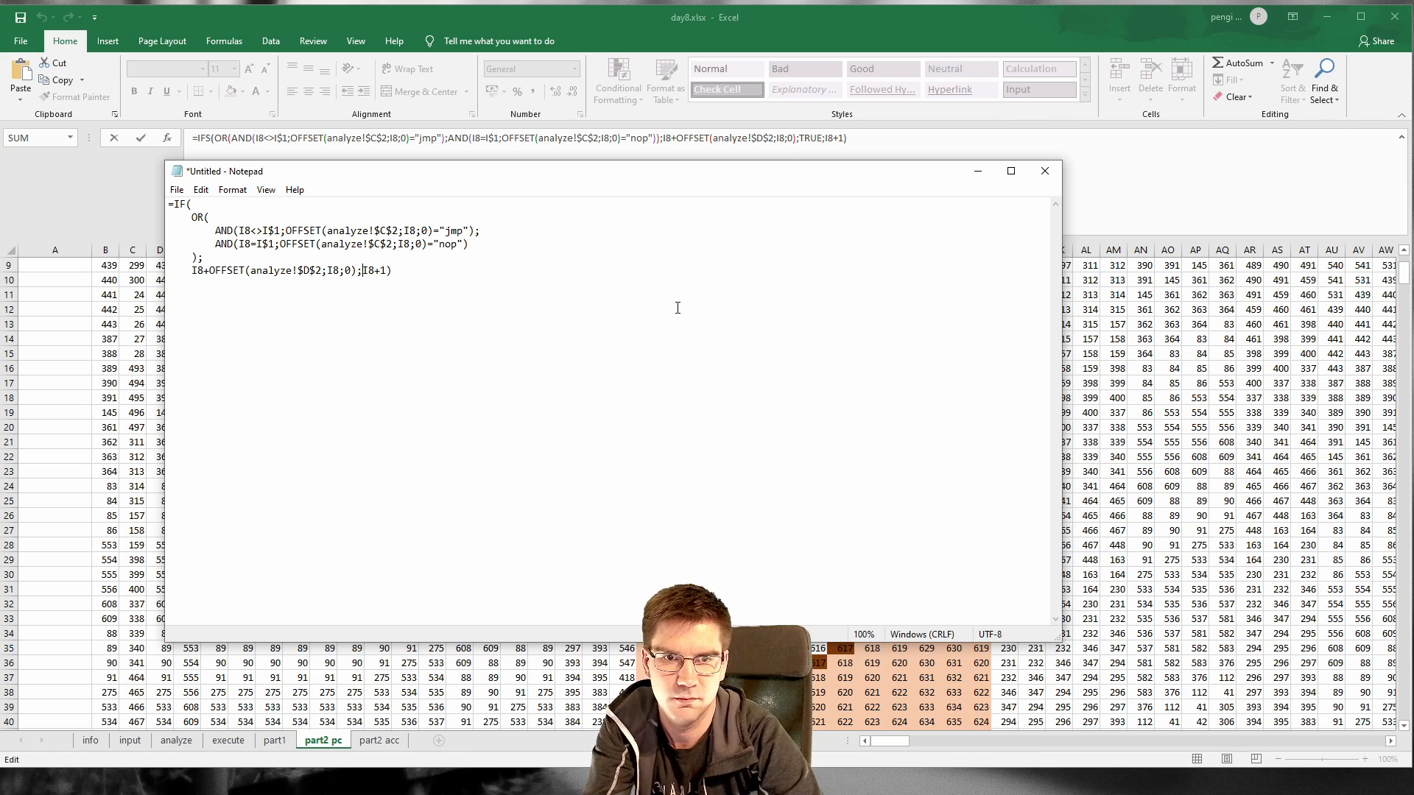
key(Return)
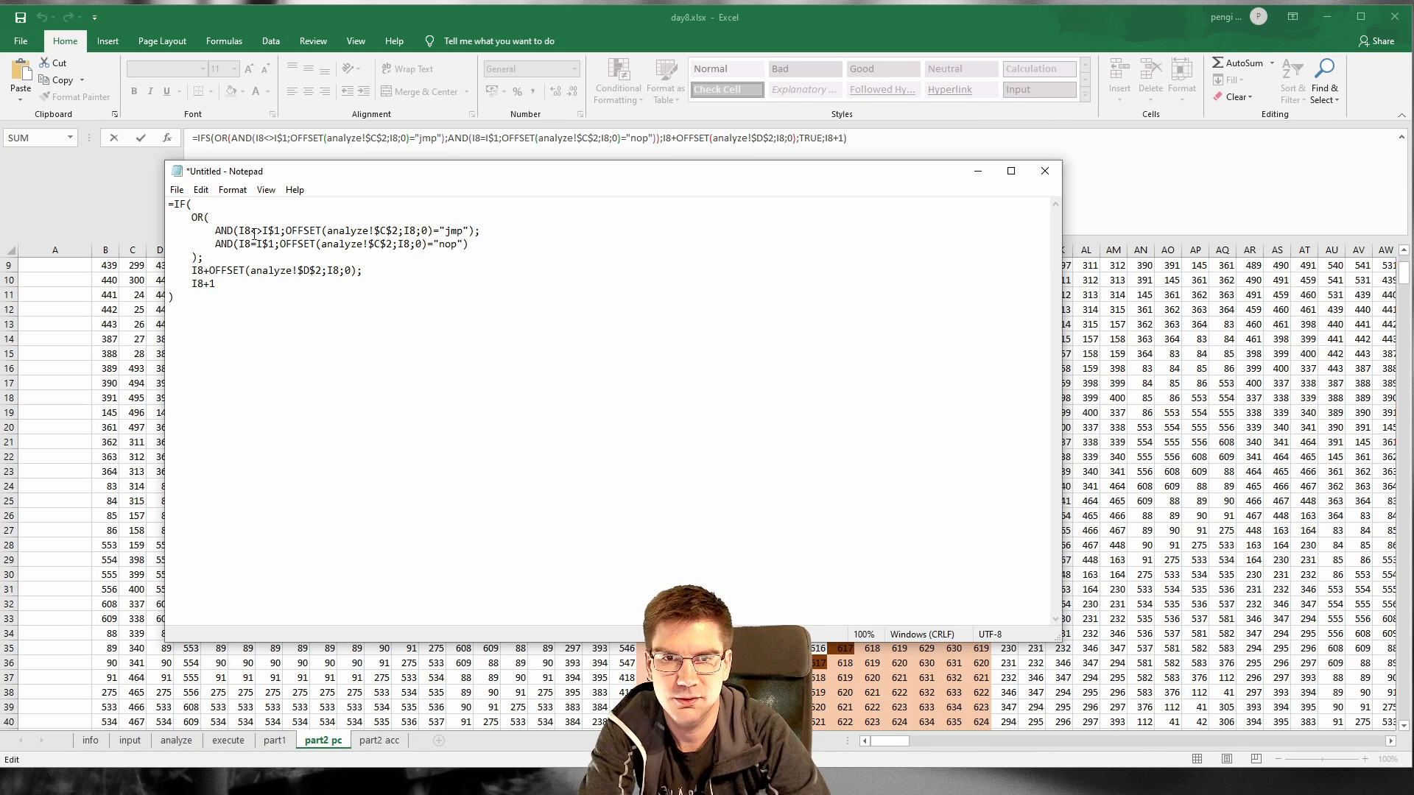
Step: Move the Notepad window clear of the sheet's upper rows and examine the jmp and nop conditions and the OFFSET jump result
drag(289, 184, 417, 360)
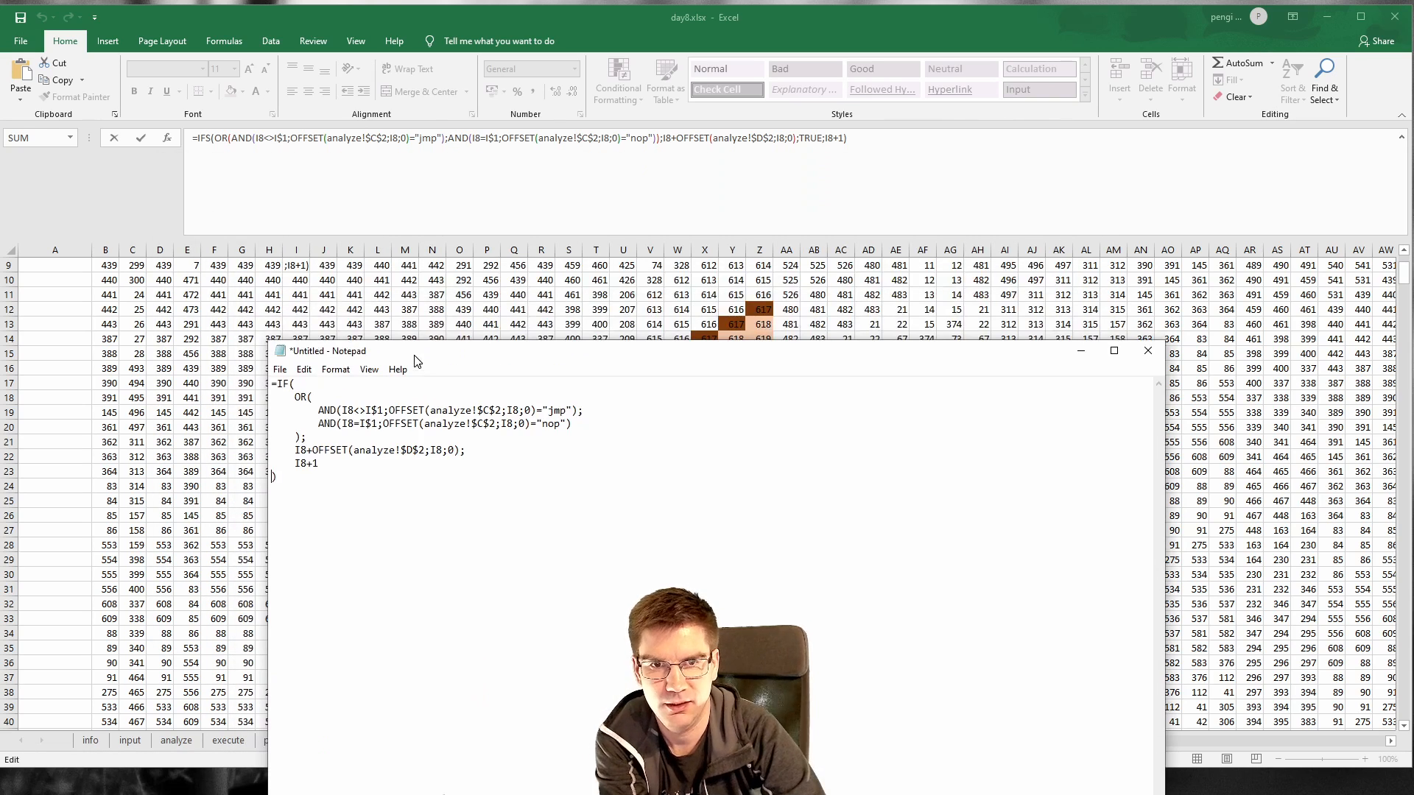
drag(346, 410, 379, 410)
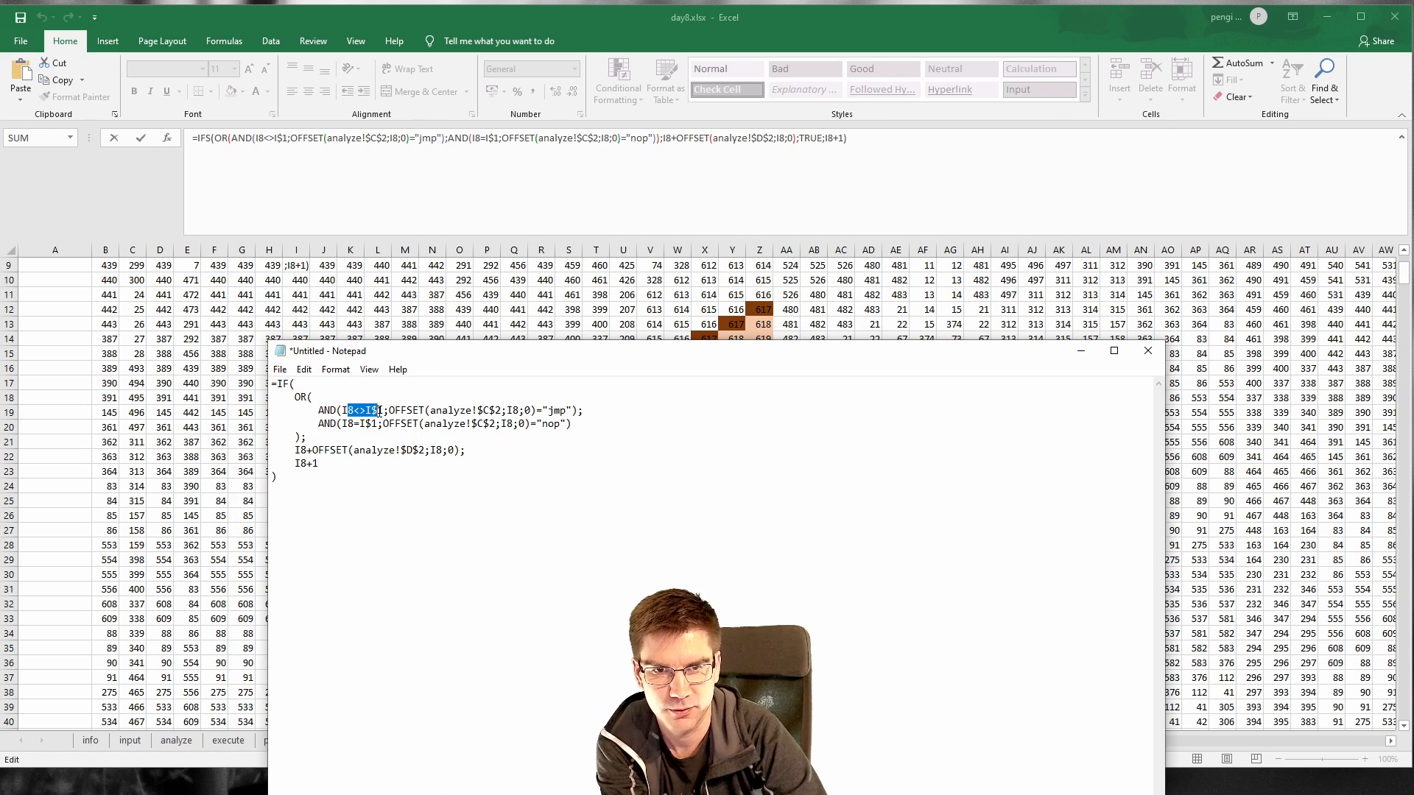
click(507, 392)
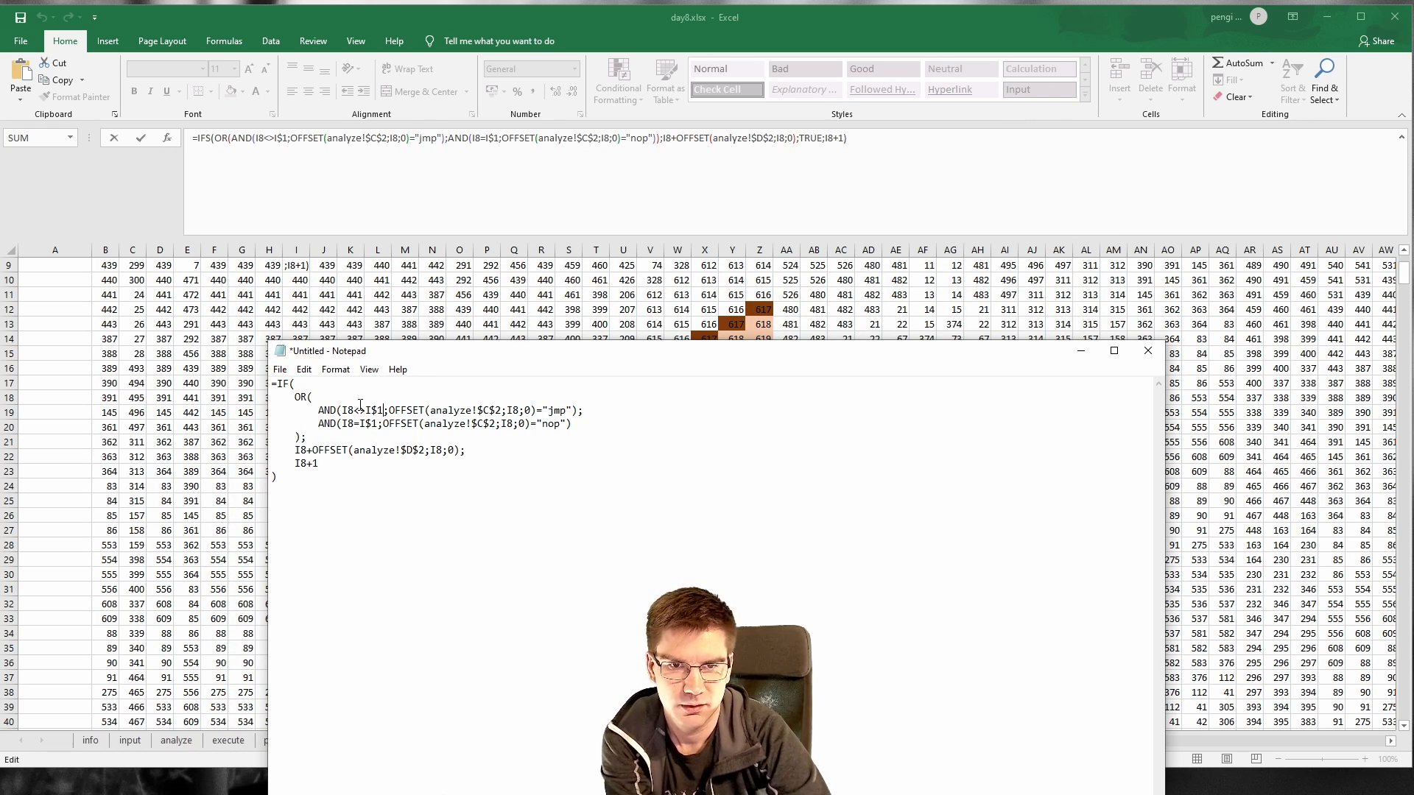
drag(342, 410, 380, 410)
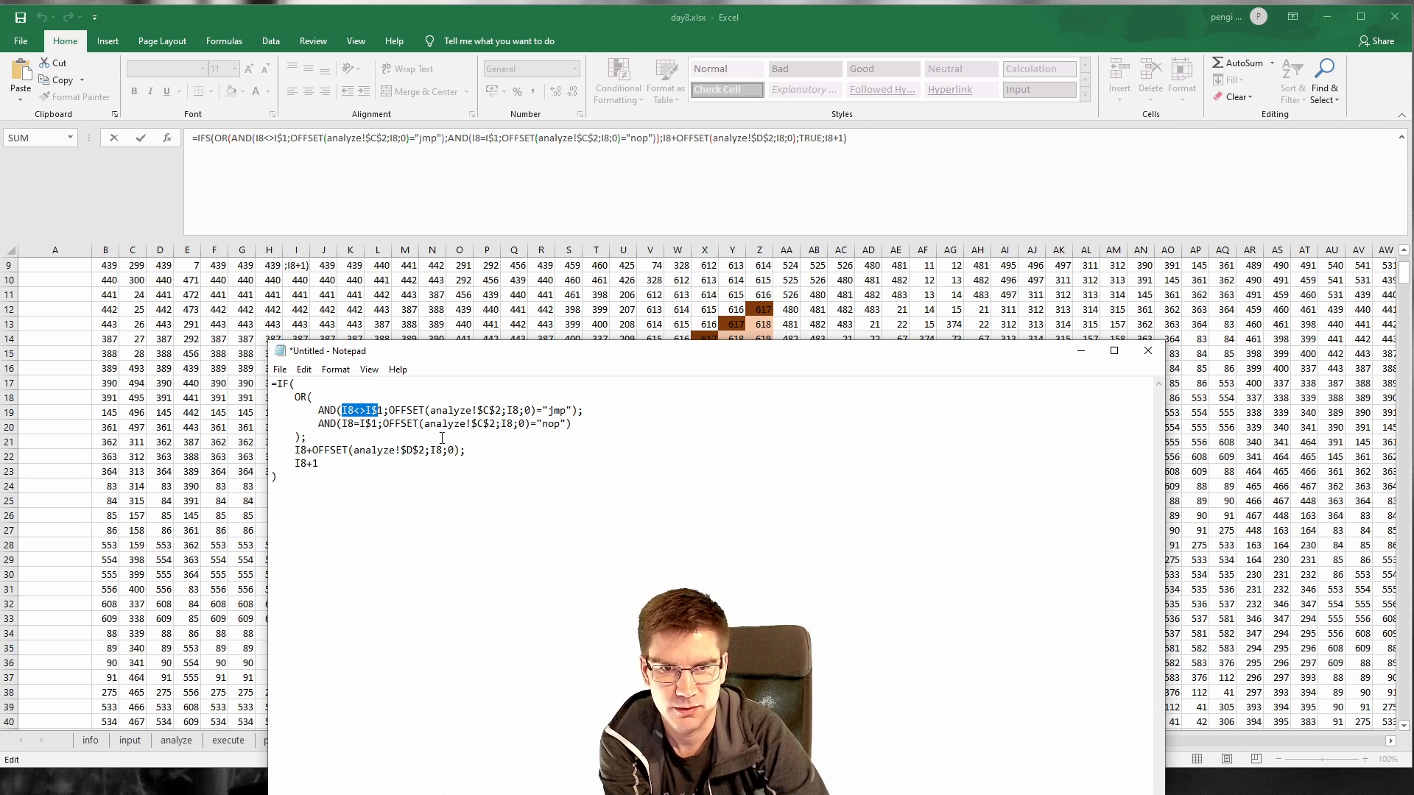
drag(318, 450, 461, 453)
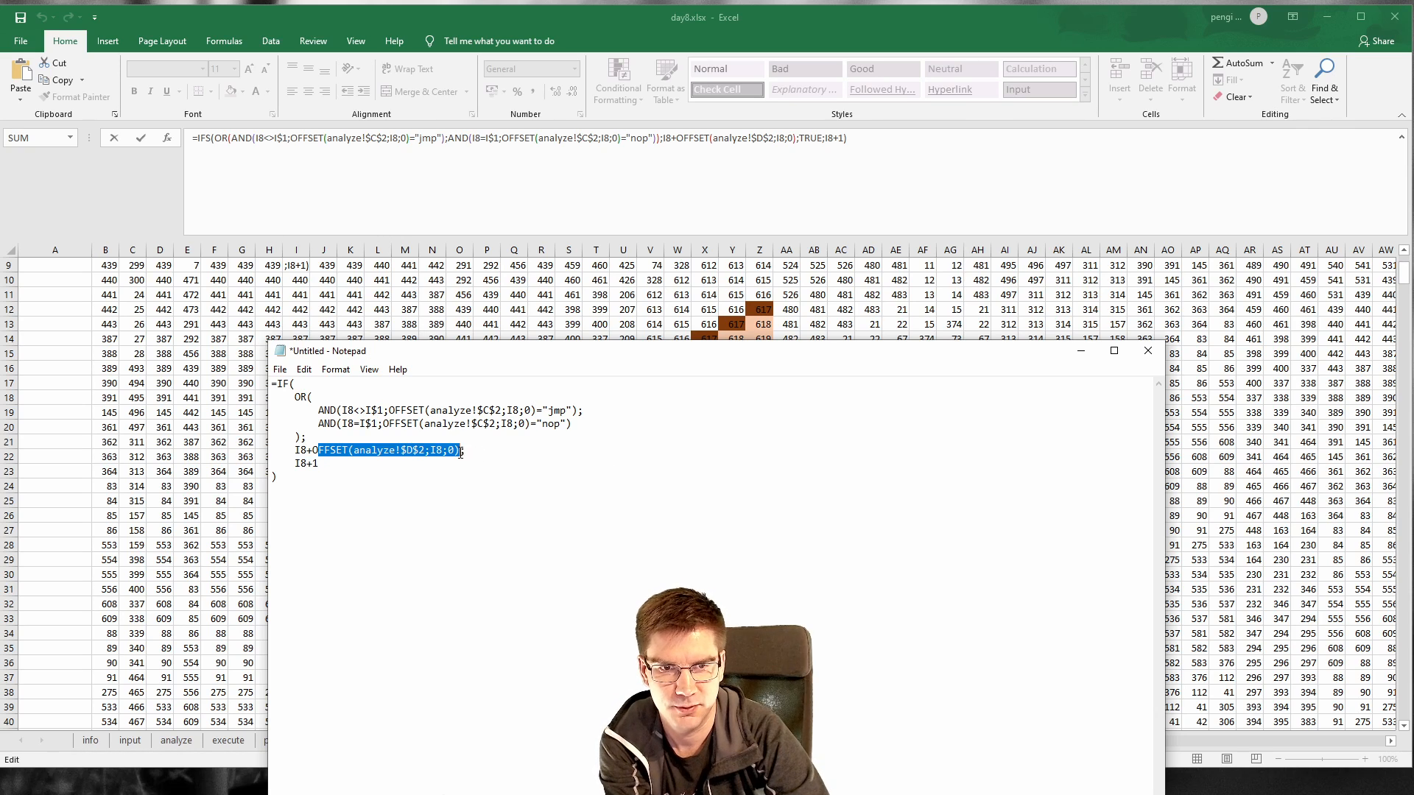
drag(579, 410, 422, 411)
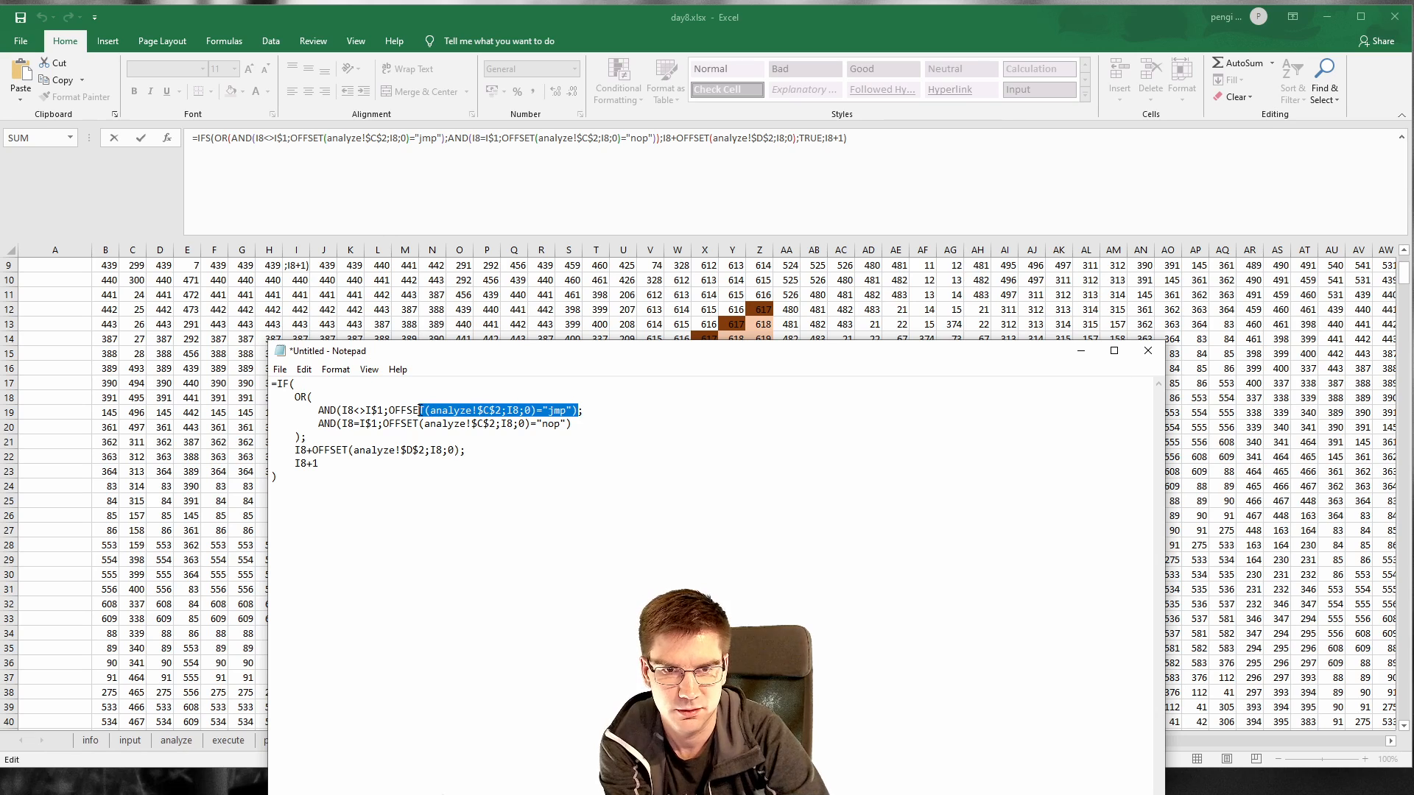
drag(331, 424, 562, 427)
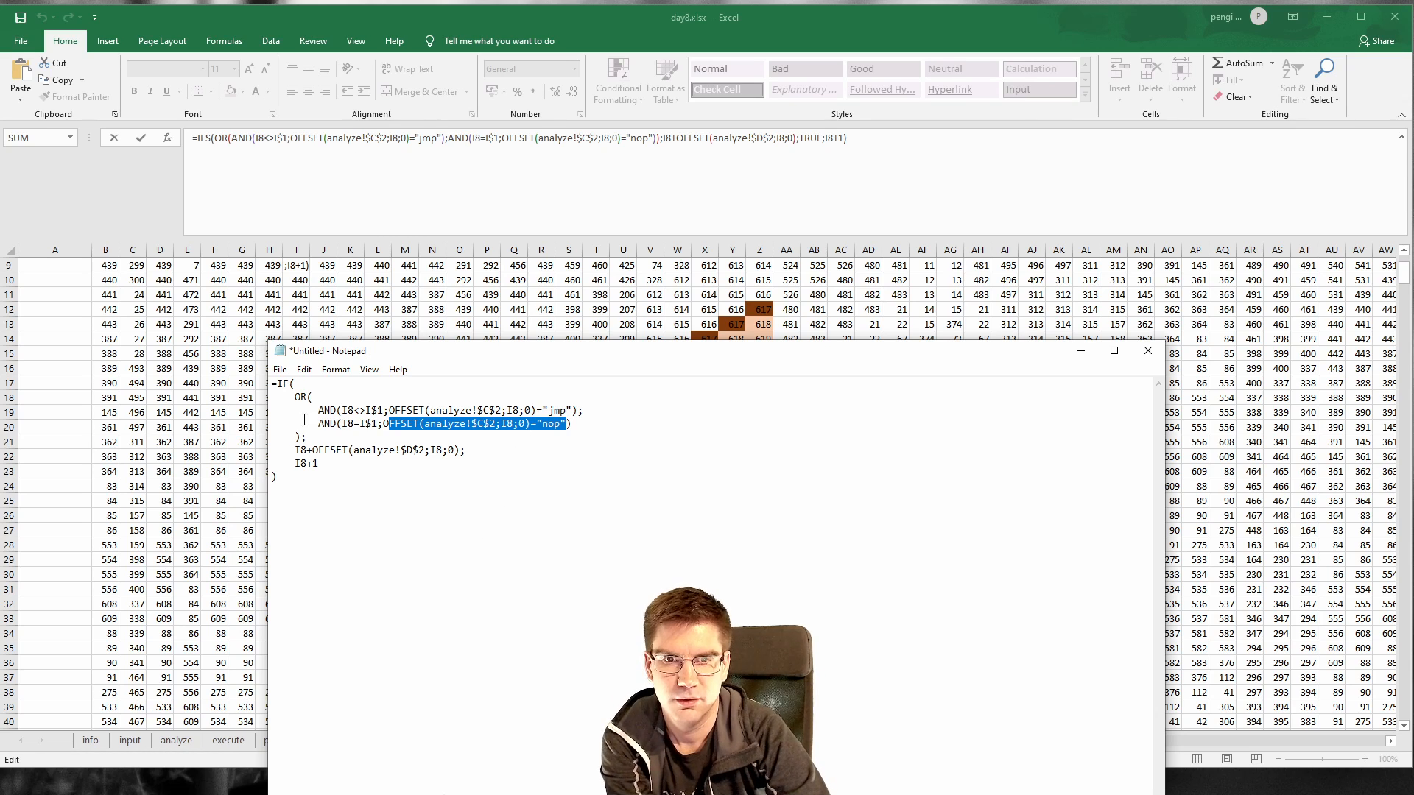
drag(313, 450, 466, 450)
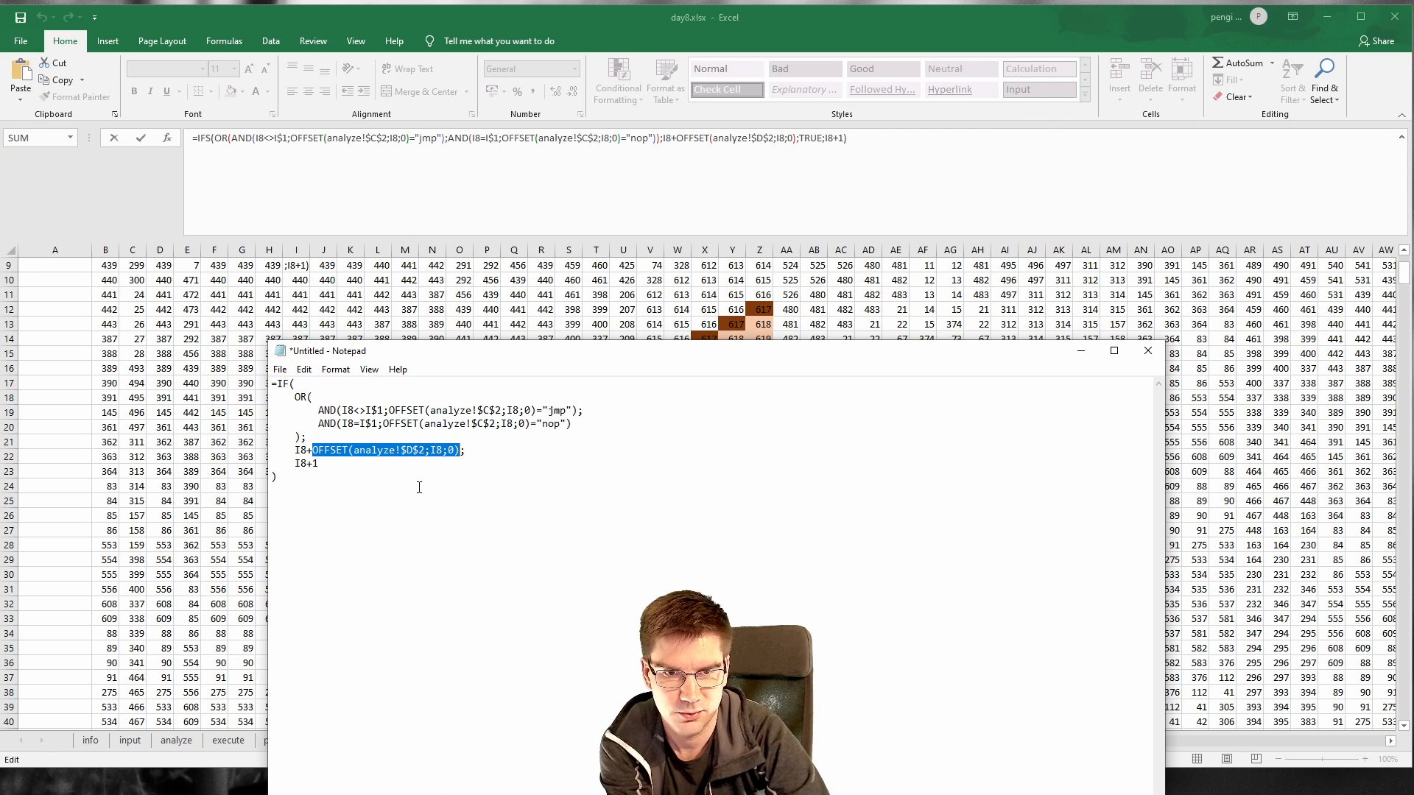
click(447, 522)
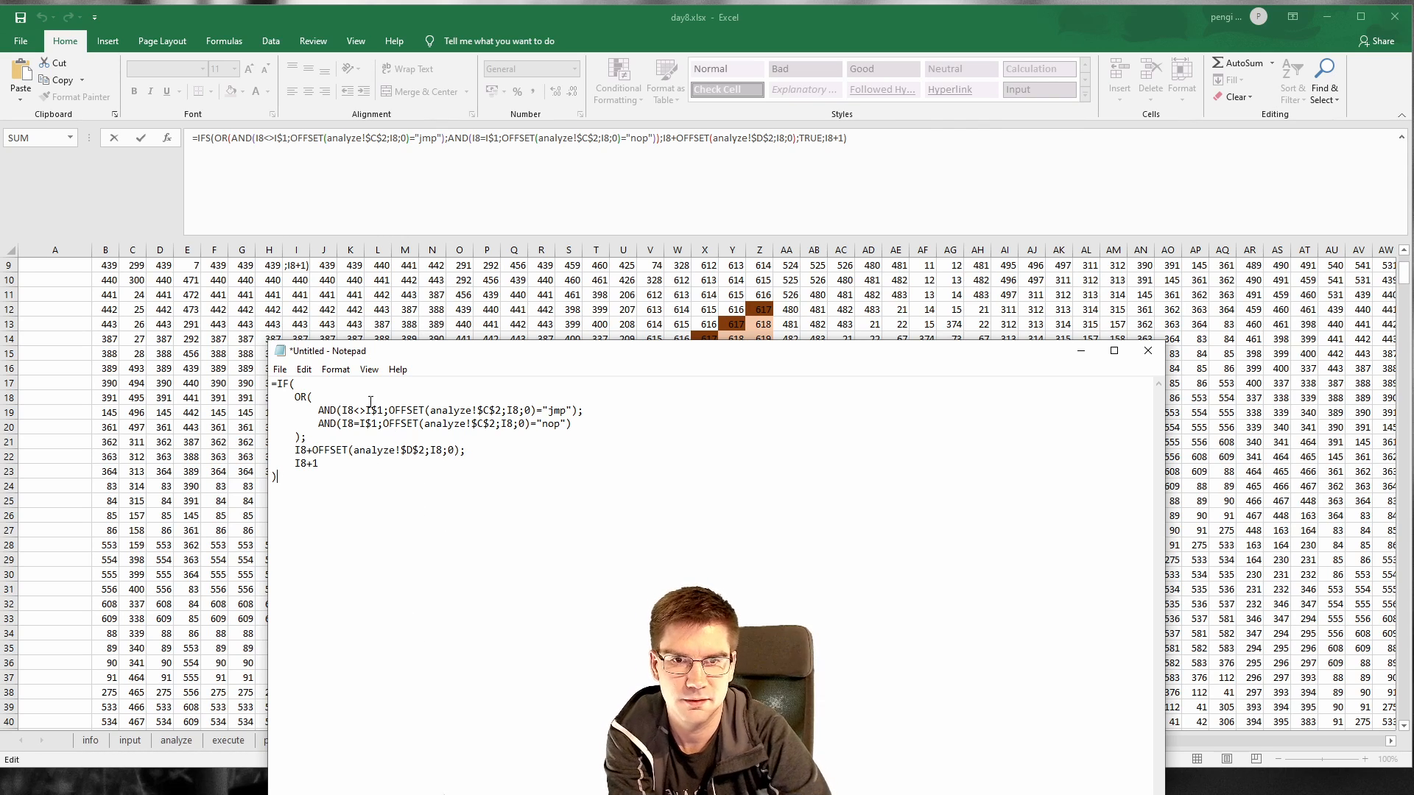
scroll(72, 463, up, 3)
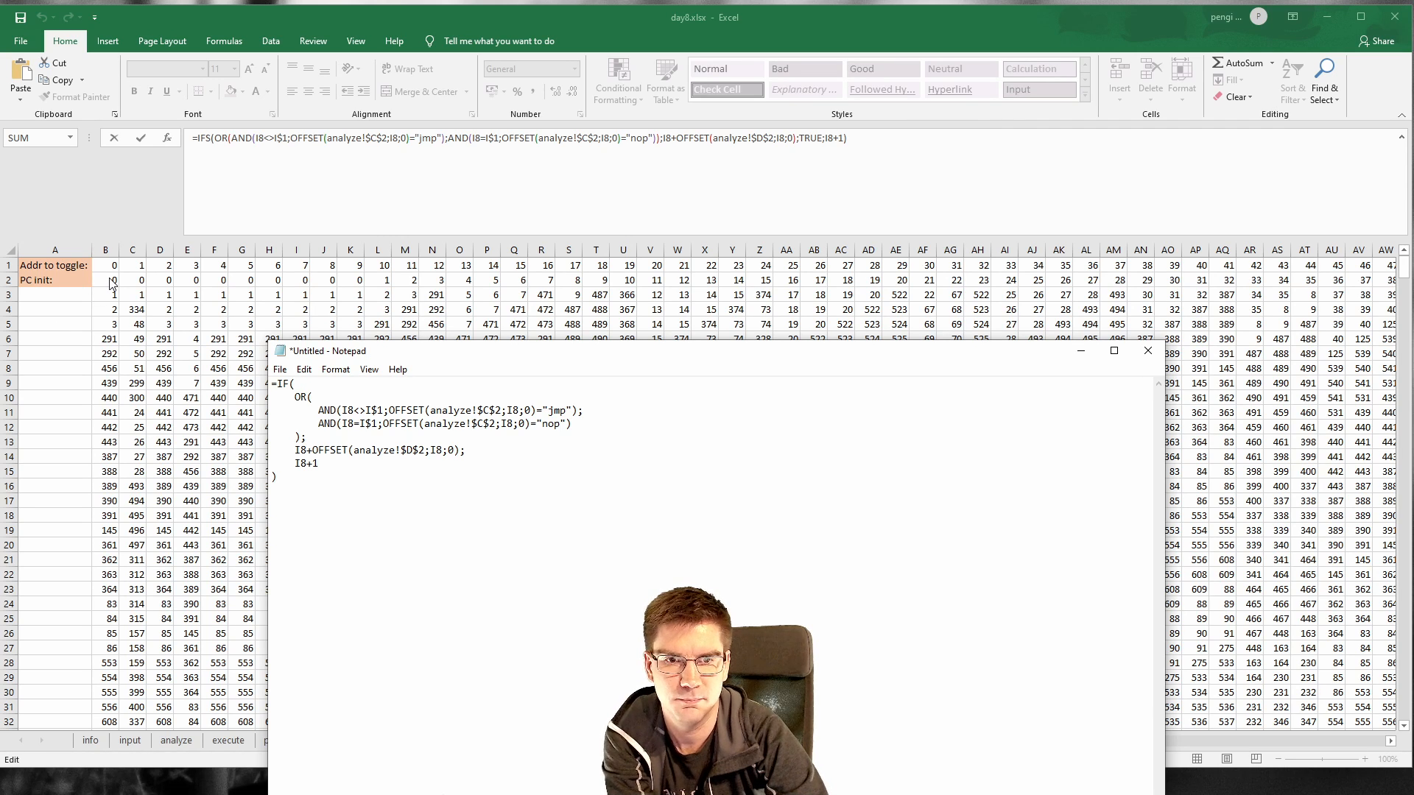
click(112, 284)
key(Escape)
text(=)
click(109, 280)
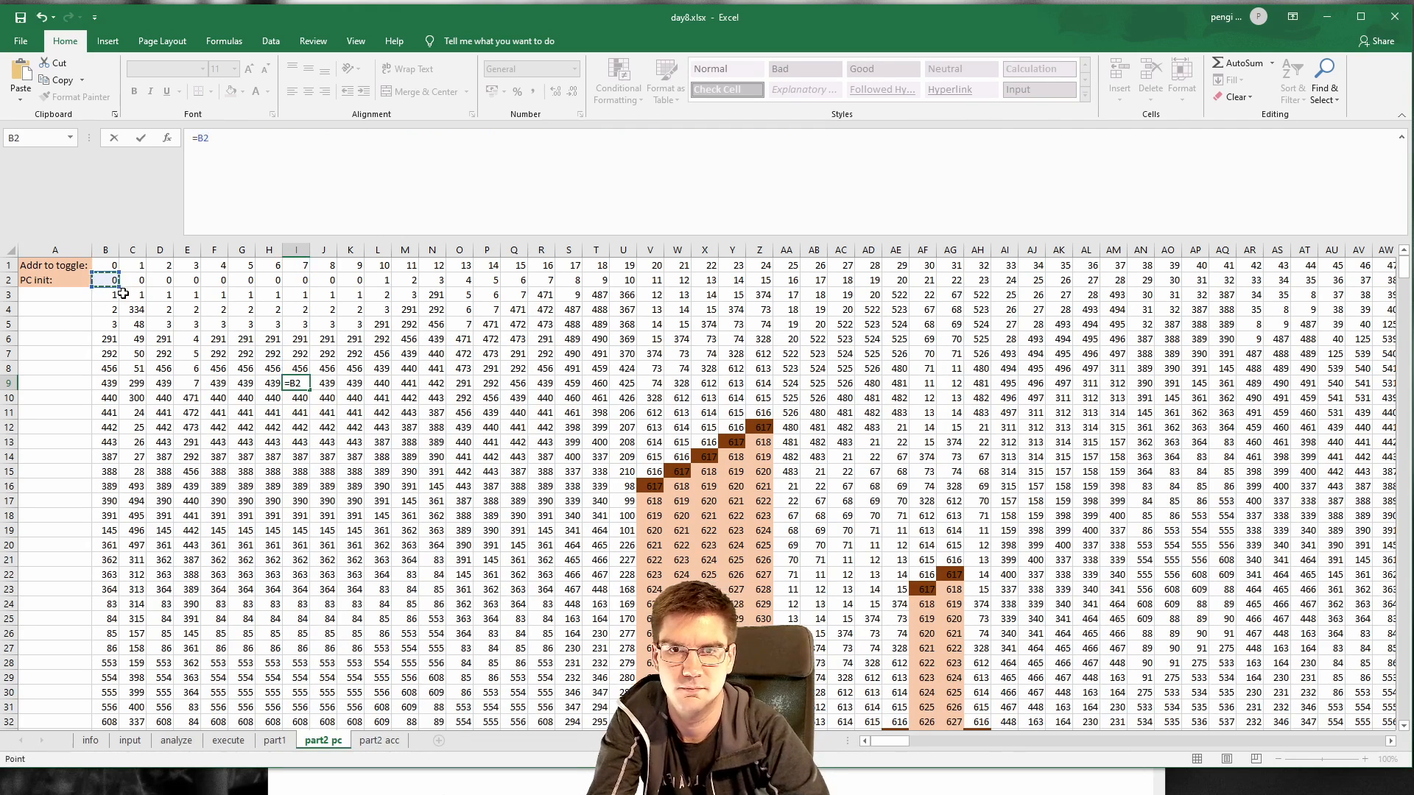
drag(121, 289, 157, 287)
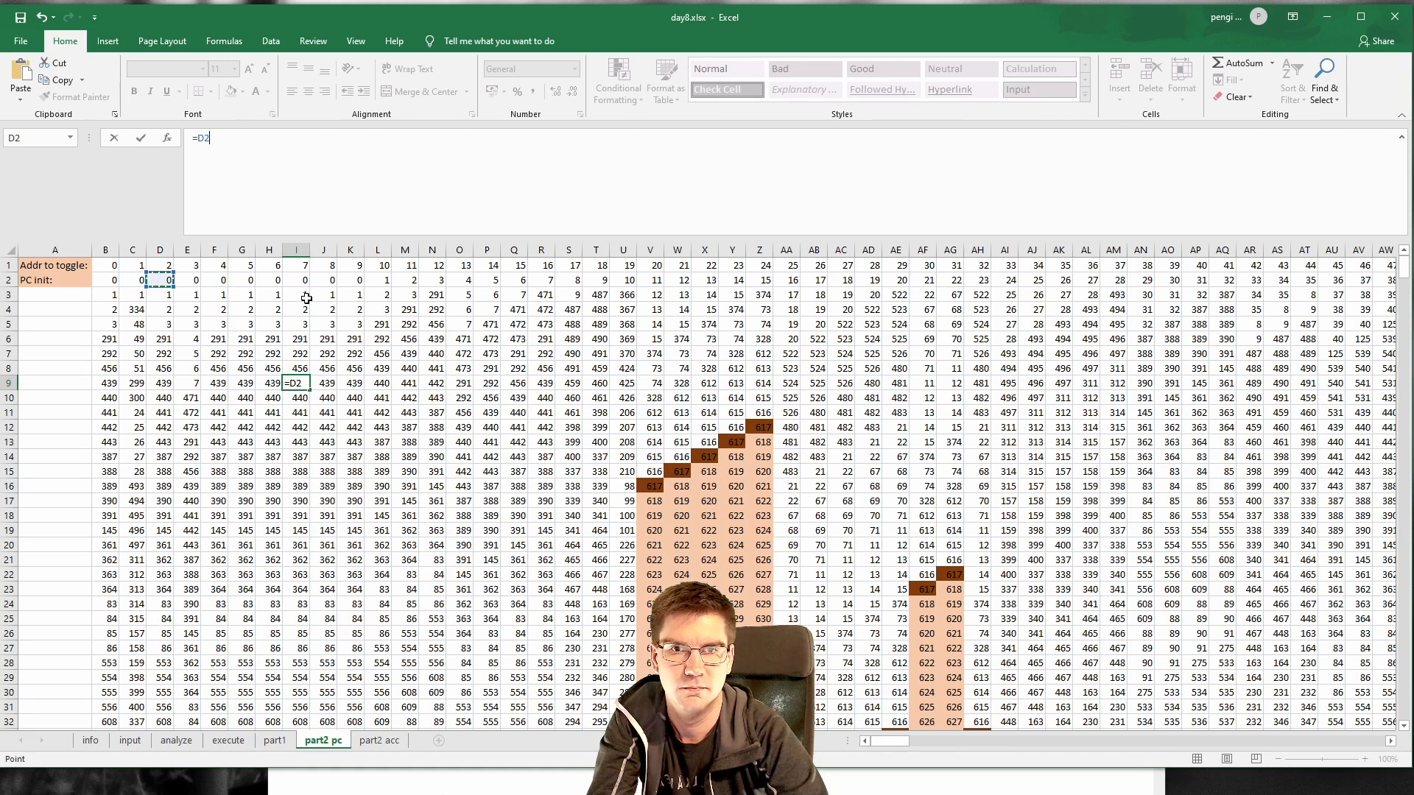
key(Left)
key(Left)
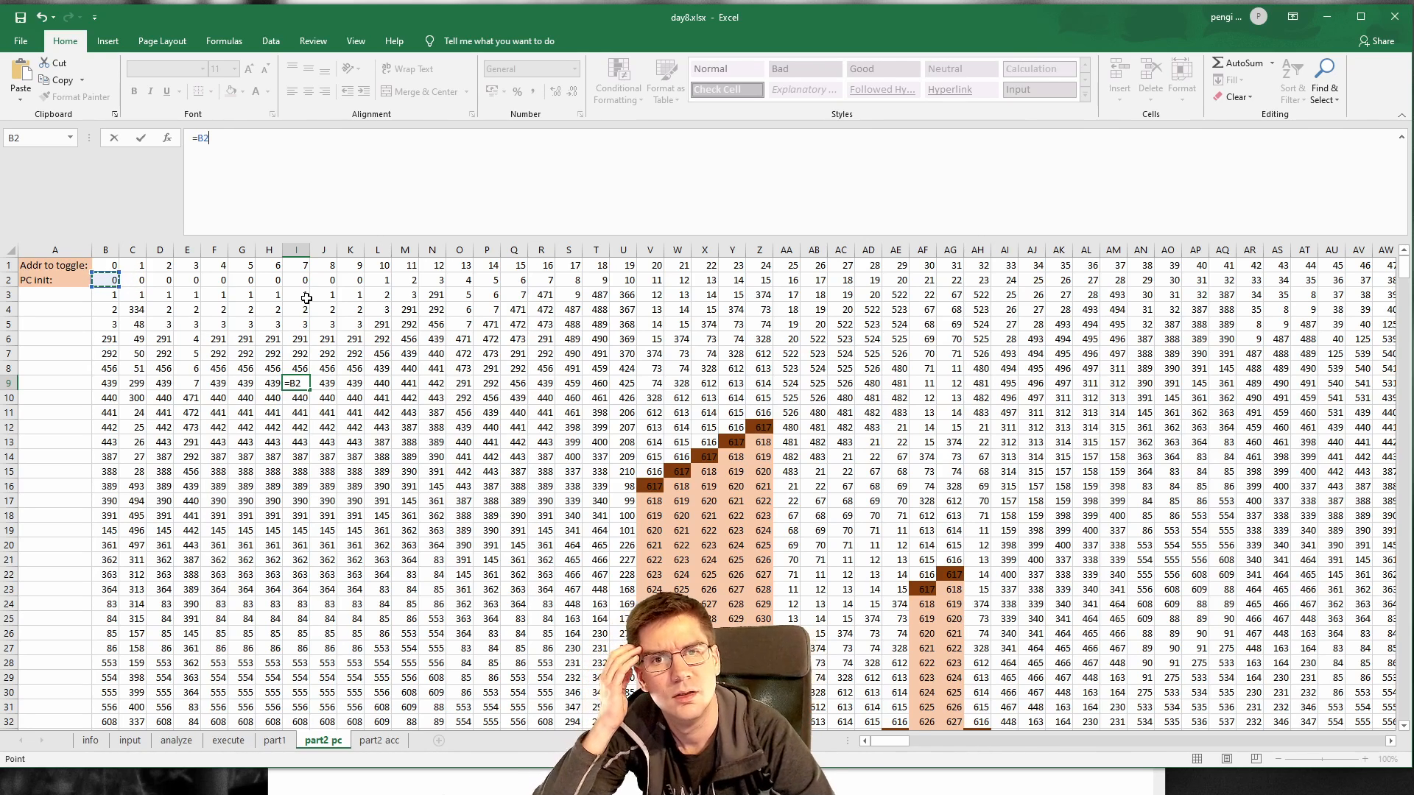
key(Right)
key(Right)
key(Left)
key(Left)
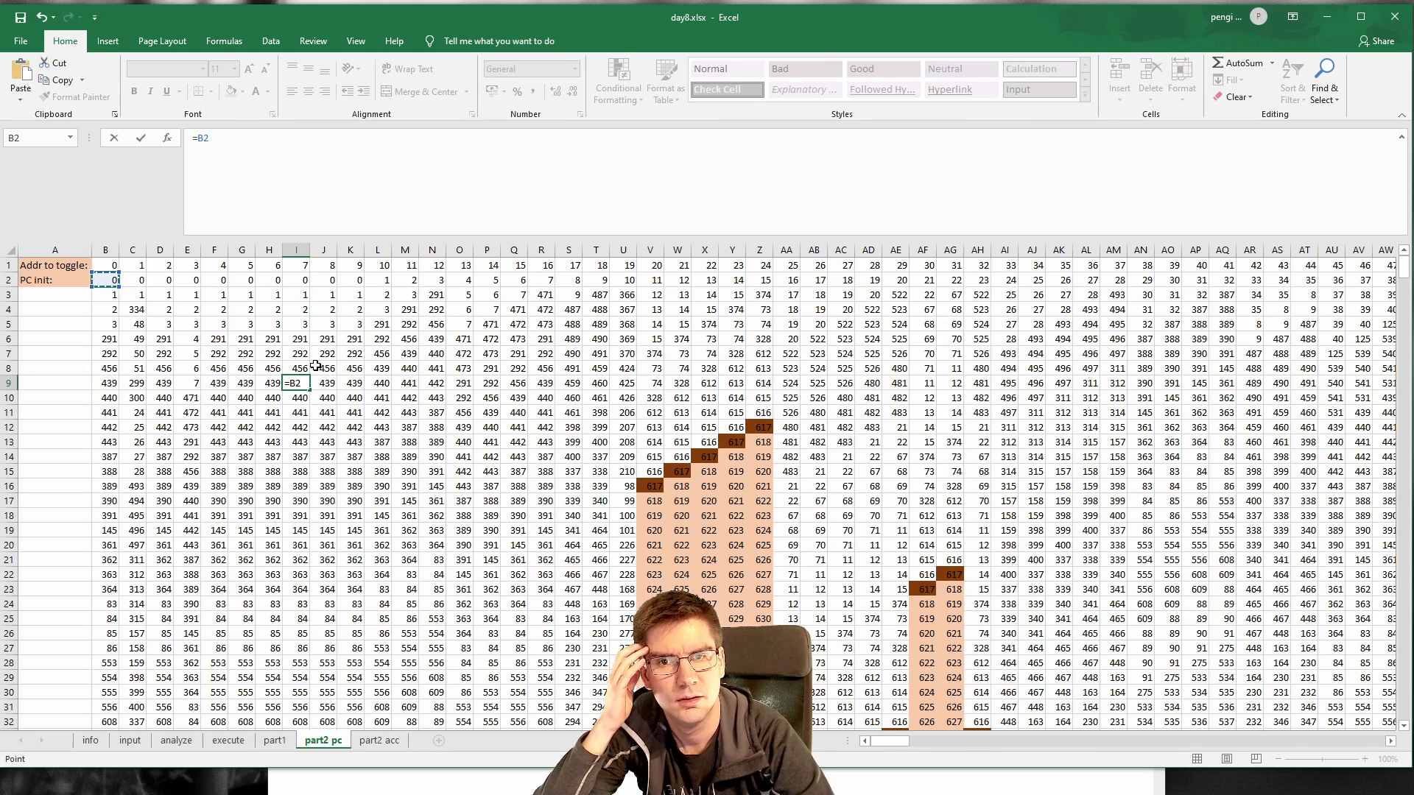
key(Escape)
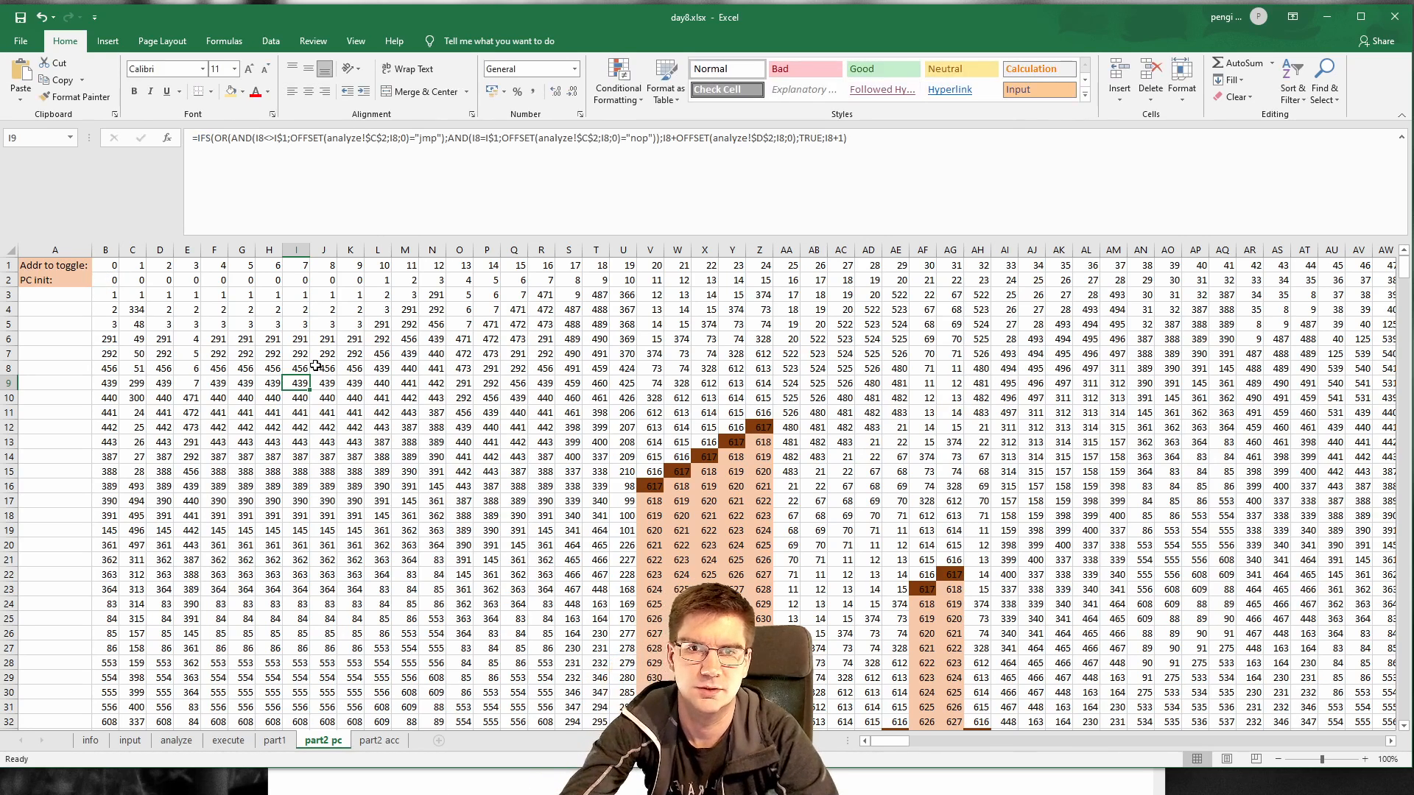
Step: Inspect the PC init values in row 2 of part2 pc, from B2 across to AC2
click(110, 281)
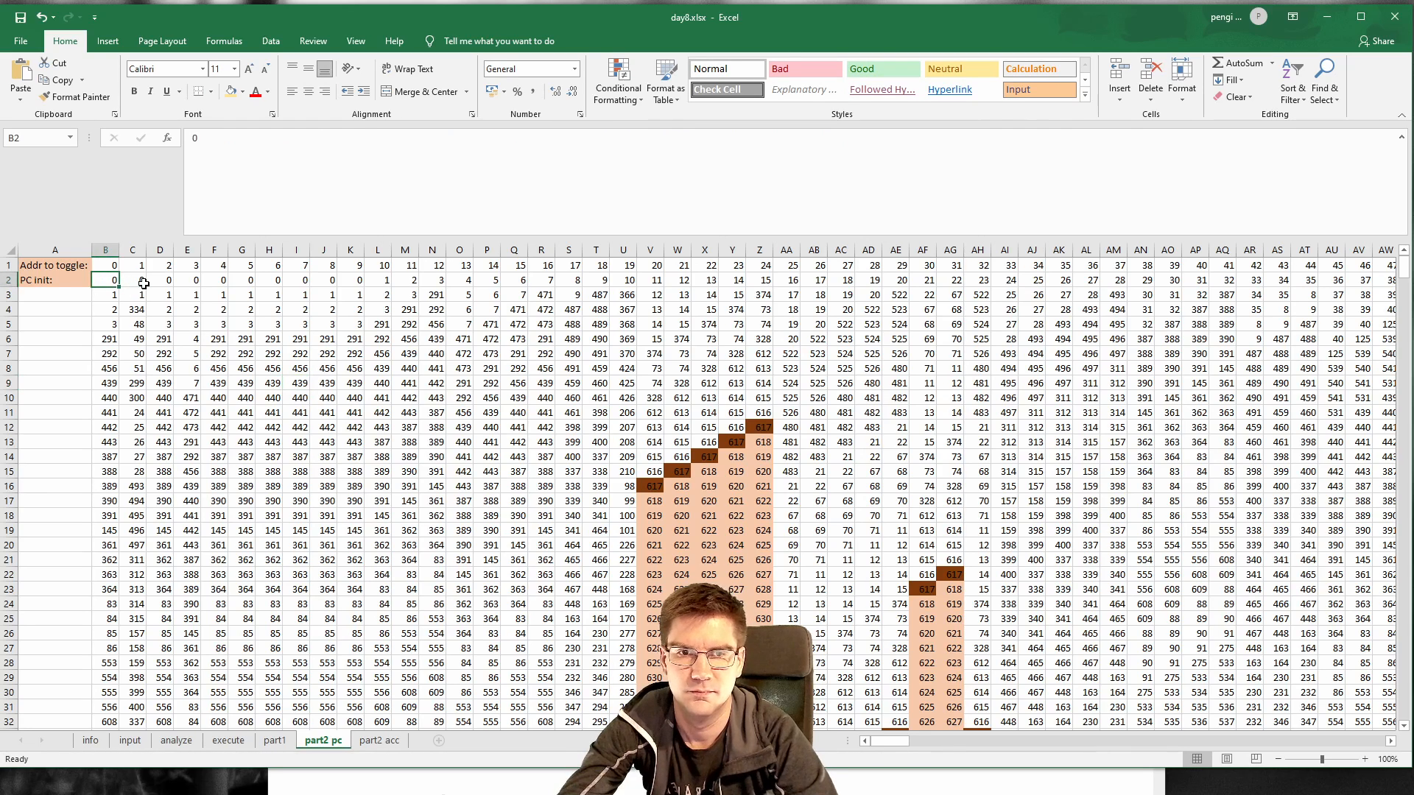
key(Right)
key(Right)
key(Right)
key(Right)
key(Right)
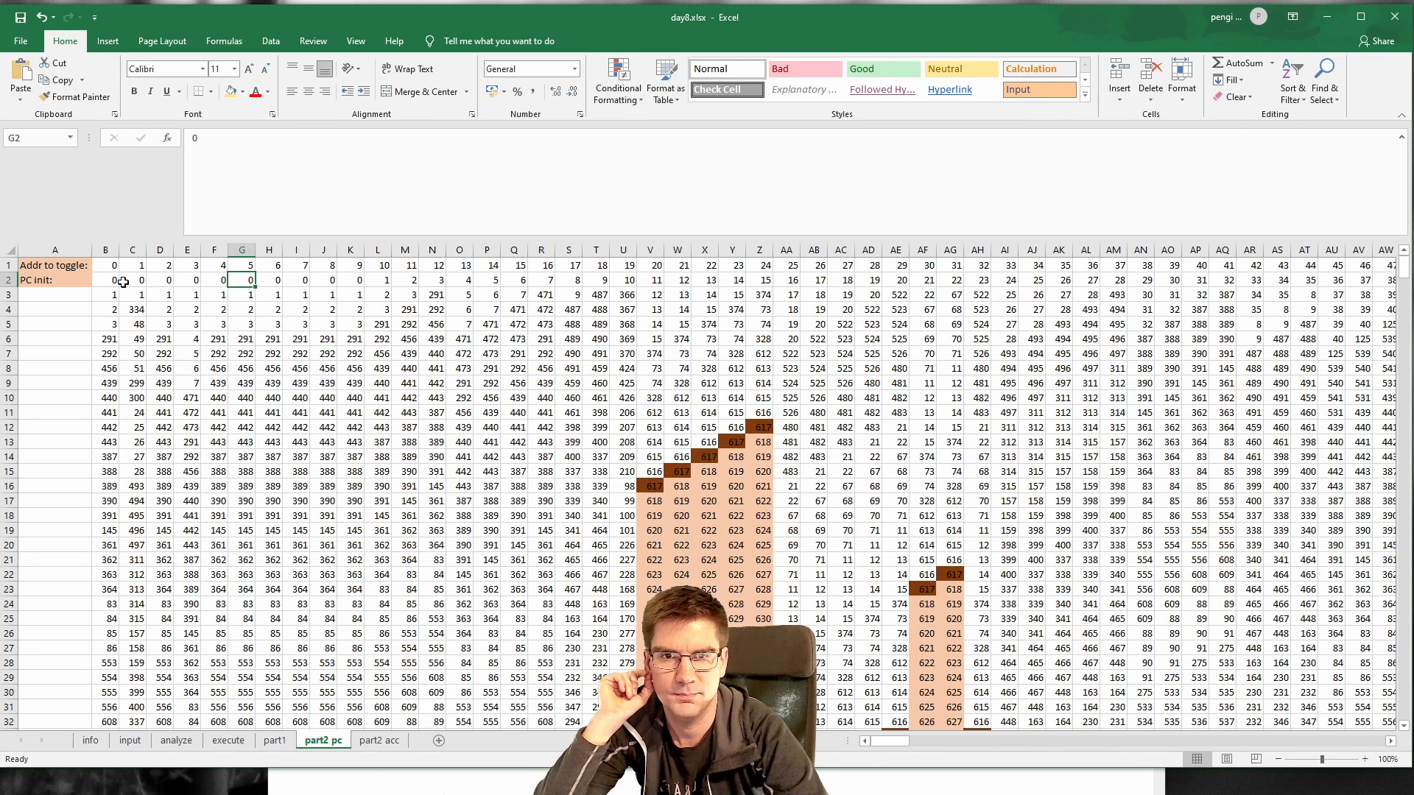
drag(372, 281, 847, 282)
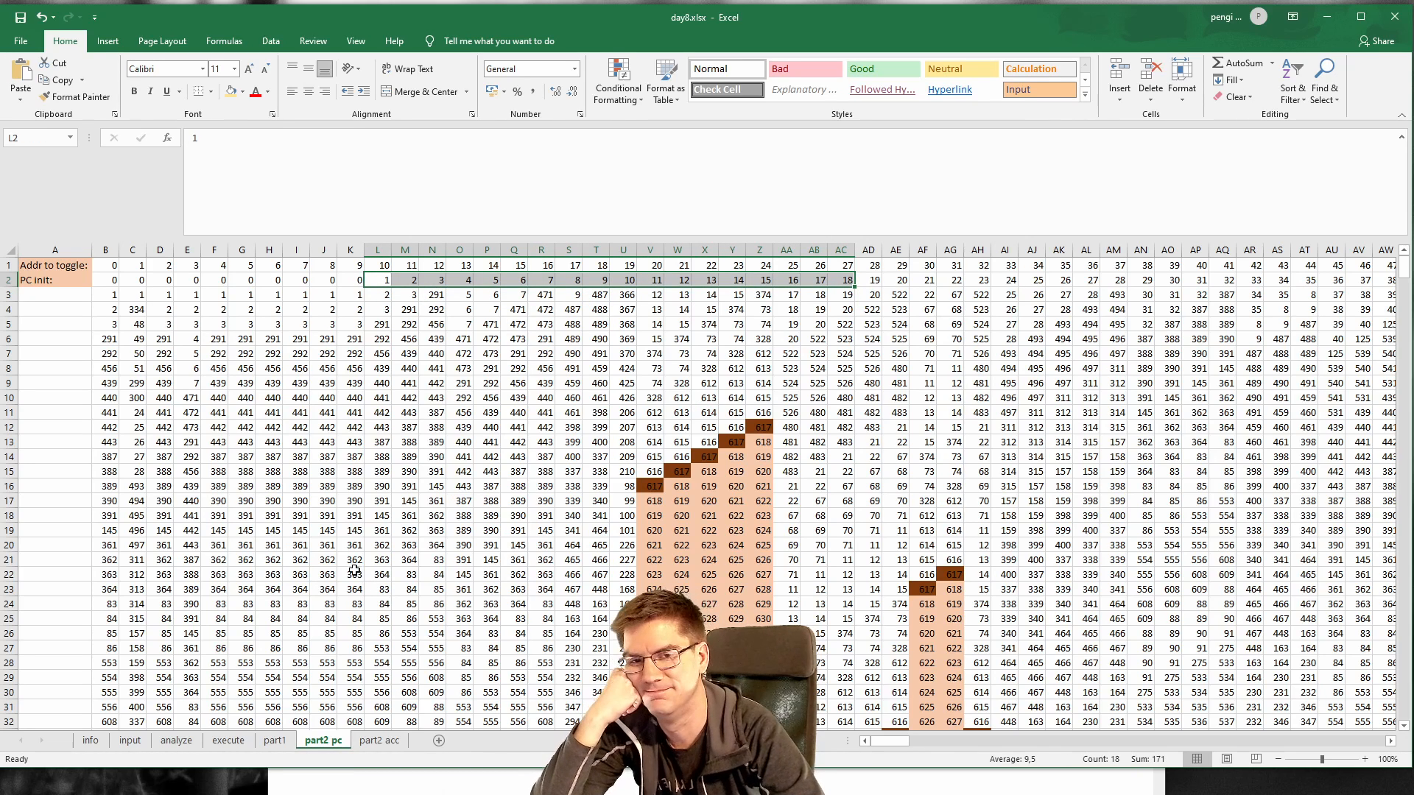
Step: Fill the zeros in B2:K2 across the PC init row to column YB, under address 650
click(103, 280)
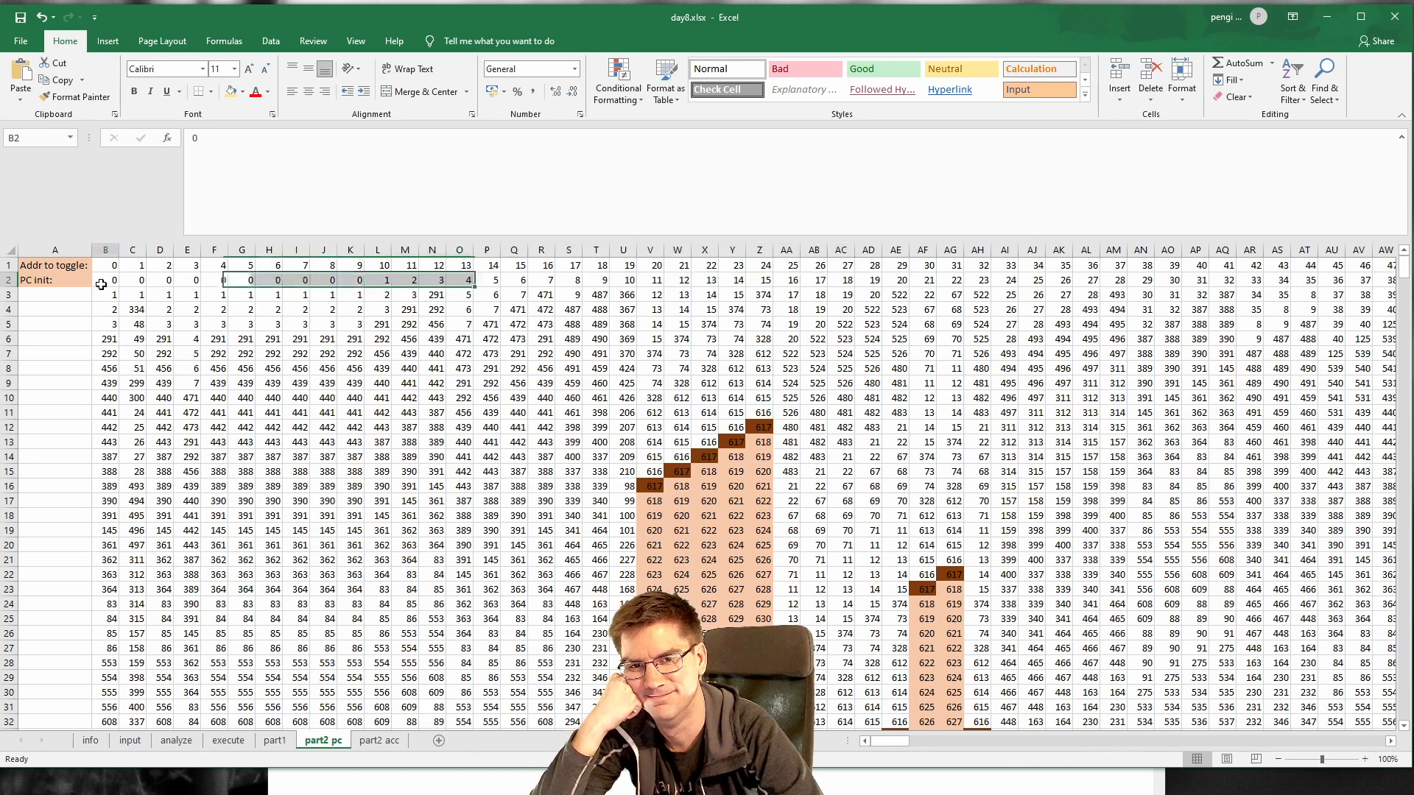
shift+click(356, 280)
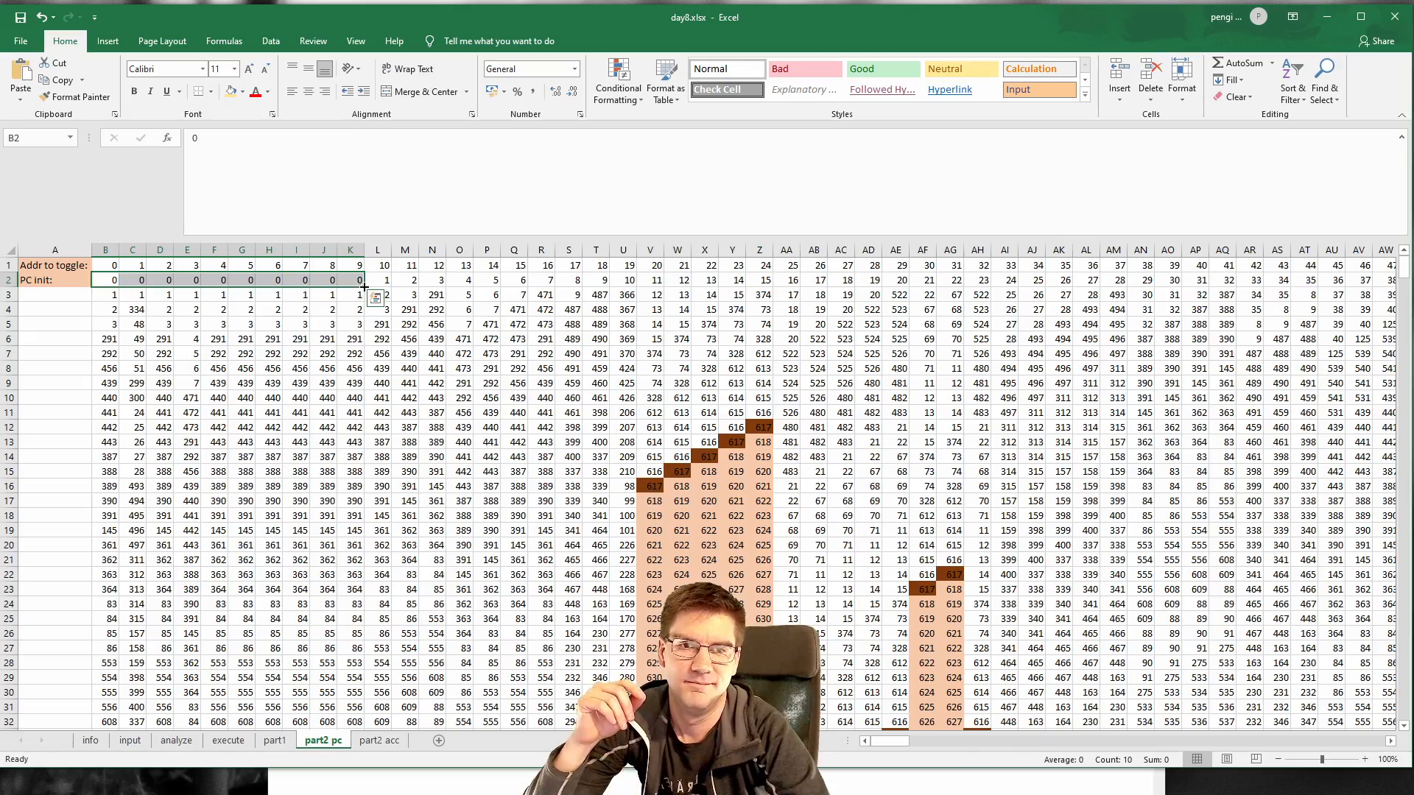
drag(364, 286, 1383, 298)
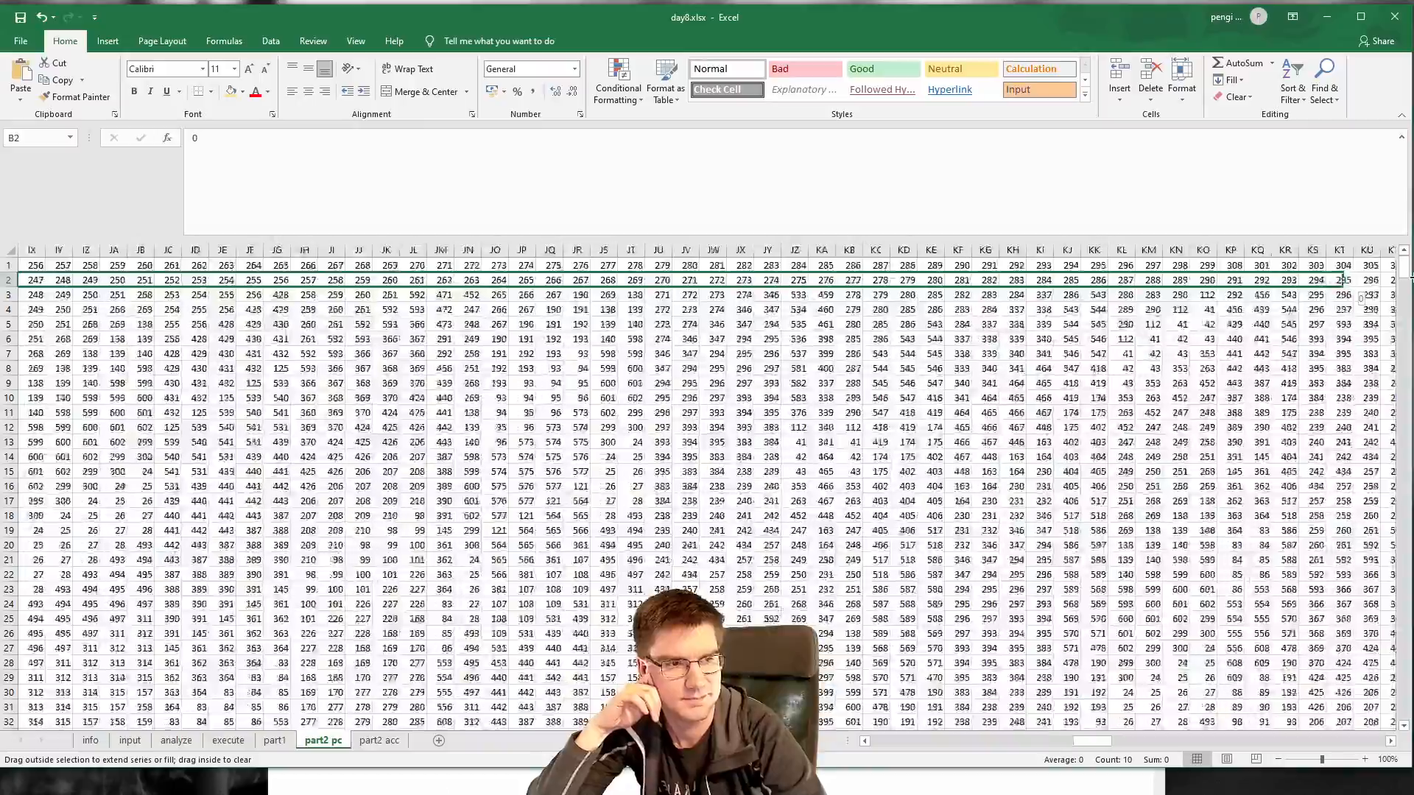
drag(1409, 274, 1354, 278)
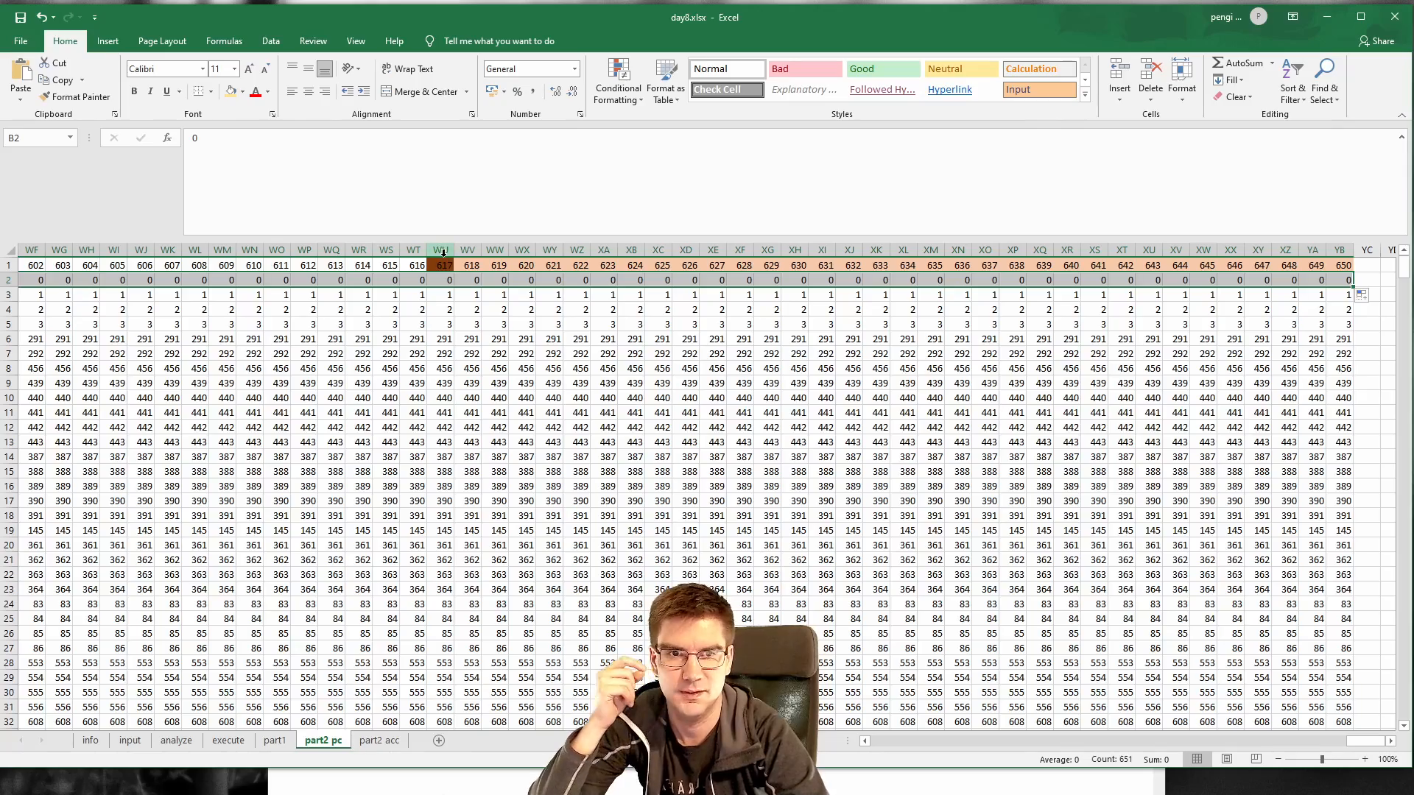
Step: Return to the first columns of part2 pc and examine the program counter values down to the last filled row
key(F2)
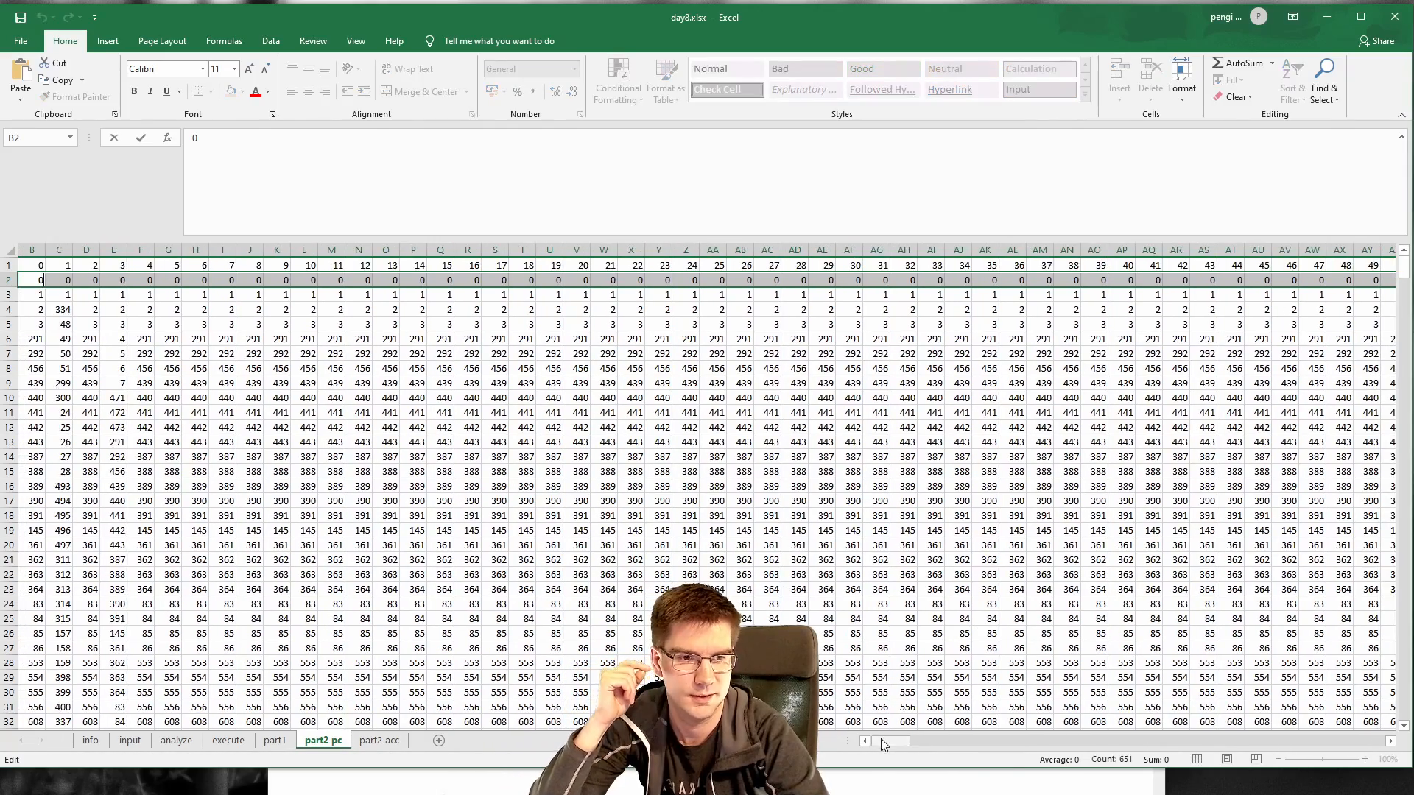
key(Escape)
click(420, 501)
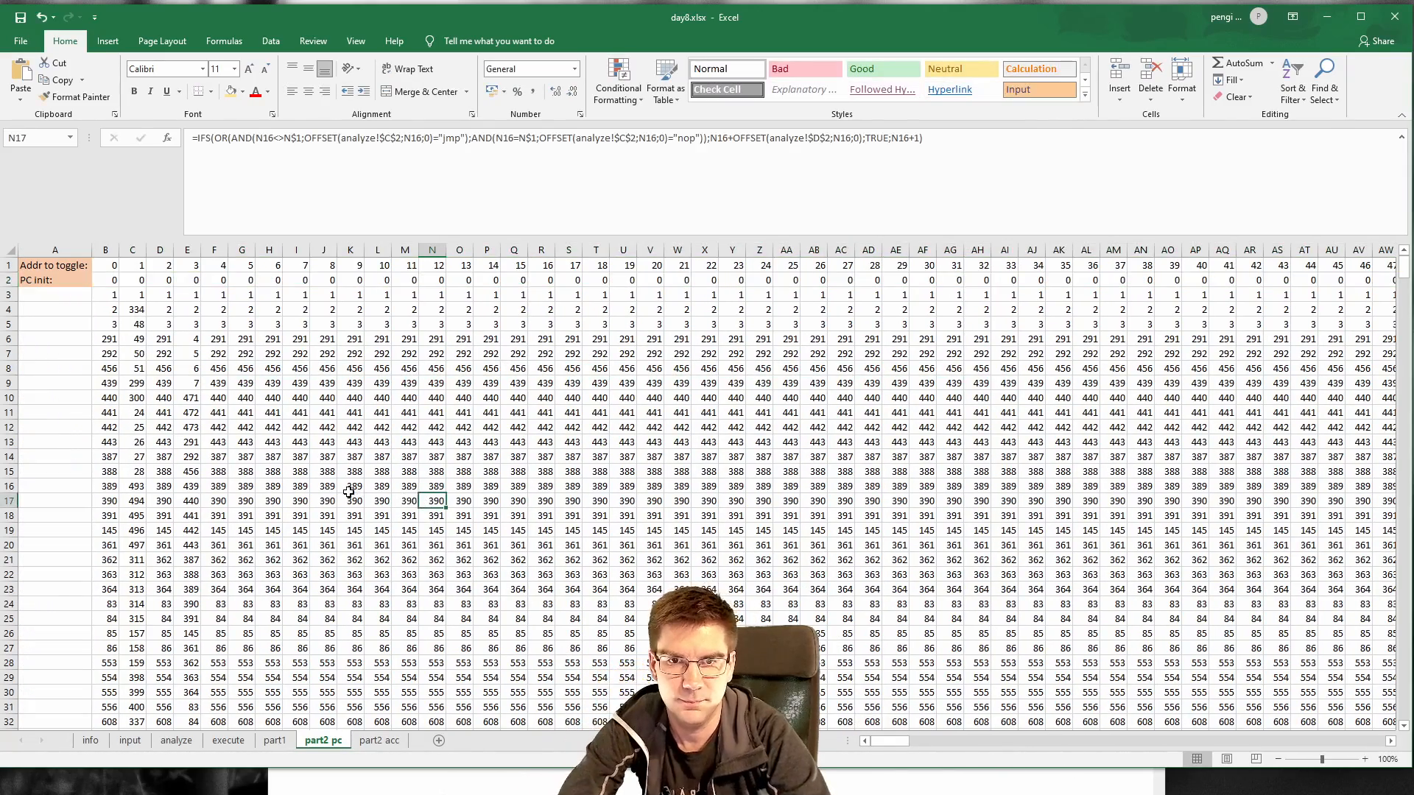
scroll(421, 500, down, 18)
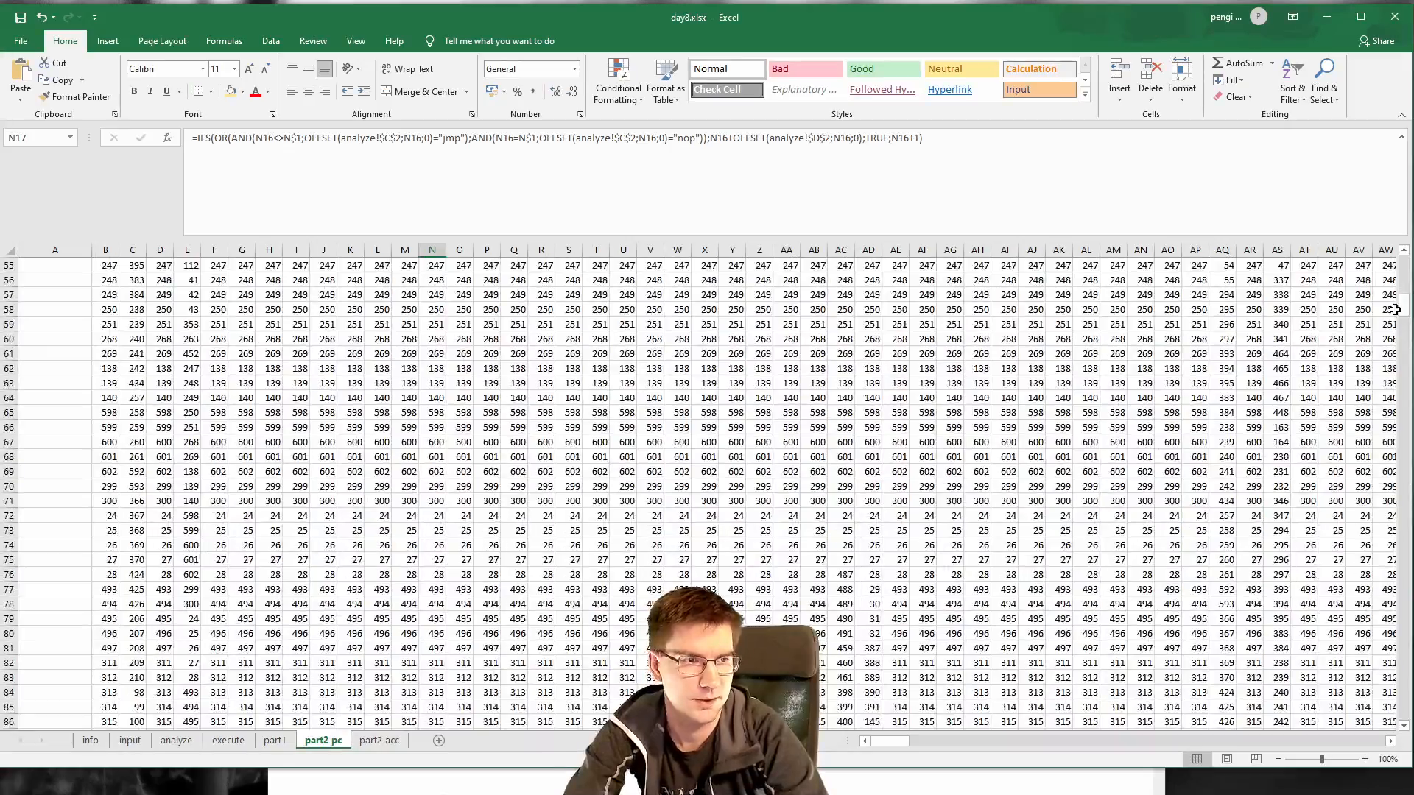
drag(1395, 309, 1403, 711)
scroll(1403, 711, down, 3)
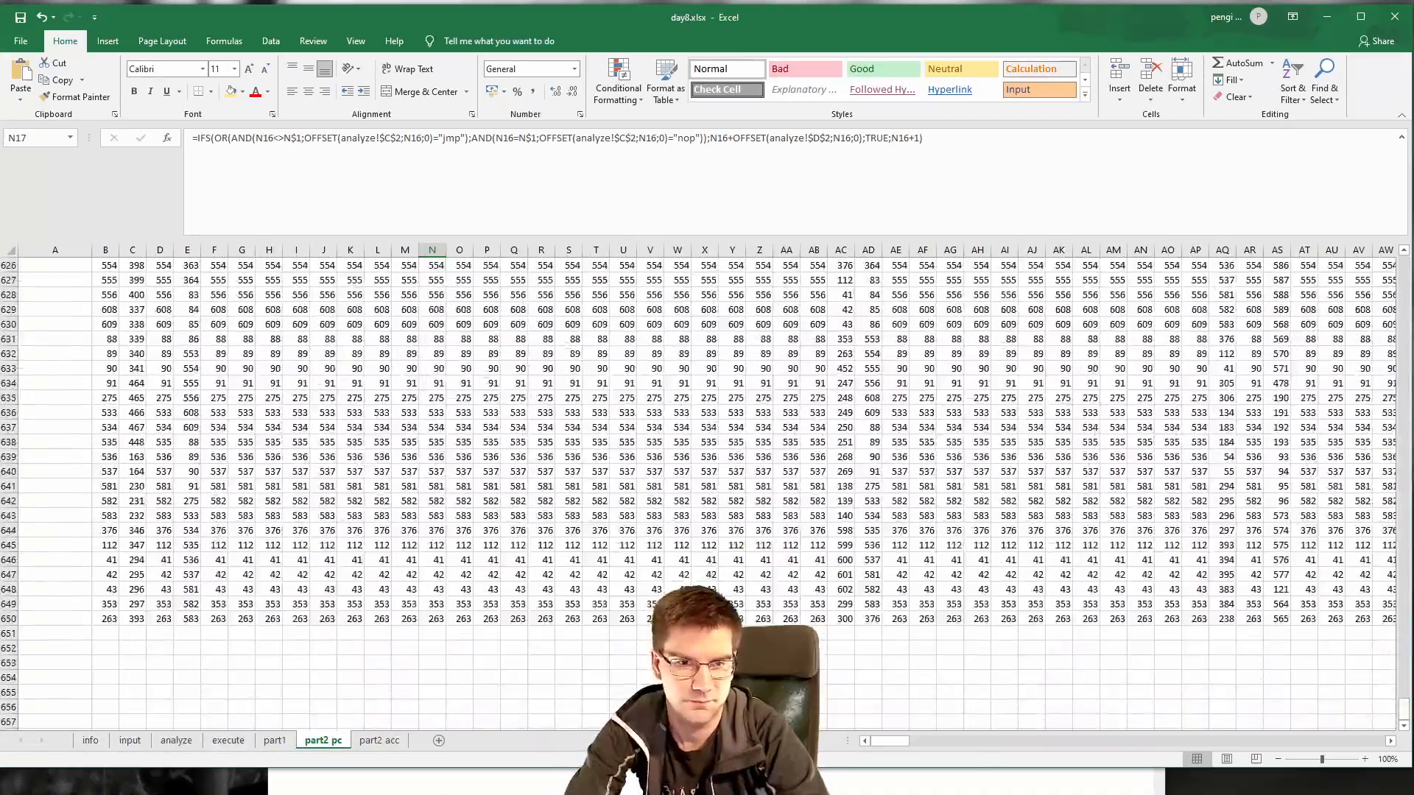
drag(893, 744, 855, 745)
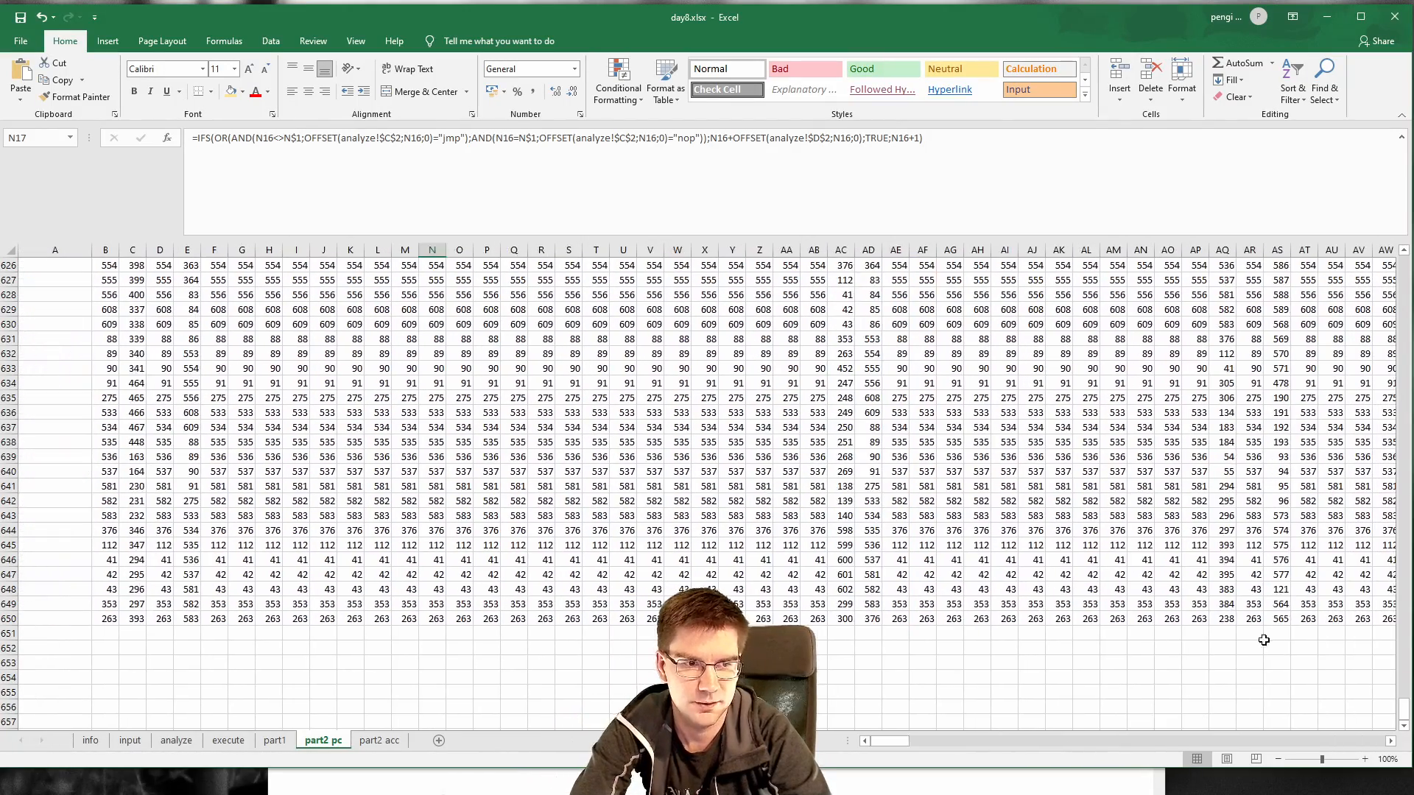
Step: Examine the program counter values in row 650 across the columns, and return to the first rows and columns of part2 pc
drag(1400, 708, 1402, 715)
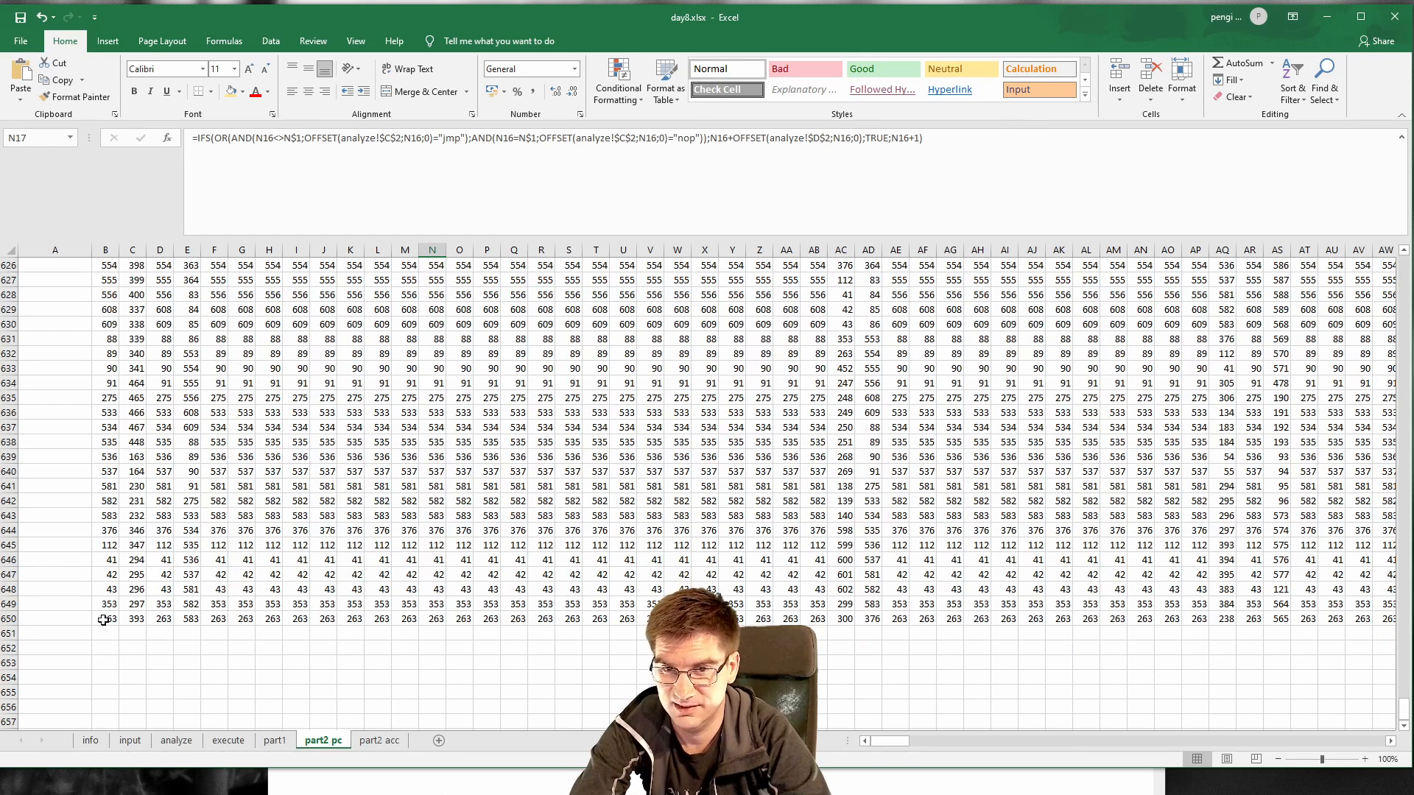
click(46, 618)
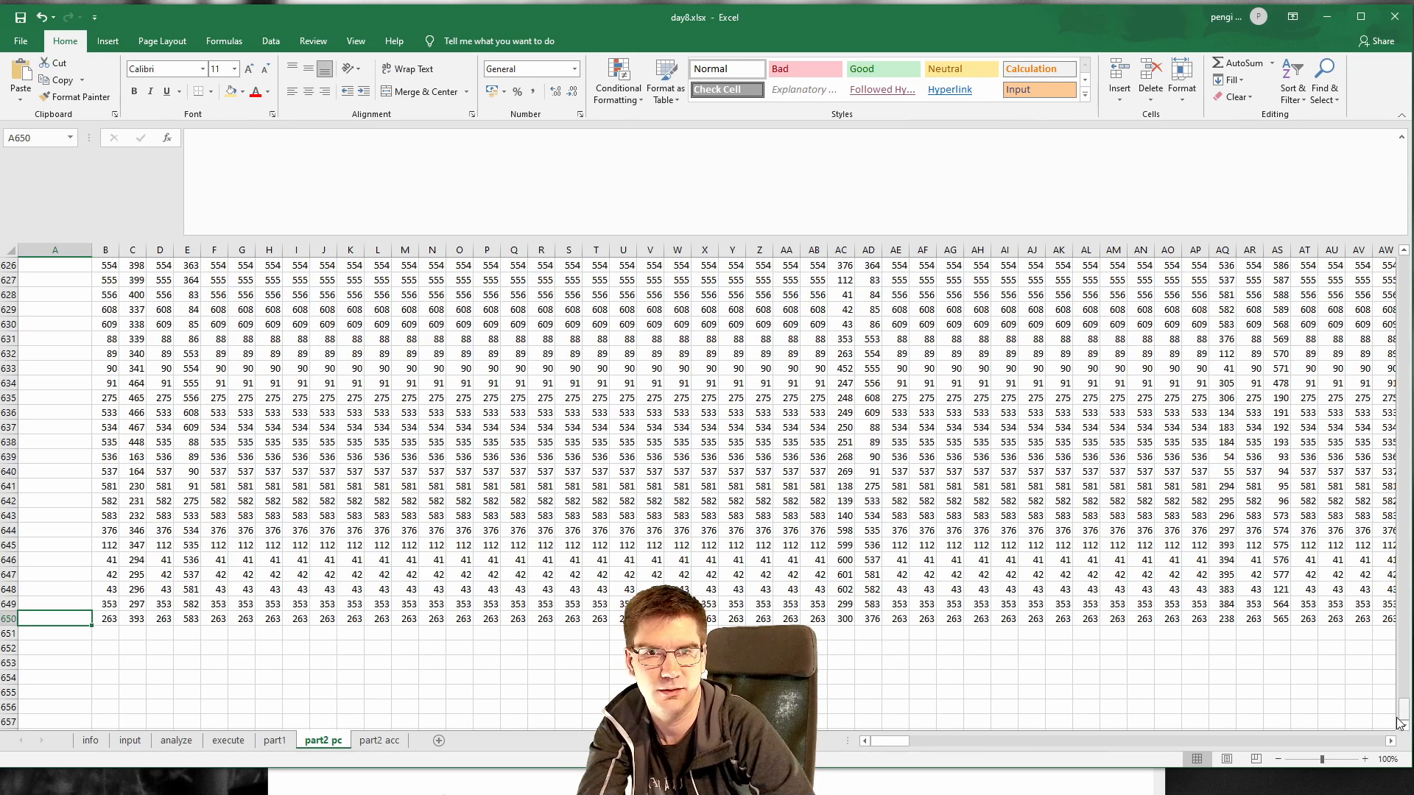
mouse_move(898, 742)
mouse_down()
mouse_move(1372, 743)
mouse_move(917, 743)
mouse_up()
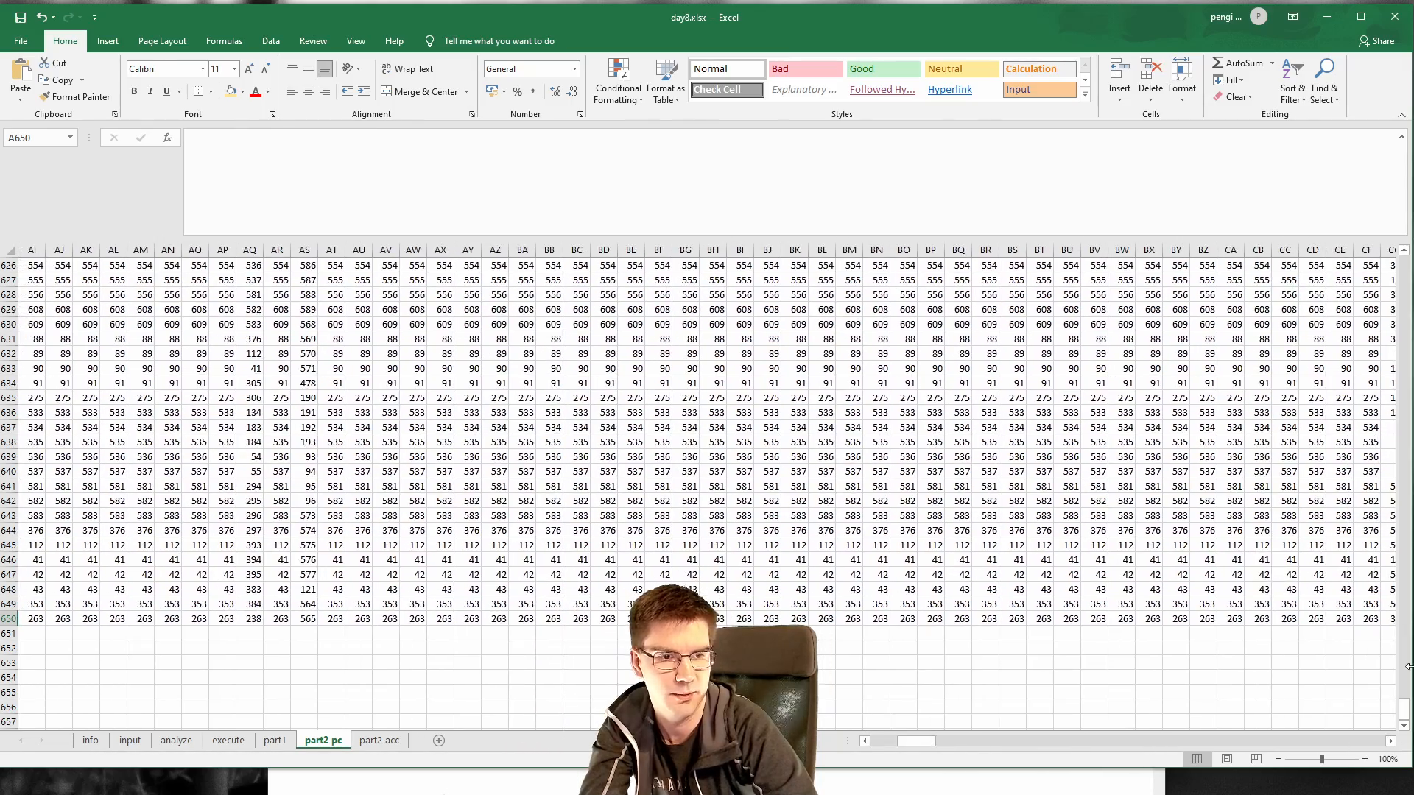
drag(1405, 708, 1404, 258)
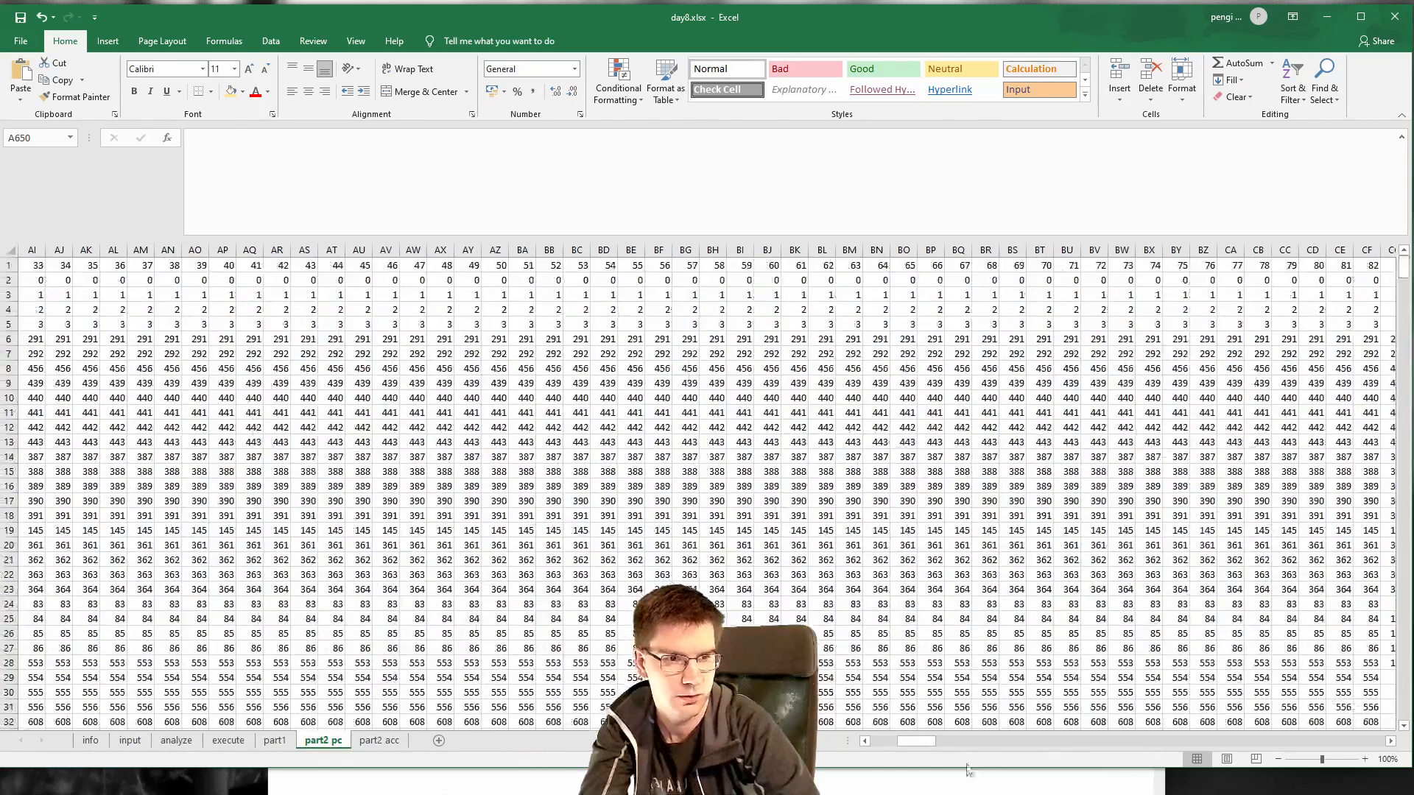
drag(917, 743, 843, 744)
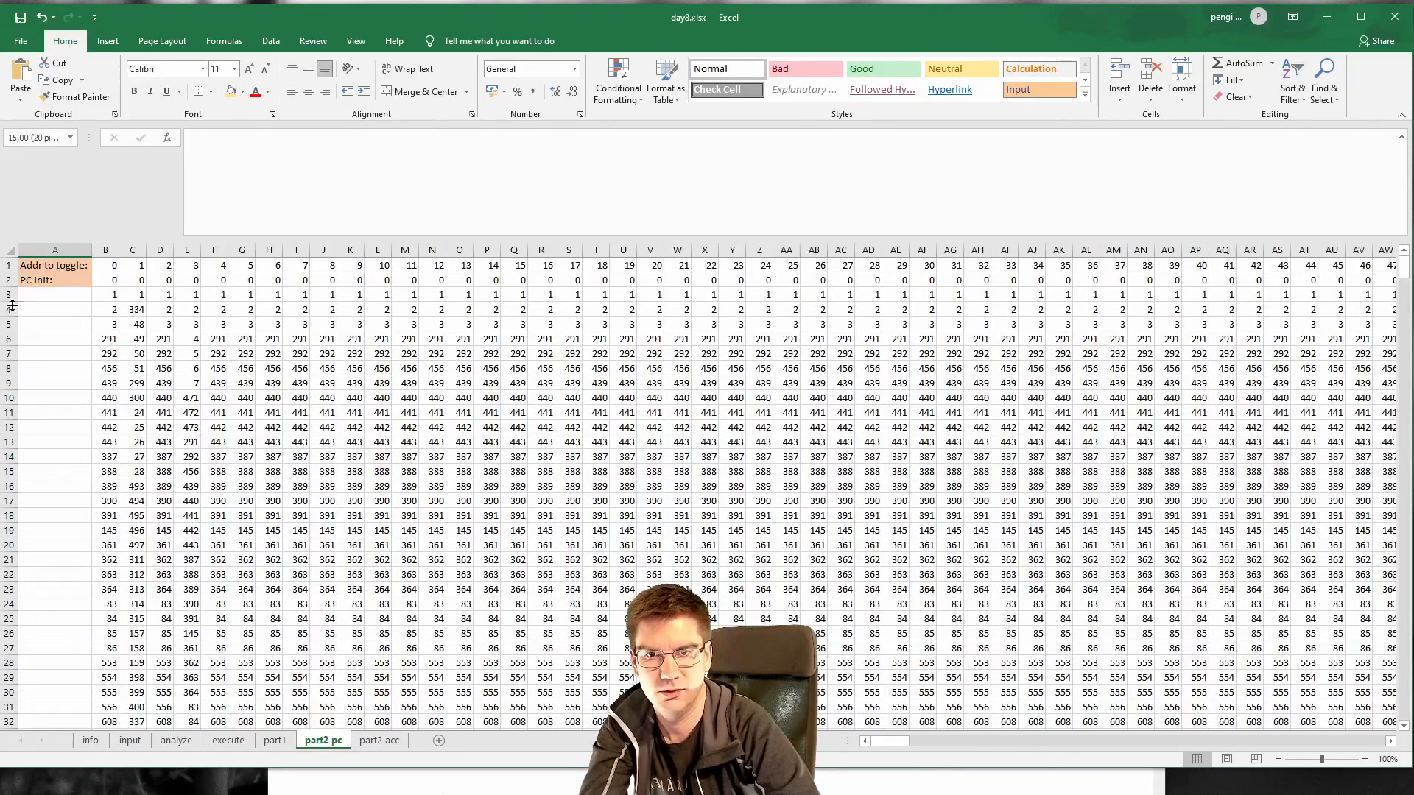
Step: Begin a MATCH formula in cell A3 of part2 pc, below the PC init label
click(38, 308)
click(48, 293)
text(=mat)
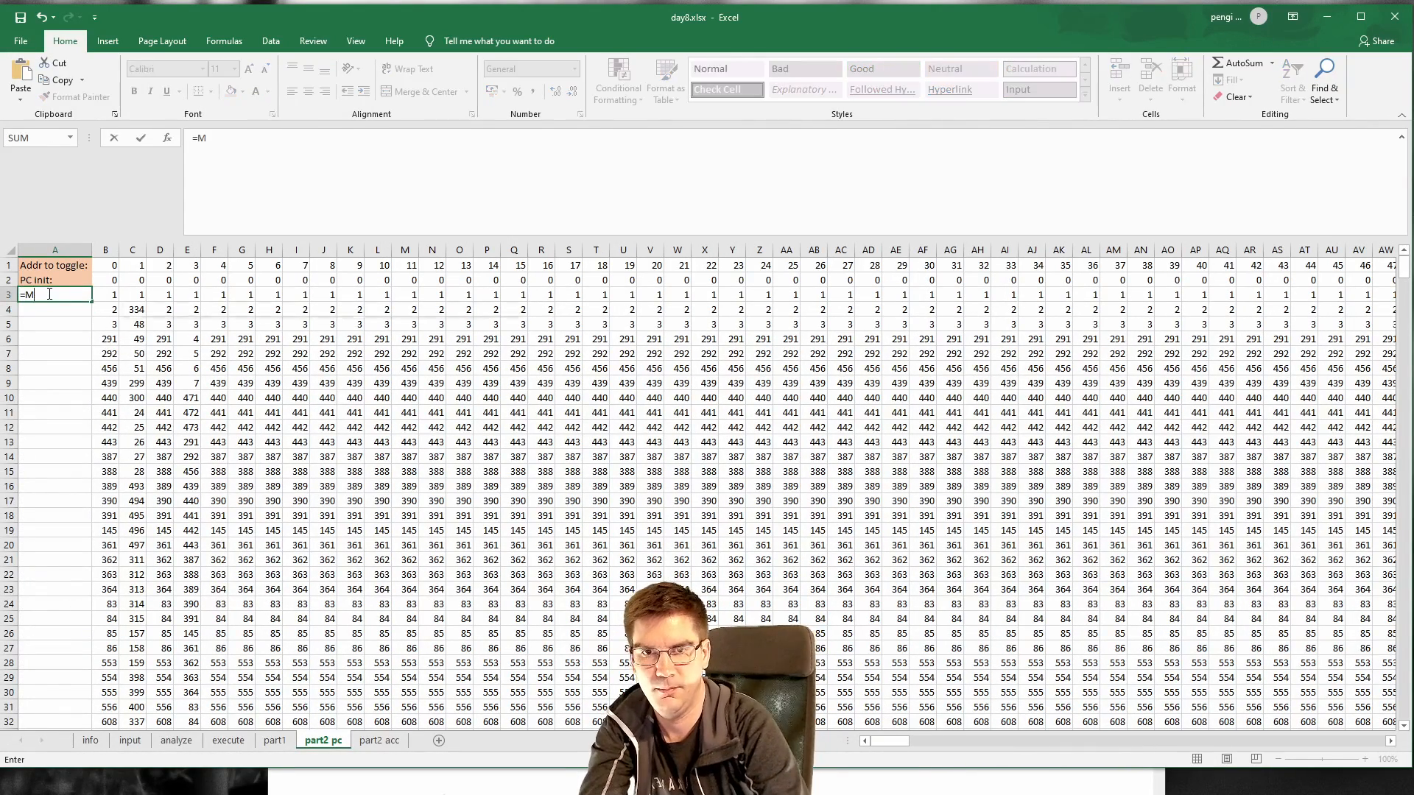
key(Tab)
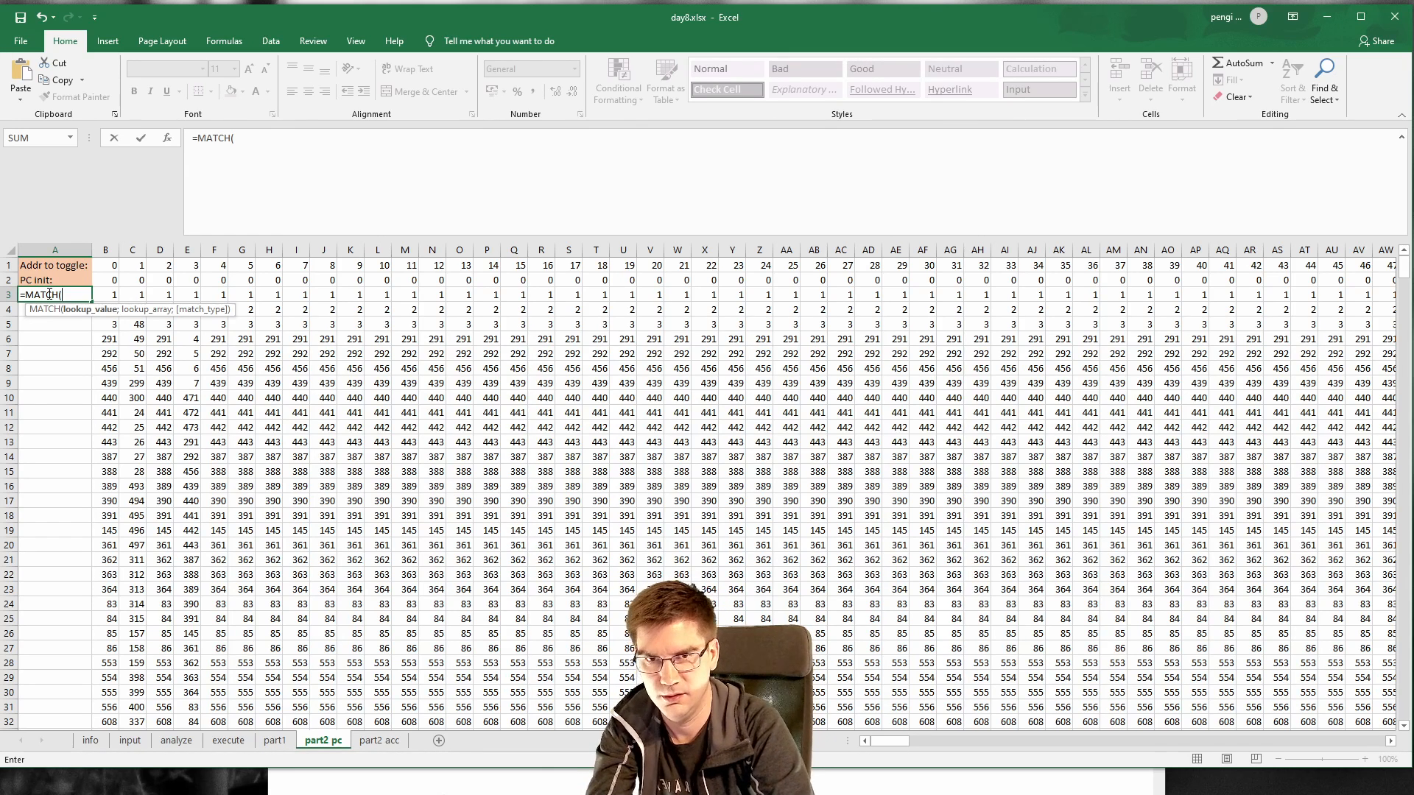
text(len)
key(Tab)
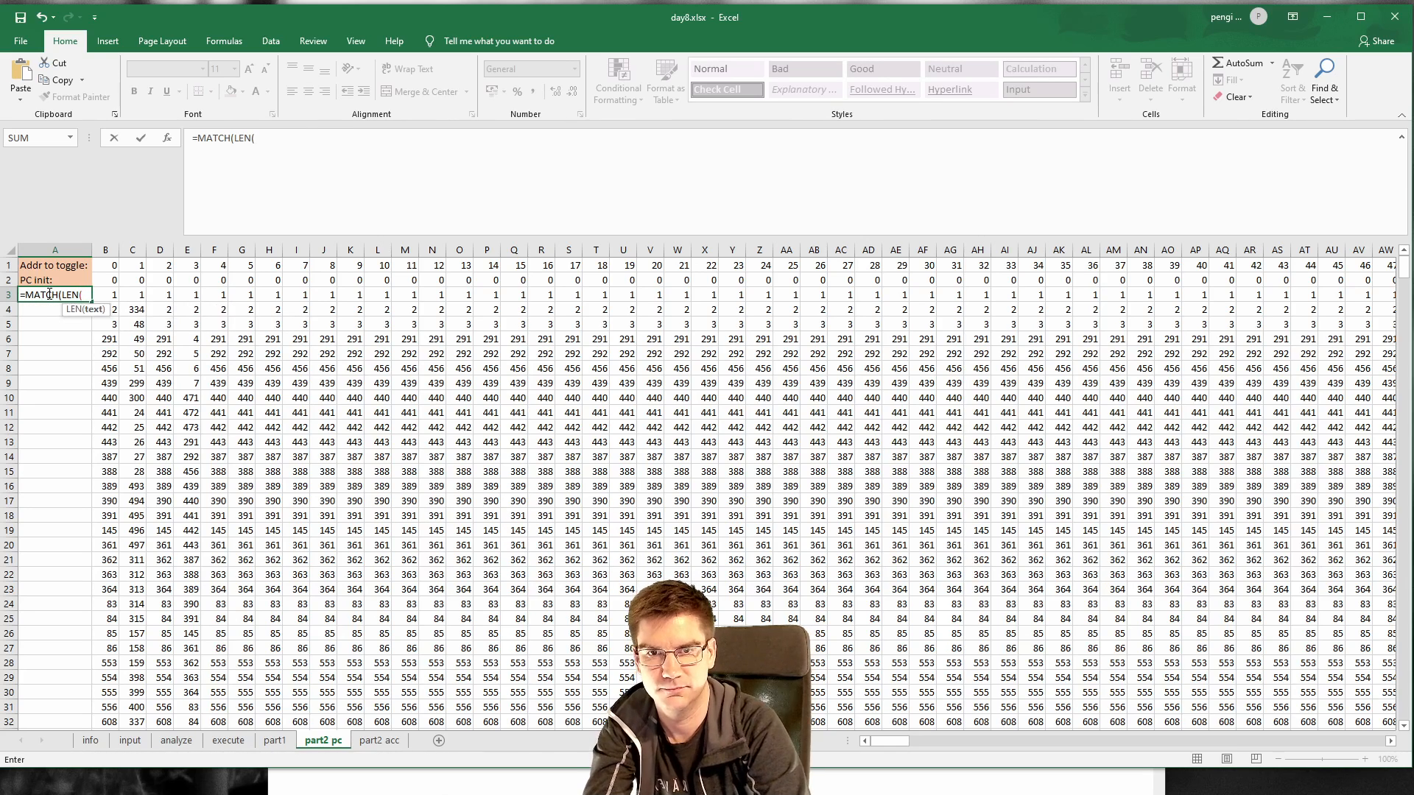
key(BackSpace)
key(BackSpace)
key(BackSpace)
key(BackSpace)
Step: Use a COUNT of column A on the input sheet as the MATCH lookup value and try to enter the formula
text(count)
key(Tab)
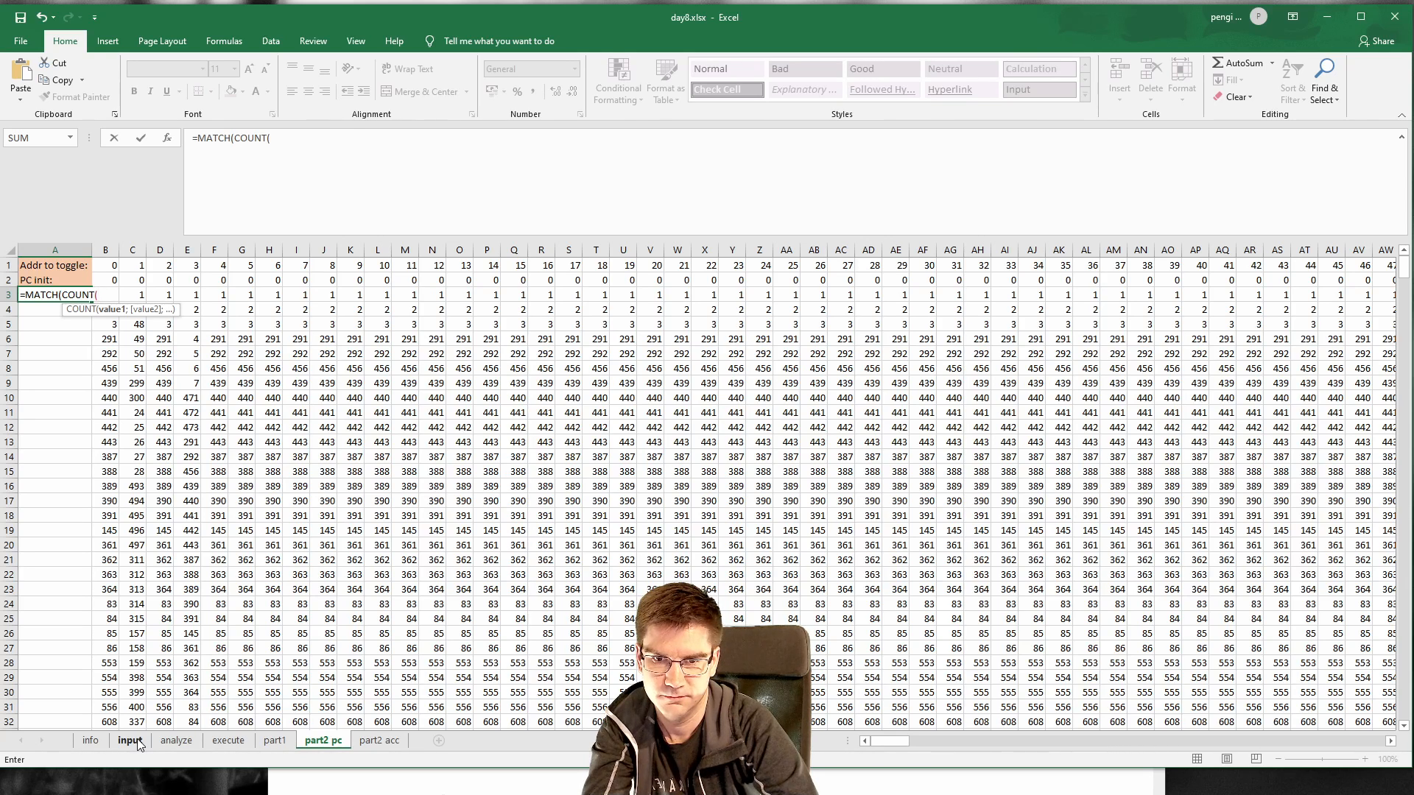
text(inpu)
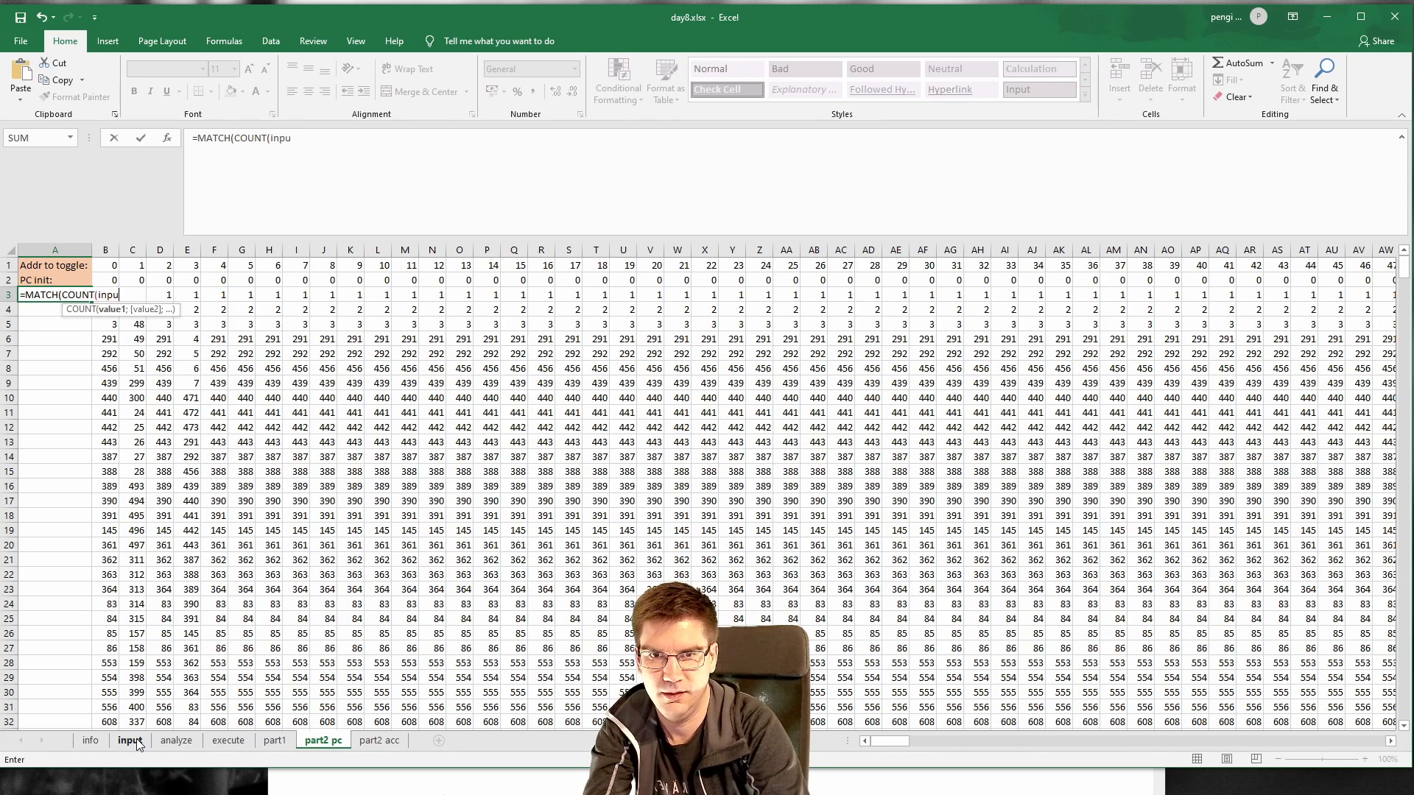
text(t;)
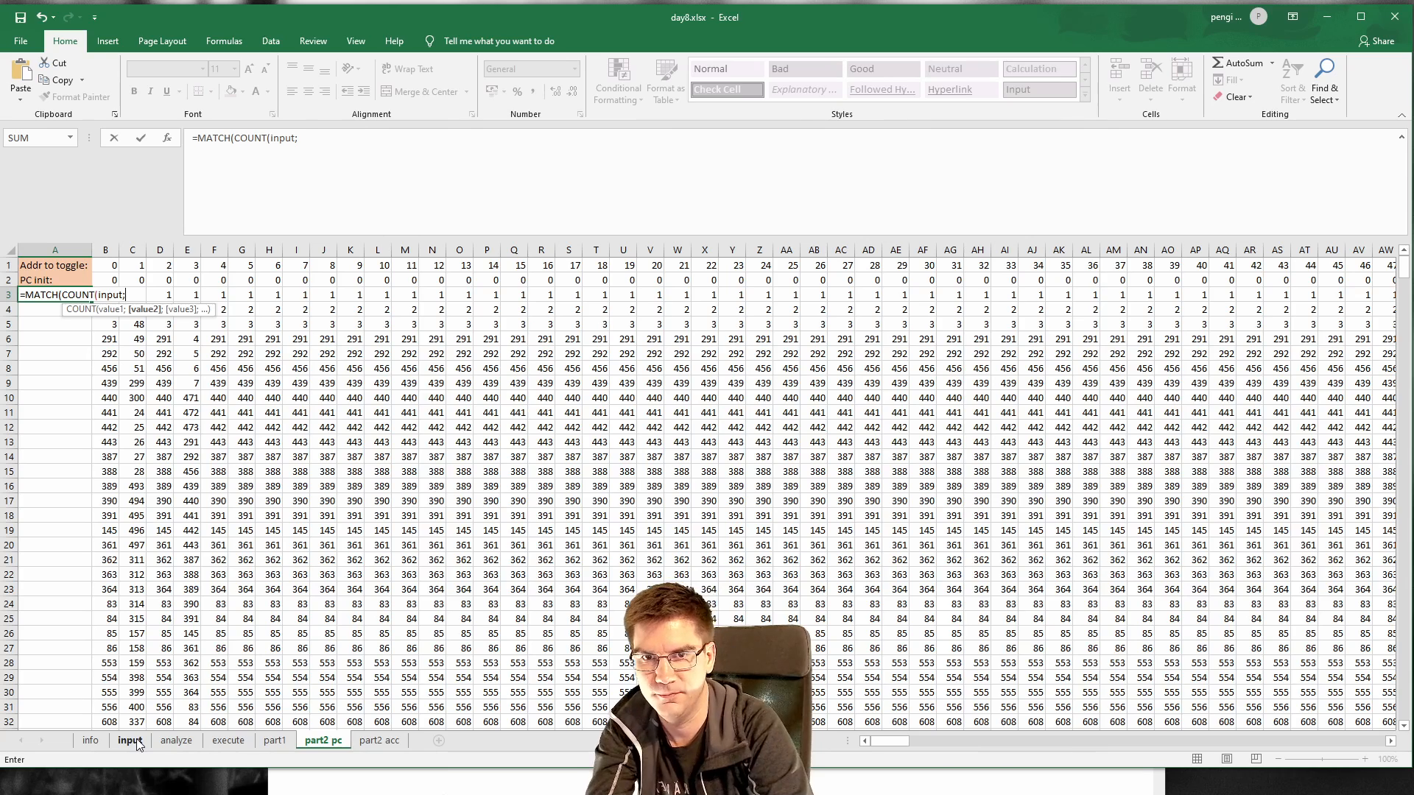
key(BackSpace)
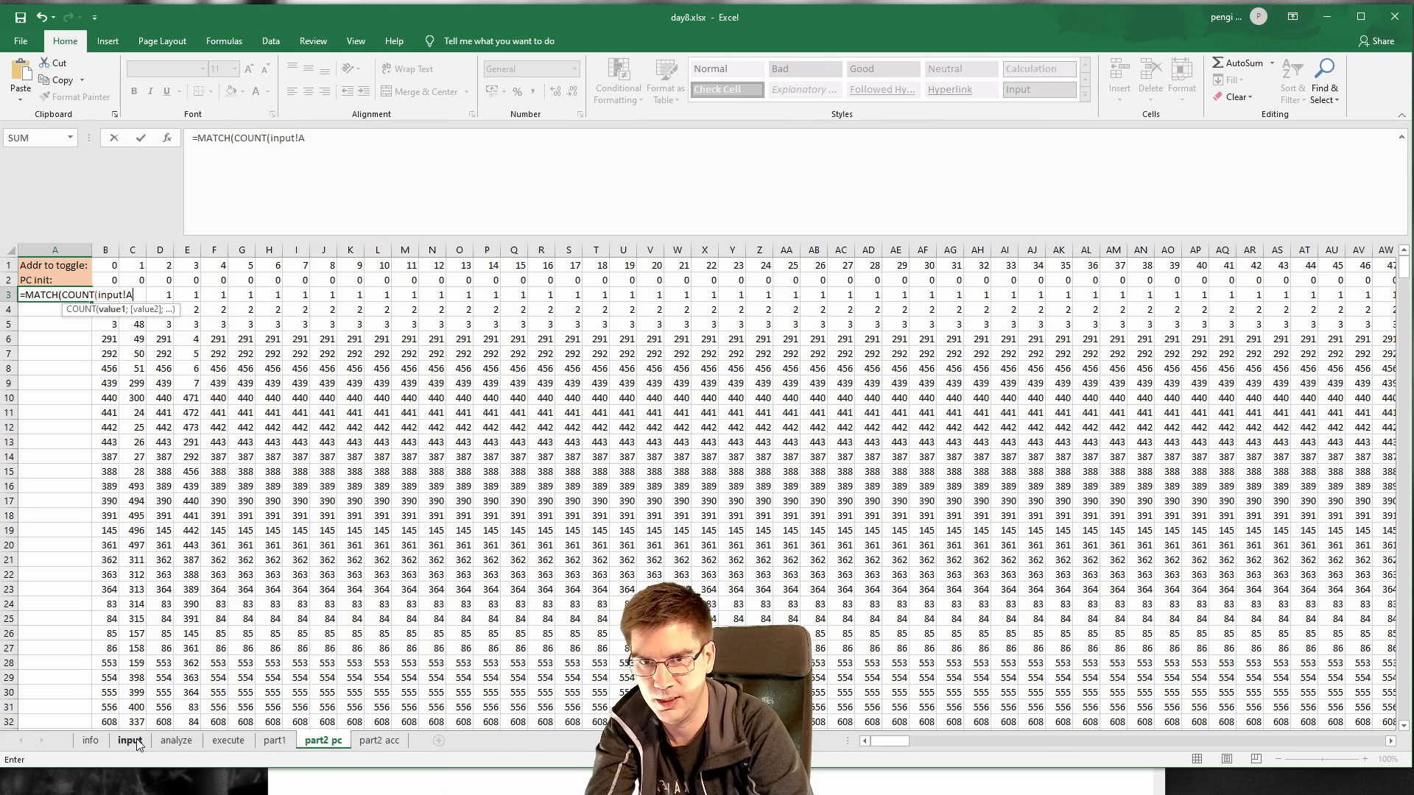
text(!A:A))
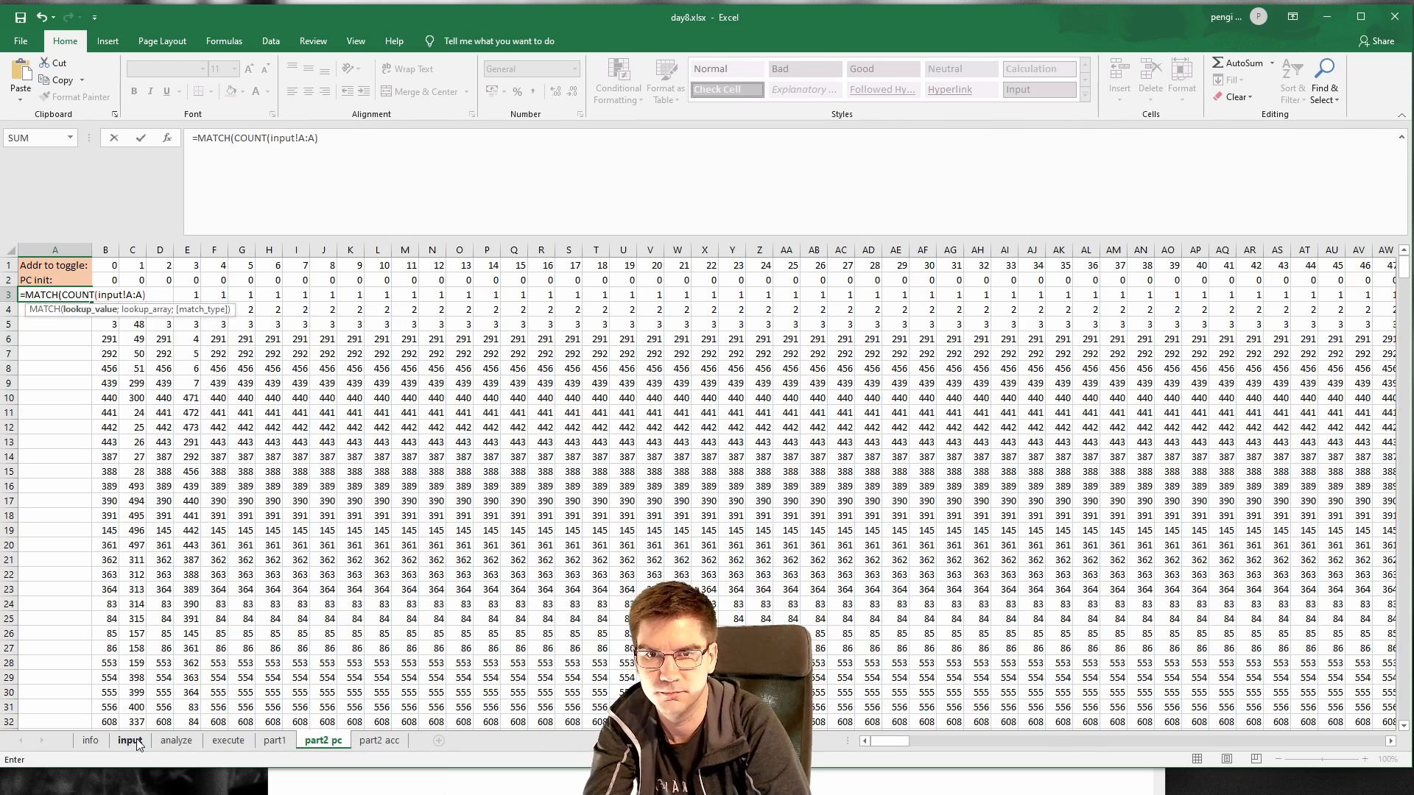
key(Return)
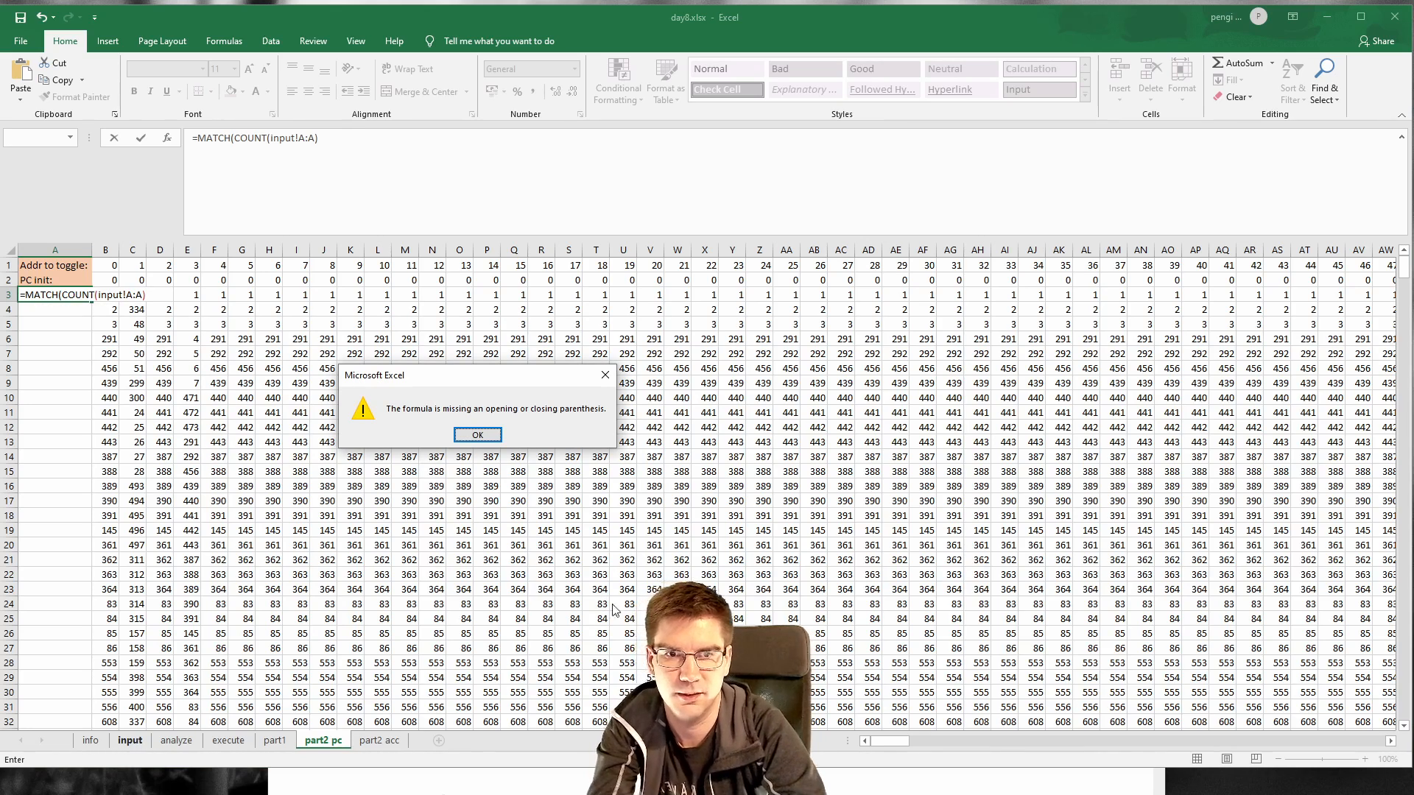
Step: Strip the MATCH wrapper from A3 and enter only =COUNT(input!A:A)
click(472, 434)
drag(237, 132, 180, 142)
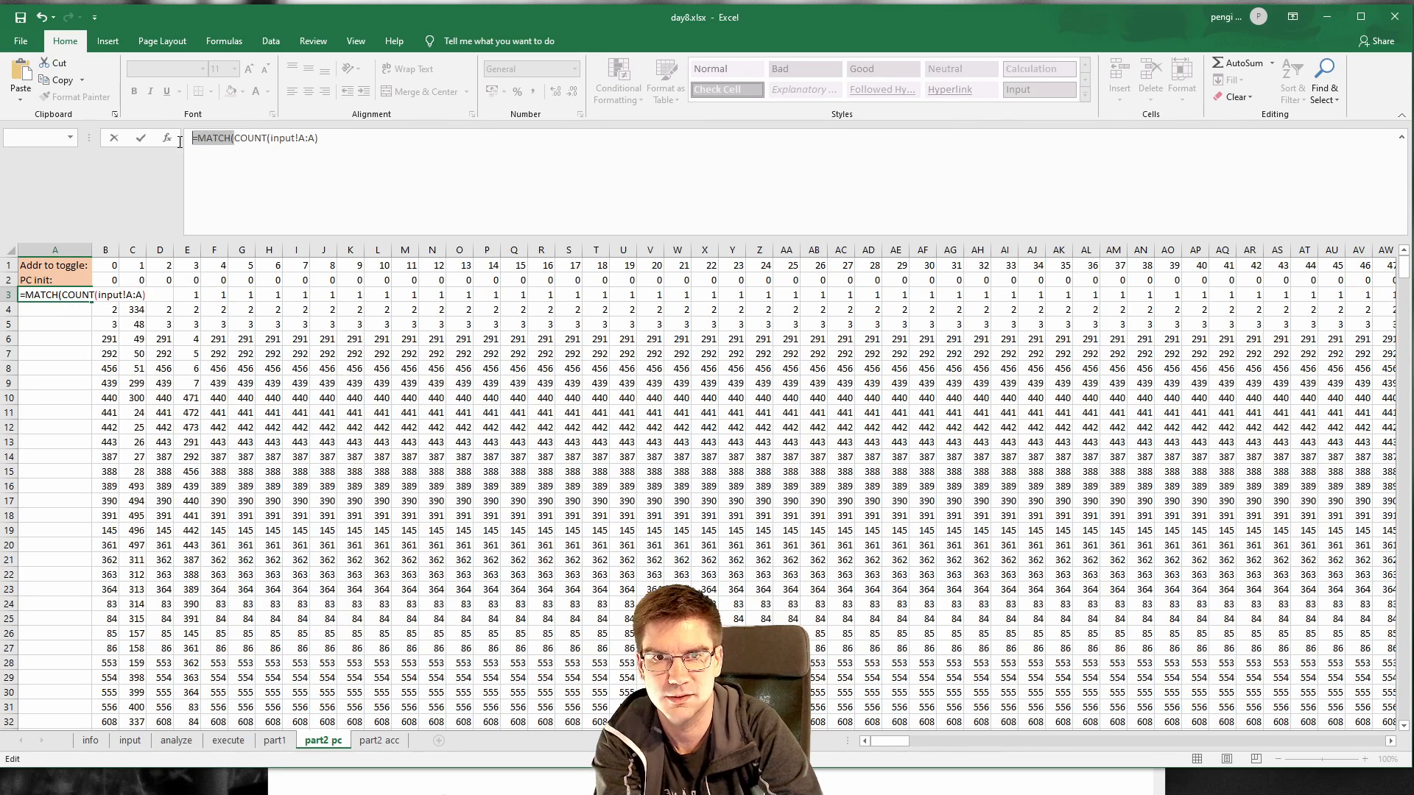
key(BackSpace)
key(Return)
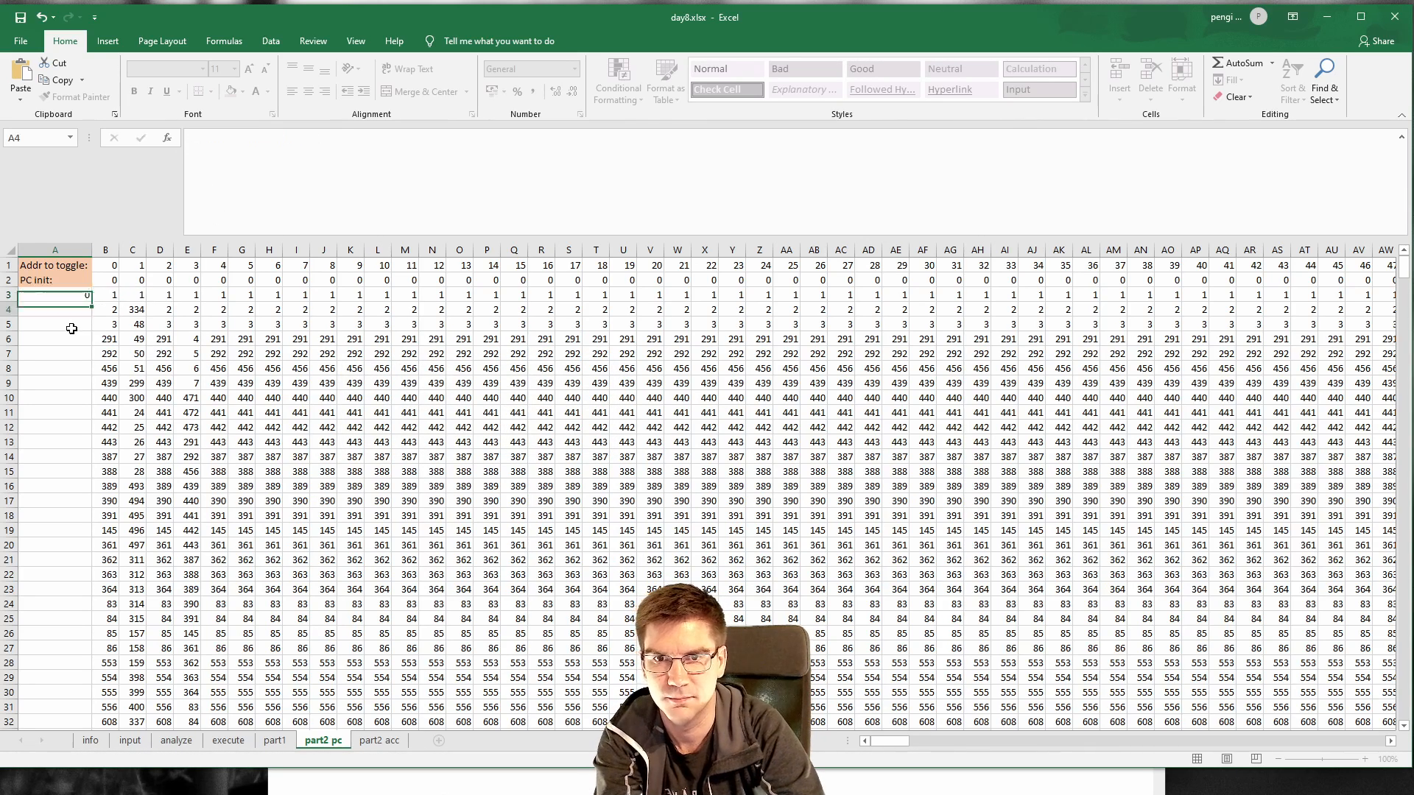
Step: Change the COUNT function in A3 to COUNTIF, keeping input!A:A as its range
key(Up)
click(297, 137)
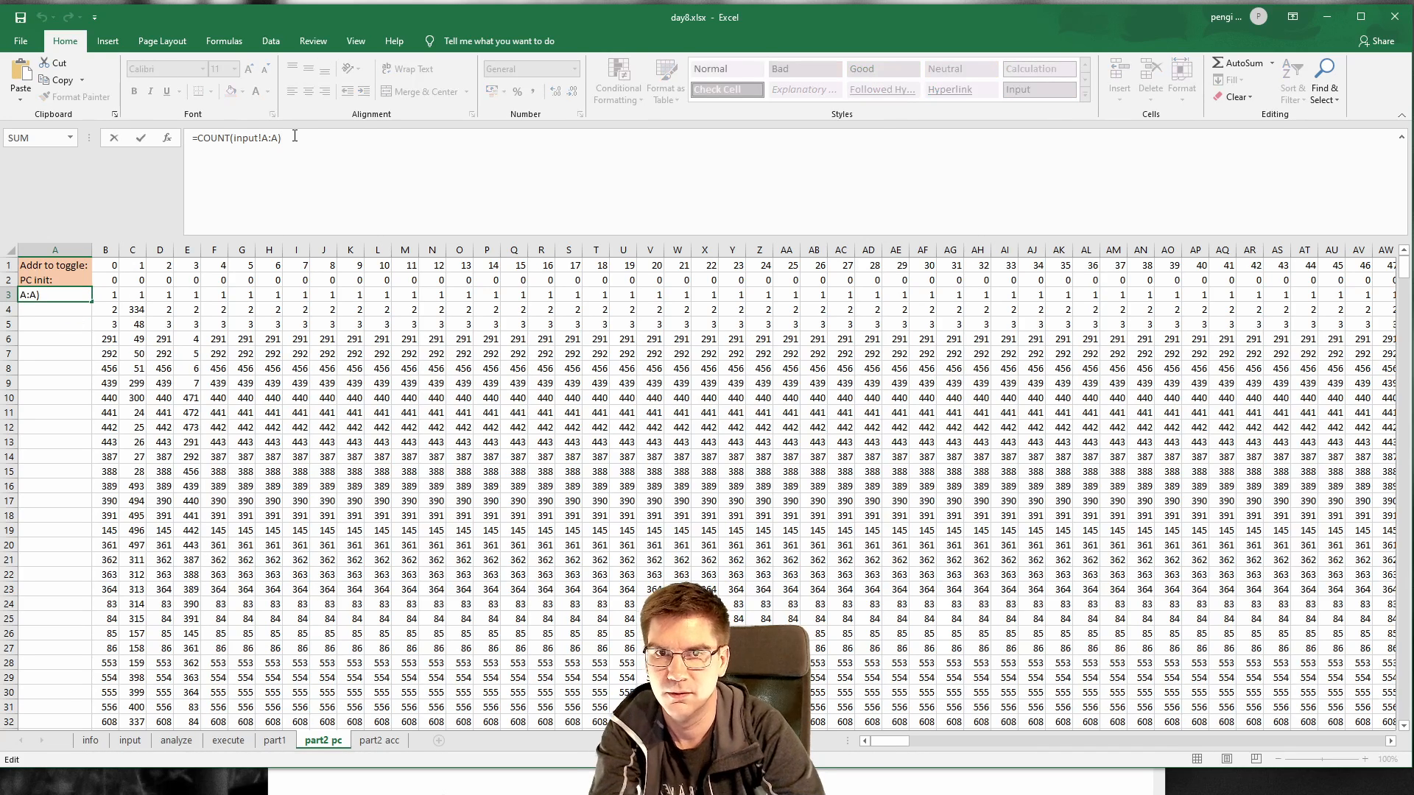
key(Left)
key(Left)
key(Left)
key(Left)
key(Left)
key(Left)
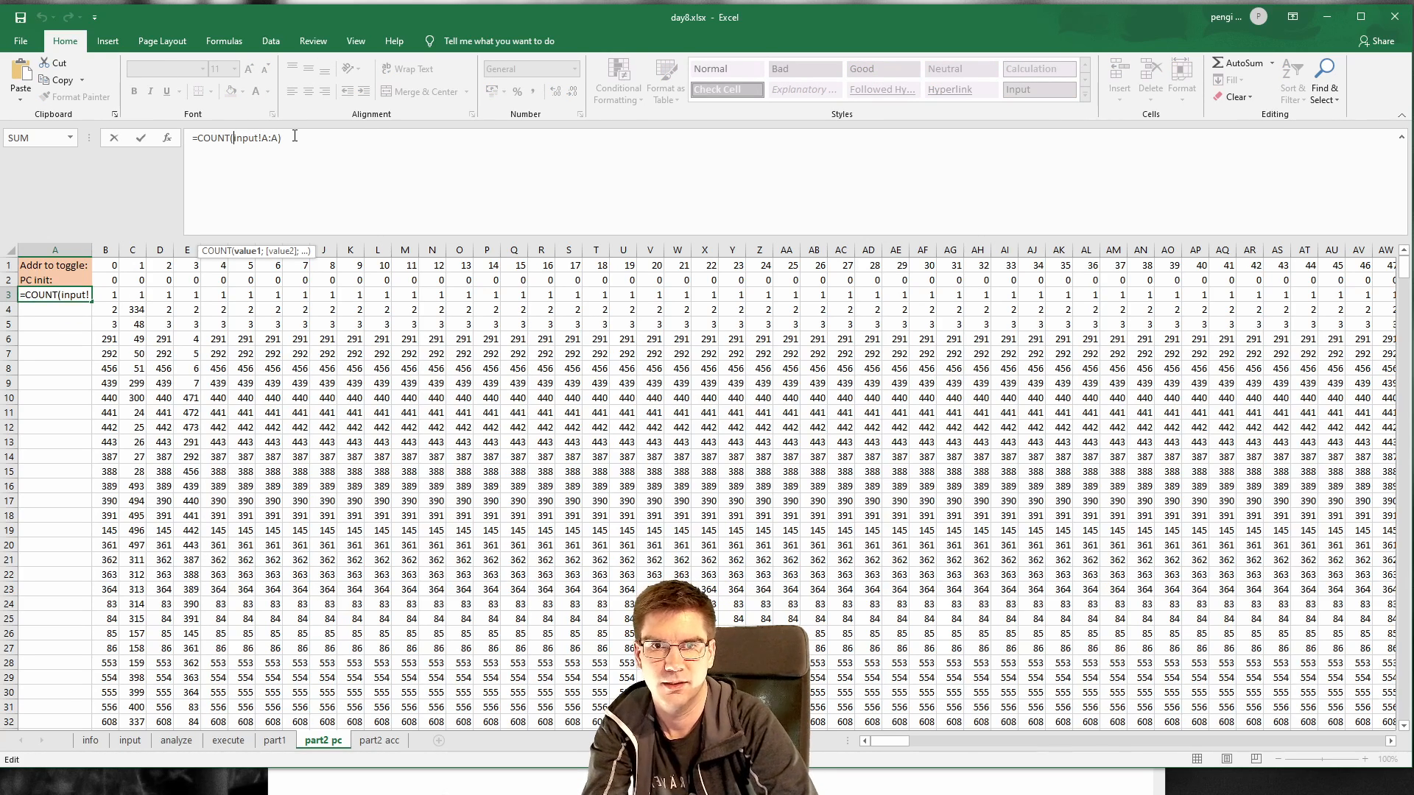
key(BackSpace)
text(IF()
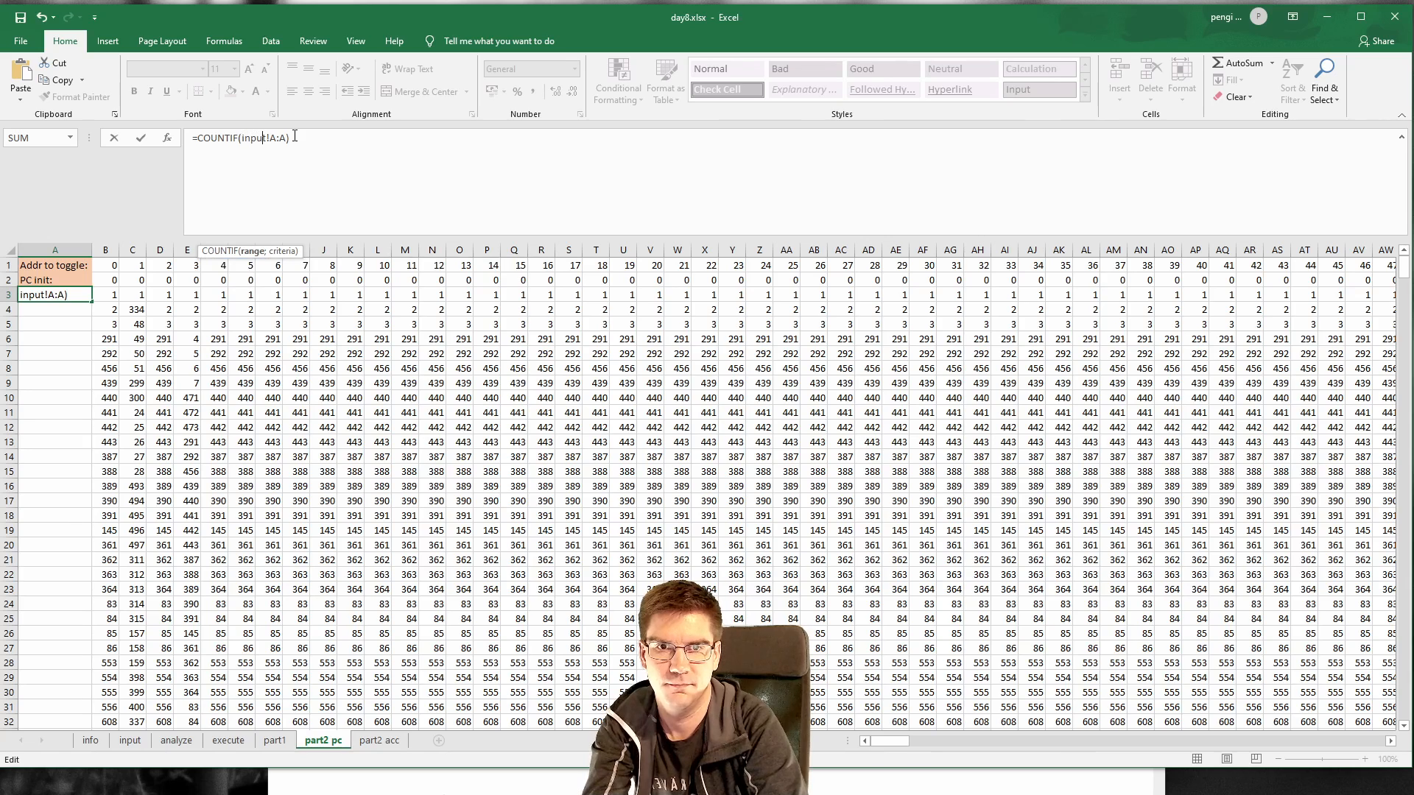
Step: Add the non-empty criterion "<>" so that A3 contains =COUNTIF(input!A:A;"<>")
text(;)
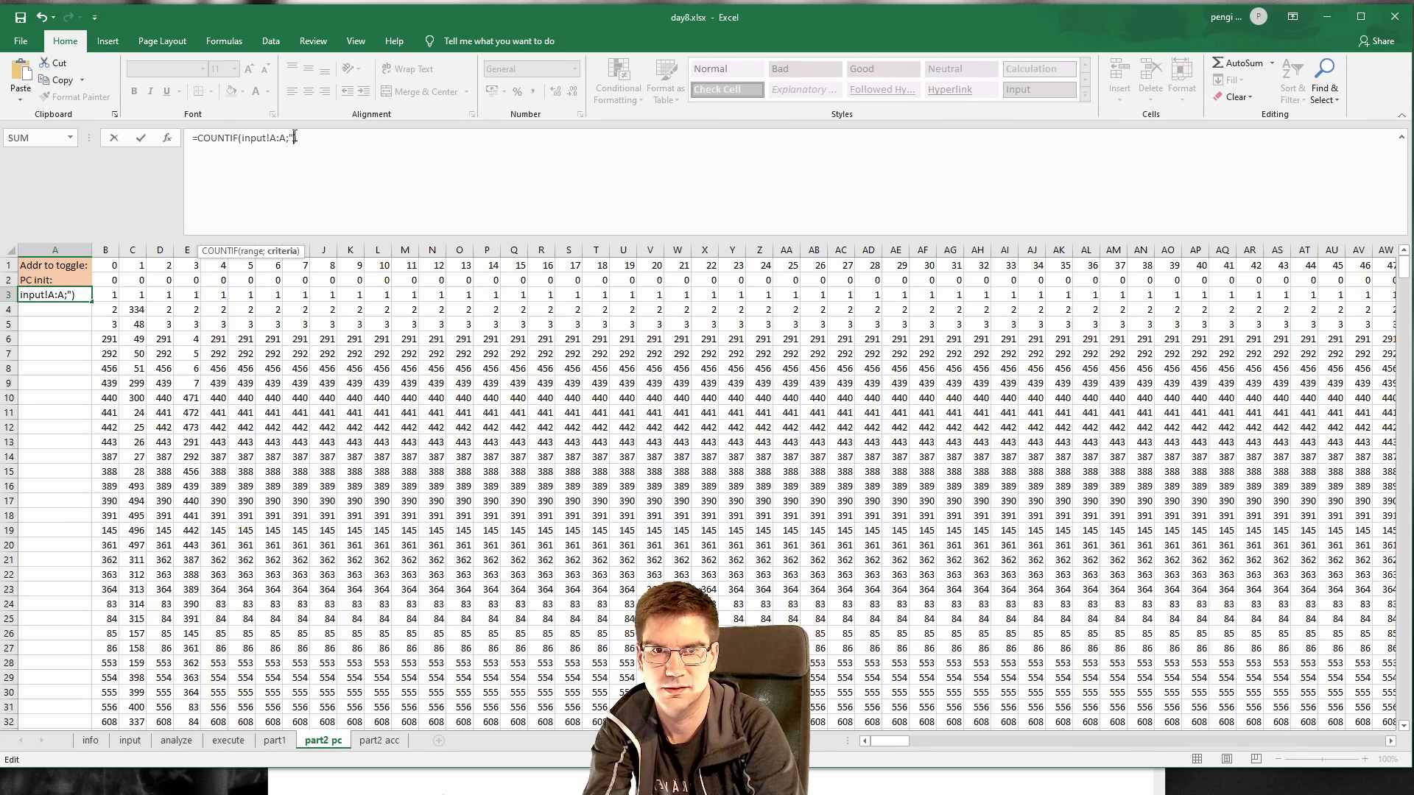
text(<>)
key(BackSpace)
key(BackSpace)
text(")
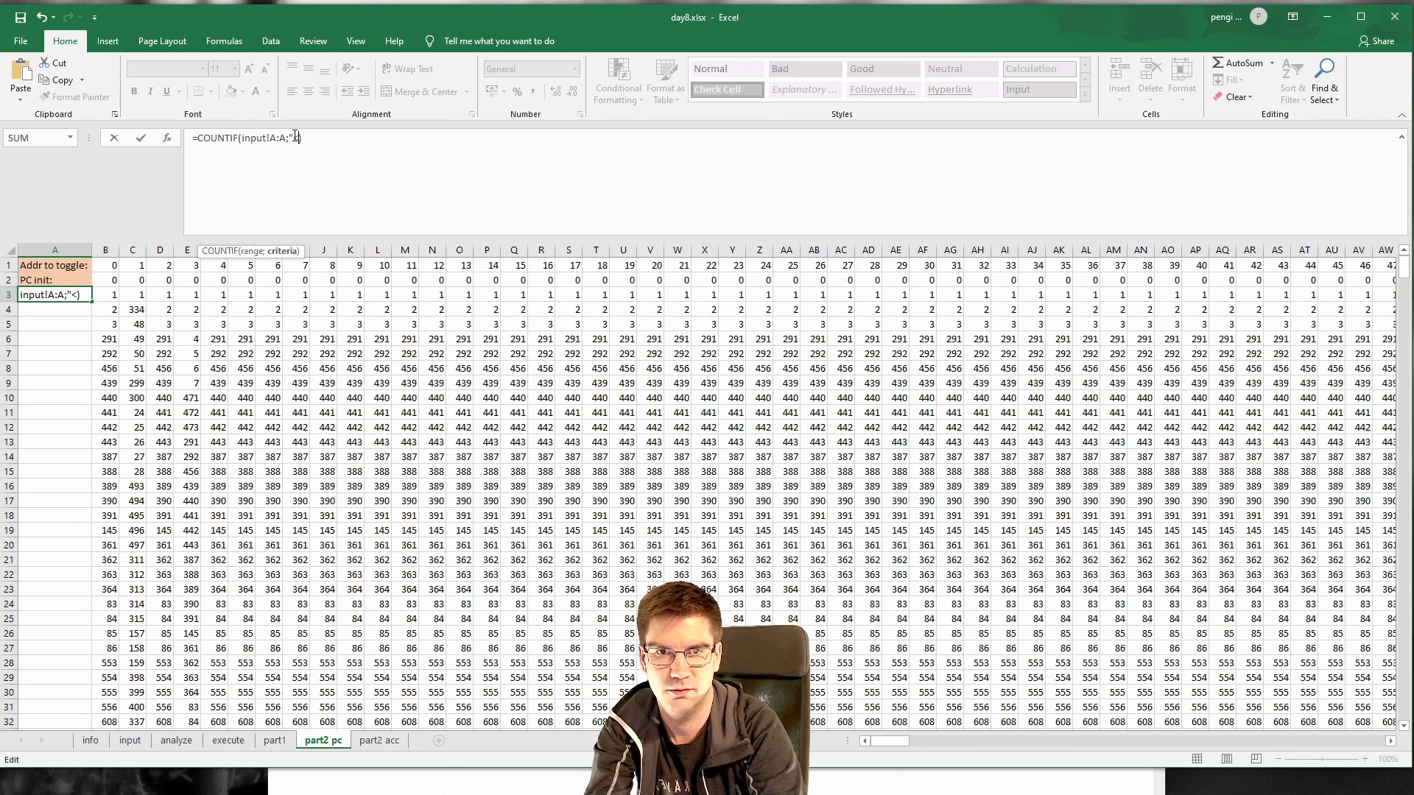
text(<>")
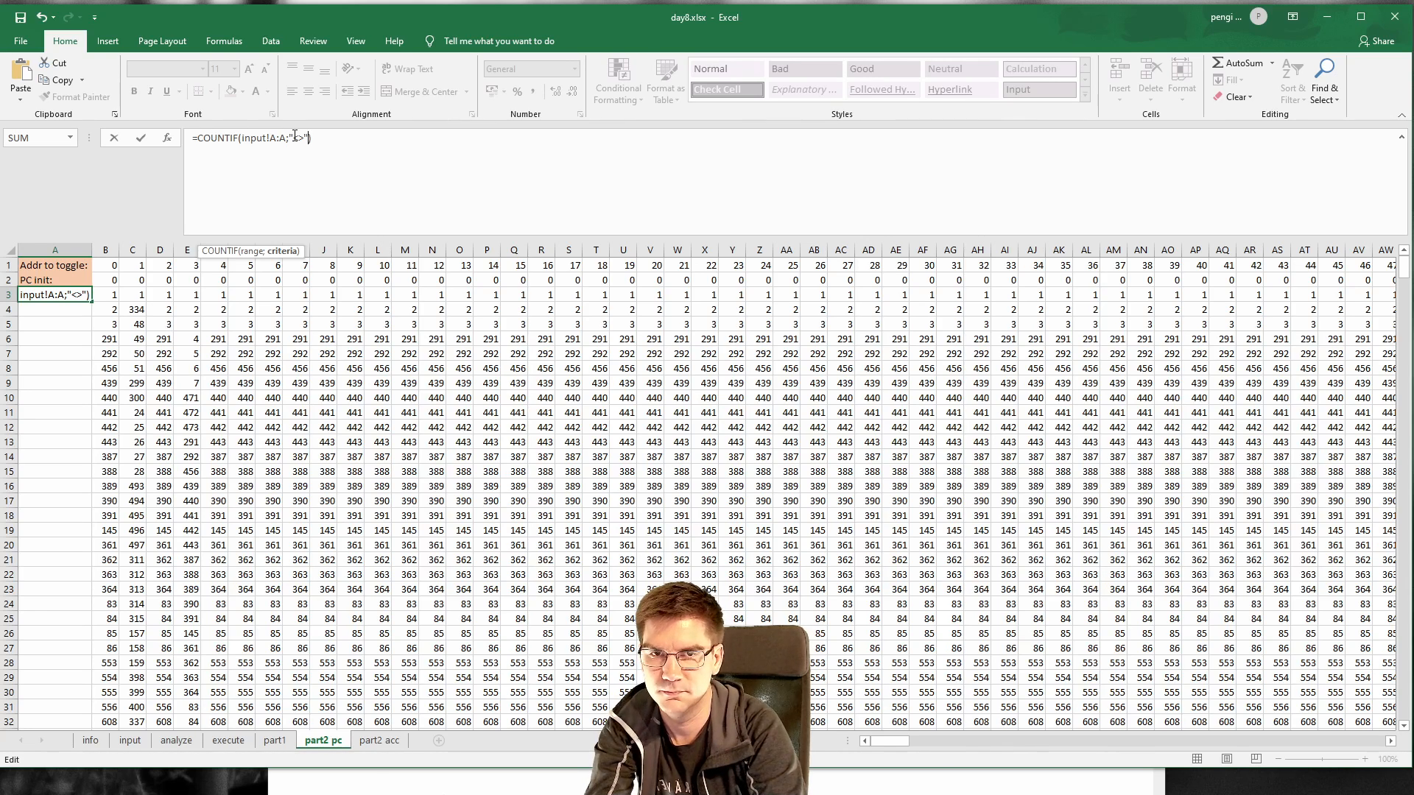
key(Return)
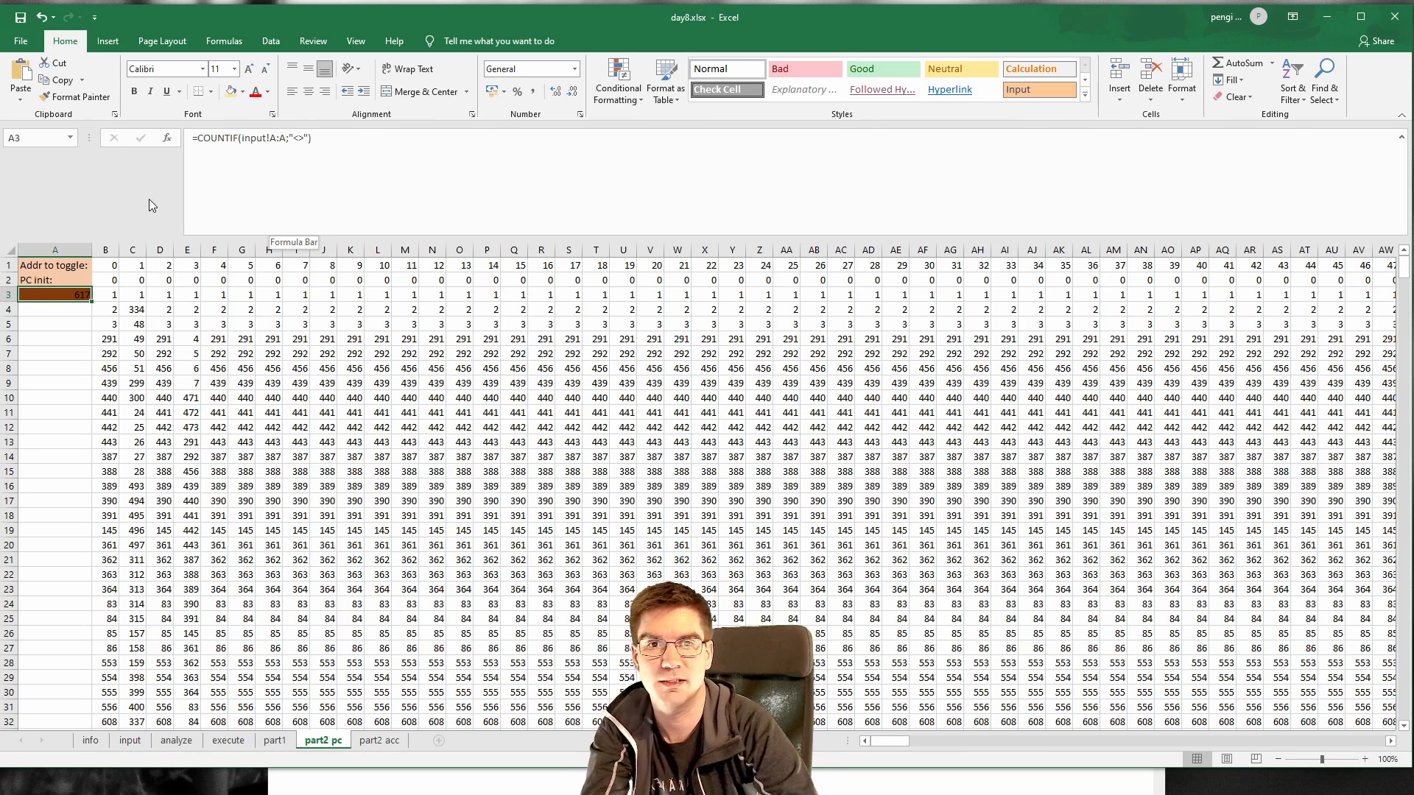
Step: Wrap the COUNTIF in A3 in a MATCH function with B650:YB650 as the lookup array
click(193, 138)
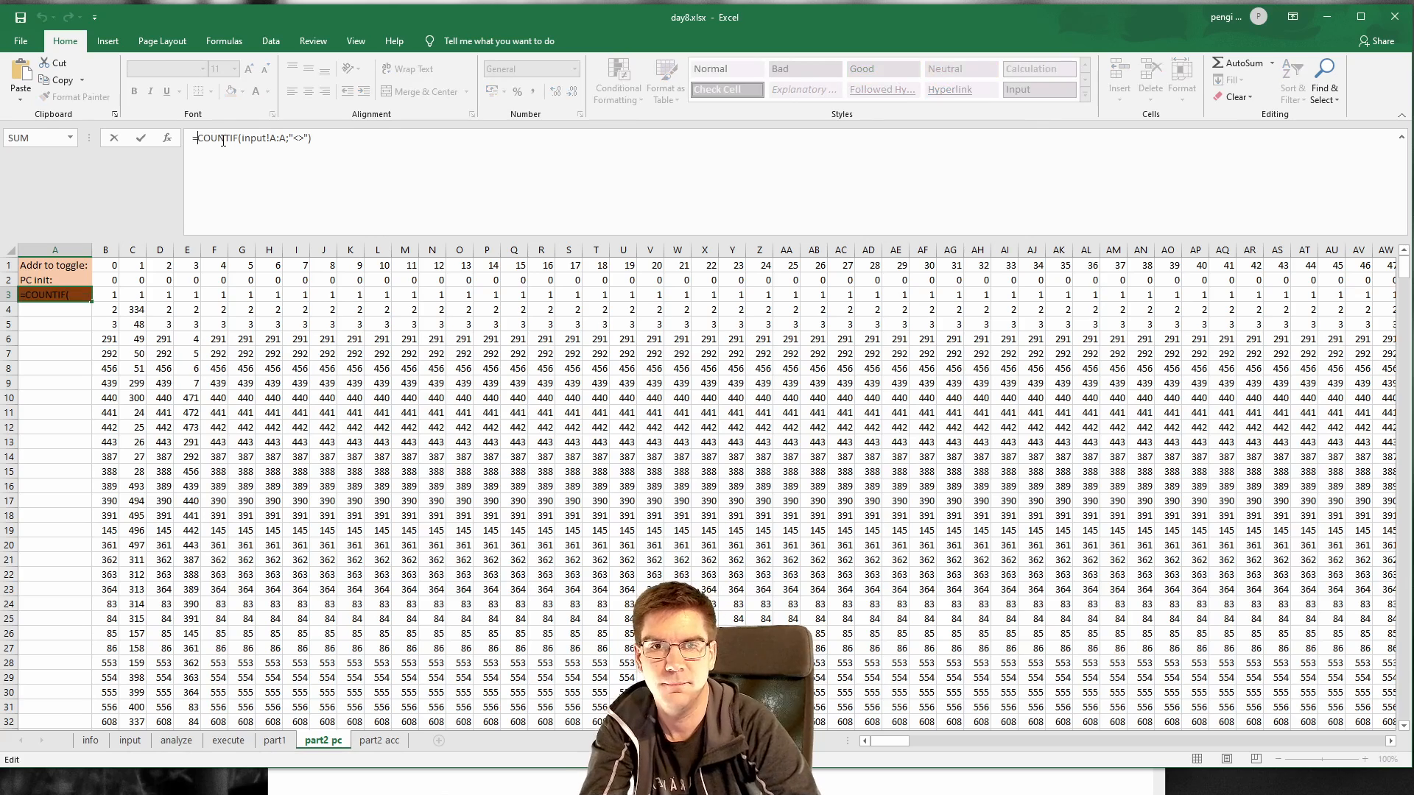
text(MATCH()
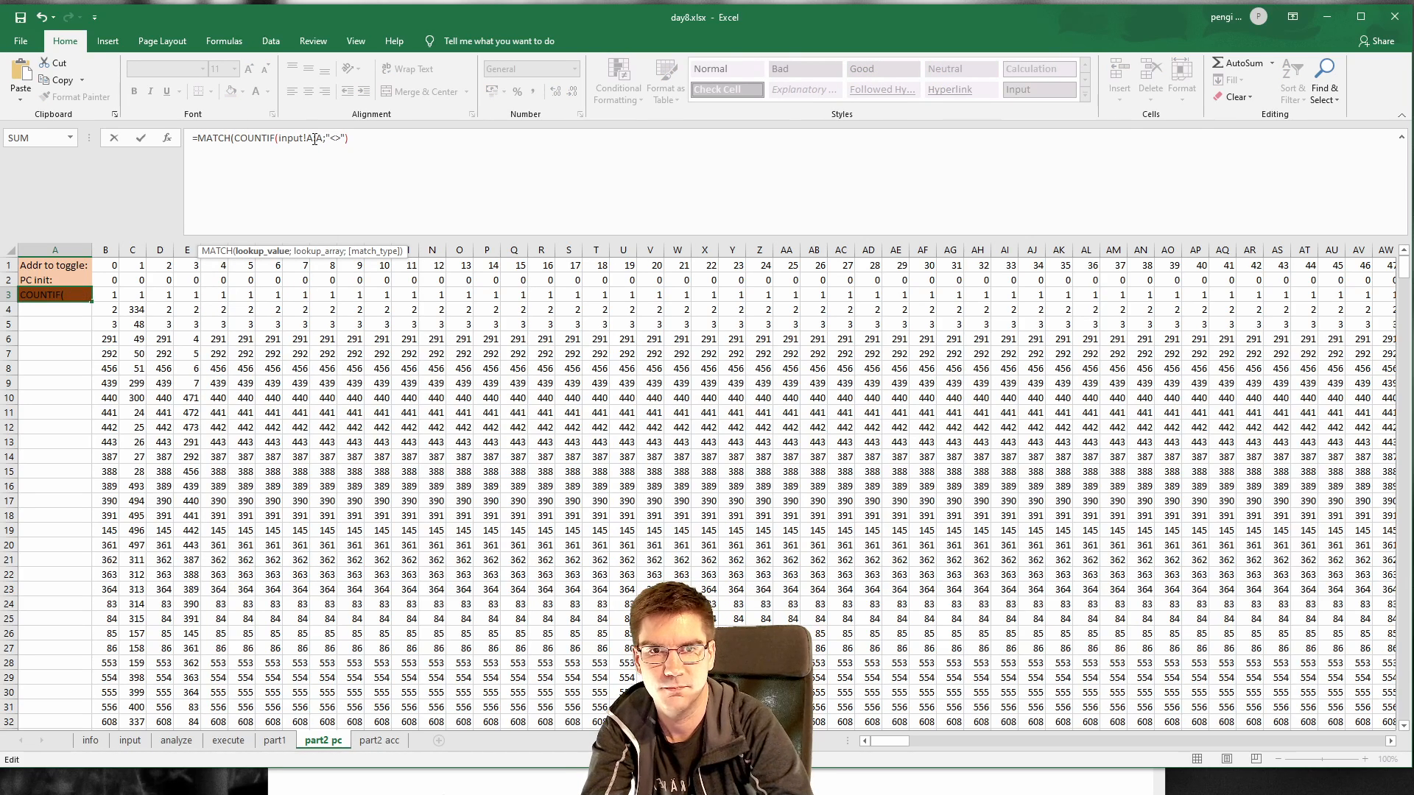
click(364, 135)
text(;B)
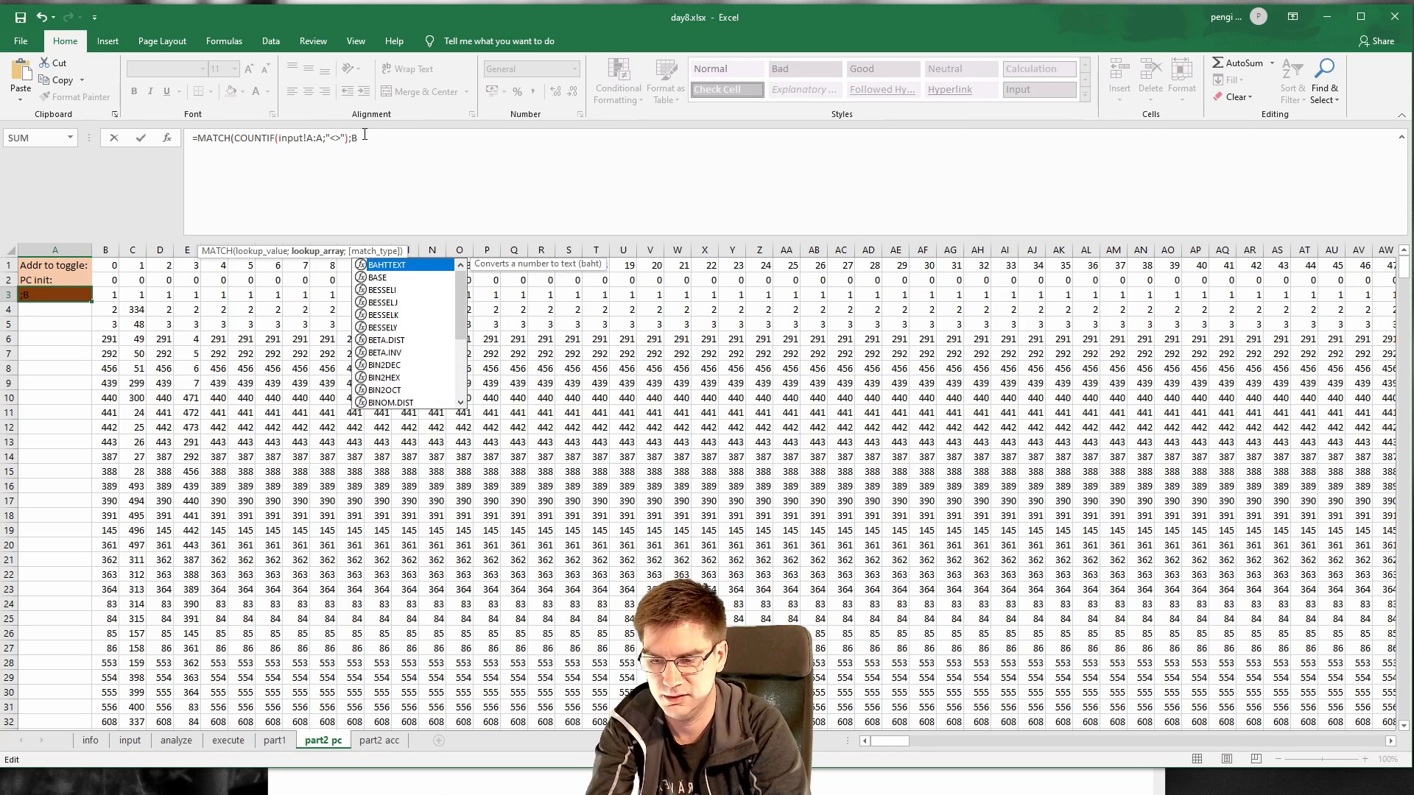
text(650;)
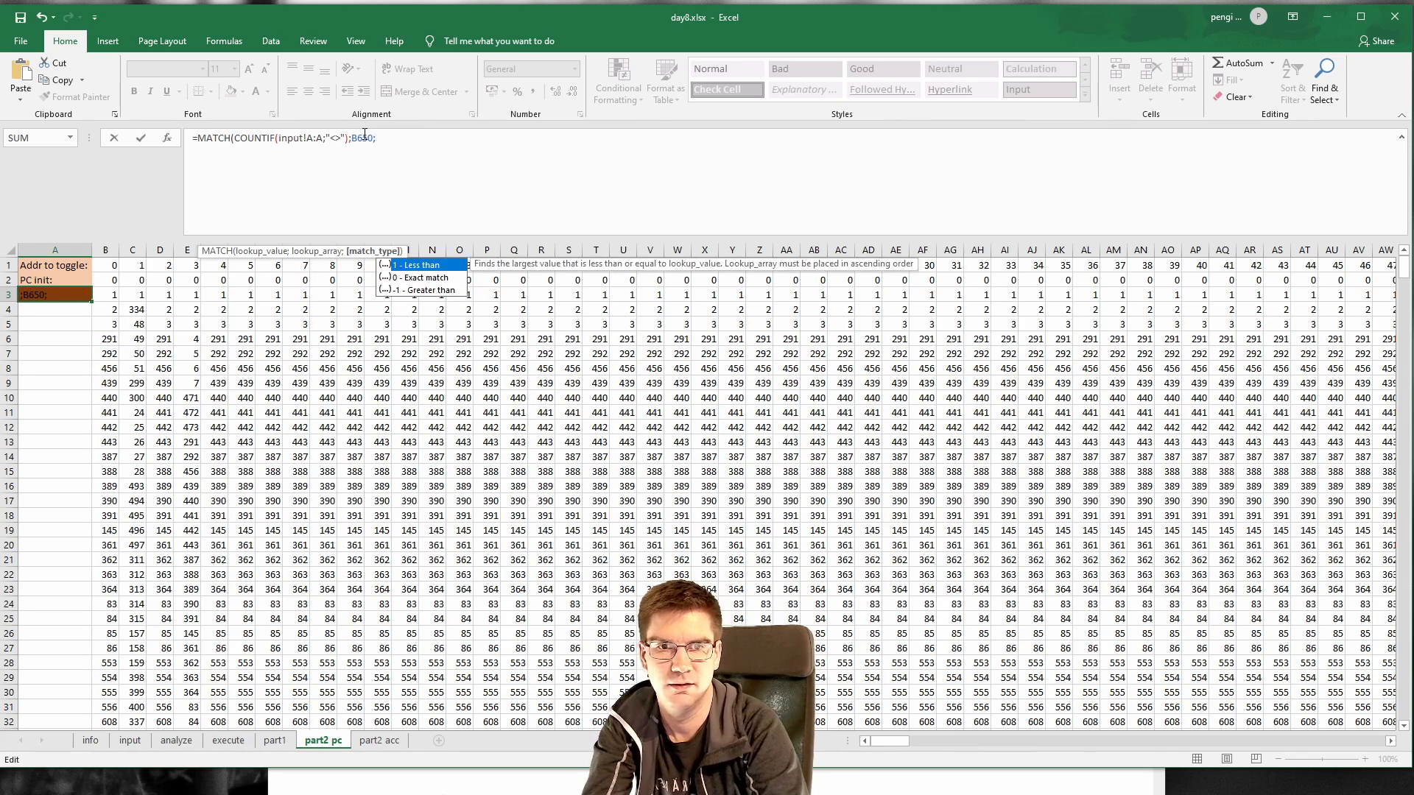
key(BackSpace)
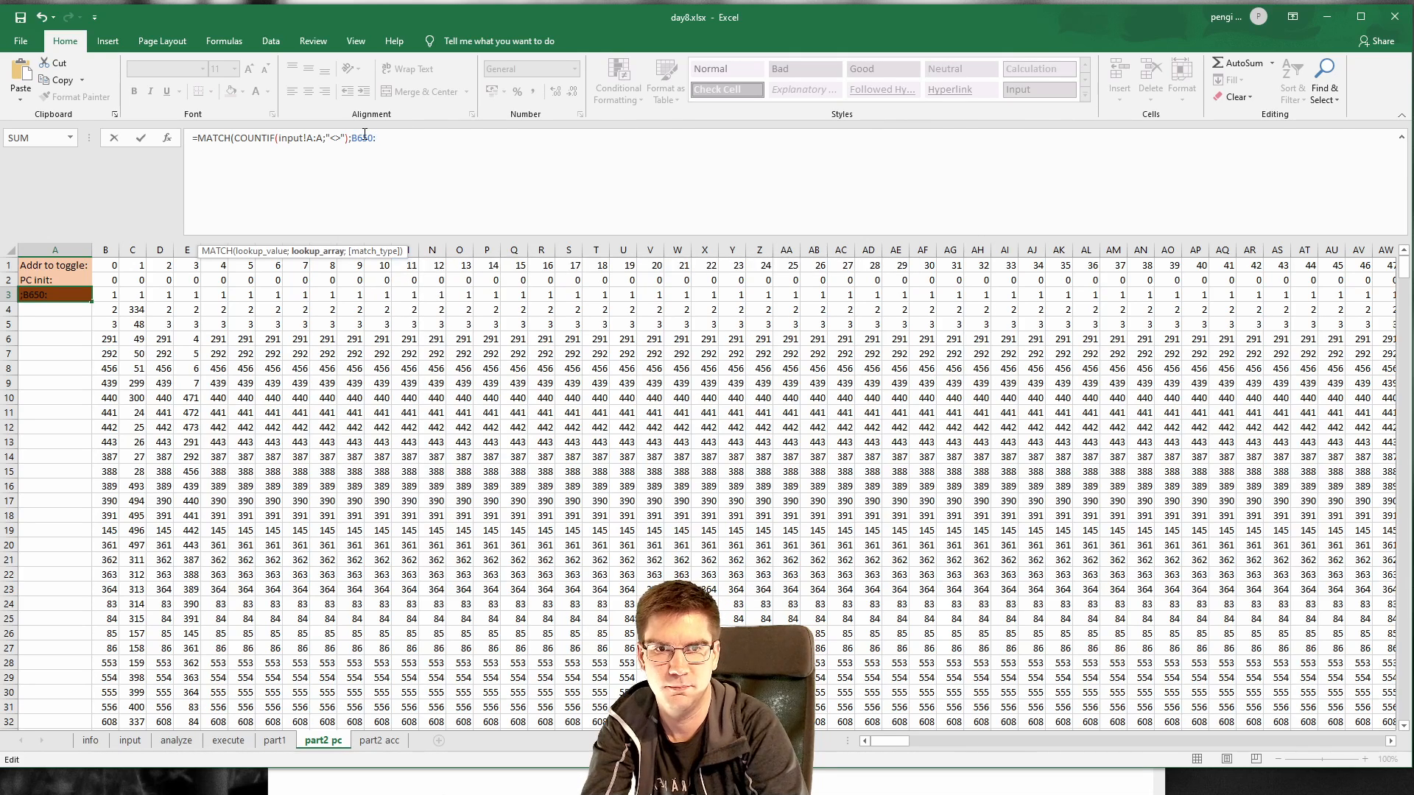
text(:YB)
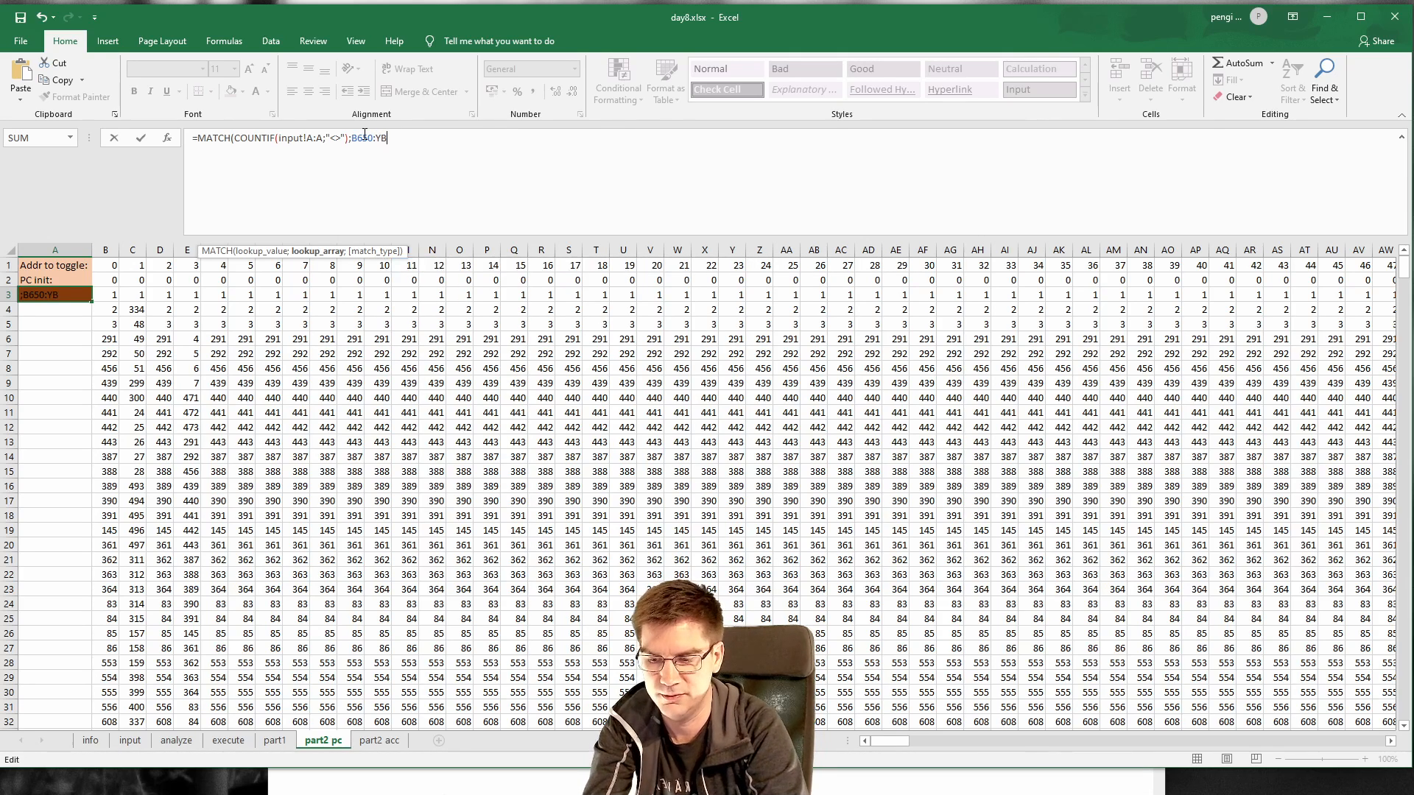
key(BackSpace)
key(BackSpace)
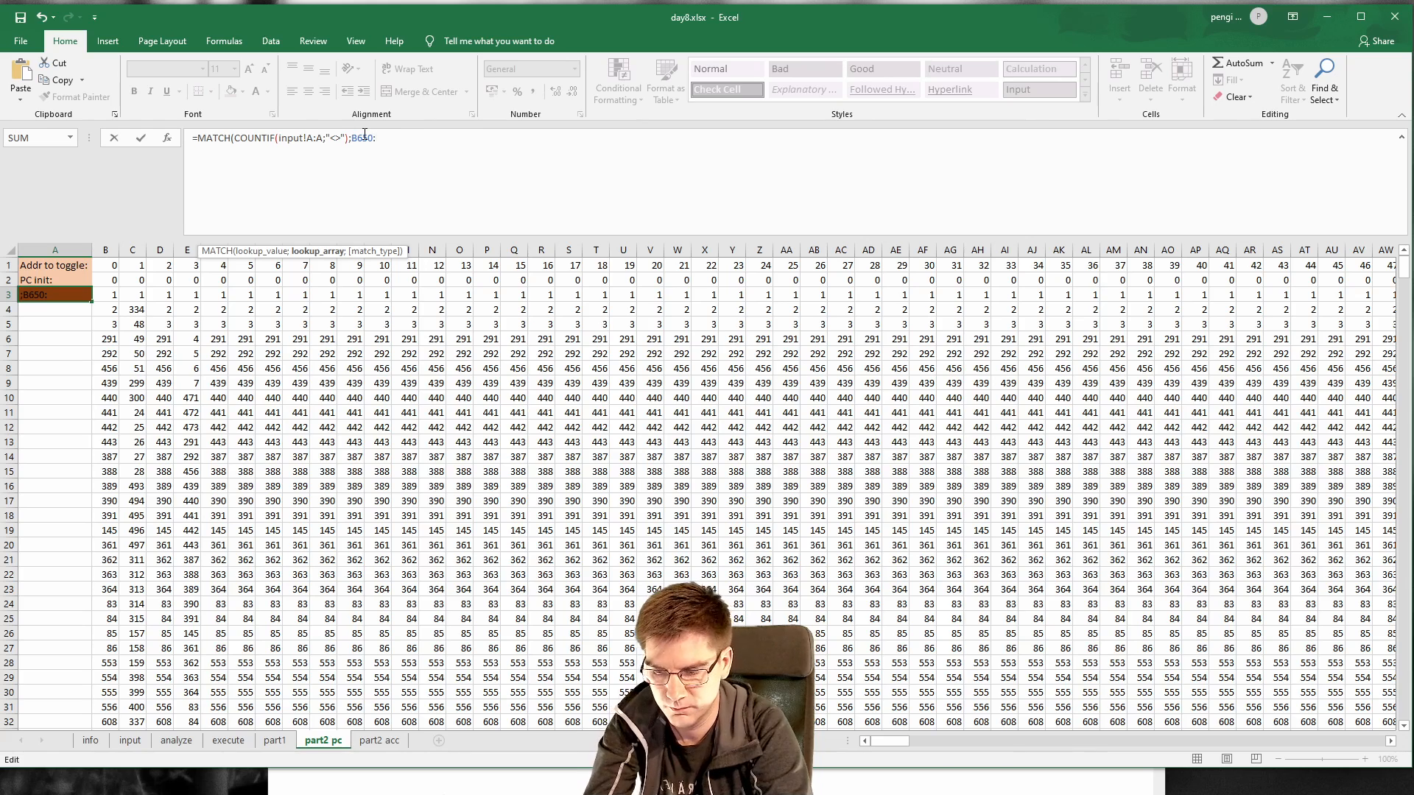
text(YB650)
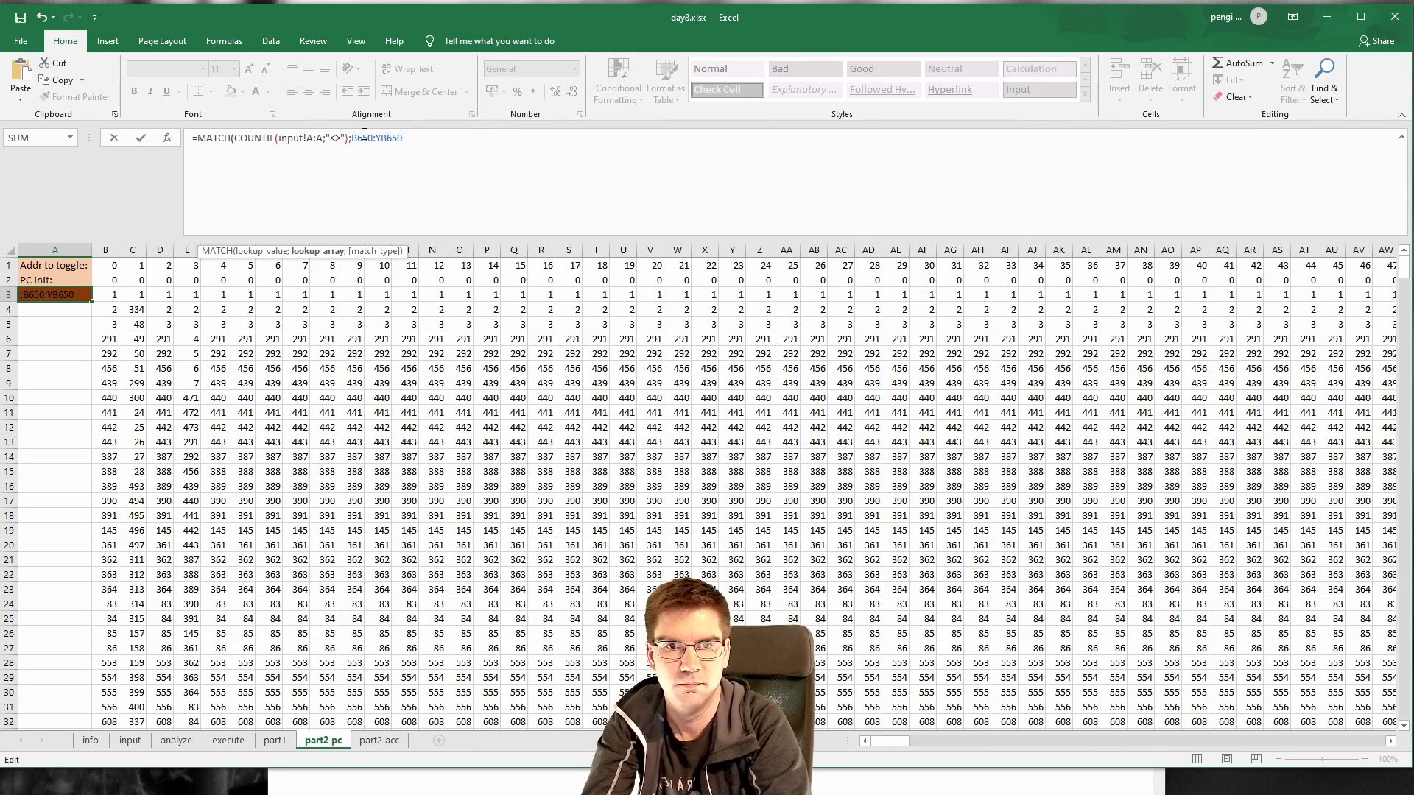
Step: Review the match type options and enter the formula in A3 as =MATCH(COUNTIF(input!A:A;"<>");B650:YB650)
text(;)
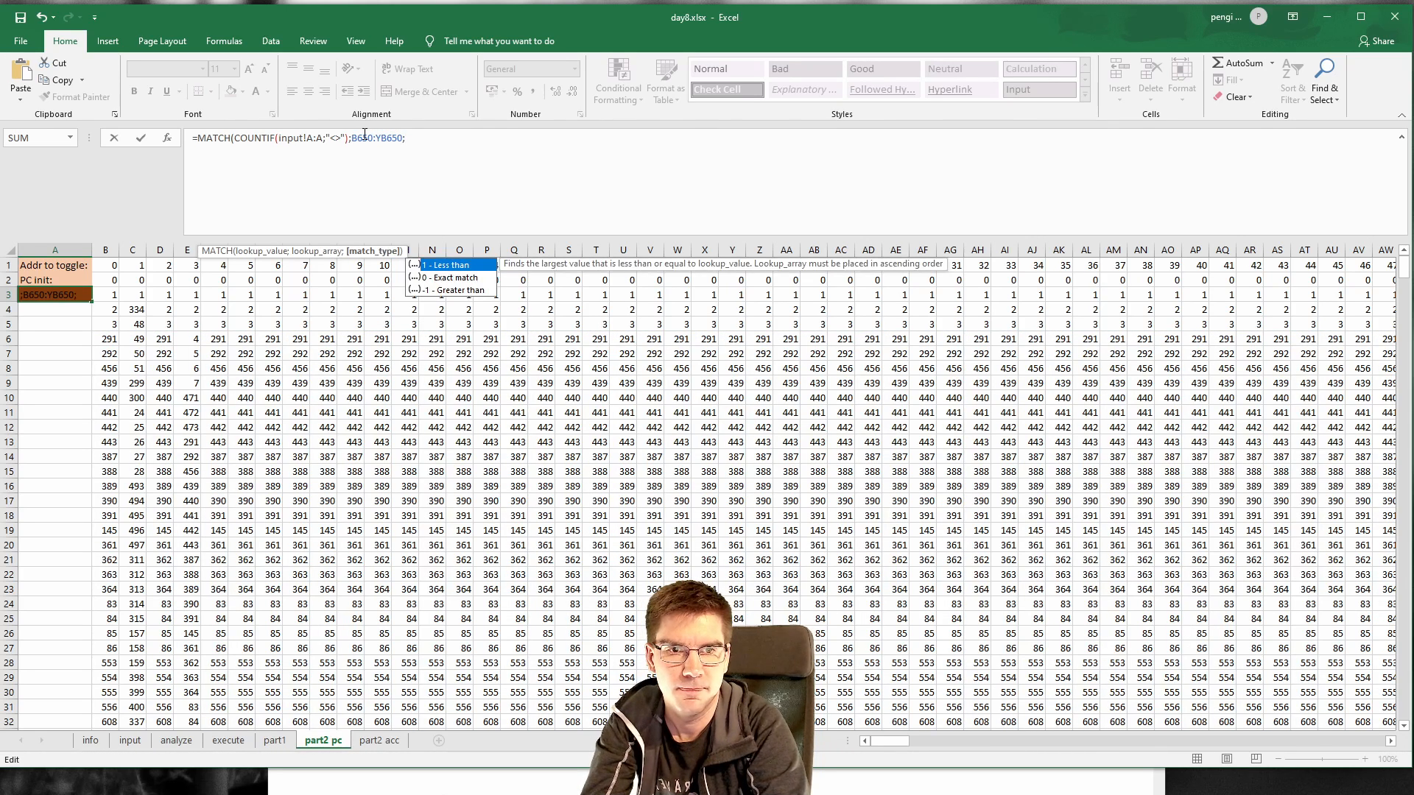
key(Down)
key(Down)
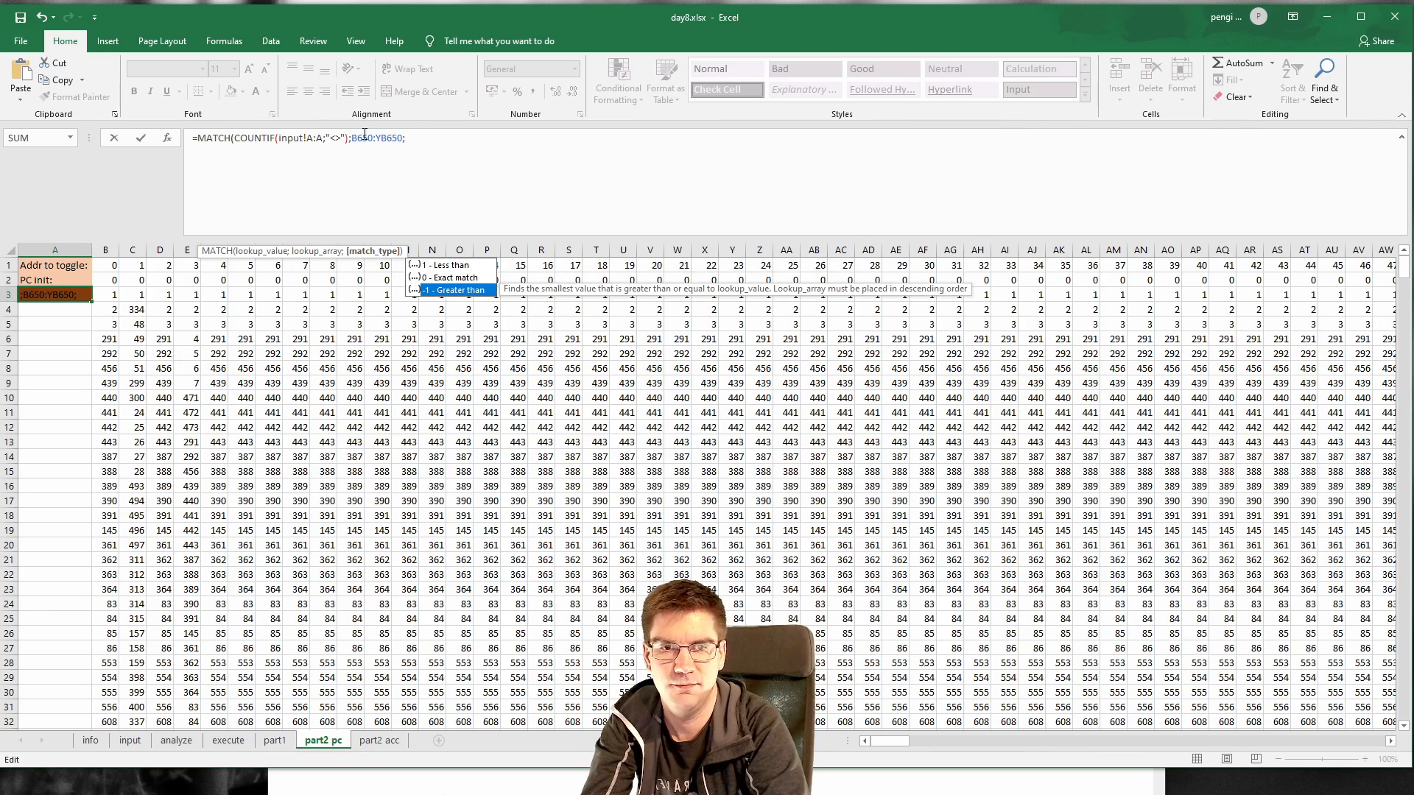
key(Return)
key(Return)
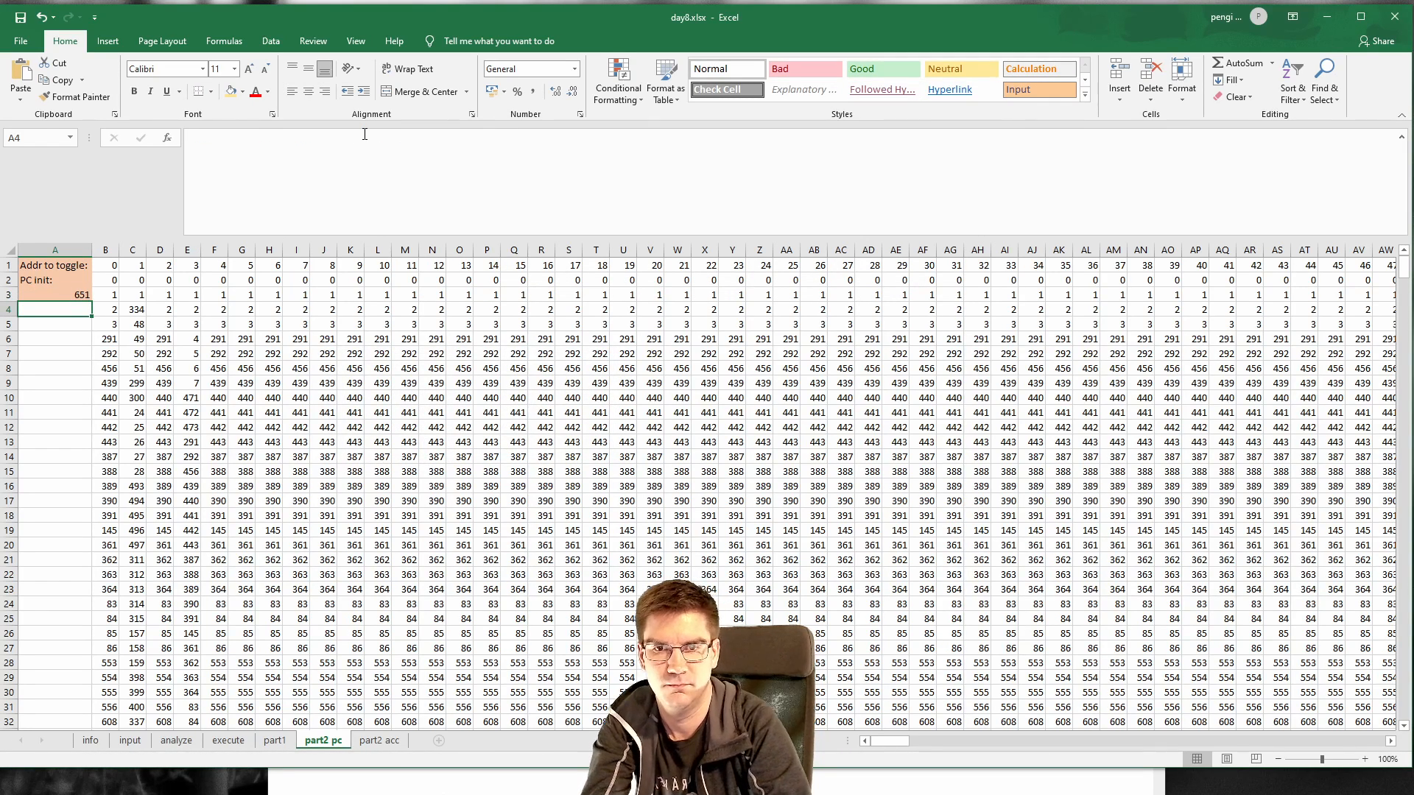
Step: Add match type -1 (Greater than) to A3, giving =MATCH(COUNTIF(input!A:A;"<>");B650:YB650;-1)
key(Up)
click(449, 136)
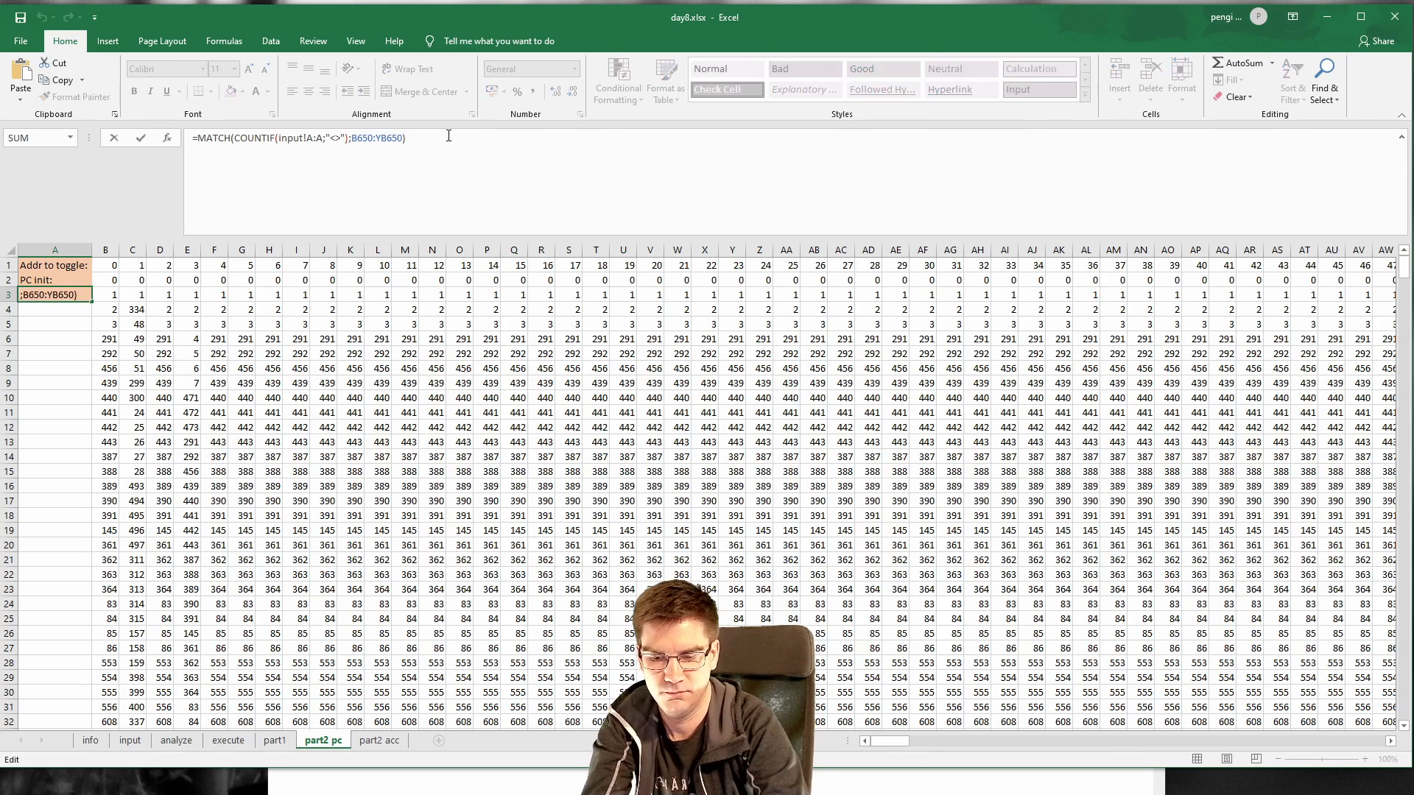
key(BackSpace)
text(;)
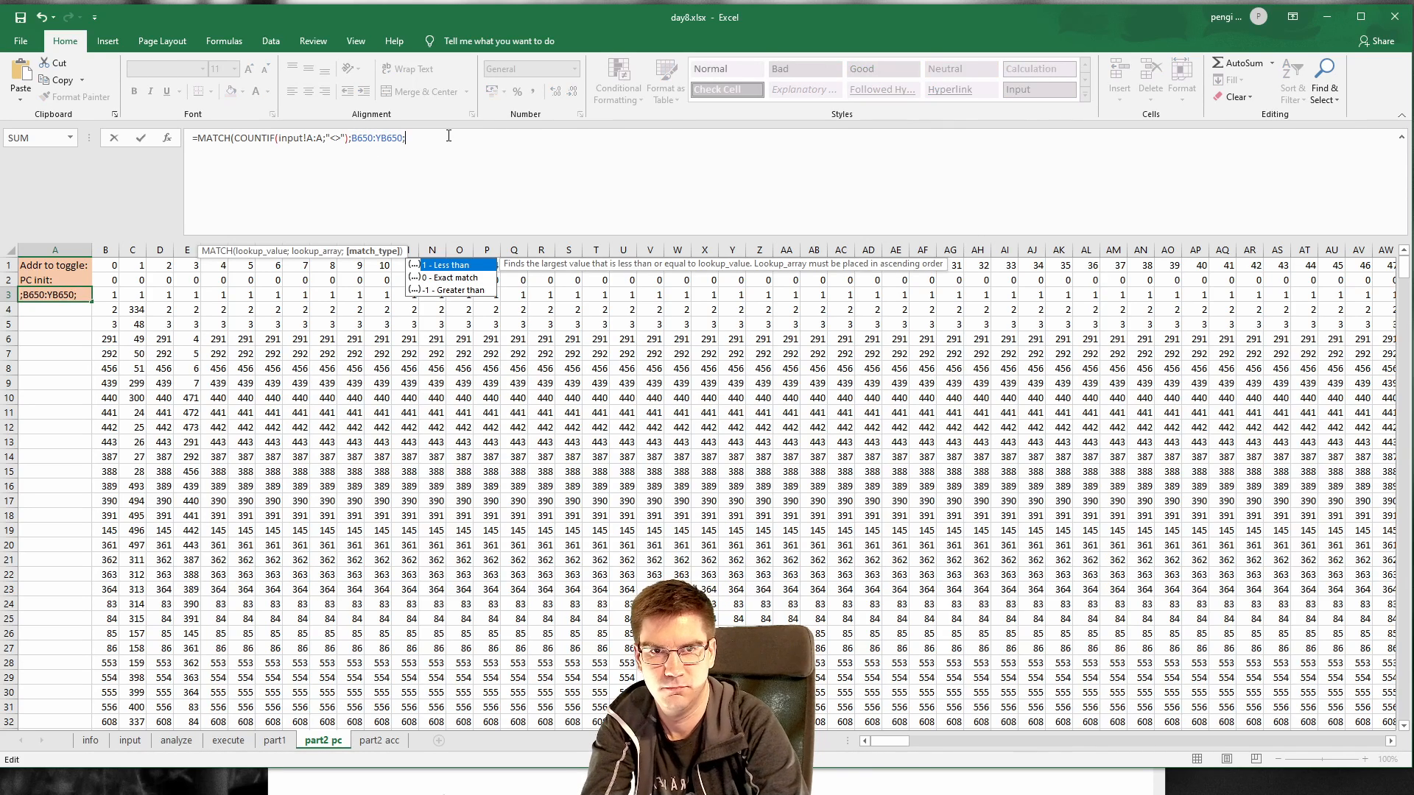
click(460, 291)
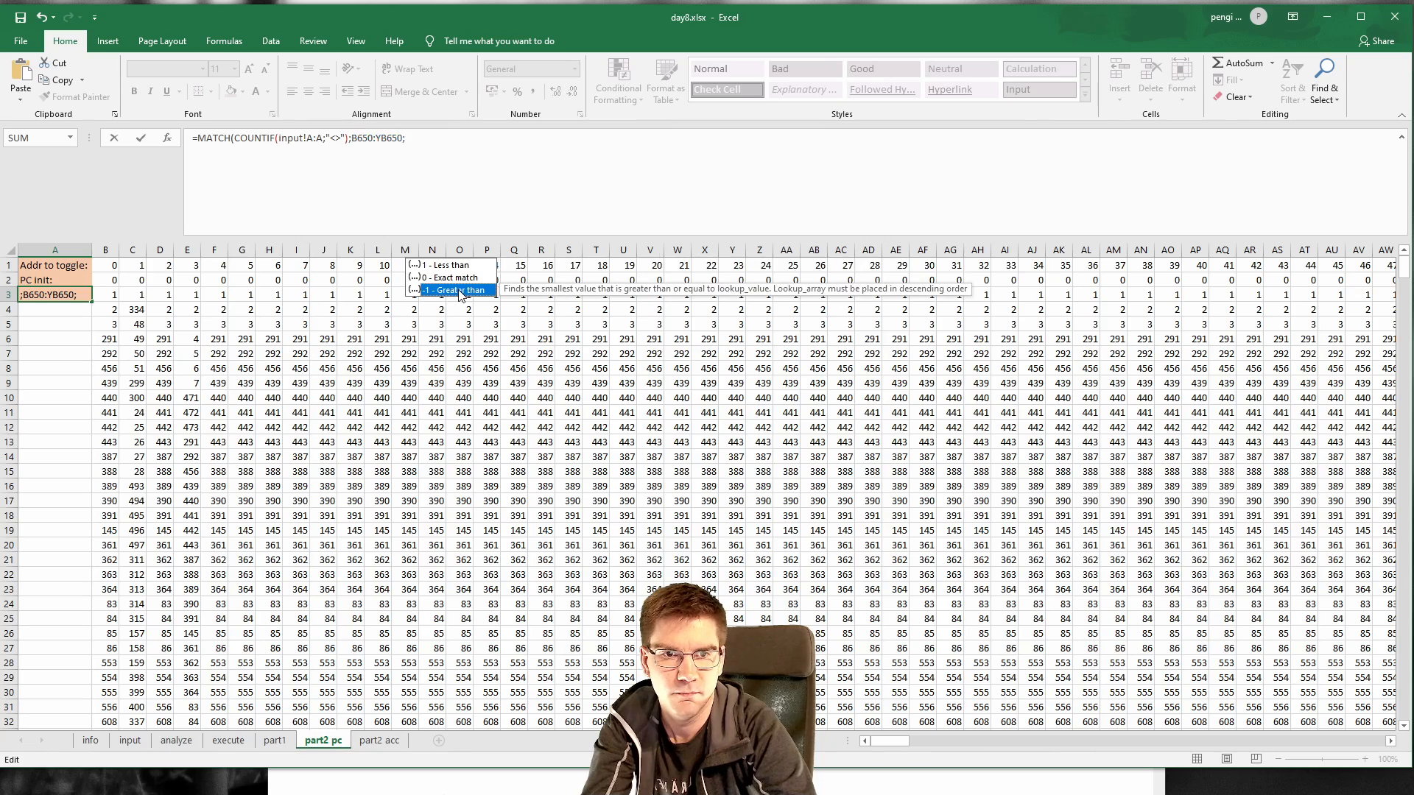
double_click(460, 291)
text())
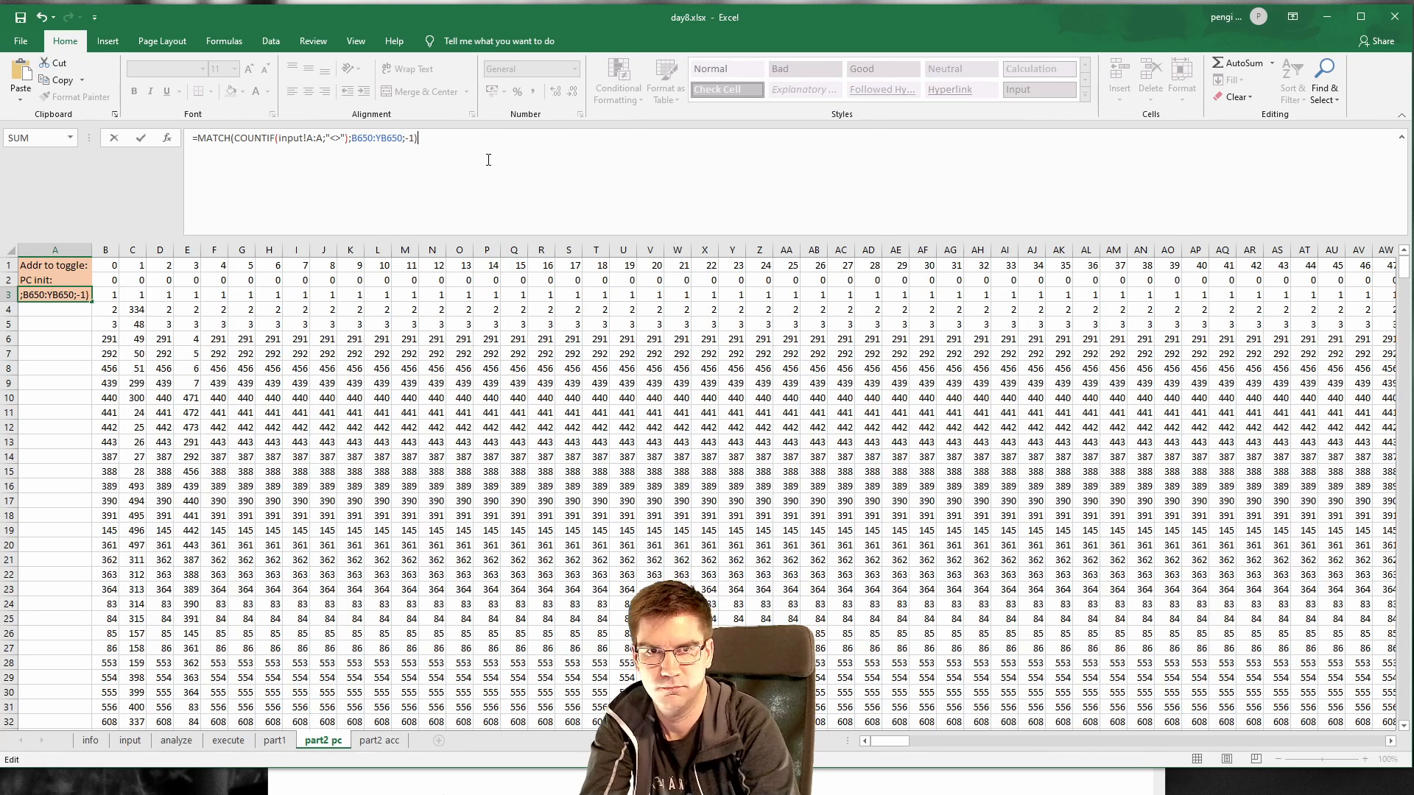
key(Return)
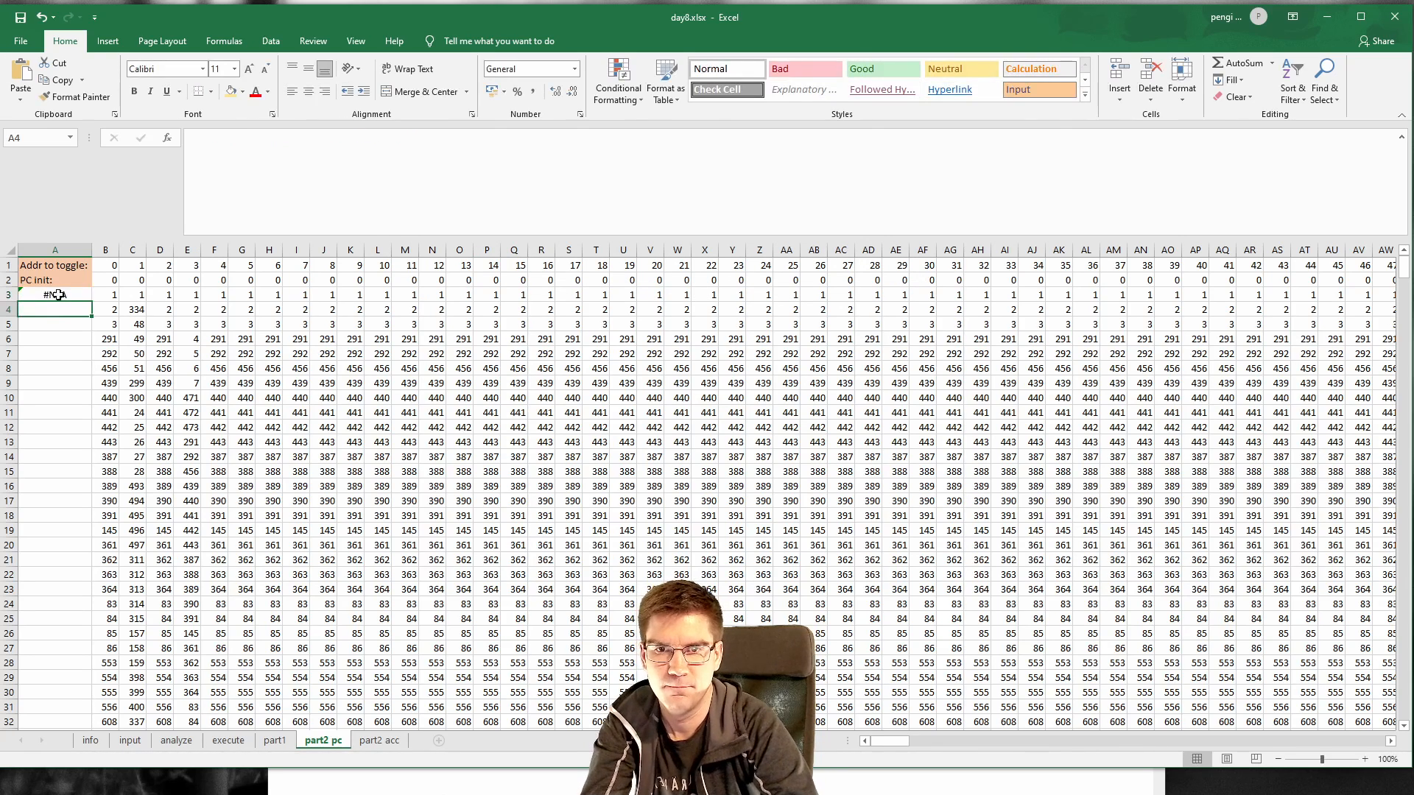
key(Up)
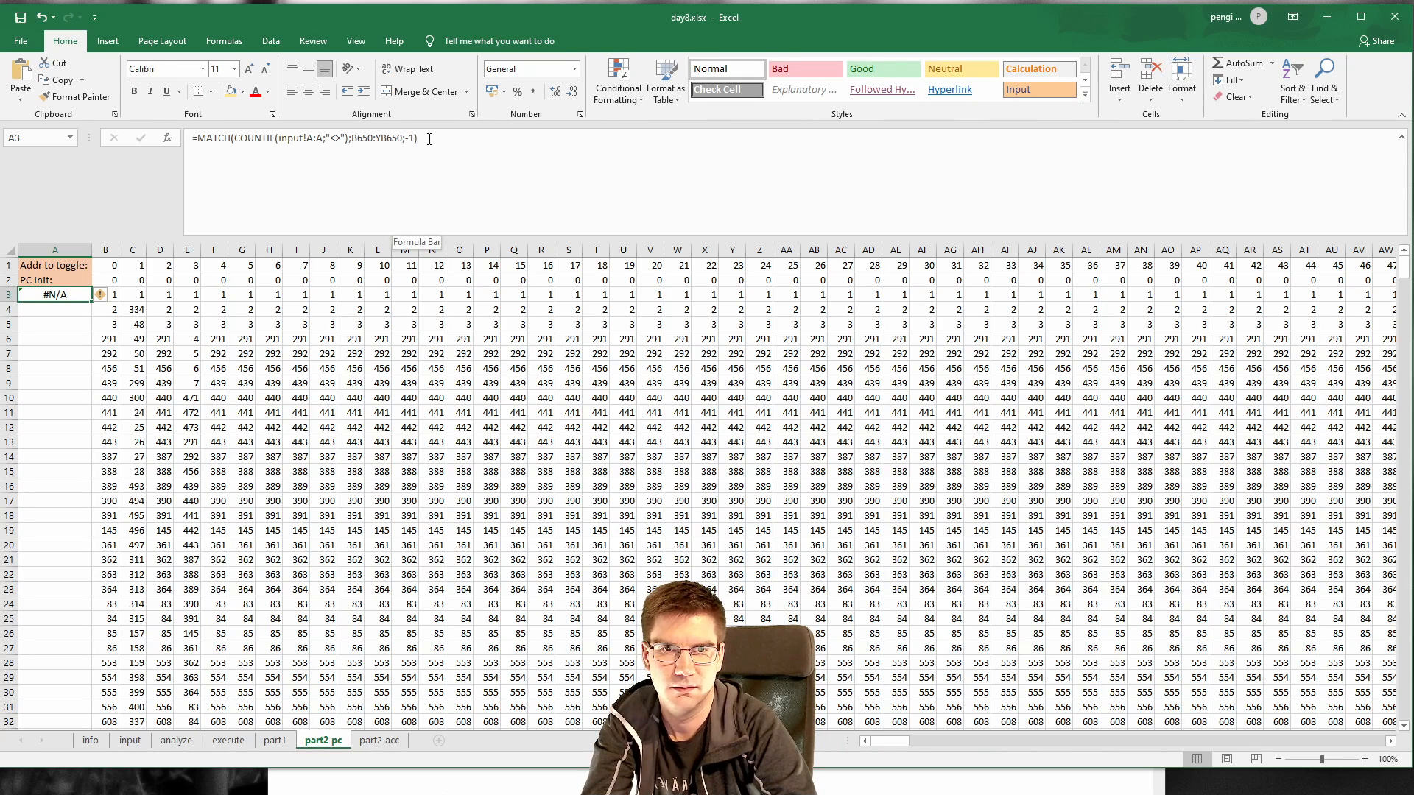
click(430, 139)
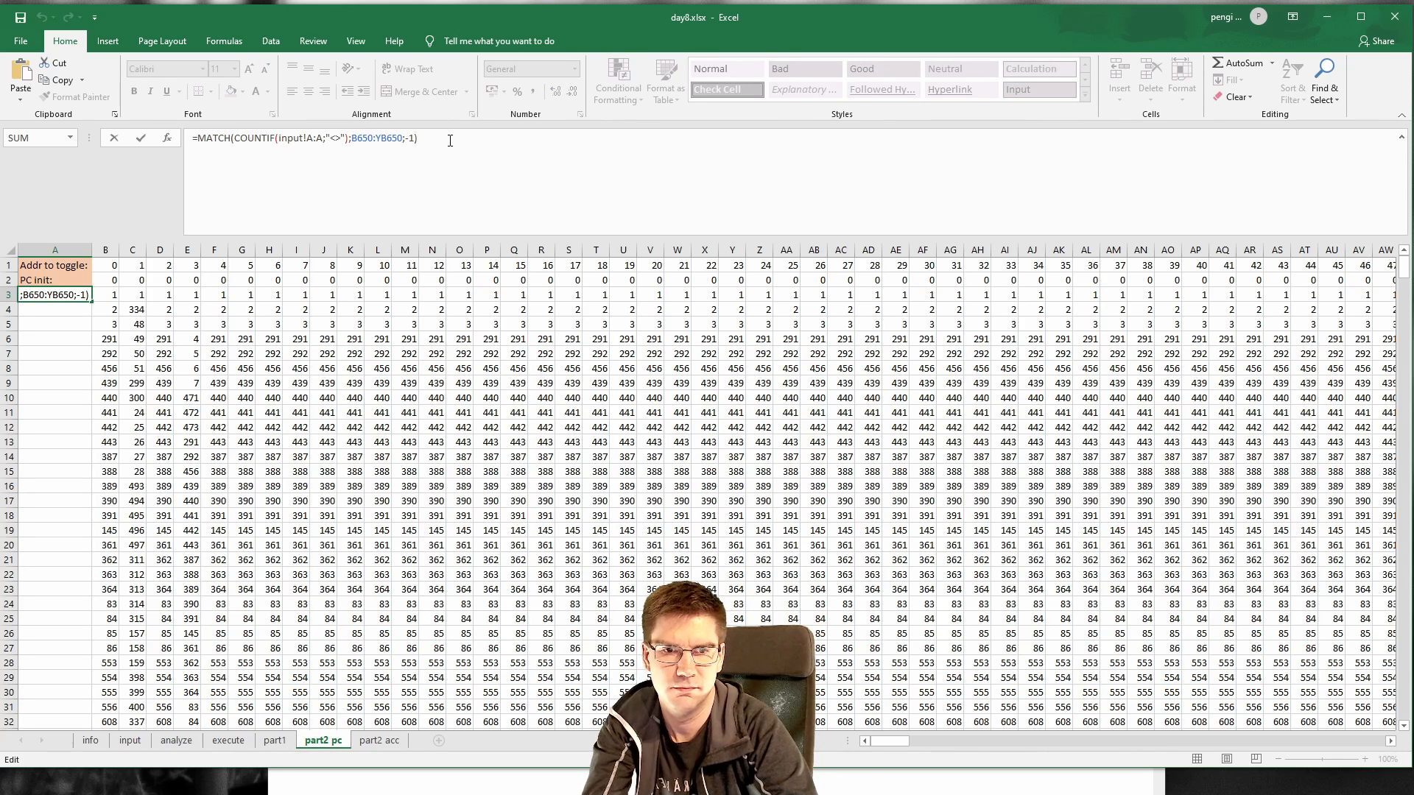
drag(450, 140, 289, 149)
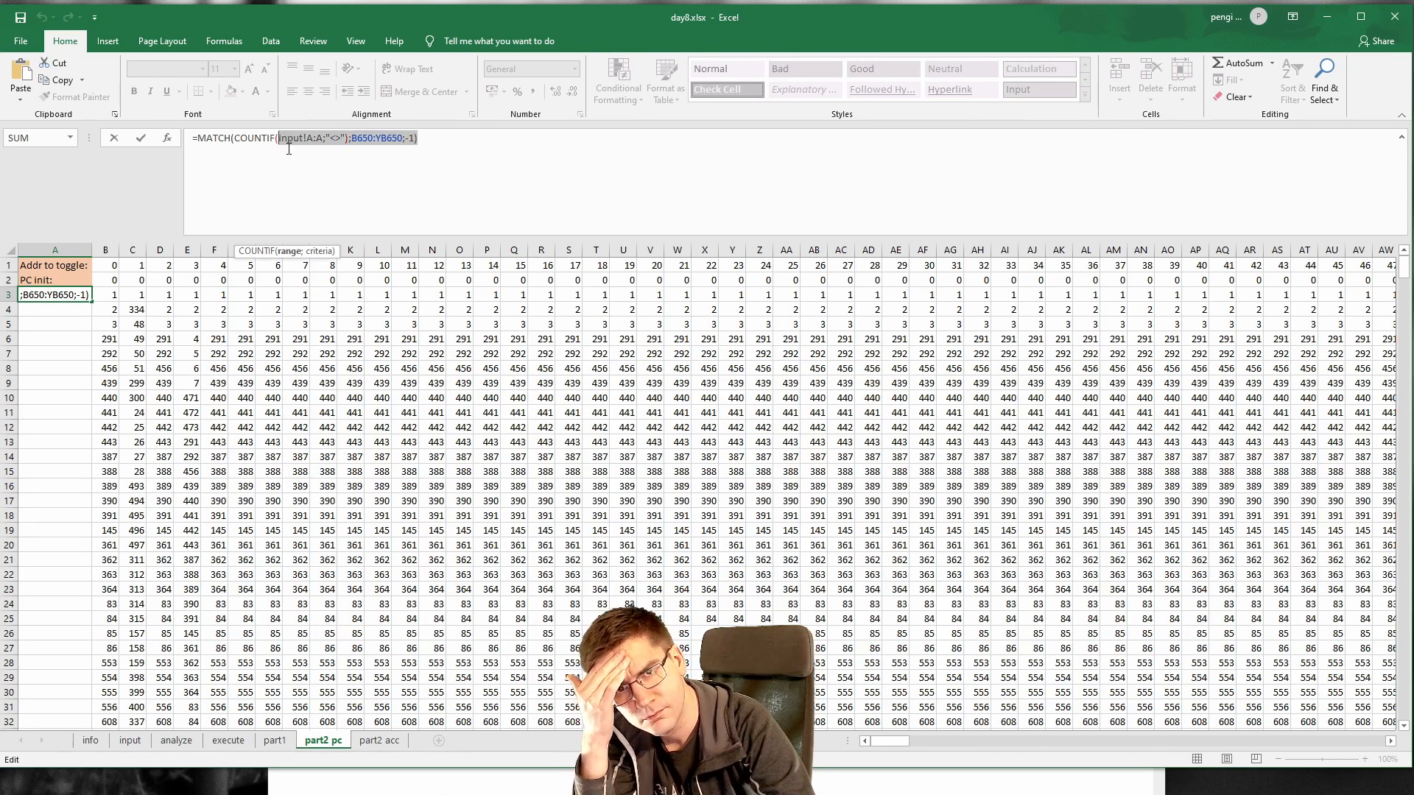
drag(1404, 279, 1404, 728)
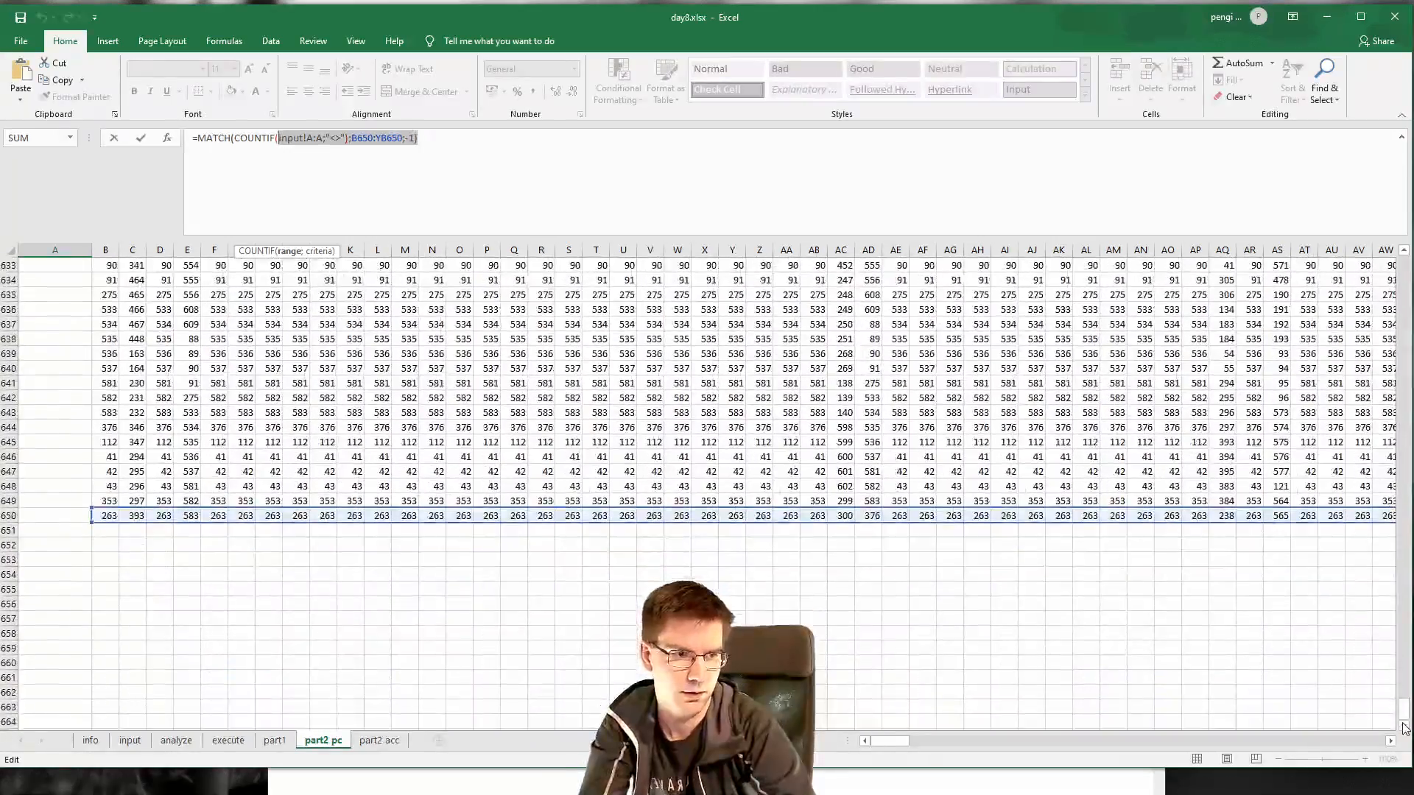
click(1278, 706)
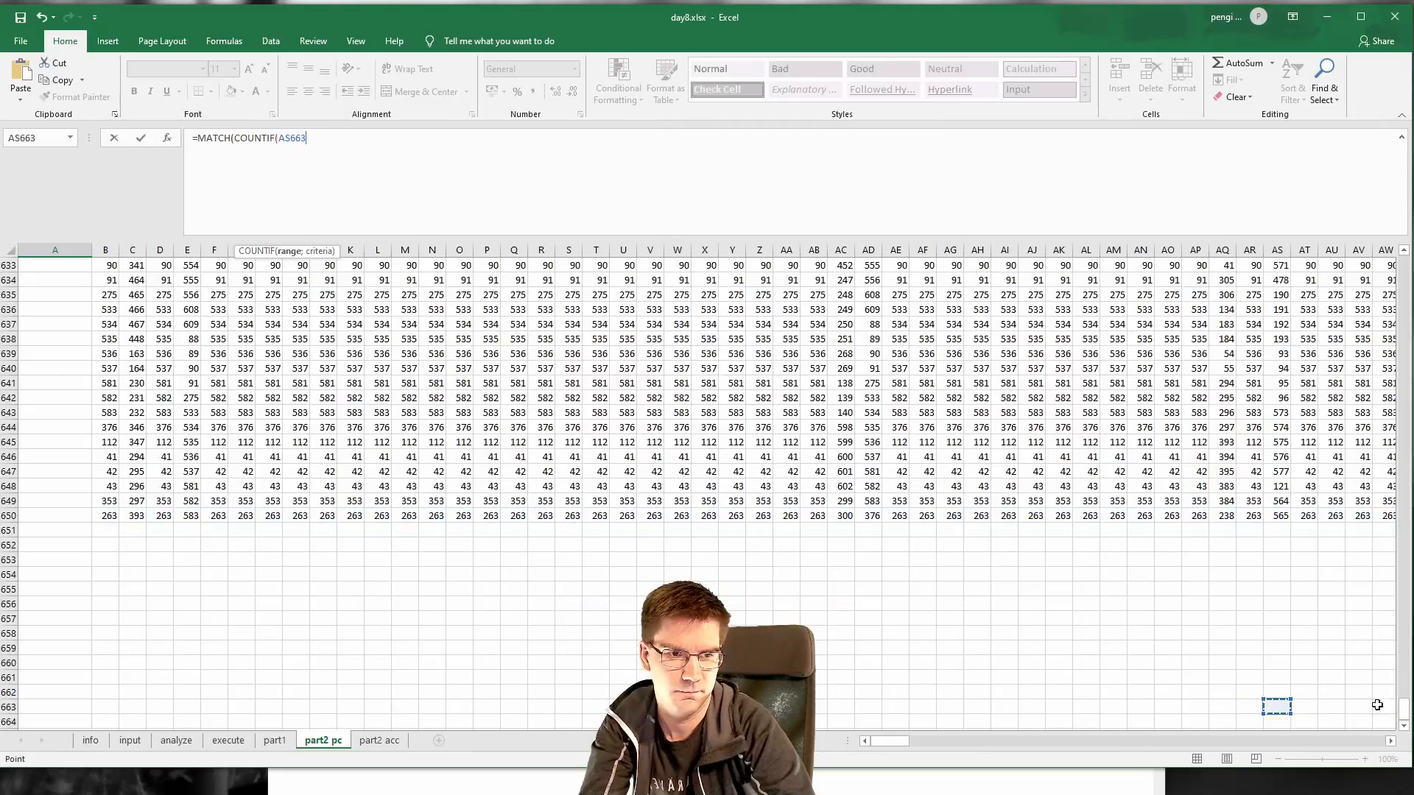
drag(1404, 708, 1405, 271)
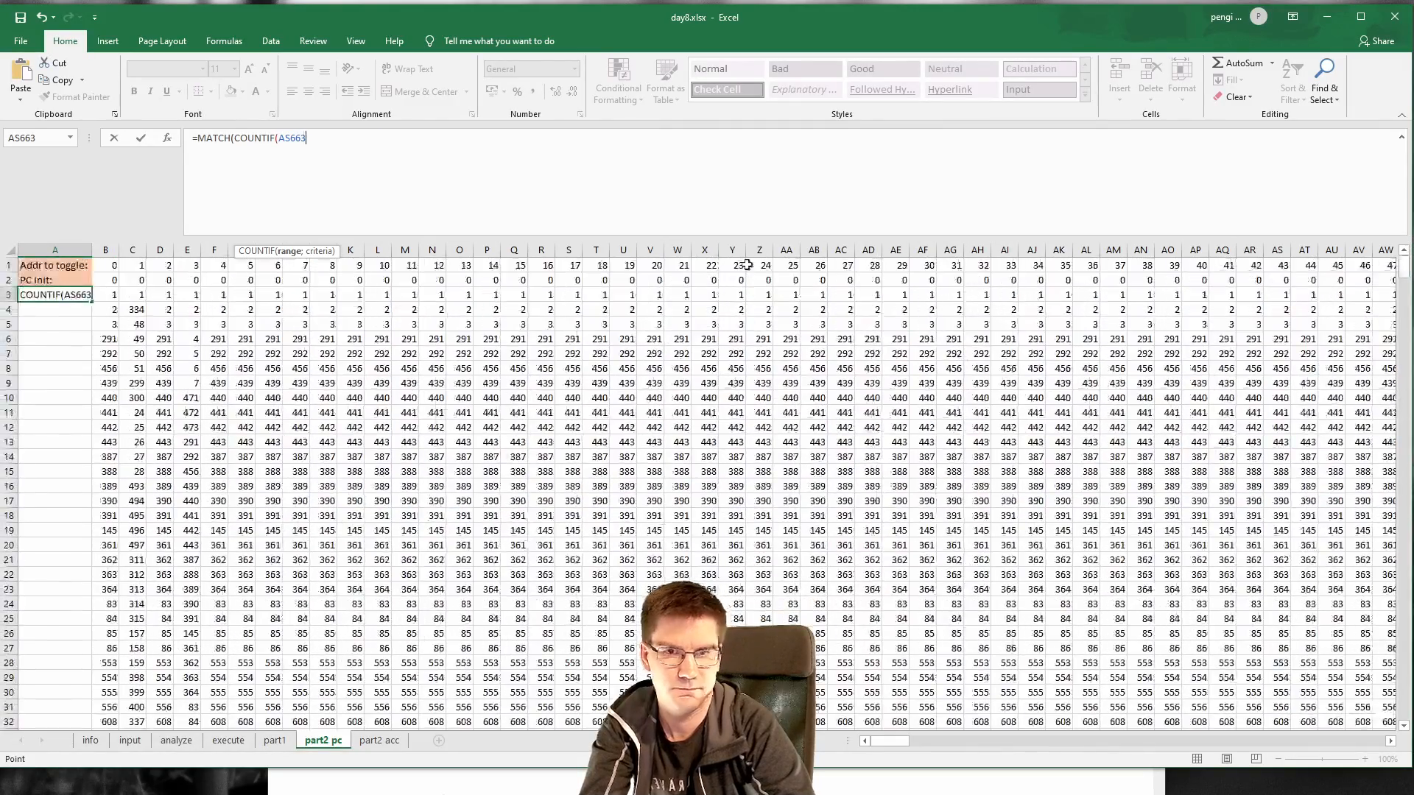
click(9, 280)
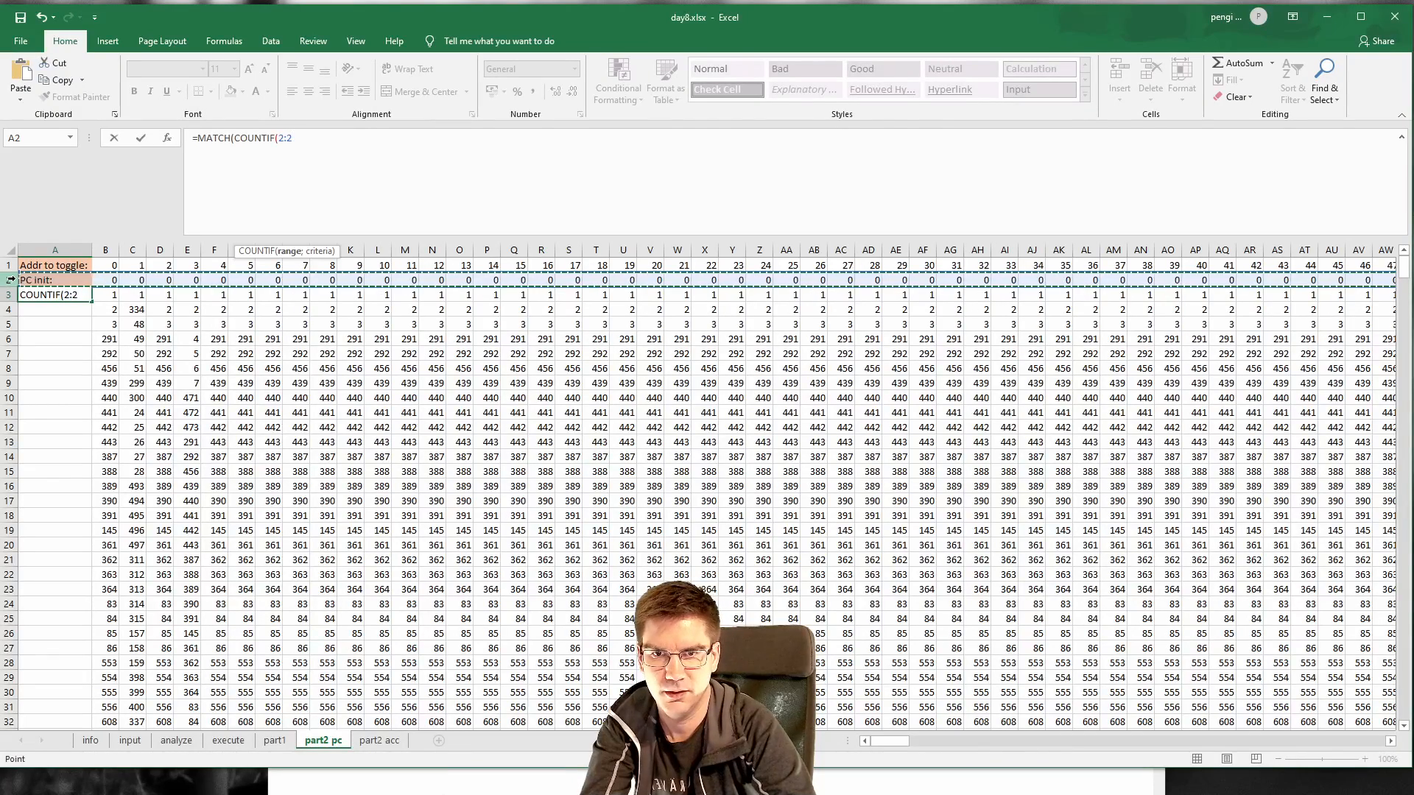
key(Down)
key(Down)
key(Down)
key(Return)
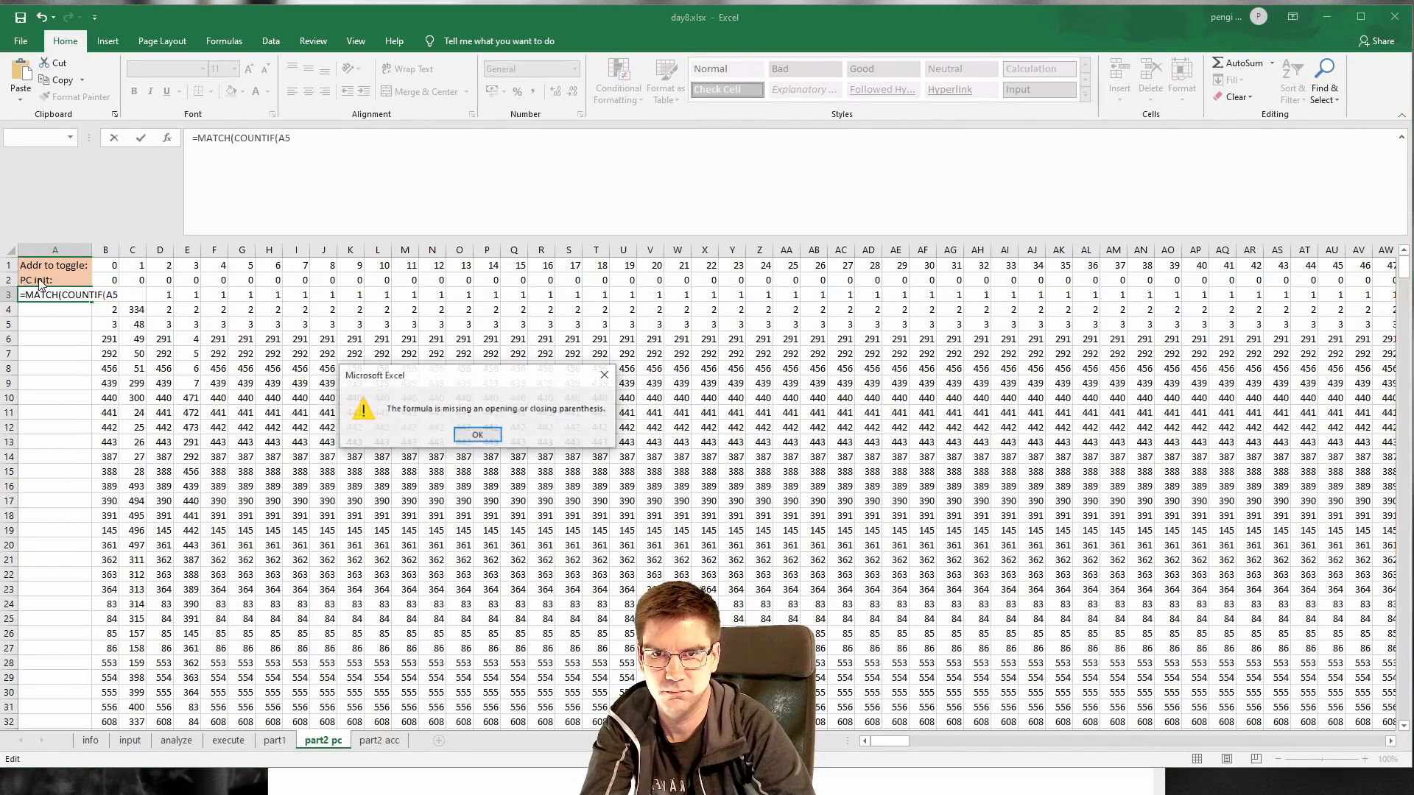
key(Escape)
key(Escape)
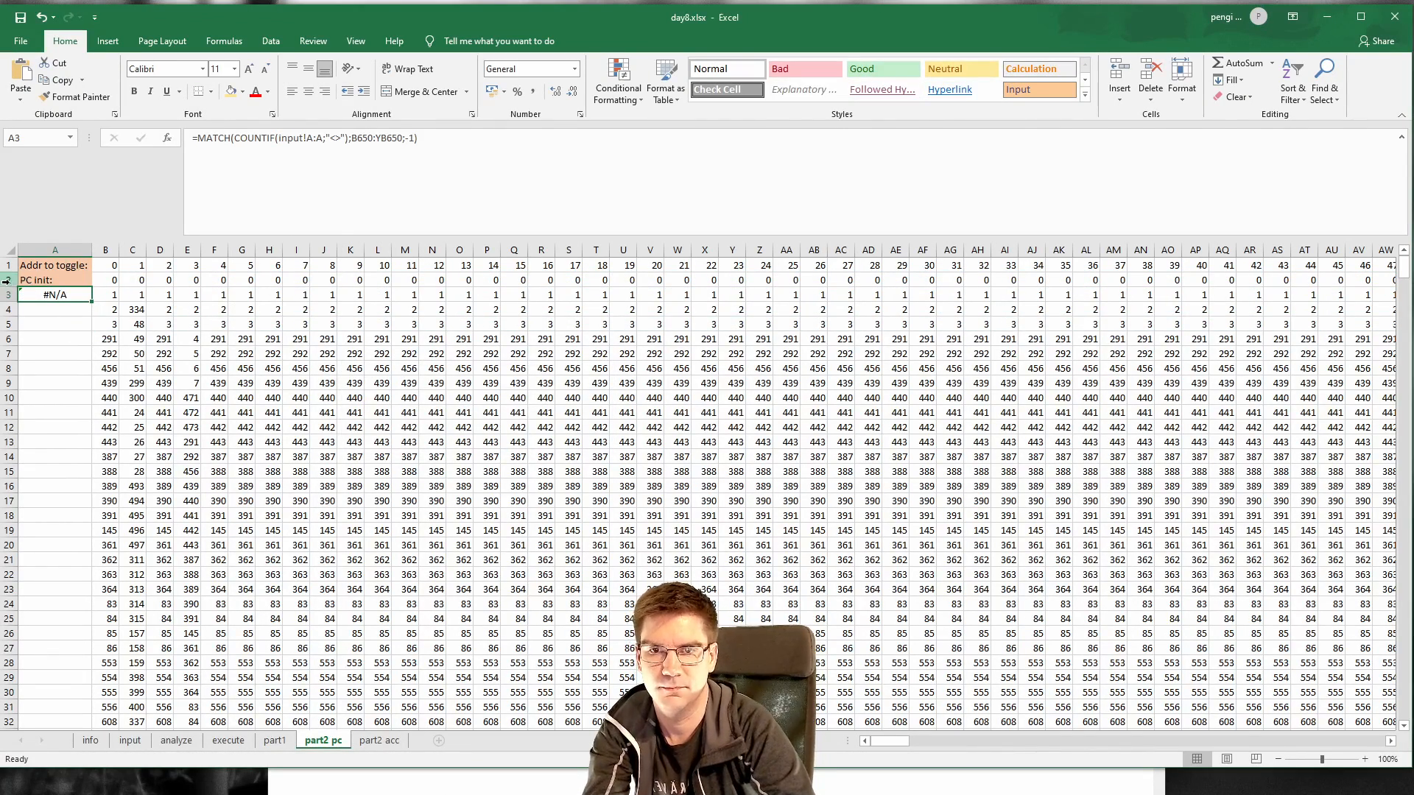
Step: Insert a row above PC init, label its column A cell "Does terminate", and widen column A slightly to fit
right_click(6, 280)
key(Escape)
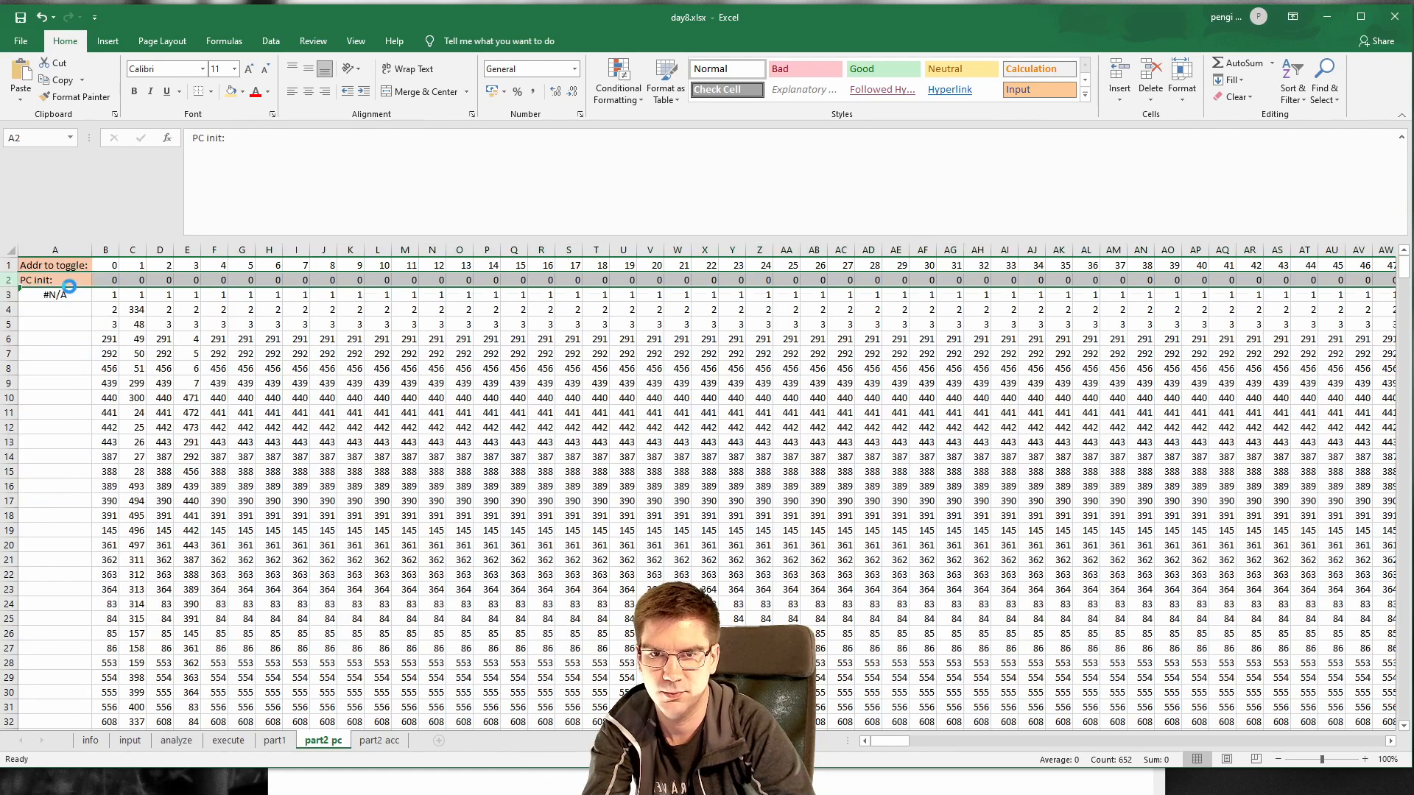
text(Does terminate)
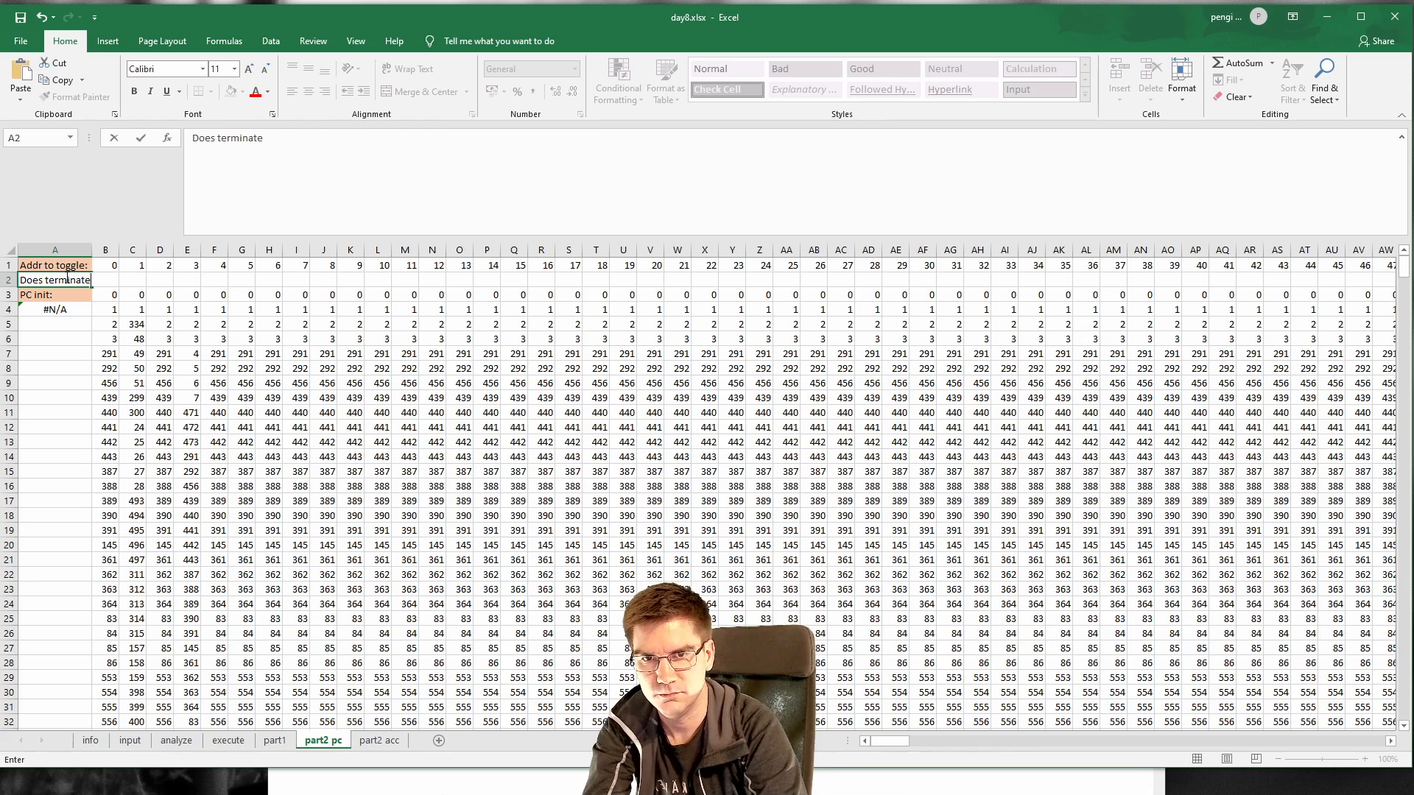
key(Return)
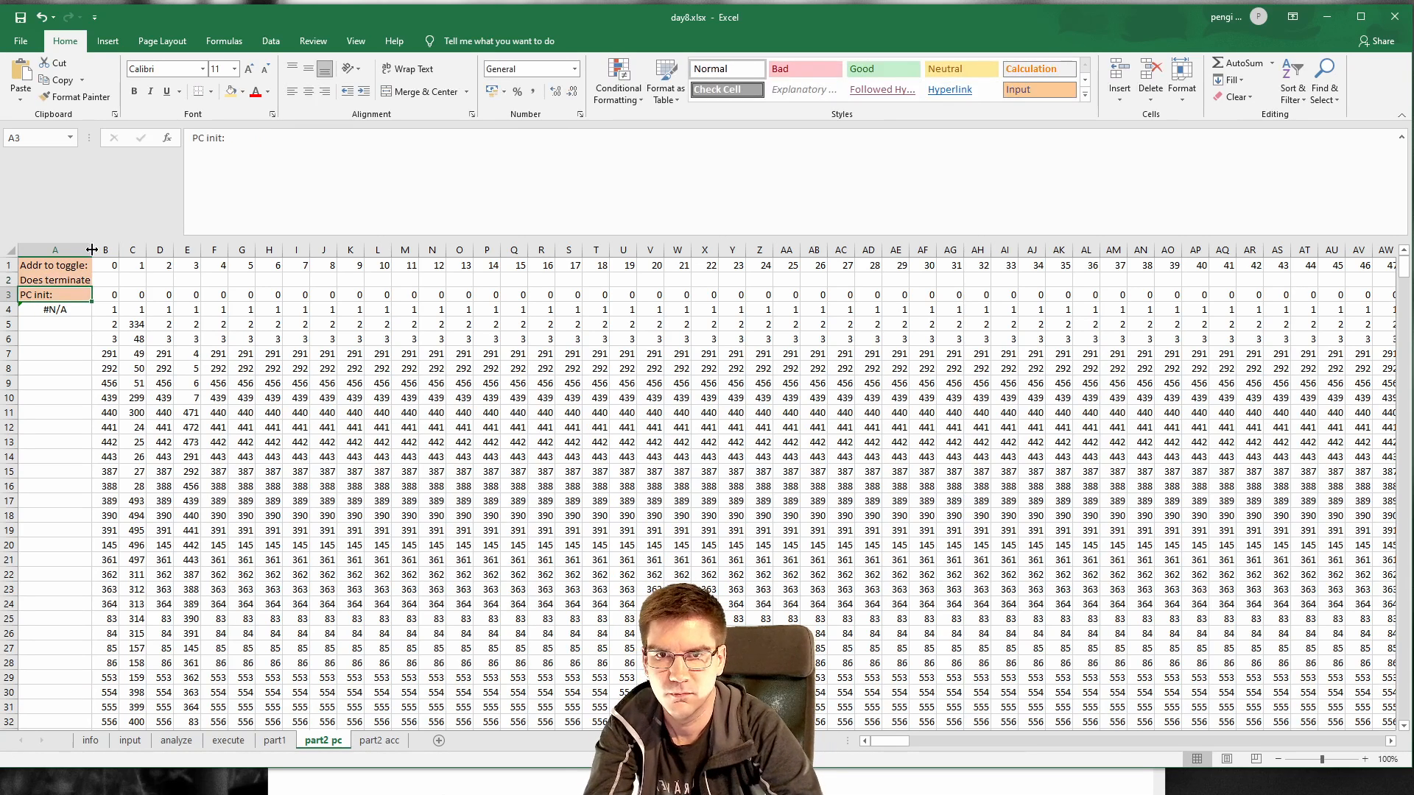
drag(93, 250, 96, 251)
Step: Enter the termination check =B650 >= A4 in B2
click(118, 281)
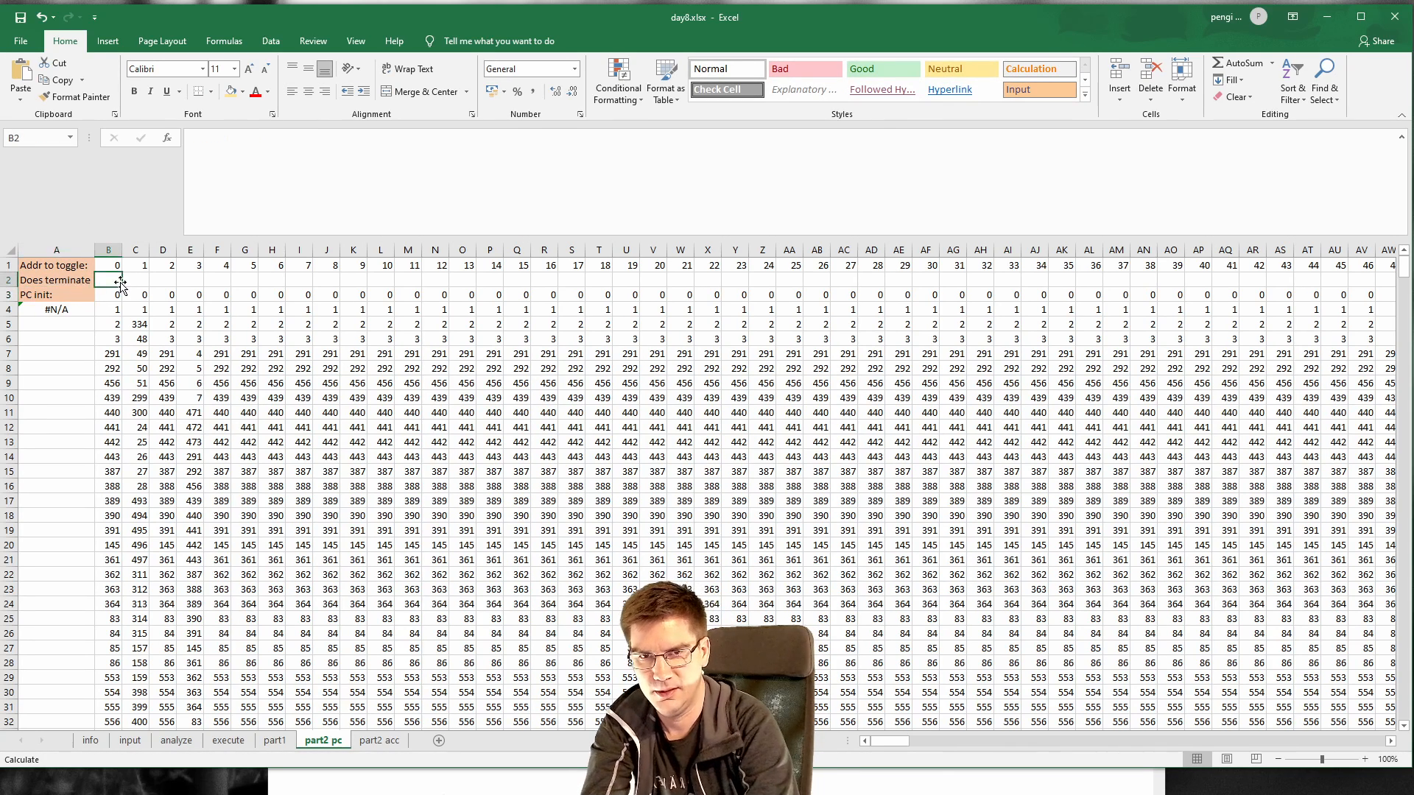
text(=B650 >=)
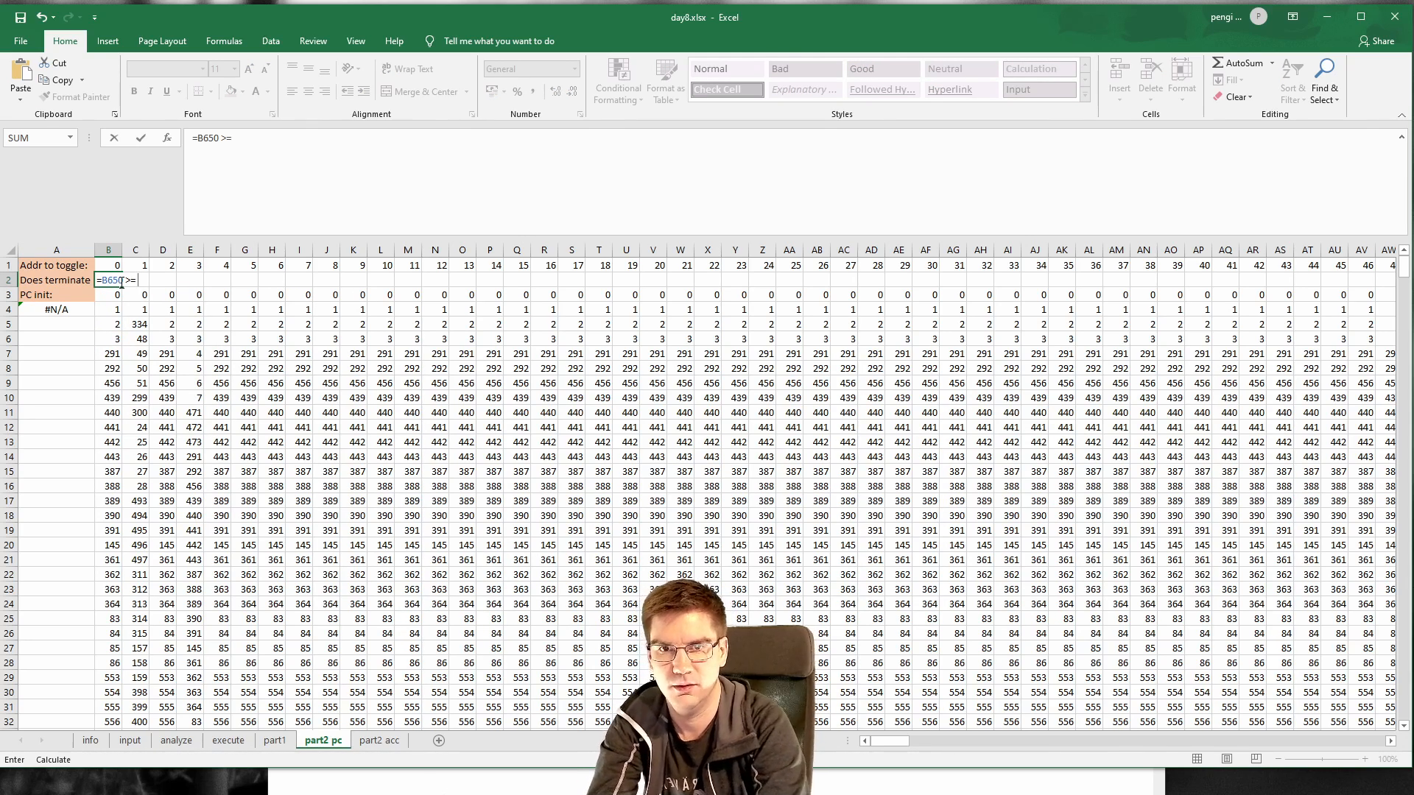
click(56, 309)
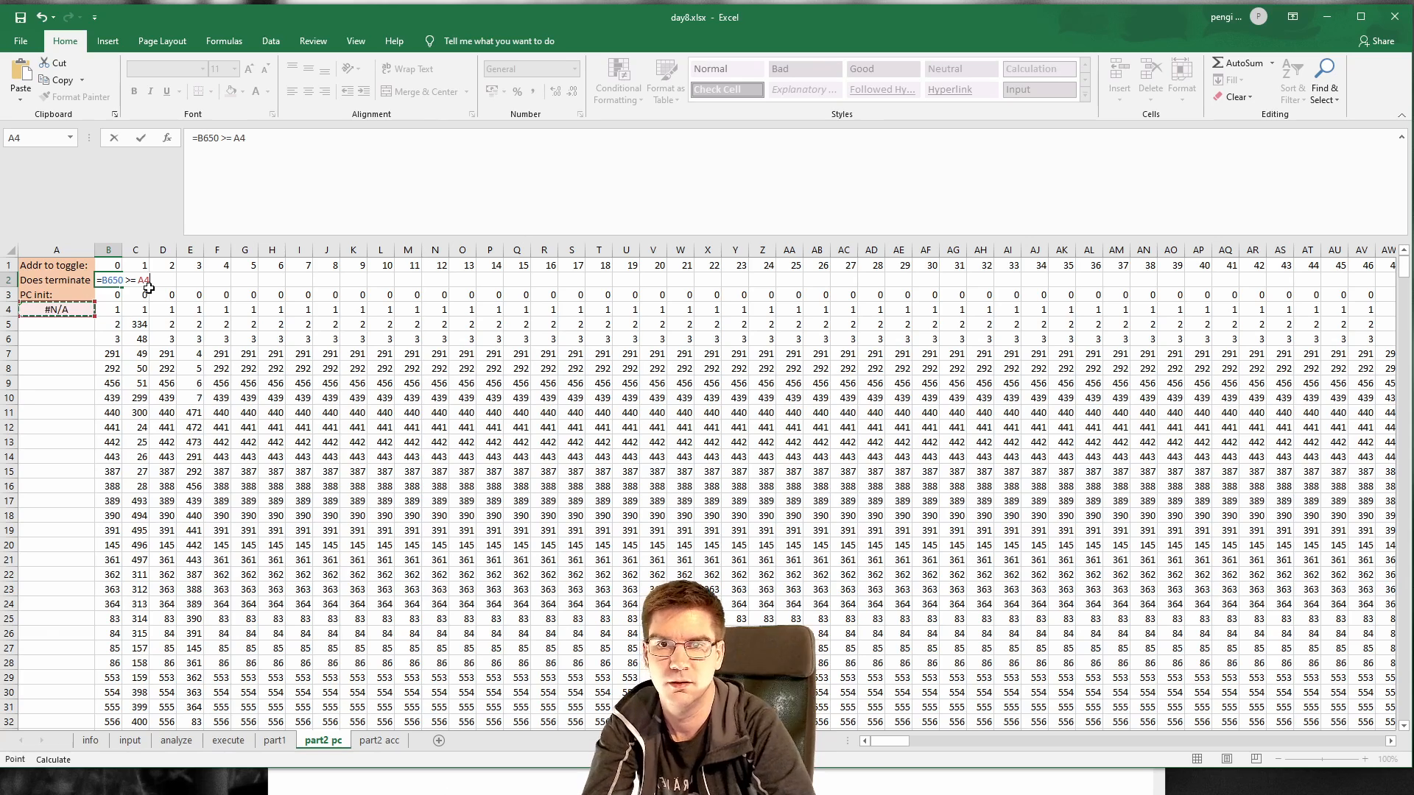
key(Return)
Step: Replace the MATCH formula in A4 with =COUNT(input!A:A)
click(67, 307)
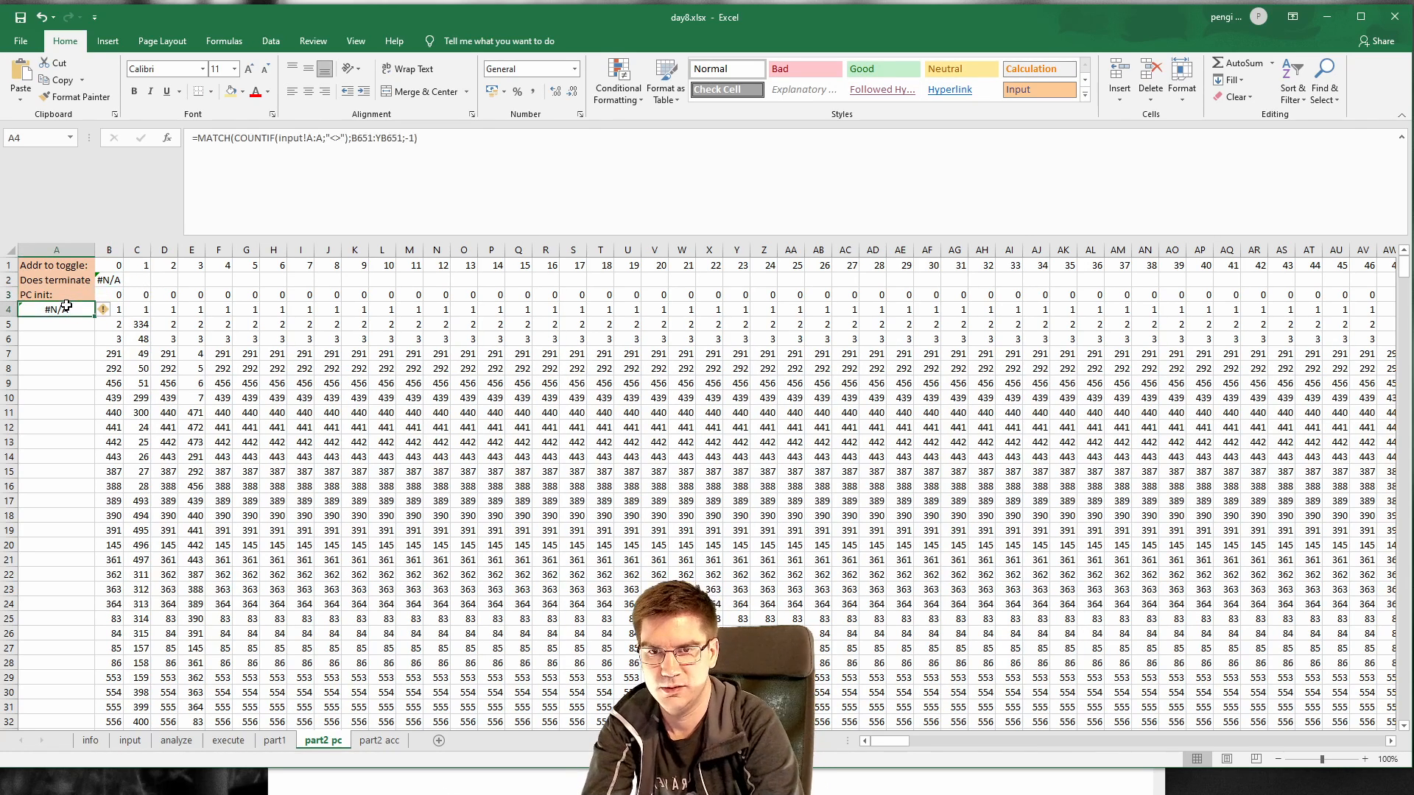
text(=COUNT()
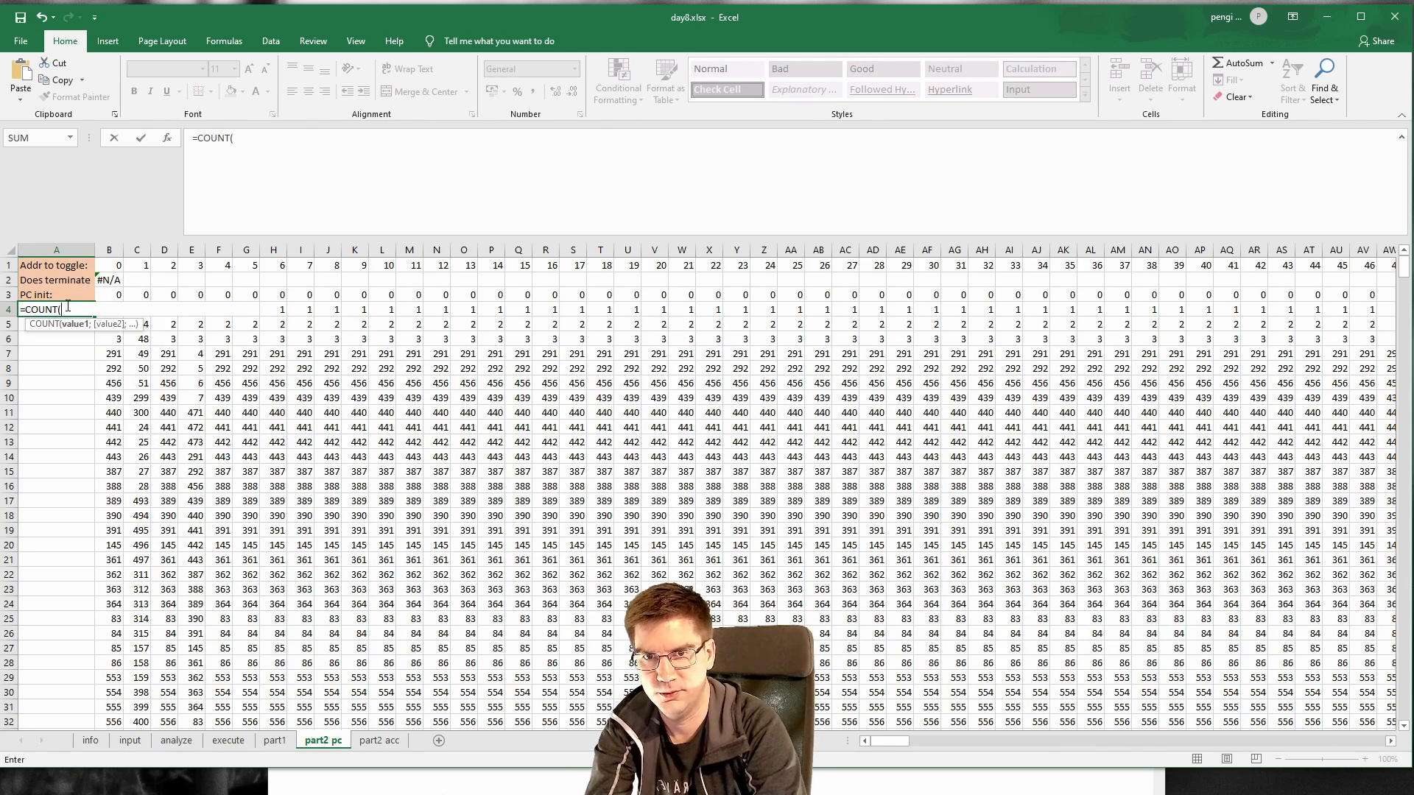
text(input:A)
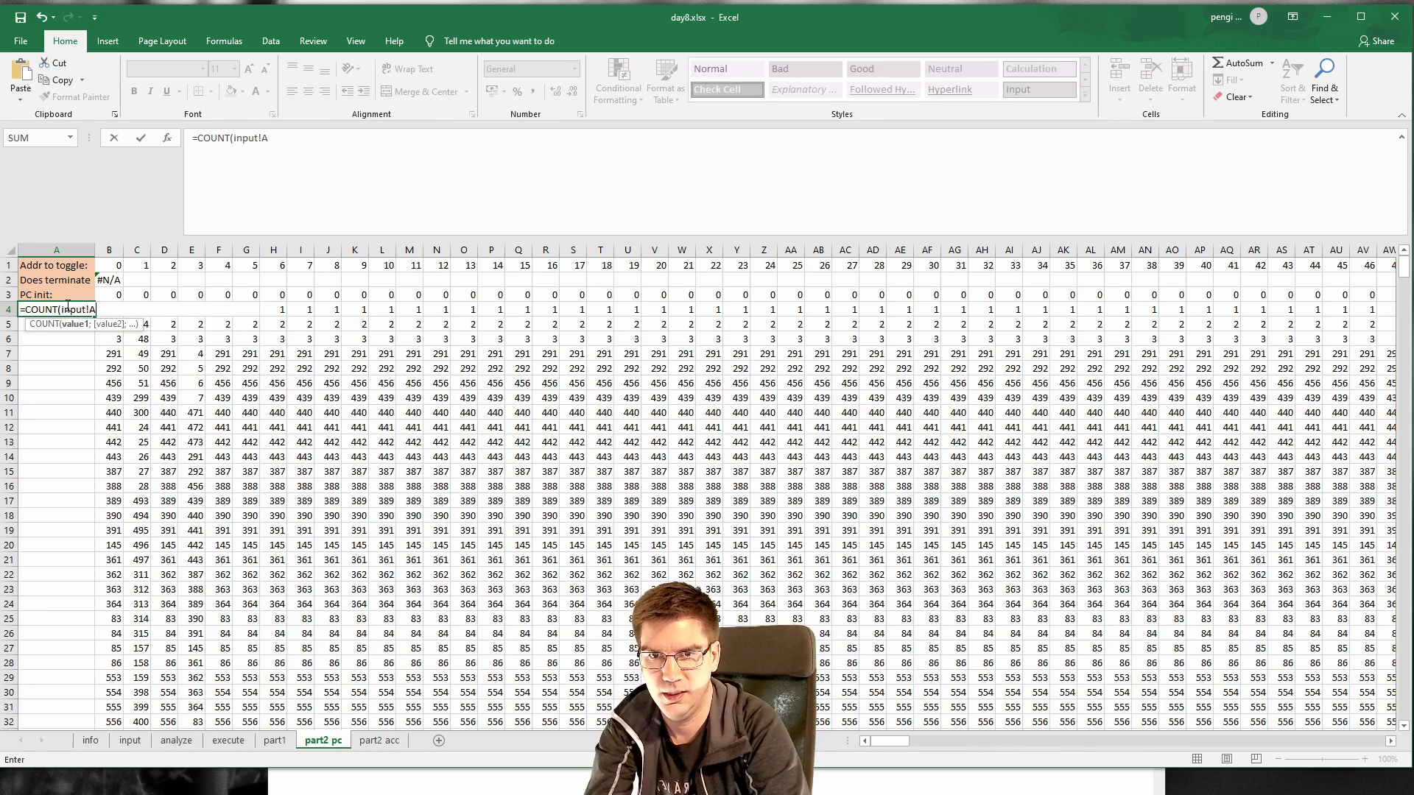
text(:A))
key(Return)
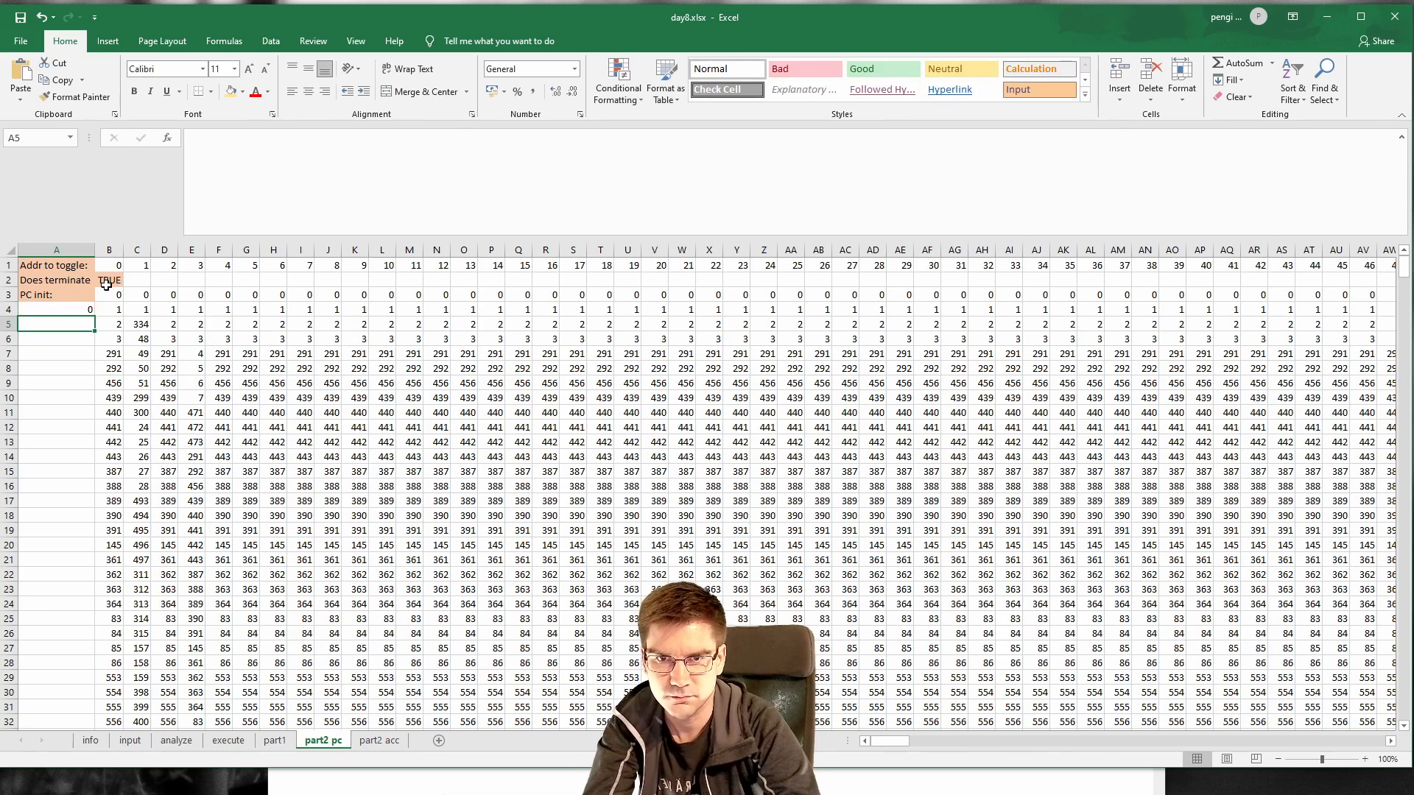
Step: Change the A4 formula to =COUNTIF(input!A:A;"<>") so that it counts the non-empty input cells
click(107, 282)
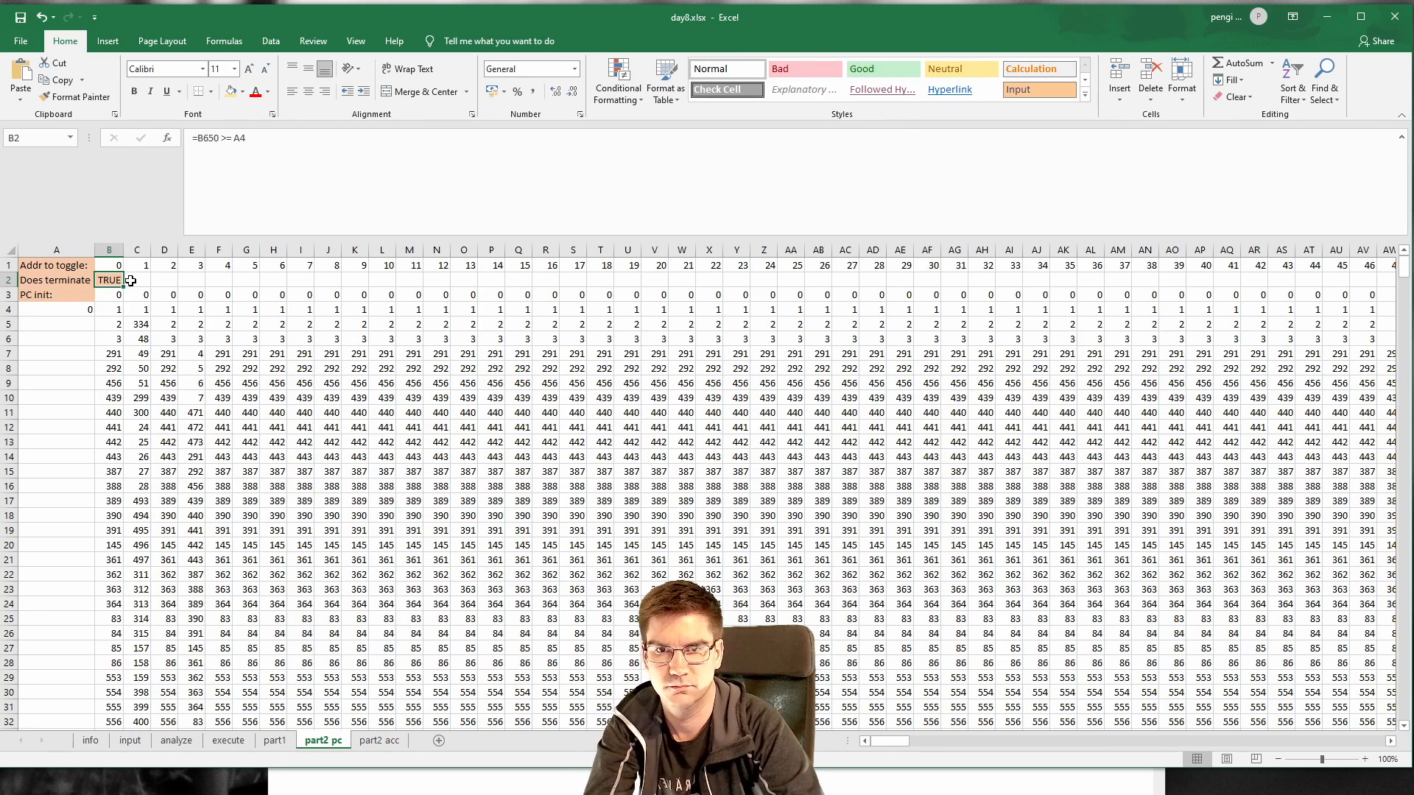
click(55, 308)
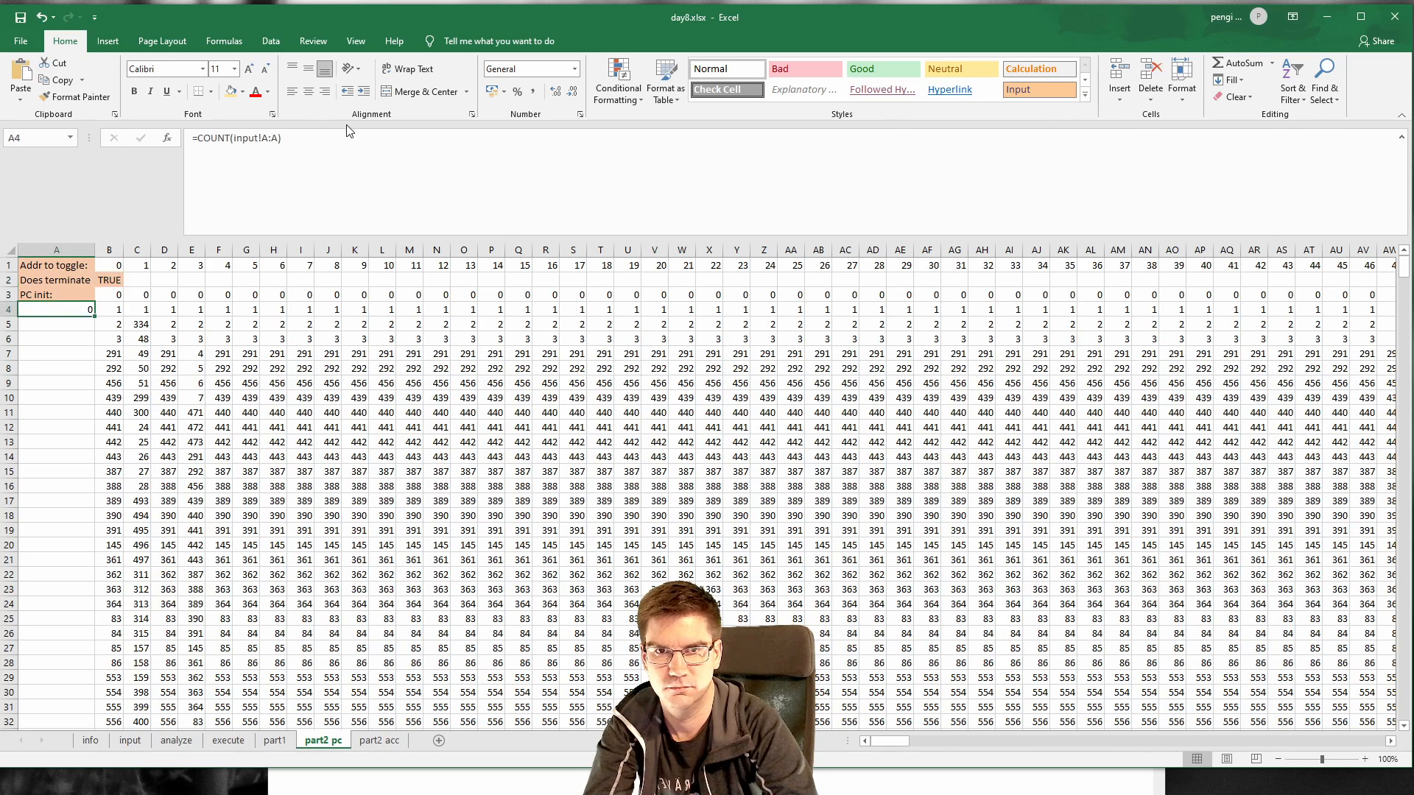
click(233, 140)
text(I)
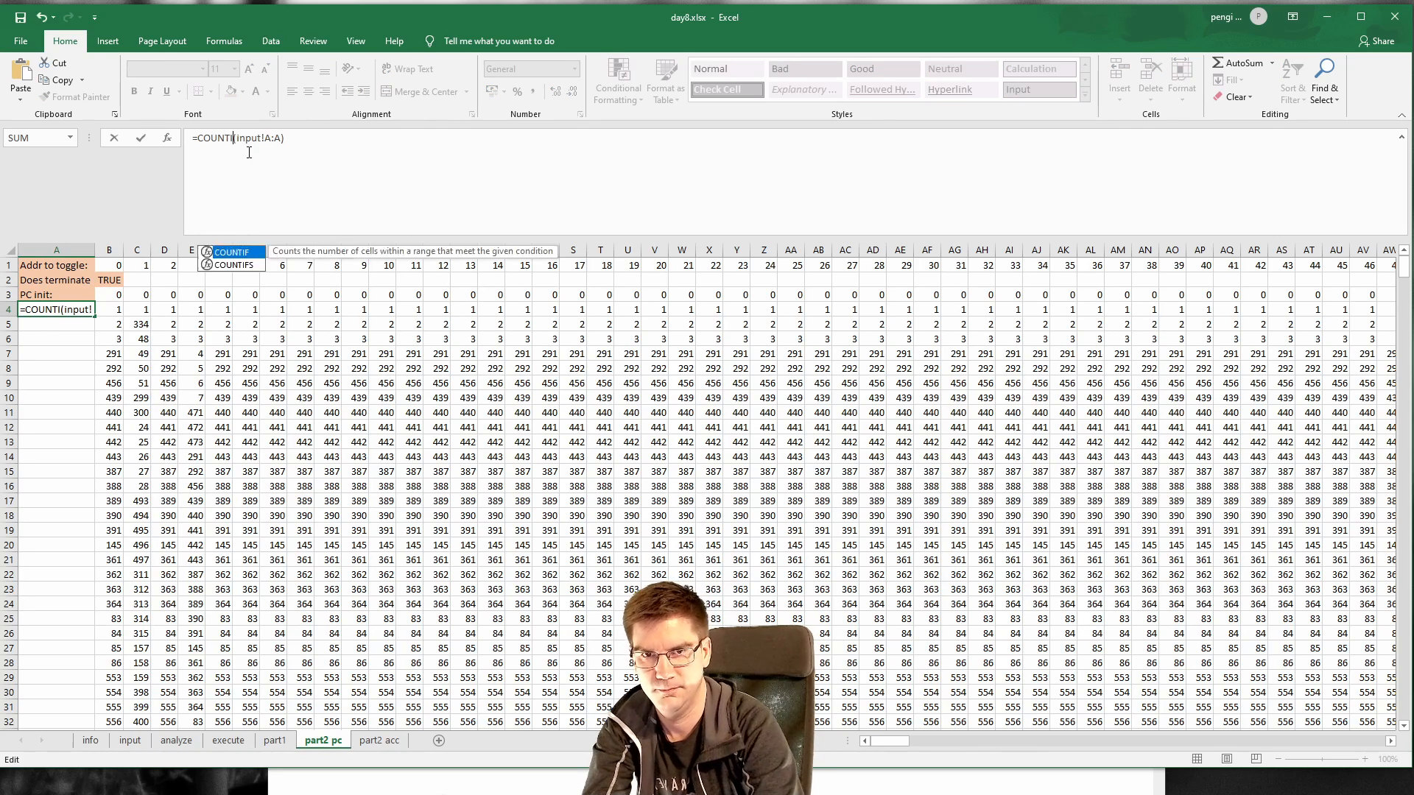
text(F)
click(249, 153)
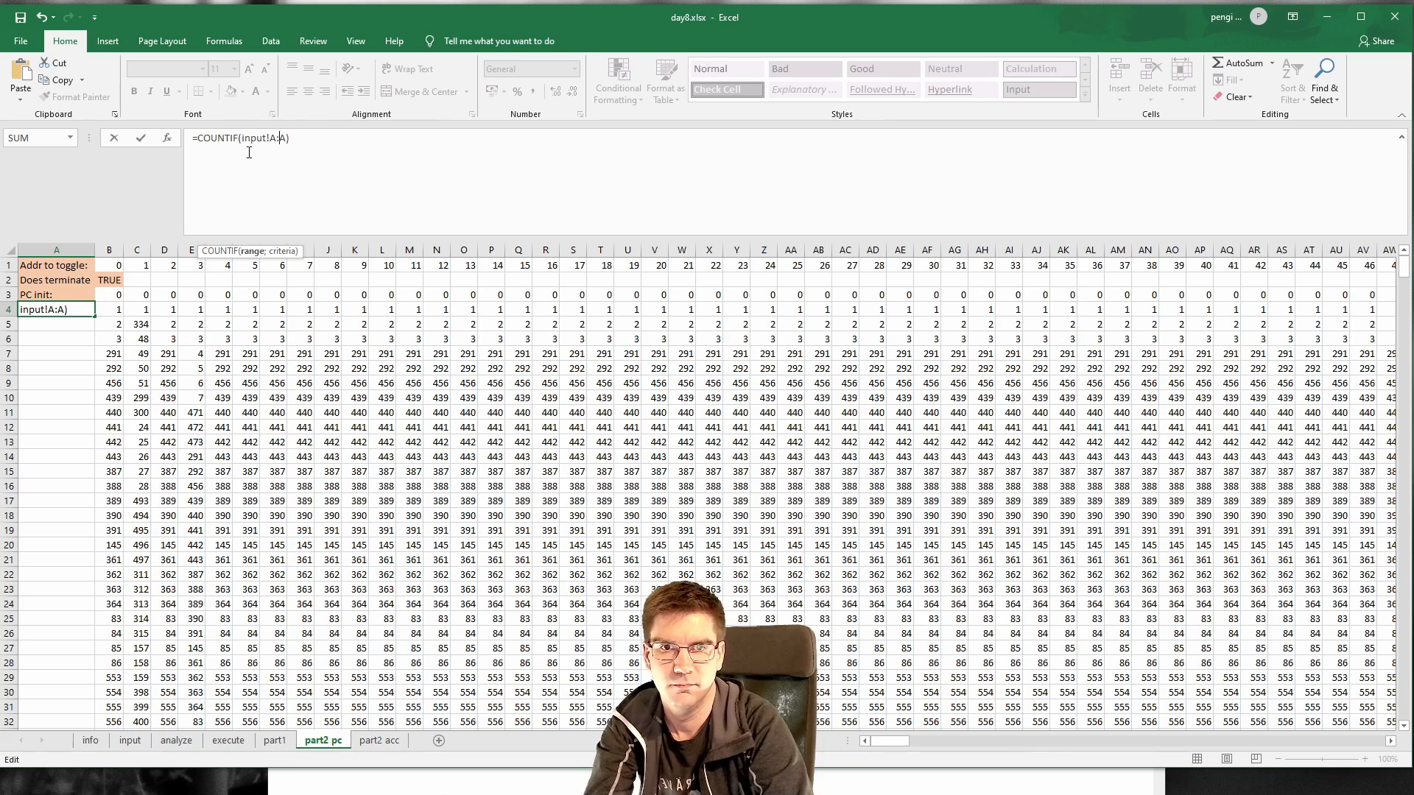
text(;"<>")
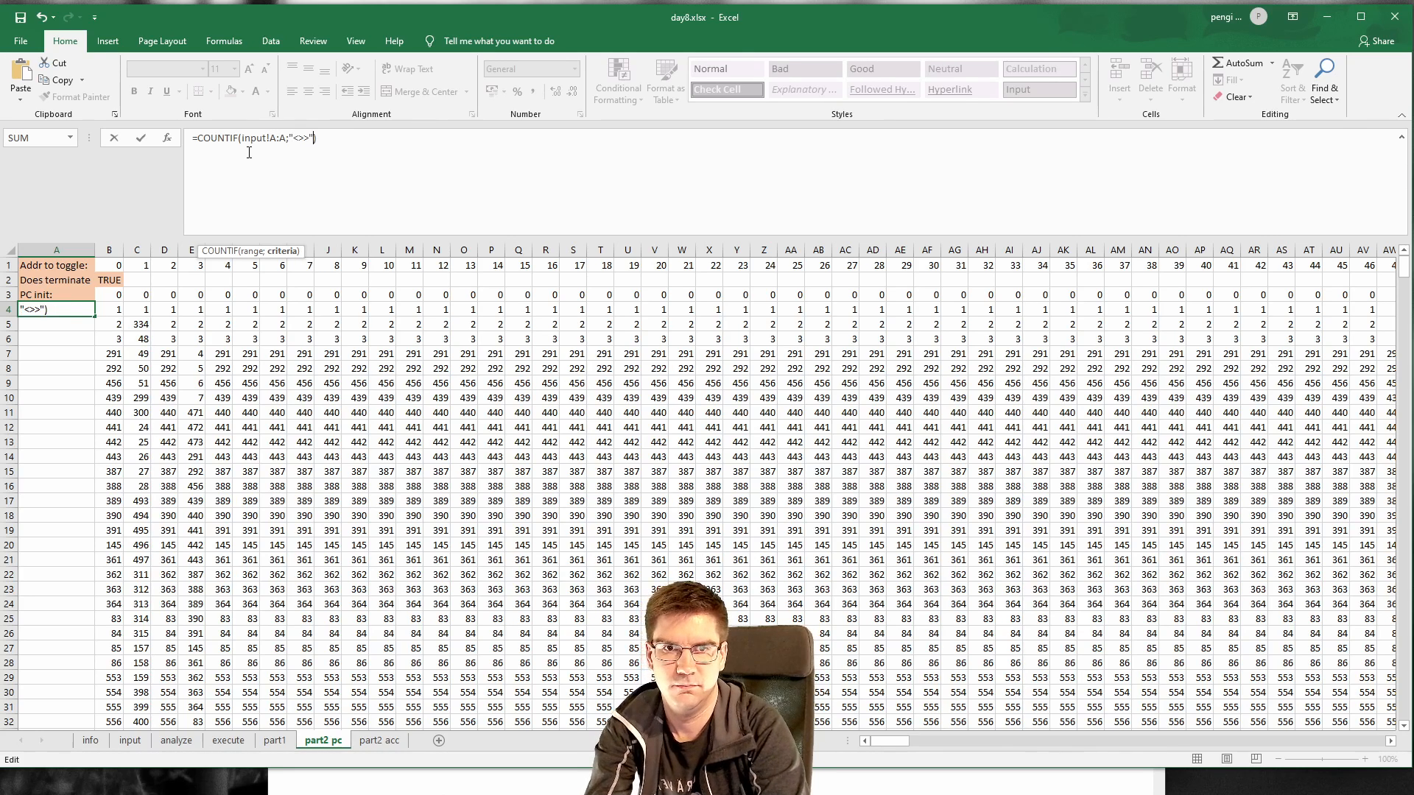
key(Return)
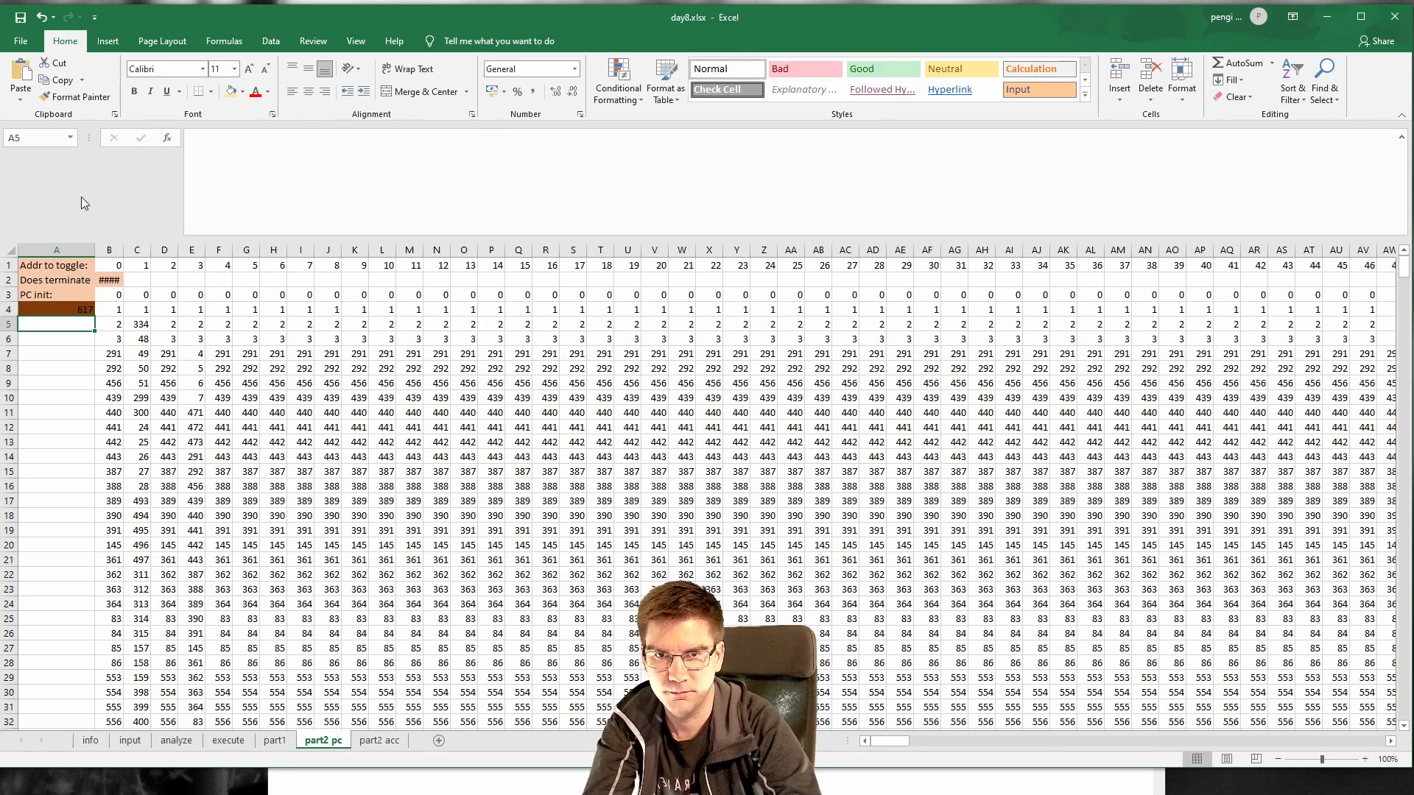
Step: Try a slightly wider column B and undo the width change
click(111, 280)
drag(125, 248, 134, 248)
key(ctrl+z)
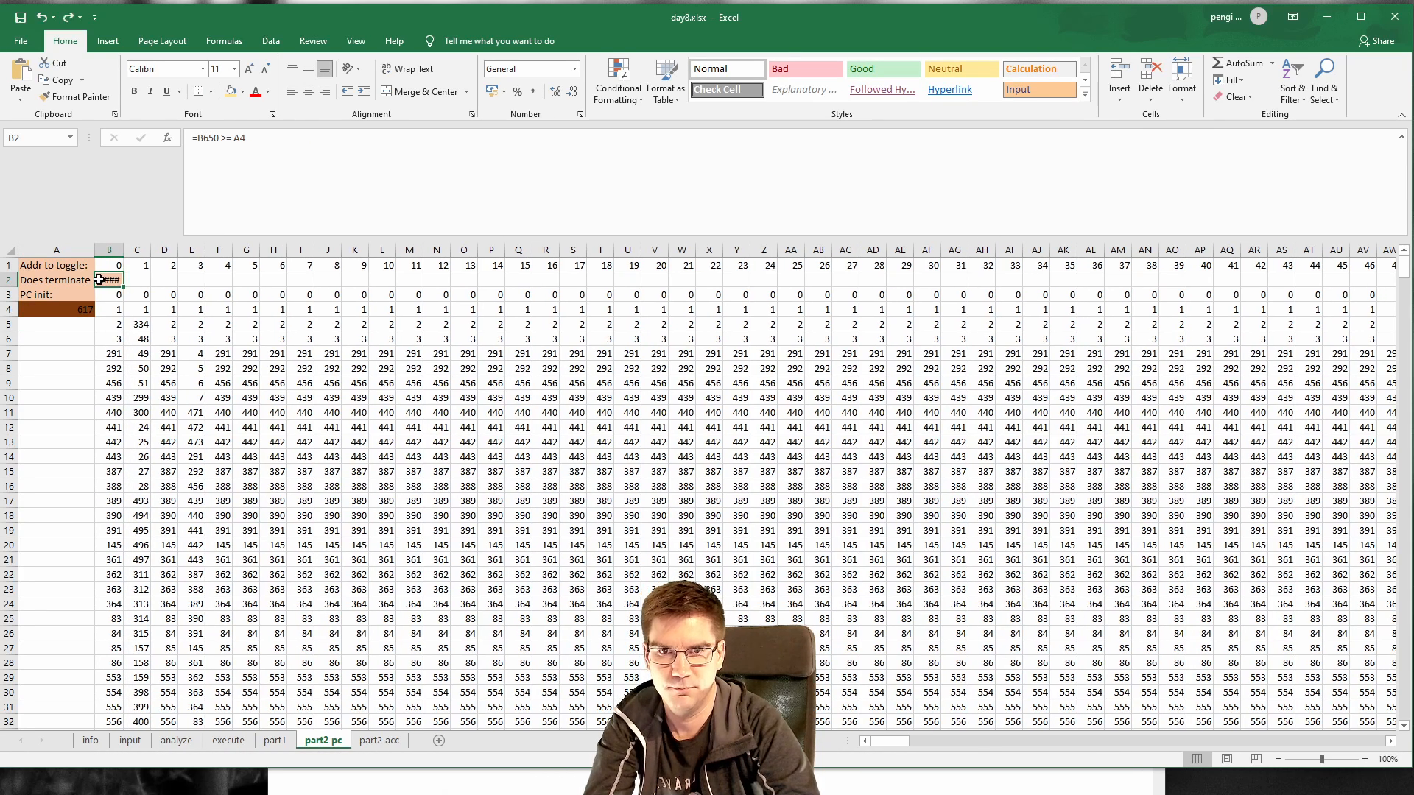
Step: Copy B1:B2 and paste it across rows 1 and 2 through column YB
click(113, 266)
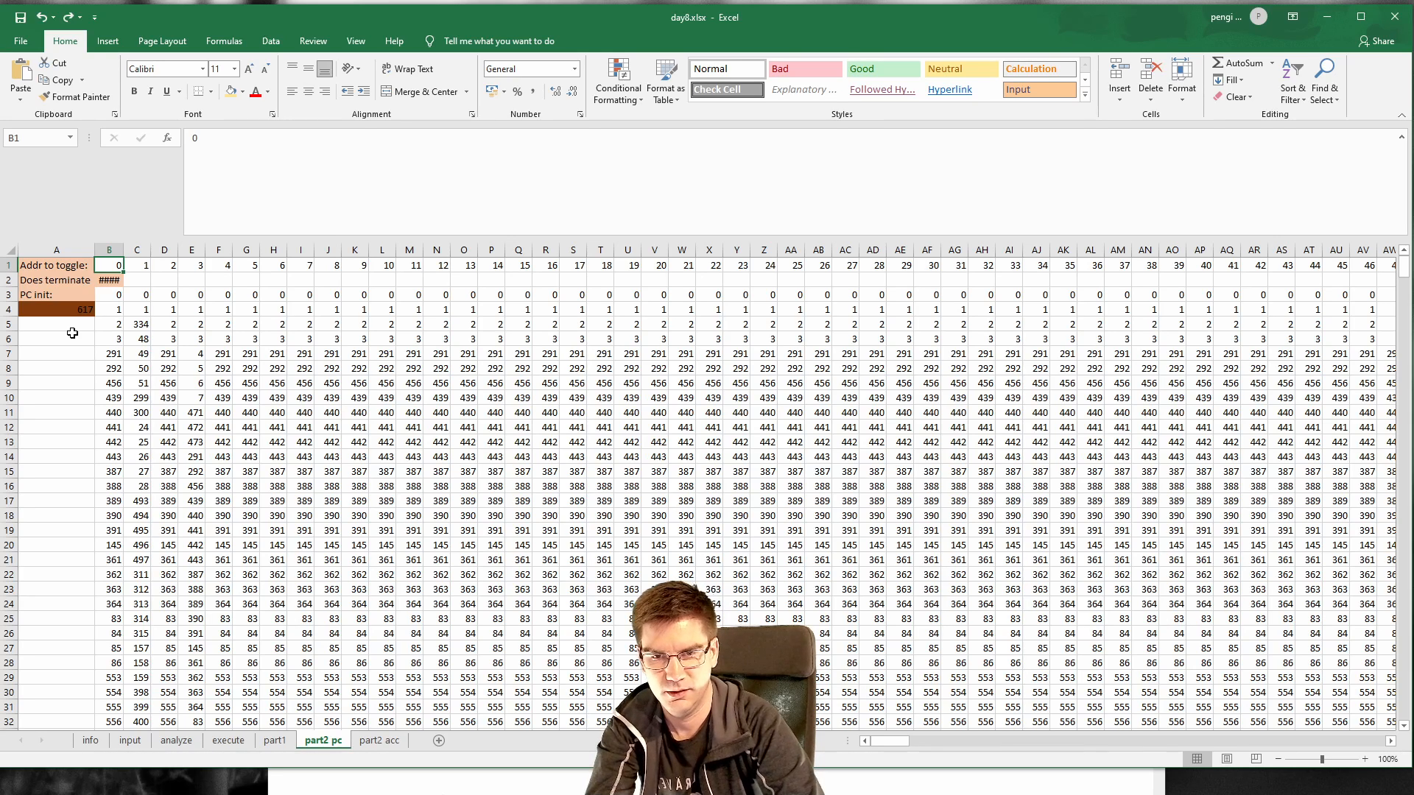
key(shift+Down)
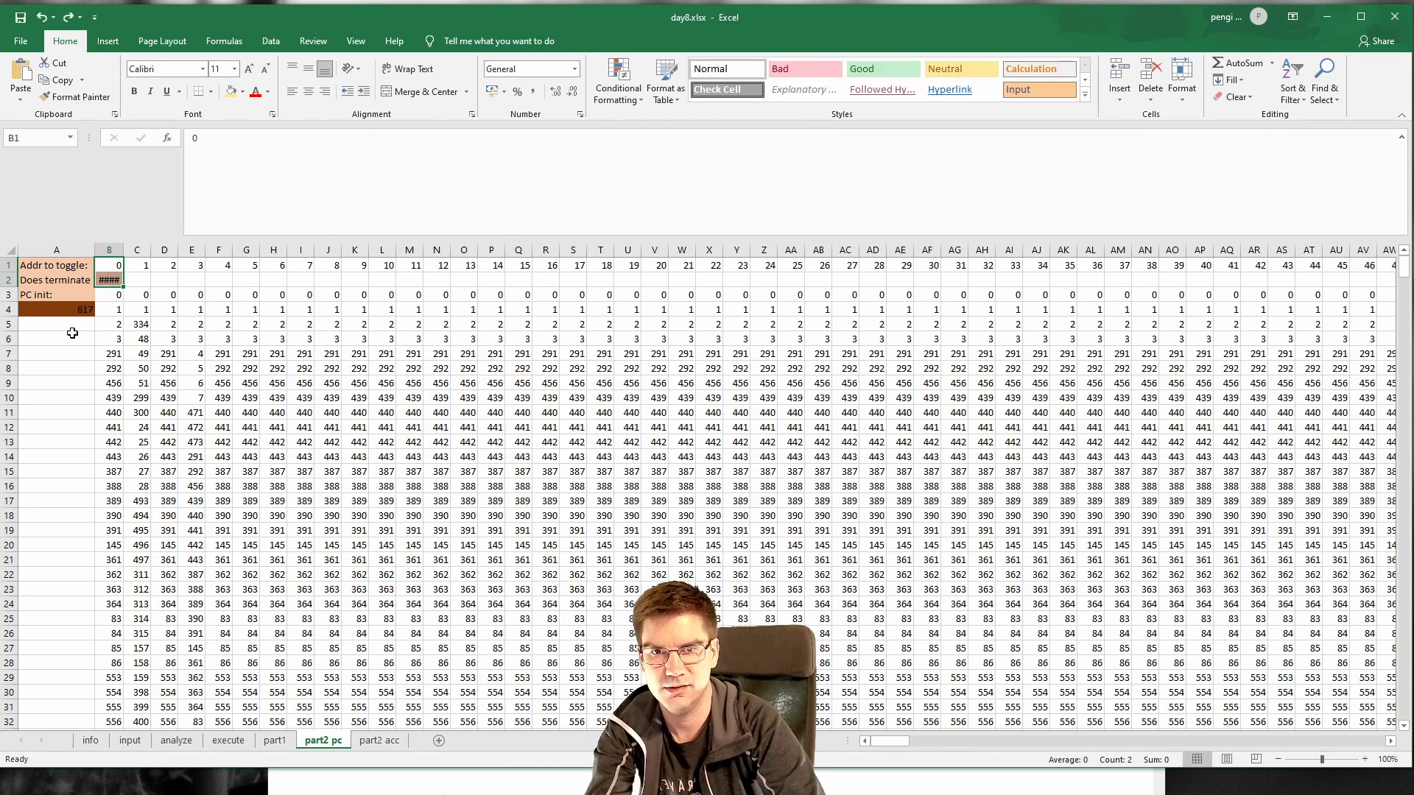
key(ctrl+c)
key(ctrl+shift+Right)
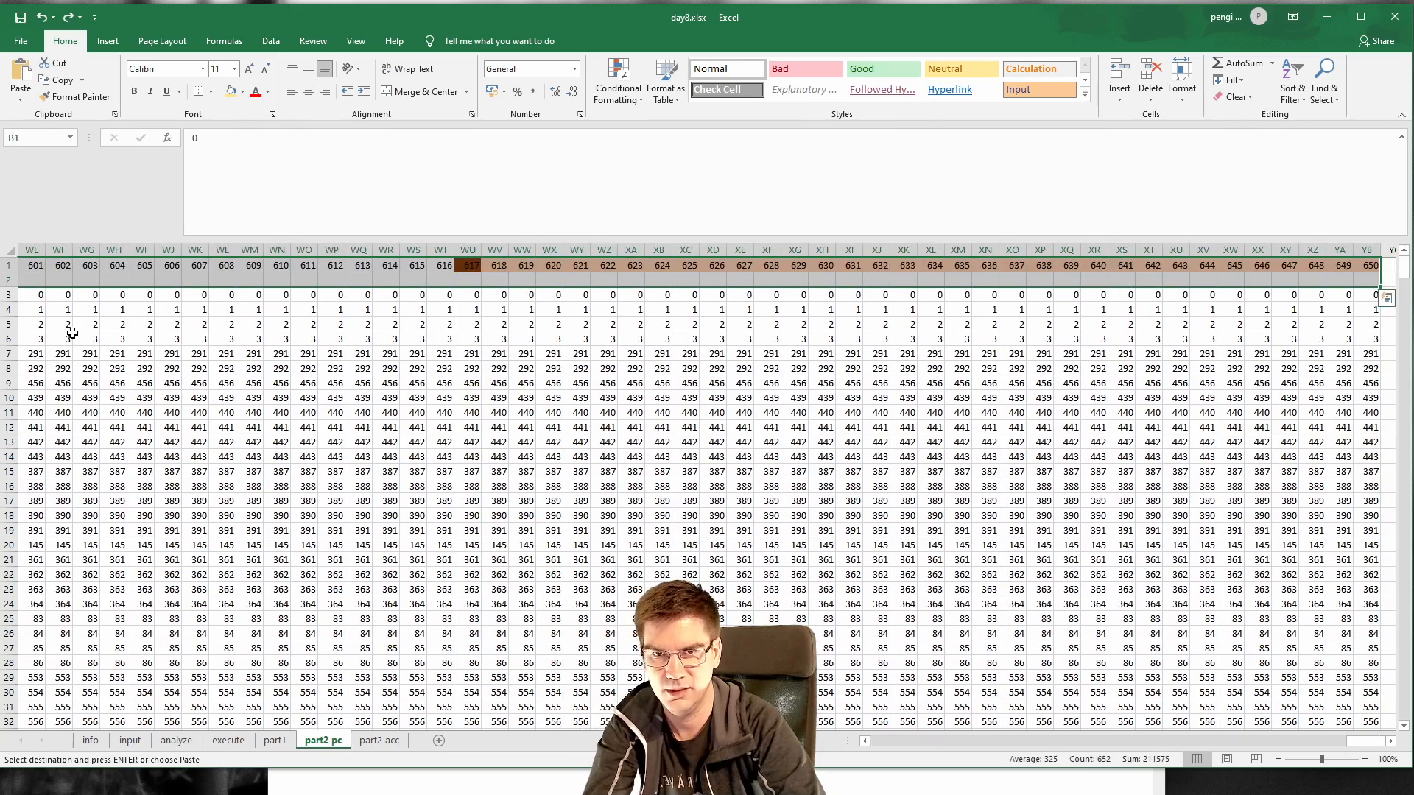
key(ctrl+v)
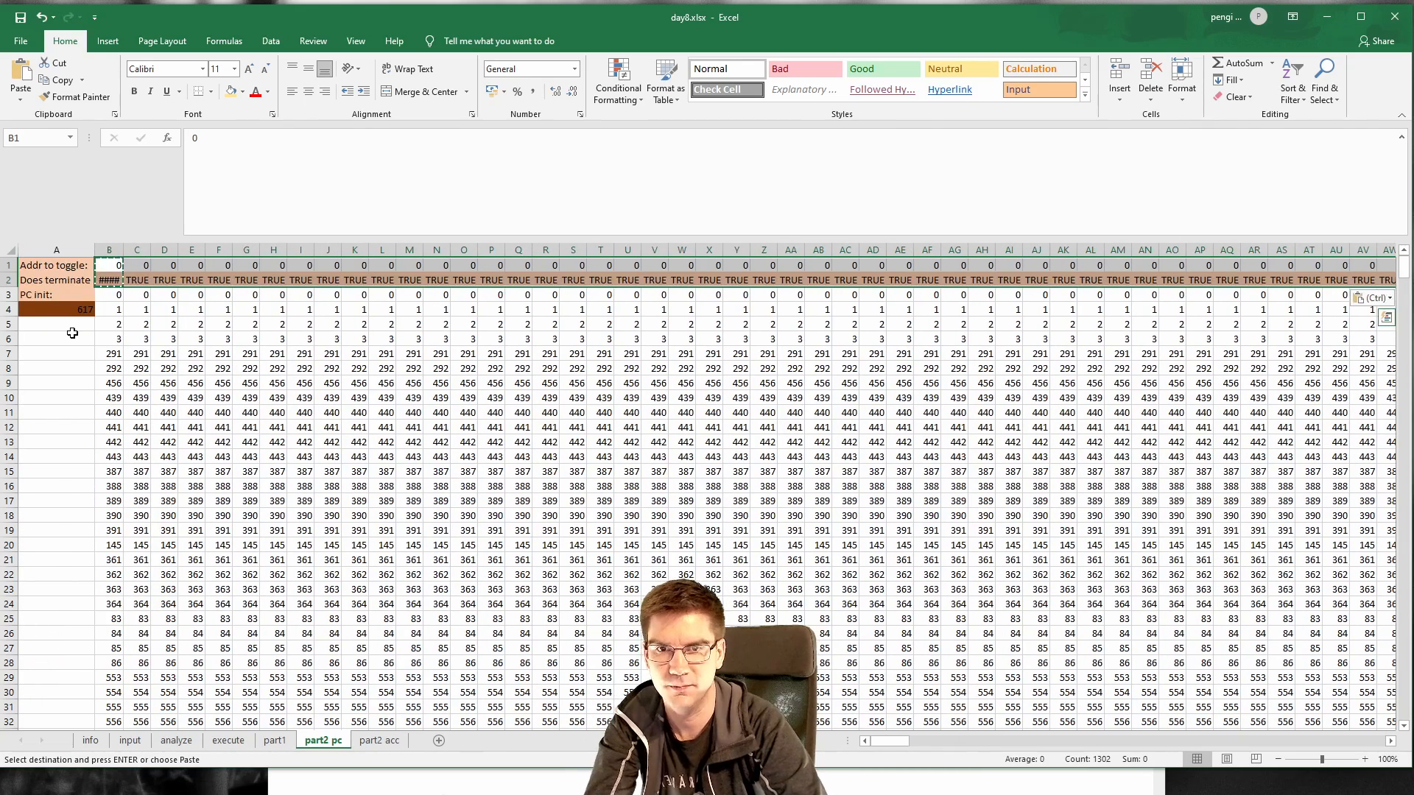
Step: Undo the paste across rows 1 and 2, and fill rows 2 and 3 across the table from B2:B3
key(ctrl+z)
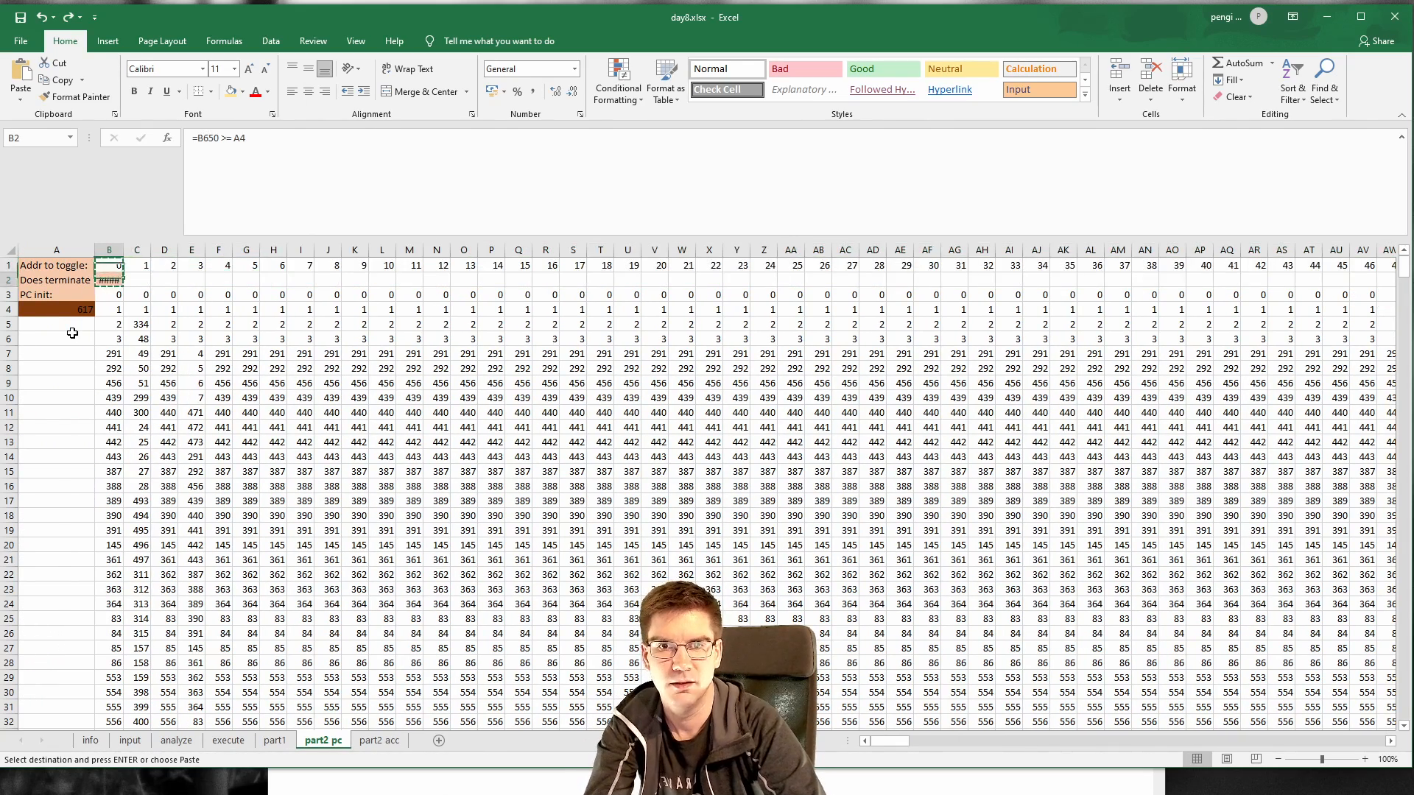
key(shift+Down)
key(ctrl+shift+Right)
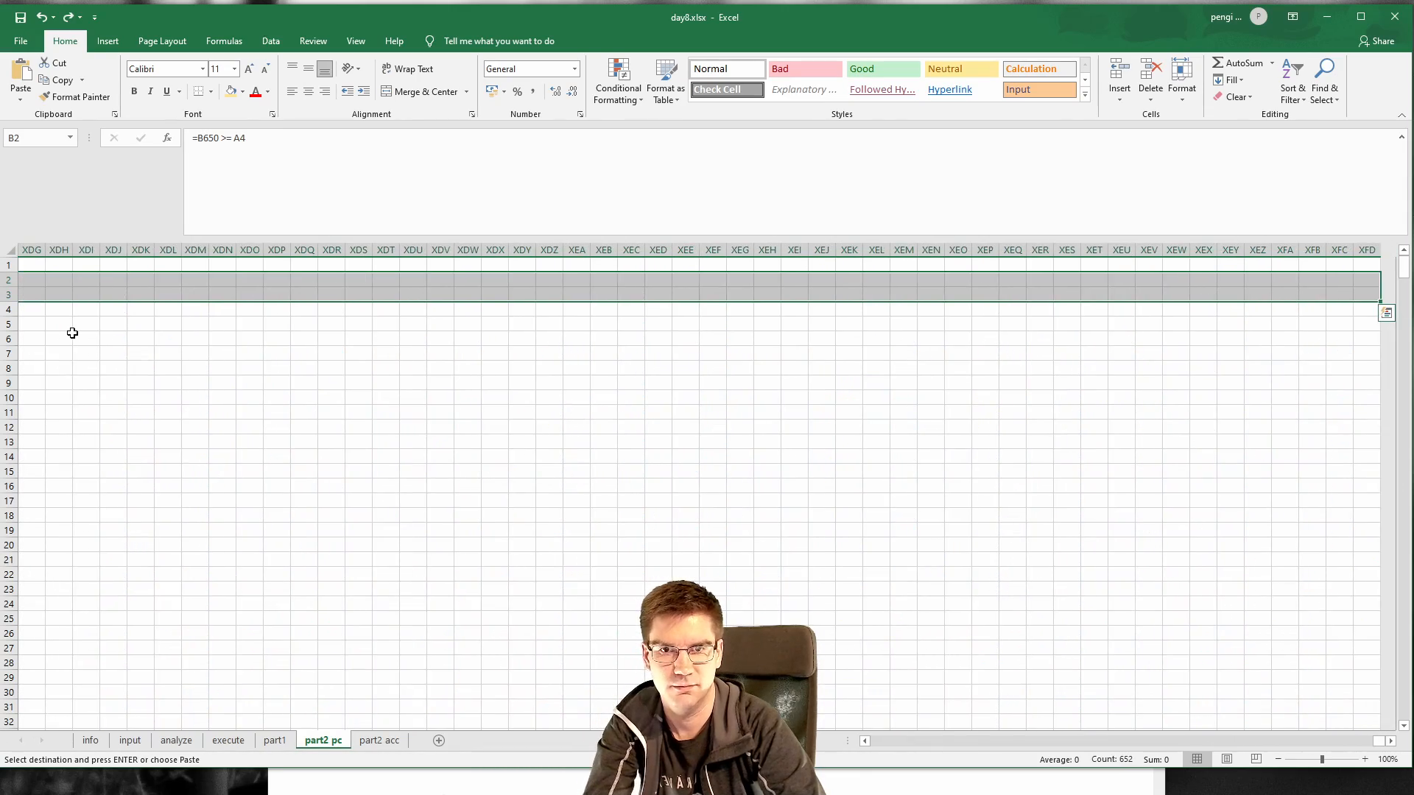
key(ctrl+shift+Left)
key(Down)
key(shift+Up)
key(shift+Up)
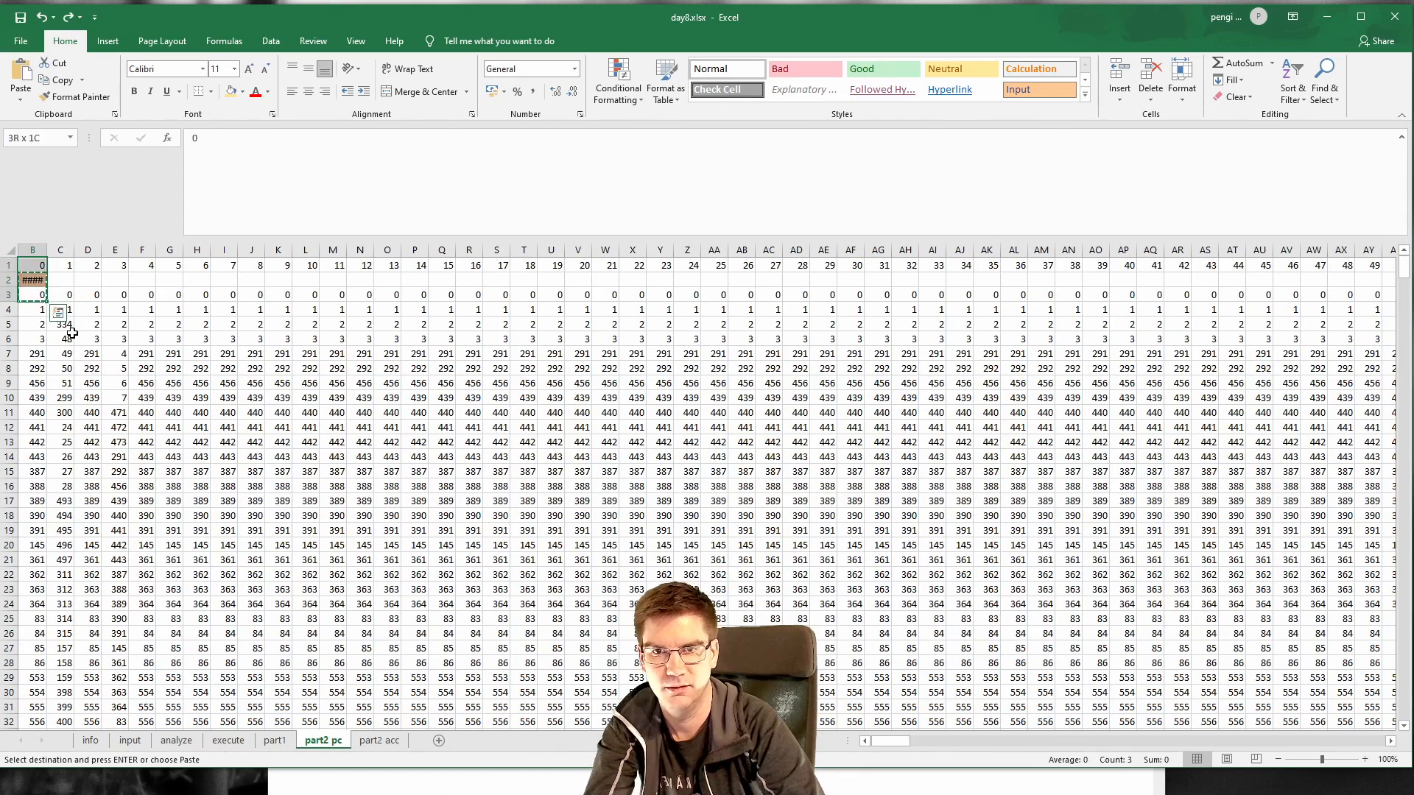
key(Up)
key(Down)
key(shift+Up)
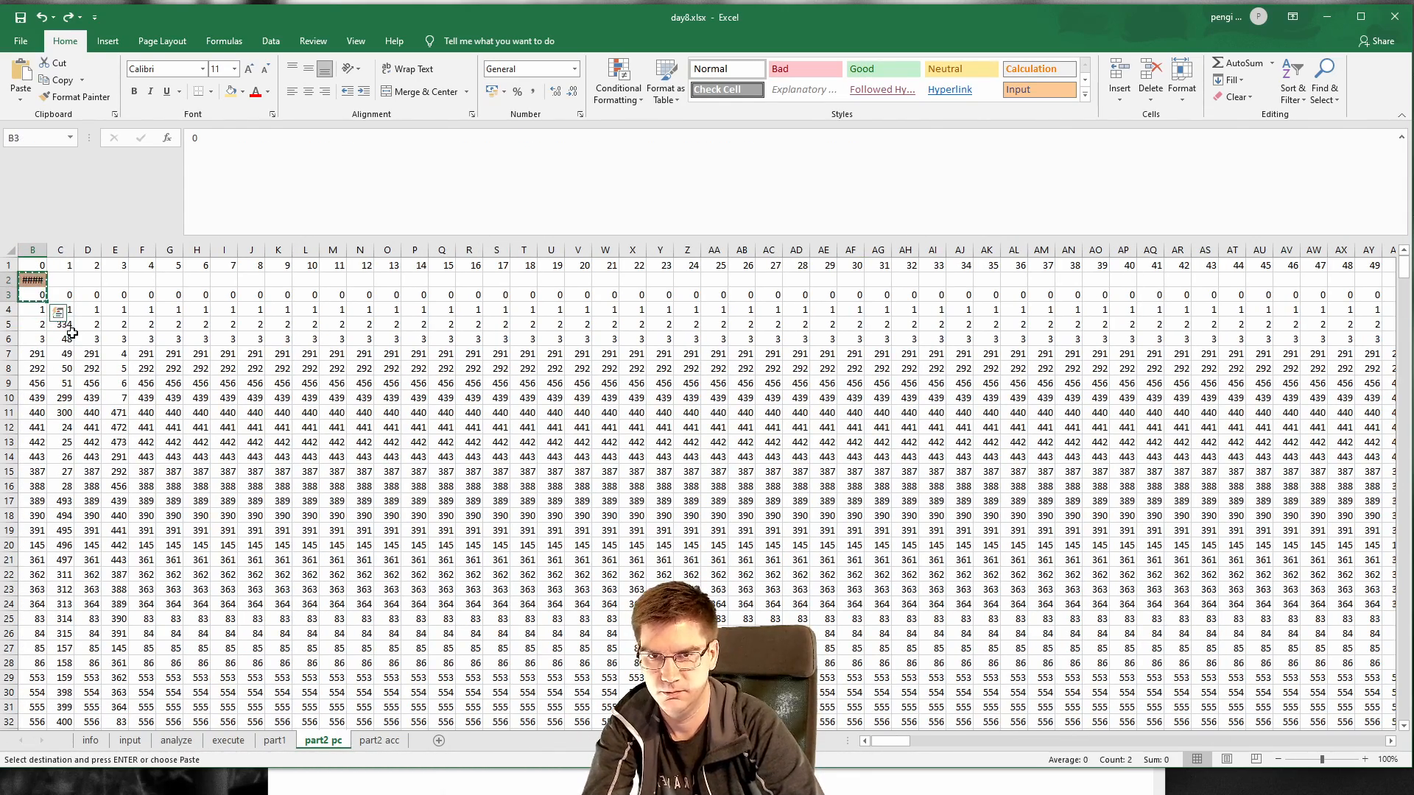
key(ctrl+shift+Right)
key(ctrl+BackSpace)
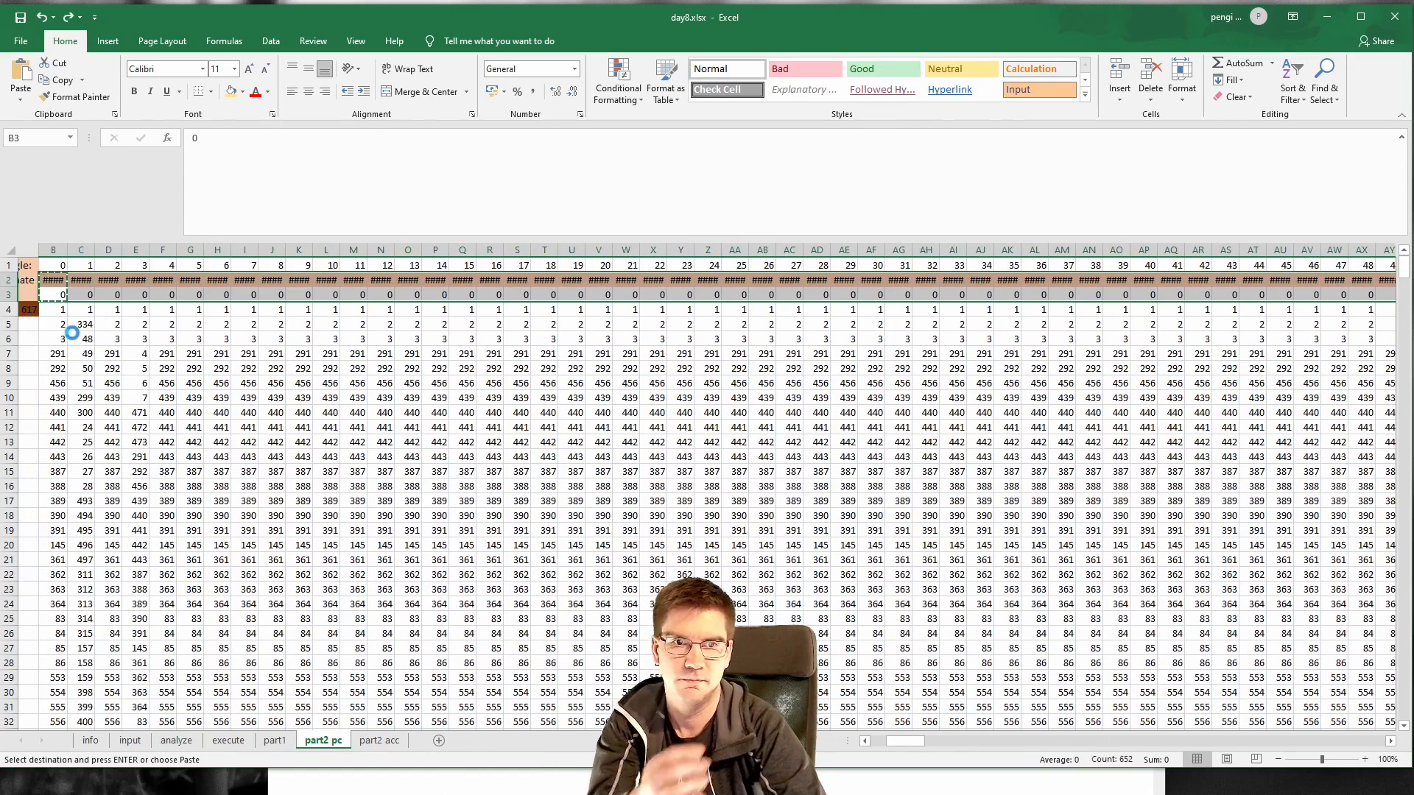
click(454, 425)
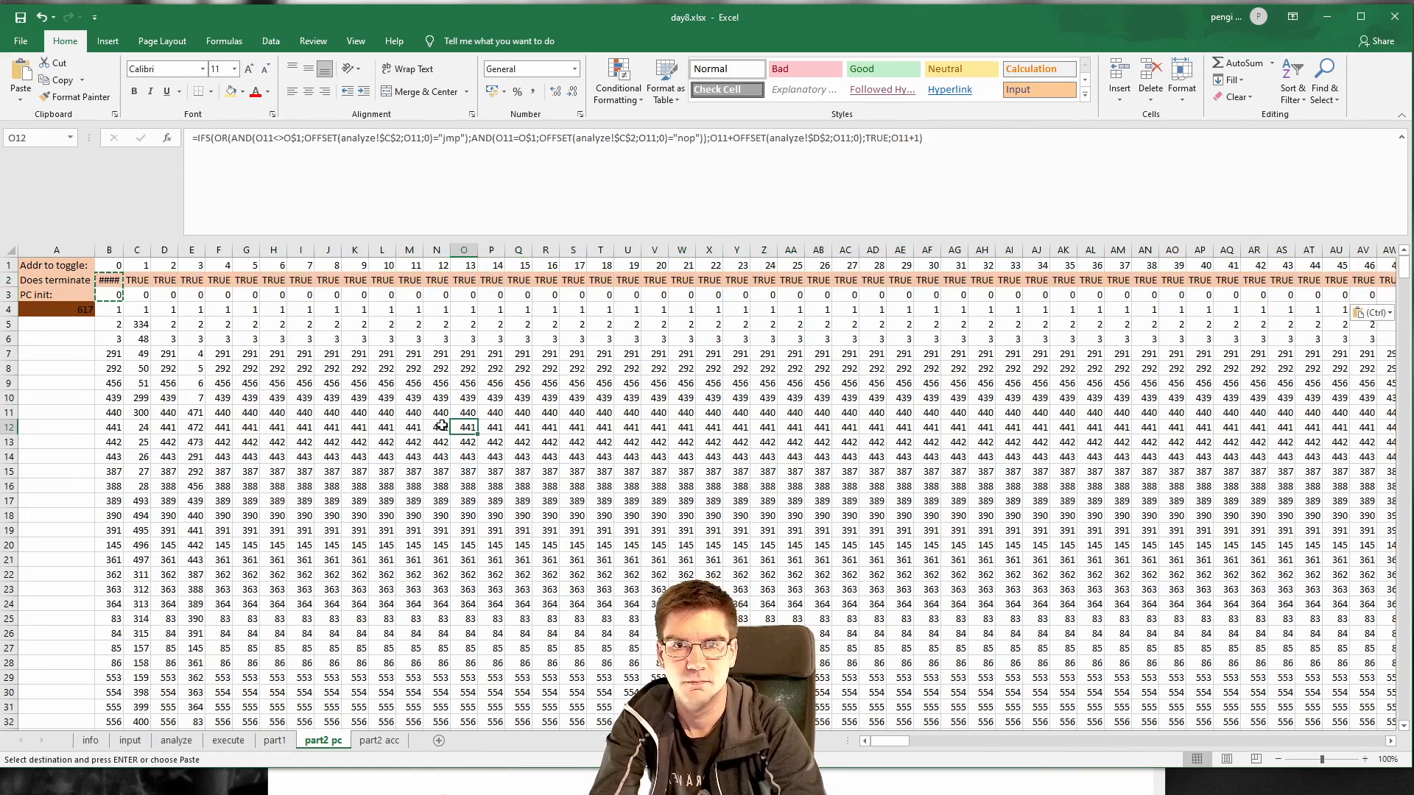
Step: Make the A4 reference in the B2 formula absolute so it reads =B650 >= $A$4
click(117, 279)
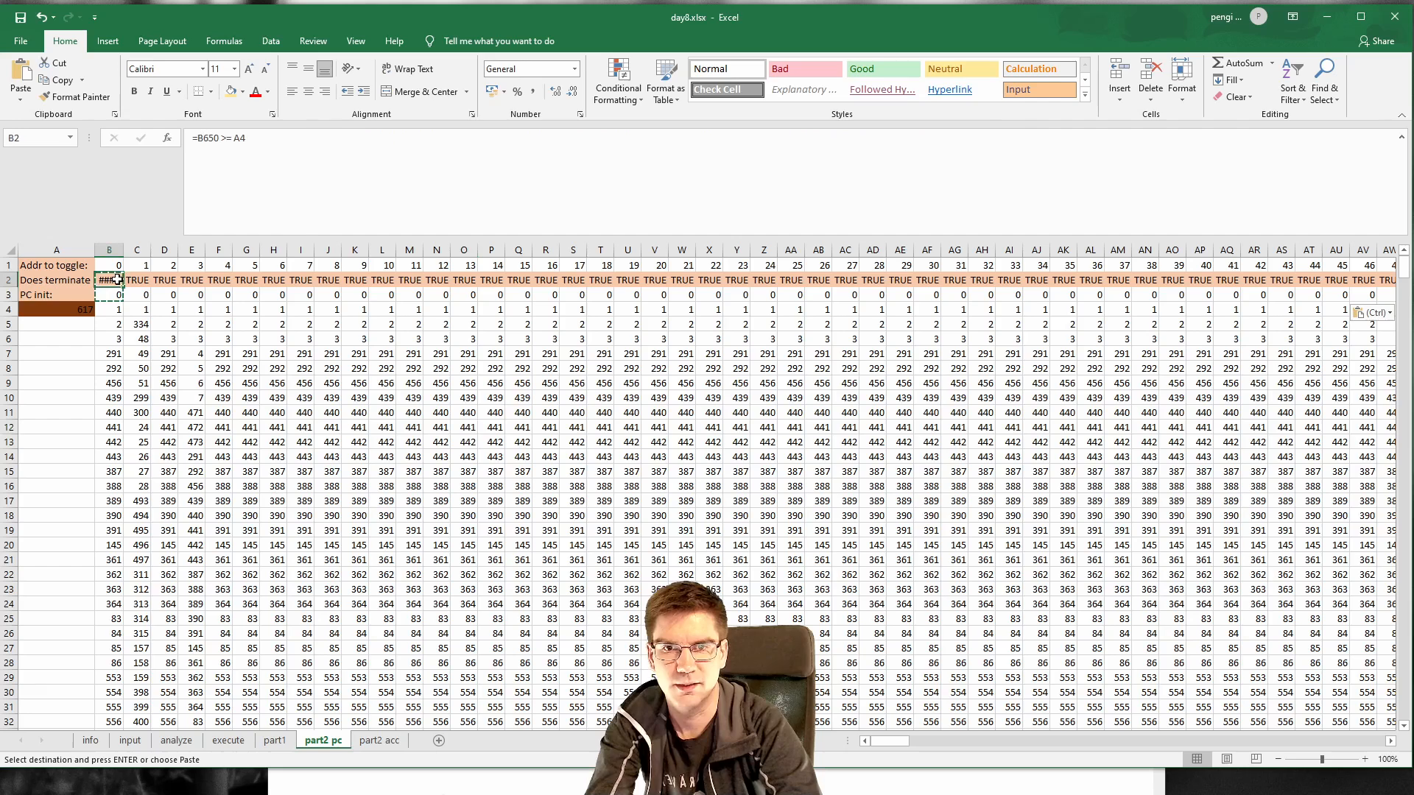
click(253, 141)
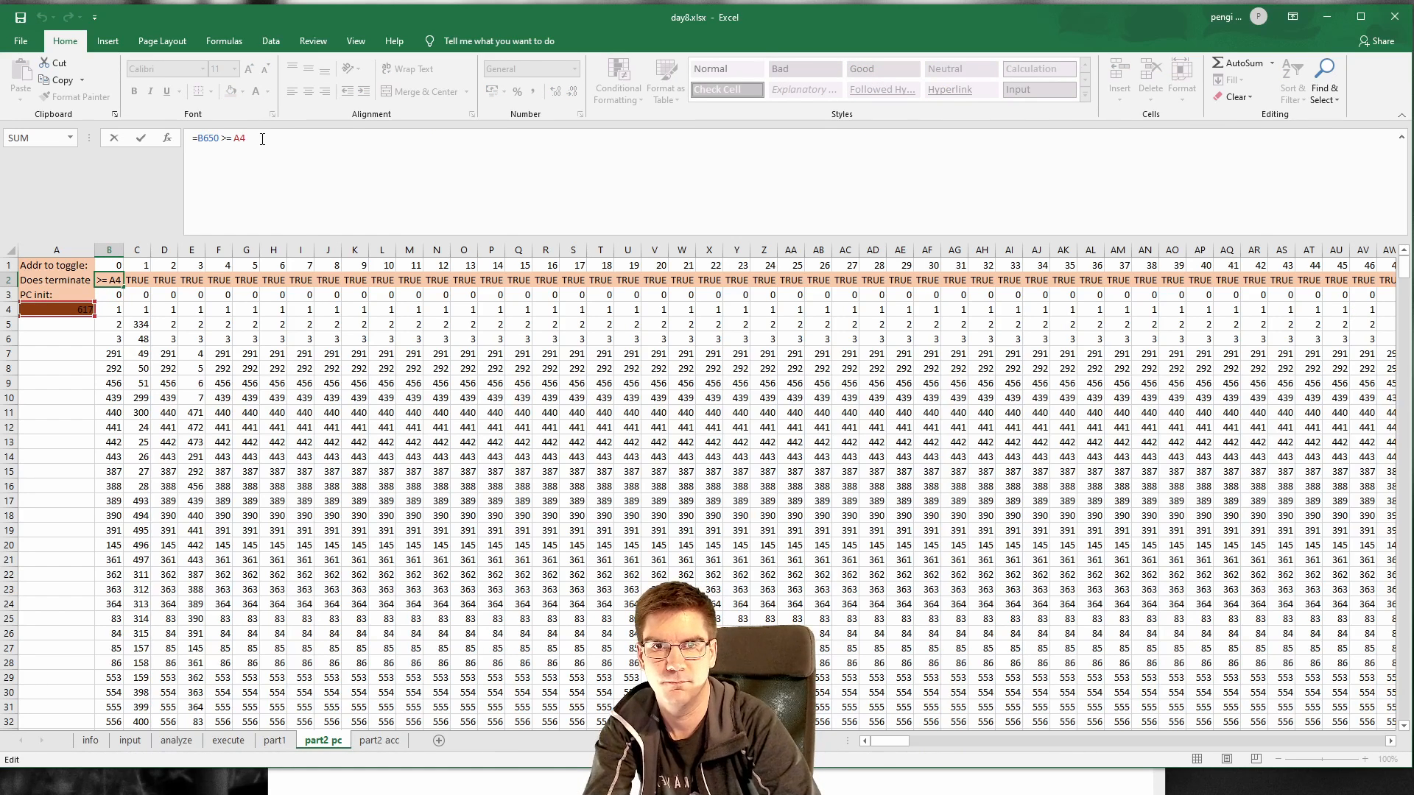
key(Left)
key(Left)
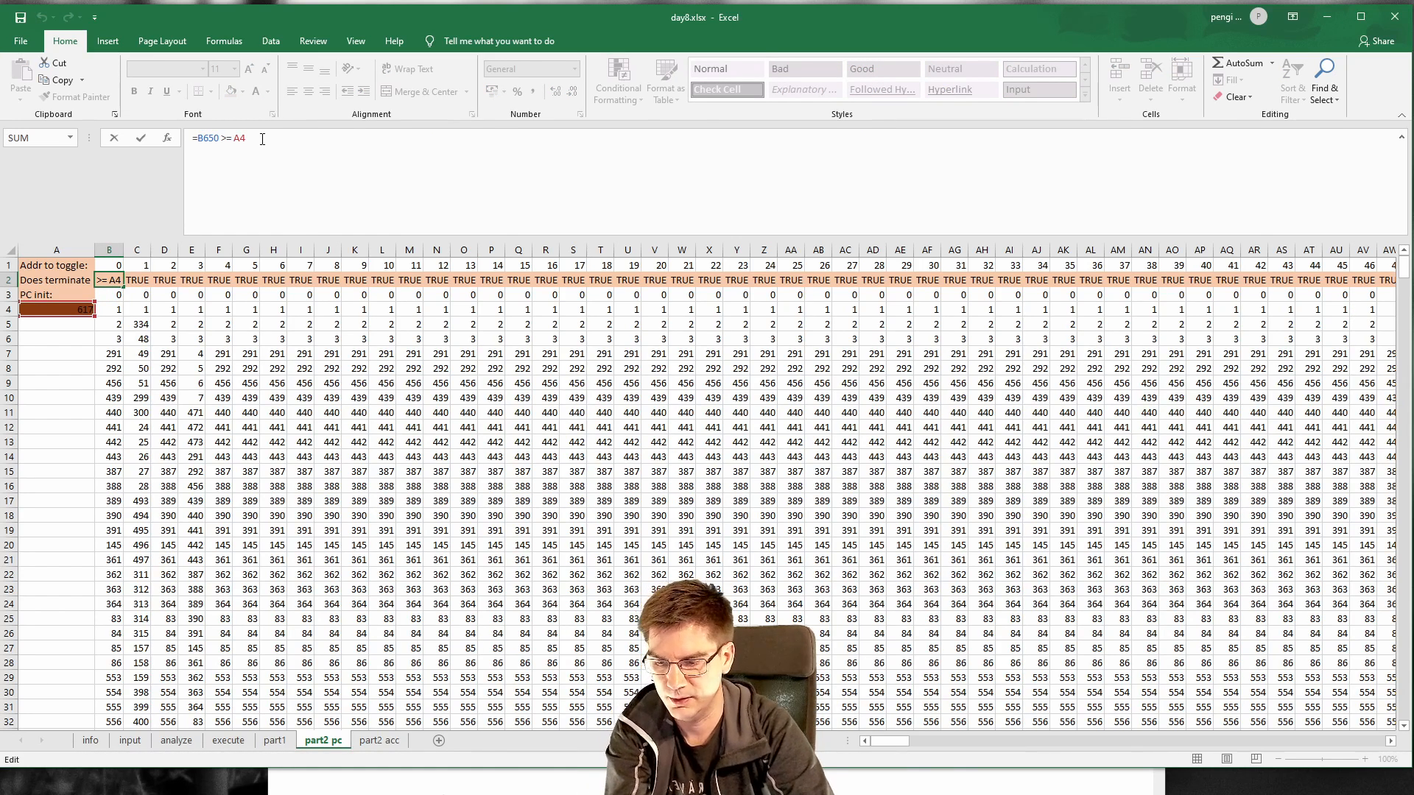
text($)
key(Right)
text($)
key(Return)
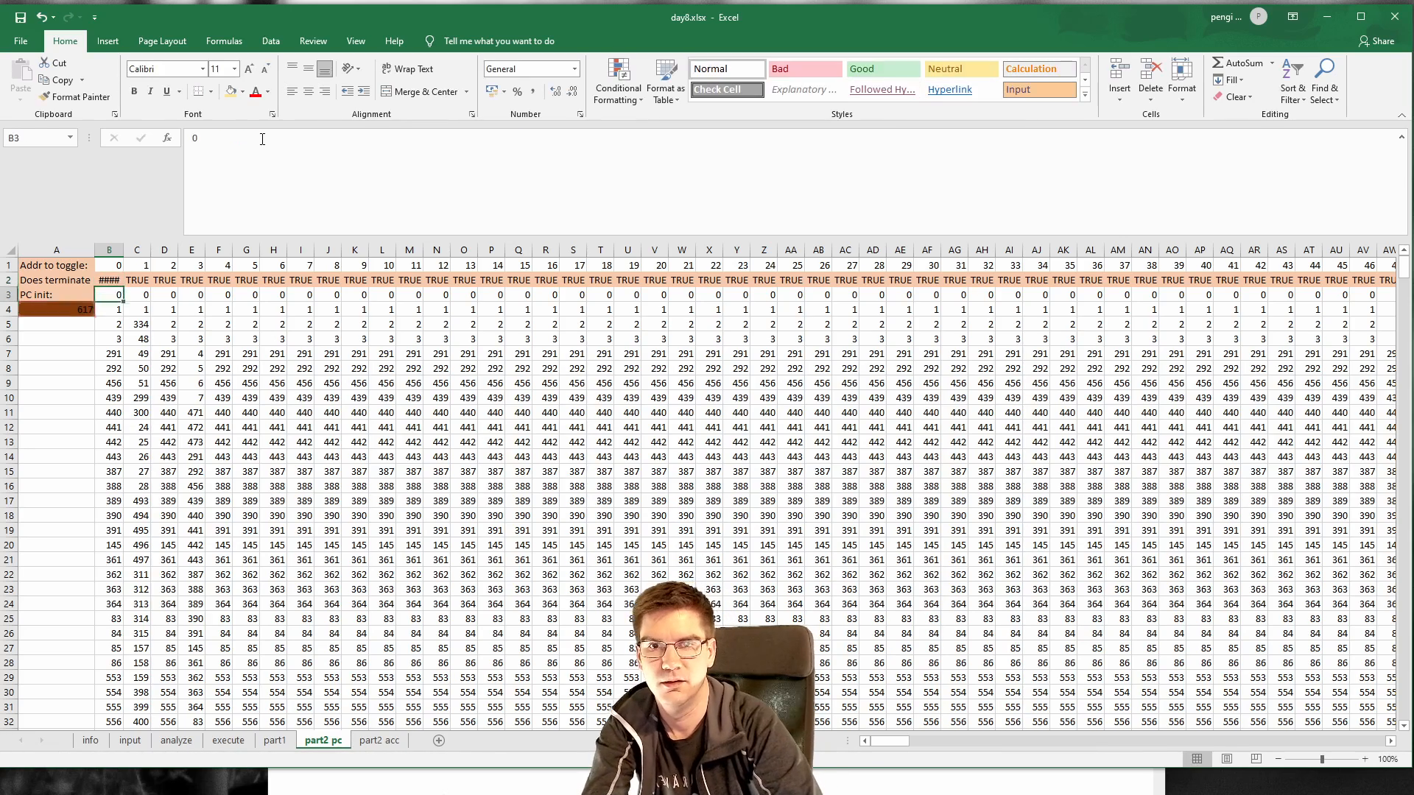
Step: Copy the B2 formula across the whole "Does terminate" row
key(Left)
key(Up)
key(Right)
key(ctrl+c)
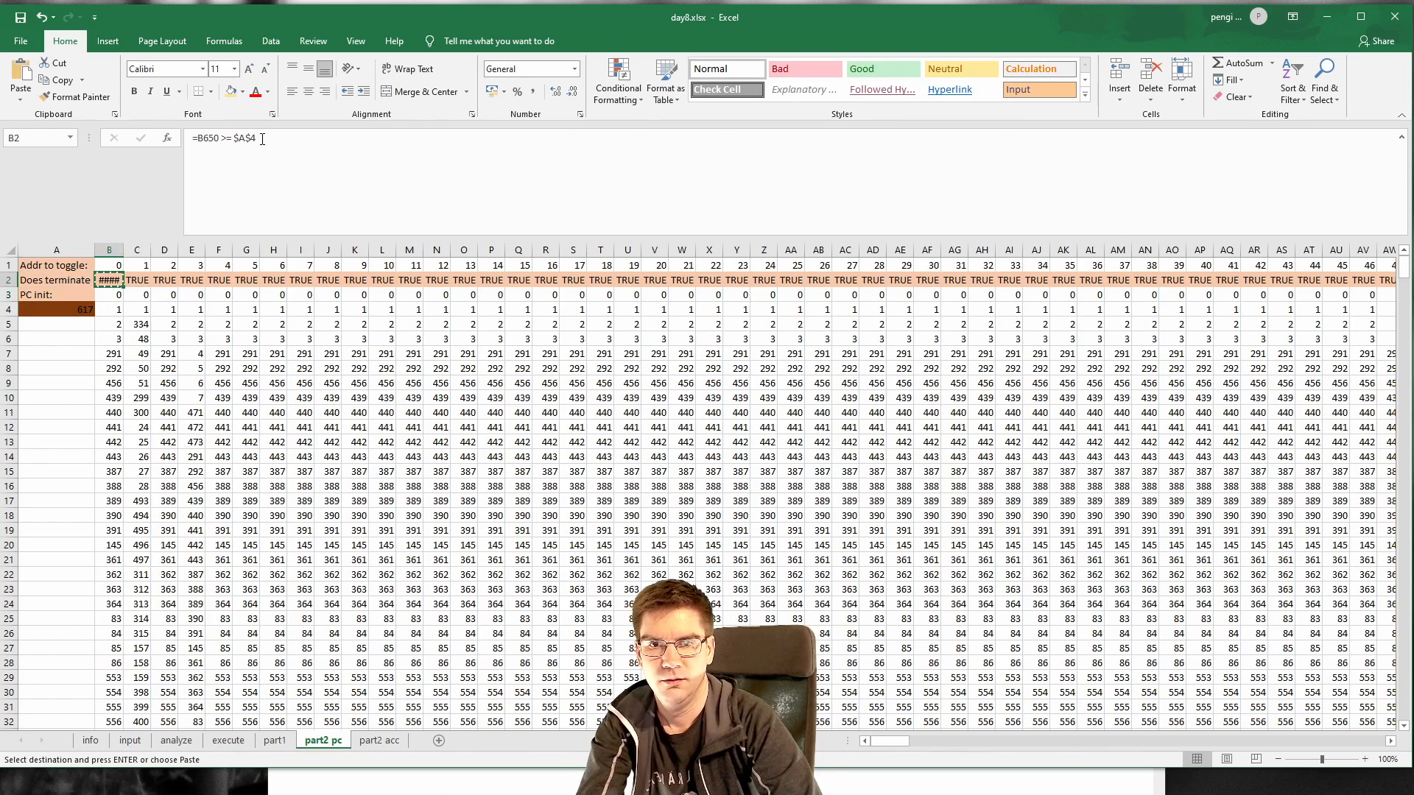
key(ctrl+shift+Right)
key(ctrl+v)
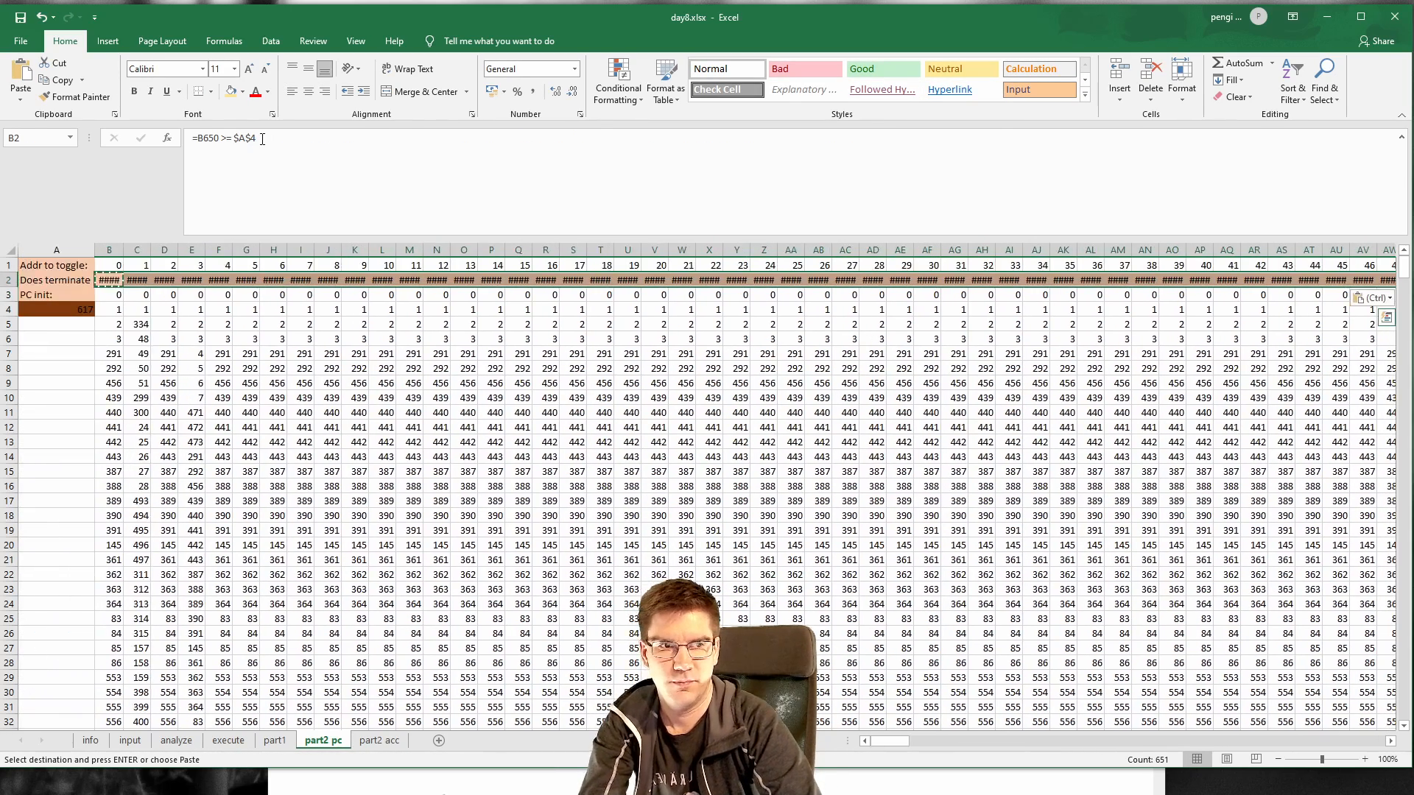
Step: Move the COUNTIF input count cell from A4 to A5
click(109, 357)
click(73, 324)
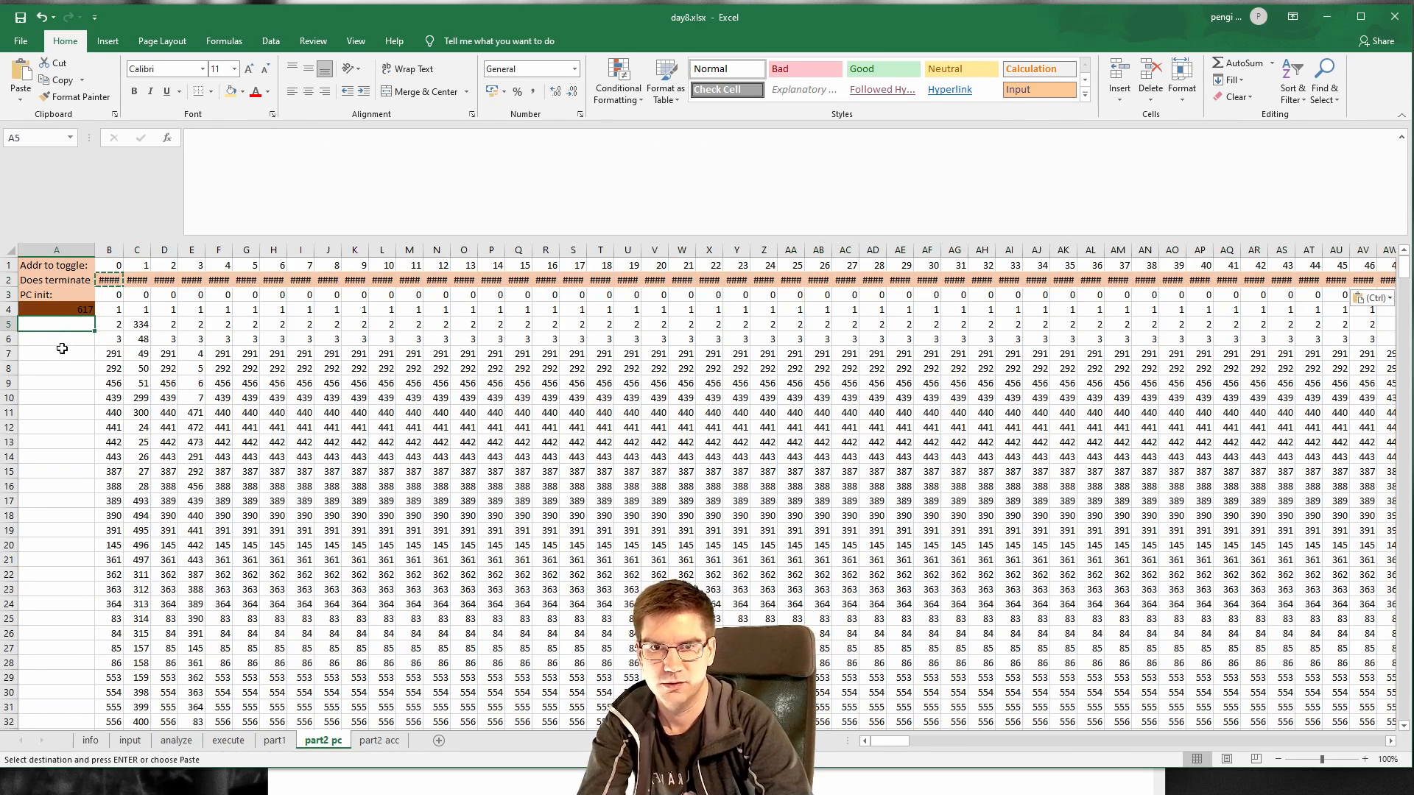
click(62, 340)
click(62, 310)
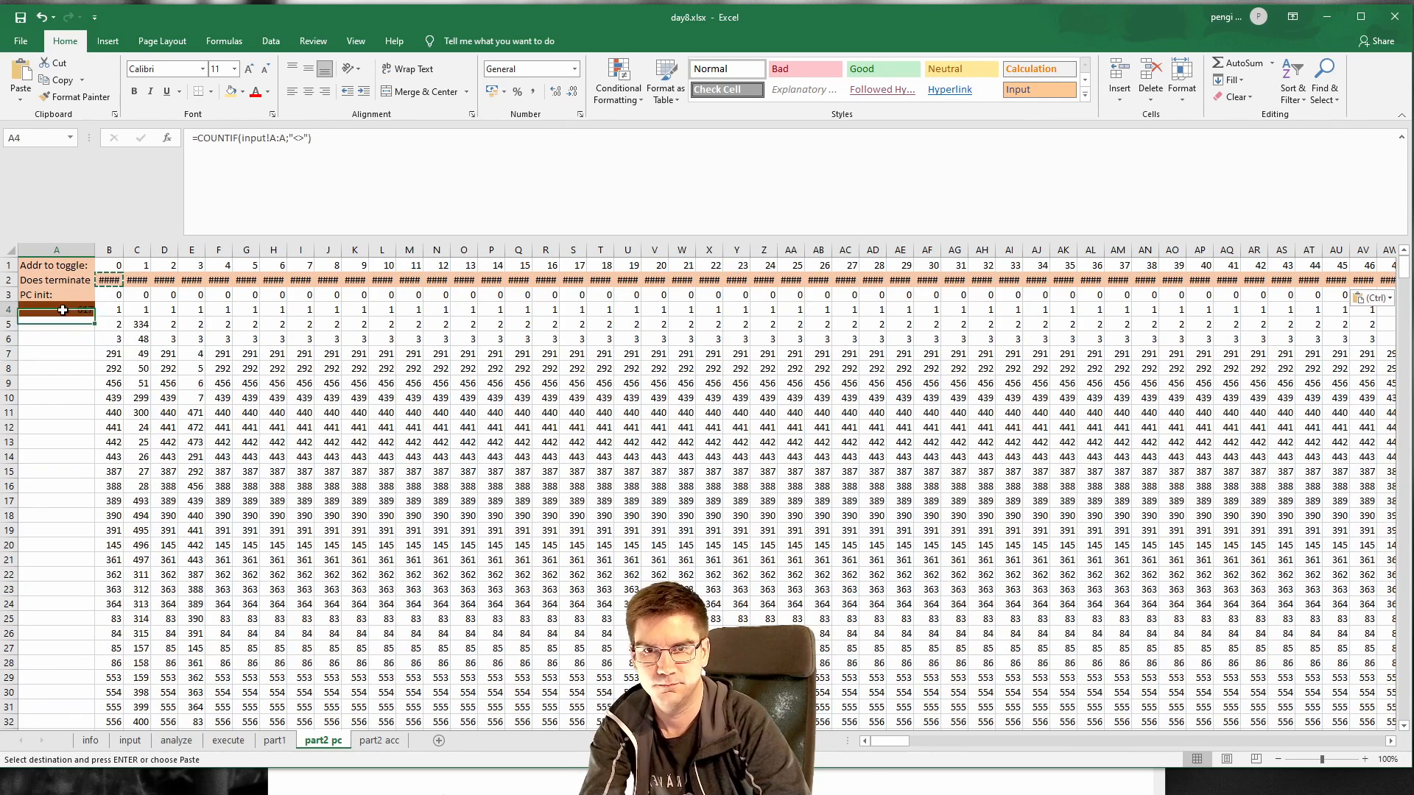
key(ctrl+c)
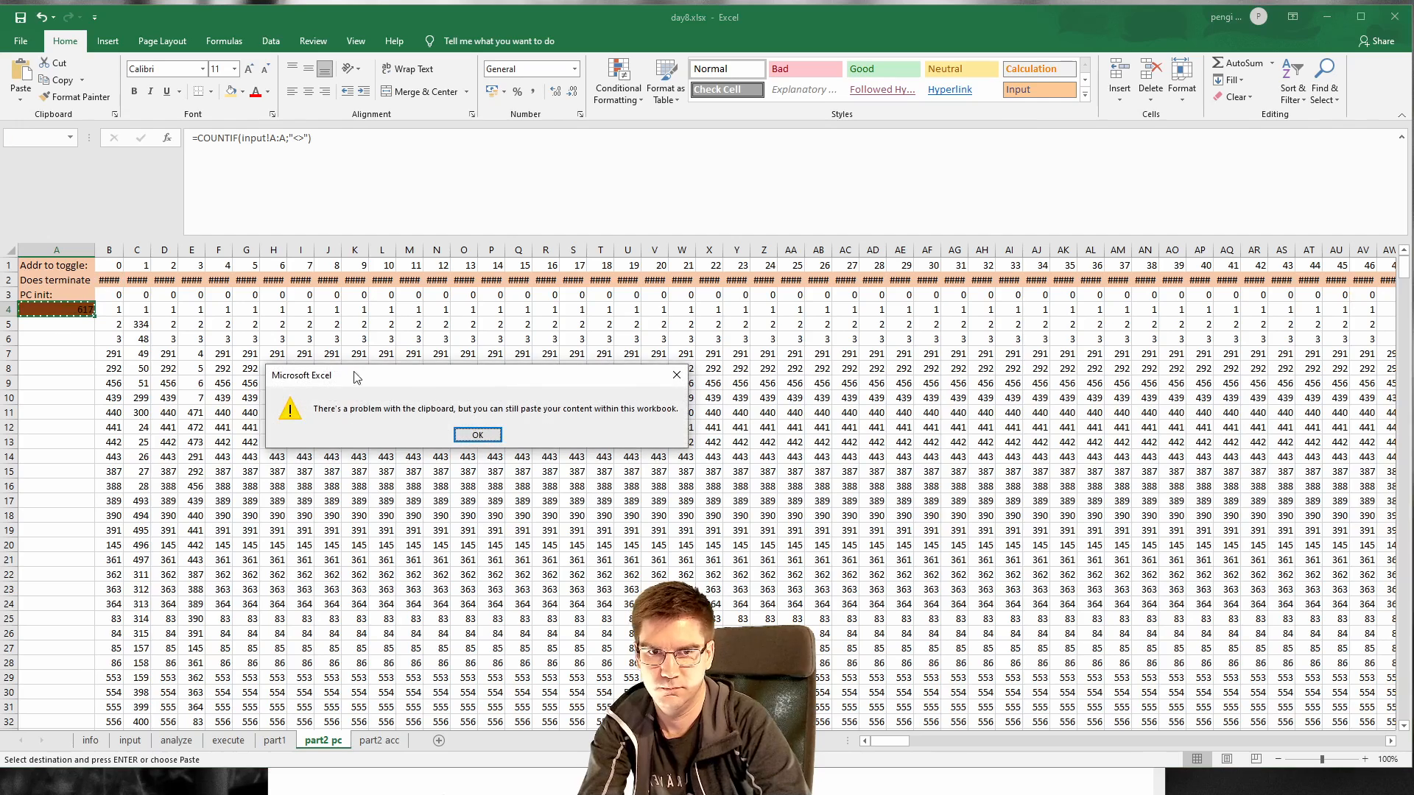
click(477, 436)
click(65, 326)
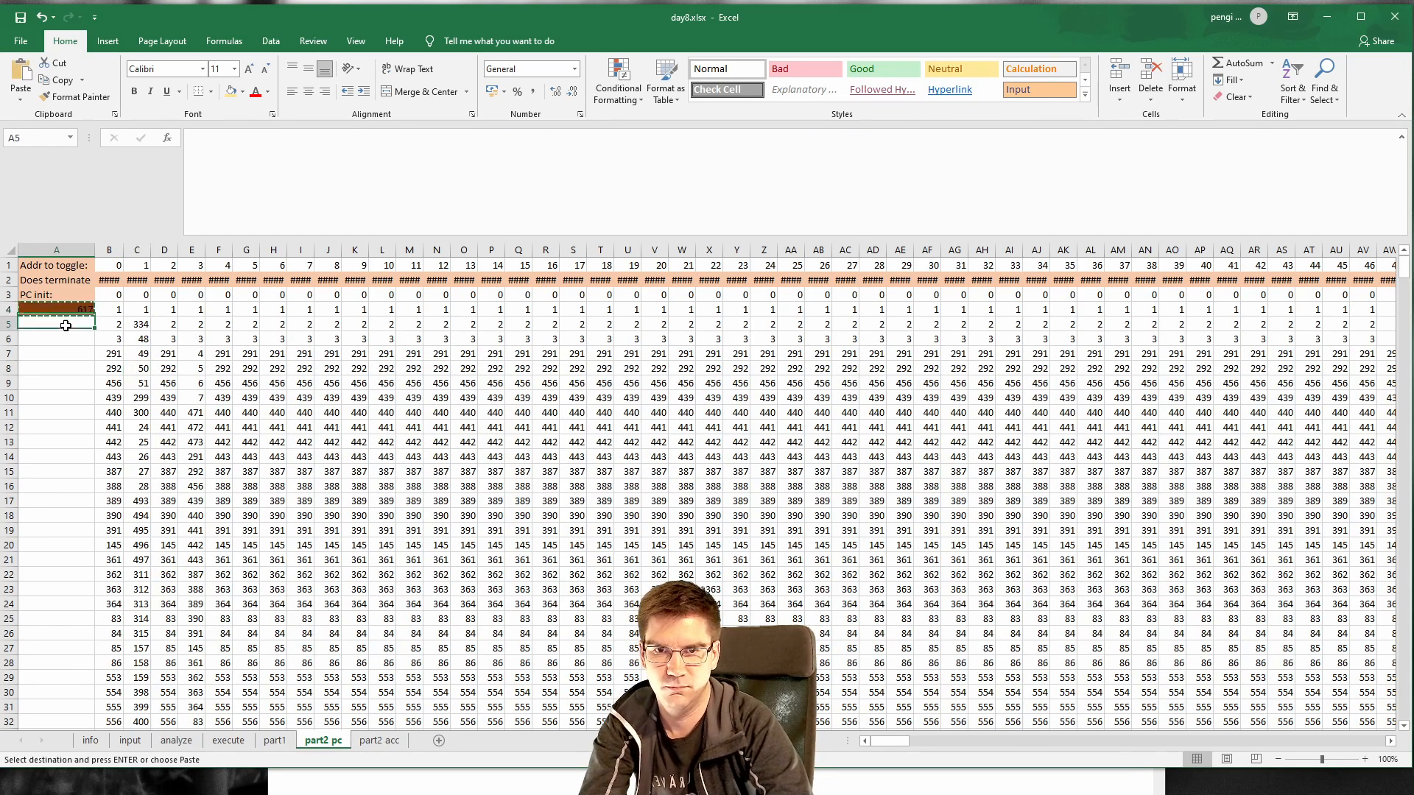
right_click(65, 326)
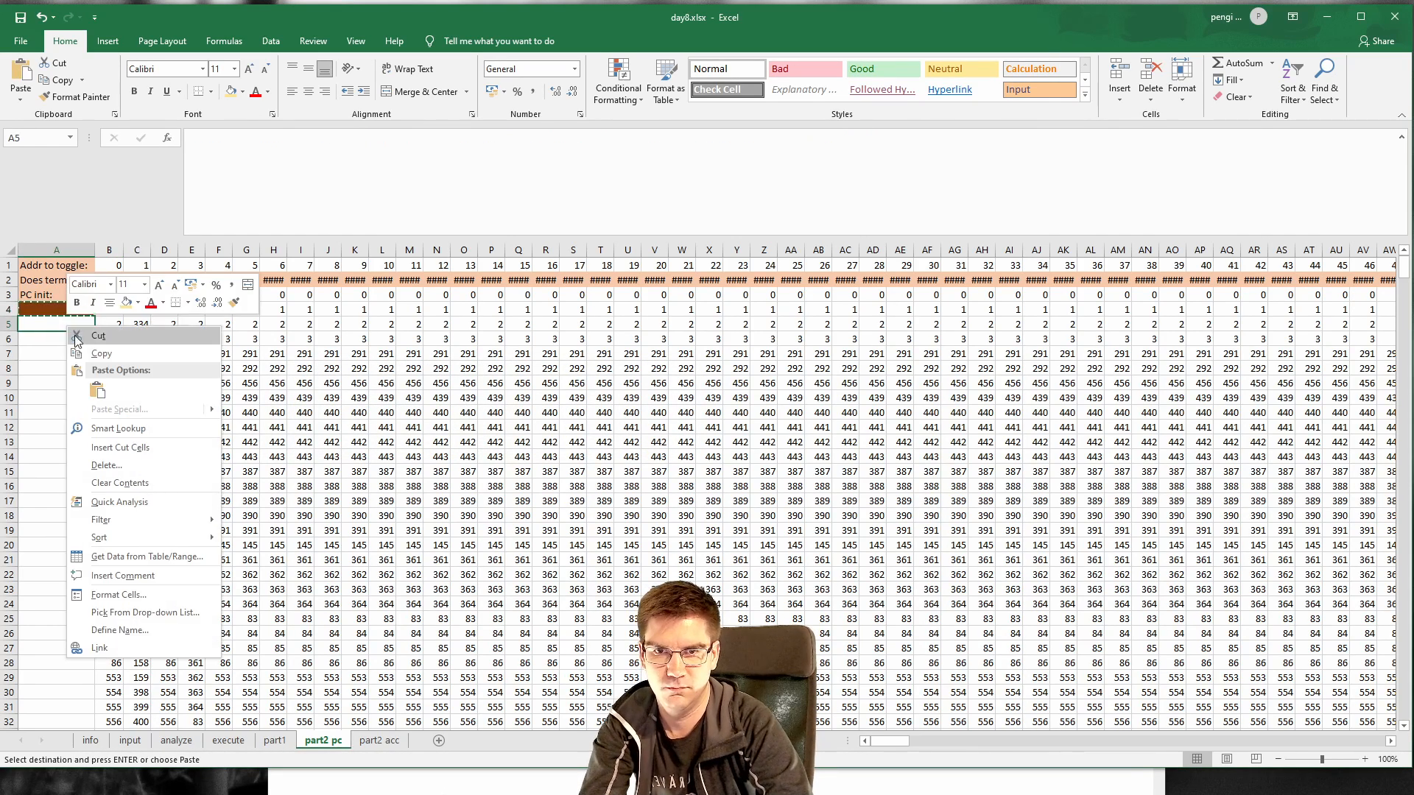
click(97, 389)
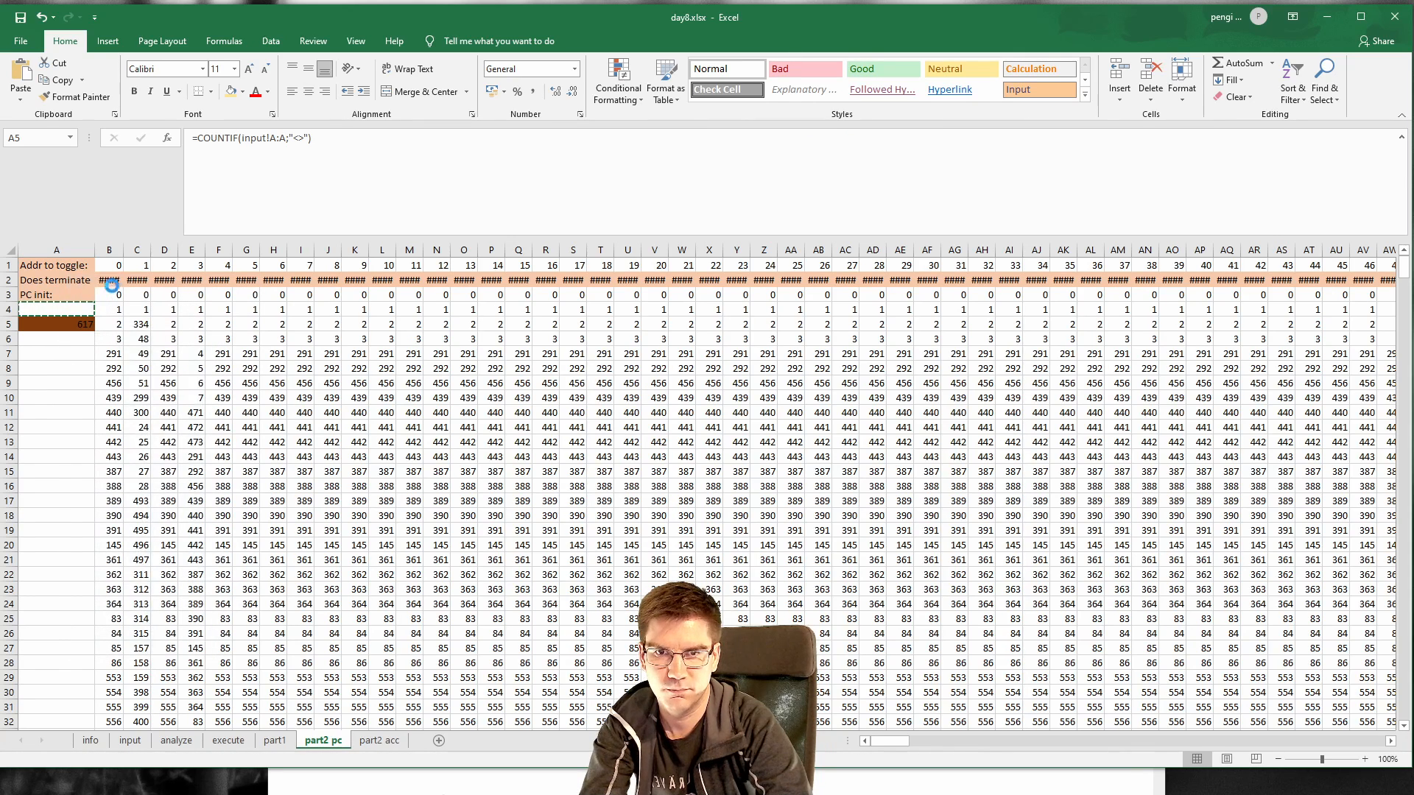
Step: Check the formula in C2 and move the COUNTIF cell from A5 down to A7
click(137, 279)
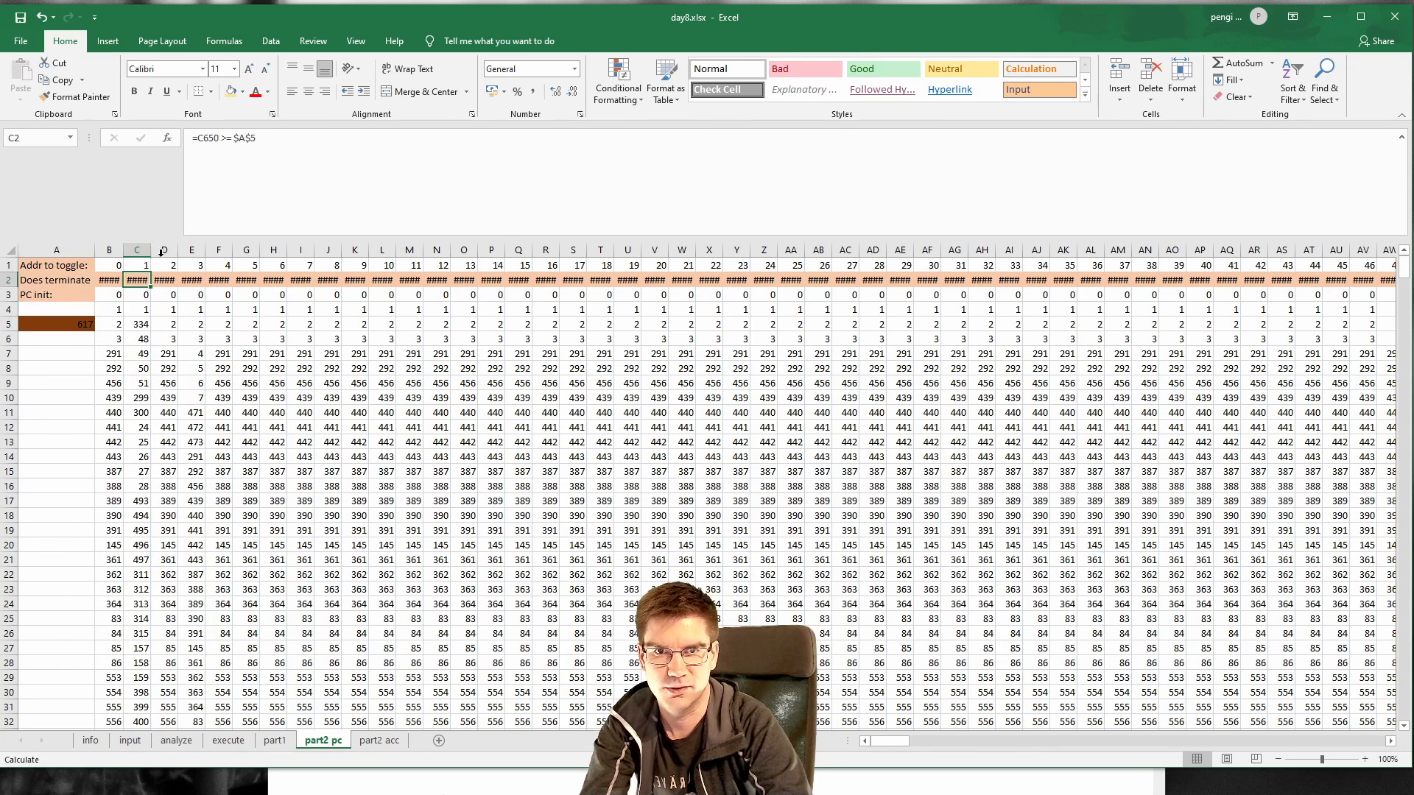
click(61, 306)
click(67, 324)
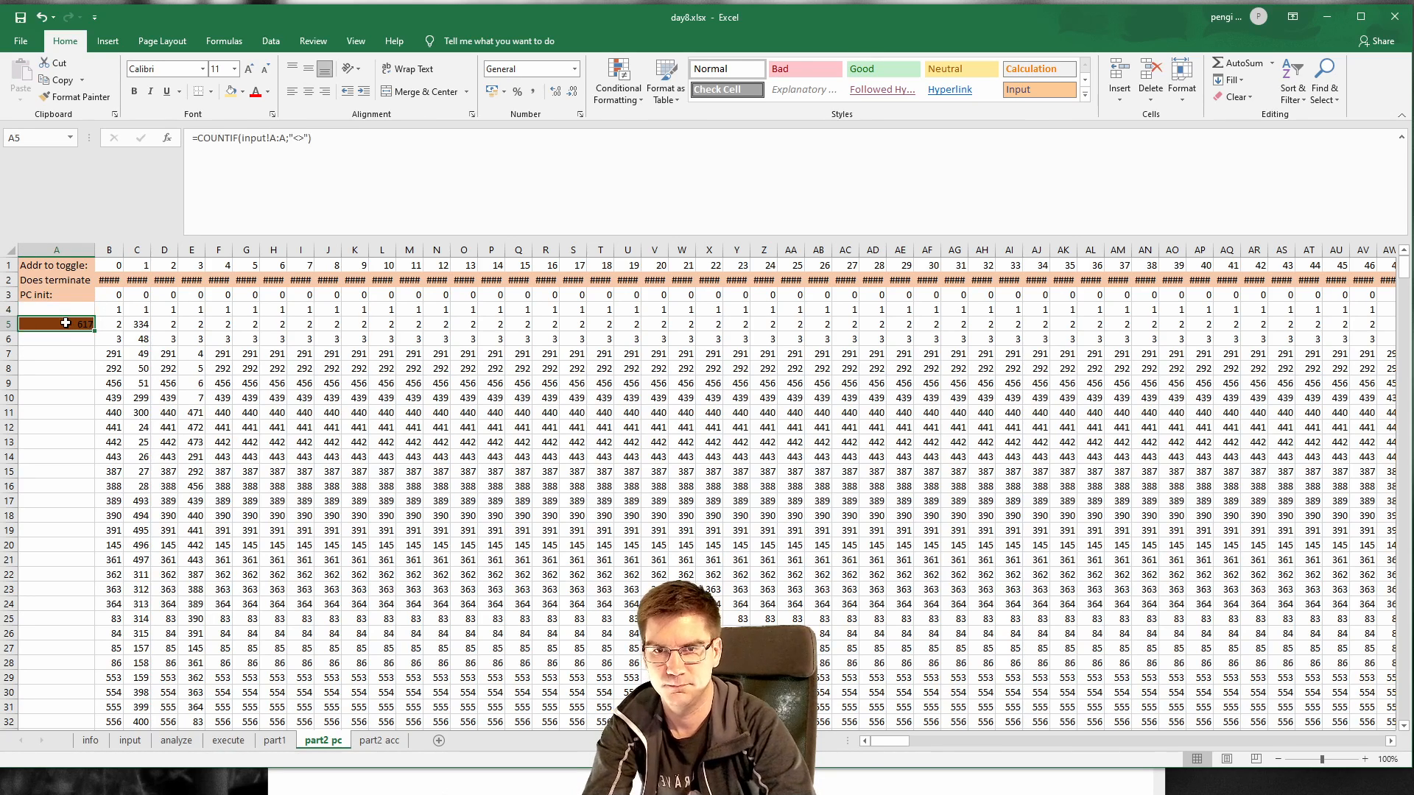
key(ctrl+c)
click(73, 357)
right_click(74, 358)
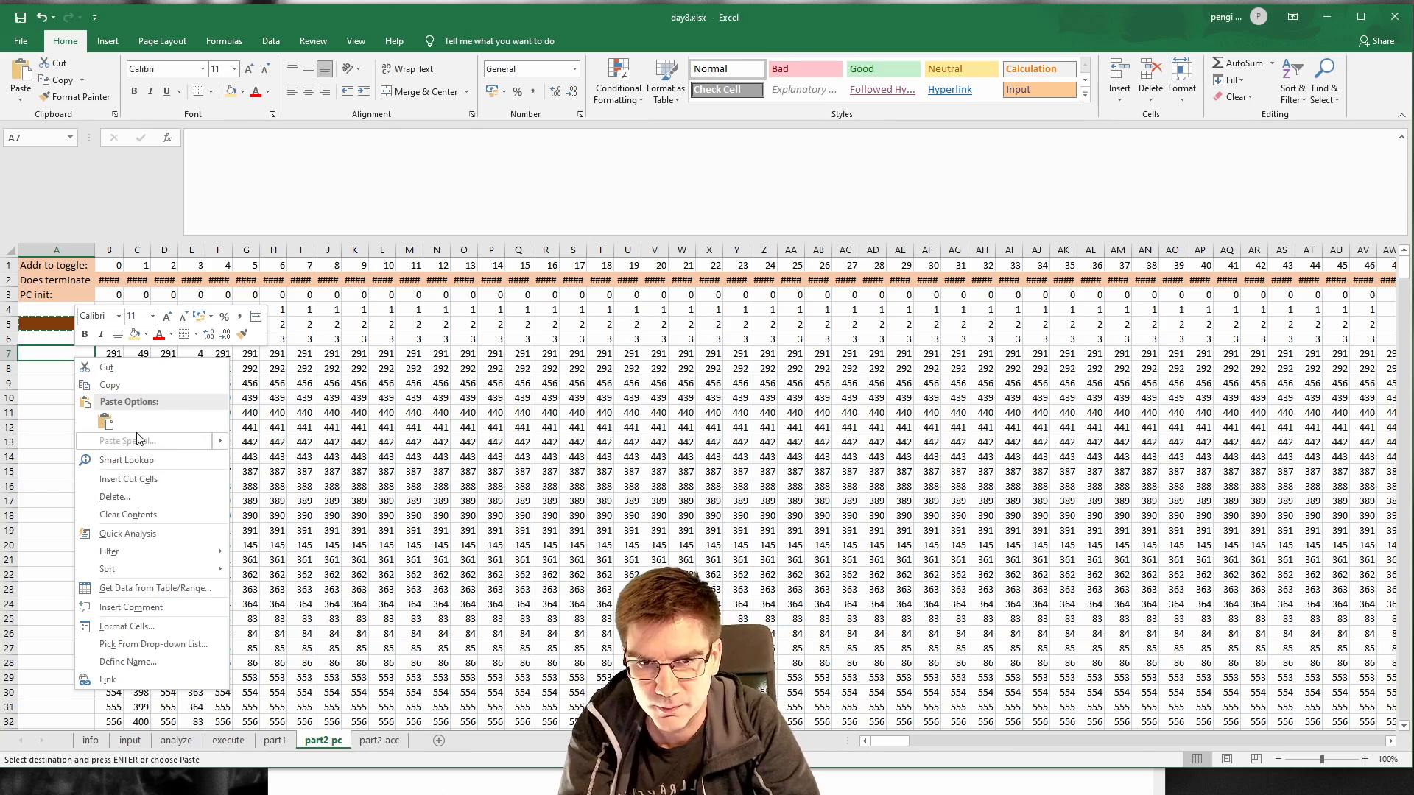
click(106, 423)
Step: Enter the label "Input length" in A6, above the COUNTIF cell
click(65, 340)
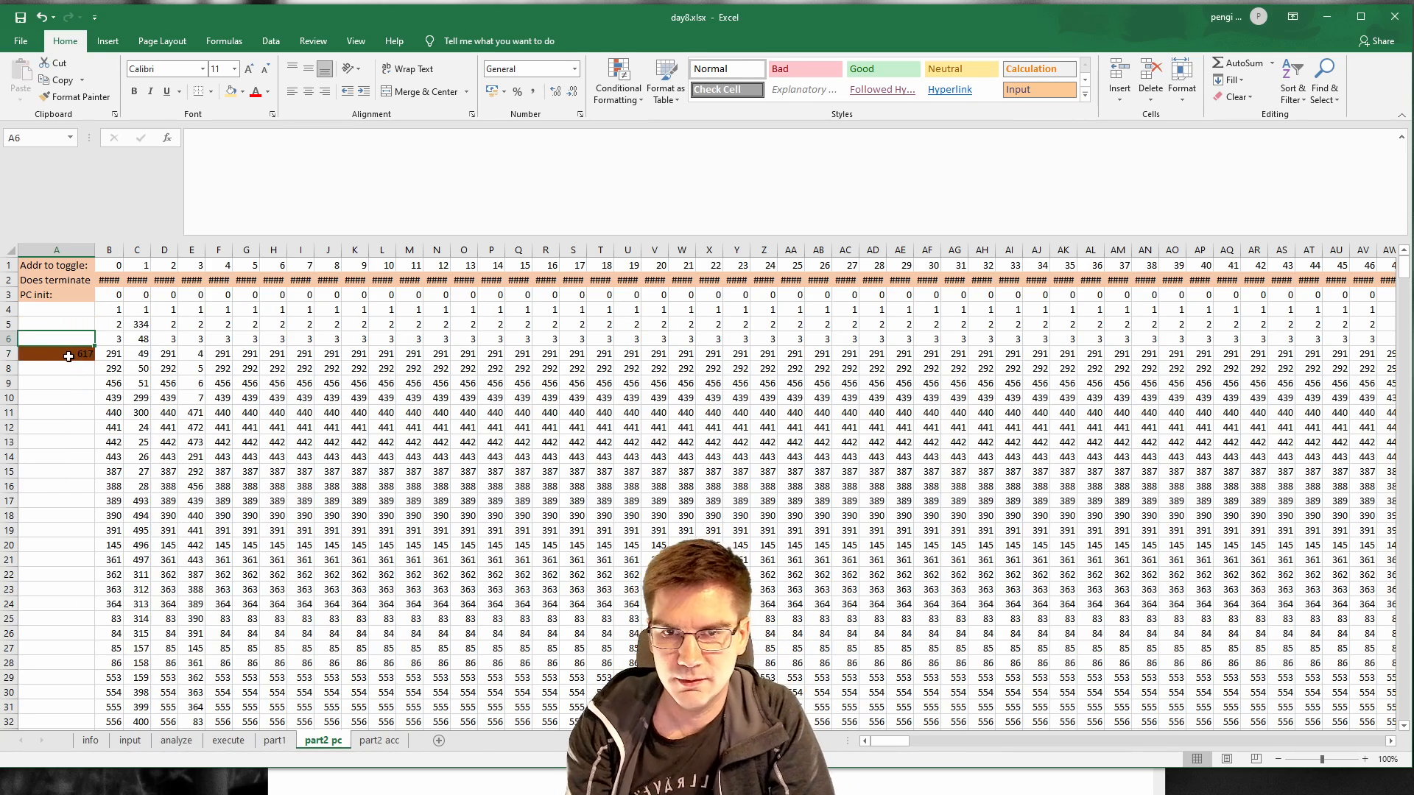
text(Input)
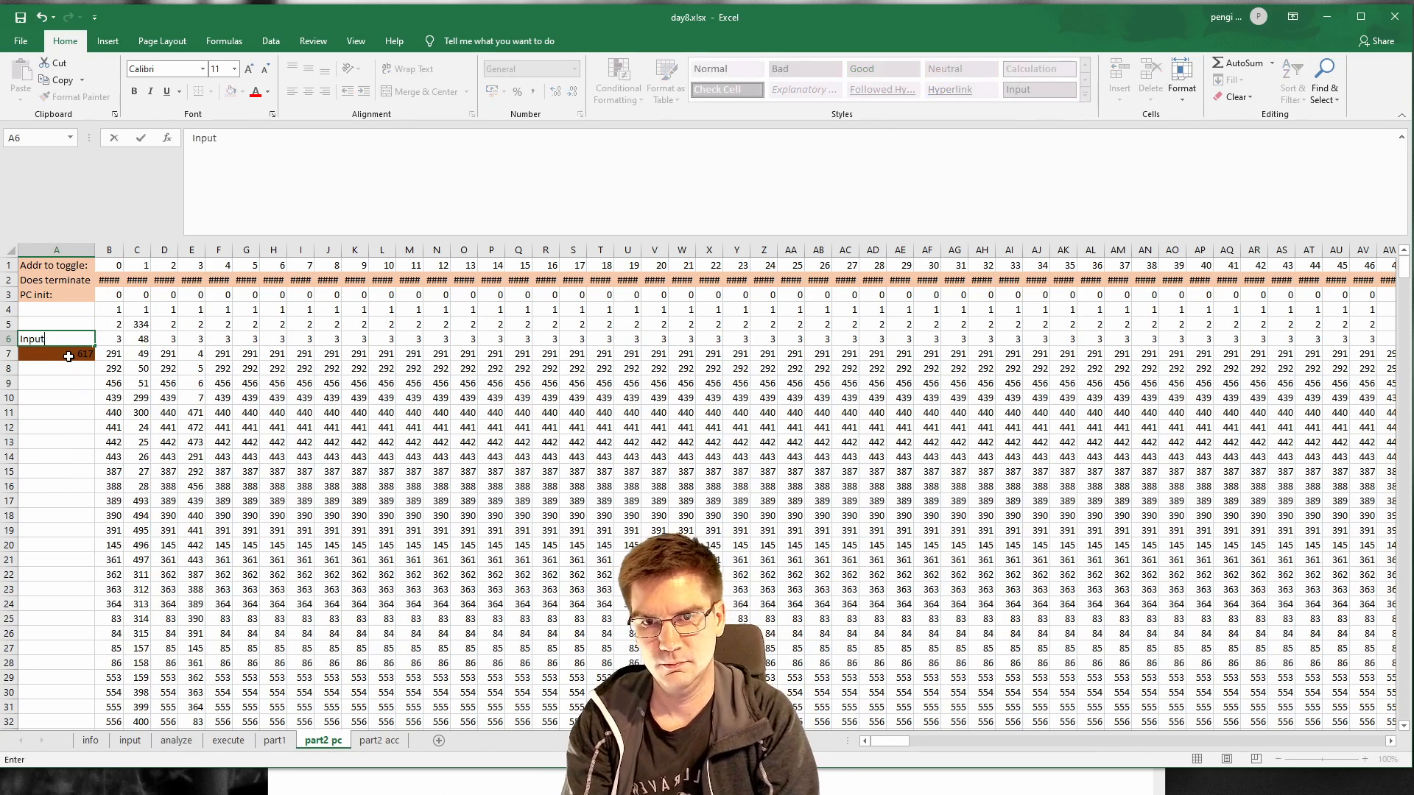
key(BackSpace)
key(BackSpace)
key(BackSpace)
key(BackSpace)
key(BackSpace)
text(Input le)
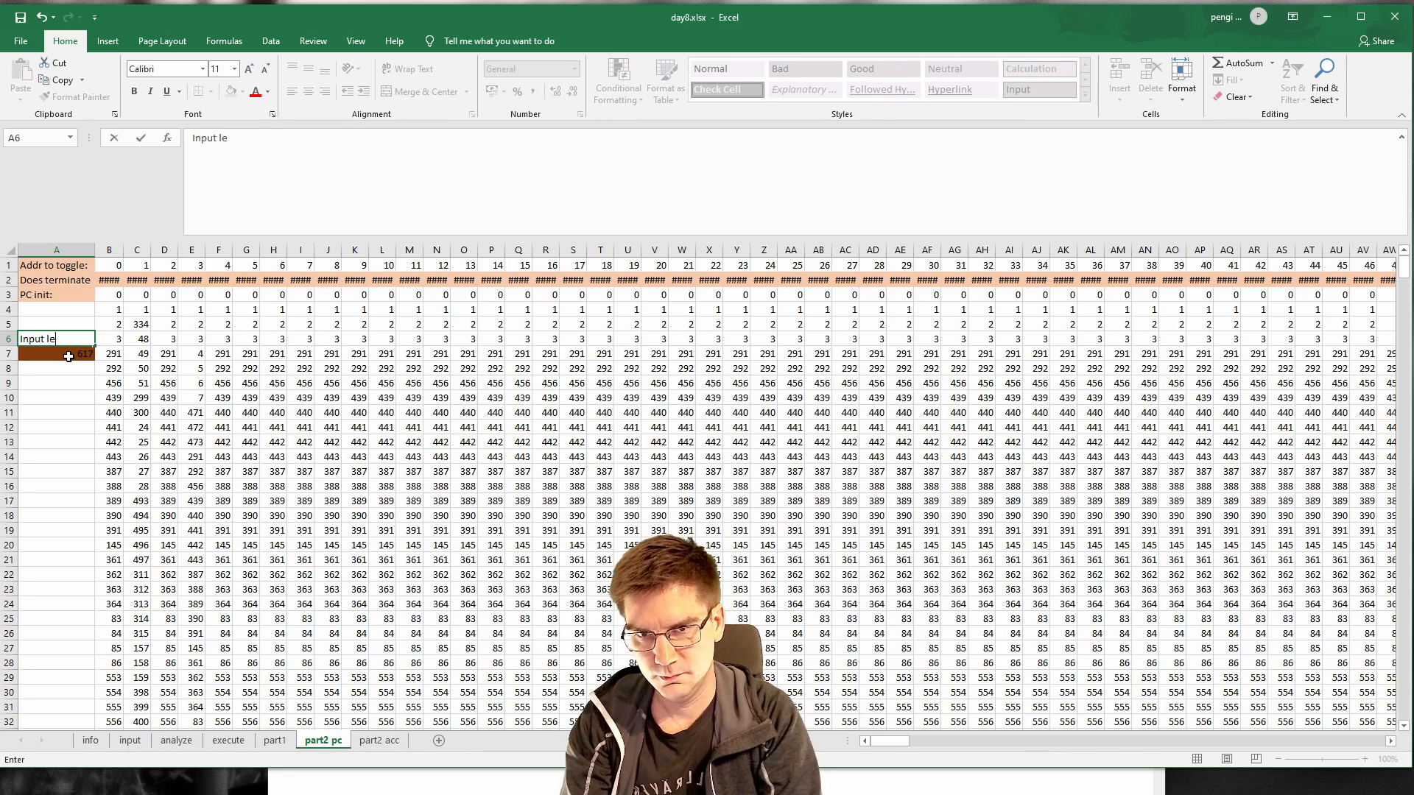
text(ngth)
key(Return)
Step: Enter the label "Toggle column" in A9
key(Return)
key(Return)
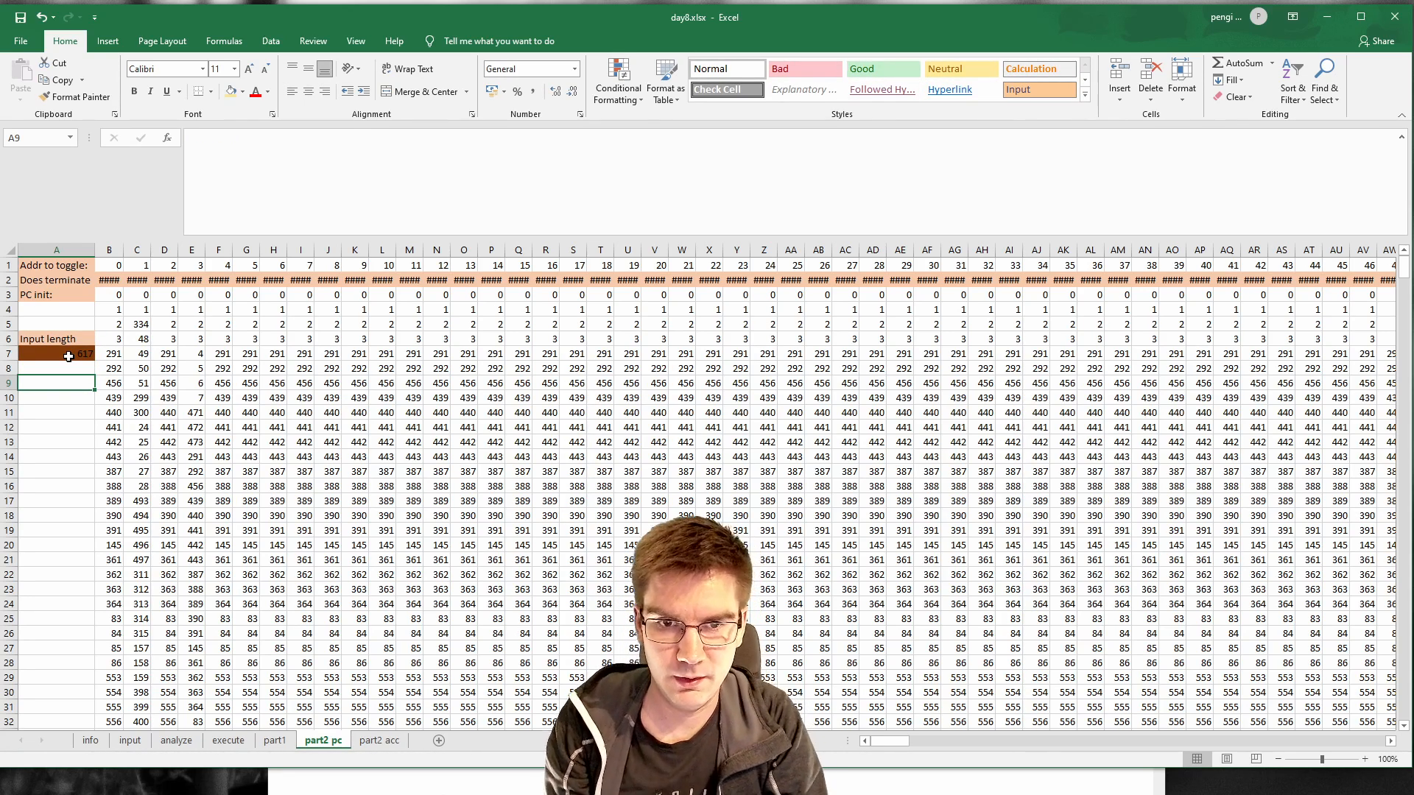
text(Column)
key(BackSpace)
key(BackSpace)
key(BackSpace)
key(BackSpace)
key(BackSpace)
key(BackSpace)
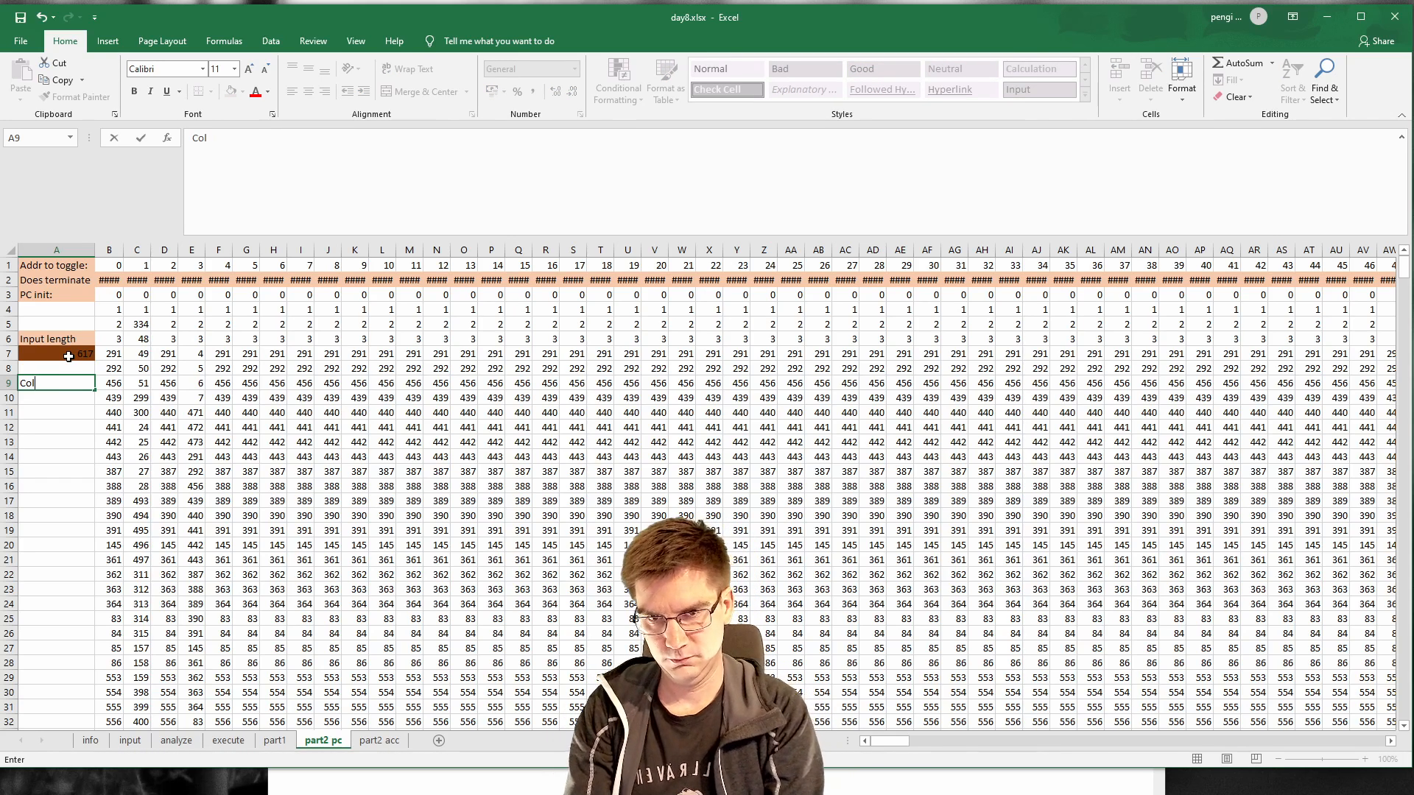
text(Toggle )
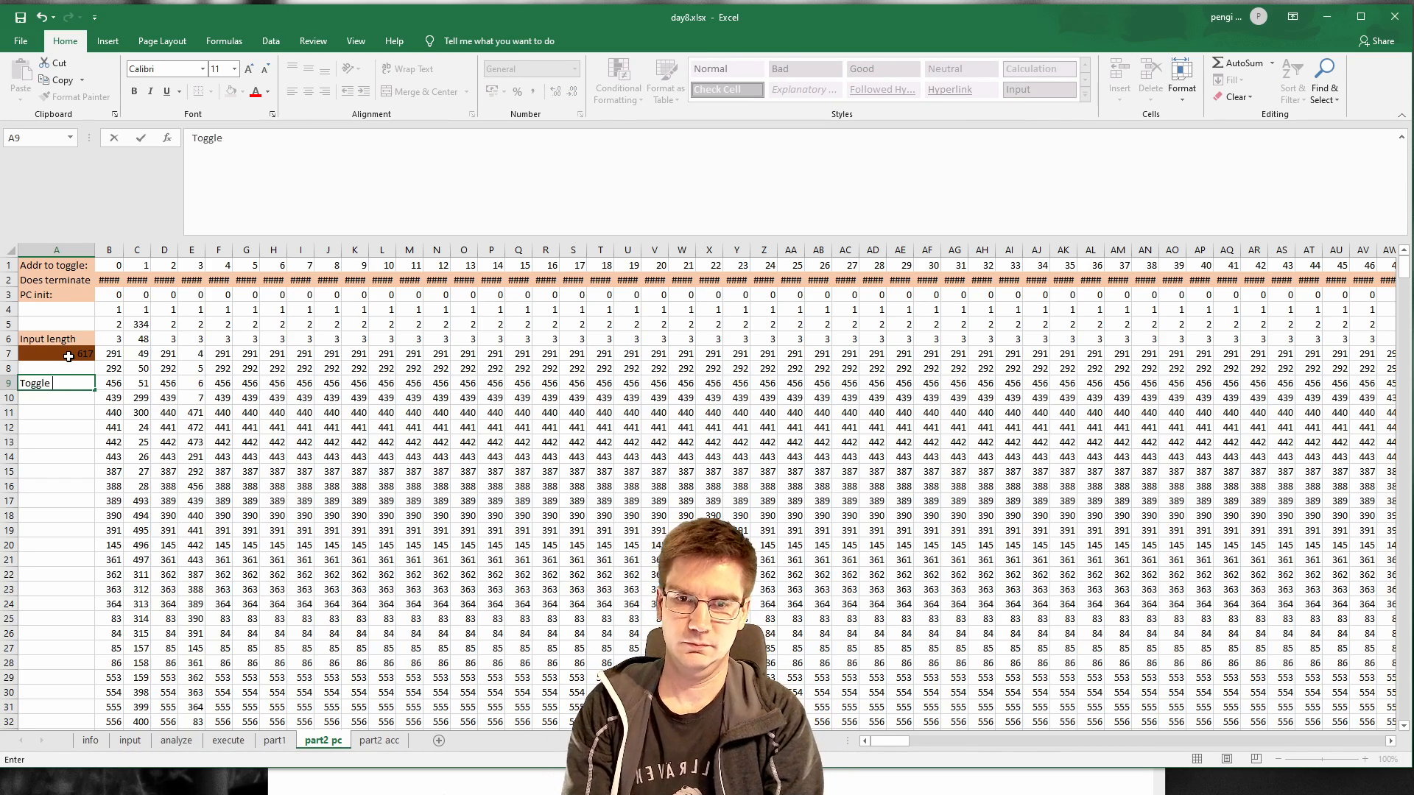
text(v)
key(BackSpace)
text(column)
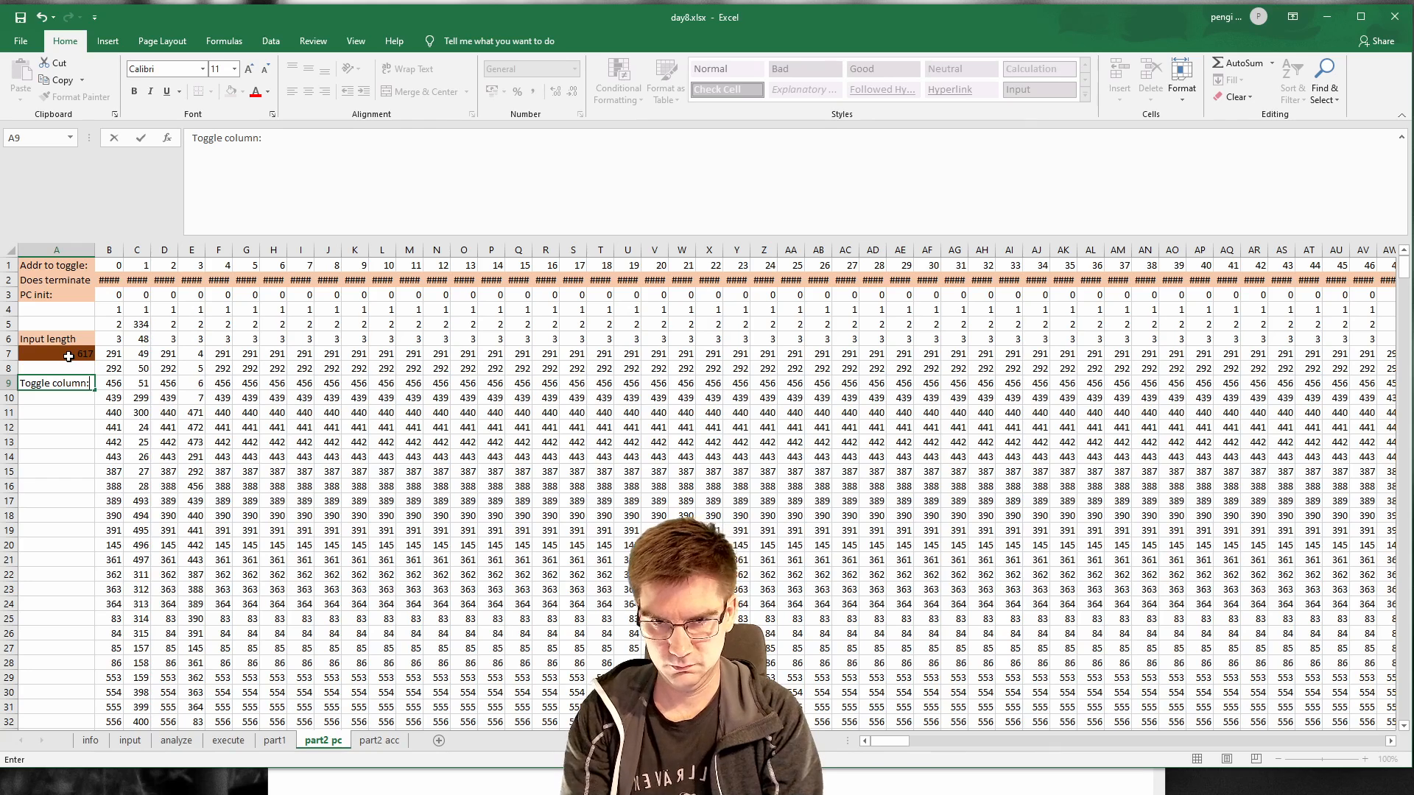
key(Return)
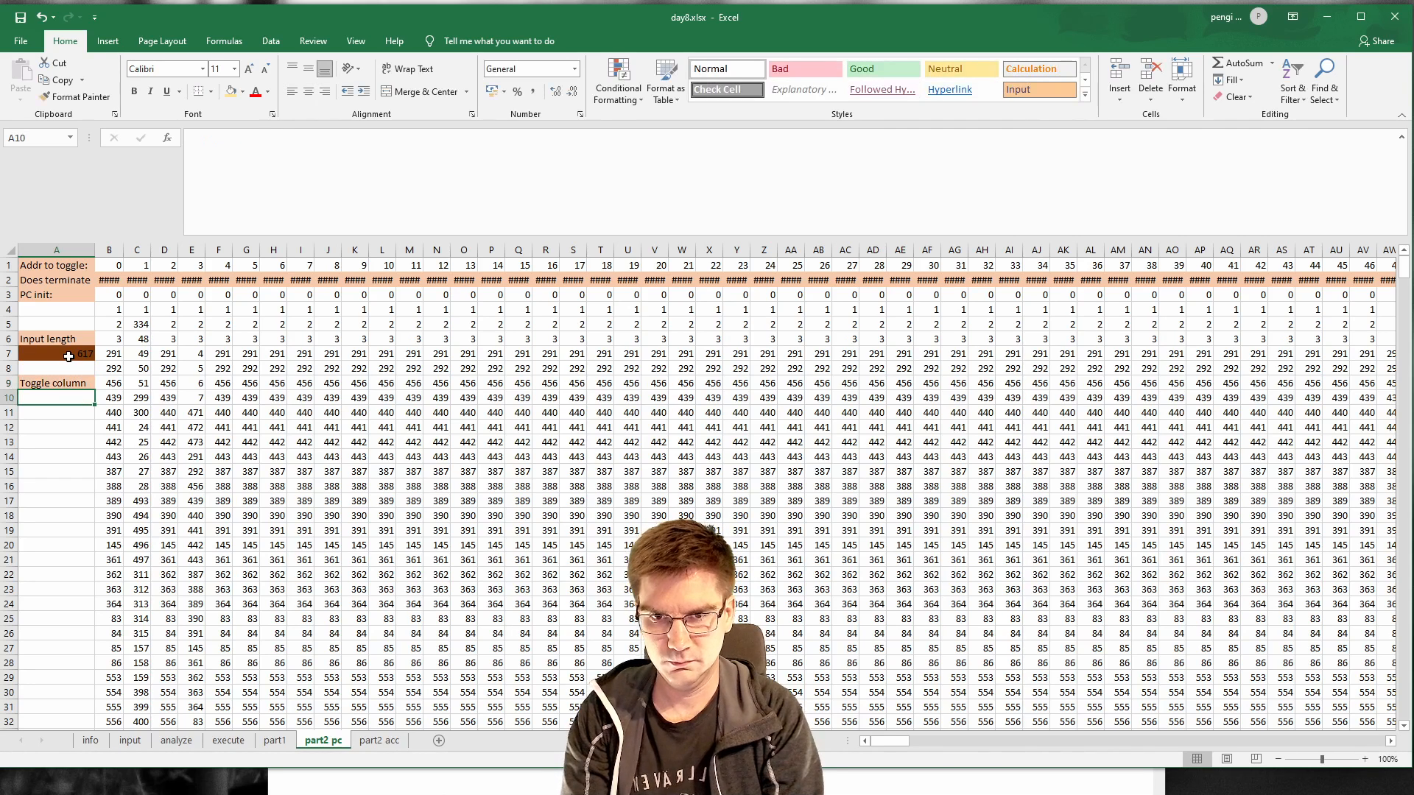
Step: Enter =MATCH(TRUE;2:2;0) in A10 to find the first terminating column in row 2
text(=MATC)
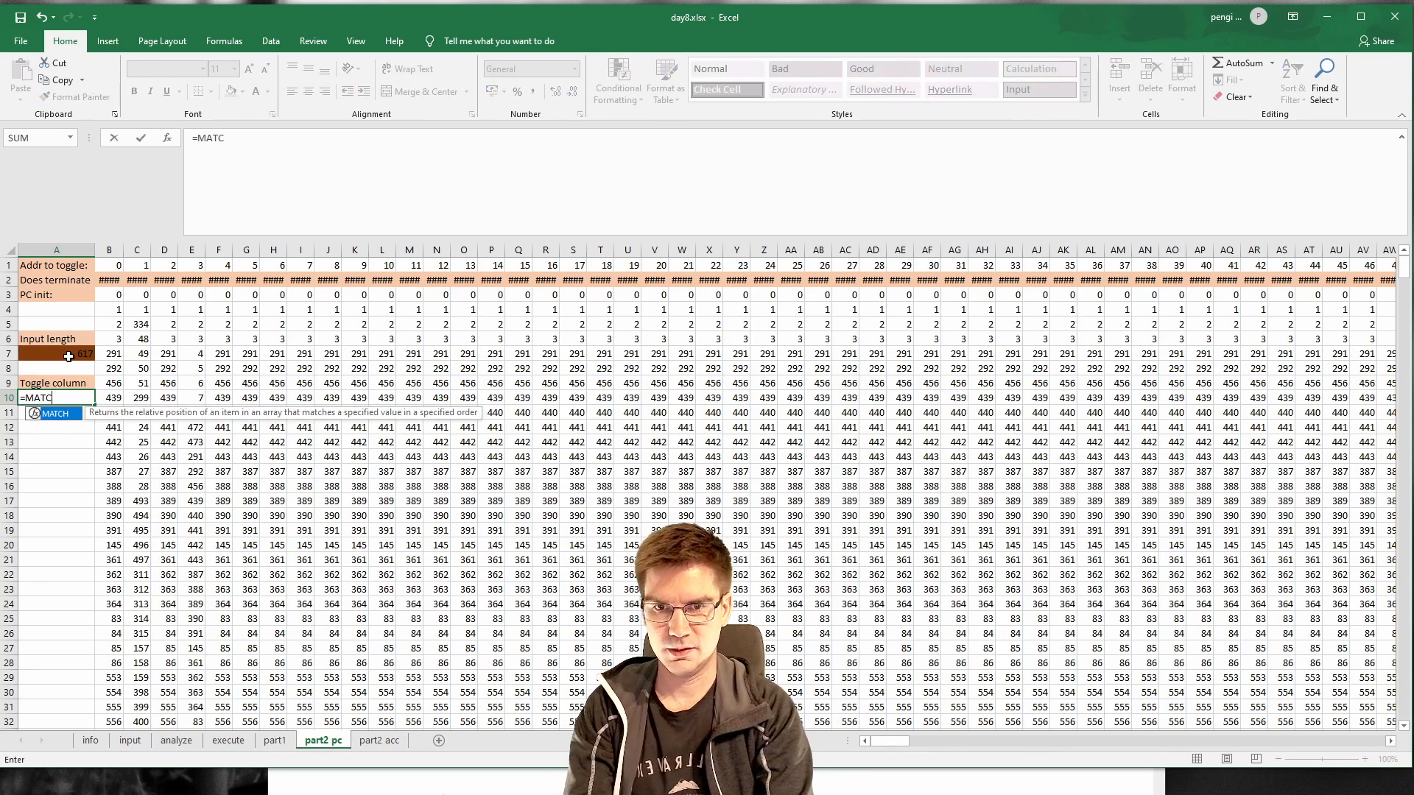
text(H()
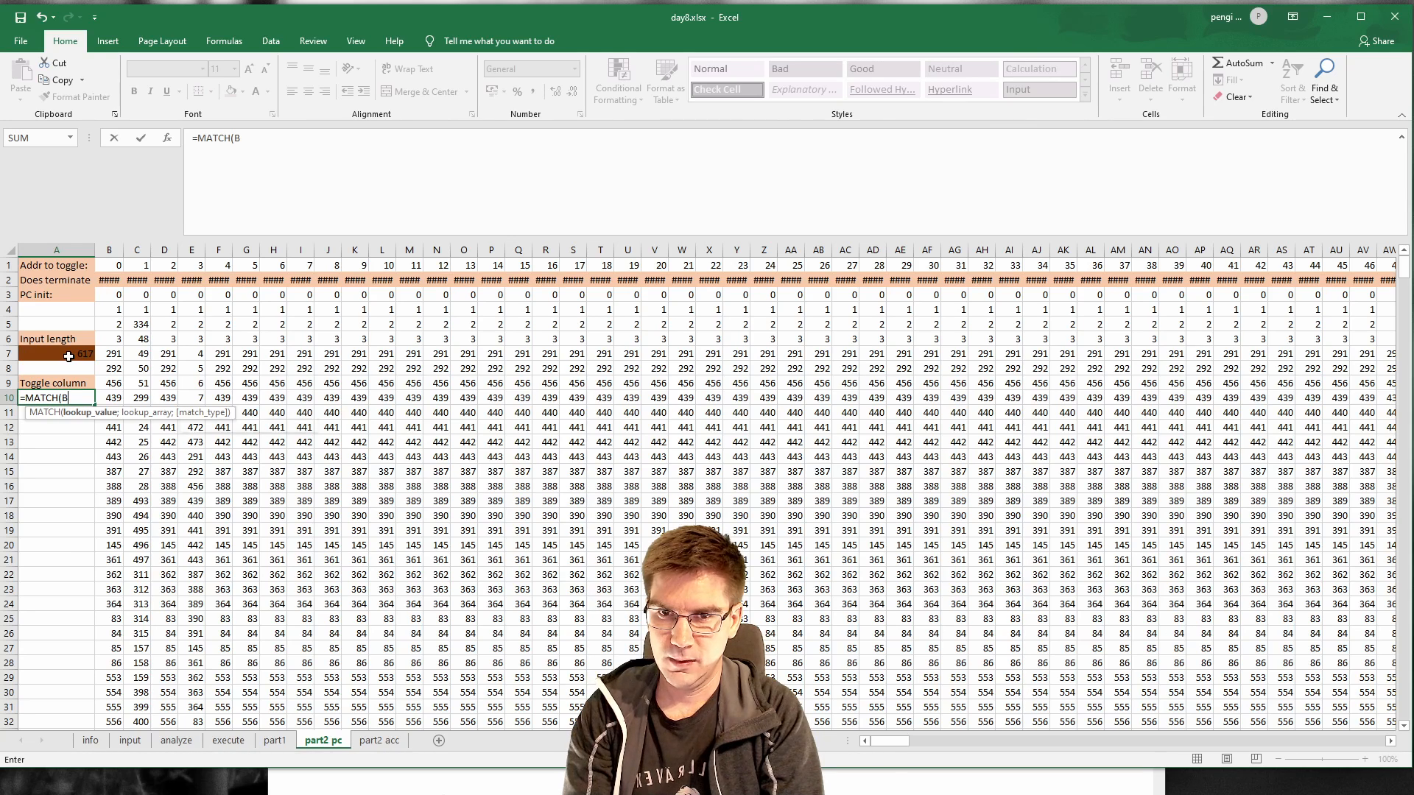
text(B2)
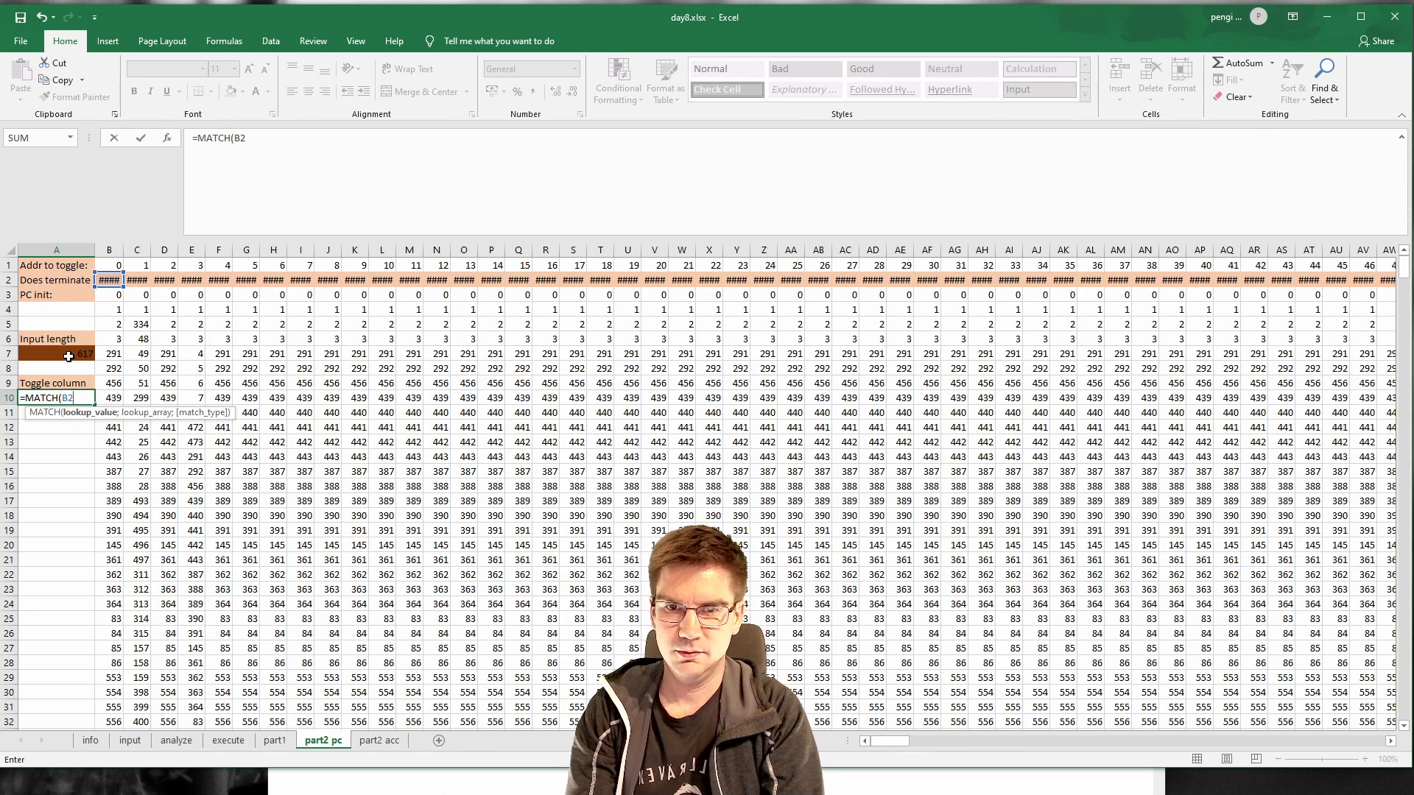
key(BackSpace)
key(BackSpace)
text(2:)
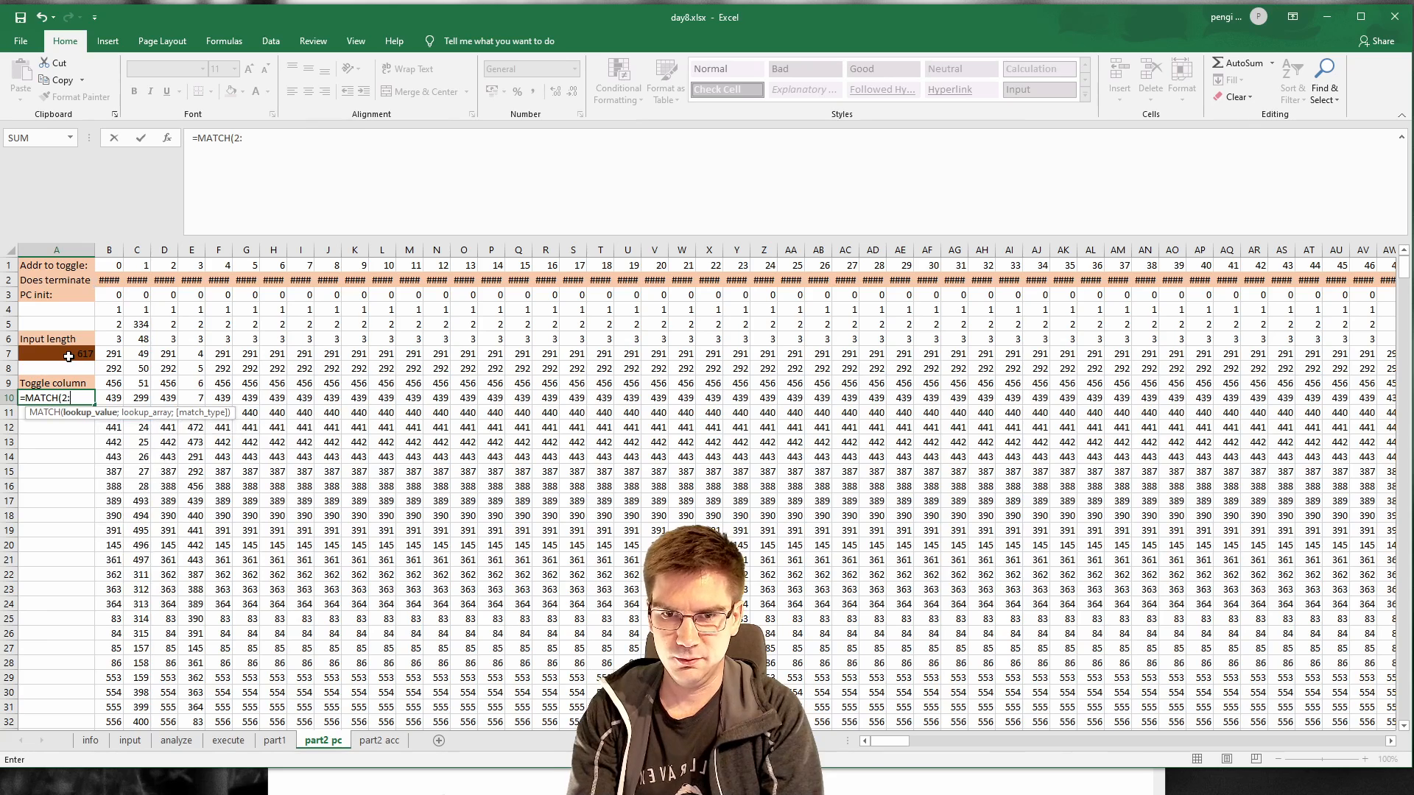
text(2)
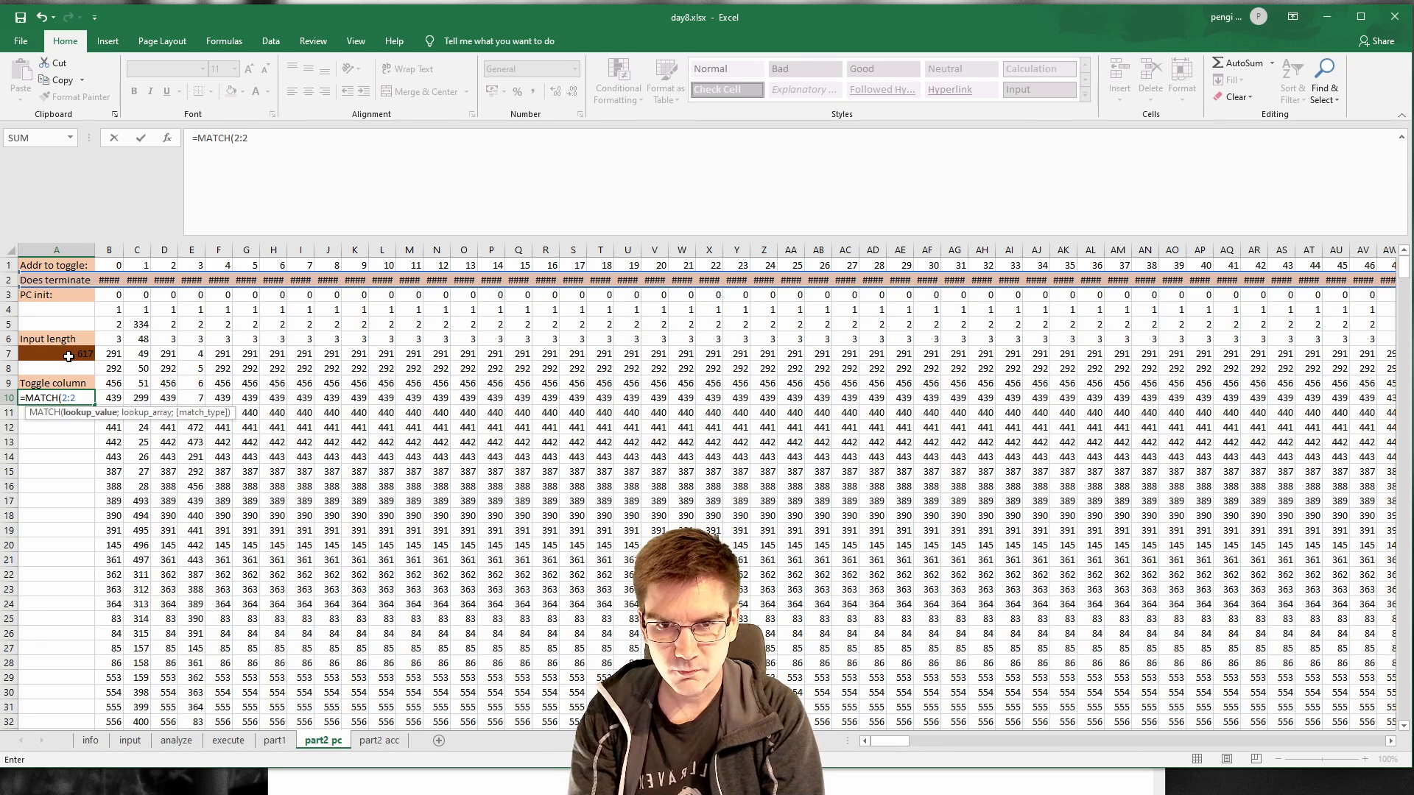
key(BackSpace)
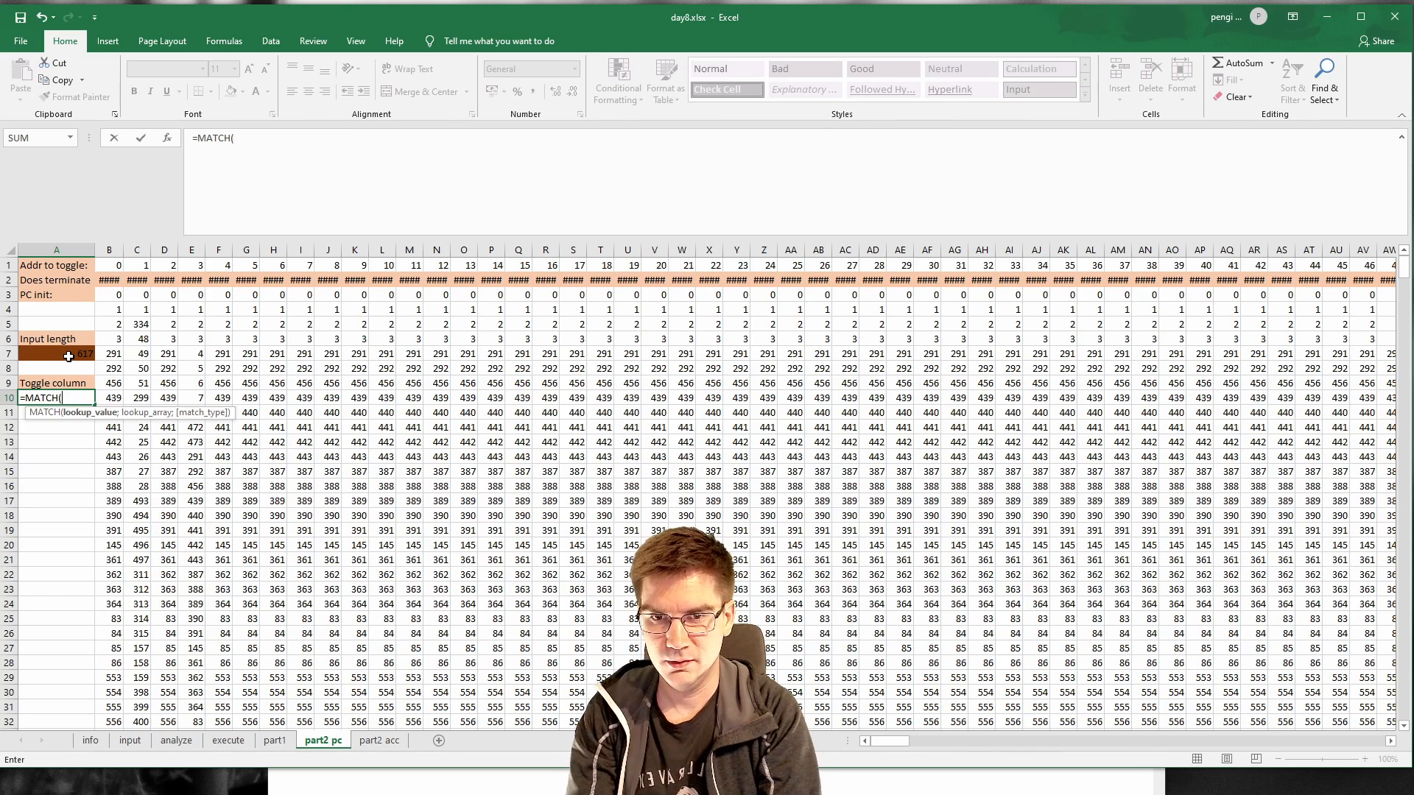
text(TRUE;2:2)
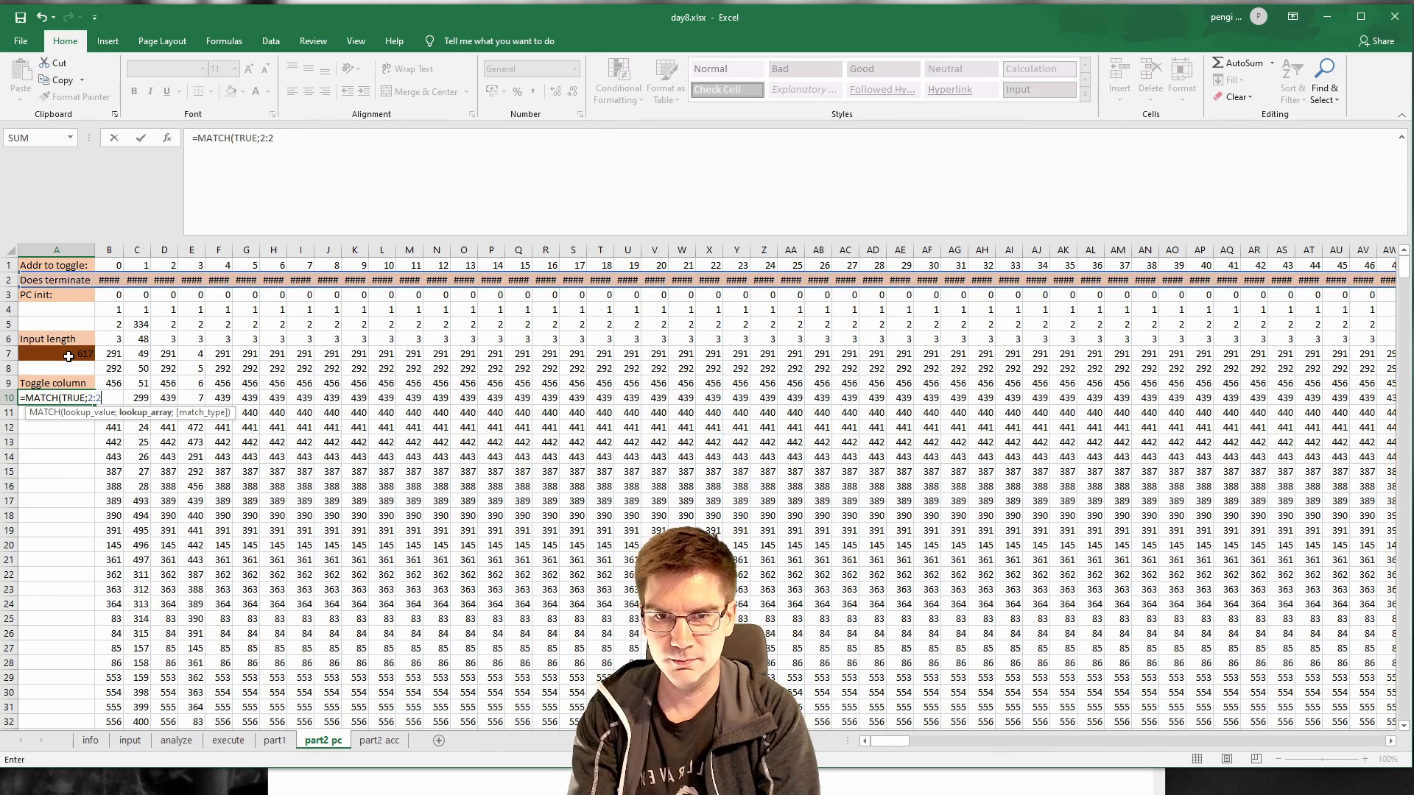
text())
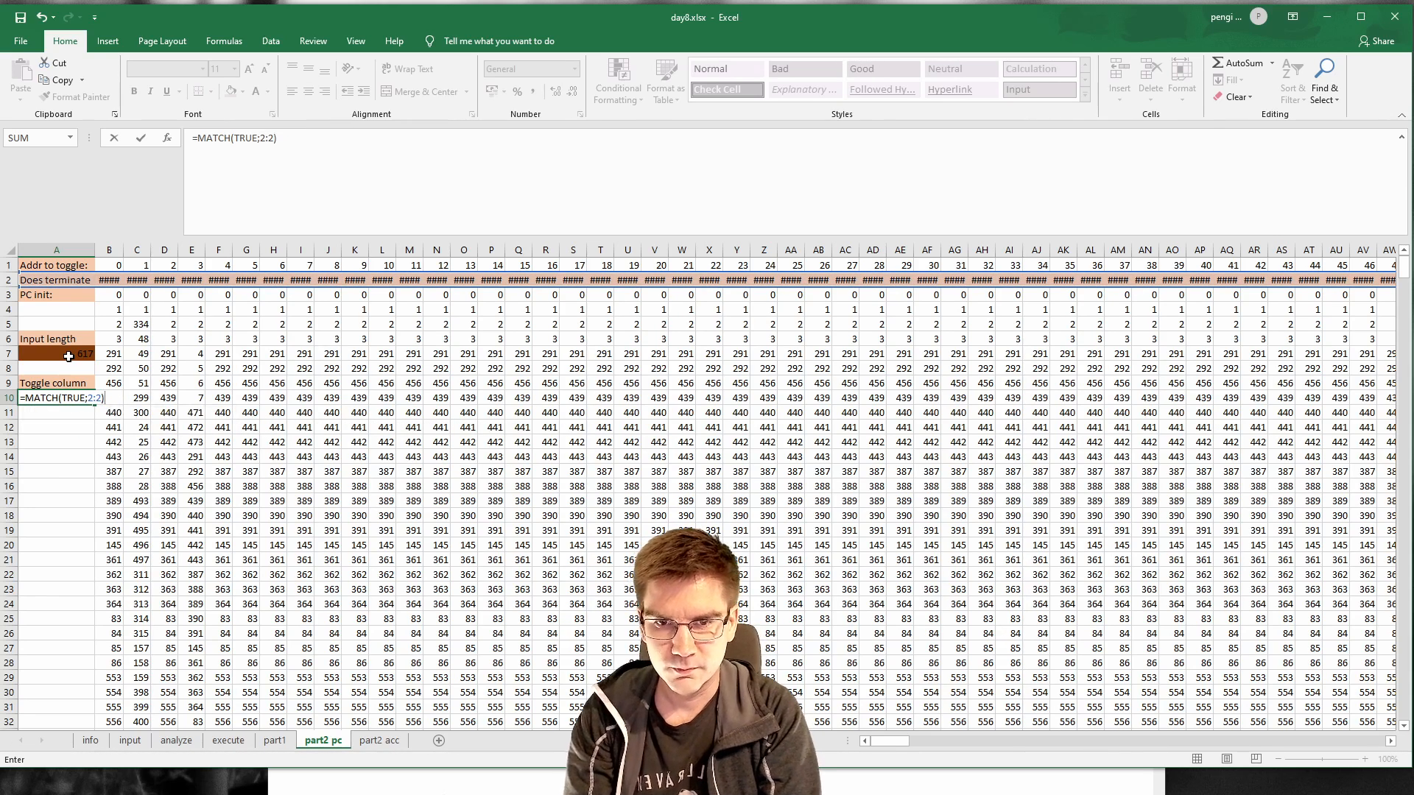
key(BackSpace)
text(;0))
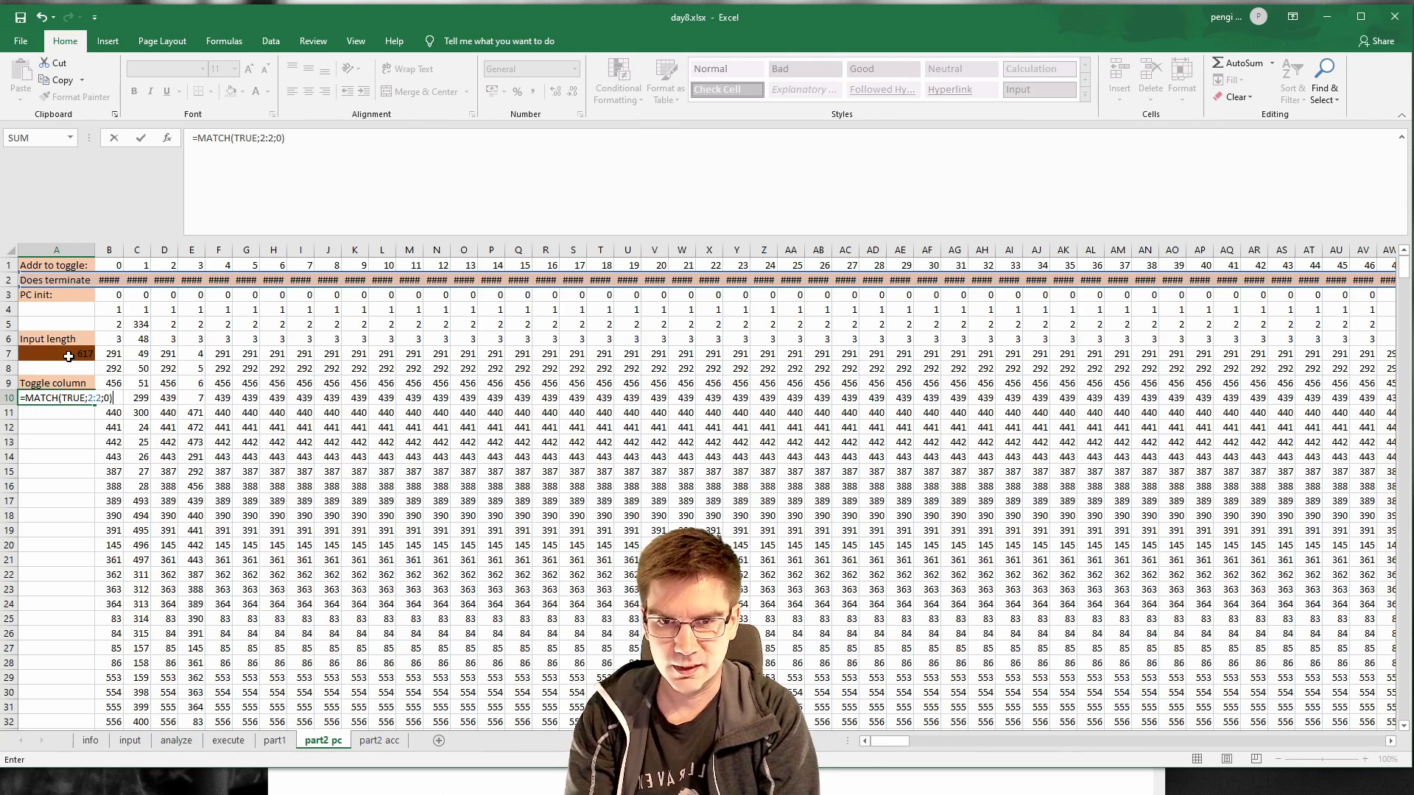
key(ctrl+Return)
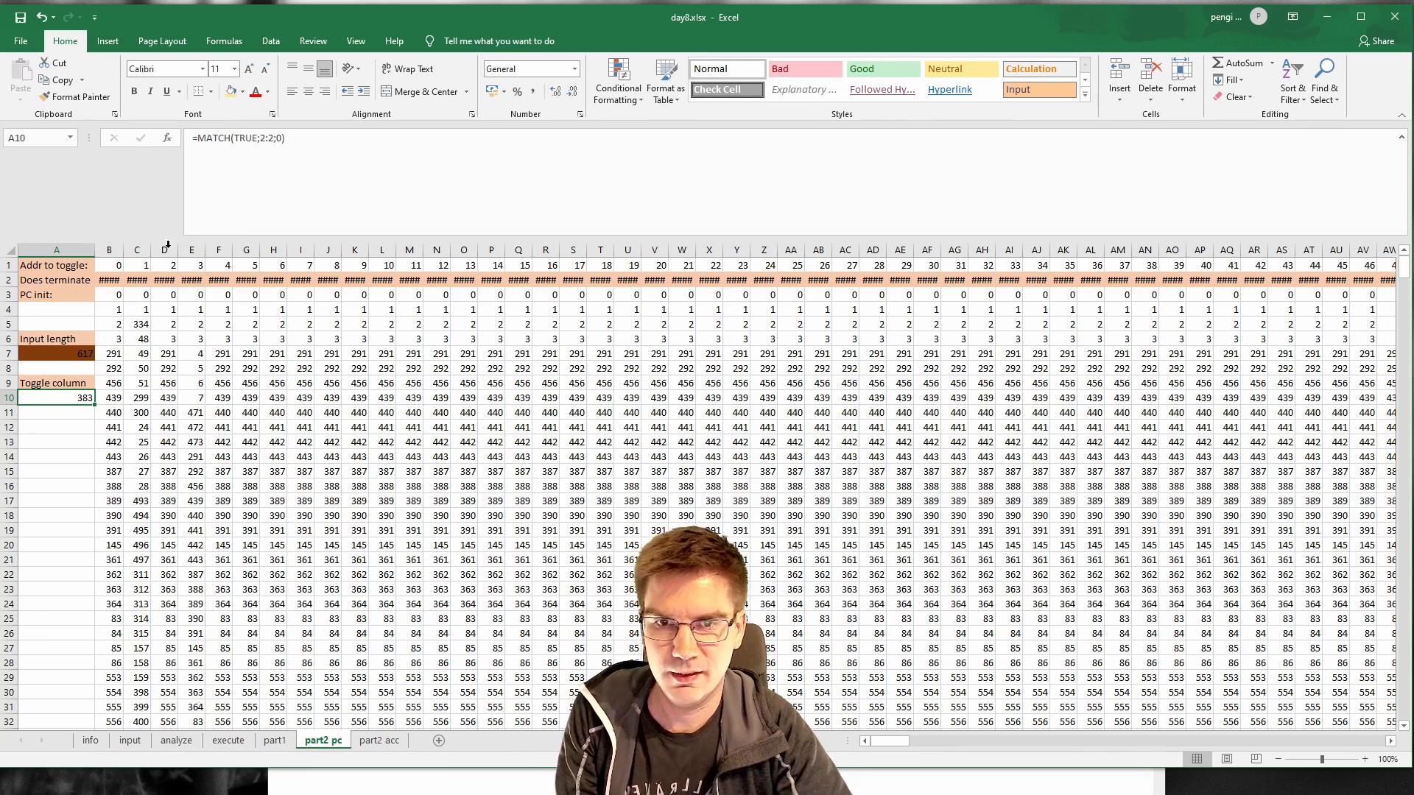
Step: Wrap the A10 formula in INDEX over row 1, making it =INDEX(1:1;MATCH(TRUE;2:2;0))
click(209, 136)
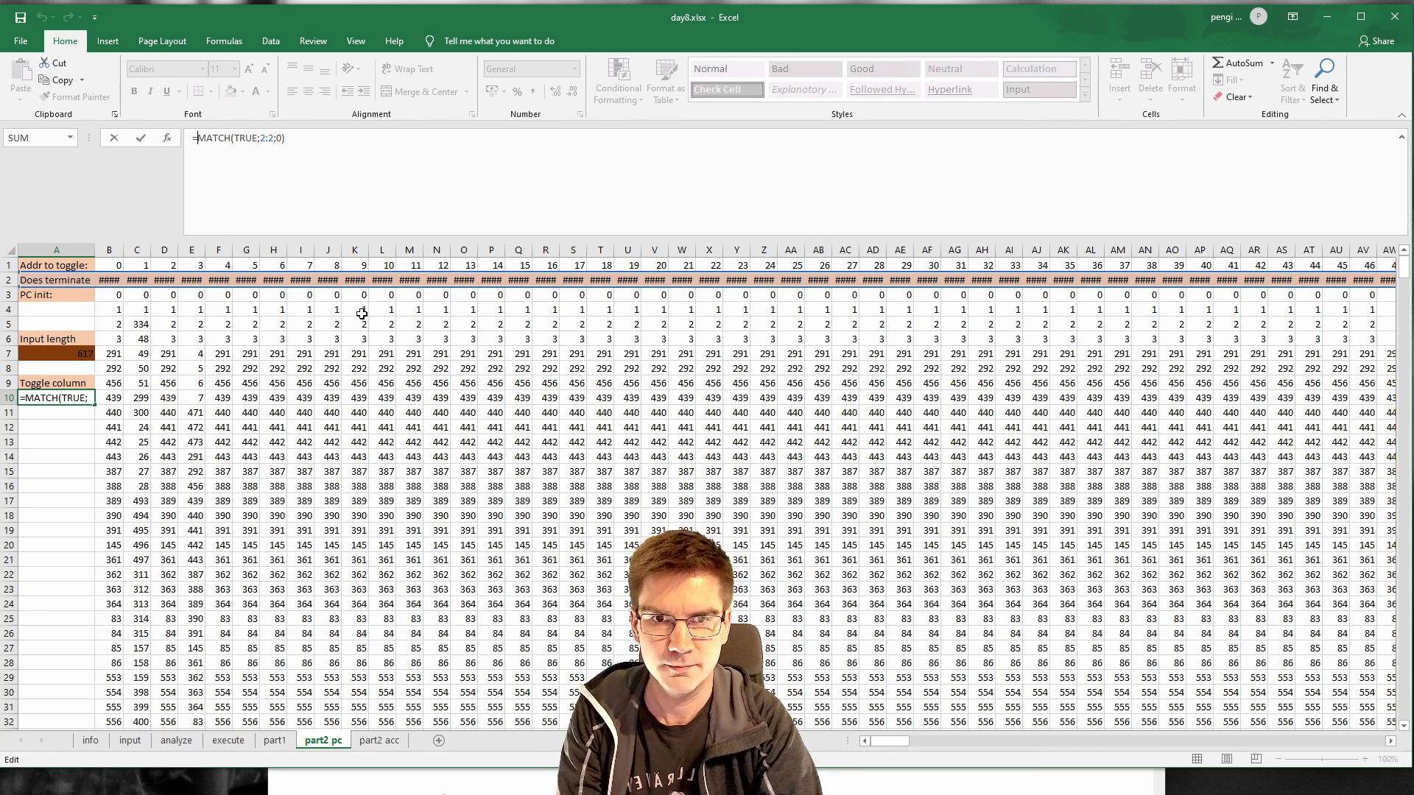
text(INDEX()
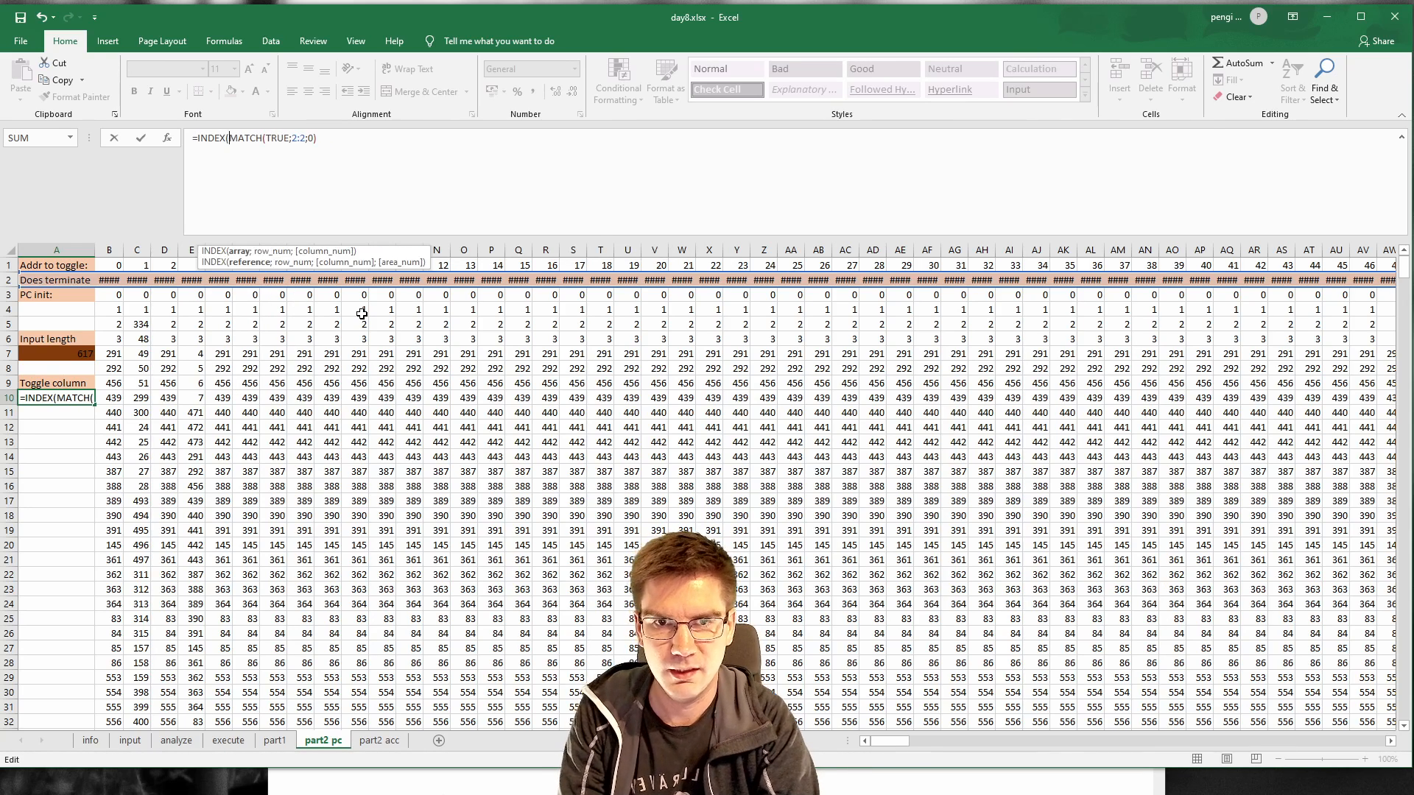
text(1:1;)
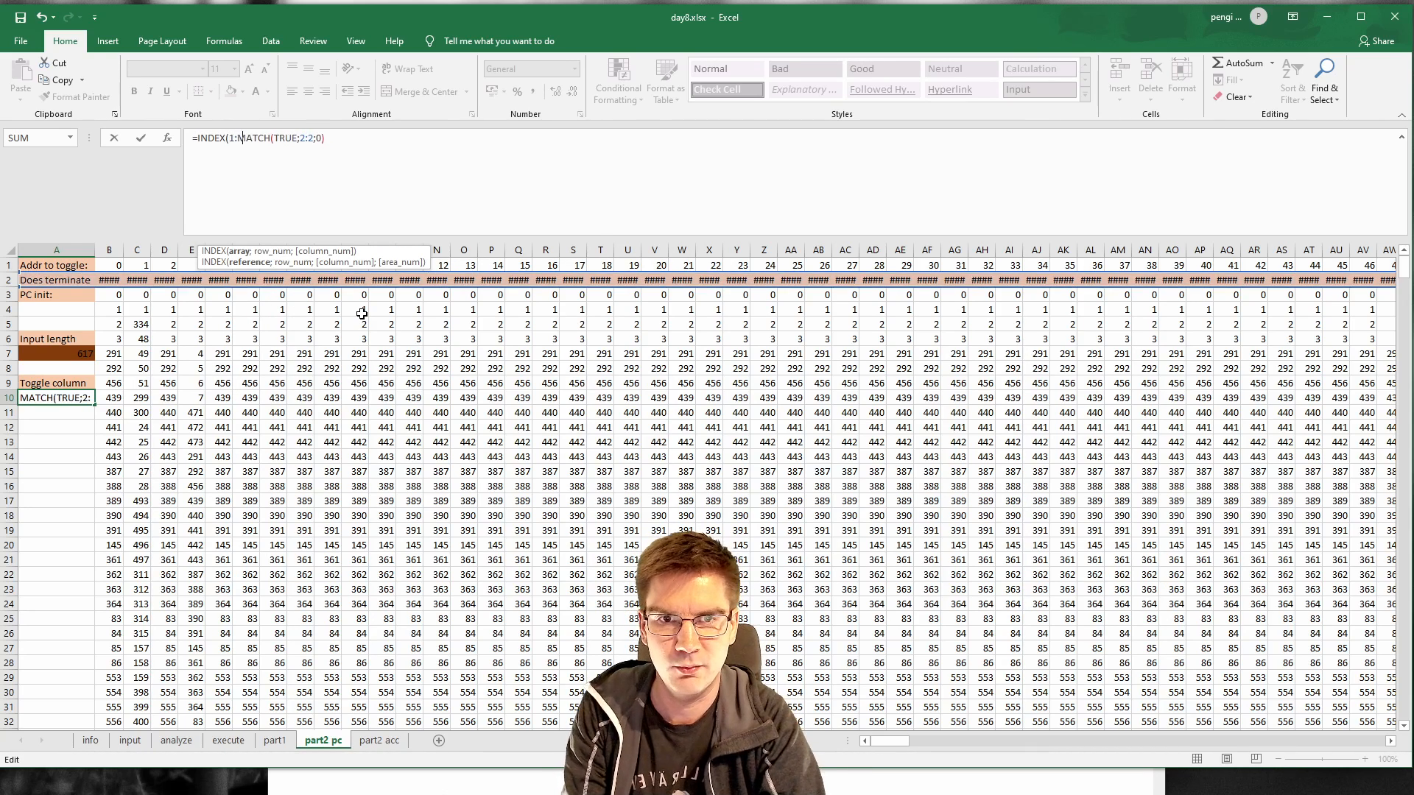
click(375, 135)
text()))
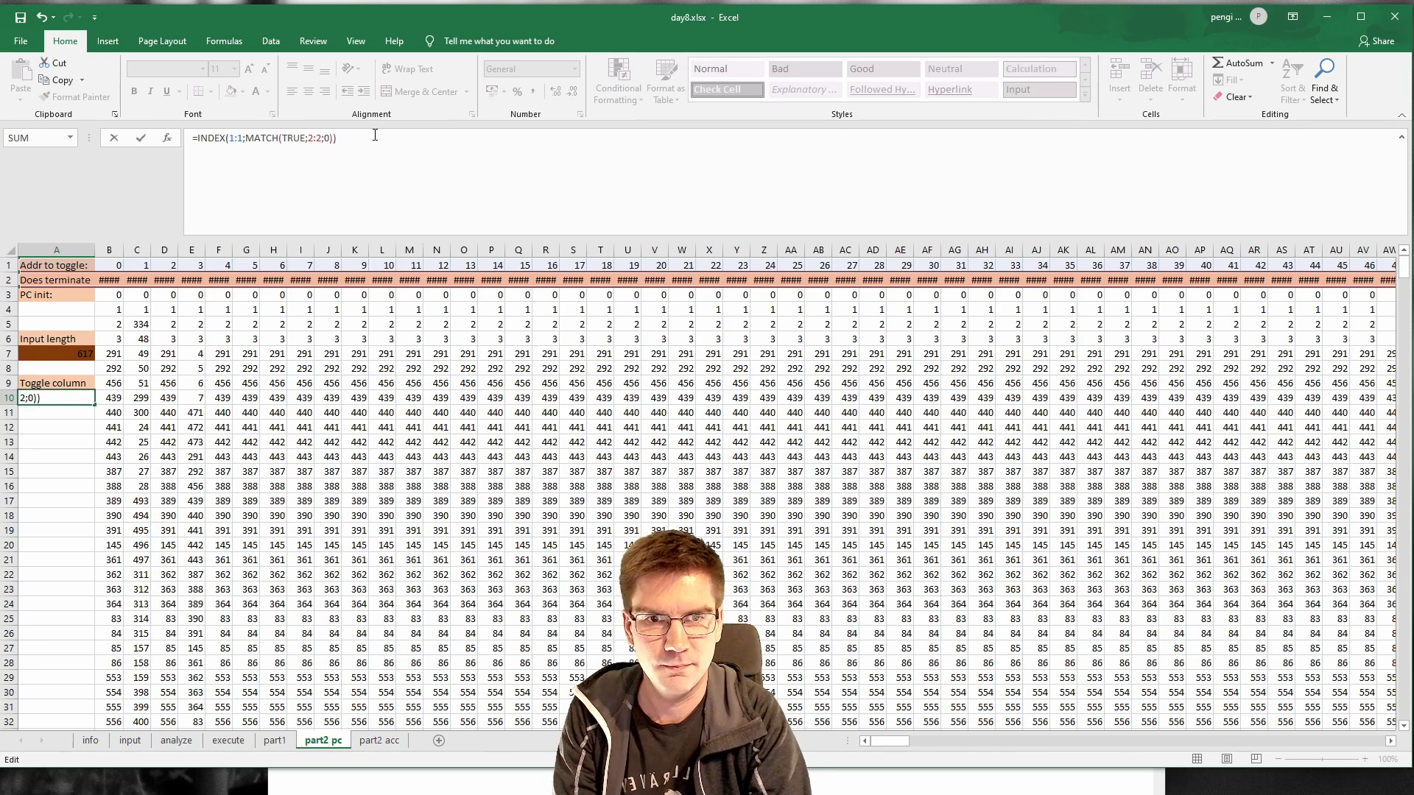
key(Left)
key(Left)
key(Left)
key(Left)
key(Left)
key(Left)
key(Left)
key(Left)
key(Left)
key(Left)
key(Left)
key(Left)
key(Left)
key(Left)
key(Left)
key(Left)
key(Left)
key(Left)
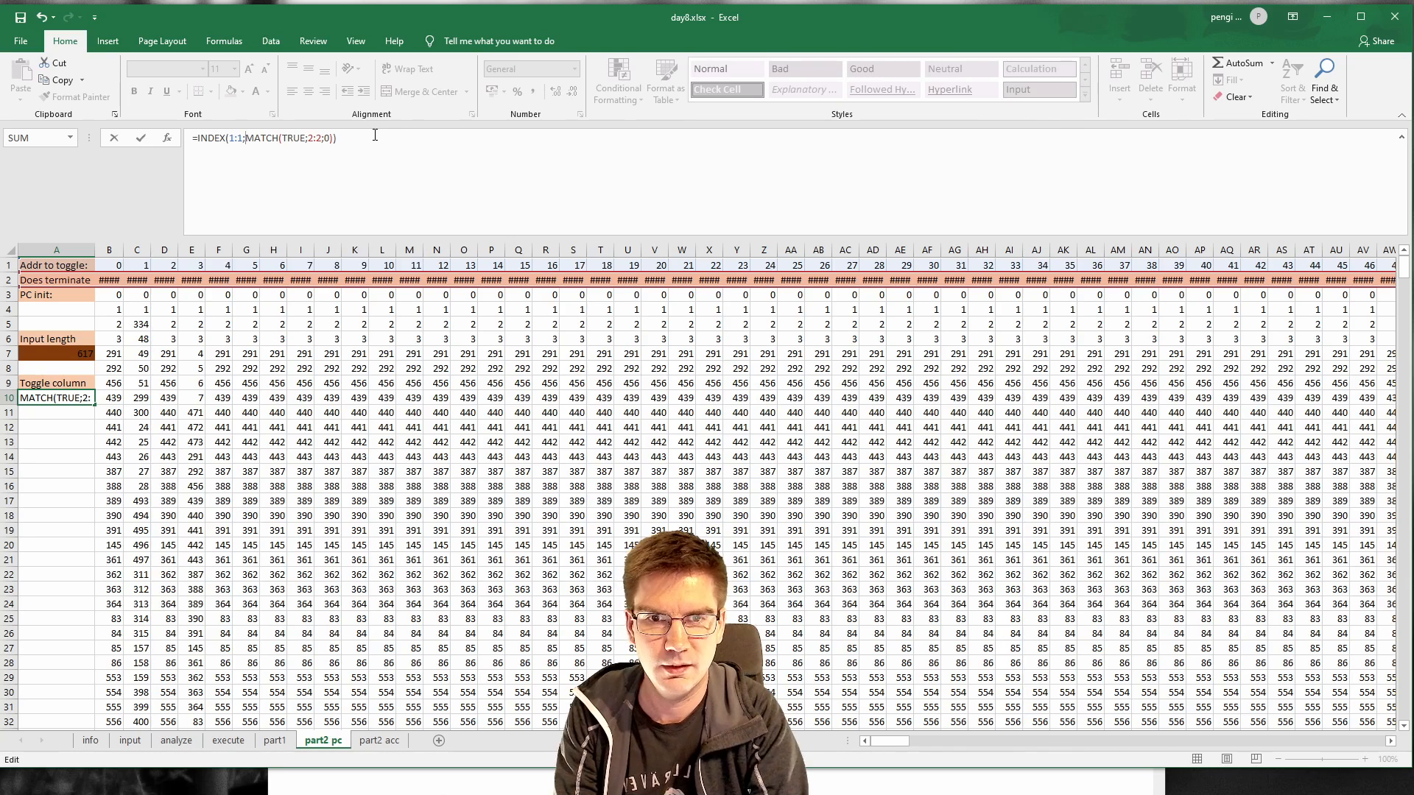
key(Return)
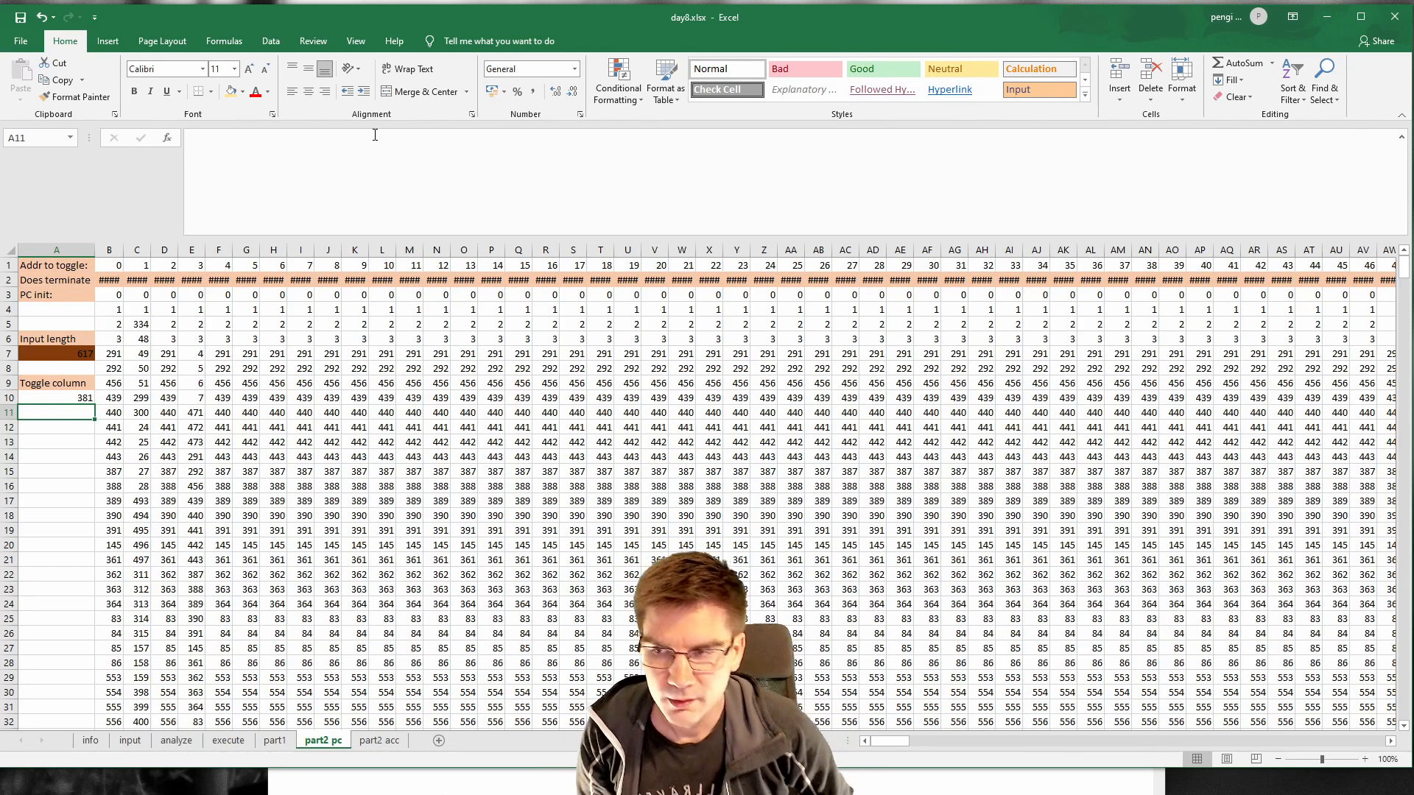
Step: Delete both conditional formatting rules, cell value = 617 and cell value > 617, from the part2 pc sheet
click(354, 457)
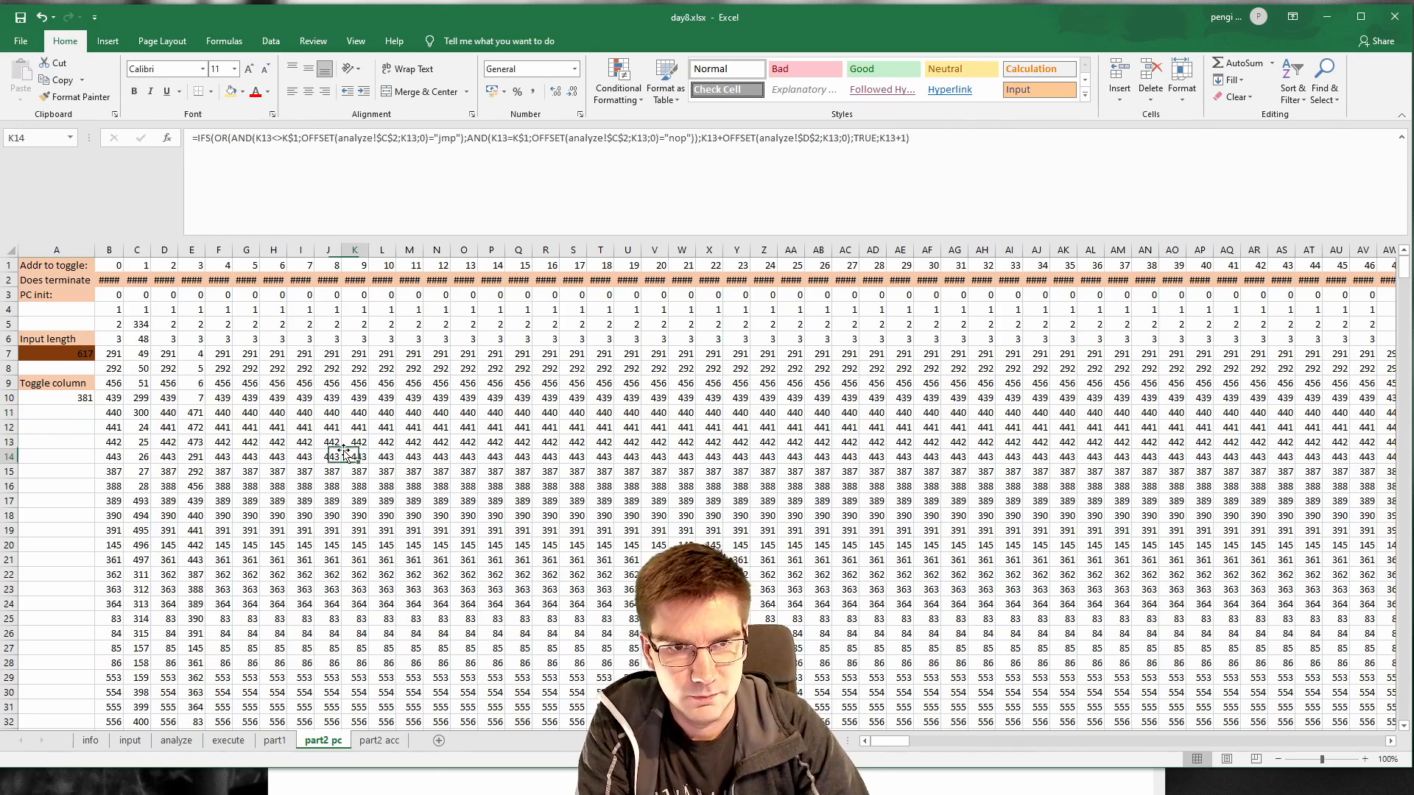
click(619, 81)
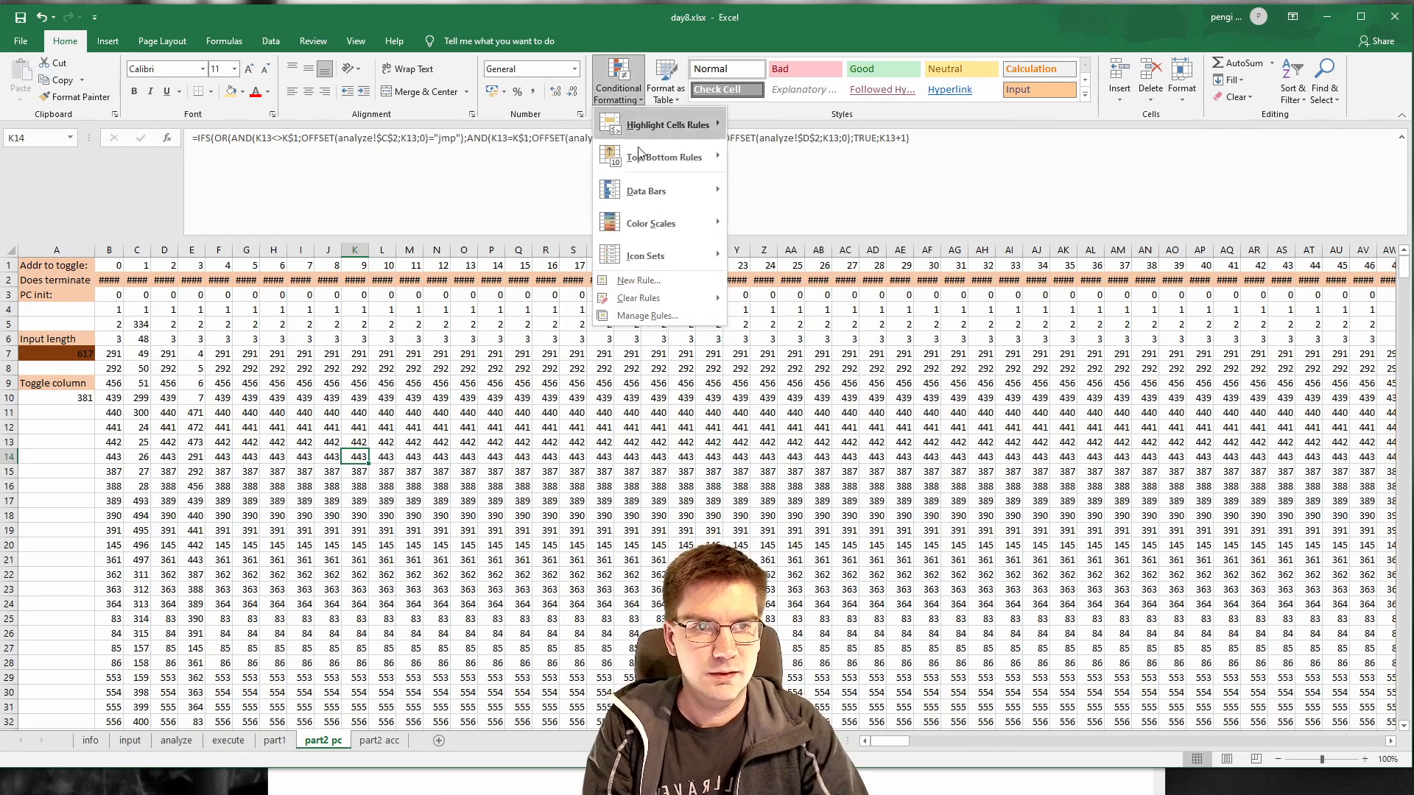
click(645, 315)
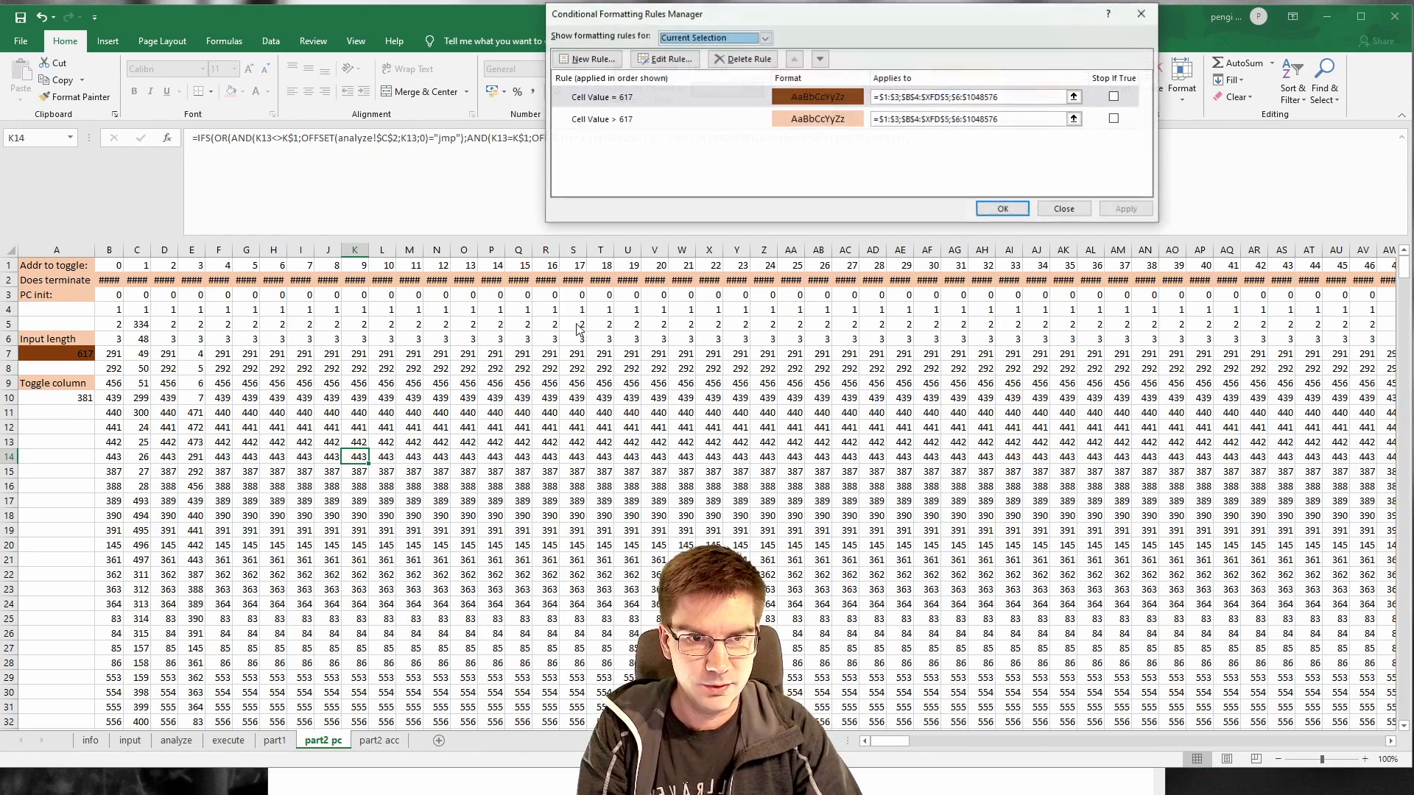
click(685, 118)
click(714, 92)
click(742, 59)
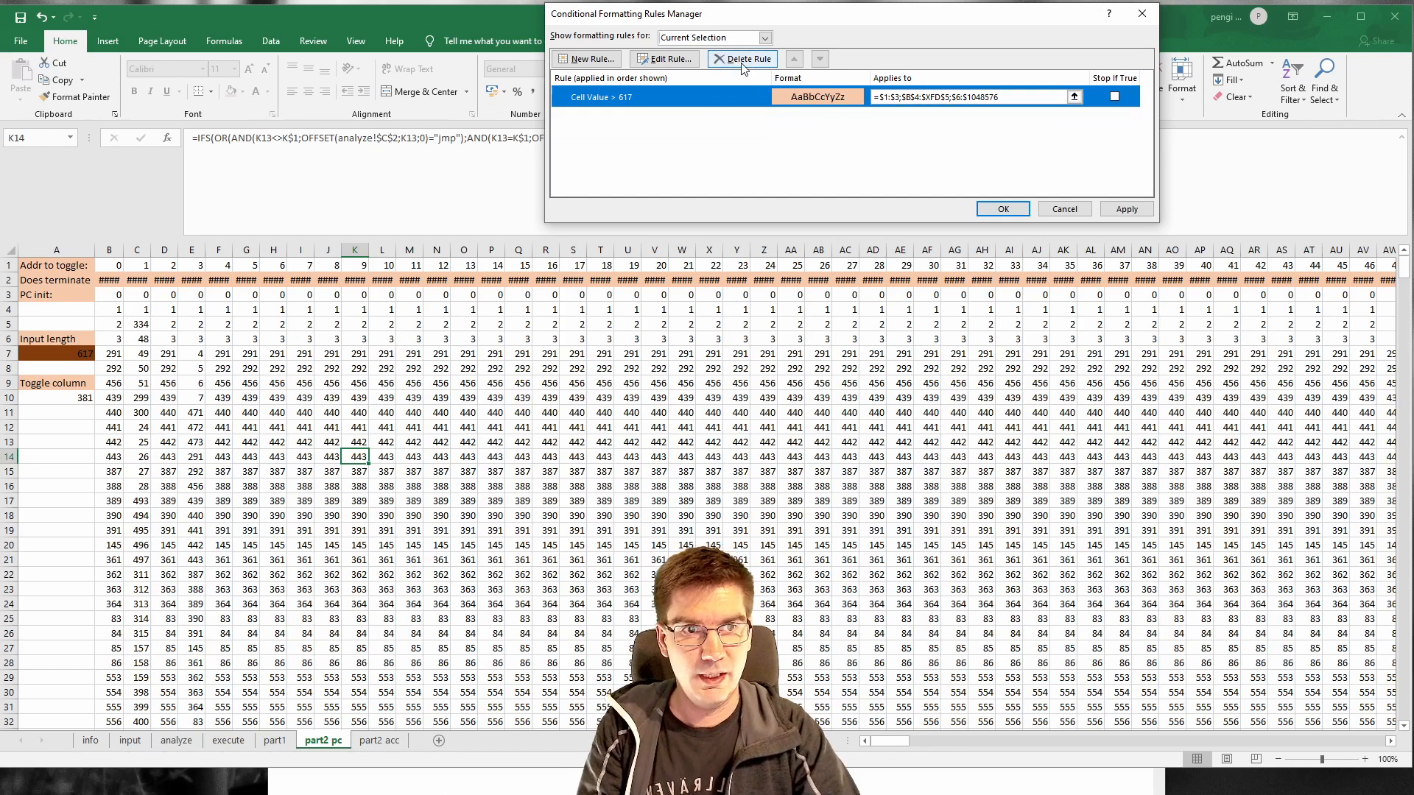
click(763, 59)
click(1002, 210)
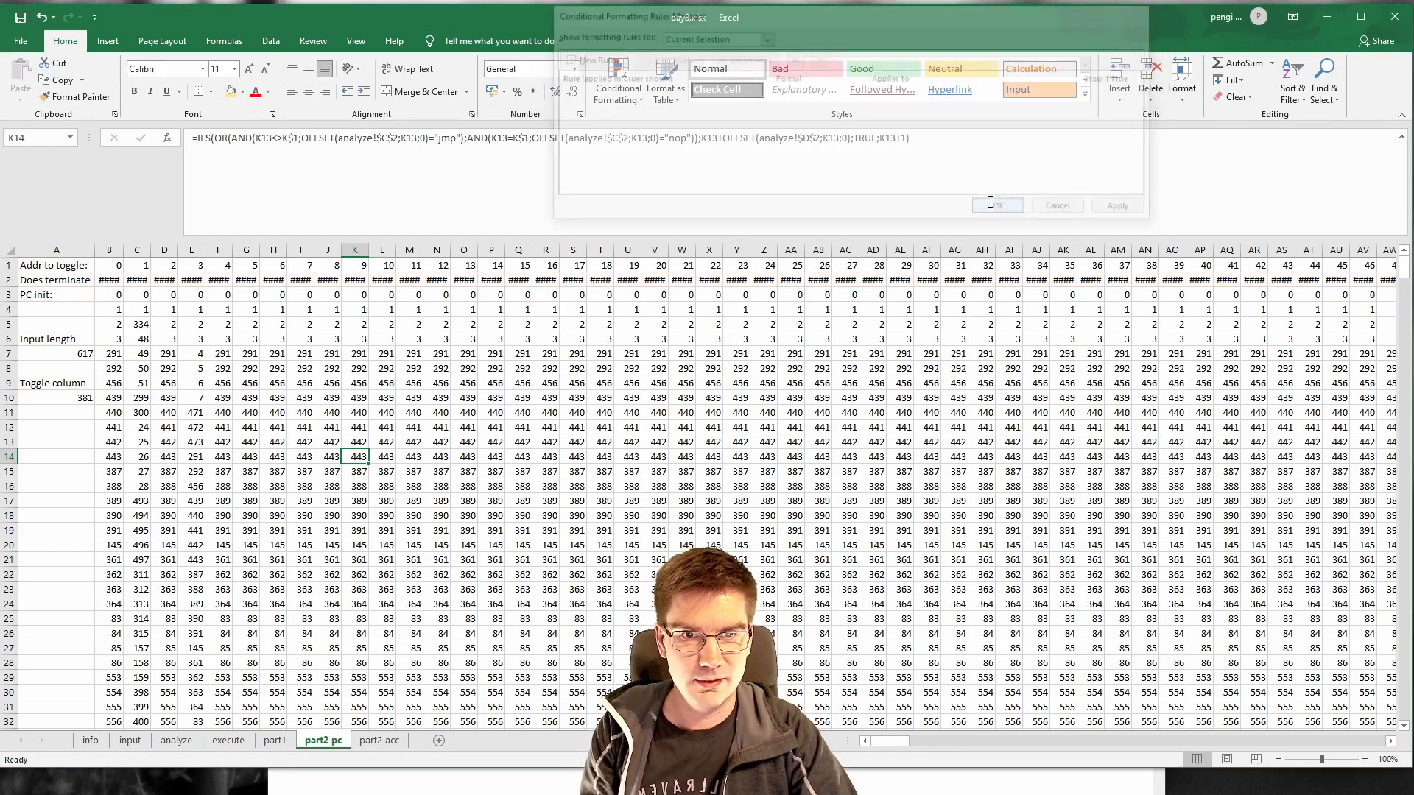
click(109, 339)
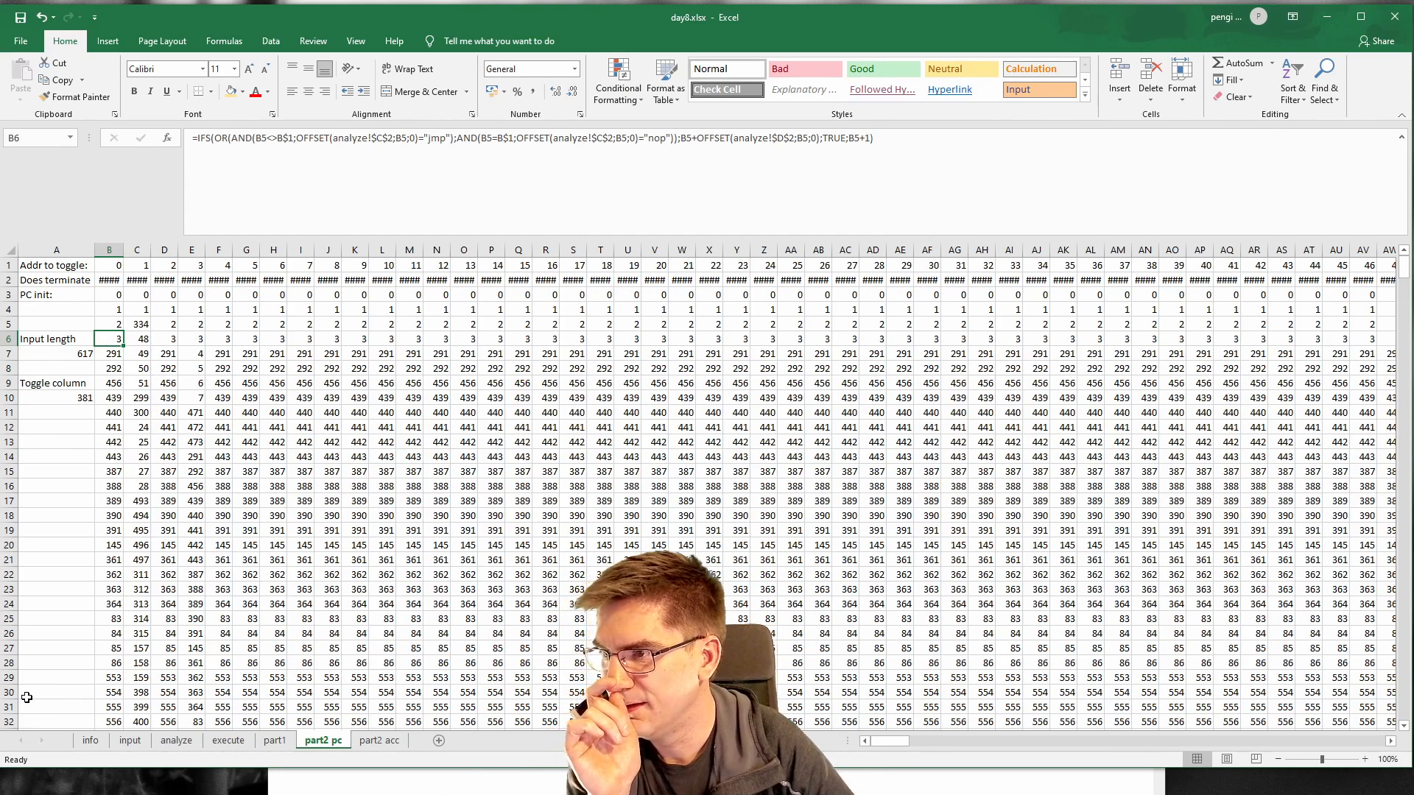
click(156, 467)
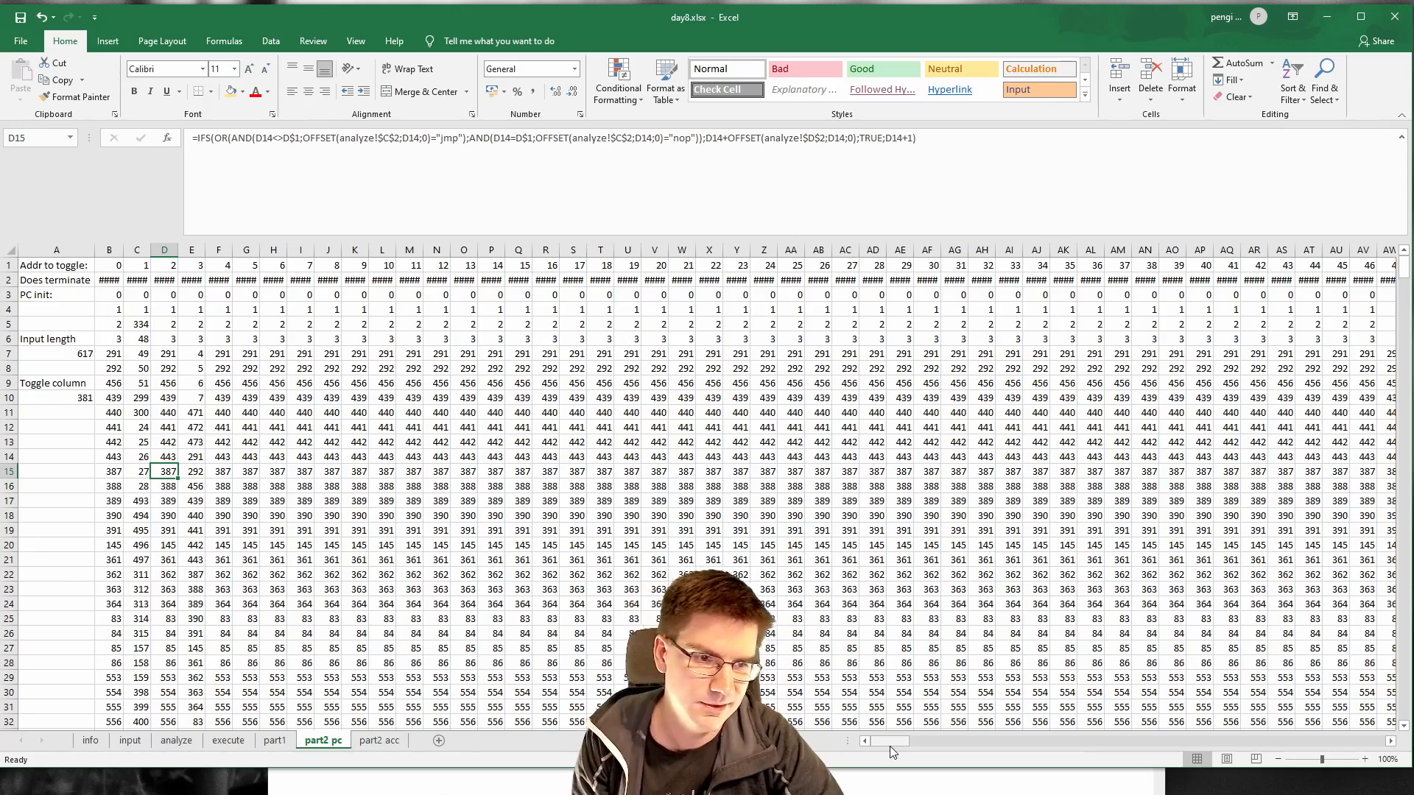
drag(889, 744, 289, 746)
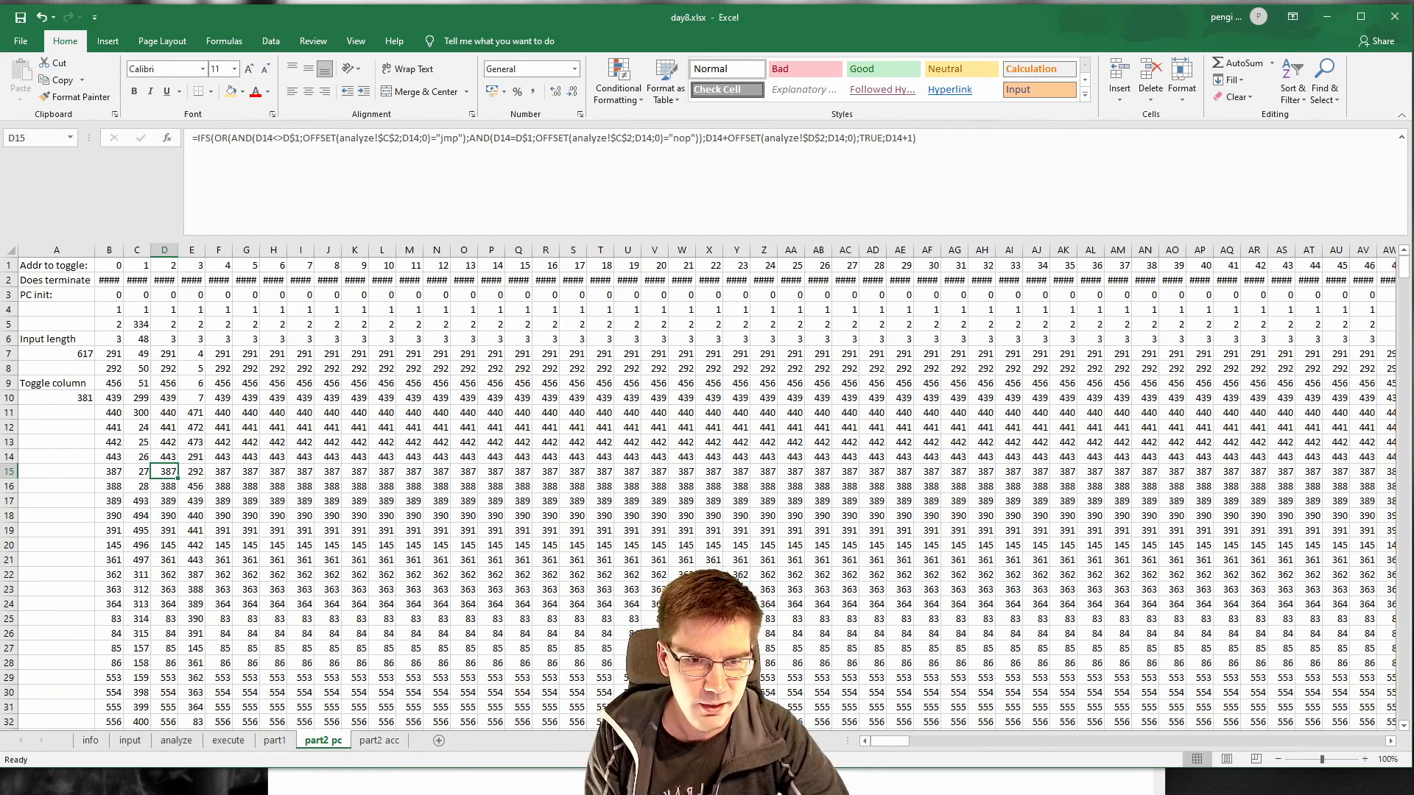
Step: Delete the part2 acc sheet from the workbook permanently
click(377, 743)
click(234, 742)
click(367, 744)
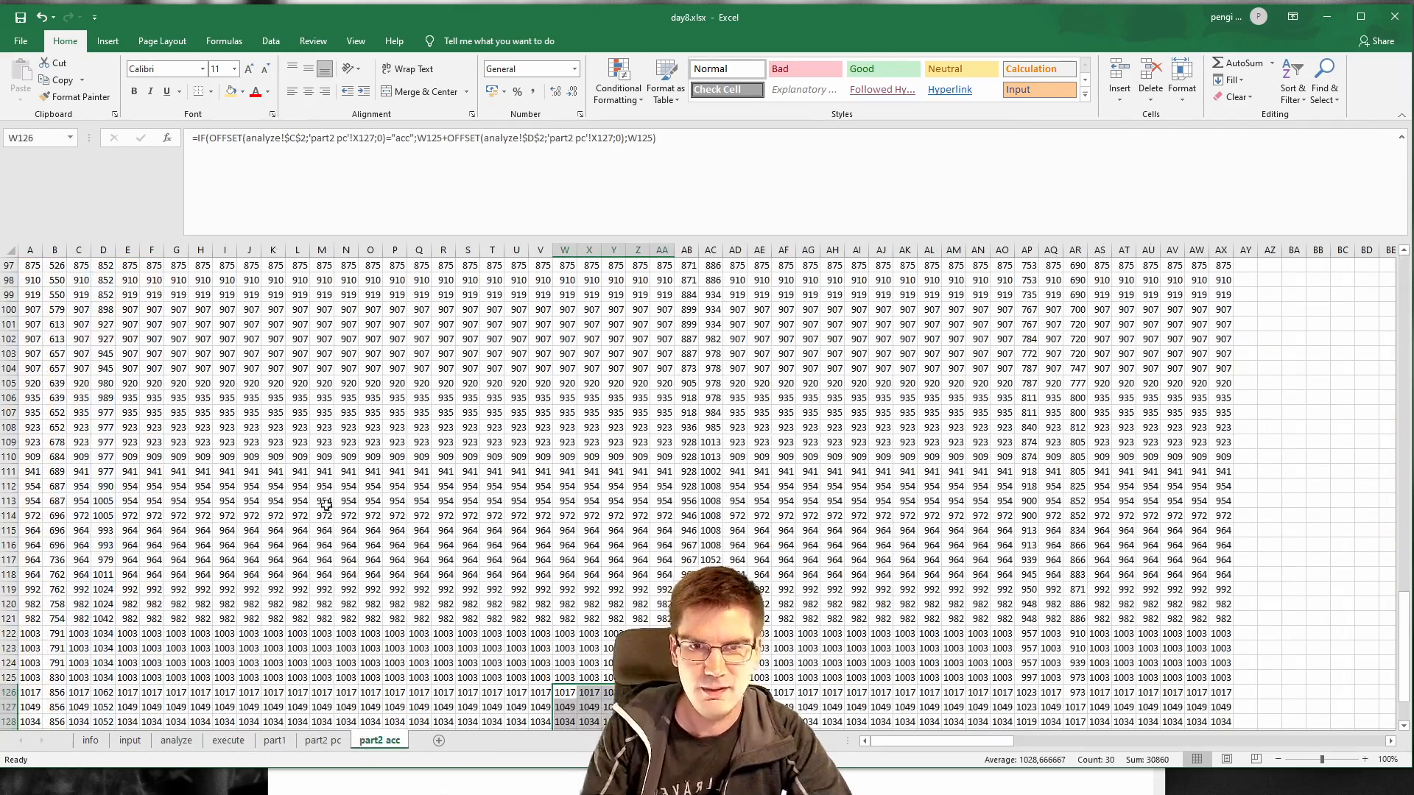
right_click(368, 743)
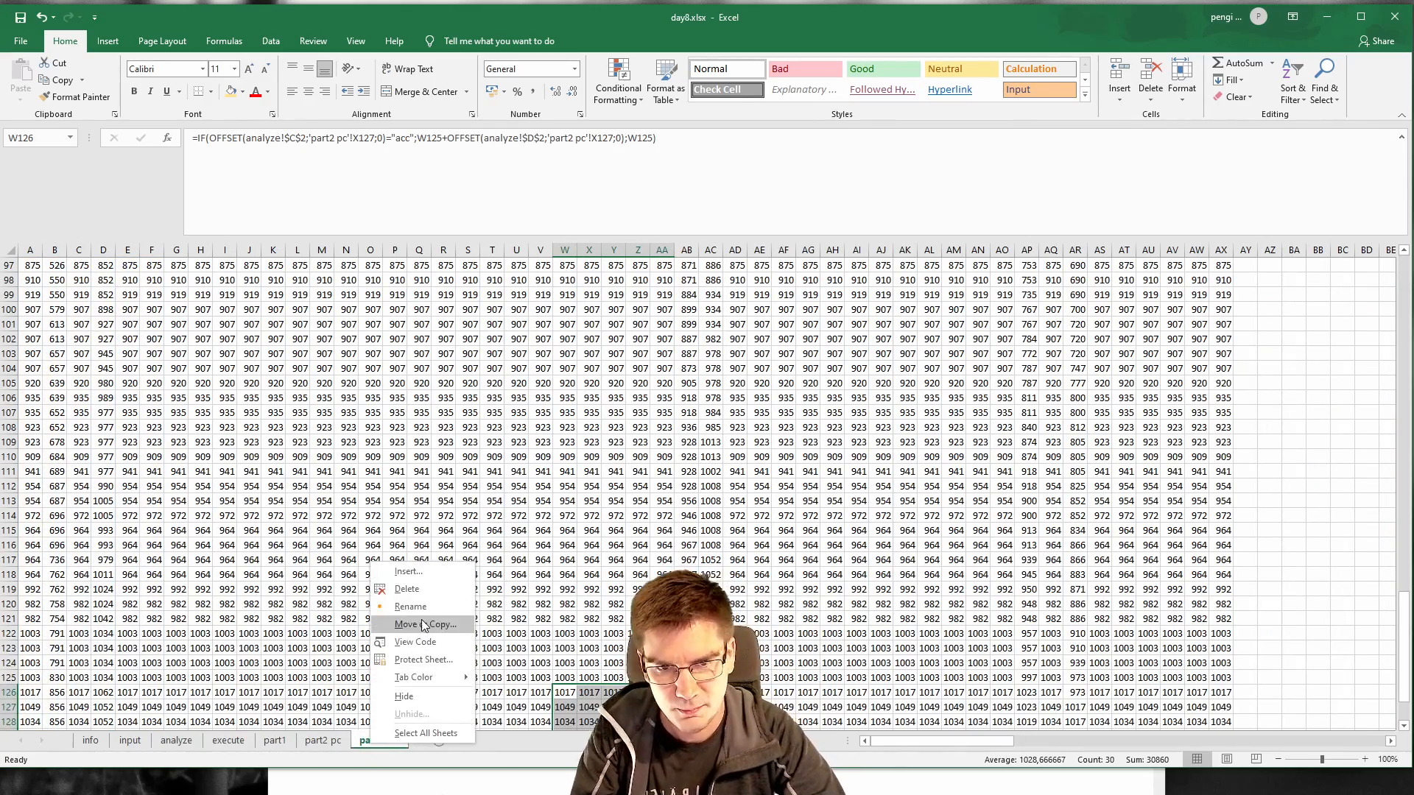
click(407, 589)
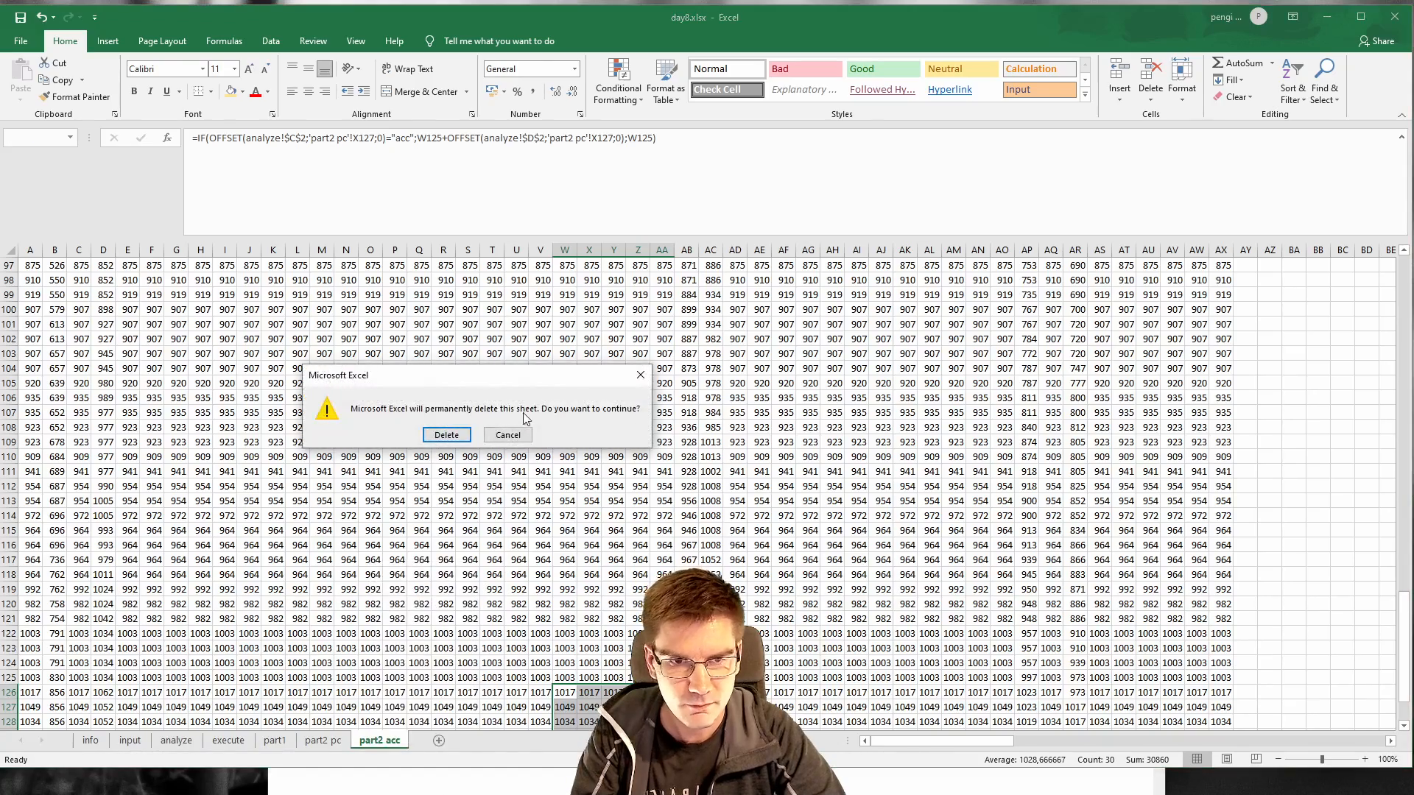
click(446, 435)
Step: Create a copy of the execute sheet at the end of the day8.xlsx workbook
right_click(248, 744)
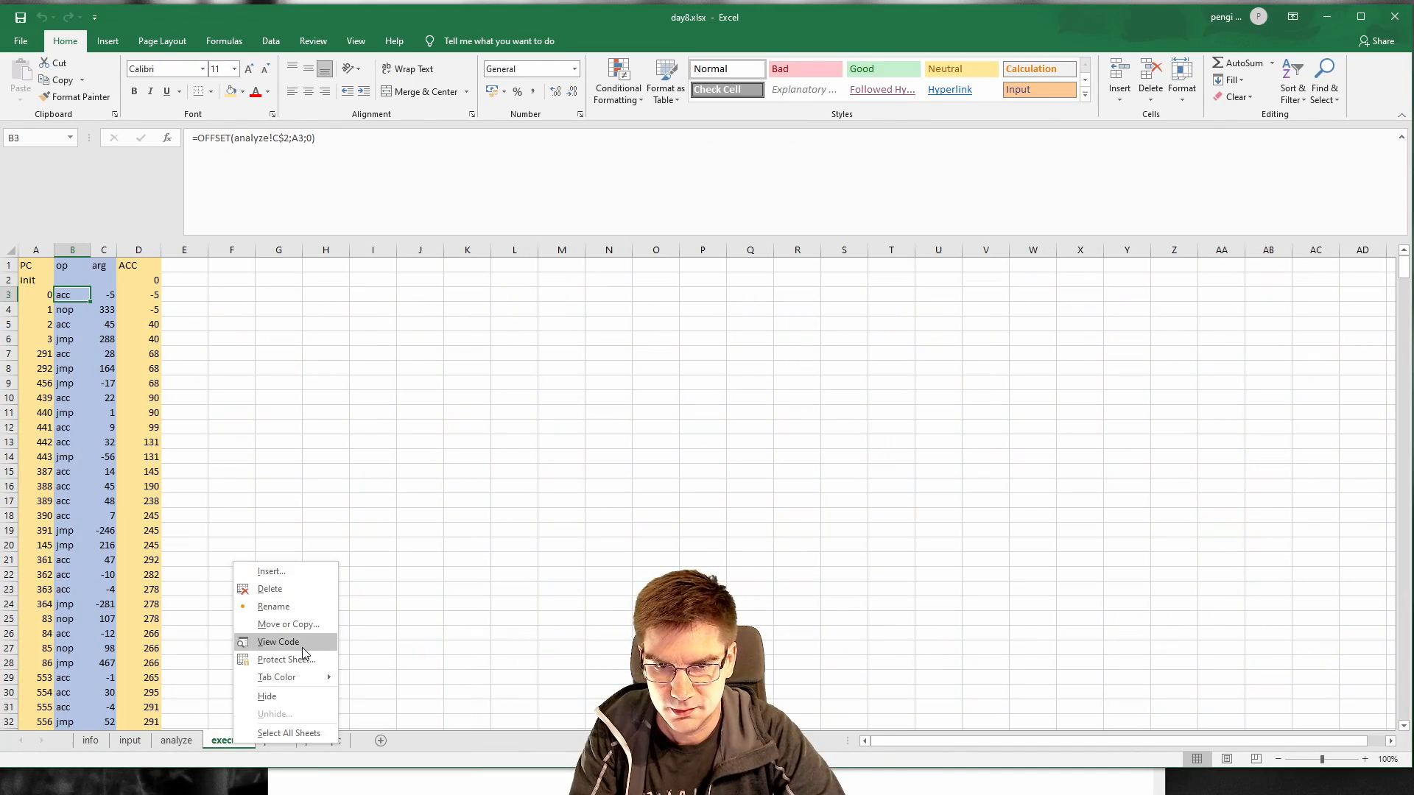
click(302, 623)
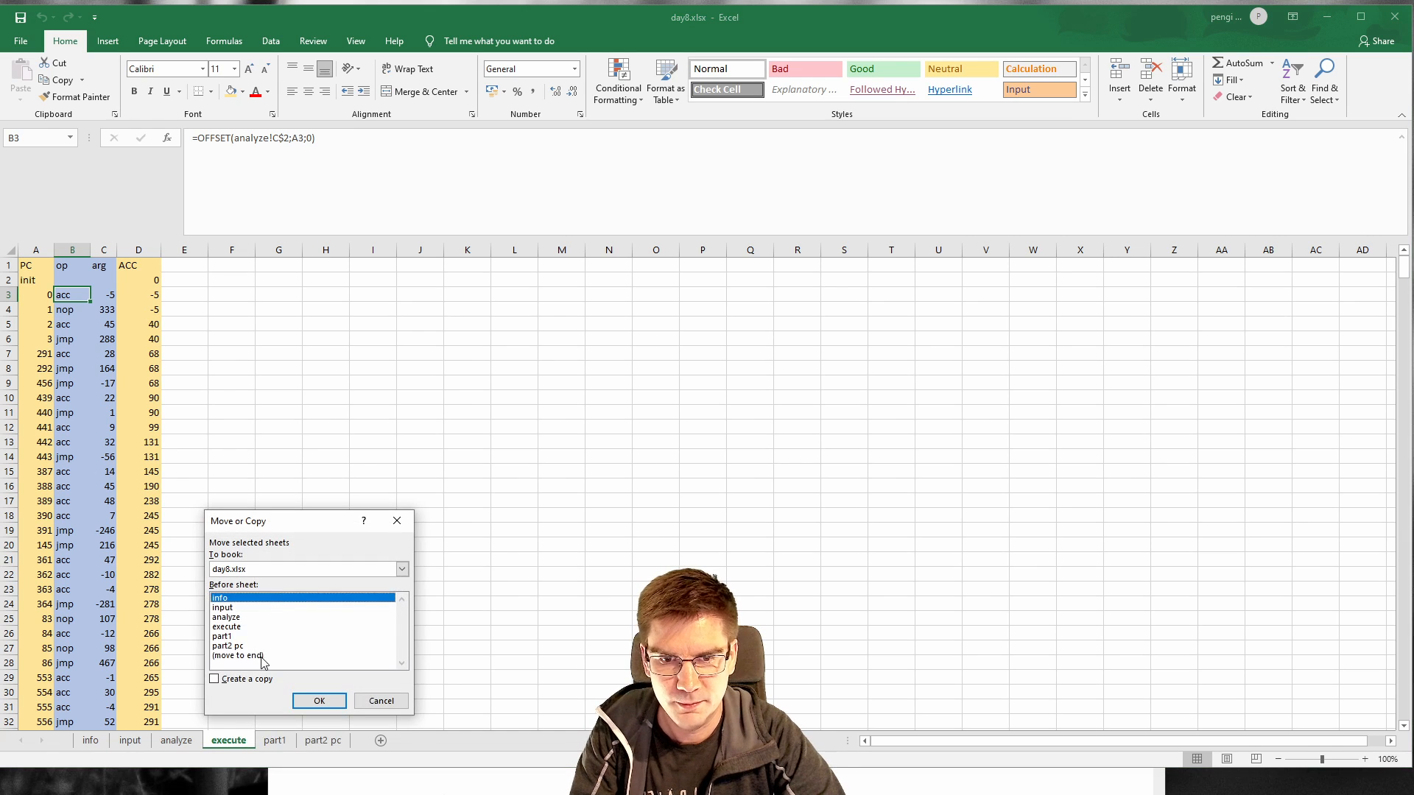
click(237, 655)
click(215, 678)
click(312, 701)
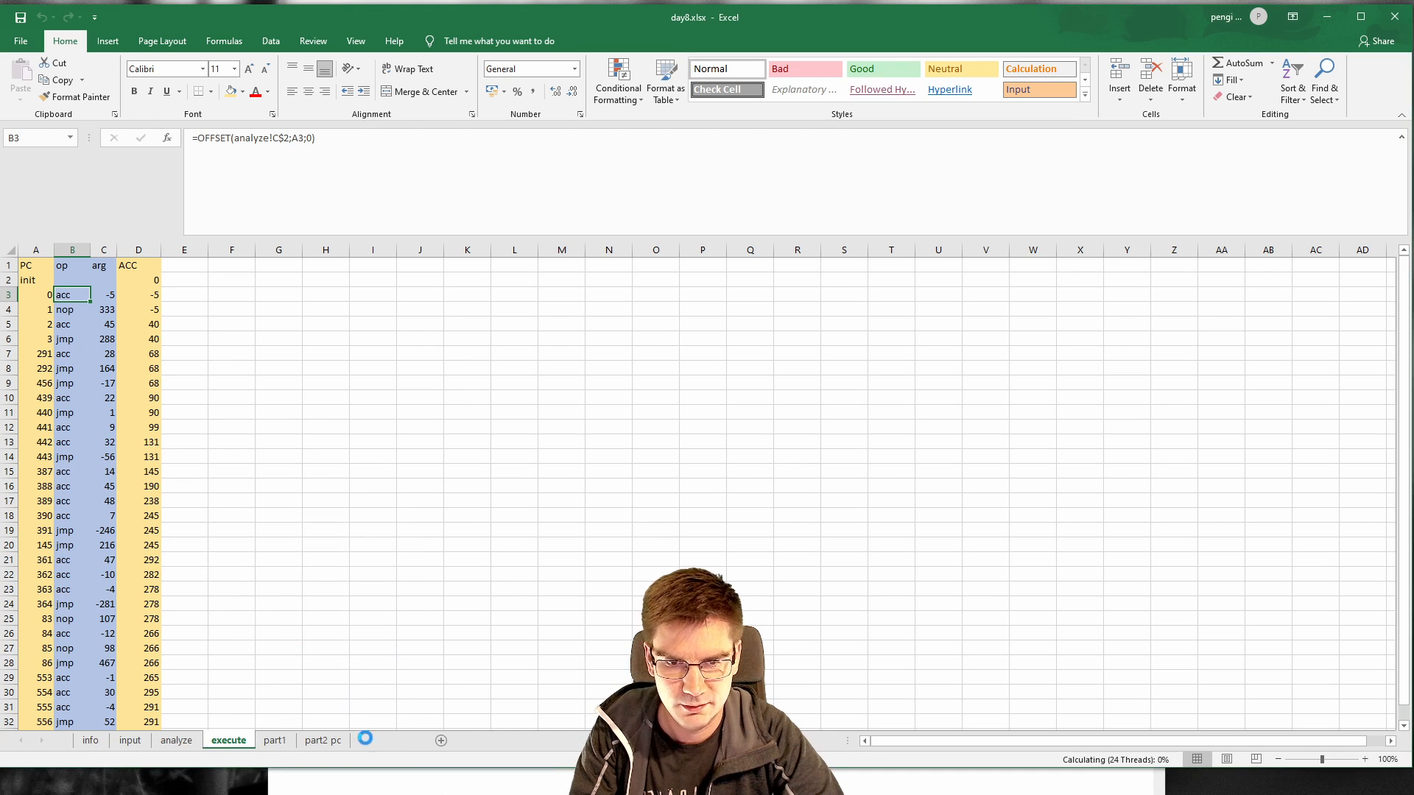
Step: Rename the copied execute sheet as "part2 execute"
double_click(382, 740)
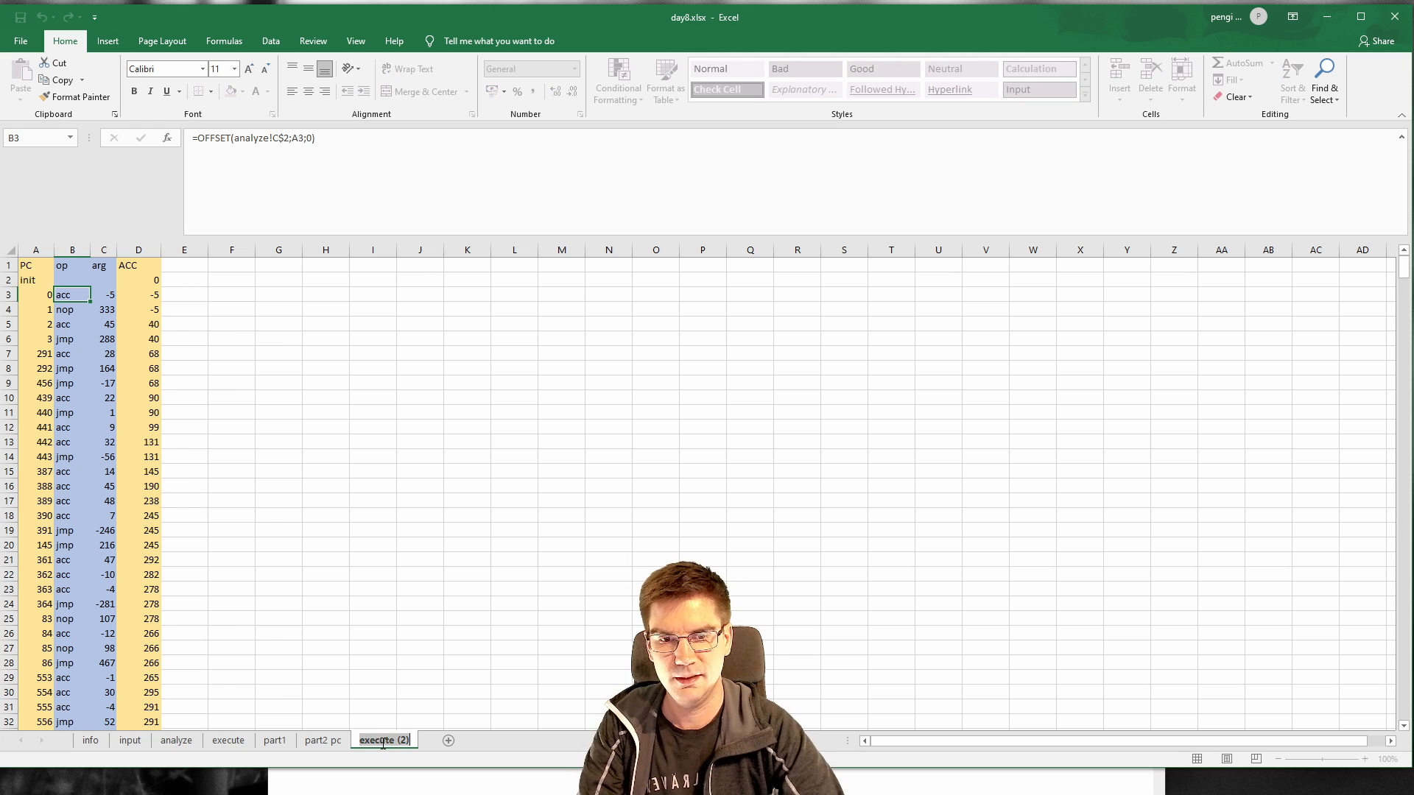
text(pe)
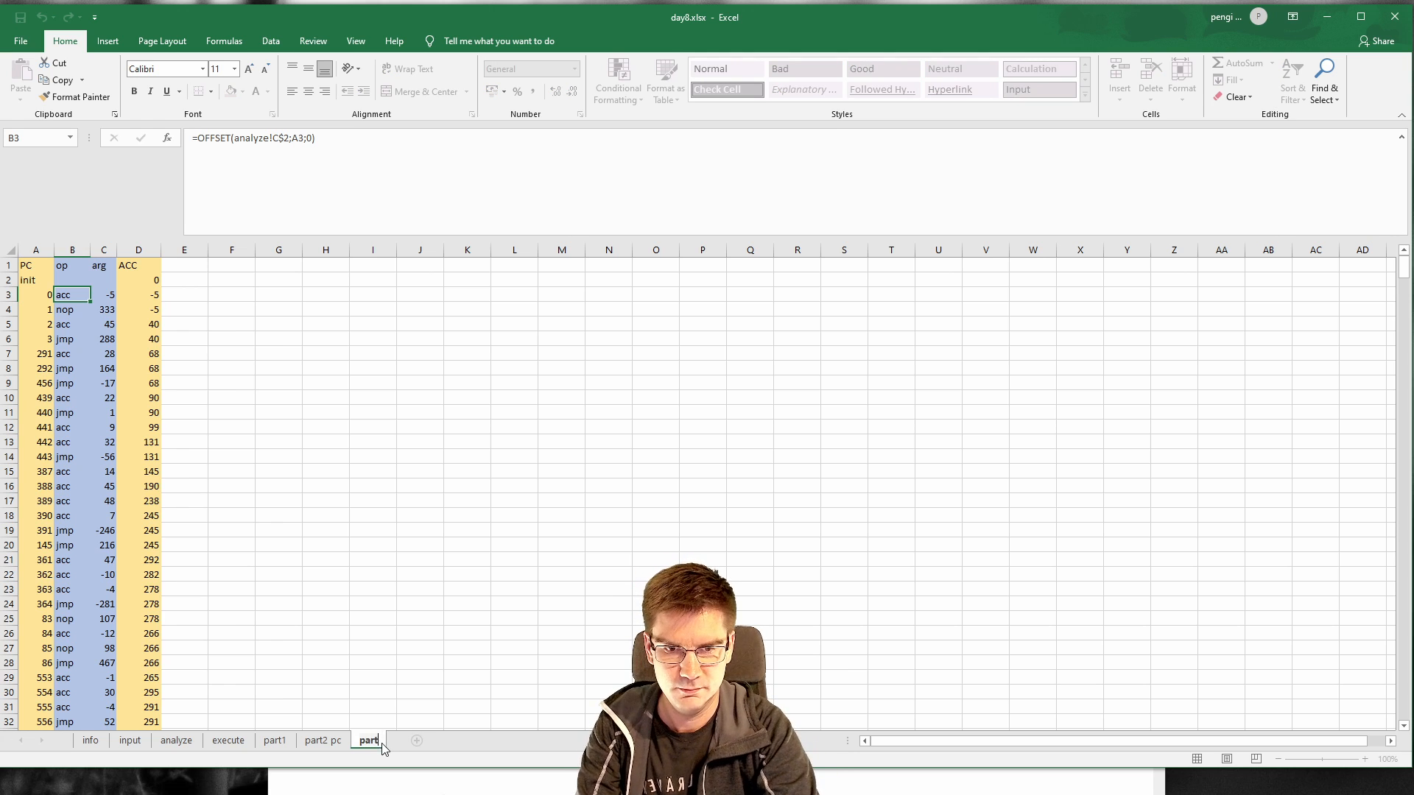
text(rt2 exec)
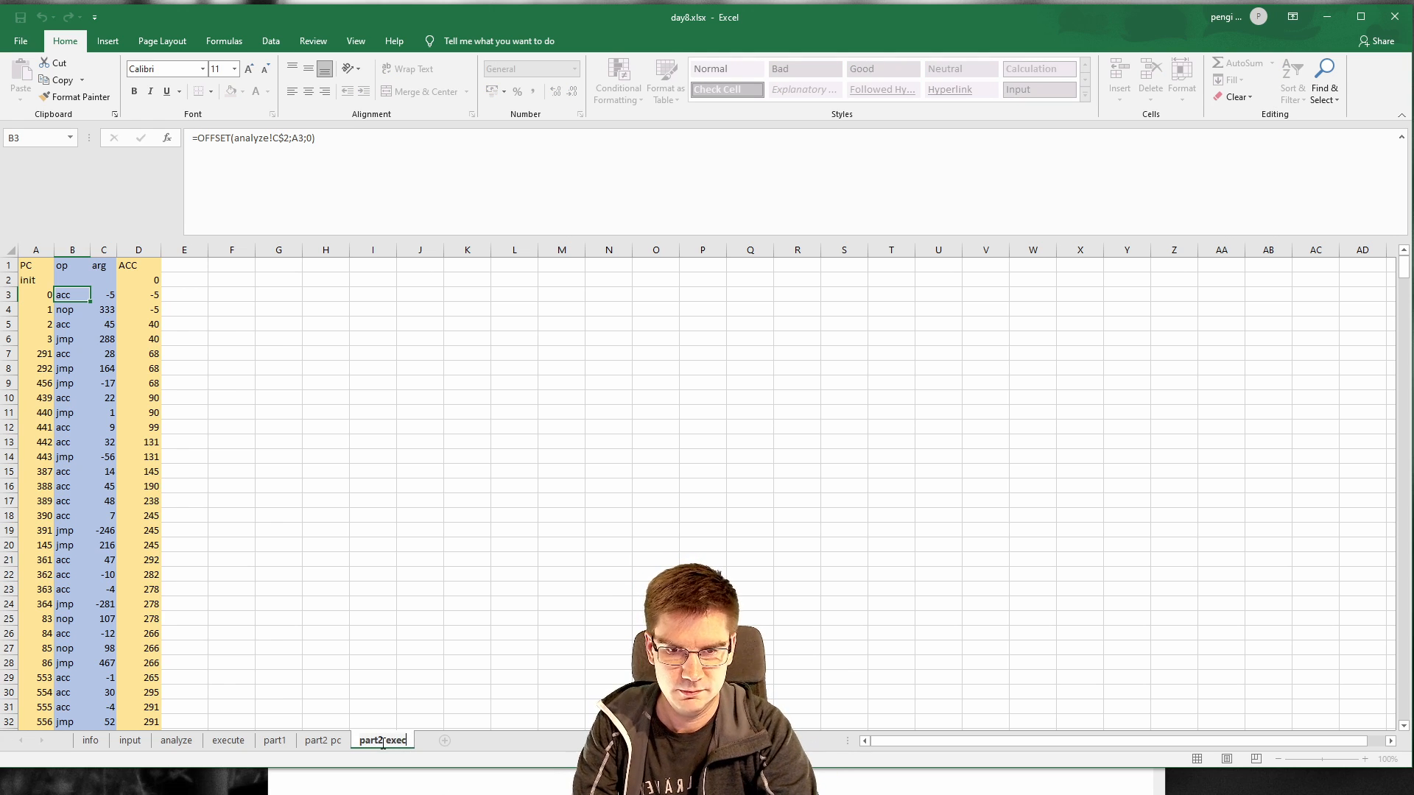
text(ute)
key(Return)
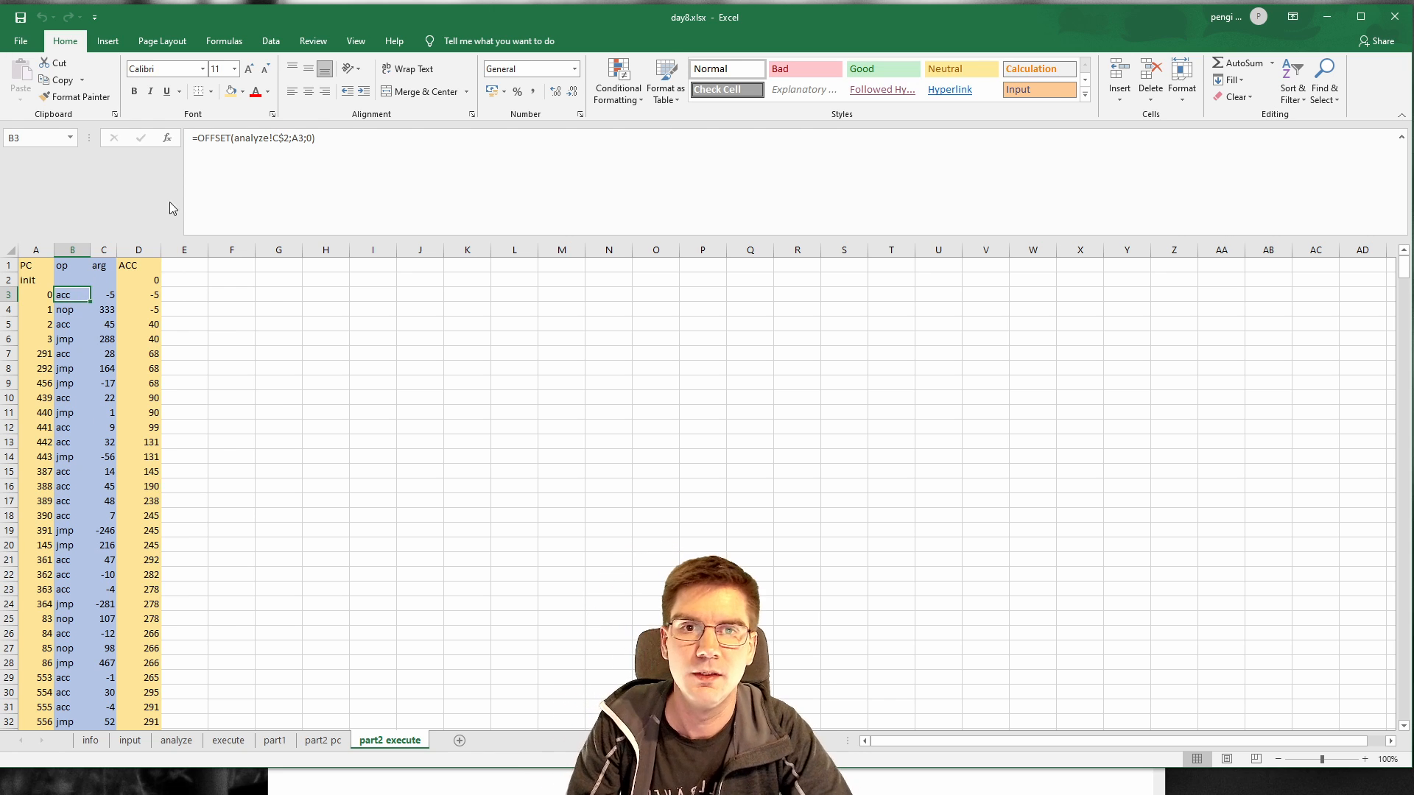
Step: Wrap B3's OFFSET formula in an IF testing A3='part2 pc'!A10, with the OFFSET as the true value and FALSE otherwise
click(201, 137)
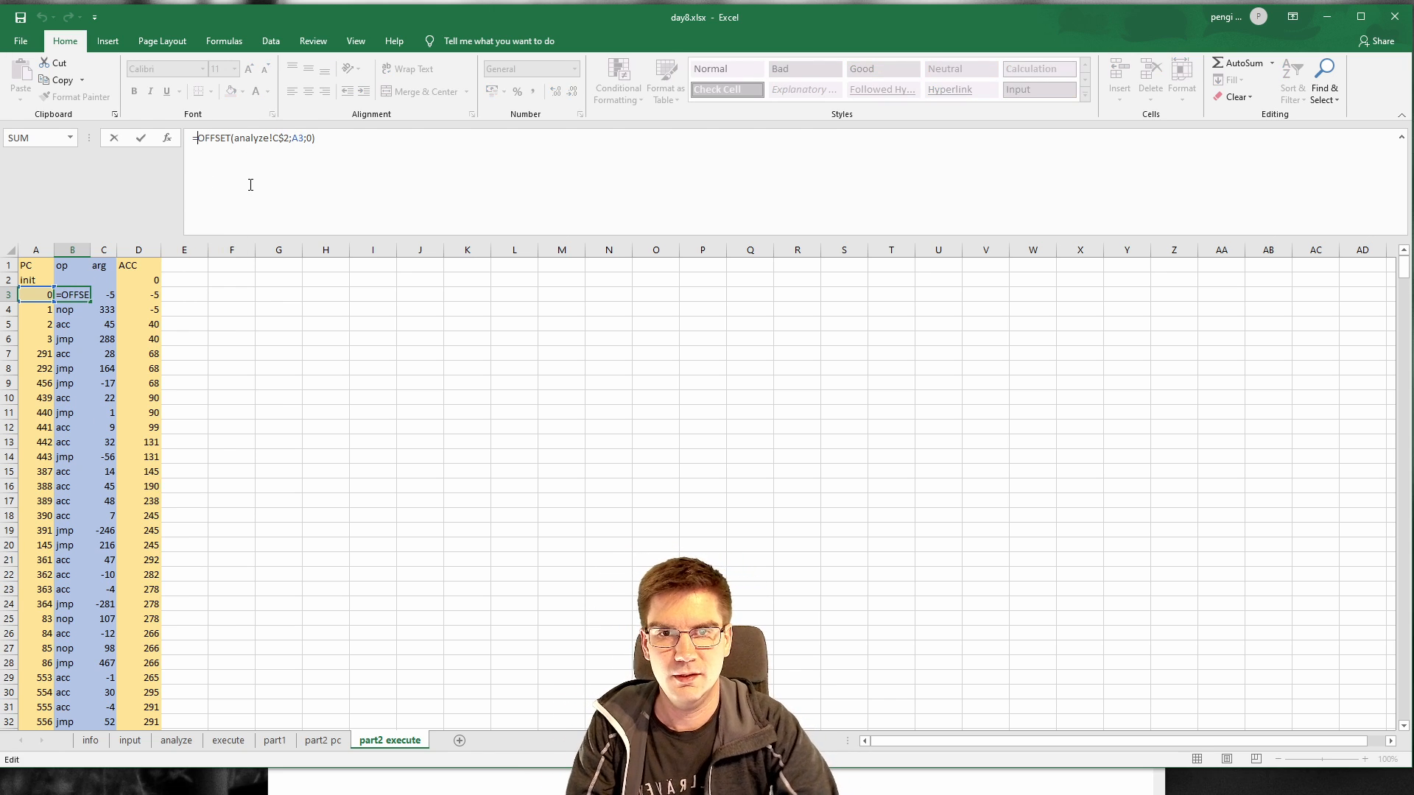
text(IF()
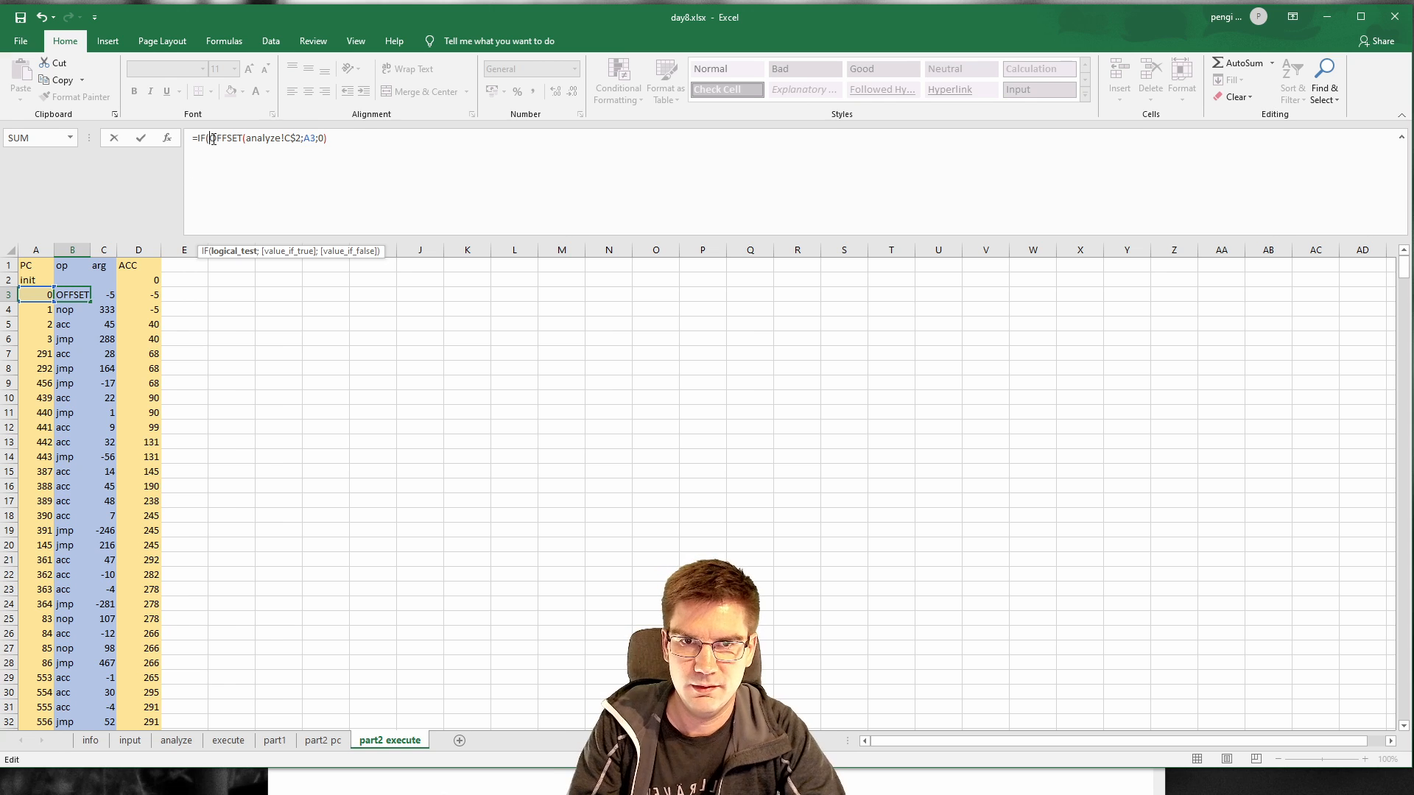
click(36, 294)
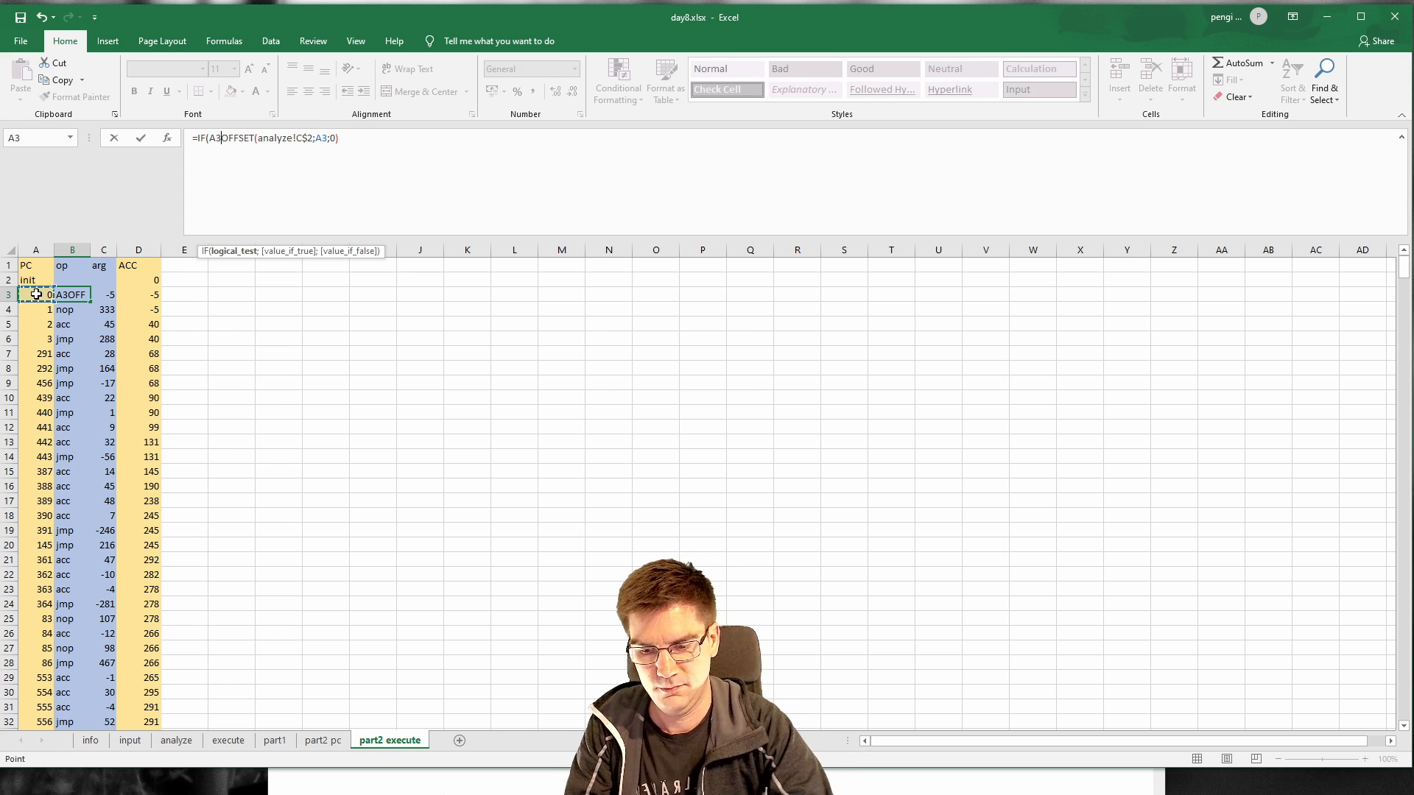
text(=)
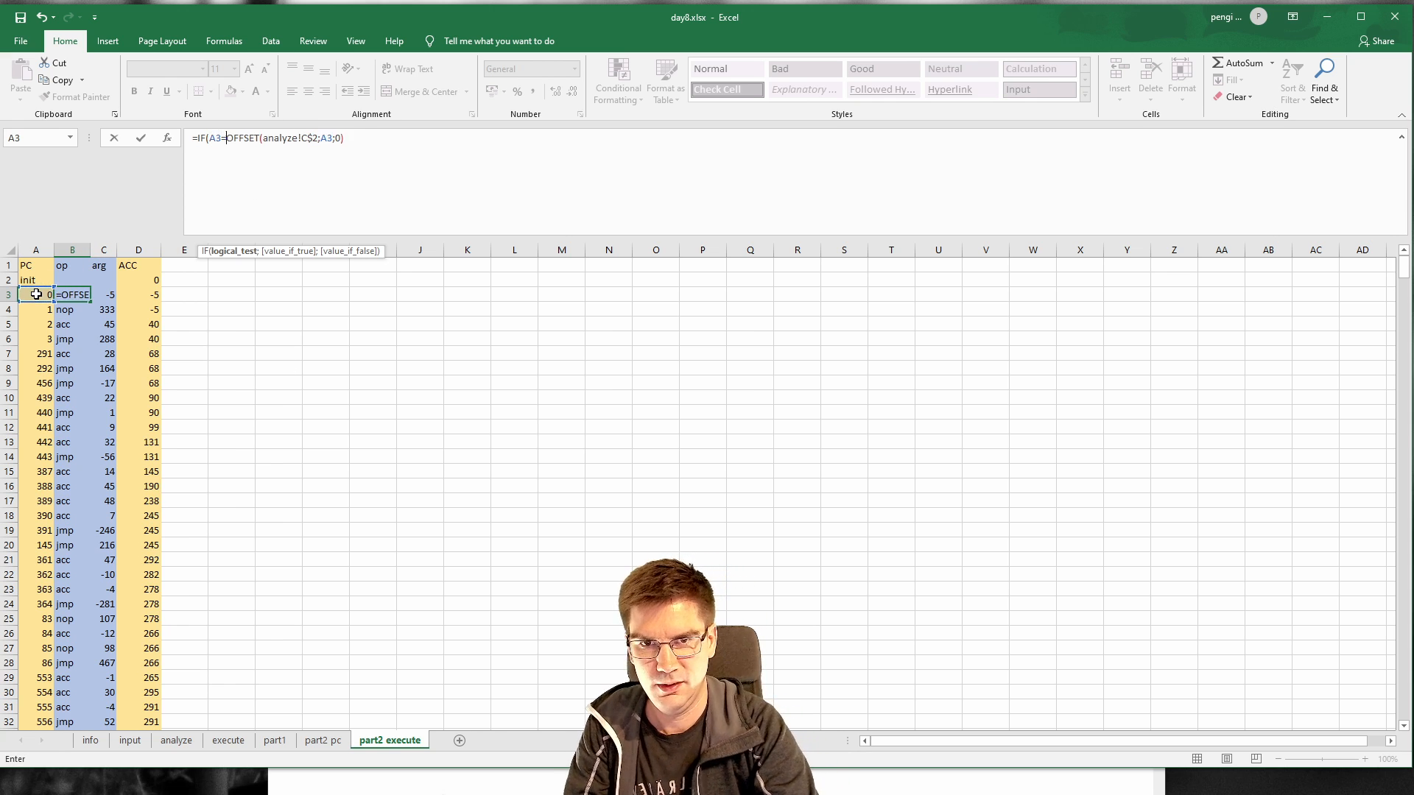
click(323, 741)
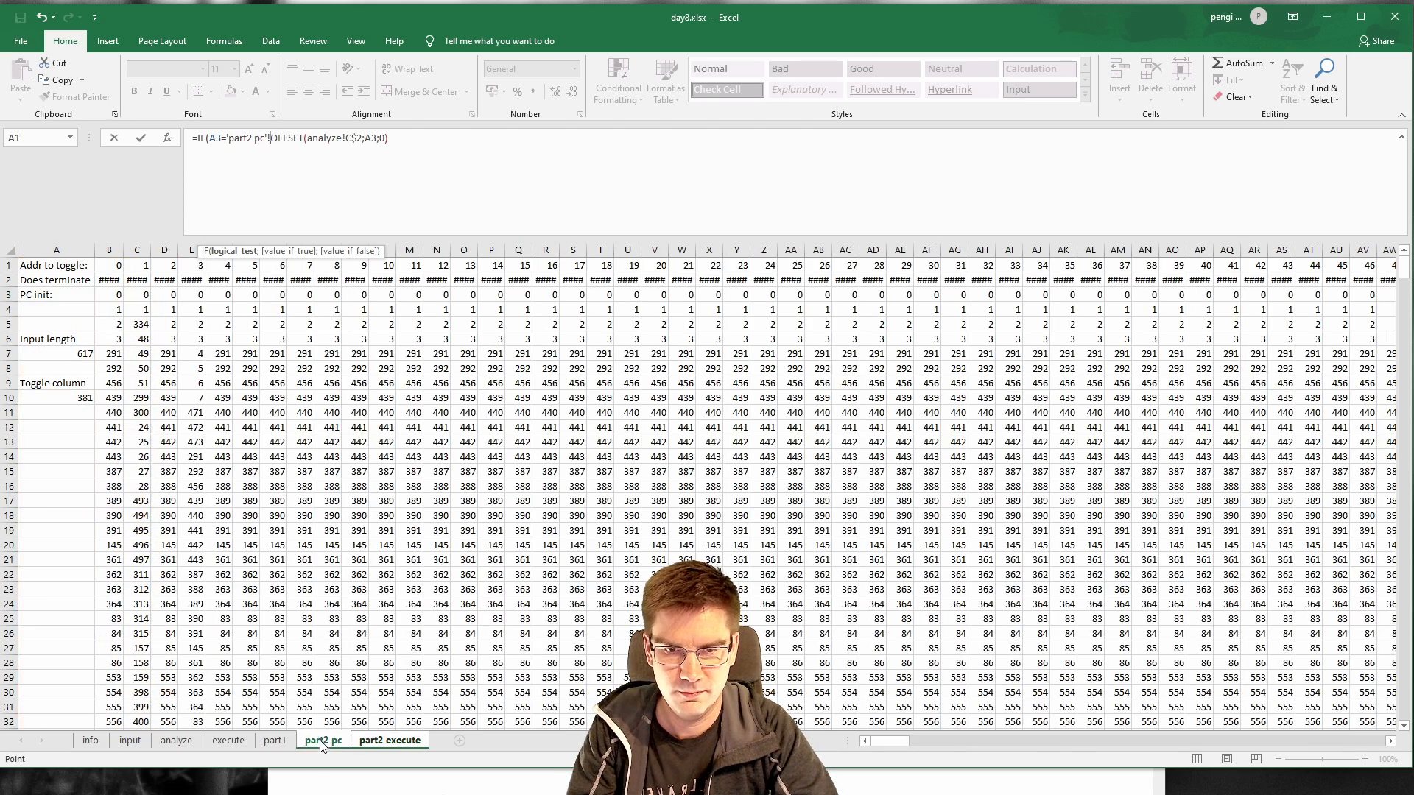
click(76, 397)
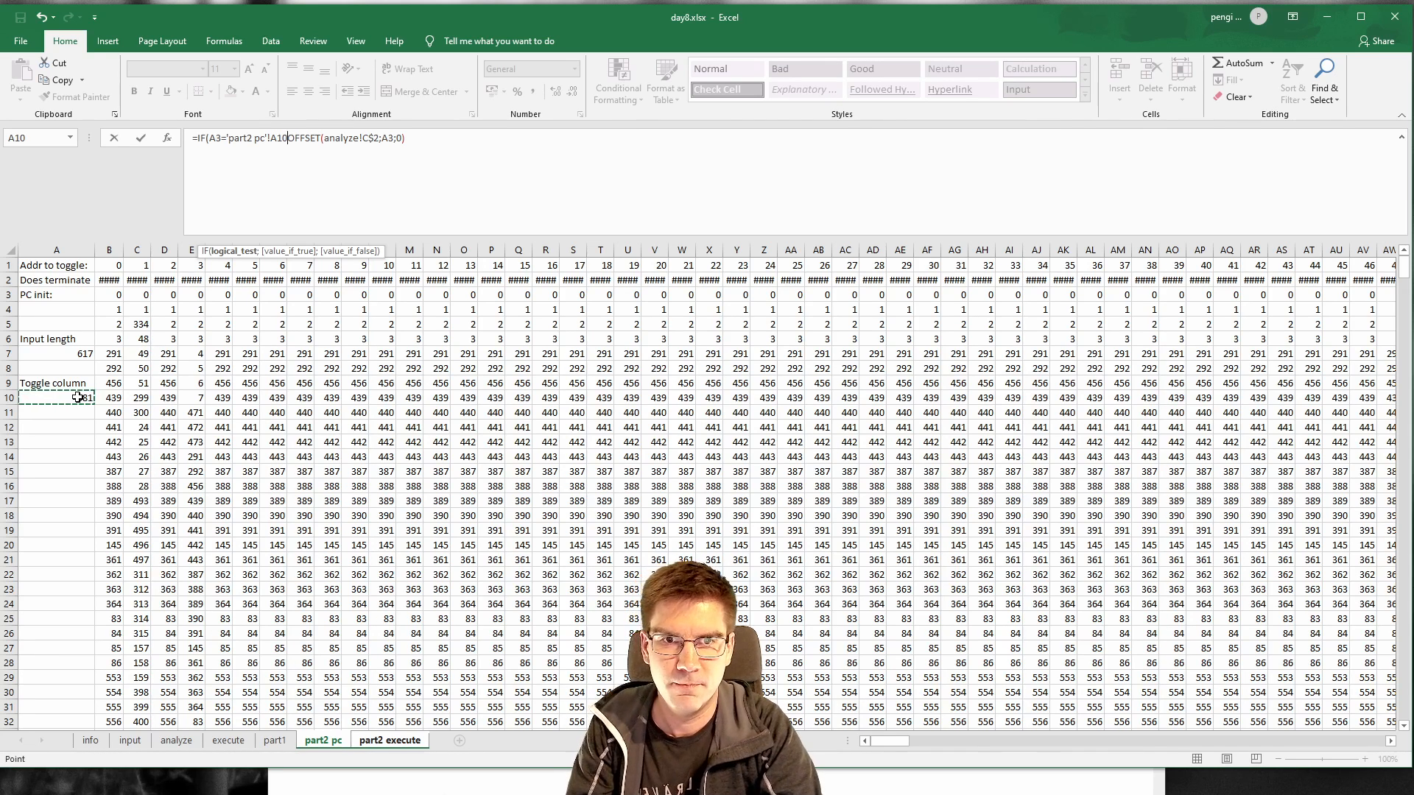
text(;)
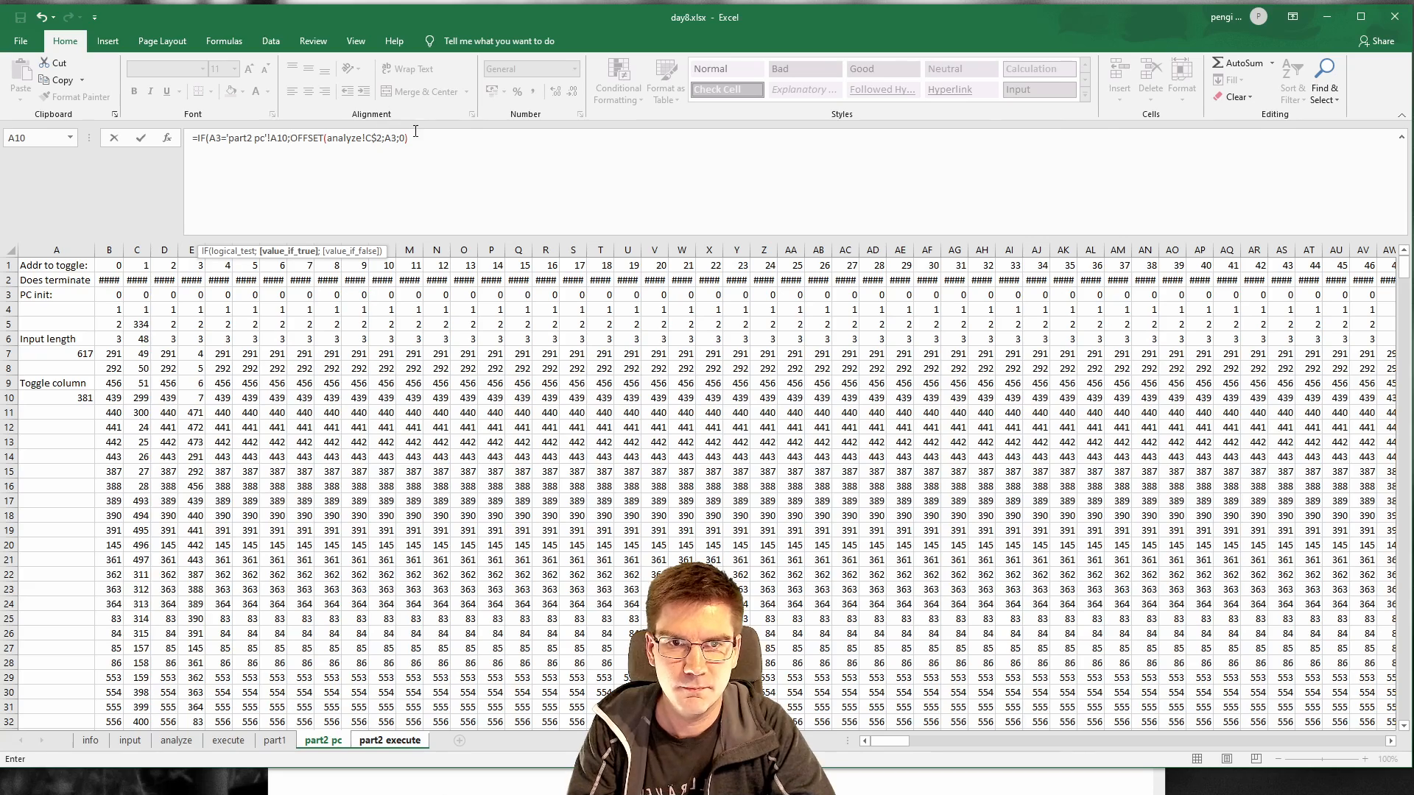
text(;FALSE))
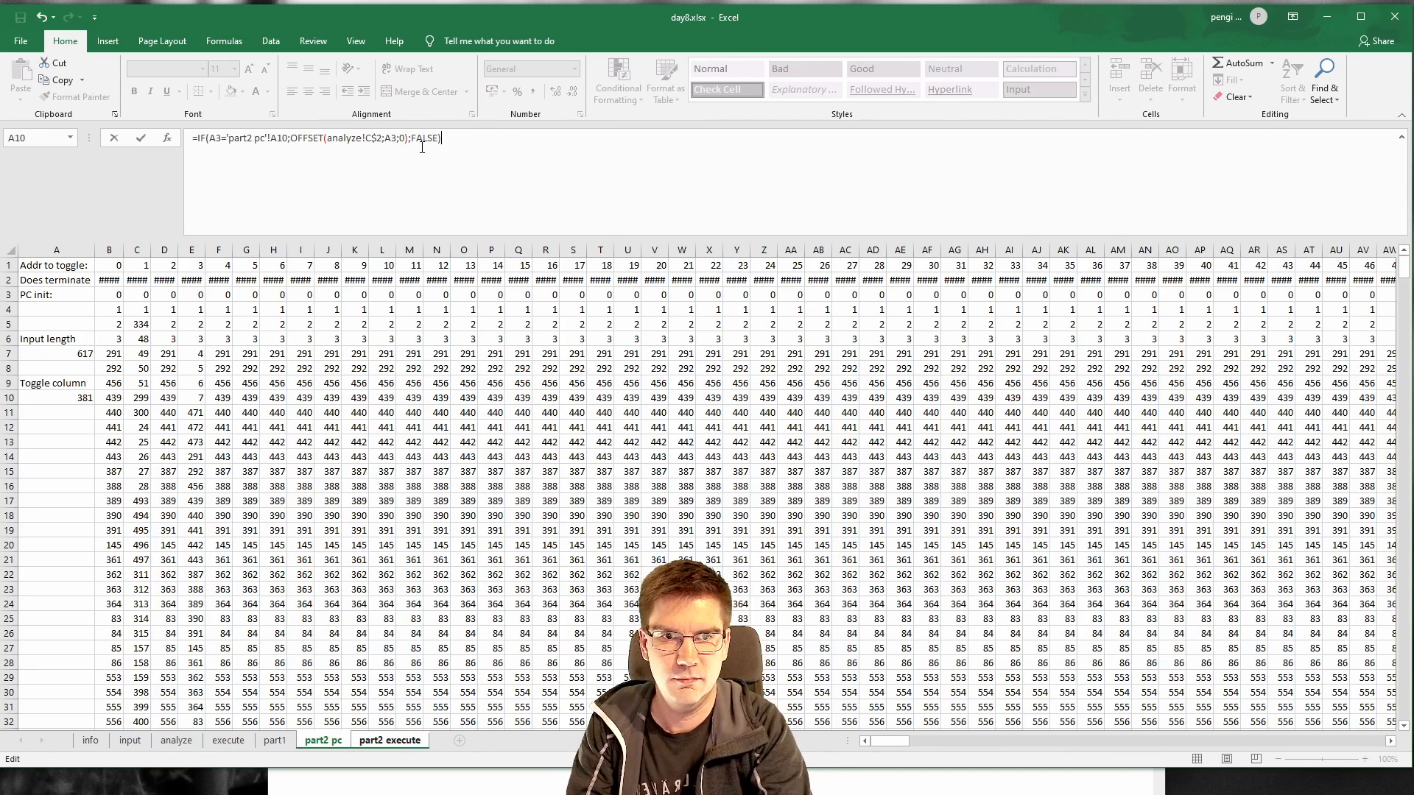
key(Return)
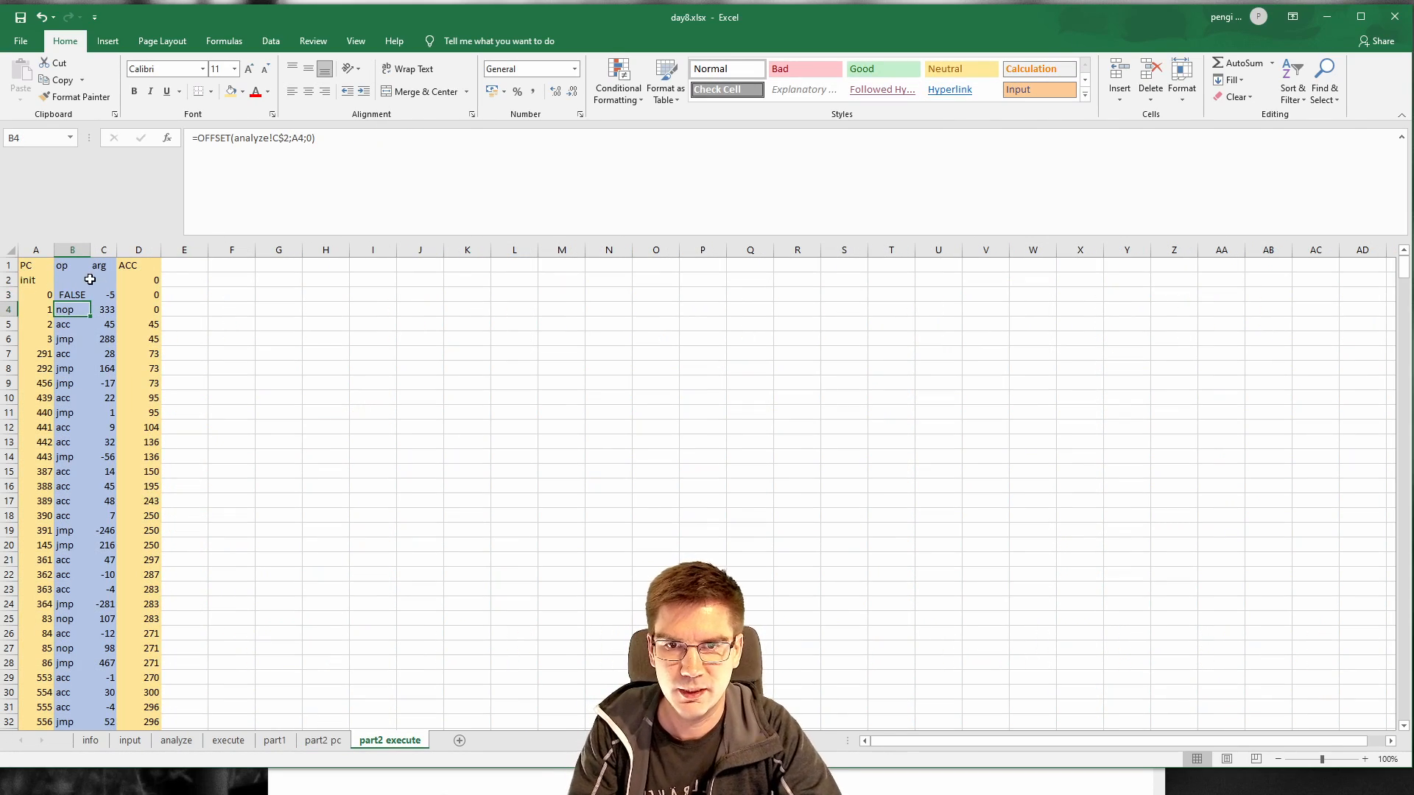
click(66, 293)
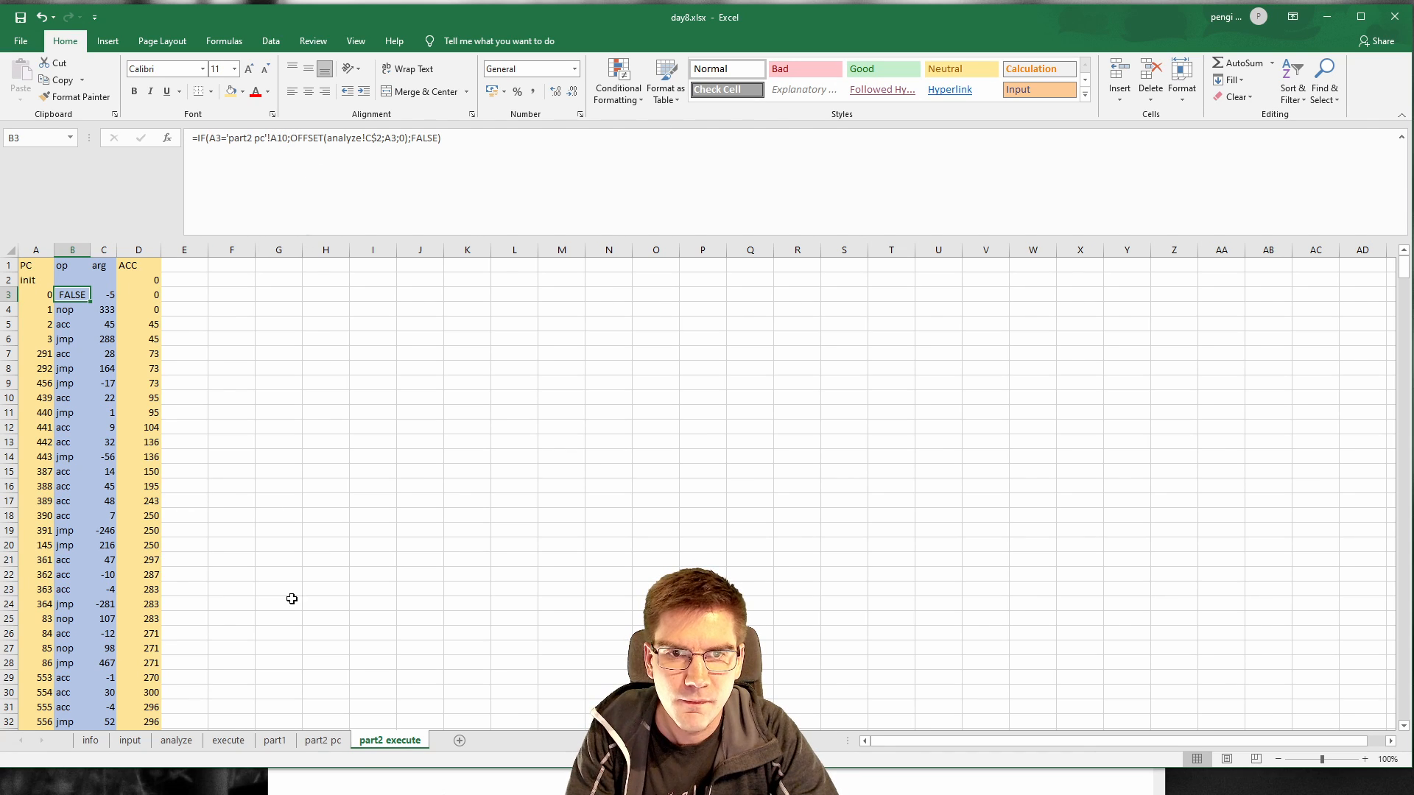
click(323, 741)
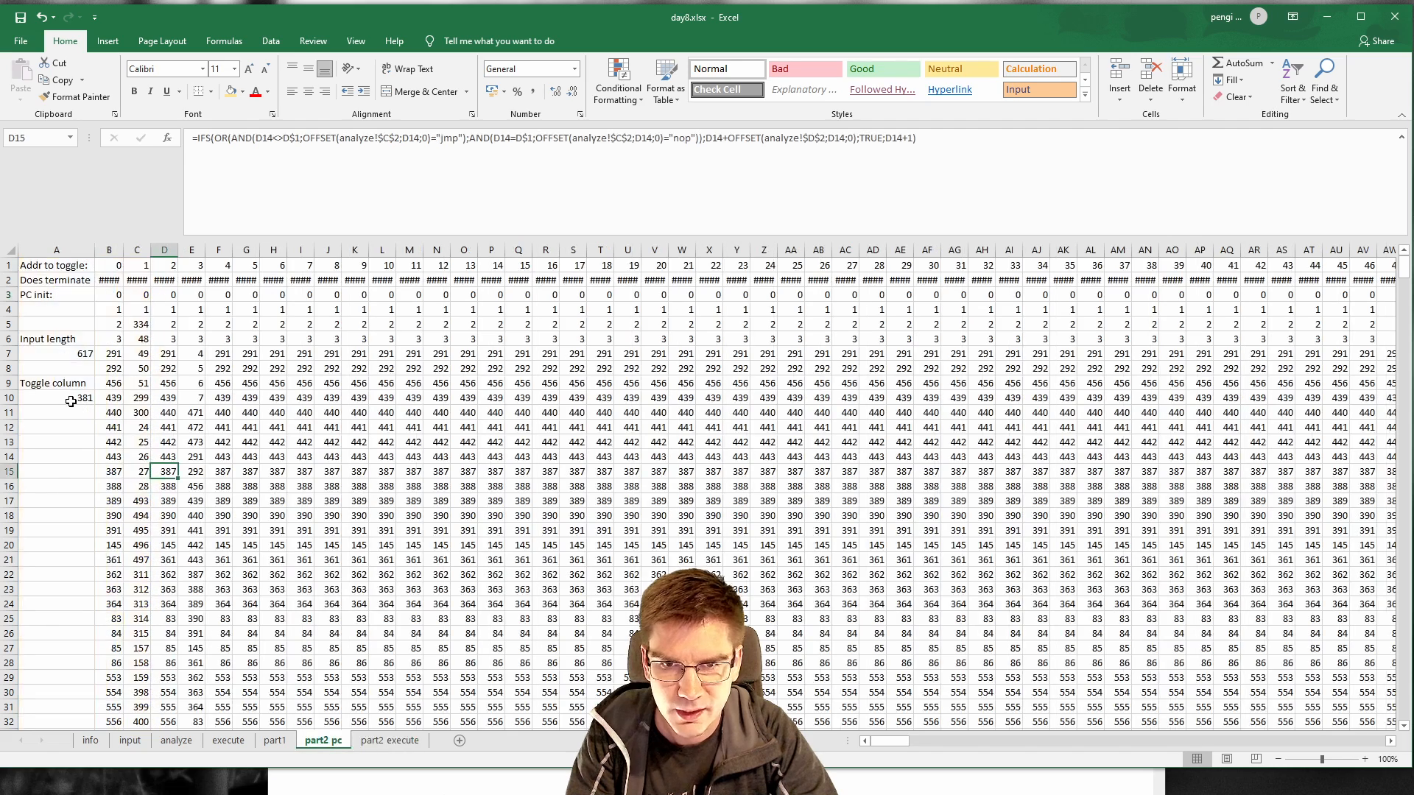
click(389, 740)
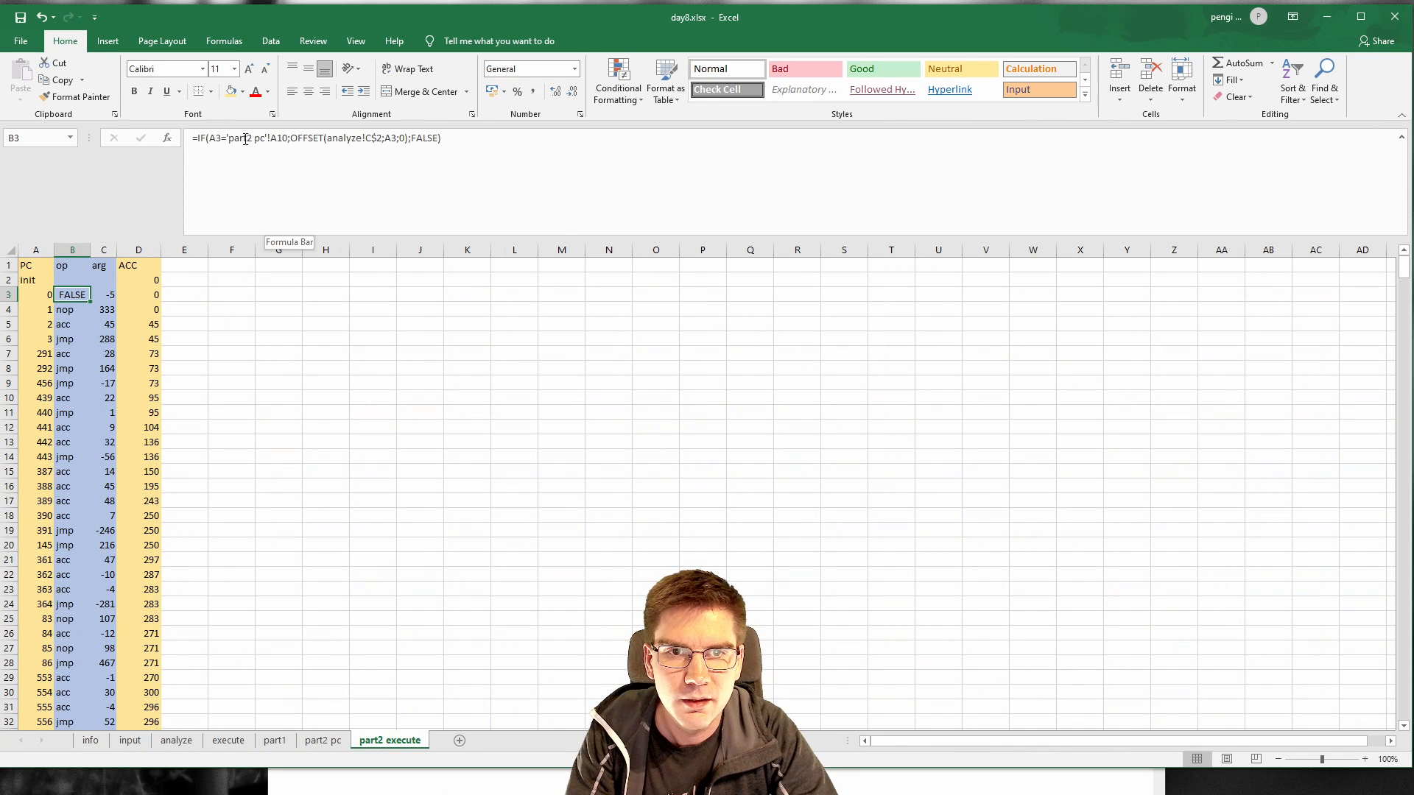
double_click(431, 140)
key(BackSpace)
key(BackSpace)
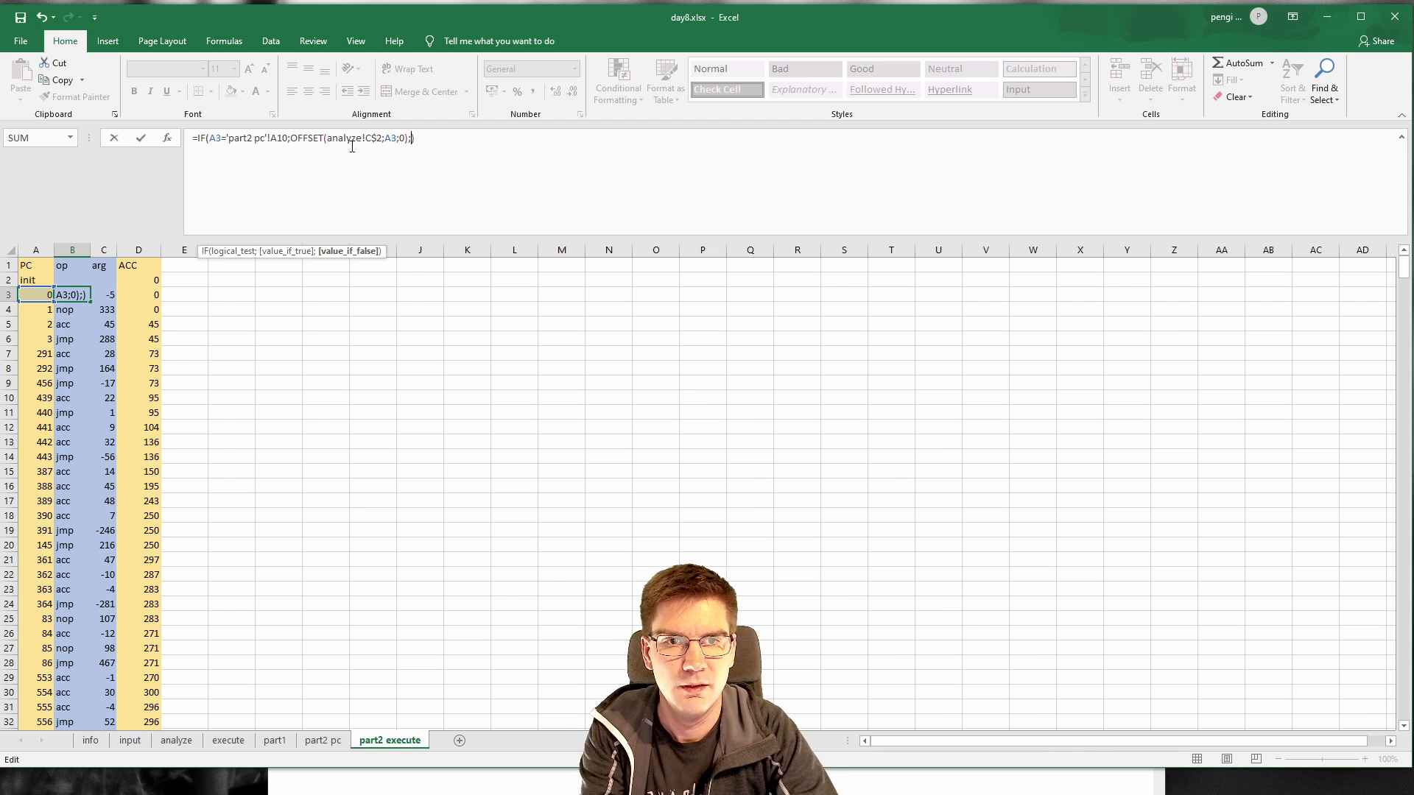
click(273, 140)
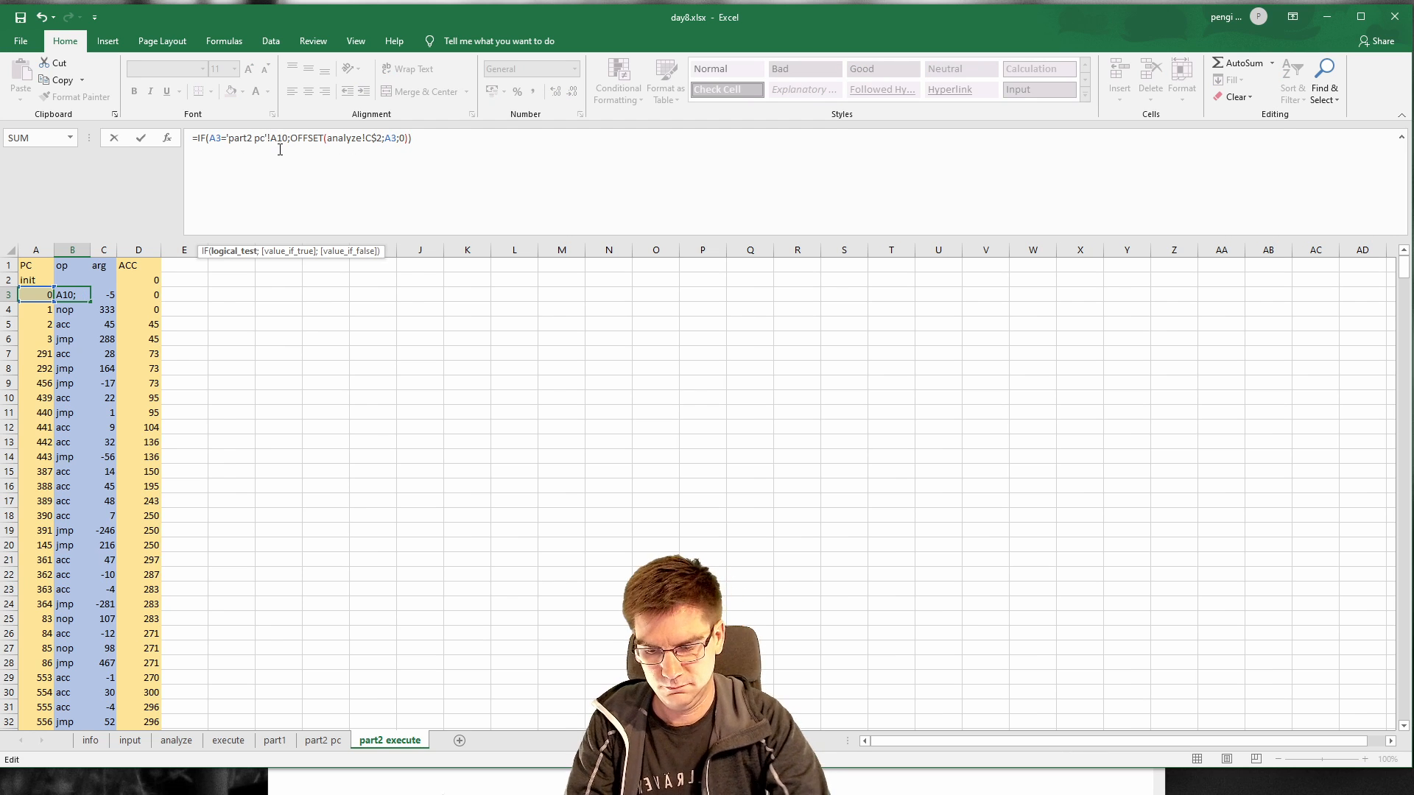
text($)
key(Right)
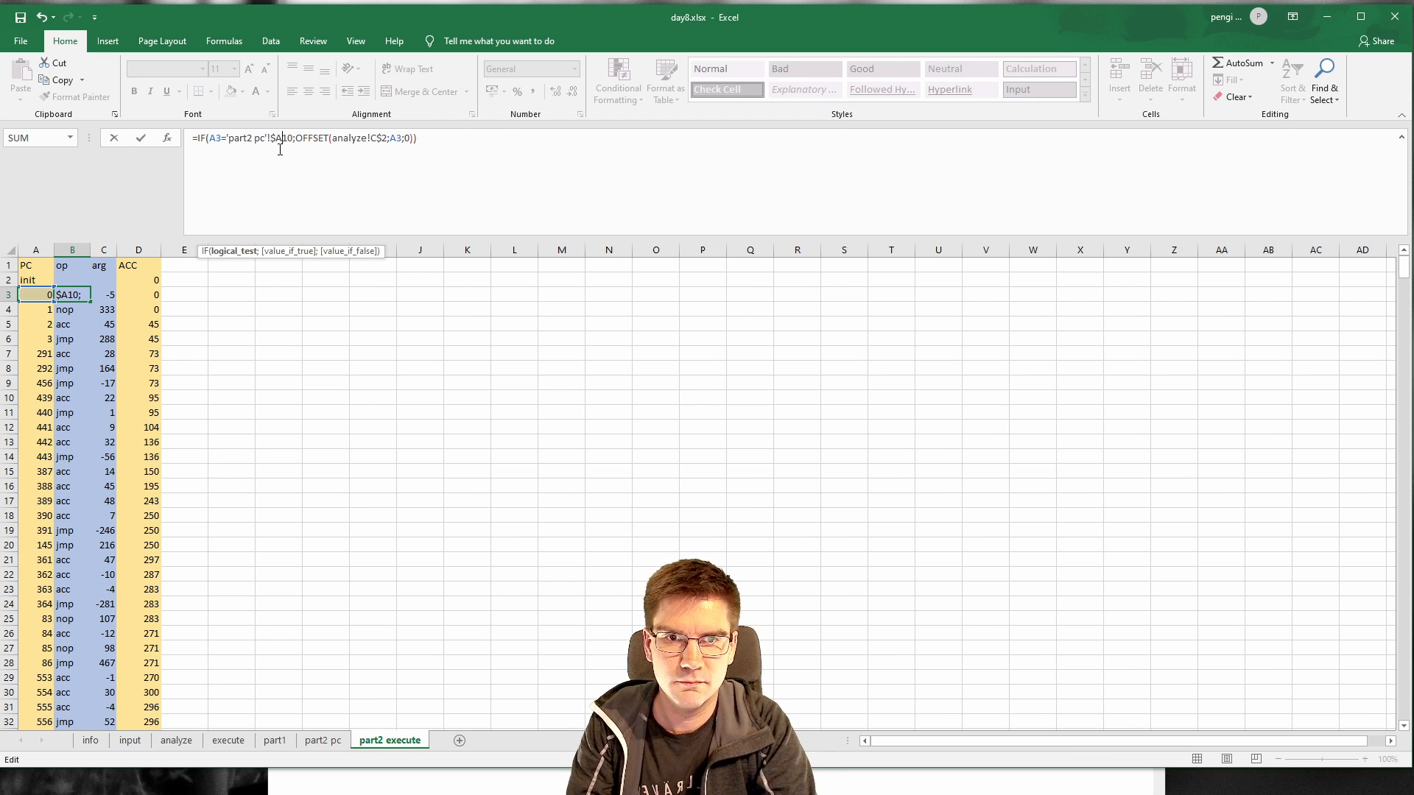
text($)
key(Right)
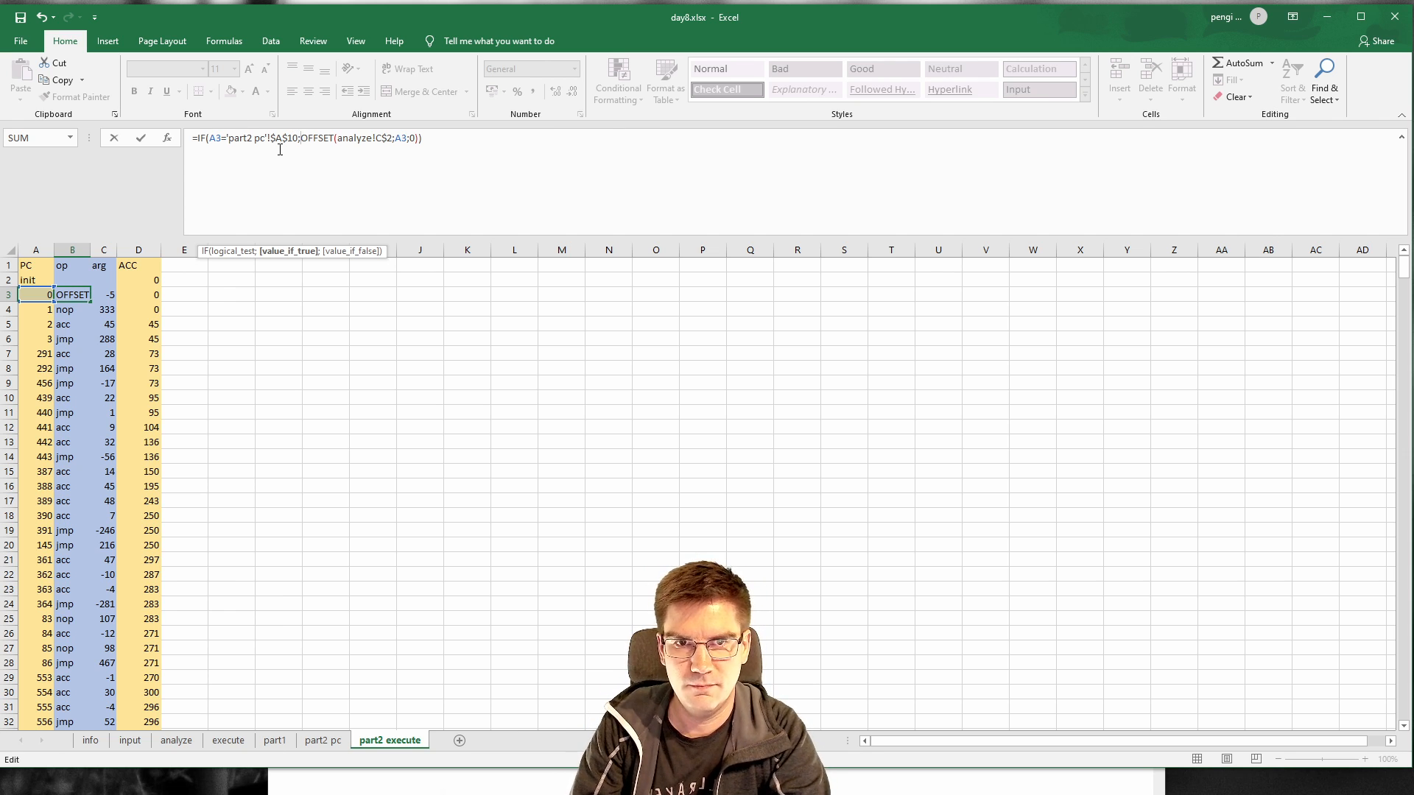
key(Escape)
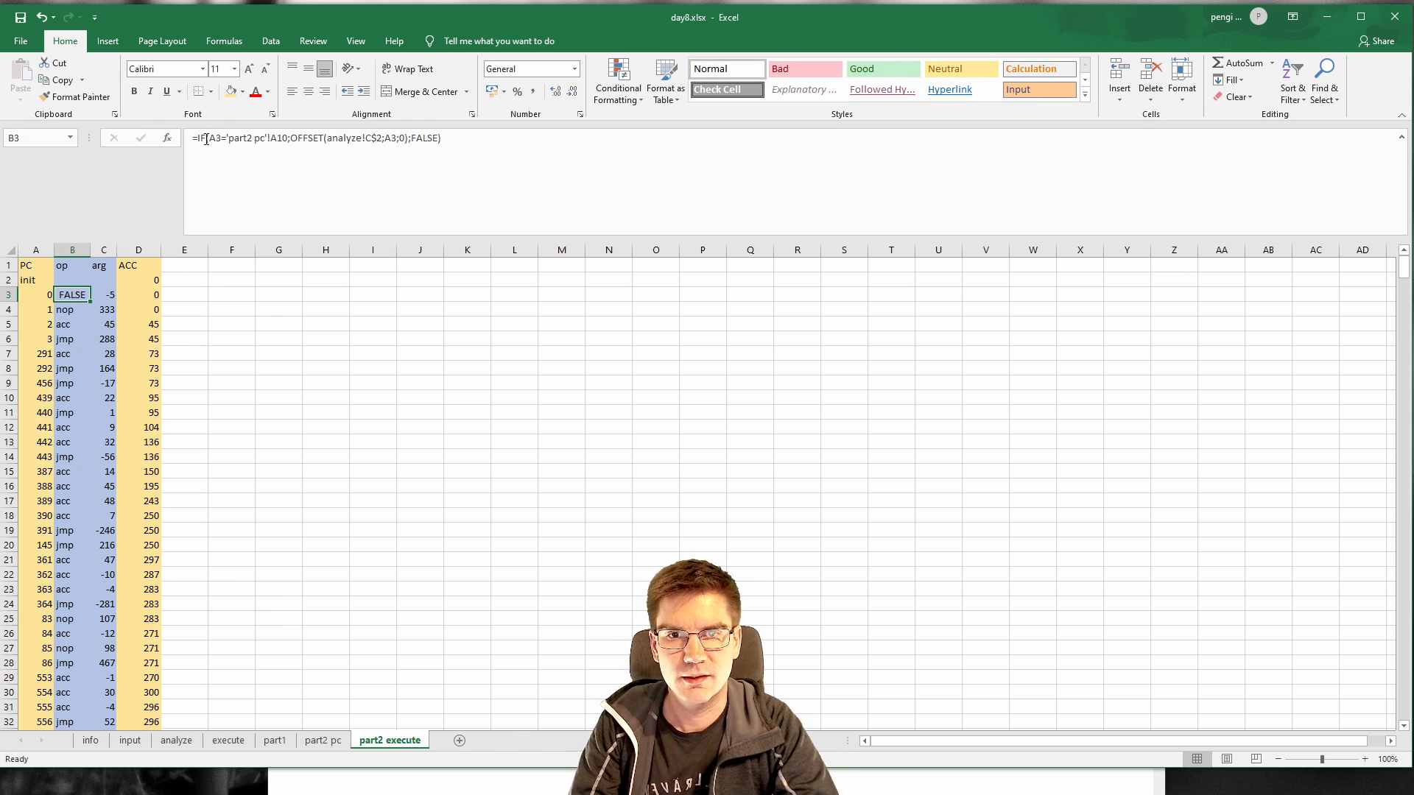
Step: Copy the IF(A3='part2 pc'!A10 portion of B3's formula, leaving the cell's formula intact
click(206, 139)
drag(199, 139, 290, 140)
key(ctrl+c)
key(Delete)
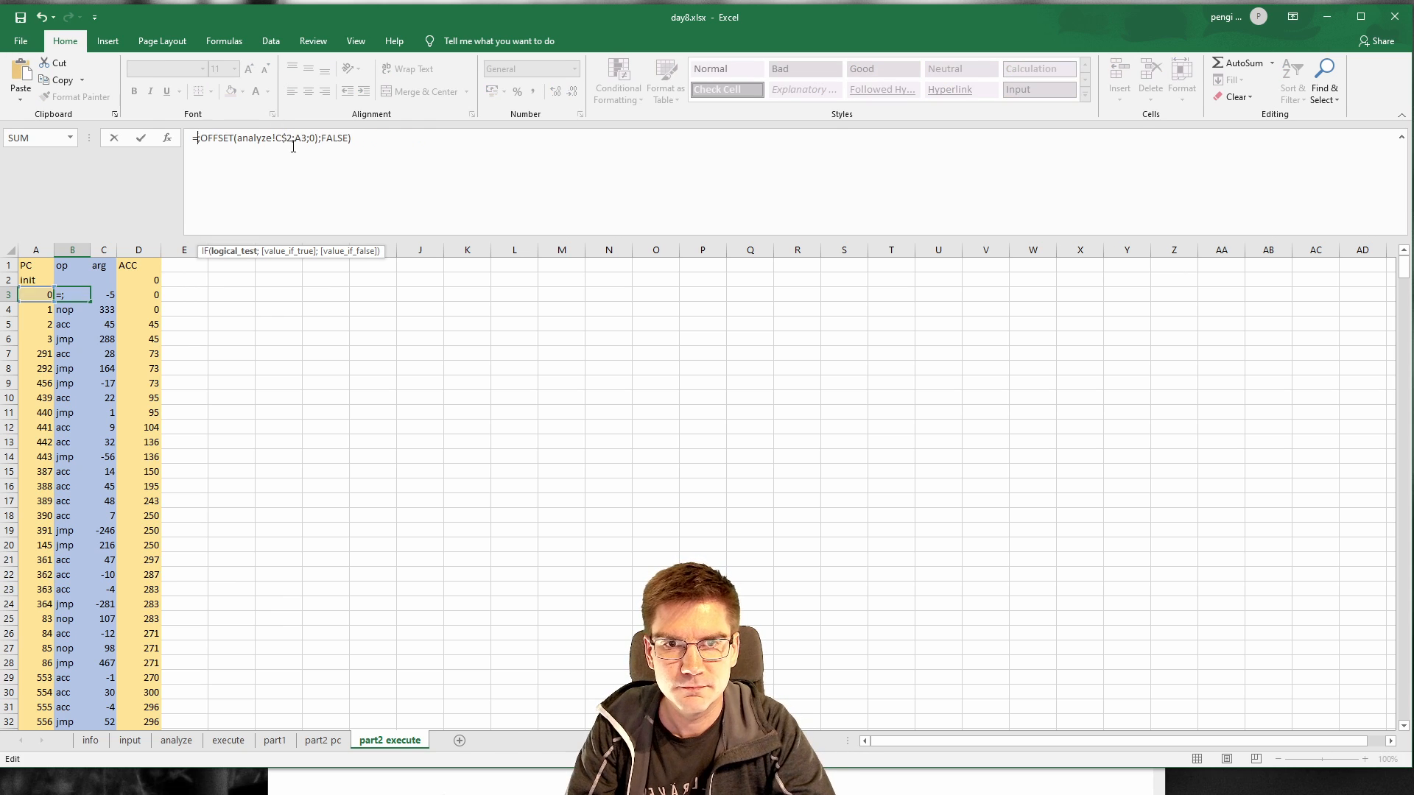
key(Escape)
Step: Insert a new column between op and arg and head it "realop" in C1
right_click(98, 246)
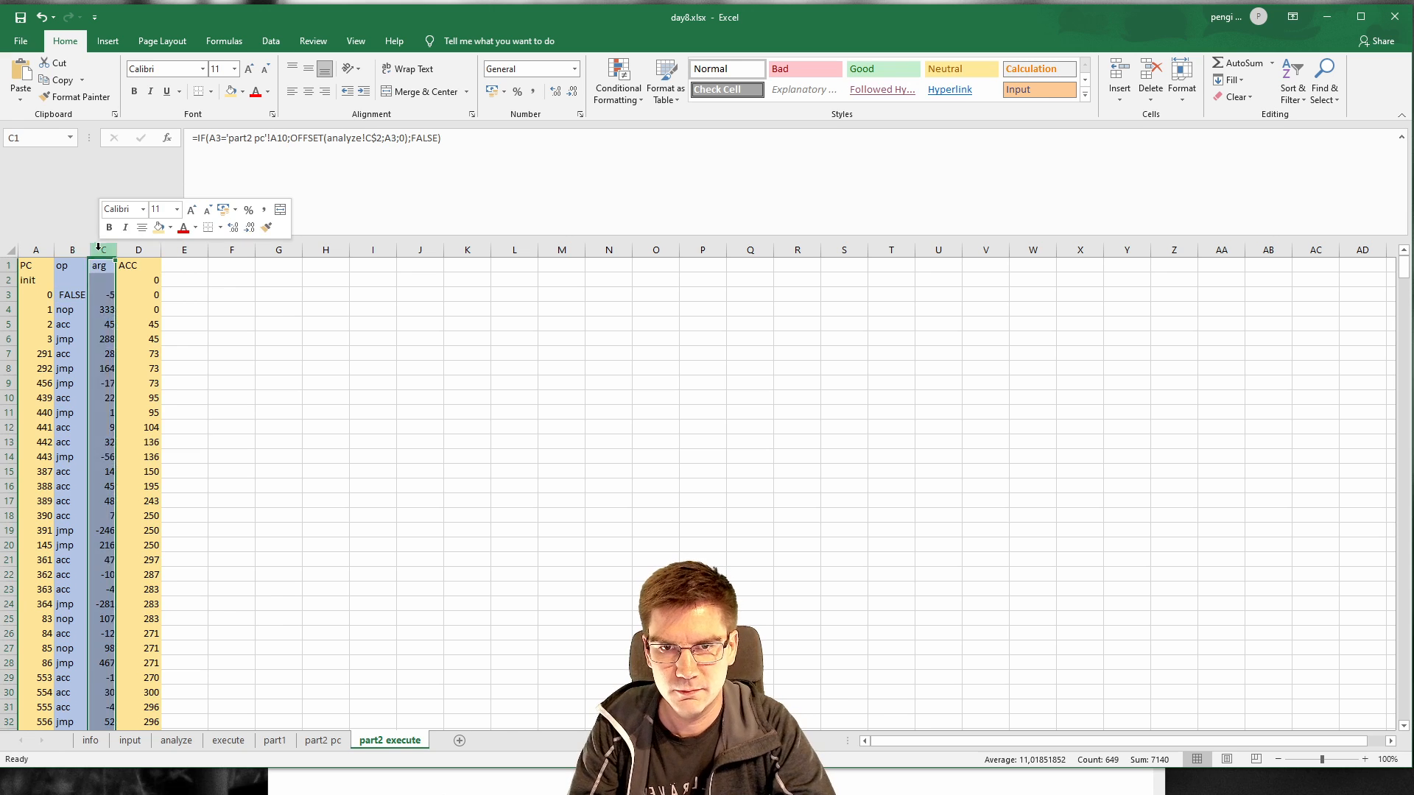
click(150, 351)
click(107, 265)
text(realop)
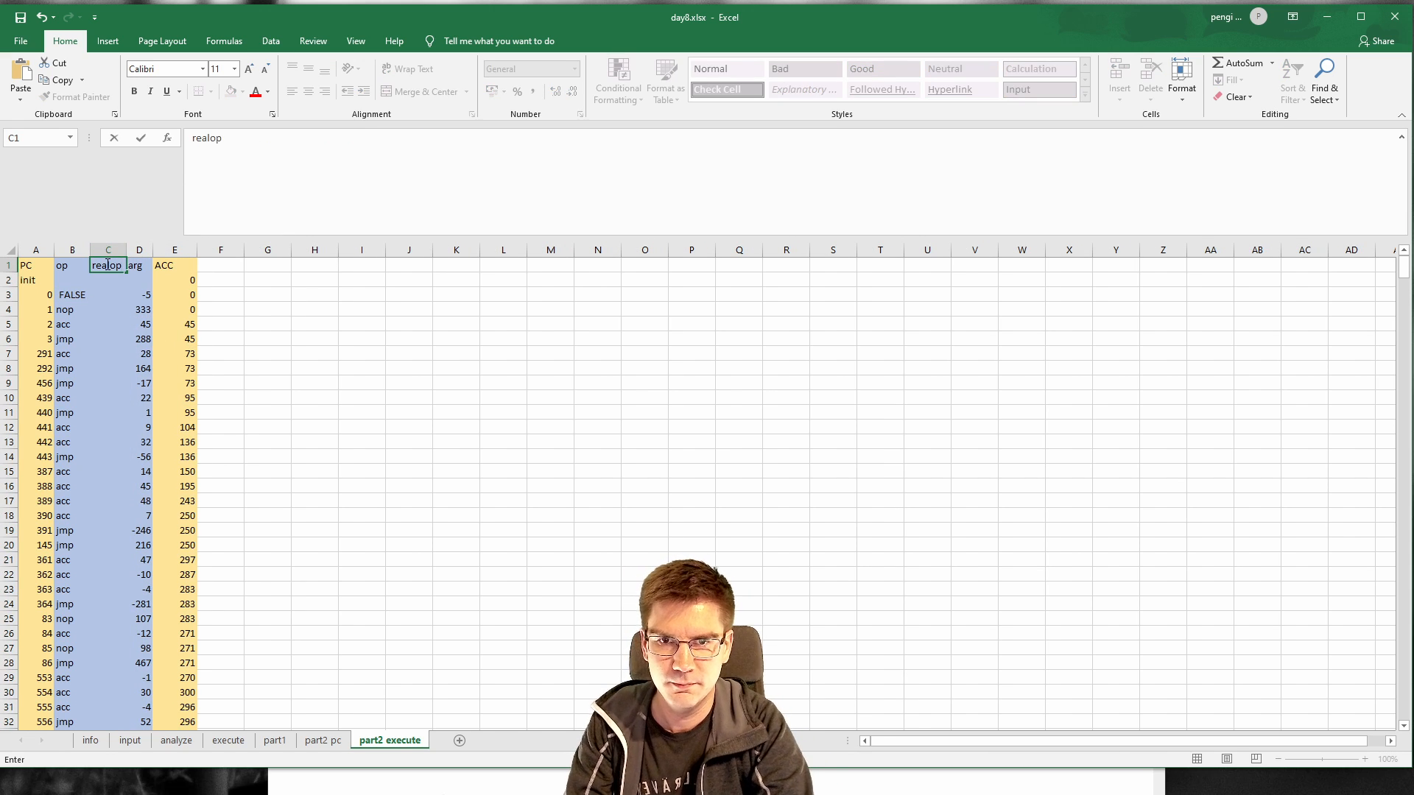
key(Return)
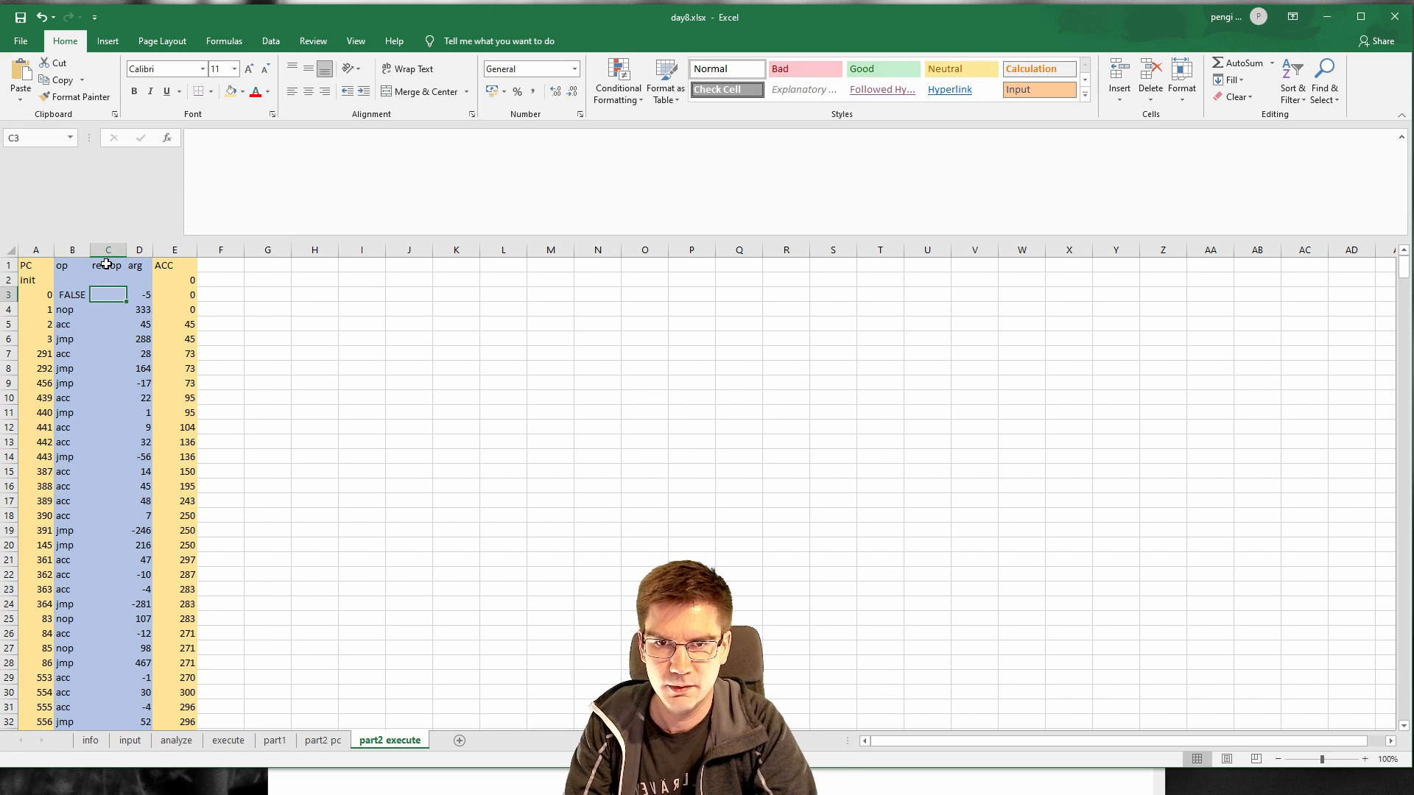
text(=)
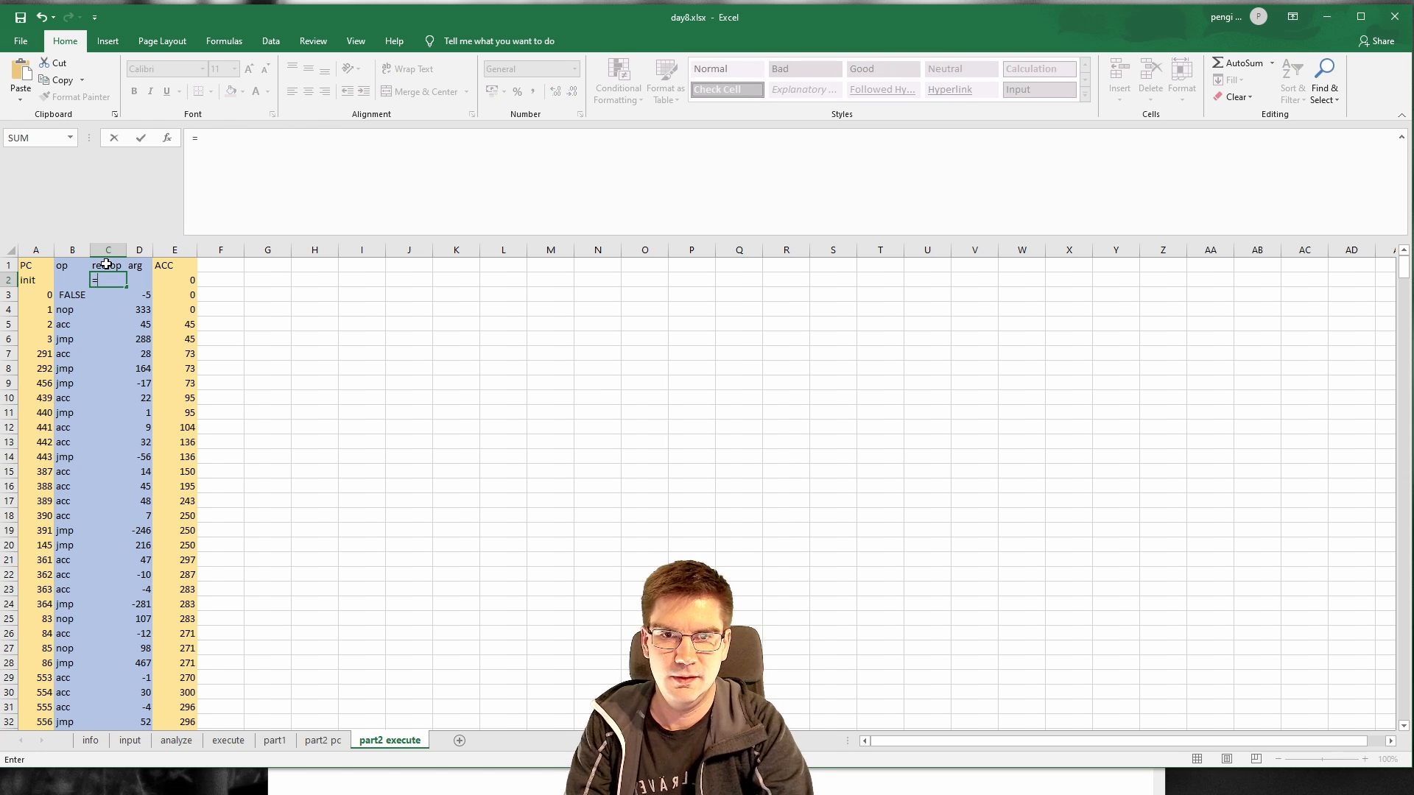
click(70, 280)
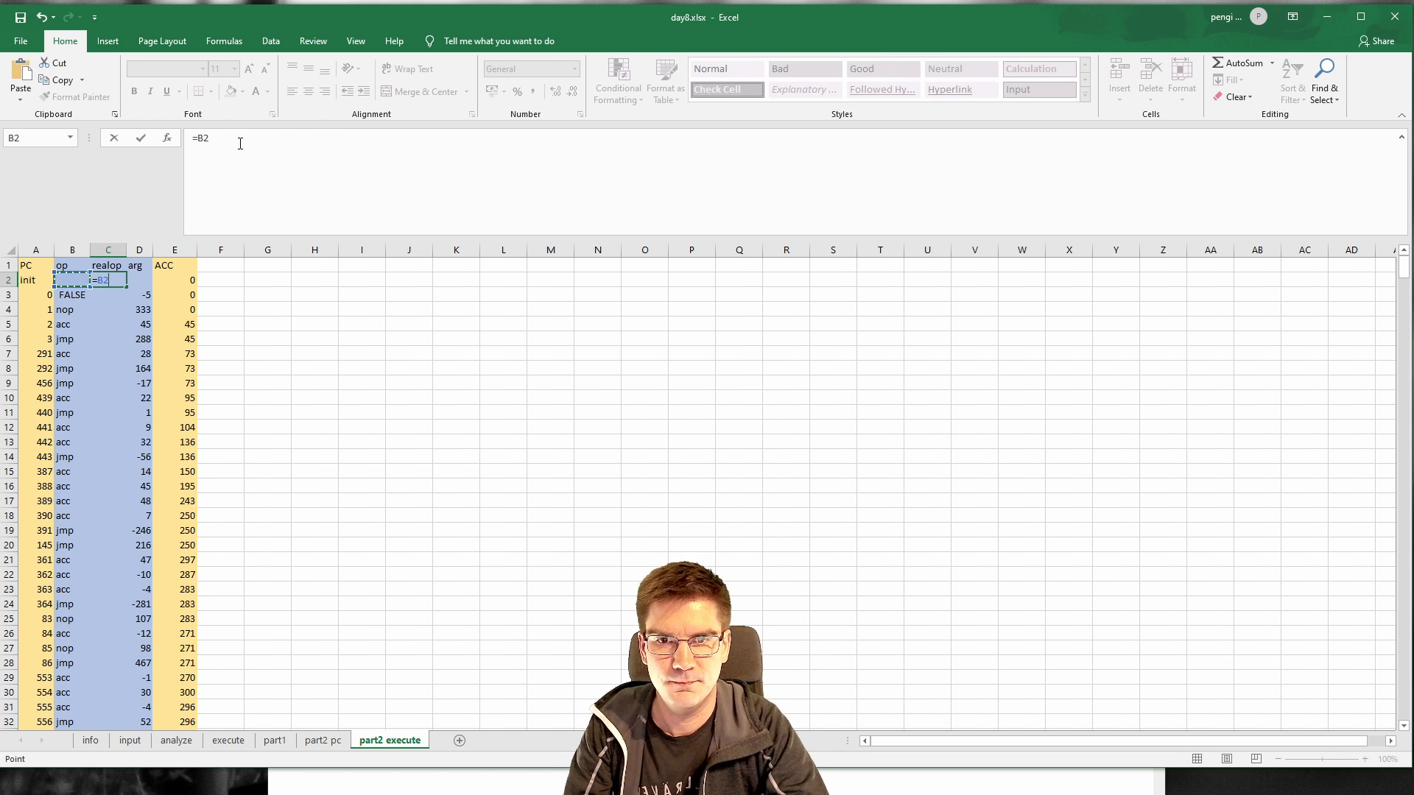
key(BackSpace)
key(BackSpace)
text(I)
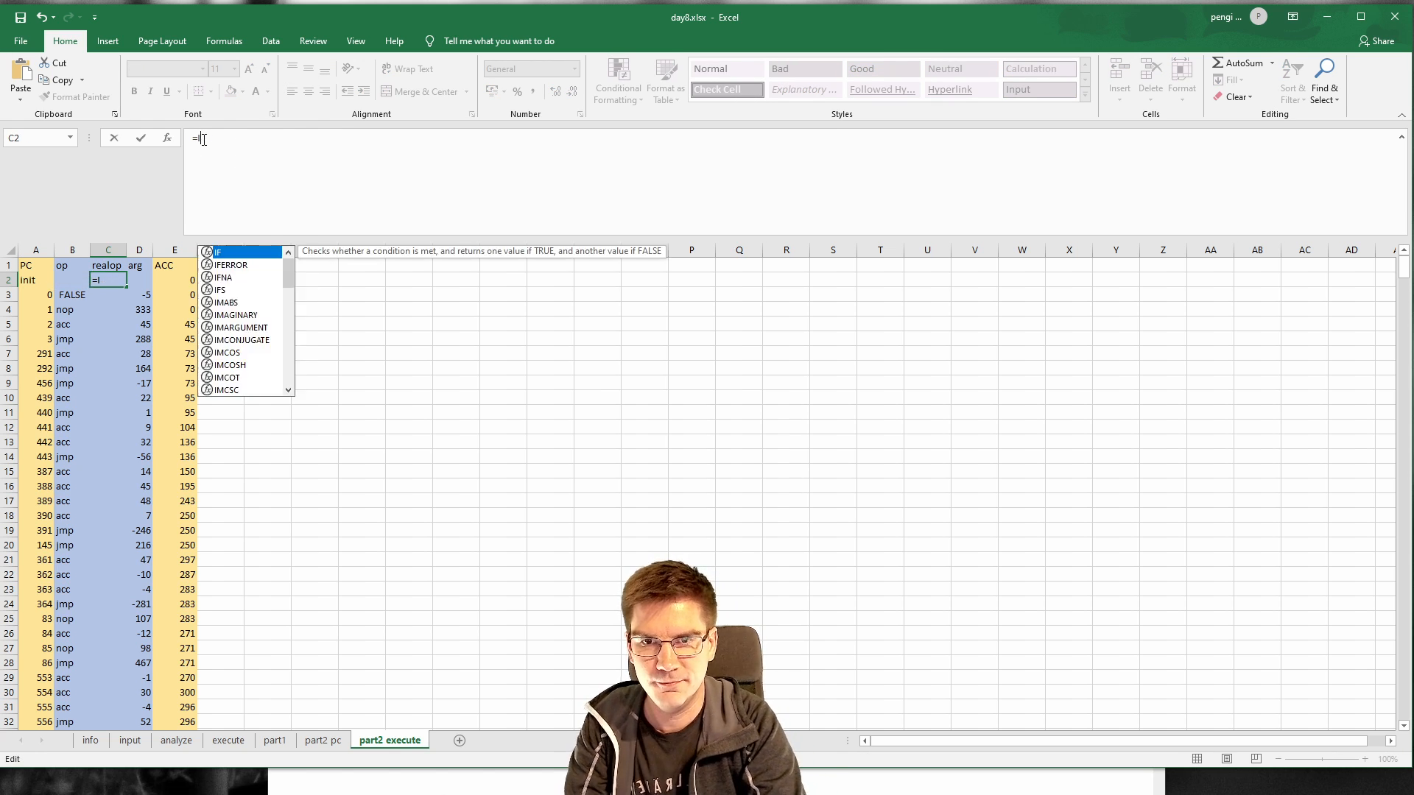
key(Escape)
key(Escape)
Step: Restore B3's plain OFFSET formula by filling it up from B4
click(107, 297)
click(73, 298)
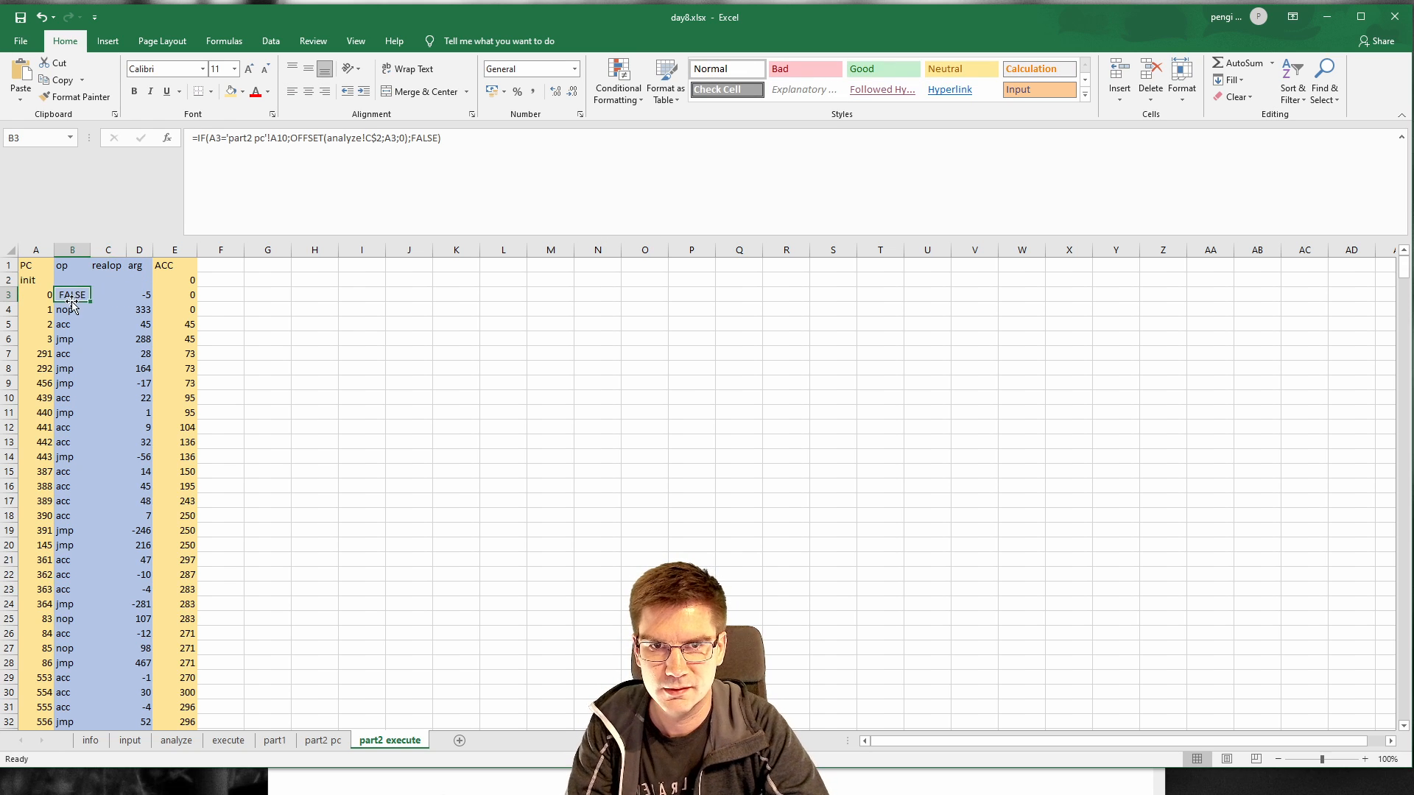
click(90, 310)
drag(93, 318, 104, 293)
Step: Begin an IF formula in C3 with the condition A3='part2 pc'!A10, reusing the copied formula text
click(107, 294)
click(280, 133)
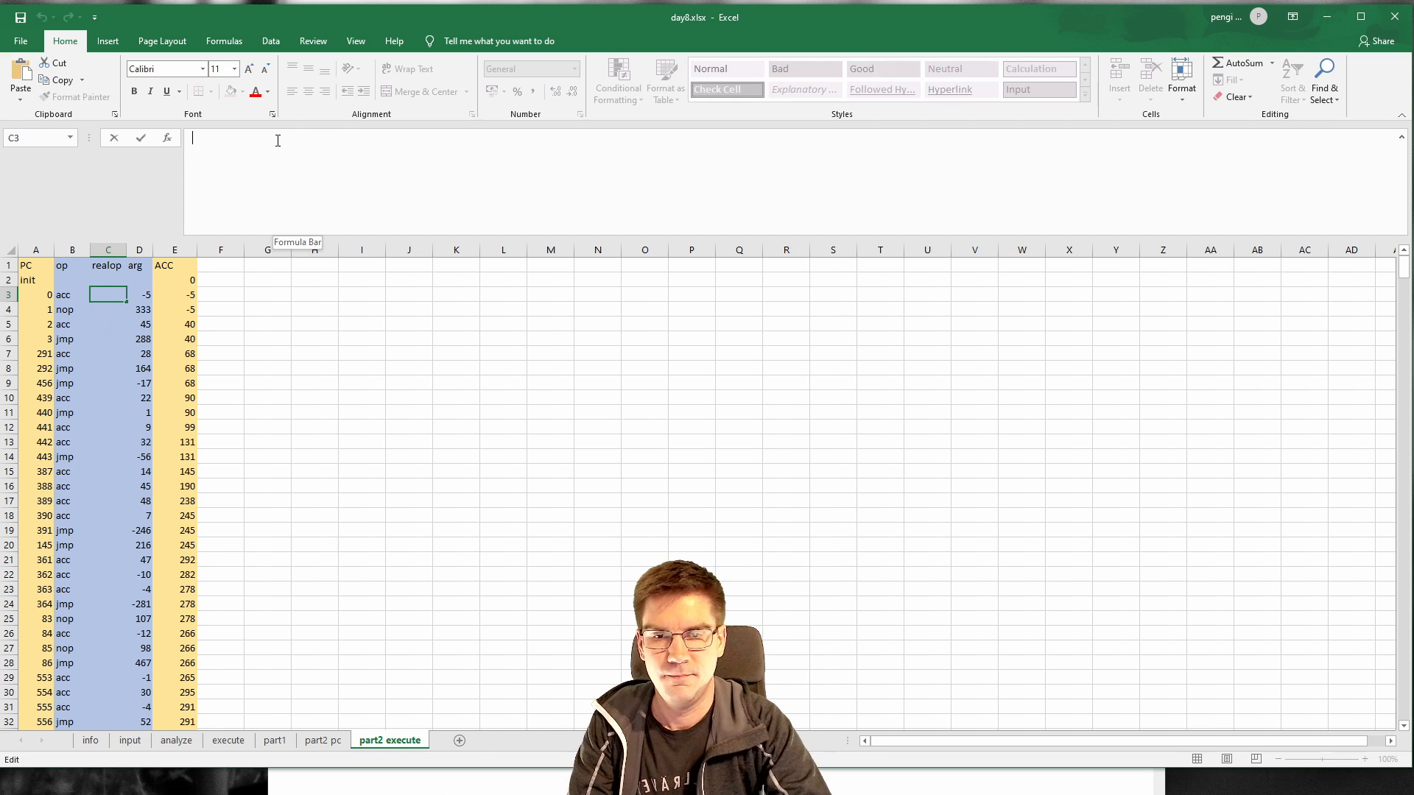
text(=IF()
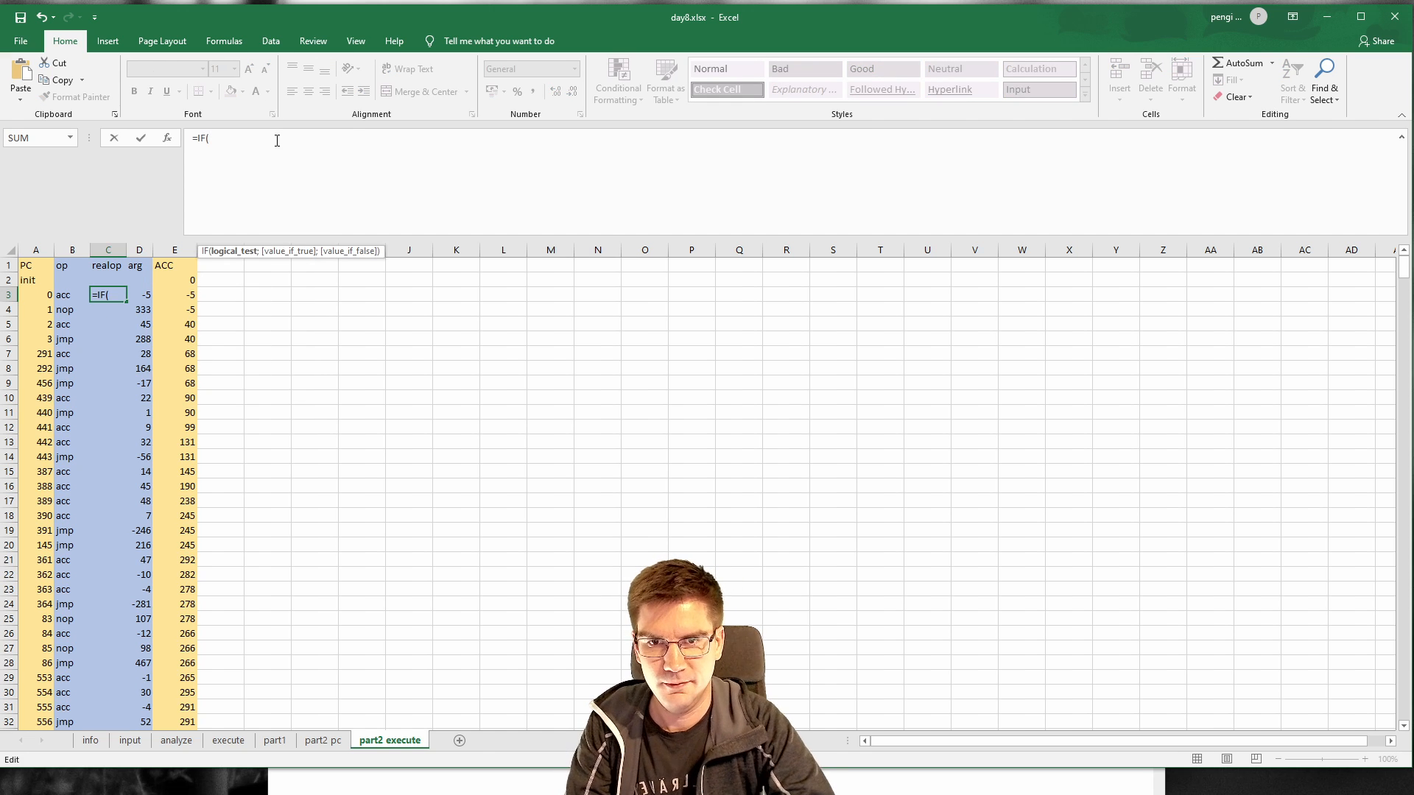
click(39, 298)
text(=)
key(ctrl+v)
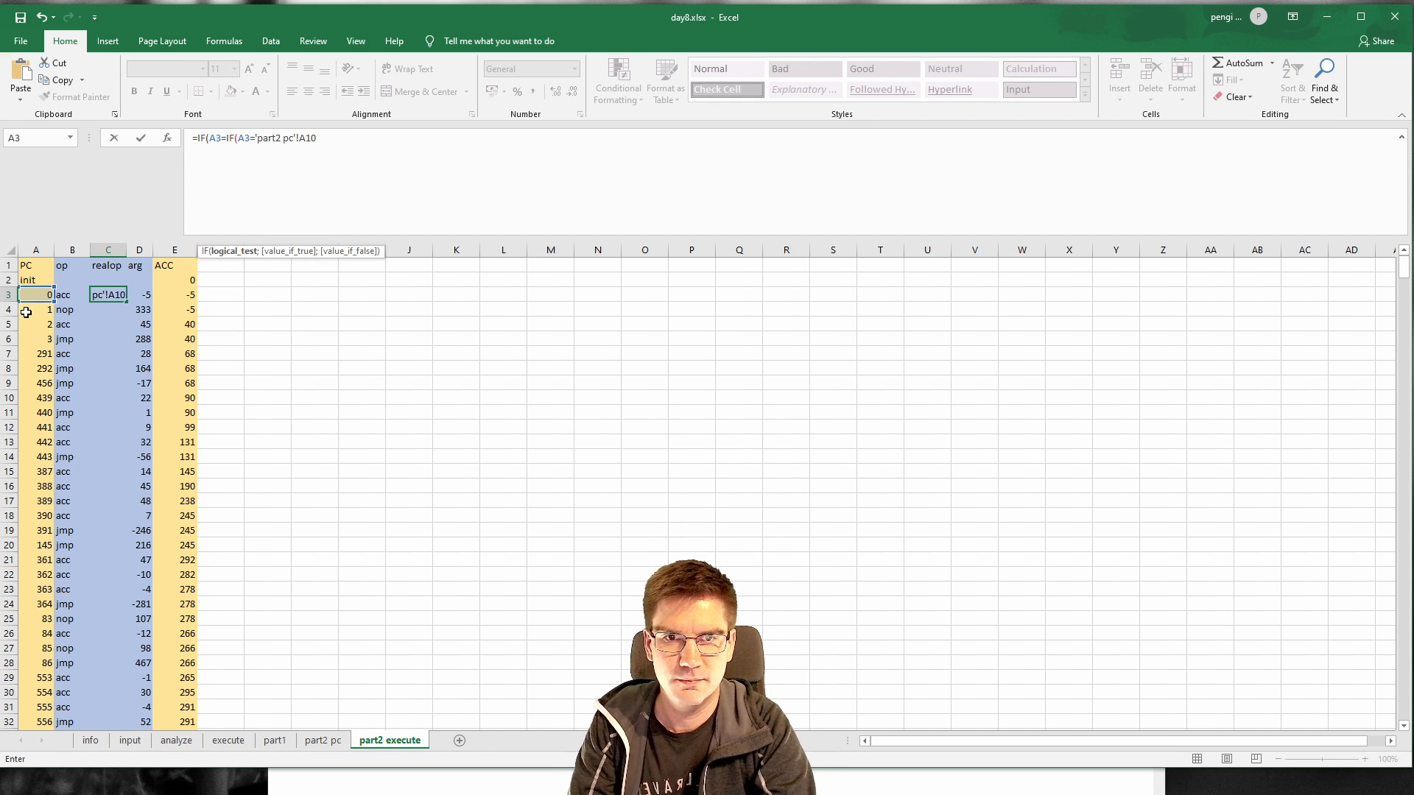
key(BackSpace)
key(BackSpace)
key(BackSpace)
key(BackSpace)
key(BackSpace)
key(BackSpace)
key(BackSpace)
key(BackSpace)
key(BackSpace)
key(BackSpace)
key(BackSpace)
key(BackSpace)
key(BackSpace)
key(BackSpace)
key(BackSpace)
key(BackSpace)
key(BackSpace)
key(BackSpace)
key(BackSpace)
key(BackSpace)
key(ctrl+v)
text(;)
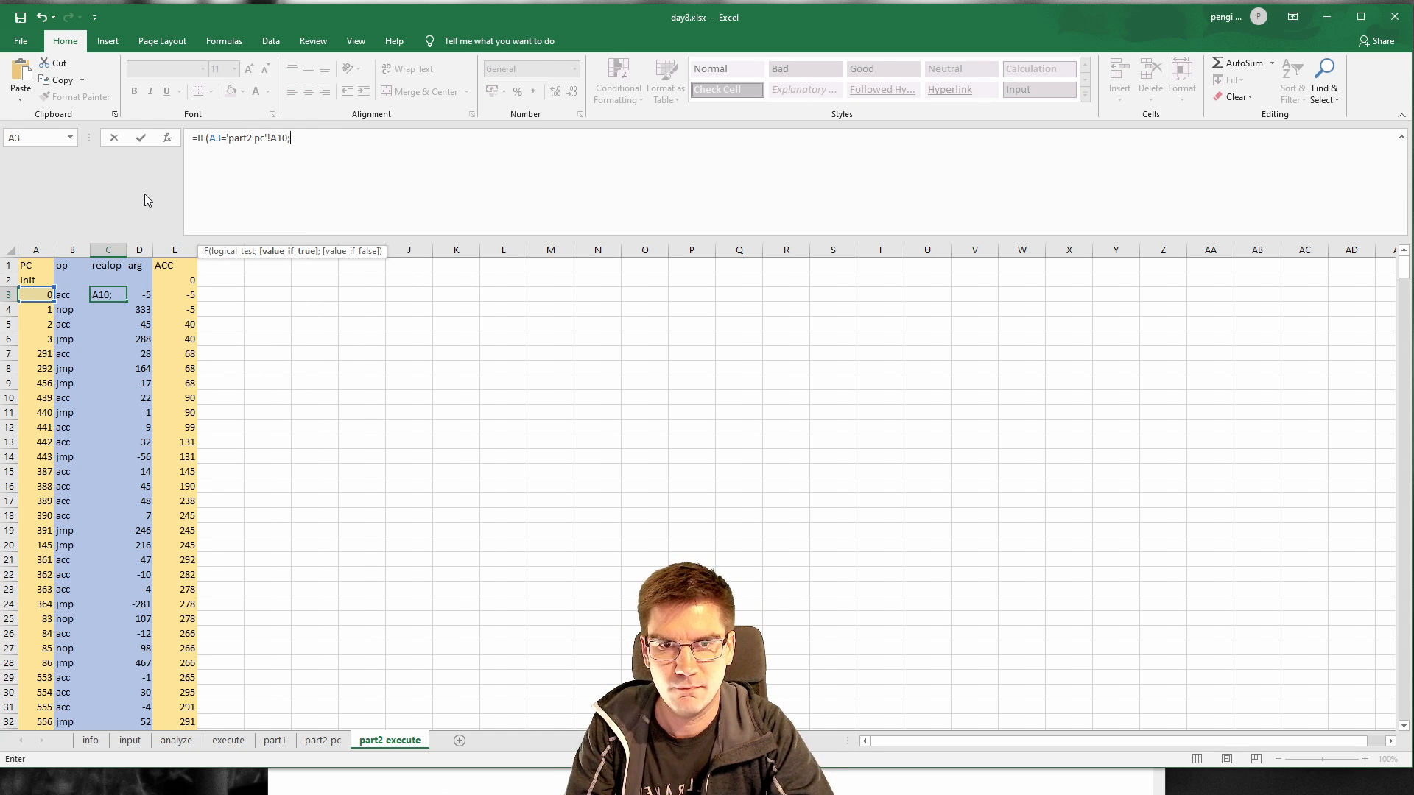
Step: Complete C3's formula with IF(B3="jmp";"acc";"jmp") as the true result and B3 as the false result
text(IF()
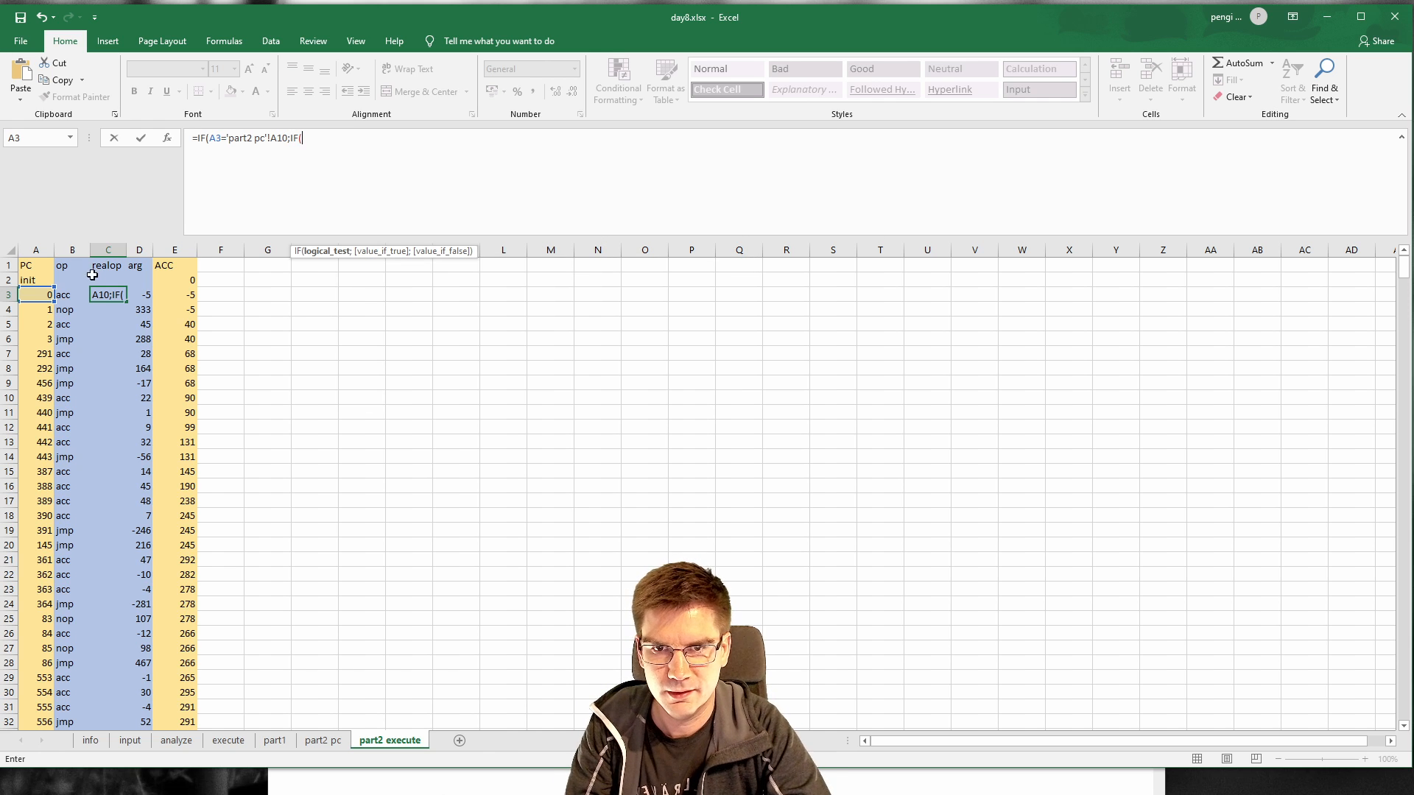
click(67, 297)
text(="jmp)
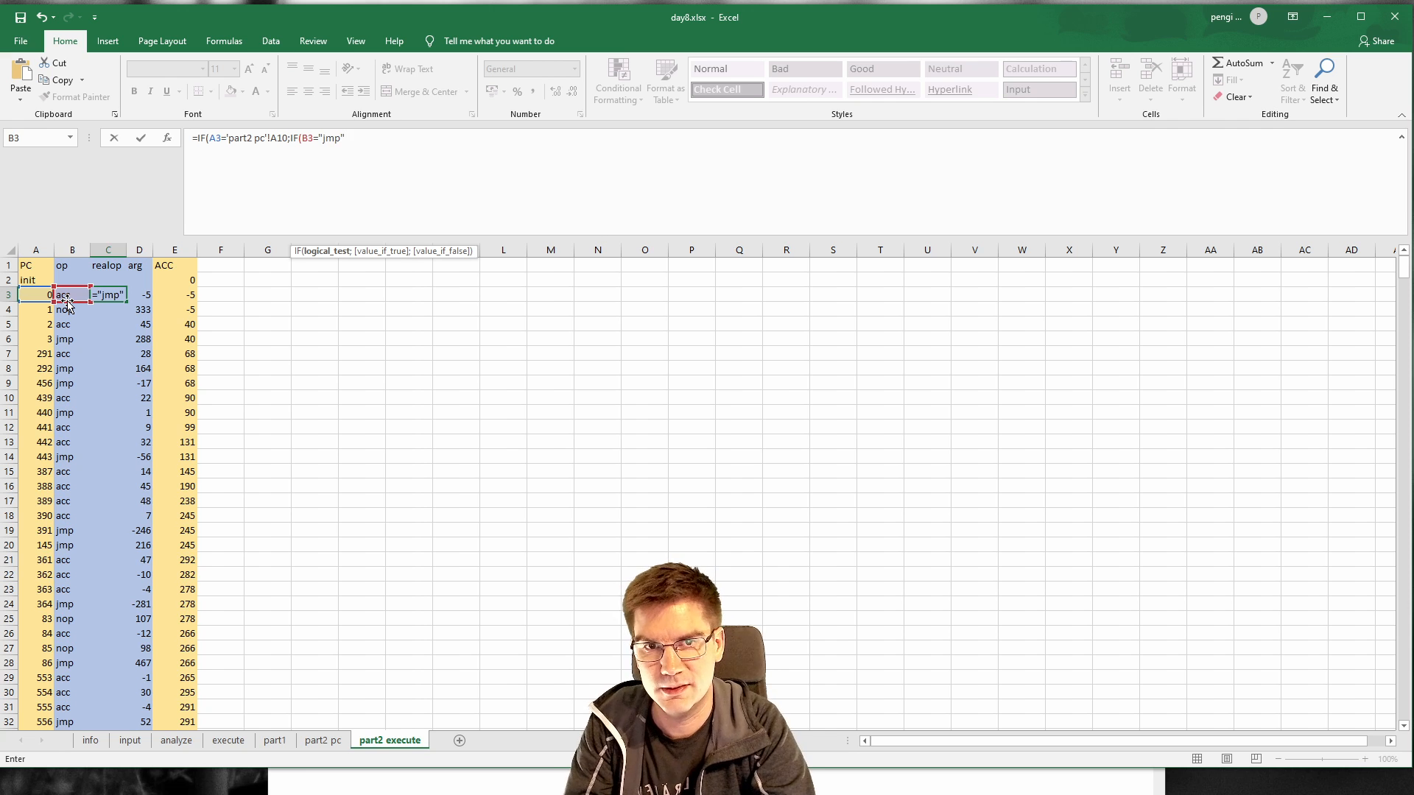
text(";)
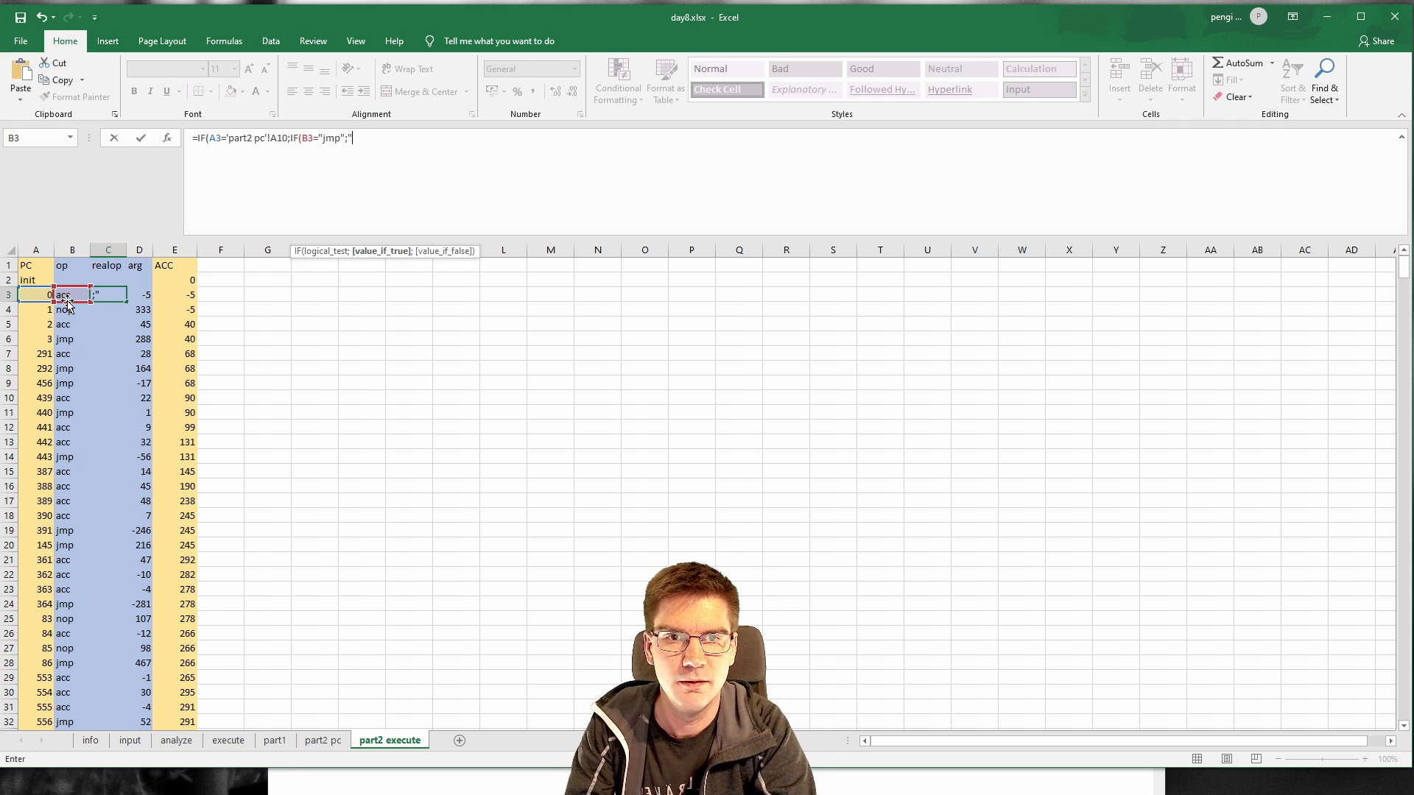
text("acc";"jmp"))
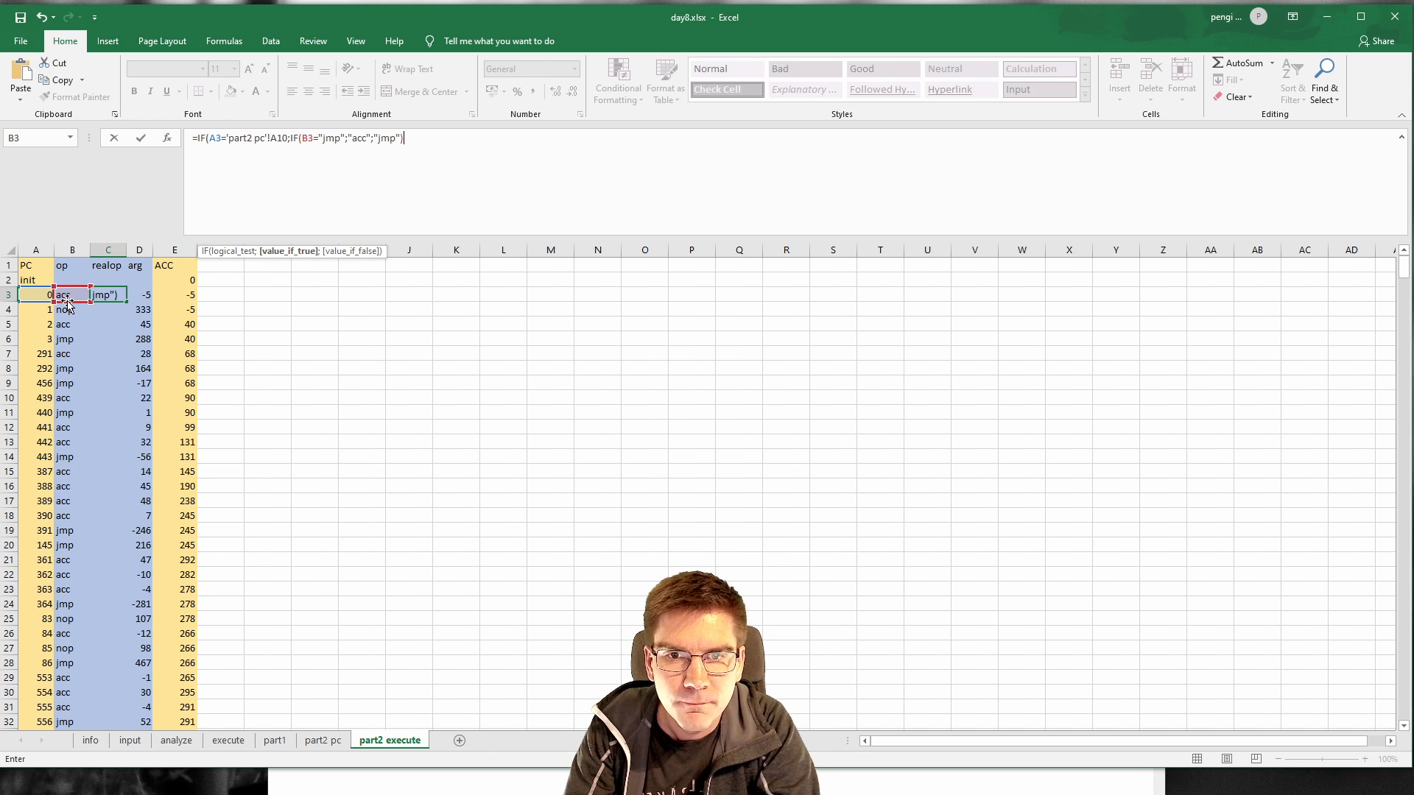
text(;)
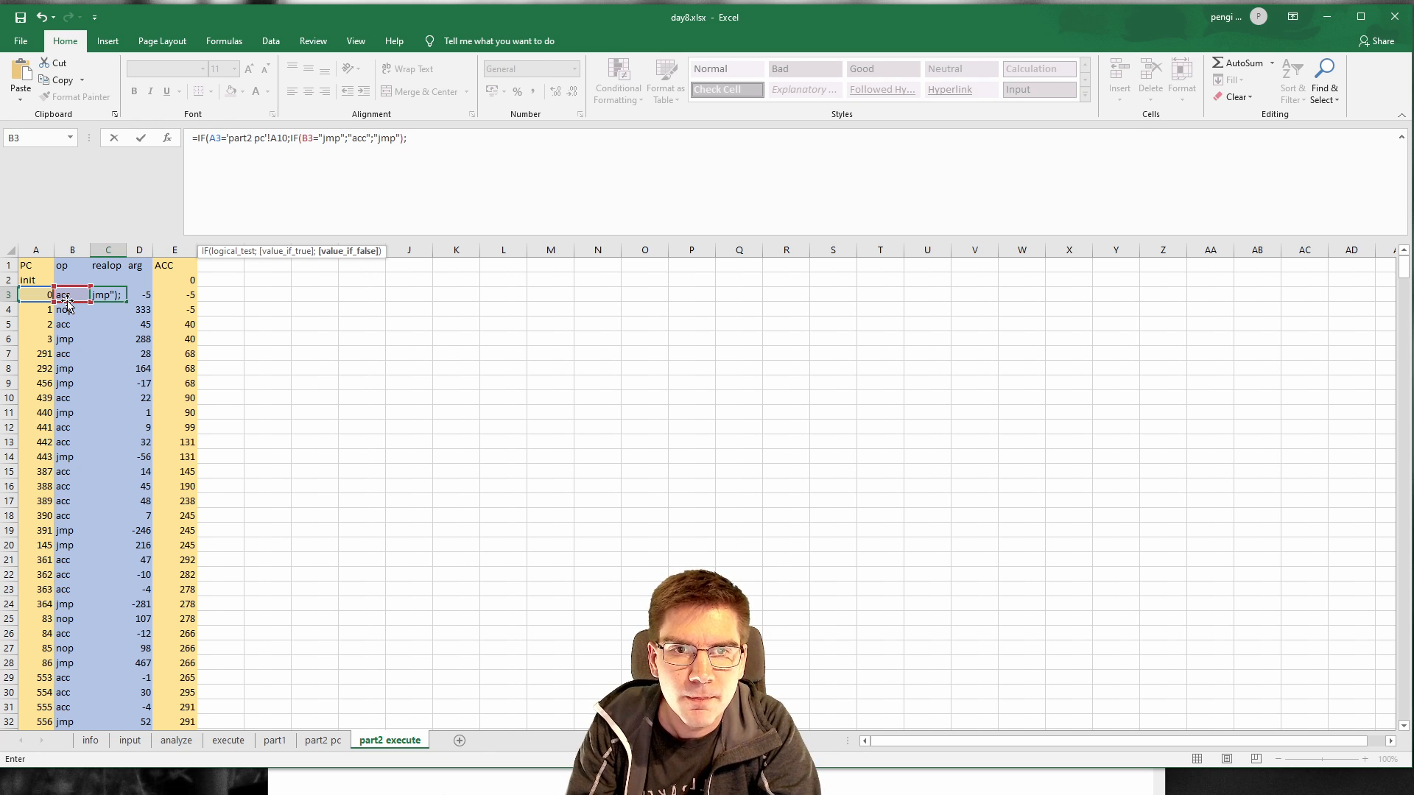
text(B2)
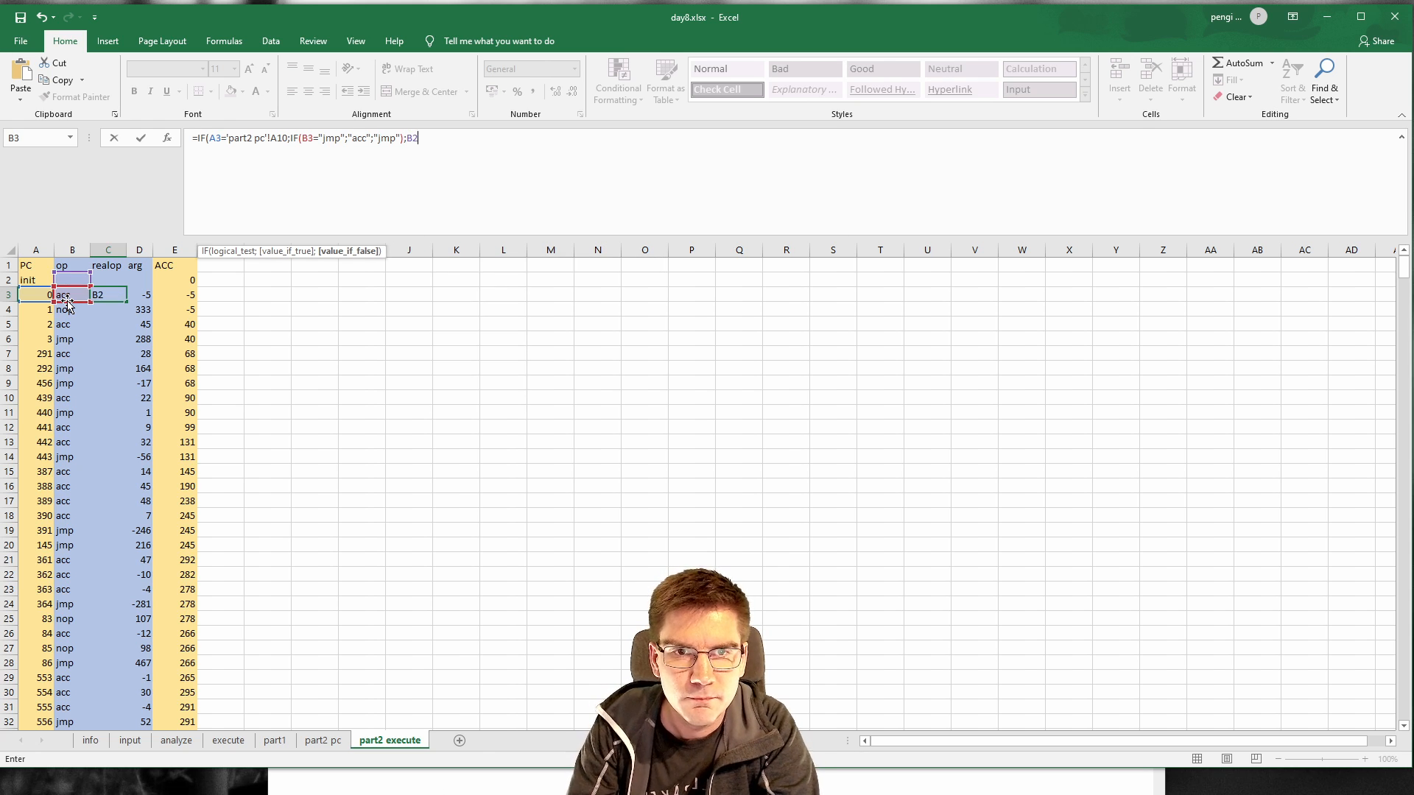
key(BackSpace)
text(3))
key(Return)
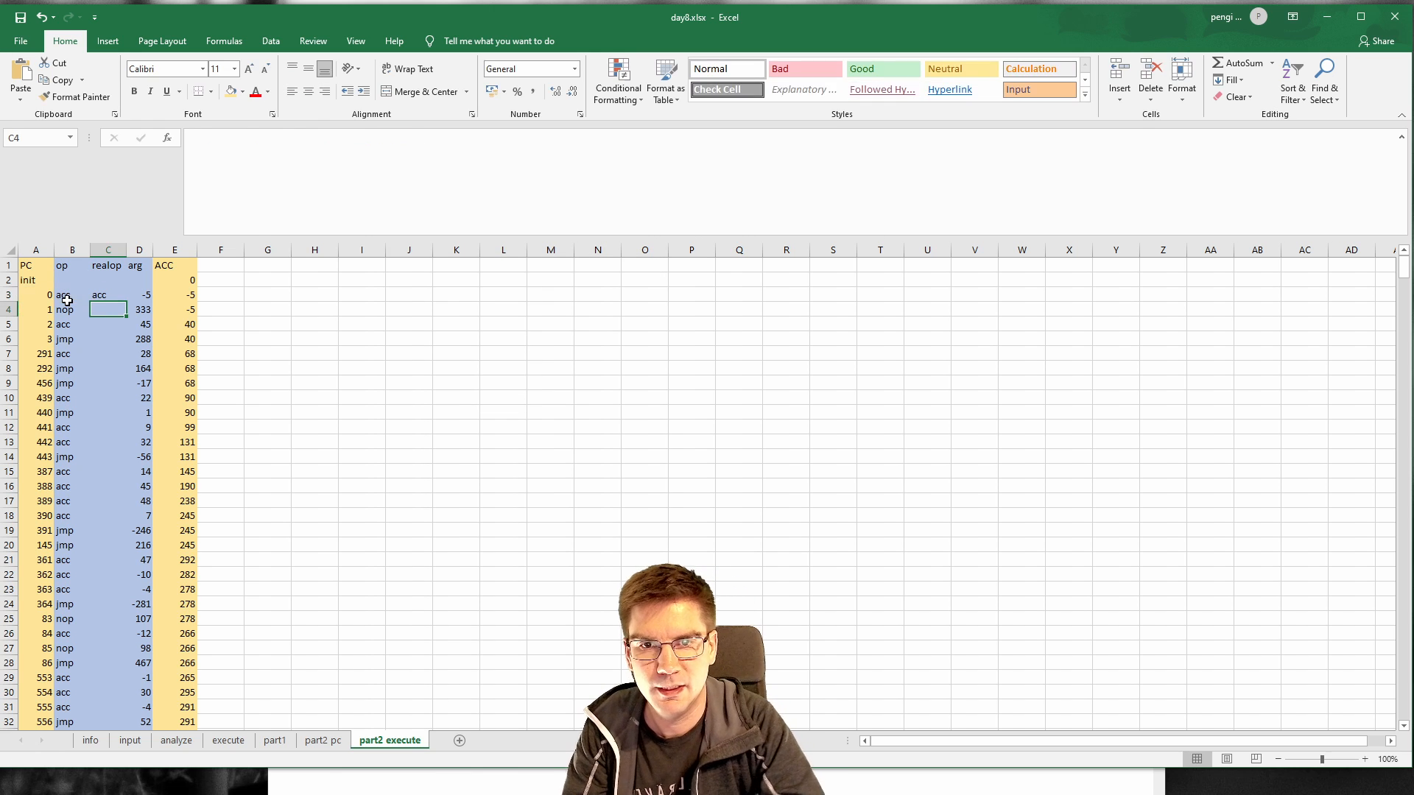
Step: Copy the op and realop formulas from B3:C3 down through all the filled rows
drag(74, 296, 110, 295)
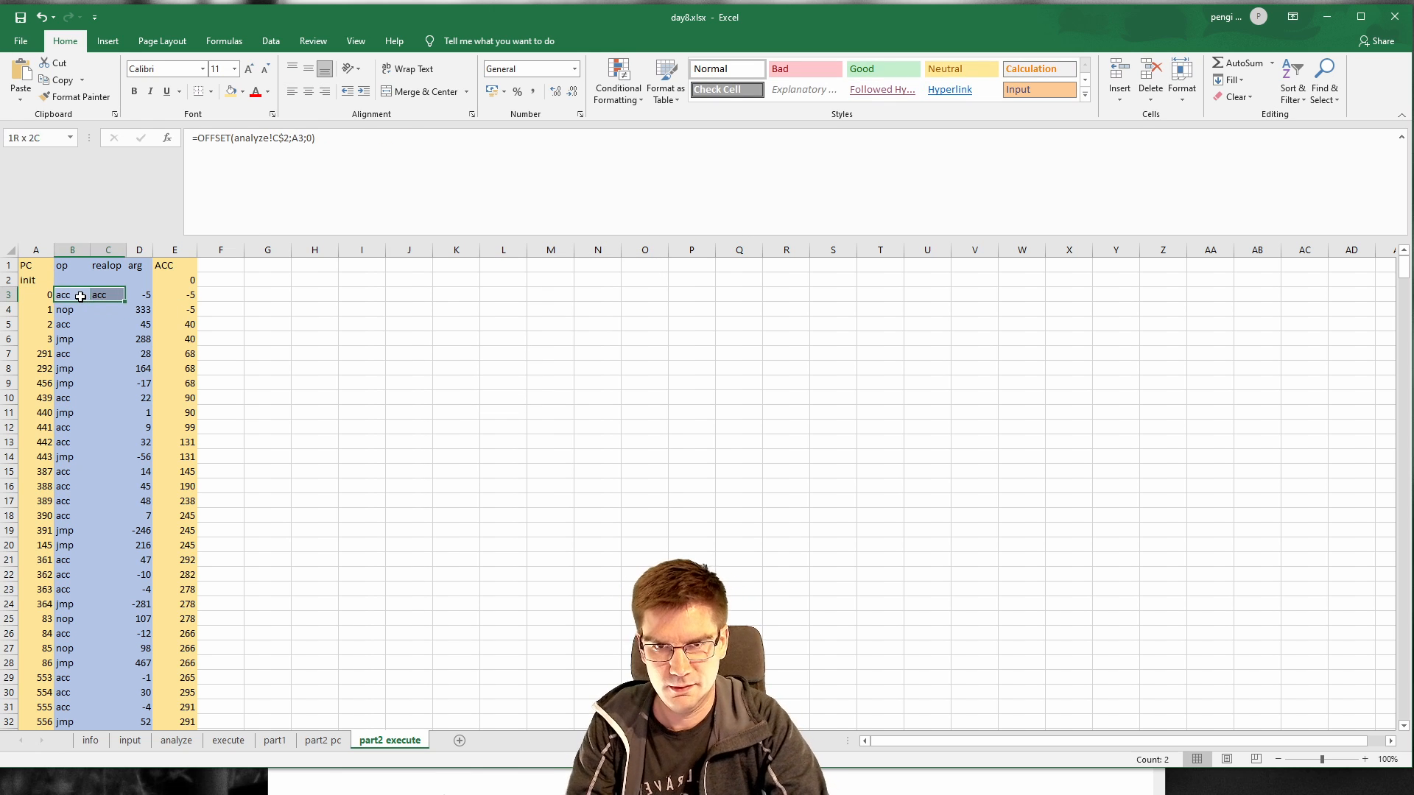
key(ctrl+c)
key(ctrl+shift+Down)
key(ctrl+v)
scroll(80, 297, up, 2)
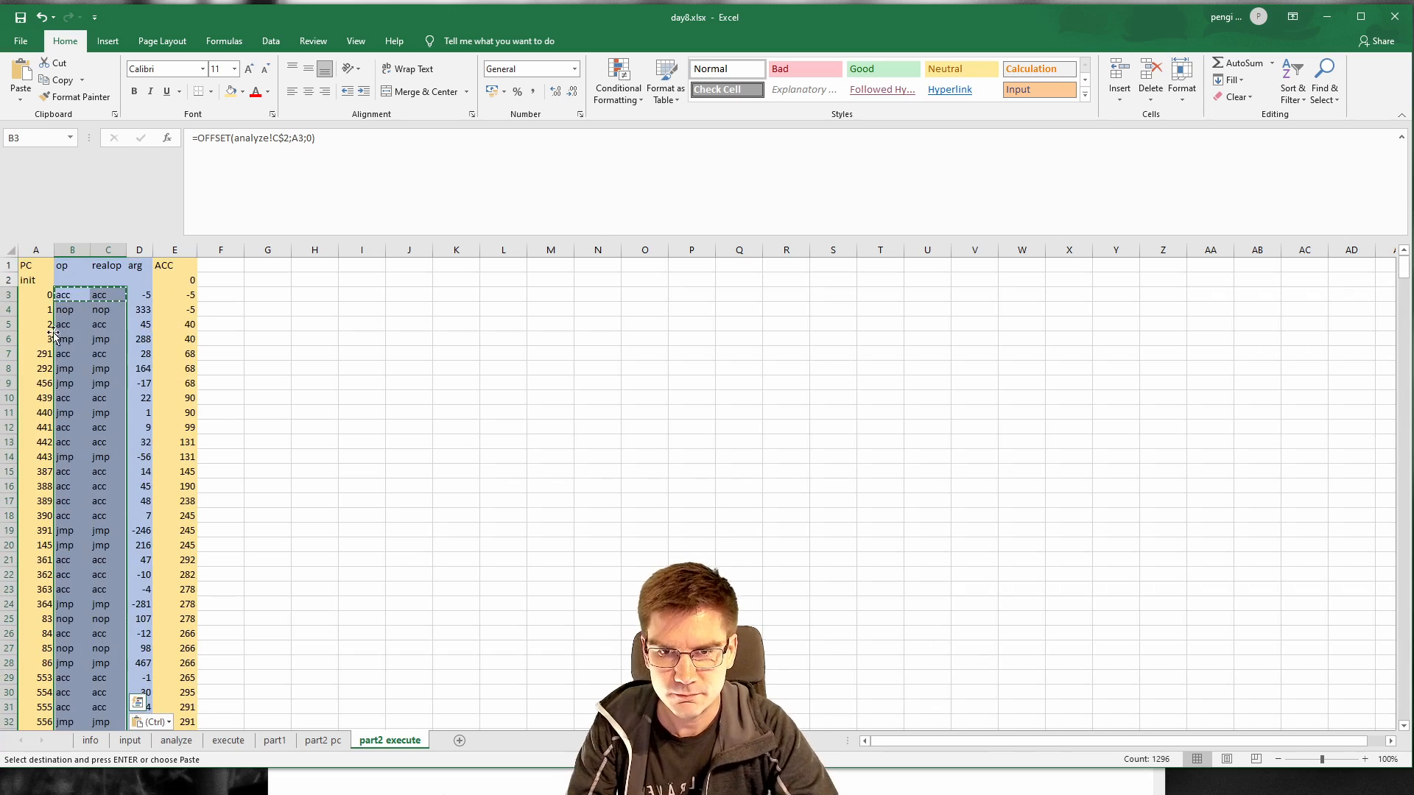
scroll(95, 364, down, 3)
scroll(184, 479, up, 3)
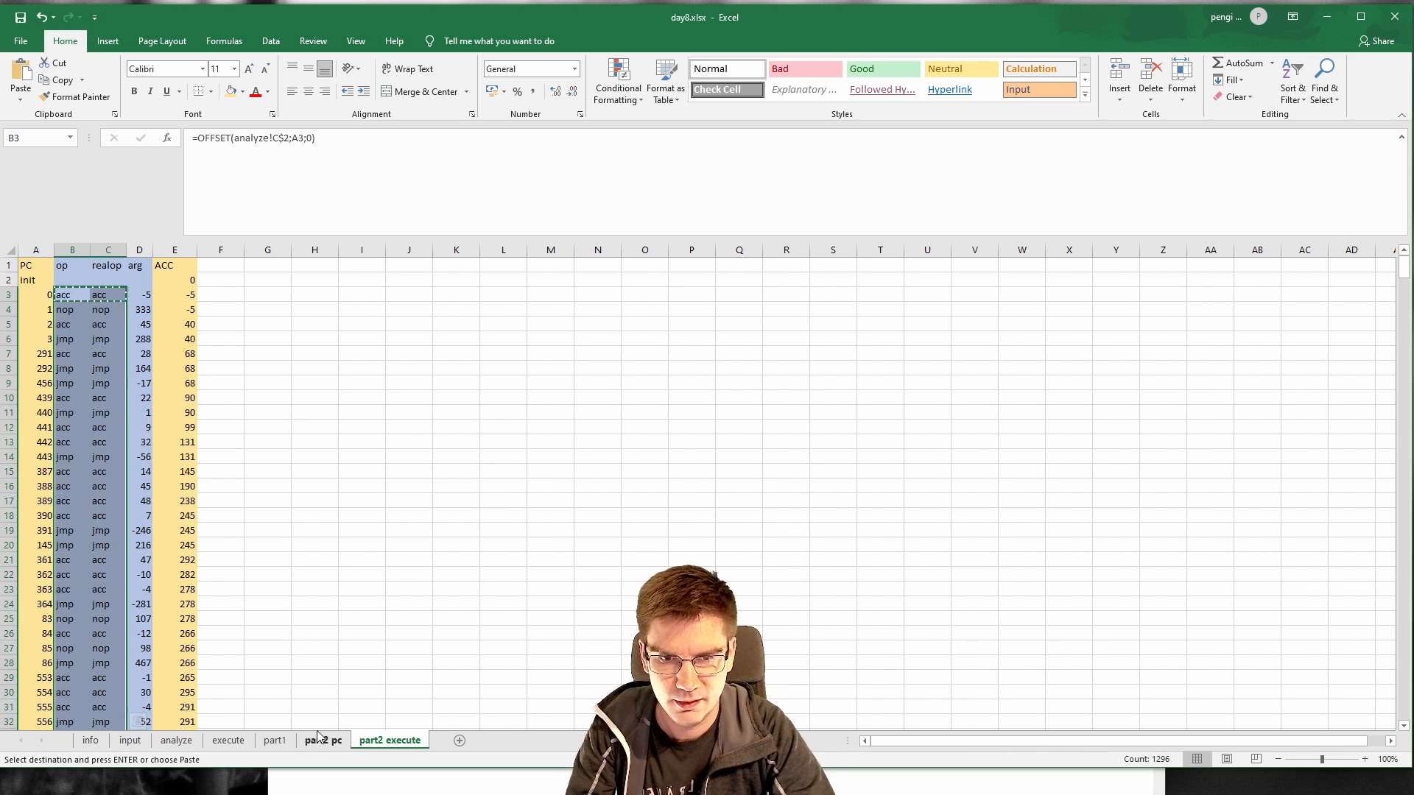
Step: Check the toggle address on the part2 pc sheet, then examine the op, realop and PC rows to the end of part2 execute
key(ctrl+Page_Up)
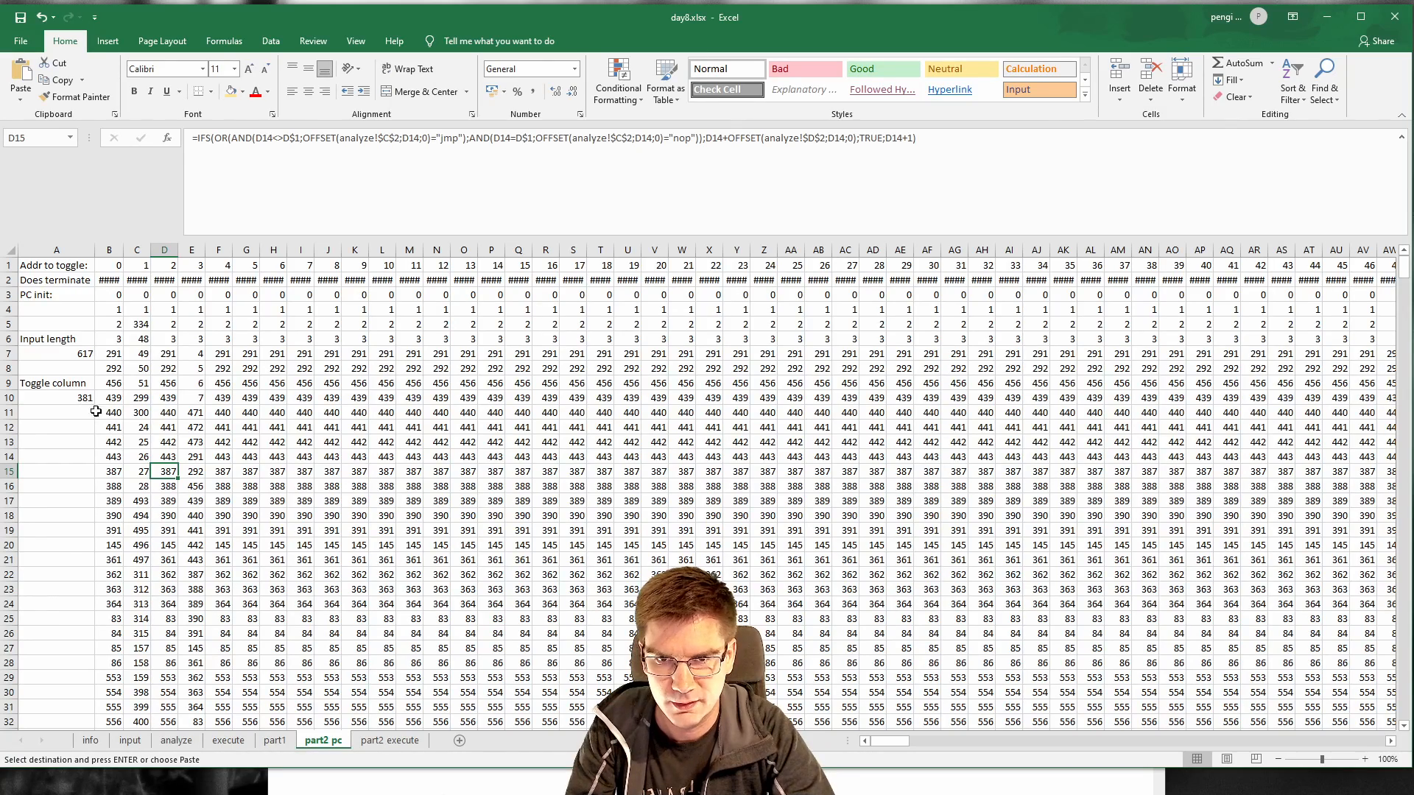
click(377, 742)
scroll(508, 516, up, 5)
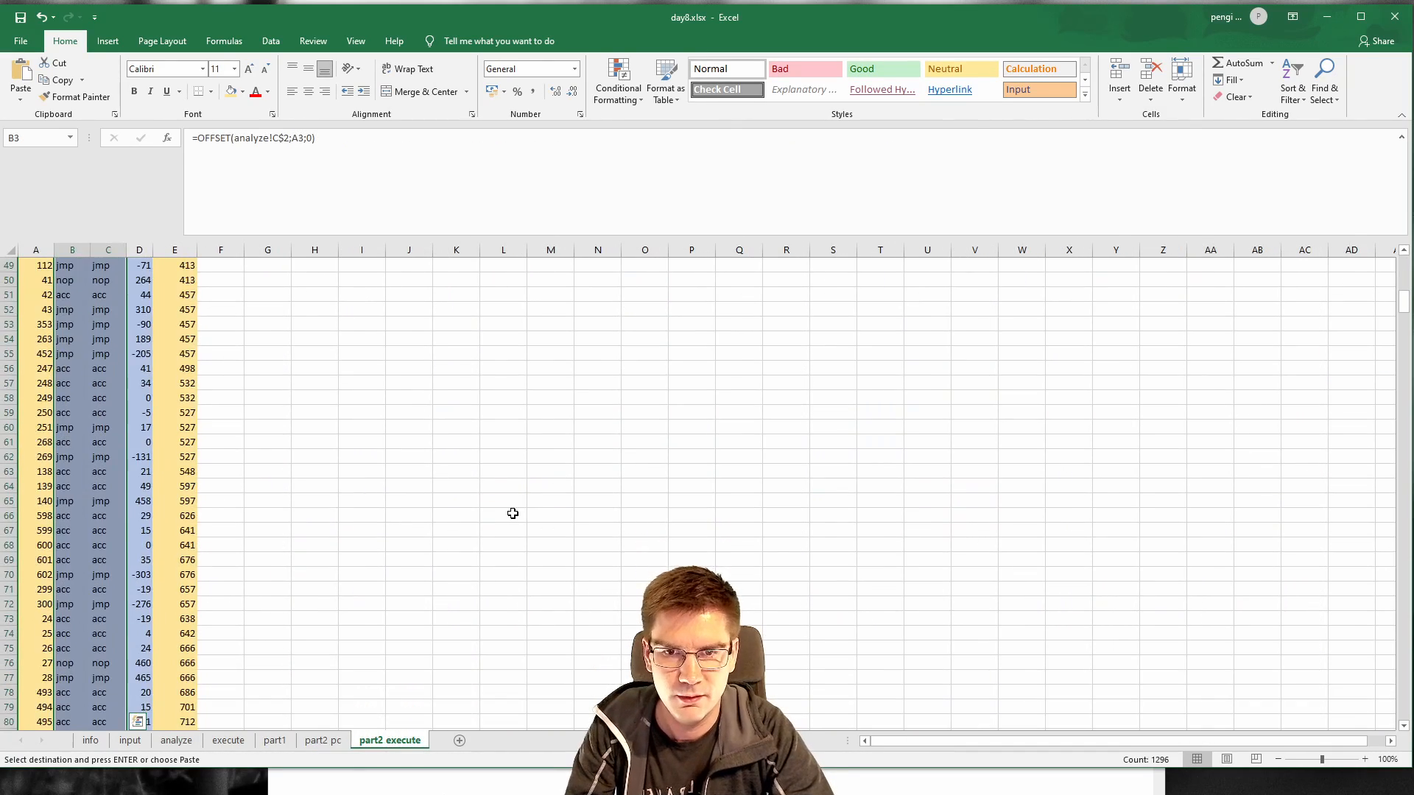
click(423, 461)
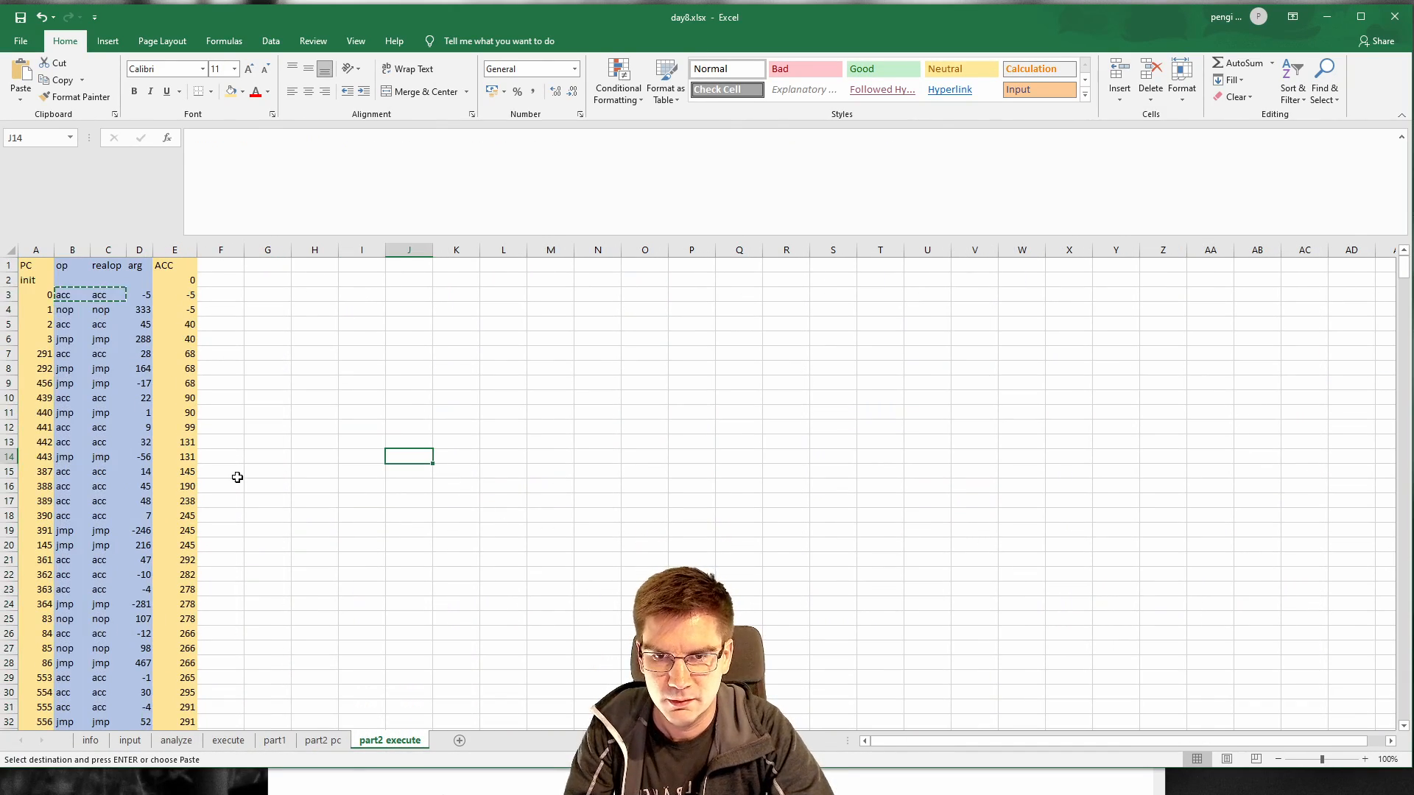
scroll(237, 476, down, 5)
drag(1405, 289, 1405, 739)
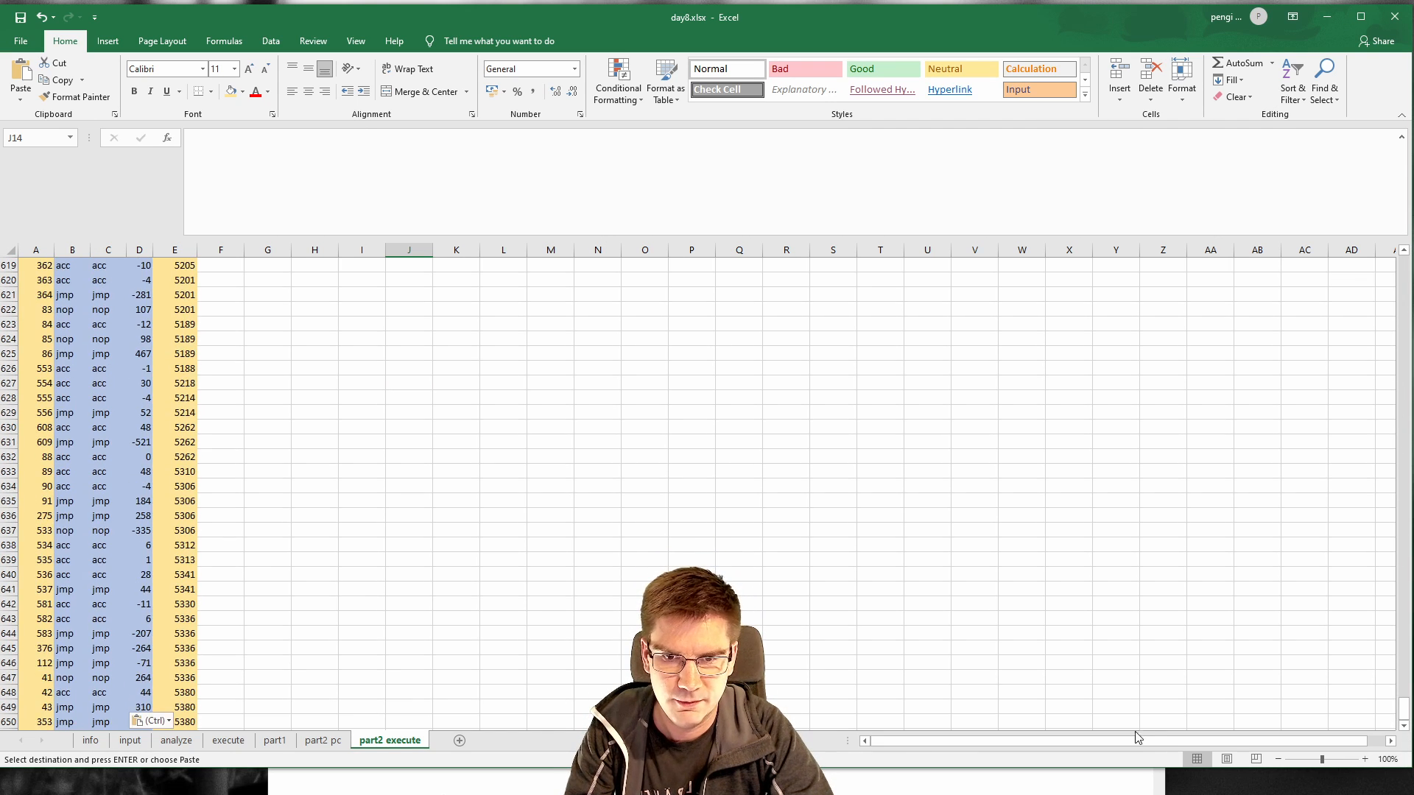
scroll(287, 581, down, 5)
scroll(268, 564, up, 5)
scroll(129, 611, down, 2)
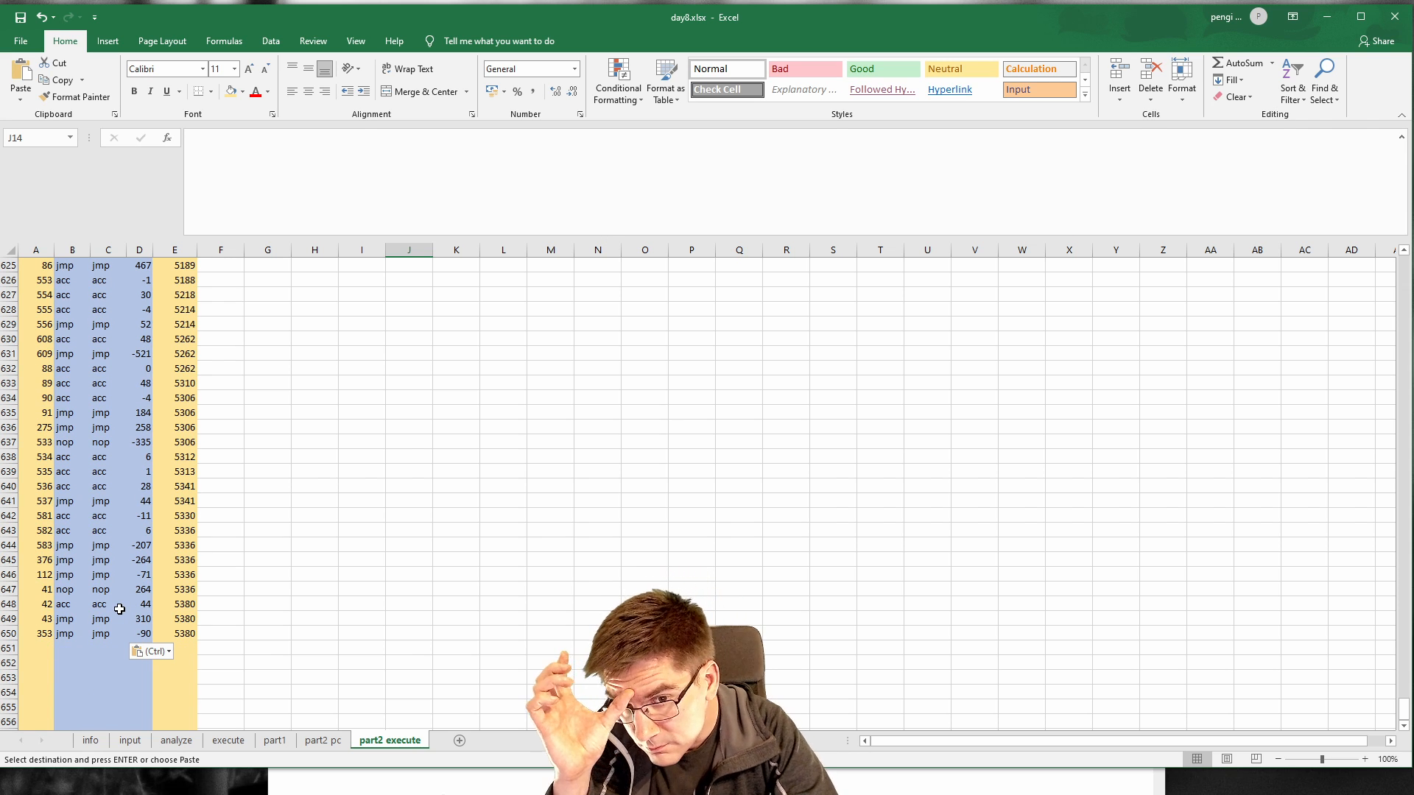
scroll(119, 609, up, 20)
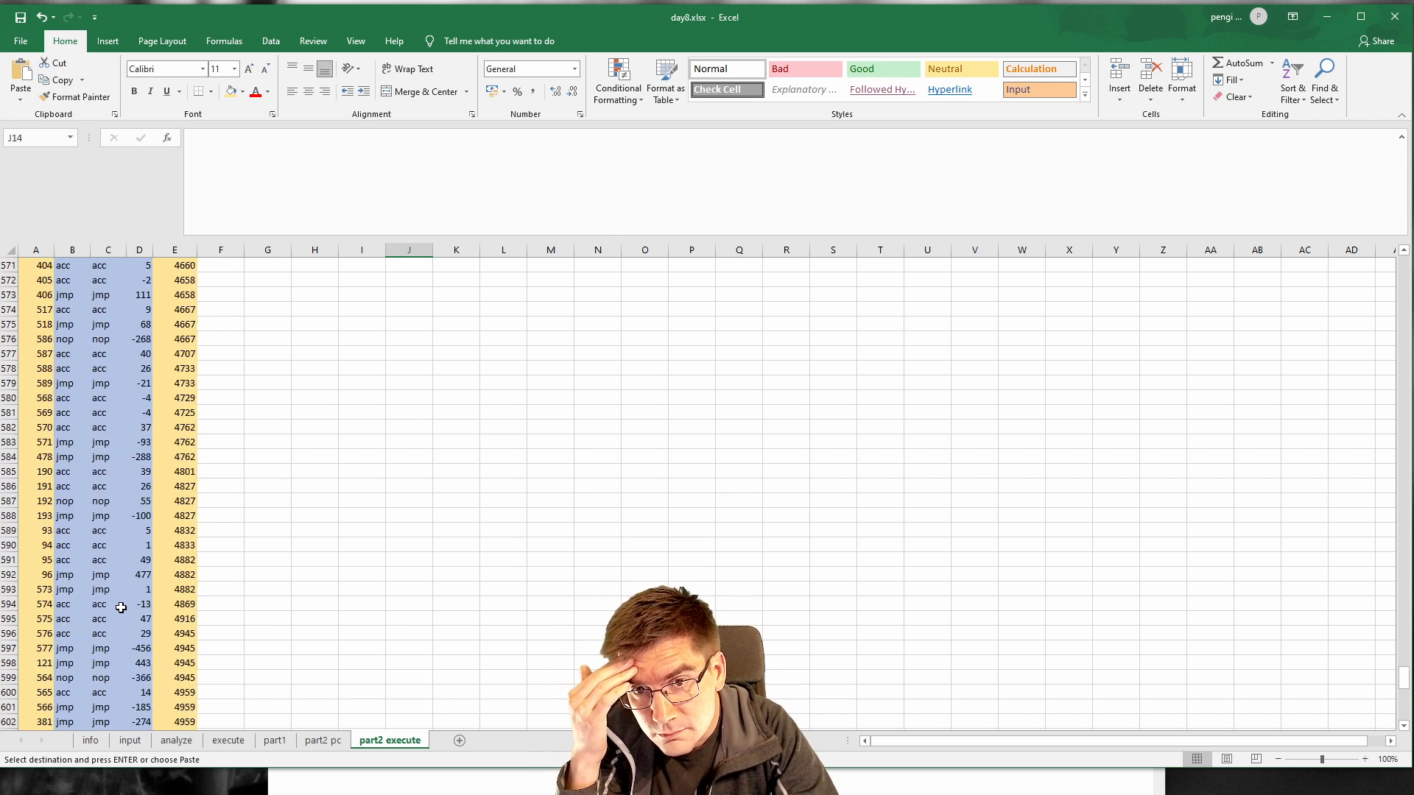
scroll(125, 611, up, 20)
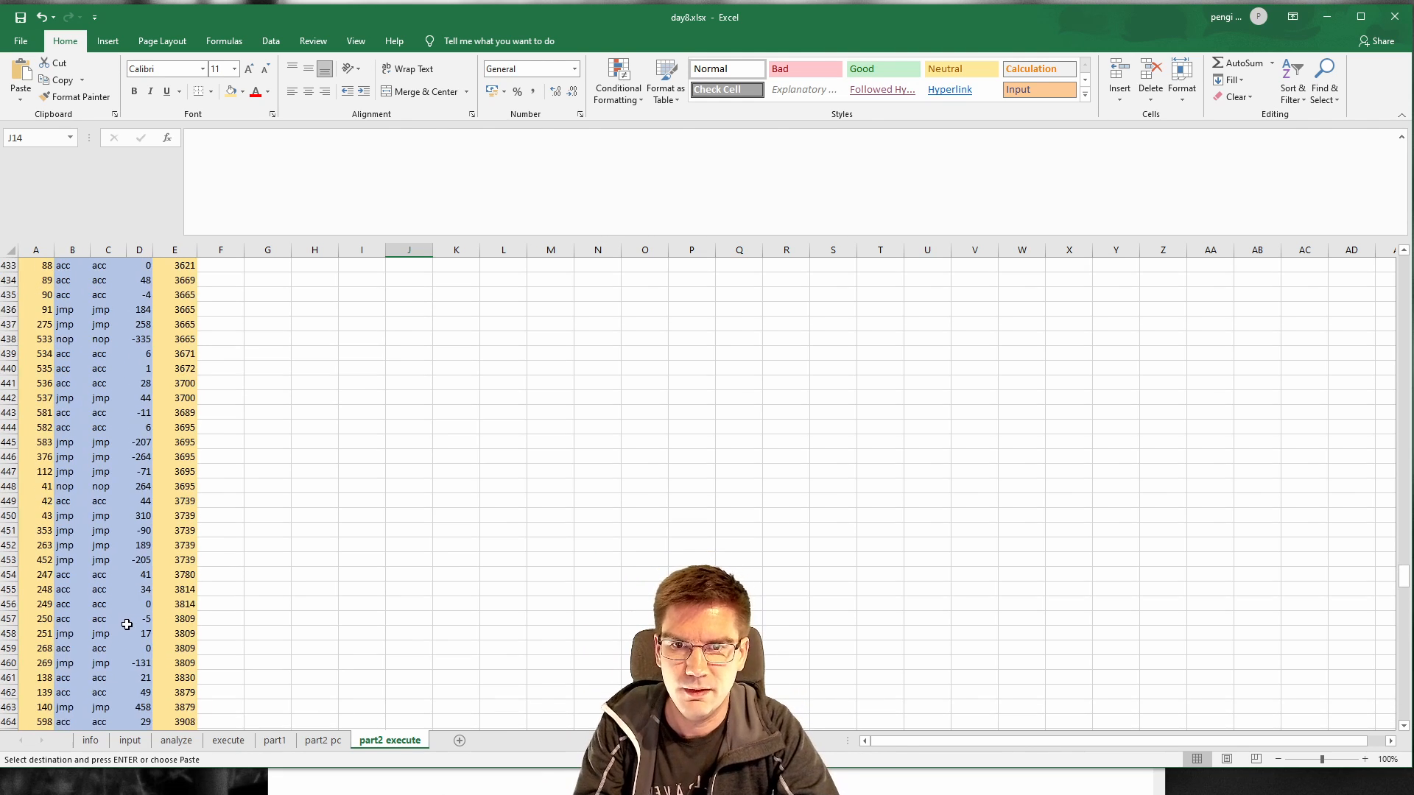
Step: Make A4's IFS formula test C3 instead of B3 for "jmp" and copy it down the rest of the PC column
drag(1405, 566, 1407, 258)
click(54, 327)
click(39, 310)
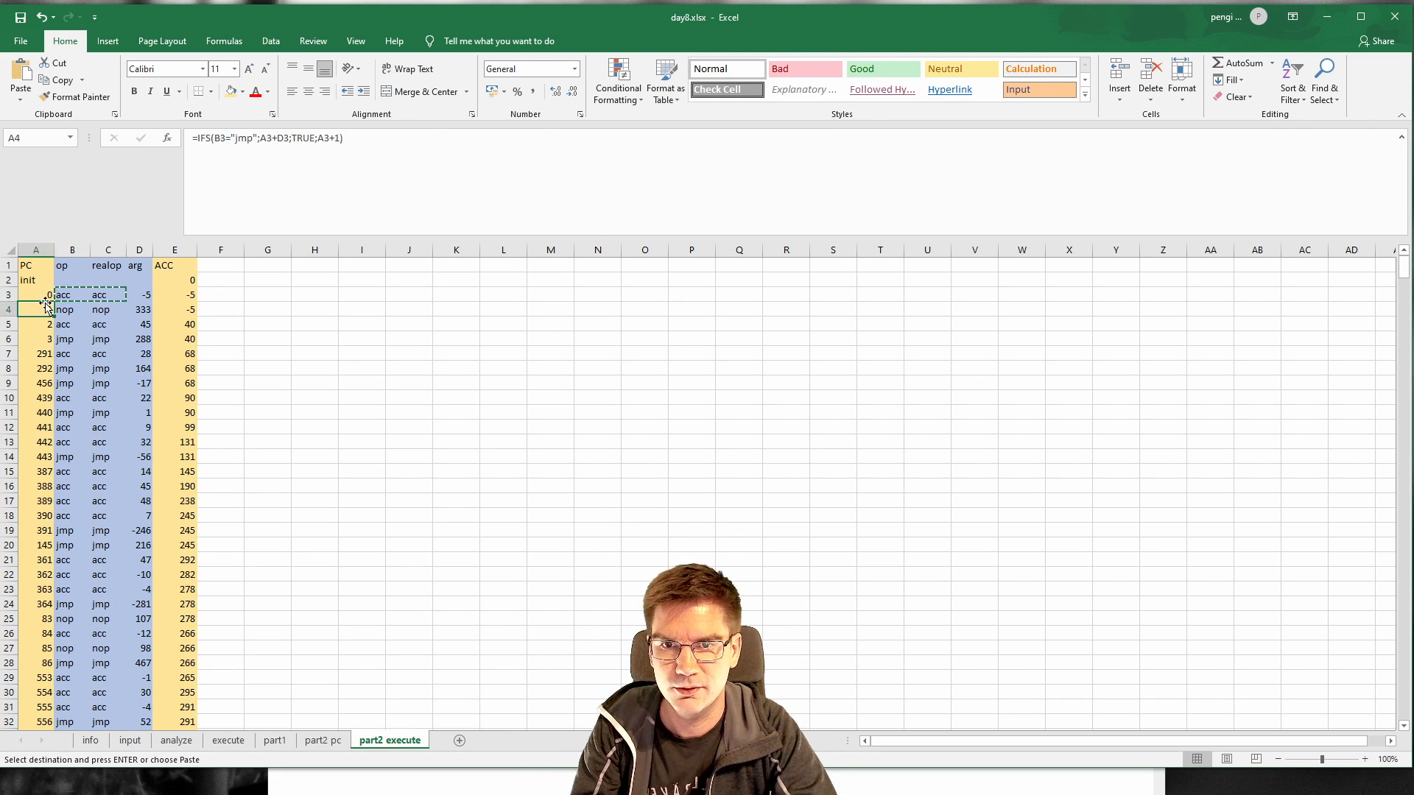
click(225, 139)
key(Left)
key(BackSpace)
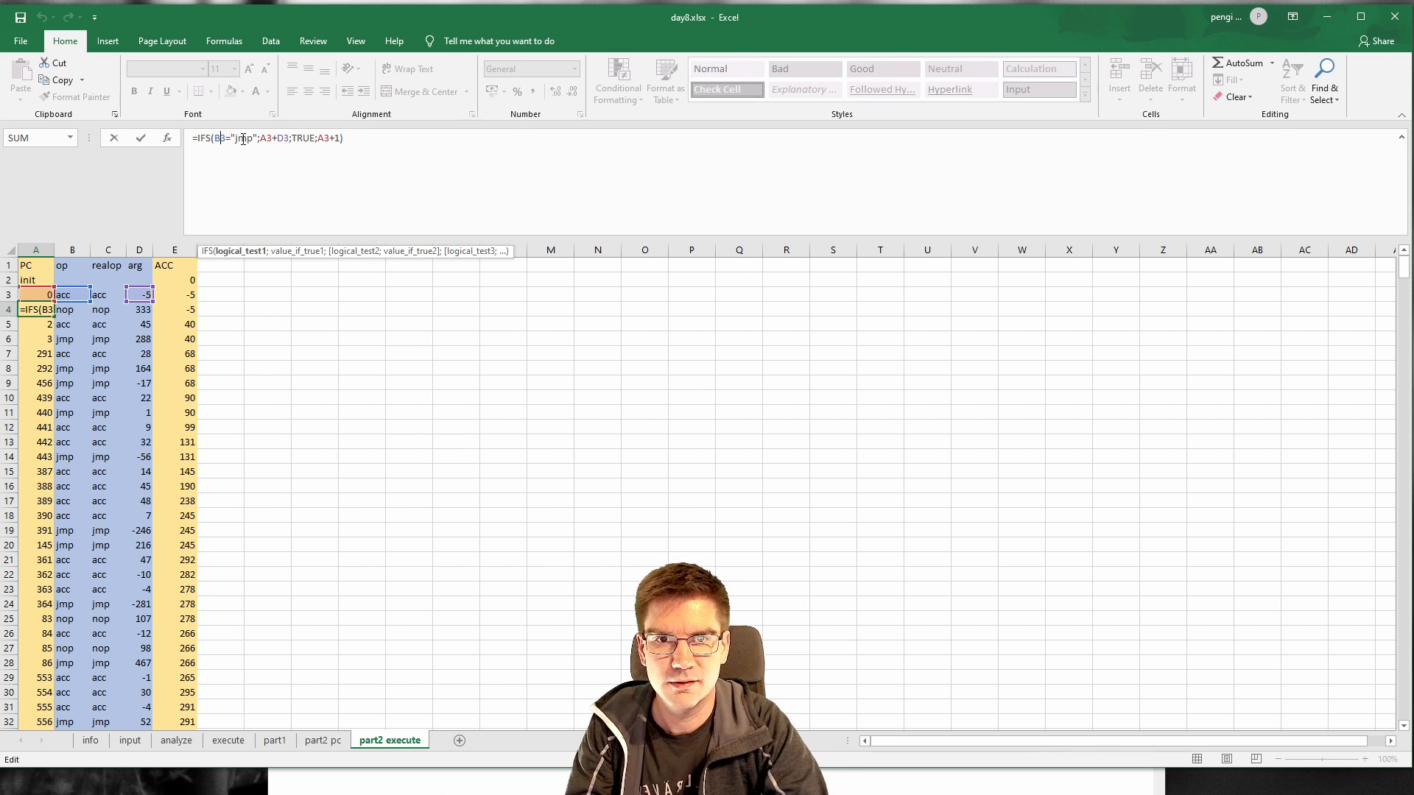
text(C)
key(ctrl+Return)
key(ctrl+c)
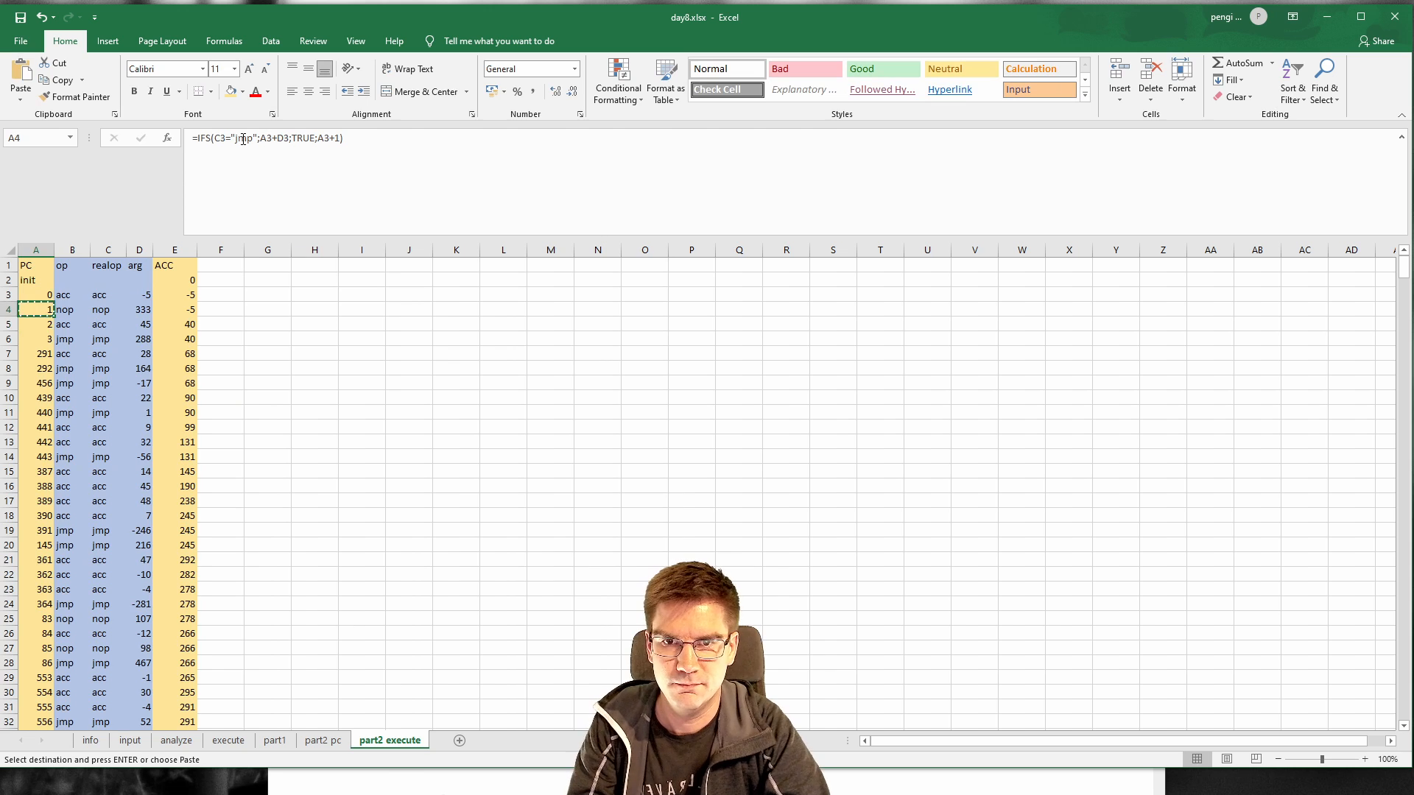
key(ctrl+shift+Down)
key(ctrl+v)
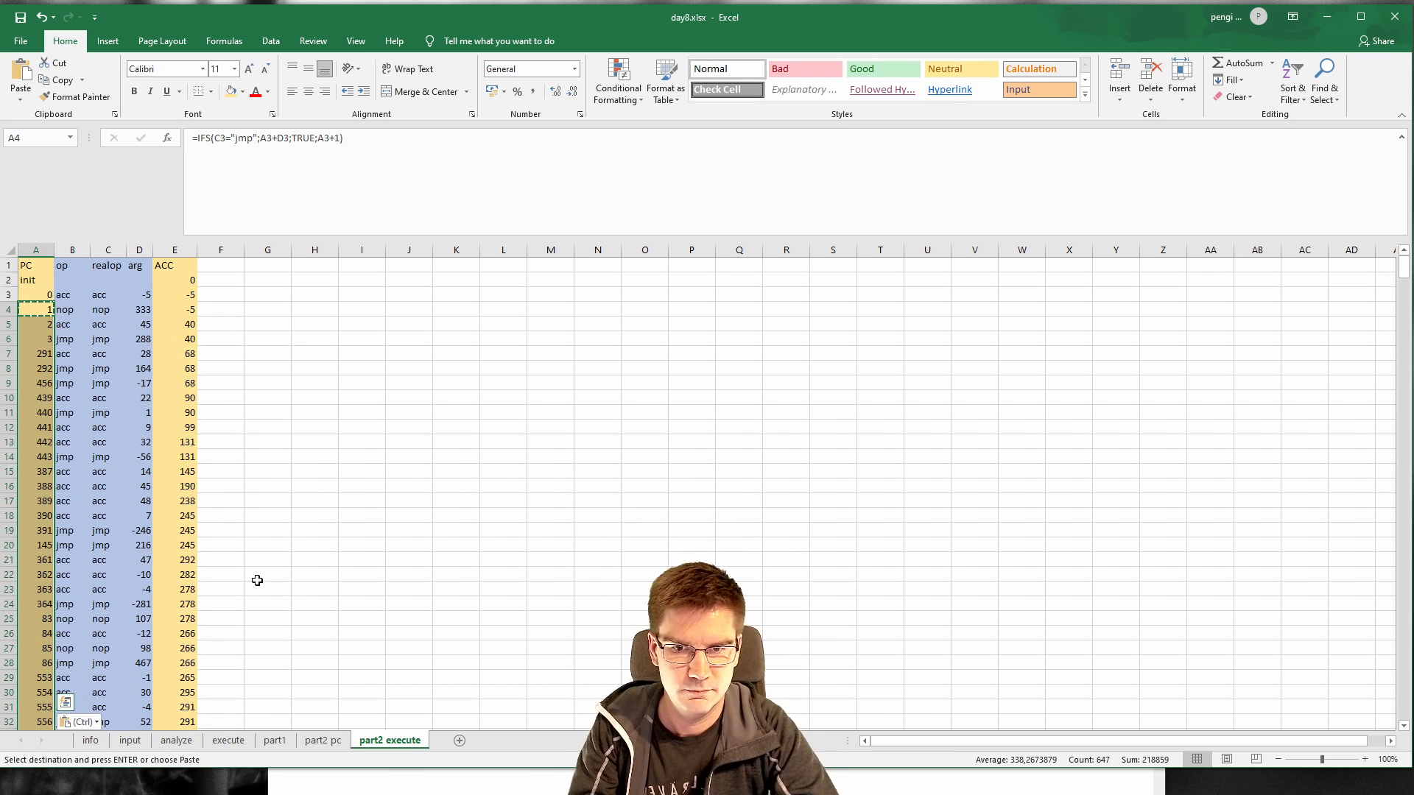
Step: Inspect the PC, op, realop and arg formulas in the last filled rows, around rows 639 to 646
click(313, 574)
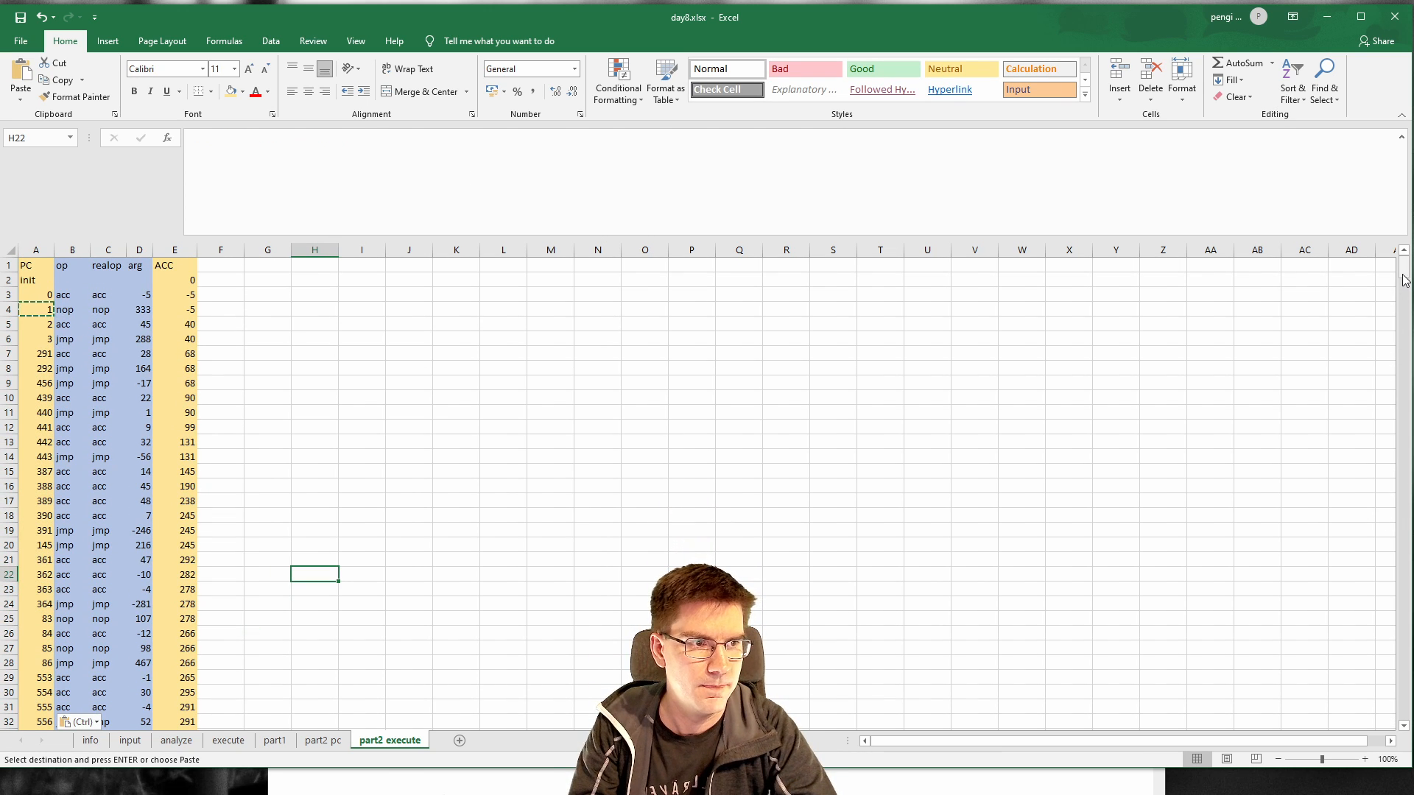
drag(1405, 271, 1383, 718)
click(136, 489)
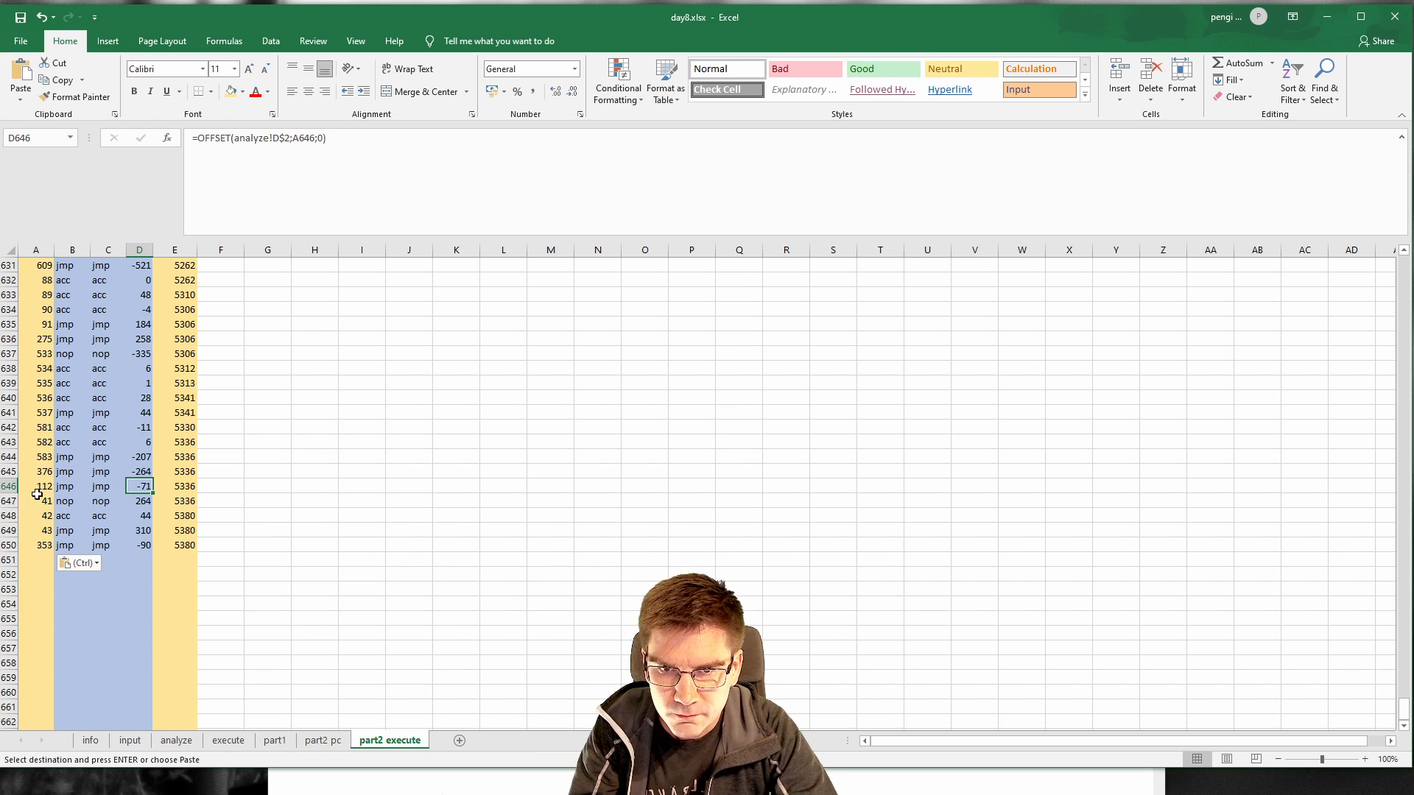
click(78, 475)
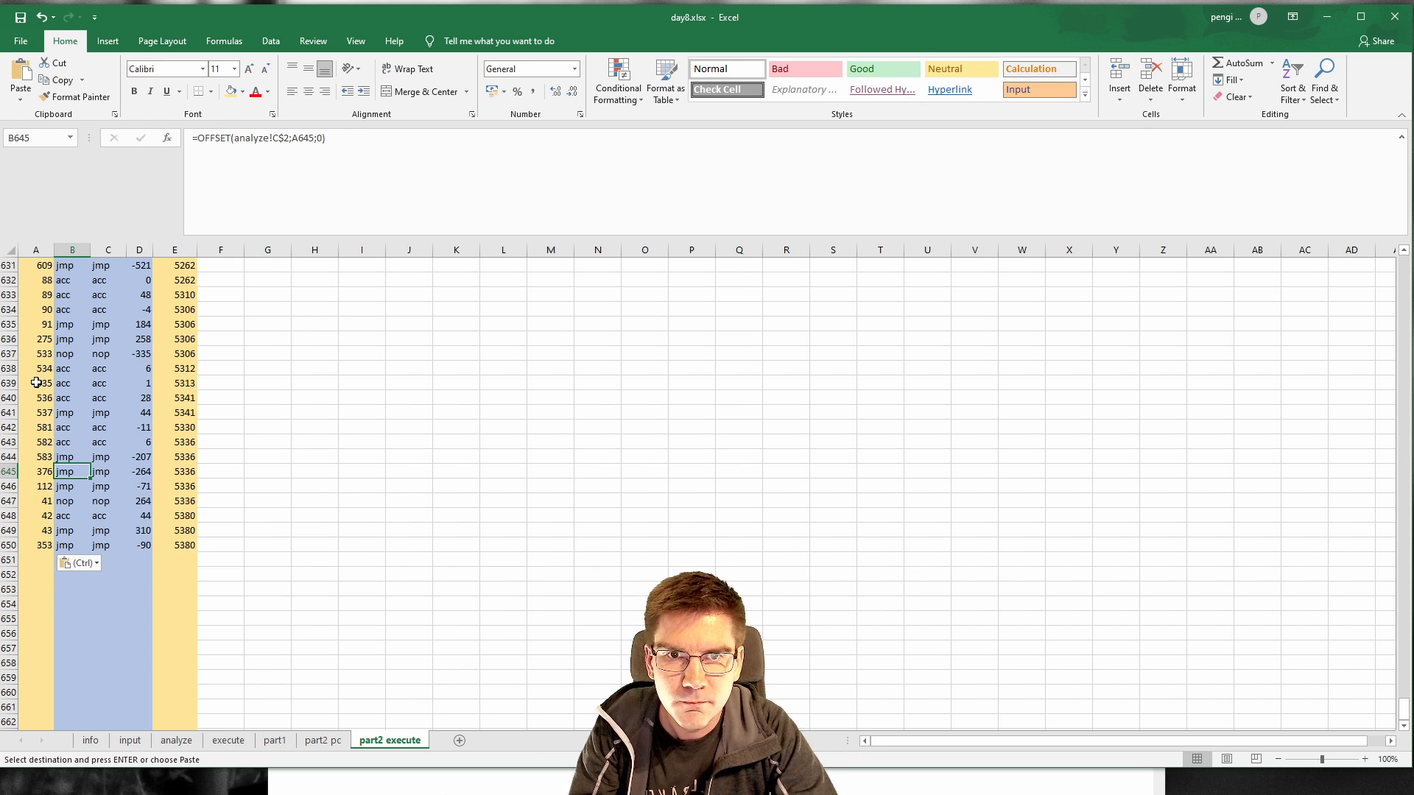
click(67, 383)
click(125, 382)
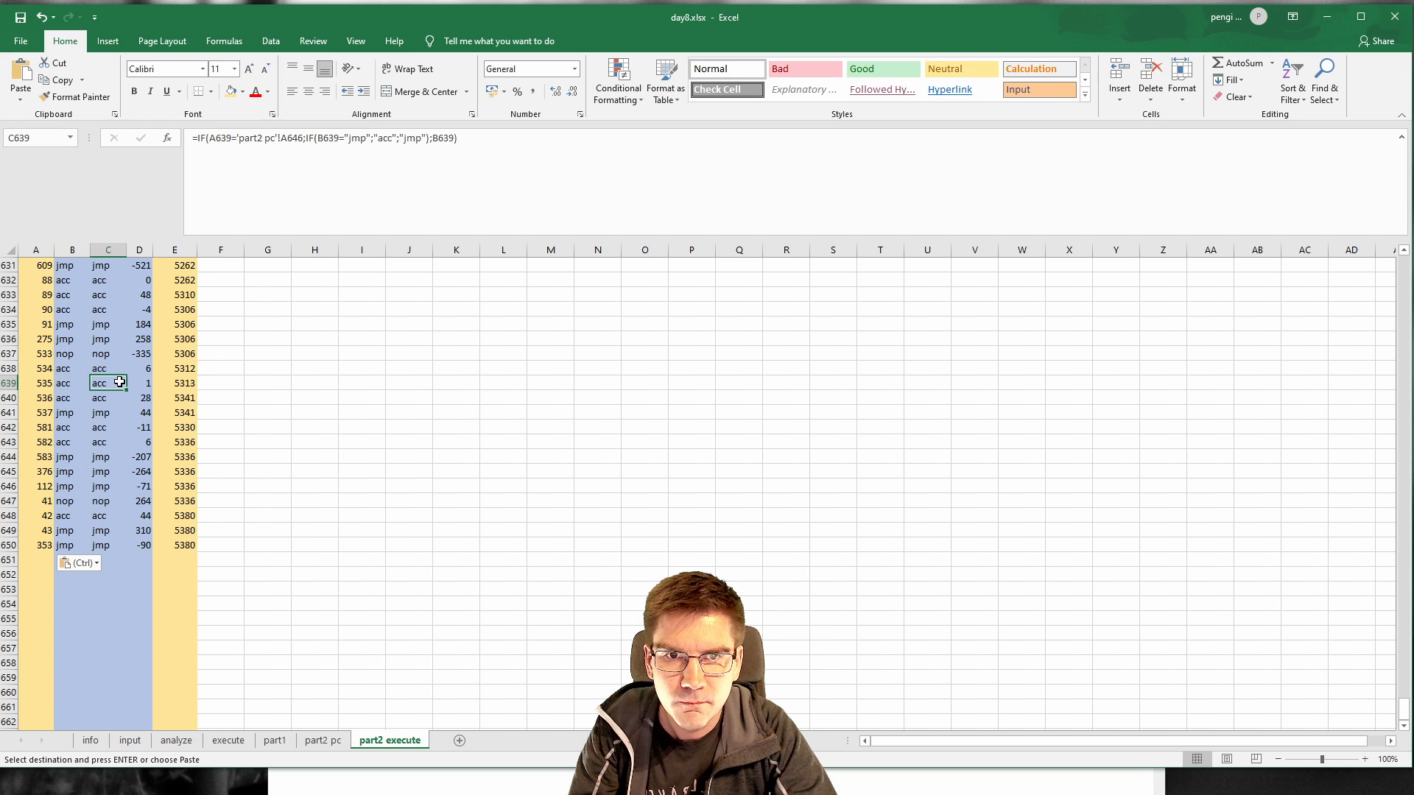
click(72, 381)
click(107, 379)
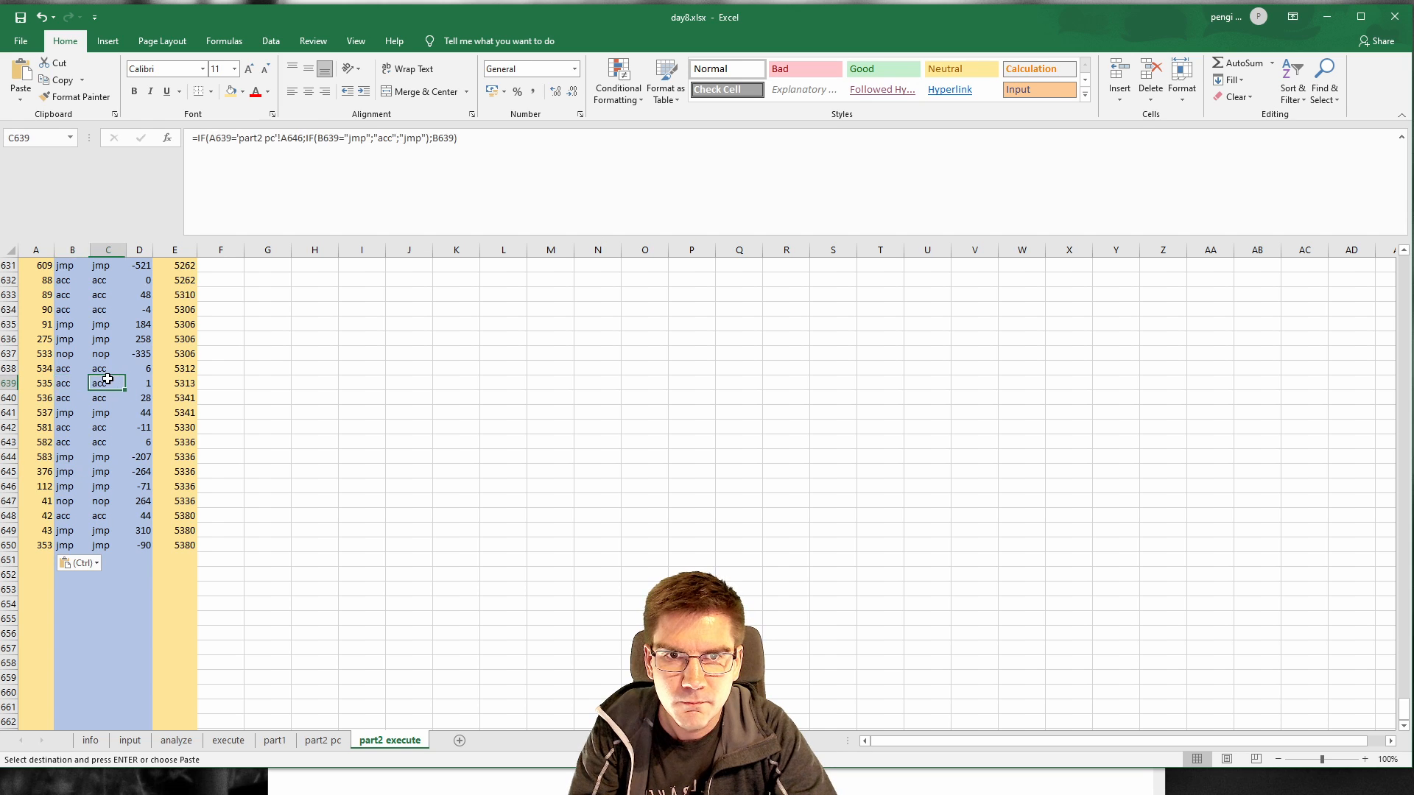
click(42, 378)
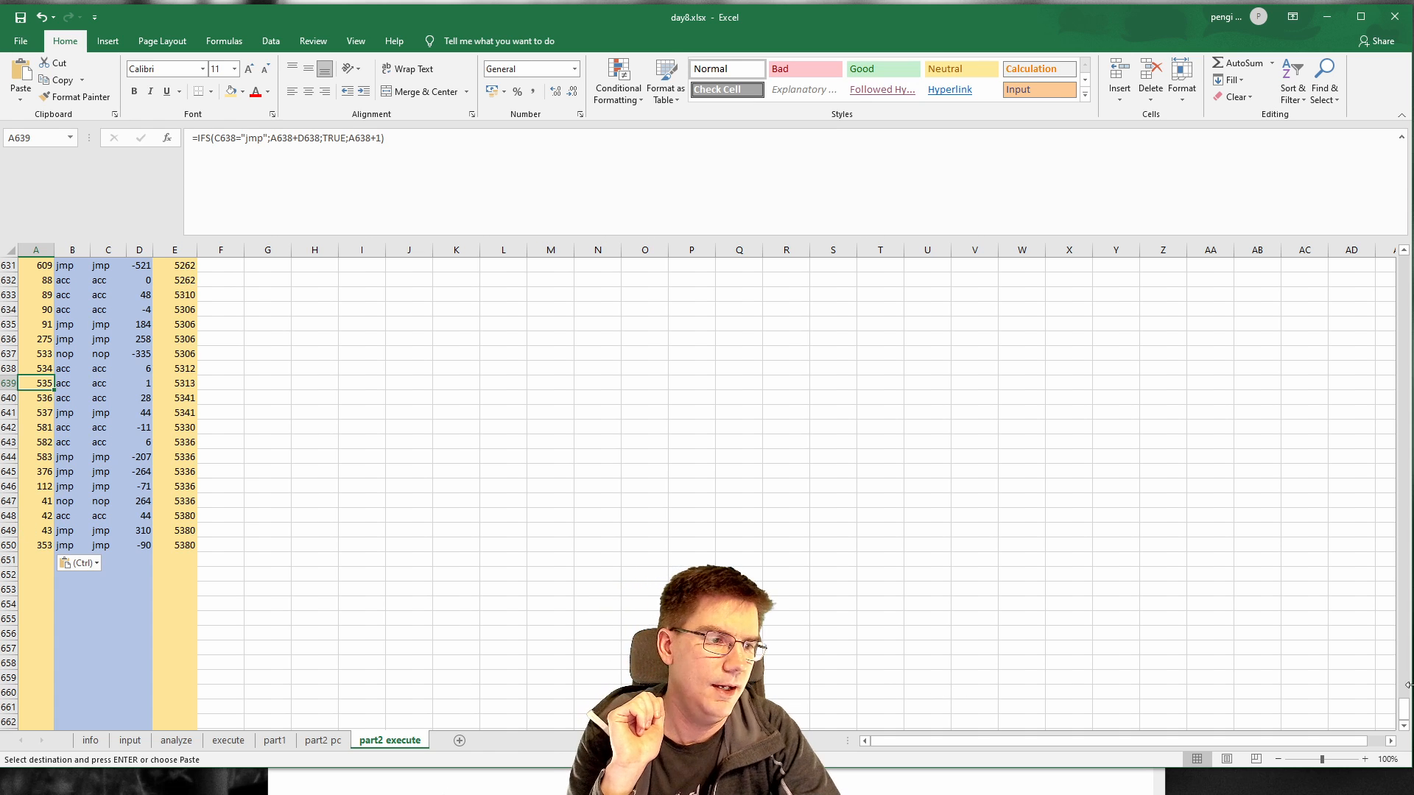
Step: Review the PC, op, realop and ACC values from the first rows down for the toggled instruction
drag(1403, 721, 1403, 285)
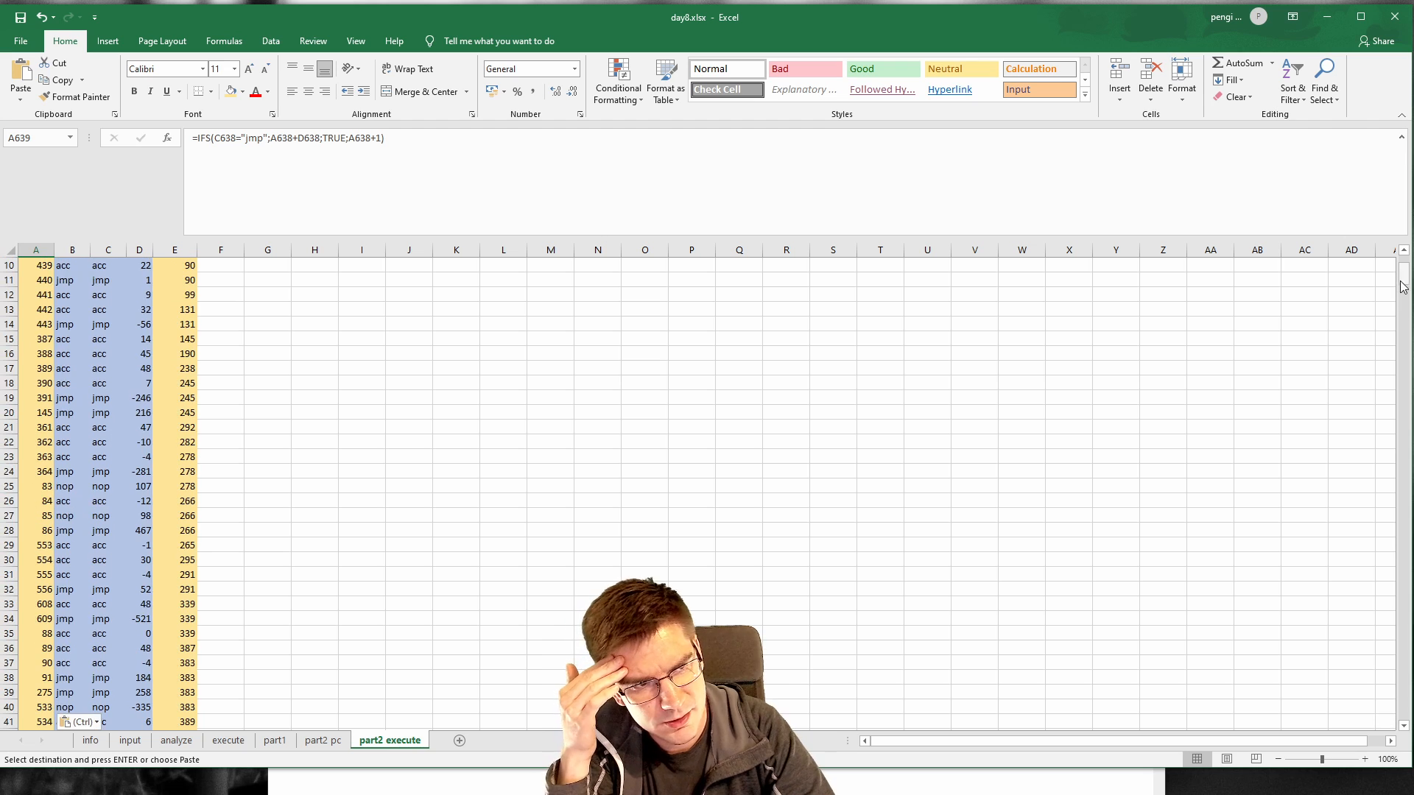
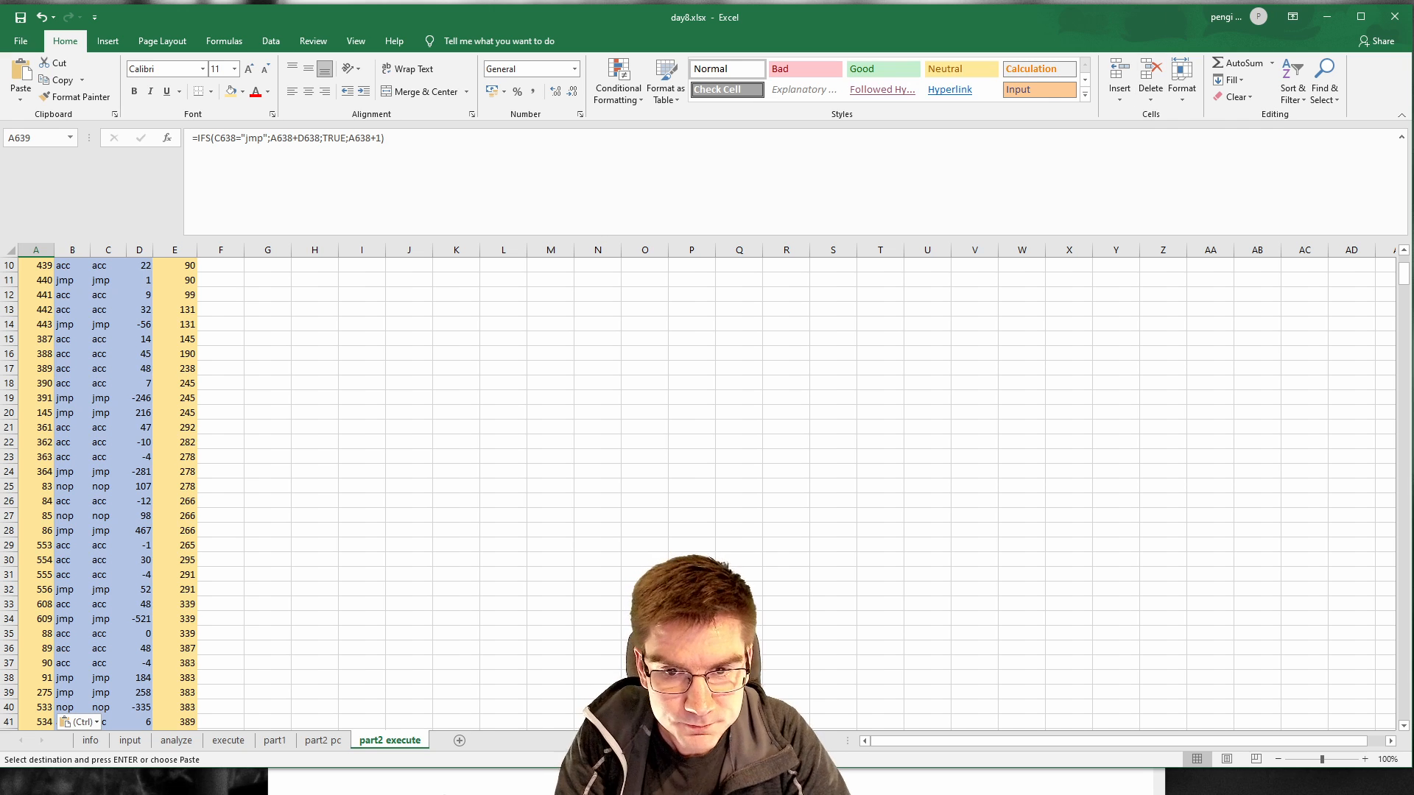
scroll(460, 460, up, 1)
scroll(460, 460, up, 3)
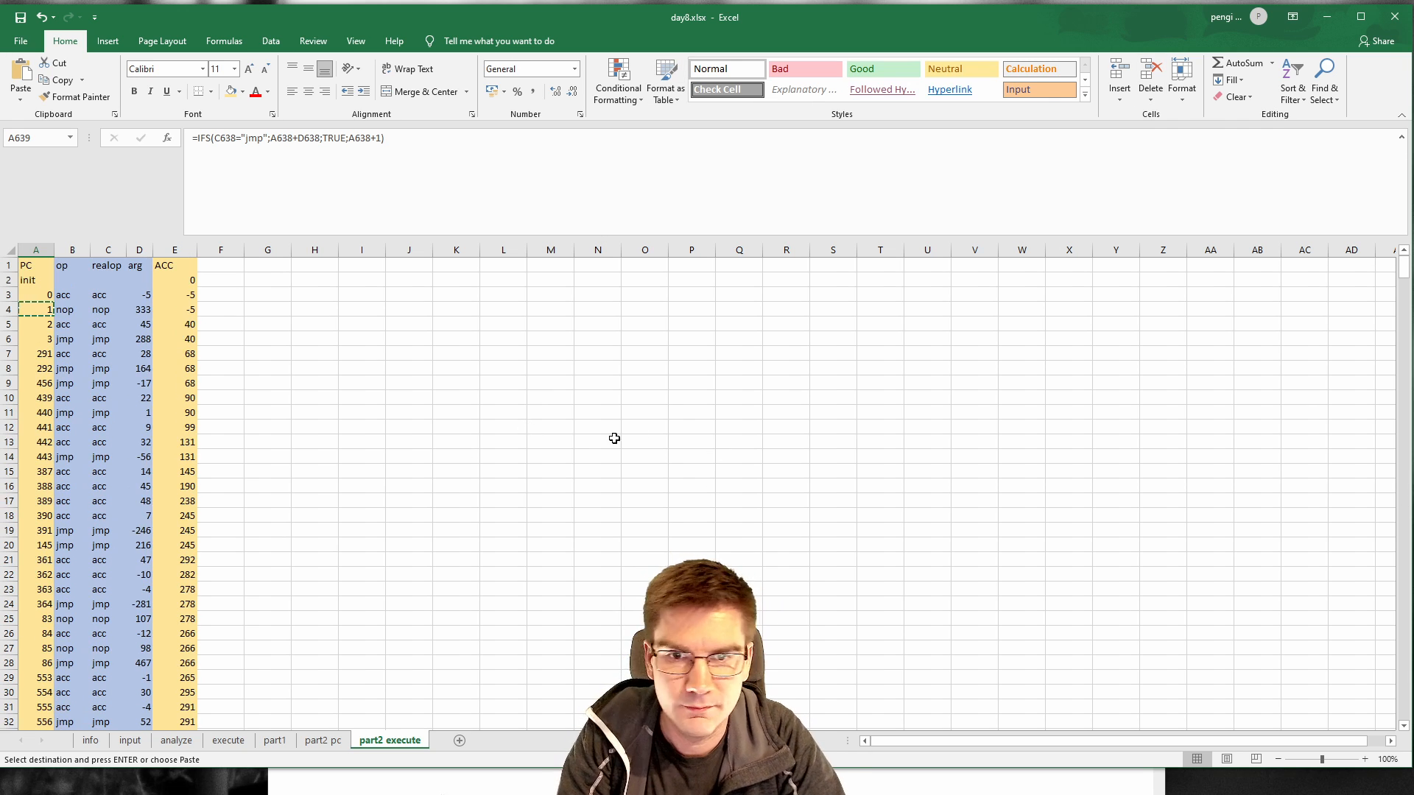
click(248, 473)
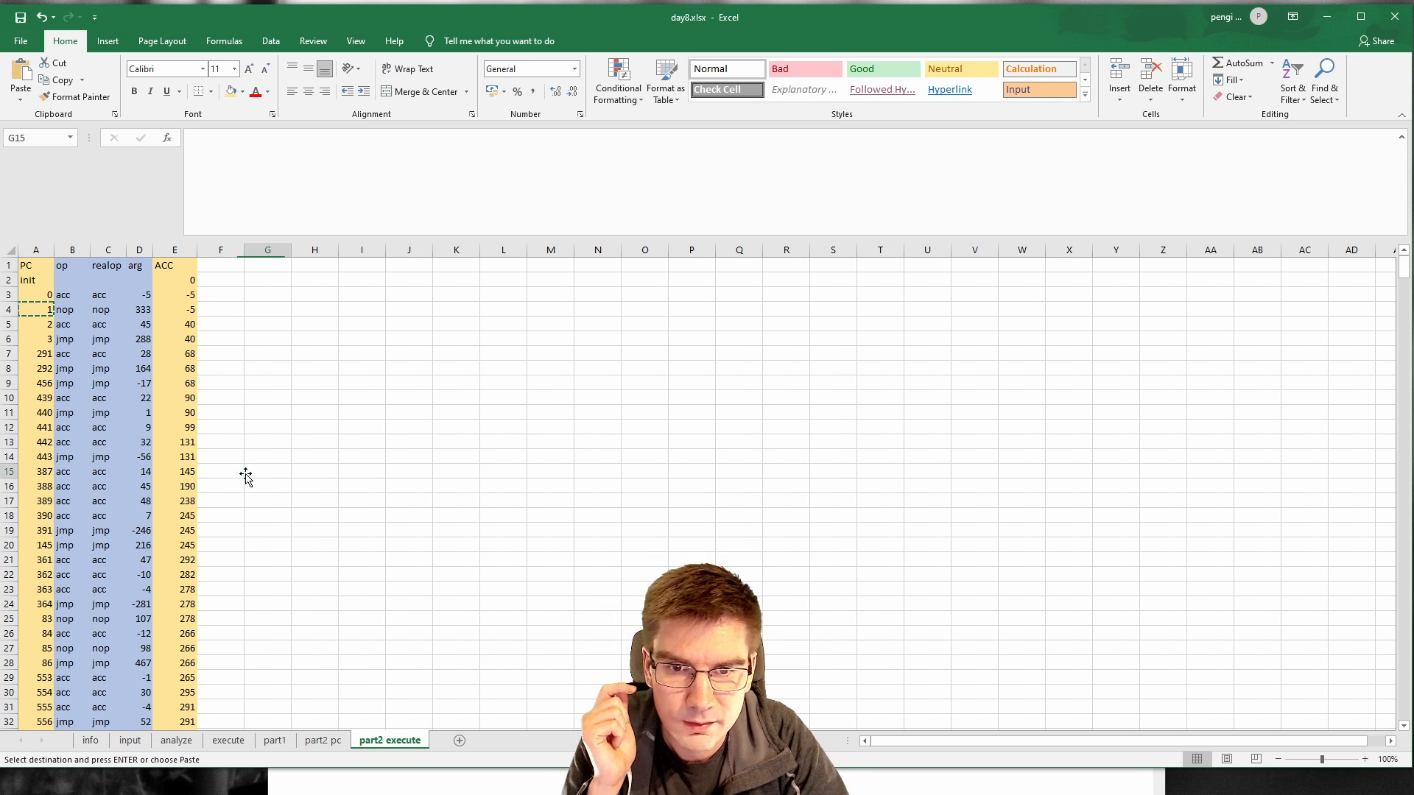
scroll(175, 510, down, 20)
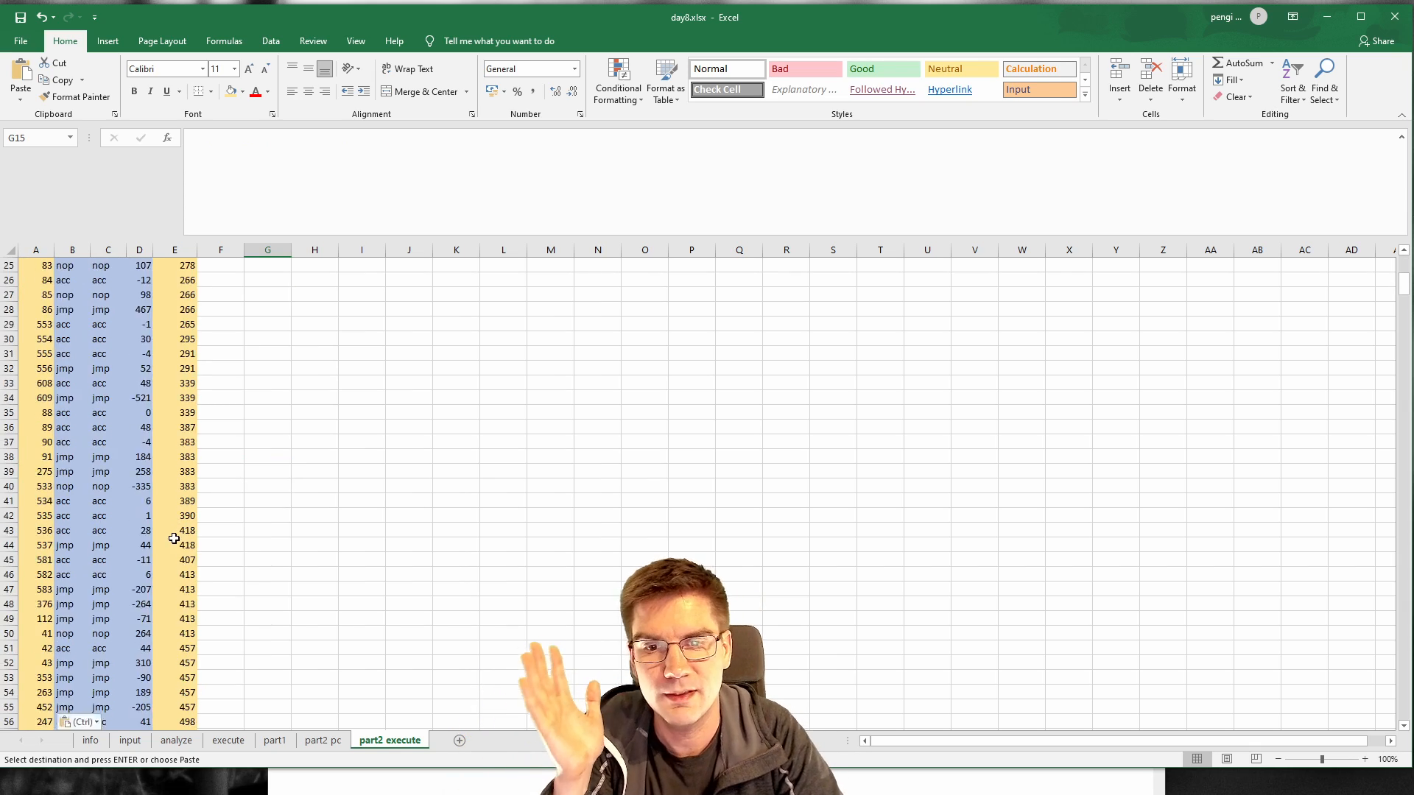
scroll(184, 545, down, 8)
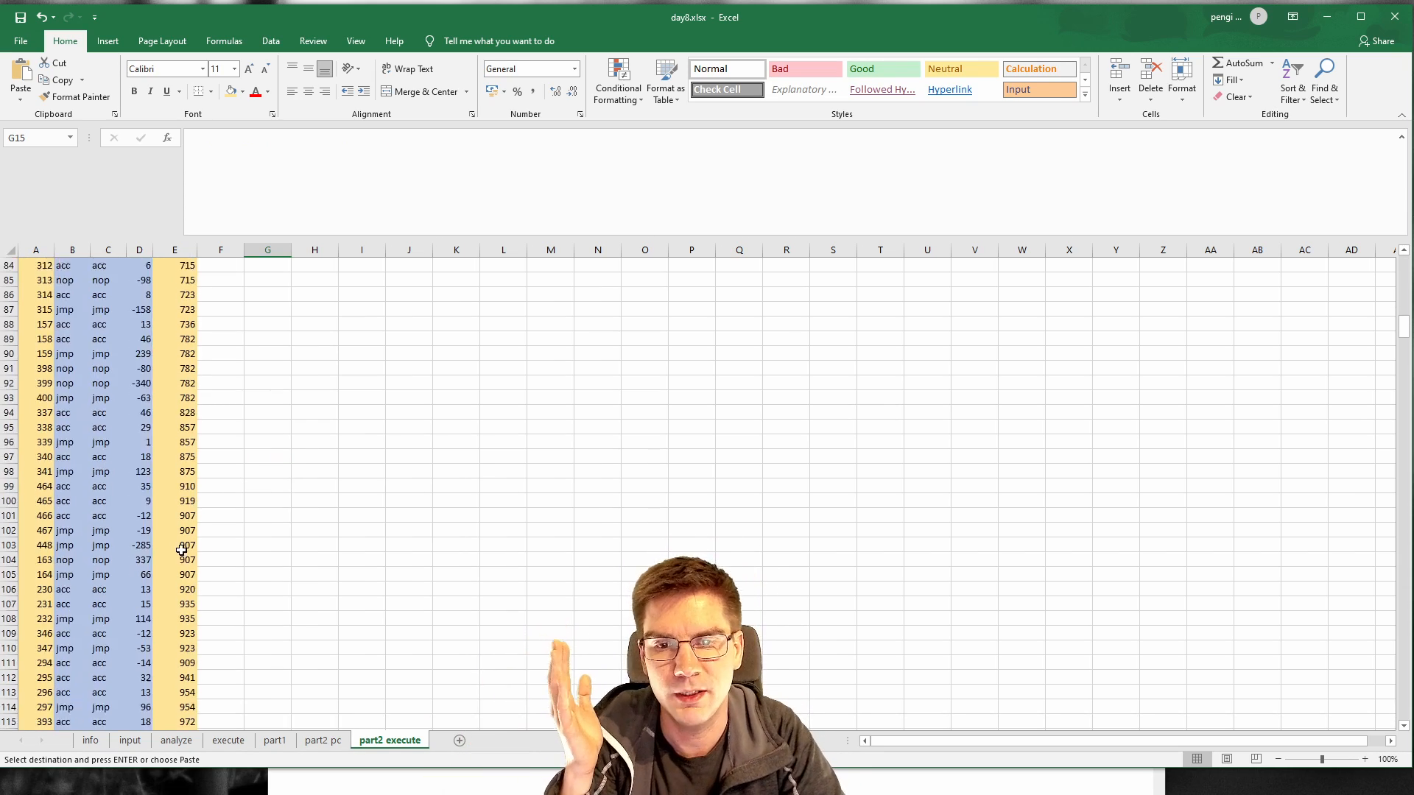
scroll(125, 589, down, 8)
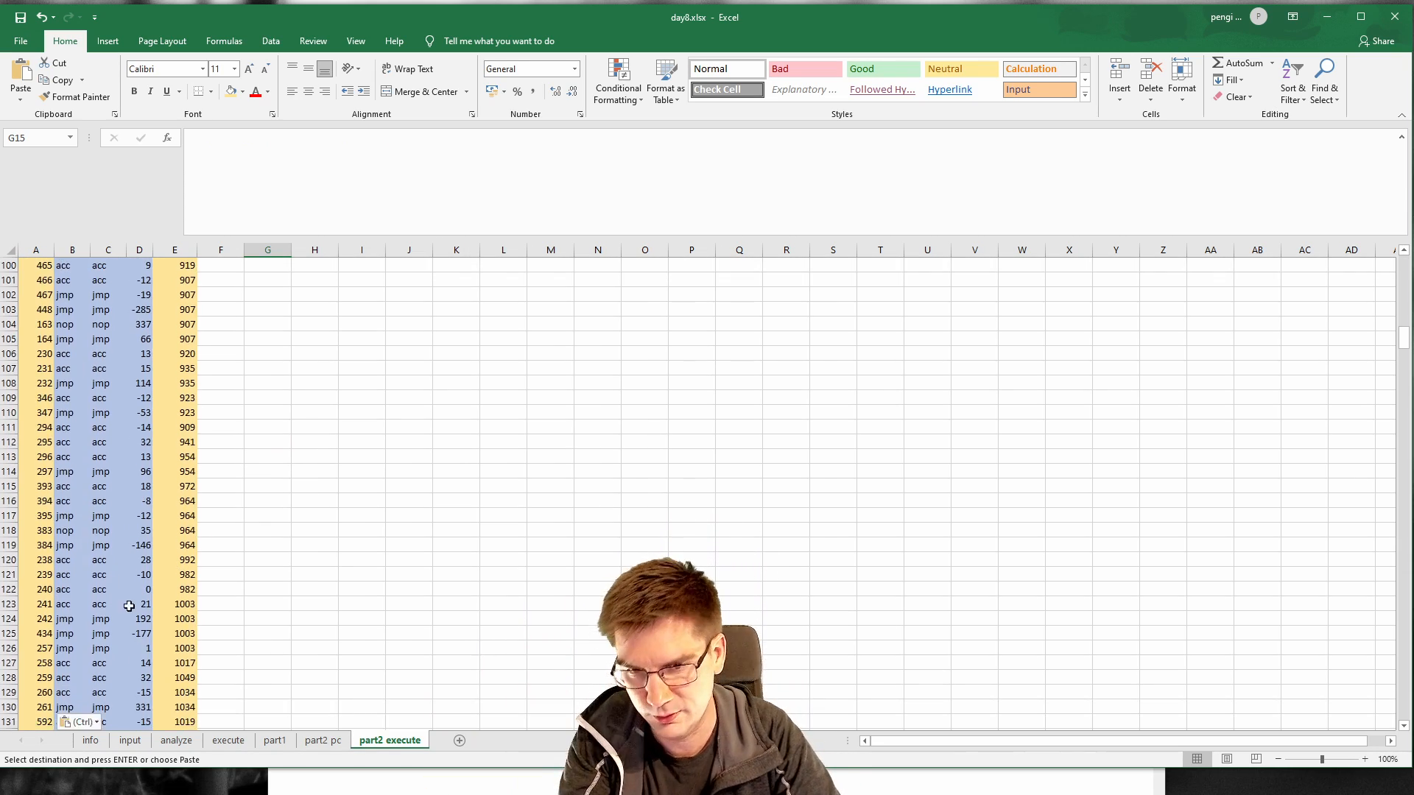
scroll(130, 604, up, 20)
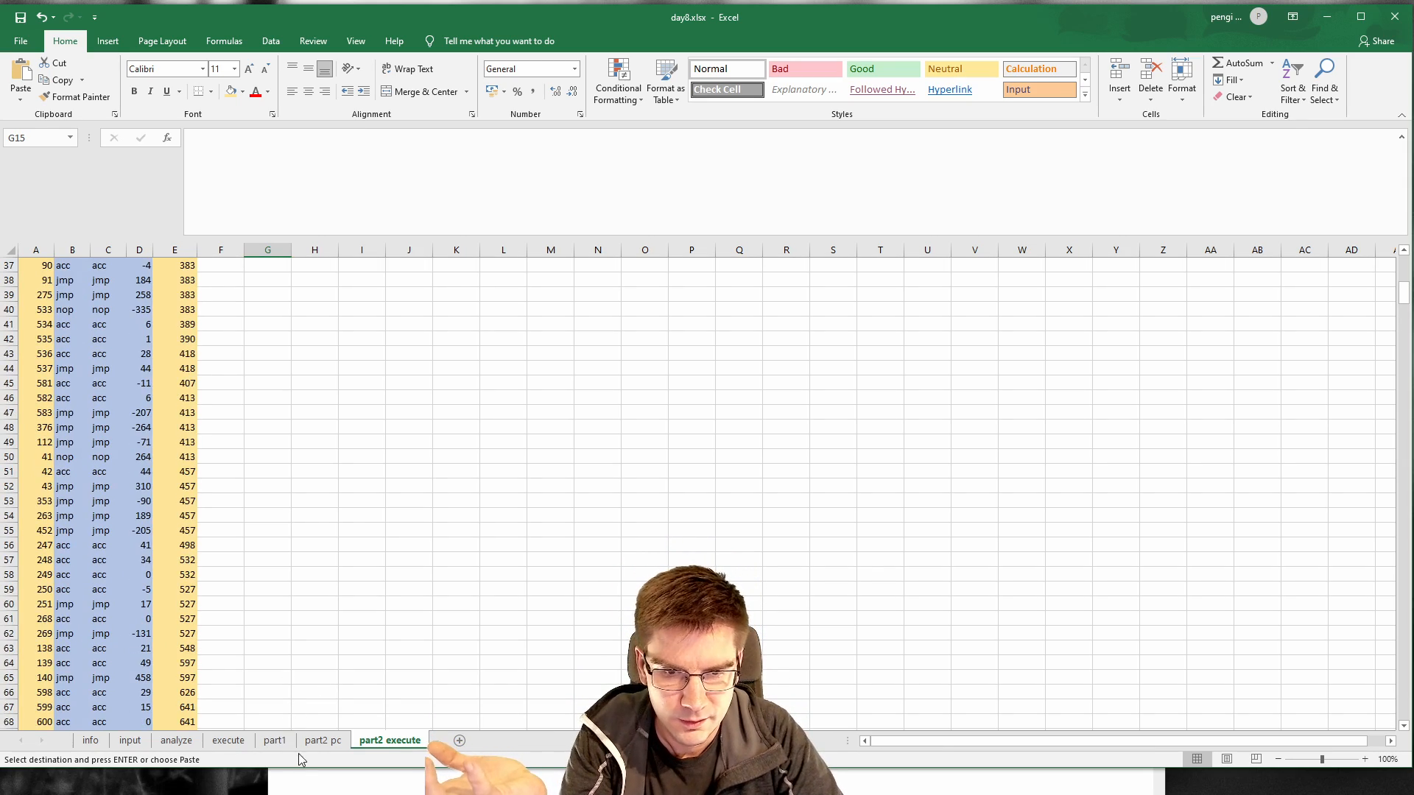
Step: Look at the part2 pc sheet, then review the op formulas around rows 36 to 43 of part2 execute
click(318, 742)
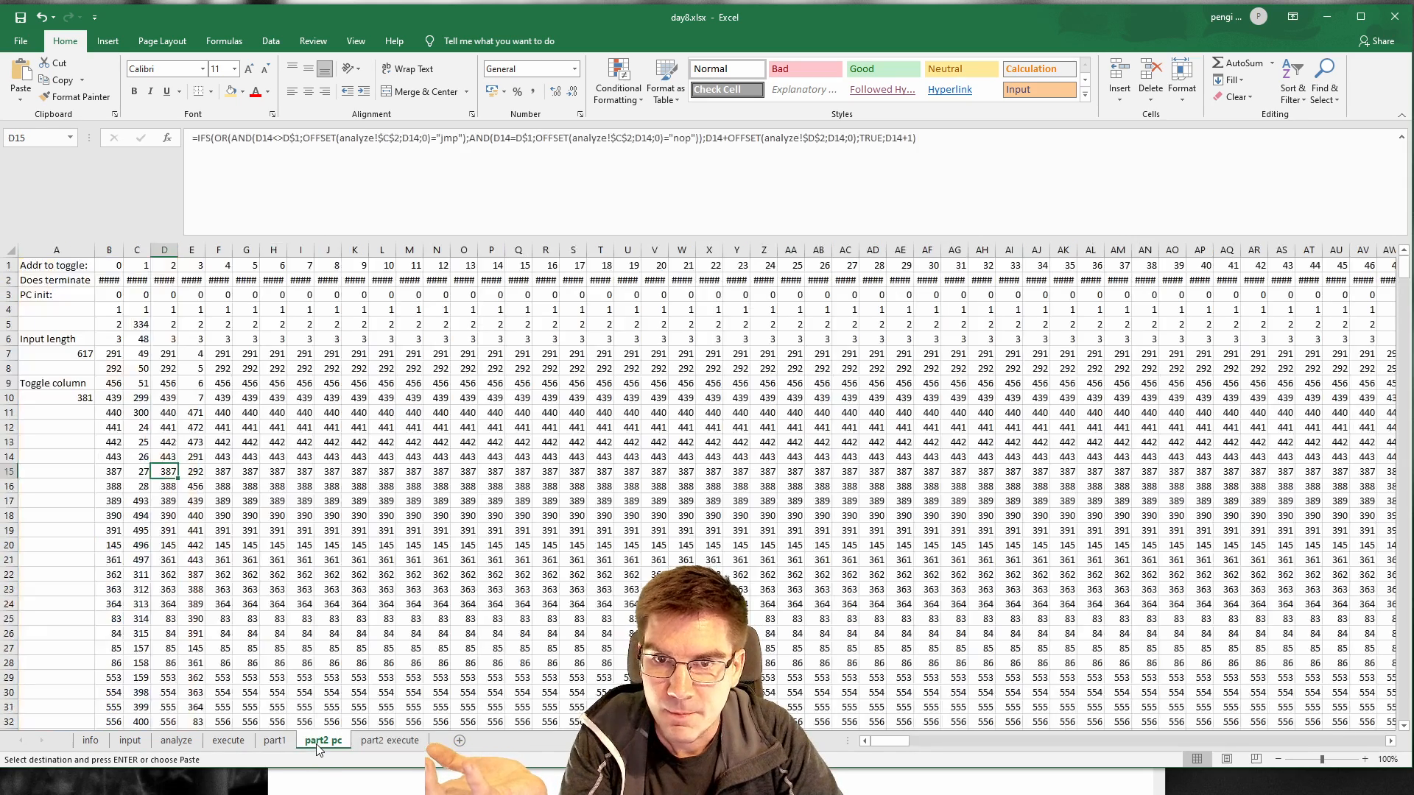
click(398, 741)
key(Down)
key(Down)
key(Down)
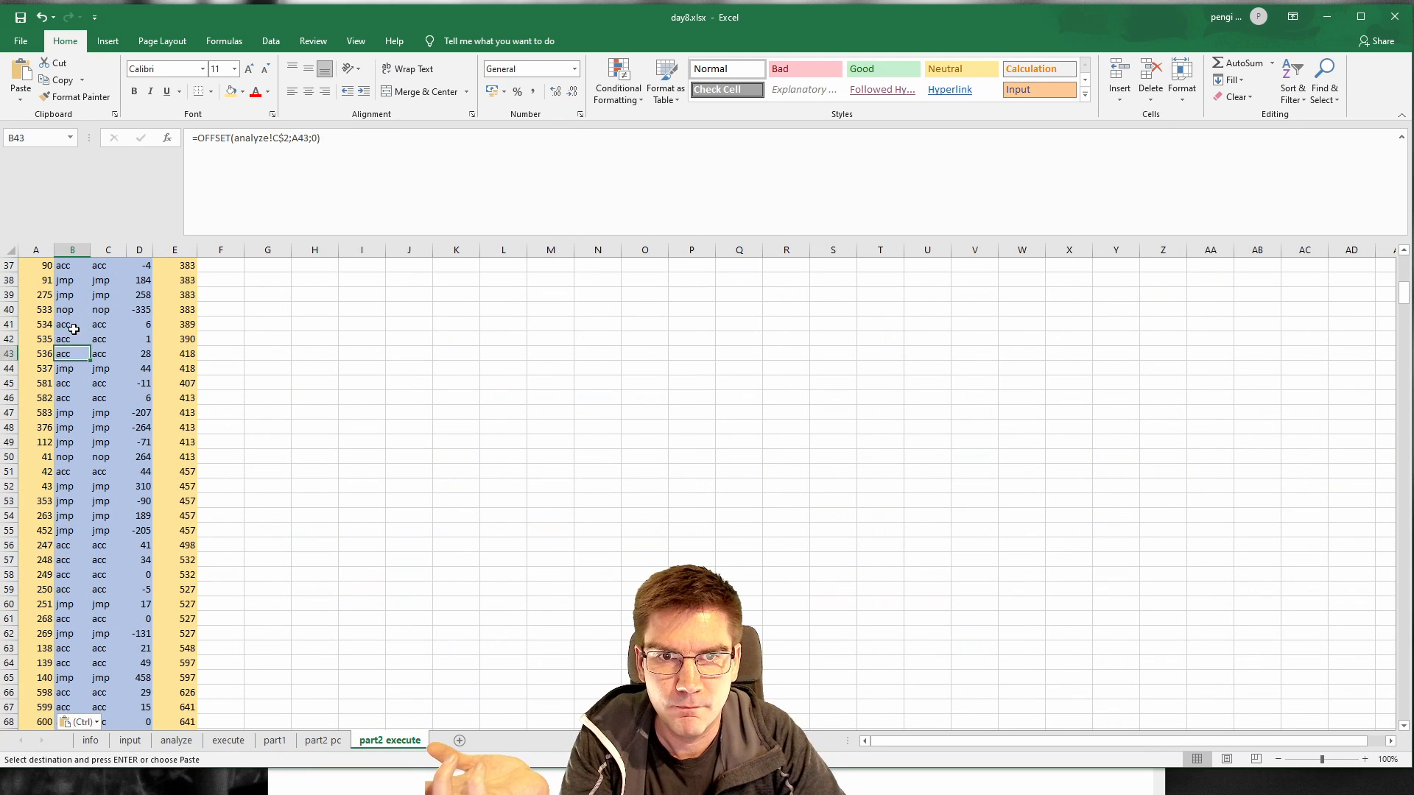
key(Up)
key(Up)
key(Up)
key(Up)
key(Up)
key(Up)
key(Up)
key(Up)
scroll(74, 330, up, 12)
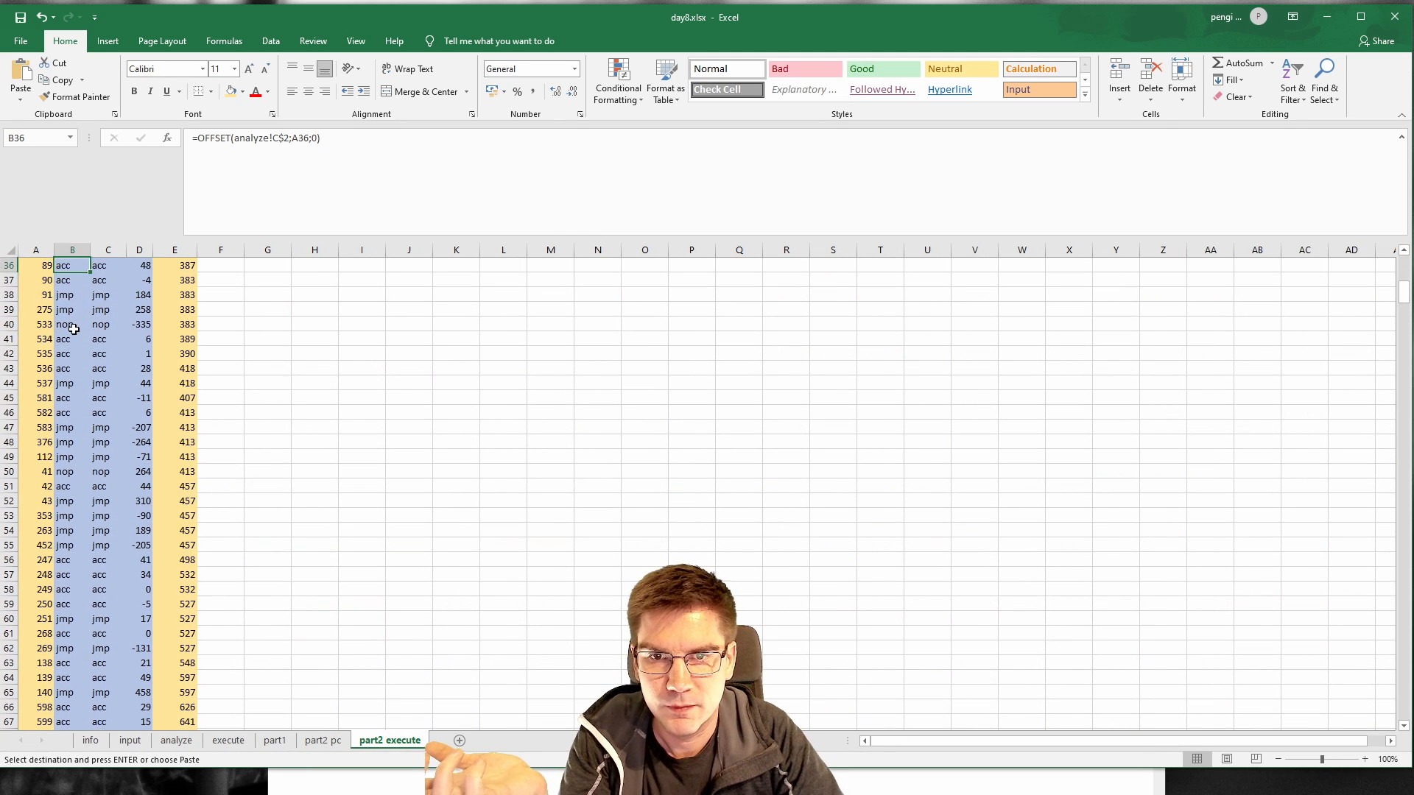
Step: Examine how the realop formulas in the first rows of part2 execute reference the toggle address
click(103, 294)
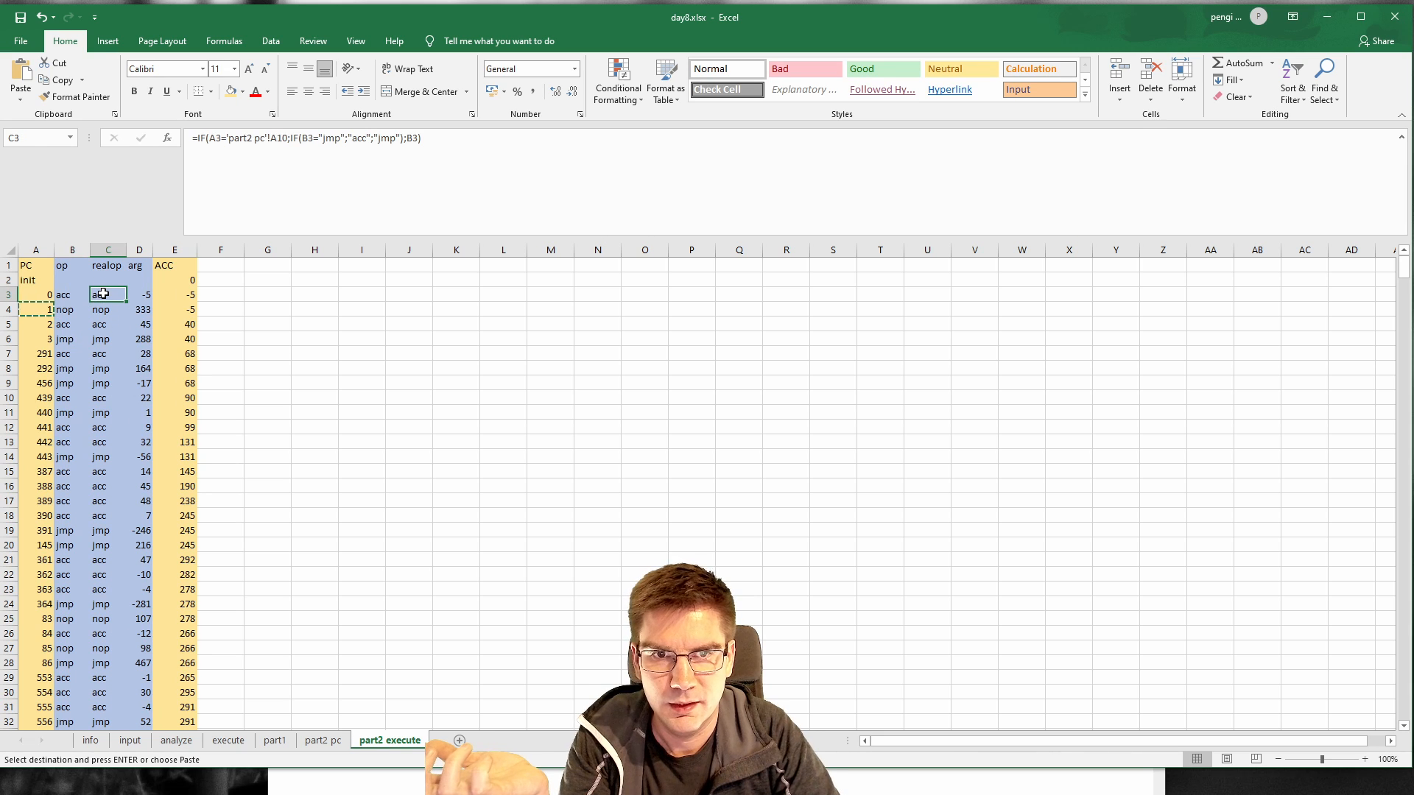
key(Right)
key(Right)
key(Left)
key(Left)
key(Down)
key(Down)
key(Down)
key(Down)
key(Down)
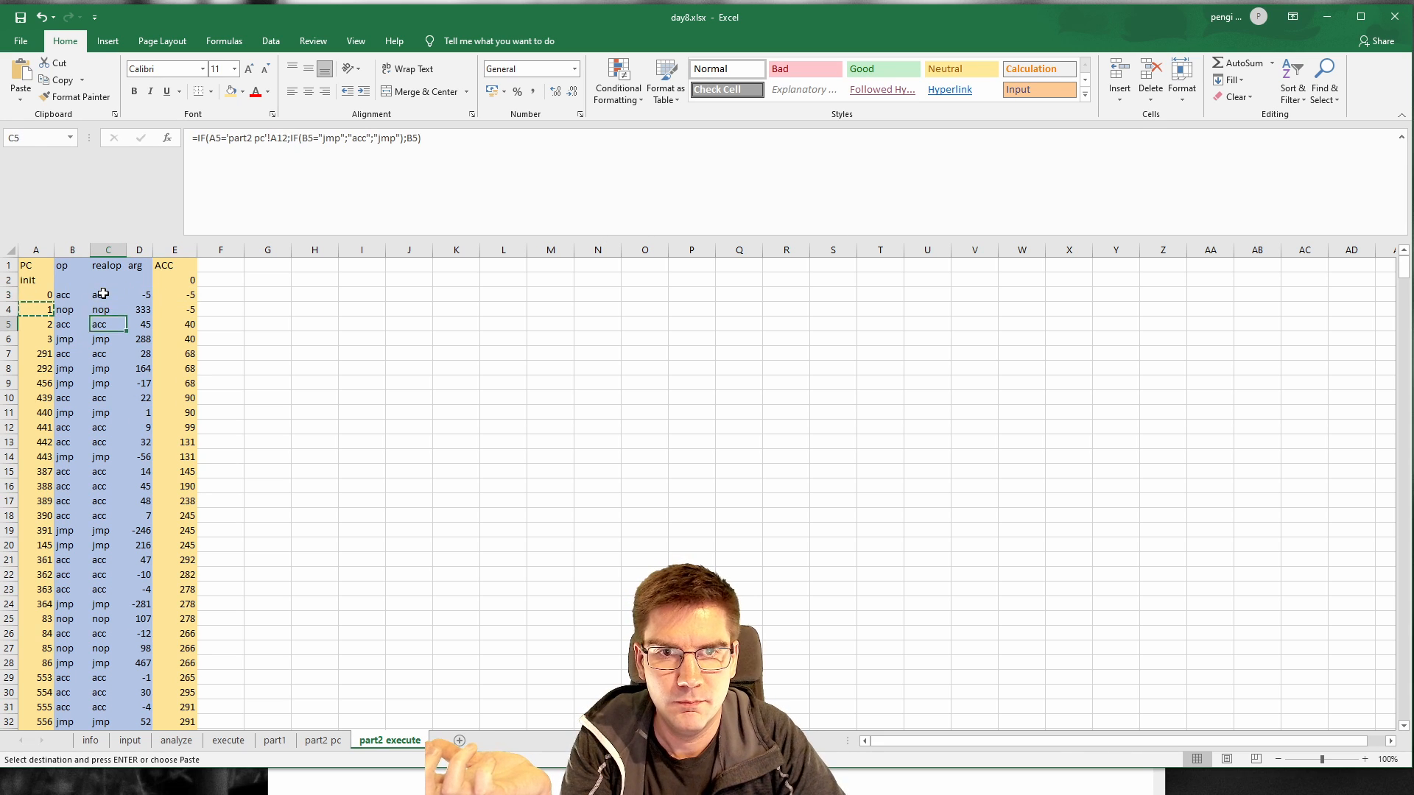
key(Up)
key(Up)
key(Up)
key(Up)
key(Up)
key(Up)
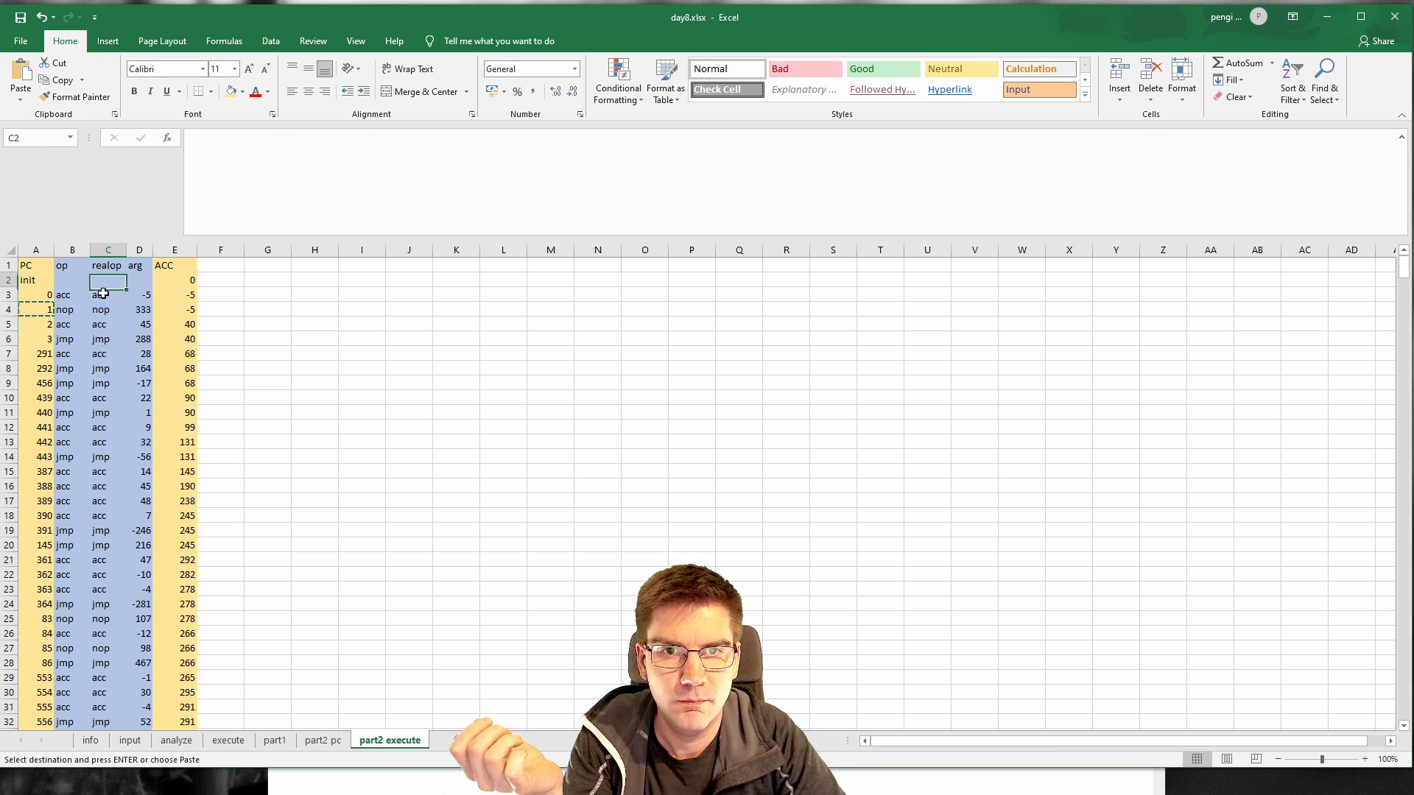
key(Down)
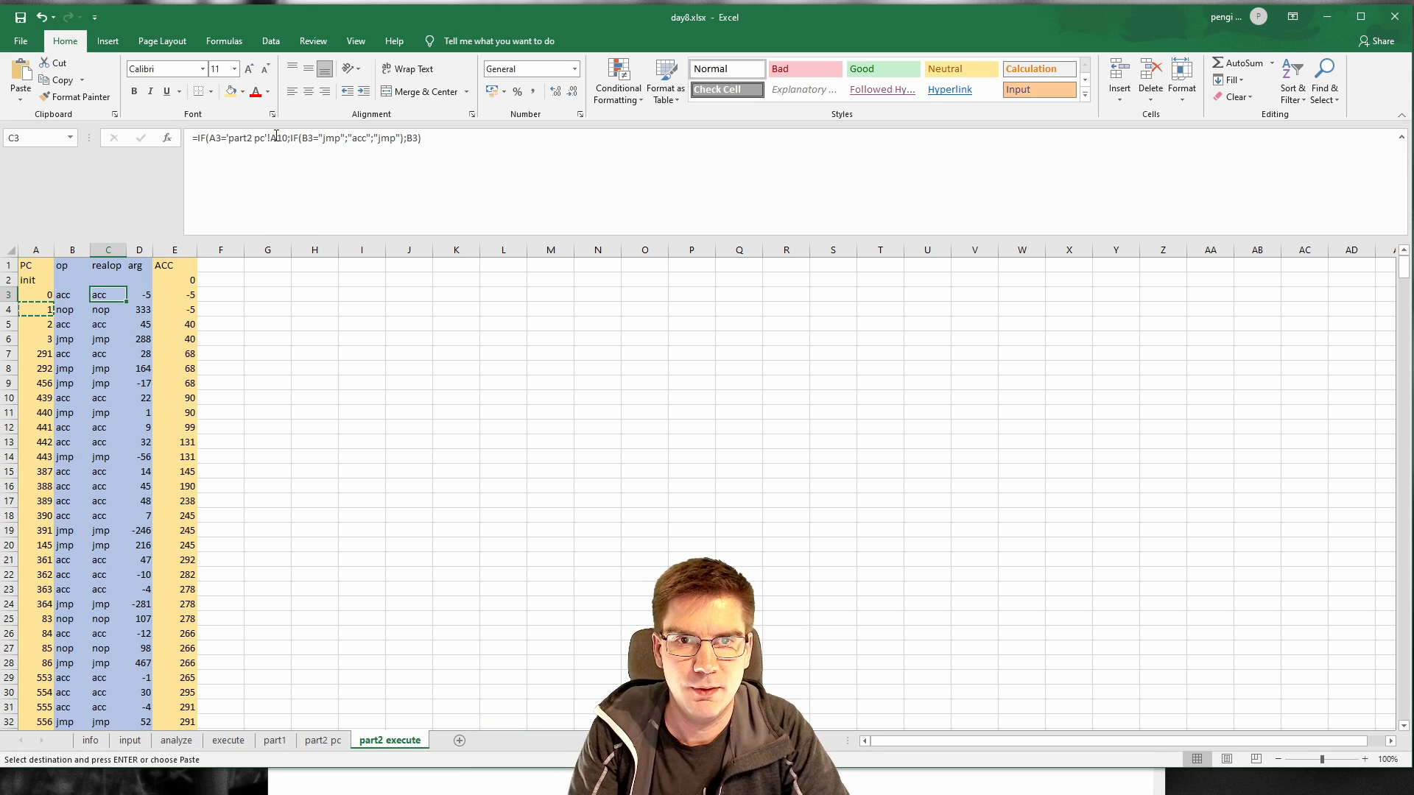
Step: Make C3's toggle address reference absolute as 'part2 pc'!$A$10 and copy the formula down the realop column
click(276, 136)
text($)
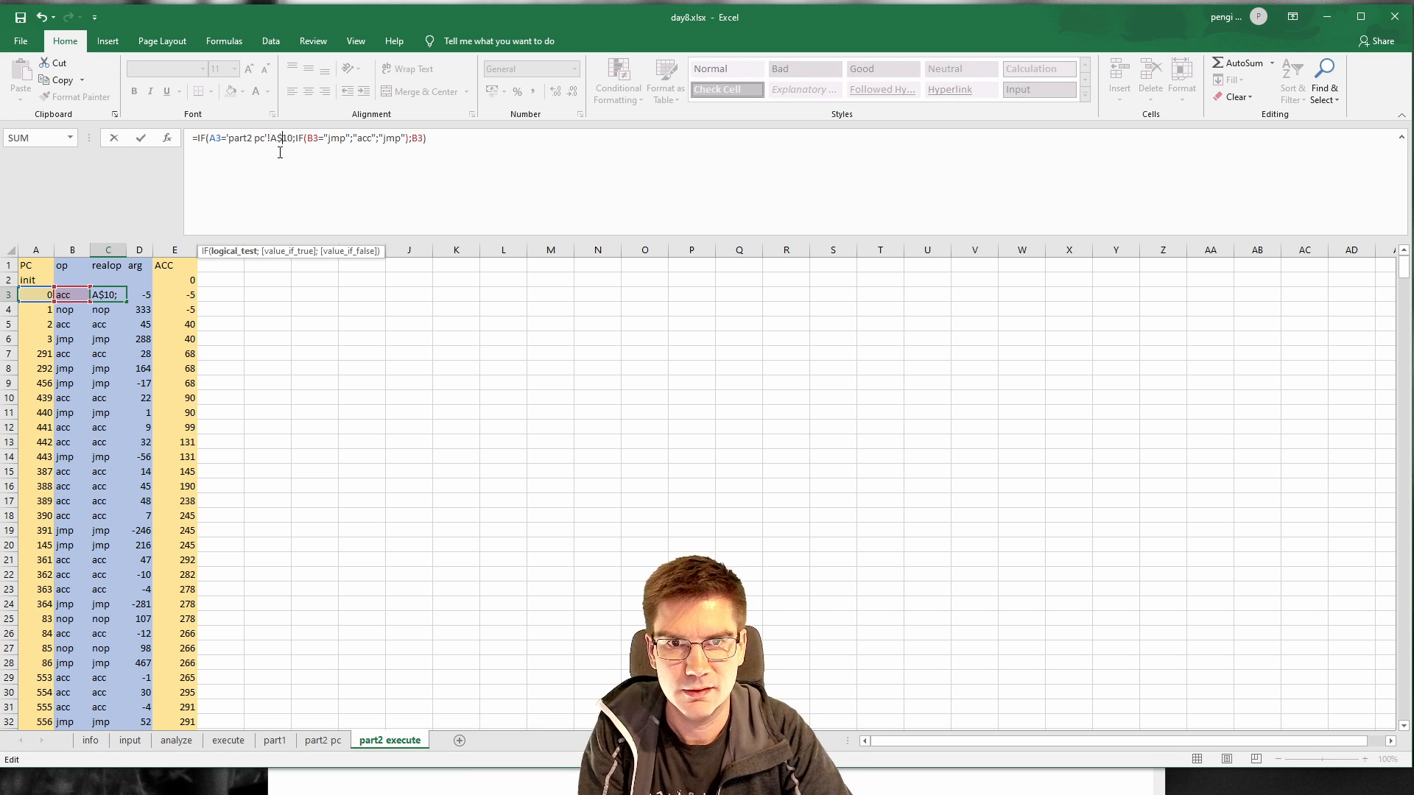
key(Left)
text($)
key(Return)
key(Up)
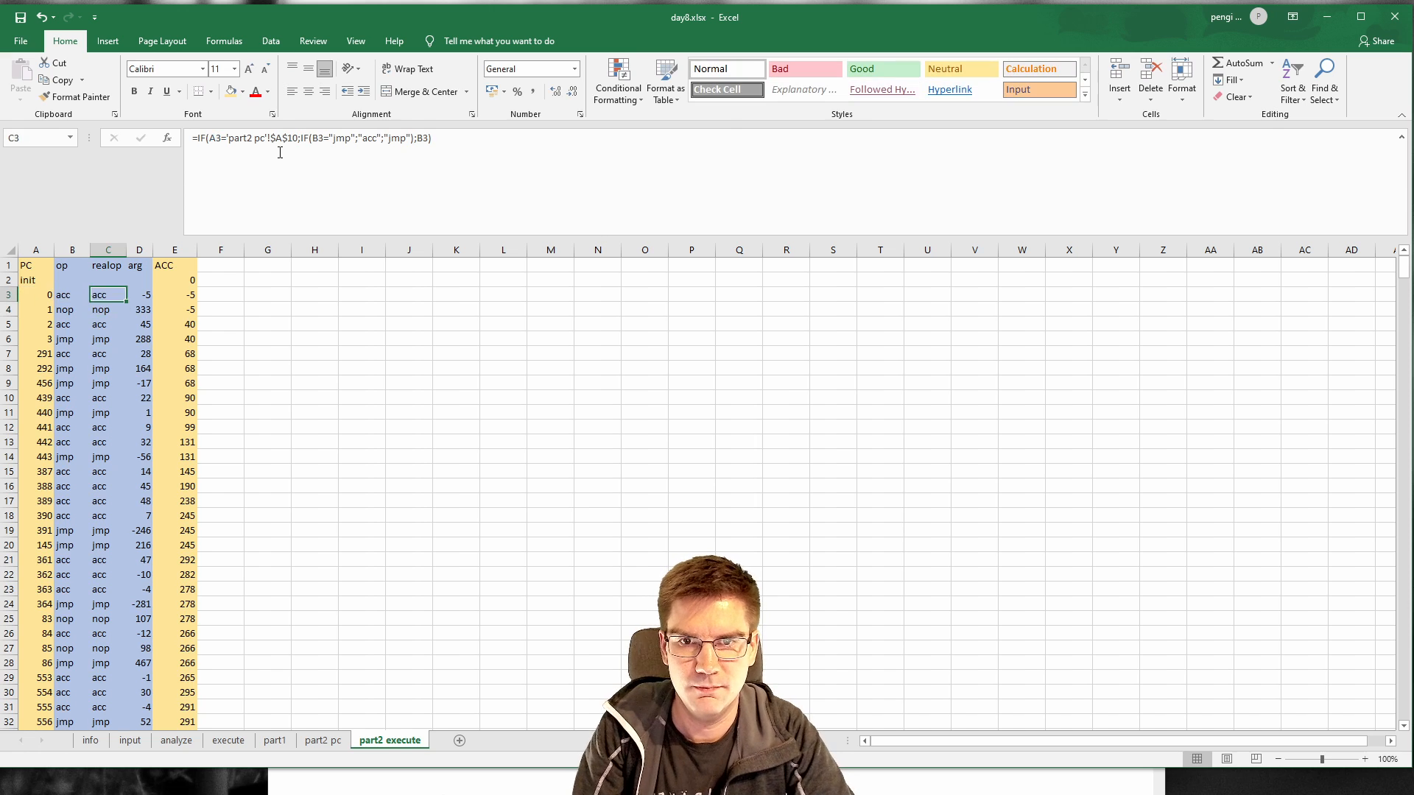
key(ctrl+c)
key(ctrl+shift+Down)
key(ctrl+v)
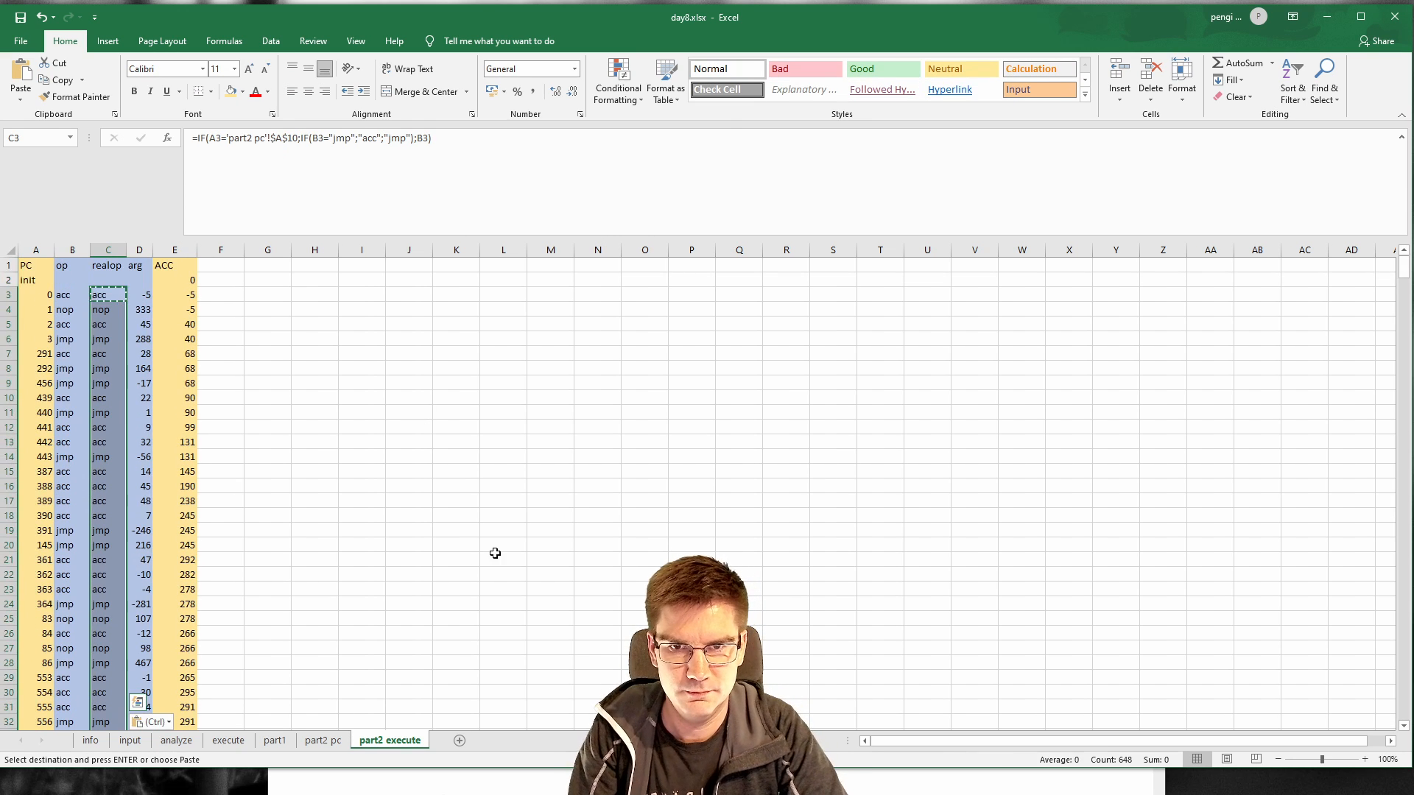
click(361, 574)
Step: Check the copied realop formulas and trace the rows for the toggled instruction at PC 381
click(103, 309)
key(Down)
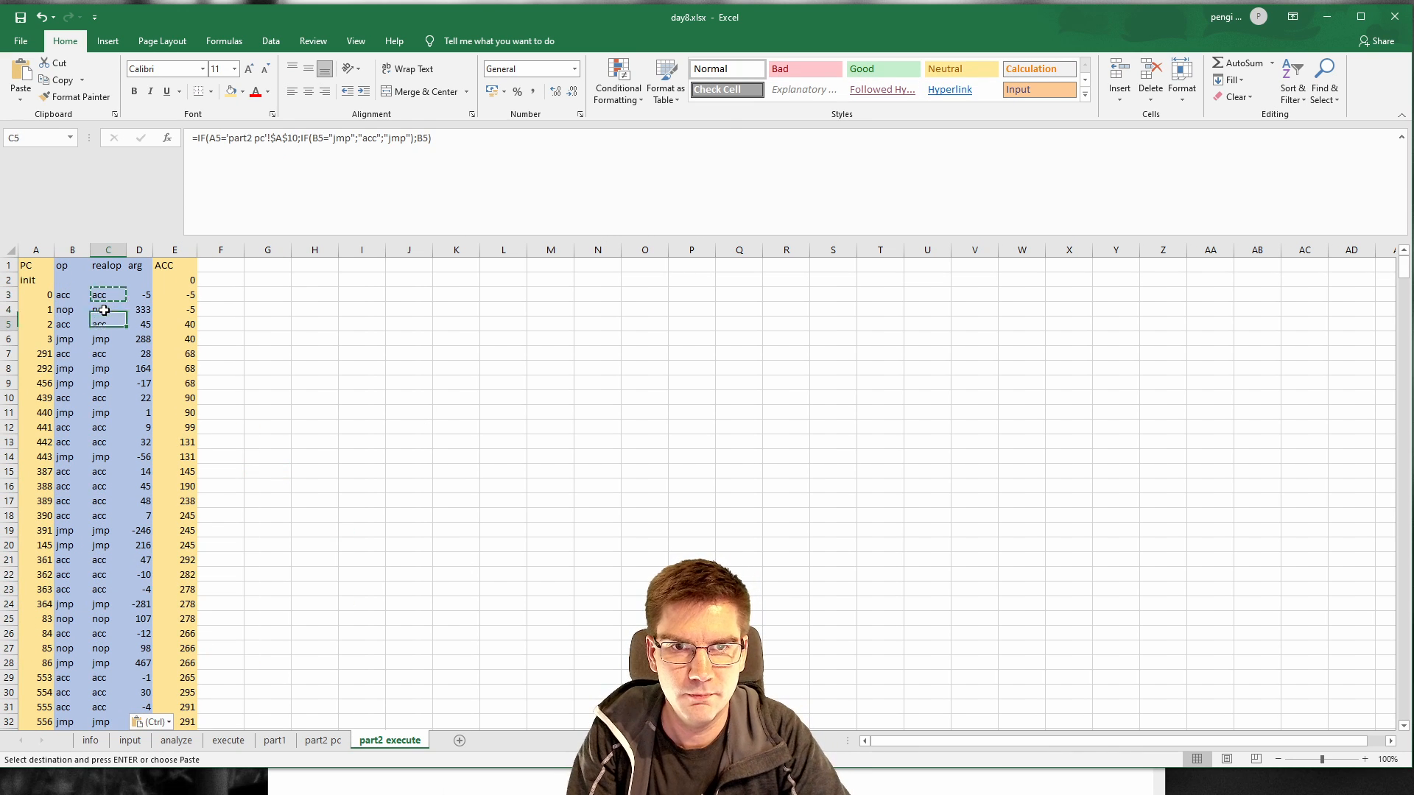
drag(1405, 266, 1372, 543)
scroll(417, 494, up, 18)
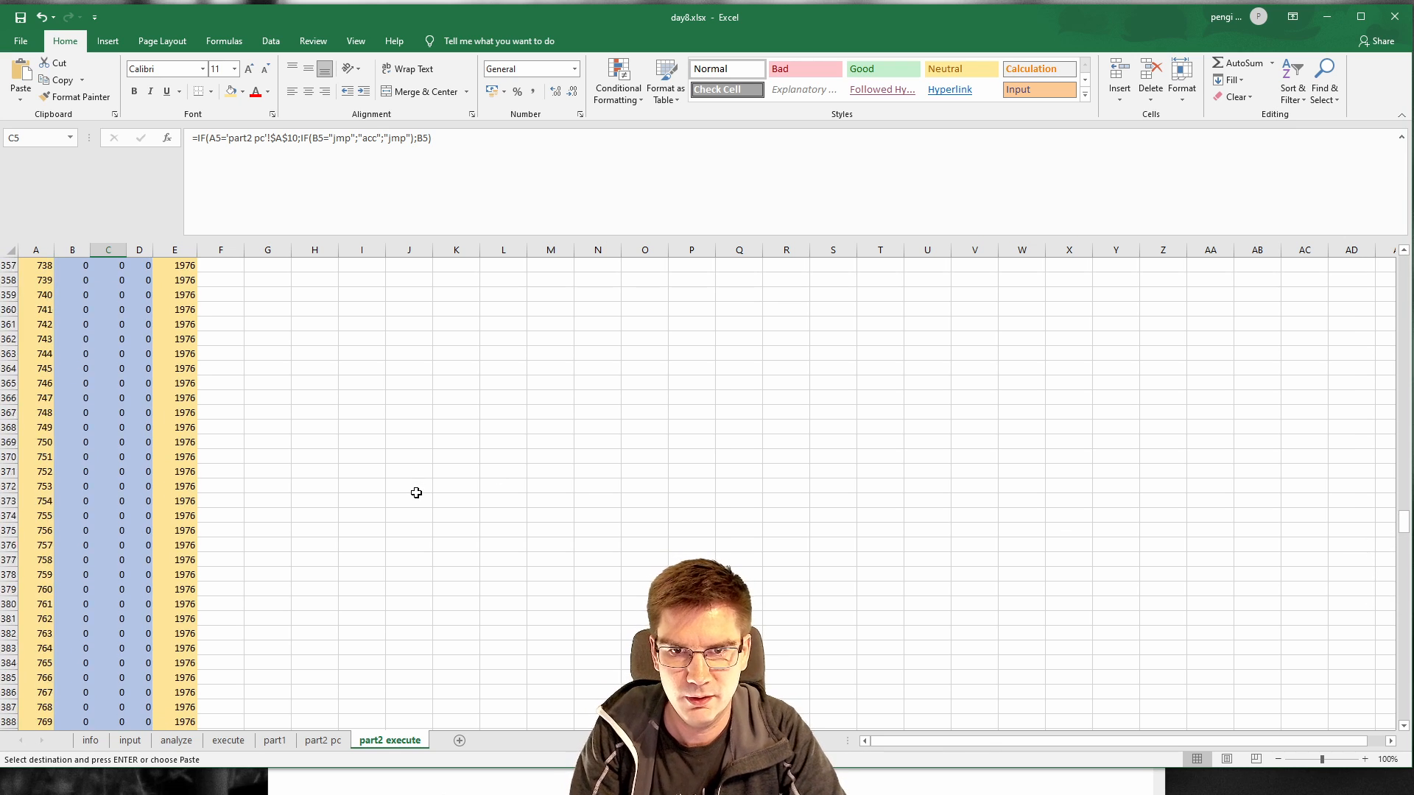
scroll(417, 496, up, 20)
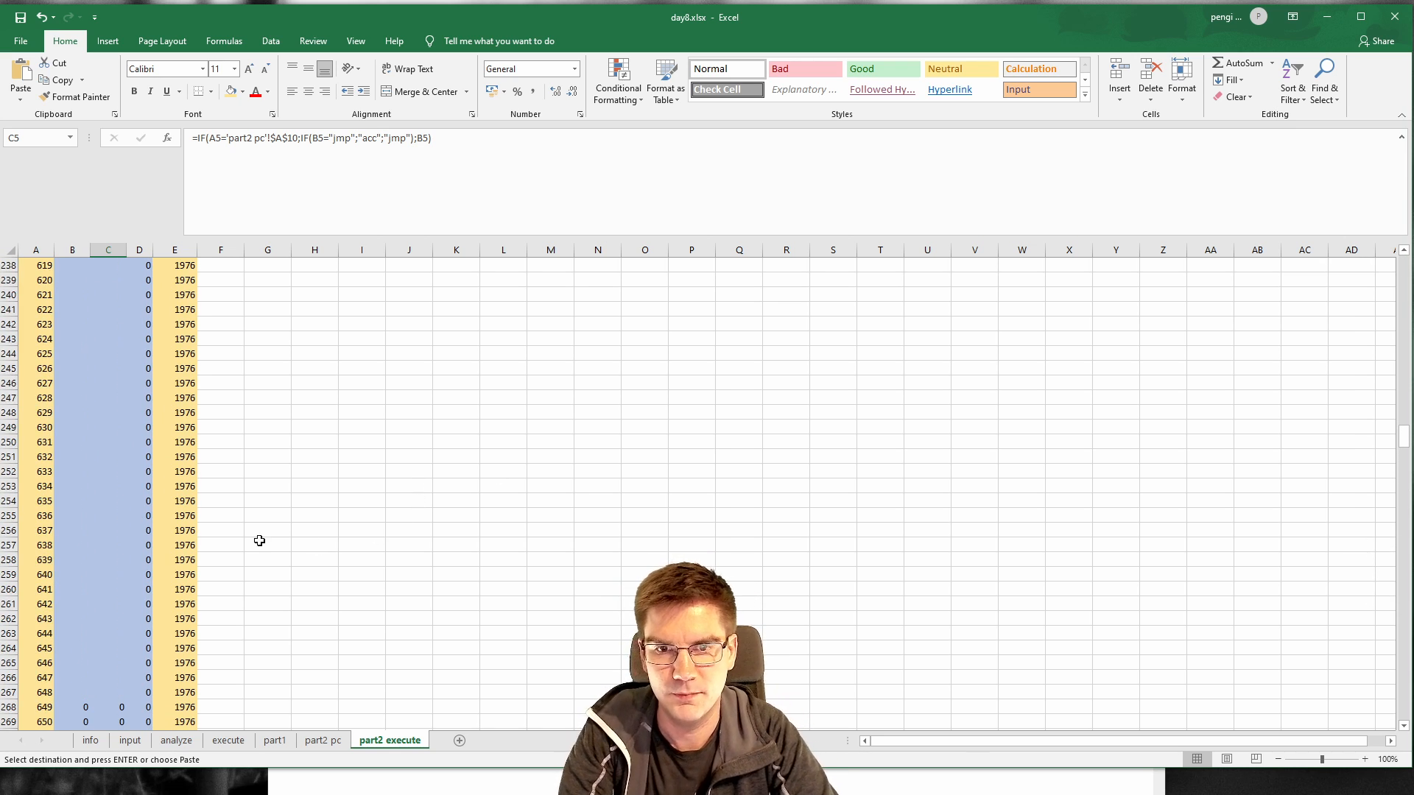
scroll(262, 540, up, 7)
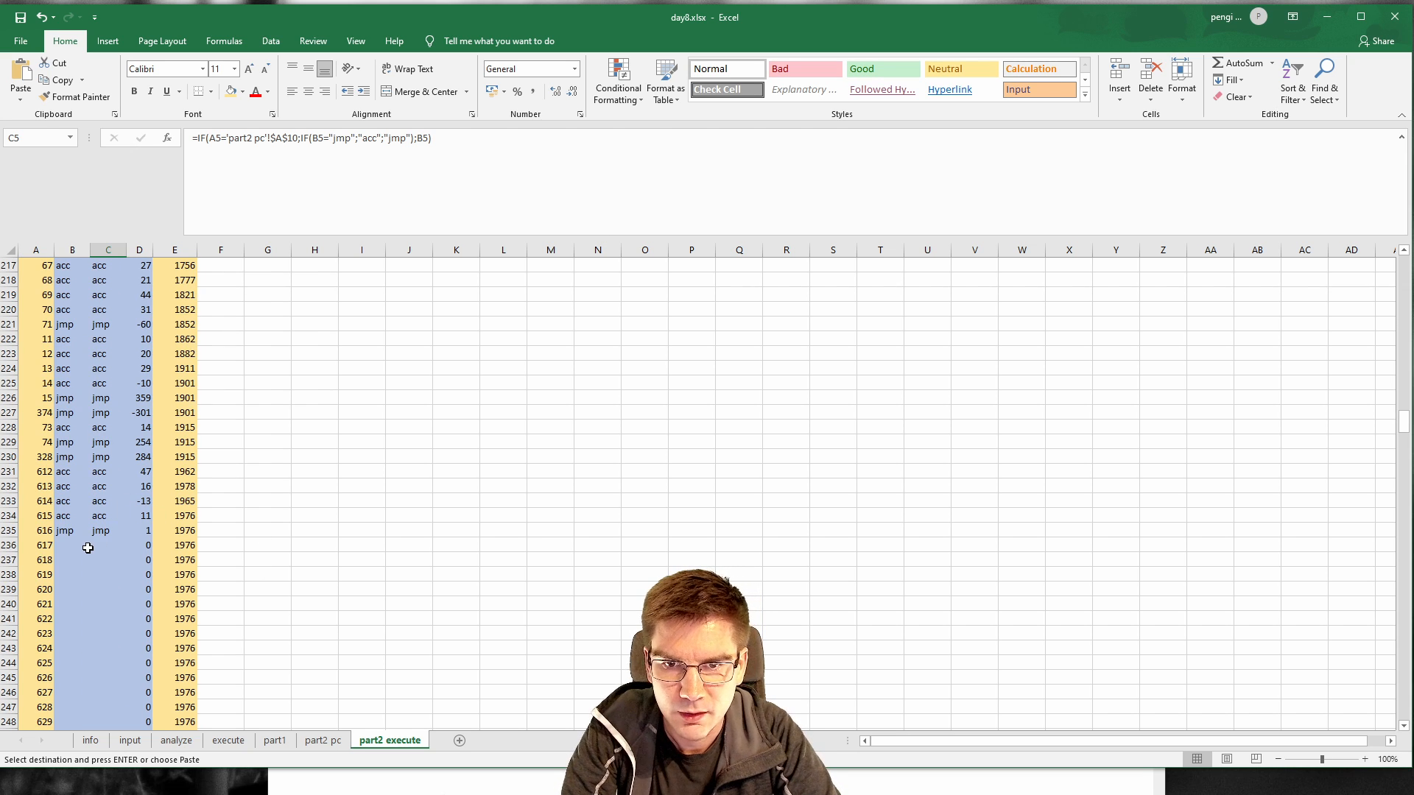
scroll(88, 548, up, 7)
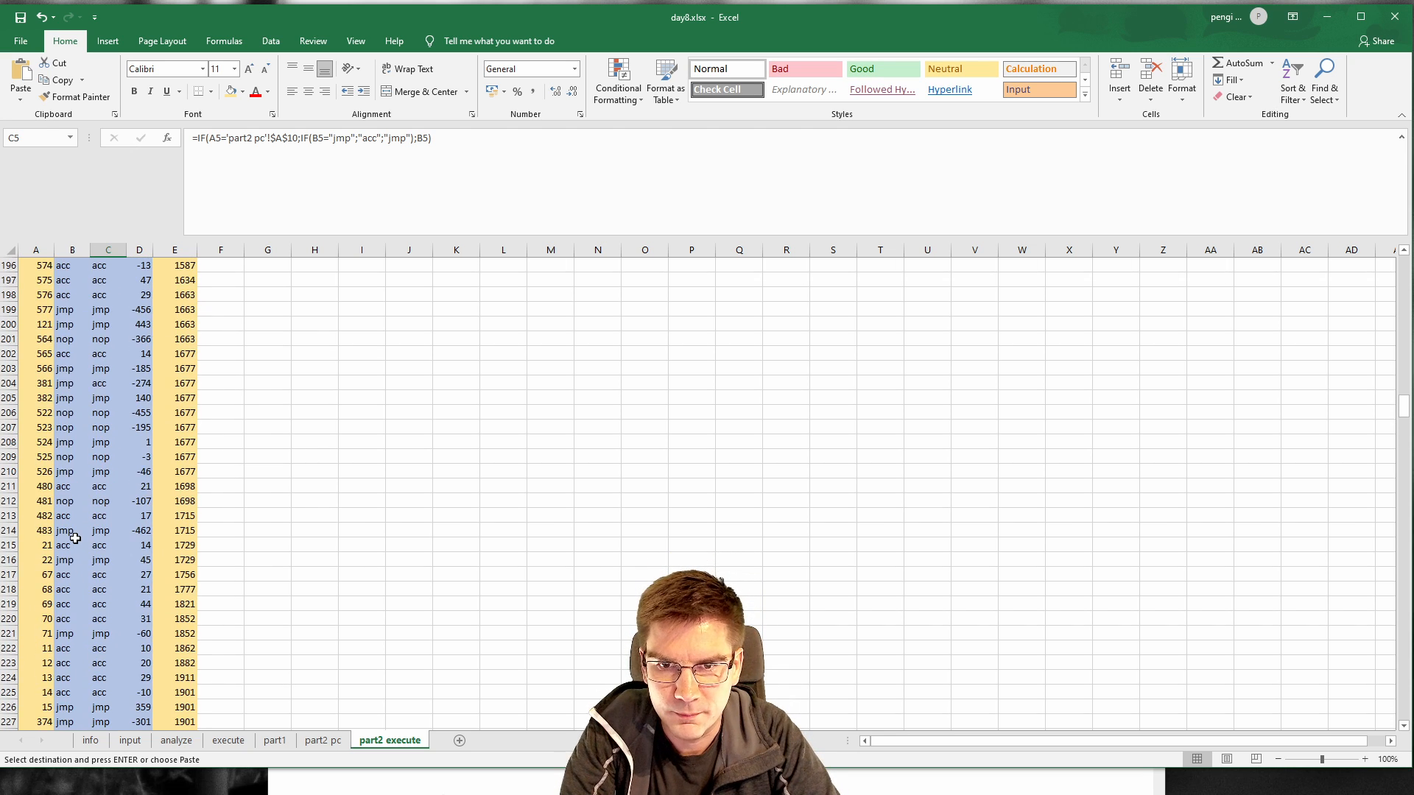
click(100, 383)
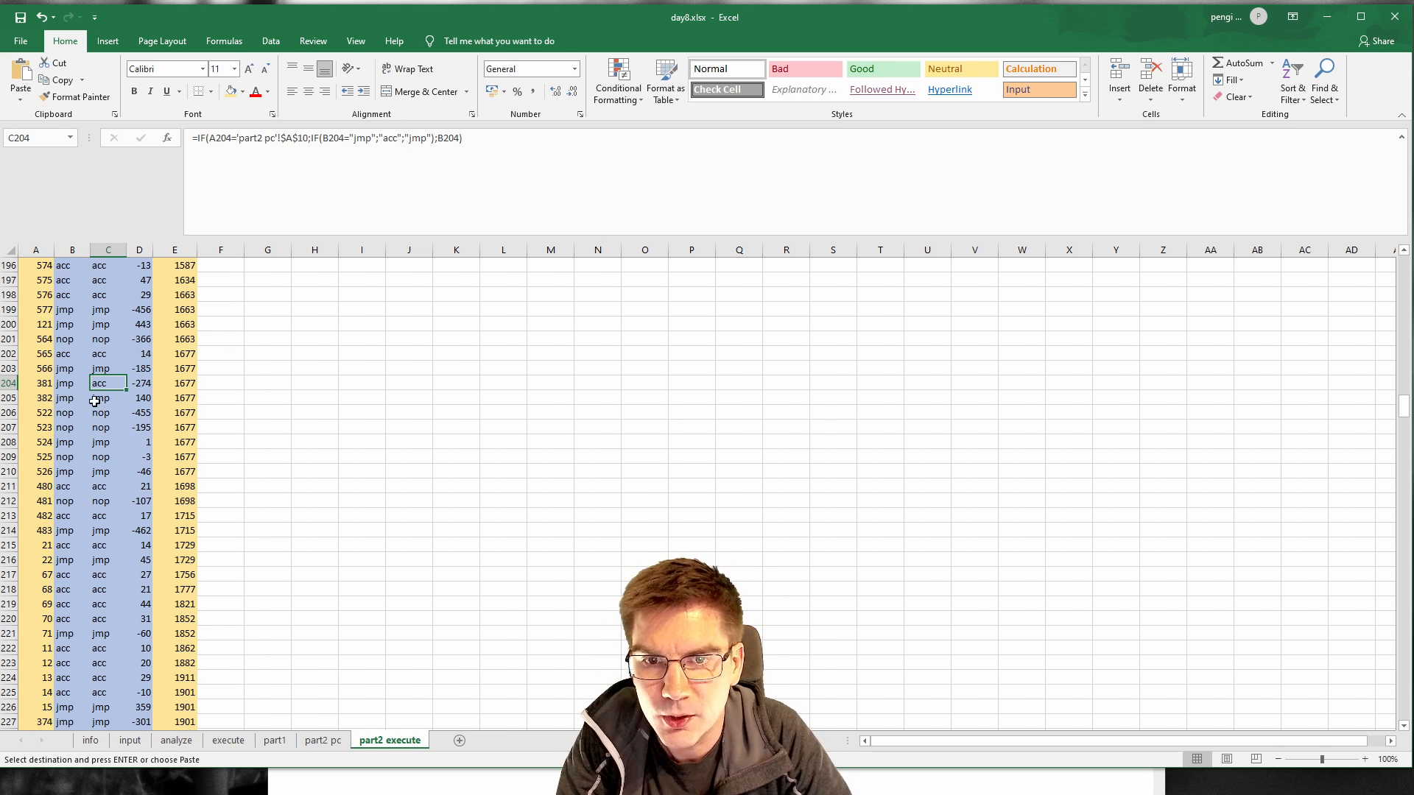
Step: Make C3's IF formula return "nop" instead of "acc" for a toggled "jmp" and copy it down the realop column
drag(1405, 407, 1405, 265)
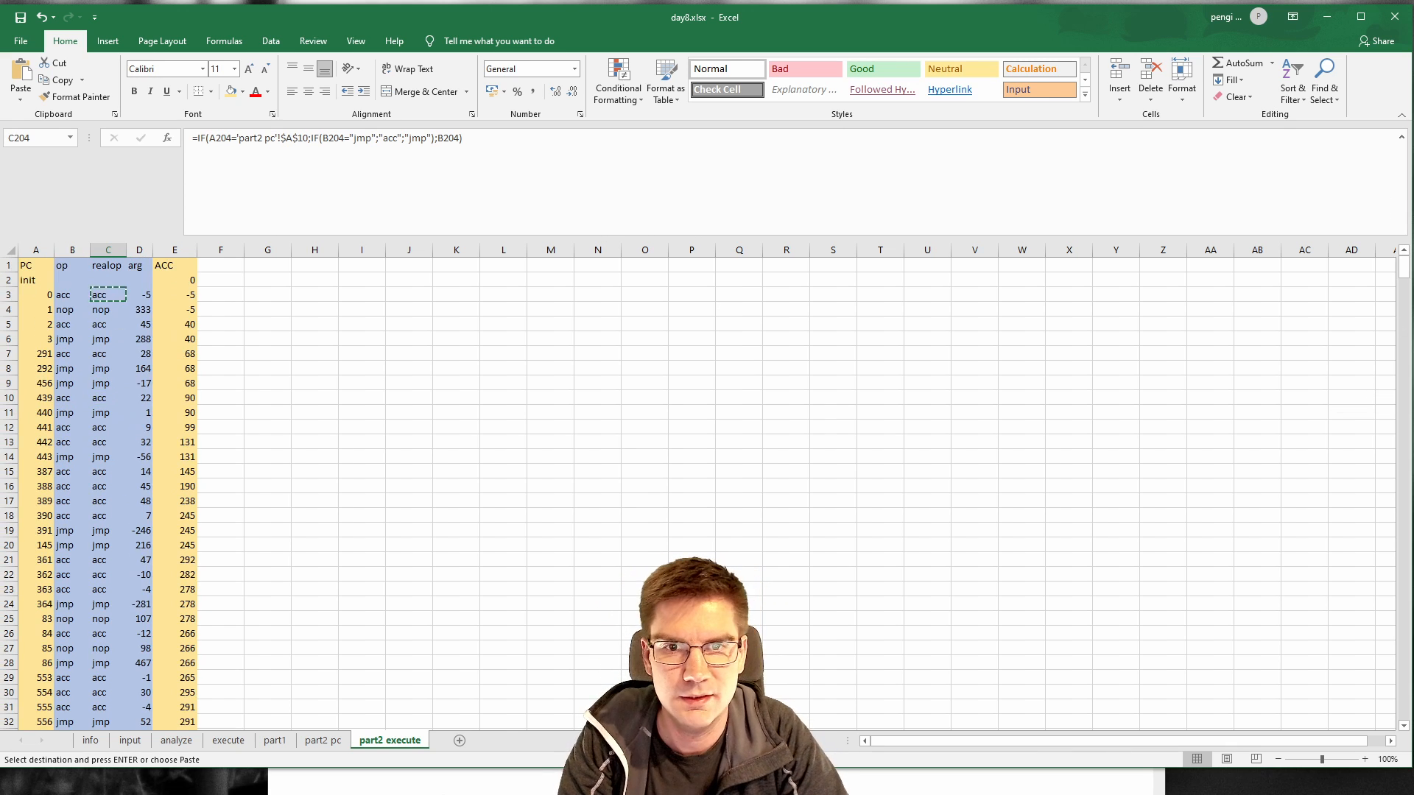
click(102, 297)
double_click(368, 137)
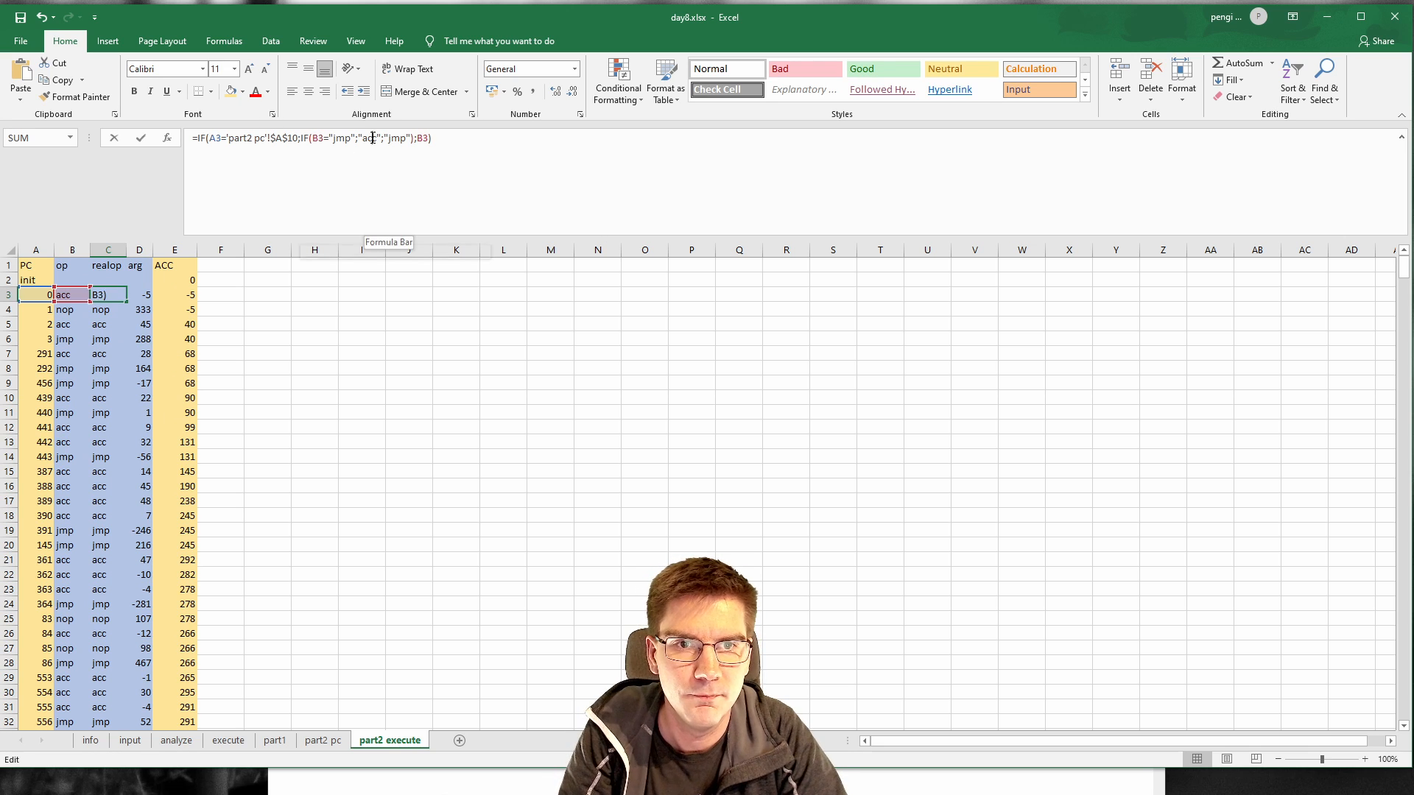
text(nop)
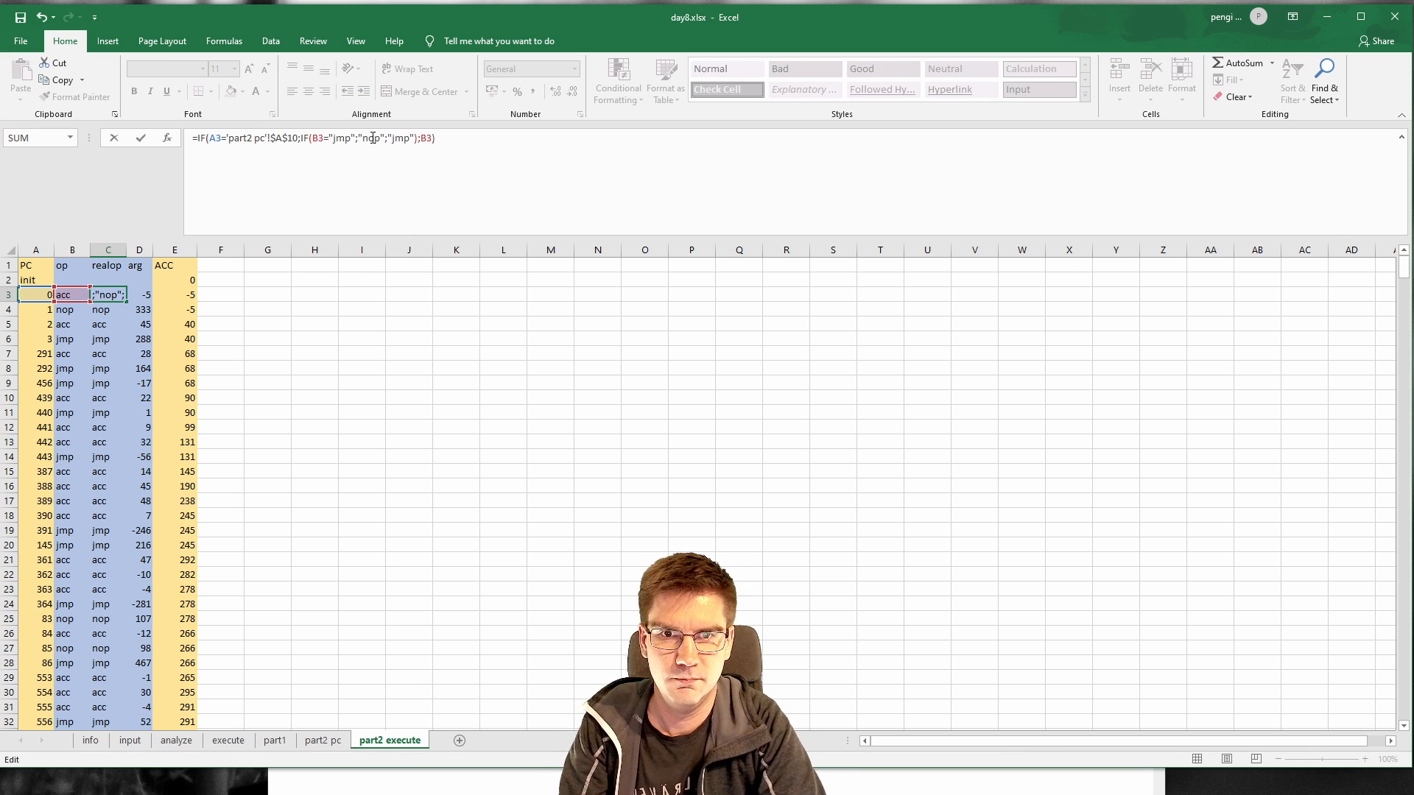
key(ctrl+Return)
key(ctrl+c)
key(ctrl+shift+Down)
key(ctrl+v)
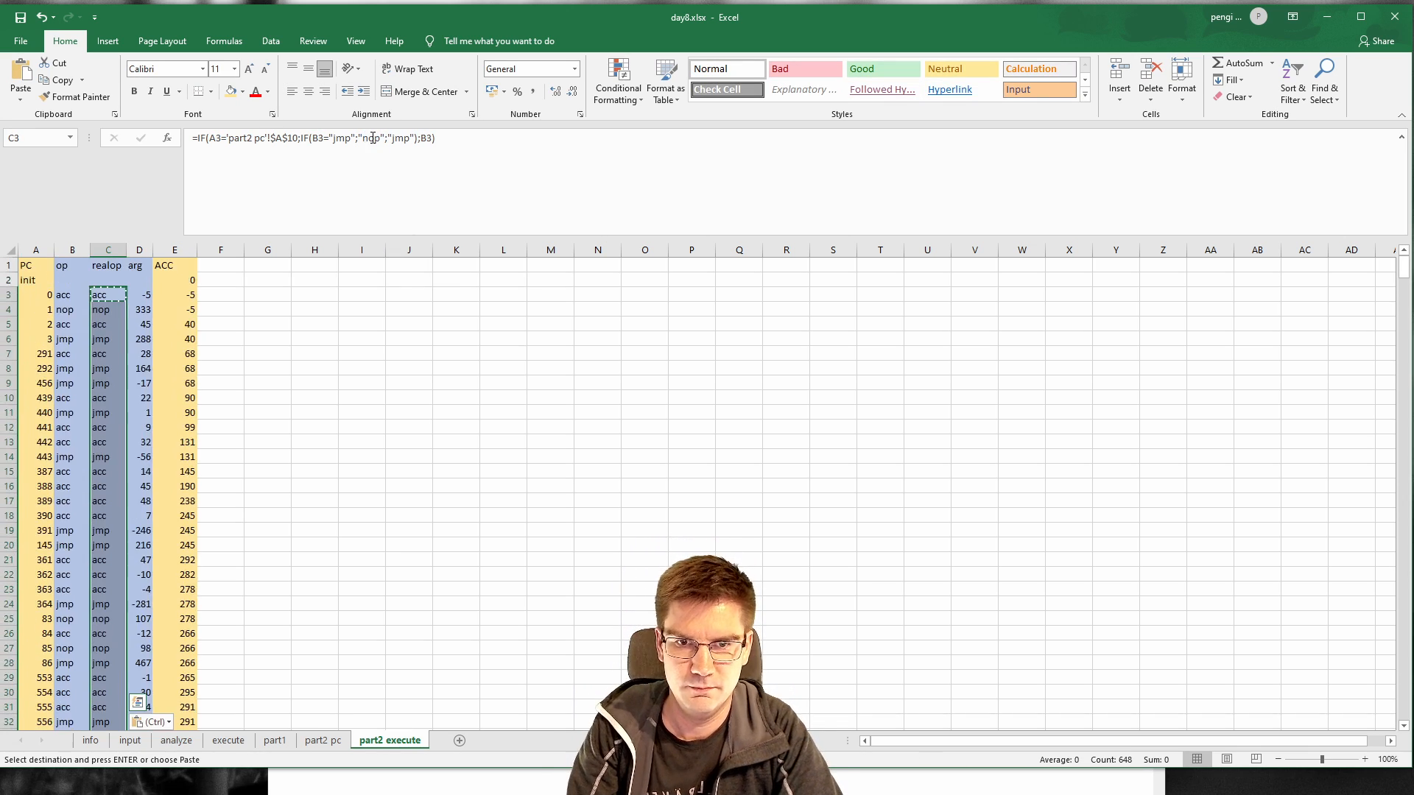
click(1241, 536)
click(1404, 268)
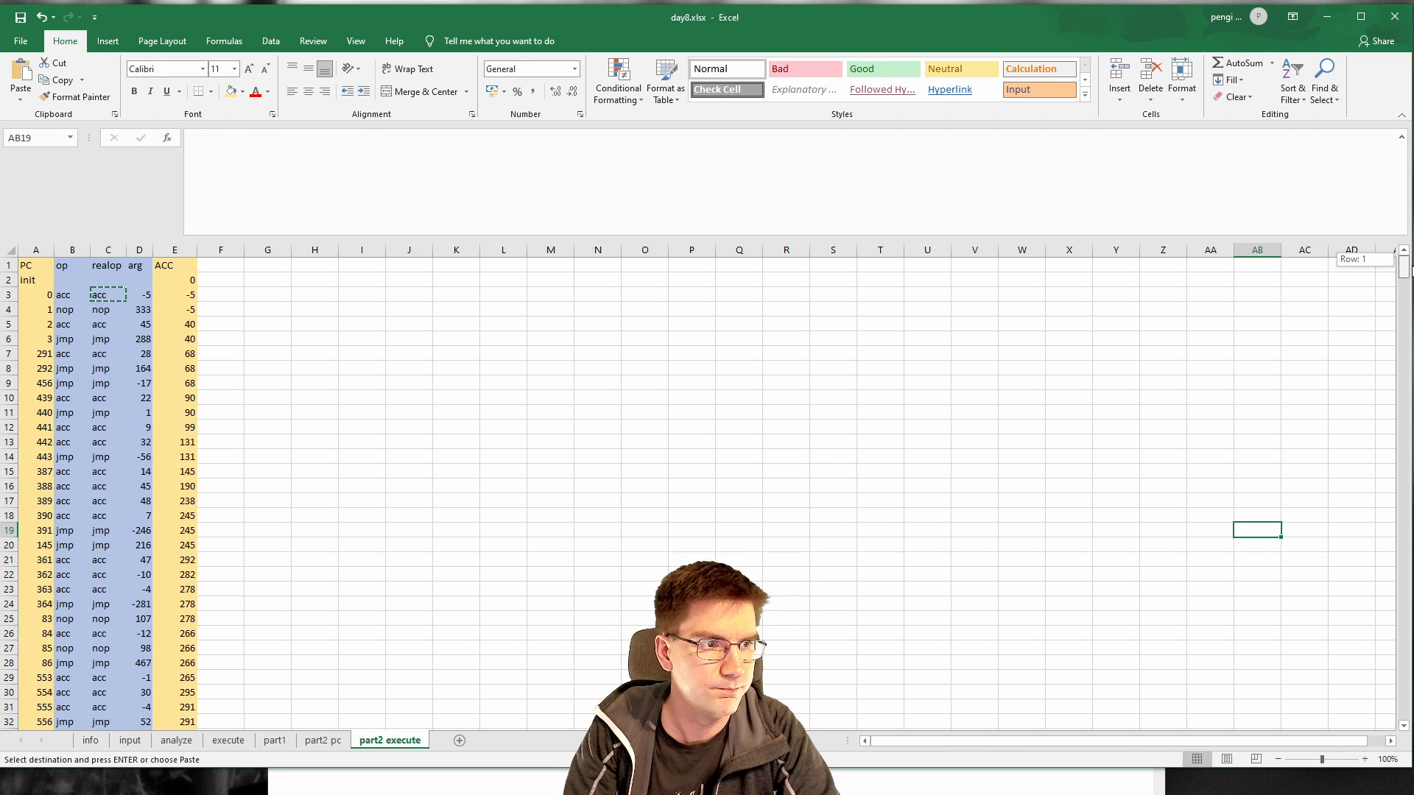
drag(1400, 447, 1378, 508)
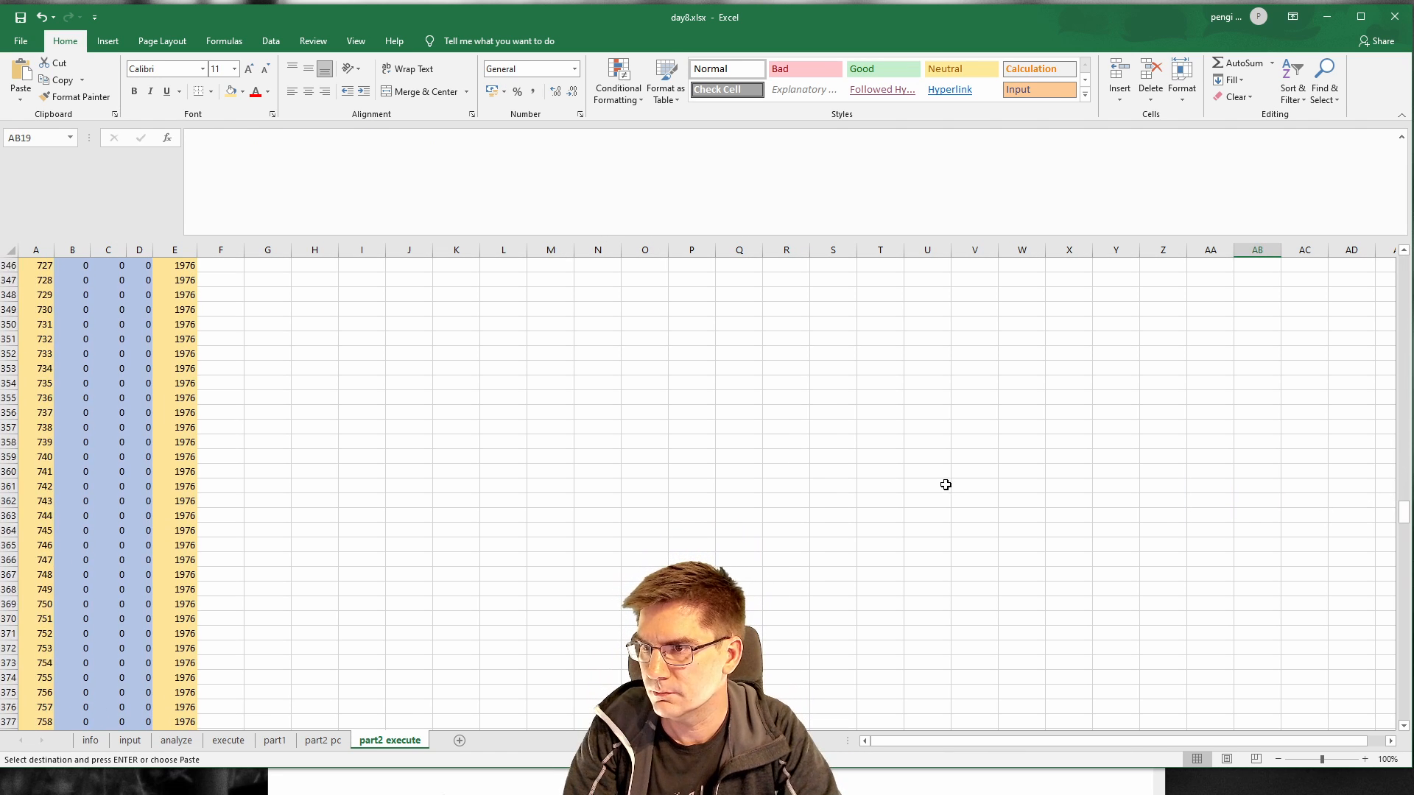
scroll(943, 491, down, 13)
click(193, 529)
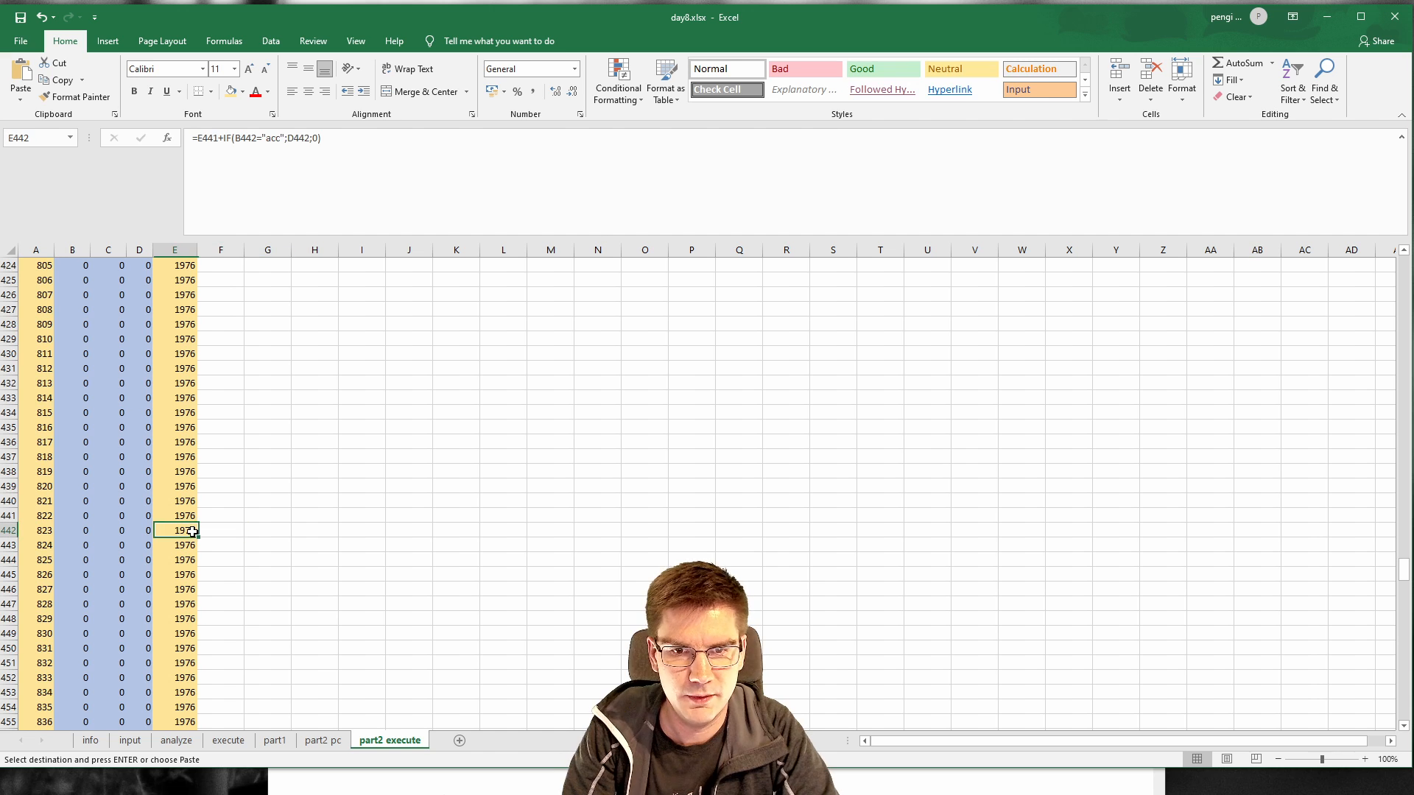
Step: Link the part 2 result in B9 of the info sheet to the last ACC value, 'part2 execute'!E650
click(90, 741)
click(87, 535)
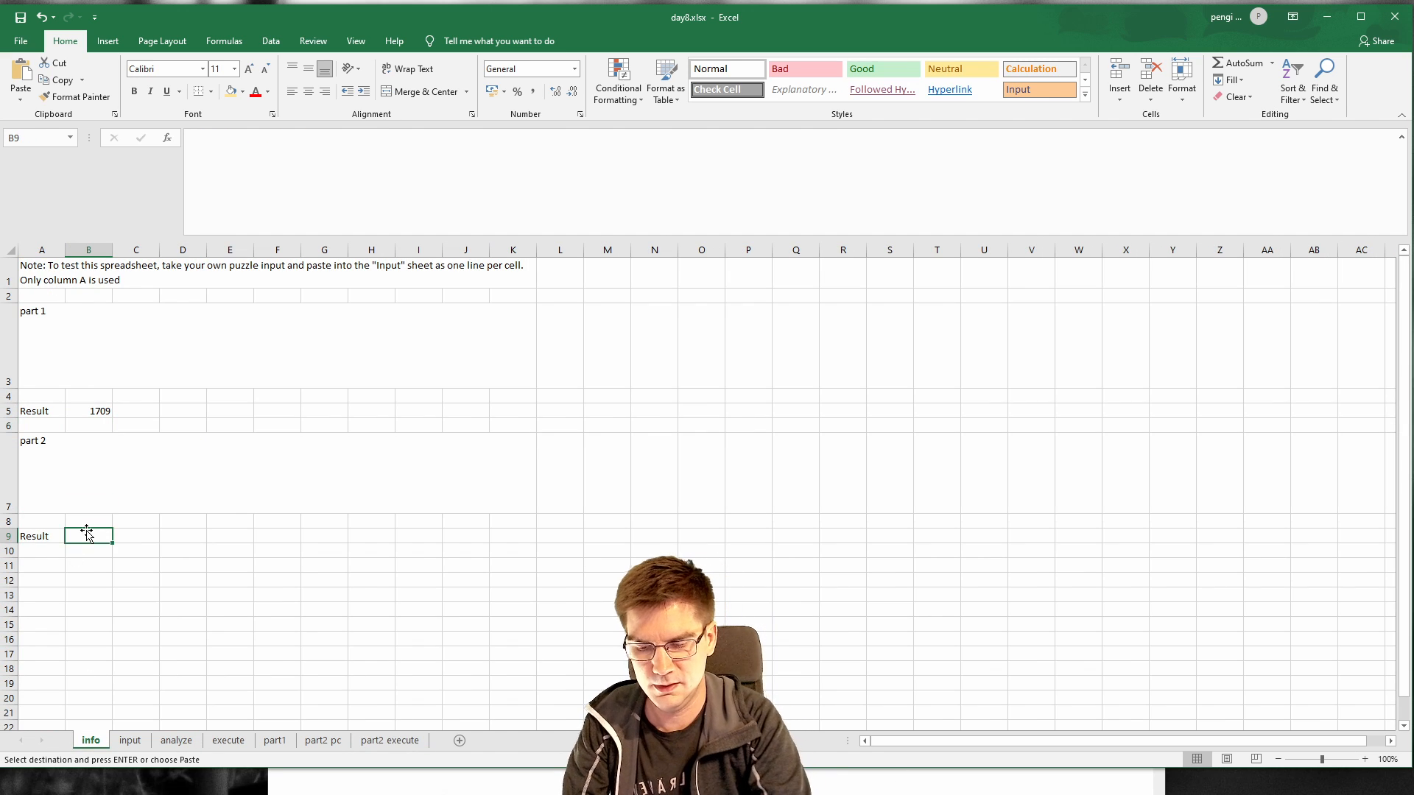
text(=)
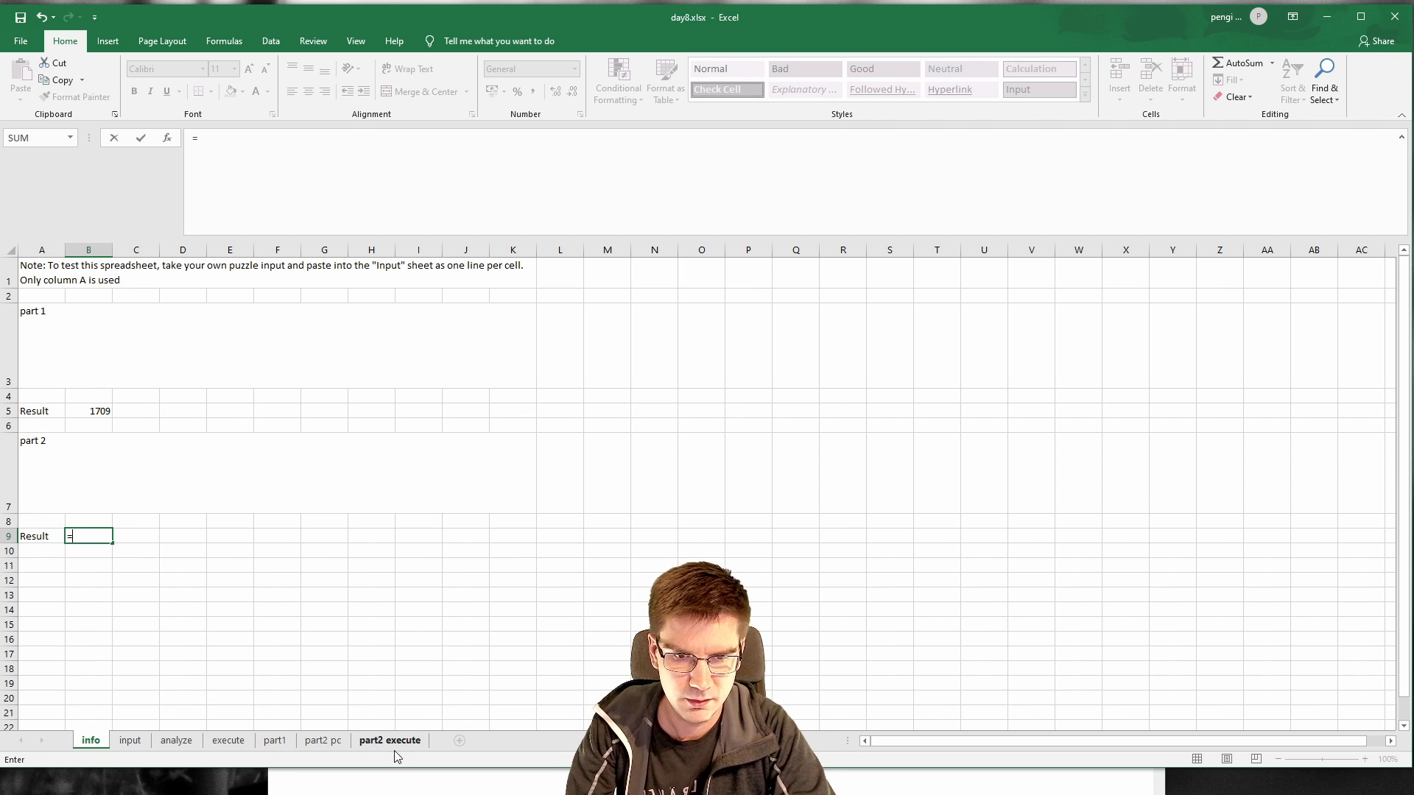
click(389, 740)
scroll(329, 559, down, 20)
scroll(313, 553, down, 20)
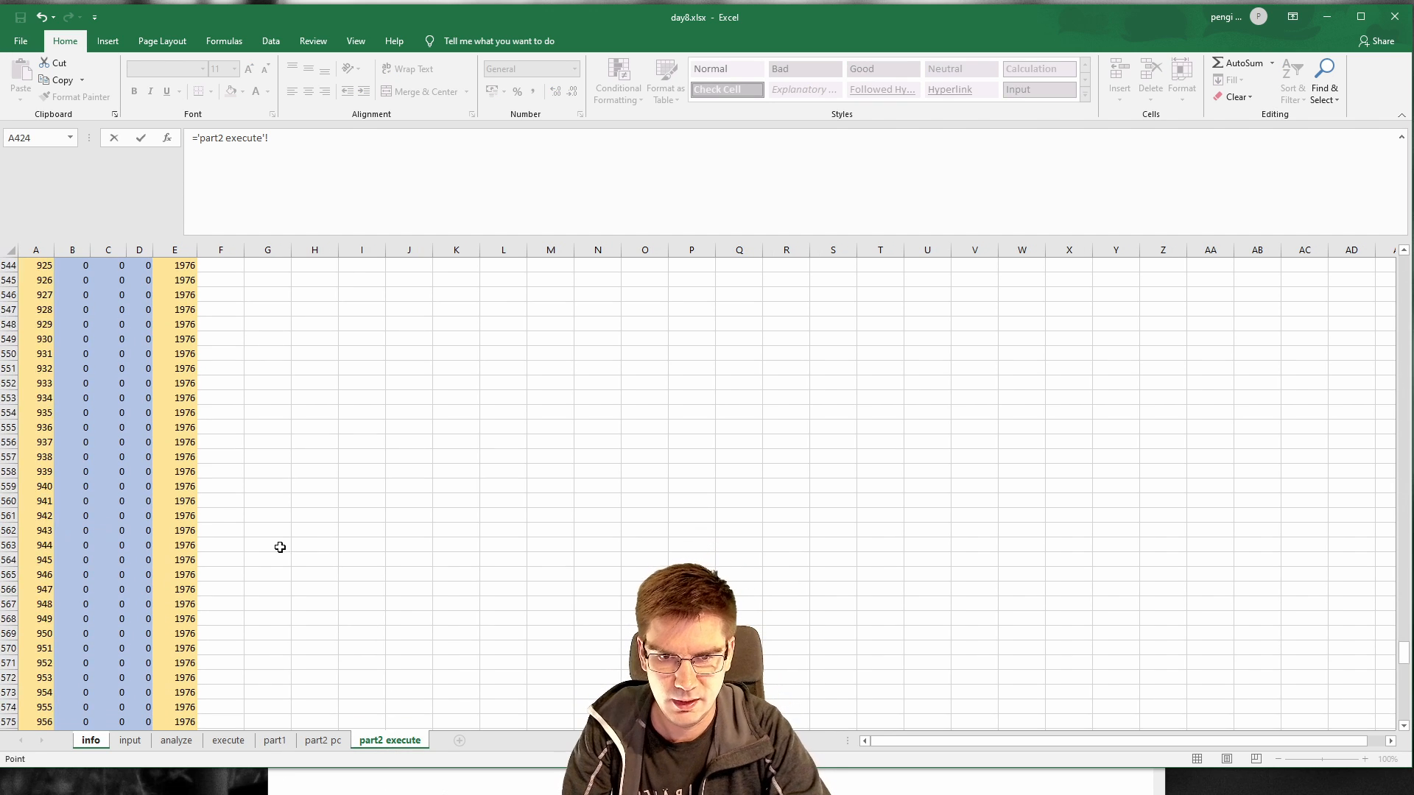
scroll(217, 615, down, 4)
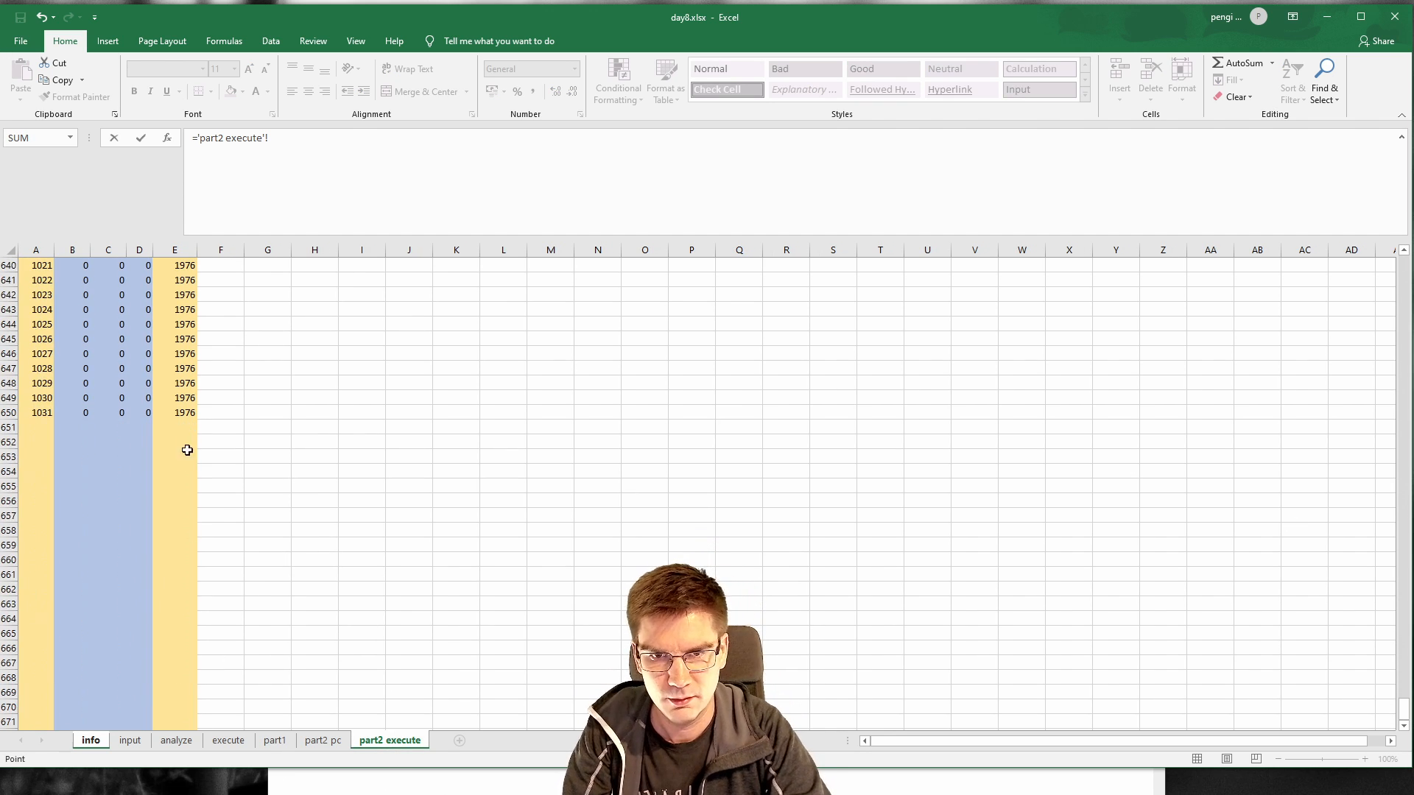
click(188, 414)
click(87, 743)
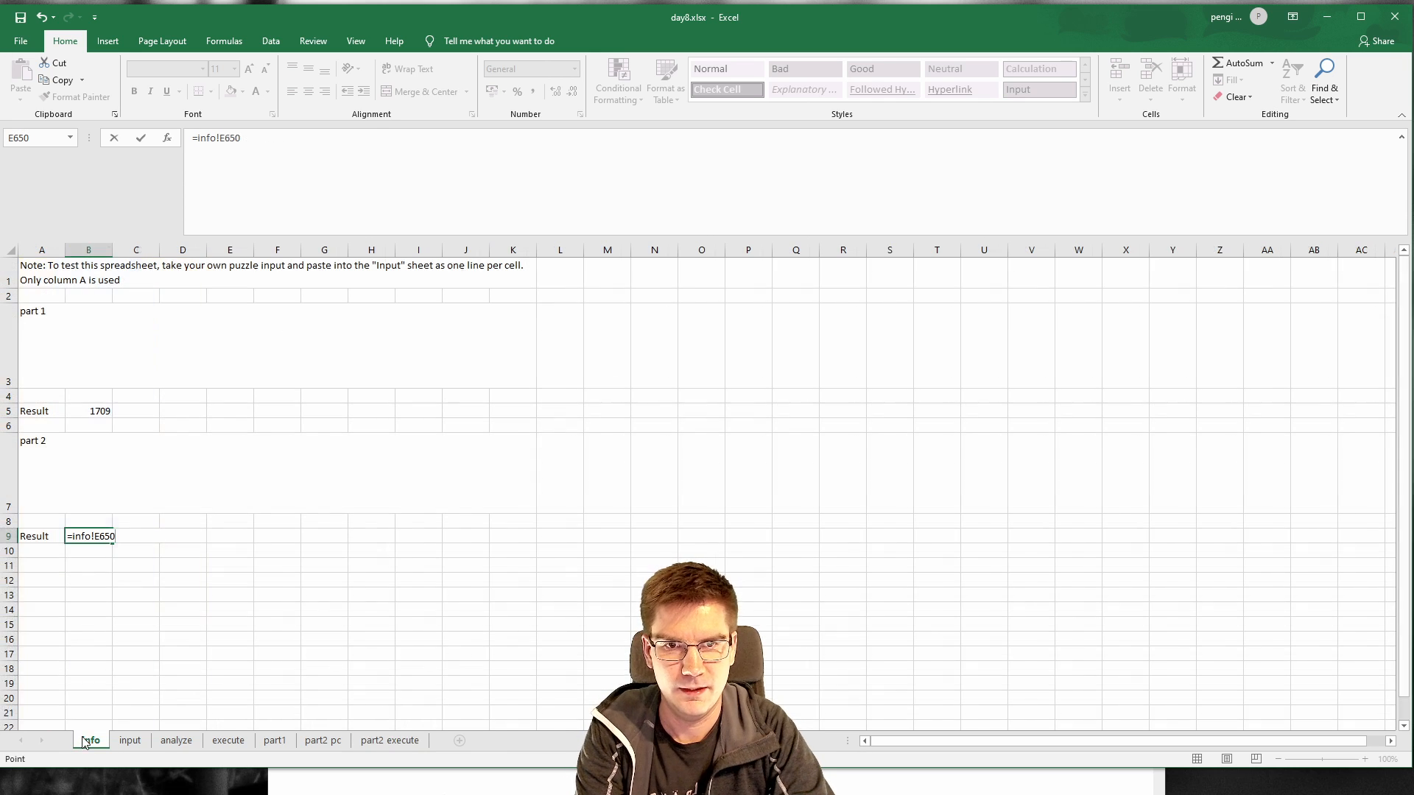
click(183, 610)
click(370, 741)
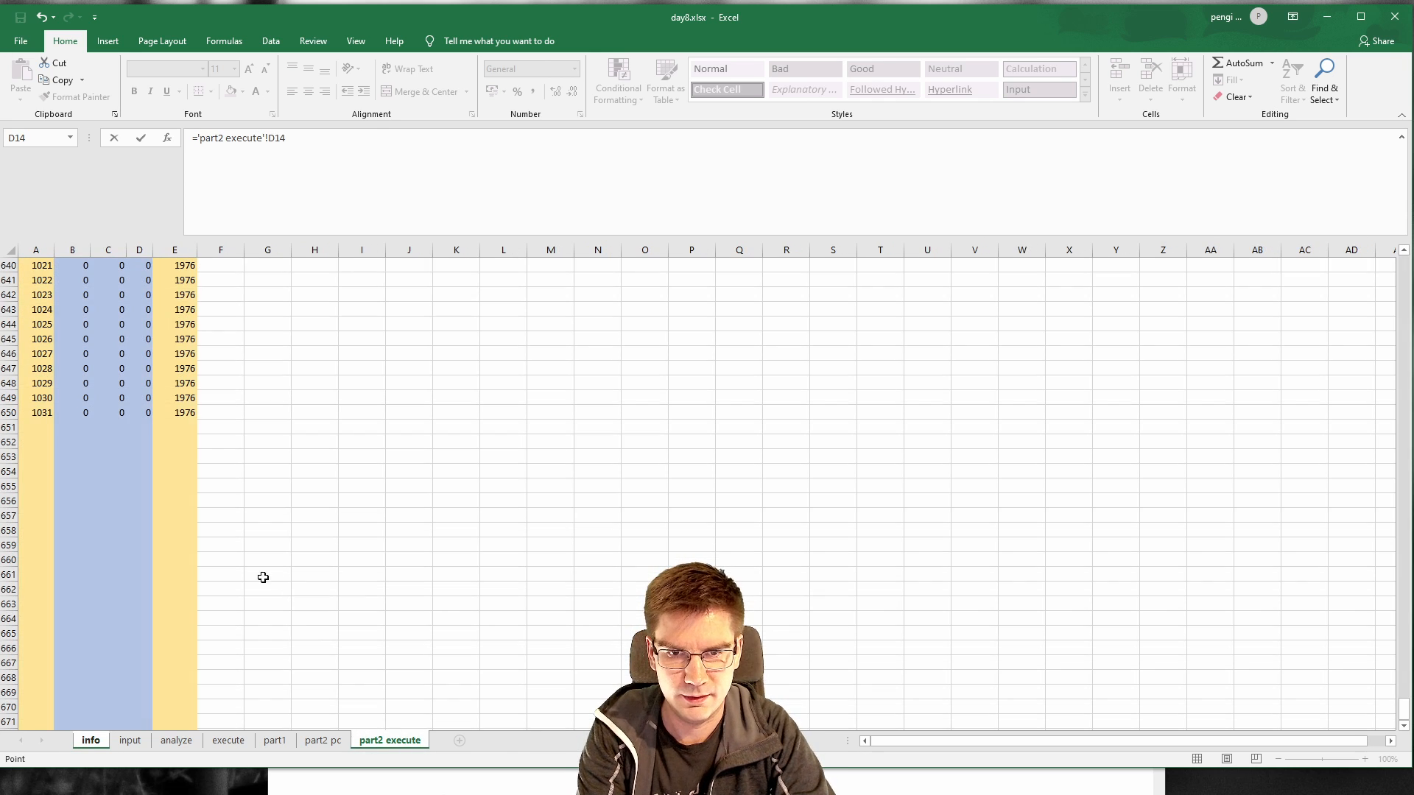
click(188, 413)
click(332, 134)
key(Return)
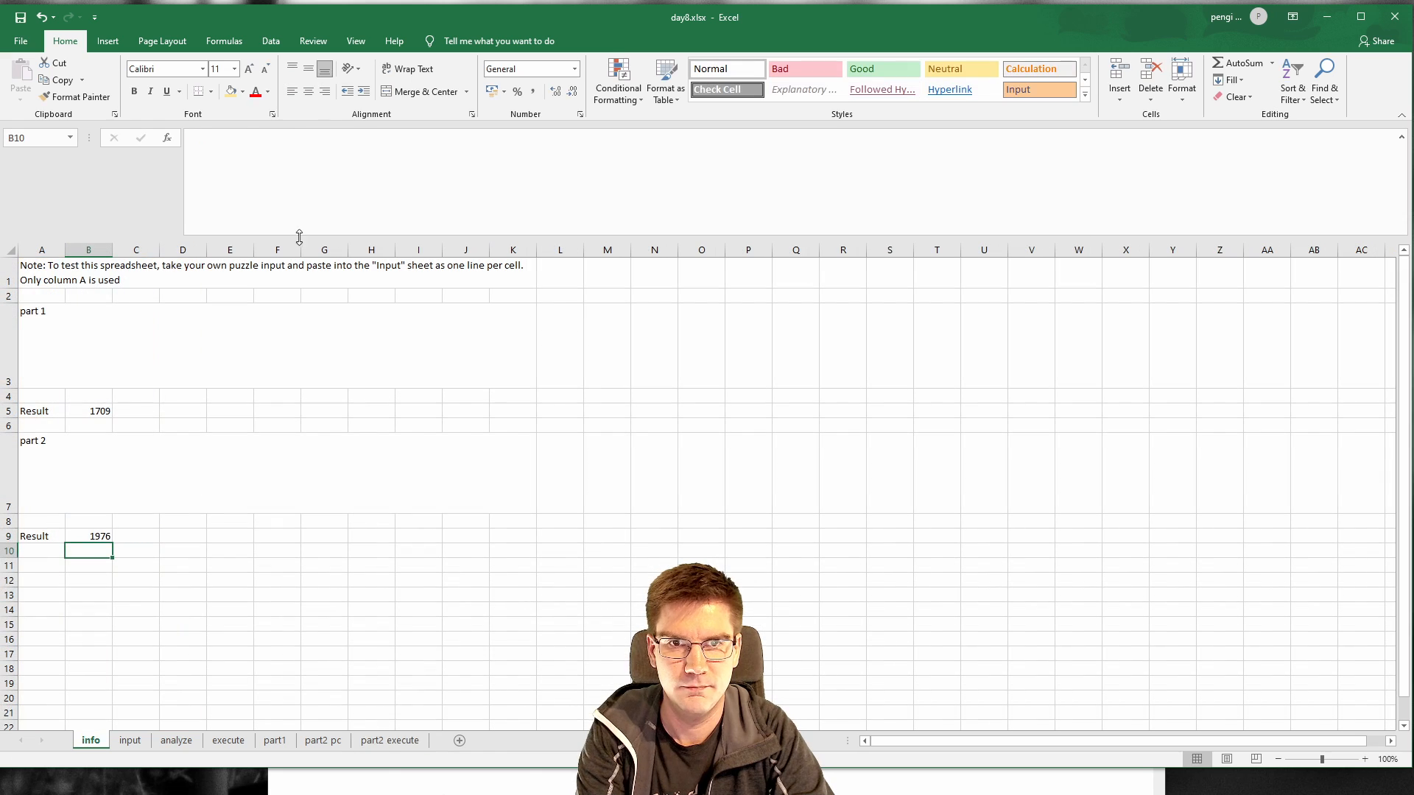
Step: Shrink the formula bar to a single line and select the part 2 result in B9
click(398, 234)
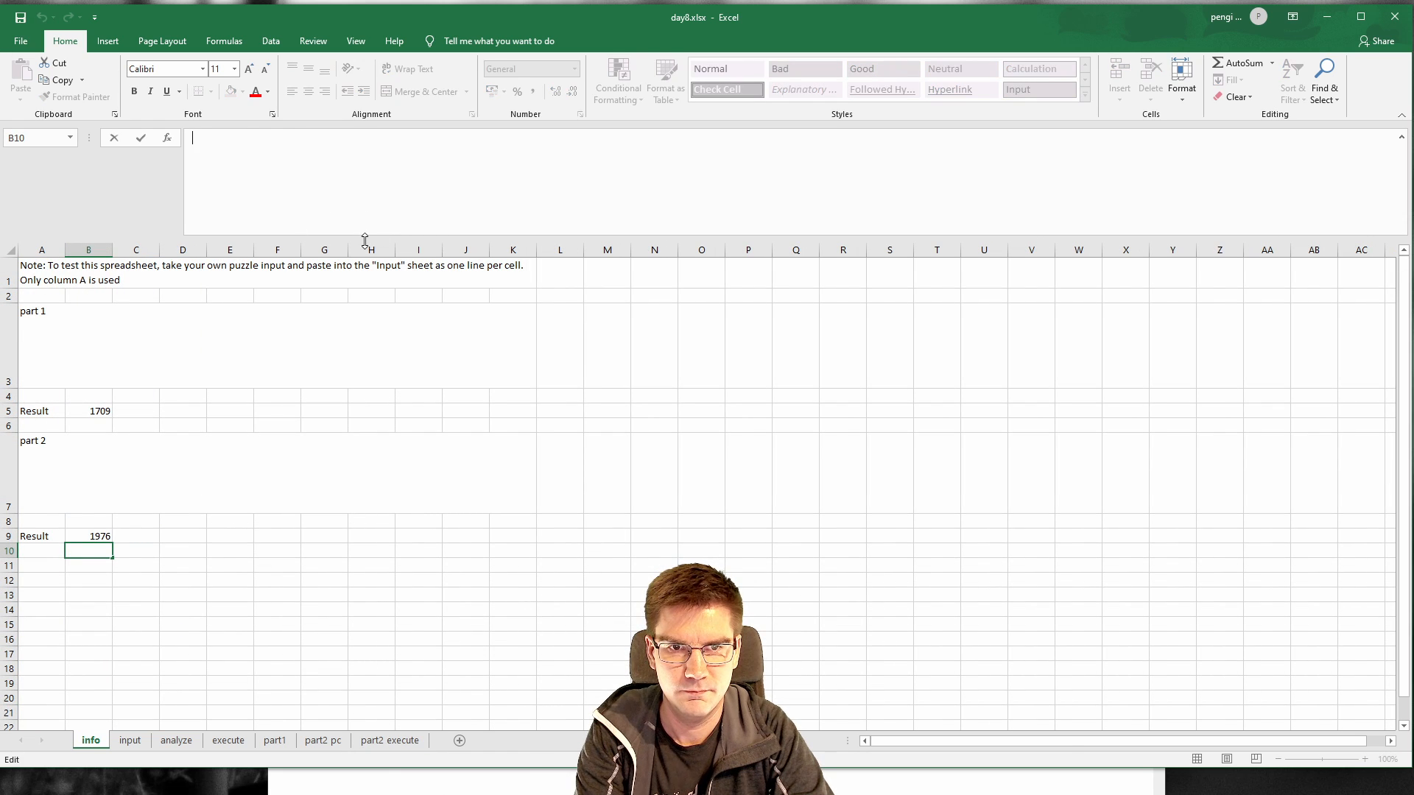
drag(364, 241, 384, 105)
click(143, 492)
click(93, 449)
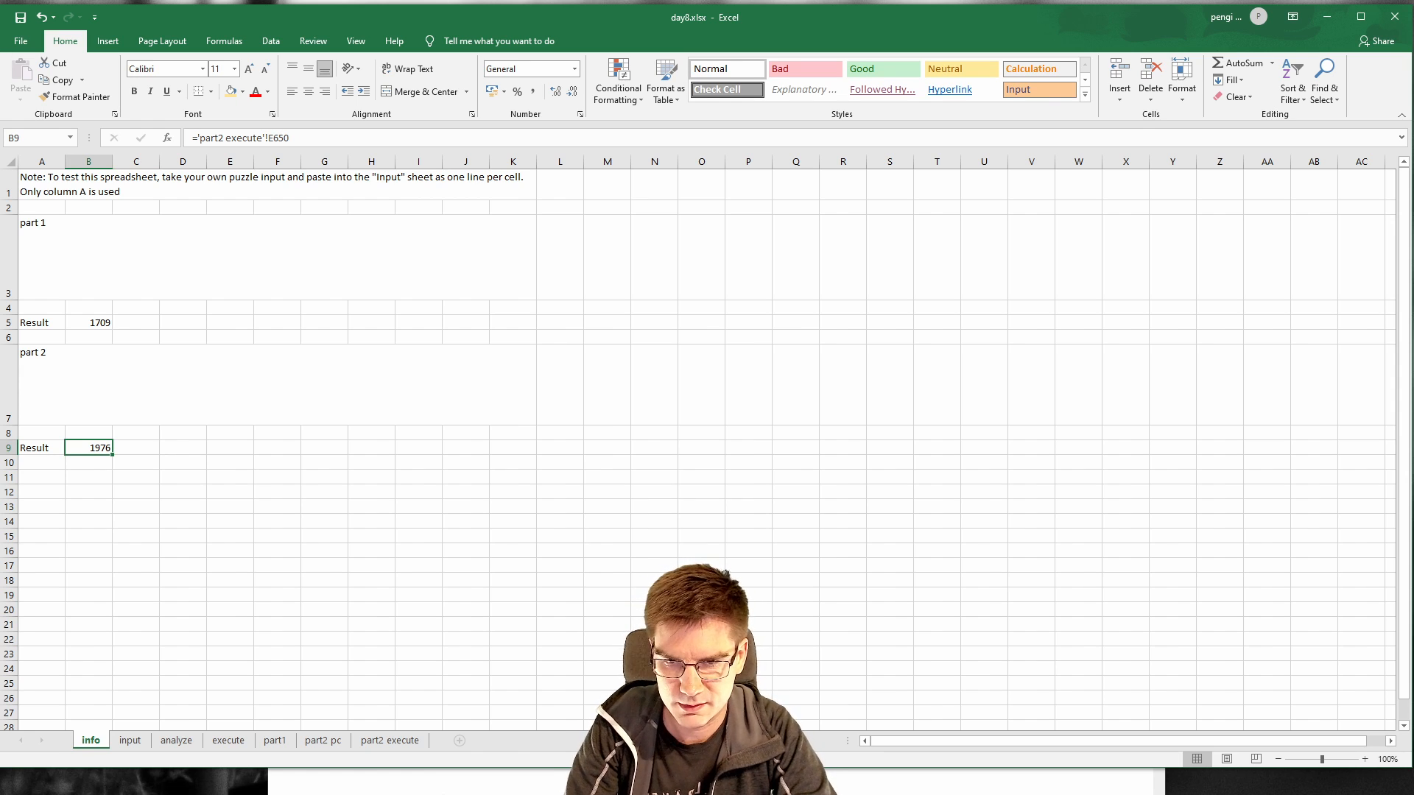
Step: Switch to the Advent of Code Day 8 page in the browser and enter 1976 as the Part Two answer
key(alt+Tab)
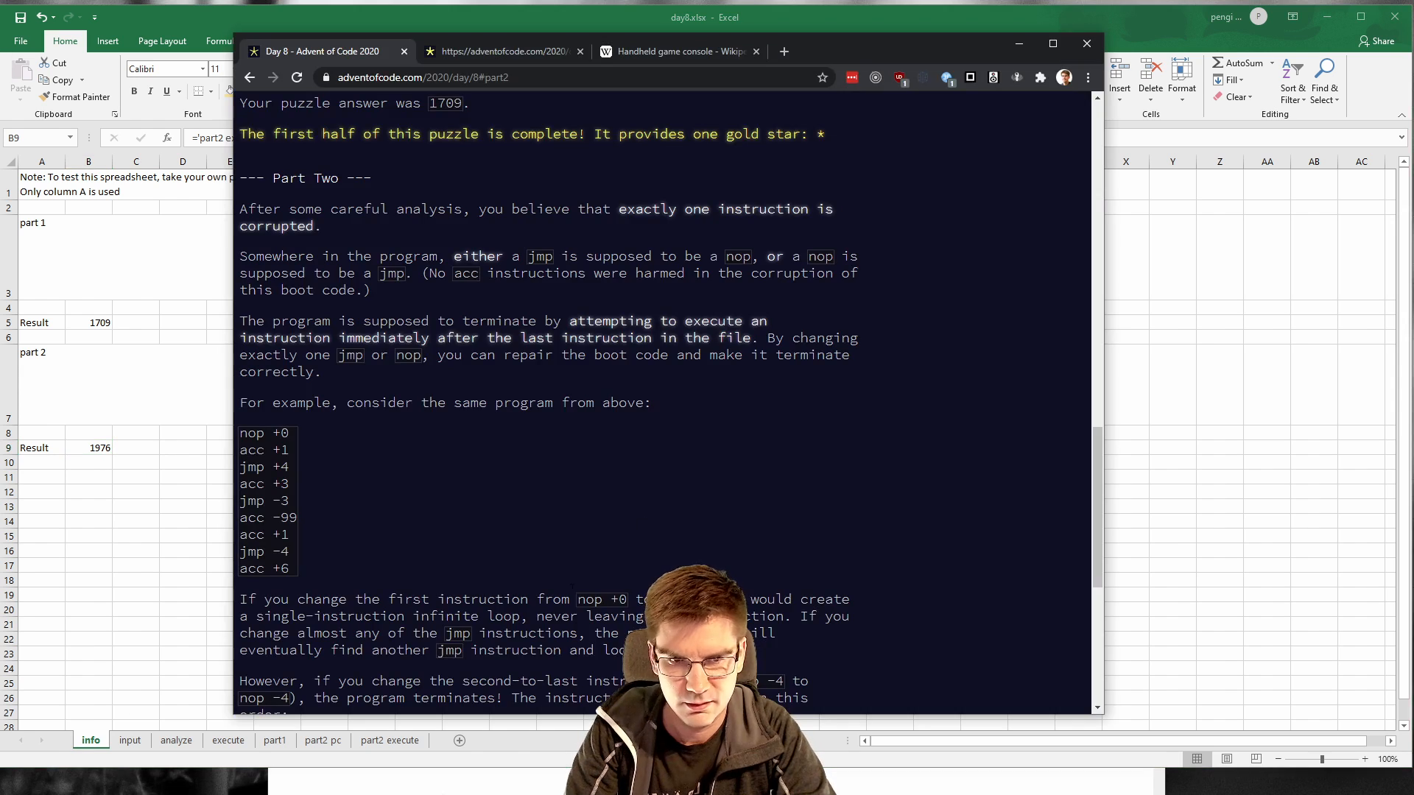
scroll(457, 417, down, 6)
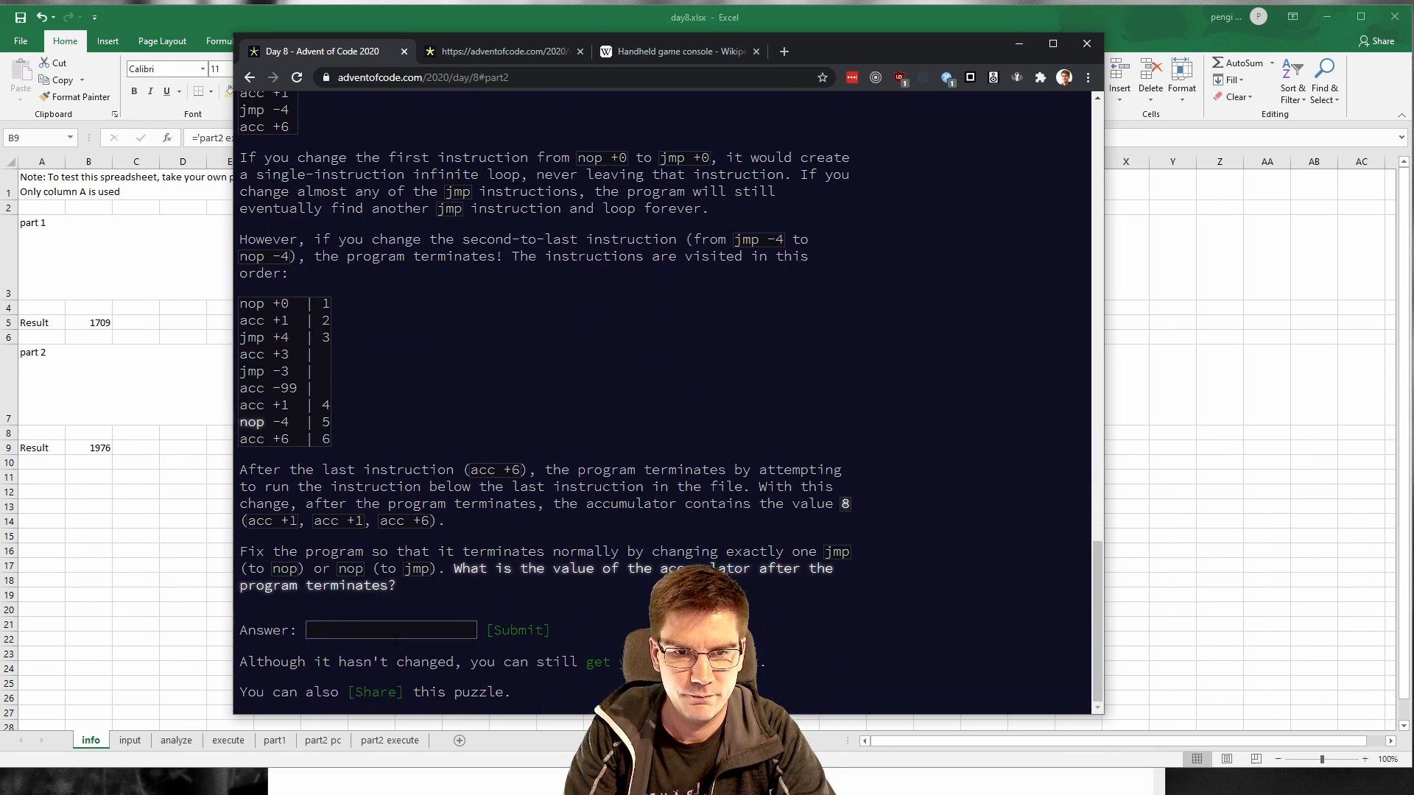
click(396, 631)
text(1976)
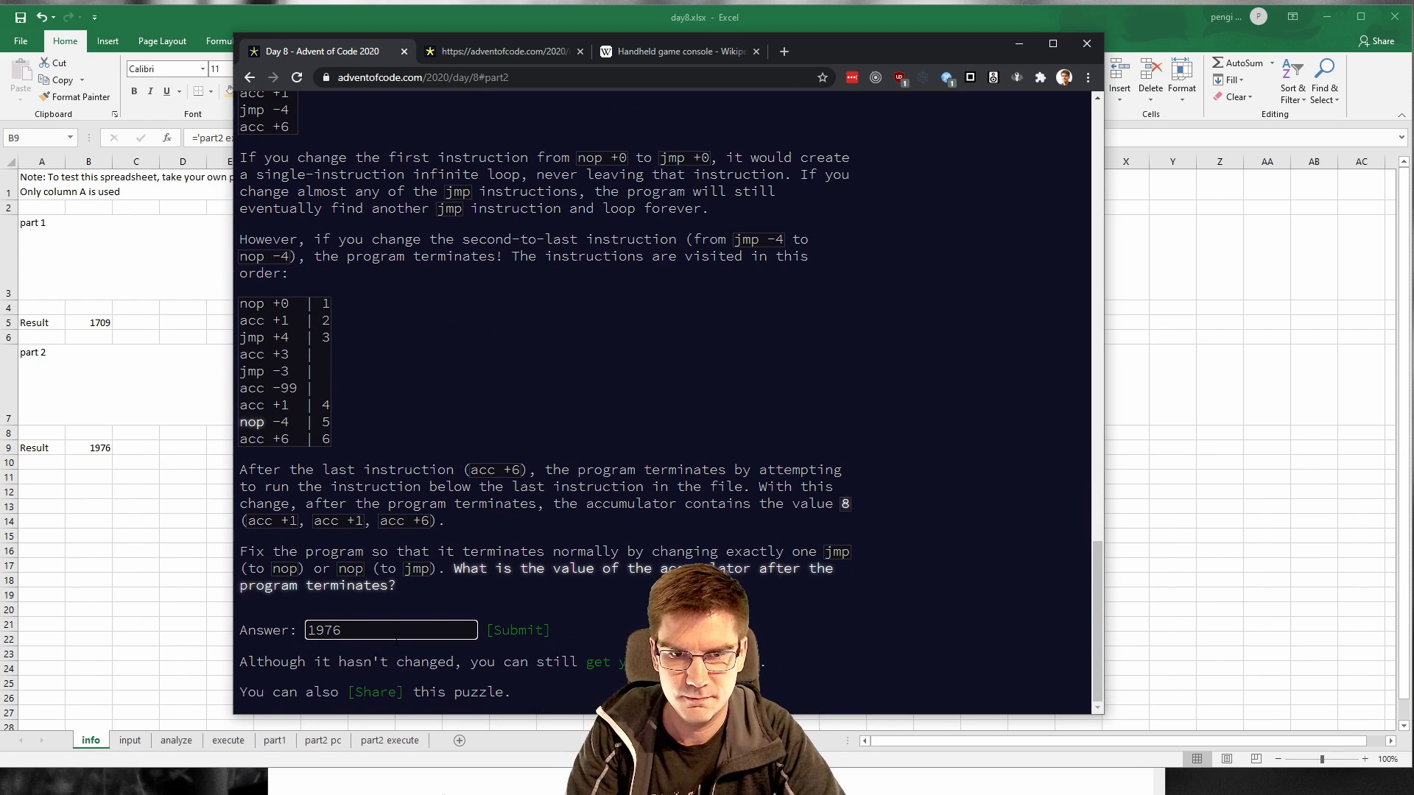
Step: Submit the Part Two answer and return to the Advent calendar
key(Return)
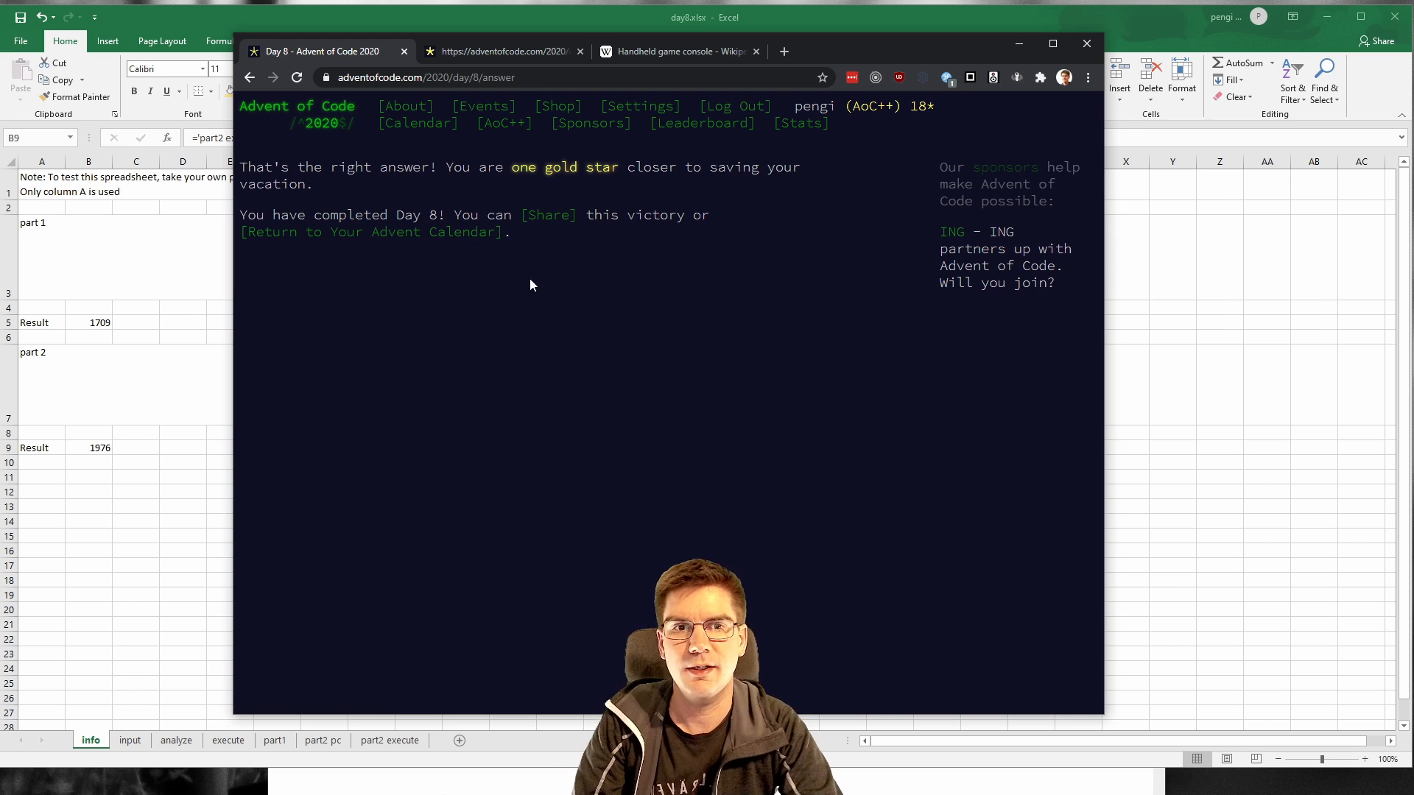
click(494, 232)
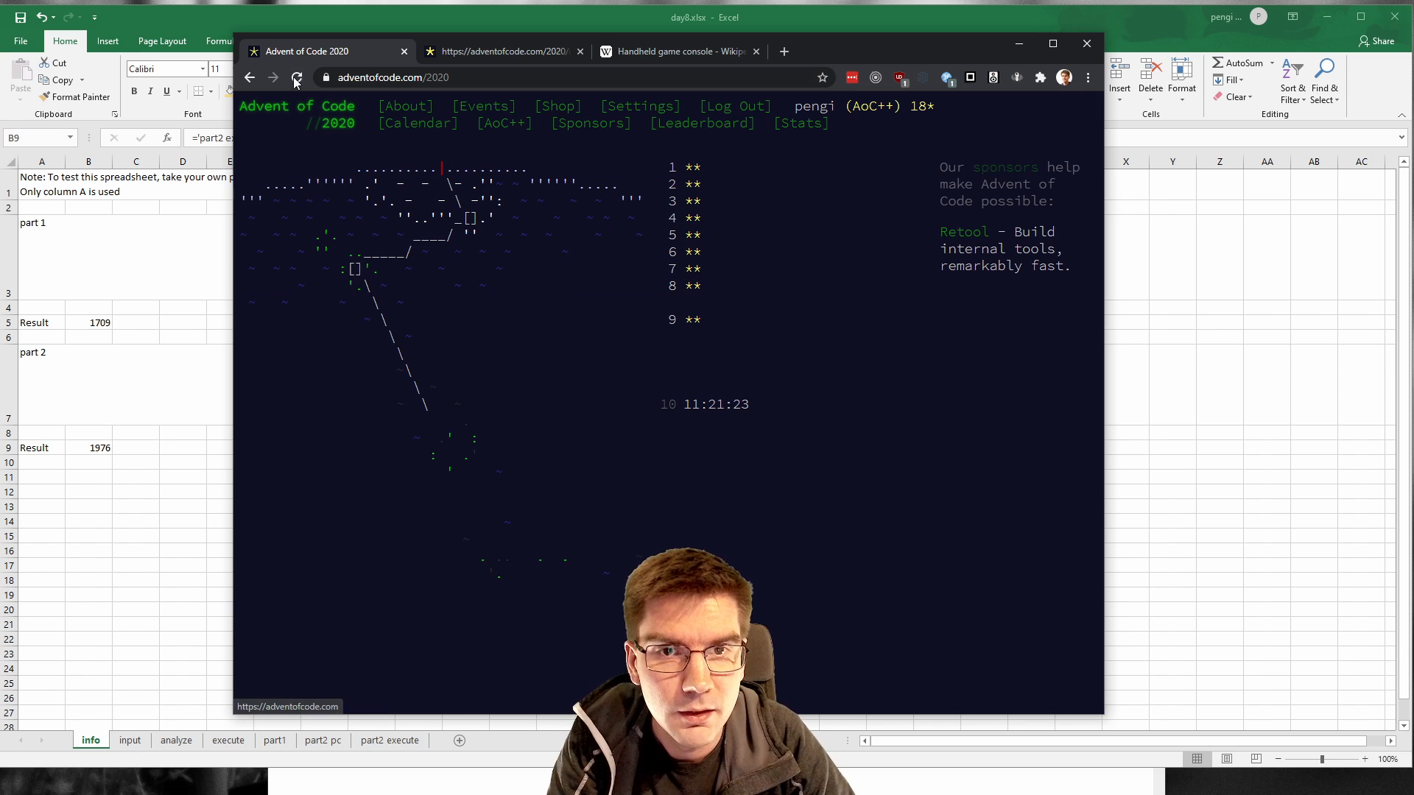
Step: Switch back to the Excel workbook and hide columns B through G on the analyze sheet
click(154, 13)
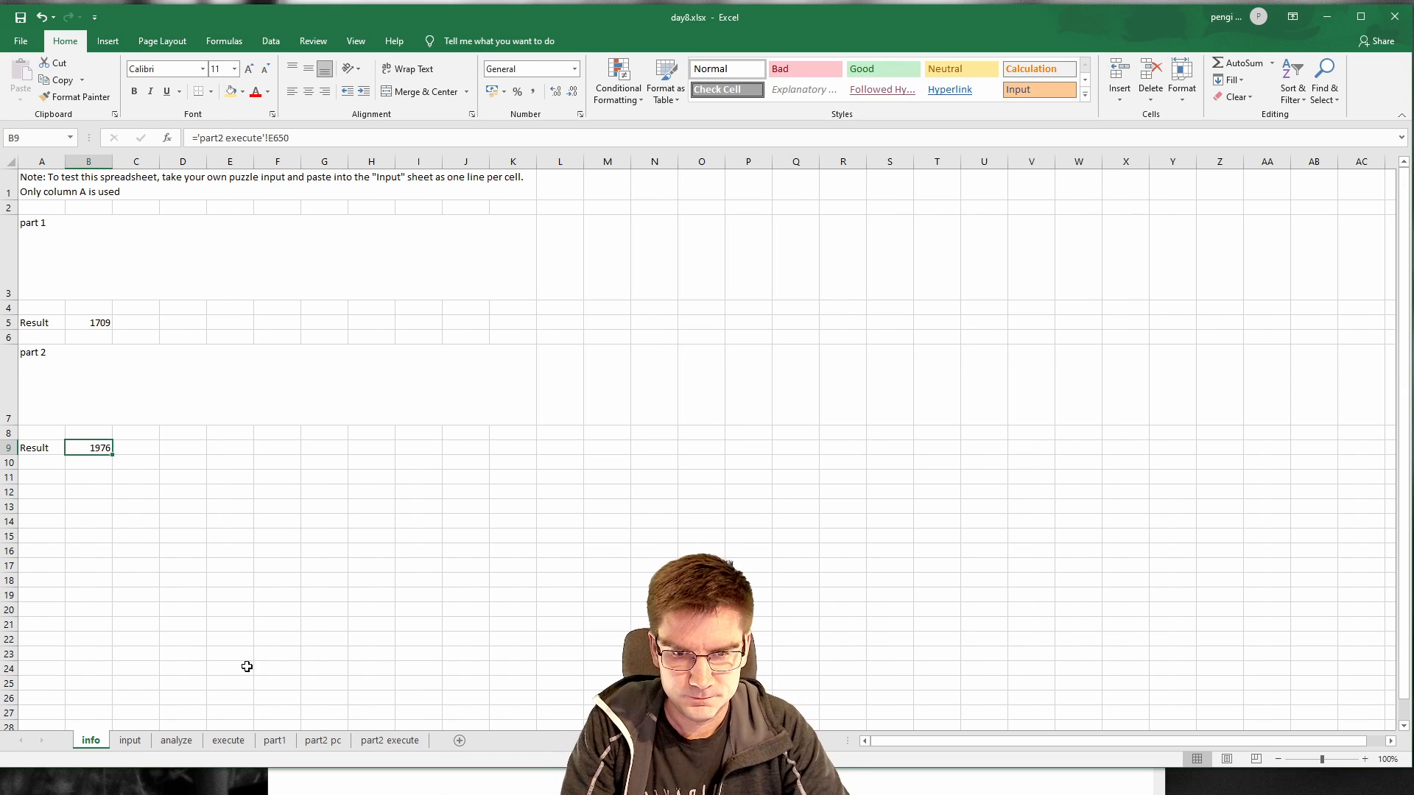
click(245, 667)
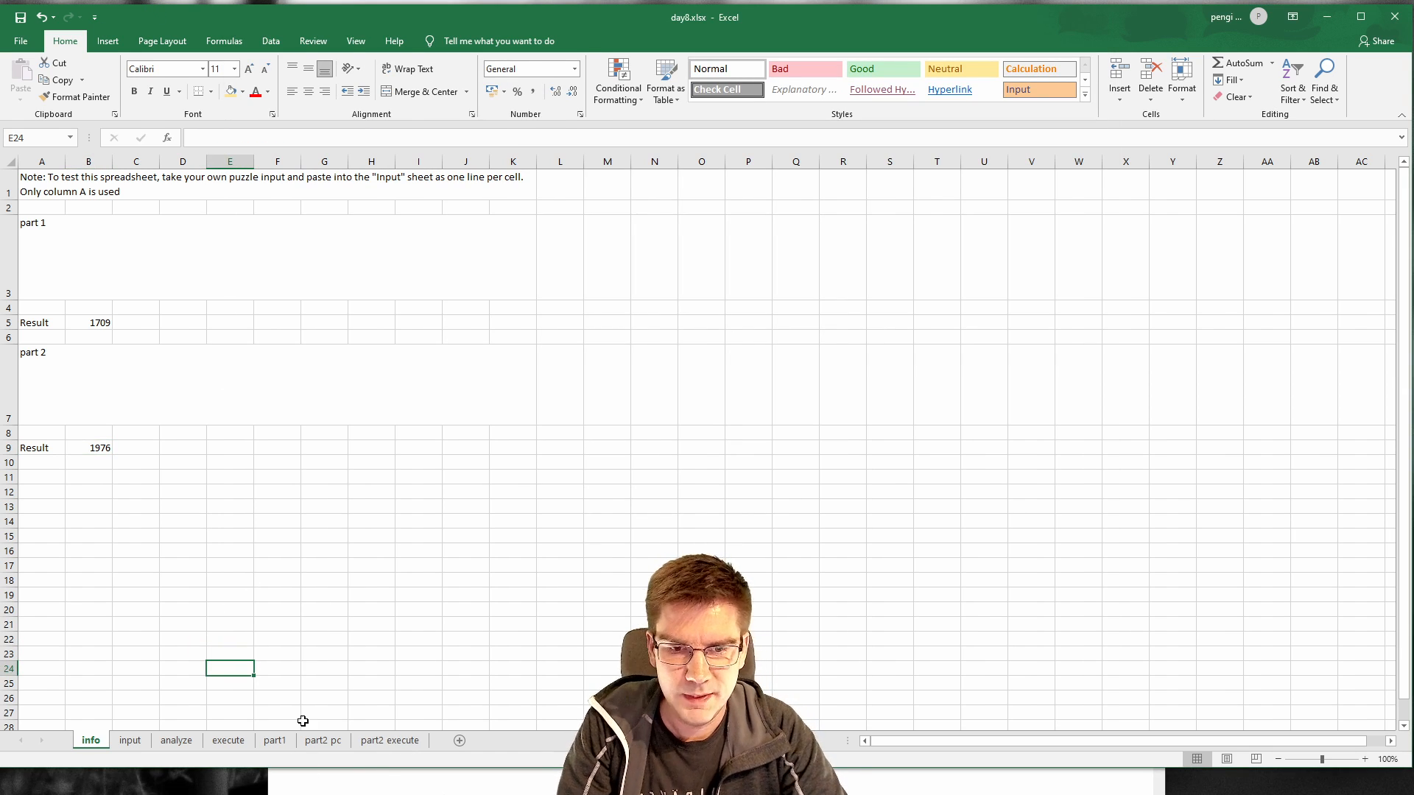
click(228, 740)
click(173, 747)
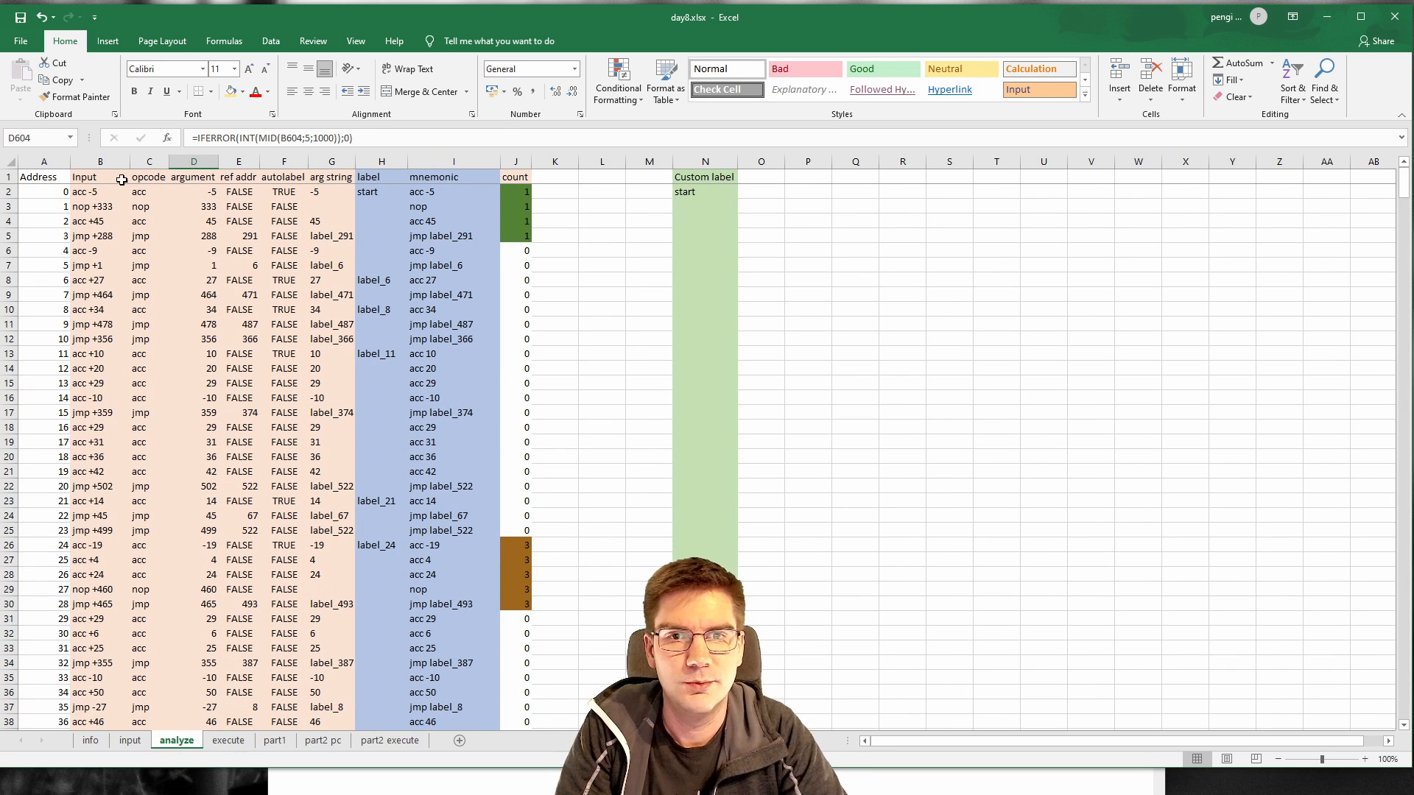
click(103, 162)
shift+click(325, 162)
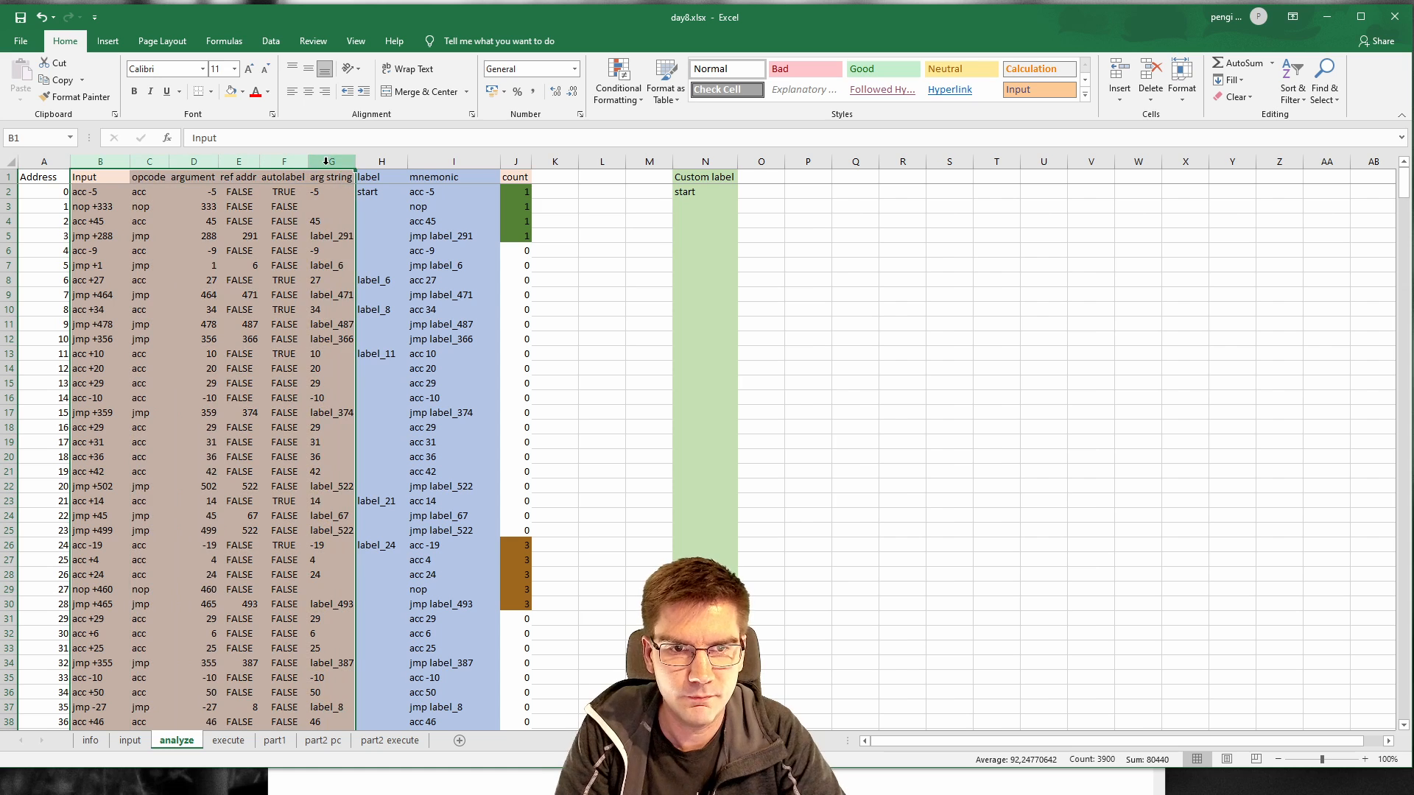
right_click(292, 208)
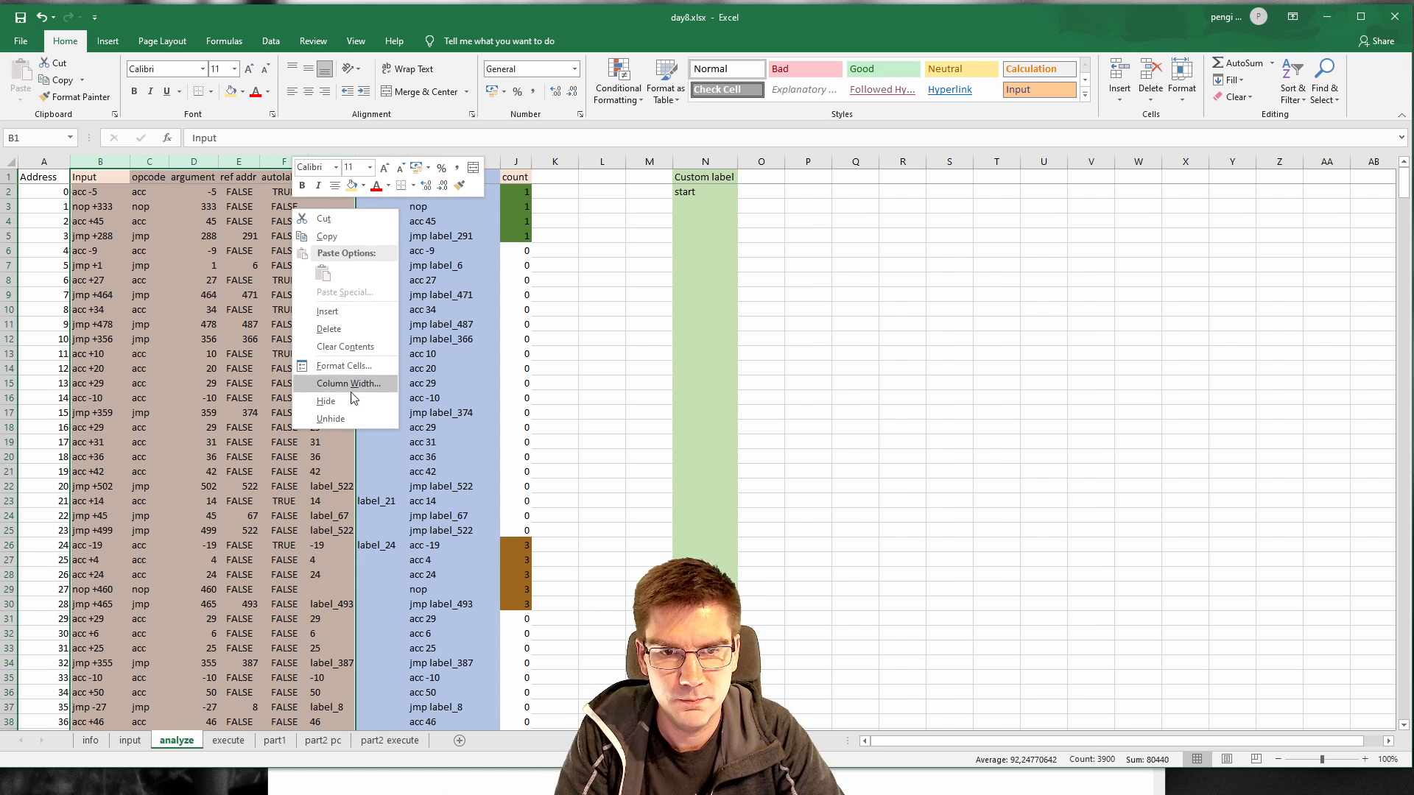
key(Escape)
key(ctrl+0)
click(208, 379)
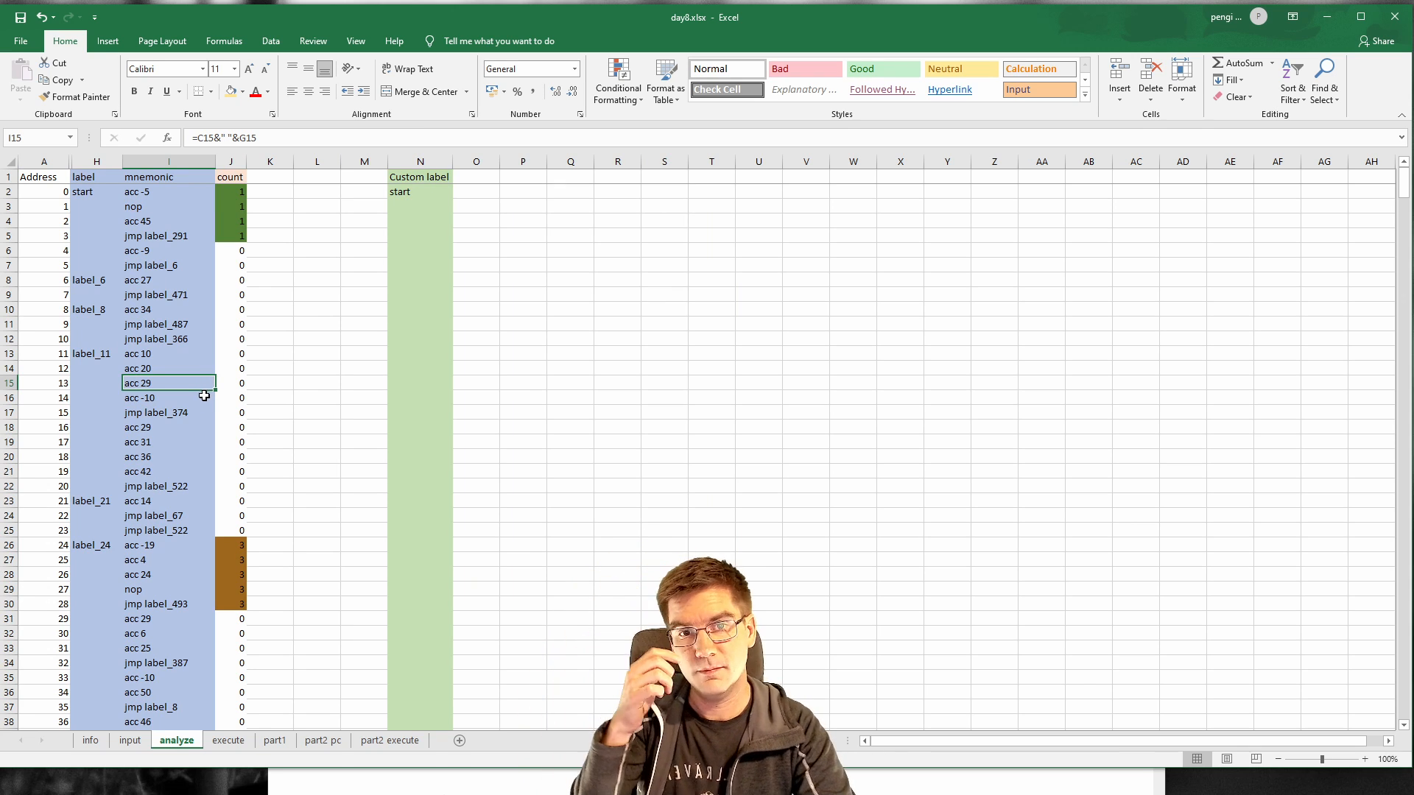
Step: Clear the custom label in N2 of the analyze sheet and enter "start" there again
click(412, 197)
key(BackSpace)
click(426, 233)
click(410, 207)
click(405, 180)
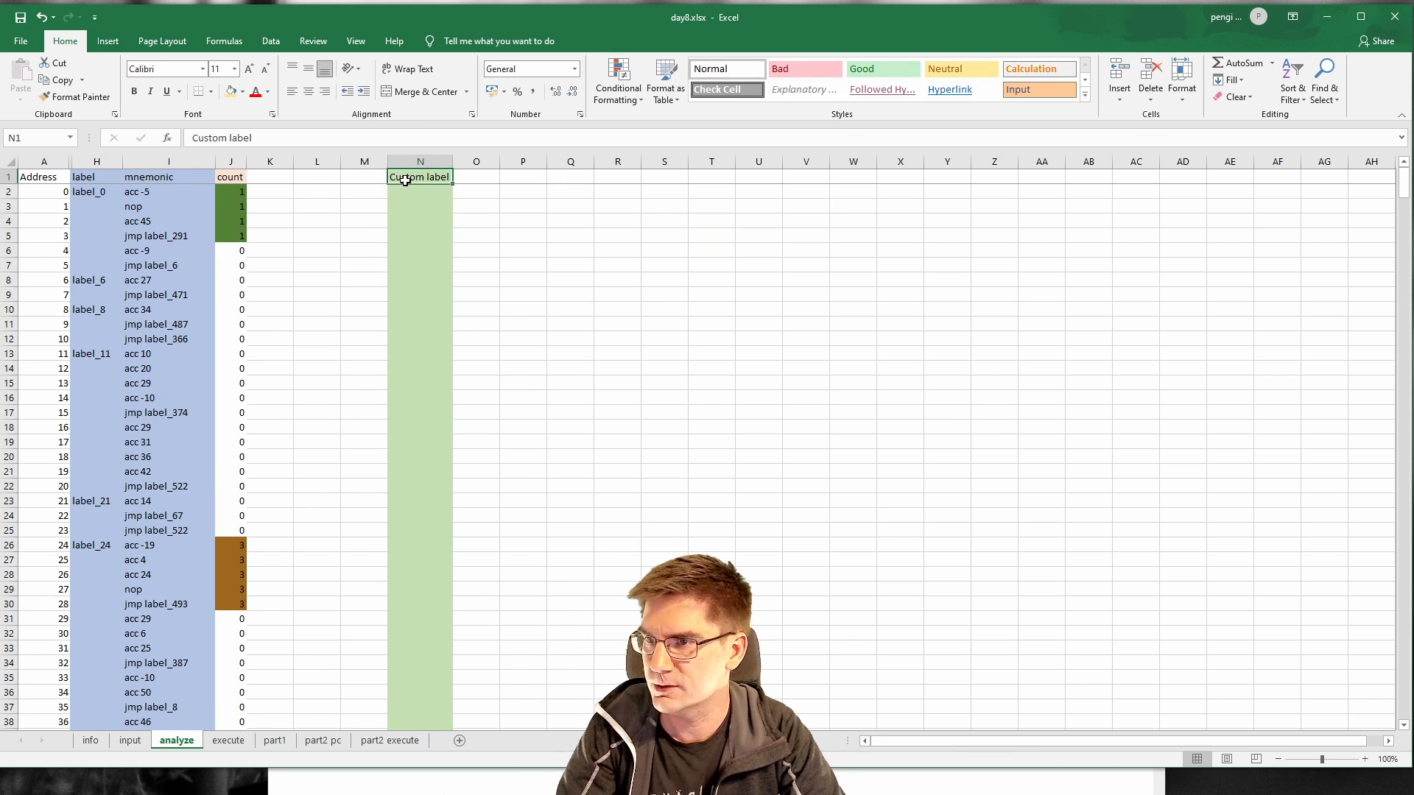
text(a)
key(Escape)
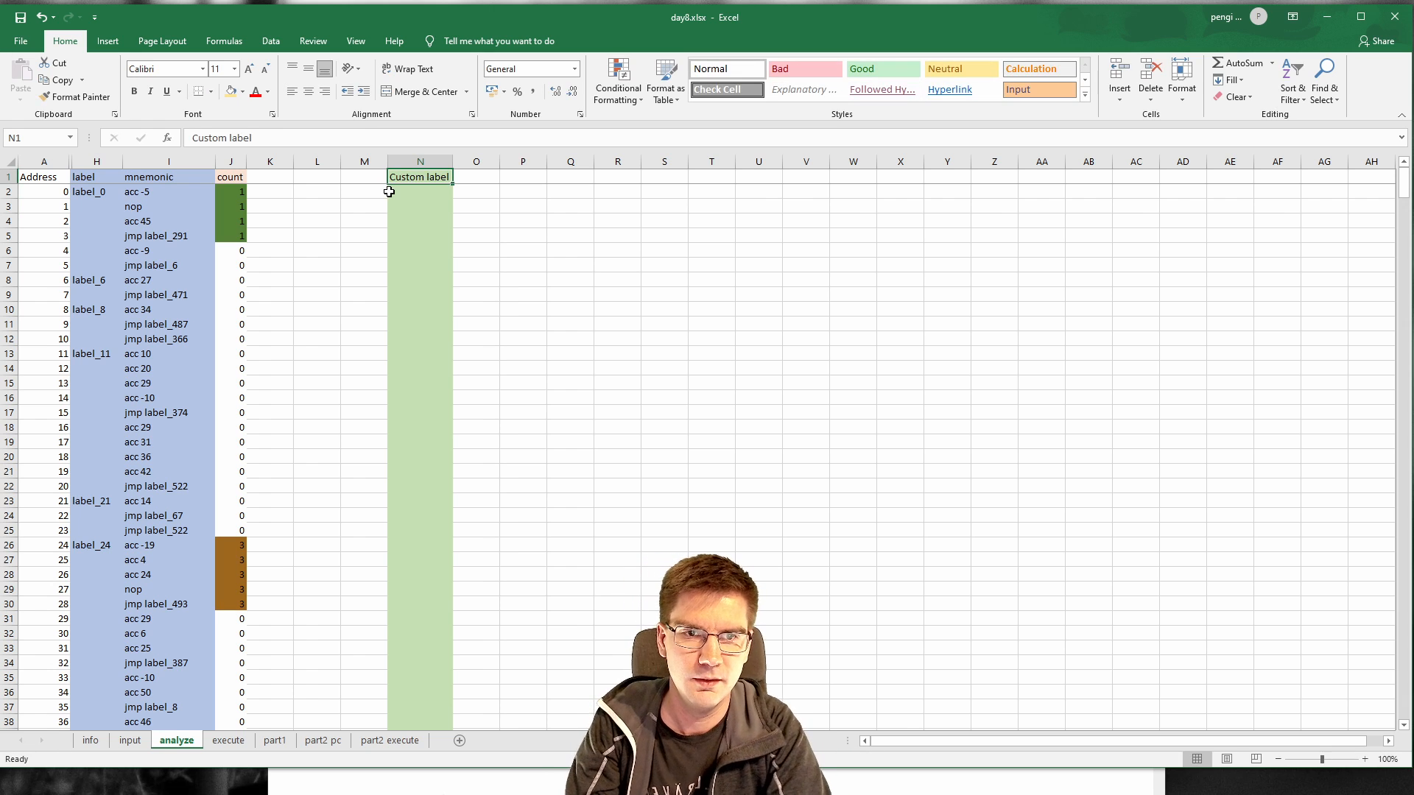
click(389, 191)
text(start)
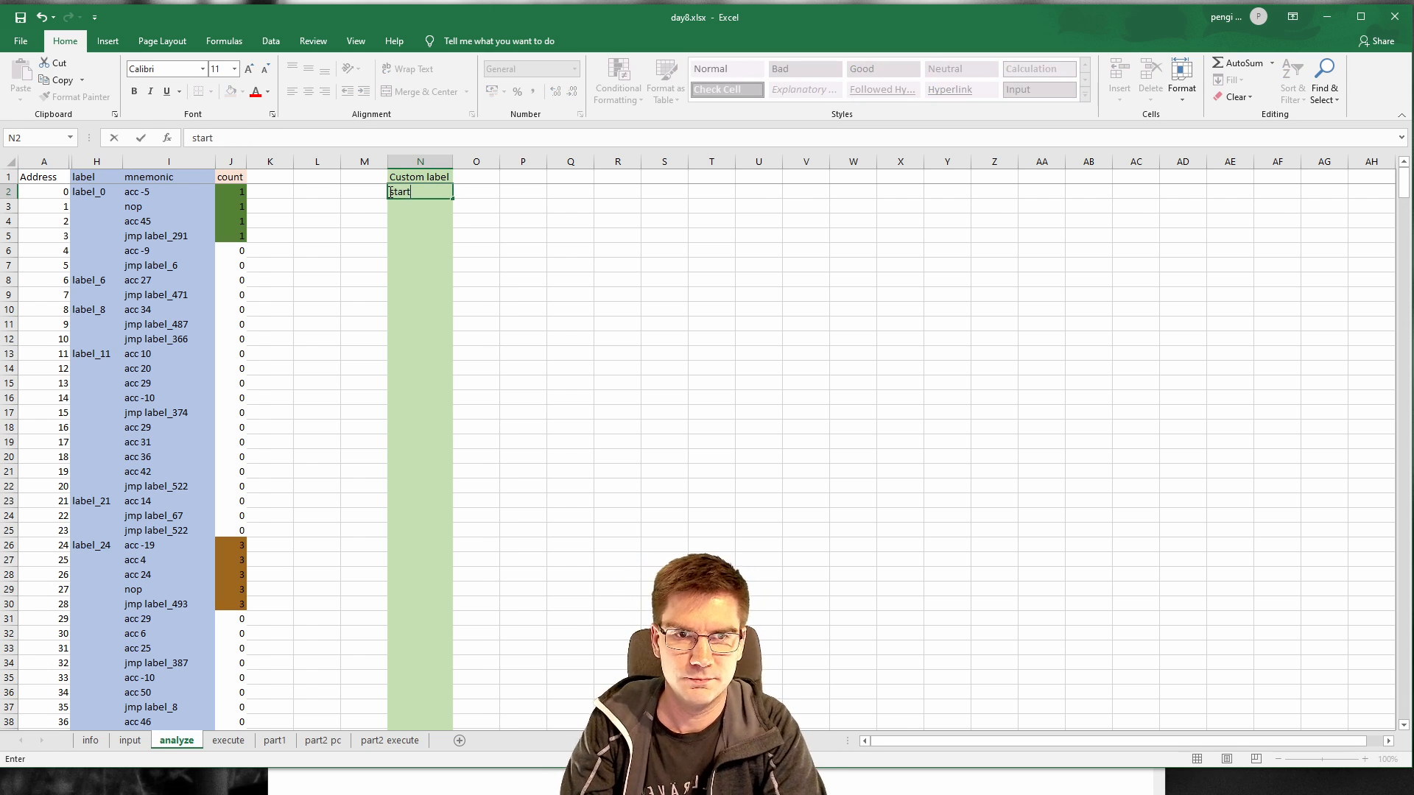
key(Return)
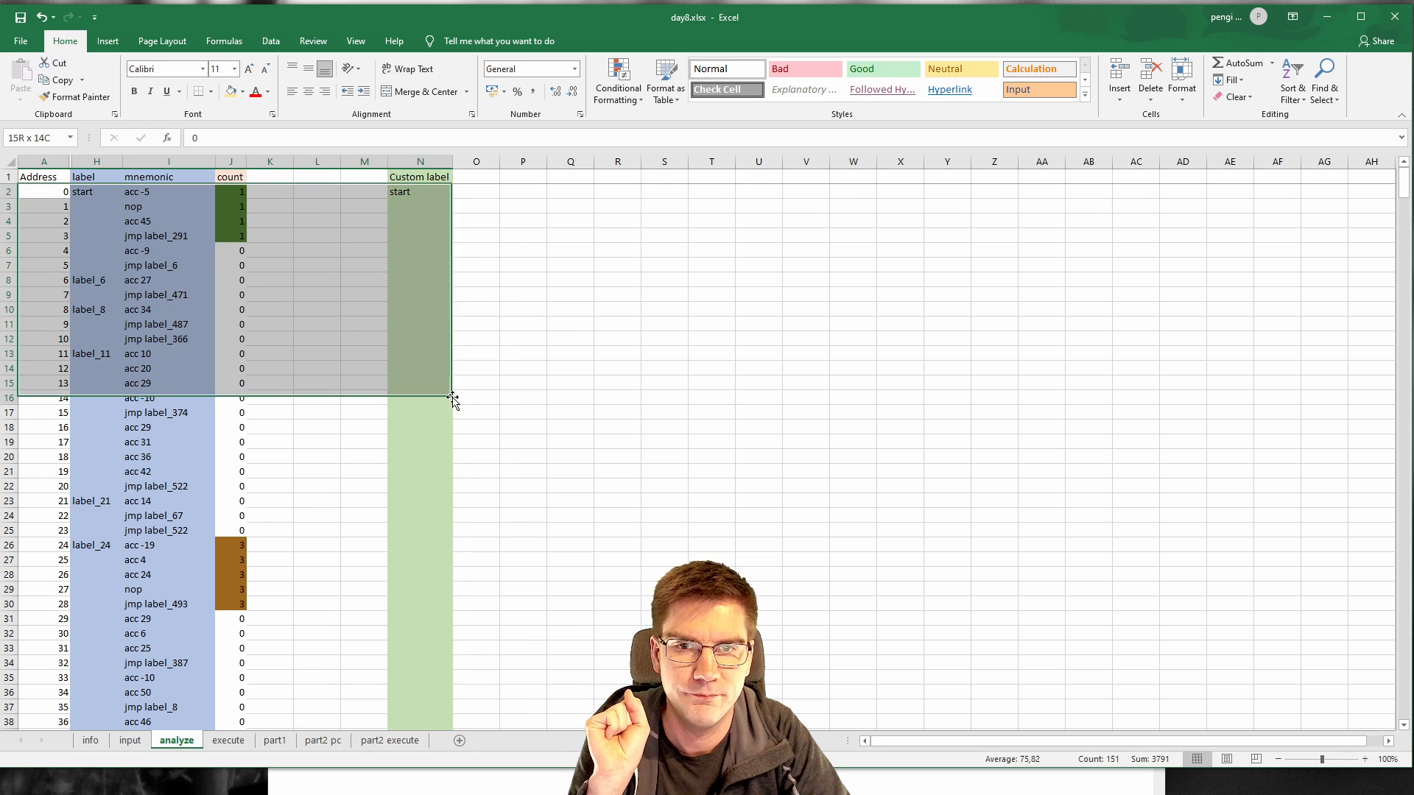
Step: Extend the workbook window slightly downward to make room for more rows
click(402, 498)
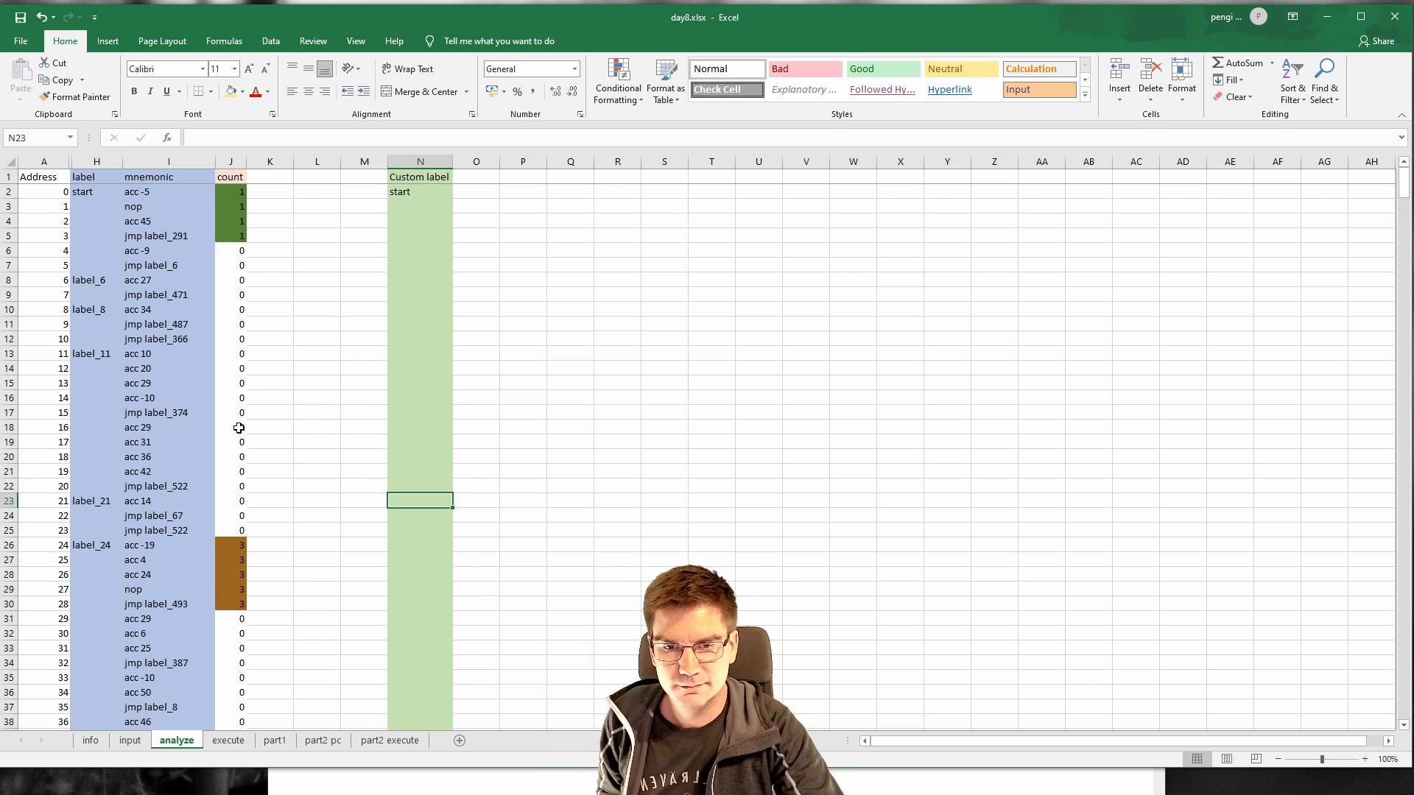
drag(943, 769, 950, 791)
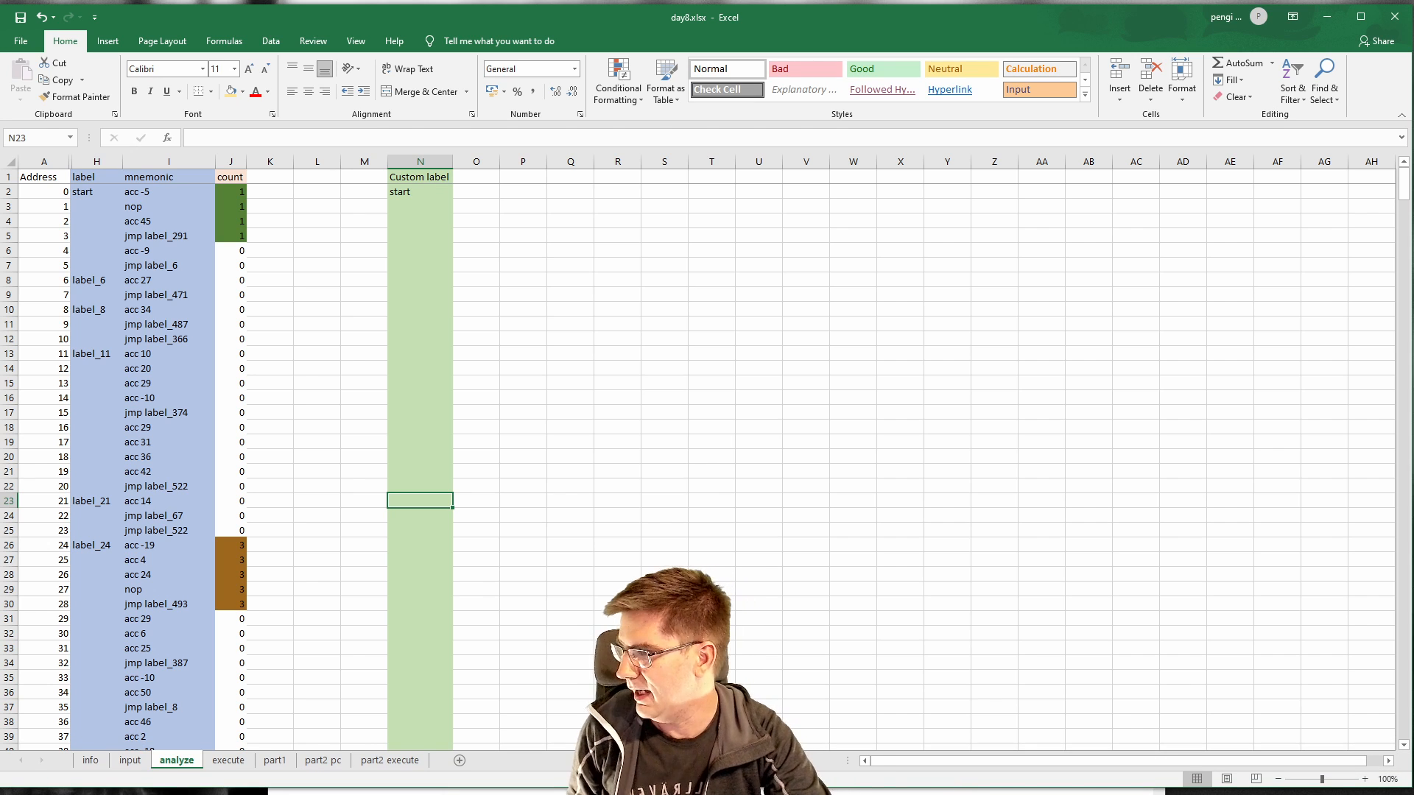
drag(839, 787, 851, 788)
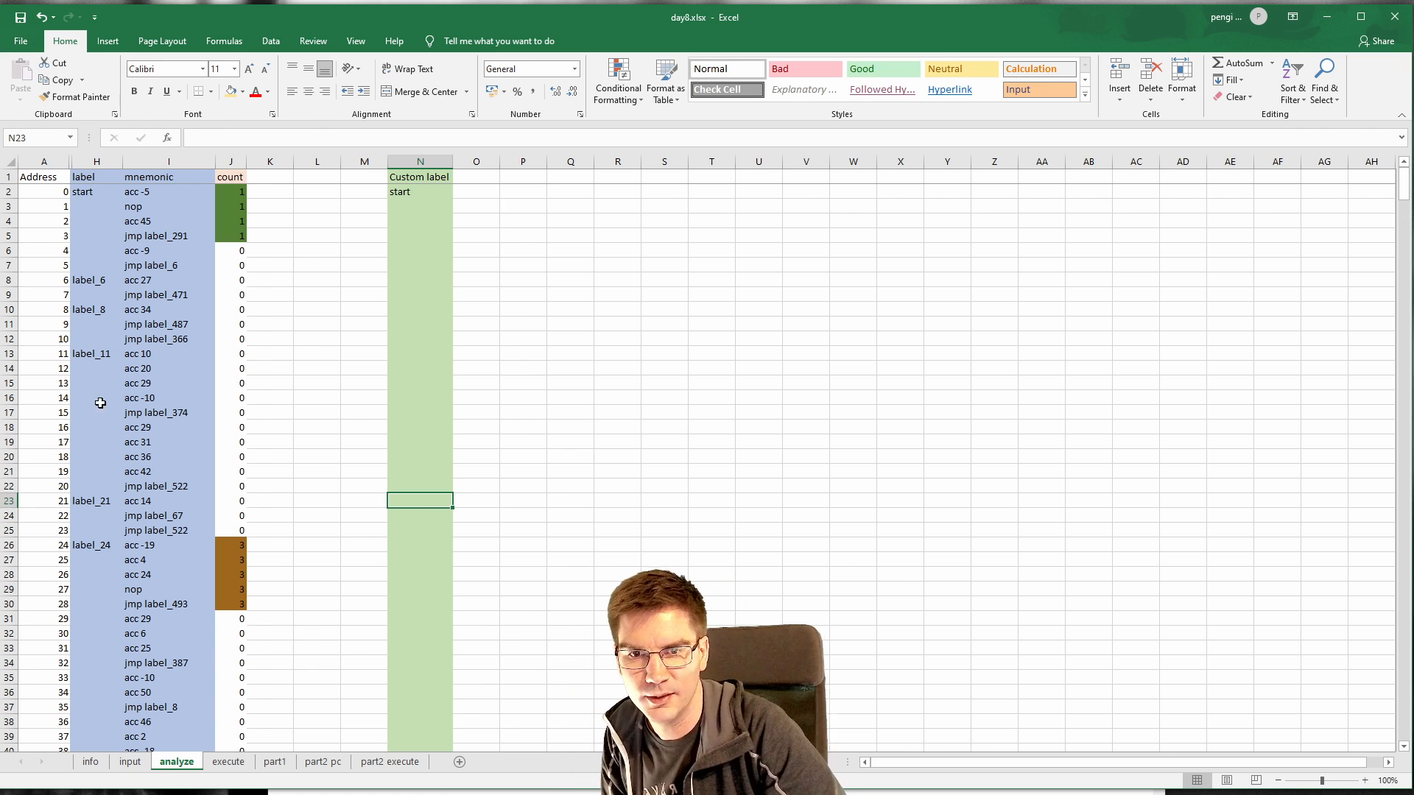
scroll(137, 415, down, 1)
scroll(136, 414, up, 1)
click(137, 414)
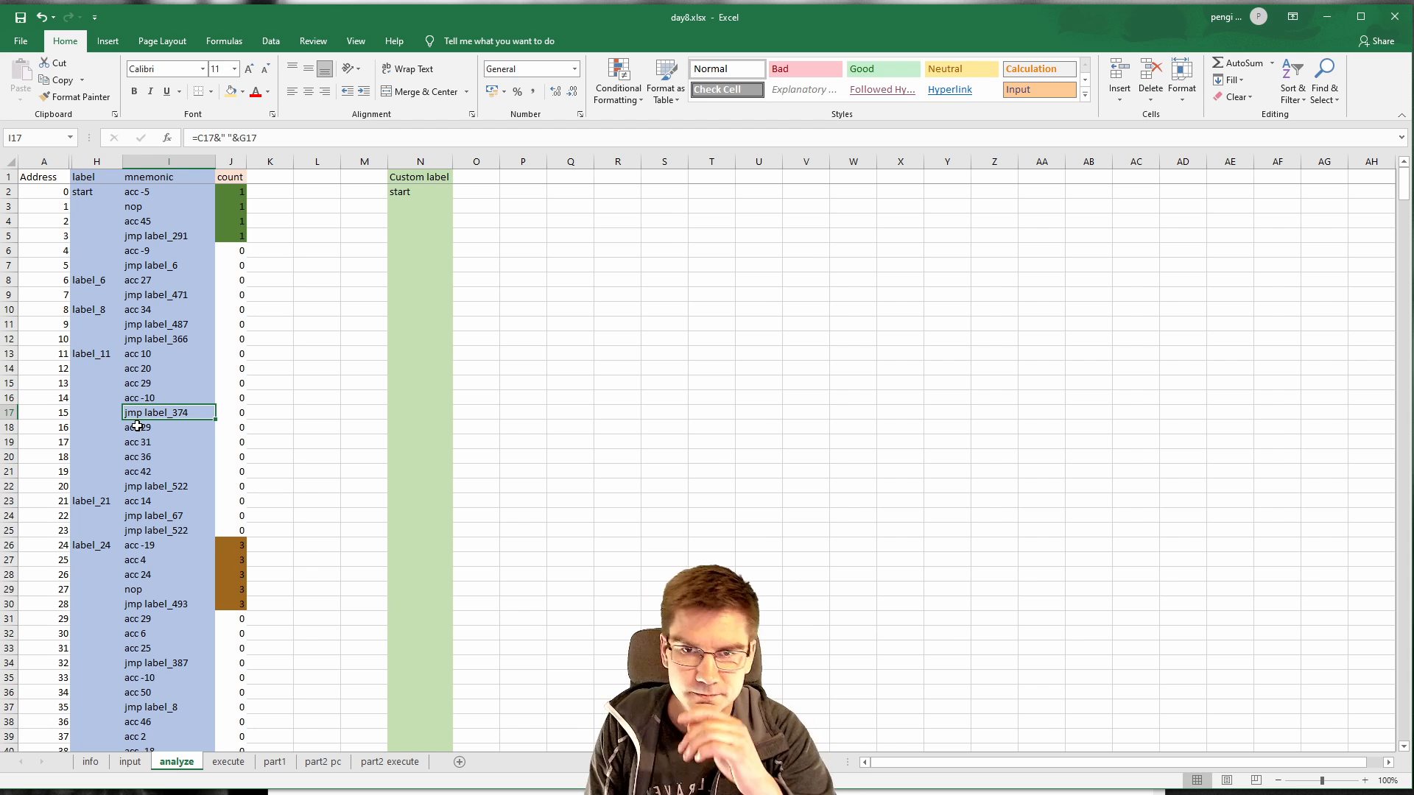
Step: Shorten the header in A1 to "Addr" and autofit the width of column A
double_click(59, 178)
key(BackSpace)
key(BackSpace)
key(BackSpace)
key(BackSpace)
key(BackSpace)
key(BackSpace)
key(BackSpace)
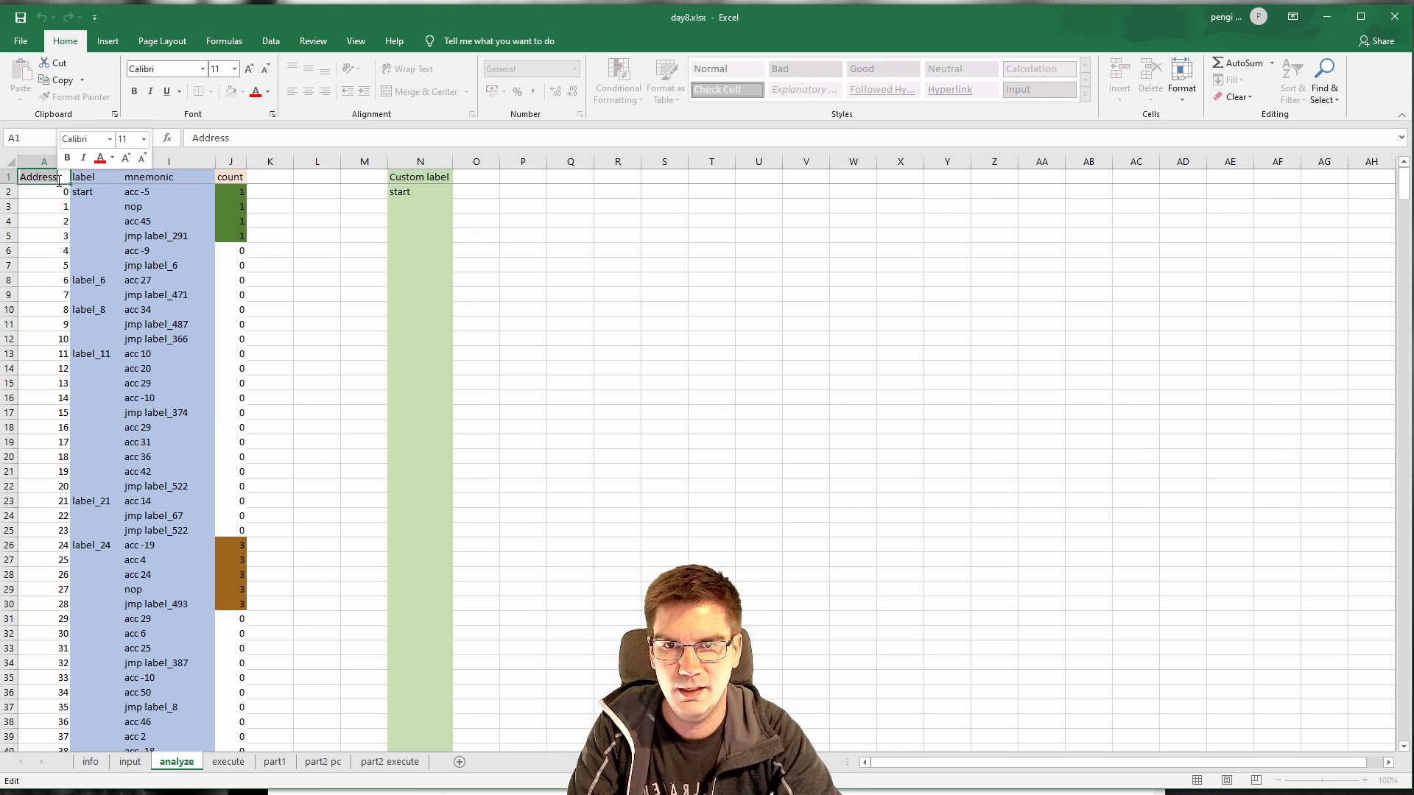
text(ADDR)
key(BackSpace)
key(BackSpace)
key(BackSpace)
text(ddr)
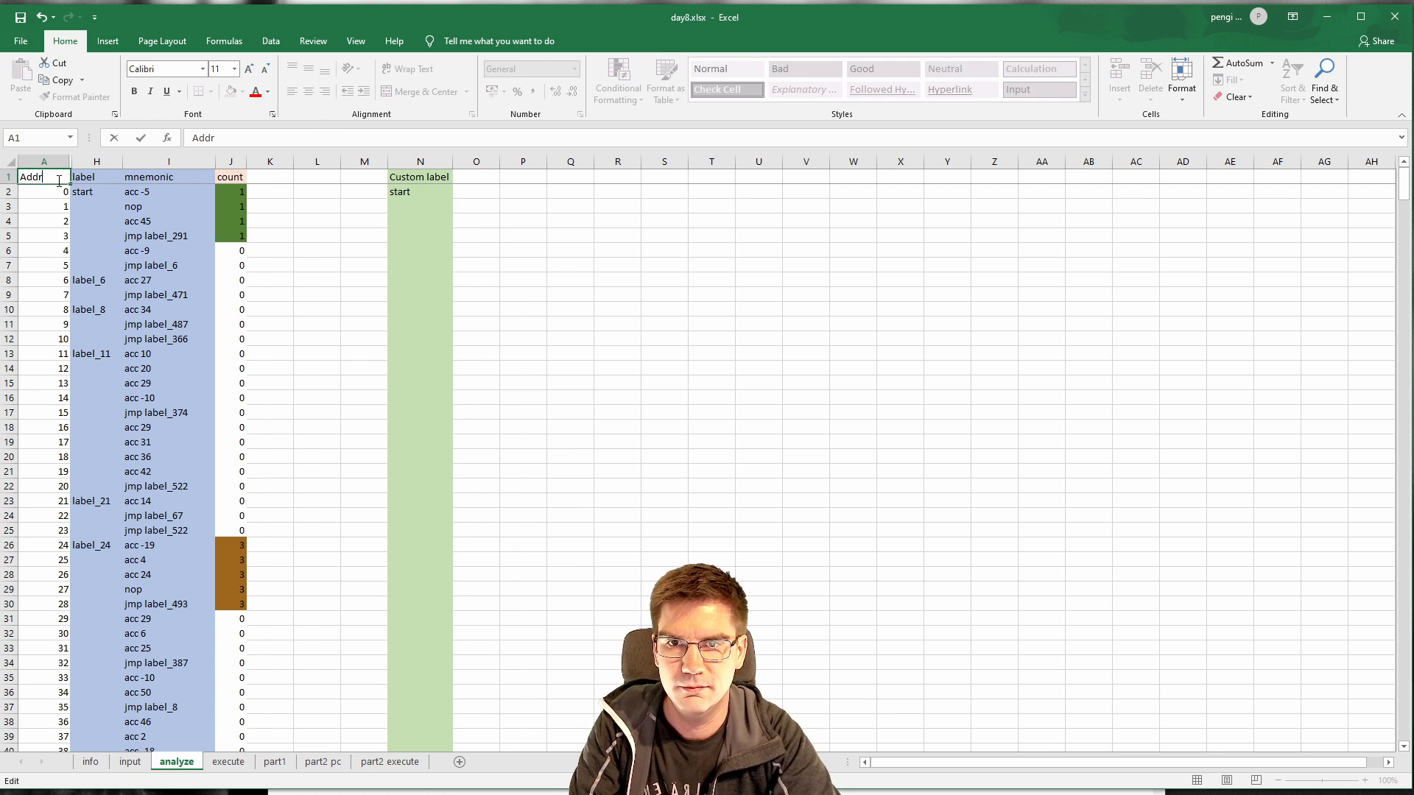
key(Return)
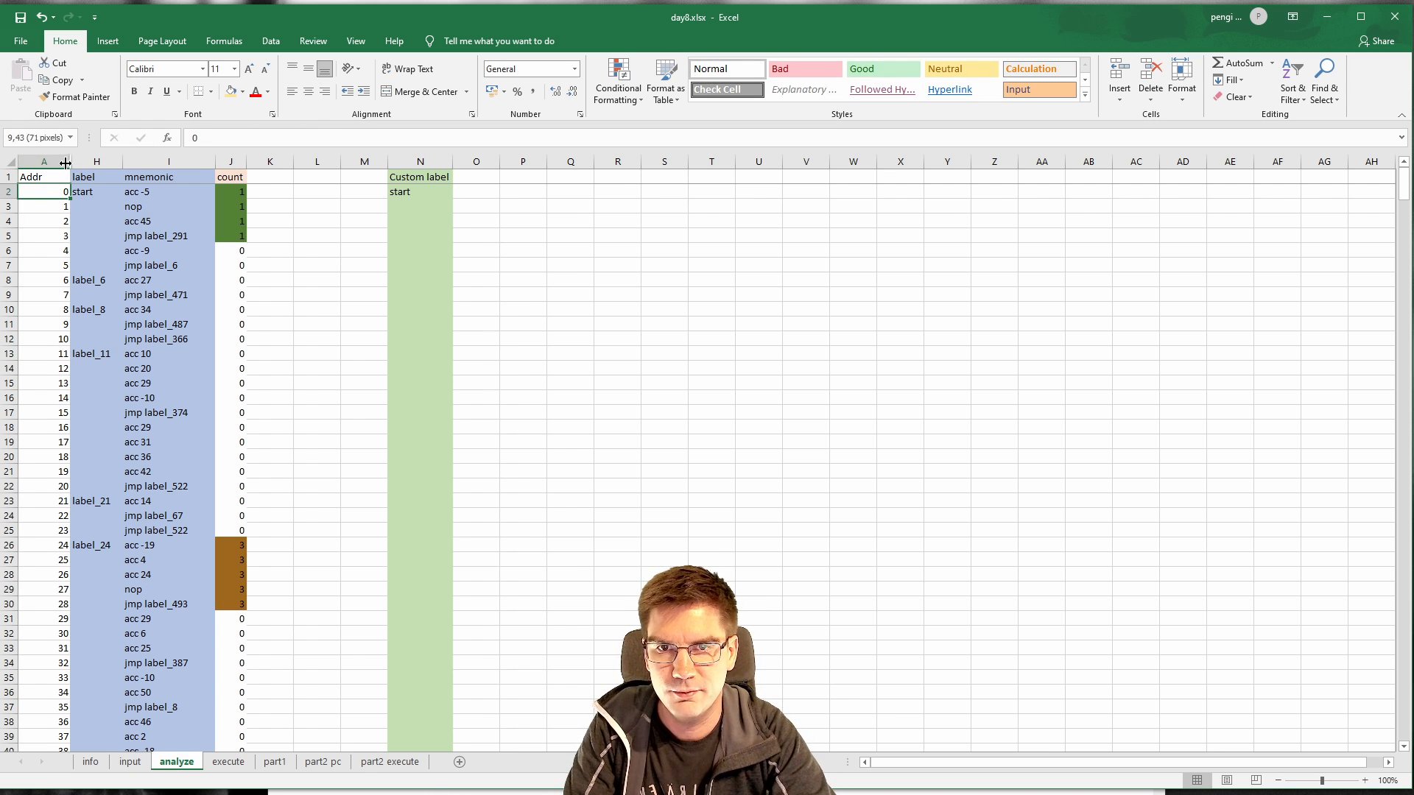
double_click(70, 161)
Step: Apply a light gold fill to the whole address column A
click(32, 163)
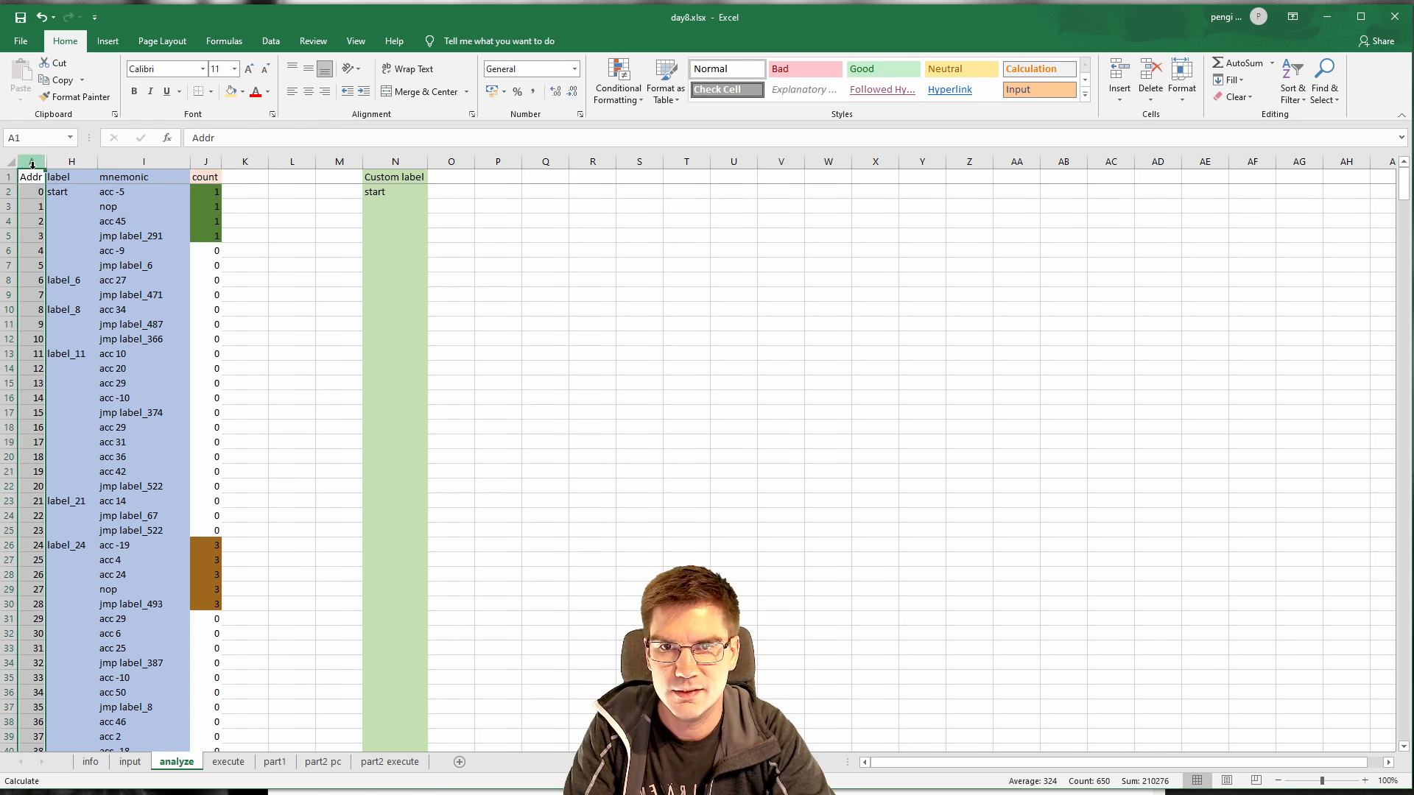
click(233, 92)
click(330, 368)
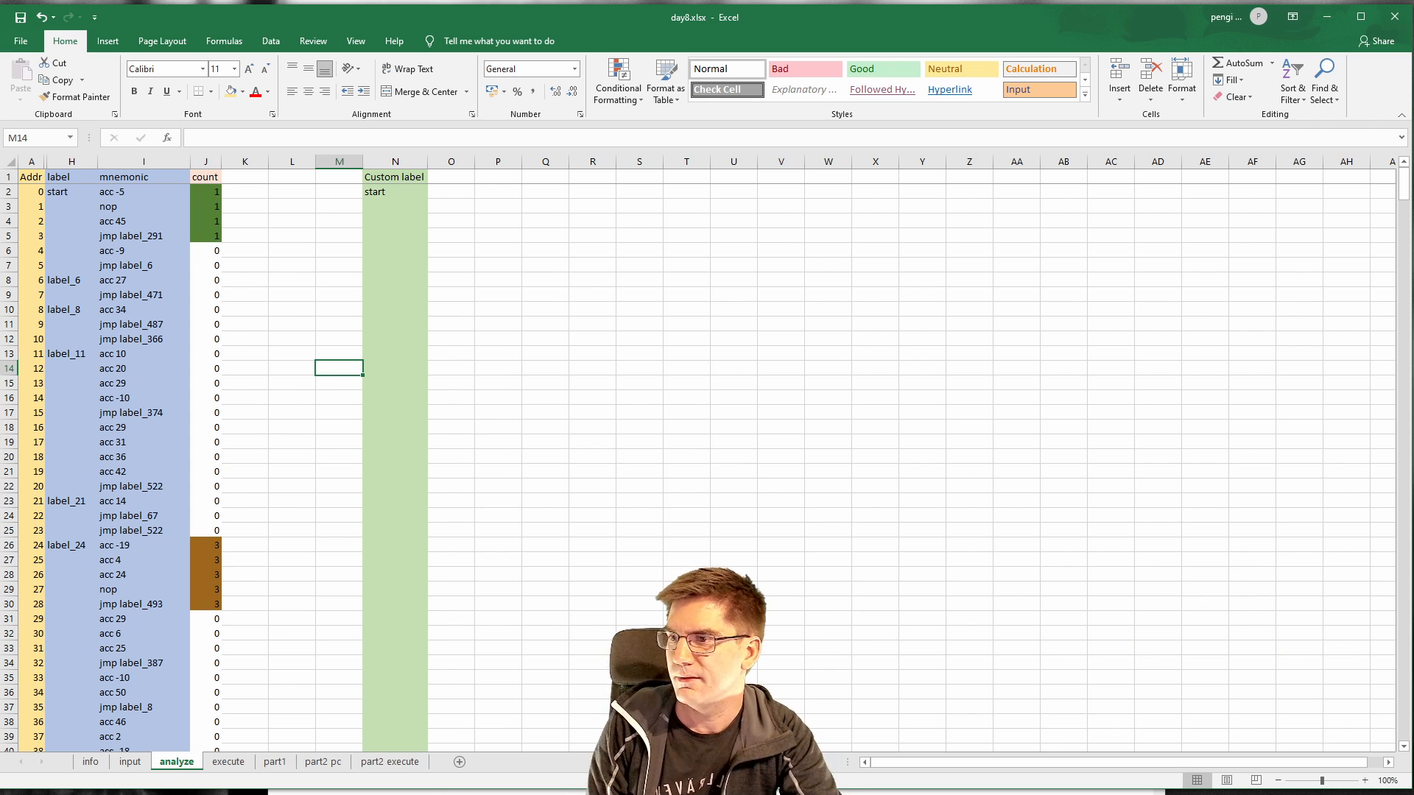
click(317, 236)
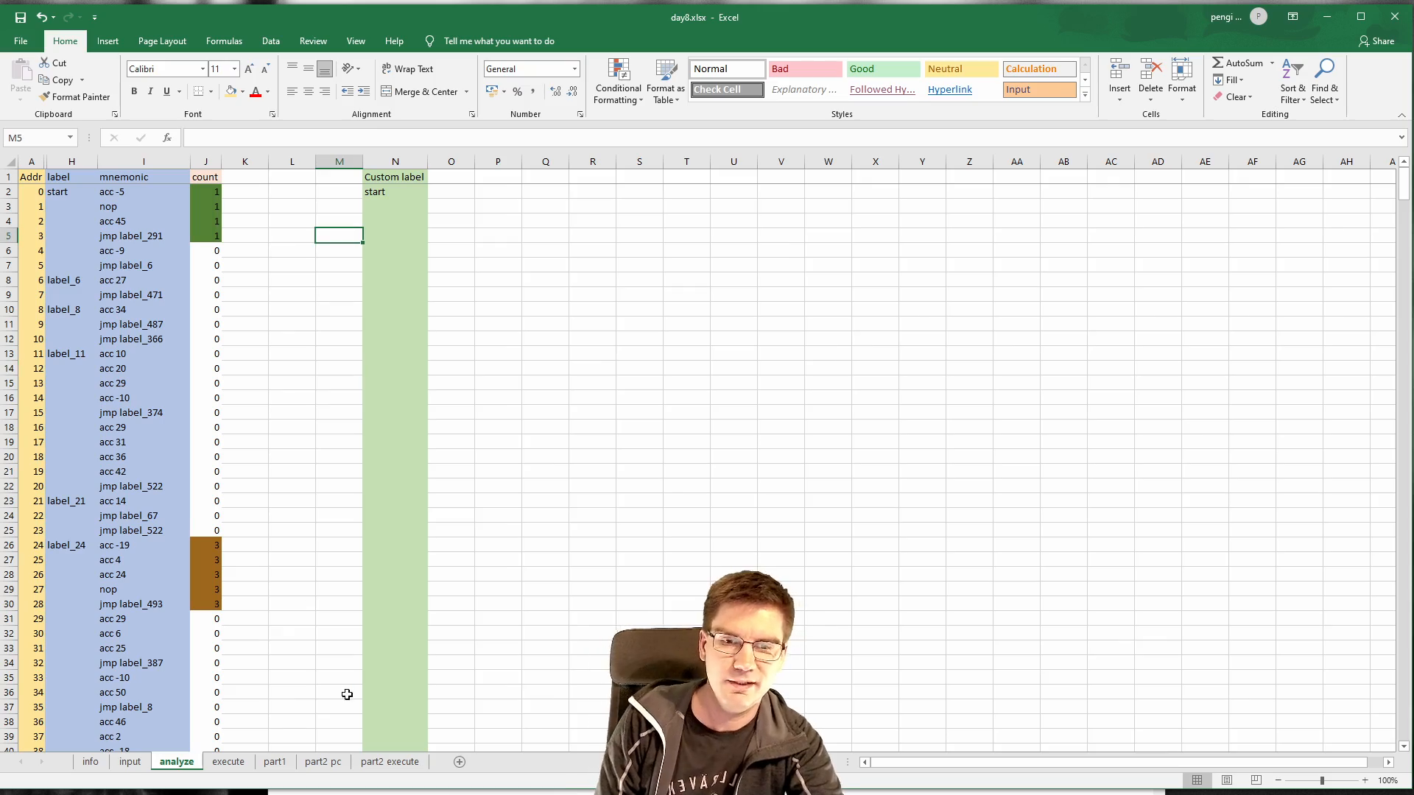
Step: Look through the program counter values for each toggled address on the part2 pc sheet and return to the info sheet
click(380, 764)
click(341, 766)
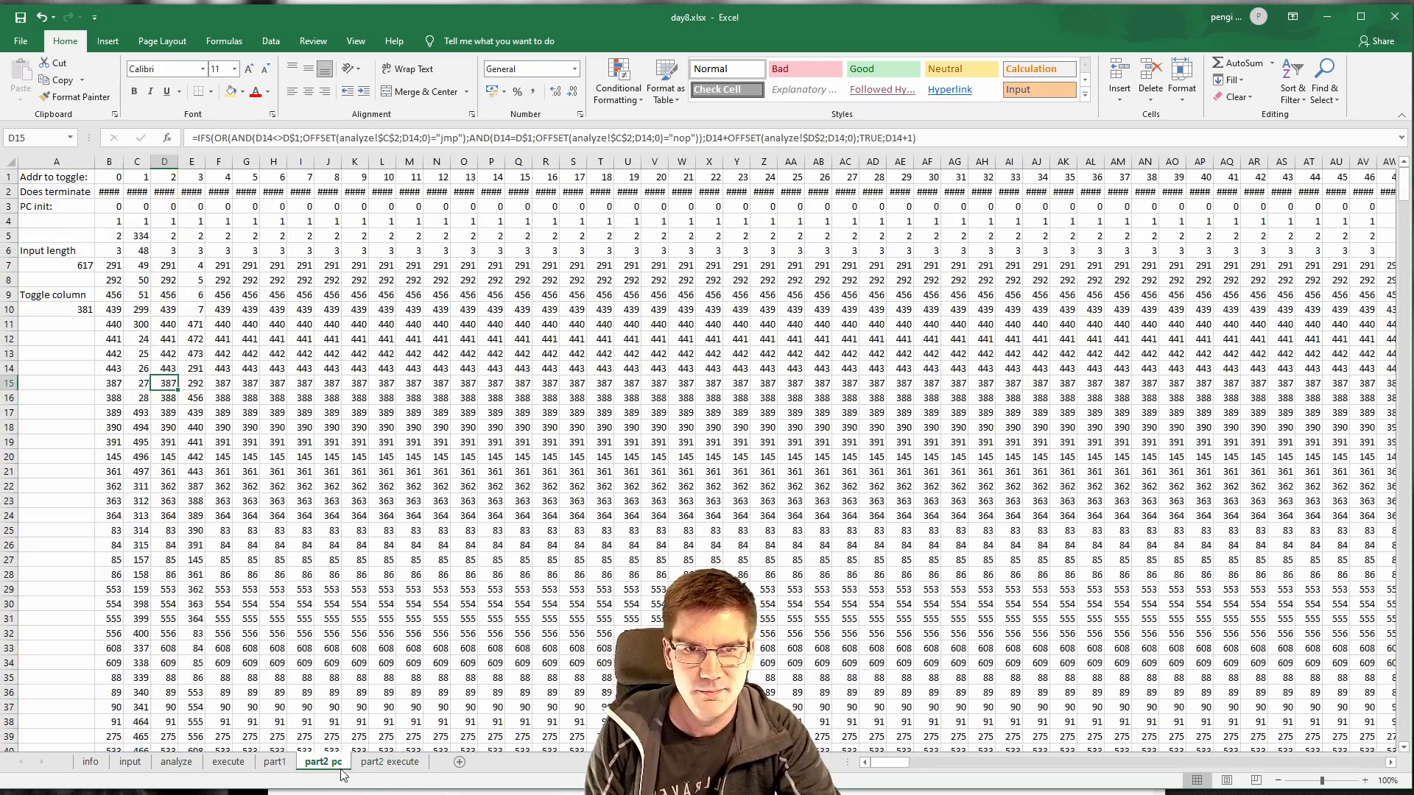
scroll(448, 605, down, 20)
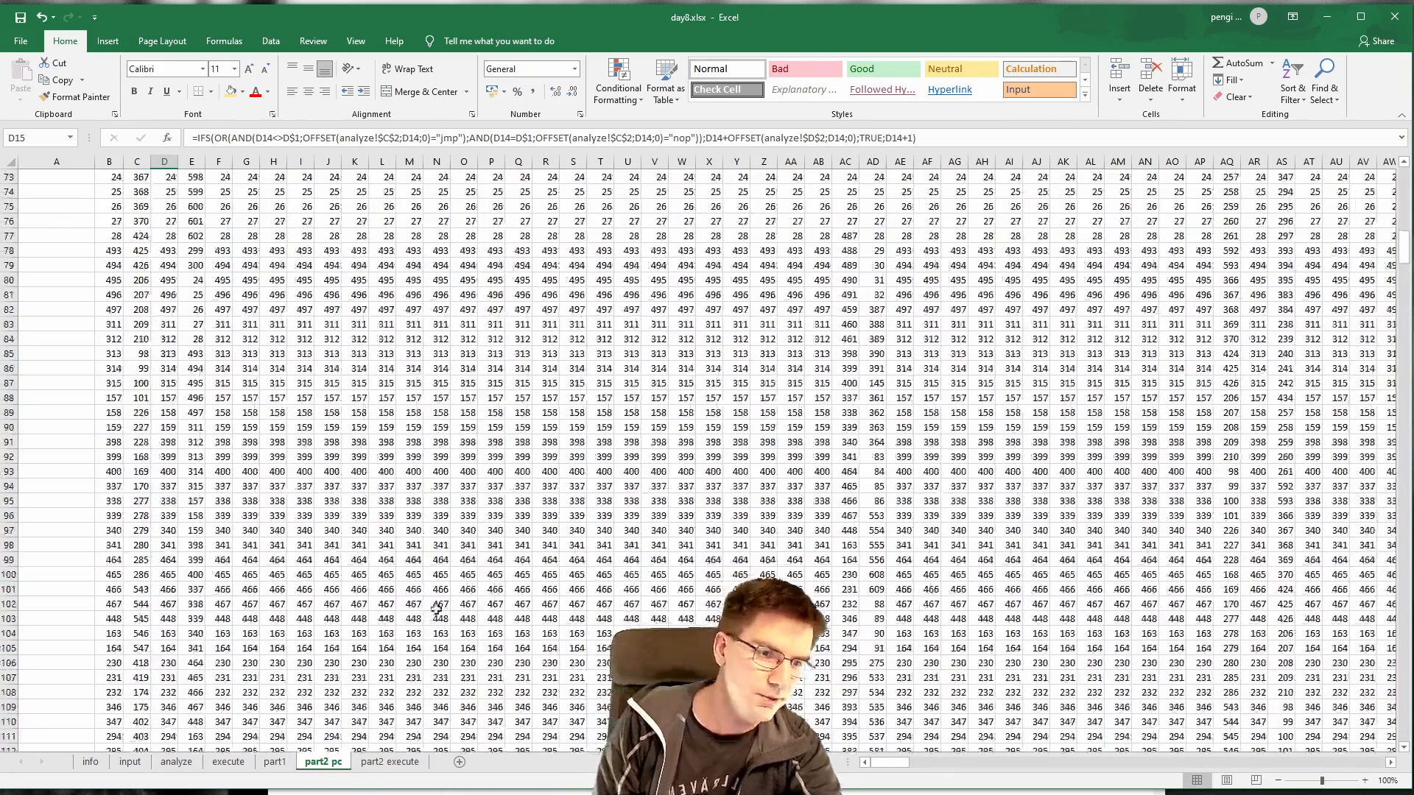
scroll(483, 648, down, 9)
drag(891, 763, 851, 769)
scroll(563, 566, down, 11)
scroll(569, 489, down, 8)
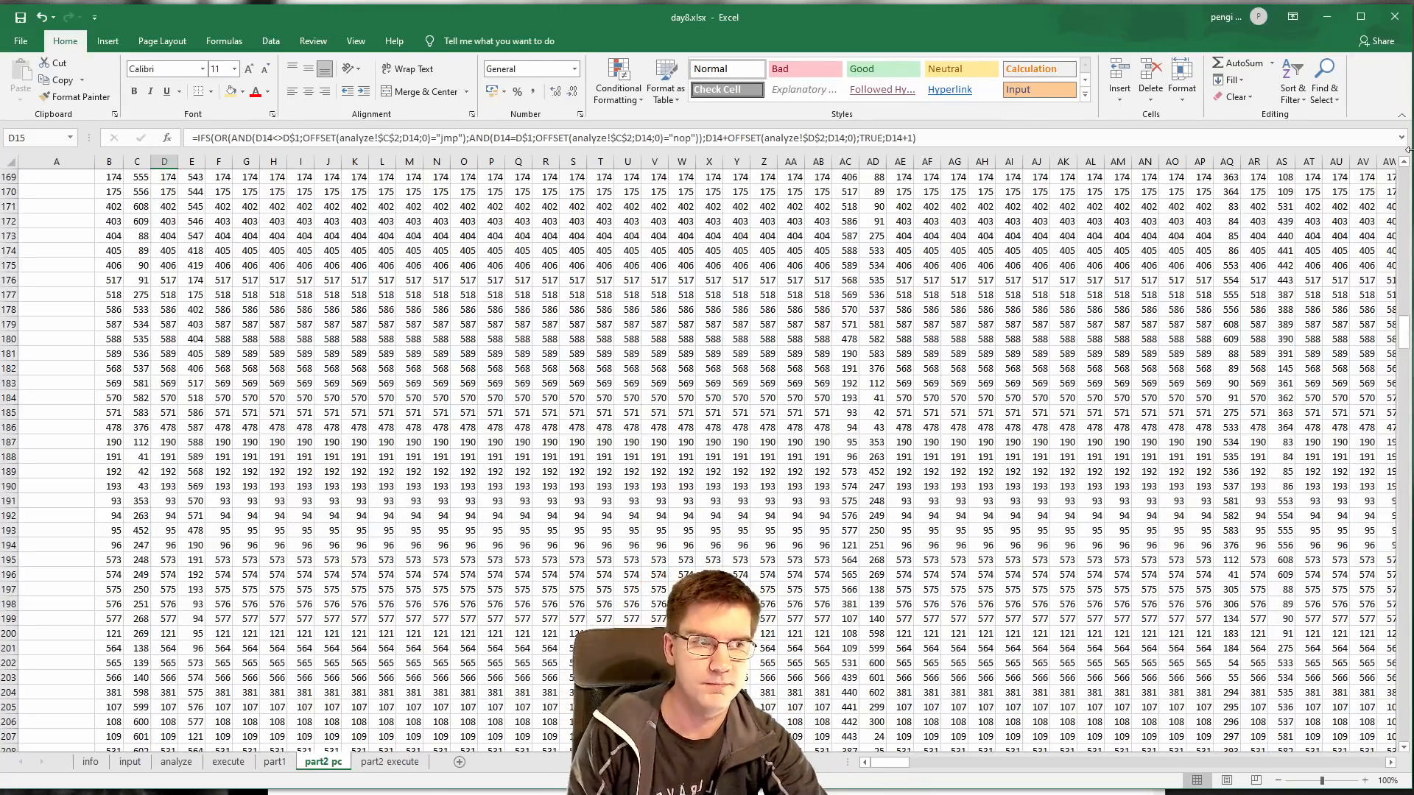
drag(1405, 336, 1387, 184)
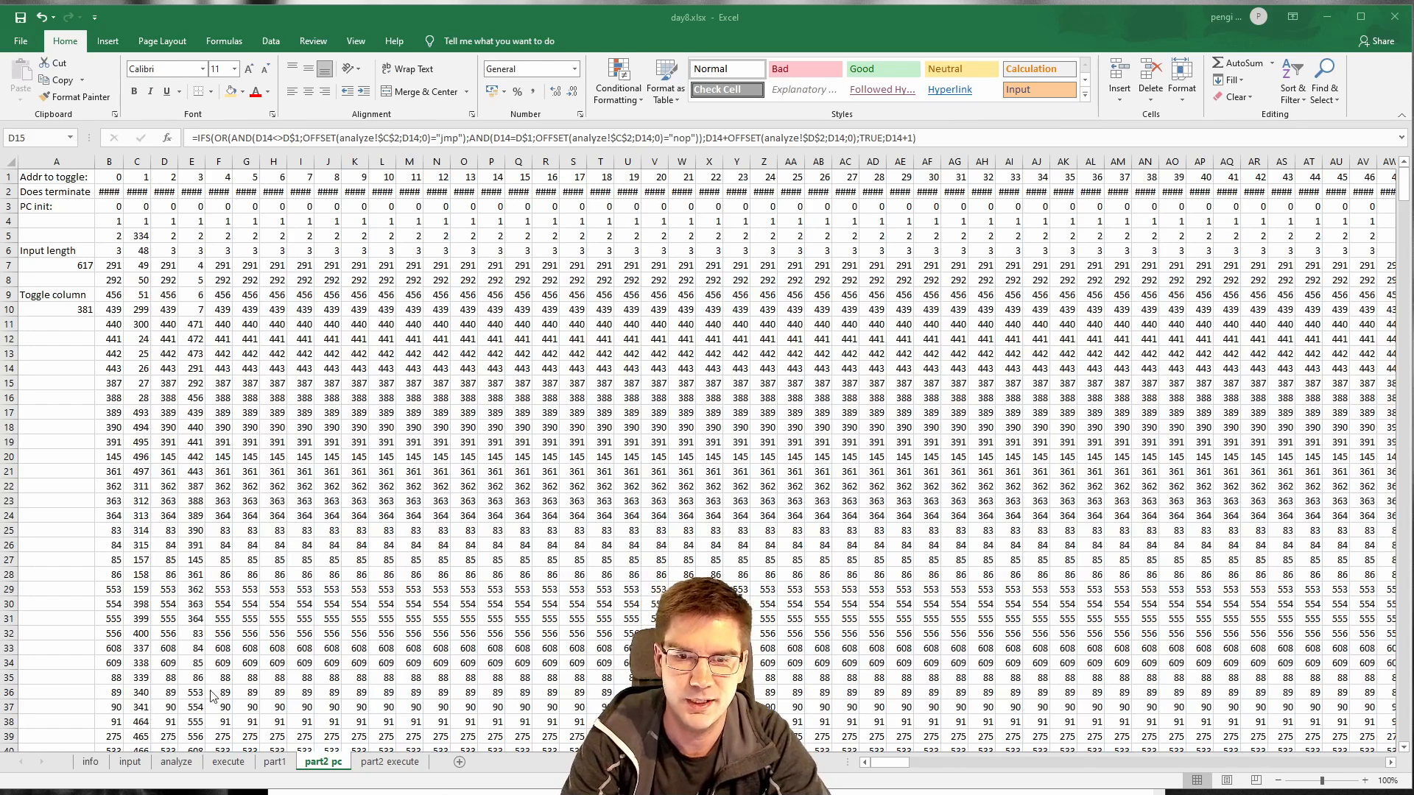
click(92, 766)
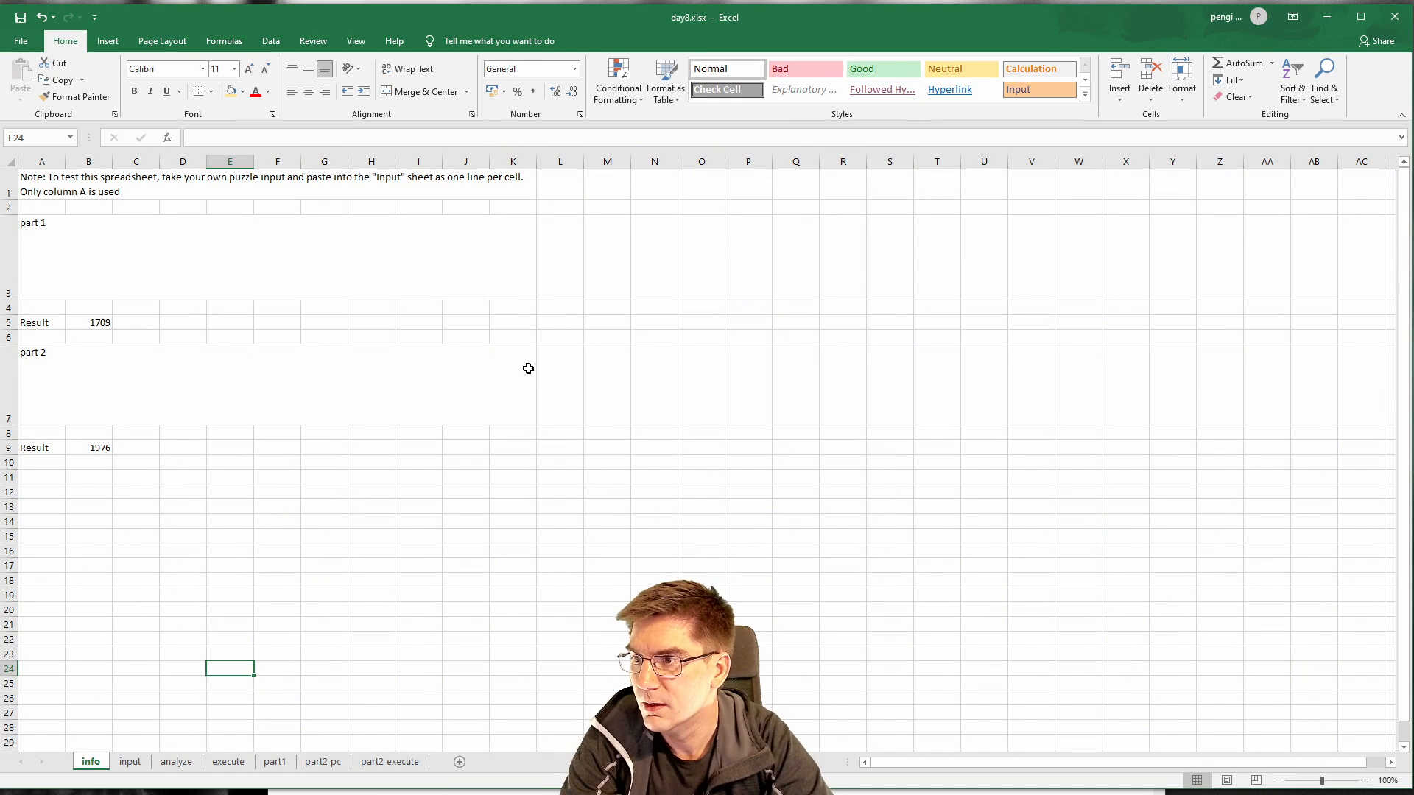